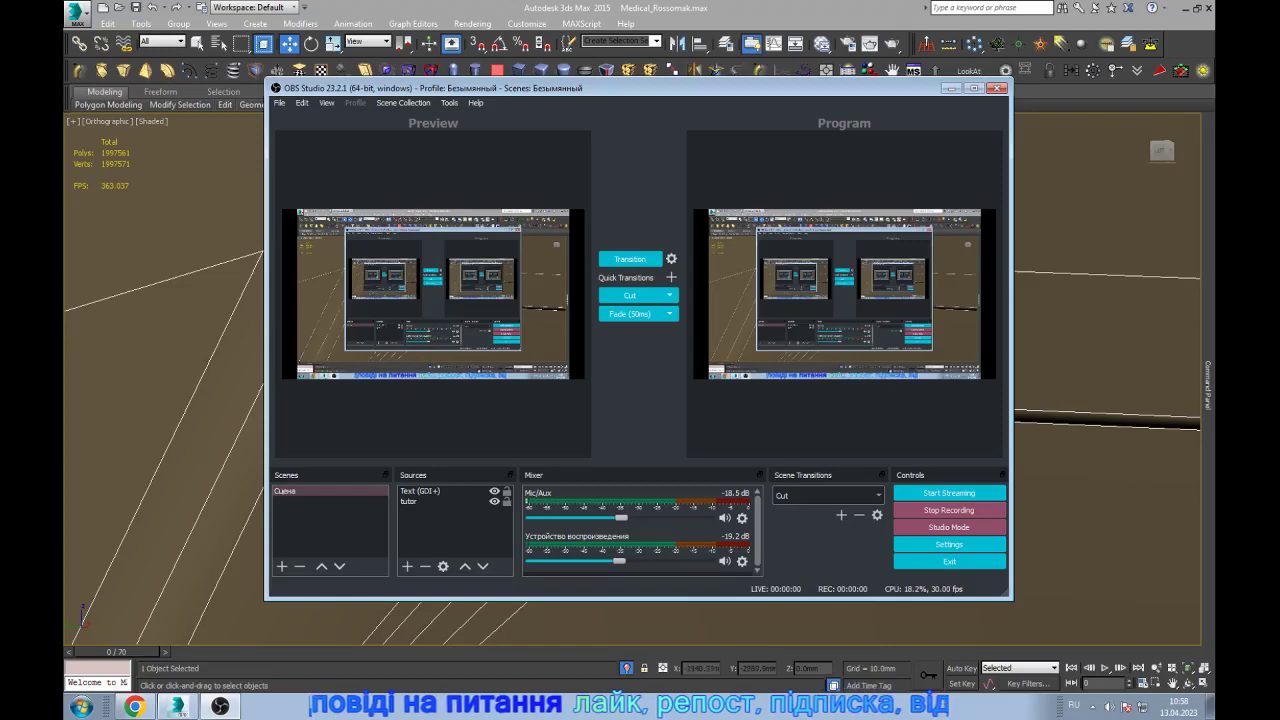
- Insert a Swift Loop edge loop across the large faces of the rear hull plate
{"action": "scroll", "coordinate": [632, 380], "scroll_direction": "down", "scroll_amount": 3}
{"action": "scroll", "coordinate": [720, 414], "scroll_direction": "down", "scroll_amount": 2}
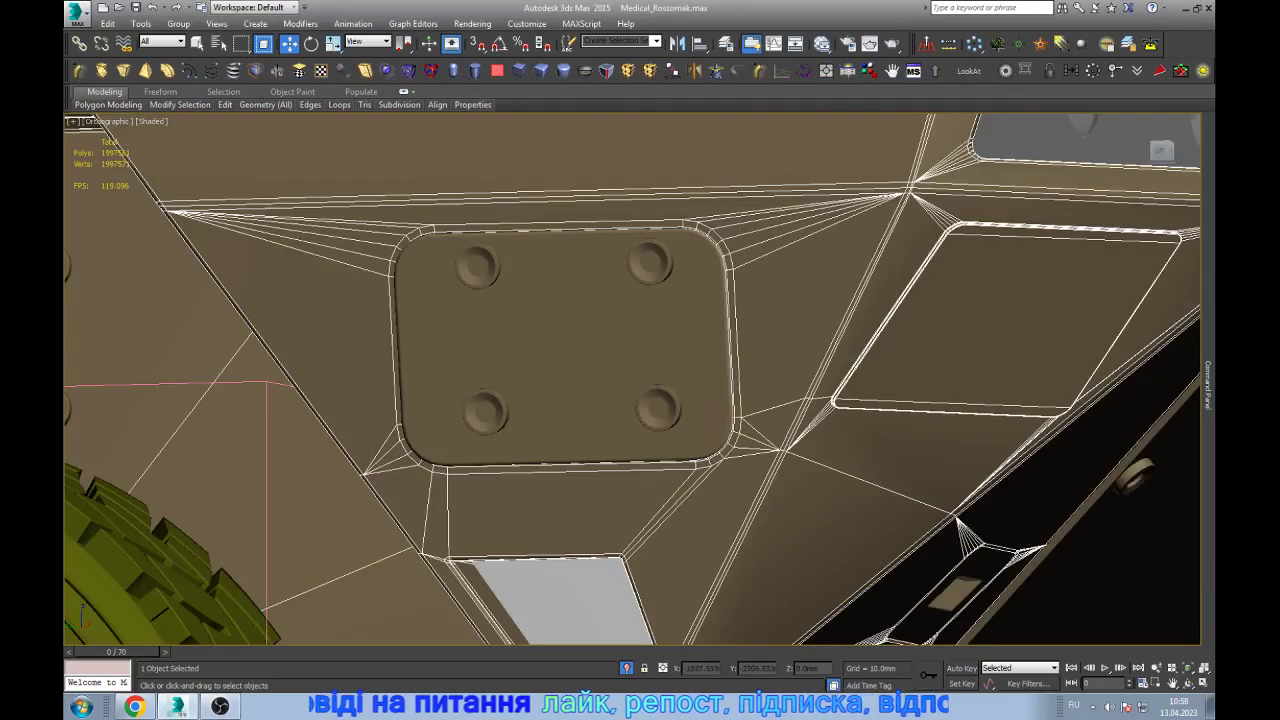
{"action": "scroll", "coordinate": [920, 400], "scroll_direction": "down", "scroll_amount": 3}
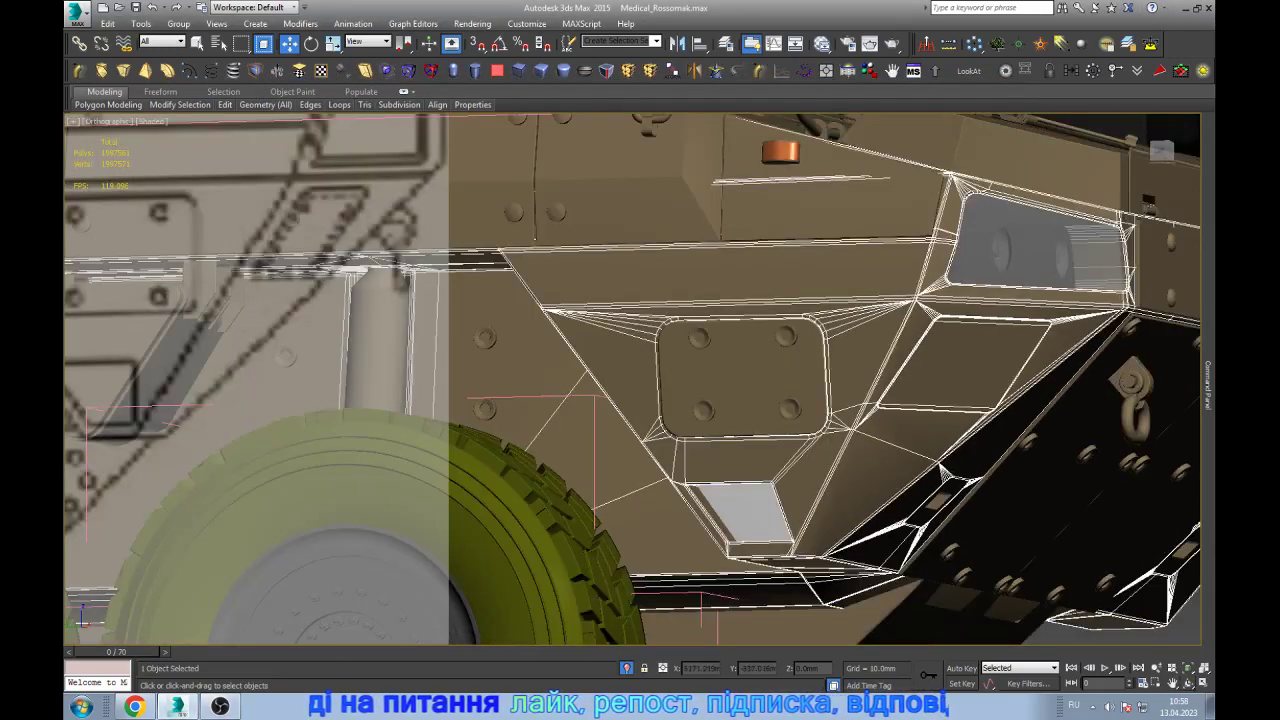
{"action": "middle_click_drag", "start_coordinate": [640, 380], "coordinate": [700, 330], "text": "alt"}
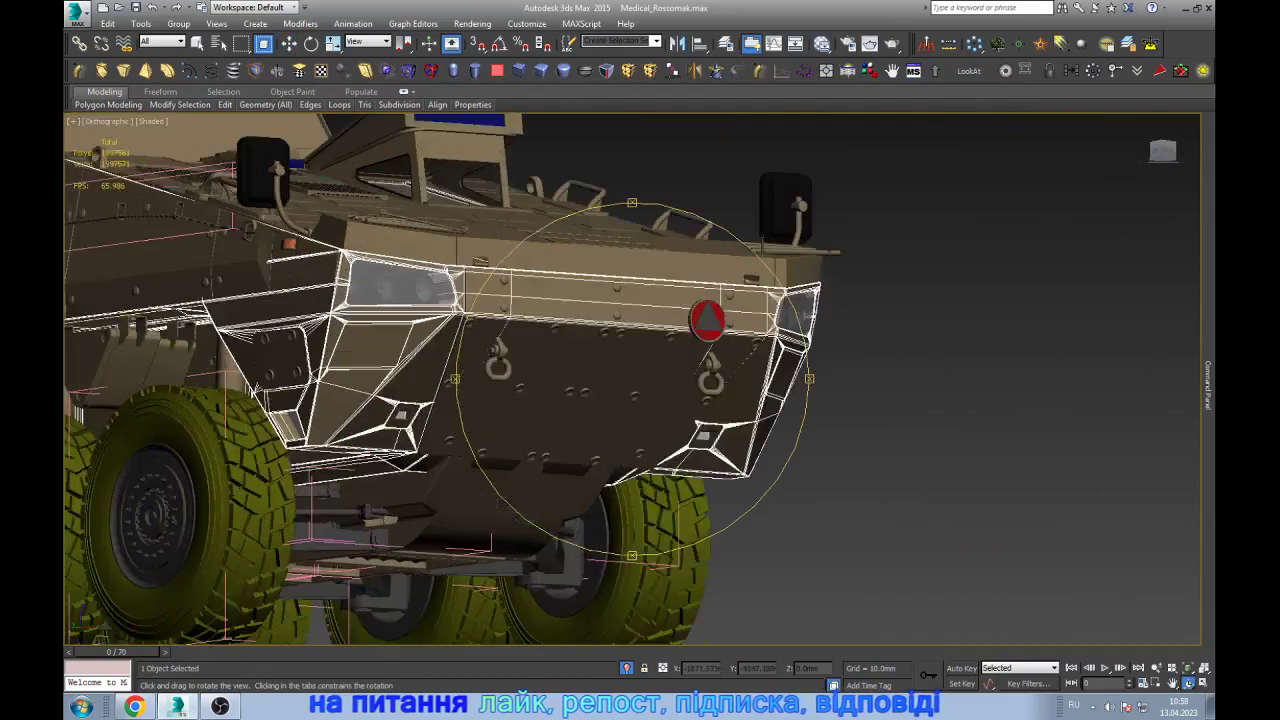
{"action": "scroll", "coordinate": [690, 395], "scroll_direction": "up", "scroll_amount": 5}
{"action": "scroll", "coordinate": [690, 395], "scroll_direction": "up", "scroll_amount": 4}
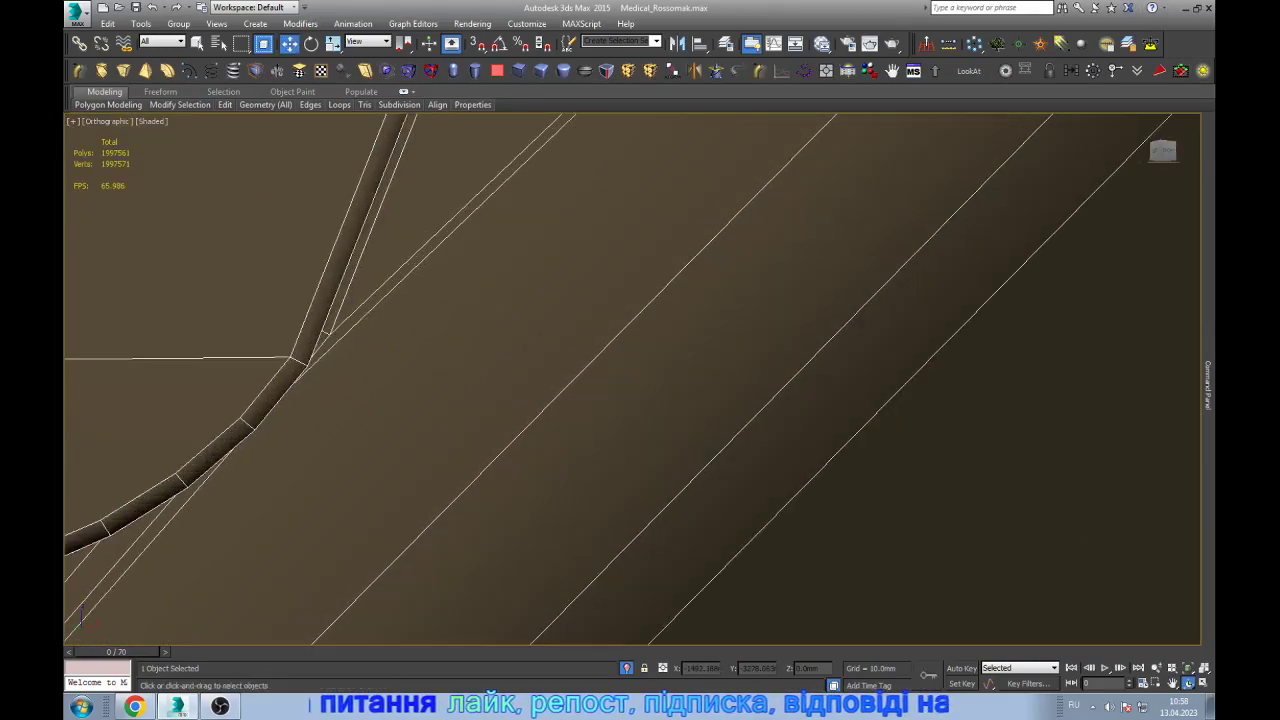
{"action": "scroll", "coordinate": [490, 400], "scroll_direction": "down", "scroll_amount": 2}
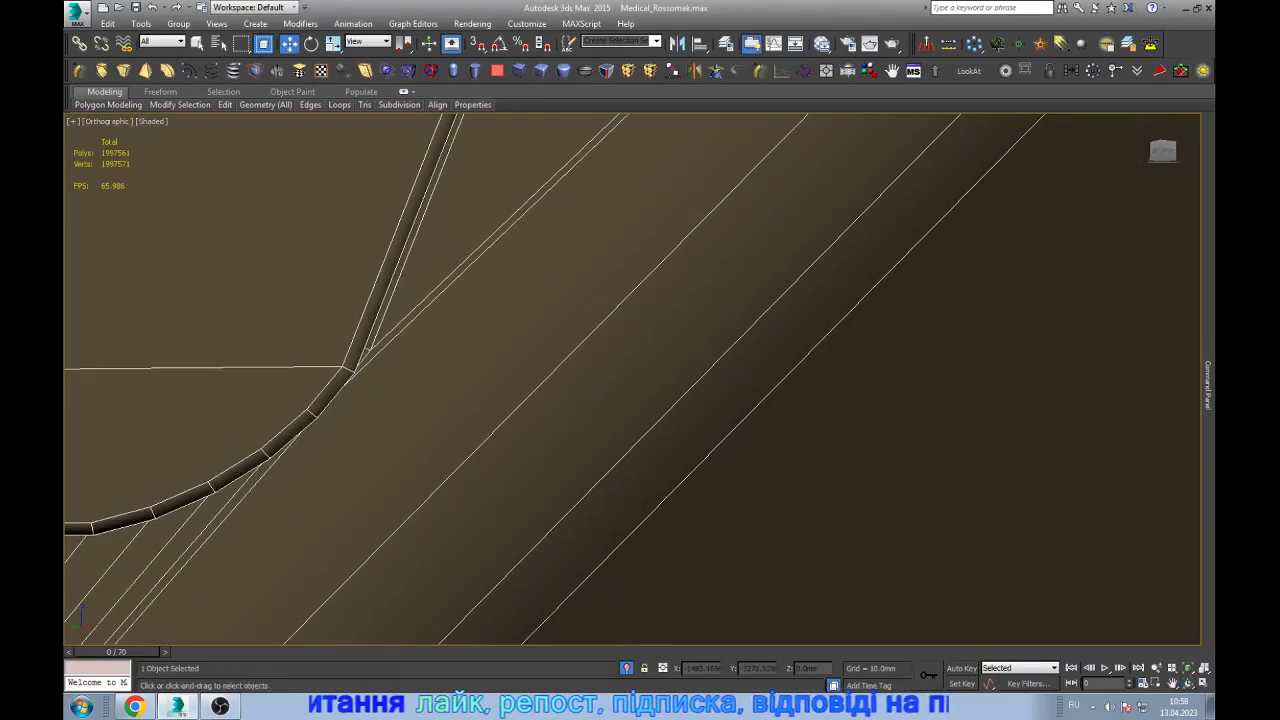
{"action": "key", "text": "alt+shift+w"}
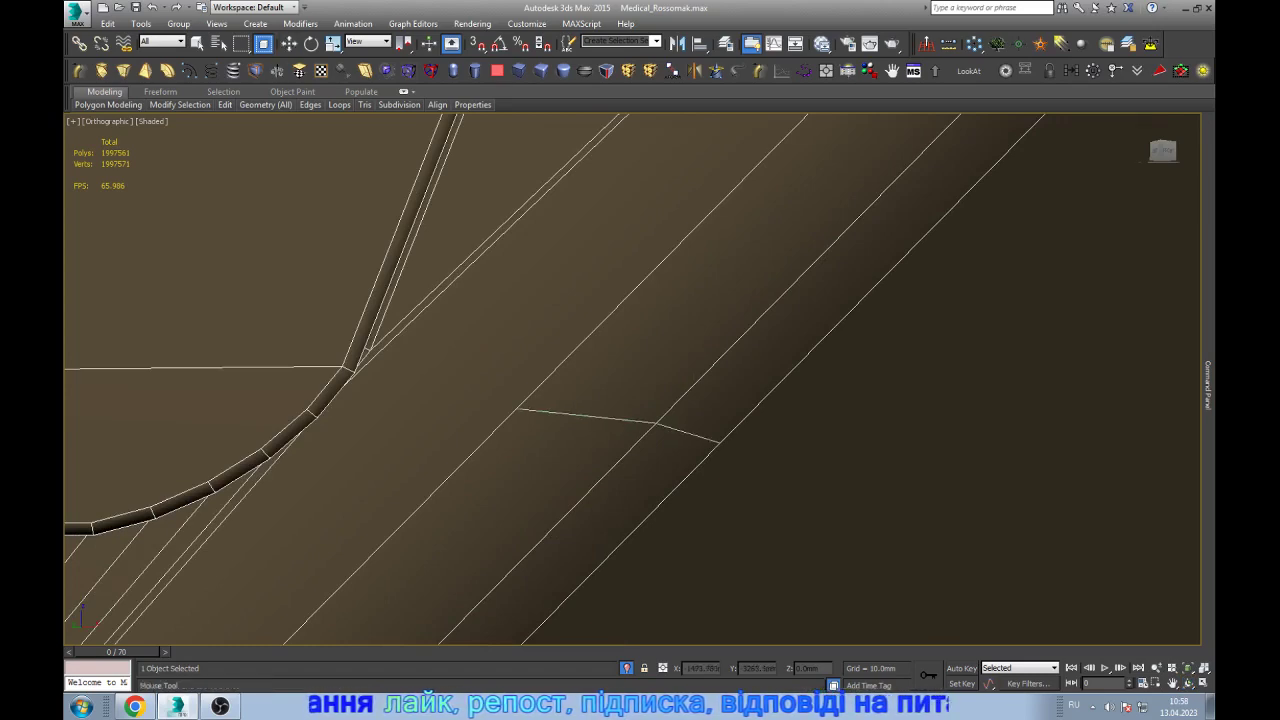
{"action": "left_click", "coordinate": [655, 422]}
{"action": "key", "text": "w"}
{"action": "middle_click_drag", "start_coordinate": [640, 420], "coordinate": [560, 380], "text": "alt"}
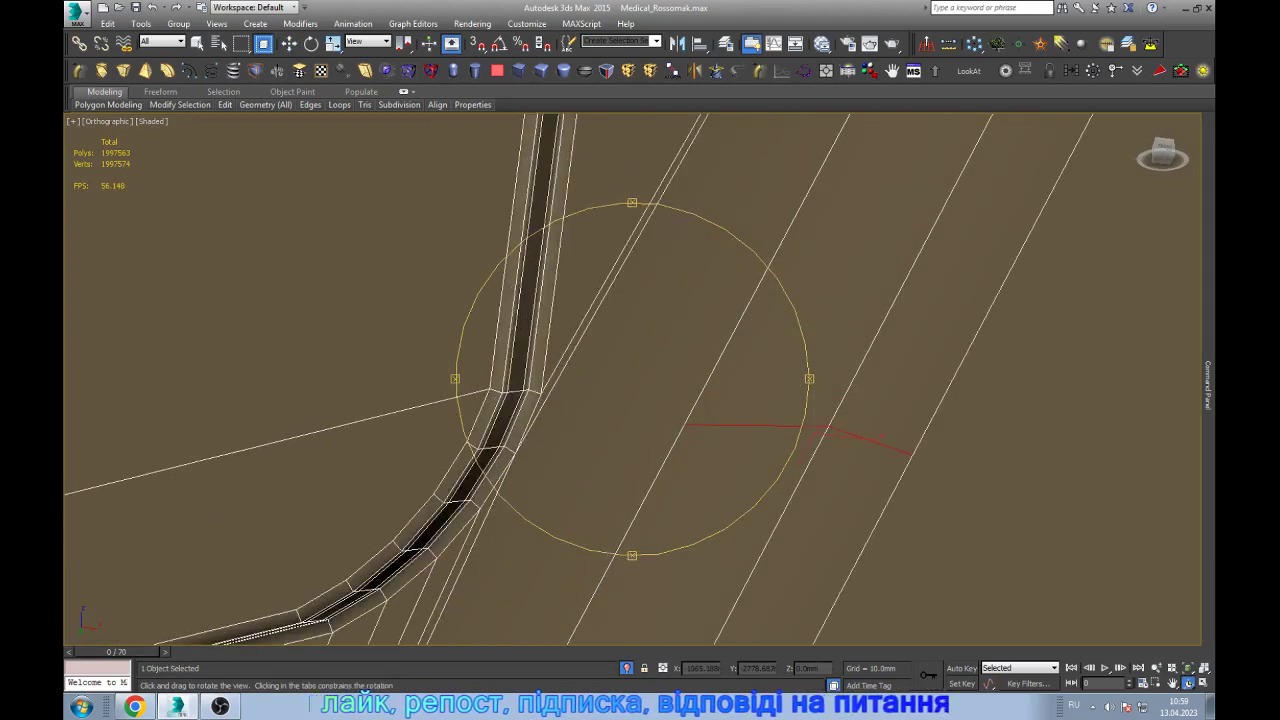
{"action": "scroll", "coordinate": [640, 380], "scroll_direction": "up", "scroll_amount": 3}
{"action": "key", "text": "1"}
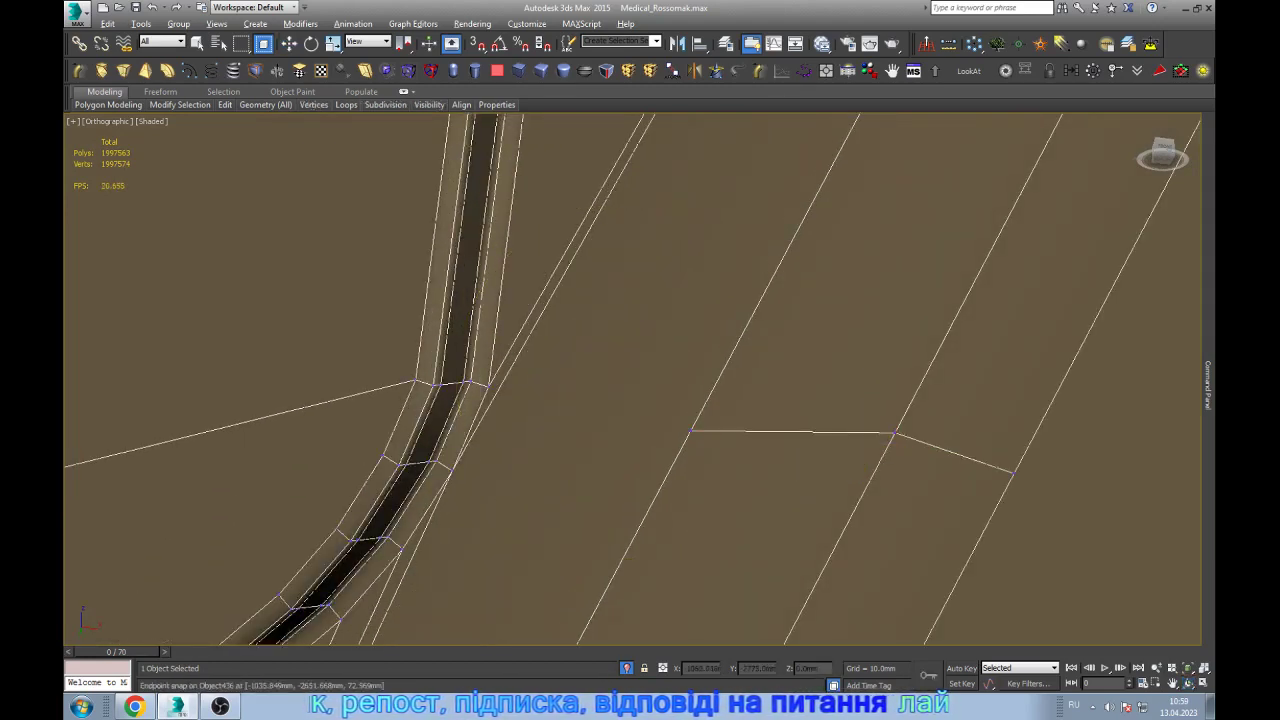
- Cut a snapped edge between two vertices near the groove, then undo the duplicate cut
{"action": "key", "text": "s"}
{"action": "left_click", "coordinate": [488, 388]}
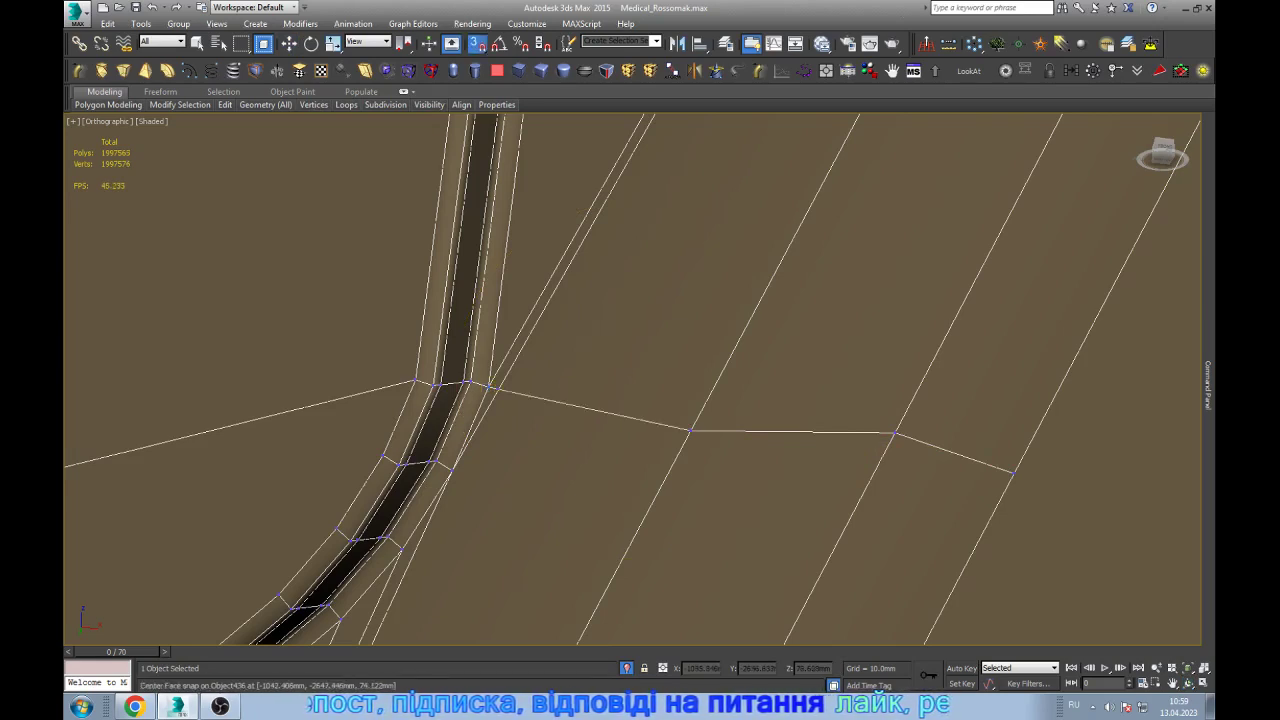
{"action": "right_click", "coordinate": [580, 415]}
{"action": "key", "text": "s"}
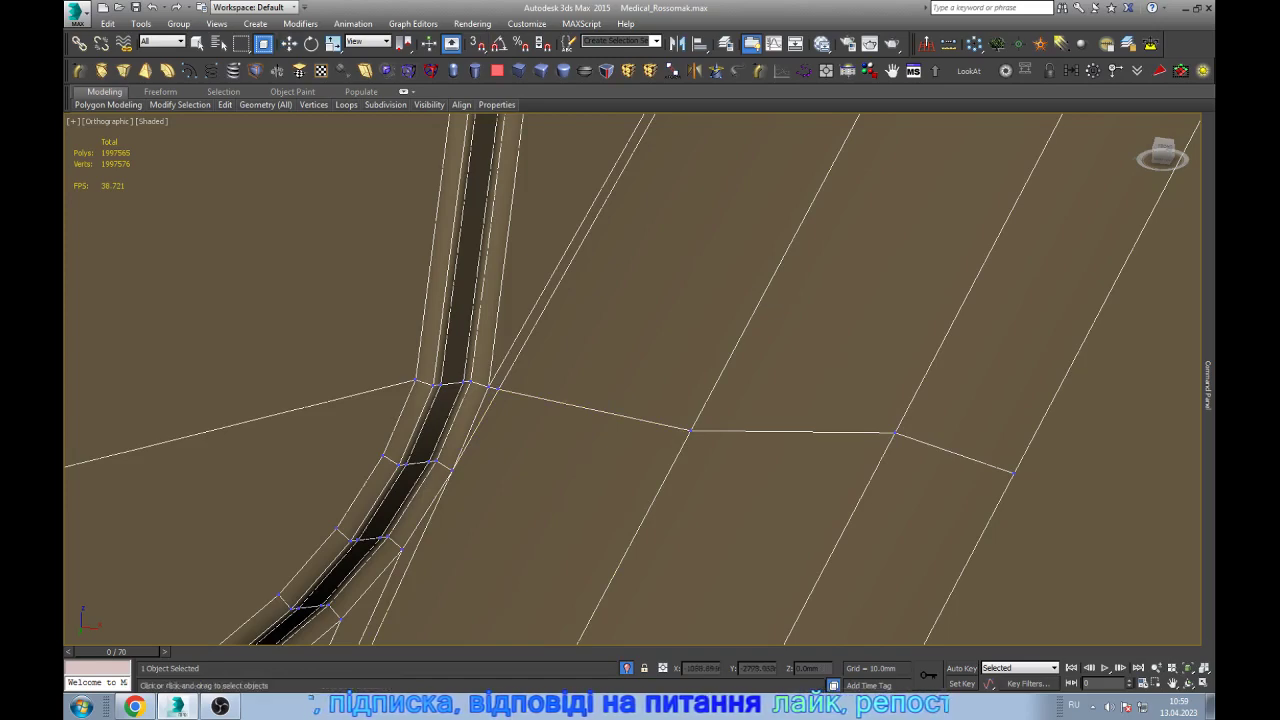
{"action": "key", "text": "ctrl+z"}
- In Edge mode, remove the selected stray edge beside the curved groove
{"action": "scroll", "coordinate": [620, 430], "scroll_direction": "down", "scroll_amount": 1}
{"action": "scroll", "coordinate": [620, 430], "scroll_direction": "down", "scroll_amount": 2}
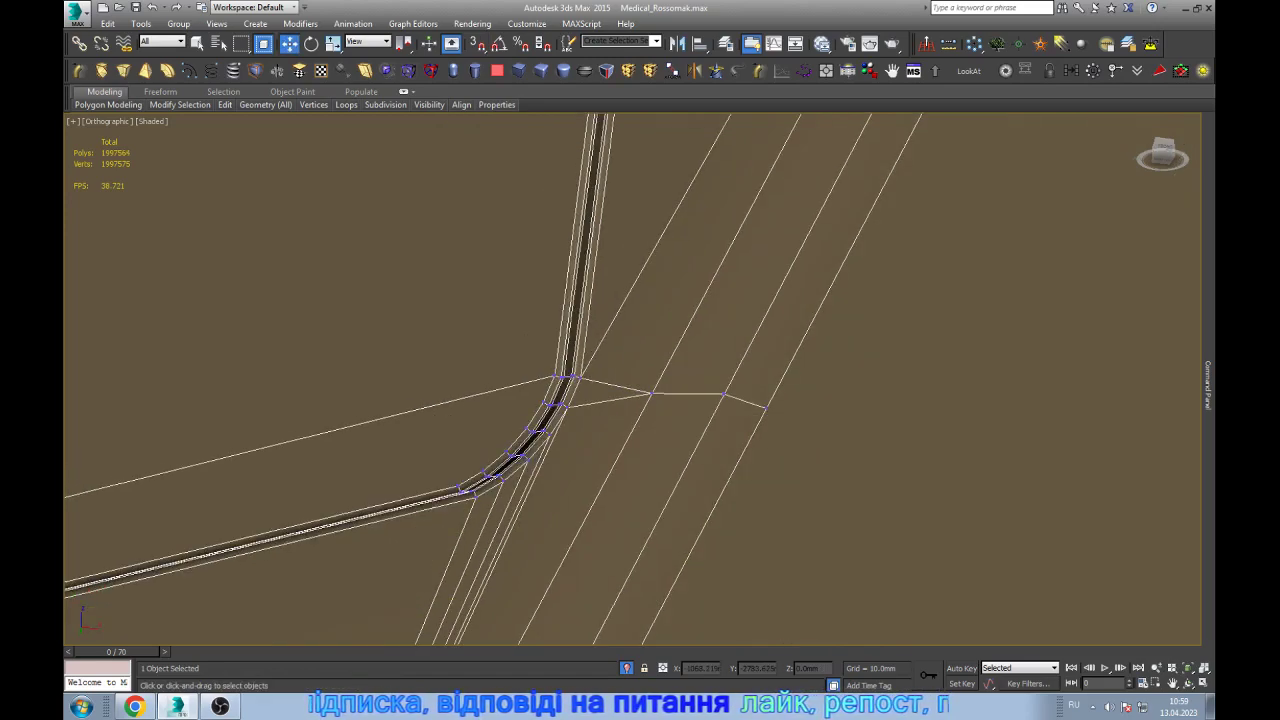
{"action": "scroll", "coordinate": [620, 430], "scroll_direction": "down", "scroll_amount": 2}
{"action": "scroll", "coordinate": [620, 430], "scroll_direction": "down", "scroll_amount": 3}
{"action": "scroll", "coordinate": [870, 360], "scroll_direction": "up", "scroll_amount": 4}
{"action": "scroll", "coordinate": [870, 360], "scroll_direction": "down", "scroll_amount": 2}
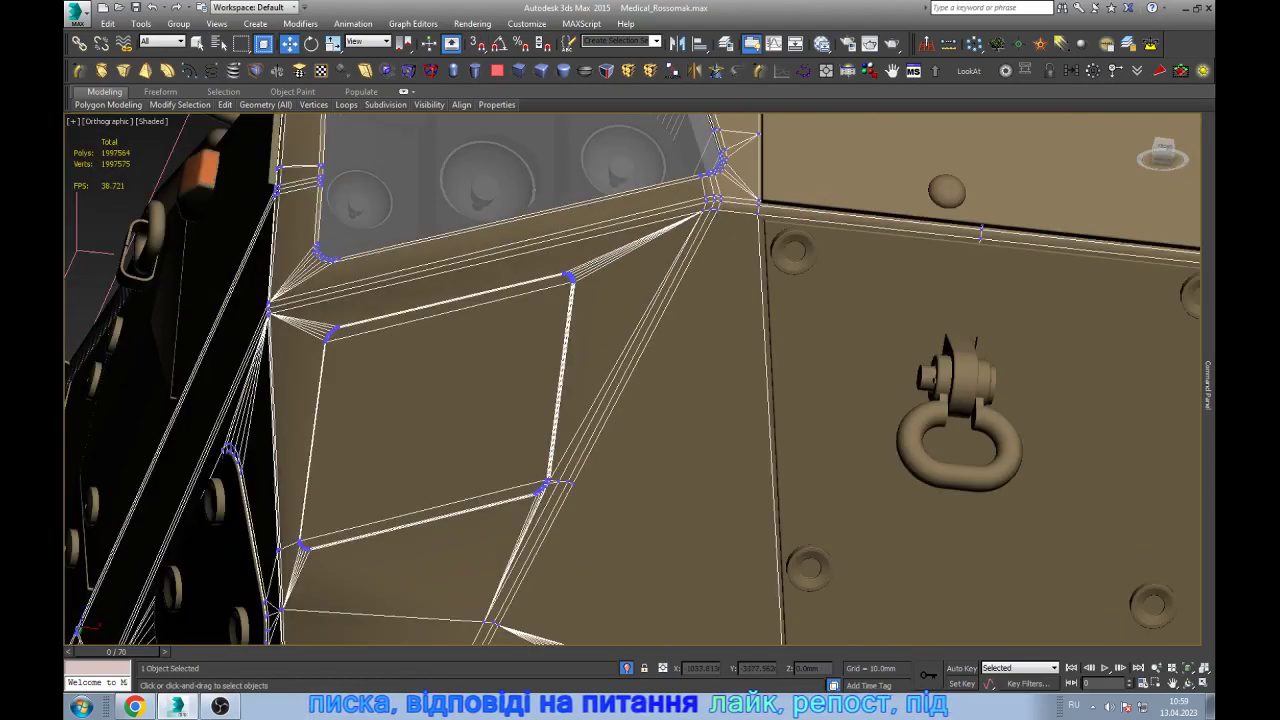
{"action": "scroll", "coordinate": [630, 380], "scroll_direction": "up", "scroll_amount": 4}
{"action": "scroll", "coordinate": [630, 380], "scroll_direction": "down", "scroll_amount": 4}
{"action": "scroll", "coordinate": [630, 380], "scroll_direction": "up", "scroll_amount": 4}
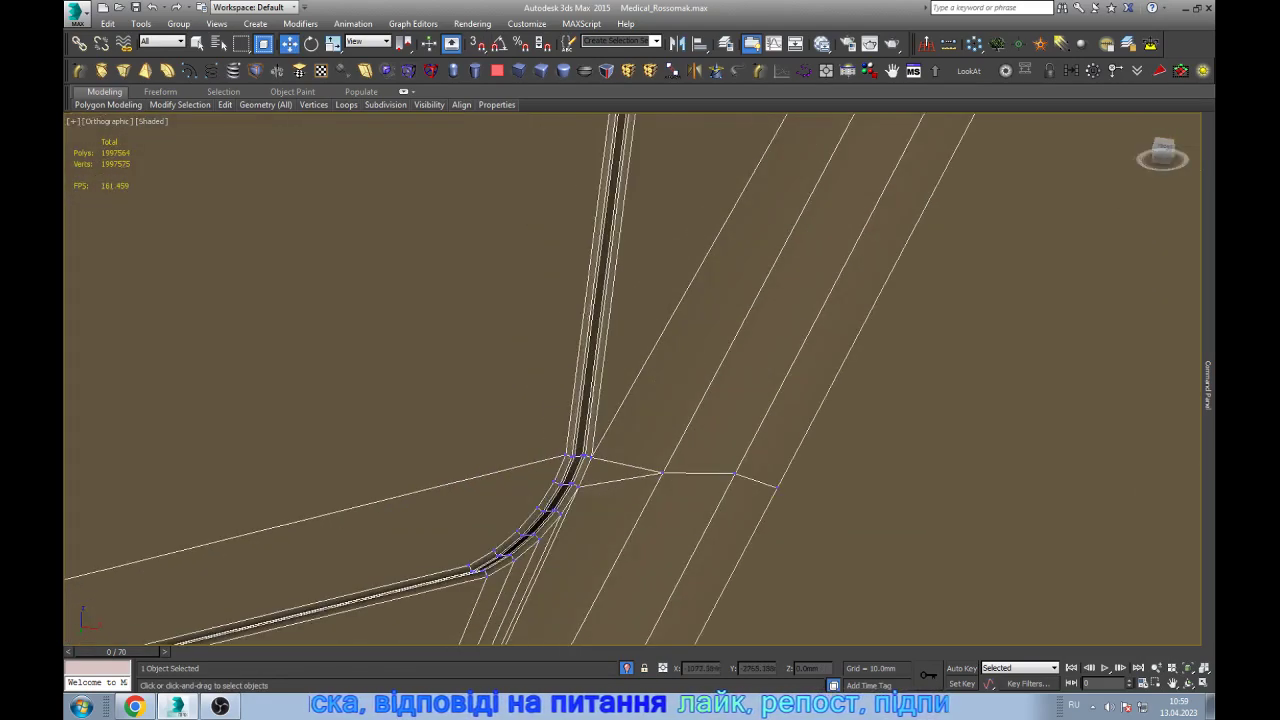
{"action": "key", "text": "2"}
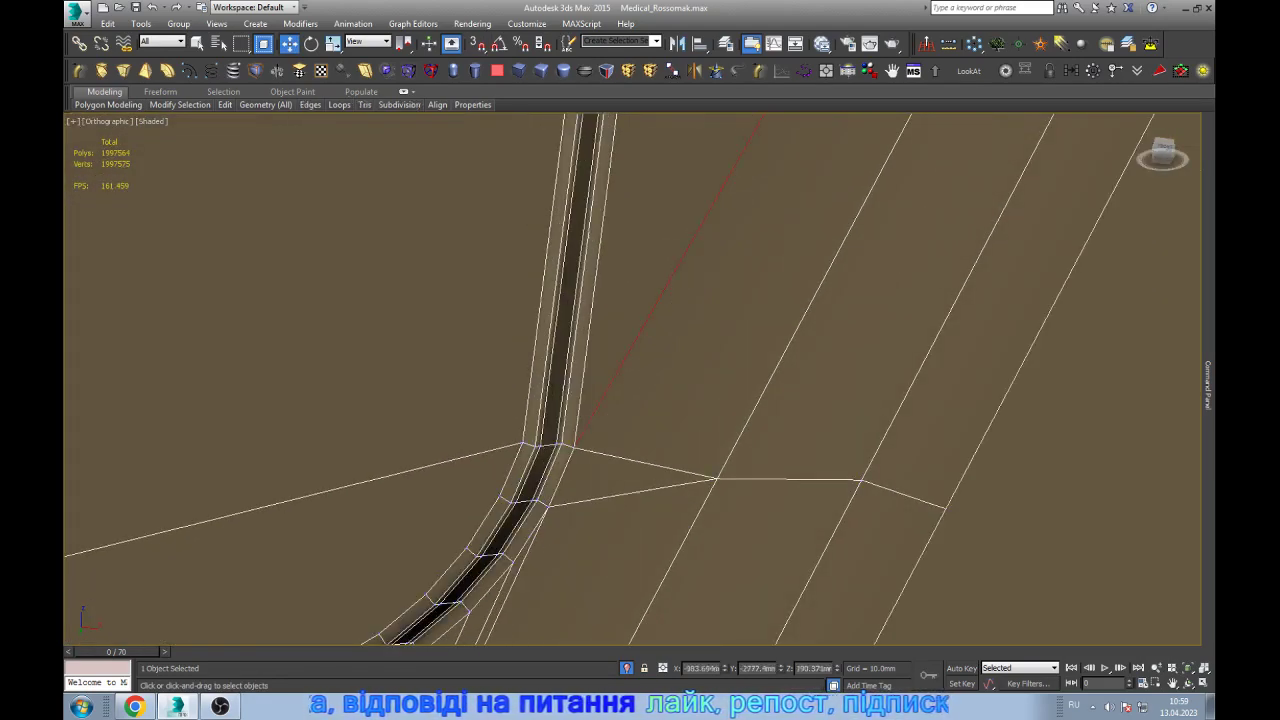
{"action": "key", "text": "ctrl+BackSpace"}
- Remove the long diagonal stray edge at the groove junction
{"action": "middle_click_drag", "start_coordinate": [589, 409], "coordinate": [590, 330]}
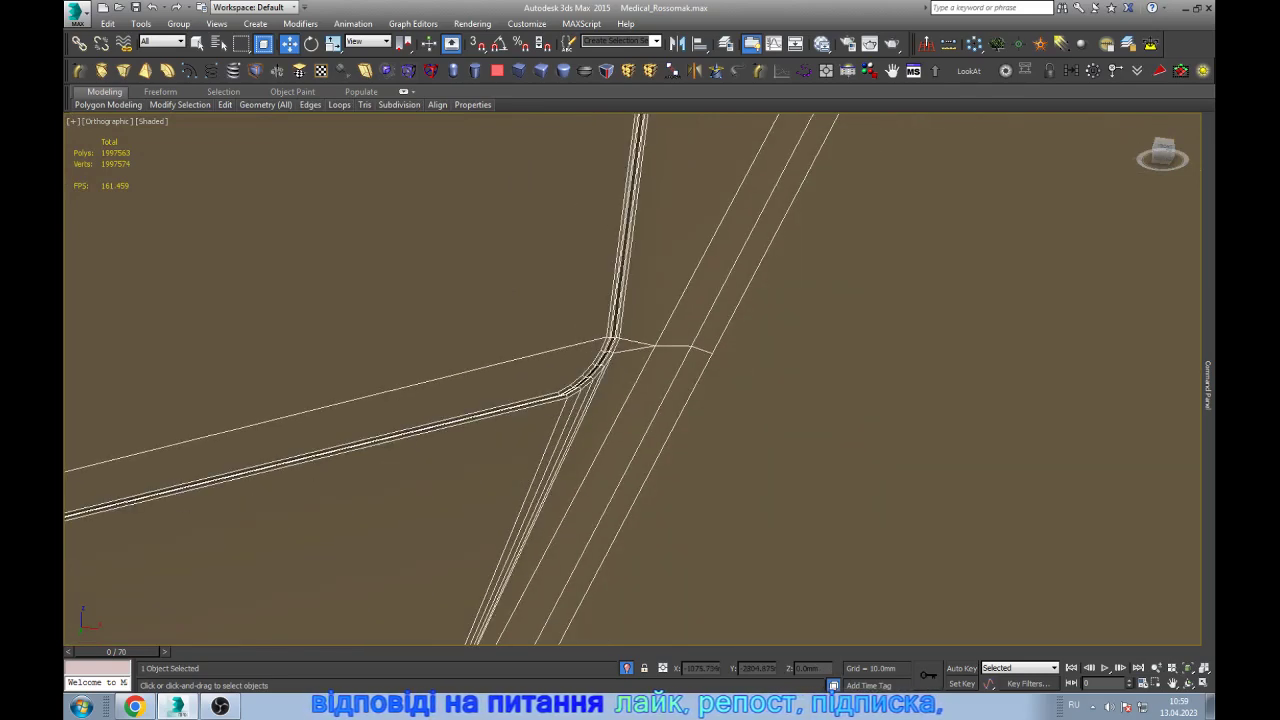
{"action": "scroll", "coordinate": [590, 330], "scroll_direction": "up", "scroll_amount": 2}
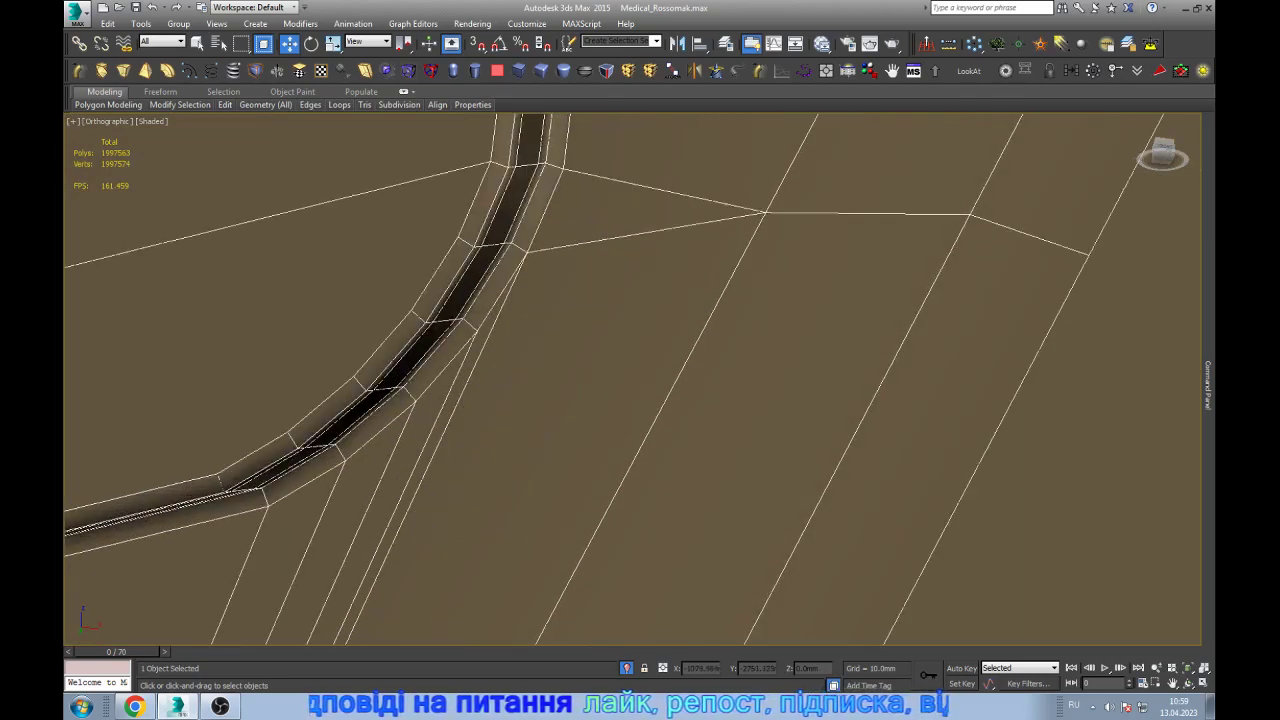
{"action": "left_click", "coordinate": [438, 440]}
{"action": "key", "text": "ctrl+BackSpace"}
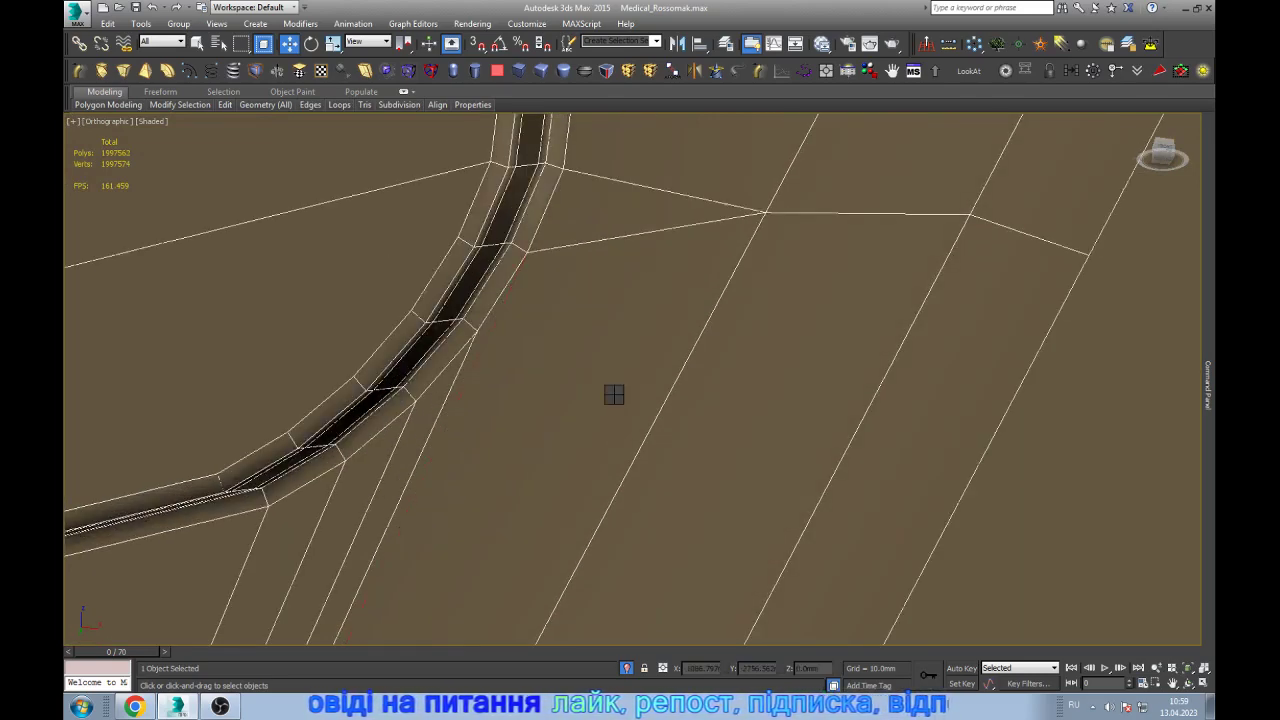
- Isolate the low-poly hull so it displays by itself
{"action": "scroll", "coordinate": [611, 394], "scroll_direction": "down", "scroll_amount": 4}
{"action": "scroll", "coordinate": [611, 394], "scroll_direction": "down", "scroll_amount": 4}
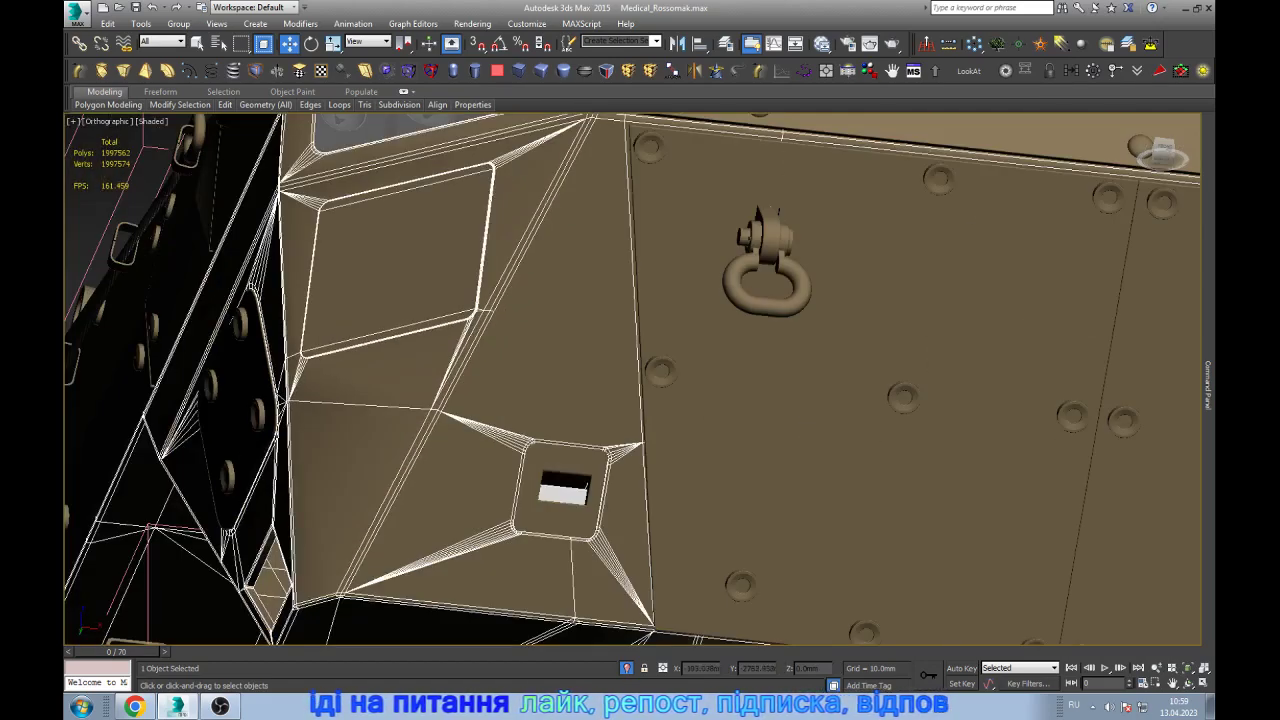
{"action": "scroll", "coordinate": [540, 300], "scroll_direction": "up", "scroll_amount": 3}
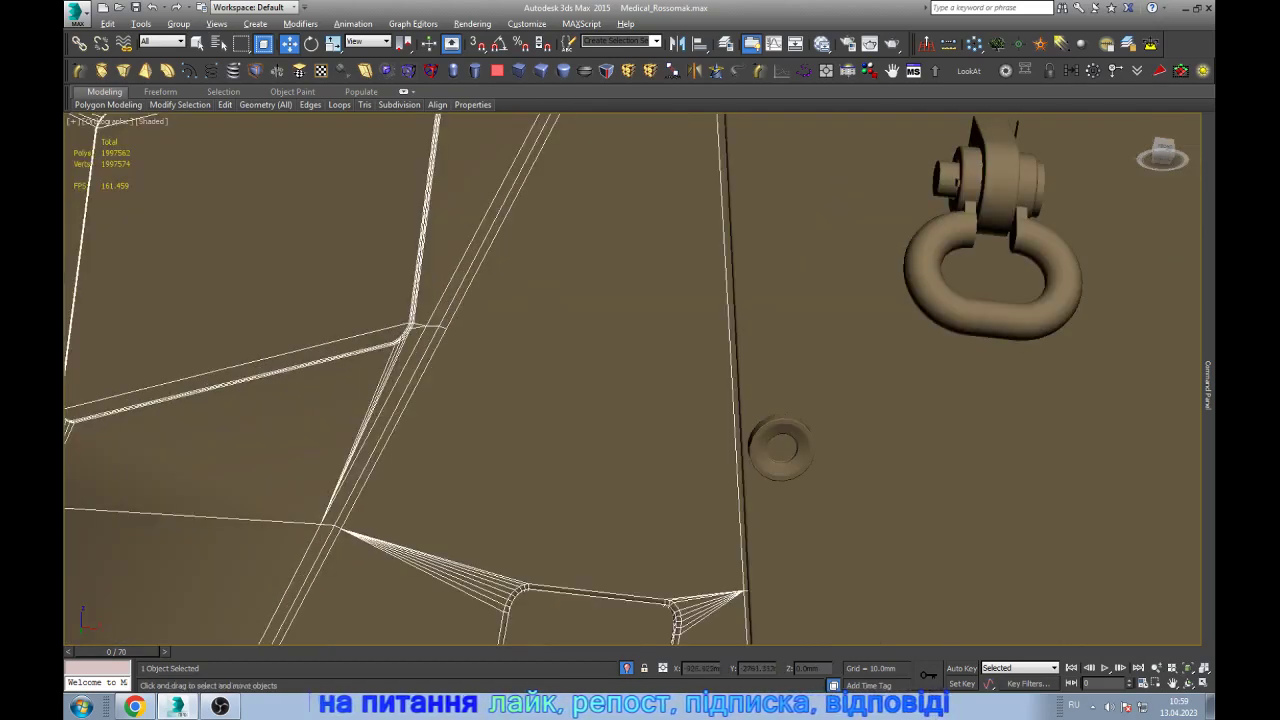
{"action": "key", "text": "alt+q"}
- Switch to Front view, zoom extents, and zoom into the rounded opening's lower-right corner
{"action": "scroll", "coordinate": [700, 300], "scroll_direction": "up", "scroll_amount": 3}
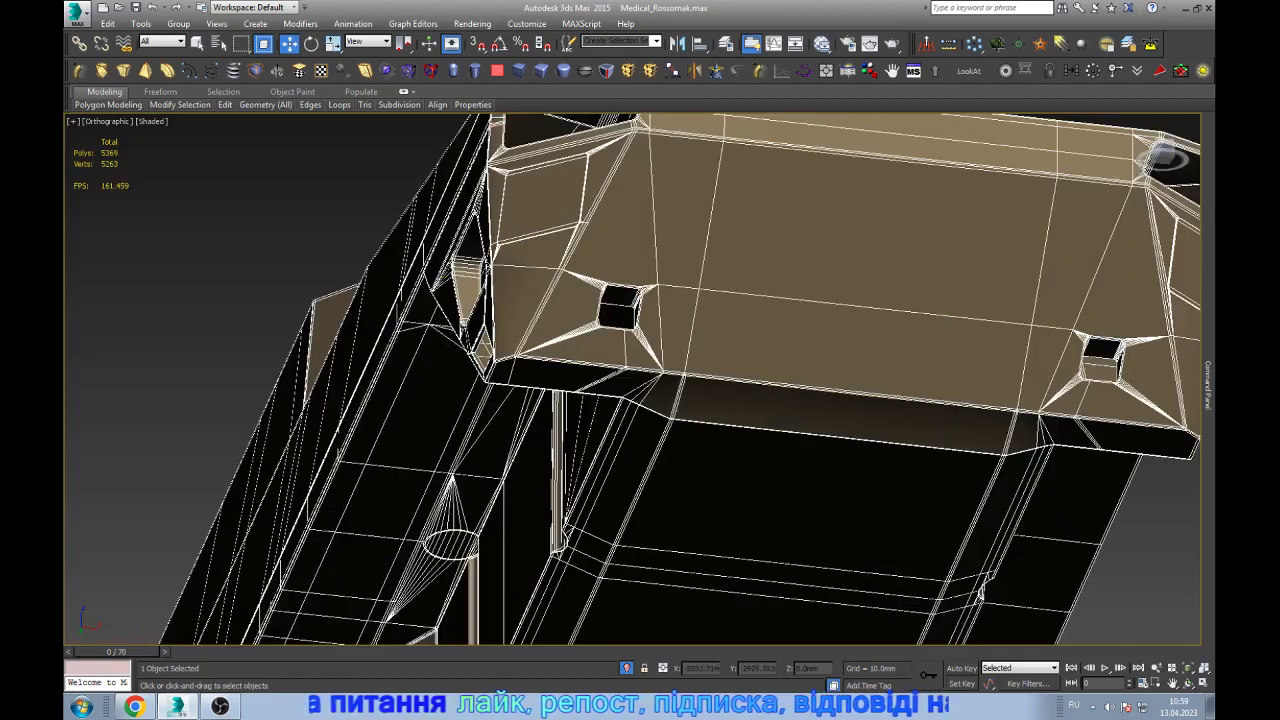
{"action": "scroll", "coordinate": [700, 300], "scroll_direction": "up", "scroll_amount": 3}
{"action": "scroll", "coordinate": [700, 300], "scroll_direction": "down", "scroll_amount": 3}
{"action": "scroll", "coordinate": [700, 300], "scroll_direction": "down", "scroll_amount": 1}
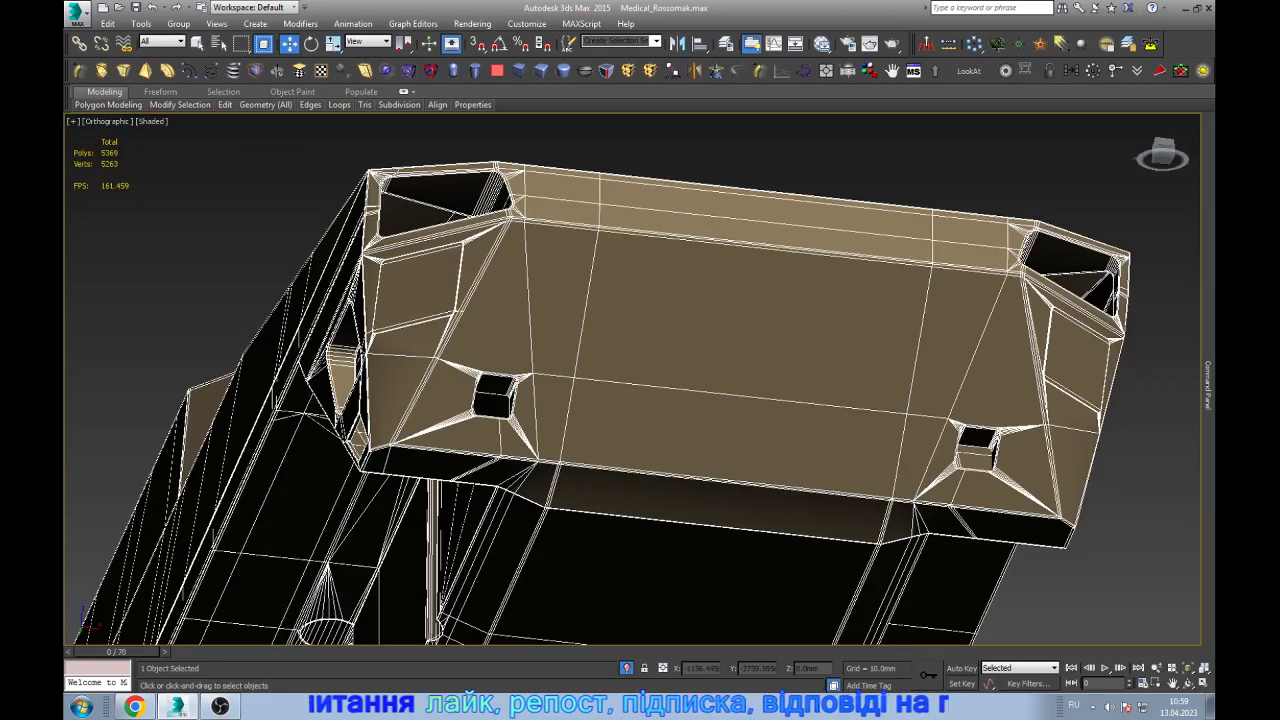
{"action": "scroll", "coordinate": [484, 328], "scroll_direction": "up", "scroll_amount": 3}
{"action": "scroll", "coordinate": [484, 328], "scroll_direction": "up", "scroll_amount": 2}
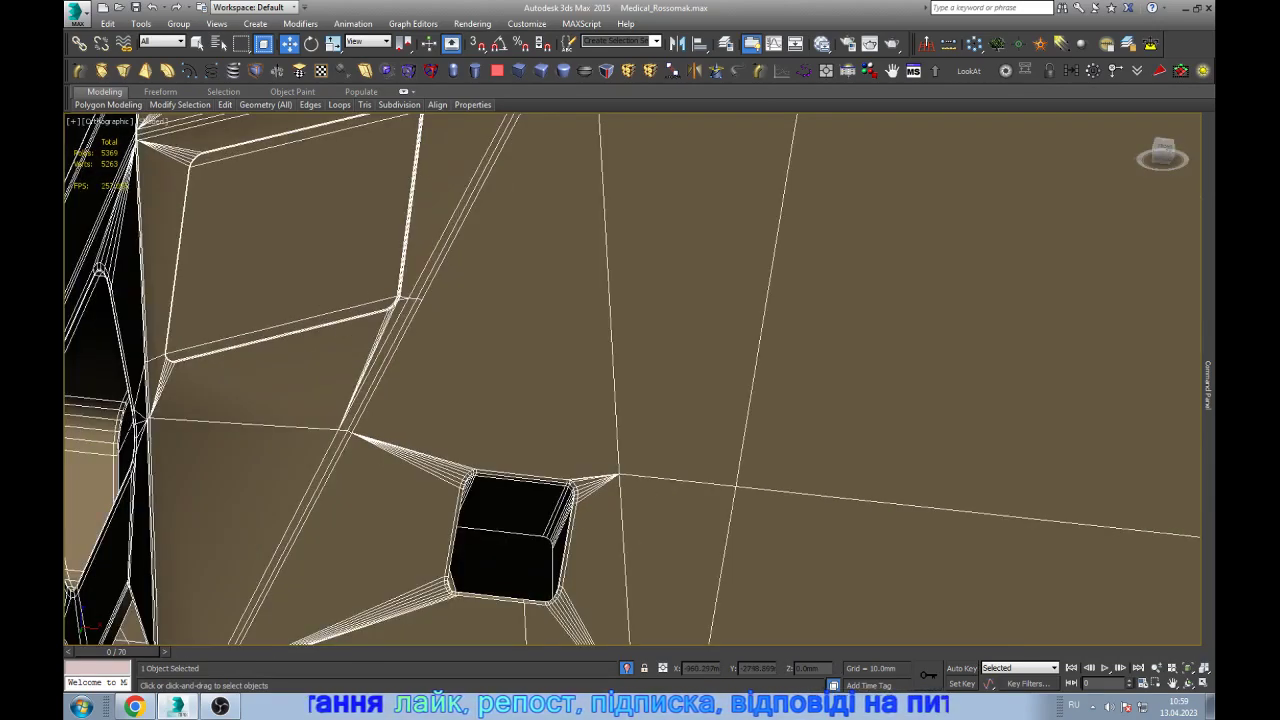
{"action": "key", "text": "f"}
{"action": "key", "text": "z"}
{"action": "scroll", "coordinate": [374, 482], "scroll_direction": "up", "scroll_amount": 3}
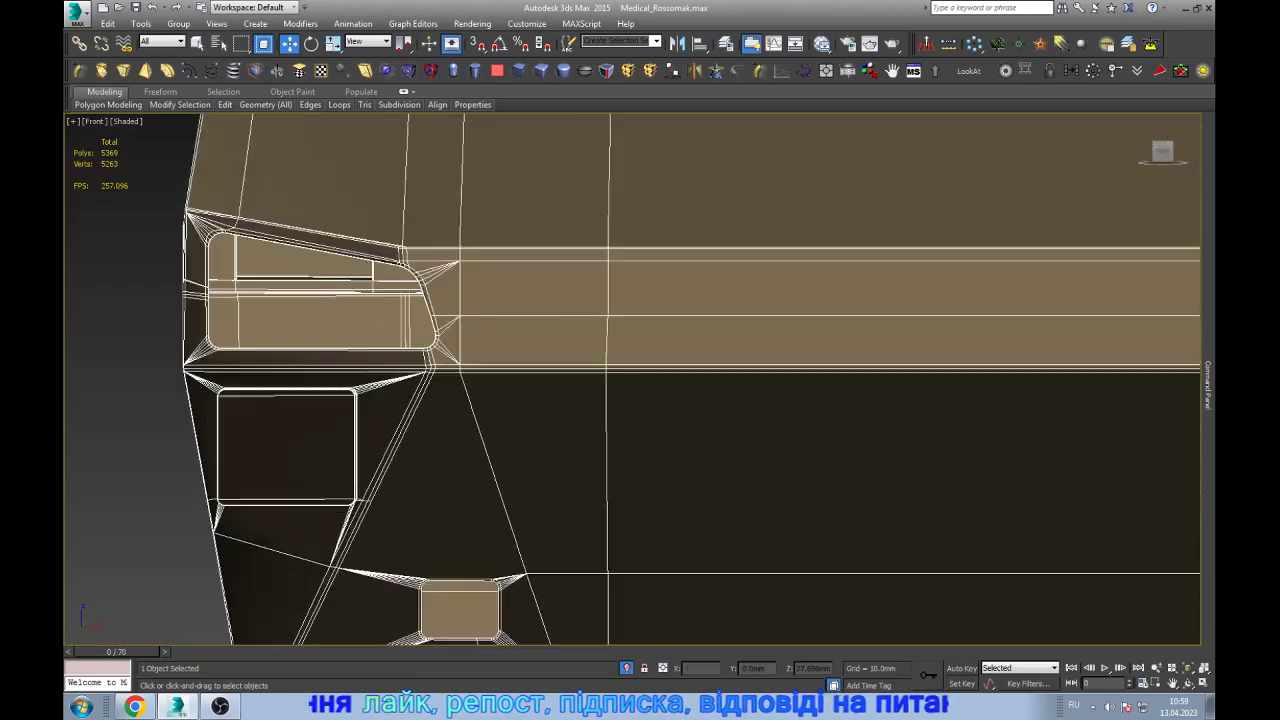
{"action": "scroll", "coordinate": [374, 482], "scroll_direction": "up", "scroll_amount": 2}
{"action": "scroll", "coordinate": [350, 490], "scroll_direction": "up", "scroll_amount": 2}
{"action": "scroll", "coordinate": [350, 490], "scroll_direction": "up", "scroll_amount": 5}
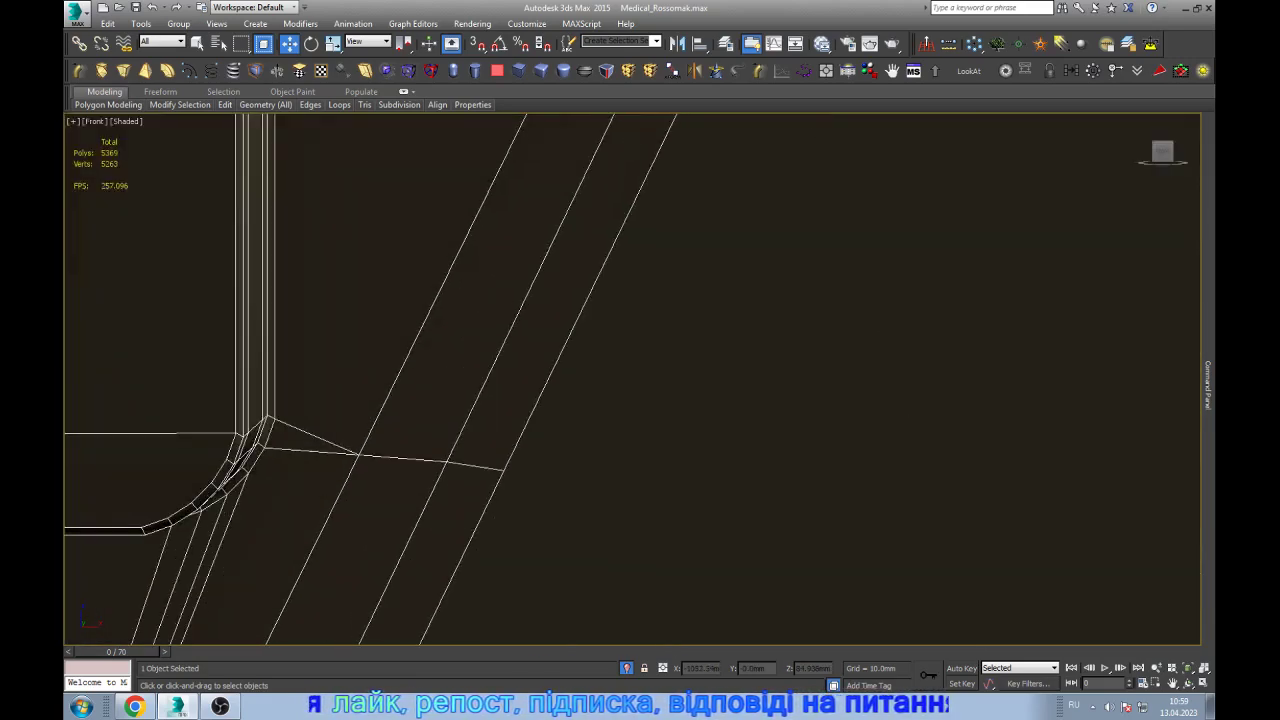
- In wireframe, scale the vertices along the new edge flat and raise them into line
{"action": "key", "text": "F3"}
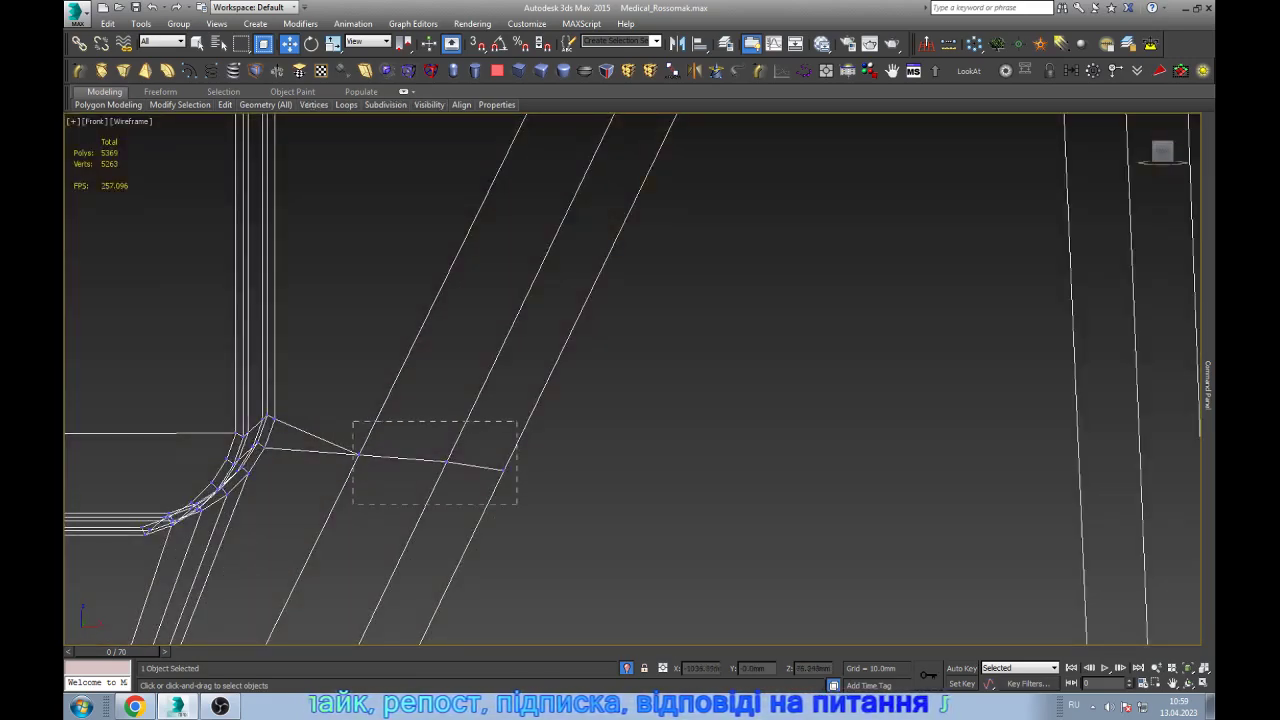
{"action": "left_click_drag", "start_coordinate": [353, 421], "coordinate": [517, 503]}
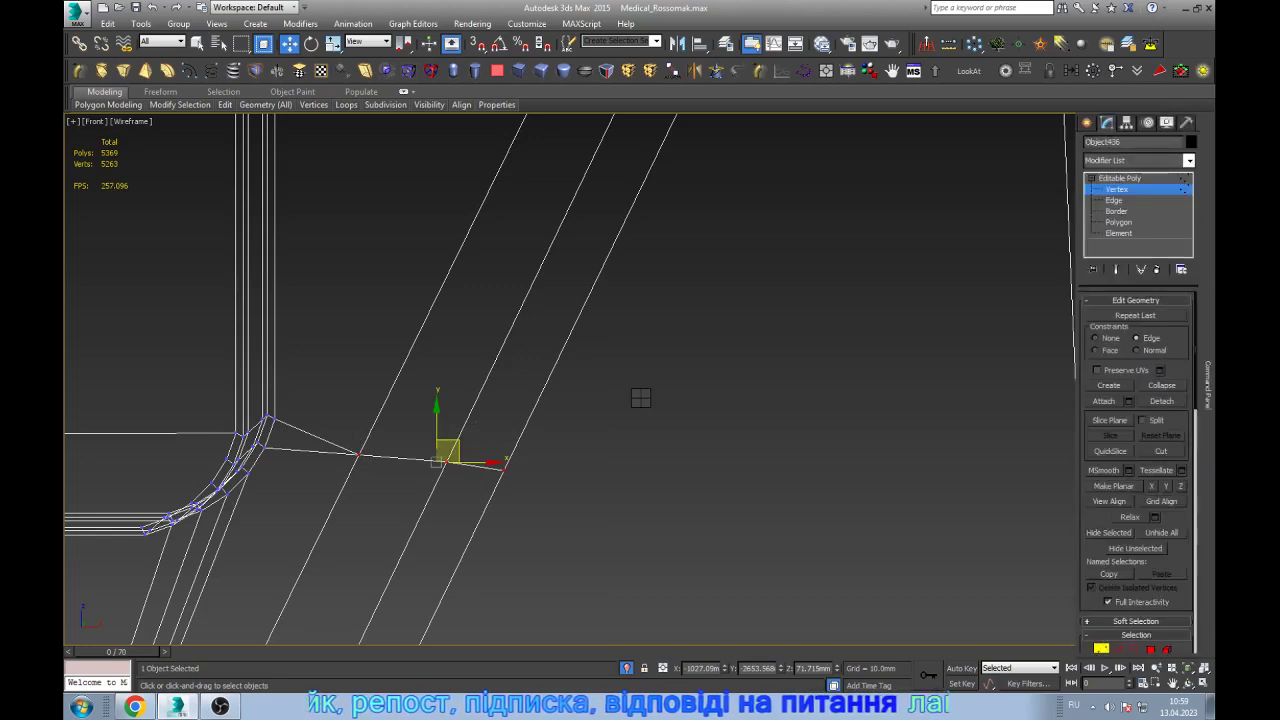
{"action": "key", "text": "r"}
{"action": "left_click_drag", "start_coordinate": [440, 425], "coordinate": [440, 480]}
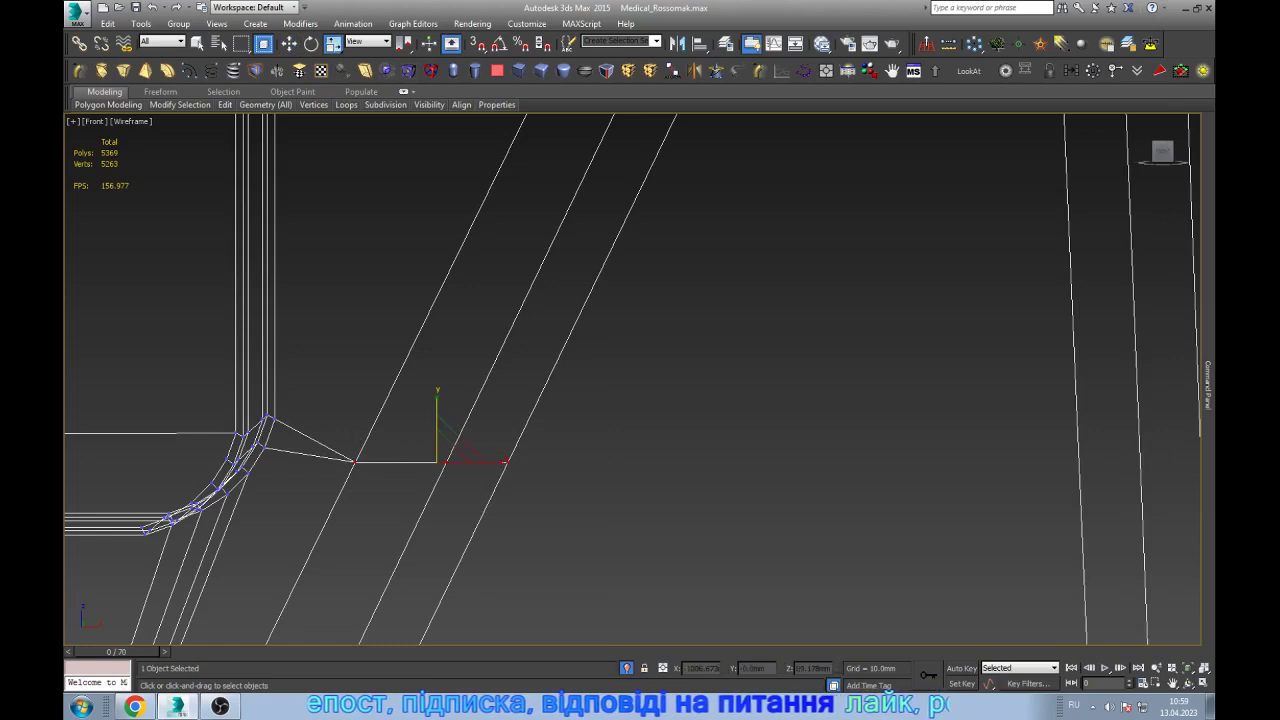
{"action": "key", "text": "w"}
{"action": "left_click_drag", "start_coordinate": [437, 461], "coordinate": [437, 419]}
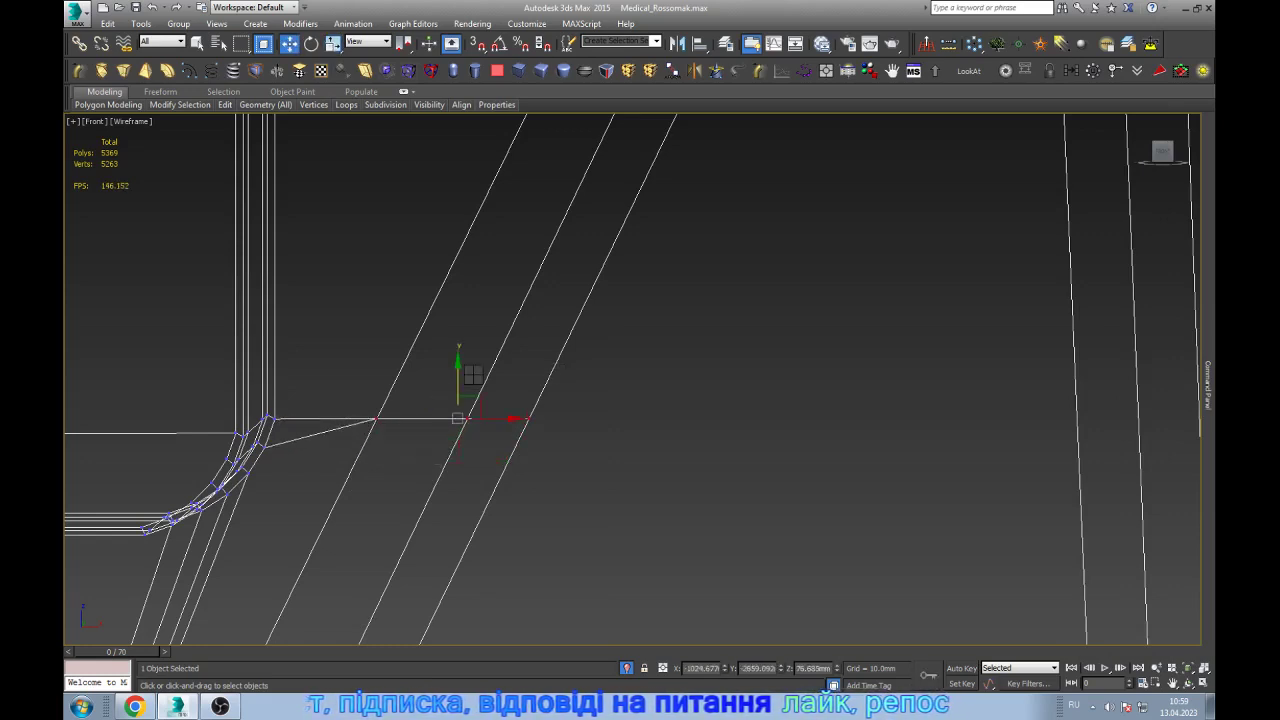
{"action": "left_click", "coordinate": [473, 375]}
- With vertex snapping on, finish the horizontal QuickSlice cut at the corner vertex
{"action": "scroll", "coordinate": [470, 445], "scroll_direction": "down", "scroll_amount": 4}
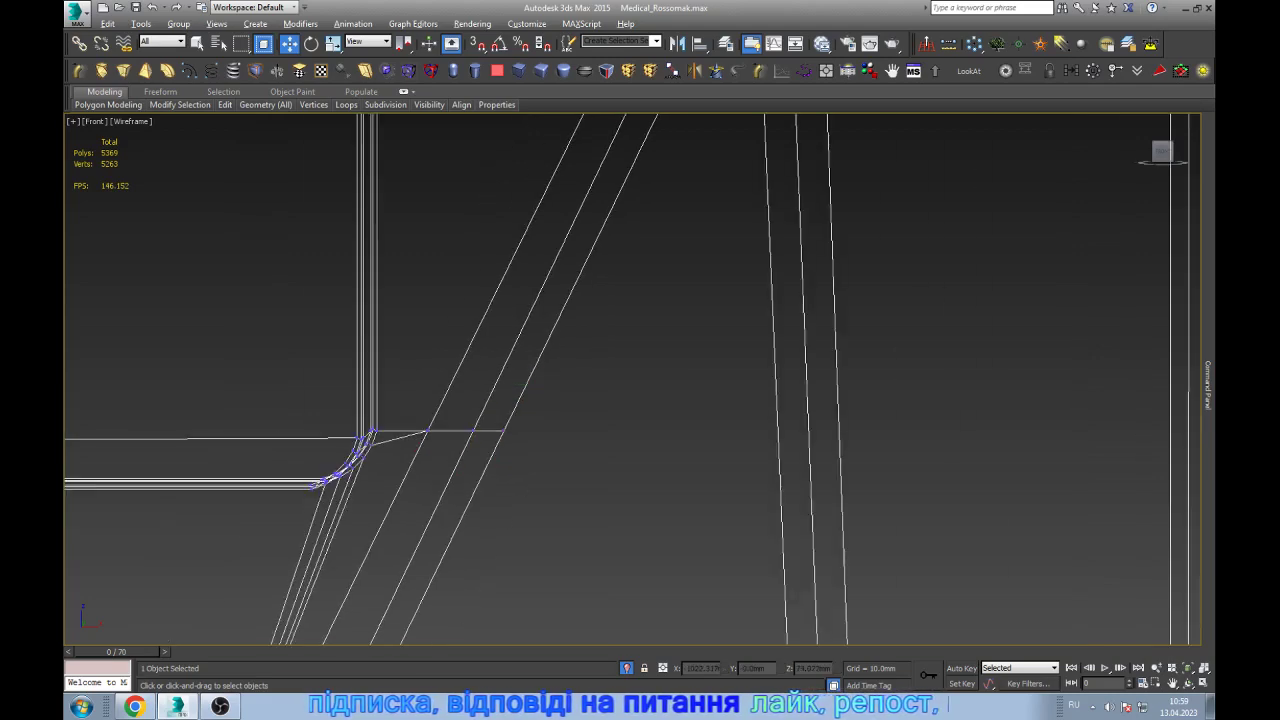
{"action": "key", "text": "s"}
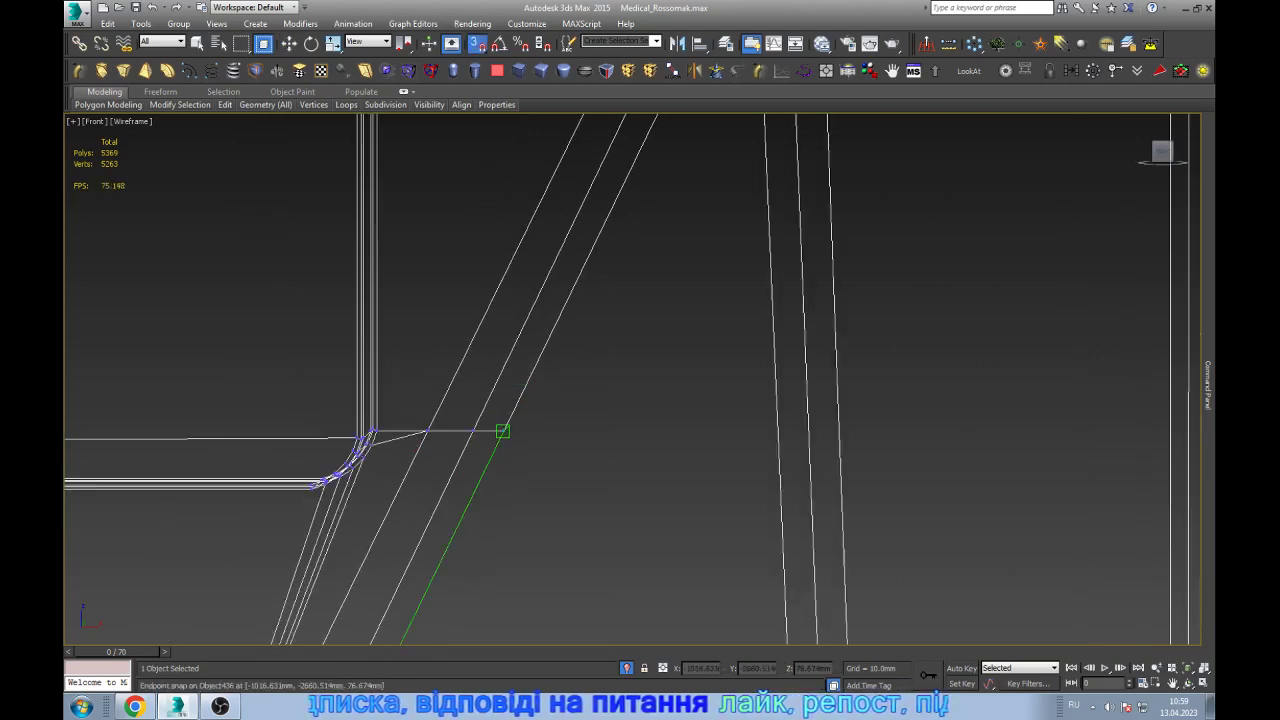
{"action": "scroll", "coordinate": [497, 431], "scroll_direction": "down", "scroll_amount": 3}
{"action": "scroll", "coordinate": [497, 431], "scroll_direction": "down", "scroll_amount": 2}
{"action": "scroll", "coordinate": [757, 429], "scroll_direction": "up", "scroll_amount": 1}
{"action": "scroll", "coordinate": [757, 429], "scroll_direction": "up", "scroll_amount": 4}
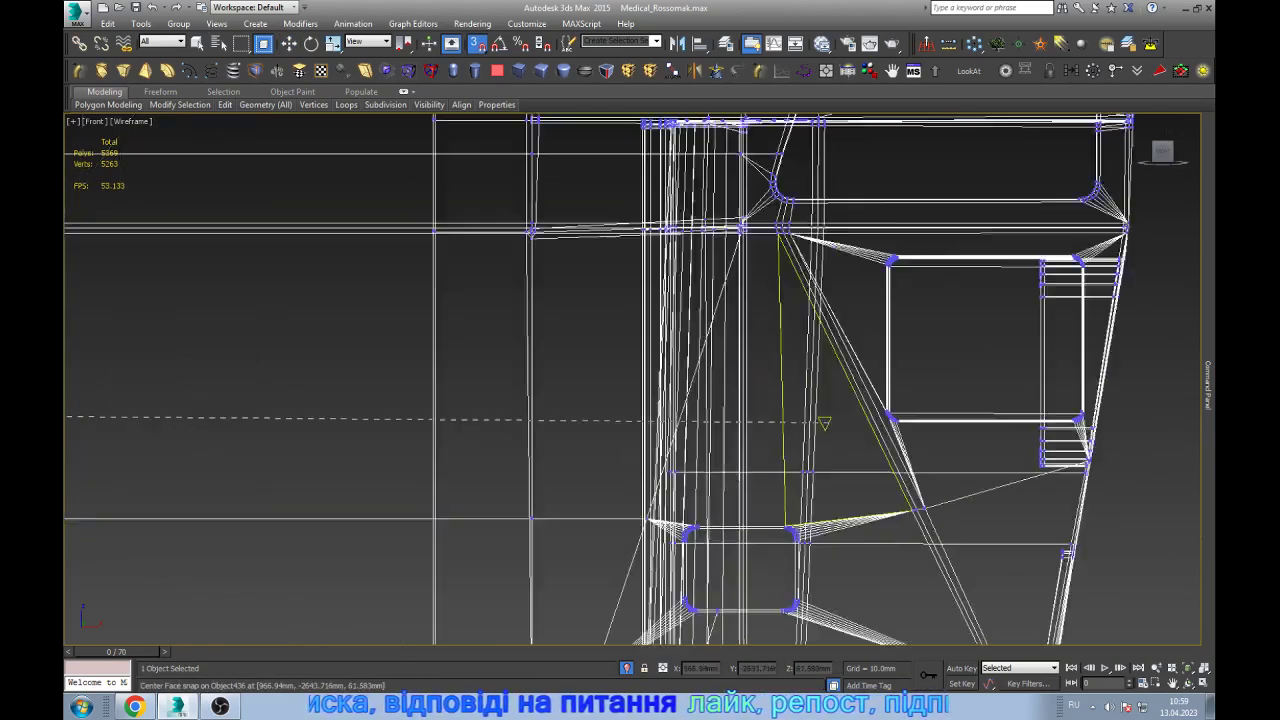
{"action": "scroll", "coordinate": [915, 418], "scroll_direction": "up", "scroll_amount": 2}
{"action": "scroll", "coordinate": [915, 418], "scroll_direction": "up", "scroll_amount": 2}
{"action": "scroll", "coordinate": [905, 405], "scroll_direction": "up", "scroll_amount": 2}
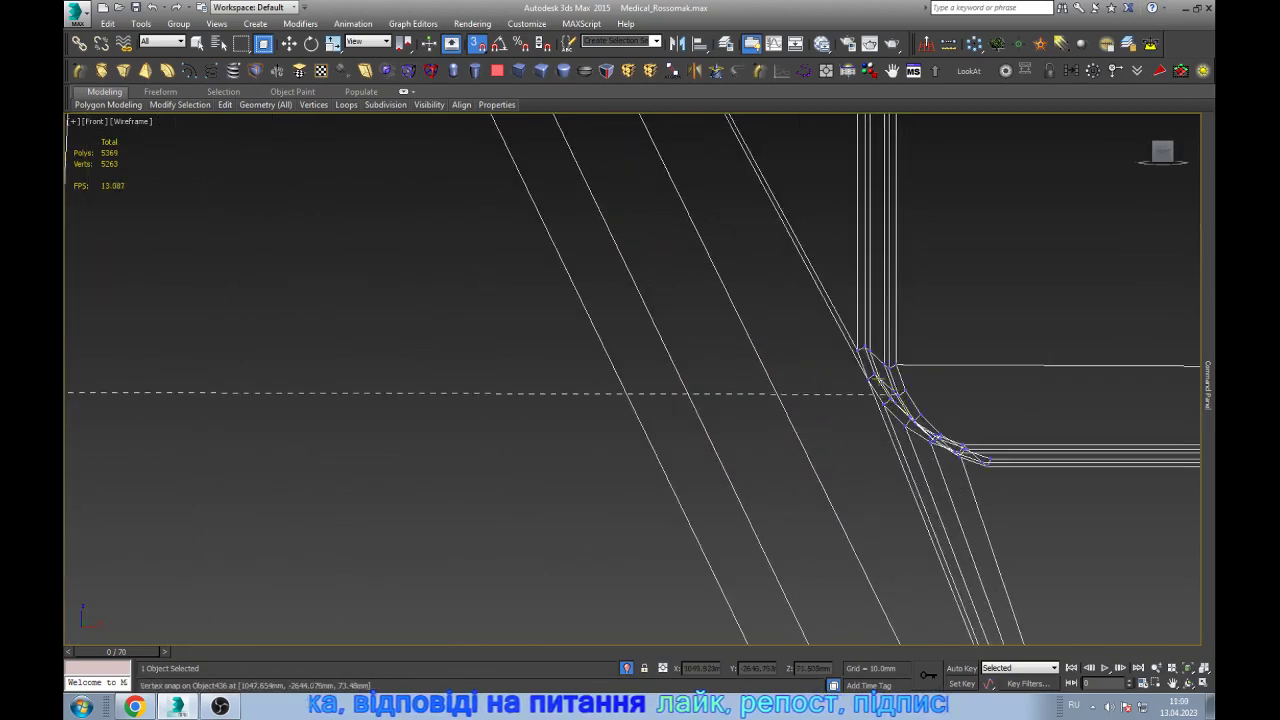
{"action": "scroll", "coordinate": [877, 380], "scroll_direction": "up", "scroll_amount": 1}
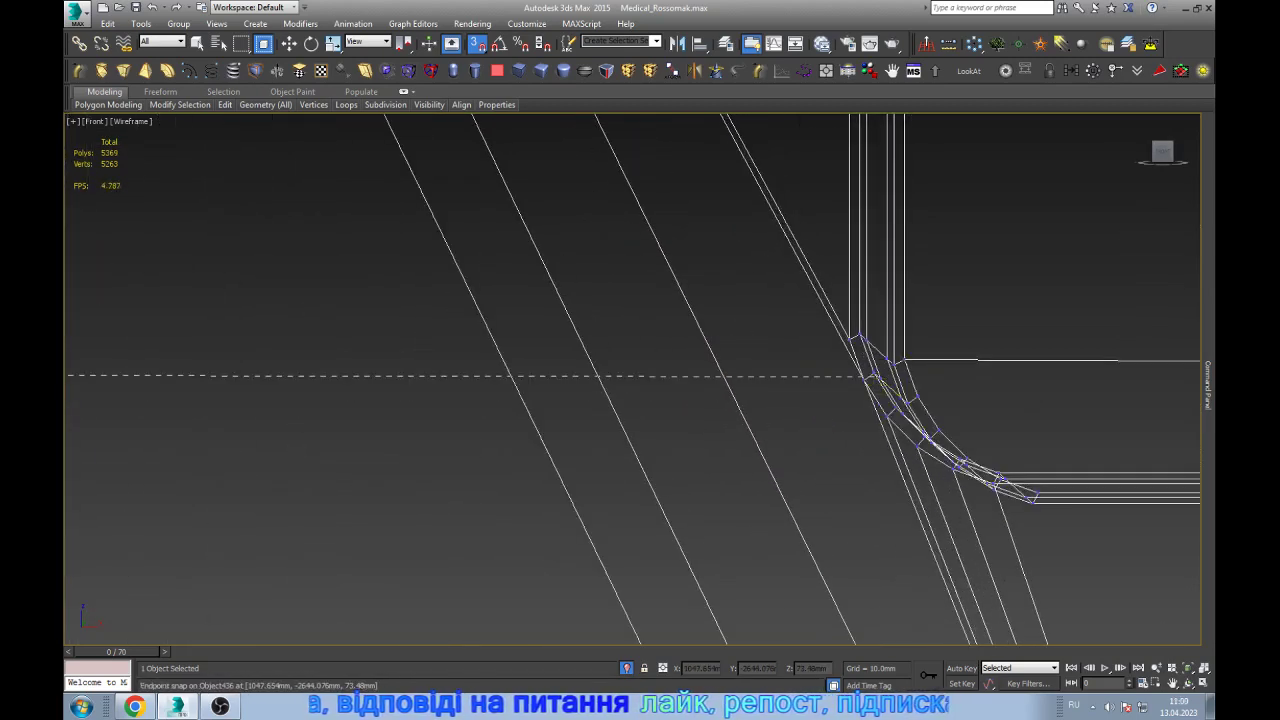
{"action": "left_click", "coordinate": [849, 338]}
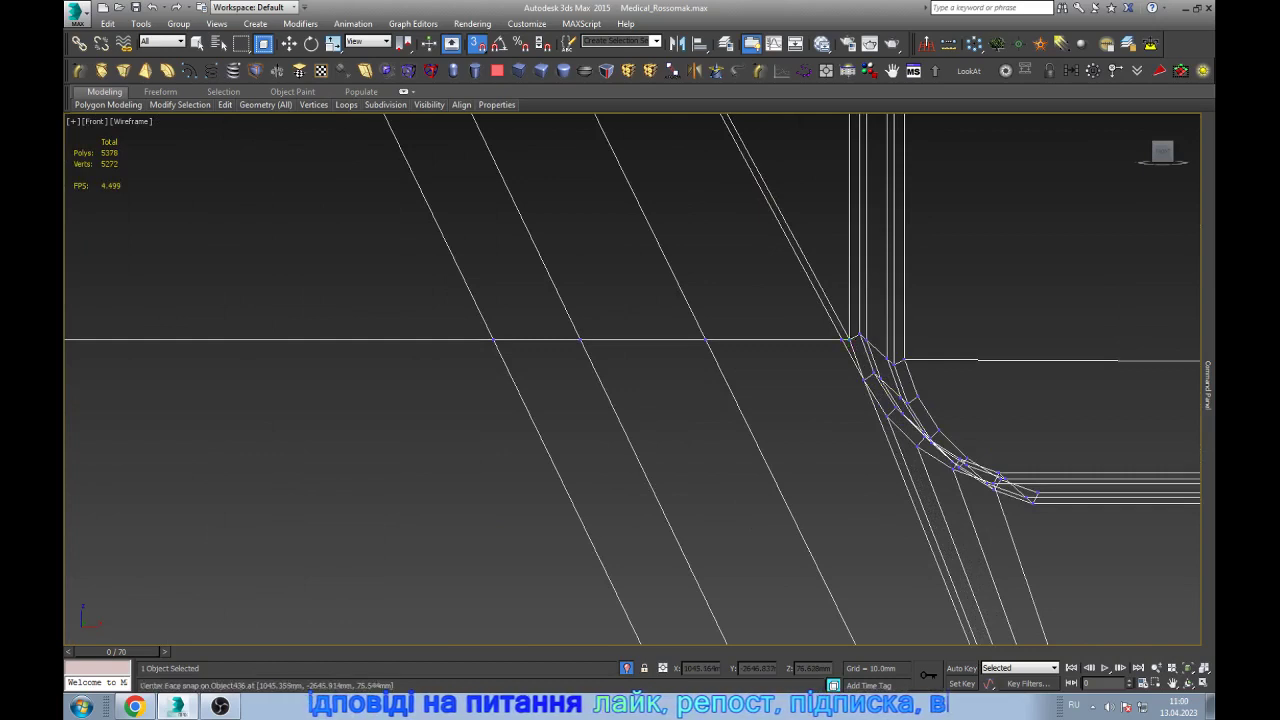
{"action": "key", "text": "w"}
{"action": "key", "text": "s"}
{"action": "scroll", "coordinate": [849, 338], "scroll_direction": "up", "scroll_amount": 2}
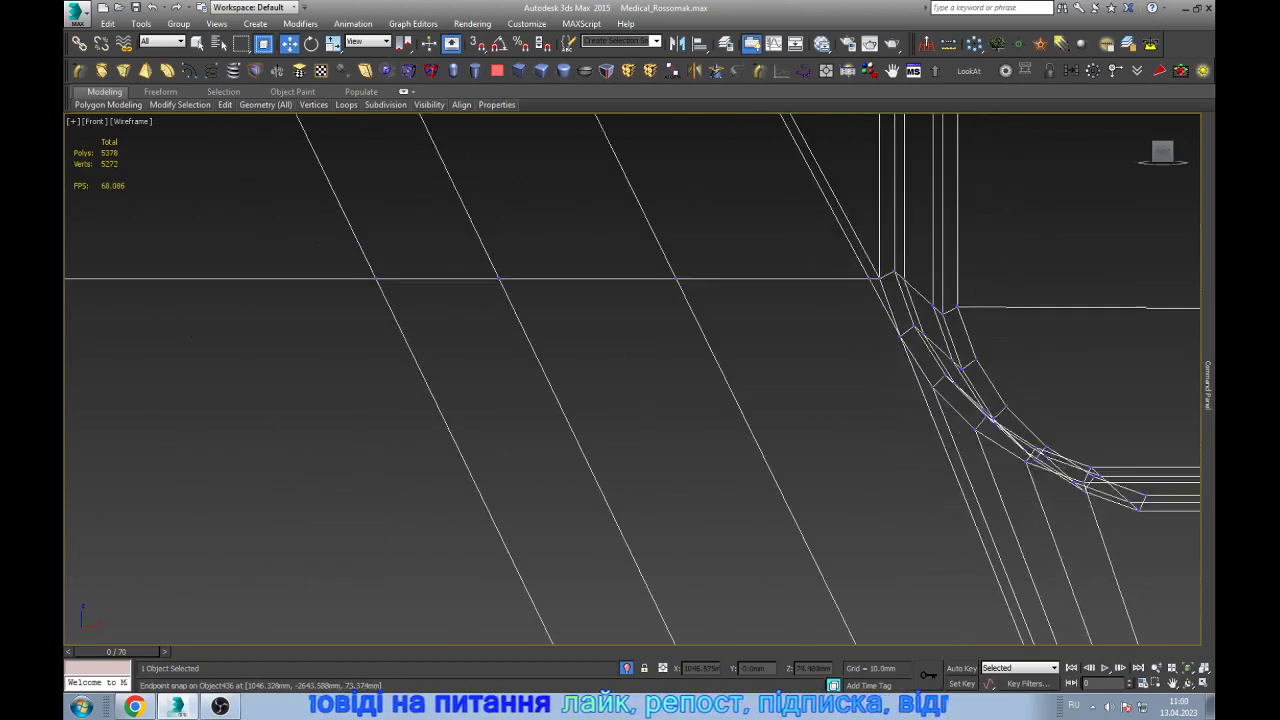
- Target Weld the stray vertex onto its neighbour and return to shaded display
{"action": "key", "text": "q"}
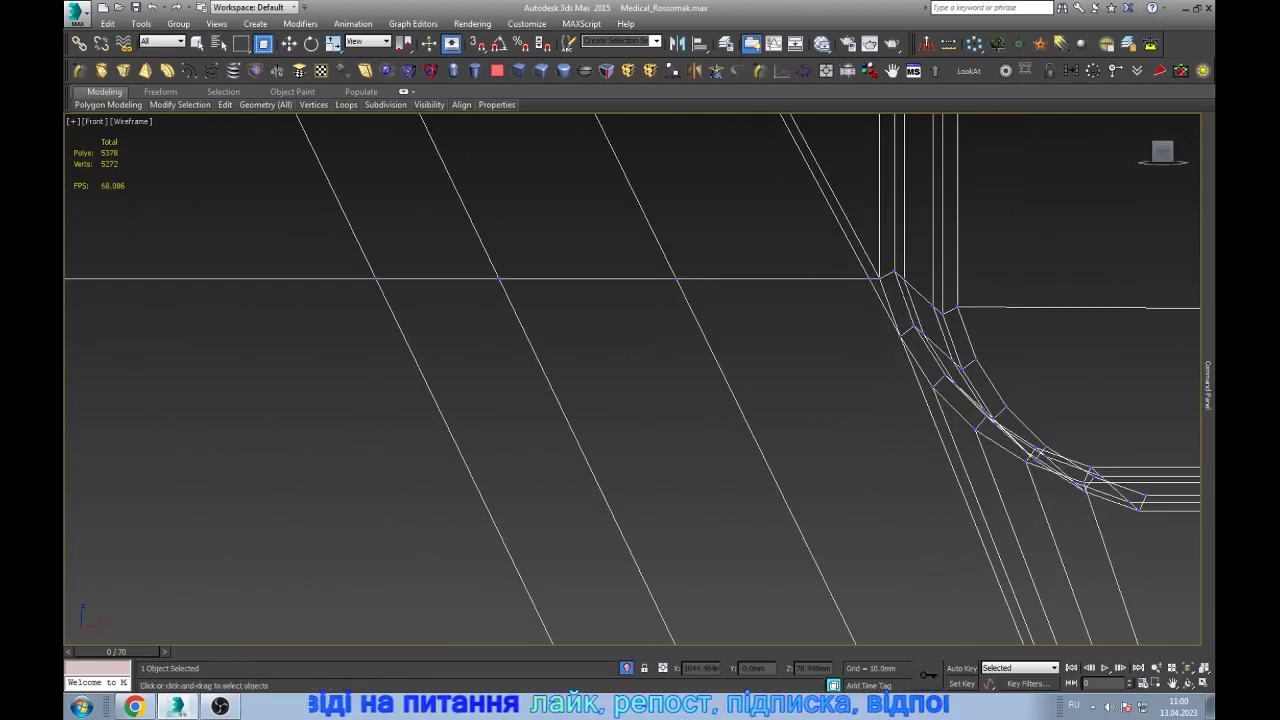
{"action": "left_click", "coordinate": [677, 279]}
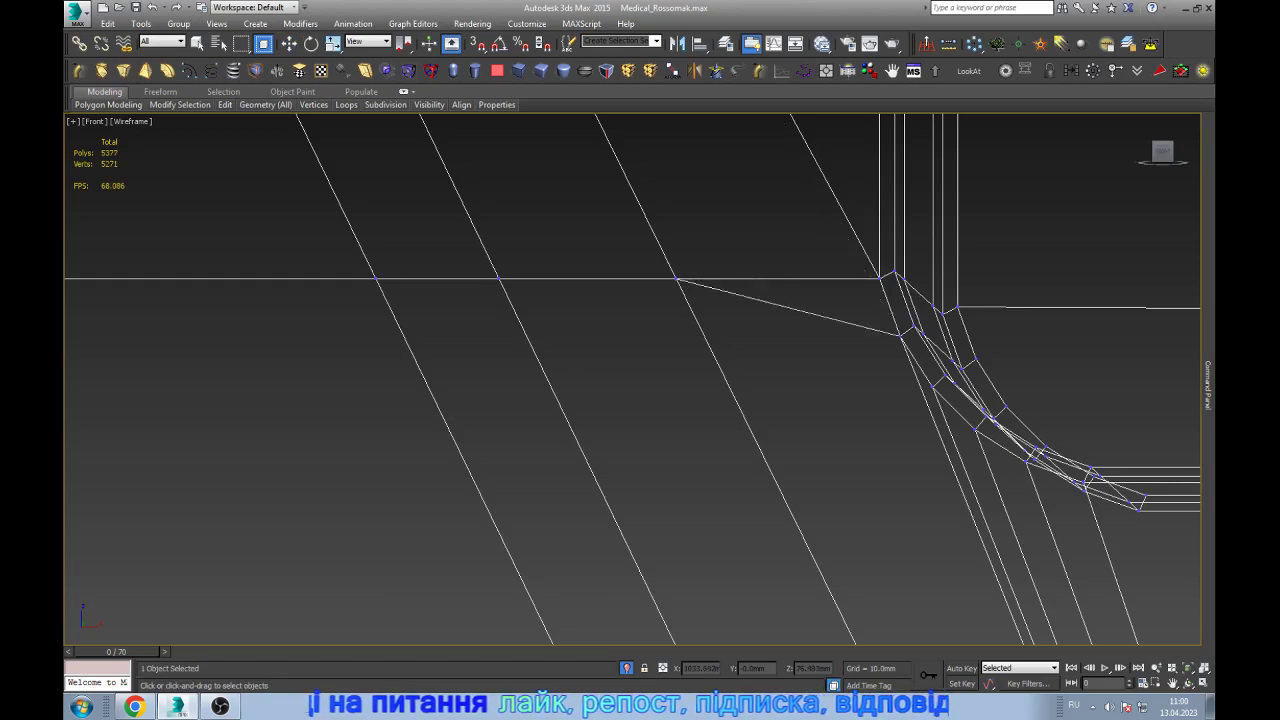
{"action": "key", "text": "w"}
{"action": "scroll", "coordinate": [672, 372], "scroll_direction": "down", "scroll_amount": 5}
{"action": "key", "text": "F3"}
{"action": "scroll", "coordinate": [783, 366], "scroll_direction": "up", "scroll_amount": 5}
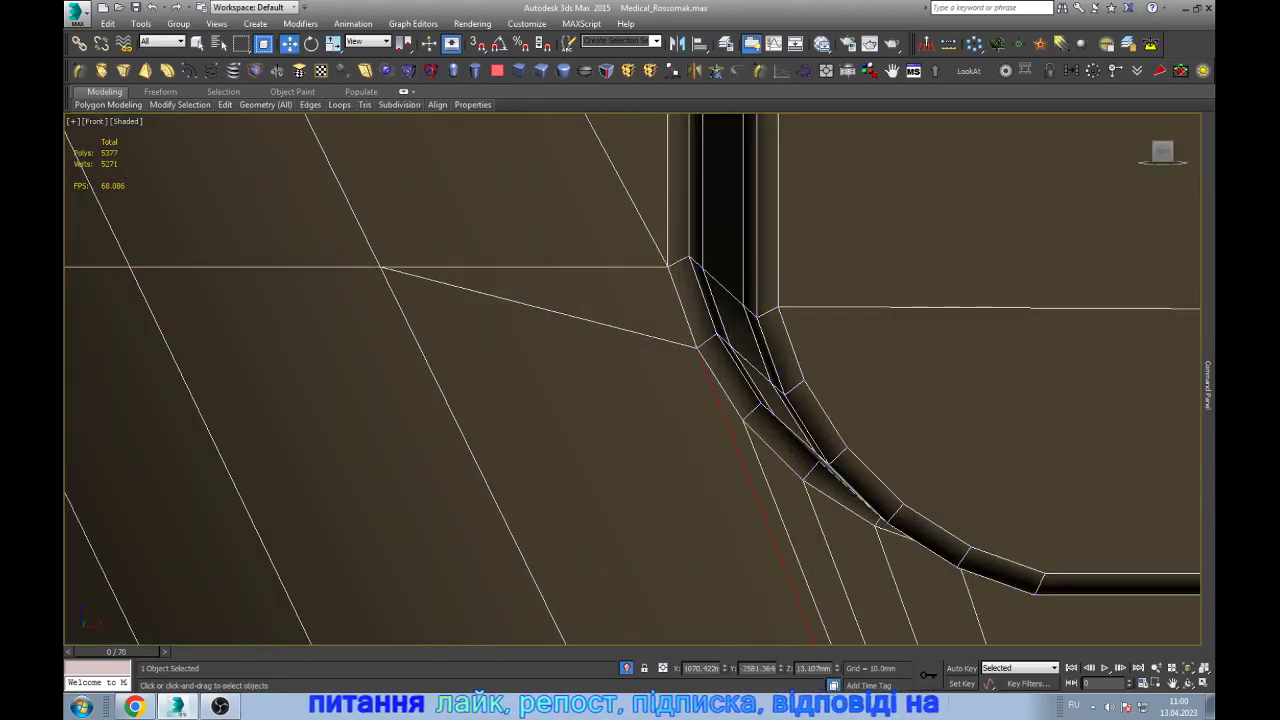
- Add a Swift Loop edge loop across the hull panel near the opening's corner
{"action": "middle_click_drag", "start_coordinate": [640, 380], "coordinate": [632, 379], "text": "alt"}
{"action": "scroll", "coordinate": [640, 380], "scroll_direction": "down", "scroll_amount": 5}
{"action": "scroll", "coordinate": [640, 380], "scroll_direction": "up", "scroll_amount": 8}
{"action": "scroll", "coordinate": [640, 380], "scroll_direction": "up", "scroll_amount": 5}
{"action": "scroll", "coordinate": [640, 380], "scroll_direction": "up", "scroll_amount": 3}
{"action": "scroll", "coordinate": [640, 380], "scroll_direction": "down", "scroll_amount": 4}
{"action": "scroll", "coordinate": [632, 379], "scroll_direction": "down", "scroll_amount": 3}
{"action": "scroll", "coordinate": [632, 379], "scroll_direction": "up", "scroll_amount": 4}
{"action": "scroll", "coordinate": [632, 379], "scroll_direction": "up", "scroll_amount": 3}
{"action": "scroll", "coordinate": [632, 379], "scroll_direction": "up", "scroll_amount": 3}
{"action": "key", "text": "w"}
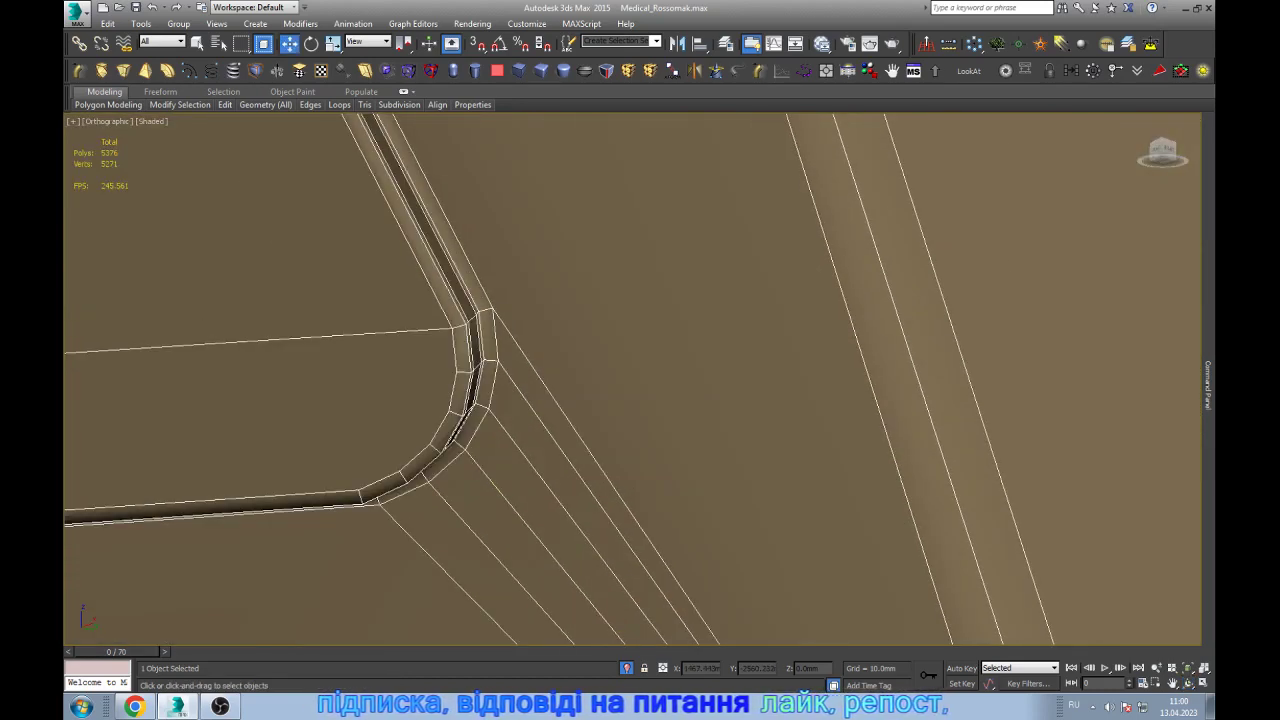
{"action": "key", "text": "alt+c"}
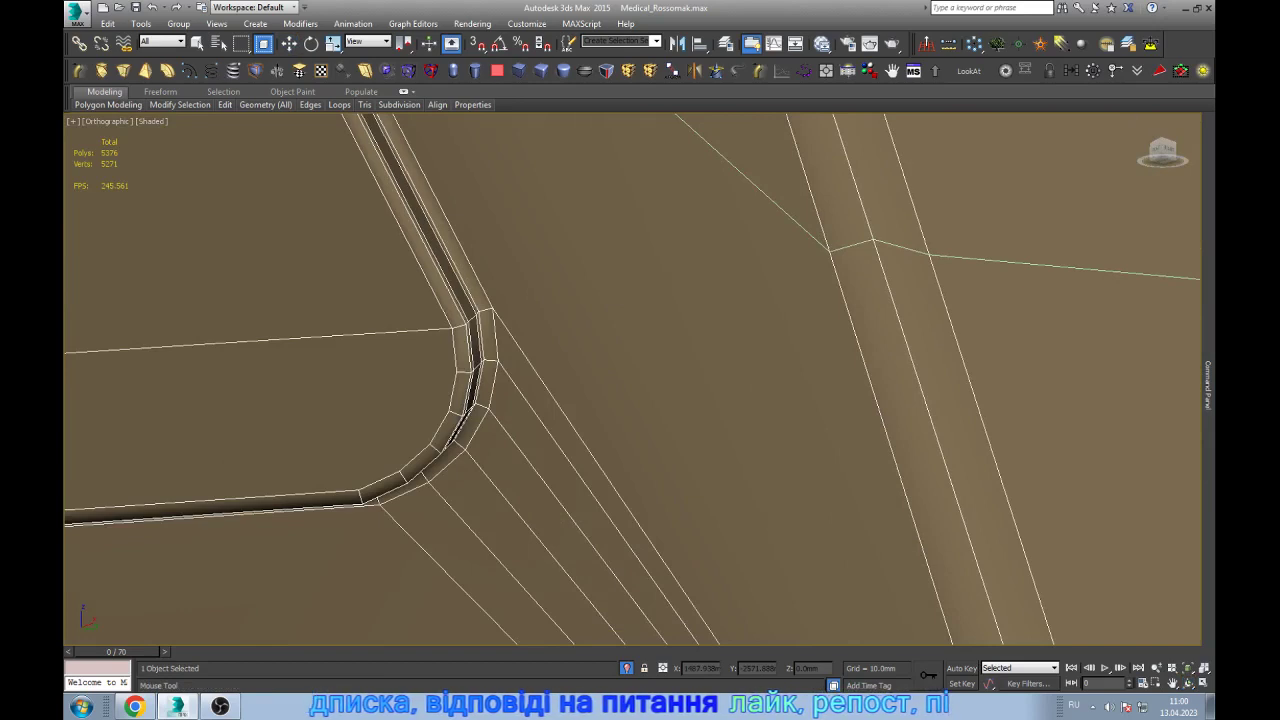
{"action": "left_click", "coordinate": [1050, 268]}
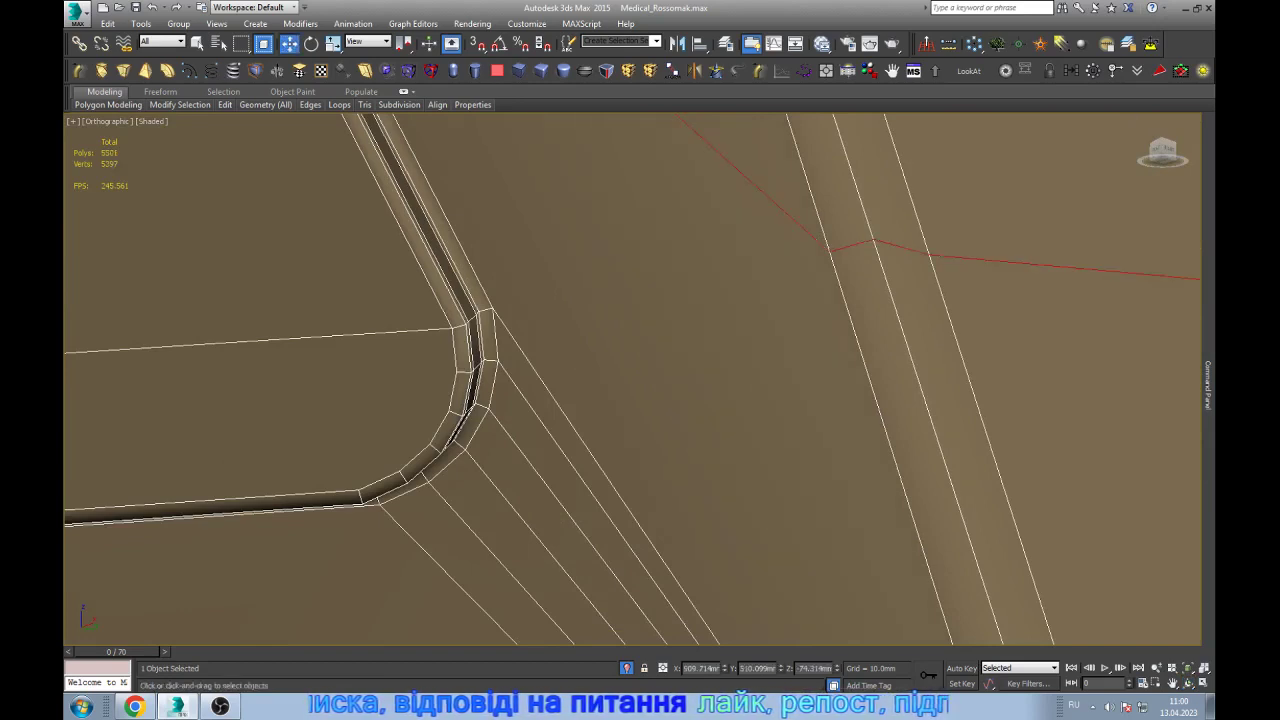
- Connect two selected vertices with a new edge
{"action": "key", "text": "1"}
{"action": "left_click", "coordinate": [491, 312]}
{"action": "left_click", "coordinate": [829, 250], "text": "ctrl"}
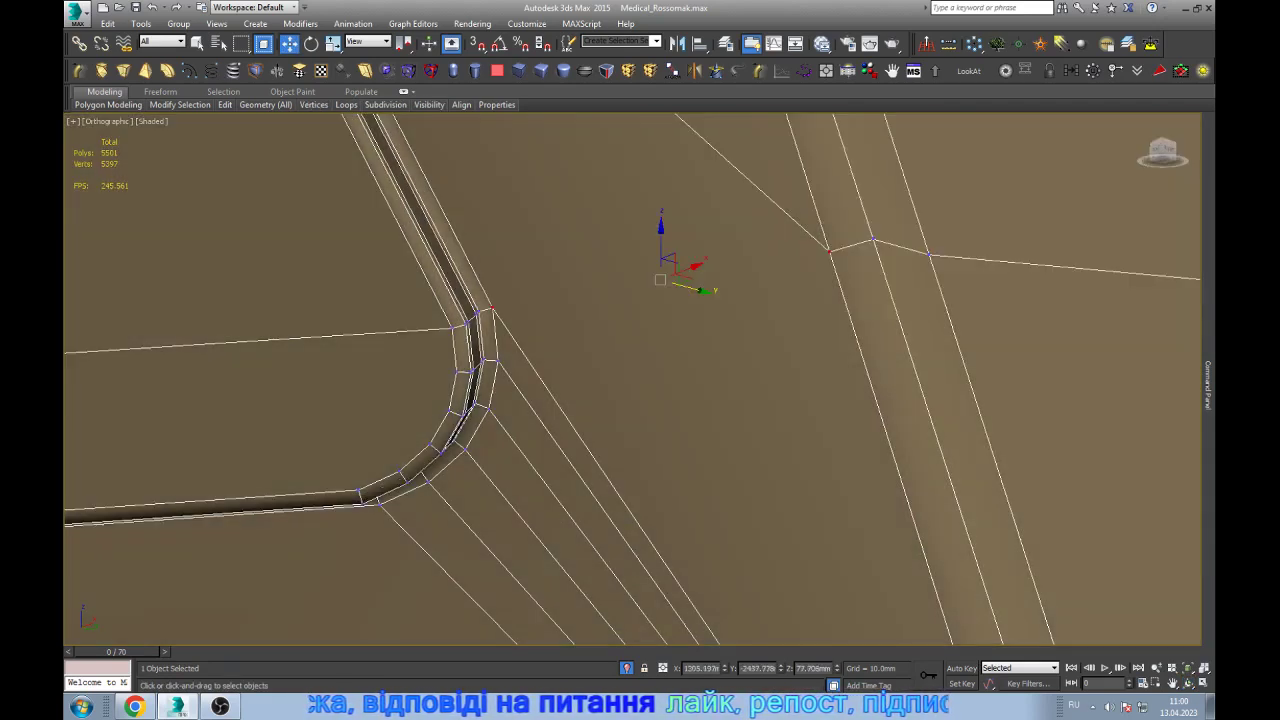
{"action": "key", "text": "ctrl+shift+e"}
{"action": "key", "text": "2"}
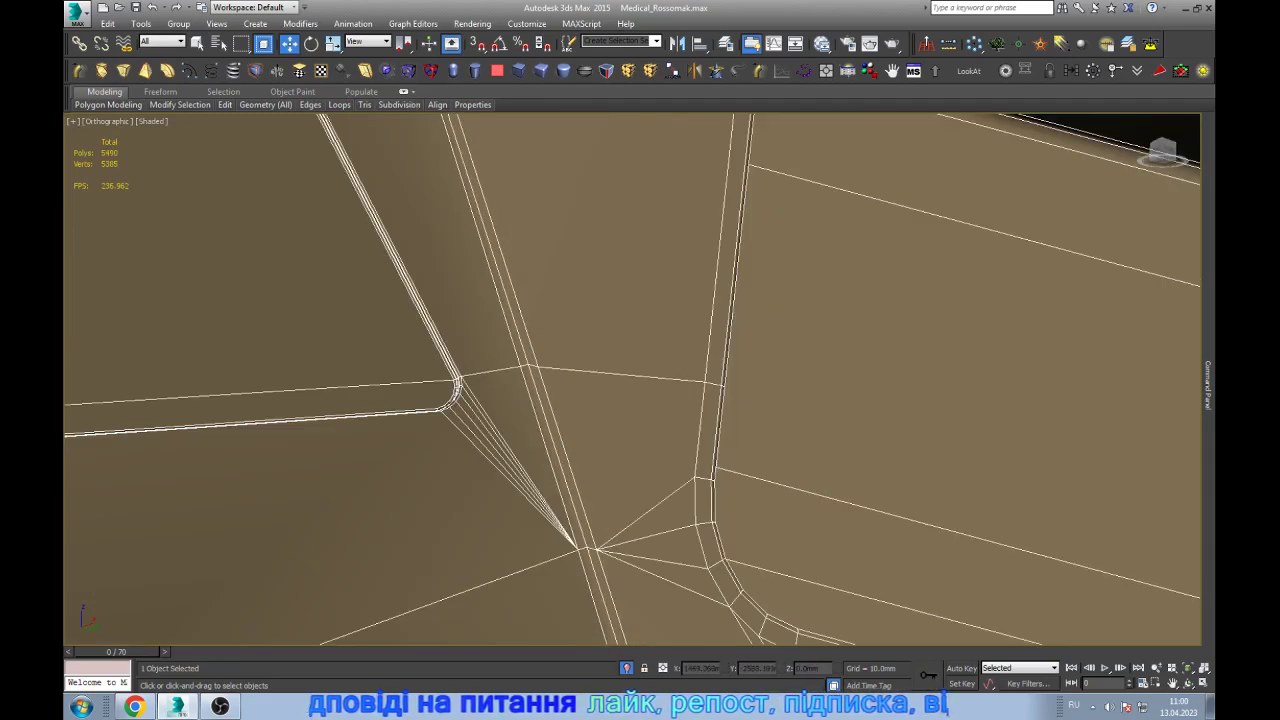
- Undo the last change, then connect another vertex pair on the new loop with an edge
{"action": "scroll", "coordinate": [632, 380], "scroll_direction": "up", "scroll_amount": 2}
{"action": "scroll", "coordinate": [632, 380], "scroll_direction": "down", "scroll_amount": 2}
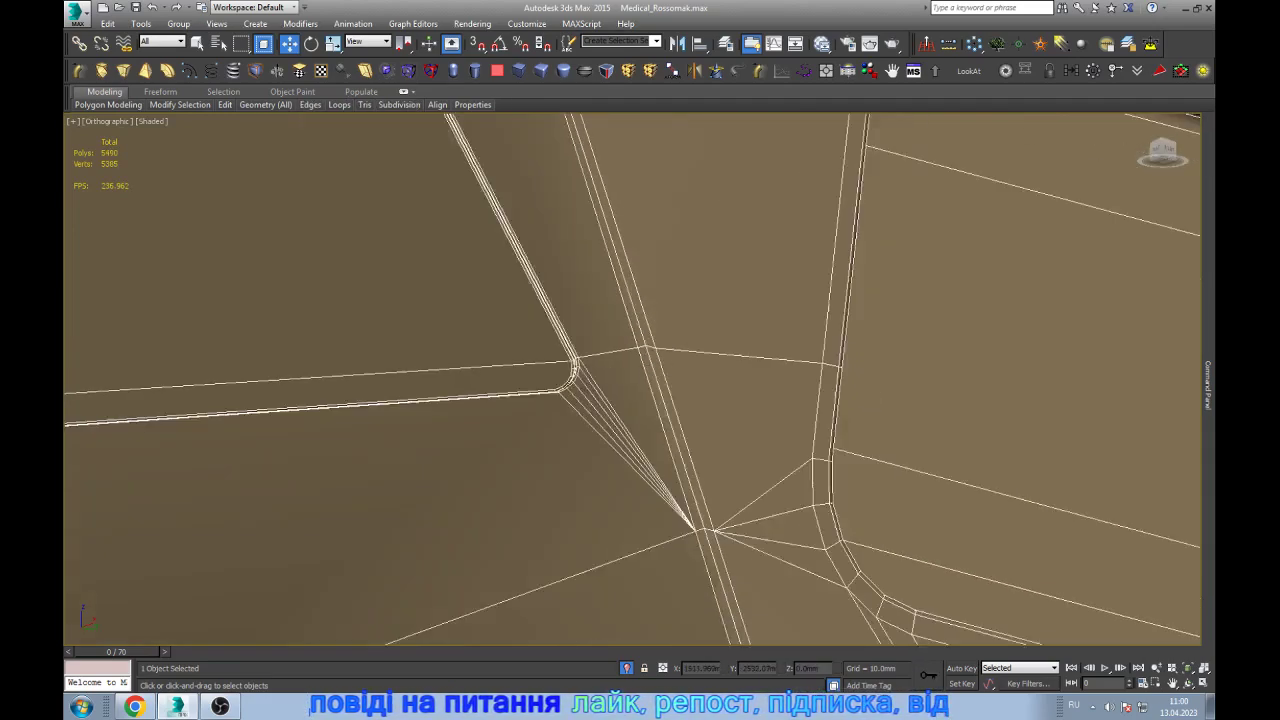
{"action": "scroll", "coordinate": [632, 380], "scroll_direction": "down", "scroll_amount": 3}
{"action": "scroll", "coordinate": [632, 380], "scroll_direction": "up", "scroll_amount": 3}
{"action": "scroll", "coordinate": [632, 380], "scroll_direction": "up", "scroll_amount": 2}
{"action": "scroll", "coordinate": [632, 380], "scroll_direction": "up", "scroll_amount": 3}
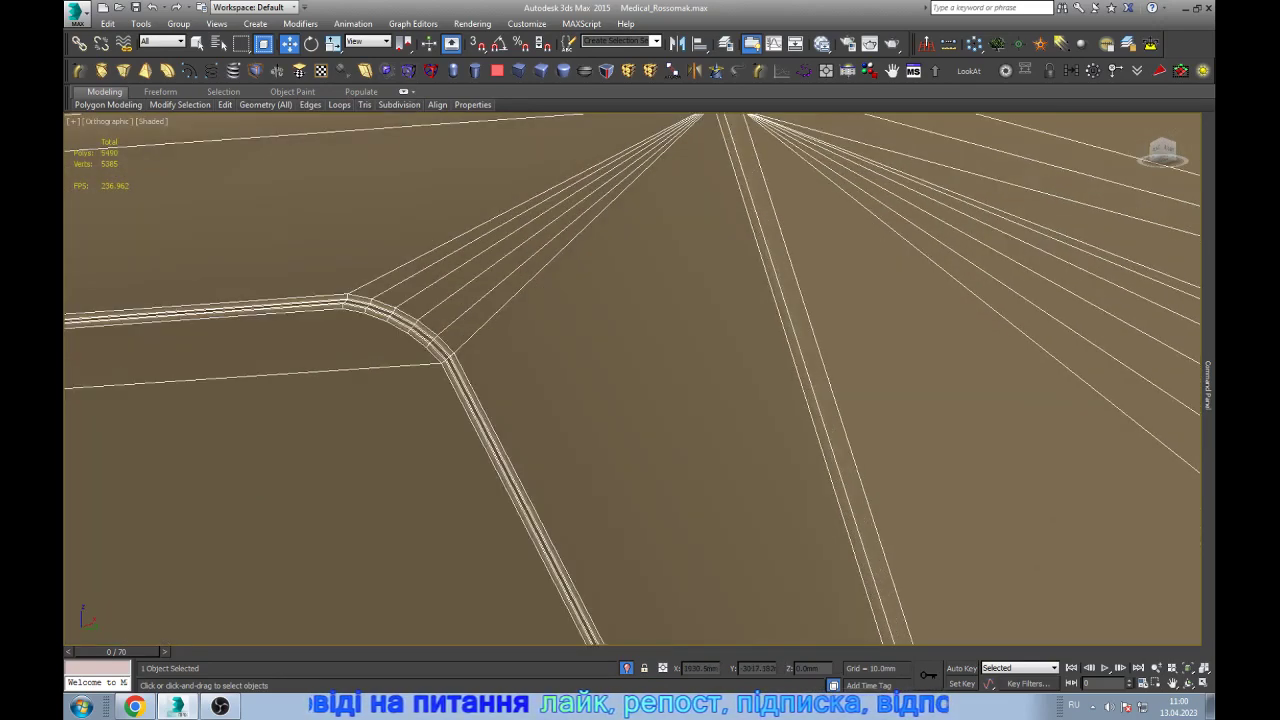
{"action": "scroll", "coordinate": [632, 380], "scroll_direction": "up", "scroll_amount": 3}
{"action": "key", "text": "ctrl+z"}
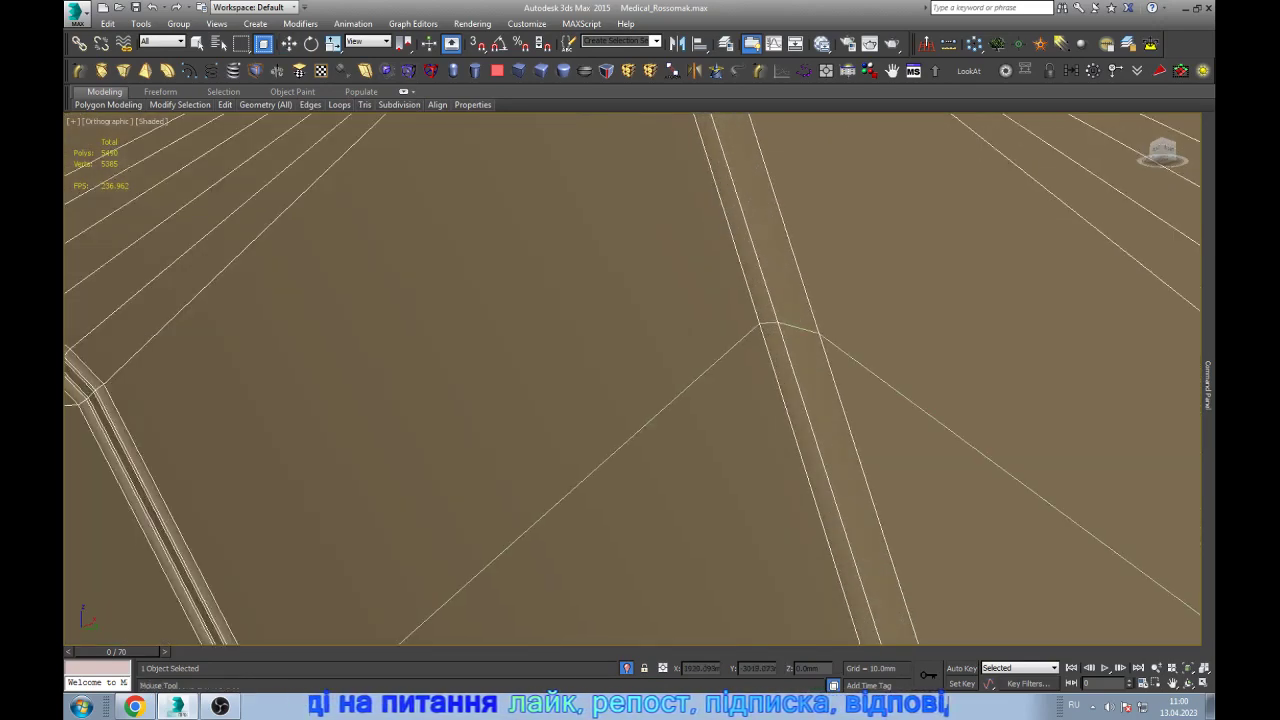
{"action": "key", "text": "w"}
{"action": "key", "text": "1"}
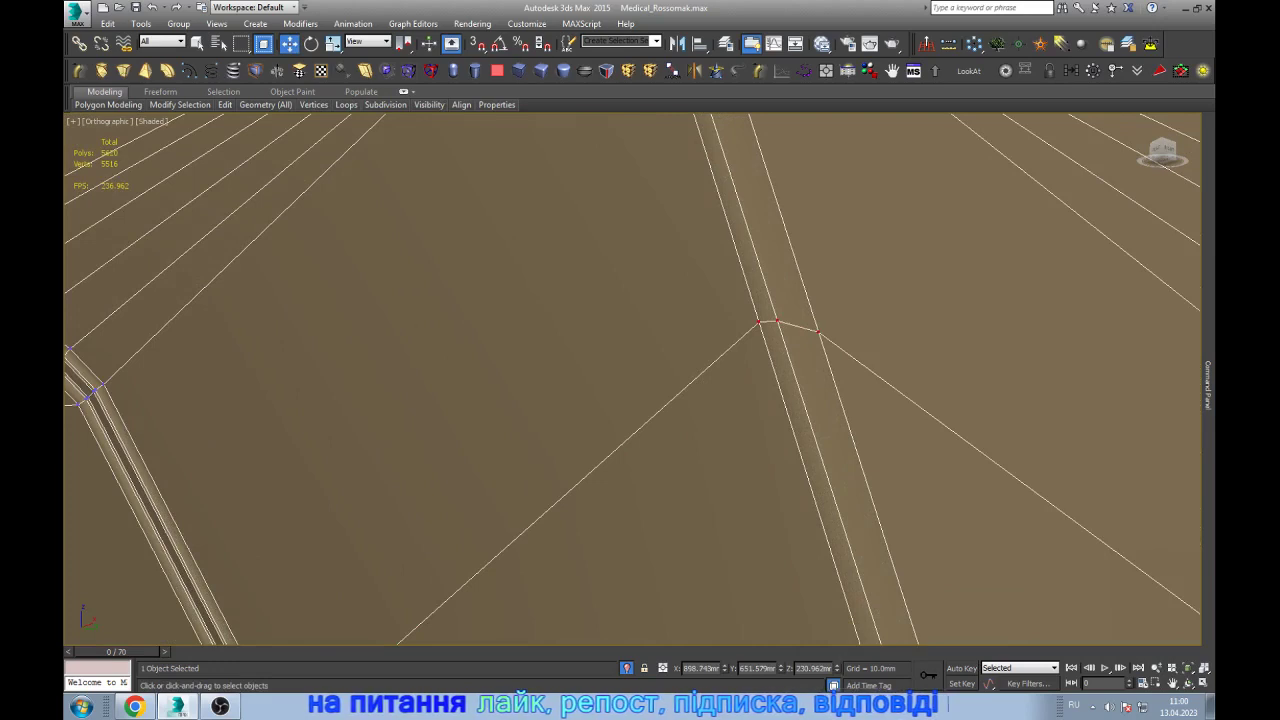
{"action": "left_click", "coordinate": [760, 321]}
{"action": "left_click", "coordinate": [98, 386], "text": "ctrl"}
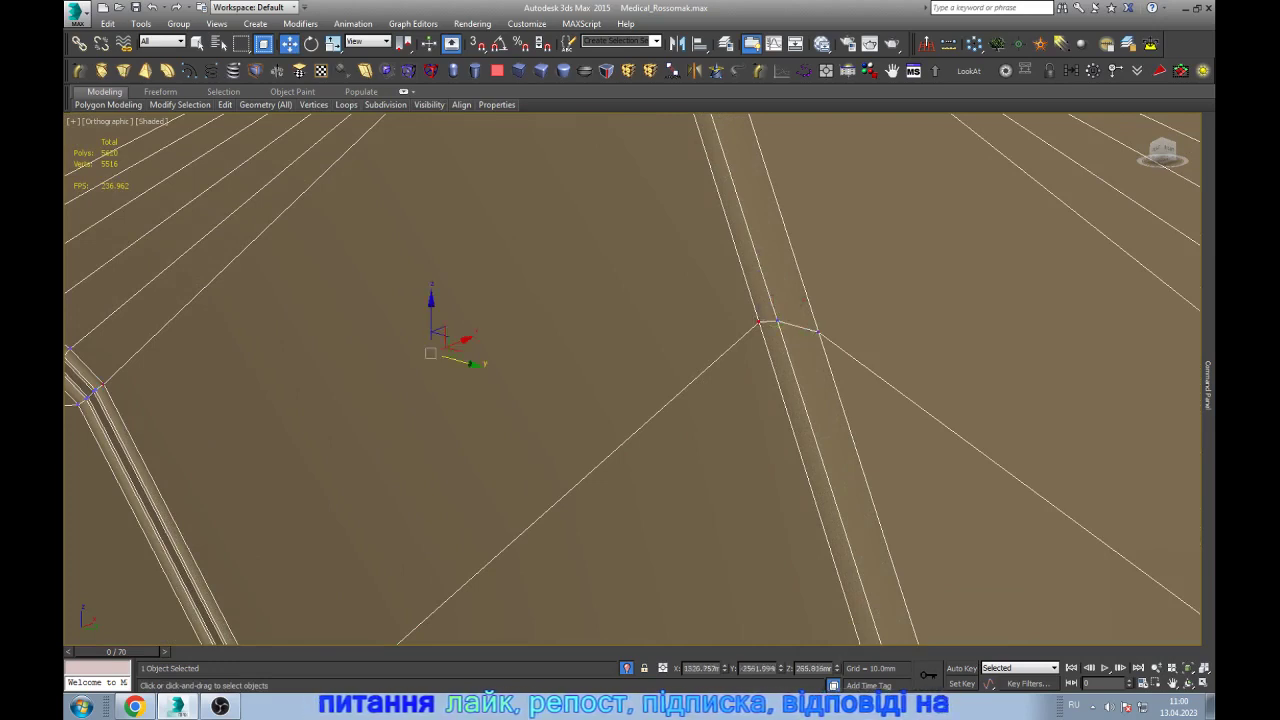
{"action": "key", "text": "ctrl+shift+e"}
{"action": "key", "text": "2"}
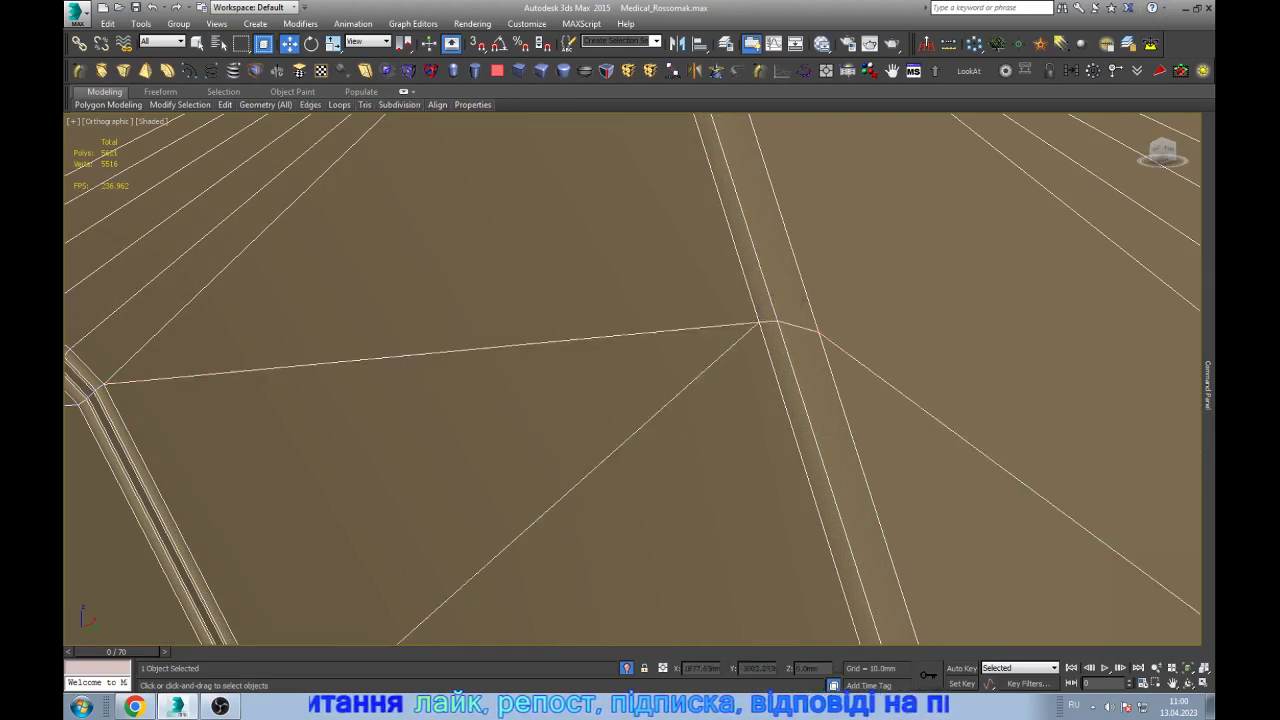
- Remove the two unwanted diagonal edges
{"action": "left_click", "coordinate": [580, 481]}
{"action": "key", "text": "BackSpace"}
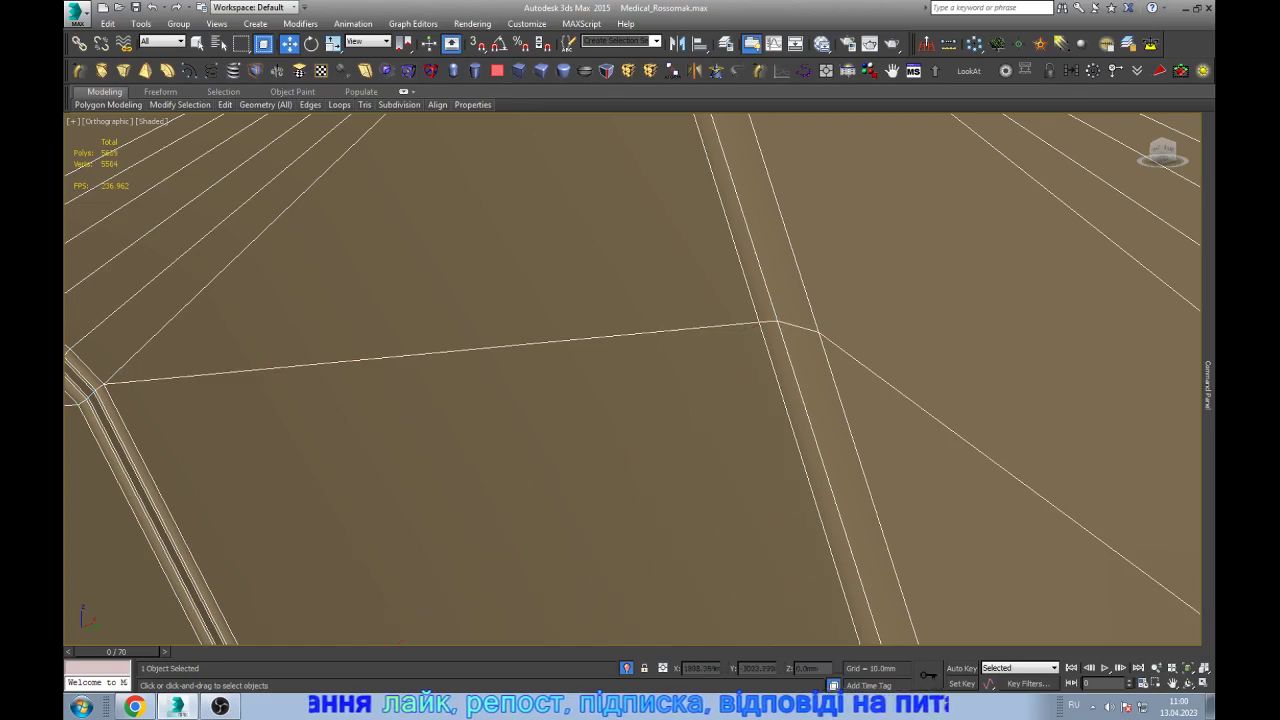
{"action": "scroll", "coordinate": [632, 379], "scroll_direction": "down", "scroll_amount": 2}
{"action": "left_click", "coordinate": [468, 269]}
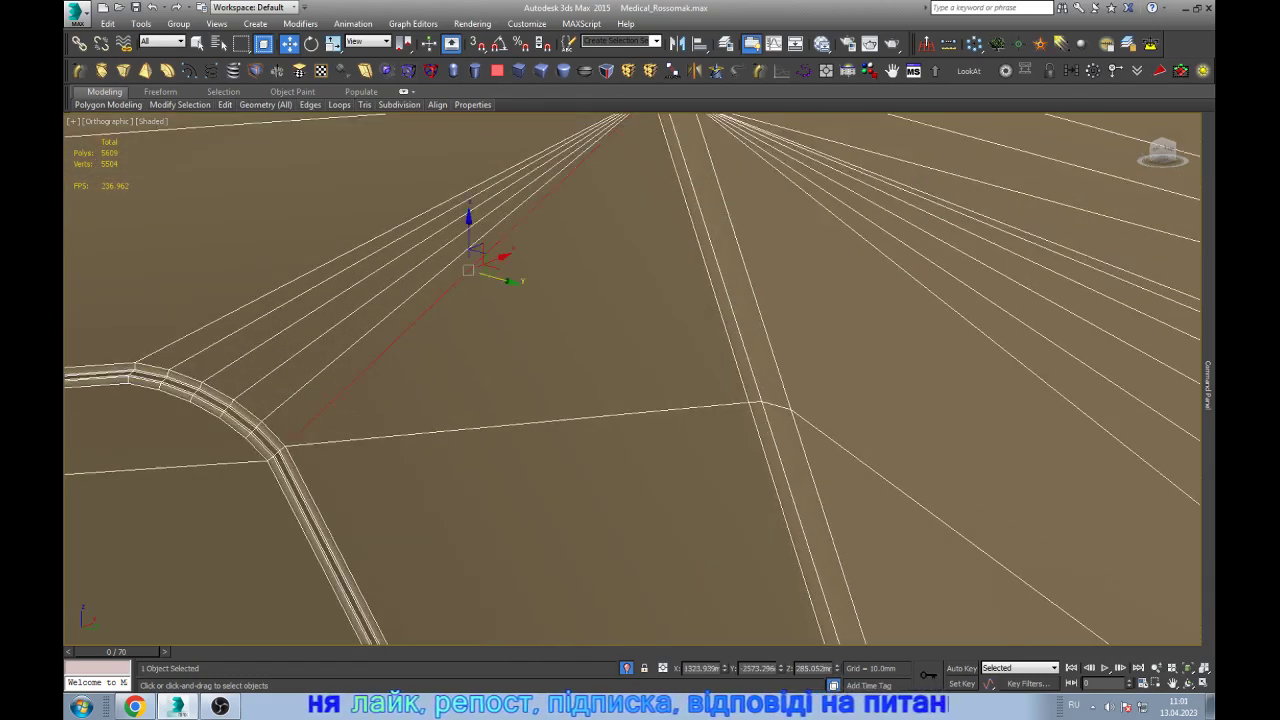
{"action": "key", "text": "BackSpace"}
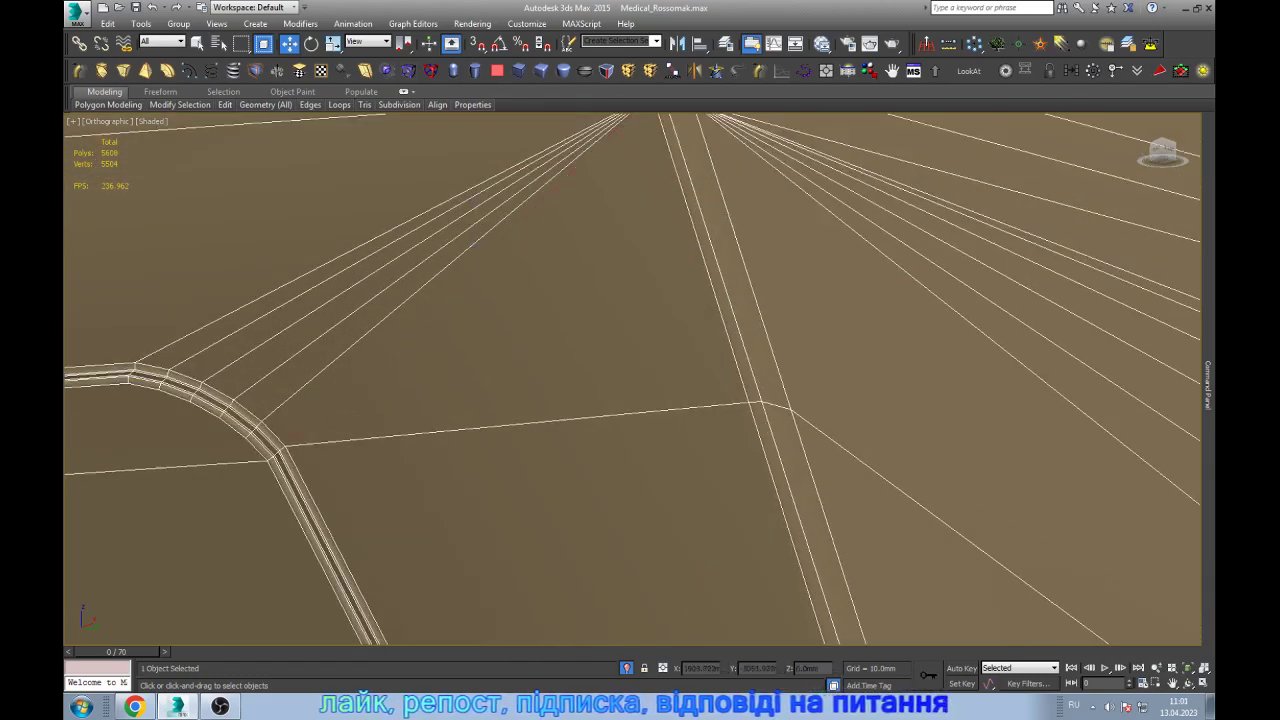
{"action": "scroll", "coordinate": [417, 363], "scroll_direction": "up", "scroll_amount": 3}
{"action": "scroll", "coordinate": [777, 385], "scroll_direction": "up", "scroll_amount": 3}
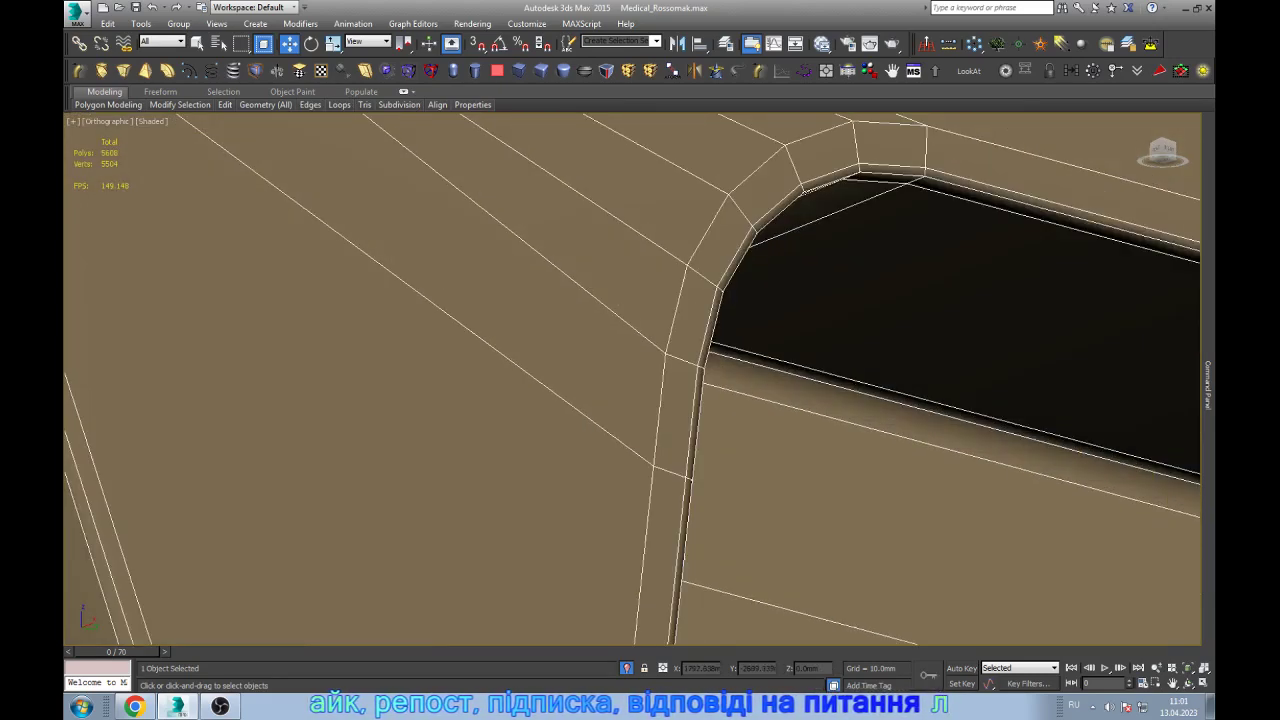
- Target Weld the lower vertex onto the rounded opening's corner vertex
{"action": "key", "text": "1"}
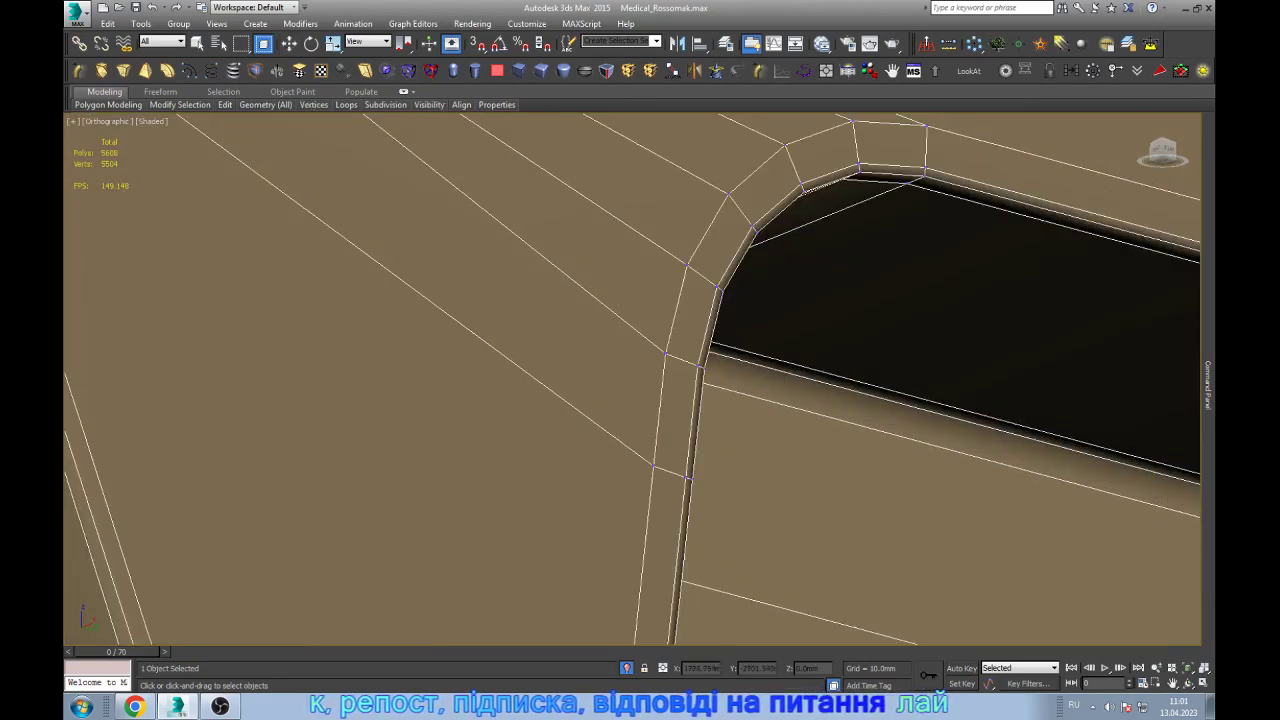
{"action": "left_click_drag", "start_coordinate": [652, 465], "coordinate": [666, 353]}
{"action": "key", "text": "w"}
{"action": "key", "text": "2"}
{"action": "left_click", "coordinate": [676, 415]}
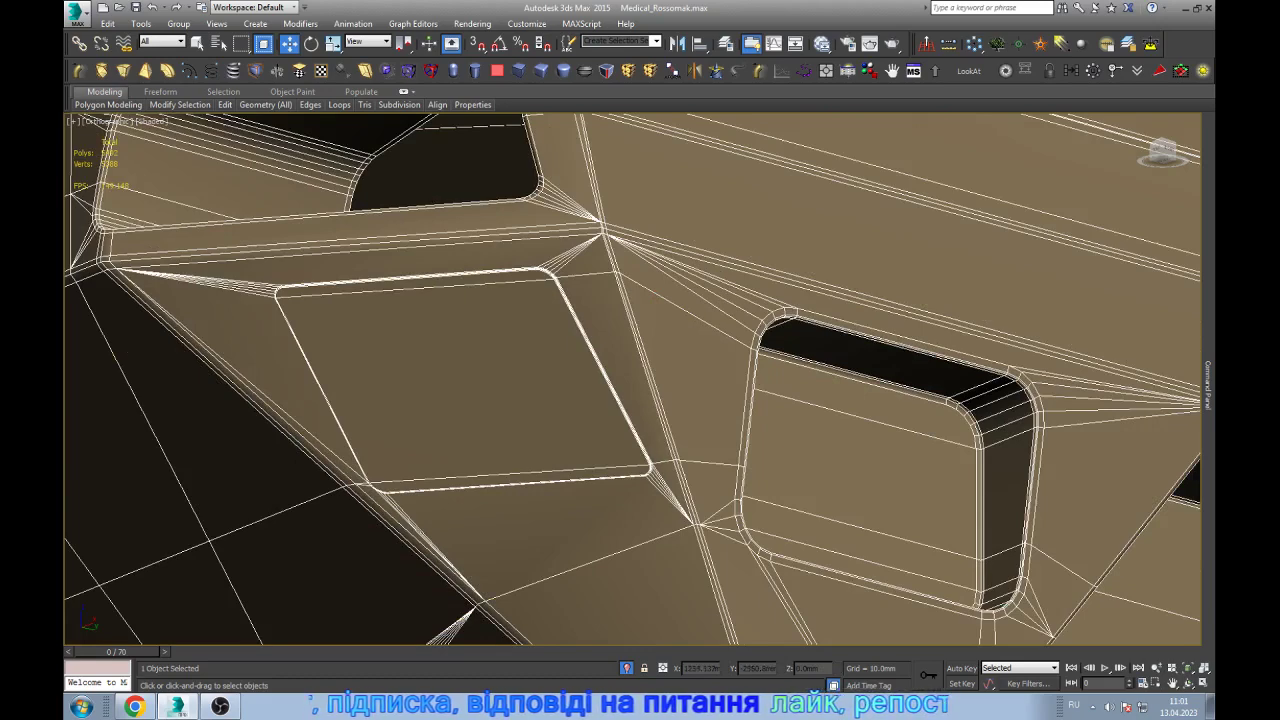
- Delete the diagonal edge near the hull junction
{"action": "scroll", "coordinate": [700, 522], "scroll_direction": "up", "scroll_amount": 3}
{"action": "scroll", "coordinate": [700, 522], "scroll_direction": "up", "scroll_amount": 2}
{"action": "scroll", "coordinate": [700, 522], "scroll_direction": "up", "scroll_amount": 3}
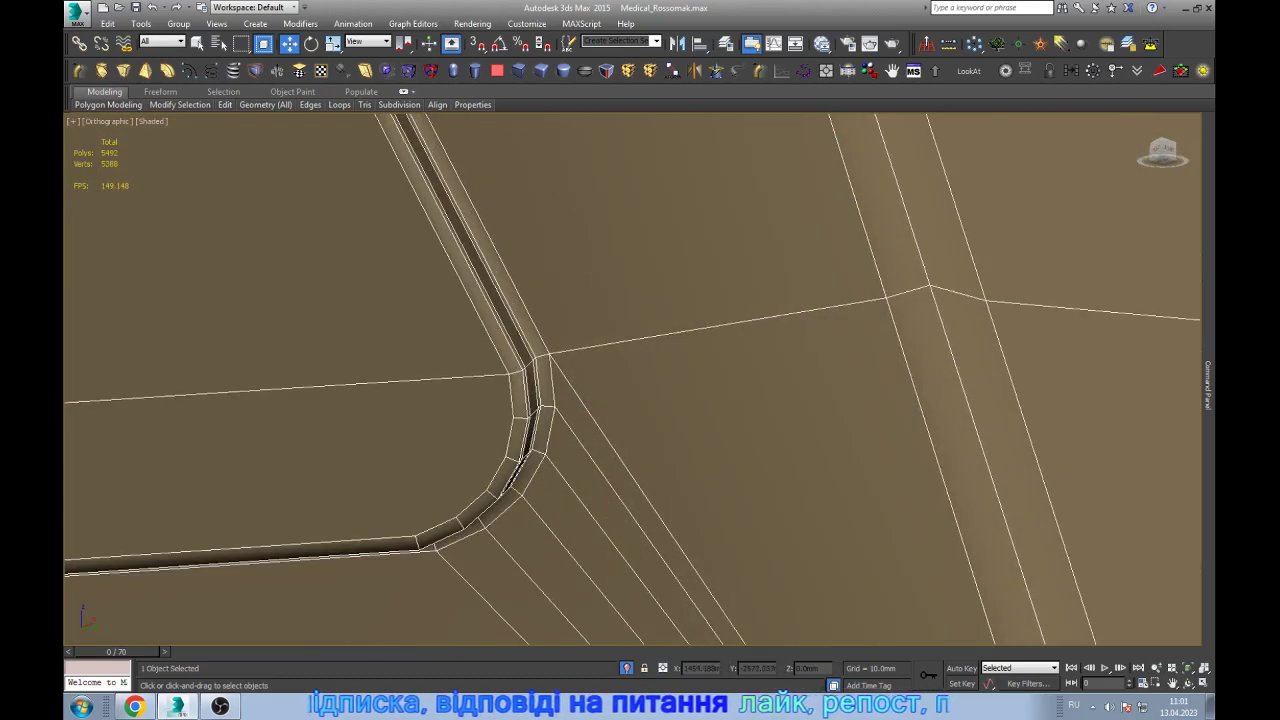
{"action": "left_click", "coordinate": [645, 500]}
{"action": "key", "text": "BackSpace"}
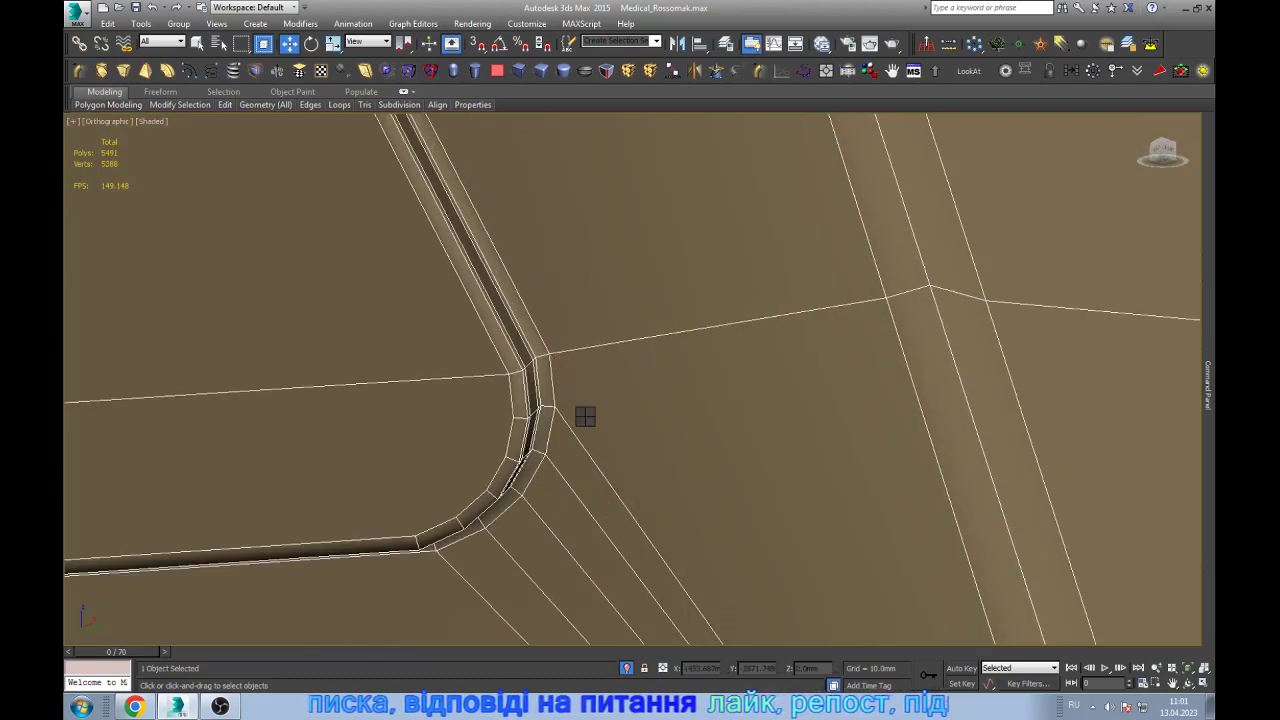
- Inspect the short edge at the corner junction, then return to the Editable Poly top level
{"action": "scroll", "coordinate": [588, 380], "scroll_direction": "down", "scroll_amount": 2}
{"action": "scroll", "coordinate": [588, 380], "scroll_direction": "down", "scroll_amount": 1}
{"action": "scroll", "coordinate": [588, 380], "scroll_direction": "down", "scroll_amount": 2}
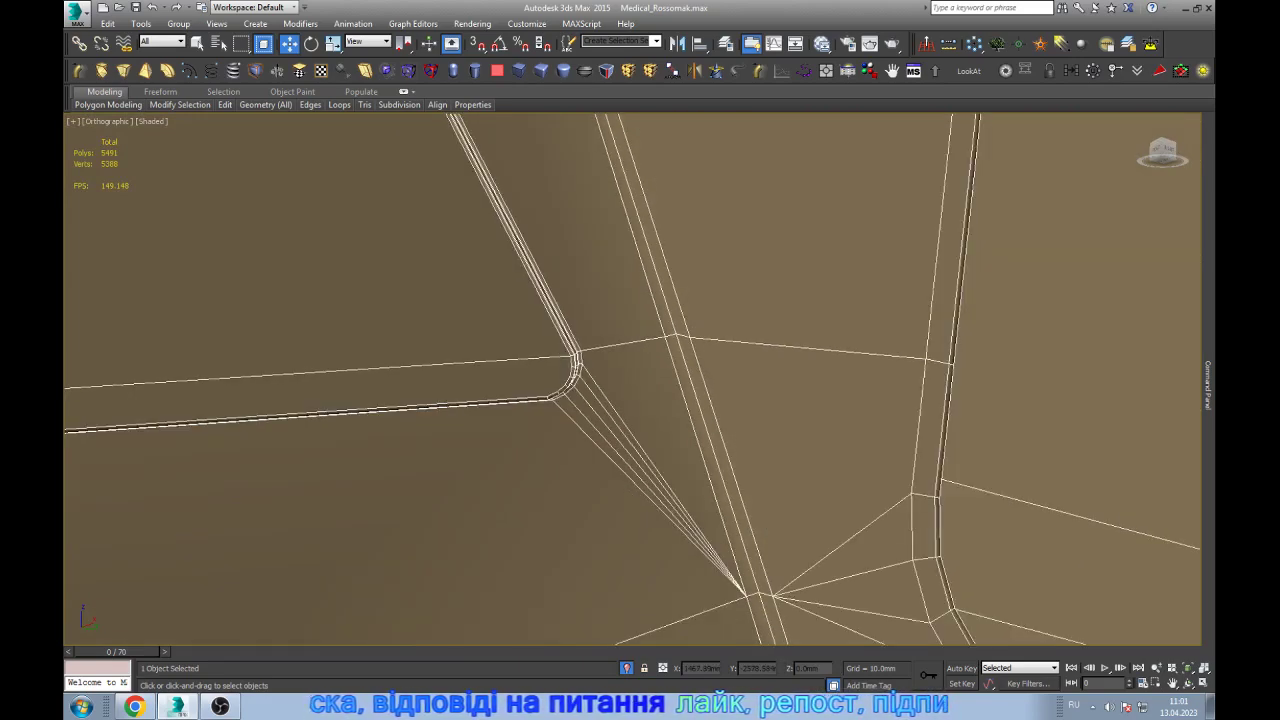
{"action": "left_click", "coordinate": [625, 345]}
{"action": "mouse_move", "coordinate": [625, 345]}
{"action": "middle_mouse_down", "text": "alt"}
{"action": "mouse_move", "coordinate": [660, 330]}
{"action": "mouse_move", "coordinate": [700, 340]}
{"action": "middle_mouse_up", "text": "alt"}
{"action": "scroll", "coordinate": [700, 340], "scroll_direction": "down", "scroll_amount": 2}
{"action": "scroll", "coordinate": [600, 510], "scroll_direction": "up", "scroll_amount": 5}
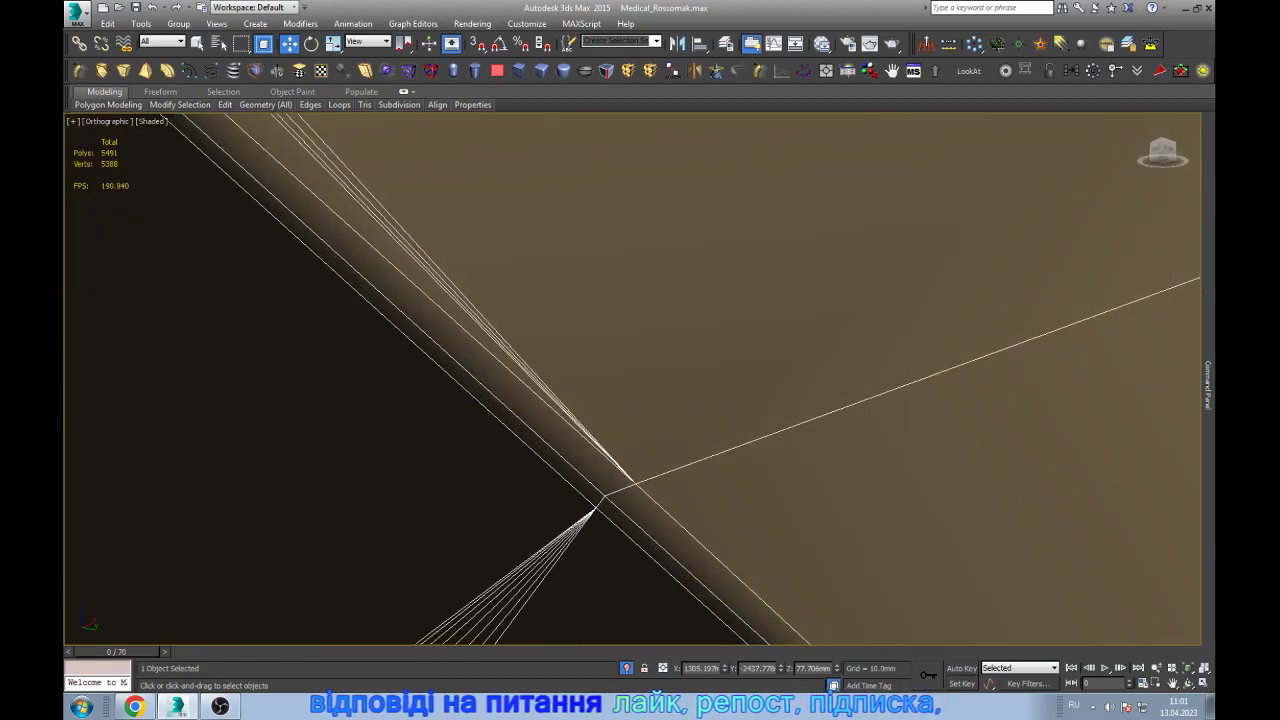
{"action": "scroll", "coordinate": [632, 380], "scroll_direction": "down", "scroll_amount": 2}
{"action": "scroll", "coordinate": [632, 380], "scroll_direction": "down", "scroll_amount": 2}
{"action": "scroll", "coordinate": [632, 380], "scroll_direction": "down", "scroll_amount": 2}
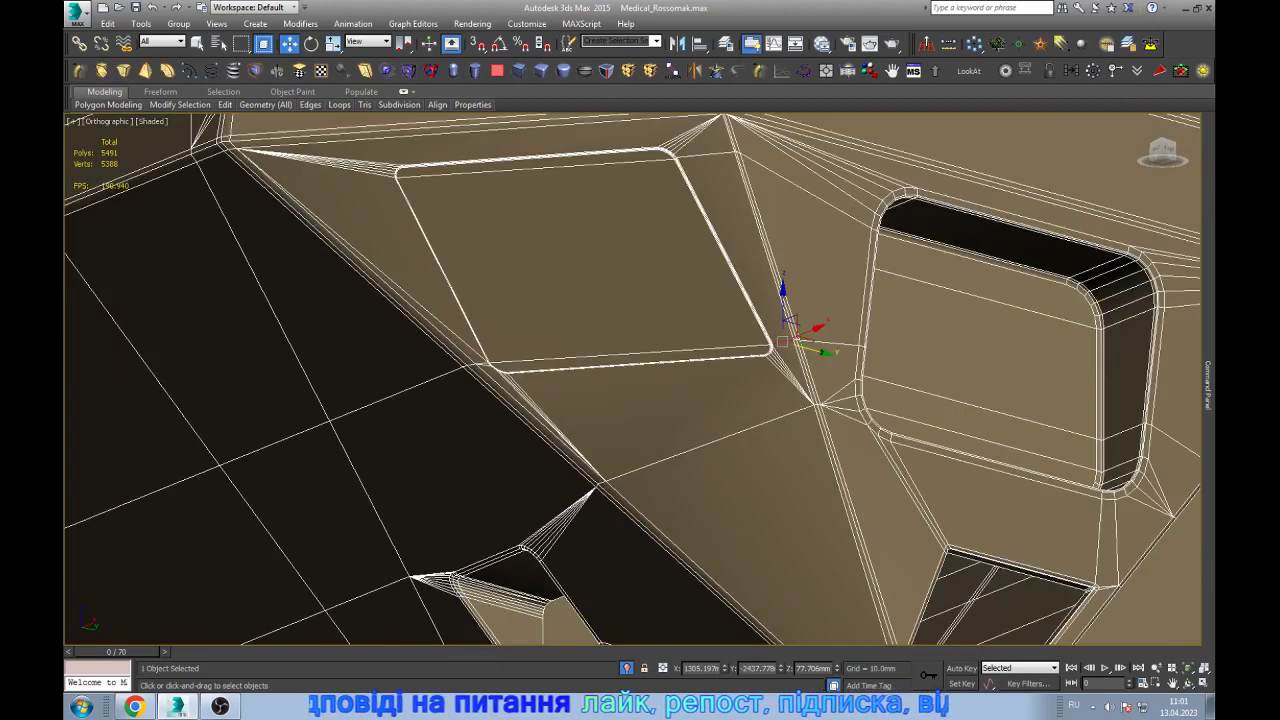
{"action": "scroll", "coordinate": [632, 380], "scroll_direction": "down", "scroll_amount": 2}
{"action": "scroll", "coordinate": [725, 590], "scroll_direction": "up", "scroll_amount": 5}
{"action": "scroll", "coordinate": [725, 590], "scroll_direction": "up", "scroll_amount": 2}
{"action": "scroll", "coordinate": [725, 590], "scroll_direction": "down", "scroll_amount": 1}
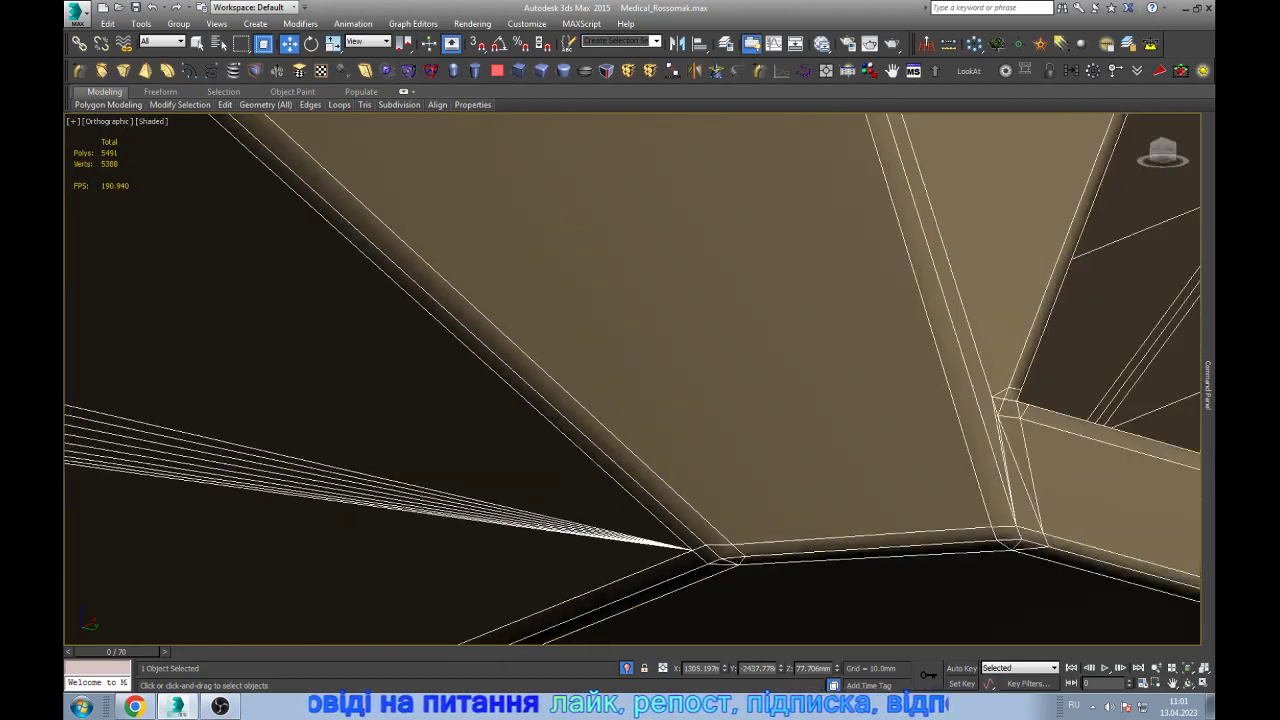
{"action": "scroll", "coordinate": [725, 590], "scroll_direction": "down", "scroll_amount": 2}
{"action": "scroll", "coordinate": [840, 480], "scroll_direction": "up", "scroll_amount": 2}
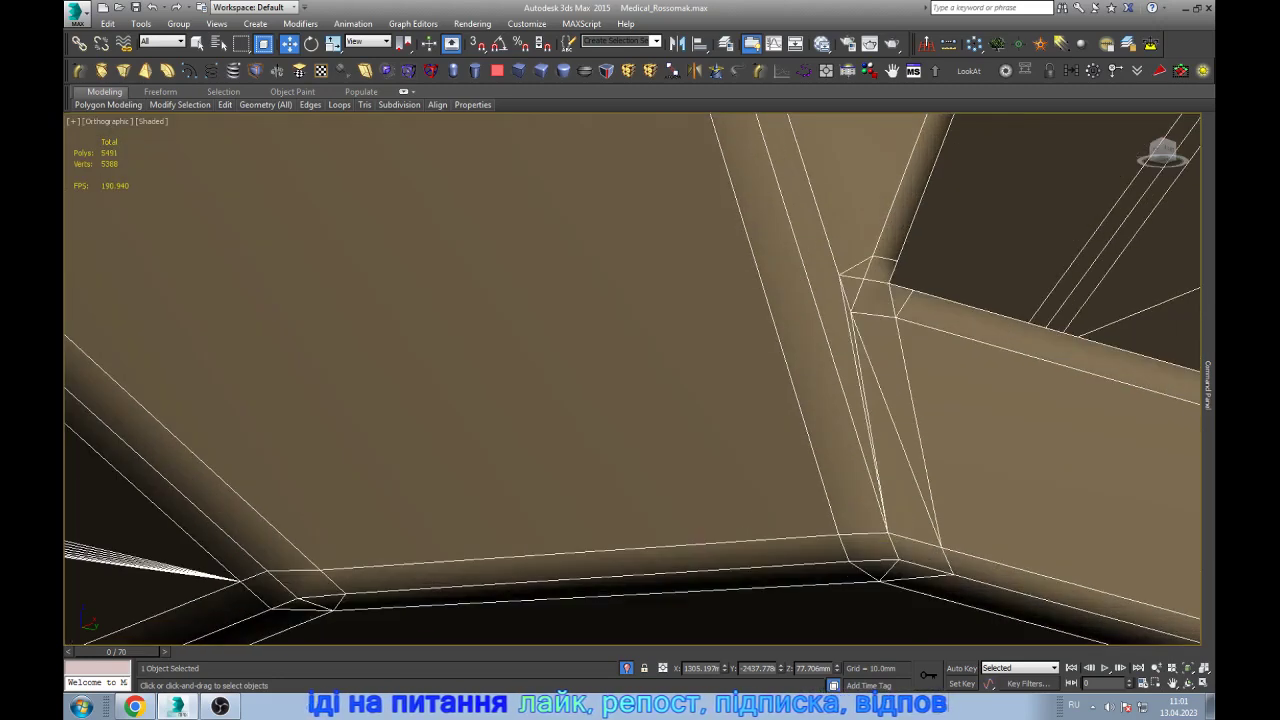
{"action": "scroll", "coordinate": [840, 480], "scroll_direction": "up", "scroll_amount": 1}
{"action": "scroll", "coordinate": [840, 480], "scroll_direction": "up", "scroll_amount": 1}
{"action": "scroll", "coordinate": [310, 213], "scroll_direction": "down", "scroll_amount": 2}
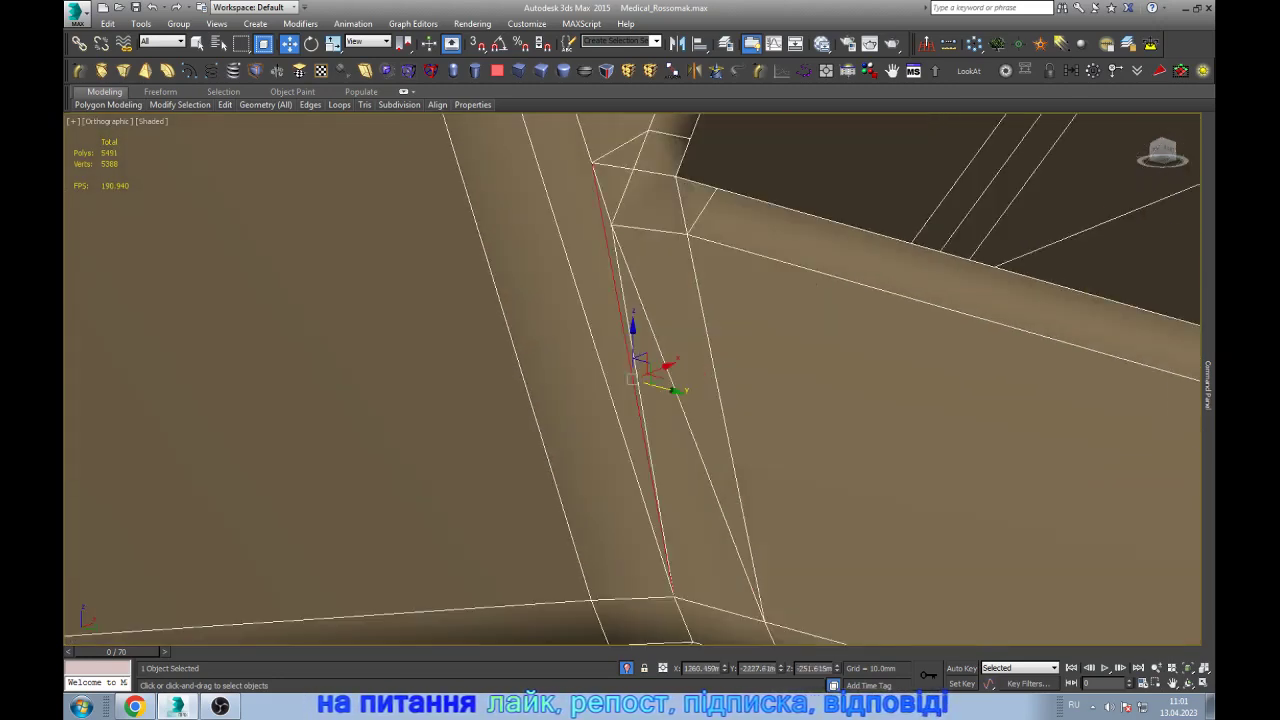
{"action": "left_click", "coordinate": [1139, 178]}
- Frame the whole hull, reselect it, view it from the Left and enter Polygon level
{"action": "key", "text": "z"}
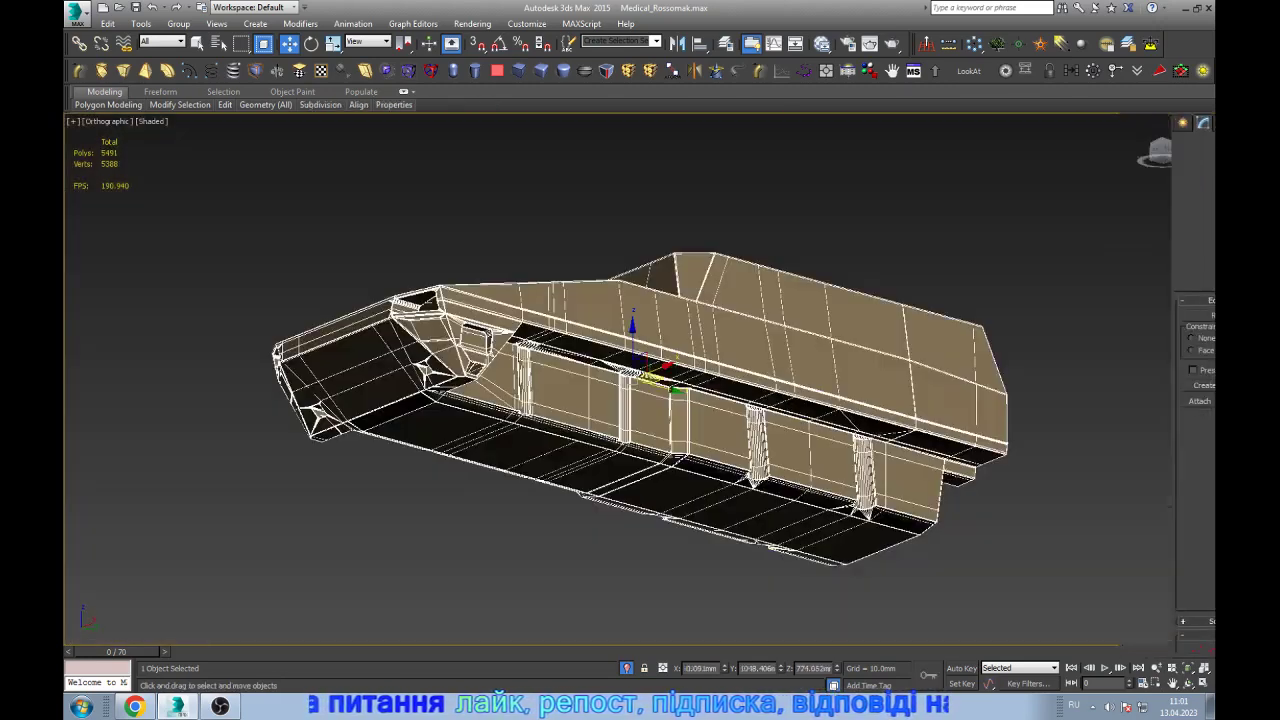
{"action": "key", "text": "ctrl+d"}
{"action": "key", "text": "f"}
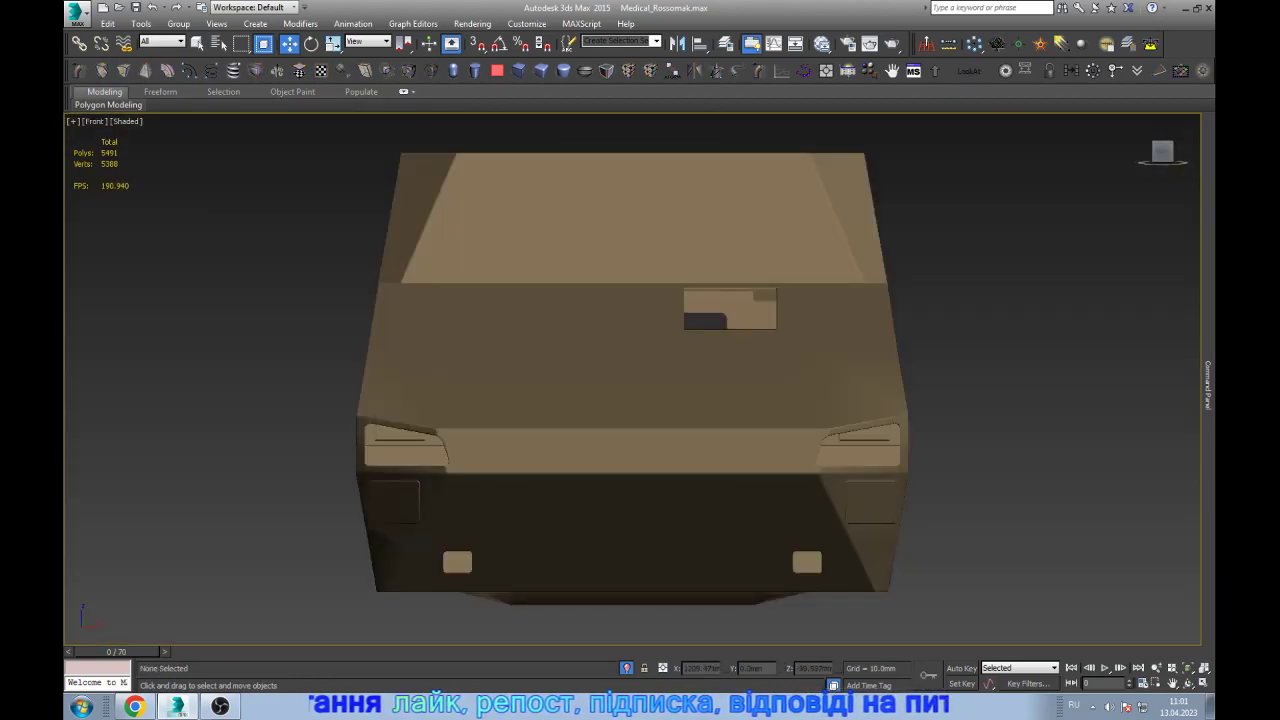
{"action": "key", "text": "ctrl+a"}
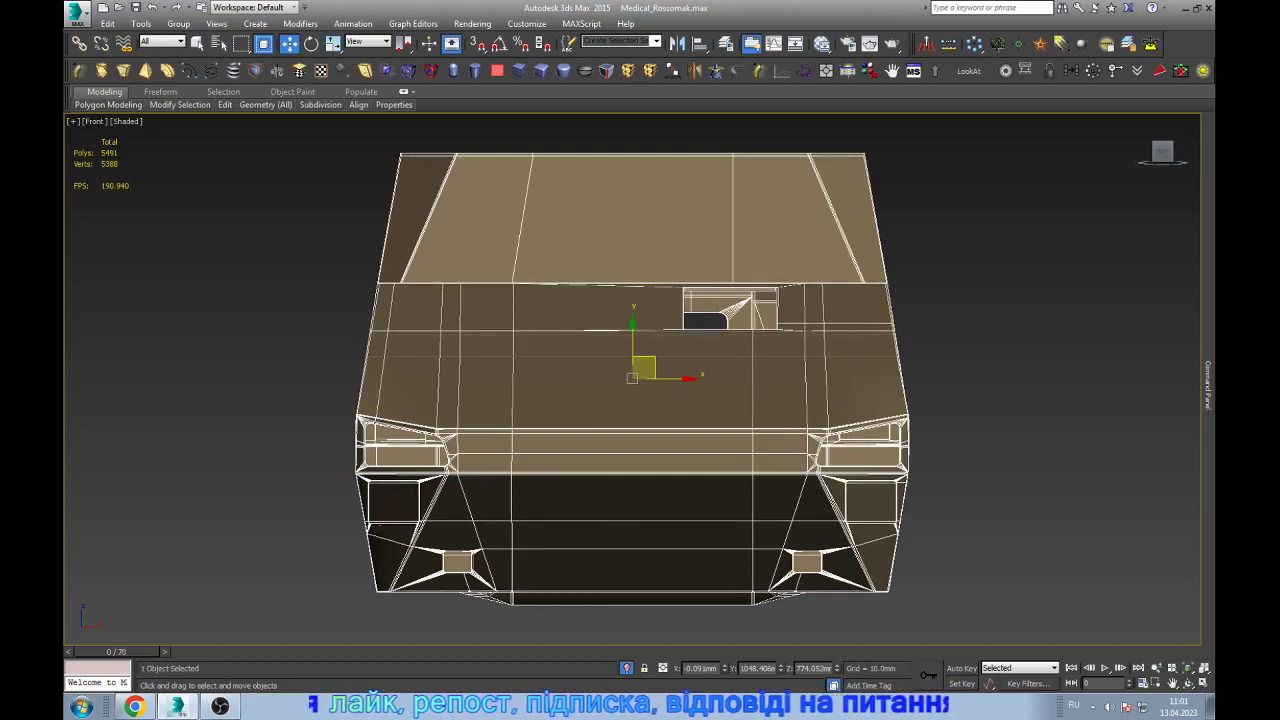
{"action": "key", "text": "l"}
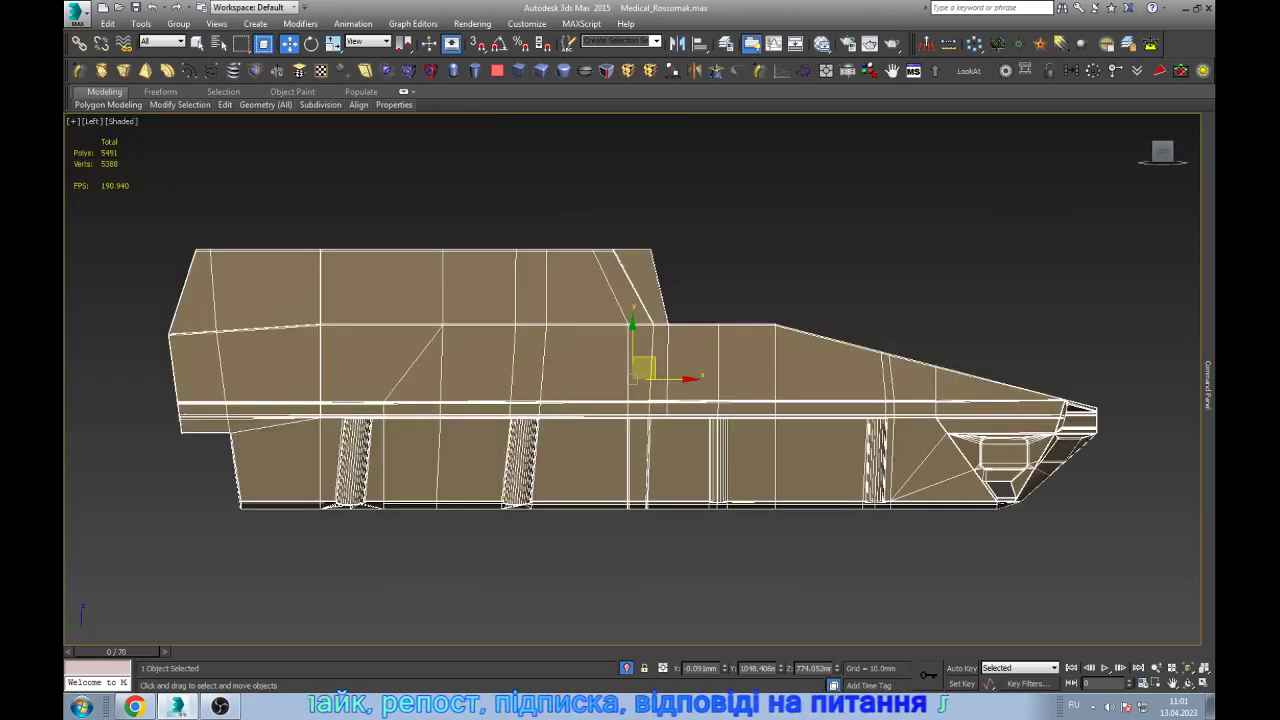
{"action": "left_click", "coordinate": [1207, 385]}
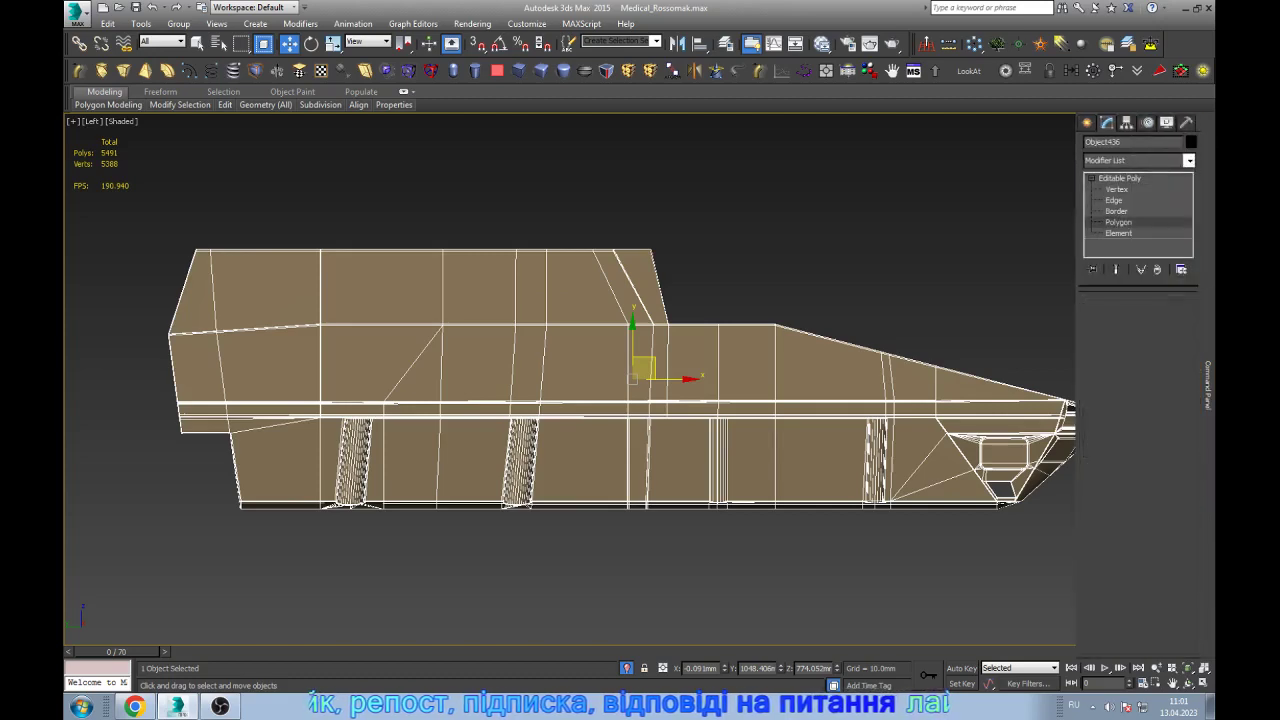
- Turn on wireframe and make a trial box selection across the hull, then clear it
{"action": "key", "text": "F3"}
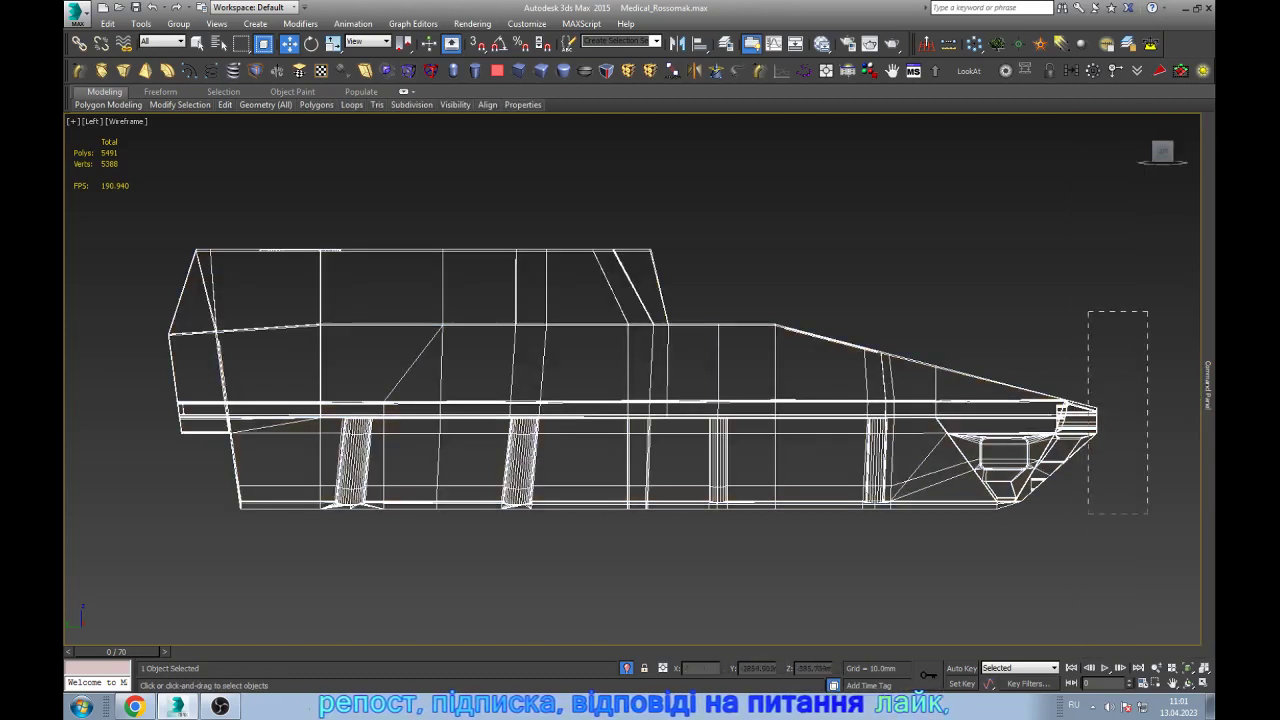
{"action": "mouse_move", "coordinate": [1147, 311]}
{"action": "left_mouse_down"}
{"action": "mouse_move", "coordinate": [917, 562]}
{"action": "mouse_move", "coordinate": [650, 560]}
{"action": "left_mouse_up"}
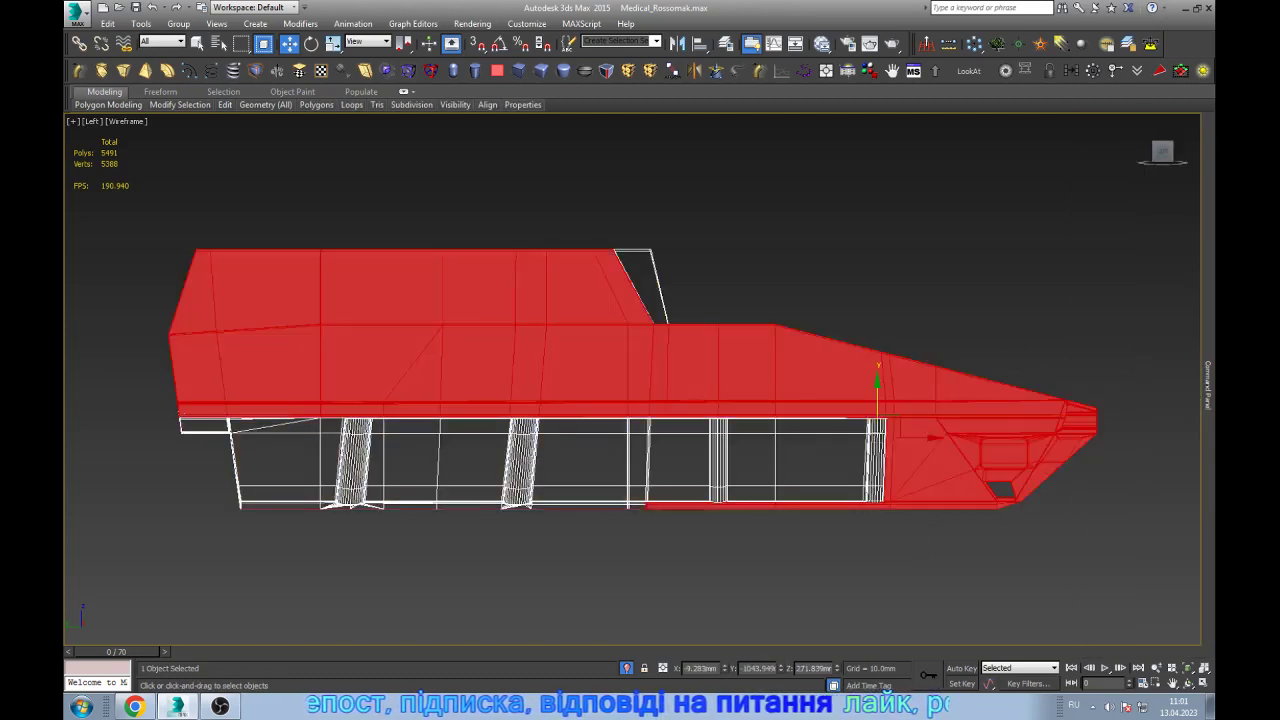
{"action": "key", "text": "ctrl+d"}
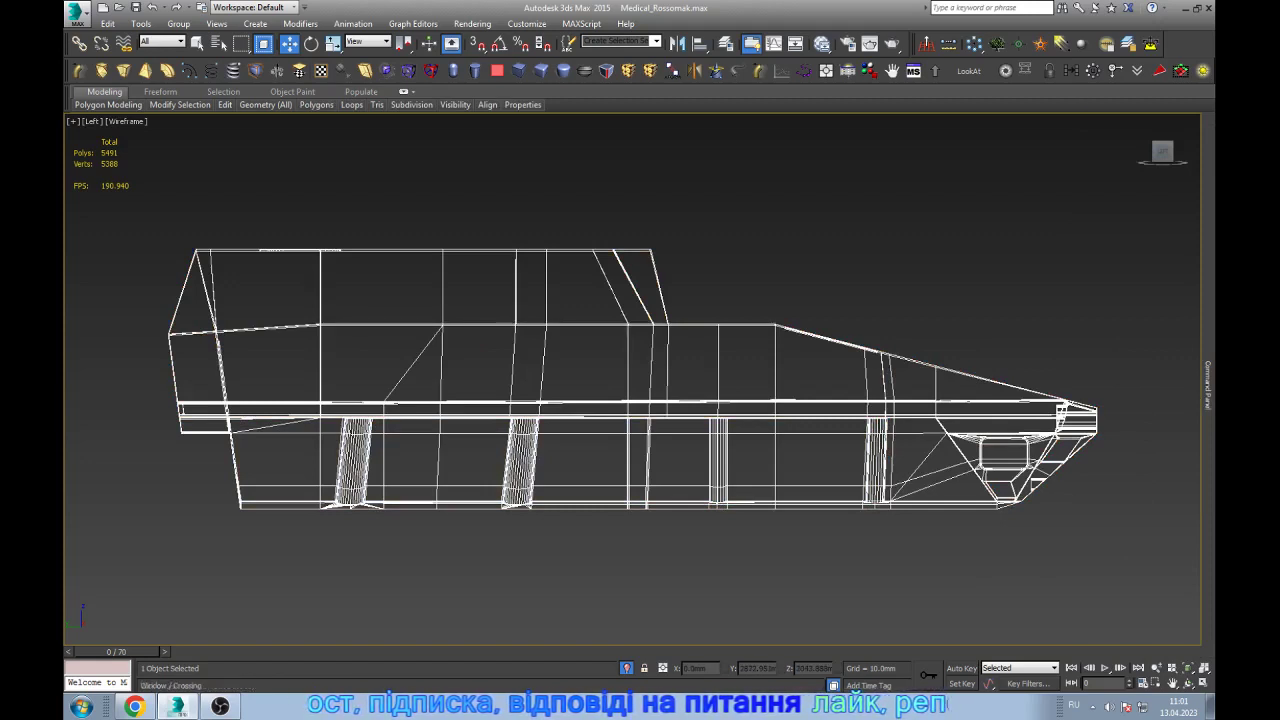
{"action": "scroll", "coordinate": [1136, 470], "scroll_direction": "down", "scroll_amount": 5}
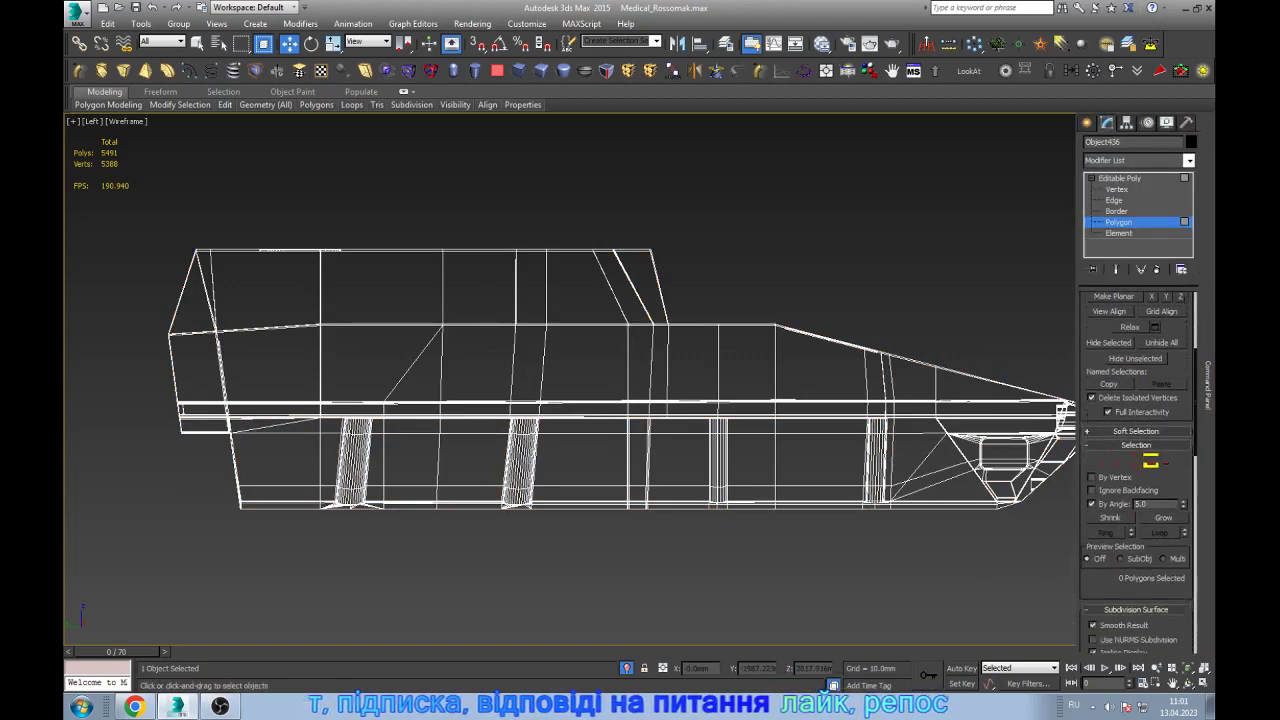
{"action": "scroll", "coordinate": [1136, 470], "scroll_direction": "down", "scroll_amount": 3}
{"action": "scroll", "coordinate": [979, 295], "scroll_direction": "down", "scroll_amount": 3}
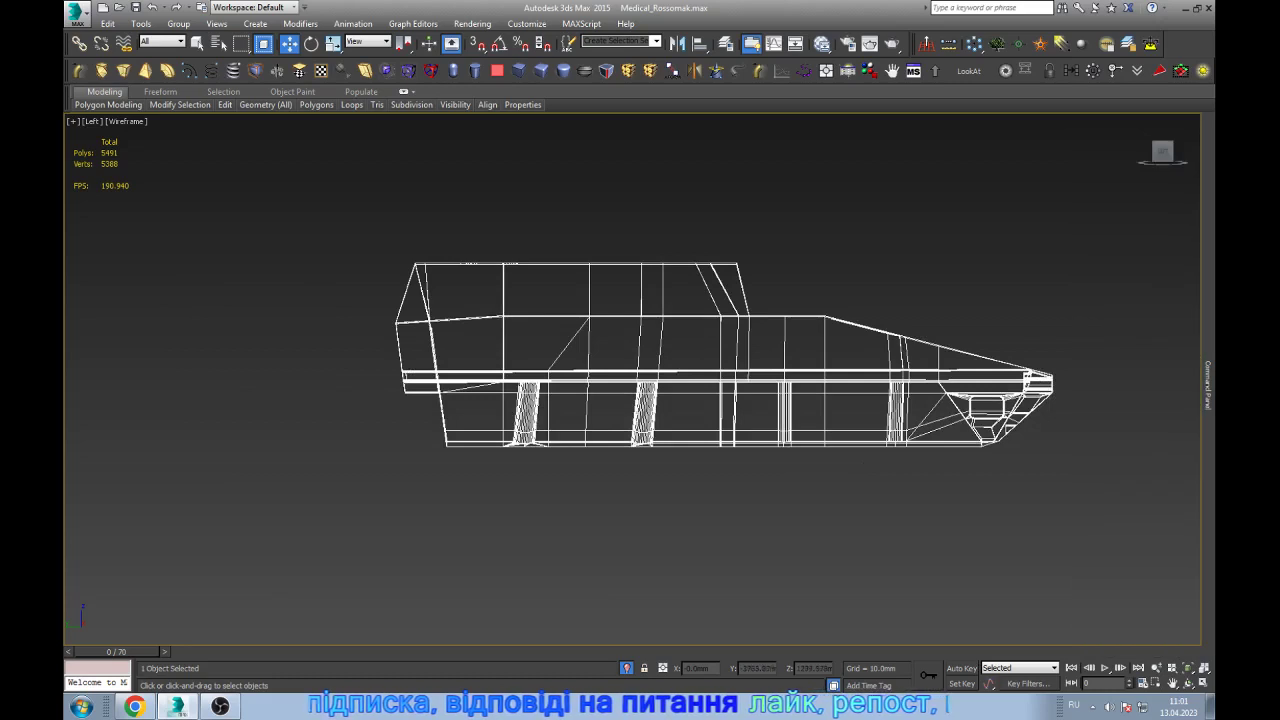
- Box-select the nose polygons and detach them as Object442, then deselect
{"action": "left_click_drag", "start_coordinate": [1158, 285], "coordinate": [924, 512]}
{"action": "key", "text": "z"}
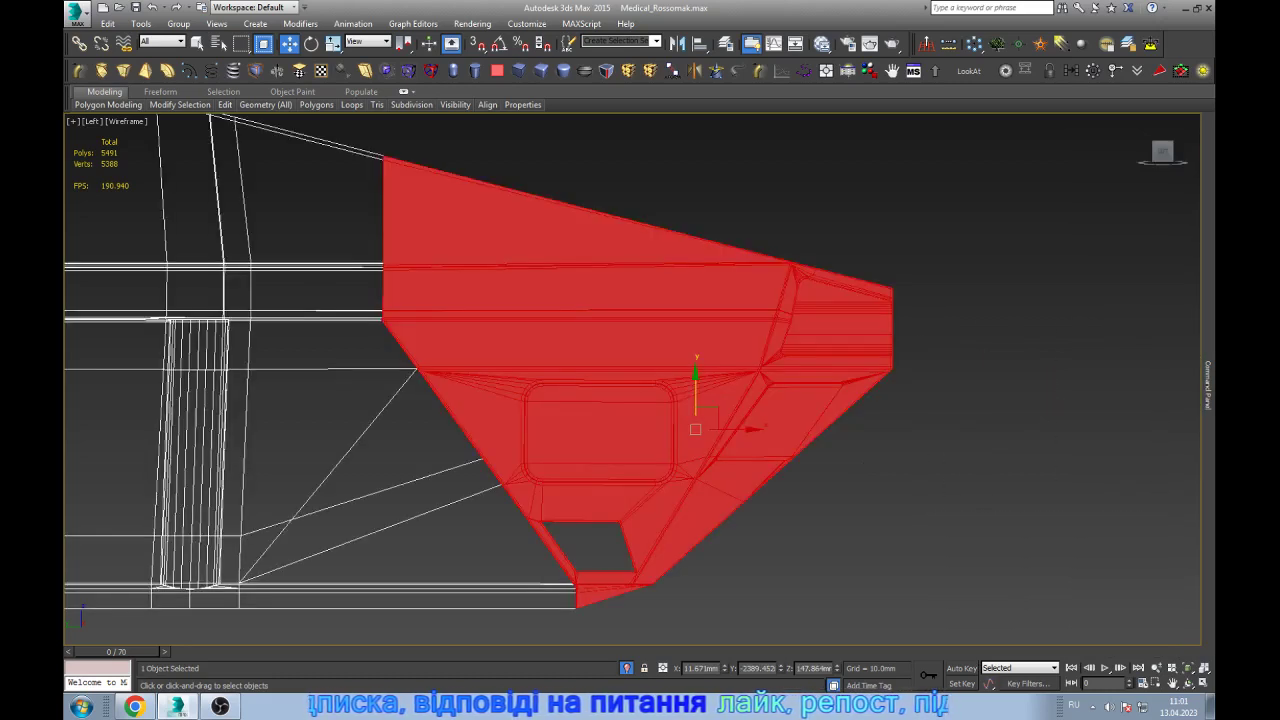
{"action": "key", "text": "alt+d"}
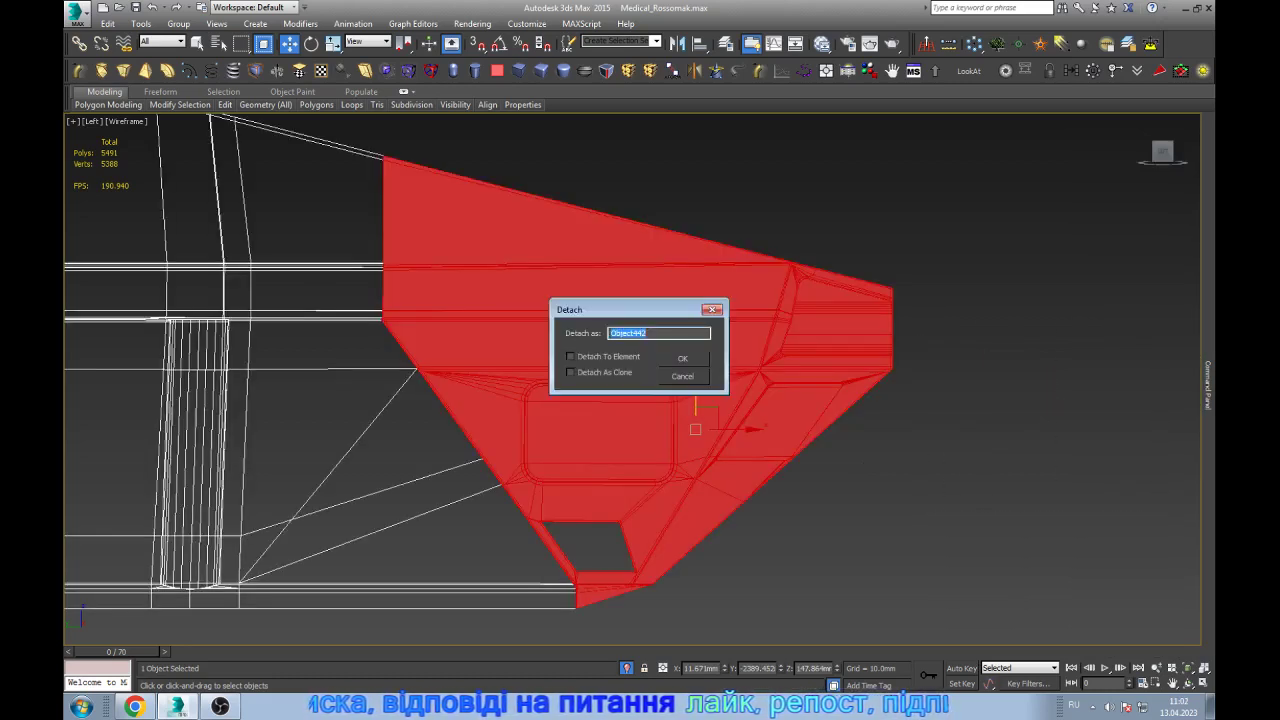
{"action": "key", "text": "Return"}
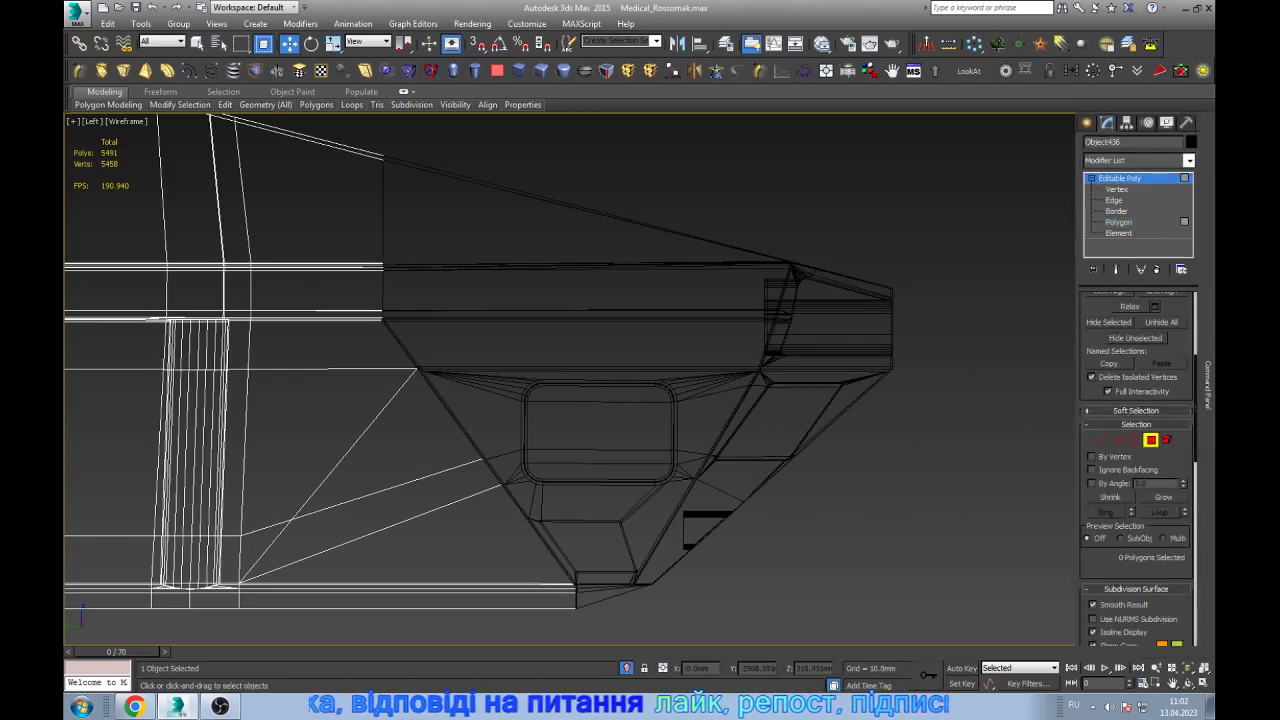
{"action": "key", "text": "ctrl+d"}
{"action": "left_click", "coordinate": [580, 267]}
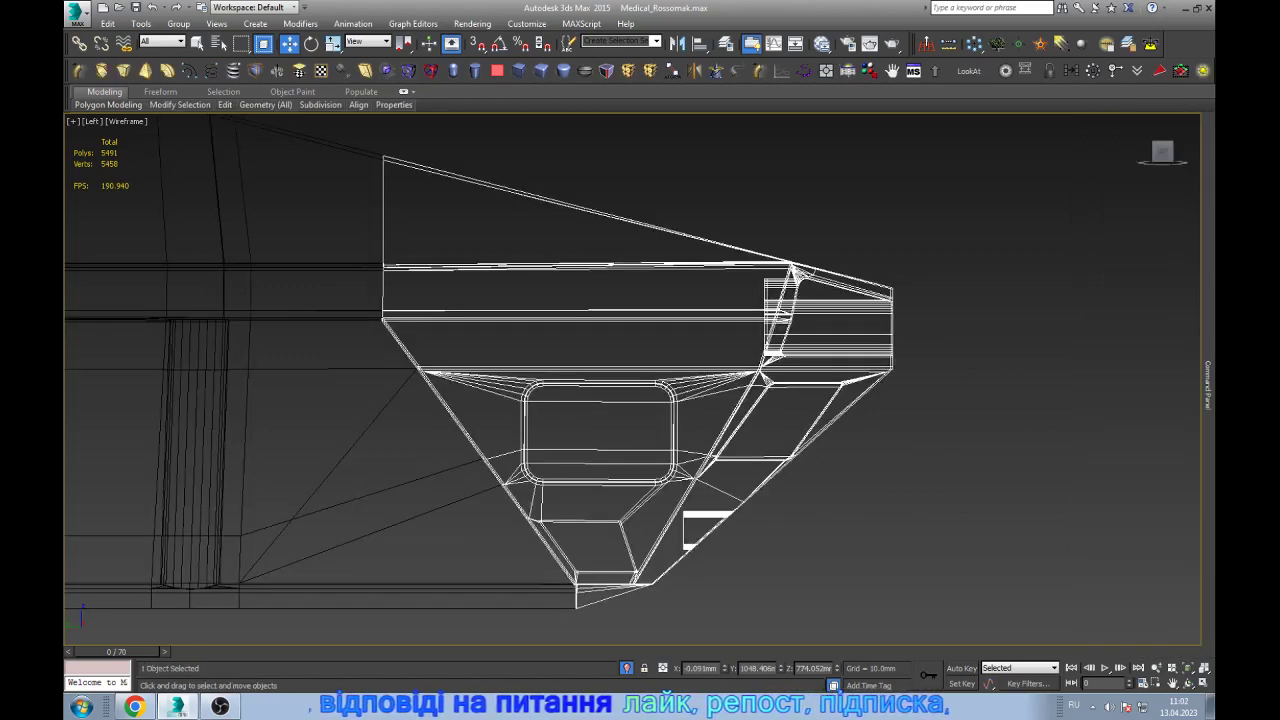
{"action": "key", "text": "f"}
{"action": "scroll", "coordinate": [632, 605], "scroll_direction": "up", "scroll_amount": 3}
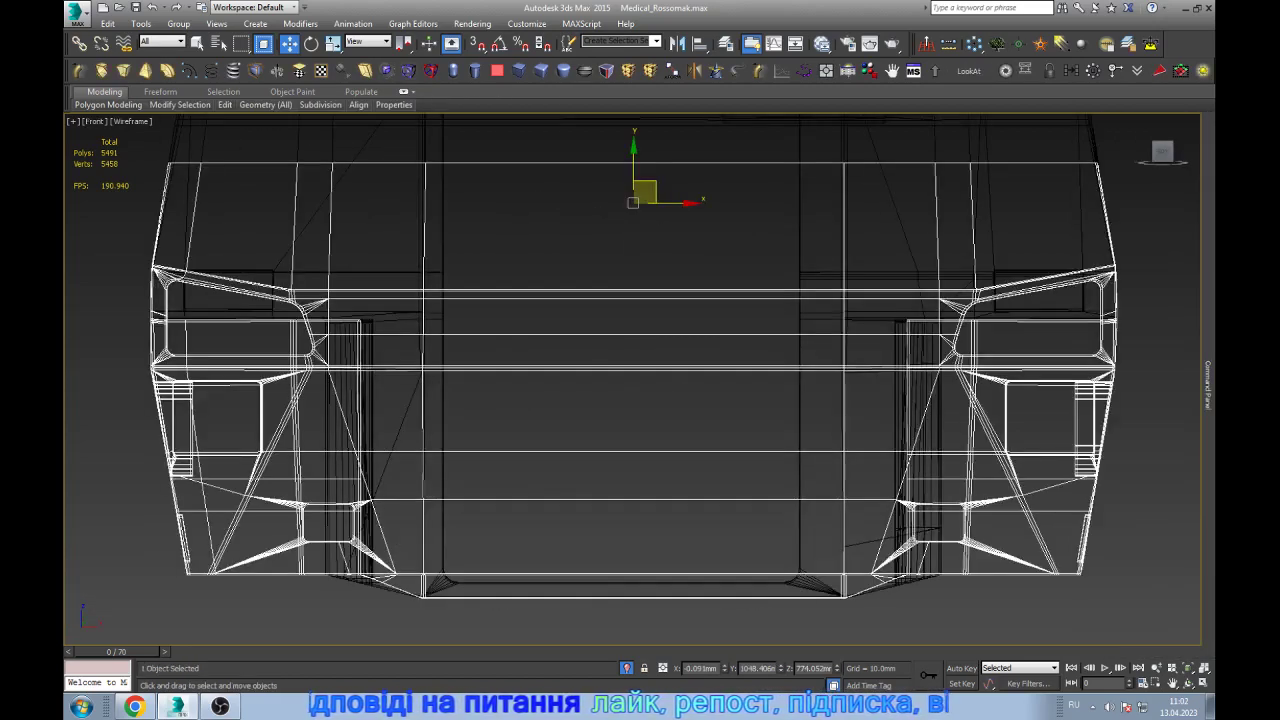
{"action": "key", "text": "F3"}
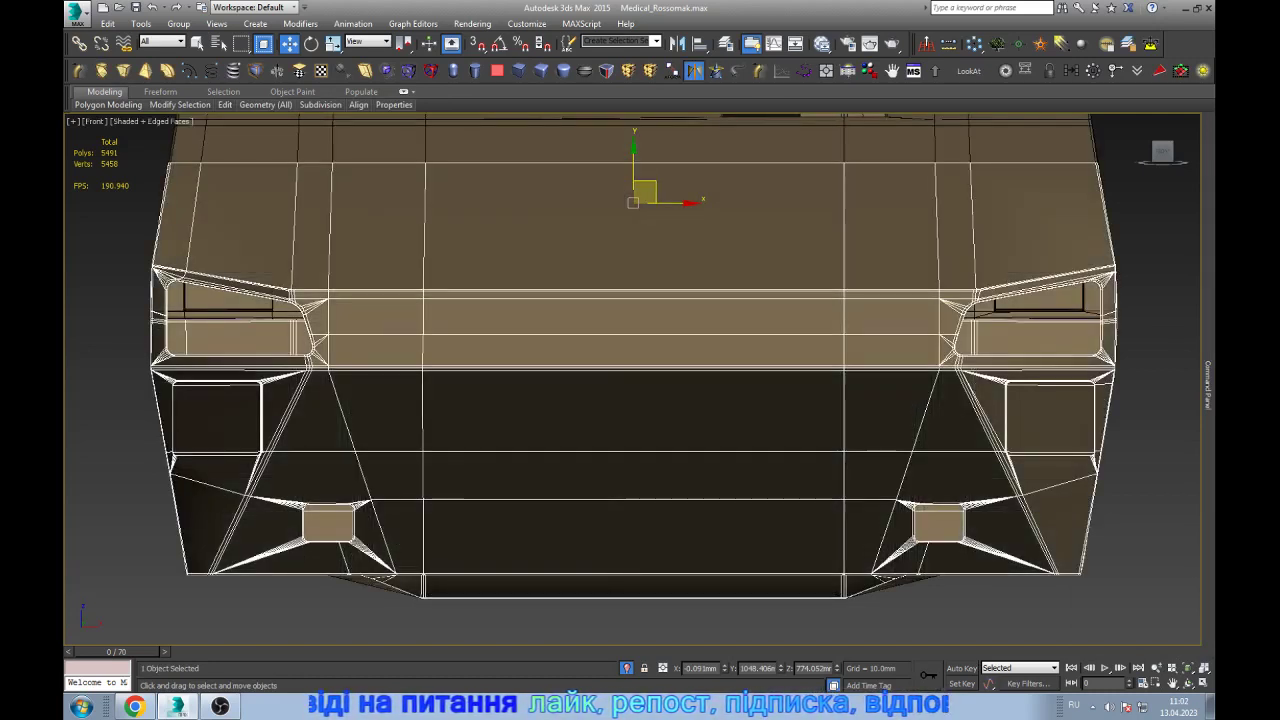
{"action": "left_click", "coordinate": [694, 70]}
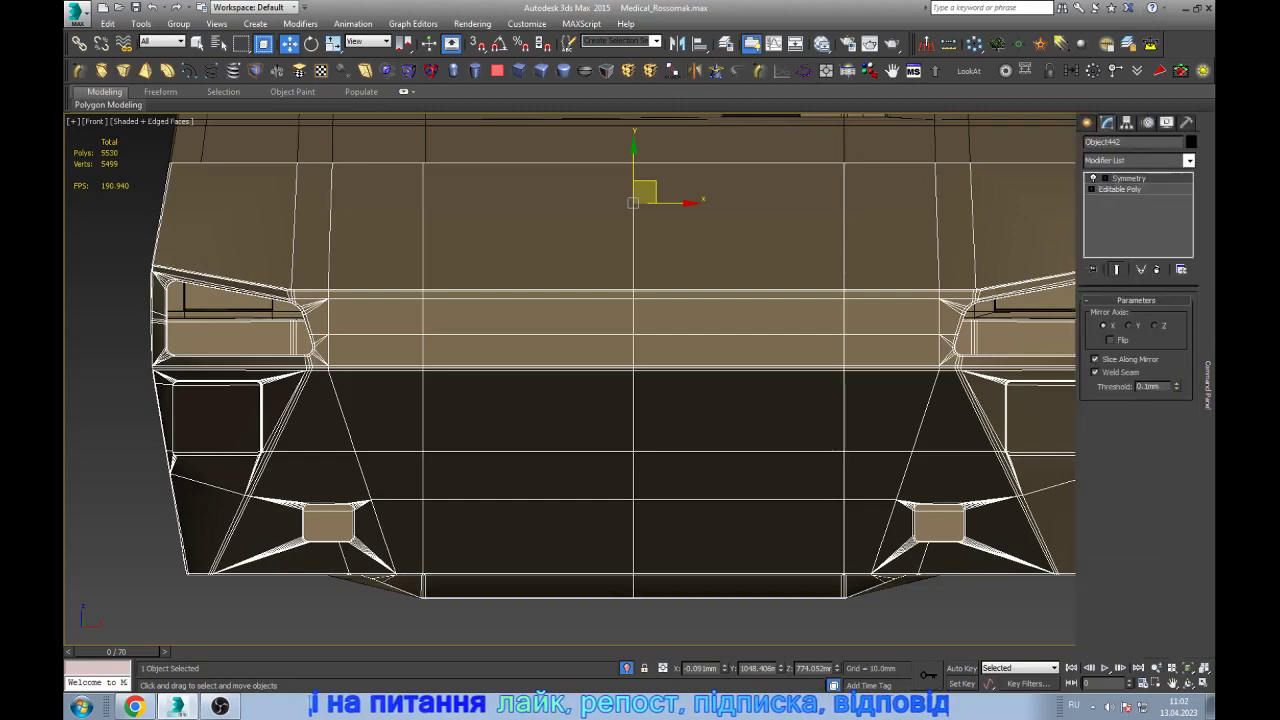
{"action": "scroll", "coordinate": [699, 406], "scroll_direction": "down", "scroll_amount": 3}
{"action": "key", "text": "F4"}
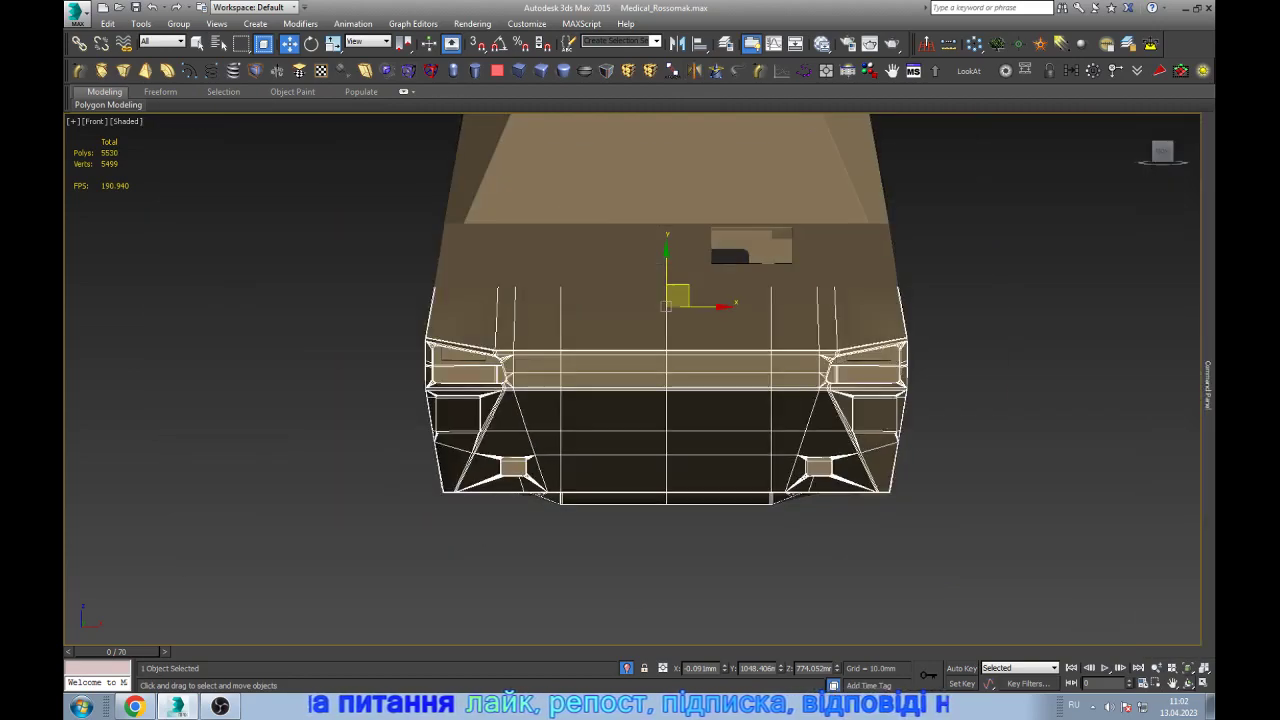
{"action": "middle_click_drag", "start_coordinate": [640, 400], "coordinate": [560, 320], "text": "alt"}
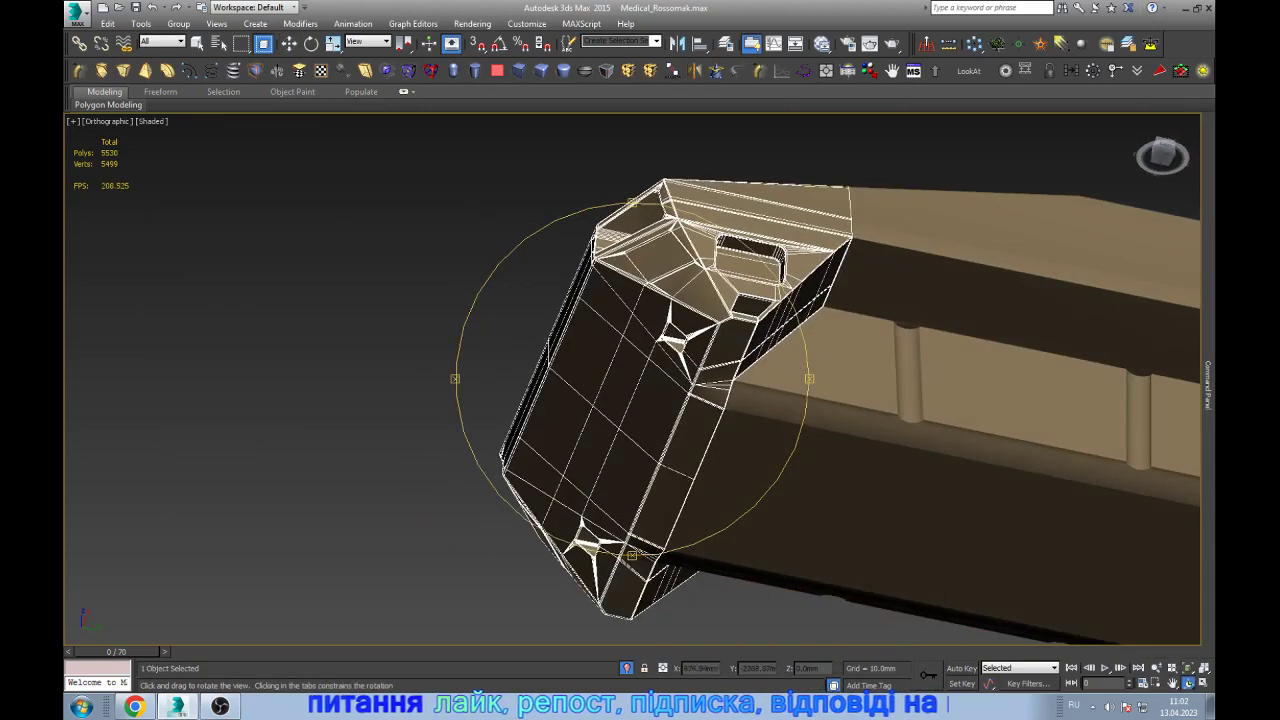
{"action": "scroll", "coordinate": [700, 400], "scroll_direction": "up", "scroll_amount": 5}
{"action": "scroll", "coordinate": [700, 400], "scroll_direction": "up", "scroll_amount": 5}
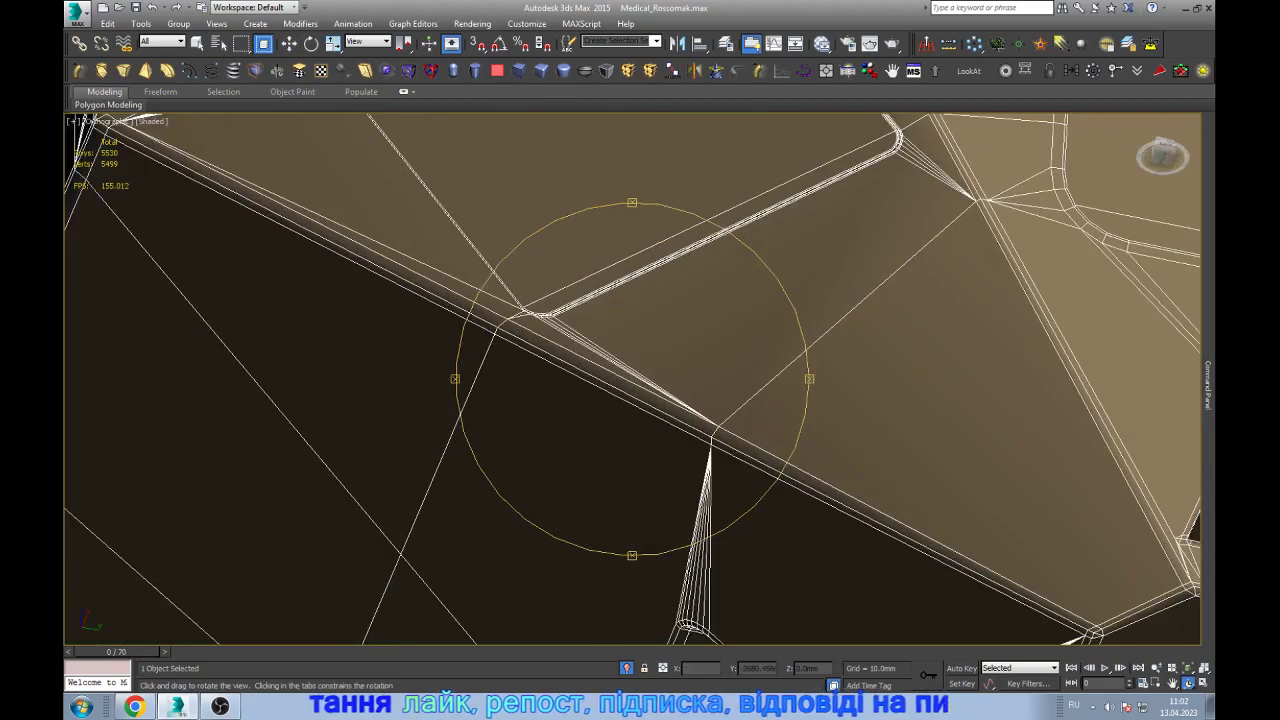
{"action": "scroll", "coordinate": [640, 380], "scroll_direction": "down", "scroll_amount": 10}
{"action": "middle_click_drag", "start_coordinate": [640, 380], "coordinate": [600, 300], "text": "alt"}
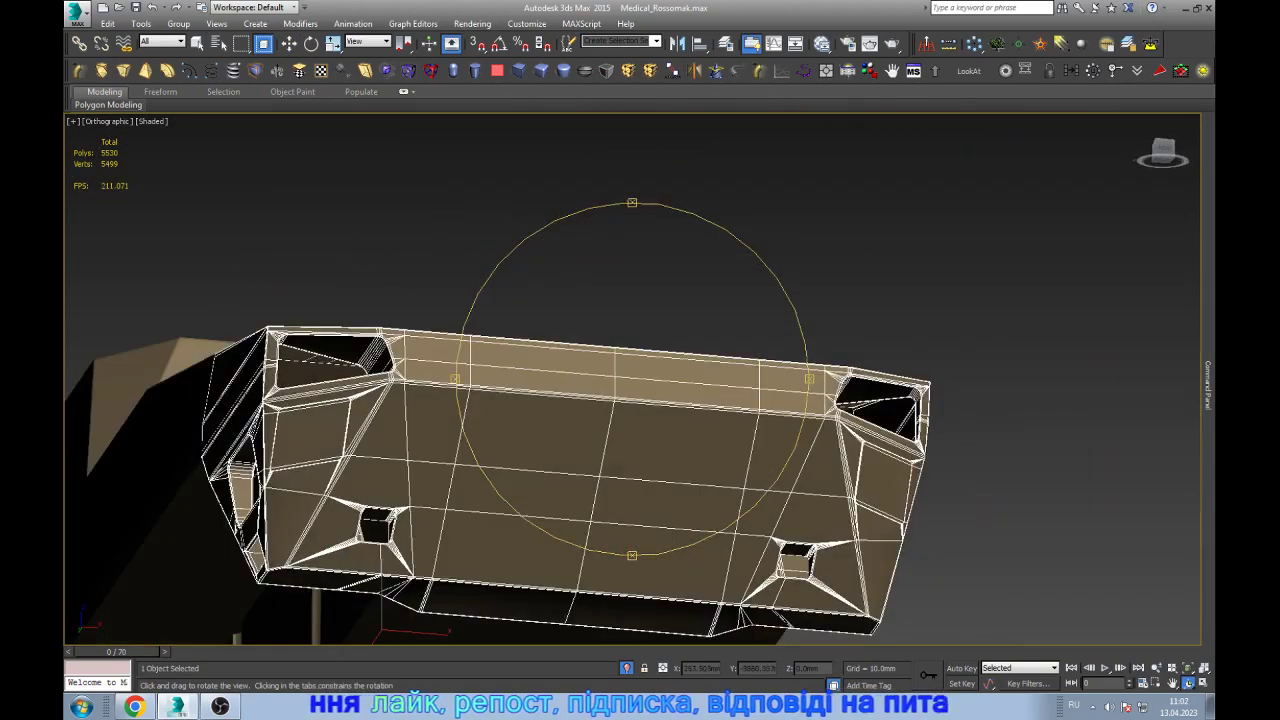
{"action": "key", "text": "w"}
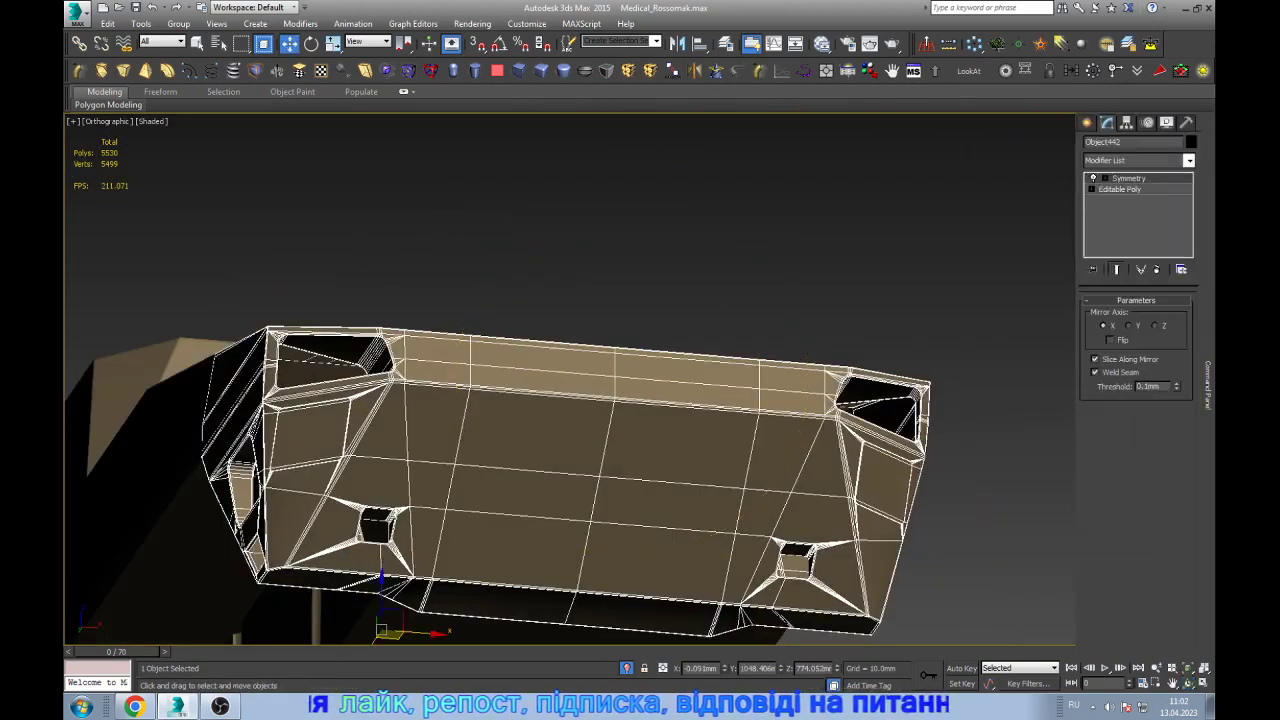
{"action": "key", "text": "ctrl+z"}
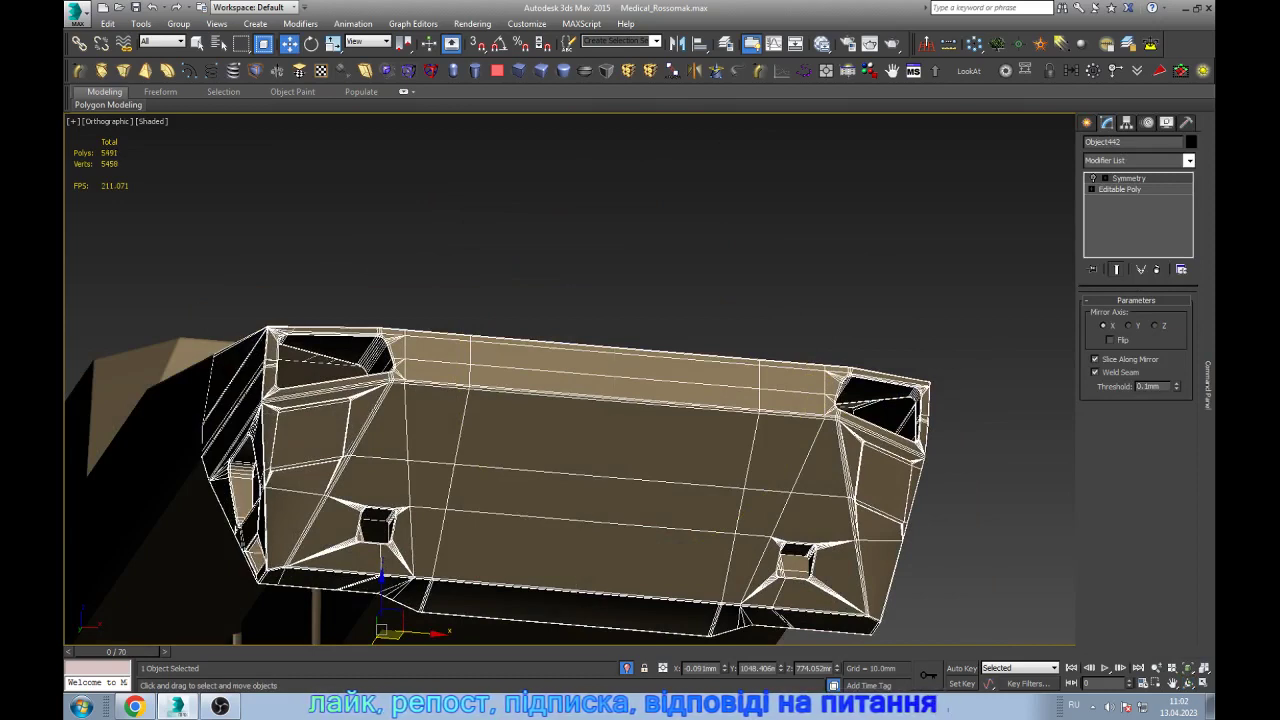
{"action": "key", "text": "ctrl+y"}
{"action": "key", "text": "ctrl+z"}
{"action": "key", "text": "ctrl+y"}
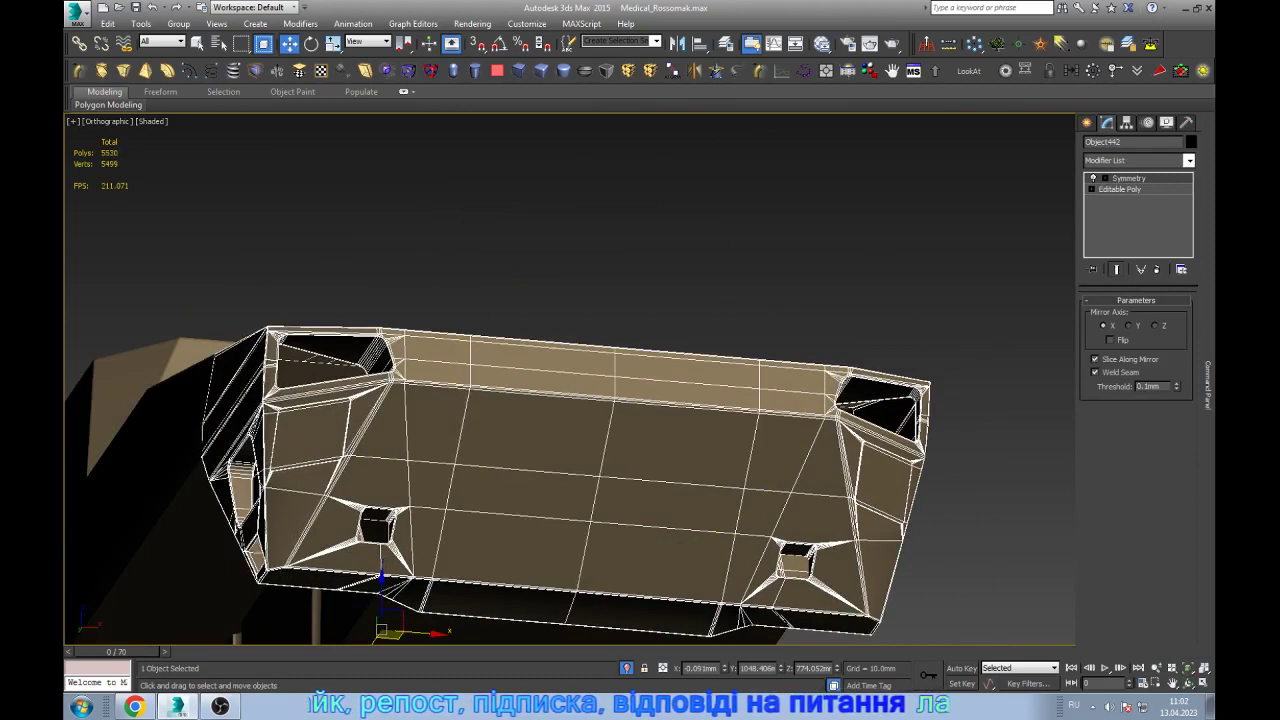
{"action": "key", "text": "ctrl+z"}
{"action": "key", "text": "ctrl+y"}
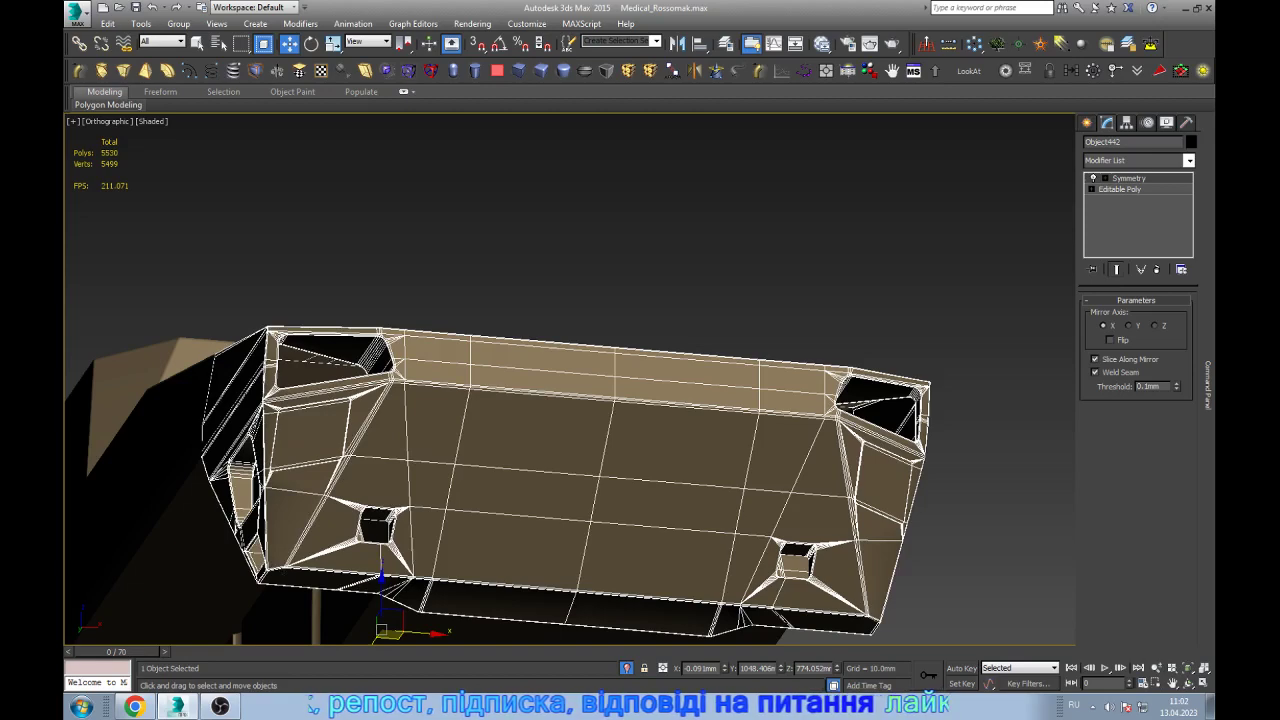
{"action": "scroll", "coordinate": [724, 285], "scroll_direction": "down", "scroll_amount": 3}
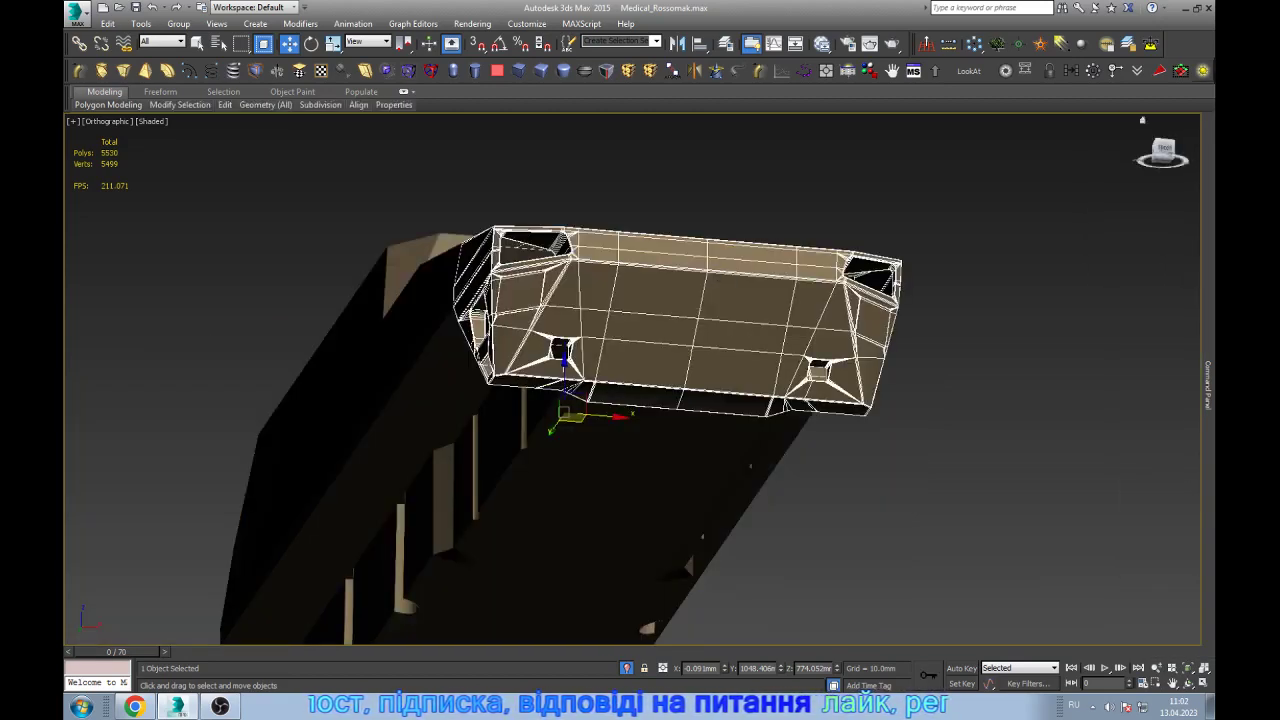
{"action": "key", "text": "z"}
{"action": "left_click", "coordinate": [1188, 683]}
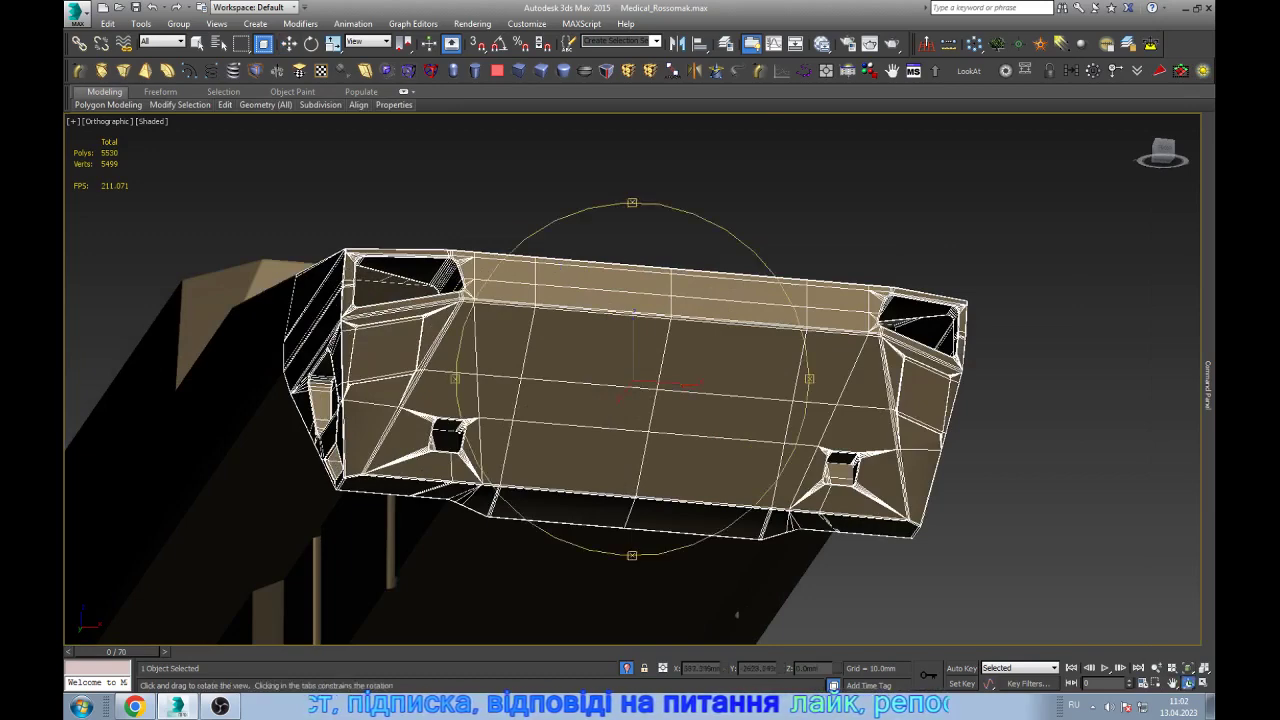
{"action": "left_click_drag", "start_coordinate": [736, 614], "coordinate": [690, 480]}
{"action": "key", "text": "w"}
{"action": "scroll", "coordinate": [640, 380], "scroll_direction": "up", "scroll_amount": 5}
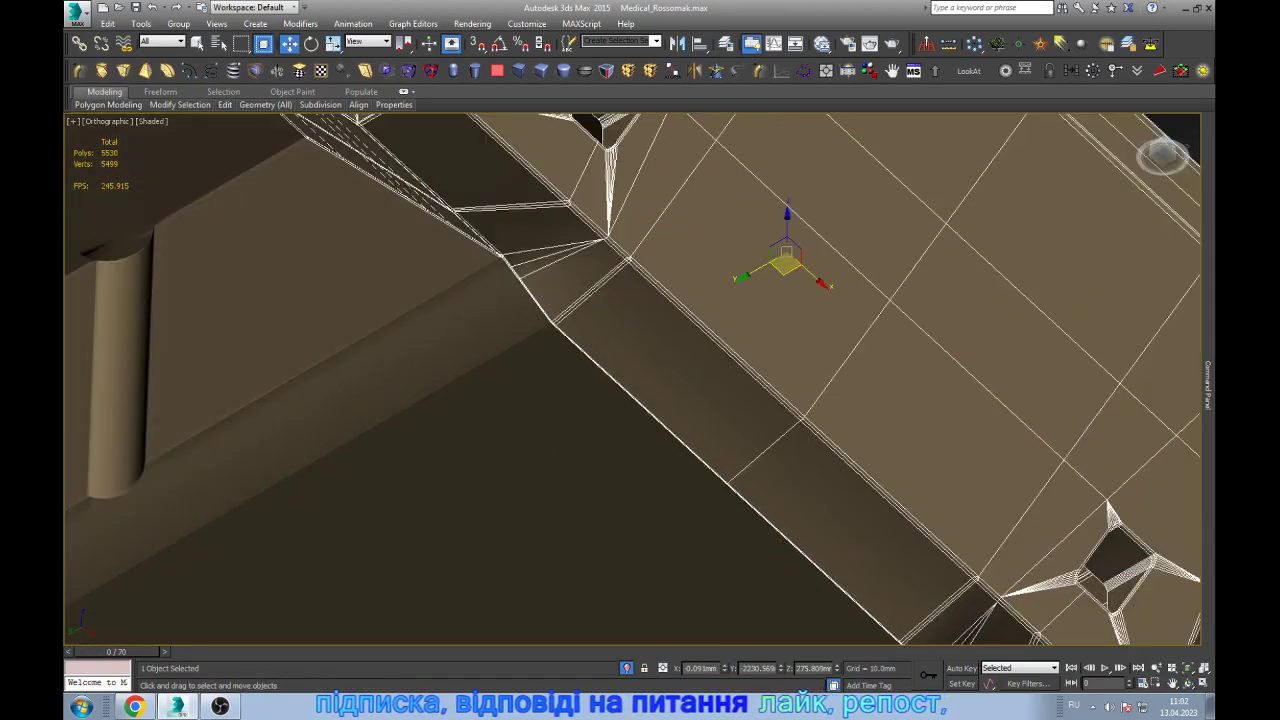
{"action": "scroll", "coordinate": [632, 380], "scroll_direction": "up", "scroll_amount": 2}
{"action": "scroll", "coordinate": [632, 380], "scroll_direction": "up", "scroll_amount": 2}
{"action": "scroll", "coordinate": [632, 380], "scroll_direction": "up", "scroll_amount": 2}
{"action": "scroll", "coordinate": [632, 380], "scroll_direction": "up", "scroll_amount": 2}
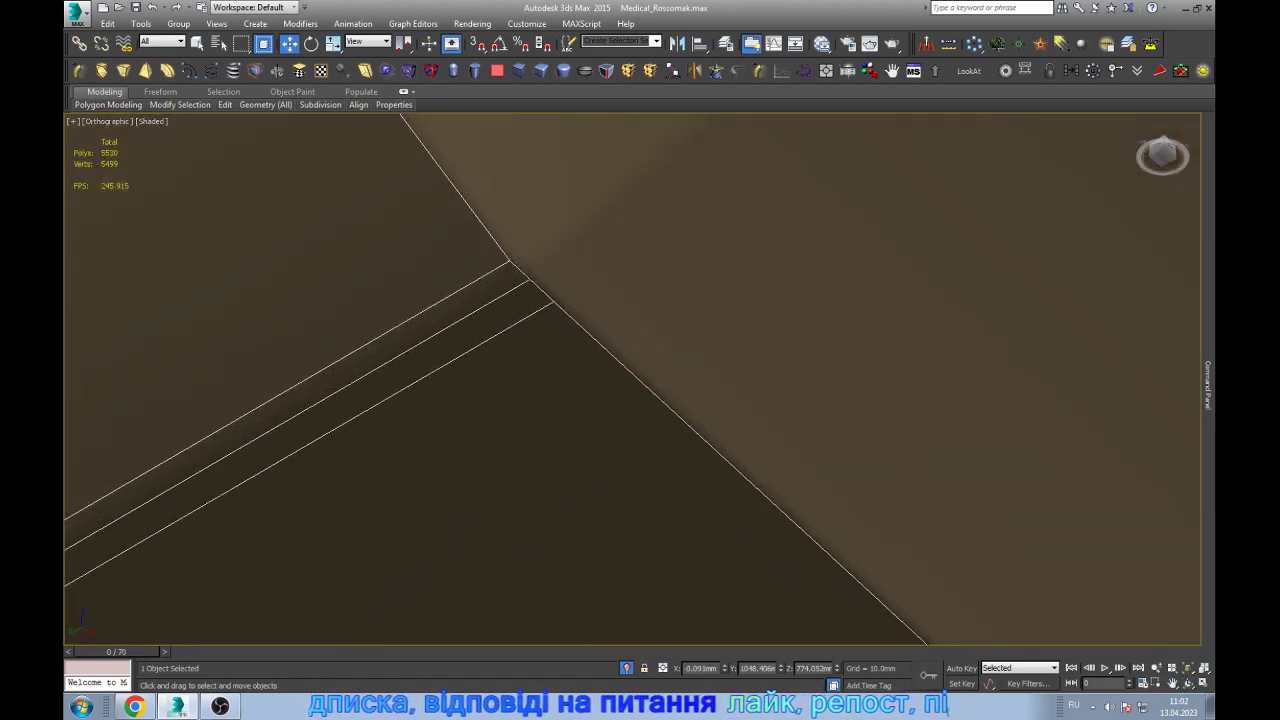
{"action": "key", "text": "ctrl+z"}
{"action": "scroll", "coordinate": [436, 232], "scroll_direction": "down", "scroll_amount": 5}
{"action": "scroll", "coordinate": [436, 232], "scroll_direction": "down", "scroll_amount": 5}
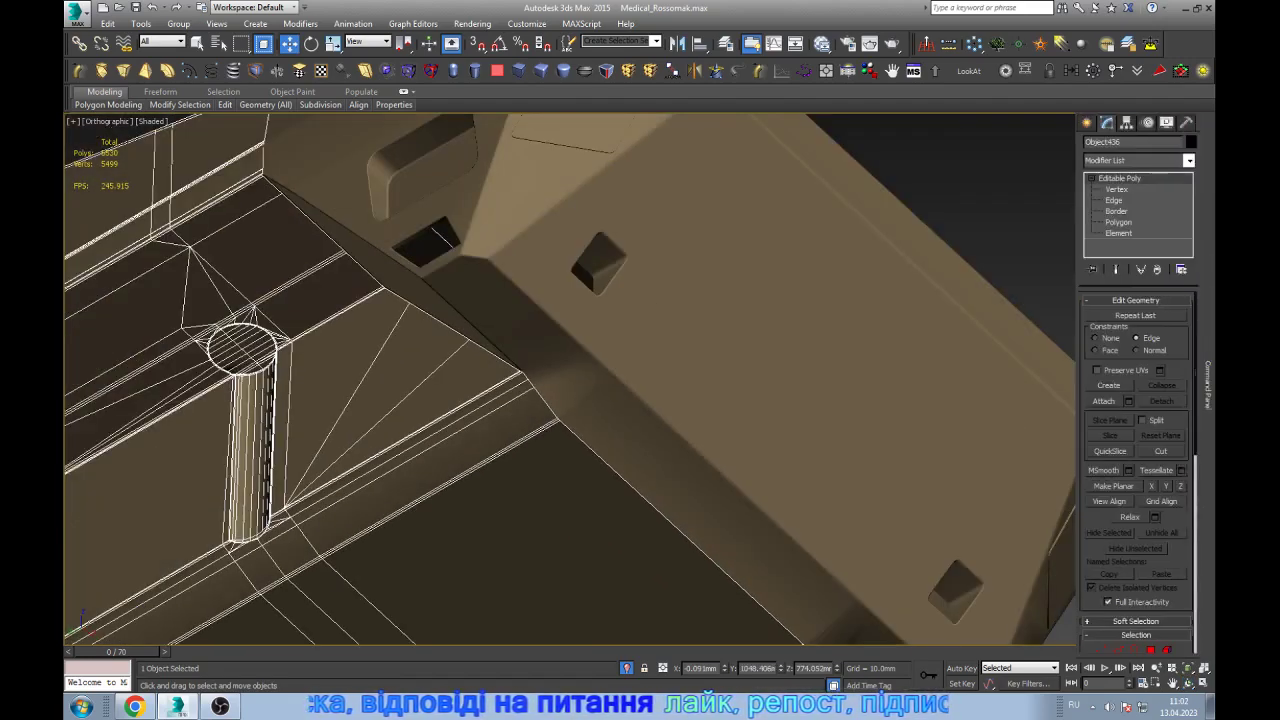
- With Edged Faces on, remove the selected edge loop on the hull's top surface
{"action": "key", "text": "F4"}
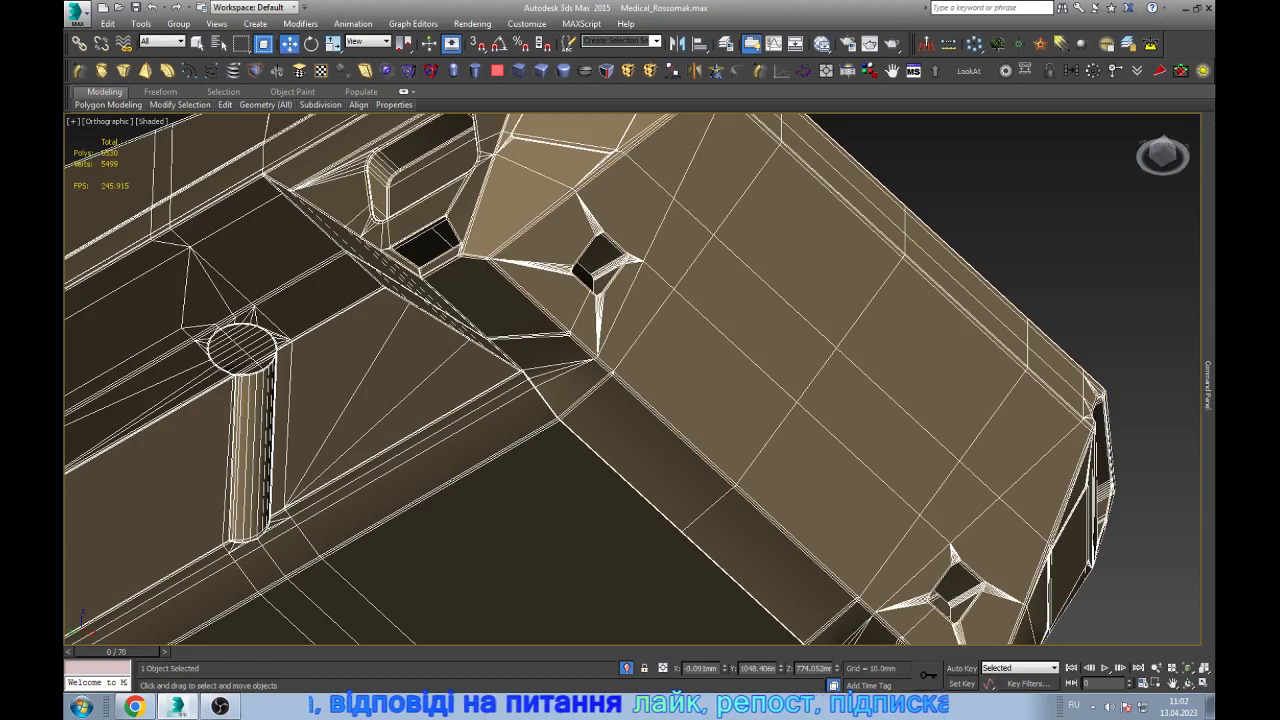
{"action": "key", "text": "1"}
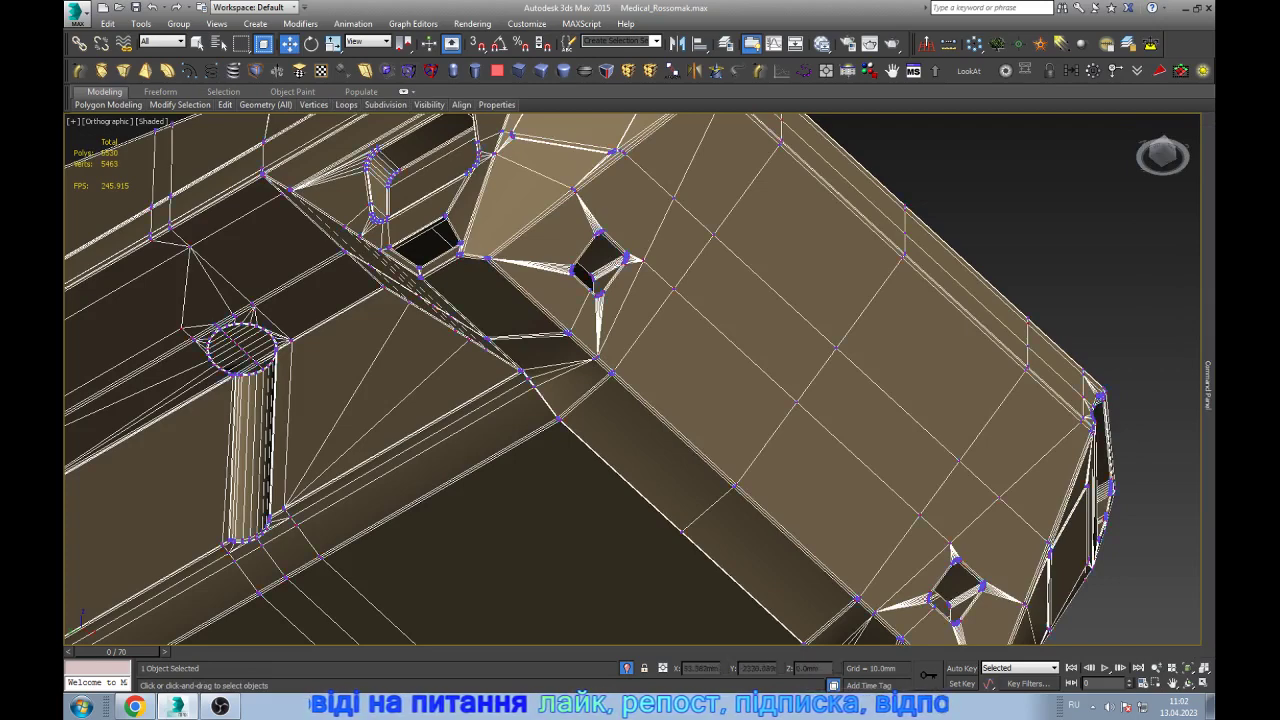
{"action": "key", "text": "2"}
{"action": "mouse_move", "coordinate": [820, 380]}
{"action": "middle_mouse_down", "text": "alt"}
{"action": "mouse_move", "coordinate": [1080, 200]}
{"action": "mouse_move", "coordinate": [1120, 525]}
{"action": "middle_mouse_up", "text": "alt"}
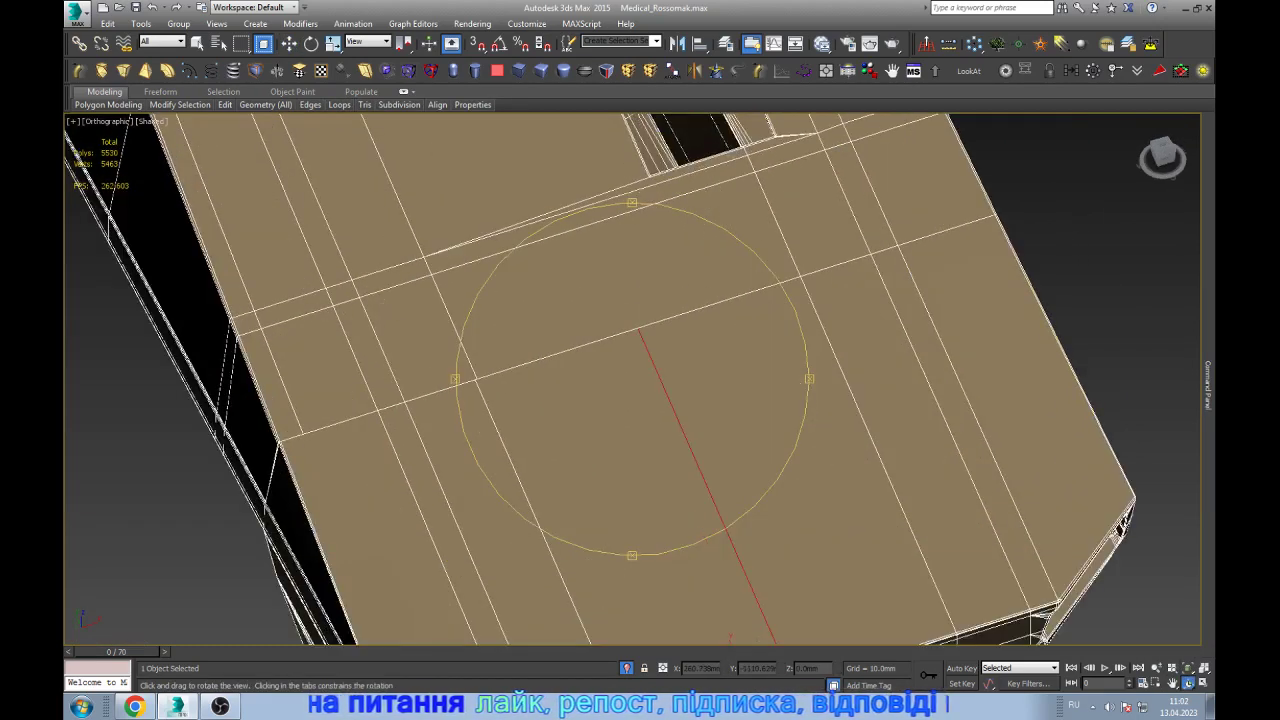
{"action": "key", "text": "ctrl+BackSpace"}
{"action": "key", "text": "w"}
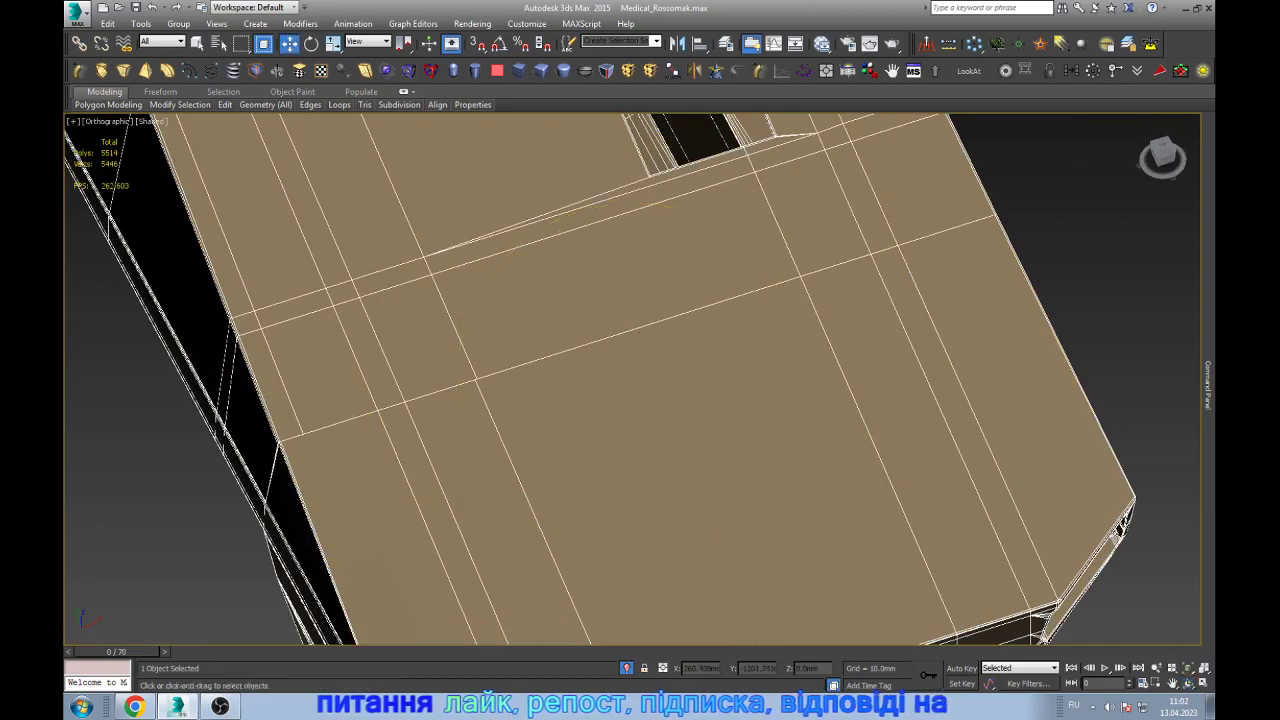
{"action": "scroll", "coordinate": [1120, 528], "scroll_direction": "down", "scroll_amount": 4}
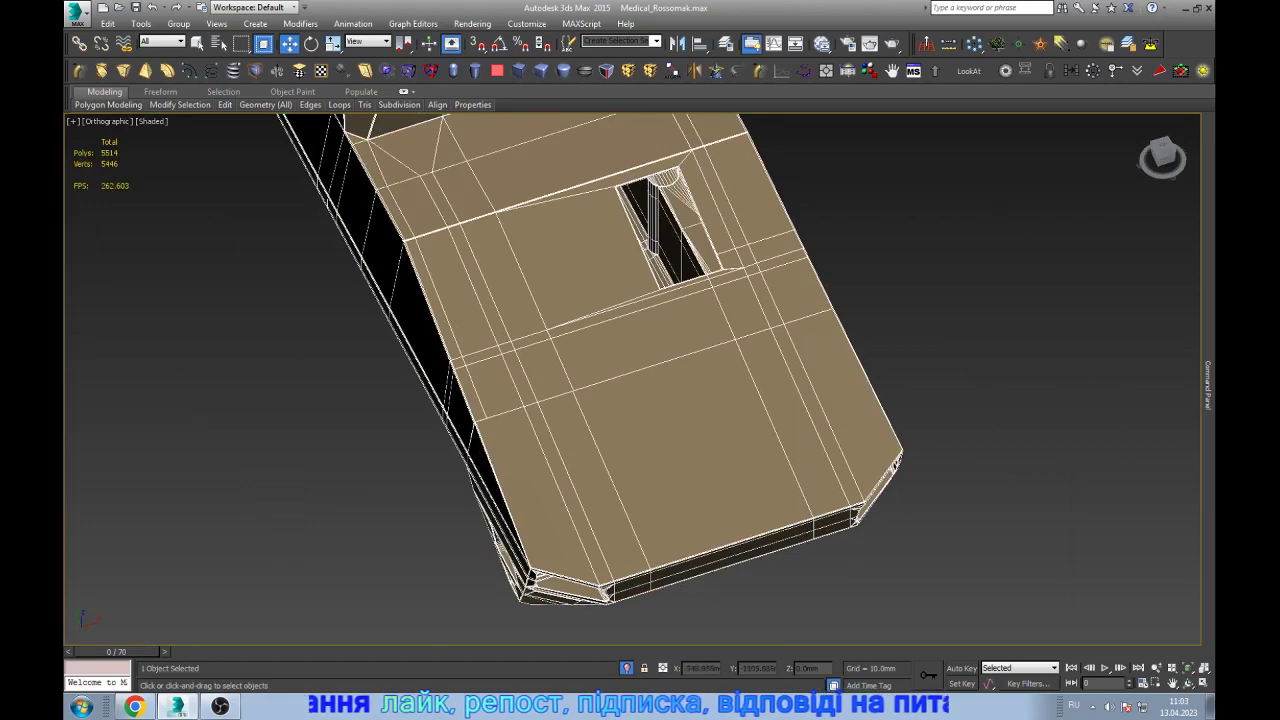
{"action": "scroll", "coordinate": [580, 575], "scroll_direction": "up", "scroll_amount": 4}
{"action": "scroll", "coordinate": [580, 575], "scroll_direction": "down", "scroll_amount": 2}
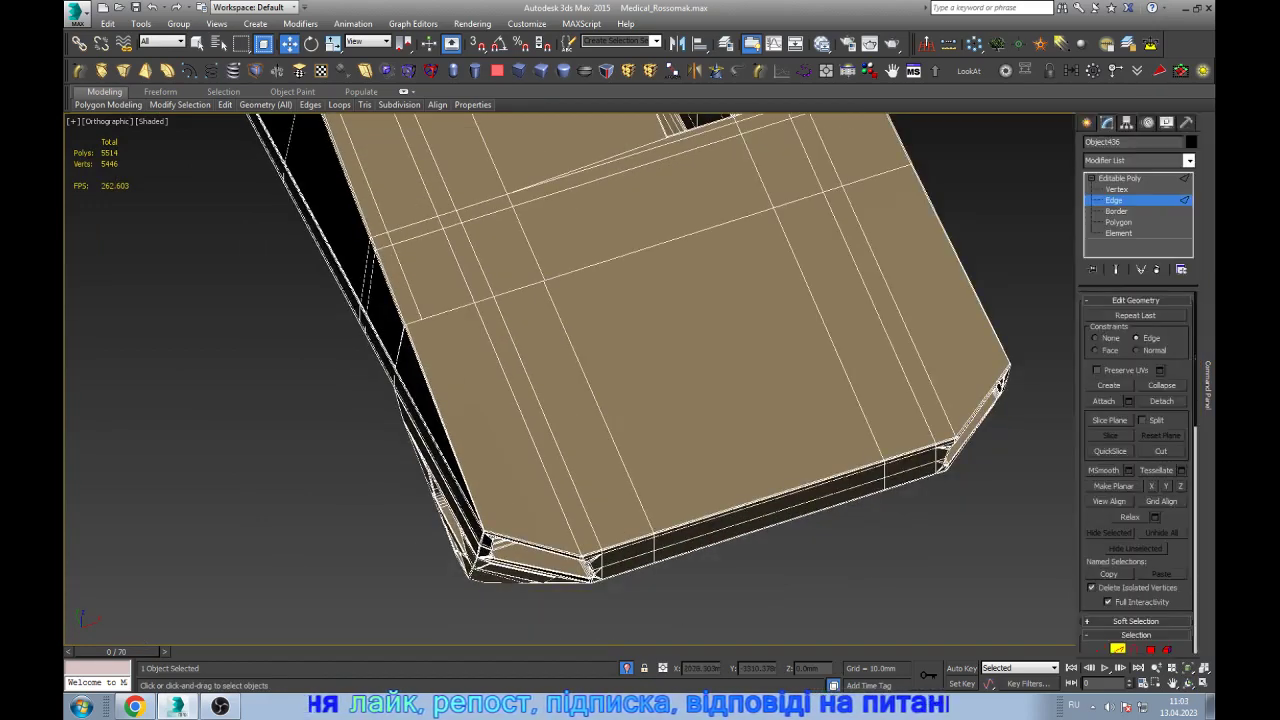
- Select the front nose element and orbit to inspect the vehicle's front end
{"action": "key", "text": "5"}
{"action": "left_click", "coordinate": [1001, 384]}
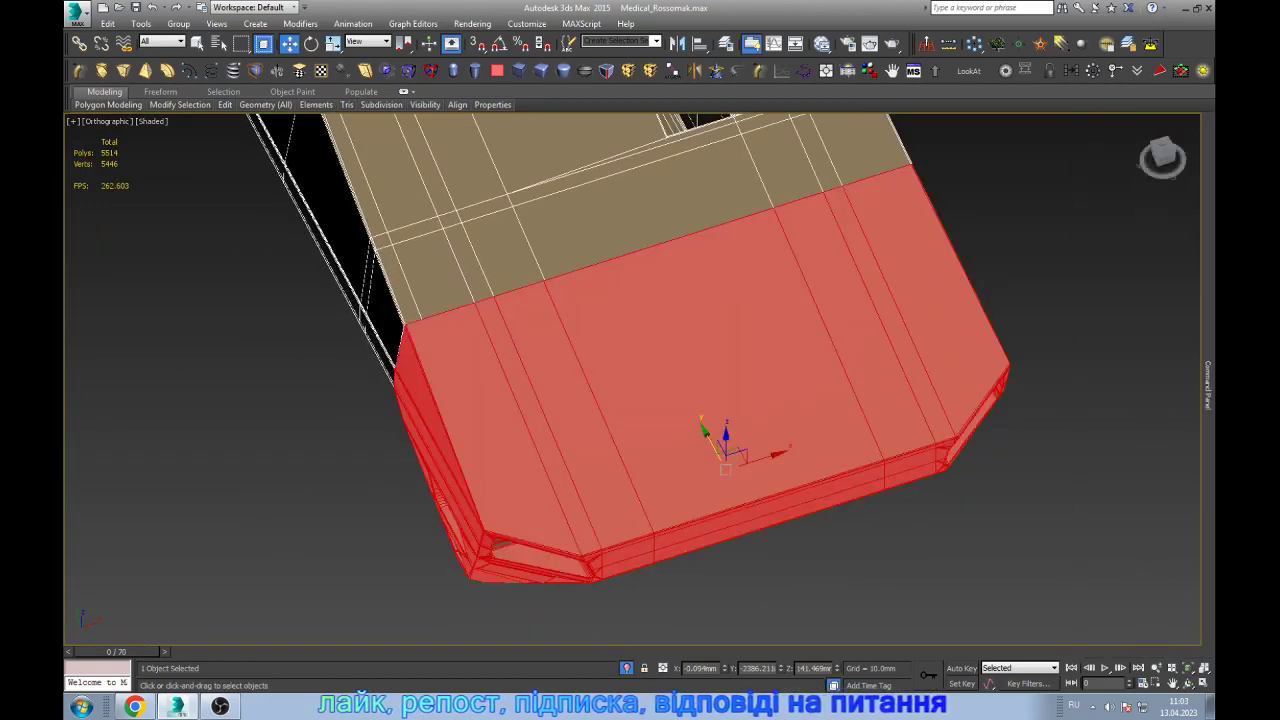
{"action": "scroll", "coordinate": [270, 182], "scroll_direction": "down", "scroll_amount": 1}
{"action": "left_click", "coordinate": [1188, 683]}
{"action": "left_click_drag", "start_coordinate": [640, 400], "coordinate": [600, 380]}
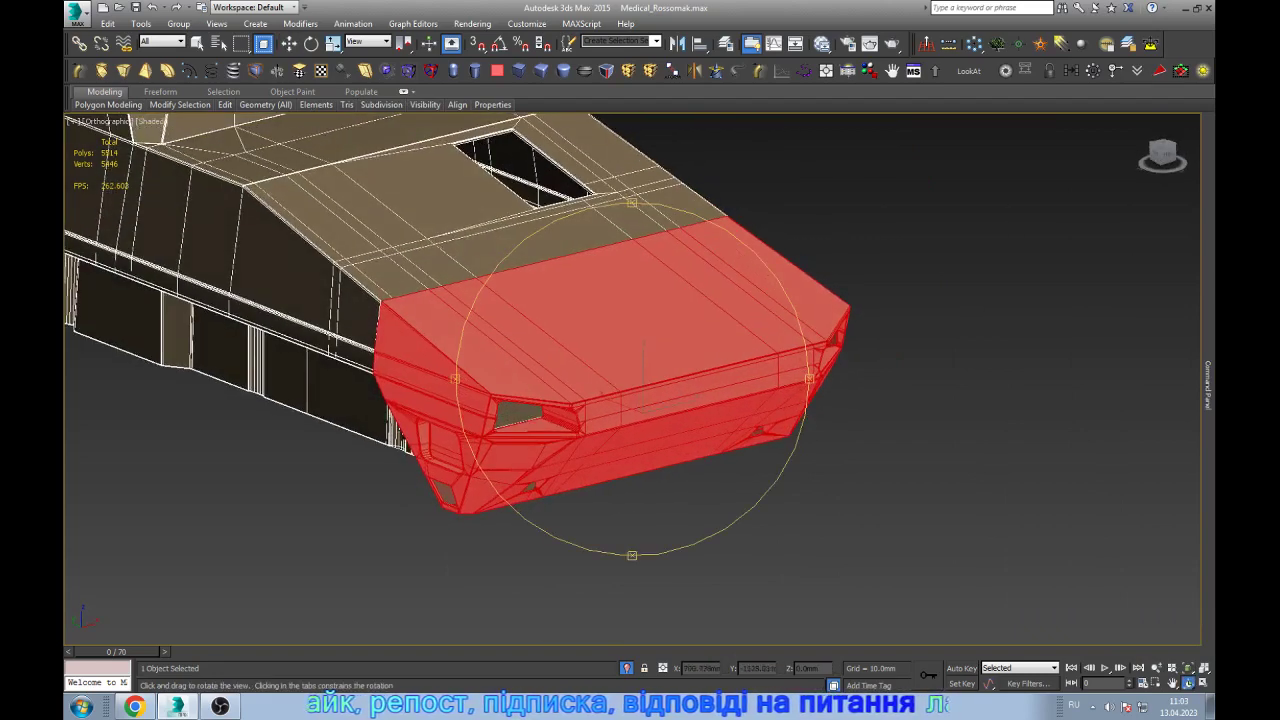
{"action": "scroll", "coordinate": [632, 380], "scroll_direction": "up", "scroll_amount": 3}
{"action": "key", "text": "w"}
{"action": "key", "text": "5"}
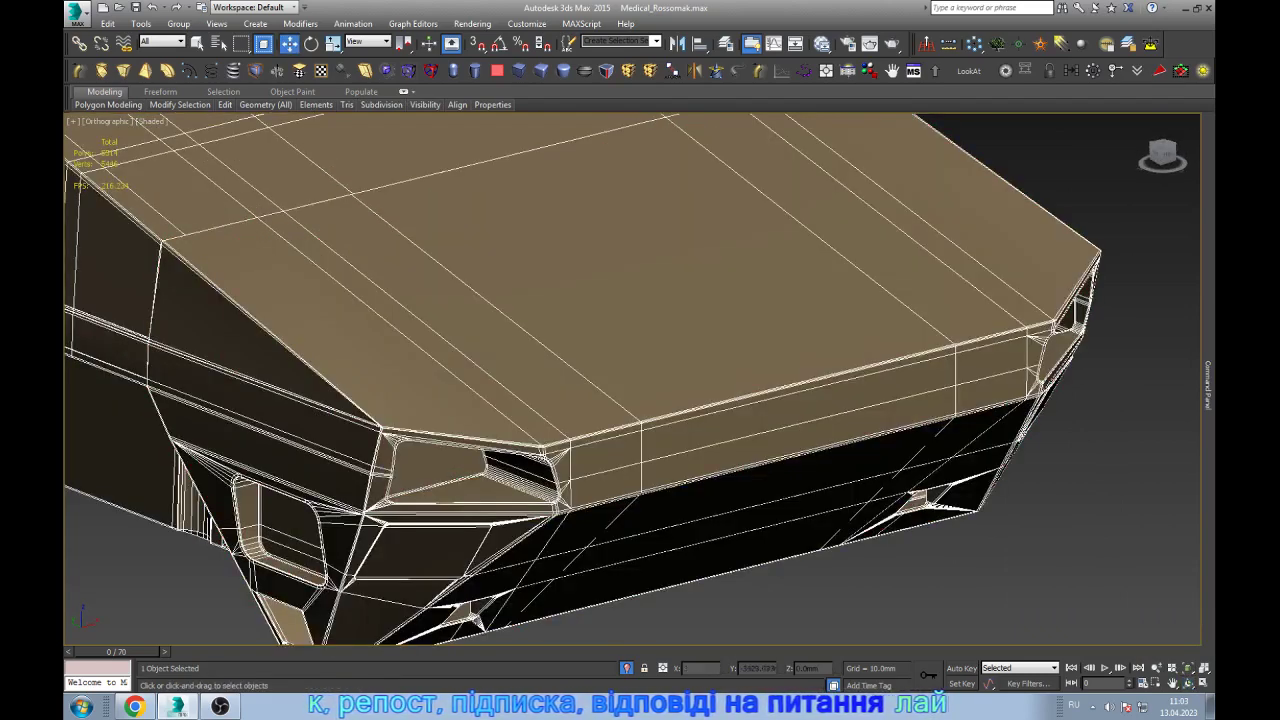
- Select the main hull body element and switch to Vertex sub-object level
{"action": "scroll", "coordinate": [640, 380], "scroll_direction": "down", "scroll_amount": 2}
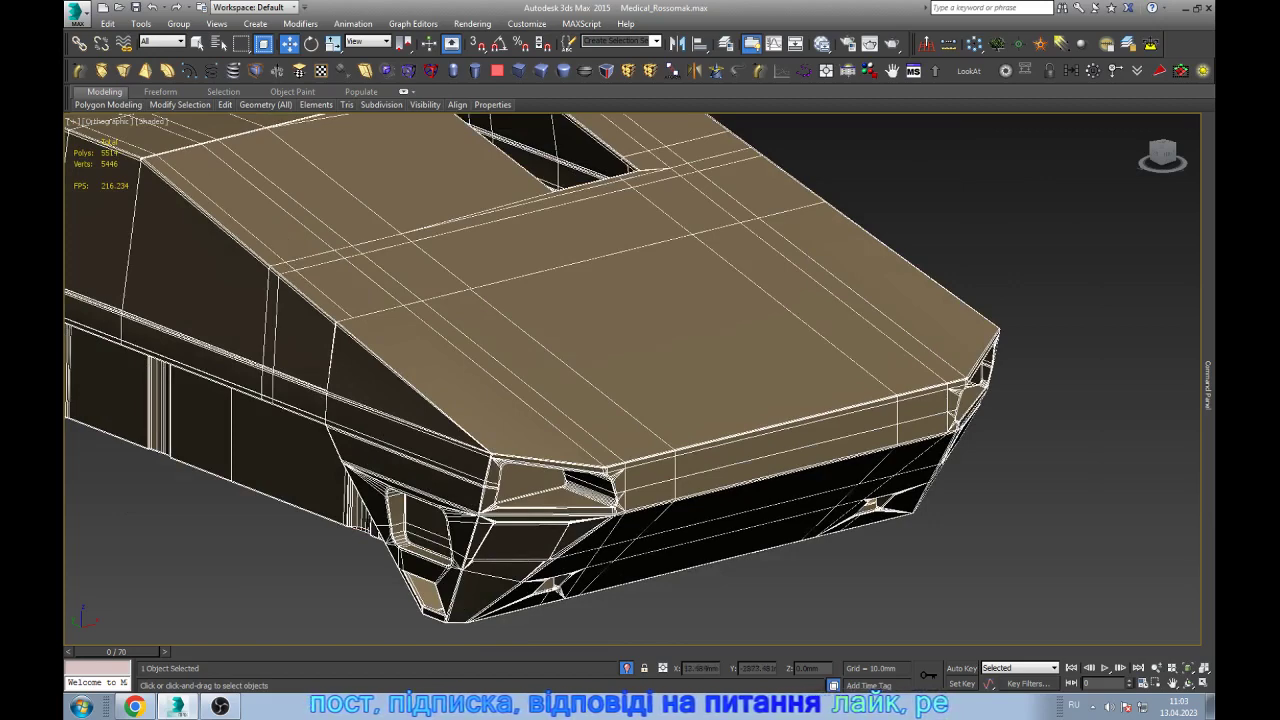
{"action": "left_click", "coordinate": [257, 210]}
{"action": "scroll", "coordinate": [443, 337], "scroll_direction": "down", "scroll_amount": 2}
{"action": "scroll", "coordinate": [629, 443], "scroll_direction": "up", "scroll_amount": 3}
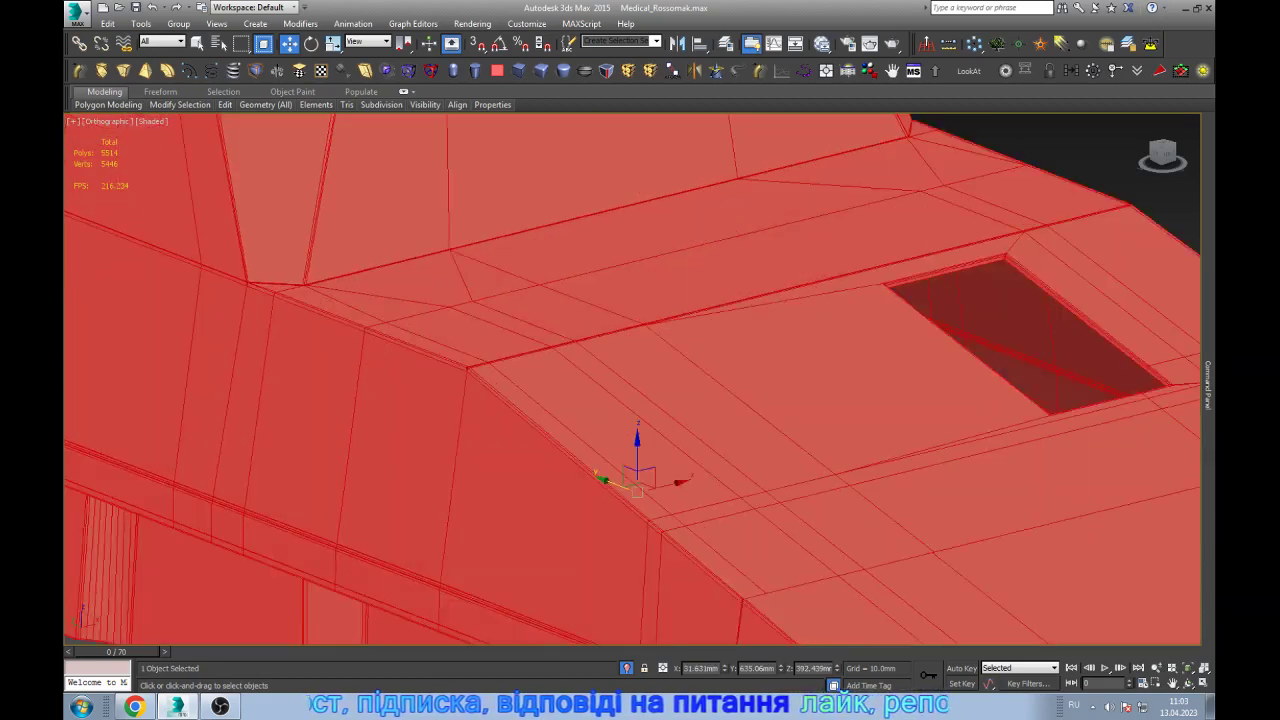
{"action": "key", "text": "1"}
{"action": "scroll", "coordinate": [629, 443], "scroll_direction": "up", "scroll_amount": 2}
{"action": "scroll", "coordinate": [632, 379], "scroll_direction": "up", "scroll_amount": 2}
- Merge a stray vertex onto its neighbour and remove the extra edge loop
{"action": "scroll", "coordinate": [632, 379], "scroll_direction": "up", "scroll_amount": 2}
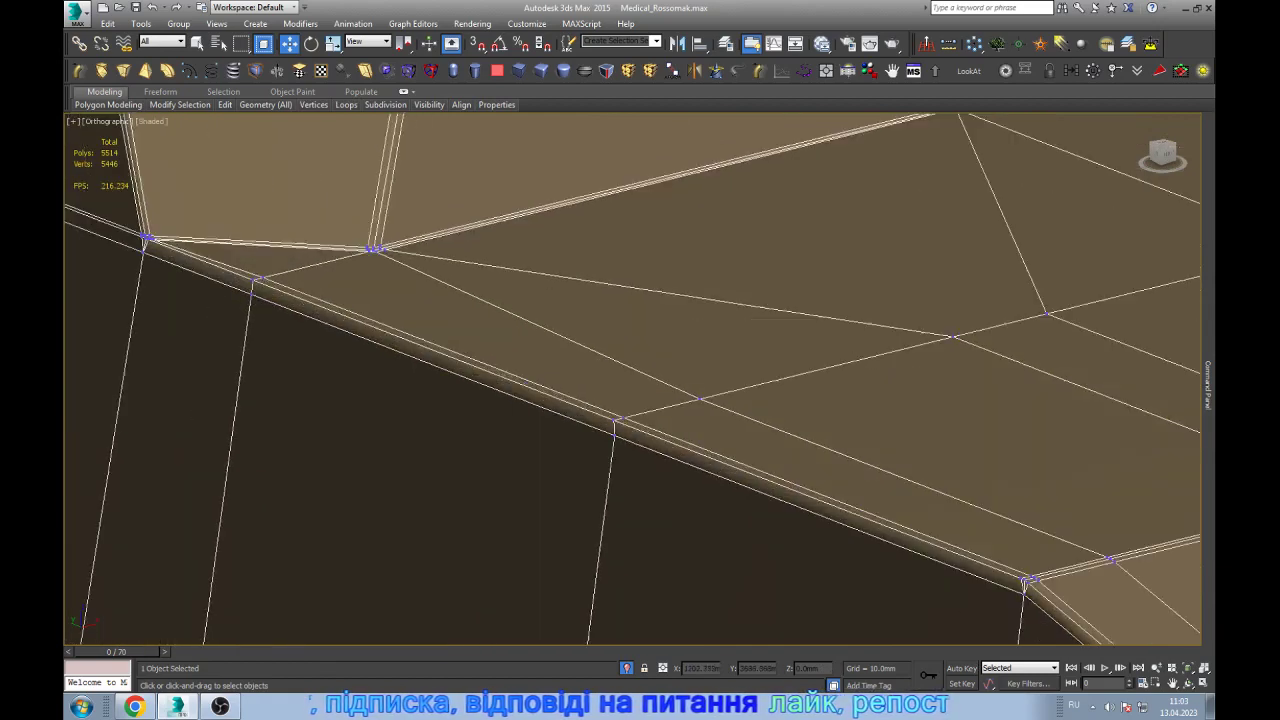
{"action": "scroll", "coordinate": [769, 404], "scroll_direction": "down", "scroll_amount": 1}
{"action": "scroll", "coordinate": [769, 404], "scroll_direction": "down", "scroll_amount": 2}
{"action": "scroll", "coordinate": [769, 404], "scroll_direction": "up", "scroll_amount": 4}
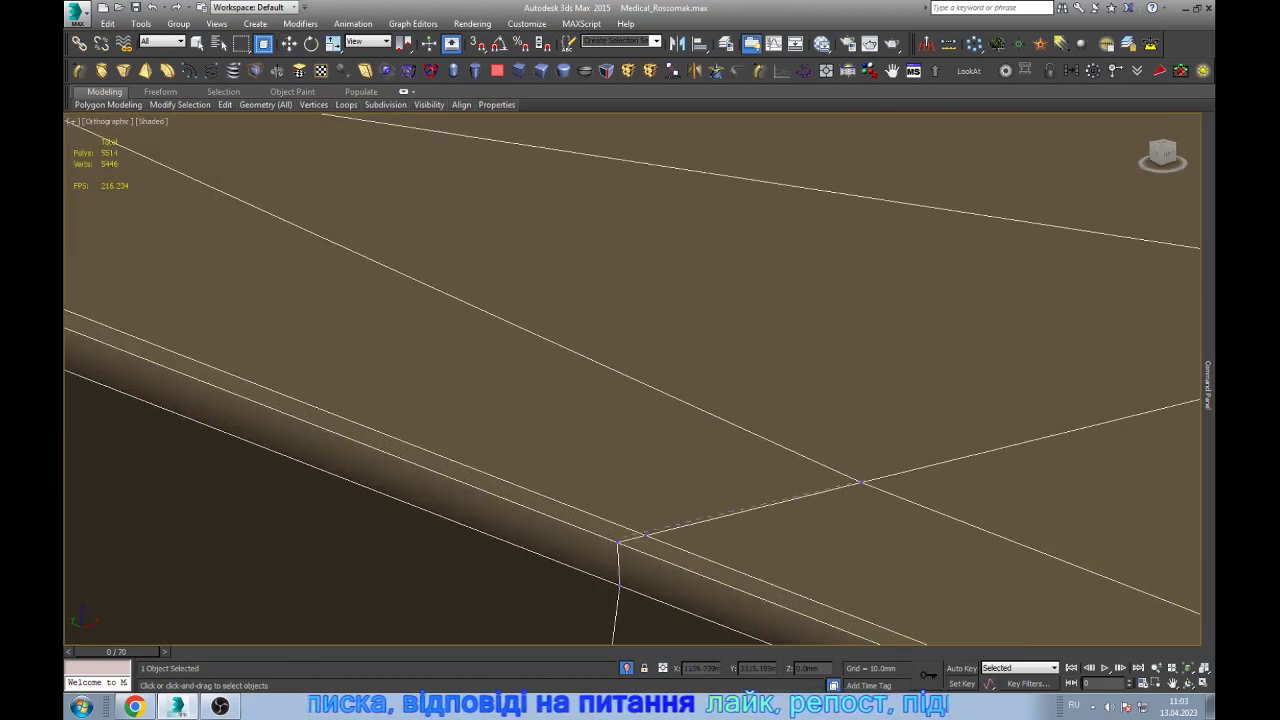
{"action": "left_click_drag", "start_coordinate": [860, 482], "coordinate": [646, 535]}
{"action": "key", "text": "w"}
{"action": "scroll", "coordinate": [632, 379], "scroll_direction": "down", "scroll_amount": 3}
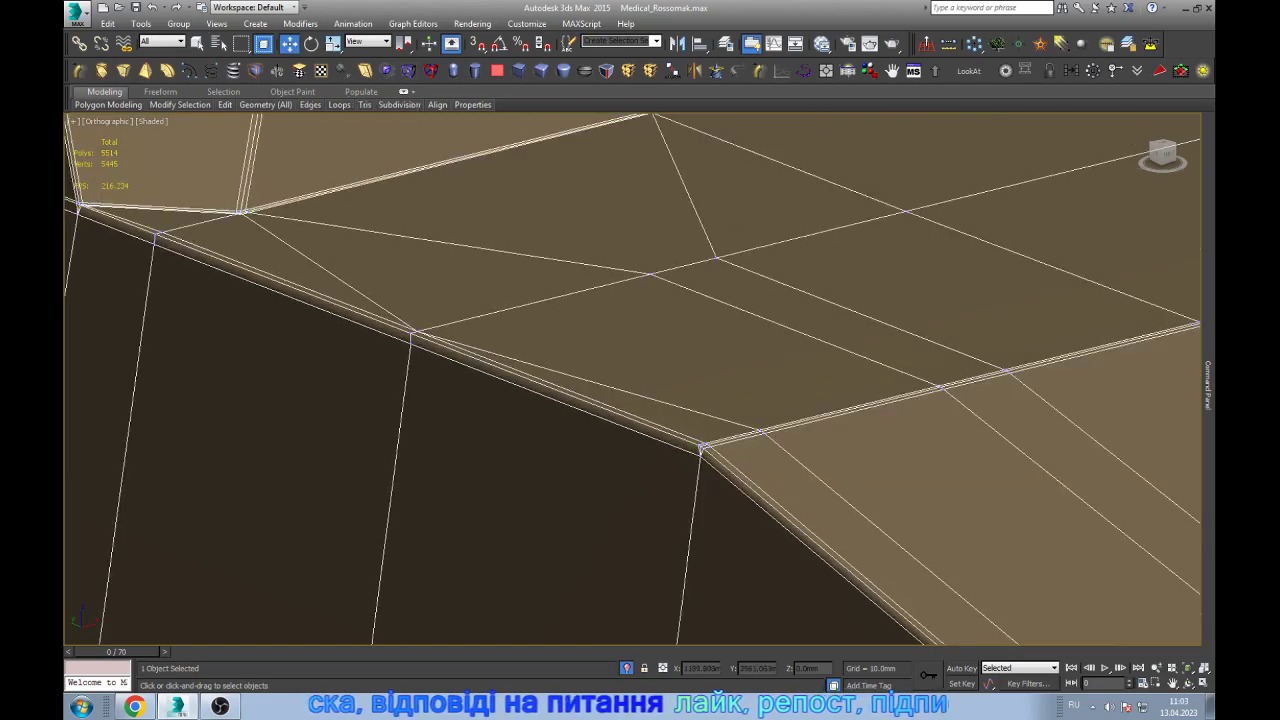
{"action": "key", "text": "2"}
{"action": "scroll", "coordinate": [632, 379], "scroll_direction": "up", "scroll_amount": 3}
{"action": "left_click", "coordinate": [620, 335]}
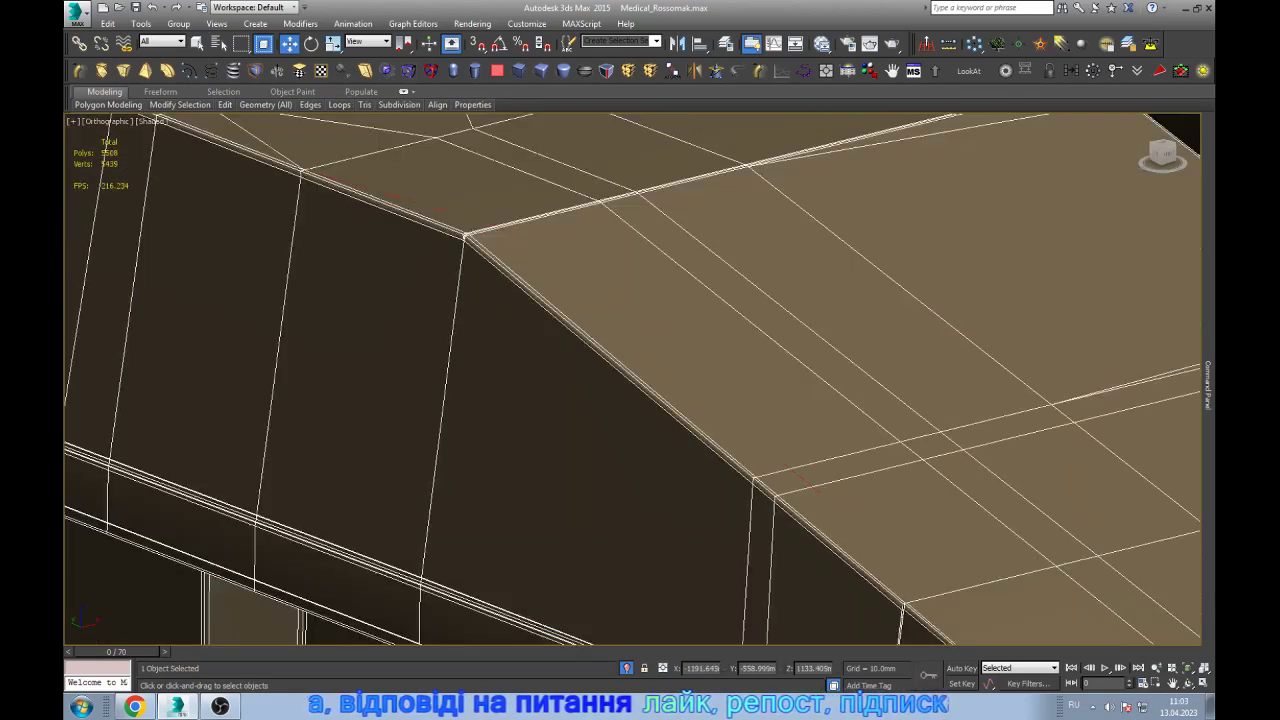
{"action": "scroll", "coordinate": [543, 360], "scroll_direction": "down", "scroll_amount": 5}
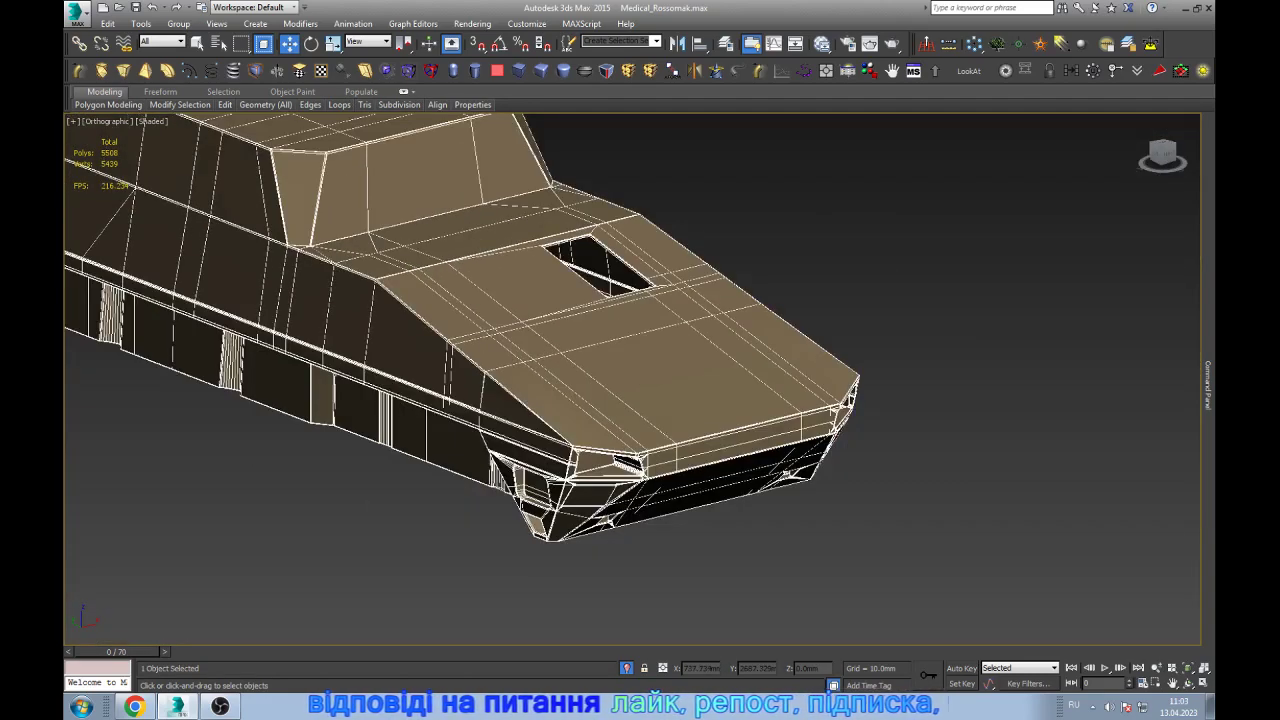
- Weld the pillar vertices and the stray hood-edge vertices, closing the thin triangle
{"action": "key", "text": "1"}
{"action": "key", "text": "ctrl+a"}
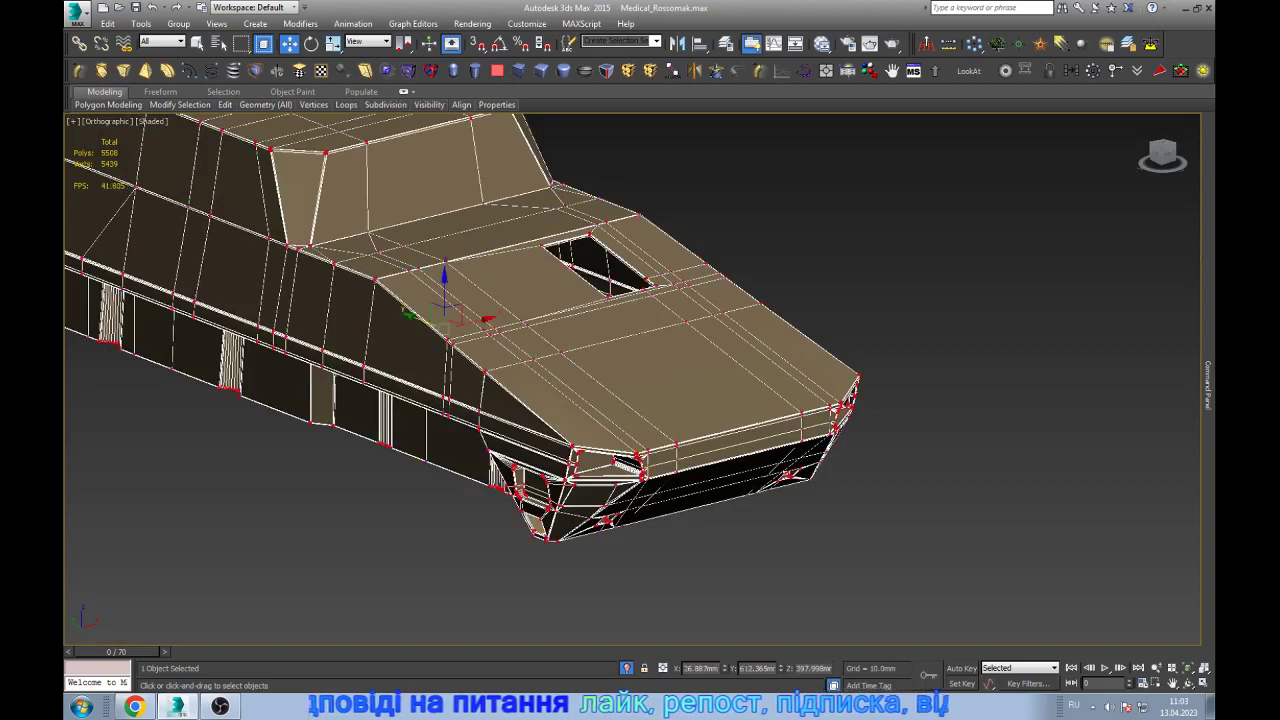
{"action": "scroll", "coordinate": [436, 345], "scroll_direction": "up", "scroll_amount": 5}
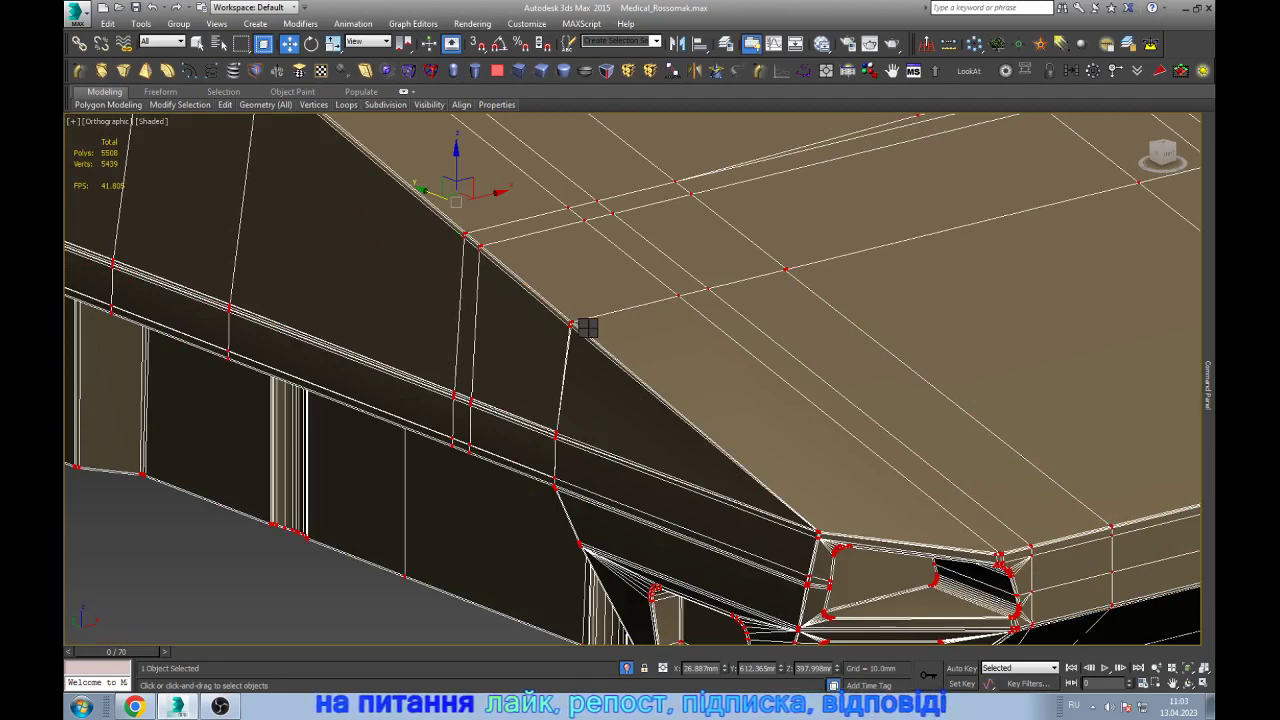
{"action": "scroll", "coordinate": [577, 317], "scroll_direction": "up", "scroll_amount": 4}
{"action": "middle_click_drag", "start_coordinate": [577, 317], "coordinate": [600, 290], "text": "alt"}
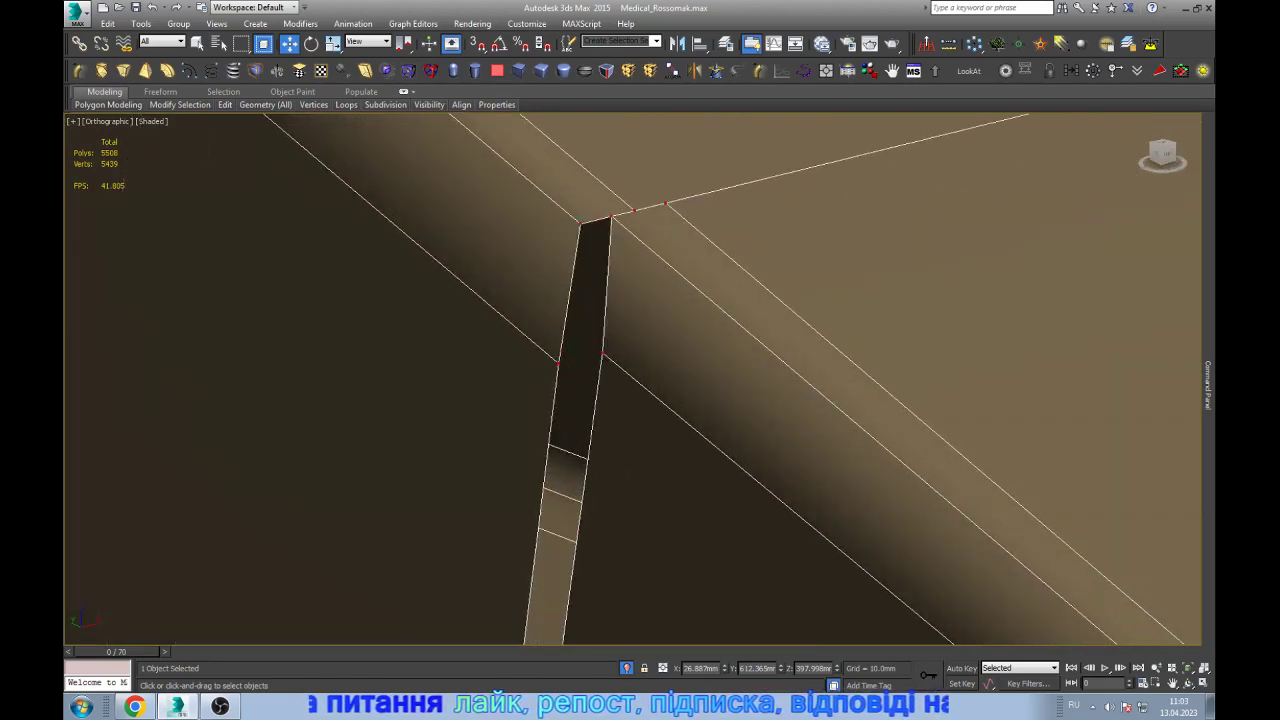
{"action": "left_click", "coordinate": [725, 287]}
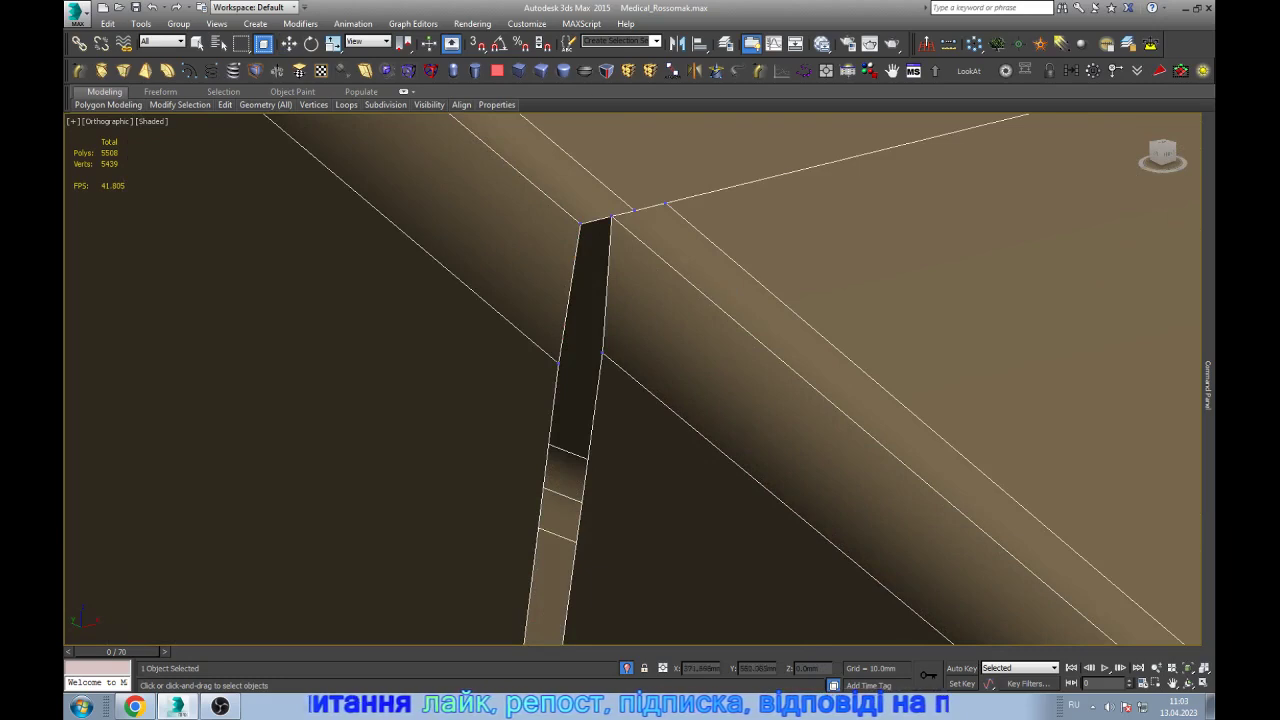
{"action": "left_click_drag", "start_coordinate": [602, 355], "coordinate": [558, 360]}
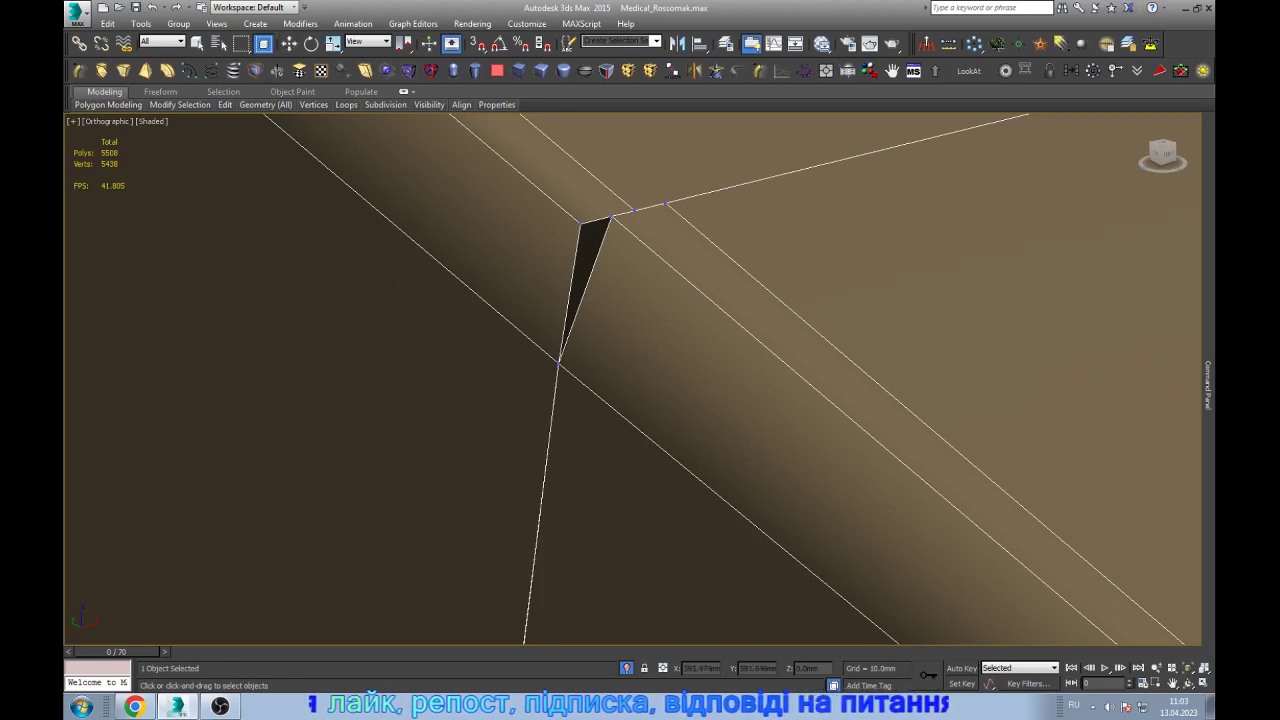
{"action": "left_click_drag", "start_coordinate": [611, 216], "coordinate": [580, 224]}
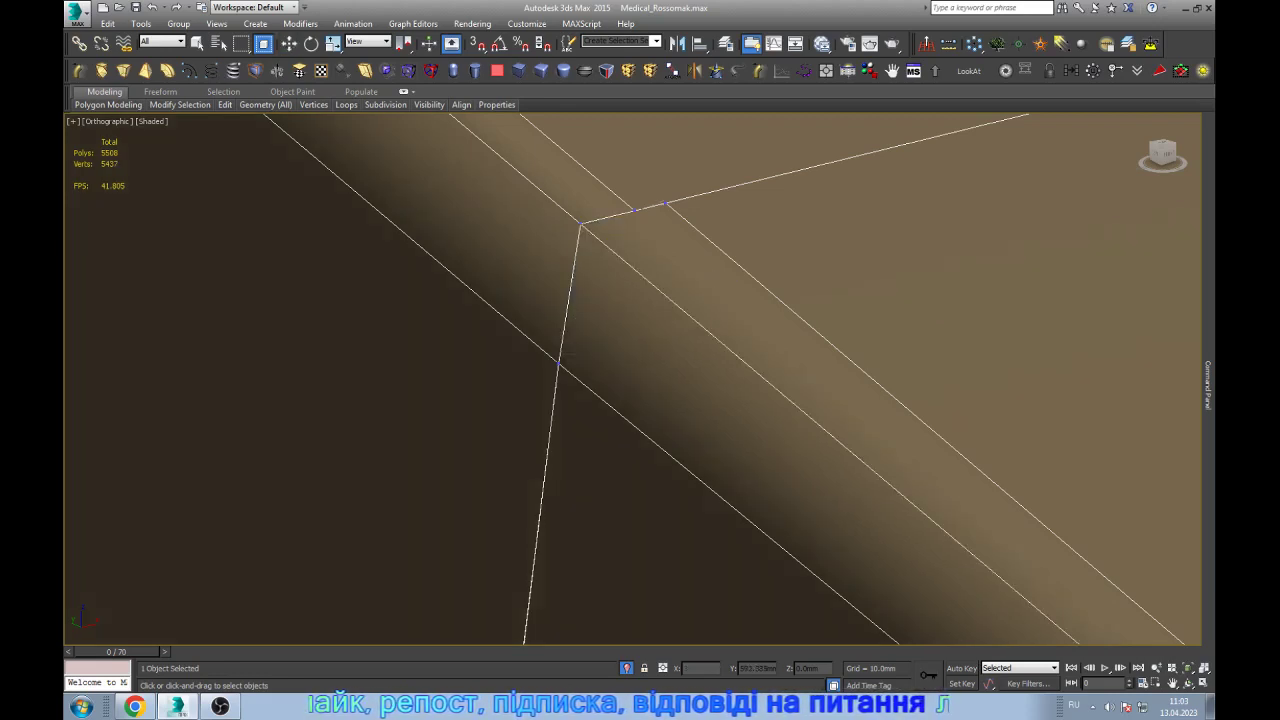
{"action": "left_click_drag", "start_coordinate": [666, 203], "coordinate": [634, 210]}
{"action": "key", "text": "w"}
{"action": "scroll", "coordinate": [632, 380], "scroll_direction": "down", "scroll_amount": 2}
- Toggle wireframe and Edged Faces and inspect the hull's open borders at Border level
{"action": "scroll", "coordinate": [632, 380], "scroll_direction": "down", "scroll_amount": 3}
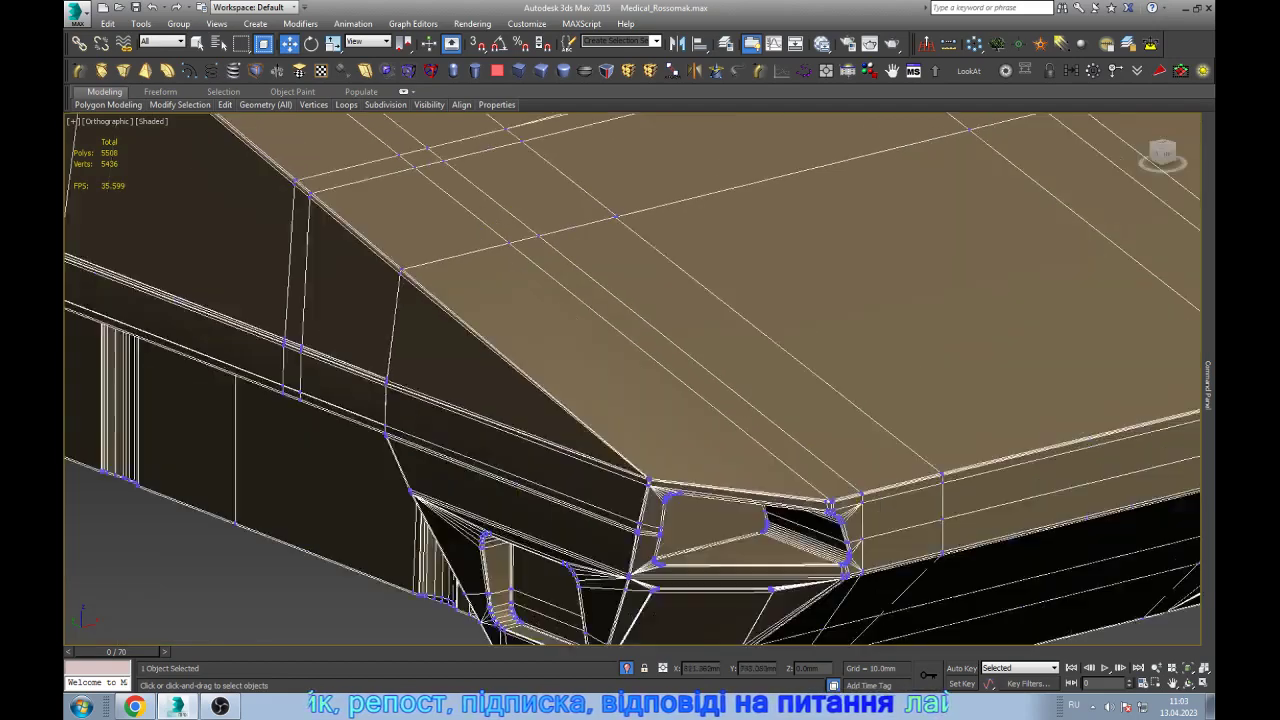
{"action": "scroll", "coordinate": [632, 380], "scroll_direction": "up", "scroll_amount": 4}
{"action": "scroll", "coordinate": [625, 270], "scroll_direction": "up", "scroll_amount": 3}
{"action": "key", "text": "F3"}
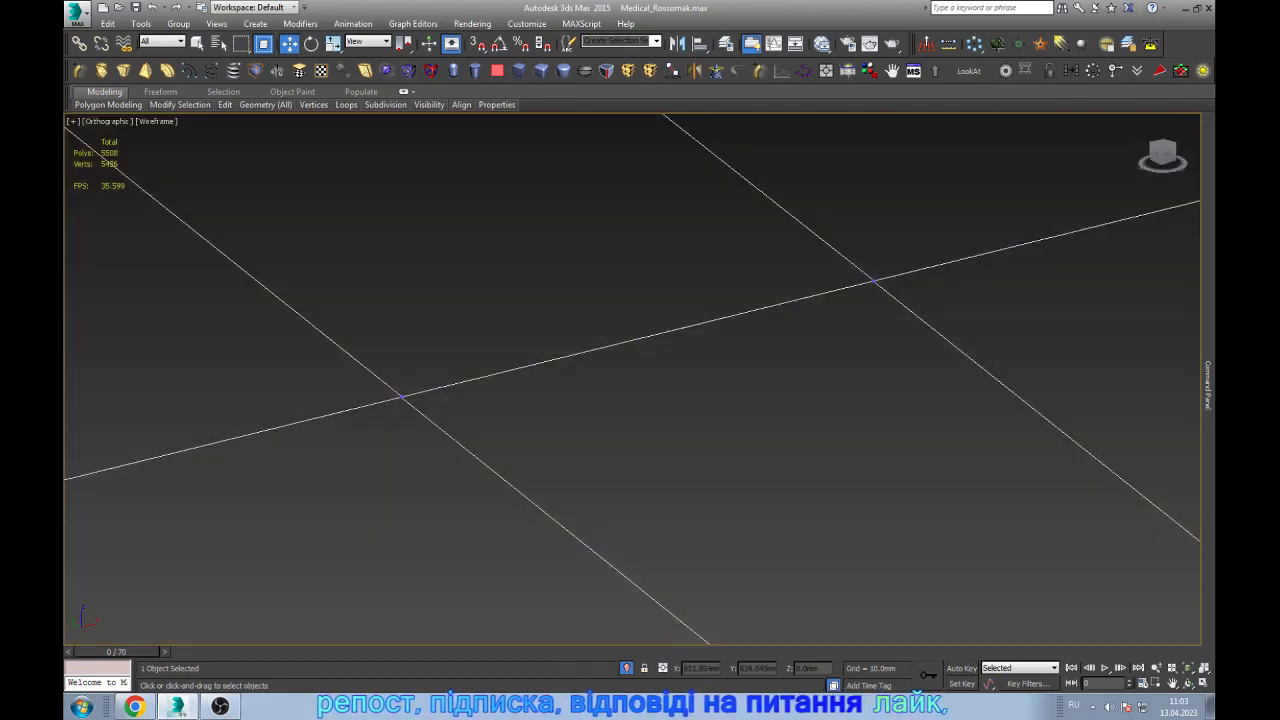
{"action": "key", "text": "F4"}
{"action": "key", "text": "3"}
{"action": "key", "text": "F4"}
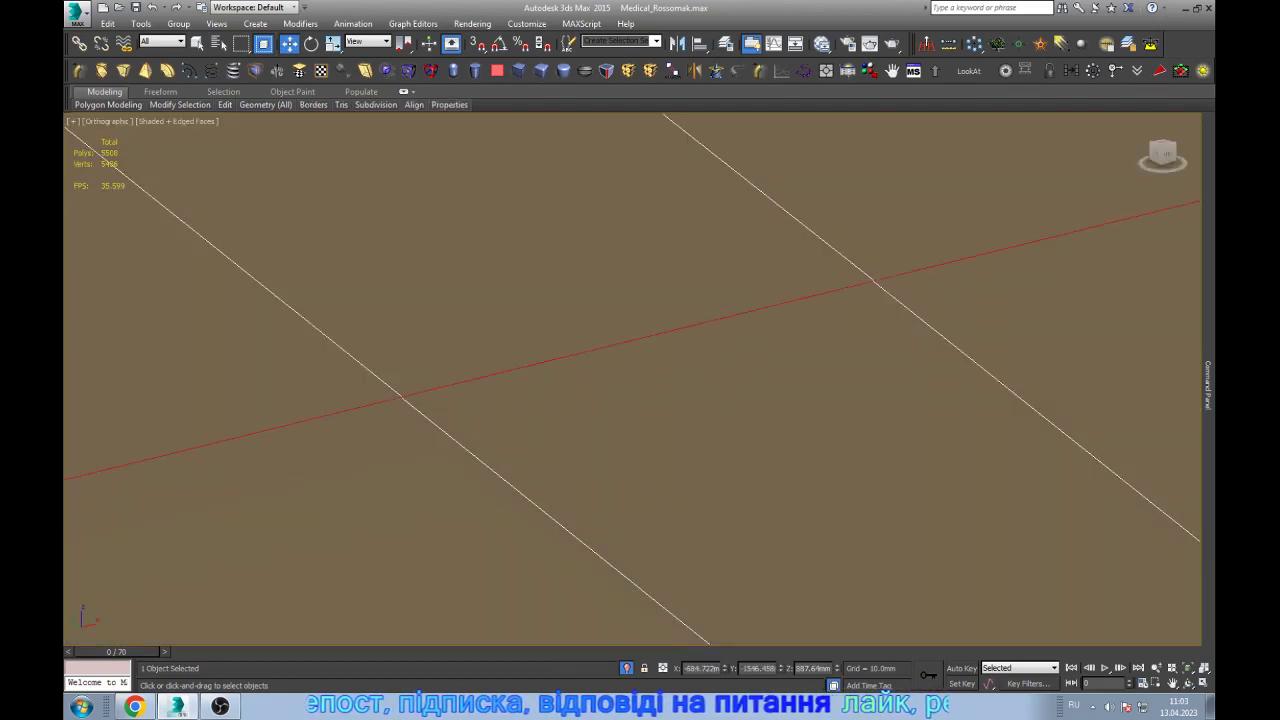
{"action": "scroll", "coordinate": [780, 300], "scroll_direction": "down", "scroll_amount": 3}
{"action": "scroll", "coordinate": [780, 300], "scroll_direction": "down", "scroll_amount": 3}
{"action": "scroll", "coordinate": [780, 300], "scroll_direction": "down", "scroll_amount": 2}
{"action": "scroll", "coordinate": [742, 300], "scroll_direction": "up", "scroll_amount": 4}
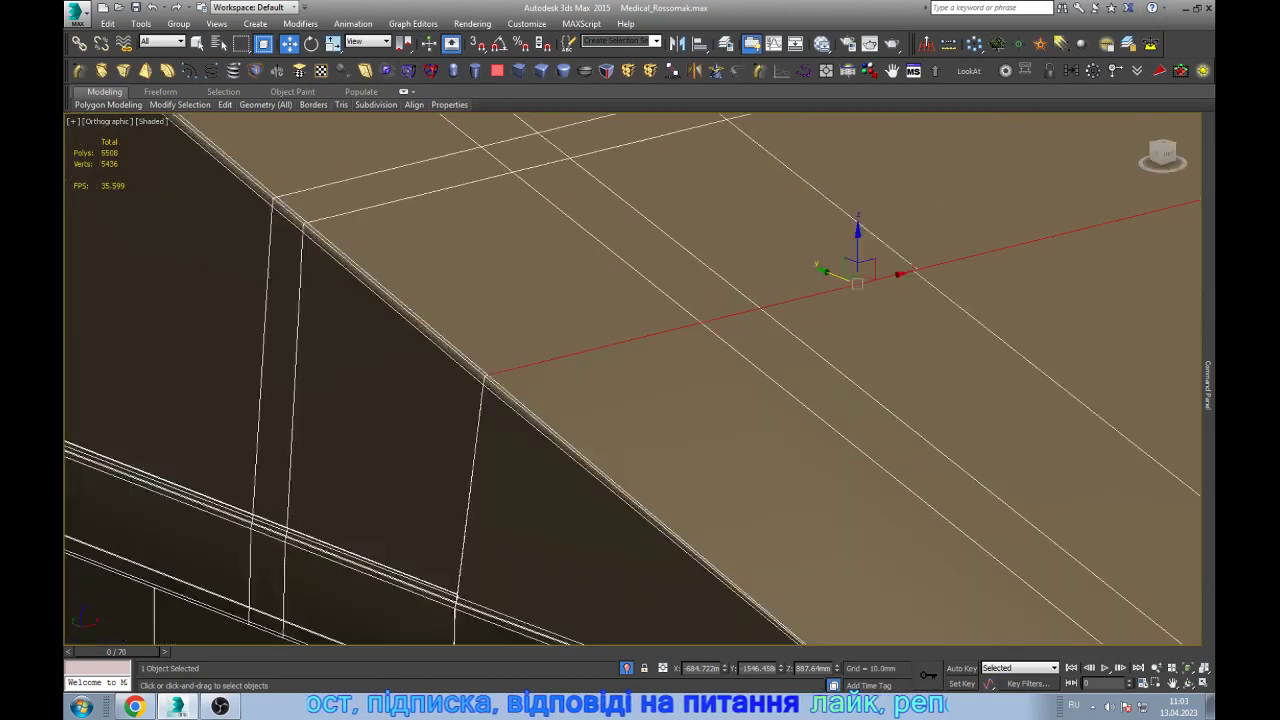
{"action": "scroll", "coordinate": [742, 300], "scroll_direction": "up", "scroll_amount": 2}
{"action": "key", "text": "1"}
{"action": "scroll", "coordinate": [920, 279], "scroll_direction": "up", "scroll_amount": 2}
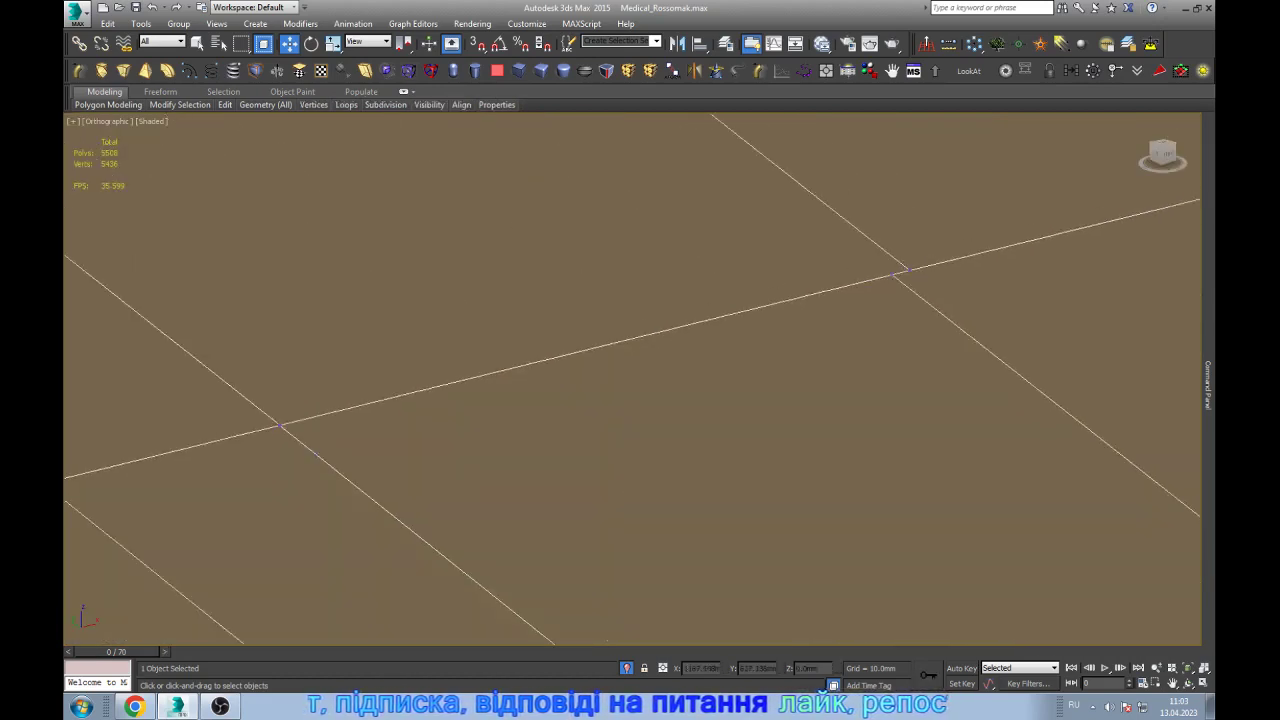
{"action": "scroll", "coordinate": [920, 279], "scroll_direction": "up", "scroll_amount": 1}
{"action": "key", "text": "F3"}
{"action": "key", "text": "q"}
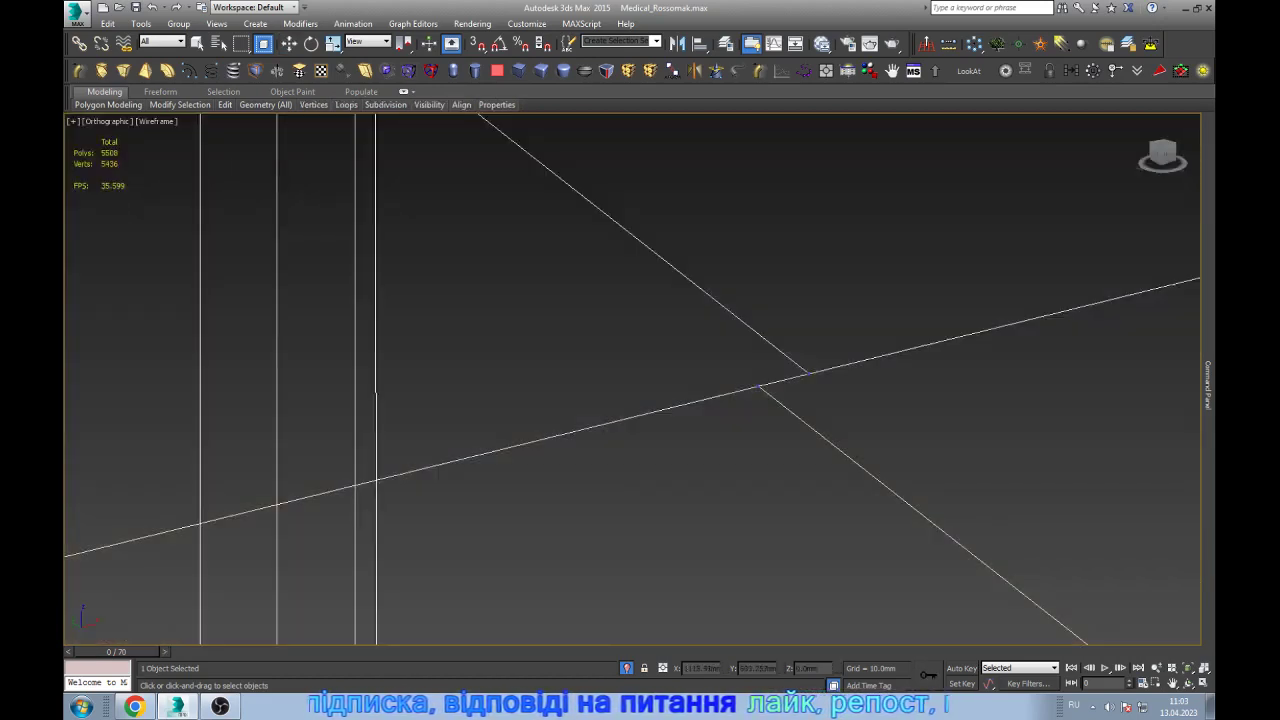
- Switch between shaded and wireframe views to re-examine borders along the hull edge
{"action": "key", "text": "w"}
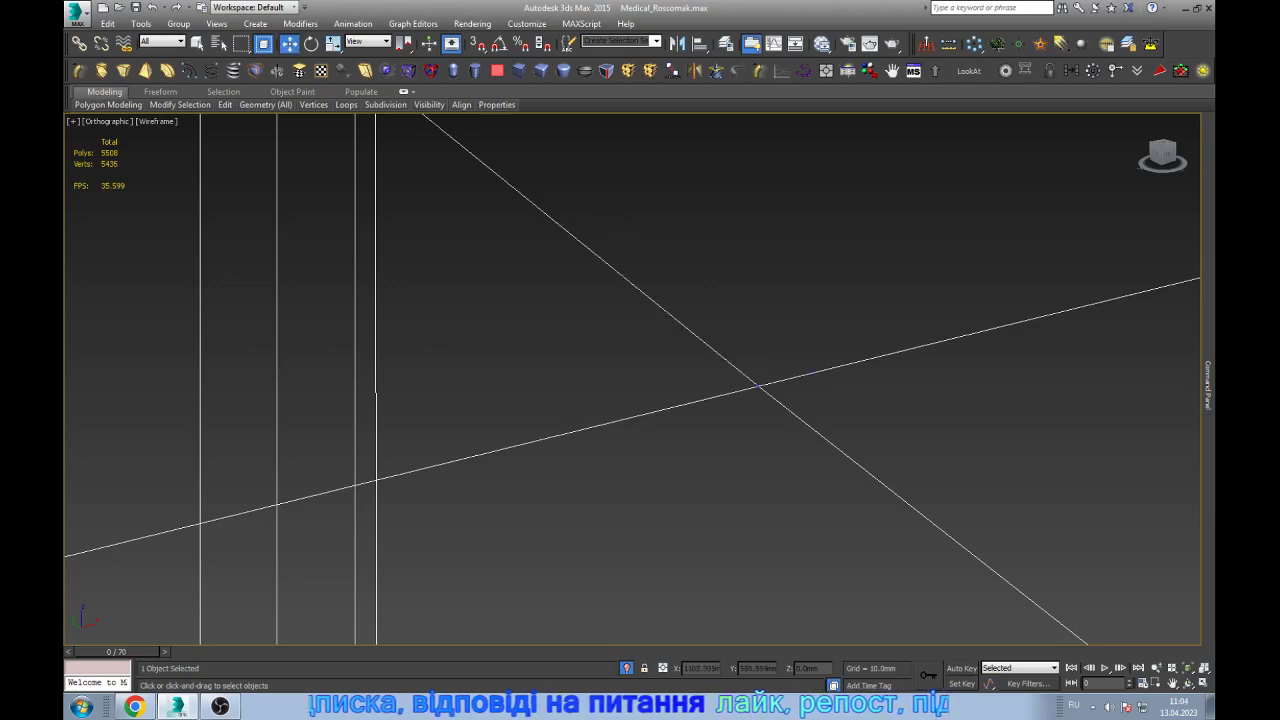
{"action": "scroll", "coordinate": [632, 380], "scroll_direction": "down", "scroll_amount": 3}
{"action": "key", "text": "F3"}
{"action": "scroll", "coordinate": [632, 380], "scroll_direction": "down", "scroll_amount": 3}
{"action": "scroll", "coordinate": [632, 380], "scroll_direction": "down", "scroll_amount": 2}
{"action": "scroll", "coordinate": [632, 380], "scroll_direction": "up", "scroll_amount": 4}
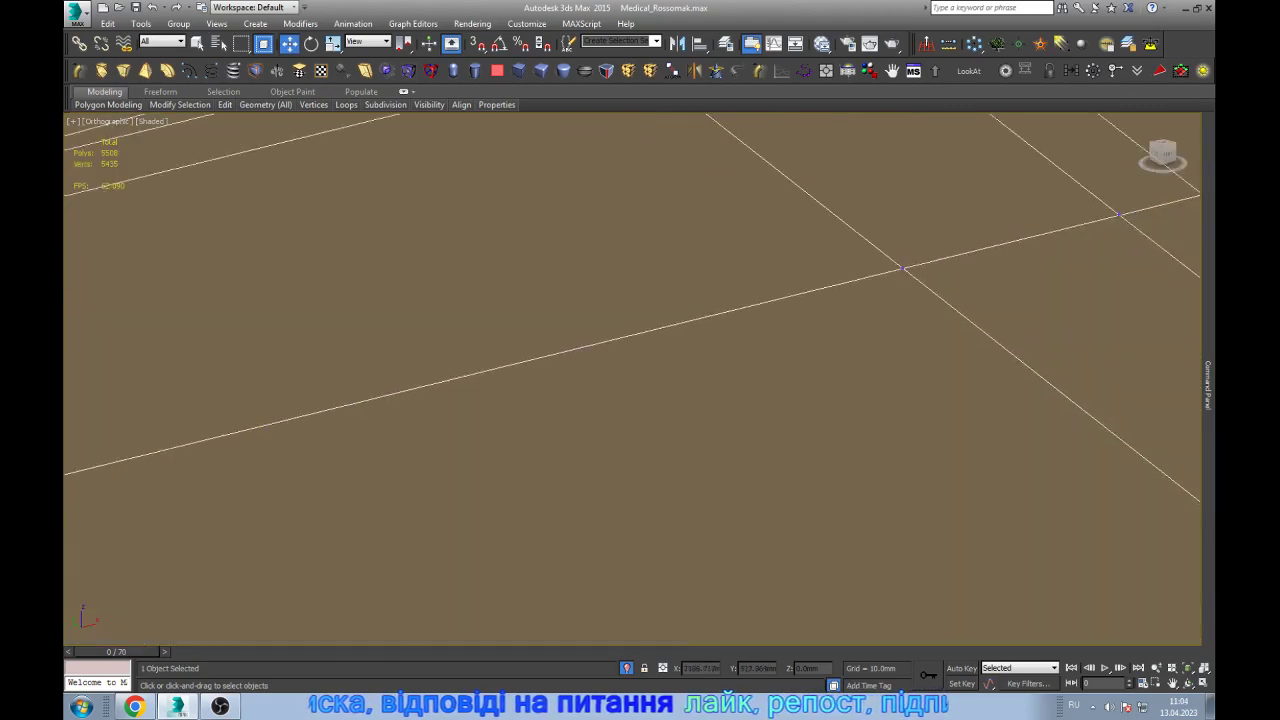
{"action": "scroll", "coordinate": [632, 380], "scroll_direction": "up", "scroll_amount": 2}
{"action": "scroll", "coordinate": [632, 380], "scroll_direction": "up", "scroll_amount": 1}
{"action": "key", "text": "F3"}
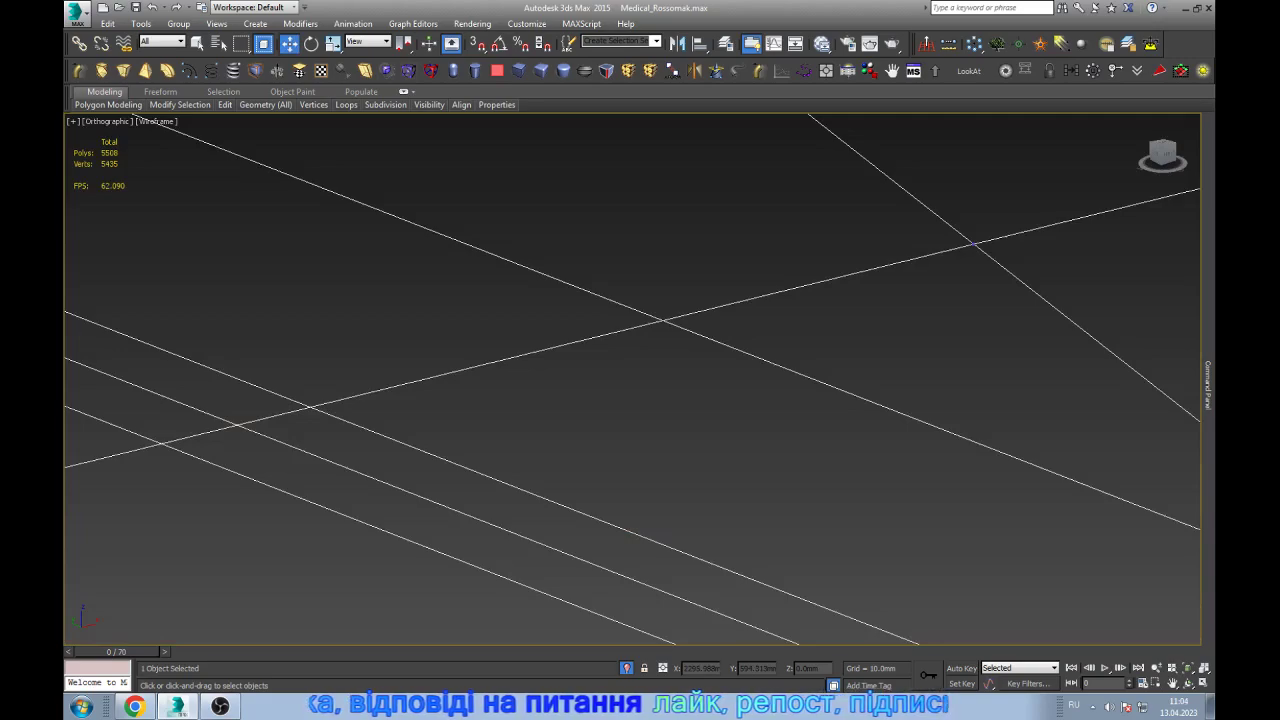
{"action": "key", "text": "3"}
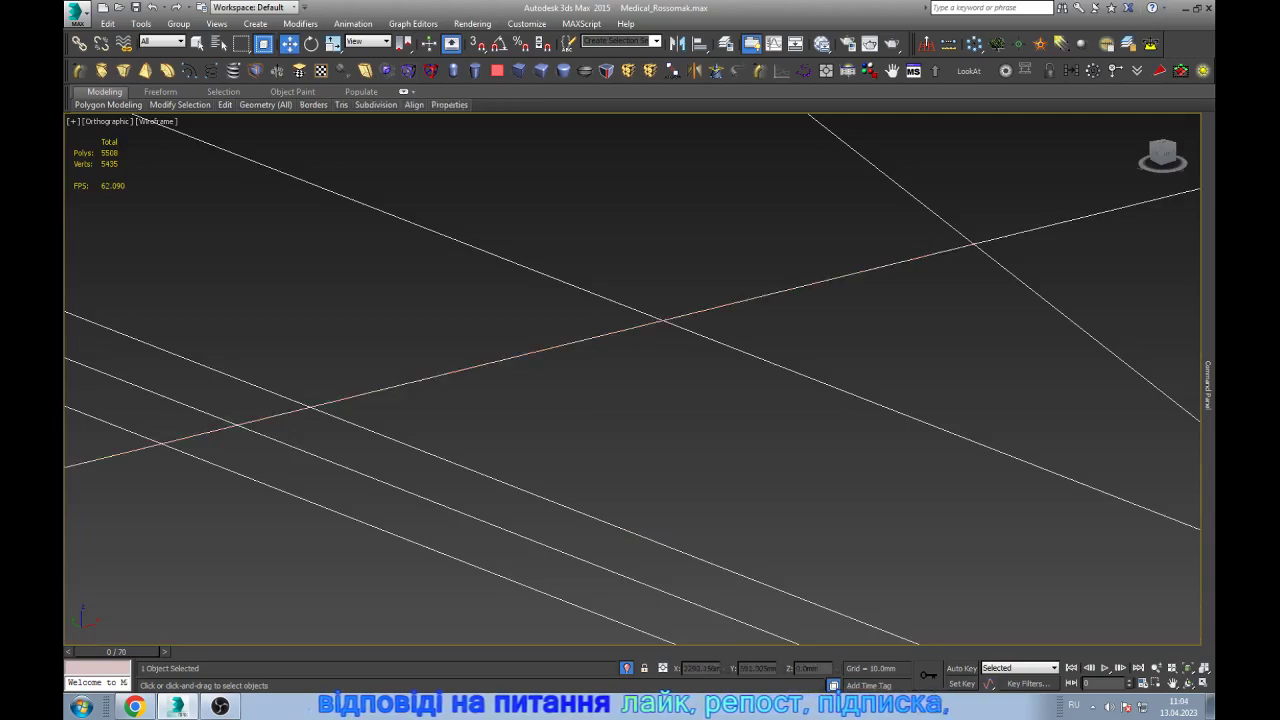
{"action": "scroll", "coordinate": [632, 380], "scroll_direction": "down", "scroll_amount": 2}
{"action": "scroll", "coordinate": [632, 380], "scroll_direction": "down", "scroll_amount": 3}
{"action": "scroll", "coordinate": [632, 380], "scroll_direction": "down", "scroll_amount": 3}
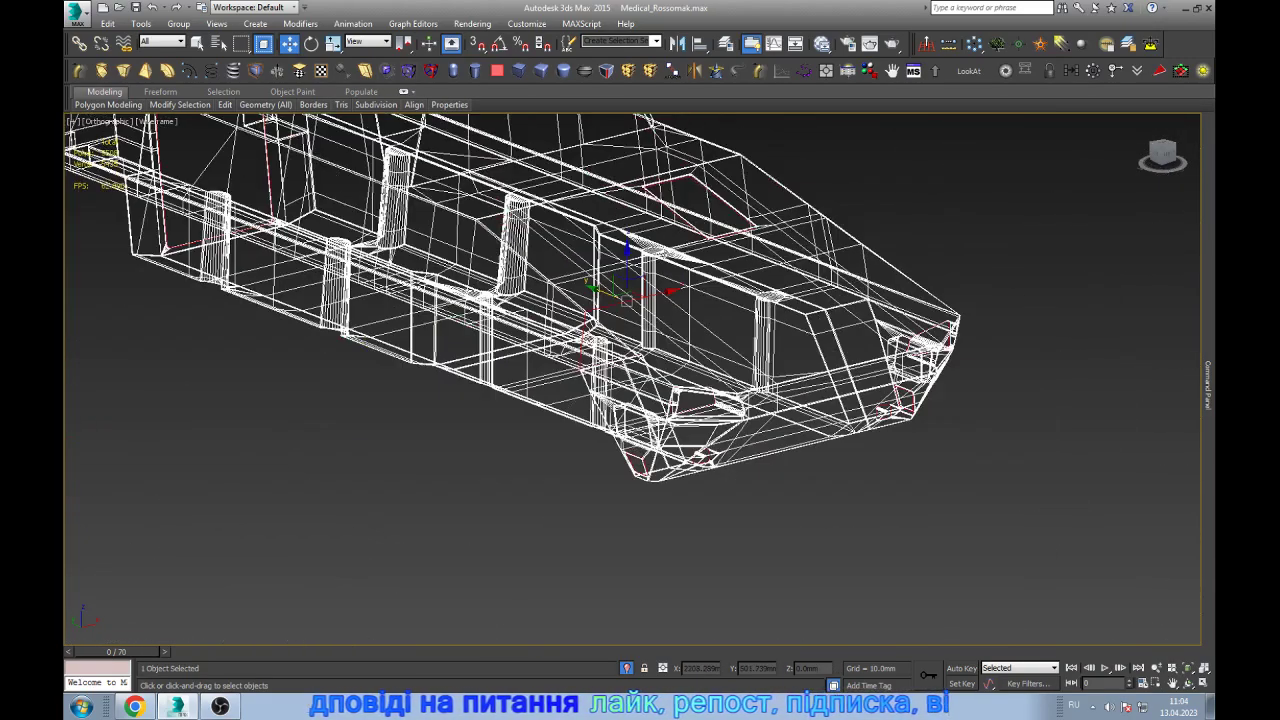
{"action": "scroll", "coordinate": [610, 300], "scroll_direction": "up", "scroll_amount": 1}
{"action": "scroll", "coordinate": [610, 300], "scroll_direction": "up", "scroll_amount": 4}
{"action": "key", "text": "F3"}
{"action": "scroll", "coordinate": [610, 300], "scroll_direction": "up", "scroll_amount": 2}
{"action": "scroll", "coordinate": [610, 300], "scroll_direction": "up", "scroll_amount": 2}
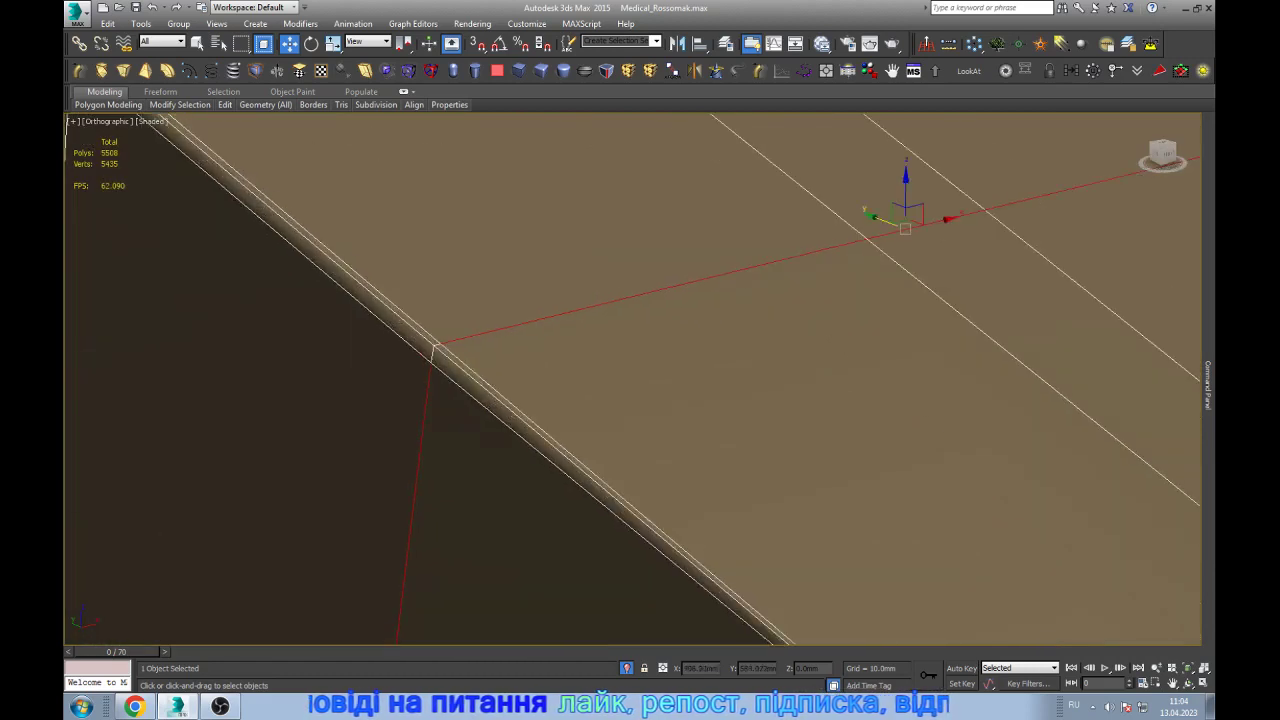
- Target Weld the stray vertex onto the diagonal edge at the hull corner
{"action": "mouse_move", "coordinate": [632, 380]}
{"action": "middle_mouse_down", "text": "alt"}
{"action": "mouse_move", "coordinate": [660, 370]}
{"action": "mouse_move", "coordinate": [640, 375]}
{"action": "middle_mouse_up", "text": "alt"}
{"action": "key", "text": "1"}
{"action": "key", "text": "F3"}
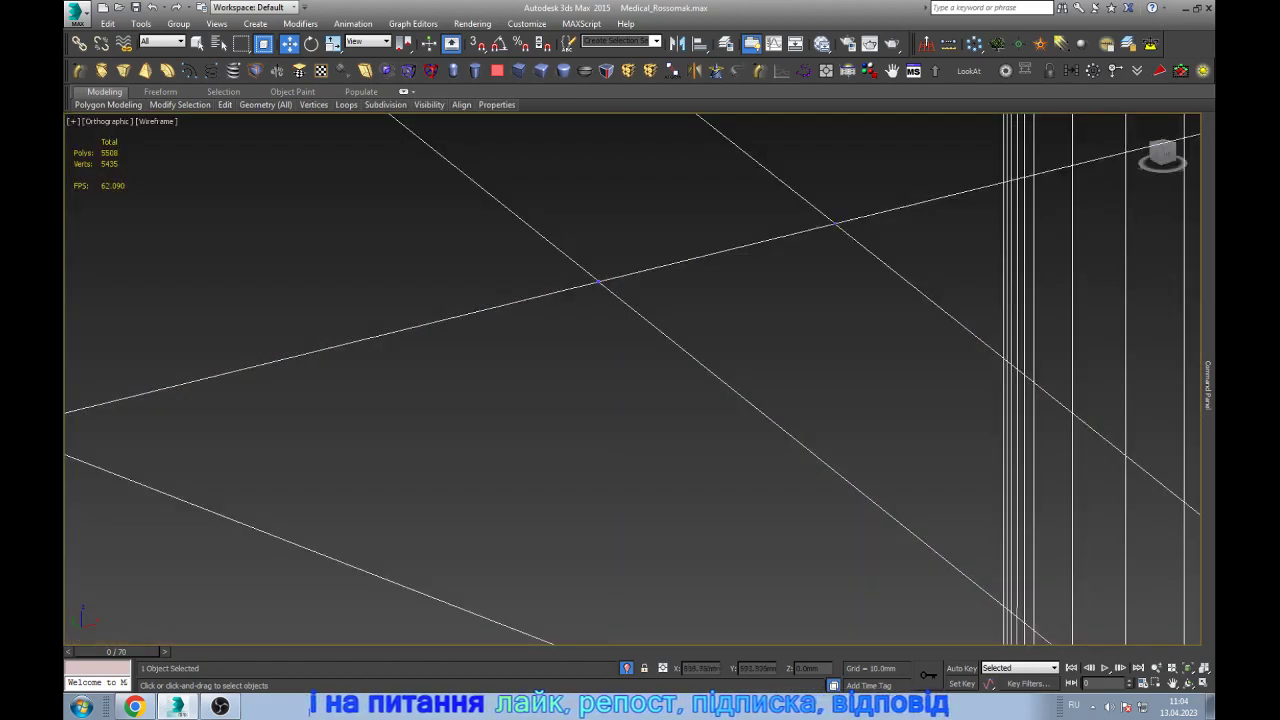
{"action": "middle_click_drag", "start_coordinate": [598, 283], "coordinate": [555, 328], "text": "alt"}
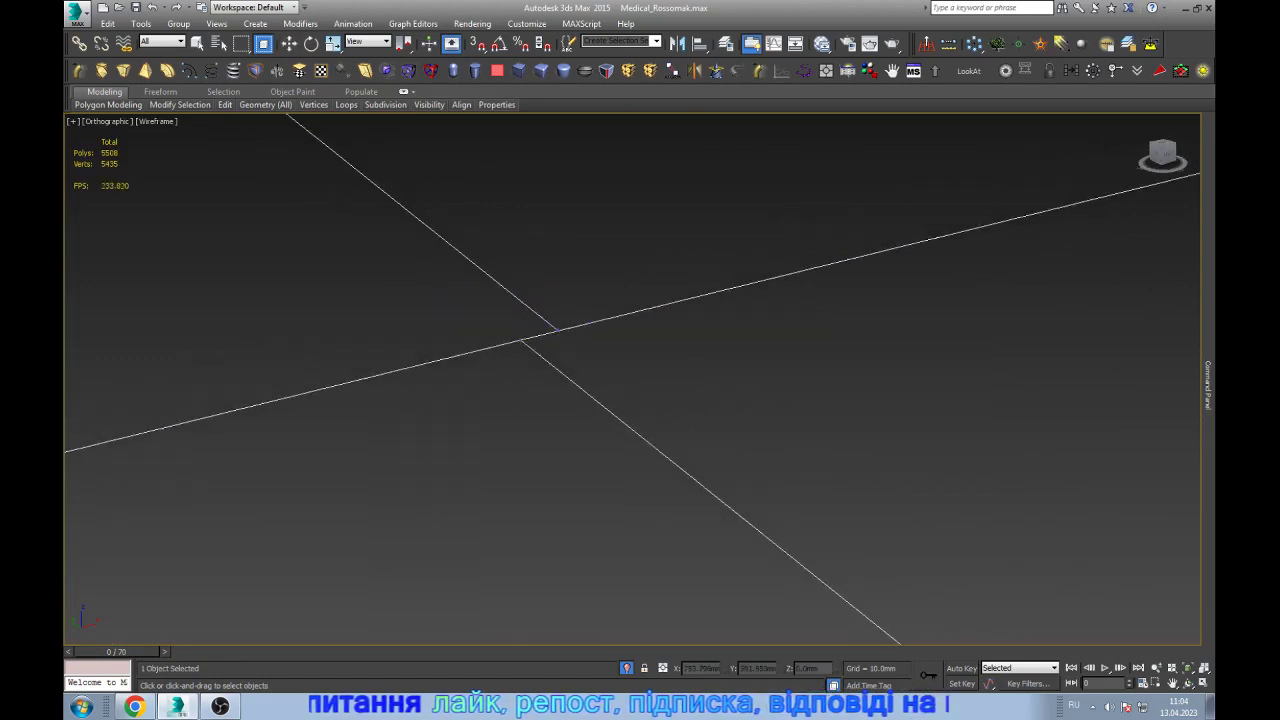
{"action": "left_click", "coordinate": [289, 43]}
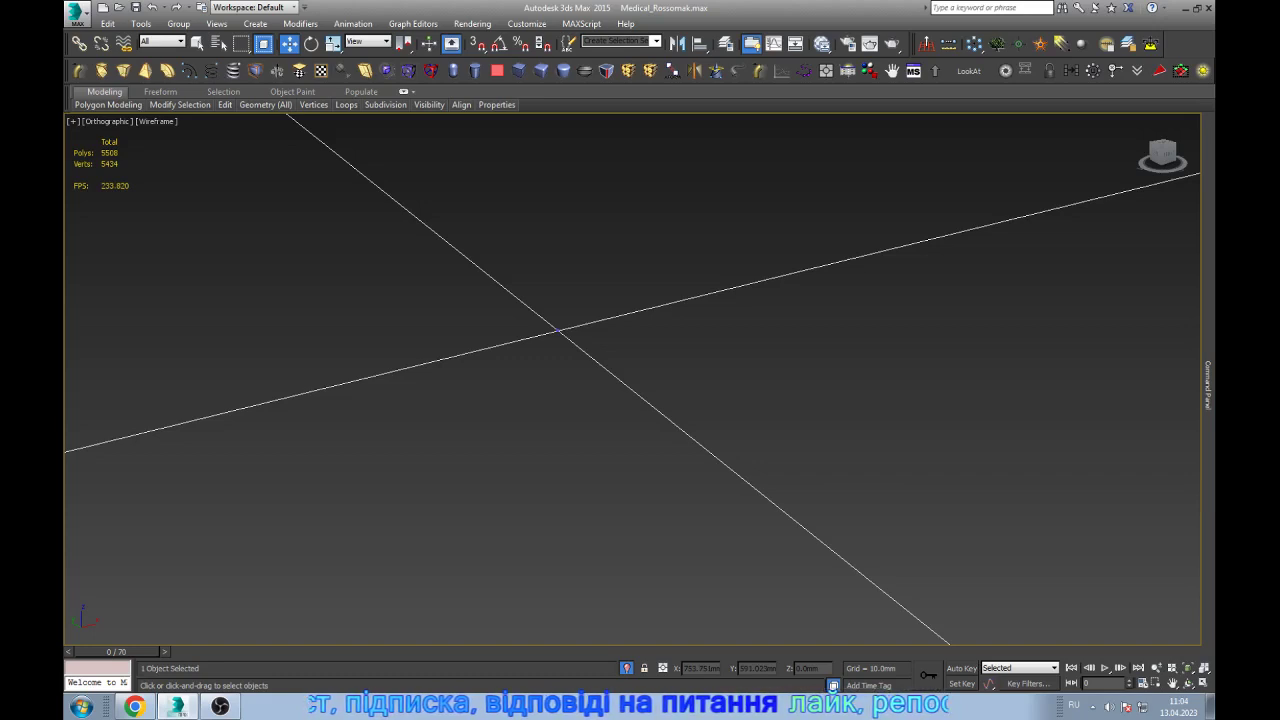
- Weld the split diagonal edge into one vertex, bringing the count to 5433 verts
{"action": "middle_click_drag", "start_coordinate": [557, 329], "coordinate": [578, 362]}
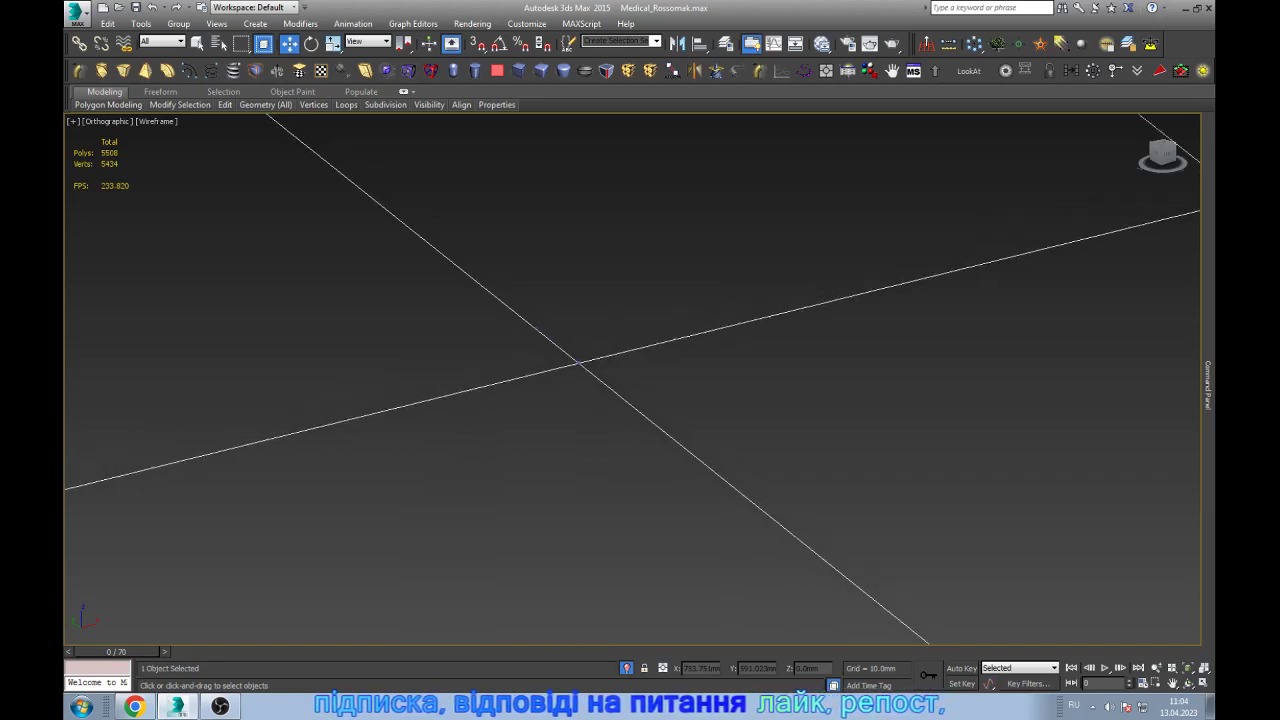
{"action": "key", "text": "3"}
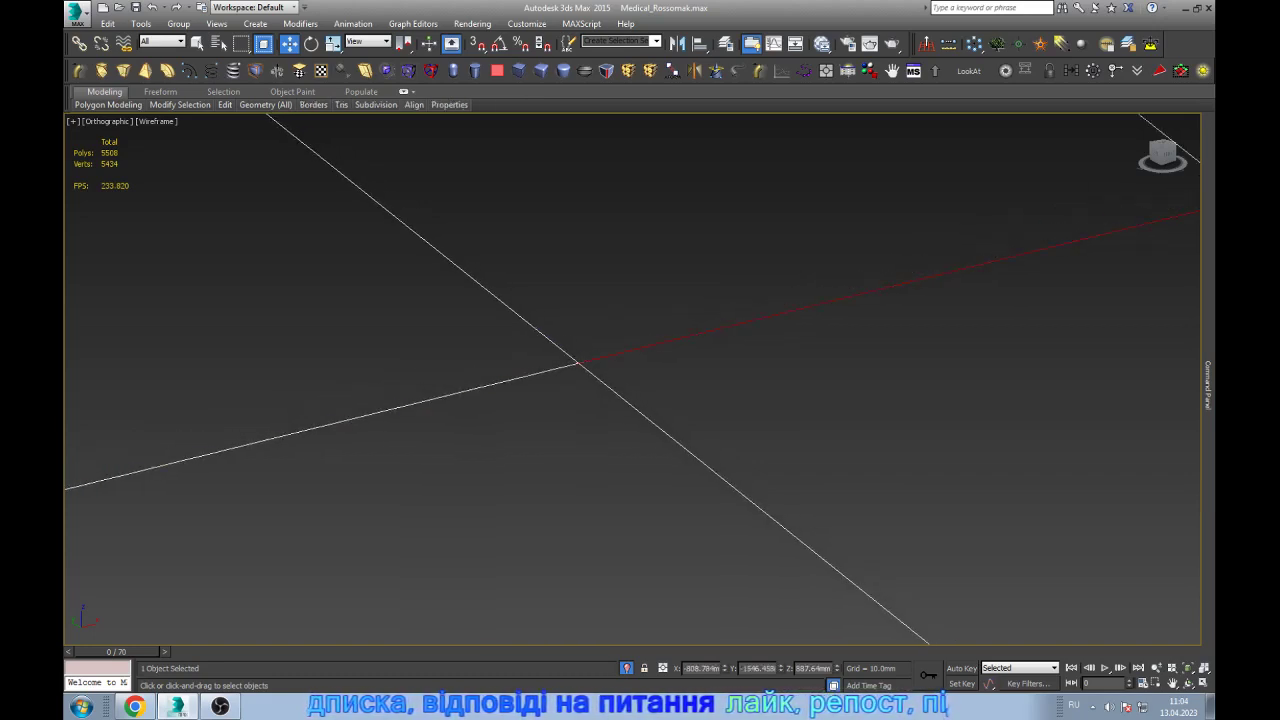
{"action": "scroll", "coordinate": [578, 362], "scroll_direction": "down", "scroll_amount": 5}
{"action": "scroll", "coordinate": [742, 316], "scroll_direction": "up", "scroll_amount": 2}
{"action": "key", "text": "1"}
{"action": "scroll", "coordinate": [742, 316], "scroll_direction": "up", "scroll_amount": 2}
{"action": "scroll", "coordinate": [742, 316], "scroll_direction": "up", "scroll_amount": 2}
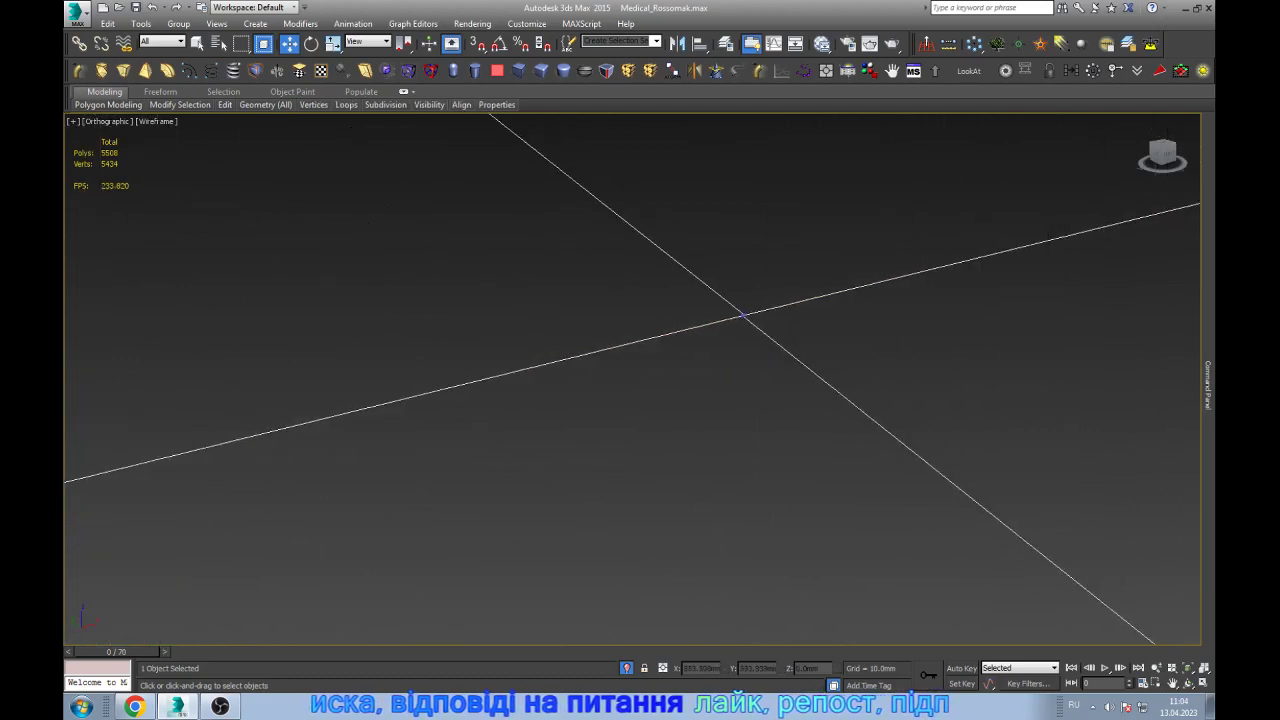
{"action": "middle_click_drag", "start_coordinate": [742, 316], "coordinate": [829, 320], "text": "alt"}
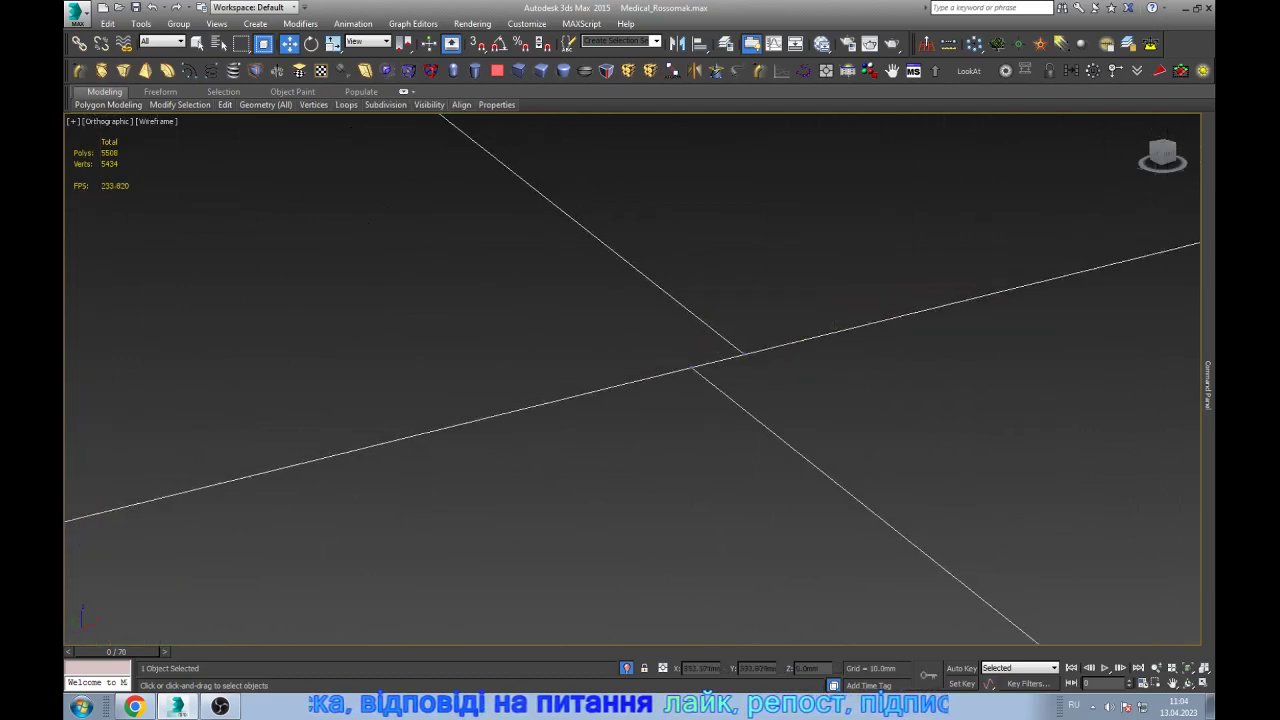
{"action": "left_click_drag", "start_coordinate": [692, 367], "coordinate": [742, 354]}
{"action": "middle_click_drag", "start_coordinate": [742, 354], "coordinate": [618, 416]}
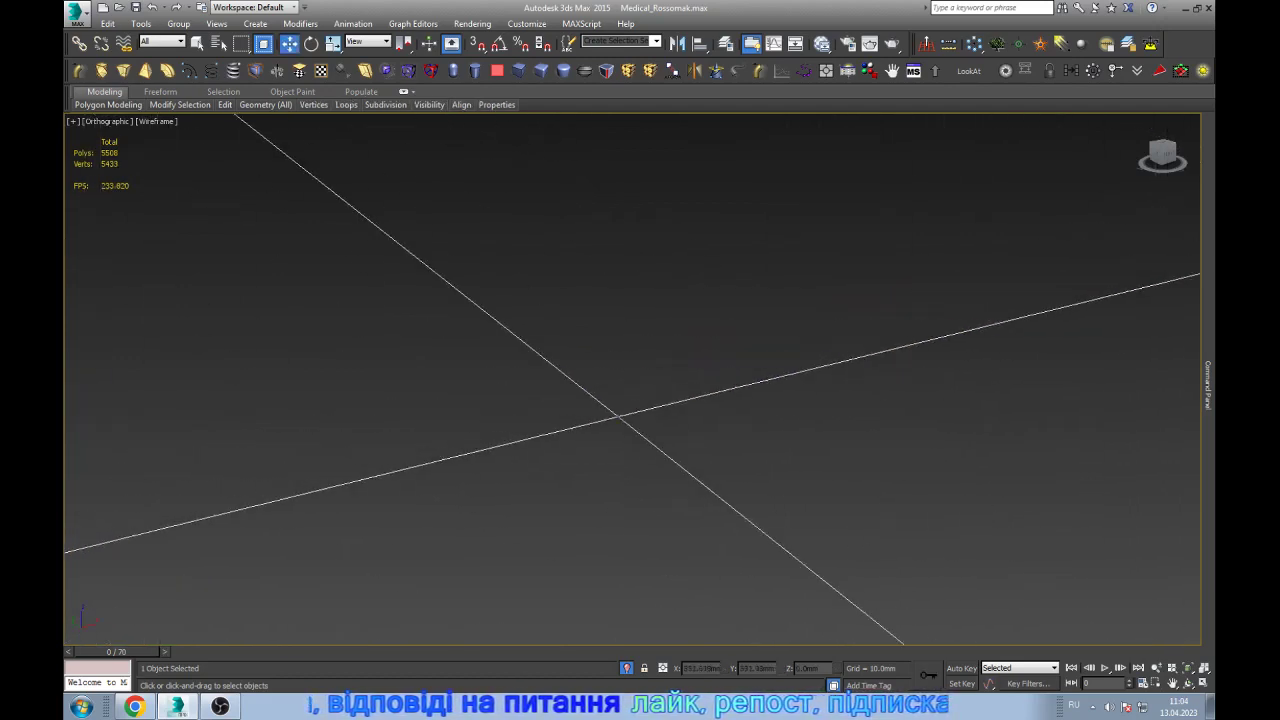
{"action": "scroll", "coordinate": [975, 458], "scroll_direction": "down", "scroll_amount": 3}
{"action": "scroll", "coordinate": [975, 458], "scroll_direction": "down", "scroll_amount": 4}
- Return to shaded display and select the borders at the hull's front corner
{"action": "key", "text": "F3"}
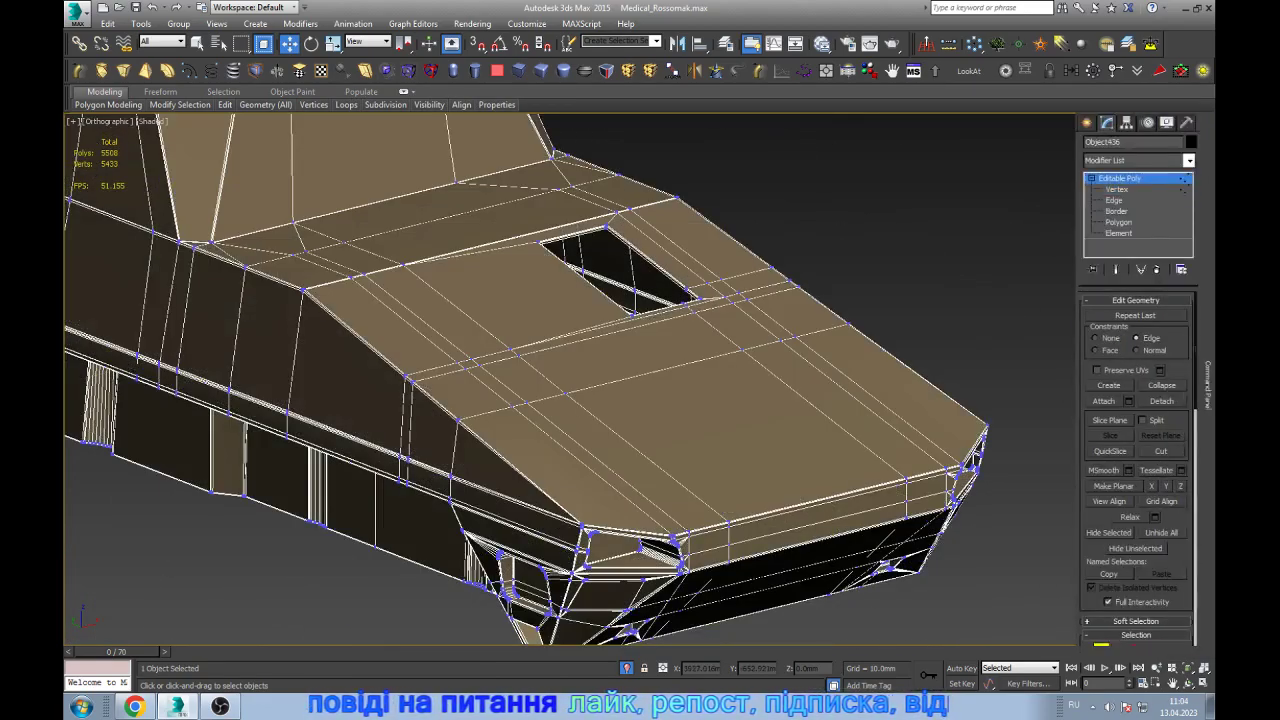
{"action": "left_click", "coordinate": [975, 458]}
{"action": "key", "text": "ctrl+z"}
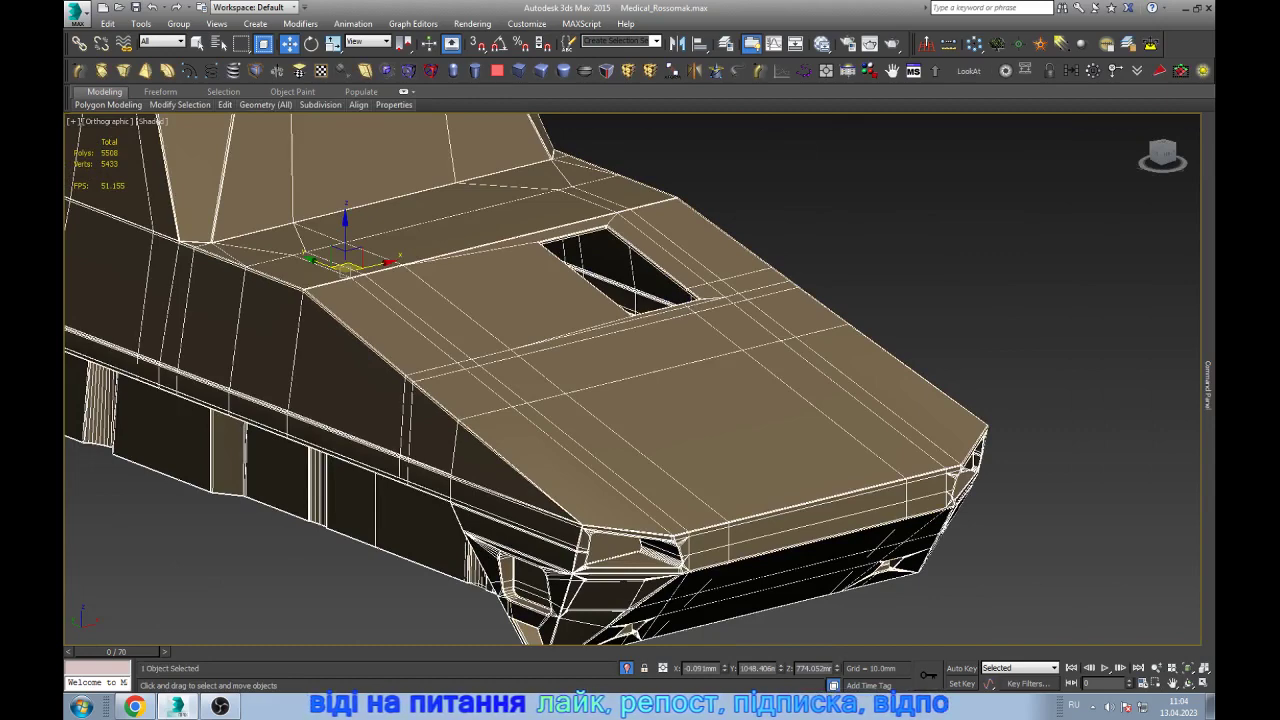
{"action": "key", "text": "1"}
{"action": "left_click", "coordinate": [527, 515]}
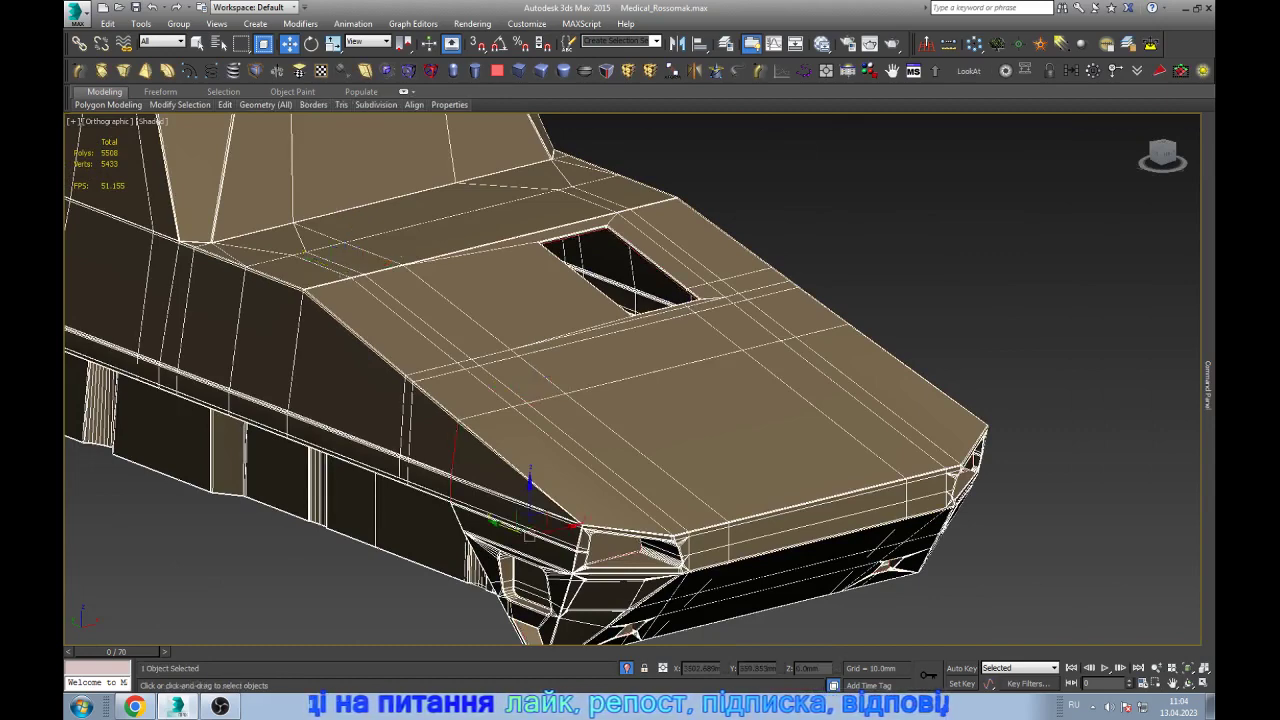
{"action": "left_click", "coordinate": [900, 525]}
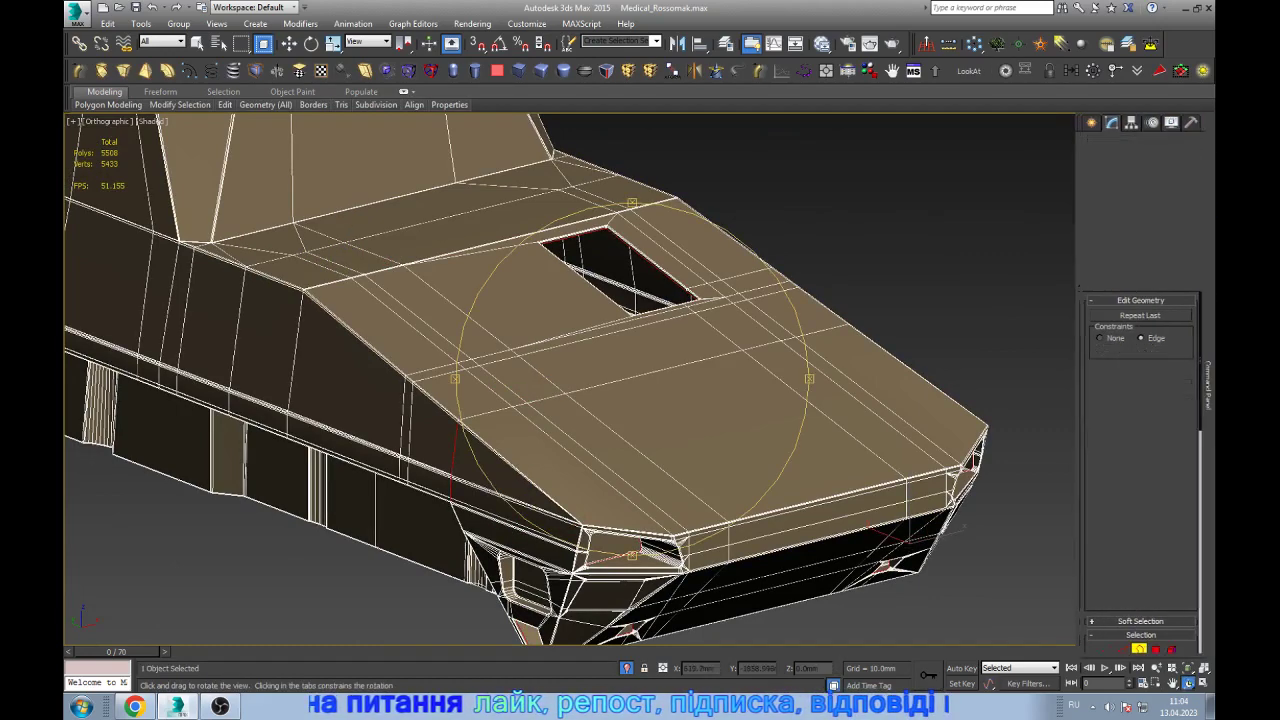
- Orbit to the hull underside and weld the split vertex in wireframe, reaching 5432 vertices
{"action": "mouse_move", "coordinate": [900, 525]}
{"action": "middle_mouse_down", "text": "alt"}
{"action": "mouse_move", "coordinate": [980, 505]}
{"action": "mouse_move", "coordinate": [985, 320]}
{"action": "middle_mouse_up", "text": "alt"}
{"action": "scroll", "coordinate": [985, 320], "scroll_direction": "up", "scroll_amount": 5}
{"action": "scroll", "coordinate": [738, 340], "scroll_direction": "down", "scroll_amount": 2}
{"action": "scroll", "coordinate": [738, 340], "scroll_direction": "down", "scroll_amount": 5}
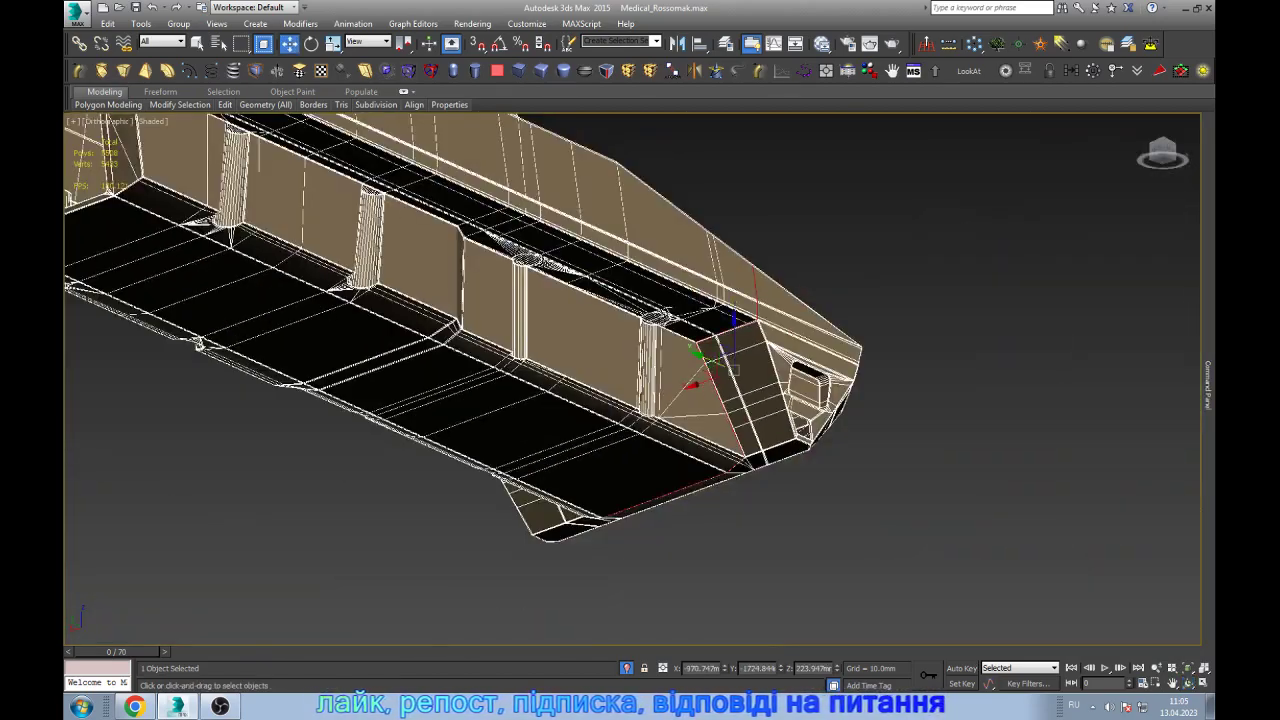
{"action": "scroll", "coordinate": [738, 340], "scroll_direction": "up", "scroll_amount": 5}
{"action": "scroll", "coordinate": [738, 340], "scroll_direction": "up", "scroll_amount": 3}
{"action": "scroll", "coordinate": [730, 335], "scroll_direction": "up", "scroll_amount": 2}
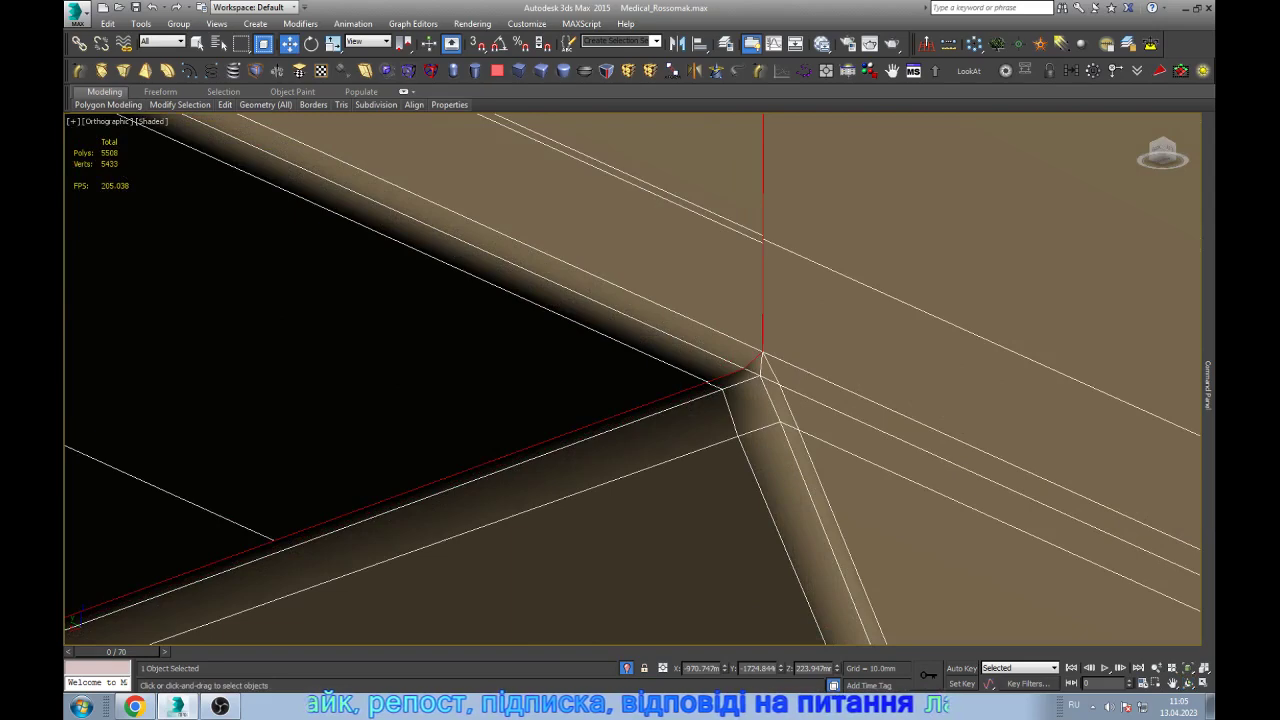
{"action": "scroll", "coordinate": [829, 363], "scroll_direction": "up", "scroll_amount": 2}
{"action": "scroll", "coordinate": [829, 363], "scroll_direction": "up", "scroll_amount": 2}
{"action": "key", "text": "F3"}
{"action": "scroll", "coordinate": [829, 363], "scroll_direction": "down", "scroll_amount": 2}
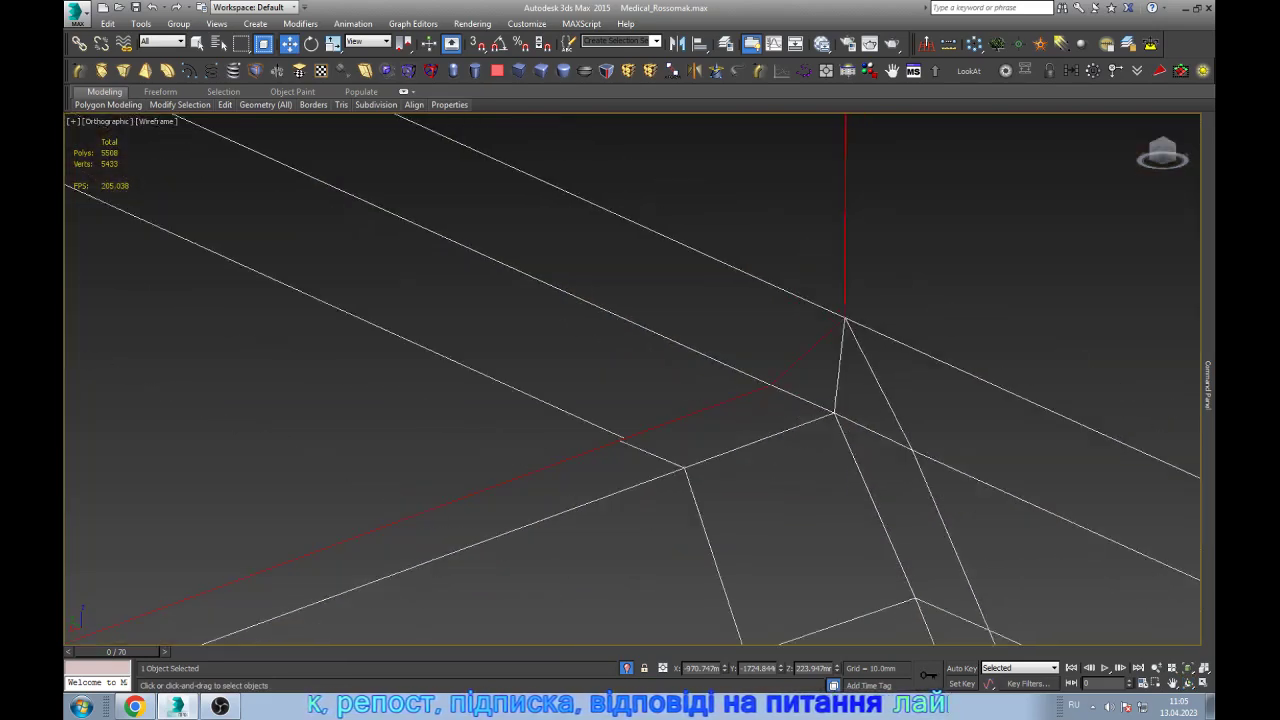
{"action": "scroll", "coordinate": [731, 379], "scroll_direction": "down", "scroll_amount": 2}
{"action": "key", "text": "1"}
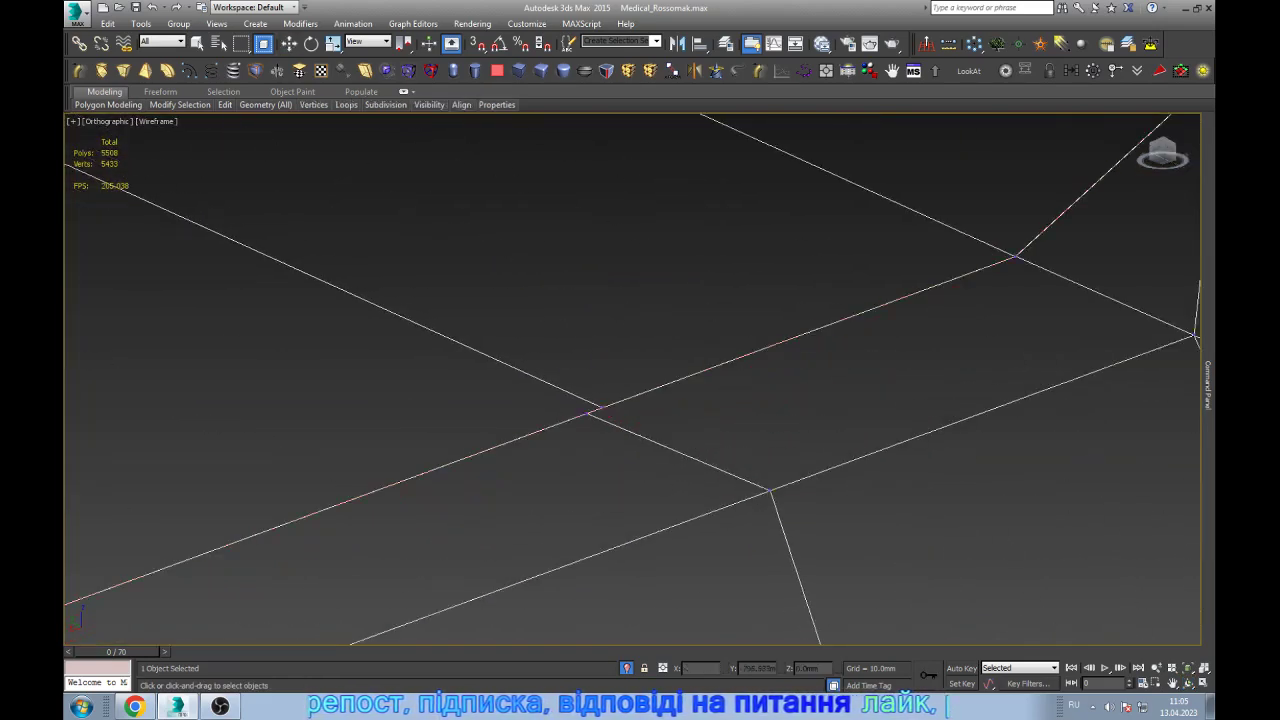
{"action": "key", "text": "w"}
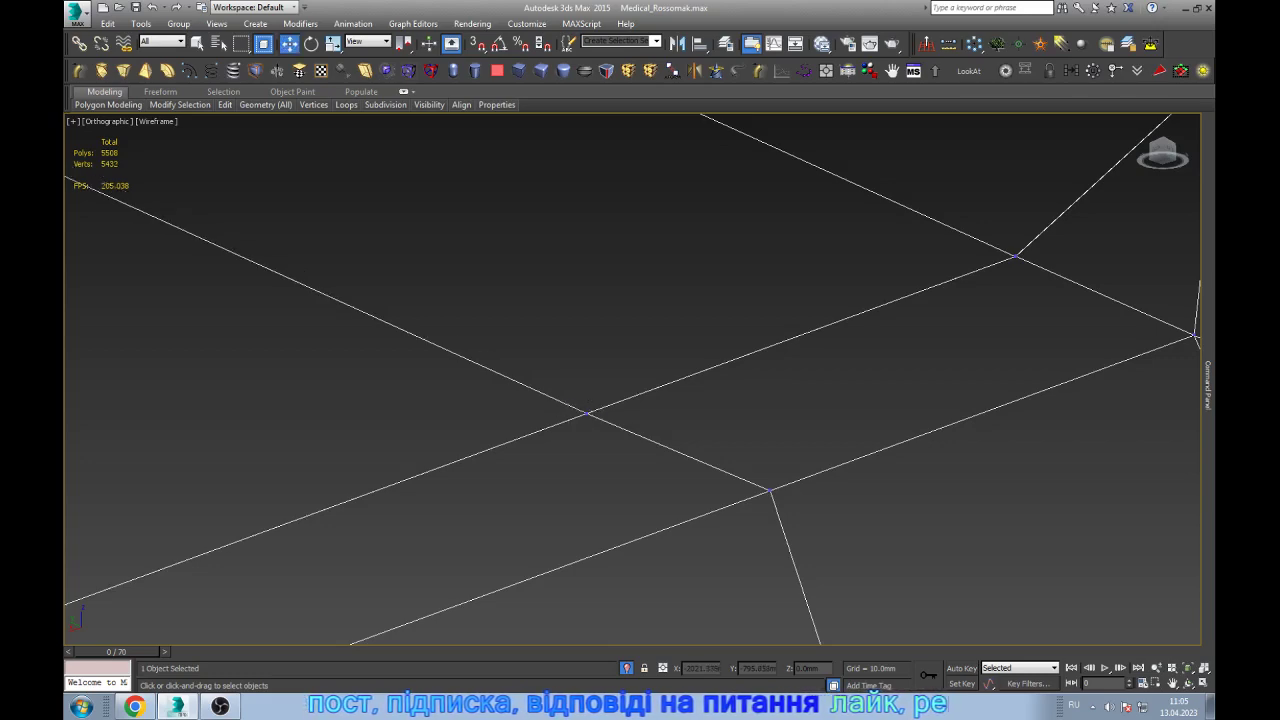
{"action": "scroll", "coordinate": [770, 405], "scroll_direction": "down", "scroll_amount": 1}
{"action": "scroll", "coordinate": [770, 405], "scroll_direction": "down", "scroll_amount": 2}
{"action": "scroll", "coordinate": [770, 405], "scroll_direction": "down", "scroll_amount": 2}
- In shaded view, weld two stray vertices along the beam edge onto their neighbours
{"action": "scroll", "coordinate": [770, 405], "scroll_direction": "down", "scroll_amount": 3}
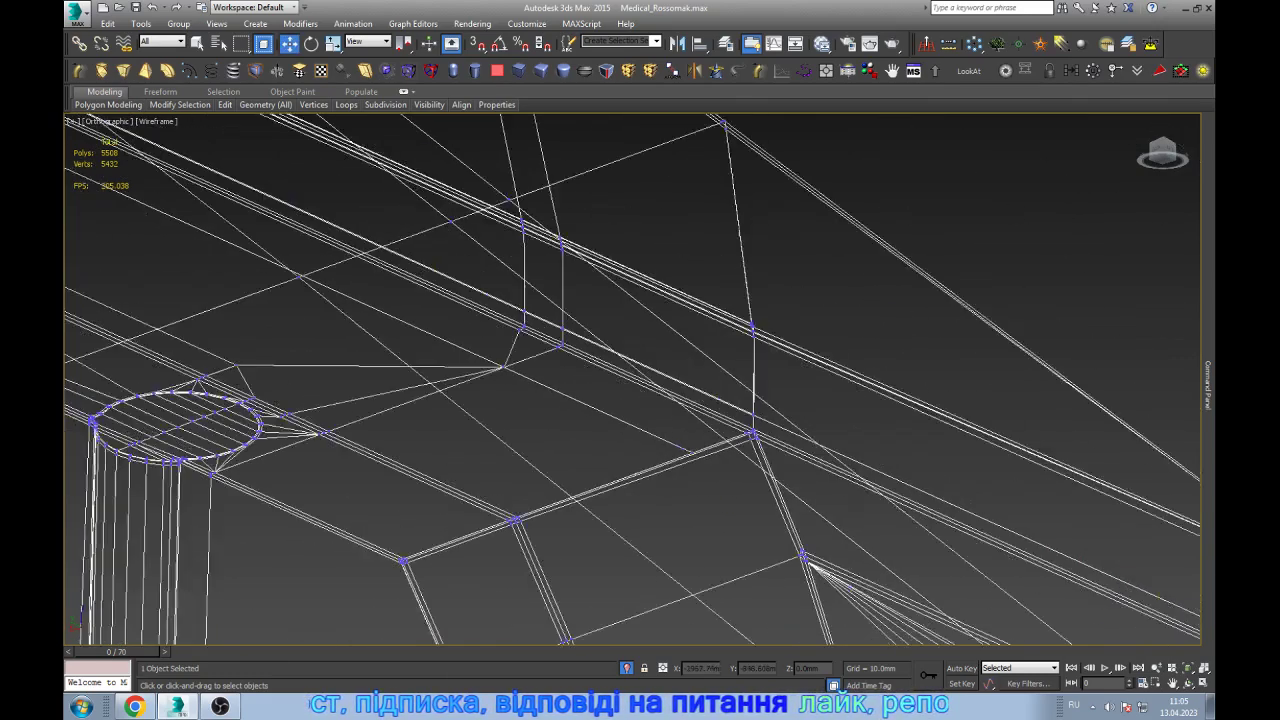
{"action": "scroll", "coordinate": [770, 405], "scroll_direction": "down", "scroll_amount": 1}
{"action": "key", "text": "F3"}
{"action": "scroll", "coordinate": [628, 482], "scroll_direction": "up", "scroll_amount": 4}
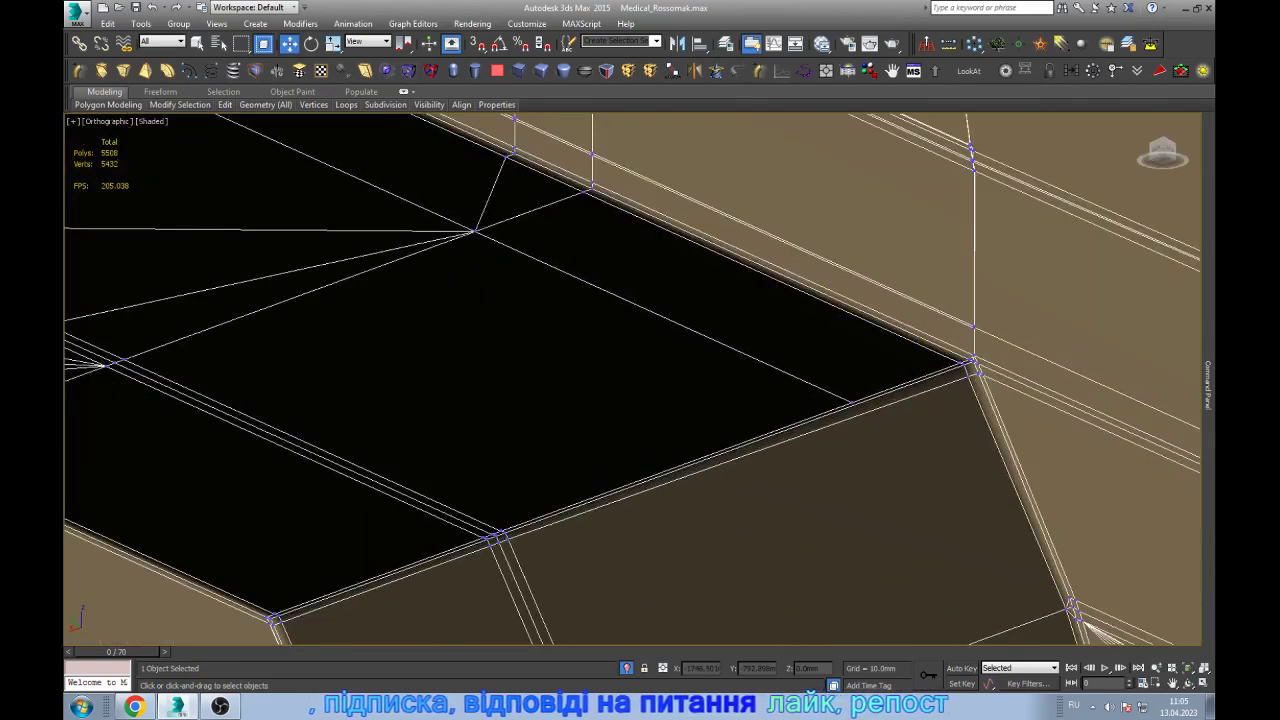
{"action": "scroll", "coordinate": [630, 485], "scroll_direction": "up", "scroll_amount": 1}
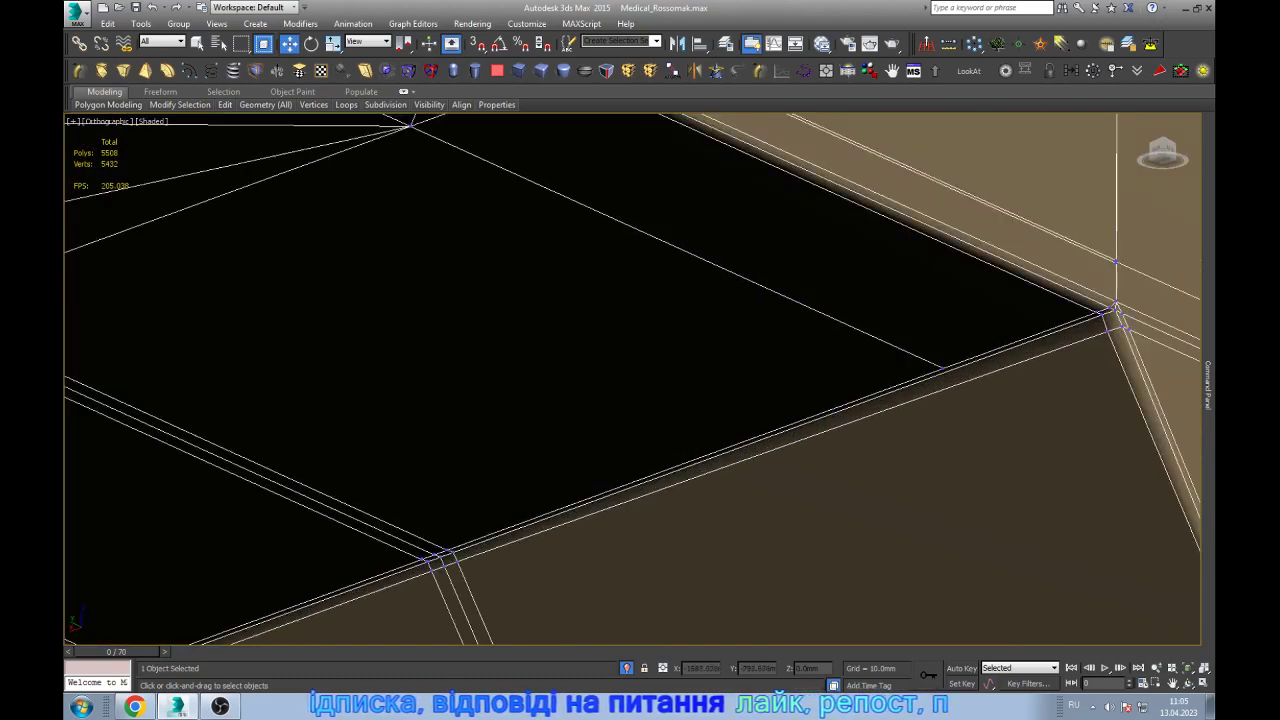
{"action": "key", "text": "q"}
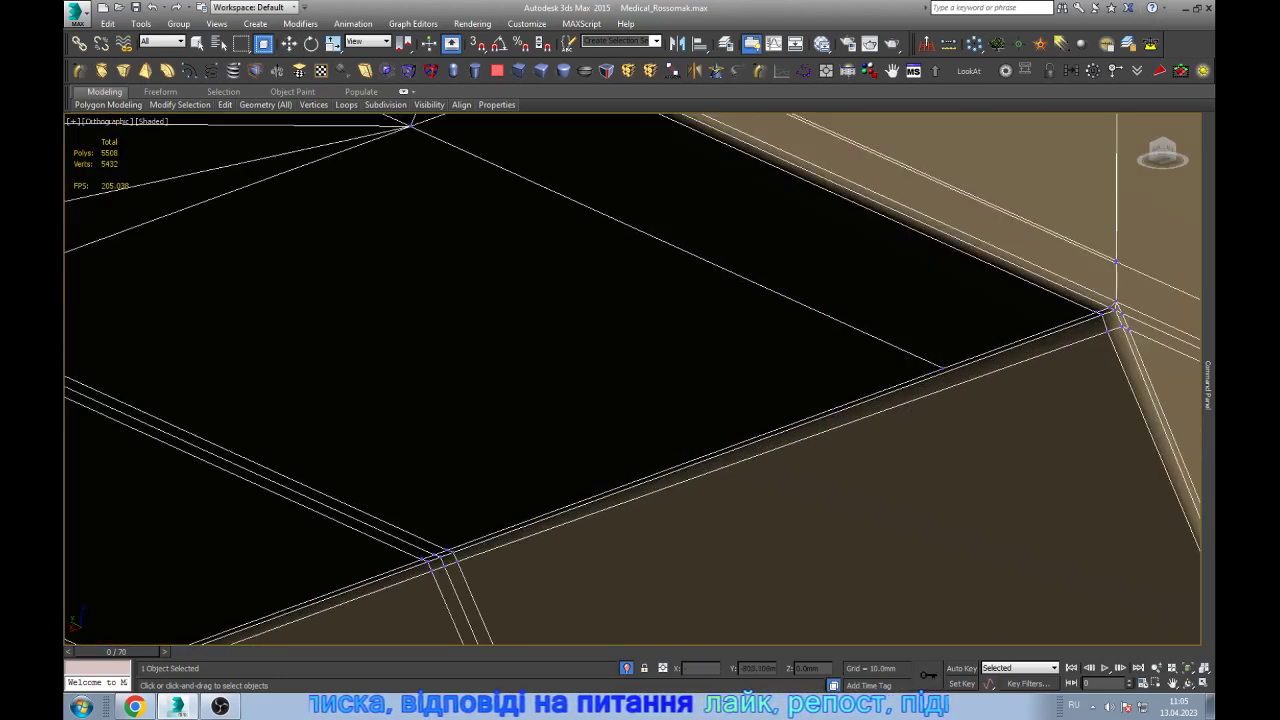
{"action": "scroll", "coordinate": [540, 480], "scroll_direction": "up", "scroll_amount": 1}
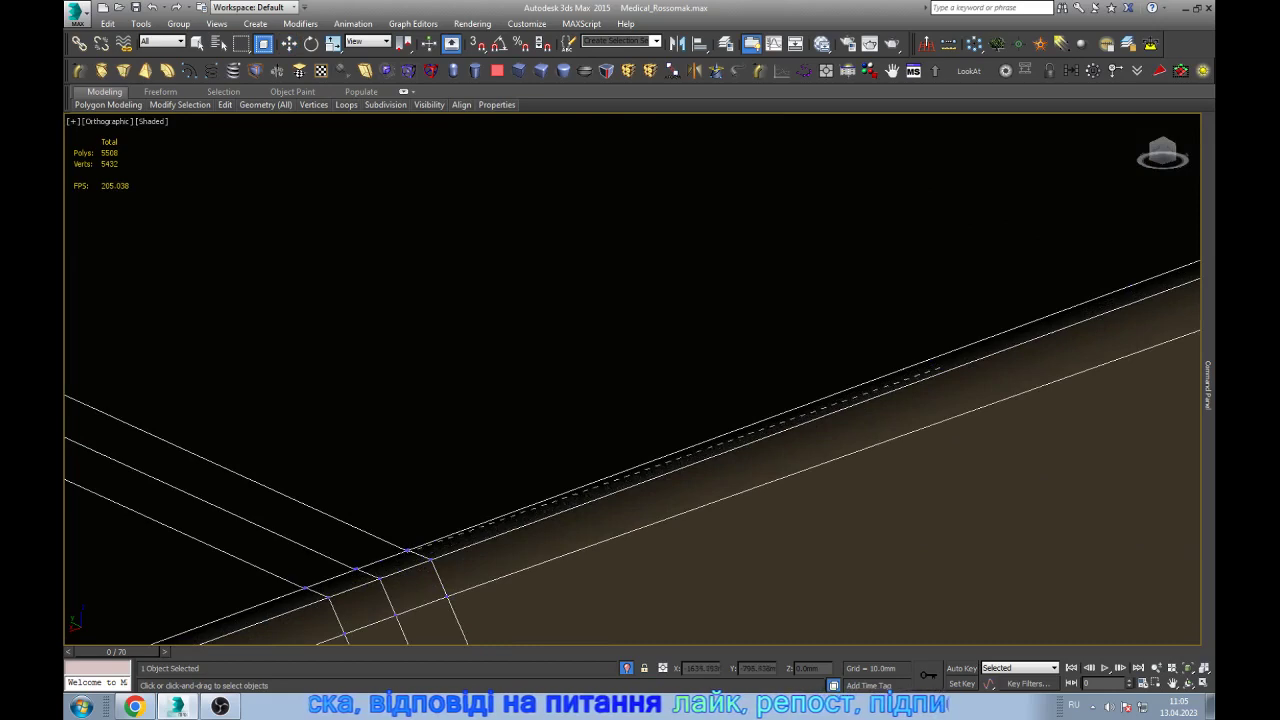
{"action": "scroll", "coordinate": [410, 545], "scroll_direction": "up", "scroll_amount": 2}
{"action": "key", "text": "w"}
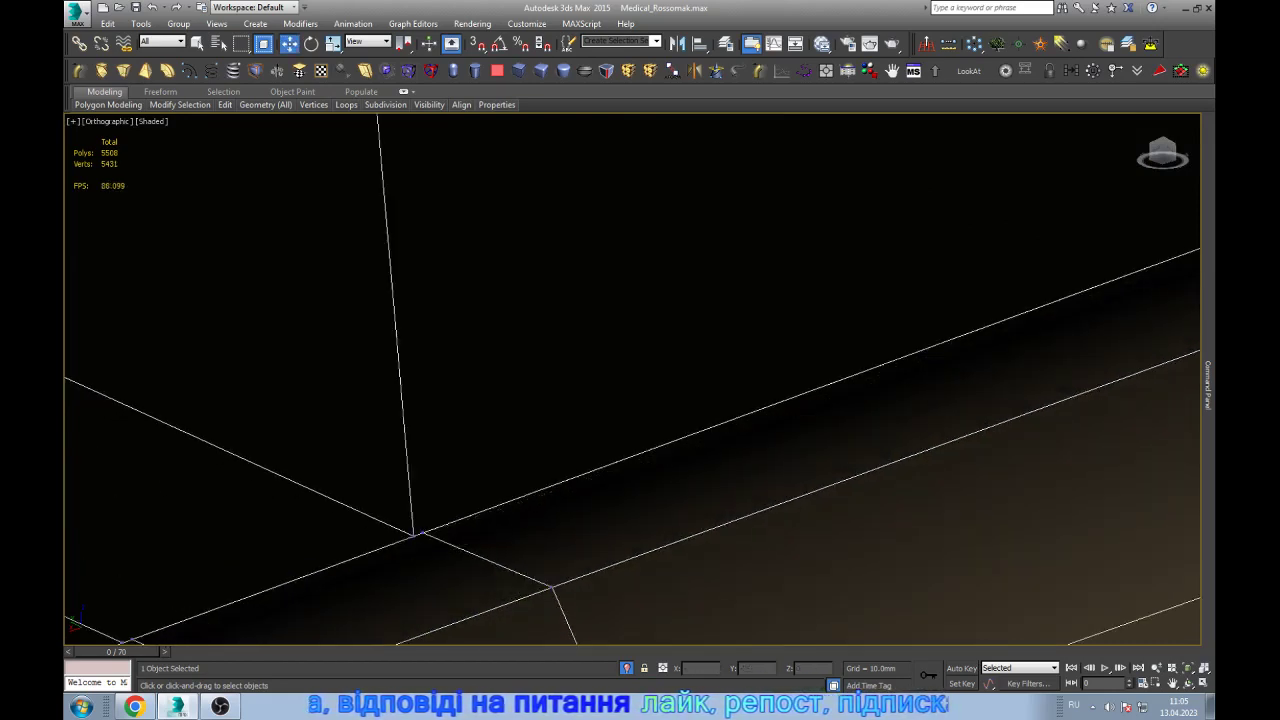
{"action": "scroll", "coordinate": [730, 413], "scroll_direction": "up", "scroll_amount": 2}
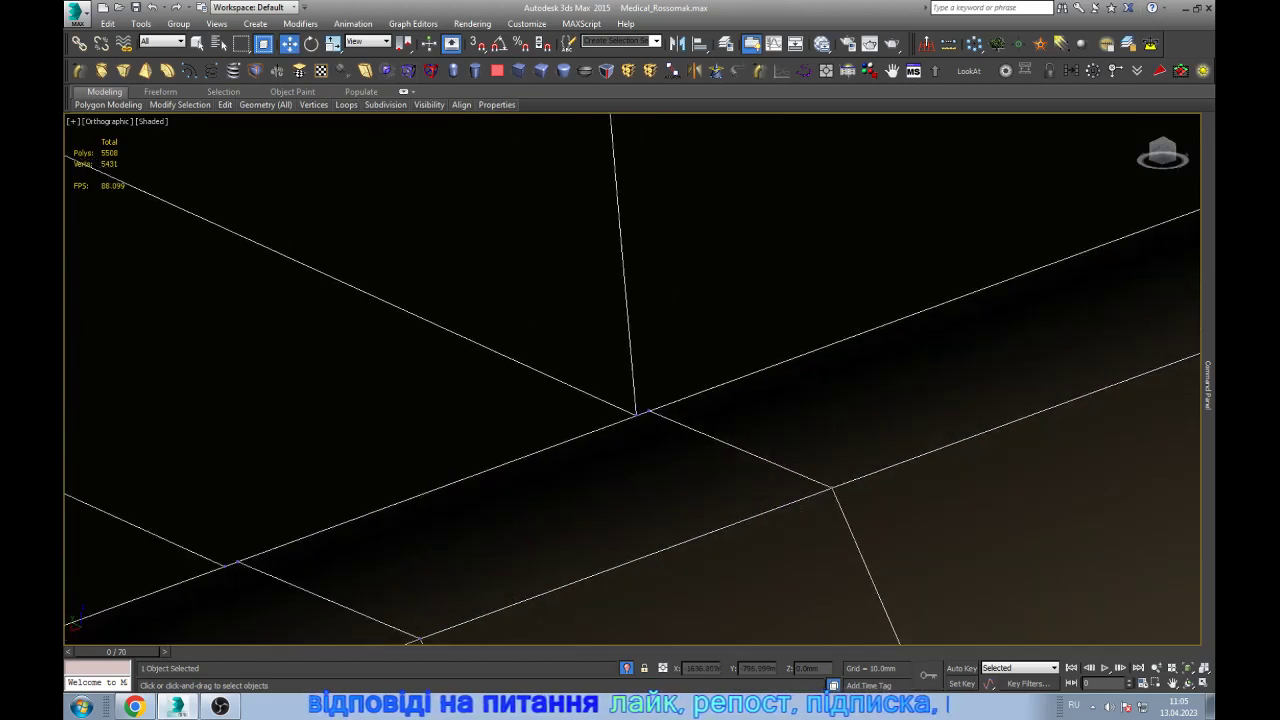
{"action": "key", "text": "BackSpace"}
{"action": "scroll", "coordinate": [640, 400], "scroll_direction": "up", "scroll_amount": 2}
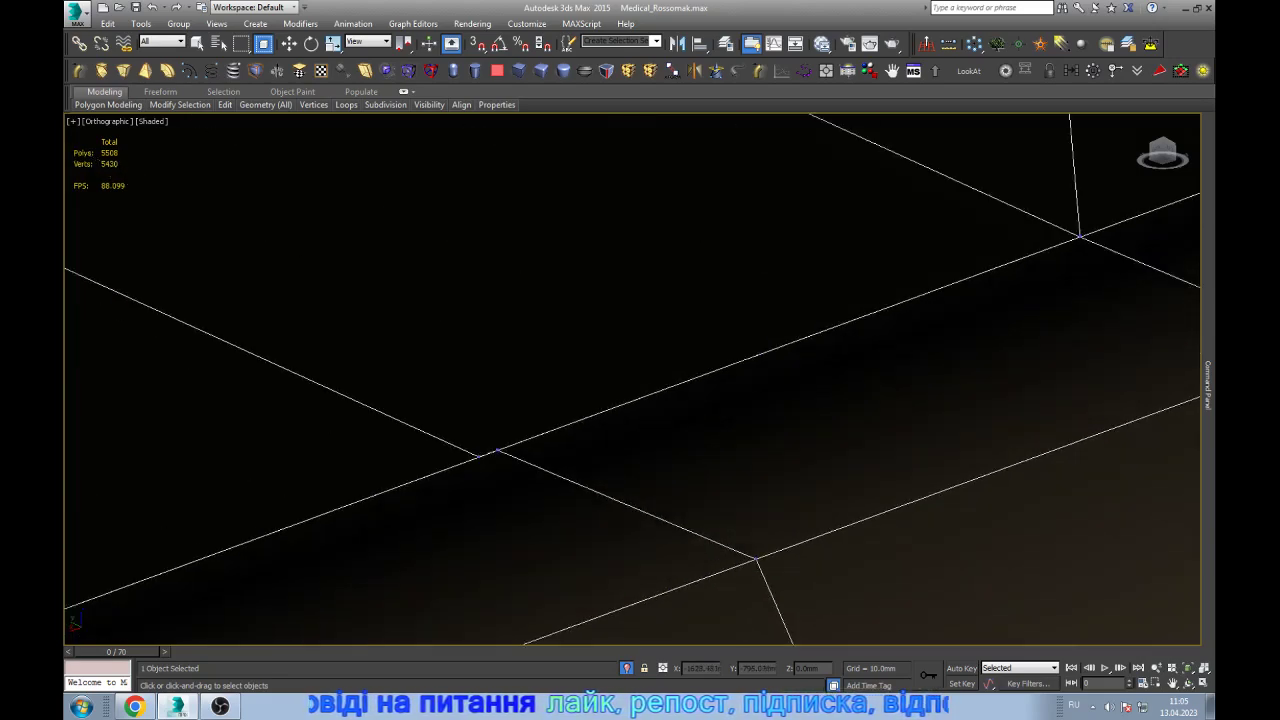
{"action": "key", "text": "BackSpace"}
{"action": "key", "text": "w"}
{"action": "scroll", "coordinate": [928, 419], "scroll_direction": "down", "scroll_amount": 2}
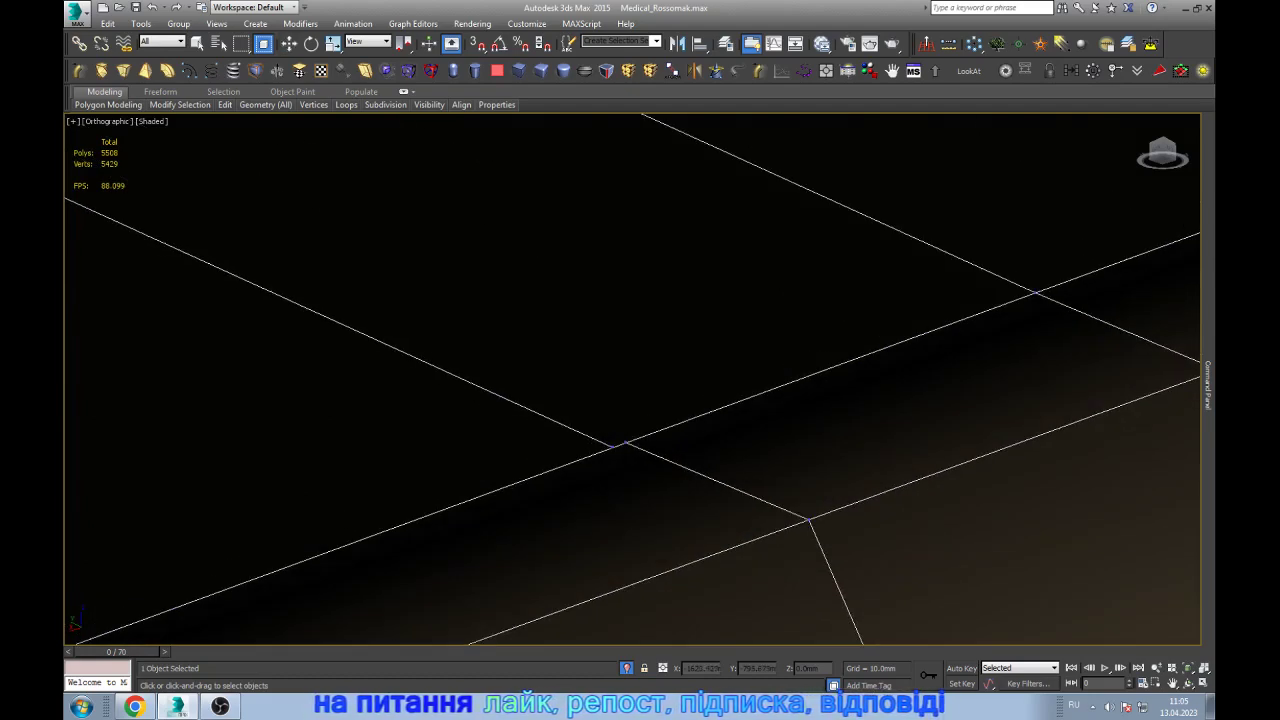
- Weld the loose vertex onto the beam's edge junction
{"action": "left_click", "coordinate": [289, 43]}
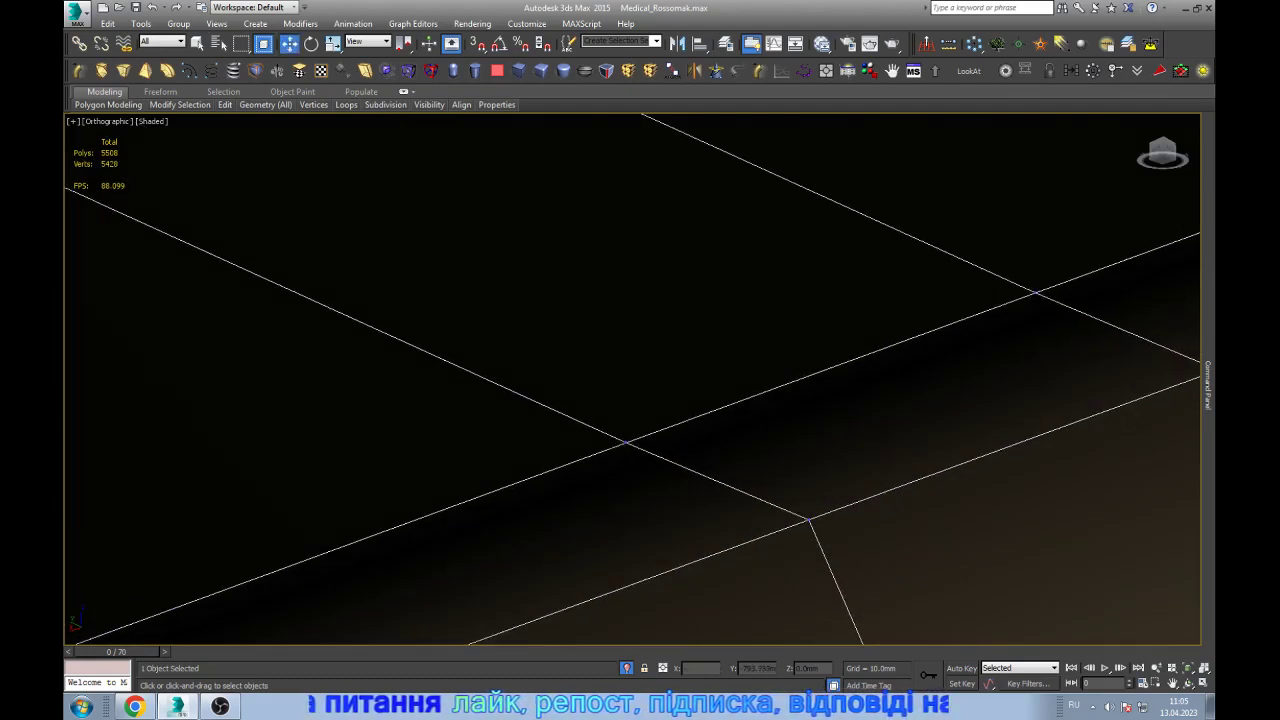
{"action": "scroll", "coordinate": [640, 400], "scroll_direction": "down", "scroll_amount": 2}
{"action": "scroll", "coordinate": [640, 400], "scroll_direction": "down", "scroll_amount": 3}
{"action": "scroll", "coordinate": [440, 380], "scroll_direction": "up", "scroll_amount": 3}
{"action": "scroll", "coordinate": [440, 380], "scroll_direction": "up", "scroll_amount": 3}
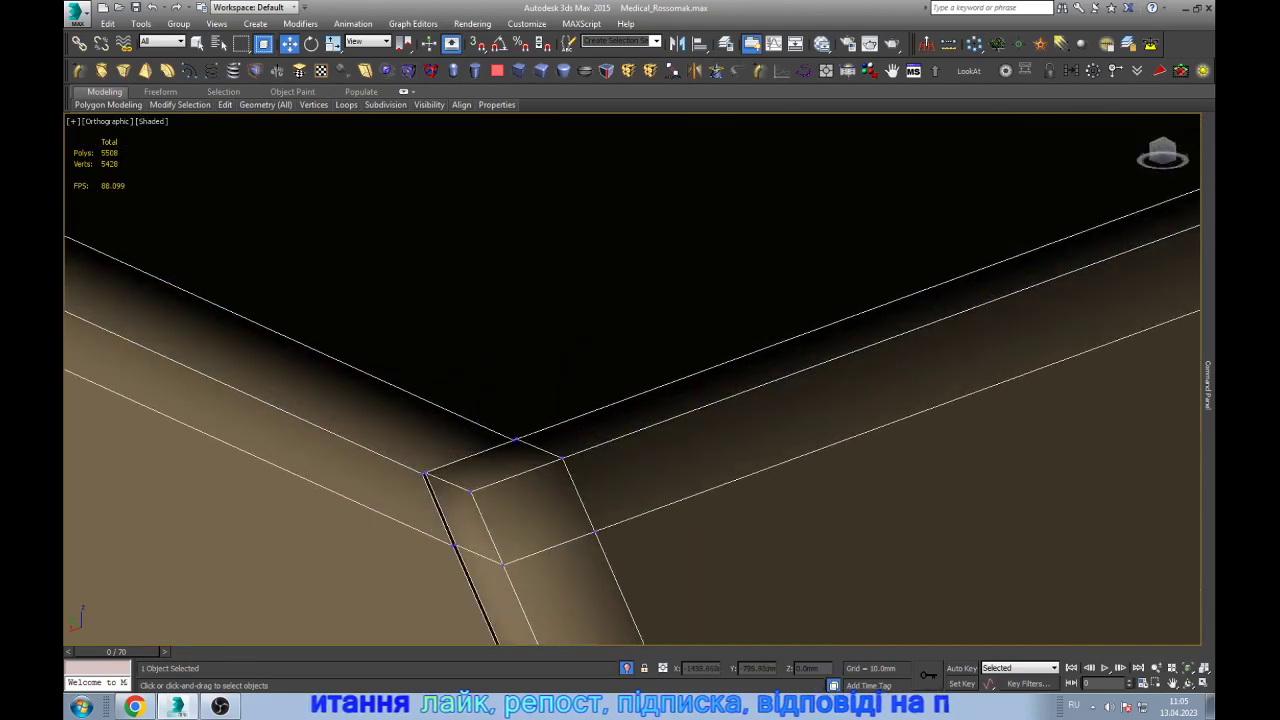
{"action": "scroll", "coordinate": [608, 340], "scroll_direction": "up", "scroll_amount": 2}
{"action": "scroll", "coordinate": [608, 340], "scroll_direction": "up", "scroll_amount": 3}
{"action": "scroll", "coordinate": [608, 340], "scroll_direction": "up", "scroll_amount": 2}
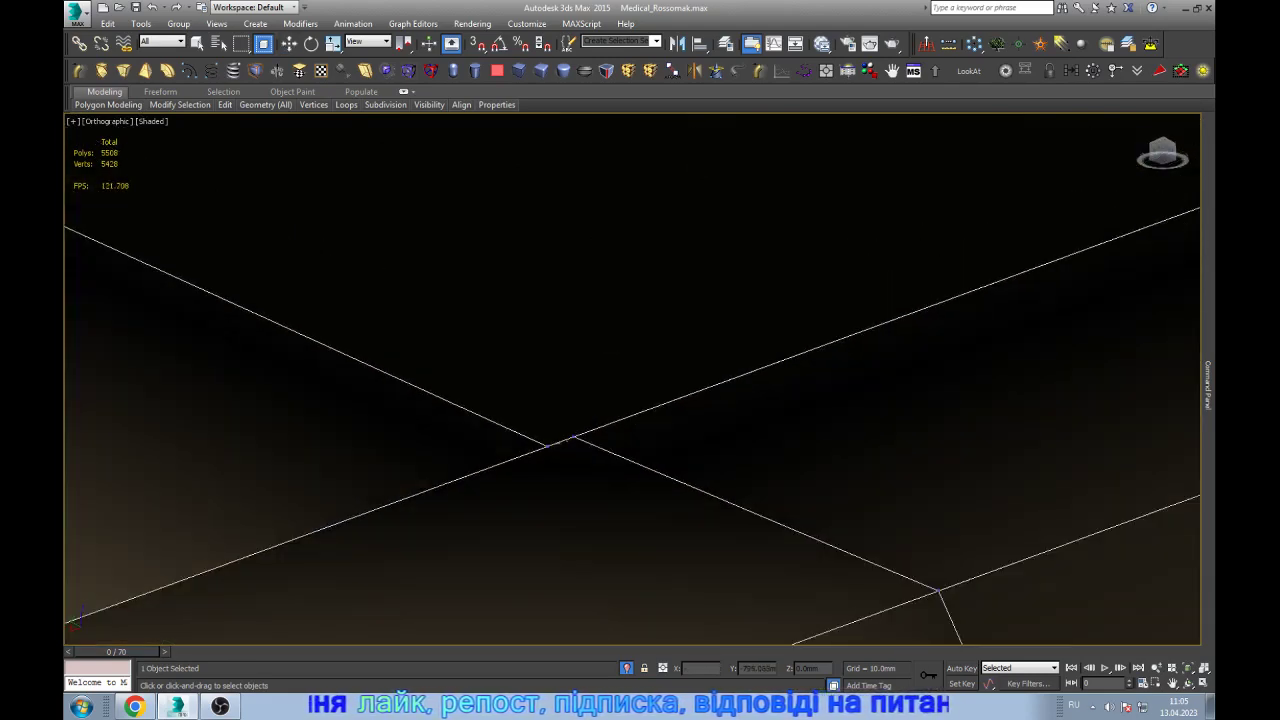
- Weld the vertices at the beam corner to close the dark seam, reaching 5424 vertices
{"action": "middle_click_drag", "start_coordinate": [560, 440], "coordinate": [495, 408], "text": "alt"}
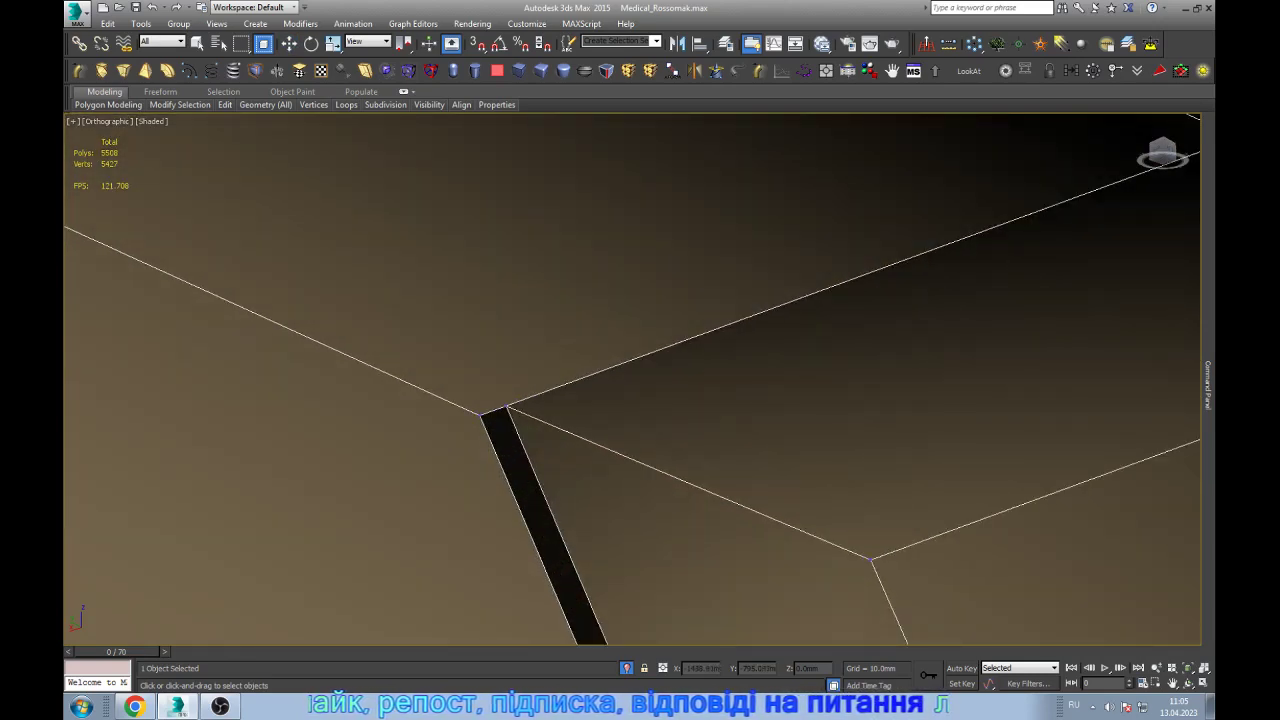
{"action": "middle_click_drag", "start_coordinate": [600, 420], "coordinate": [560, 400], "text": "alt"}
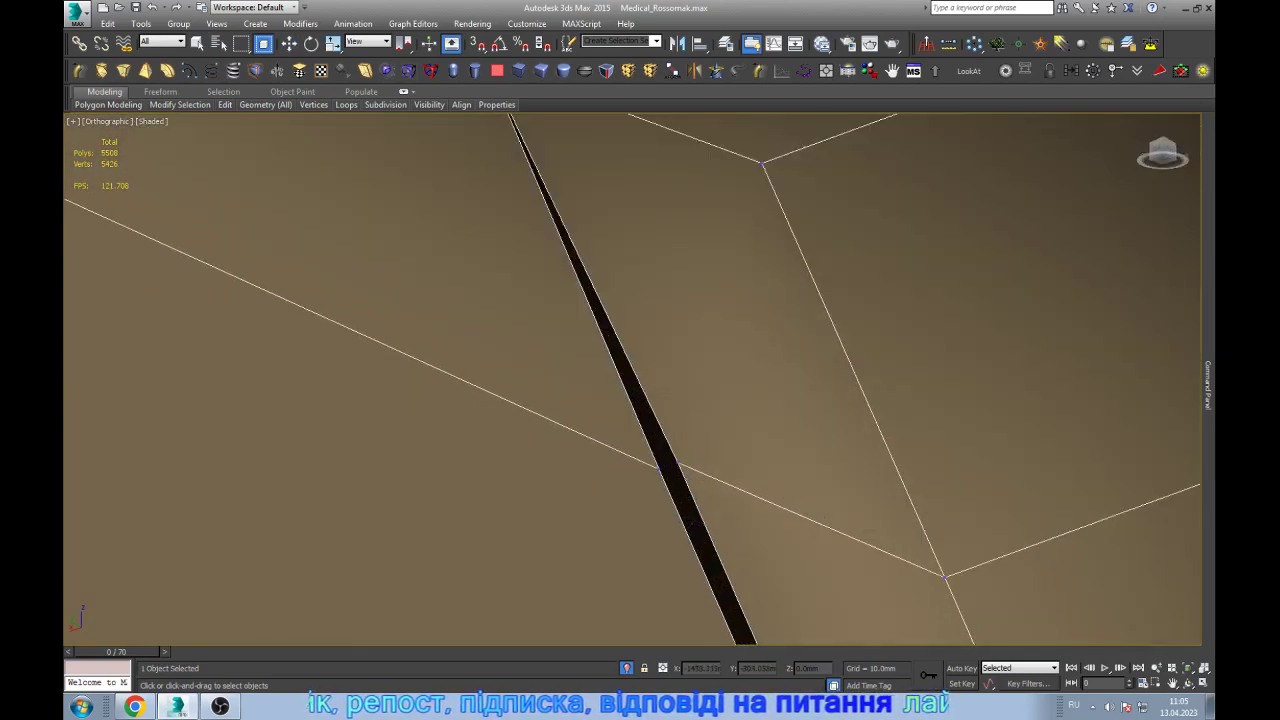
{"action": "key", "text": "w"}
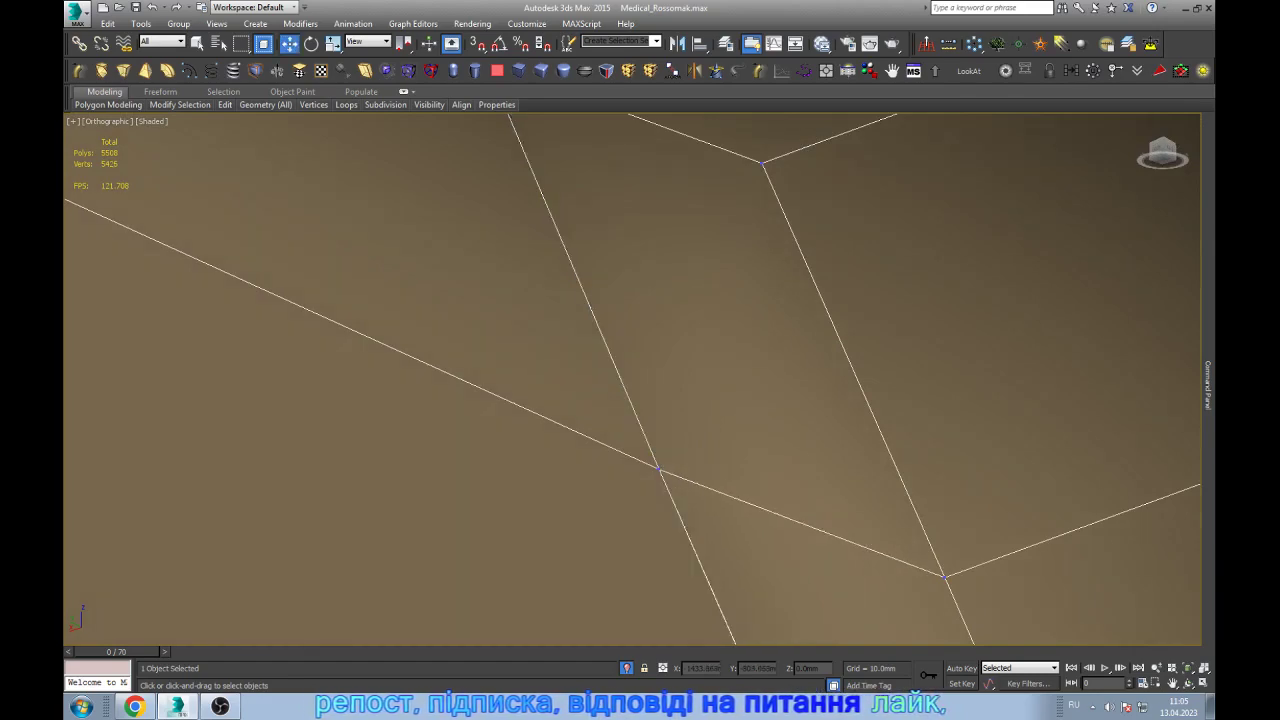
{"action": "middle_click_drag", "start_coordinate": [640, 400], "coordinate": [572, 361], "text": "alt"}
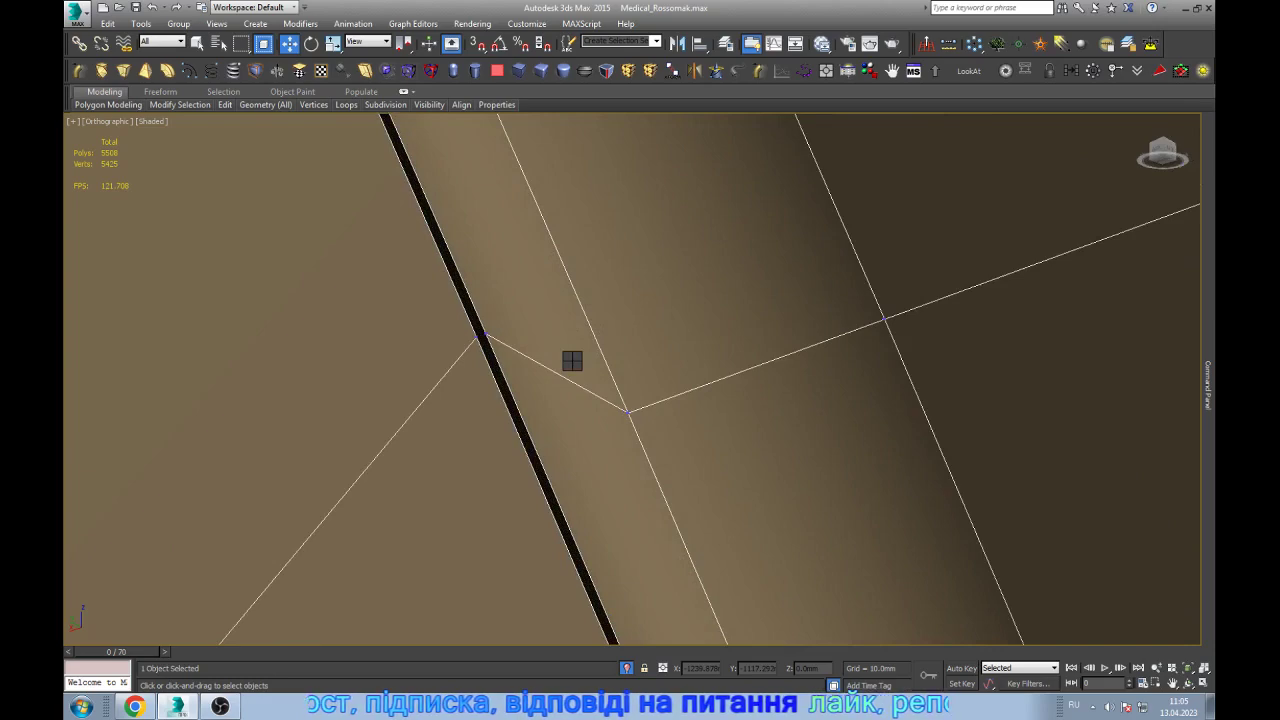
{"action": "key", "text": "w"}
{"action": "scroll", "coordinate": [632, 380], "scroll_direction": "down", "scroll_amount": 1}
{"action": "scroll", "coordinate": [632, 380], "scroll_direction": "down", "scroll_amount": 2}
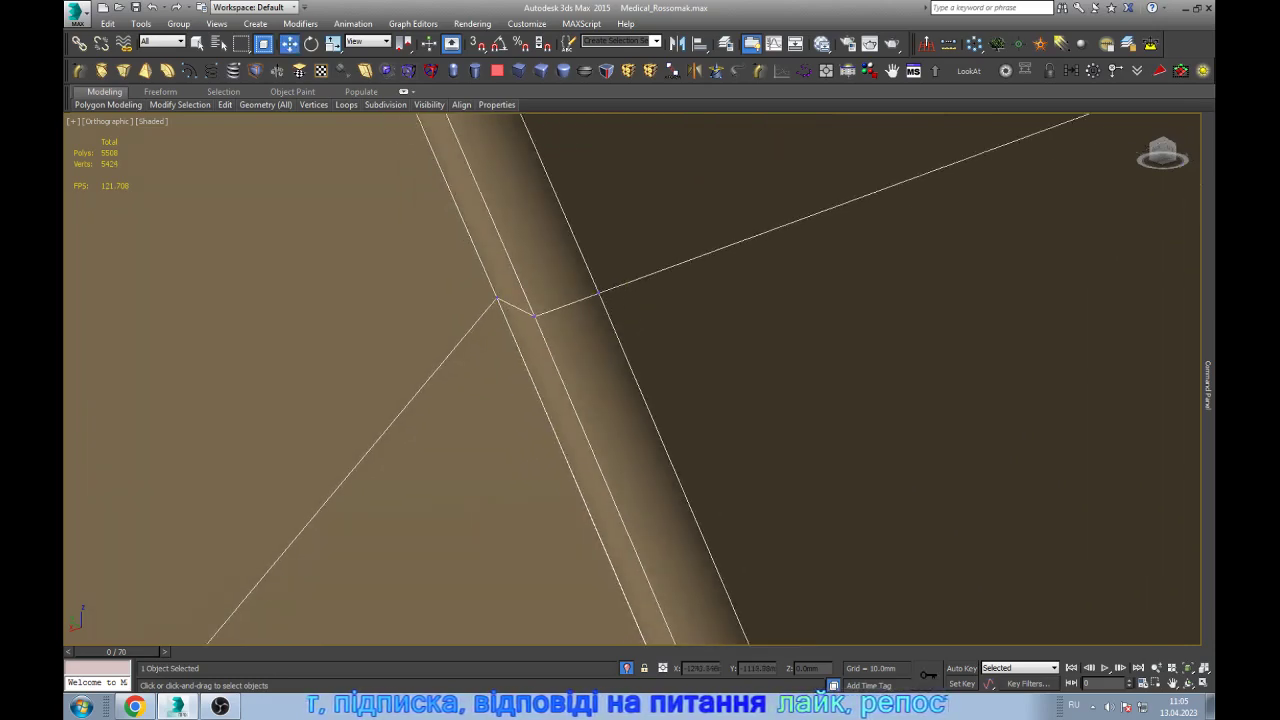
{"action": "scroll", "coordinate": [632, 380], "scroll_direction": "down", "scroll_amount": 2}
{"action": "scroll", "coordinate": [632, 380], "scroll_direction": "down", "scroll_amount": 3}
{"action": "scroll", "coordinate": [615, 468], "scroll_direction": "up", "scroll_amount": 5}
{"action": "scroll", "coordinate": [615, 468], "scroll_direction": "up", "scroll_amount": 2}
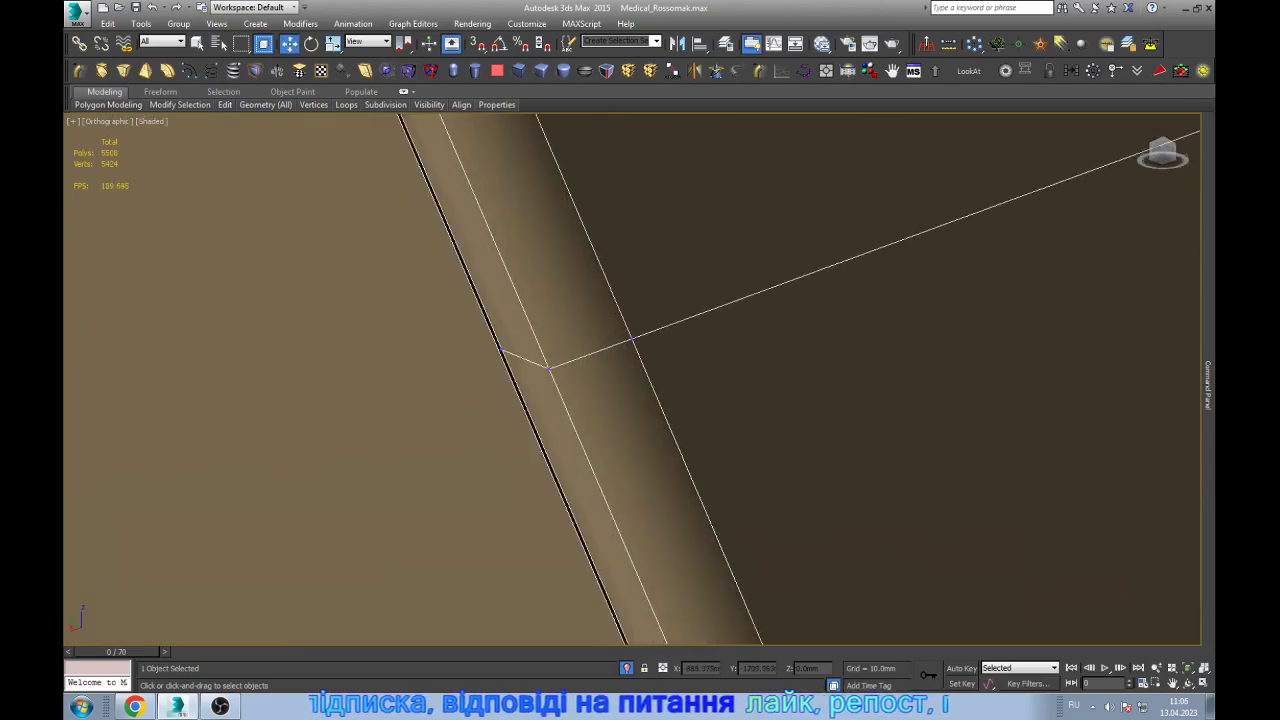
{"action": "scroll", "coordinate": [615, 468], "scroll_direction": "down", "scroll_amount": 2}
{"action": "scroll", "coordinate": [615, 468], "scroll_direction": "down", "scroll_amount": 1}
{"action": "scroll", "coordinate": [488, 359], "scroll_direction": "down", "scroll_amount": 2}
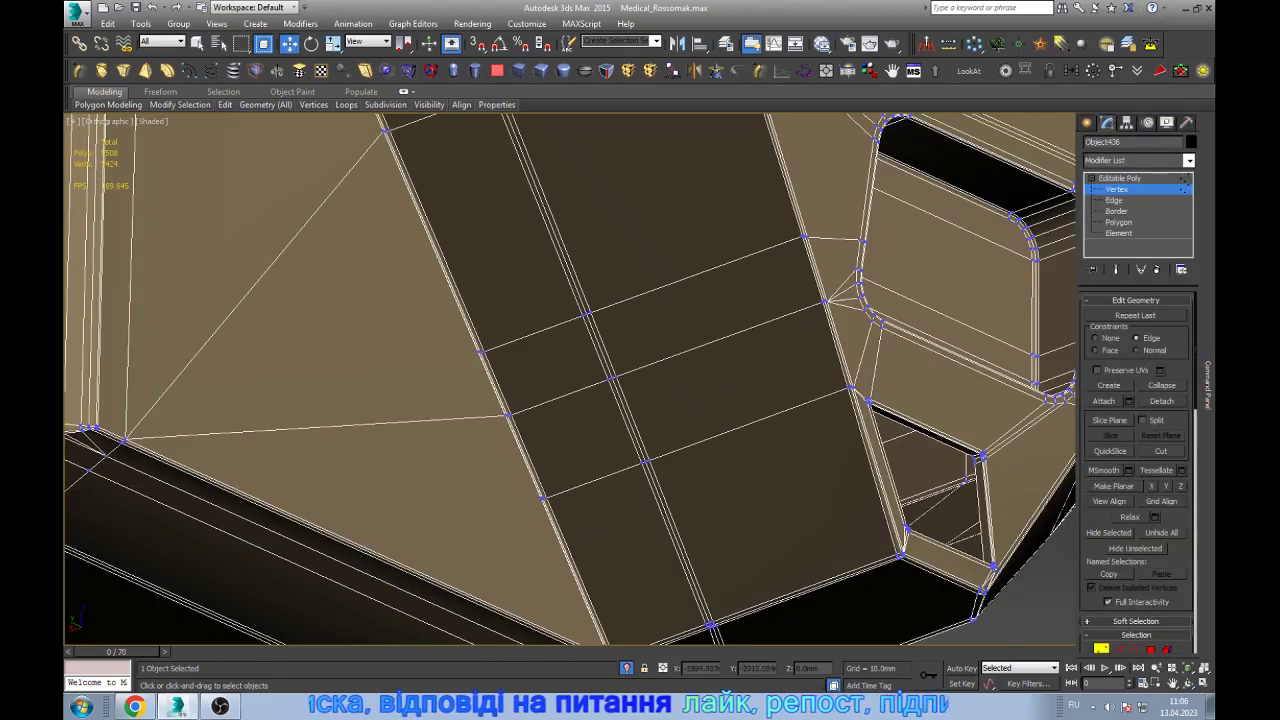
- Target Weld the loose panel-edge vertex onto its neighbouring vertex
{"action": "key", "text": "2"}
{"action": "double_click", "coordinate": [700, 274]}
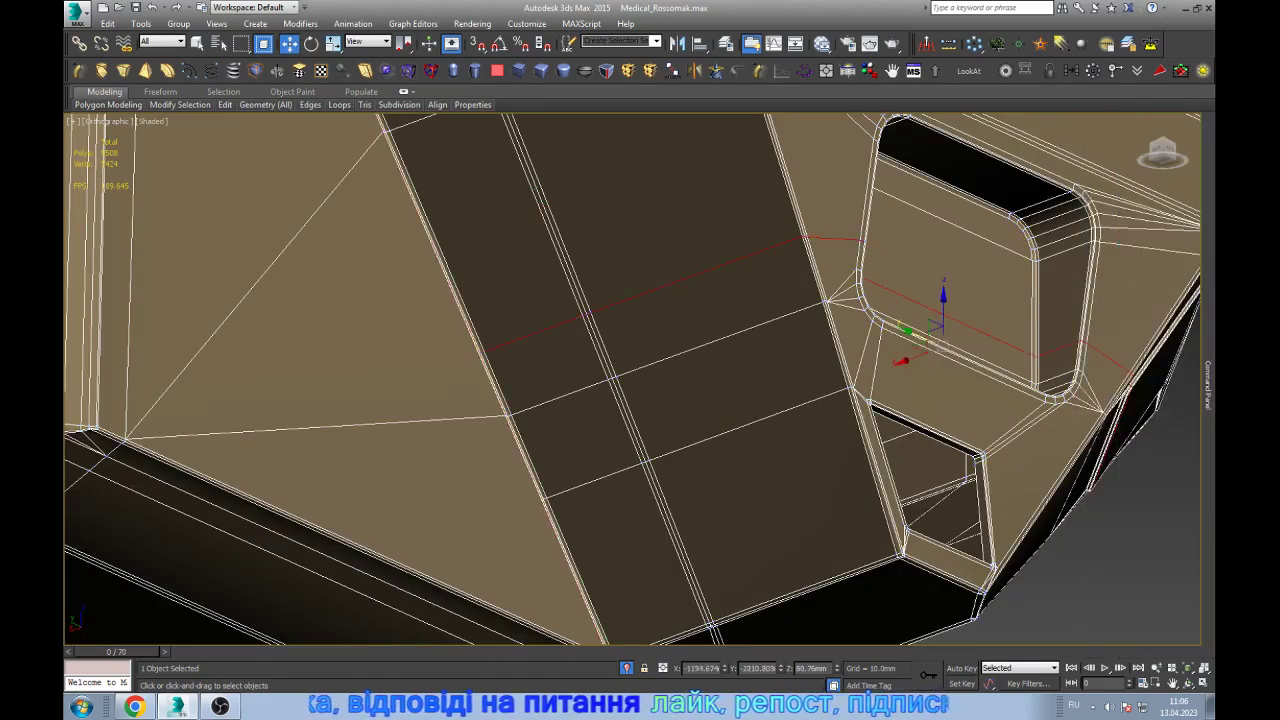
{"action": "scroll", "coordinate": [505, 396], "scroll_direction": "up", "scroll_amount": 5}
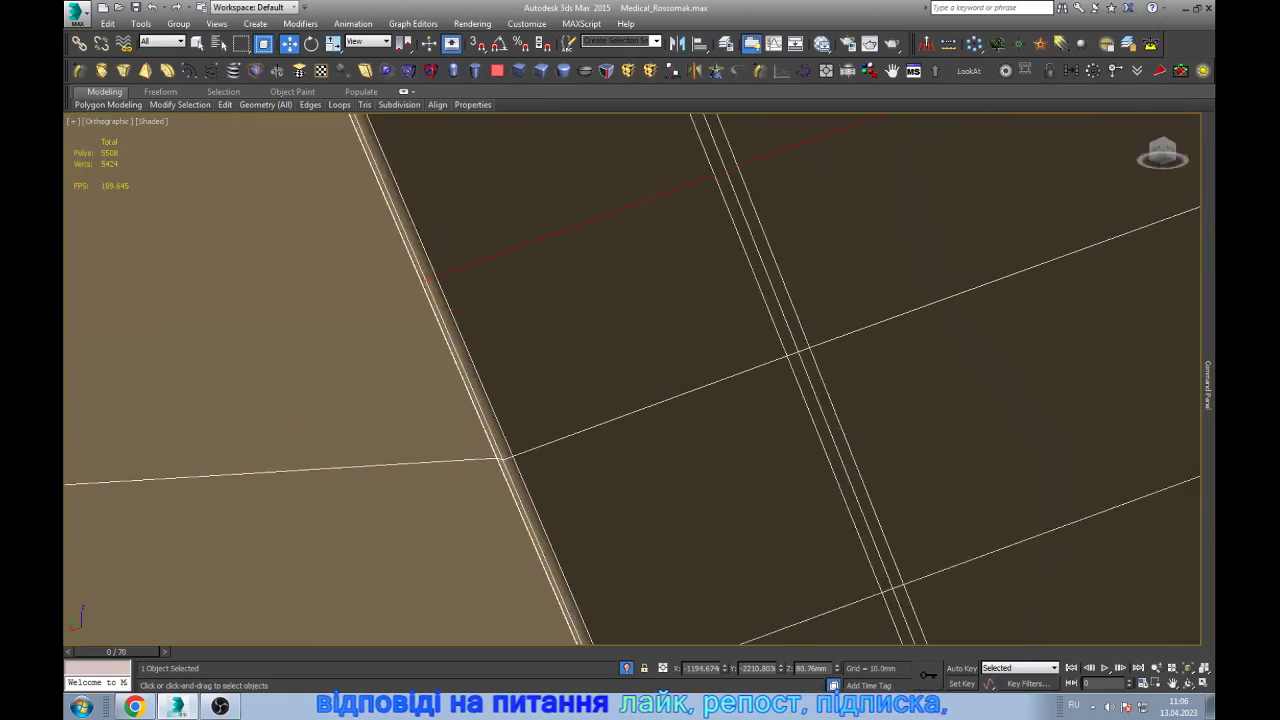
{"action": "key", "text": "1"}
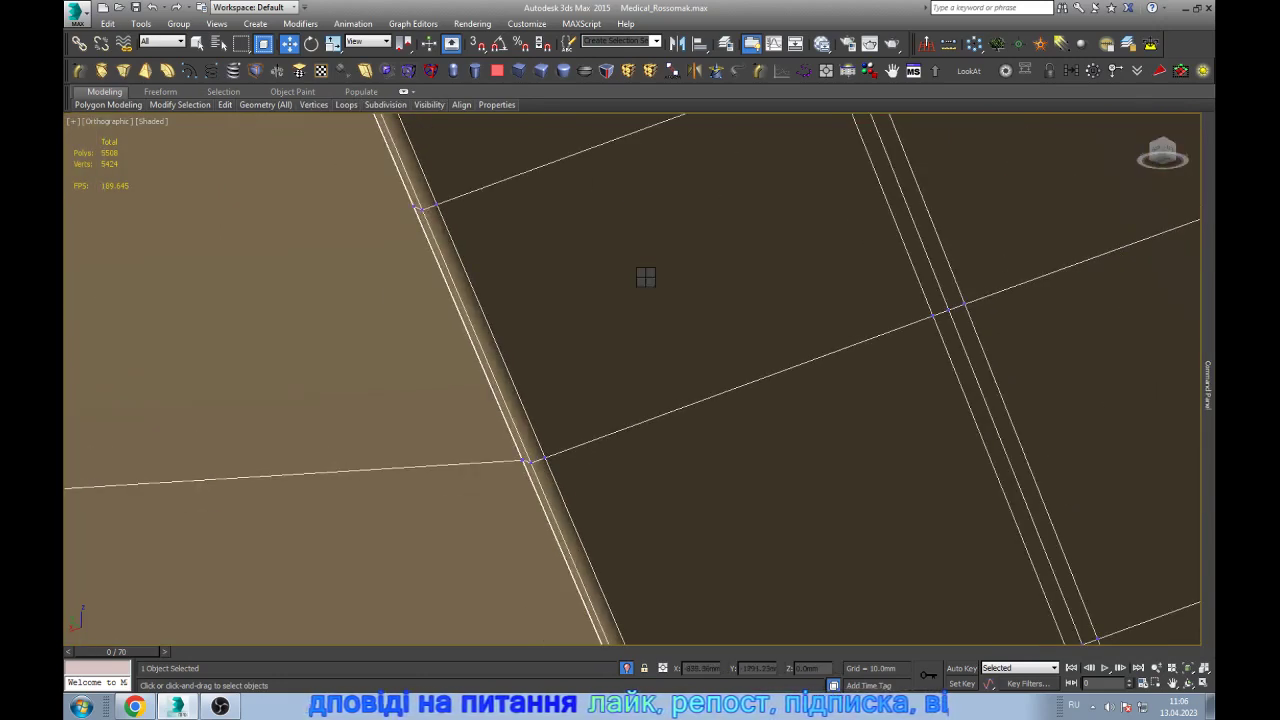
{"action": "key", "text": "q"}
{"action": "left_click", "coordinate": [418, 207]}
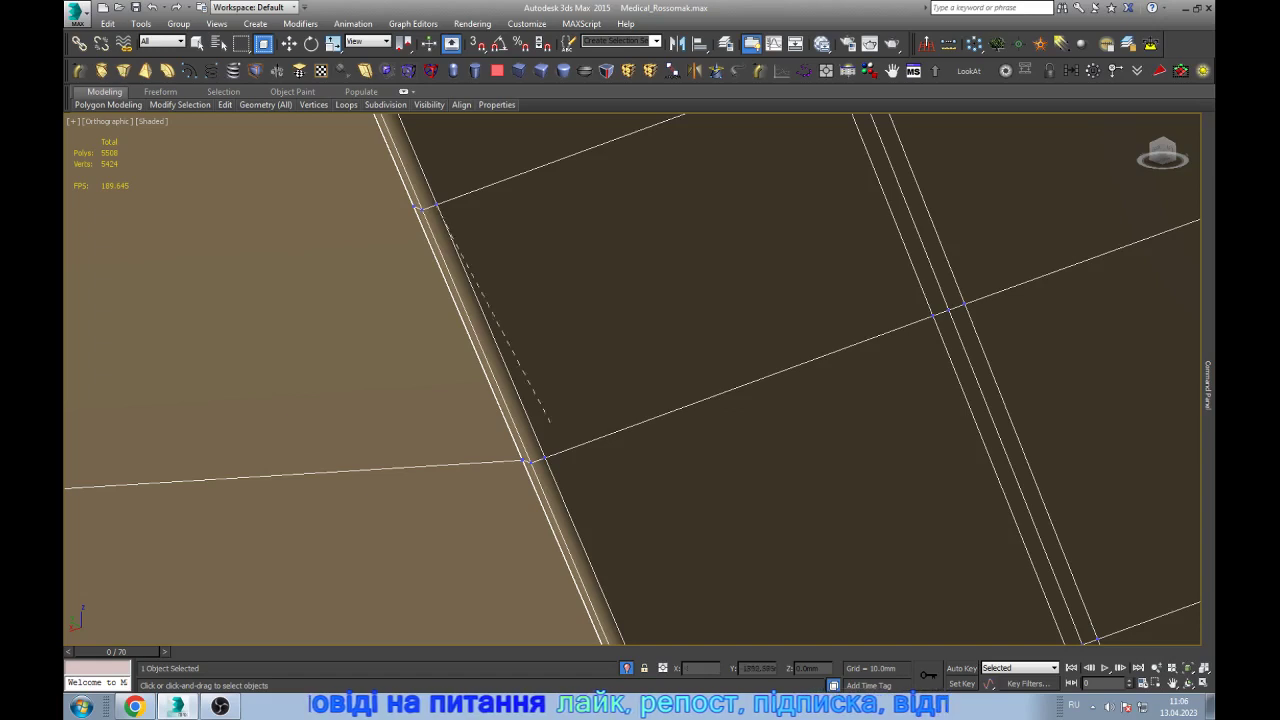
{"action": "left_click", "coordinate": [527, 460]}
{"action": "scroll", "coordinate": [527, 460], "scroll_direction": "up", "scroll_amount": 3}
{"action": "key", "text": "w"}
- Remove the edge loop along the strip and weld a stray vertex onto the junction
{"action": "key", "text": "2"}
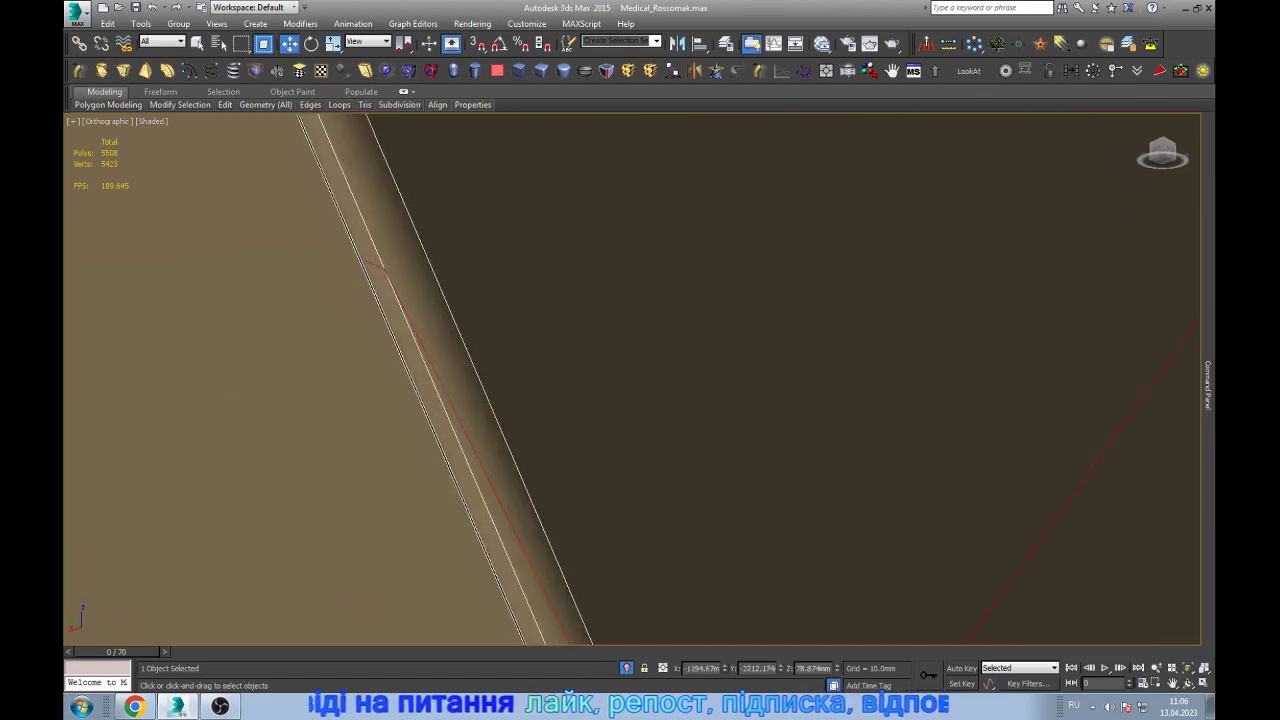
{"action": "double_click", "coordinate": [445, 425]}
{"action": "key", "text": "ctrl+BackSpace"}
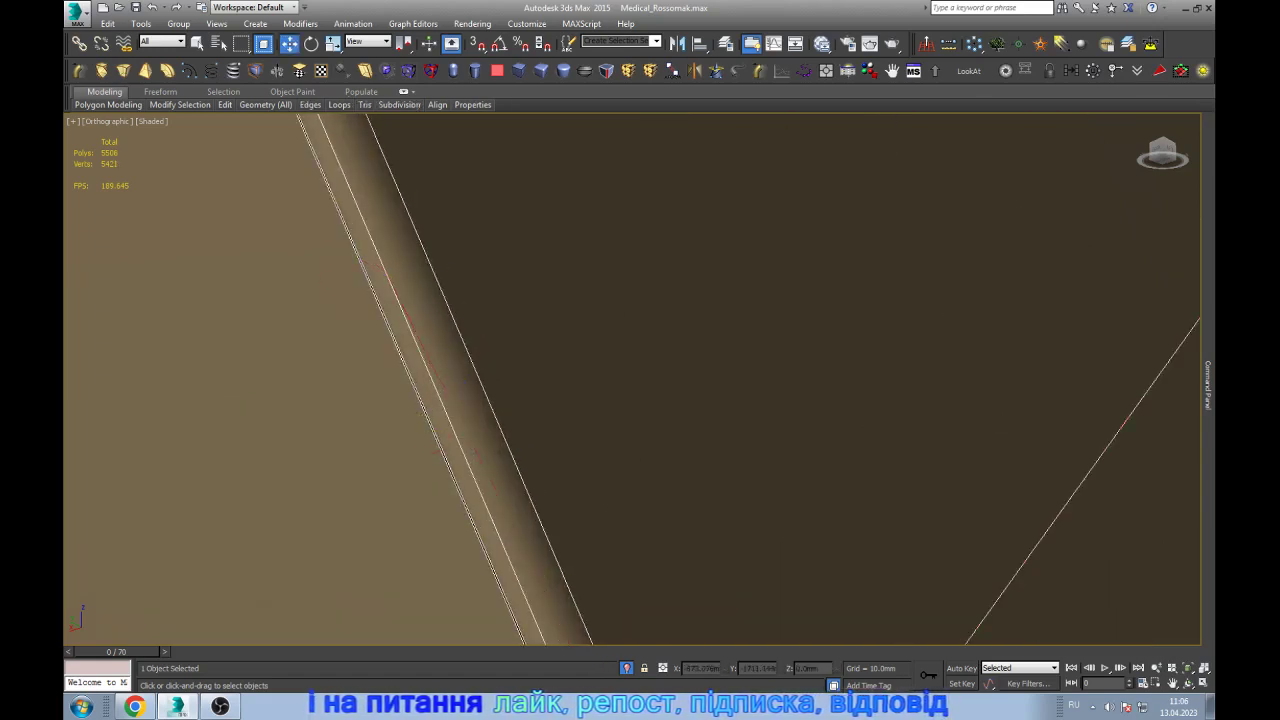
{"action": "key", "text": "1"}
{"action": "scroll", "coordinate": [632, 380], "scroll_direction": "down", "scroll_amount": 3}
{"action": "scroll", "coordinate": [618, 453], "scroll_direction": "up", "scroll_amount": 3}
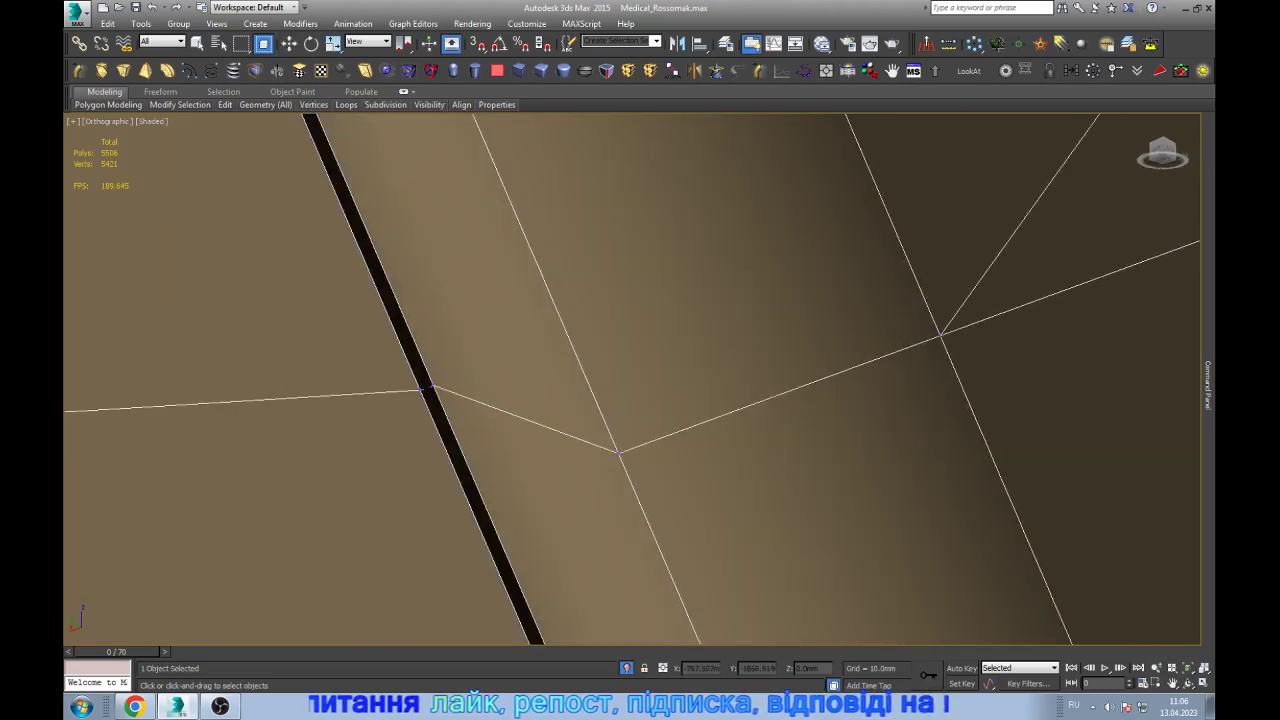
{"action": "left_click", "coordinate": [289, 43]}
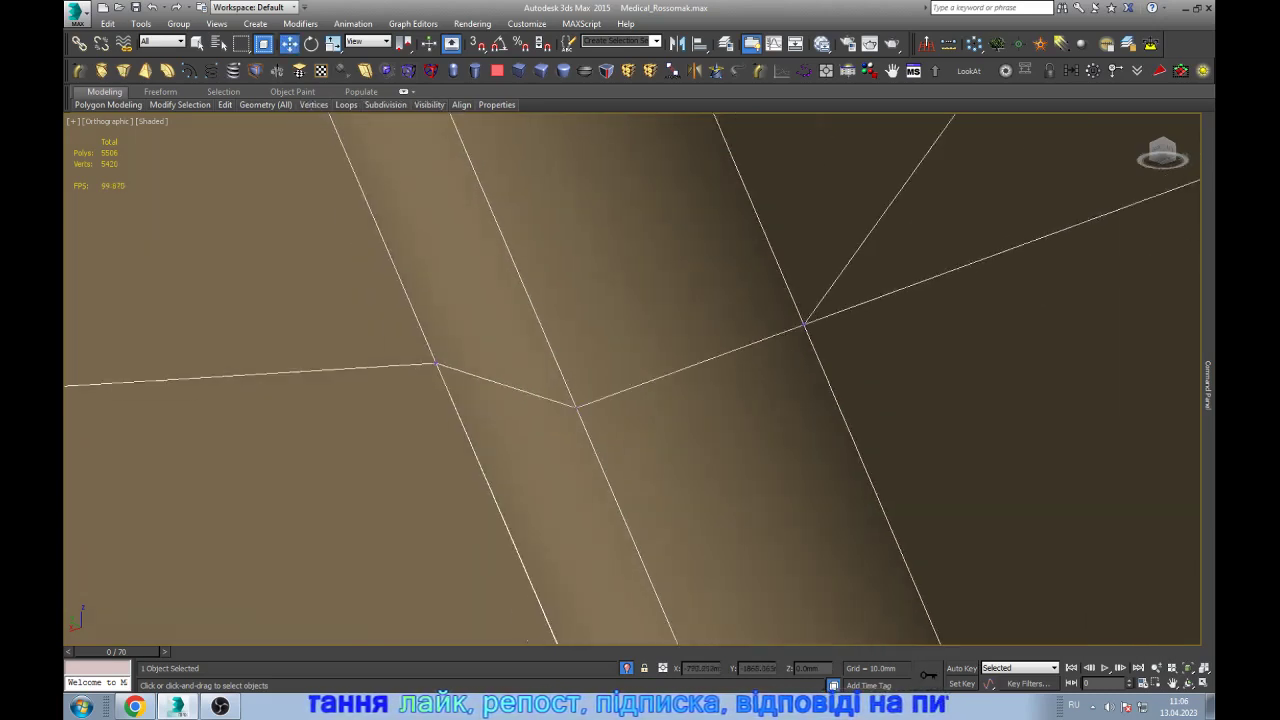
{"action": "scroll", "coordinate": [540, 340], "scroll_direction": "up", "scroll_amount": 3}
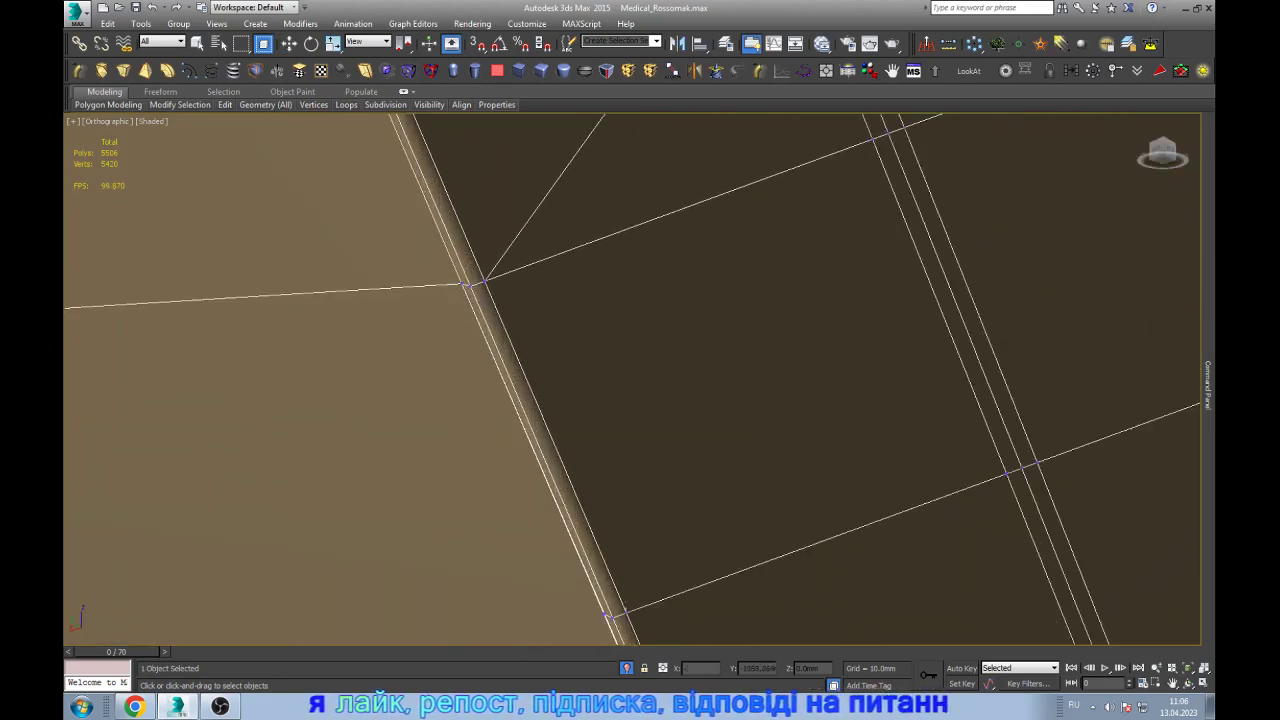
- Weld two stray vertices at the corner to close the dark gap
{"action": "key", "text": "w"}
{"action": "scroll", "coordinate": [505, 370], "scroll_direction": "up", "scroll_amount": 3}
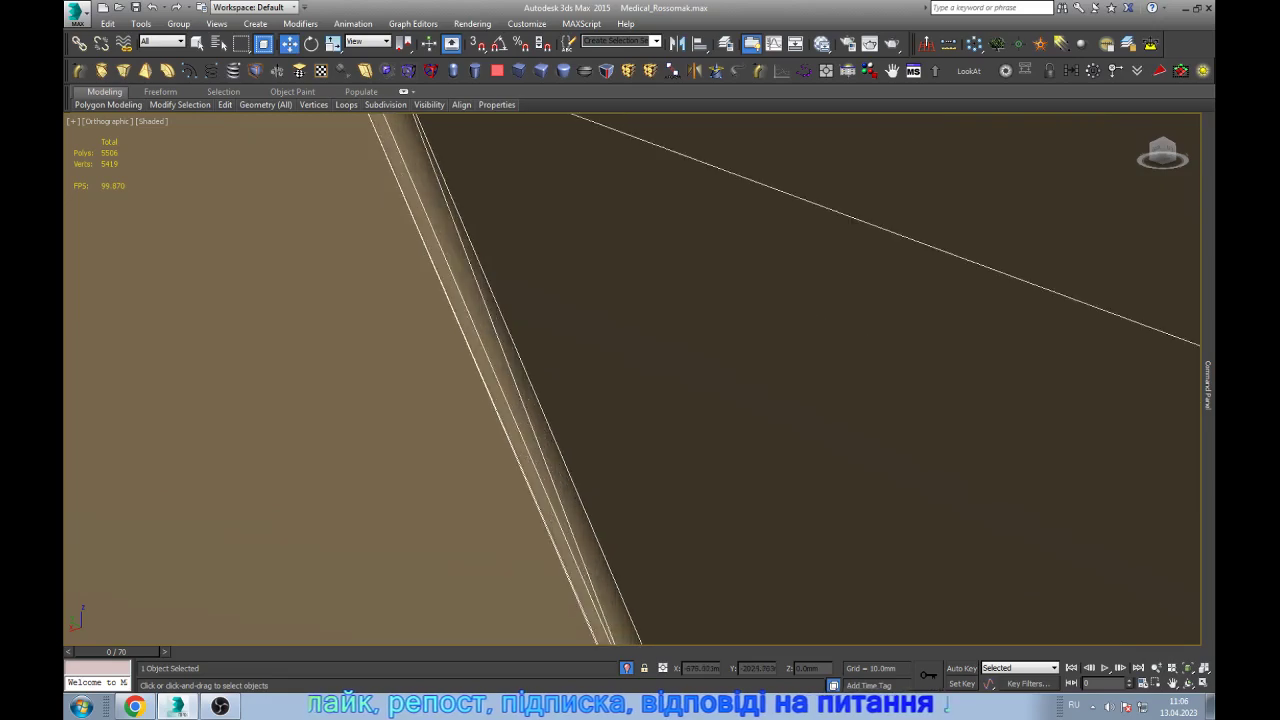
{"action": "key", "text": "2"}
{"action": "left_click", "coordinate": [565, 530]}
{"action": "left_click", "coordinate": [646, 363]}
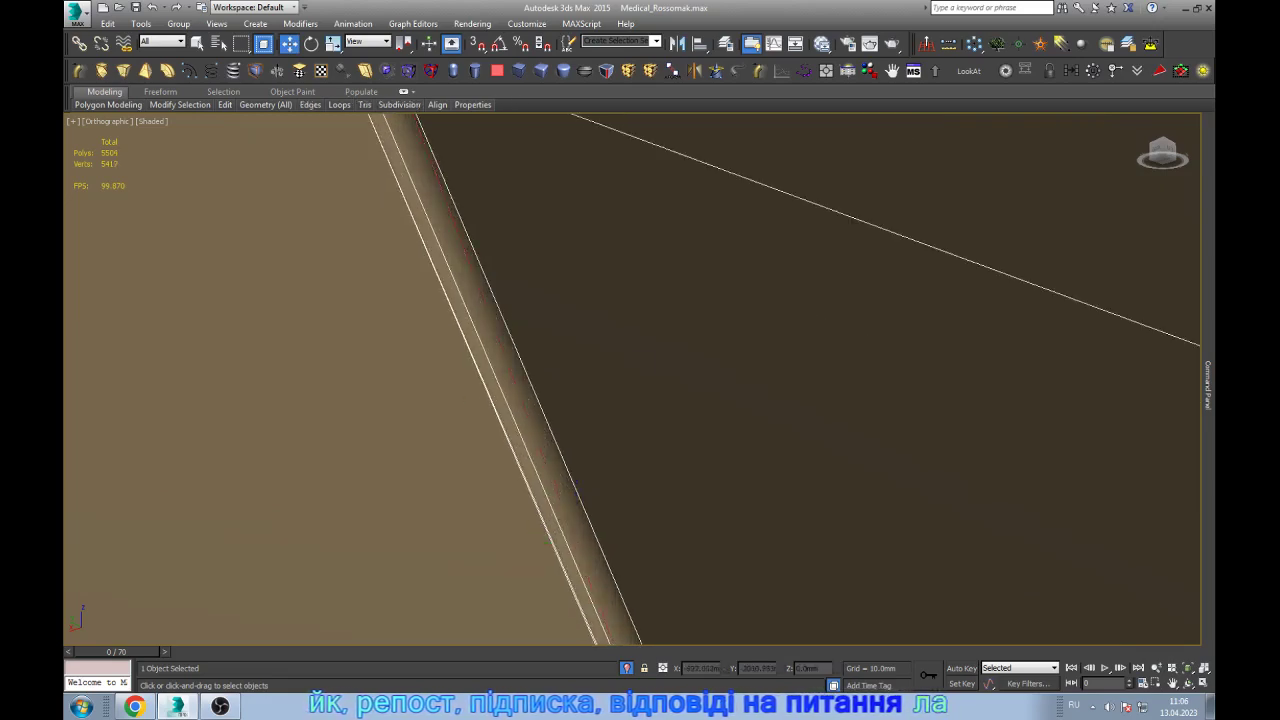
{"action": "scroll", "coordinate": [646, 363], "scroll_direction": "down", "scroll_amount": 5}
{"action": "key", "text": "1"}
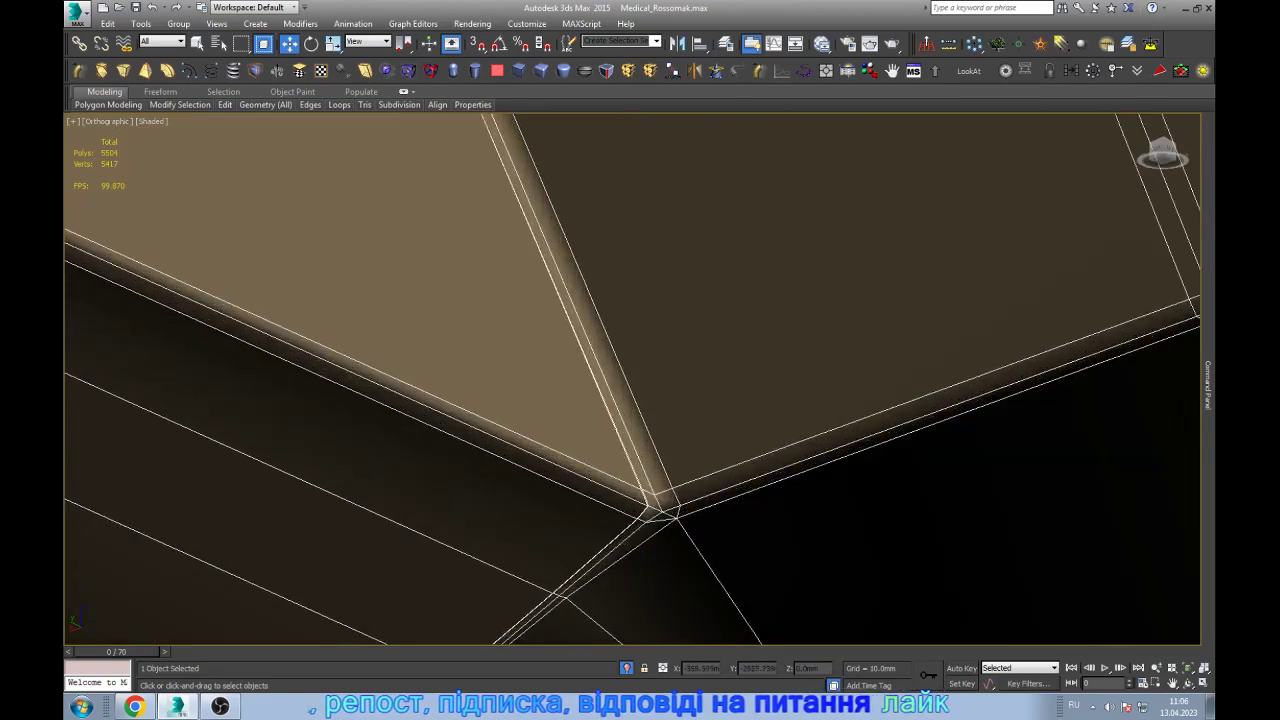
{"action": "mouse_move", "coordinate": [632, 380]}
{"action": "middle_mouse_down", "text": "alt"}
{"action": "mouse_move", "coordinate": [700, 400]}
{"action": "mouse_move", "coordinate": [647, 409]}
{"action": "middle_mouse_up", "text": "alt"}
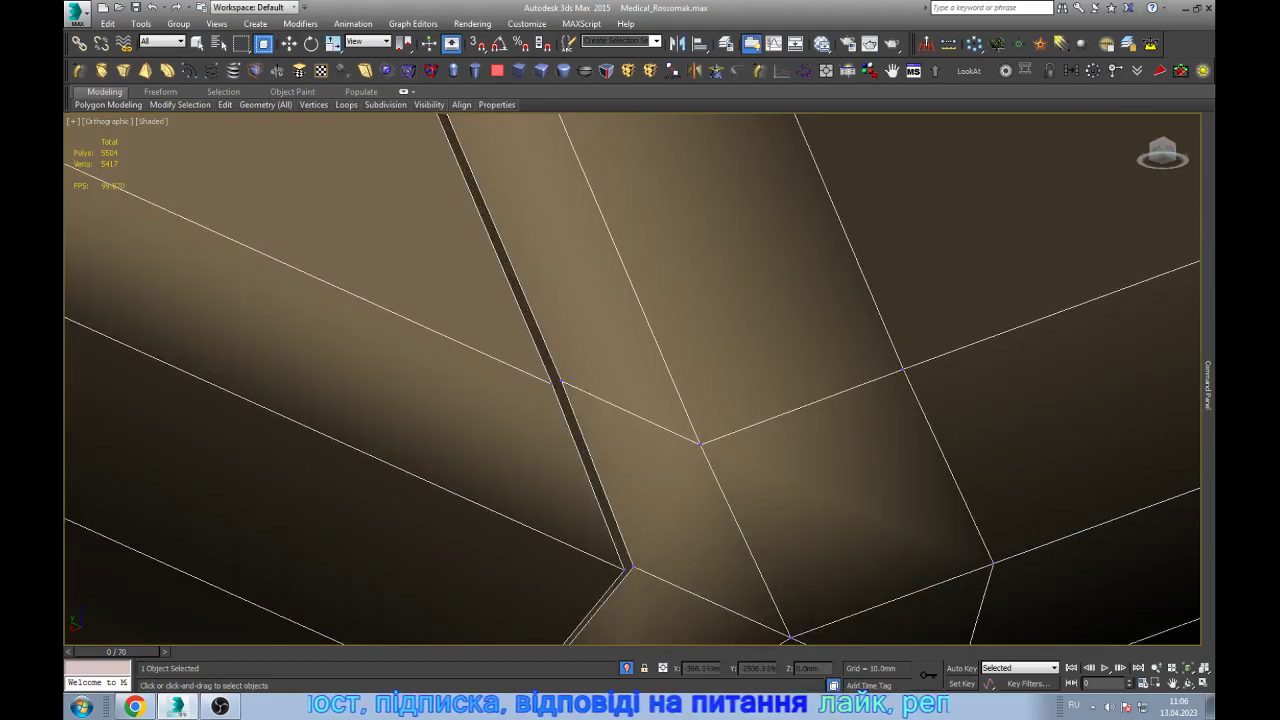
{"action": "key", "text": "ctrl+alt+c"}
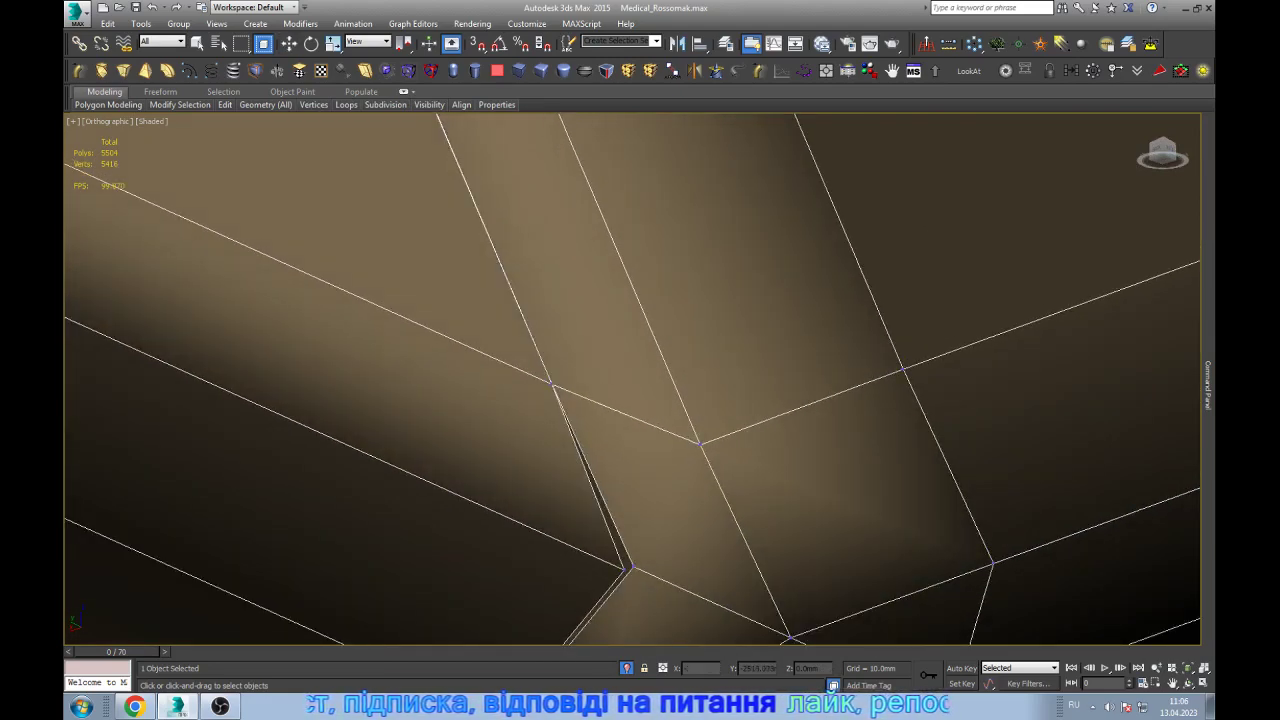
{"action": "key", "text": "ctrl+alt+c"}
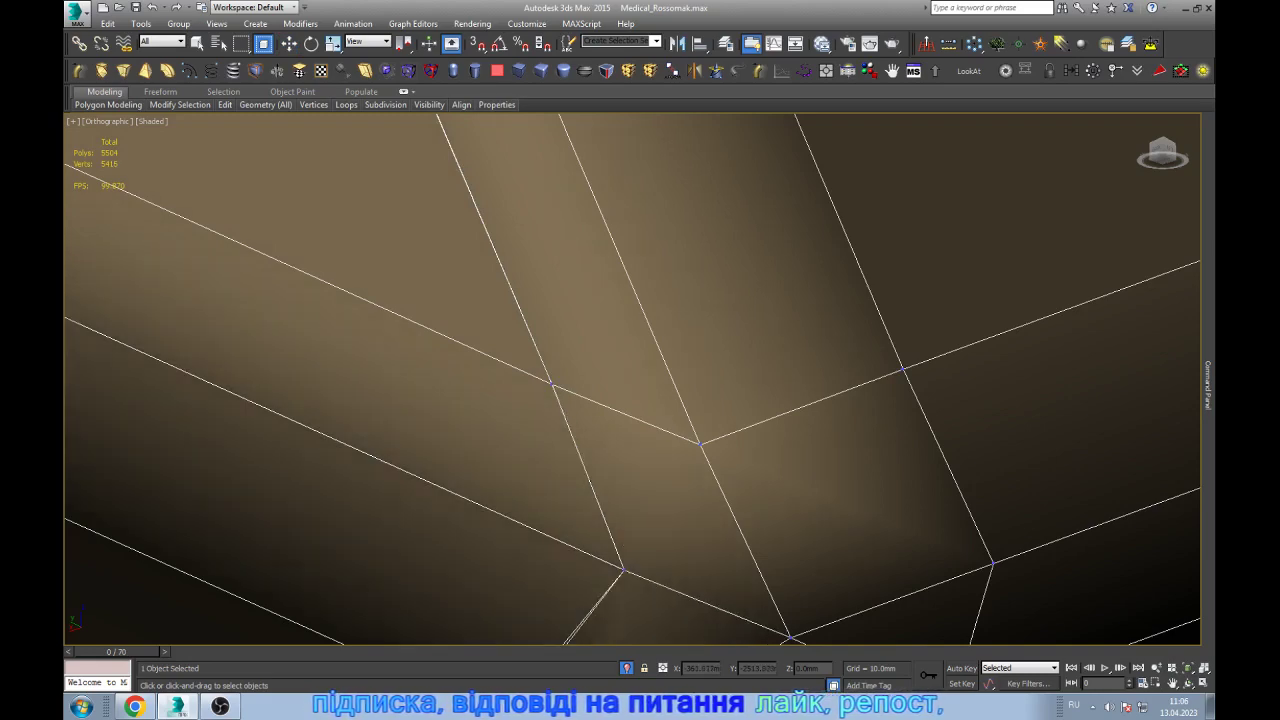
{"action": "key", "text": "w"}
- Merge the next two stray vertices along the seam into their neighbours
{"action": "middle_click_drag", "start_coordinate": [640, 400], "coordinate": [650, 410], "text": "alt"}
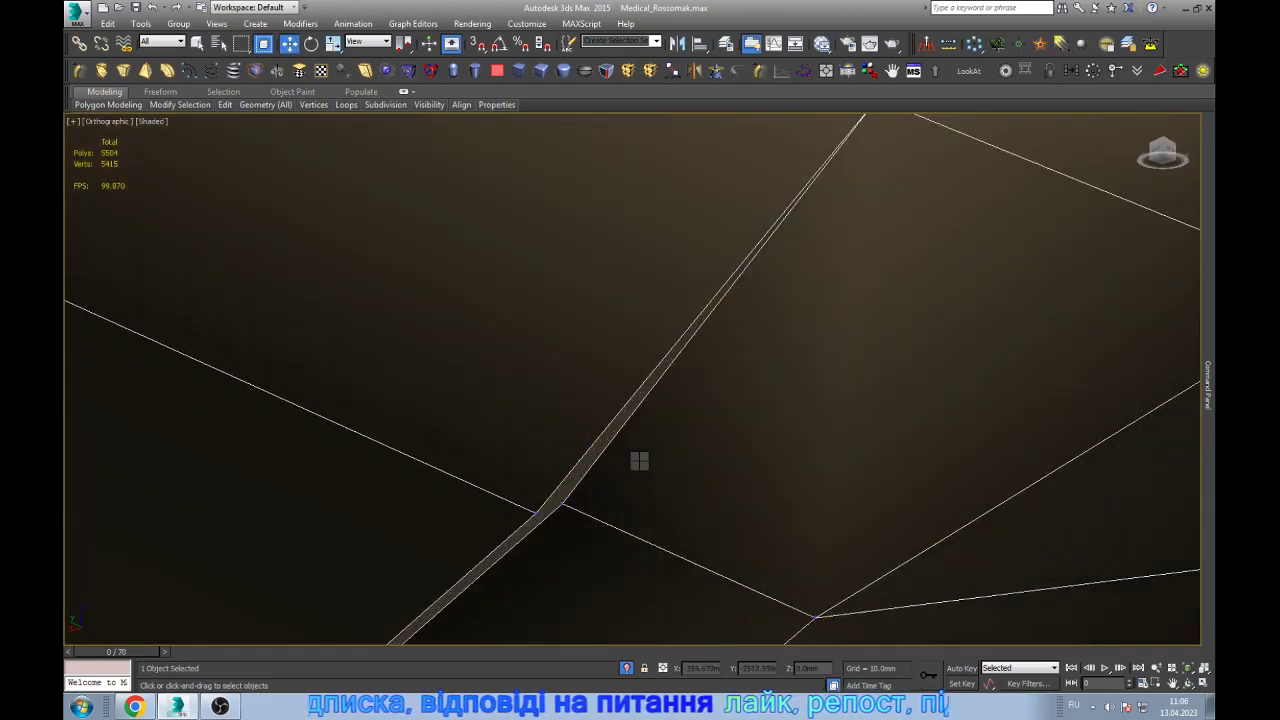
{"action": "key", "text": "q"}
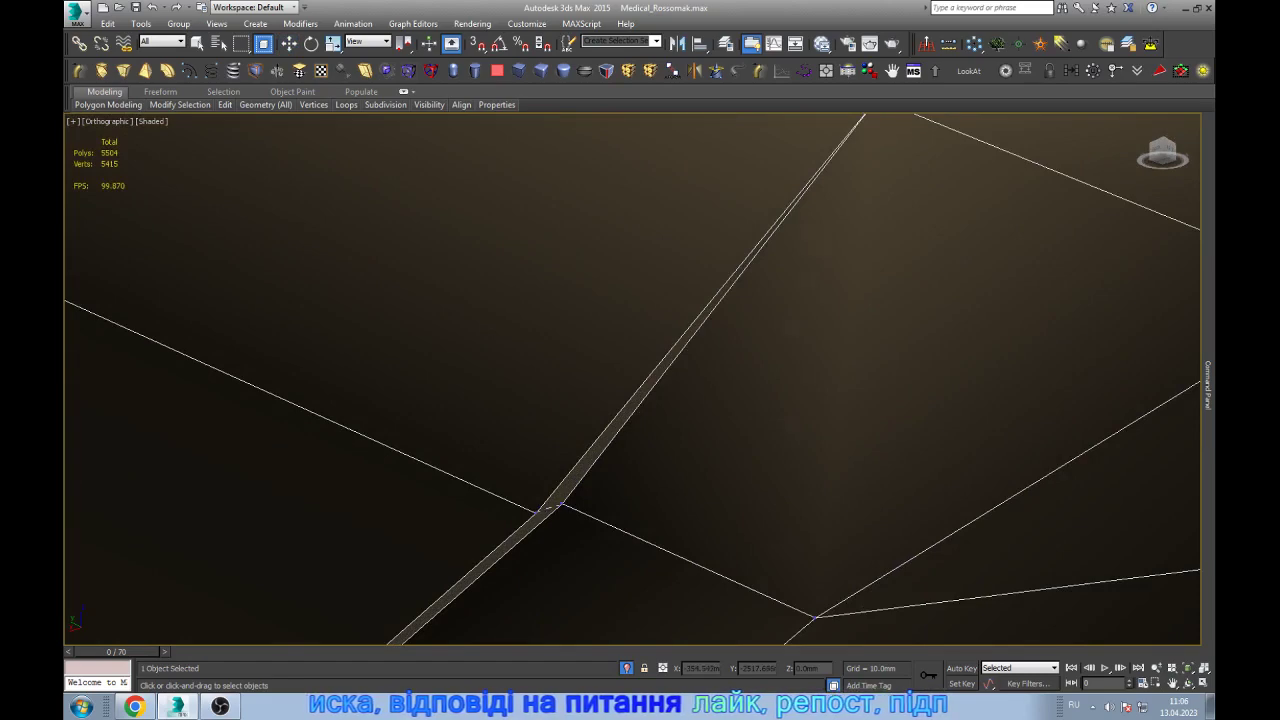
{"action": "key", "text": "ctrl+alt+c"}
{"action": "key", "text": "w"}
{"action": "scroll", "coordinate": [640, 380], "scroll_direction": "down", "scroll_amount": 3}
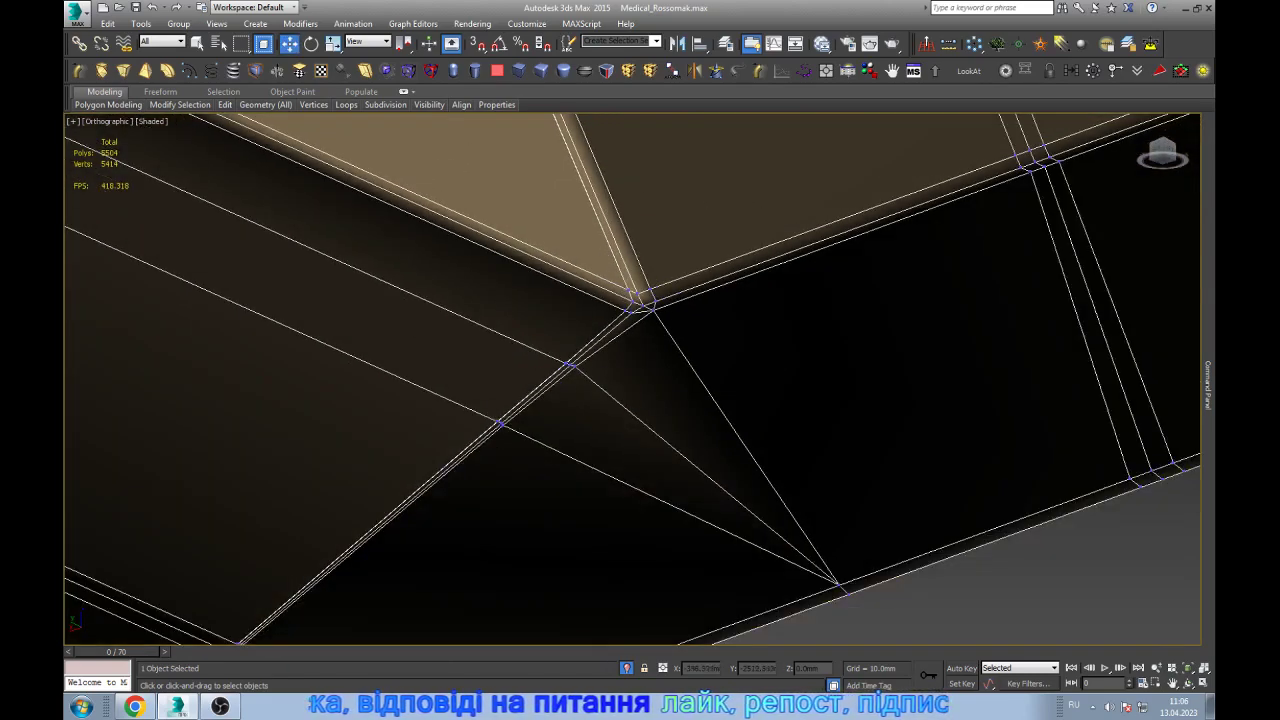
{"action": "scroll", "coordinate": [662, 338], "scroll_direction": "down", "scroll_amount": 2}
{"action": "scroll", "coordinate": [662, 338], "scroll_direction": "down", "scroll_amount": 2}
{"action": "key", "text": "q"}
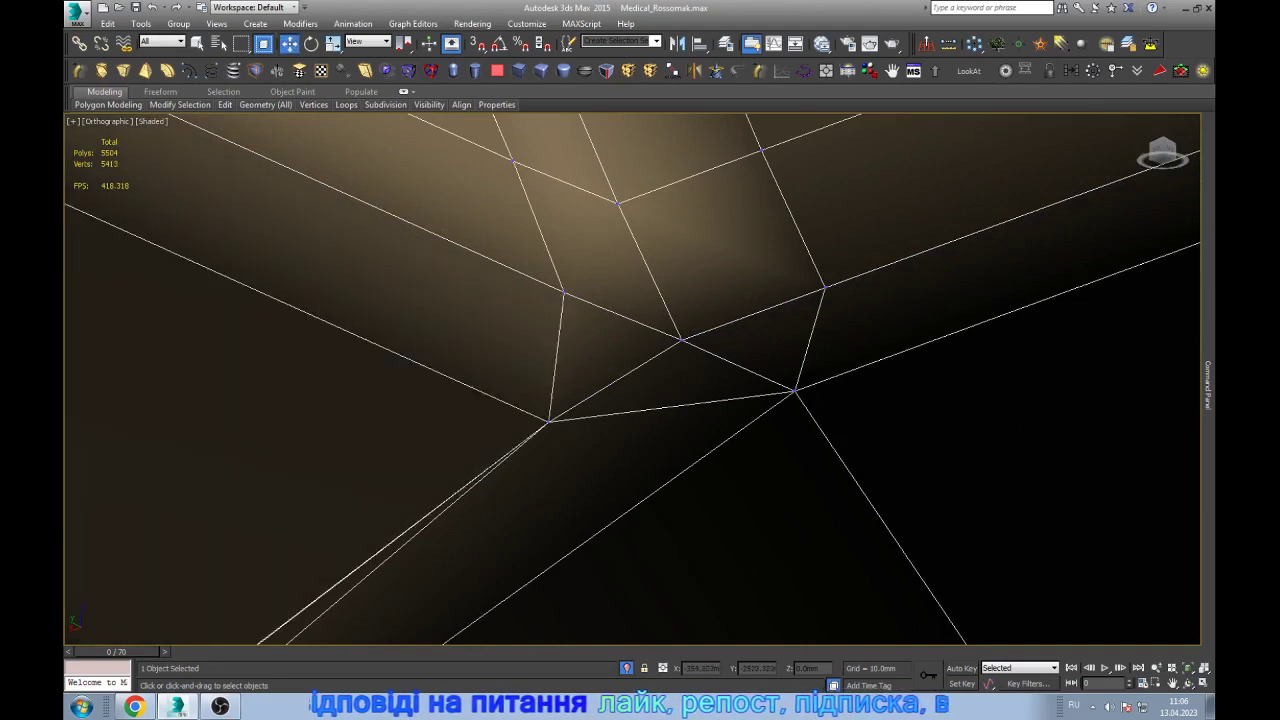
{"action": "key", "text": "w"}
{"action": "scroll", "coordinate": [632, 380], "scroll_direction": "up", "scroll_amount": 3}
{"action": "scroll", "coordinate": [712, 354], "scroll_direction": "up", "scroll_amount": 2}
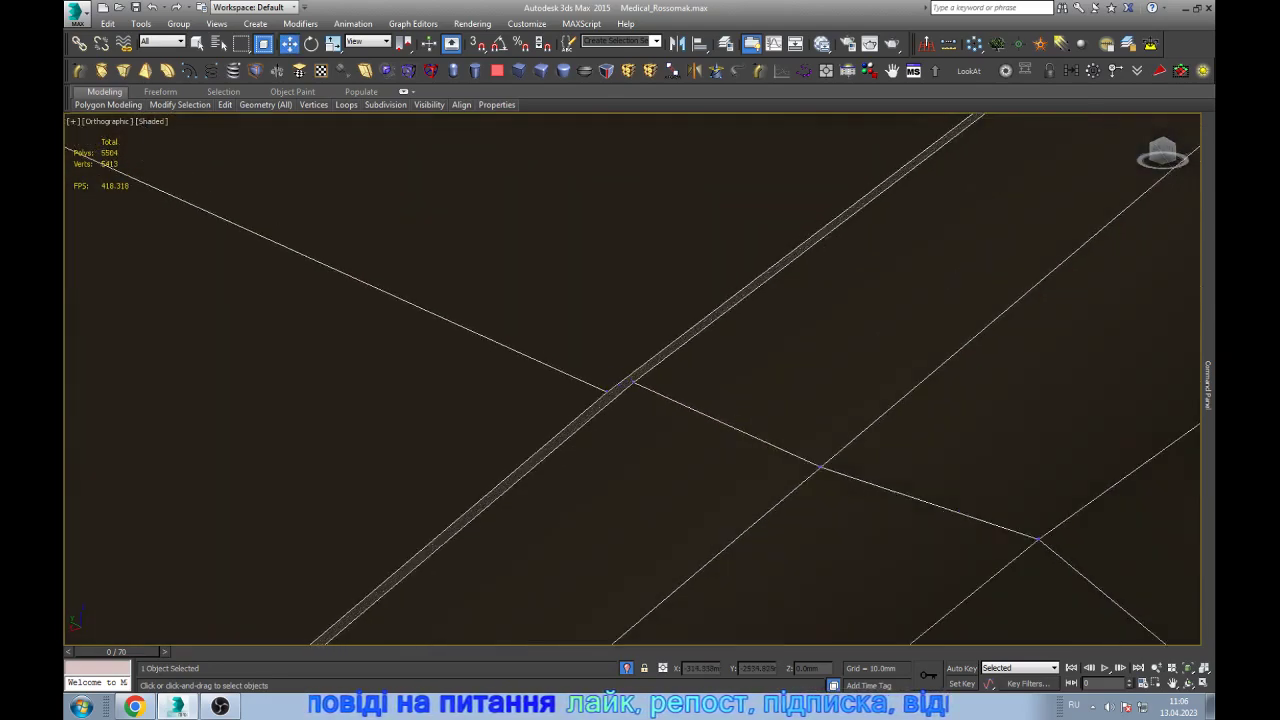
{"action": "scroll", "coordinate": [712, 354], "scroll_direction": "up", "scroll_amount": 1}
- Merge vertices to remove sliver polygons and collapse the double-edge strip, reaching 5408 verts, 5502 polys
{"action": "key", "text": "q"}
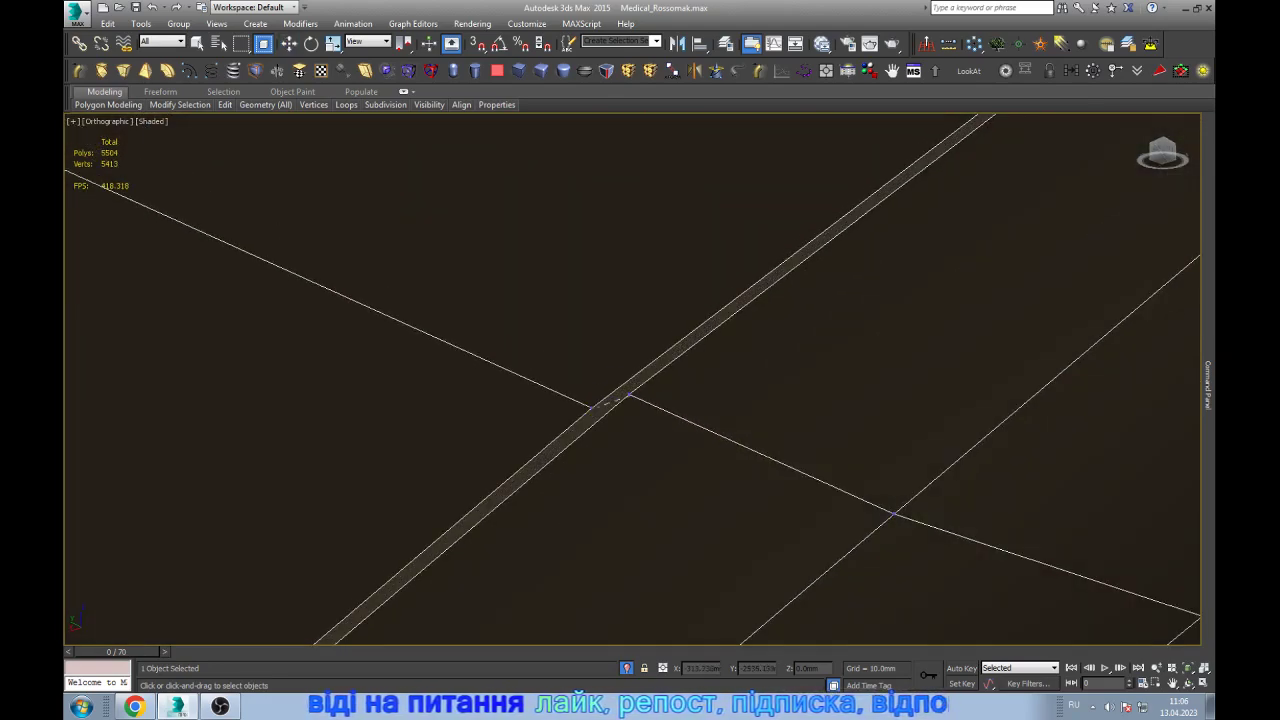
{"action": "key", "text": "ctrl+z"}
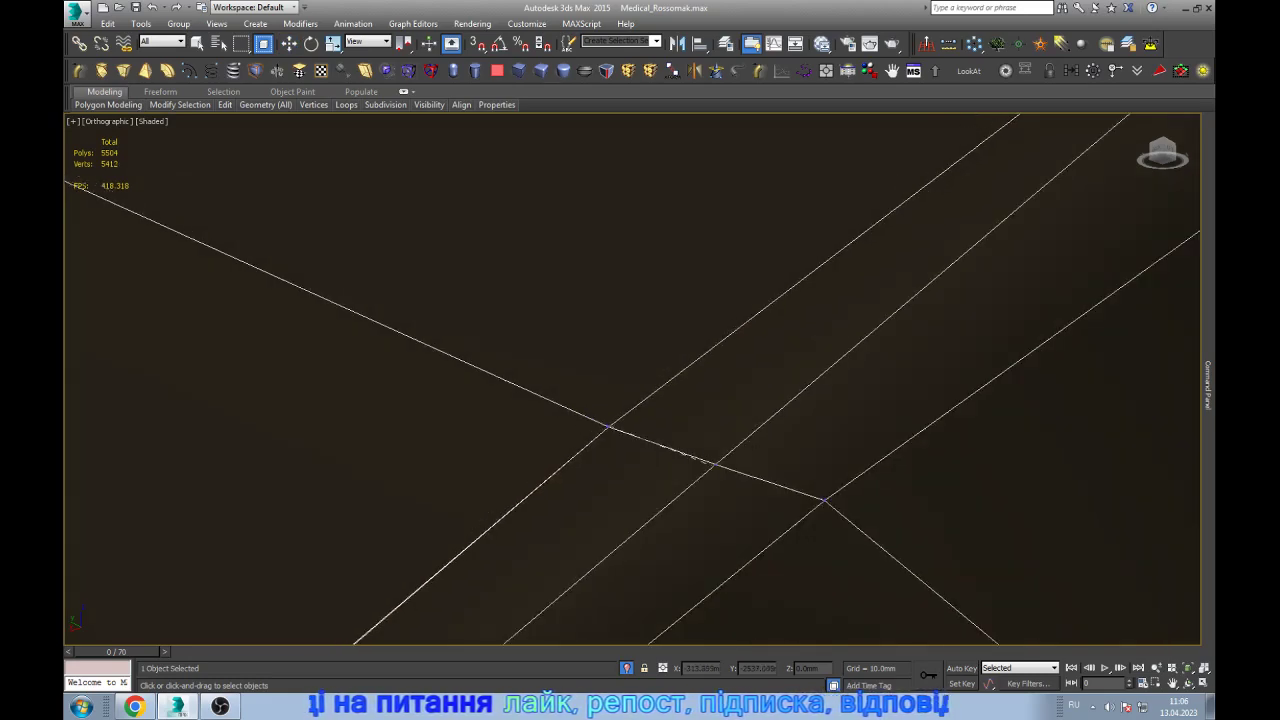
{"action": "key", "text": "ctrl+z"}
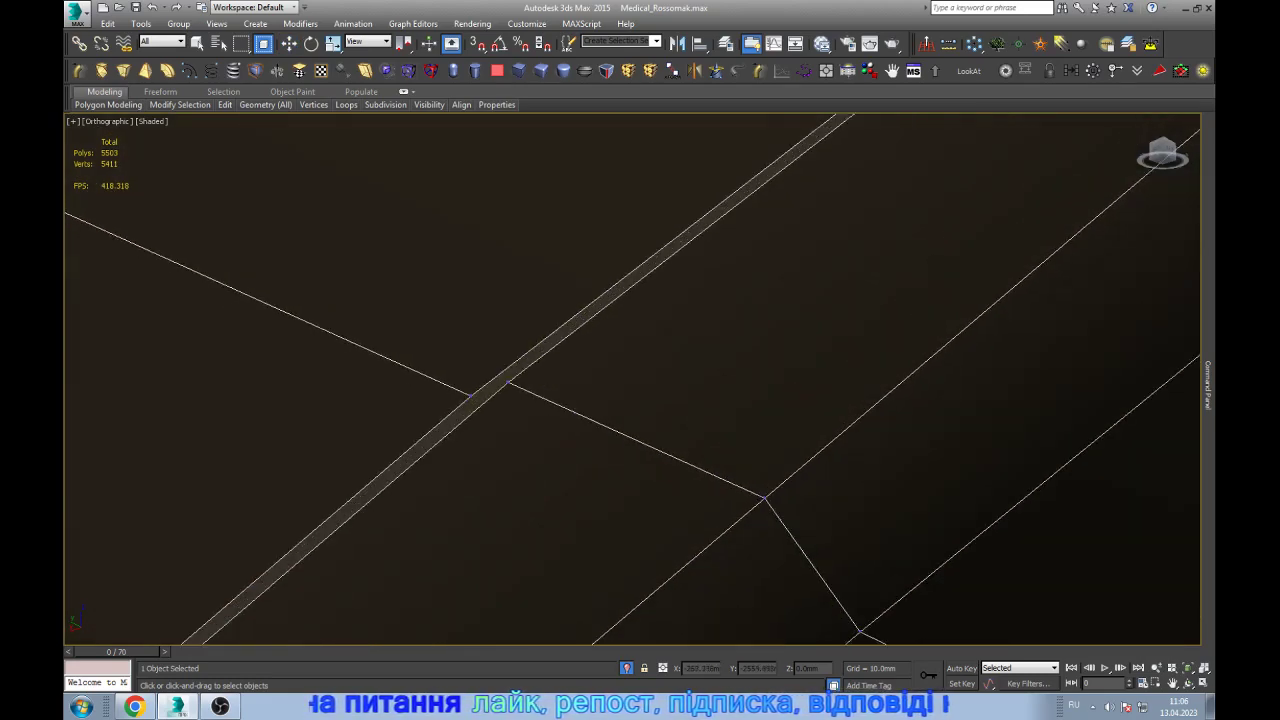
{"action": "key", "text": "ctrl+z"}
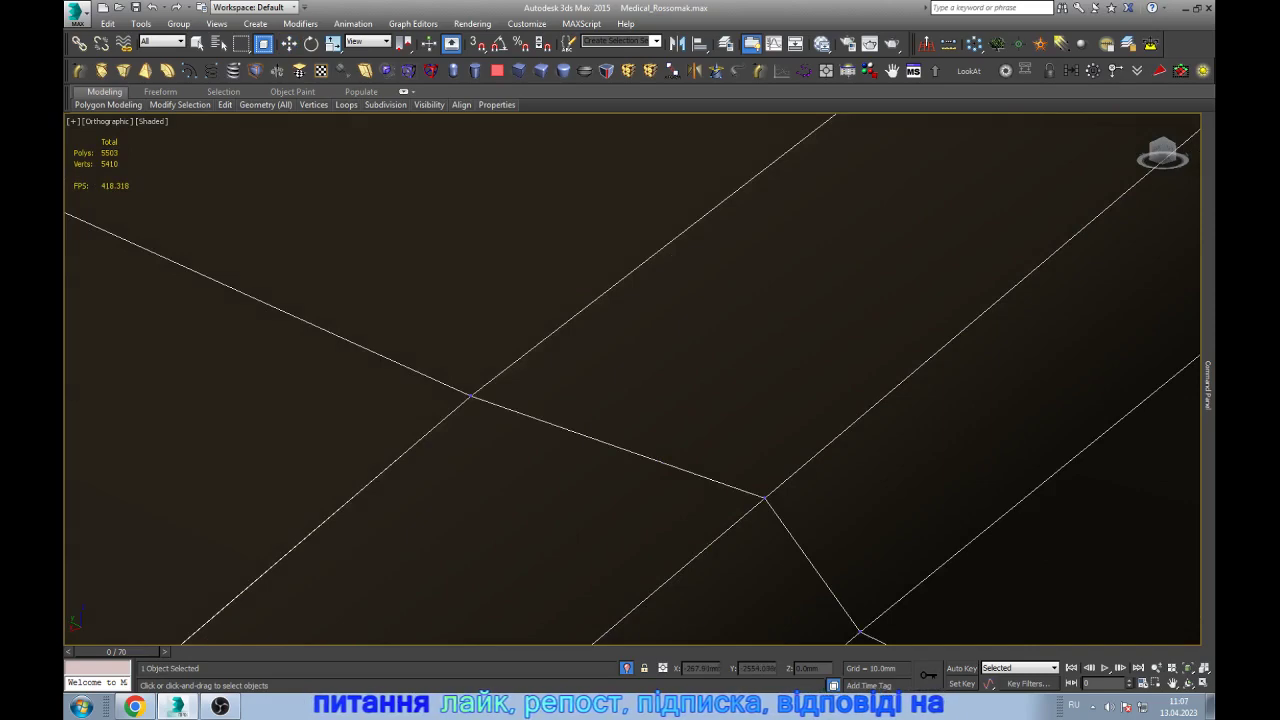
{"action": "key", "text": "ctrl+z"}
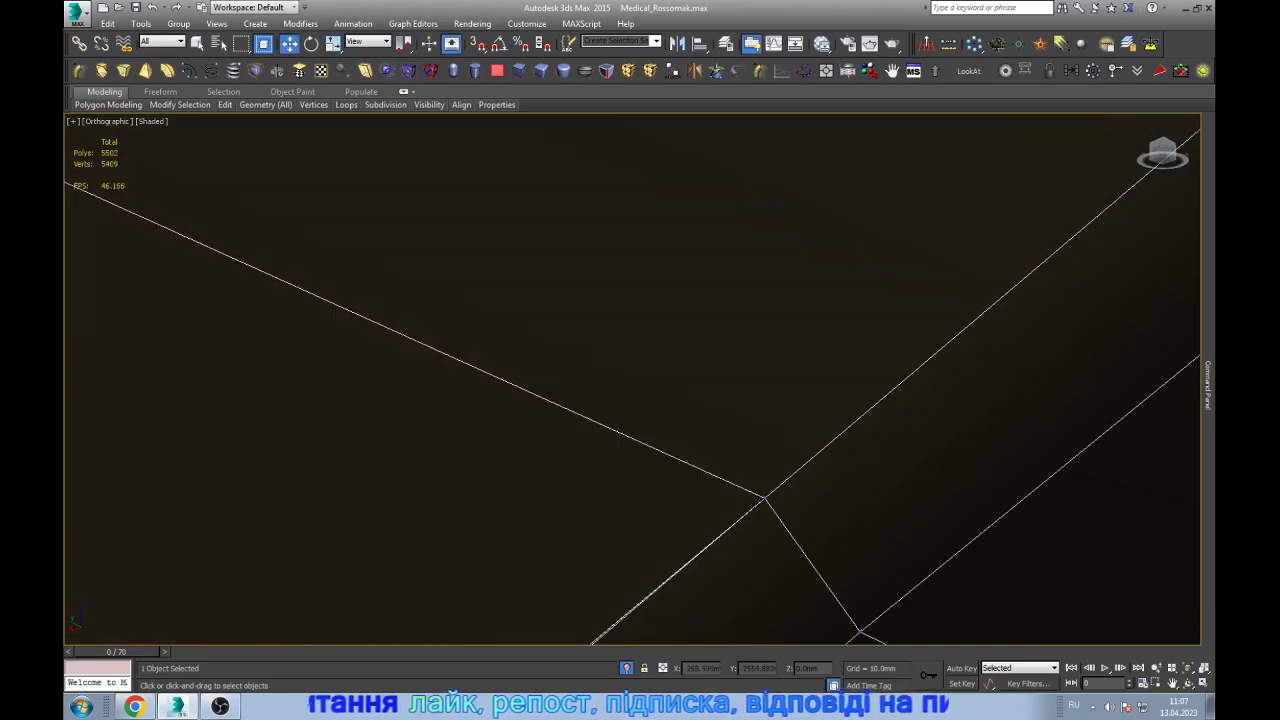
{"action": "scroll", "coordinate": [632, 379], "scroll_direction": "down", "scroll_amount": 3}
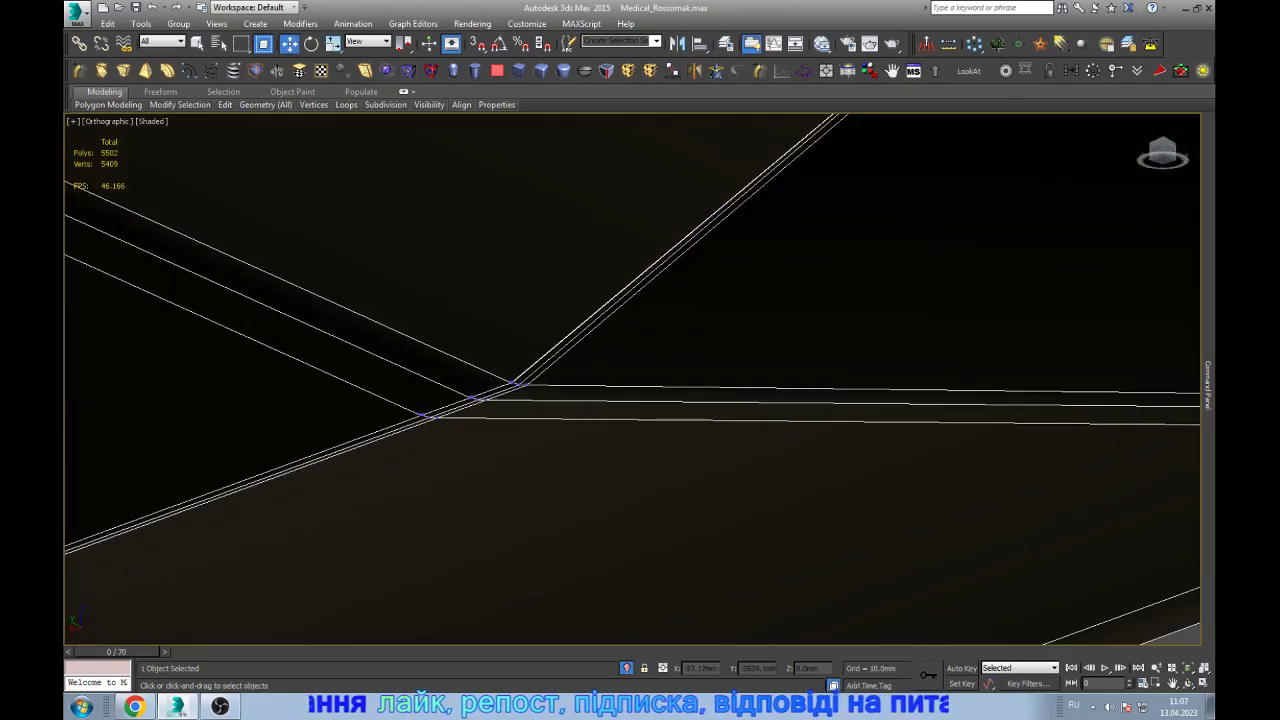
{"action": "scroll", "coordinate": [632, 379], "scroll_direction": "up", "scroll_amount": 3}
{"action": "scroll", "coordinate": [548, 333], "scroll_direction": "up", "scroll_amount": 2}
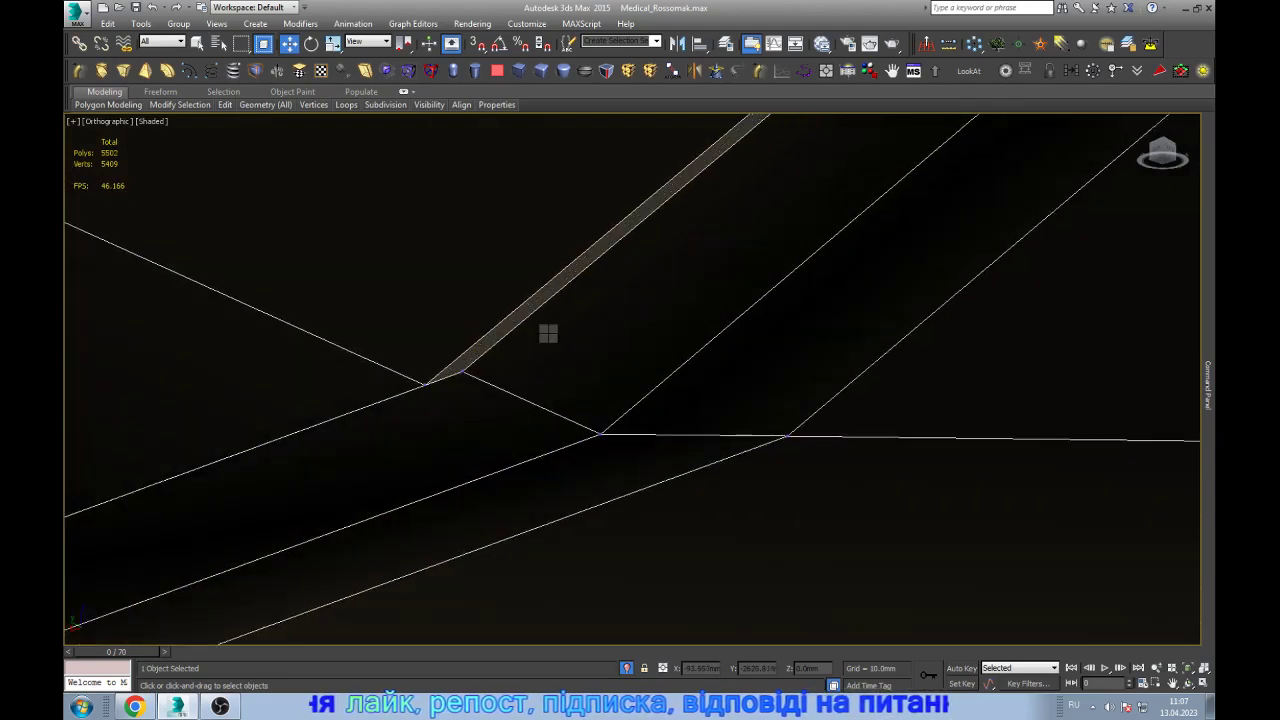
- Merge the two close edges and select the vertex cluster where the seam edges cross
{"action": "key", "text": "q"}
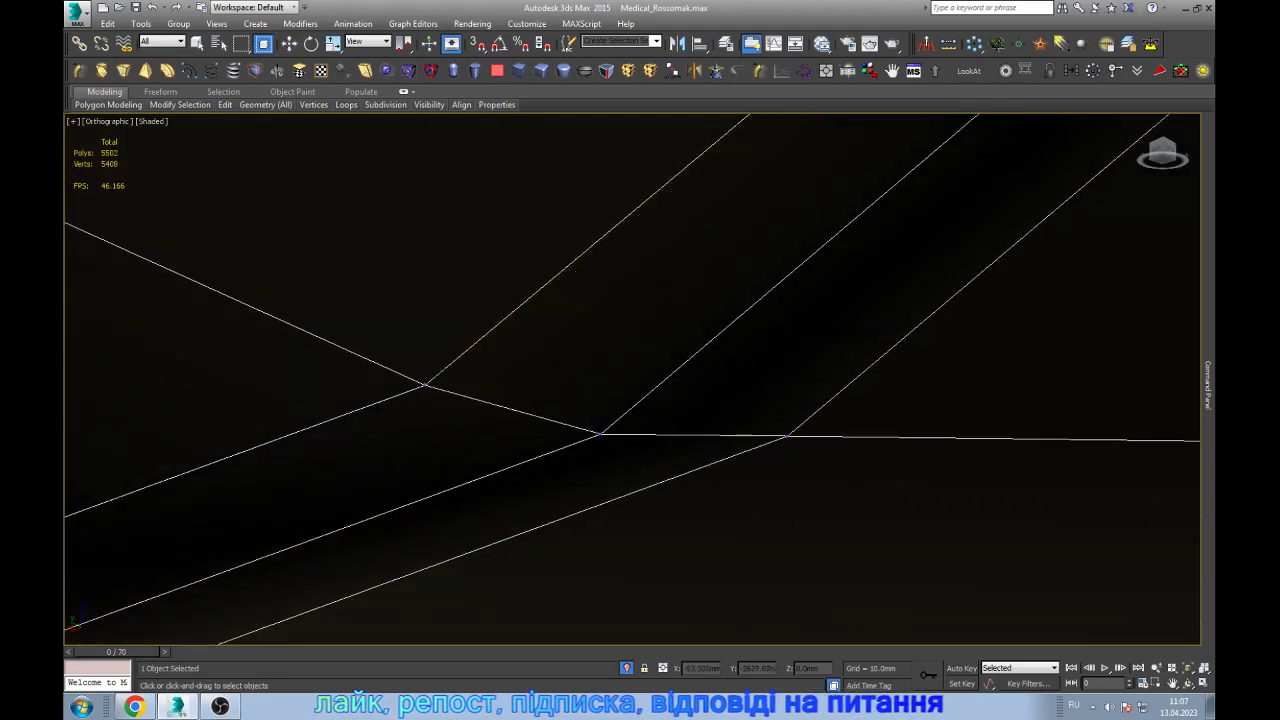
{"action": "key", "text": "w"}
{"action": "scroll", "coordinate": [632, 379], "scroll_direction": "down", "scroll_amount": 2}
{"action": "middle_click_drag", "start_coordinate": [640, 400], "coordinate": [700, 380], "text": "alt"}
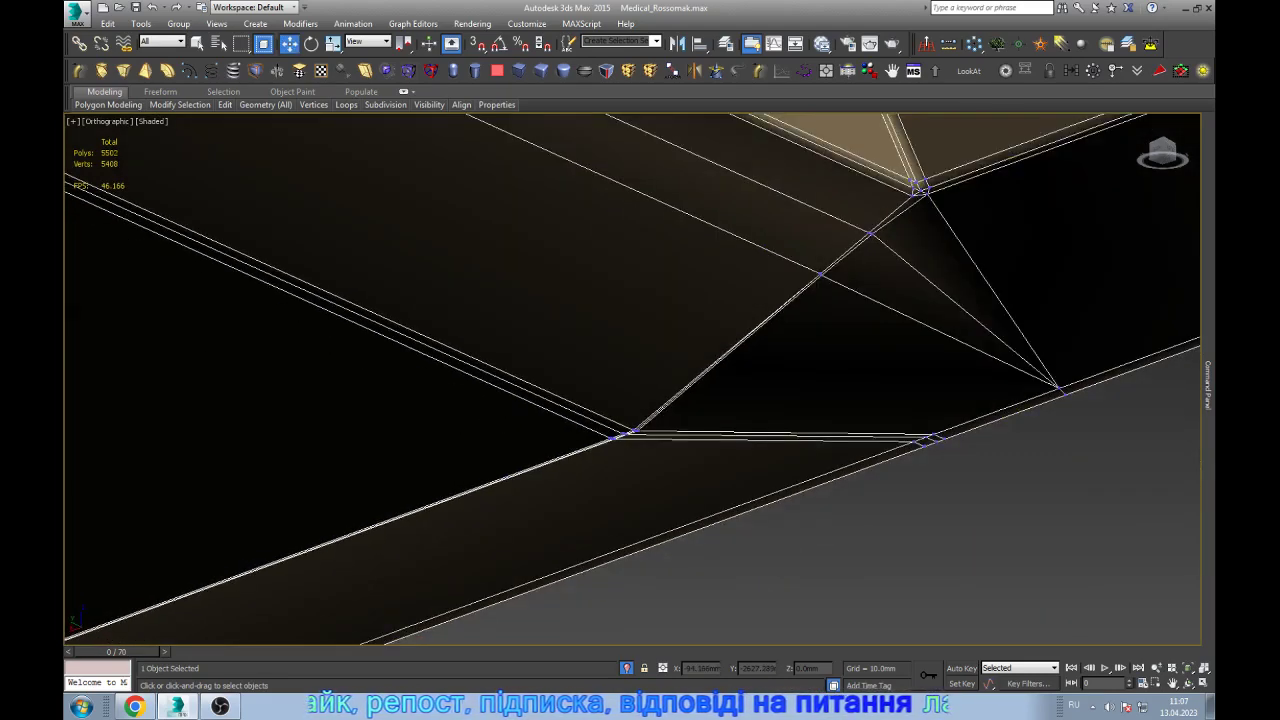
{"action": "middle_click_drag", "start_coordinate": [918, 186], "coordinate": [766, 357], "text": "alt"}
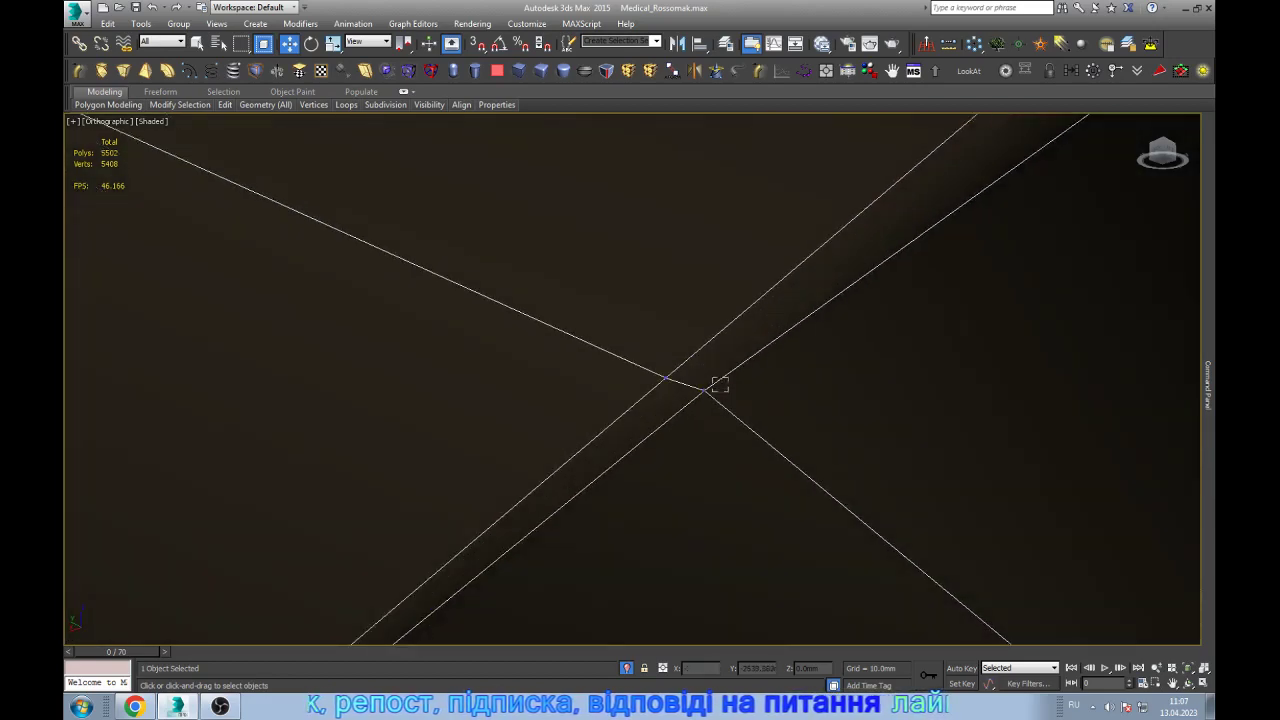
{"action": "left_click", "coordinate": [703, 390]}
{"action": "mouse_move", "coordinate": [703, 390]}
{"action": "middle_mouse_down", "text": "alt"}
{"action": "mouse_move", "coordinate": [660, 340]}
{"action": "mouse_move", "coordinate": [700, 300]}
{"action": "middle_mouse_up", "text": "alt"}
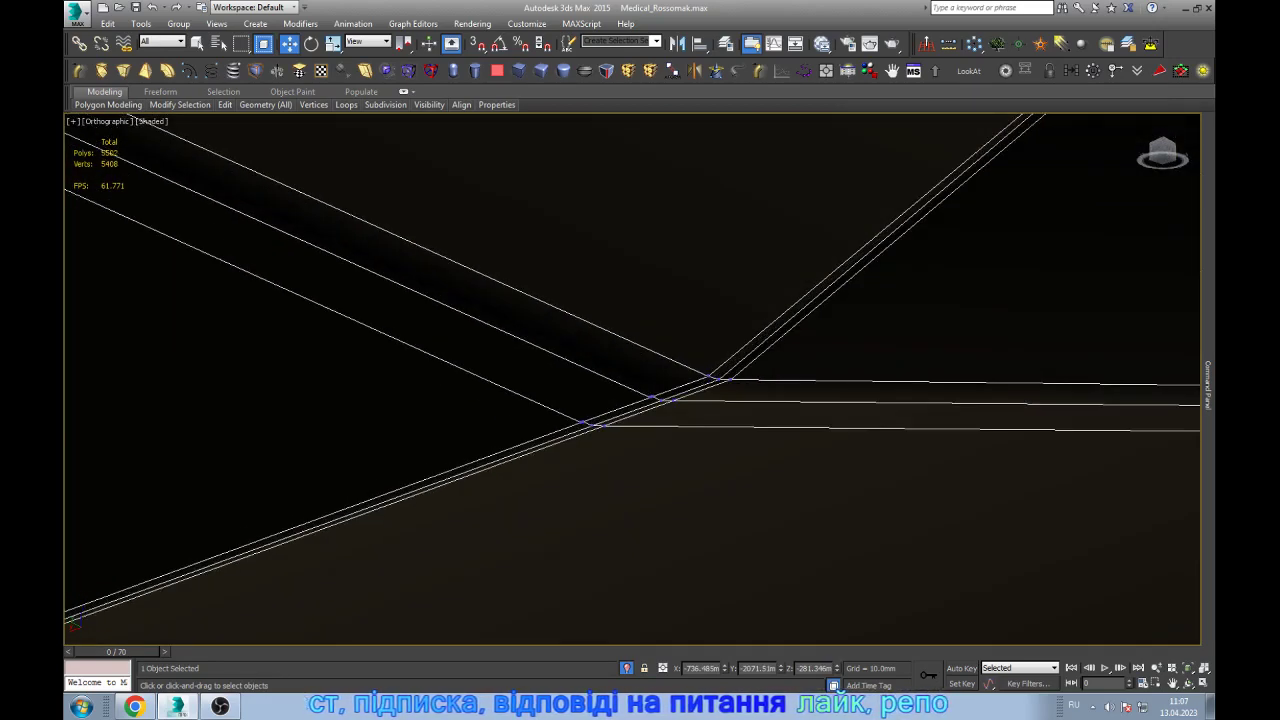
{"action": "left_click_drag", "start_coordinate": [826, 476], "coordinate": [826, 476]}
{"action": "middle_click_drag", "start_coordinate": [826, 476], "coordinate": [760, 440], "text": "alt"}
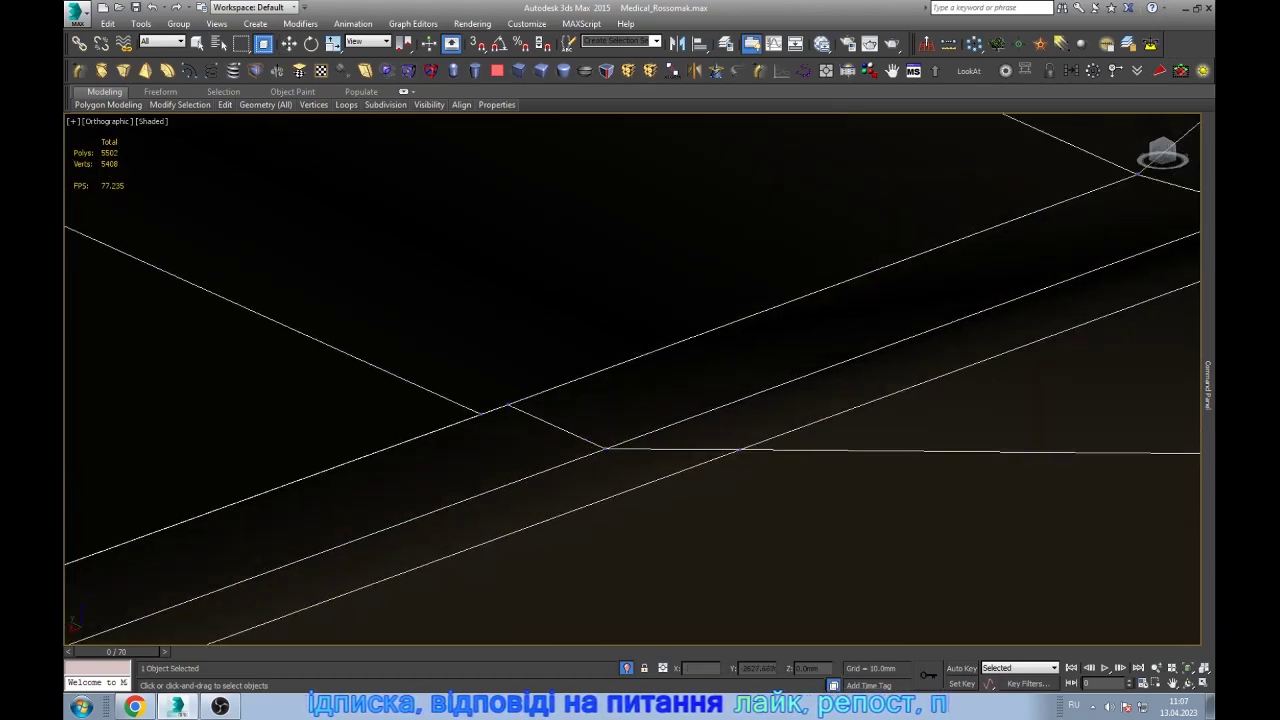
- Weld the selected close vertices and one more stray vertex, reaching 5406 vertices
{"action": "key", "text": "BackSpace"}
{"action": "middle_click_drag", "start_coordinate": [630, 380], "coordinate": [660, 360], "text": "alt"}
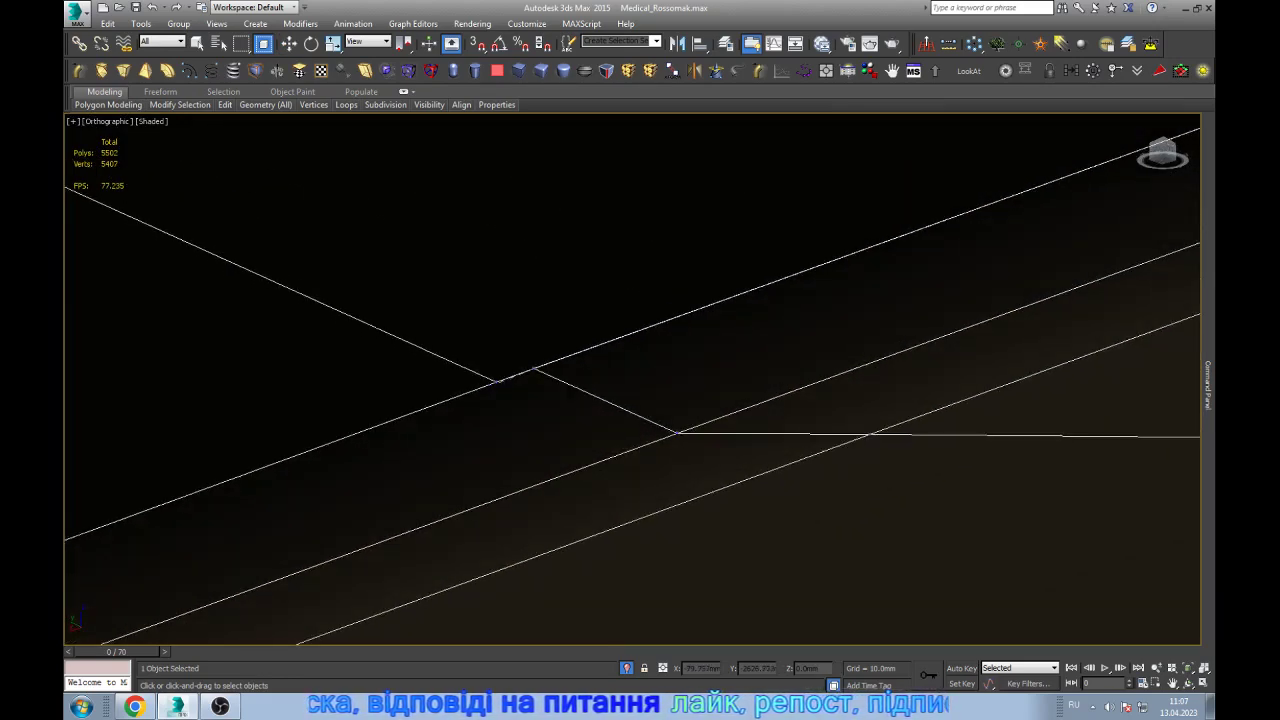
{"action": "key", "text": "BackSpace"}
{"action": "key", "text": "w"}
- Orbit and zoom out to show the vehicle's front end
{"action": "mouse_move", "coordinate": [640, 380]}
{"action": "middle_mouse_down", "text": "alt"}
{"action": "mouse_move", "coordinate": [700, 360]}
{"action": "mouse_move", "coordinate": [600, 360]}
{"action": "mouse_move", "coordinate": [620, 380]}
{"action": "mouse_move", "coordinate": [660, 360]}
{"action": "middle_mouse_up", "text": "alt"}
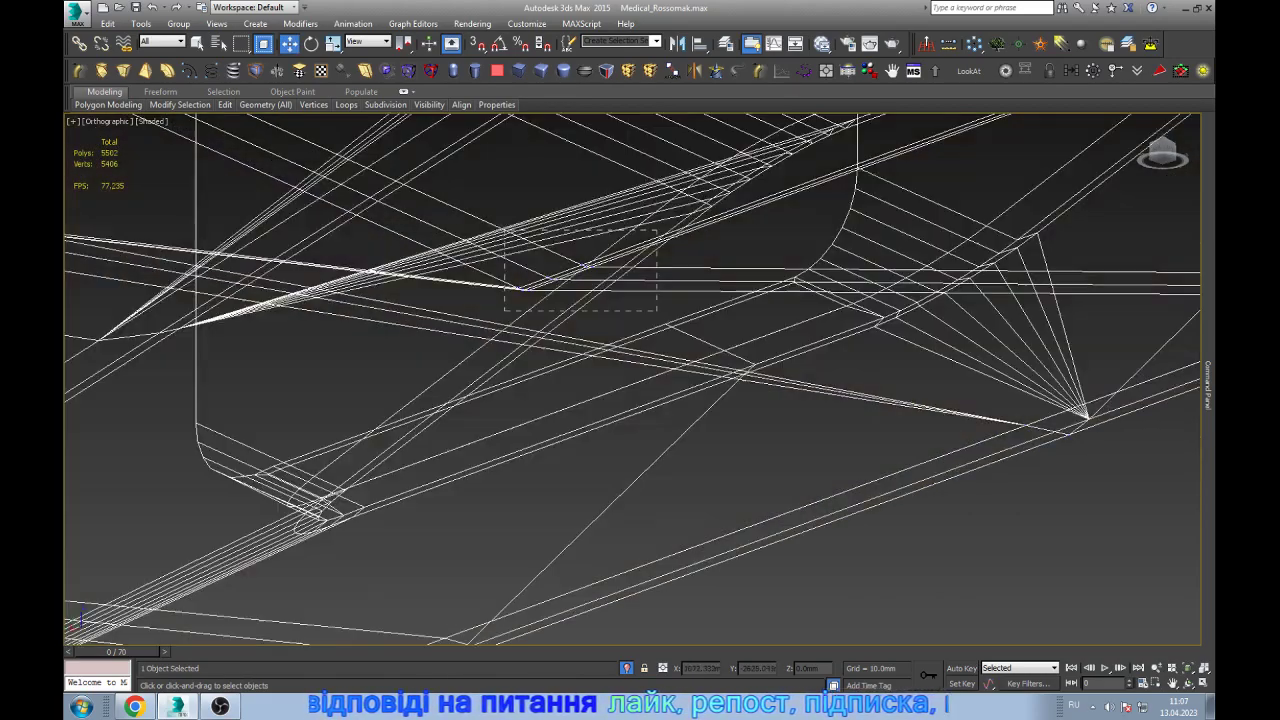
{"action": "left_click_drag", "start_coordinate": [655, 308], "coordinate": [657, 310]}
{"action": "mouse_move", "coordinate": [640, 380]}
{"action": "middle_mouse_down", "text": "alt"}
{"action": "mouse_move", "coordinate": [600, 350]}
{"action": "mouse_move", "coordinate": [630, 350]}
{"action": "middle_mouse_up", "text": "alt"}
{"action": "left_click_drag", "start_coordinate": [640, 380], "coordinate": [620, 370]}
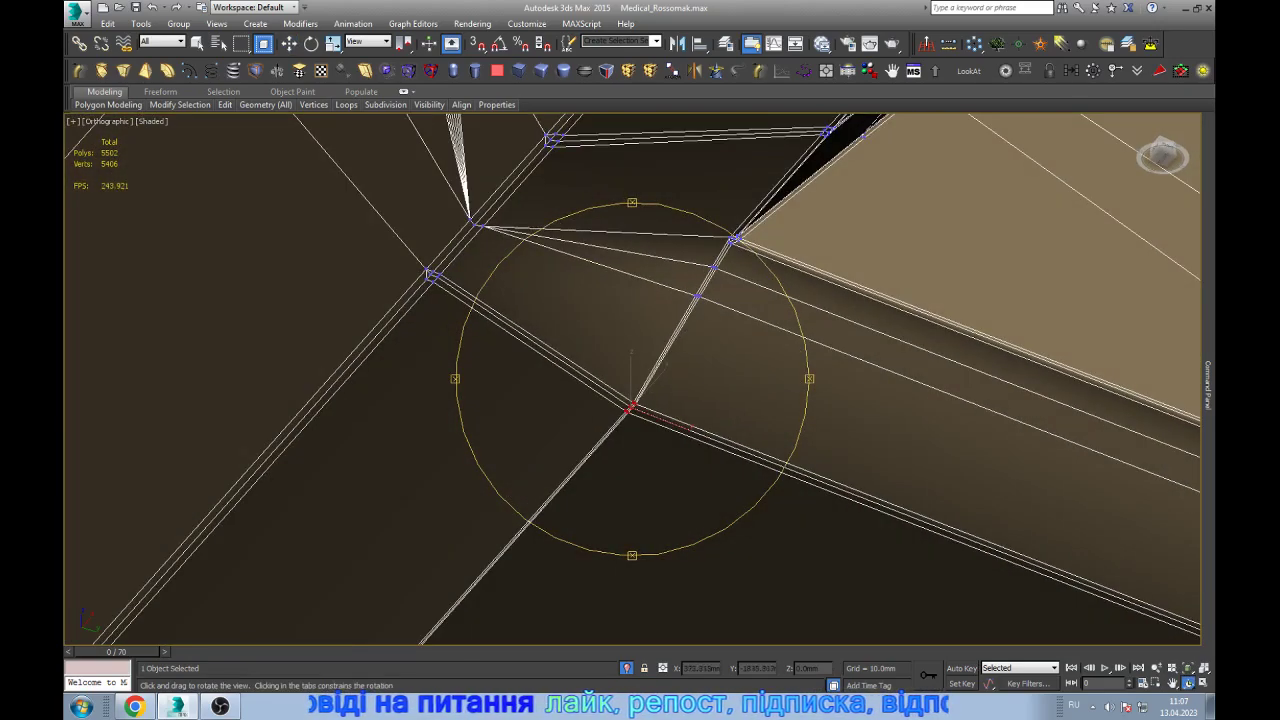
{"action": "scroll", "coordinate": [630, 400], "scroll_direction": "up", "scroll_amount": 3}
{"action": "key", "text": "w"}
{"action": "scroll", "coordinate": [630, 400], "scroll_direction": "up", "scroll_amount": 2}
{"action": "scroll", "coordinate": [530, 380], "scroll_direction": "down", "scroll_amount": 3}
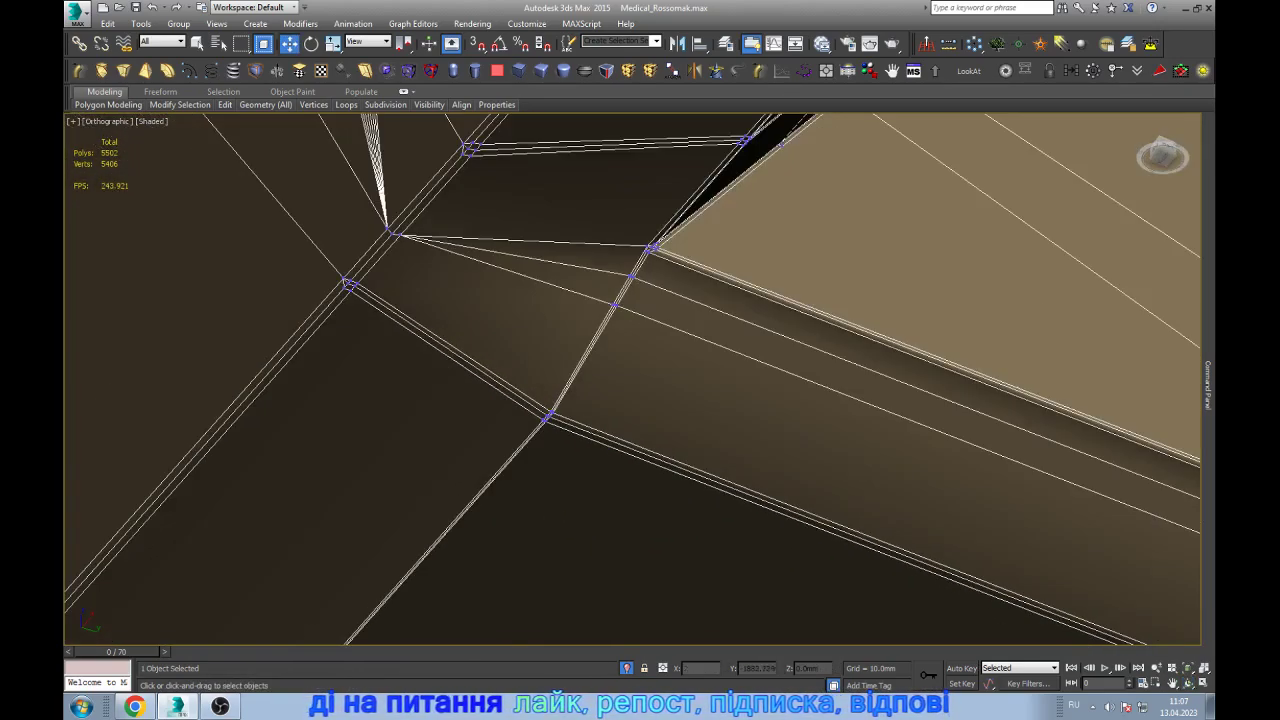
{"action": "scroll", "coordinate": [530, 380], "scroll_direction": "down", "scroll_amount": 3}
- Inspect the vertices at the hull's front-left corner, then clear the vertex selection
{"action": "scroll", "coordinate": [612, 362], "scroll_direction": "down", "scroll_amount": 3}
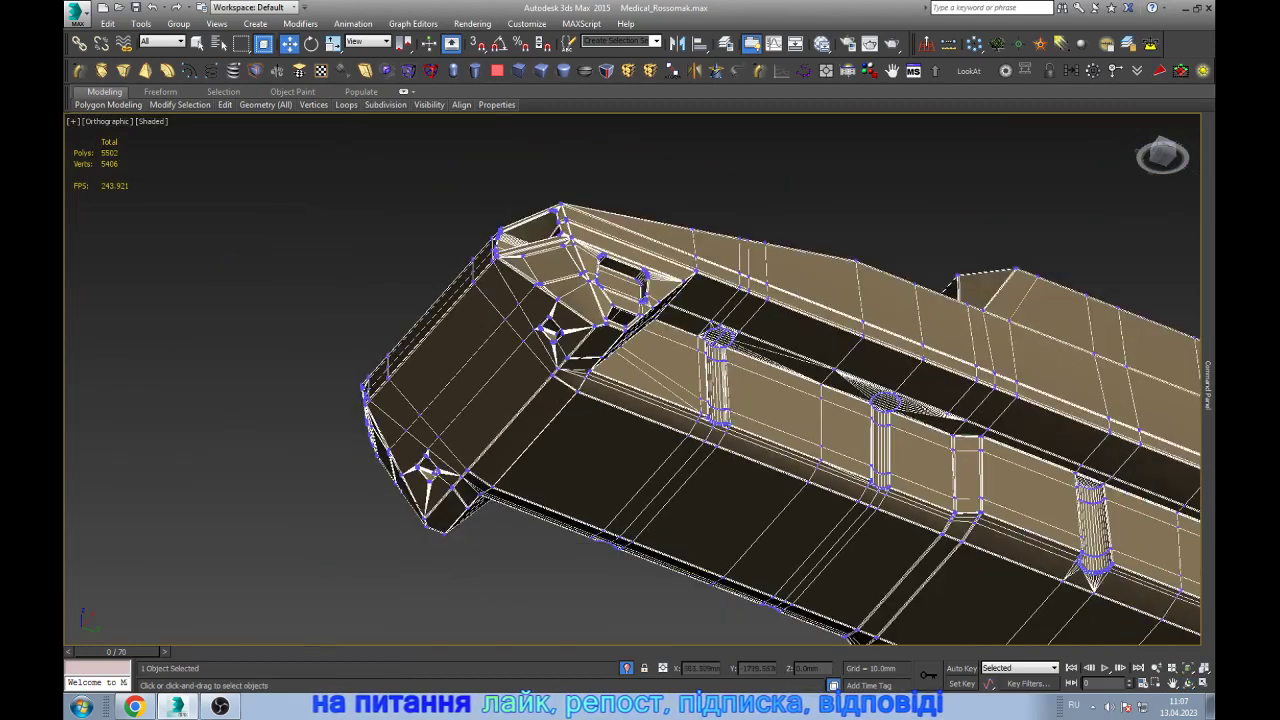
{"action": "left_click", "coordinate": [462, 472]}
{"action": "middle_click_drag", "start_coordinate": [470, 460], "coordinate": [535, 462], "text": "alt"}
{"action": "scroll", "coordinate": [470, 460], "scroll_direction": "up", "scroll_amount": 3}
{"action": "scroll", "coordinate": [470, 460], "scroll_direction": "up", "scroll_amount": 3}
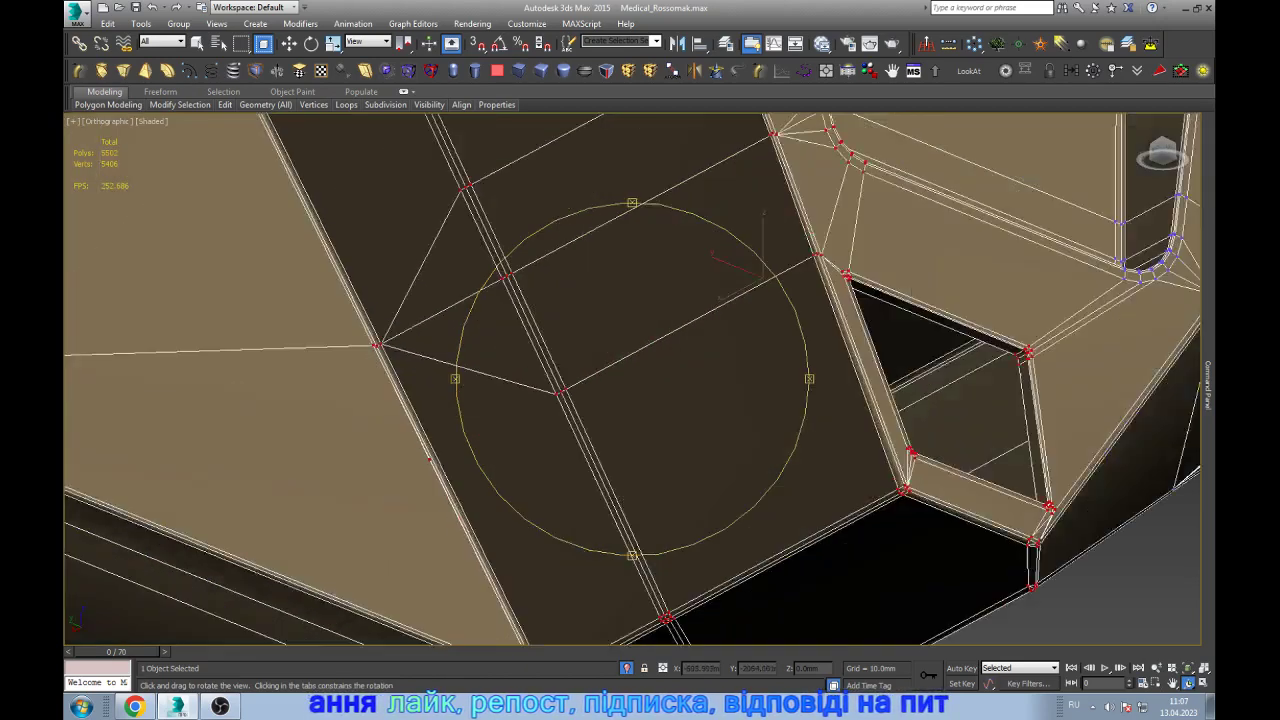
{"action": "scroll", "coordinate": [470, 460], "scroll_direction": "up", "scroll_amount": 3}
{"action": "scroll", "coordinate": [470, 460], "scroll_direction": "up", "scroll_amount": 2}
{"action": "scroll", "coordinate": [446, 354], "scroll_direction": "up", "scroll_amount": 1}
{"action": "scroll", "coordinate": [446, 354], "scroll_direction": "up", "scroll_amount": 1}
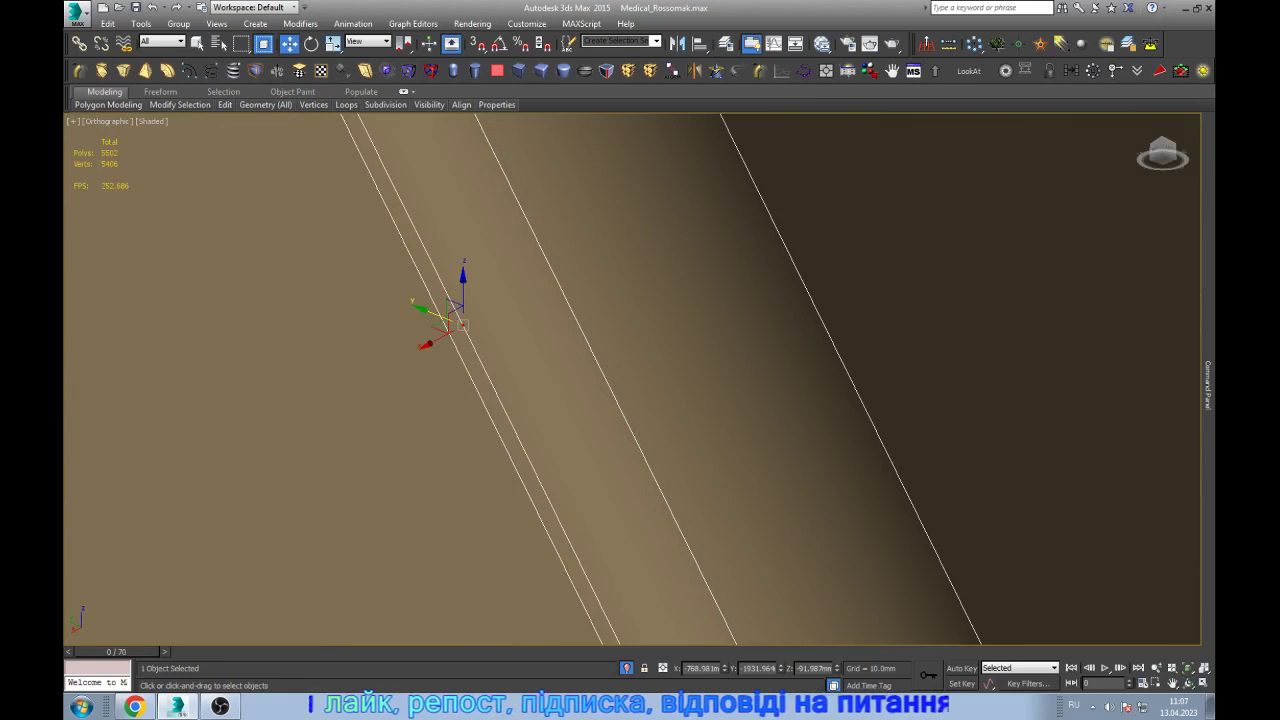
{"action": "key", "text": "ctrl+d"}
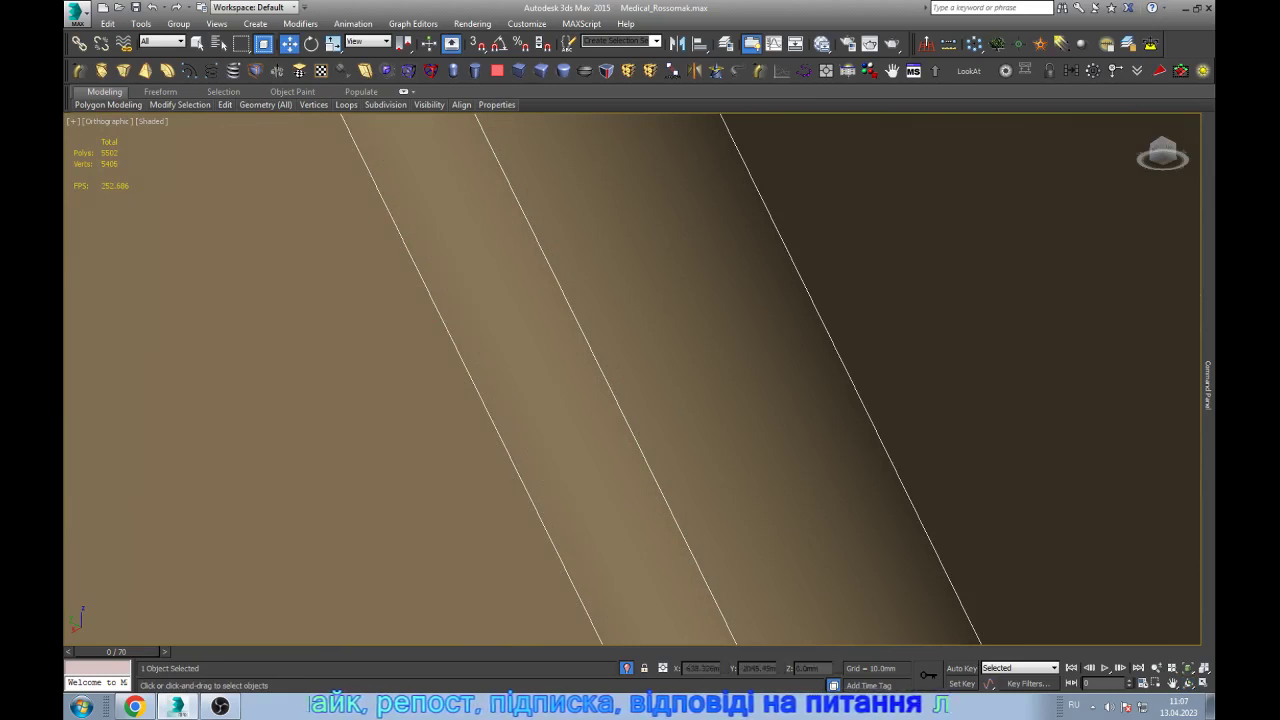
{"action": "scroll", "coordinate": [530, 300], "scroll_direction": "down", "scroll_amount": 1}
{"action": "scroll", "coordinate": [530, 300], "scroll_direction": "down", "scroll_amount": 2}
{"action": "scroll", "coordinate": [530, 300], "scroll_direction": "down", "scroll_amount": 2}
{"action": "scroll", "coordinate": [530, 300], "scroll_direction": "down", "scroll_amount": 2}
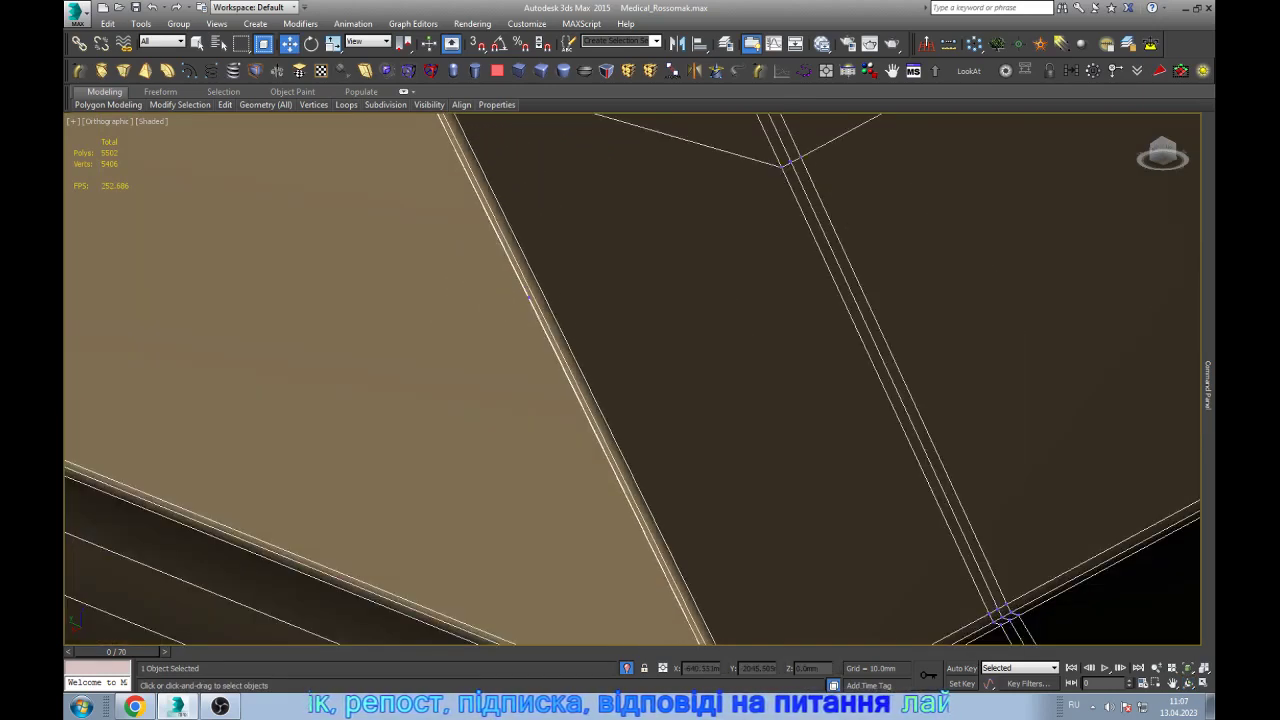
{"action": "scroll", "coordinate": [530, 298], "scroll_direction": "down", "scroll_amount": 3}
{"action": "scroll", "coordinate": [535, 300], "scroll_direction": "up", "scroll_amount": 1}
{"action": "scroll", "coordinate": [540, 302], "scroll_direction": "up", "scroll_amount": 1}
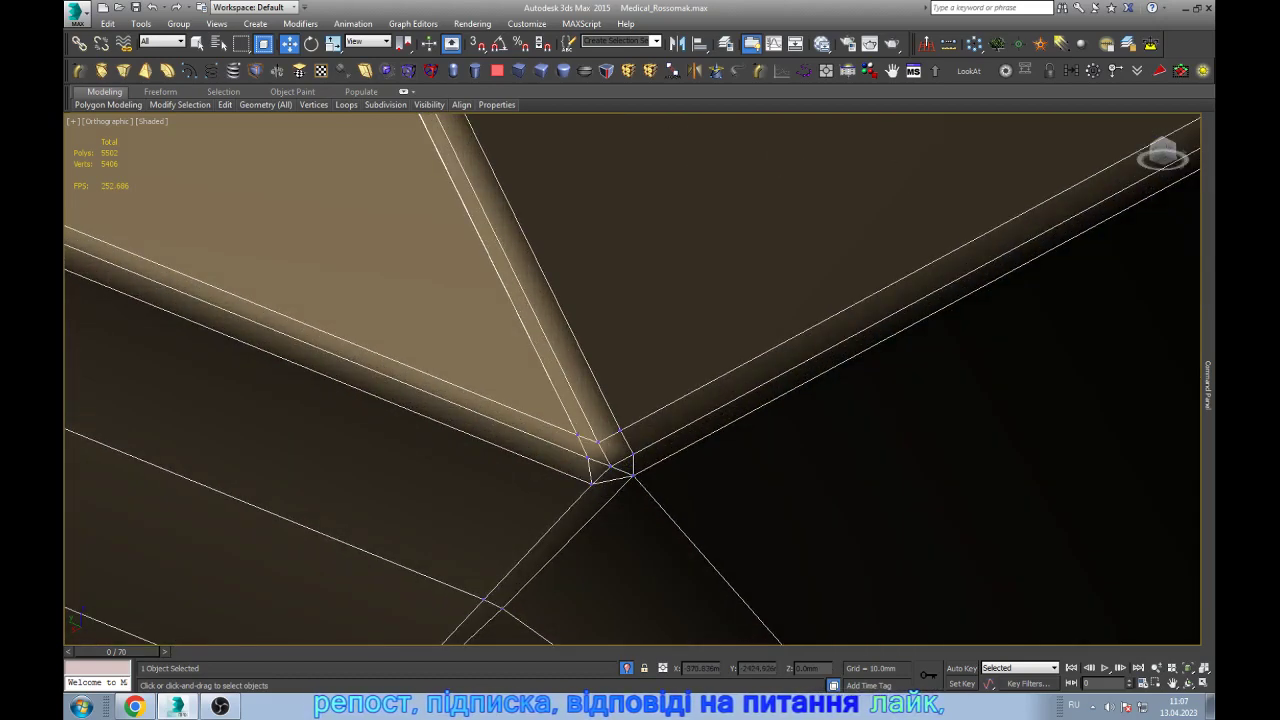
{"action": "scroll", "coordinate": [548, 304], "scroll_direction": "down", "scroll_amount": 2}
{"action": "scroll", "coordinate": [548, 304], "scroll_direction": "up", "scroll_amount": 2}
{"action": "scroll", "coordinate": [560, 340], "scroll_direction": "up", "scroll_amount": 2}
{"action": "scroll", "coordinate": [577, 391], "scroll_direction": "down", "scroll_amount": 1}
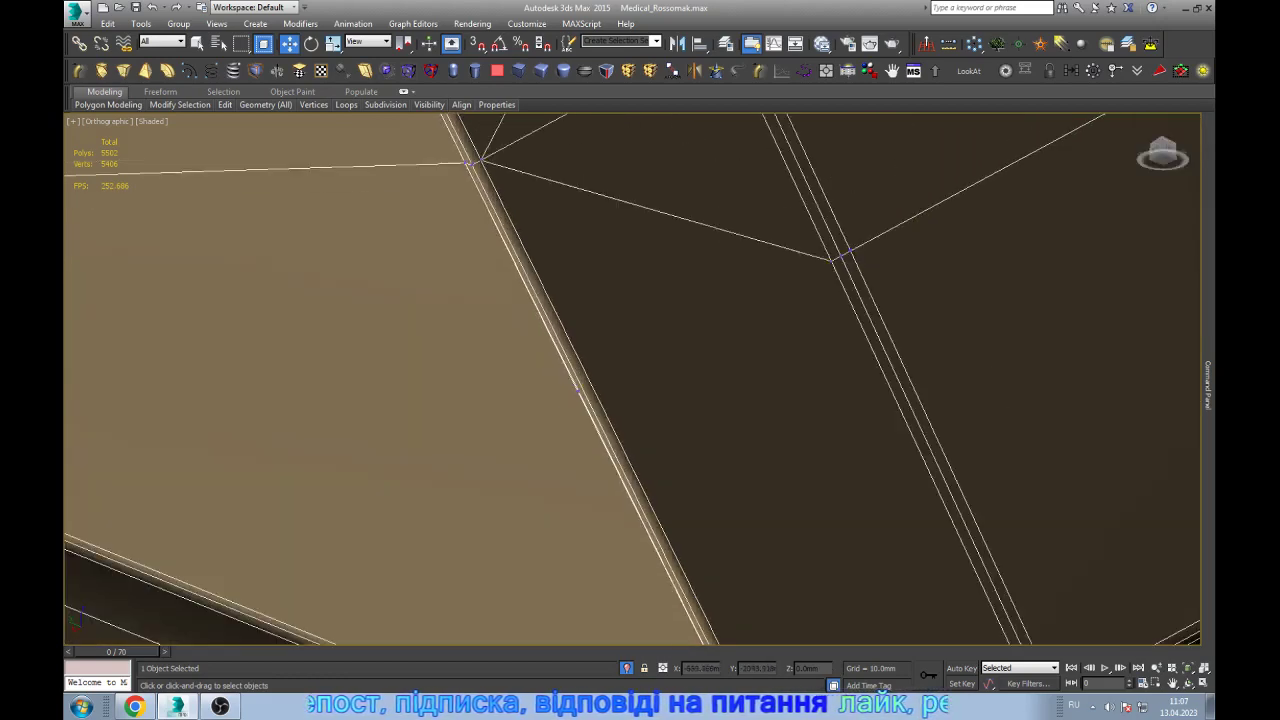
- Select a vertex on the hull edge and inspect the edge bevel around it
{"action": "left_click", "coordinate": [577, 391]}
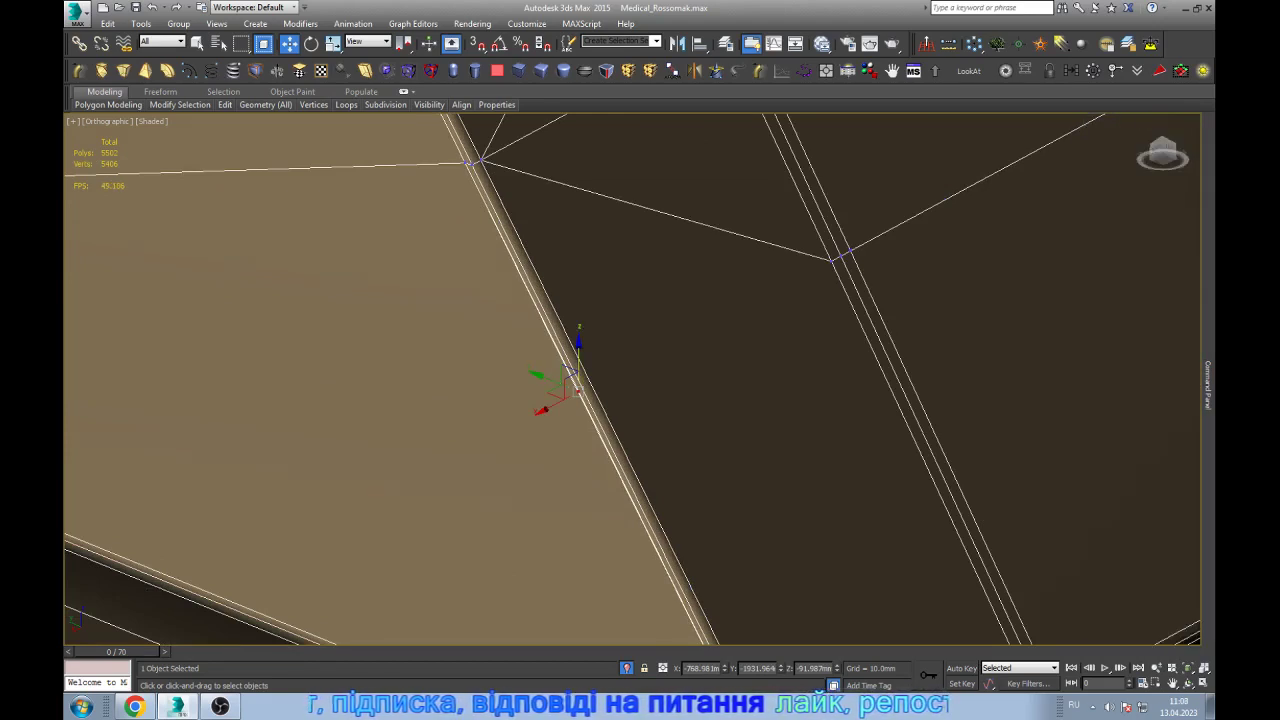
{"action": "middle_click_drag", "start_coordinate": [575, 385], "coordinate": [636, 309], "text": "alt"}
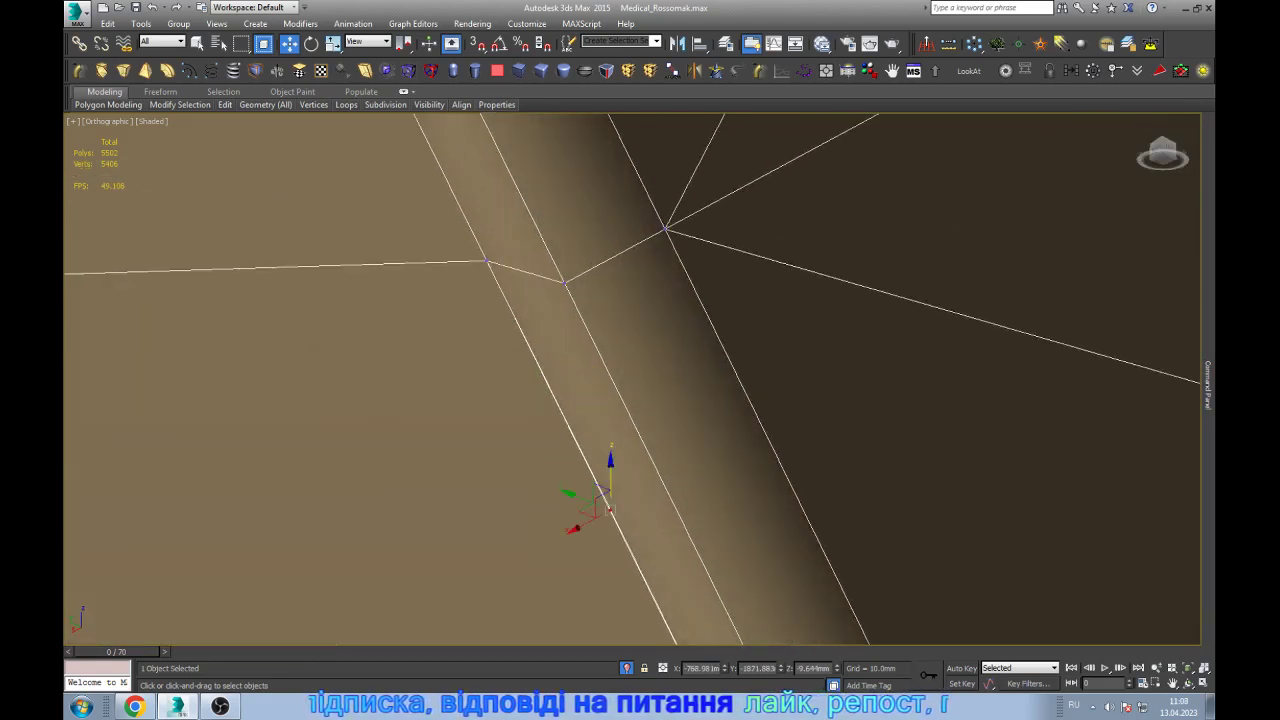
{"action": "key", "text": "q"}
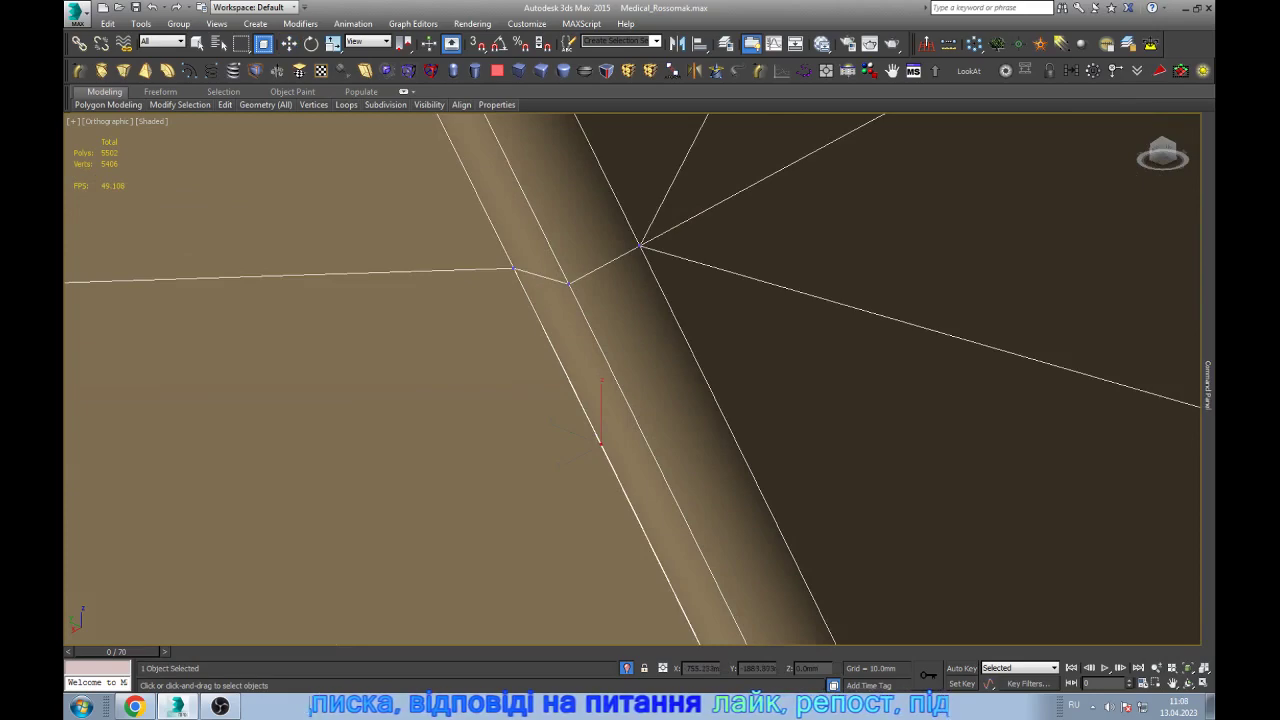
{"action": "scroll", "coordinate": [640, 245], "scroll_direction": "down", "scroll_amount": 2}
{"action": "key", "text": "w"}
{"action": "scroll", "coordinate": [555, 248], "scroll_direction": "down", "scroll_amount": 2}
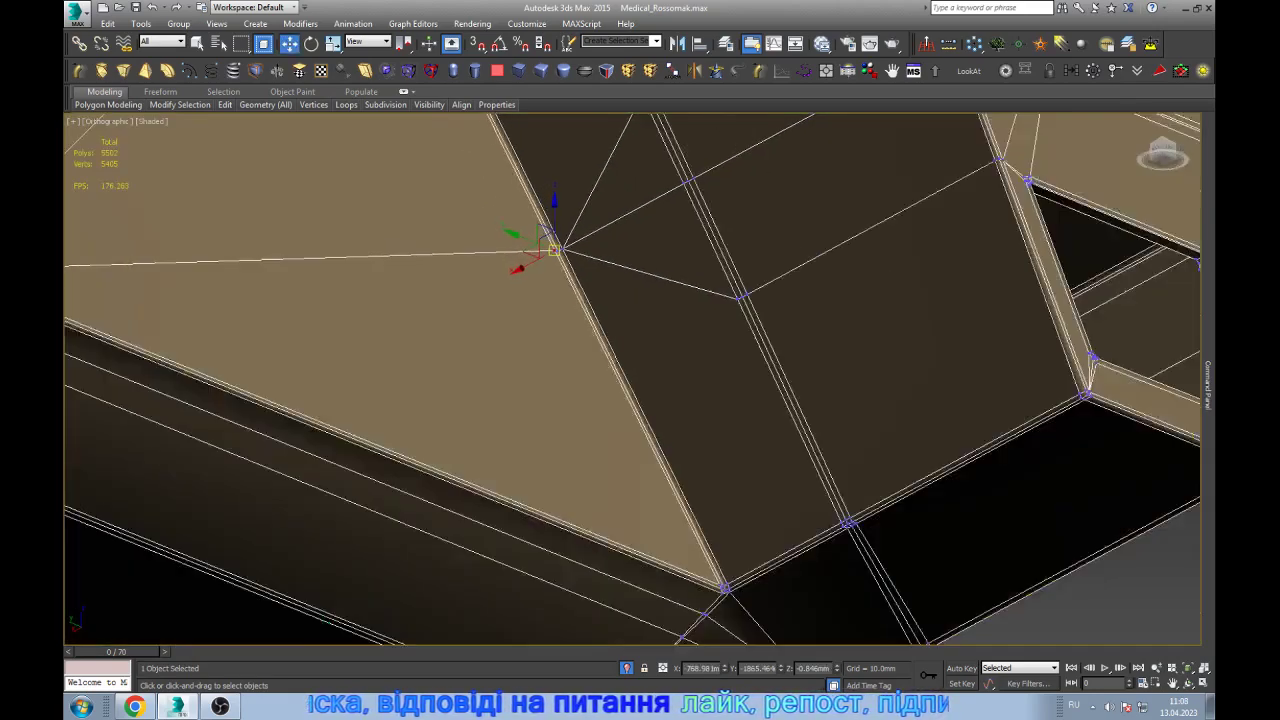
{"action": "scroll", "coordinate": [555, 248], "scroll_direction": "down", "scroll_amount": 2}
{"action": "scroll", "coordinate": [540, 240], "scroll_direction": "down", "scroll_amount": 2}
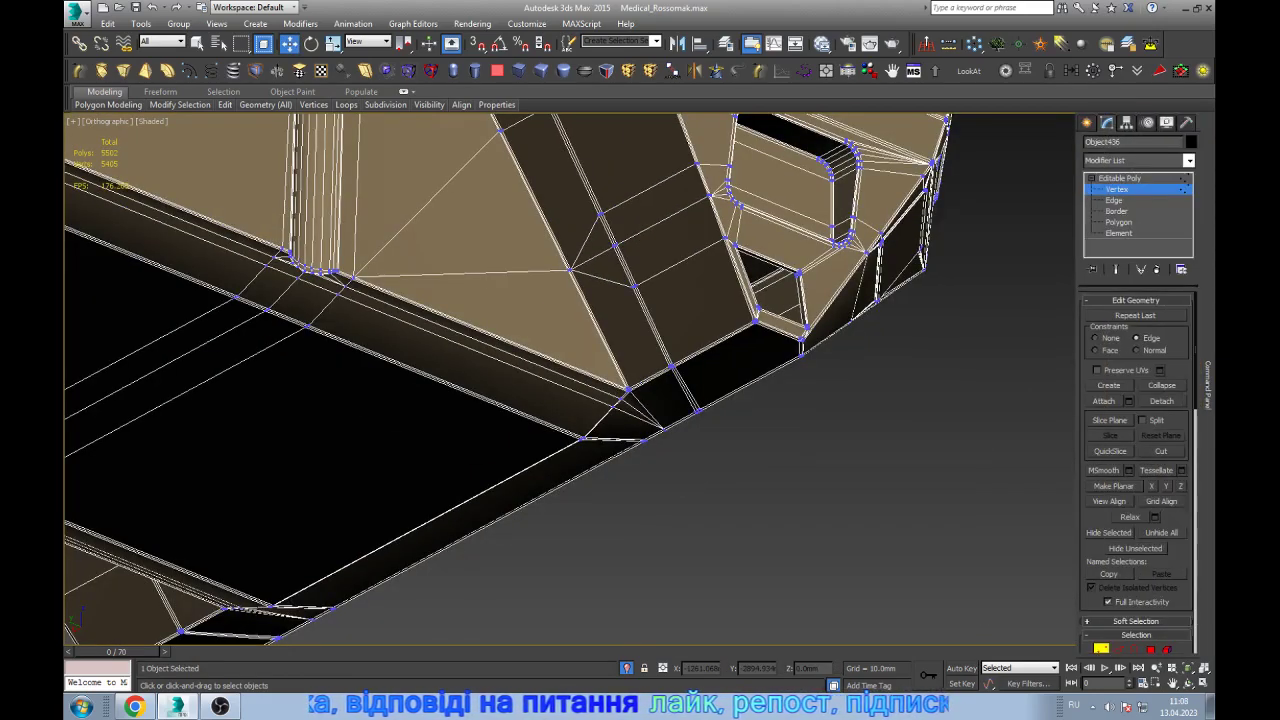
- Find the open border at the front tip and collapse its overlapping vertices into one point
{"action": "key", "text": "3"}
{"action": "scroll", "coordinate": [690, 490], "scroll_direction": "down", "scroll_amount": 4}
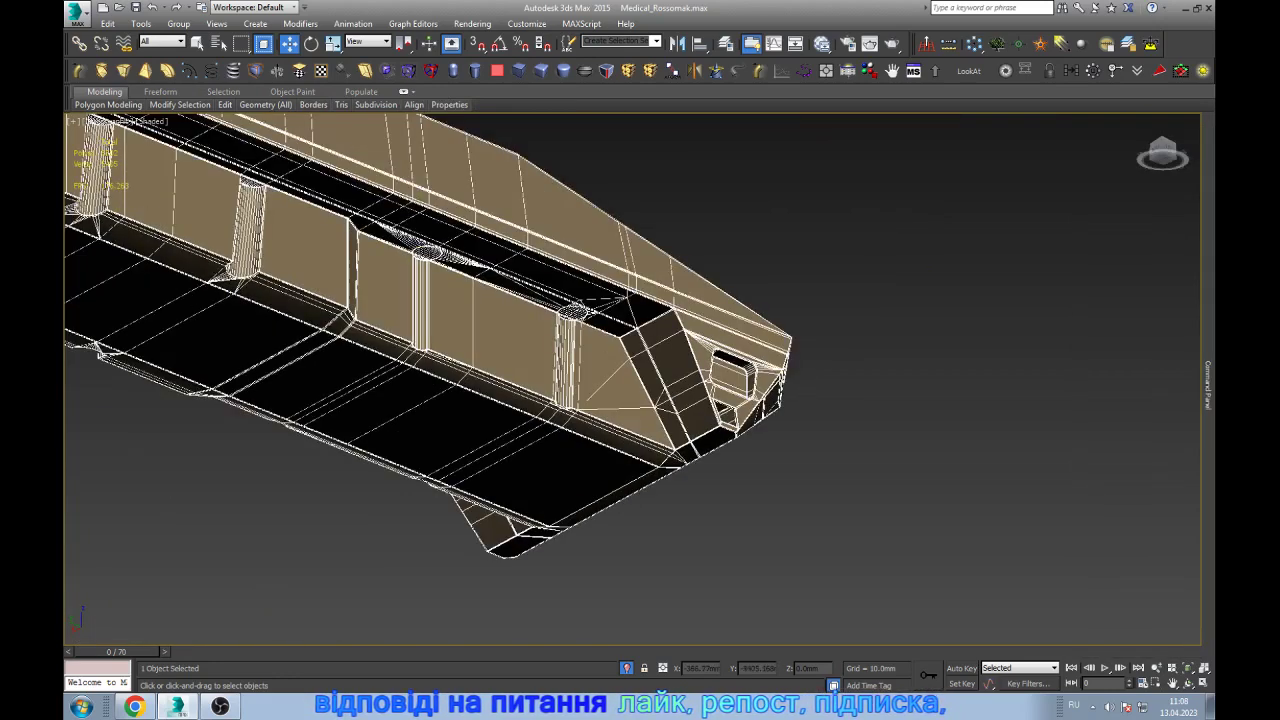
{"action": "left_click_drag", "start_coordinate": [560, 177], "coordinate": [886, 543]}
{"action": "scroll", "coordinate": [590, 290], "scroll_direction": "up", "scroll_amount": 4}
{"action": "scroll", "coordinate": [590, 290], "scroll_direction": "up", "scroll_amount": 3}
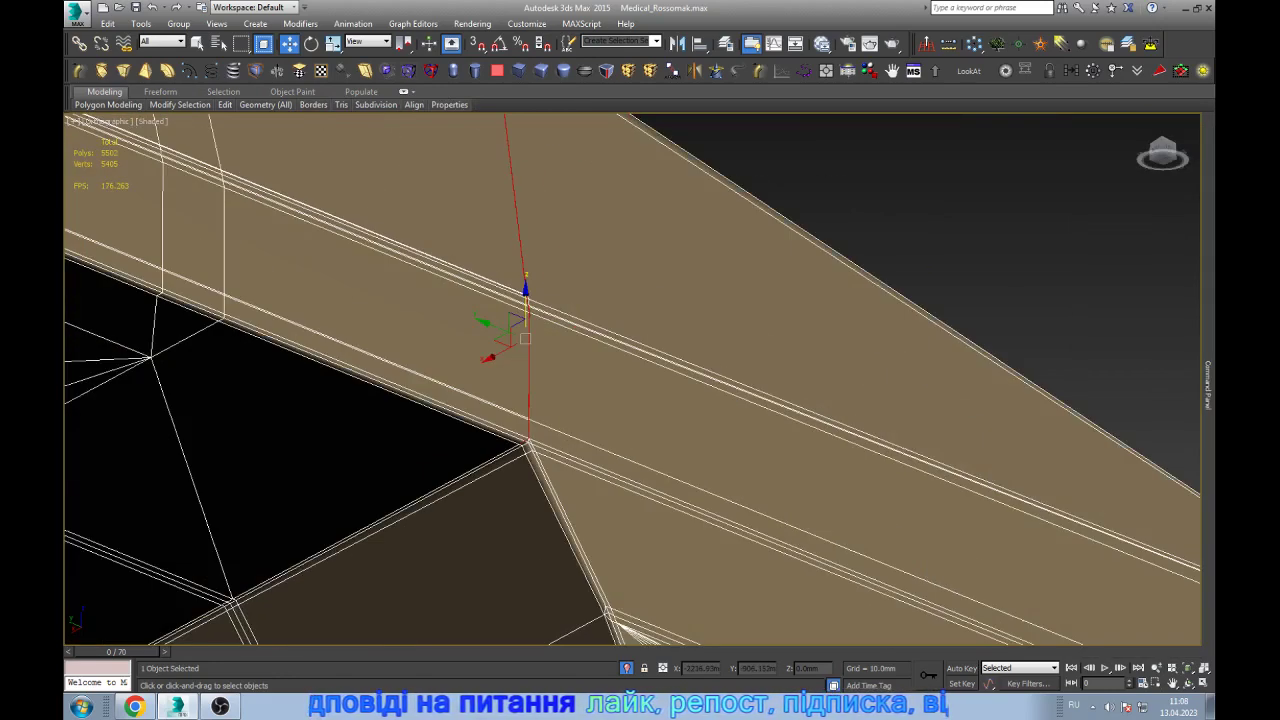
{"action": "scroll", "coordinate": [528, 440], "scroll_direction": "up", "scroll_amount": 3}
{"action": "middle_click_drag", "start_coordinate": [560, 400], "coordinate": [700, 300], "text": "alt"}
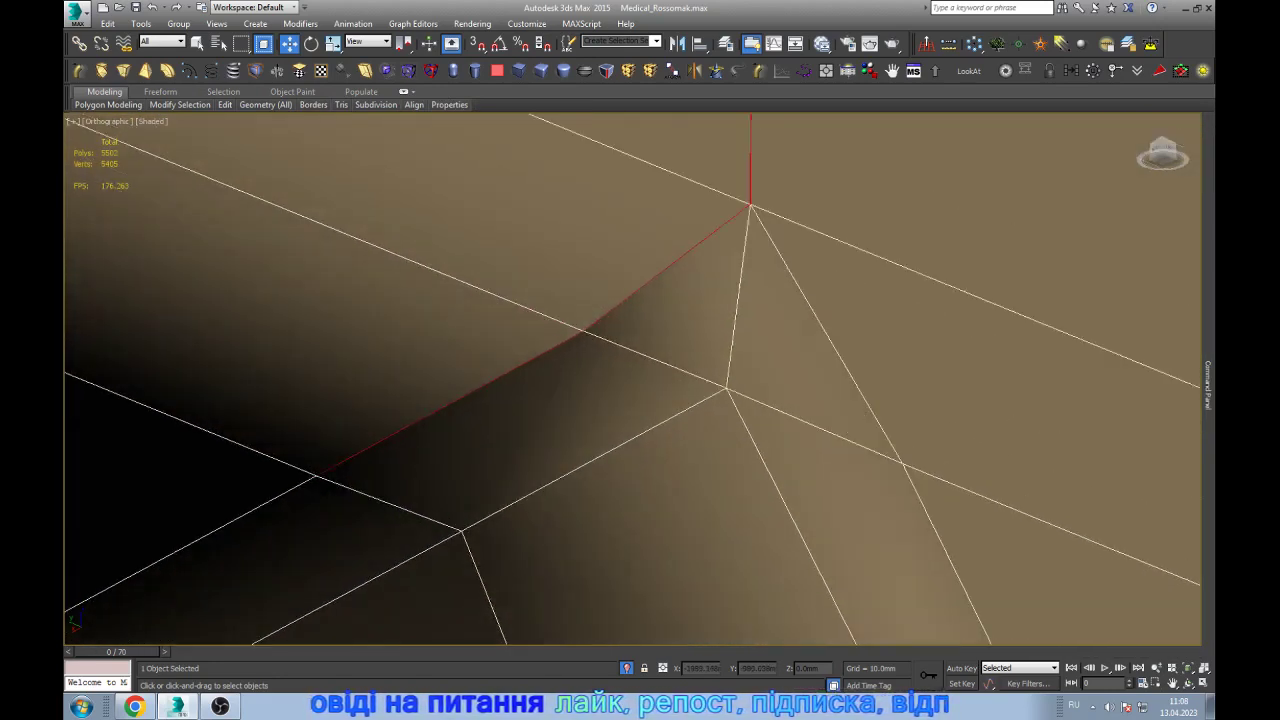
{"action": "key", "text": "1"}
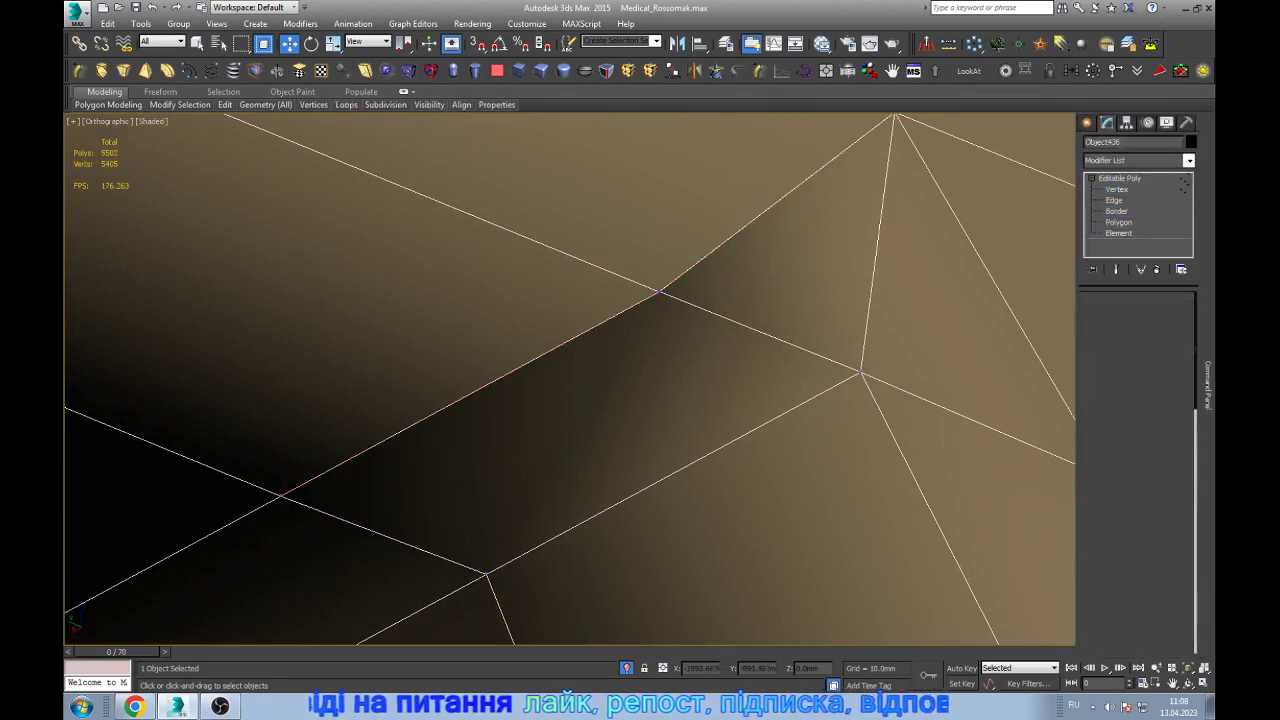
{"action": "middle_click_drag", "start_coordinate": [600, 380], "coordinate": [660, 380], "text": "alt"}
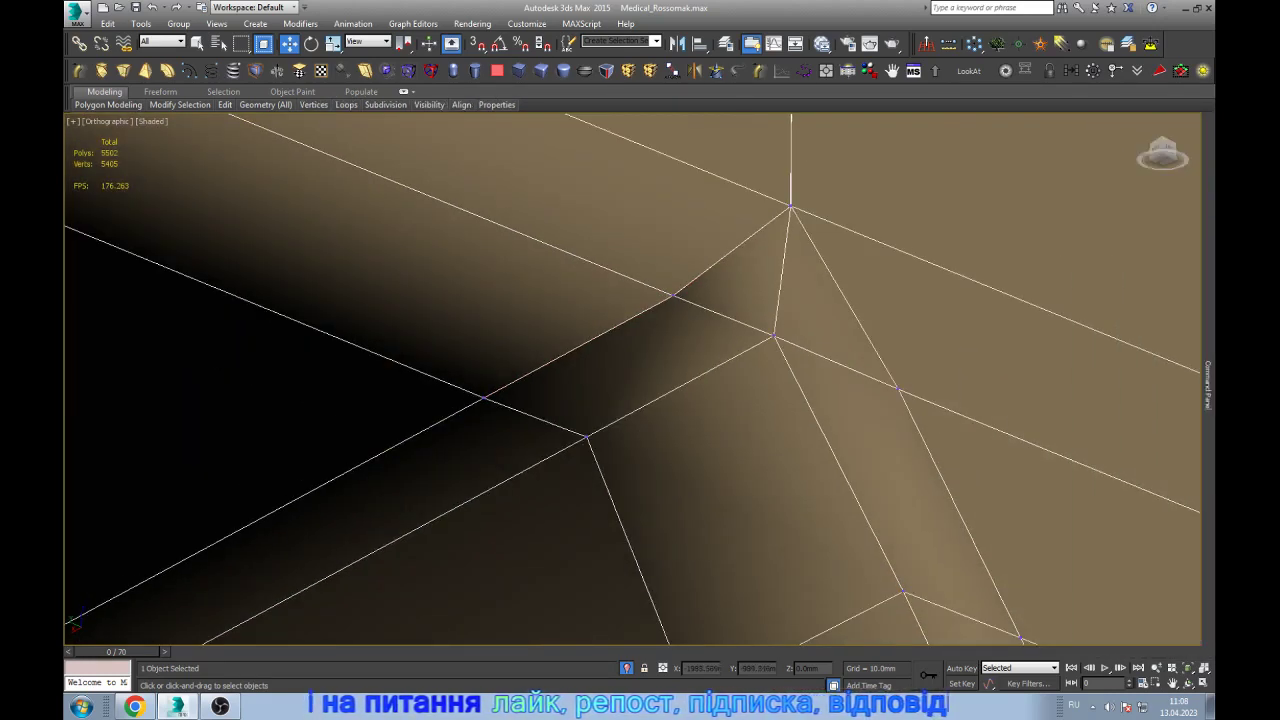
{"action": "key", "text": "F3"}
{"action": "left_click_drag", "start_coordinate": [460, 130], "coordinate": [970, 500]}
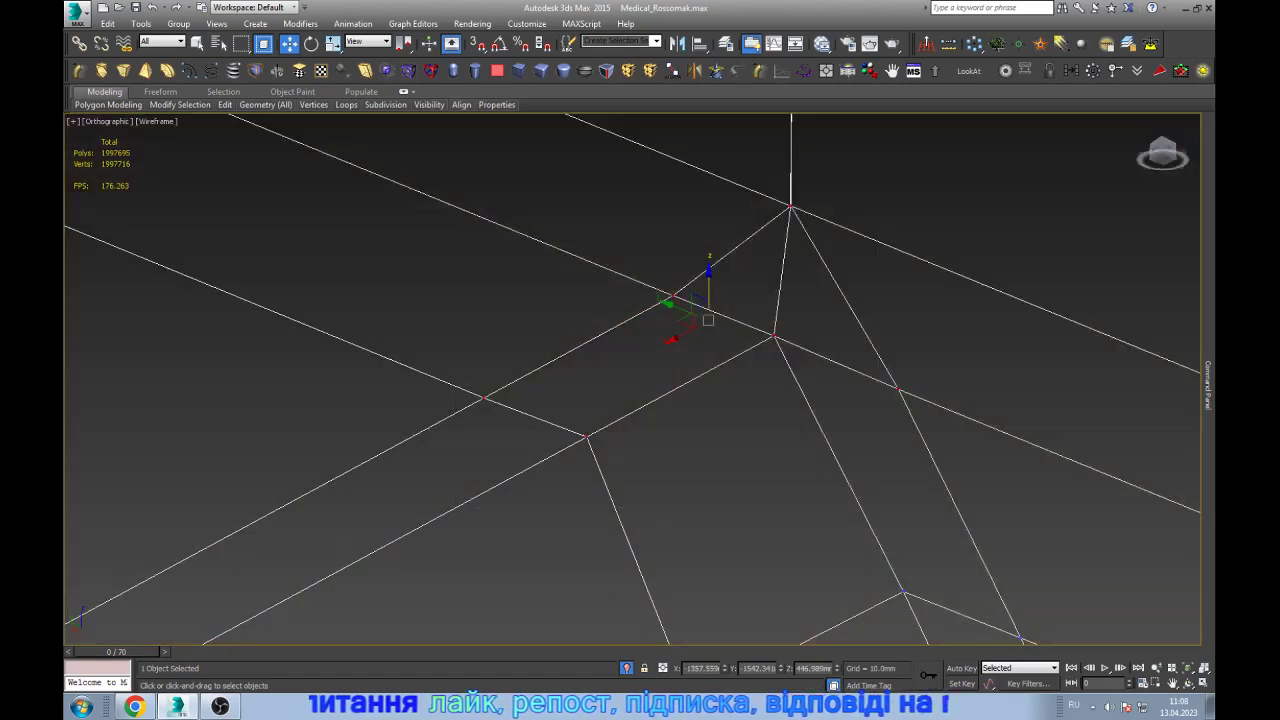
{"action": "key", "text": "ctrl+alt+c"}
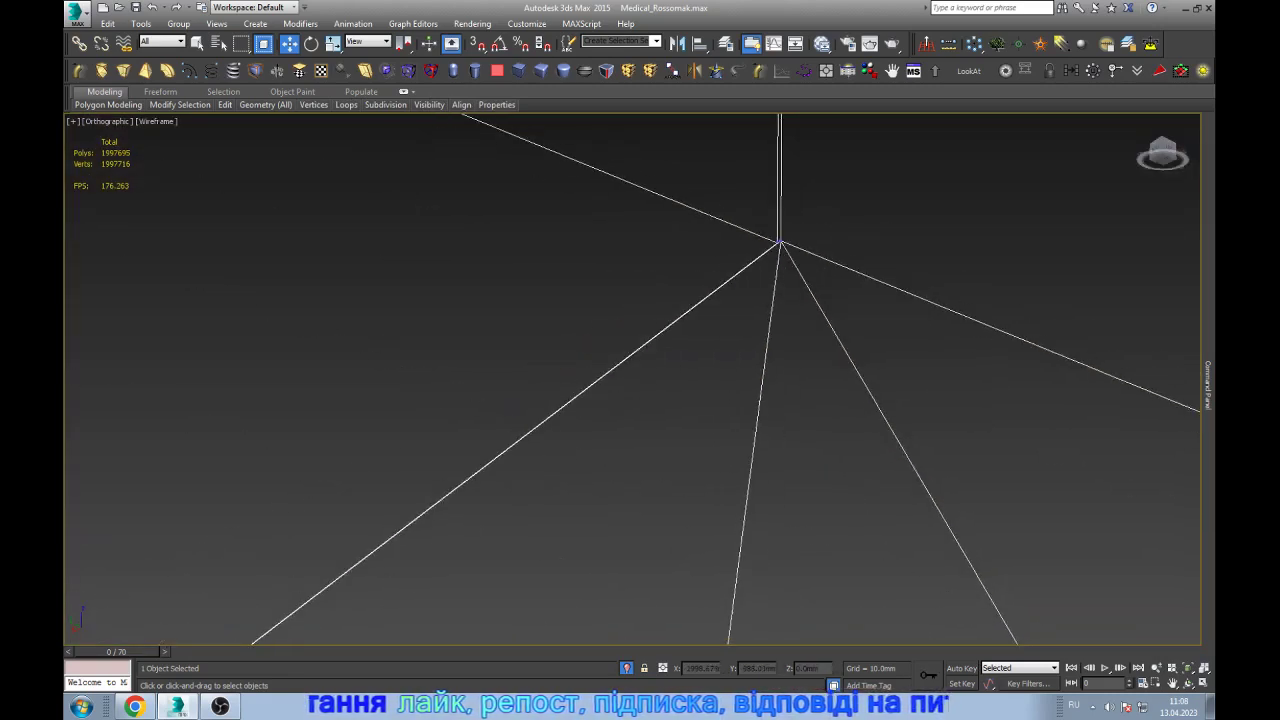
- Target Weld the loose vertex on the vertical edge onto the nearby edge junction
{"action": "key", "text": "q"}
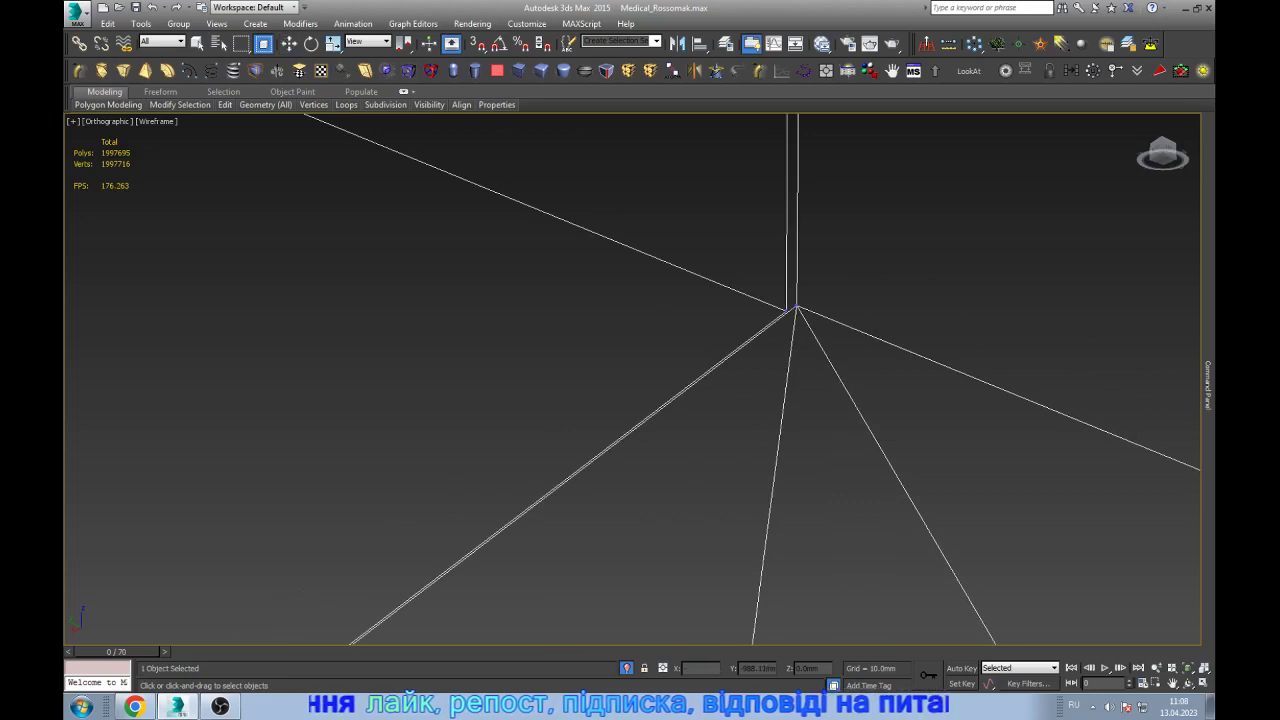
{"action": "scroll", "coordinate": [560, 560], "scroll_direction": "down", "scroll_amount": 1}
{"action": "key", "text": "w"}
{"action": "scroll", "coordinate": [560, 560], "scroll_direction": "down", "scroll_amount": 1}
{"action": "scroll", "coordinate": [560, 560], "scroll_direction": "down", "scroll_amount": 2}
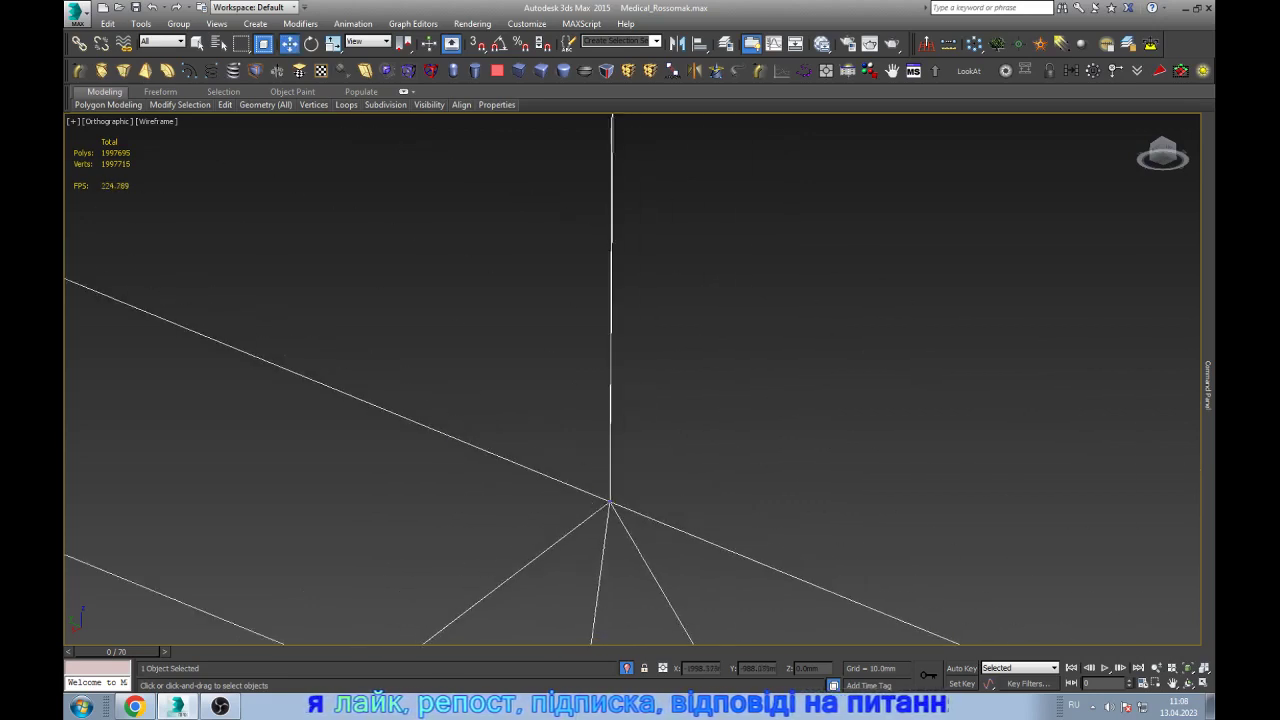
{"action": "scroll", "coordinate": [560, 560], "scroll_direction": "down", "scroll_amount": 1}
{"action": "scroll", "coordinate": [612, 200], "scroll_direction": "up", "scroll_amount": 2}
{"action": "scroll", "coordinate": [612, 200], "scroll_direction": "up", "scroll_amount": 2}
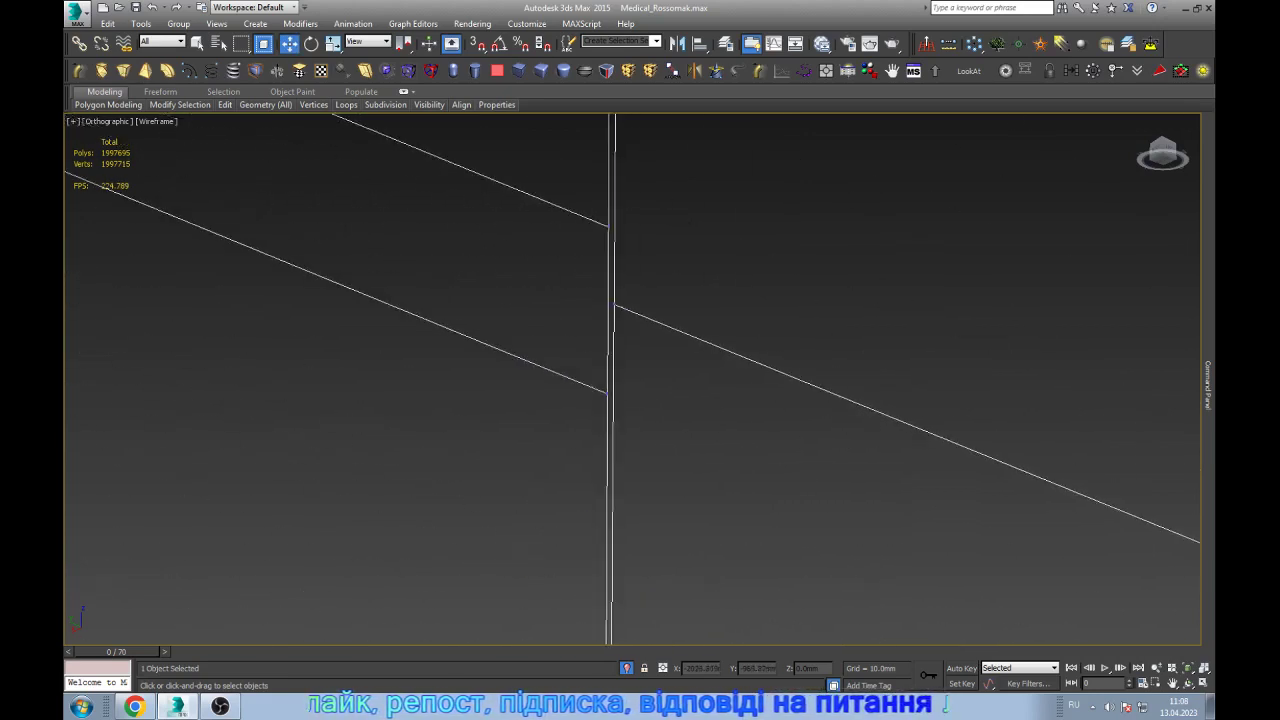
{"action": "left_click", "coordinate": [604, 227]}
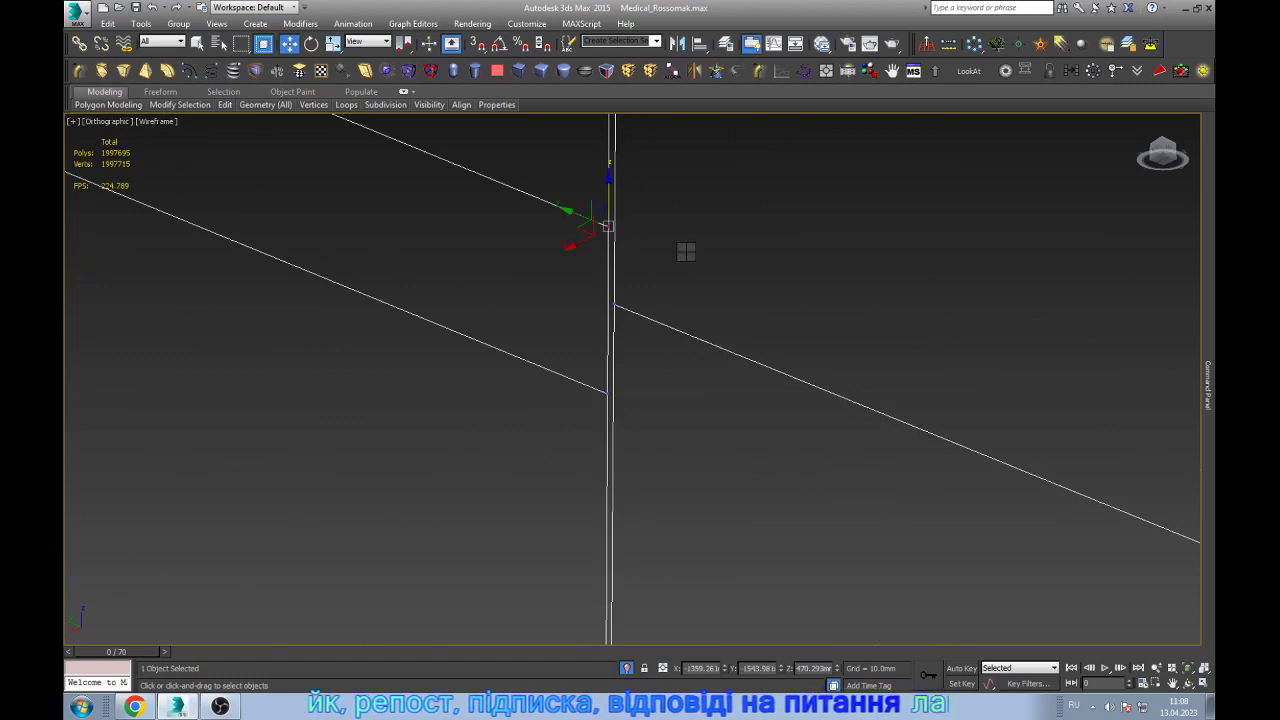
{"action": "key", "text": "q"}
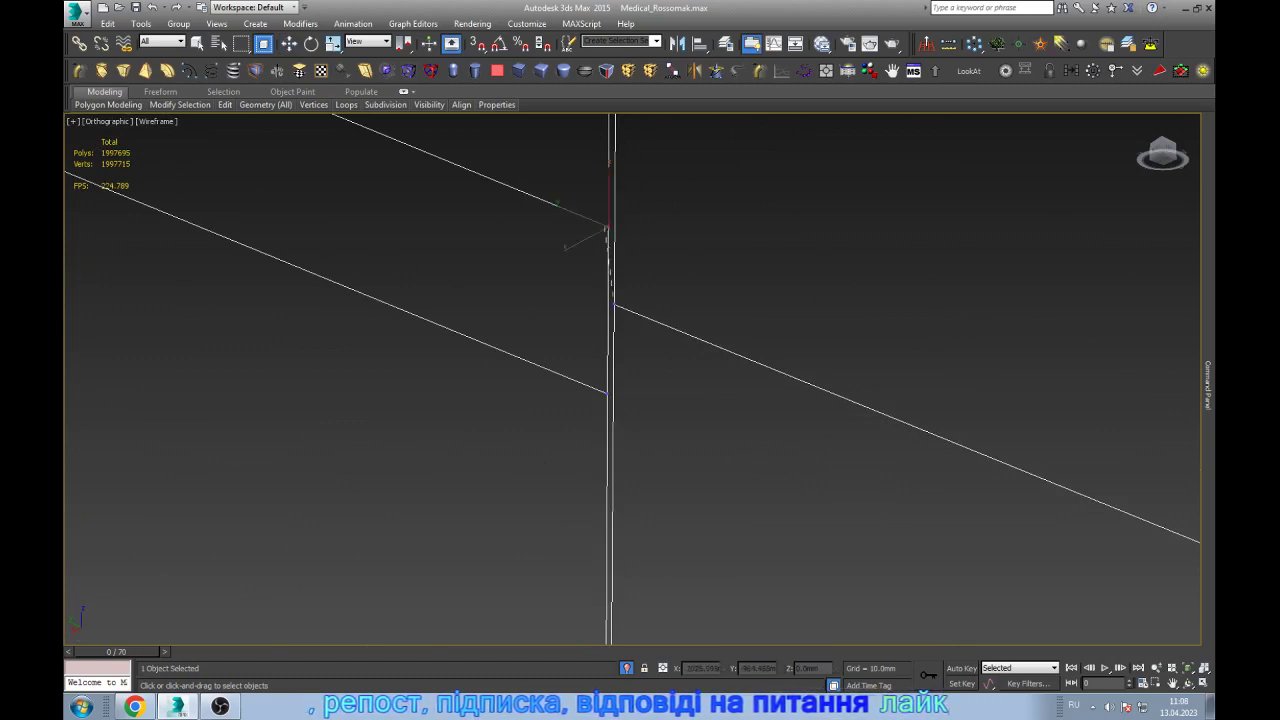
{"action": "left_click_drag", "start_coordinate": [606, 229], "coordinate": [614, 305]}
{"action": "key", "text": "w"}
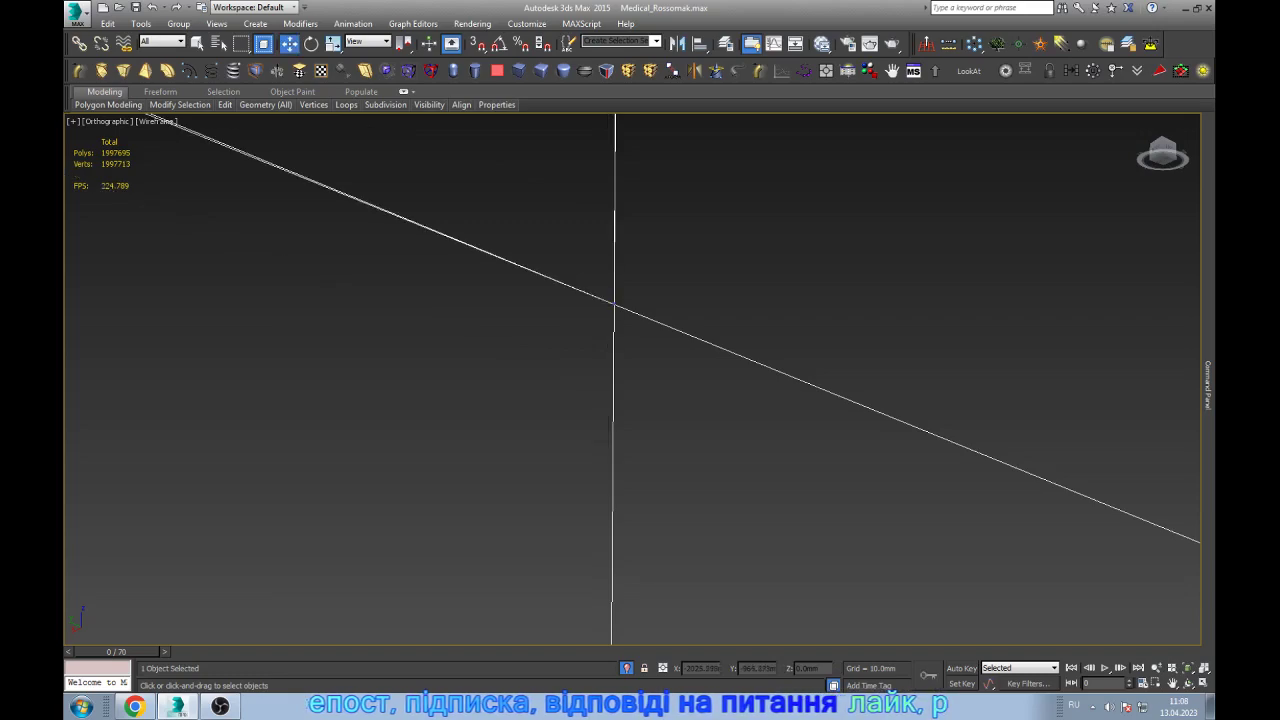
- Check the vertices along the vertical edge and weld its end vertex onto its neighbour
{"action": "scroll", "coordinate": [594, 309], "scroll_direction": "up", "scroll_amount": 3}
{"action": "scroll", "coordinate": [594, 309], "scroll_direction": "up", "scroll_amount": 3}
{"action": "scroll", "coordinate": [630, 300], "scroll_direction": "up", "scroll_amount": 2}
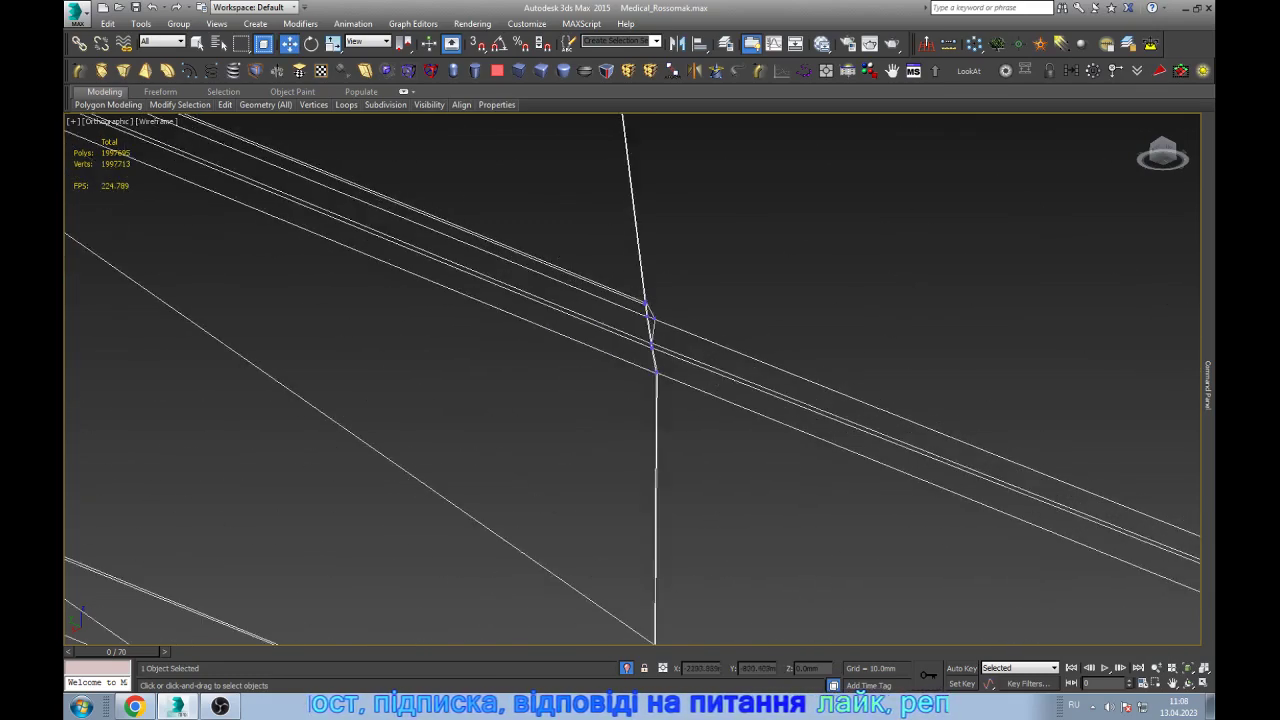
{"action": "scroll", "coordinate": [630, 300], "scroll_direction": "up", "scroll_amount": 2}
{"action": "left_click_drag", "start_coordinate": [586, 149], "coordinate": [714, 457]}
{"action": "mouse_move", "coordinate": [714, 457]}
{"action": "middle_mouse_down", "text": "alt"}
{"action": "mouse_move", "coordinate": [662, 320]}
{"action": "mouse_move", "coordinate": [608, 313]}
{"action": "middle_mouse_up", "text": "alt"}
{"action": "key", "text": "F3"}
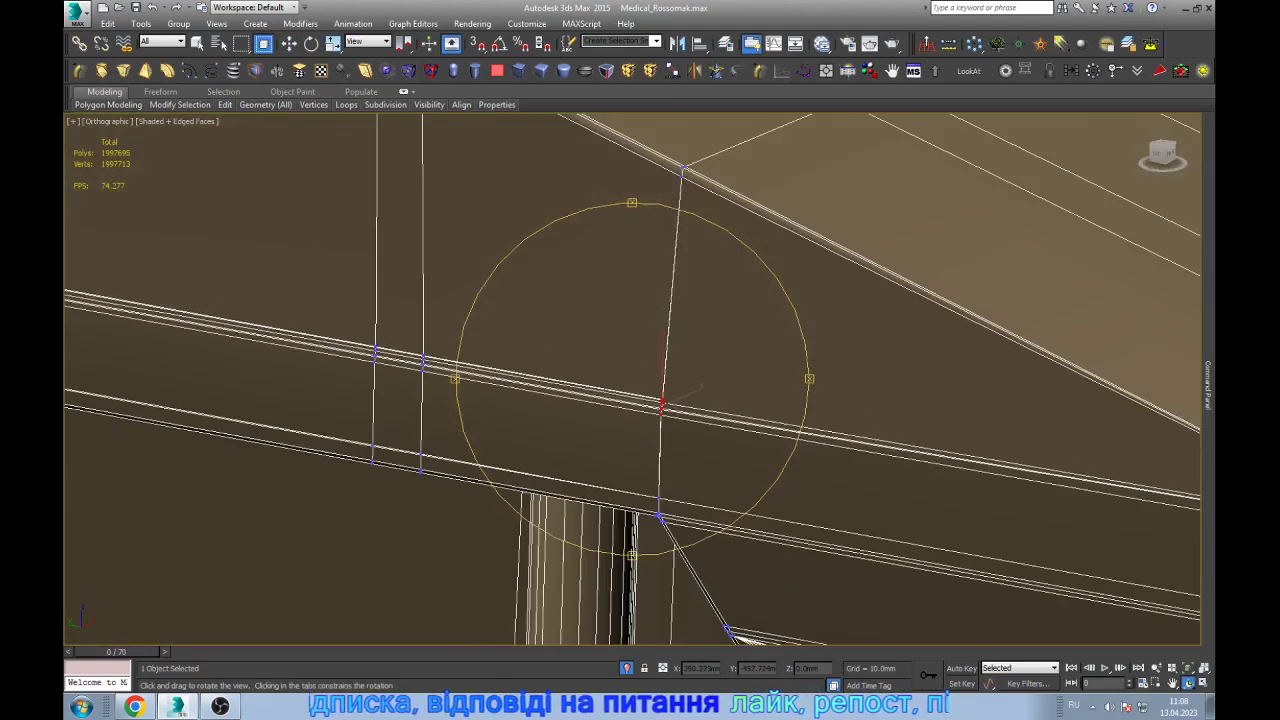
{"action": "left_click_drag", "start_coordinate": [699, 386], "coordinate": [700, 400]}
{"action": "key", "text": "F3"}
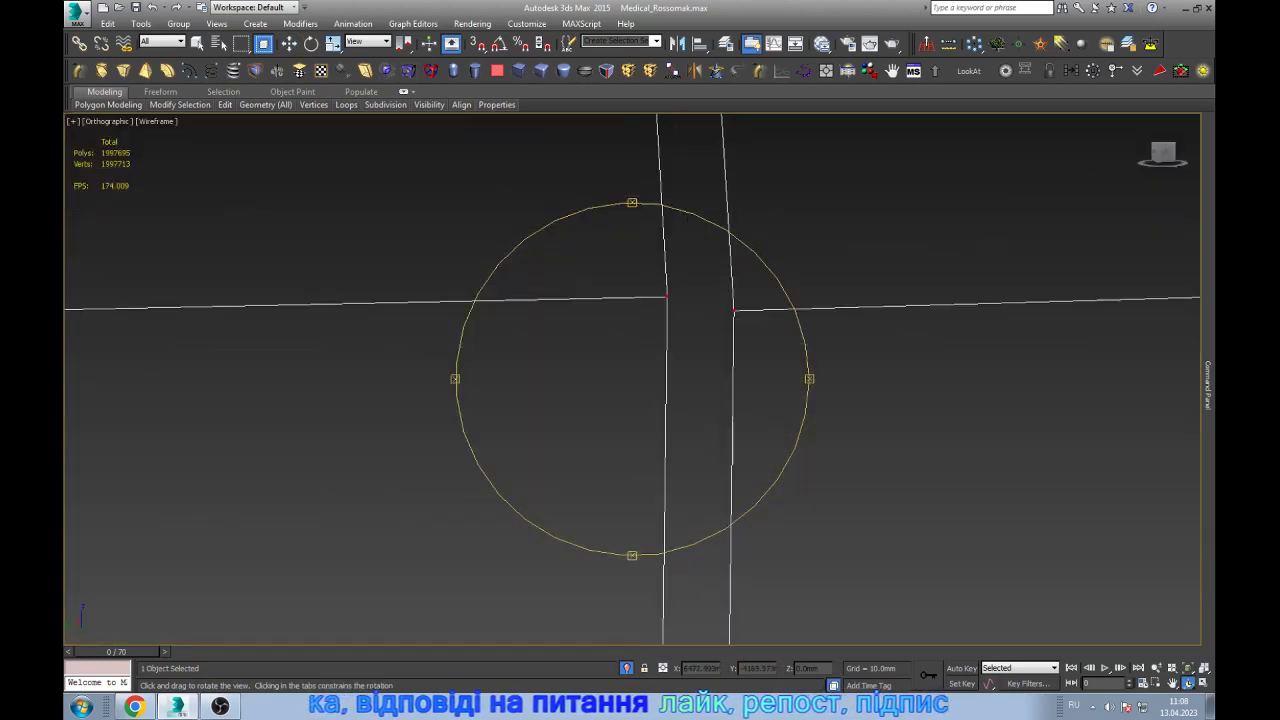
{"action": "key", "text": "w"}
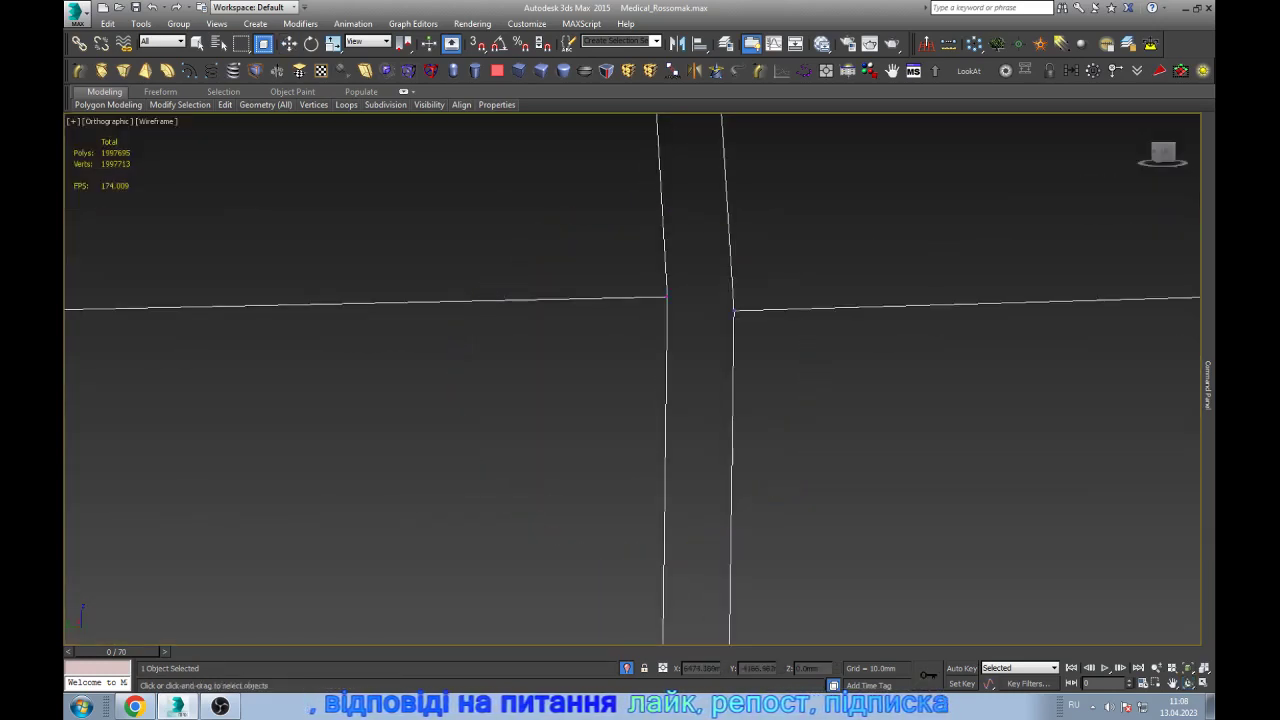
{"action": "middle_click_drag", "start_coordinate": [700, 400], "coordinate": [700, 400], "text": "alt"}
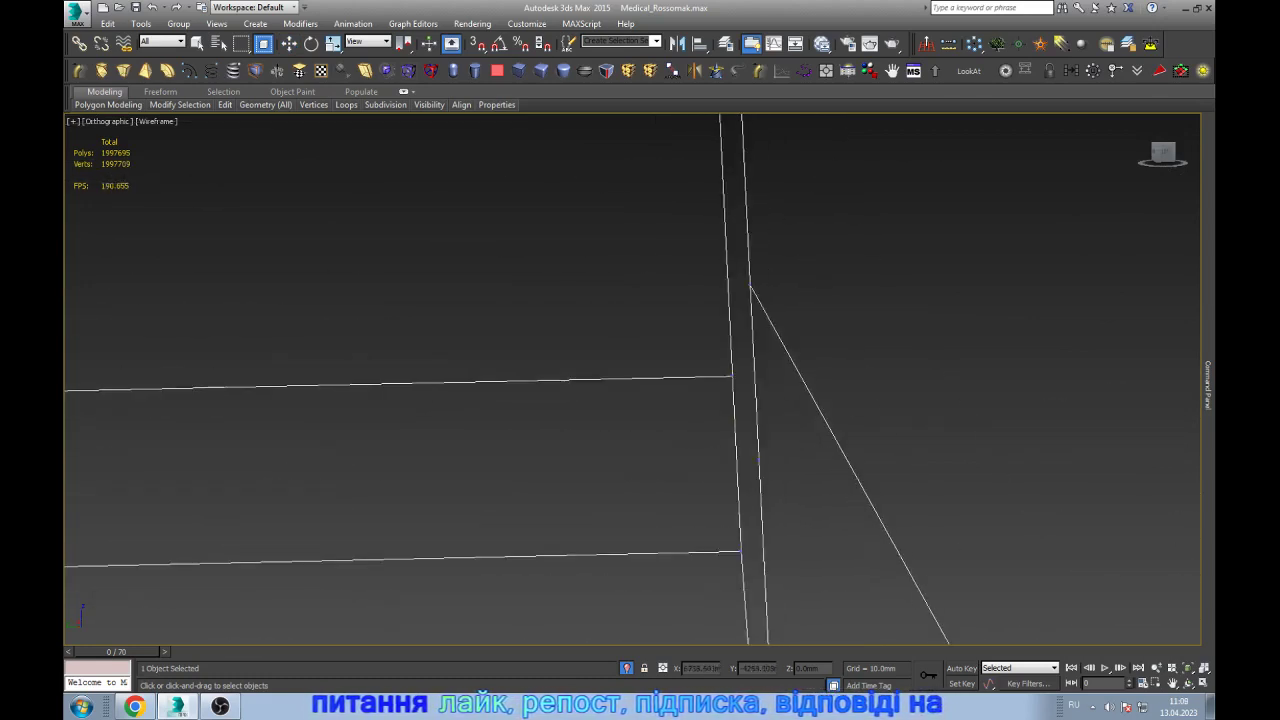
{"action": "left_click", "coordinate": [750, 288]}
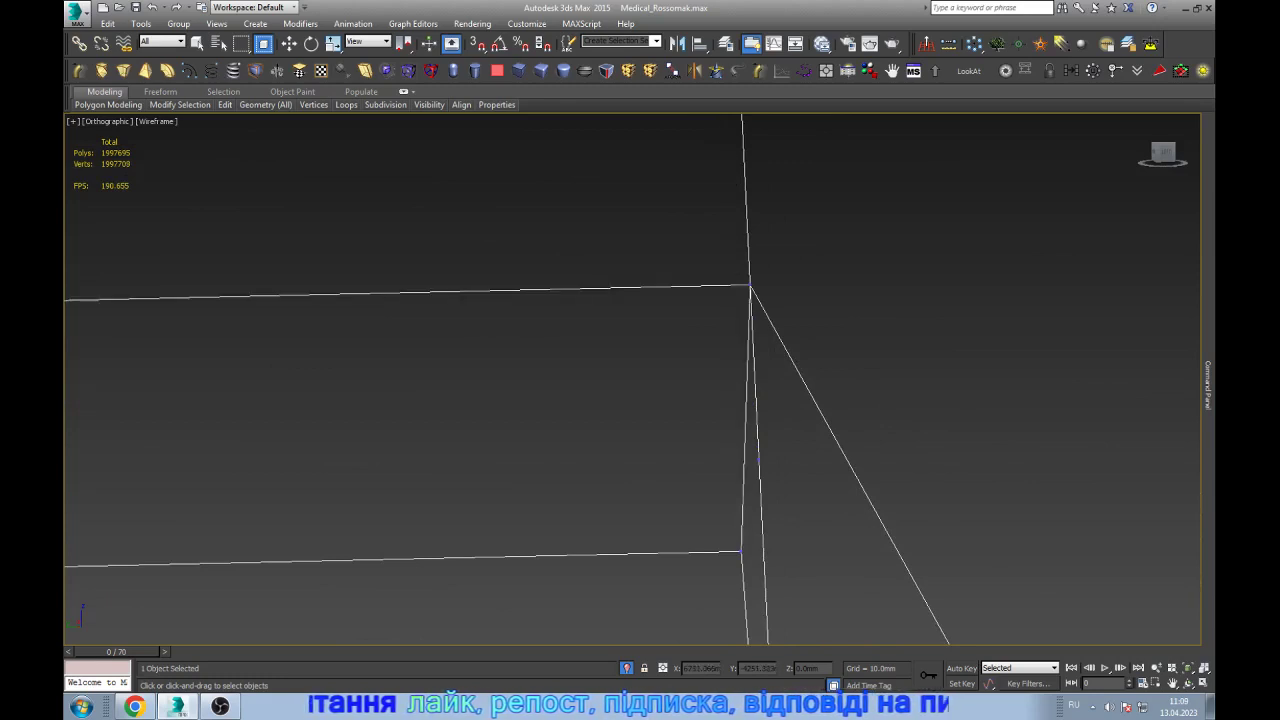
{"action": "key", "text": "w"}
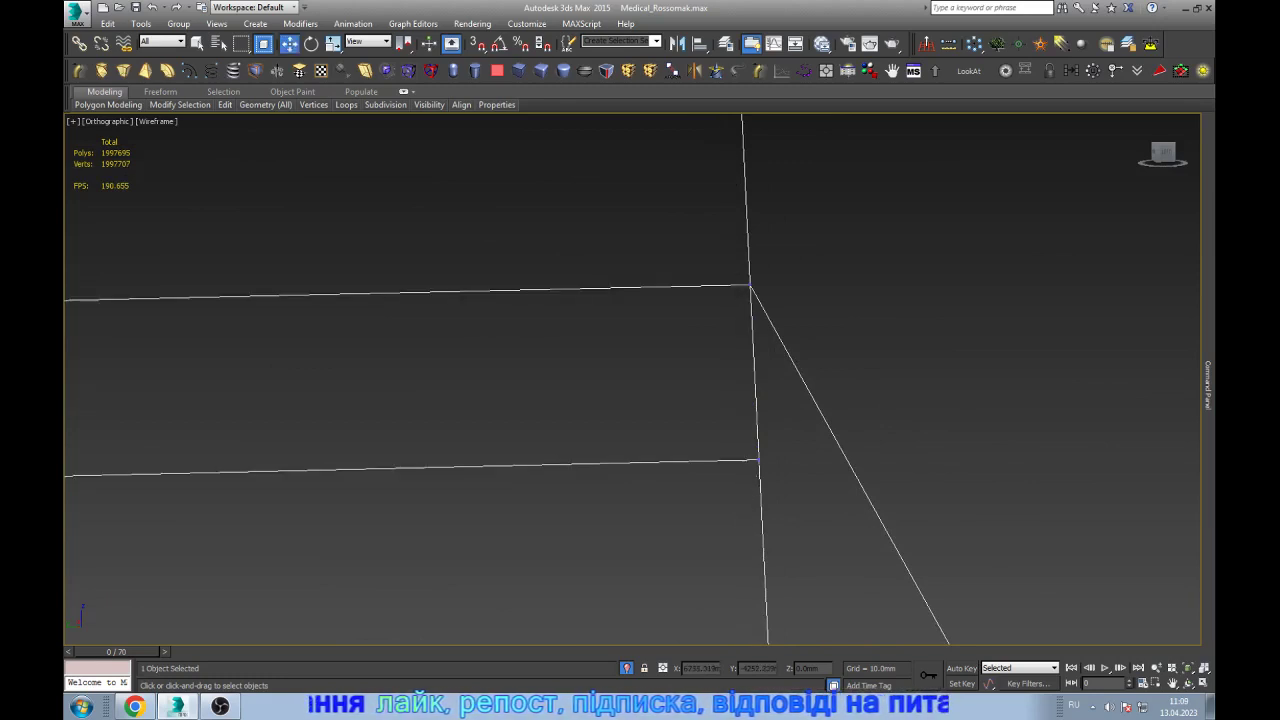
{"action": "mouse_move", "coordinate": [757, 470]}
{"action": "middle_mouse_down", "text": "alt"}
{"action": "mouse_move", "coordinate": [793, 393]}
{"action": "mouse_move", "coordinate": [836, 570]}
{"action": "middle_mouse_up", "text": "alt"}
{"action": "key", "text": "F3"}
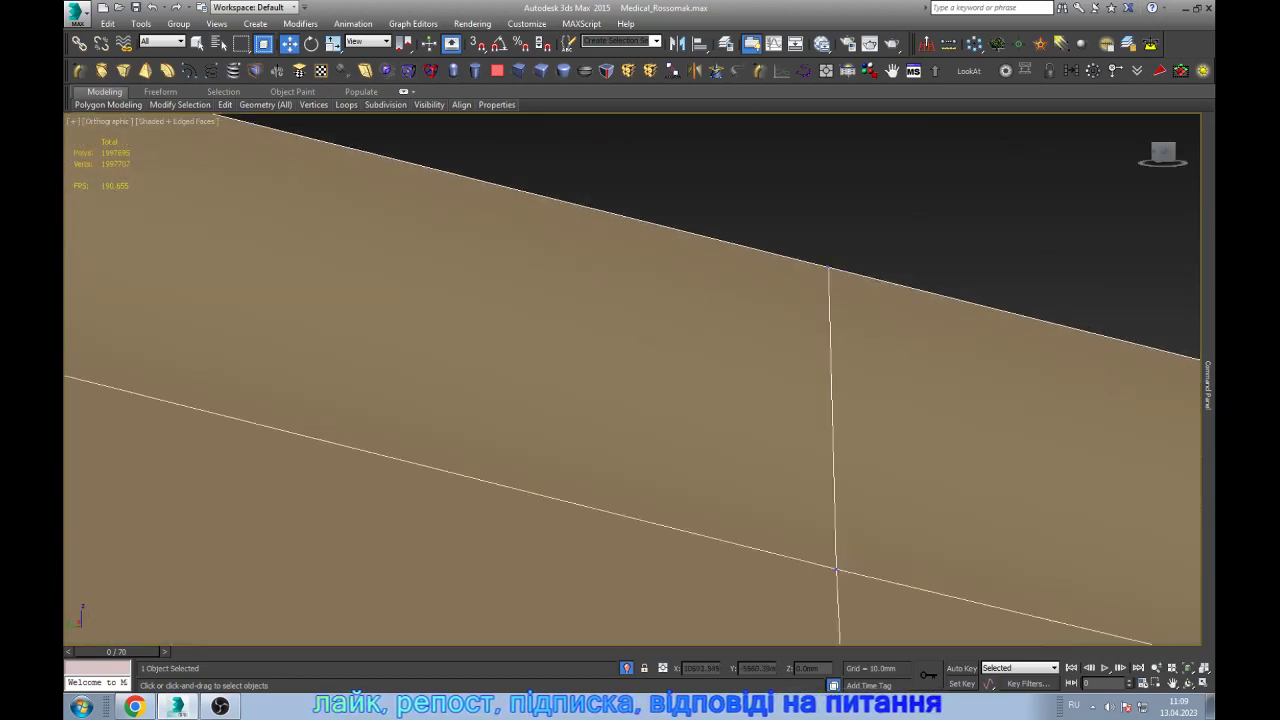
- Select the open border around the nose to look for remaining gaps
{"action": "key", "text": "3"}
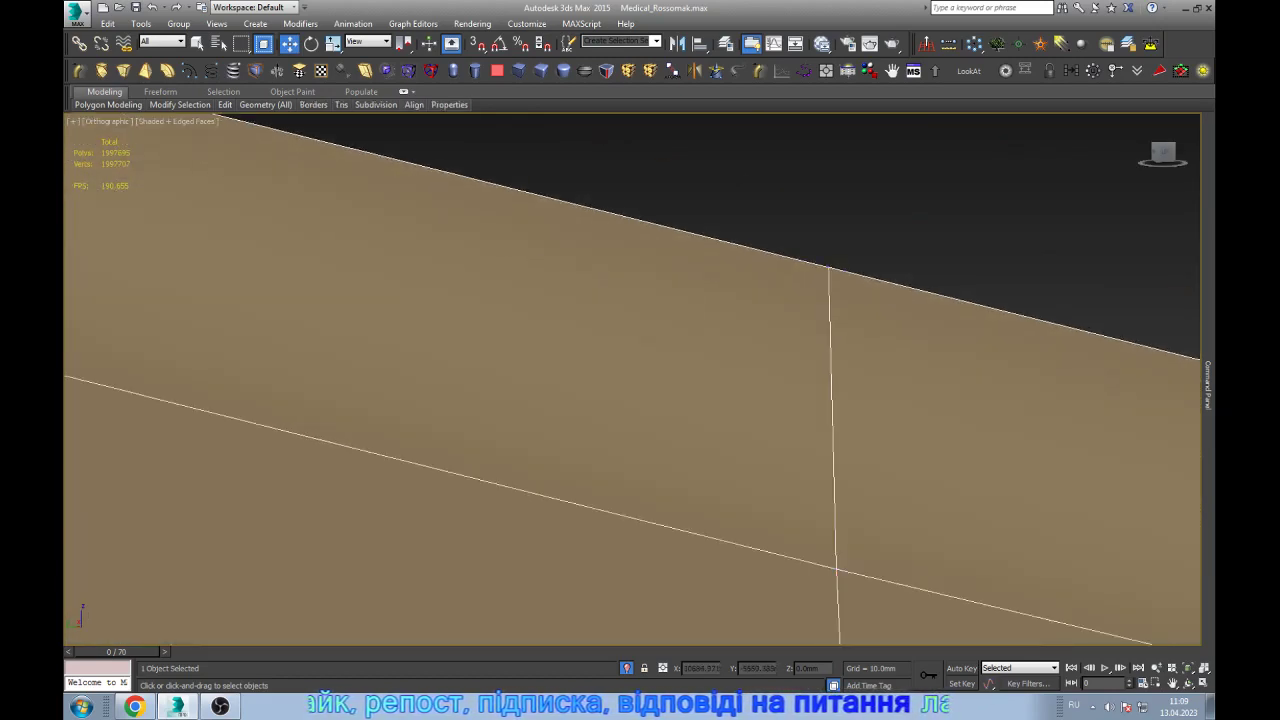
{"action": "middle_click_drag", "start_coordinate": [836, 570], "coordinate": [850, 560], "text": "alt"}
{"action": "scroll", "coordinate": [1004, 500], "scroll_direction": "down", "scroll_amount": 5}
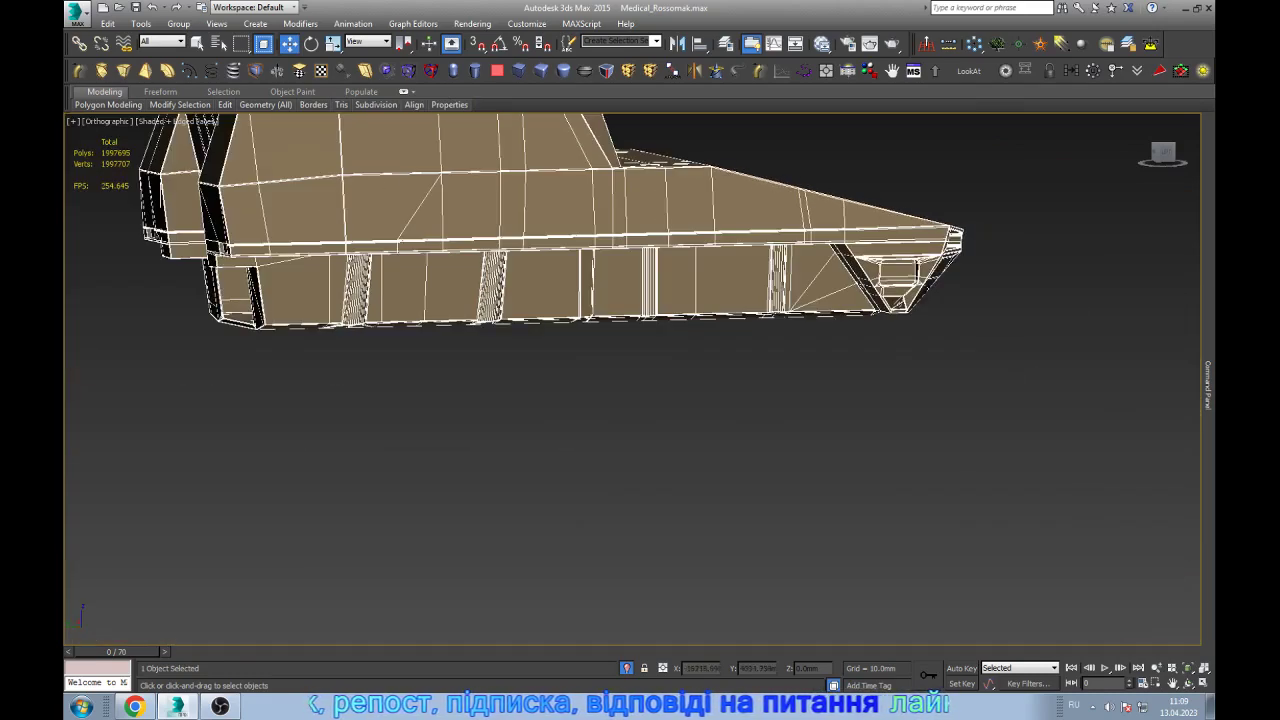
{"action": "left_click_drag", "start_coordinate": [800, 150], "coordinate": [983, 385]}
{"action": "scroll", "coordinate": [908, 238], "scroll_direction": "up", "scroll_amount": 8}
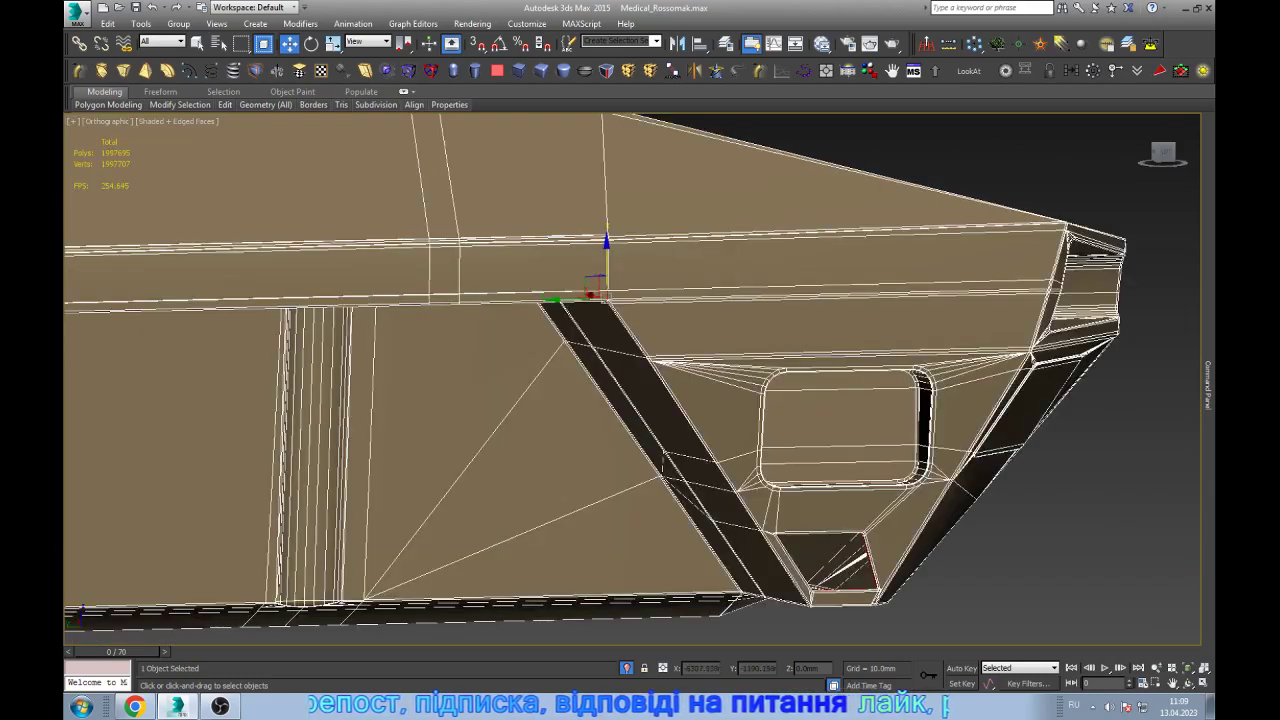
{"action": "mouse_move", "coordinate": [606, 371]}
{"action": "middle_mouse_down", "text": "alt"}
{"action": "mouse_move", "coordinate": [640, 330]}
{"action": "mouse_move", "coordinate": [660, 400]}
{"action": "middle_mouse_up", "text": "alt"}
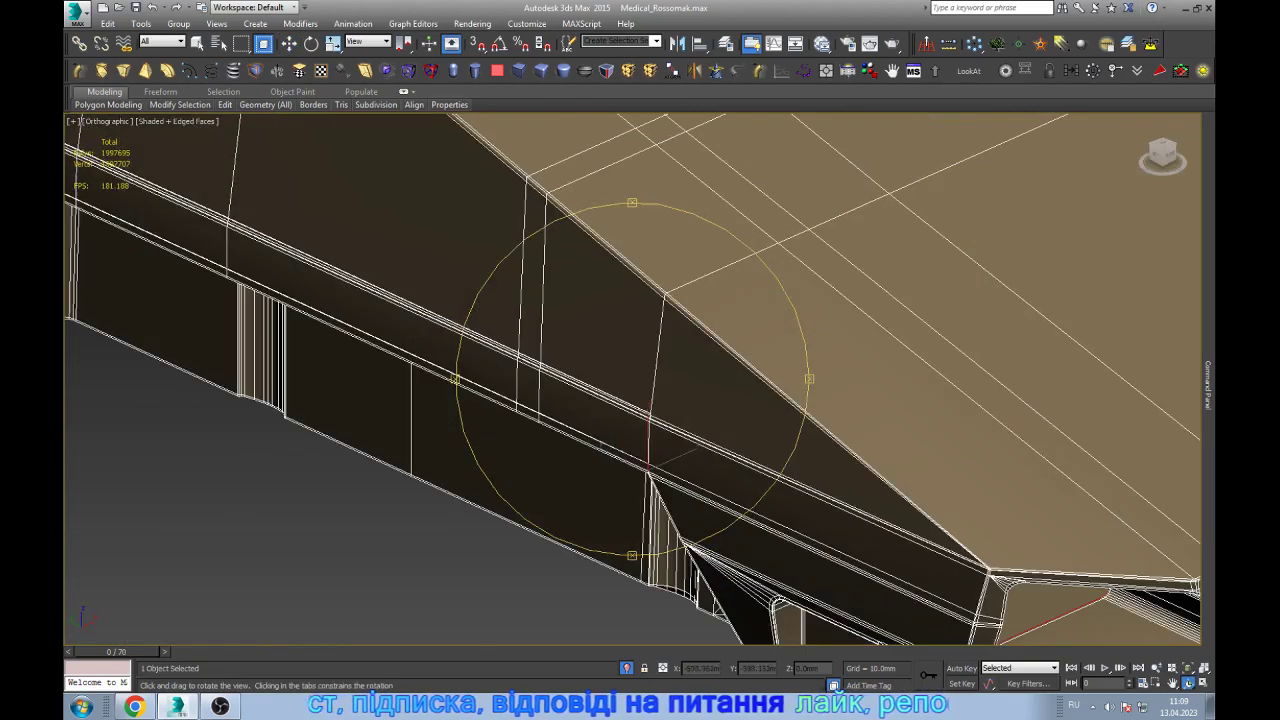
{"action": "scroll", "coordinate": [648, 450], "scroll_direction": "up", "scroll_amount": 4}
{"action": "scroll", "coordinate": [648, 450], "scroll_direction": "up", "scroll_amount": 3}
{"action": "scroll", "coordinate": [648, 450], "scroll_direction": "up", "scroll_amount": 3}
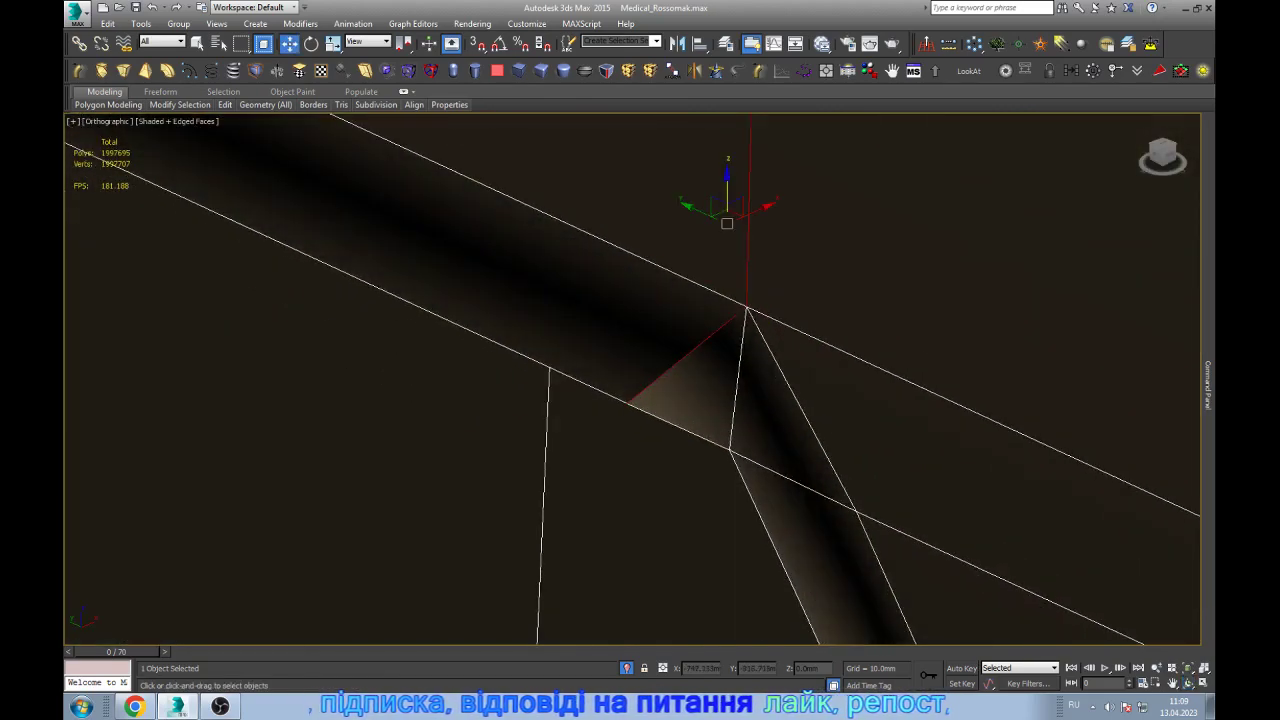
{"action": "scroll", "coordinate": [748, 260], "scroll_direction": "up", "scroll_amount": 3}
- Weld the stray nose vertex into its neighbour, then return to shaded-with-edges view and zoom out
{"action": "key", "text": "1"}
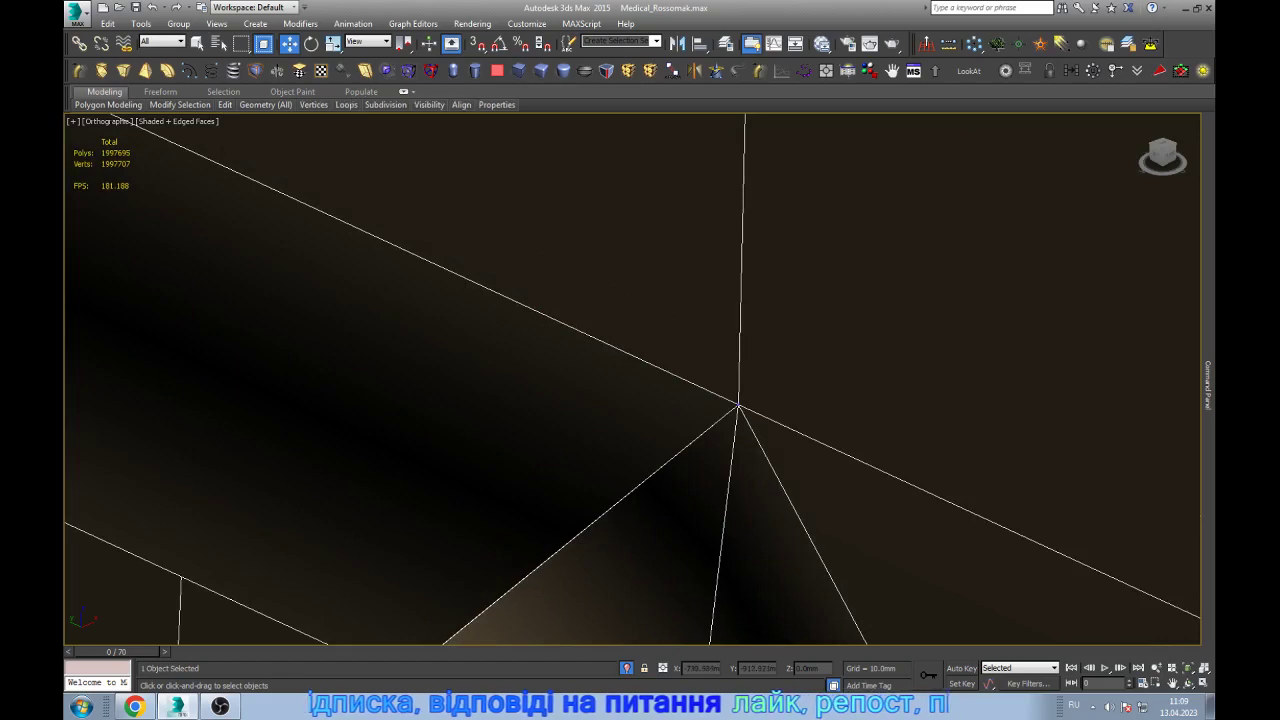
{"action": "key", "text": "F3"}
{"action": "mouse_move", "coordinate": [640, 380]}
{"action": "middle_mouse_down", "text": "alt"}
{"action": "mouse_move", "coordinate": [680, 400]}
{"action": "mouse_move", "coordinate": [727, 202]}
{"action": "middle_mouse_up", "text": "alt"}
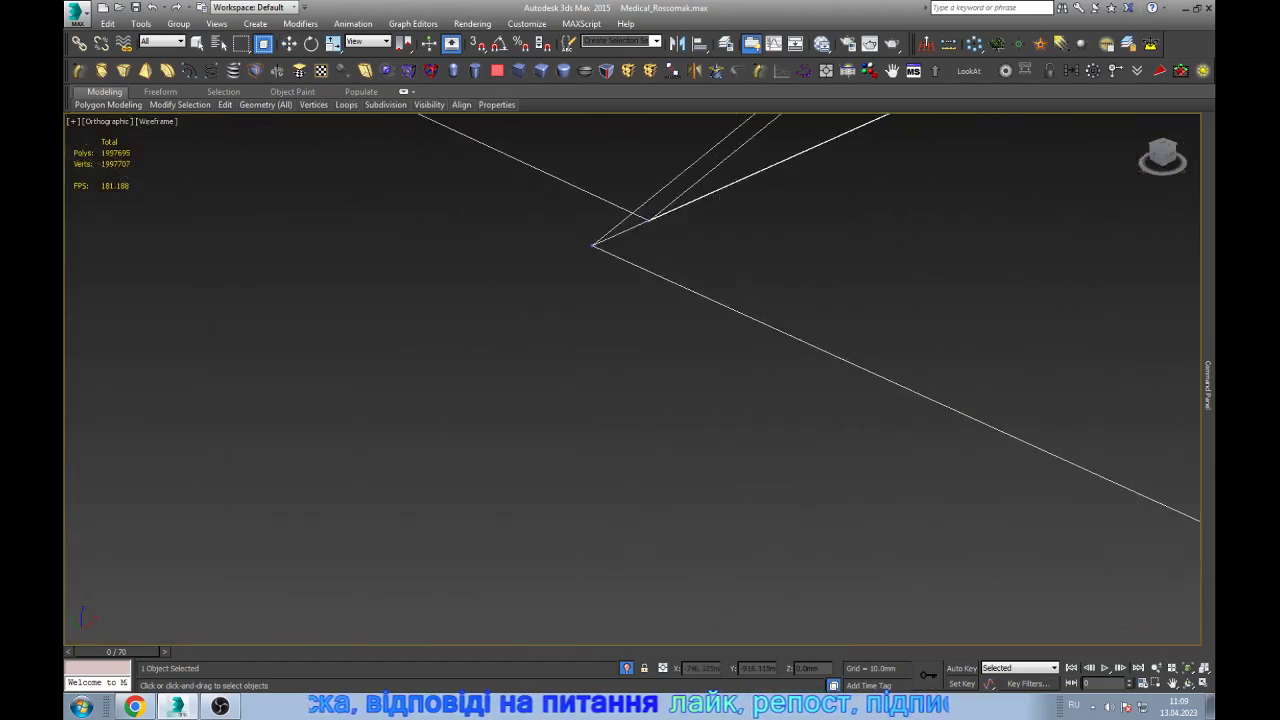
{"action": "key", "text": "w"}
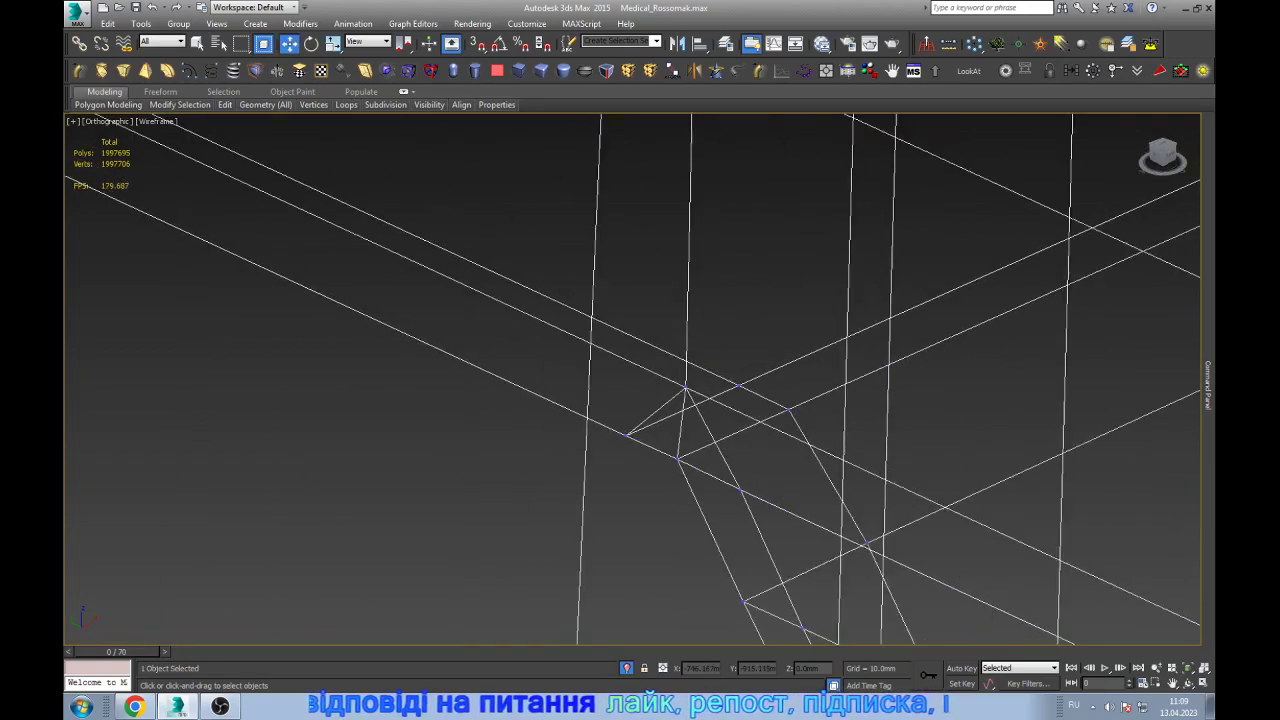
{"action": "key", "text": "F3"}
{"action": "scroll", "coordinate": [632, 380], "scroll_direction": "down", "scroll_amount": 3}
{"action": "scroll", "coordinate": [632, 380], "scroll_direction": "down", "scroll_amount": 5}
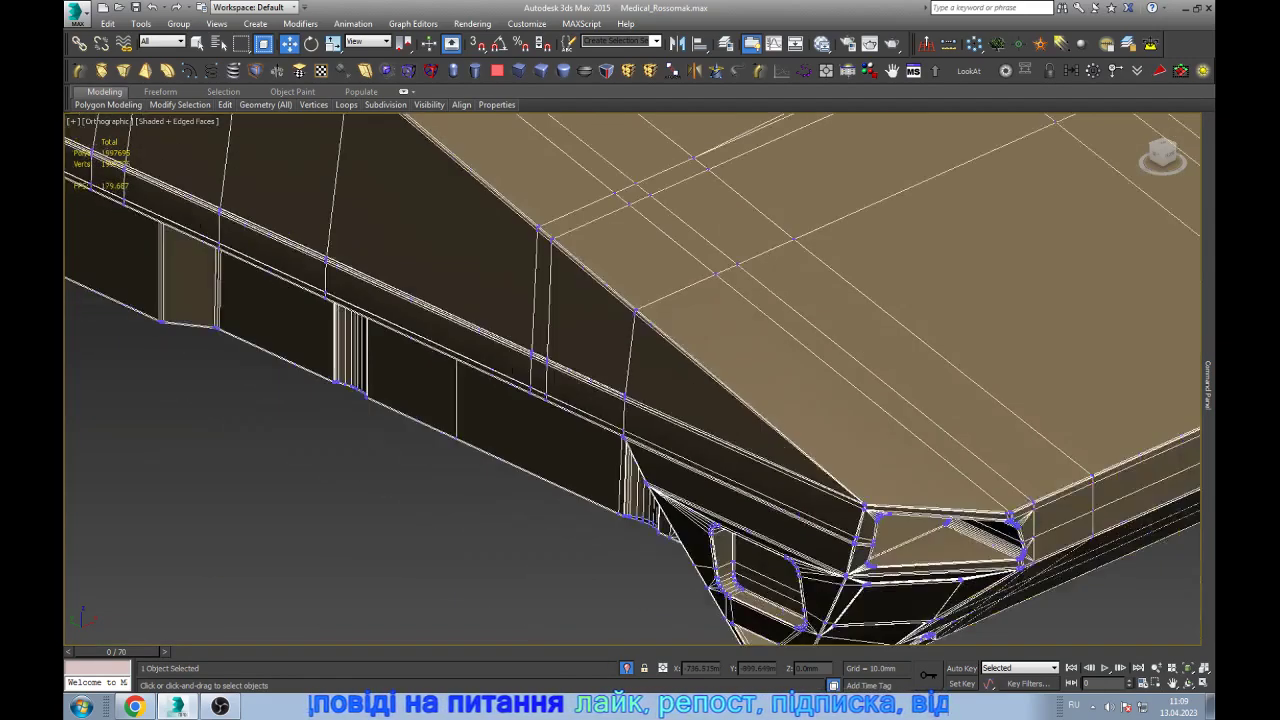
{"action": "scroll", "coordinate": [632, 380], "scroll_direction": "down", "scroll_amount": 3}
- Reselect the hull in Vertex mode and delete the stray vertex at the roof hatch tip
{"action": "key", "text": "1"}
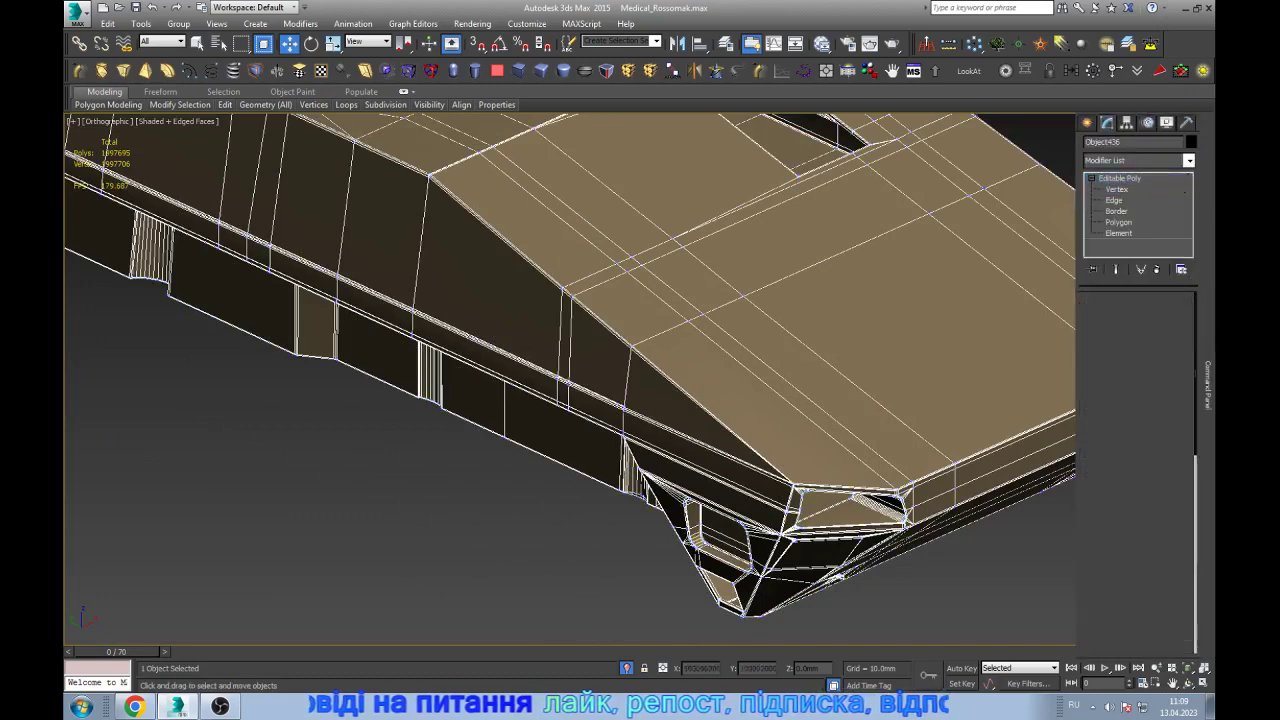
{"action": "scroll", "coordinate": [640, 380], "scroll_direction": "down", "scroll_amount": 5}
{"action": "key", "text": "ctrl+d"}
{"action": "scroll", "coordinate": [740, 370], "scroll_direction": "up", "scroll_amount": 8}
{"action": "left_click", "coordinate": [935, 298]}
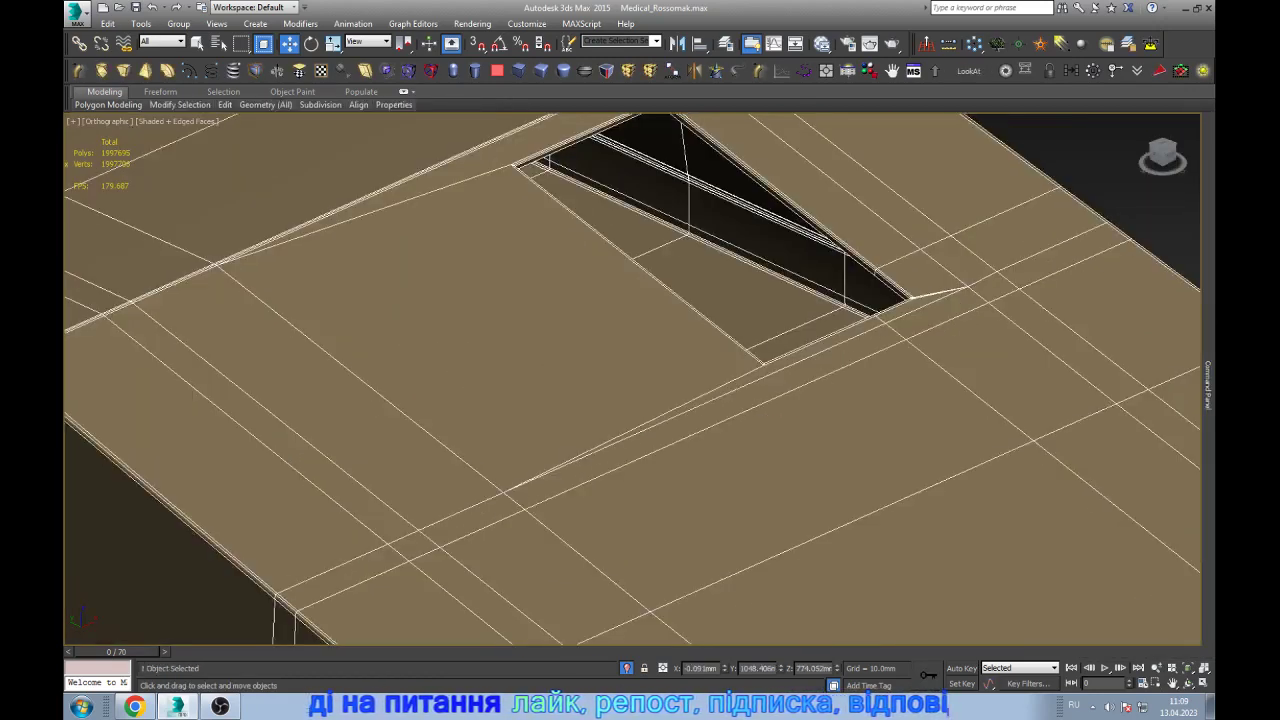
{"action": "scroll", "coordinate": [935, 298], "scroll_direction": "up", "scroll_amount": 4}
{"action": "scroll", "coordinate": [935, 298], "scroll_direction": "up", "scroll_amount": 3}
{"action": "scroll", "coordinate": [935, 298], "scroll_direction": "up", "scroll_amount": 3}
{"action": "scroll", "coordinate": [912, 274], "scroll_direction": "down", "scroll_amount": 1}
{"action": "key", "text": "1"}
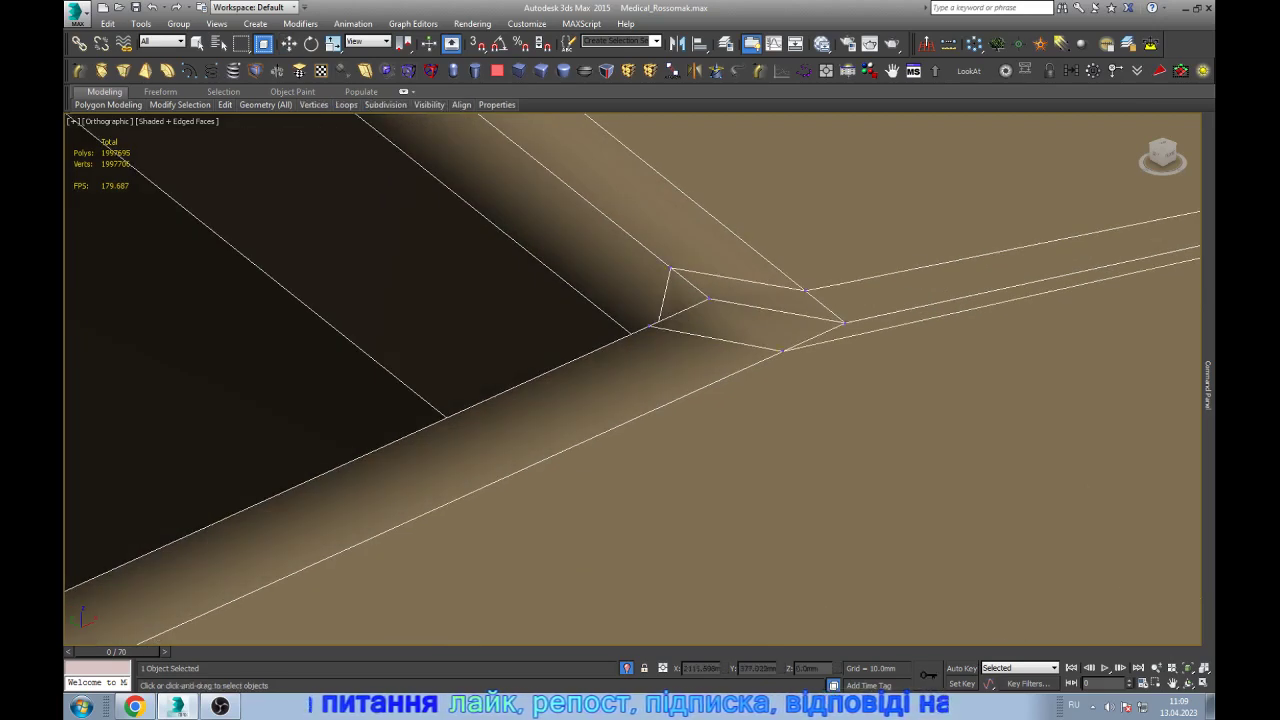
{"action": "key", "text": "Delete"}
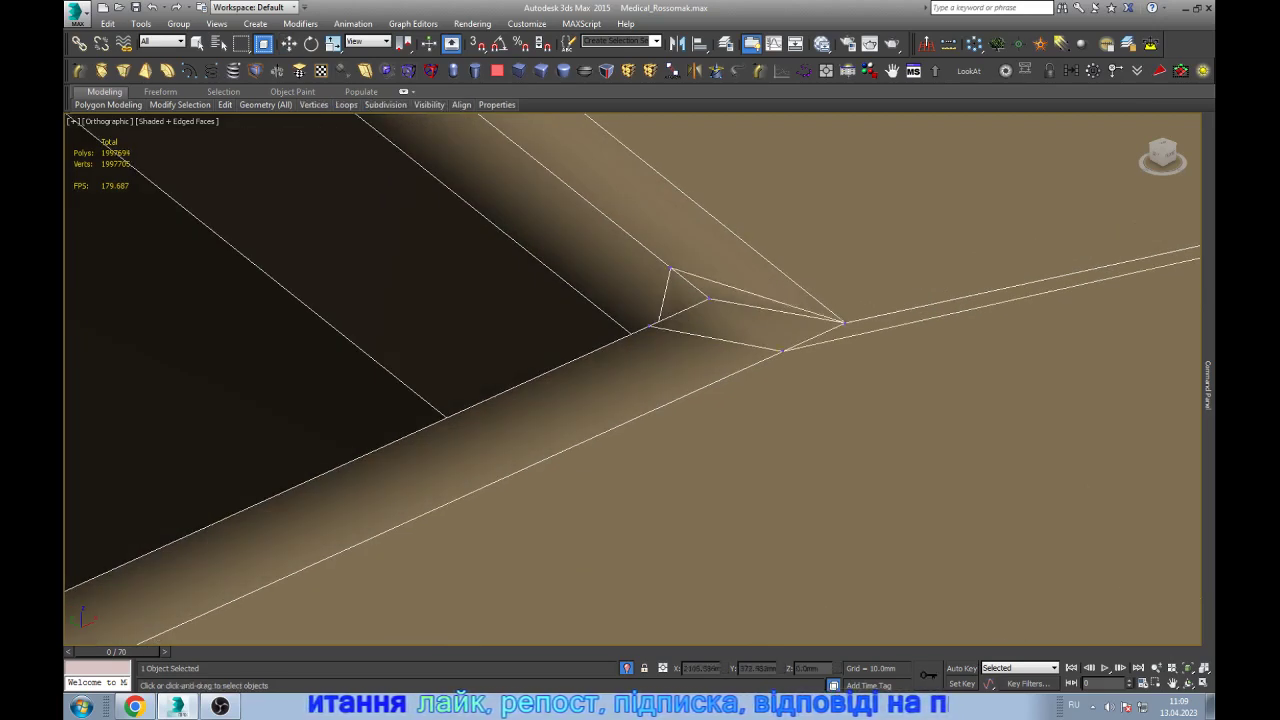
{"action": "key", "text": "w"}
- Orbit and zoom above the triangular hatch opening to check the edge now runs straight
{"action": "middle_click_drag", "start_coordinate": [640, 380], "coordinate": [700, 330], "text": "alt"}
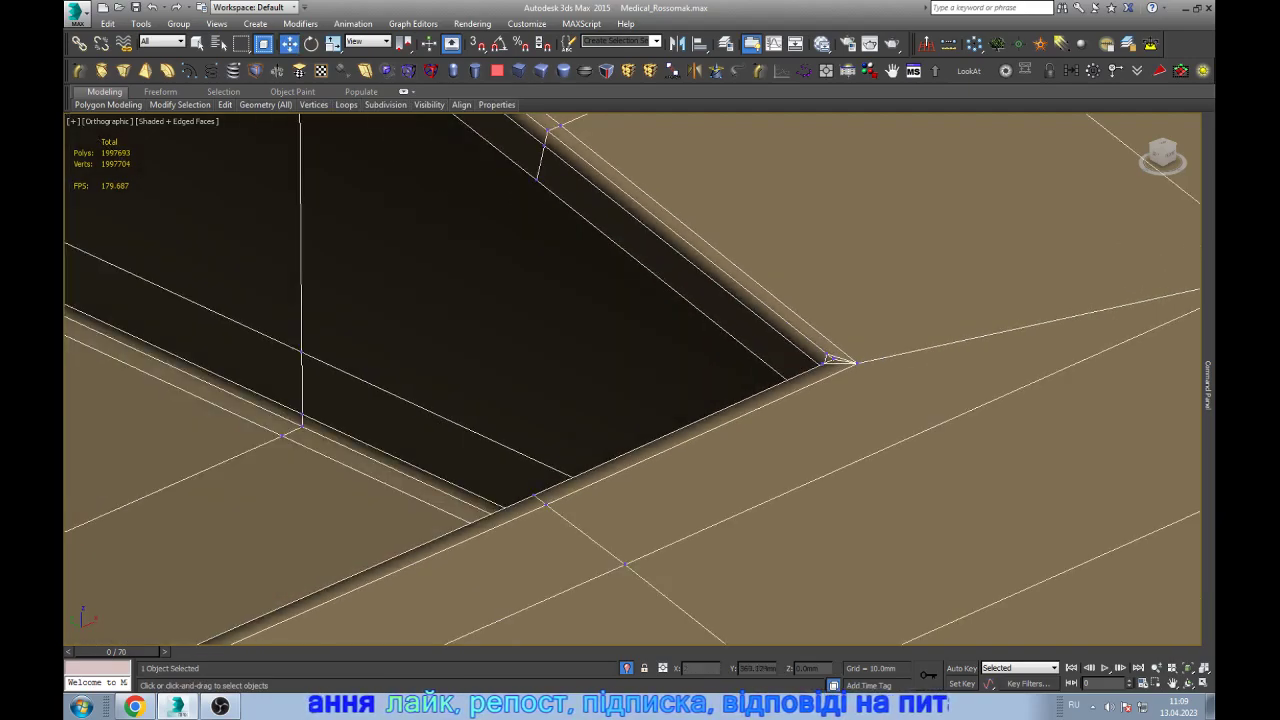
{"action": "scroll", "coordinate": [632, 380], "scroll_direction": "down", "scroll_amount": 5}
{"action": "scroll", "coordinate": [632, 380], "scroll_direction": "up", "scroll_amount": 3}
{"action": "scroll", "coordinate": [632, 380], "scroll_direction": "up", "scroll_amount": 2}
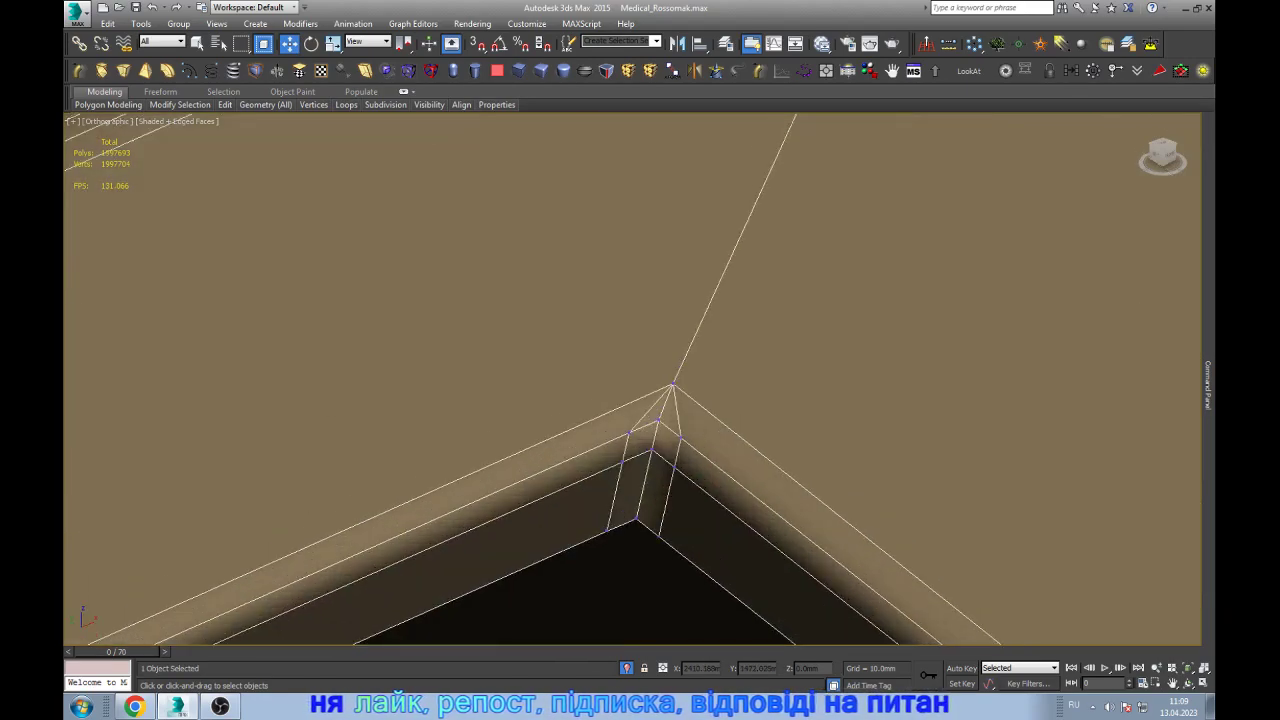
{"action": "scroll", "coordinate": [632, 380], "scroll_direction": "up", "scroll_amount": 2}
{"action": "scroll", "coordinate": [632, 380], "scroll_direction": "down", "scroll_amount": 2}
{"action": "scroll", "coordinate": [632, 380], "scroll_direction": "up", "scroll_amount": 3}
{"action": "scroll", "coordinate": [632, 380], "scroll_direction": "down", "scroll_amount": 3}
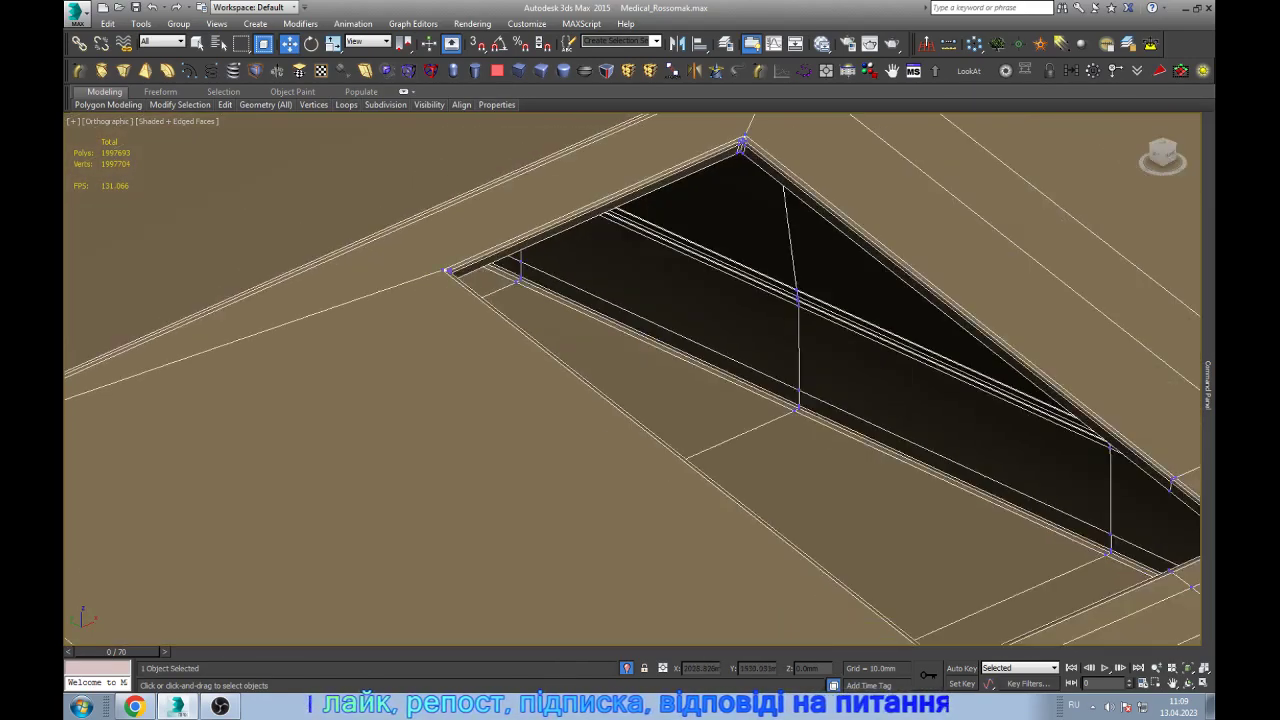
{"action": "scroll", "coordinate": [632, 380], "scroll_direction": "down", "scroll_amount": 4}
{"action": "scroll", "coordinate": [632, 380], "scroll_direction": "up", "scroll_amount": 5}
{"action": "scroll", "coordinate": [632, 380], "scroll_direction": "down", "scroll_amount": 1}
{"action": "scroll", "coordinate": [632, 380], "scroll_direction": "up", "scroll_amount": 1}
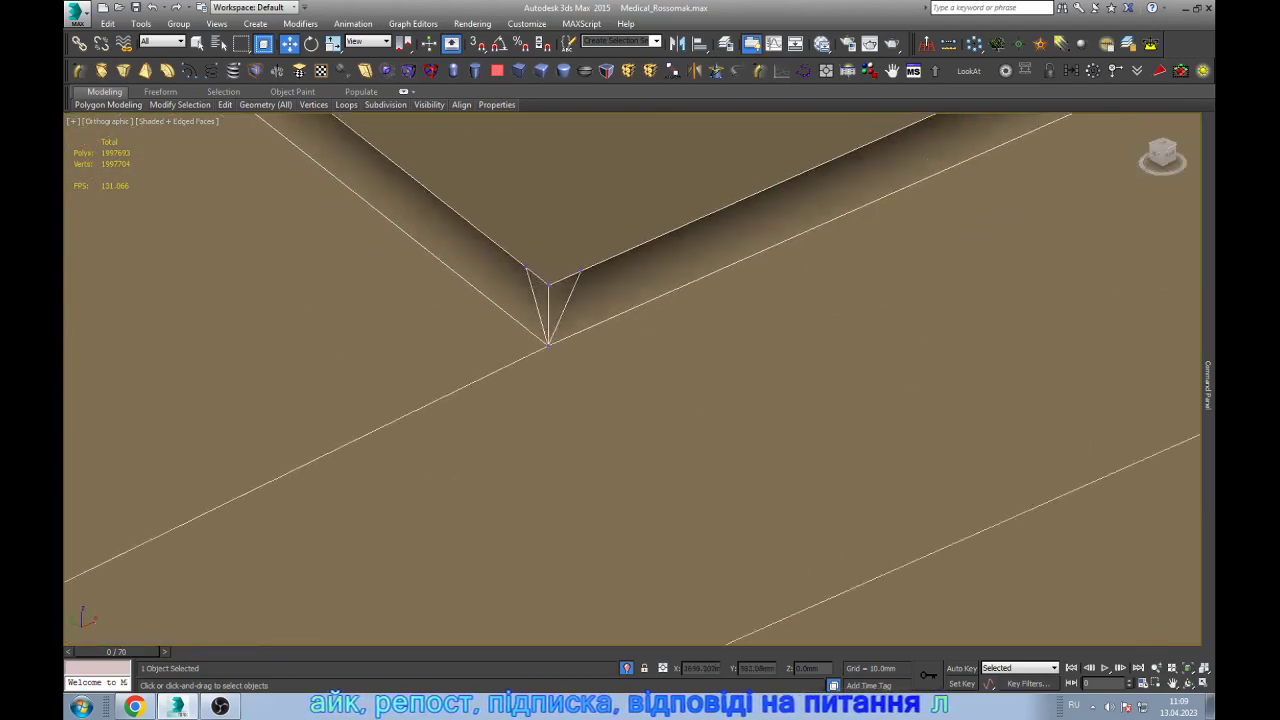
{"action": "scroll", "coordinate": [632, 380], "scroll_direction": "up", "scroll_amount": 1}
{"action": "scroll", "coordinate": [632, 380], "scroll_direction": "down", "scroll_amount": 2}
{"action": "scroll", "coordinate": [632, 380], "scroll_direction": "up", "scroll_amount": 1}
{"action": "scroll", "coordinate": [632, 380], "scroll_direction": "down", "scroll_amount": 3}
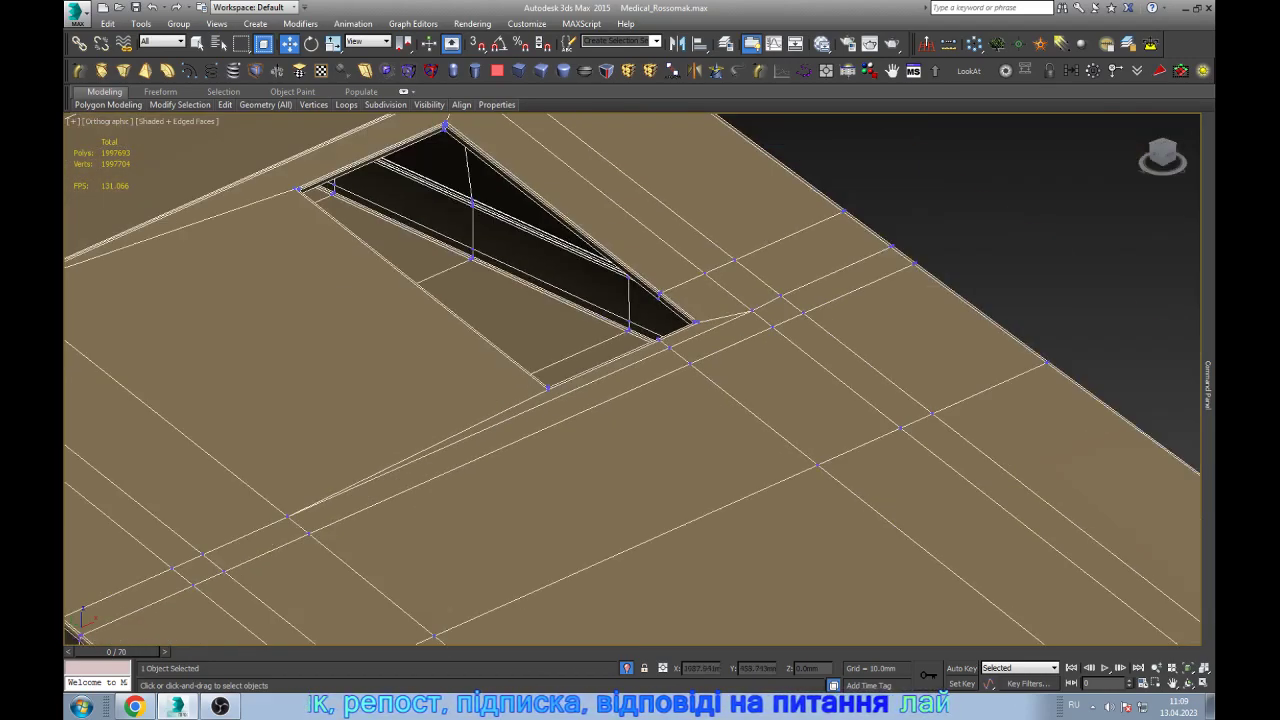
{"action": "scroll", "coordinate": [632, 380], "scroll_direction": "down", "scroll_amount": 2}
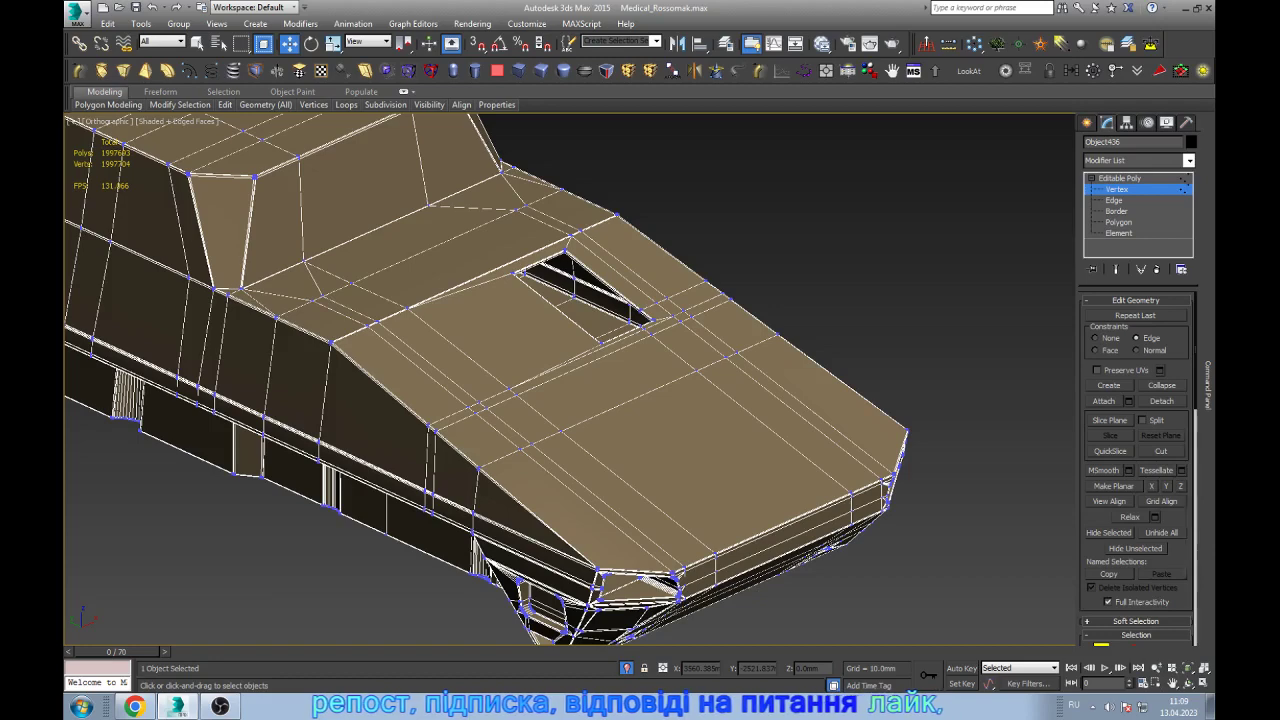
- Reselect the hull object and frame the whole vehicle in view
{"action": "left_click", "coordinate": [960, 405]}
{"action": "scroll", "coordinate": [960, 405], "scroll_direction": "down", "scroll_amount": 5}
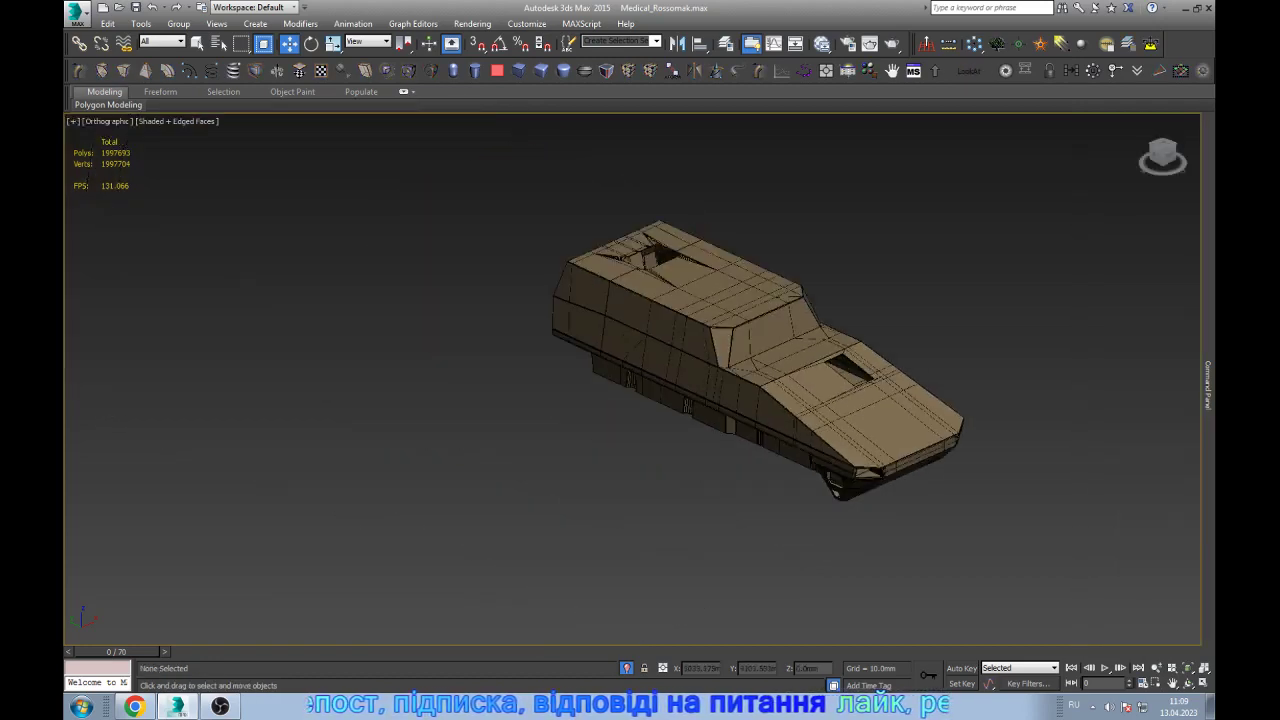
{"action": "scroll", "coordinate": [700, 320], "scroll_direction": "up", "scroll_amount": 5}
{"action": "left_click", "coordinate": [1000, 460]}
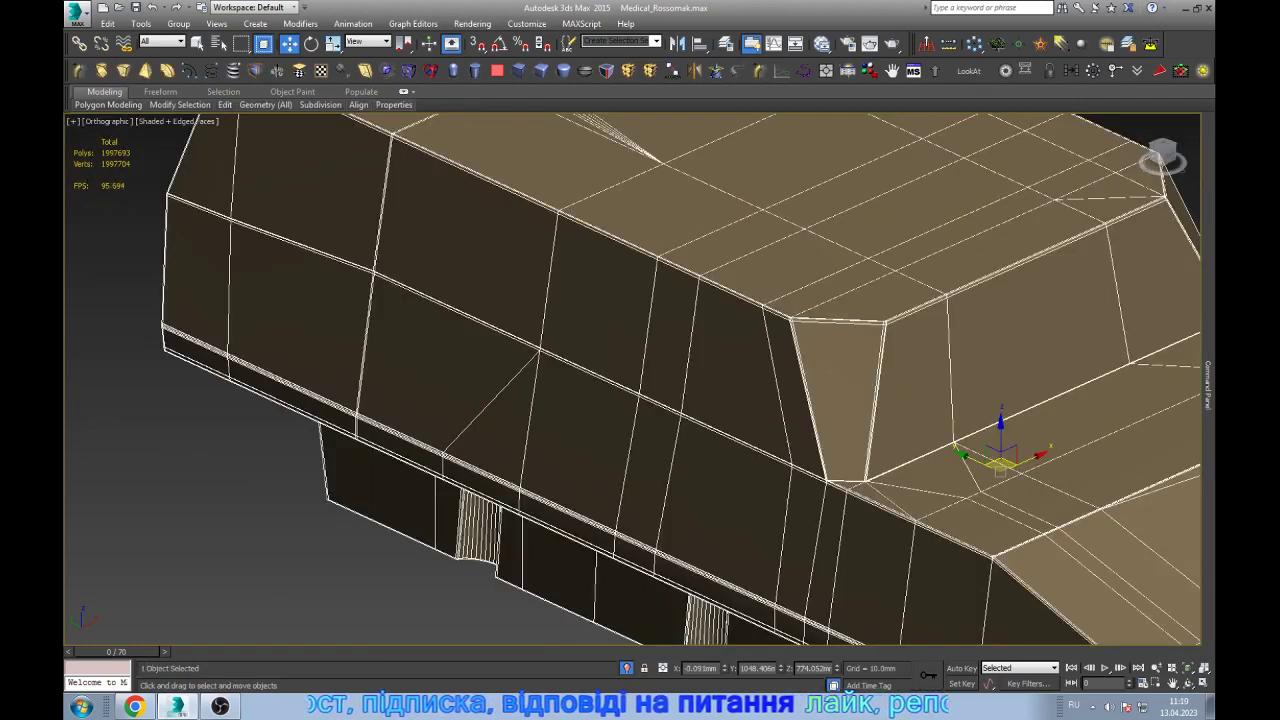
{"action": "scroll", "coordinate": [830, 347], "scroll_direction": "up", "scroll_amount": 5}
{"action": "scroll", "coordinate": [761, 420], "scroll_direction": "down", "scroll_amount": 5}
{"action": "scroll", "coordinate": [650, 380], "scroll_direction": "down", "scroll_amount": 2}
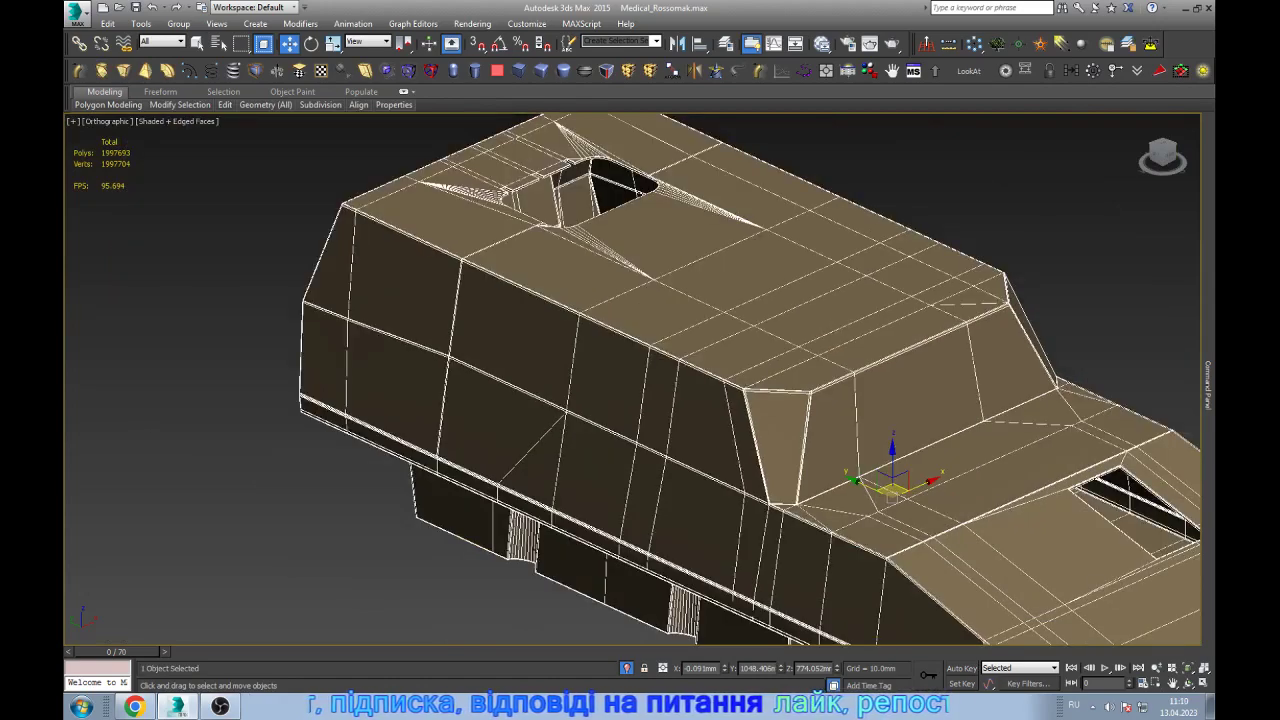
{"action": "scroll", "coordinate": [650, 380], "scroll_direction": "up", "scroll_amount": 2}
{"action": "key", "text": "z"}
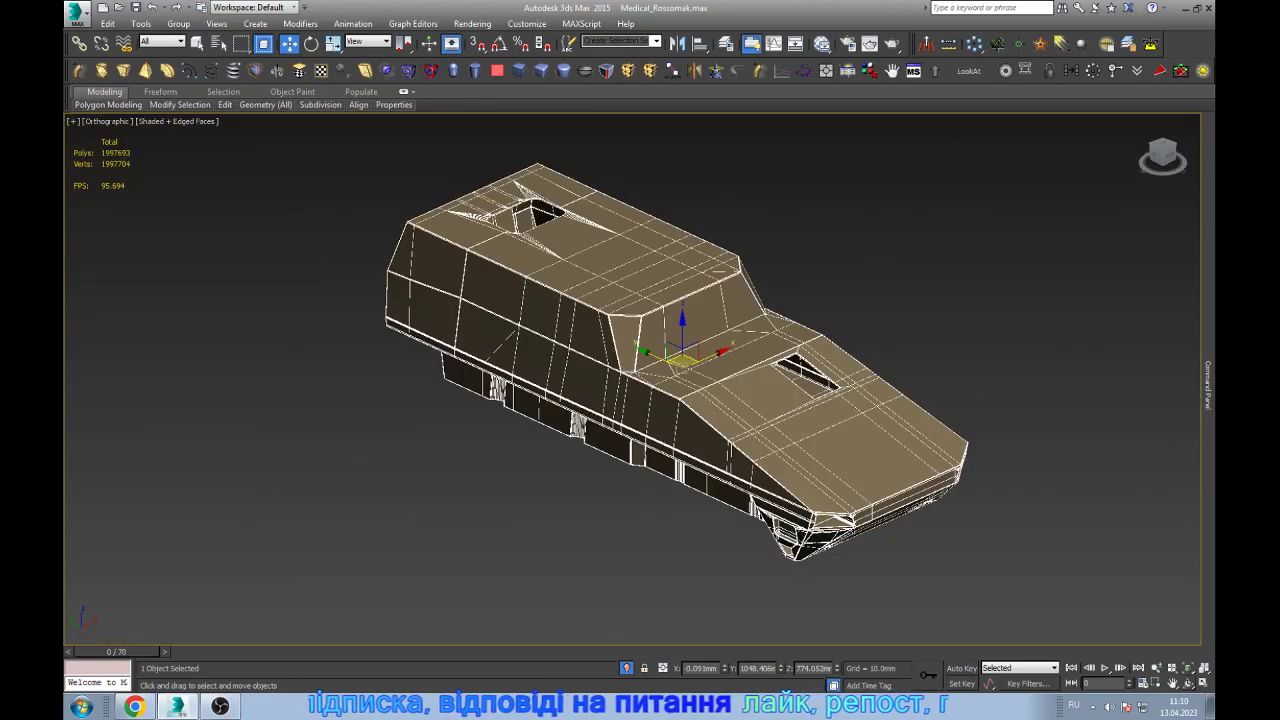
- Orbit beneath the vehicle to inspect the underside near the rounded corner
{"action": "middle_click_drag", "start_coordinate": [640, 380], "coordinate": [660, 330], "text": "alt"}
{"action": "scroll", "coordinate": [585, 347], "scroll_direction": "up", "scroll_amount": 5}
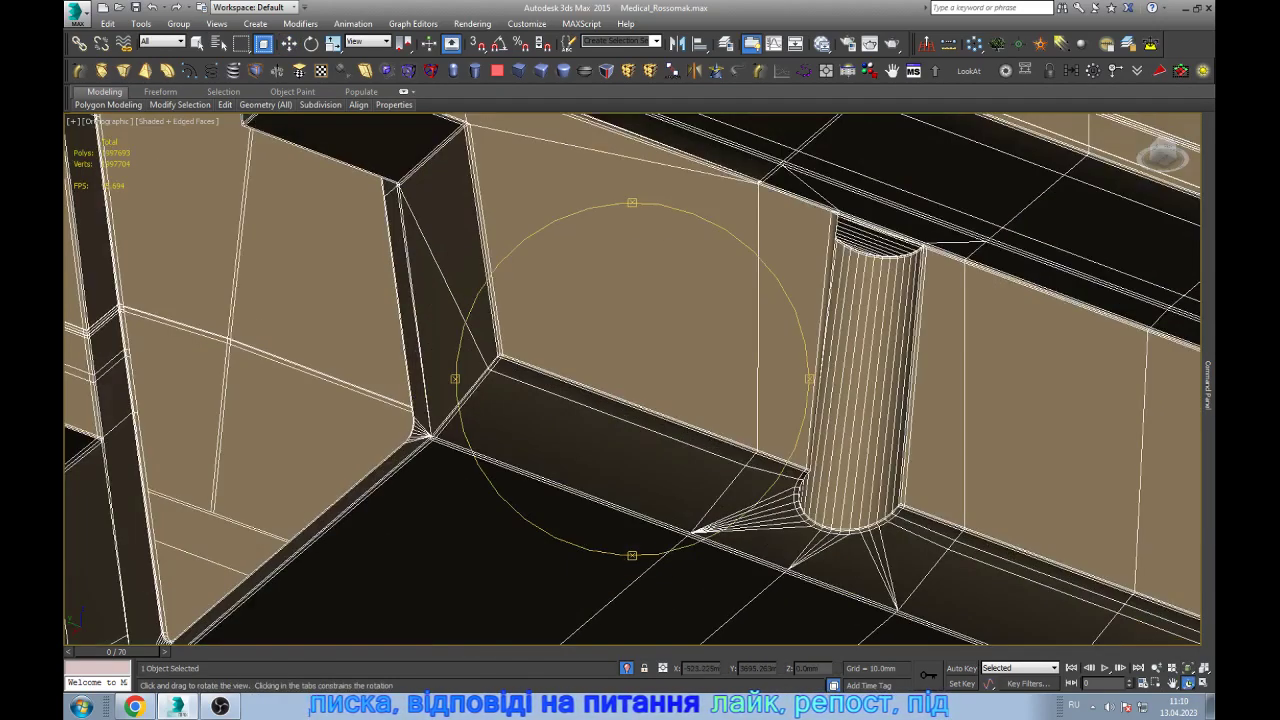
{"action": "scroll", "coordinate": [640, 380], "scroll_direction": "down", "scroll_amount": 5}
{"action": "middle_click_drag", "start_coordinate": [640, 380], "coordinate": [650, 370], "text": "alt"}
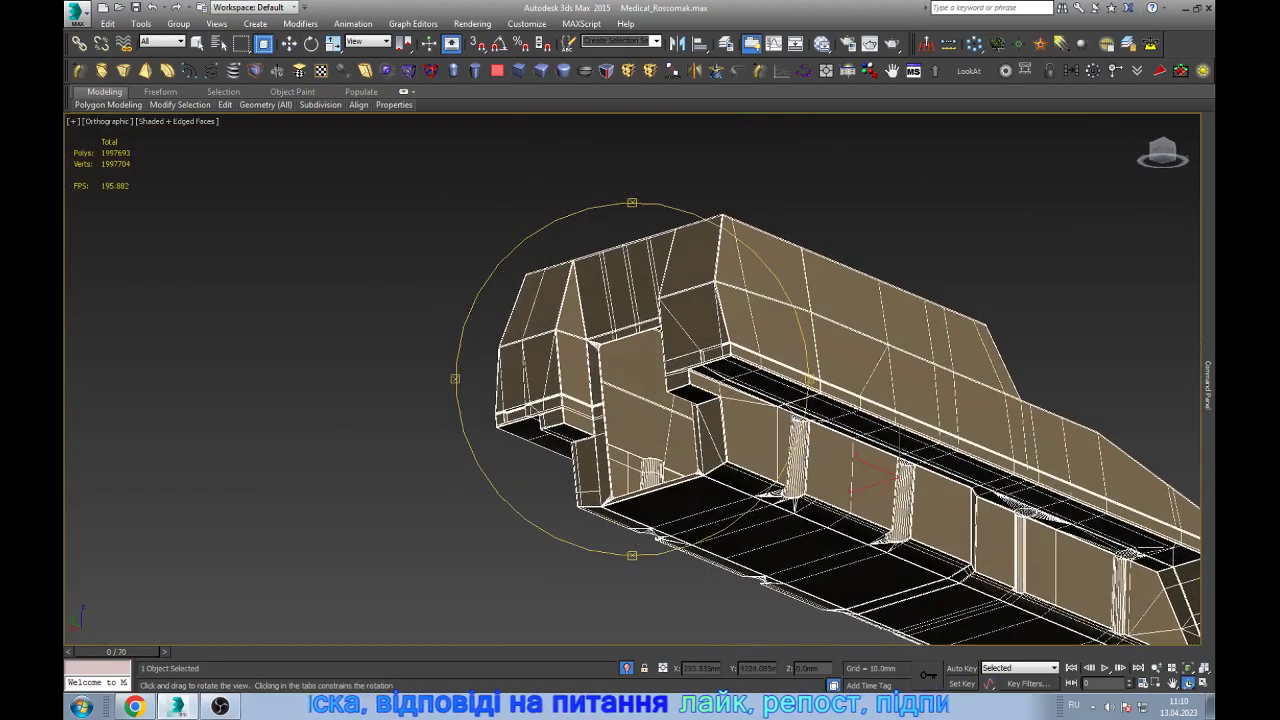
{"action": "scroll", "coordinate": [640, 380], "scroll_direction": "up", "scroll_amount": 4}
{"action": "scroll", "coordinate": [640, 380], "scroll_direction": "up", "scroll_amount": 3}
{"action": "scroll", "coordinate": [640, 380], "scroll_direction": "up", "scroll_amount": 2}
{"action": "key", "text": "w"}
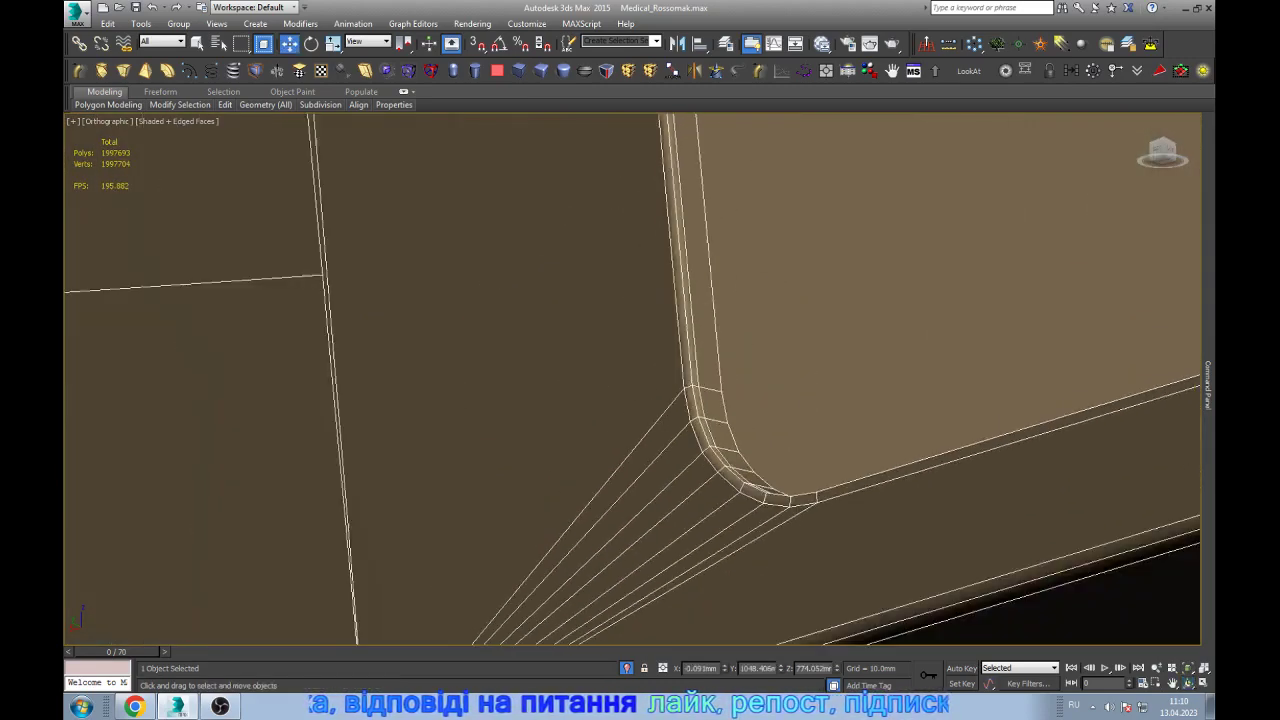
{"action": "scroll", "coordinate": [640, 380], "scroll_direction": "down", "scroll_amount": 3}
{"action": "middle_click_drag", "start_coordinate": [640, 380], "coordinate": [620, 400], "text": "alt"}
{"action": "scroll", "coordinate": [640, 465], "scroll_direction": "down", "scroll_amount": 3}
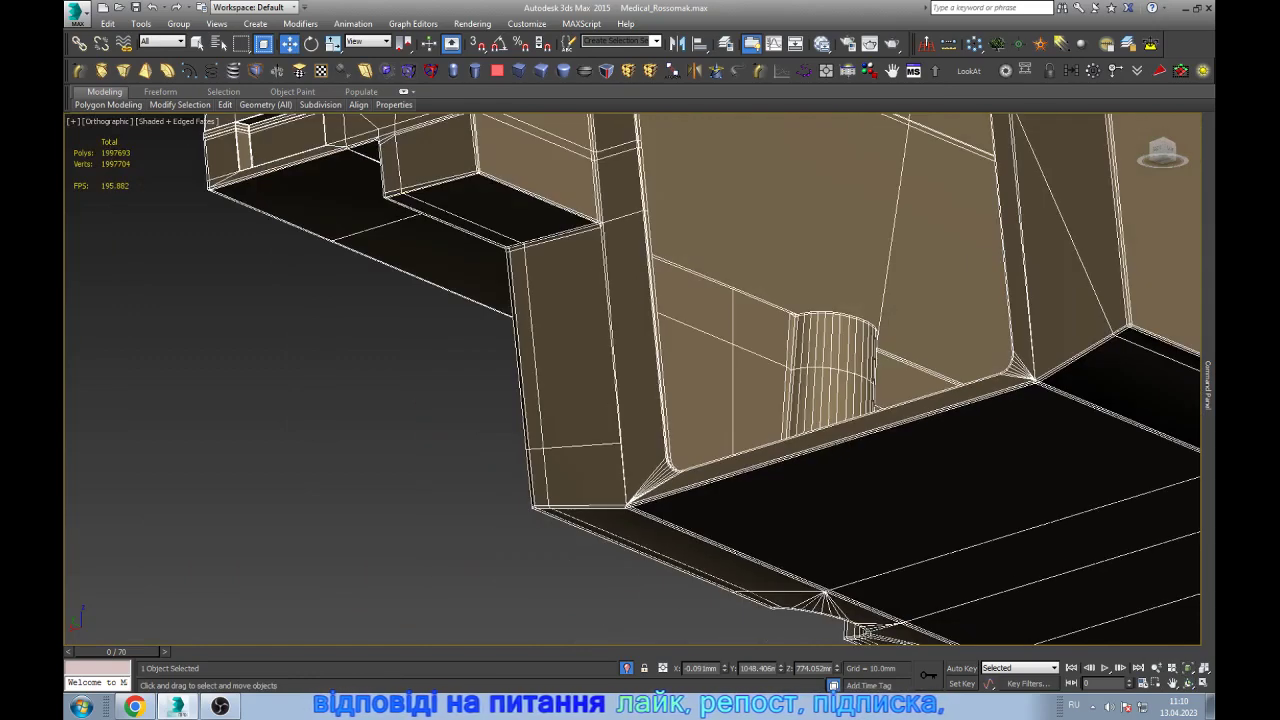
{"action": "scroll", "coordinate": [640, 465], "scroll_direction": "up", "scroll_amount": 2}
{"action": "scroll", "coordinate": [640, 465], "scroll_direction": "up", "scroll_amount": 3}
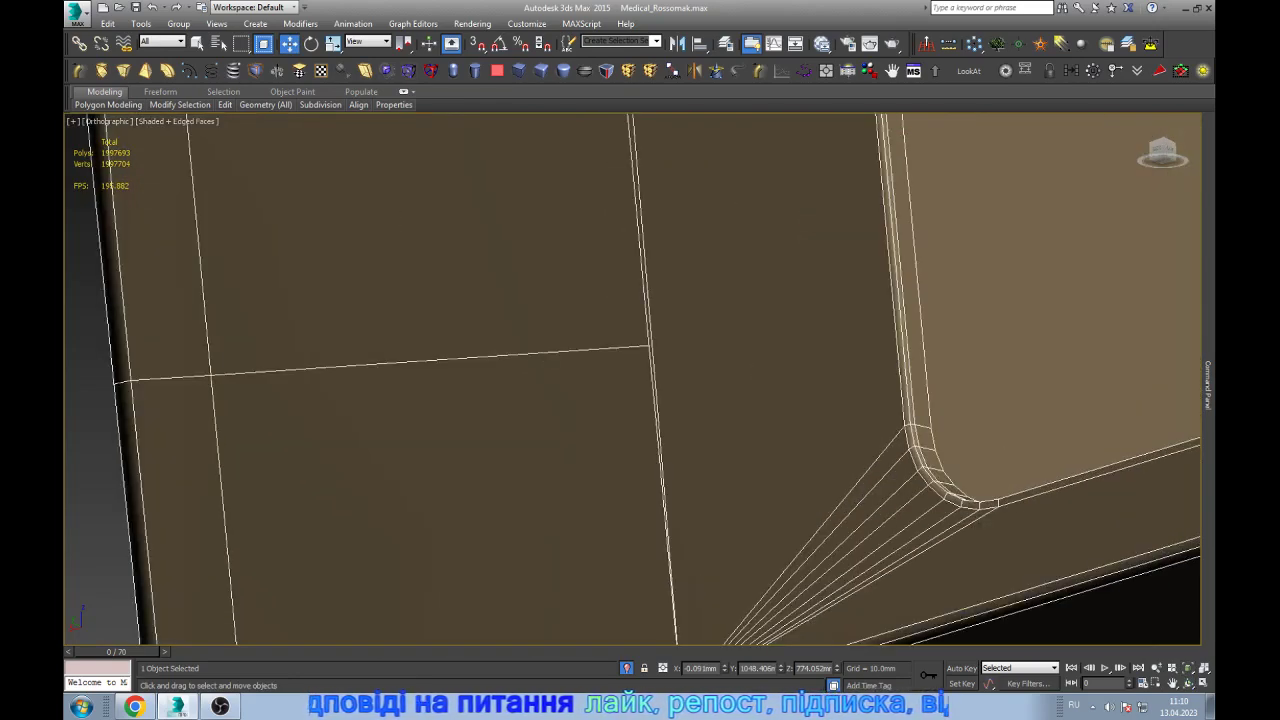
{"action": "scroll", "coordinate": [718, 333], "scroll_direction": "up", "scroll_amount": 1}
{"action": "scroll", "coordinate": [718, 333], "scroll_direction": "down", "scroll_amount": 3}
- In Vertex mode, remove one stray underside vertex, bringing the count to 1997703 verts
{"action": "key", "text": "1"}
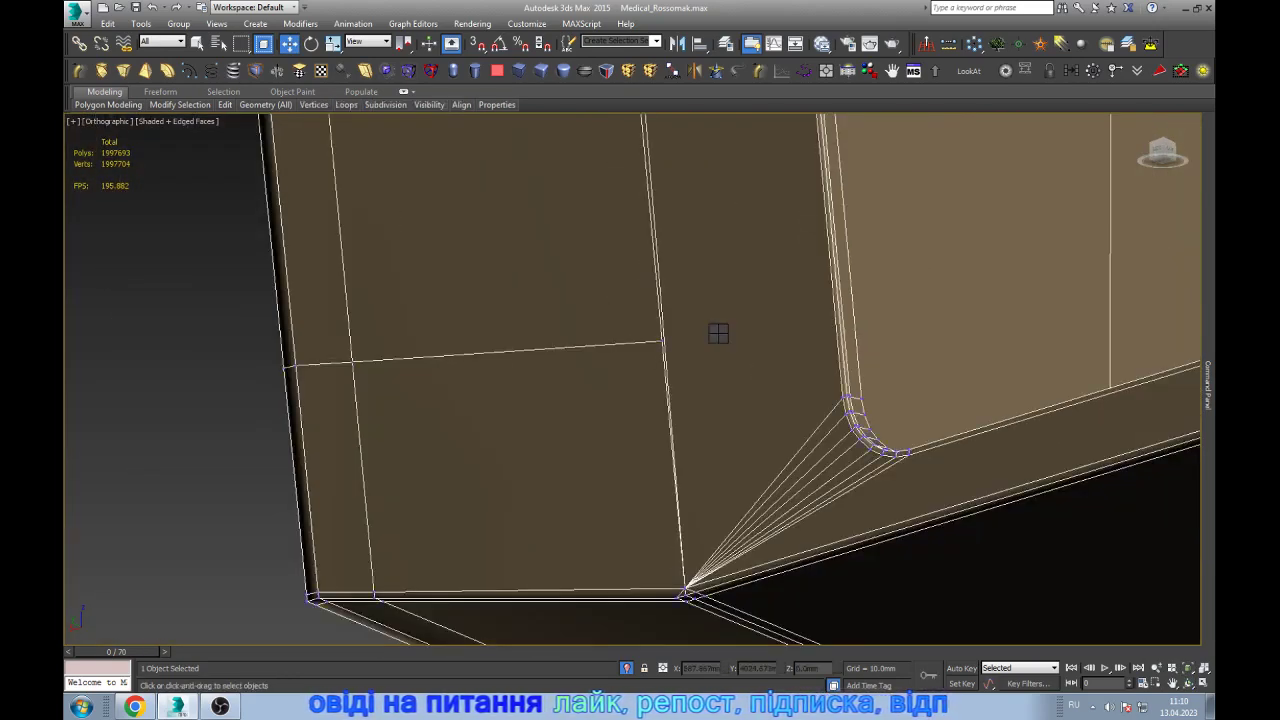
{"action": "key", "text": "q"}
{"action": "scroll", "coordinate": [690, 585], "scroll_direction": "up", "scroll_amount": 3}
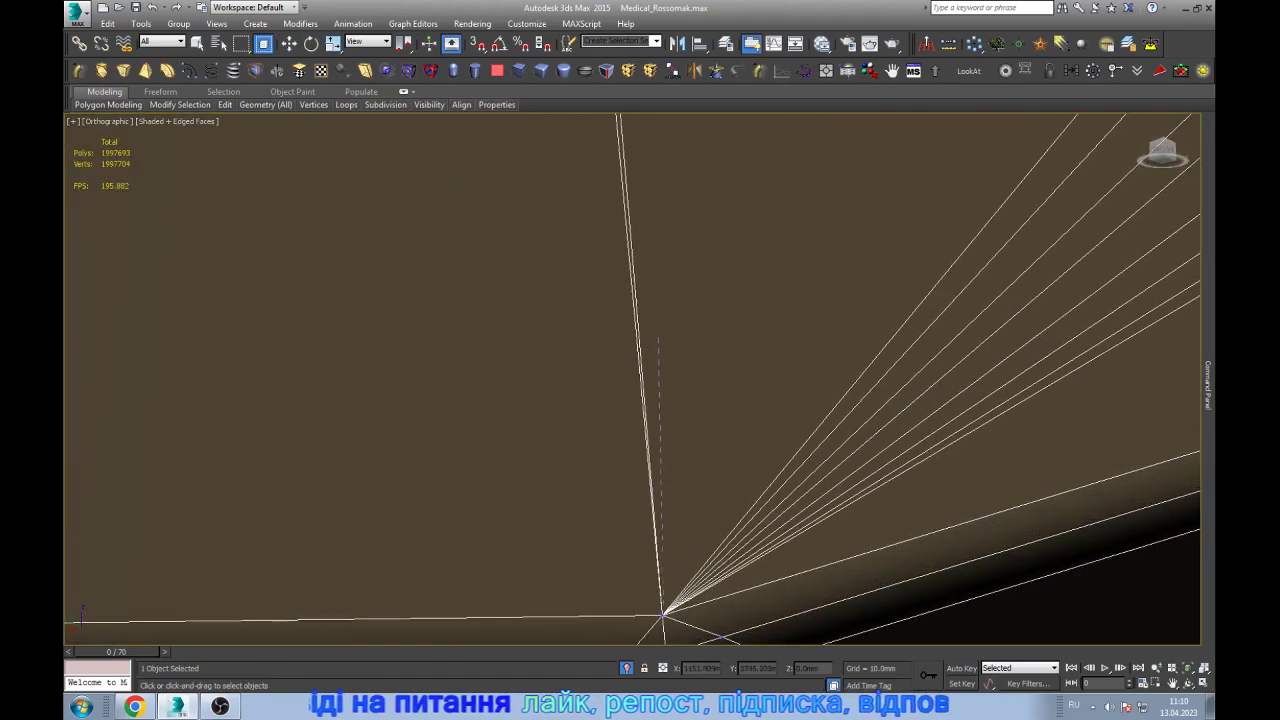
{"action": "key", "text": "w"}
{"action": "scroll", "coordinate": [662, 612], "scroll_direction": "down", "scroll_amount": 3}
{"action": "mouse_move", "coordinate": [680, 571]}
{"action": "middle_mouse_down", "text": "alt"}
{"action": "mouse_move", "coordinate": [700, 543]}
{"action": "mouse_move", "coordinate": [640, 360]}
{"action": "middle_mouse_up", "text": "alt"}
{"action": "scroll", "coordinate": [710, 340], "scroll_direction": "up", "scroll_amount": 3}
{"action": "scroll", "coordinate": [710, 345], "scroll_direction": "down", "scroll_amount": 3}
{"action": "scroll", "coordinate": [710, 345], "scroll_direction": "down", "scroll_amount": 4}
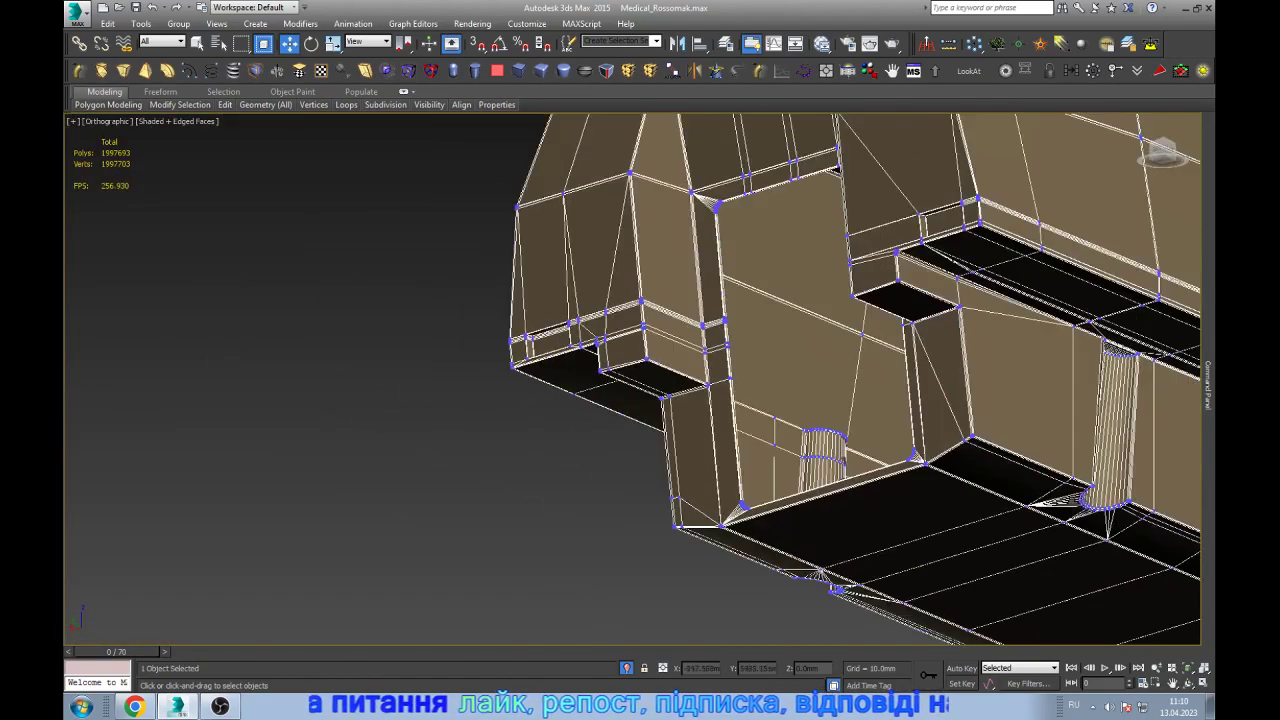
{"action": "scroll", "coordinate": [600, 400], "scroll_direction": "up", "scroll_amount": 5}
{"action": "scroll", "coordinate": [506, 241], "scroll_direction": "down", "scroll_amount": 4}
{"action": "scroll", "coordinate": [506, 241], "scroll_direction": "up", "scroll_amount": 3}
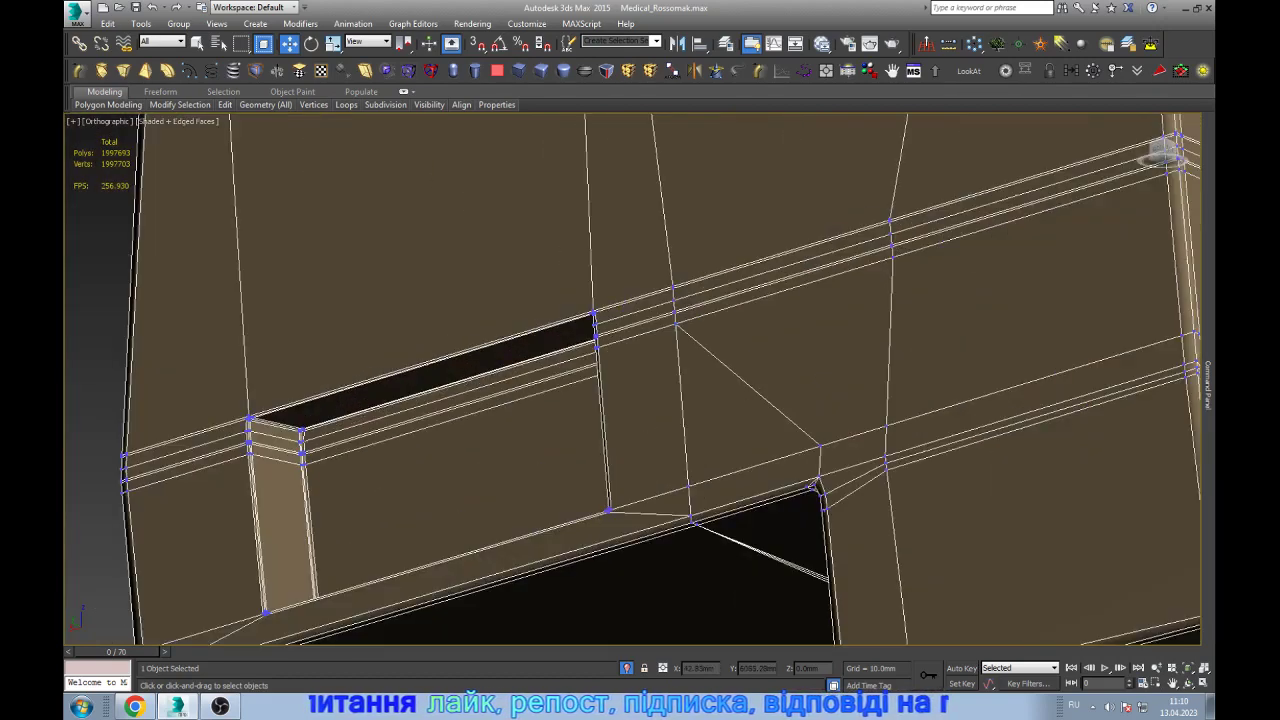
{"action": "scroll", "coordinate": [506, 241], "scroll_direction": "up", "scroll_amount": 2}
- In Edge mode, select an edge beside the dark trim recess and orbit to the side
{"action": "key", "text": "2"}
{"action": "left_click", "coordinate": [677, 330]}
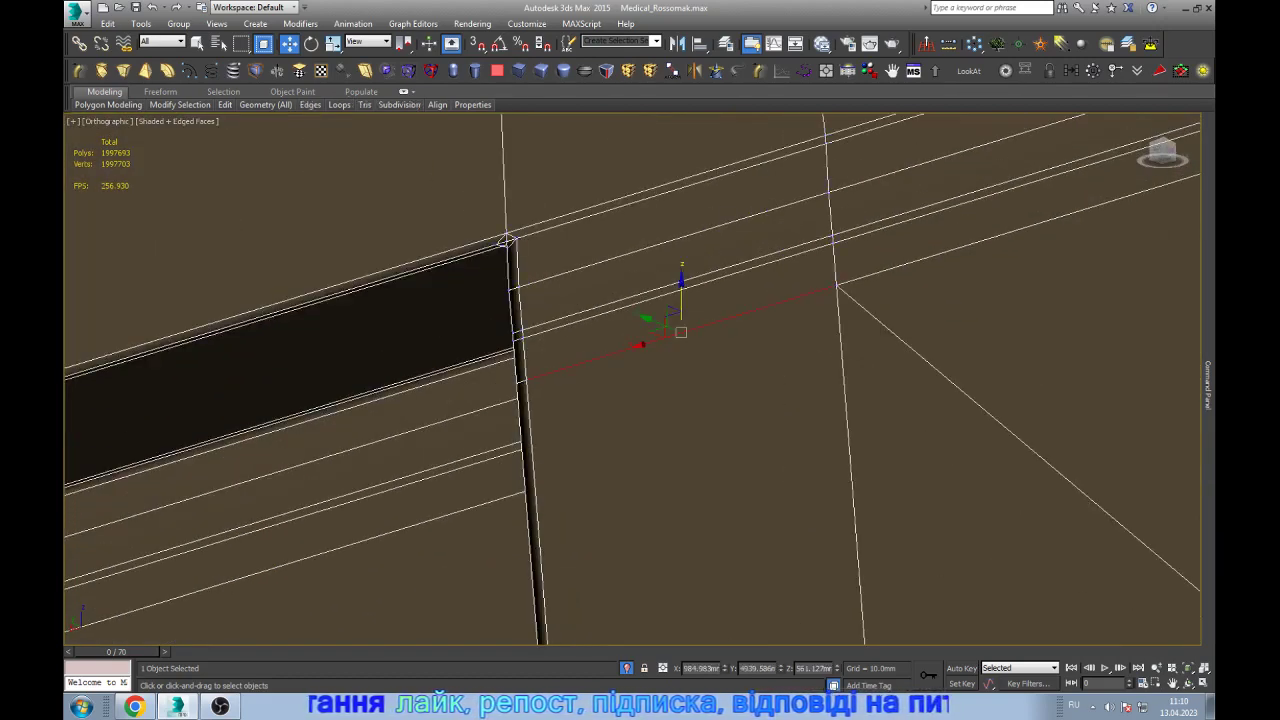
{"action": "scroll", "coordinate": [677, 330], "scroll_direction": "down", "scroll_amount": 3}
{"action": "key", "text": "ctrl+r"}
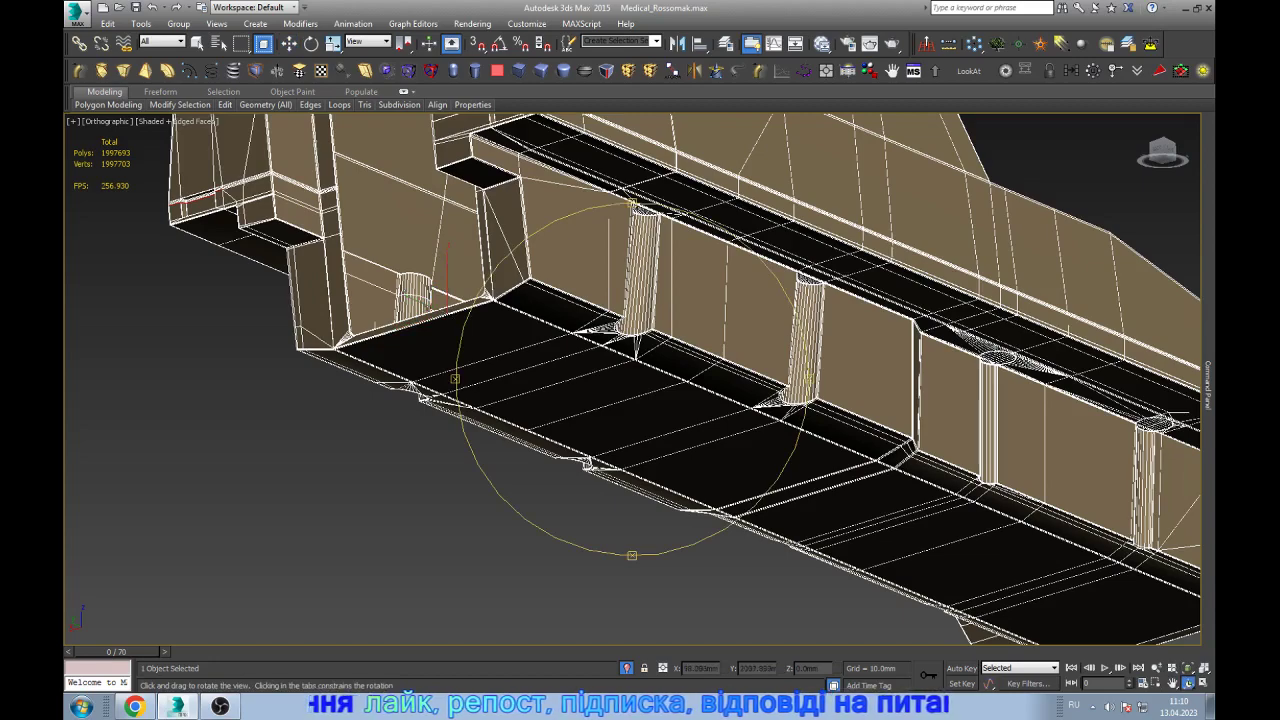
{"action": "scroll", "coordinate": [632, 378], "scroll_direction": "down", "scroll_amount": 5}
{"action": "scroll", "coordinate": [632, 378], "scroll_direction": "up", "scroll_amount": 1}
{"action": "mouse_move", "coordinate": [632, 378]}
{"action": "left_mouse_down"}
{"action": "mouse_move", "coordinate": [600, 378]}
{"action": "mouse_move", "coordinate": [620, 370]}
{"action": "left_mouse_up"}
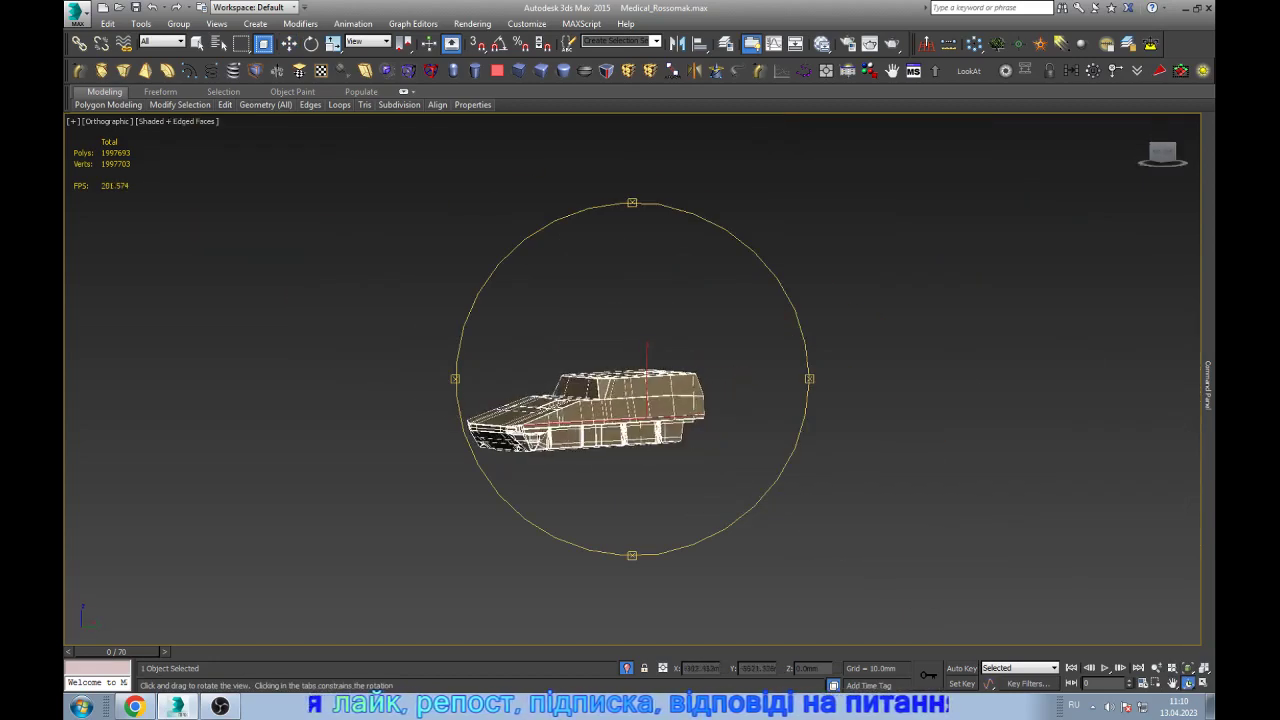
- Inspect the close-up vertex, then leave edge editing and return to the whole hull object
{"action": "scroll", "coordinate": [632, 378], "scroll_direction": "up", "scroll_amount": 8}
{"action": "scroll", "coordinate": [822, 335], "scroll_direction": "up", "scroll_amount": 5}
{"action": "mouse_move", "coordinate": [740, 370]}
{"action": "left_mouse_down"}
{"action": "mouse_move", "coordinate": [715, 370]}
{"action": "mouse_move", "coordinate": [765, 405]}
{"action": "left_mouse_up"}
{"action": "key", "text": "w"}
{"action": "scroll", "coordinate": [640, 380], "scroll_direction": "down", "scroll_amount": 2}
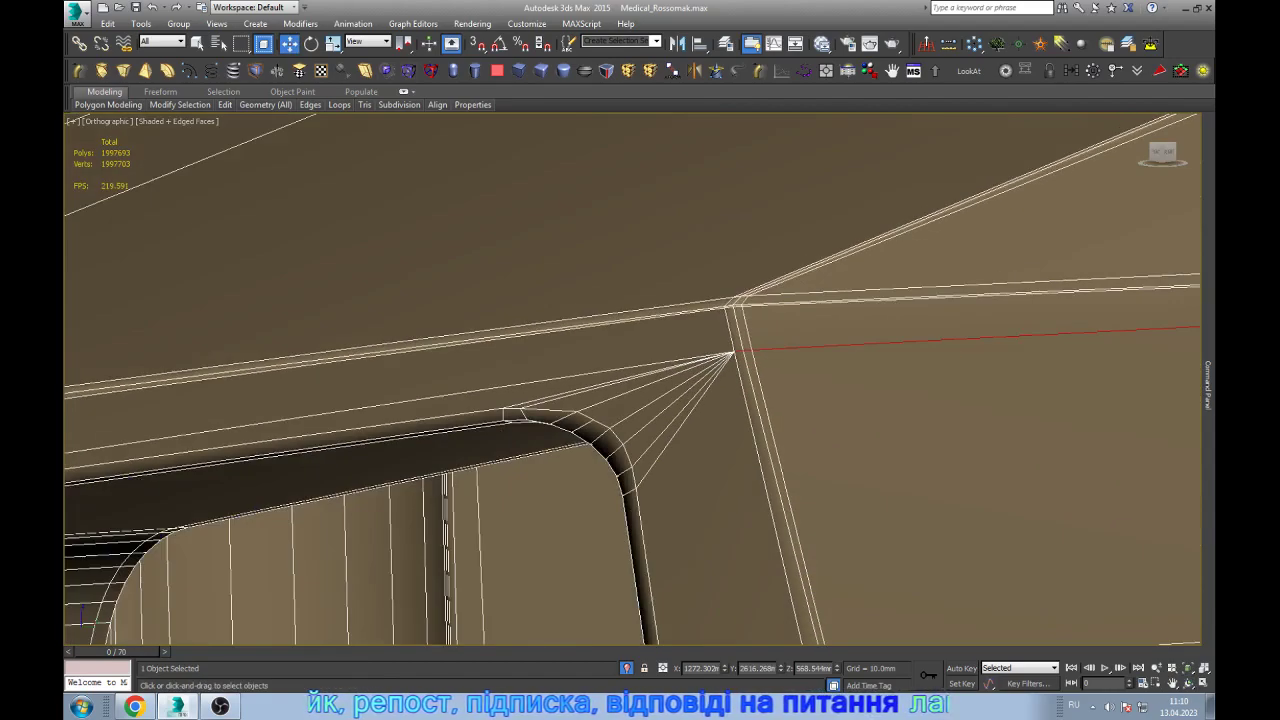
{"action": "scroll", "coordinate": [632, 380], "scroll_direction": "down", "scroll_amount": 3}
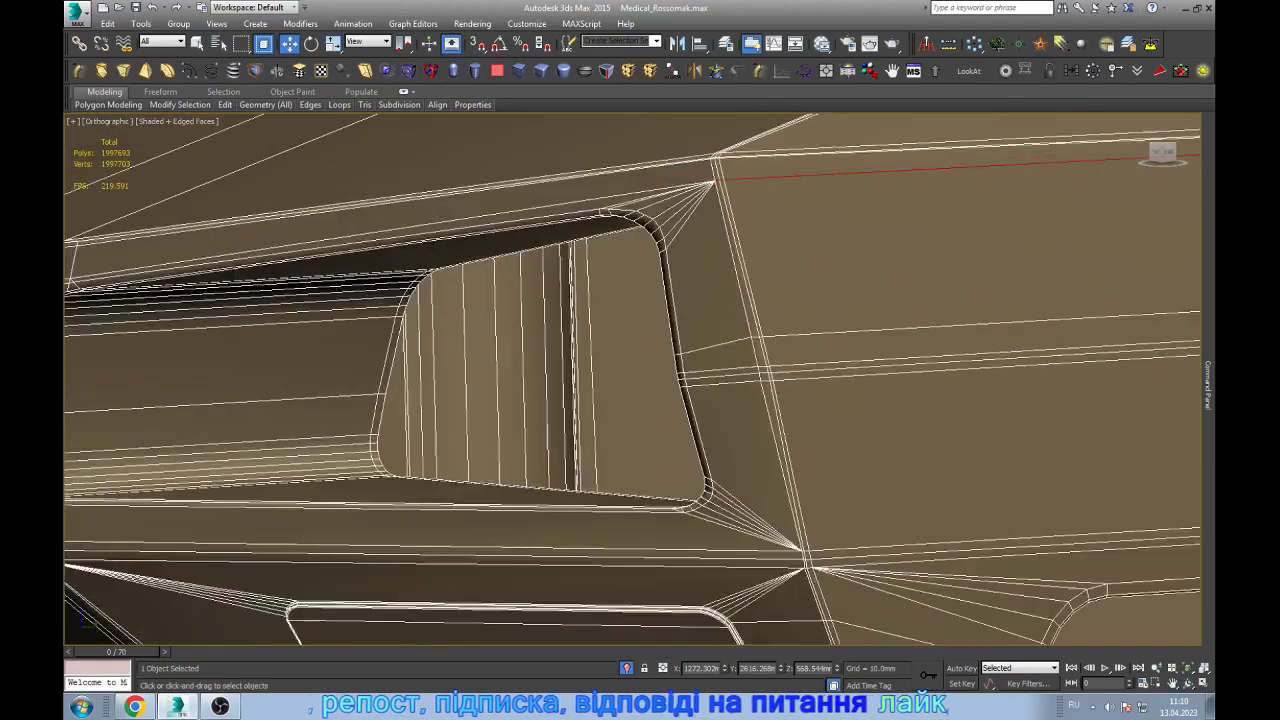
{"action": "scroll", "coordinate": [733, 370], "scroll_direction": "up", "scroll_amount": 2}
{"action": "scroll", "coordinate": [632, 380], "scroll_direction": "down", "scroll_amount": 3}
{"action": "scroll", "coordinate": [632, 380], "scroll_direction": "up", "scroll_amount": 3}
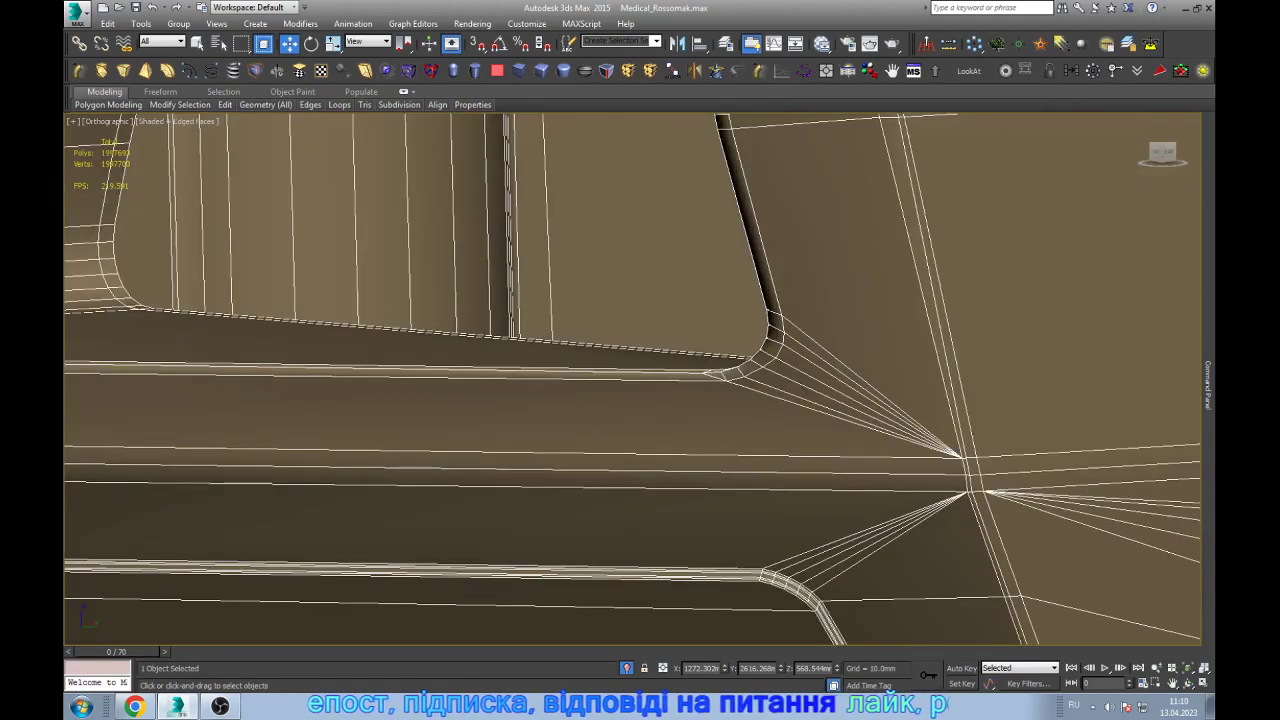
{"action": "scroll", "coordinate": [632, 380], "scroll_direction": "down", "scroll_amount": 3}
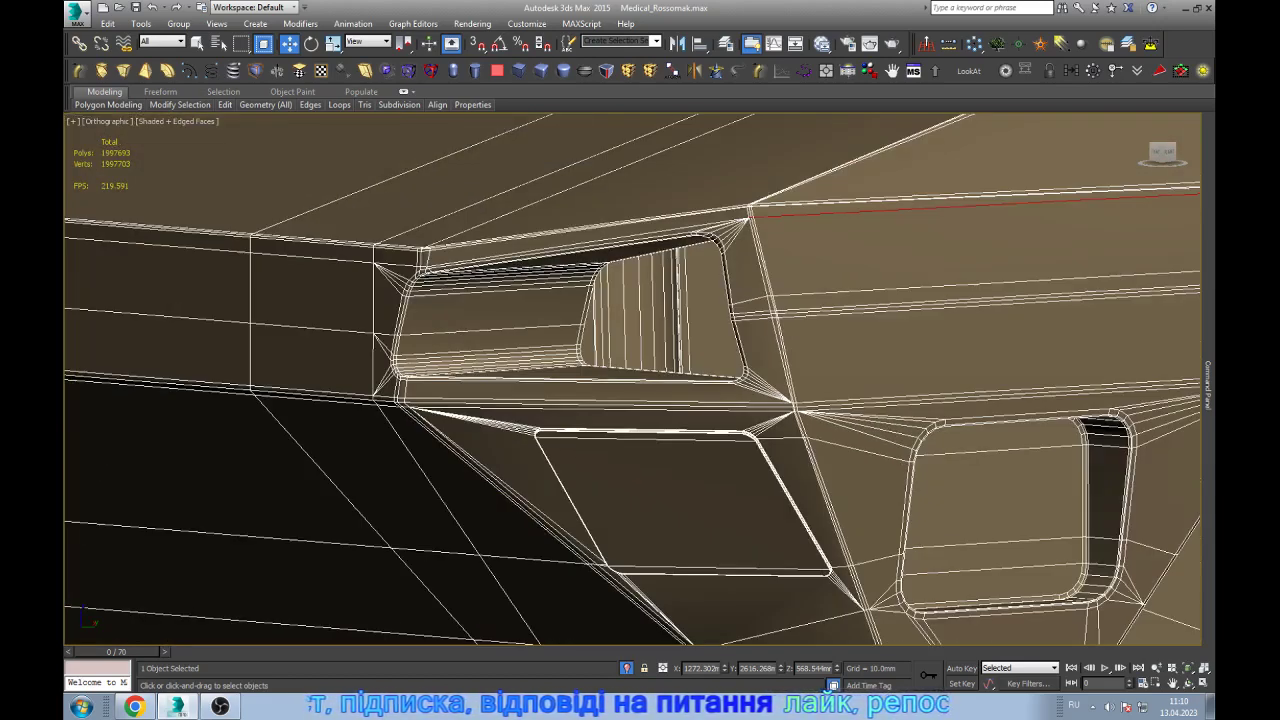
{"action": "scroll", "coordinate": [632, 380], "scroll_direction": "down", "scroll_amount": 4}
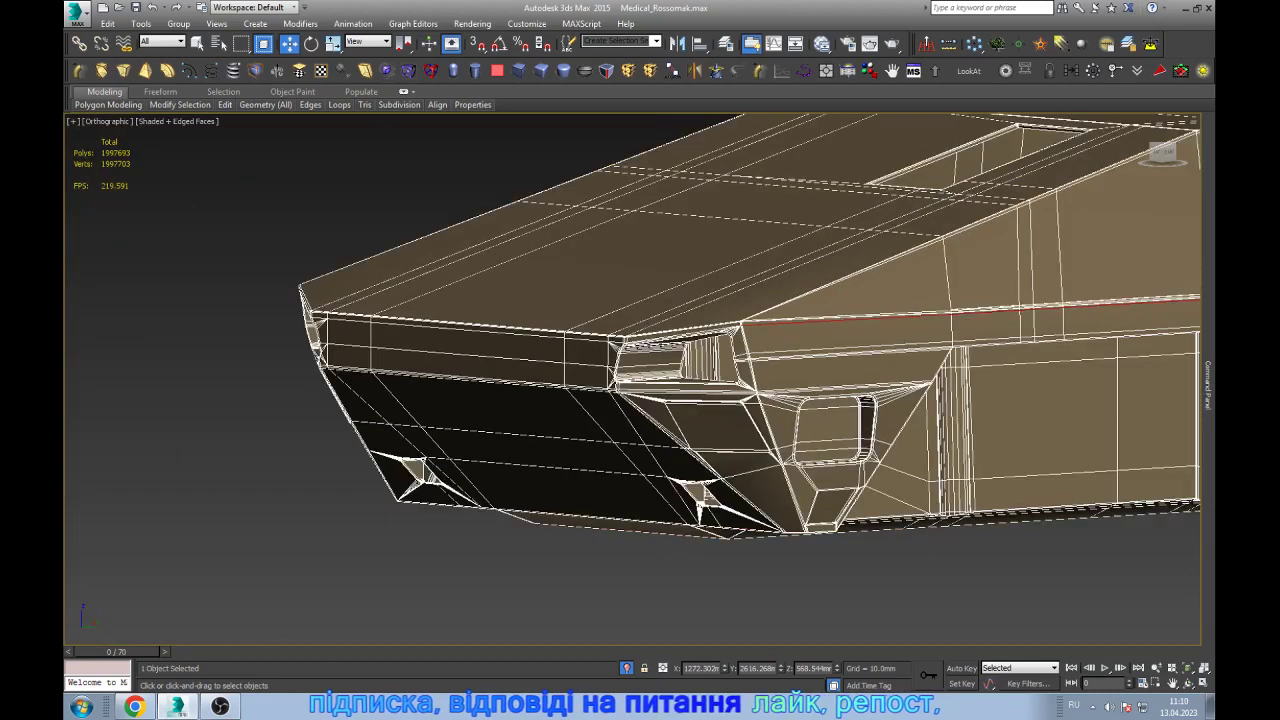
{"action": "left_click", "coordinate": [1120, 178]}
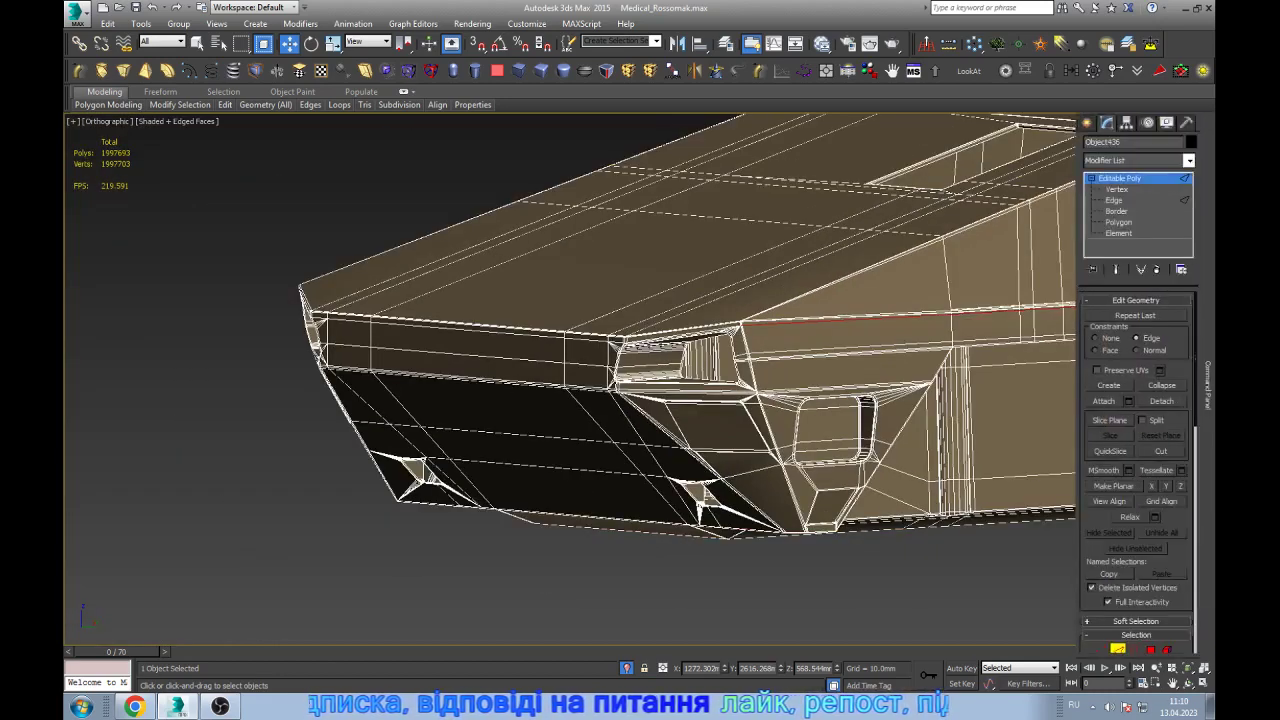
{"action": "left_click", "coordinate": [600, 600]}
- Reselect the hull and step through Border to Polygon sub-object level
{"action": "scroll", "coordinate": [700, 420], "scroll_direction": "up", "scroll_amount": 5}
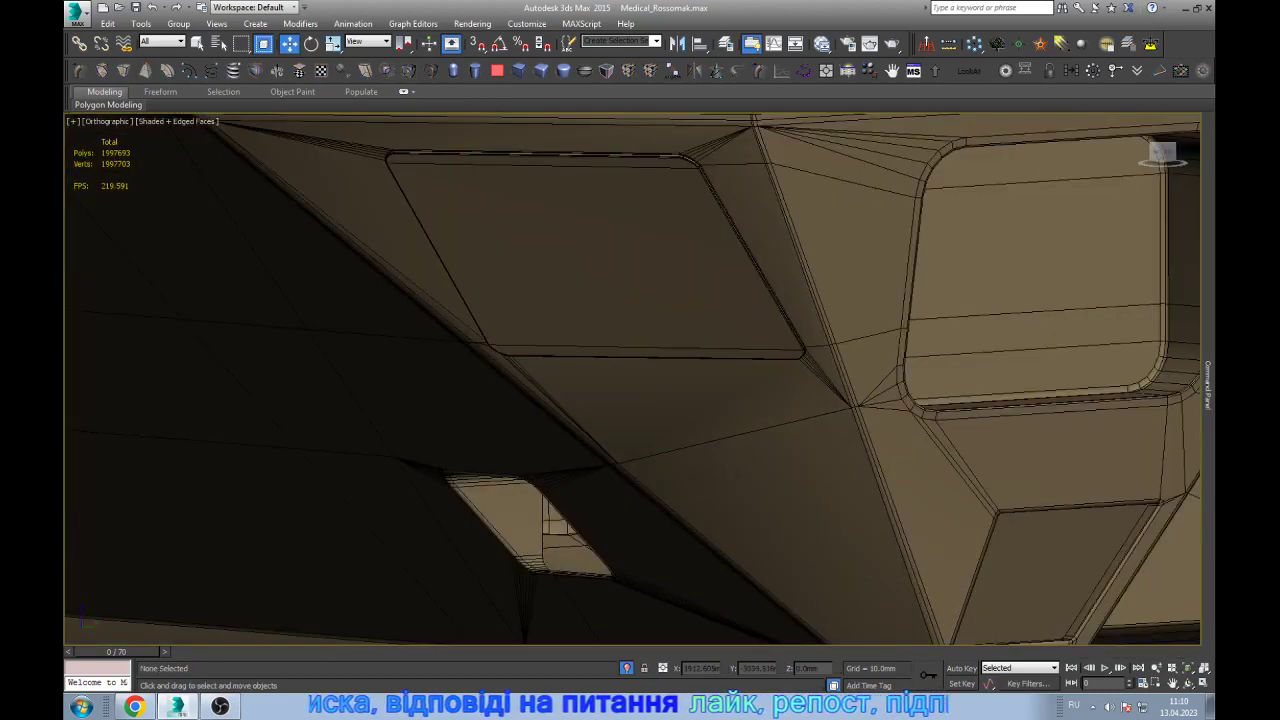
{"action": "key", "text": "ctrl+z"}
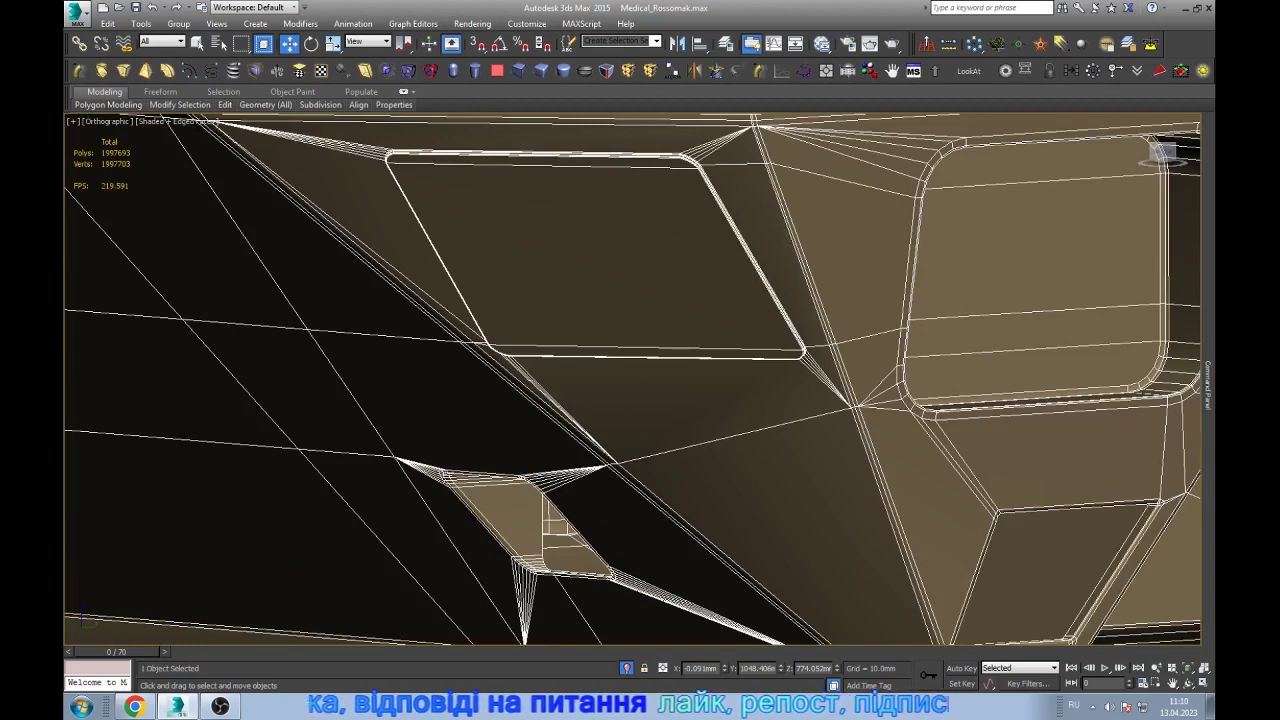
{"action": "scroll", "coordinate": [633, 379], "scroll_direction": "down", "scroll_amount": 5}
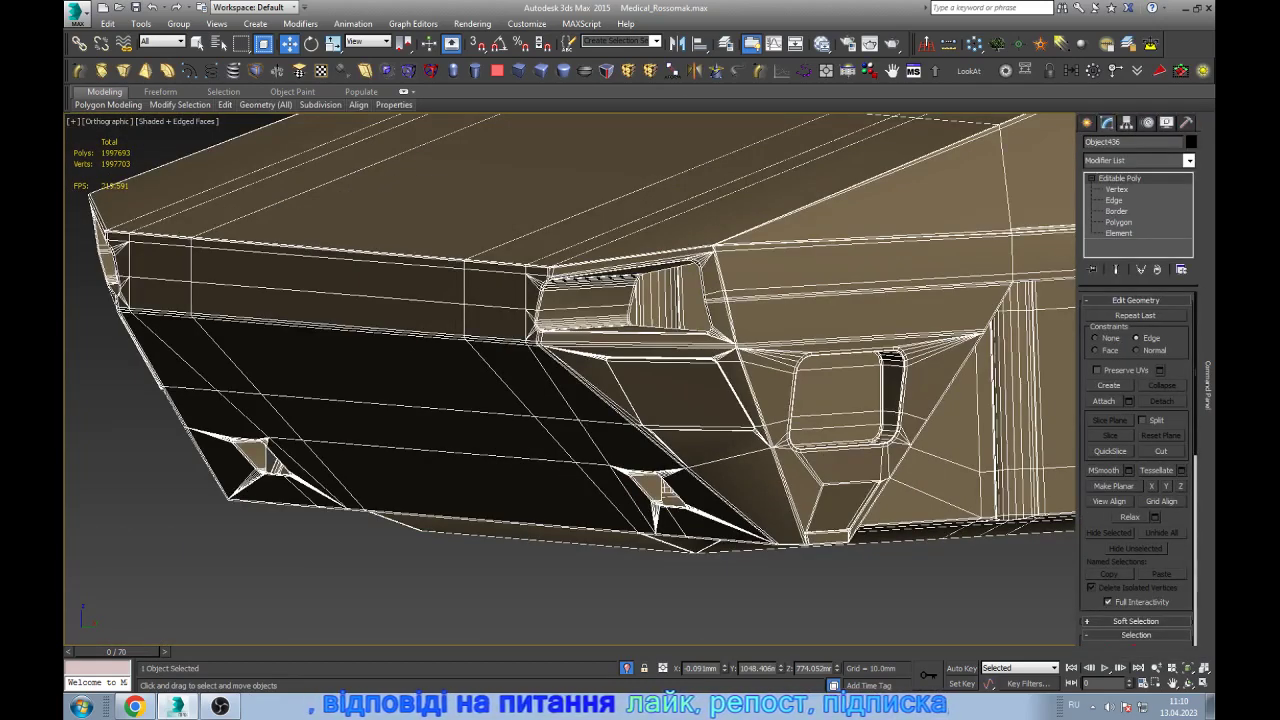
{"action": "key", "text": "3"}
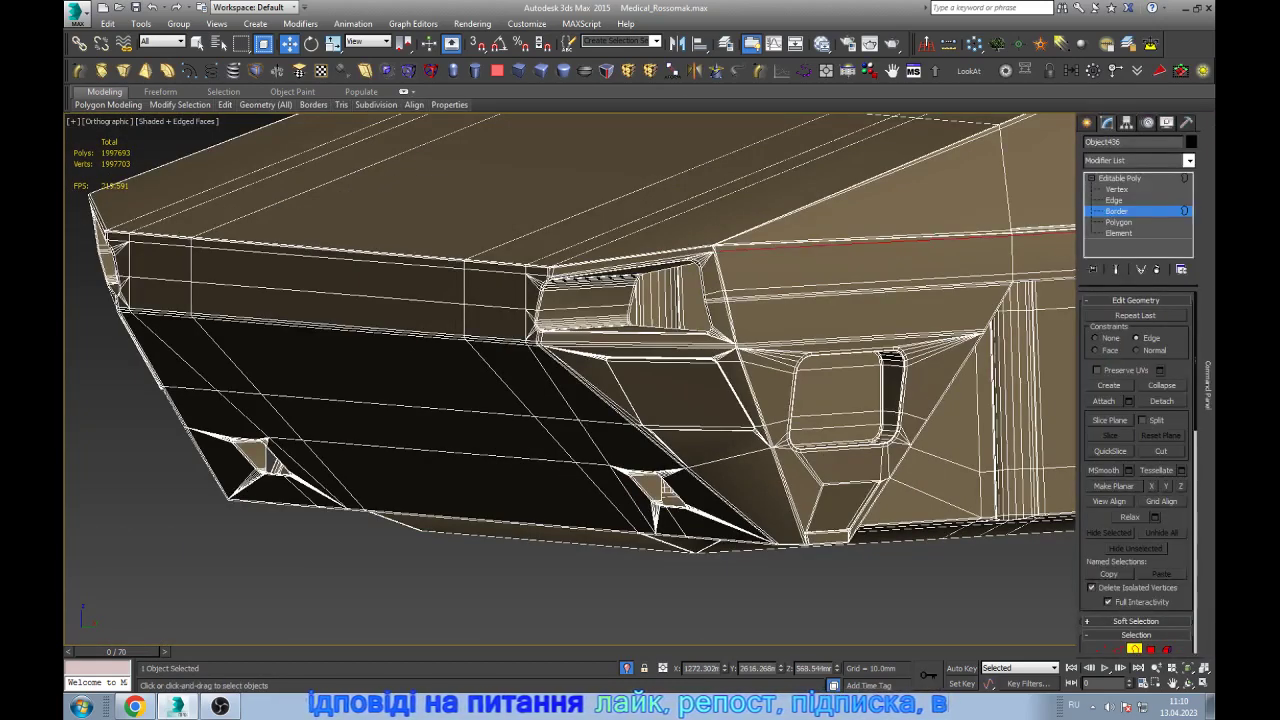
{"action": "key", "text": "ctrl+d"}
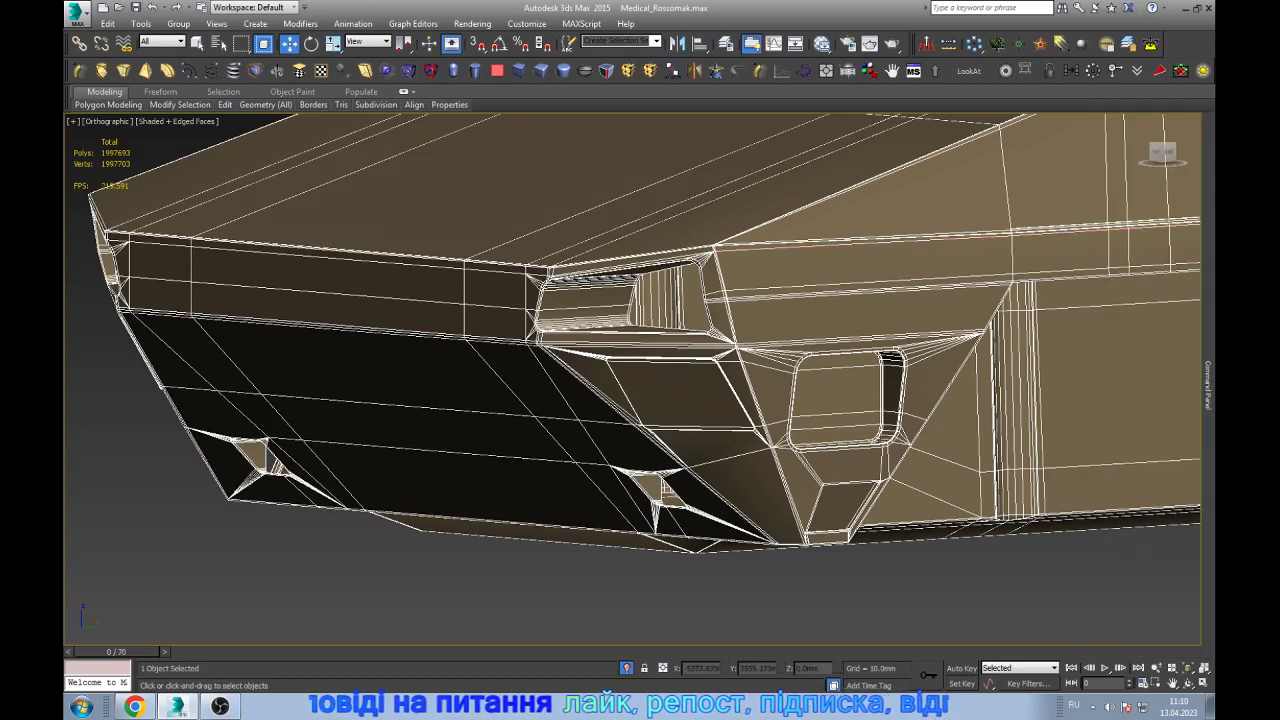
{"action": "key", "text": "4"}
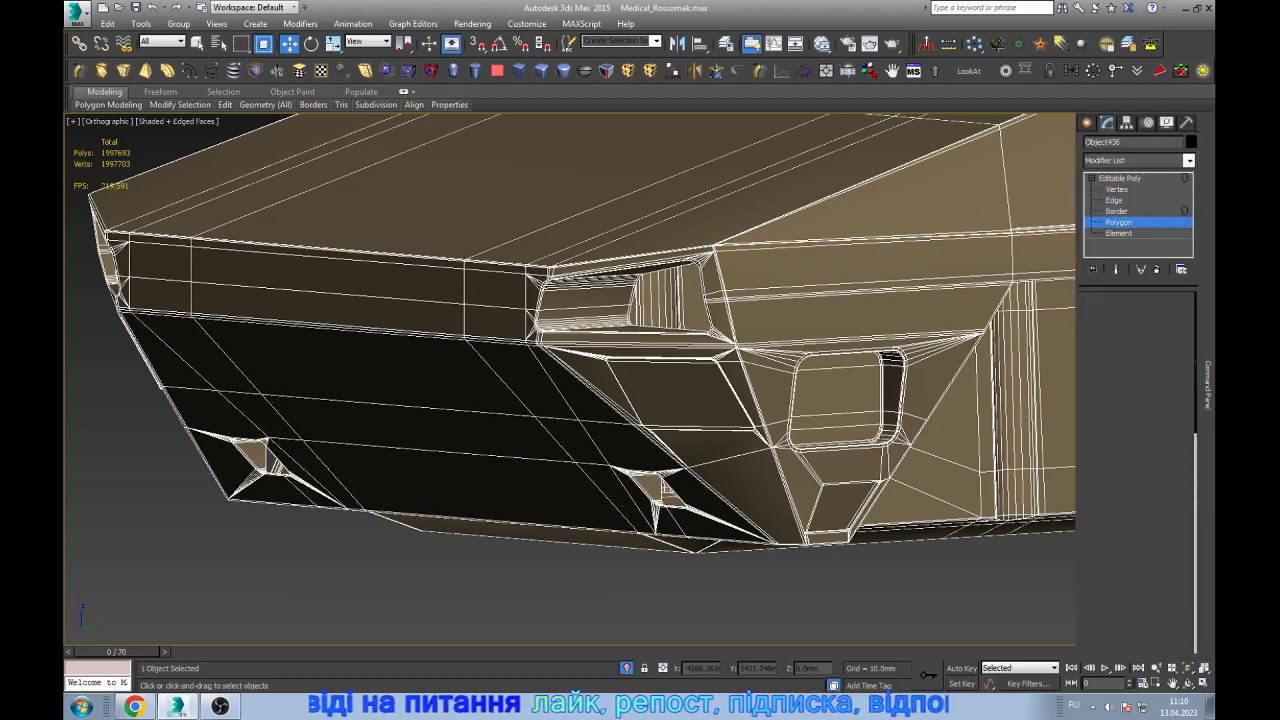
{"action": "key", "text": "ctrl+a"}
- Select the flat front hatch panel's 54 polygons using By Angle 5.0
{"action": "left_click", "coordinate": [700, 445]}
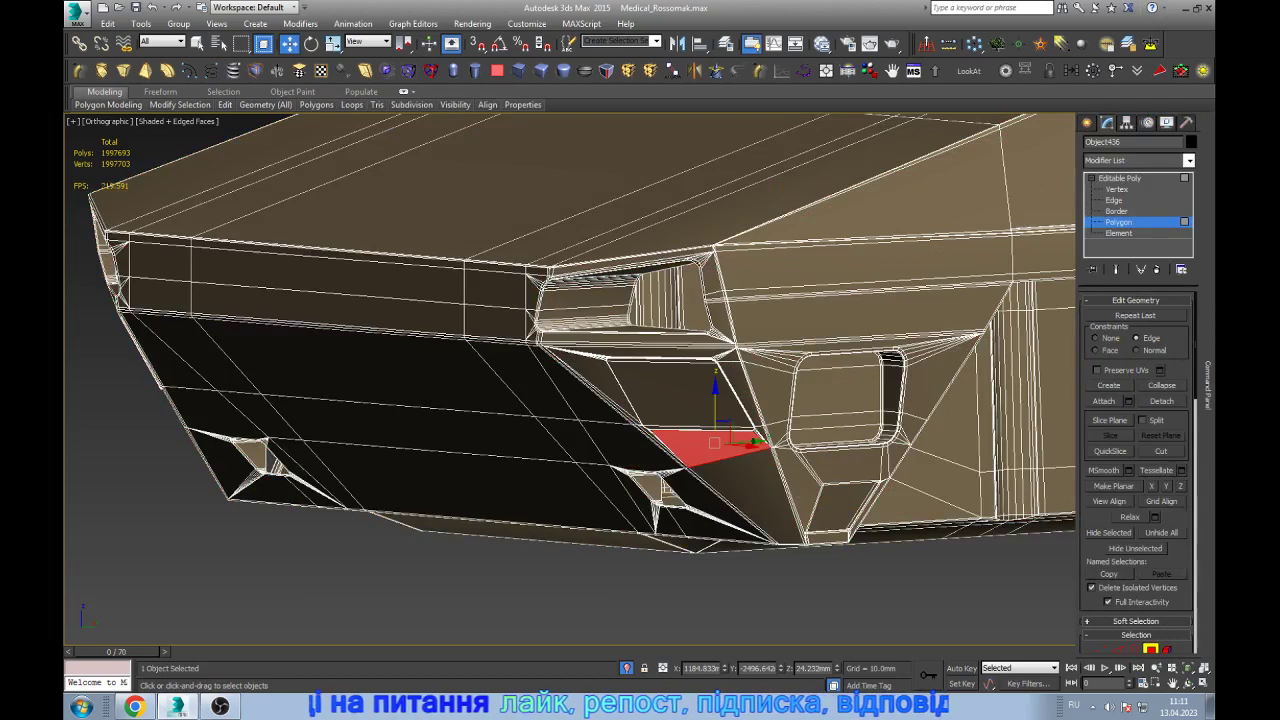
{"action": "scroll", "coordinate": [1137, 470], "scroll_direction": "down", "scroll_amount": 5}
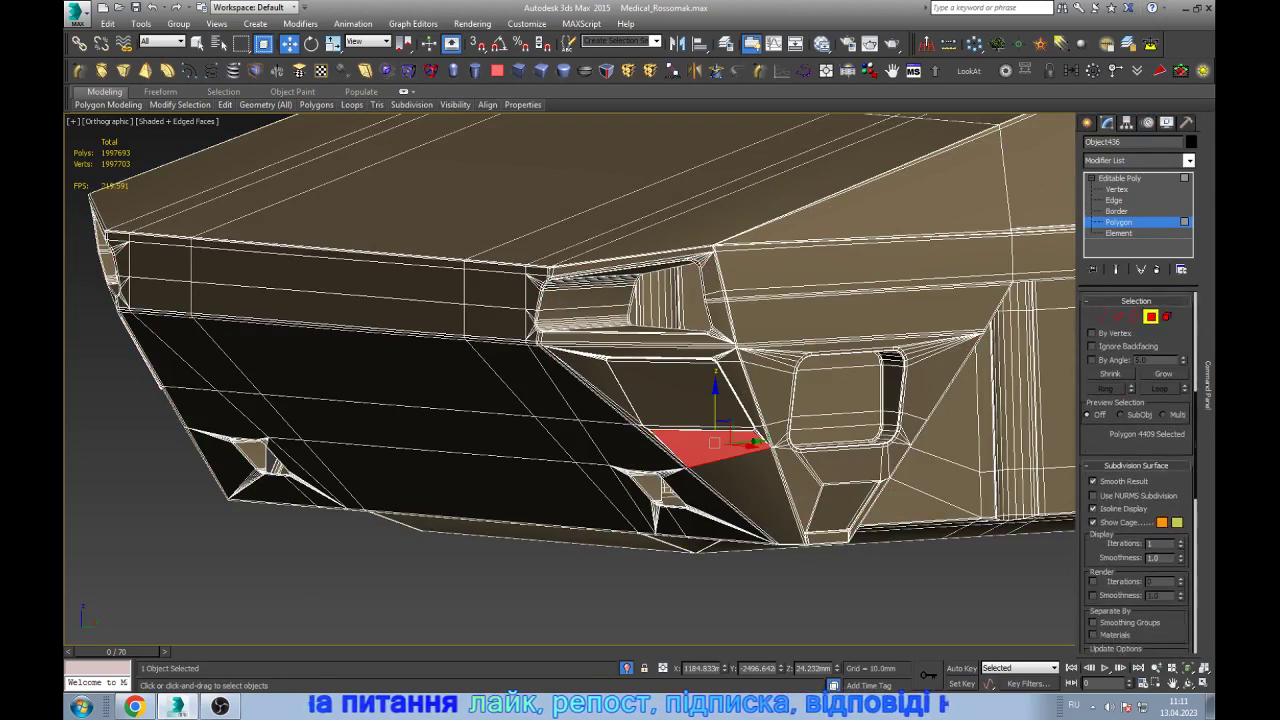
{"action": "left_click", "coordinate": [1092, 359]}
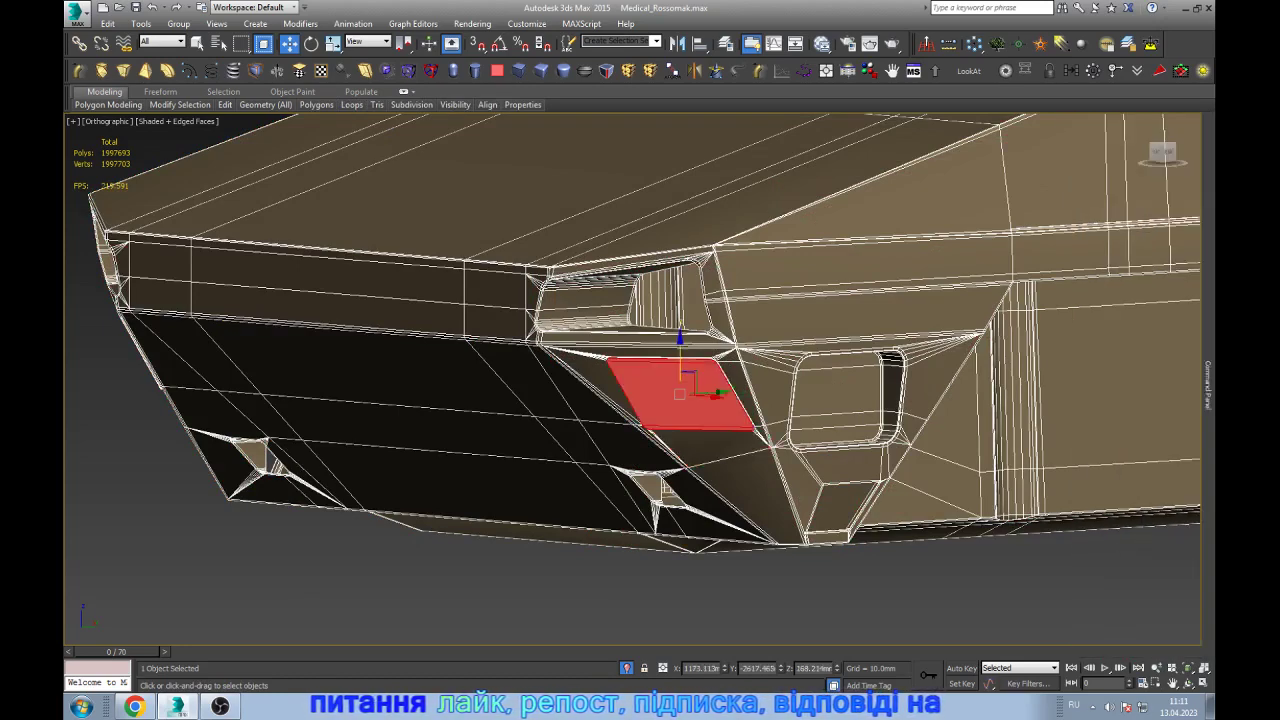
{"action": "left_click", "coordinate": [705, 445]}
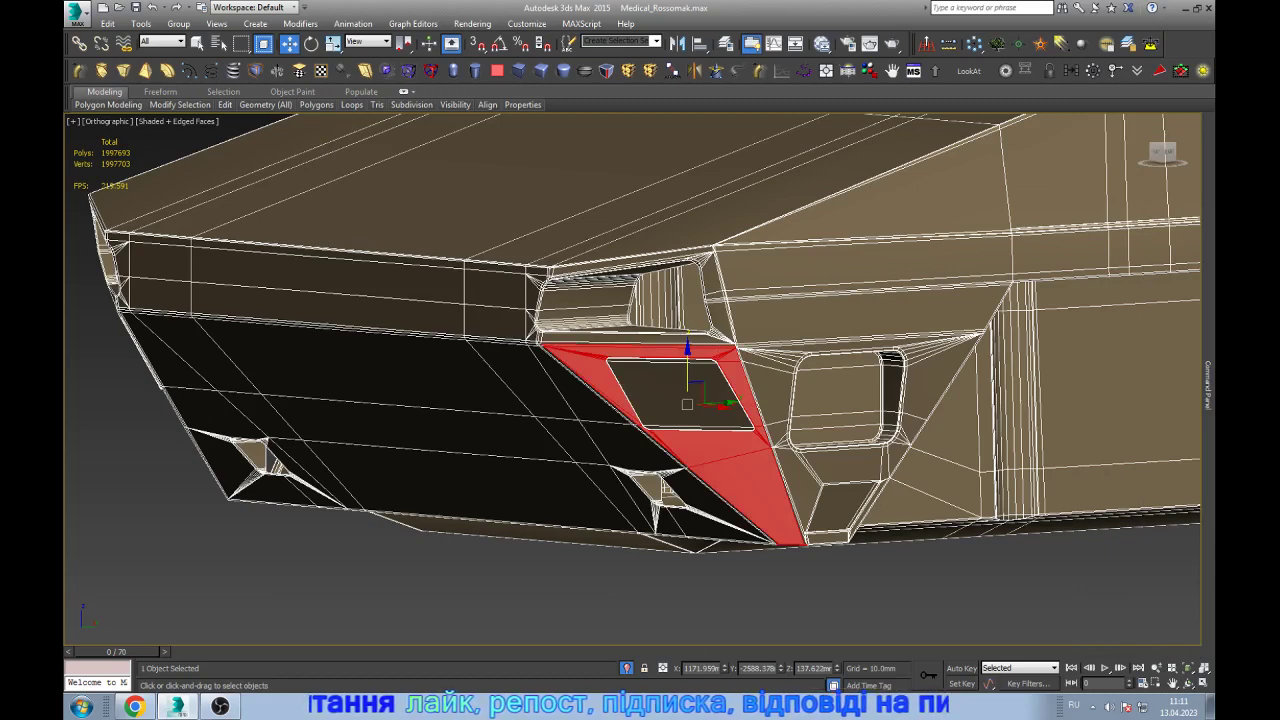
{"action": "scroll", "coordinate": [729, 457], "scroll_direction": "up", "scroll_amount": 3}
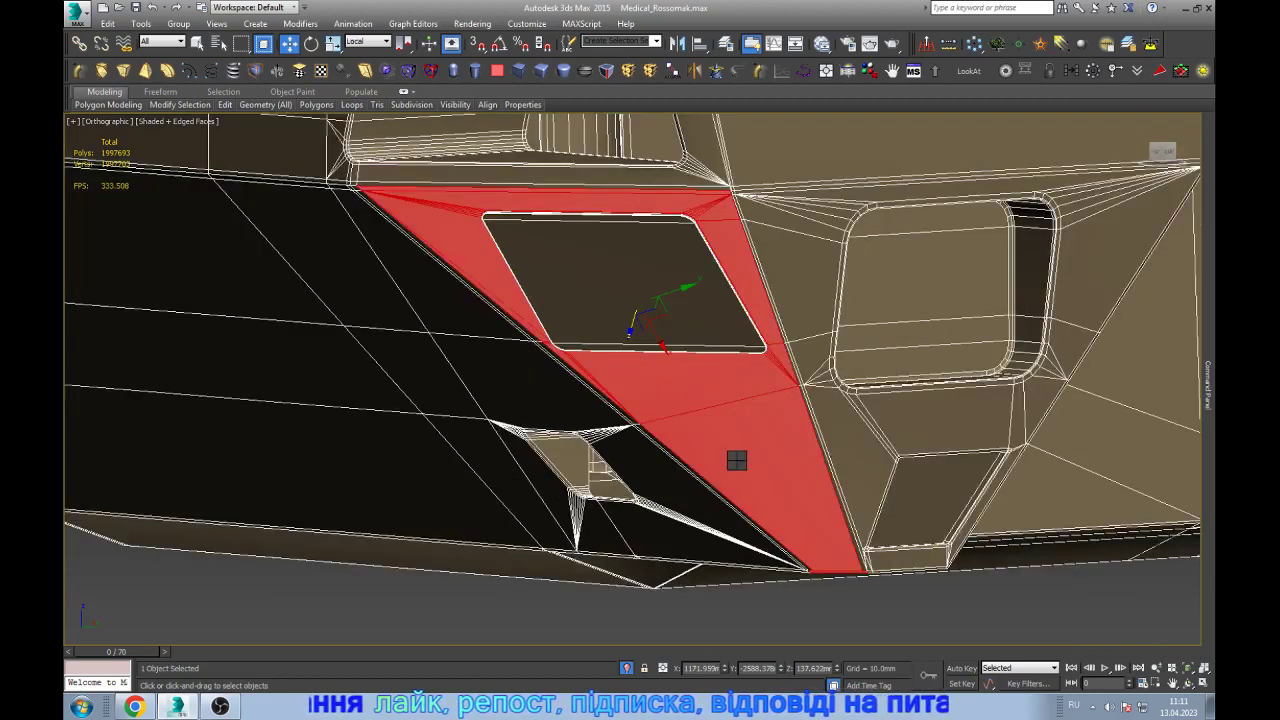
{"action": "key", "text": "r"}
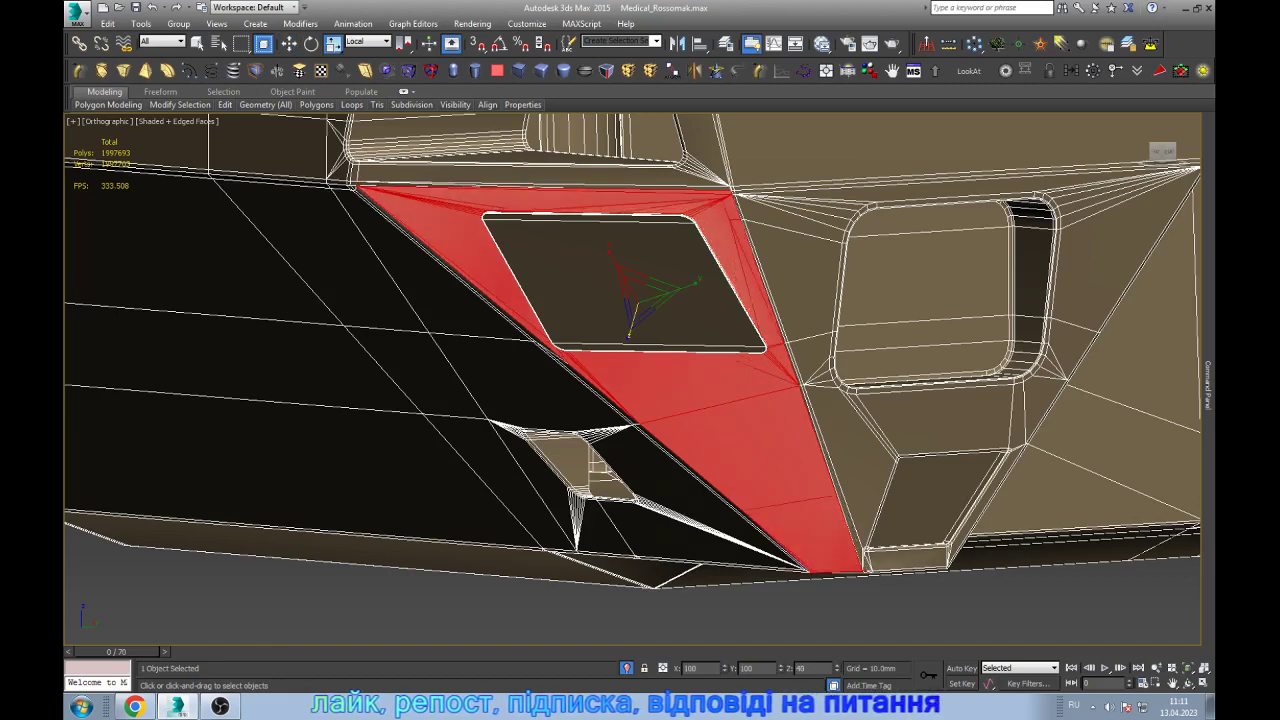
{"action": "key", "text": "w"}
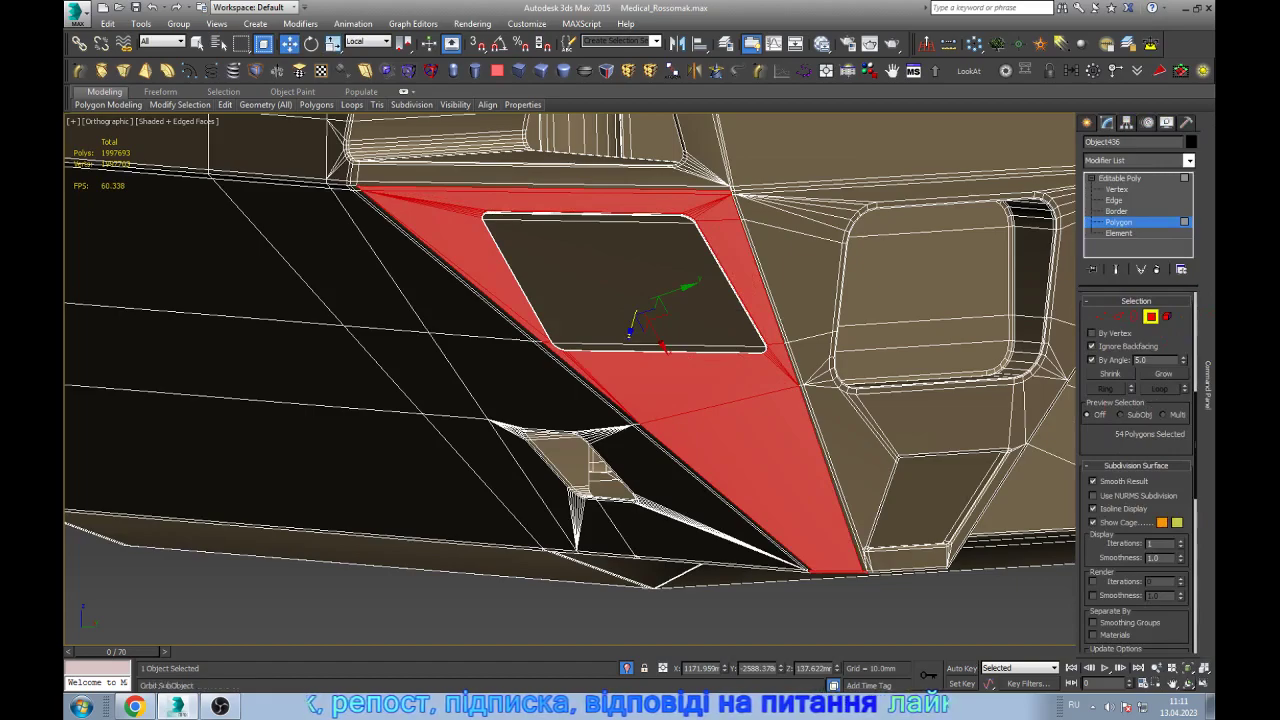
{"action": "key", "text": "e"}
{"action": "mouse_move", "coordinate": [632, 378]}
{"action": "middle_mouse_down", "text": "alt"}
{"action": "mouse_move", "coordinate": [700, 380]}
{"action": "mouse_move", "coordinate": [730, 300]}
{"action": "middle_mouse_up", "text": "alt"}
- Add the thin strip along the hatch panel's edge to the selection
{"action": "scroll", "coordinate": [632, 378], "scroll_direction": "up", "scroll_amount": 5}
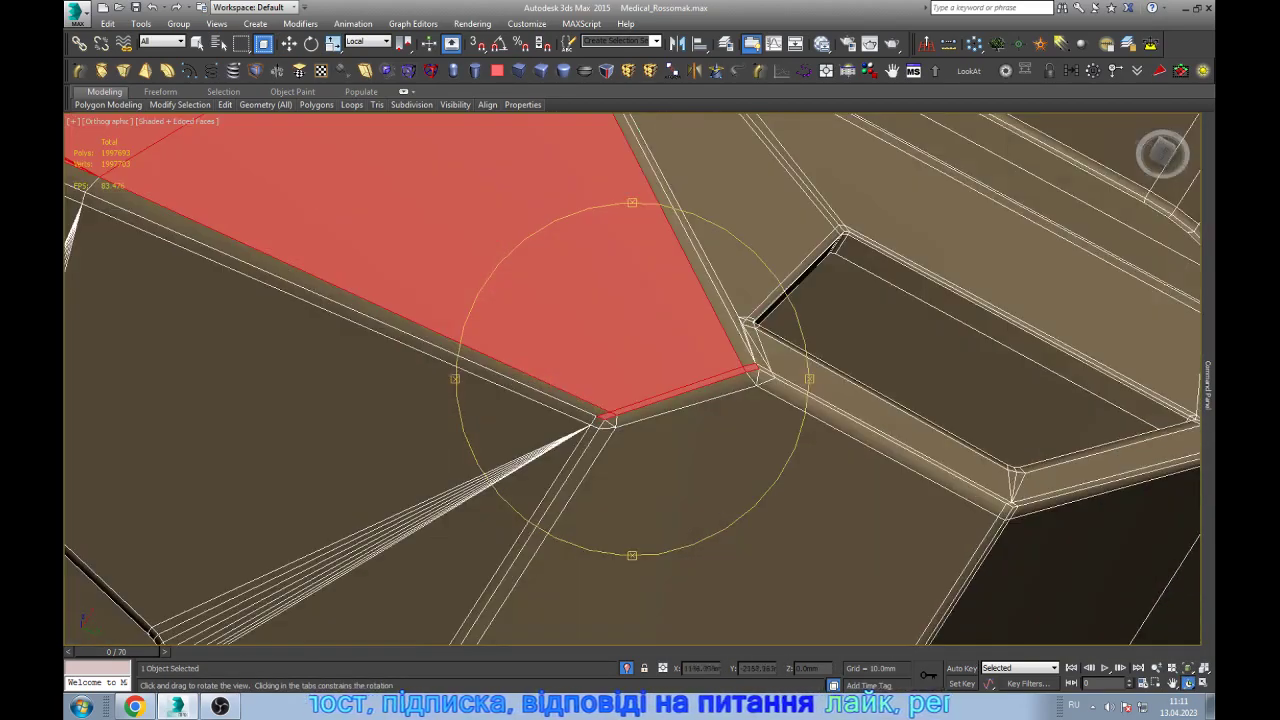
{"action": "scroll", "coordinate": [632, 378], "scroll_direction": "up", "scroll_amount": 5}
{"action": "key", "text": "w"}
{"action": "left_click", "coordinate": [735, 255], "text": "ctrl"}
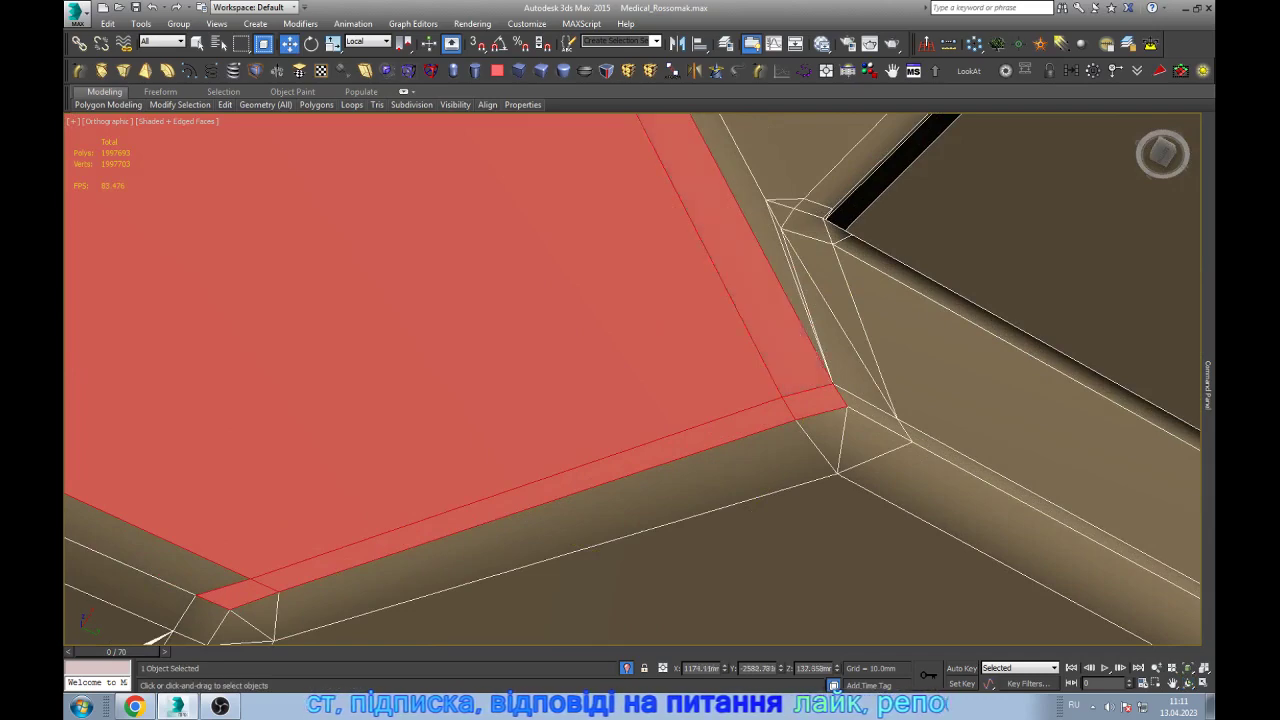
{"action": "scroll", "coordinate": [700, 400], "scroll_direction": "down", "scroll_amount": 4}
{"action": "scroll", "coordinate": [700, 400], "scroll_direction": "down", "scroll_amount": 4}
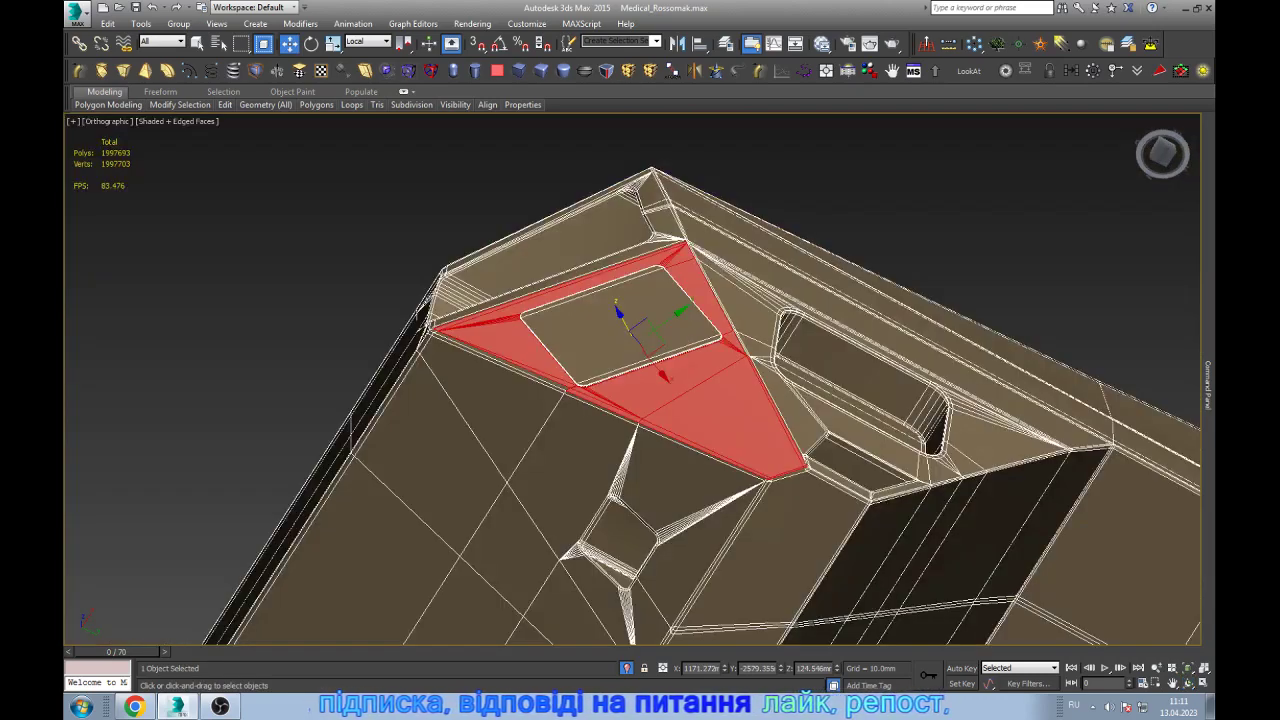
{"action": "scroll", "coordinate": [660, 240], "scroll_direction": "up", "scroll_amount": 5}
{"action": "scroll", "coordinate": [640, 380], "scroll_direction": "down", "scroll_amount": 5}
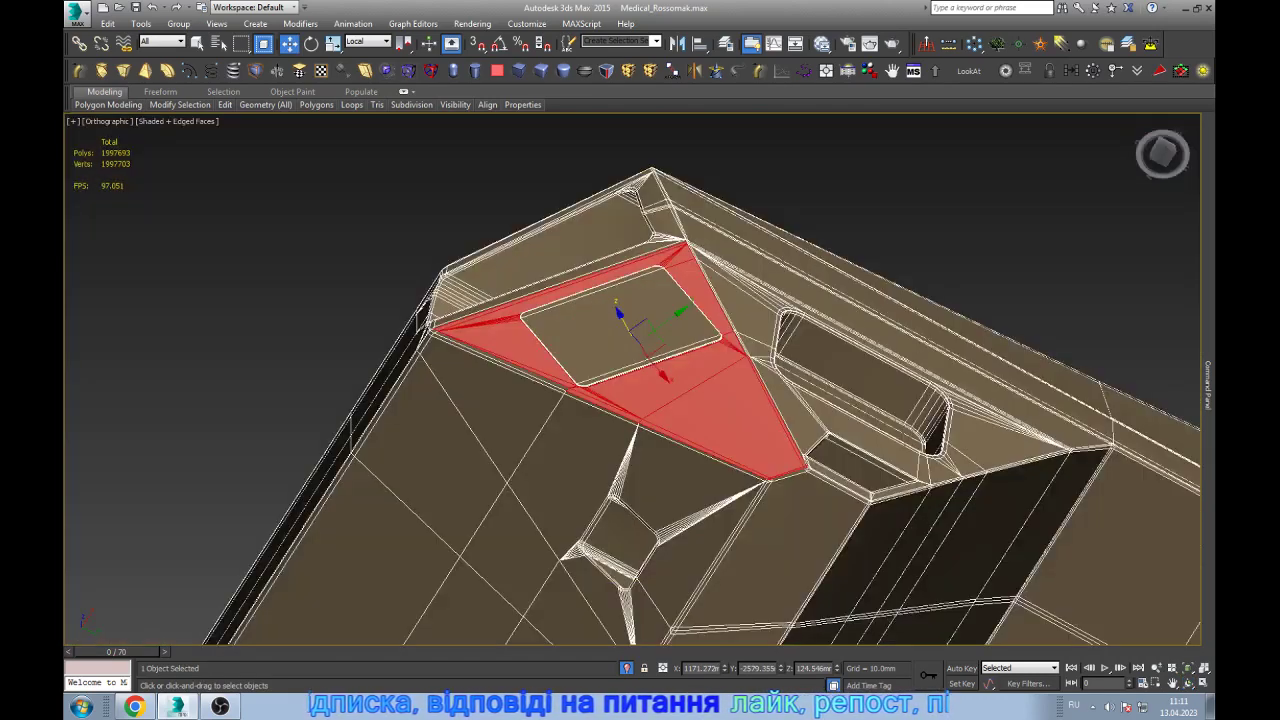
{"action": "scroll", "coordinate": [420, 310], "scroll_direction": "up", "scroll_amount": 3}
{"action": "scroll", "coordinate": [440, 320], "scroll_direction": "up", "scroll_amount": 2}
{"action": "scroll", "coordinate": [455, 325], "scroll_direction": "up", "scroll_amount": 2}
- Add the faces at the panel's left corner, reaching 59 polygons, and restore the Command Panel
{"action": "left_click_drag", "start_coordinate": [410, 300], "coordinate": [362, 321]}
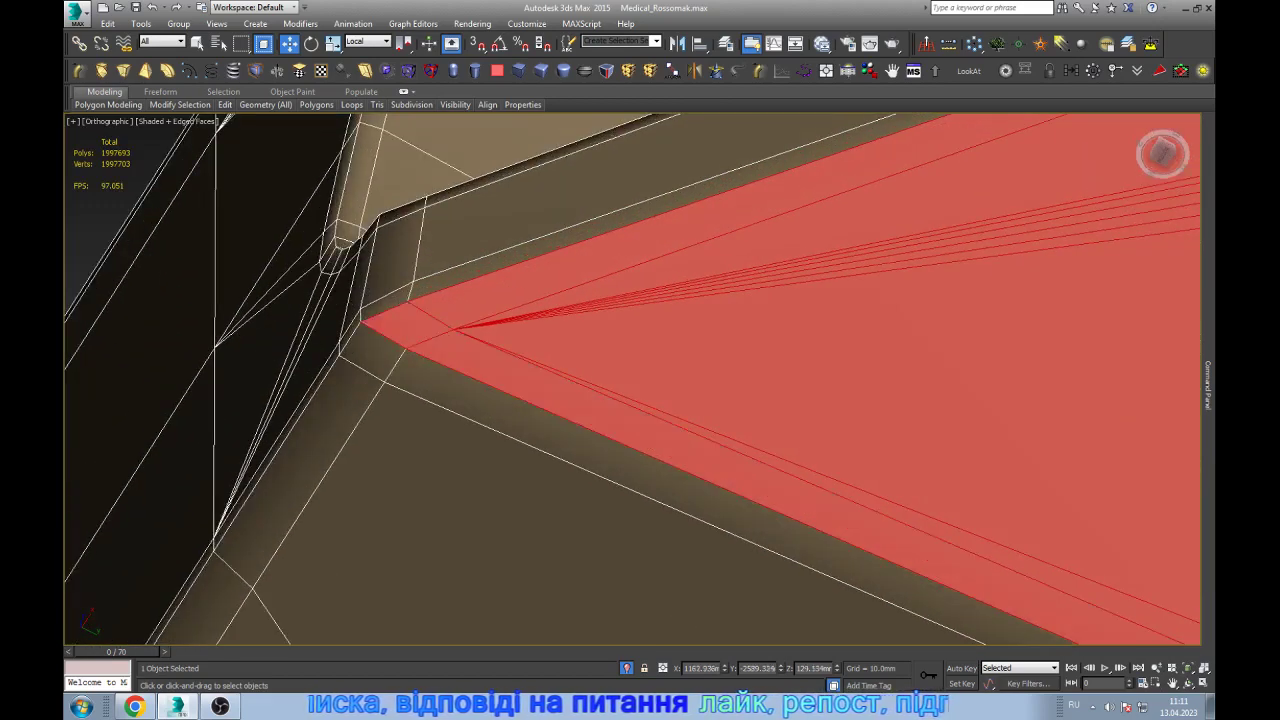
{"action": "scroll", "coordinate": [700, 340], "scroll_direction": "down", "scroll_amount": 5}
{"action": "scroll", "coordinate": [760, 330], "scroll_direction": "up", "scroll_amount": 4}
{"action": "scroll", "coordinate": [767, 328], "scroll_direction": "up", "scroll_amount": 1}
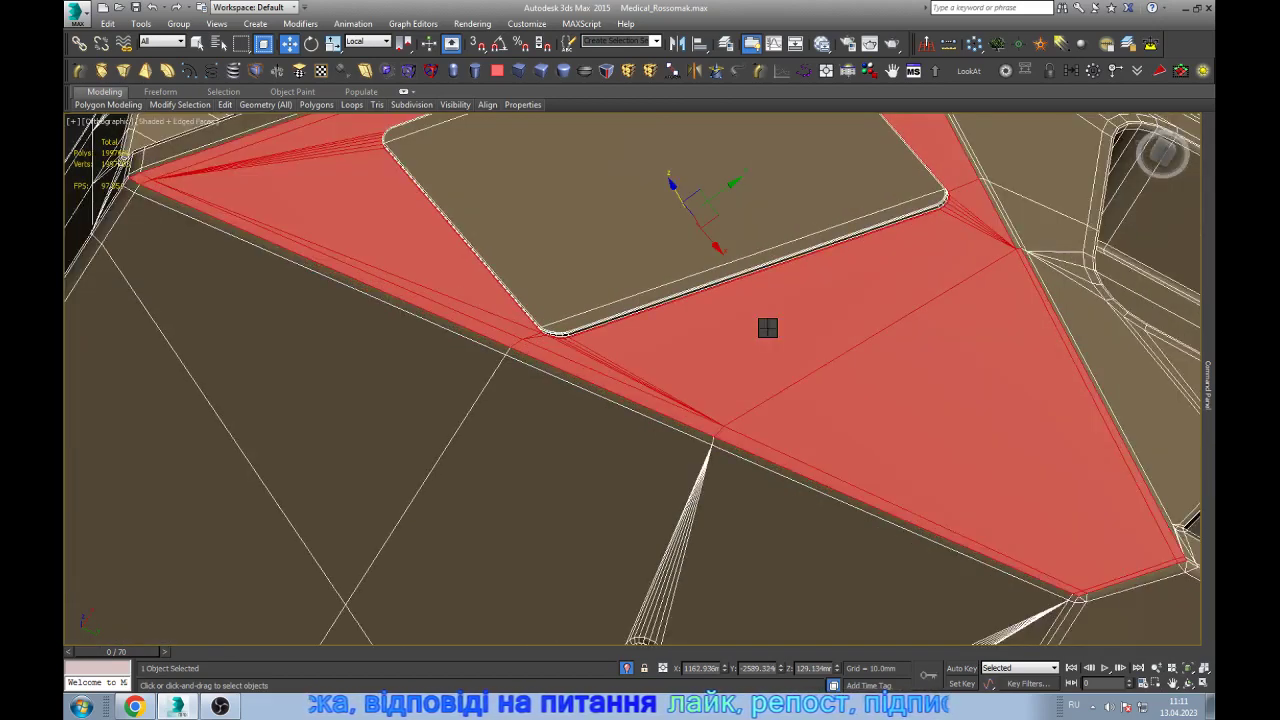
{"action": "key", "text": "r"}
{"action": "scroll", "coordinate": [767, 328], "scroll_direction": "down", "scroll_amount": 1}
{"action": "scroll", "coordinate": [767, 328], "scroll_direction": "down", "scroll_amount": 4}
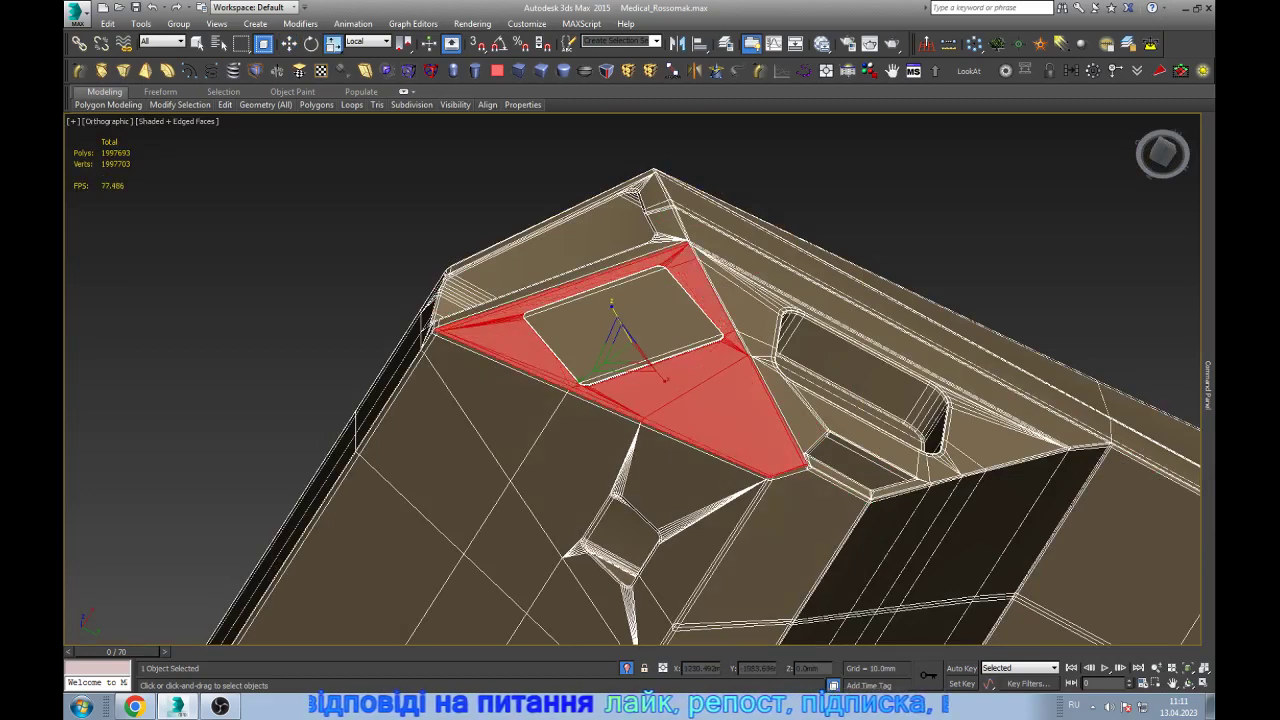
{"action": "left_click", "coordinate": [1207, 385]}
{"action": "scroll", "coordinate": [1136, 474], "scroll_direction": "down", "scroll_amount": 5}
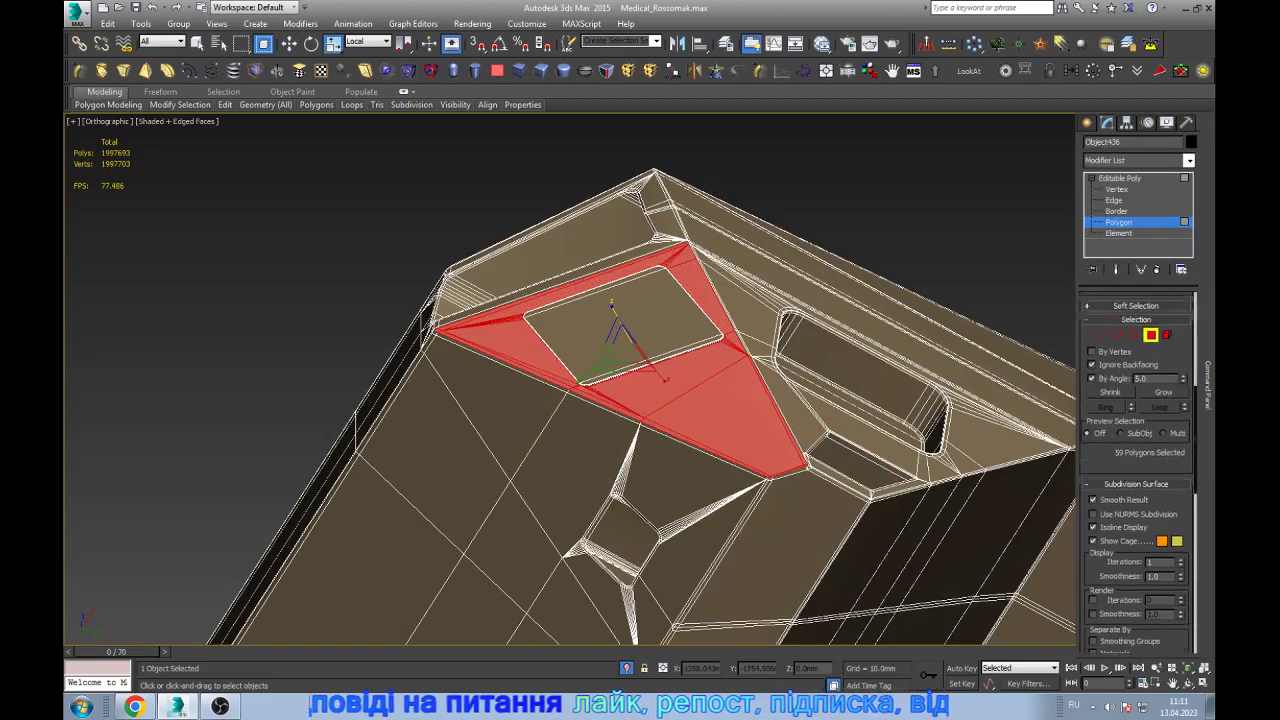
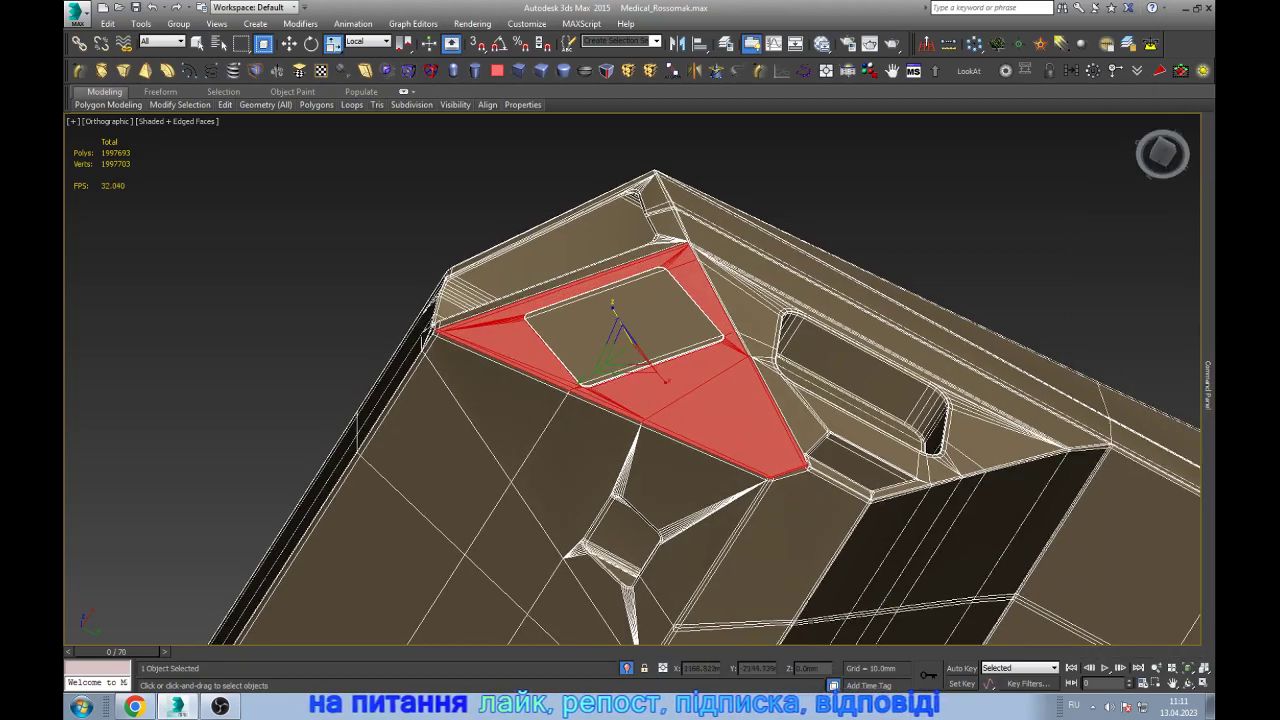
- Clear the current face selection on the hull in Move mode
{"action": "scroll", "coordinate": [817, 462], "scroll_direction": "up", "scroll_amount": 5}
{"action": "key", "text": "w"}
{"action": "scroll", "coordinate": [801, 457], "scroll_direction": "down", "scroll_amount": 5}
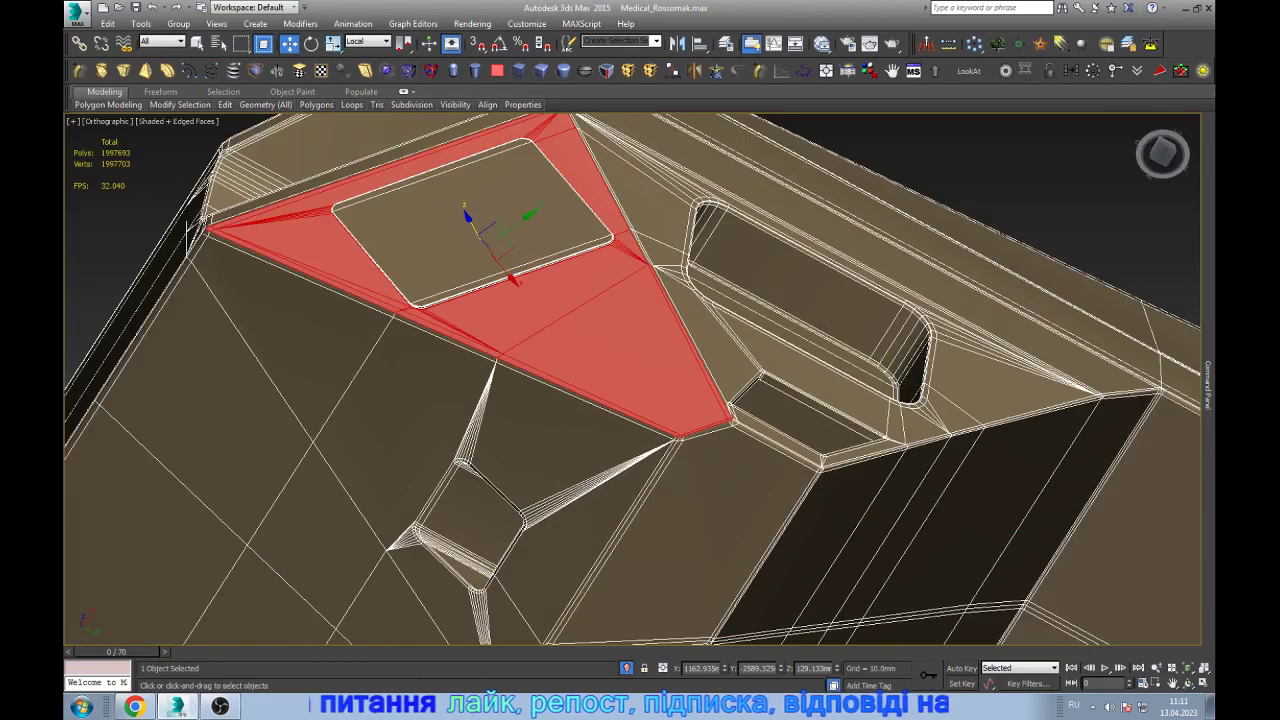
{"action": "key", "text": "ctrl+d"}
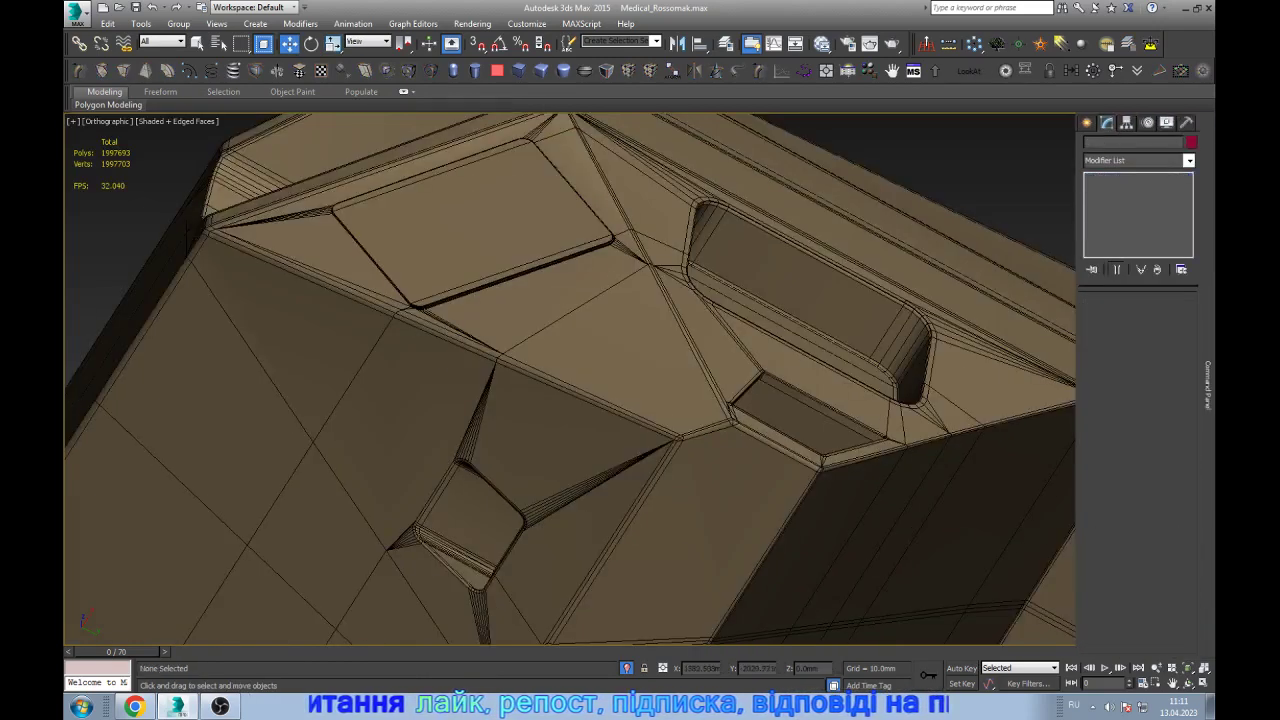
- Select the hull's large lower panel faces and switch to scaling them
{"action": "middle_click_drag", "start_coordinate": [640, 380], "coordinate": [760, 330], "text": "alt"}
{"action": "left_click", "coordinate": [772, 290]}
{"action": "scroll", "coordinate": [772, 290], "scroll_direction": "up", "scroll_amount": 5}
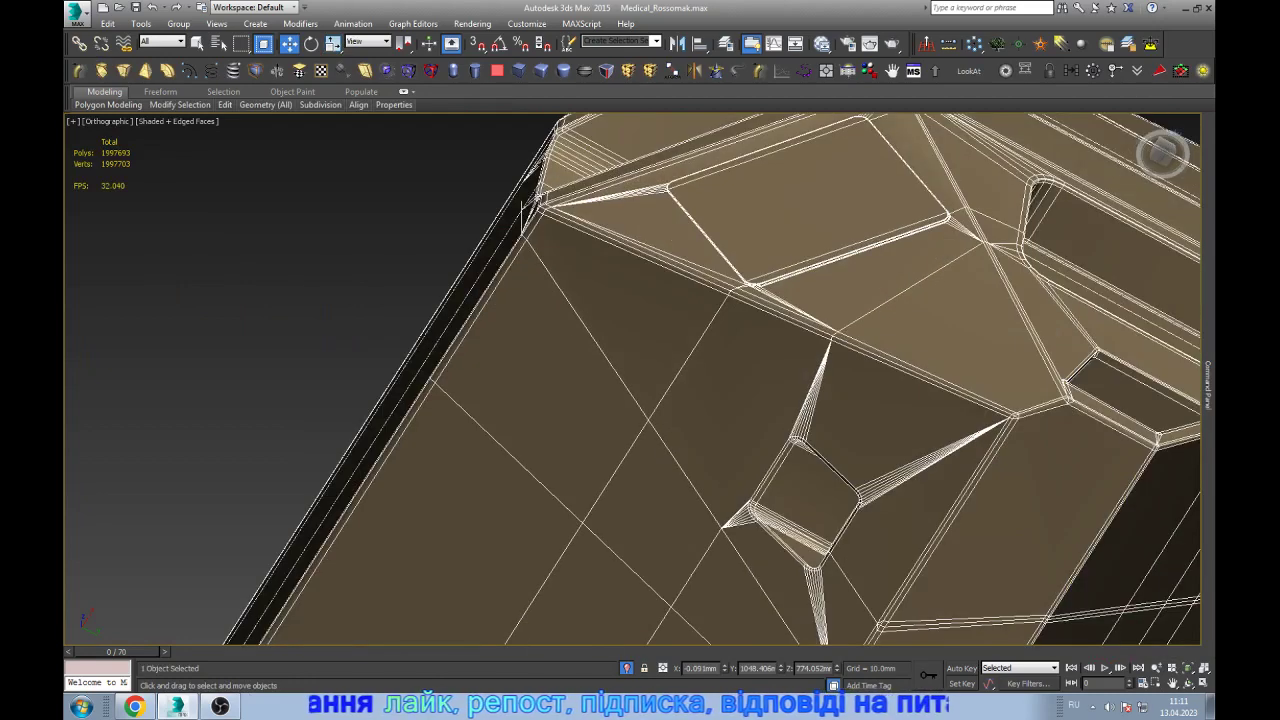
{"action": "key", "text": "4"}
{"action": "left_click", "coordinate": [522, 212]}
{"action": "scroll", "coordinate": [522, 212], "scroll_direction": "down", "scroll_amount": 3}
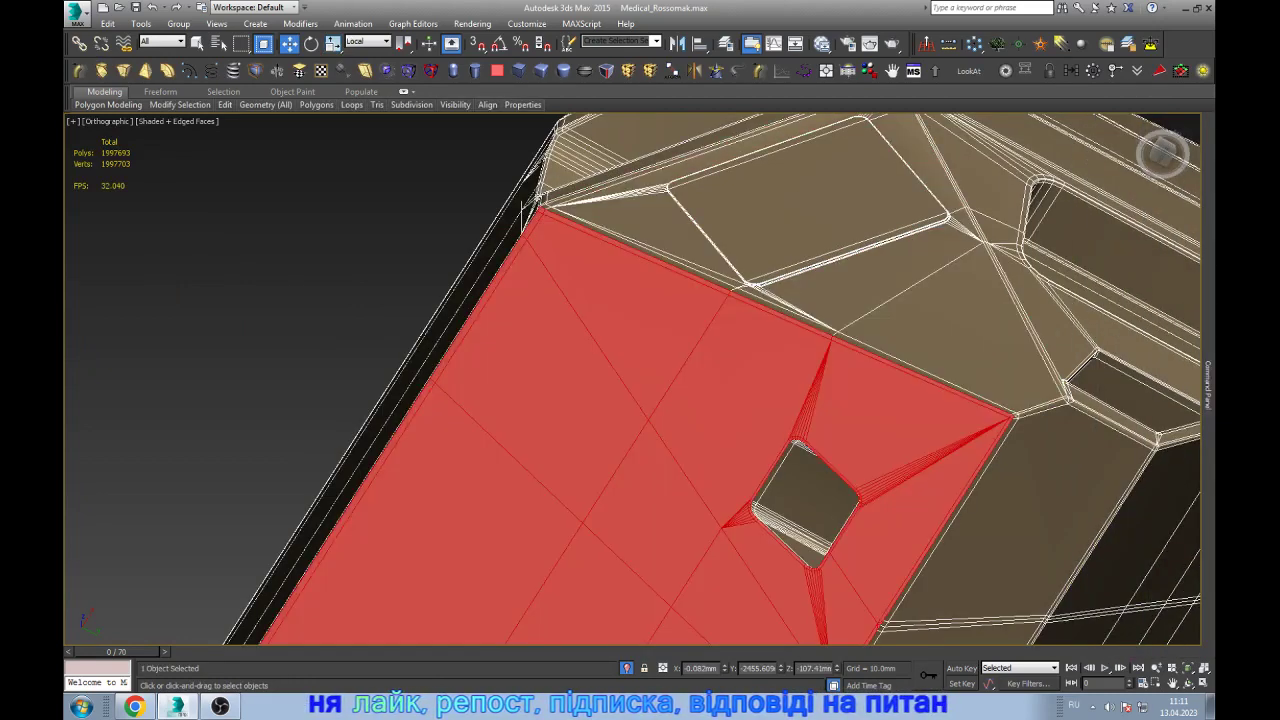
{"action": "scroll", "coordinate": [636, 238], "scroll_direction": "down", "scroll_amount": 3}
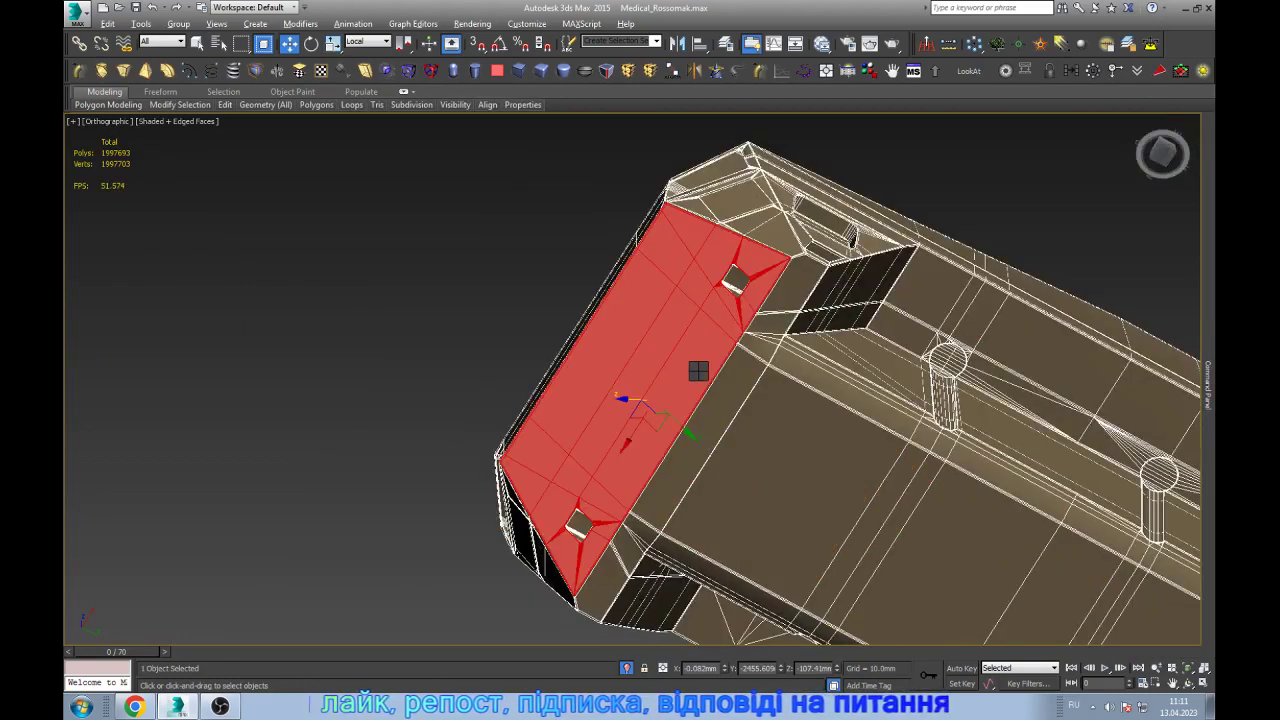
{"action": "key", "text": "r"}
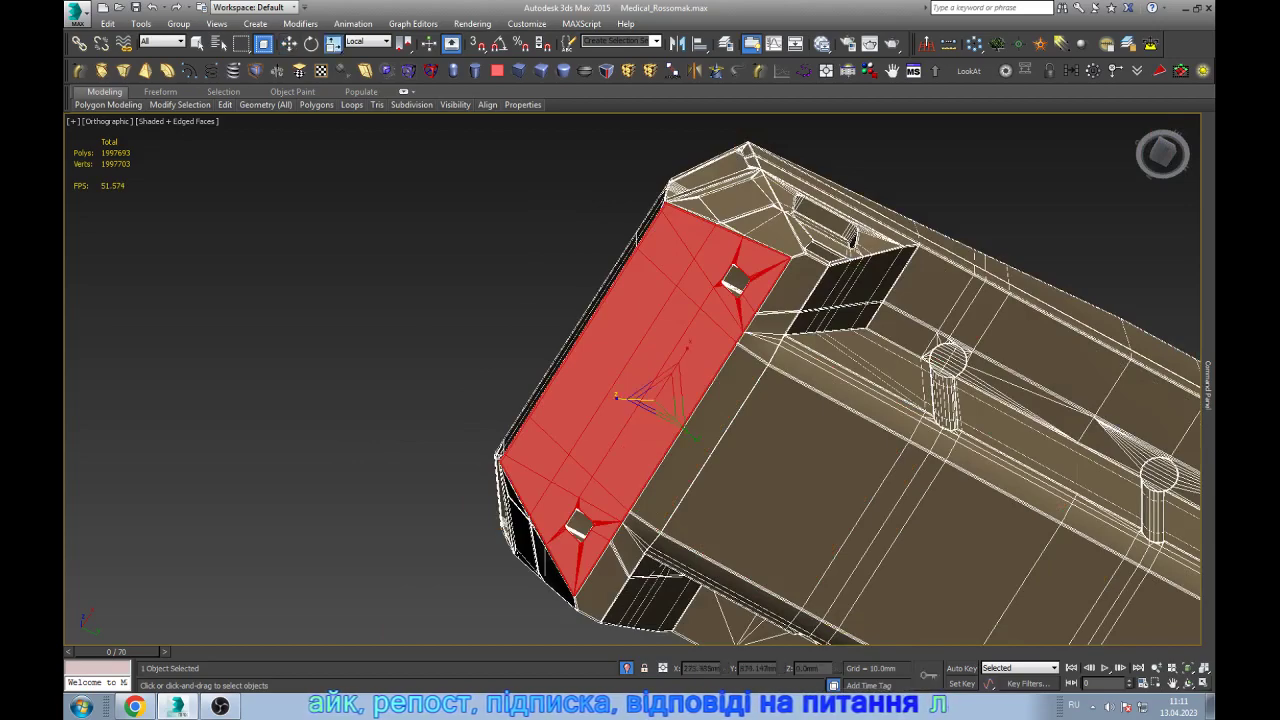
{"action": "middle_click_drag", "start_coordinate": [640, 392], "coordinate": [656, 346], "text": "alt"}
{"action": "scroll", "coordinate": [656, 346], "scroll_direction": "up", "scroll_amount": 5}
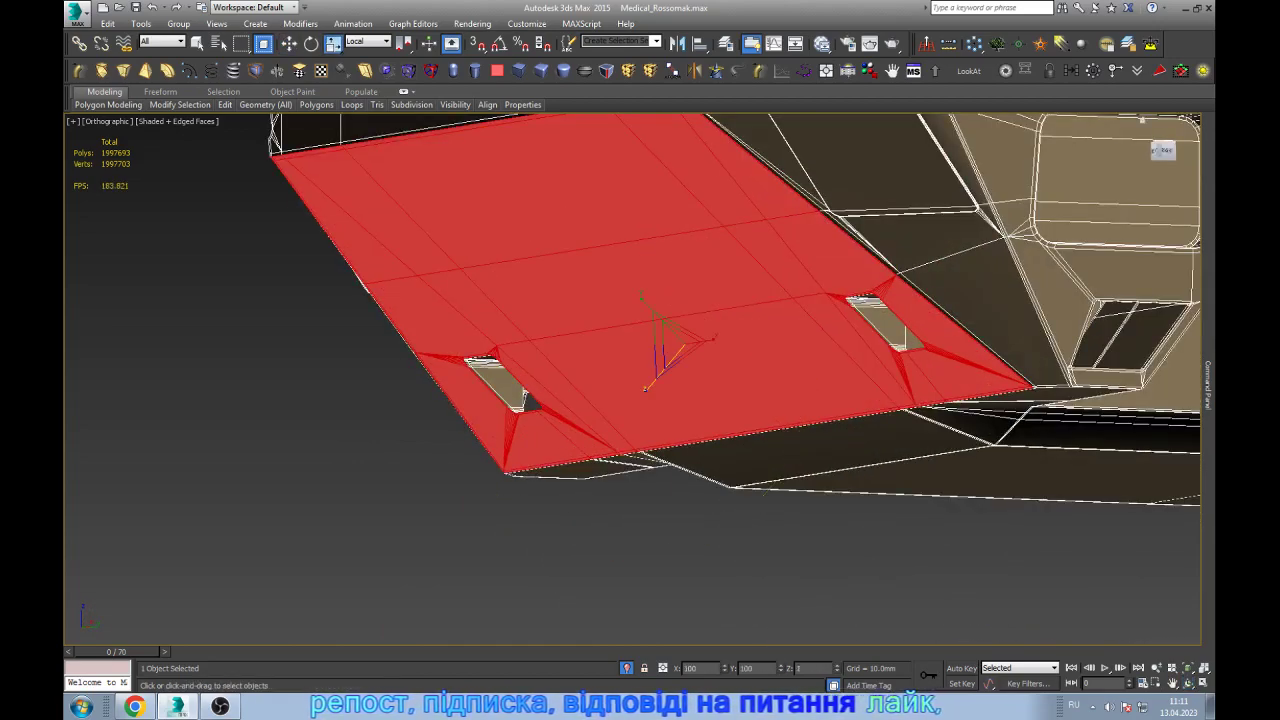
- Exit face editing on the hull and deselect it
{"action": "left_click", "coordinate": [1207, 385]}
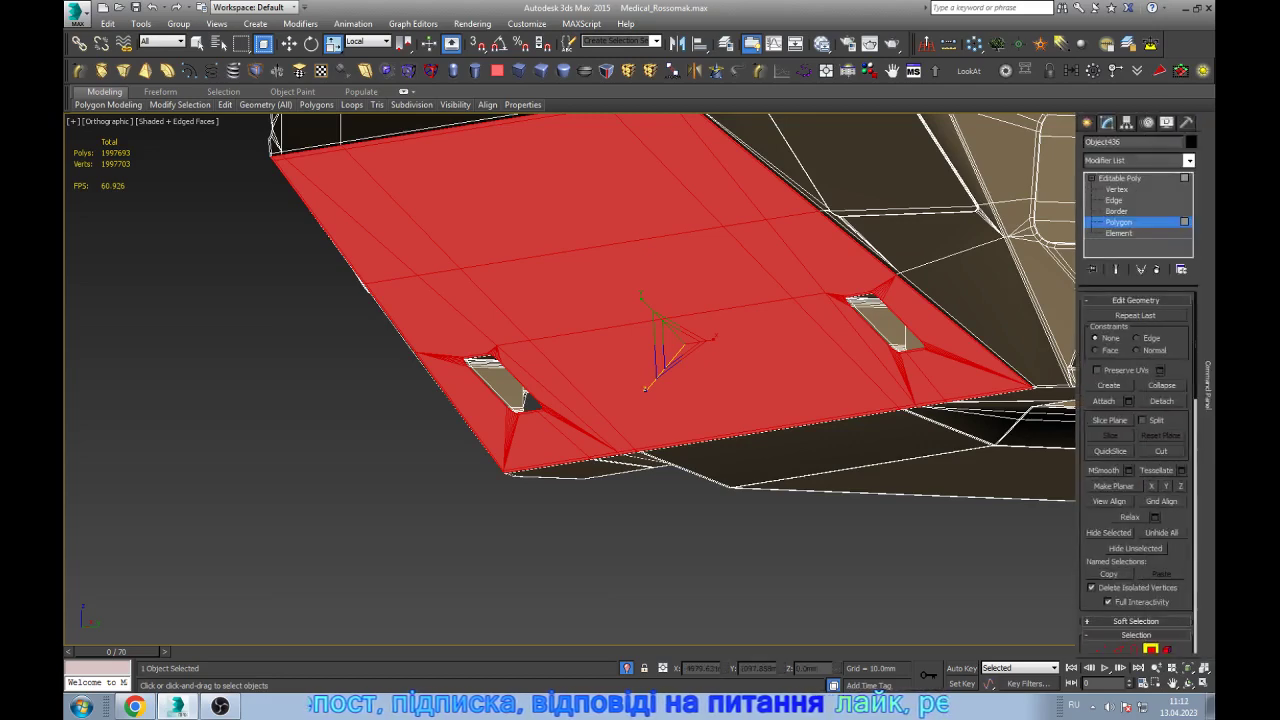
{"action": "left_click", "coordinate": [1119, 178]}
{"action": "key", "text": "w"}
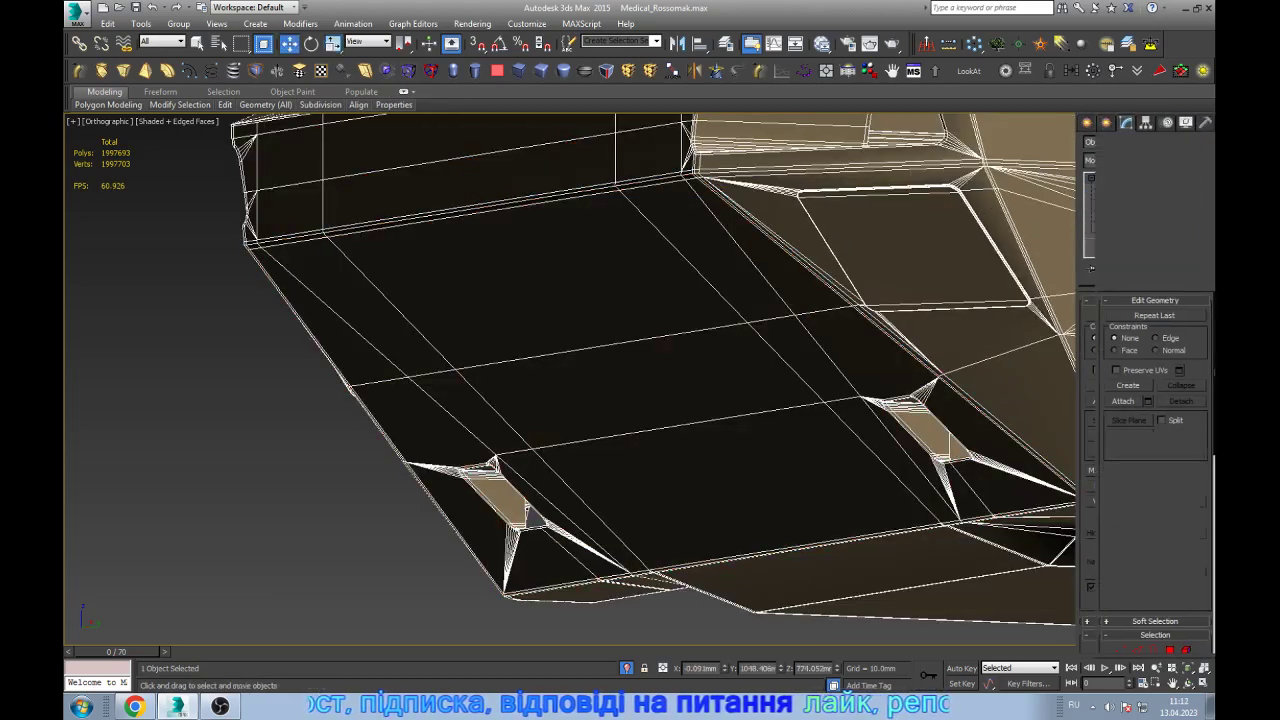
{"action": "scroll", "coordinate": [640, 380], "scroll_direction": "down", "scroll_amount": 3}
{"action": "key", "text": "ctrl+d"}
- Reselect the hull from its long side and frame the triangular face around the recess
{"action": "key", "text": "ctrl+r"}
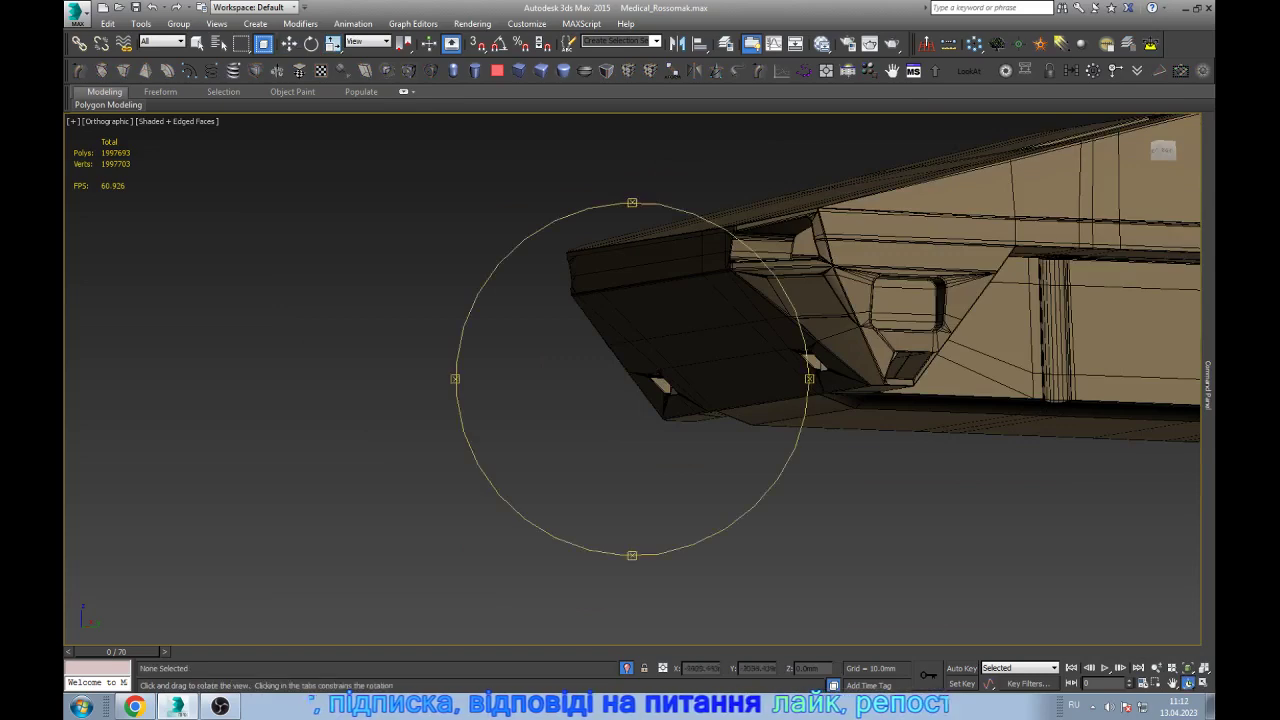
{"action": "left_click_drag", "start_coordinate": [700, 380], "coordinate": [450, 390]}
{"action": "key", "text": "w"}
{"action": "scroll", "coordinate": [960, 410], "scroll_direction": "up", "scroll_amount": 5}
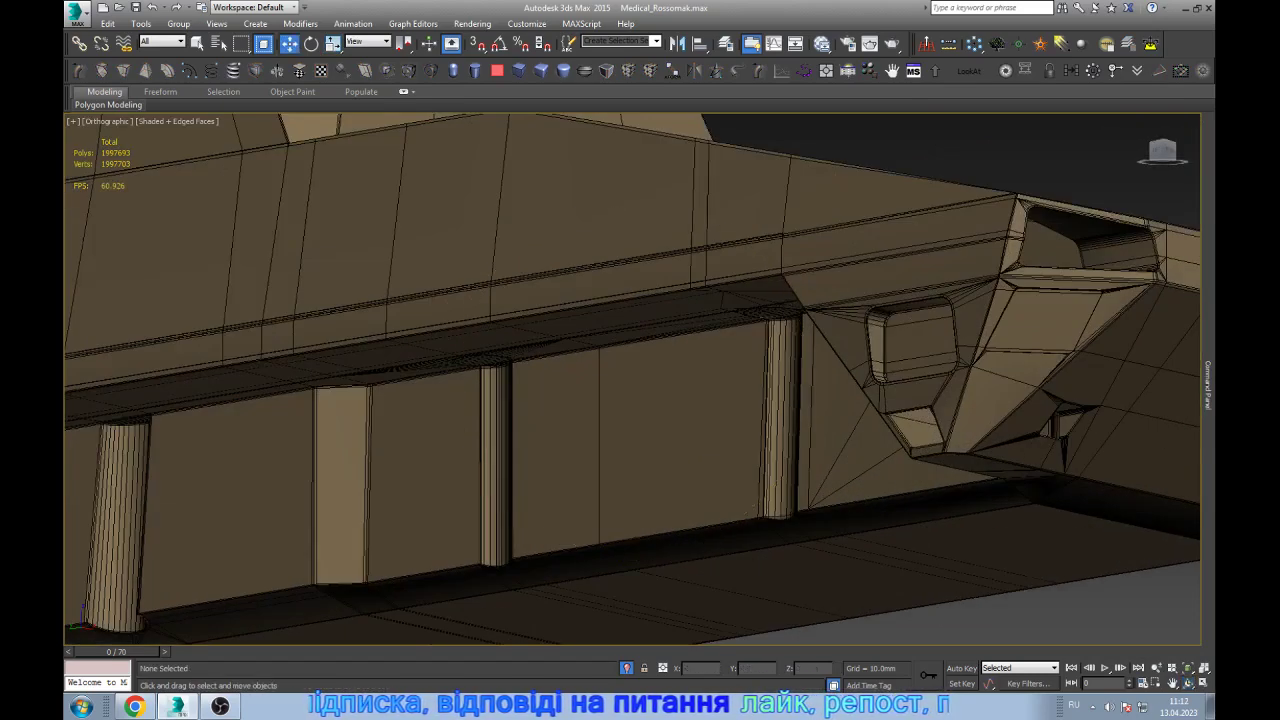
{"action": "left_click", "coordinate": [960, 410]}
{"action": "scroll", "coordinate": [960, 410], "scroll_direction": "up", "scroll_amount": 3}
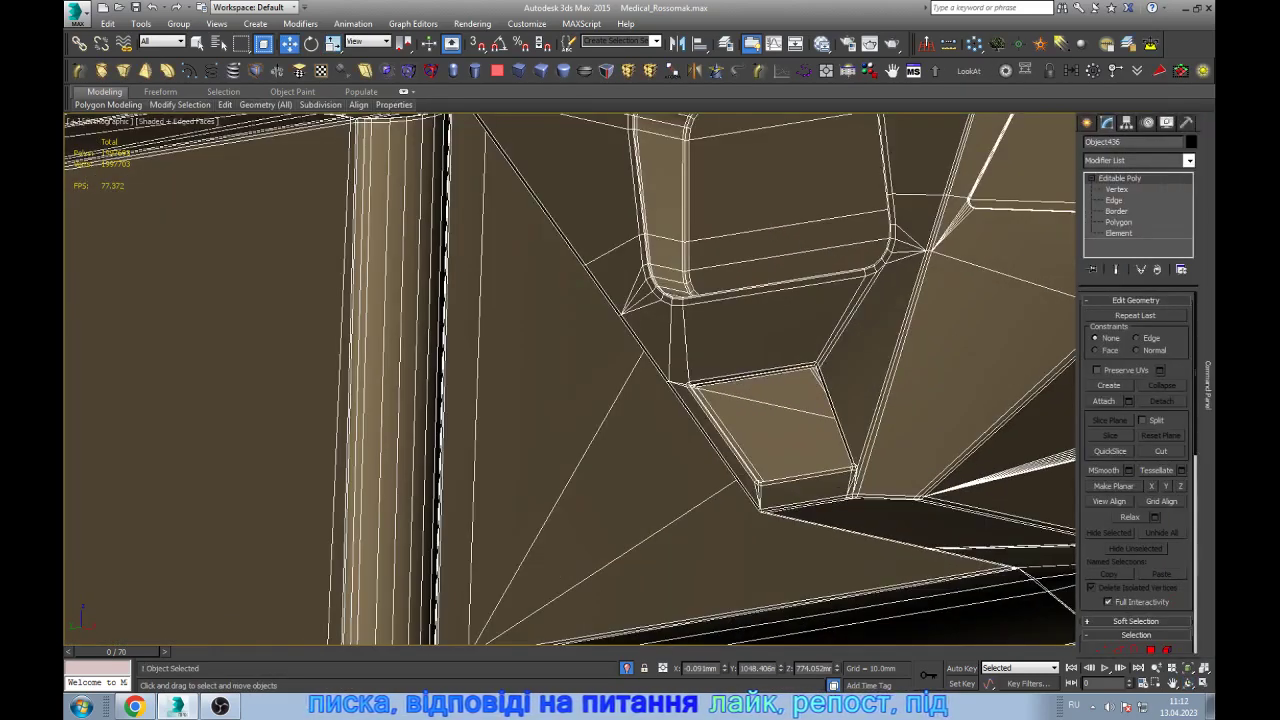
{"action": "left_click", "coordinate": [1130, 222]}
{"action": "left_click", "coordinate": [1120, 420]}
{"action": "key", "text": "z"}
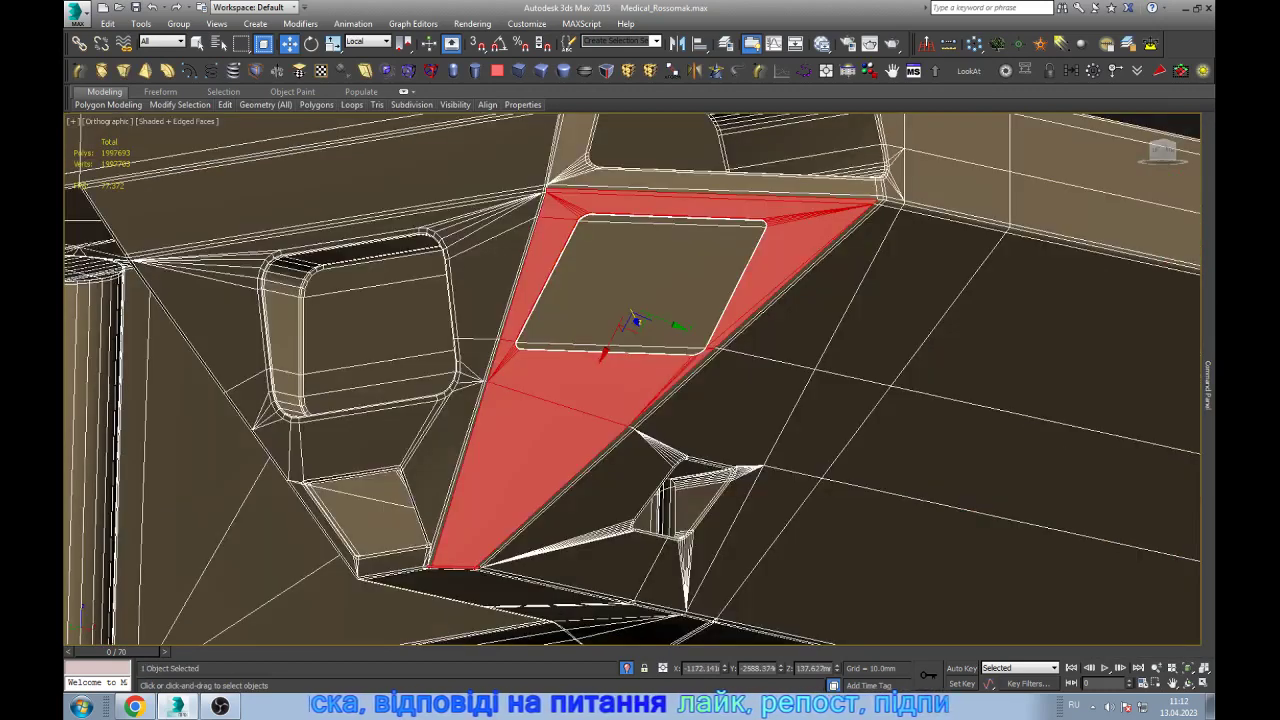
- Inspect the triangular face from several angles, including from below
{"action": "scroll", "coordinate": [882, 198], "scroll_direction": "up", "scroll_amount": 4}
{"action": "scroll", "coordinate": [882, 198], "scroll_direction": "up", "scroll_amount": 1}
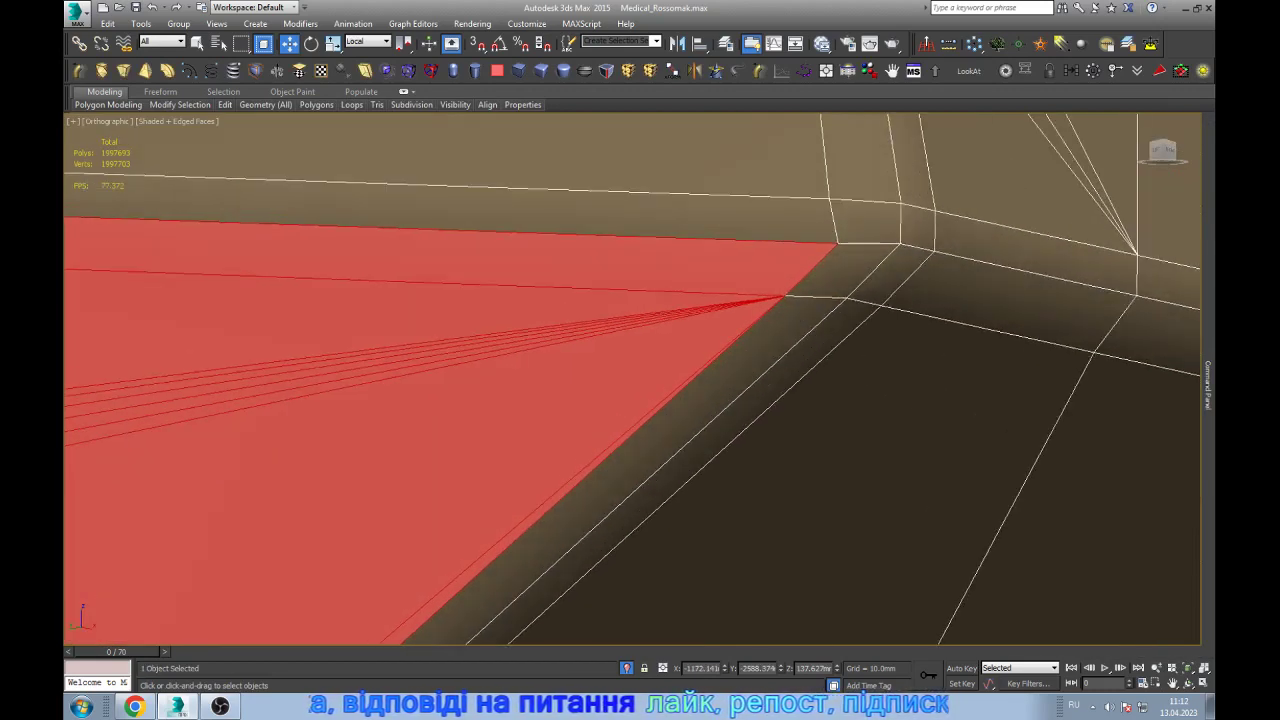
{"action": "key", "text": "z"}
{"action": "scroll", "coordinate": [600, 432], "scroll_direction": "up", "scroll_amount": 4}
{"action": "scroll", "coordinate": [600, 432], "scroll_direction": "up", "scroll_amount": 2}
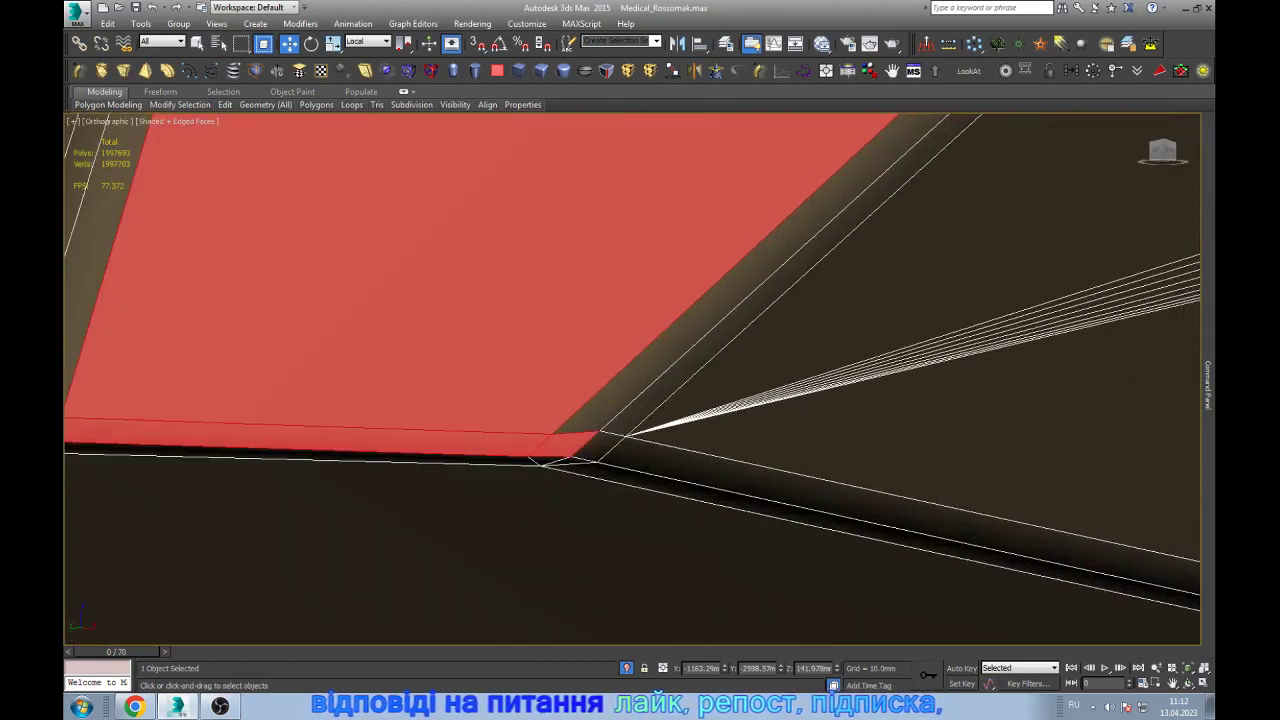
{"action": "middle_click_drag", "start_coordinate": [600, 432], "coordinate": [700, 440], "text": "alt"}
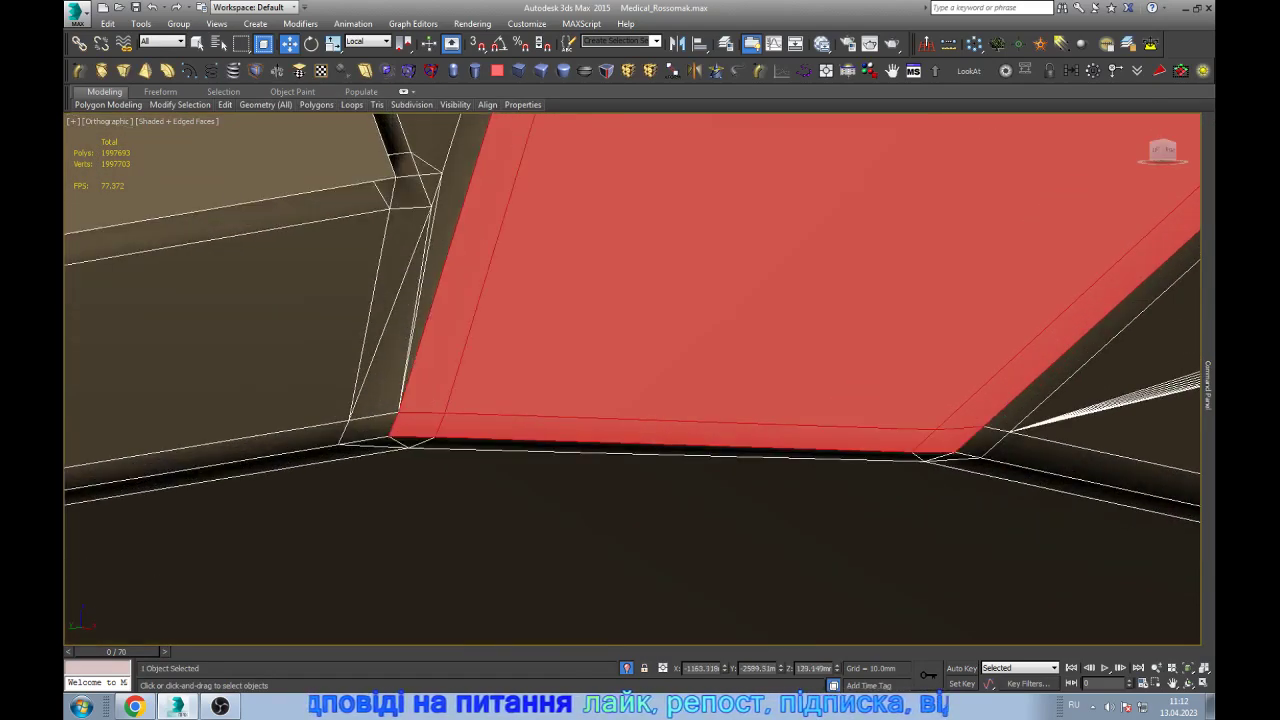
{"action": "key", "text": "z"}
{"action": "scroll", "coordinate": [600, 415], "scroll_direction": "up", "scroll_amount": 5}
{"action": "key", "text": "z"}
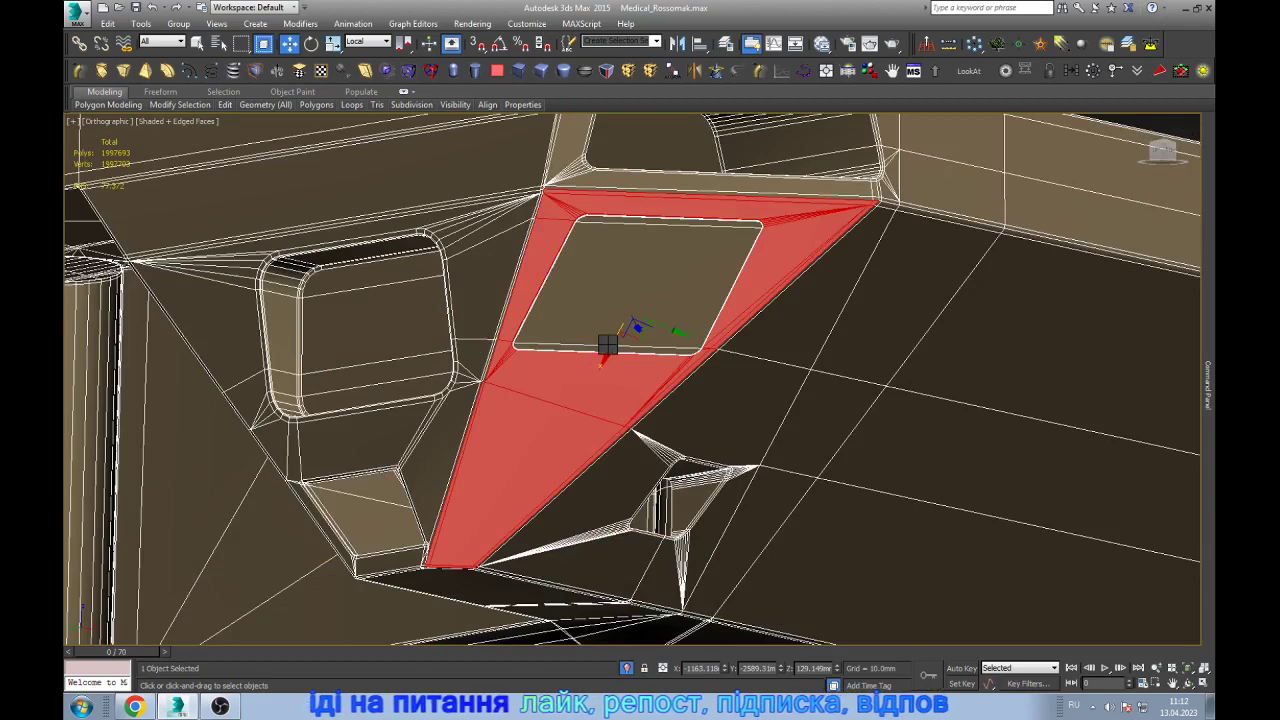
{"action": "key", "text": "q"}
{"action": "middle_click_drag", "start_coordinate": [640, 450], "coordinate": [640, 300], "text": "alt"}
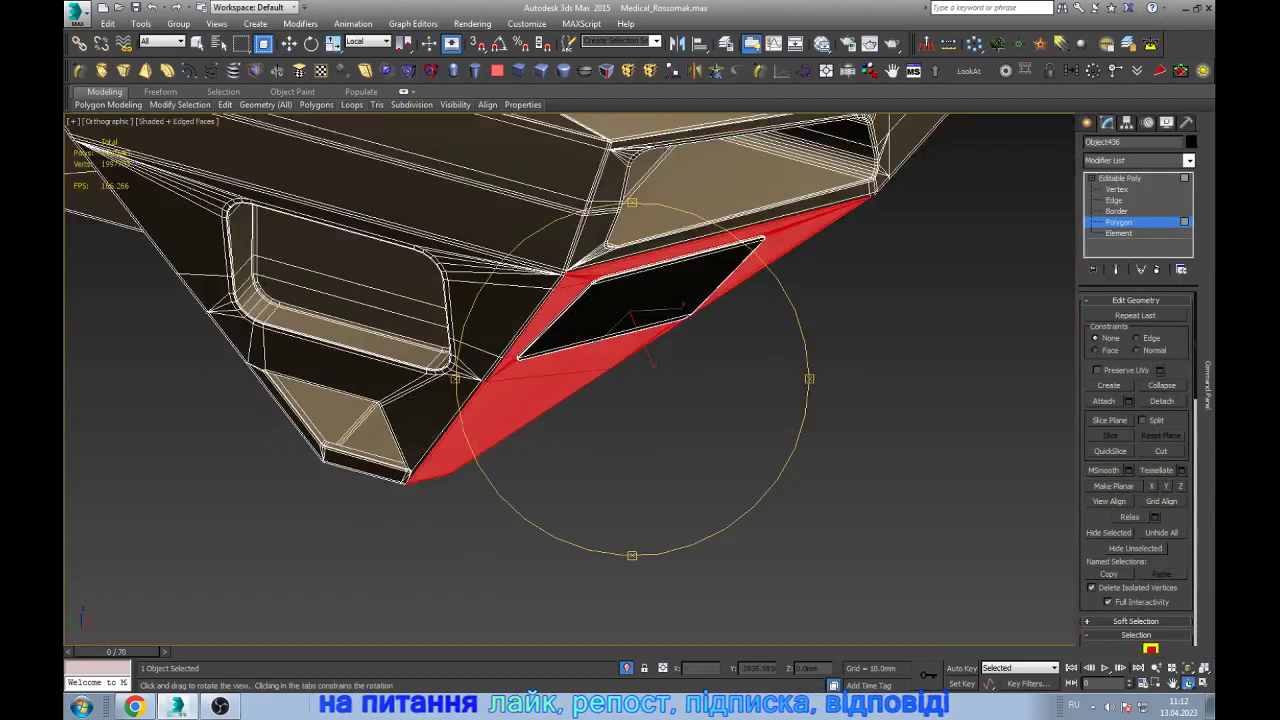
{"action": "scroll", "coordinate": [650, 335], "scroll_direction": "up", "scroll_amount": 3}
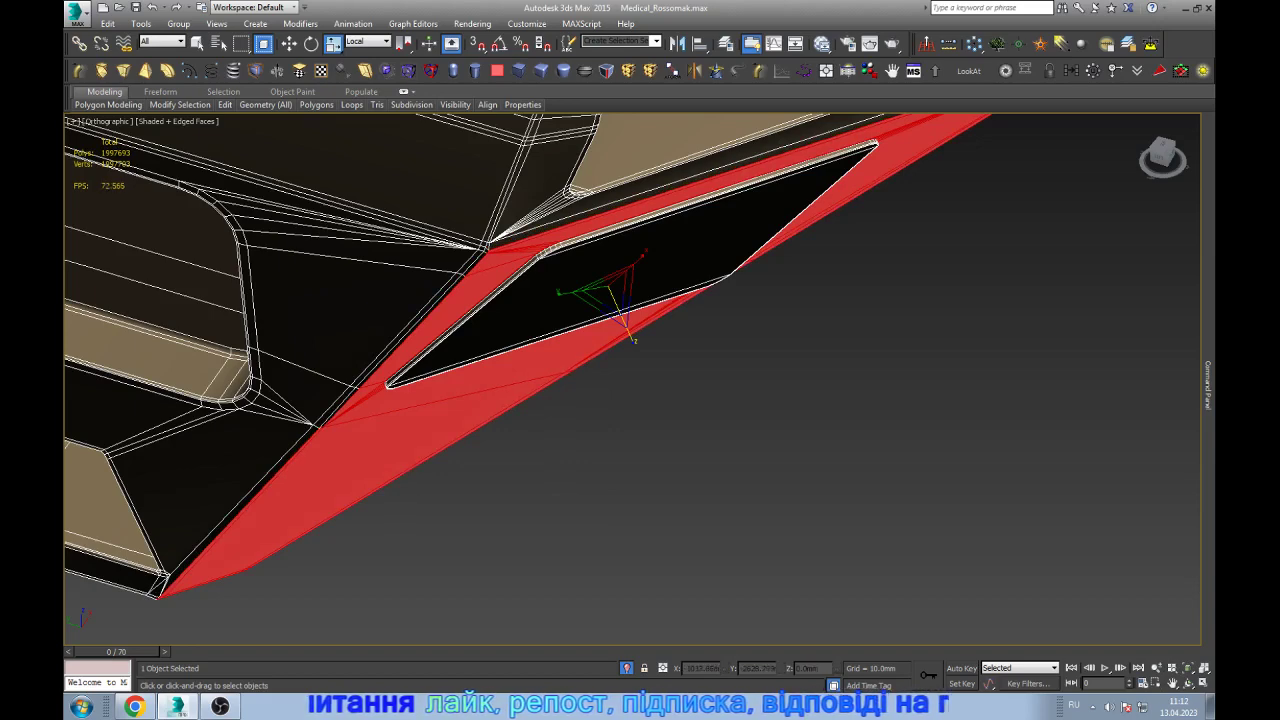
- Leave face editing and orbit out in Front view to the whole vehicle with the blueprint shown
{"action": "key", "text": "w"}
{"action": "key", "text": "4"}
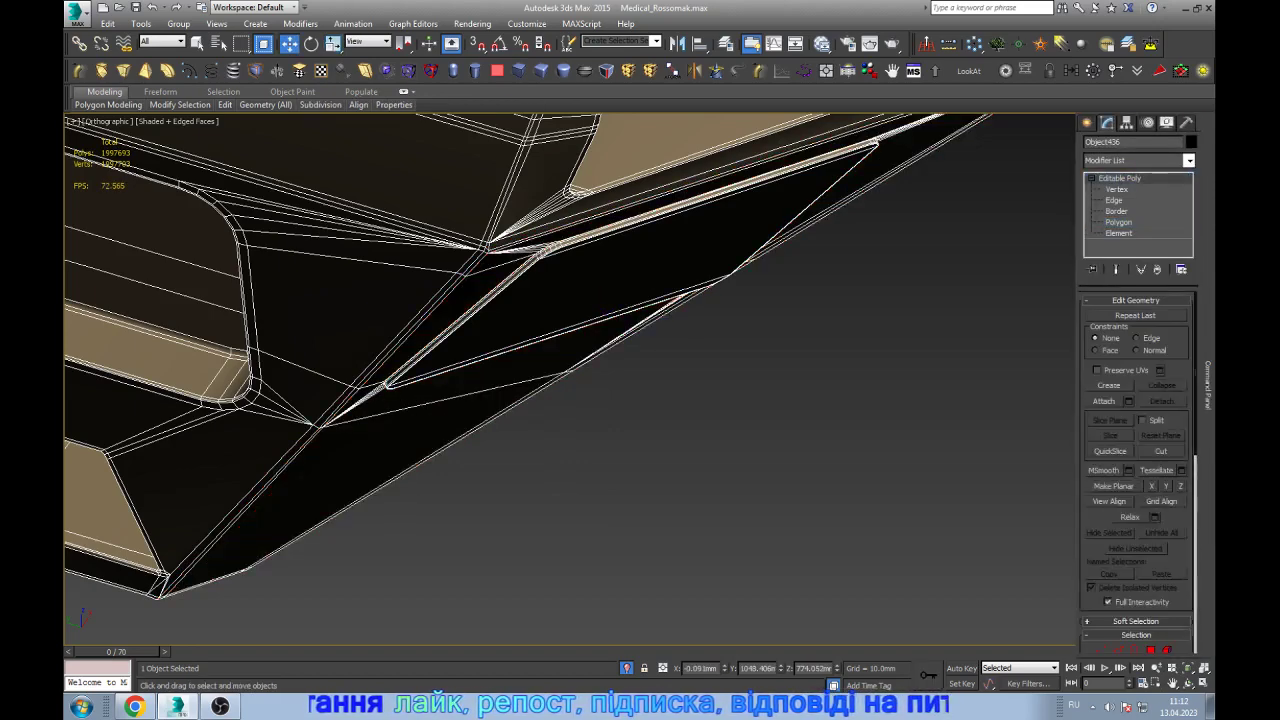
{"action": "key", "text": "f"}
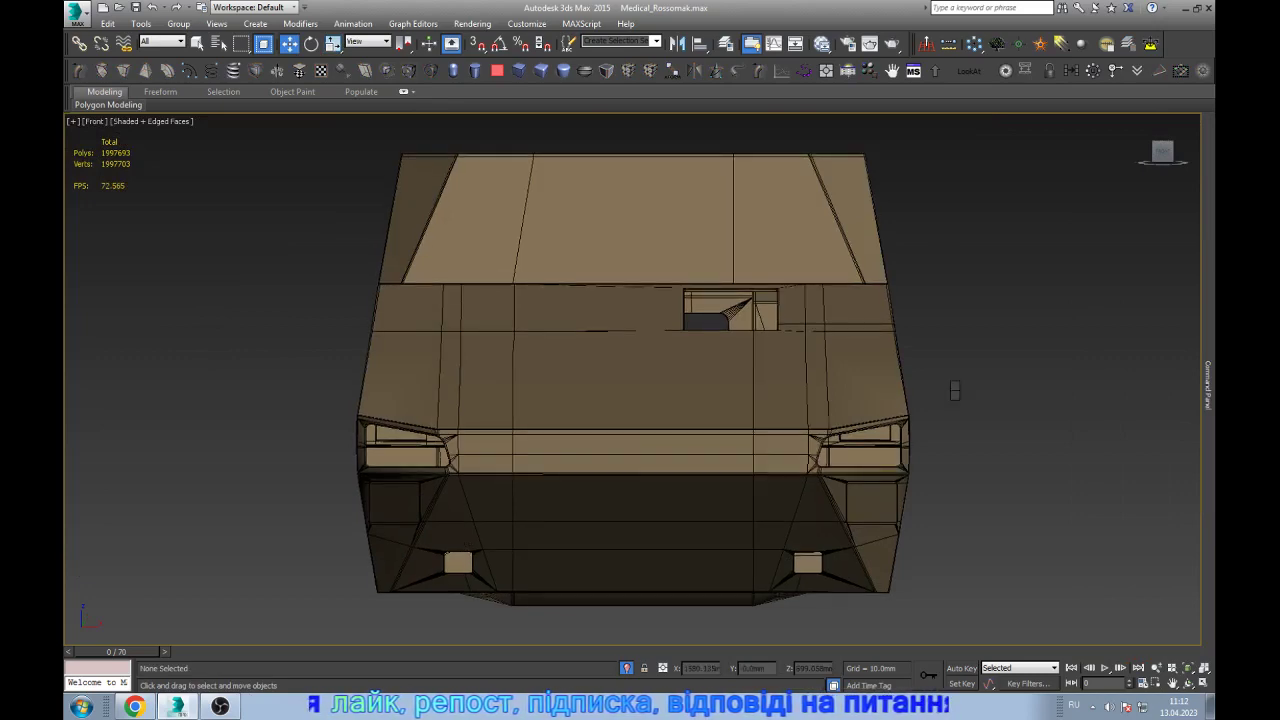
{"action": "key", "text": "alt+b"}
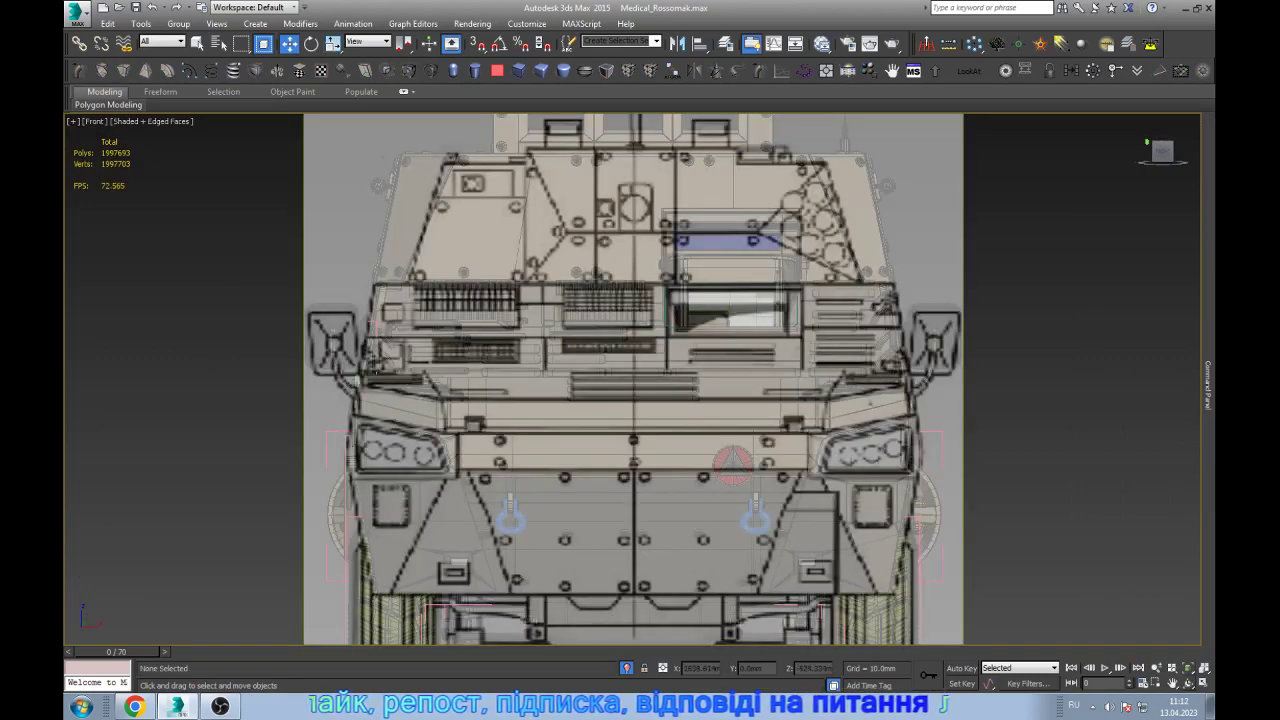
{"action": "key", "text": "ctrl+r"}
{"action": "left_click_drag", "start_coordinate": [630, 380], "coordinate": [560, 390]}
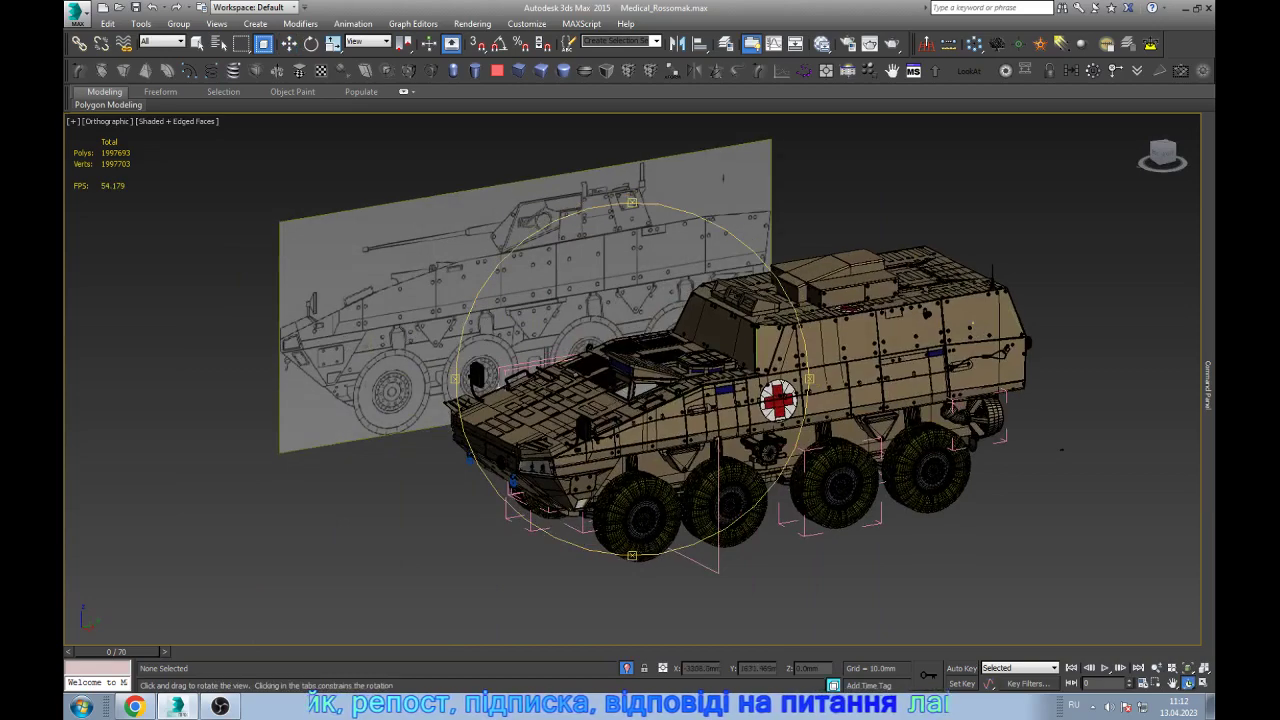
{"action": "scroll", "coordinate": [640, 380], "scroll_direction": "up", "scroll_amount": 3}
{"action": "scroll", "coordinate": [640, 380], "scroll_direction": "up", "scroll_amount": 4}
{"action": "scroll", "coordinate": [640, 380], "scroll_direction": "up", "scroll_amount": 2}
{"action": "key", "text": "w"}
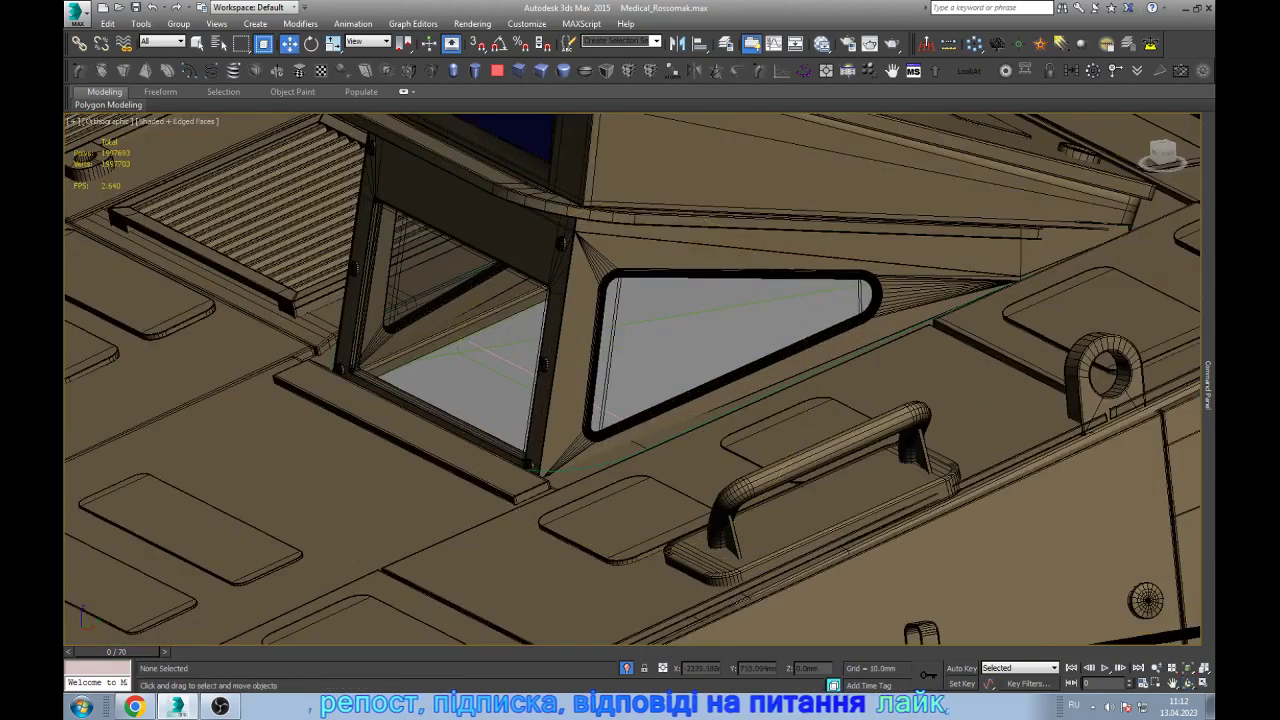
- Select a group of the roof window frame's vertices in wireframe display
{"action": "left_click", "coordinate": [478, 302]}
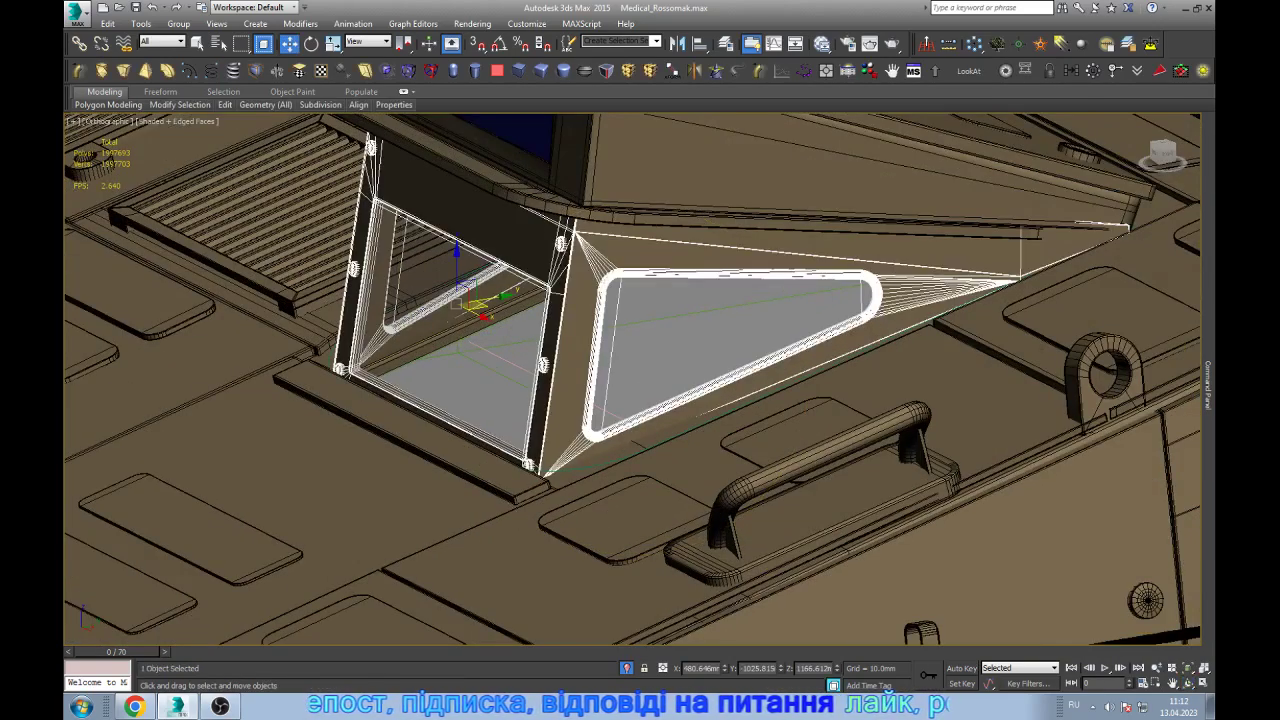
{"action": "scroll", "coordinate": [640, 380], "scroll_direction": "down", "scroll_amount": 2}
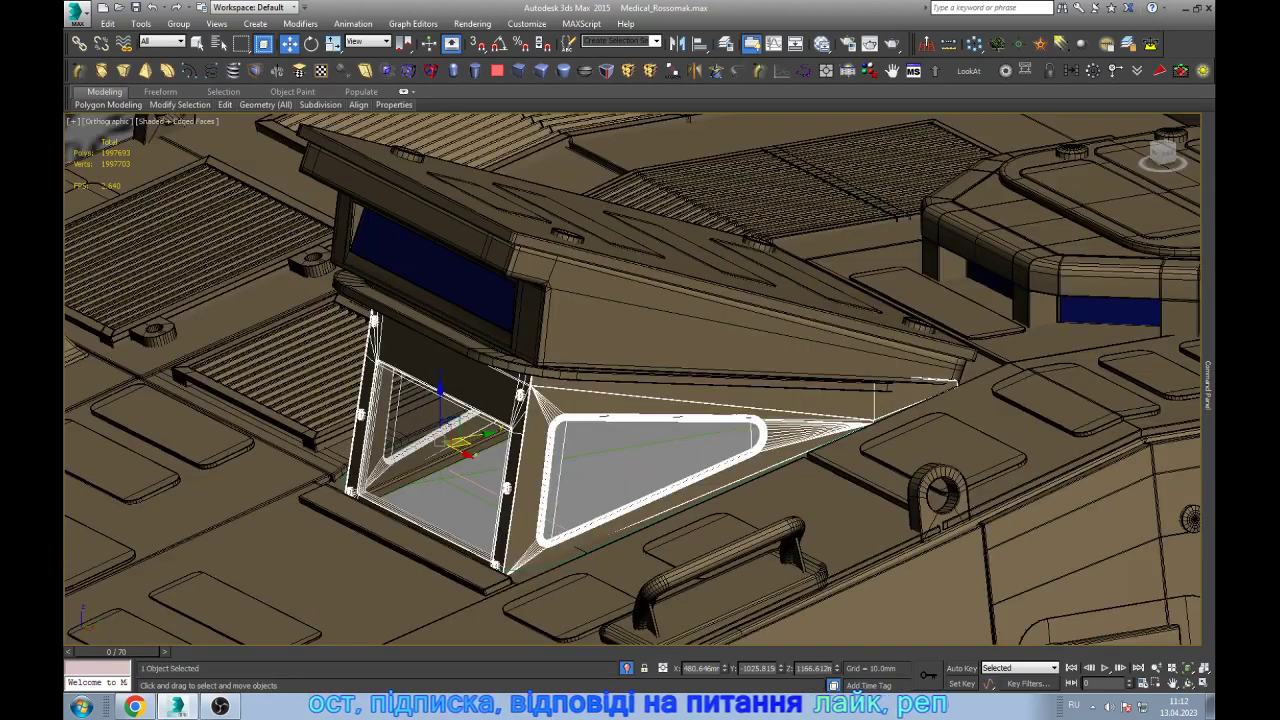
{"action": "scroll", "coordinate": [640, 400], "scroll_direction": "up", "scroll_amount": 4}
{"action": "scroll", "coordinate": [640, 400], "scroll_direction": "up", "scroll_amount": 2}
{"action": "scroll", "coordinate": [640, 400], "scroll_direction": "up", "scroll_amount": 2}
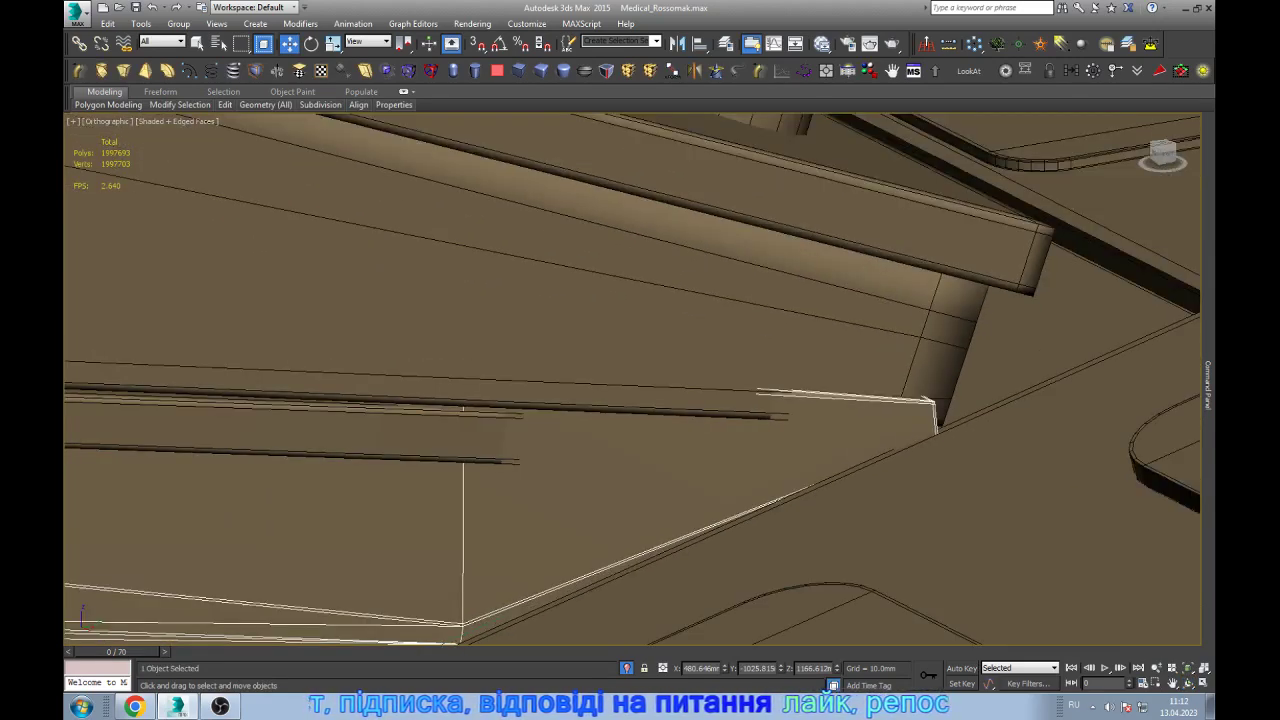
{"action": "key", "text": "1"}
{"action": "key", "text": "F3"}
{"action": "left_click_drag", "start_coordinate": [858, 357], "coordinate": [990, 516]}
- In Top view, shorten the bar by pulling its right-end vertices left
{"action": "key", "text": "t"}
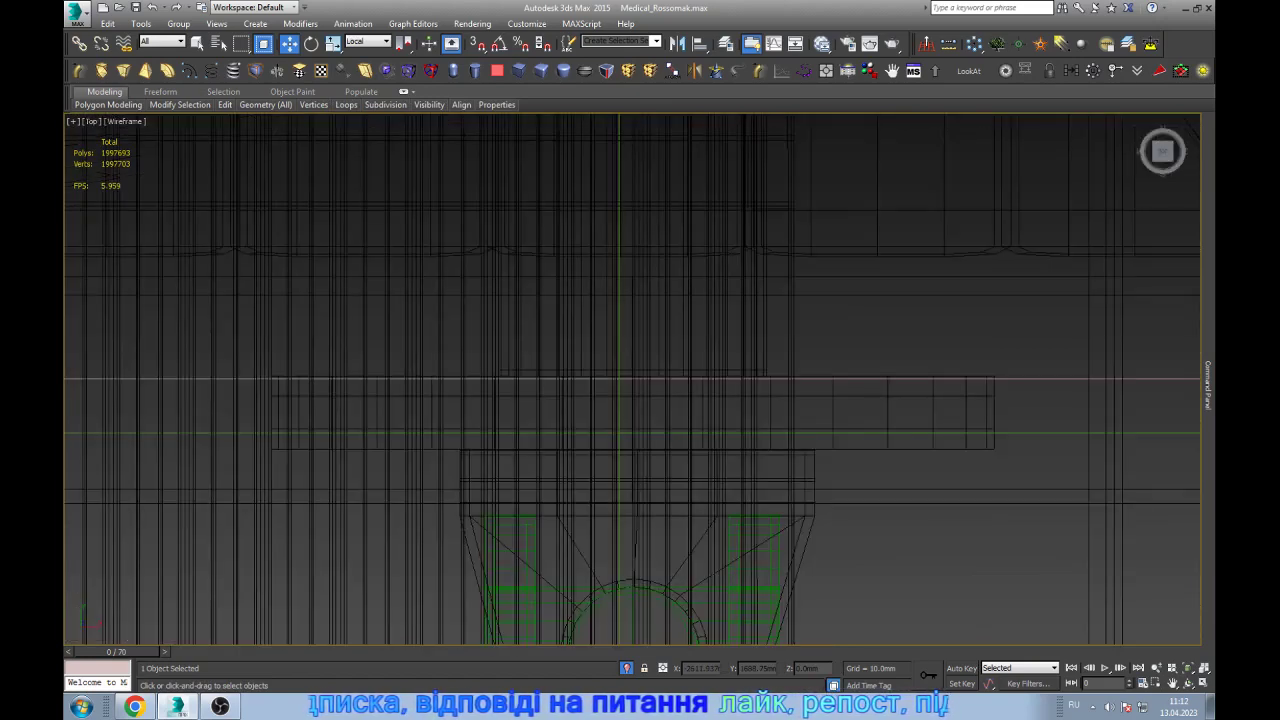
{"action": "scroll", "coordinate": [698, 475], "scroll_direction": "down", "scroll_amount": 3}
{"action": "scroll", "coordinate": [698, 475], "scroll_direction": "down", "scroll_amount": 2}
{"action": "scroll", "coordinate": [698, 475], "scroll_direction": "down", "scroll_amount": 3}
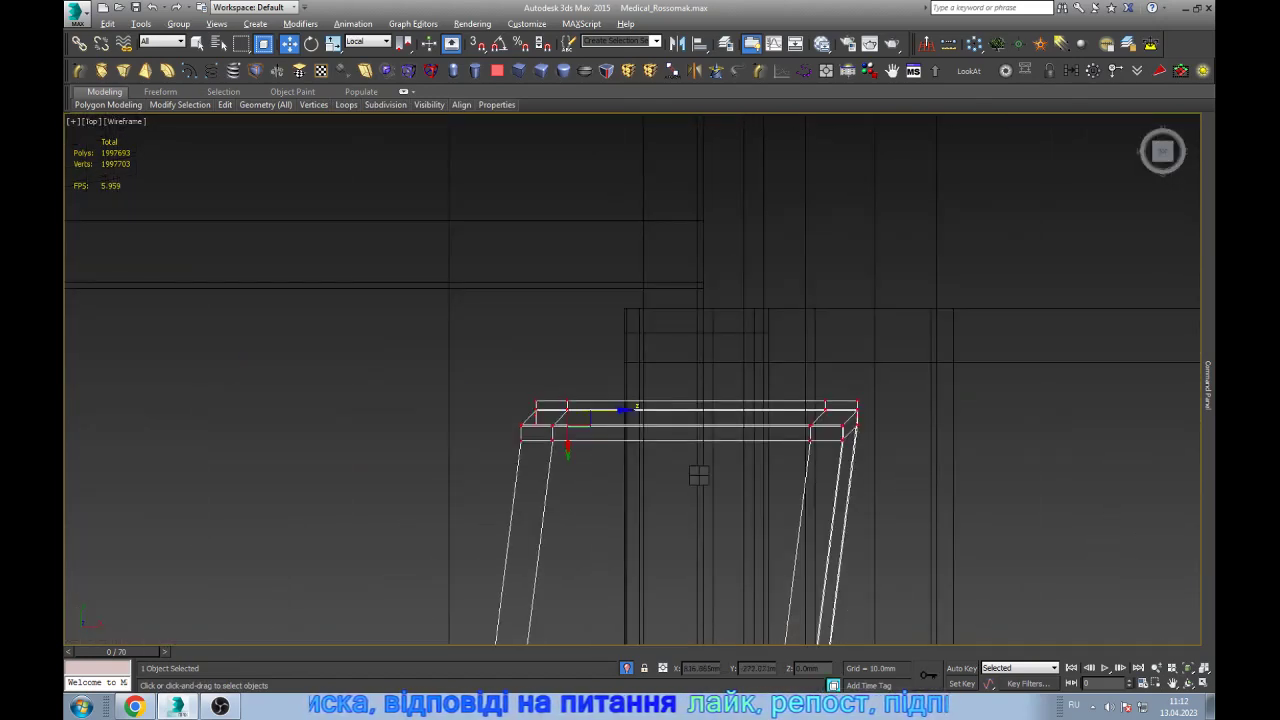
{"action": "scroll", "coordinate": [668, 333], "scroll_direction": "down", "scroll_amount": 3}
{"action": "scroll", "coordinate": [668, 333], "scroll_direction": "down", "scroll_amount": 3}
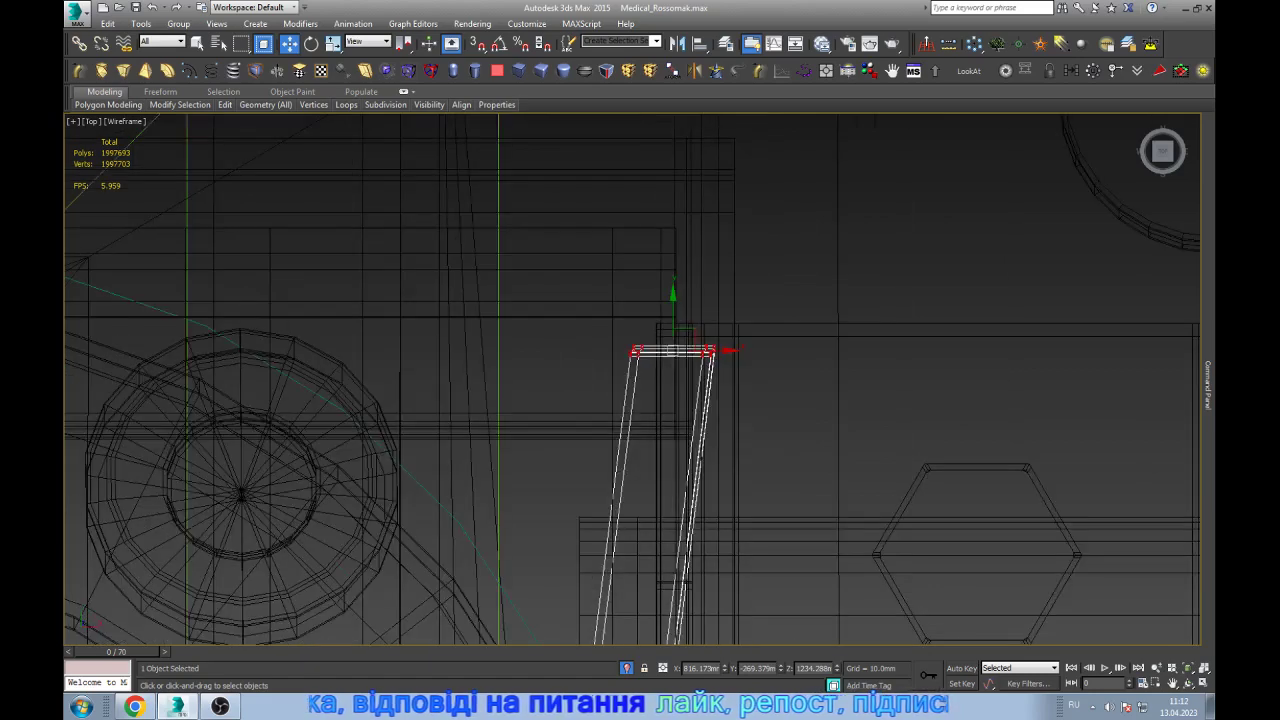
{"action": "scroll", "coordinate": [668, 333], "scroll_direction": "down", "scroll_amount": 5}
{"action": "scroll", "coordinate": [668, 333], "scroll_direction": "down", "scroll_amount": 3}
{"action": "scroll", "coordinate": [650, 540], "scroll_direction": "up", "scroll_amount": 4}
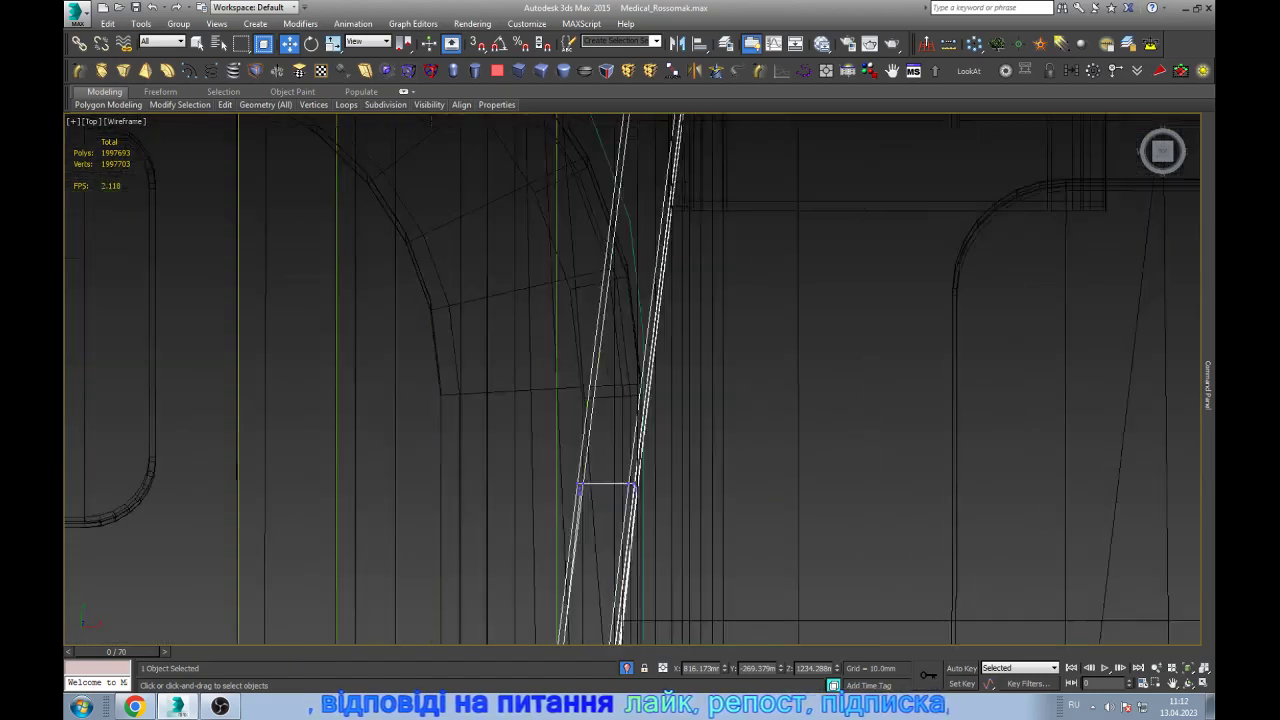
{"action": "scroll", "coordinate": [618, 428], "scroll_direction": "up", "scroll_amount": 3}
{"action": "key", "text": "z"}
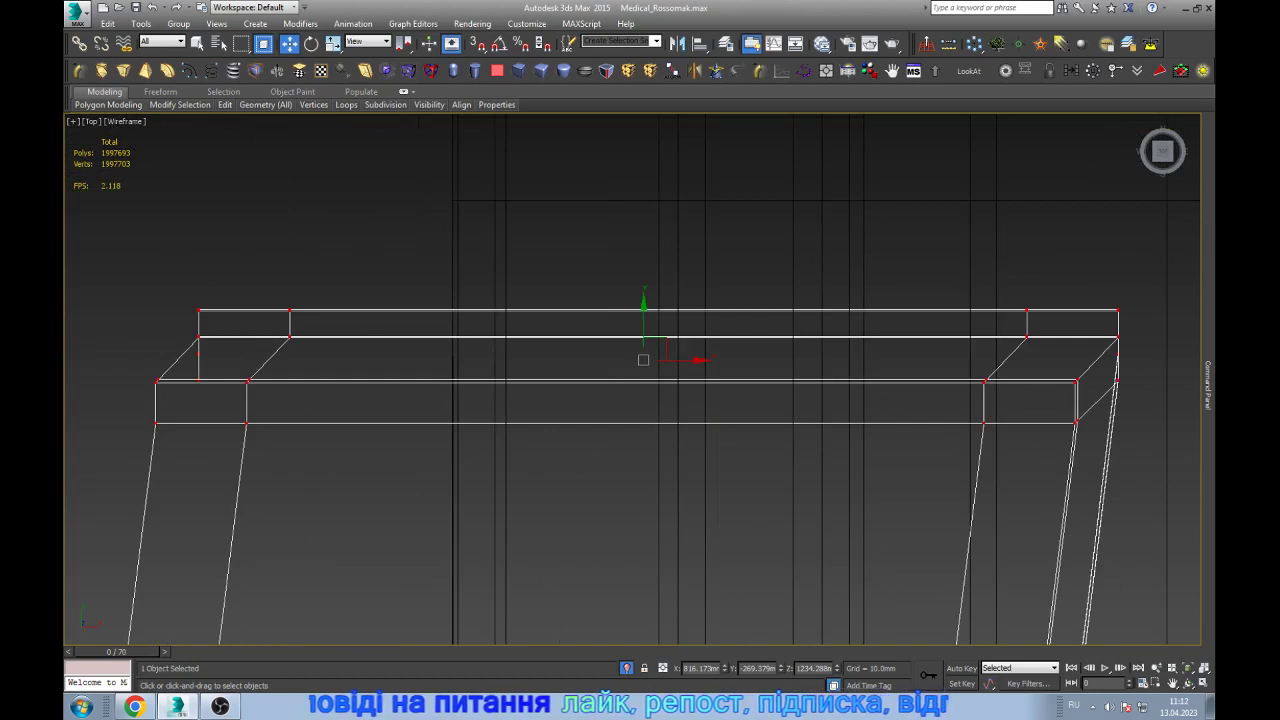
{"action": "scroll", "coordinate": [640, 494], "scroll_direction": "down", "scroll_amount": 2}
{"action": "scroll", "coordinate": [640, 494], "scroll_direction": "down", "scroll_amount": 3}
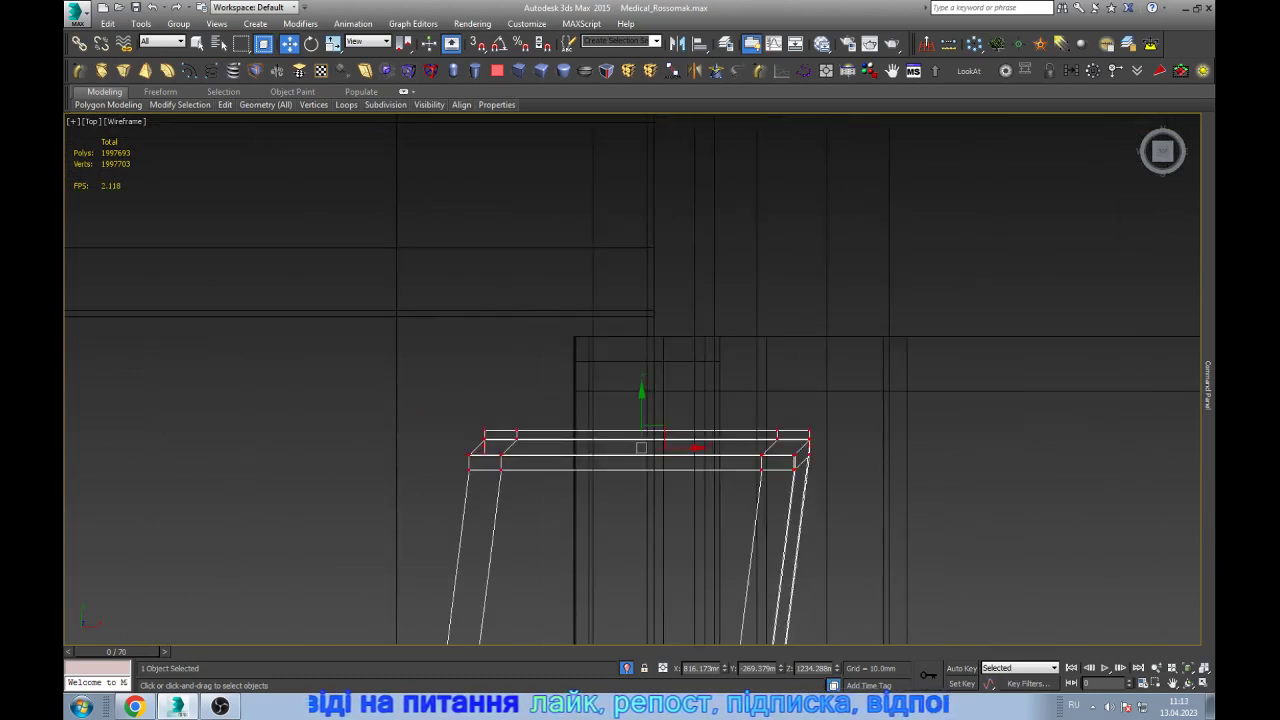
{"action": "left_click_drag", "start_coordinate": [723, 380], "coordinate": [865, 470]}
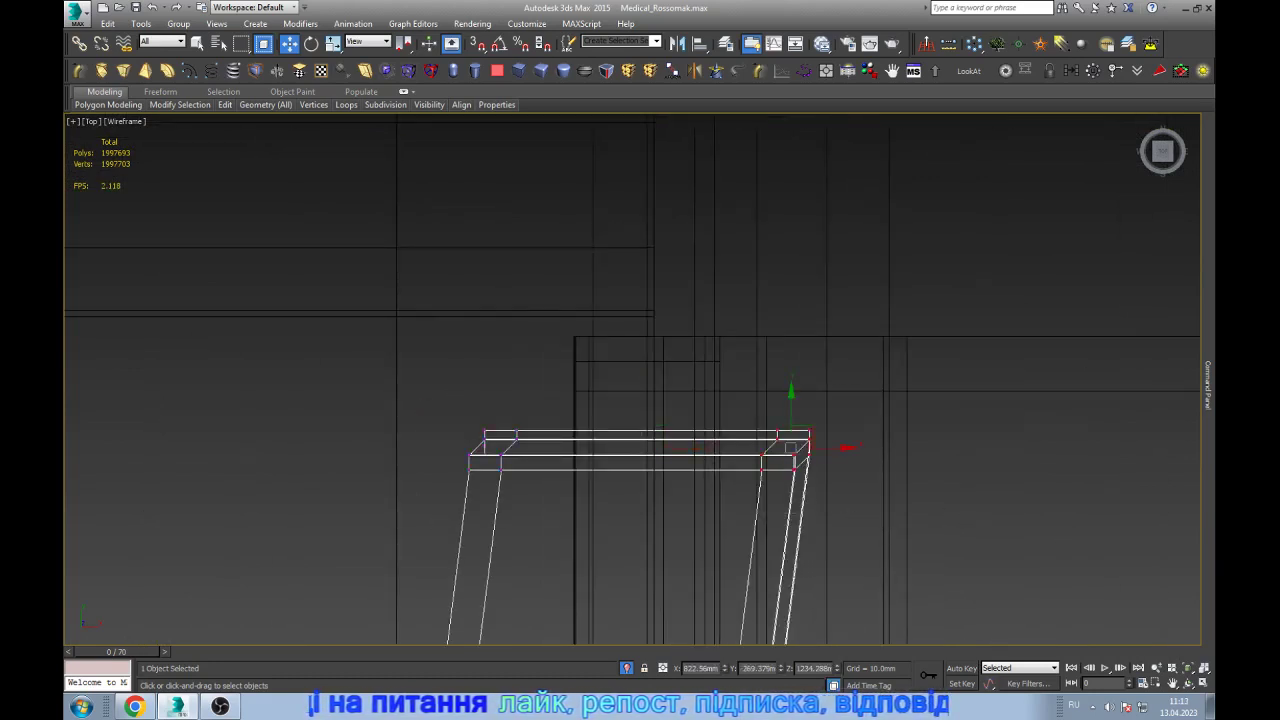
{"action": "left_click_drag", "start_coordinate": [790, 447], "coordinate": [585, 447]}
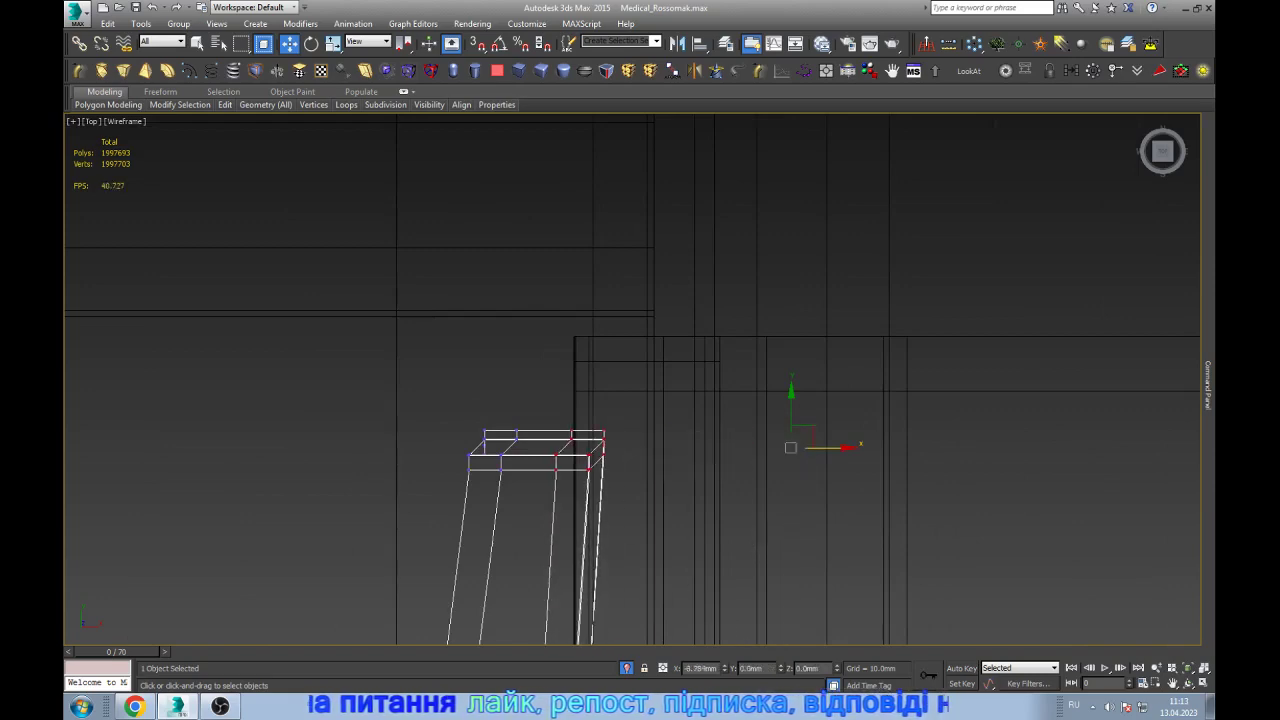
- Shift the left strut's top-end vertices and its middle edge to the right
{"action": "scroll", "coordinate": [760, 275], "scroll_direction": "down", "scroll_amount": 3}
{"action": "scroll", "coordinate": [800, 270], "scroll_direction": "down", "scroll_amount": 2}
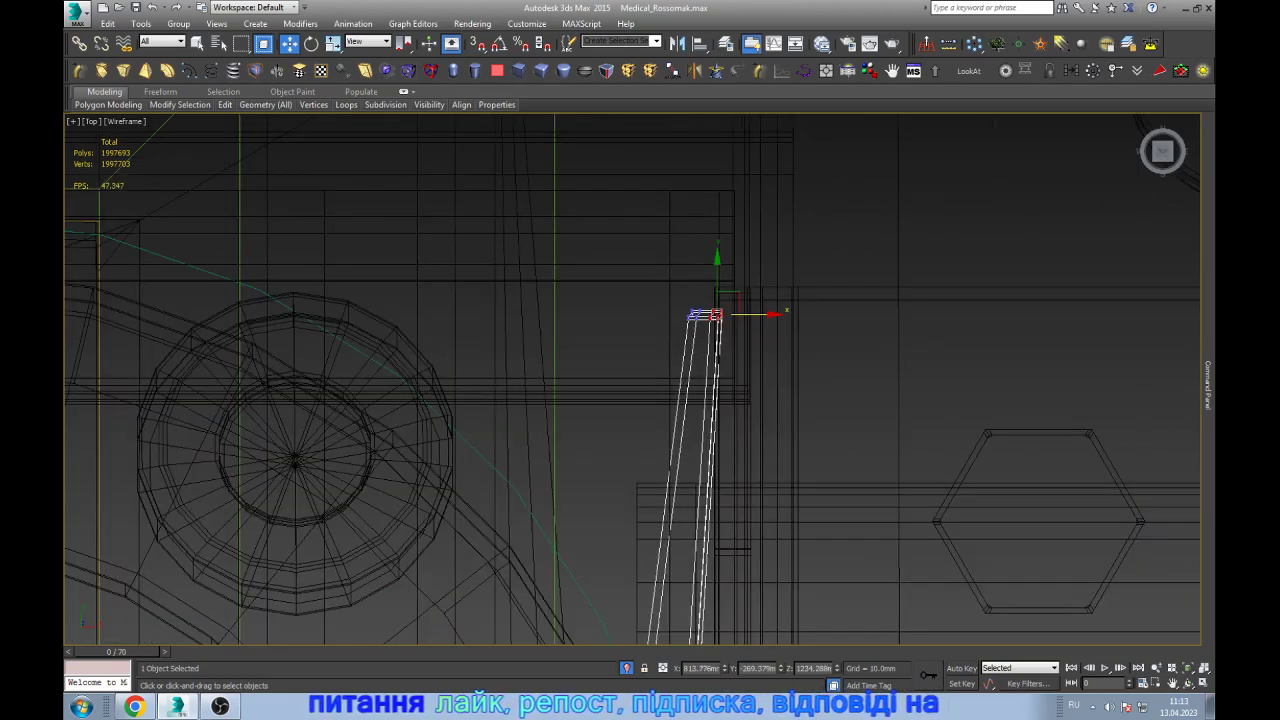
{"action": "scroll", "coordinate": [800, 270], "scroll_direction": "down", "scroll_amount": 1}
{"action": "scroll", "coordinate": [800, 270], "scroll_direction": "down", "scroll_amount": 1}
{"action": "scroll", "coordinate": [800, 270], "scroll_direction": "down", "scroll_amount": 1}
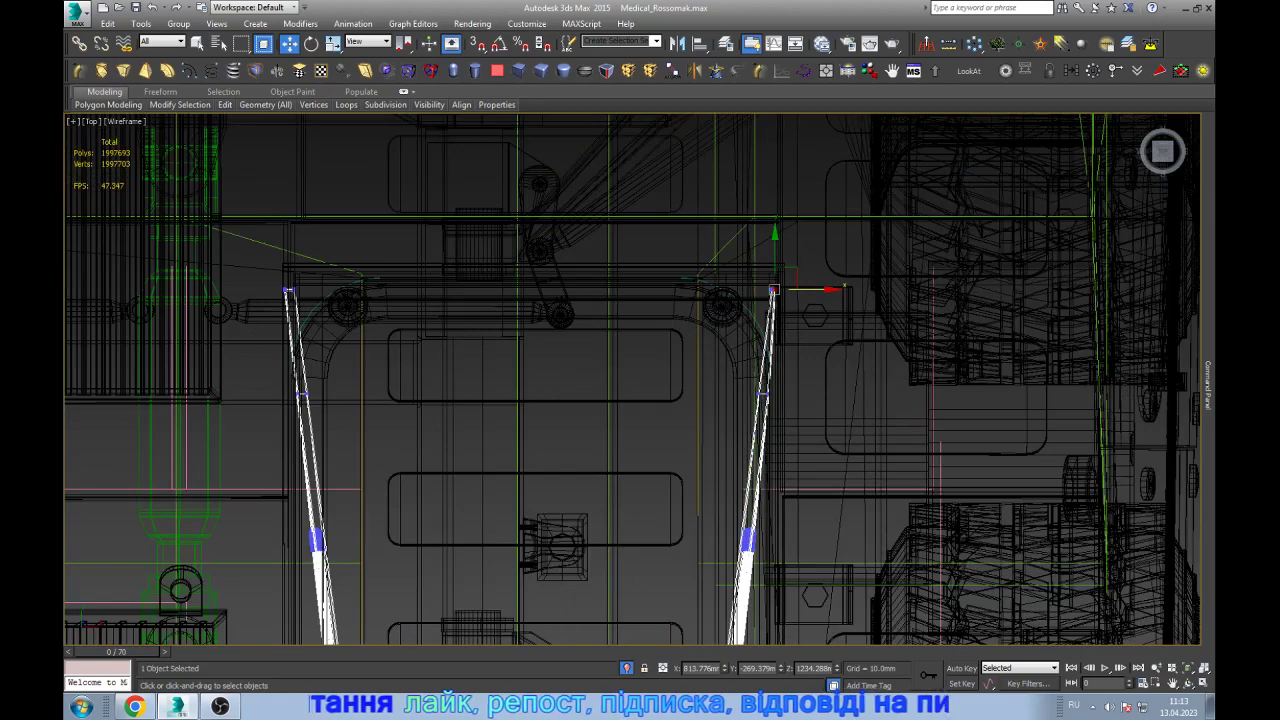
{"action": "scroll", "coordinate": [289, 320], "scroll_direction": "up", "scroll_amount": 2}
{"action": "scroll", "coordinate": [260, 240], "scroll_direction": "up", "scroll_amount": 3}
{"action": "scroll", "coordinate": [255, 230], "scroll_direction": "up", "scroll_amount": 2}
{"action": "left_click_drag", "start_coordinate": [274, 206], "coordinate": [232, 268]}
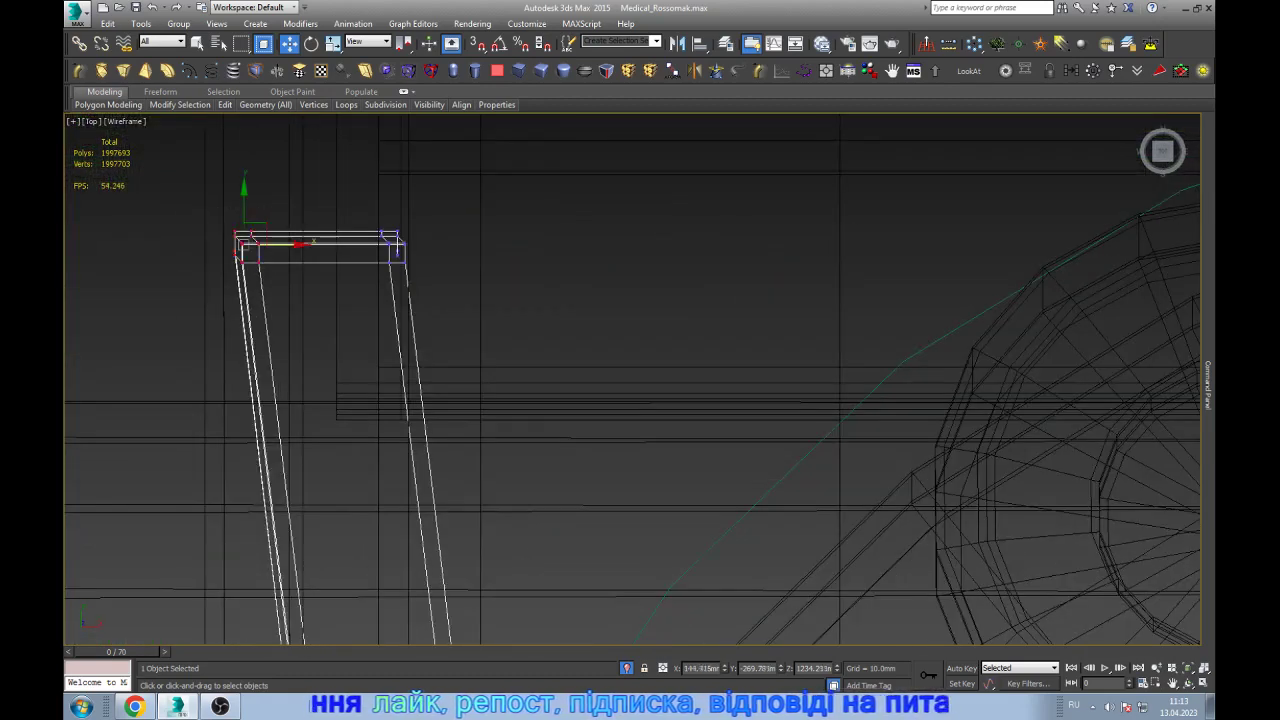
{"action": "left_click_drag", "start_coordinate": [305, 243], "coordinate": [373, 243]}
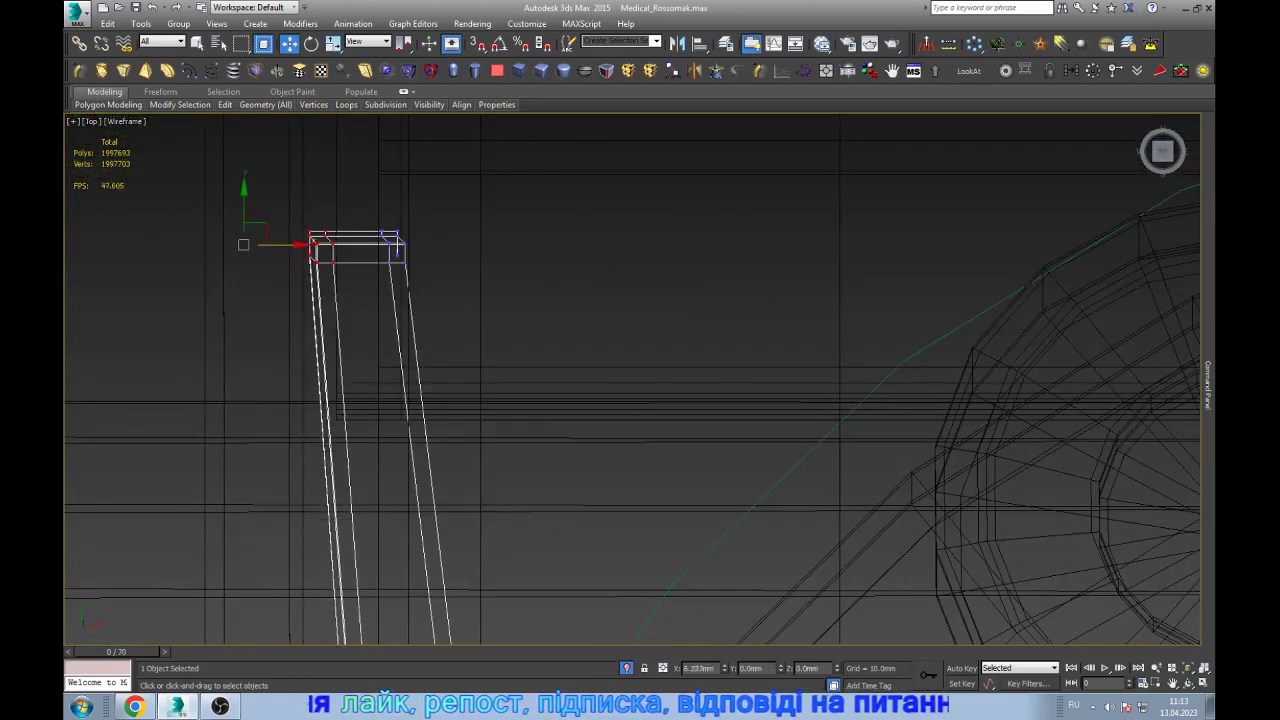
{"action": "scroll", "coordinate": [366, 200], "scroll_direction": "down", "scroll_amount": 3}
{"action": "scroll", "coordinate": [366, 200], "scroll_direction": "down", "scroll_amount": 3}
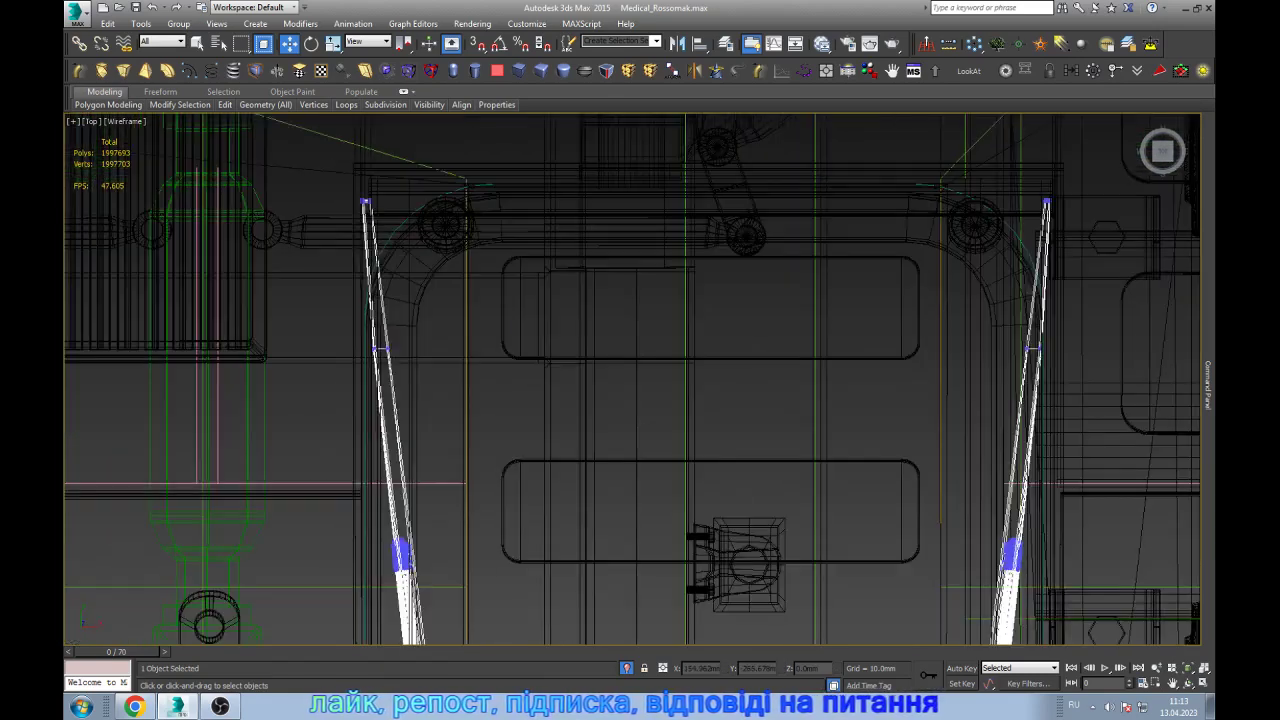
{"action": "scroll", "coordinate": [383, 345], "scroll_direction": "up", "scroll_amount": 3}
{"action": "scroll", "coordinate": [383, 345], "scroll_direction": "up", "scroll_amount": 3}
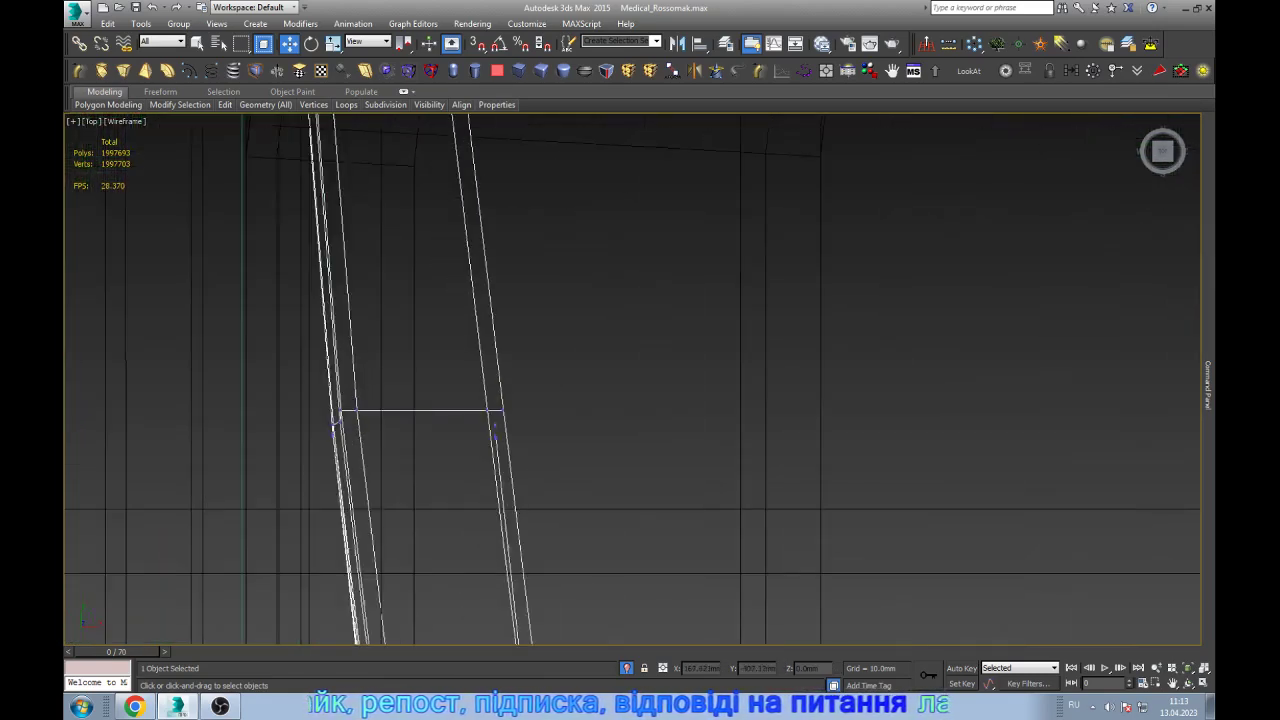
{"action": "left_click_drag", "start_coordinate": [337, 425], "coordinate": [381, 424]}
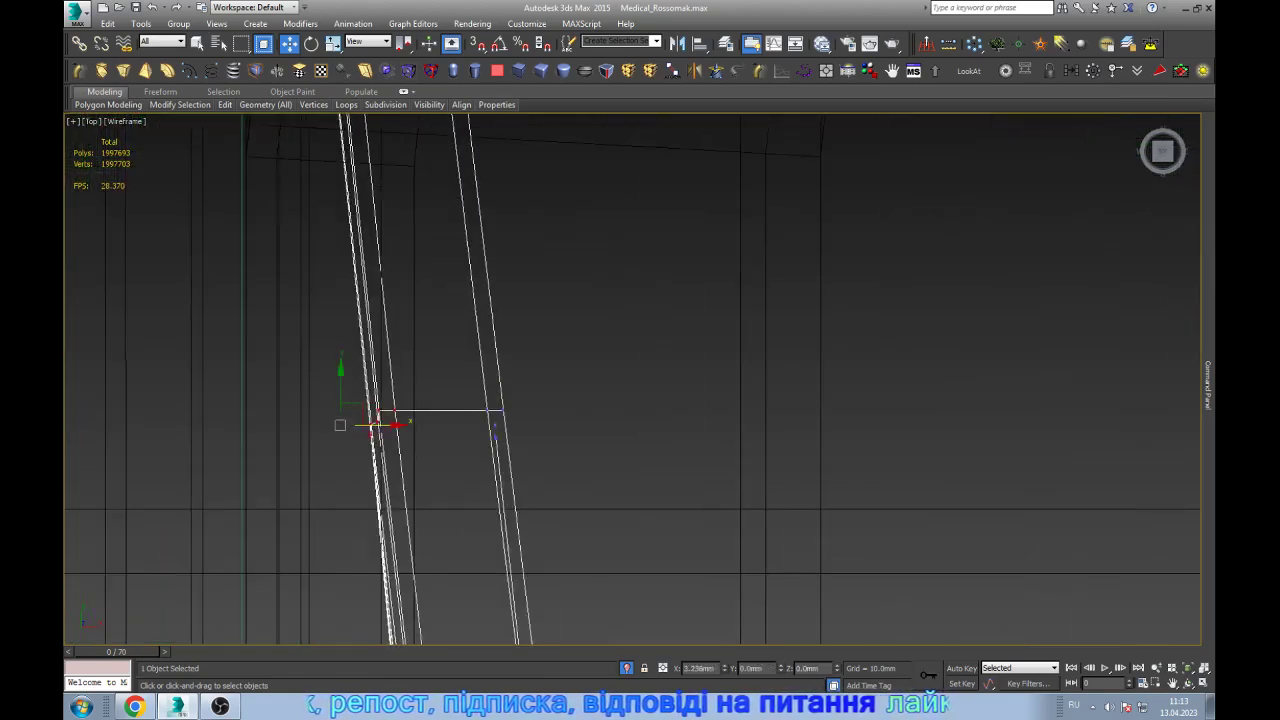
- Slide the right strut's middle edge to the left to match the reference
{"action": "scroll", "coordinate": [345, 424], "scroll_direction": "down", "scroll_amount": 1}
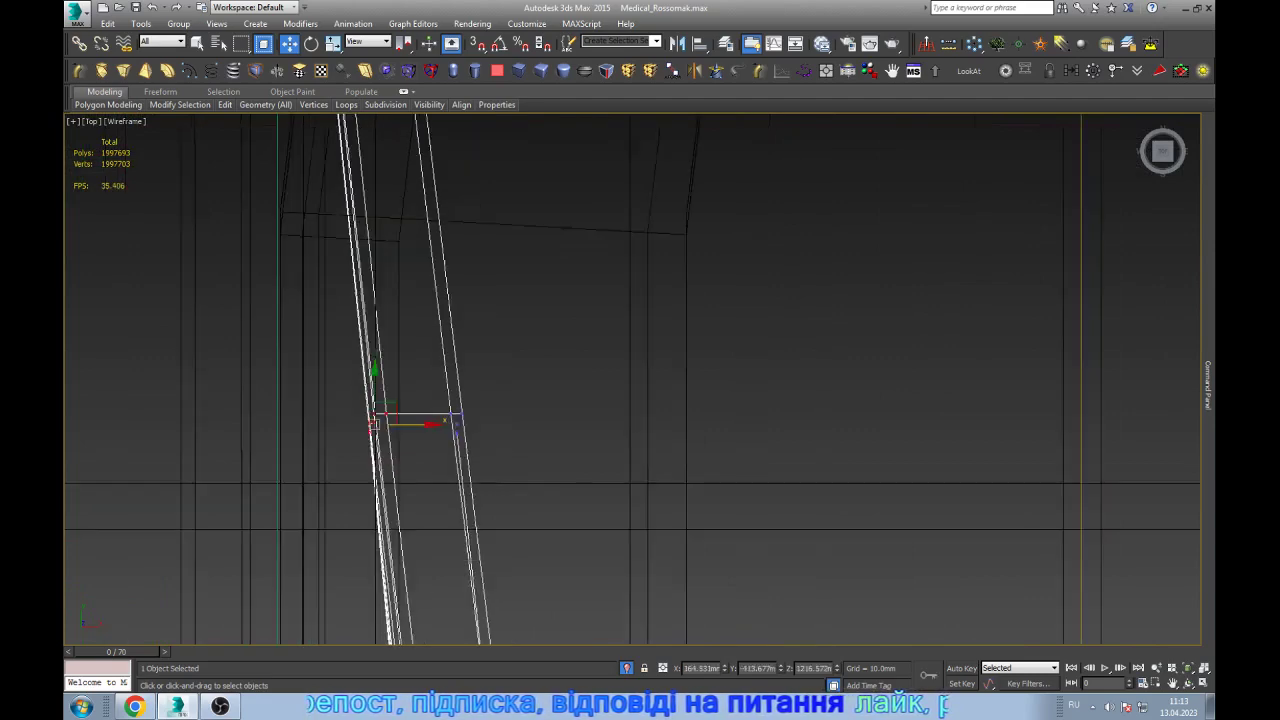
{"action": "scroll", "coordinate": [355, 422], "scroll_direction": "down", "scroll_amount": 3}
{"action": "scroll", "coordinate": [362, 420], "scroll_direction": "down", "scroll_amount": 3}
{"action": "scroll", "coordinate": [362, 420], "scroll_direction": "down", "scroll_amount": 2}
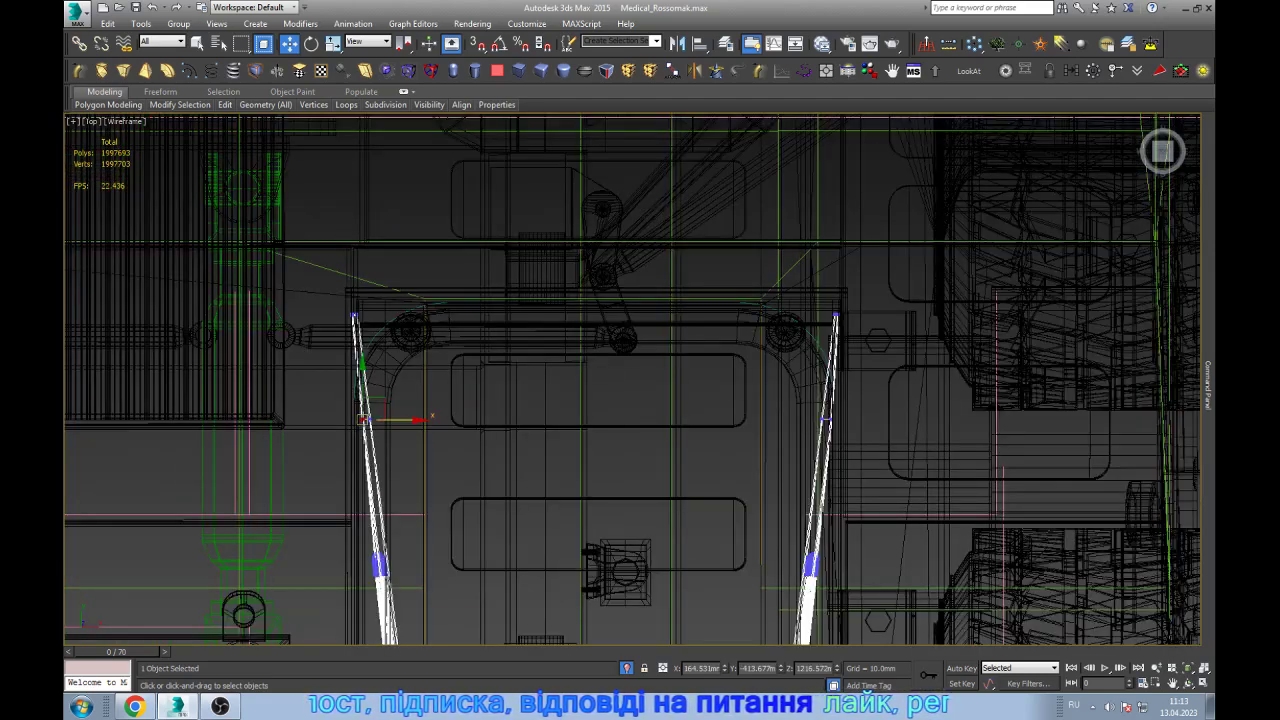
{"action": "scroll", "coordinate": [815, 415], "scroll_direction": "up", "scroll_amount": 3}
{"action": "scroll", "coordinate": [740, 470], "scroll_direction": "up", "scroll_amount": 3}
{"action": "scroll", "coordinate": [740, 490], "scroll_direction": "up", "scroll_amount": 2}
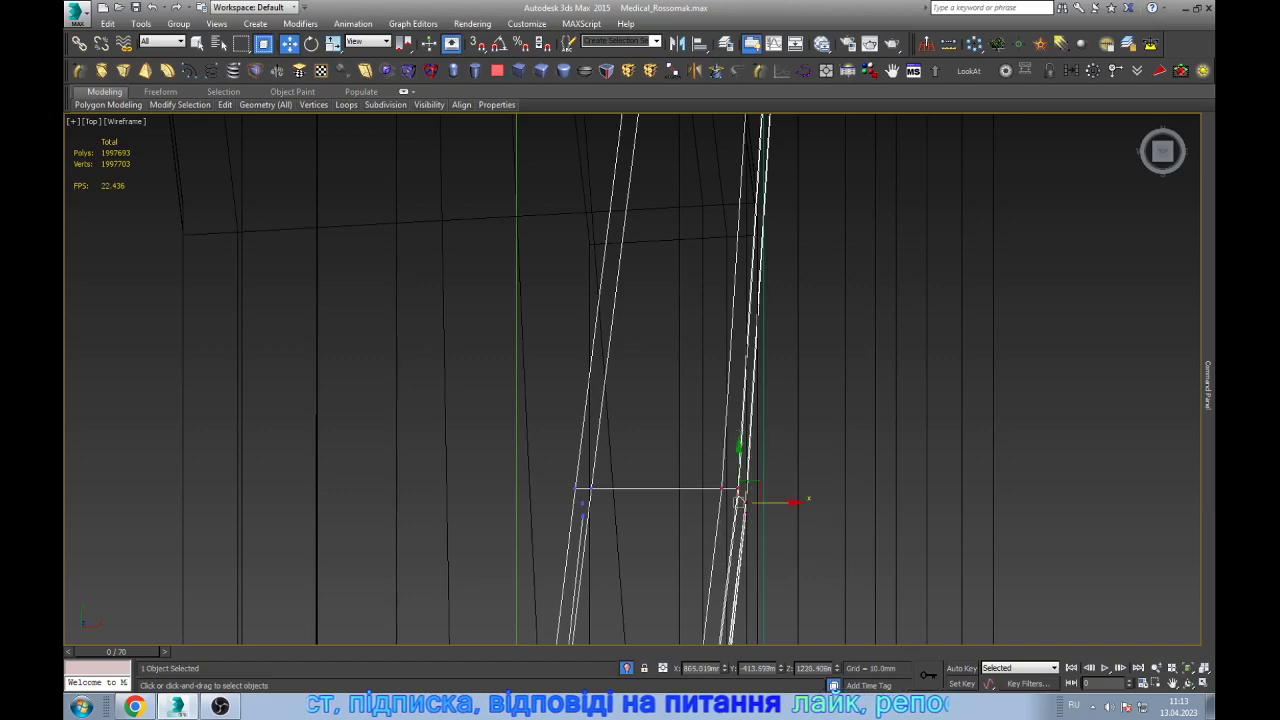
{"action": "left_click_drag", "start_coordinate": [739, 500], "coordinate": [699, 498]}
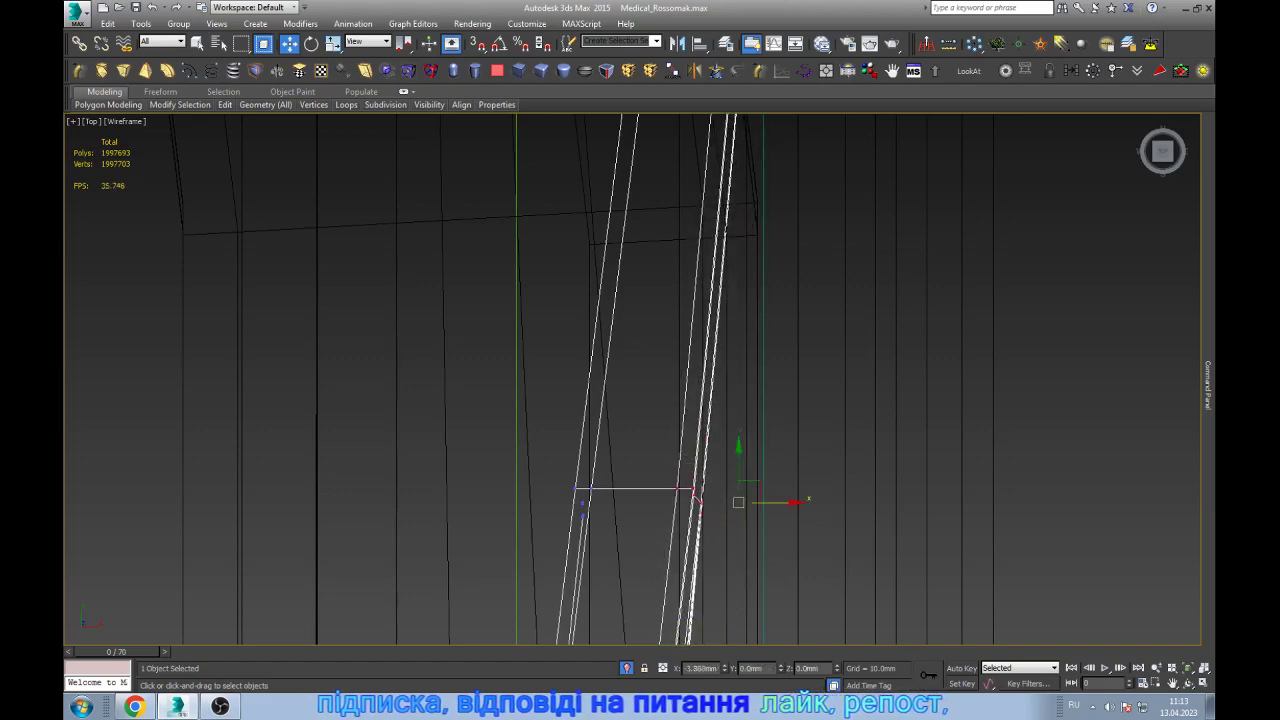
{"action": "scroll", "coordinate": [697, 495], "scroll_direction": "down", "scroll_amount": 2}
{"action": "scroll", "coordinate": [698, 430], "scroll_direction": "down", "scroll_amount": 3}
{"action": "scroll", "coordinate": [700, 366], "scroll_direction": "down", "scroll_amount": 4}
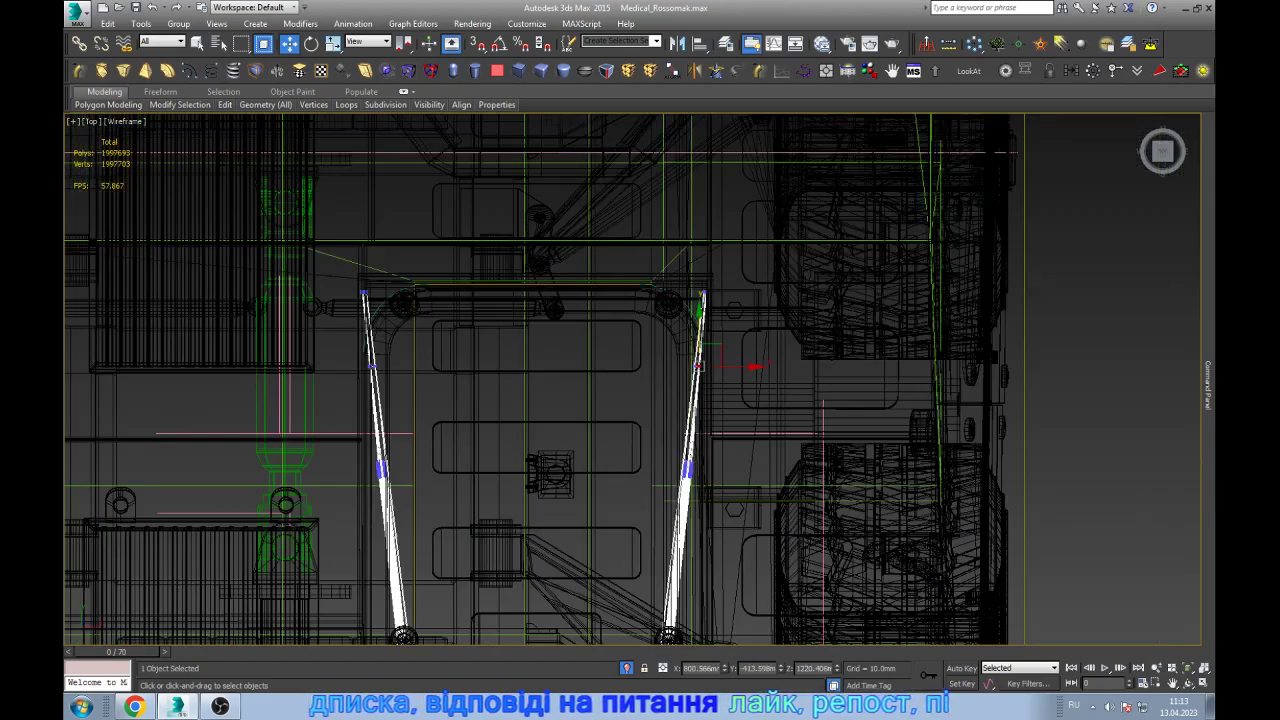
- Frame the two struts and orbit to a shaded rear three-quarter view of the vehicle
{"action": "key", "text": "1"}
{"action": "key", "text": "z"}
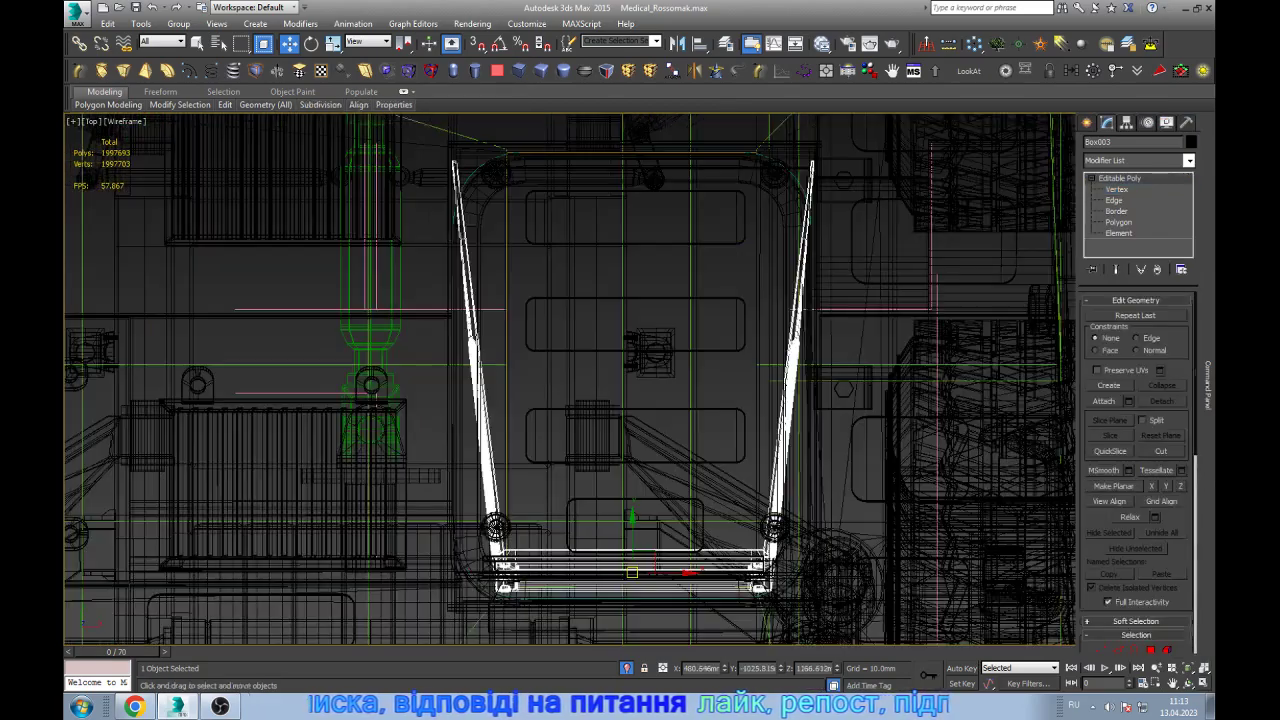
{"action": "key", "text": "ctrl+r"}
{"action": "mouse_move", "coordinate": [632, 450]}
{"action": "left_mouse_down"}
{"action": "mouse_move", "coordinate": [590, 330]}
{"action": "mouse_move", "coordinate": [950, 348]}
{"action": "left_mouse_up"}
{"action": "left_click_drag", "start_coordinate": [885, 443], "coordinate": [1050, 333]}
- Inspect the towing bracket, cylindrical hub and fender parts under the chassis
{"action": "scroll", "coordinate": [613, 482], "scroll_direction": "up", "scroll_amount": 3}
{"action": "scroll", "coordinate": [560, 500], "scroll_direction": "up", "scroll_amount": 3}
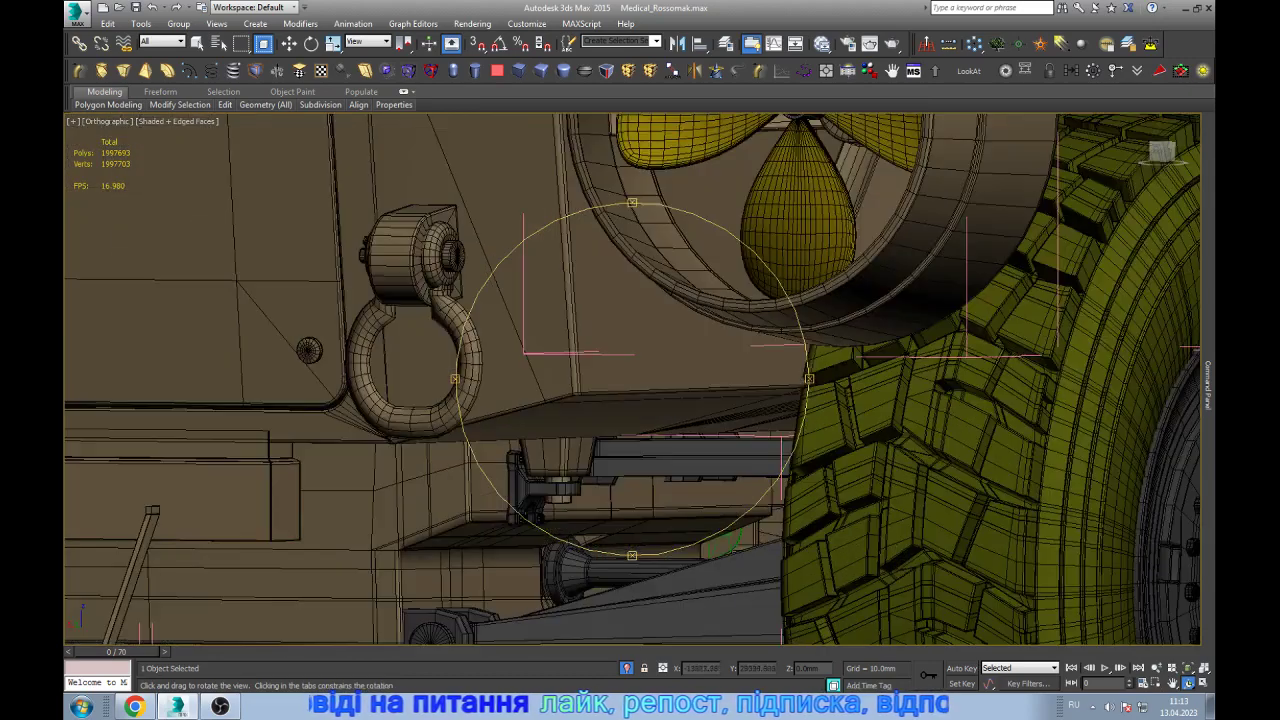
{"action": "scroll", "coordinate": [560, 500], "scroll_direction": "up", "scroll_amount": 3}
{"action": "key", "text": "w"}
{"action": "left_click", "coordinate": [470, 345]}
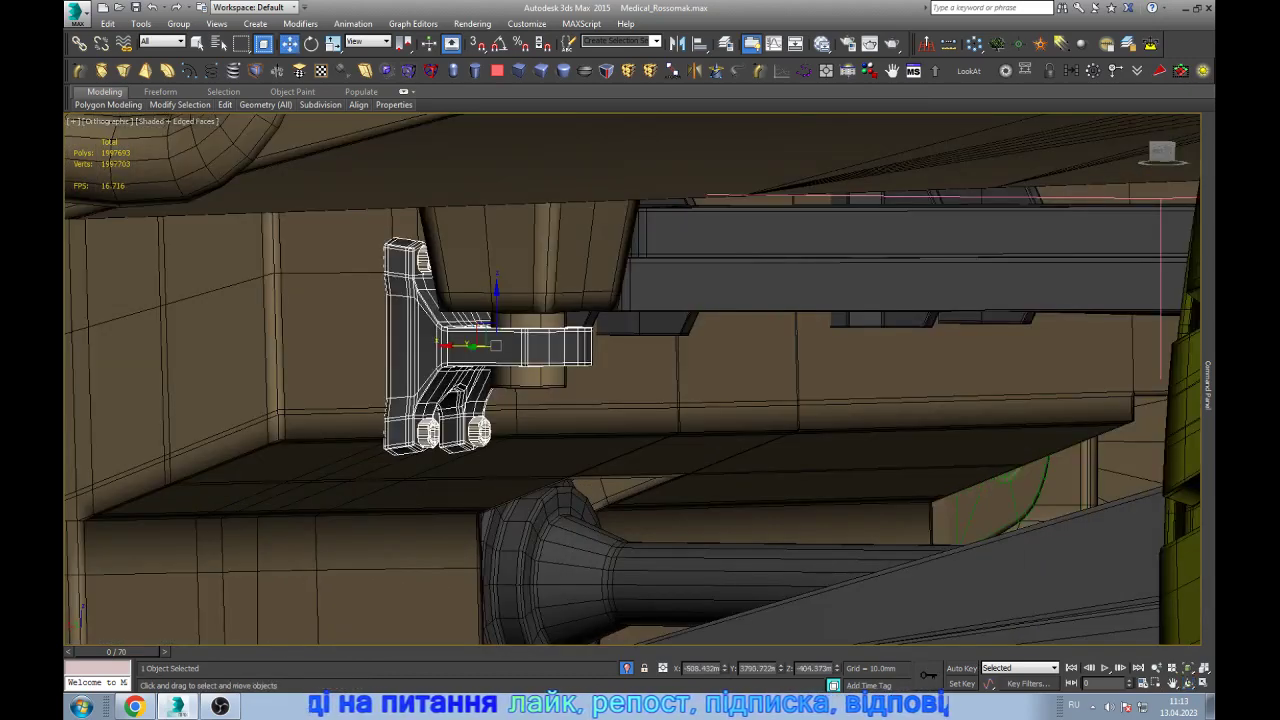
{"action": "key", "text": "z"}
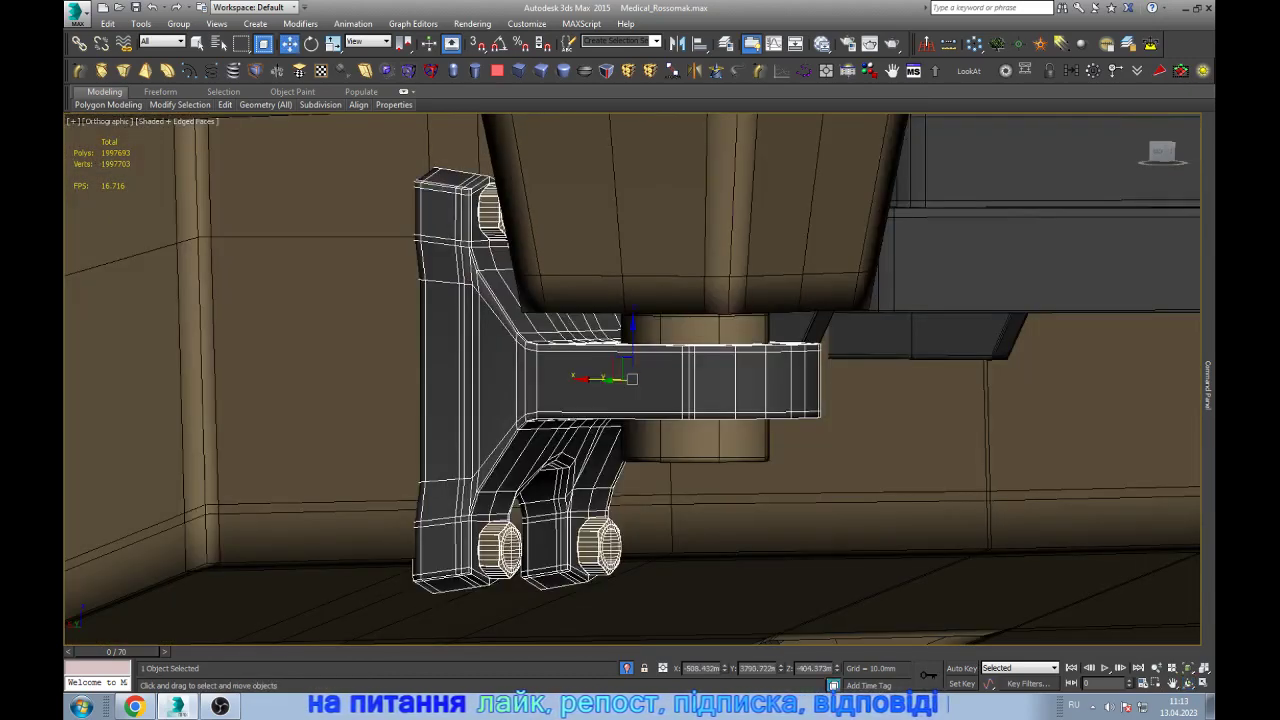
{"action": "scroll", "coordinate": [400, 260], "scroll_direction": "down", "scroll_amount": 3}
{"action": "scroll", "coordinate": [420, 360], "scroll_direction": "up", "scroll_amount": 3}
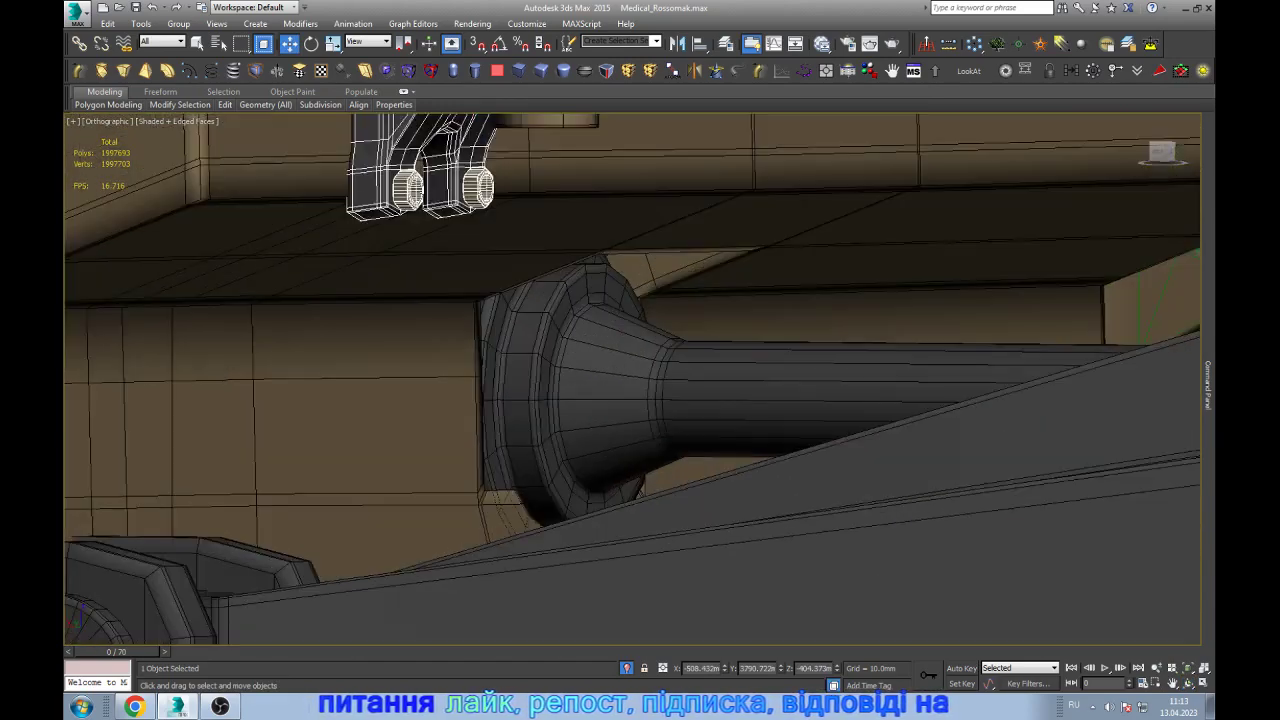
{"action": "left_click", "coordinate": [650, 320]}
{"action": "scroll", "coordinate": [650, 320], "scroll_direction": "down", "scroll_amount": 3}
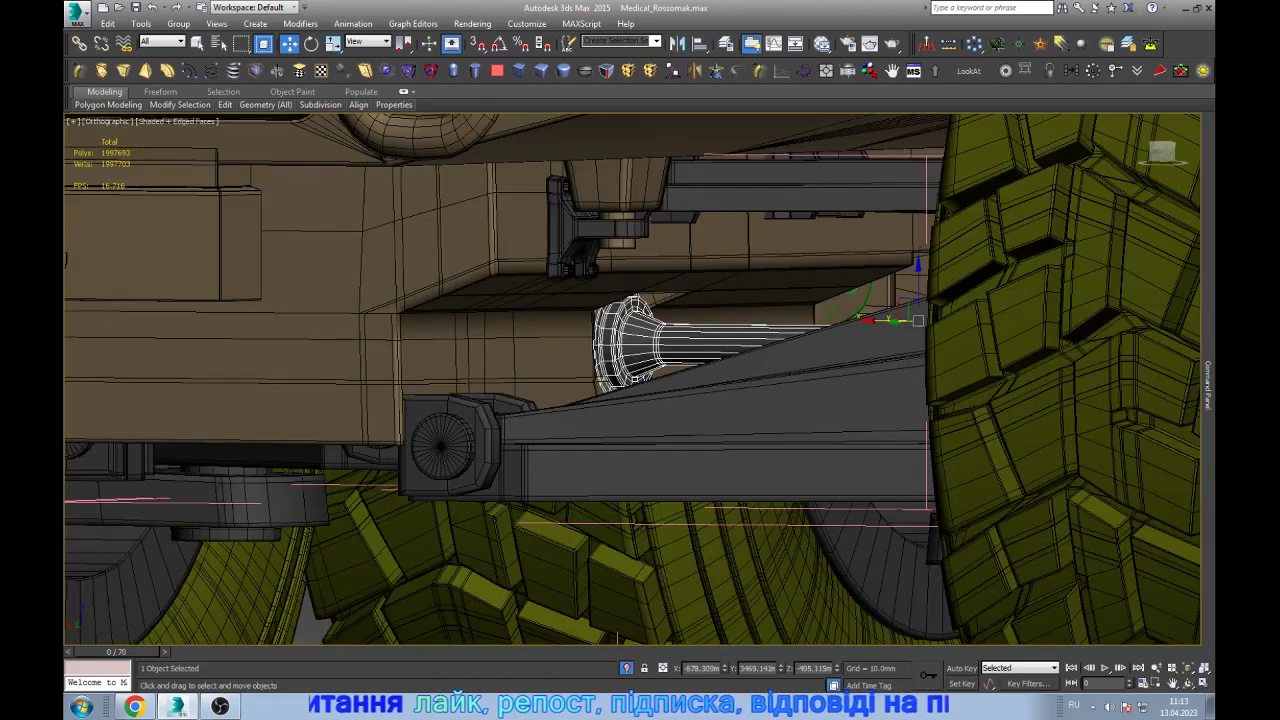
{"action": "scroll", "coordinate": [640, 340], "scroll_direction": "down", "scroll_amount": 3}
{"action": "scroll", "coordinate": [400, 430], "scroll_direction": "up", "scroll_amount": 3}
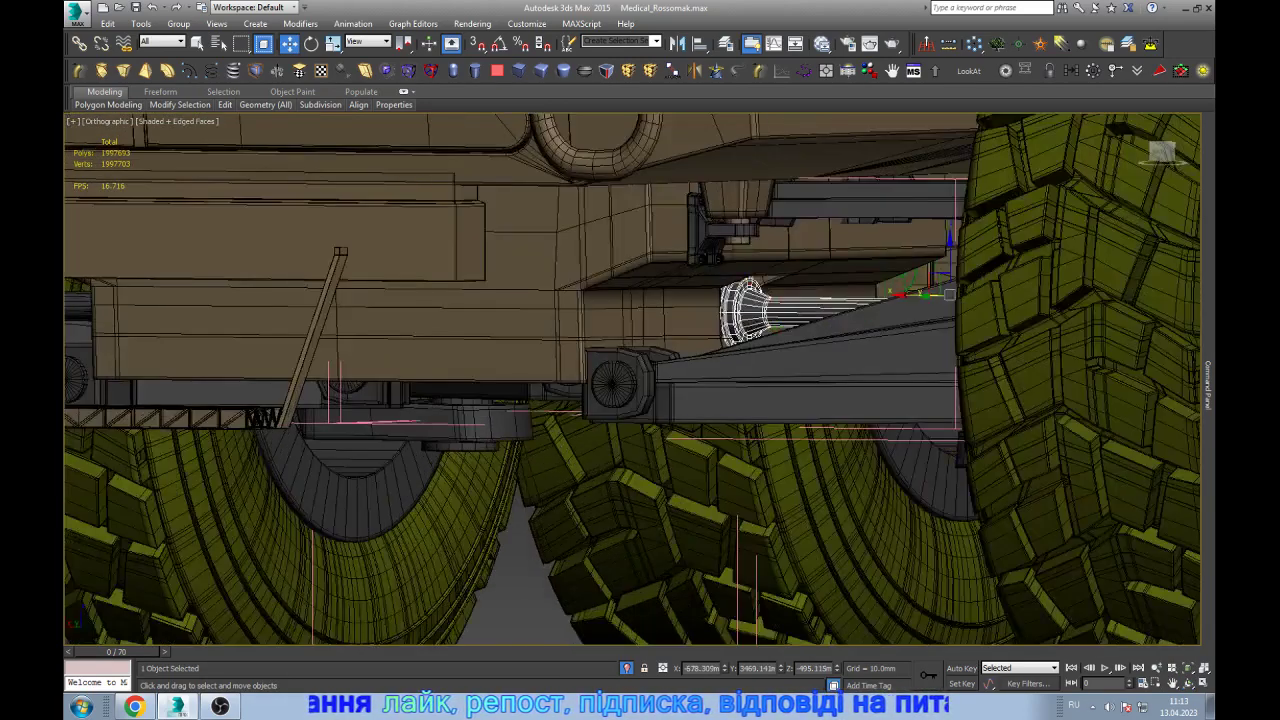
{"action": "scroll", "coordinate": [400, 430], "scroll_direction": "up", "scroll_amount": 3}
{"action": "left_click", "coordinate": [400, 440]}
{"action": "scroll", "coordinate": [505, 445], "scroll_direction": "down", "scroll_amount": 2}
{"action": "scroll", "coordinate": [505, 445], "scroll_direction": "down", "scroll_amount": 2}
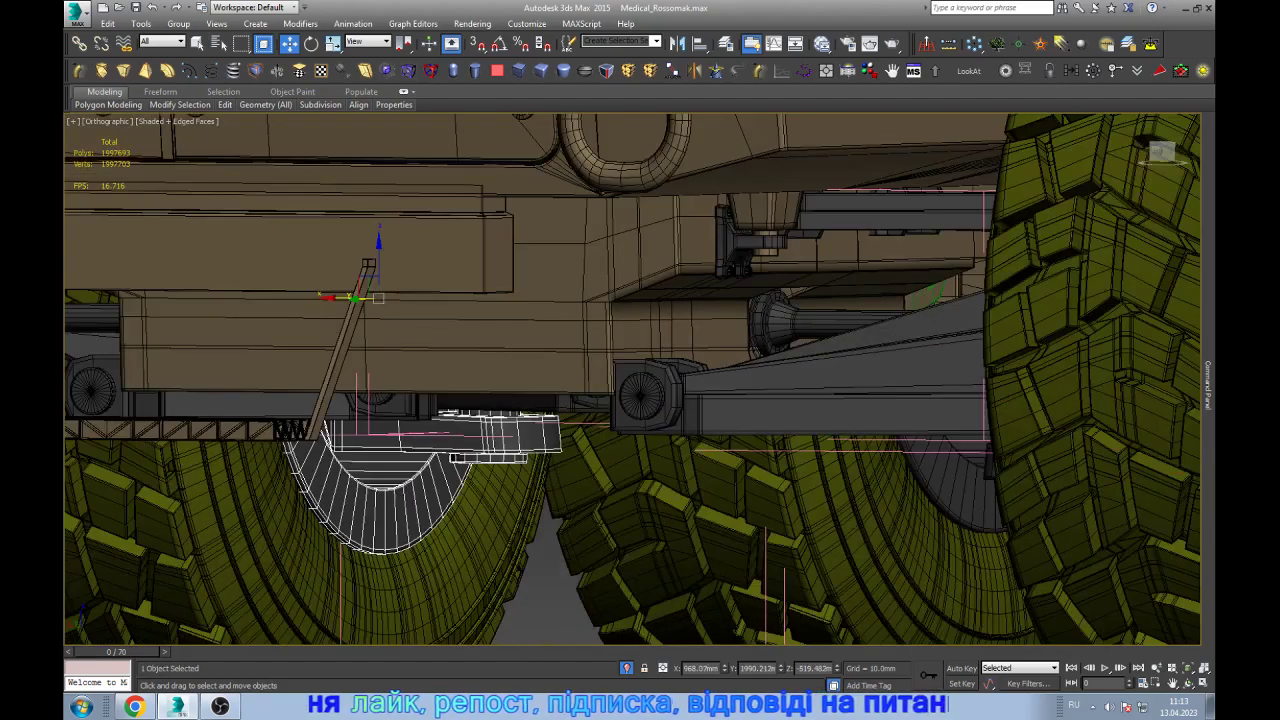
{"action": "scroll", "coordinate": [505, 445], "scroll_direction": "down", "scroll_amount": 2}
- Delete the rear door panel with the round vent
{"action": "left_click", "coordinate": [450, 230]}
{"action": "scroll", "coordinate": [586, 300], "scroll_direction": "down", "scroll_amount": 5}
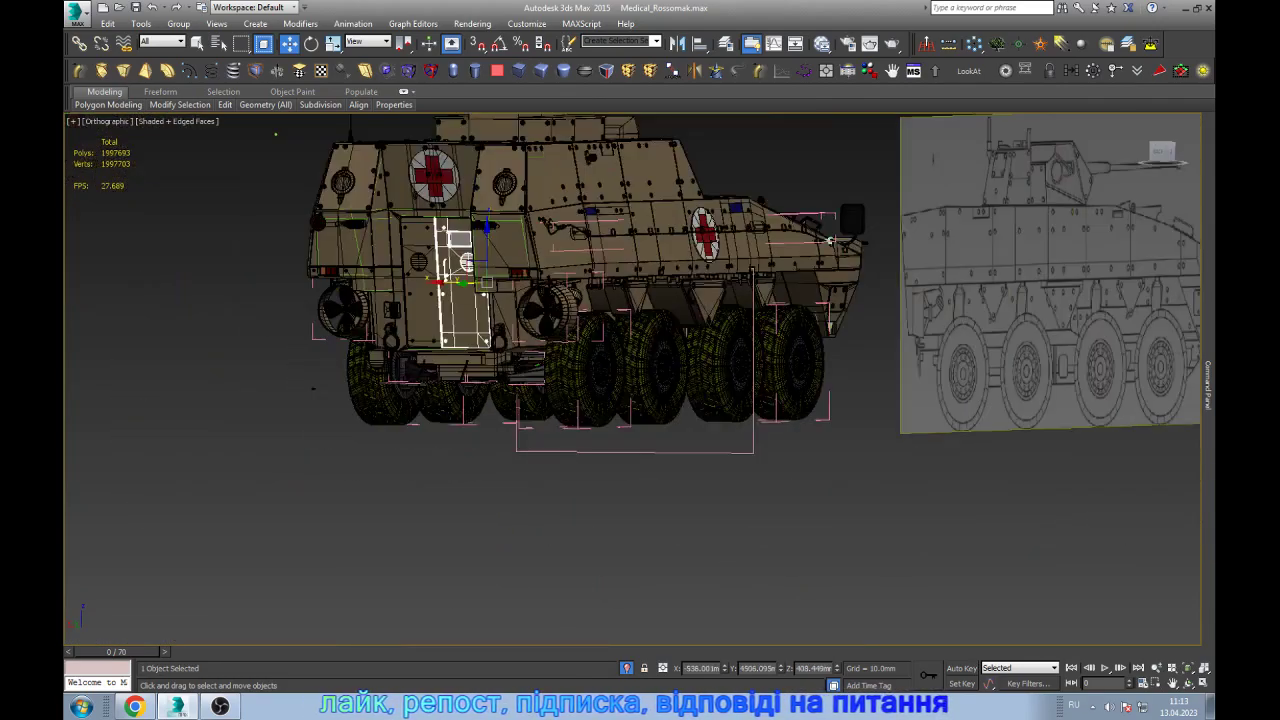
{"action": "scroll", "coordinate": [586, 300], "scroll_direction": "up", "scroll_amount": 5}
{"action": "scroll", "coordinate": [586, 300], "scroll_direction": "up", "scroll_amount": 3}
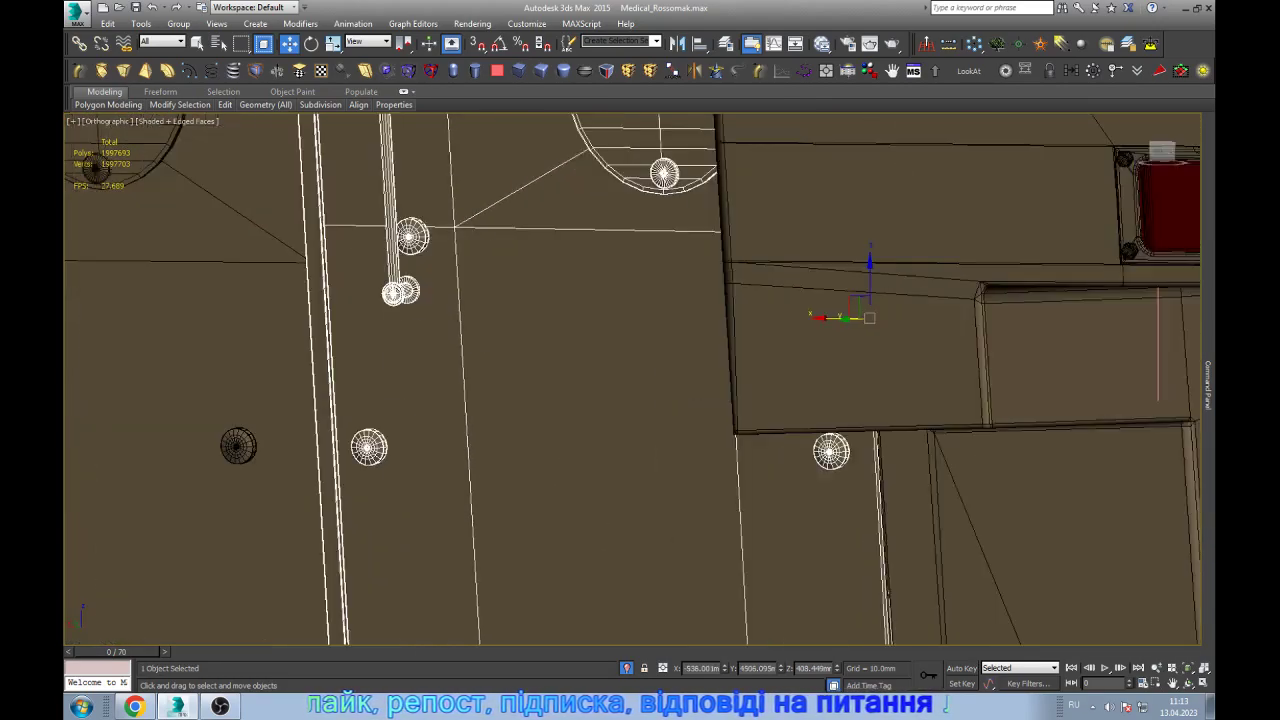
{"action": "left_click", "coordinate": [476, 340]}
{"action": "scroll", "coordinate": [300, 440], "scroll_direction": "down", "scroll_amount": 5}
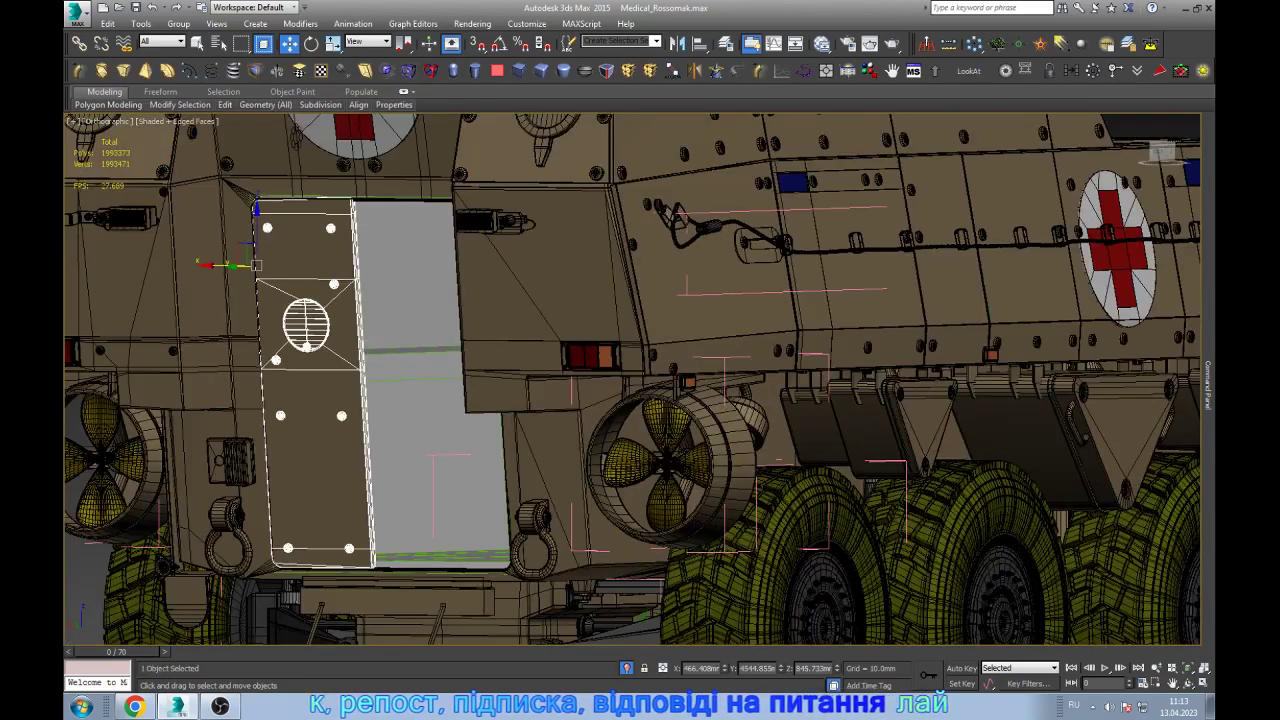
{"action": "scroll", "coordinate": [300, 440], "scroll_direction": "up", "scroll_amount": 6}
{"action": "left_click", "coordinate": [180, 450]}
{"action": "key", "text": "Delete"}
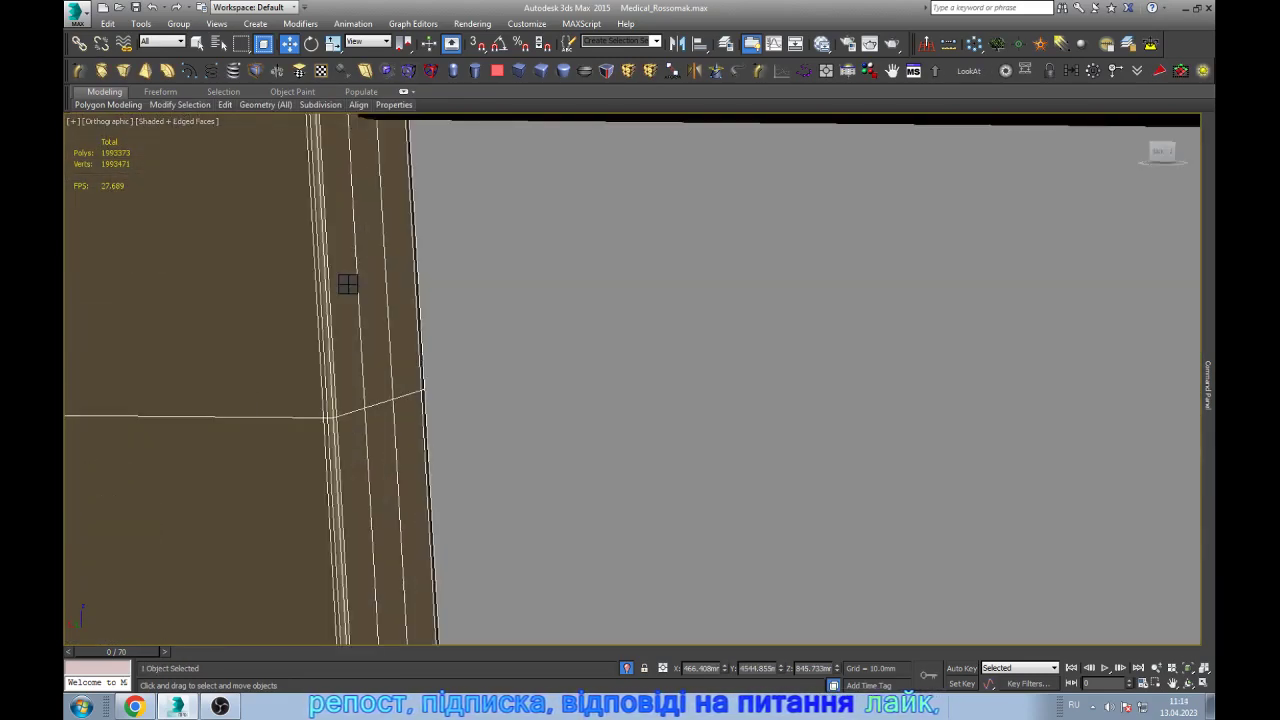
{"action": "scroll", "coordinate": [450, 420], "scroll_direction": "down", "scroll_amount": 5}
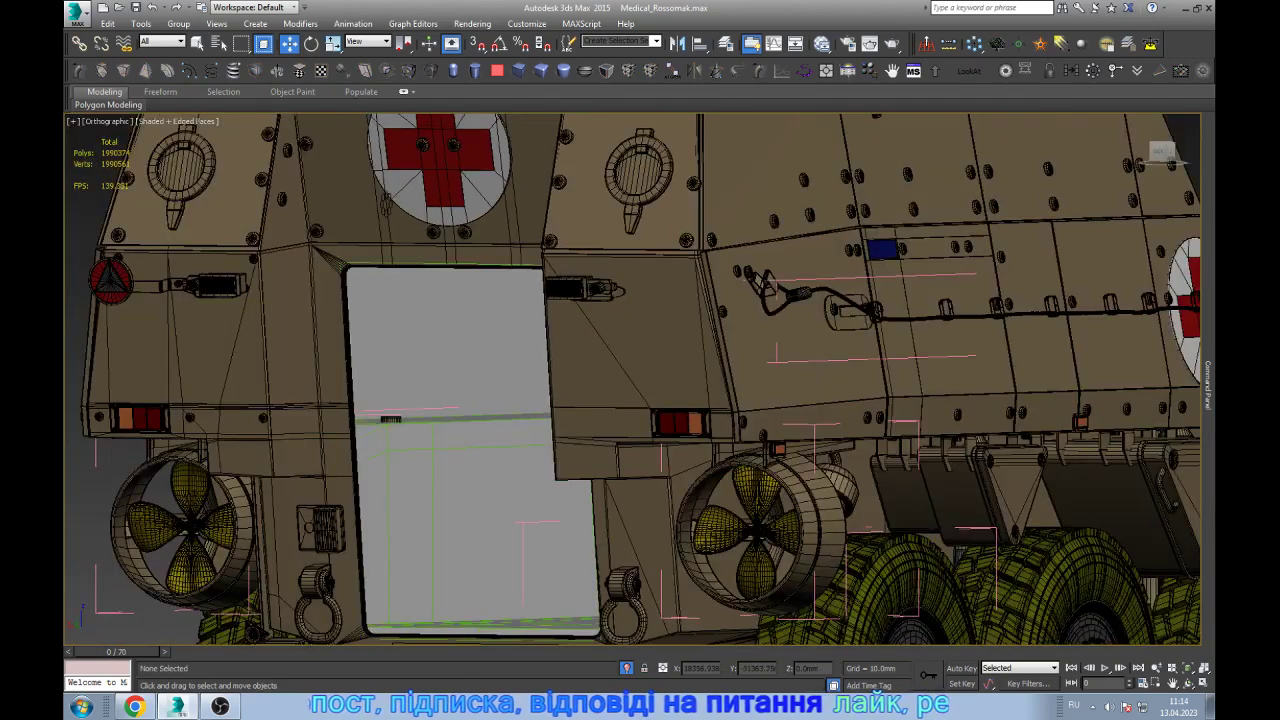
- Select the new hub cap cylinder, zoom to it, and enter vertex editing
{"action": "left_click", "coordinate": [850, 312]}
{"action": "key", "text": "z"}
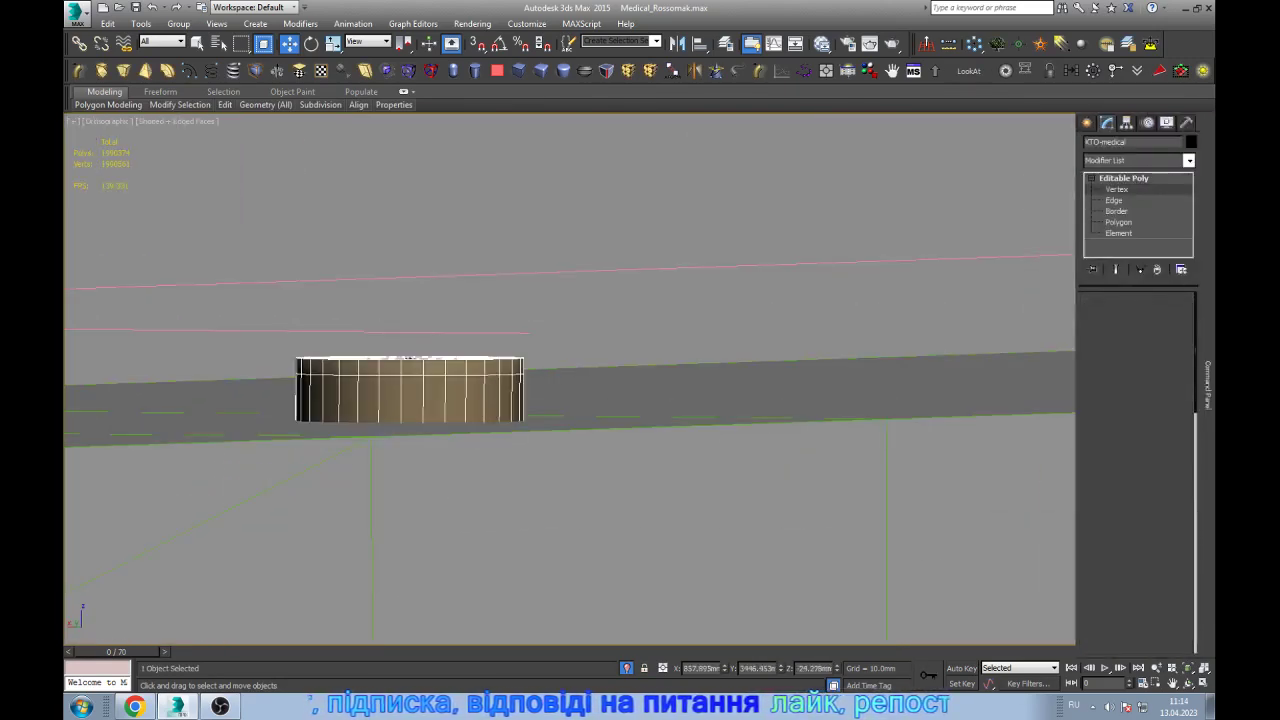
{"action": "left_click", "coordinate": [1116, 189]}
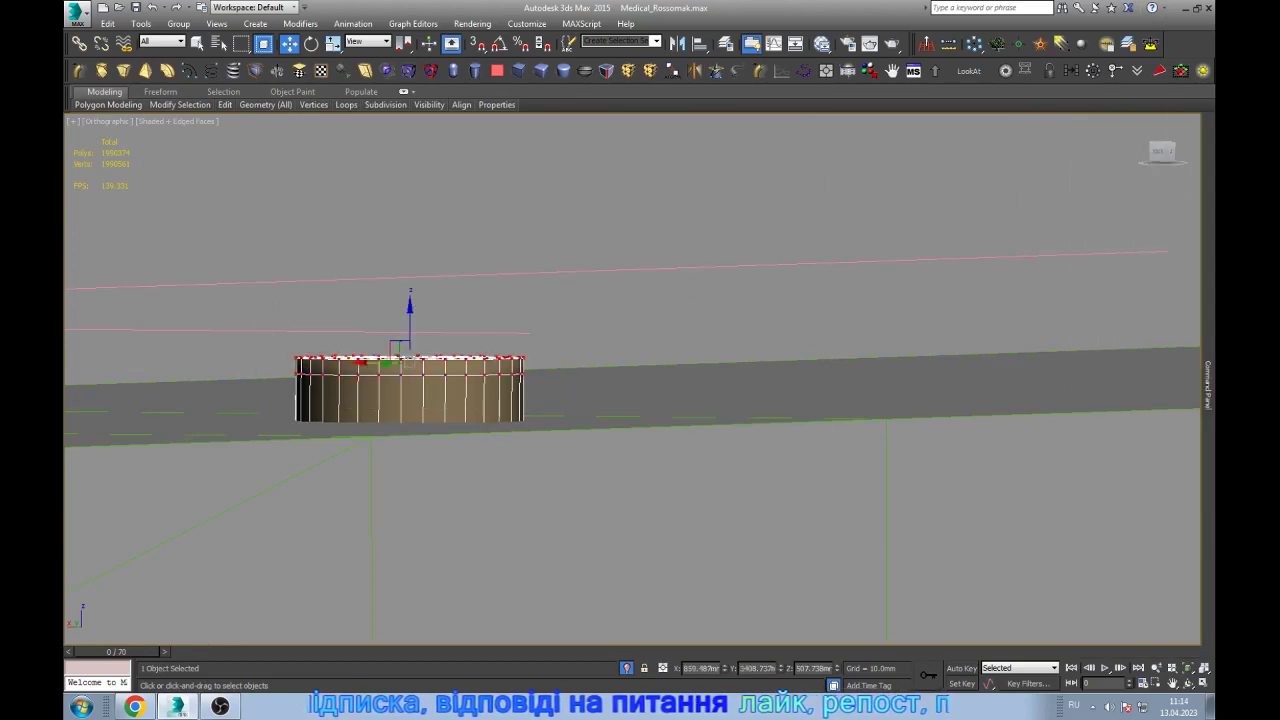
- With the Parent coordinate system, lower the top vertex rings on Z to about 499 mm
{"action": "left_click", "coordinate": [367, 41]}
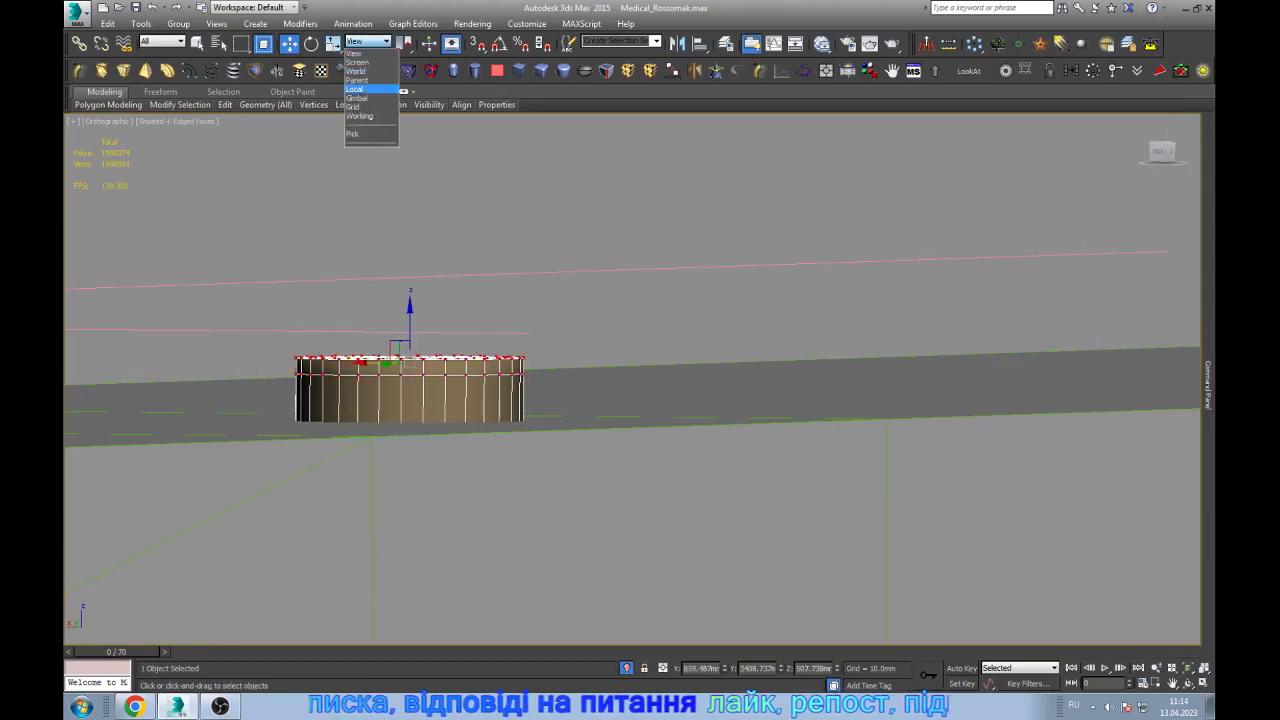
{"action": "left_click", "coordinate": [356, 79]}
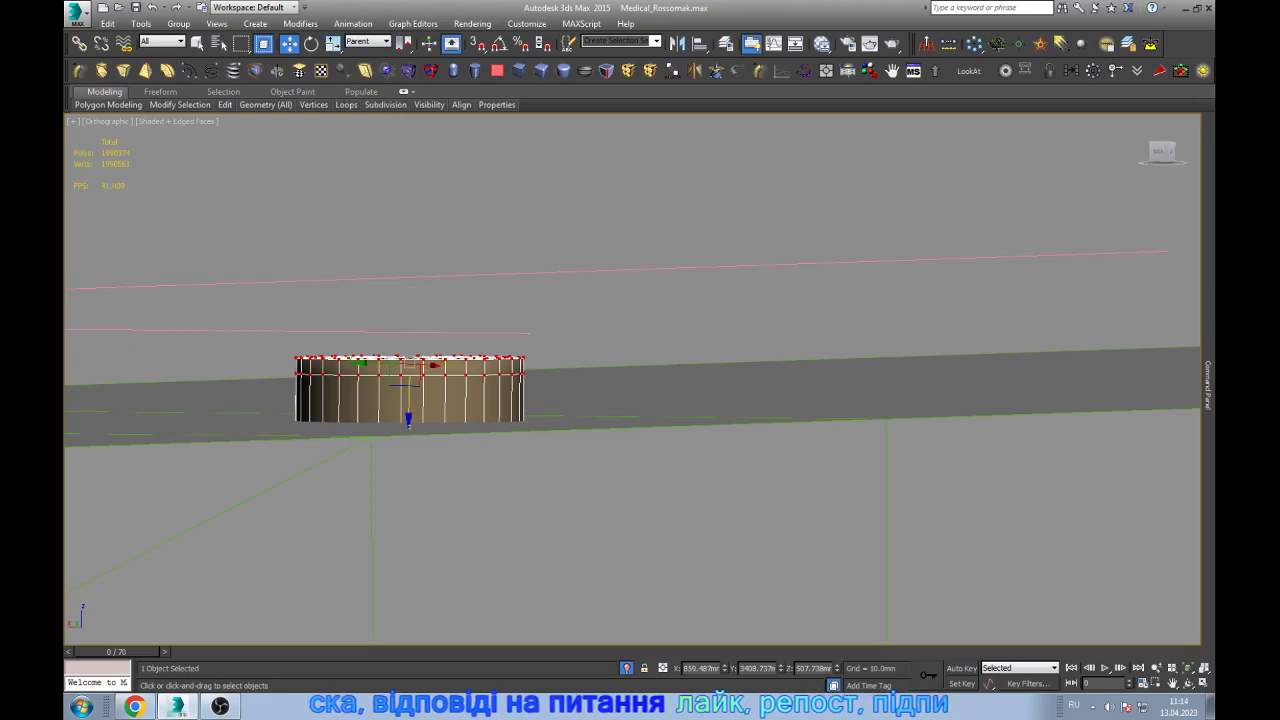
{"action": "scroll", "coordinate": [404, 411], "scroll_direction": "up", "scroll_amount": 3}
{"action": "left_click_drag", "start_coordinate": [414, 345], "coordinate": [413, 398]}
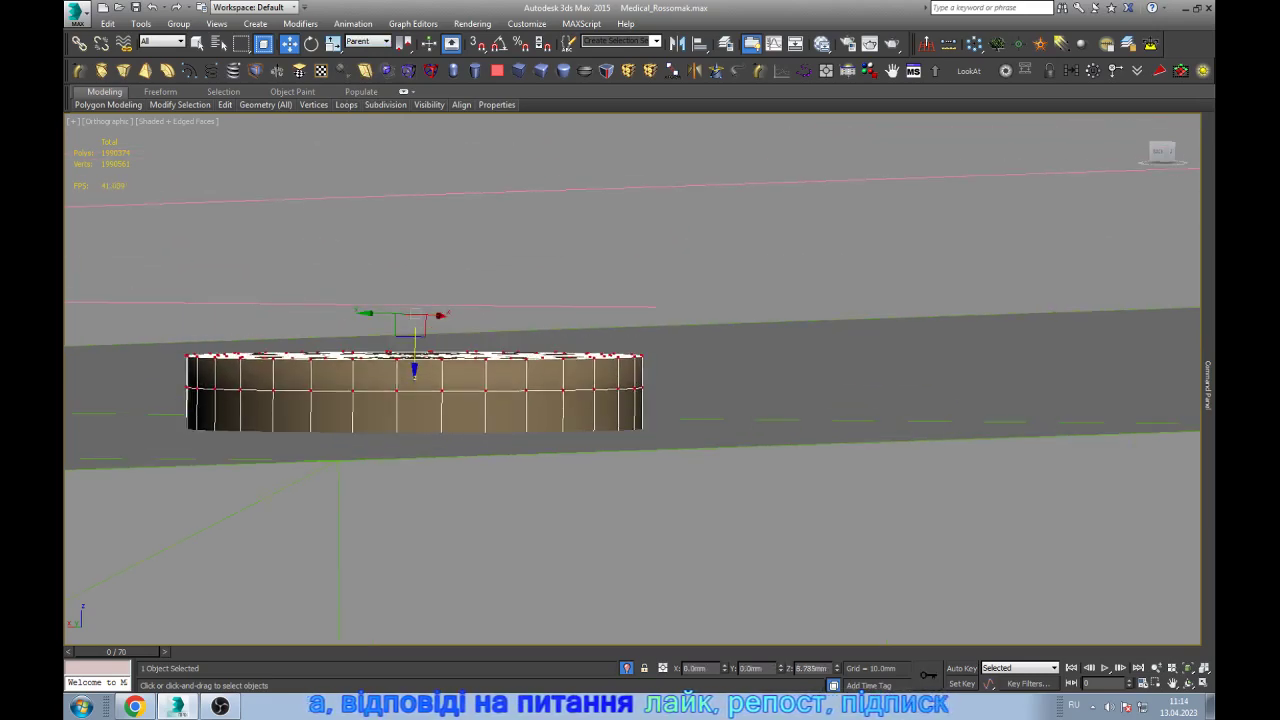
{"action": "scroll", "coordinate": [414, 400], "scroll_direction": "down", "scroll_amount": 3}
{"action": "scroll", "coordinate": [414, 400], "scroll_direction": "down", "scroll_amount": 2}
{"action": "scroll", "coordinate": [414, 400], "scroll_direction": "down", "scroll_amount": 2}
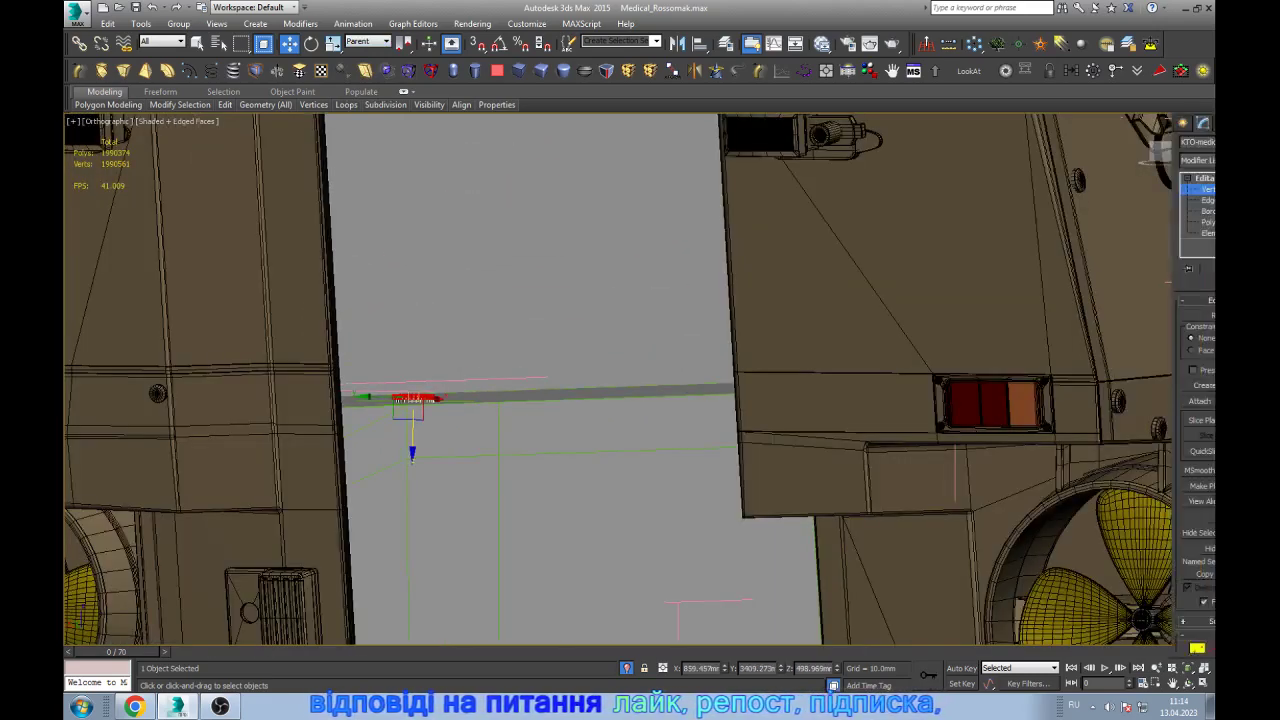
{"action": "mouse_move", "coordinate": [414, 400]}
{"action": "middle_mouse_down", "text": "alt"}
{"action": "mouse_move", "coordinate": [430, 330]}
{"action": "mouse_move", "coordinate": [470, 300]}
{"action": "middle_mouse_up", "text": "alt"}
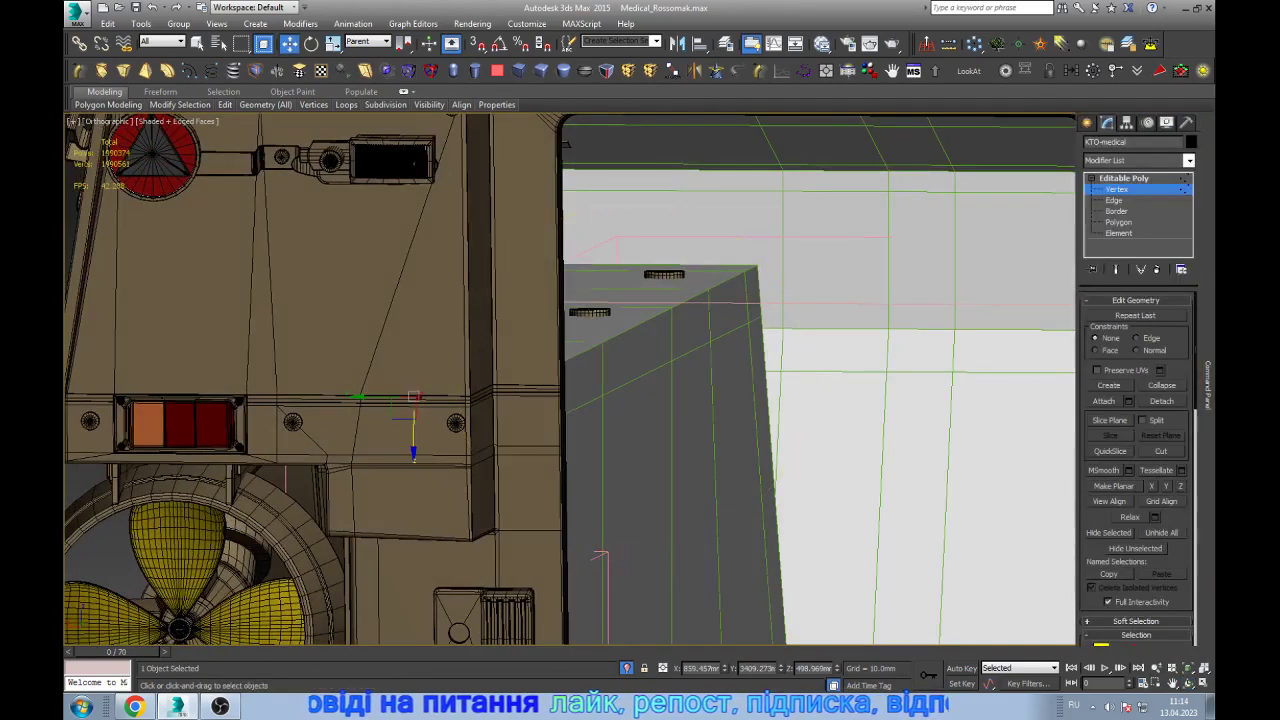
- Display the vehicle as wireframe from the Top view
{"action": "scroll", "coordinate": [570, 350], "scroll_direction": "down", "scroll_amount": 4}
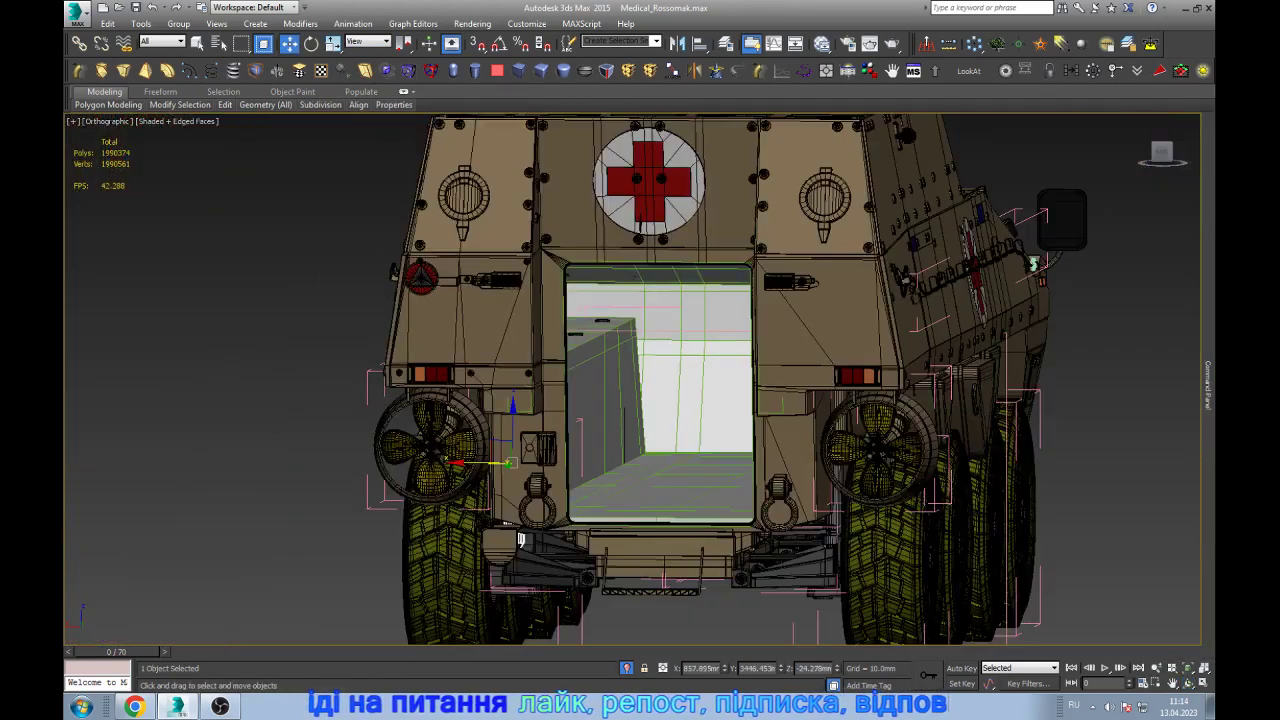
{"action": "scroll", "coordinate": [520, 540], "scroll_direction": "down", "scroll_amount": 2}
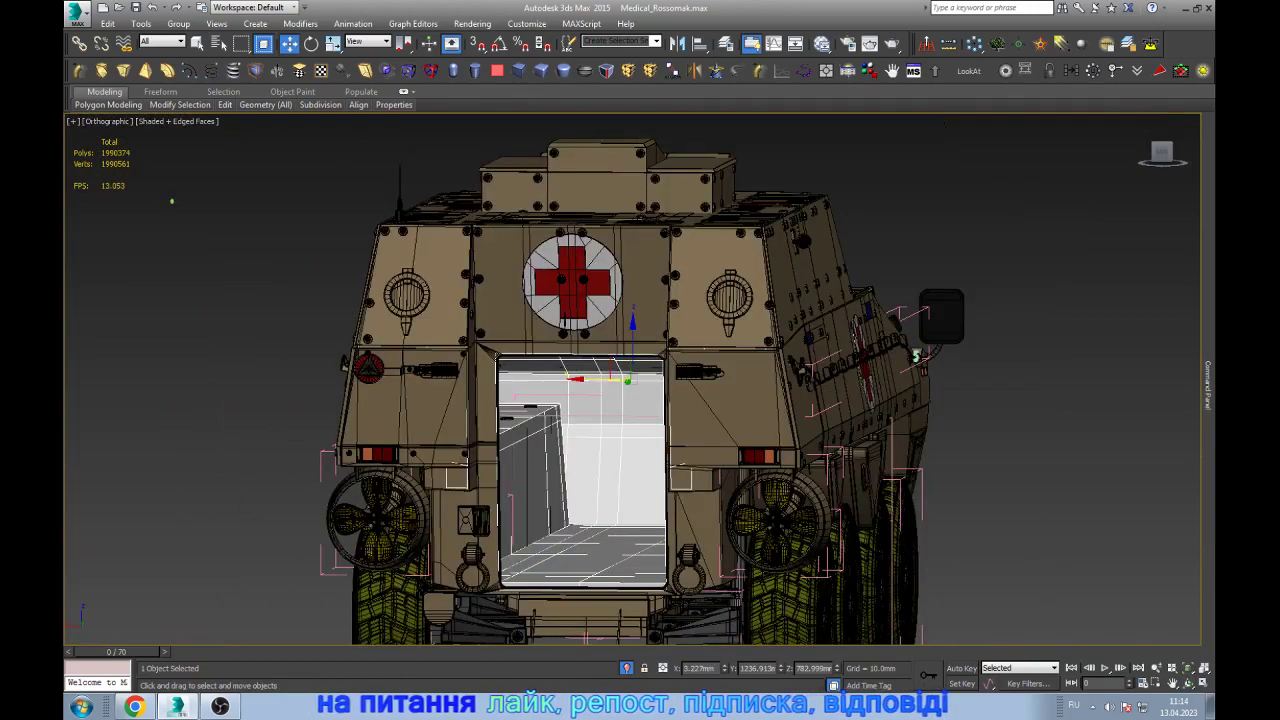
{"action": "left_click", "coordinate": [1188, 683]}
{"action": "mouse_move", "coordinate": [630, 300]}
{"action": "left_mouse_down"}
{"action": "mouse_move", "coordinate": [580, 420]}
{"action": "mouse_move", "coordinate": [634, 205]}
{"action": "left_mouse_up"}
{"action": "key", "text": "F3"}
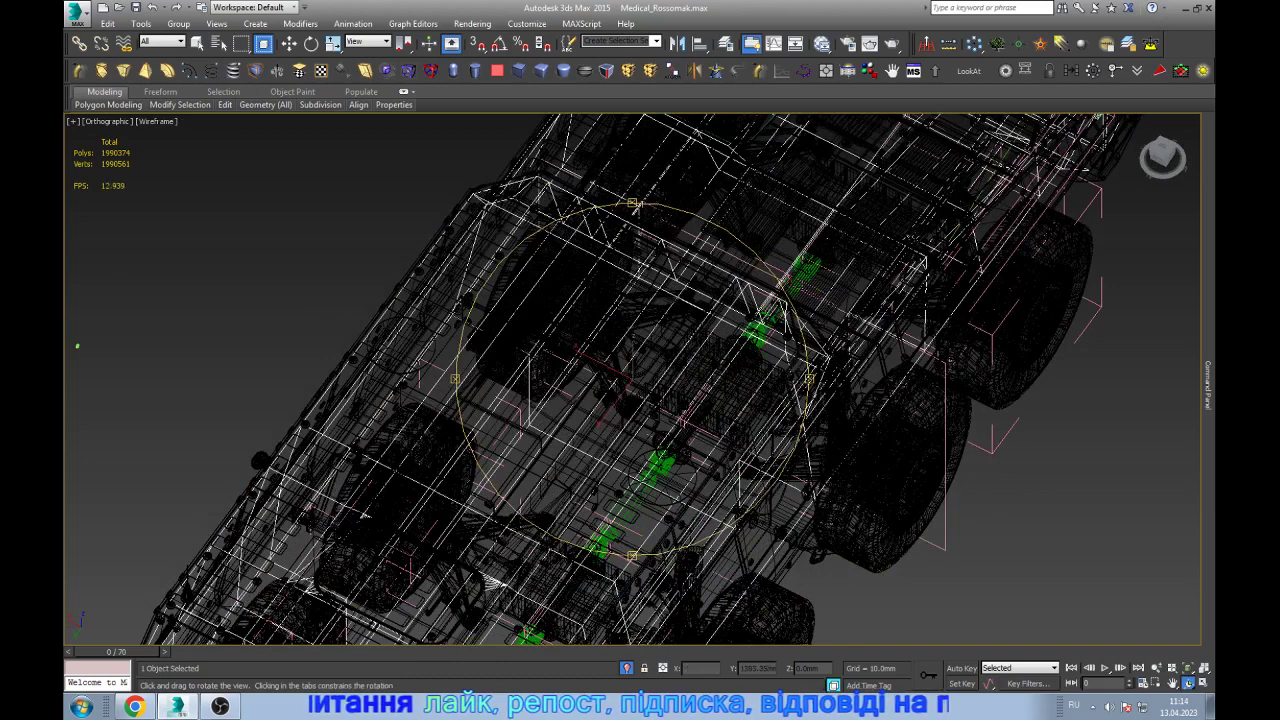
{"action": "key", "text": "t"}
- Deselect the vehicle and save the scene with Ctrl+S
{"action": "key", "text": "w"}
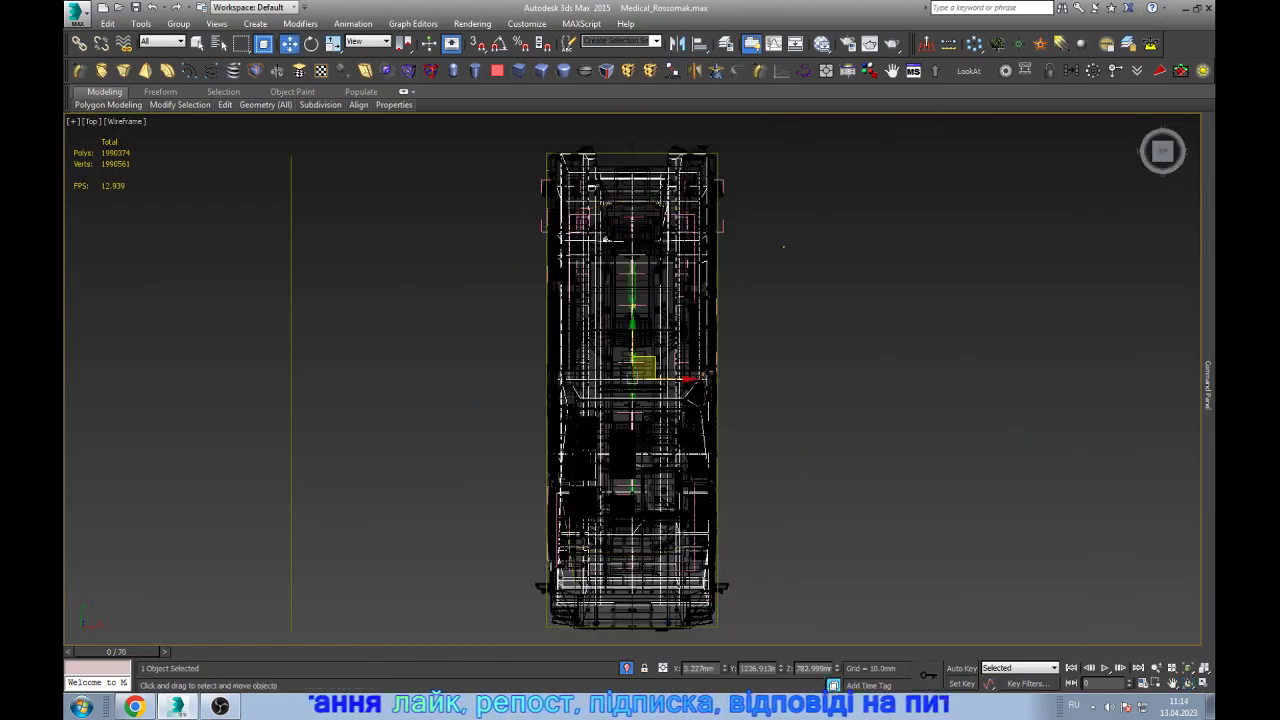
{"action": "left_click", "coordinate": [783, 247]}
{"action": "key", "text": "ctrl+s"}
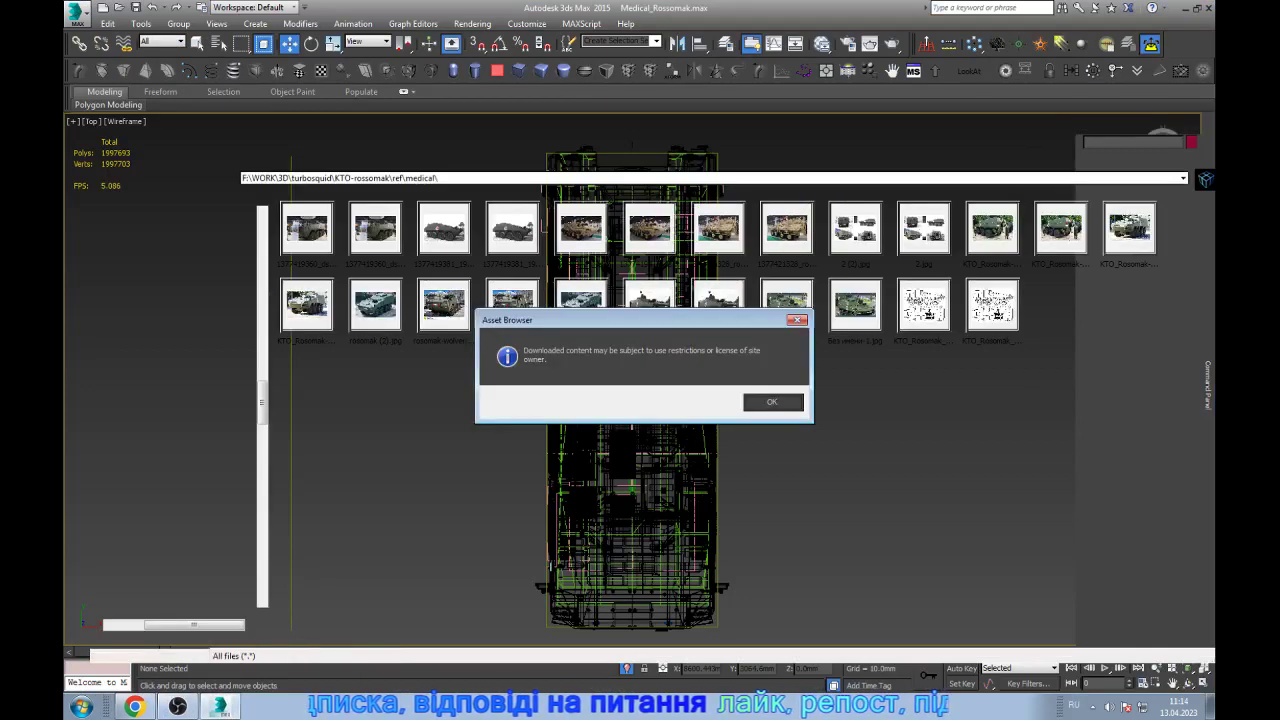
- Dismiss the licence notice and browse through rossomaka-base and Rossomak-base to the ref folder
{"action": "key", "text": "Return"}
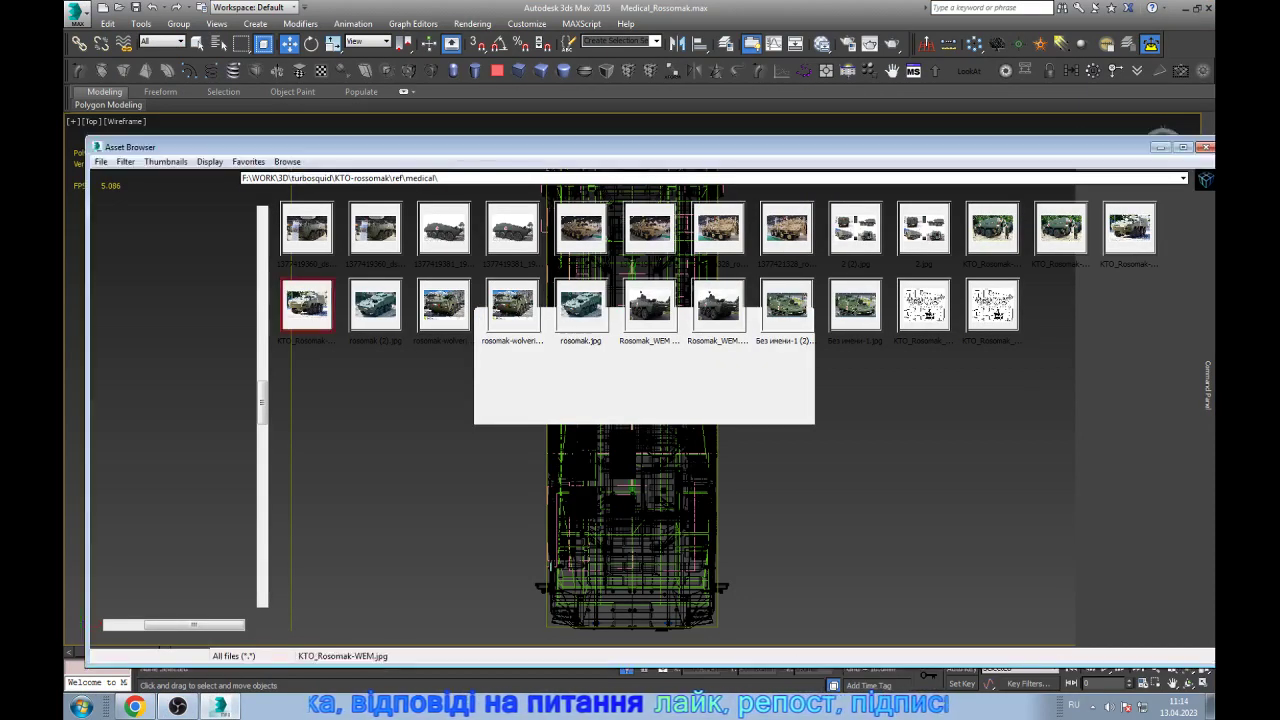
{"action": "left_click", "coordinate": [306, 305]}
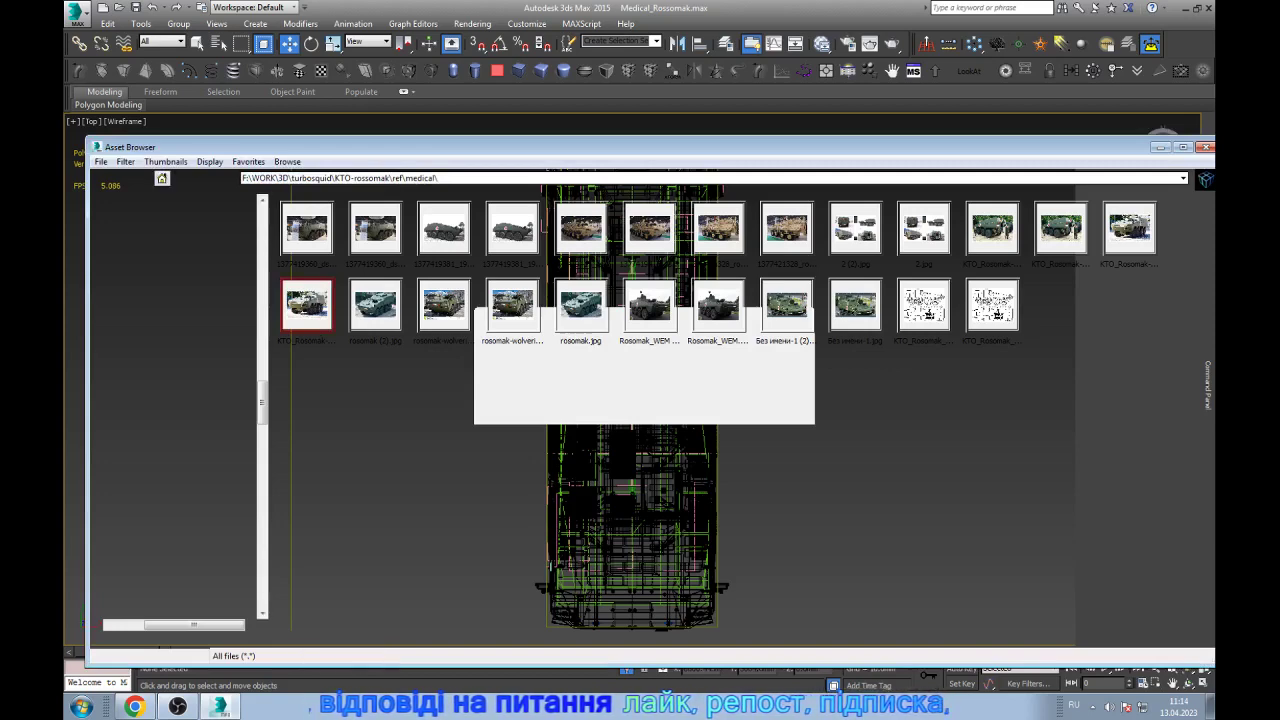
{"action": "left_click", "coordinate": [163, 237]}
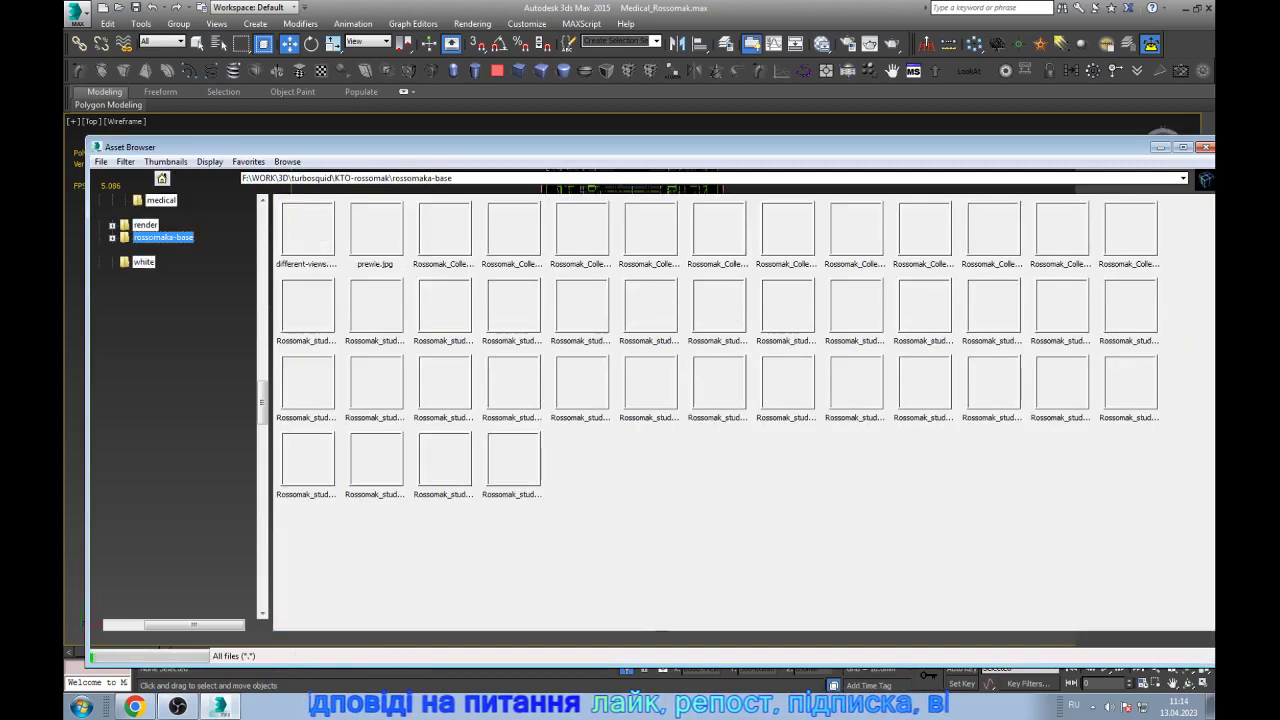
{"action": "left_click", "coordinate": [162, 249]}
{"action": "scroll", "coordinate": [175, 300], "scroll_direction": "up", "scroll_amount": 1}
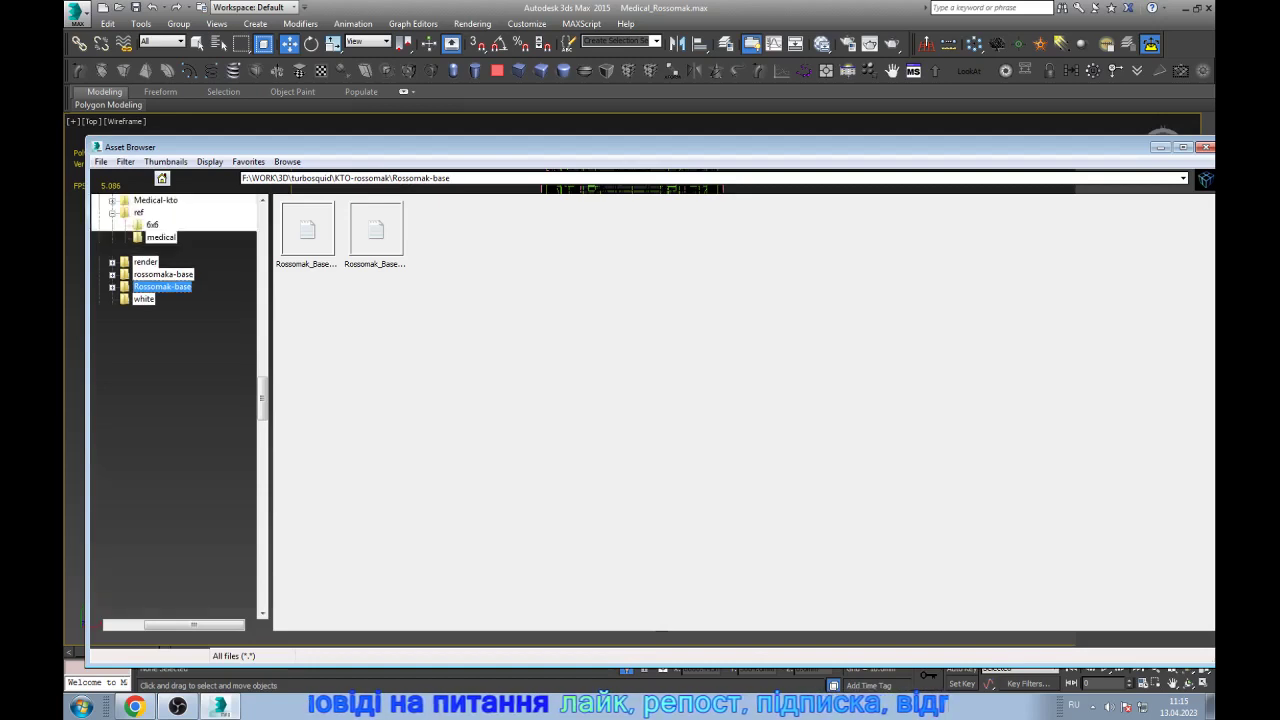
{"action": "scroll", "coordinate": [175, 300], "scroll_direction": "up", "scroll_amount": 1}
{"action": "left_click", "coordinate": [139, 249]}
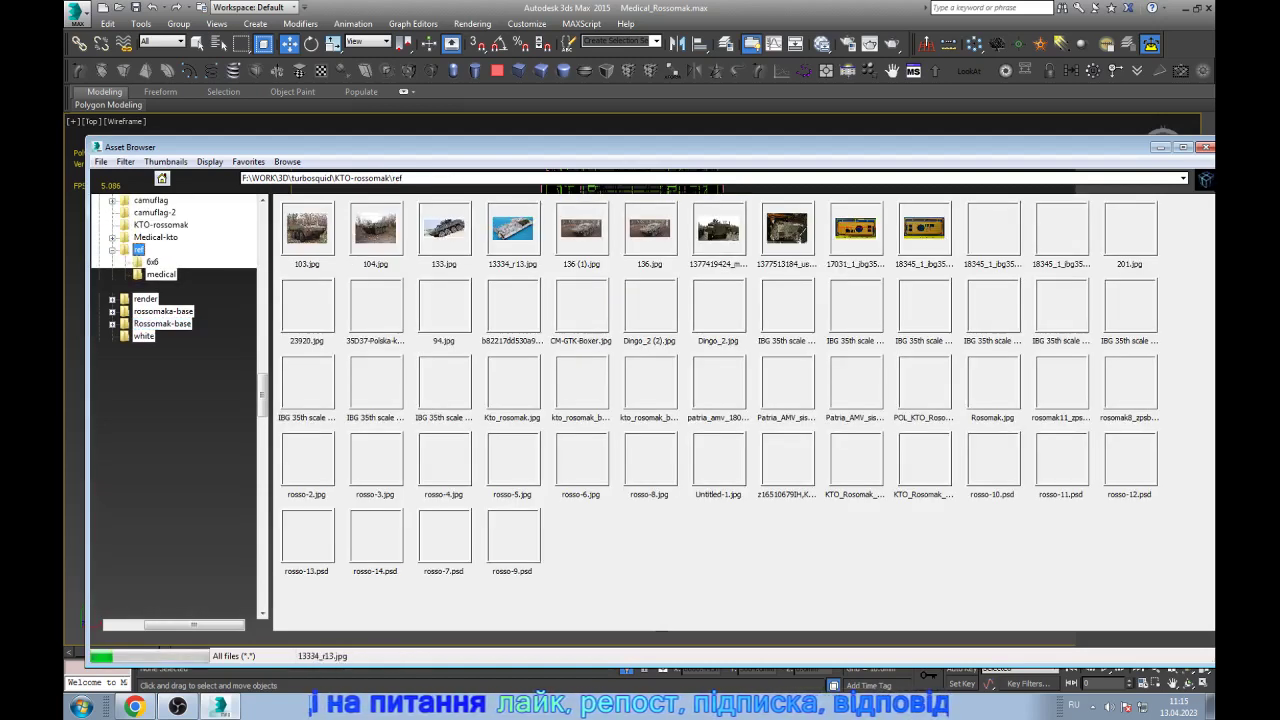
- Open 13334_r13.jpg and place its viewer on the left half of the screen
{"action": "double_click", "coordinate": [513, 229]}
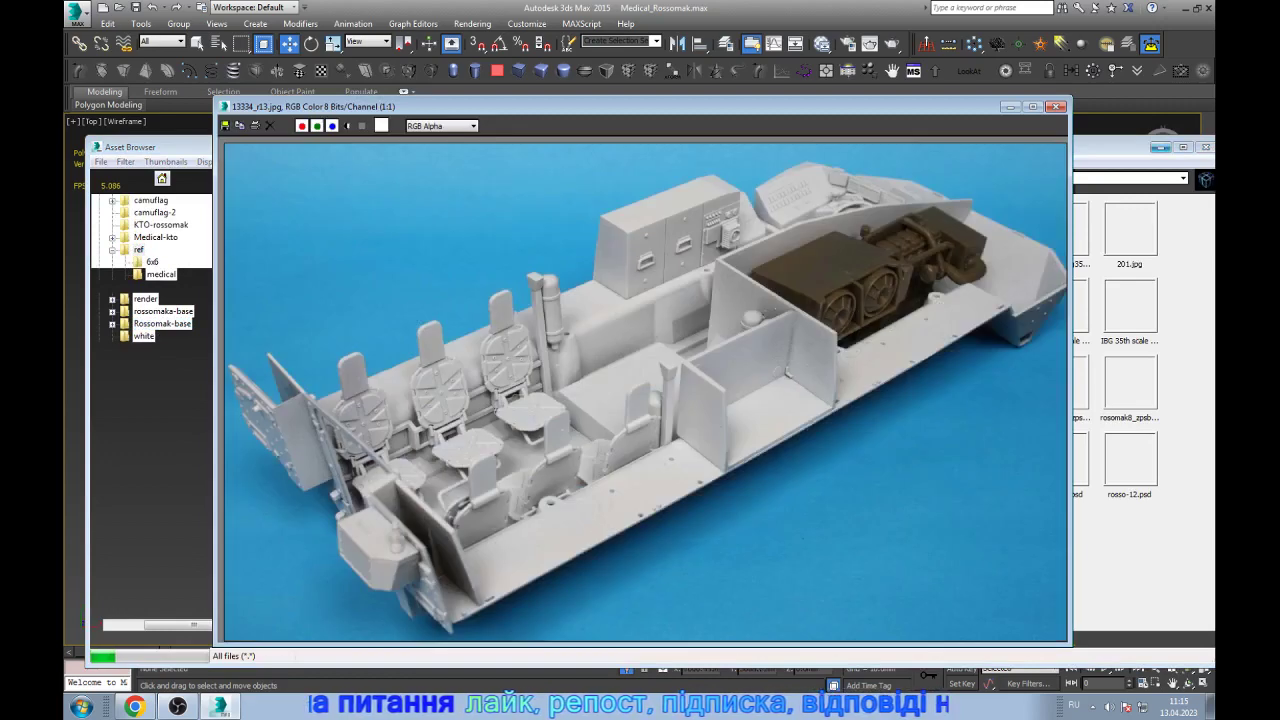
{"action": "left_click", "coordinate": [1160, 147]}
{"action": "mouse_move", "coordinate": [640, 106]}
{"action": "left_mouse_down"}
{"action": "mouse_move", "coordinate": [172, 117]}
{"action": "mouse_move", "coordinate": [384, 131]}
{"action": "mouse_move", "coordinate": [194, 156]}
{"action": "left_mouse_up"}
- Frame the vehicle in the Left view and draw a new plane above it
{"action": "key", "text": "z"}
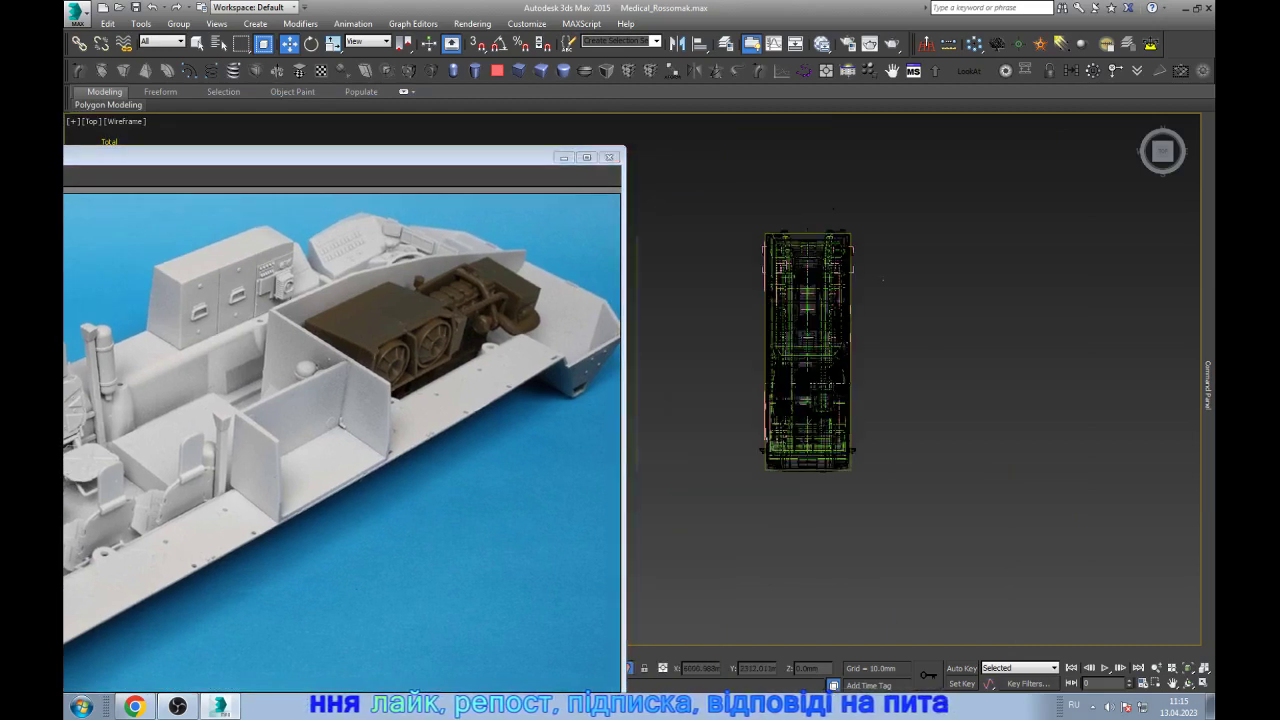
{"action": "scroll", "coordinate": [858, 430], "scroll_direction": "up", "scroll_amount": 5}
{"action": "key", "text": "l"}
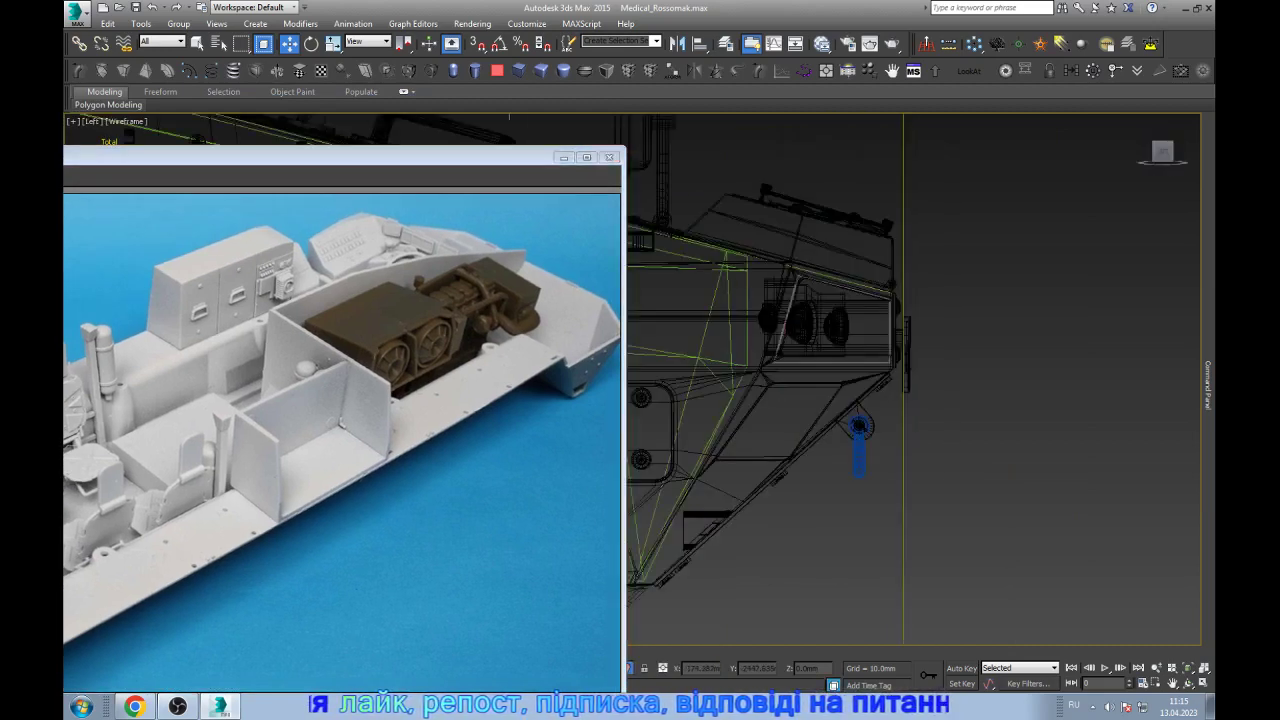
{"action": "key", "text": "z"}
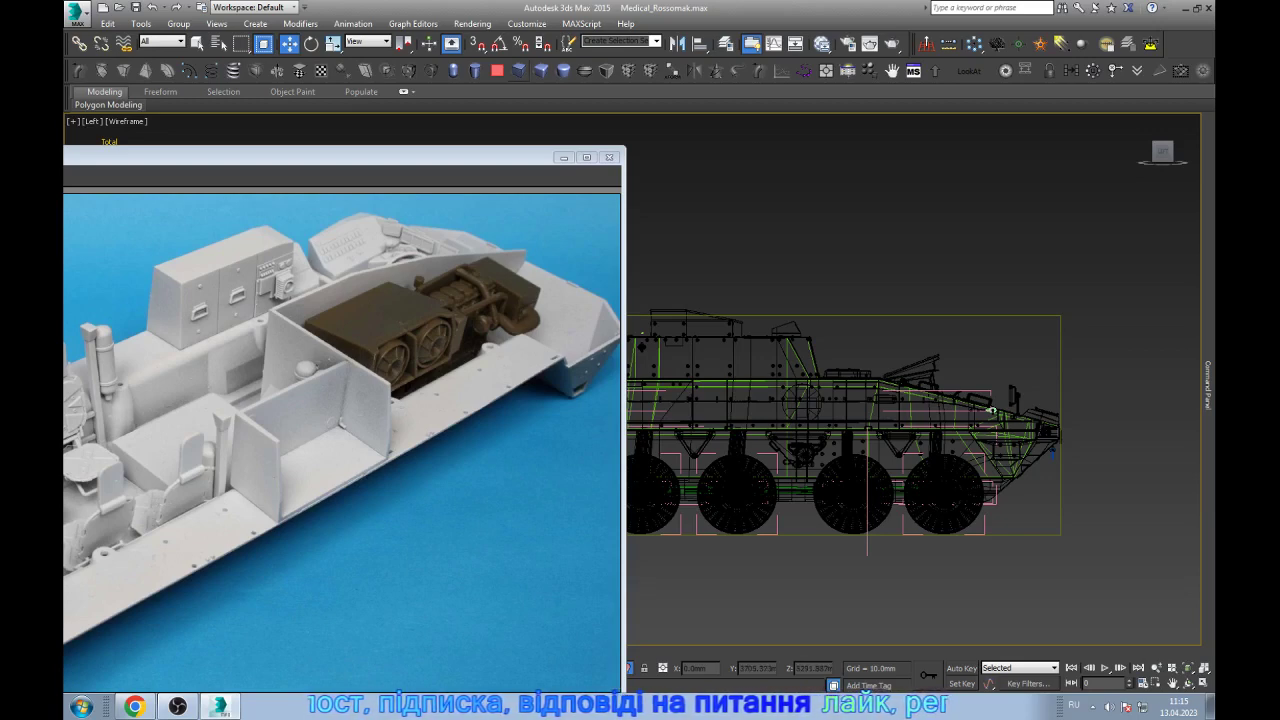
{"action": "left_click", "coordinate": [518, 70]}
{"action": "left_click_drag", "start_coordinate": [731, 193], "coordinate": [890, 270]}
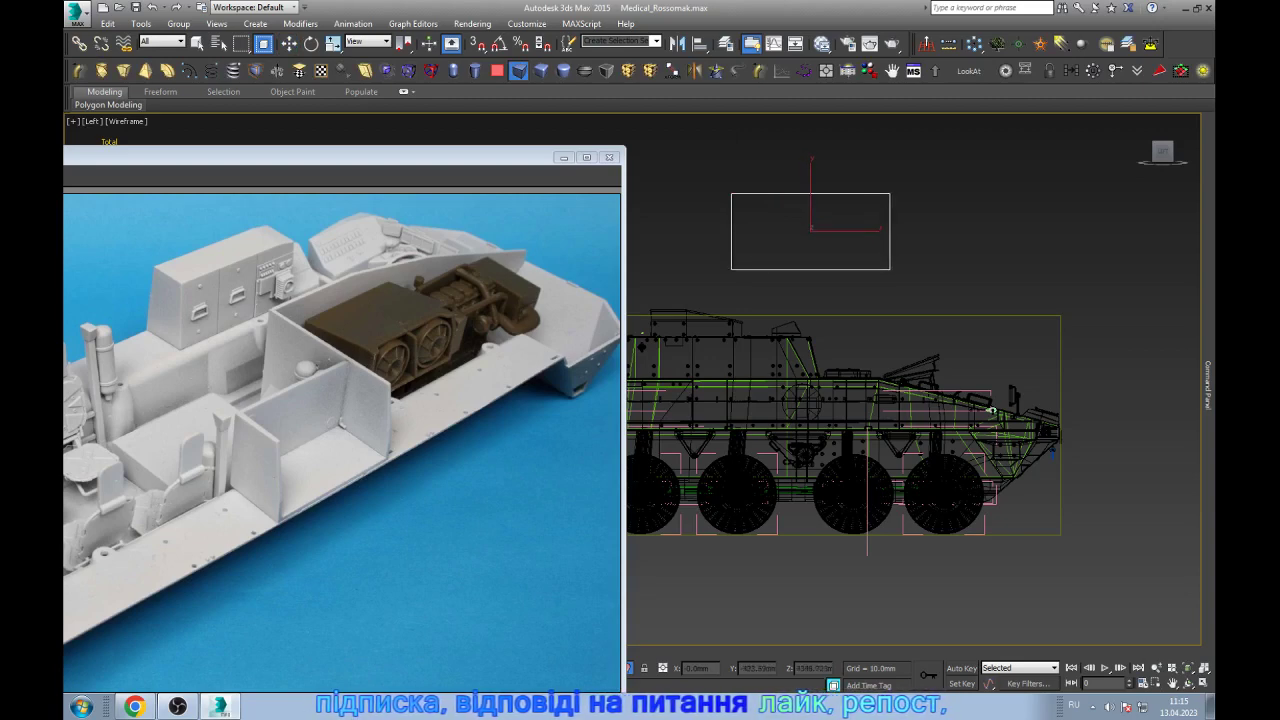
- Try moving the plane down onto the hull, then undo that move
{"action": "key", "text": "w"}
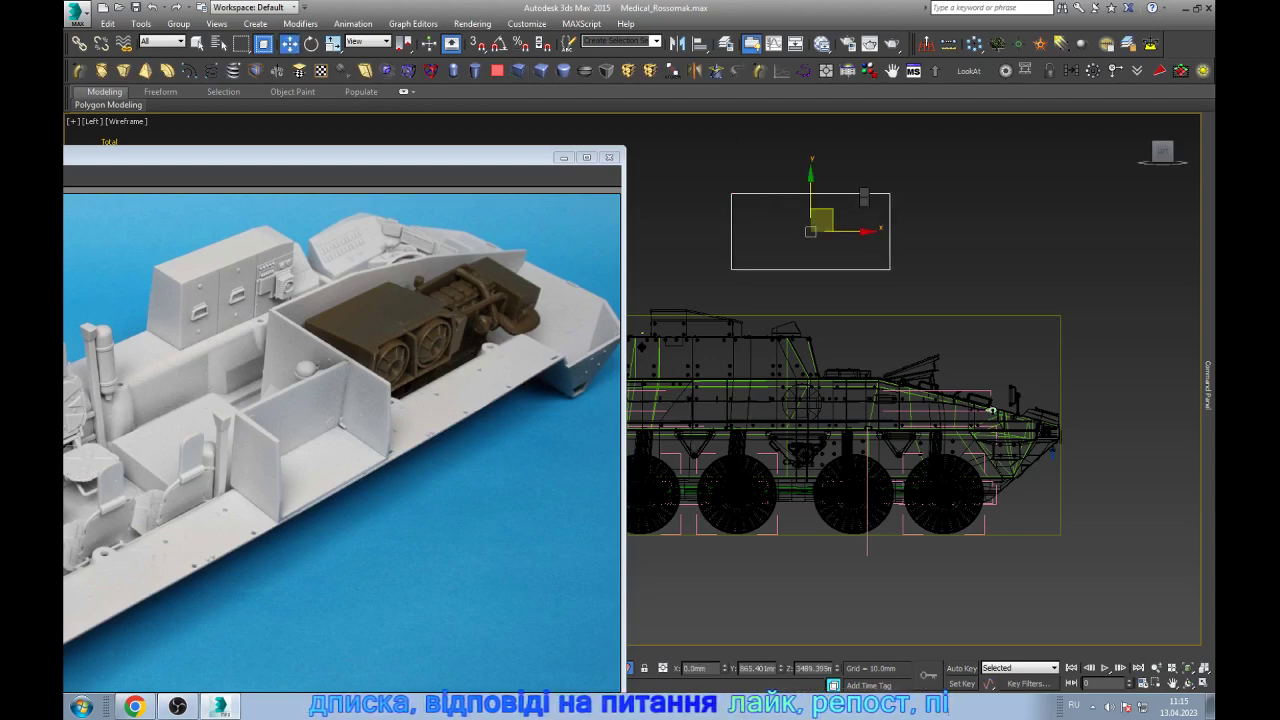
{"action": "left_click_drag", "start_coordinate": [811, 205], "coordinate": [811, 461]}
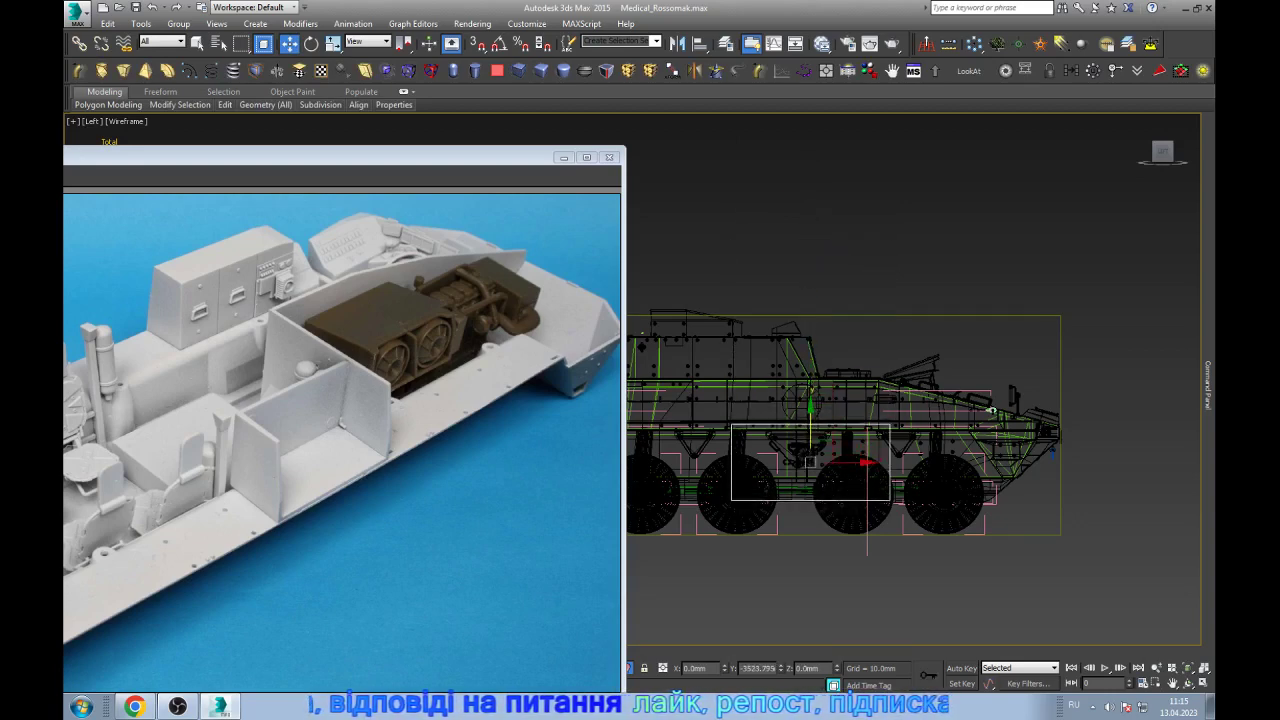
{"action": "key", "text": "ctrl+z"}
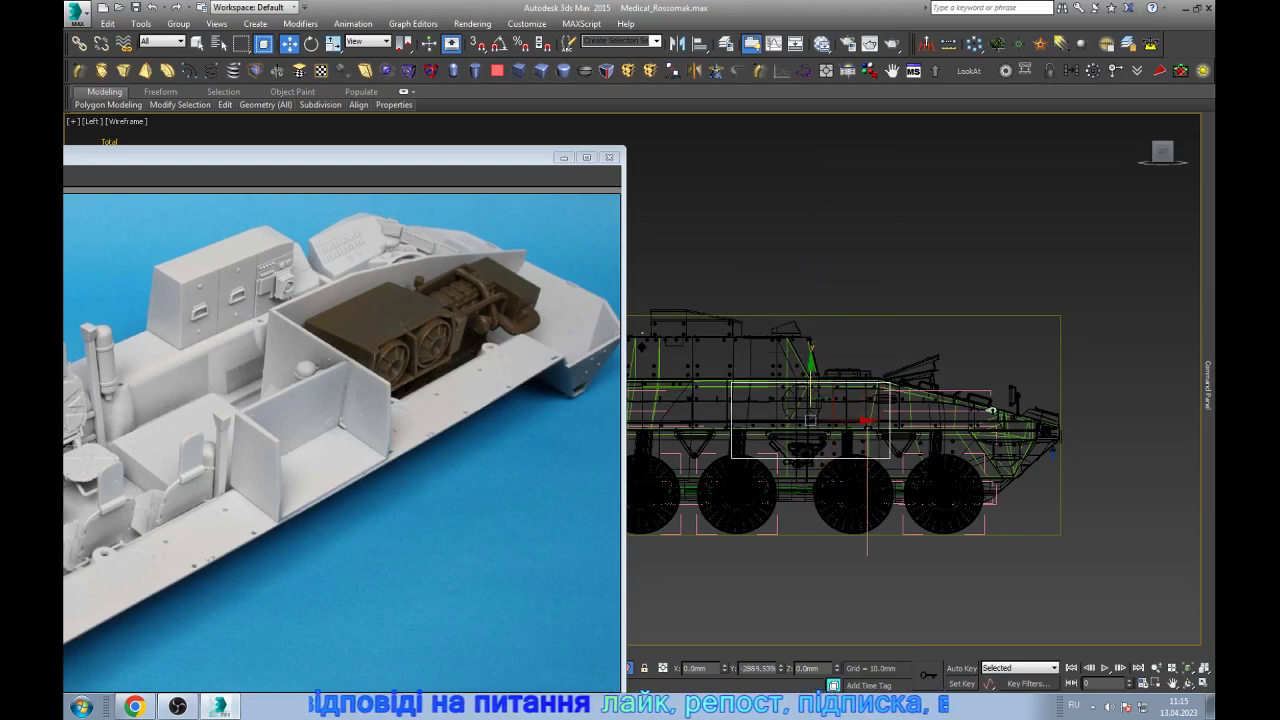
{"action": "scroll", "coordinate": [835, 415], "scroll_direction": "up", "scroll_amount": 3}
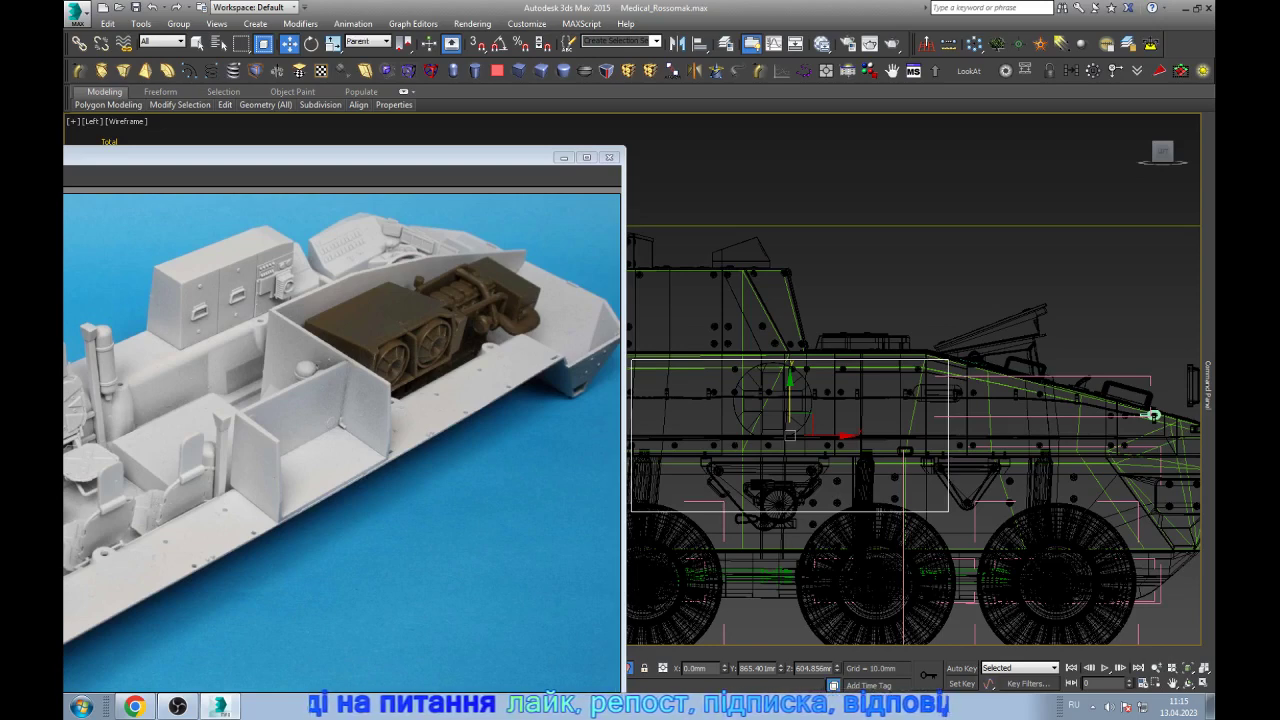
- At Vertex level, raise the plane's bottom edge, adjust its side edge, then minimize the photo
{"action": "key", "text": "1"}
{"action": "scroll", "coordinate": [942, 348], "scroll_direction": "down", "scroll_amount": 2}
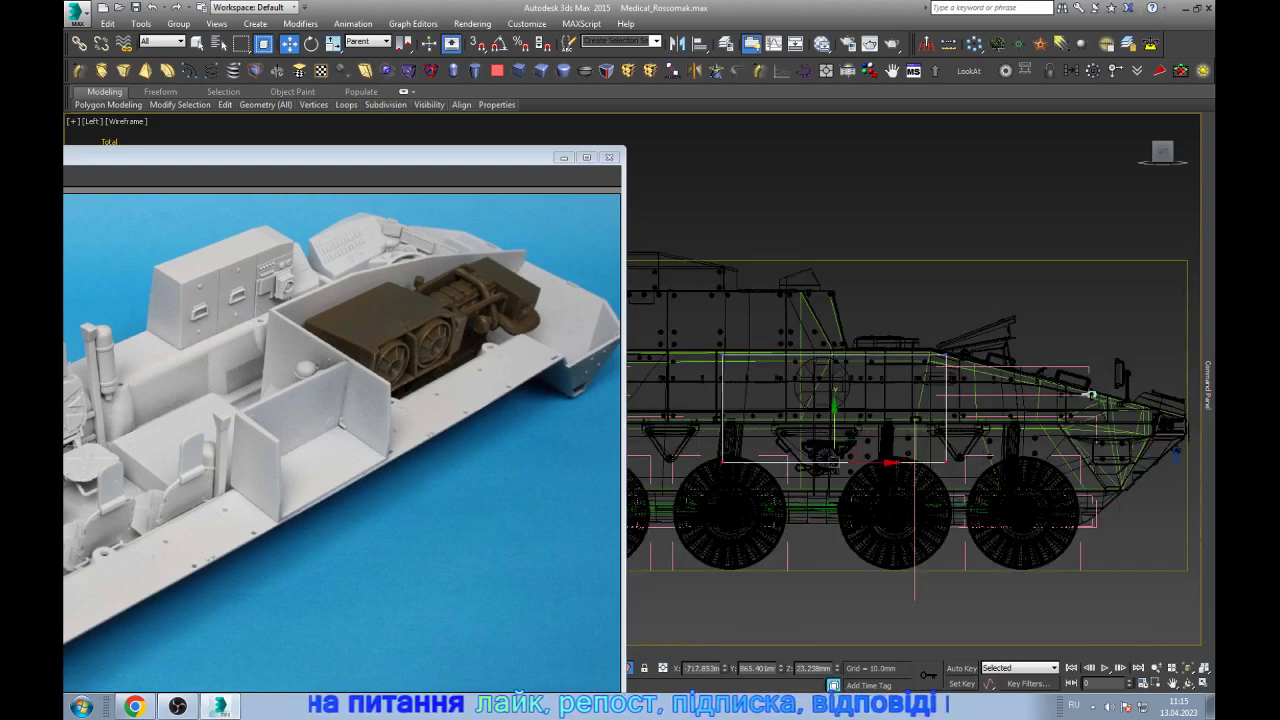
{"action": "left_click_drag", "start_coordinate": [833, 462], "coordinate": [833, 418]}
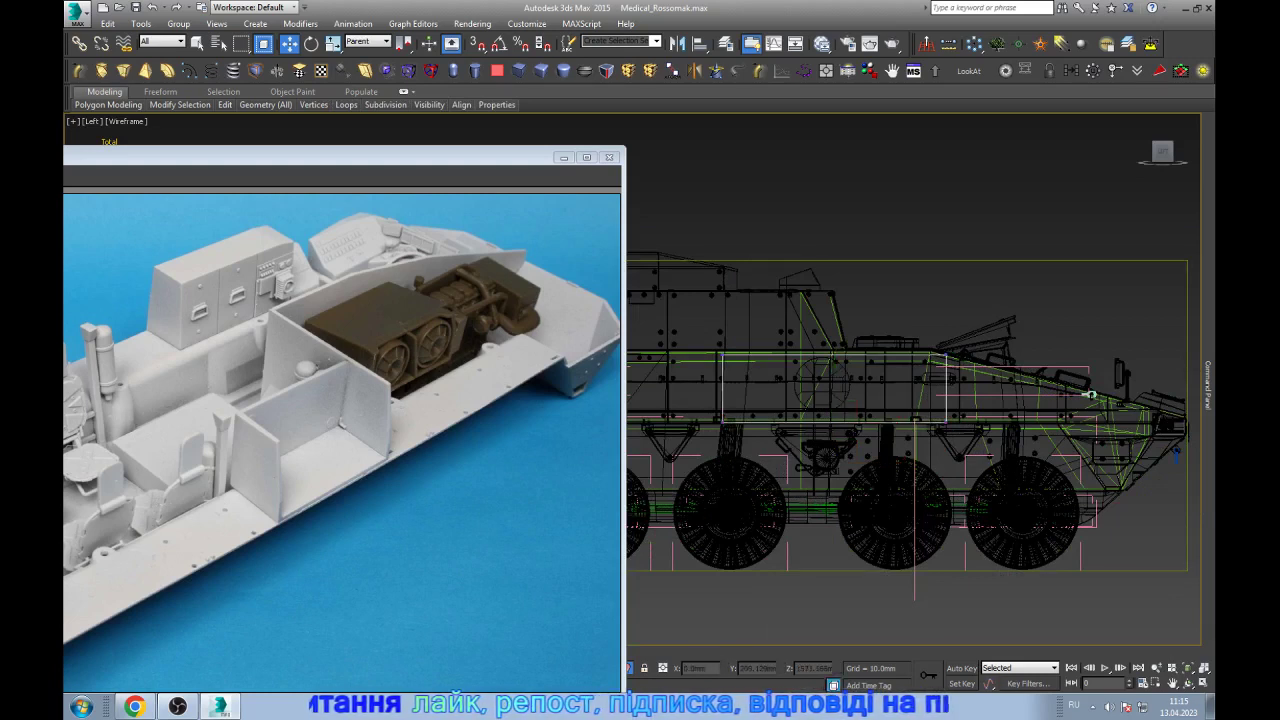
{"action": "left_click", "coordinate": [722, 388]}
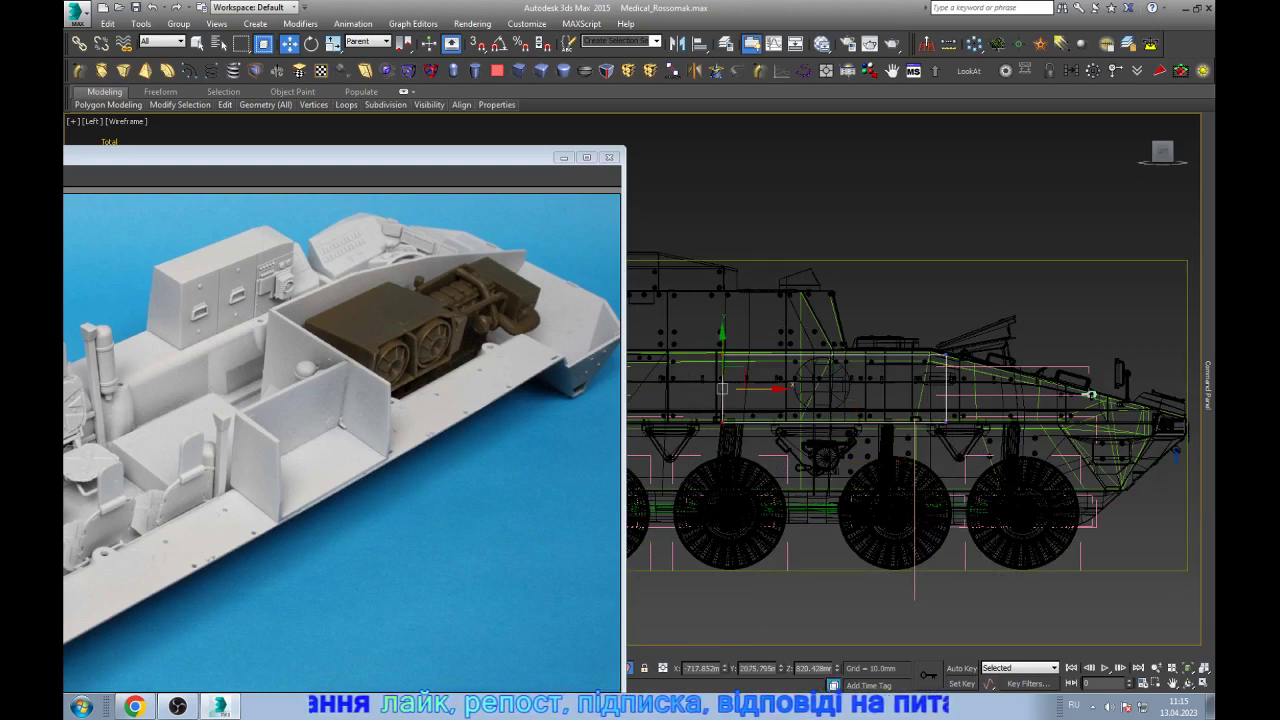
{"action": "left_click_drag", "start_coordinate": [776, 388], "coordinate": [842, 388]}
{"action": "scroll", "coordinate": [873, 395], "scroll_direction": "up", "scroll_amount": 2}
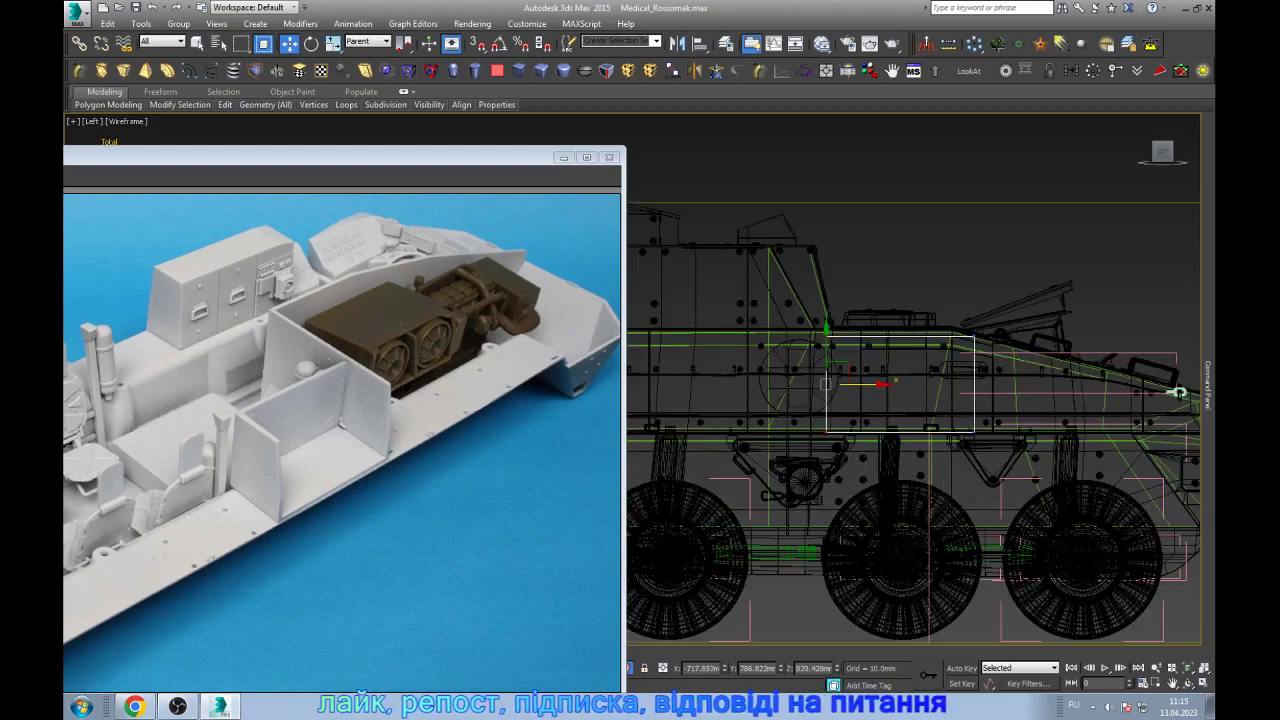
{"action": "left_click_drag", "start_coordinate": [890, 395], "coordinate": [815, 405]}
{"action": "scroll", "coordinate": [817, 408], "scroll_direction": "down", "scroll_amount": 2}
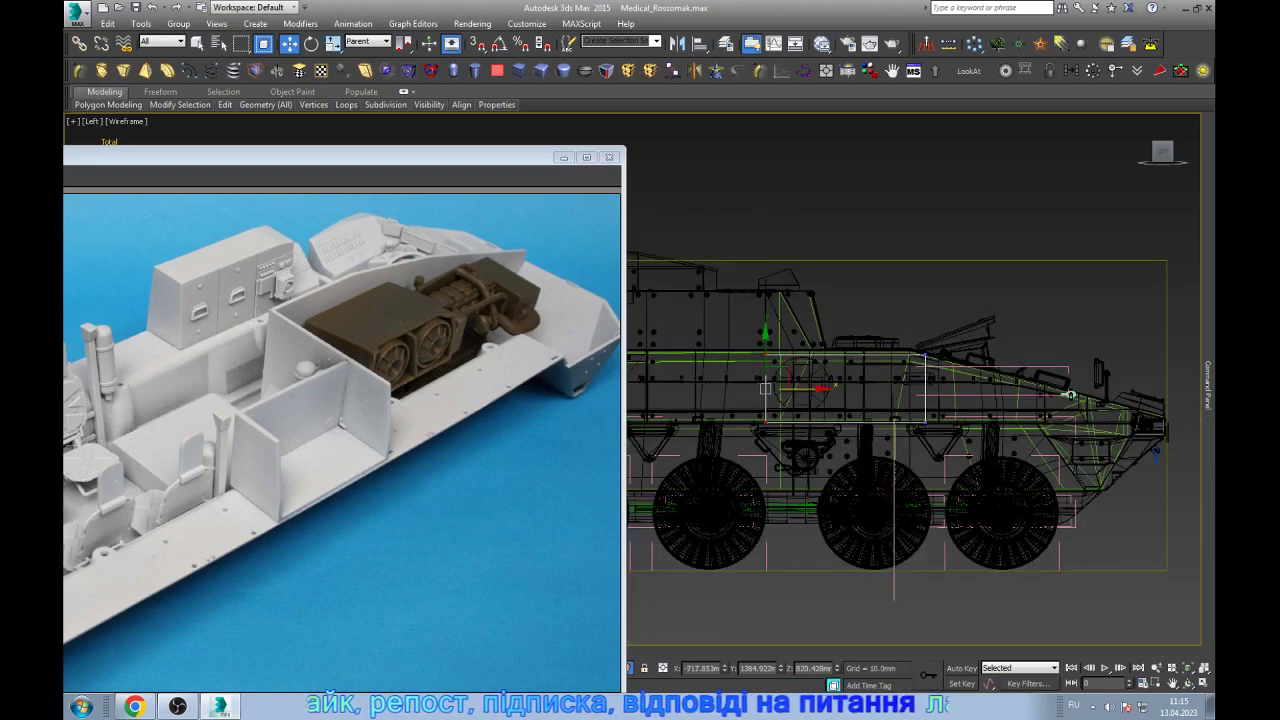
{"action": "left_click", "coordinate": [563, 157]}
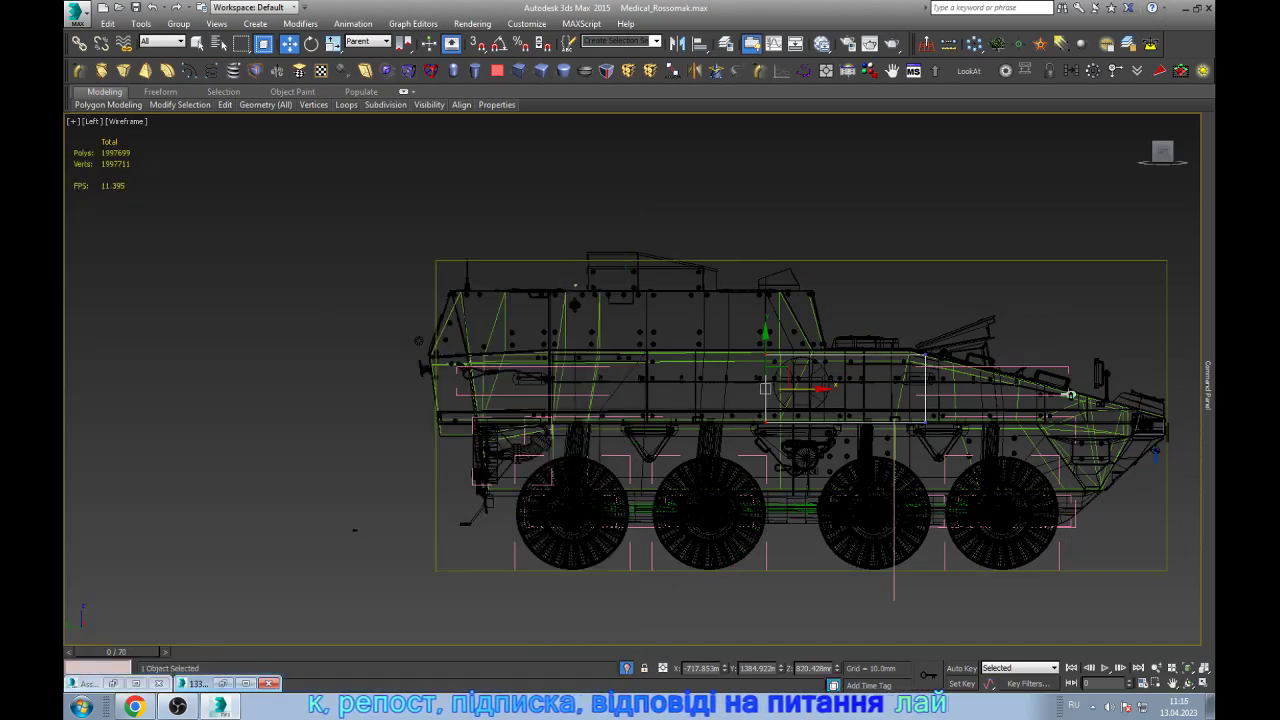
- Restore the Asset Browser and preview 136 (1).jpg, 201.jpg and rosso-11.psd
{"action": "left_click", "coordinate": [112, 683]}
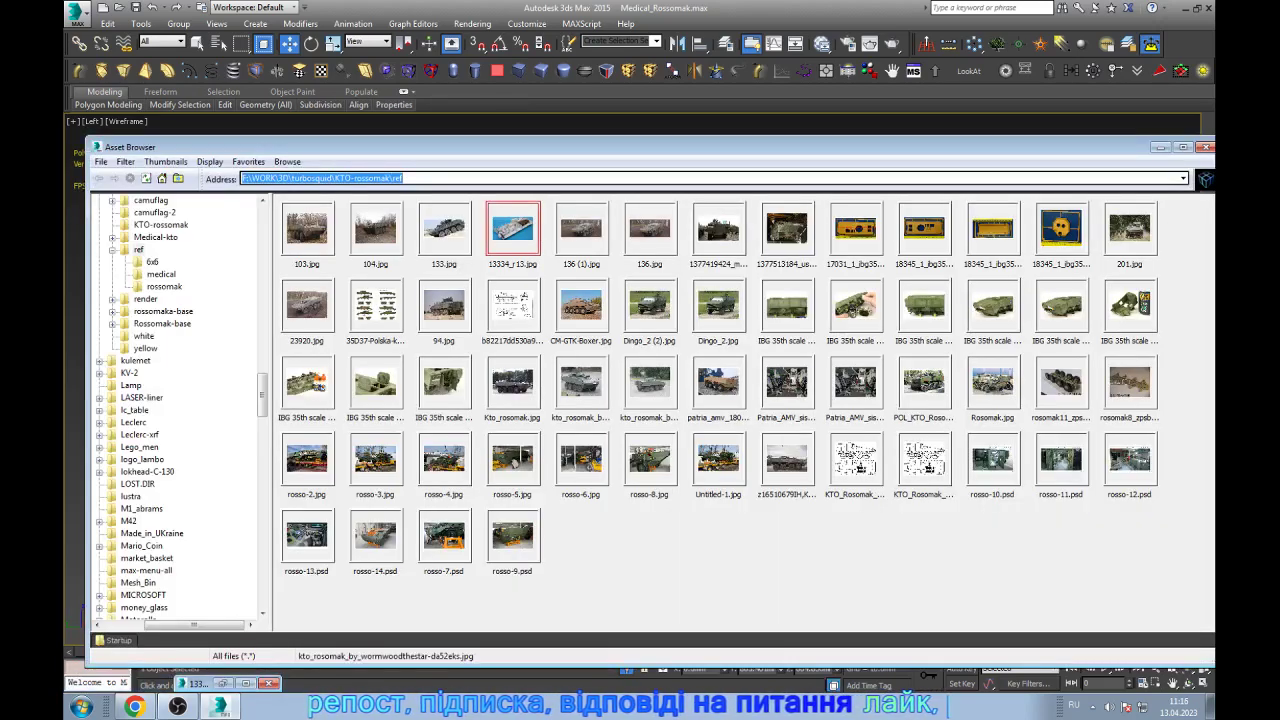
{"action": "left_click", "coordinate": [581, 229]}
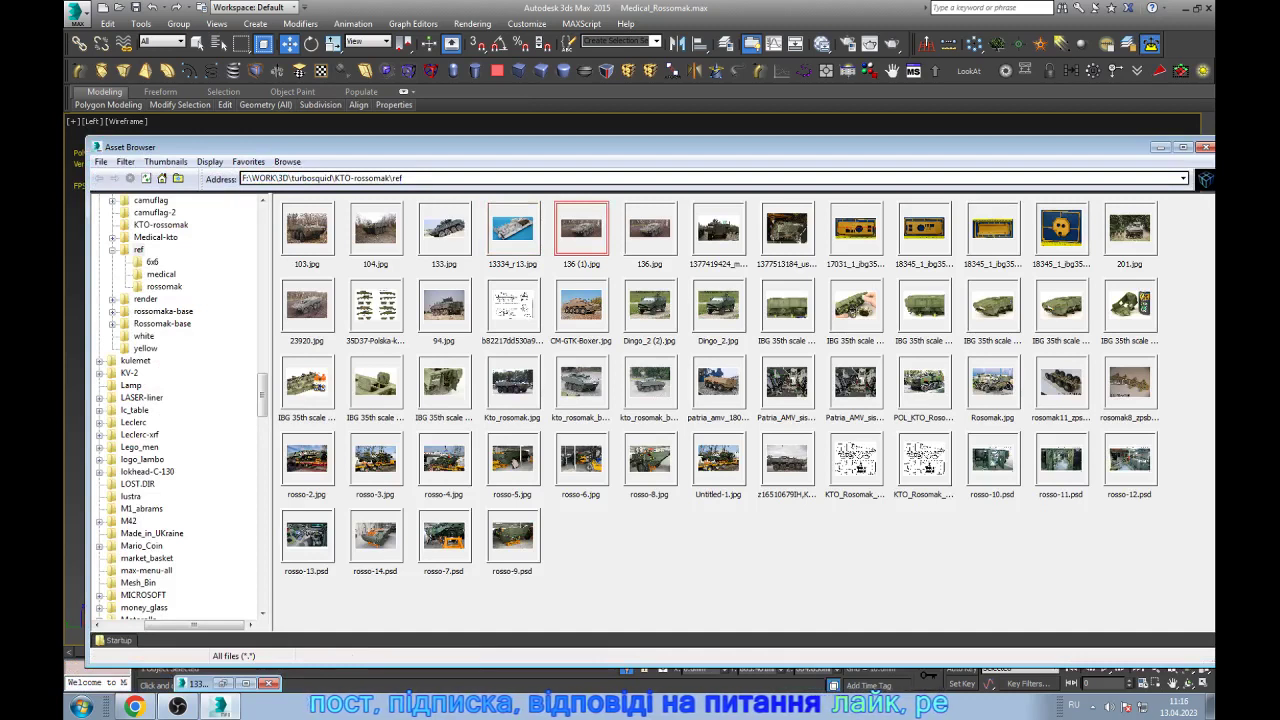
{"action": "left_click", "coordinate": [443, 382]}
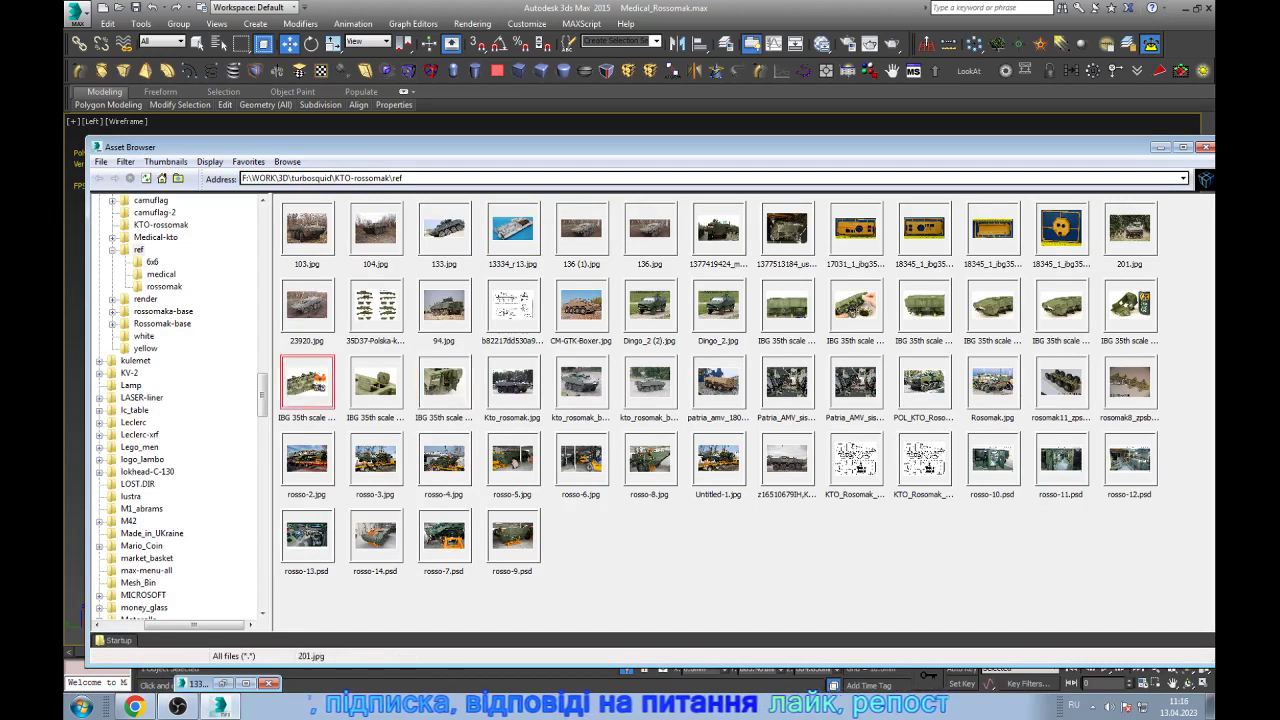
{"action": "left_click", "coordinate": [1129, 229]}
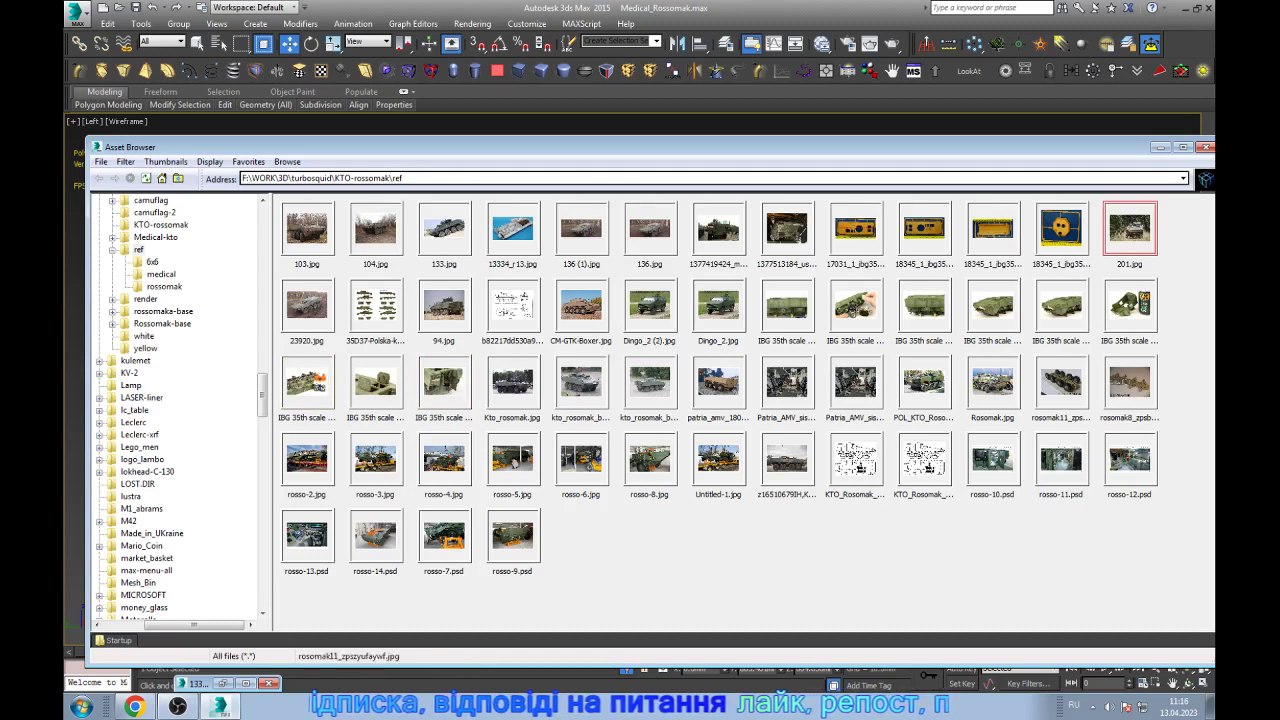
{"action": "double_click", "coordinate": [1061, 459]}
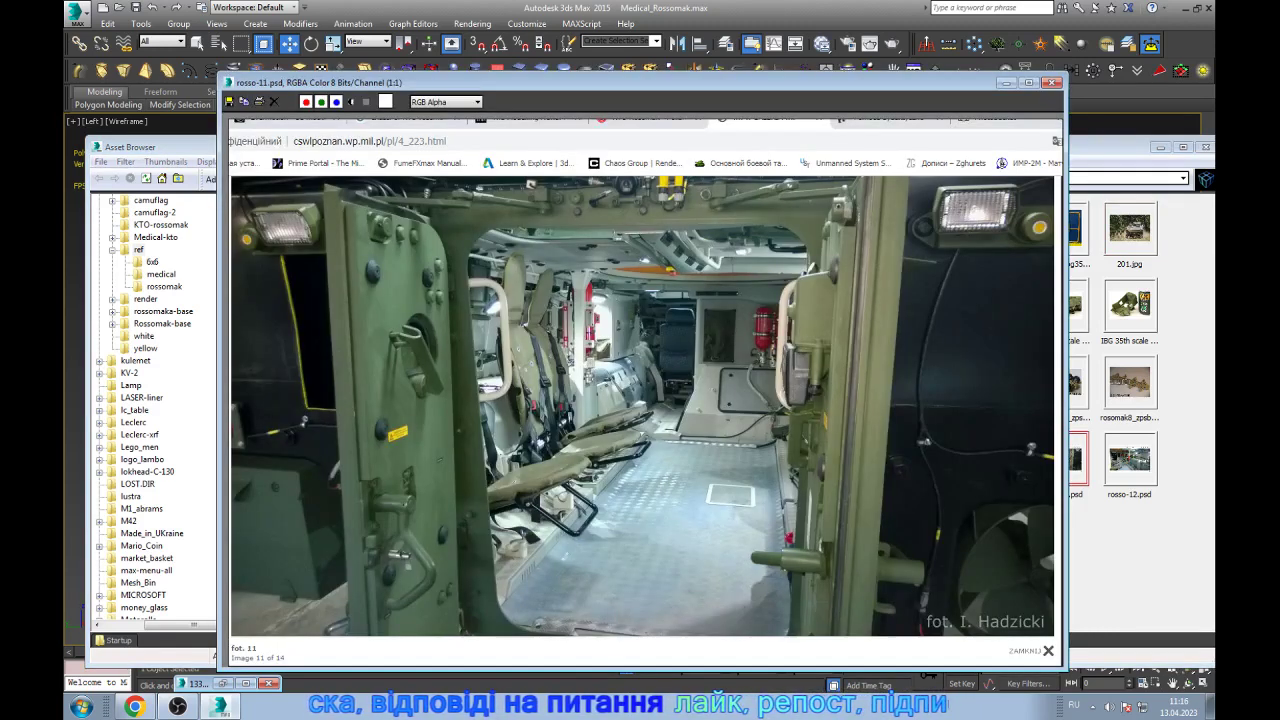
{"action": "left_click", "coordinate": [1051, 82]}
- View the rosso-12.psd and rosso-13.psd interior photos full size
{"action": "left_click", "coordinate": [1129, 459]}
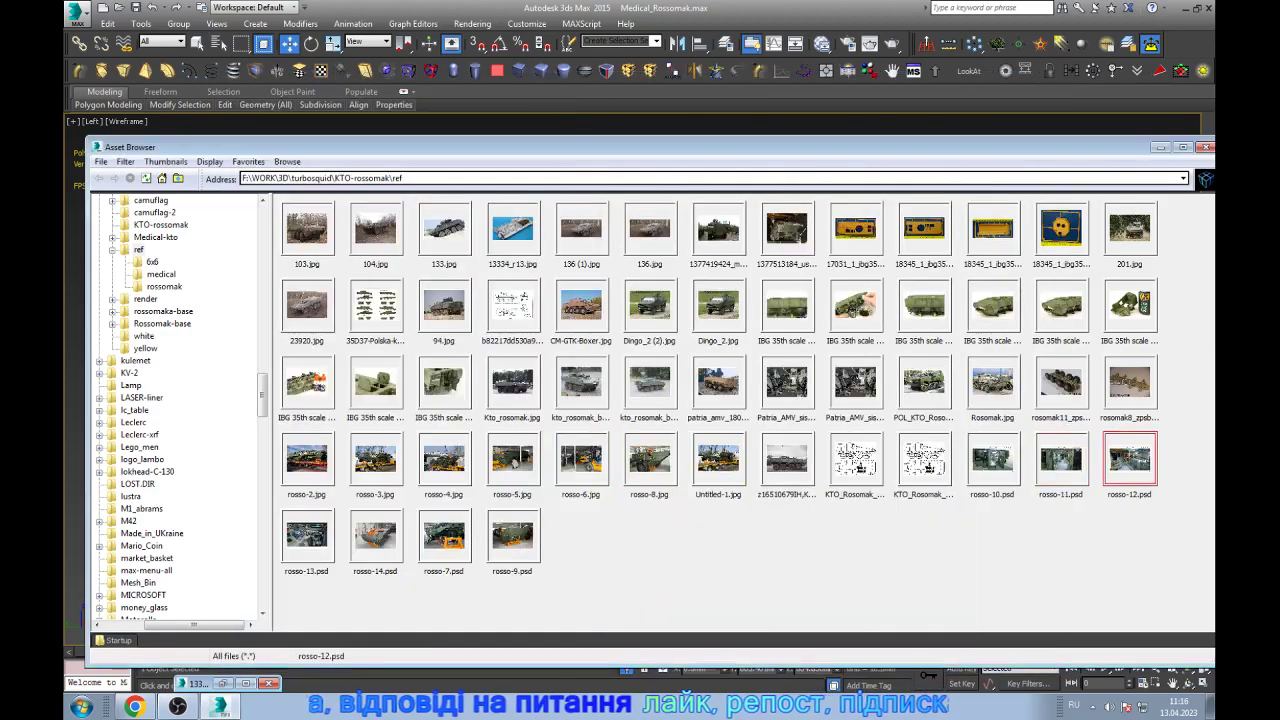
{"action": "double_click", "coordinate": [1129, 459]}
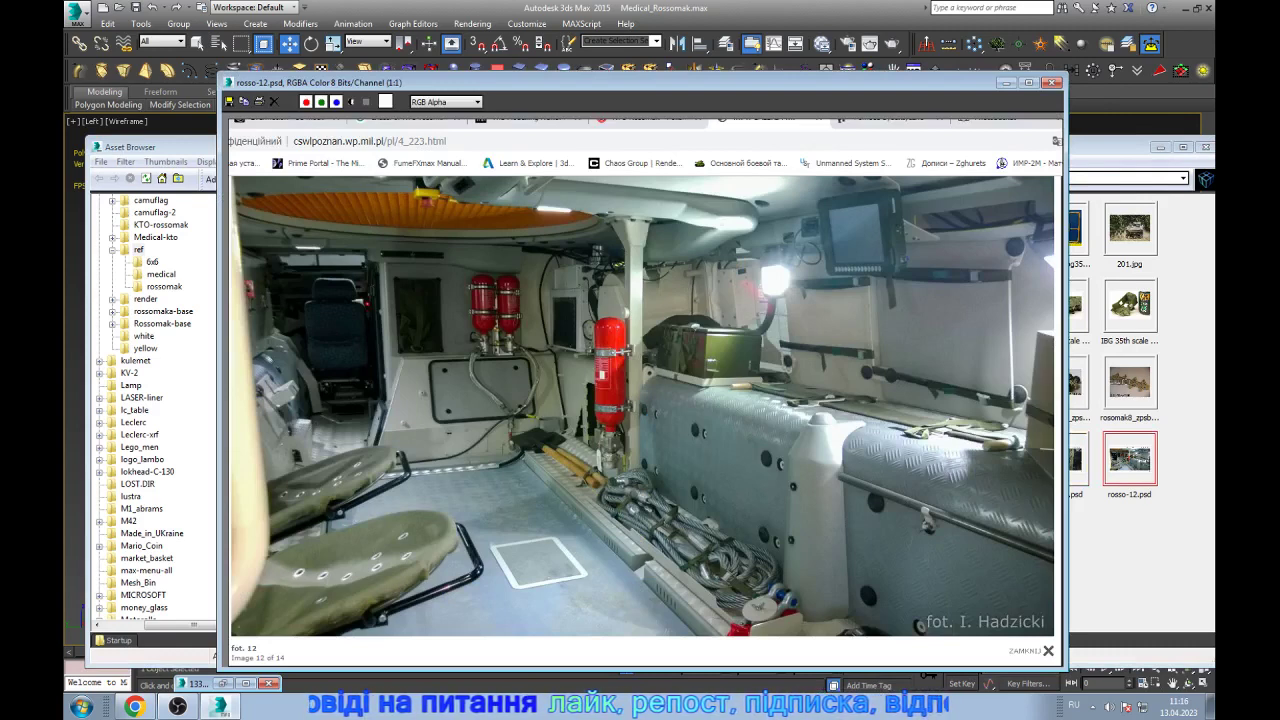
{"action": "left_click", "coordinate": [1051, 82]}
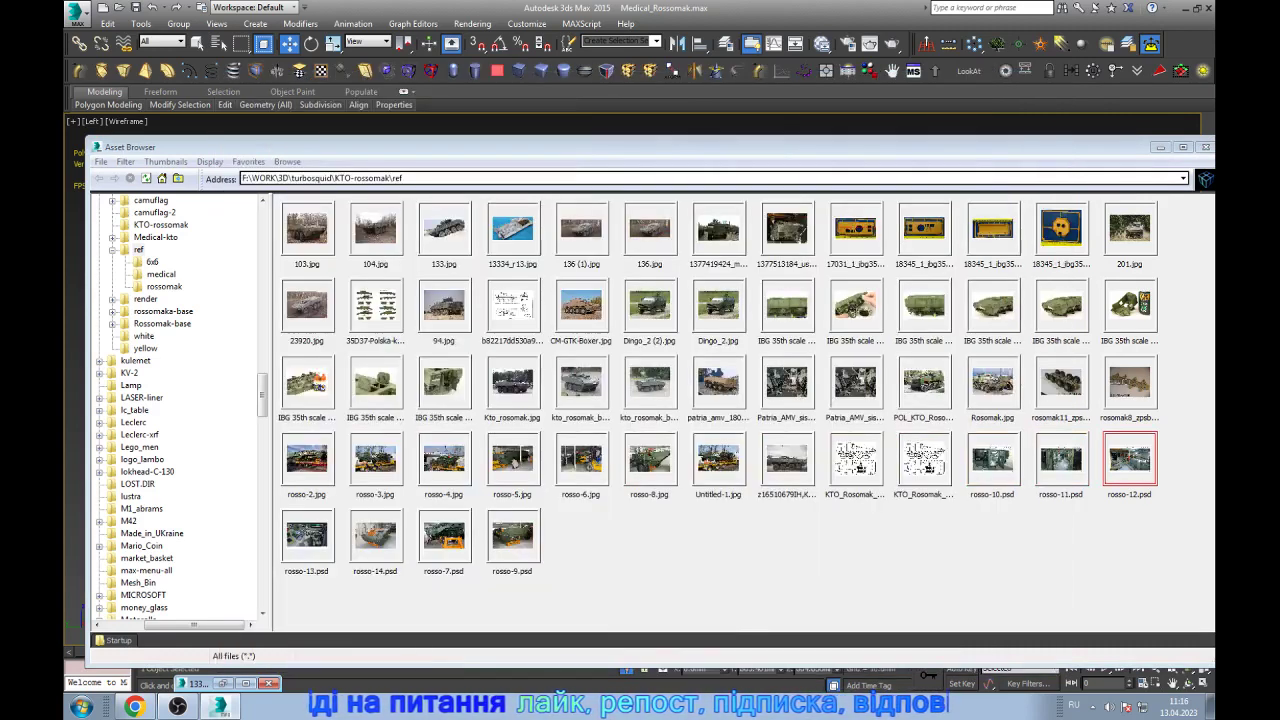
{"action": "double_click", "coordinate": [306, 535]}
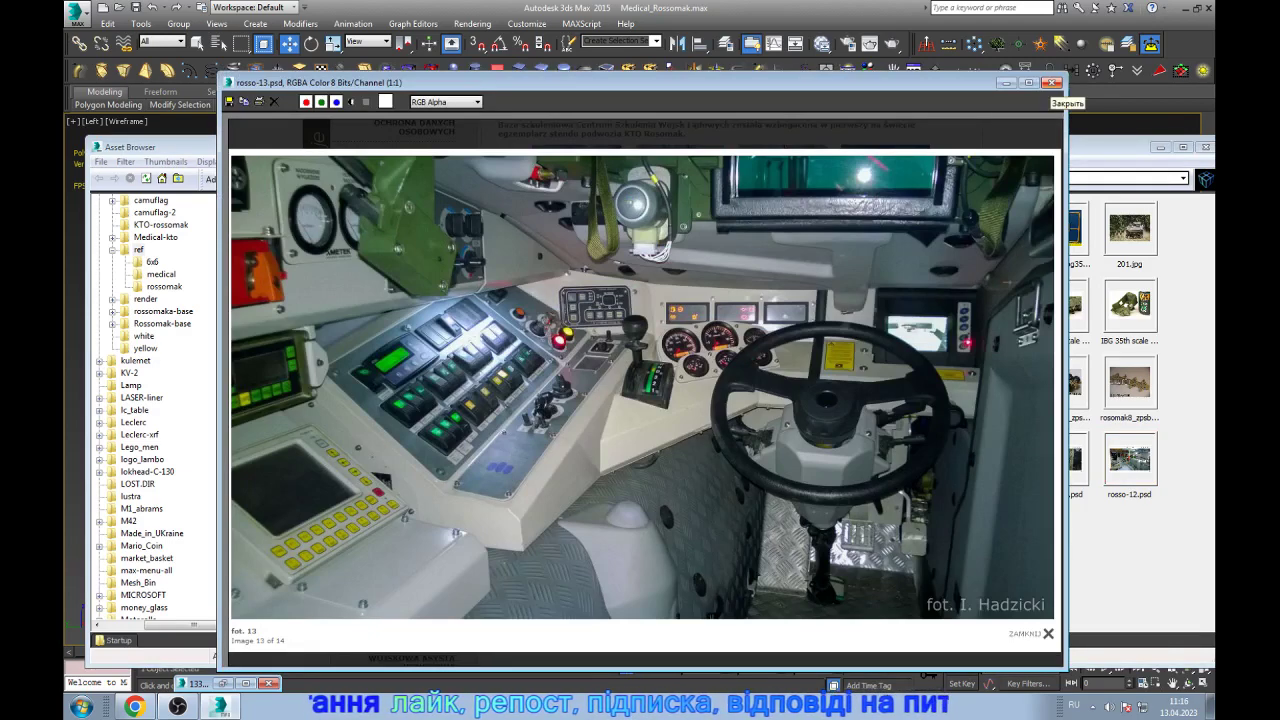
{"action": "left_click", "coordinate": [1051, 82]}
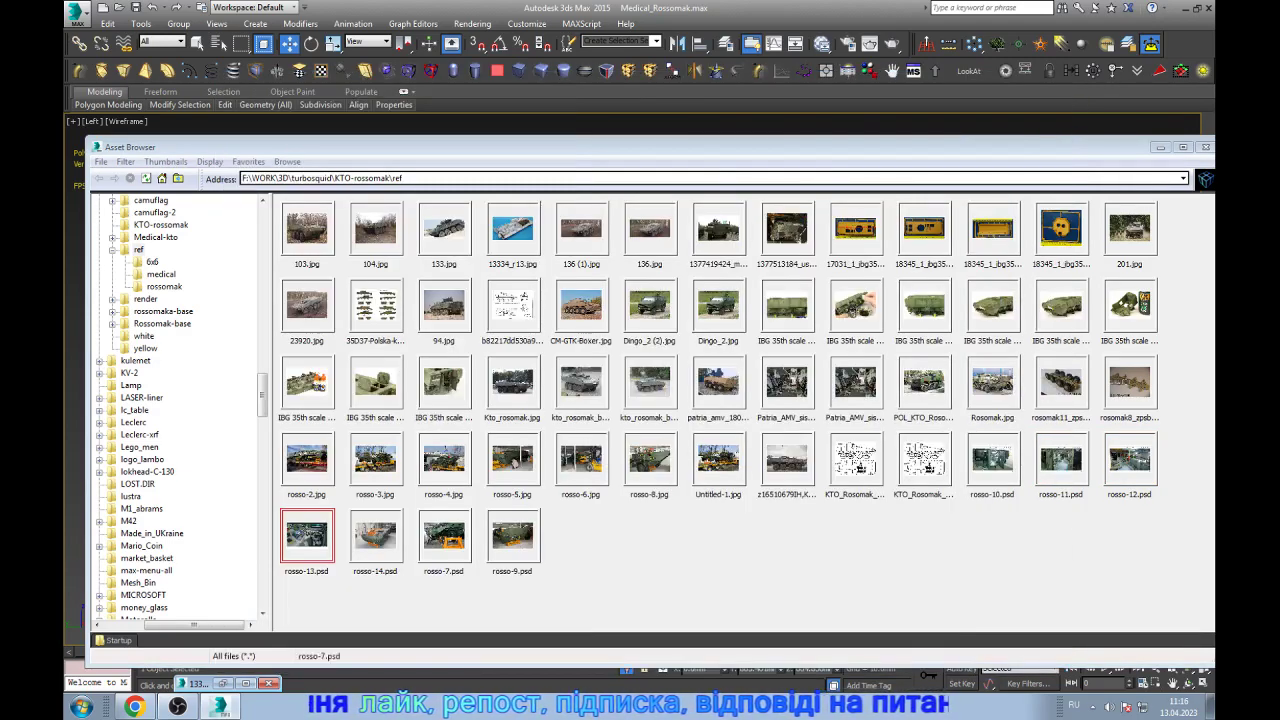
- Look at rosso-14.psd, then leave the rosso-7.psd wheel hub photo open
{"action": "double_click", "coordinate": [371, 532]}
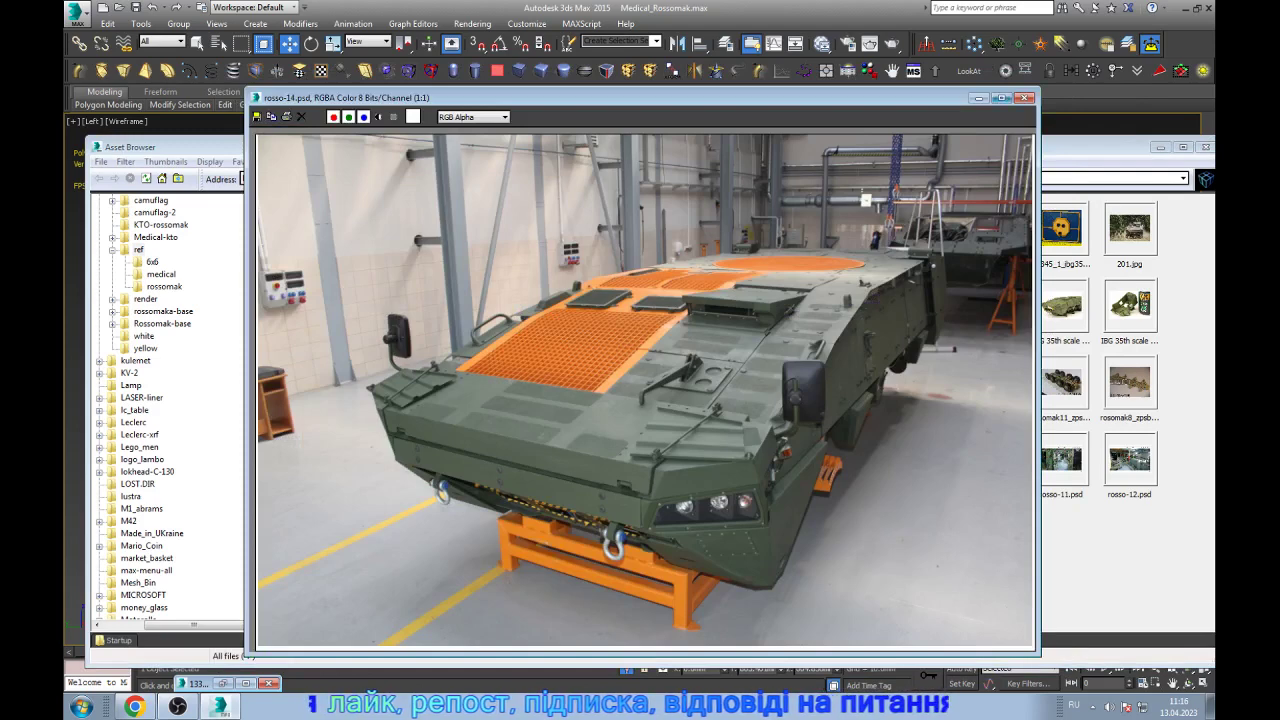
{"action": "left_click", "coordinate": [1024, 97]}
{"action": "double_click", "coordinate": [443, 535]}
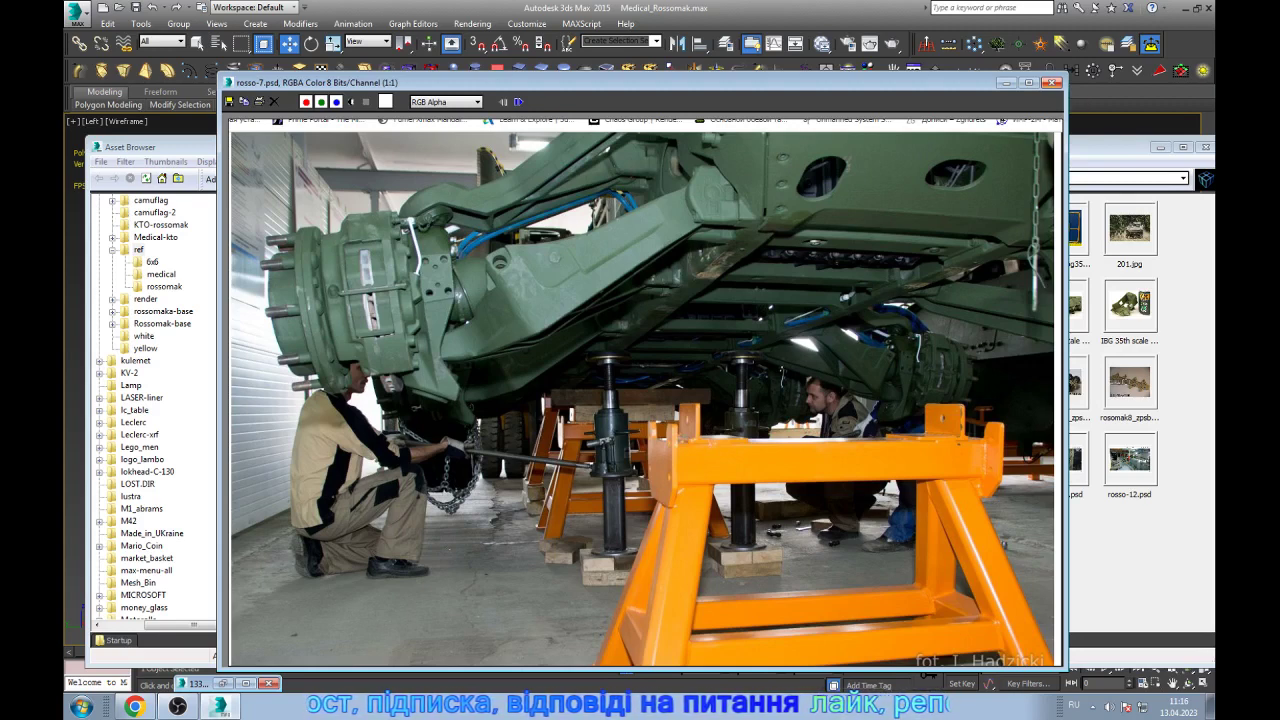
- Close rosso-7.psd and view Kto_rosomak.jpg, the damaged vehicle photo and 136.jpg
{"action": "left_click", "coordinate": [1051, 82]}
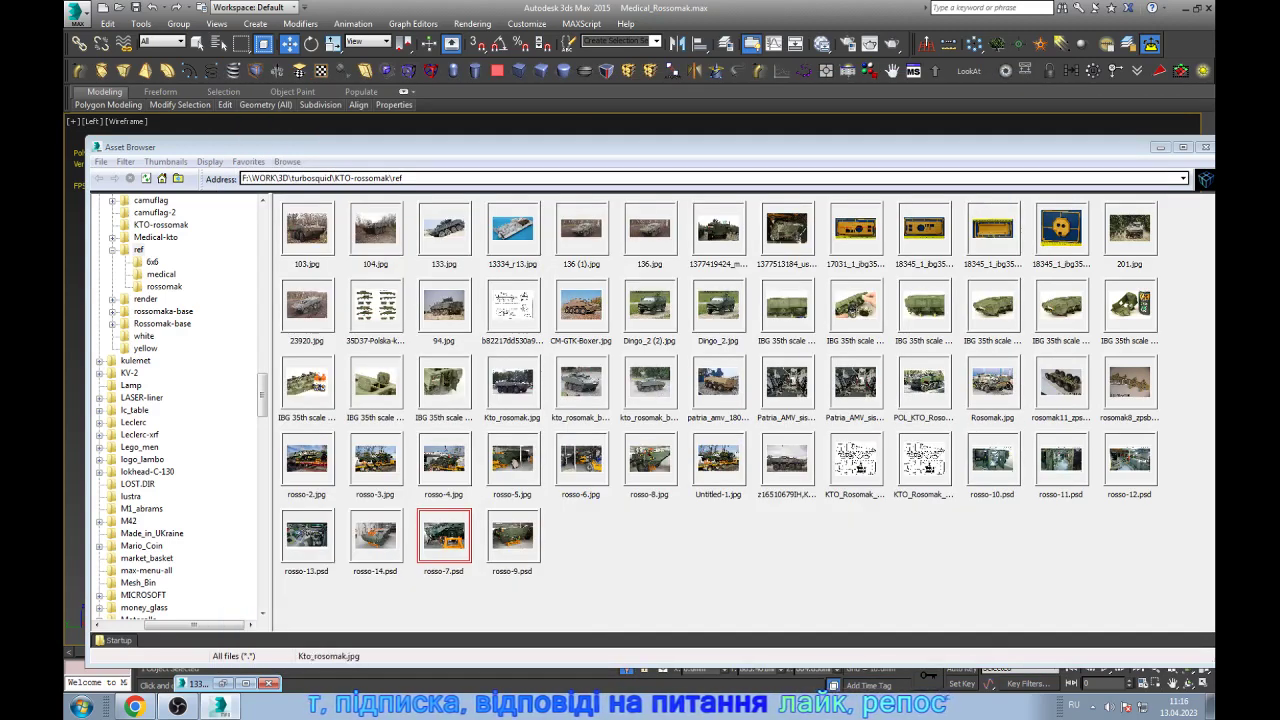
{"action": "double_click", "coordinate": [512, 381]}
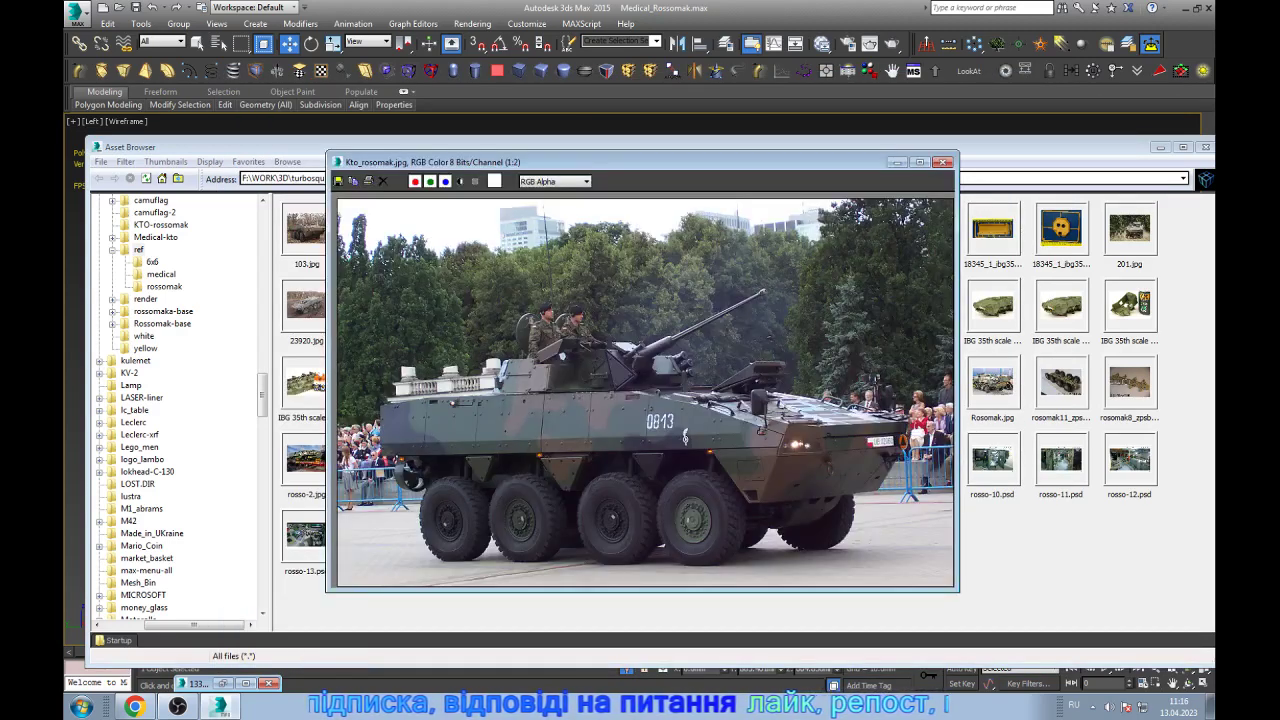
{"action": "left_click", "coordinate": [942, 161]}
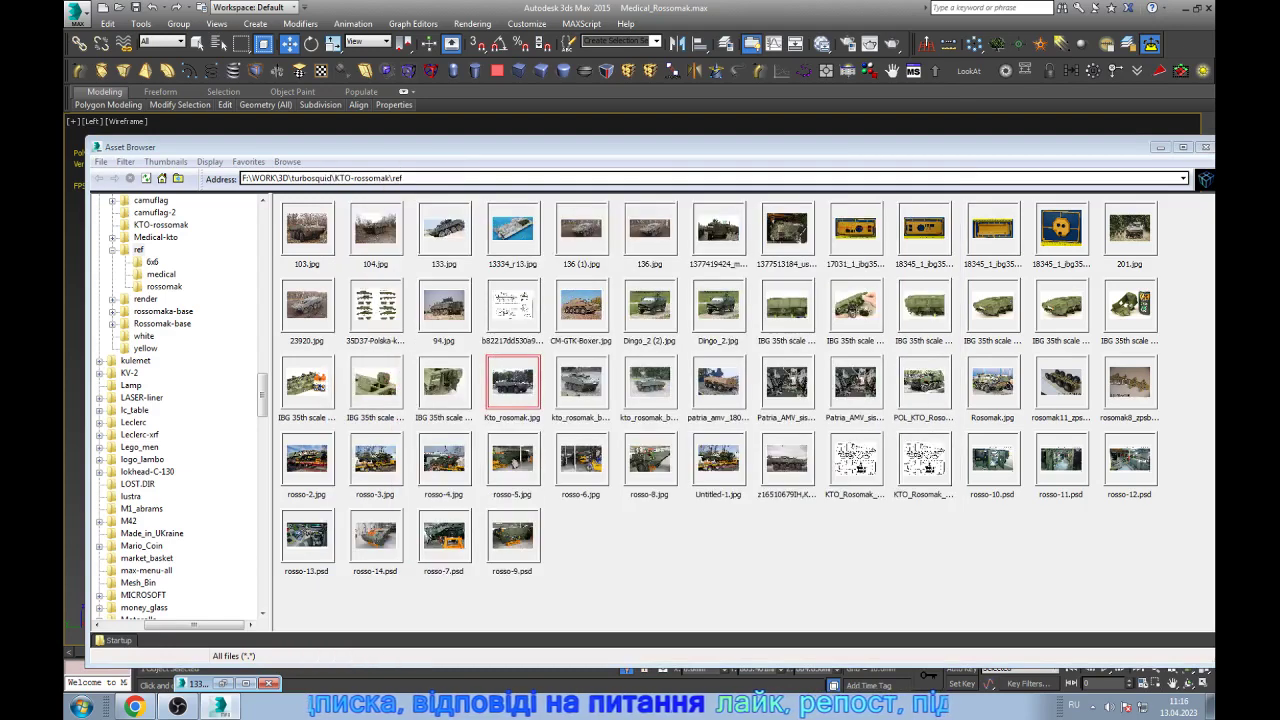
{"action": "double_click", "coordinate": [789, 222]}
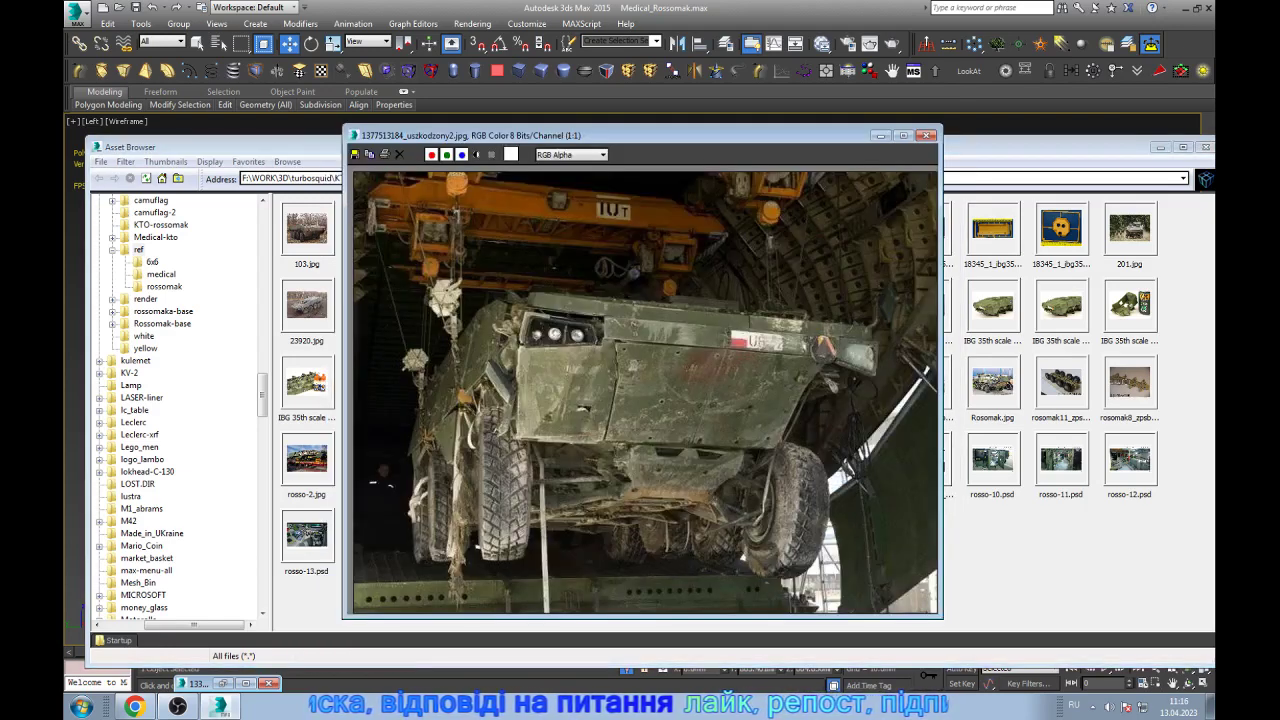
{"action": "left_click", "coordinate": [926, 134]}
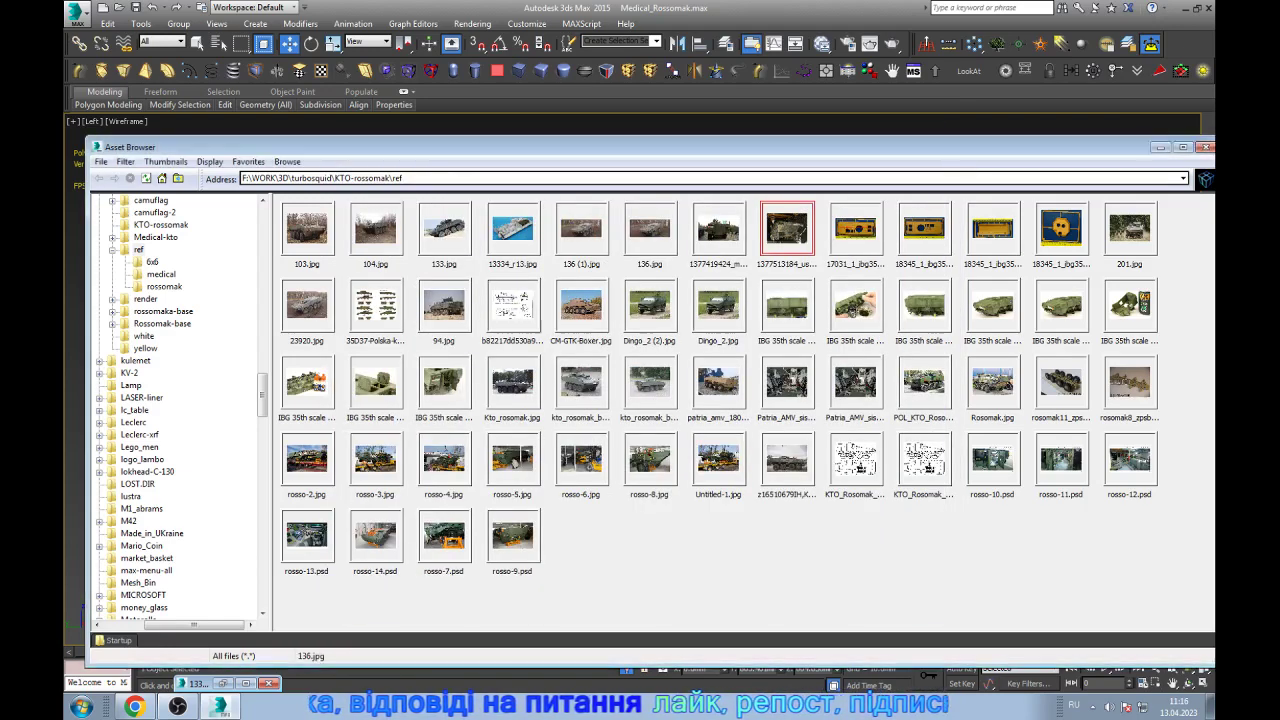
{"action": "double_click", "coordinate": [650, 228]}
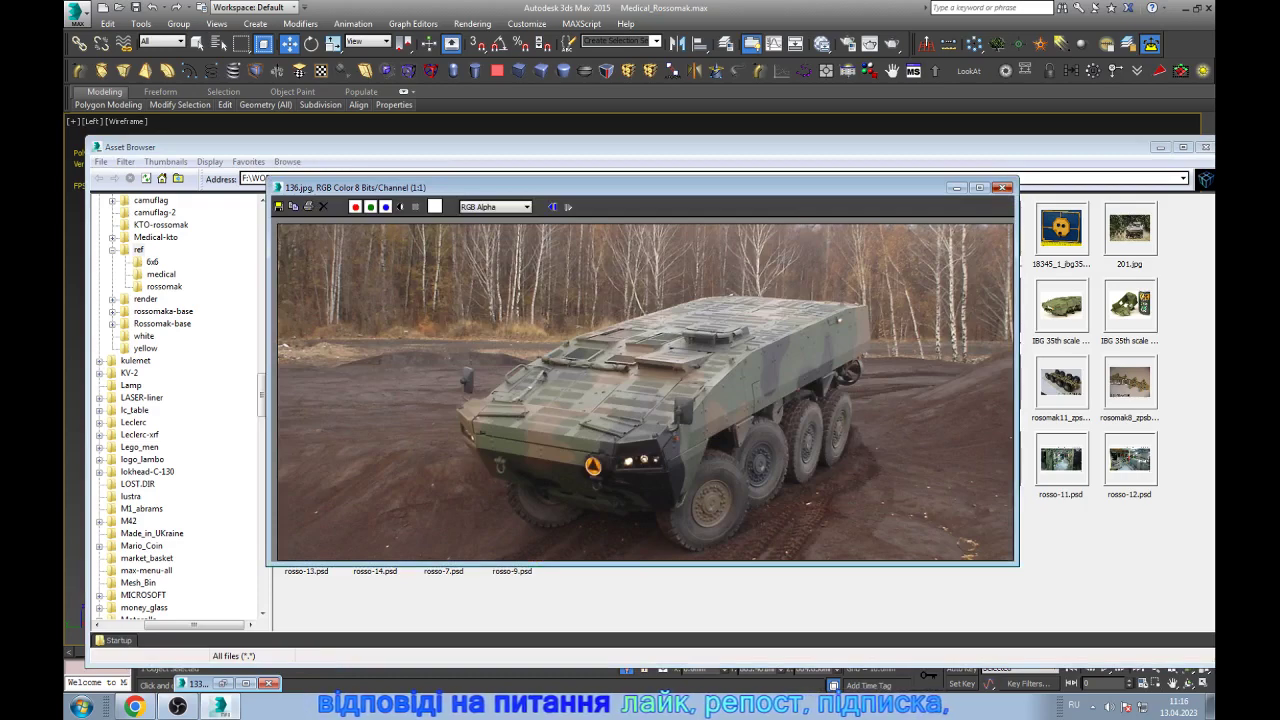
{"action": "left_click", "coordinate": [1002, 187]}
- Review the rosso-12.psd interior and rosso-10.psd rear door photos
{"action": "double_click", "coordinate": [1130, 458]}
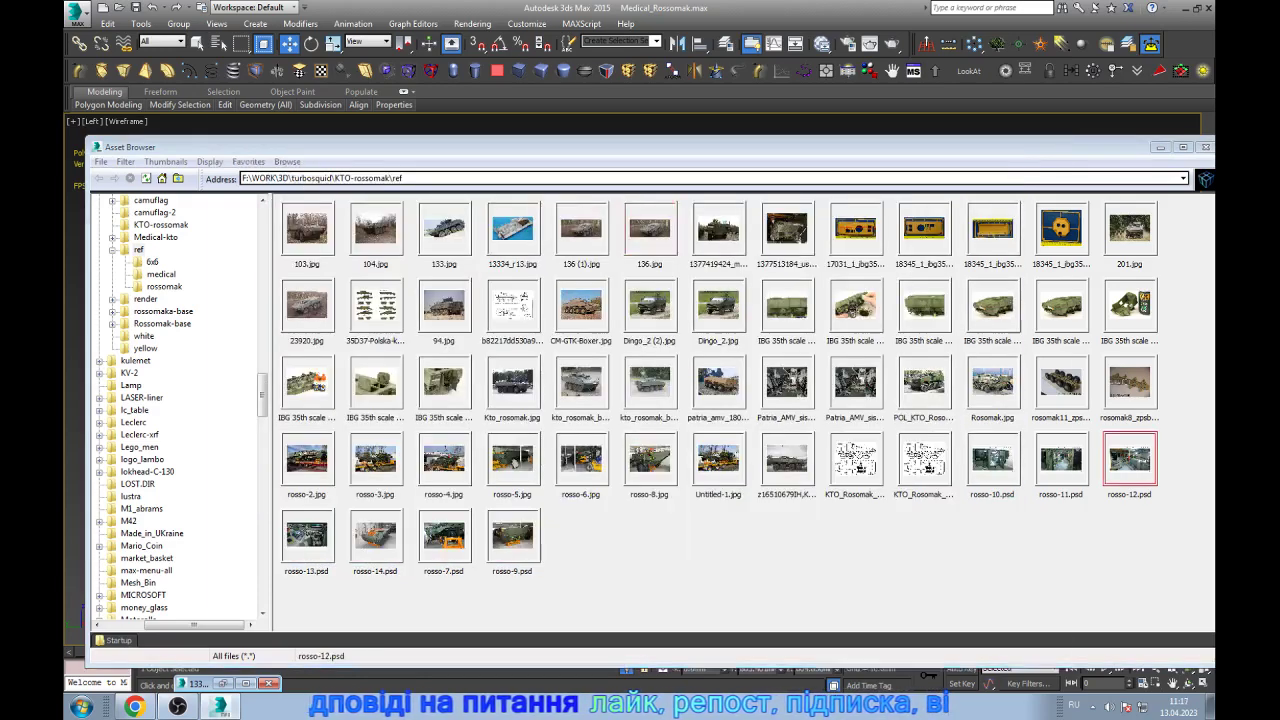
{"action": "left_click", "coordinate": [1051, 82]}
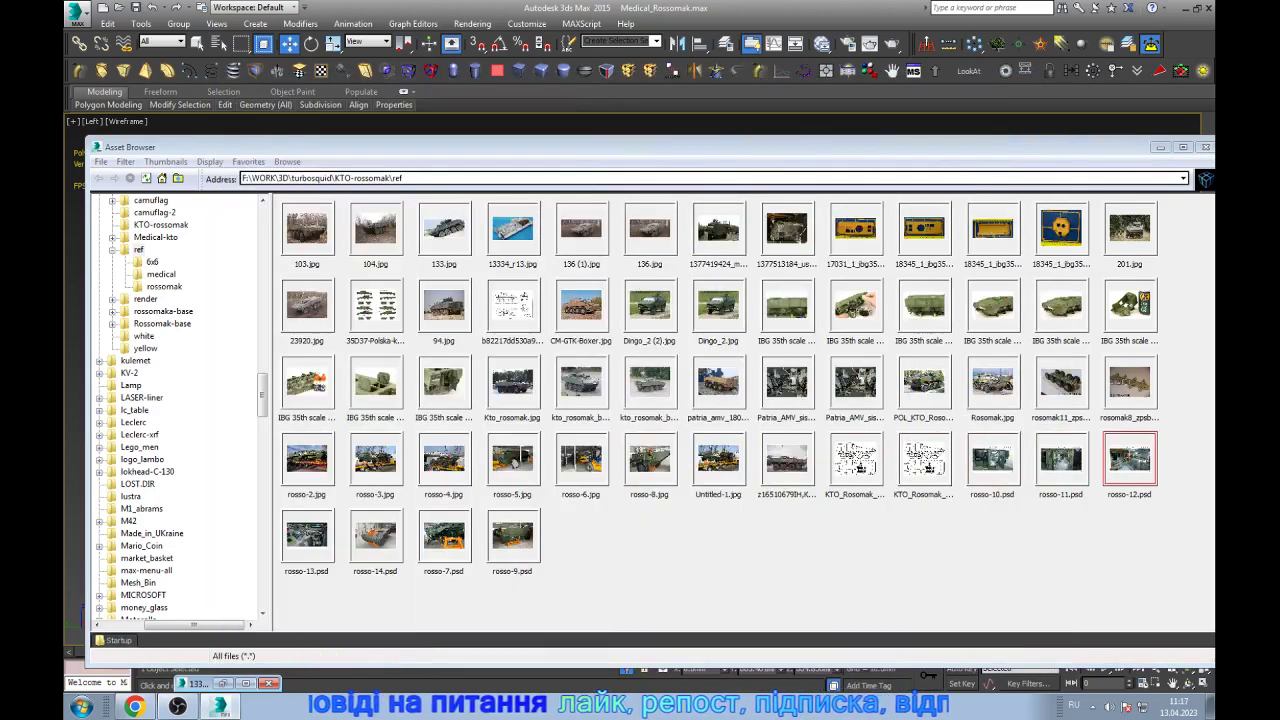
{"action": "double_click", "coordinate": [971, 451]}
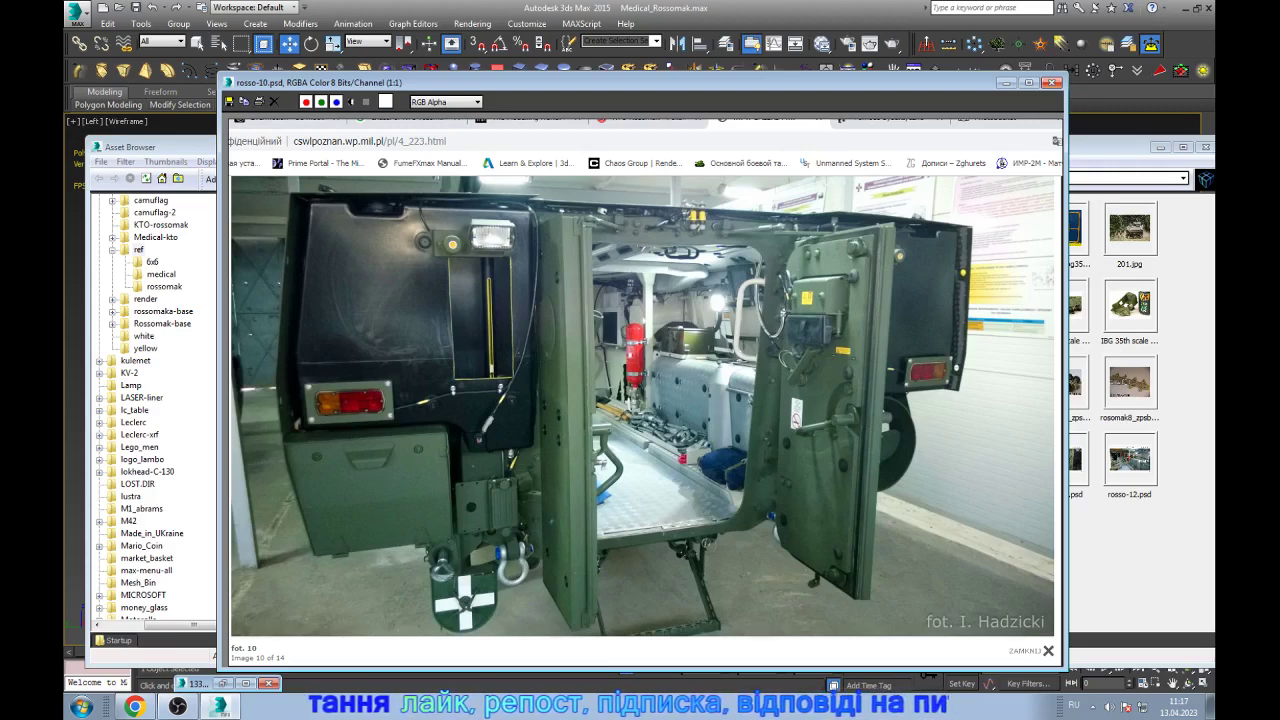
{"action": "scroll", "coordinate": [480, 520], "scroll_direction": "up", "scroll_amount": 1}
{"action": "scroll", "coordinate": [482, 540], "scroll_direction": "down", "scroll_amount": 1}
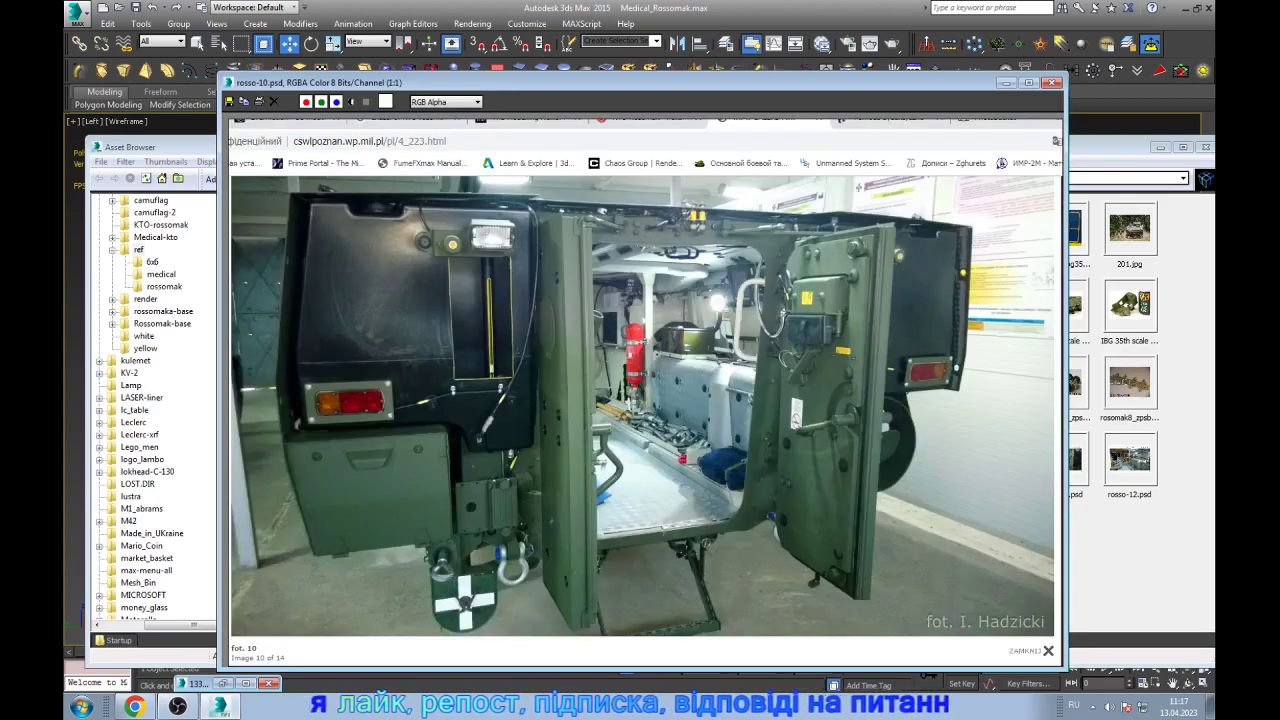
{"action": "left_click", "coordinate": [1051, 82]}
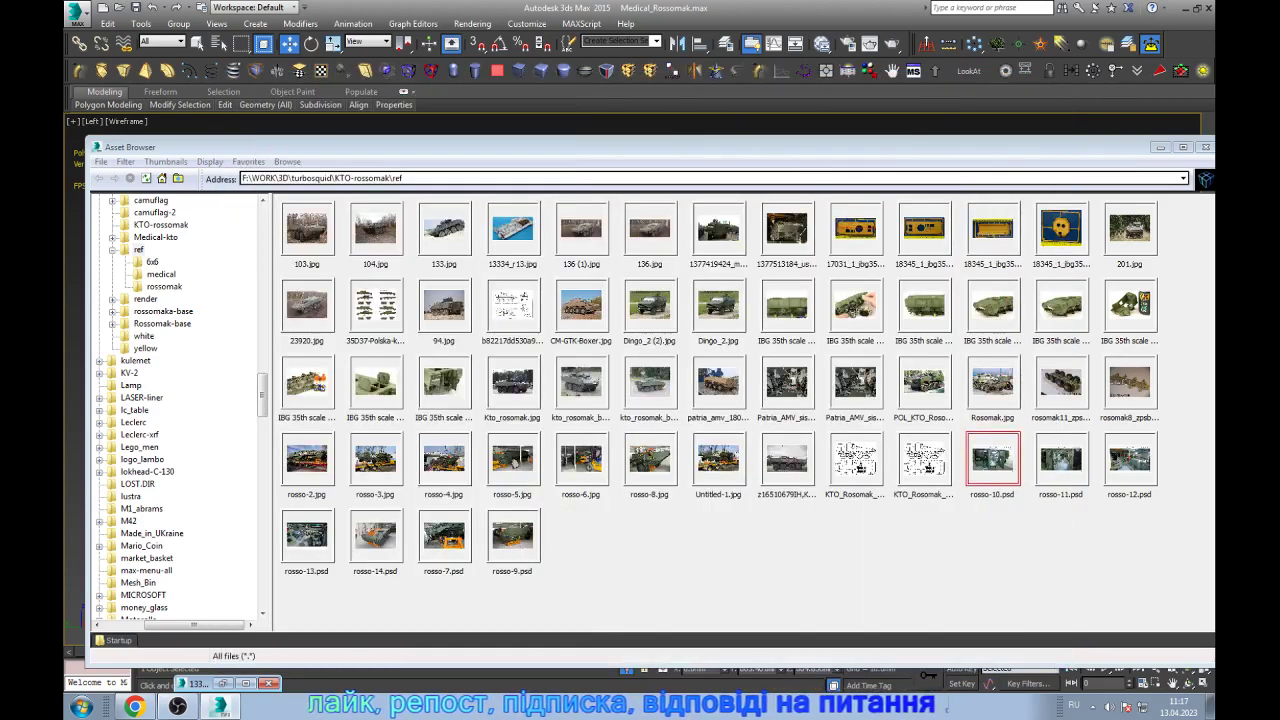
- View the KTO-Rosomak side photo, open Untitled-1.jpg, and minimize the Asset Browser
{"action": "double_click", "coordinate": [787, 458]}
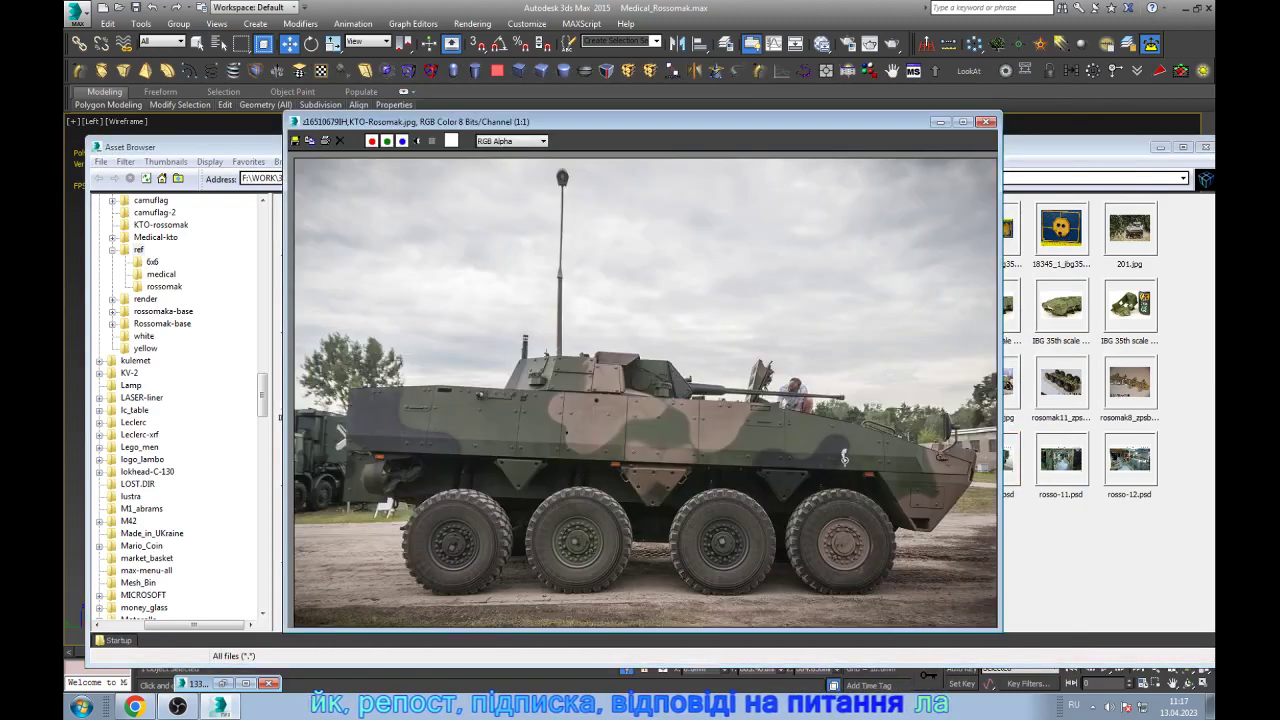
{"action": "left_click", "coordinate": [987, 121]}
{"action": "double_click", "coordinate": [943, 543]}
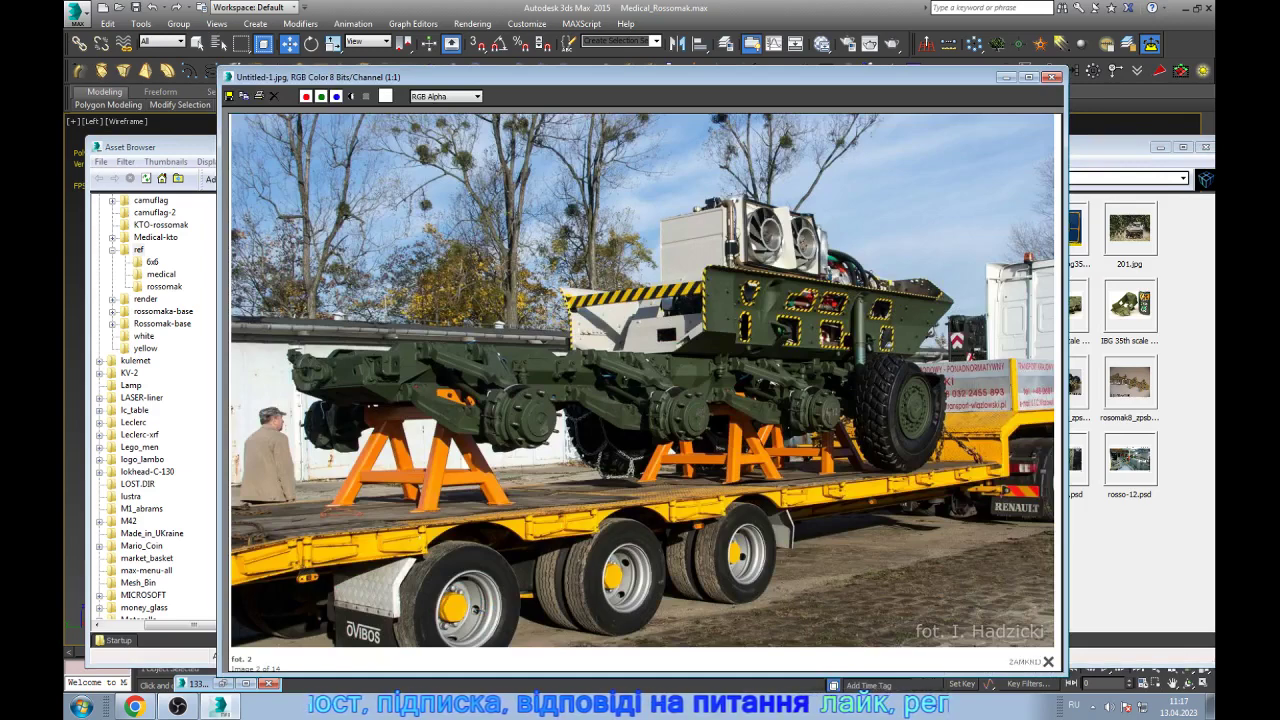
{"action": "left_click", "coordinate": [1160, 147]}
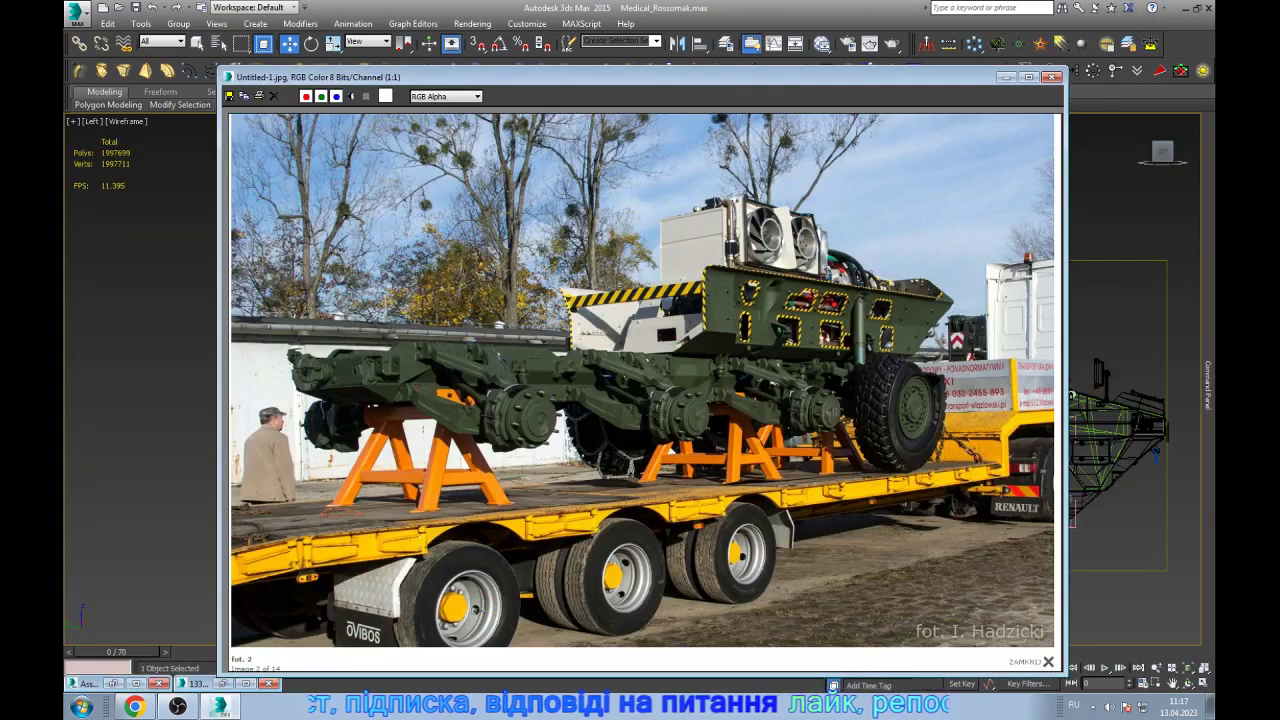
- Move the Untitled-1.jpg photo aside and orbit the model in shaded display
{"action": "left_click_drag", "start_coordinate": [640, 77], "coordinate": [245, 125]}
{"action": "scroll", "coordinate": [444, 240], "scroll_direction": "up", "scroll_amount": 2}
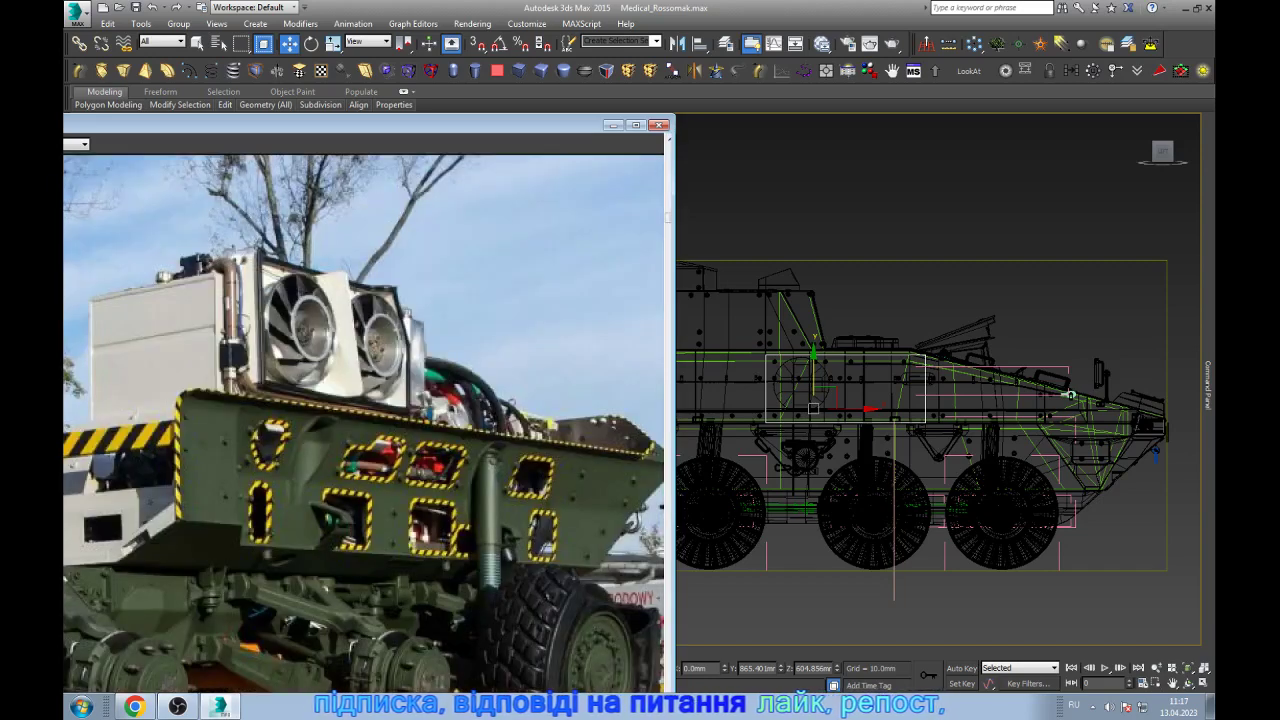
{"action": "scroll", "coordinate": [444, 250], "scroll_direction": "down", "scroll_amount": 2}
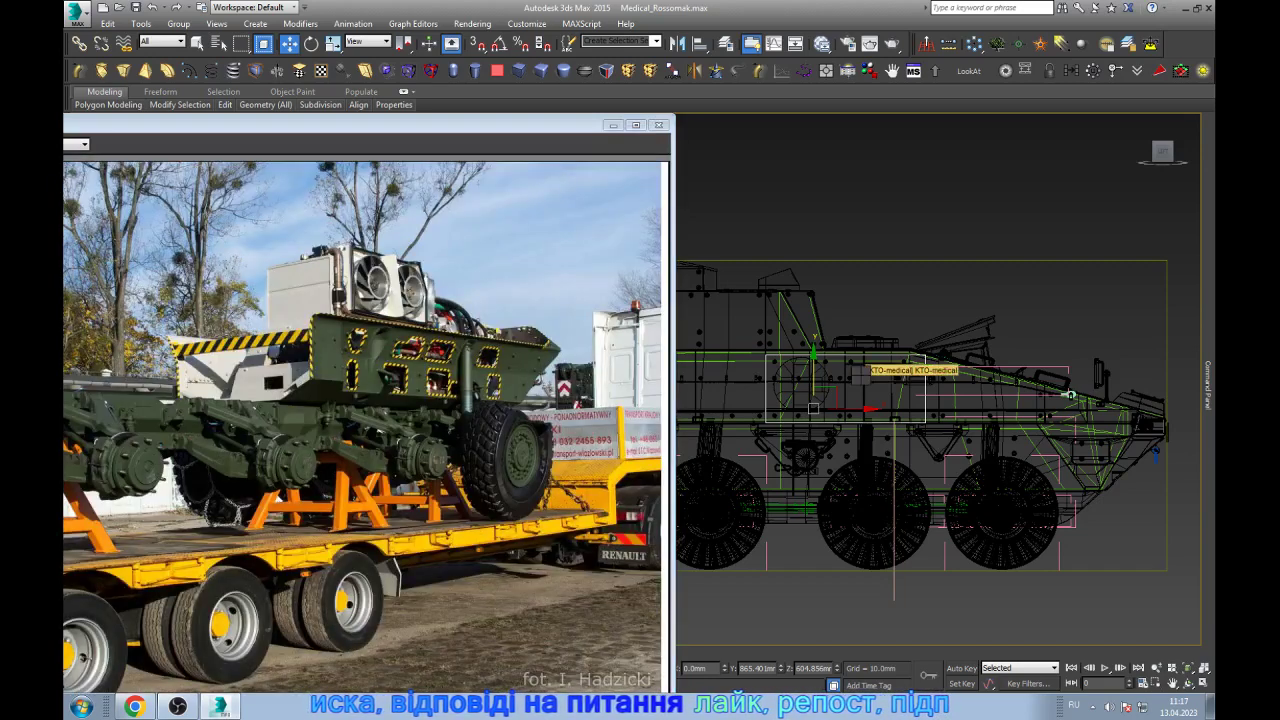
{"action": "scroll", "coordinate": [846, 420], "scroll_direction": "up", "scroll_amount": 2}
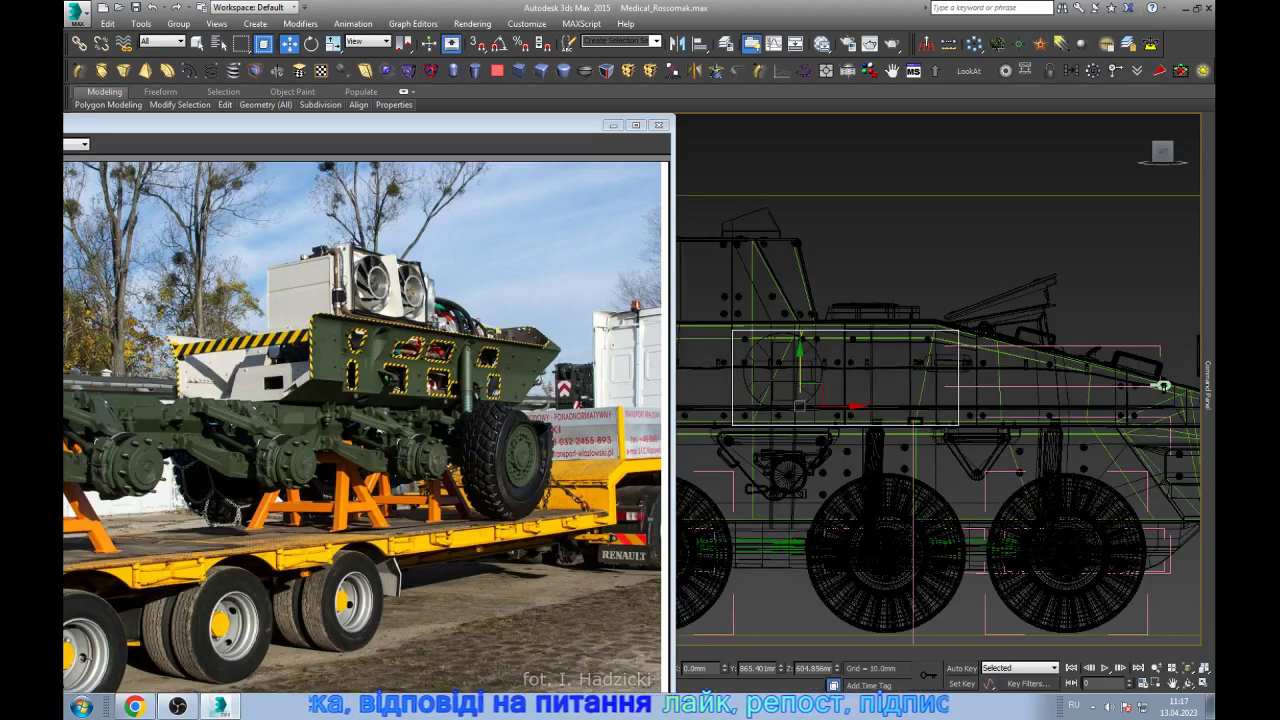
{"action": "scroll", "coordinate": [439, 330], "scroll_direction": "up", "scroll_amount": 2}
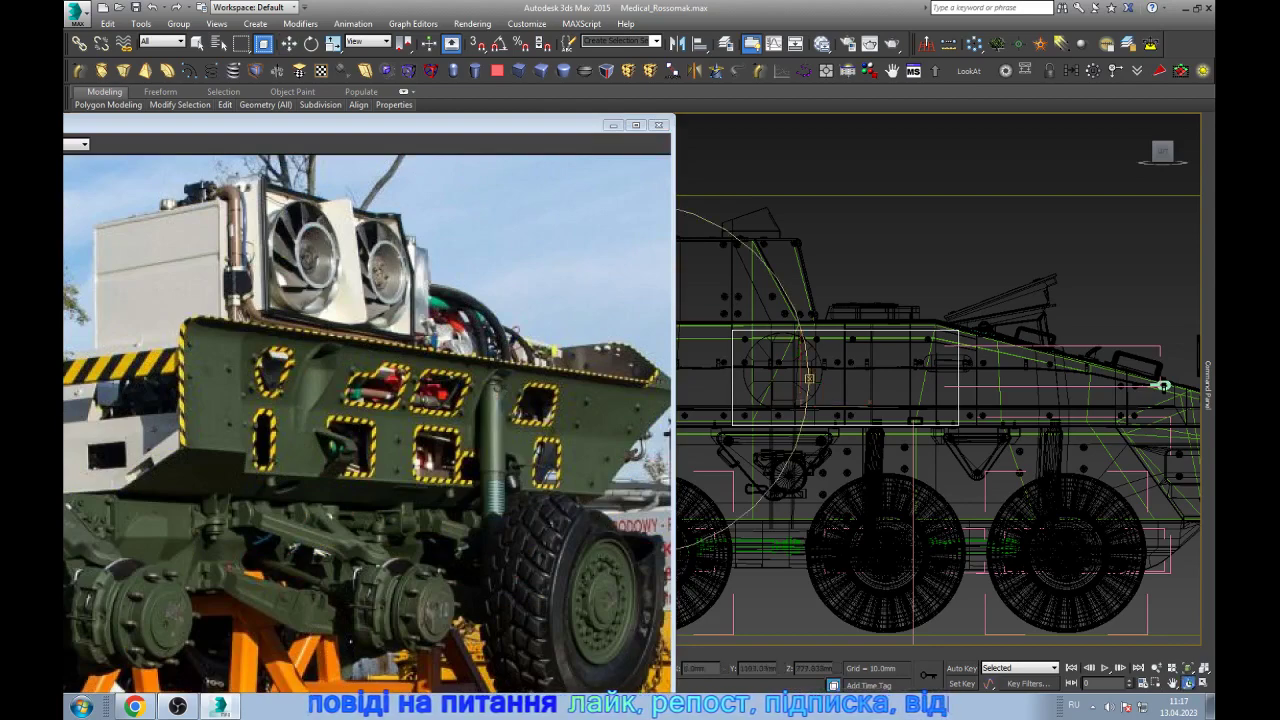
{"action": "mouse_move", "coordinate": [1163, 386]}
{"action": "middle_mouse_down", "text": "alt"}
{"action": "mouse_move", "coordinate": [1130, 413]}
{"action": "mouse_move", "coordinate": [1121, 580]}
{"action": "mouse_move", "coordinate": [1157, 632]}
{"action": "middle_mouse_up", "text": "alt"}
{"action": "key", "text": "F3"}
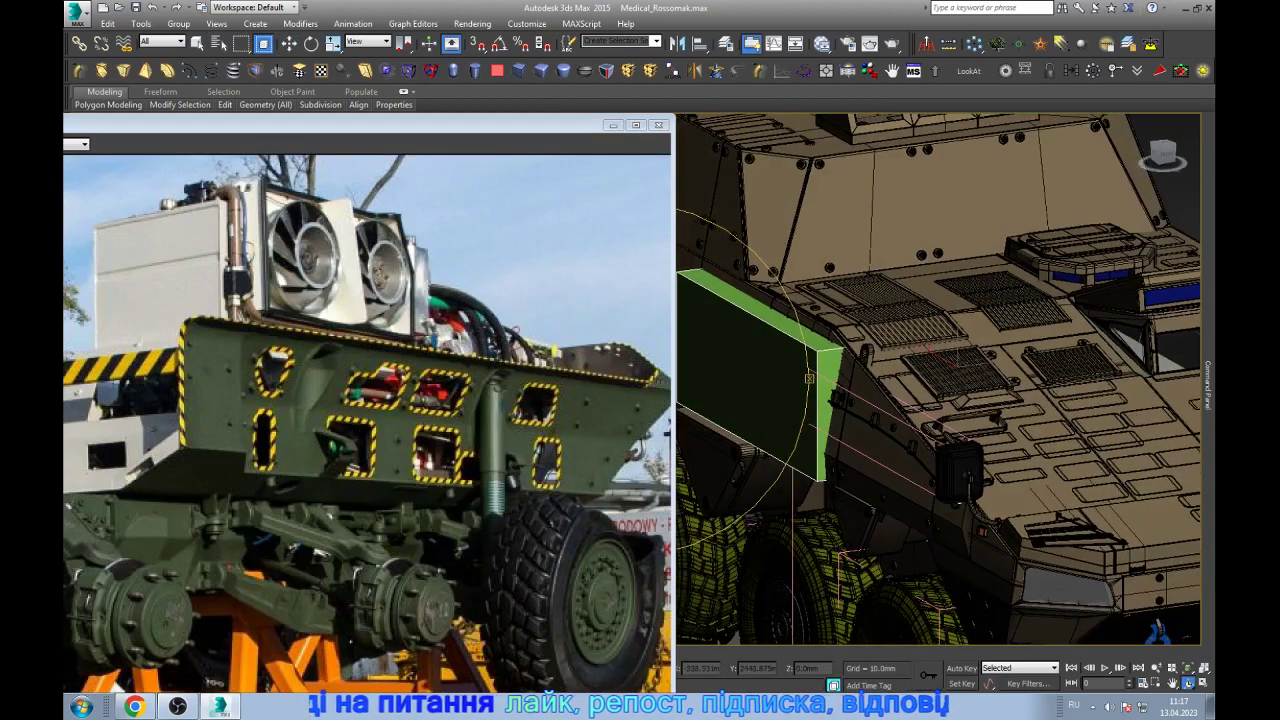
{"action": "scroll", "coordinate": [1157, 632], "scroll_direction": "down", "scroll_amount": 3}
{"action": "scroll", "coordinate": [1157, 632], "scroll_direction": "down", "scroll_amount": 2}
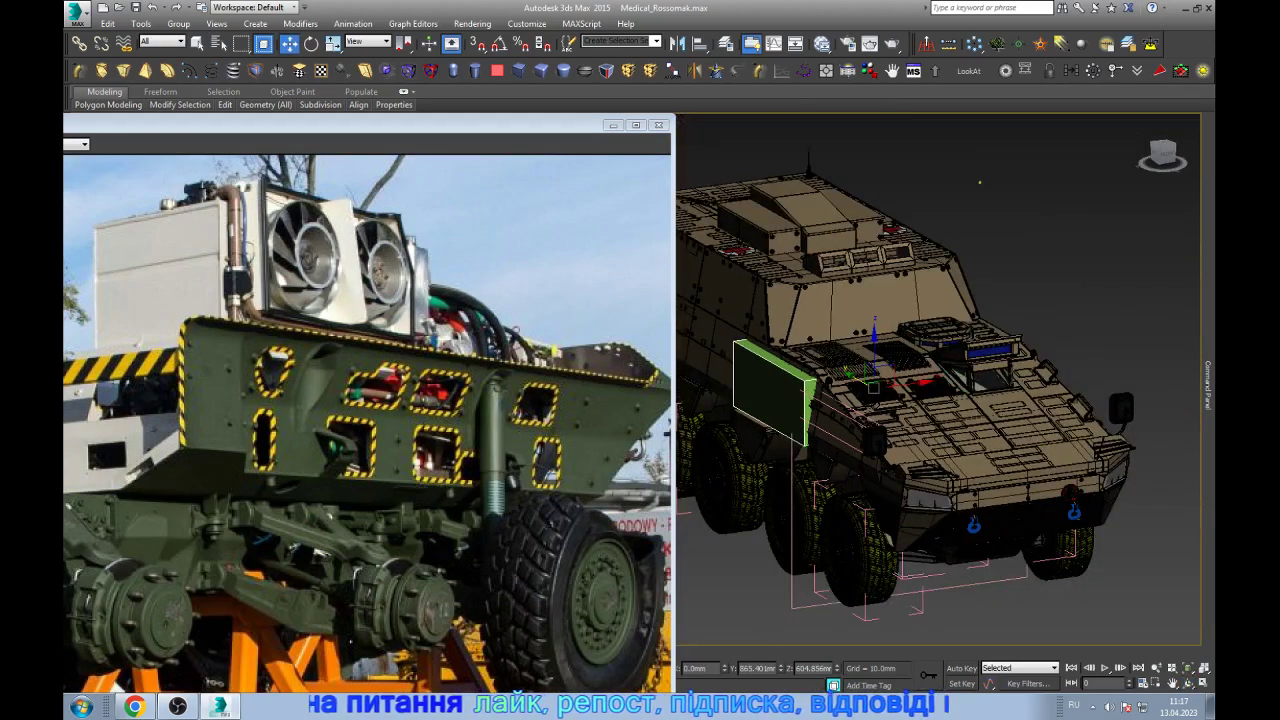
{"action": "scroll", "coordinate": [777, 390], "scroll_direction": "up", "scroll_amount": 4}
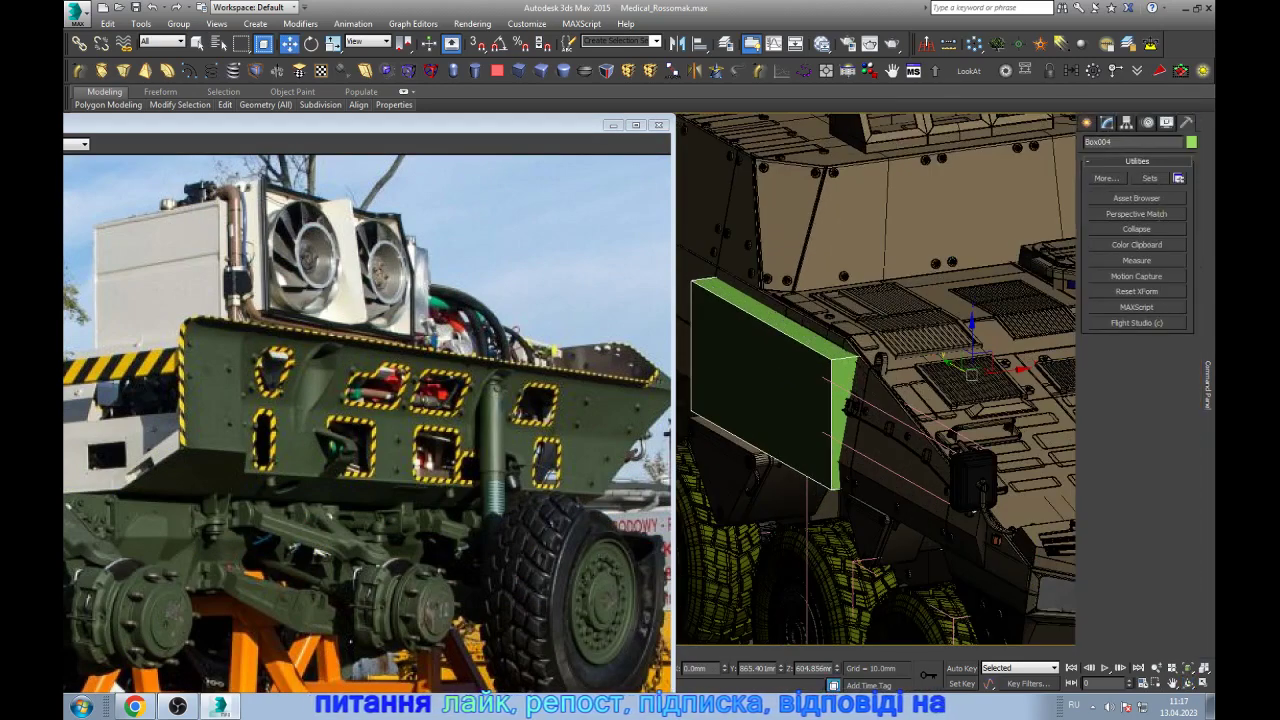
- On Box004, enter Polygon mode and select its front face and a hull top plate in wireframe
{"action": "left_click", "coordinate": [1106, 122]}
{"action": "left_click", "coordinate": [1090, 178]}
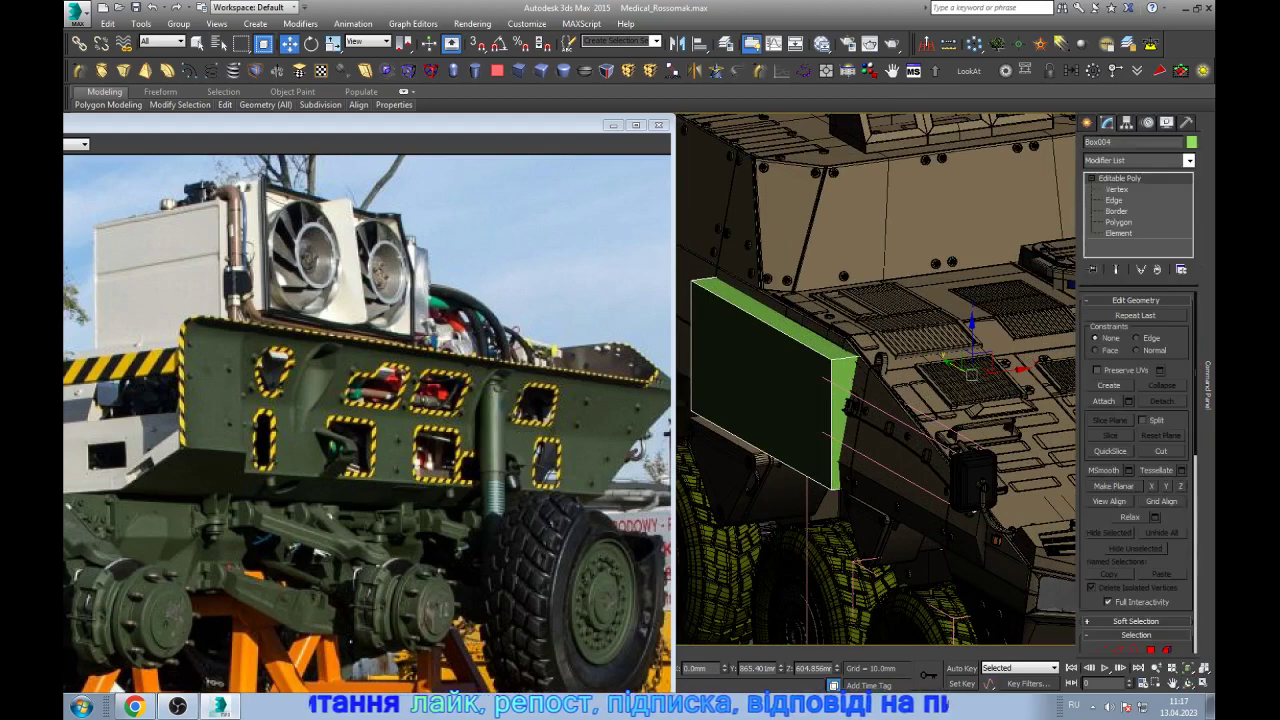
{"action": "left_click", "coordinate": [1112, 222]}
{"action": "left_click", "coordinate": [765, 400]}
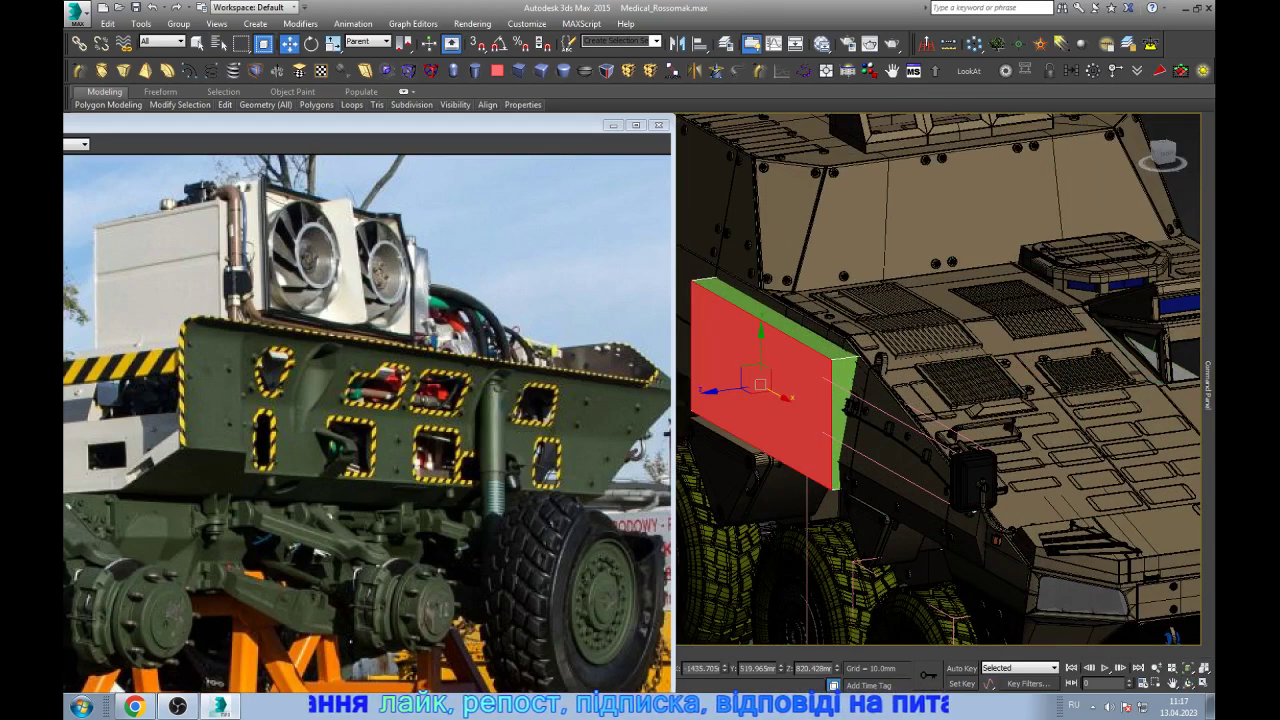
{"action": "key", "text": "F3"}
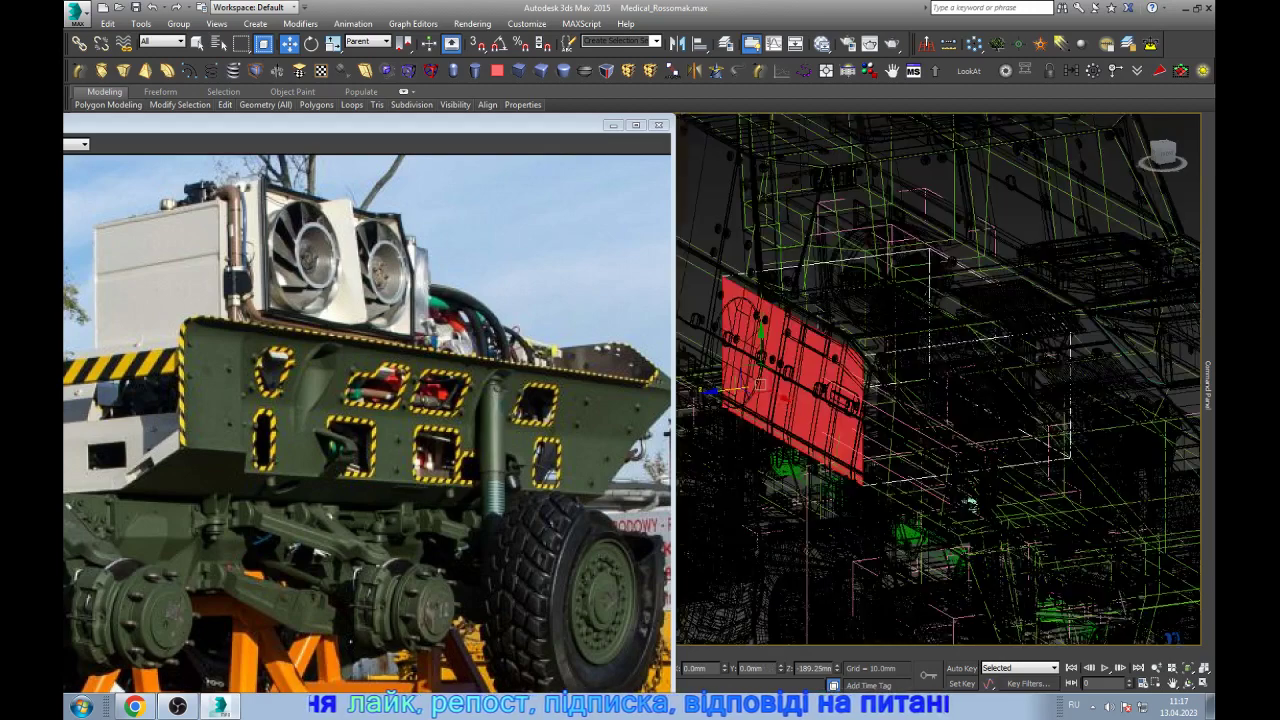
{"action": "left_click", "coordinate": [900, 300]}
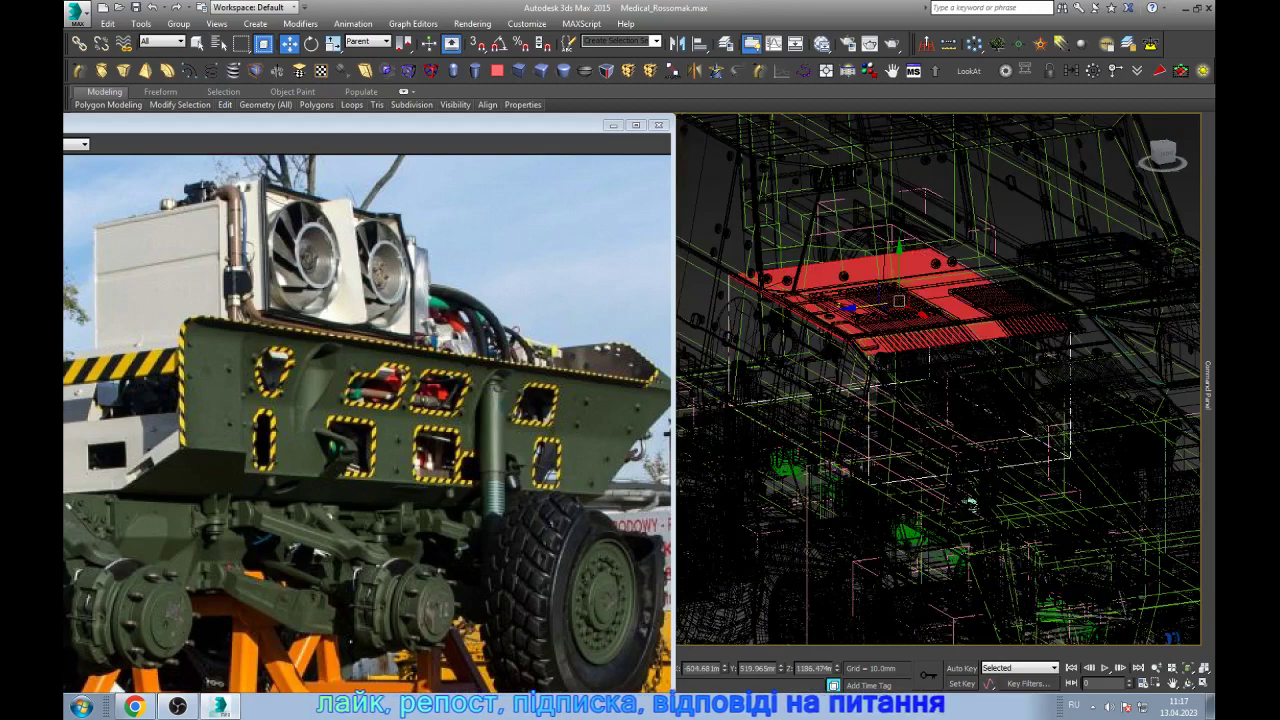
- Frame the selected top plate in the Left view, then orbit to a three-quarter perspective
{"action": "key", "text": "l"}
{"action": "key", "text": "z"}
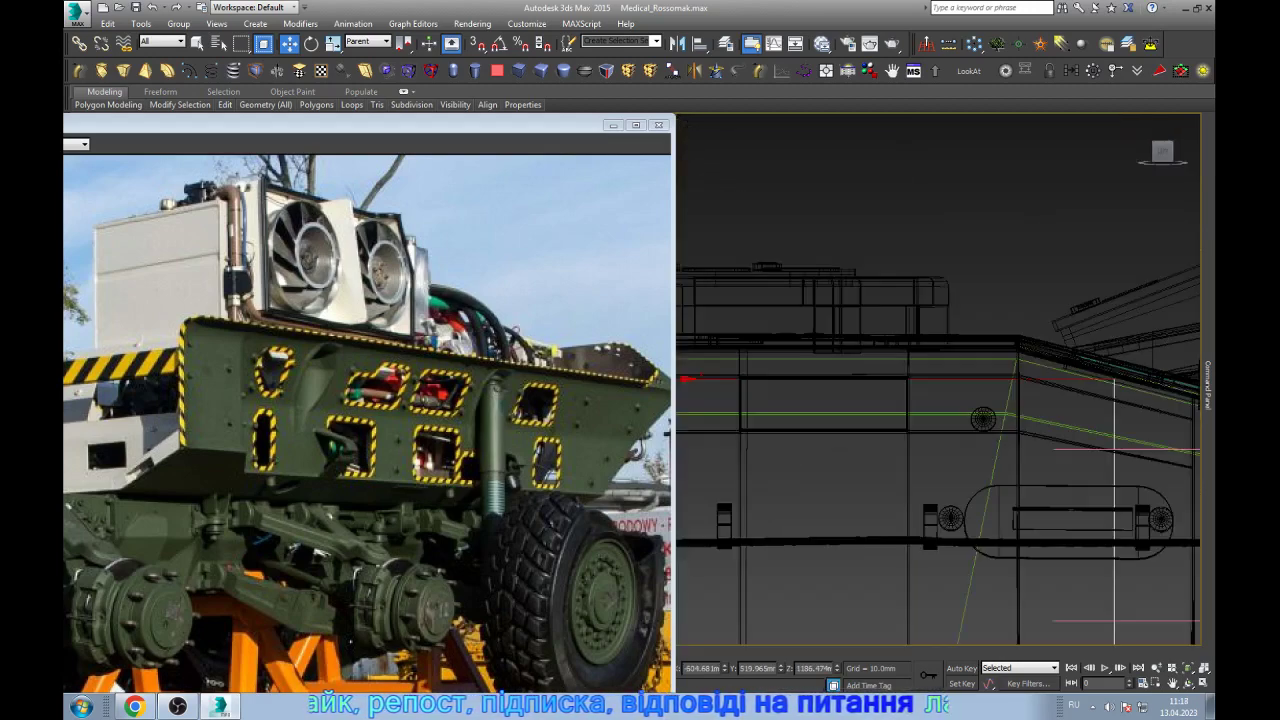
{"action": "scroll", "coordinate": [938, 380], "scroll_direction": "down", "scroll_amount": 5}
{"action": "scroll", "coordinate": [938, 380], "scroll_direction": "up", "scroll_amount": 6}
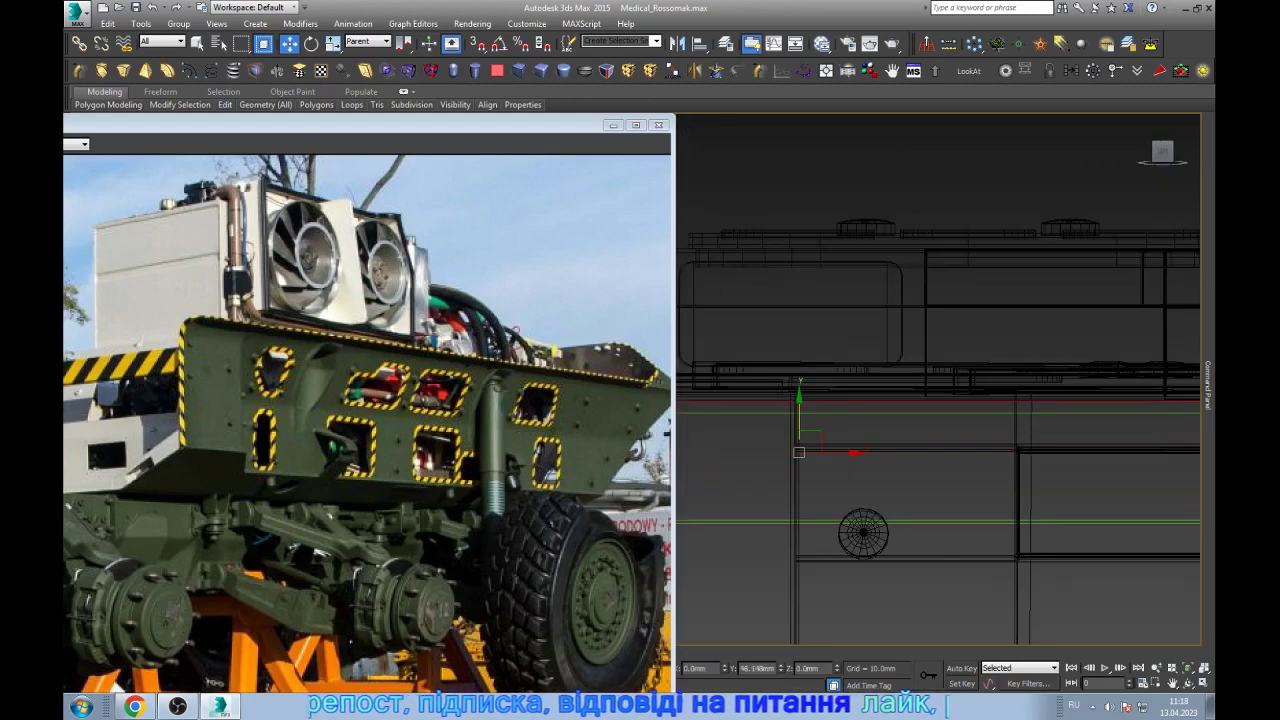
{"action": "scroll", "coordinate": [938, 380], "scroll_direction": "down", "scroll_amount": 3}
{"action": "scroll", "coordinate": [938, 380], "scroll_direction": "down", "scroll_amount": 4}
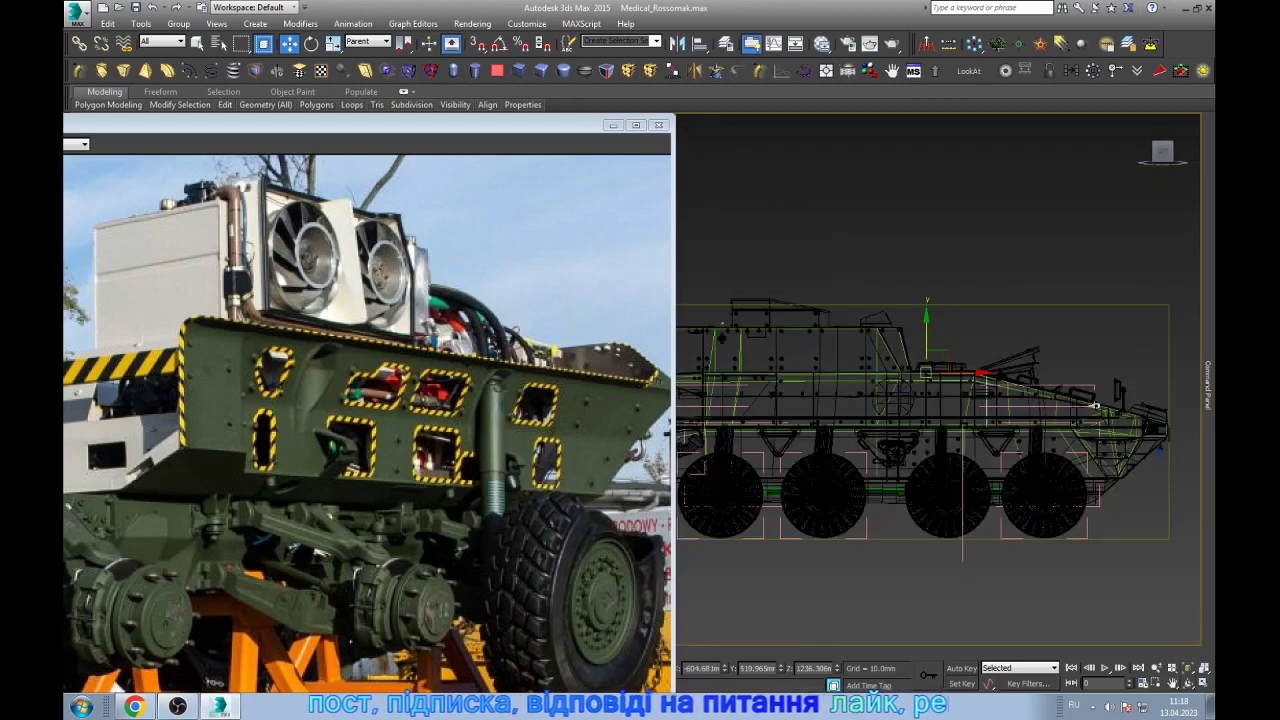
{"action": "mouse_move", "coordinate": [938, 380]}
{"action": "middle_mouse_down", "text": "alt"}
{"action": "mouse_move", "coordinate": [990, 390]}
{"action": "mouse_move", "coordinate": [900, 350]}
{"action": "middle_mouse_up", "text": "alt"}
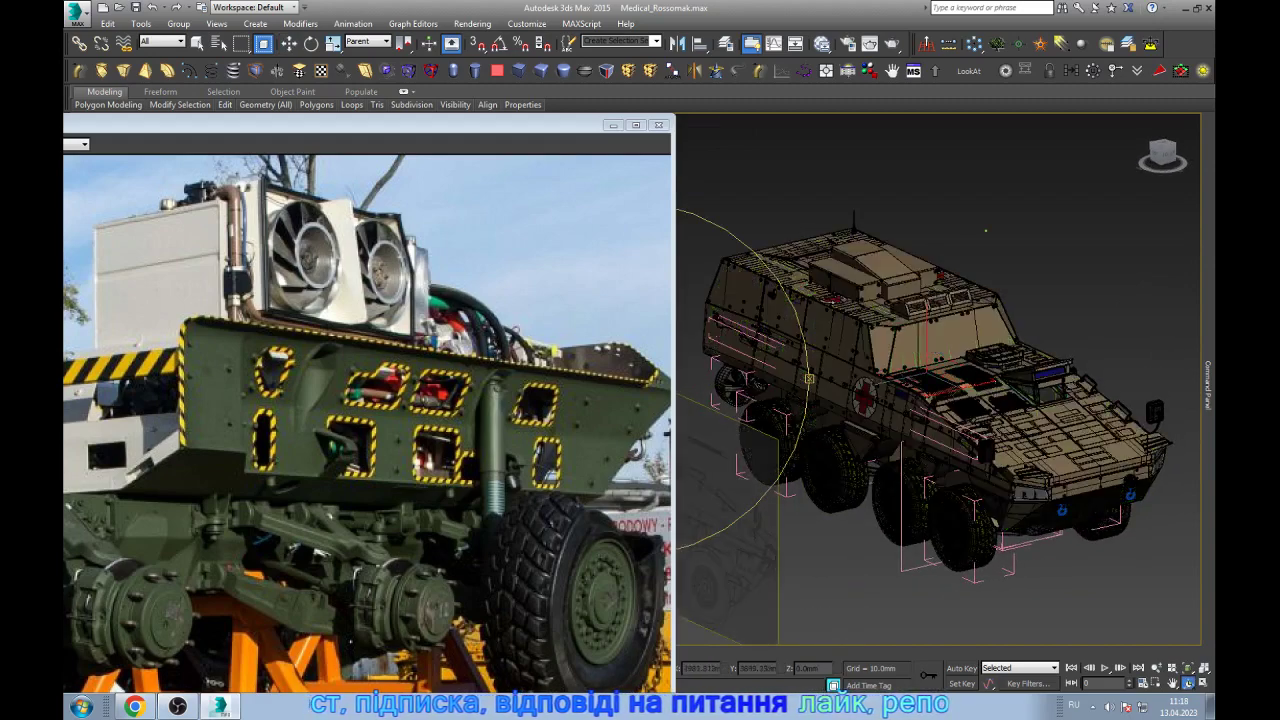
{"action": "scroll", "coordinate": [938, 380], "scroll_direction": "up", "scroll_amount": 5}
{"action": "scroll", "coordinate": [920, 470], "scroll_direction": "up", "scroll_amount": 4}
- Undo the last change, orbit toward the red-cross side, and exit Polygon sub-object mode
{"action": "key", "text": "w"}
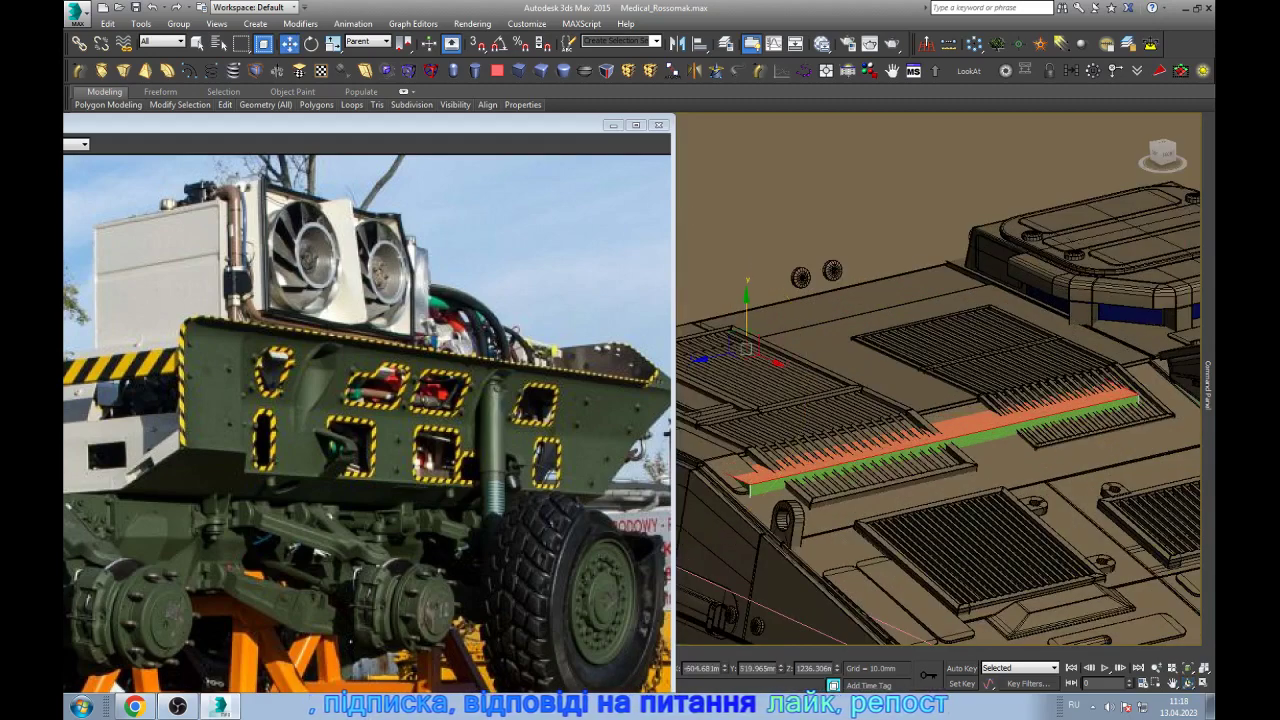
{"action": "key", "text": "ctrl+z"}
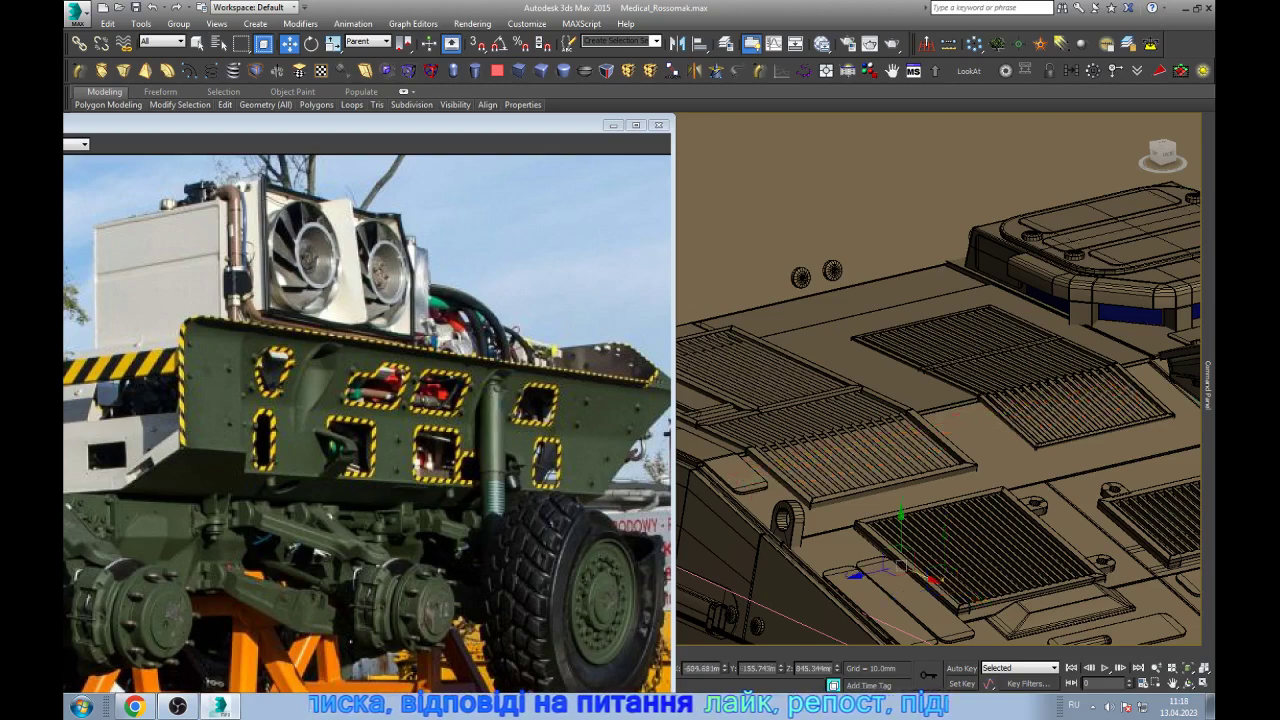
{"action": "middle_click_drag", "start_coordinate": [940, 450], "coordinate": [971, 334], "text": "alt"}
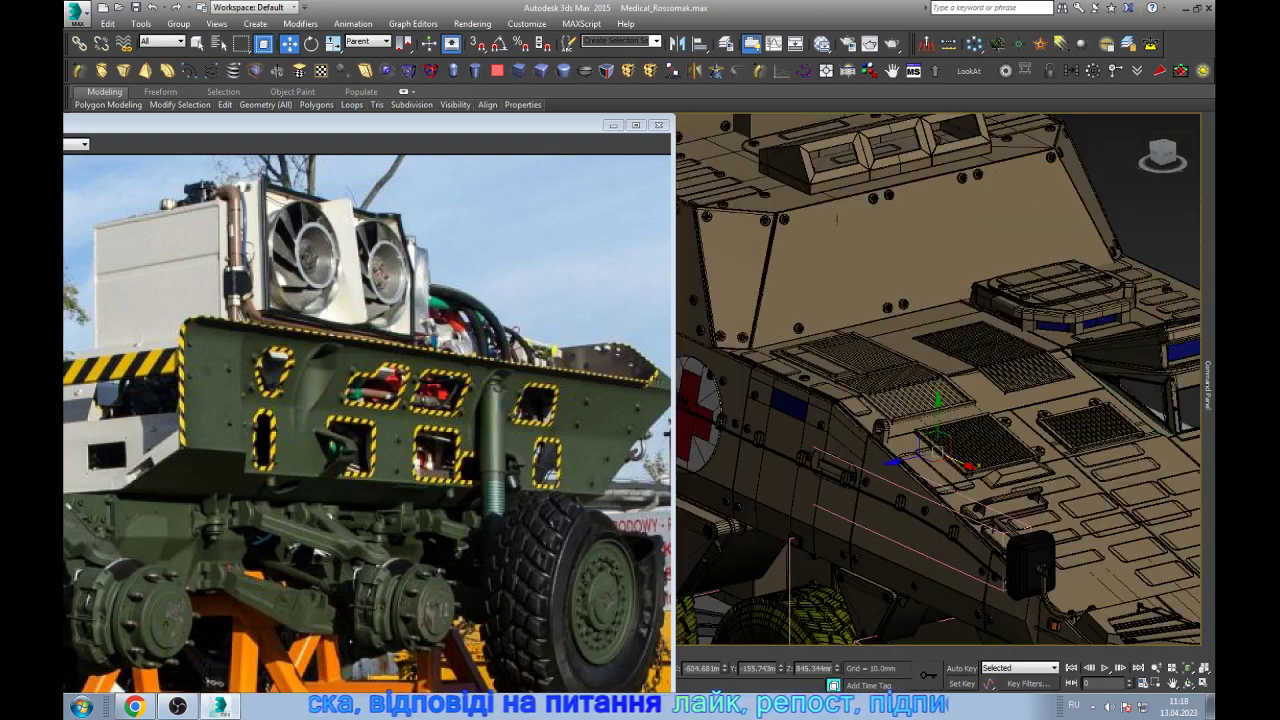
{"action": "left_click", "coordinate": [1207, 385]}
{"action": "left_click", "coordinate": [1120, 178]}
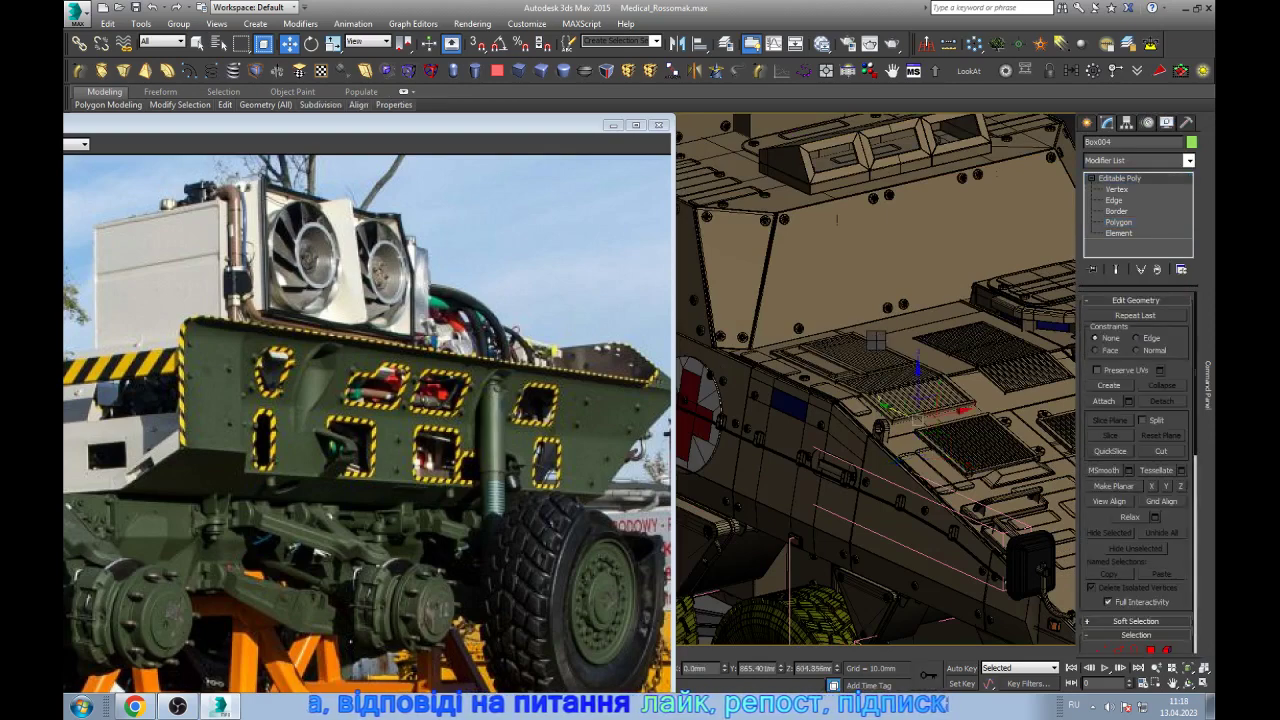
- Swap to the engine-bay reference photo and shift it further left
{"action": "left_click", "coordinate": [613, 125]}
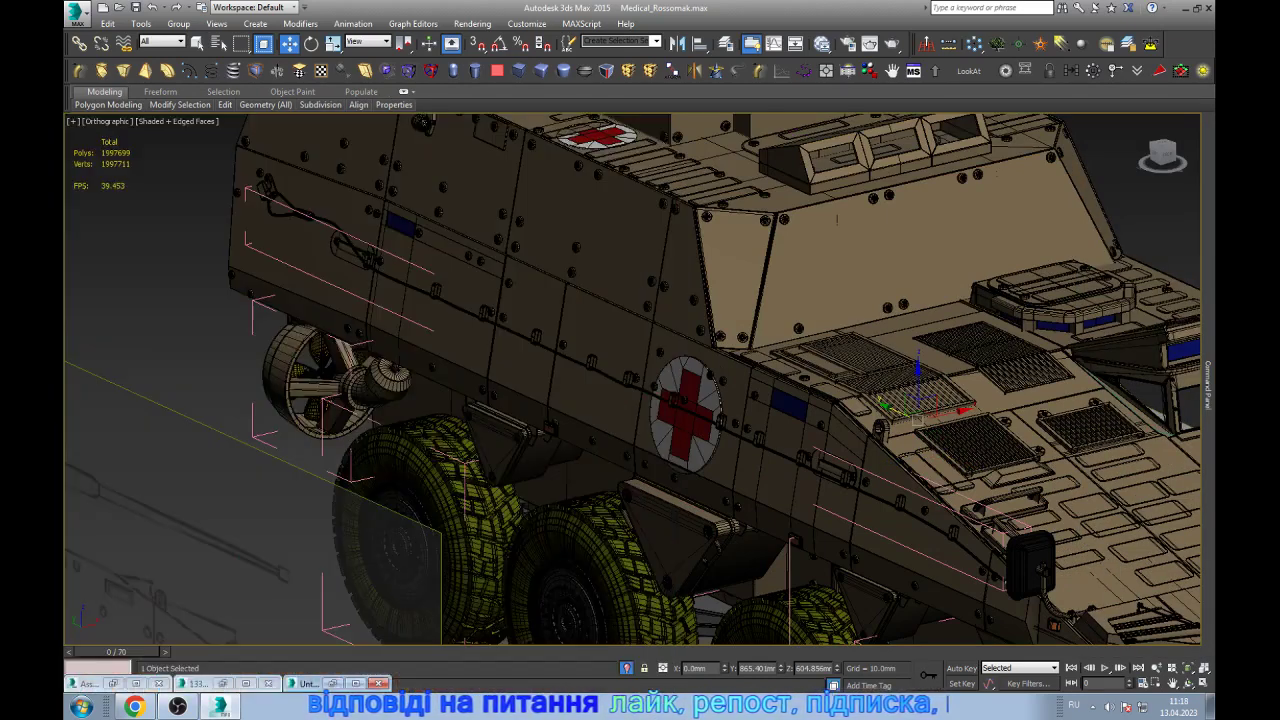
{"action": "left_click", "coordinate": [335, 683]}
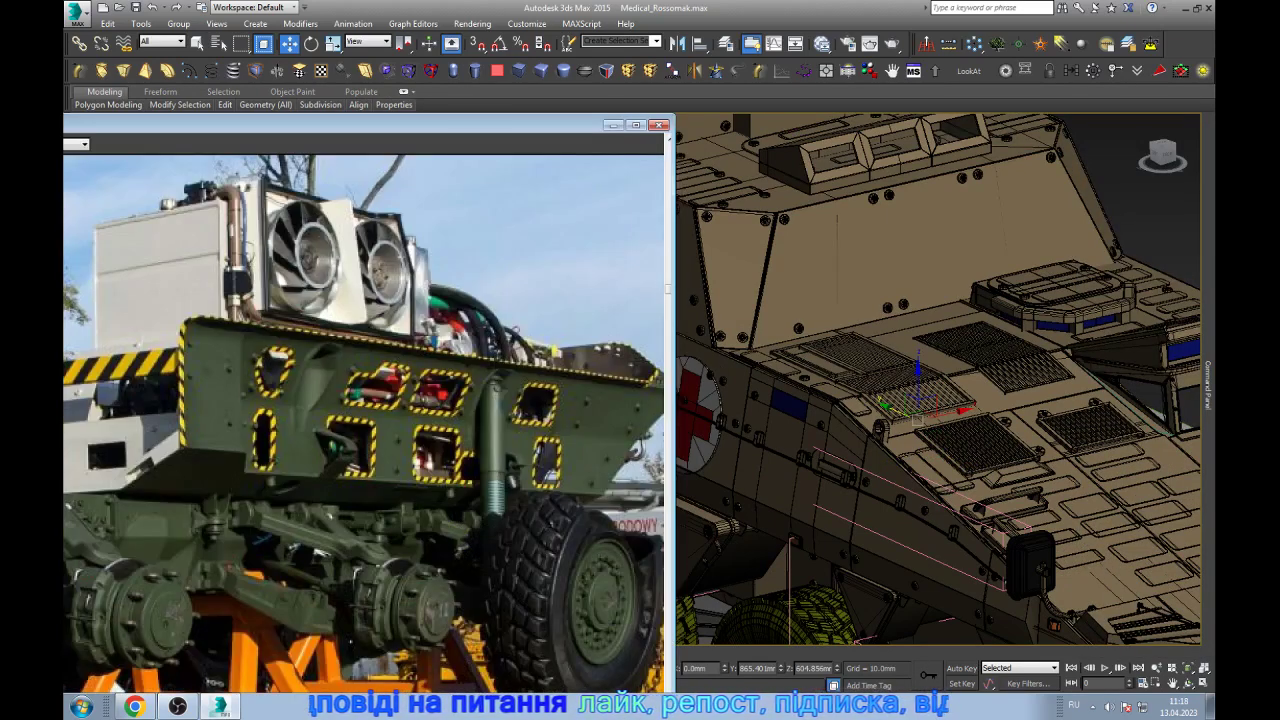
{"action": "left_click", "coordinate": [613, 125]}
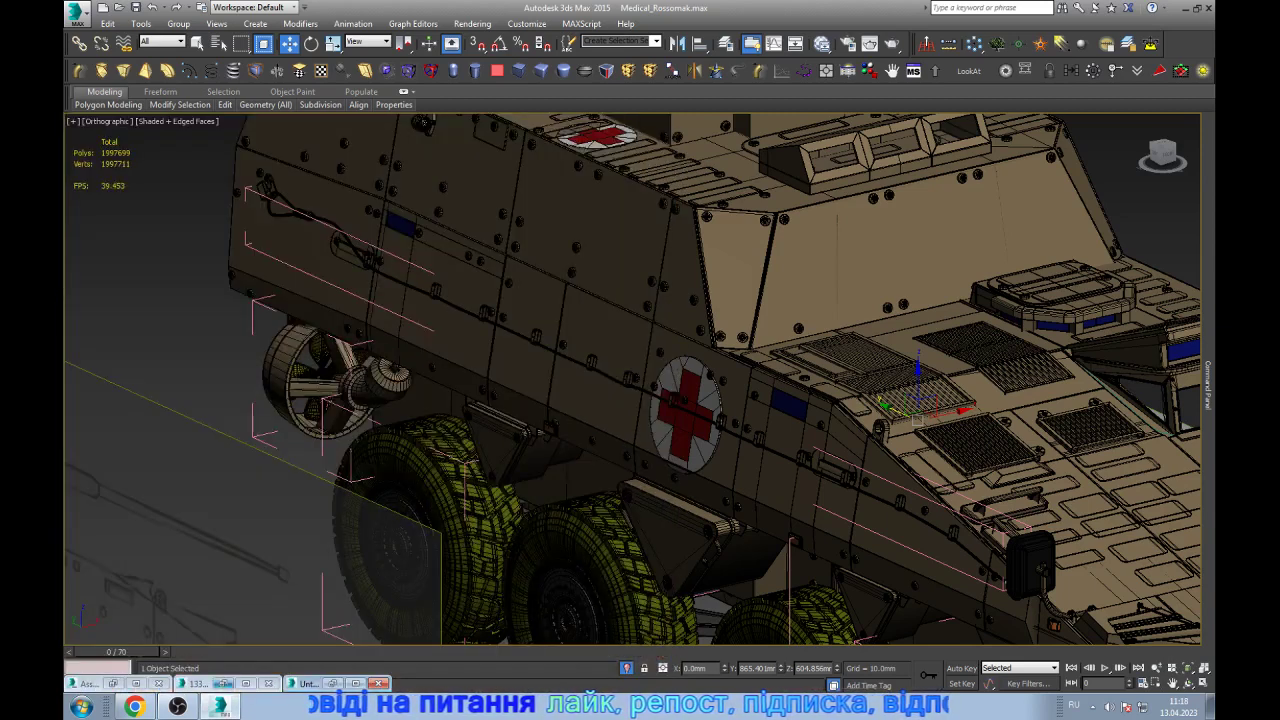
{"action": "left_click", "coordinate": [228, 683]}
{"action": "scroll", "coordinate": [444, 285], "scroll_direction": "up", "scroll_amount": 3}
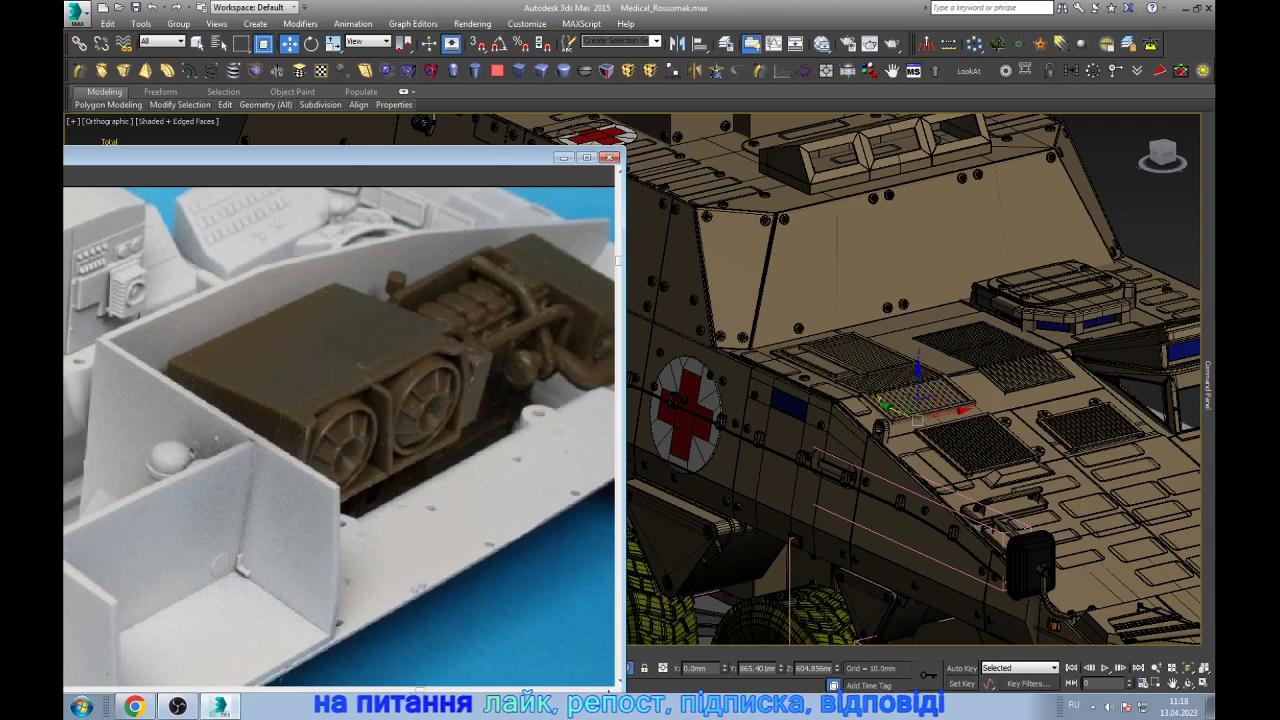
{"action": "left_click_drag", "start_coordinate": [400, 157], "coordinate": [298, 149]}
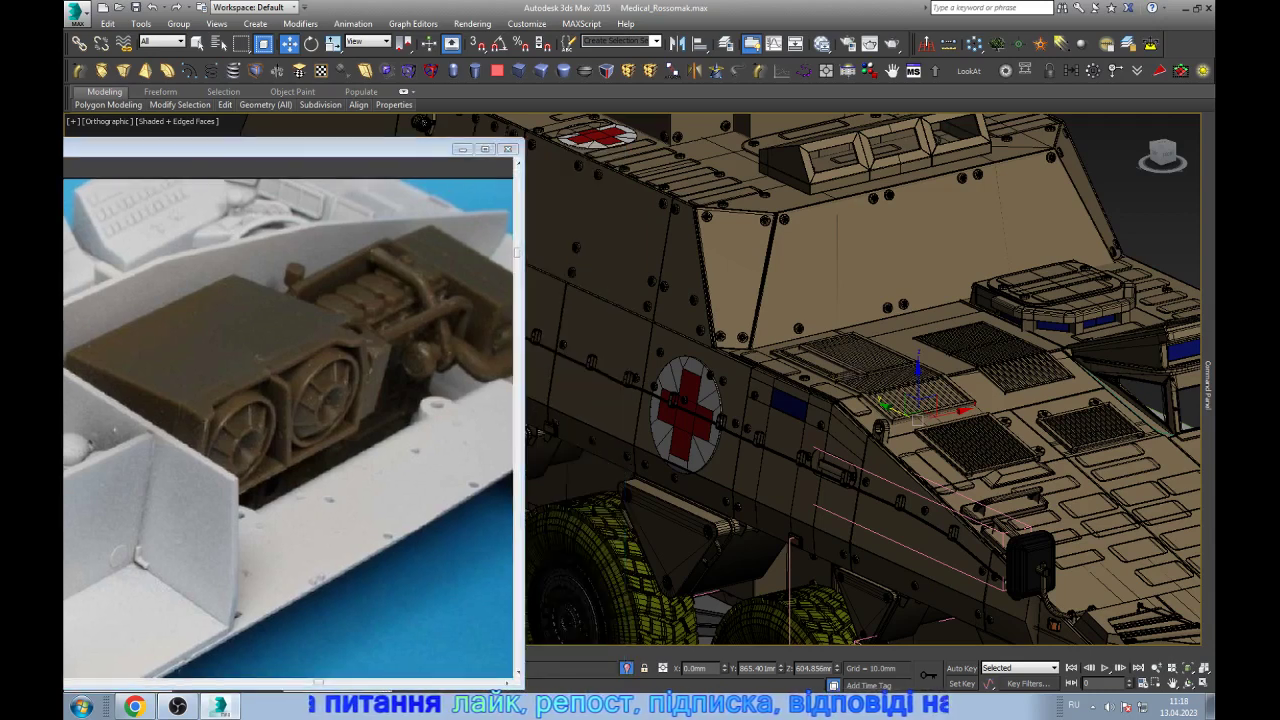
- Select the red-cross hull side panel
{"action": "left_click", "coordinate": [700, 440]}
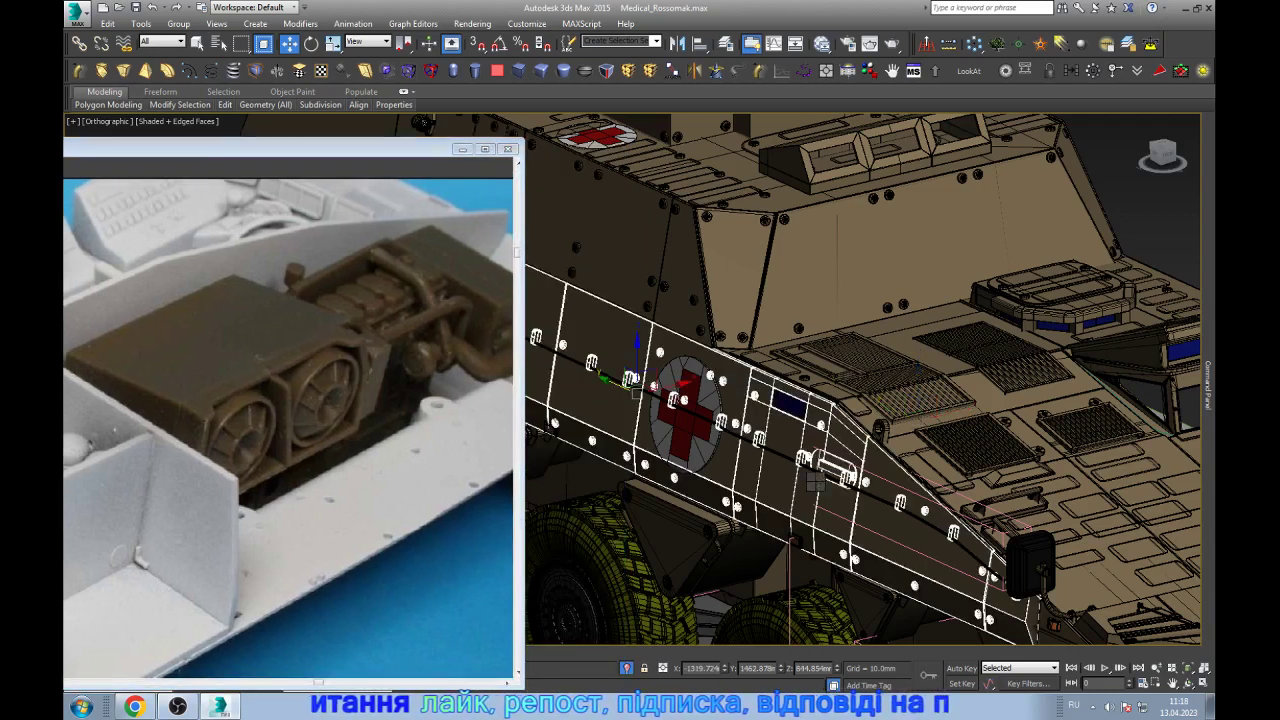
{"action": "key", "text": "ctrl+d"}
{"action": "scroll", "coordinate": [816, 478], "scroll_direction": "up", "scroll_amount": 3}
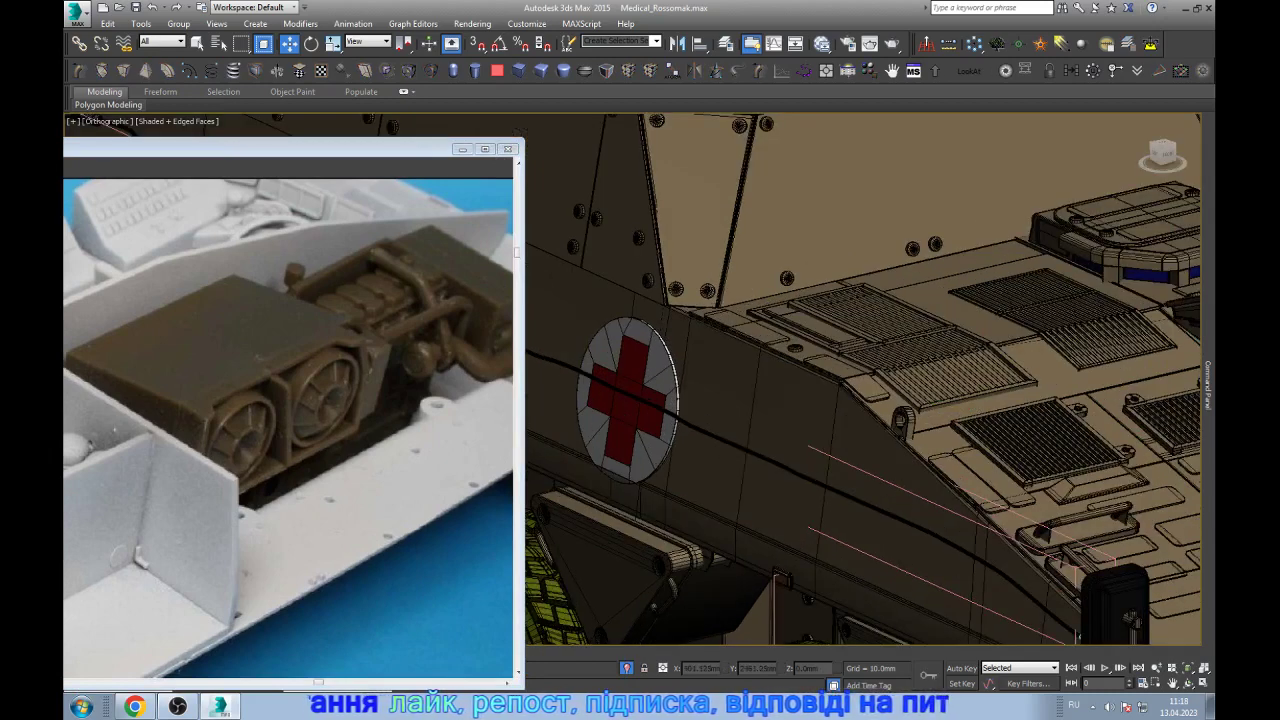
{"action": "left_click", "coordinate": [784, 425]}
{"action": "left_click", "coordinate": [784, 425]}
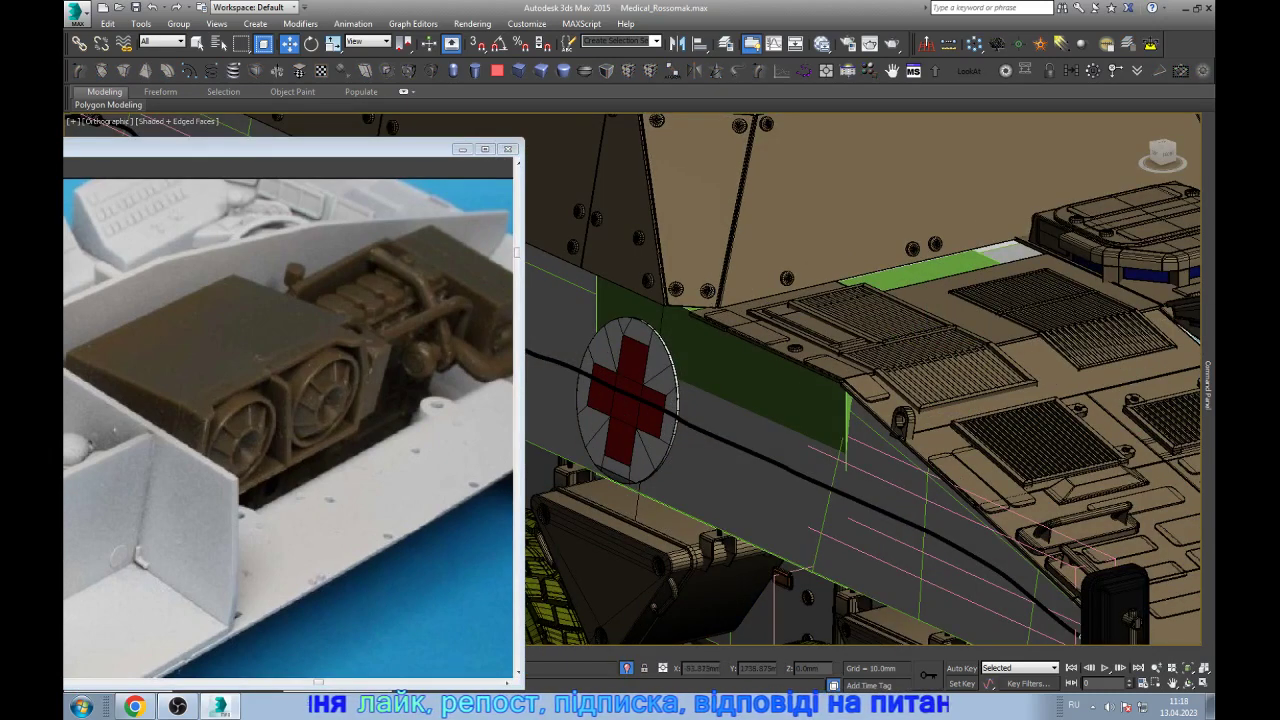
{"action": "left_click", "coordinate": [795, 495]}
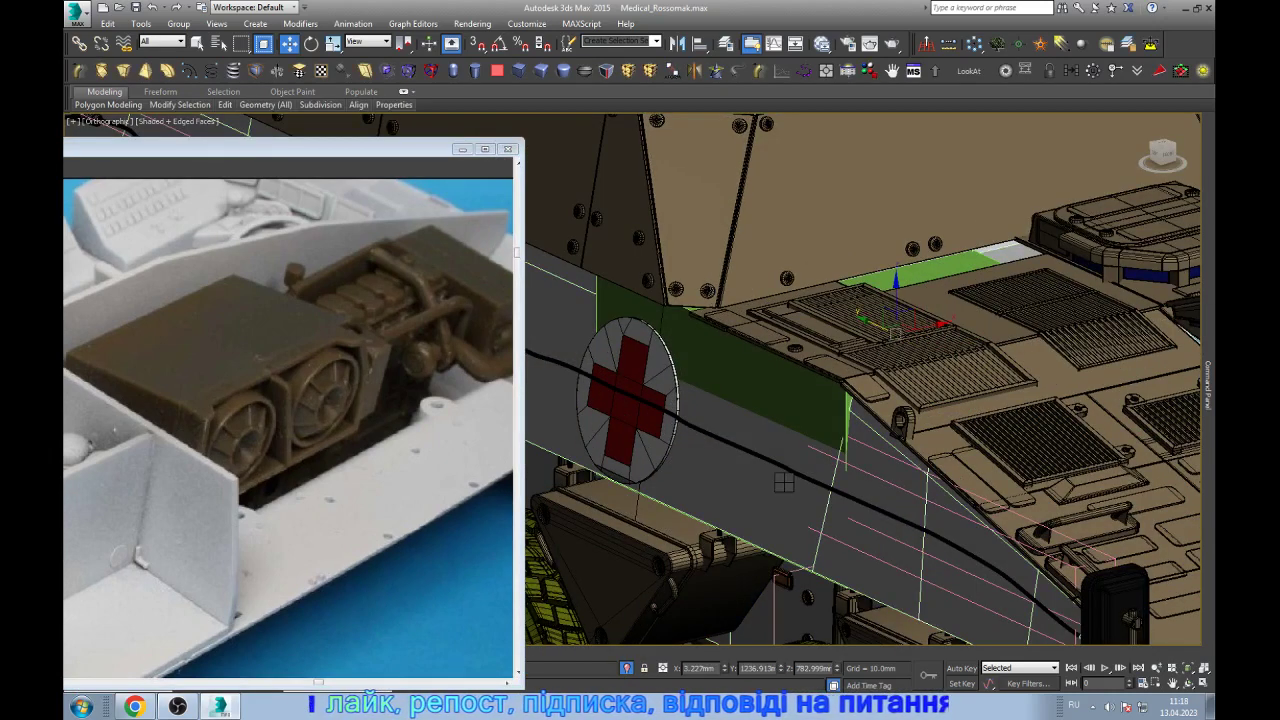
{"action": "scroll", "coordinate": [784, 483], "scroll_direction": "down", "scroll_amount": 3}
{"action": "scroll", "coordinate": [784, 483], "scroll_direction": "down", "scroll_amount": 3}
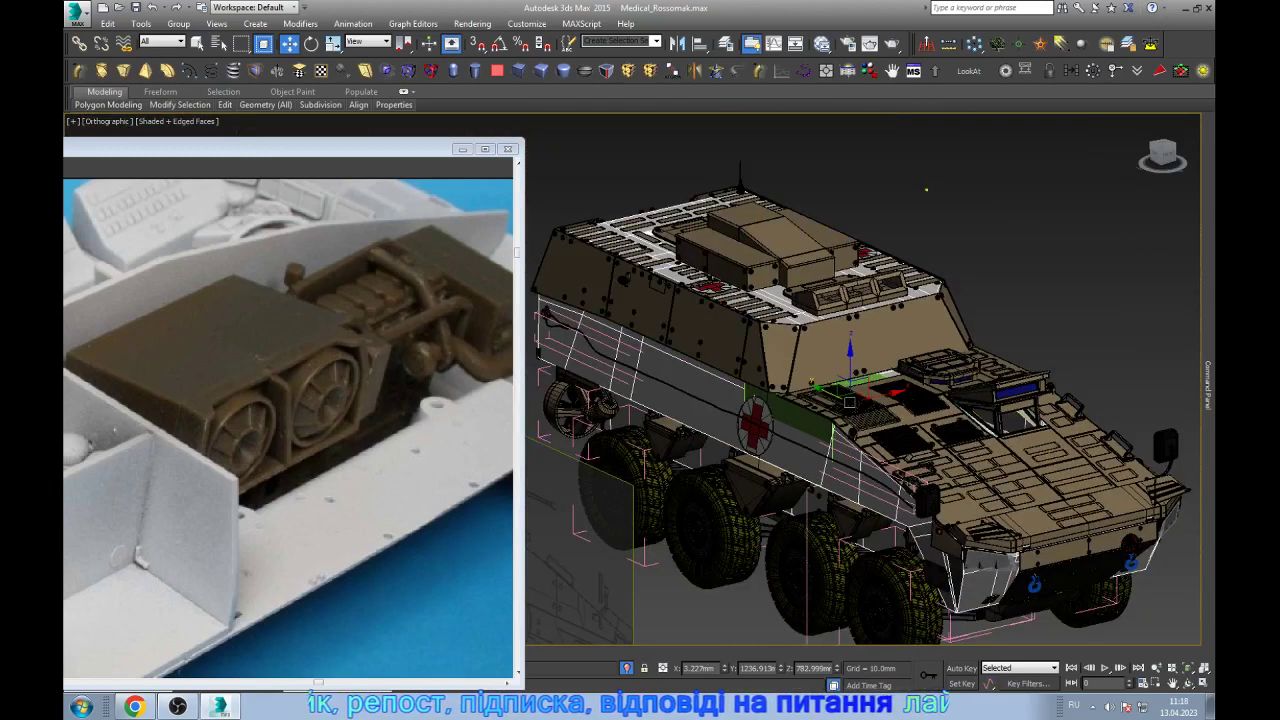
{"action": "scroll", "coordinate": [822, 437], "scroll_direction": "up", "scroll_amount": 3}
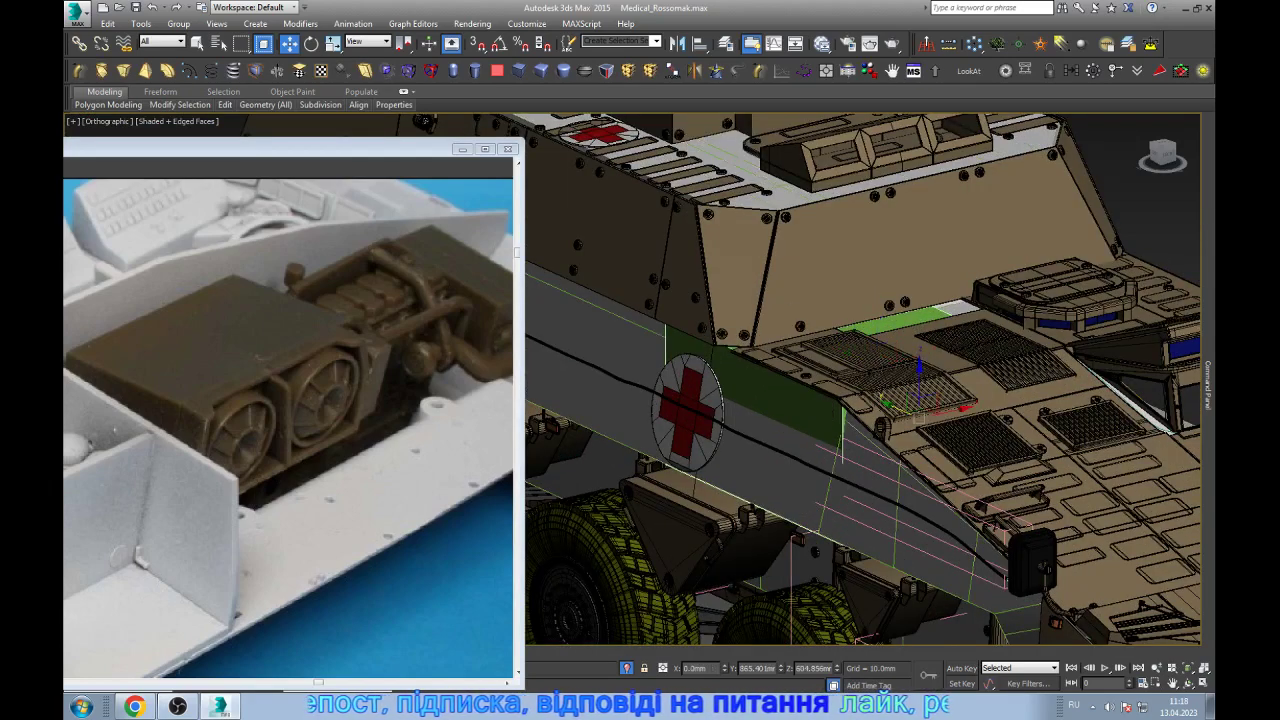
- Orbit slightly, turn off the edge overlay, and switch to the Left view
{"action": "middle_click_drag", "start_coordinate": [822, 412], "coordinate": [850, 430], "text": "alt"}
{"action": "key", "text": "F3"}
{"action": "key", "text": "F3"}
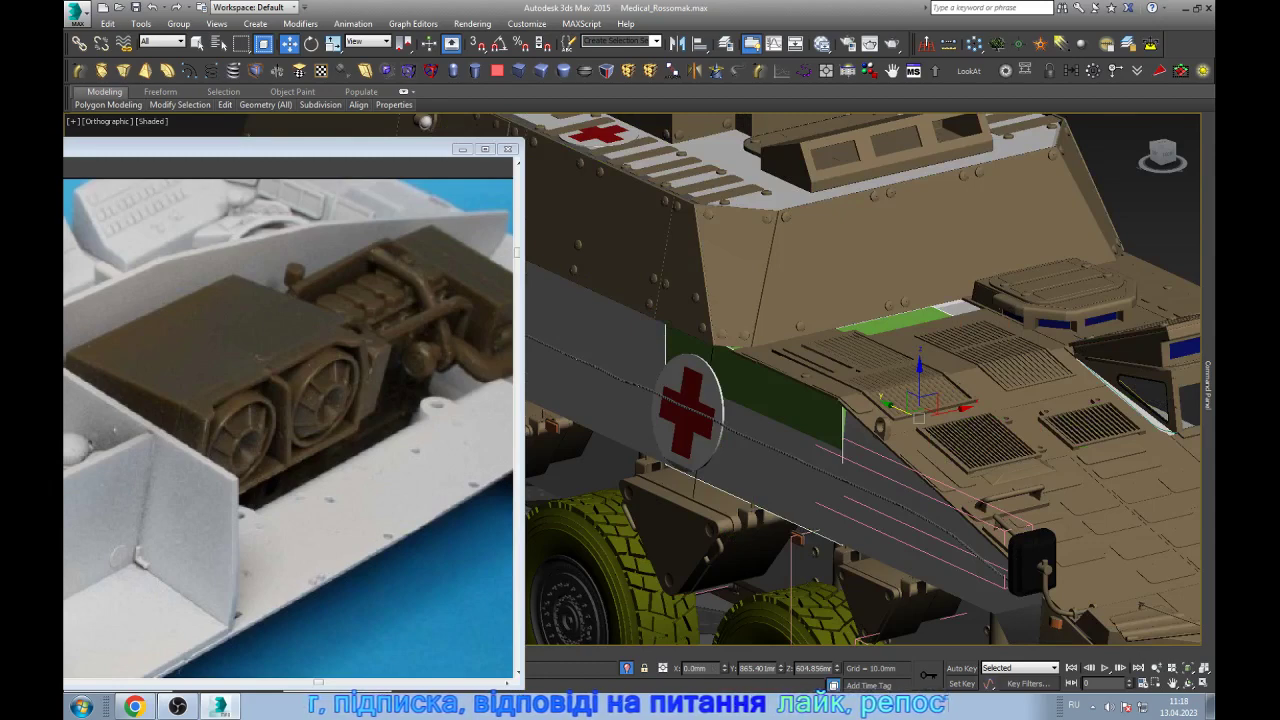
{"action": "key", "text": "l"}
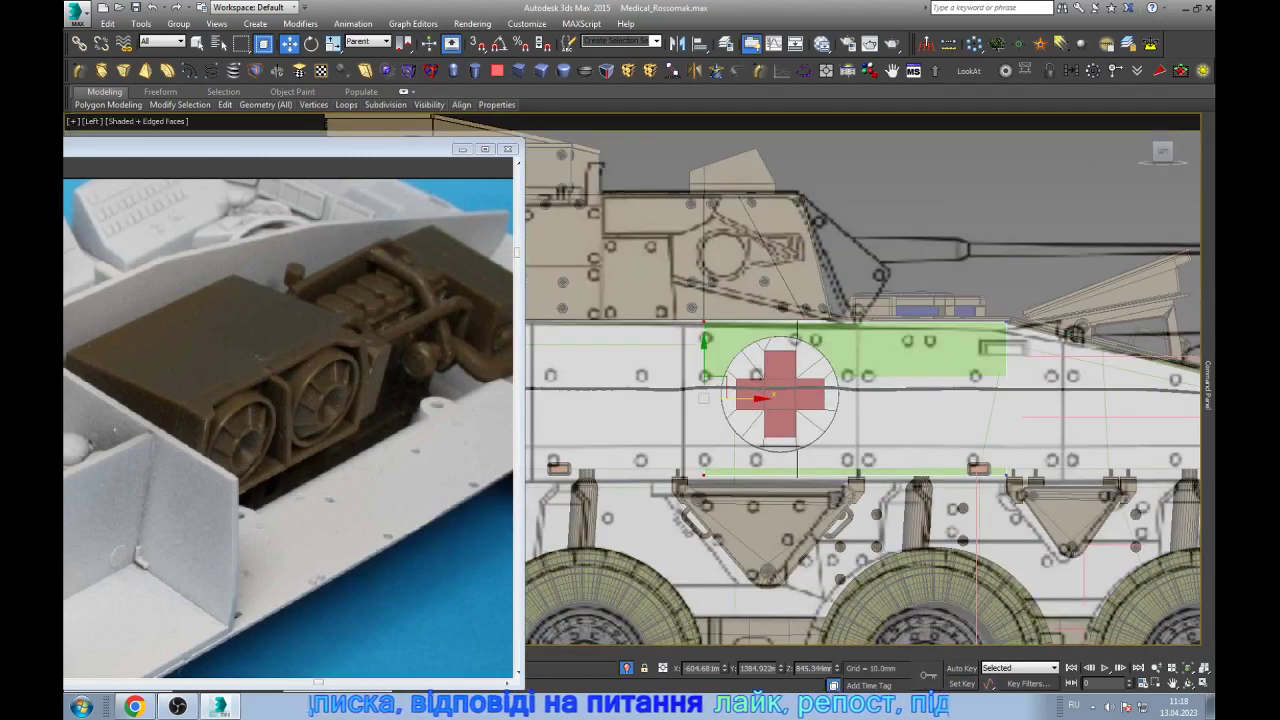
- Switch to wireframe and select a part near the hull side, undoing a stray circle
{"action": "key", "text": "F3"}
{"action": "left_click", "coordinate": [854, 306]}
{"action": "scroll", "coordinate": [854, 306], "scroll_direction": "up", "scroll_amount": 2}
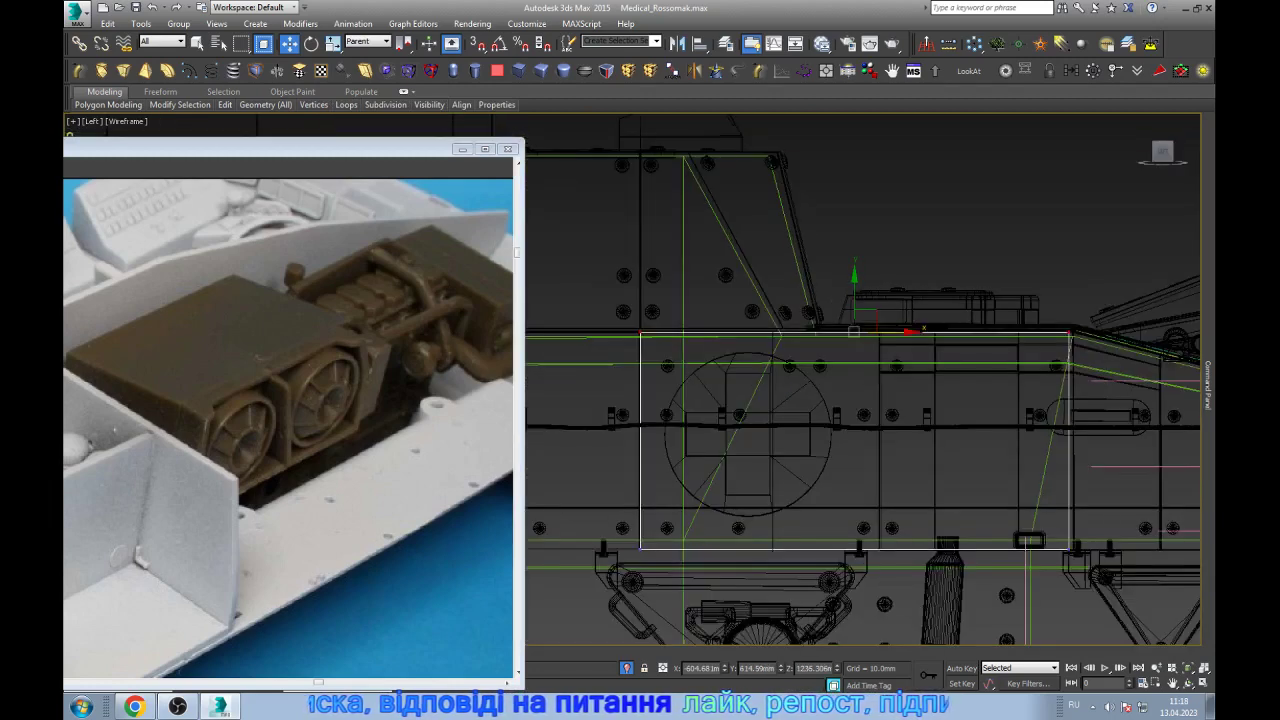
{"action": "key", "text": "1"}
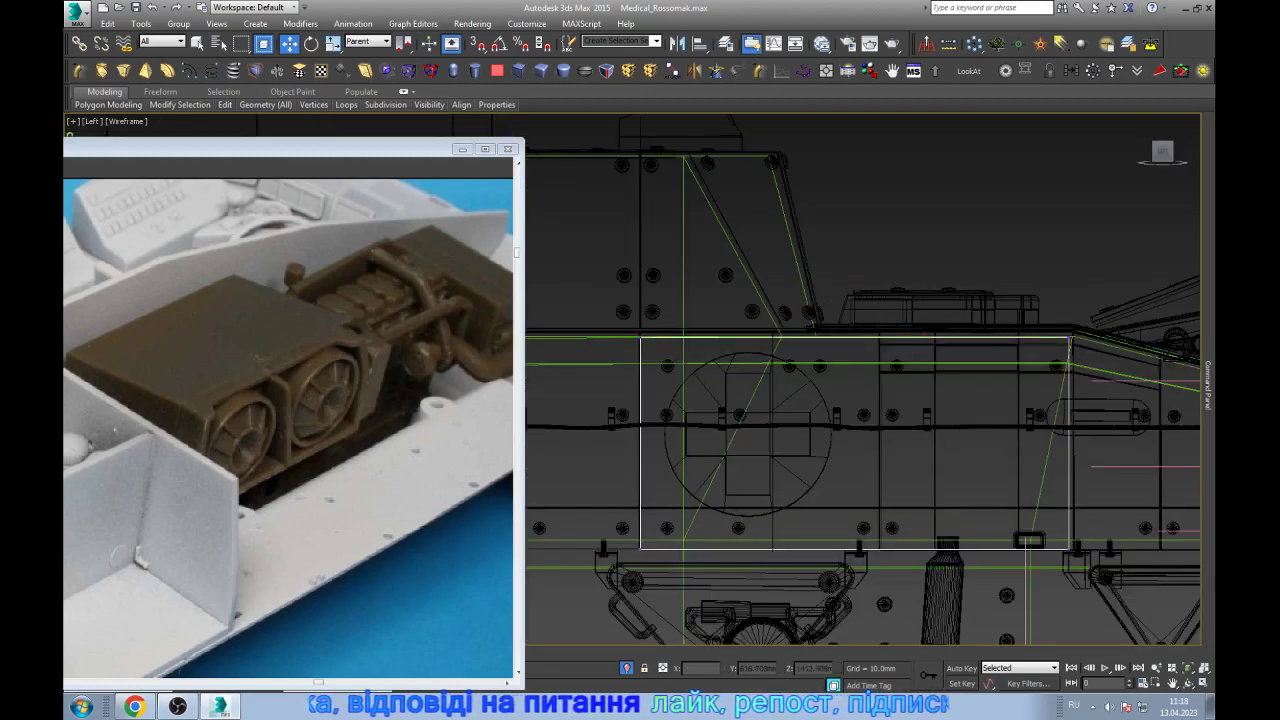
{"action": "left_click_drag", "start_coordinate": [632, 378], "coordinate": [809, 378]}
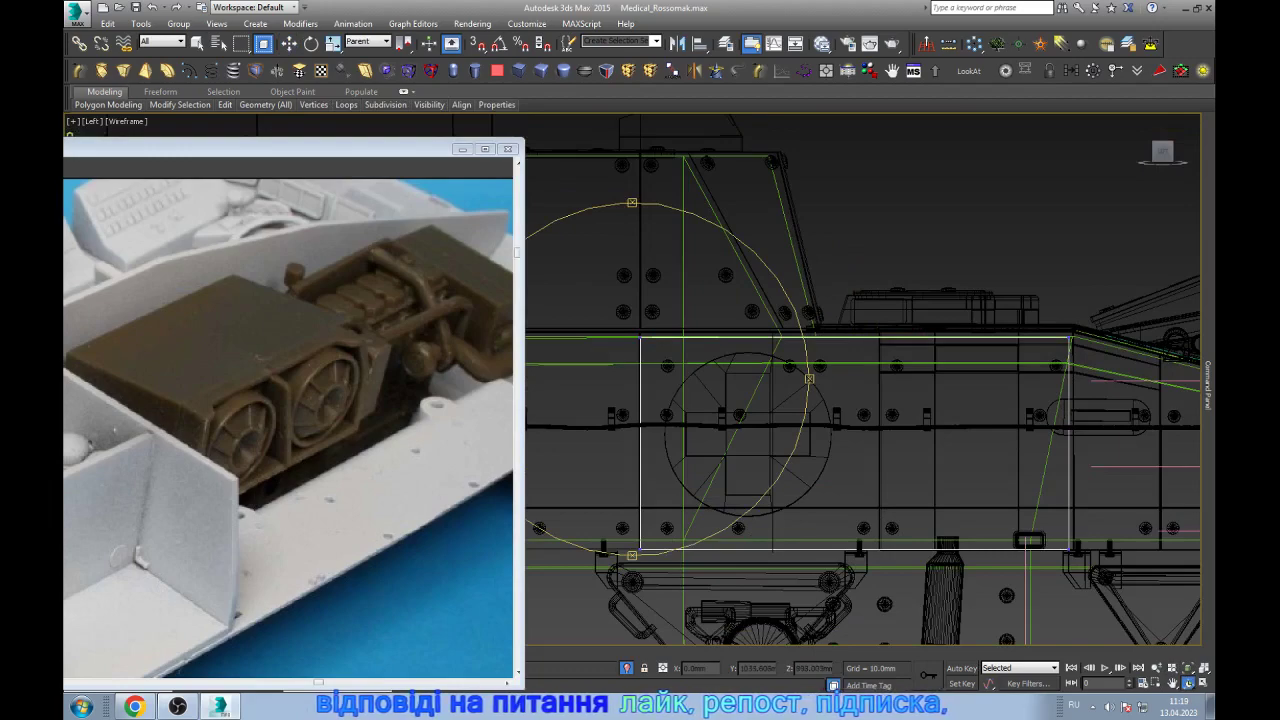
{"action": "middle_click_drag", "start_coordinate": [624, 312], "coordinate": [1071, 184], "text": "alt"}
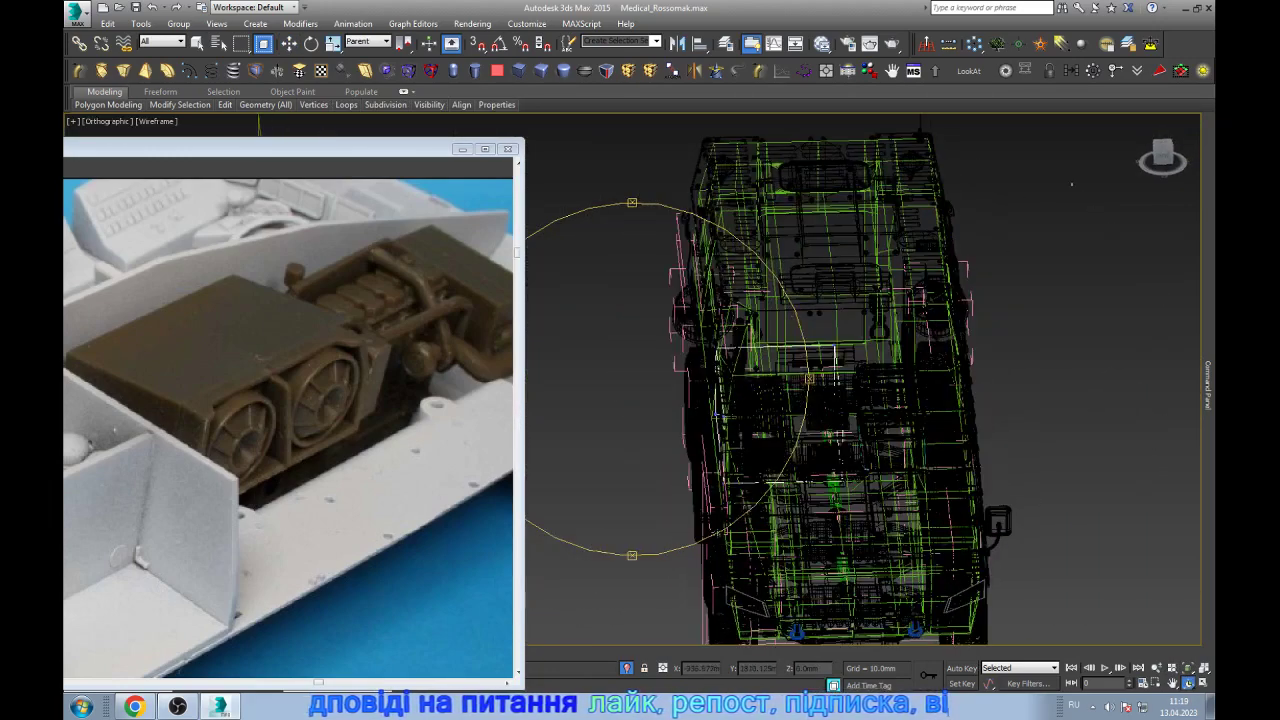
{"action": "key", "text": "ctrl+z"}
- Shift the white vertical element slightly right and move another underside part right along X
{"action": "key", "text": "w"}
{"action": "scroll", "coordinate": [881, 406], "scroll_direction": "up", "scroll_amount": 2}
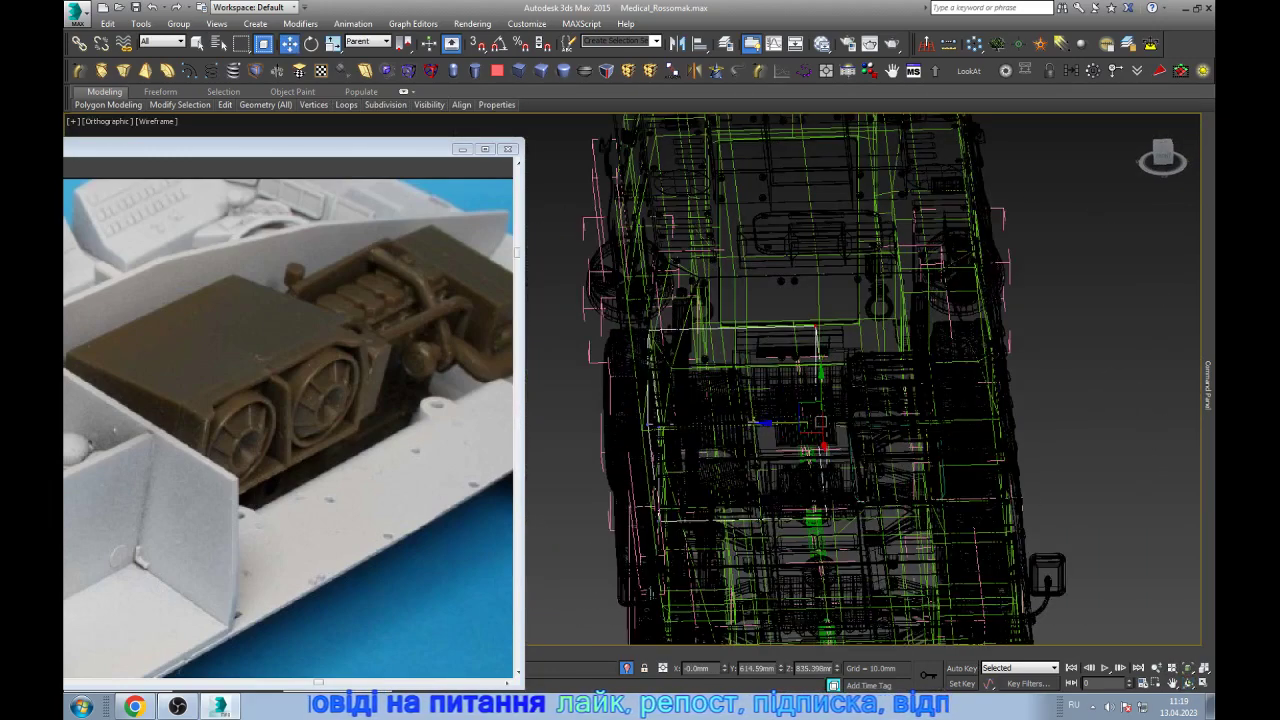
{"action": "left_click_drag", "start_coordinate": [818, 420], "coordinate": [834, 420]}
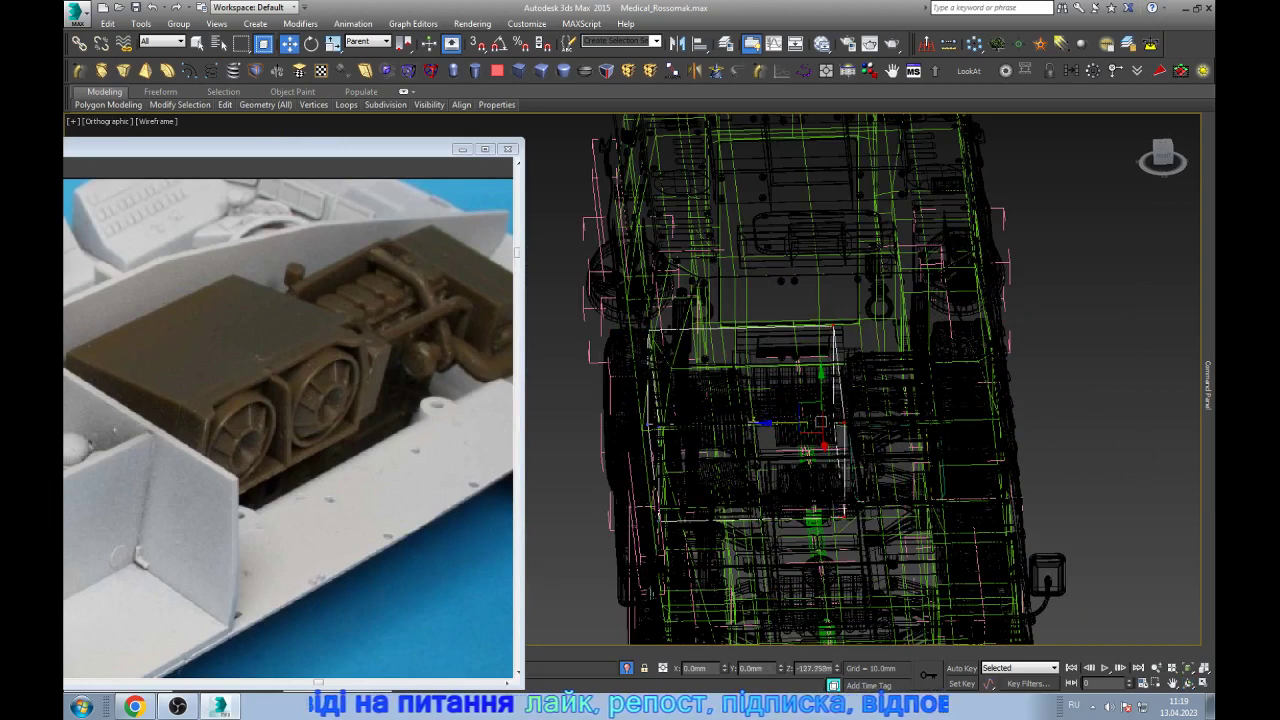
{"action": "left_click", "coordinate": [650, 428]}
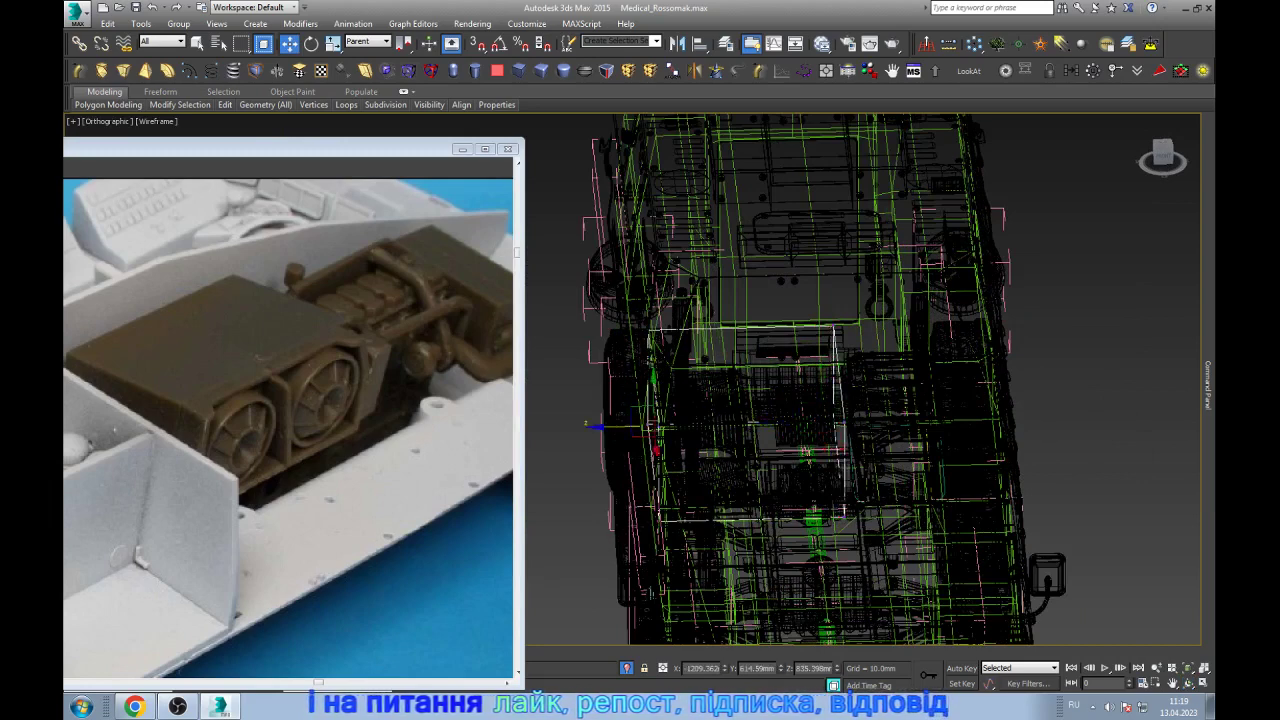
{"action": "left_click_drag", "start_coordinate": [655, 428], "coordinate": [718, 428]}
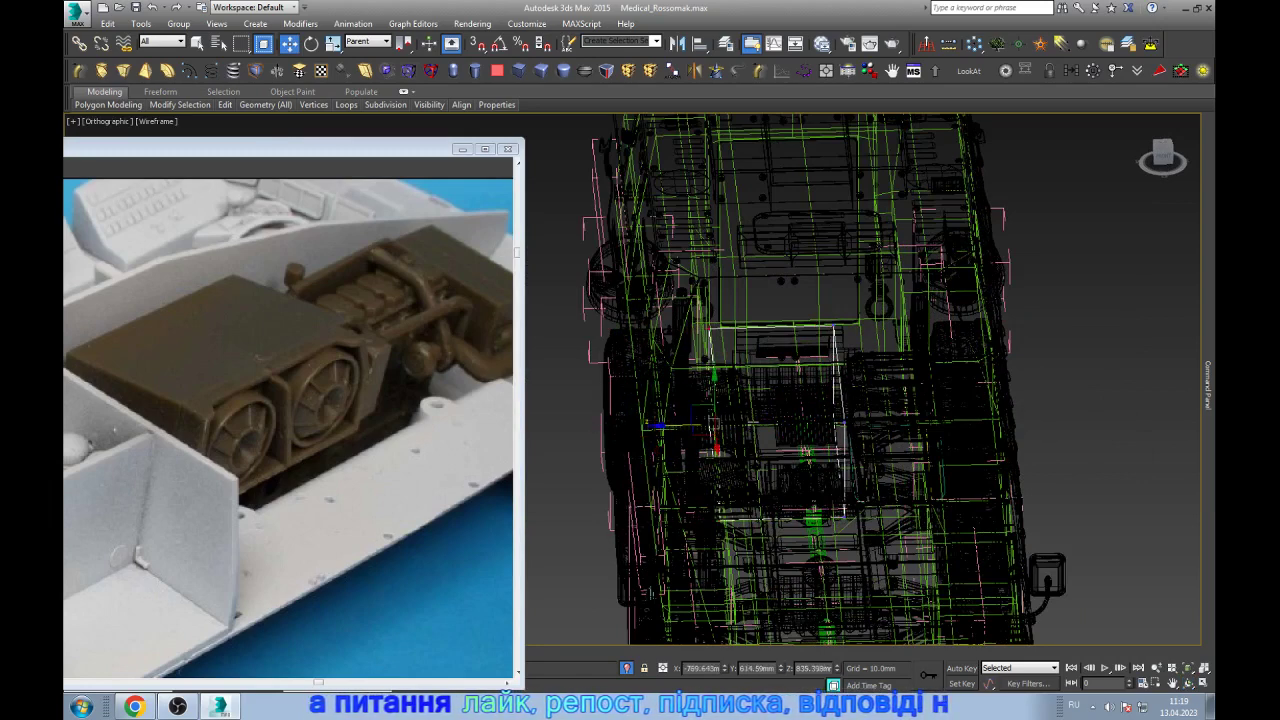
- In Top view, nudge the selected underside part back to the left
{"action": "key", "text": "t"}
{"action": "scroll", "coordinate": [696, 383], "scroll_direction": "up", "scroll_amount": 3}
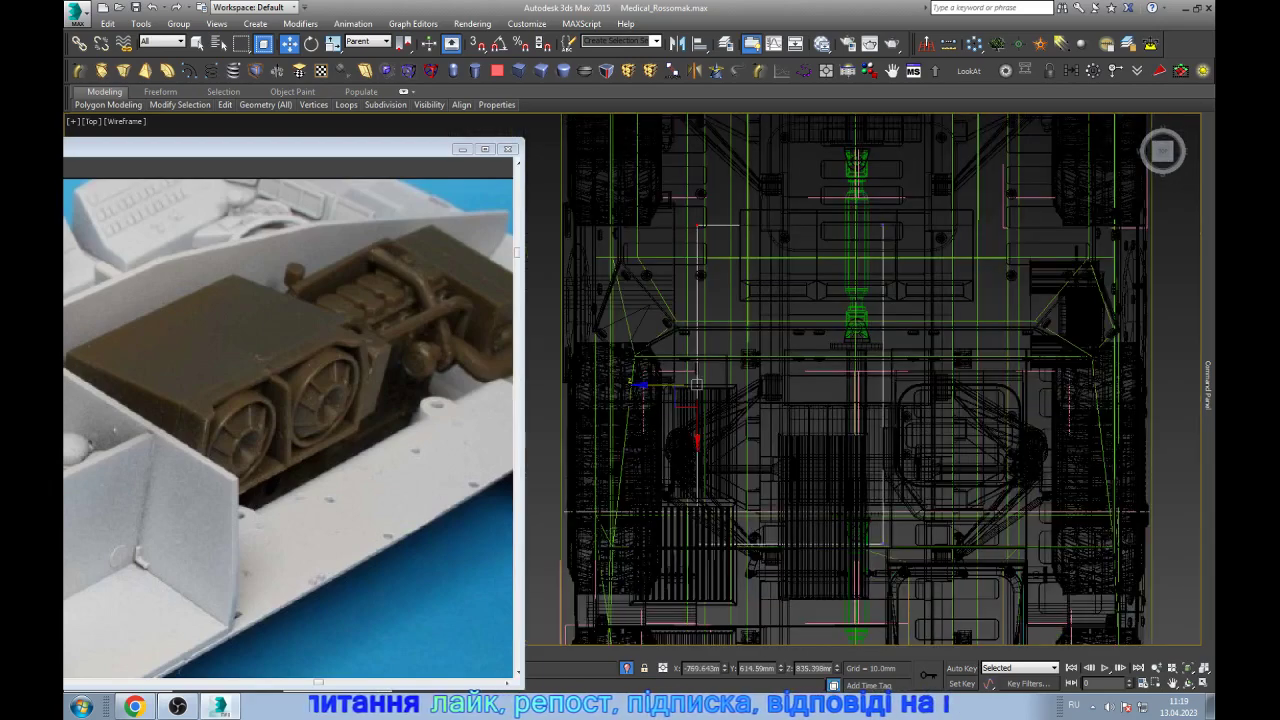
{"action": "scroll", "coordinate": [682, 390], "scroll_direction": "up", "scroll_amount": 3}
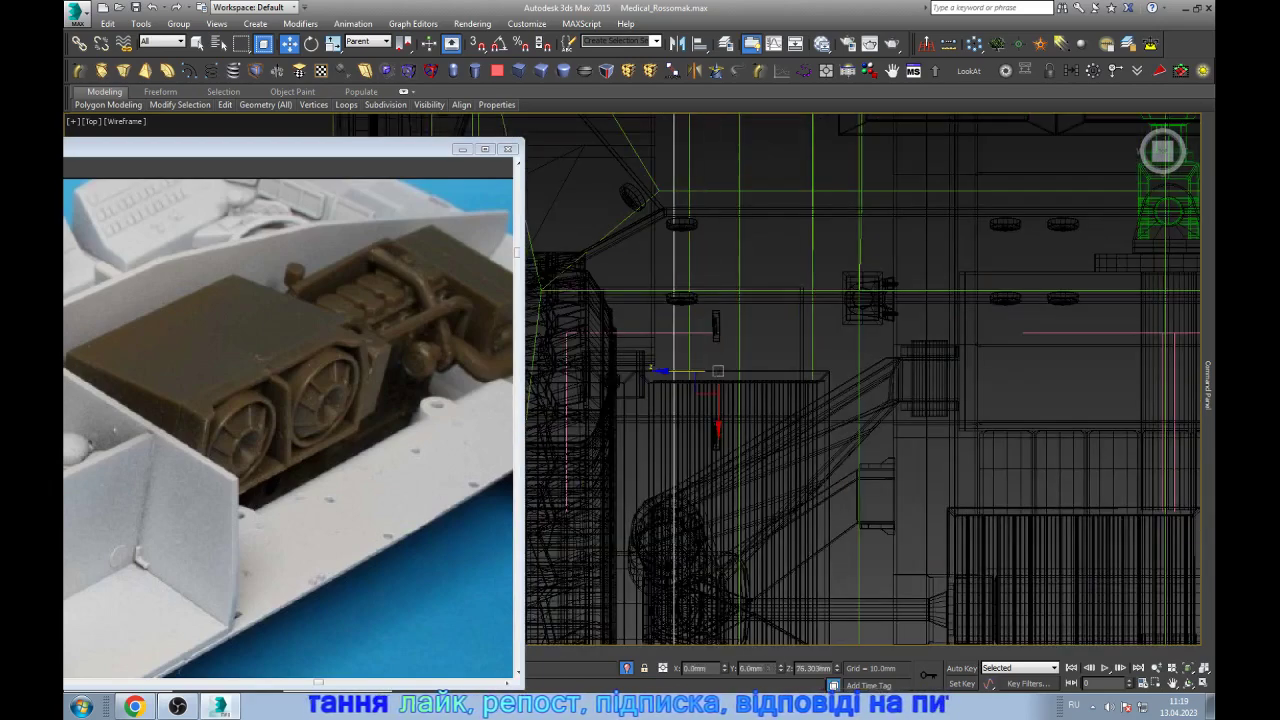
{"action": "left_click_drag", "start_coordinate": [718, 371], "coordinate": [663, 371]}
{"action": "scroll", "coordinate": [668, 375], "scroll_direction": "down", "scroll_amount": 3}
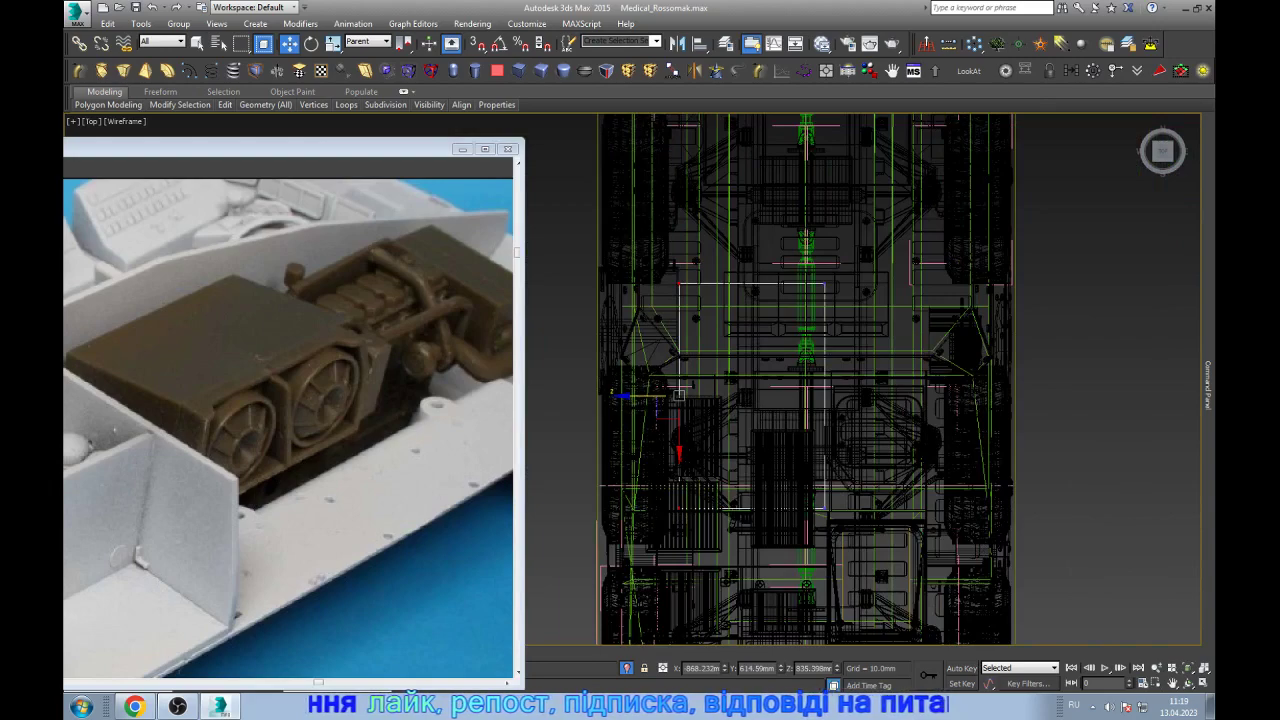
- Orbit to a side-on view of the vehicle's rear in shaded display
{"action": "key", "text": "1"}
{"action": "key", "text": "1"}
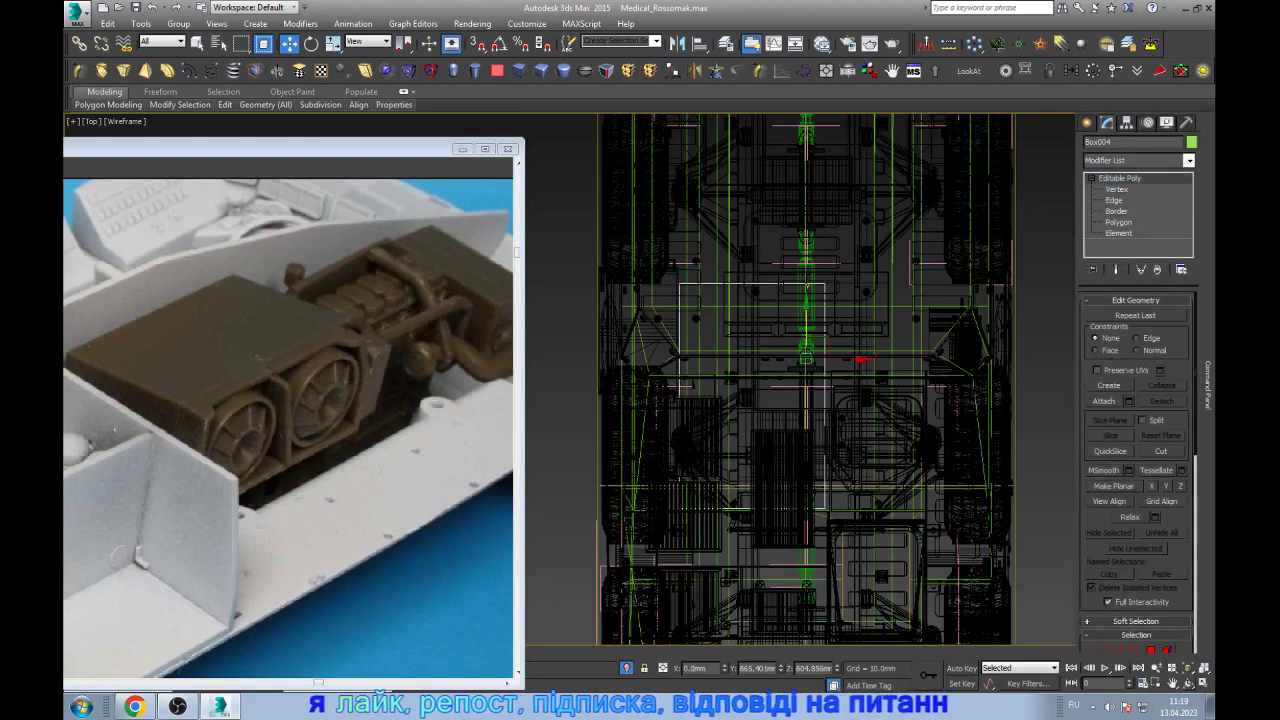
{"action": "mouse_move", "coordinate": [805, 380]}
{"action": "middle_mouse_down", "text": "alt"}
{"action": "mouse_move", "coordinate": [760, 420]}
{"action": "mouse_move", "coordinate": [740, 405]}
{"action": "mouse_move", "coordinate": [690, 420]}
{"action": "middle_mouse_up", "text": "alt"}
{"action": "key", "text": "F3"}
{"action": "key", "text": "w"}
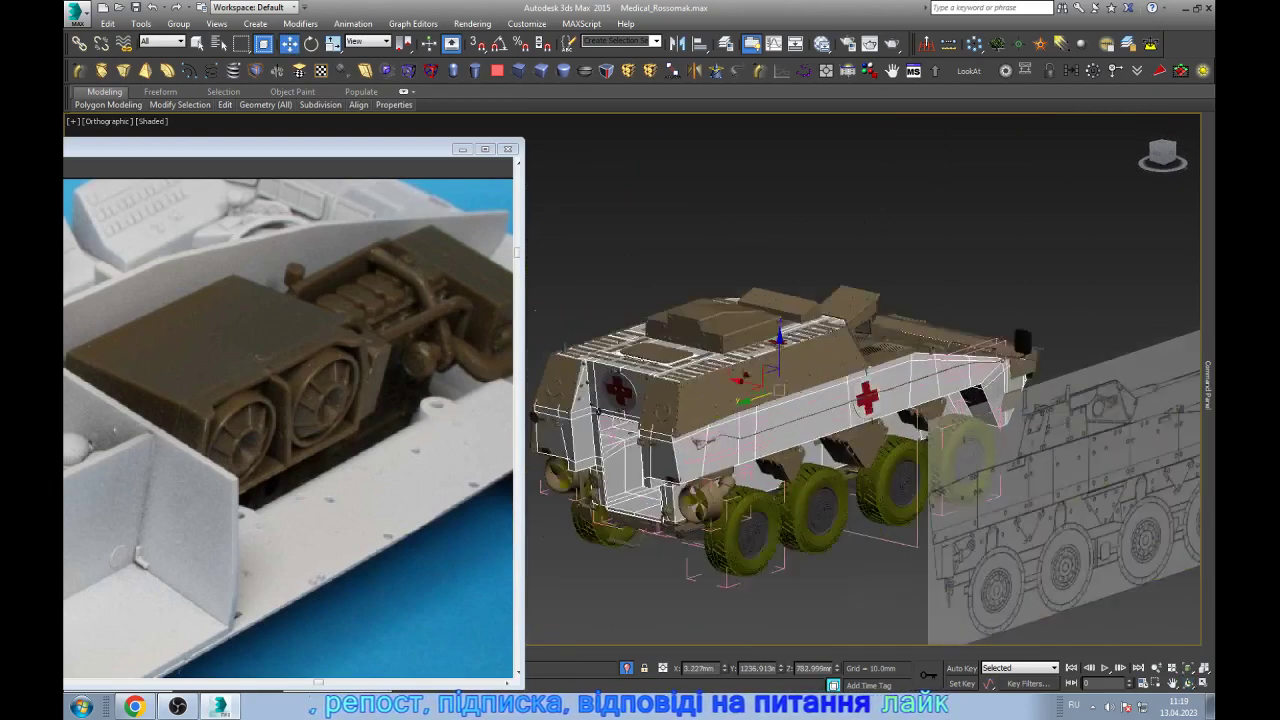
{"action": "scroll", "coordinate": [760, 400], "scroll_direction": "up", "scroll_amount": 5}
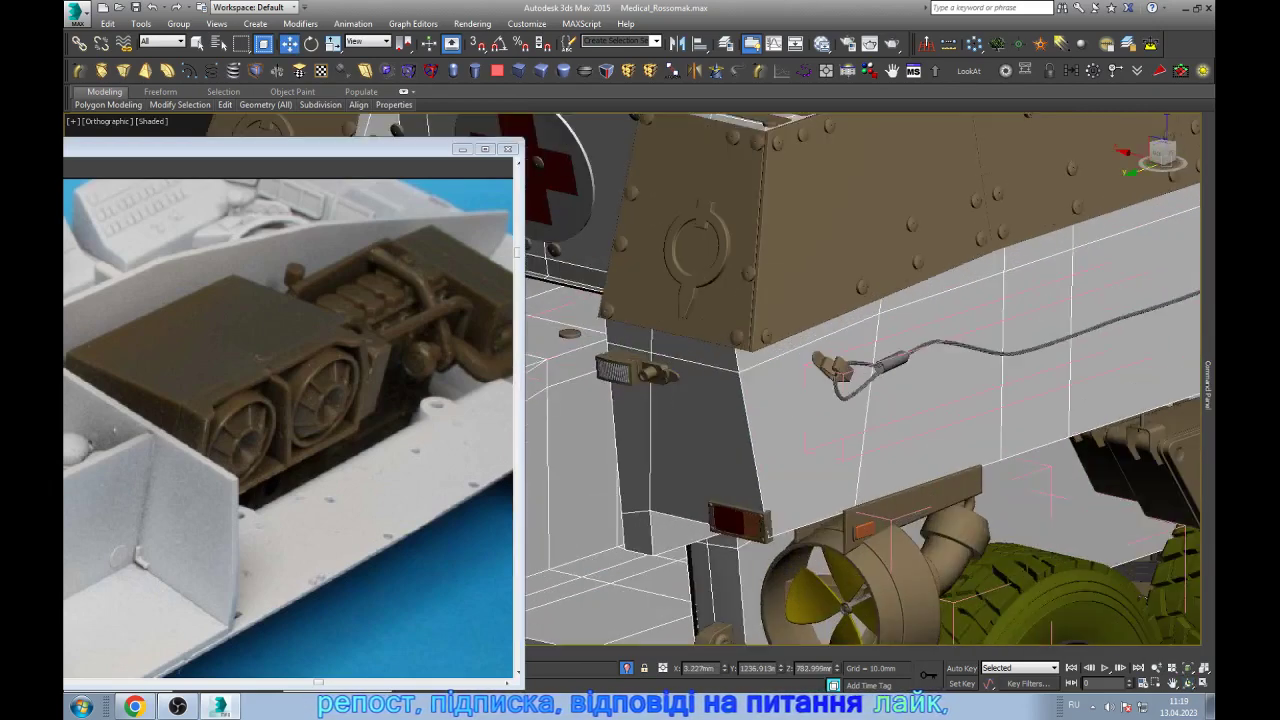
- Check the Object Properties of the hull object Box001, then dismiss them
{"action": "right_click", "coordinate": [690, 430]}
{"action": "left_click", "coordinate": [730, 545]}
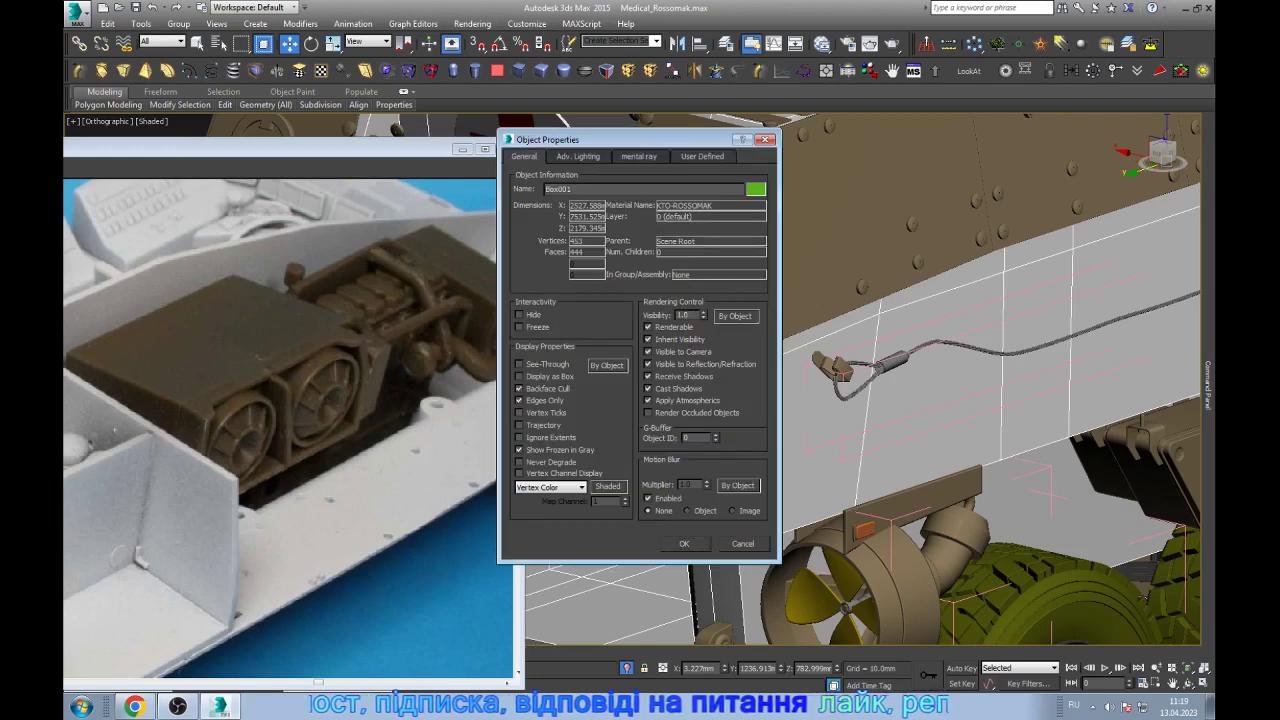
{"action": "key", "text": "Return"}
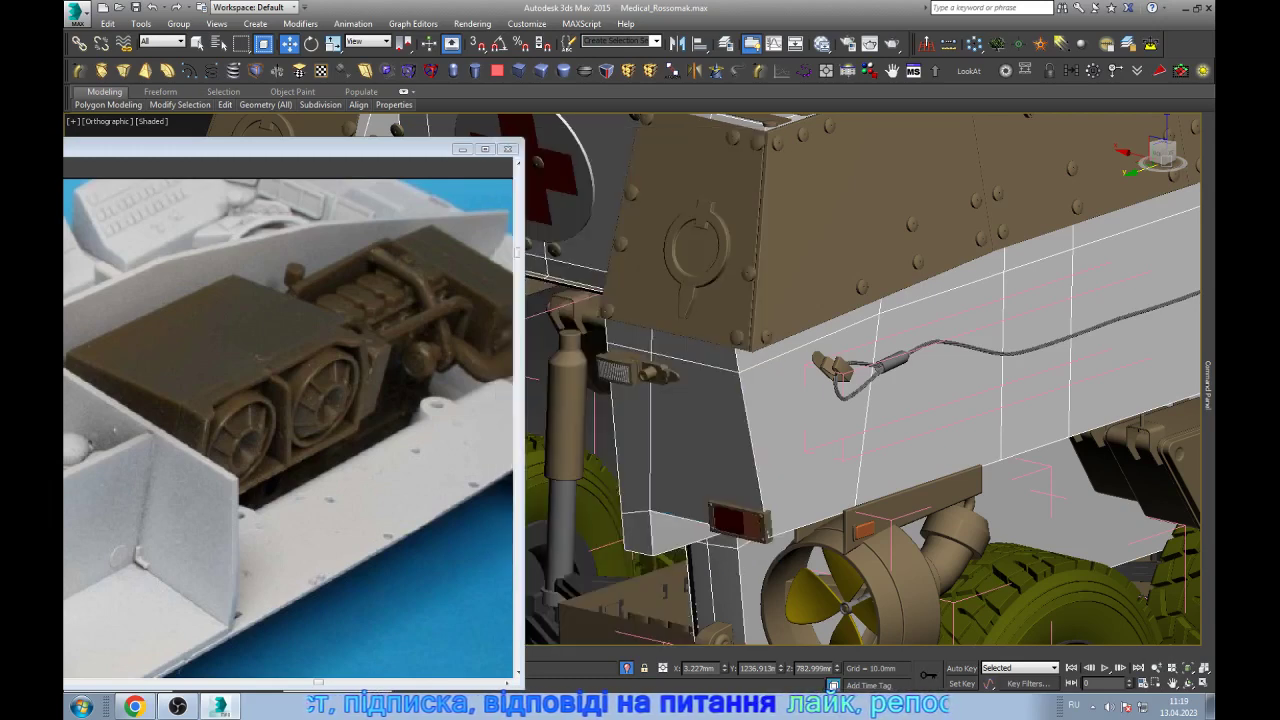
- Switch Box001 to Element level and browse its Modify panel rollouts
{"action": "key", "text": "5"}
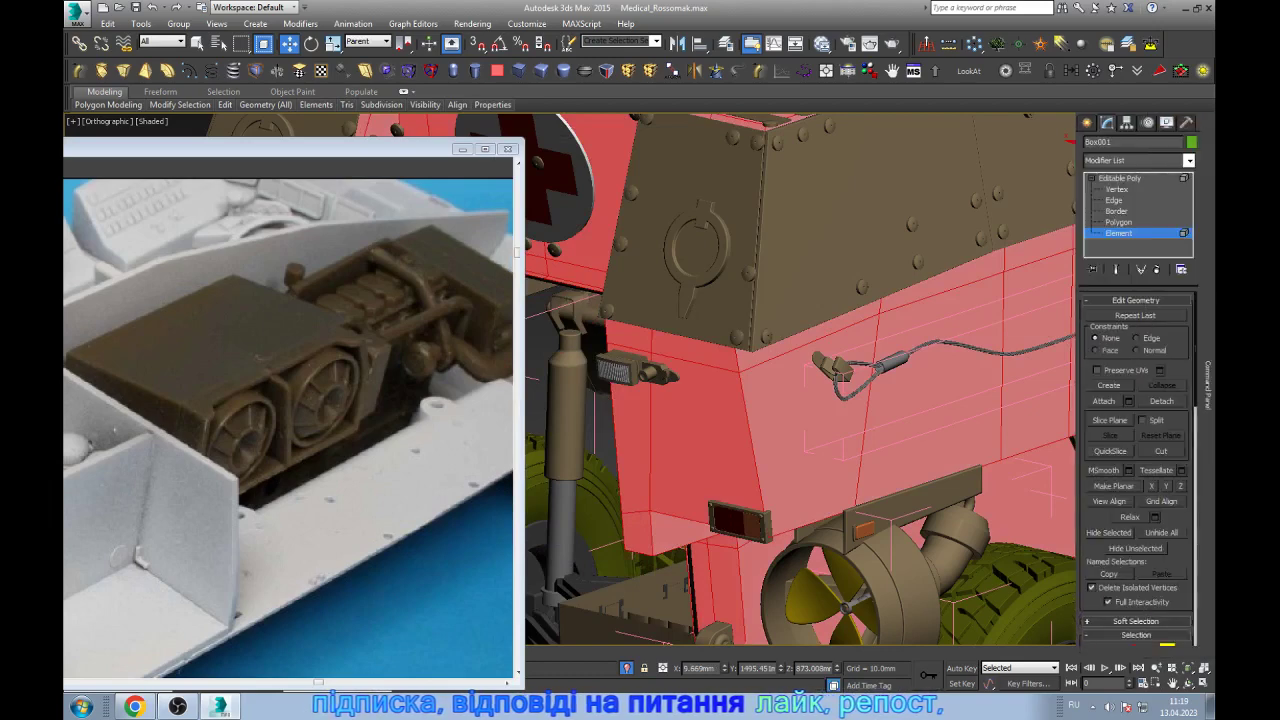
{"action": "scroll", "coordinate": [1138, 470], "scroll_direction": "down", "scroll_amount": 3}
{"action": "scroll", "coordinate": [1138, 470], "scroll_direction": "down", "scroll_amount": 3}
{"action": "scroll", "coordinate": [1138, 470], "scroll_direction": "down", "scroll_amount": 3}
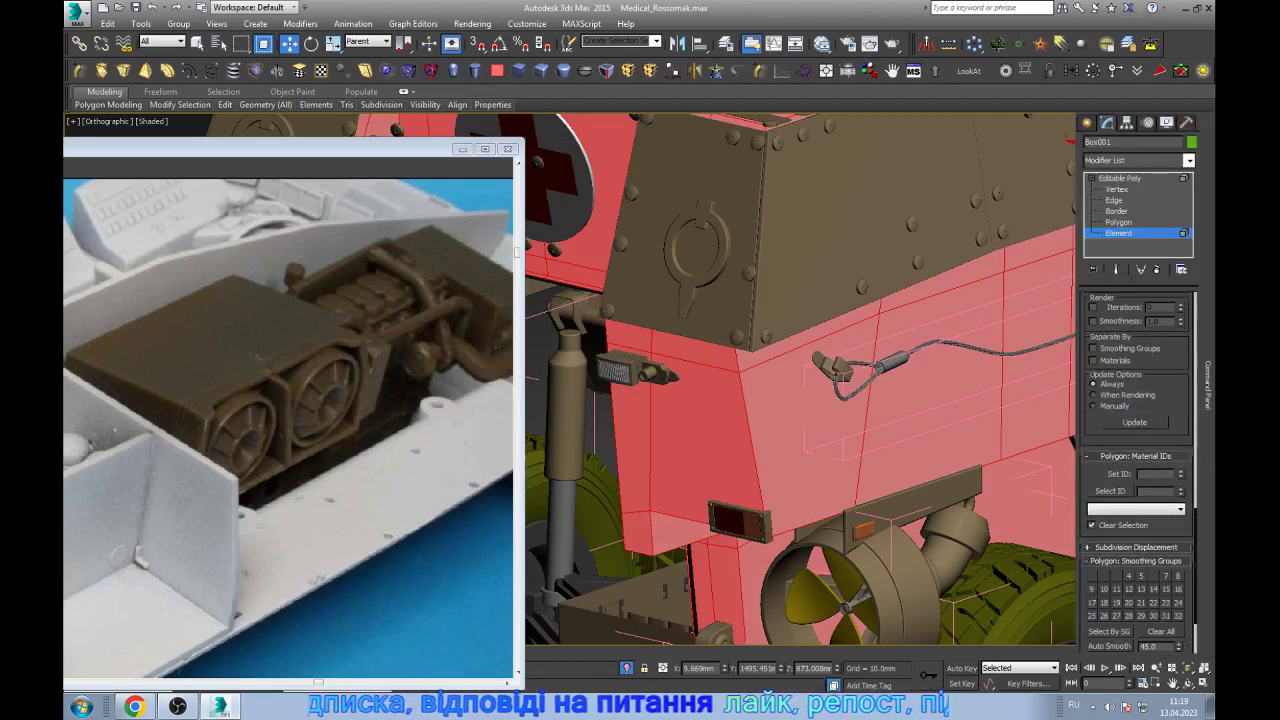
{"action": "scroll", "coordinate": [1138, 470], "scroll_direction": "down", "scroll_amount": 3}
{"action": "scroll", "coordinate": [1138, 470], "scroll_direction": "up", "scroll_amount": 3}
{"action": "scroll", "coordinate": [1138, 470], "scroll_direction": "up", "scroll_amount": 3}
{"action": "scroll", "coordinate": [1138, 470], "scroll_direction": "up", "scroll_amount": 3}
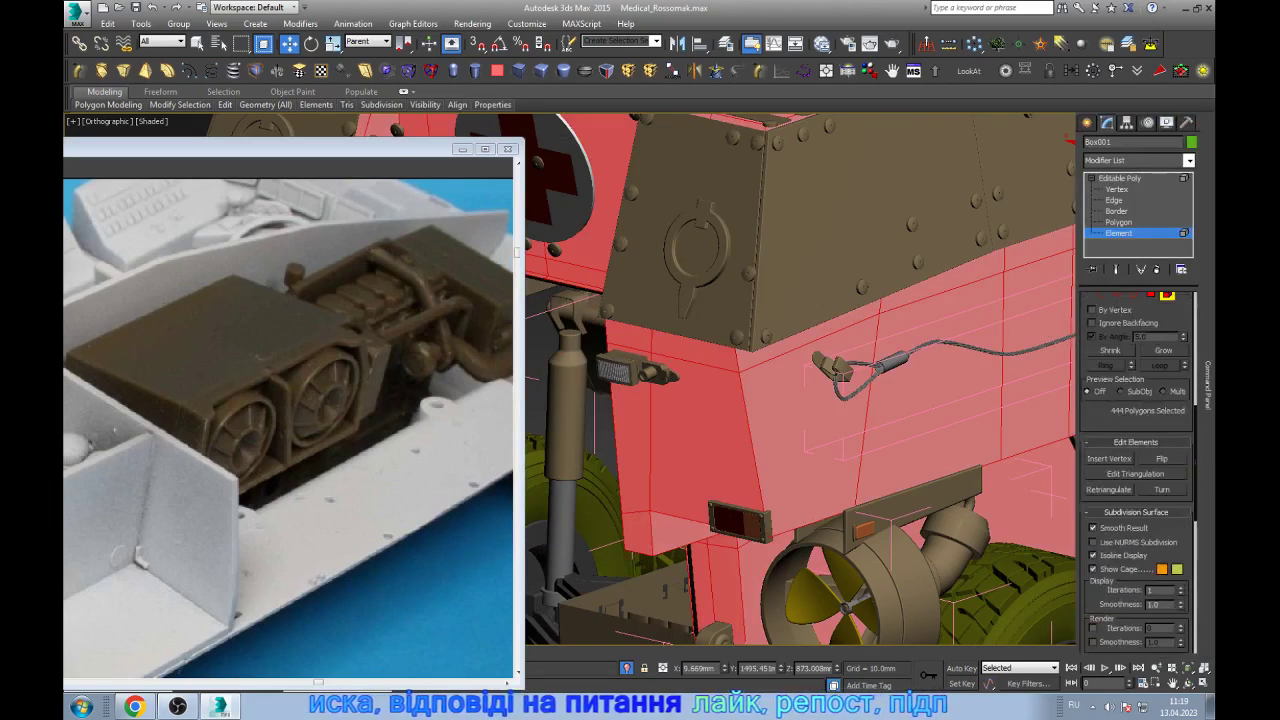
{"action": "scroll", "coordinate": [1138, 470], "scroll_direction": "up", "scroll_amount": 3}
{"action": "scroll", "coordinate": [1138, 470], "scroll_direction": "up", "scroll_amount": 2}
{"action": "scroll", "coordinate": [1138, 470], "scroll_direction": "up", "scroll_amount": 2}
{"action": "scroll", "coordinate": [1138, 470], "scroll_direction": "up", "scroll_amount": 2}
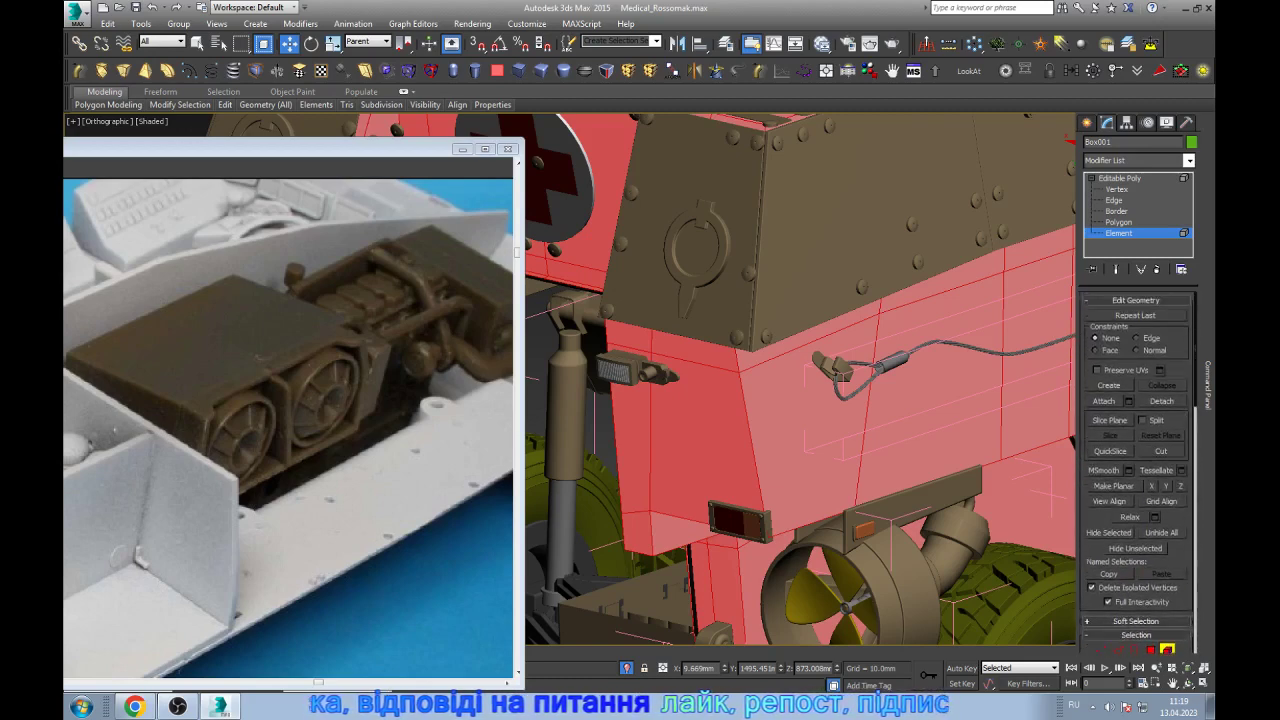
{"action": "scroll", "coordinate": [1138, 470], "scroll_direction": "down", "scroll_amount": 2}
{"action": "scroll", "coordinate": [1138, 470], "scroll_direction": "down", "scroll_amount": 2}
{"action": "scroll", "coordinate": [1138, 470], "scroll_direction": "down", "scroll_amount": 2}
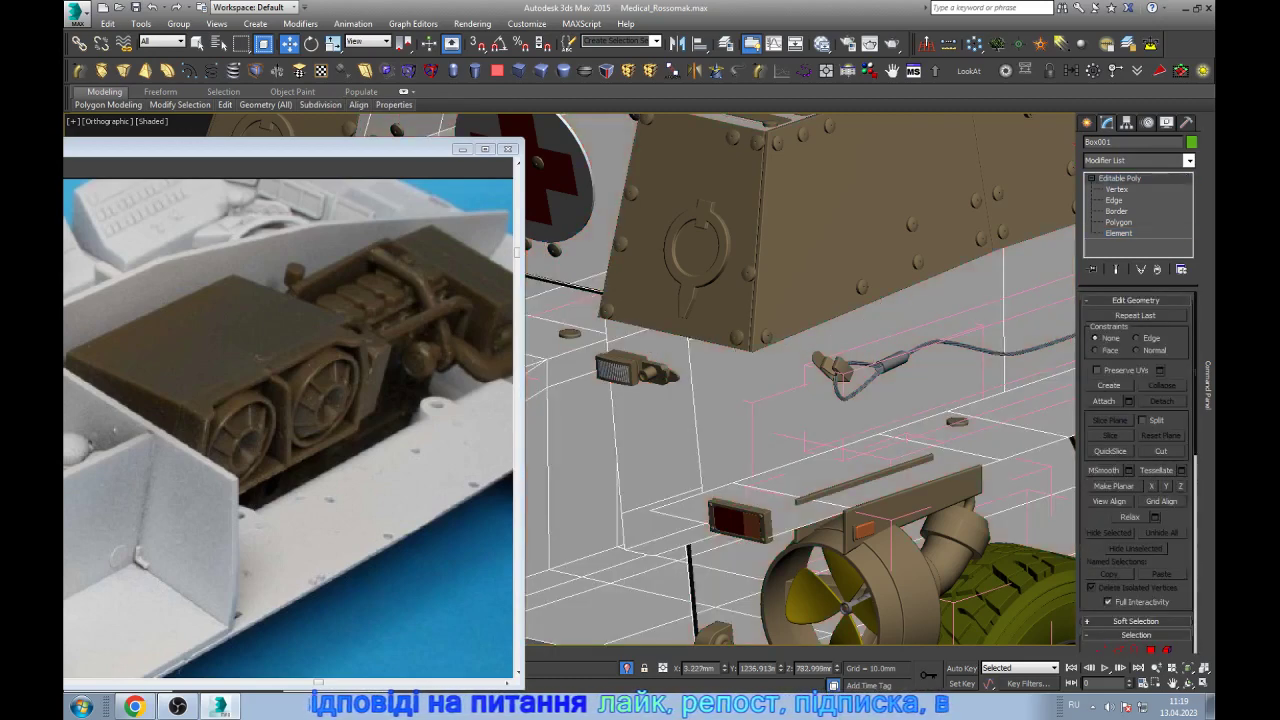
- Orbit round to the vehicle's rear and ready the Move tool for the green panel
{"action": "scroll", "coordinate": [708, 366], "scroll_direction": "down", "scroll_amount": 5}
{"action": "scroll", "coordinate": [707, 365], "scroll_direction": "up", "scroll_amount": 5}
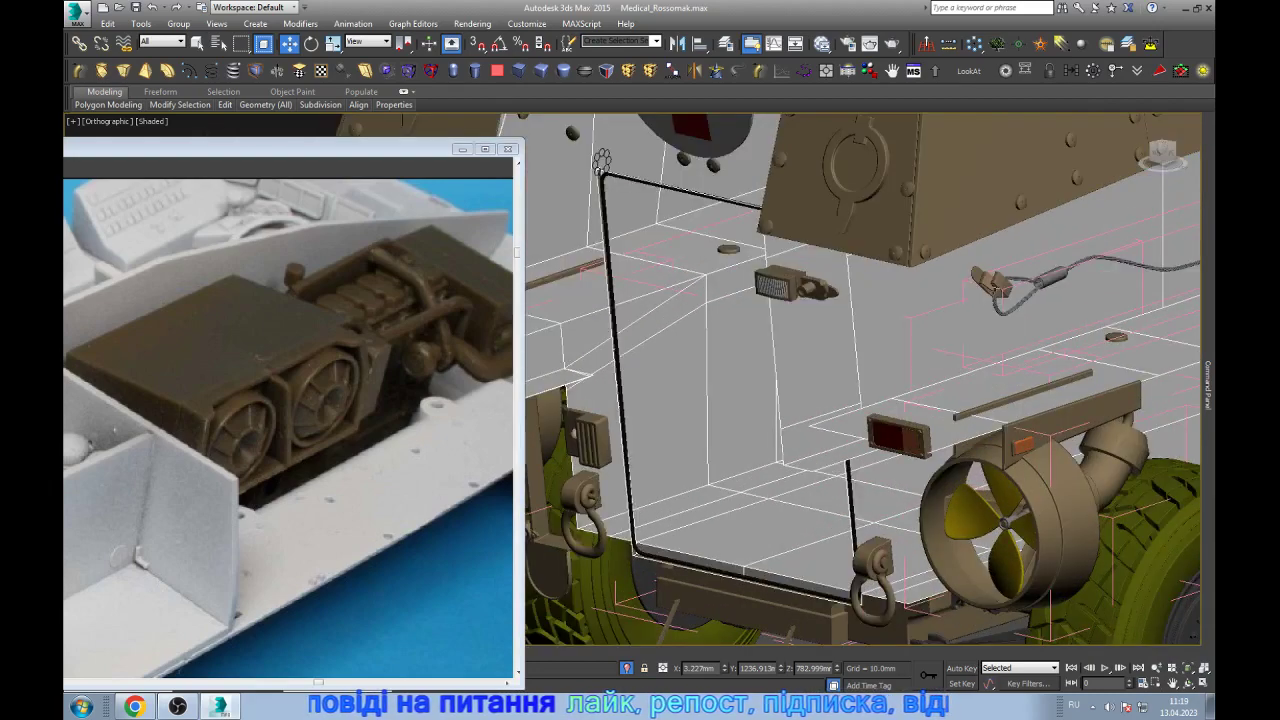
{"action": "scroll", "coordinate": [609, 444], "scroll_direction": "down", "scroll_amount": 3}
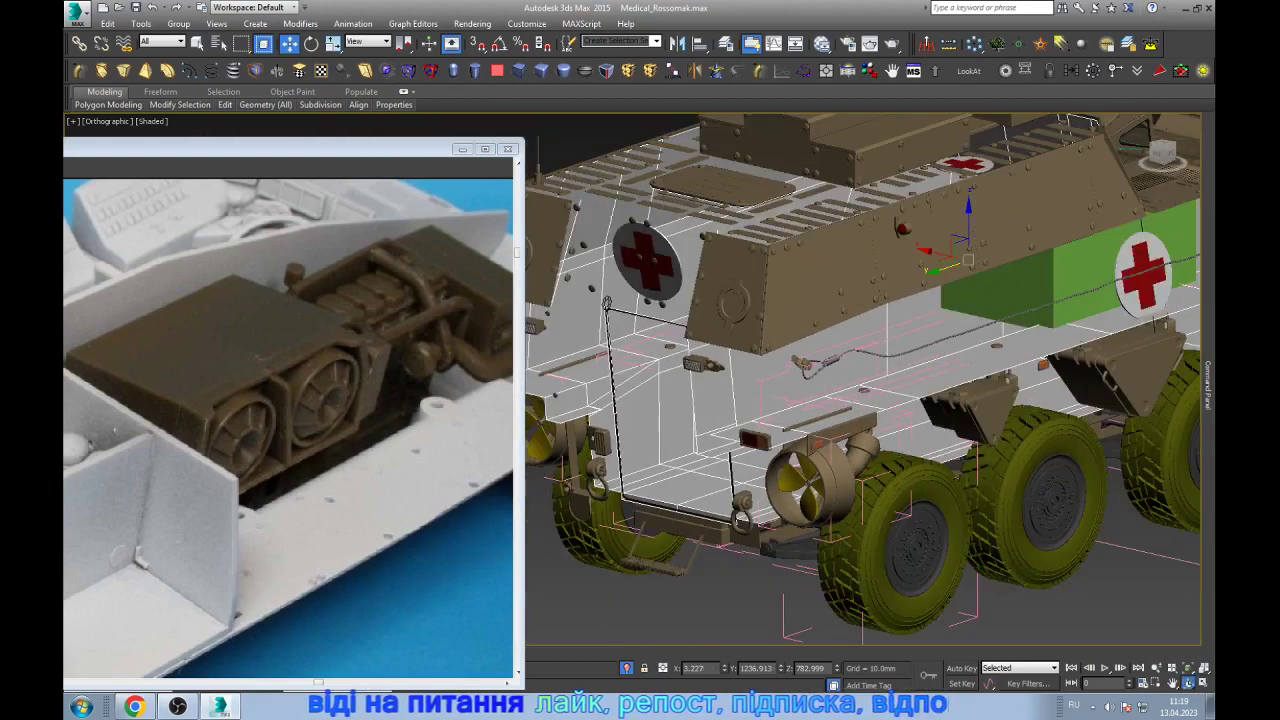
{"action": "scroll", "coordinate": [607, 301], "scroll_direction": "down", "scroll_amount": 3}
{"action": "middle_click_drag", "start_coordinate": [607, 301], "coordinate": [680, 310], "text": "alt"}
{"action": "scroll", "coordinate": [816, 357], "scroll_direction": "up", "scroll_amount": 5}
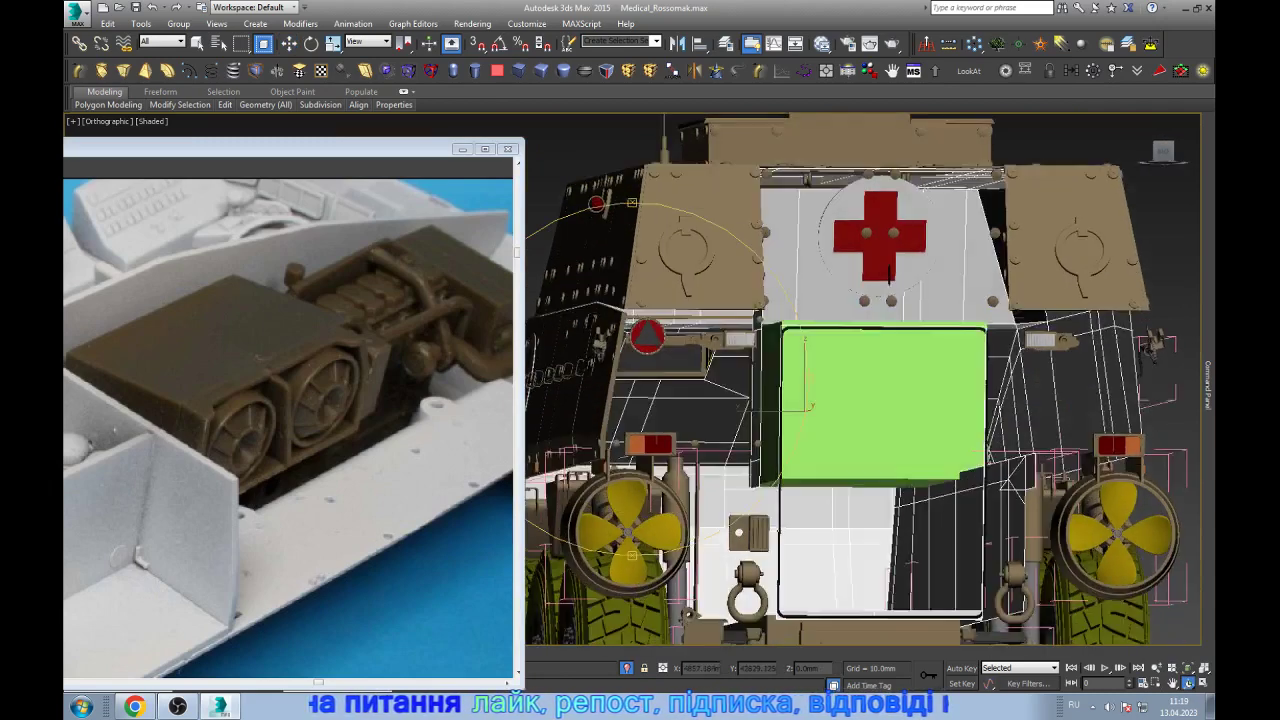
{"action": "key", "text": "w"}
{"action": "scroll", "coordinate": [889, 432], "scroll_direction": "up", "scroll_amount": 2}
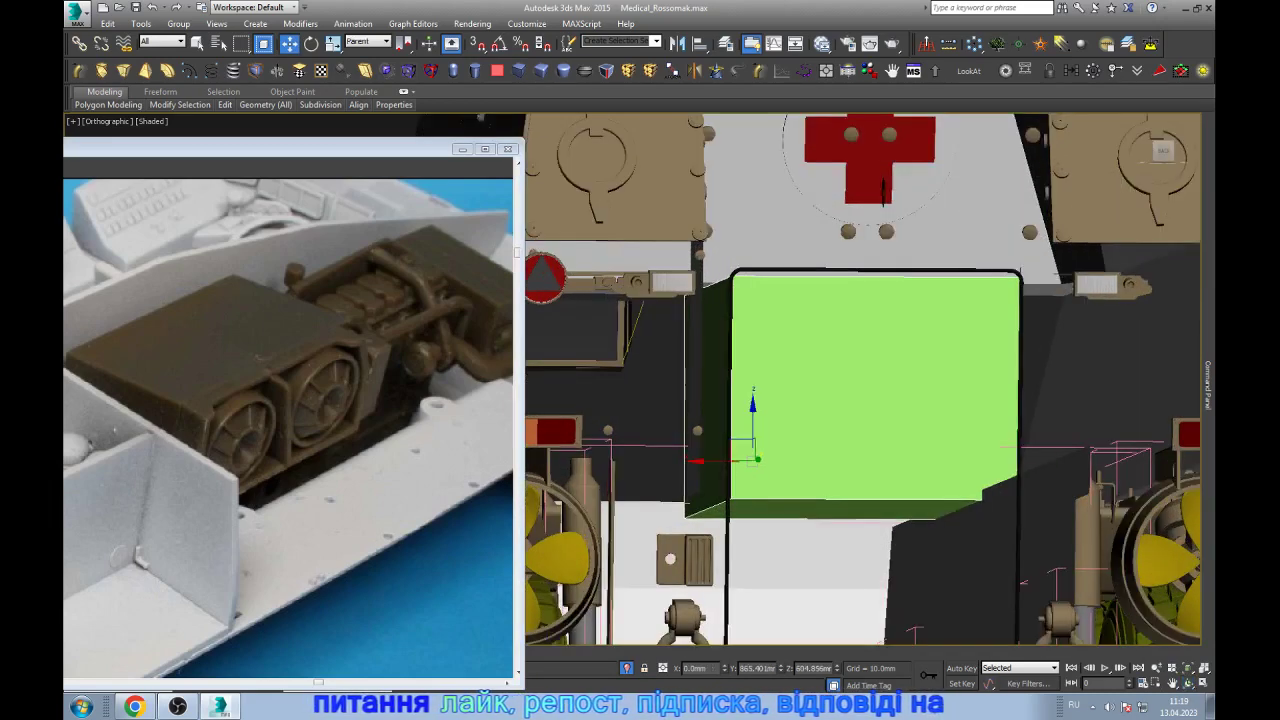
- At Vertex level, raise the green panel's bottom vertices slightly in Z, then orbit to a side view
{"action": "key", "text": "1"}
{"action": "scroll", "coordinate": [1050, 455], "scroll_direction": "up", "scroll_amount": 3}
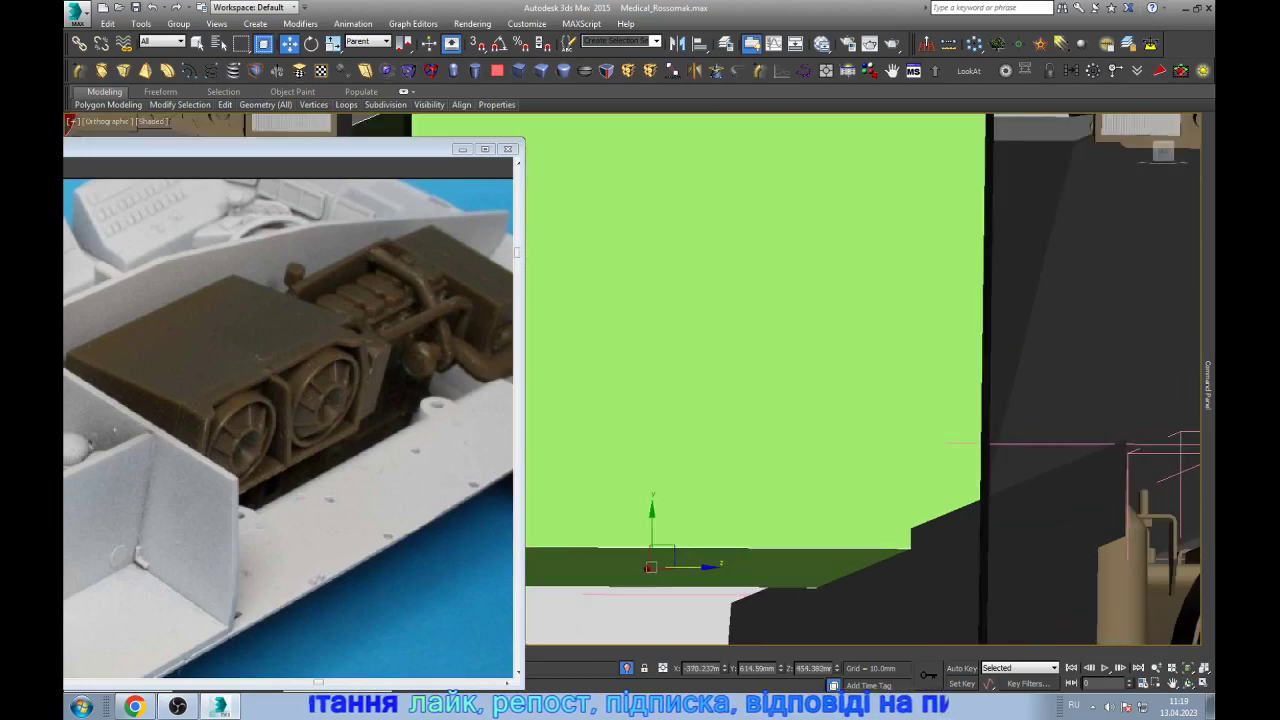
{"action": "left_click_drag", "start_coordinate": [651, 535], "coordinate": [651, 515]}
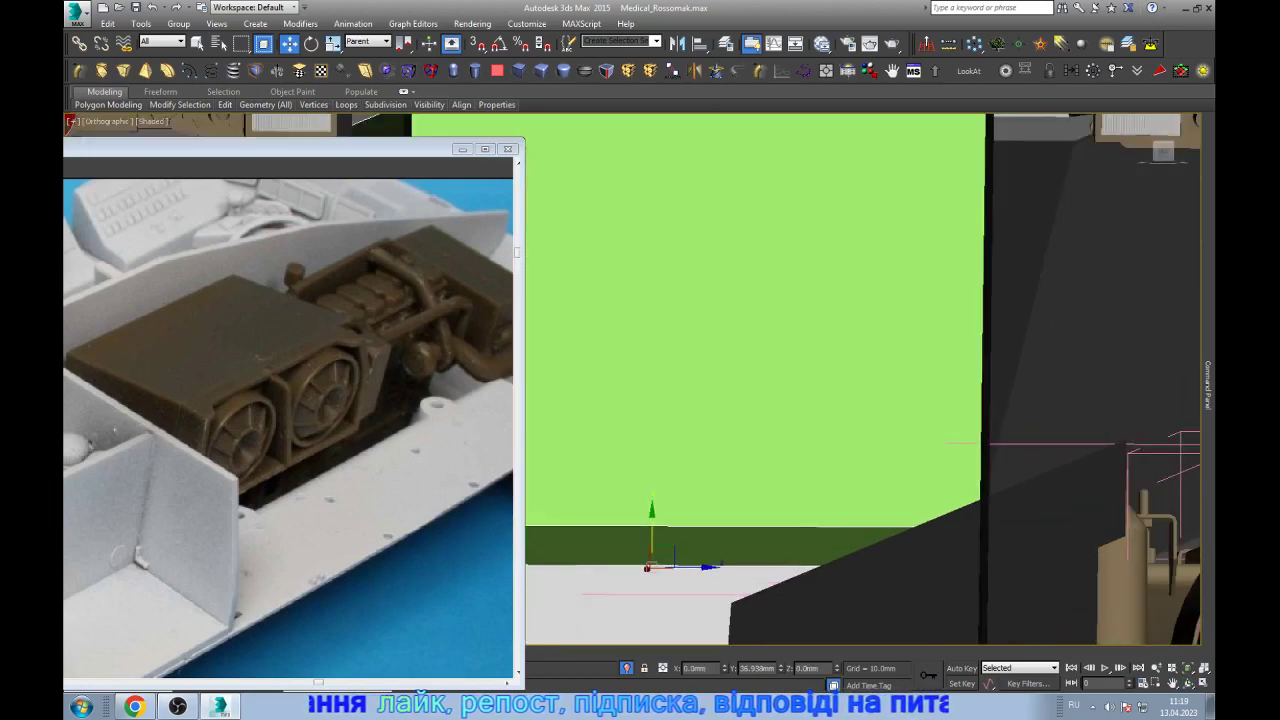
{"action": "scroll", "coordinate": [998, 490], "scroll_direction": "down", "scroll_amount": 6}
{"action": "scroll", "coordinate": [927, 401], "scroll_direction": "up", "scroll_amount": 2}
{"action": "scroll", "coordinate": [927, 401], "scroll_direction": "up", "scroll_amount": 1}
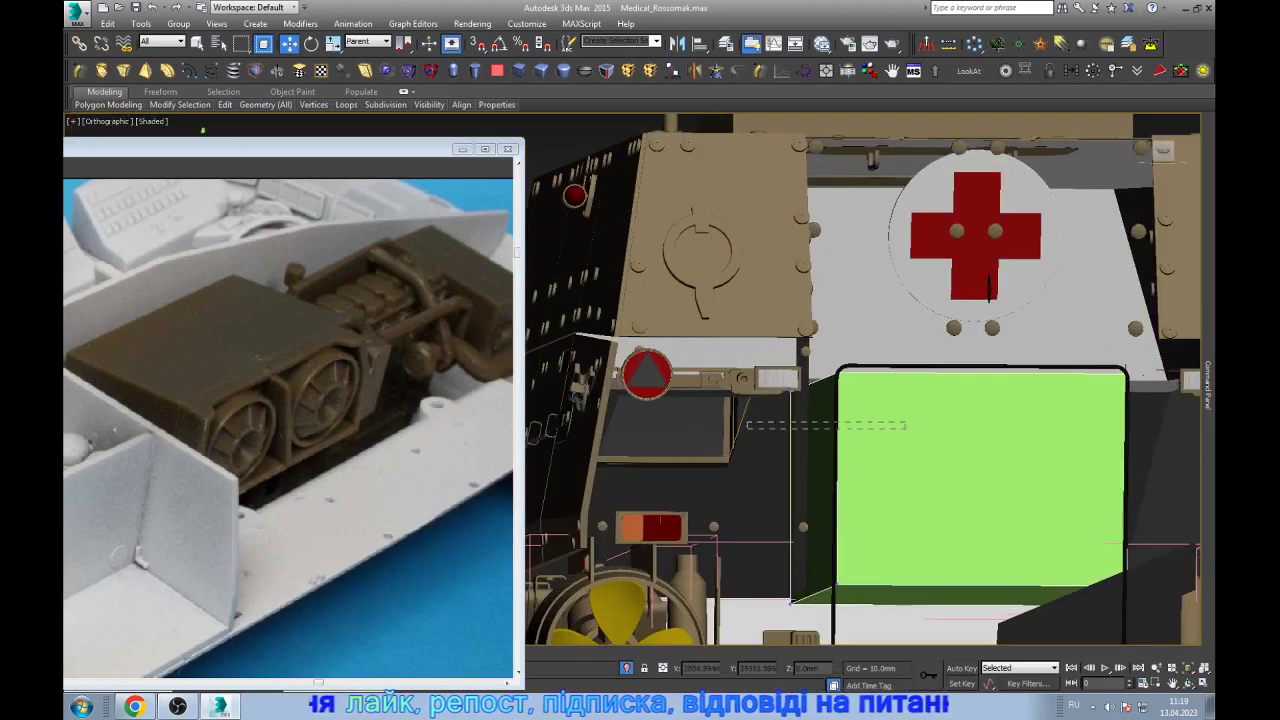
{"action": "scroll", "coordinate": [927, 401], "scroll_direction": "up", "scroll_amount": 2}
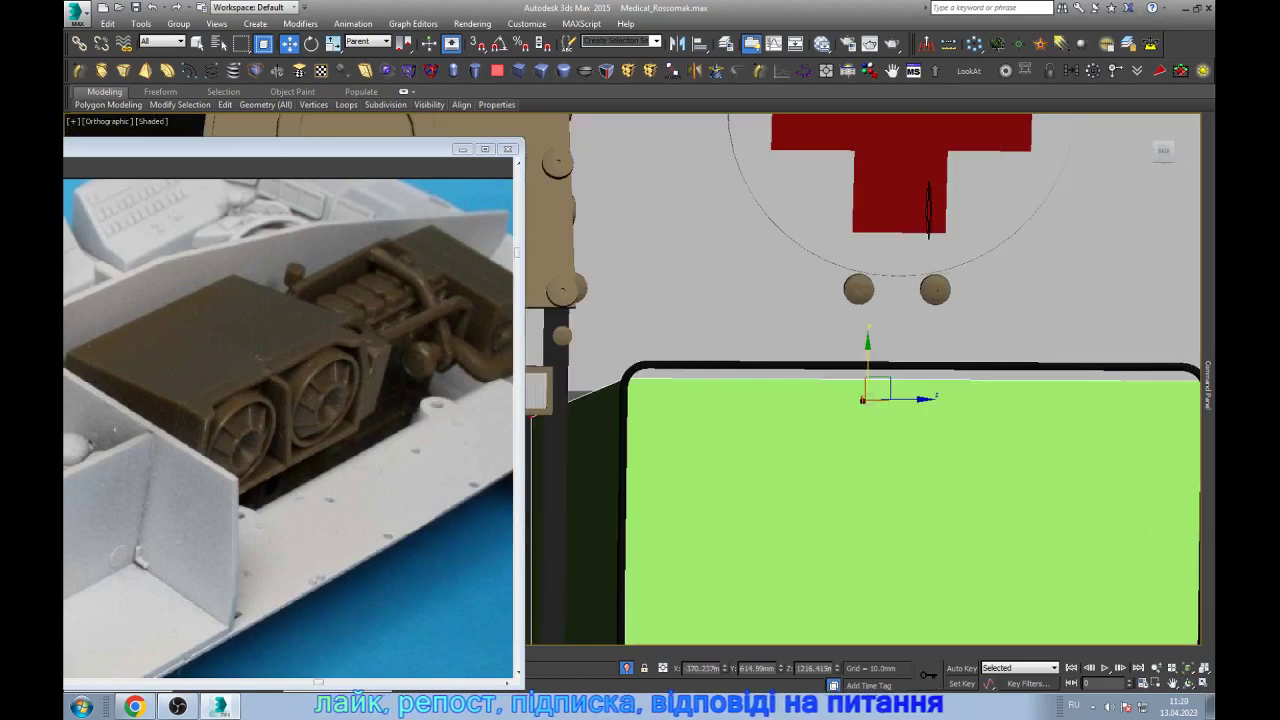
{"action": "scroll", "coordinate": [750, 368], "scroll_direction": "down", "scroll_amount": 3}
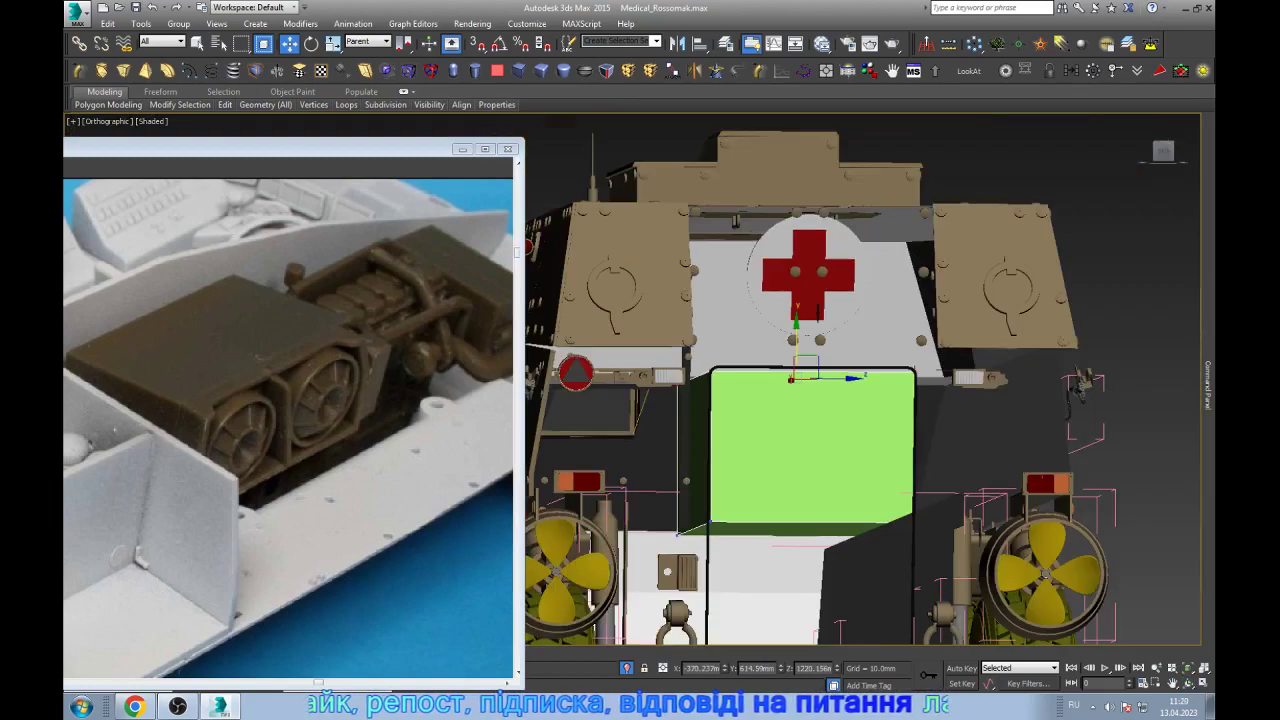
{"action": "left_click", "coordinate": [1188, 683]}
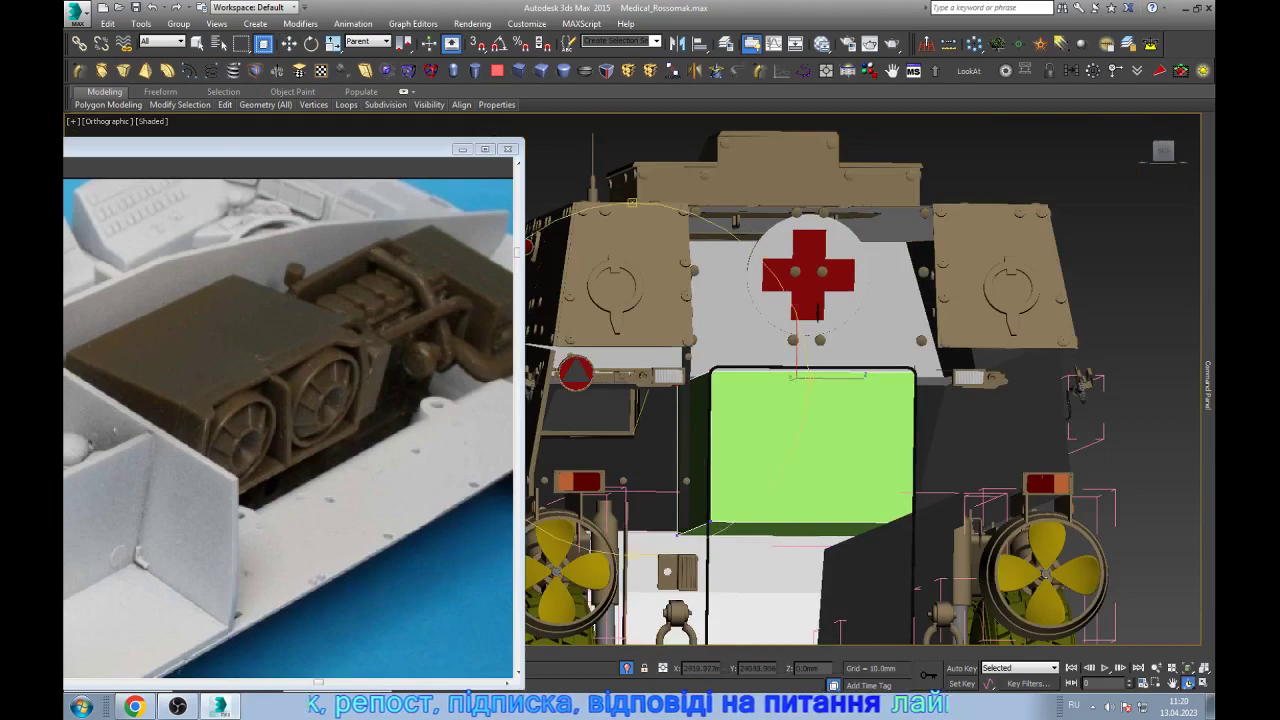
{"action": "mouse_move", "coordinate": [900, 497]}
{"action": "left_mouse_down"}
{"action": "mouse_move", "coordinate": [1193, 497]}
{"action": "mouse_move", "coordinate": [1163, 580]}
{"action": "left_mouse_up"}
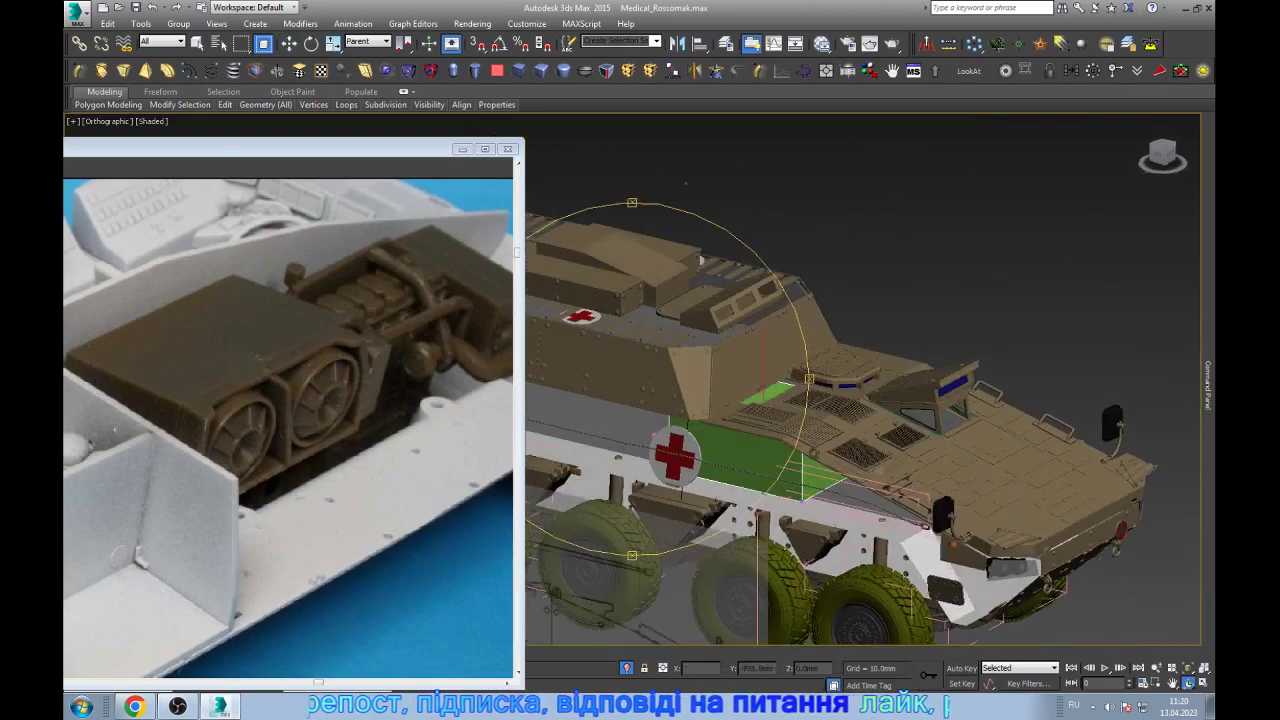
- Orbit to a more top-down view of the vehicle in wireframe display
{"action": "scroll", "coordinate": [1163, 580], "scroll_direction": "up", "scroll_amount": 3}
{"action": "mouse_move", "coordinate": [540, 368]}
{"action": "left_mouse_down"}
{"action": "mouse_move", "coordinate": [805, 374]}
{"action": "mouse_move", "coordinate": [1166, 572]}
{"action": "mouse_move", "coordinate": [1058, 543]}
{"action": "mouse_move", "coordinate": [1096, 520]}
{"action": "mouse_move", "coordinate": [1162, 553]}
{"action": "mouse_move", "coordinate": [1093, 526]}
{"action": "mouse_move", "coordinate": [1017, 416]}
{"action": "mouse_move", "coordinate": [818, 526]}
{"action": "mouse_move", "coordinate": [1112, 575]}
{"action": "left_mouse_up"}
{"action": "key", "text": "F3"}
{"action": "key", "text": "F3"}
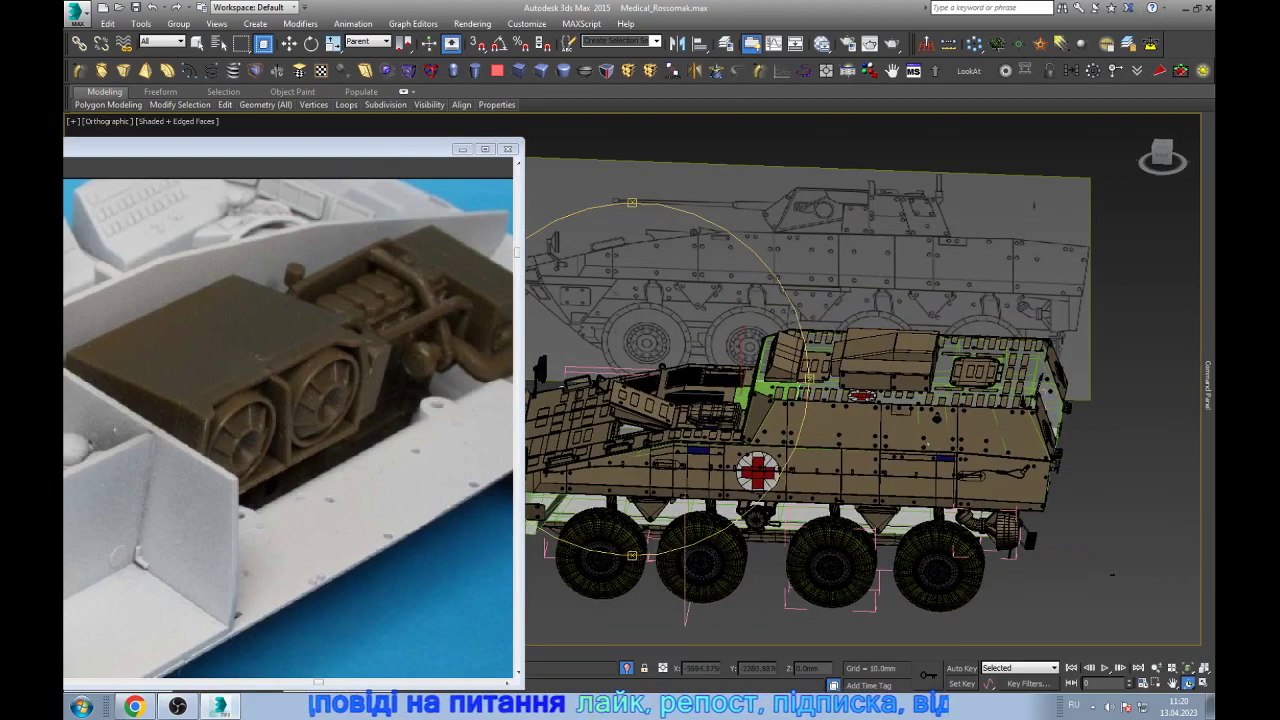
- Step through the next hull reference photos, then minimize the photo viewer
{"action": "key", "text": "Right"}
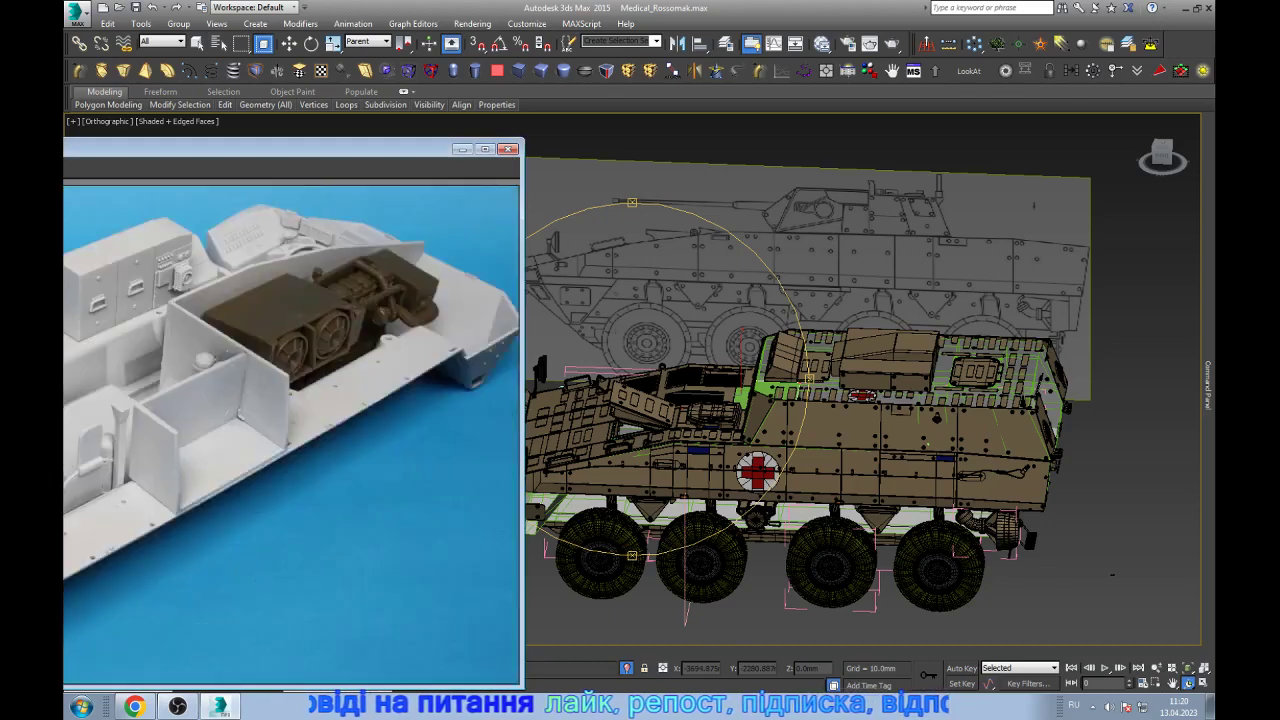
{"action": "key", "text": "Right"}
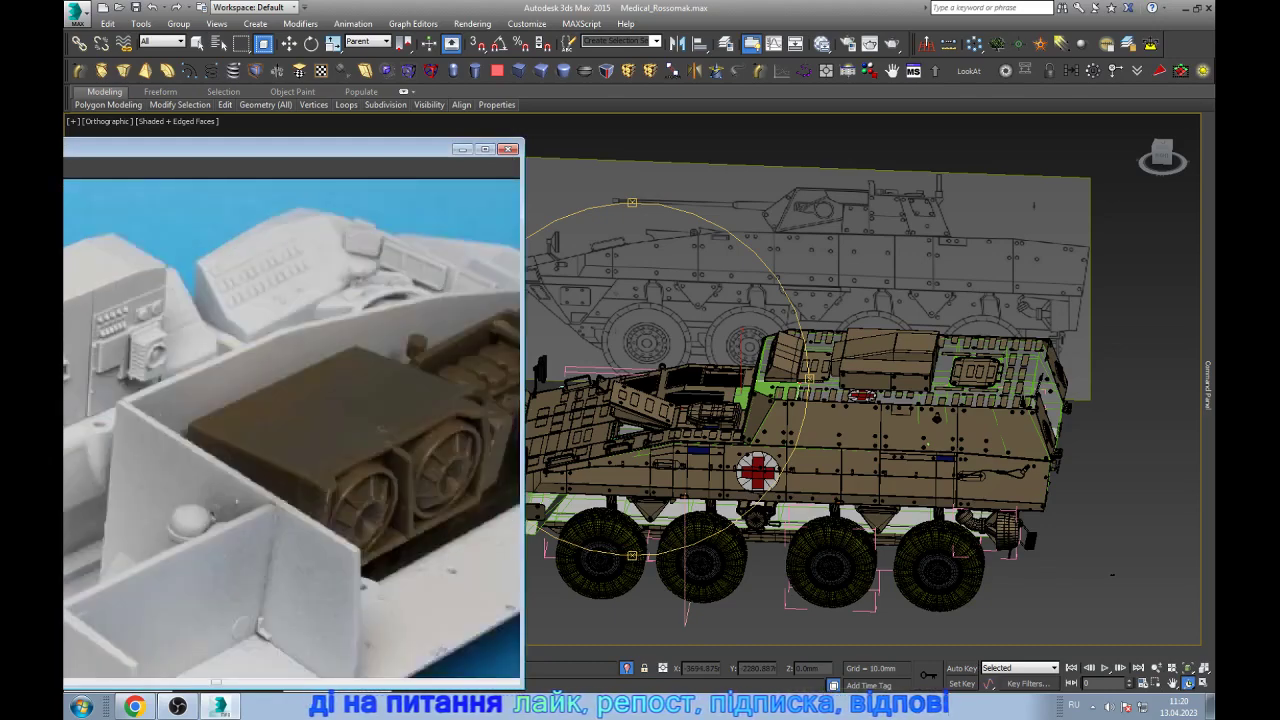
{"action": "key", "text": "Right"}
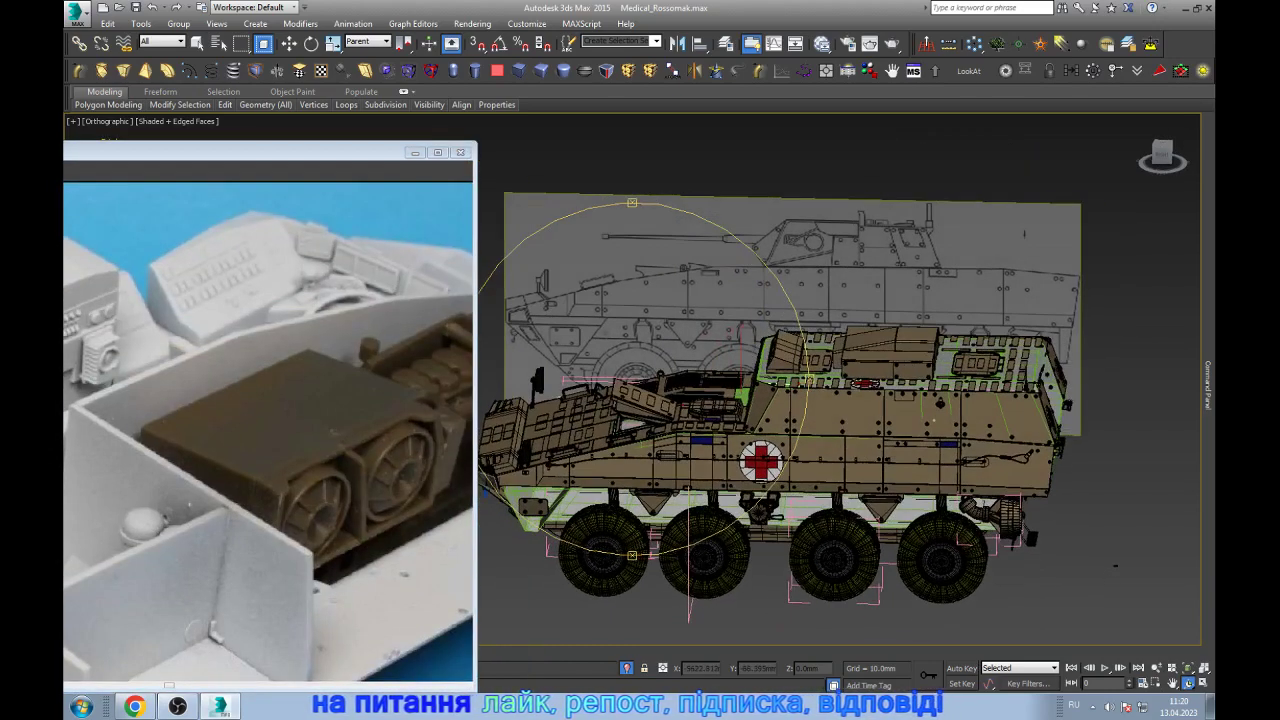
{"action": "left_click", "coordinate": [415, 152]}
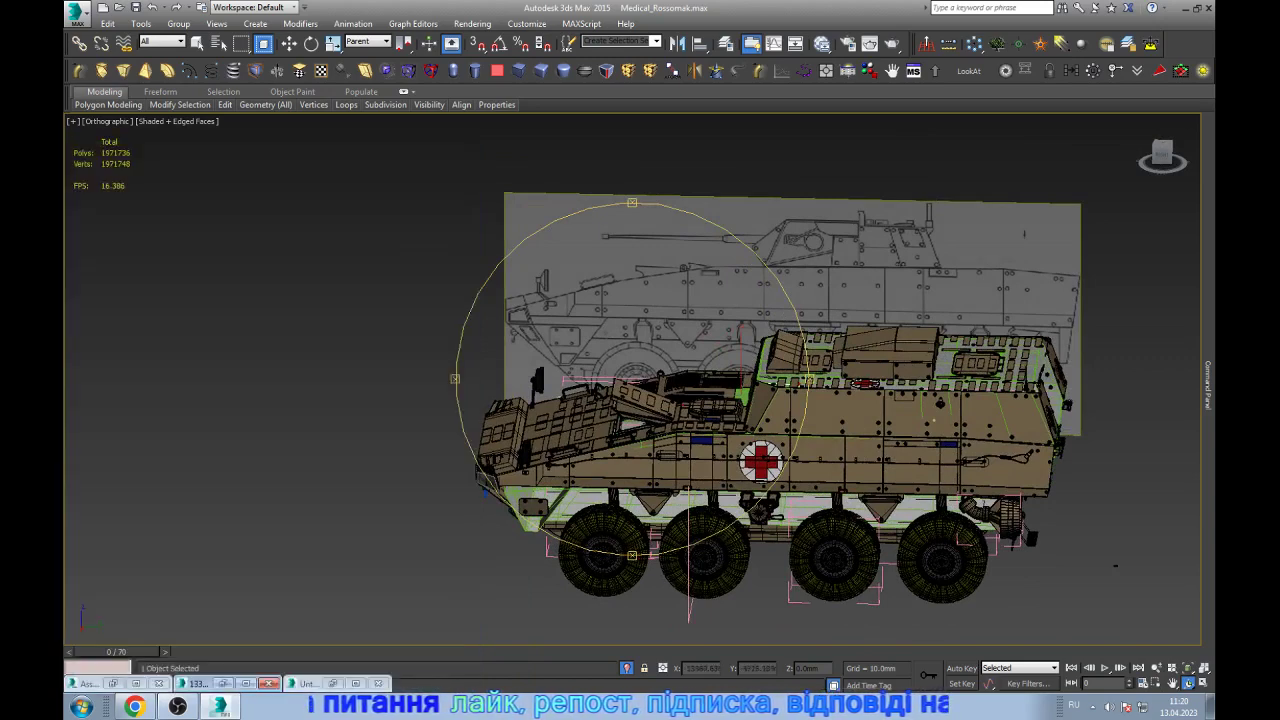
- Restore the suspension reference photo and orbit toward the red-cross panel
{"action": "left_click", "coordinate": [245, 683]}
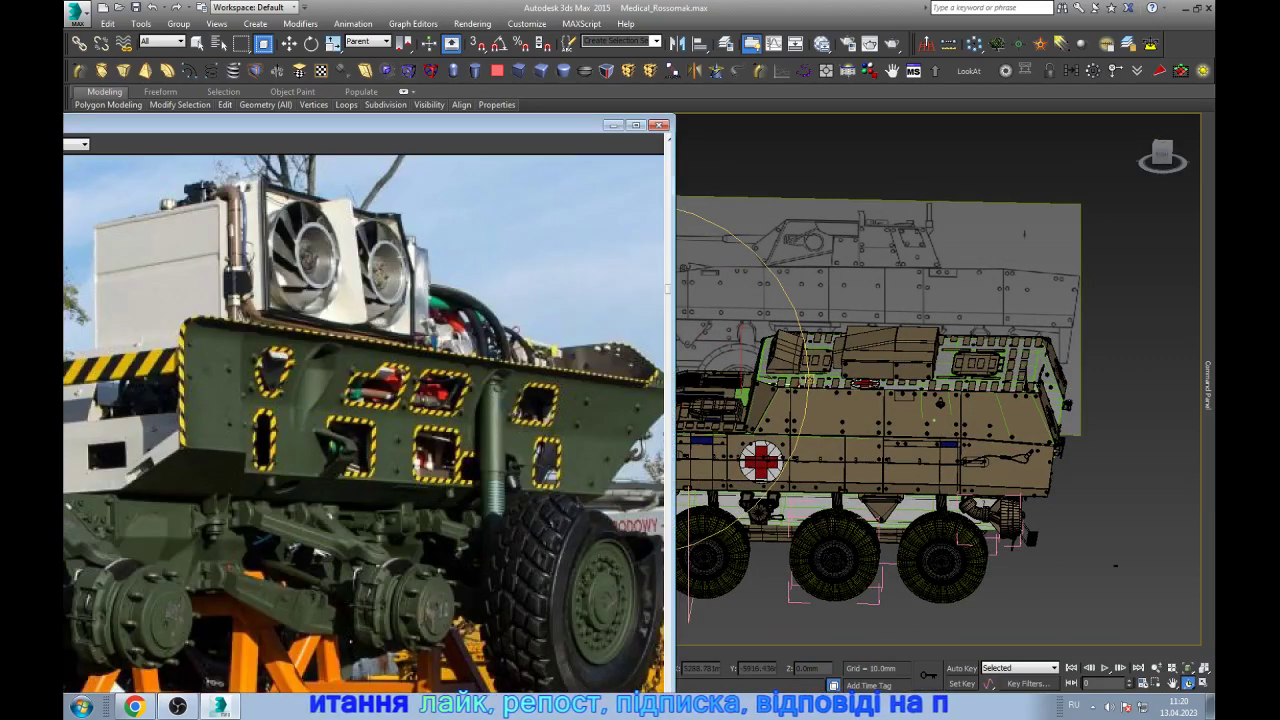
{"action": "mouse_move", "coordinate": [1115, 566]}
{"action": "middle_mouse_down", "text": "alt"}
{"action": "mouse_move", "coordinate": [898, 521]}
{"action": "mouse_move", "coordinate": [860, 500]}
{"action": "middle_mouse_up", "text": "alt"}
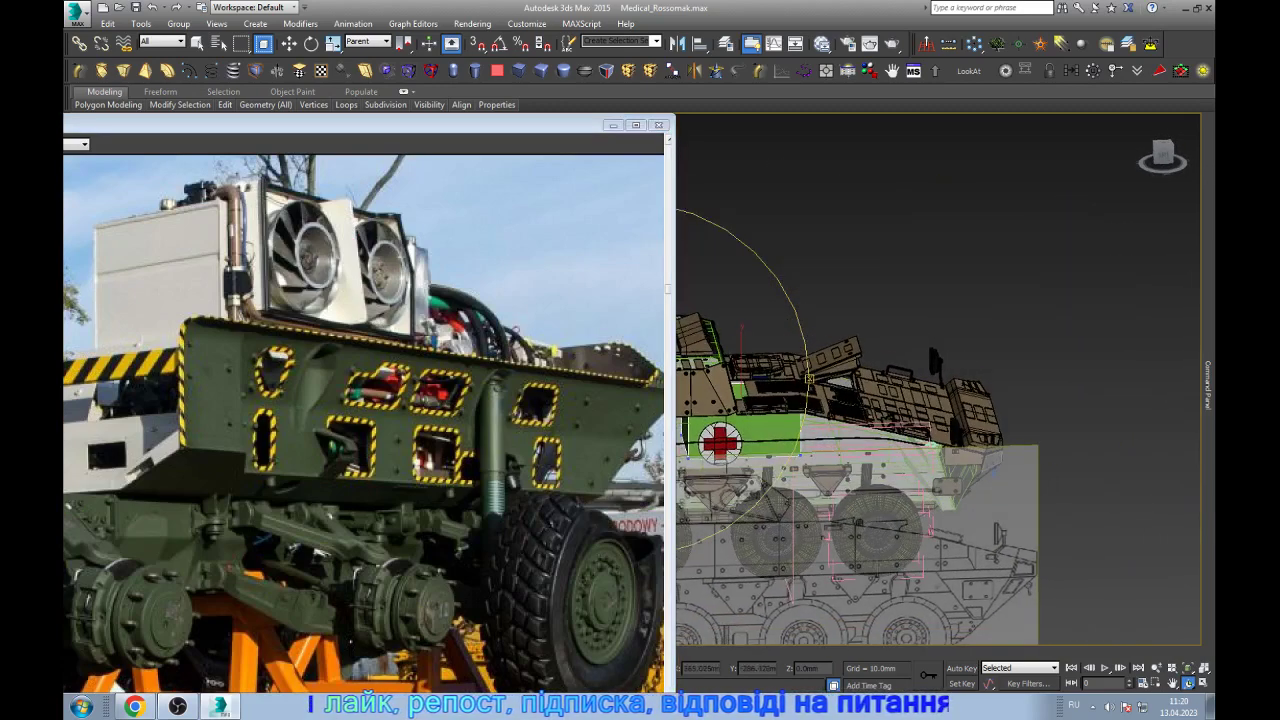
{"action": "scroll", "coordinate": [800, 470], "scroll_direction": "up", "scroll_amount": 4}
{"action": "middle_click_drag", "start_coordinate": [800, 470], "coordinate": [780, 480], "text": "alt"}
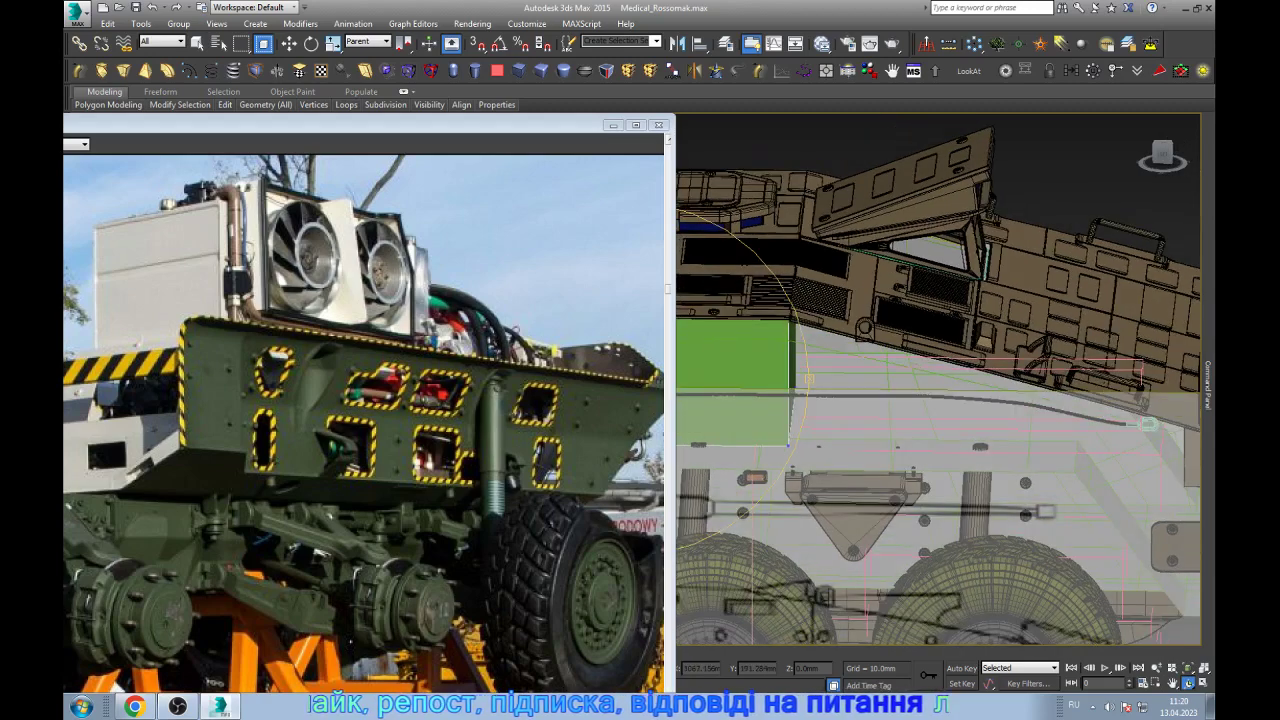
{"action": "scroll", "coordinate": [720, 332], "scroll_direction": "down", "scroll_amount": 3}
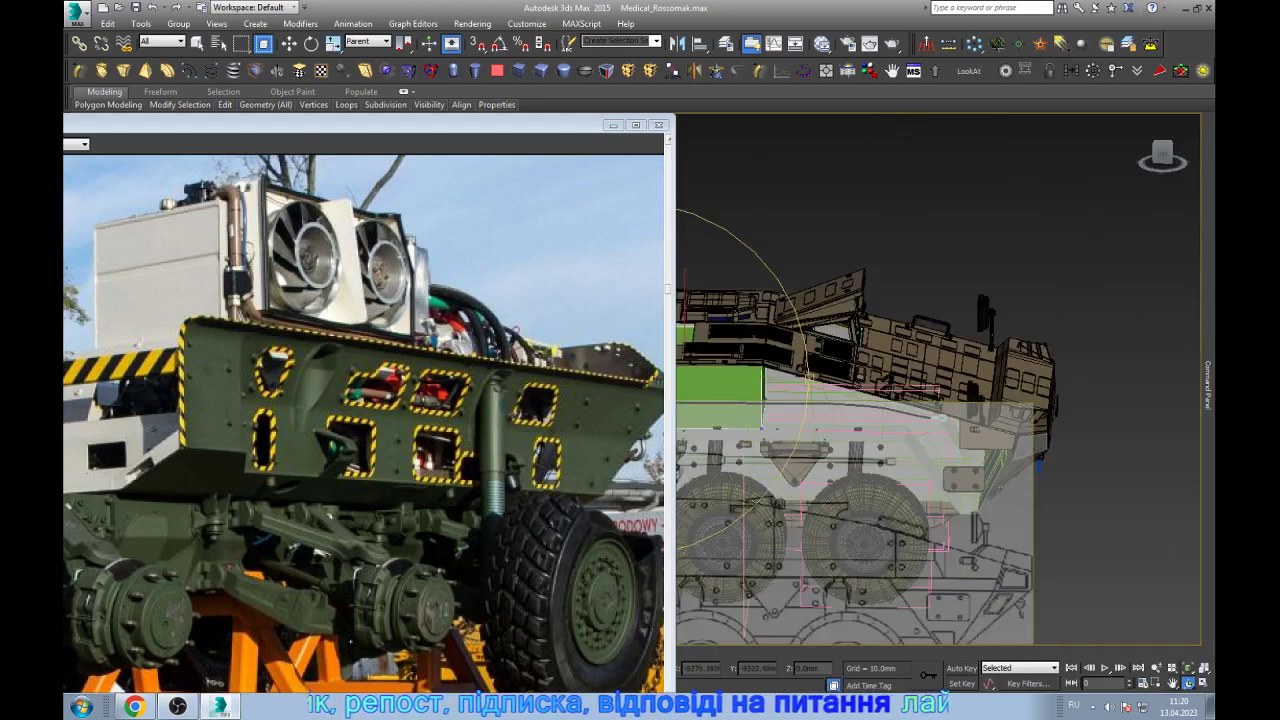
{"action": "middle_click_drag", "start_coordinate": [900, 450], "coordinate": [860, 450], "text": "alt"}
- Orbit to a three-quarter Perspective view of the vehicle and adjust the zoom
{"action": "key", "text": "ctrl+r"}
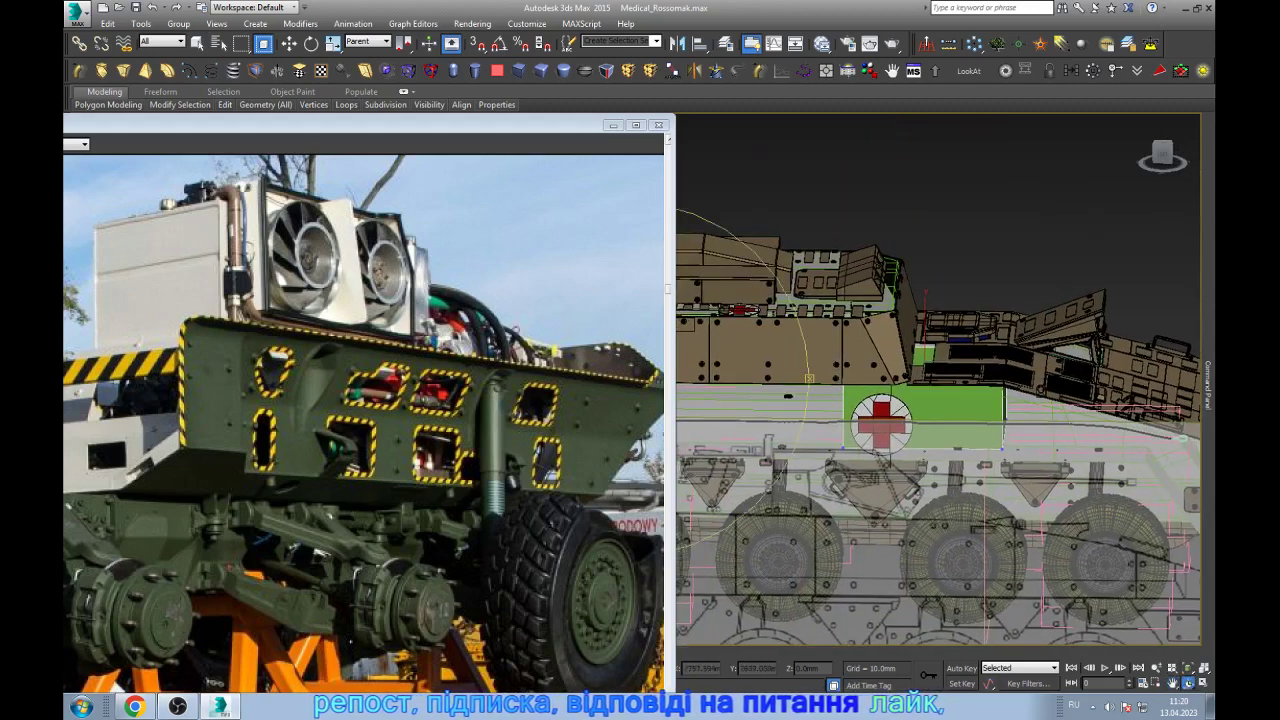
{"action": "left_click_drag", "start_coordinate": [940, 400], "coordinate": [880, 380]}
{"action": "scroll", "coordinate": [940, 400], "scroll_direction": "down", "scroll_amount": 5}
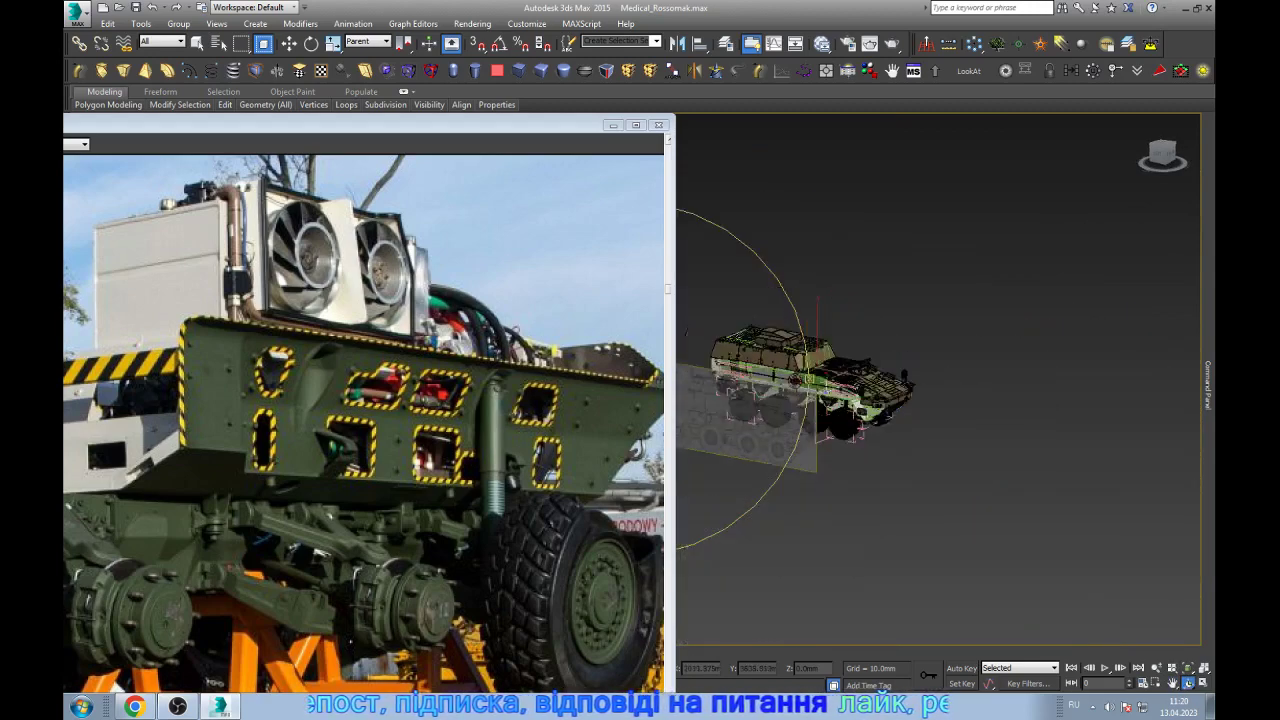
{"action": "key", "text": "w"}
{"action": "scroll", "coordinate": [860, 380], "scroll_direction": "up", "scroll_amount": 4}
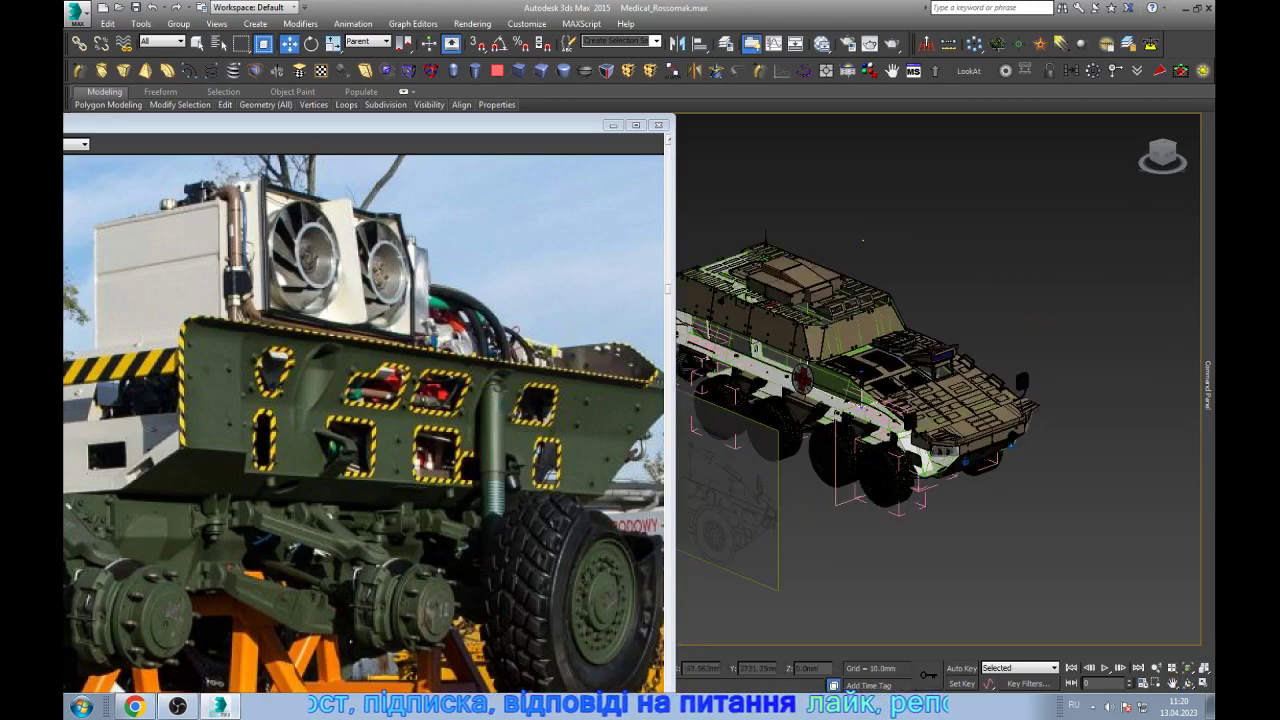
{"action": "scroll", "coordinate": [860, 380], "scroll_direction": "down", "scroll_amount": 4}
{"action": "scroll", "coordinate": [860, 290], "scroll_direction": "up", "scroll_amount": 3}
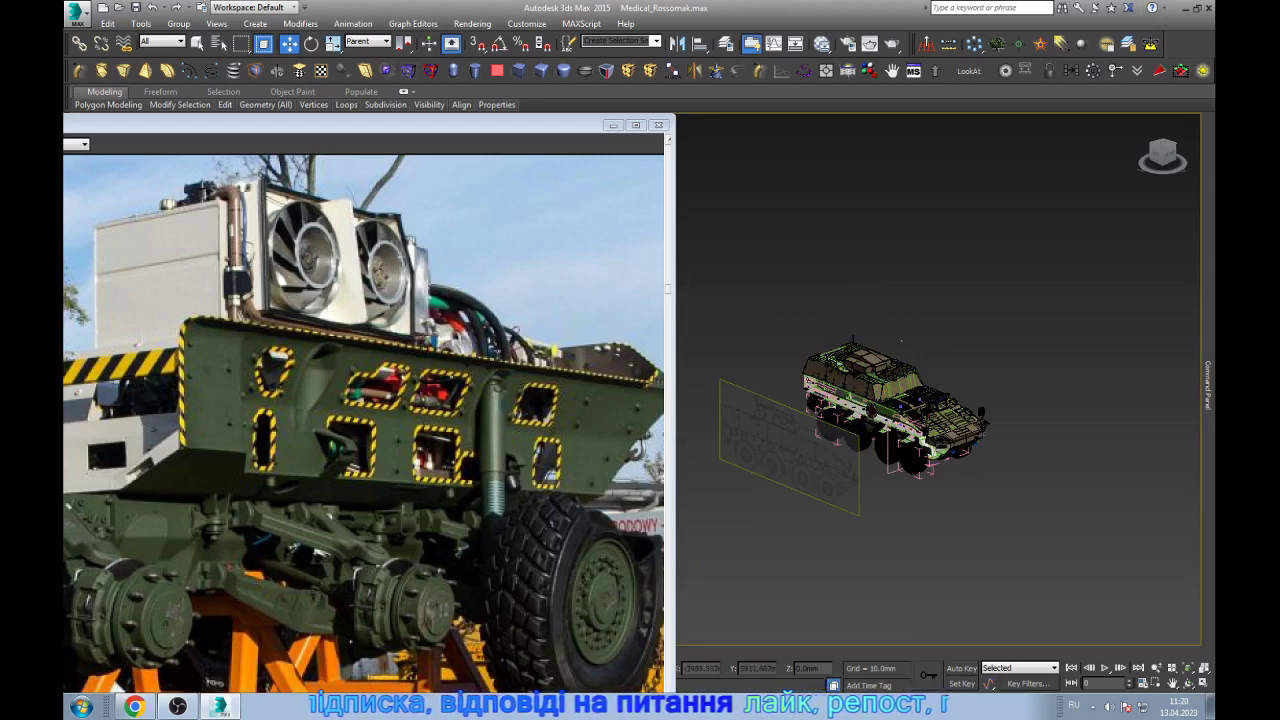
{"action": "scroll", "coordinate": [880, 400], "scroll_direction": "down", "scroll_amount": 3}
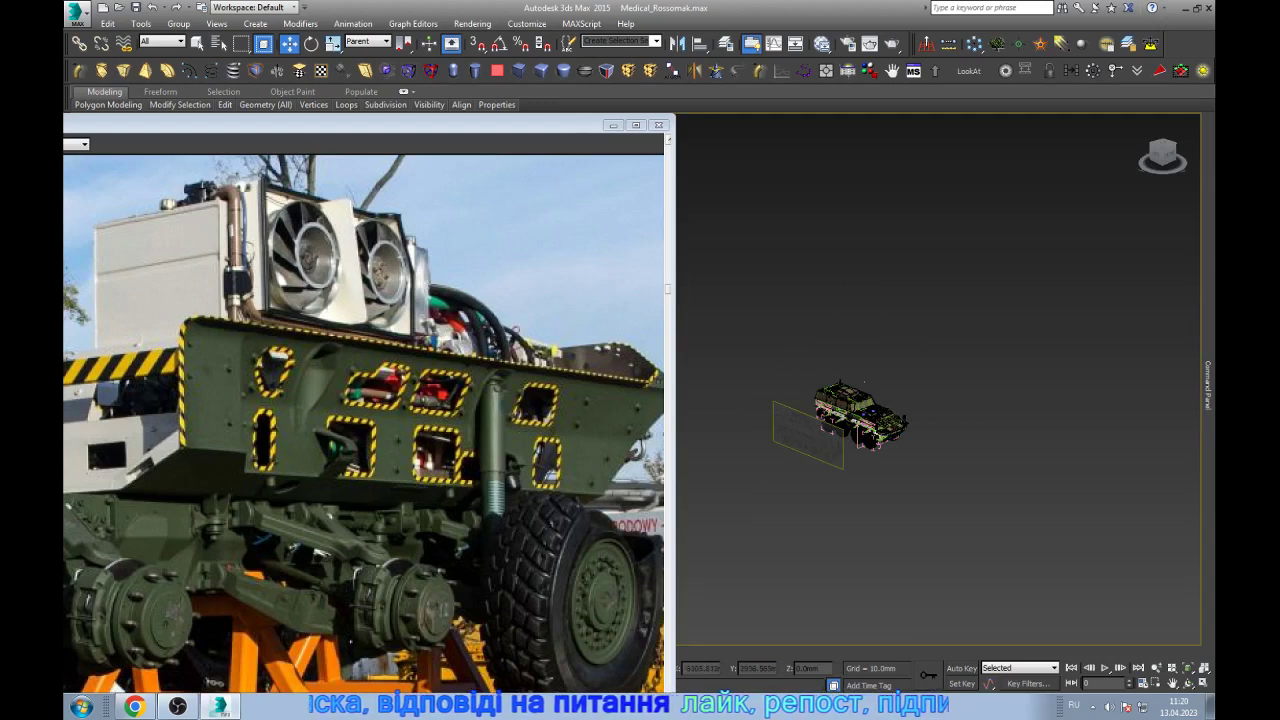
- Select the reference plane object and frame it in the view
{"action": "left_click", "coordinate": [1207, 385]}
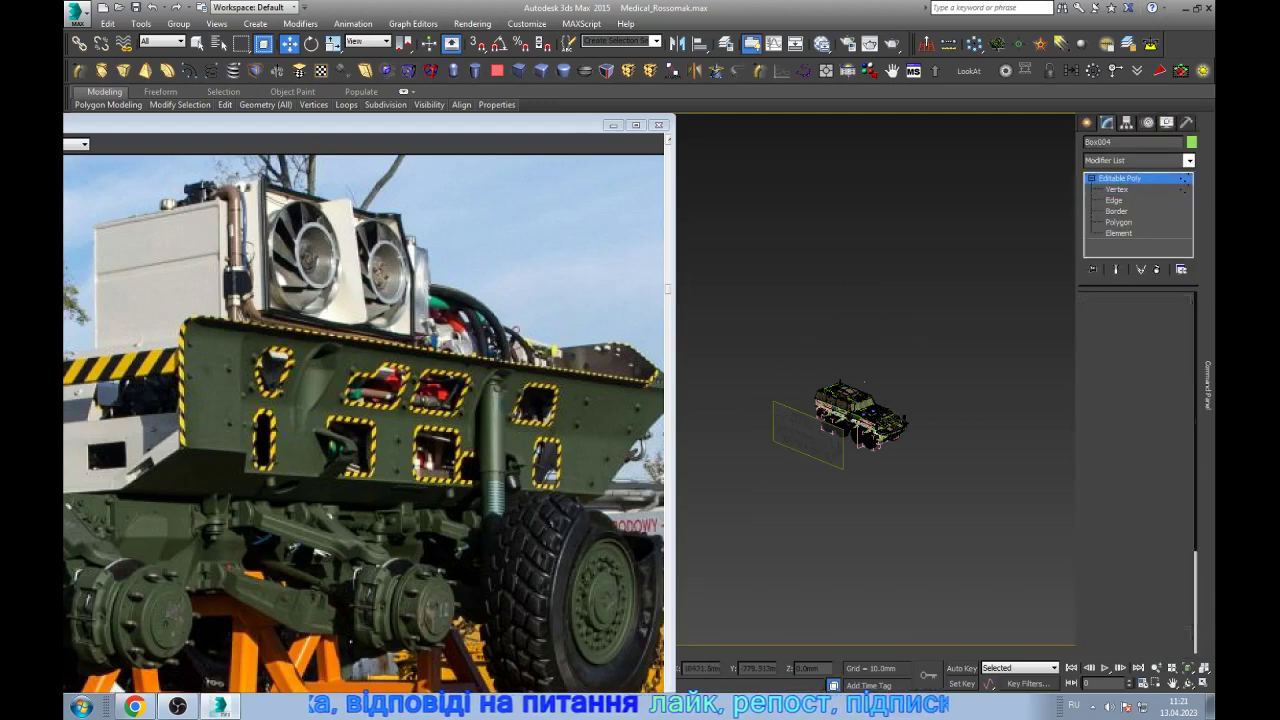
{"action": "left_click", "coordinate": [858, 414]}
{"action": "scroll", "coordinate": [985, 395], "scroll_direction": "down", "scroll_amount": 3}
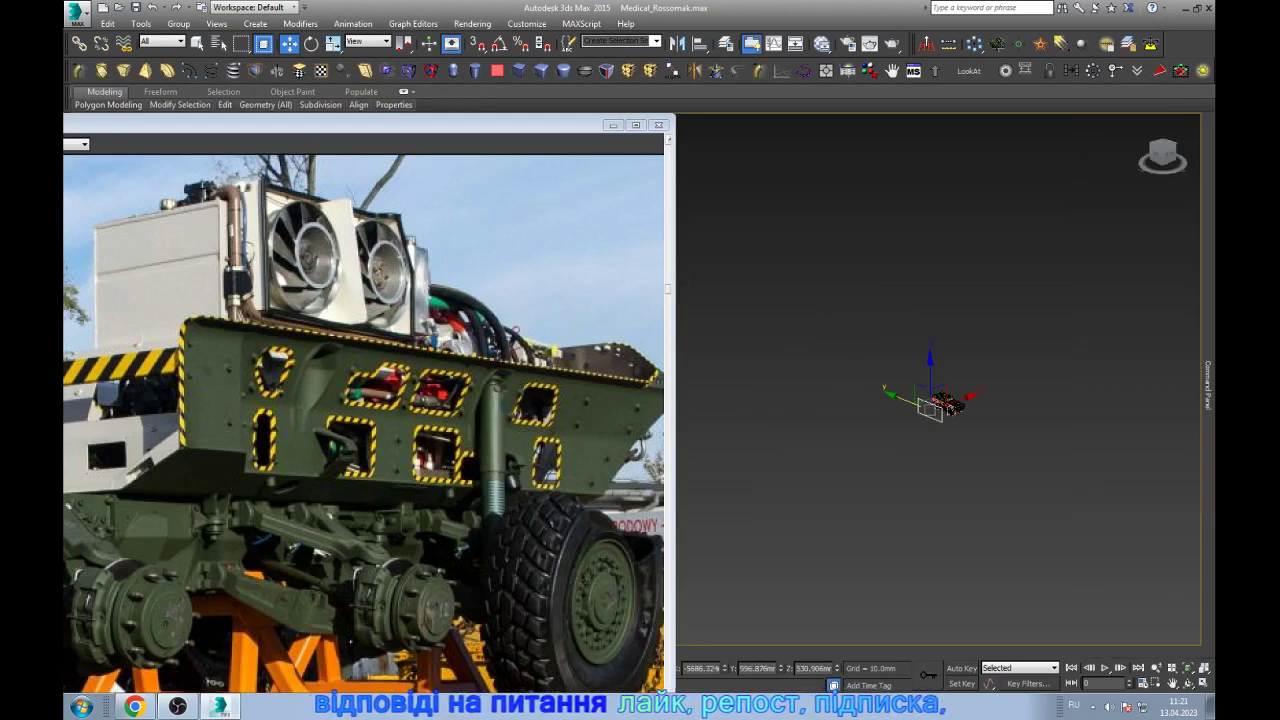
{"action": "left_click", "coordinate": [708, 486]}
{"action": "key", "text": "z"}
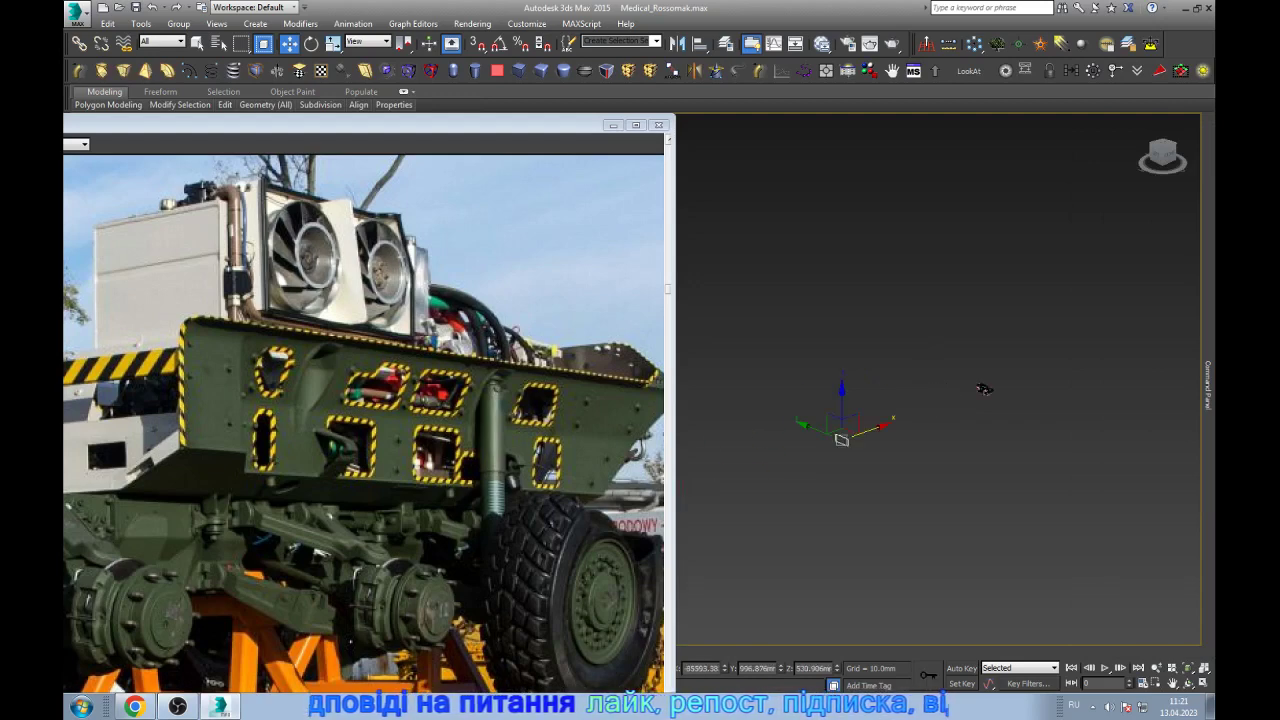
{"action": "scroll", "coordinate": [839, 450], "scroll_direction": "up", "scroll_amount": 2}
{"action": "scroll", "coordinate": [839, 450], "scroll_direction": "up", "scroll_amount": 2}
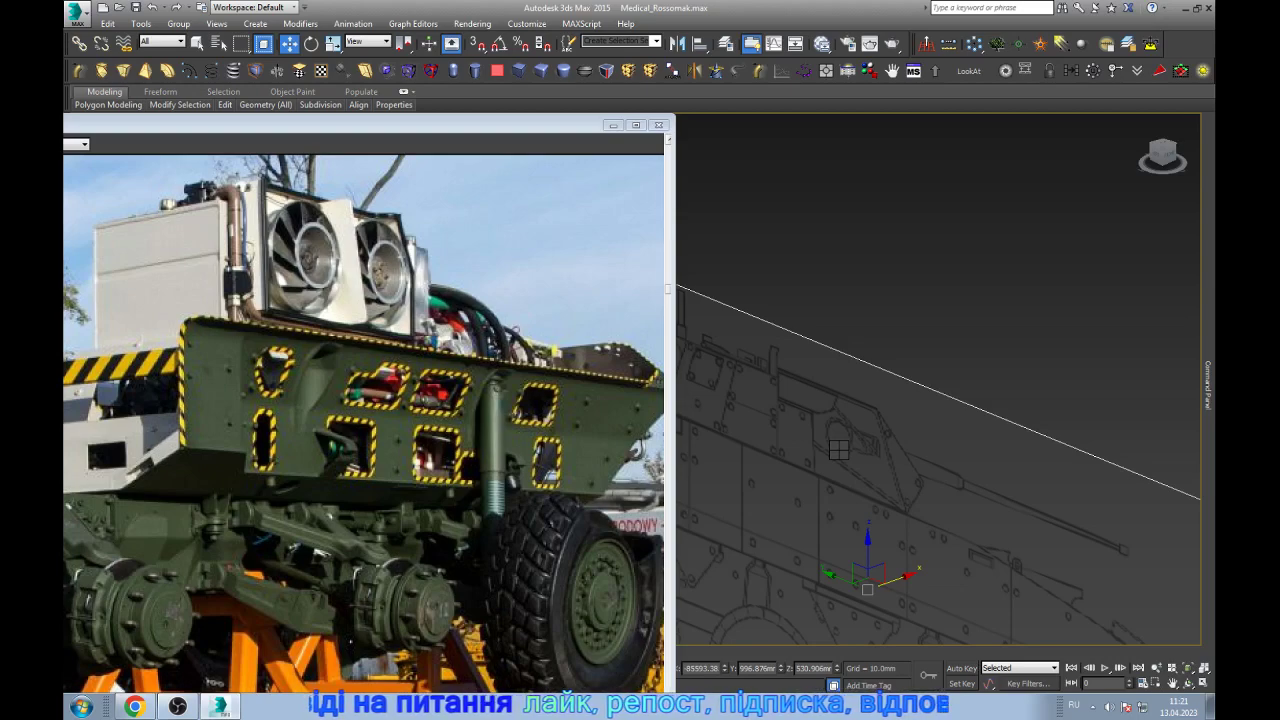
- Clear the selection, then select the front tyre and hide it
{"action": "left_click_drag", "start_coordinate": [838, 450], "coordinate": [929, 314]}
{"action": "scroll", "coordinate": [929, 314], "scroll_direction": "down", "scroll_amount": 5}
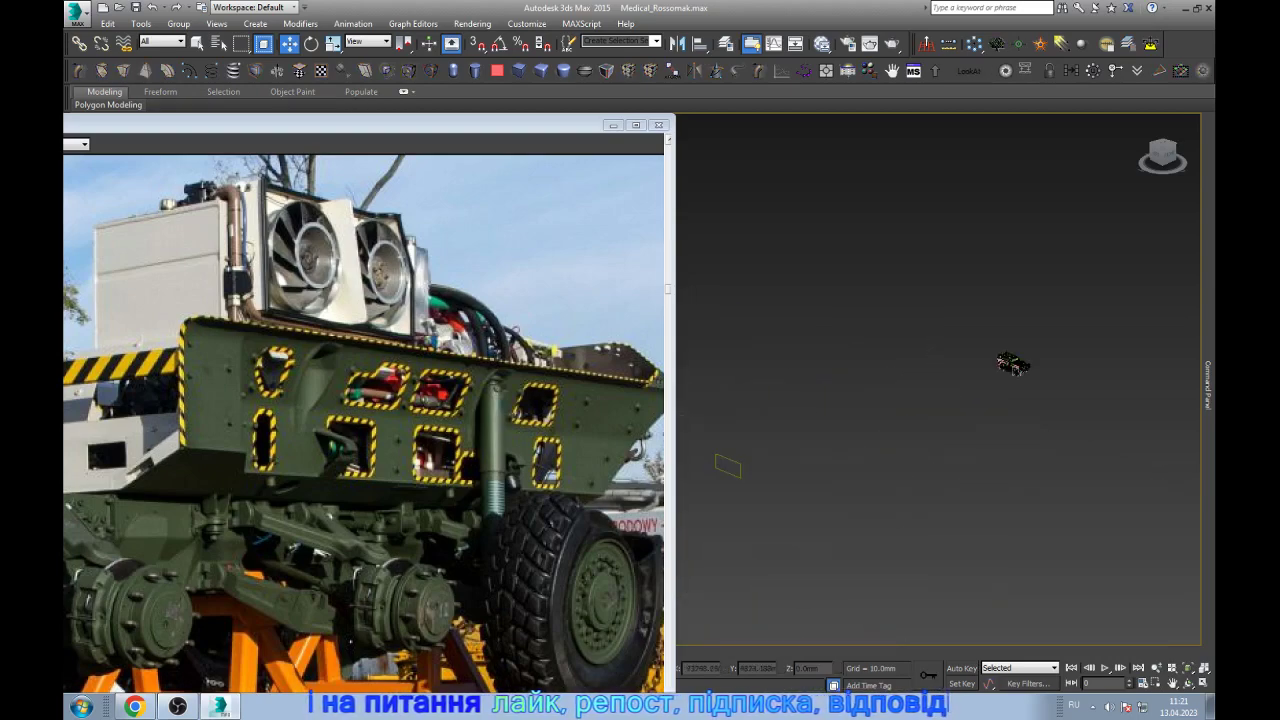
{"action": "scroll", "coordinate": [1080, 370], "scroll_direction": "up", "scroll_amount": 3}
{"action": "scroll", "coordinate": [1080, 370], "scroll_direction": "up", "scroll_amount": 3}
{"action": "scroll", "coordinate": [1080, 370], "scroll_direction": "up", "scroll_amount": 3}
{"action": "scroll", "coordinate": [1080, 370], "scroll_direction": "up", "scroll_amount": 3}
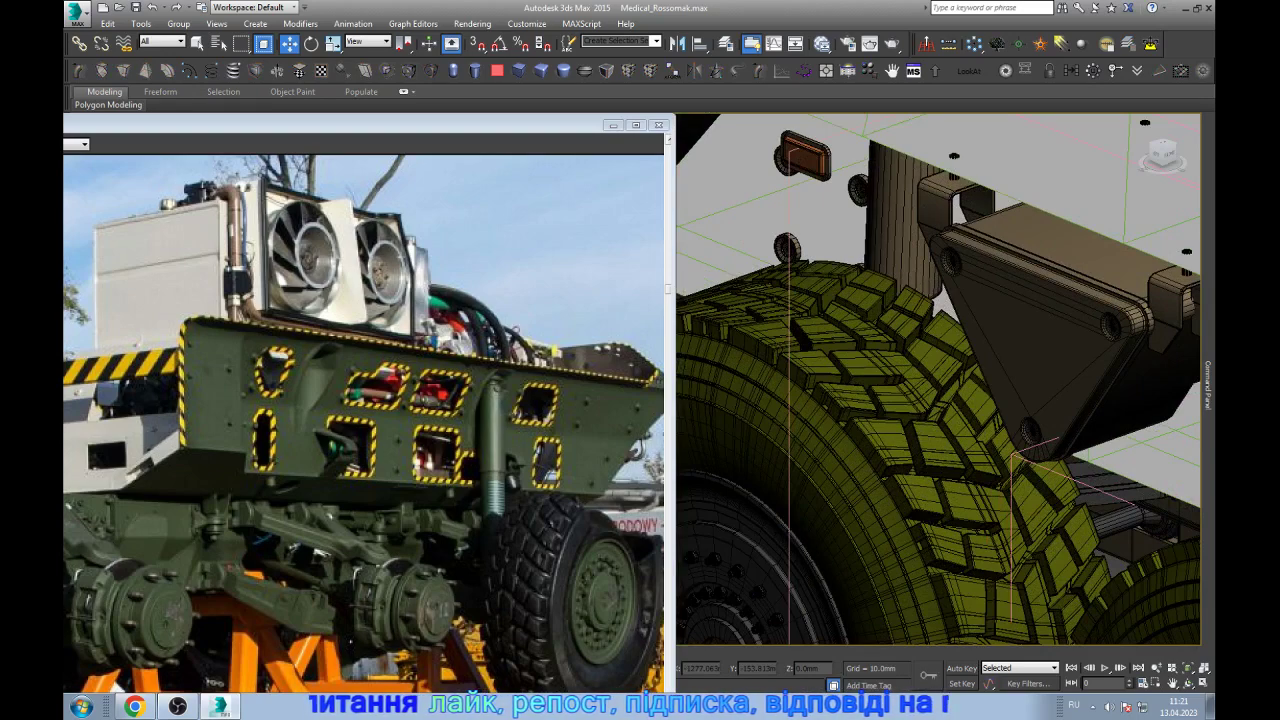
{"action": "left_click", "coordinate": [850, 400]}
{"action": "scroll", "coordinate": [850, 400], "scroll_direction": "down", "scroll_amount": 3}
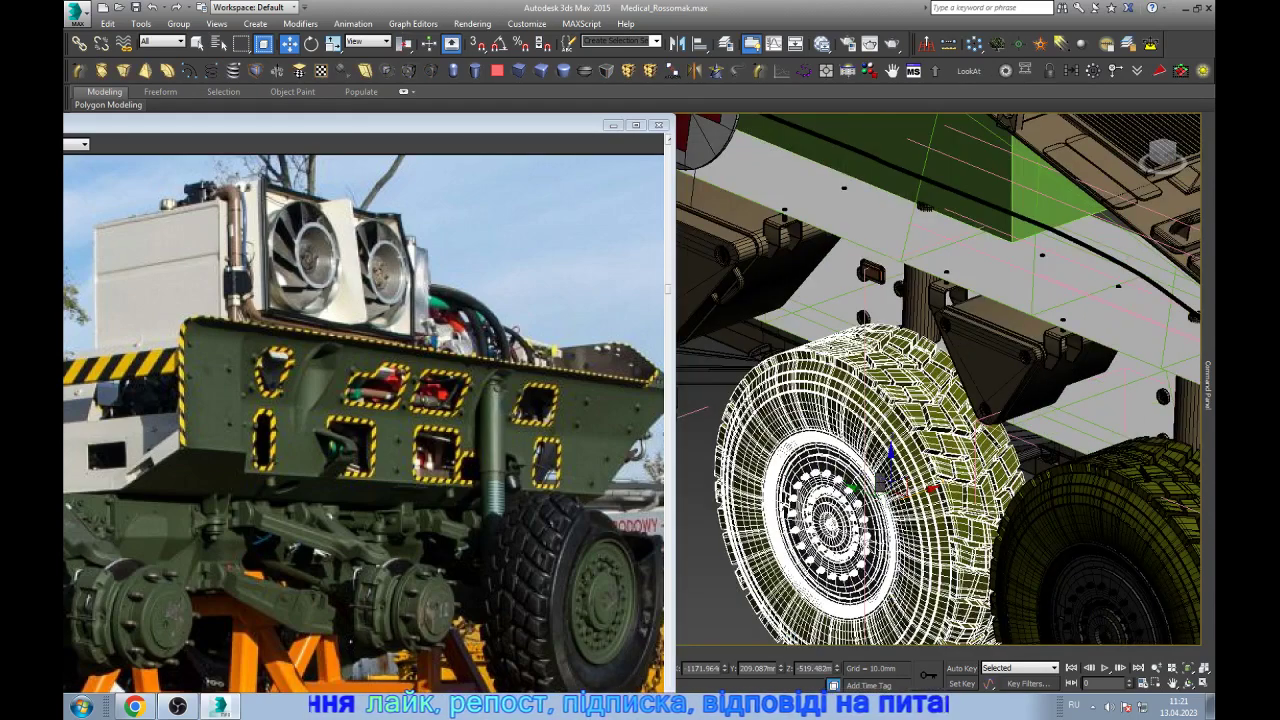
{"action": "key", "text": "Delete"}
- Select and frame the hub wheel, then inspect the hub and axle from below
{"action": "left_click", "coordinate": [905, 495]}
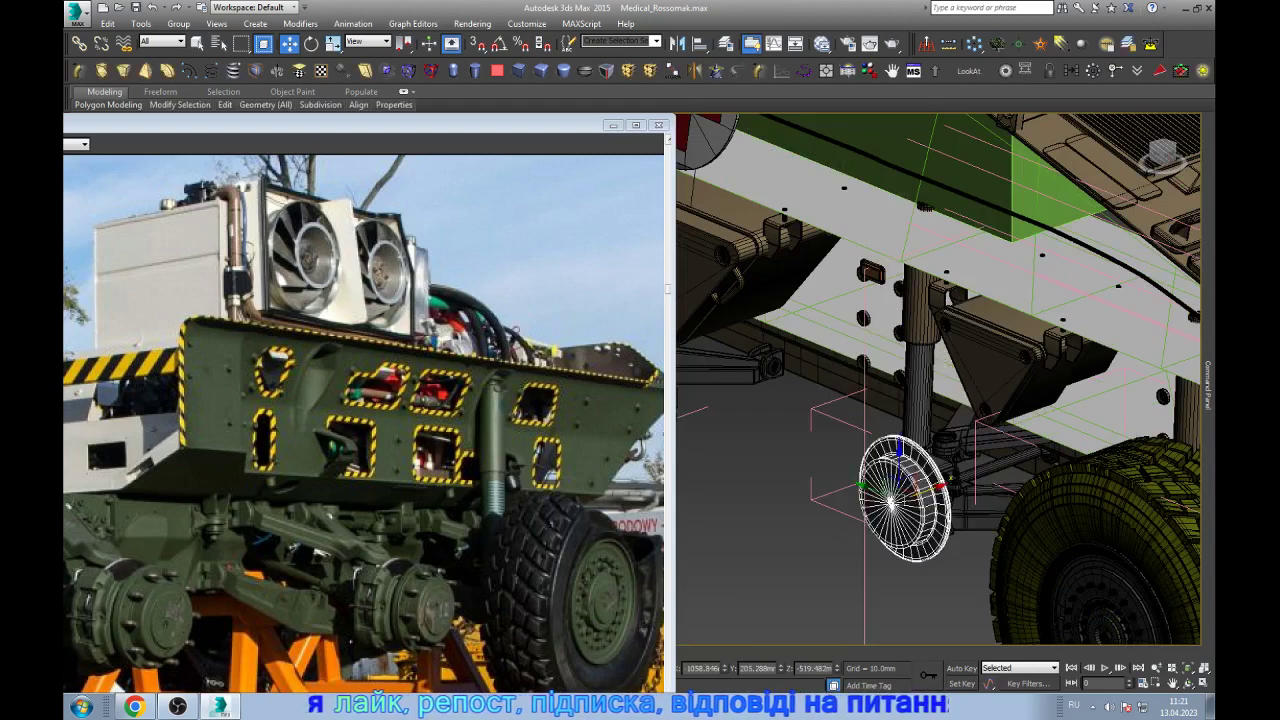
{"action": "key", "text": "z"}
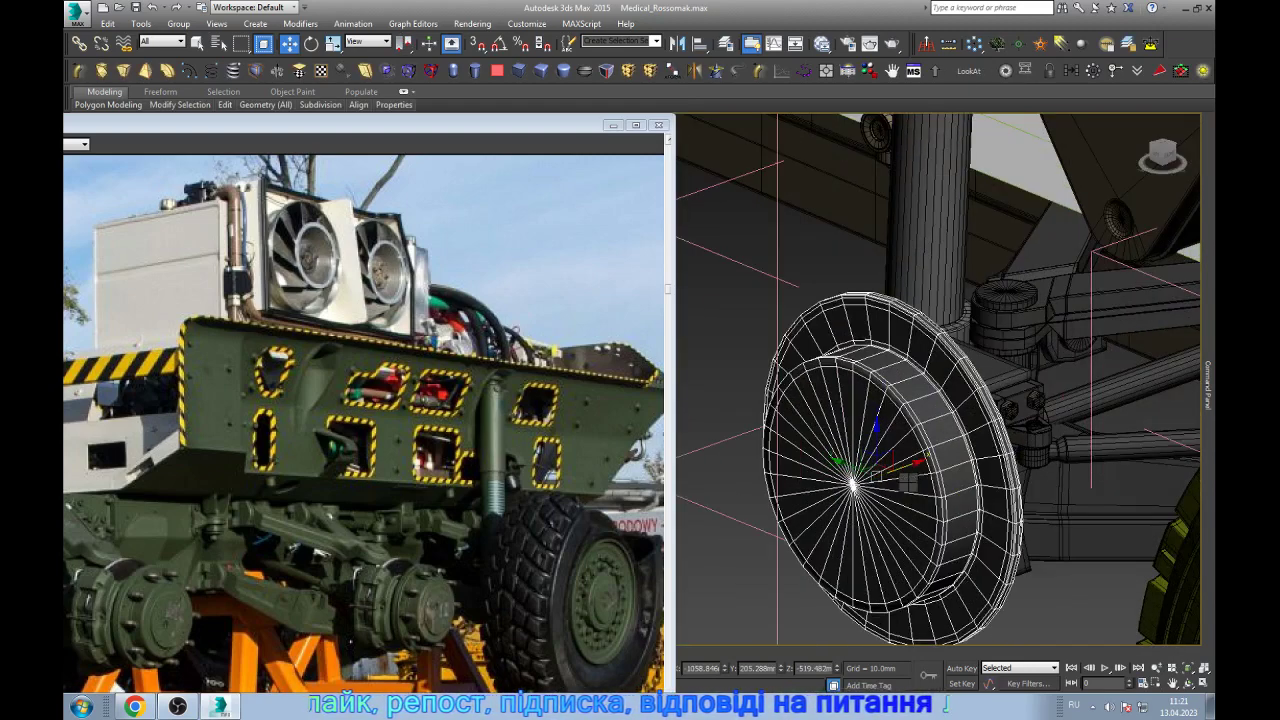
{"action": "key", "text": "Delete"}
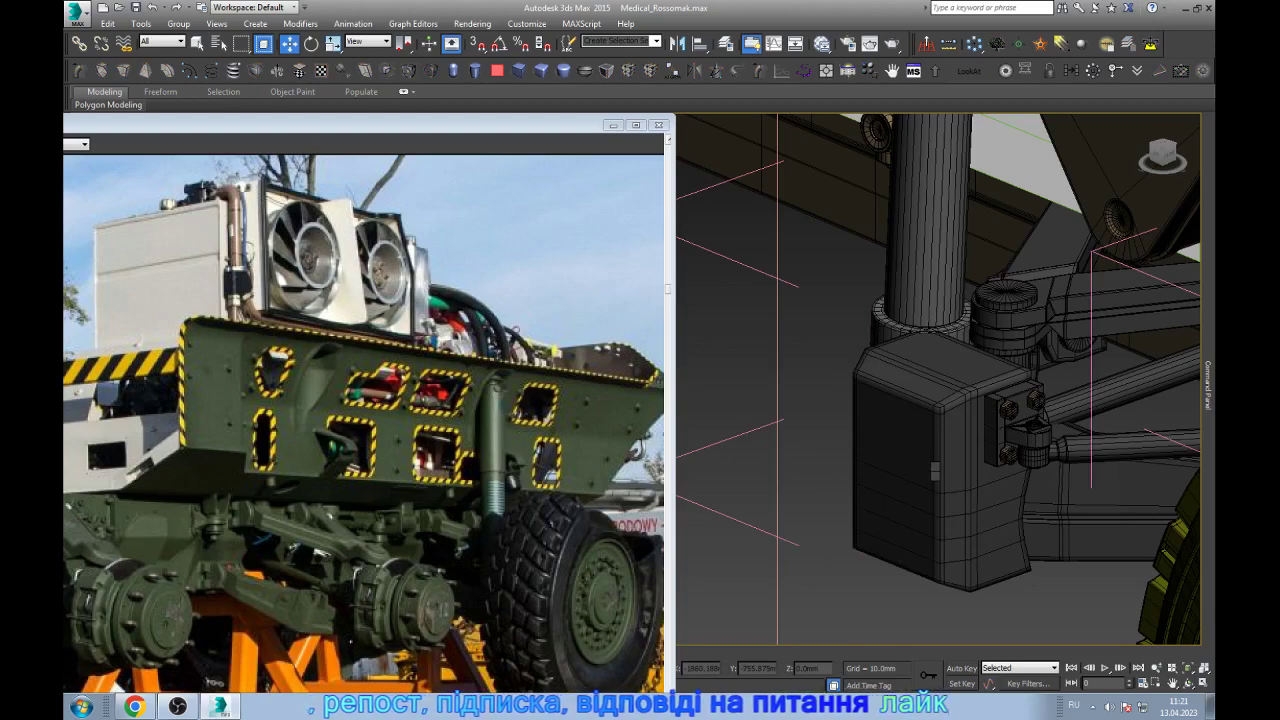
{"action": "key", "text": "ctrl+z"}
{"action": "key", "text": "z"}
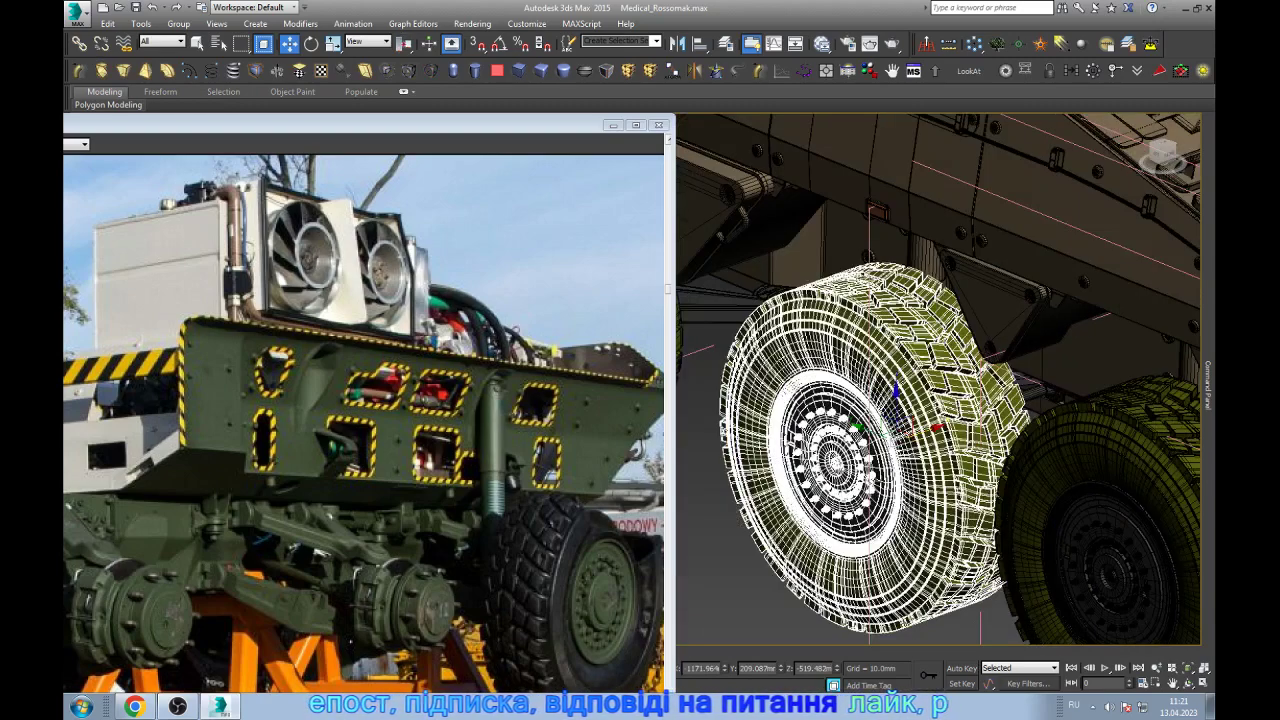
{"action": "middle_click_drag", "start_coordinate": [940, 400], "coordinate": [830, 310], "text": "alt"}
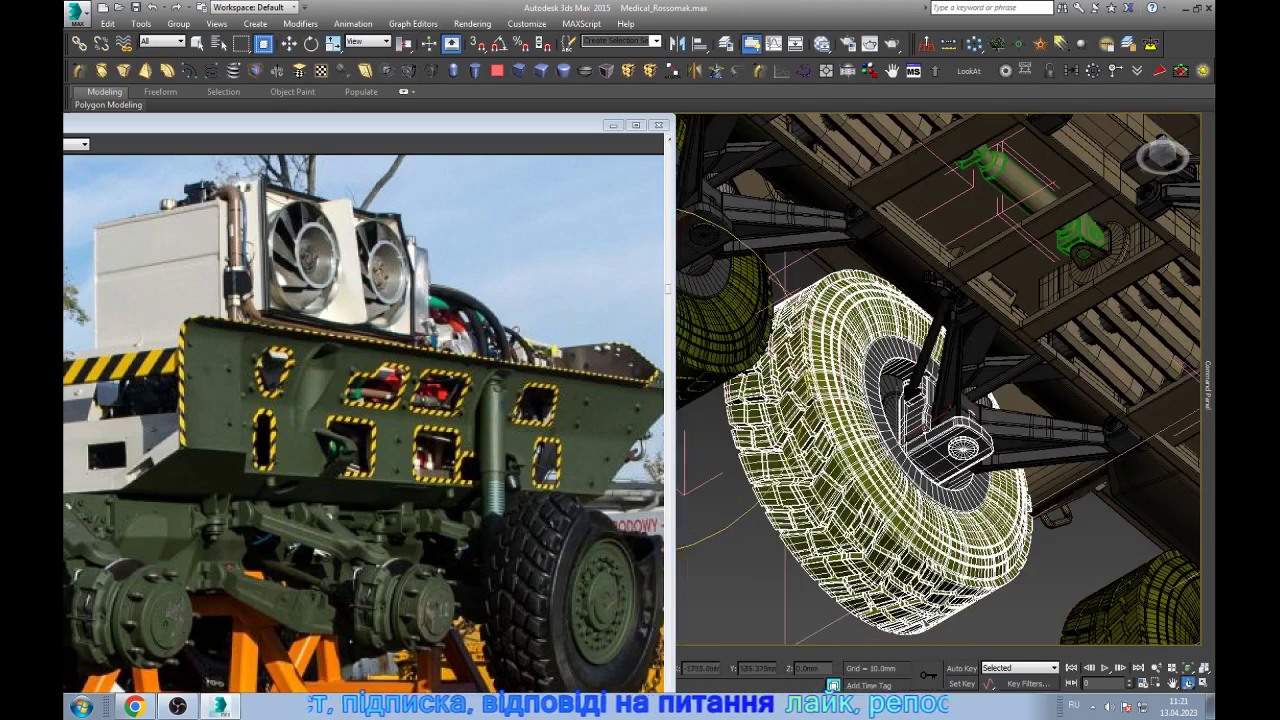
{"action": "key", "text": "w"}
{"action": "key", "text": "z"}
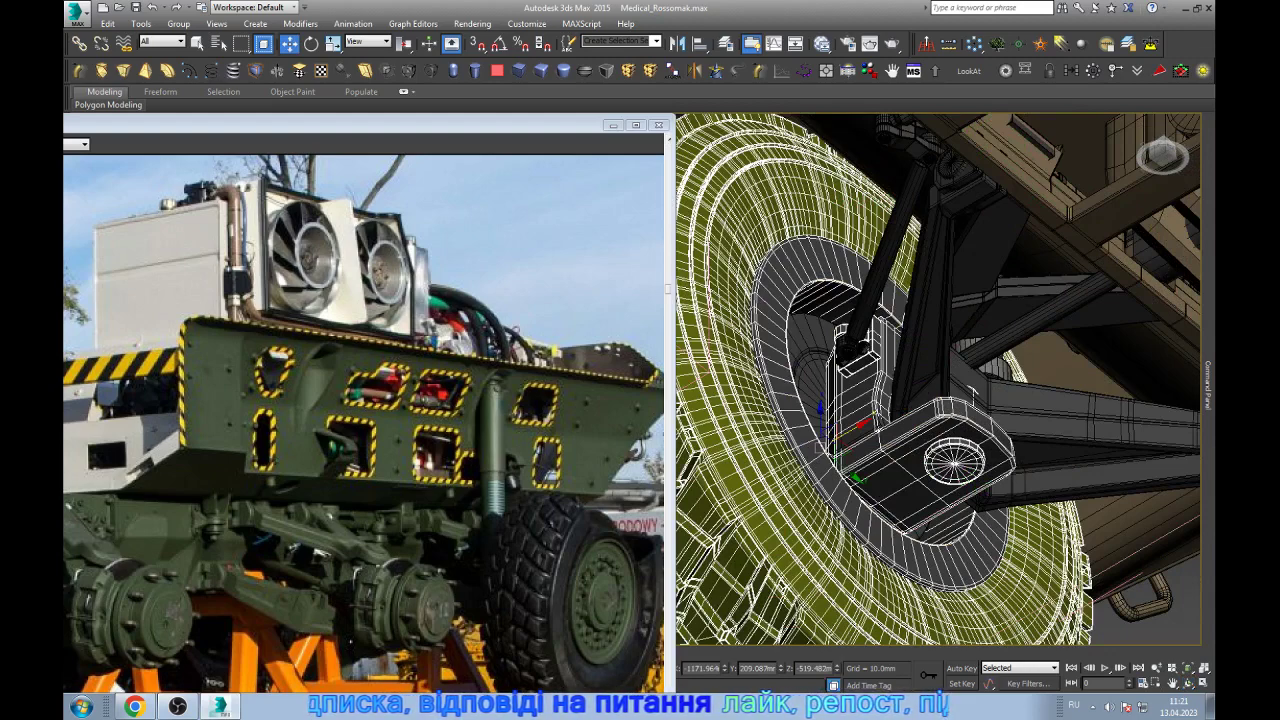
- Use Group > Open to select the wheel assembly and inspect it from several angles
{"action": "left_click", "coordinate": [178, 23]}
{"action": "left_click", "coordinate": [200, 76]}
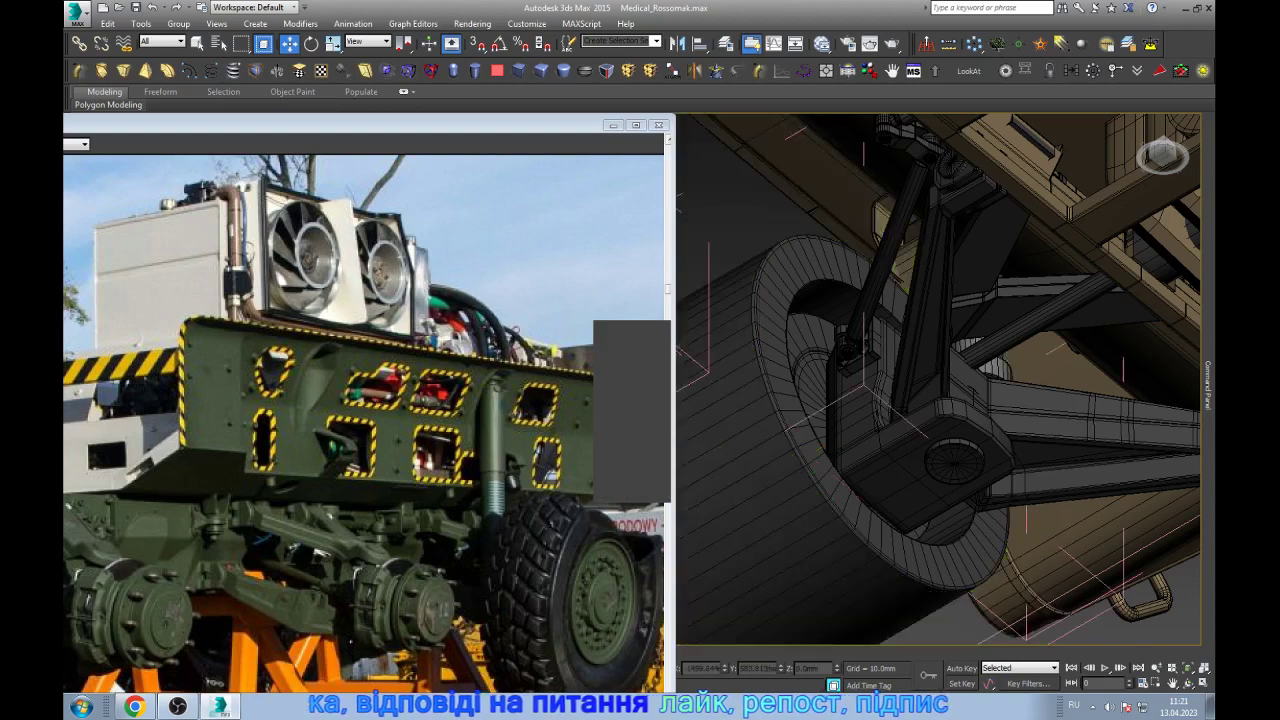
{"action": "left_click", "coordinate": [790, 330]}
{"action": "scroll", "coordinate": [808, 372], "scroll_direction": "down", "scroll_amount": 2}
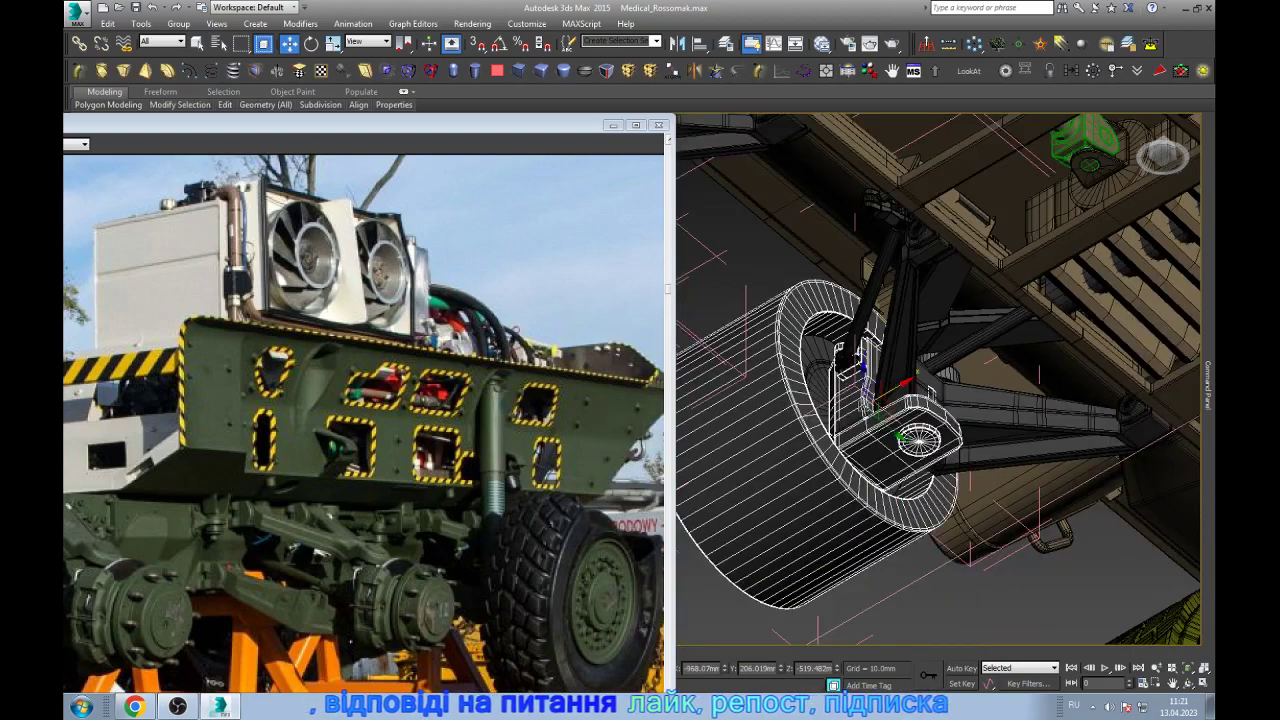
{"action": "key", "text": "e"}
{"action": "mouse_move", "coordinate": [808, 372]}
{"action": "middle_mouse_down", "text": "alt"}
{"action": "mouse_move", "coordinate": [890, 420]}
{"action": "mouse_move", "coordinate": [865, 493]}
{"action": "mouse_move", "coordinate": [830, 500]}
{"action": "middle_mouse_up", "text": "alt"}
{"action": "key", "text": "w"}
{"action": "key", "text": "ctrl+d"}
{"action": "mouse_move", "coordinate": [925, 445]}
{"action": "middle_mouse_down", "text": "alt"}
{"action": "mouse_move", "coordinate": [840, 415]}
{"action": "mouse_move", "coordinate": [855, 428]}
{"action": "mouse_move", "coordinate": [855, 360]}
{"action": "mouse_move", "coordinate": [855, 430]}
{"action": "middle_mouse_up", "text": "alt"}
{"action": "left_click", "coordinate": [840, 415]}
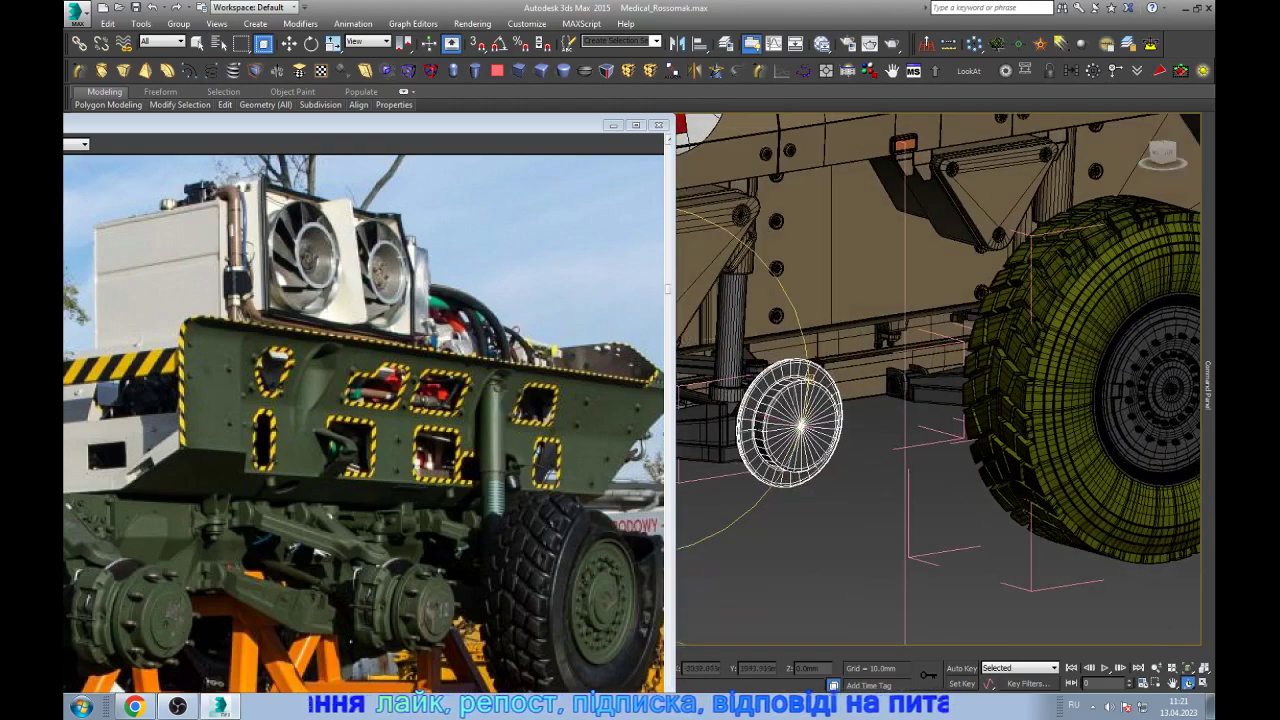
{"action": "key", "text": "z"}
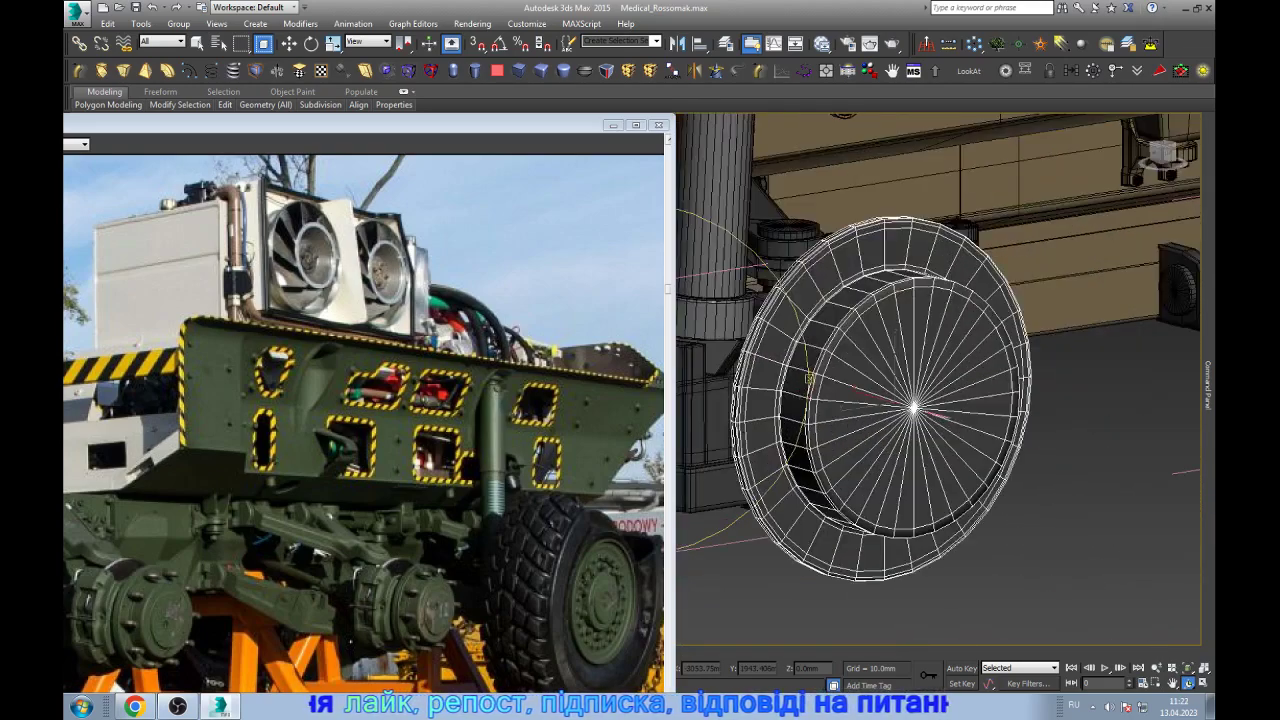
{"action": "scroll", "coordinate": [340, 600], "scroll_direction": "up", "scroll_amount": 2}
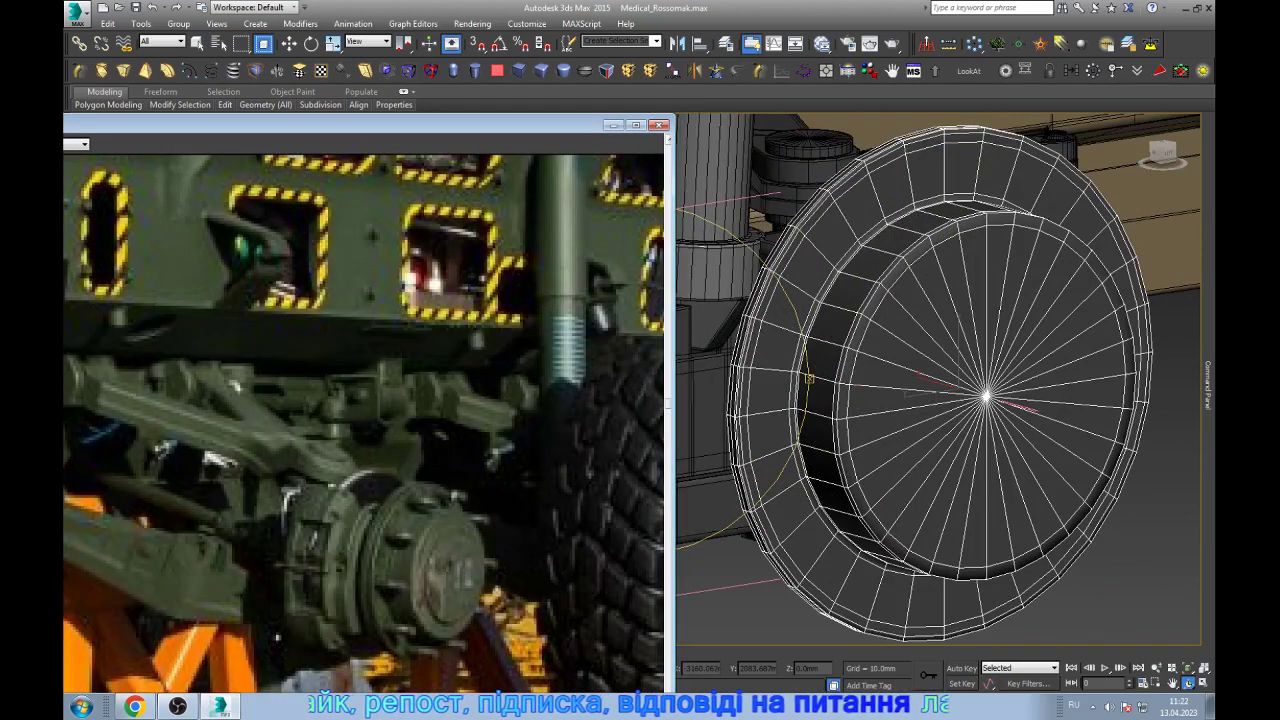
{"action": "scroll", "coordinate": [365, 420], "scroll_direction": "down", "scroll_amount": 5}
{"action": "scroll", "coordinate": [160, 455], "scroll_direction": "up", "scroll_amount": 5}
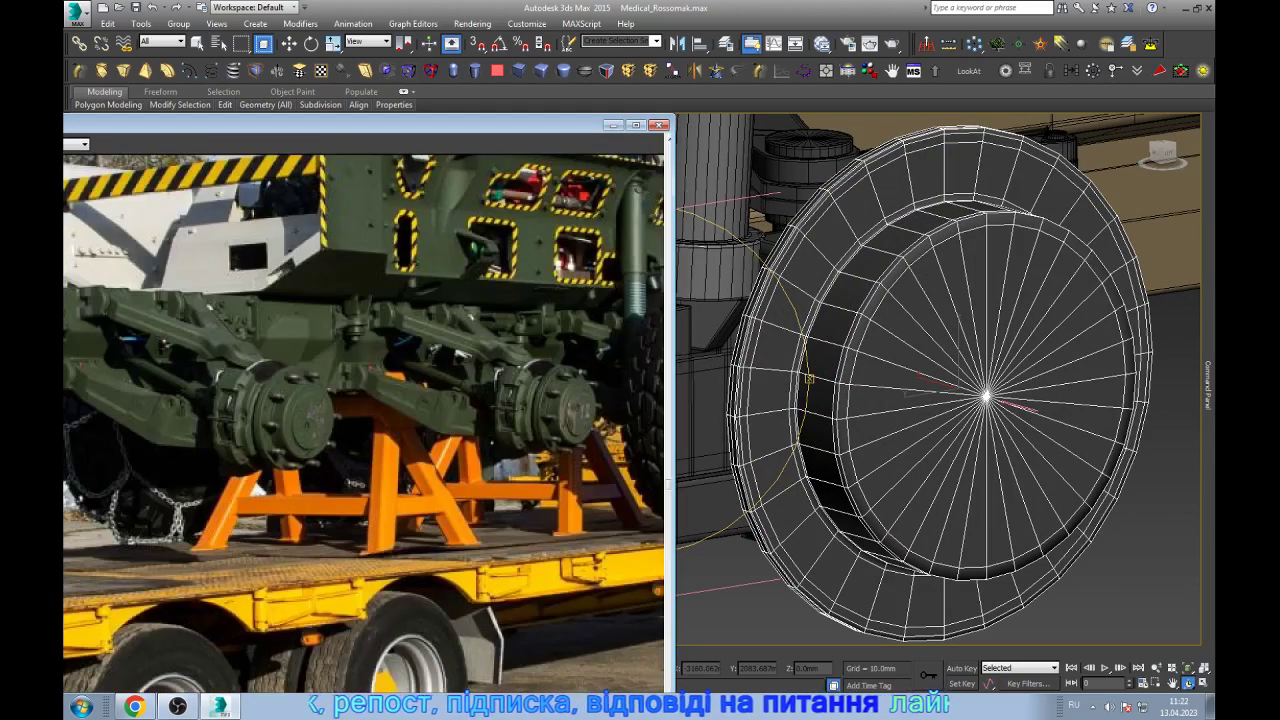
{"action": "scroll", "coordinate": [365, 420], "scroll_direction": "up", "scroll_amount": 3}
{"action": "scroll", "coordinate": [365, 420], "scroll_direction": "down", "scroll_amount": 2}
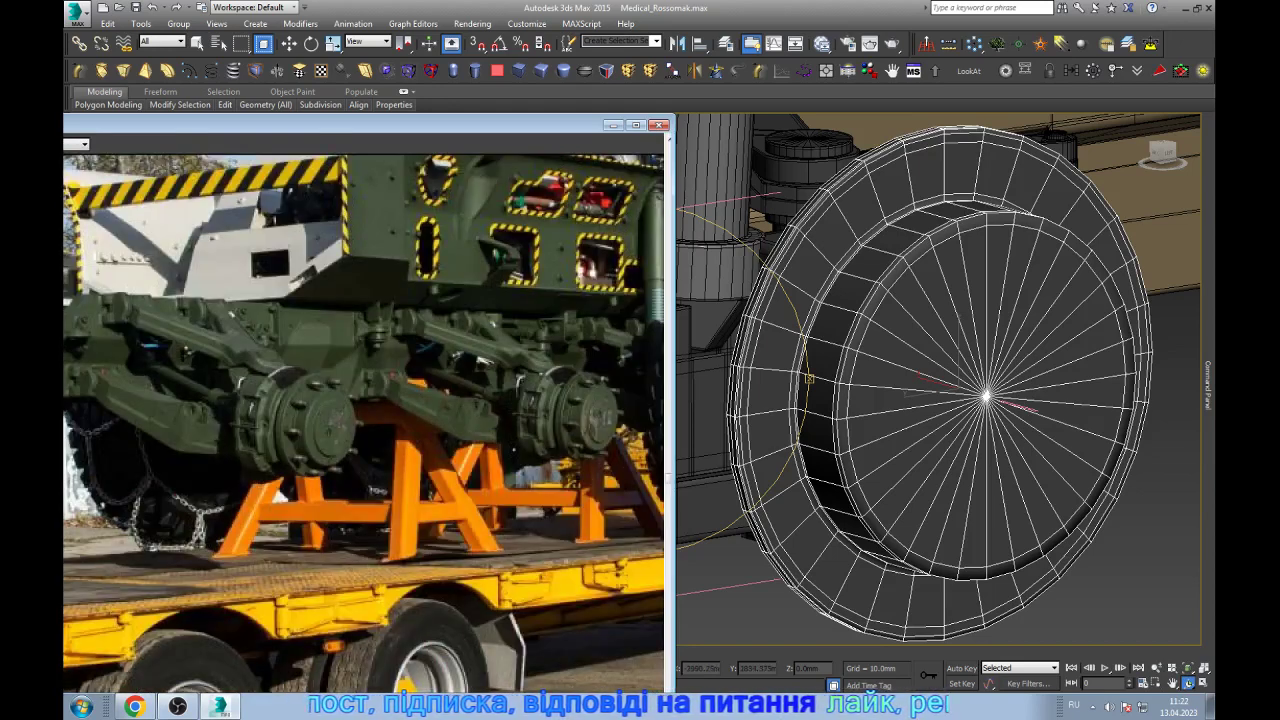
{"action": "middle_click_drag", "start_coordinate": [940, 390], "coordinate": [960, 380], "text": "alt"}
{"action": "key", "text": "w"}
{"action": "scroll", "coordinate": [1010, 470], "scroll_direction": "up", "scroll_amount": 5}
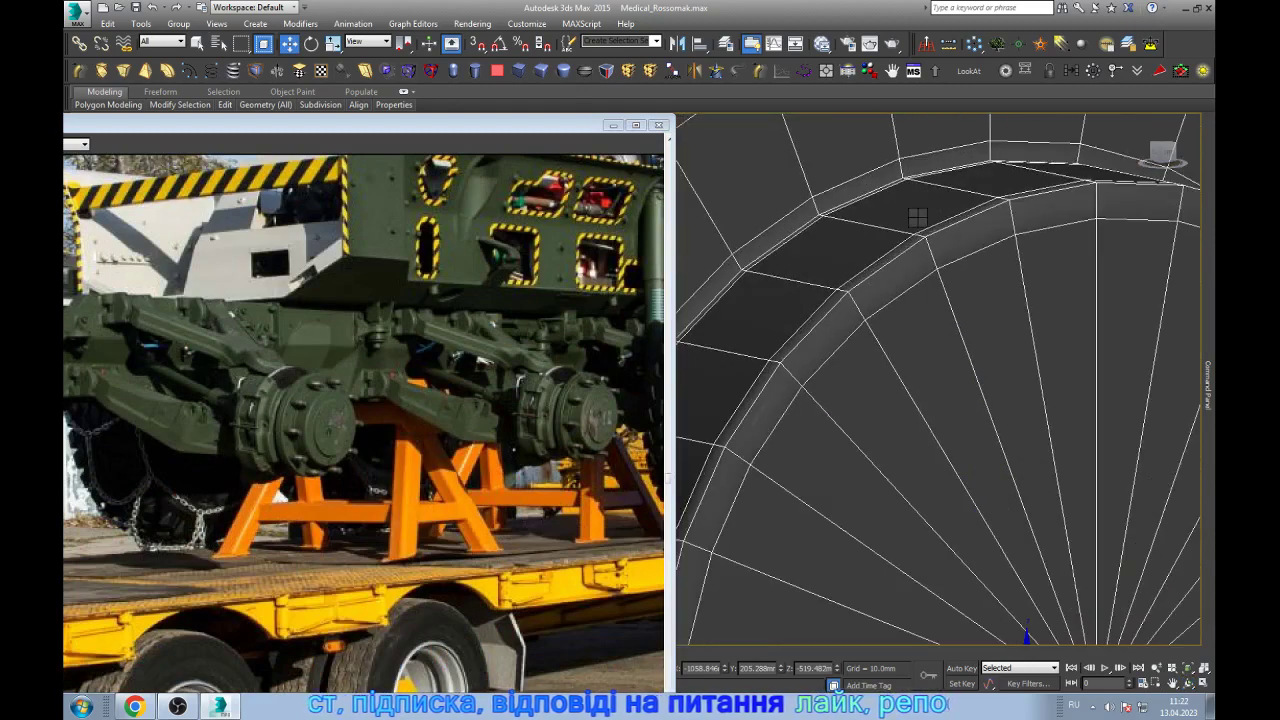
{"action": "scroll", "coordinate": [1010, 470], "scroll_direction": "down", "scroll_amount": 3}
{"action": "scroll", "coordinate": [1010, 470], "scroll_direction": "down", "scroll_amount": 3}
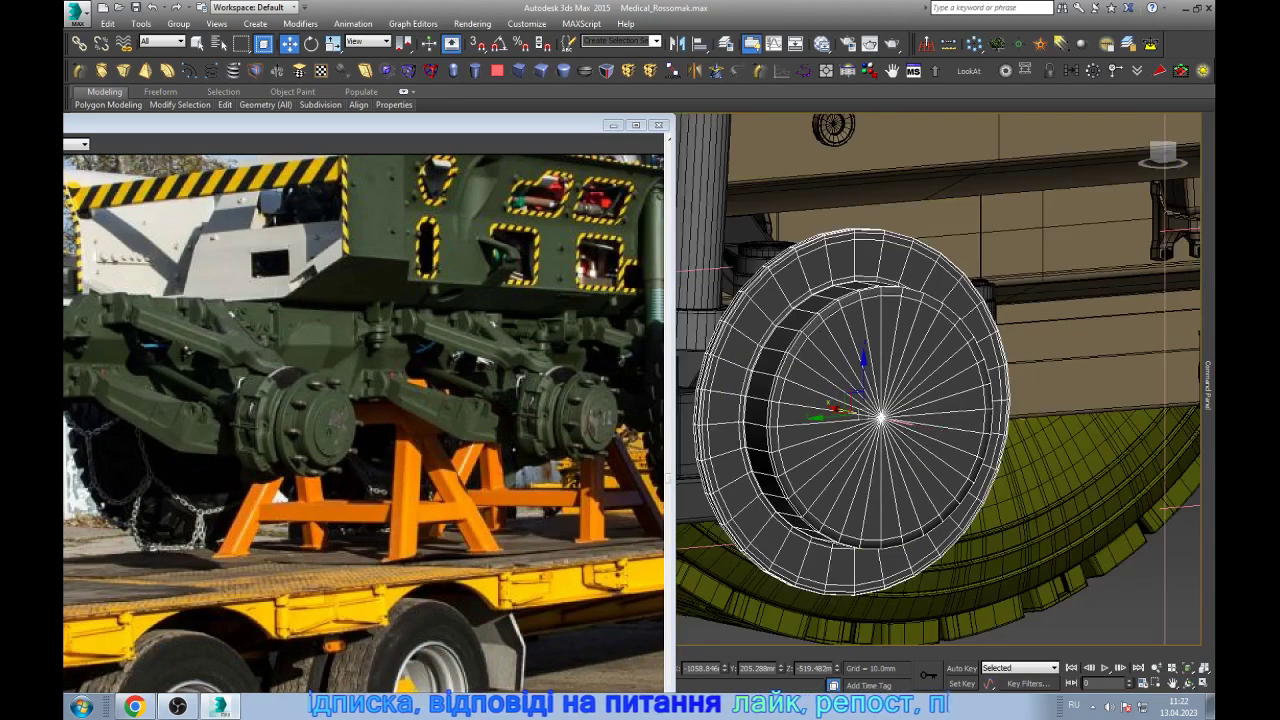
{"action": "scroll", "coordinate": [845, 330], "scroll_direction": "down", "scroll_amount": 2}
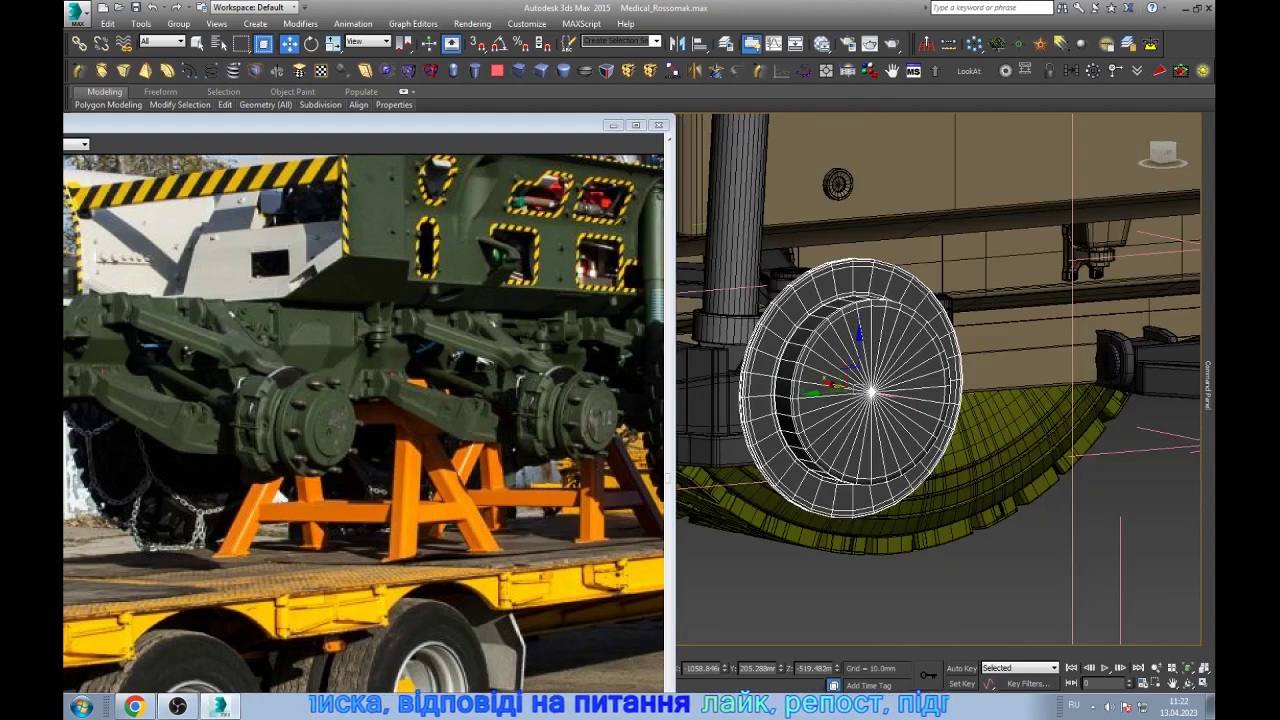
- Show the hub cap alone in an orthographic Front view, isolated and zoomed to fit
{"action": "key", "text": "l"}
{"action": "key", "text": "f"}
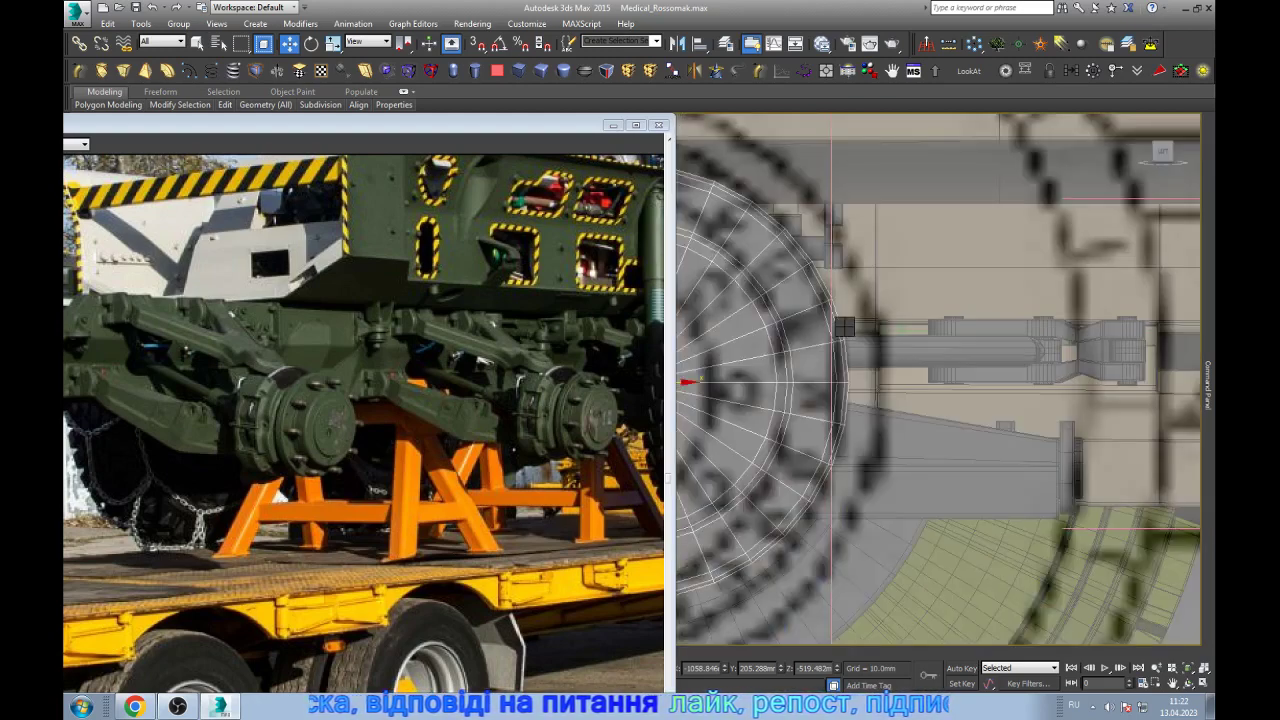
{"action": "key", "text": "z"}
{"action": "key", "text": "k"}
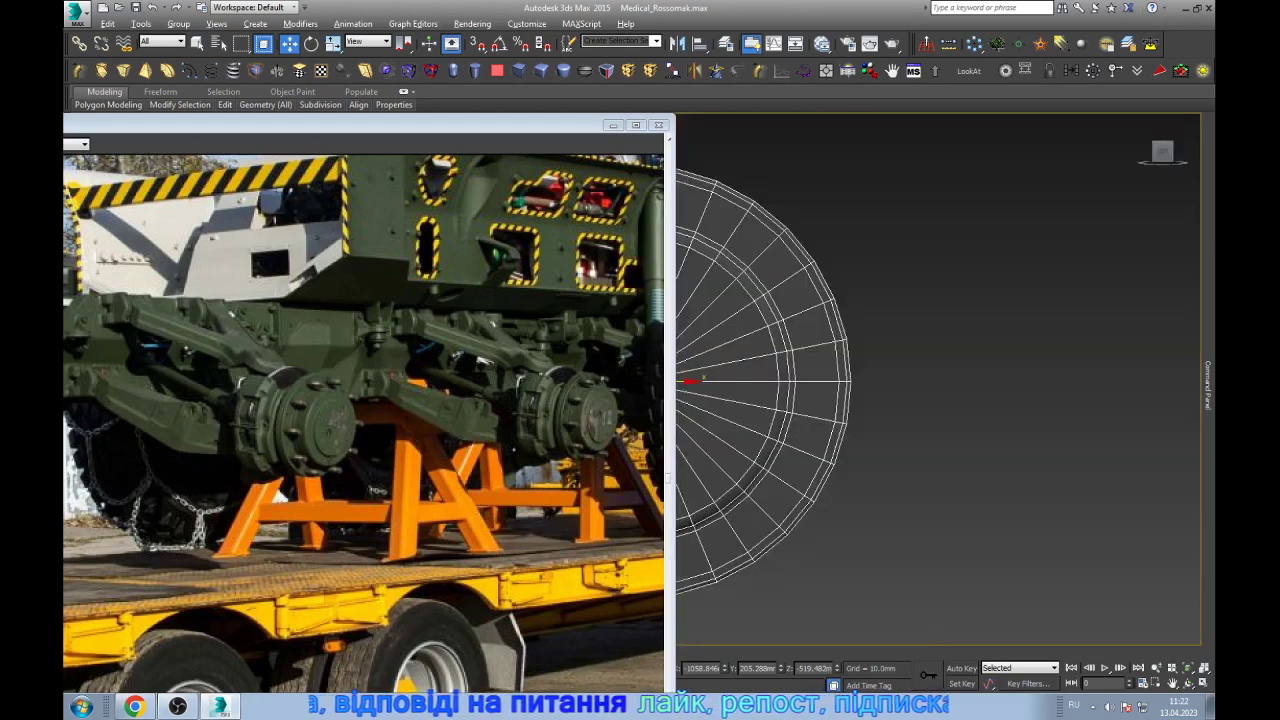
{"action": "key", "text": "z"}
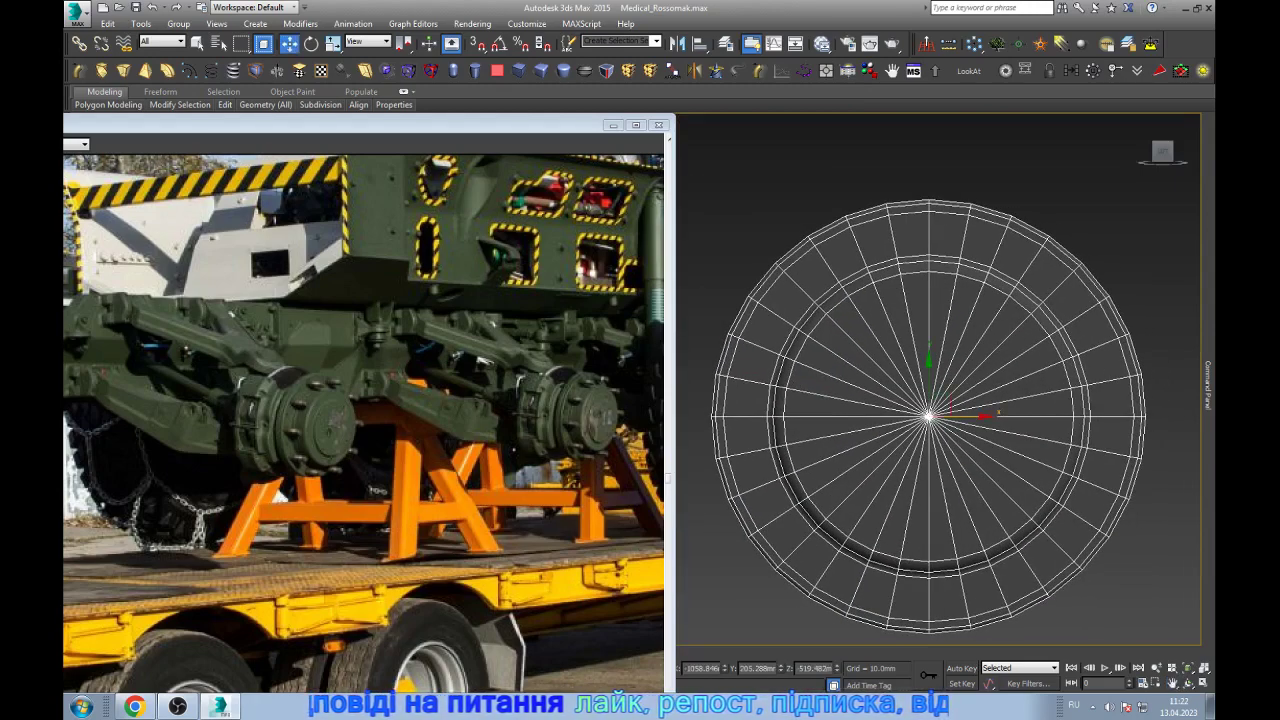
{"action": "scroll", "coordinate": [1000, 495], "scroll_direction": "down", "scroll_amount": 2}
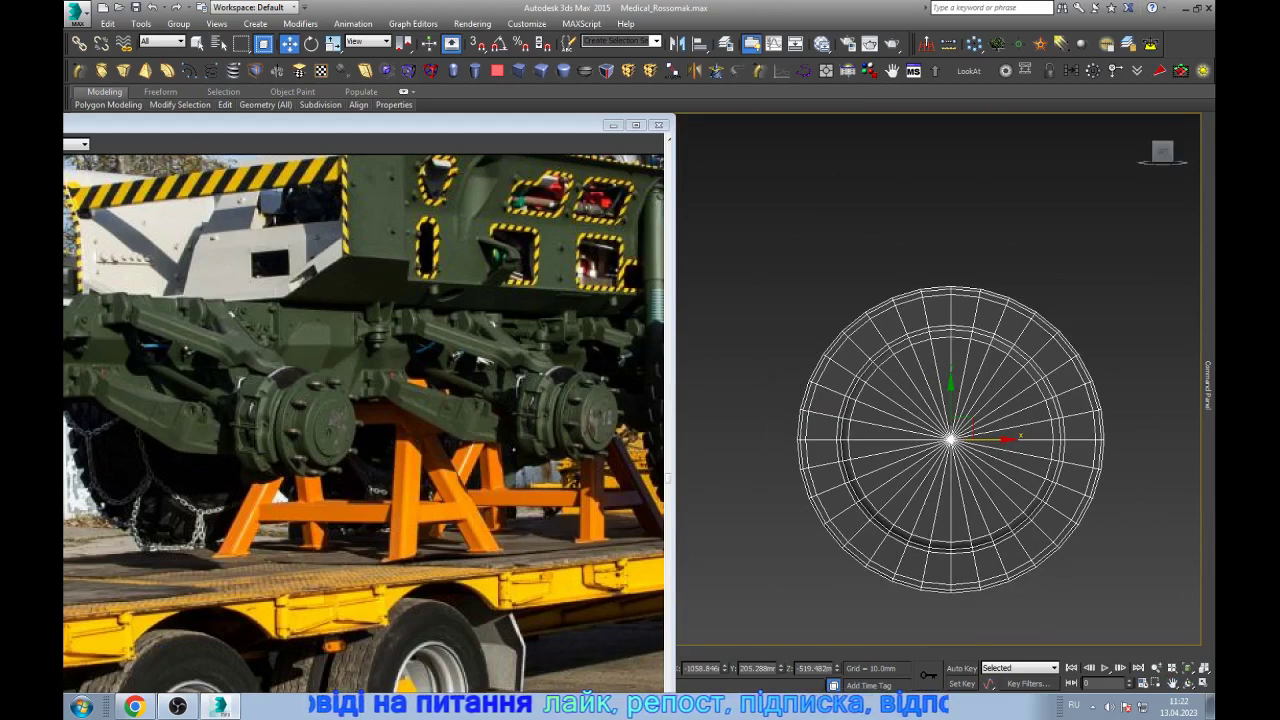
- Draw a tall box and align it to the hub cap's pivot point
{"action": "left_click", "coordinate": [518, 70]}
{"action": "left_click_drag", "start_coordinate": [729, 337], "coordinate": [792, 543]}
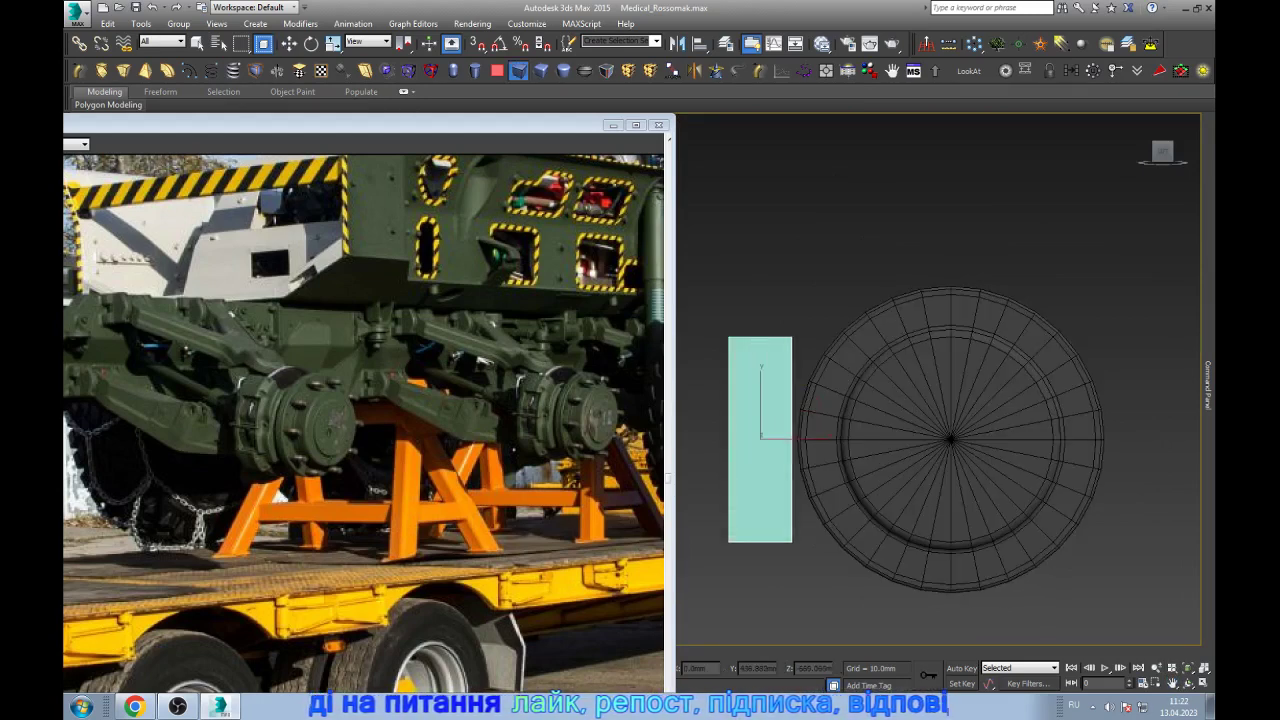
{"action": "key", "text": "w"}
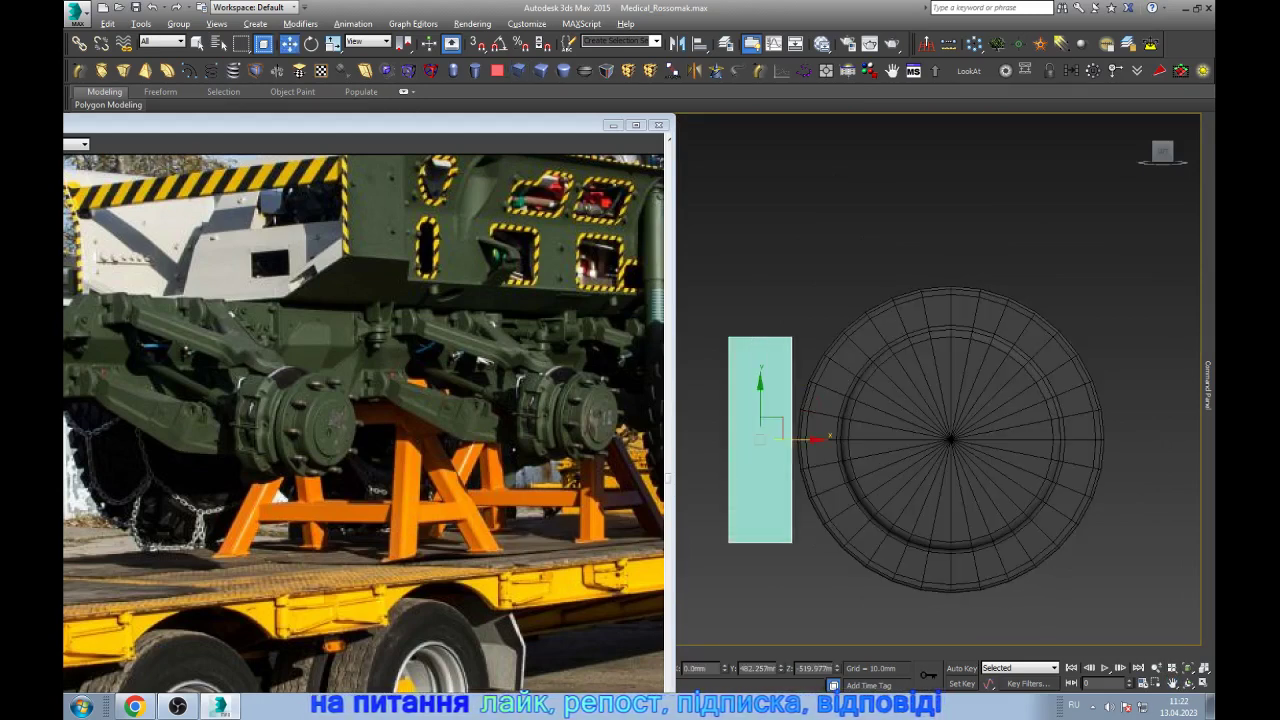
{"action": "key", "text": "alt+a"}
{"action": "left_click", "coordinate": [950, 440]}
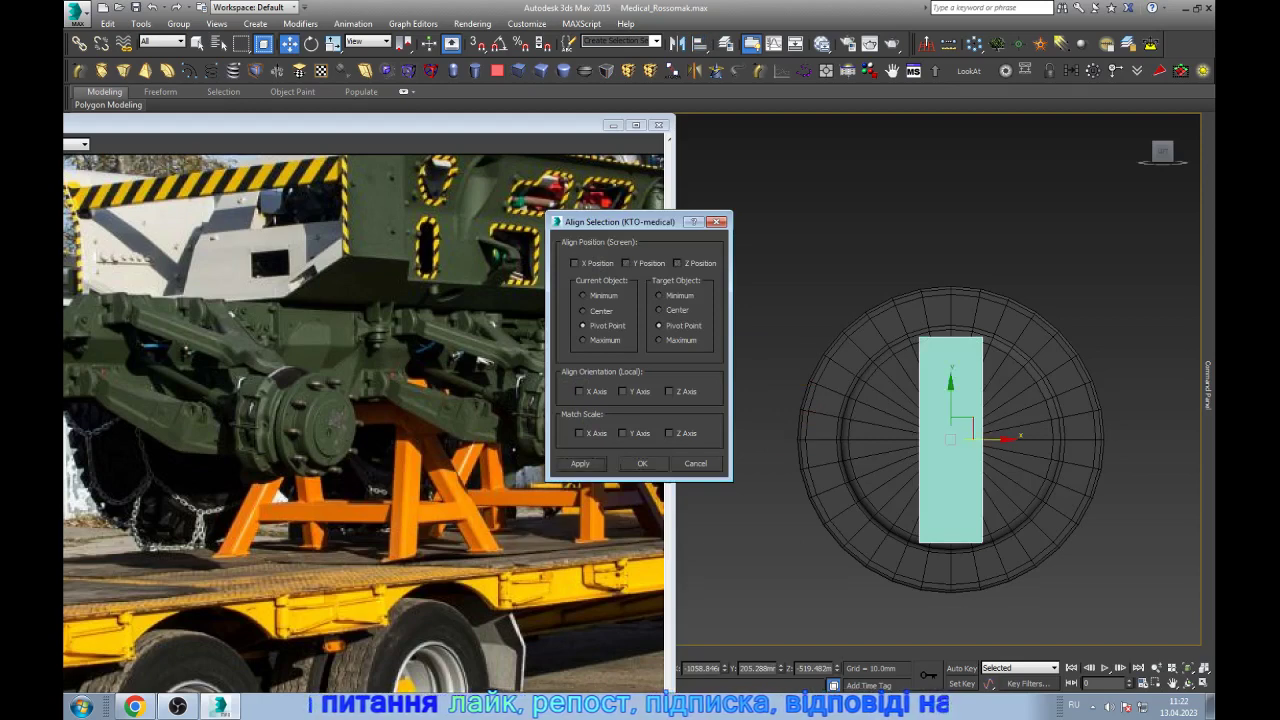
{"action": "left_click", "coordinate": [642, 463]}
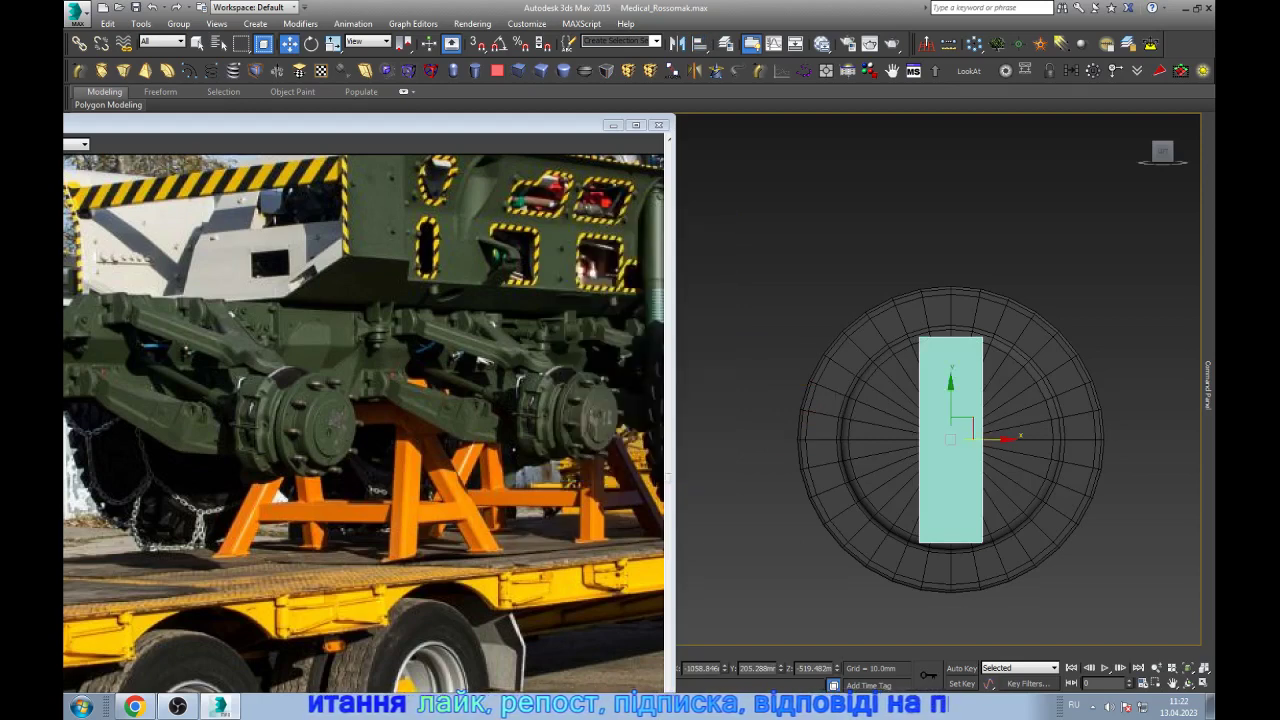
- Slide the box left along X beside the hub cap and view them from Top
{"action": "left_click_drag", "start_coordinate": [1000, 438], "coordinate": [850, 438]}
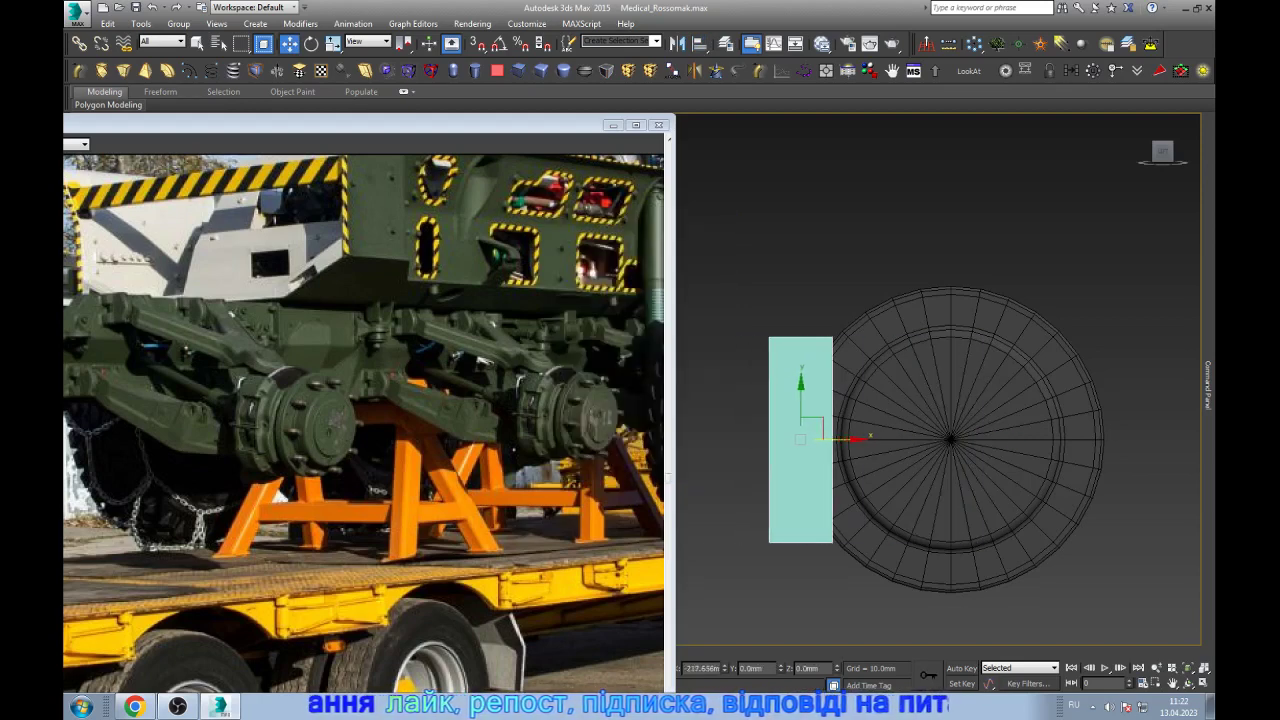
{"action": "scroll", "coordinate": [828, 460], "scroll_direction": "up", "scroll_amount": 3}
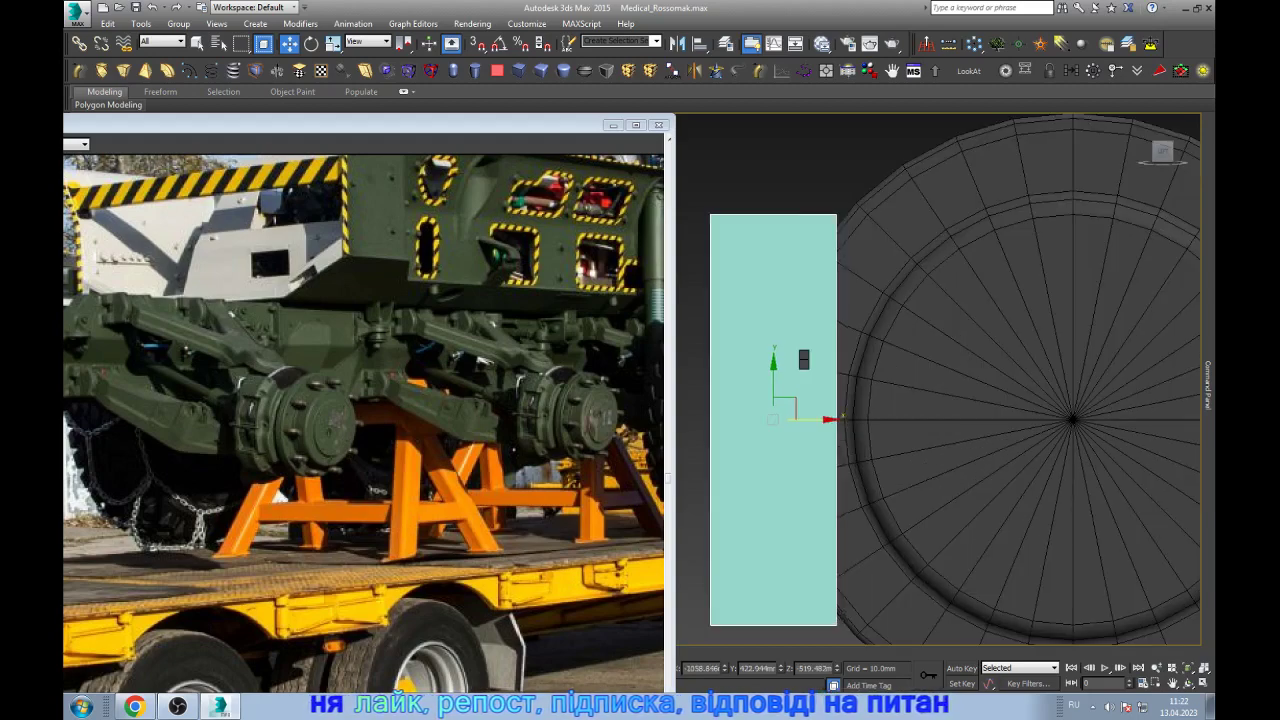
{"action": "scroll", "coordinate": [931, 362], "scroll_direction": "down", "scroll_amount": 2}
{"action": "key", "text": "e"}
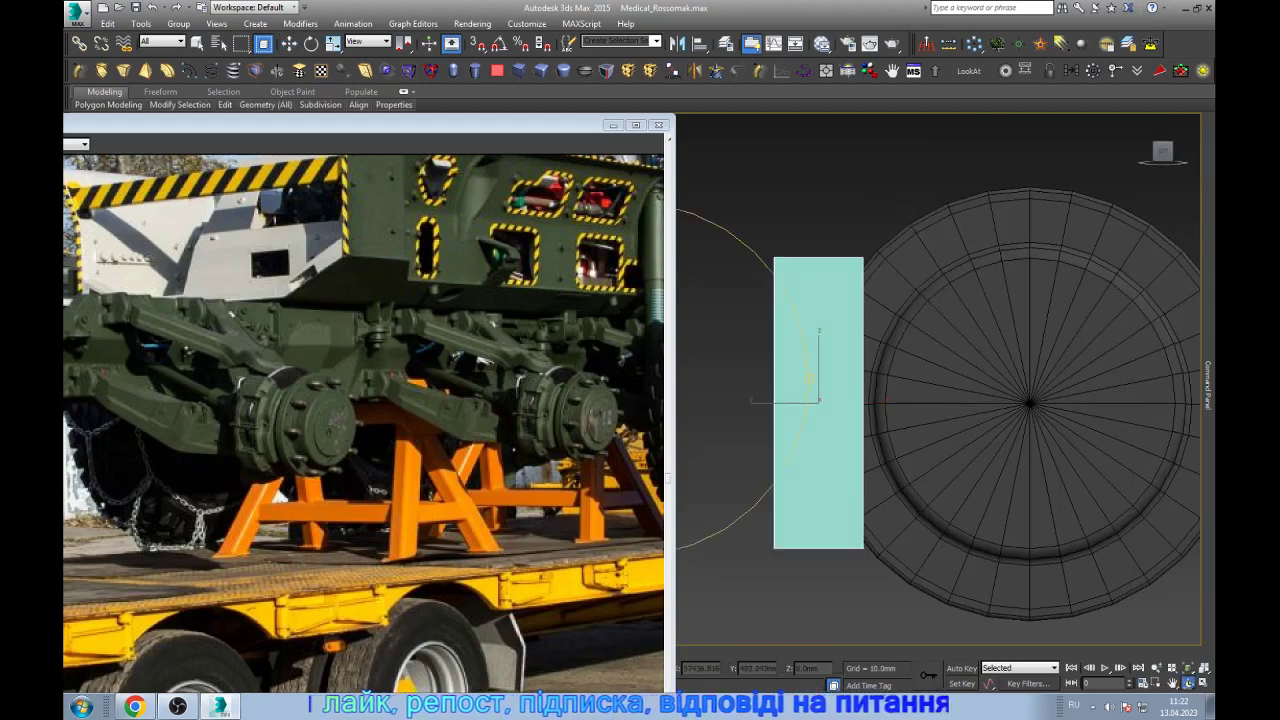
{"action": "middle_click_drag", "start_coordinate": [900, 400], "coordinate": [767, 381], "text": "alt"}
{"action": "key", "text": "w"}
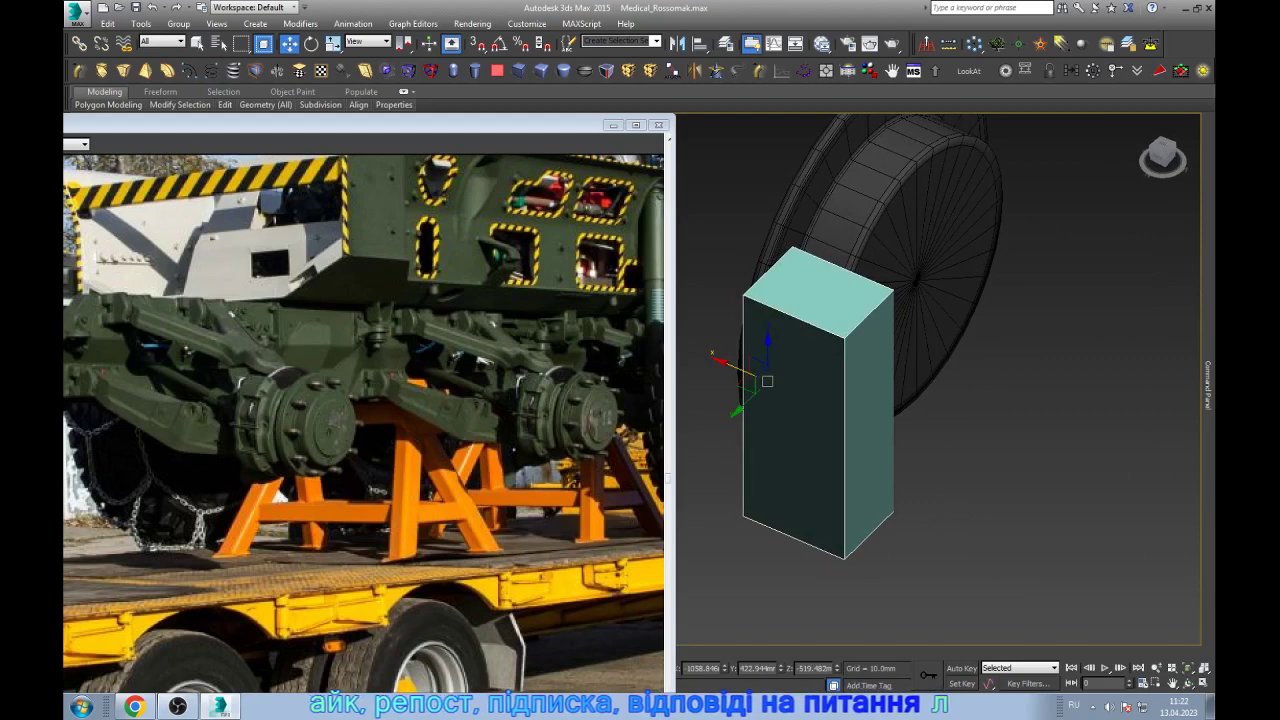
{"action": "left_click_drag", "start_coordinate": [767, 381], "coordinate": [692, 349]}
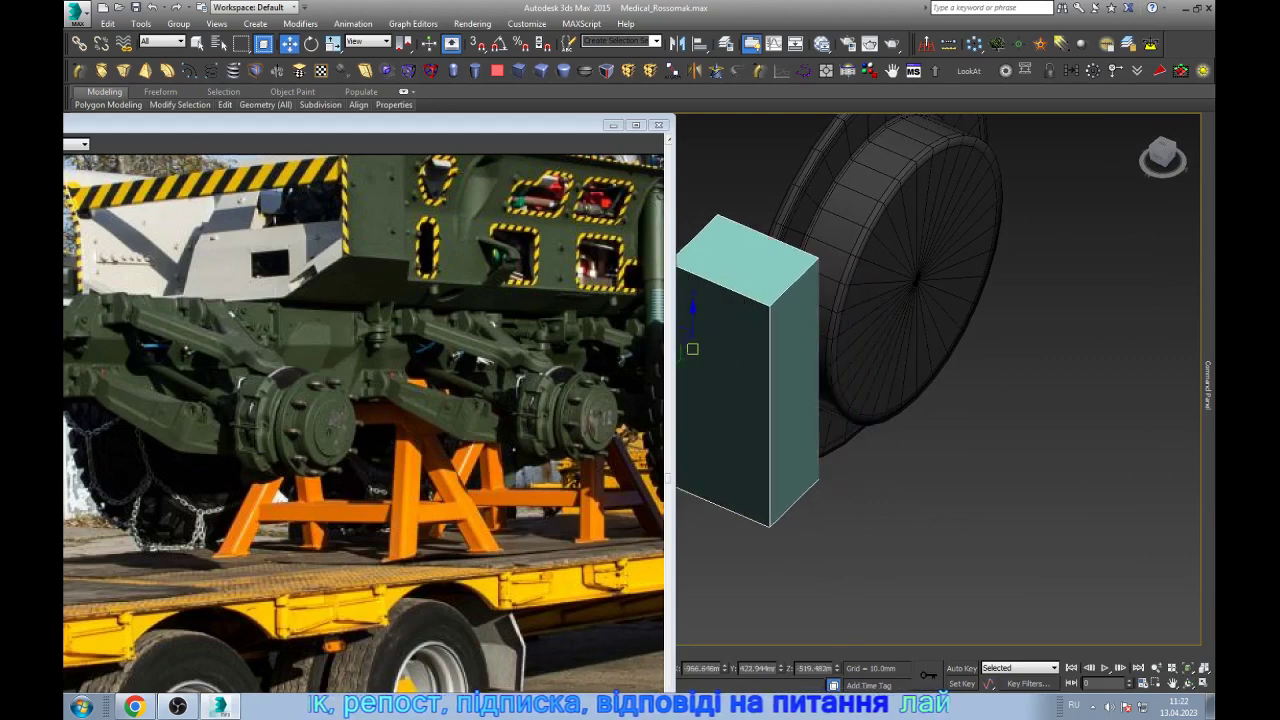
{"action": "left_click", "coordinate": [1162, 148]}
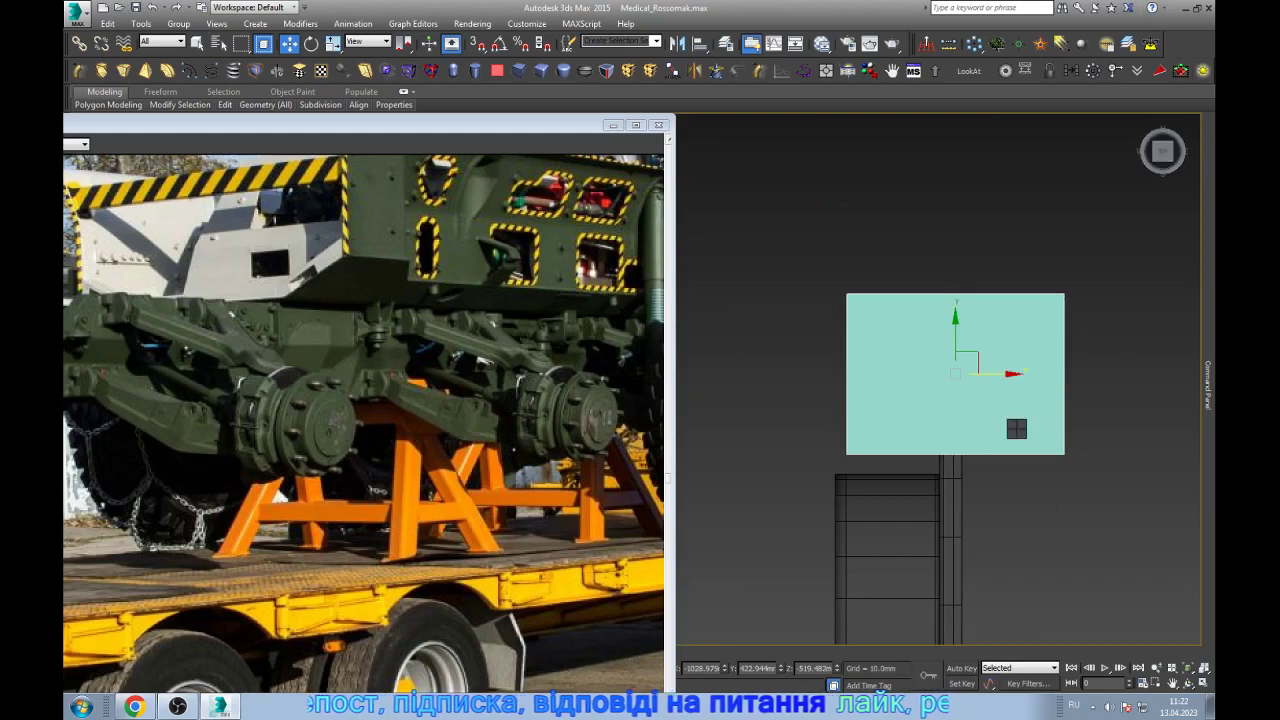
- Marquee-select the vertices along the ladder's right rail
{"action": "scroll", "coordinate": [912, 365], "scroll_direction": "down", "scroll_amount": 3}
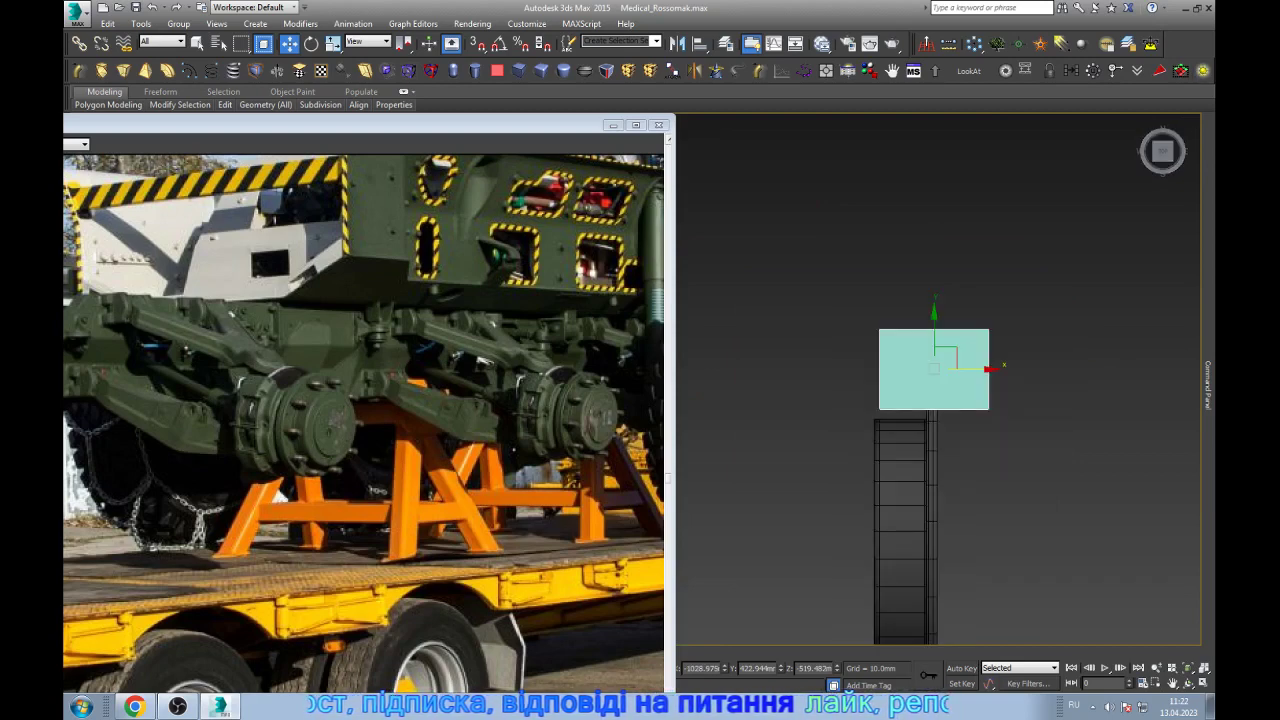
{"action": "scroll", "coordinate": [937, 400], "scroll_direction": "up", "scroll_amount": 2}
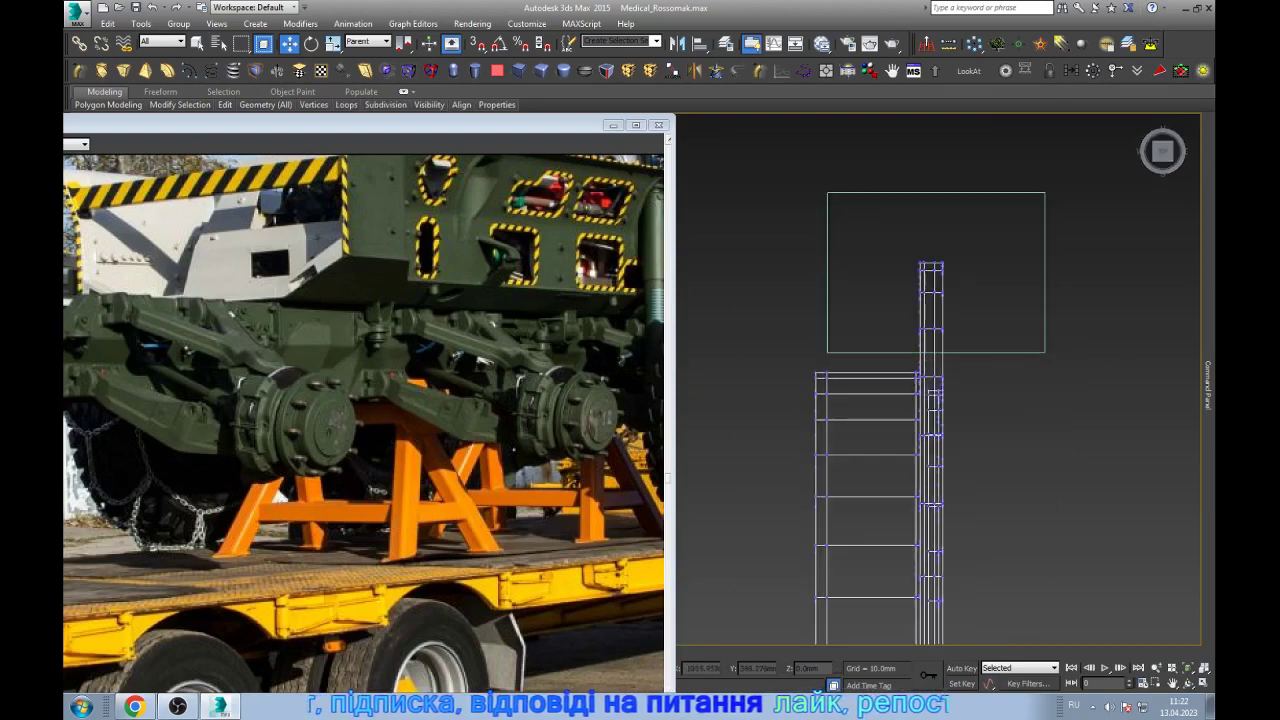
{"action": "left_click_drag", "start_coordinate": [928, 240], "coordinate": [1021, 594]}
{"action": "scroll", "coordinate": [930, 400], "scroll_direction": "down", "scroll_amount": 1}
{"action": "middle_click_drag", "start_coordinate": [930, 400], "coordinate": [870, 300]}
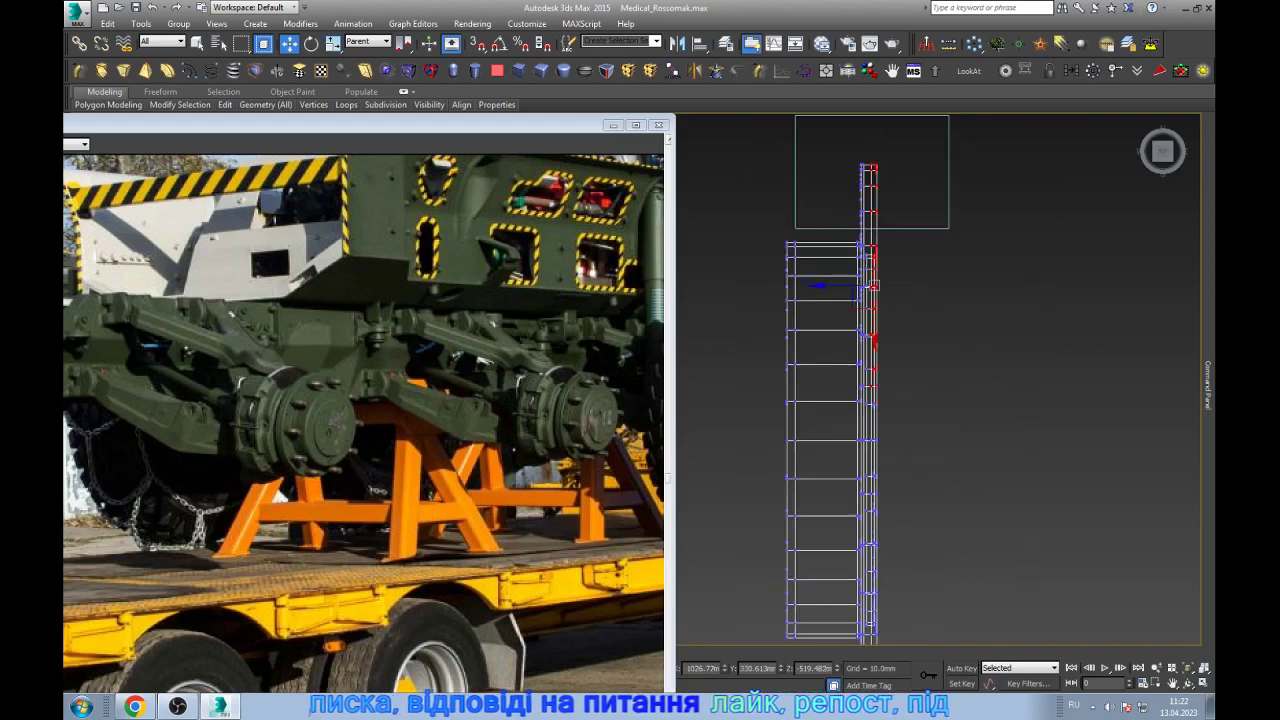
{"action": "scroll", "coordinate": [883, 300], "scroll_direction": "up", "scroll_amount": 3}
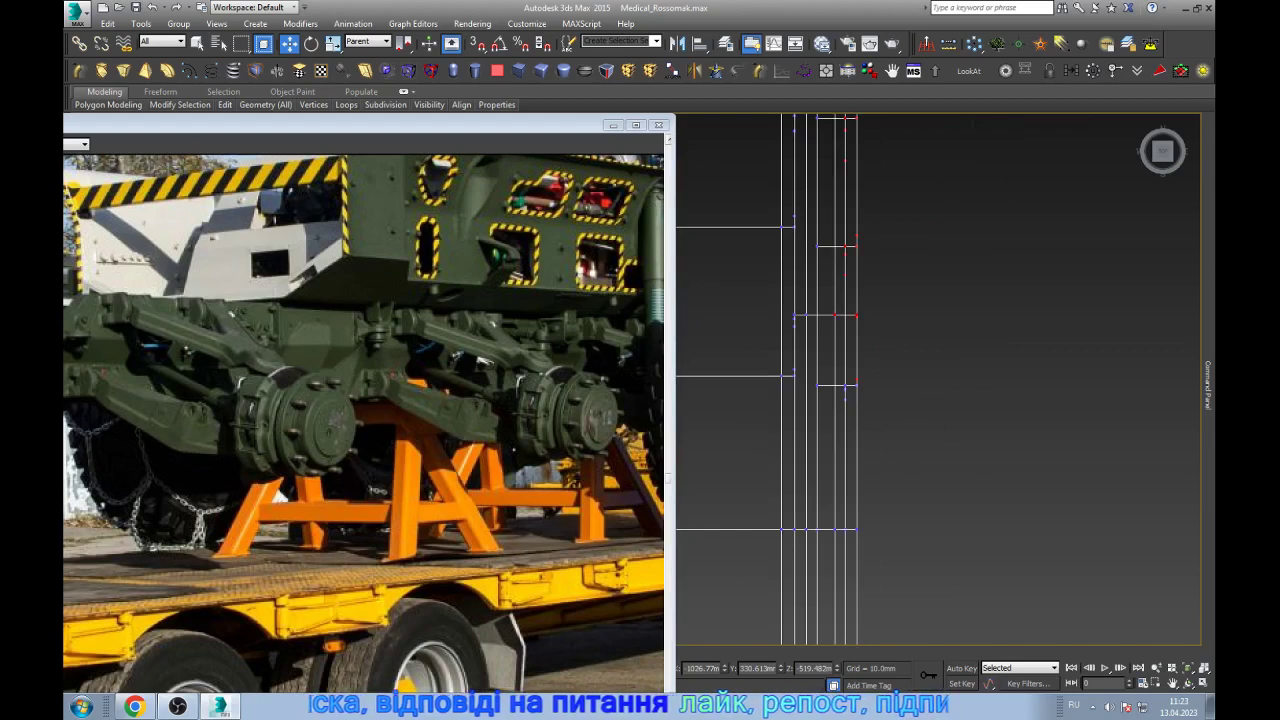
- Nudge the selected rail vertices sideways along X to an 18.075 mm offset
{"action": "scroll", "coordinate": [835, 380], "scroll_direction": "down", "scroll_amount": 2}
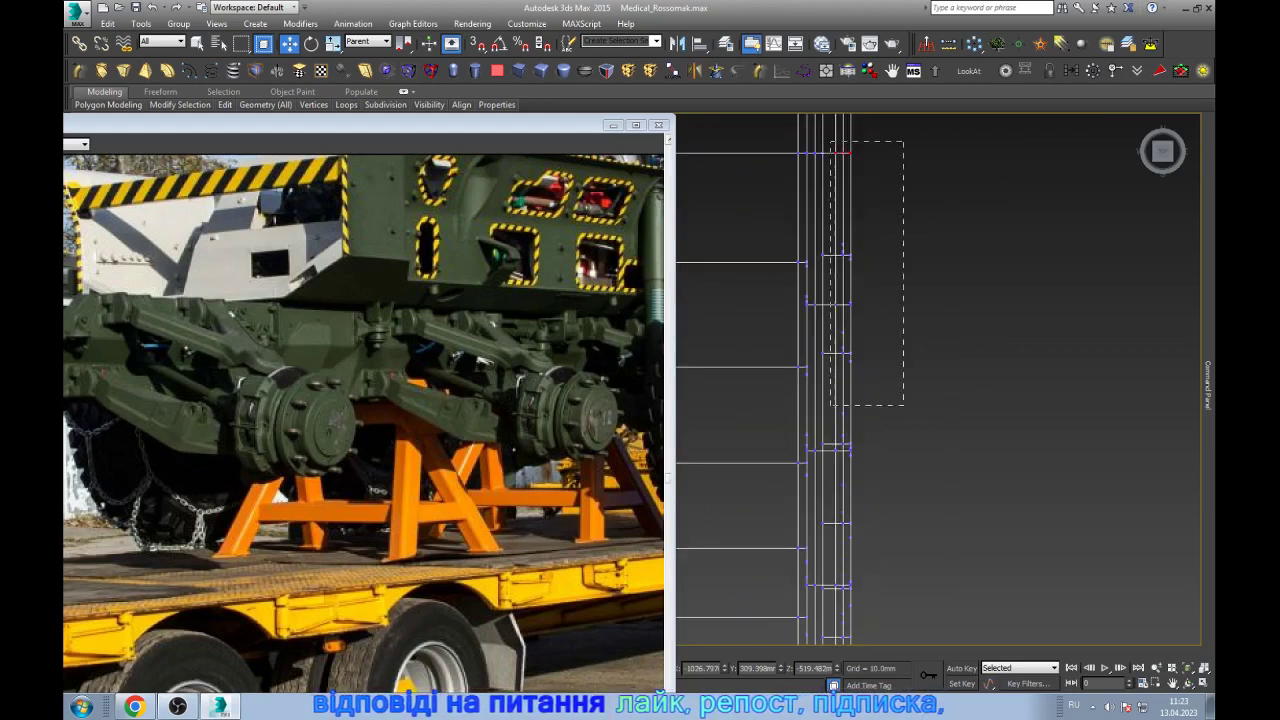
{"action": "scroll", "coordinate": [820, 300], "scroll_direction": "down", "scroll_amount": 2}
{"action": "scroll", "coordinate": [820, 300], "scroll_direction": "down", "scroll_amount": 1}
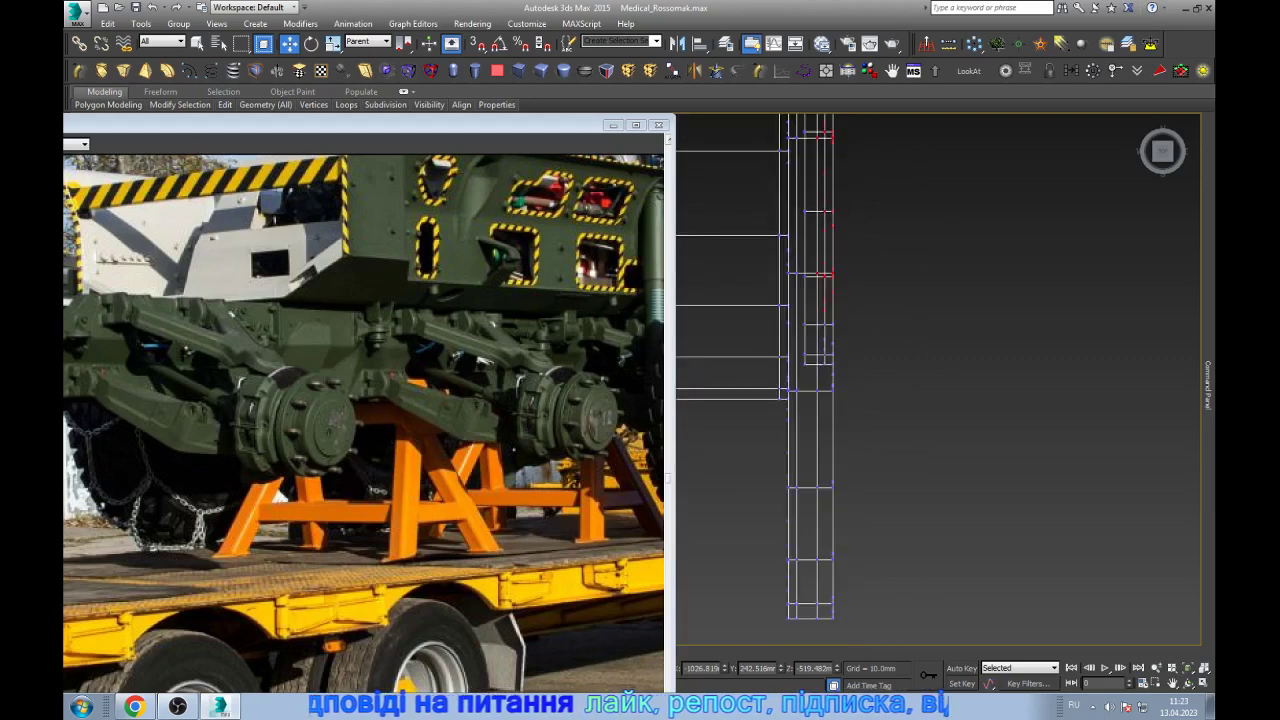
{"action": "scroll", "coordinate": [910, 433], "scroll_direction": "up", "scroll_amount": 3}
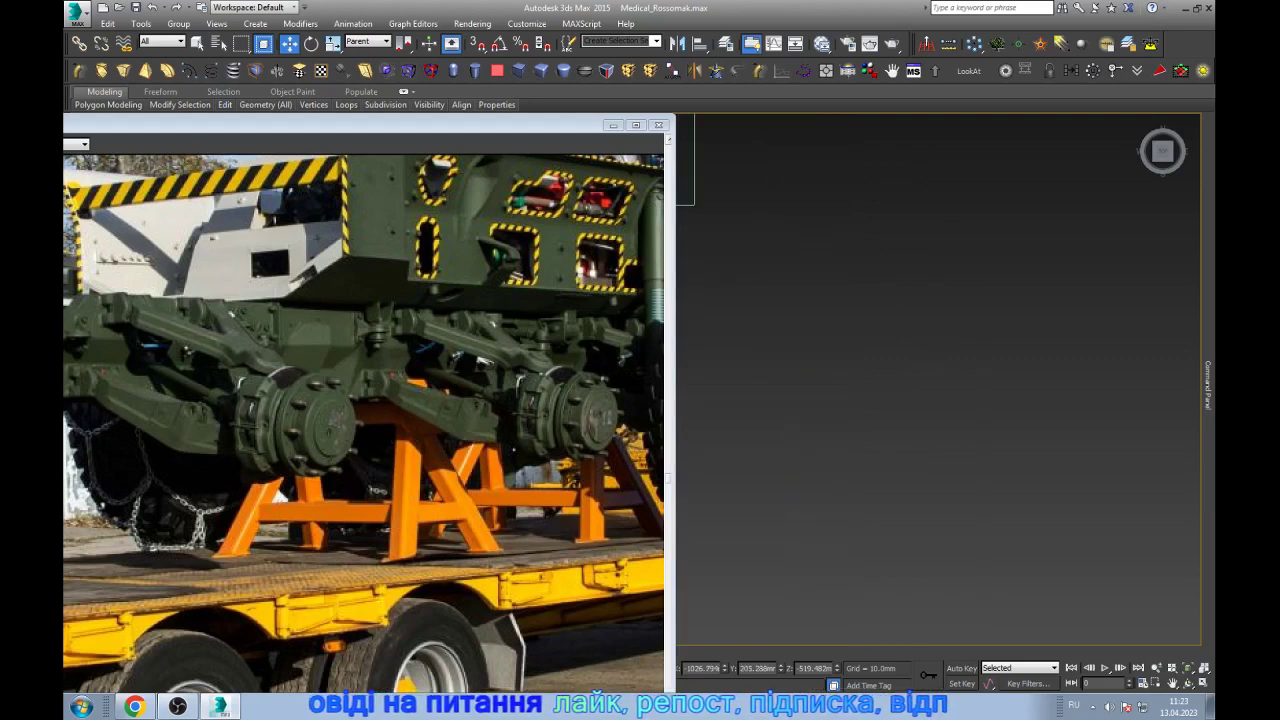
{"action": "scroll", "coordinate": [900, 430], "scroll_direction": "down", "scroll_amount": 2}
{"action": "scroll", "coordinate": [830, 430], "scroll_direction": "up", "scroll_amount": 1}
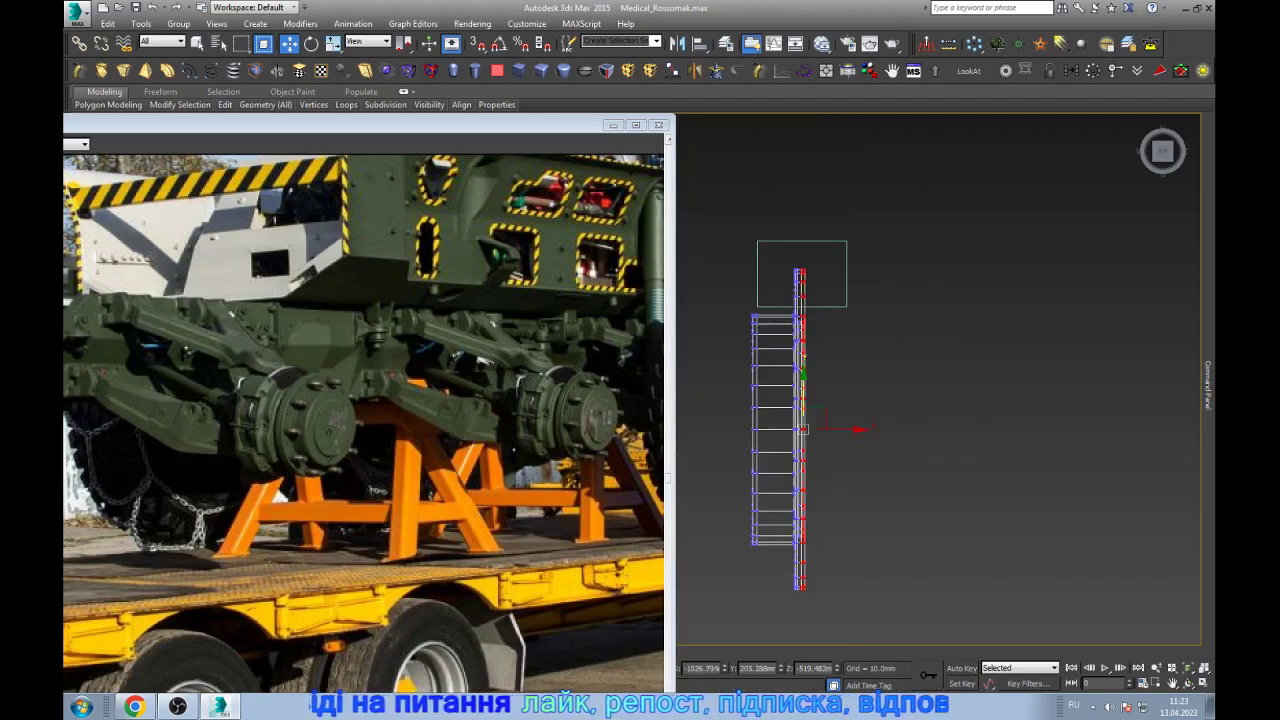
{"action": "left_click", "coordinate": [808, 430]}
{"action": "left_click_drag", "start_coordinate": [840, 430], "coordinate": [846, 430]}
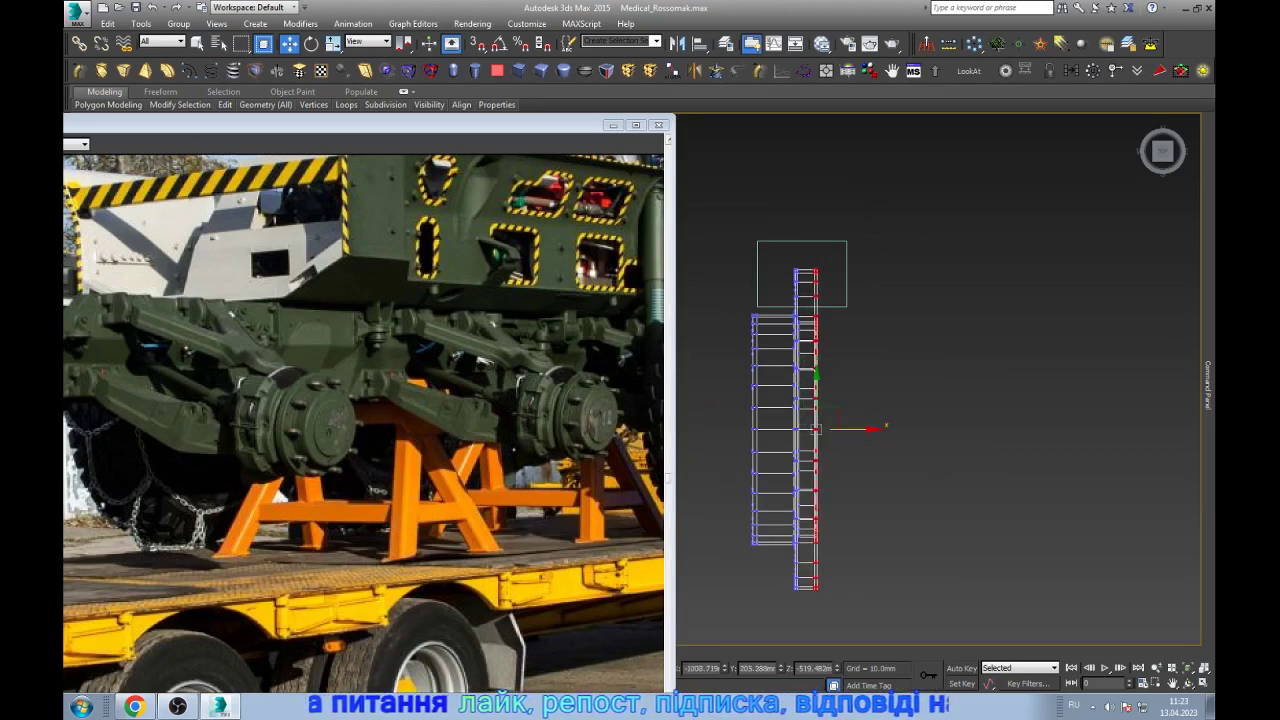
- Exit vertex editing, reselect the whole ladder and zoom the view onto it
{"action": "key", "text": "ctrl+d"}
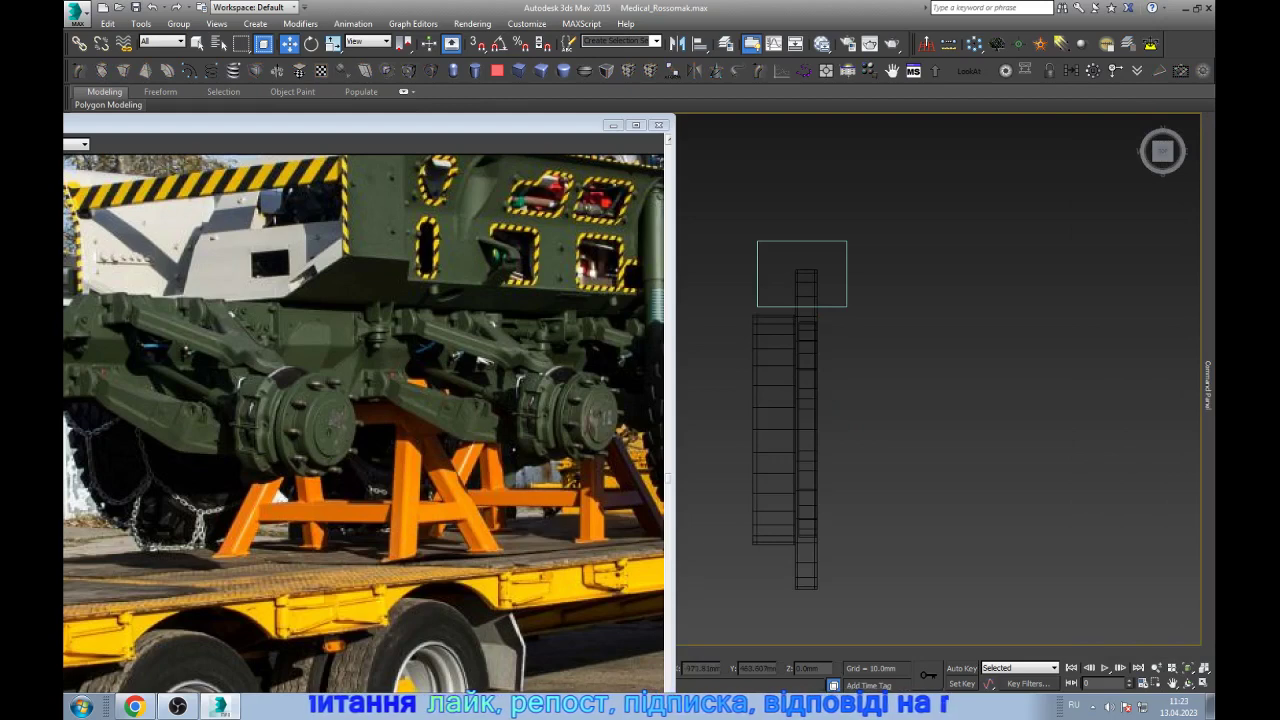
{"action": "left_click_drag", "start_coordinate": [757, 241], "coordinate": [846, 306]}
{"action": "key", "text": "z"}
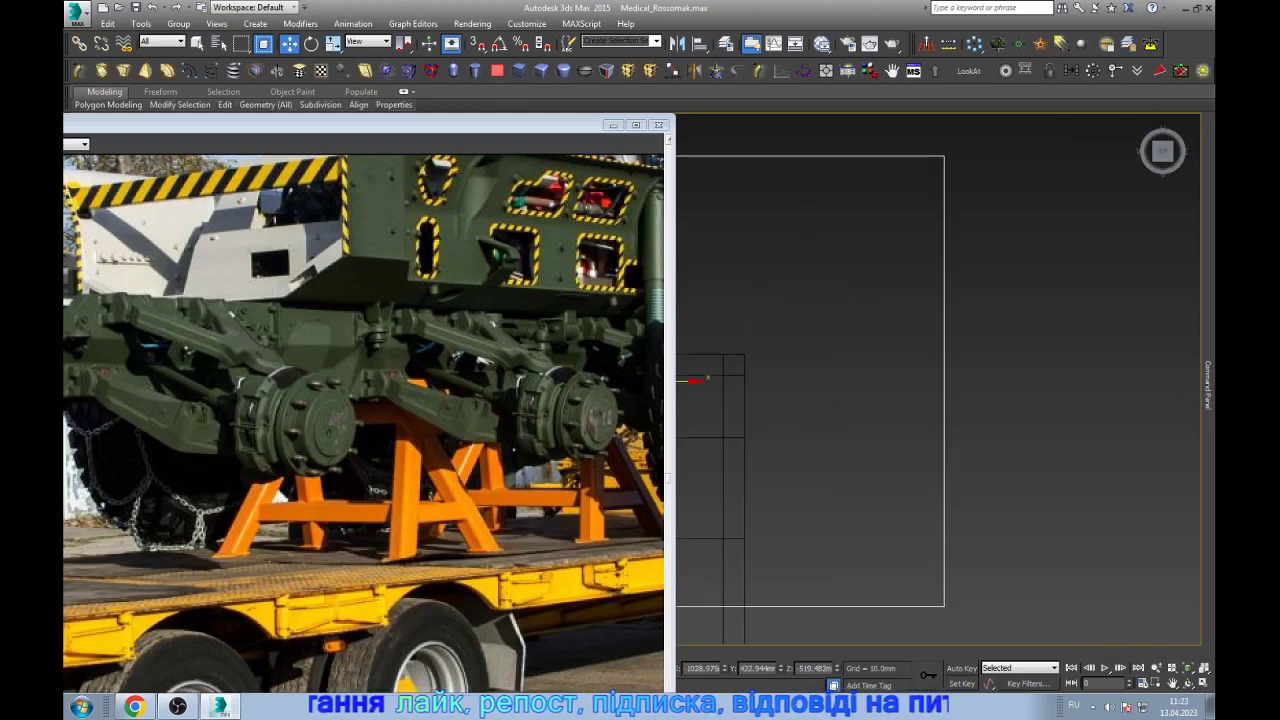
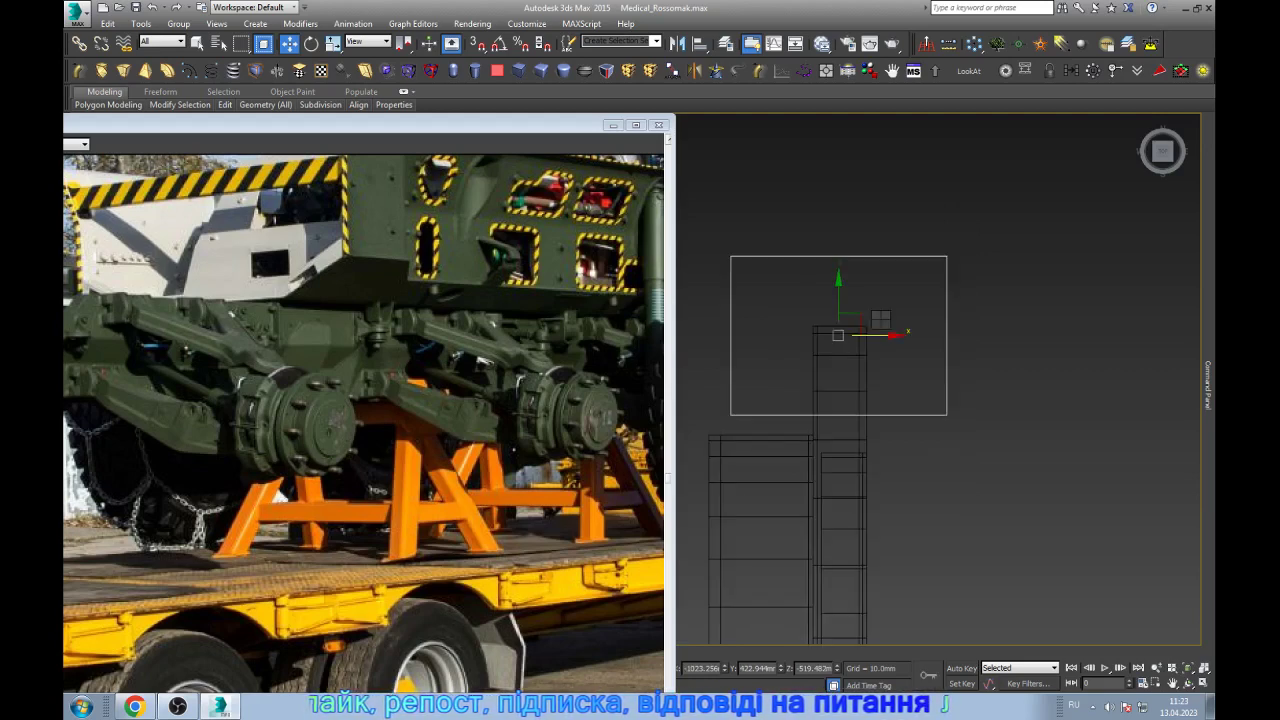
- Connect the fender box's top and bottom edges to add two vertical edges
{"action": "key", "text": "2"}
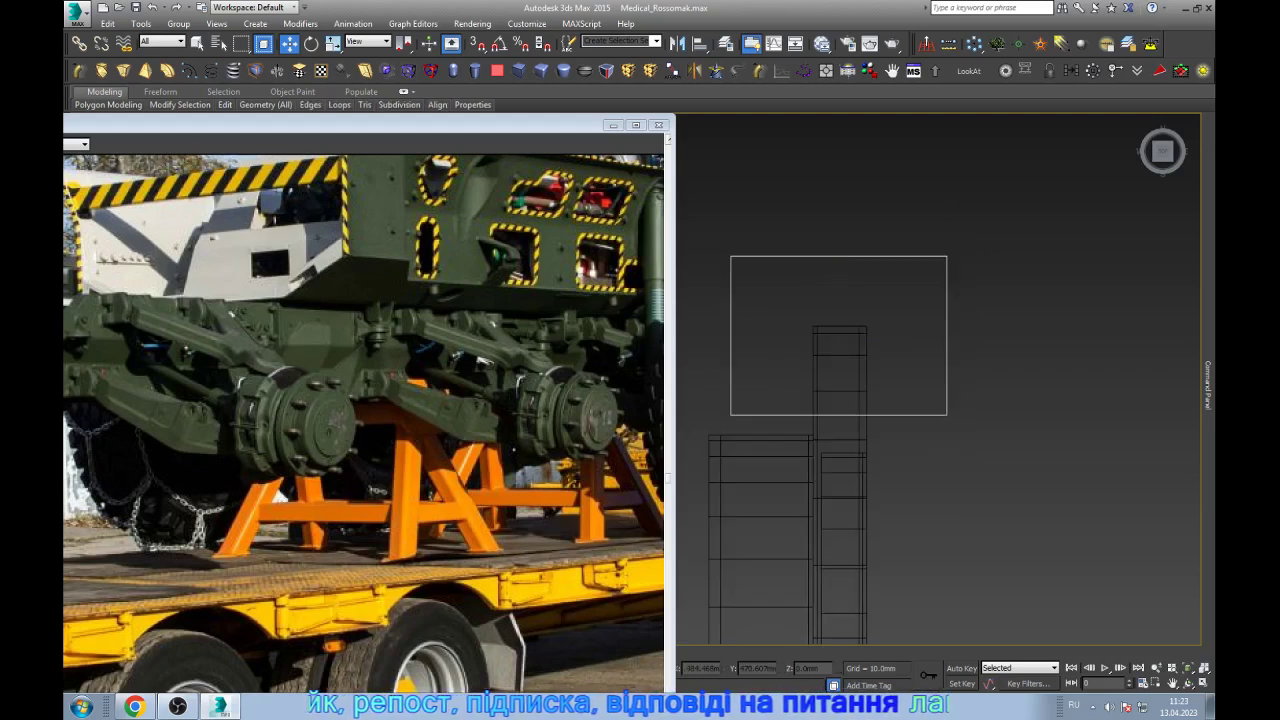
{"action": "left_click", "coordinate": [838, 257]}
{"action": "left_click", "coordinate": [838, 413], "text": "ctrl"}
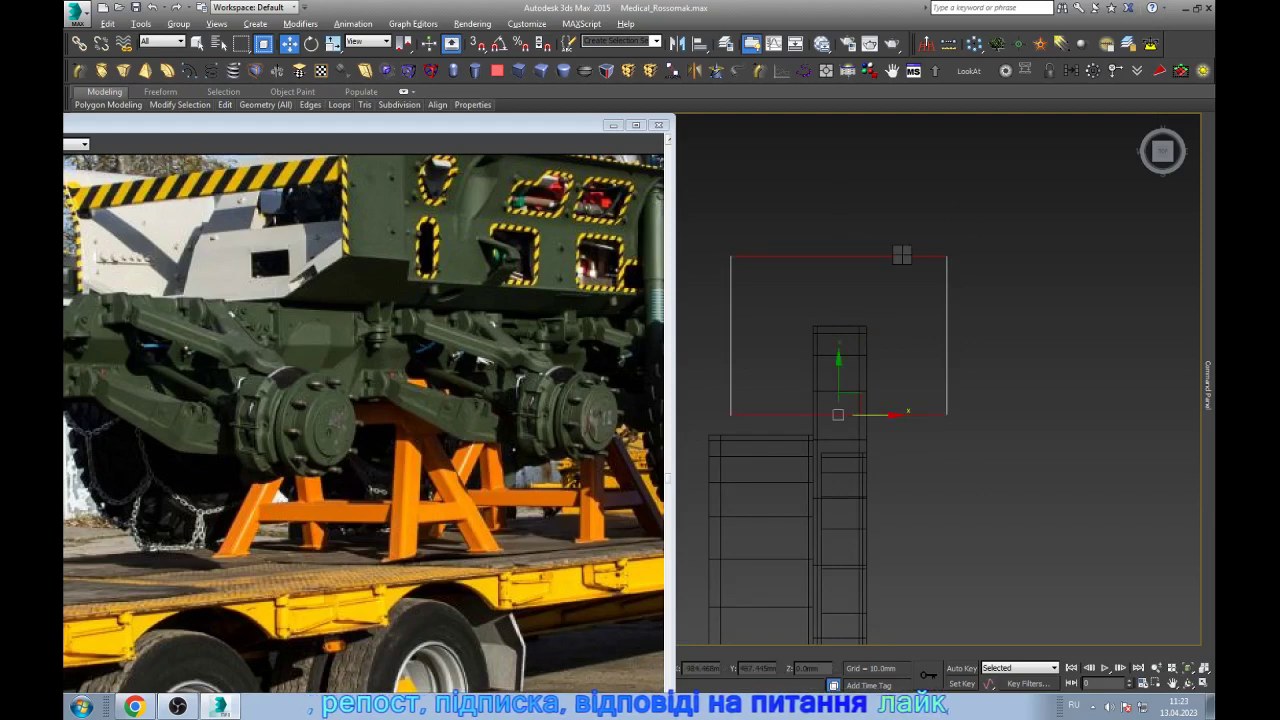
{"action": "key", "text": "ctrl+shift+e"}
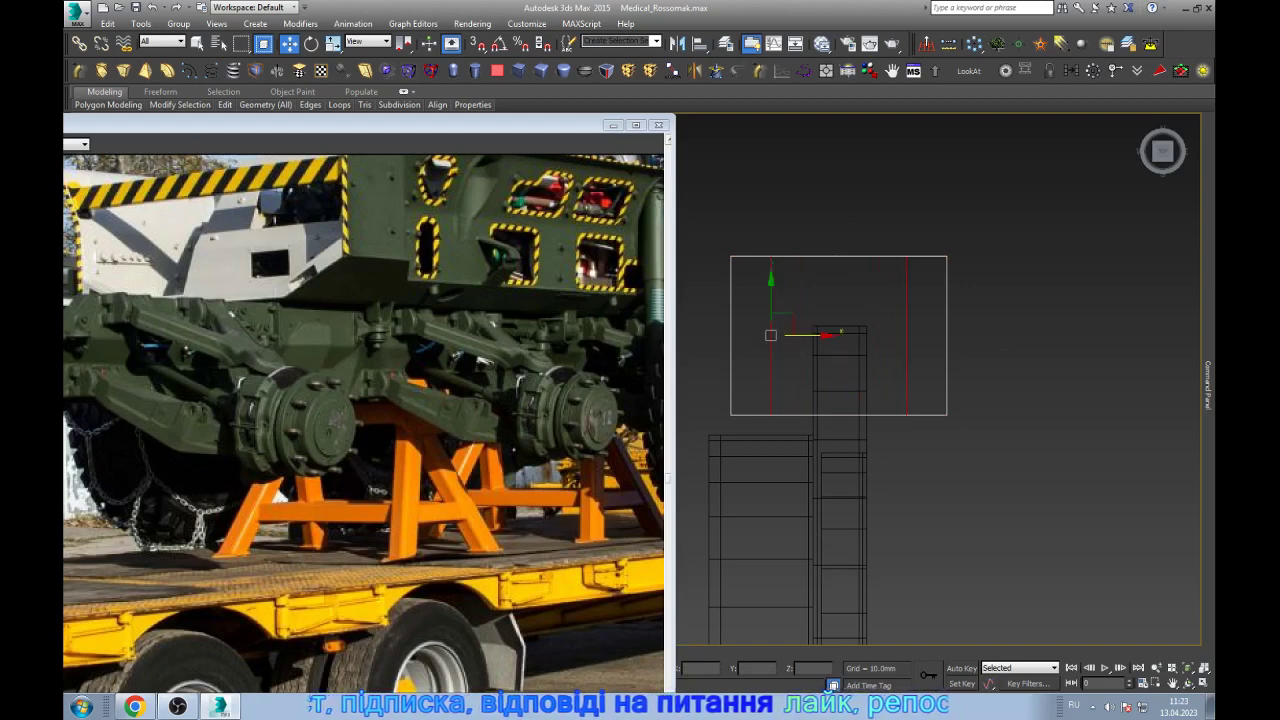
- Lower the two top corner vertices to bevel the top of the box
{"action": "key", "text": "1"}
{"action": "left_click_drag", "start_coordinate": [914, 243], "coordinate": [963, 277]}
{"action": "left_click_drag", "start_coordinate": [718, 243], "coordinate": [746, 270], "text": "ctrl"}
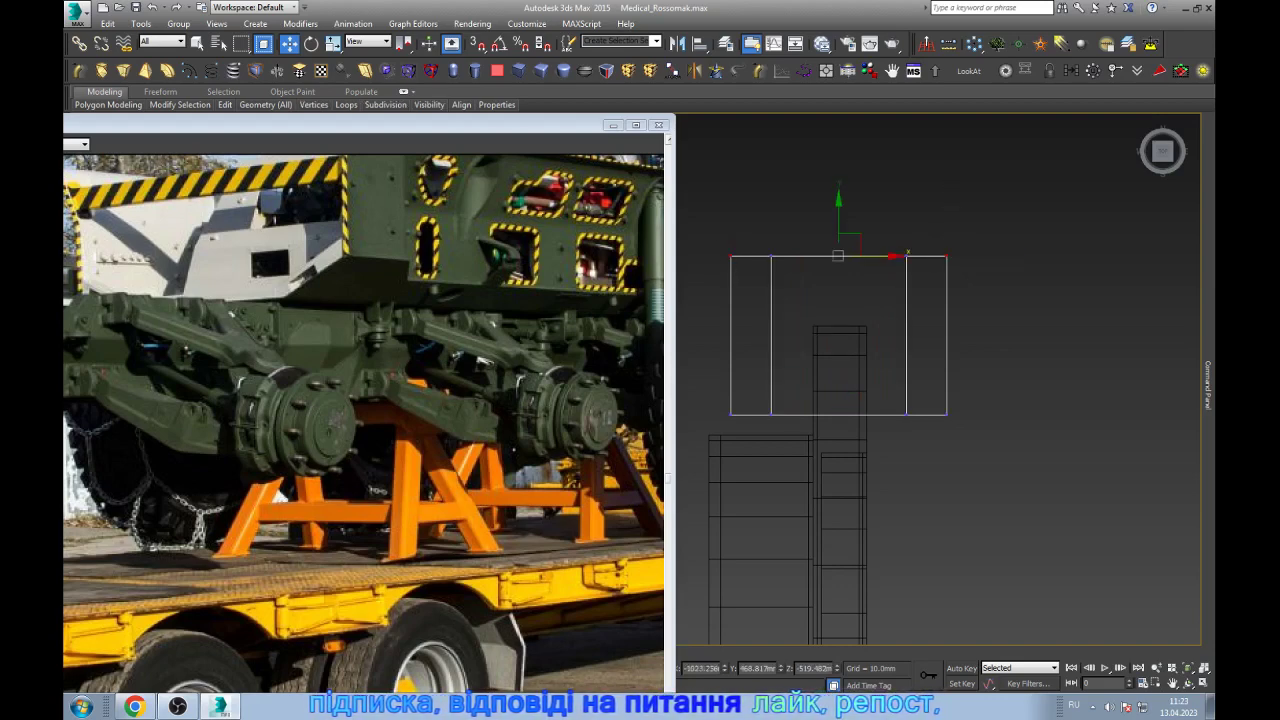
{"action": "left_click_drag", "start_coordinate": [838, 225], "coordinate": [838, 247]}
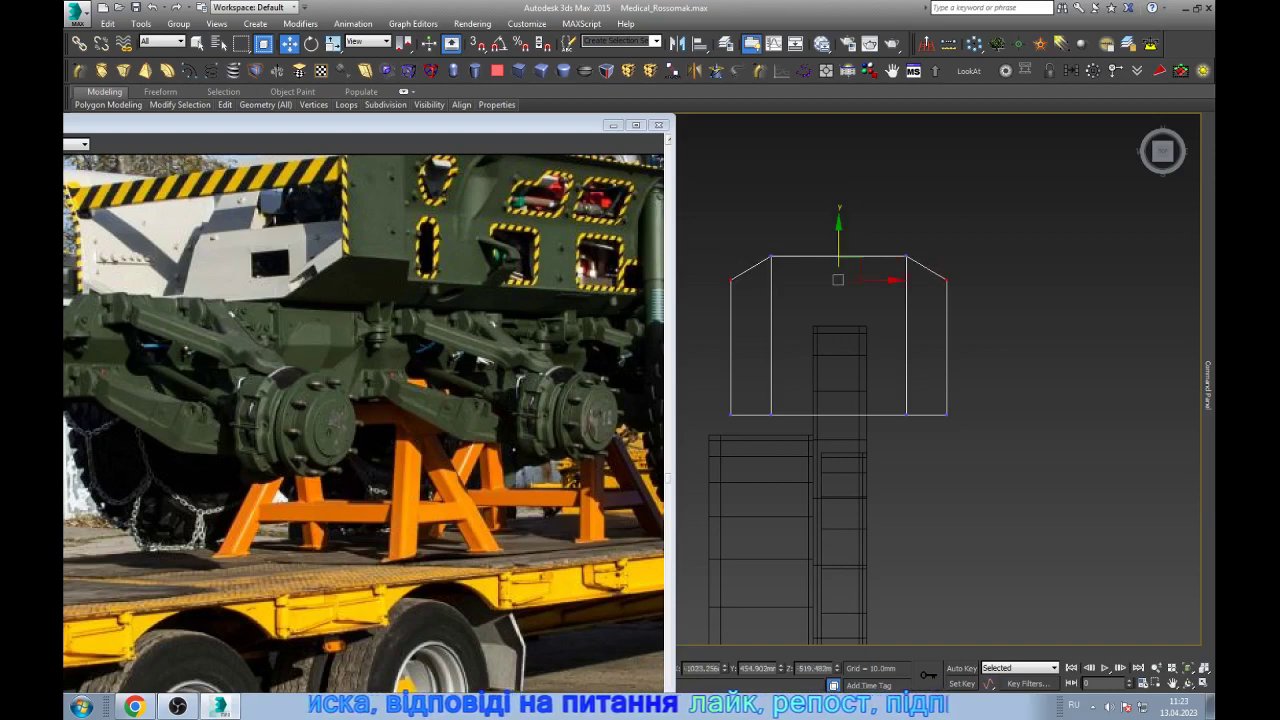
- In the Left view, connect the strip's two vertical edges with new horizontal edges
{"action": "key", "text": "l"}
{"action": "scroll", "coordinate": [938, 400], "scroll_direction": "down", "scroll_amount": 3}
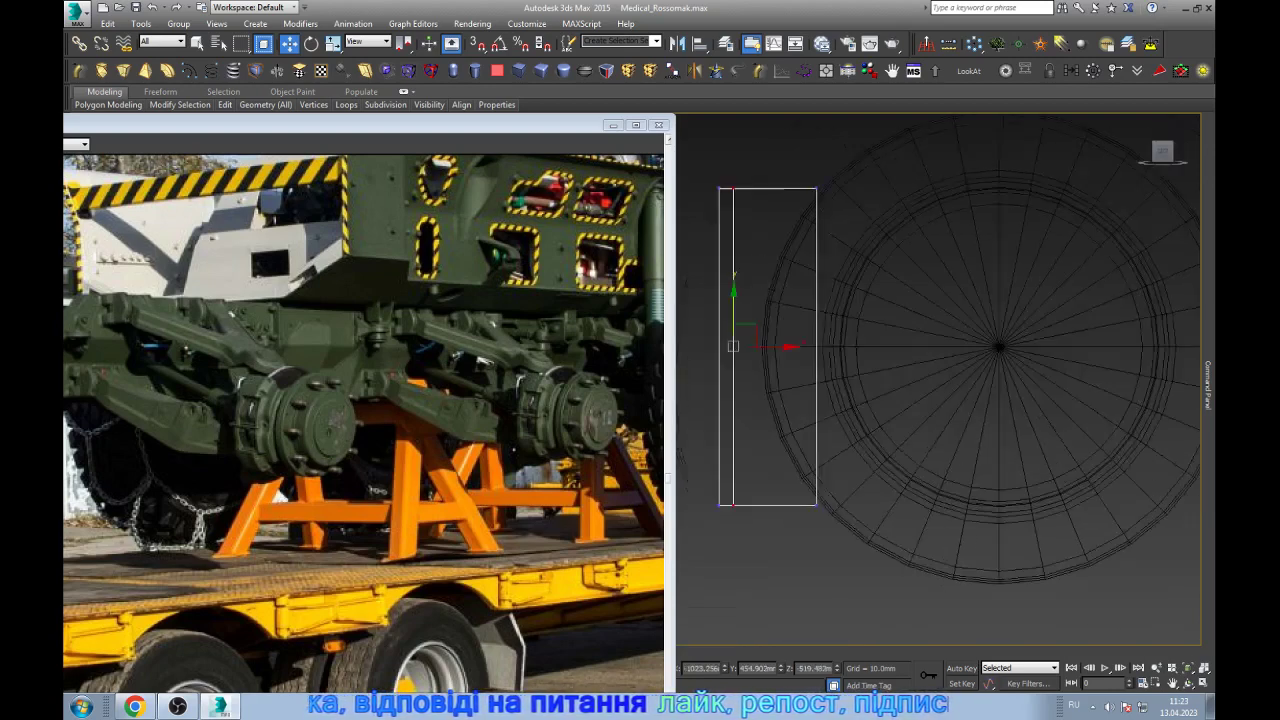
{"action": "scroll", "coordinate": [916, 259], "scroll_direction": "up", "scroll_amount": 3}
{"action": "key", "text": "2"}
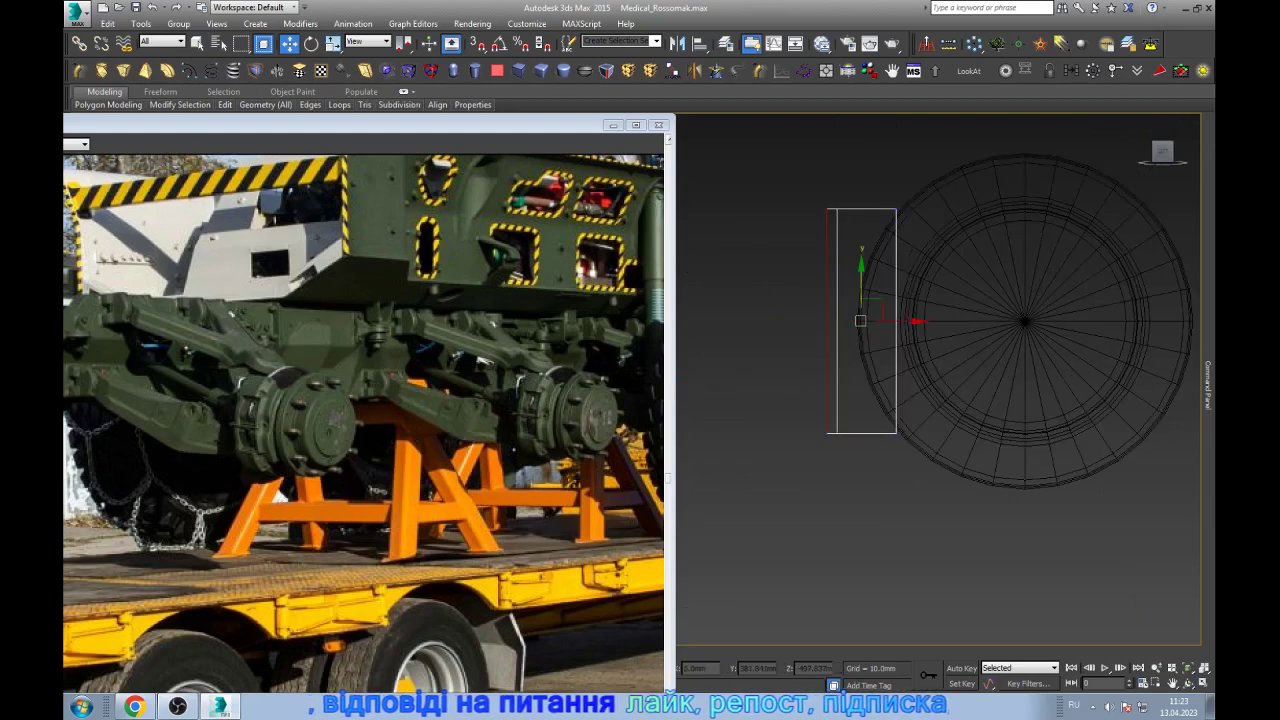
{"action": "left_click", "coordinate": [896, 262]}
{"action": "key", "text": "alt+r"}
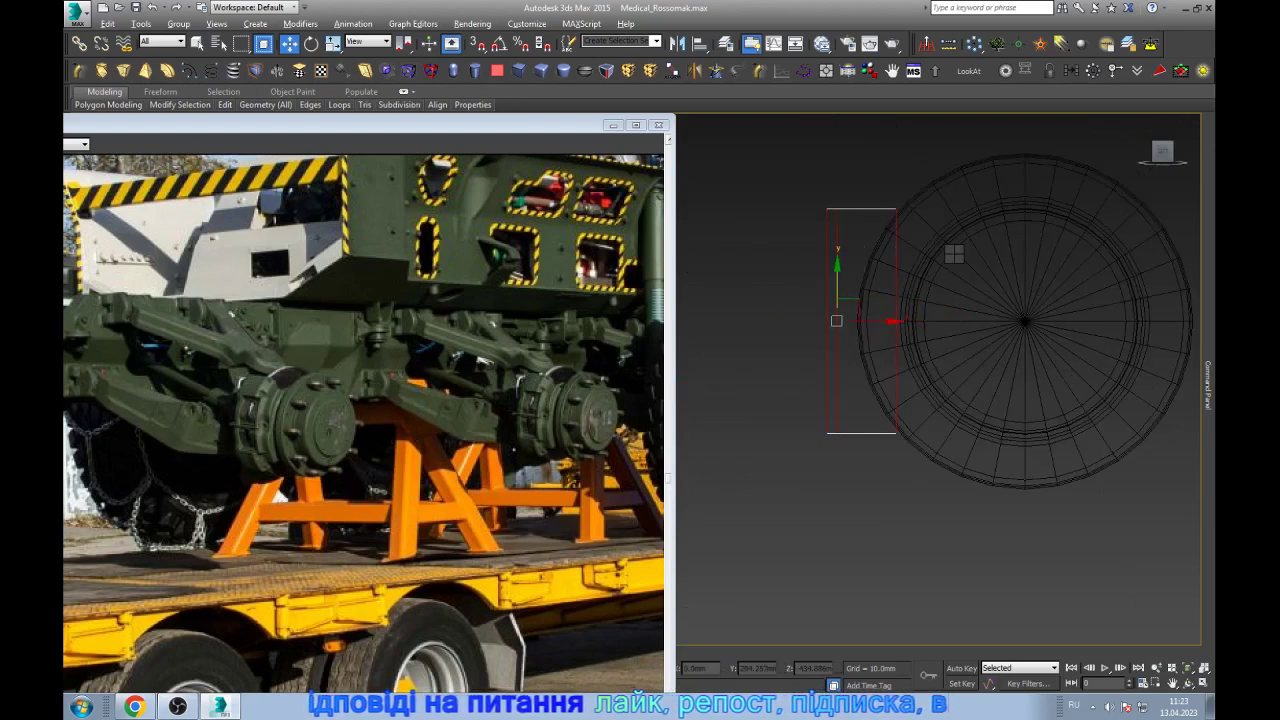
{"action": "key", "text": "ctrl+shift+e"}
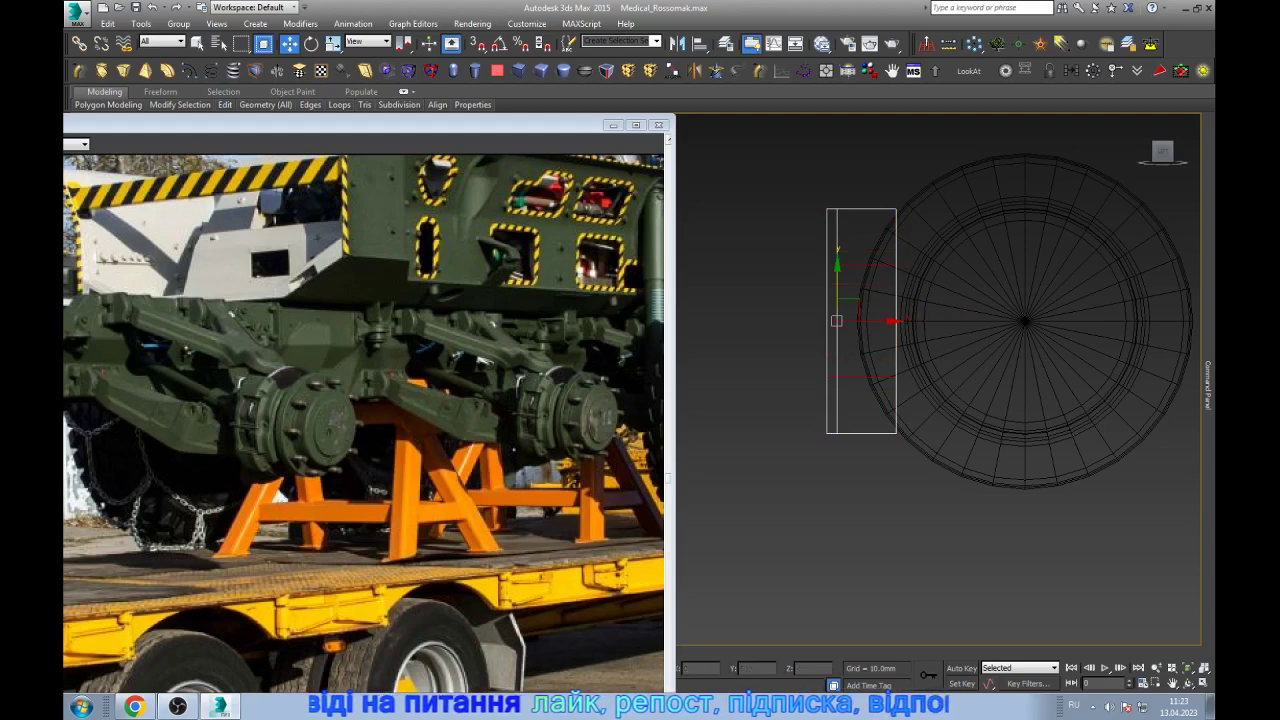
- Slide the top/bottom vertex rows and the middle rows right to follow the wheel
{"action": "key", "text": "1"}
{"action": "left_click_drag", "start_coordinate": [787, 410], "coordinate": [936, 448]}
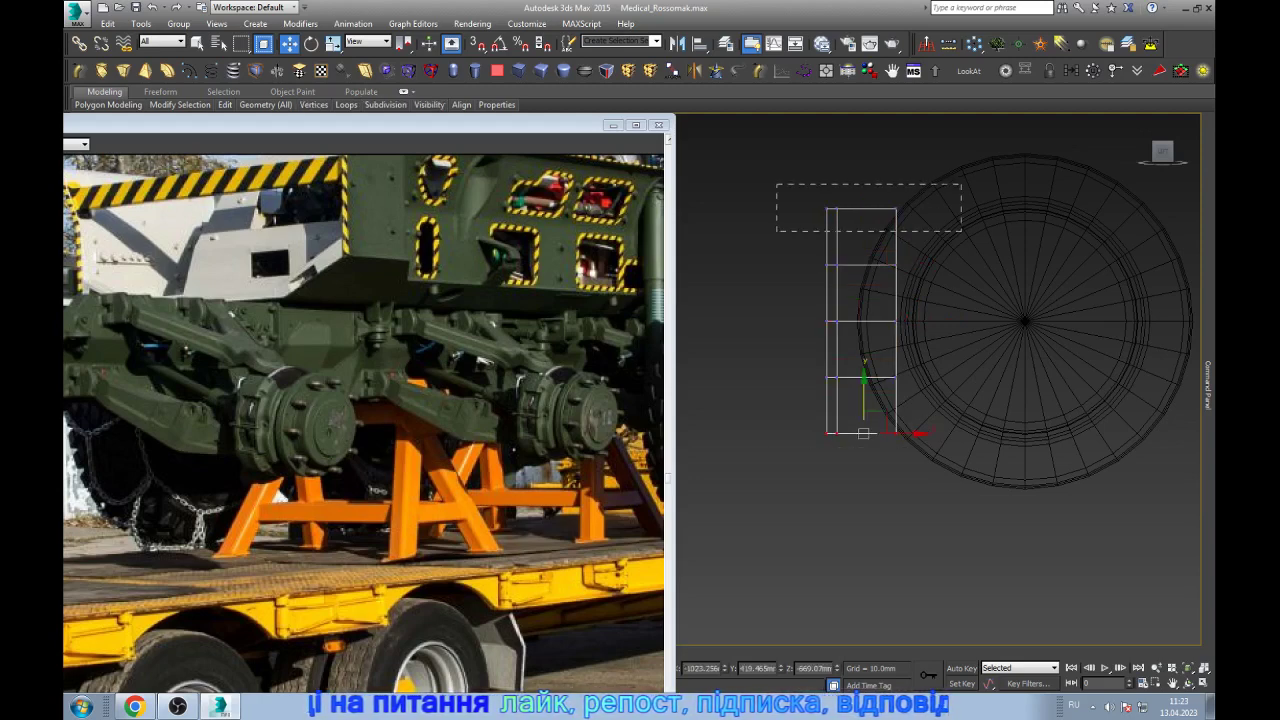
{"action": "left_click_drag", "start_coordinate": [776, 183], "coordinate": [961, 231], "text": "ctrl"}
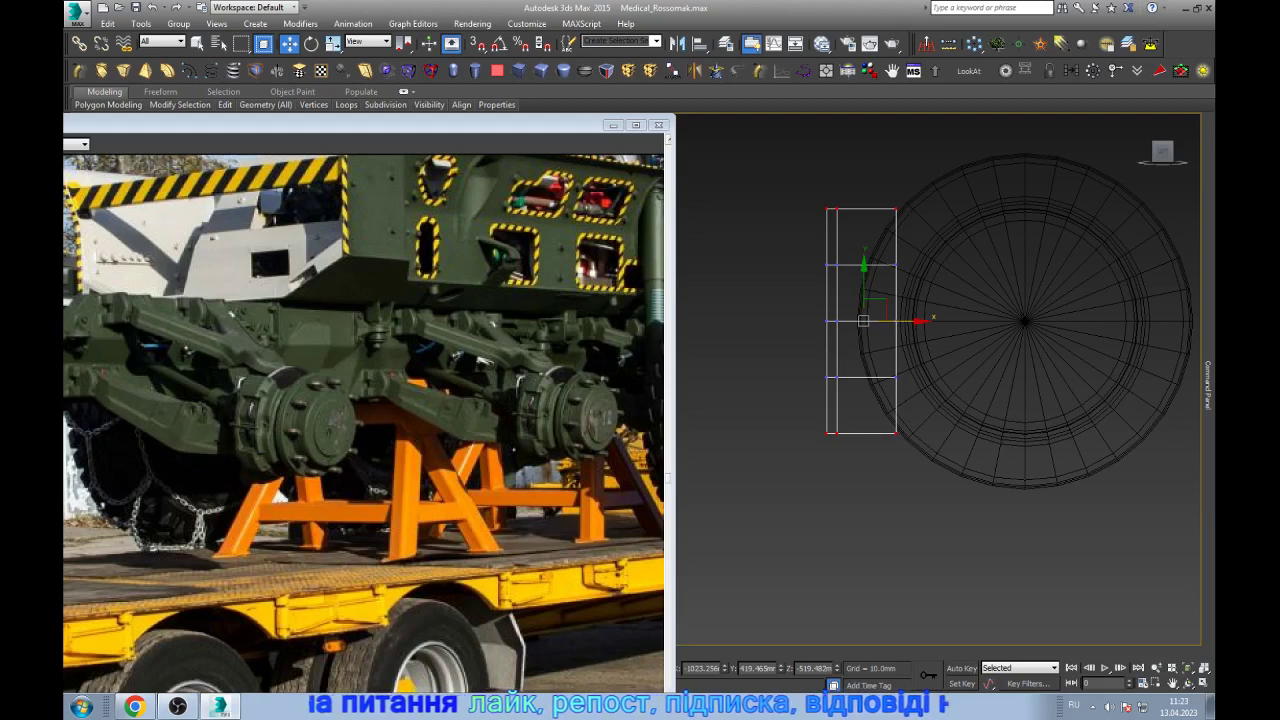
{"action": "left_click_drag", "start_coordinate": [905, 320], "coordinate": [937, 320]}
{"action": "left_click_drag", "start_coordinate": [787, 280], "coordinate": [938, 247]}
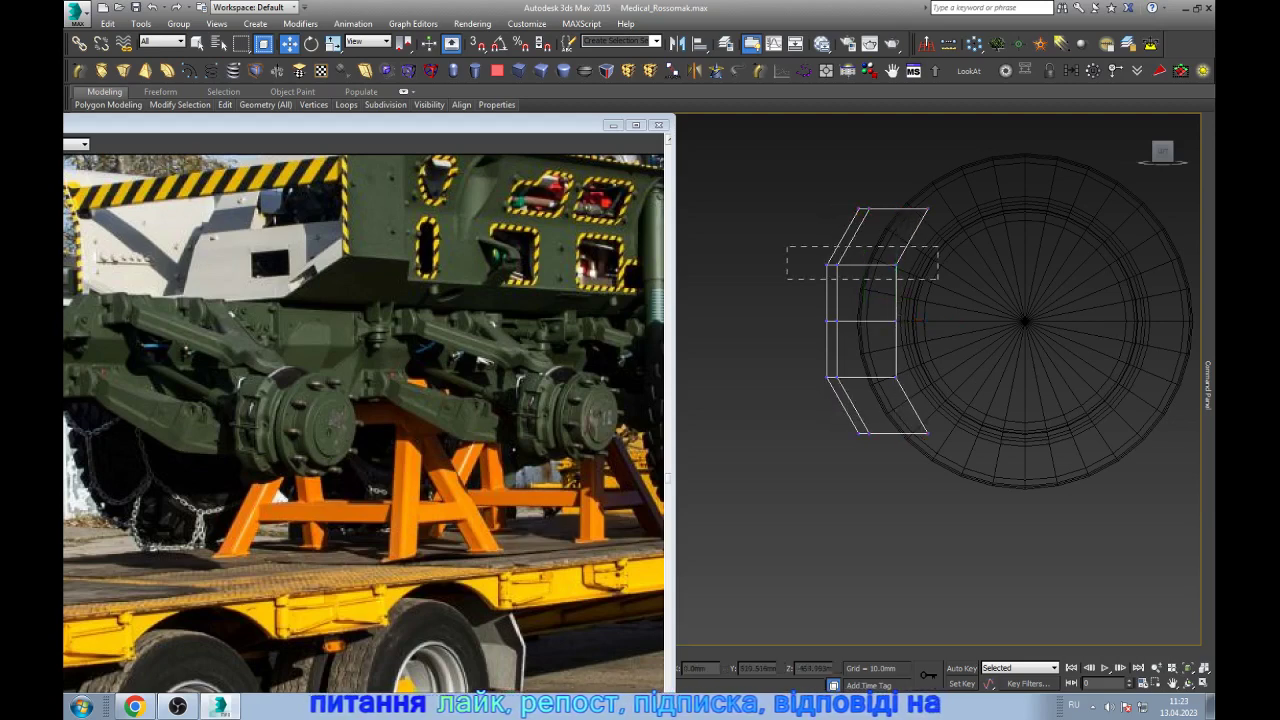
{"action": "left_click_drag", "start_coordinate": [787, 360], "coordinate": [938, 395], "text": "ctrl"}
{"action": "scroll", "coordinate": [929, 320], "scroll_direction": "up", "scroll_amount": 3}
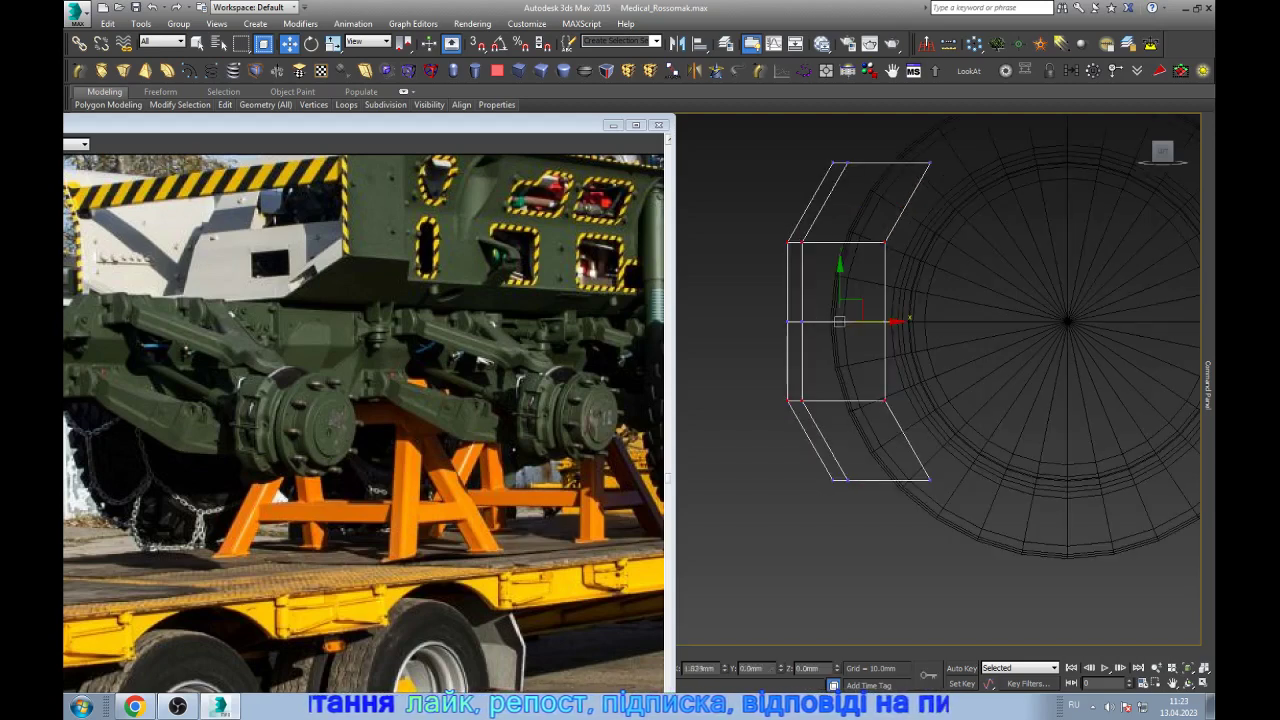
{"action": "mouse_move", "coordinate": [897, 321]}
{"action": "left_mouse_down"}
{"action": "mouse_move", "coordinate": [915, 321]}
{"action": "mouse_move", "coordinate": [931, 348]}
{"action": "left_mouse_up"}
- Nudge the center vertex row further right, reselect the bottom row, and shrink the reference photo window
{"action": "scroll", "coordinate": [896, 325], "scroll_direction": "up", "scroll_amount": 3}
{"action": "left_click_drag", "start_coordinate": [835, 317], "coordinate": [859, 317]}
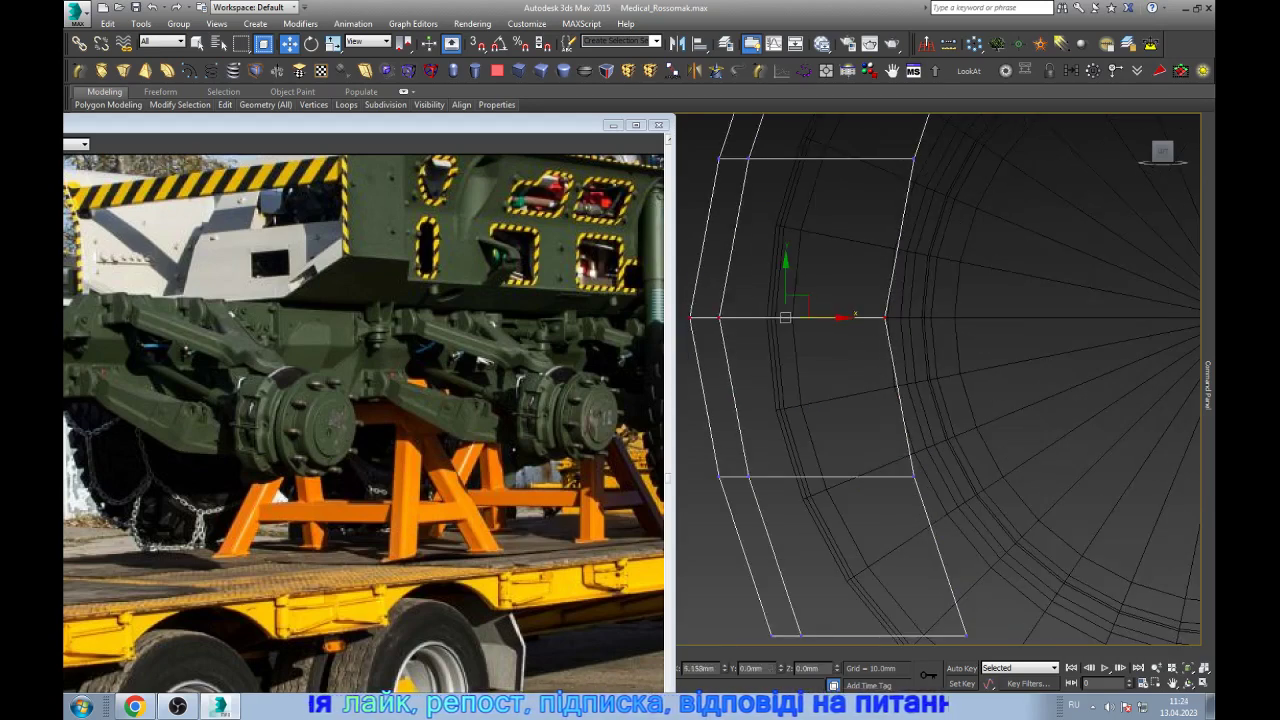
{"action": "scroll", "coordinate": [955, 317], "scroll_direction": "down", "scroll_amount": 2}
{"action": "key", "text": "ctrl+d"}
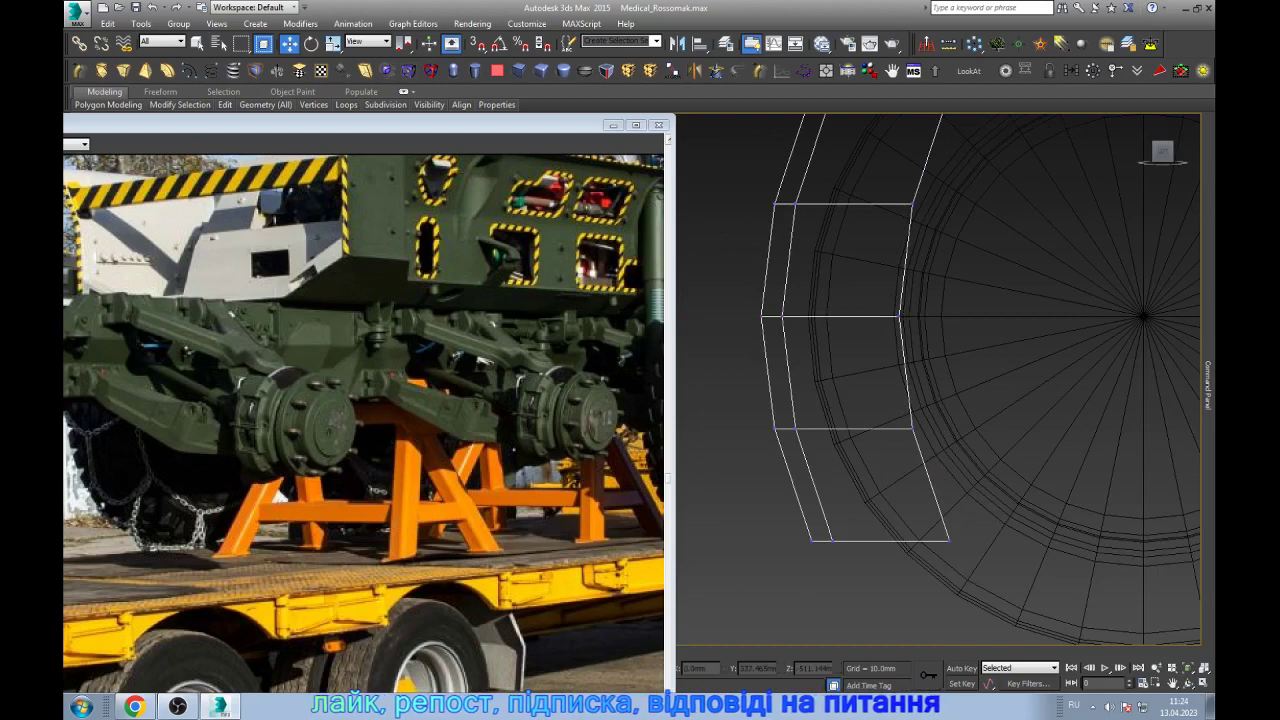
{"action": "scroll", "coordinate": [930, 316], "scroll_direction": "down", "scroll_amount": 3}
{"action": "scroll", "coordinate": [930, 316], "scroll_direction": "up", "scroll_amount": 1}
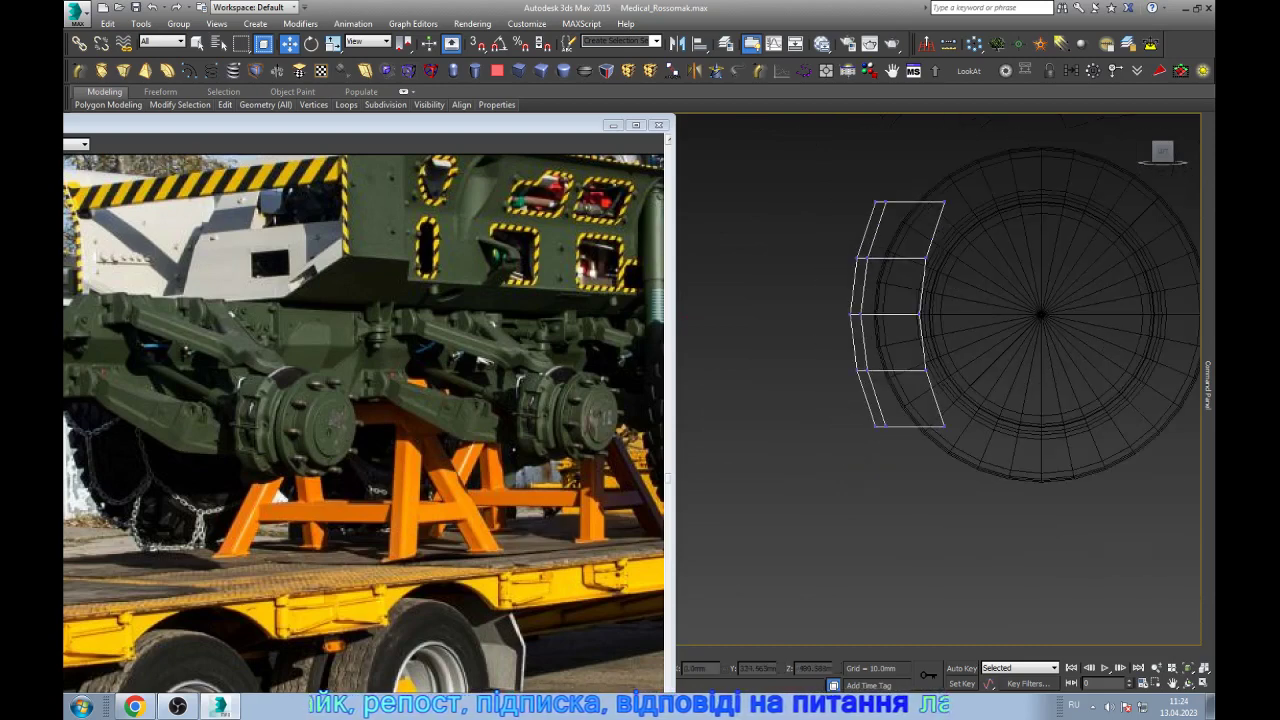
{"action": "scroll", "coordinate": [956, 412], "scroll_direction": "up", "scroll_amount": 2}
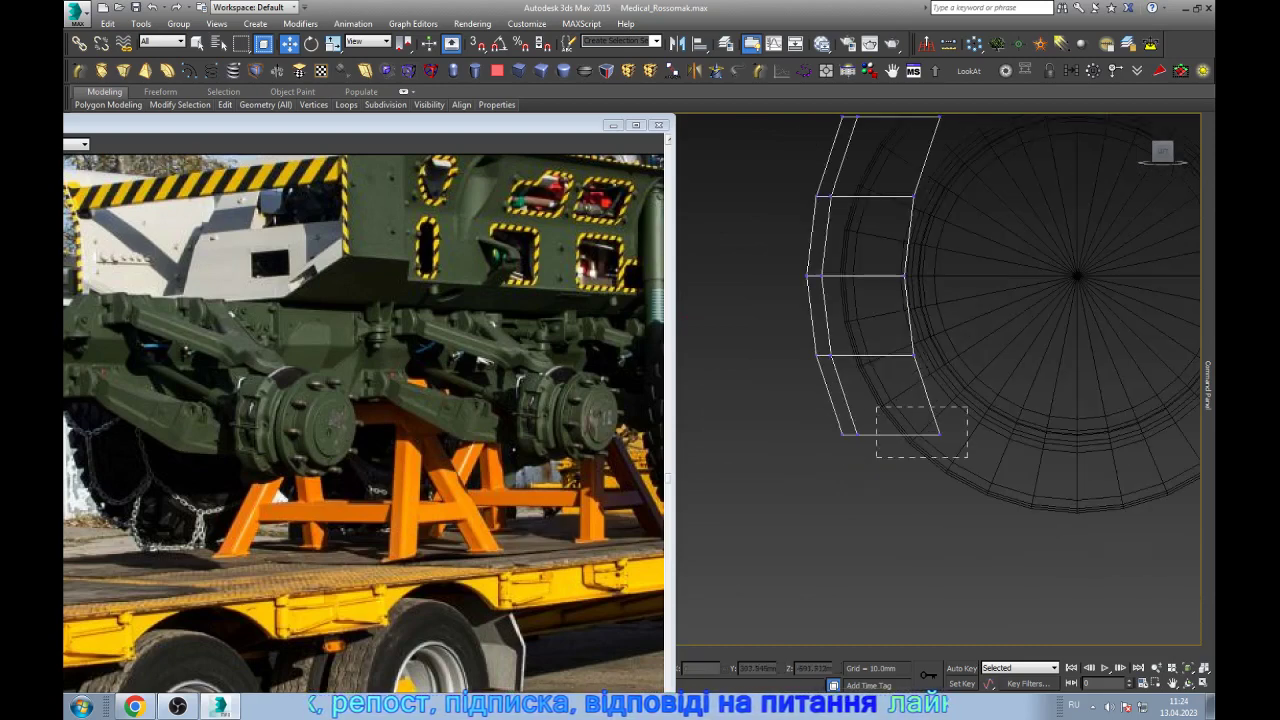
{"action": "left_click_drag", "start_coordinate": [968, 404], "coordinate": [835, 460]}
{"action": "left_click_drag", "start_coordinate": [675, 114], "coordinate": [659, 194]}
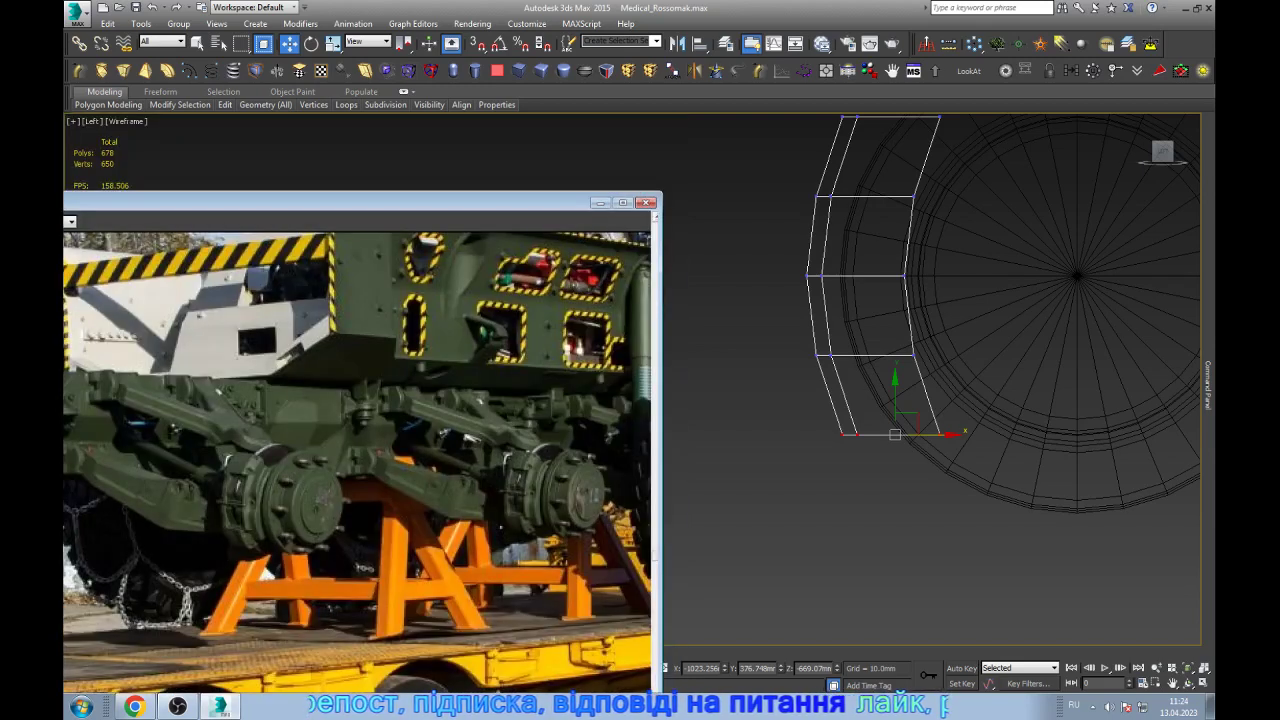
- Add a Skew modifier along the Z axis, rotate its gizmo and reset the amount to 0
{"action": "left_click", "coordinate": [365, 70]}
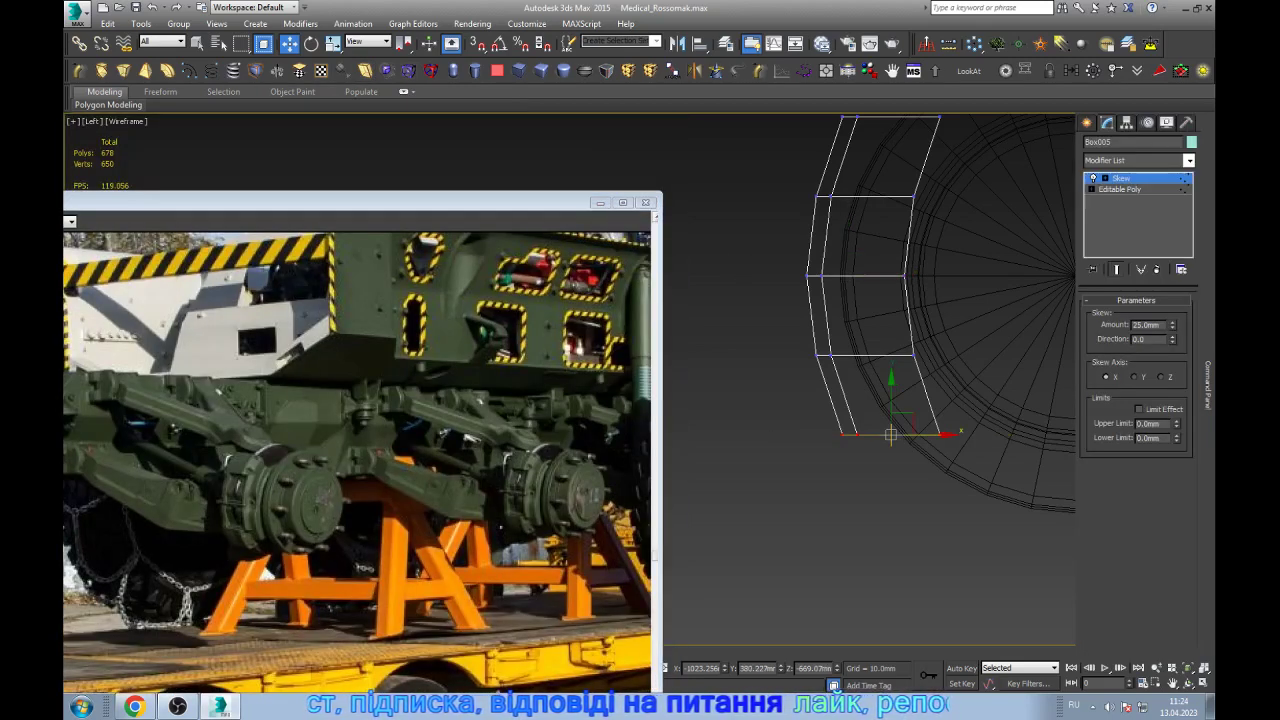
{"action": "left_click", "coordinate": [1161, 377]}
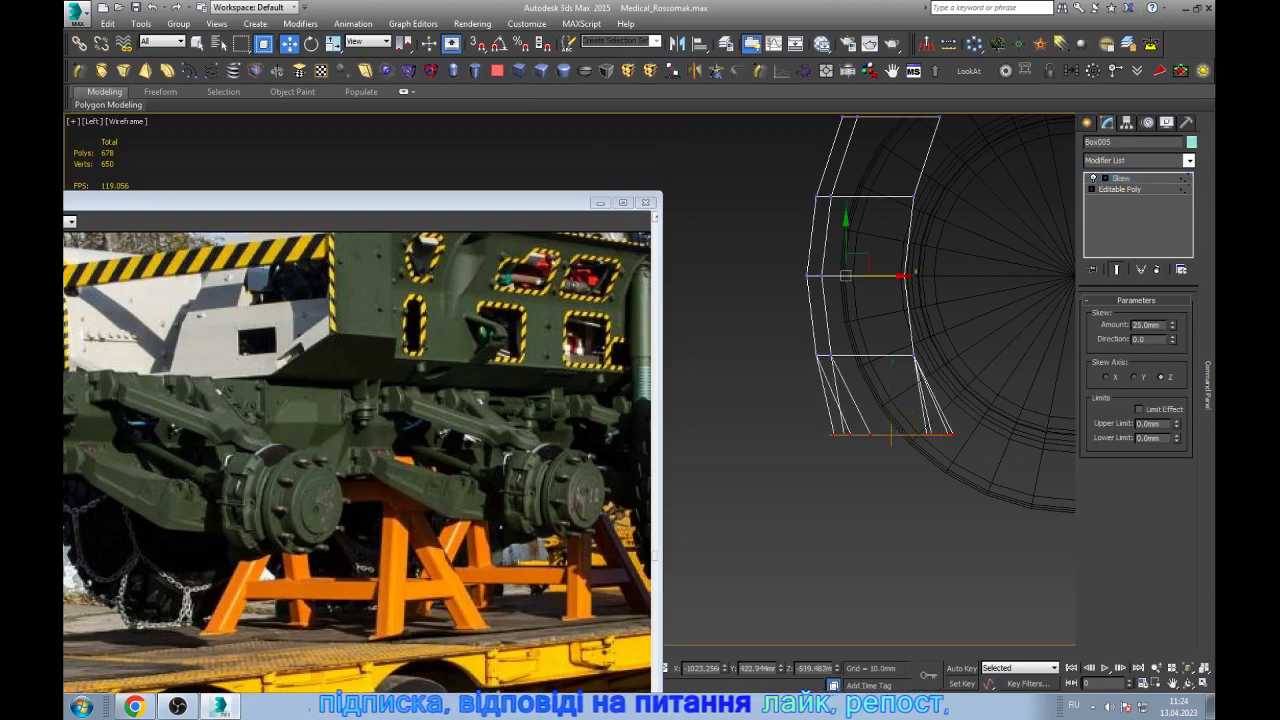
{"action": "key", "text": "e"}
{"action": "left_click_drag", "start_coordinate": [946, 433], "coordinate": [938, 432]}
{"action": "type", "text": "0"}
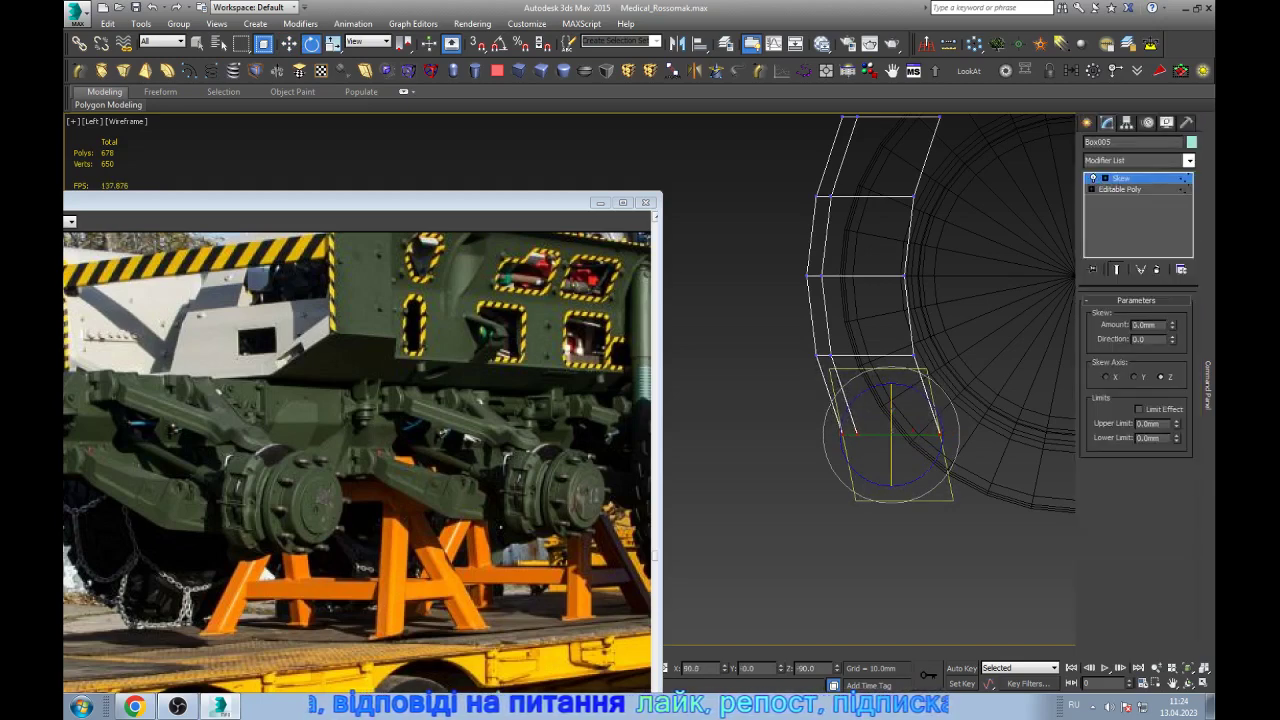
{"action": "key", "text": "Return"}
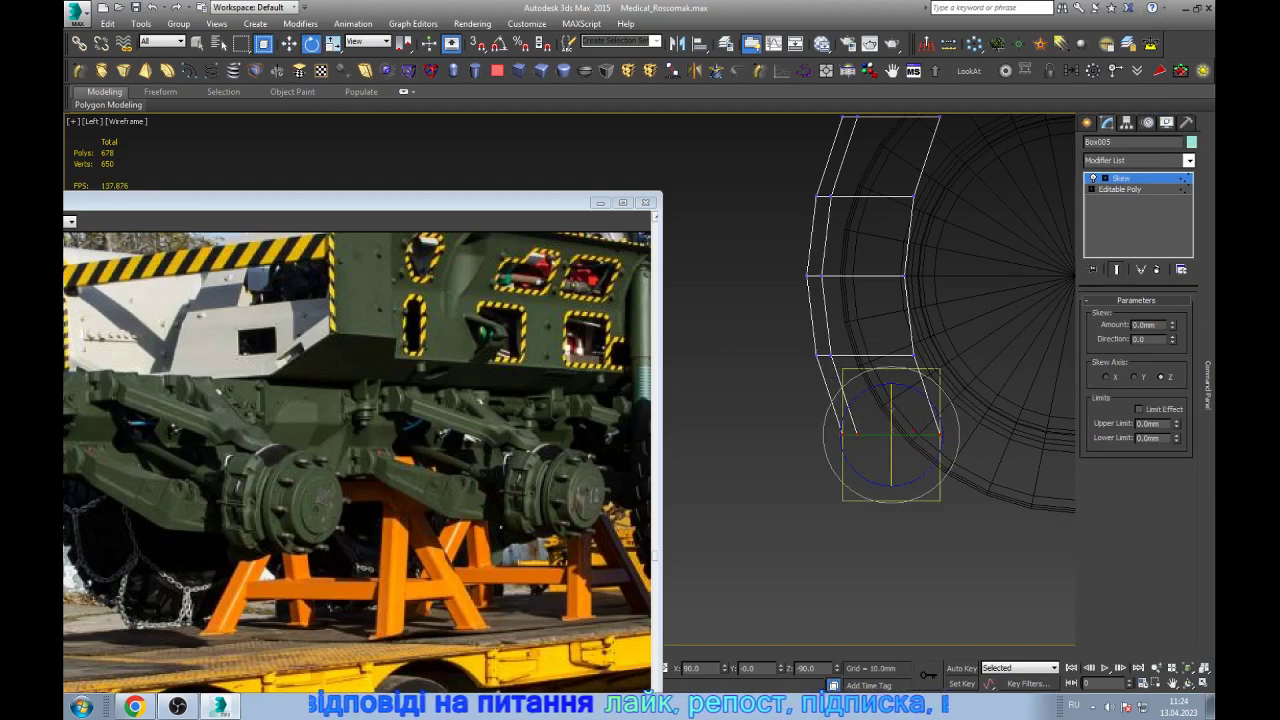
- Tune the skew gizmo's tilt and amount so the lower fender section leans inward toward the wheel
{"action": "left_click_drag", "start_coordinate": [1172, 325], "coordinate": [1172, 290]}
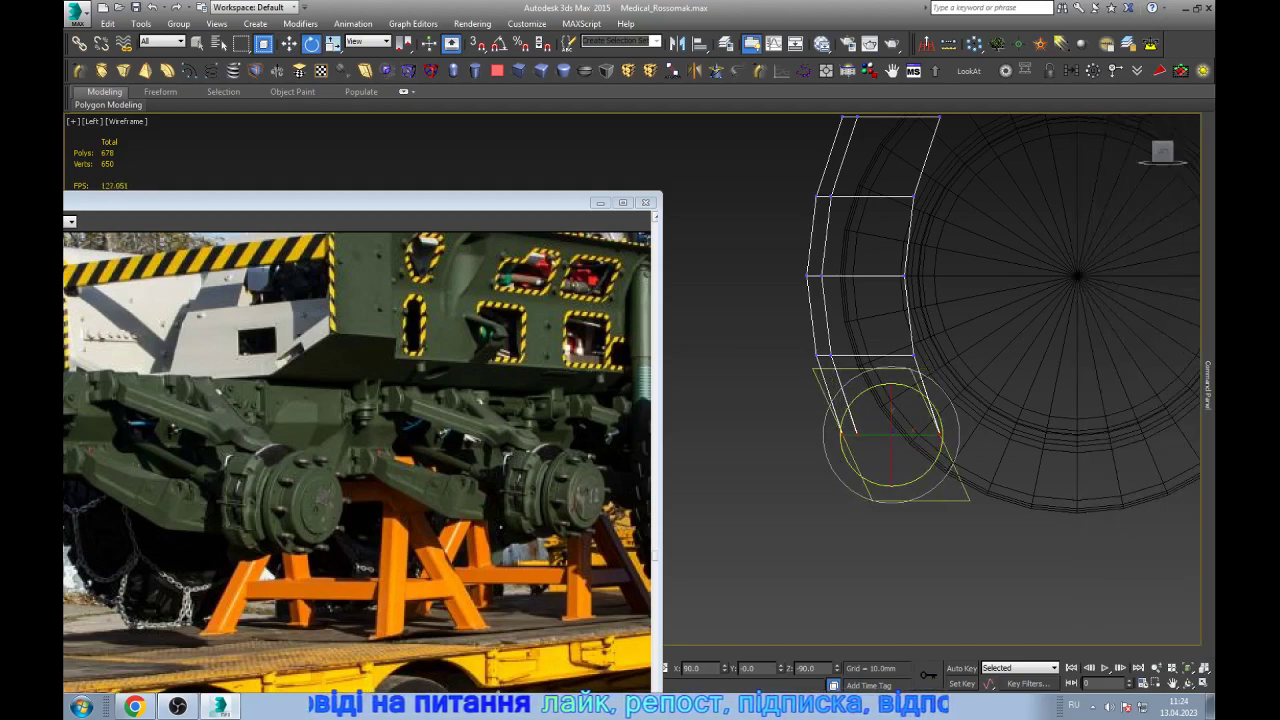
{"action": "mouse_move", "coordinate": [940, 432]}
{"action": "left_mouse_down"}
{"action": "mouse_move", "coordinate": [928, 428]}
{"action": "mouse_move", "coordinate": [942, 412]}
{"action": "left_mouse_up"}
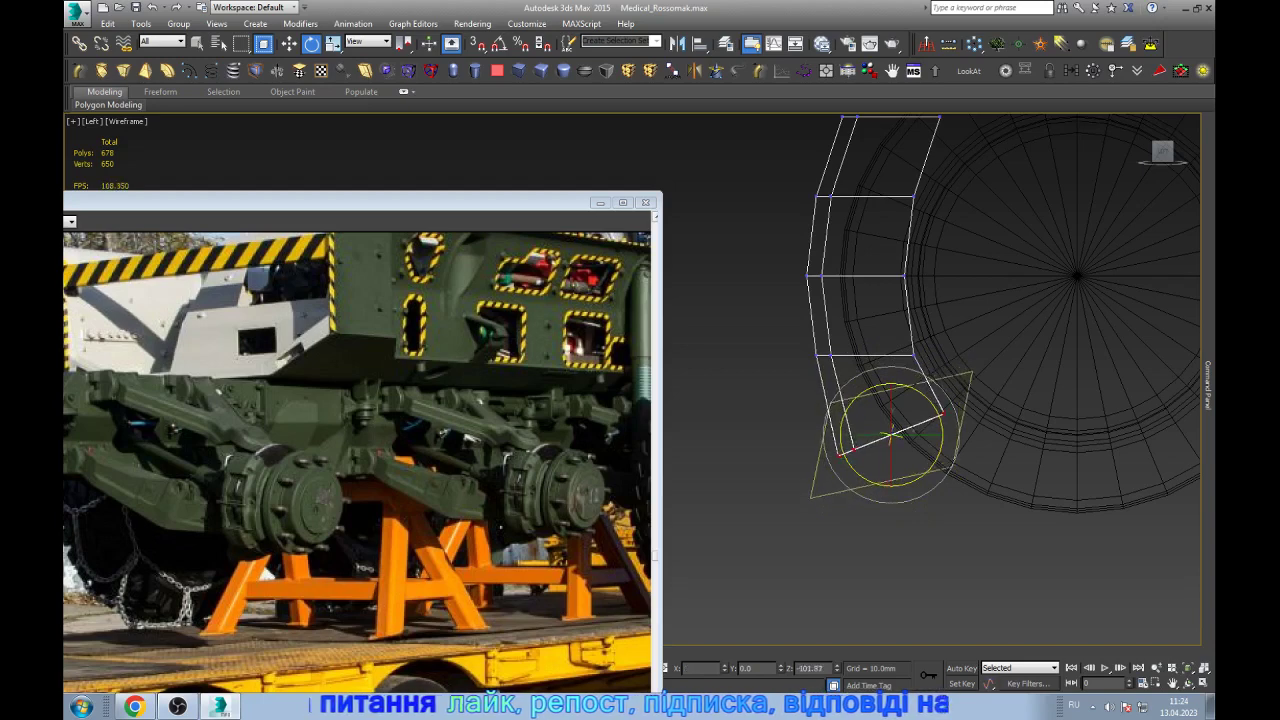
{"action": "type", "text": "0"}
{"action": "key", "text": "Return"}
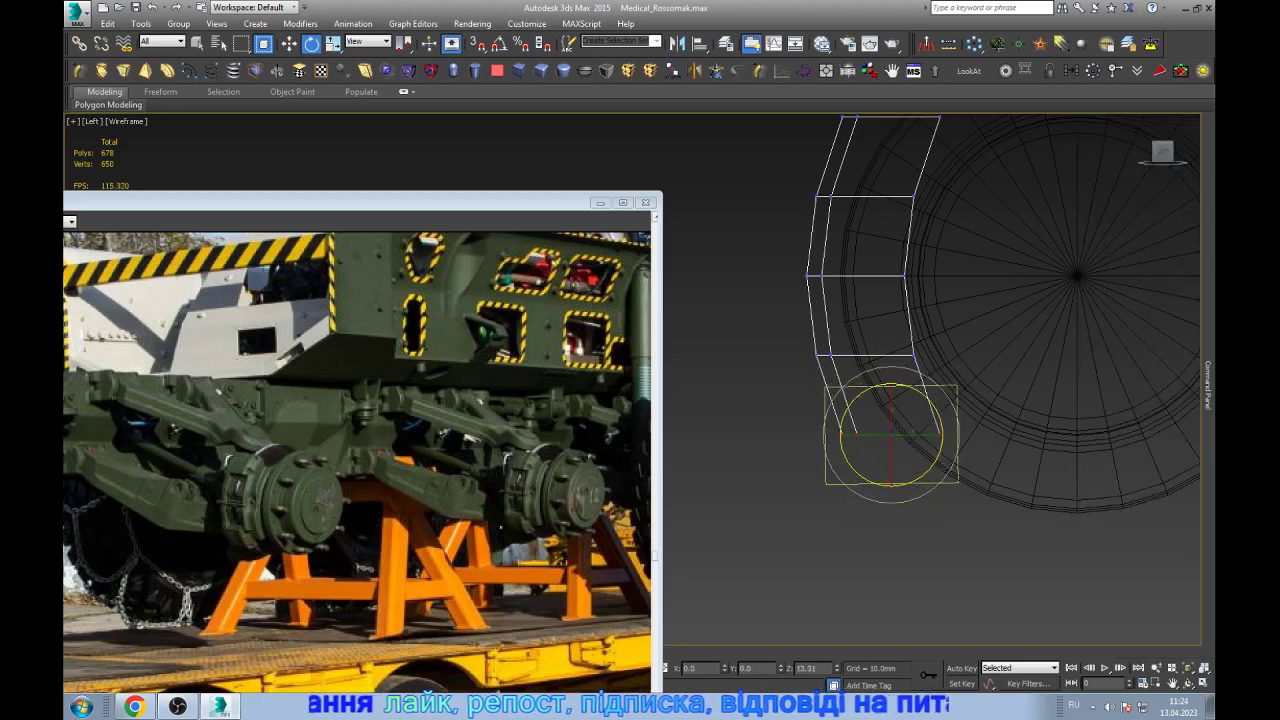
{"action": "scroll", "coordinate": [911, 390], "scroll_direction": "up", "scroll_amount": 3}
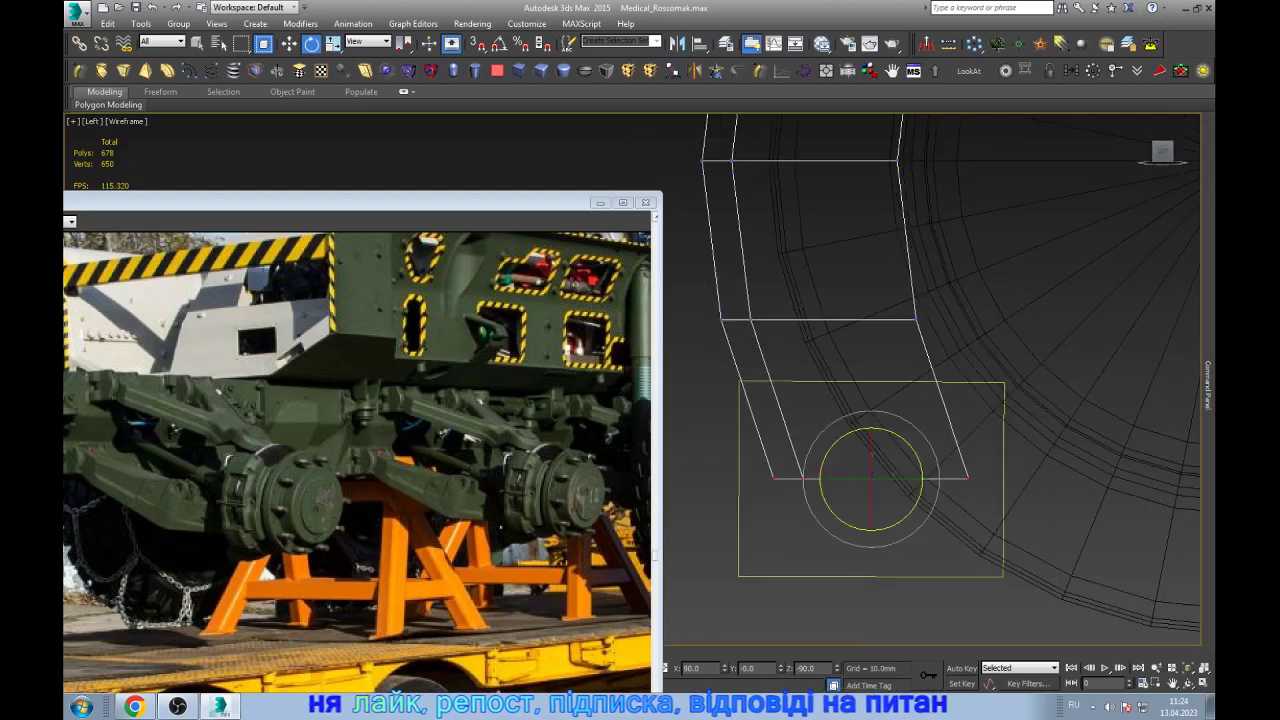
{"action": "left_click_drag", "start_coordinate": [921, 470], "coordinate": [920, 482]}
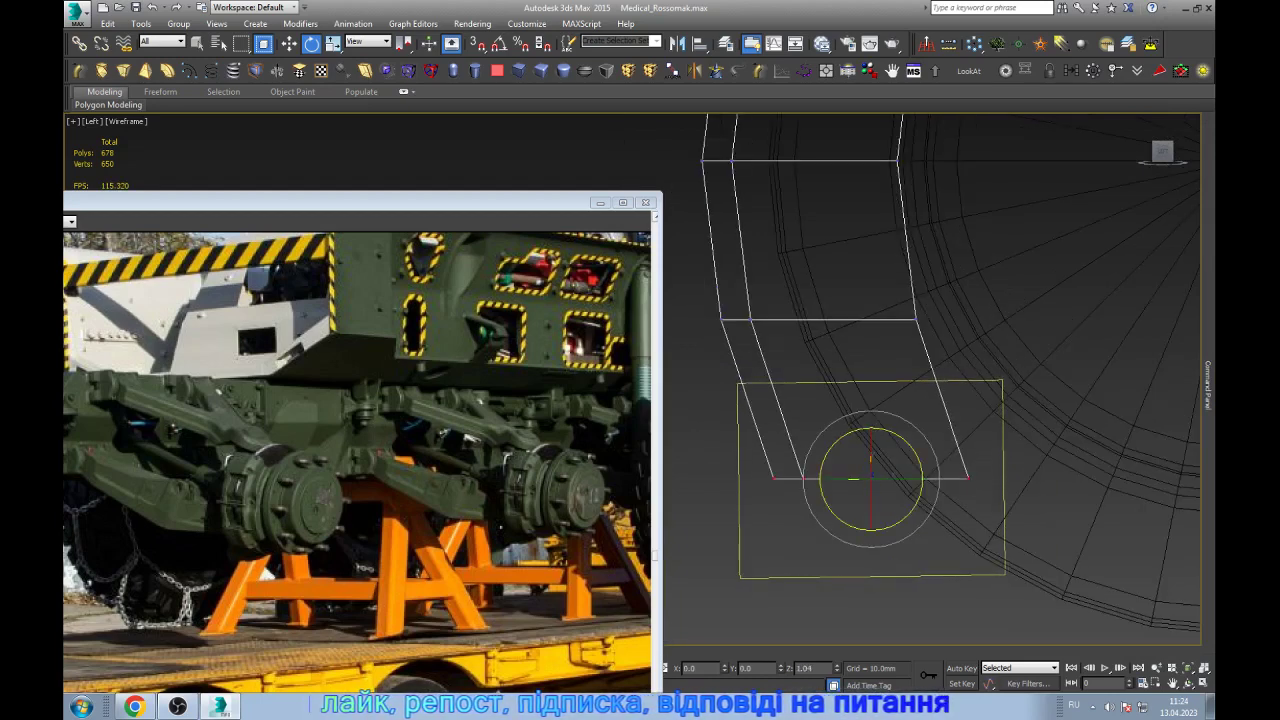
{"action": "key", "text": "w"}
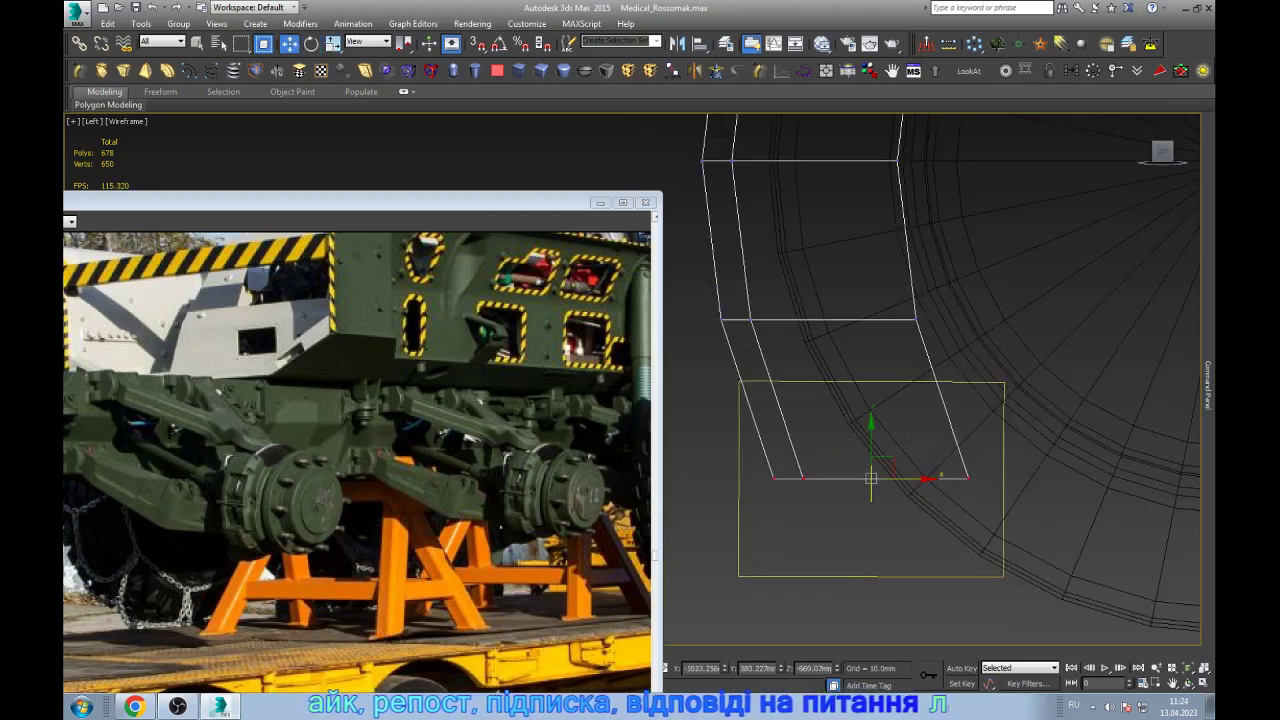
{"action": "scroll", "coordinate": [910, 458], "scroll_direction": "down", "scroll_amount": 5}
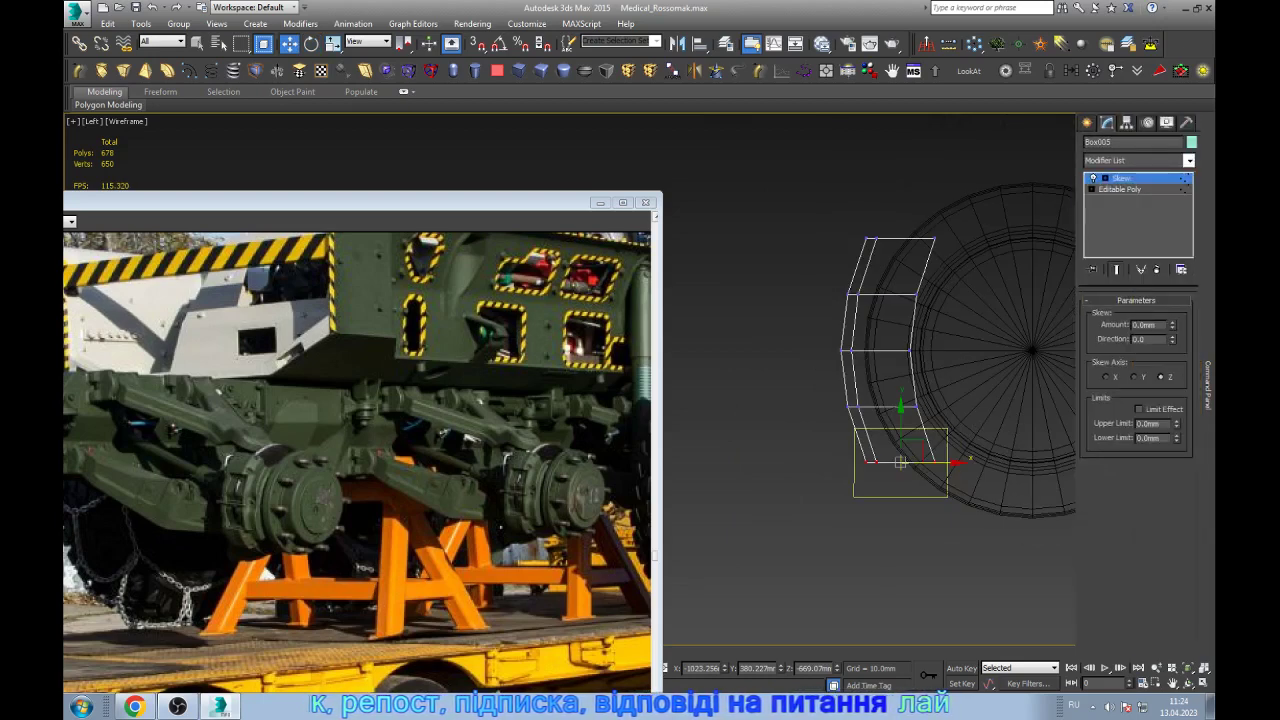
{"action": "left_click_drag", "start_coordinate": [1172, 324], "coordinate": [1172, 270]}
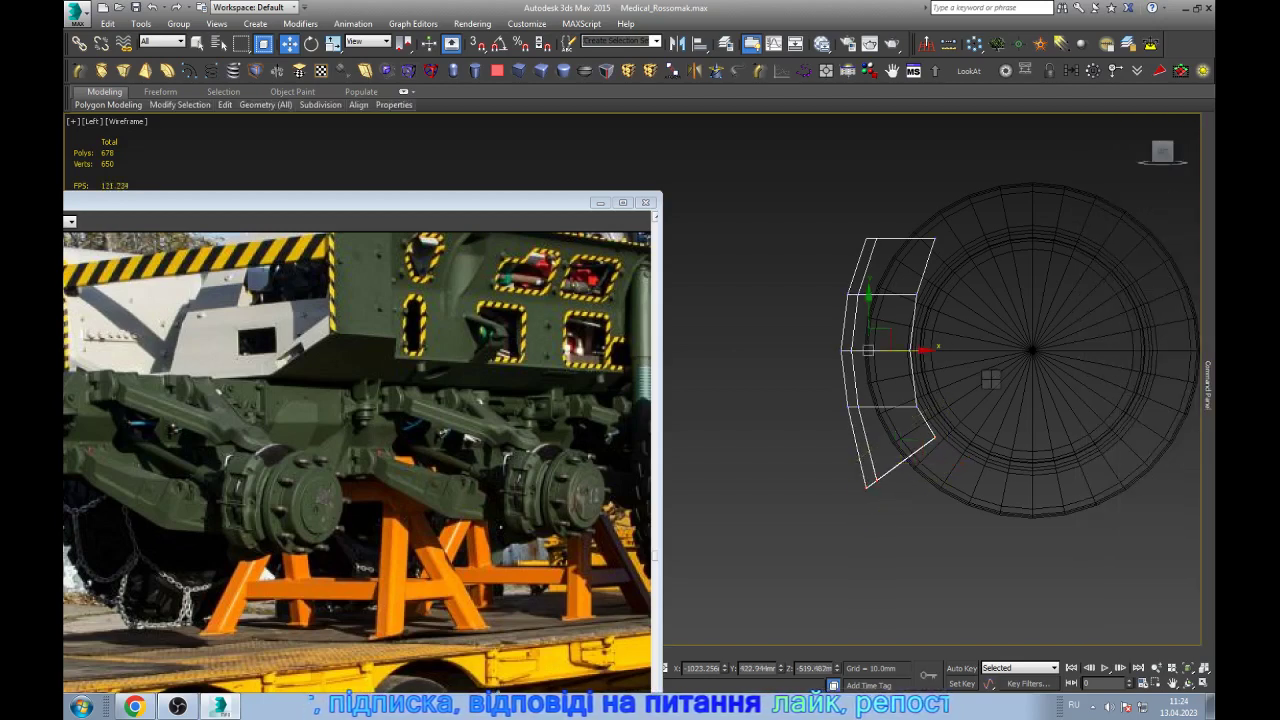
- Add a Symmetry modifier mirrored on the Y axis with Flip, then select the fender's top vertex
{"action": "left_click", "coordinate": [716, 70]}
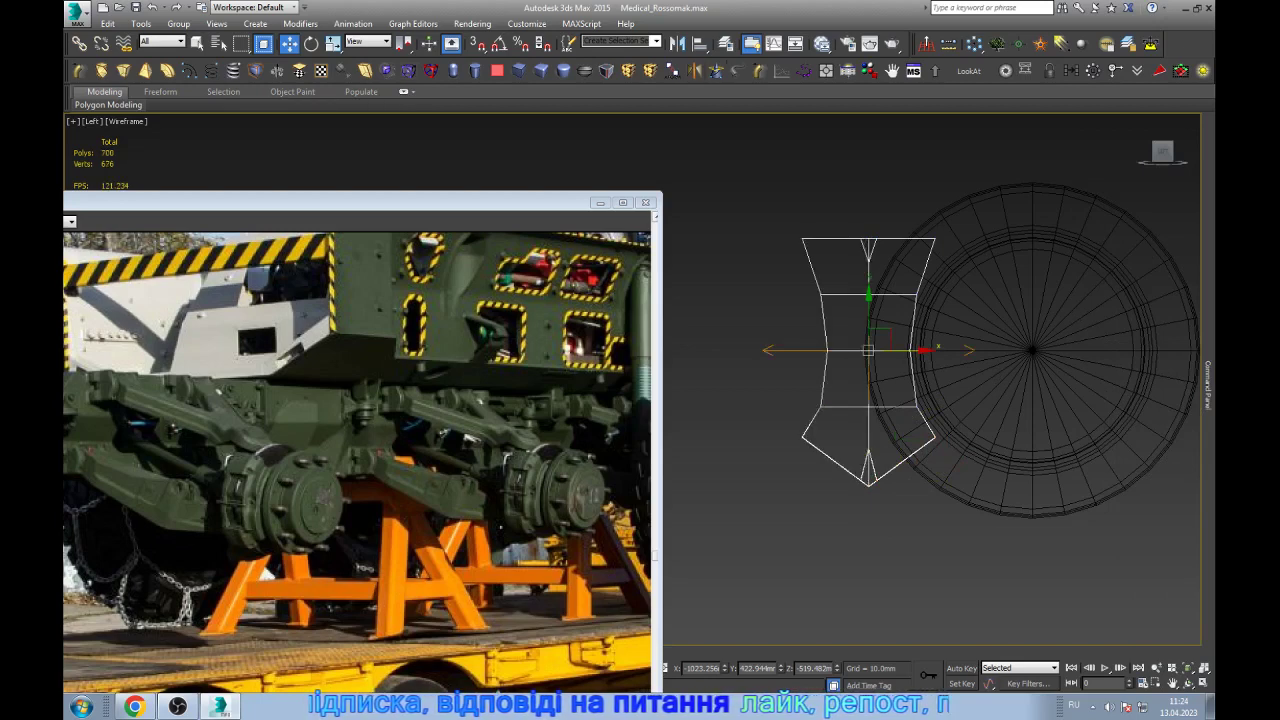
{"action": "left_click", "coordinate": [1128, 325]}
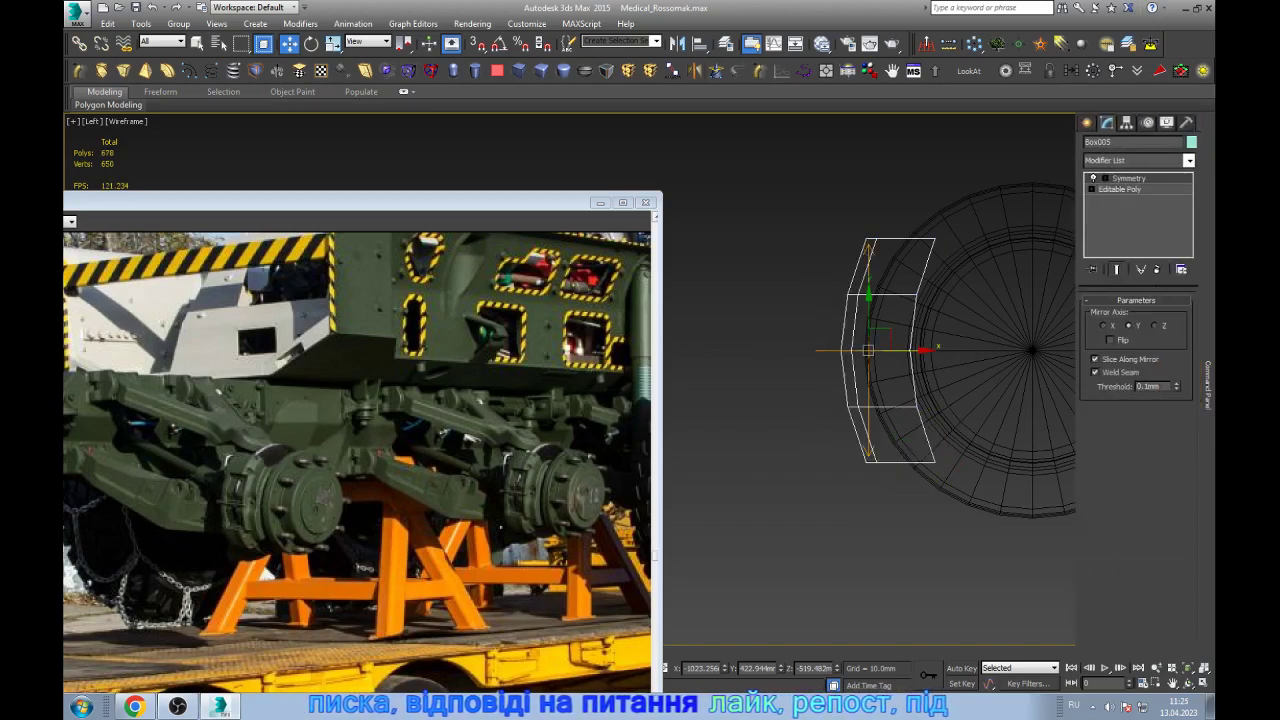
{"action": "left_click", "coordinate": [1110, 340]}
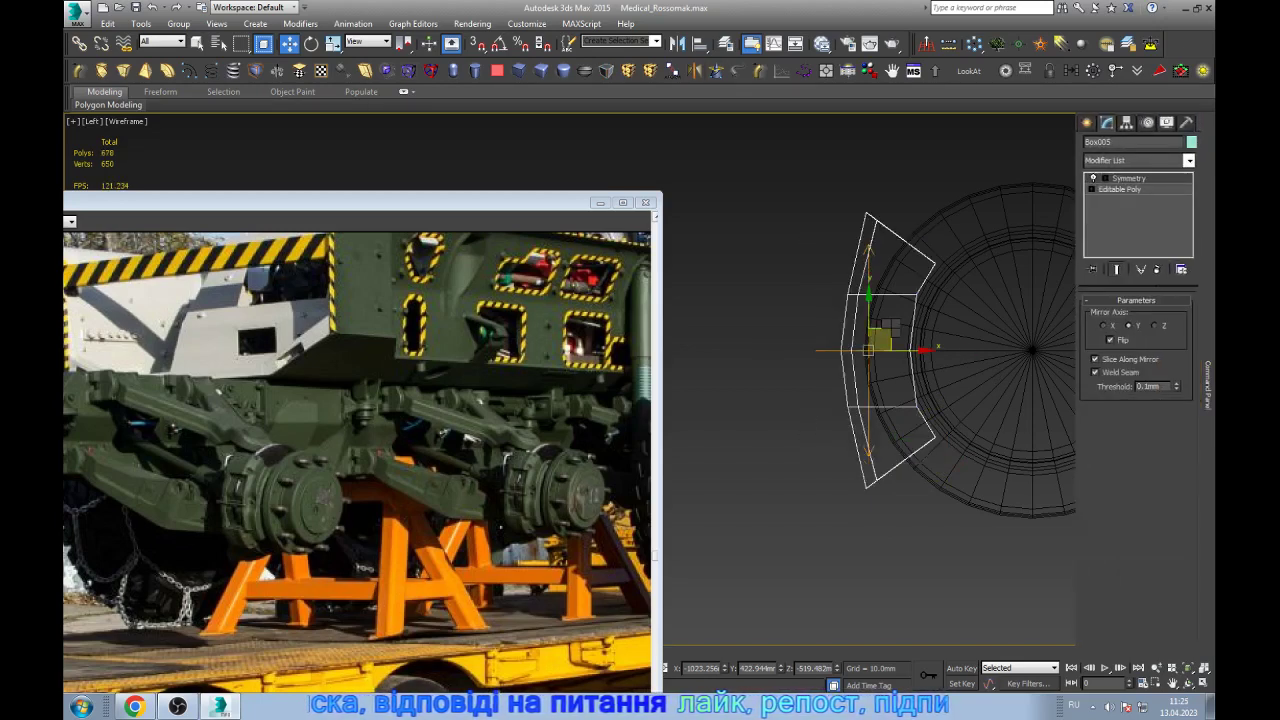
{"action": "left_click", "coordinate": [1120, 189]}
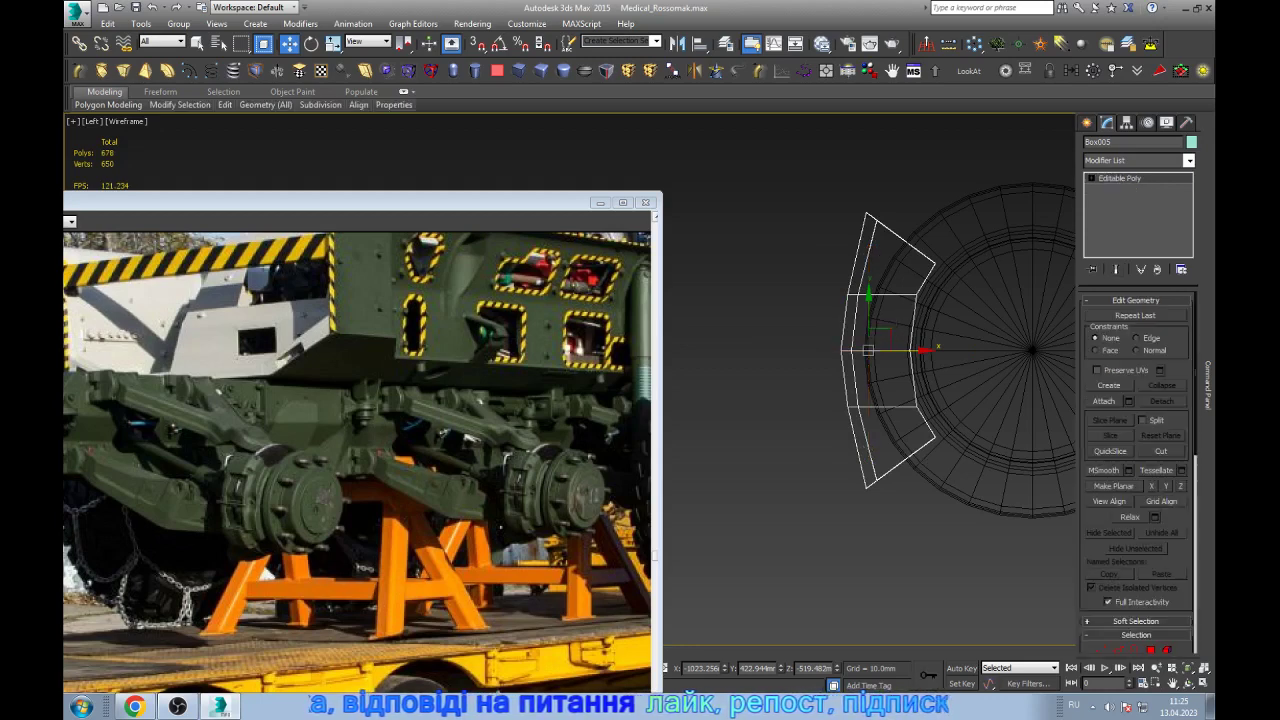
{"action": "left_click_drag", "start_coordinate": [808, 224], "coordinate": [901, 298]}
- Shift the top and bottom vertices toward the wheel and nudge the apex vertex slightly down
{"action": "scroll", "coordinate": [823, 288], "scroll_direction": "down", "scroll_amount": 2}
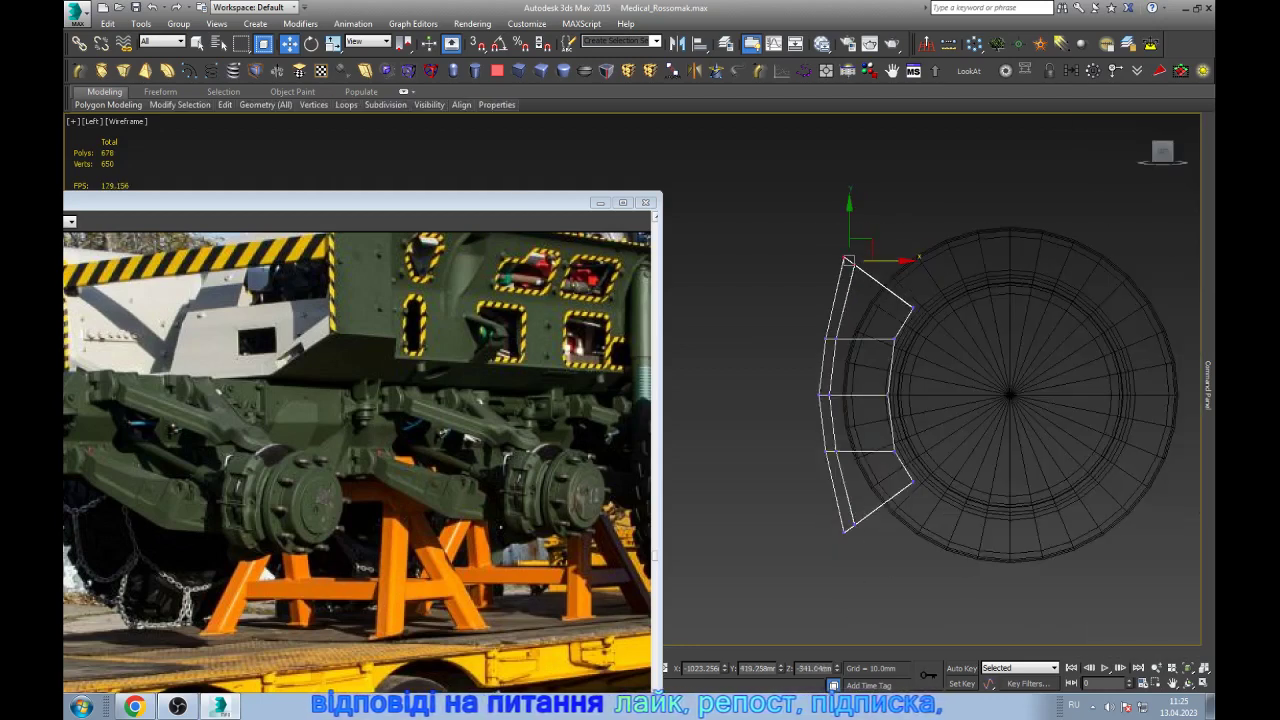
{"action": "left_click_drag", "start_coordinate": [846, 500], "coordinate": [879, 544], "text": "ctrl"}
{"action": "left_click_drag", "start_coordinate": [880, 395], "coordinate": [900, 395]}
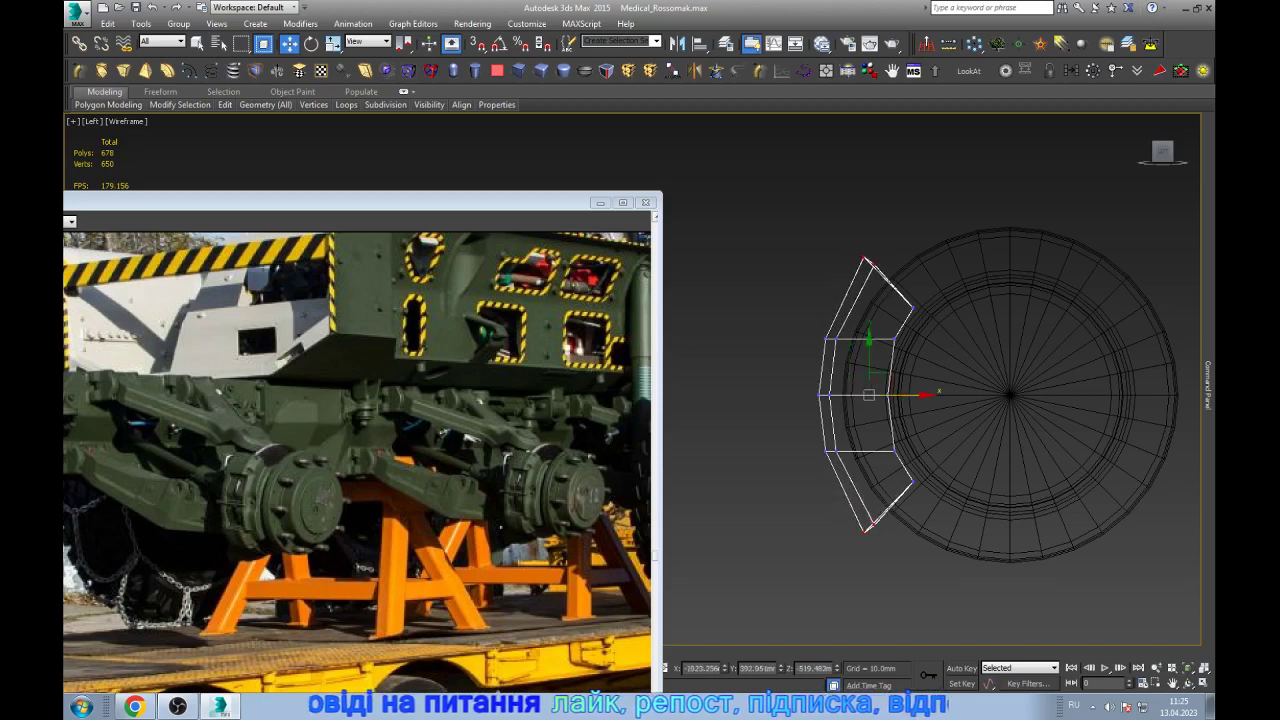
{"action": "scroll", "coordinate": [870, 300], "scroll_direction": "up", "scroll_amount": 2}
{"action": "scroll", "coordinate": [870, 300], "scroll_direction": "up", "scroll_amount": 2}
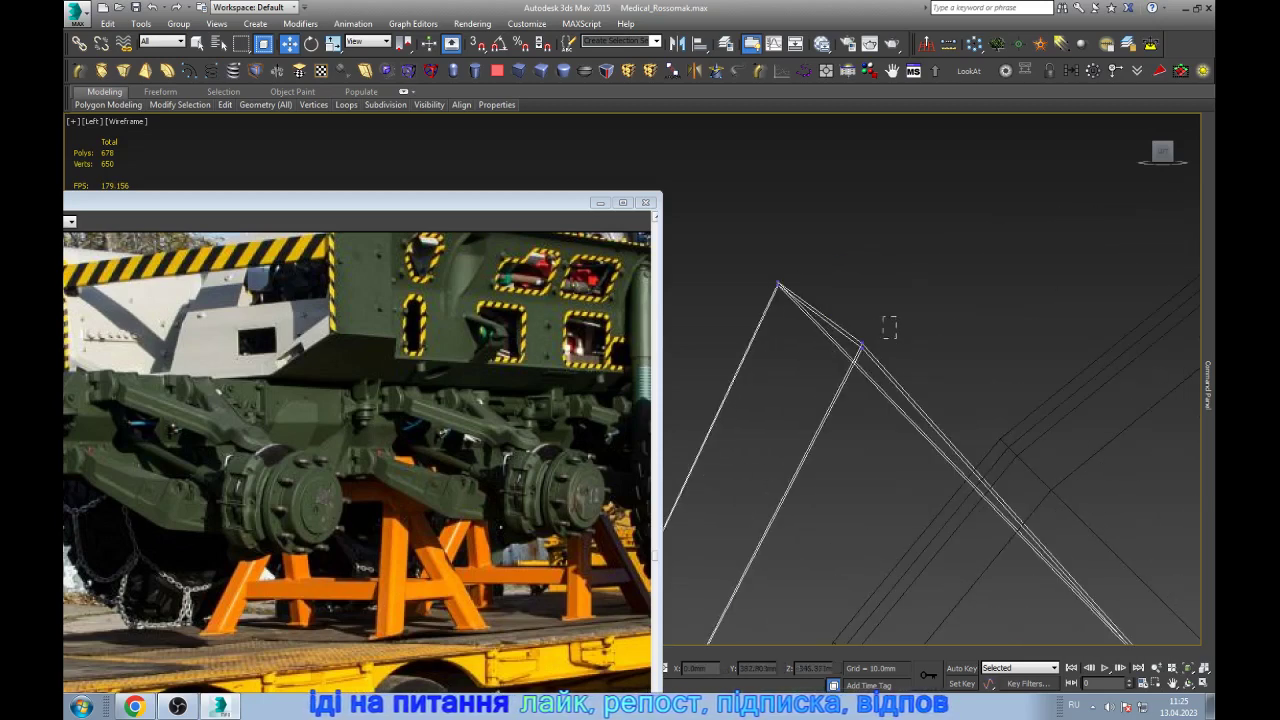
{"action": "scroll", "coordinate": [870, 300], "scroll_direction": "up", "scroll_amount": 2}
{"action": "scroll", "coordinate": [864, 337], "scroll_direction": "up", "scroll_amount": 1}
{"action": "scroll", "coordinate": [864, 337], "scroll_direction": "up", "scroll_amount": 1}
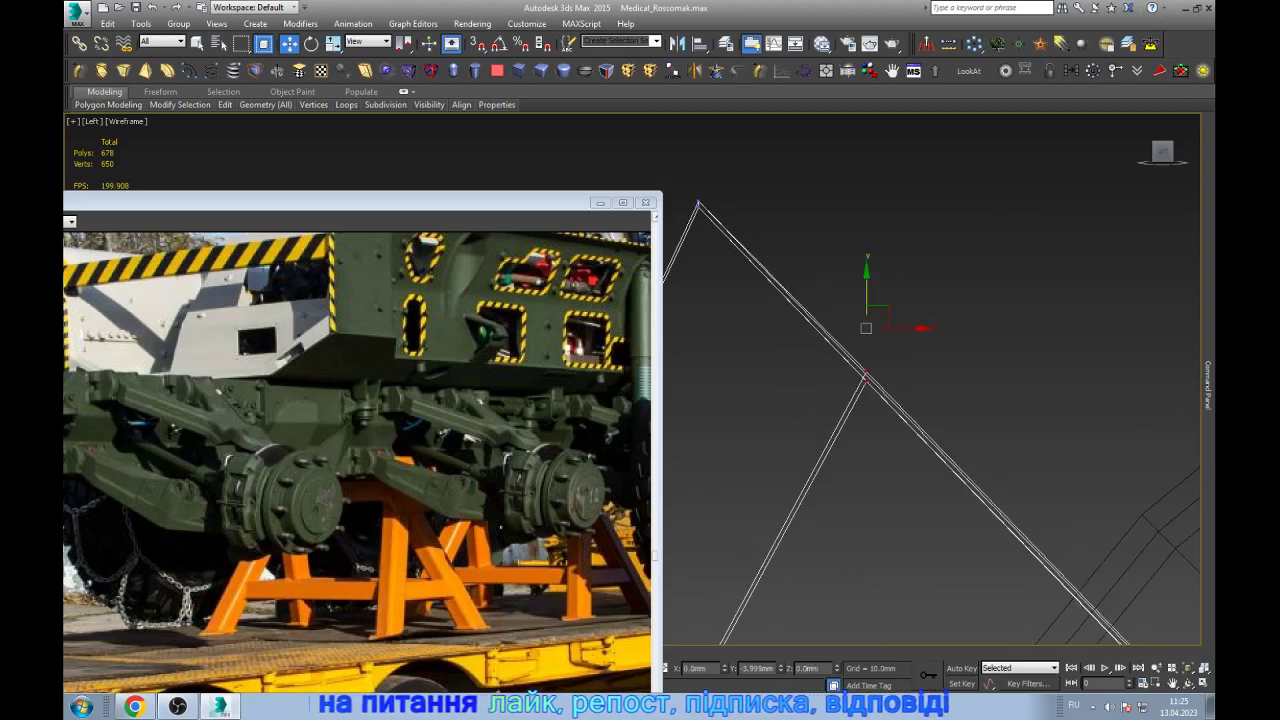
{"action": "left_click_drag", "start_coordinate": [868, 343], "coordinate": [867, 376]}
{"action": "left_click", "coordinate": [880, 400]}
{"action": "scroll", "coordinate": [880, 400], "scroll_direction": "down", "scroll_amount": 3}
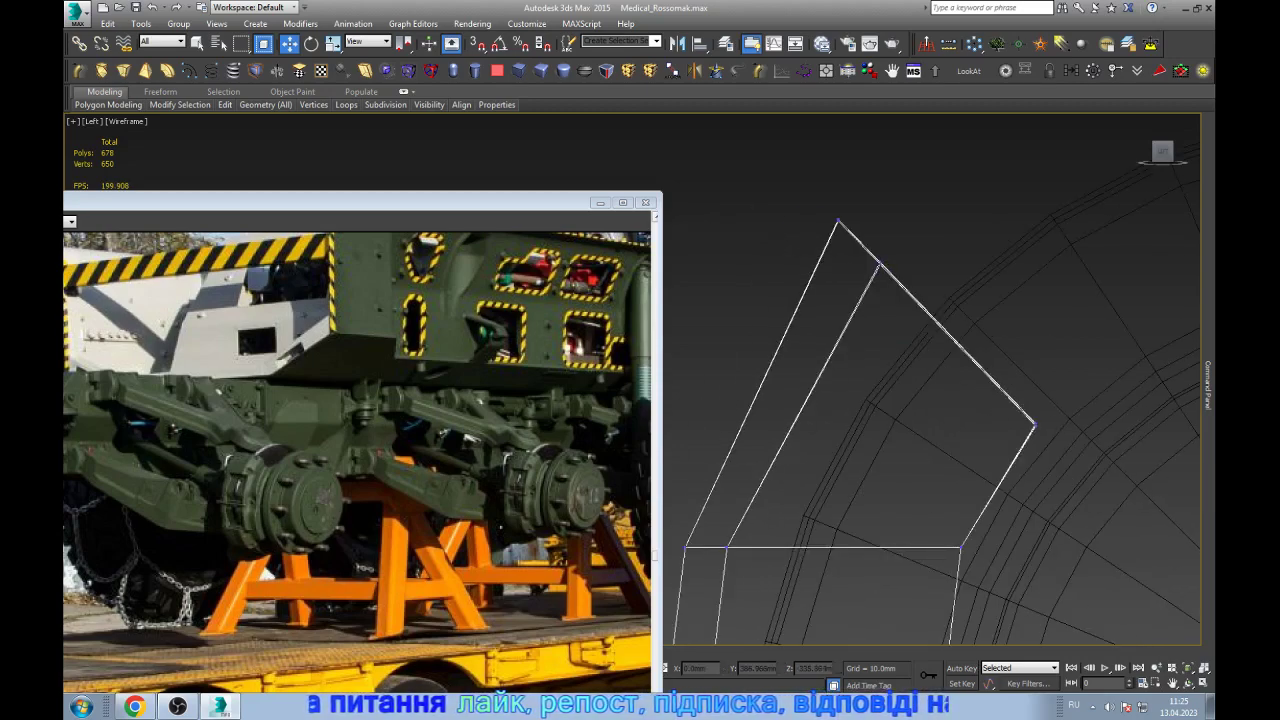
{"action": "scroll", "coordinate": [870, 400], "scroll_direction": "down", "scroll_amount": 3}
{"action": "scroll", "coordinate": [830, 390], "scroll_direction": "up", "scroll_amount": 5}
- Scale the two inner vertices closer together vertically using the View coordinate system
{"action": "mouse_move", "coordinate": [806, 351]}
{"action": "left_mouse_down"}
{"action": "mouse_move", "coordinate": [878, 420]}
{"action": "mouse_move", "coordinate": [824, 314]}
{"action": "left_mouse_up"}
{"action": "scroll", "coordinate": [858, 450], "scroll_direction": "down", "scroll_amount": 3}
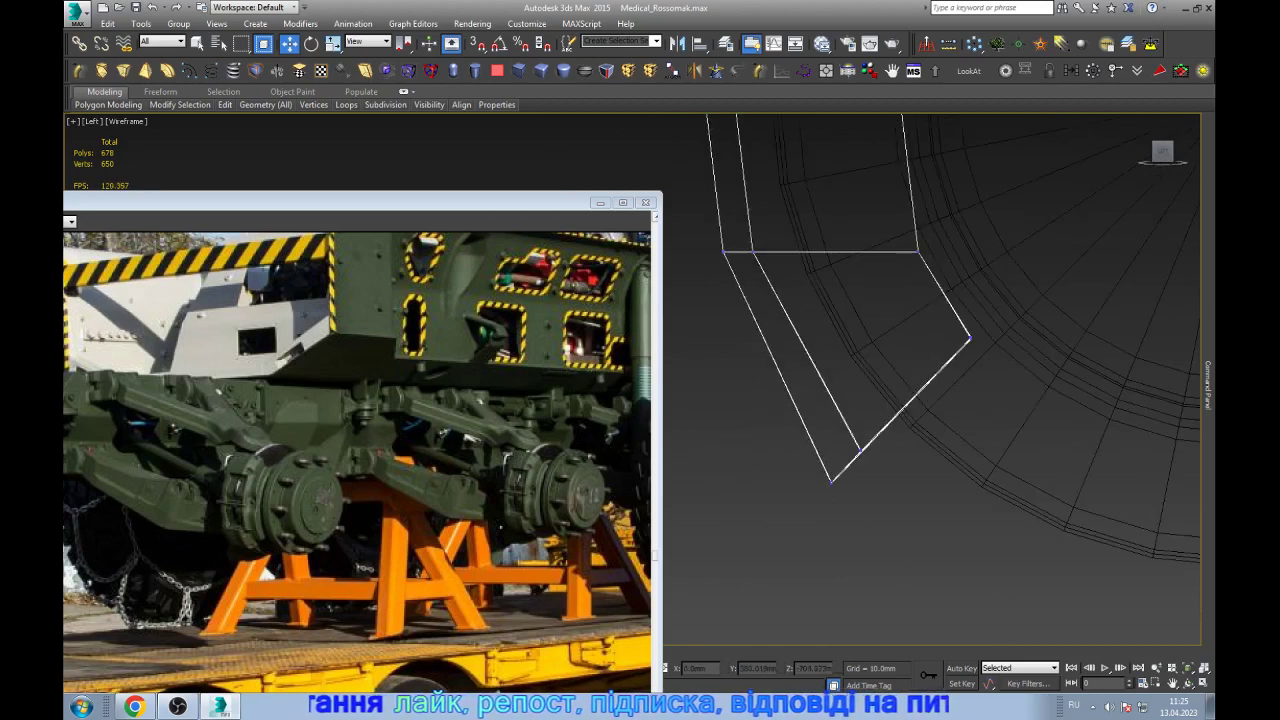
{"action": "scroll", "coordinate": [860, 470], "scroll_direction": "down", "scroll_amount": 2}
{"action": "scroll", "coordinate": [860, 470], "scroll_direction": "down", "scroll_amount": 2}
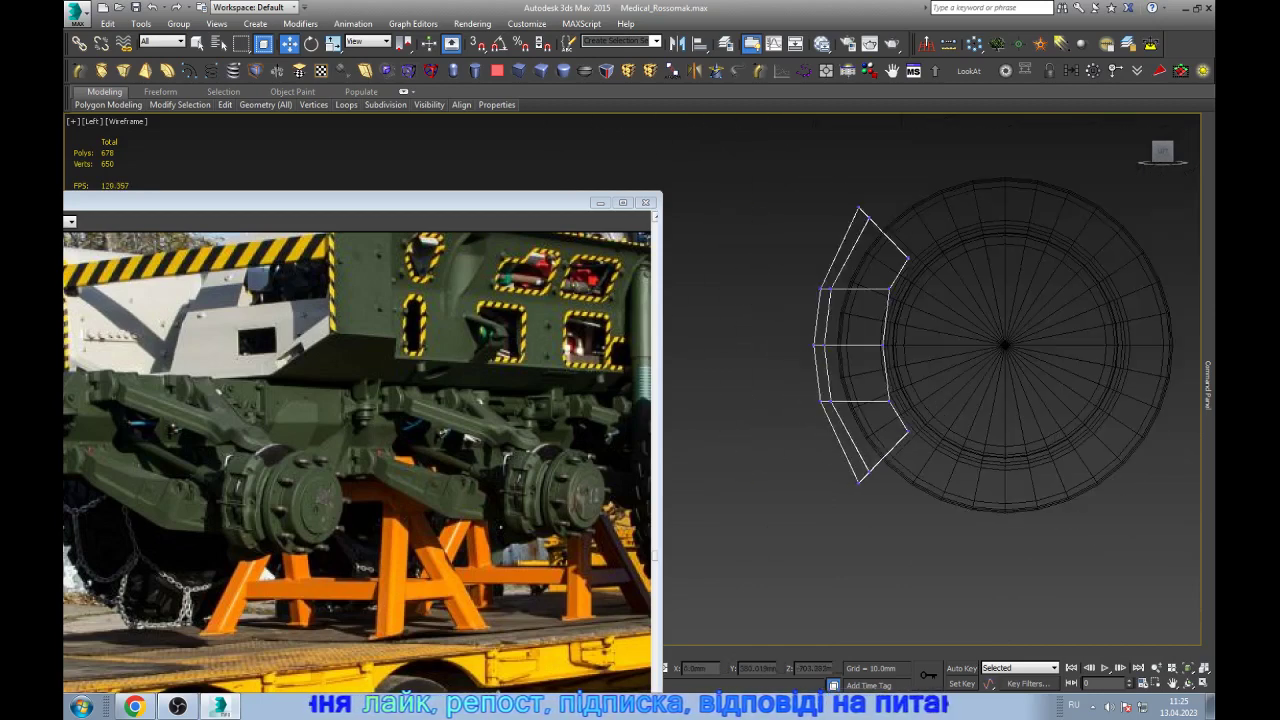
{"action": "left_click_drag", "start_coordinate": [872, 270], "coordinate": [910, 315]}
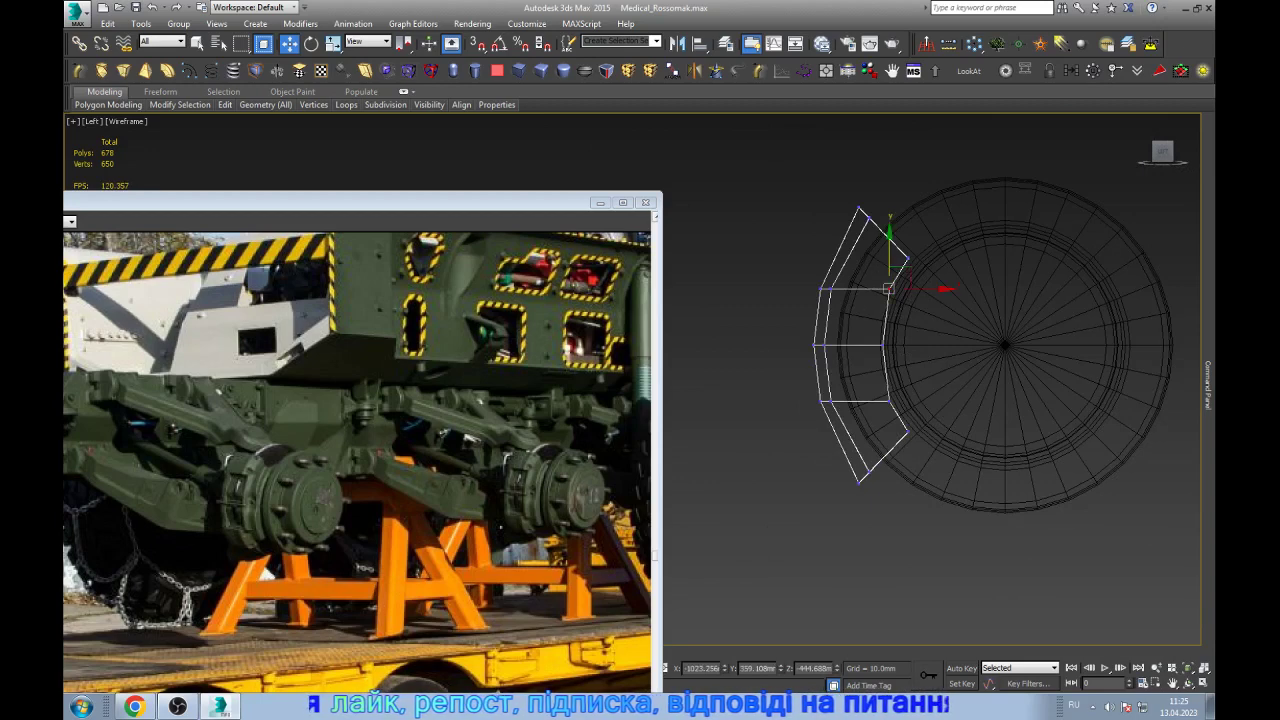
{"action": "left_click_drag", "start_coordinate": [873, 388], "coordinate": [900, 422], "text": "ctrl"}
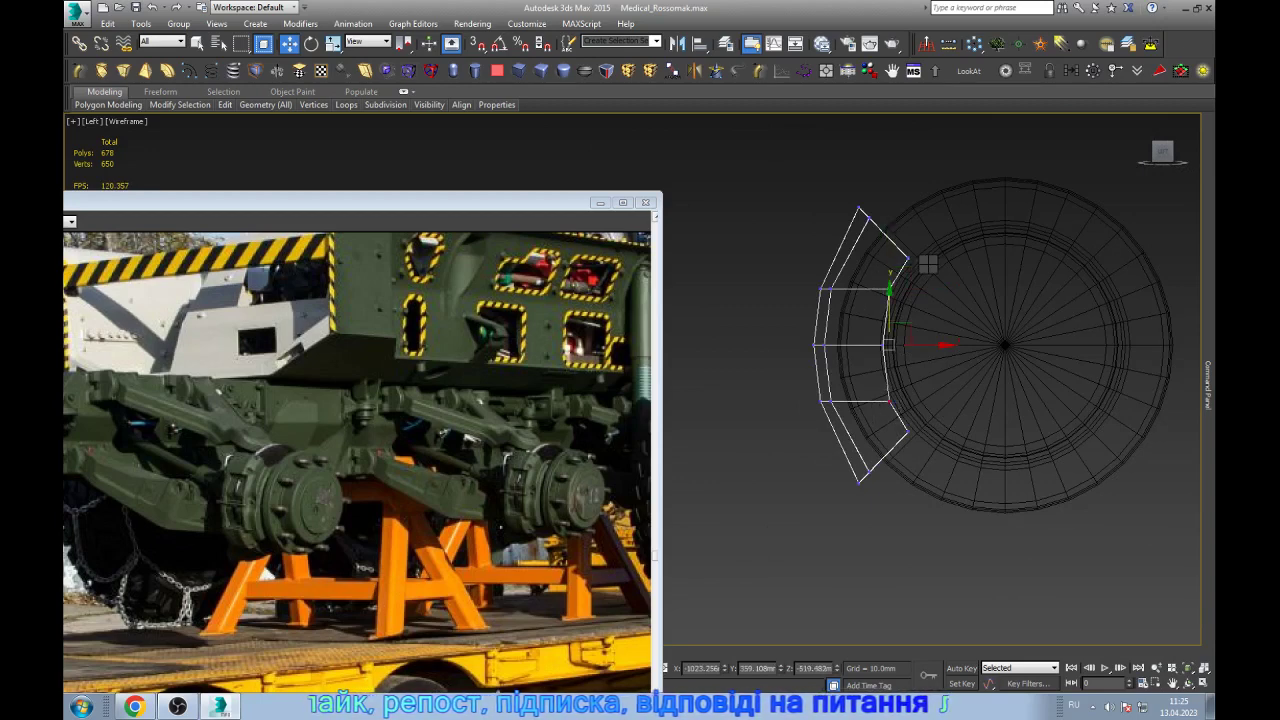
{"action": "key", "text": "r"}
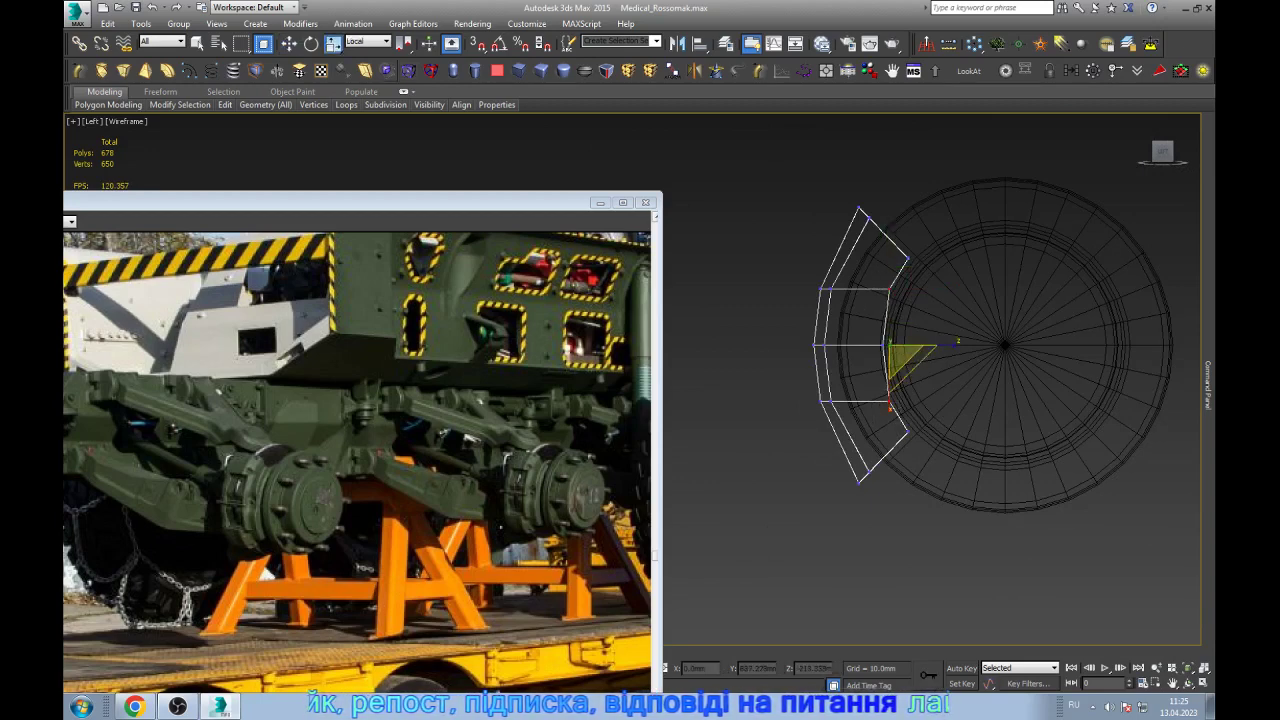
{"action": "left_click", "coordinate": [368, 41]}
{"action": "left_click", "coordinate": [362, 54]}
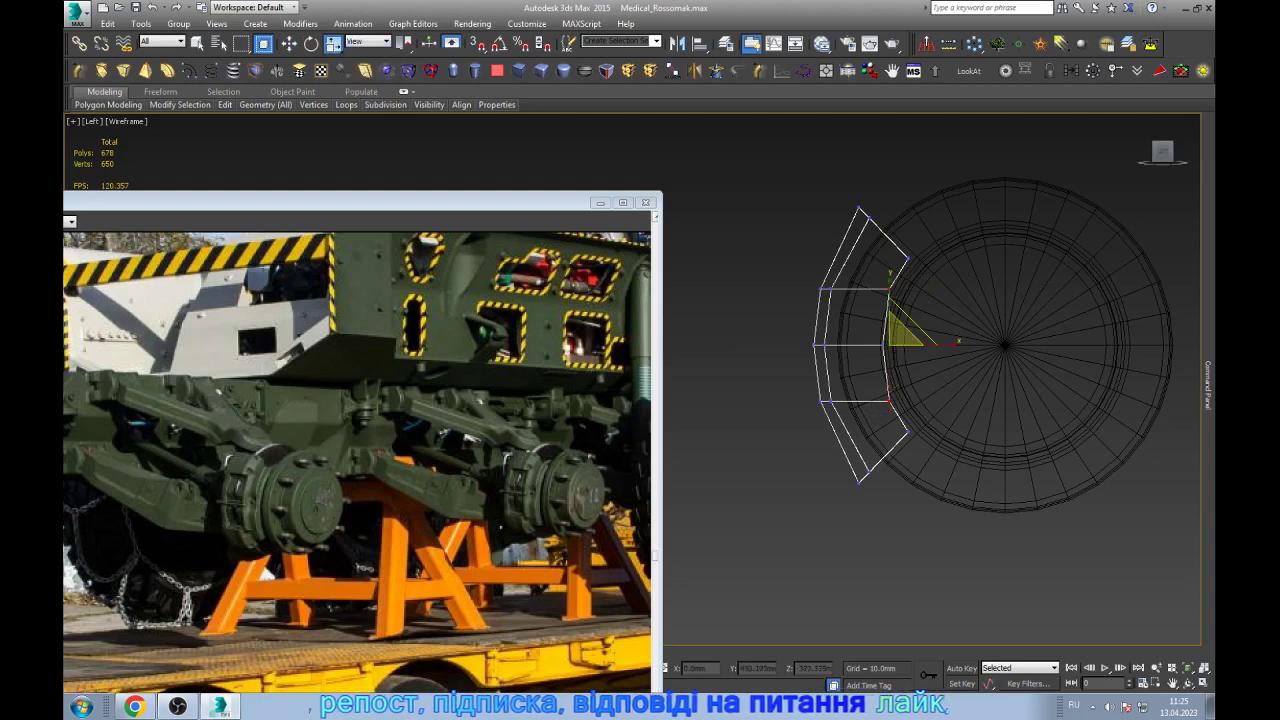
{"action": "left_click_drag", "start_coordinate": [889, 285], "coordinate": [889, 305]}
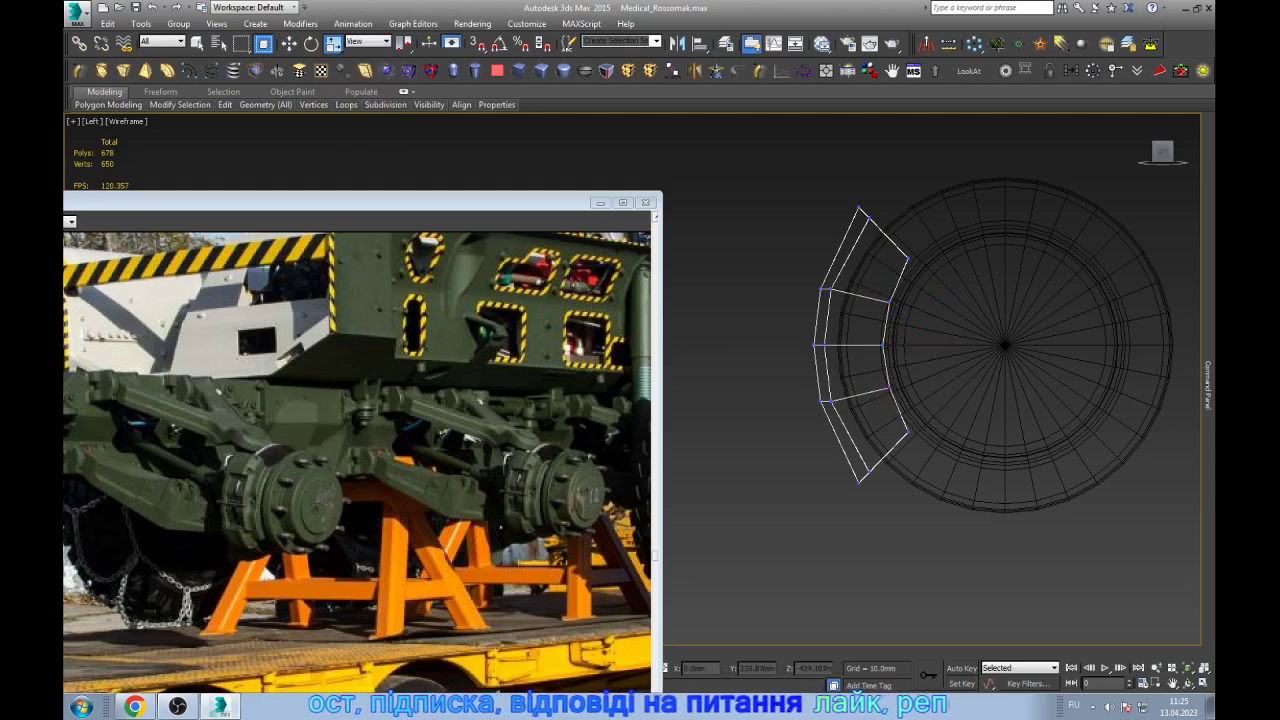
{"action": "key", "text": "w"}
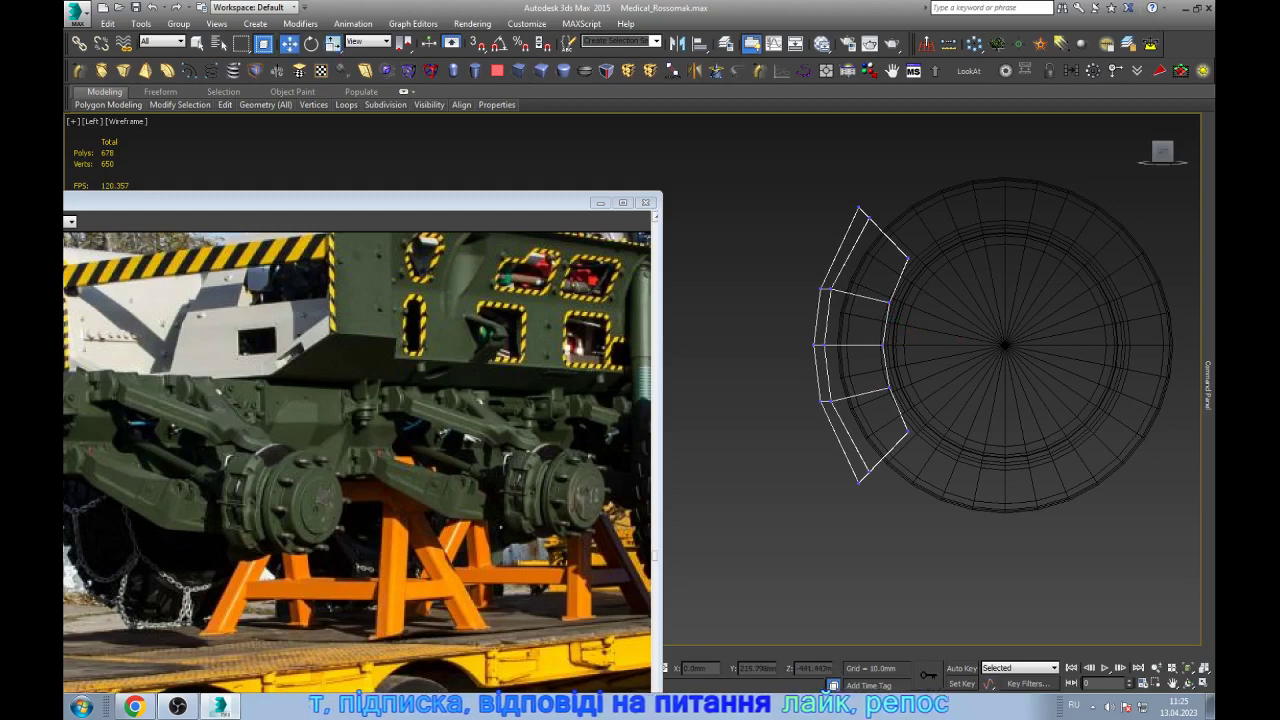
- Add two horizontal edge loops across the fender's vertical edge ring with Connect
{"action": "key", "text": "F3"}
{"action": "left_click", "coordinate": [1188, 683]}
{"action": "left_click_drag", "start_coordinate": [809, 378], "coordinate": [860, 380]}
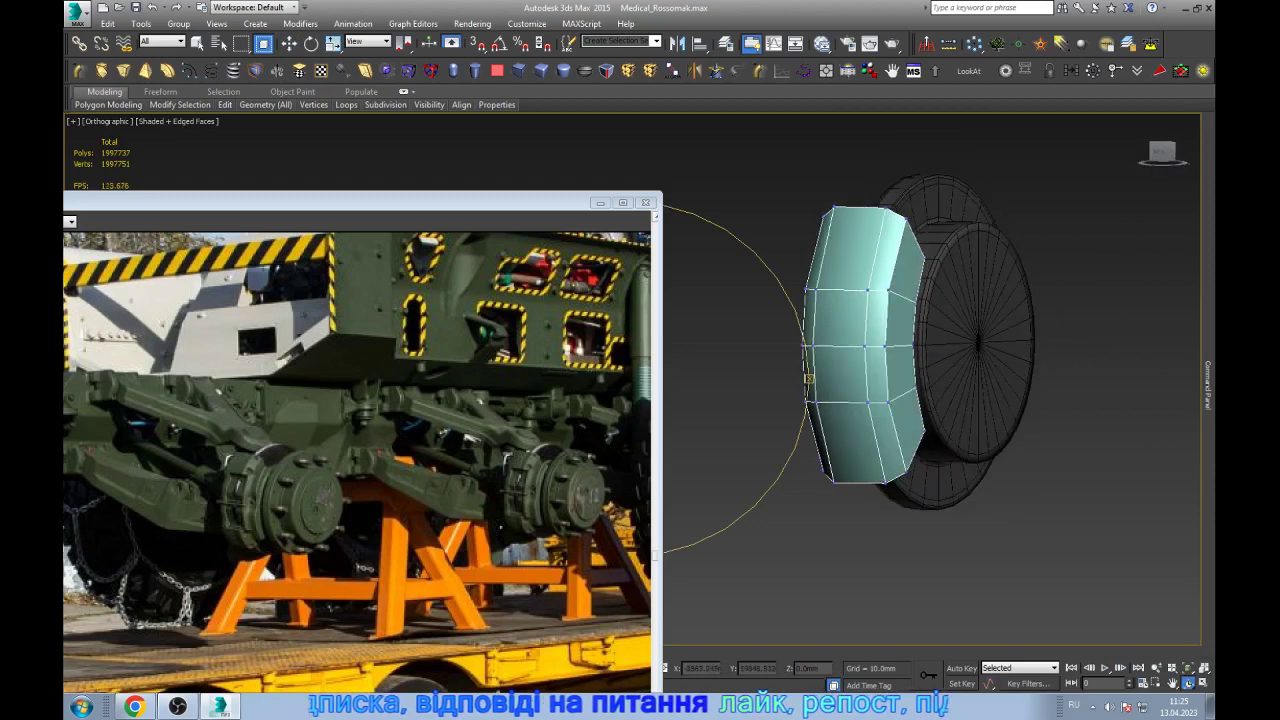
{"action": "right_click", "coordinate": [809, 378]}
{"action": "scroll", "coordinate": [842, 322], "scroll_direction": "up", "scroll_amount": 3}
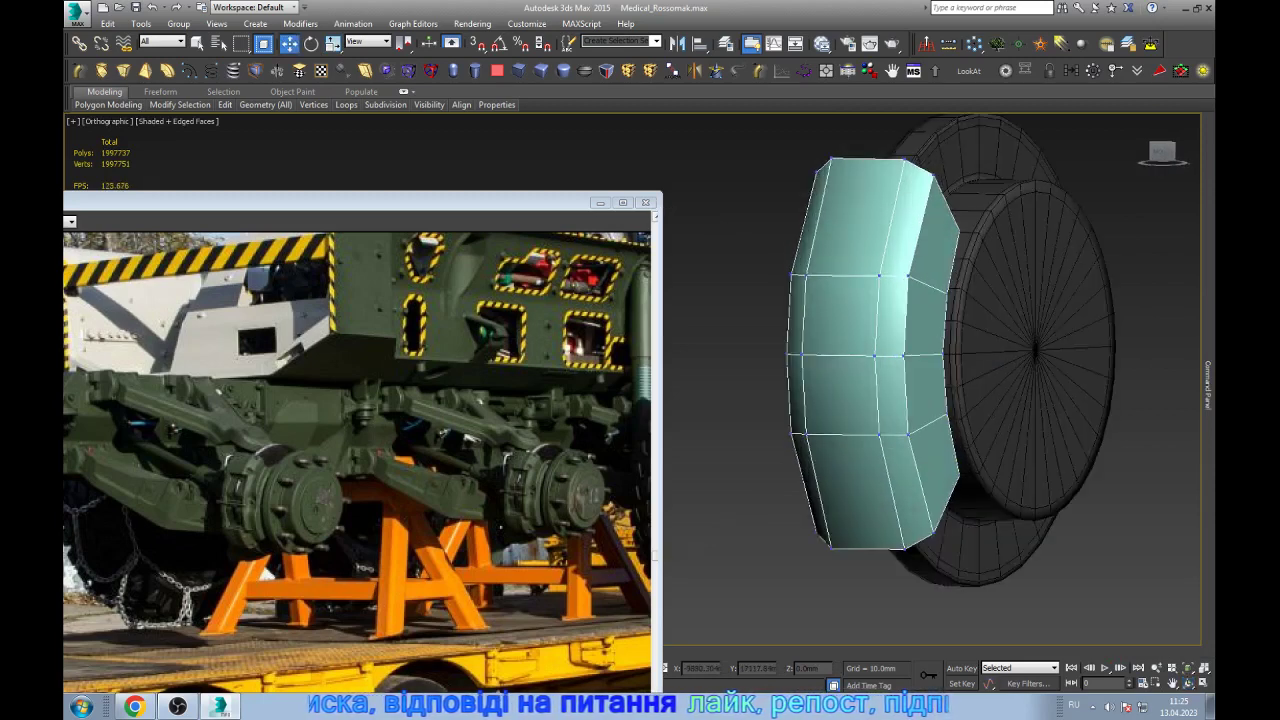
{"action": "key", "text": "2"}
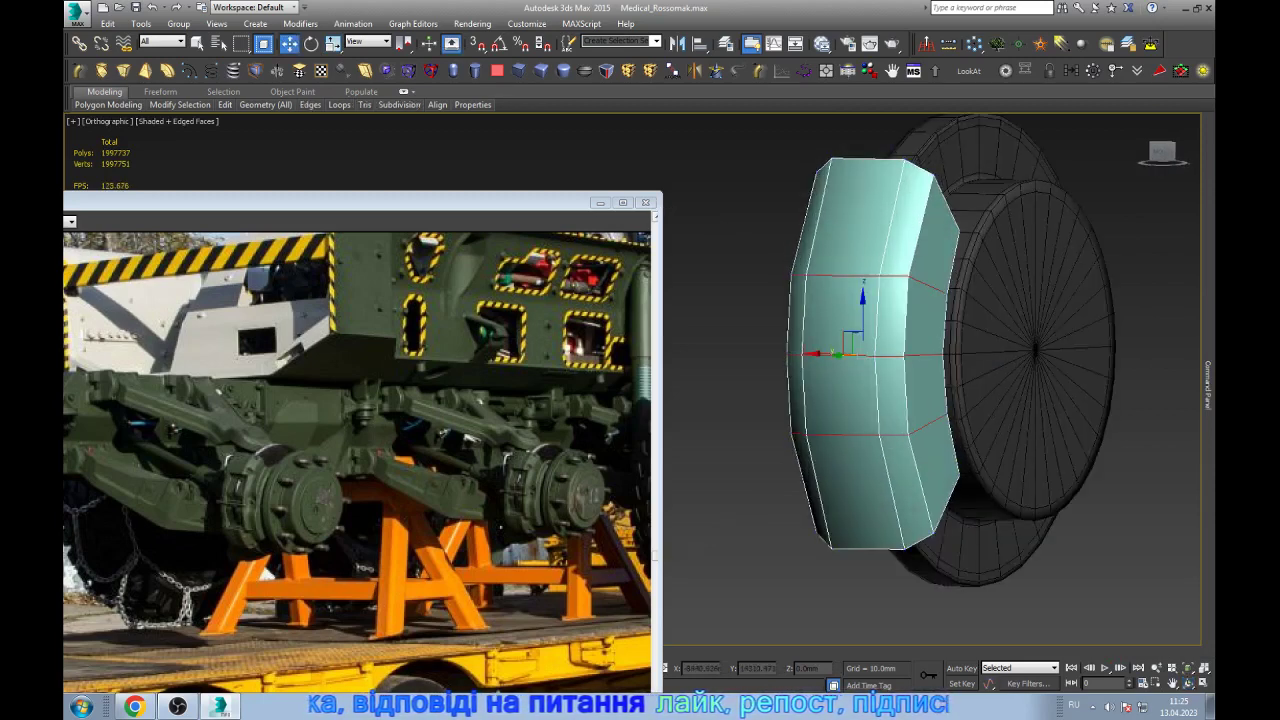
{"action": "left_click", "coordinate": [888, 490]}
{"action": "key", "text": "alt+r"}
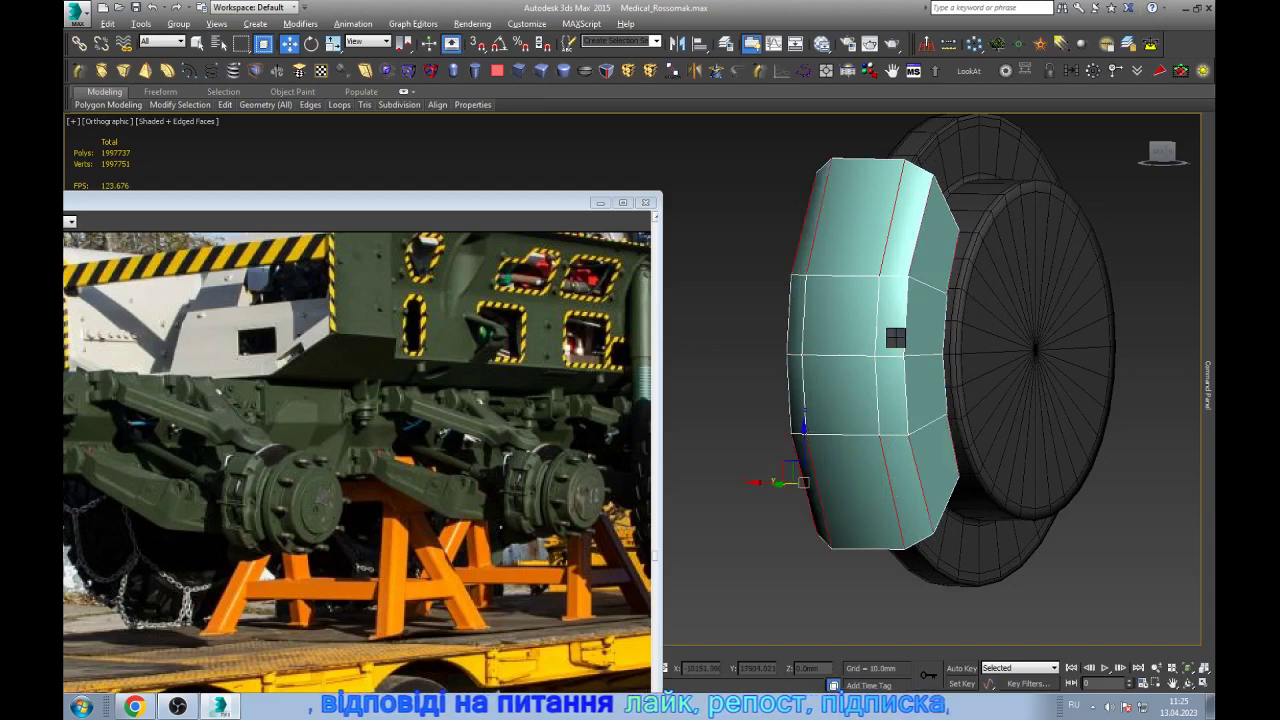
{"action": "key", "text": "ctrl+shift+e"}
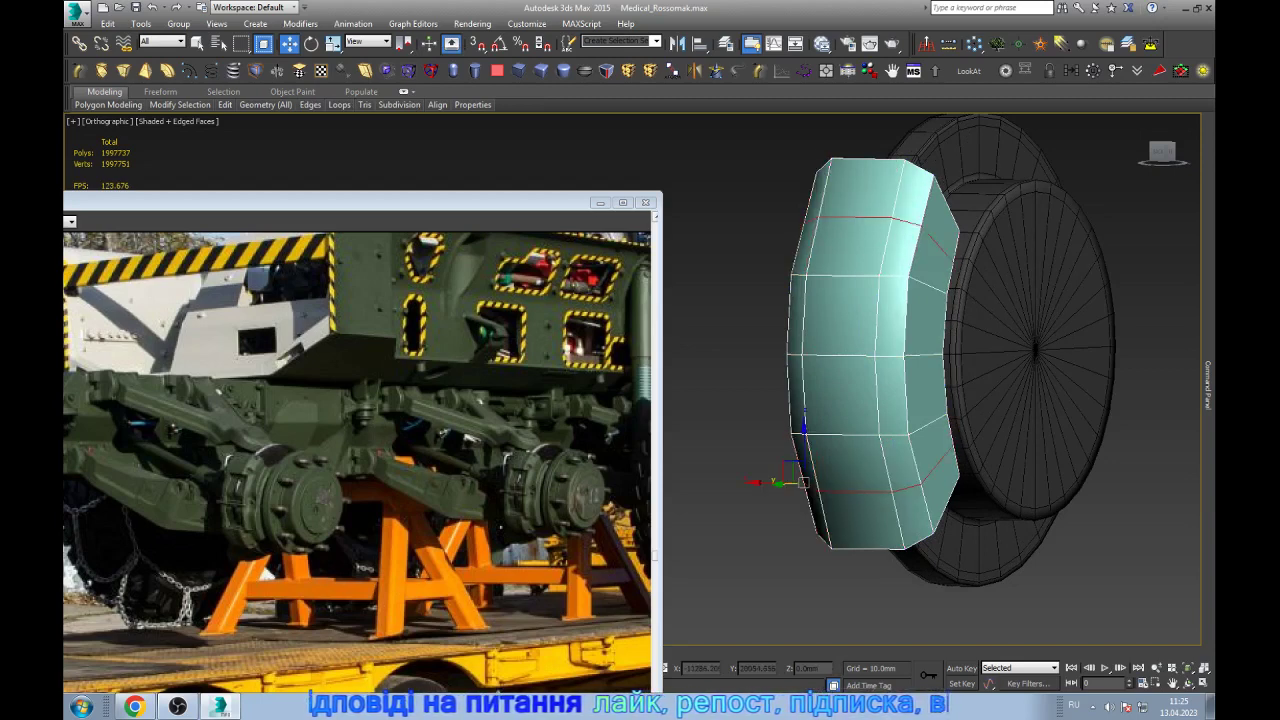
{"action": "key", "text": "ctrl+shift+e"}
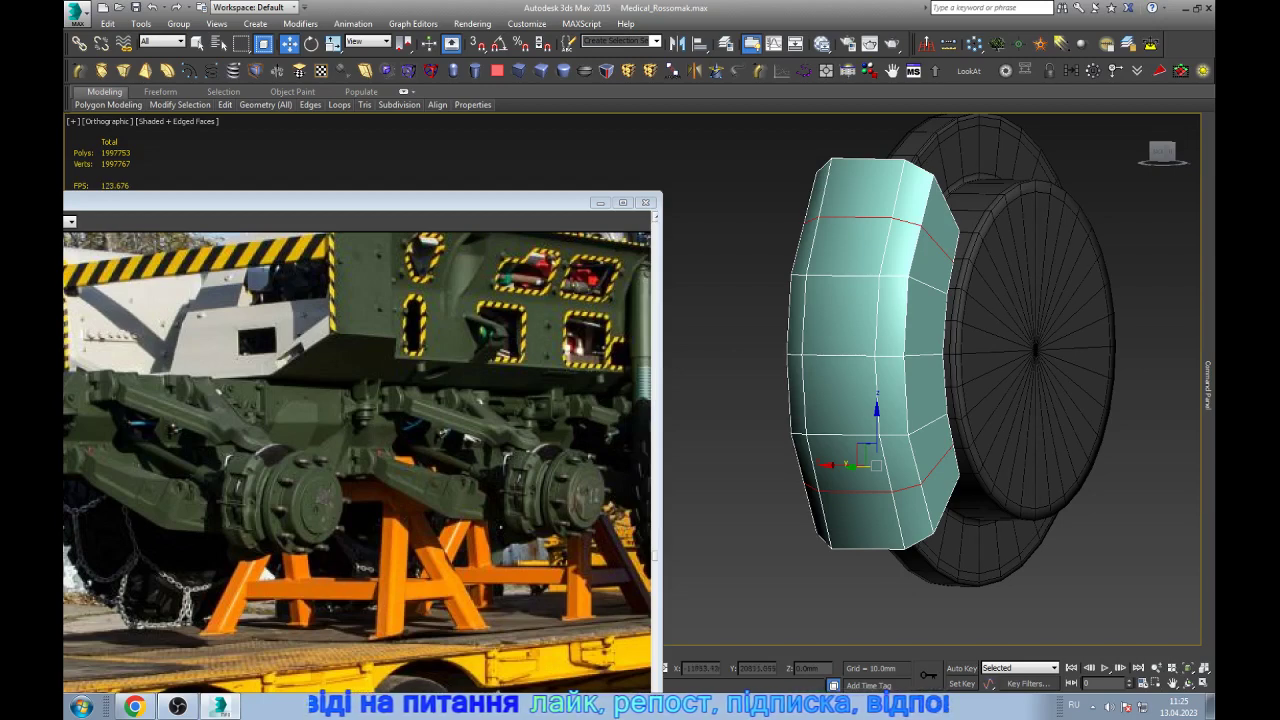
- Pick the fender's front polygons and isolate the fender on its own
{"action": "key", "text": "4"}
{"action": "left_click", "coordinate": [840, 245]}
{"action": "left_click", "coordinate": [840, 315], "text": "ctrl"}
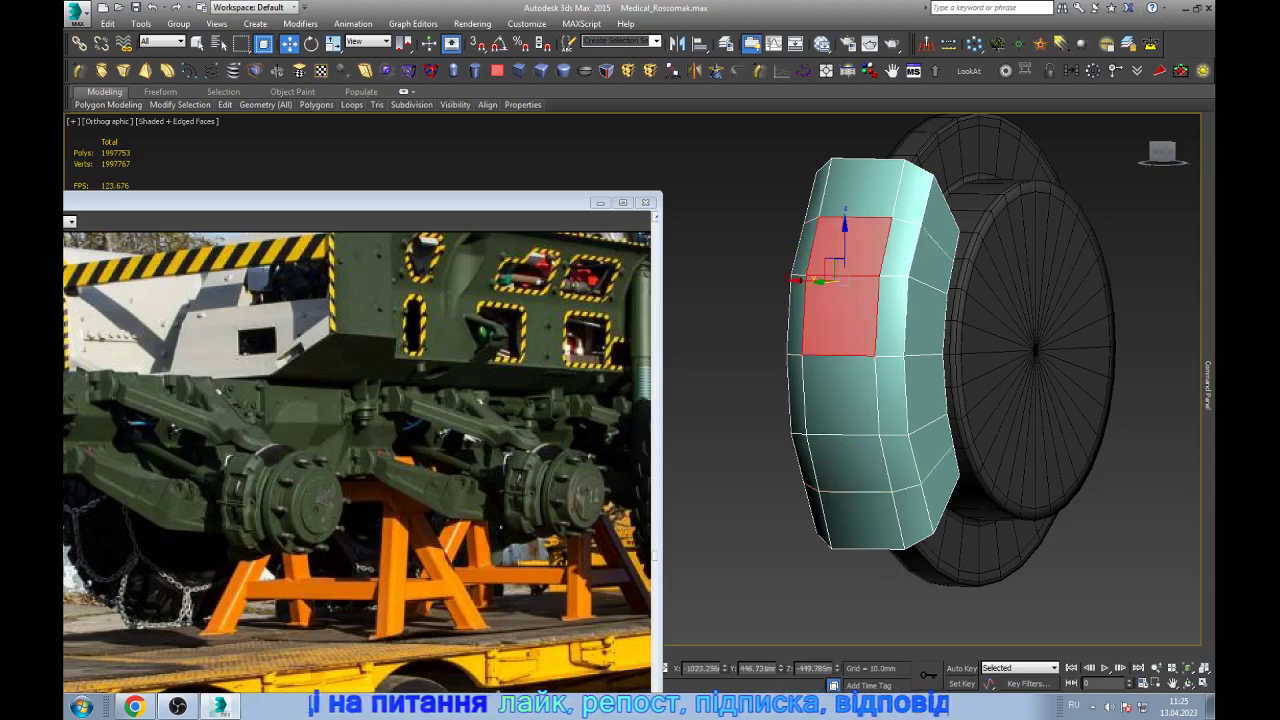
{"action": "left_click", "coordinate": [840, 395], "text": "ctrl"}
{"action": "left_click", "coordinate": [848, 462], "text": "ctrl"}
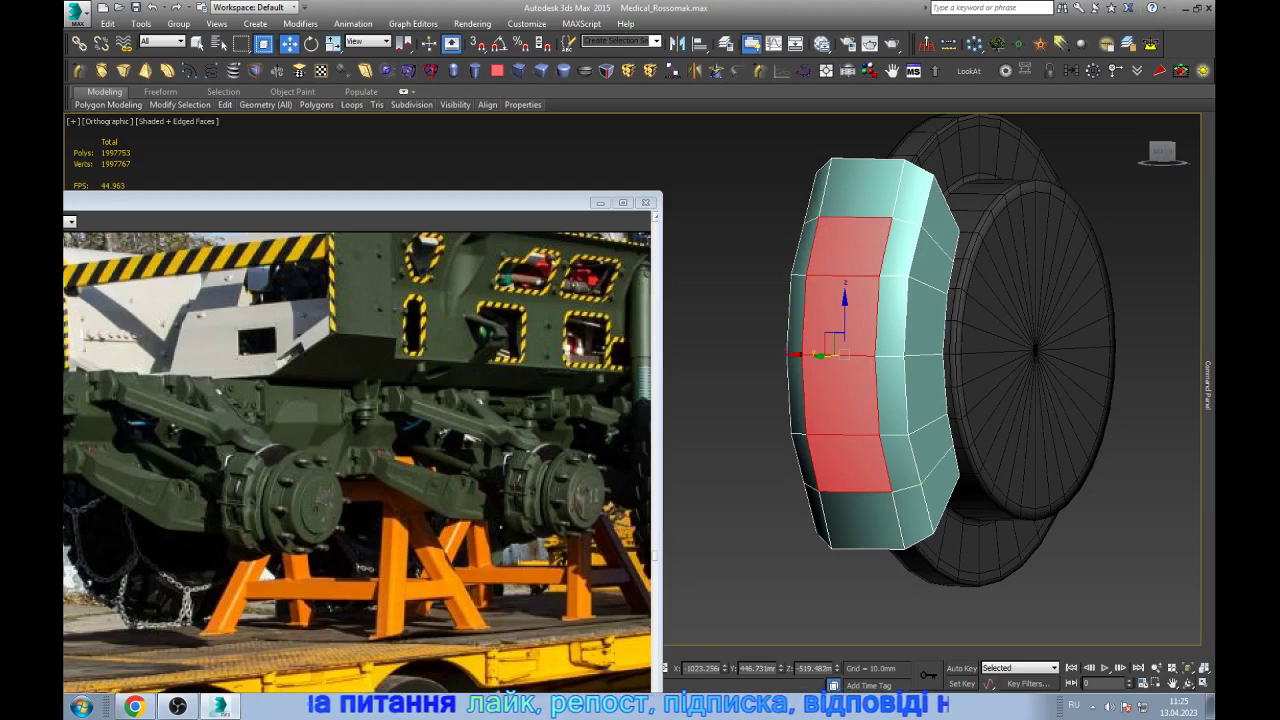
{"action": "middle_click_drag", "start_coordinate": [950, 400], "coordinate": [850, 400], "text": "alt"}
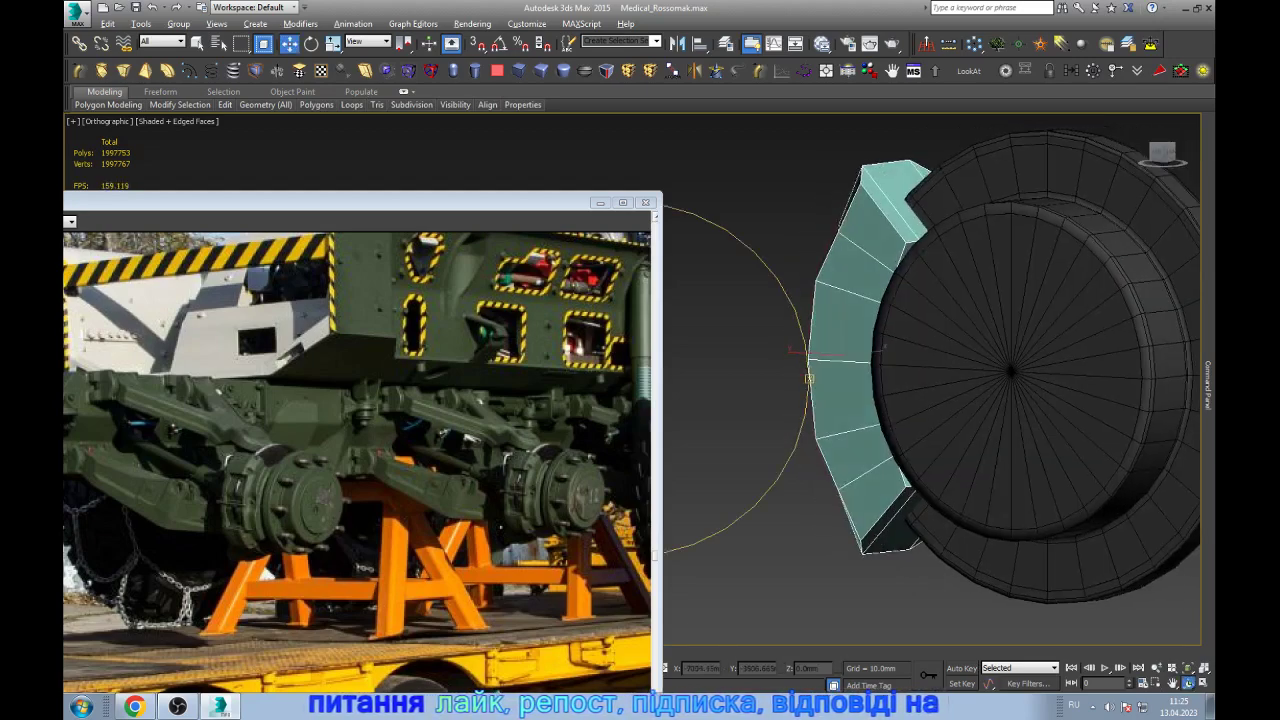
{"action": "key", "text": "alt+q"}
- Push the four central front polygons inward into a recessed channel, giving 64 polygons
{"action": "left_click", "coordinate": [757, 268], "text": "ctrl"}
{"action": "left_click", "coordinate": [740, 340], "text": "ctrl"}
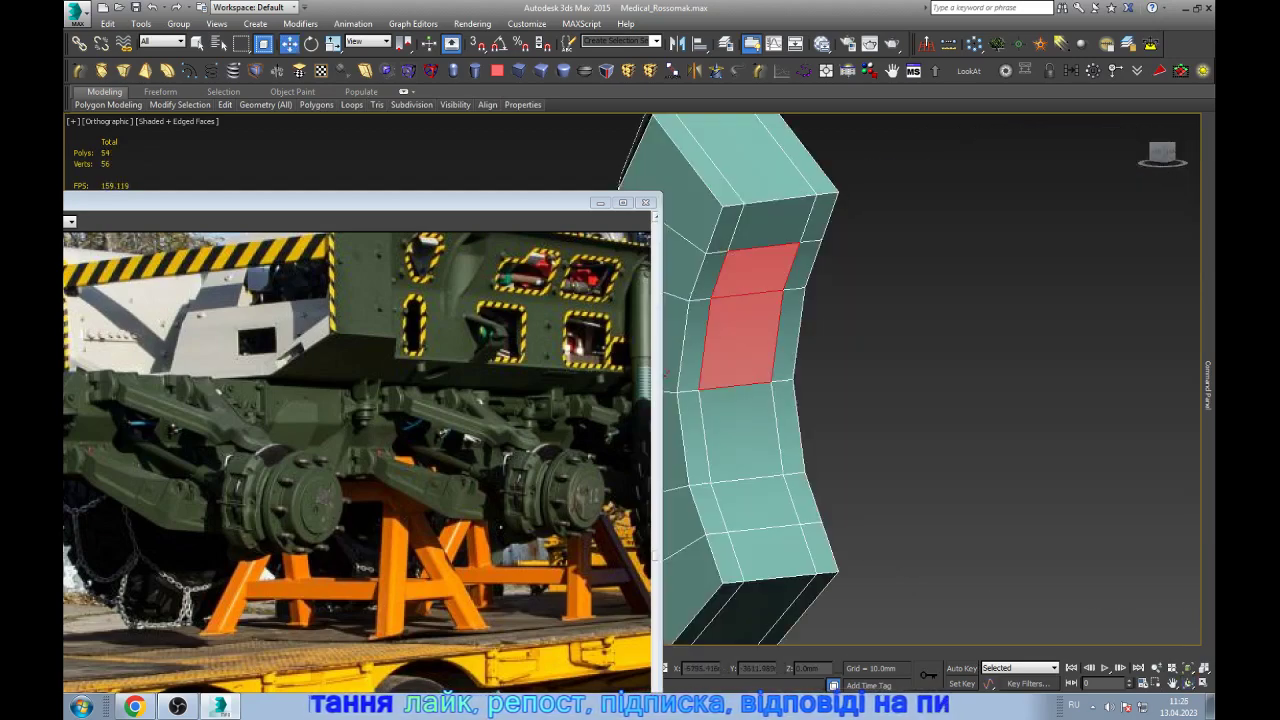
{"action": "left_click", "coordinate": [737, 432], "text": "ctrl"}
{"action": "left_click", "coordinate": [757, 503], "text": "ctrl"}
{"action": "scroll", "coordinate": [1136, 470], "scroll_direction": "down", "scroll_amount": 3}
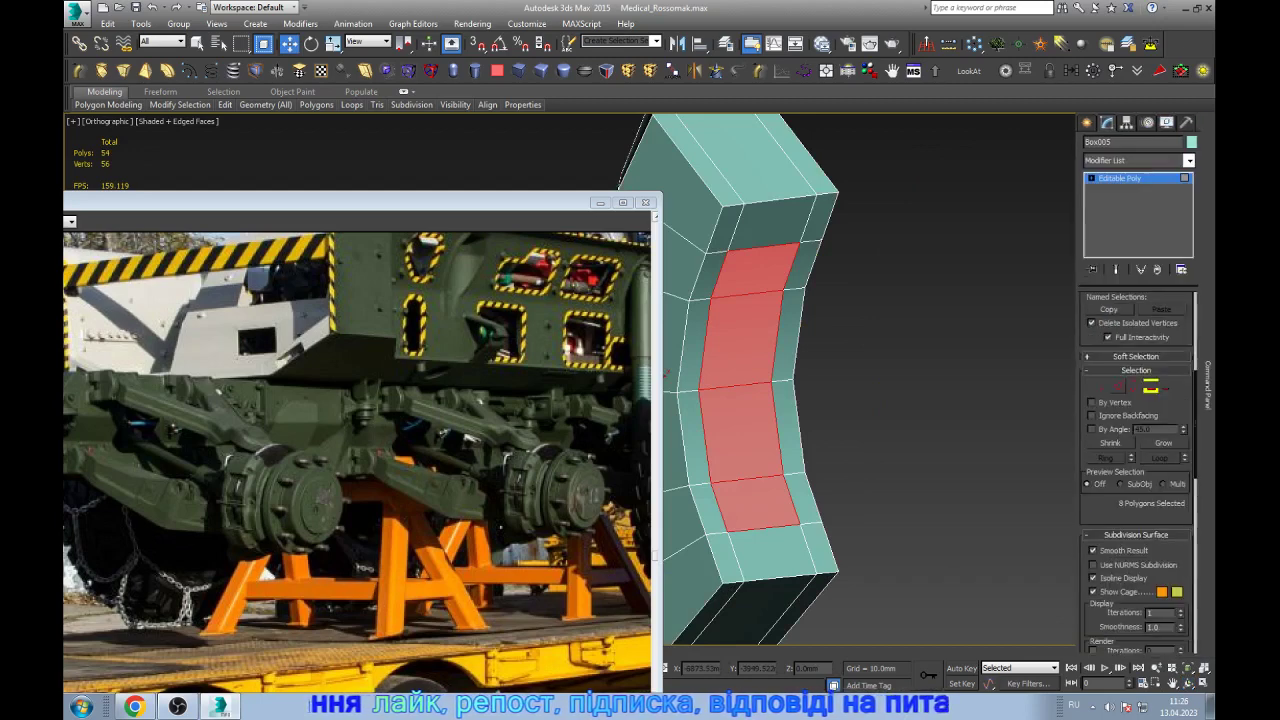
{"action": "scroll", "coordinate": [1136, 470], "scroll_direction": "down", "scroll_amount": 3}
{"action": "scroll", "coordinate": [1136, 470], "scroll_direction": "down", "scroll_amount": 3}
{"action": "scroll", "coordinate": [1136, 470], "scroll_direction": "down", "scroll_amount": 3}
{"action": "scroll", "coordinate": [1138, 474], "scroll_direction": "down", "scroll_amount": 3}
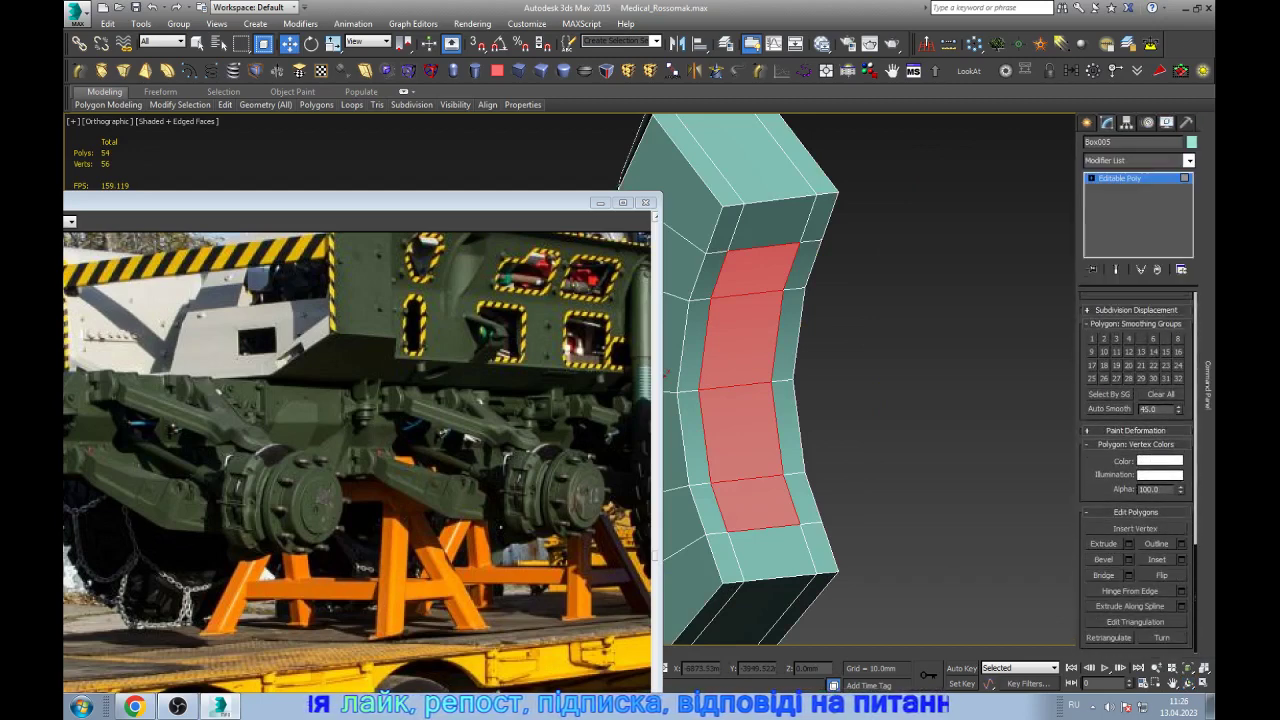
{"action": "left_click", "coordinate": [1129, 575]}
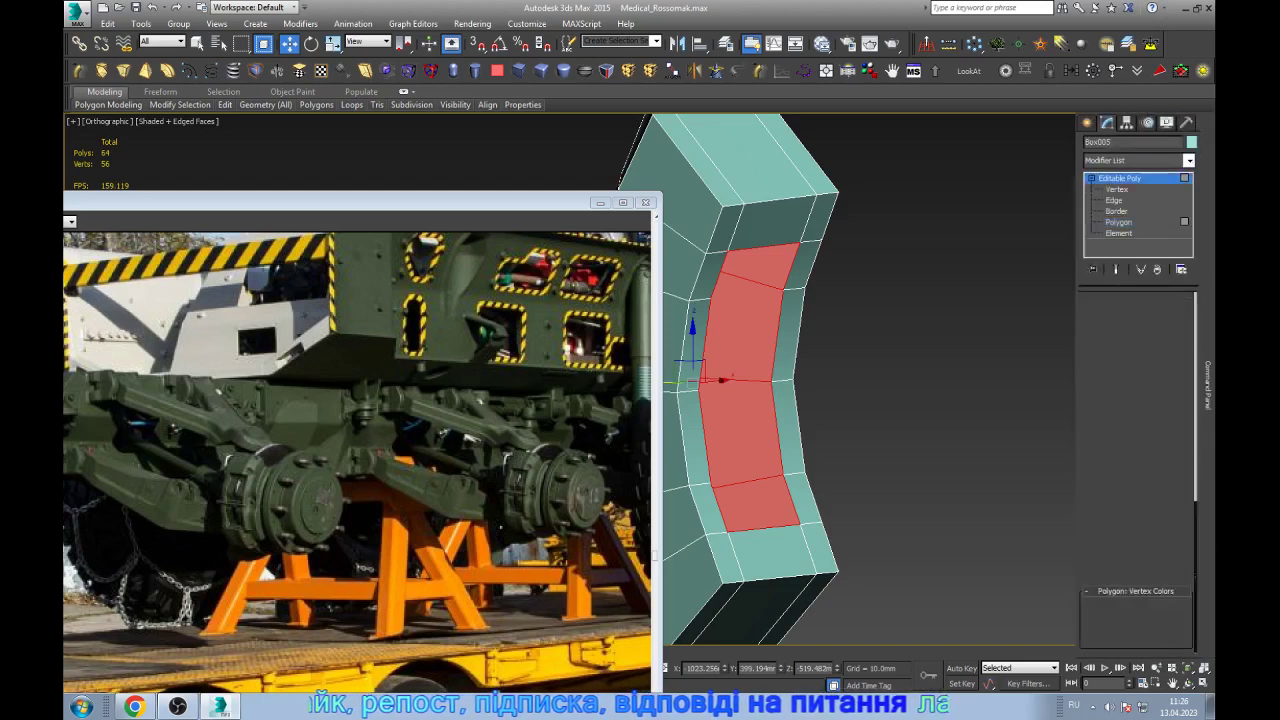
{"action": "mouse_move", "coordinate": [800, 400]}
{"action": "middle_mouse_down", "text": "alt"}
{"action": "mouse_move", "coordinate": [650, 400]}
{"action": "mouse_move", "coordinate": [740, 400]}
{"action": "mouse_move", "coordinate": [705, 400]}
{"action": "middle_mouse_up", "text": "alt"}
{"action": "scroll", "coordinate": [760, 380], "scroll_direction": "up", "scroll_amount": 4}
- Chamfer the middle horizontal edge loop into two parallel loops, bringing the fender to 80 polygons
{"action": "key", "text": "w"}
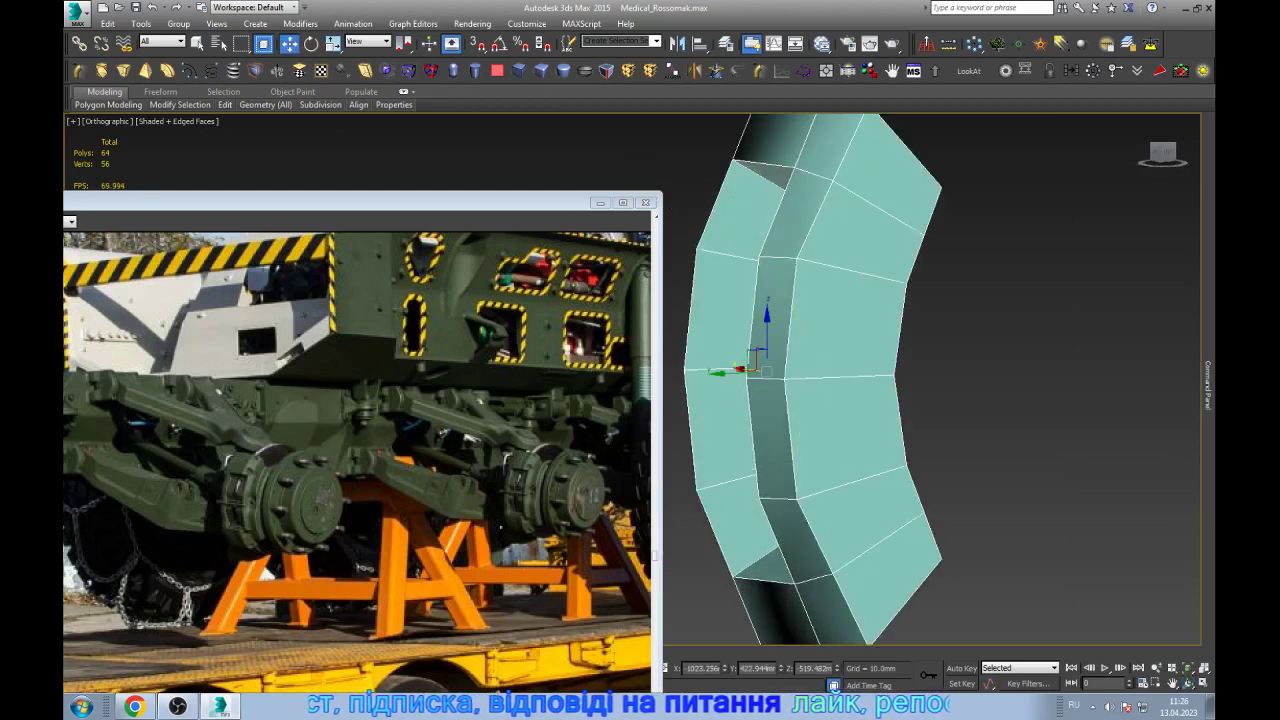
{"action": "key", "text": "2"}
{"action": "double_click", "coordinate": [800, 376]}
{"action": "left_click", "coordinate": [718, 368]}
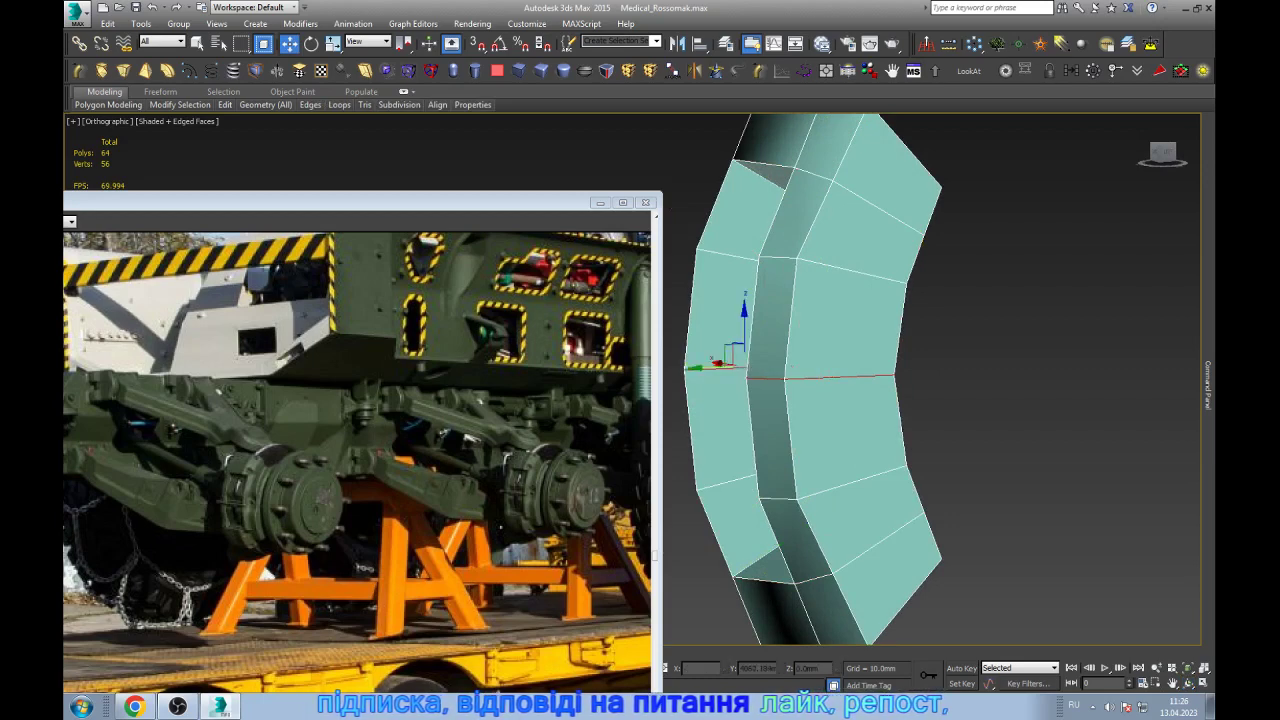
{"action": "left_click_drag", "start_coordinate": [836, 359], "coordinate": [836, 395]}
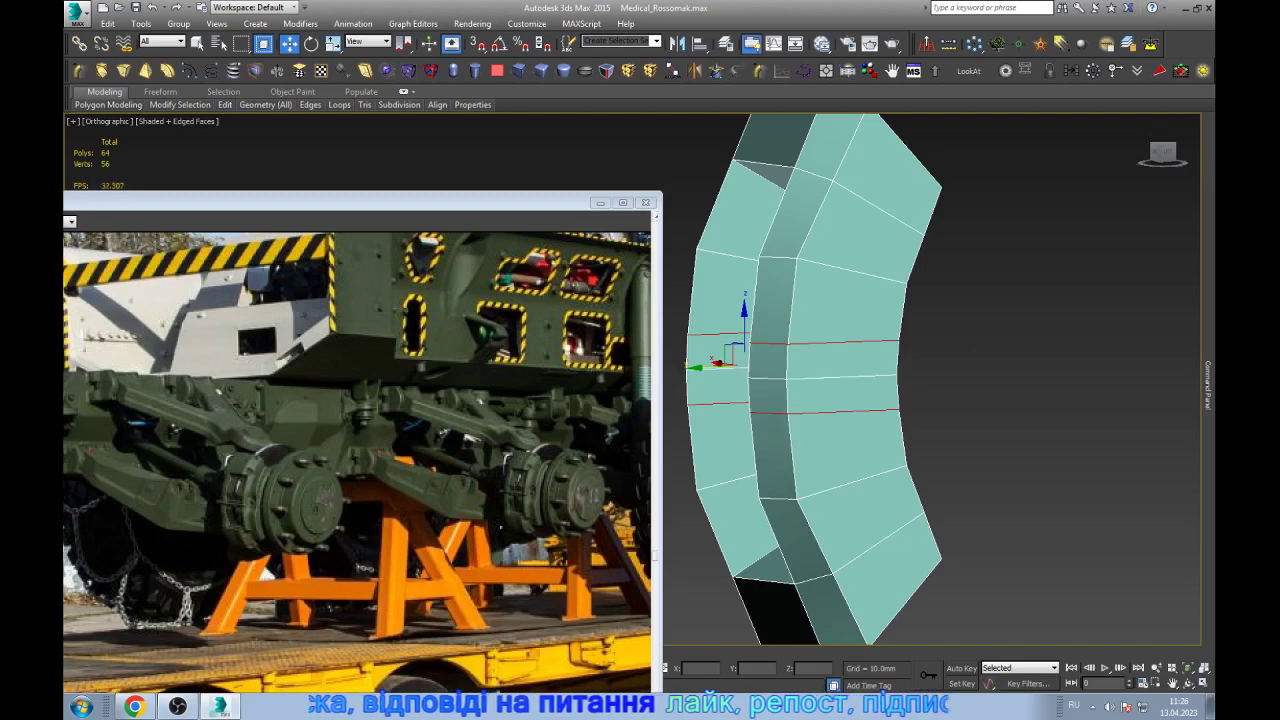
{"action": "left_click", "coordinate": [912, 387]}
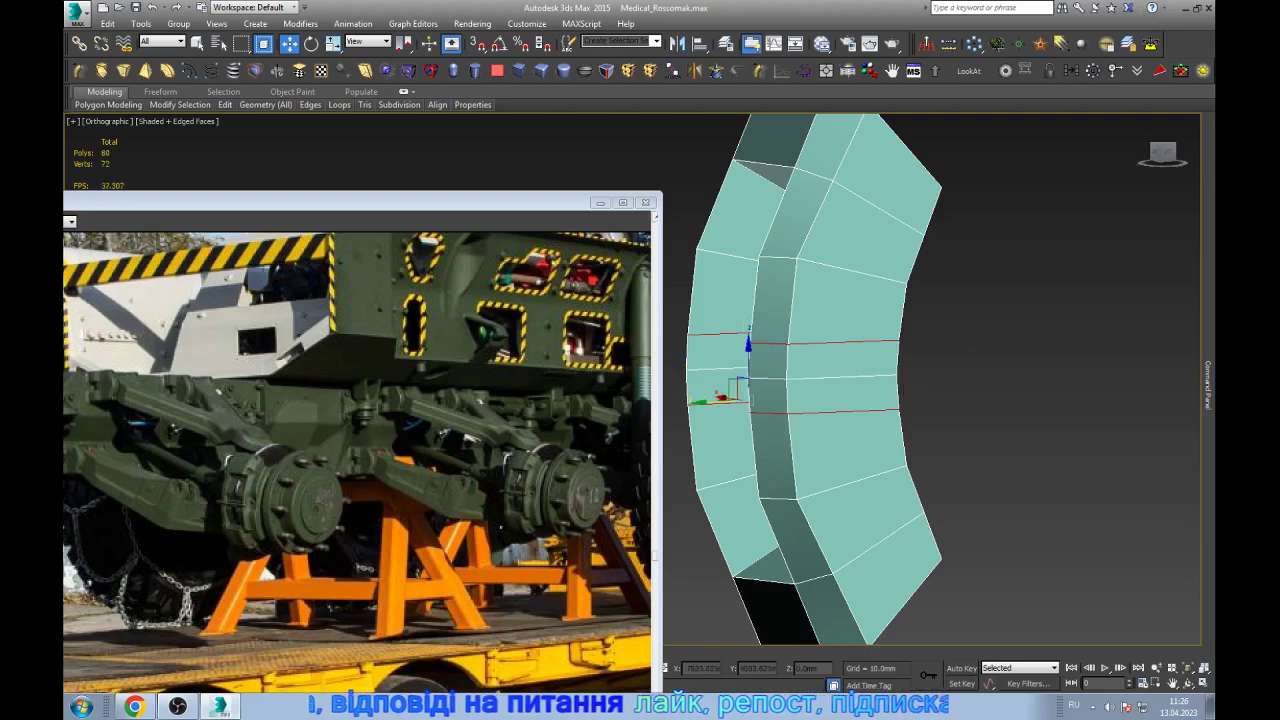
{"action": "scroll", "coordinate": [915, 376], "scroll_direction": "down", "scroll_amount": 2}
{"action": "middle_click_drag", "start_coordinate": [830, 380], "coordinate": [1010, 380], "text": "alt"}
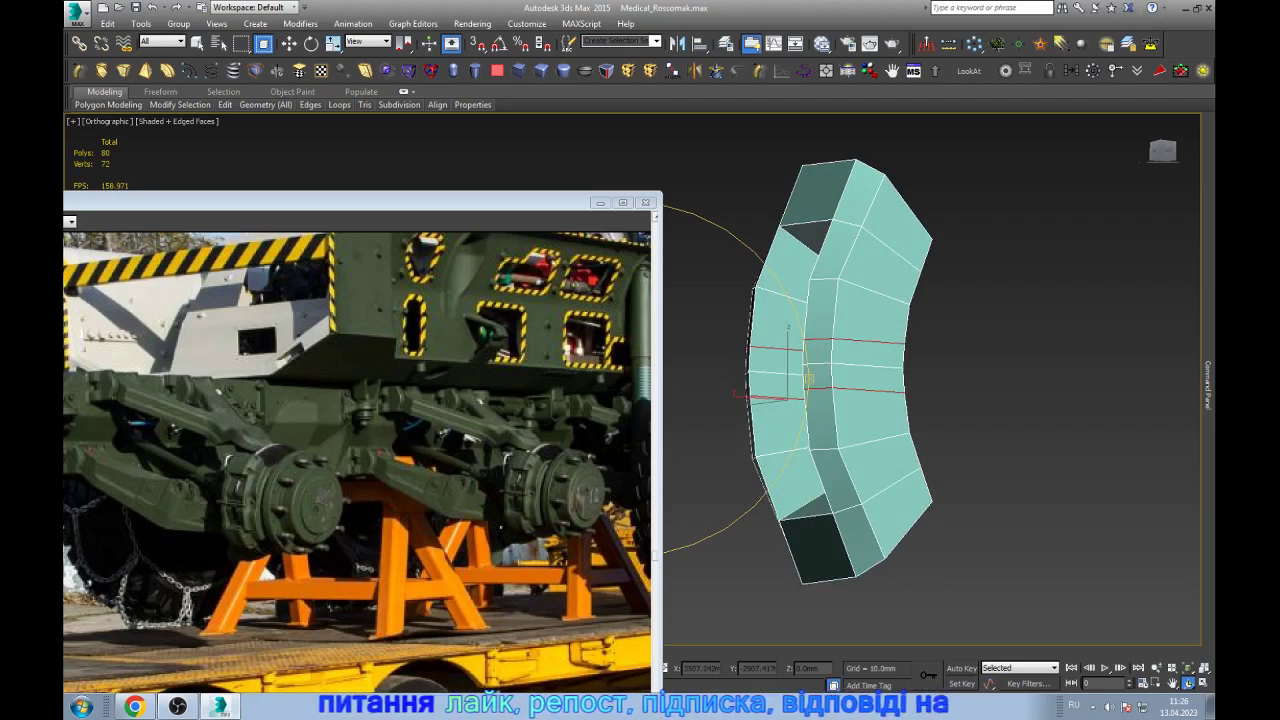
- Select the full column of faces along the fender's right strip
{"action": "key", "text": "w"}
{"action": "left_click", "coordinate": [1118, 222]}
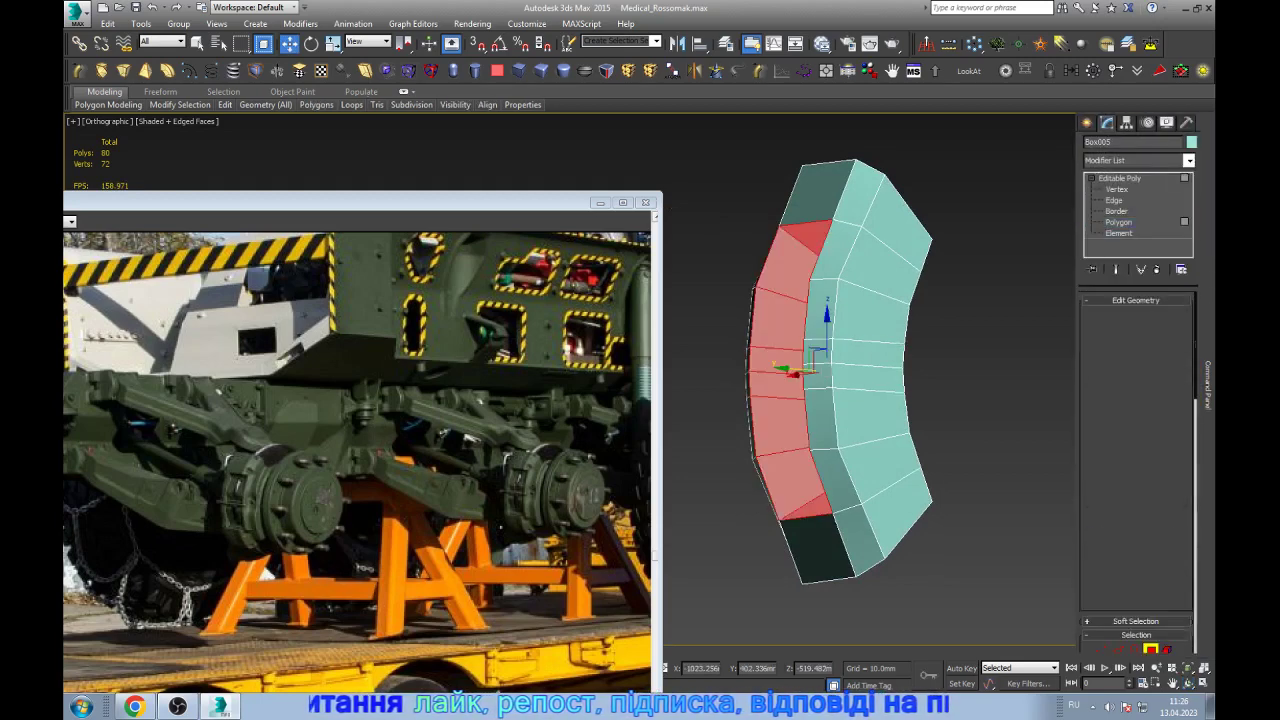
{"action": "left_click", "coordinate": [885, 240]}
{"action": "left_click", "coordinate": [870, 312], "text": "ctrl"}
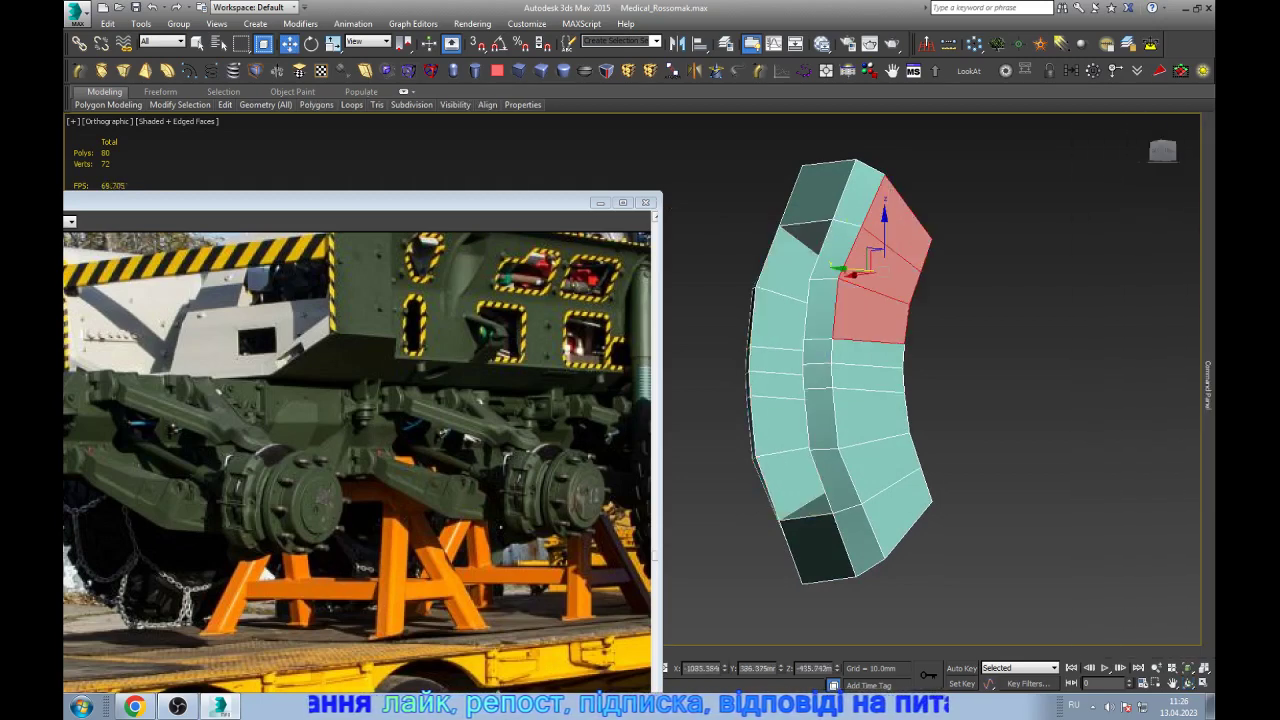
{"action": "left_click", "coordinate": [868, 353], "text": "ctrl"}
{"action": "left_click", "coordinate": [868, 378], "text": "ctrl"}
{"action": "left_click", "coordinate": [868, 420], "text": "ctrl"}
{"action": "left_click", "coordinate": [875, 468], "text": "ctrl"}
{"action": "left_click", "coordinate": [895, 515], "text": "ctrl"}
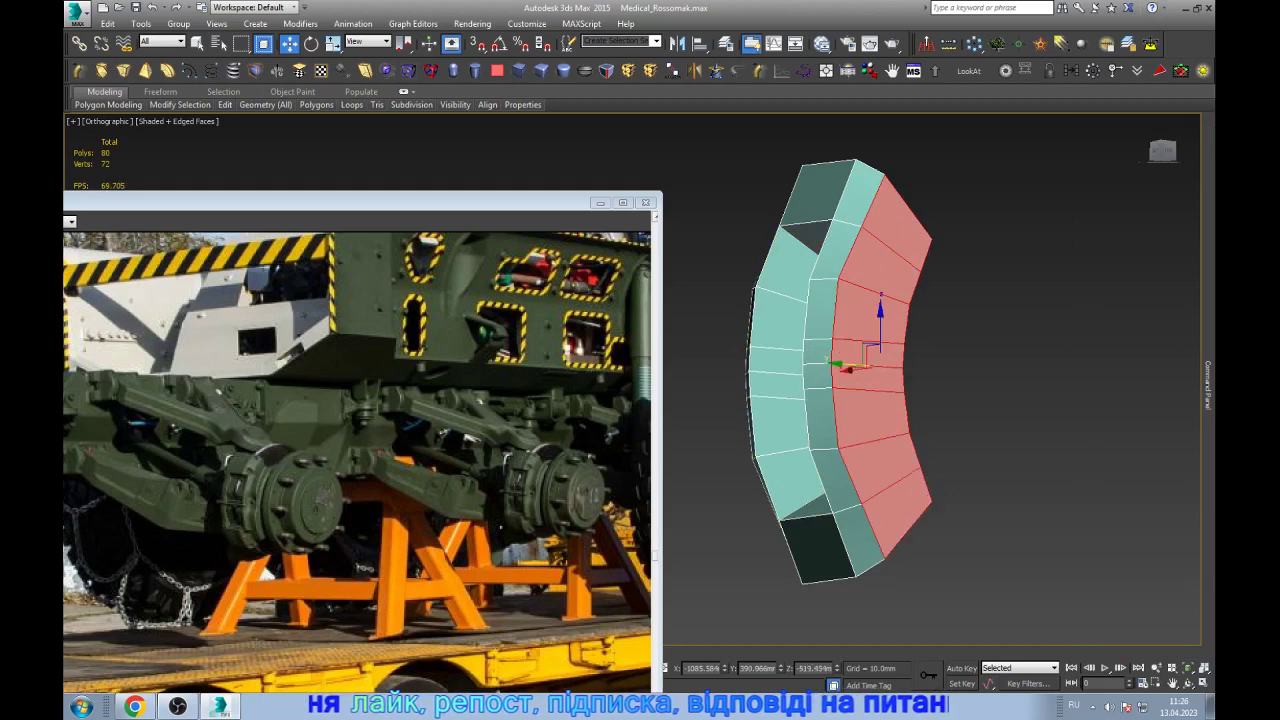
{"action": "middle_click_drag", "start_coordinate": [830, 330], "coordinate": [760, 400], "text": "alt"}
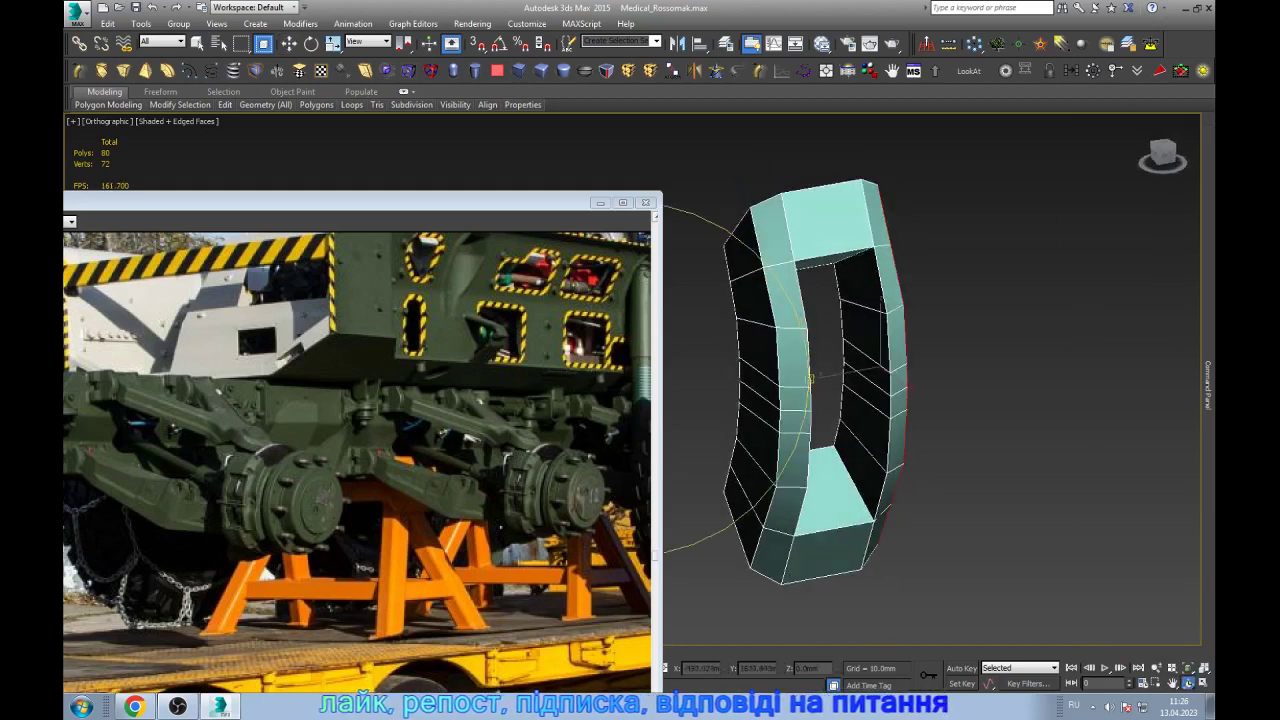
- Add the left strip's faces and extrude both side strips outward into raised flanges
{"action": "left_click", "coordinate": [752, 295], "text": "ctrl"}
{"action": "left_click", "coordinate": [757, 350], "text": "ctrl"}
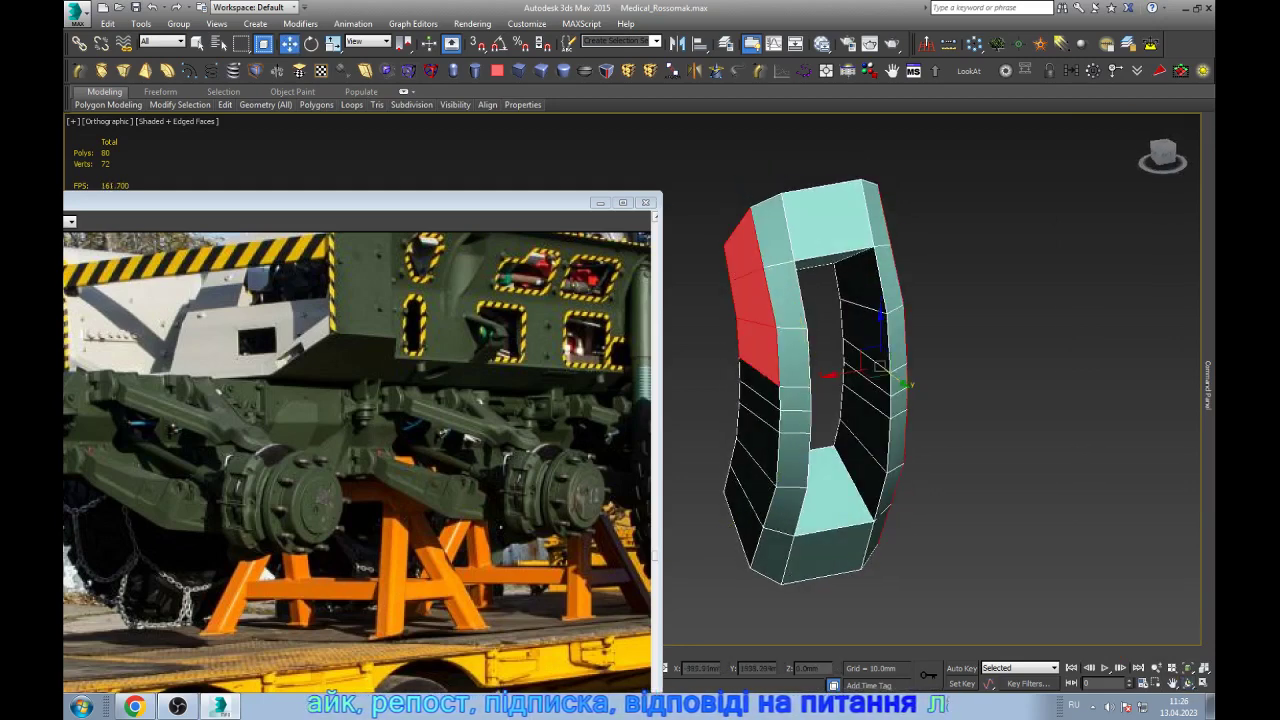
{"action": "left_click", "coordinate": [759, 385], "text": "ctrl"}
{"action": "left_click", "coordinate": [760, 412], "text": "ctrl"}
{"action": "left_click", "coordinate": [760, 445], "text": "ctrl"}
{"action": "left_click", "coordinate": [756, 490], "text": "ctrl"}
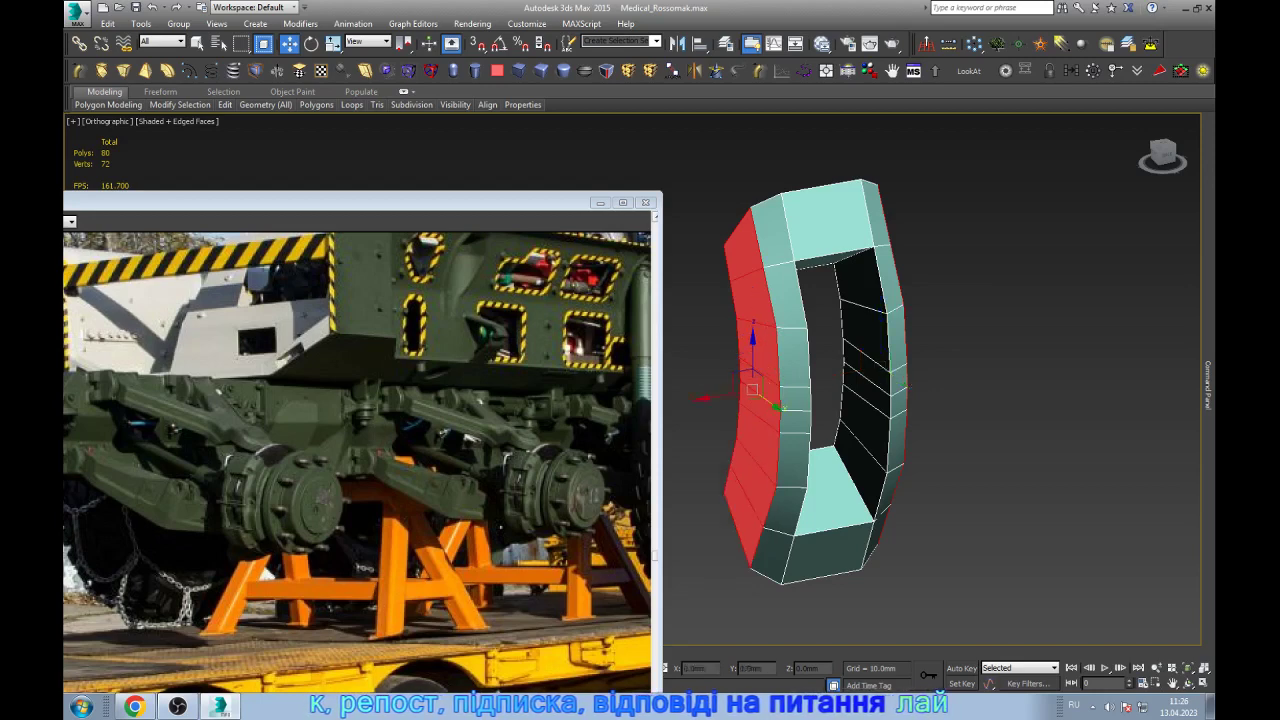
{"action": "left_click", "coordinate": [748, 530], "text": "ctrl"}
{"action": "left_click_drag", "start_coordinate": [803, 398], "coordinate": [803, 372]}
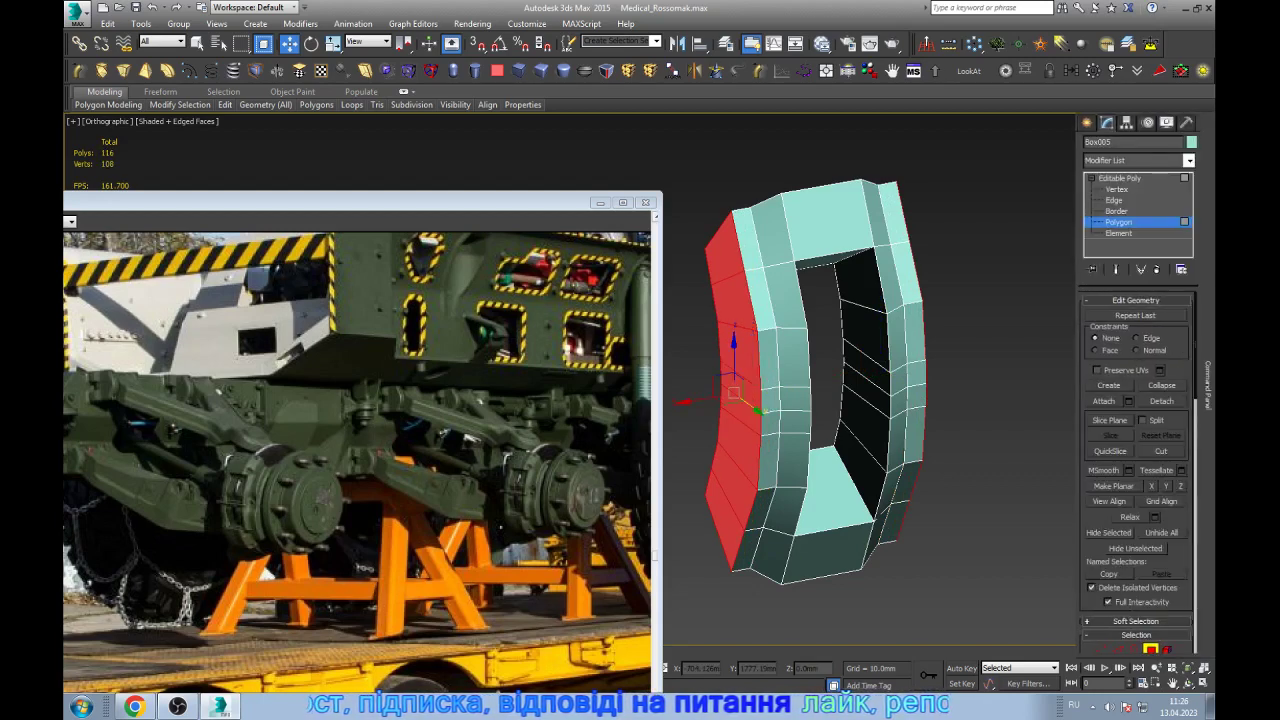
{"action": "left_click", "coordinate": [1119, 178]}
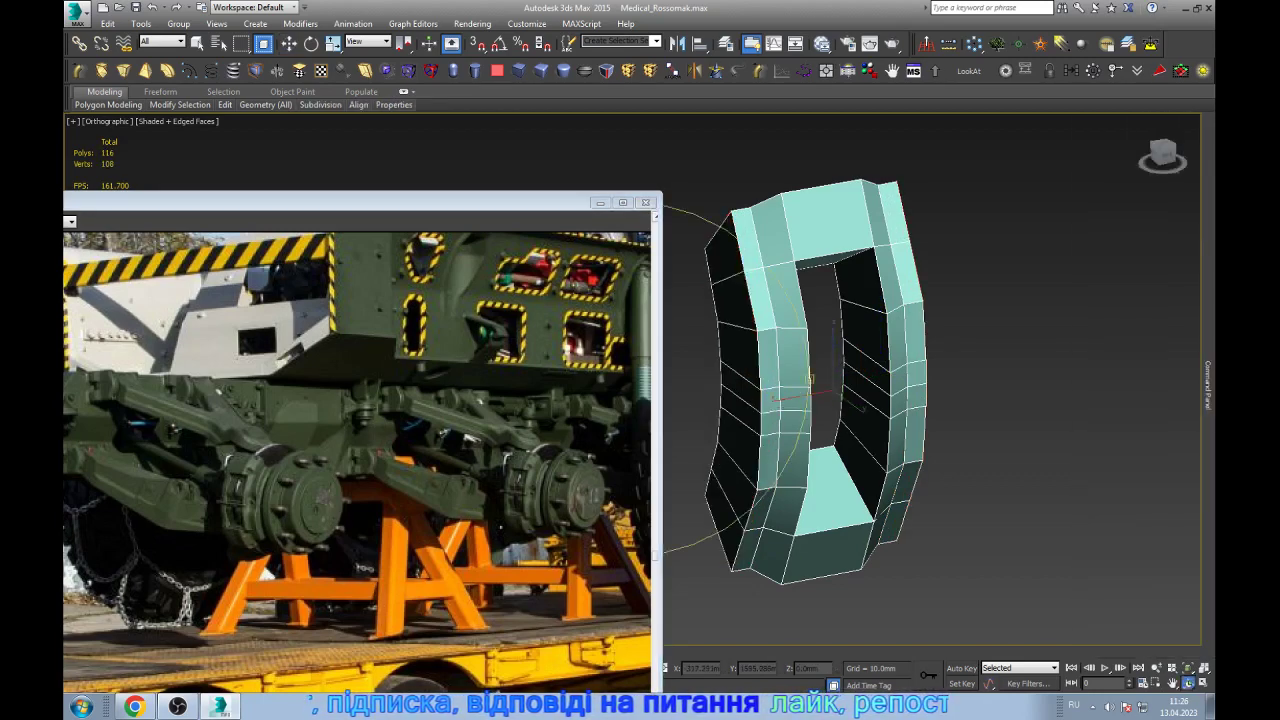
- Select the fender's top edge column and its outer left edge loop
{"action": "middle_click_drag", "start_coordinate": [816, 380], "coordinate": [900, 380], "text": "alt"}
{"action": "scroll", "coordinate": [735, 400], "scroll_direction": "up", "scroll_amount": 5}
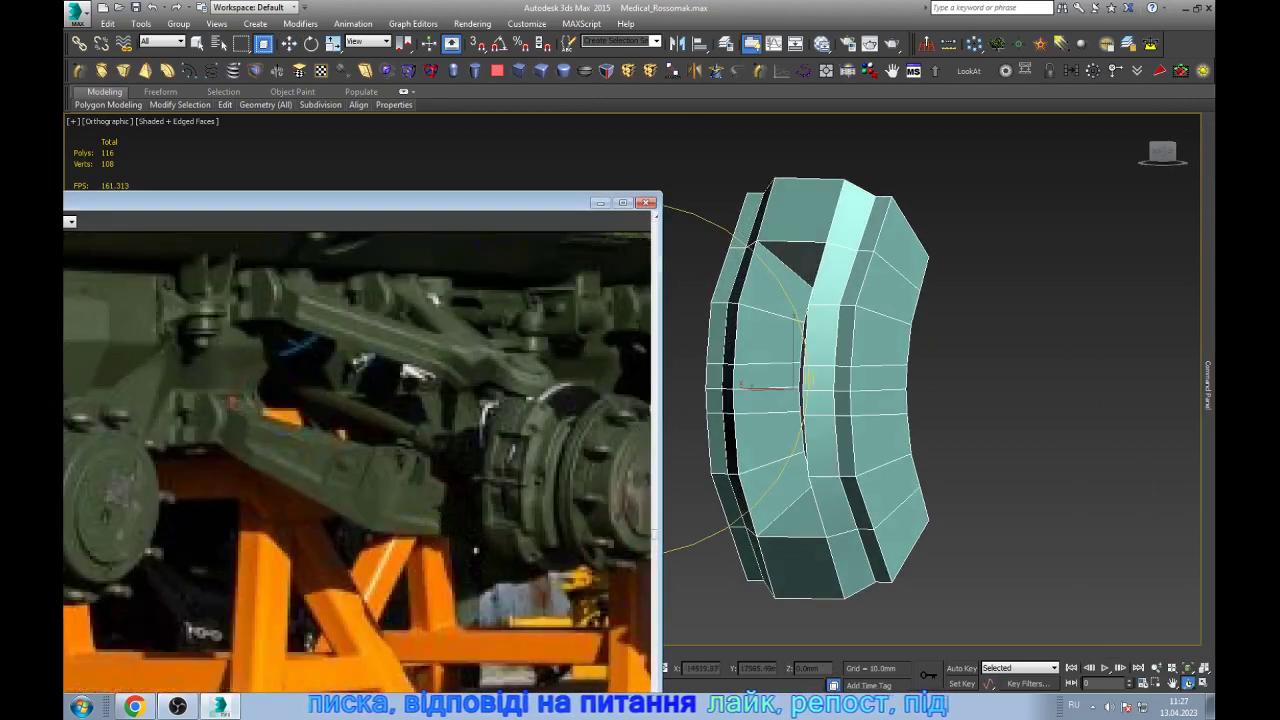
{"action": "mouse_move", "coordinate": [810, 380]}
{"action": "middle_mouse_down", "text": "alt"}
{"action": "mouse_move", "coordinate": [870, 380]}
{"action": "mouse_move", "coordinate": [815, 380]}
{"action": "middle_mouse_up", "text": "alt"}
{"action": "key", "text": "w"}
{"action": "key", "text": "2"}
{"action": "left_click", "coordinate": [862, 214]}
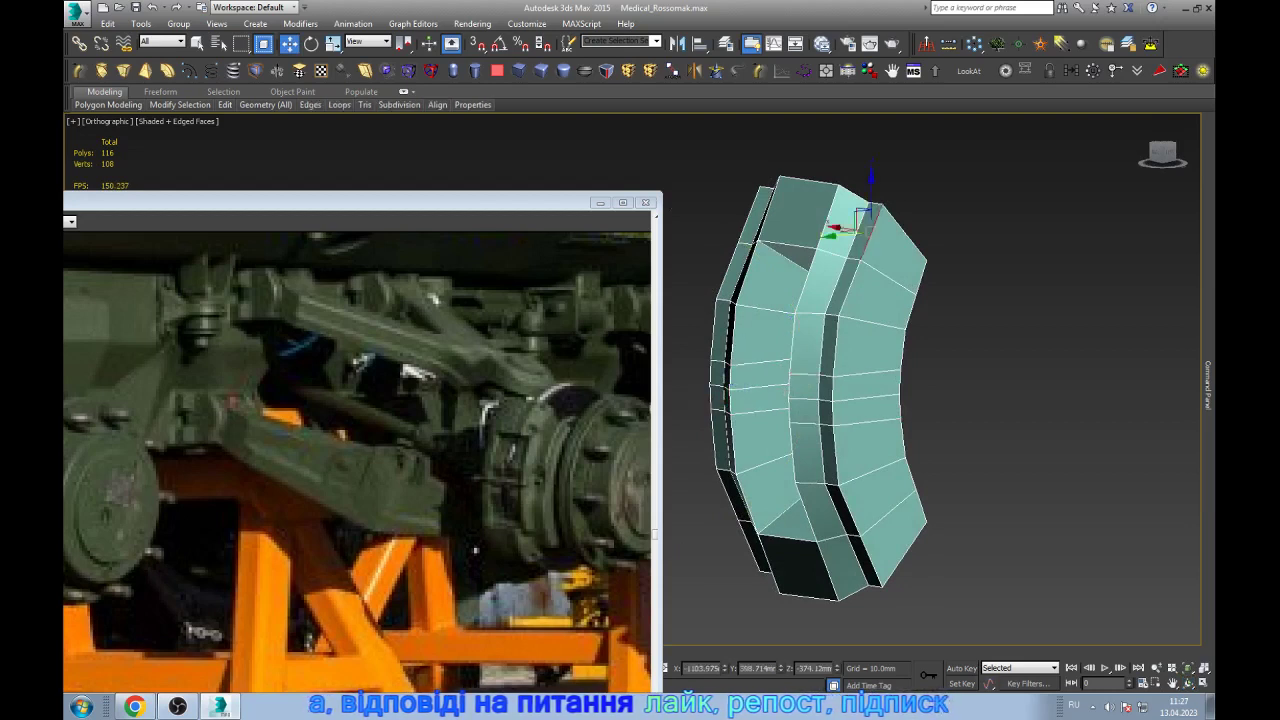
{"action": "key", "text": "alt+r"}
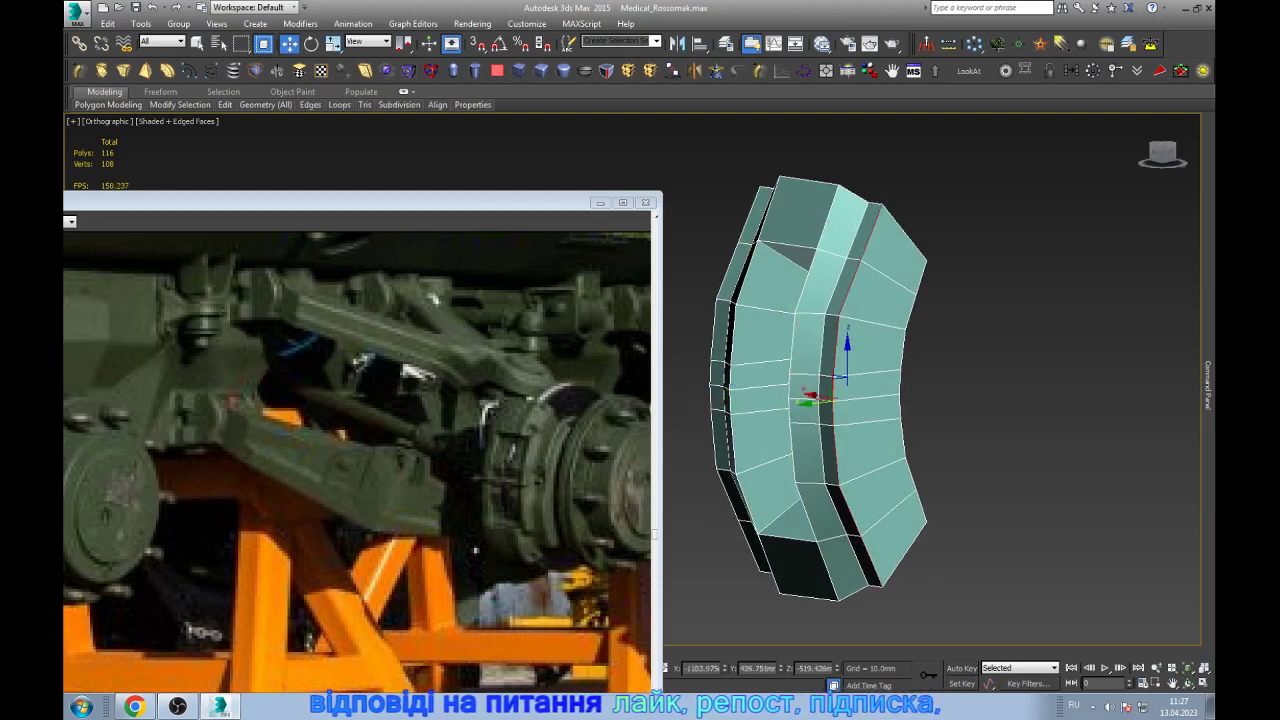
{"action": "double_click", "coordinate": [722, 330]}
- In the Left view, push the selected edge loop out about 16 mm and squash it vertically to 92%
{"action": "key", "text": "l"}
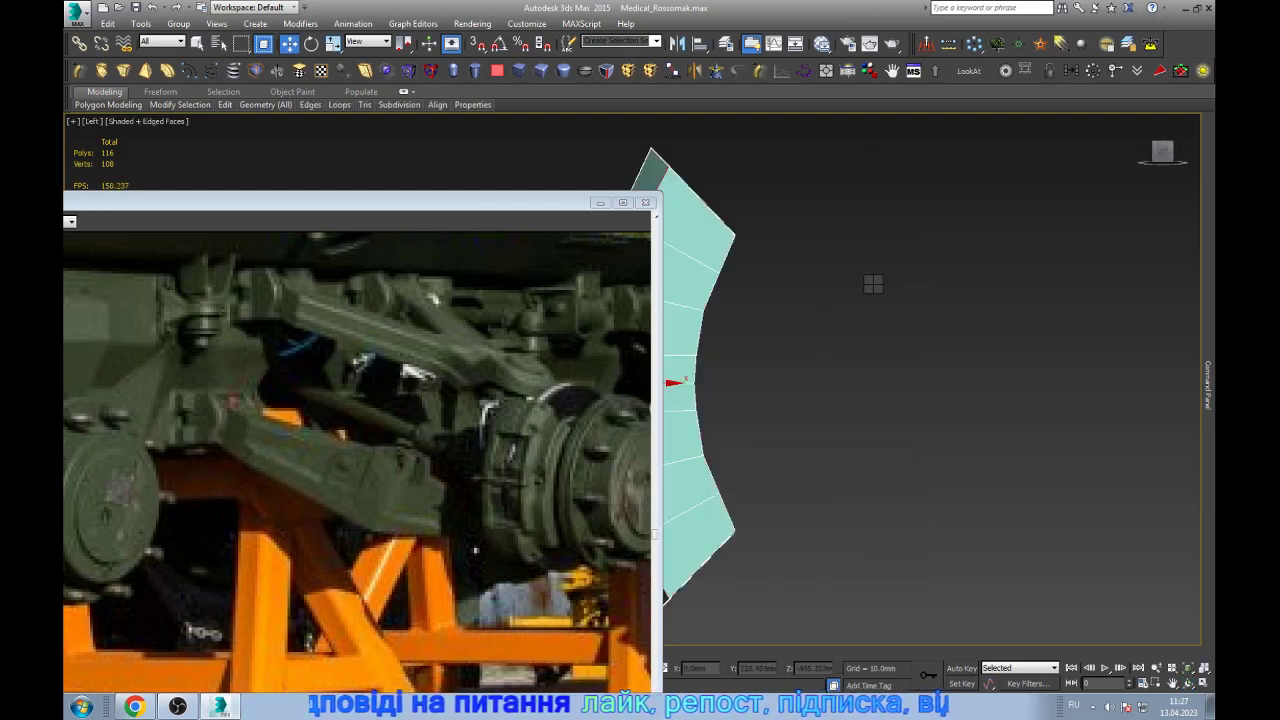
{"action": "key", "text": "z"}
{"action": "key", "text": "F3"}
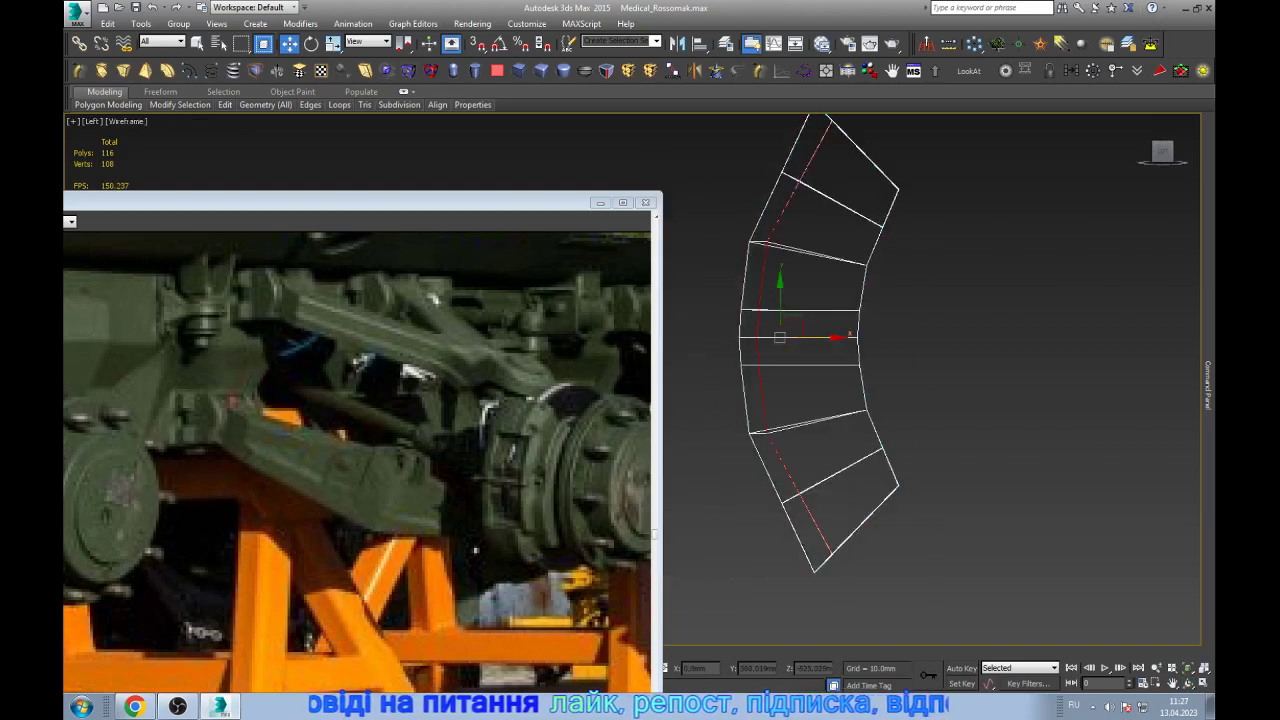
{"action": "left_click_drag", "start_coordinate": [838, 337], "coordinate": [853, 337], "text": "shift"}
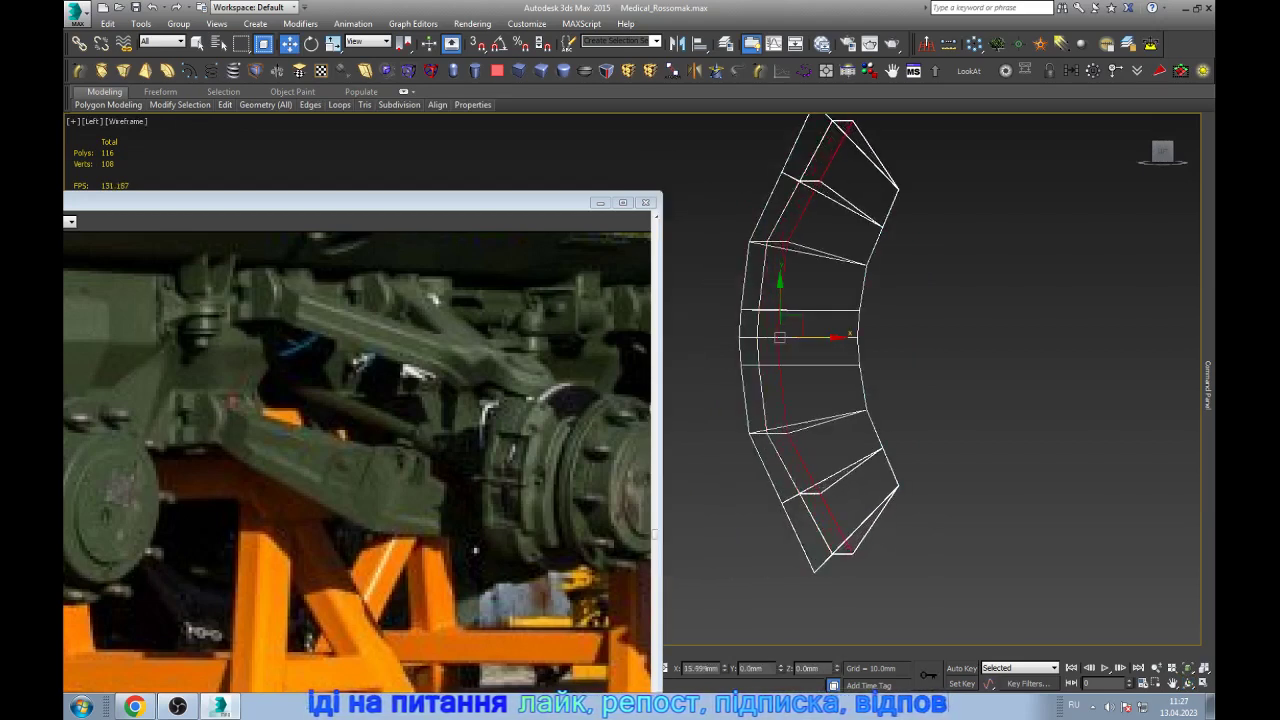
{"action": "key", "text": "r"}
{"action": "left_click_drag", "start_coordinate": [803, 290], "coordinate": [803, 305]}
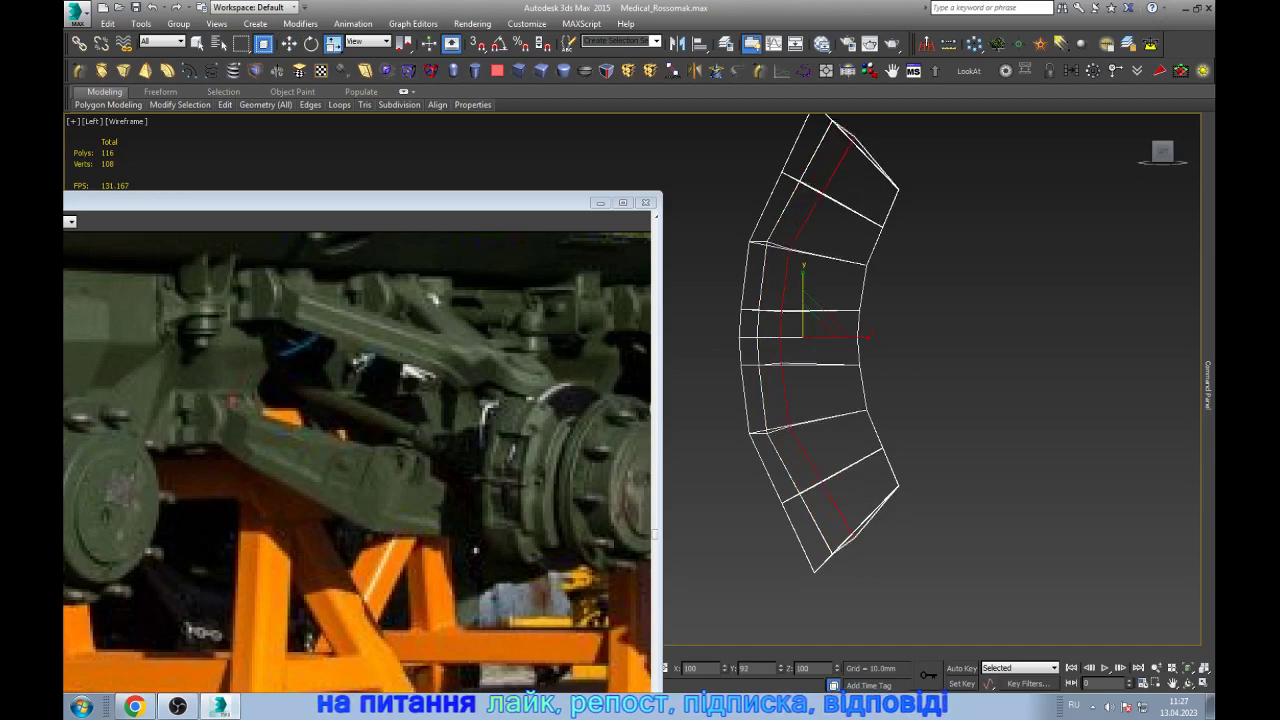
{"action": "key", "text": "w"}
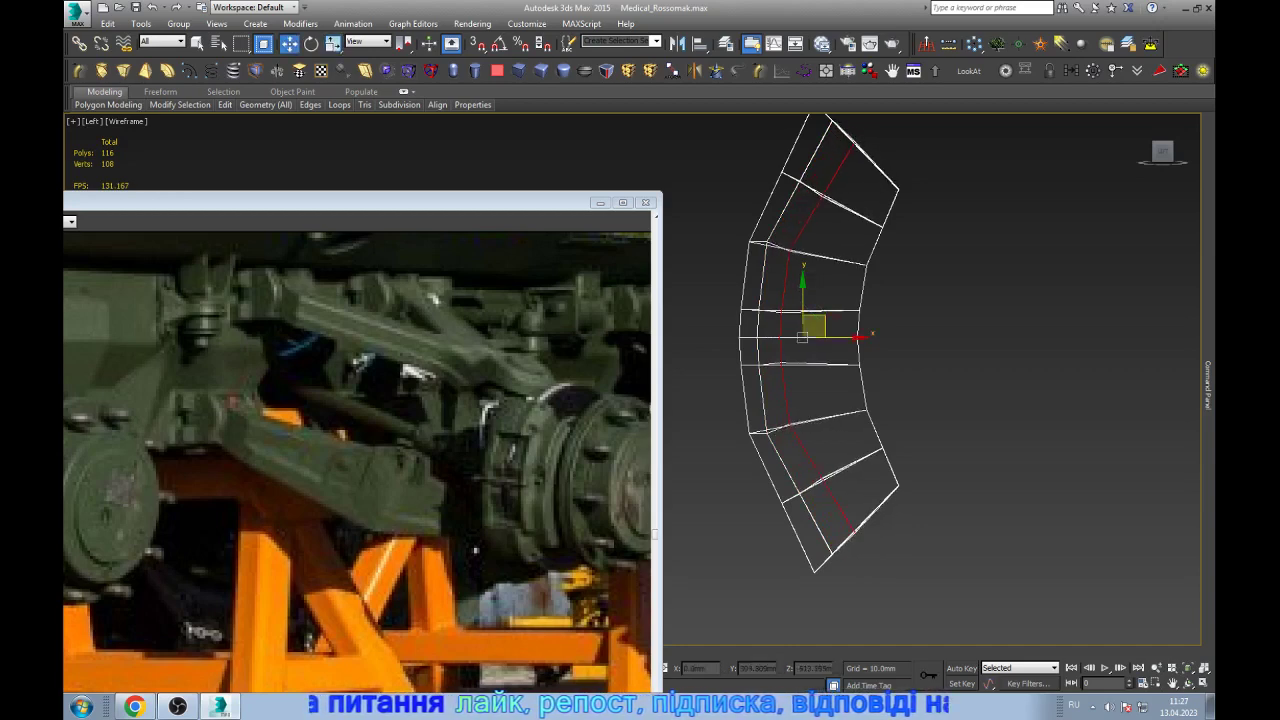
{"action": "key", "text": "F3"}
{"action": "key", "text": "F3"}
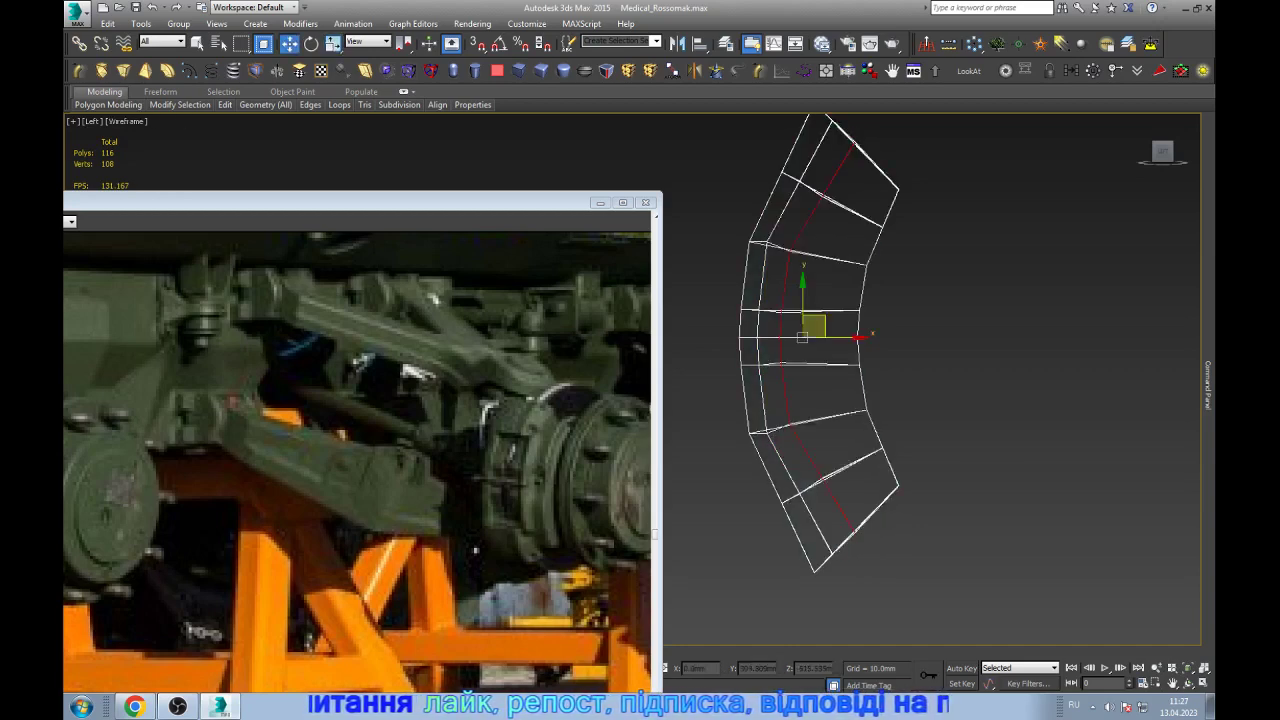
- In vertex mode, snap the upper corner vertex onto the neighbouring edge junction and tidy nearby vertices
{"action": "scroll", "coordinate": [810, 240], "scroll_direction": "up", "scroll_amount": 3}
{"action": "scroll", "coordinate": [810, 240], "scroll_direction": "up", "scroll_amount": 3}
{"action": "key", "text": "1"}
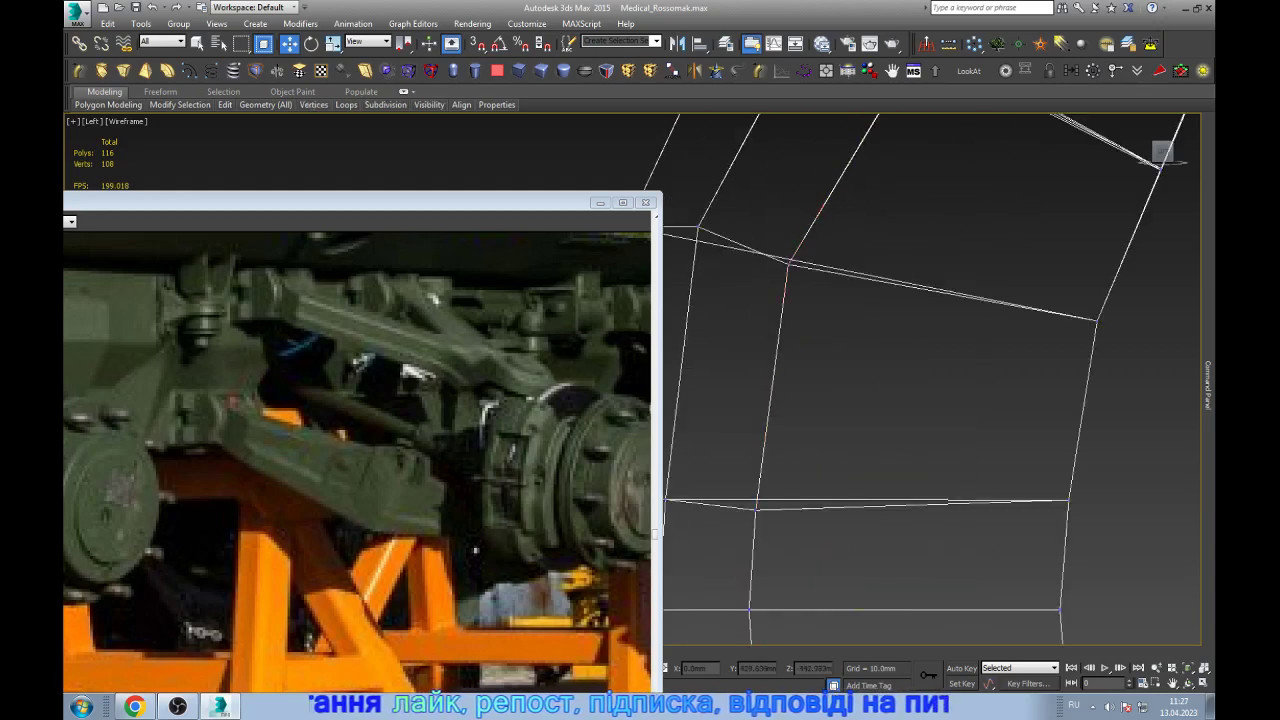
{"action": "left_click", "coordinate": [697, 232]}
{"action": "scroll", "coordinate": [700, 232], "scroll_direction": "up", "scroll_amount": 2}
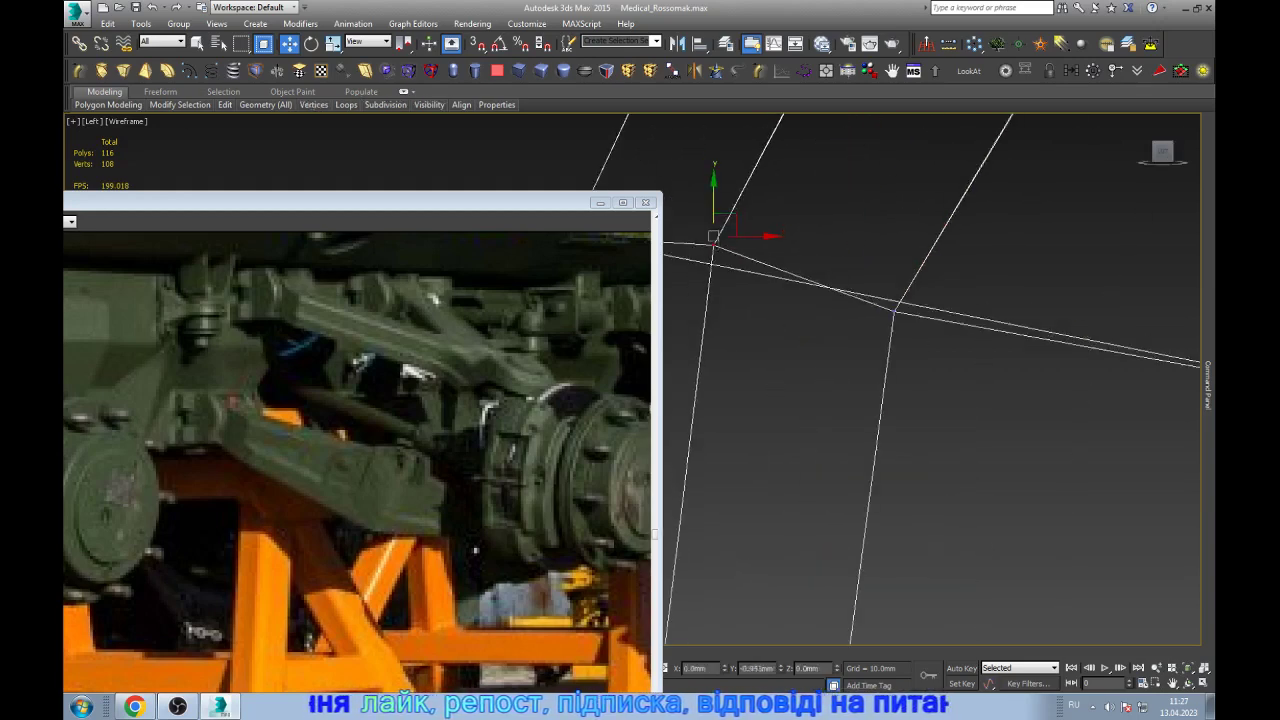
{"action": "left_click_drag", "start_coordinate": [713, 265], "coordinate": [895, 308]}
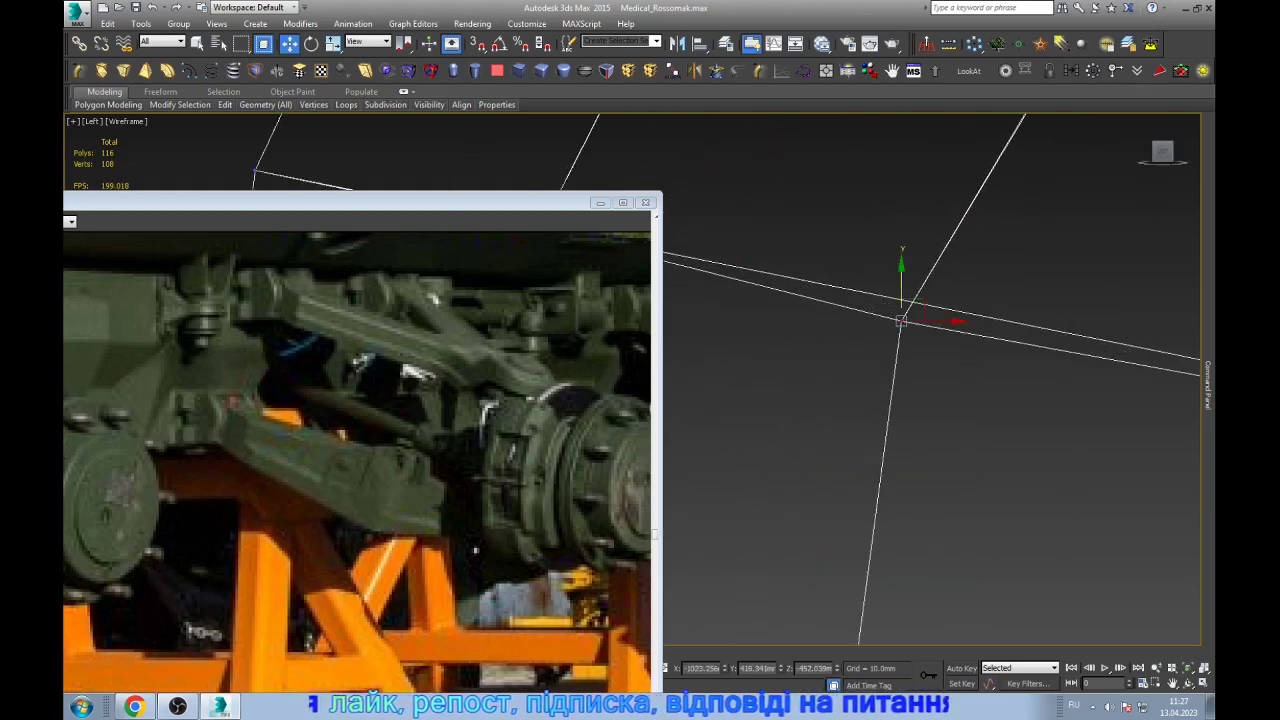
{"action": "scroll", "coordinate": [901, 320], "scroll_direction": "down", "scroll_amount": 5}
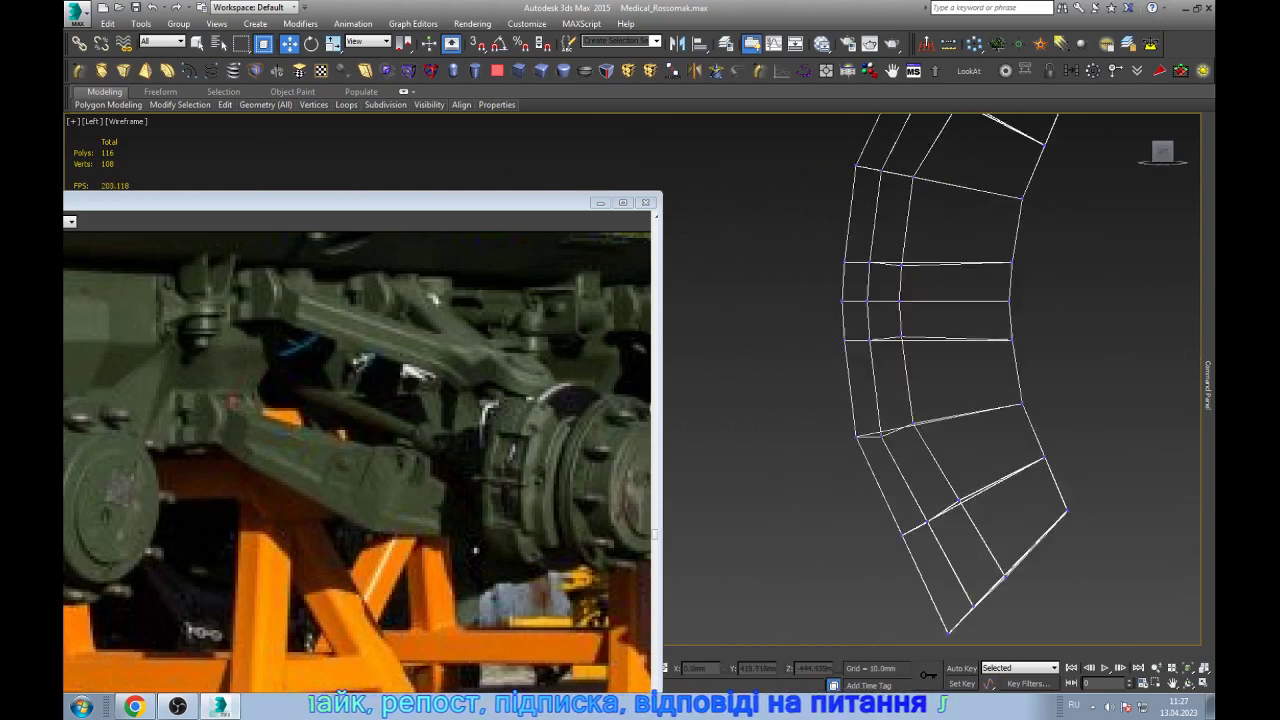
{"action": "scroll", "coordinate": [901, 320], "scroll_direction": "down", "scroll_amount": 2}
{"action": "scroll", "coordinate": [870, 300], "scroll_direction": "up", "scroll_amount": 5}
{"action": "mouse_move", "coordinate": [837, 243]}
{"action": "left_mouse_down"}
{"action": "mouse_move", "coordinate": [895, 273]}
{"action": "mouse_move", "coordinate": [870, 200]}
{"action": "left_mouse_up"}
{"action": "middle_click_drag", "start_coordinate": [870, 200], "coordinate": [882, 516]}
{"action": "scroll", "coordinate": [885, 410], "scroll_direction": "down", "scroll_amount": 2}
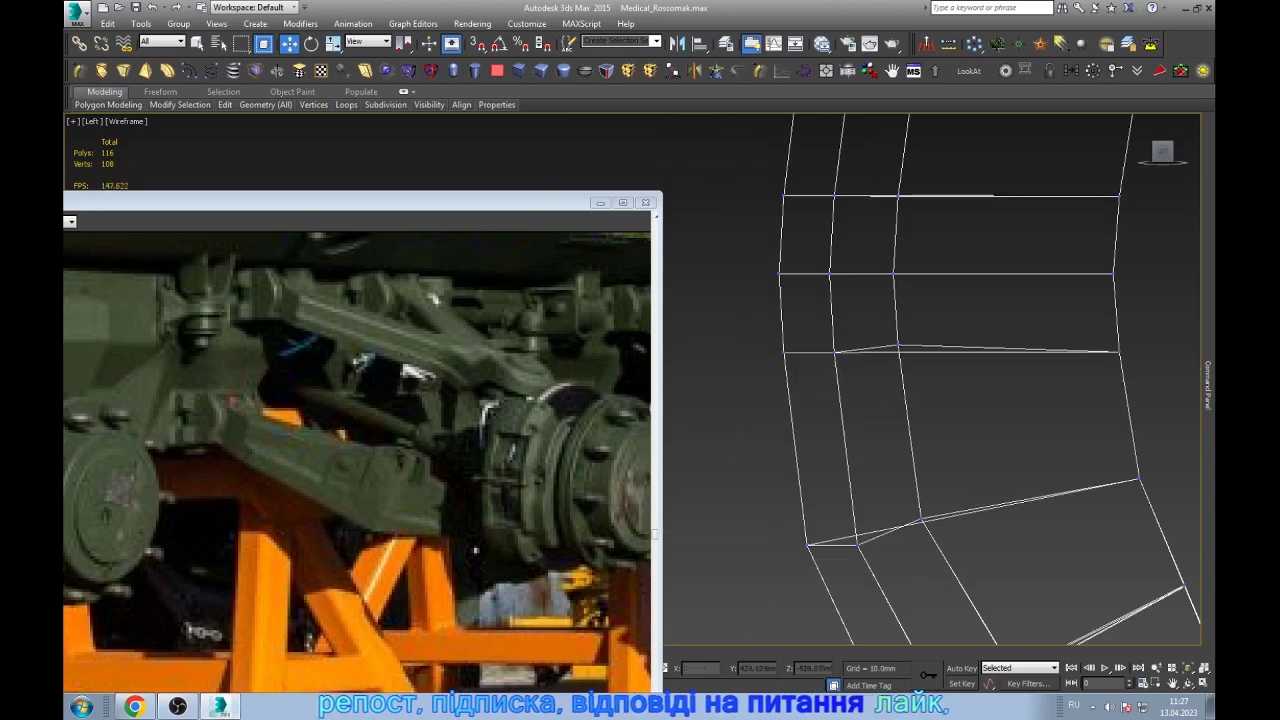
{"action": "scroll", "coordinate": [885, 410], "scroll_direction": "up", "scroll_amount": 2}
- Nudge a lower fender vertex slightly down and raise another vertex to straighten the edge
{"action": "left_click", "coordinate": [891, 410]}
{"action": "left_click_drag", "start_coordinate": [891, 410], "coordinate": [891, 430]}
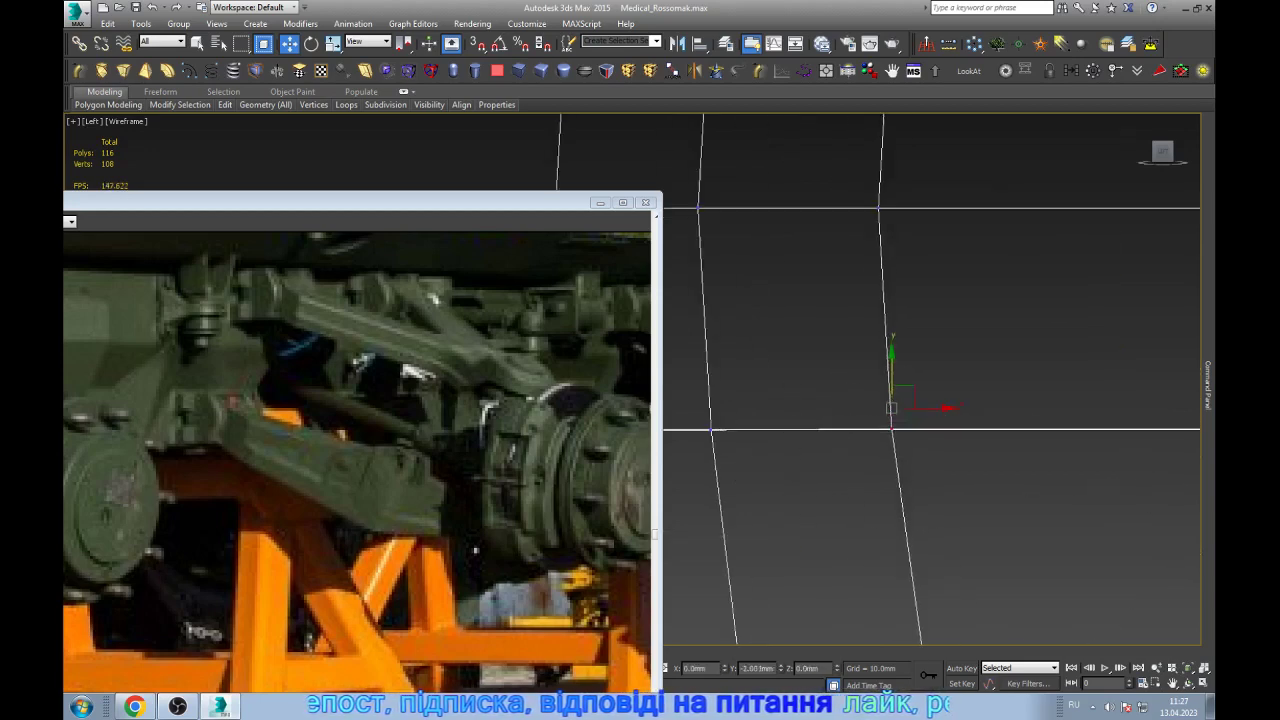
{"action": "scroll", "coordinate": [891, 430], "scroll_direction": "down", "scroll_amount": 3}
{"action": "scroll", "coordinate": [891, 430], "scroll_direction": "up", "scroll_amount": 3}
{"action": "scroll", "coordinate": [864, 419], "scroll_direction": "up", "scroll_amount": 2}
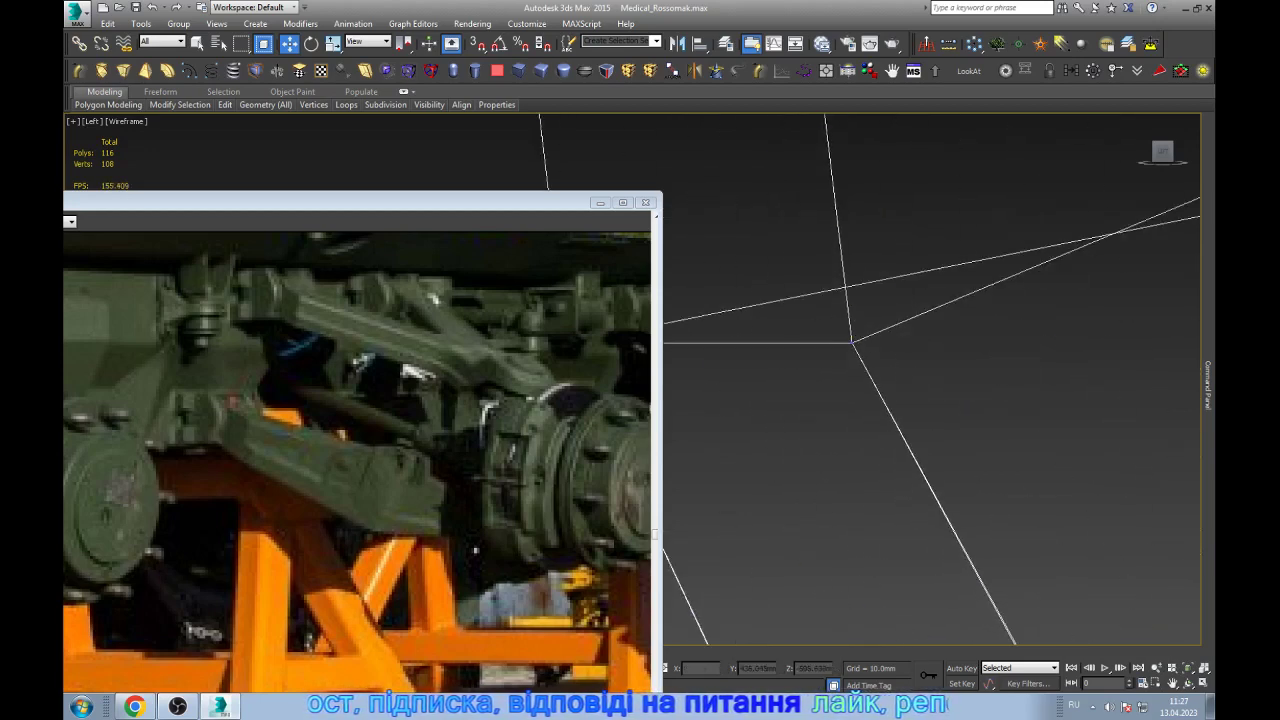
{"action": "left_click", "coordinate": [851, 342]}
{"action": "left_click_drag", "start_coordinate": [851, 342], "coordinate": [851, 286]}
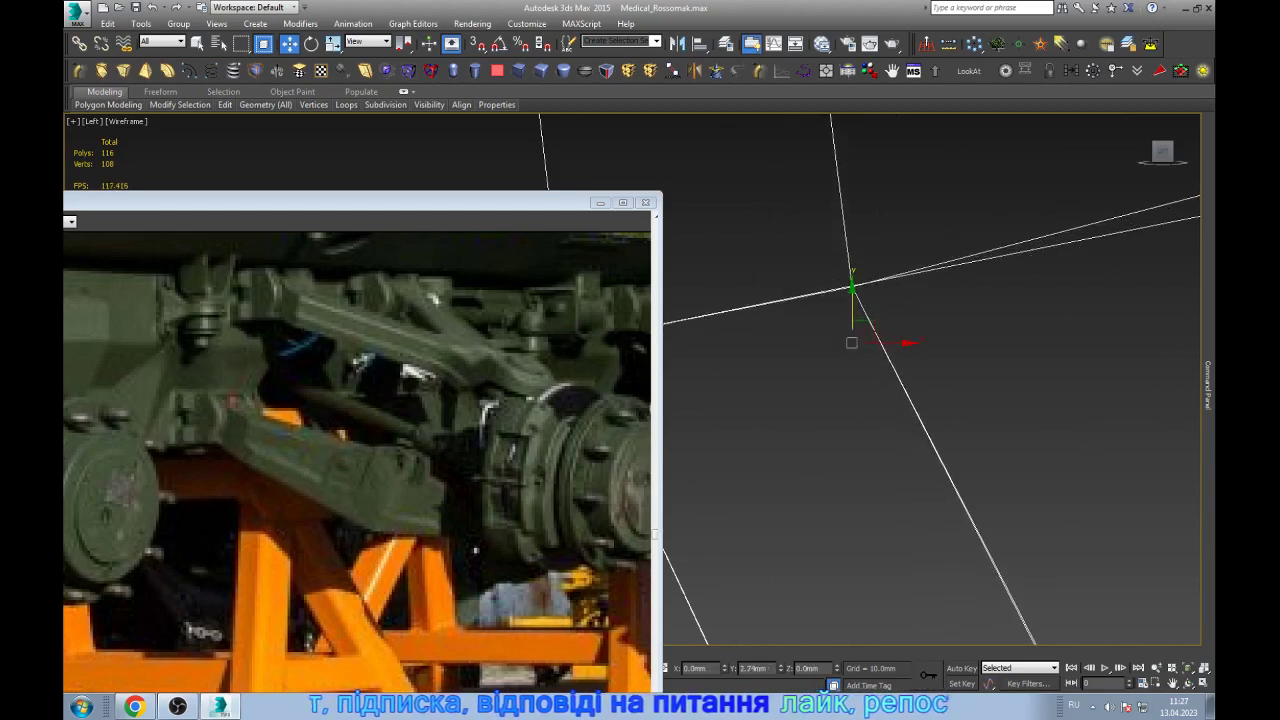
{"action": "scroll", "coordinate": [930, 380], "scroll_direction": "up", "scroll_amount": 1}
{"action": "scroll", "coordinate": [930, 380], "scroll_direction": "up", "scroll_amount": 1}
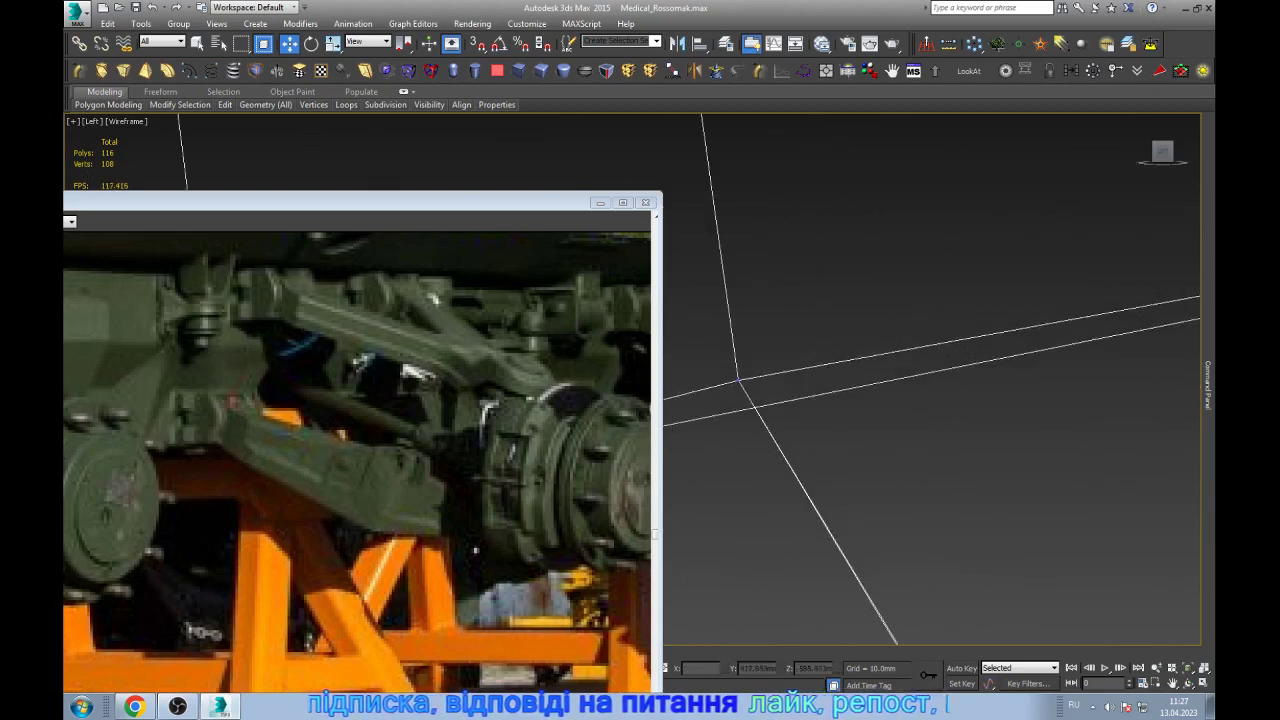
- Move the vertex where the edges cross down onto the lower edge
{"action": "left_click_drag", "start_coordinate": [733, 347], "coordinate": [771, 386]}
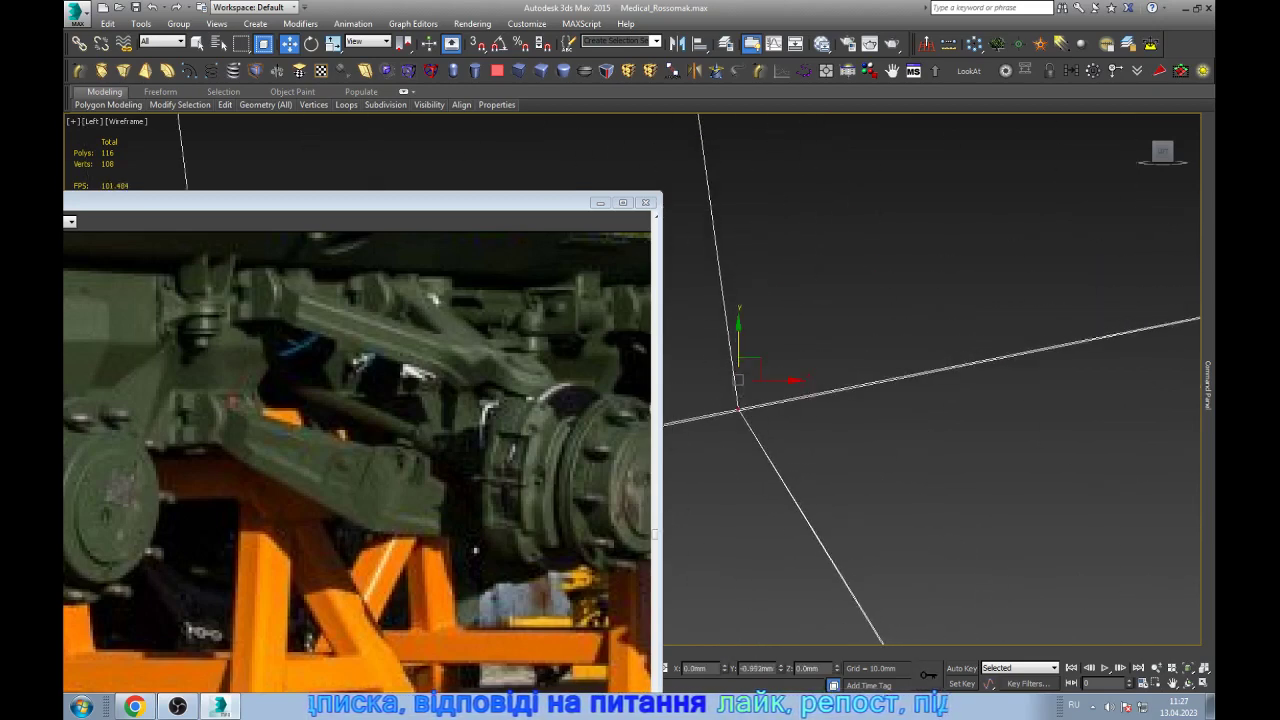
{"action": "scroll", "coordinate": [900, 380], "scroll_direction": "down", "scroll_amount": 2}
{"action": "scroll", "coordinate": [900, 380], "scroll_direction": "down", "scroll_amount": 2}
{"action": "scroll", "coordinate": [1015, 420], "scroll_direction": "up", "scroll_amount": 5}
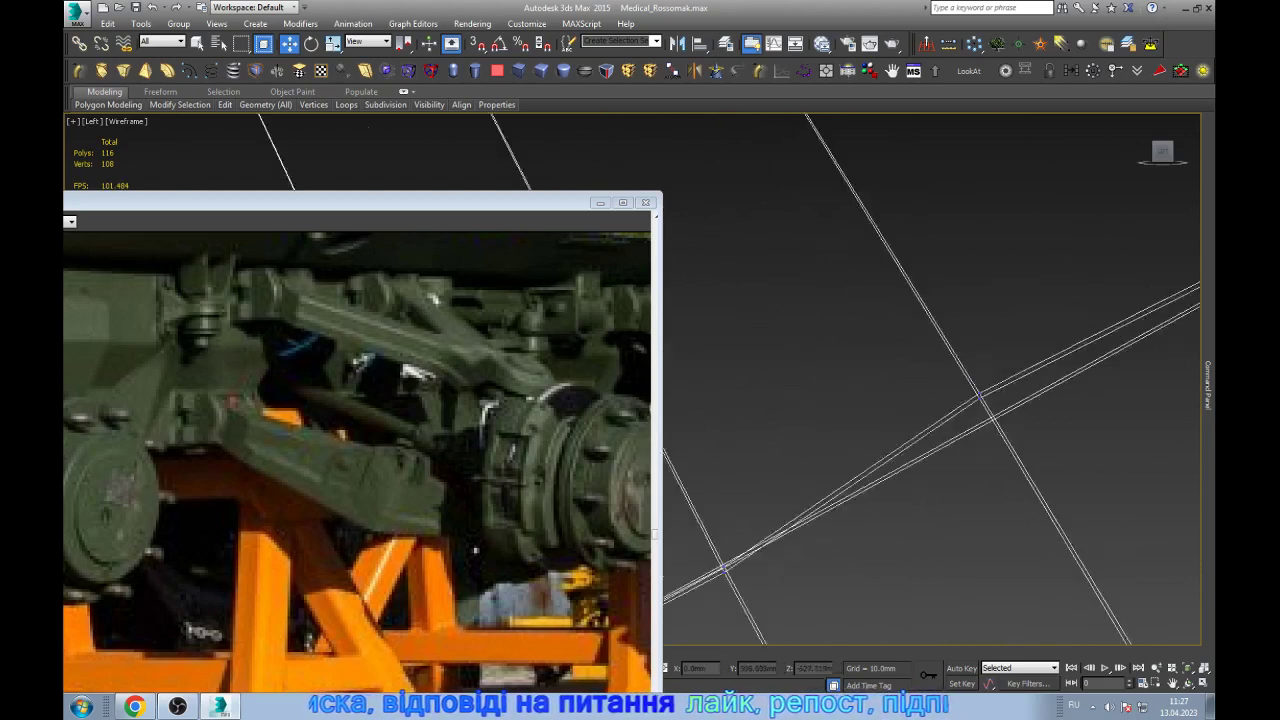
{"action": "scroll", "coordinate": [1015, 420], "scroll_direction": "up", "scroll_amount": 1}
{"action": "left_click_drag", "start_coordinate": [1015, 420], "coordinate": [1018, 478]}
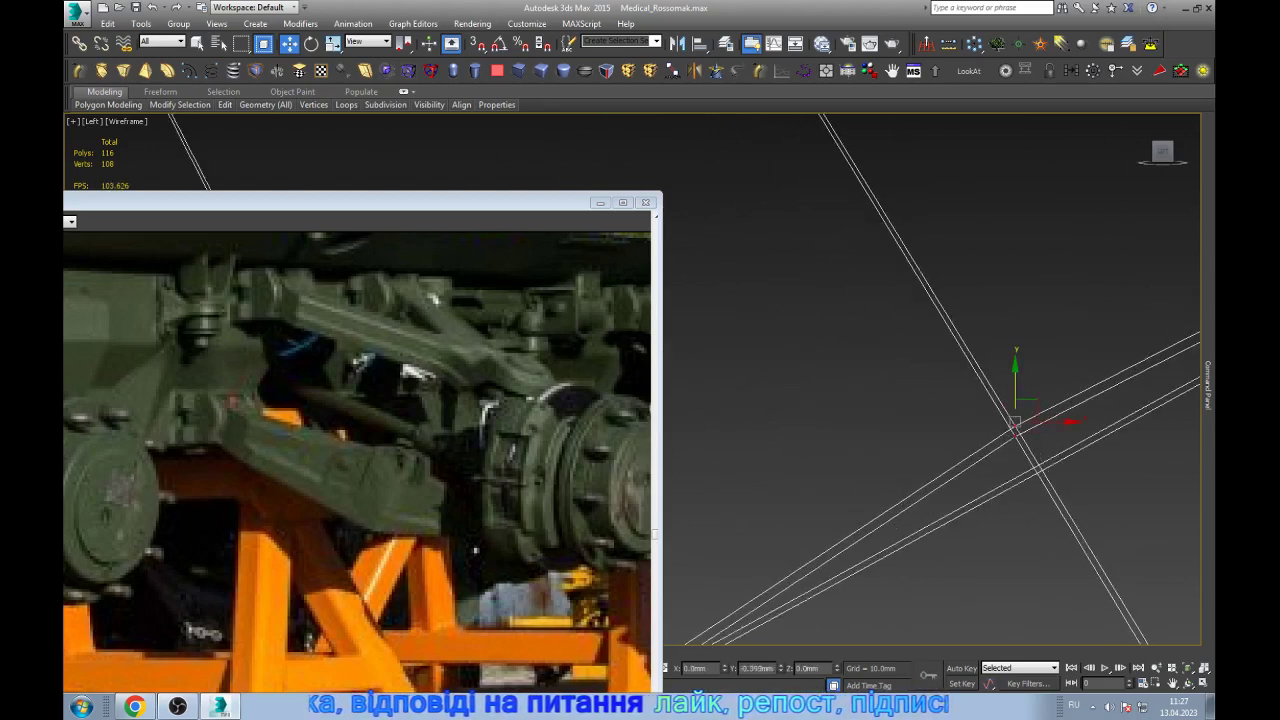
{"action": "scroll", "coordinate": [930, 380], "scroll_direction": "up", "scroll_amount": 3}
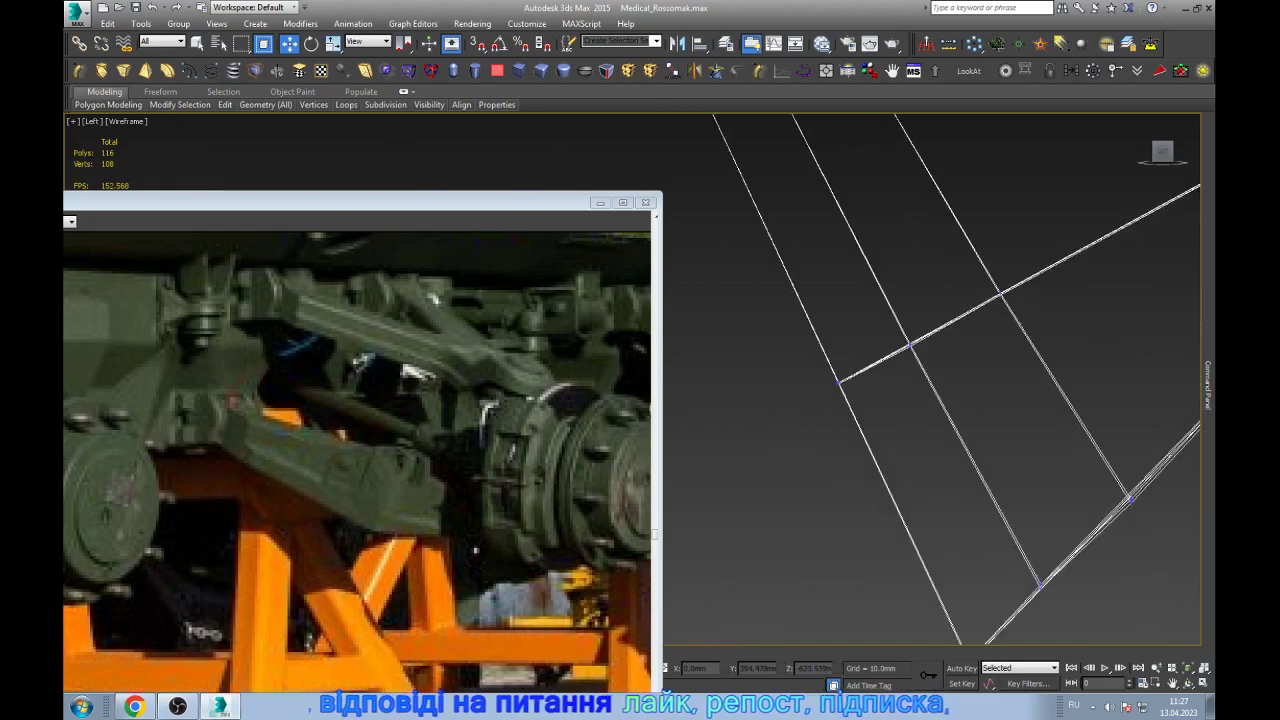
{"action": "scroll", "coordinate": [930, 380], "scroll_direction": "down", "scroll_amount": 2}
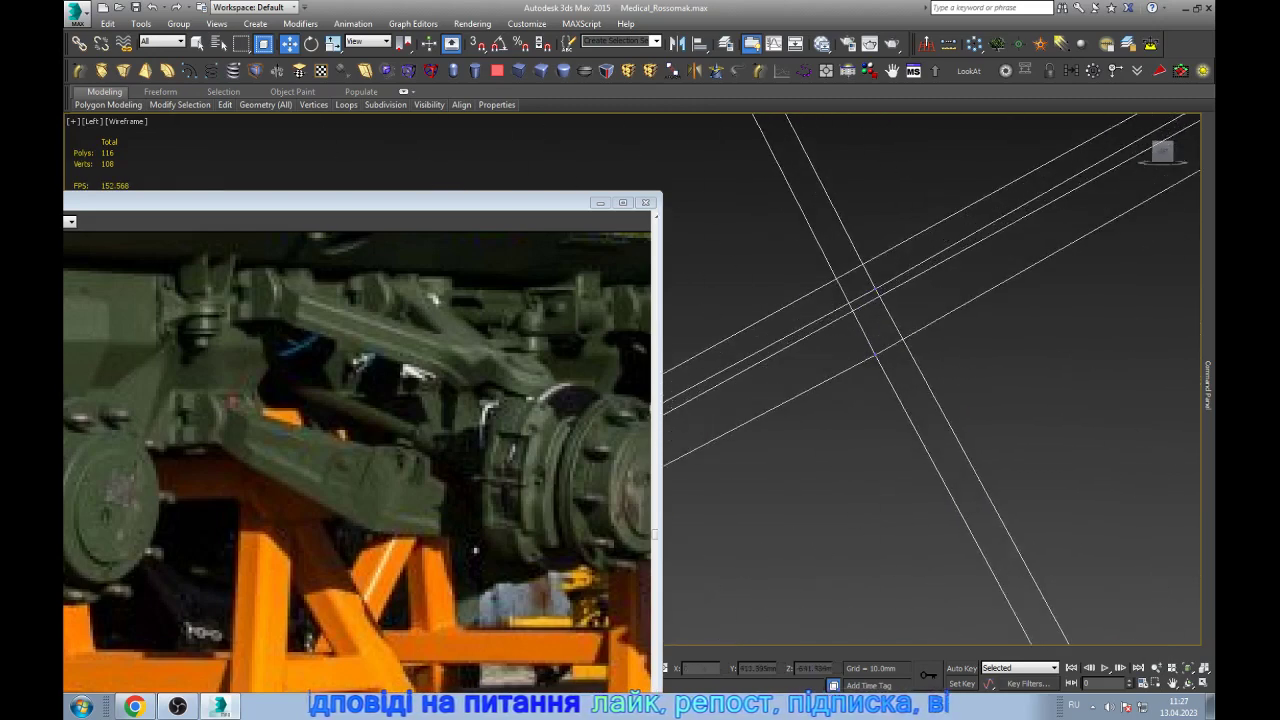
- Raise another strip vertex and check the vertices where the edges meet
{"action": "left_click_drag", "start_coordinate": [895, 375], "coordinate": [875, 295]}
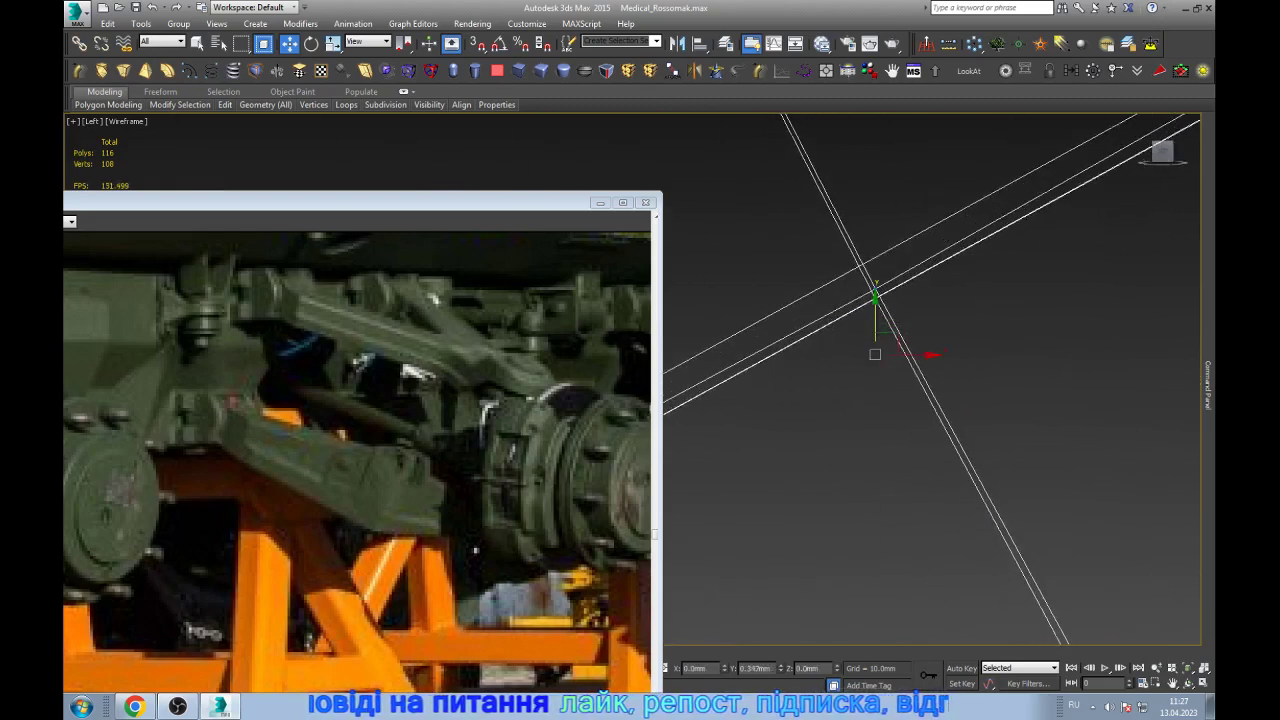
{"action": "scroll", "coordinate": [875, 295], "scroll_direction": "down", "scroll_amount": 3}
{"action": "scroll", "coordinate": [875, 295], "scroll_direction": "up", "scroll_amount": 3}
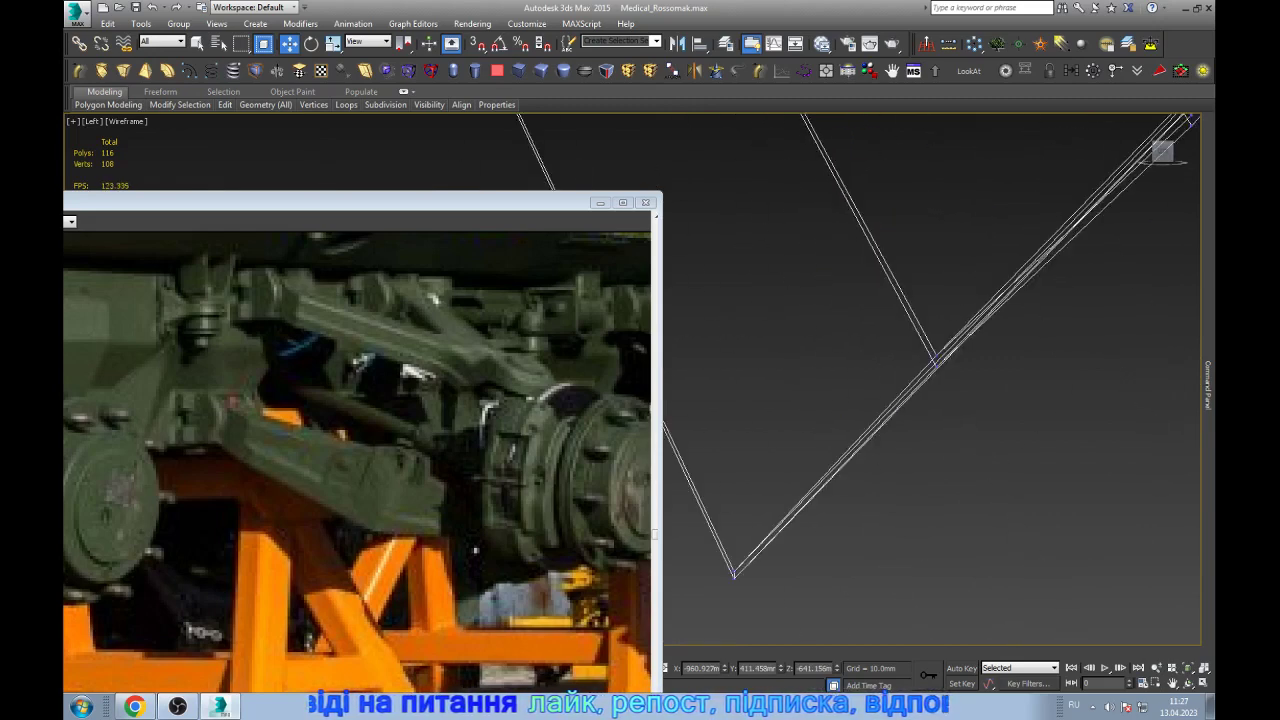
{"action": "scroll", "coordinate": [950, 380], "scroll_direction": "up", "scroll_amount": 2}
{"action": "scroll", "coordinate": [980, 418], "scroll_direction": "up", "scroll_amount": 1}
{"action": "left_click", "coordinate": [978, 418]}
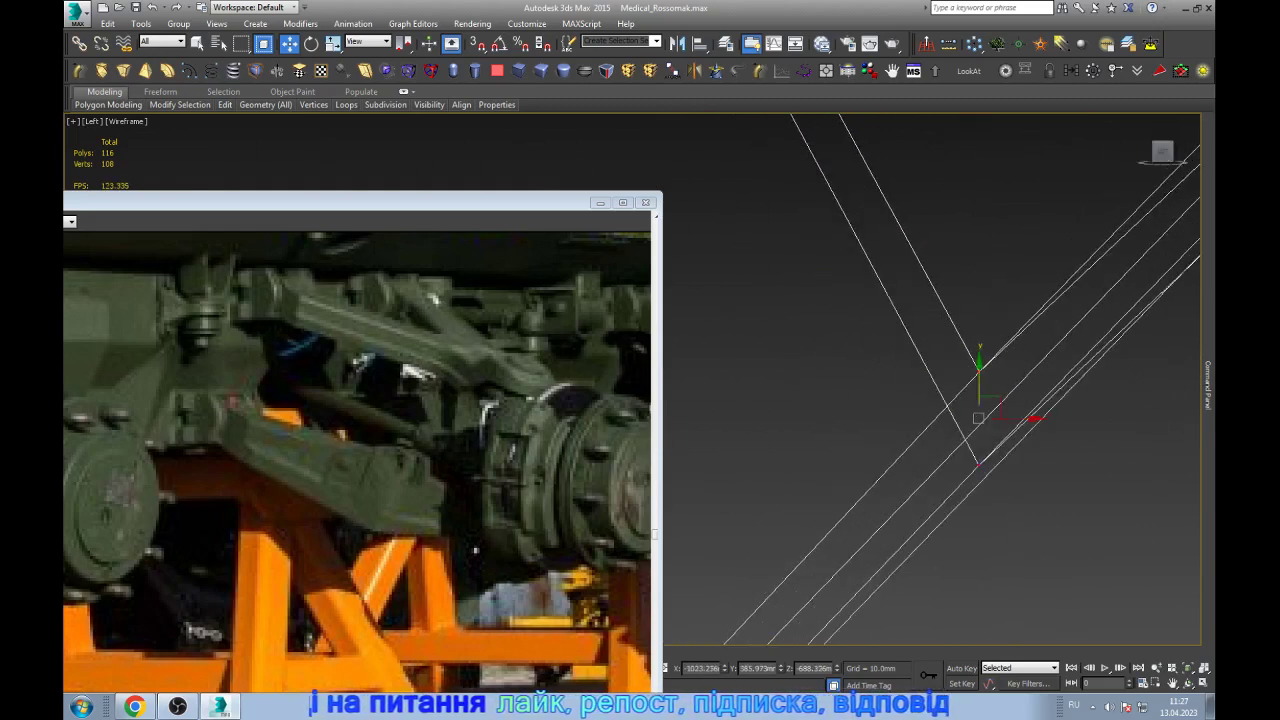
{"action": "scroll", "coordinate": [978, 418], "scroll_direction": "down", "scroll_amount": 1}
{"action": "scroll", "coordinate": [978, 418], "scroll_direction": "down", "scroll_amount": 2}
{"action": "scroll", "coordinate": [978, 418], "scroll_direction": "down", "scroll_amount": 2}
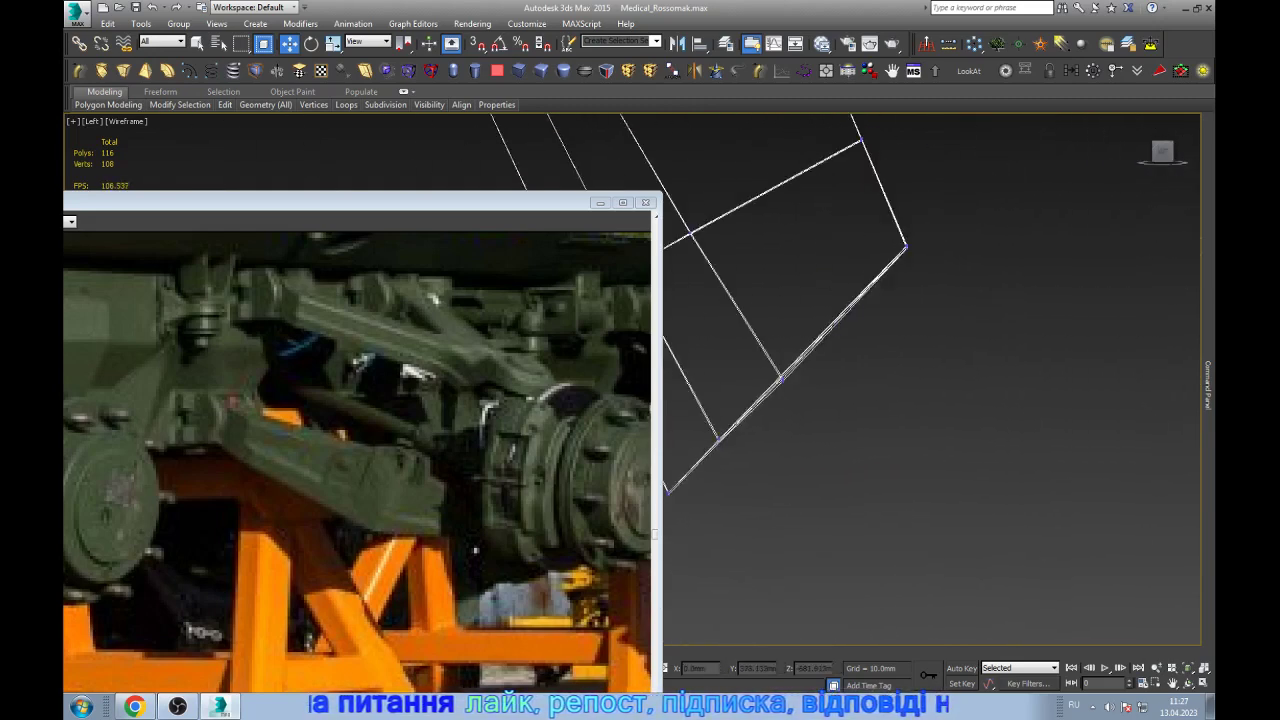
{"action": "scroll", "coordinate": [860, 380], "scroll_direction": "down", "scroll_amount": 1}
{"action": "scroll", "coordinate": [860, 380], "scroll_direction": "down", "scroll_amount": 1}
{"action": "left_click_drag", "start_coordinate": [780, 283], "coordinate": [911, 474]}
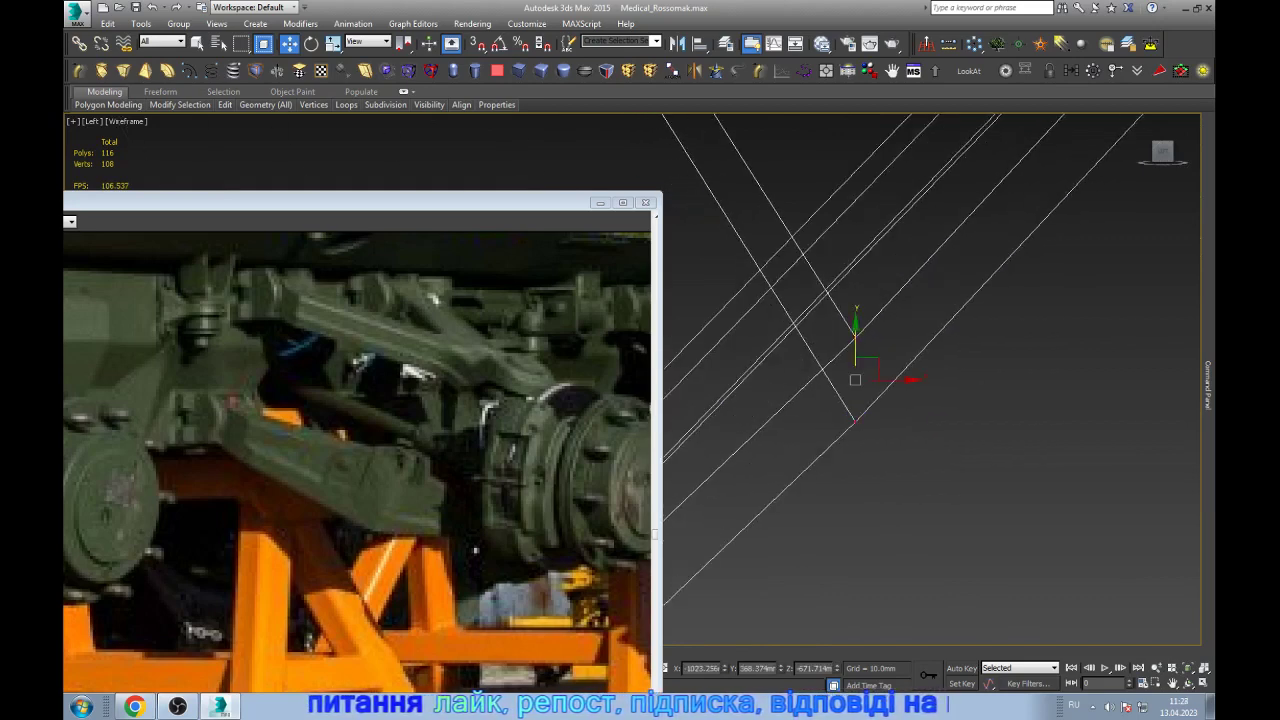
{"action": "scroll", "coordinate": [855, 378], "scroll_direction": "down", "scroll_amount": 3}
{"action": "scroll", "coordinate": [860, 380], "scroll_direction": "down", "scroll_amount": 1}
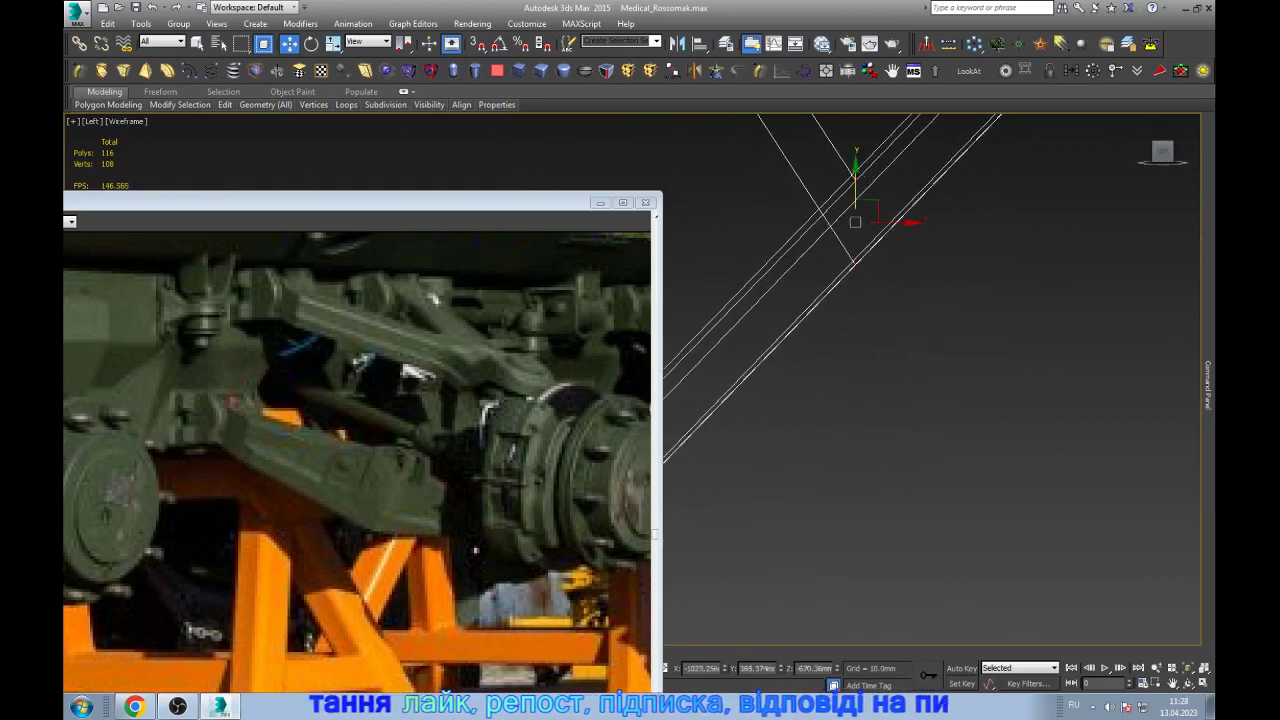
{"action": "scroll", "coordinate": [860, 380], "scroll_direction": "down", "scroll_amount": 1}
{"action": "scroll", "coordinate": [860, 380], "scroll_direction": "down", "scroll_amount": 2}
{"action": "scroll", "coordinate": [860, 380], "scroll_direction": "down", "scroll_amount": 1}
{"action": "scroll", "coordinate": [843, 390], "scroll_direction": "up", "scroll_amount": 2}
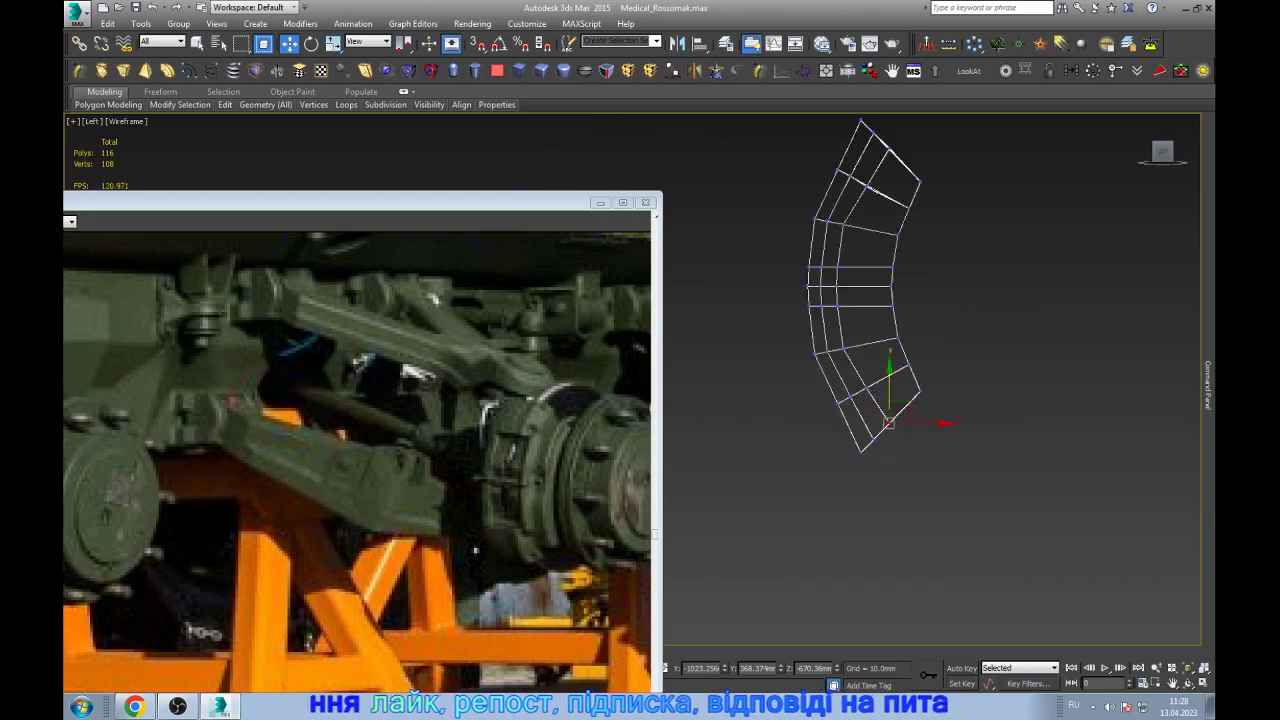
{"action": "scroll", "coordinate": [843, 390], "scroll_direction": "up", "scroll_amount": 1}
{"action": "left_click", "coordinate": [937, 429]}
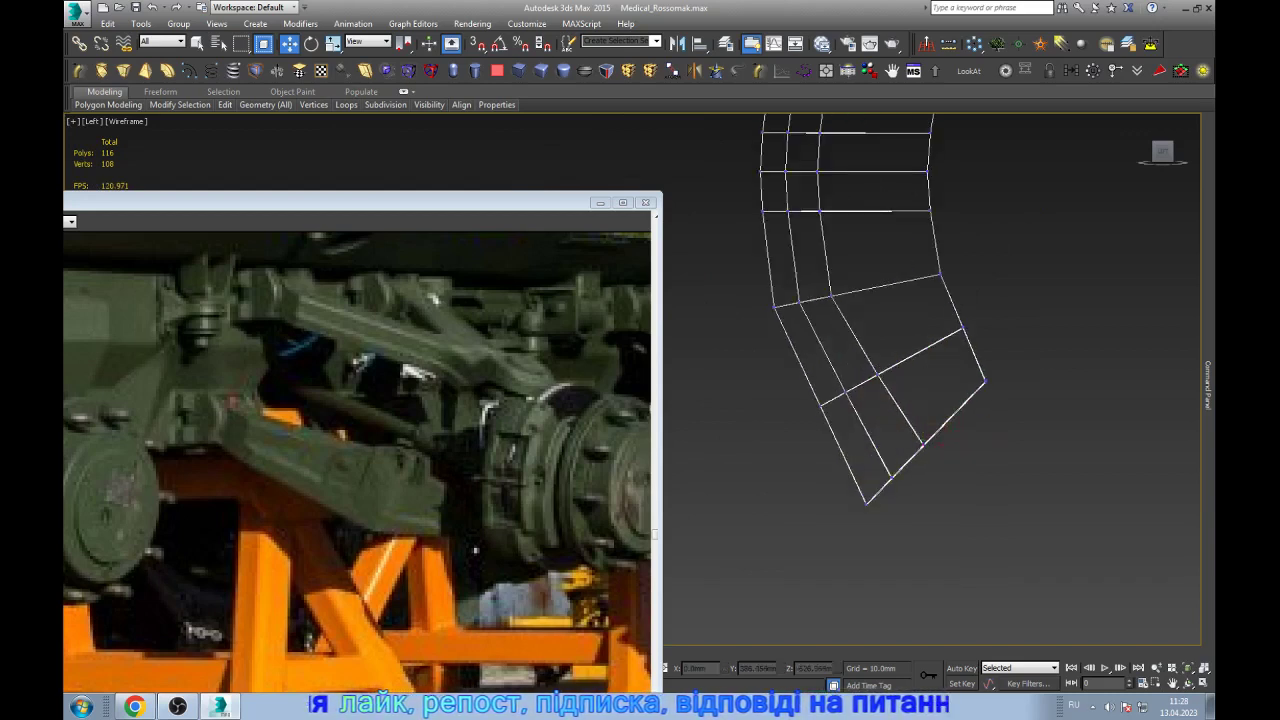
- Shift the upper strip vertices up-left and up-right along the curve
{"action": "left_click_drag", "start_coordinate": [804, 350], "coordinate": [897, 420]}
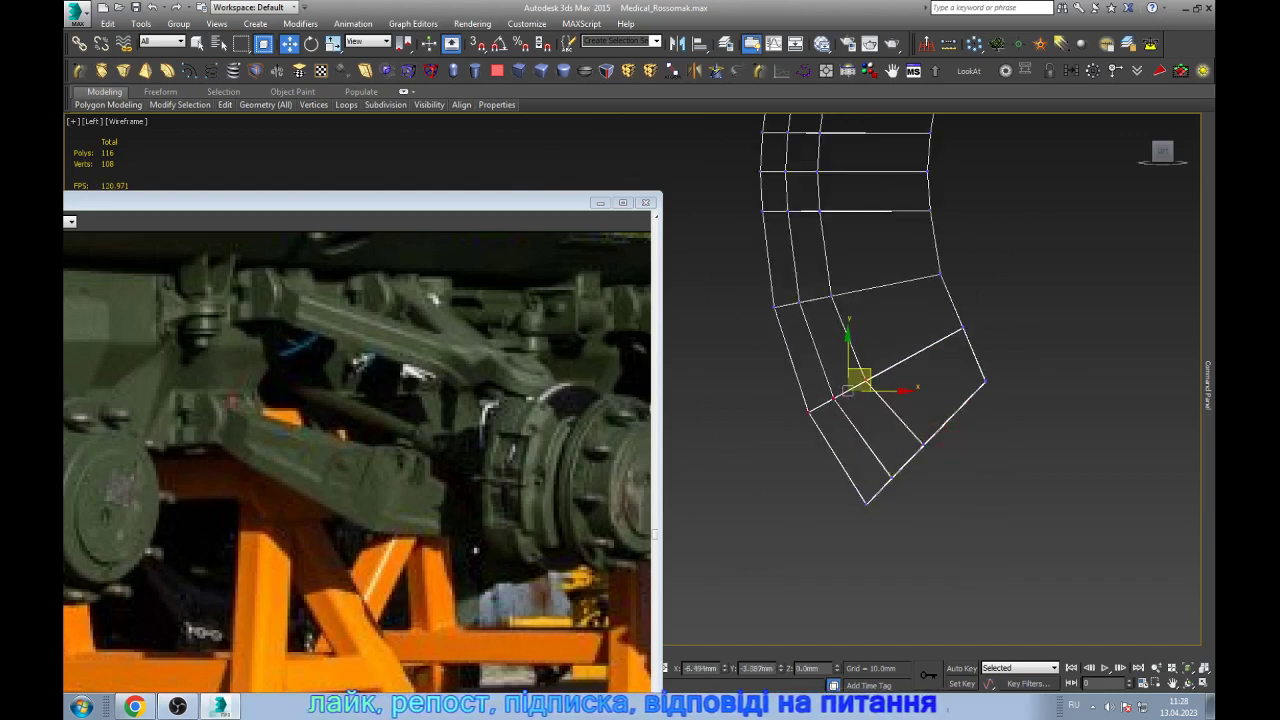
{"action": "scroll", "coordinate": [841, 419], "scroll_direction": "down", "scroll_amount": 2}
{"action": "scroll", "coordinate": [850, 300], "scroll_direction": "up", "scroll_amount": 2}
{"action": "scroll", "coordinate": [850, 300], "scroll_direction": "up", "scroll_amount": 2}
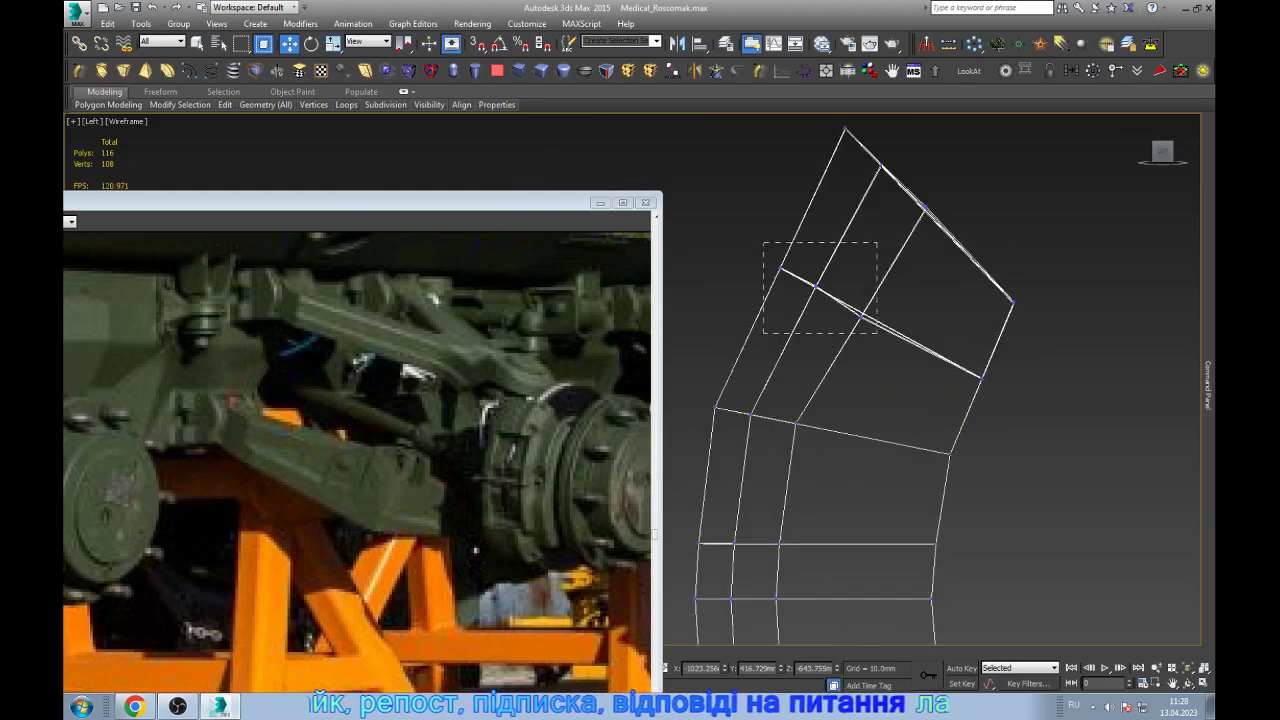
{"action": "left_click_drag", "start_coordinate": [877, 333], "coordinate": [877, 333]}
{"action": "left_click_drag", "start_coordinate": [830, 296], "coordinate": [818, 286]}
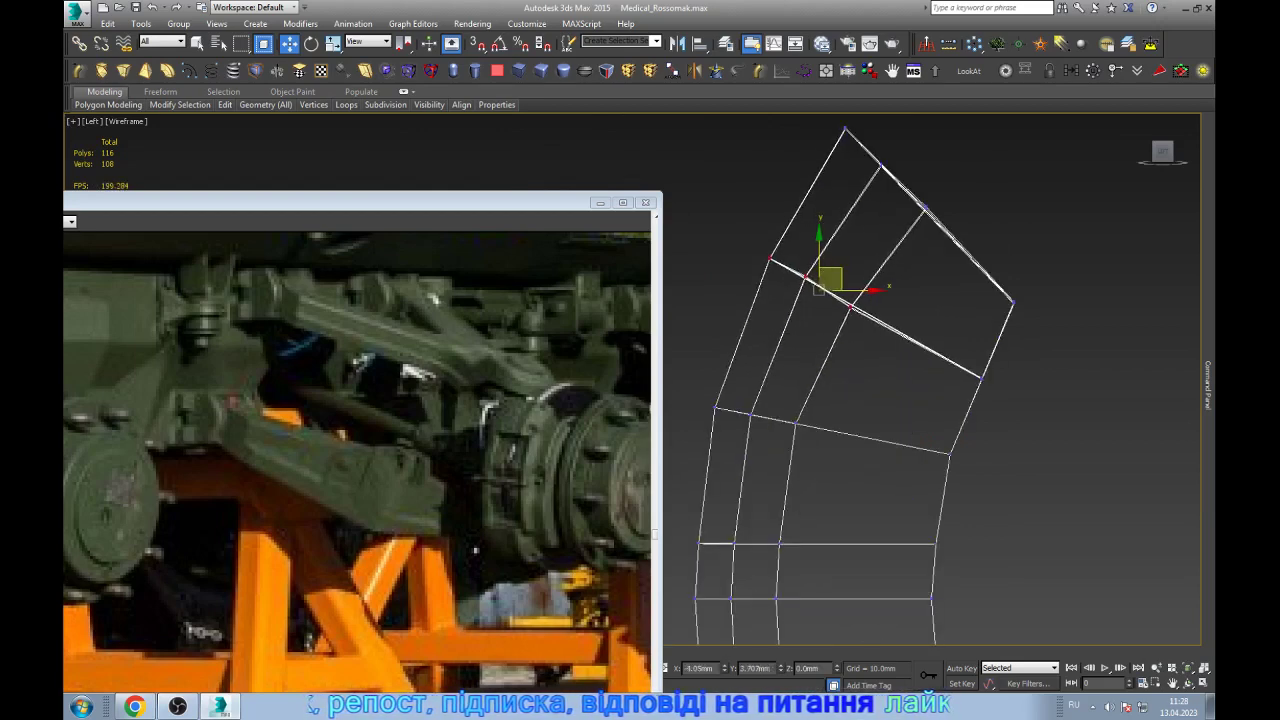
{"action": "scroll", "coordinate": [820, 285], "scroll_direction": "up", "scroll_amount": 4}
{"action": "scroll", "coordinate": [820, 285], "scroll_direction": "up", "scroll_amount": 3}
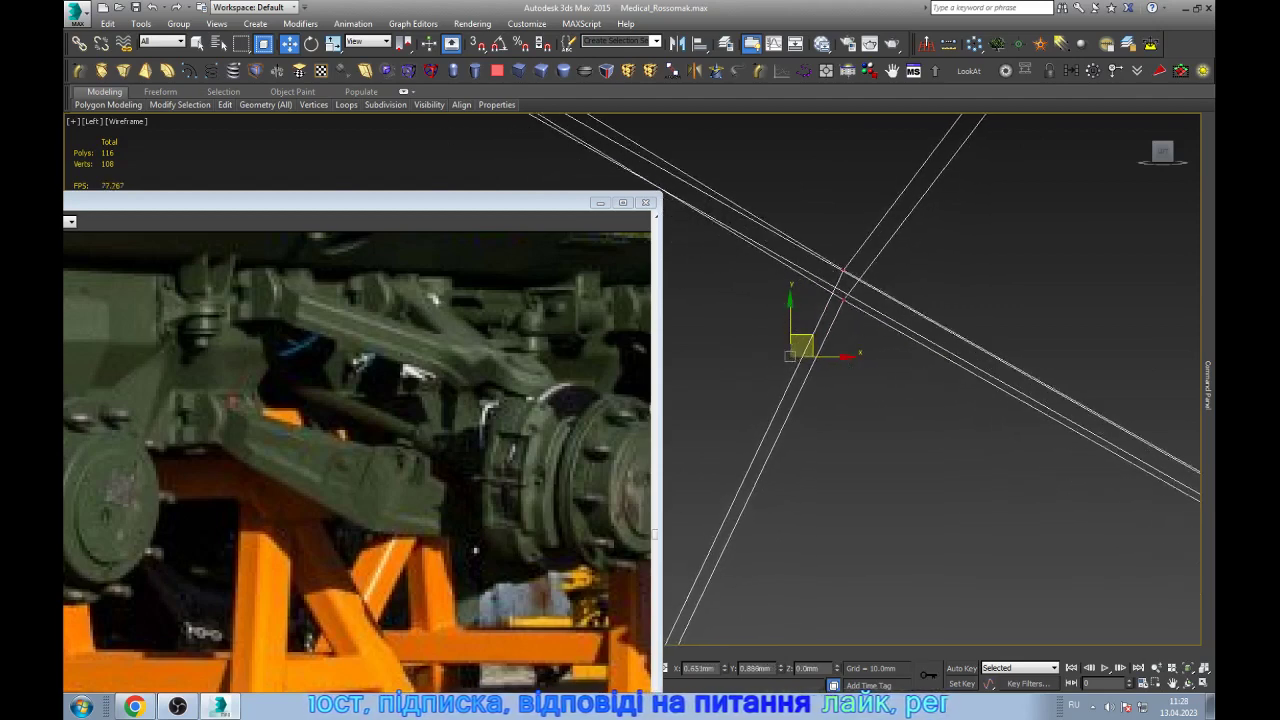
{"action": "left_click_drag", "start_coordinate": [800, 345], "coordinate": [855, 275]}
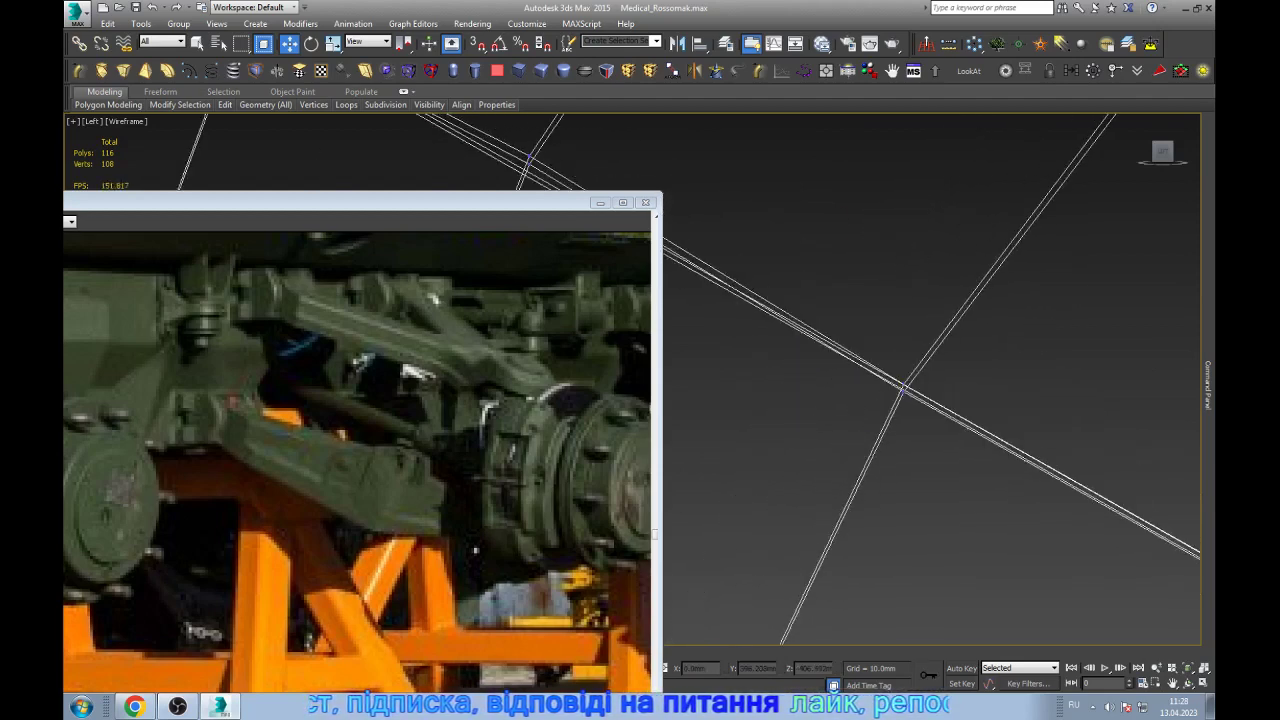
{"action": "scroll", "coordinate": [899, 391], "scroll_direction": "down", "scroll_amount": 5}
{"action": "scroll", "coordinate": [899, 391], "scroll_direction": "up", "scroll_amount": 5}
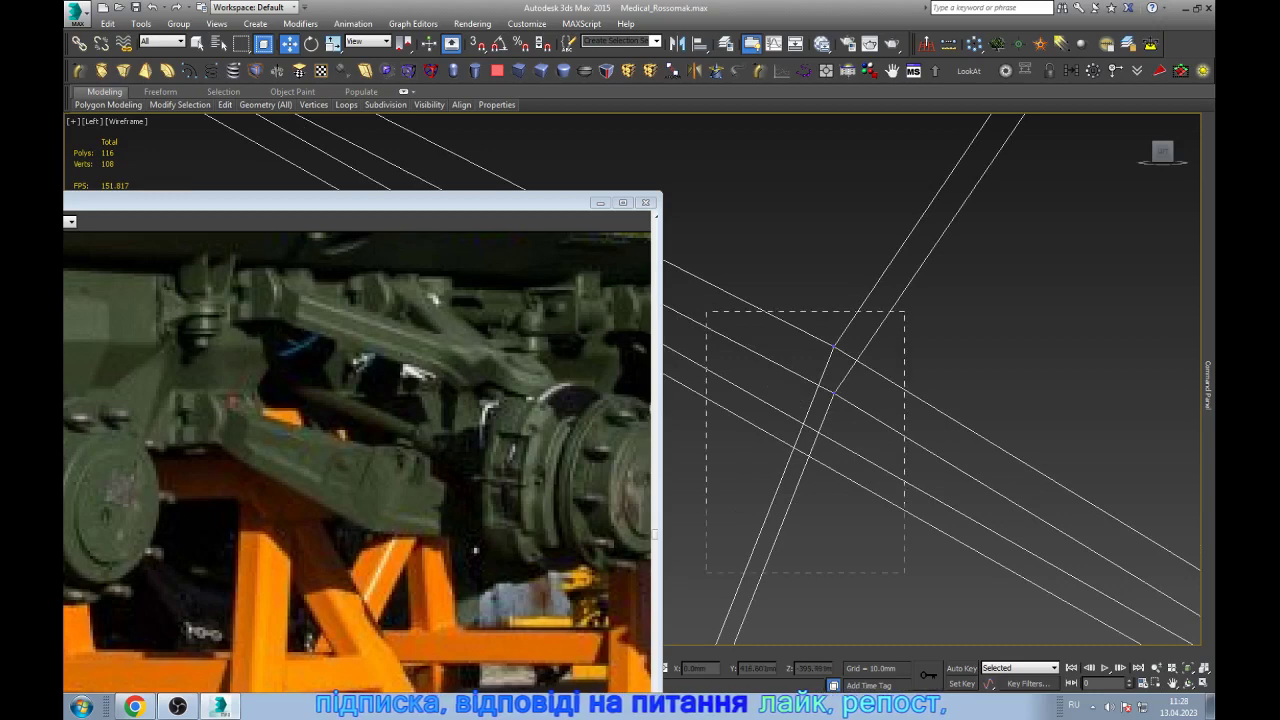
- Pull the two vertices at the edge crossing together vertically, undoing a misplaced move
{"action": "left_click_drag", "start_coordinate": [706, 311], "coordinate": [905, 572]}
{"action": "left_click_drag", "start_coordinate": [835, 330], "coordinate": [835, 400]}
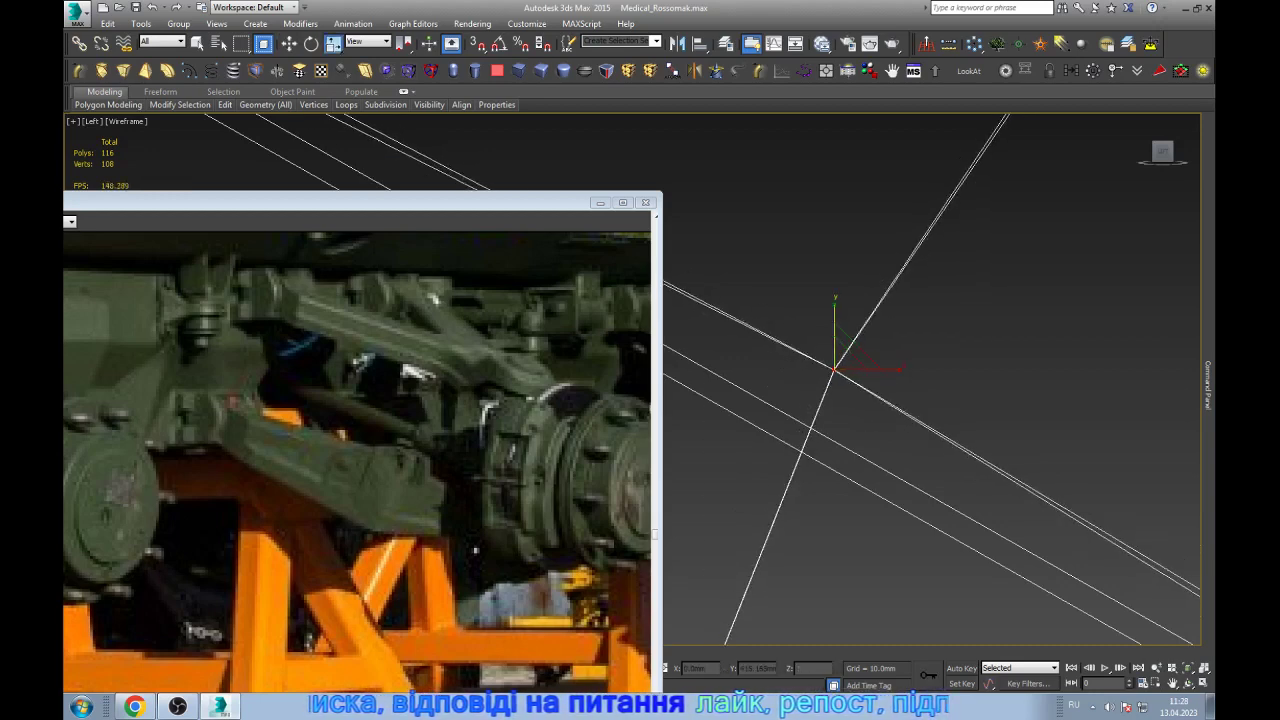
{"action": "middle_click_drag", "start_coordinate": [835, 370], "coordinate": [828, 428]}
{"action": "left_click_drag", "start_coordinate": [761, 391], "coordinate": [879, 466]}
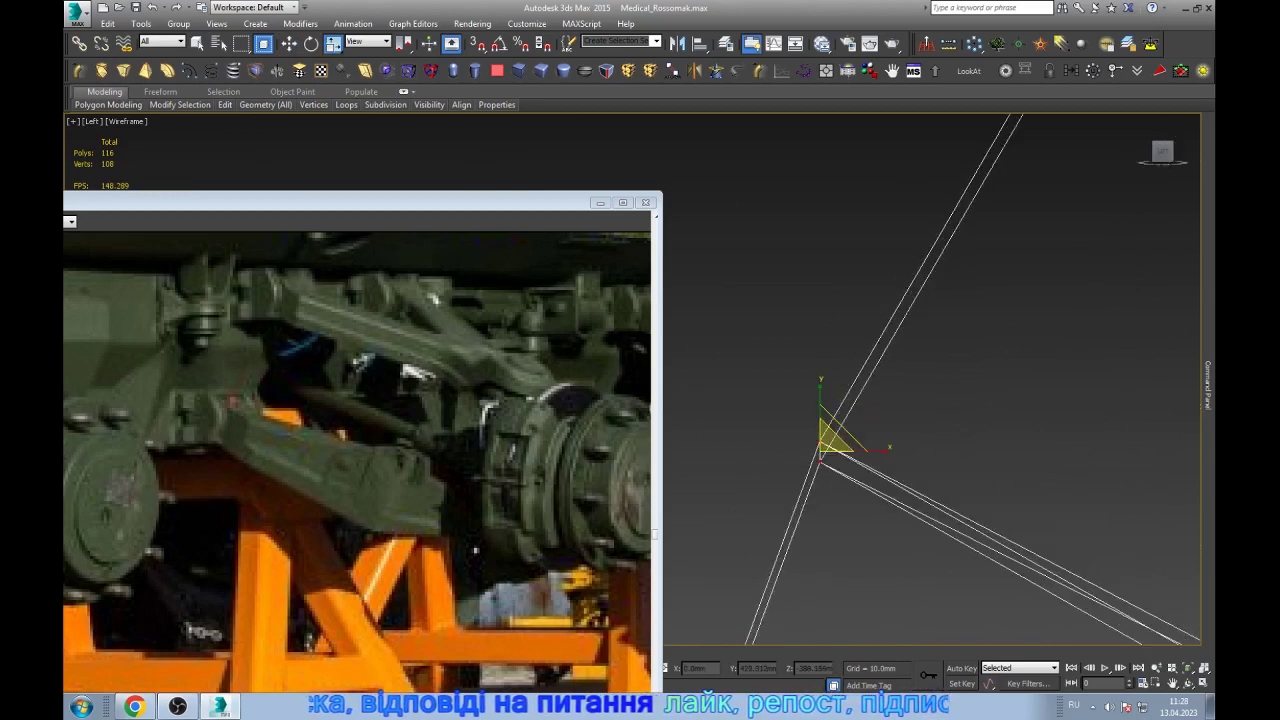
{"action": "left_click_drag", "start_coordinate": [828, 428], "coordinate": [820, 452]}
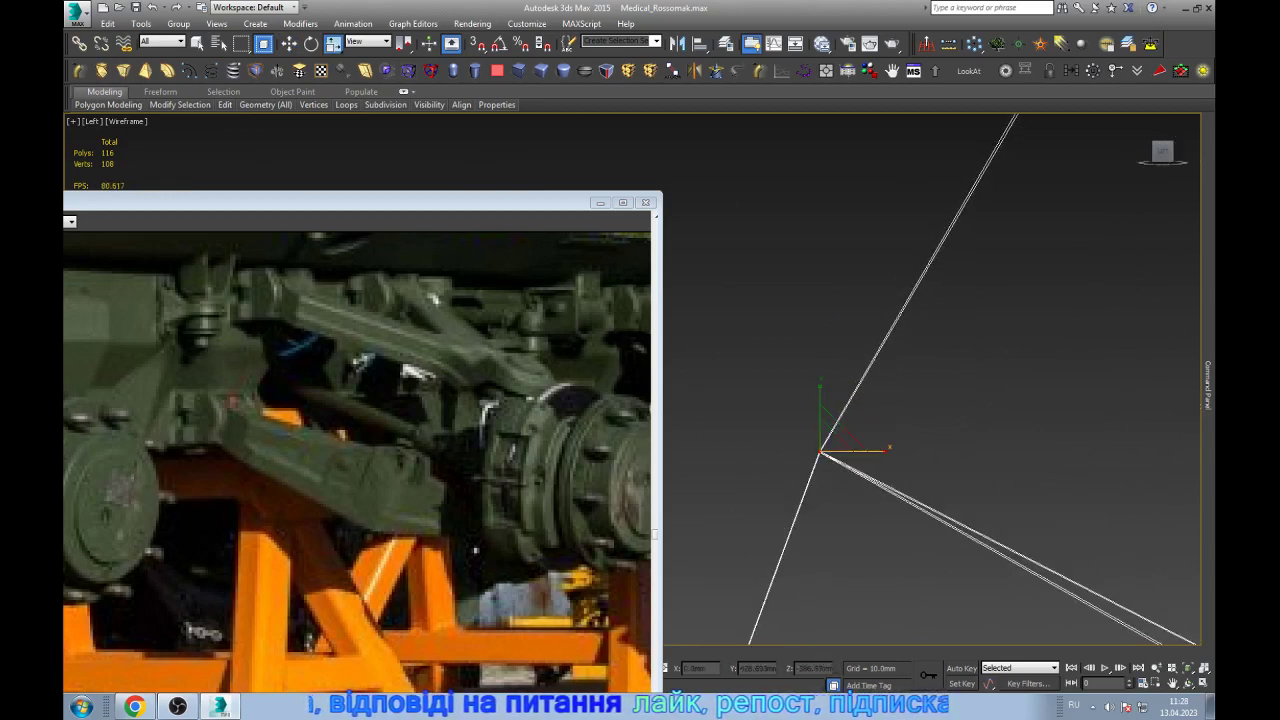
{"action": "key", "text": "ctrl+z"}
{"action": "key", "text": "ctrl+z"}
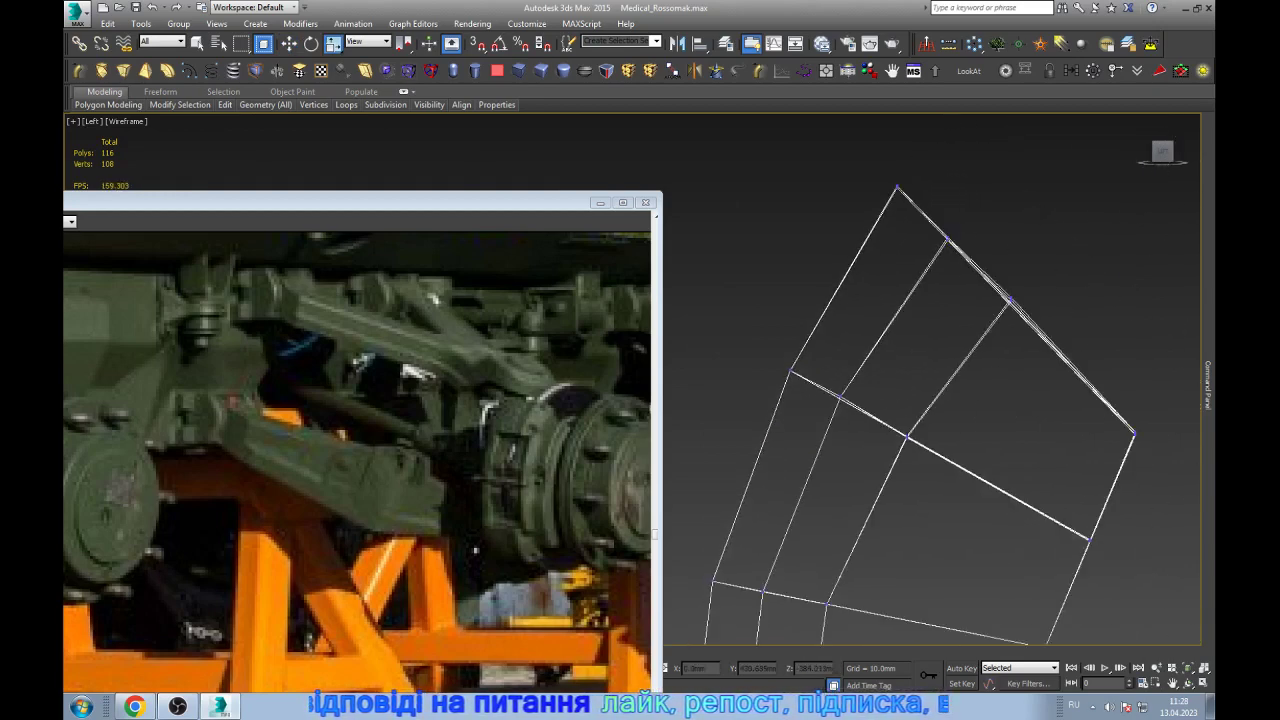
{"action": "scroll", "coordinate": [1100, 580], "scroll_direction": "up", "scroll_amount": 3}
{"action": "scroll", "coordinate": [1100, 580], "scroll_direction": "up", "scroll_amount": 3}
{"action": "scroll", "coordinate": [1100, 580], "scroll_direction": "up", "scroll_amount": 3}
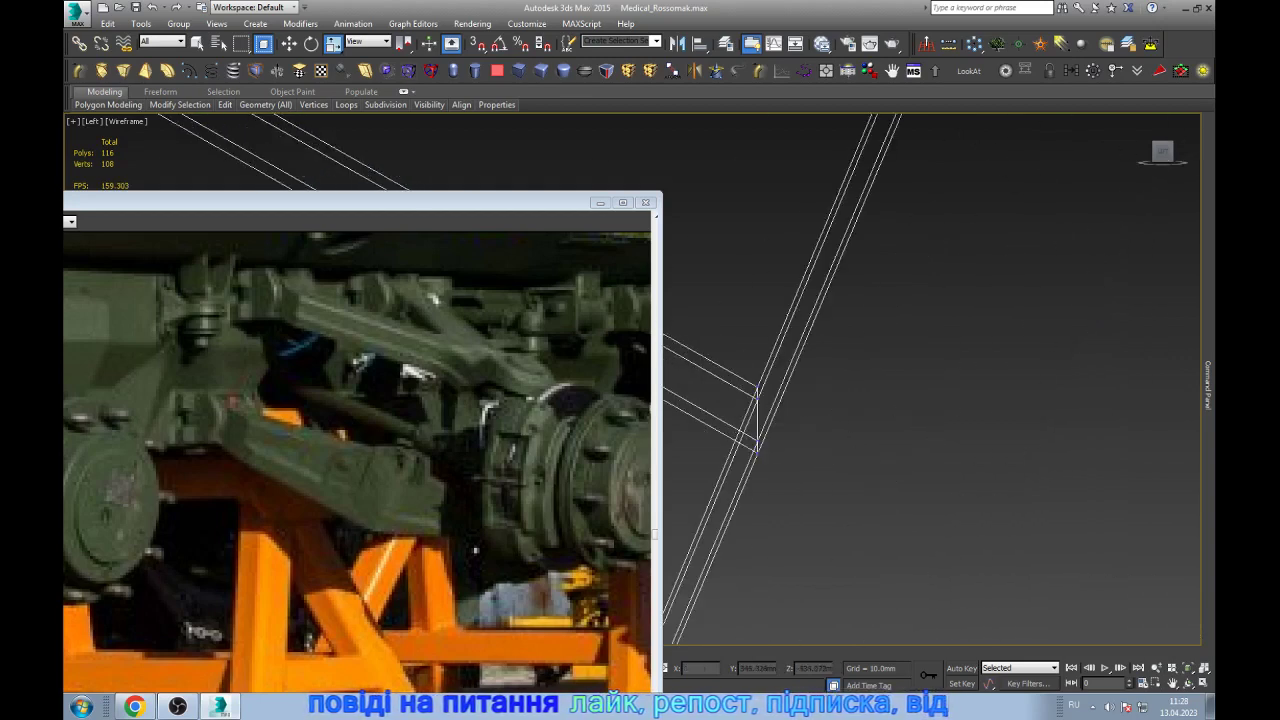
- Weld the doubled vertices in the gap into a single vertex
{"action": "left_click_drag", "start_coordinate": [706, 370], "coordinate": [785, 465]}
{"action": "key", "text": "ctrl+alt+c"}
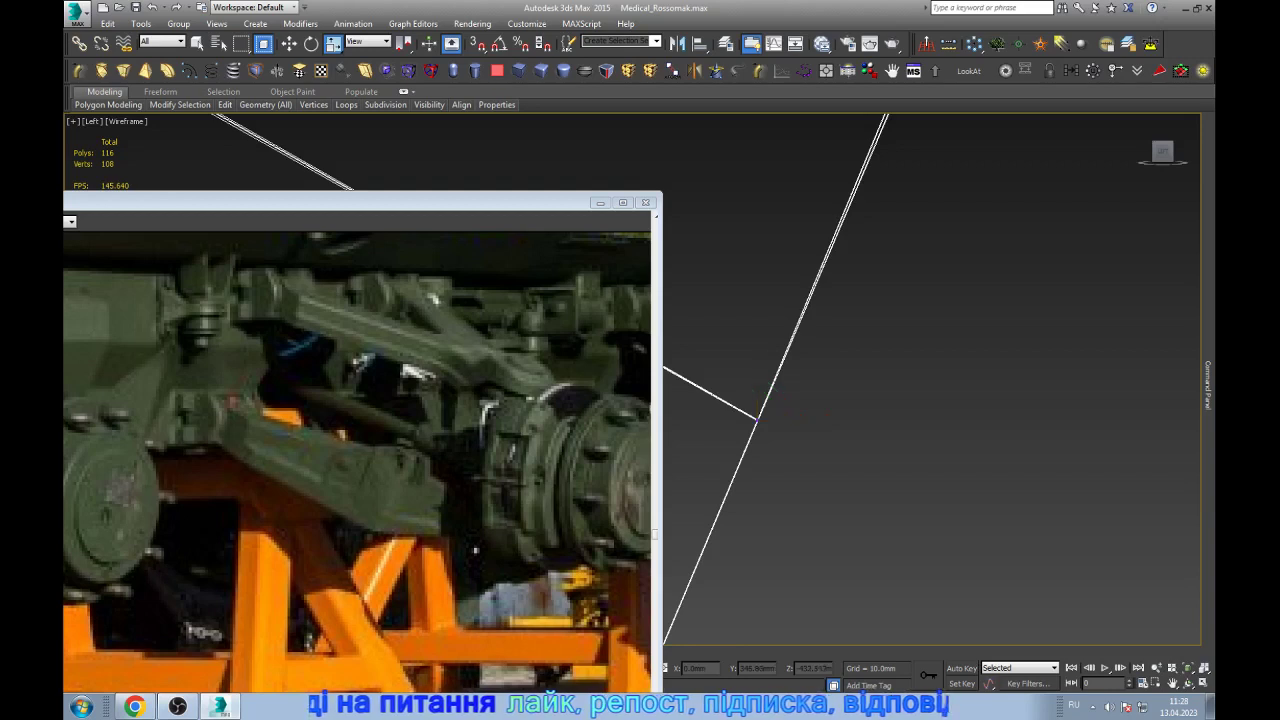
{"action": "scroll", "coordinate": [800, 400], "scroll_direction": "down", "scroll_amount": 3}
{"action": "scroll", "coordinate": [800, 400], "scroll_direction": "down", "scroll_amount": 3}
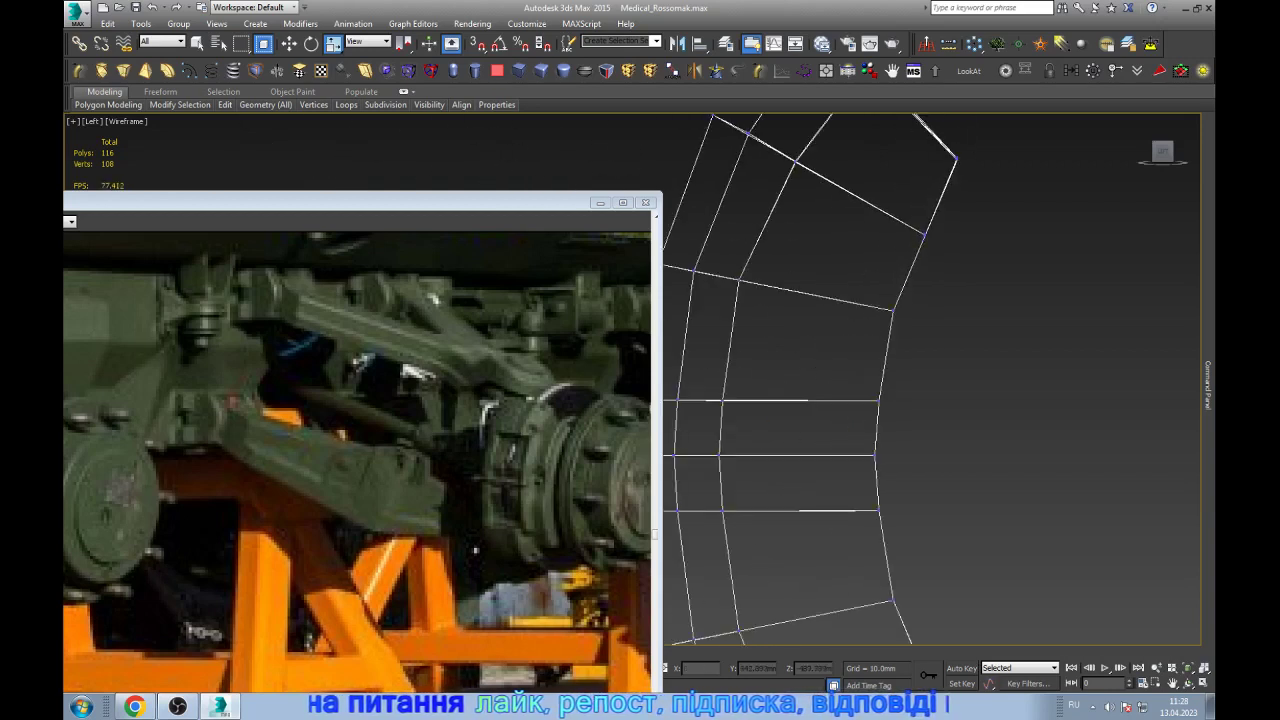
{"action": "left_click_drag", "start_coordinate": [745, 382], "coordinate": [708, 428]}
{"action": "scroll", "coordinate": [705, 400], "scroll_direction": "up", "scroll_amount": 2}
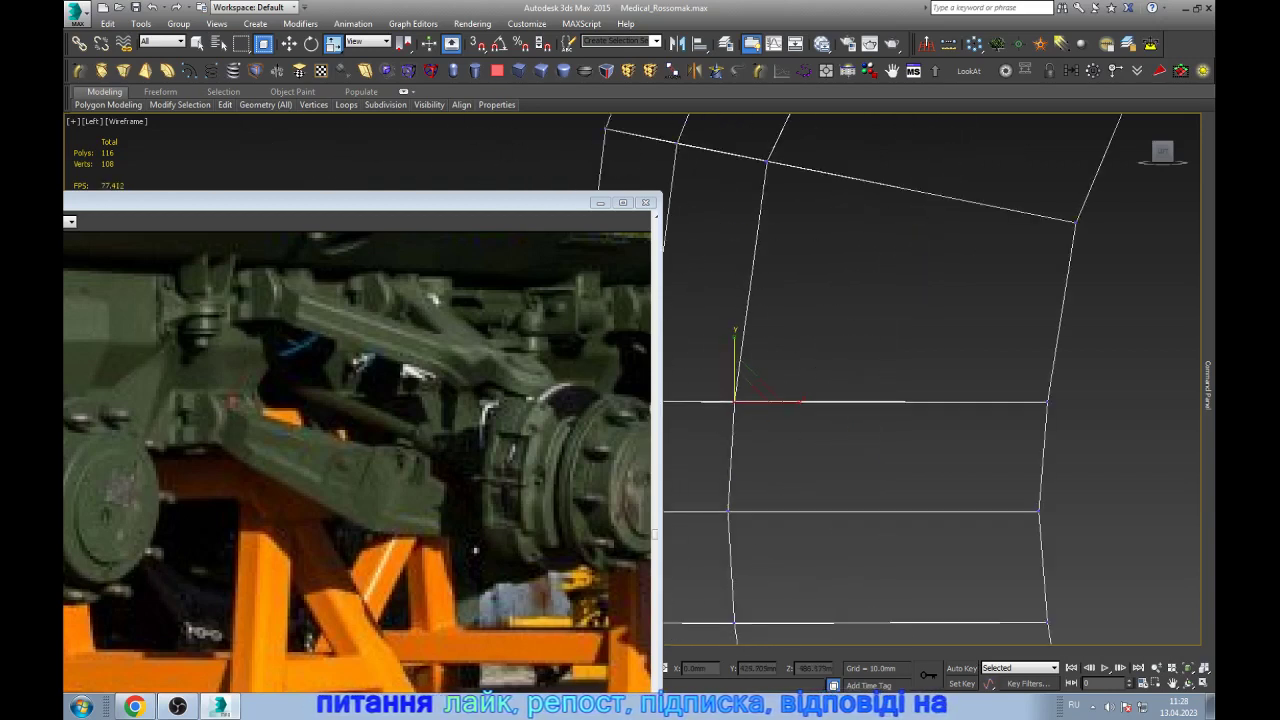
{"action": "scroll", "coordinate": [843, 276], "scroll_direction": "down", "scroll_amount": 2}
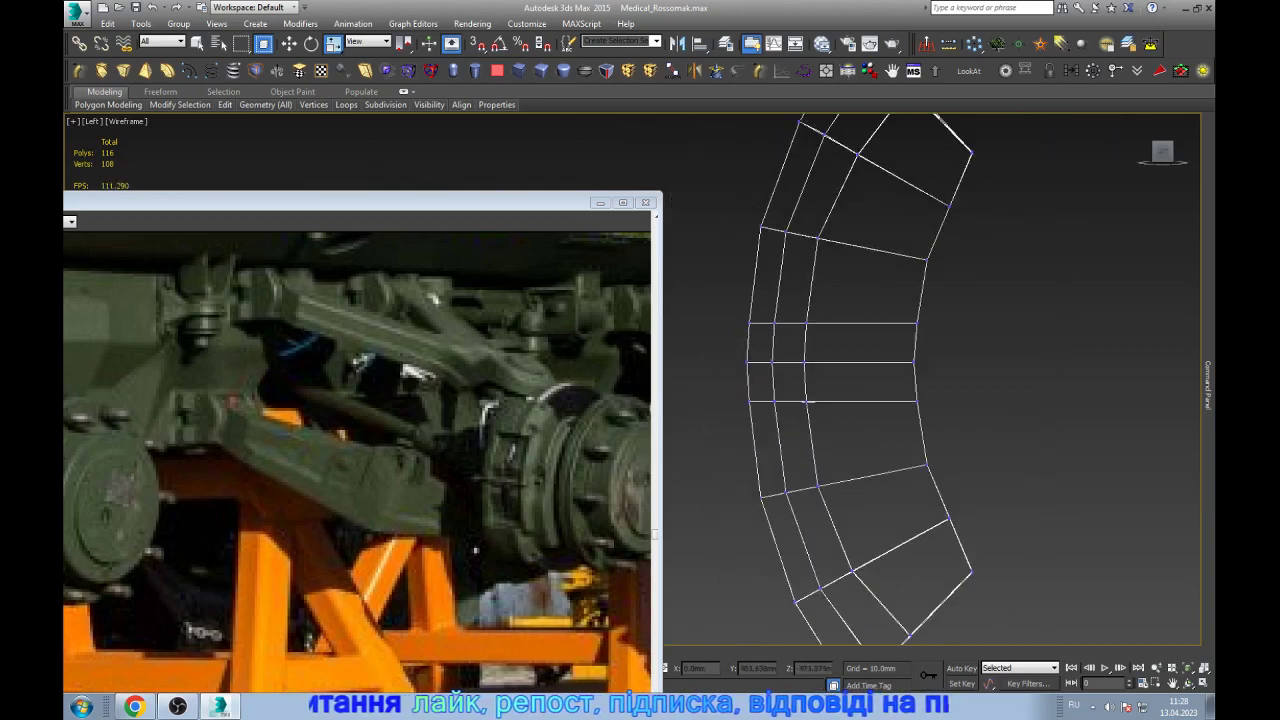
{"action": "scroll", "coordinate": [843, 276], "scroll_direction": "down", "scroll_amount": 2}
- Nudge the vertex at the edge crossing slightly downward
{"action": "scroll", "coordinate": [920, 280], "scroll_direction": "down", "scroll_amount": 2}
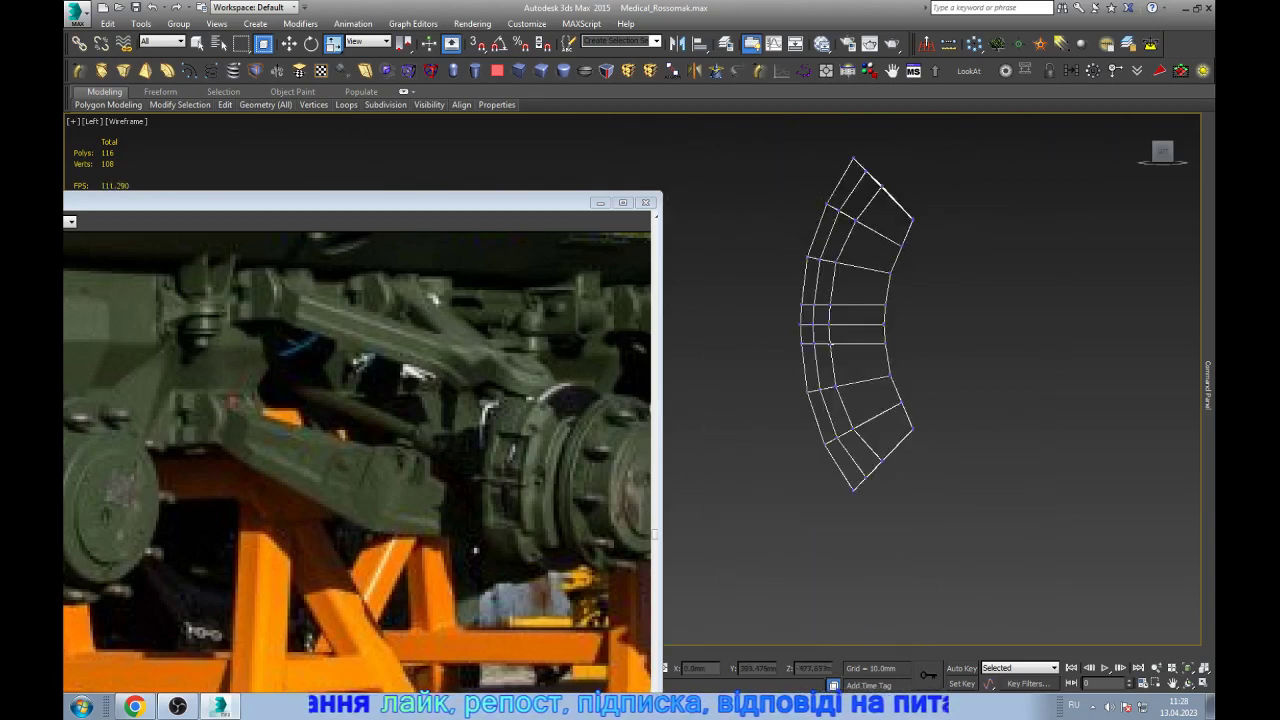
{"action": "scroll", "coordinate": [920, 280], "scroll_direction": "up", "scroll_amount": 1}
{"action": "scroll", "coordinate": [920, 280], "scroll_direction": "up", "scroll_amount": 4}
{"action": "scroll", "coordinate": [920, 280], "scroll_direction": "up", "scroll_amount": 4}
{"action": "left_click", "coordinate": [920, 281]}
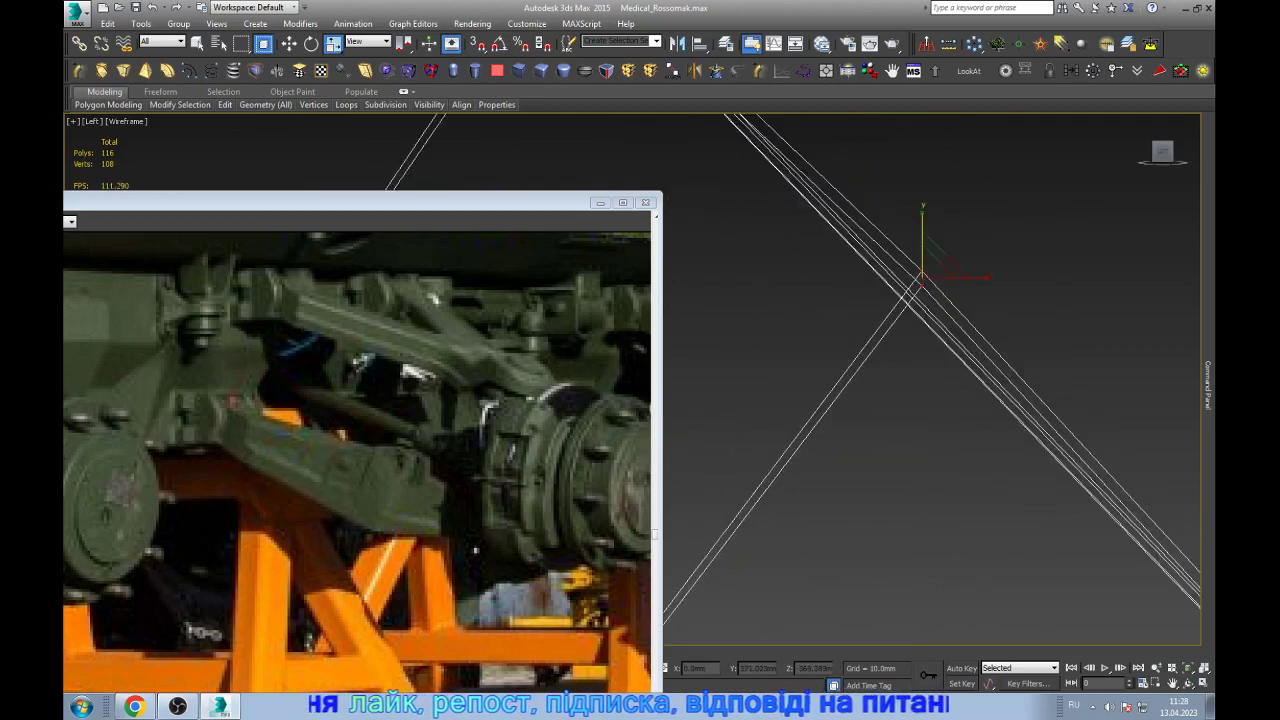
{"action": "key", "text": "w"}
{"action": "scroll", "coordinate": [920, 280], "scroll_direction": "down", "scroll_amount": 2}
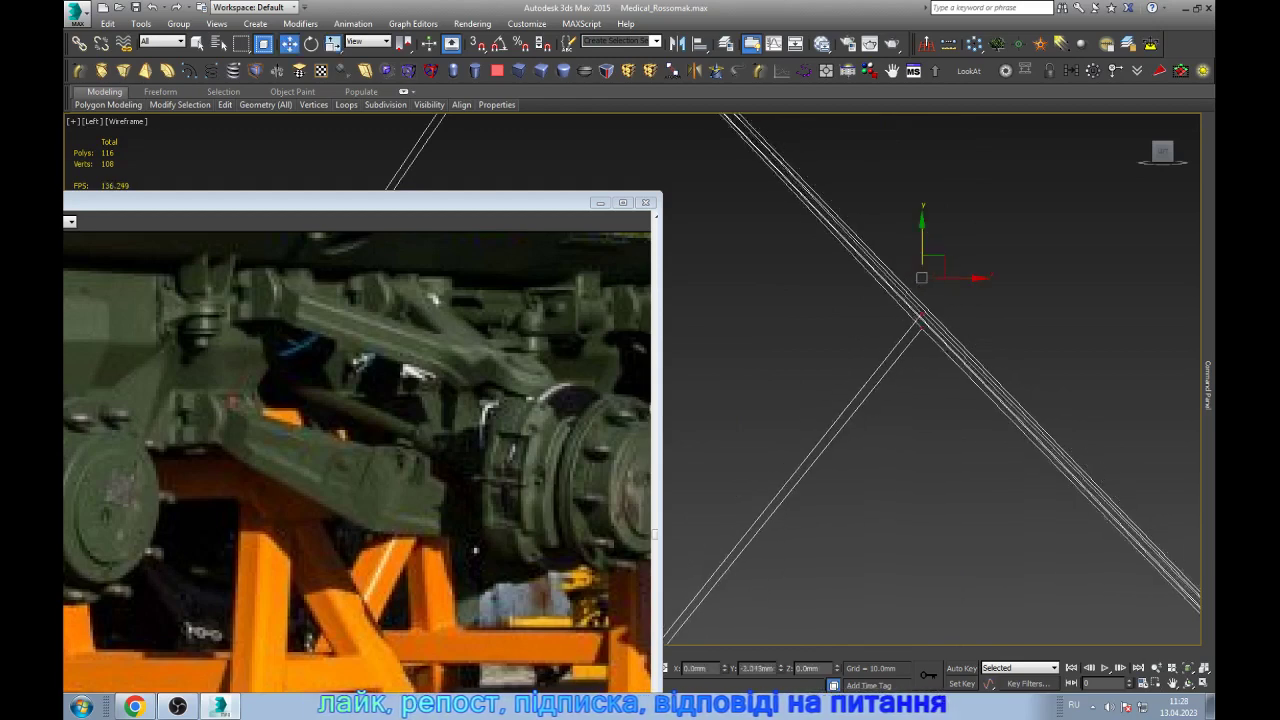
{"action": "scroll", "coordinate": [920, 280], "scroll_direction": "down", "scroll_amount": 3}
{"action": "scroll", "coordinate": [857, 400], "scroll_direction": "up", "scroll_amount": 2}
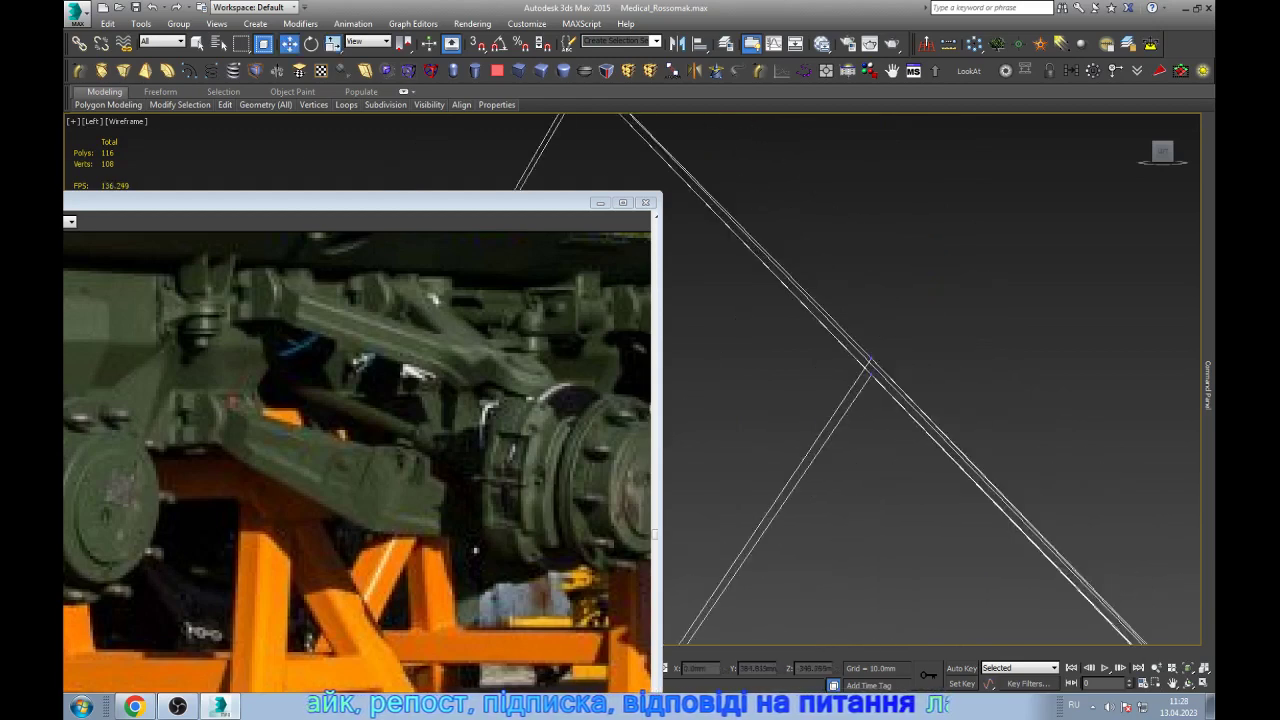
{"action": "left_click", "coordinate": [871, 366]}
{"action": "scroll", "coordinate": [881, 397], "scroll_direction": "up", "scroll_amount": 2}
{"action": "left_click_drag", "start_coordinate": [881, 370], "coordinate": [881, 372]}
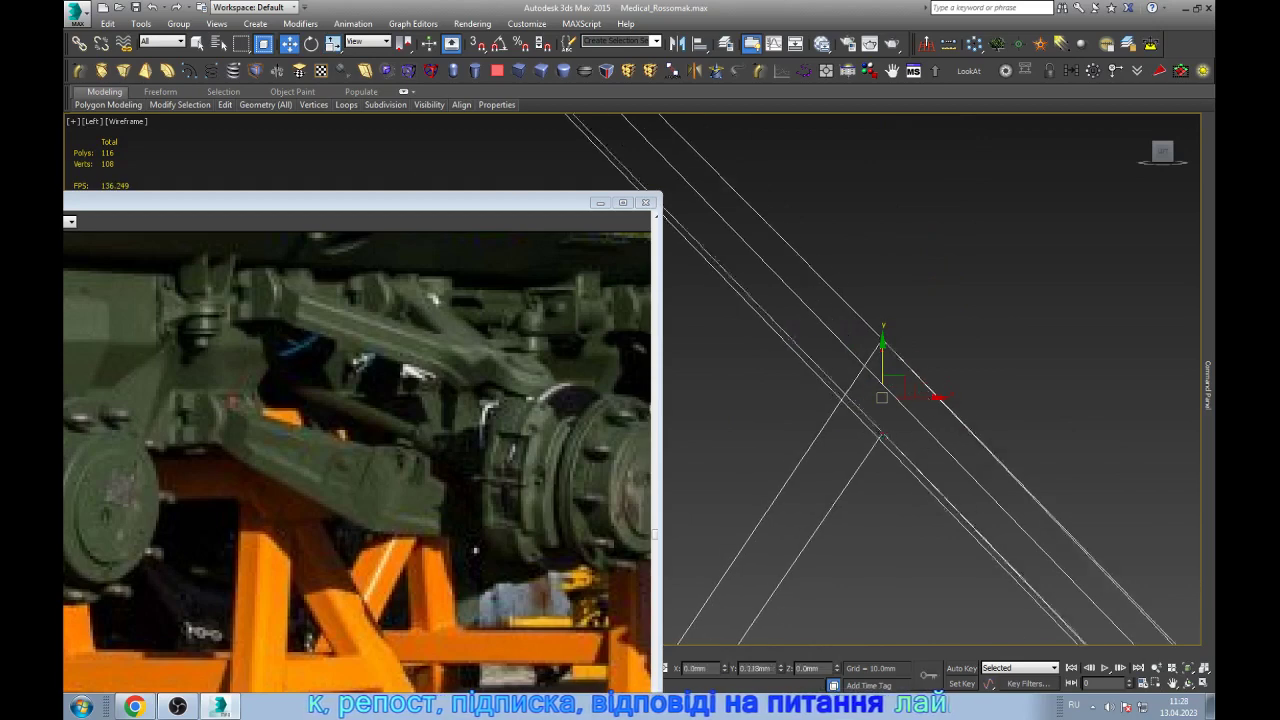
{"action": "scroll", "coordinate": [1000, 500], "scroll_direction": "down", "scroll_amount": 1}
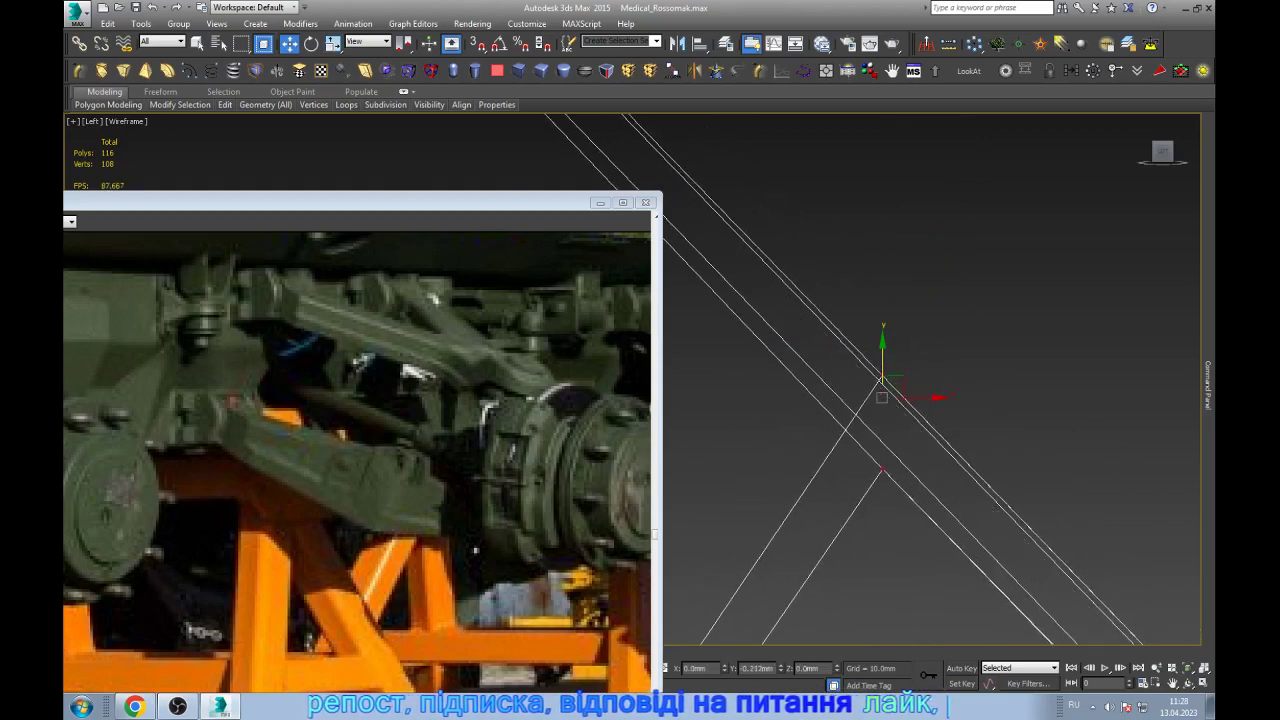
{"action": "scroll", "coordinate": [1000, 500], "scroll_direction": "down", "scroll_amount": 1}
{"action": "scroll", "coordinate": [1000, 500], "scroll_direction": "down", "scroll_amount": 1}
{"action": "scroll", "coordinate": [1000, 500], "scroll_direction": "down", "scroll_amount": 2}
- Collapse the doubled vertices at the apex and the mesh corner into single points
{"action": "middle_click_drag", "start_coordinate": [1000, 500], "coordinate": [932, 523]}
{"action": "left_click_drag", "start_coordinate": [694, 266], "coordinate": [834, 357]}
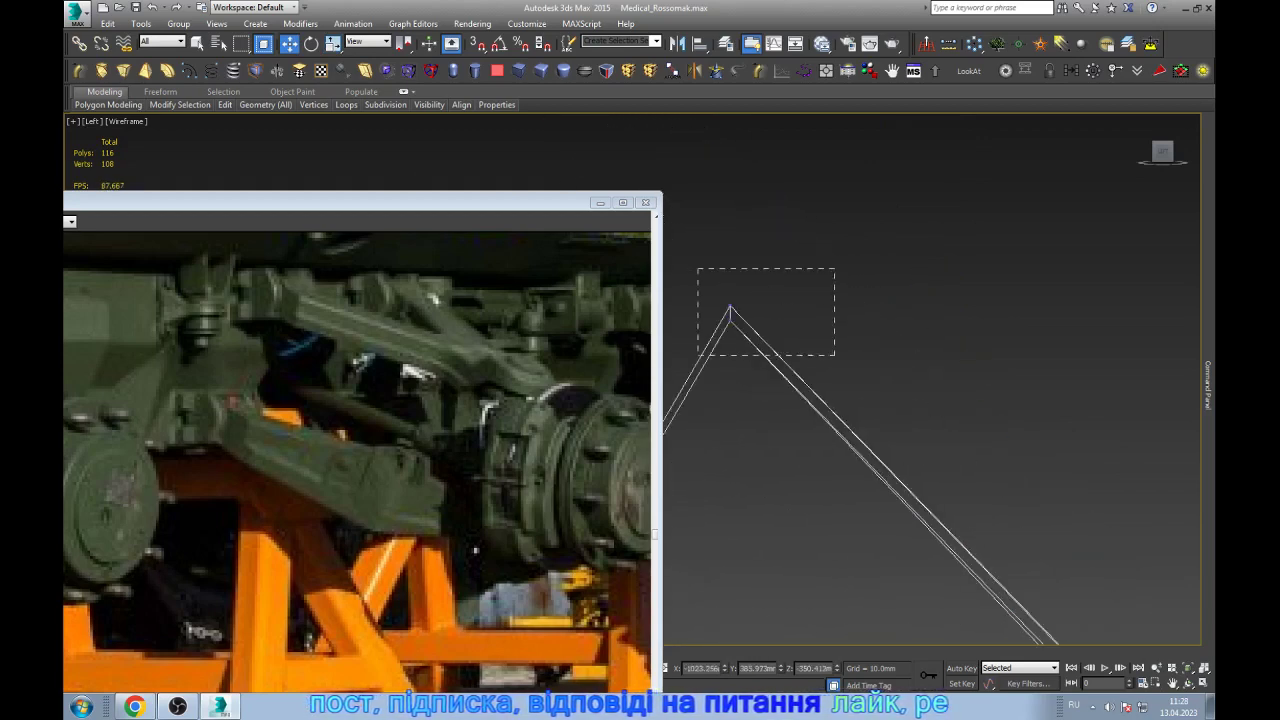
{"action": "key", "text": "ctrl+alt+c"}
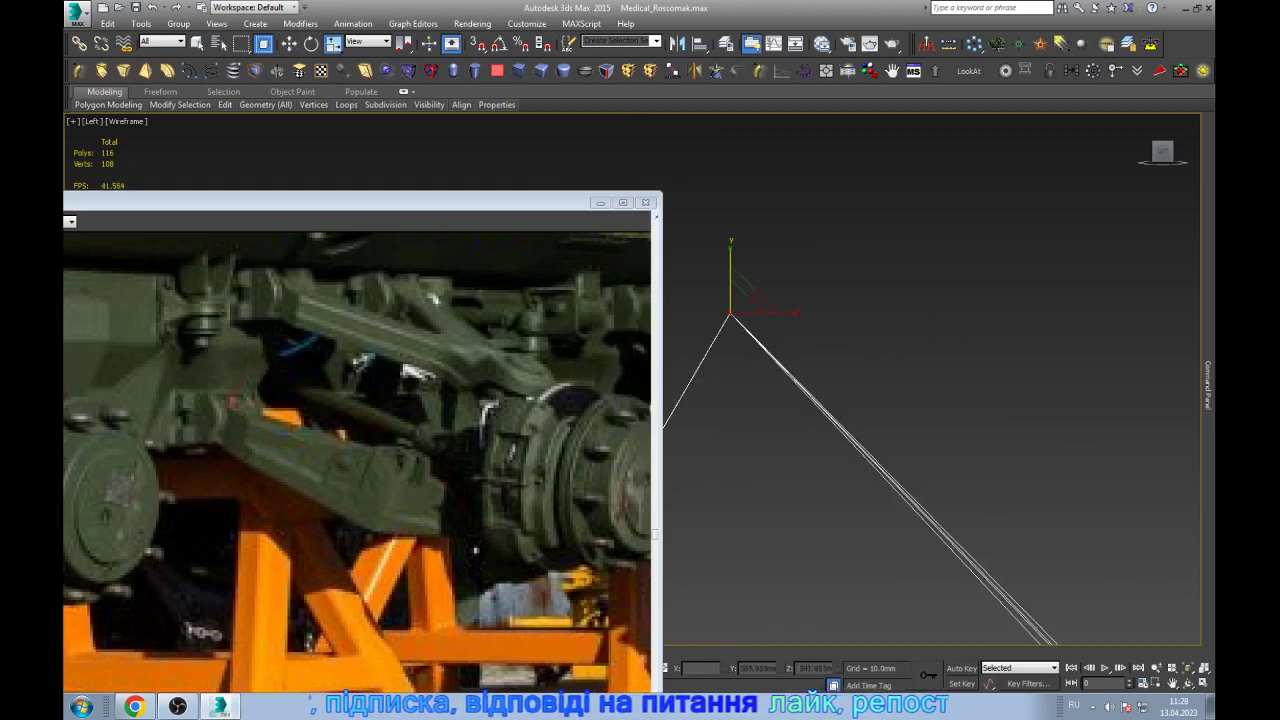
{"action": "scroll", "coordinate": [880, 460], "scroll_direction": "down", "scroll_amount": 2}
{"action": "scroll", "coordinate": [880, 460], "scroll_direction": "down", "scroll_amount": 2}
{"action": "scroll", "coordinate": [968, 495], "scroll_direction": "up", "scroll_amount": 5}
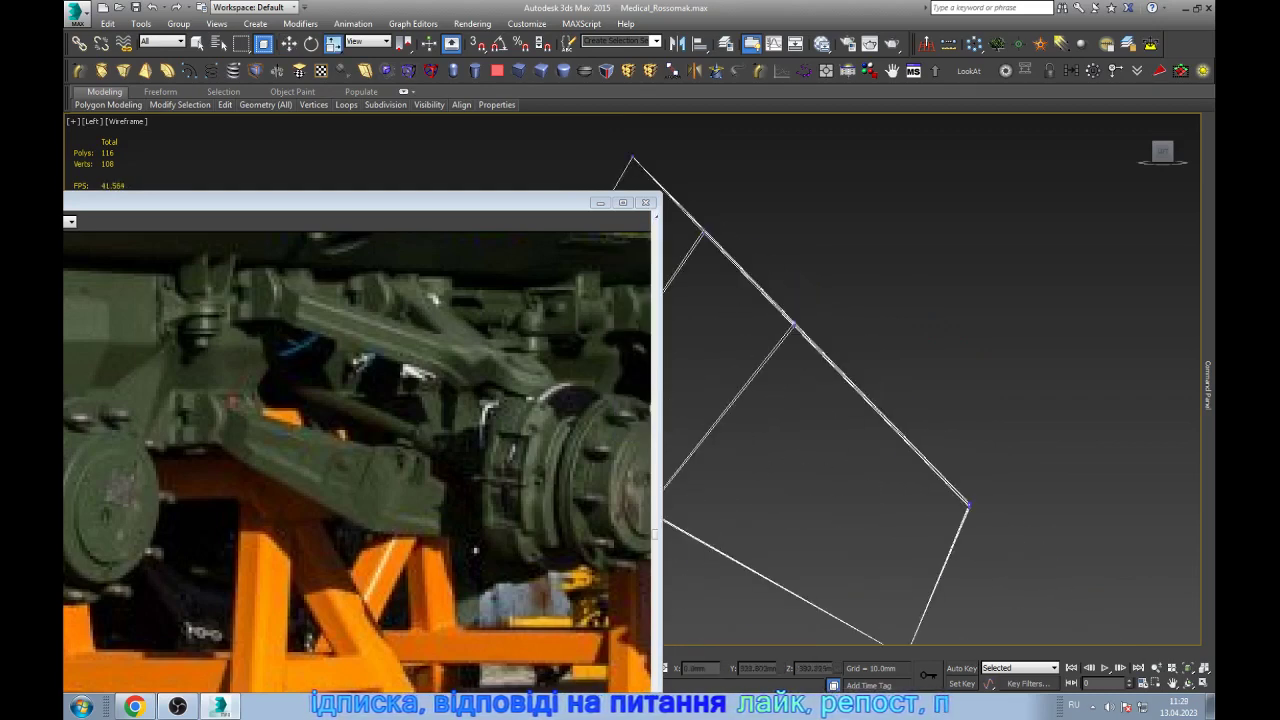
{"action": "left_click", "coordinate": [971, 500]}
{"action": "scroll", "coordinate": [962, 475], "scroll_direction": "up", "scroll_amount": 2}
{"action": "key", "text": "ctrl+alt+c"}
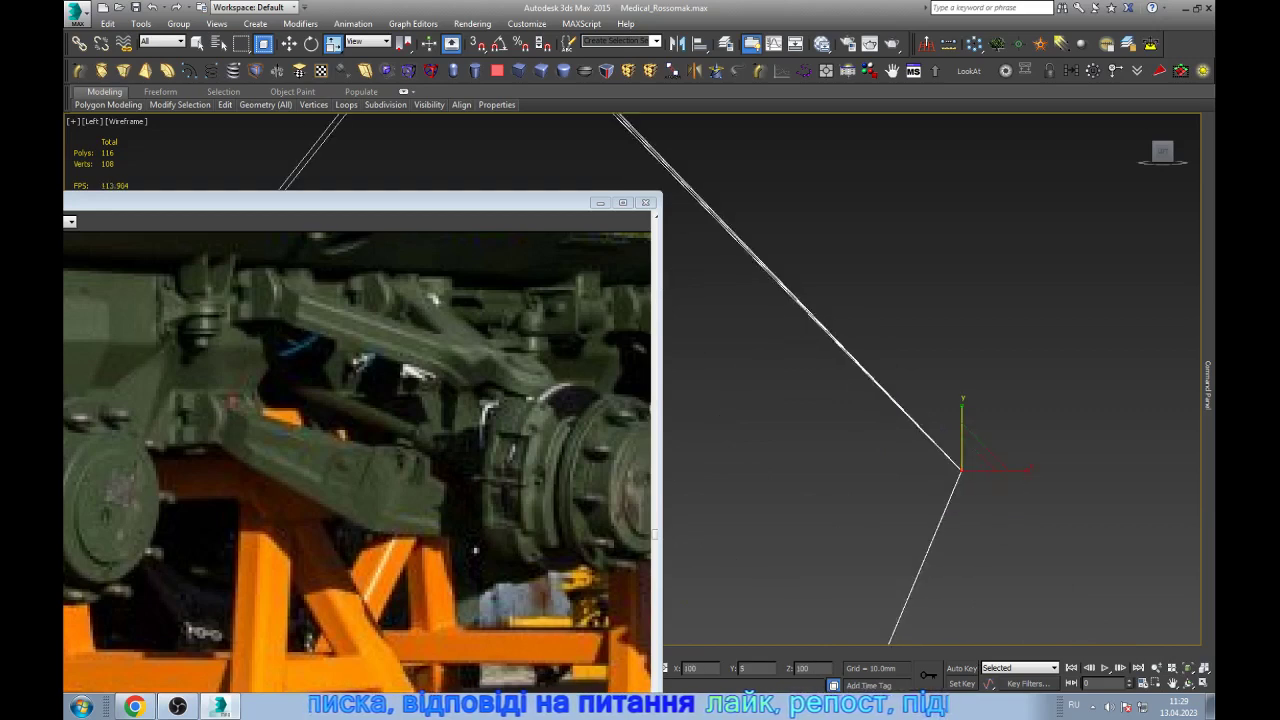
{"action": "scroll", "coordinate": [880, 400], "scroll_direction": "down", "scroll_amount": 2}
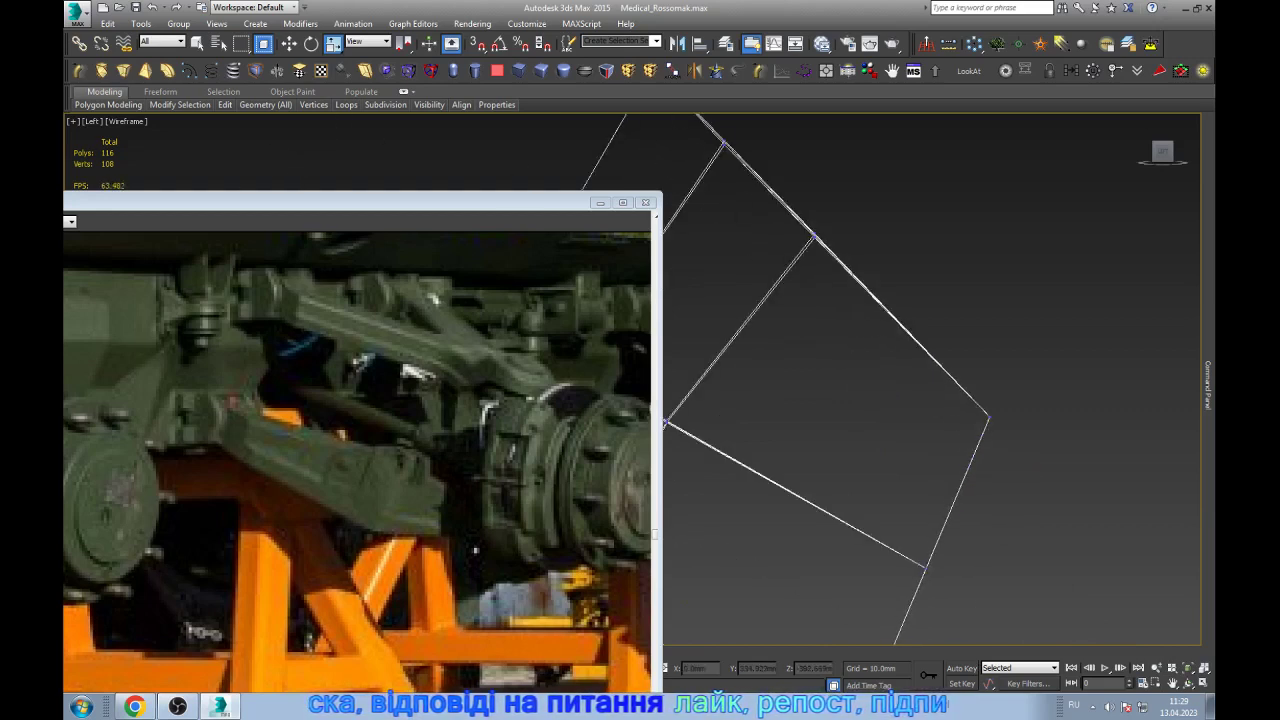
{"action": "scroll", "coordinate": [880, 400], "scroll_direction": "up", "scroll_amount": 2}
{"action": "left_click", "coordinate": [800, 228]}
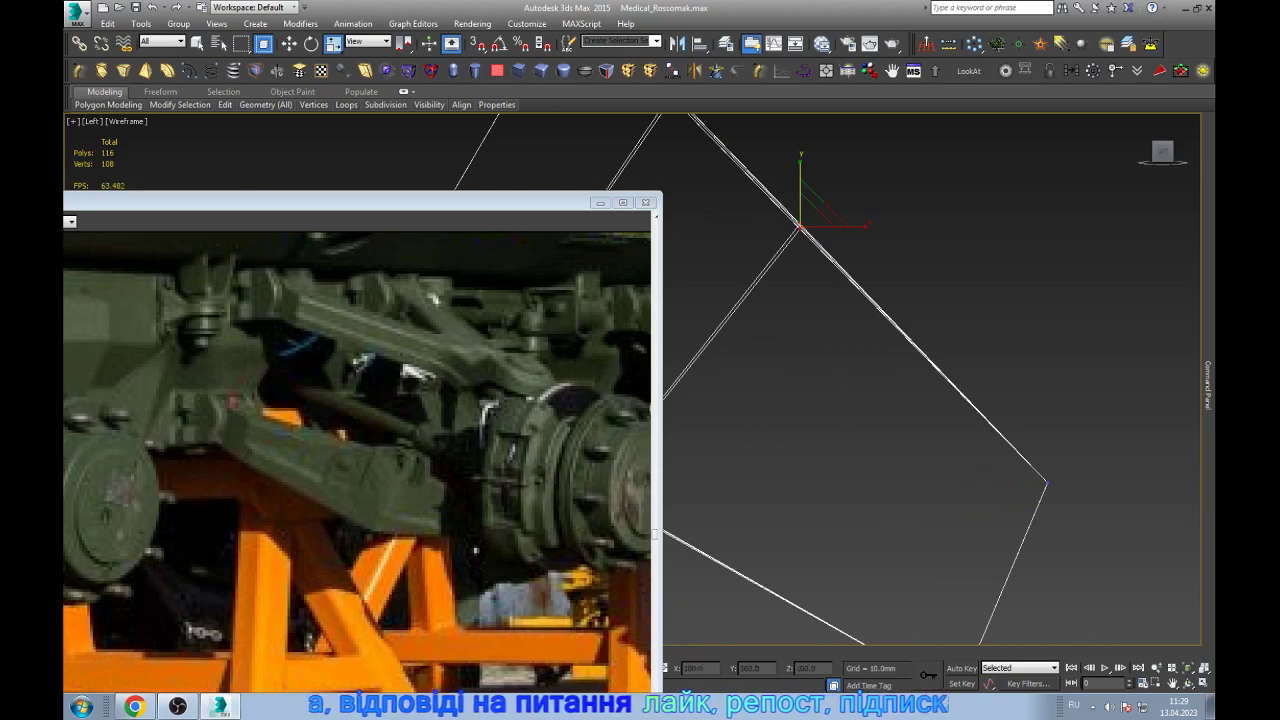
{"action": "key", "text": "ctrl+alt+c"}
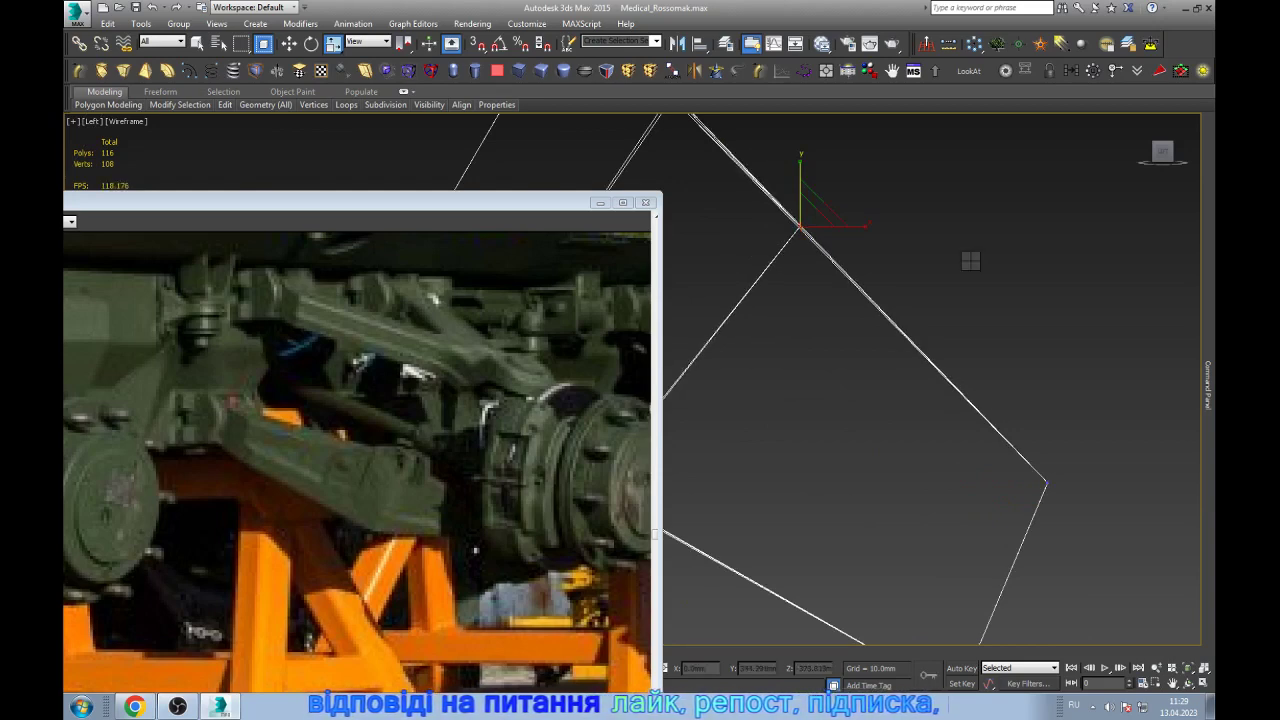
- Move a vertex onto the parallel edge's end and scale the pair so the doubled edges converge
{"action": "key", "text": "w"}
{"action": "scroll", "coordinate": [880, 300], "scroll_direction": "up", "scroll_amount": 2}
{"action": "middle_click_drag", "start_coordinate": [880, 292], "coordinate": [1023, 410]}
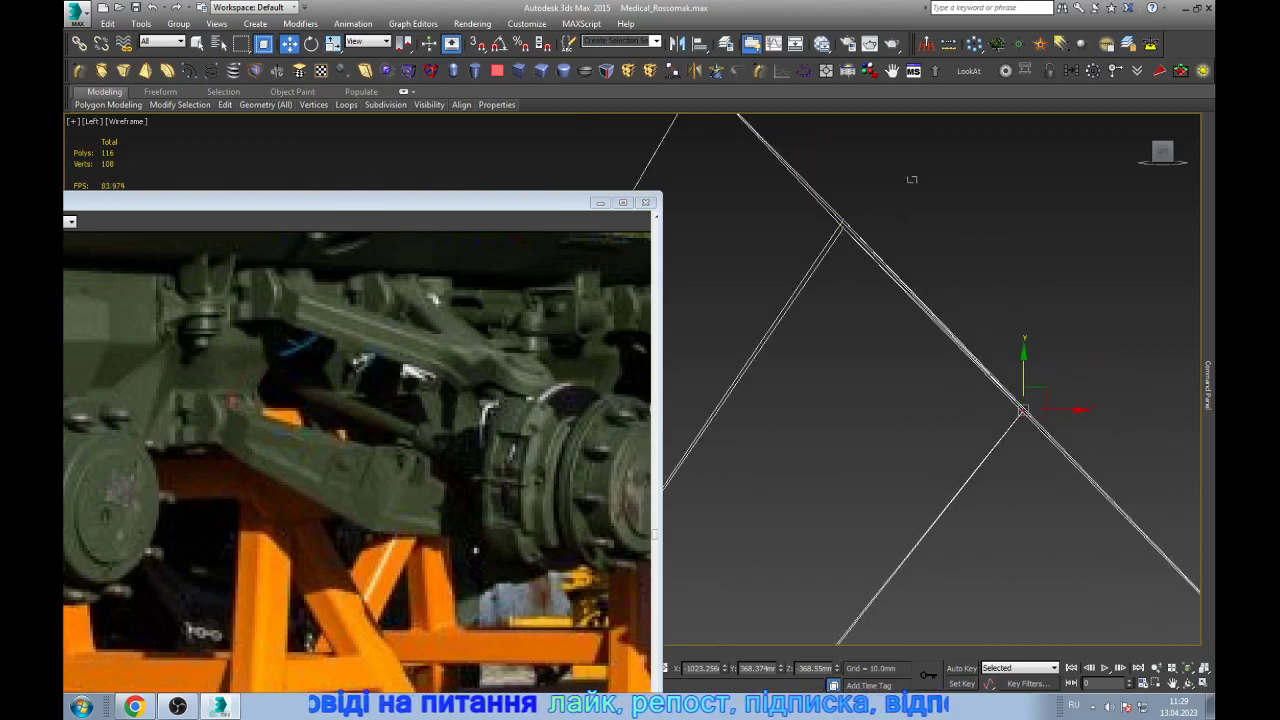
{"action": "left_click_drag", "start_coordinate": [1023, 410], "coordinate": [849, 200]}
{"action": "key", "text": "r"}
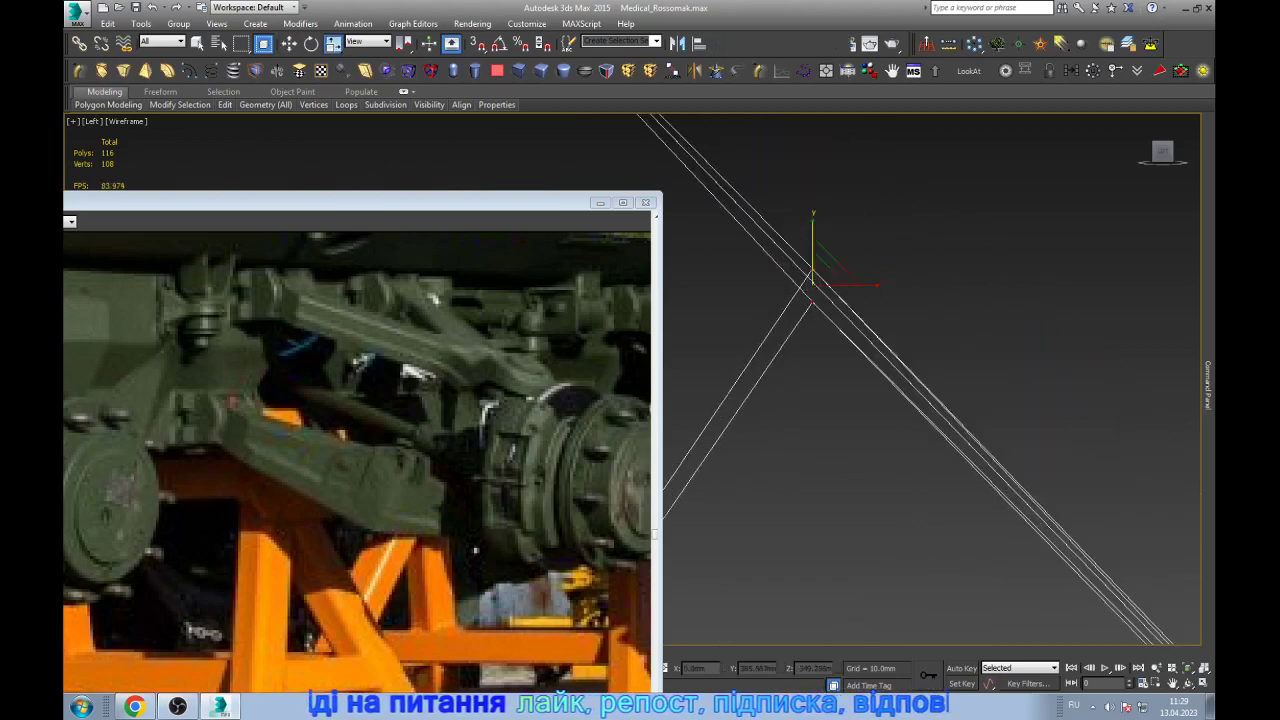
{"action": "left_click_drag", "start_coordinate": [813, 250], "coordinate": [813, 300]}
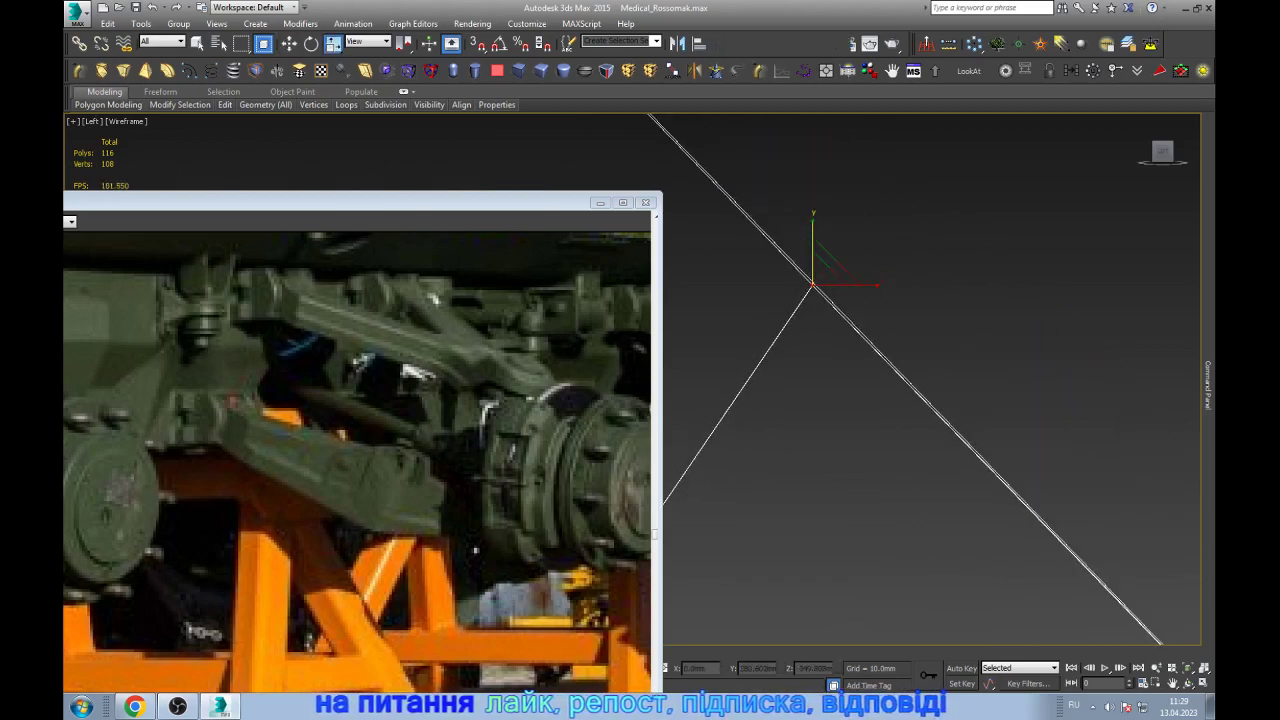
{"action": "scroll", "coordinate": [930, 380], "scroll_direction": "down", "scroll_amount": 2}
{"action": "scroll", "coordinate": [930, 380], "scroll_direction": "down", "scroll_amount": 4}
{"action": "scroll", "coordinate": [930, 380], "scroll_direction": "down", "scroll_amount": 3}
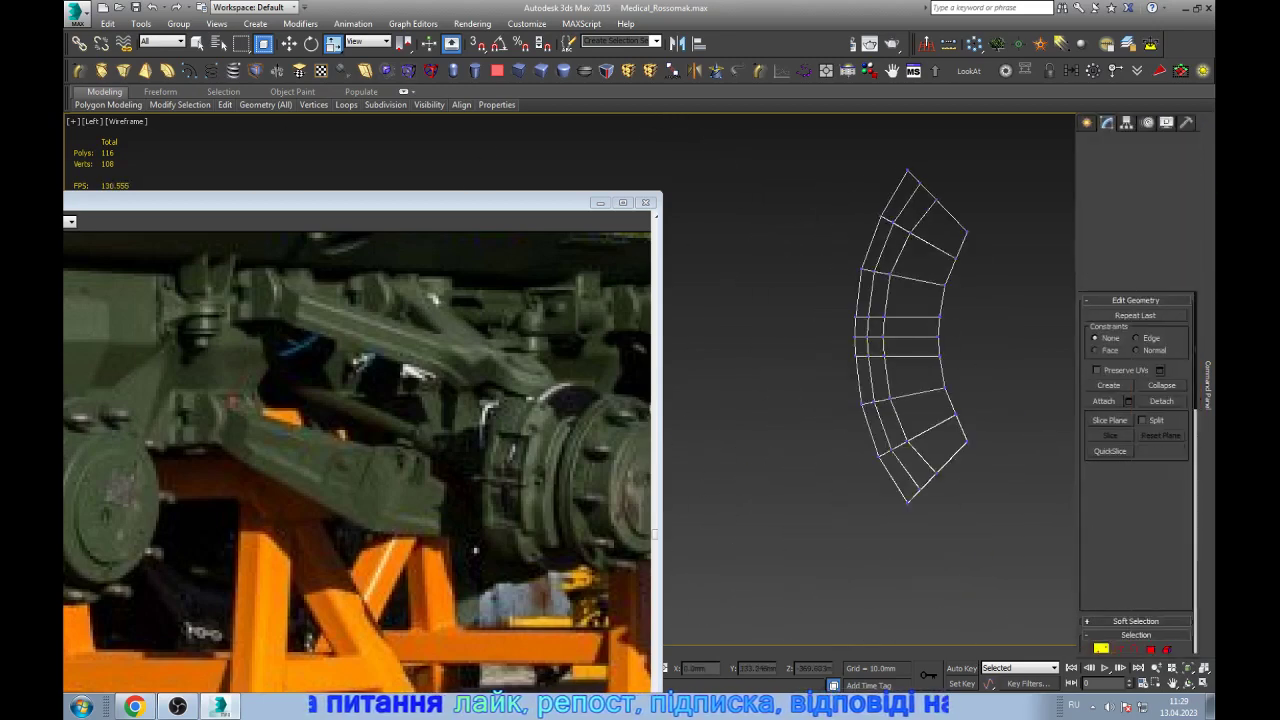
{"action": "scroll", "coordinate": [835, 280], "scroll_direction": "up", "scroll_amount": 3}
{"action": "scroll", "coordinate": [835, 280], "scroll_direction": "up", "scroll_amount": 4}
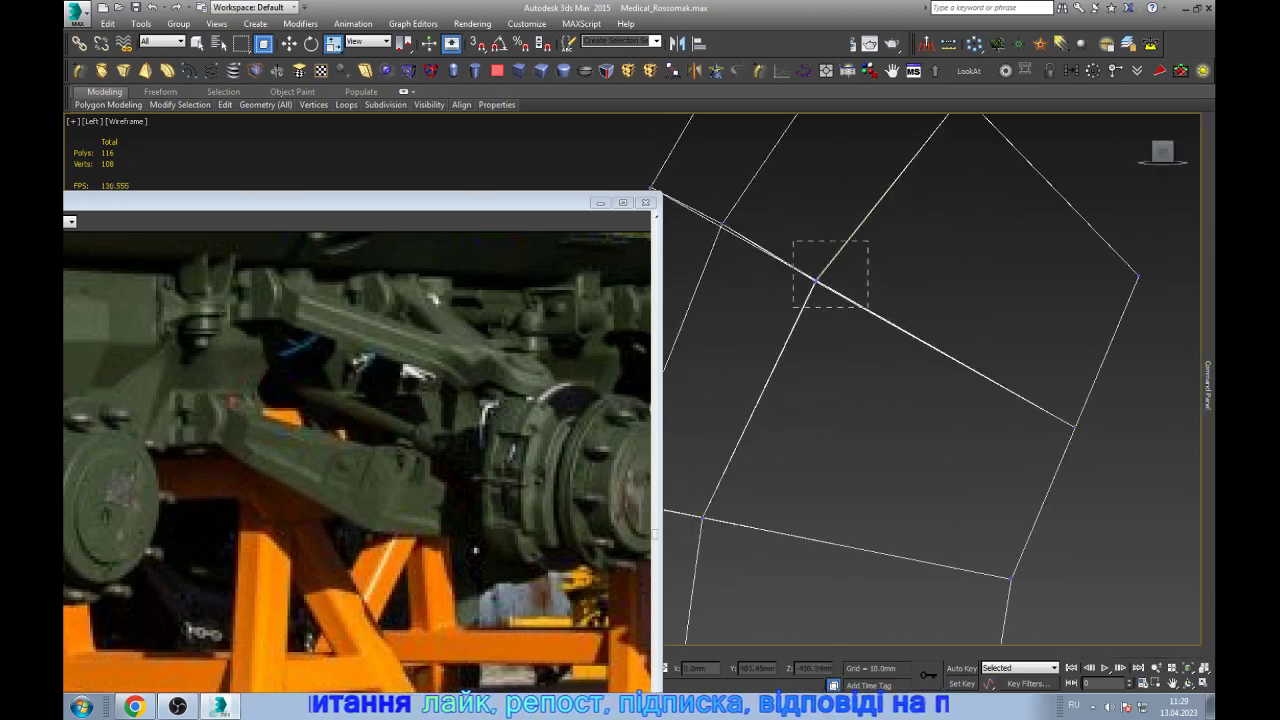
- Move the vertices at the remaining doubled edge so both edges merge into one line
{"action": "left_click_drag", "start_coordinate": [793, 241], "coordinate": [868, 307]}
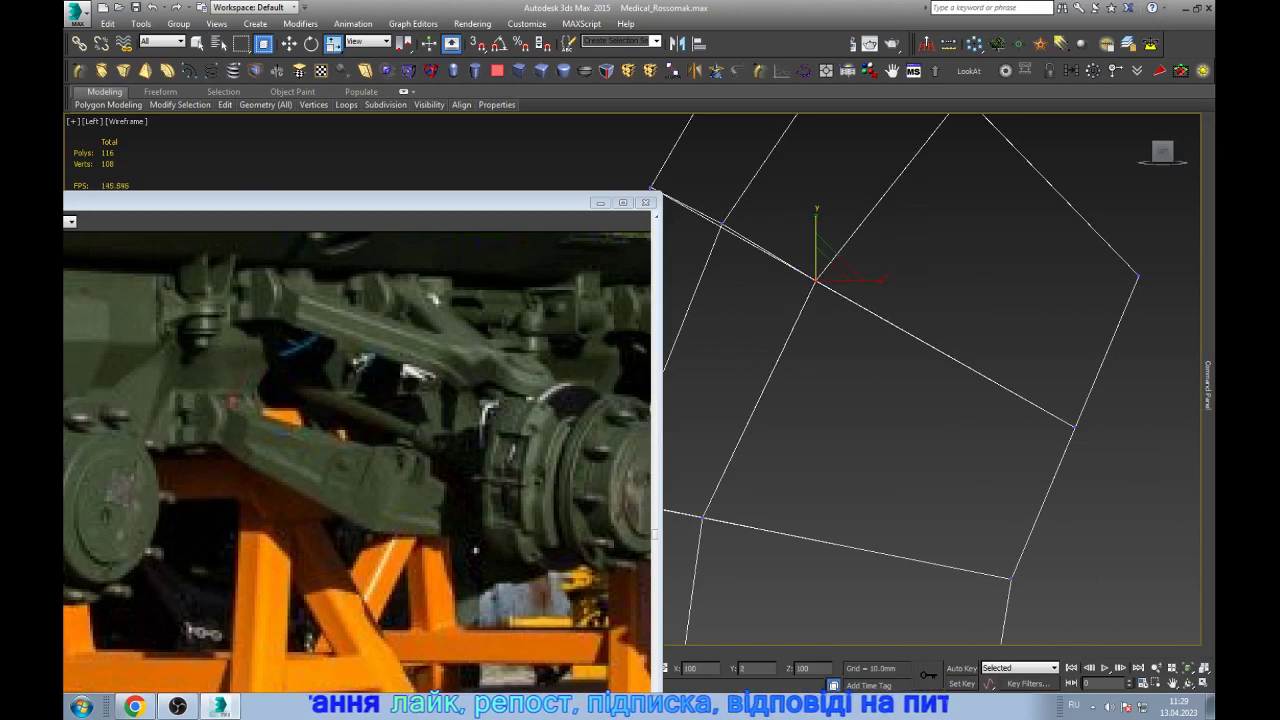
{"action": "left_click_drag", "start_coordinate": [705, 205], "coordinate": [750, 235]}
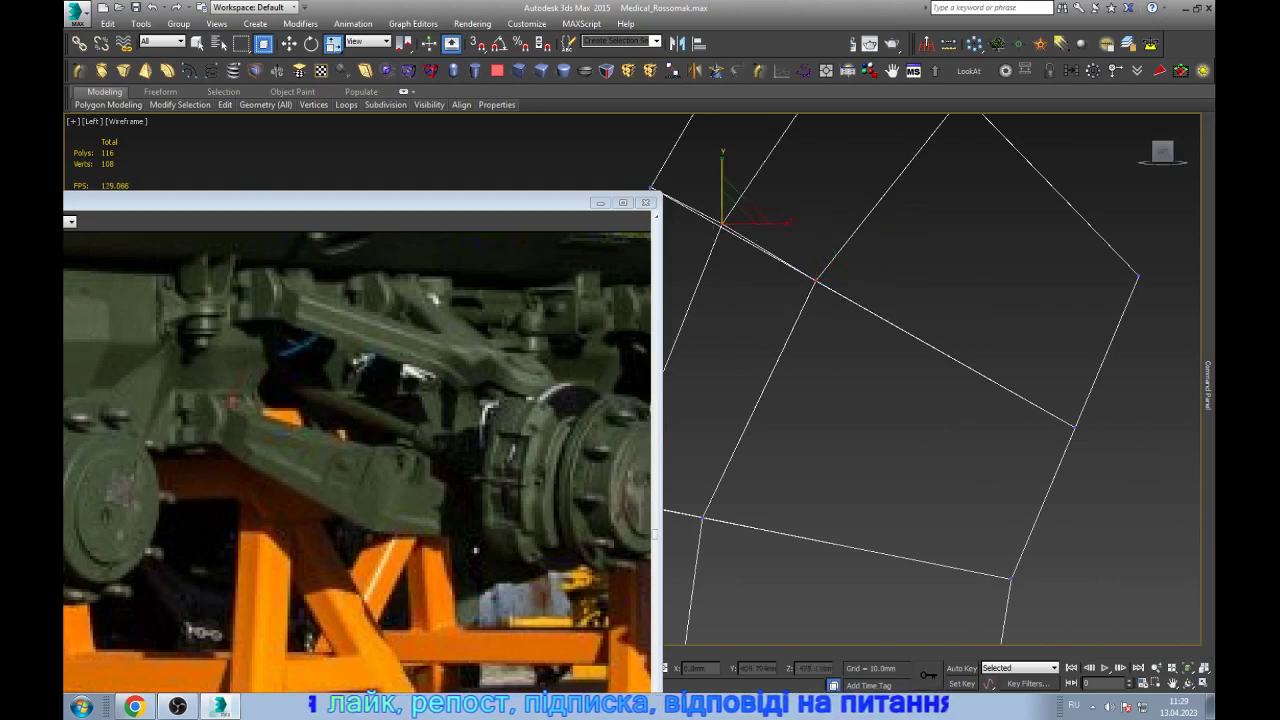
{"action": "key", "text": "w"}
{"action": "scroll", "coordinate": [704, 207], "scroll_direction": "up", "scroll_amount": 5}
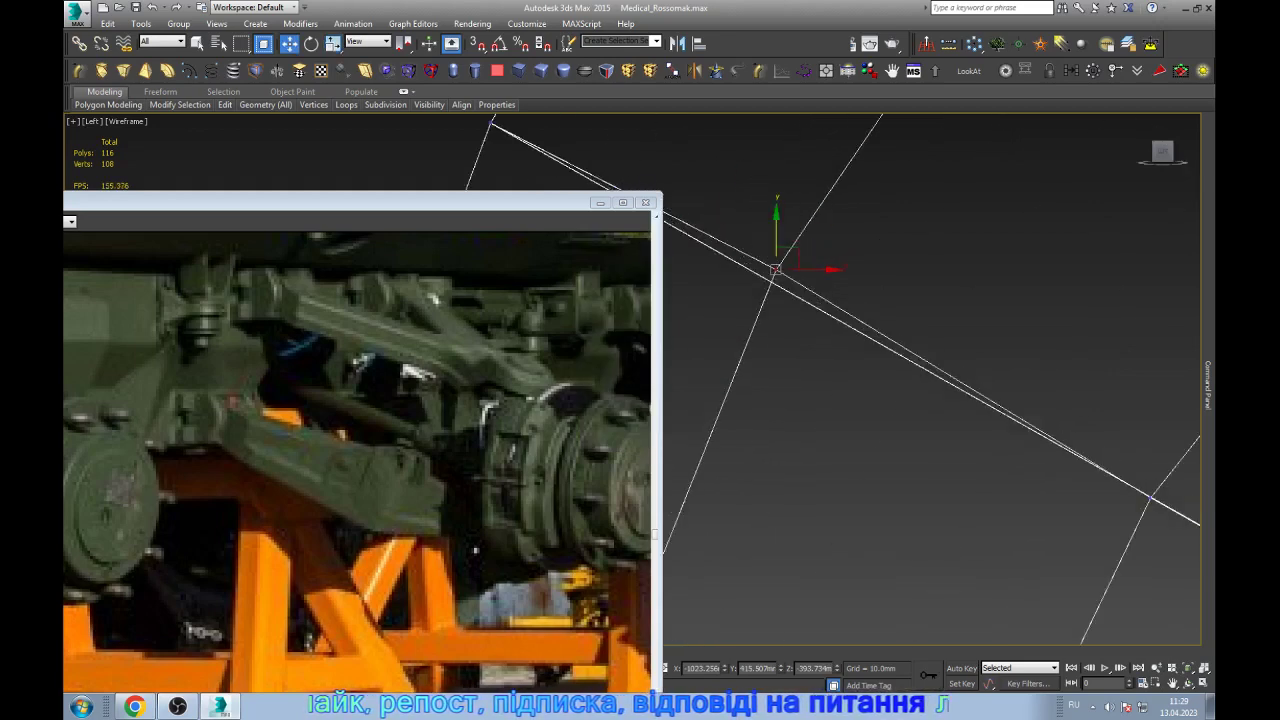
{"action": "left_click_drag", "start_coordinate": [776, 268], "coordinate": [818, 316]}
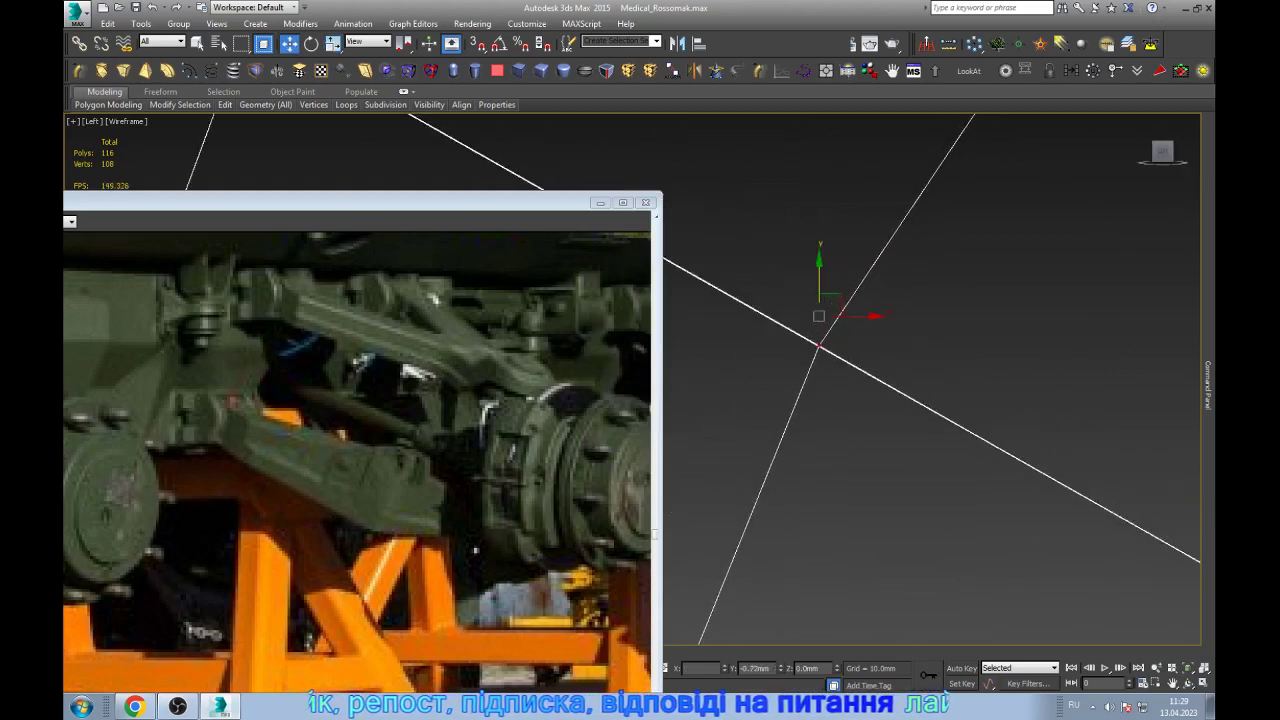
{"action": "scroll", "coordinate": [1114, 483], "scroll_direction": "down", "scroll_amount": 3}
{"action": "scroll", "coordinate": [1146, 522], "scroll_direction": "up", "scroll_amount": 3}
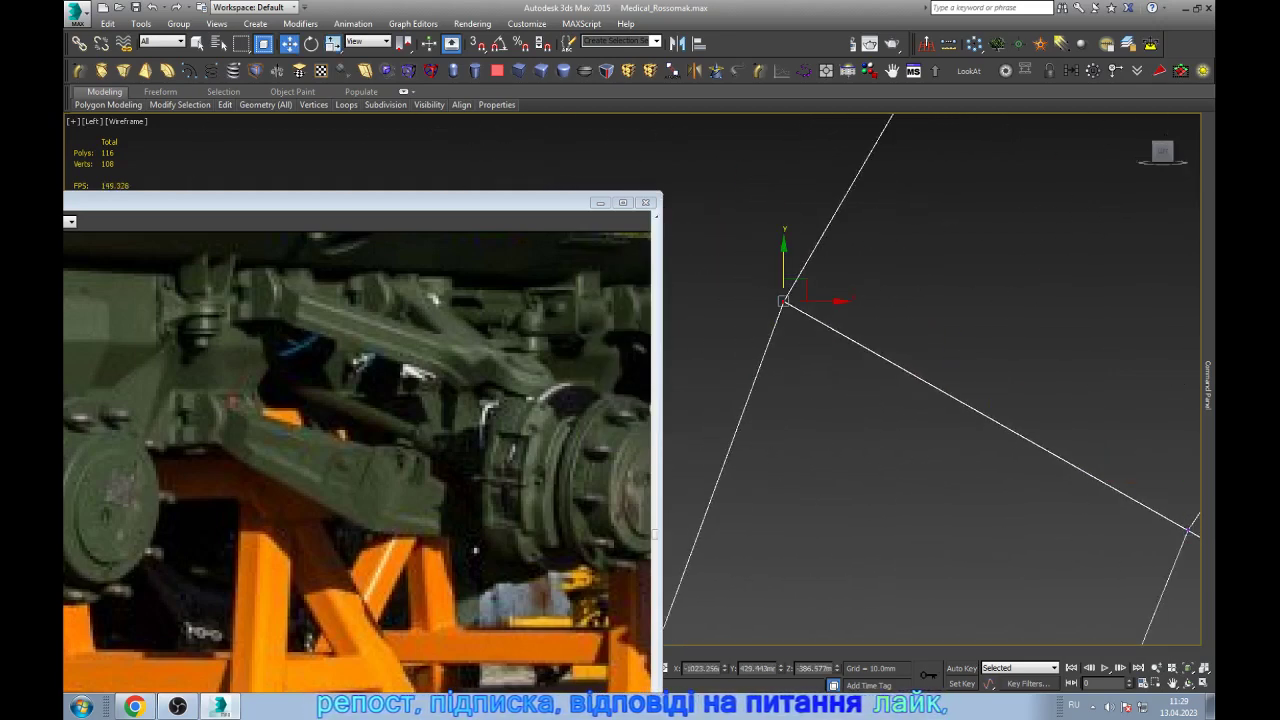
{"action": "left_click", "coordinate": [800, 288]}
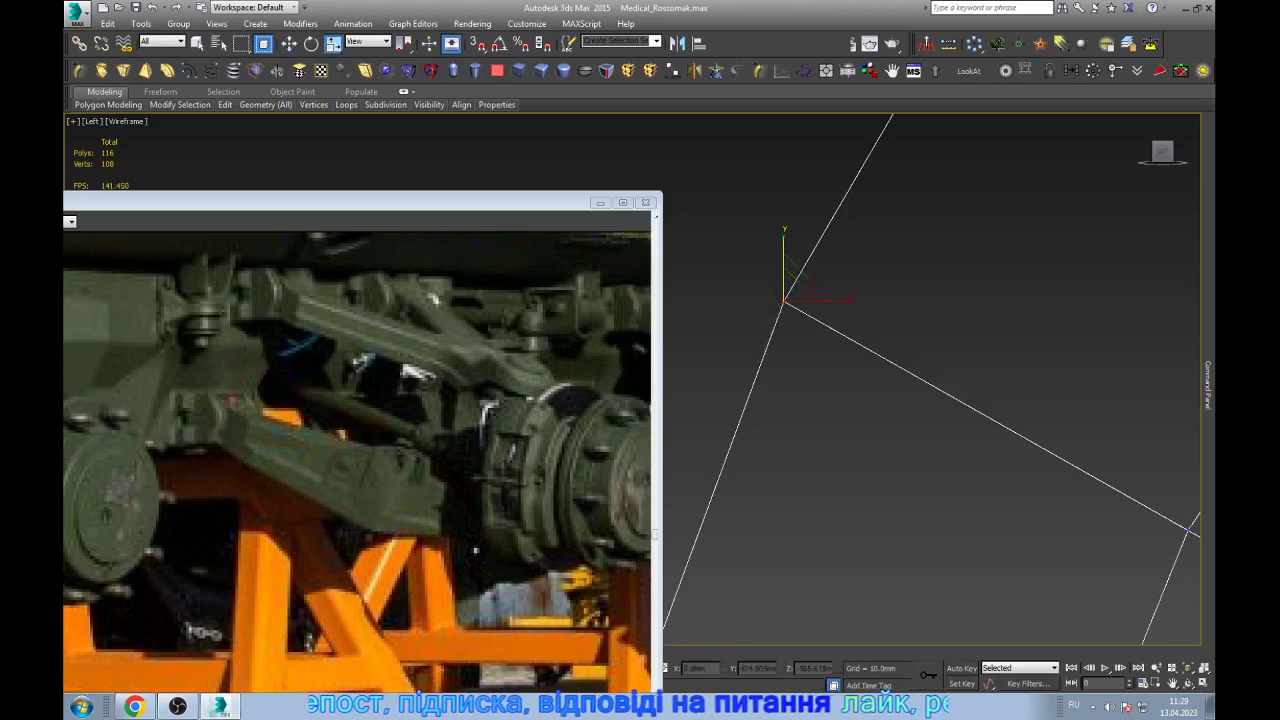
{"action": "scroll", "coordinate": [946, 289], "scroll_direction": "down", "scroll_amount": 4}
{"action": "scroll", "coordinate": [946, 289], "scroll_direction": "down", "scroll_amount": 3}
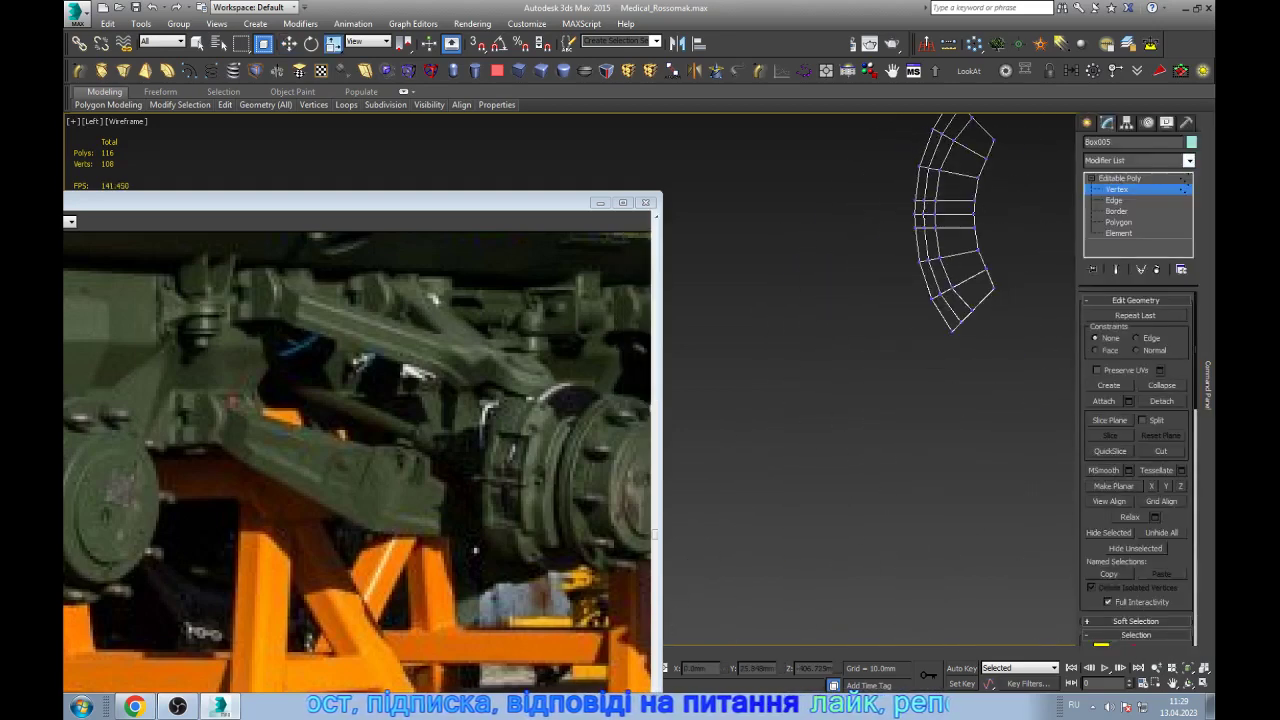
- Add a Symmetry modifier mirroring the fender on Y, with Flip left unchecked
{"action": "key", "text": "e"}
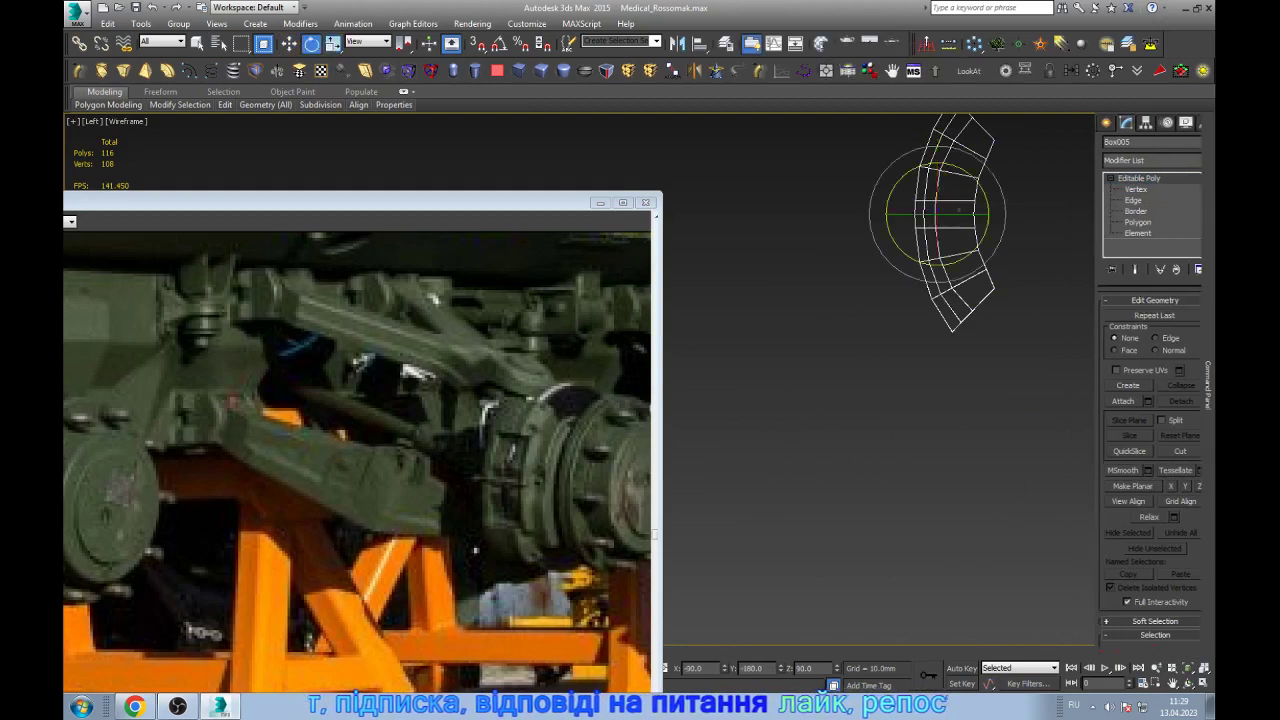
{"action": "key", "text": "w"}
{"action": "scroll", "coordinate": [900, 300], "scroll_direction": "up", "scroll_amount": 2}
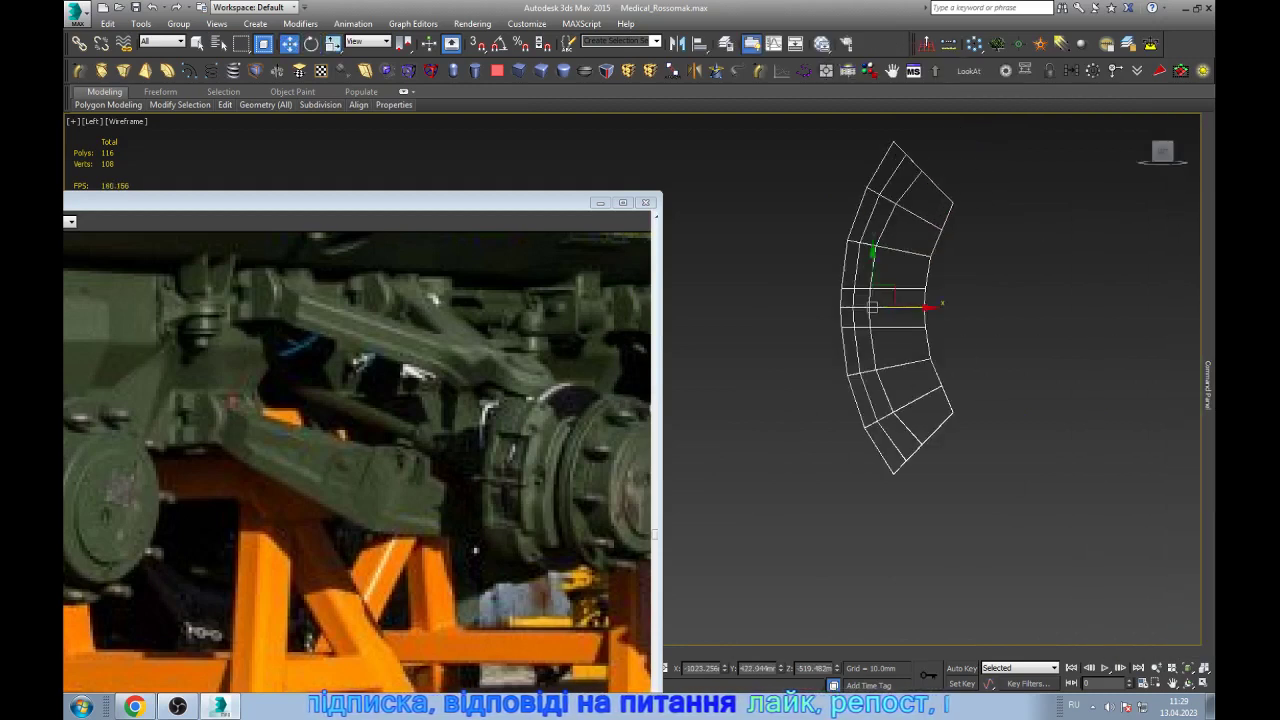
{"action": "left_click", "coordinate": [693, 70]}
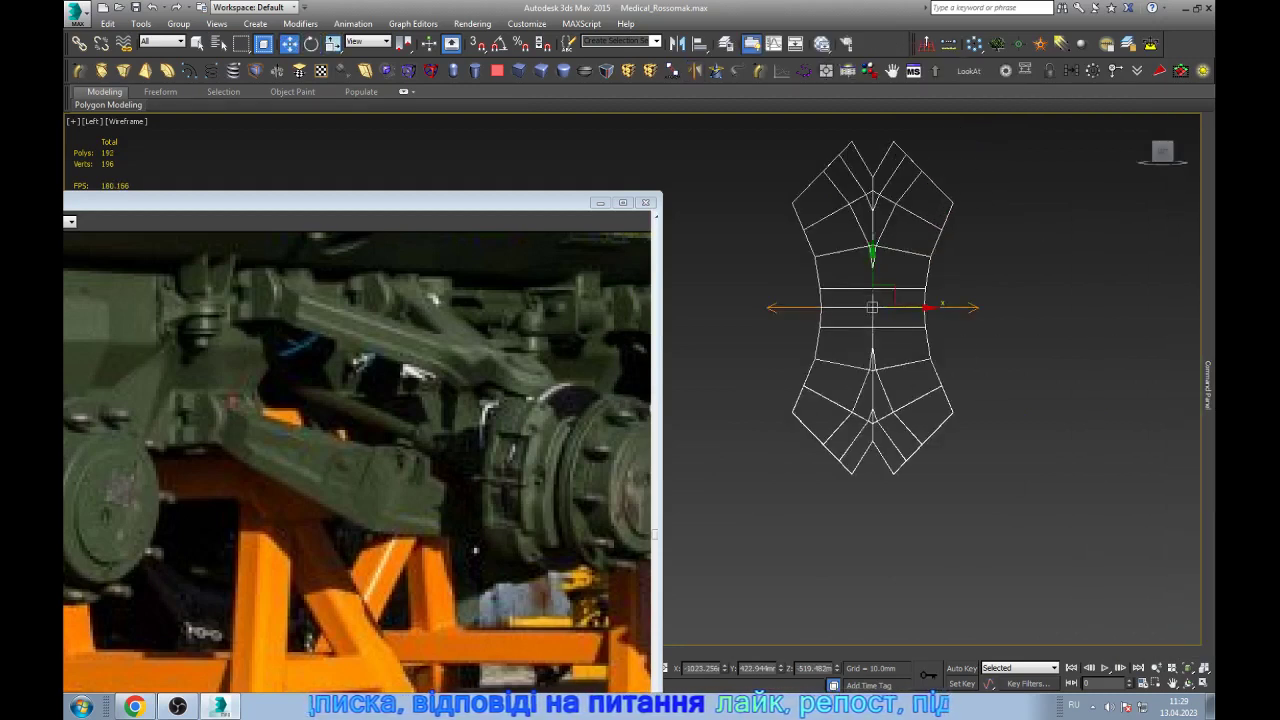
{"action": "left_click", "coordinate": [1128, 325]}
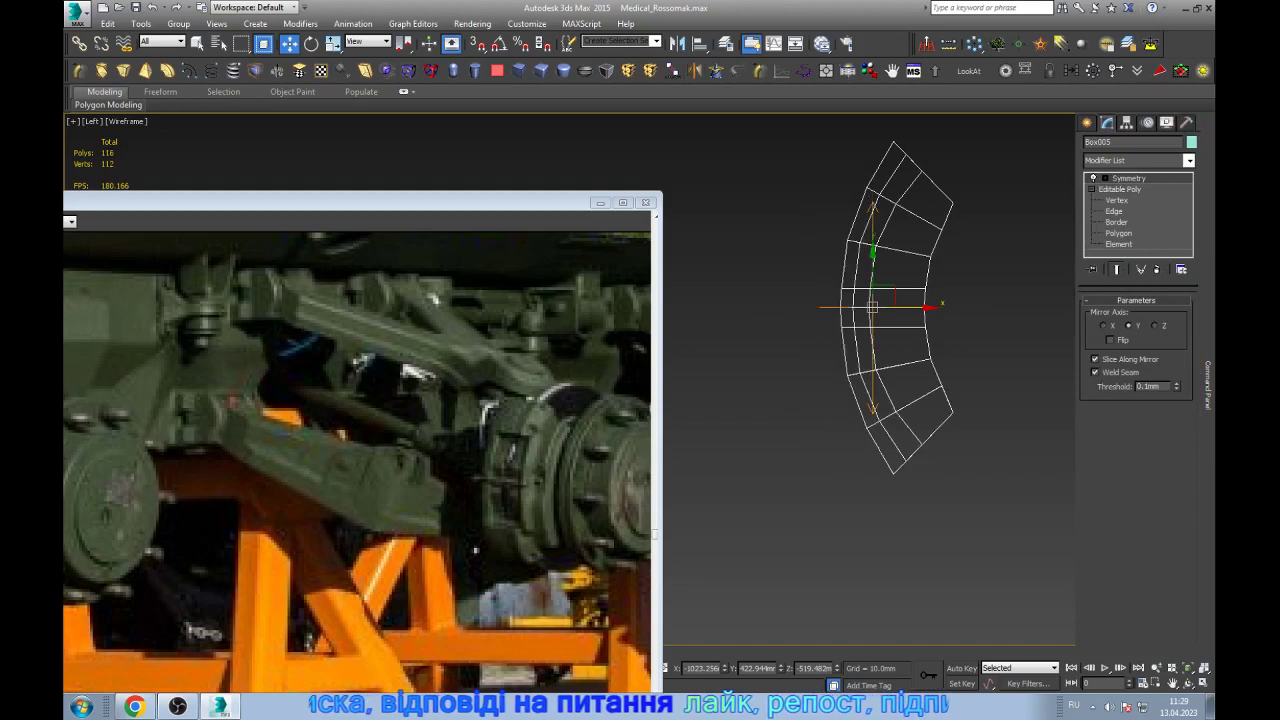
{"action": "left_click", "coordinate": [1110, 339]}
{"action": "left_click", "coordinate": [1110, 339]}
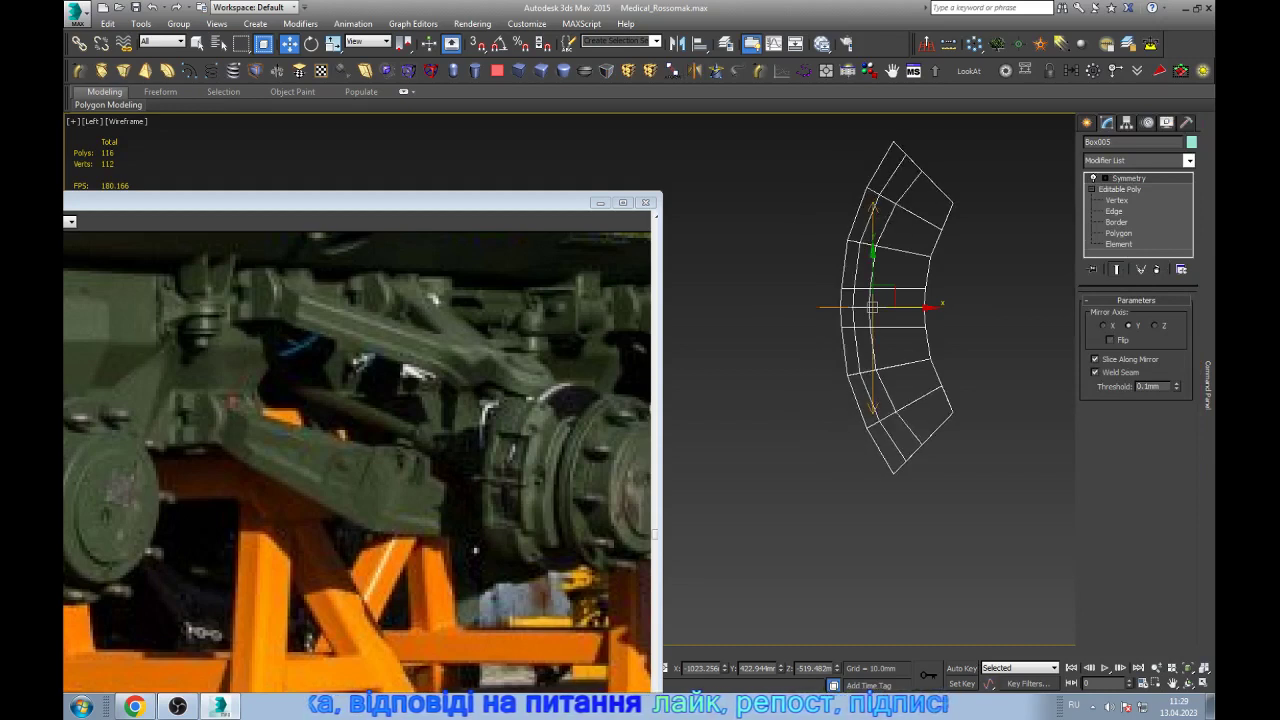
{"action": "left_click", "coordinate": [1110, 339]}
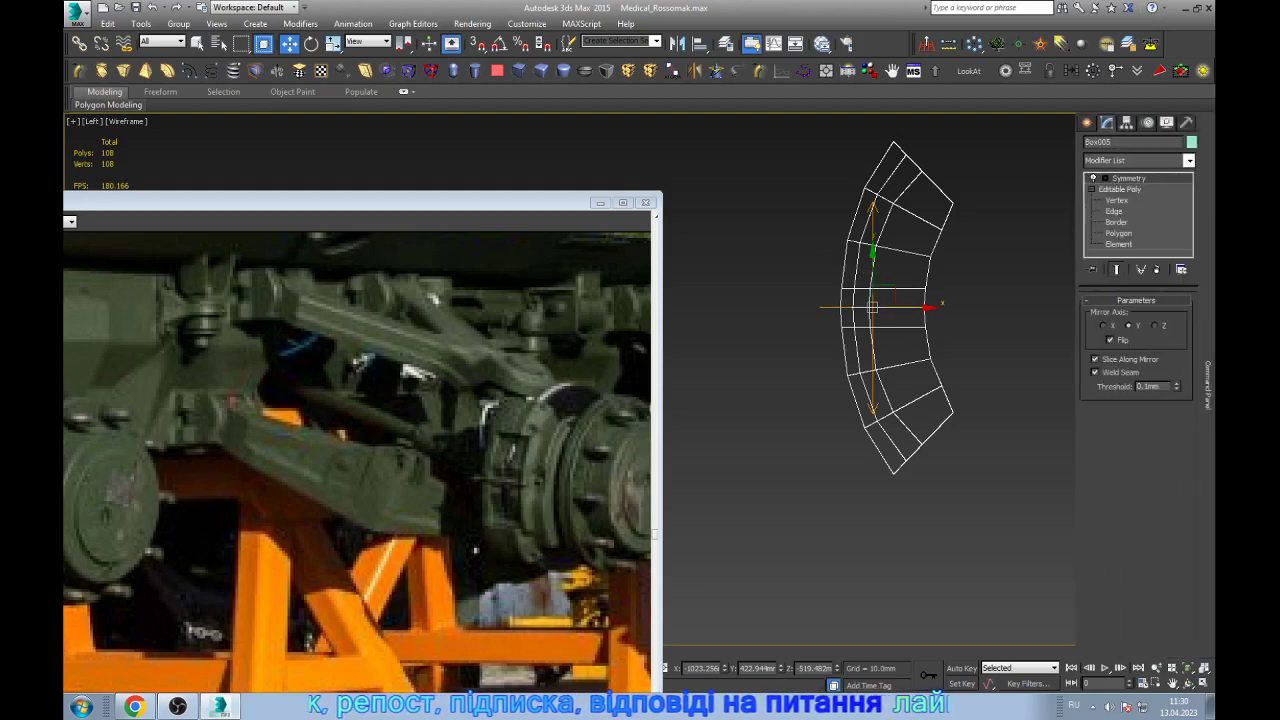
{"action": "left_click", "coordinate": [1110, 339]}
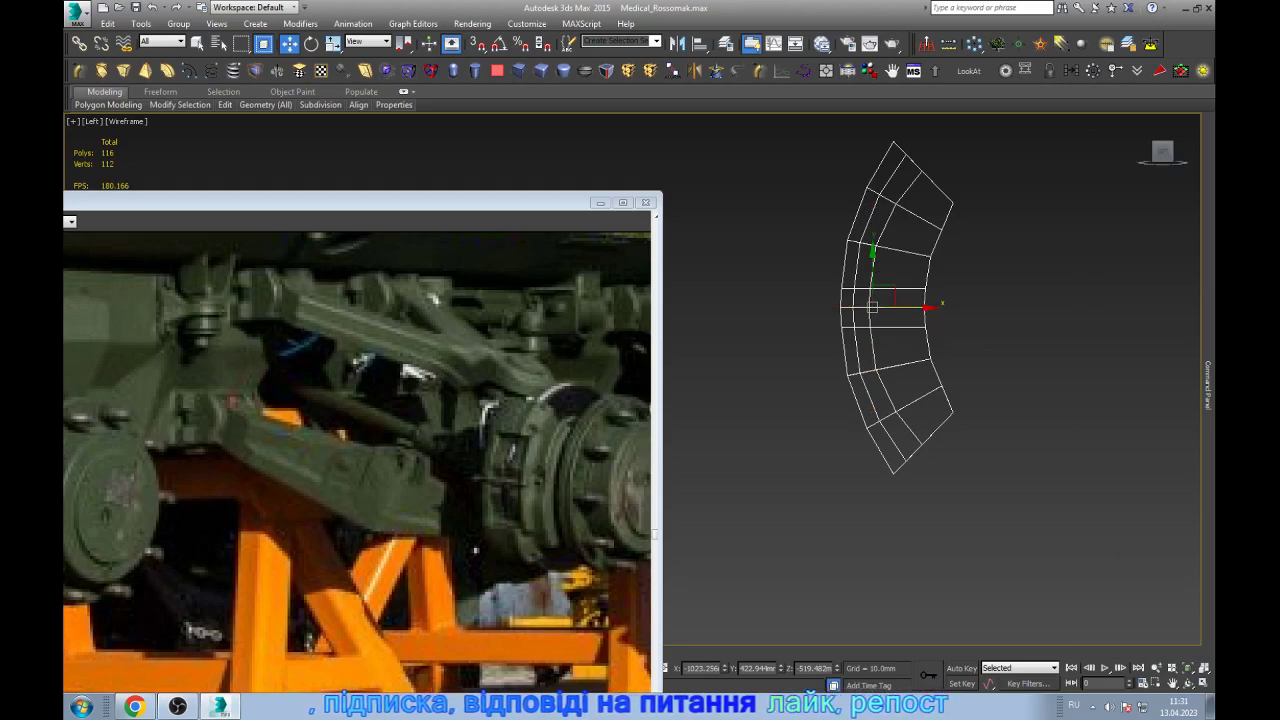
- Orbit around the fender and switch to shaded display to inspect the 116-polygon mirrored arc
{"action": "mouse_move", "coordinate": [900, 310]}
{"action": "middle_mouse_down", "text": "alt"}
{"action": "mouse_move", "coordinate": [960, 300]}
{"action": "mouse_move", "coordinate": [915, 305]}
{"action": "middle_mouse_up", "text": "alt"}
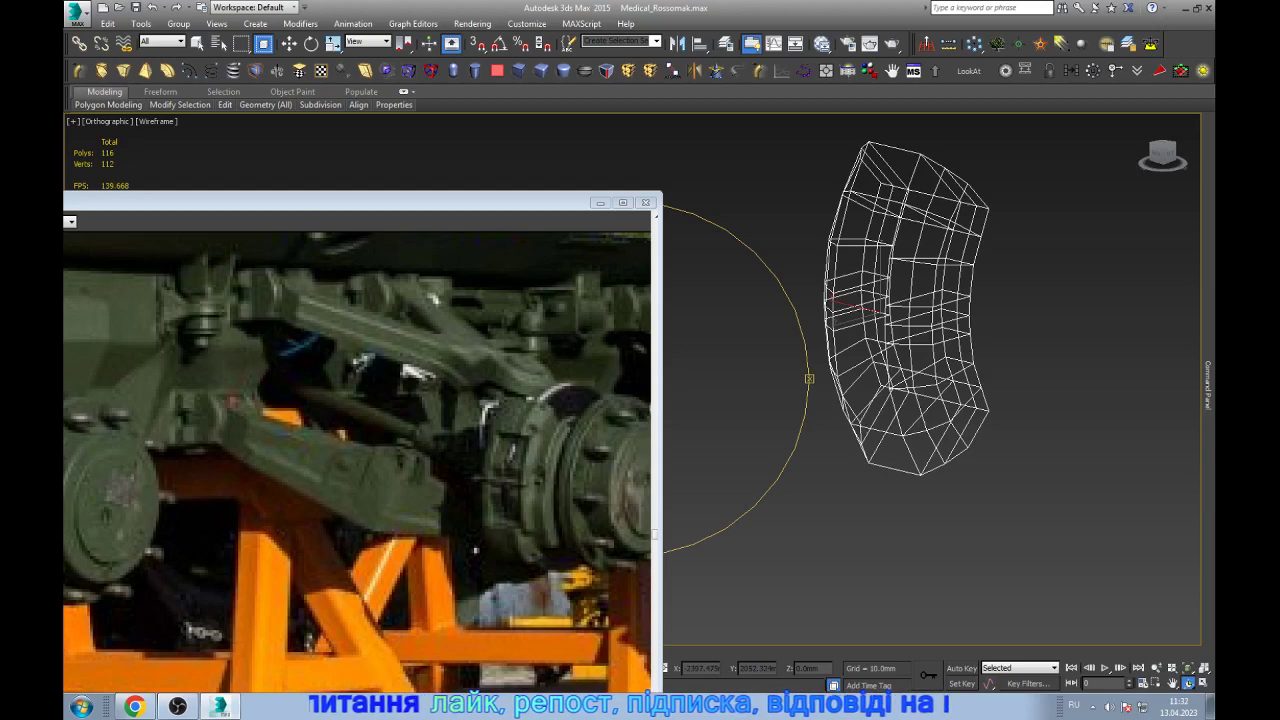
{"action": "middle_click_drag", "start_coordinate": [900, 310], "coordinate": [940, 310], "text": "alt"}
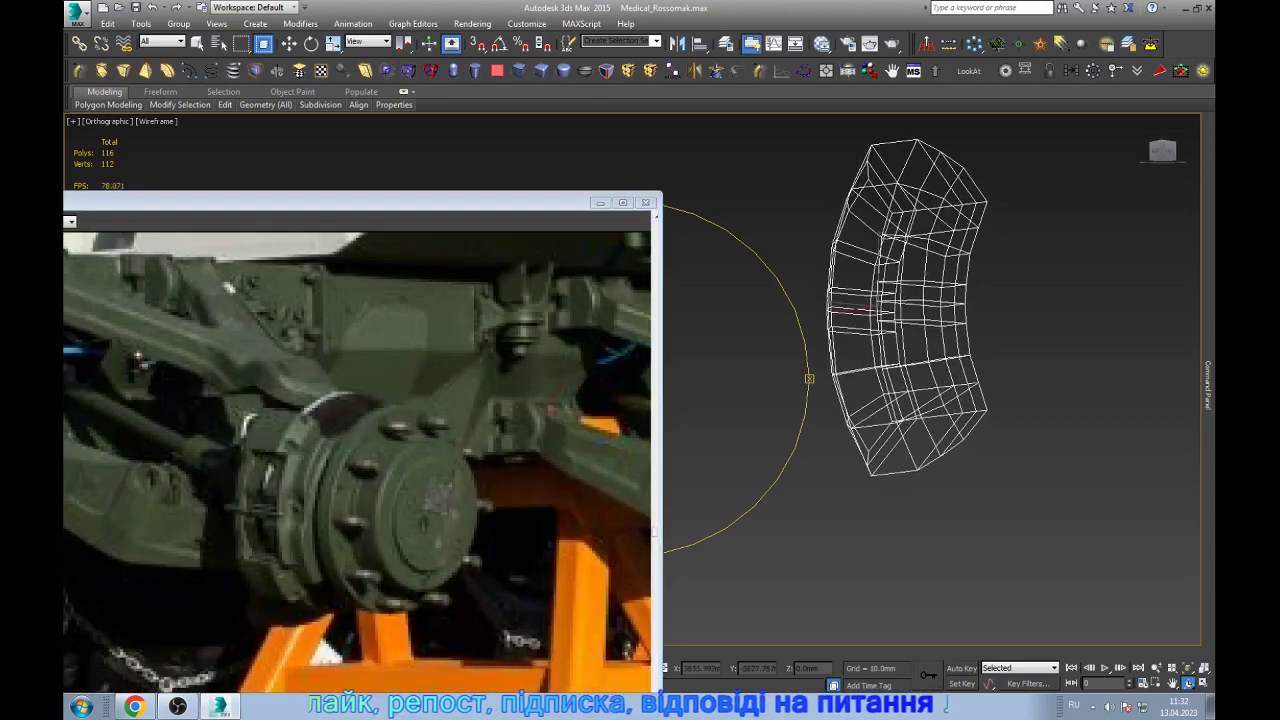
{"action": "key", "text": "F3"}
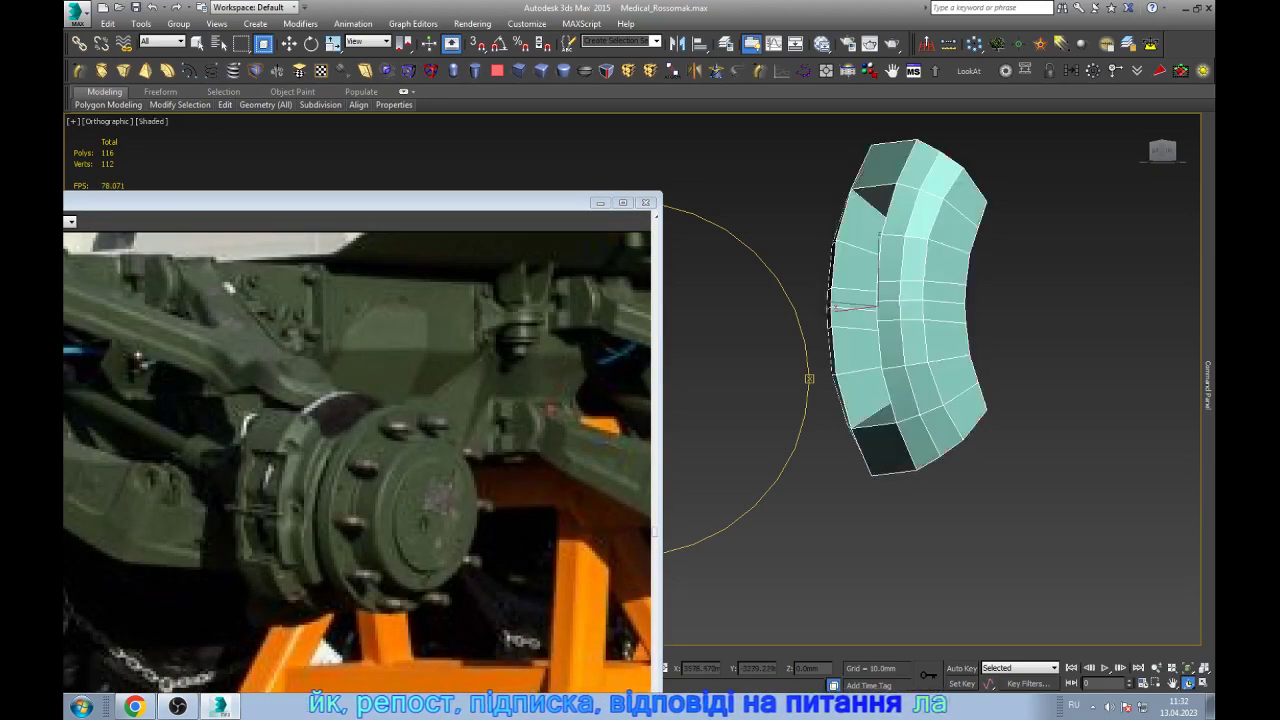
{"action": "middle_click_drag", "start_coordinate": [900, 300], "coordinate": [930, 300], "text": "alt"}
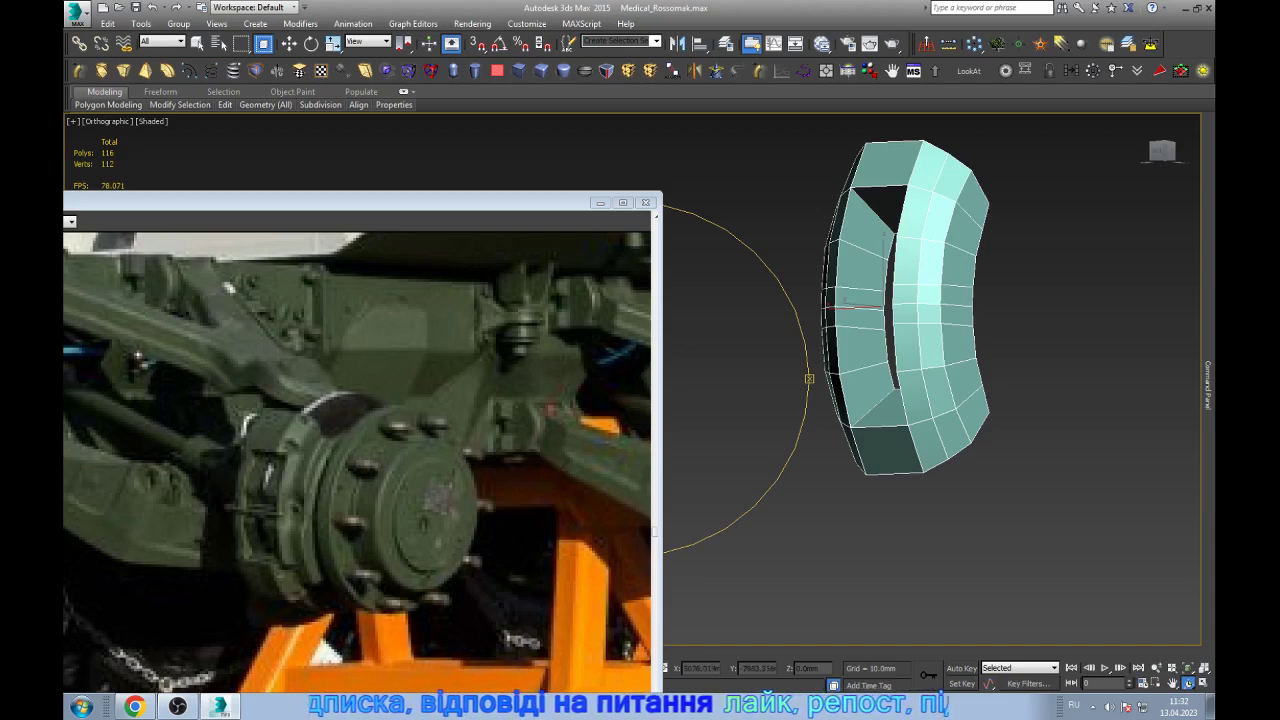
{"action": "mouse_move", "coordinate": [900, 310]}
{"action": "left_mouse_down"}
{"action": "mouse_move", "coordinate": [940, 312]}
{"action": "mouse_move", "coordinate": [885, 312]}
{"action": "left_mouse_up"}
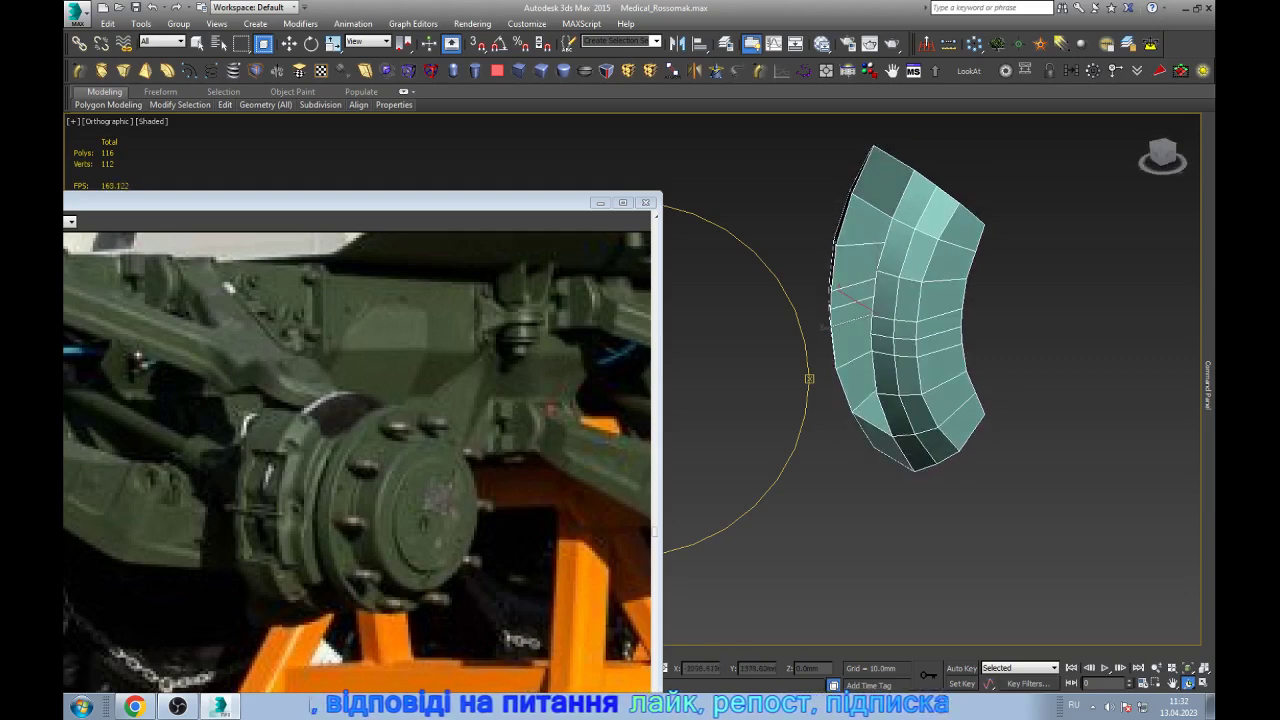
- Shift-move the fender's outer column of faces outward to extend it with new geometry
{"action": "key", "text": "w"}
{"action": "scroll", "coordinate": [995, 294], "scroll_direction": "up", "scroll_amount": 3}
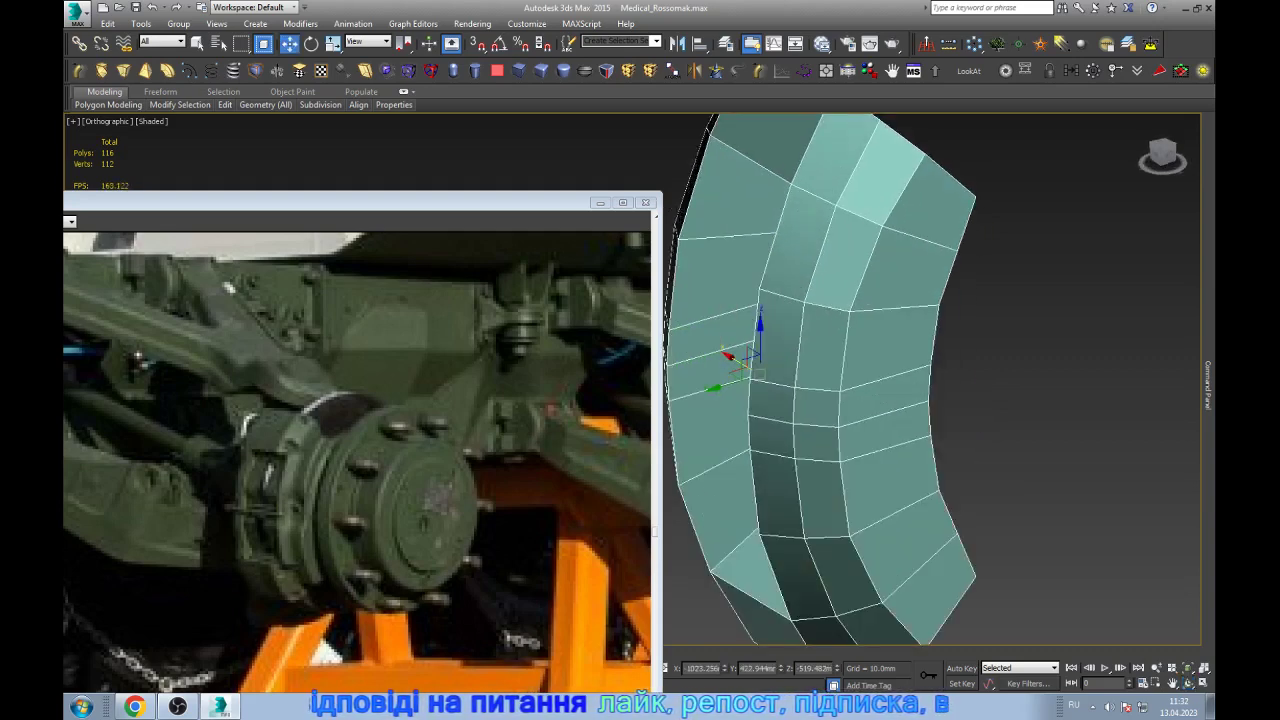
{"action": "key", "text": "4"}
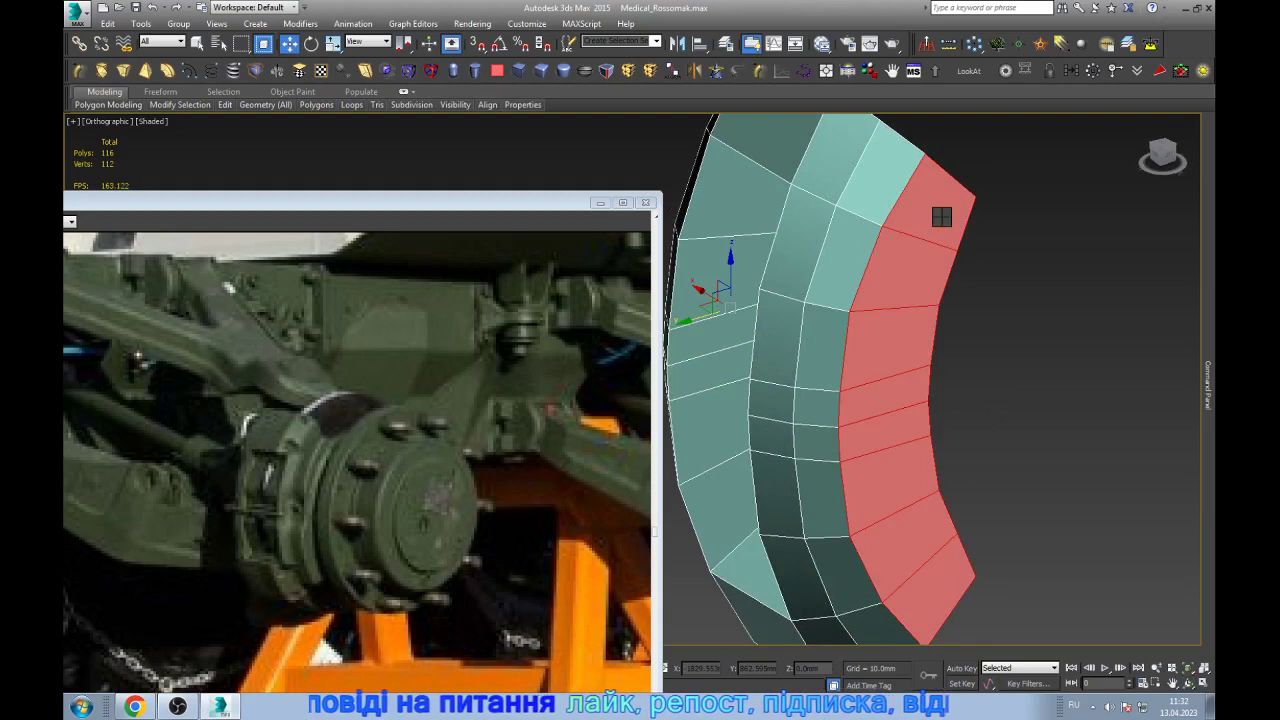
{"action": "left_click_drag", "start_coordinate": [941, 217], "coordinate": [967, 217]}
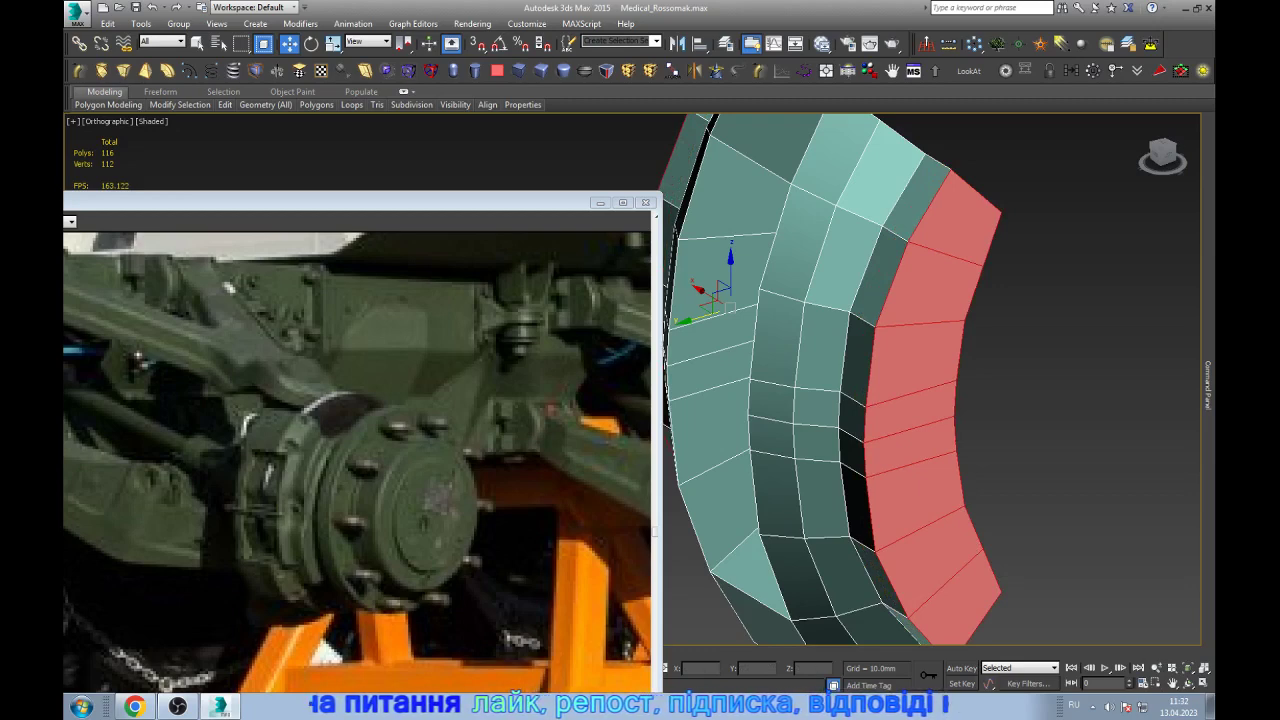
{"action": "left_click_drag", "start_coordinate": [730, 290], "coordinate": [704, 270], "text": "shift"}
{"action": "key", "text": "l"}
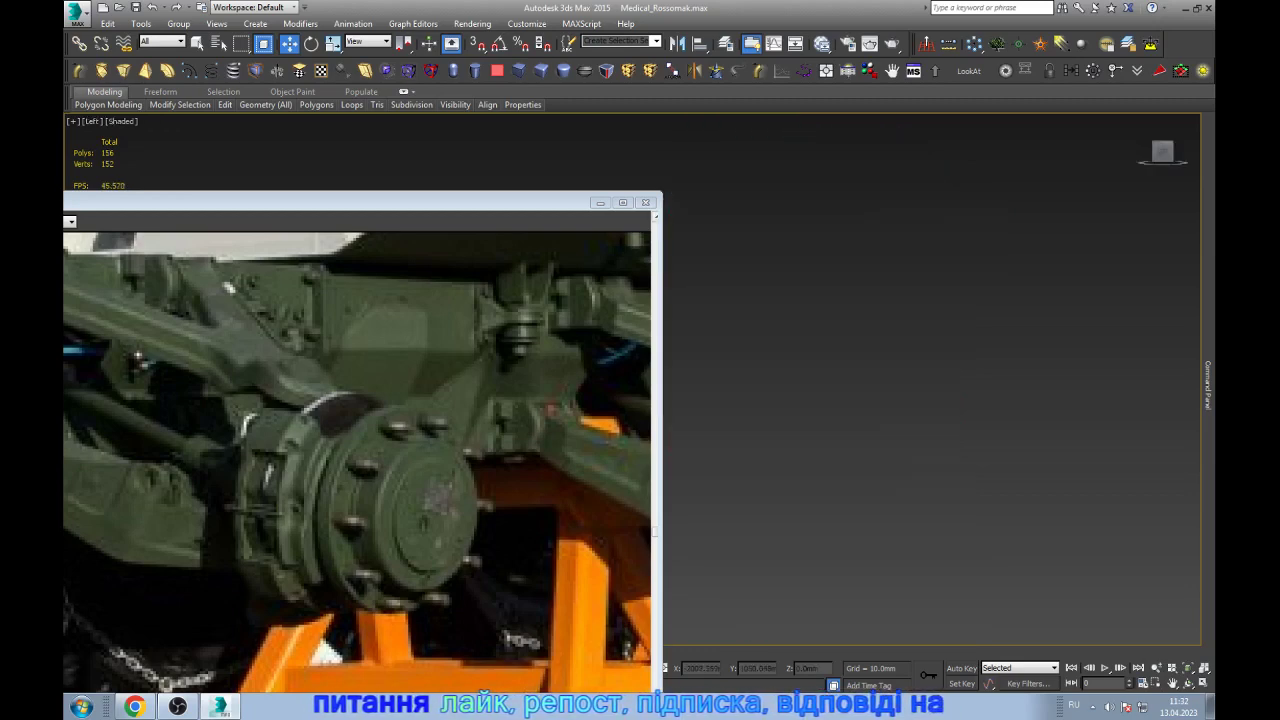
{"action": "key", "text": "z"}
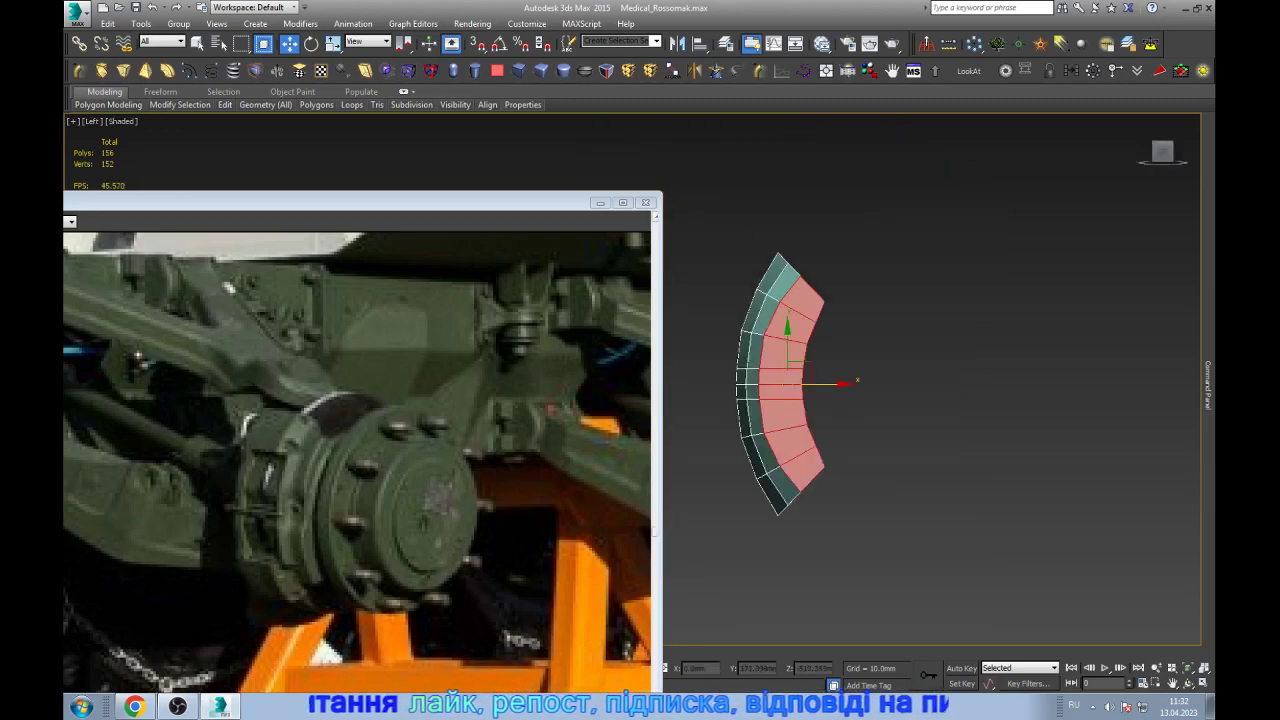
{"action": "scroll", "coordinate": [750, 390], "scroll_direction": "up", "scroll_amount": 5}
{"action": "key", "text": "F3"}
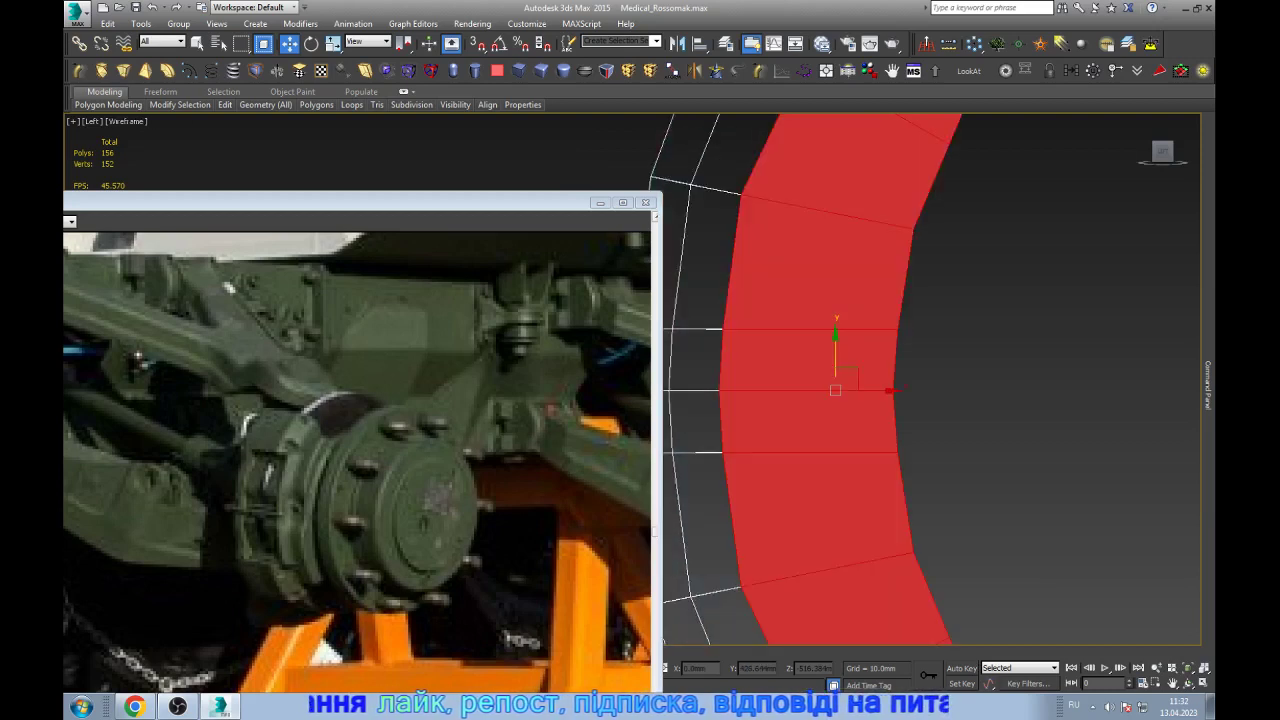
- Select and adjust the vertices along the middle of the fender
{"action": "key", "text": "1"}
{"action": "scroll", "coordinate": [733, 413], "scroll_direction": "up", "scroll_amount": 3}
{"action": "mouse_move", "coordinate": [694, 350]}
{"action": "left_mouse_down"}
{"action": "mouse_move", "coordinate": [748, 402]}
{"action": "mouse_move", "coordinate": [785, 367]}
{"action": "left_mouse_up"}
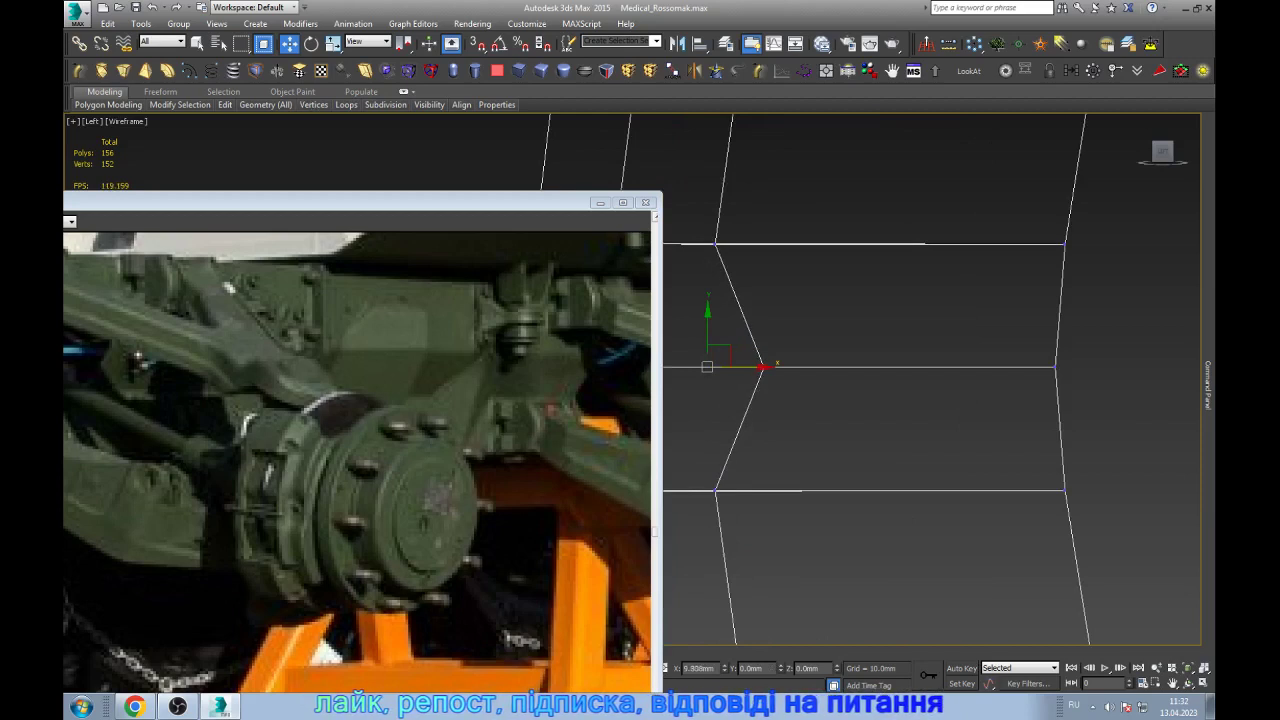
{"action": "scroll", "coordinate": [915, 380], "scroll_direction": "down", "scroll_amount": 2}
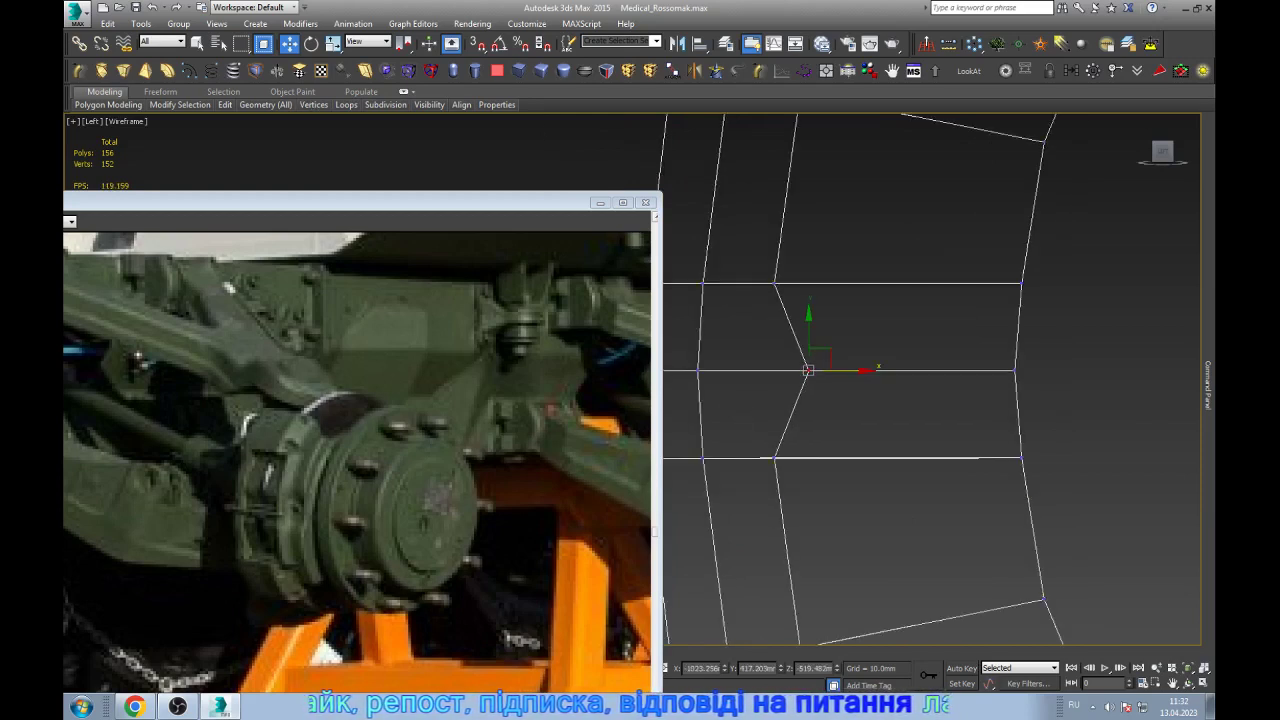
- Select two edges on the fender, chamfer them, and drag the chamfer wider
{"action": "key", "text": "2"}
{"action": "scroll", "coordinate": [915, 380], "scroll_direction": "down", "scroll_amount": 2}
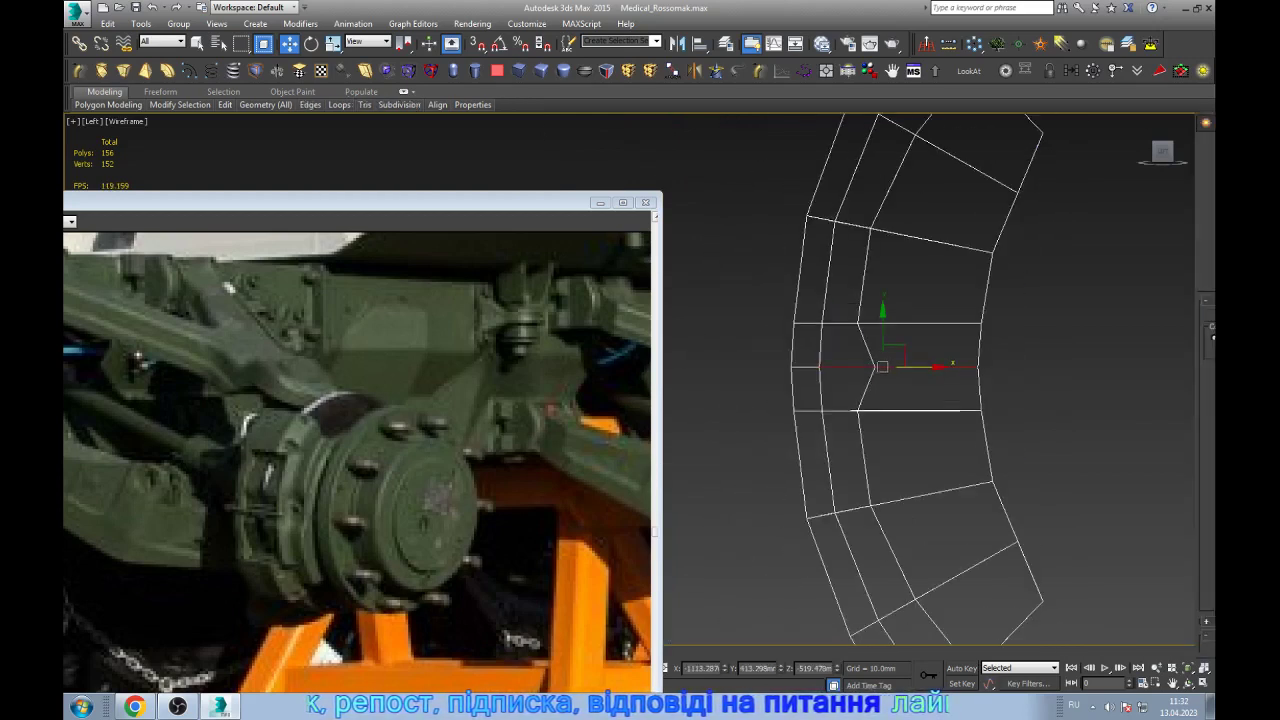
{"action": "middle_click_drag", "start_coordinate": [900, 380], "coordinate": [960, 380], "text": "alt"}
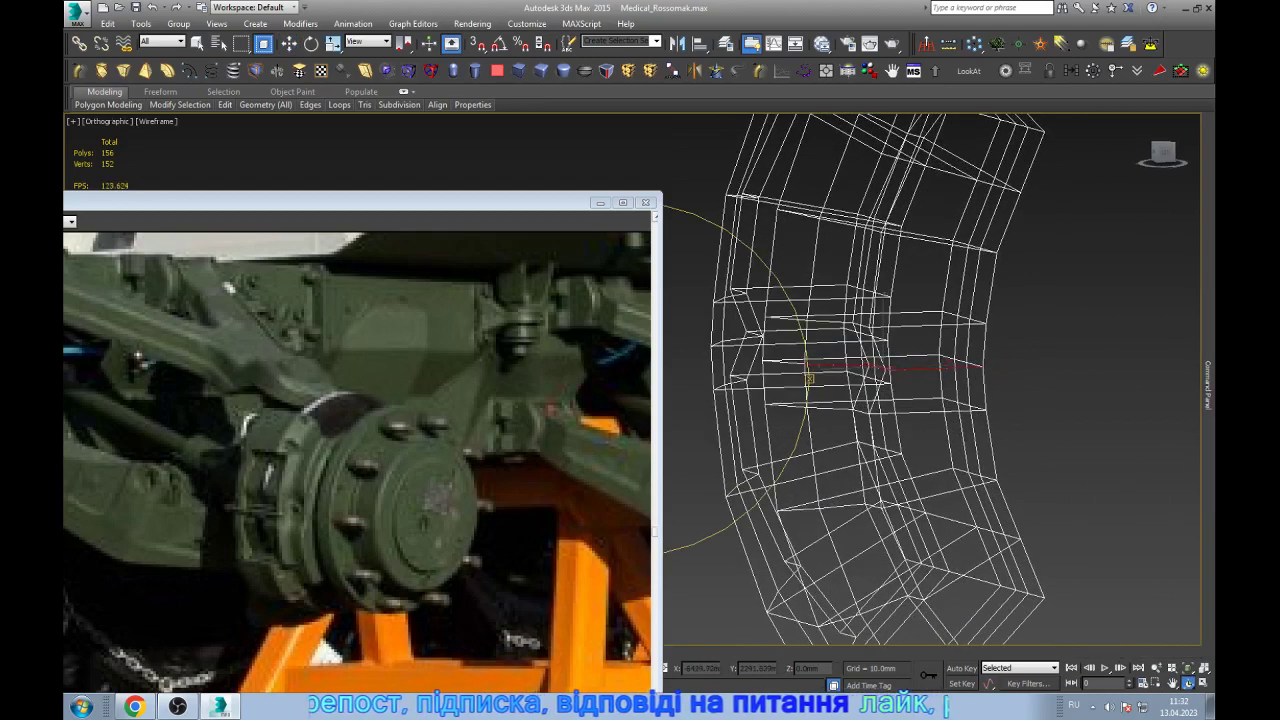
{"action": "key", "text": "F3"}
{"action": "key", "text": "w"}
{"action": "scroll", "coordinate": [940, 352], "scroll_direction": "up", "scroll_amount": 3}
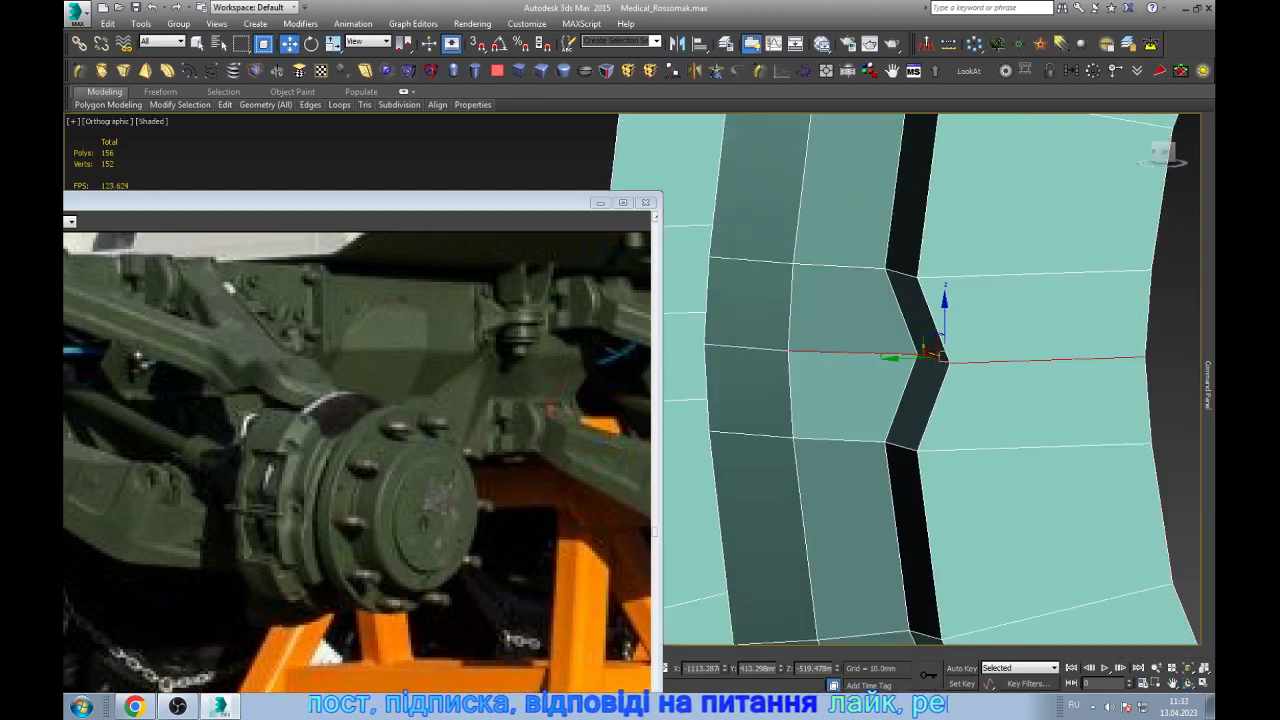
{"action": "scroll", "coordinate": [934, 330], "scroll_direction": "up", "scroll_amount": 3}
{"action": "scroll", "coordinate": [934, 330], "scroll_direction": "up", "scroll_amount": 2}
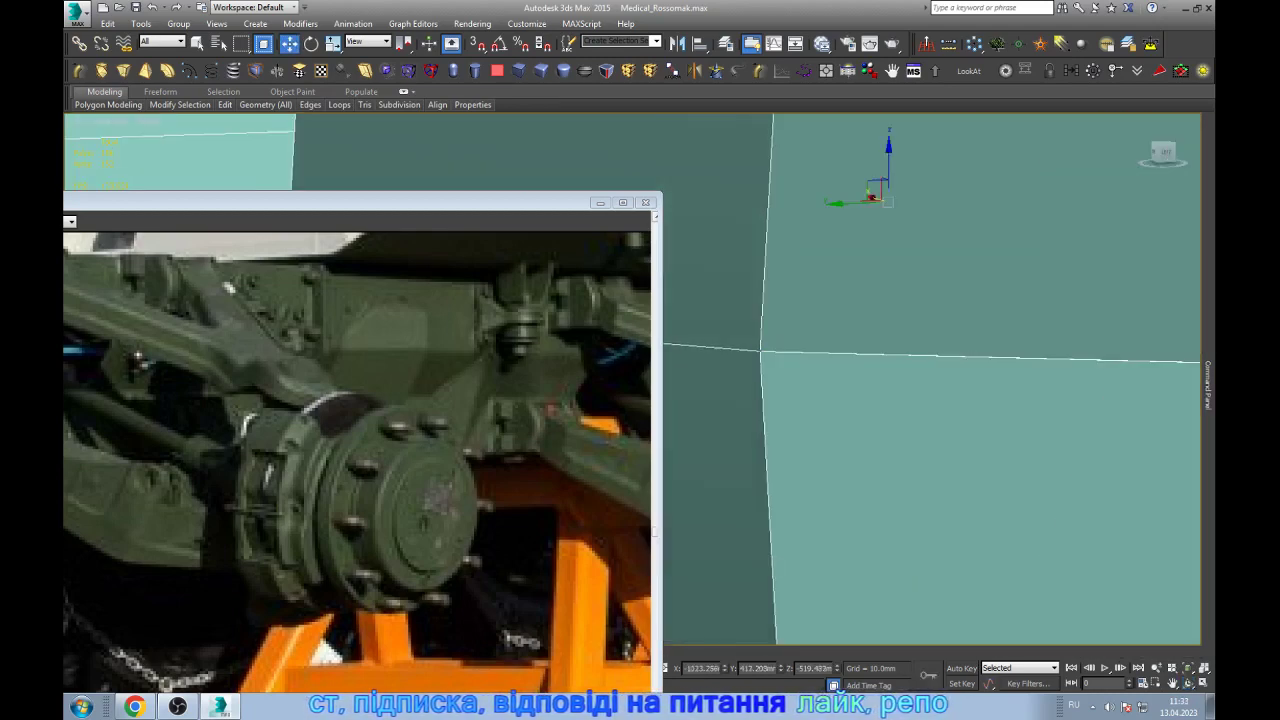
{"action": "key", "text": "1"}
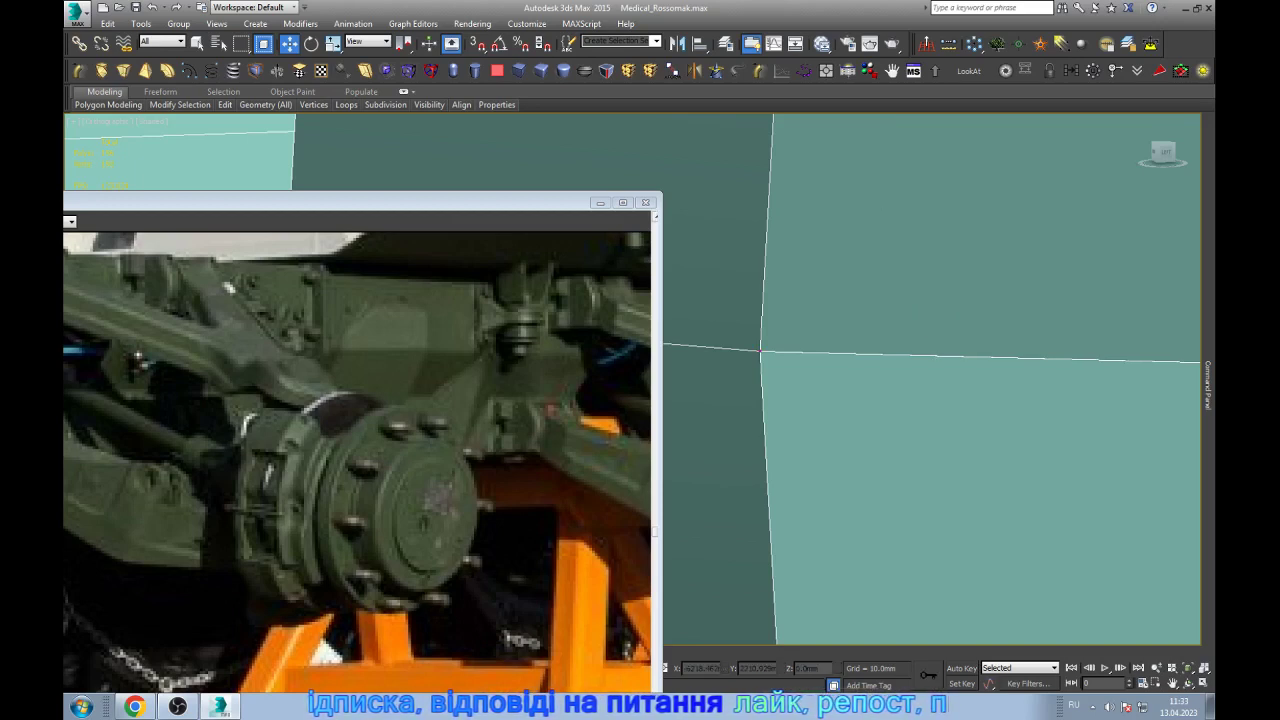
{"action": "key", "text": "2"}
{"action": "scroll", "coordinate": [930, 380], "scroll_direction": "down", "scroll_amount": 2}
{"action": "scroll", "coordinate": [930, 380], "scroll_direction": "down", "scroll_amount": 4}
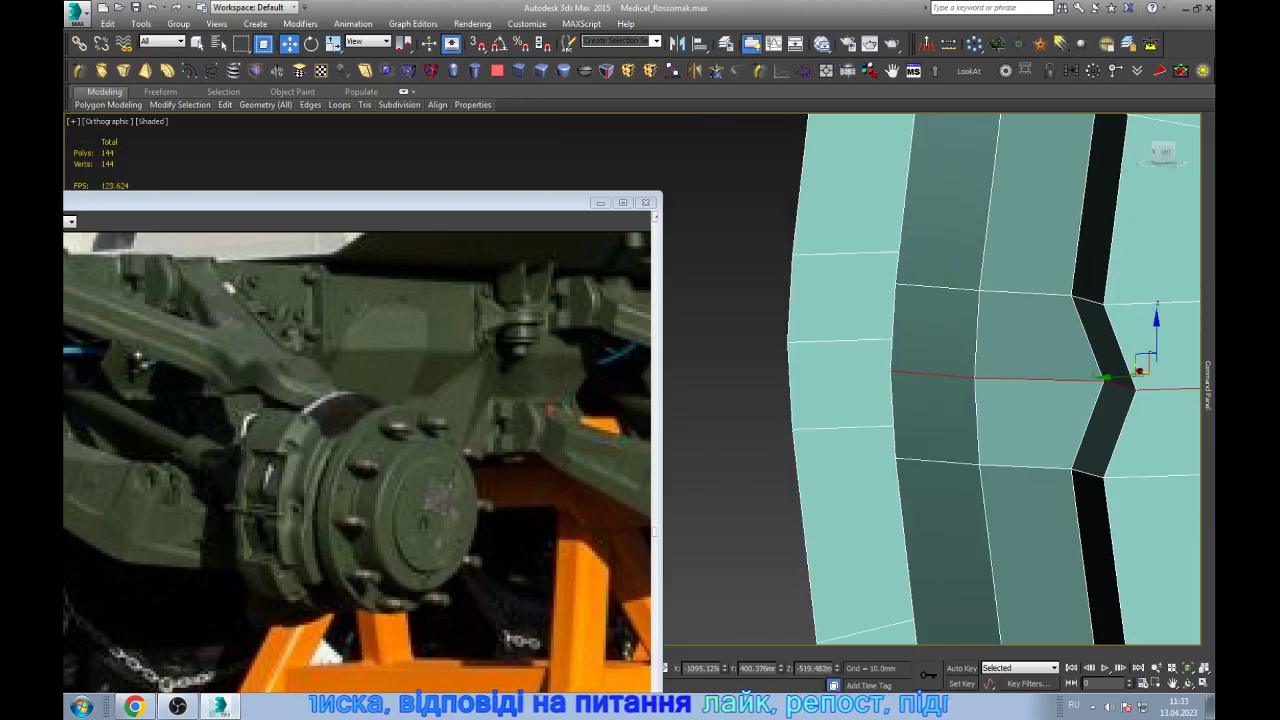
{"action": "left_click", "coordinate": [840, 341], "text": "ctrl"}
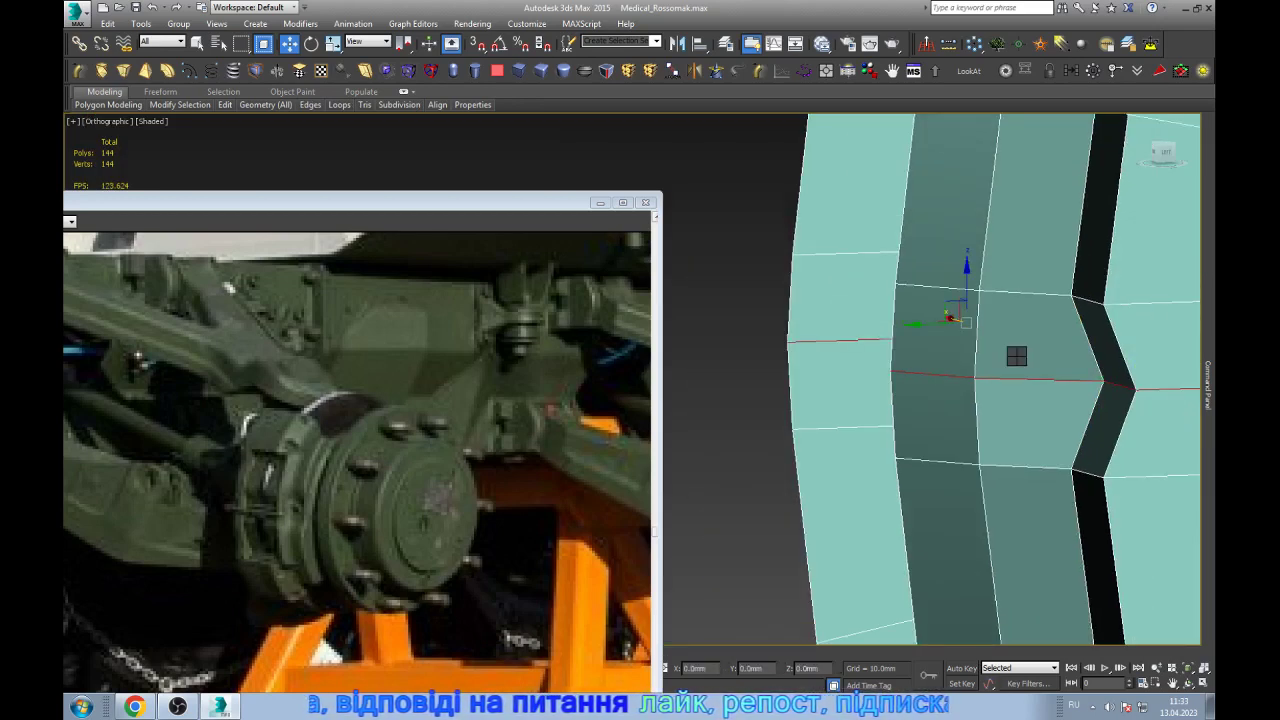
{"action": "key", "text": "ctrl+shift+c"}
{"action": "left_click_drag", "start_coordinate": [840, 341], "coordinate": [840, 300]}
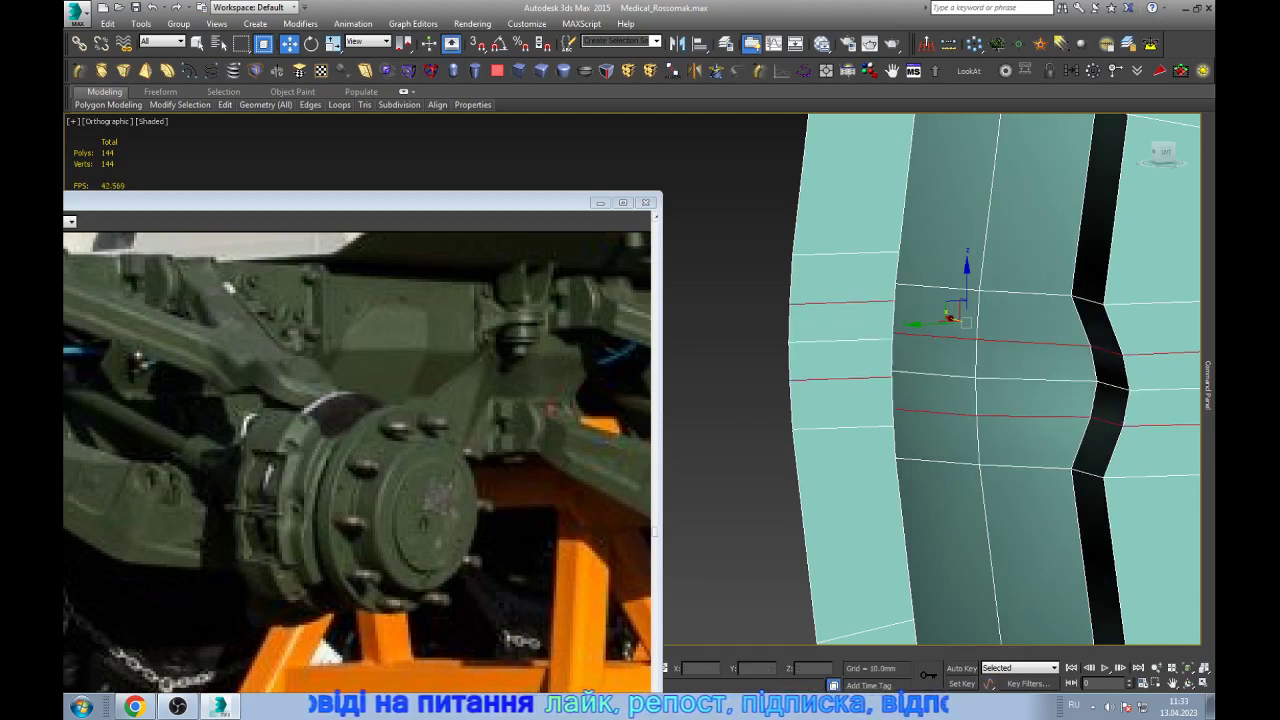
- Apply the chamfer so the fender reaches 176 polygons, inspect it, then exit isolation
{"action": "left_click", "coordinate": [1207, 380]}
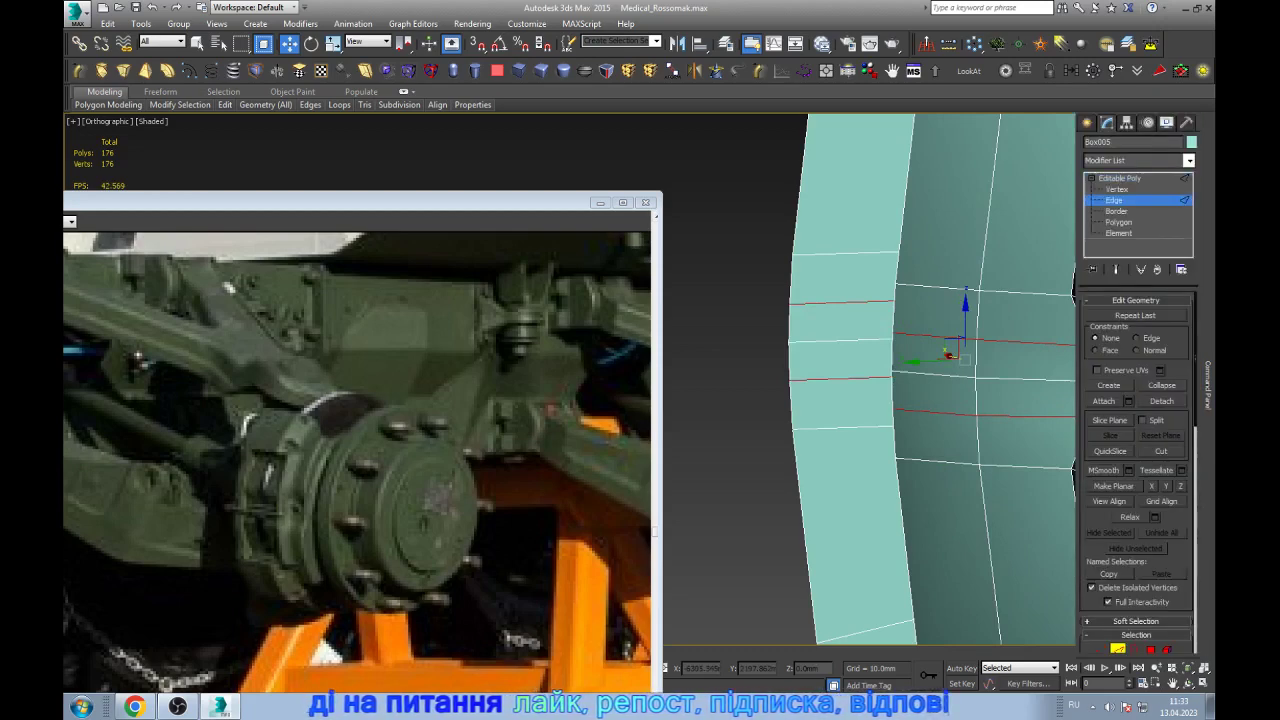
{"action": "scroll", "coordinate": [790, 330], "scroll_direction": "down", "scroll_amount": 4}
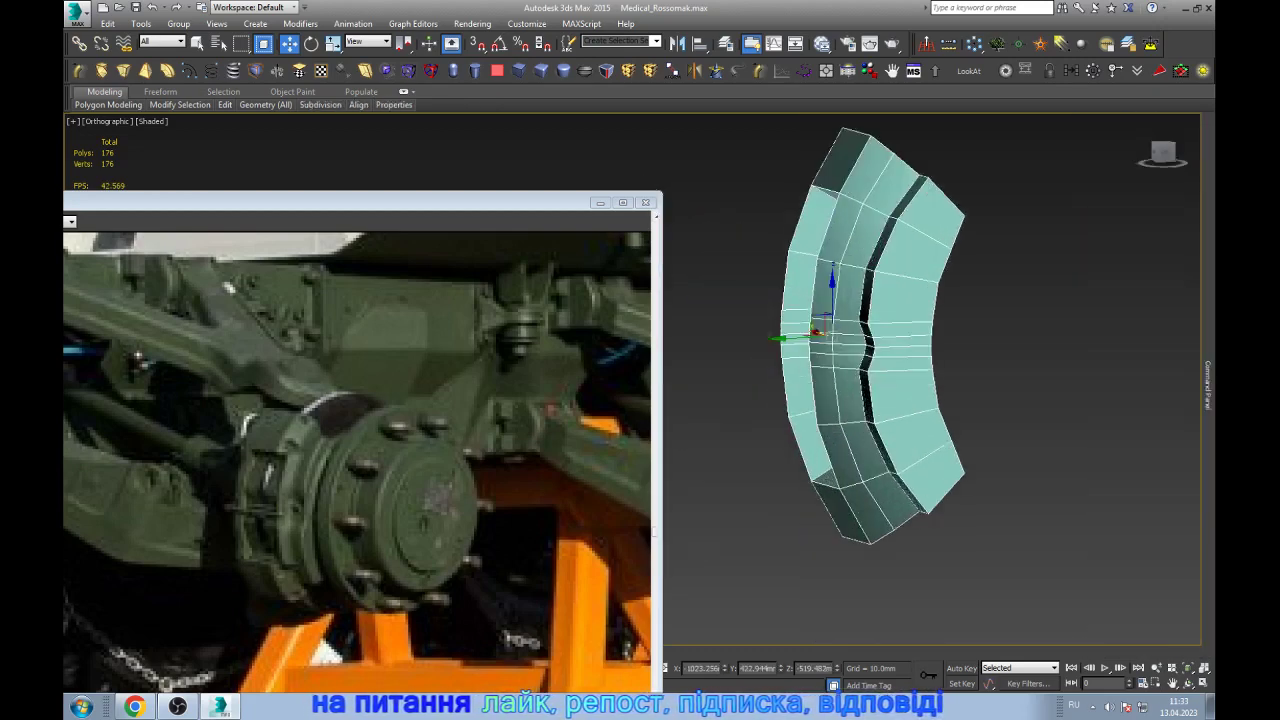
{"action": "key", "text": "e"}
{"action": "middle_click_drag", "start_coordinate": [800, 350], "coordinate": [880, 350], "text": "alt"}
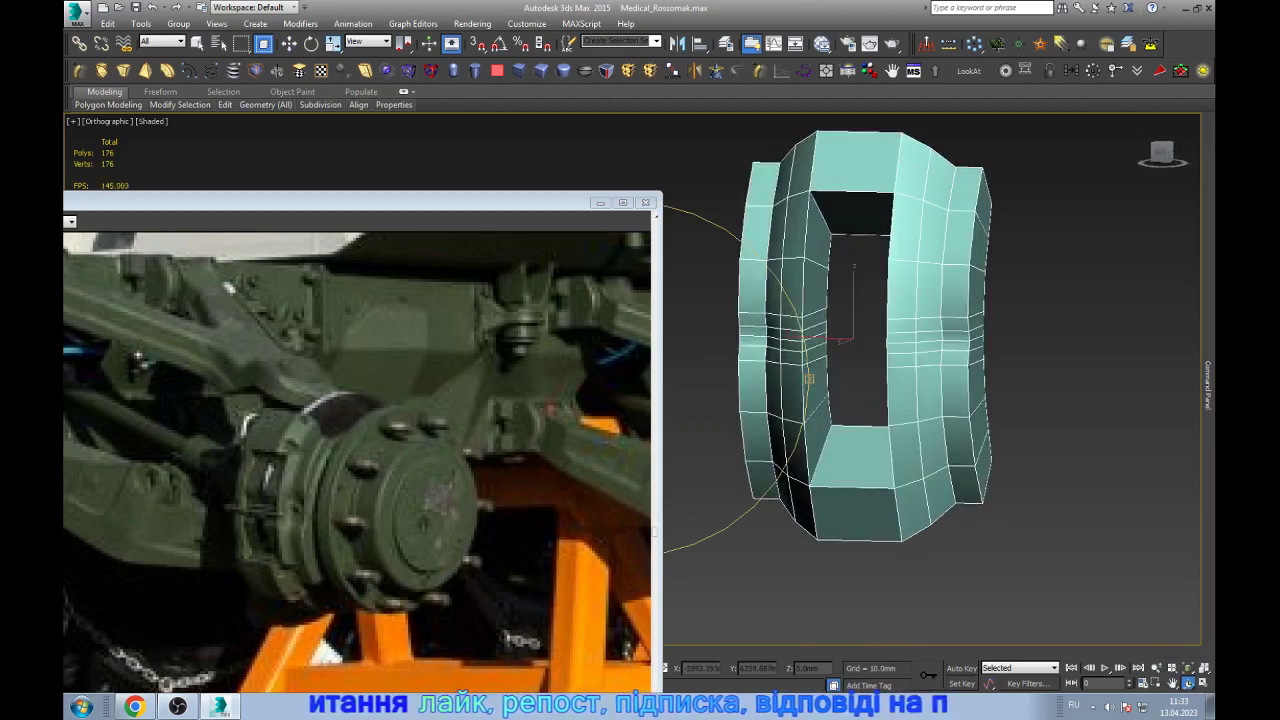
{"action": "mouse_move", "coordinate": [810, 380]}
{"action": "middle_mouse_down", "text": "alt"}
{"action": "mouse_move", "coordinate": [870, 320]}
{"action": "mouse_move", "coordinate": [840, 360]}
{"action": "mouse_move", "coordinate": [900, 348]}
{"action": "middle_mouse_up", "text": "alt"}
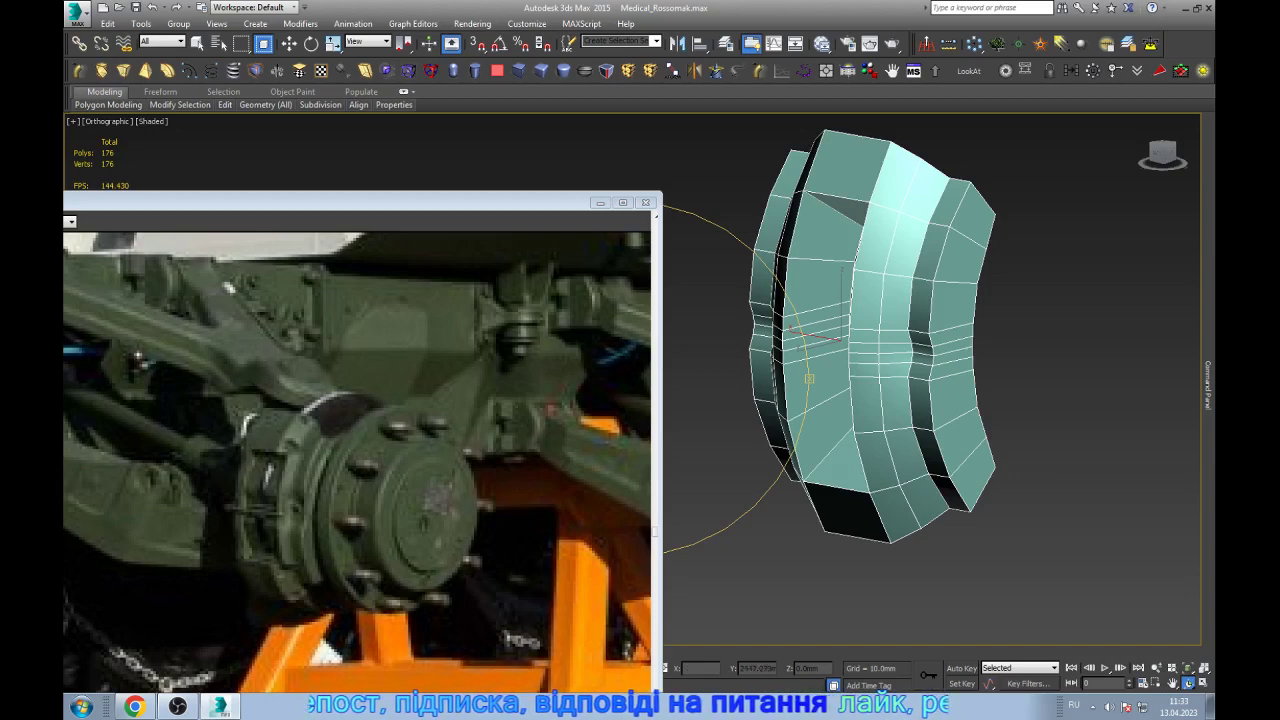
{"action": "middle_click_drag", "start_coordinate": [900, 348], "coordinate": [910, 348], "text": "alt"}
{"action": "key", "text": "w"}
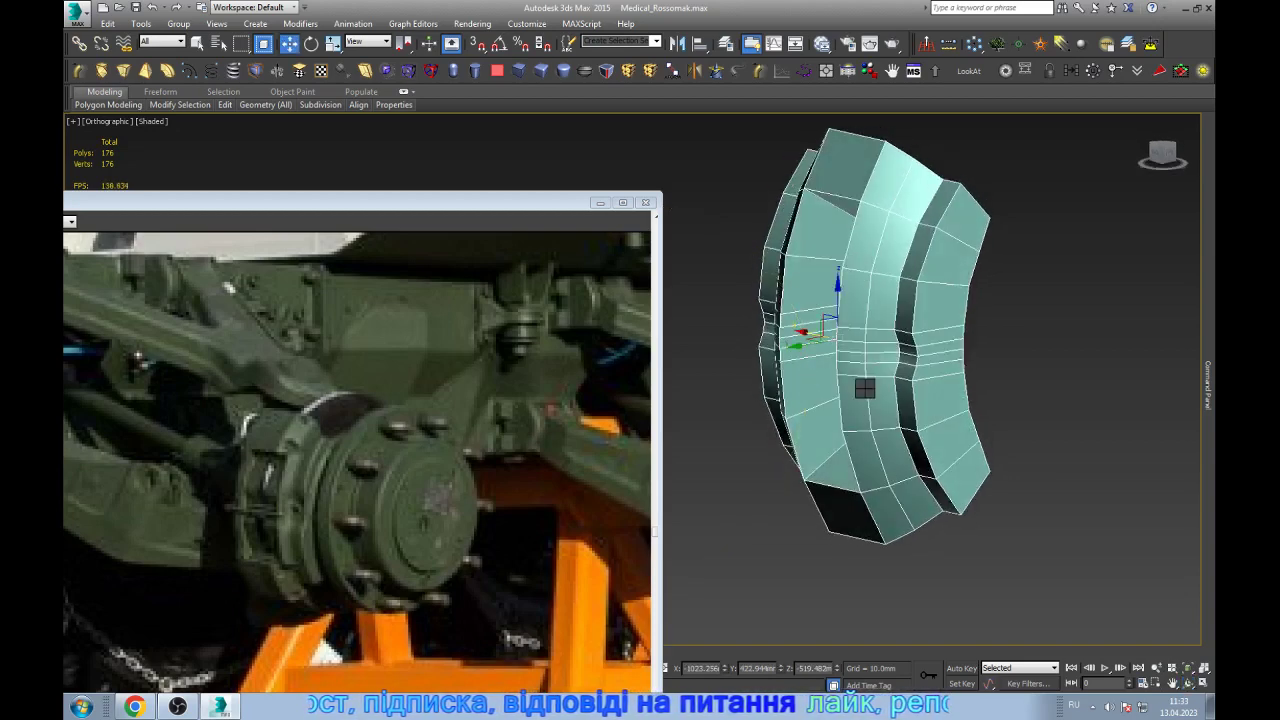
{"action": "key", "text": "alt+q"}
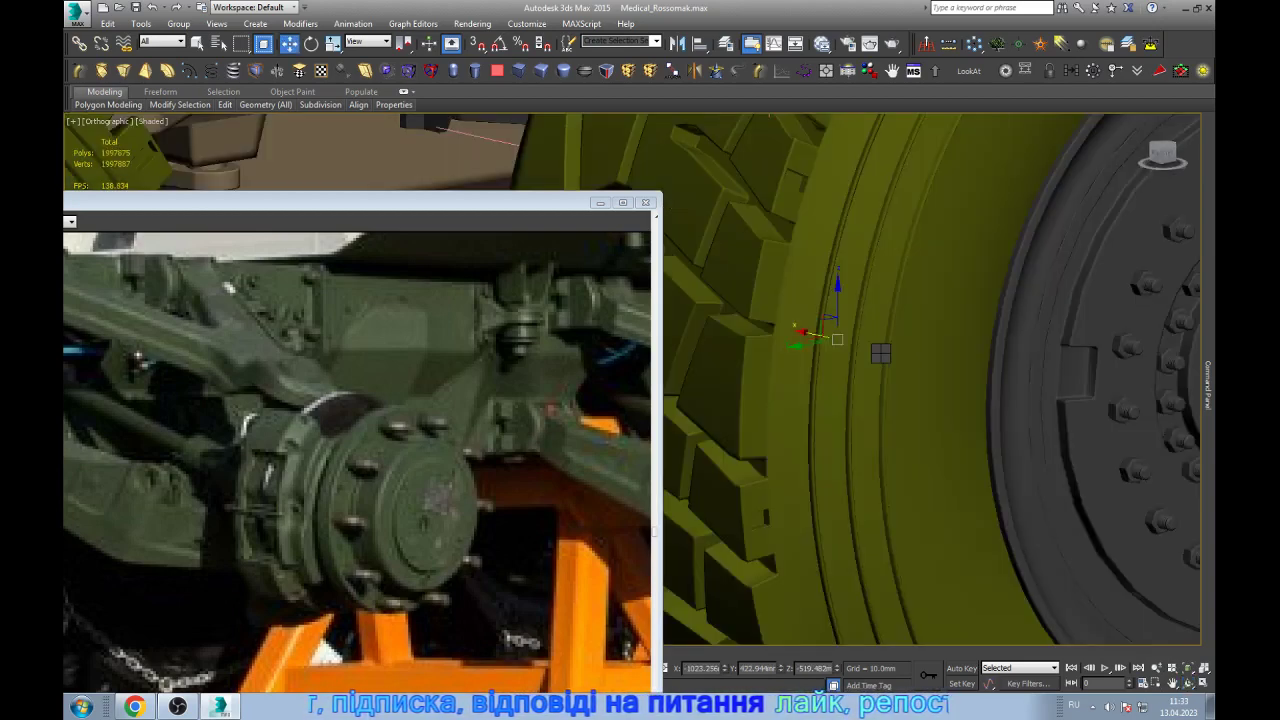
- Select the wheel's tyre and rim, show them in wireframe from the side, and isolate them
{"action": "left_click", "coordinate": [830, 360]}
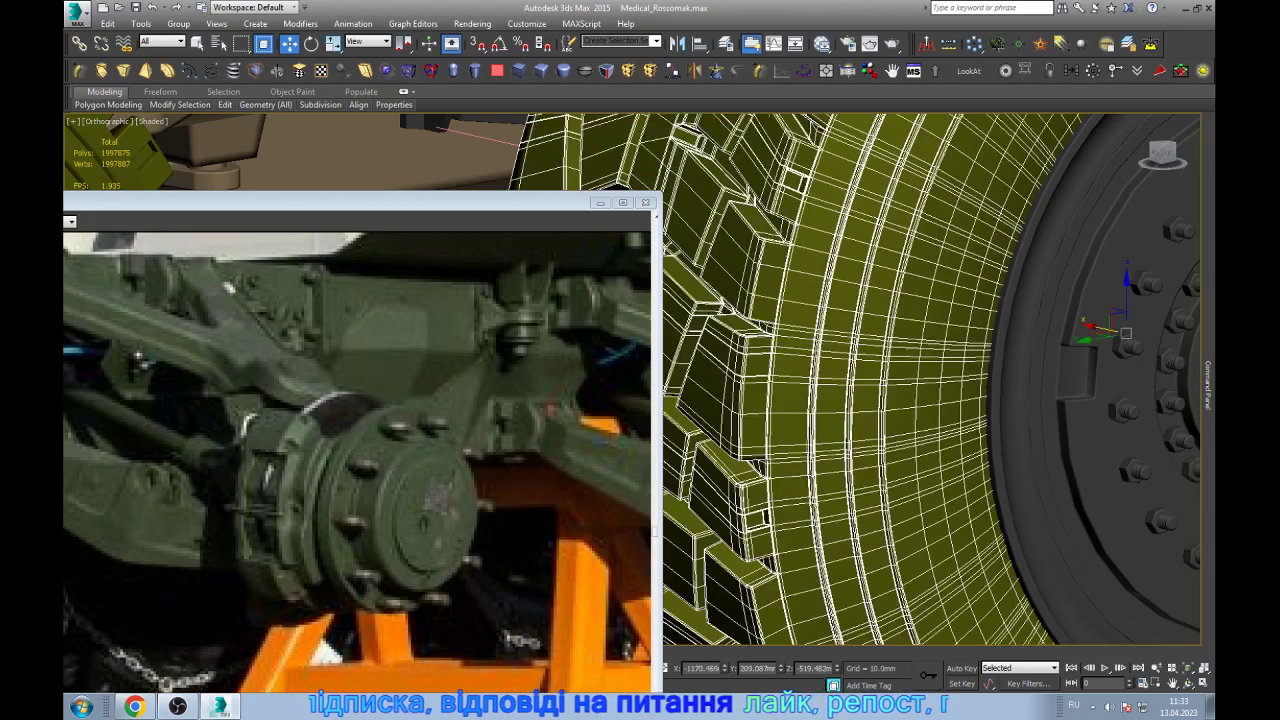
{"action": "left_click", "coordinate": [935, 360]}
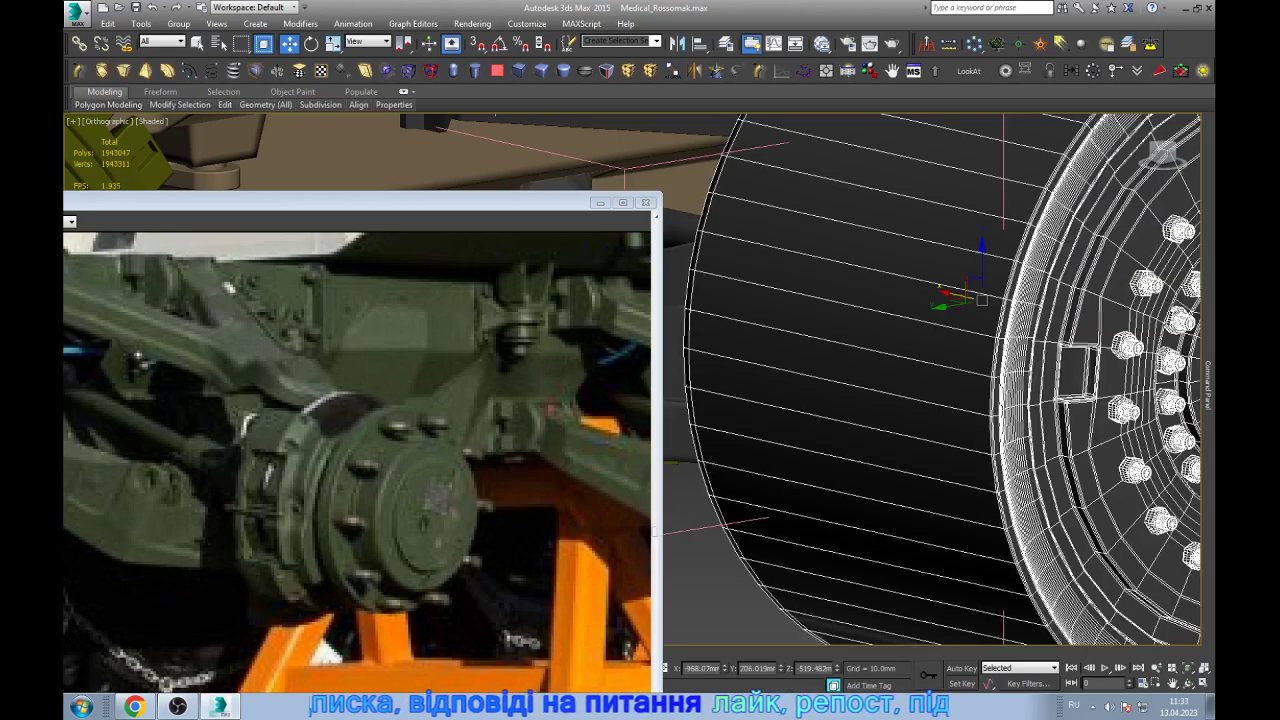
{"action": "scroll", "coordinate": [935, 360], "scroll_direction": "down", "scroll_amount": 3}
{"action": "middle_click_drag", "start_coordinate": [930, 400], "coordinate": [860, 380], "text": "alt"}
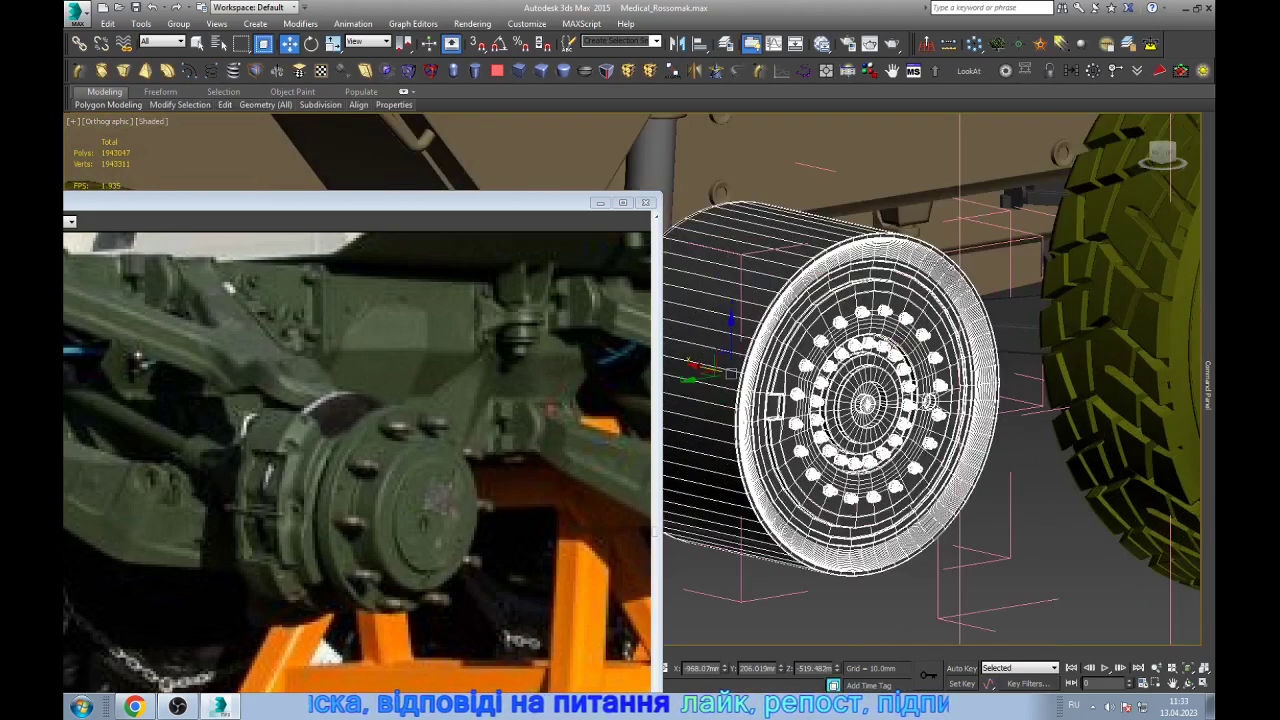
{"action": "key", "text": "F4"}
{"action": "key", "text": "F3"}
{"action": "scroll", "coordinate": [930, 380], "scroll_direction": "up", "scroll_amount": 3}
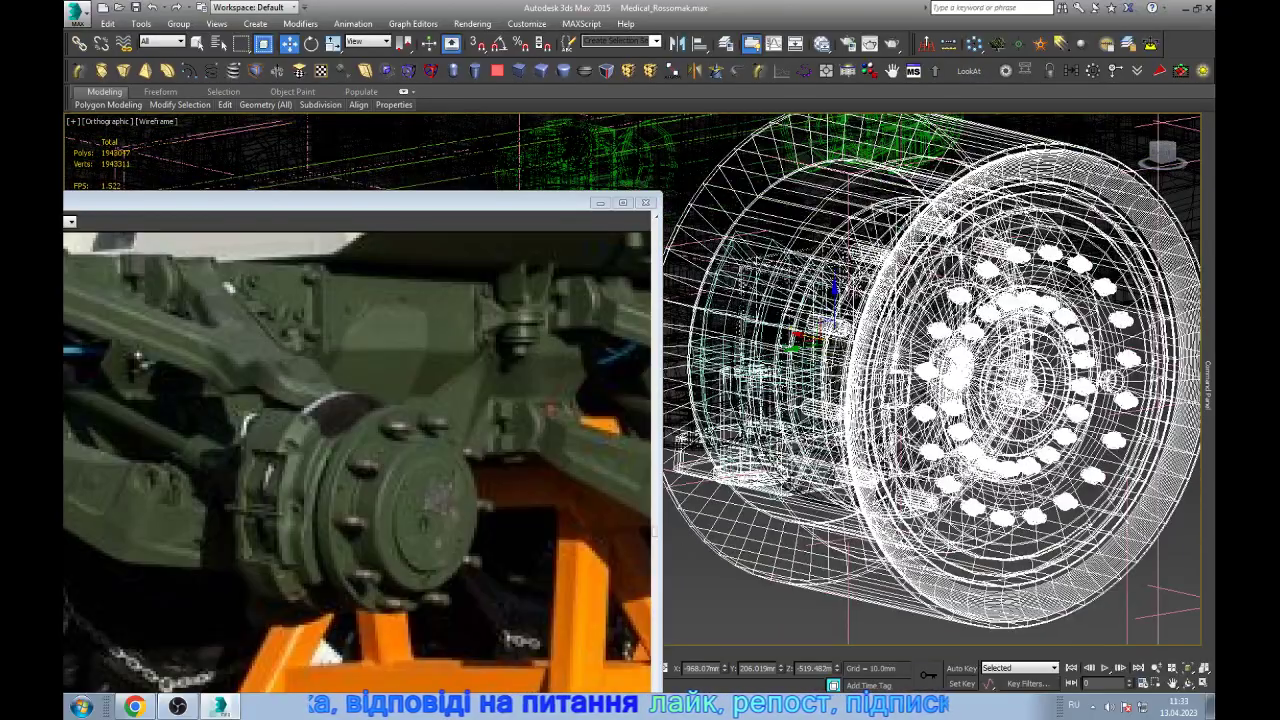
{"action": "middle_click_drag", "start_coordinate": [930, 380], "coordinate": [1145, 357], "text": "alt"}
{"action": "key", "text": "alt+q"}
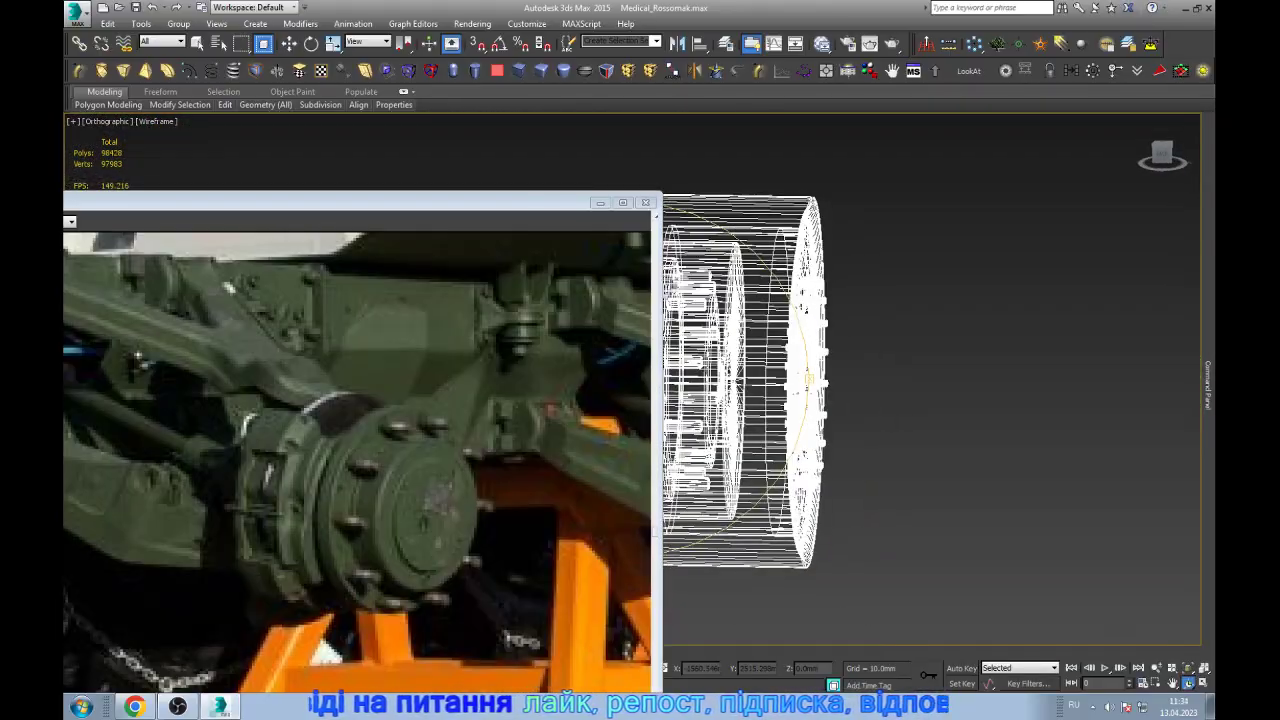
- Select the wheel's inner hub element and detach it as a separate object
{"action": "key", "text": "w"}
{"action": "key", "text": "f"}
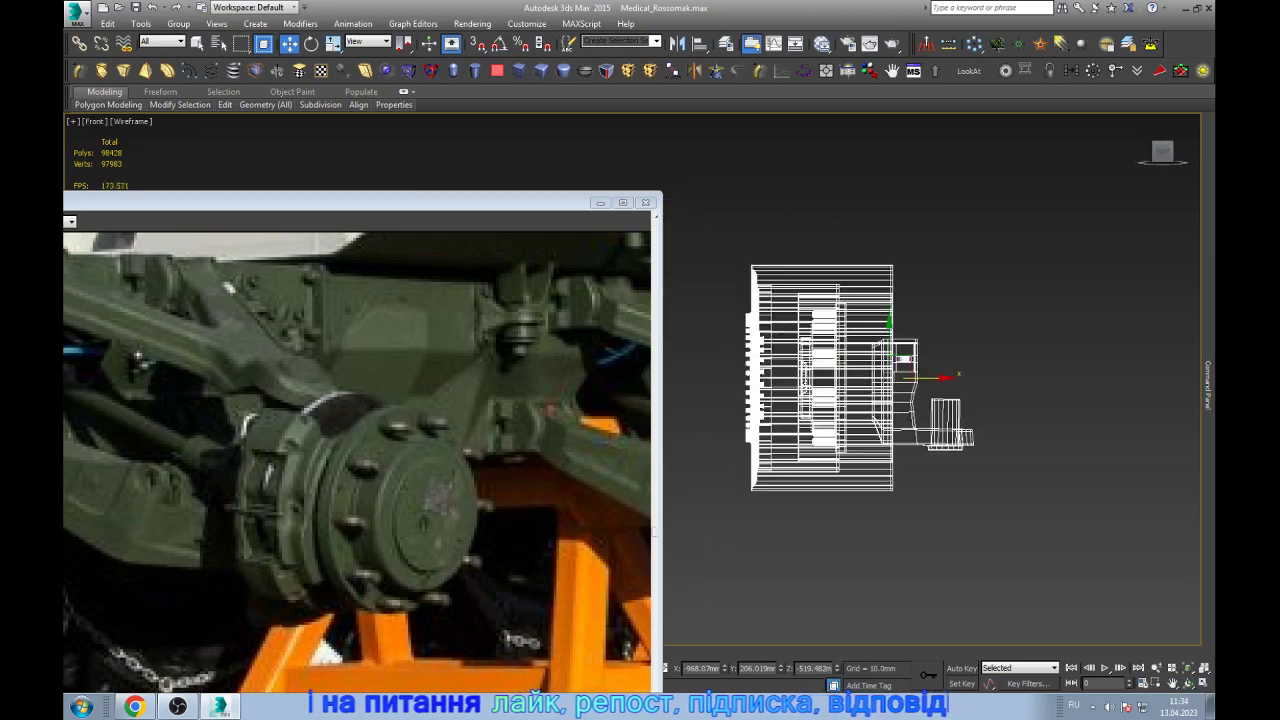
{"action": "scroll", "coordinate": [785, 389], "scroll_direction": "up", "scroll_amount": 3}
{"action": "left_click", "coordinate": [1012, 430]}
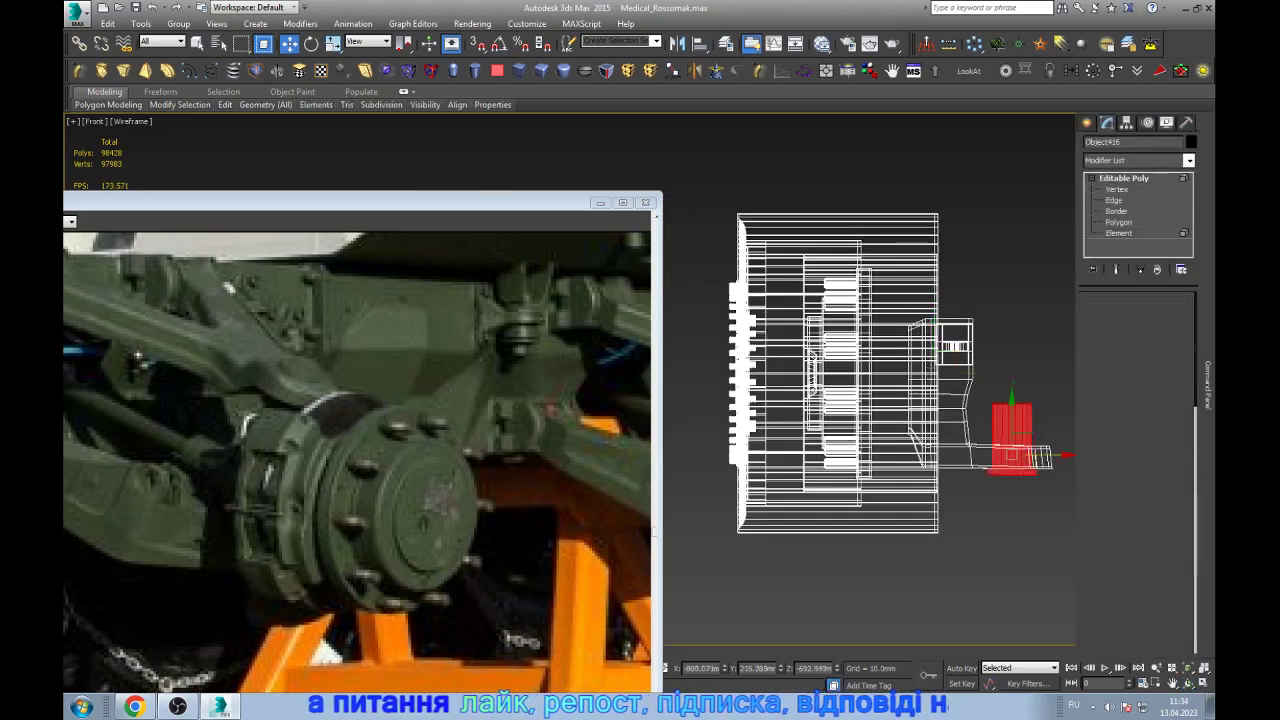
{"action": "key", "text": "F2"}
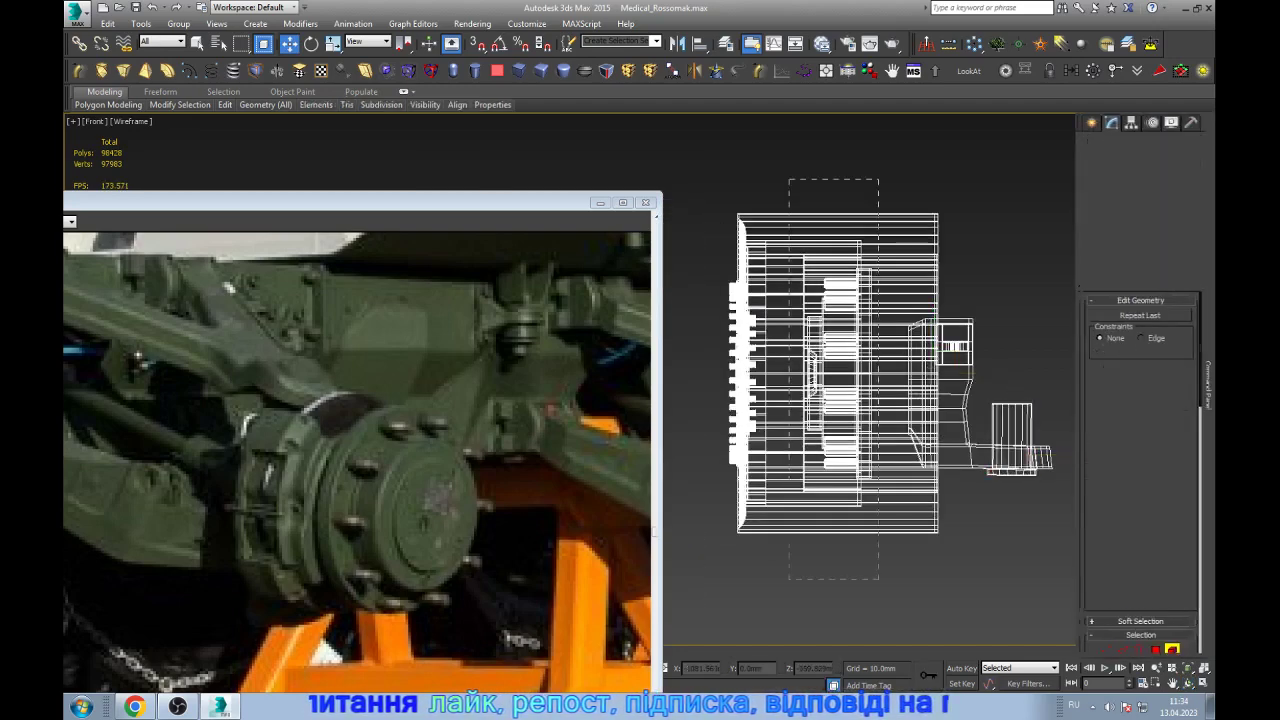
{"action": "left_click", "coordinate": [840, 330]}
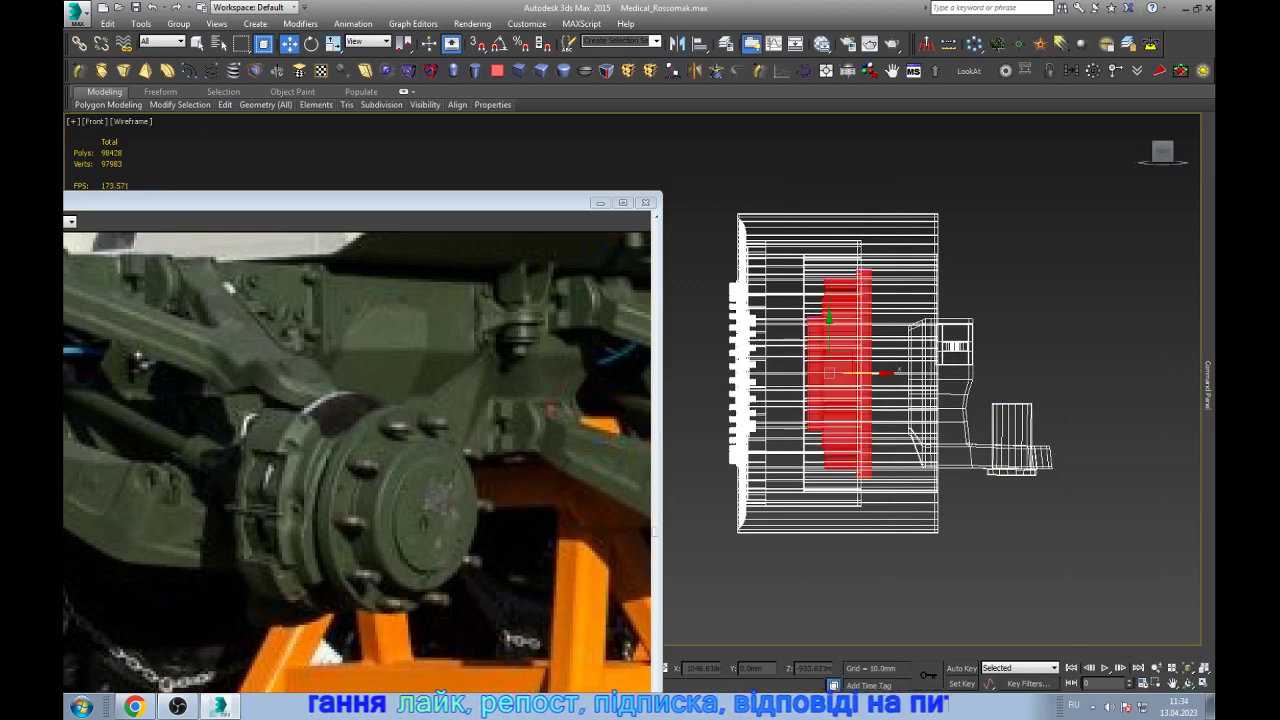
{"action": "left_click", "coordinate": [688, 333]}
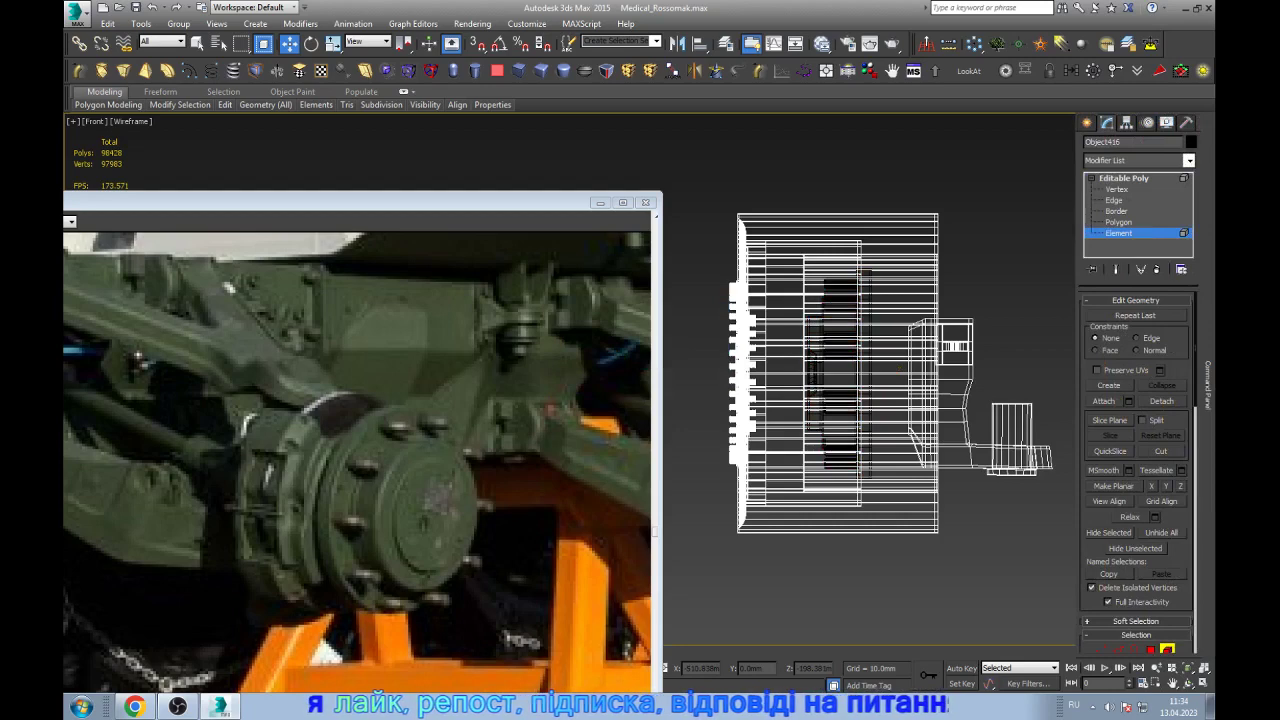
- Isolate the detached hub part and orbit so it faces the camera
{"action": "left_click", "coordinate": [945, 355]}
{"action": "key", "text": "alt+q"}
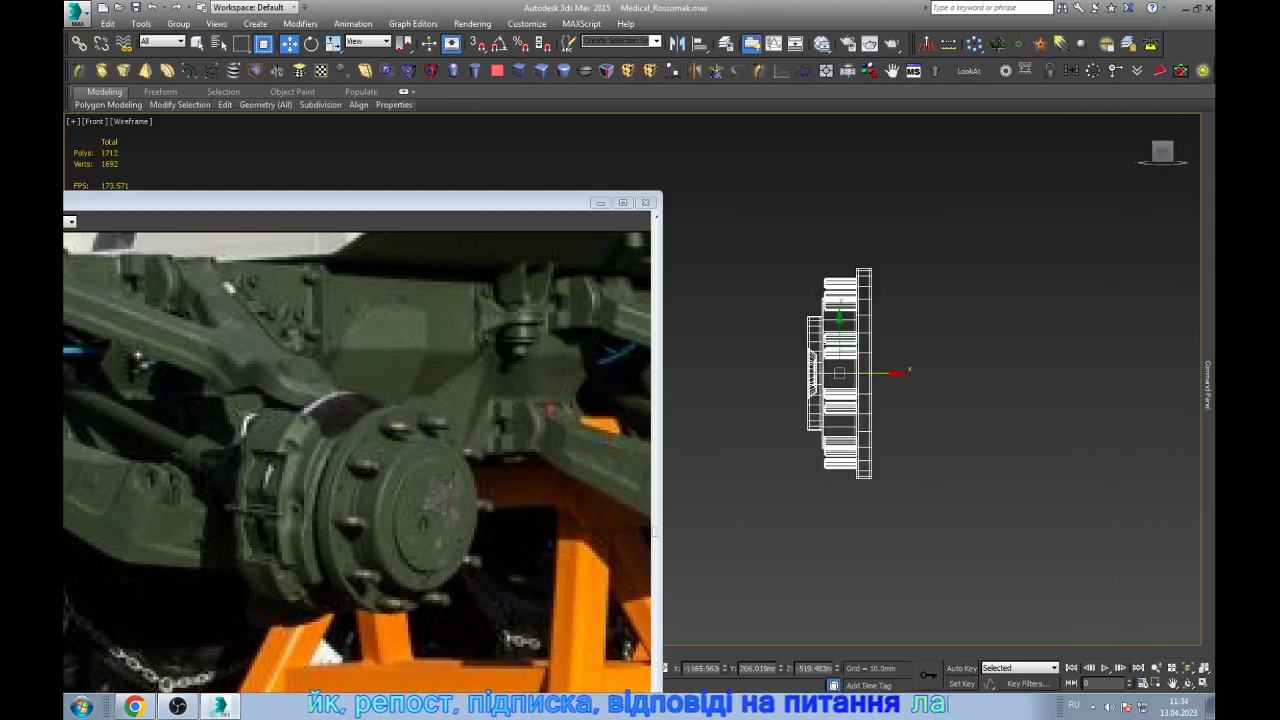
{"action": "key", "text": "z"}
{"action": "key", "text": "e"}
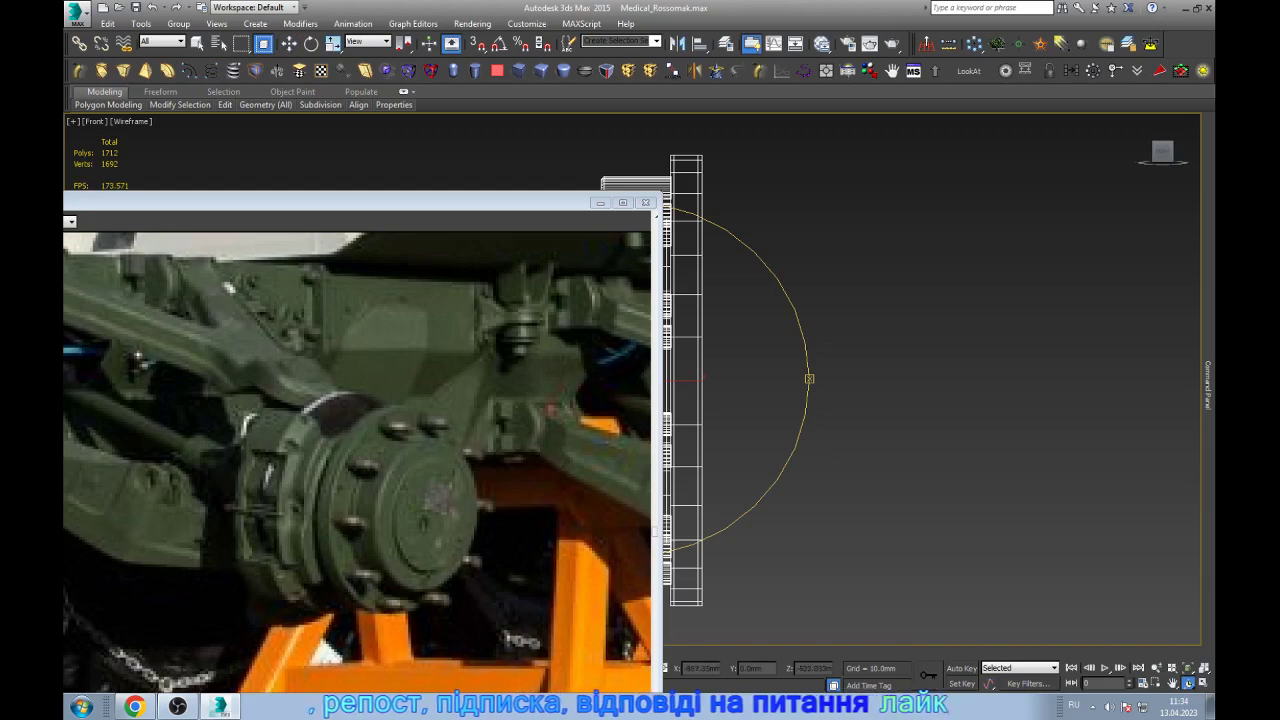
{"action": "middle_click_drag", "start_coordinate": [900, 400], "coordinate": [960, 380], "text": "alt"}
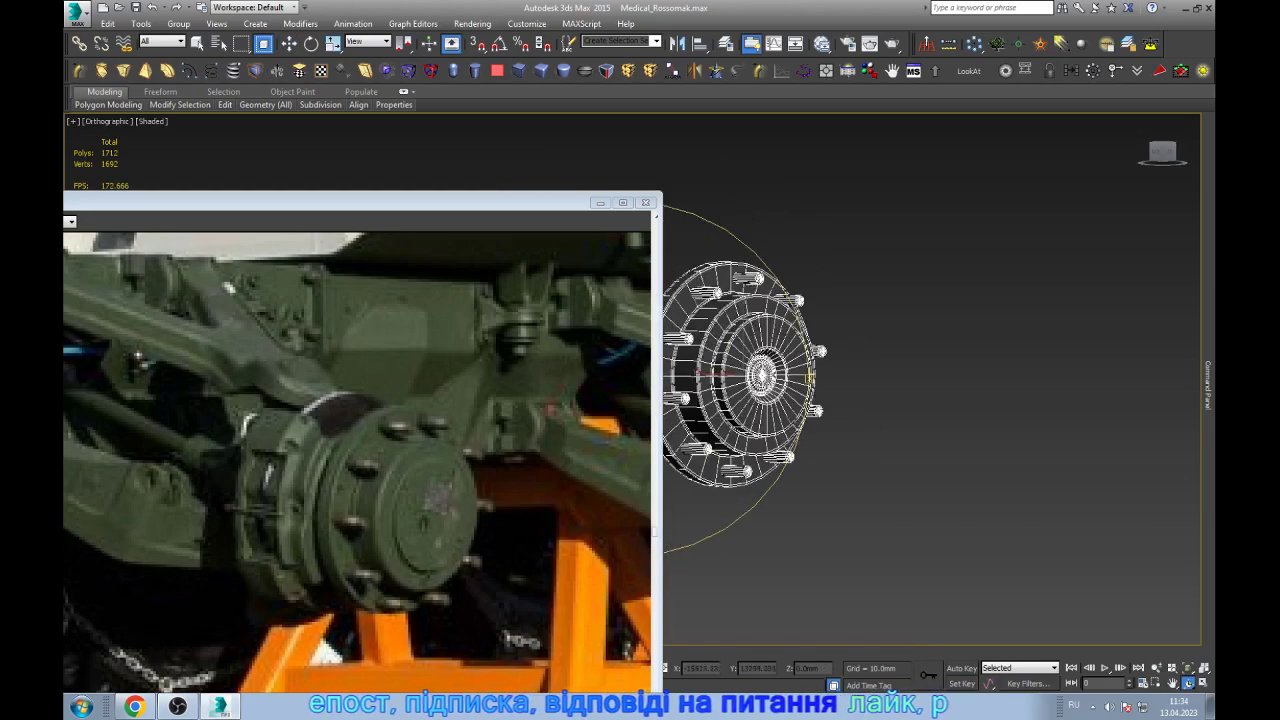
{"action": "scroll", "coordinate": [800, 380], "scroll_direction": "up", "scroll_amount": 4}
{"action": "scroll", "coordinate": [800, 380], "scroll_direction": "down", "scroll_amount": 2}
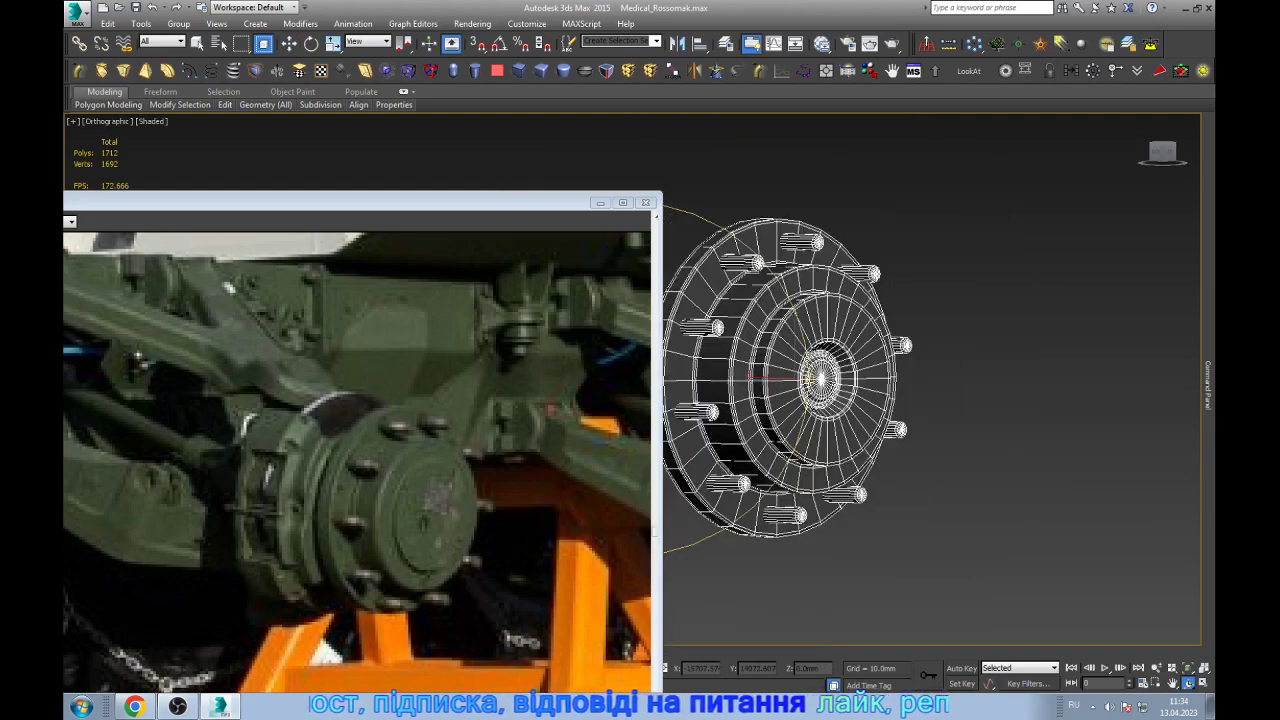
{"action": "scroll", "coordinate": [760, 378], "scroll_direction": "down", "scroll_amount": 2}
{"action": "scroll", "coordinate": [770, 375], "scroll_direction": "up", "scroll_amount": 2}
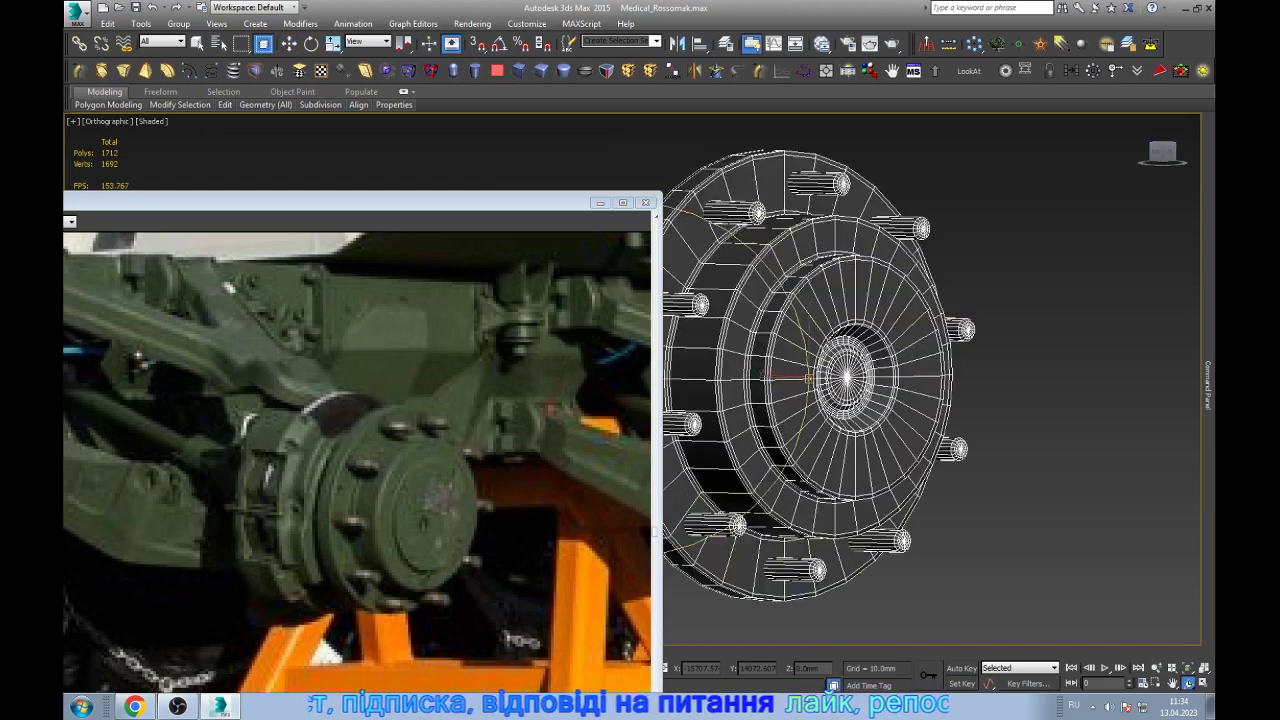
{"action": "scroll", "coordinate": [770, 375], "scroll_direction": "up", "scroll_amount": 2}
{"action": "key", "text": "w"}
{"action": "scroll", "coordinate": [770, 375], "scroll_direction": "up", "scroll_amount": 3}
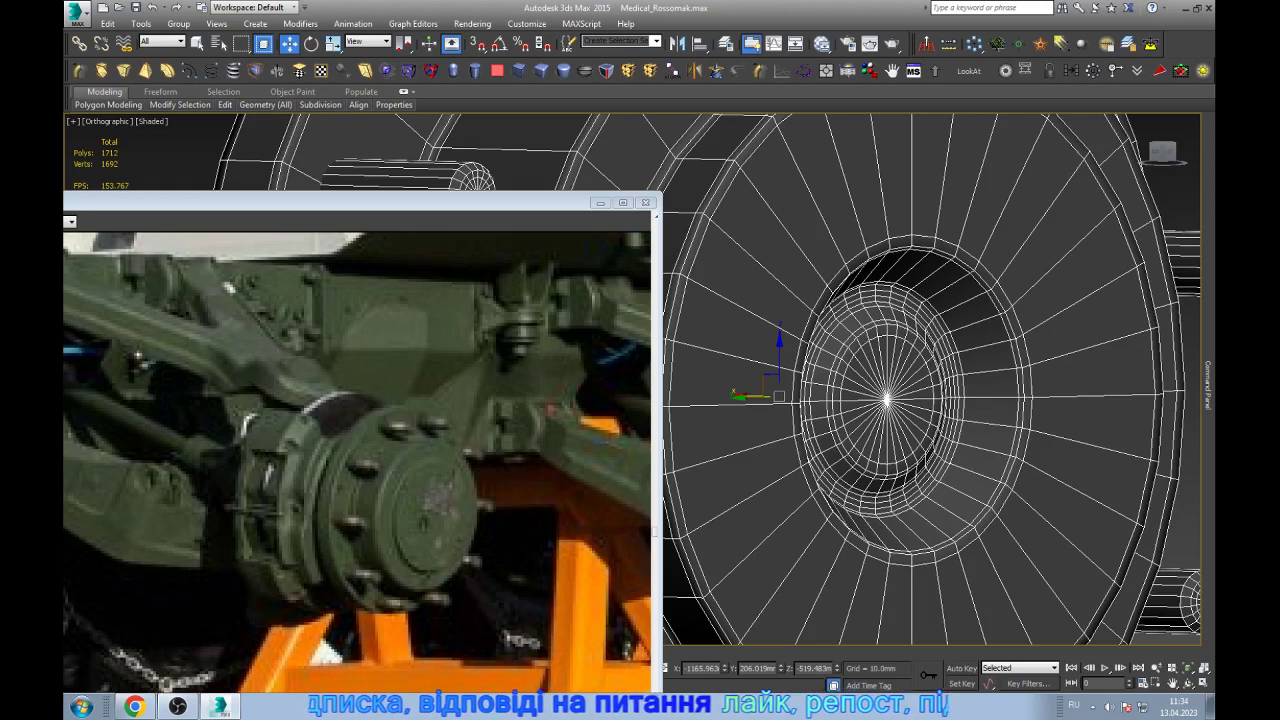
- Bring up the Asset Browser showing the KTO-rossomak reference photos
{"action": "left_click", "coordinate": [600, 202]}
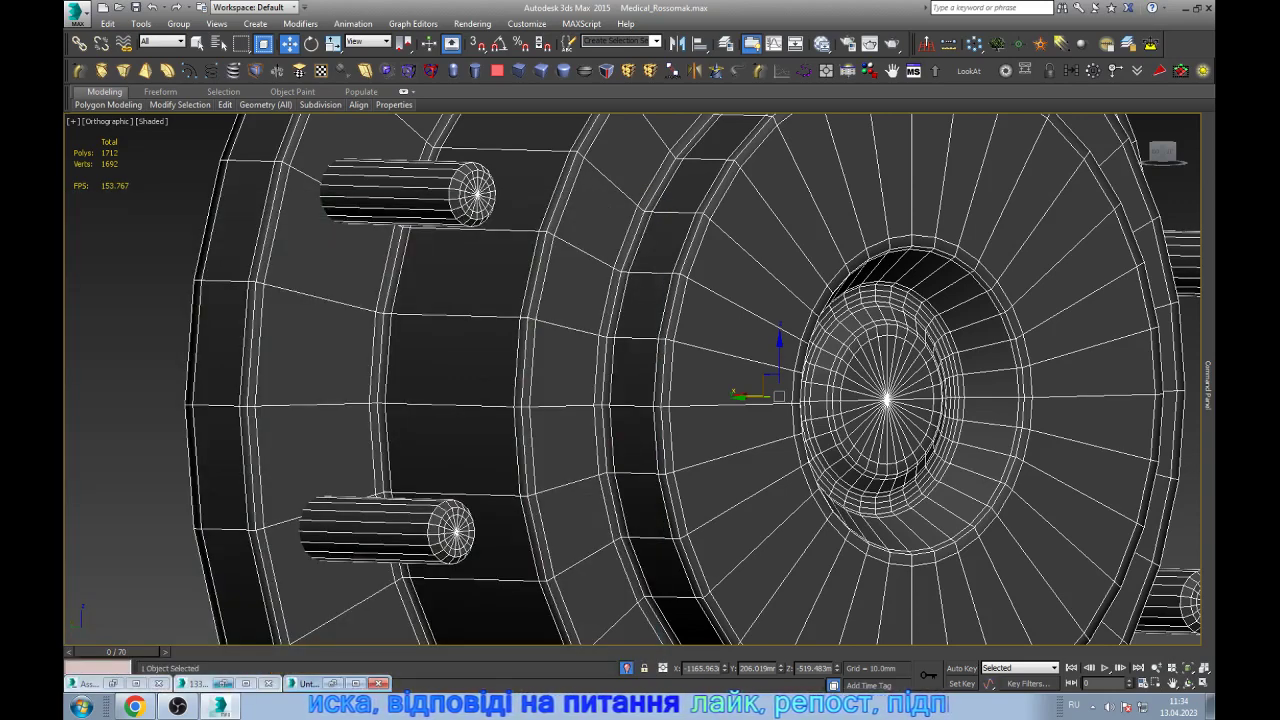
{"action": "left_click", "coordinate": [223, 684]}
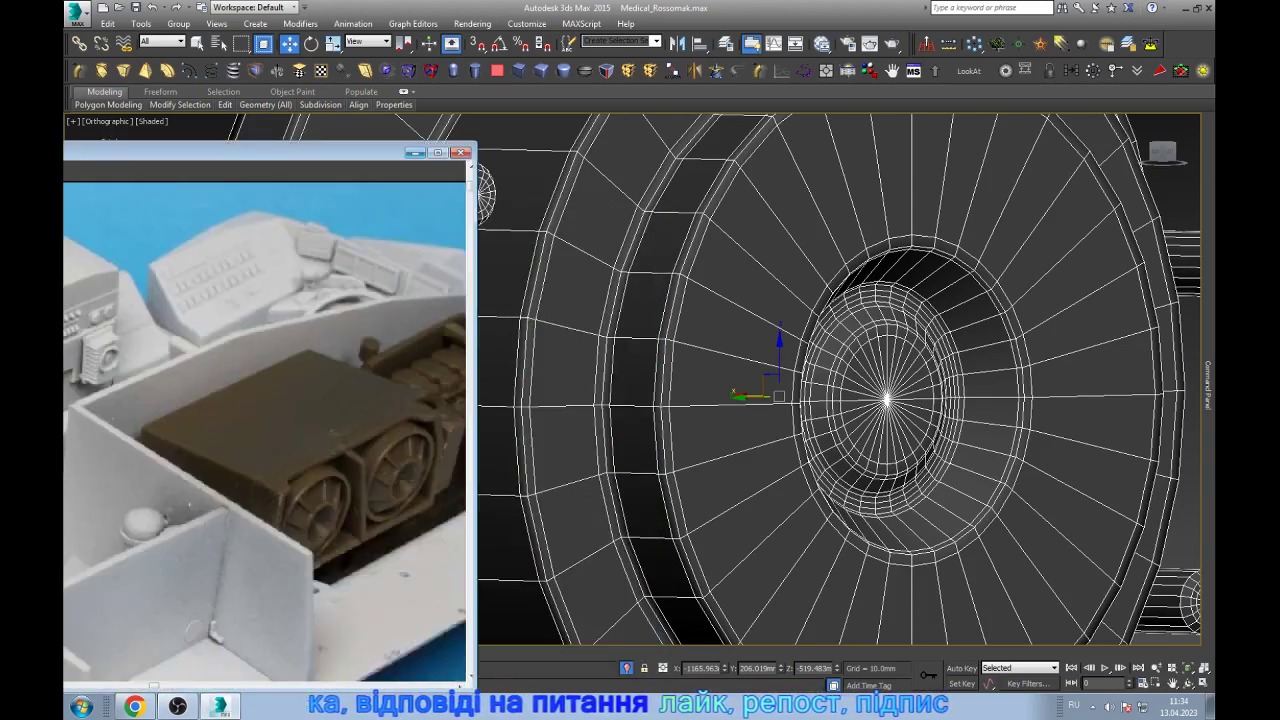
{"action": "left_click", "coordinate": [415, 152]}
{"action": "left_click", "coordinate": [113, 684]}
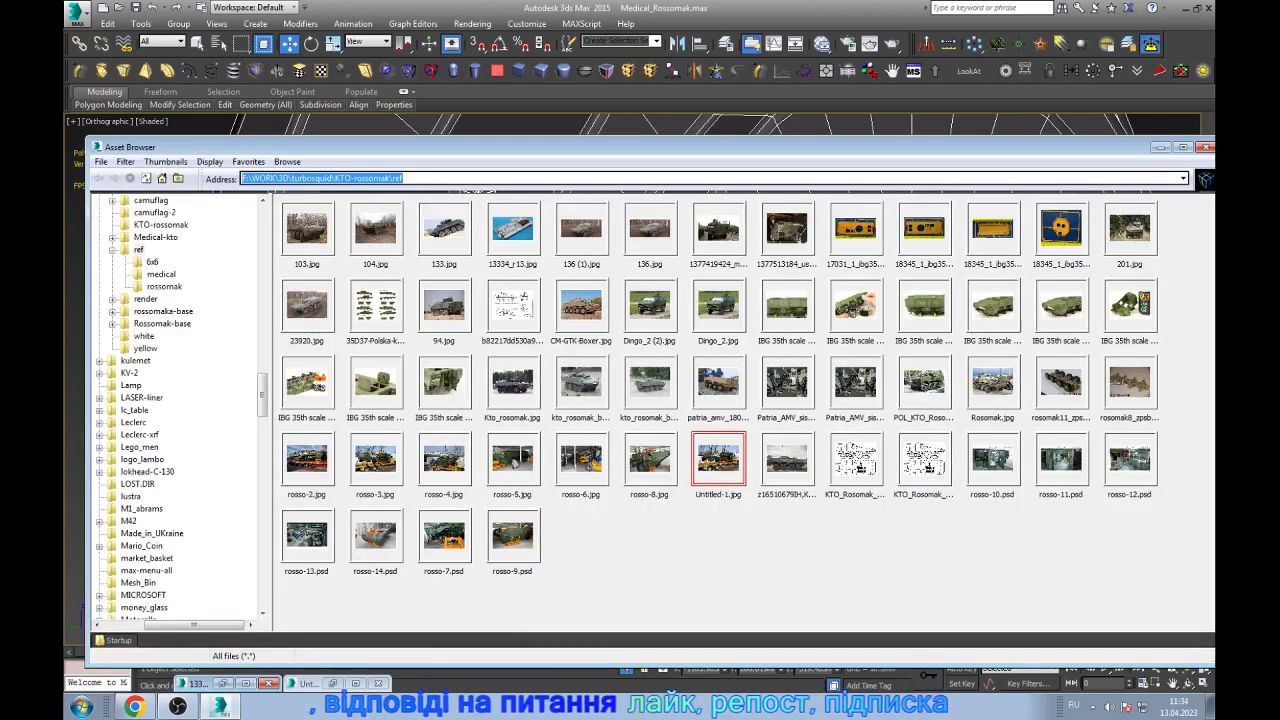
- Preview rosso-5 and rosso-6, then open rosso-7.psd zoomed on the wheel hub
{"action": "left_click", "coordinate": [443, 305]}
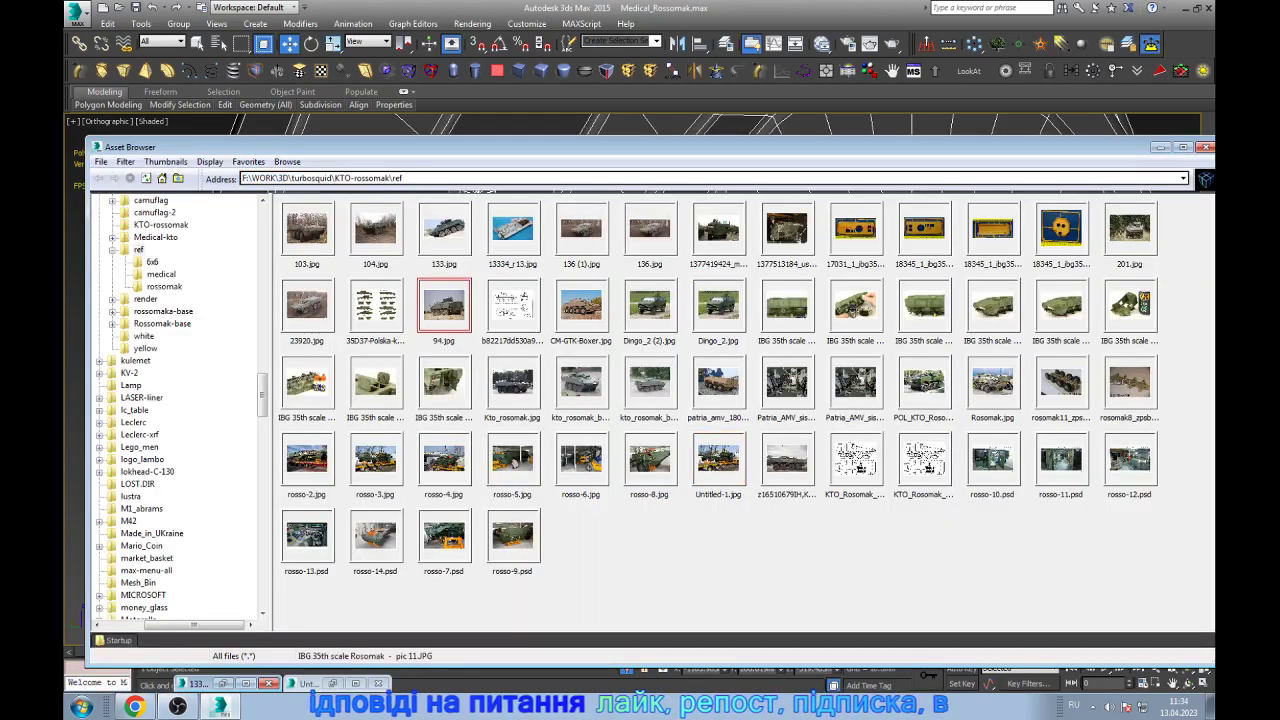
{"action": "double_click", "coordinate": [856, 305]}
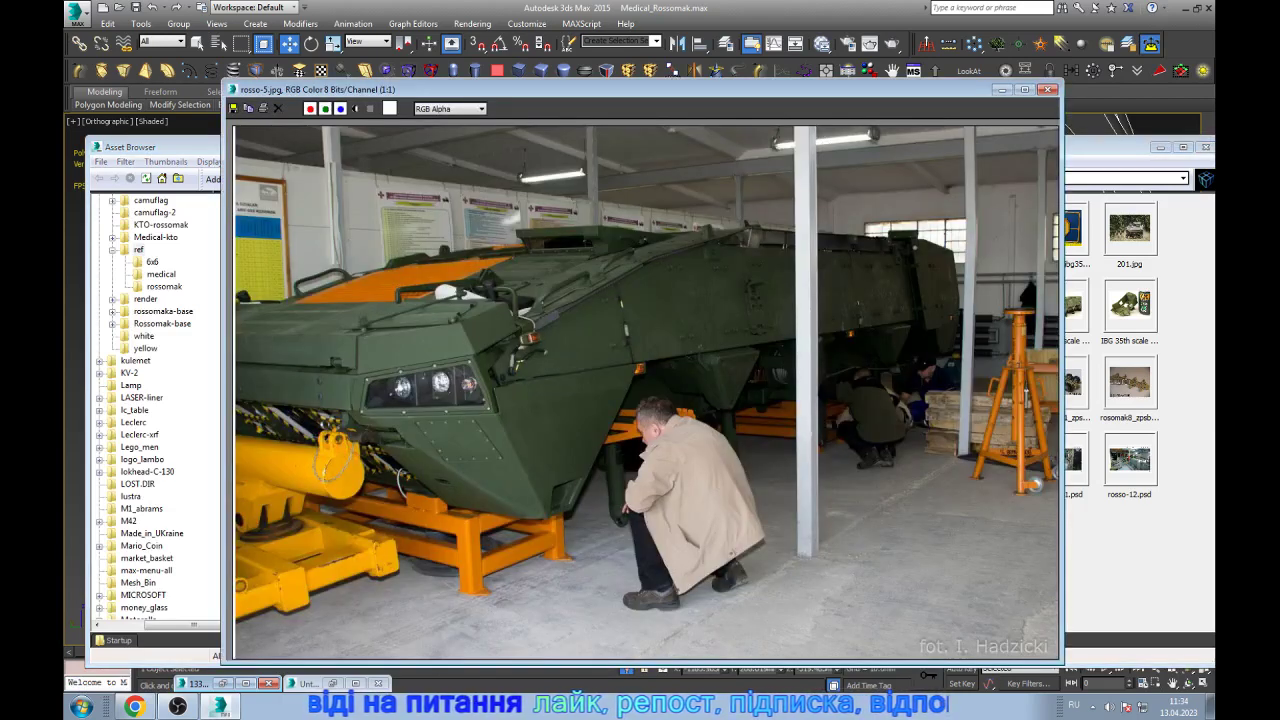
{"action": "left_click", "coordinate": [1047, 89]}
{"action": "double_click", "coordinate": [581, 458]}
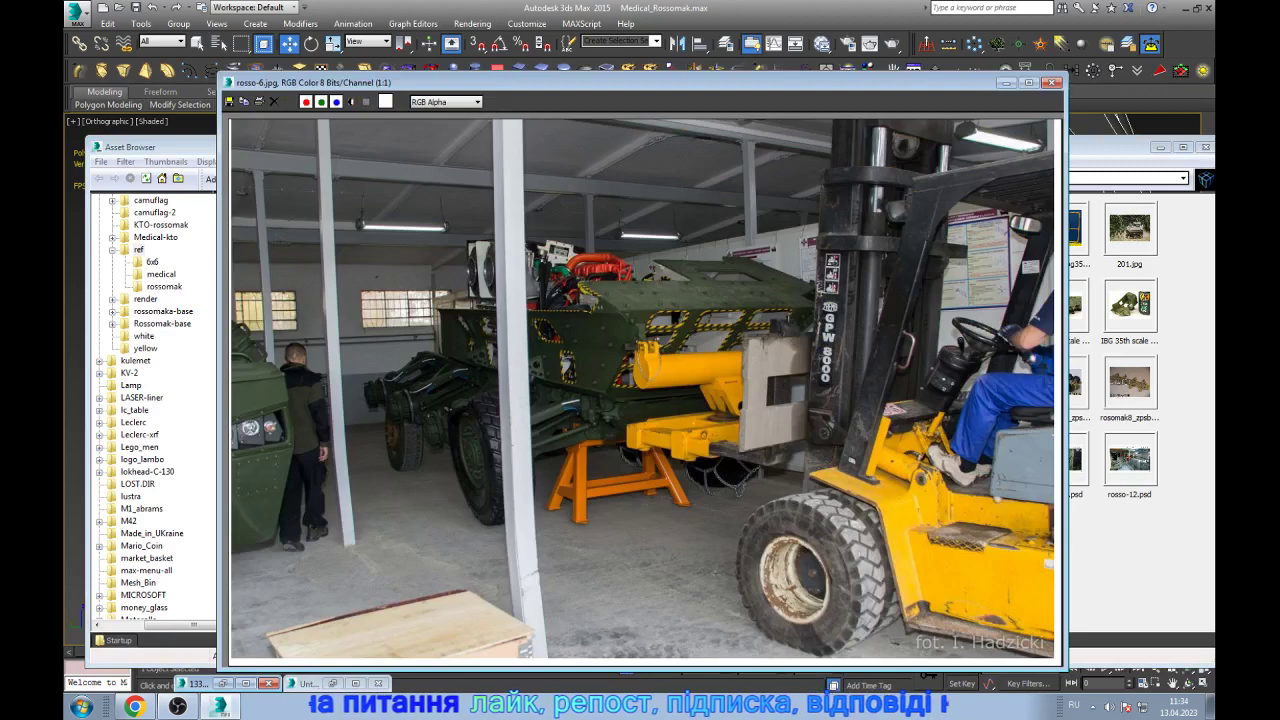
{"action": "scroll", "coordinate": [466, 326], "scroll_direction": "up", "scroll_amount": 2}
{"action": "scroll", "coordinate": [398, 400], "scroll_direction": "down", "scroll_amount": 1}
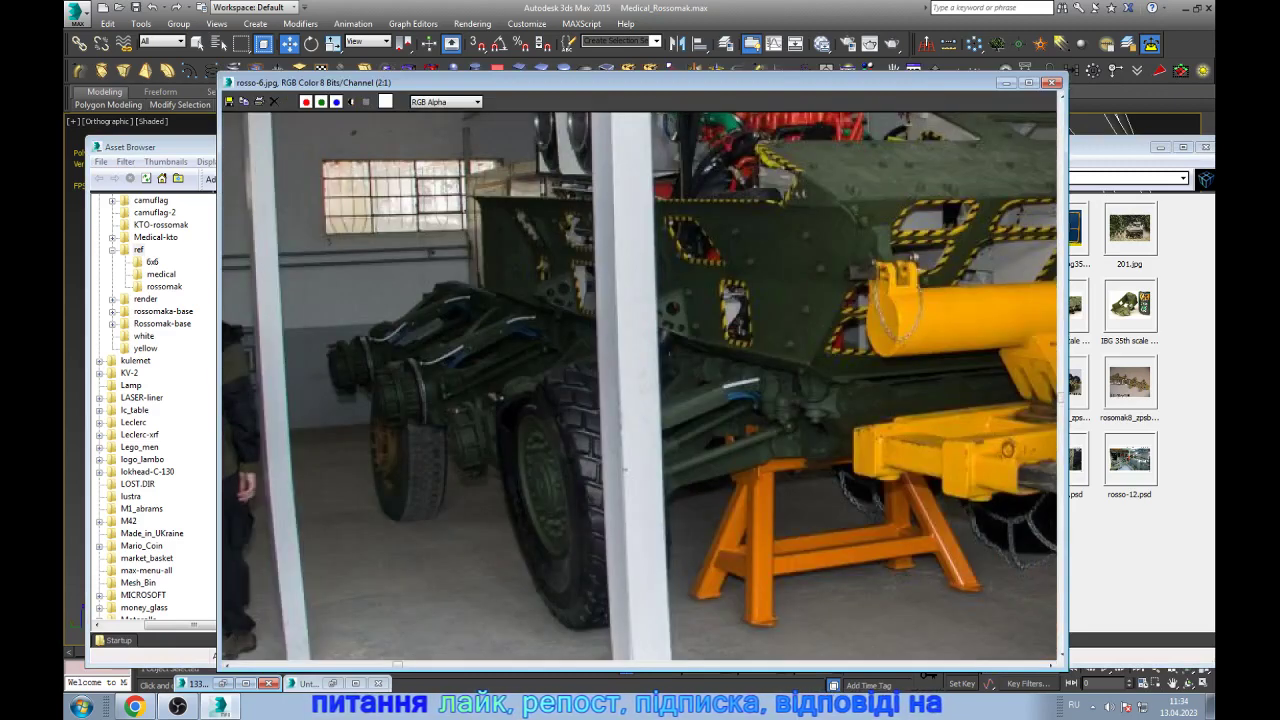
{"action": "left_click", "coordinate": [1051, 82]}
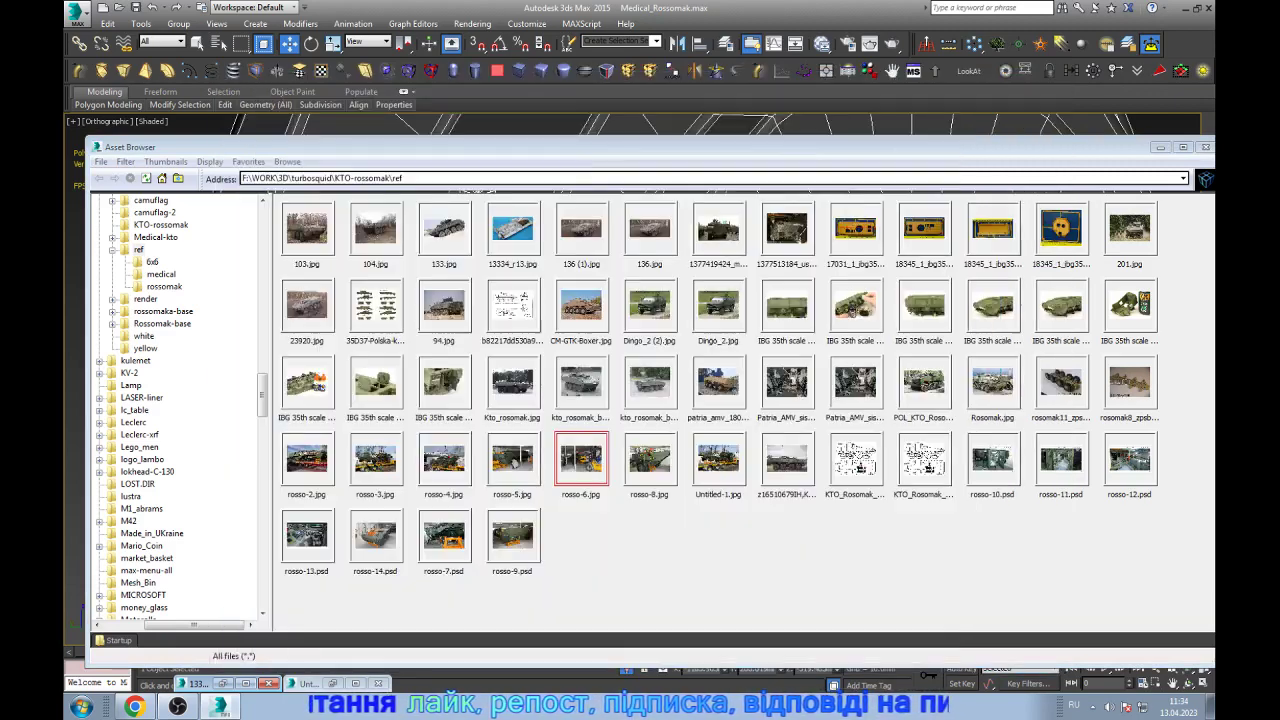
{"action": "double_click", "coordinate": [680, 457]}
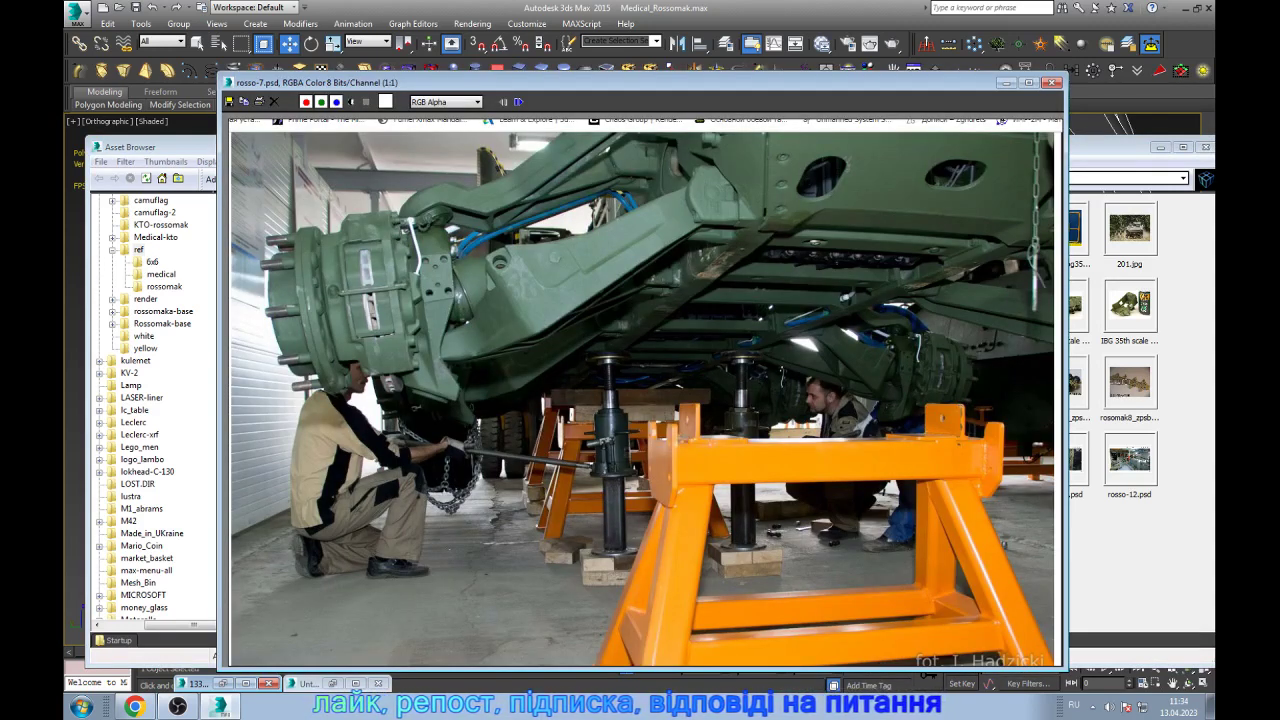
{"action": "scroll", "coordinate": [320, 250], "scroll_direction": "up", "scroll_amount": 1}
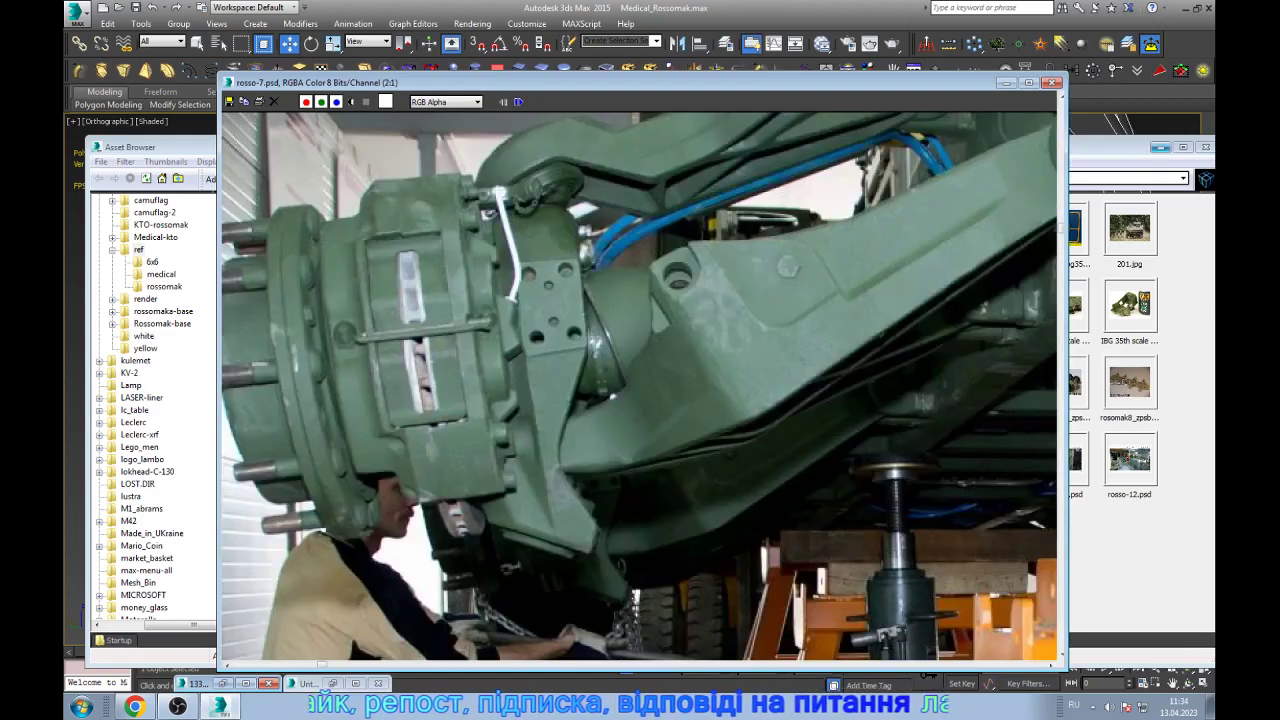
{"action": "left_click", "coordinate": [1160, 147]}
- Move and narrow the rosso-7 viewer beside the model, then exit isolation to the full vehicle
{"action": "left_click_drag", "start_coordinate": [640, 82], "coordinate": [370, 73]}
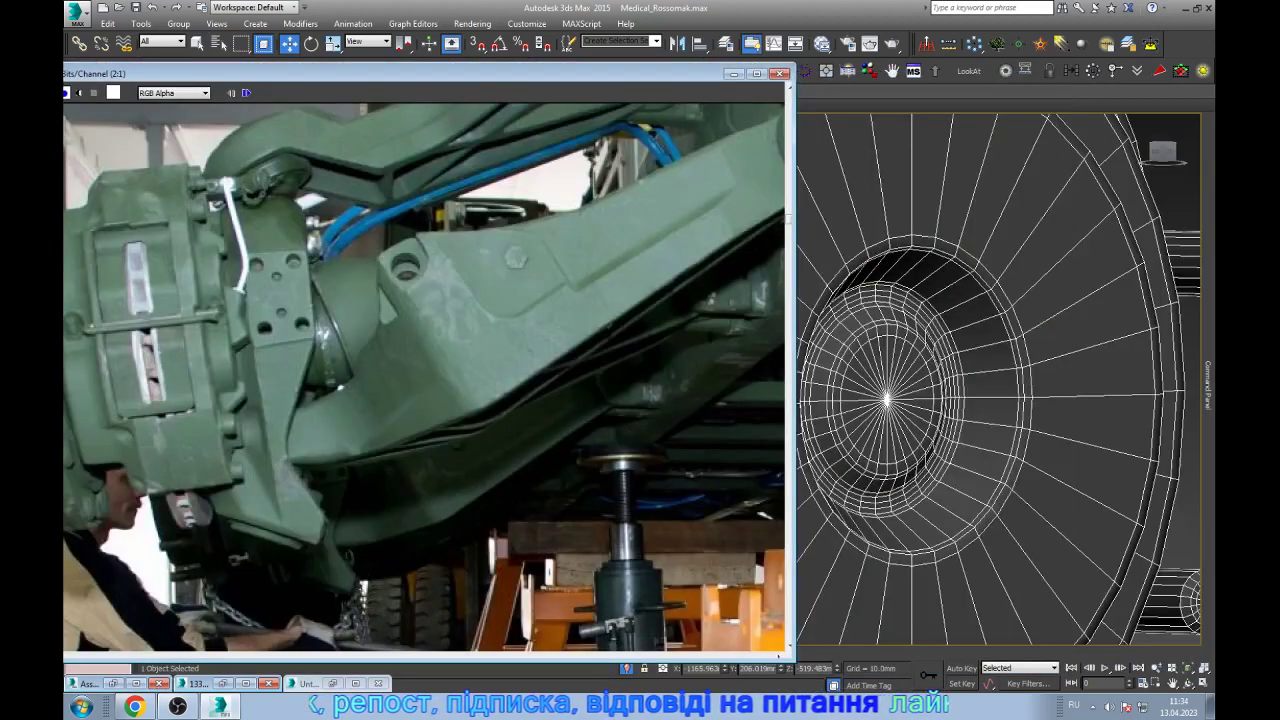
{"action": "key", "text": "z"}
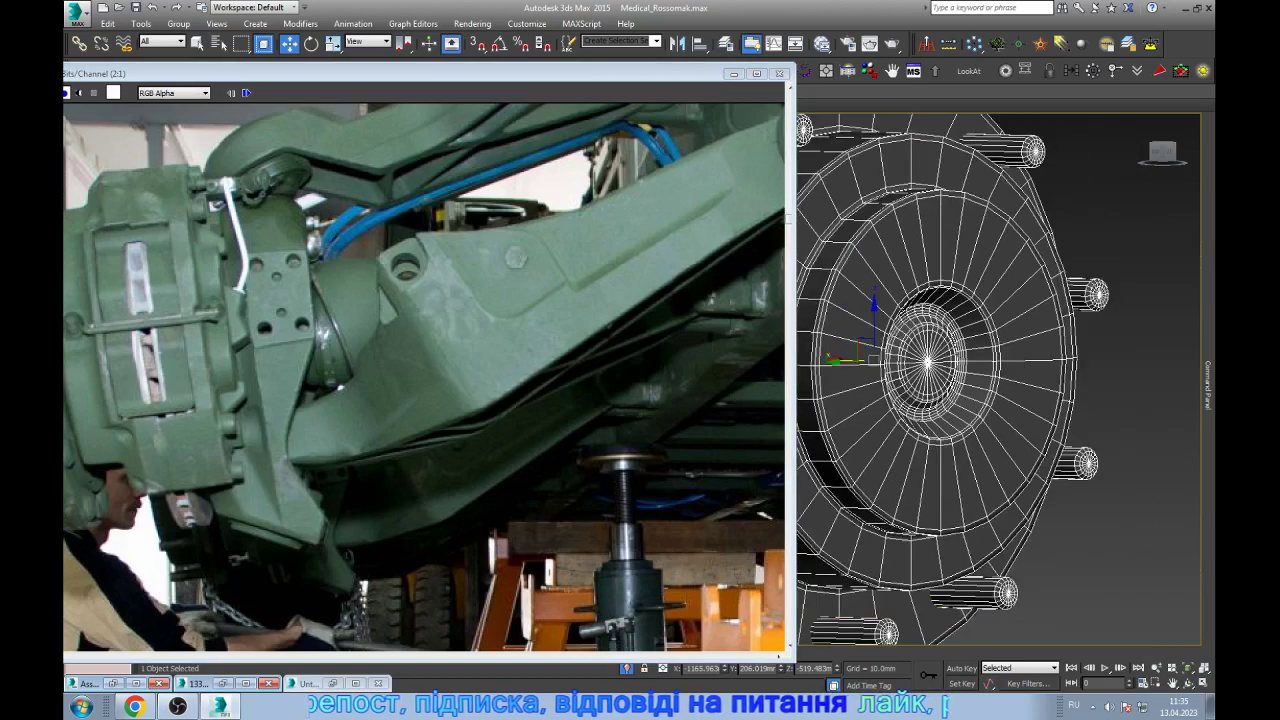
{"action": "key", "text": "Page_Up"}
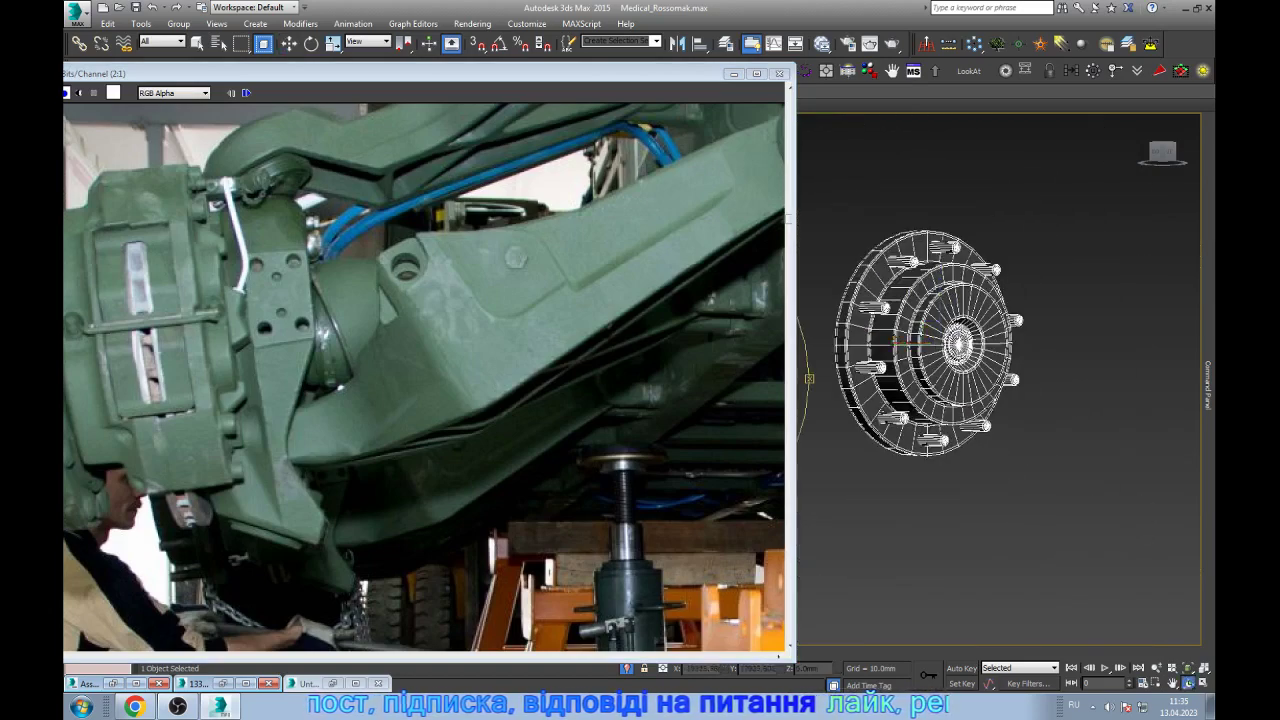
{"action": "left_click_drag", "start_coordinate": [792, 300], "coordinate": [492, 300]}
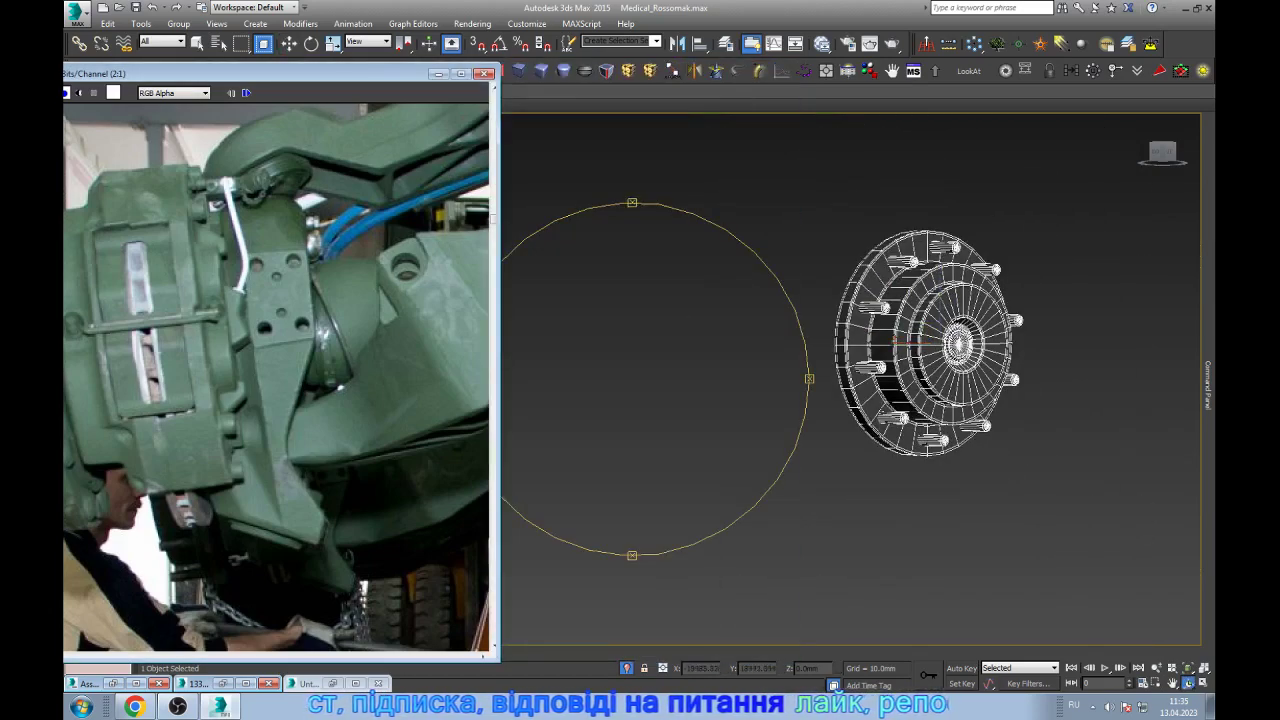
{"action": "left_click_drag", "start_coordinate": [700, 380], "coordinate": [760, 380]}
{"action": "key", "text": "Escape"}
{"action": "left_click", "coordinate": [973, 465]}
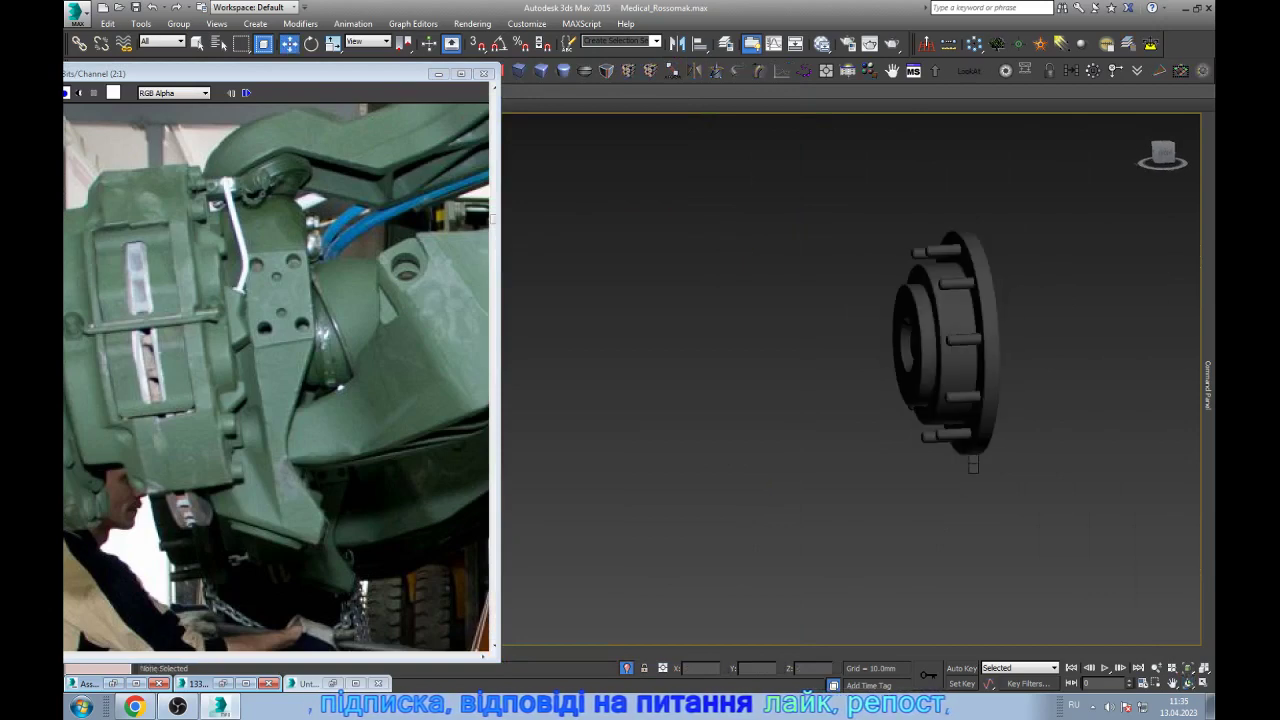
{"action": "key", "text": "alt+q"}
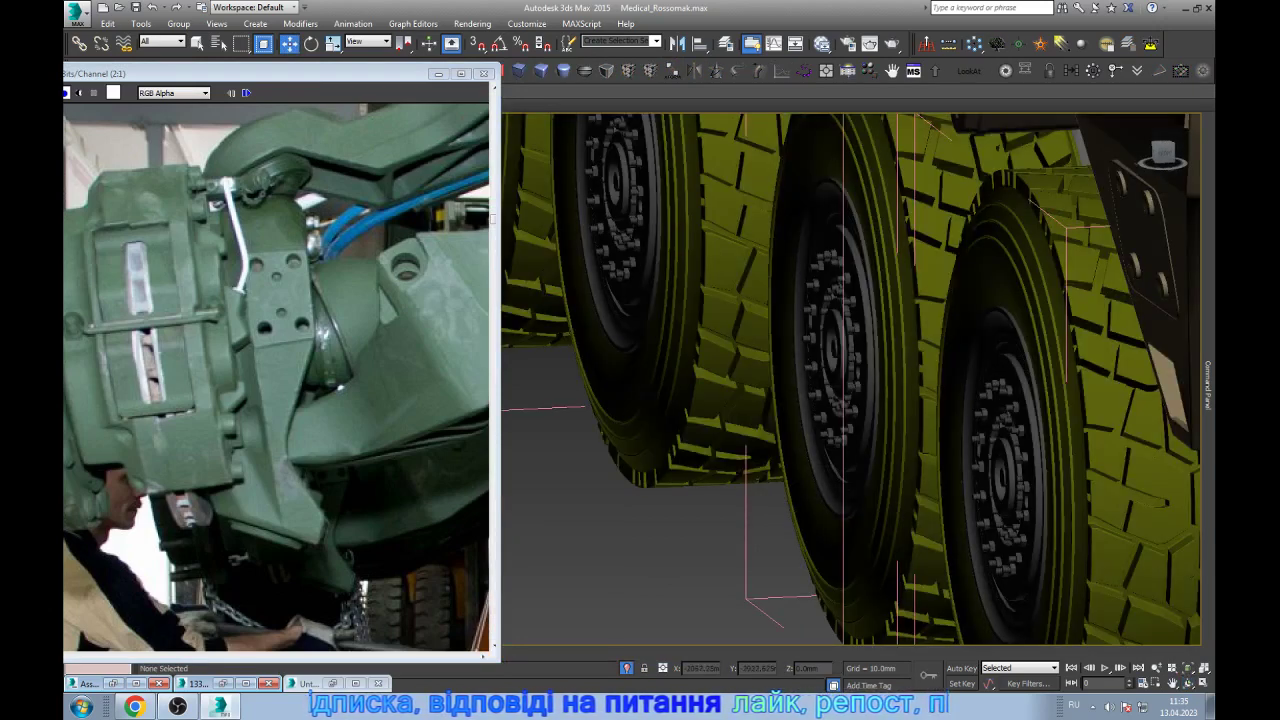
- Hide the middle wheel's tyre and rim, then select the brake hub and cyan Box005 fender
{"action": "left_click", "coordinate": [877, 395]}
{"action": "key", "text": "Delete"}
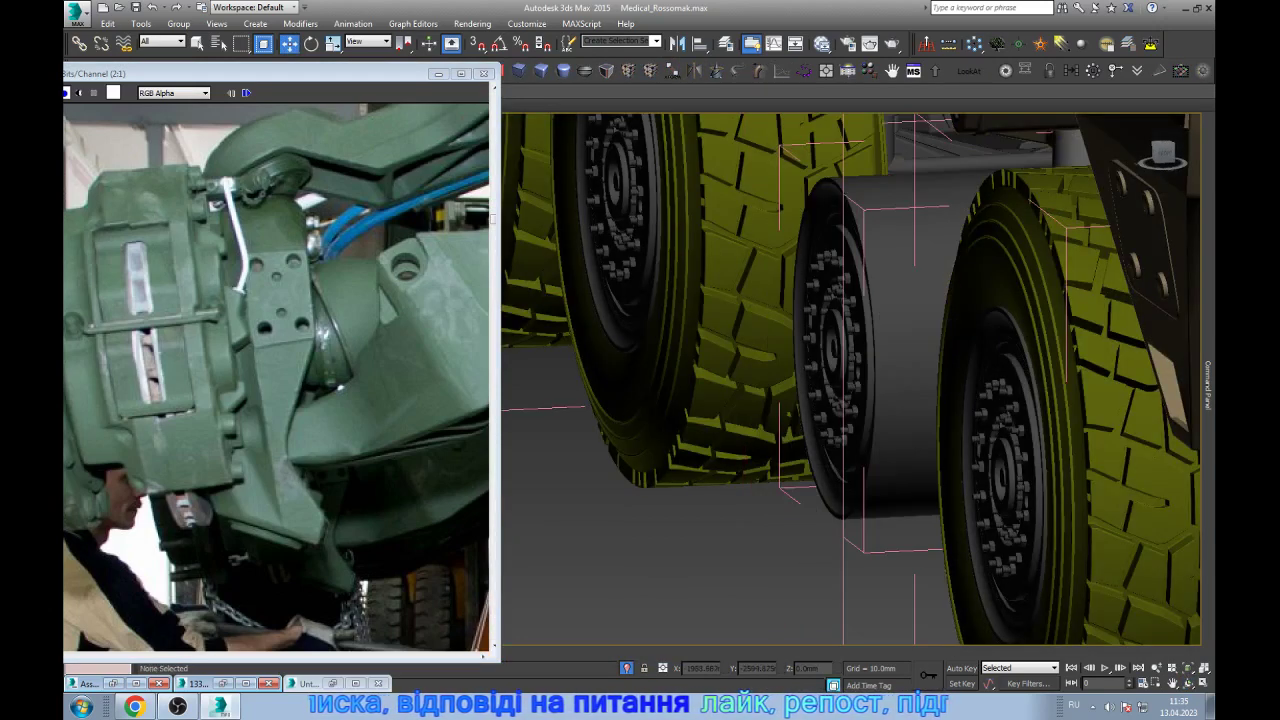
{"action": "left_click", "coordinate": [835, 350]}
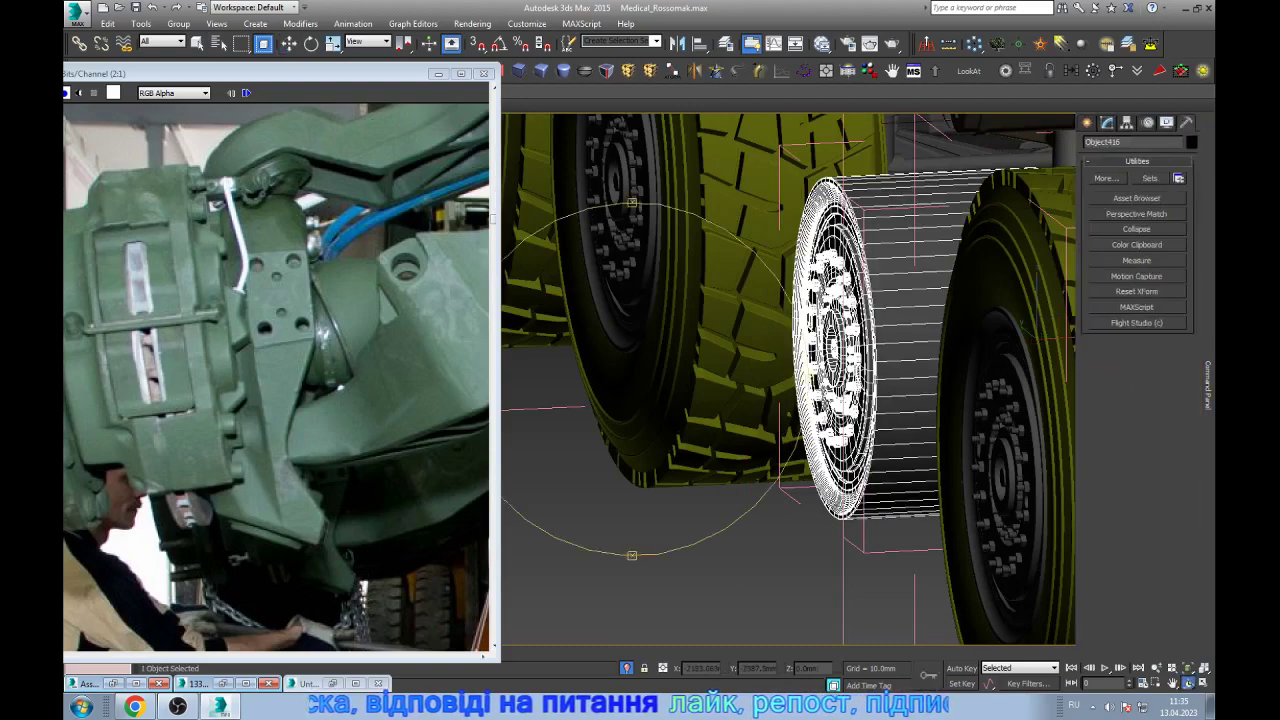
{"action": "middle_click_drag", "start_coordinate": [1037, 338], "coordinate": [726, 420], "text": "alt"}
{"action": "key", "text": "Delete"}
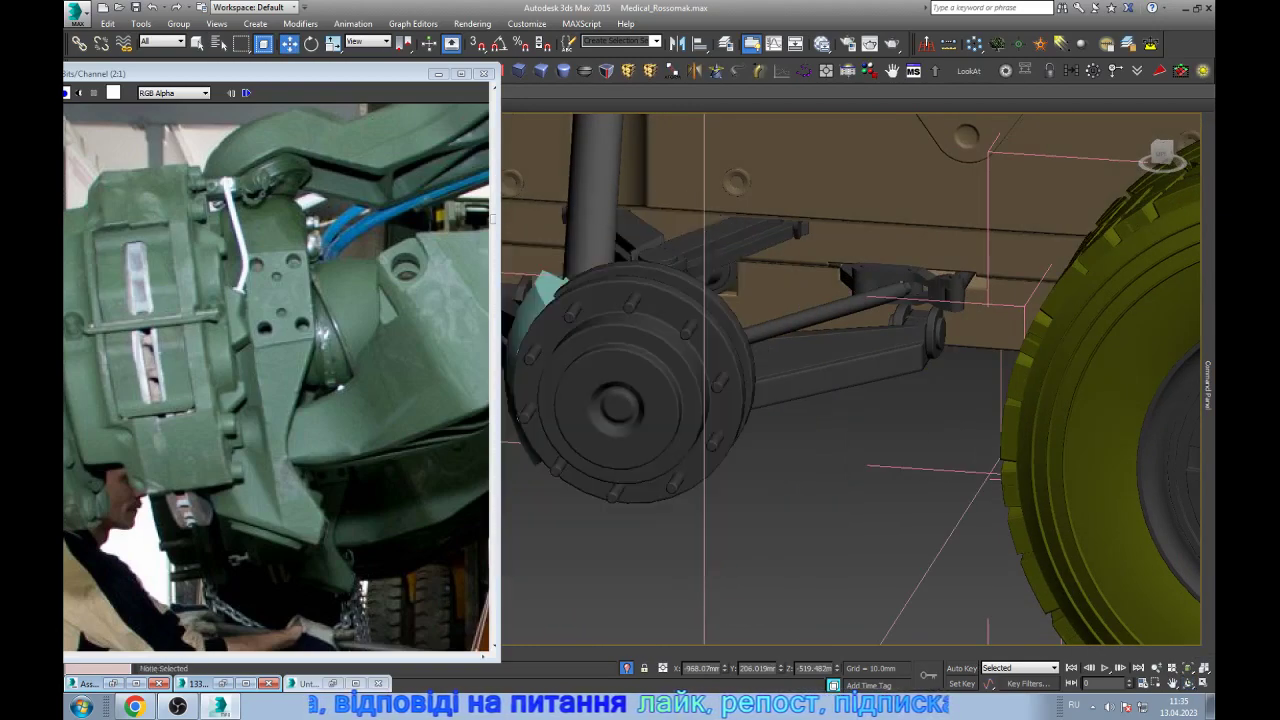
{"action": "left_click", "coordinate": [687, 444]}
{"action": "key", "text": "z"}
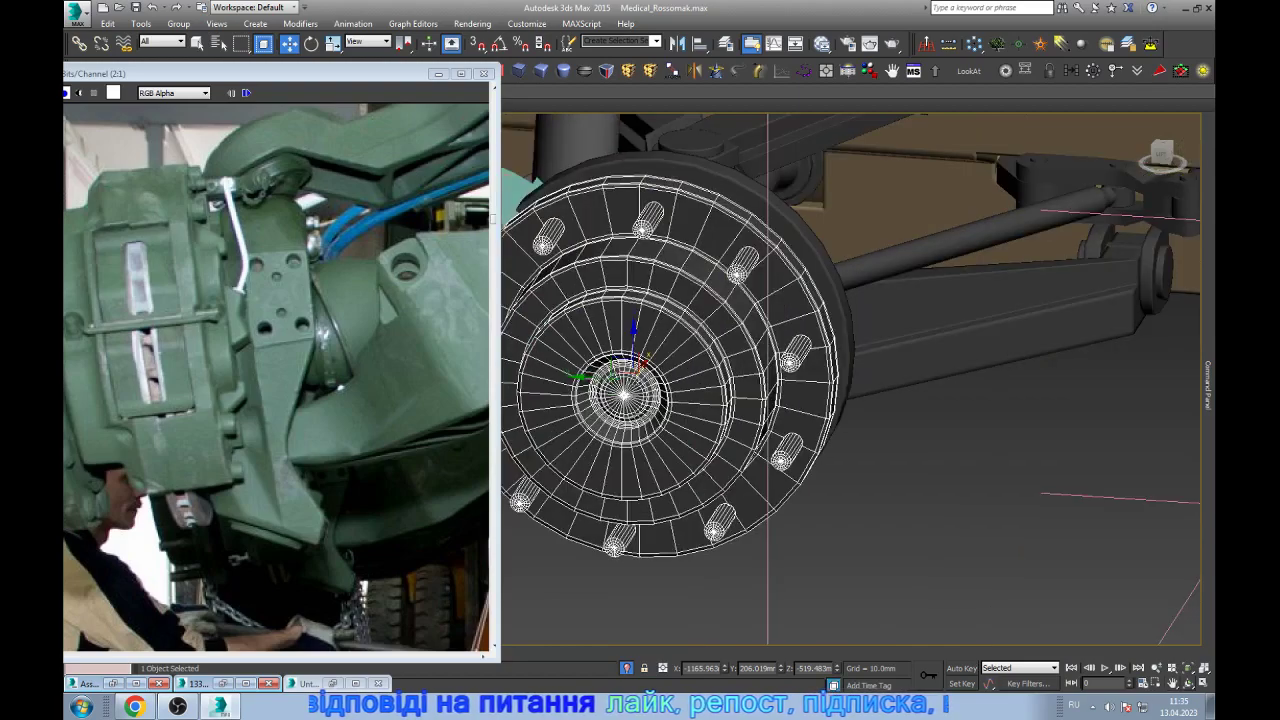
{"action": "mouse_move", "coordinate": [850, 300]}
{"action": "middle_mouse_down", "text": "alt"}
{"action": "mouse_move", "coordinate": [850, 450]}
{"action": "mouse_move", "coordinate": [850, 330]}
{"action": "middle_mouse_up", "text": "alt"}
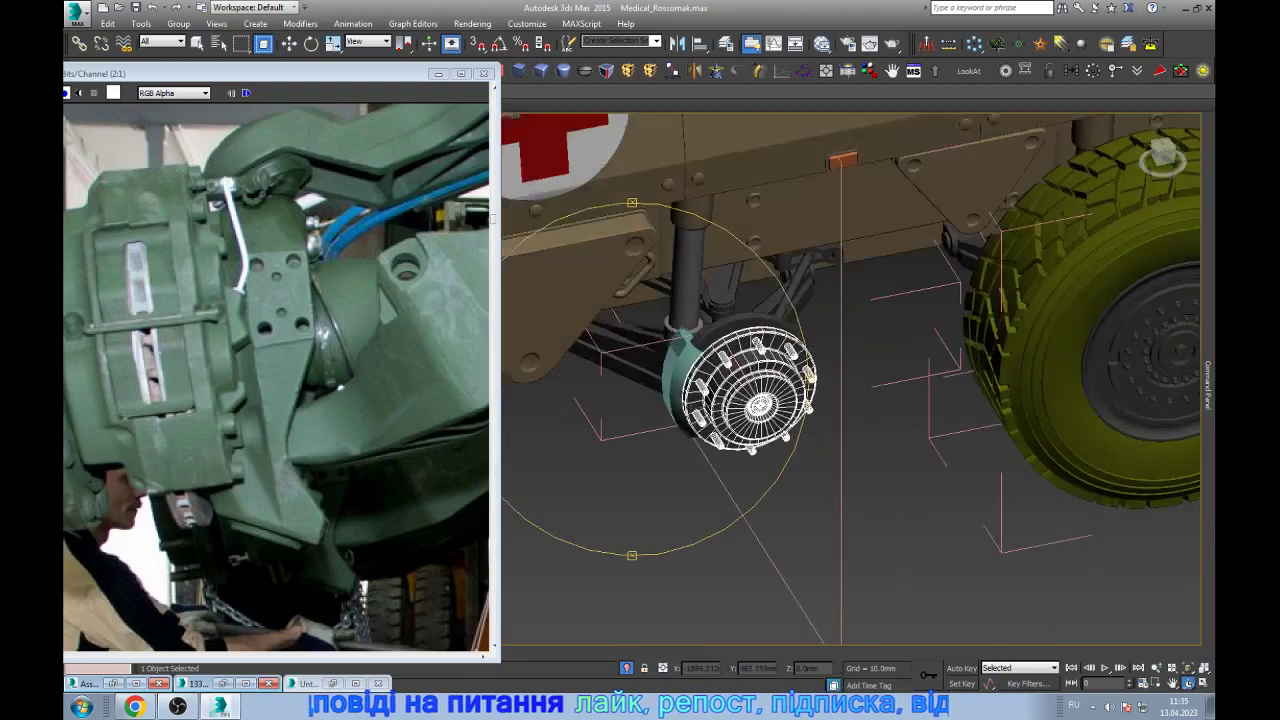
{"action": "key", "text": "z"}
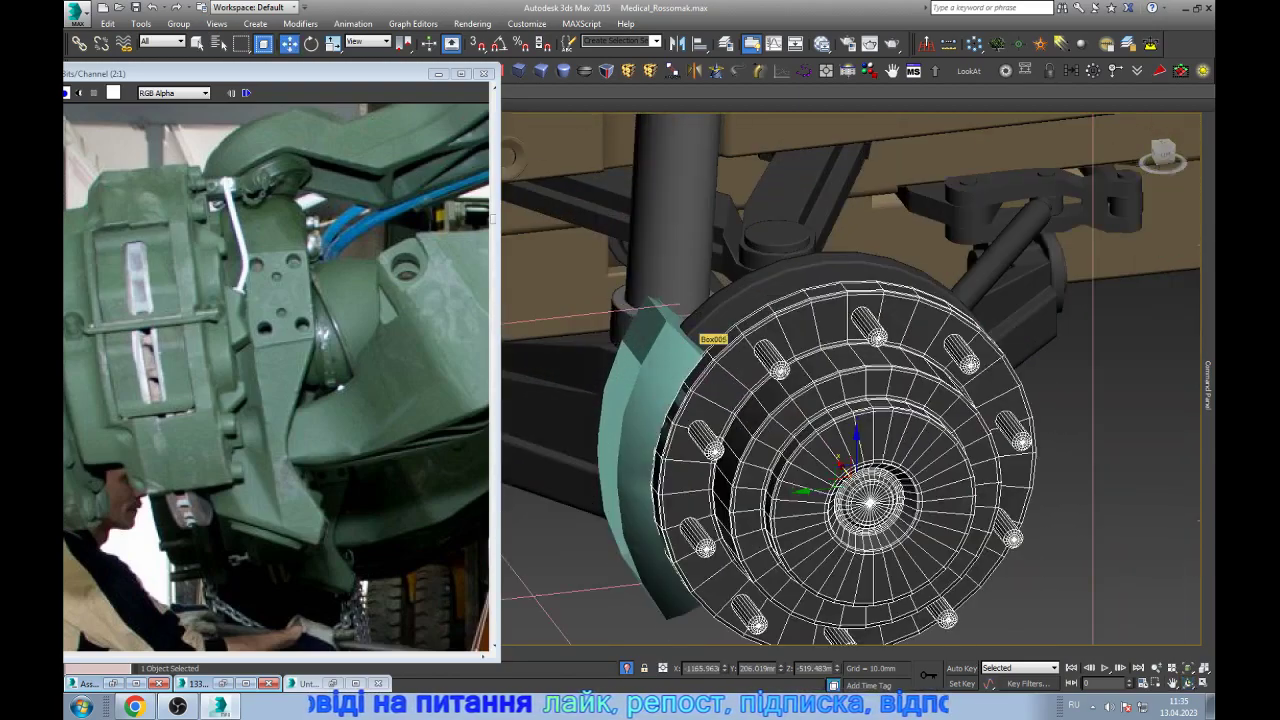
{"action": "left_click", "coordinate": [840, 290], "text": "ctrl"}
{"action": "left_click", "coordinate": [625, 440]}
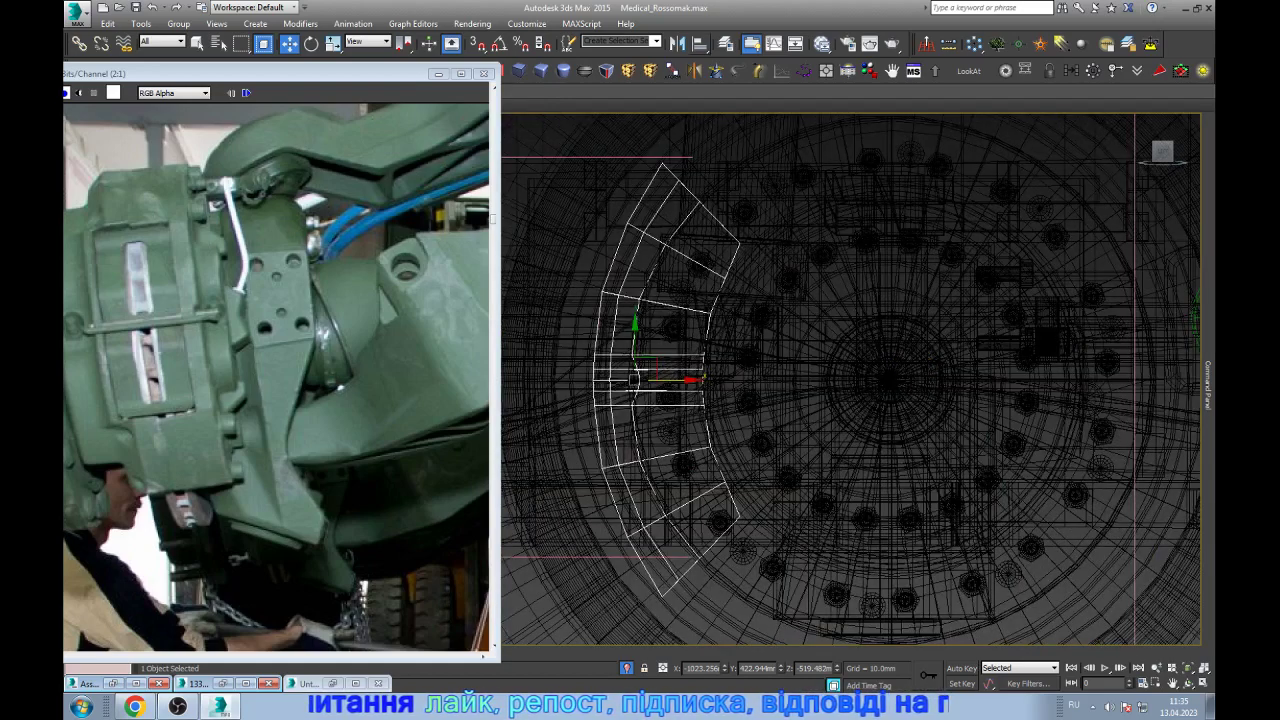
- Create a mirrored Instance of the cyan fender and view it shaded in perspective
{"action": "left_click", "coordinate": [677, 43]}
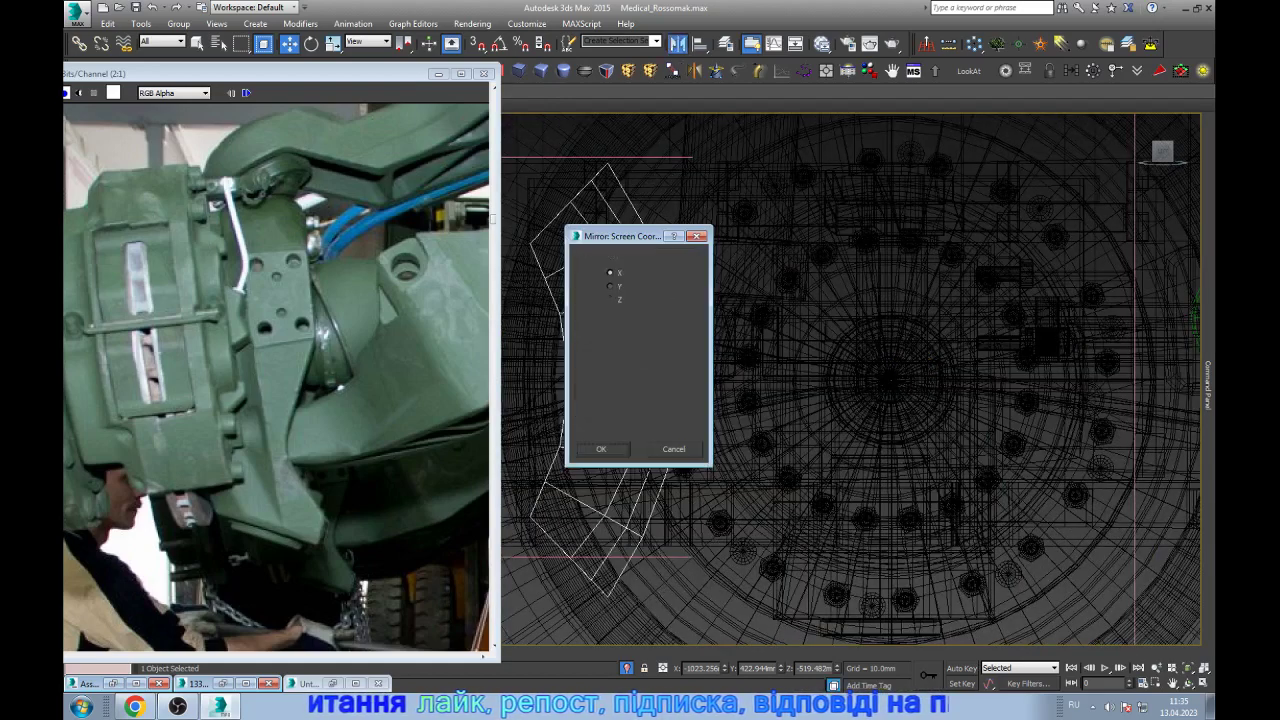
{"action": "left_click", "coordinate": [610, 386]}
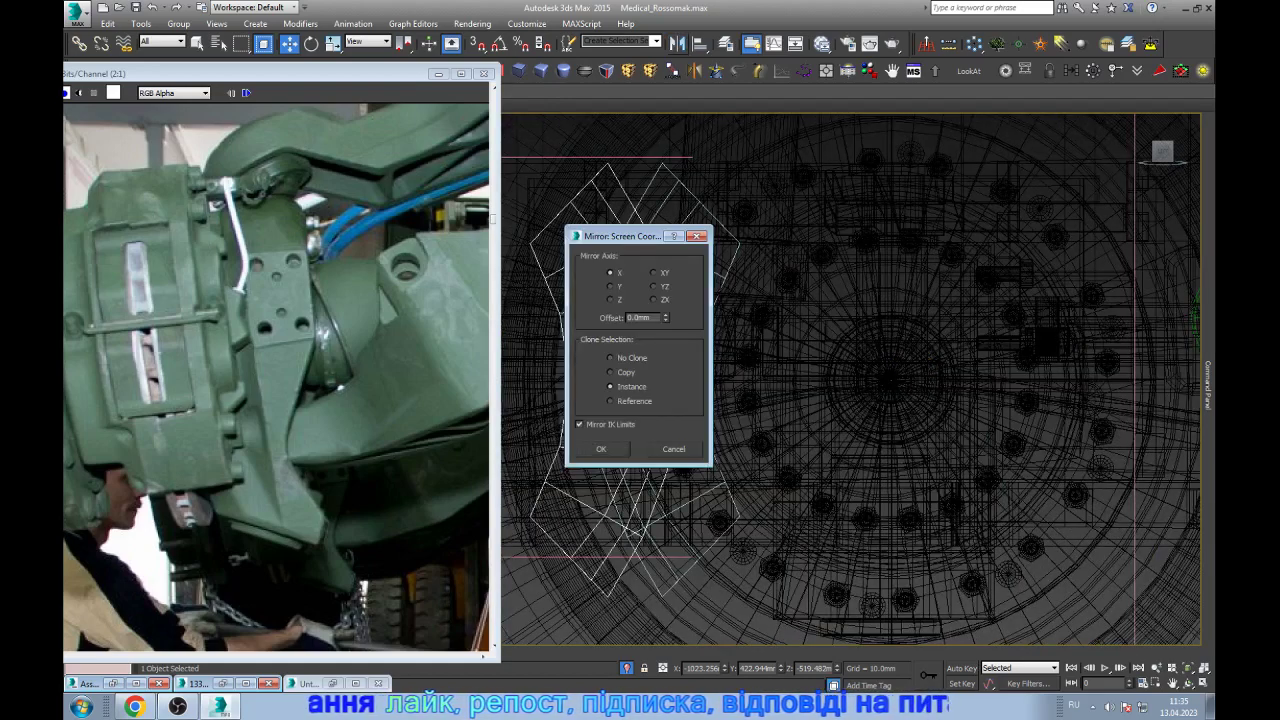
{"action": "key", "text": "Return"}
{"action": "key", "text": "1"}
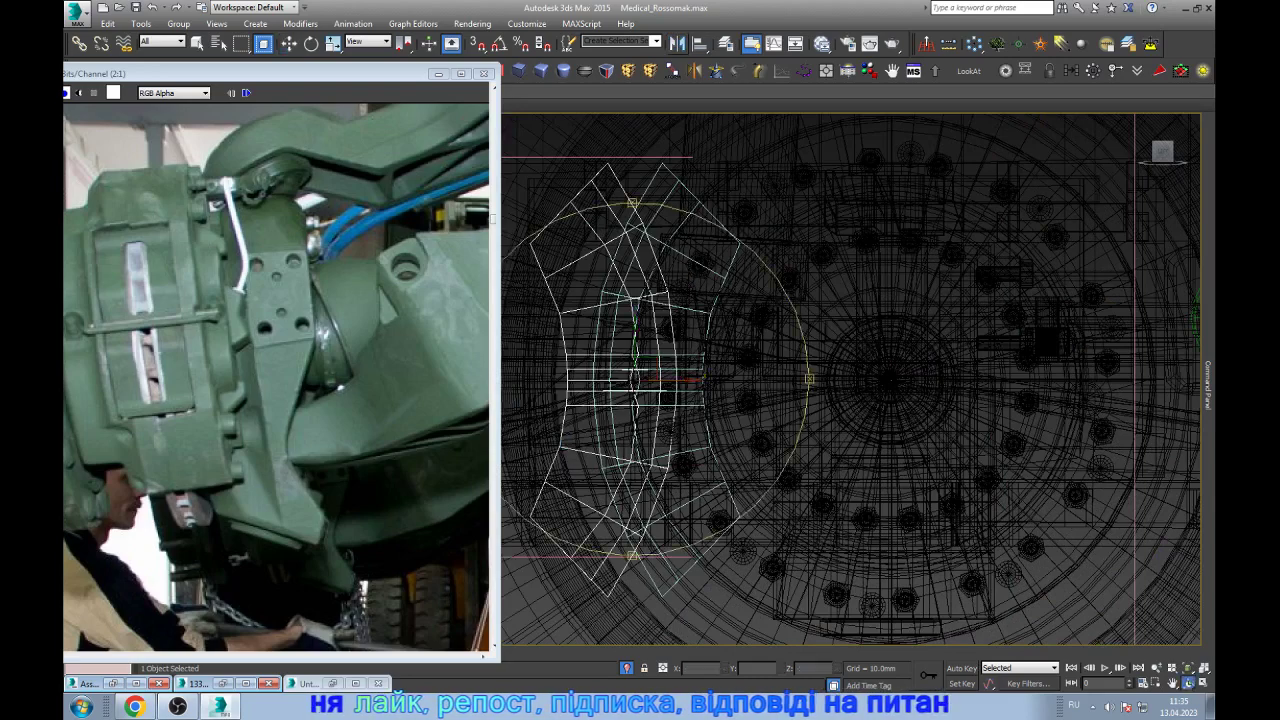
{"action": "key", "text": "p"}
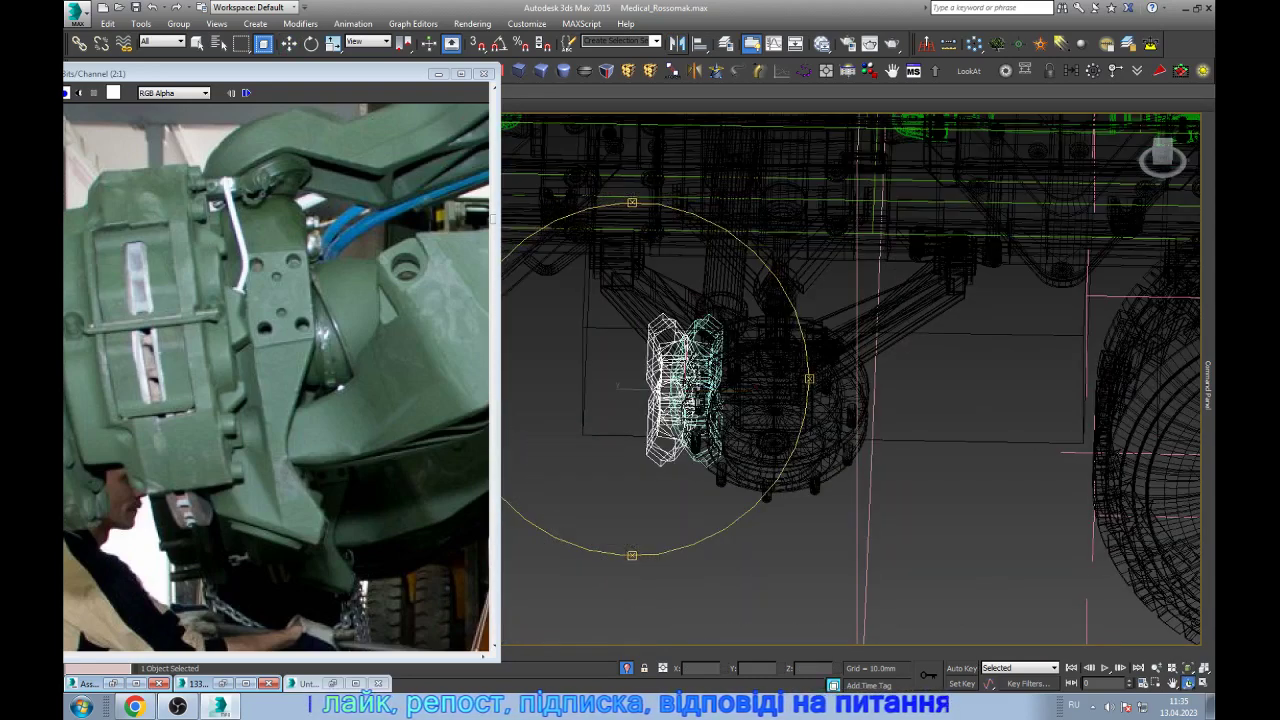
{"action": "key", "text": "F3"}
{"action": "key", "text": "w"}
{"action": "scroll", "coordinate": [720, 410], "scroll_direction": "up", "scroll_amount": 3}
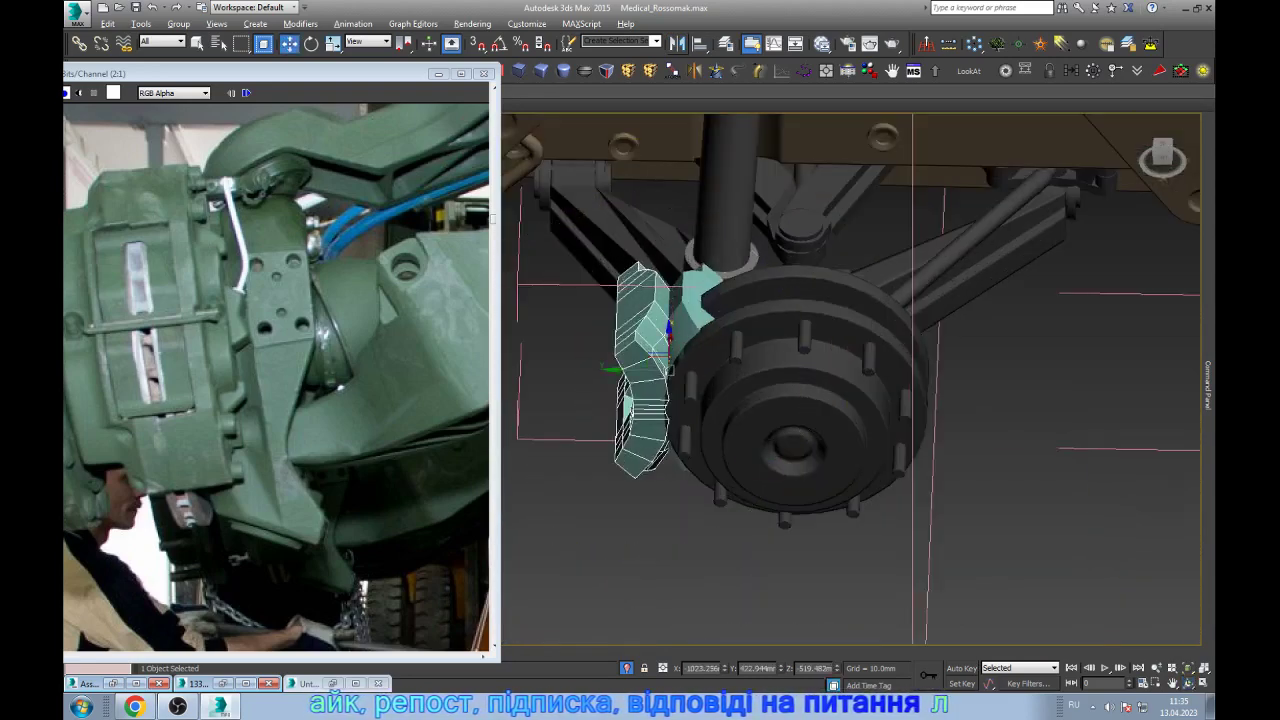
- Align the fender to the hub on X and Y position, then move it to the hub's right edge
{"action": "key", "text": "alt+a"}
{"action": "left_click", "coordinate": [700, 370]}
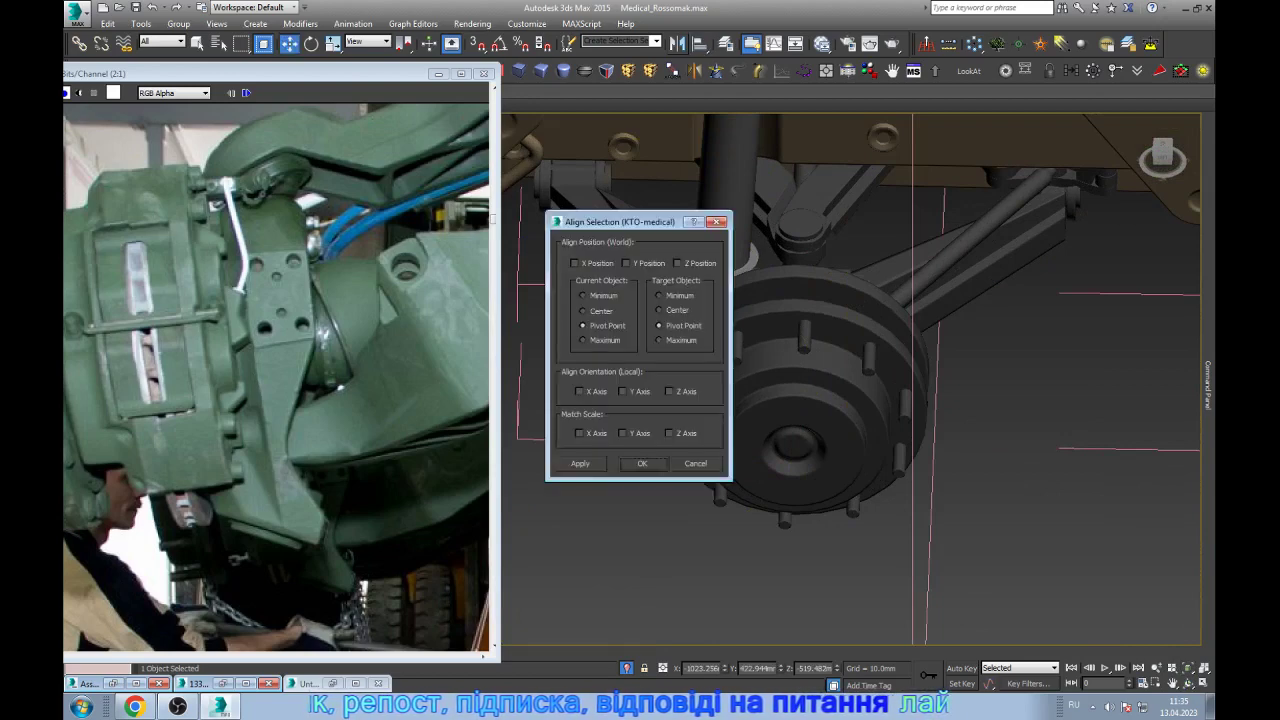
{"action": "left_click", "coordinate": [574, 263]}
{"action": "left_click", "coordinate": [626, 263]}
{"action": "left_click", "coordinate": [677, 263]}
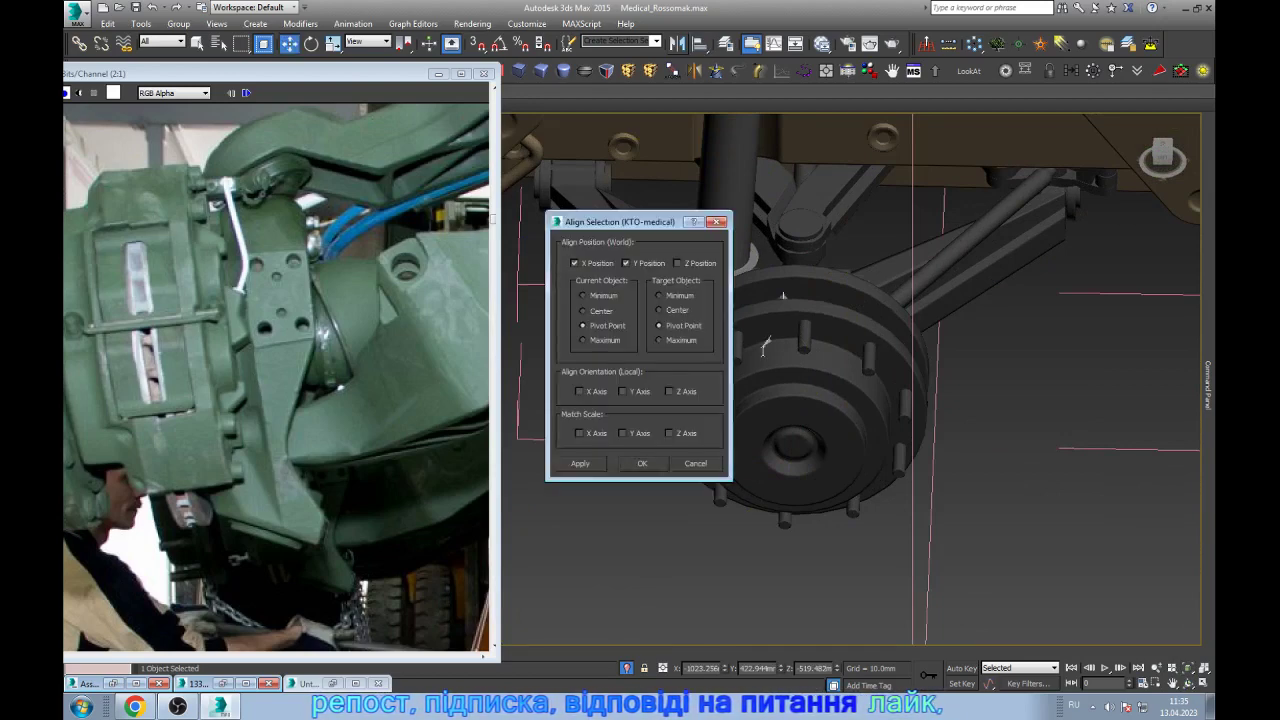
{"action": "key", "text": "Return"}
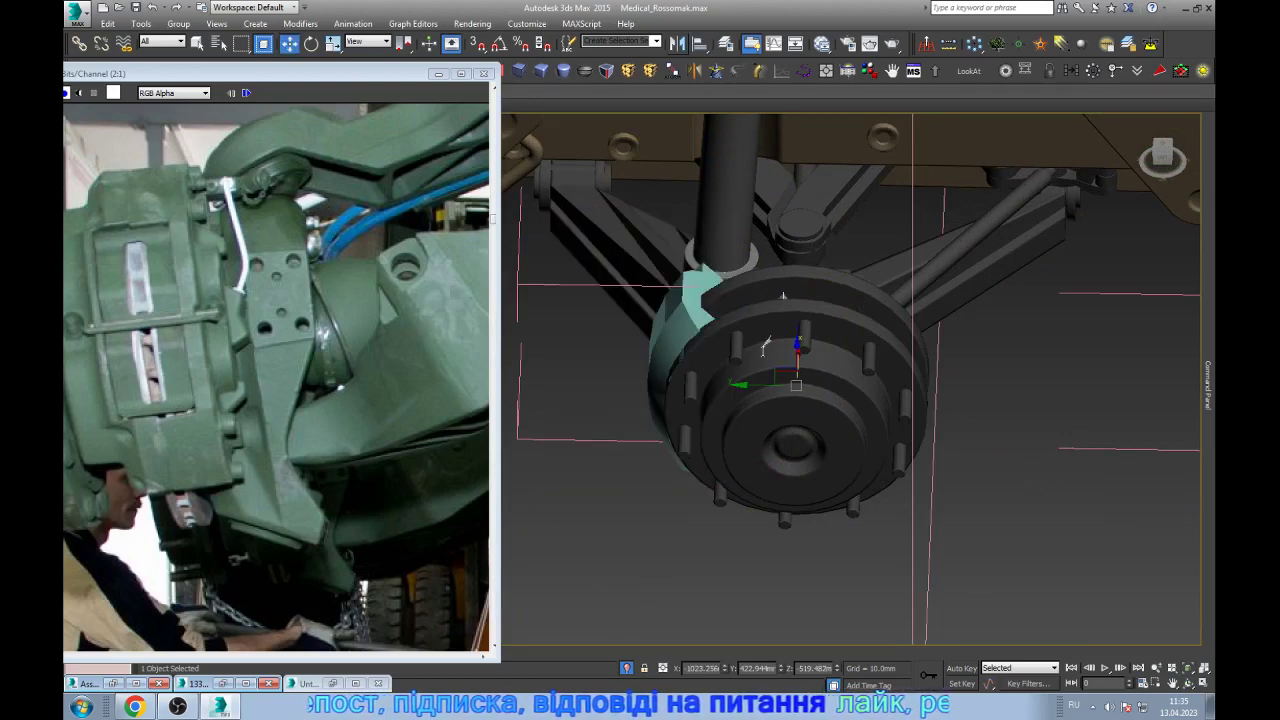
{"action": "left_click_drag", "start_coordinate": [815, 384], "coordinate": [877, 384]}
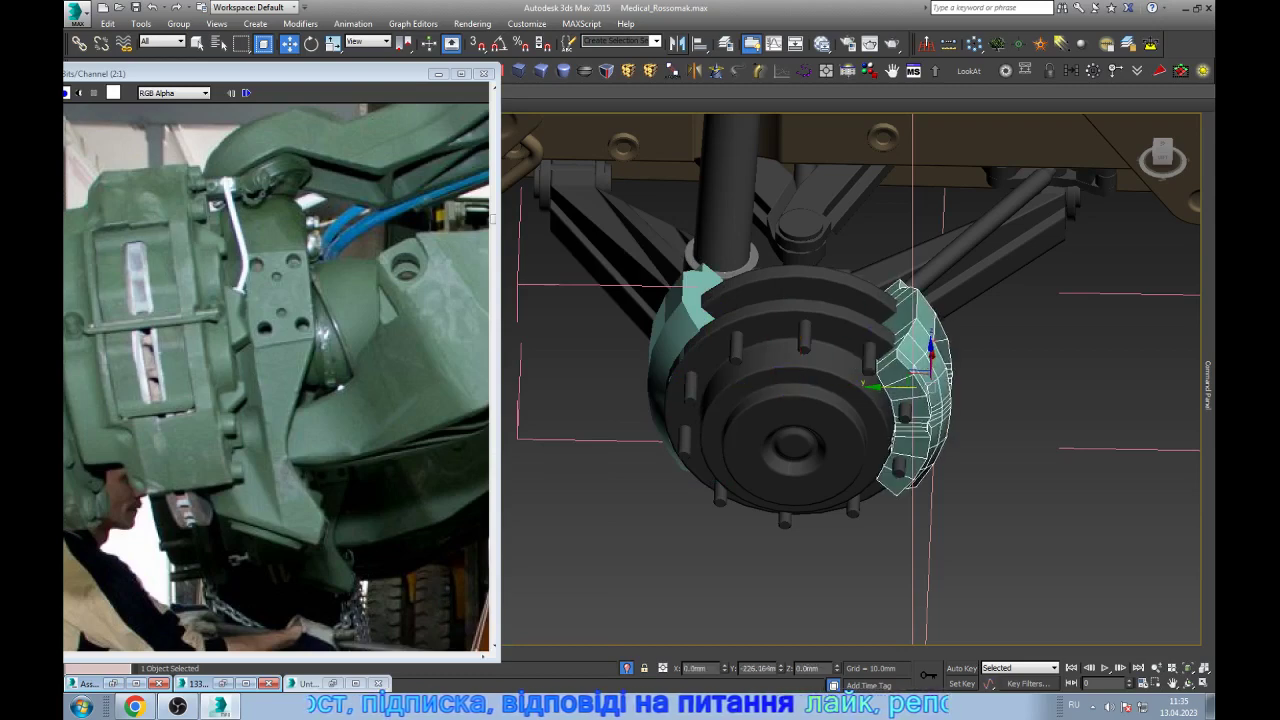
{"action": "scroll", "coordinate": [867, 270], "scroll_direction": "up", "scroll_amount": 2}
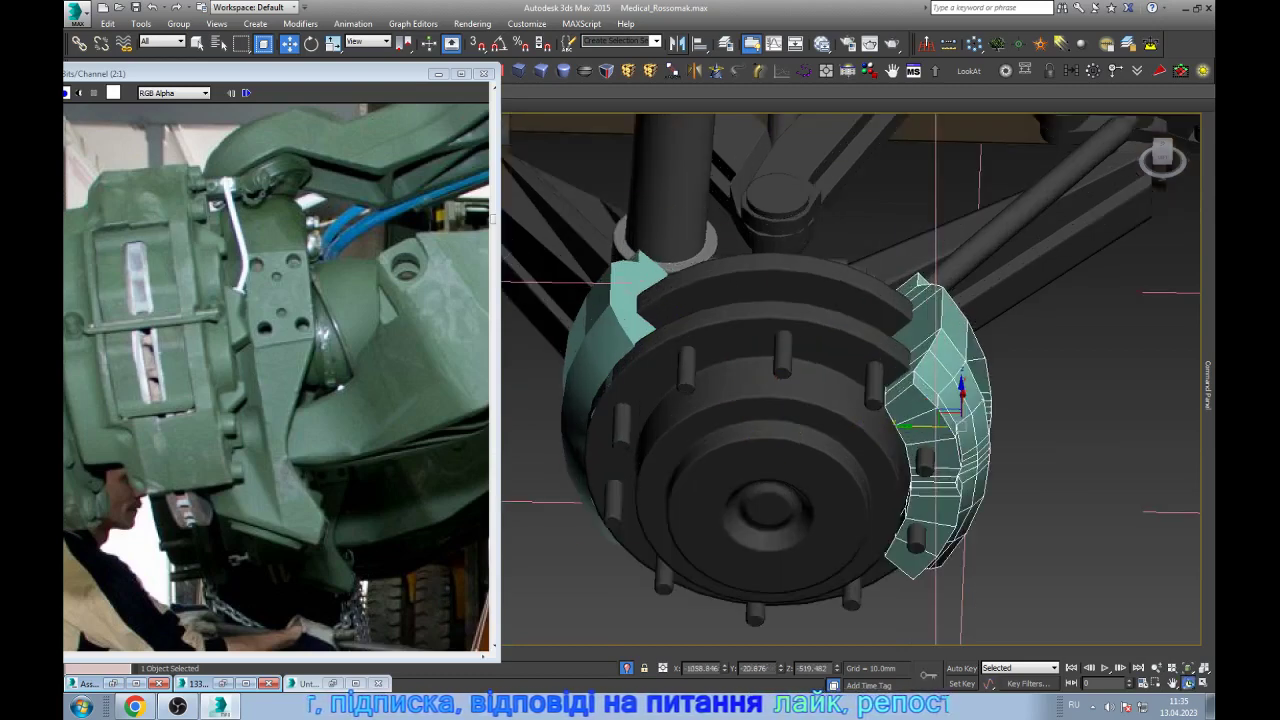
{"action": "middle_click_drag", "start_coordinate": [850, 400], "coordinate": [850, 450], "text": "alt"}
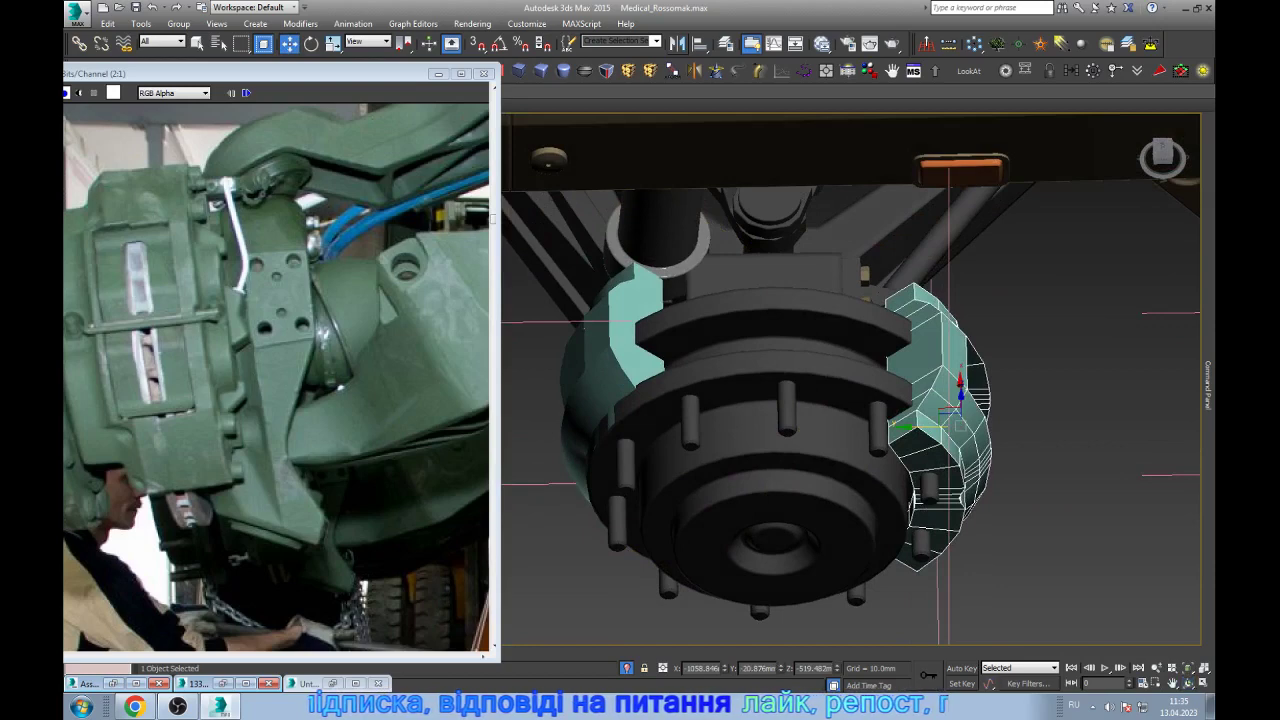
- Align the fender's X position to Box005 and isolate it
{"action": "key", "text": "alt+a"}
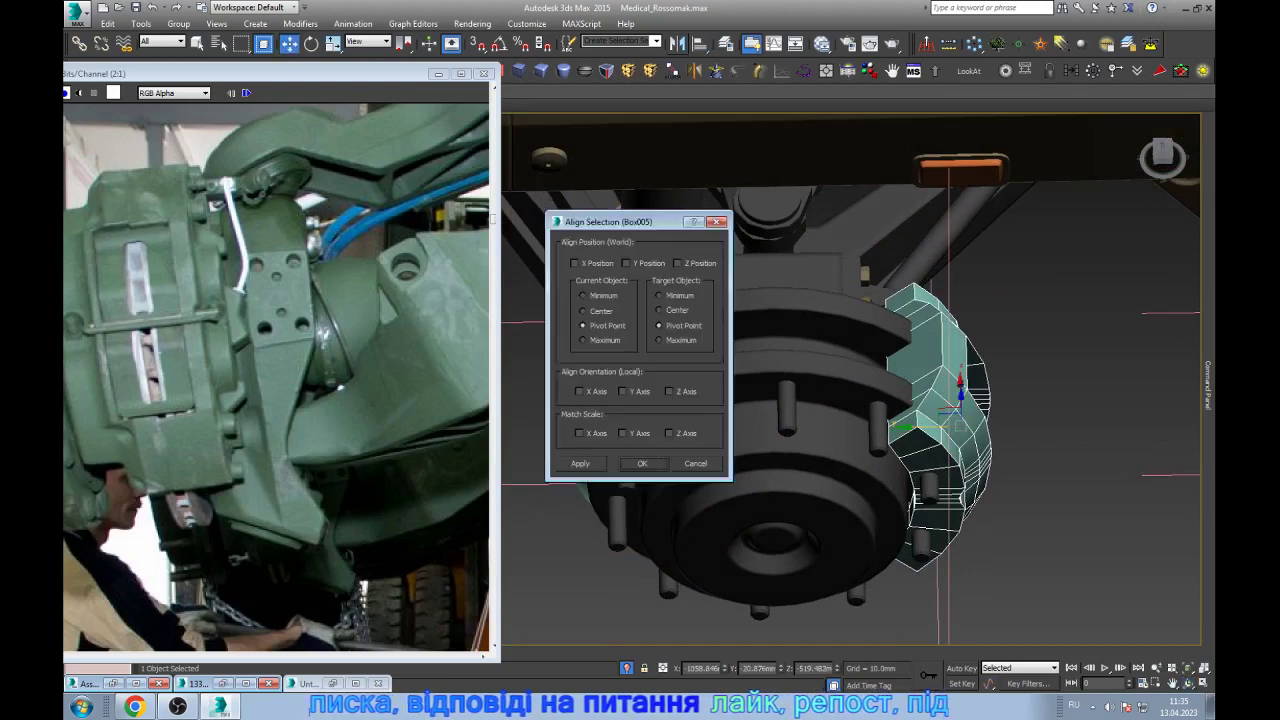
{"action": "left_click", "coordinate": [574, 263]}
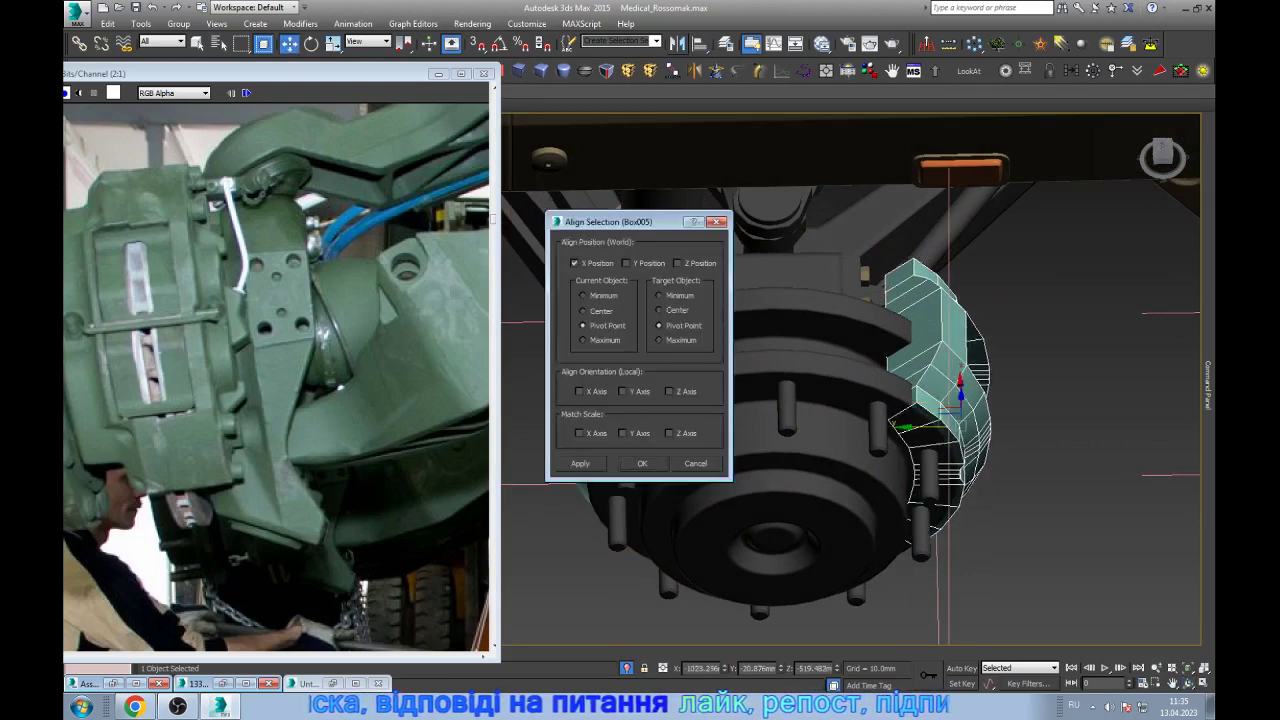
{"action": "key", "text": "Return"}
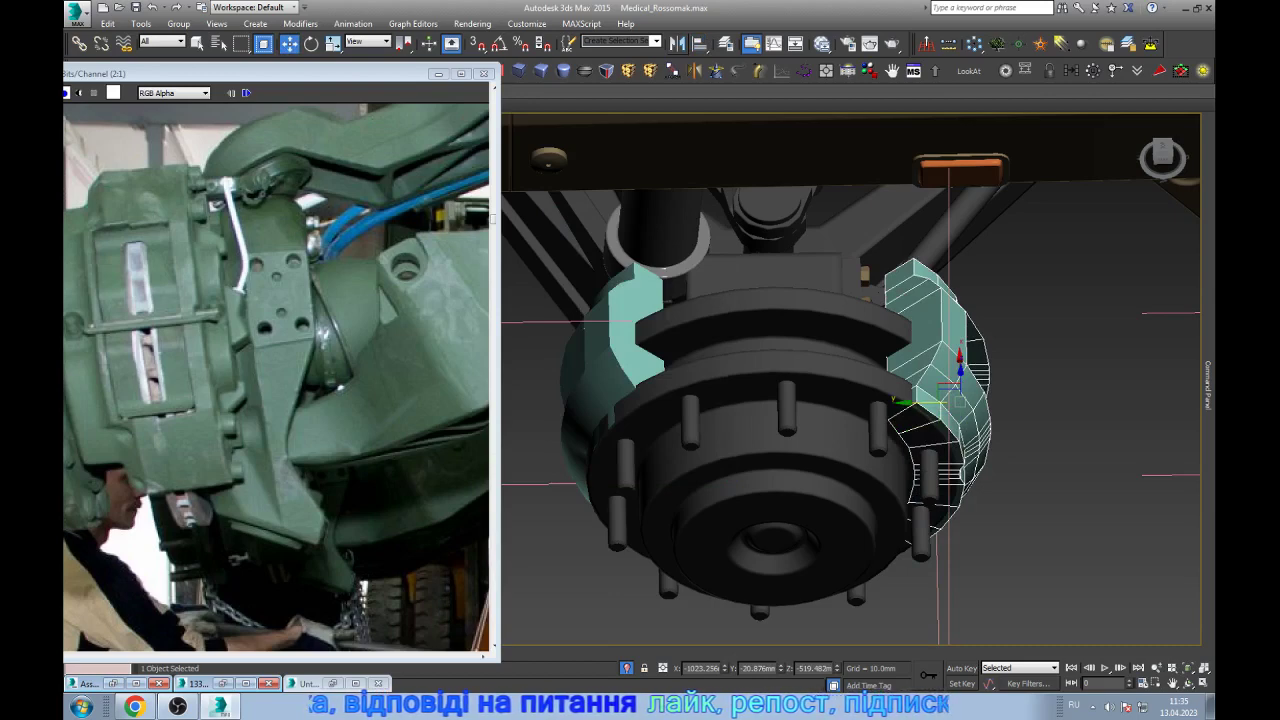
{"action": "key", "text": "alt+q"}
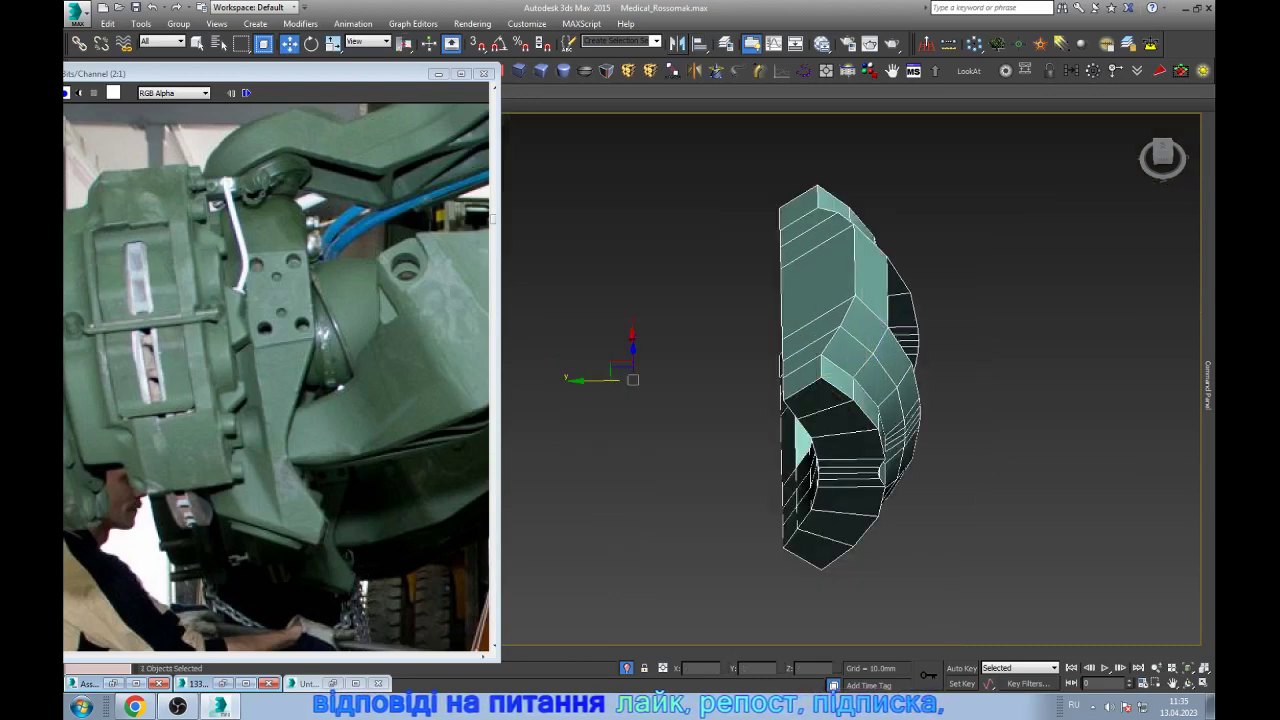
- Exit isolation and frame both fender halves in Front view, checking them in wireframe
{"action": "key", "text": "alt+q"}
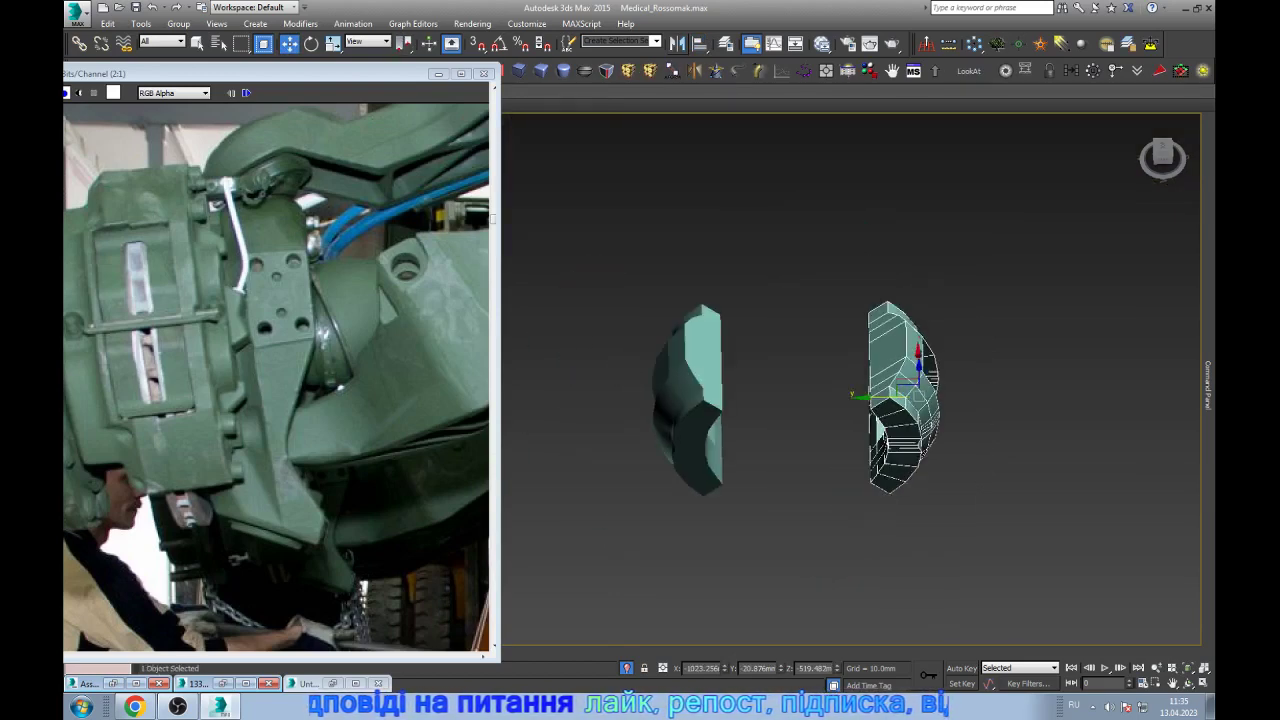
{"action": "key", "text": "f"}
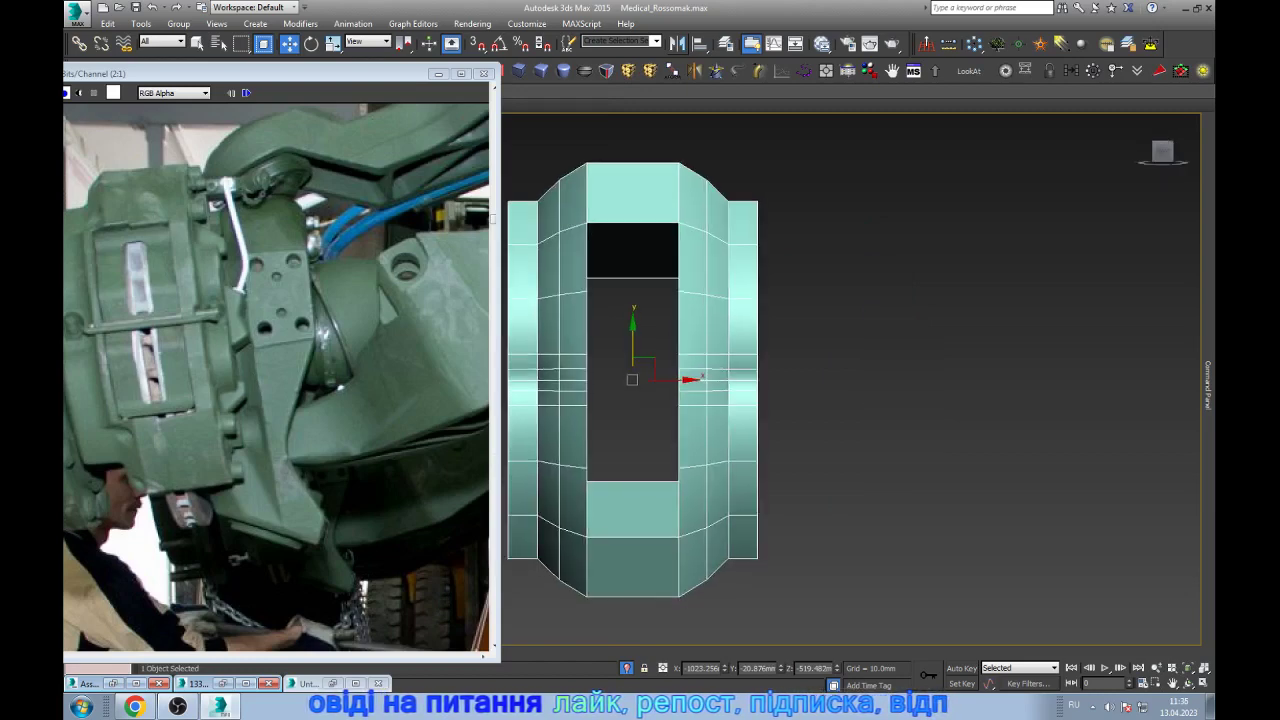
{"action": "scroll", "coordinate": [640, 380], "scroll_direction": "up", "scroll_amount": 5}
{"action": "key", "text": "F3"}
{"action": "key", "text": "z"}
{"action": "key", "text": "F3"}
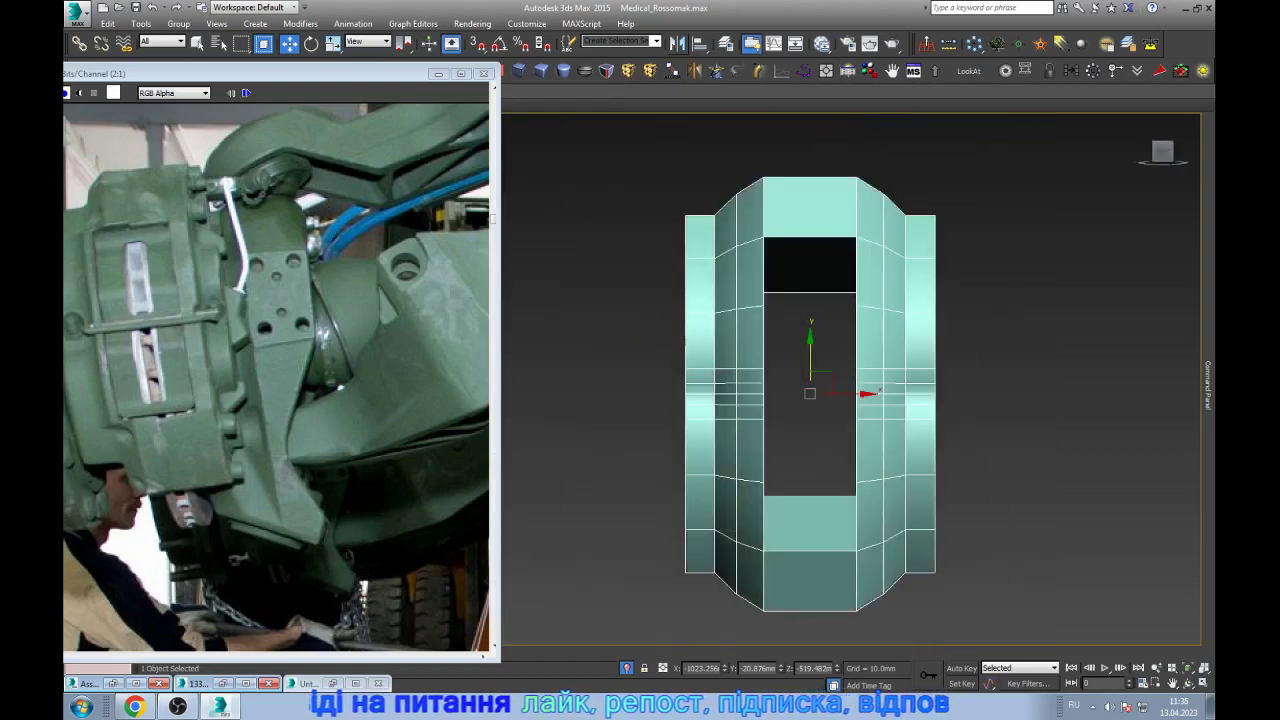
- Orbit around both mirrored fender halves from oblique and near-front angles
{"action": "middle_click_drag", "start_coordinate": [850, 380], "coordinate": [640, 380], "text": "alt"}
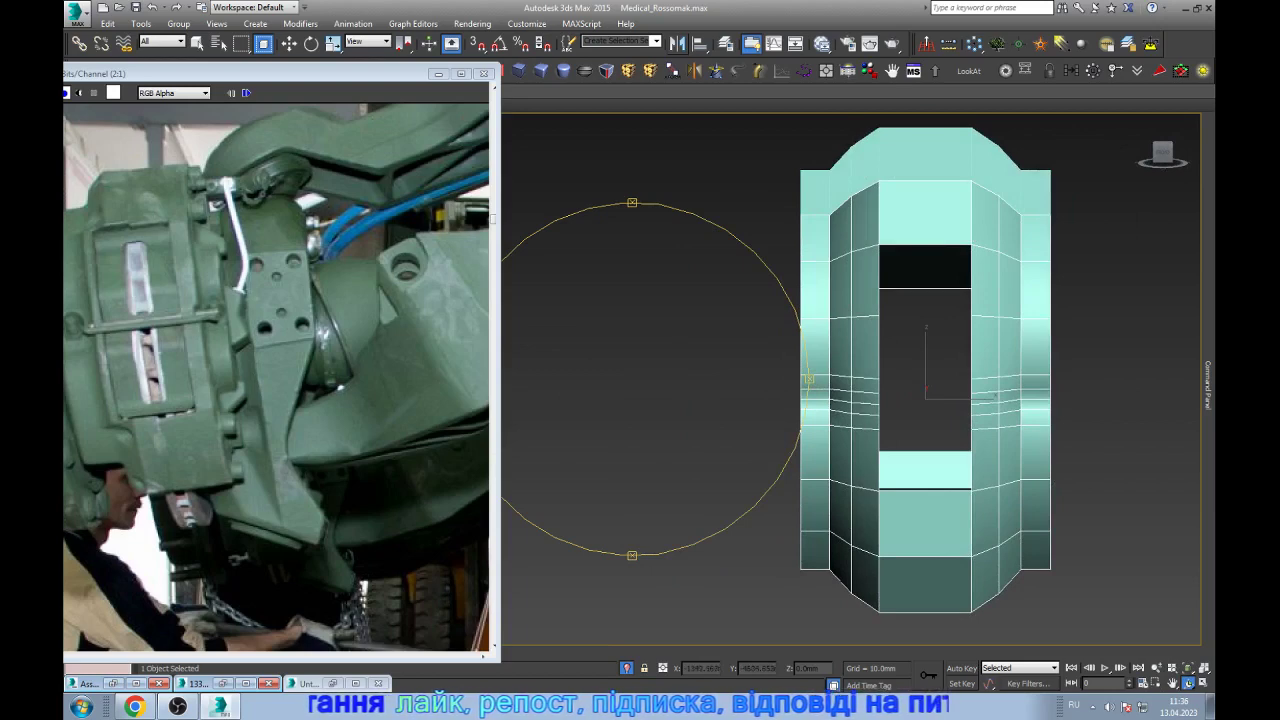
{"action": "left_click_drag", "start_coordinate": [270, 73], "coordinate": [316, 73]}
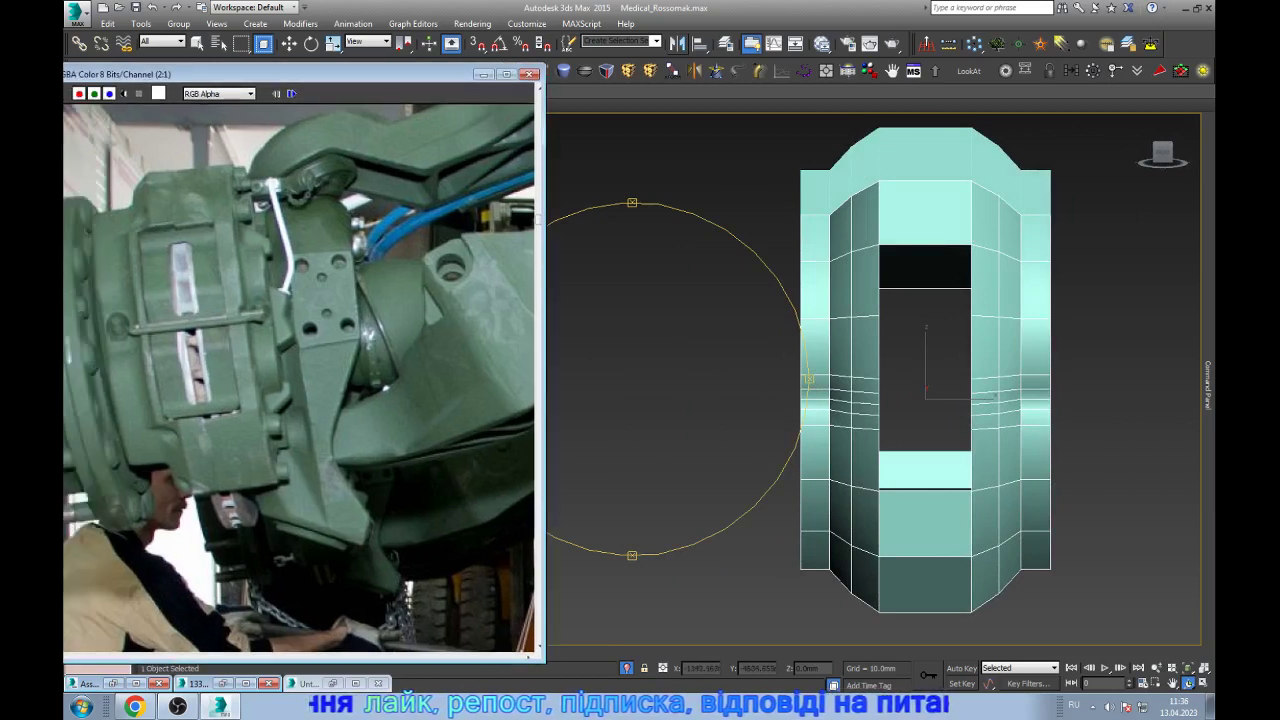
{"action": "middle_click_drag", "start_coordinate": [900, 380], "coordinate": [1080, 380], "text": "alt"}
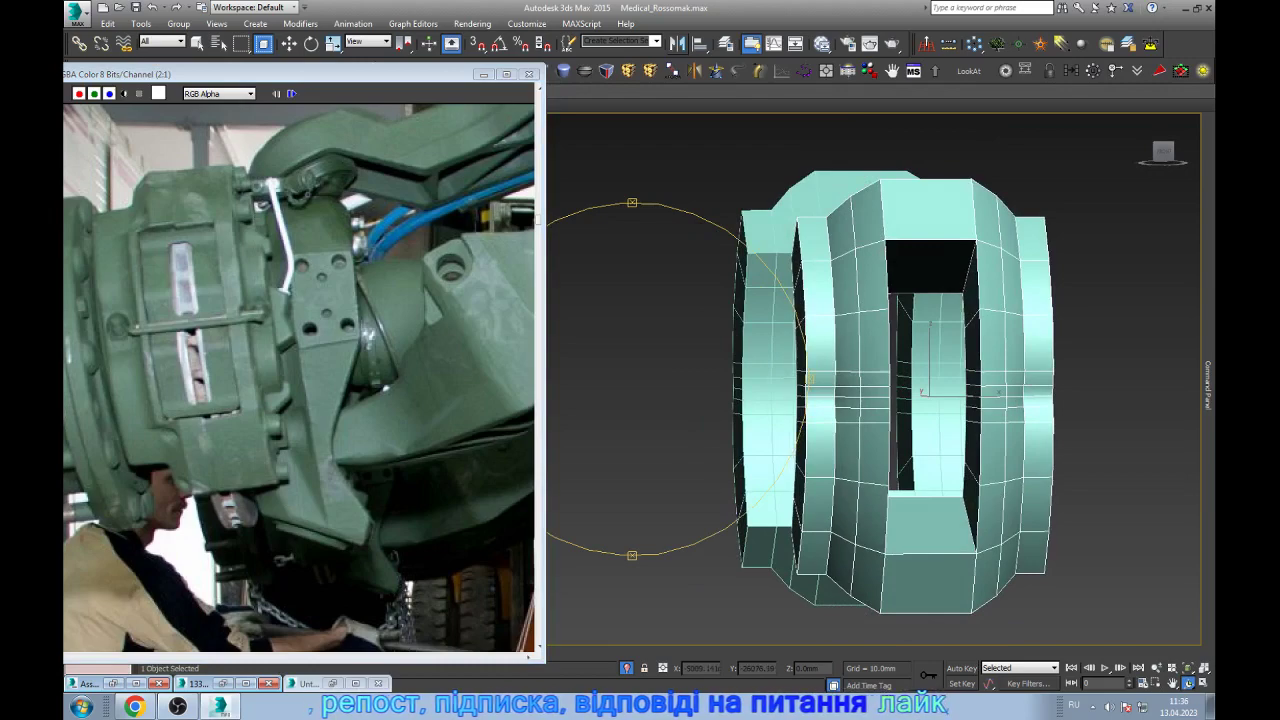
{"action": "mouse_move", "coordinate": [1080, 380]}
{"action": "middle_mouse_down", "text": "alt"}
{"action": "mouse_move", "coordinate": [1100, 380]}
{"action": "mouse_move", "coordinate": [1030, 385]}
{"action": "middle_mouse_up", "text": "alt"}
{"action": "middle_click_drag", "start_coordinate": [830, 395], "coordinate": [800, 395], "text": "alt"}
{"action": "key", "text": "w"}
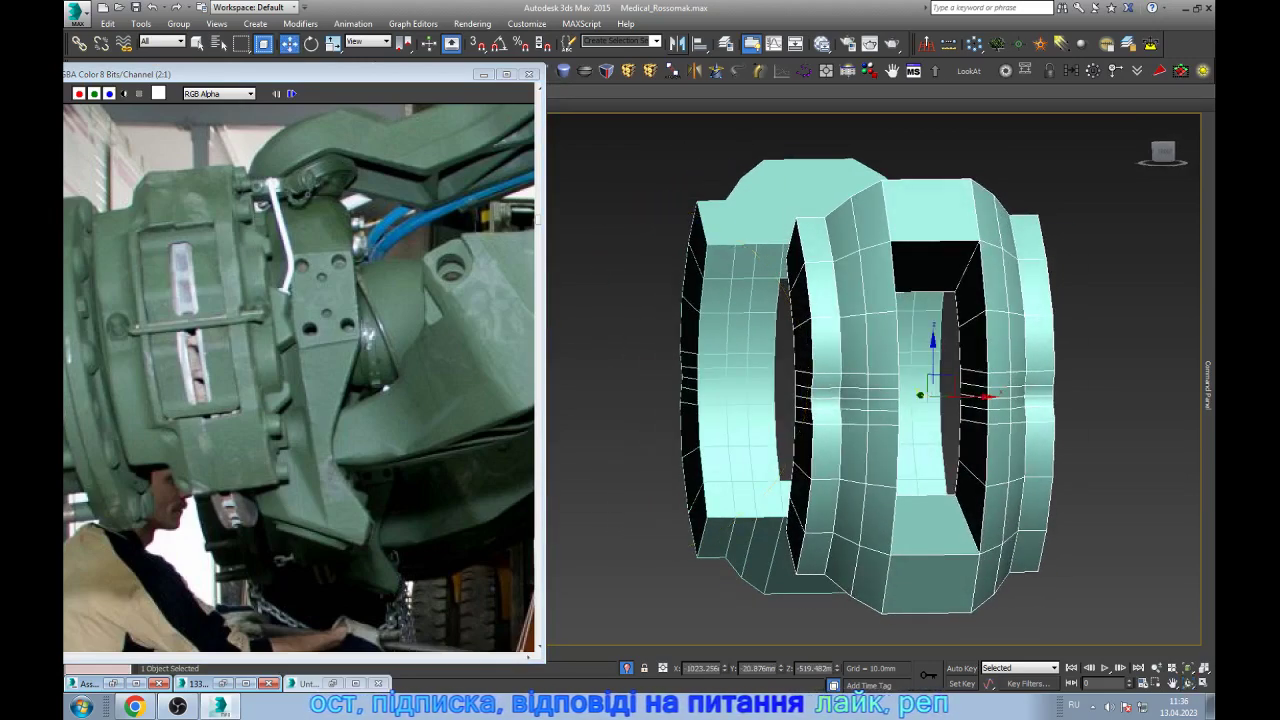
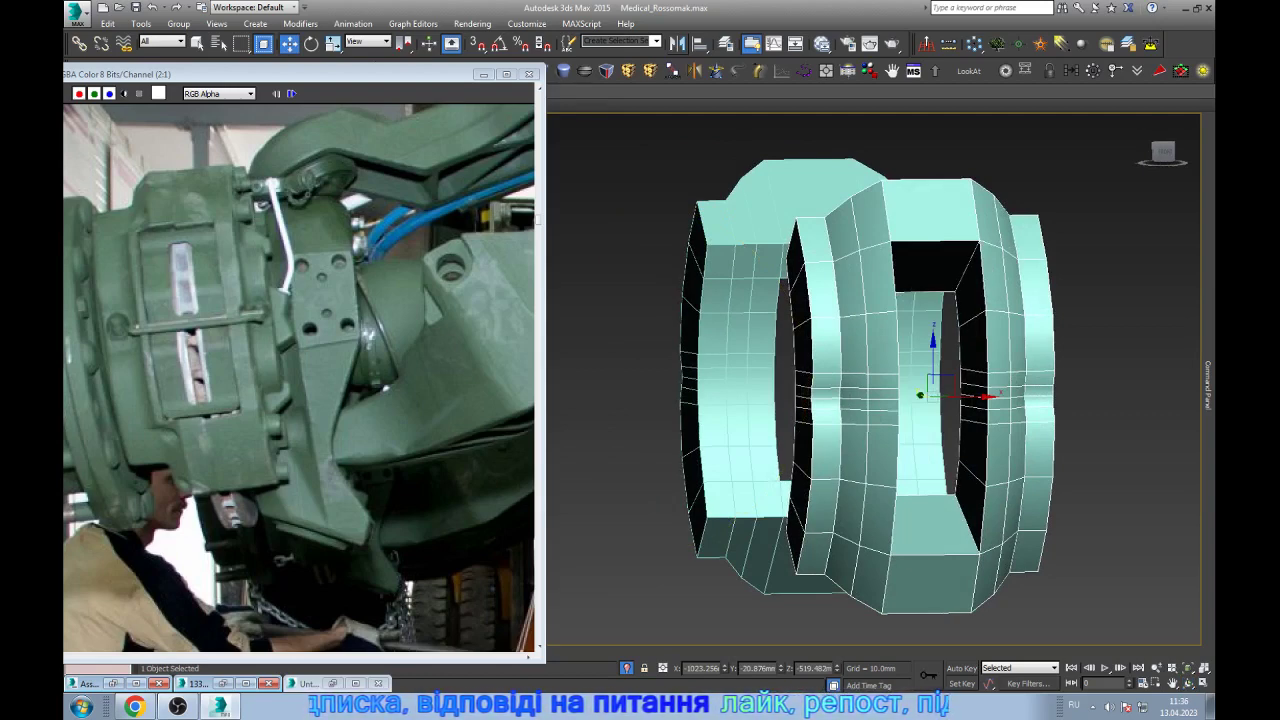
- Isolate and frame the curved ring, moving the reference image window out of the way
{"action": "key", "text": "Delete"}
{"action": "key", "text": "shift+z"}
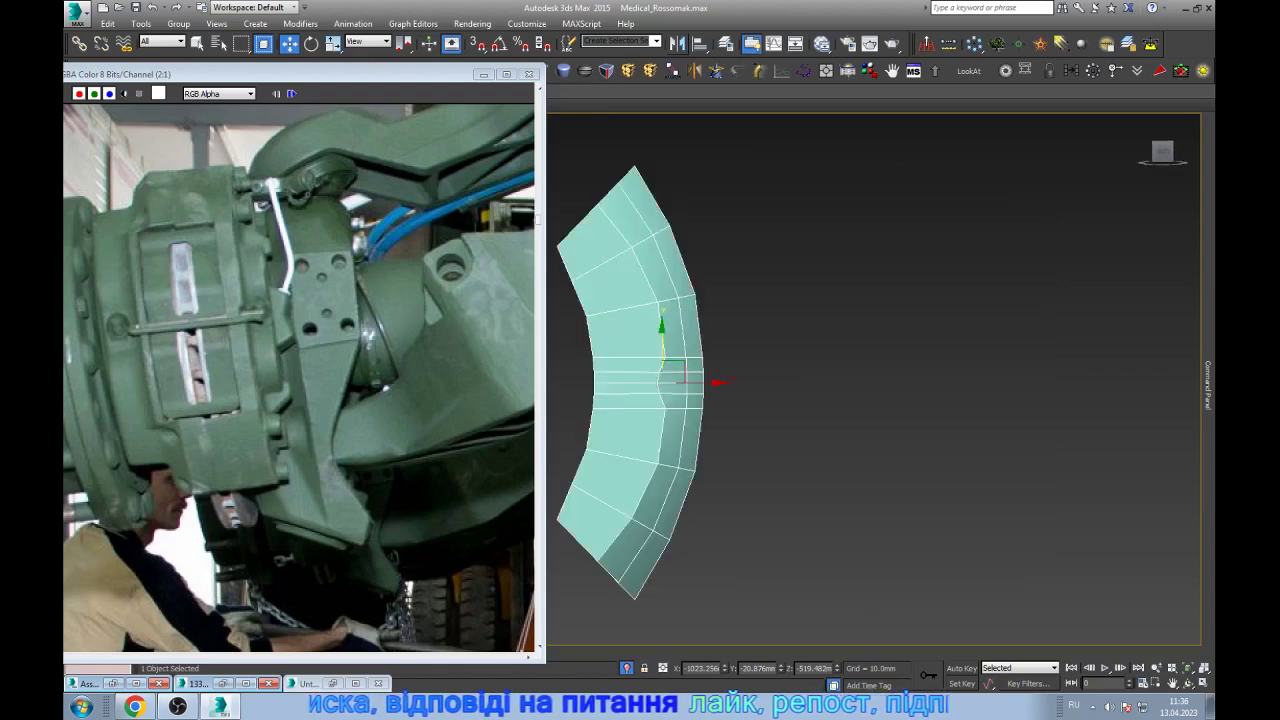
{"action": "key", "text": "shift+z"}
{"action": "key", "text": "shift+z"}
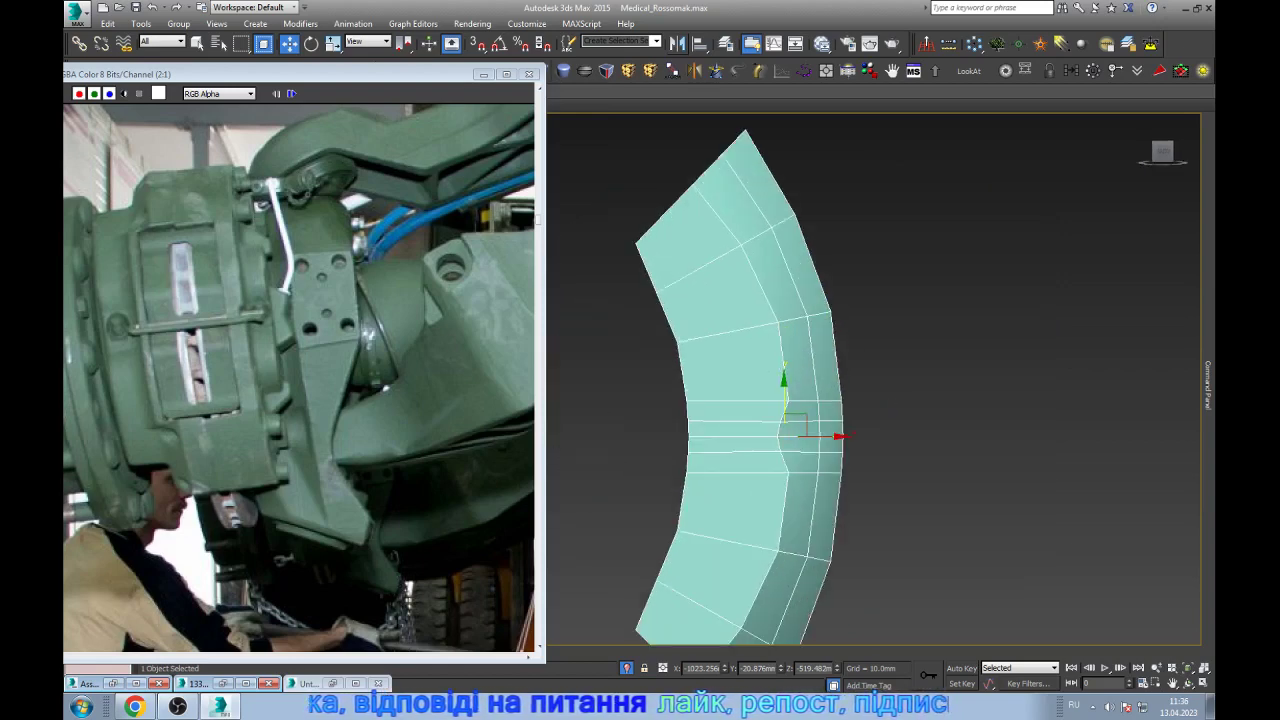
{"action": "left_click_drag", "start_coordinate": [300, 73], "coordinate": [300, 101]}
- Draw a small box beside the ring and align it to the ring's pivot in X and Y
{"action": "key", "text": "q"}
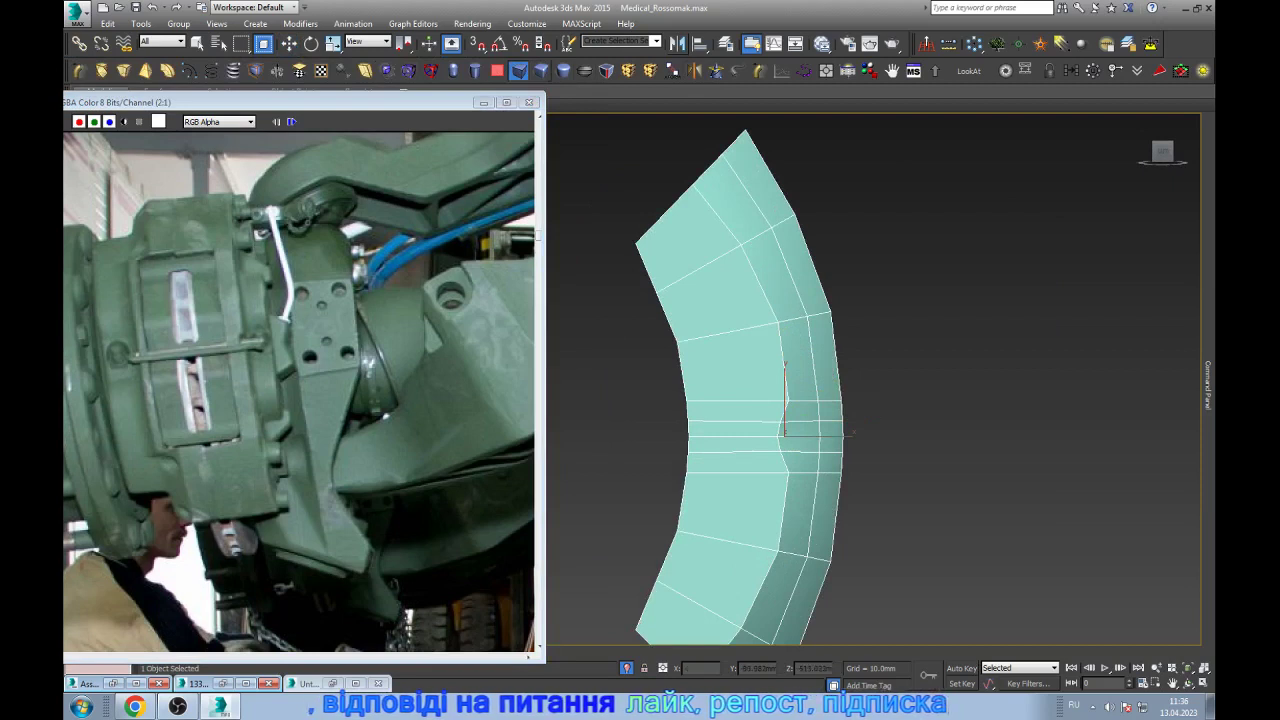
{"action": "left_click_drag", "start_coordinate": [900, 416], "coordinate": [926, 456]}
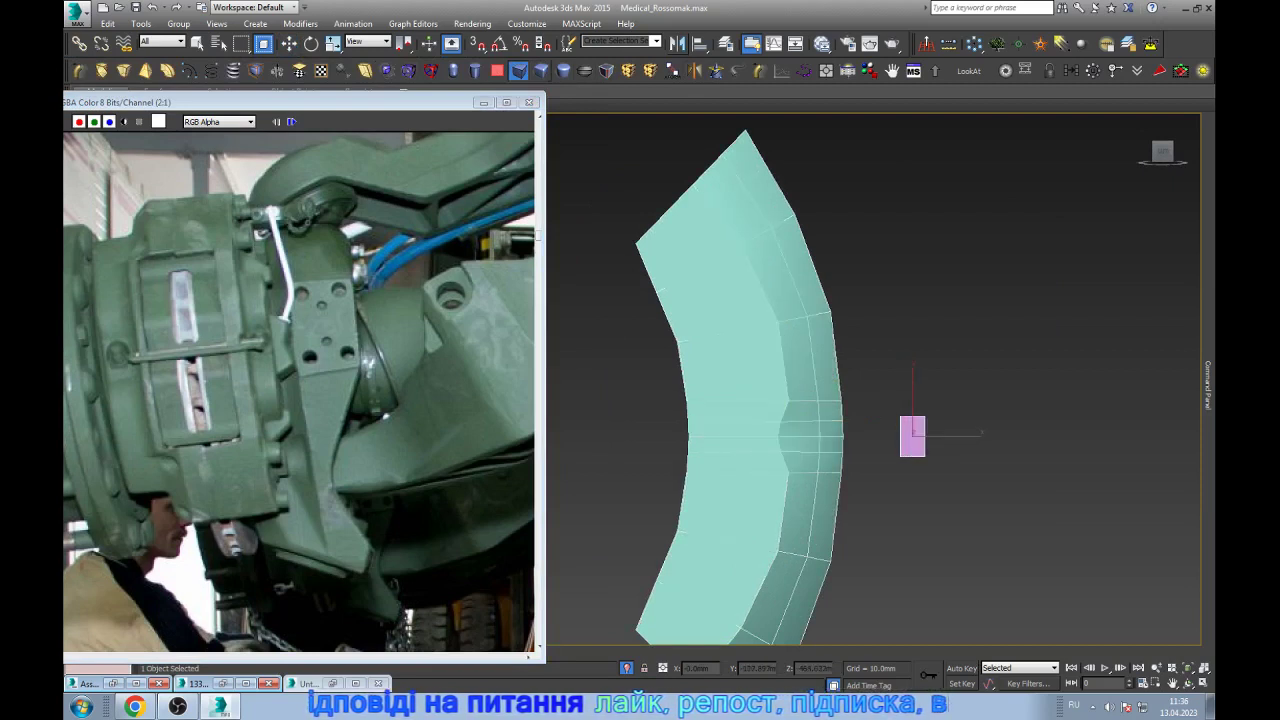
{"action": "key", "text": "w"}
{"action": "key", "text": "alt+a"}
{"action": "left_click", "coordinate": [760, 400]}
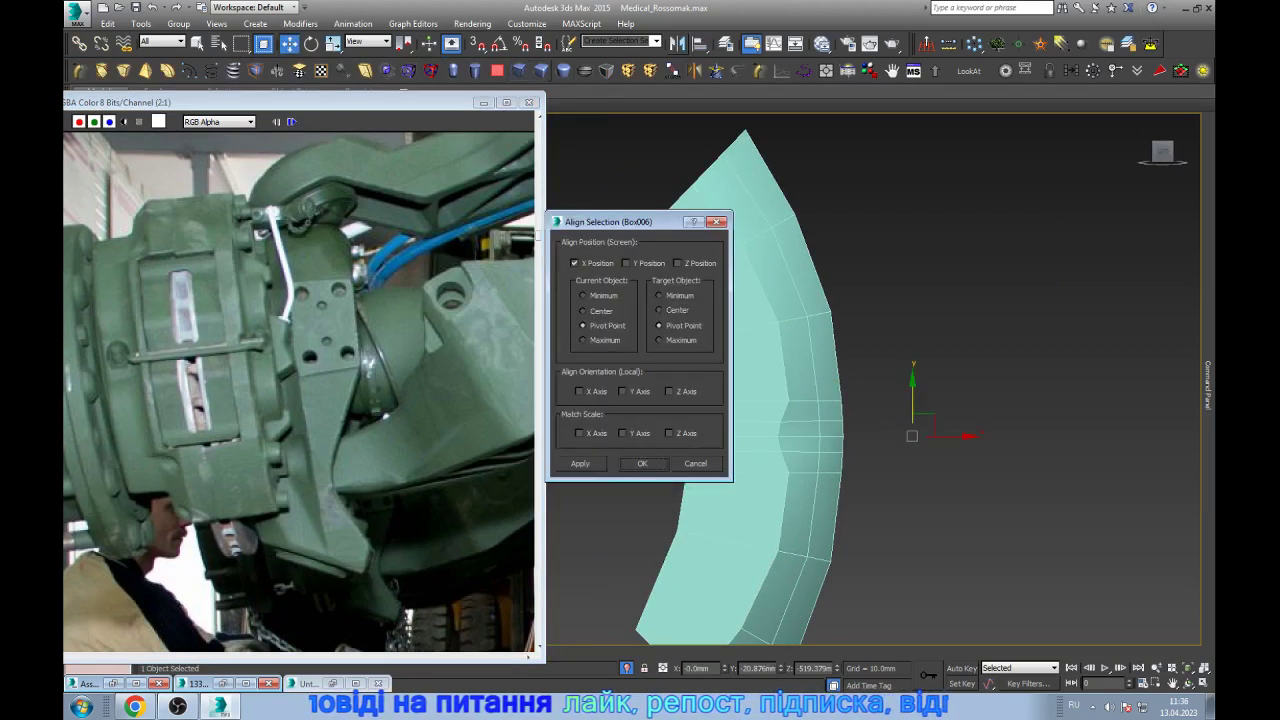
{"action": "left_click", "coordinate": [626, 263]}
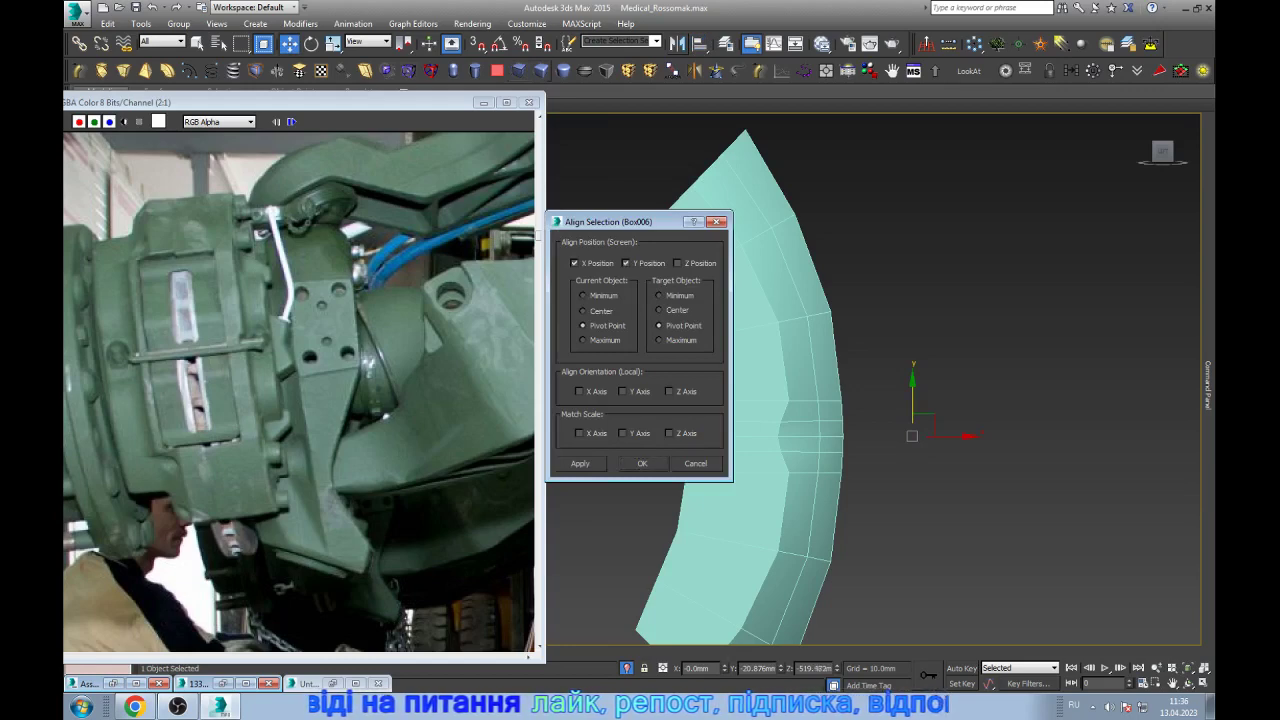
{"action": "key", "text": "Return"}
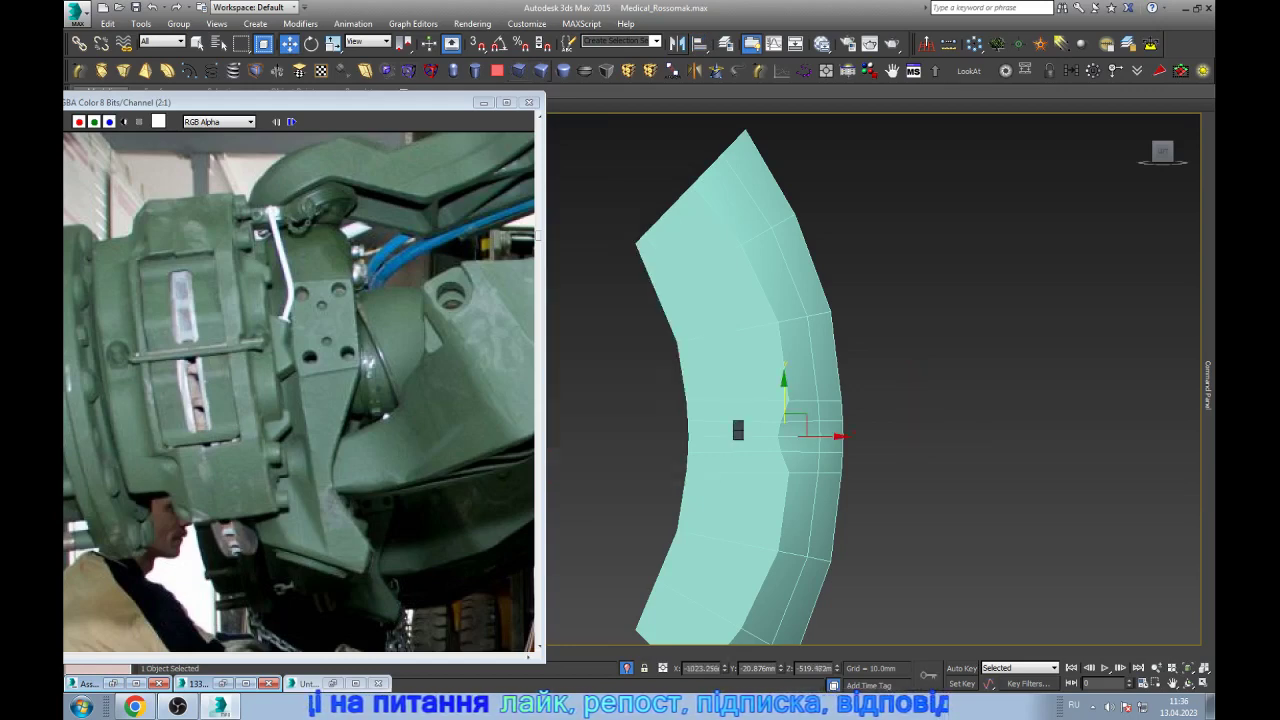
- In wireframe, shift the box right along X and toward the viewer along Y
{"action": "key", "text": "z"}
{"action": "key", "text": "F3"}
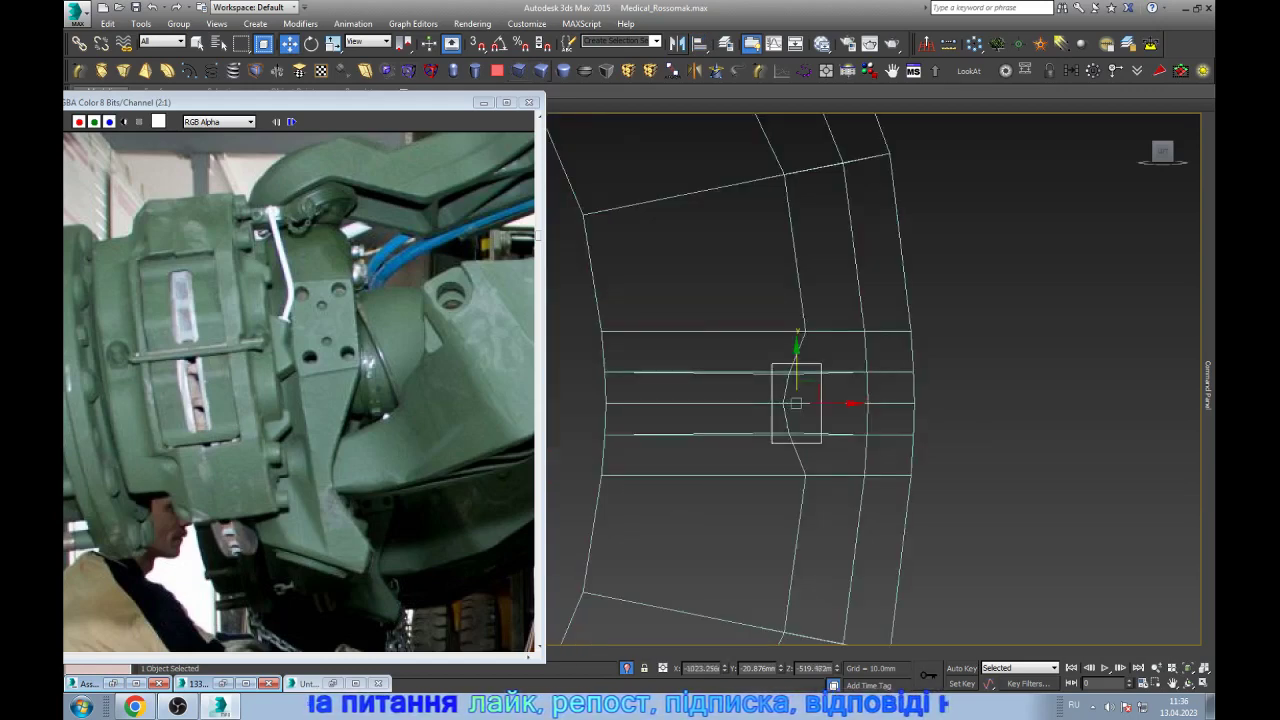
{"action": "left_click_drag", "start_coordinate": [796, 403], "coordinate": [834, 403]}
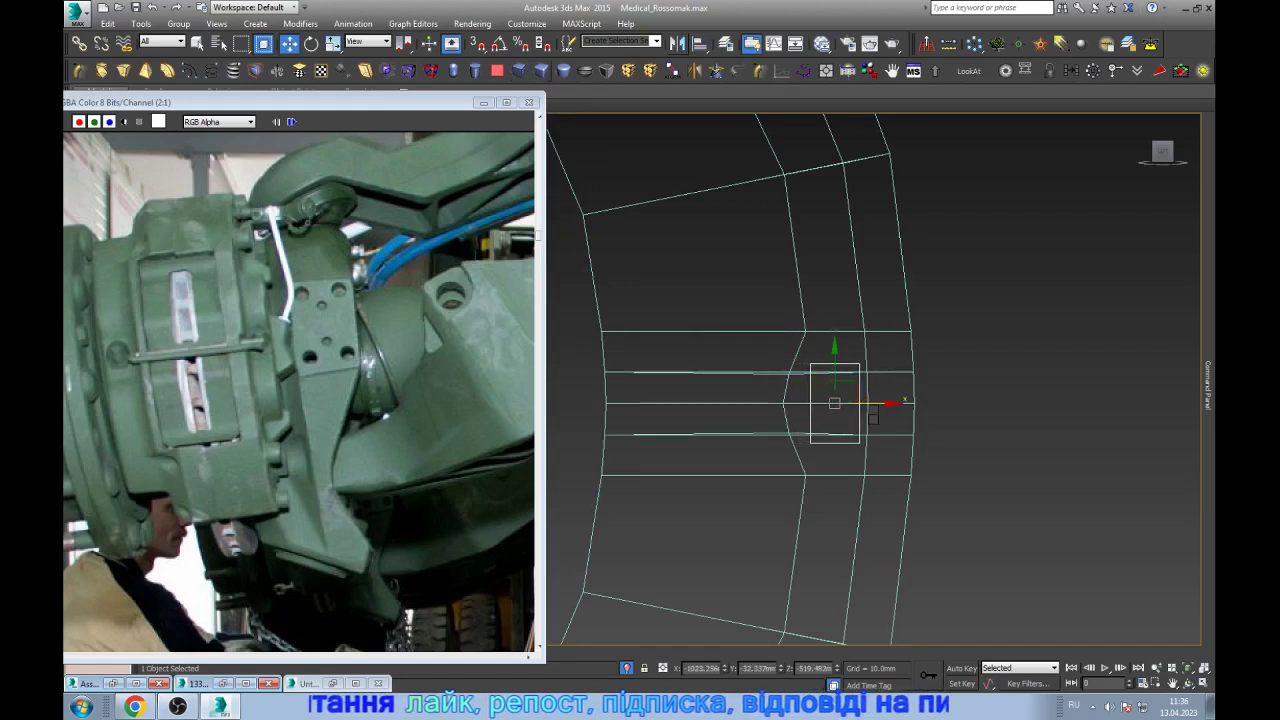
{"action": "scroll", "coordinate": [946, 385], "scroll_direction": "down", "scroll_amount": 4}
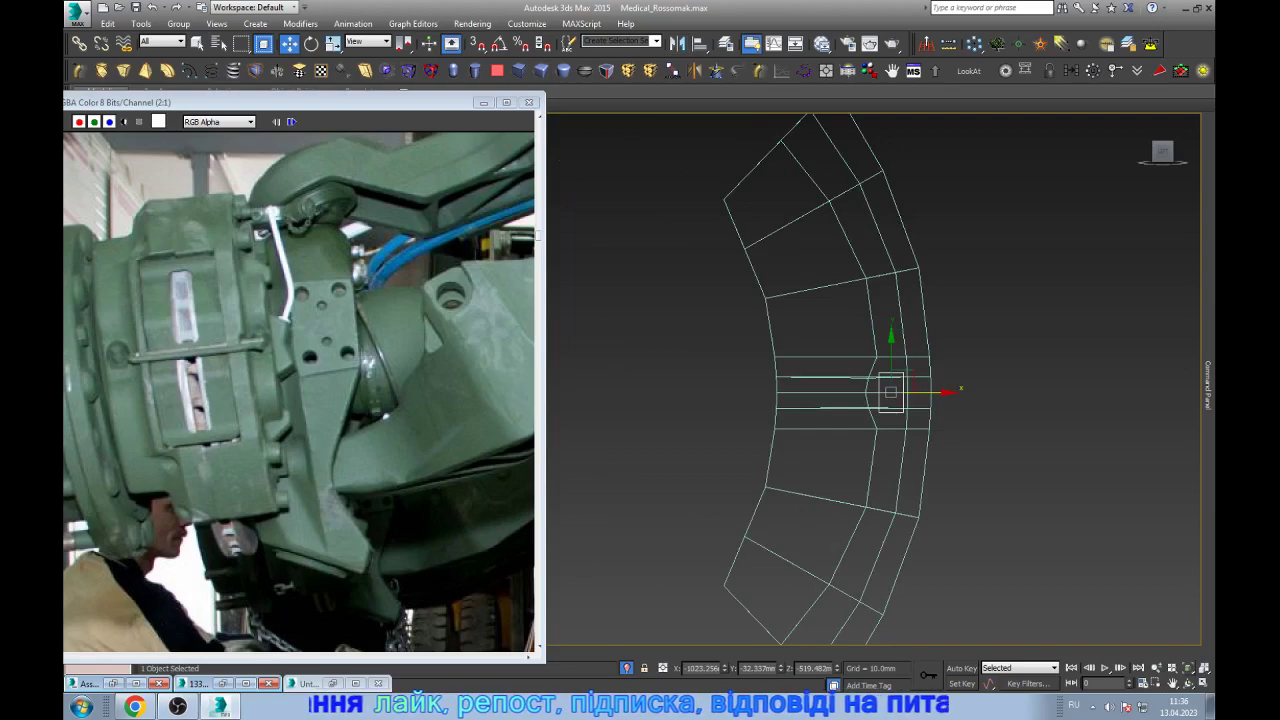
{"action": "middle_click_drag", "start_coordinate": [870, 390], "coordinate": [780, 370], "text": "alt"}
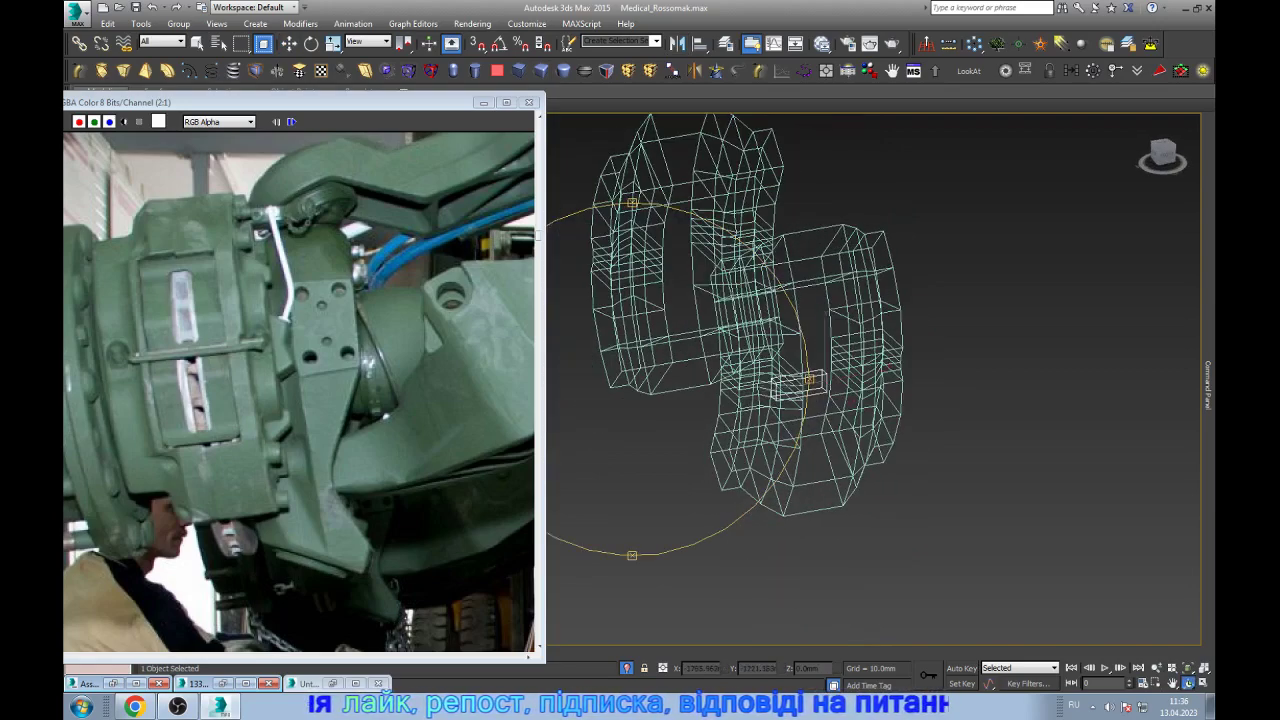
{"action": "scroll", "coordinate": [810, 380], "scroll_direction": "up", "scroll_amount": 5}
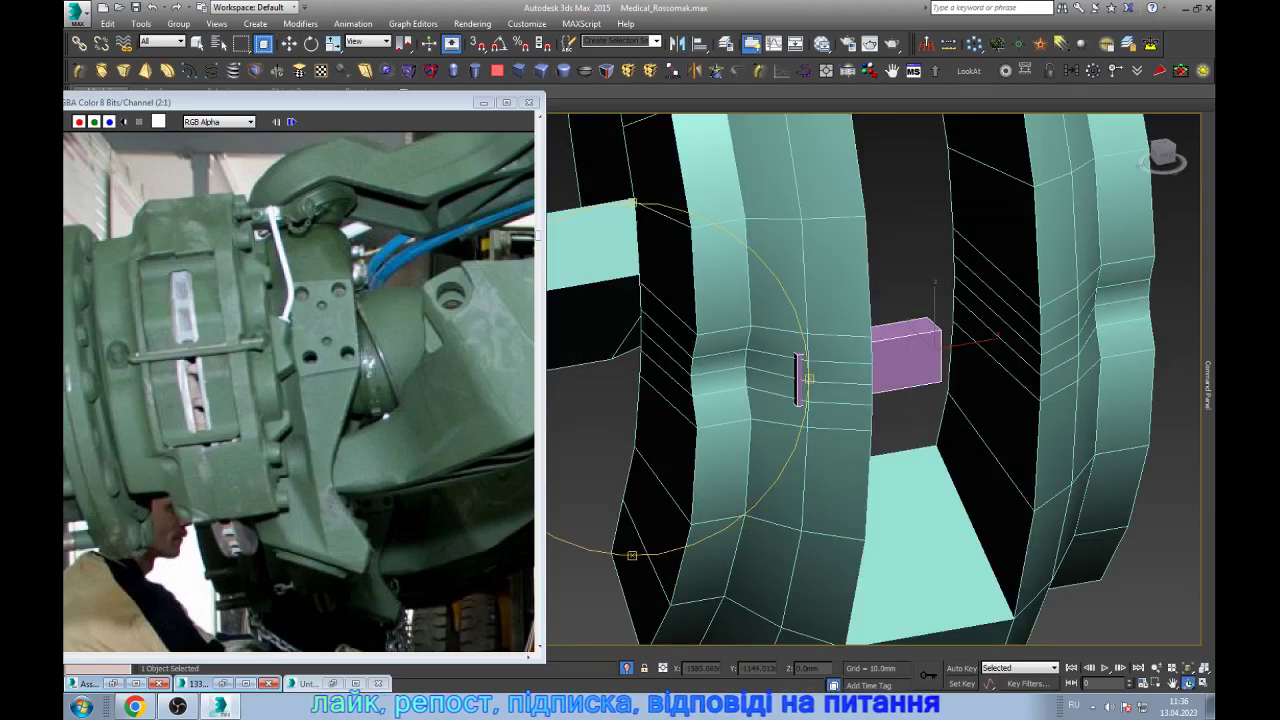
{"action": "key", "text": "w"}
{"action": "scroll", "coordinate": [1000, 390], "scroll_direction": "up", "scroll_amount": 2}
{"action": "mouse_move", "coordinate": [903, 318]}
{"action": "left_mouse_down"}
{"action": "mouse_move", "coordinate": [935, 345]}
{"action": "mouse_move", "coordinate": [916, 342]}
{"action": "left_mouse_up"}
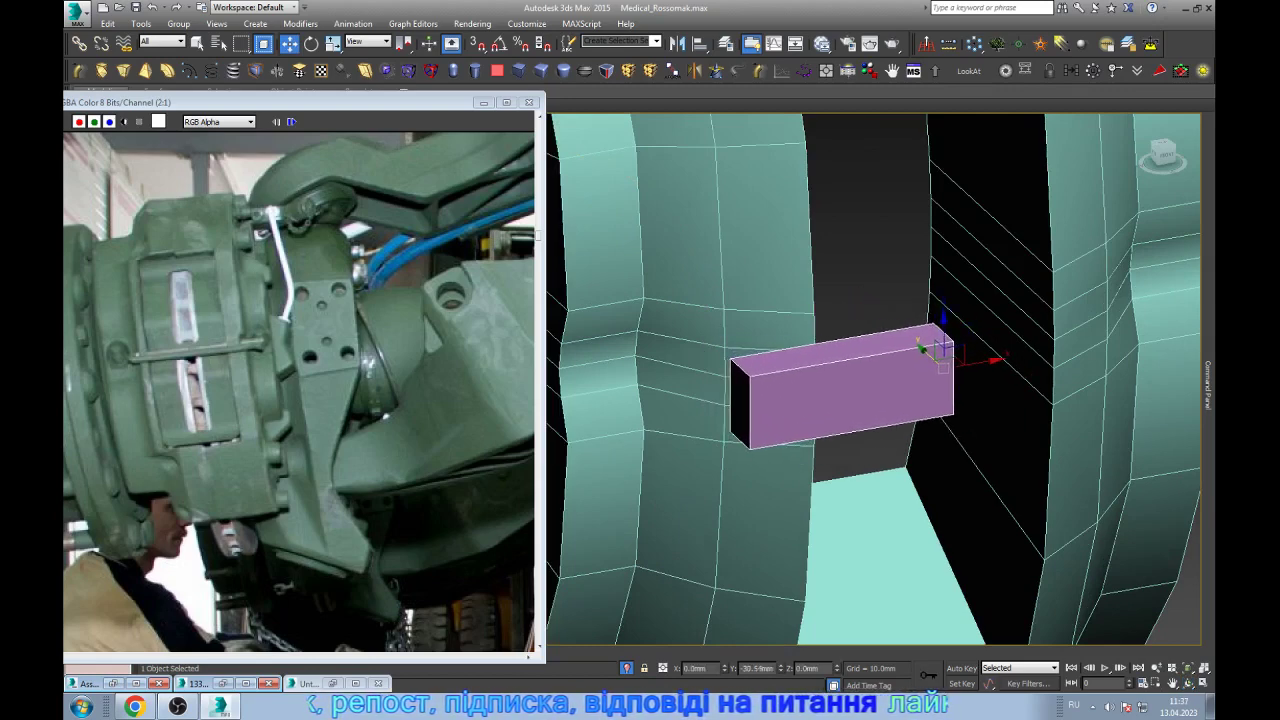
- Drag the box's left-end vertices further left into the ring's inner wall
{"action": "scroll", "coordinate": [918, 343], "scroll_direction": "down", "scroll_amount": 2}
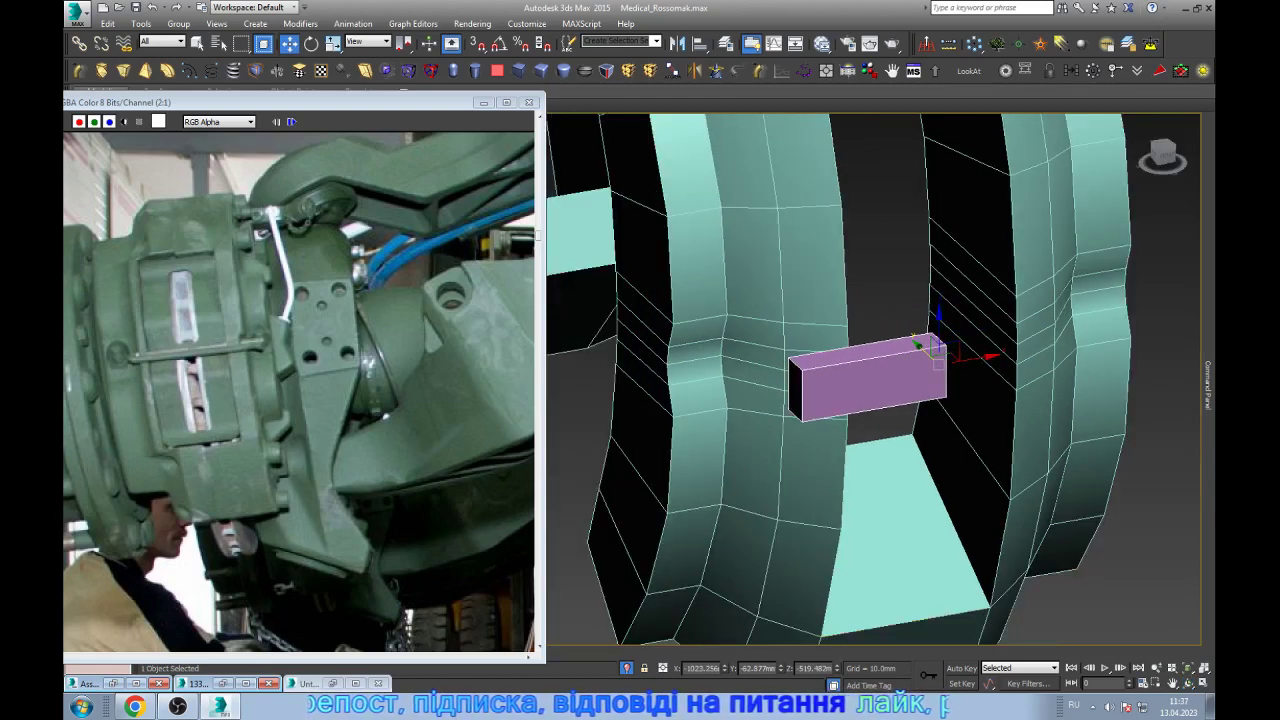
{"action": "left_click_drag", "start_coordinate": [935, 344], "coordinate": [803, 380]}
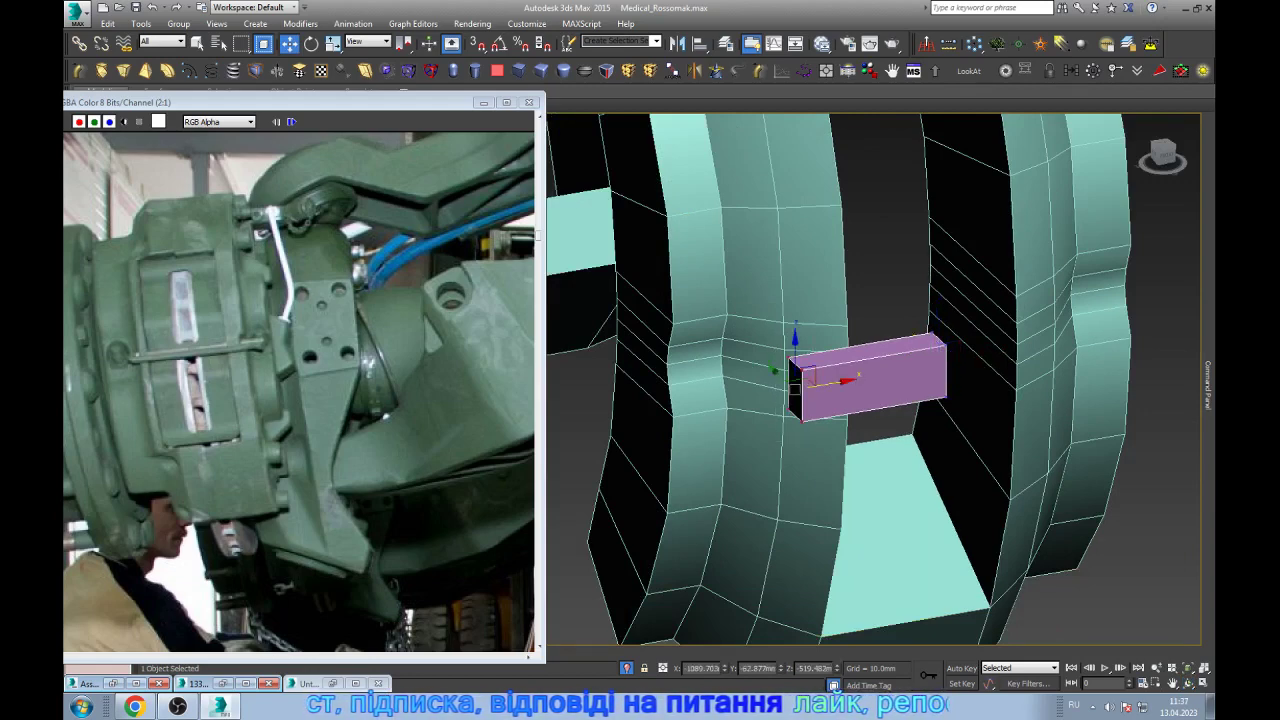
{"action": "left_click_drag", "start_coordinate": [803, 380], "coordinate": [766, 384]}
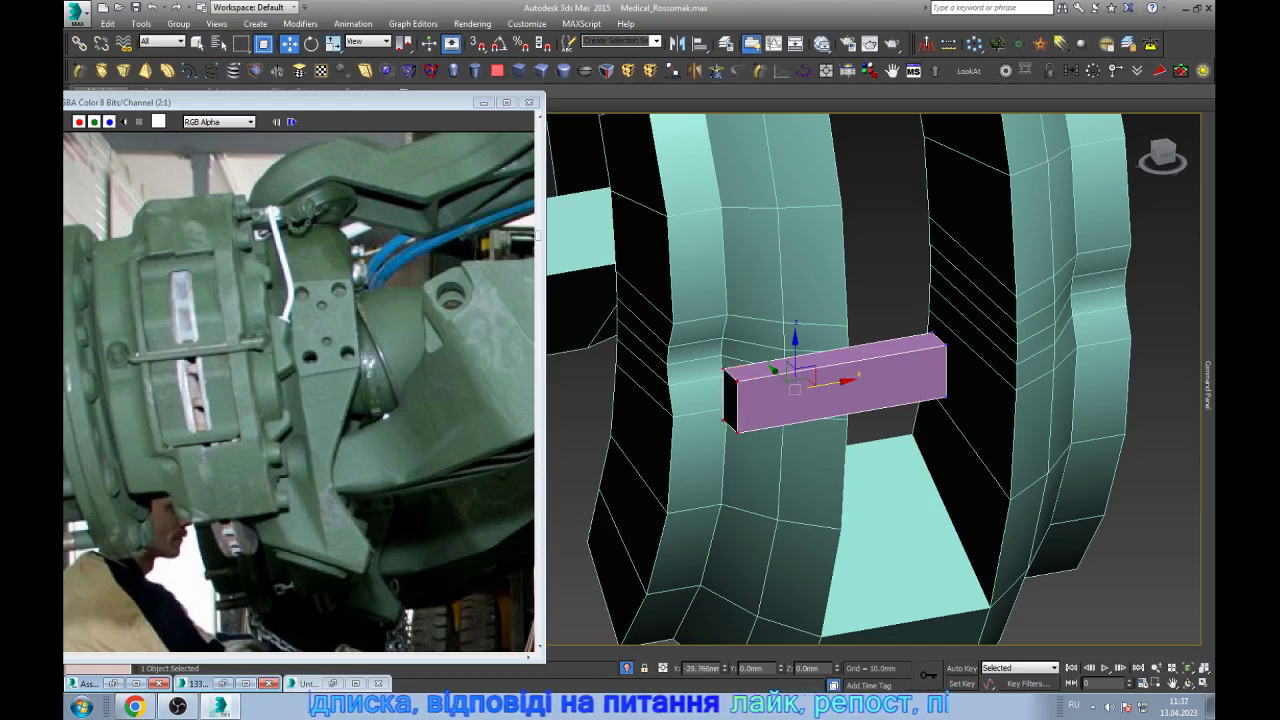
- Add a Symmetry modifier mirroring the bar on Z, then push it back along Y into the ring walls
{"action": "left_click", "coordinate": [1207, 383]}
{"action": "left_click", "coordinate": [1119, 178]}
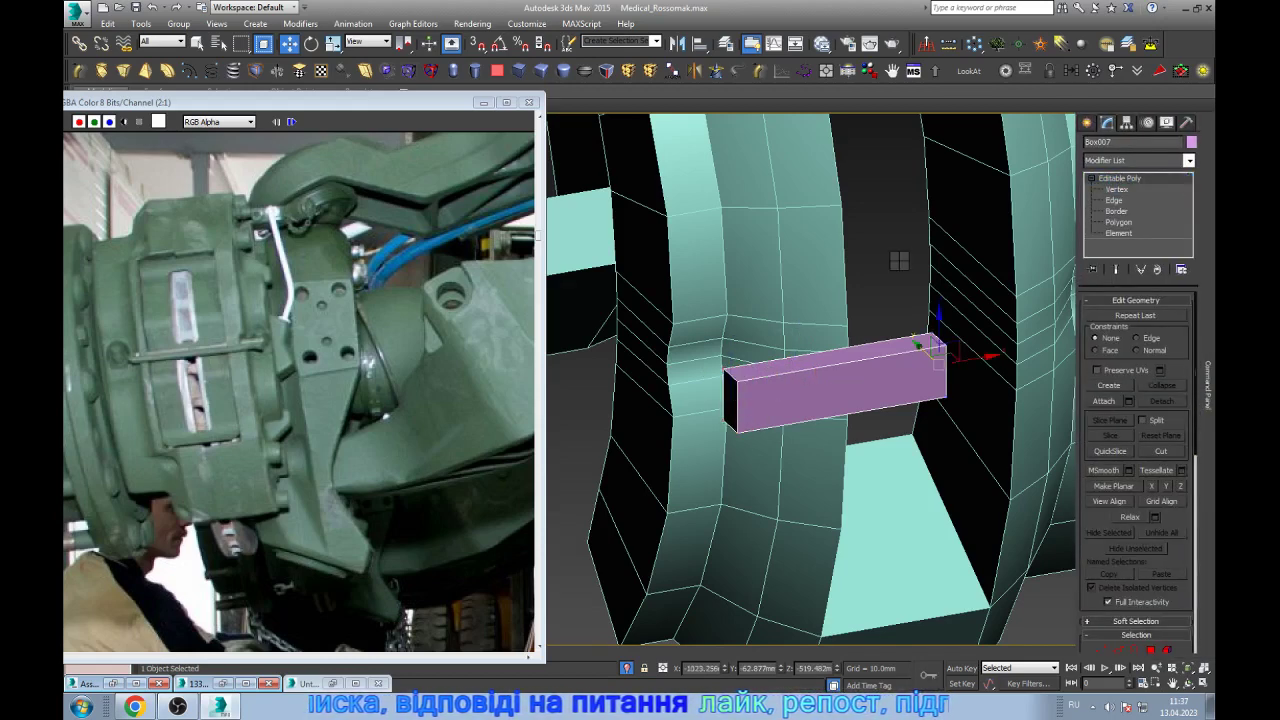
{"action": "left_click", "coordinate": [695, 71]}
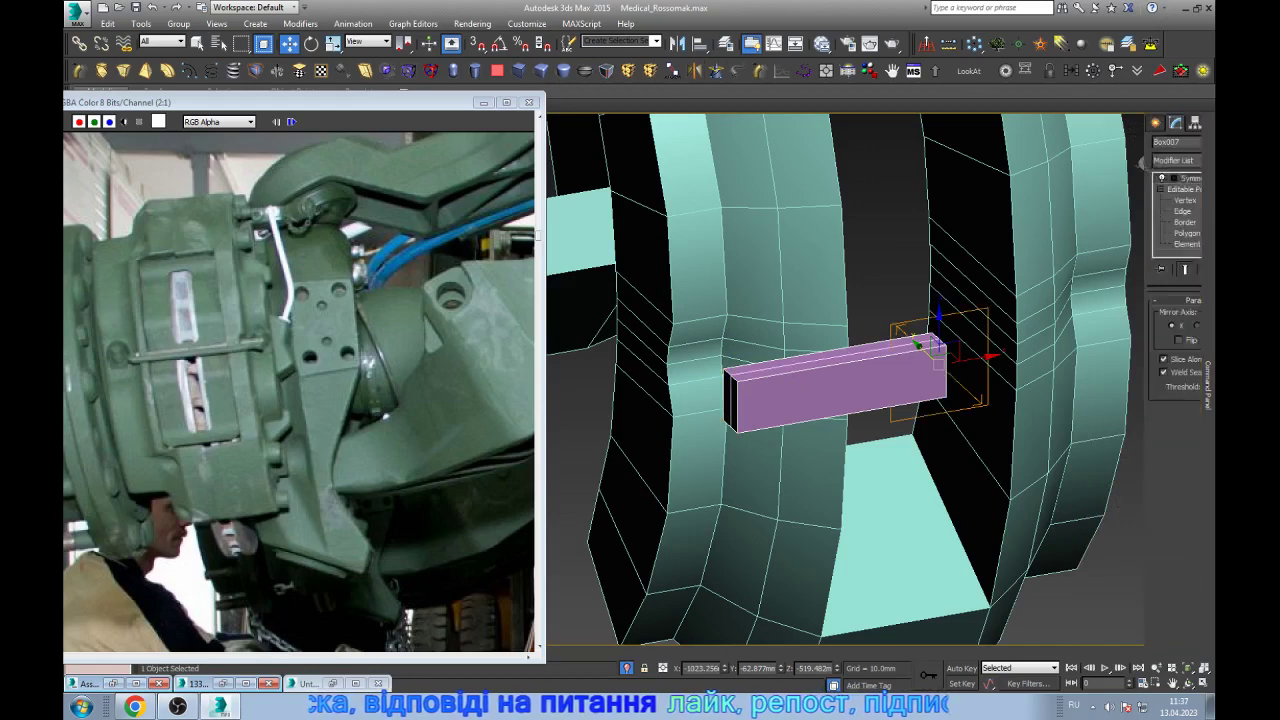
{"action": "left_click", "coordinate": [1128, 325]}
{"action": "left_click", "coordinate": [1154, 325]}
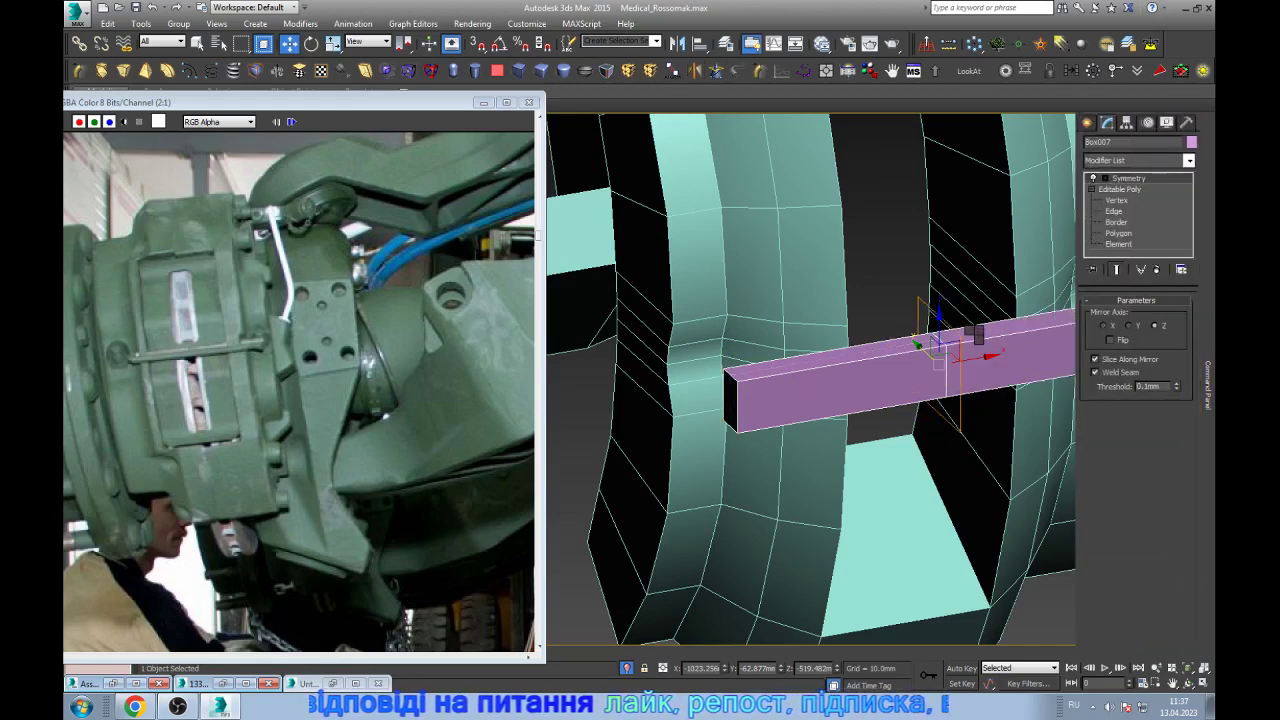
{"action": "left_click", "coordinate": [1120, 189]}
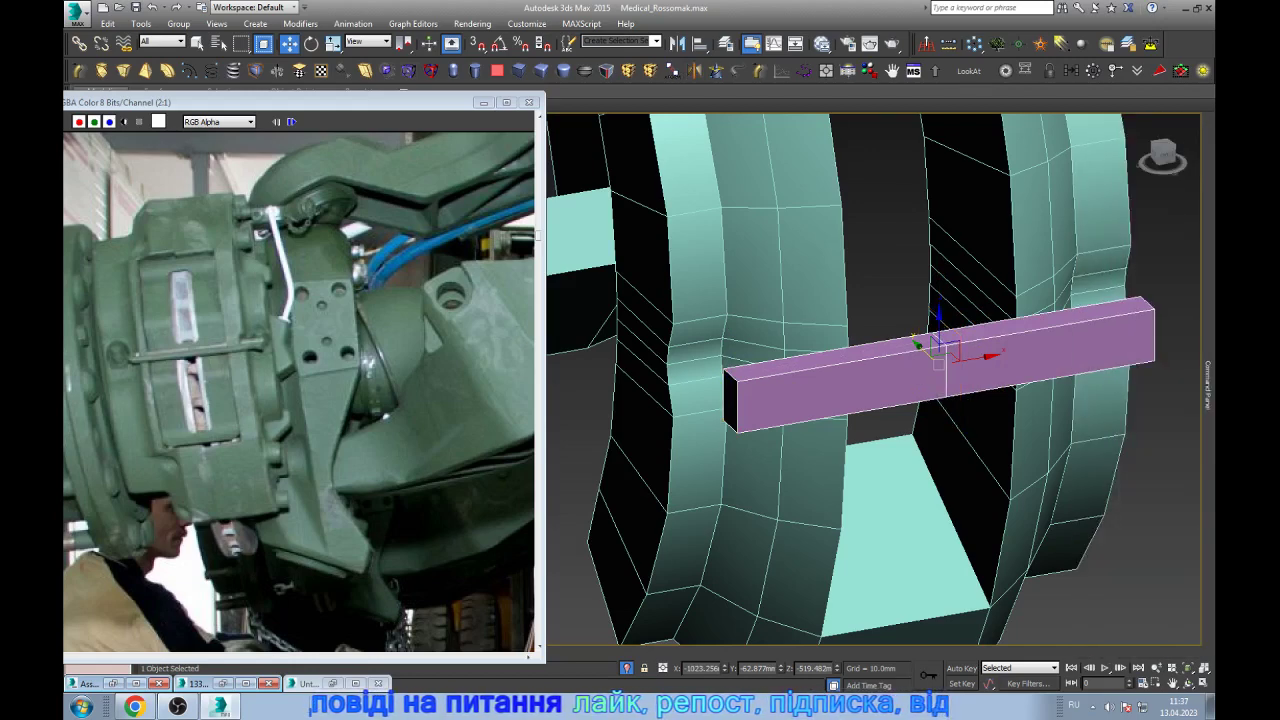
{"action": "left_click_drag", "start_coordinate": [928, 345], "coordinate": [887, 315]}
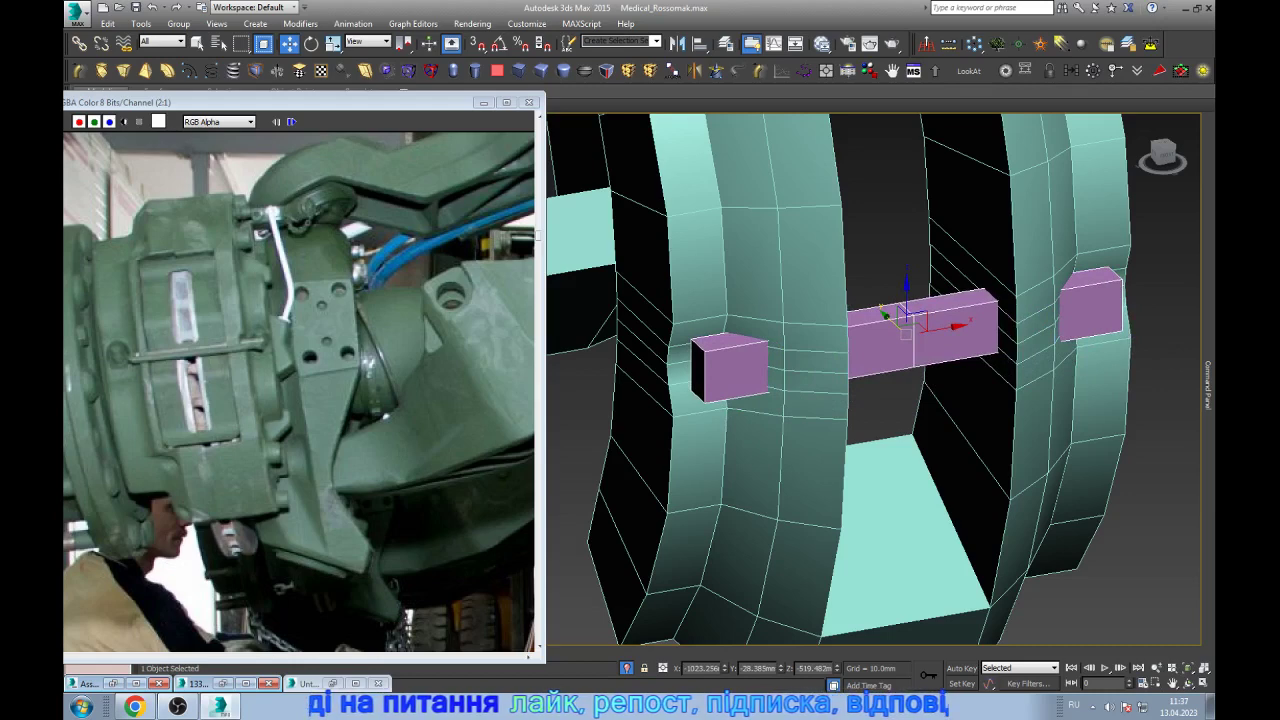
- In Top wireframe view, select all the bar's vertices and scale them down vertically
{"action": "key", "text": "t"}
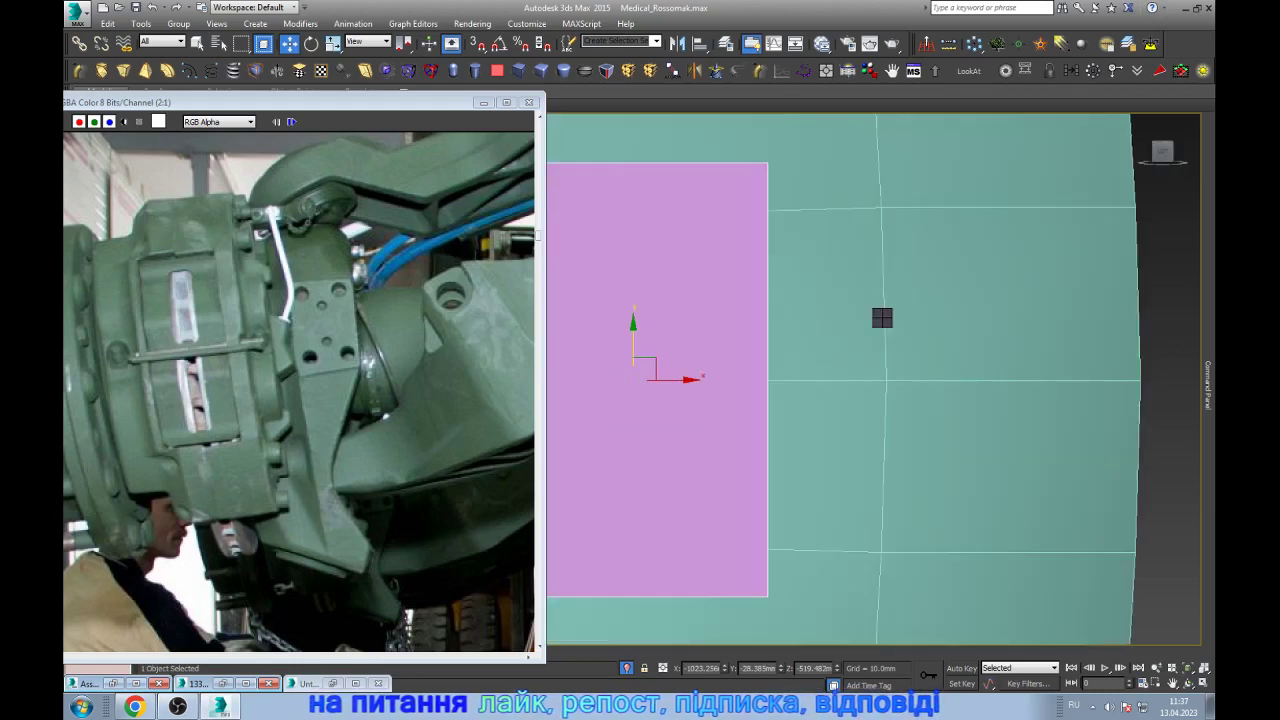
{"action": "key", "text": "z"}
{"action": "key", "text": "F3"}
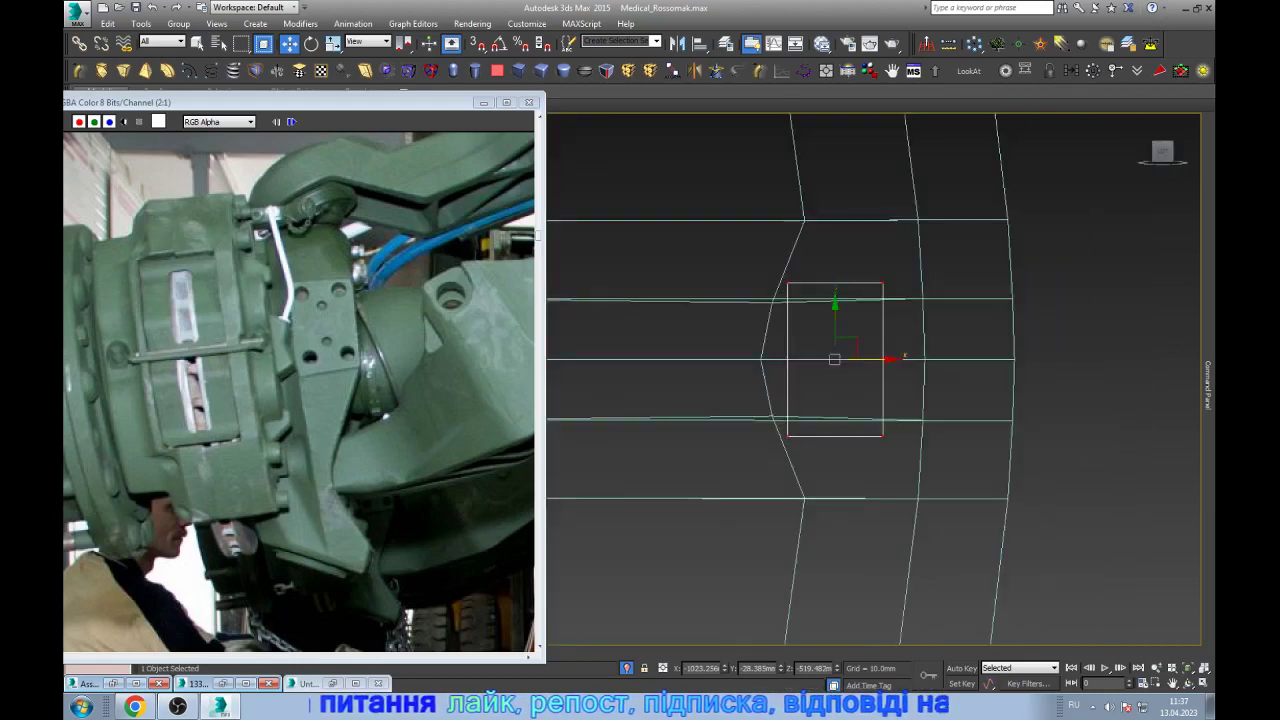
{"action": "left_click_drag", "start_coordinate": [940, 450], "coordinate": [768, 253]}
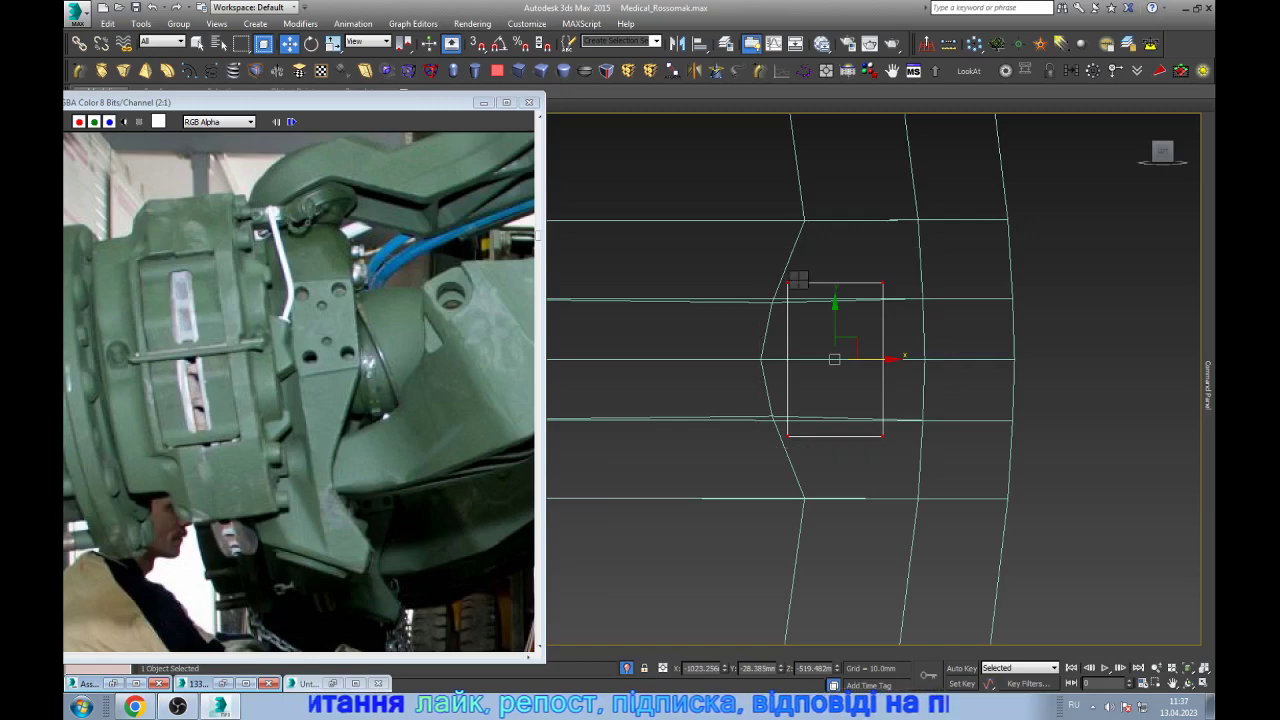
{"action": "key", "text": "r"}
{"action": "left_click_drag", "start_coordinate": [832, 306], "coordinate": [828, 320]}
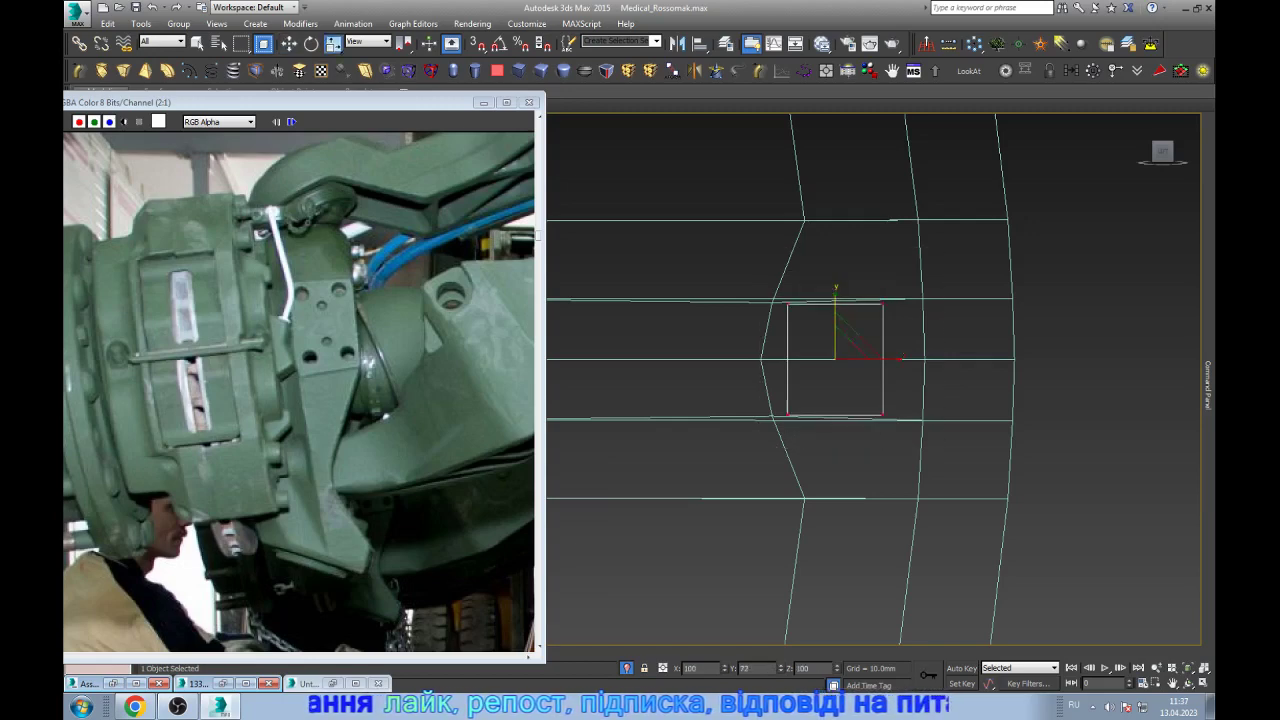
{"action": "key", "text": "w"}
- Attach the bar to the curved ring mesh and return to shaded display
{"action": "scroll", "coordinate": [830, 330], "scroll_direction": "down", "scroll_amount": 4}
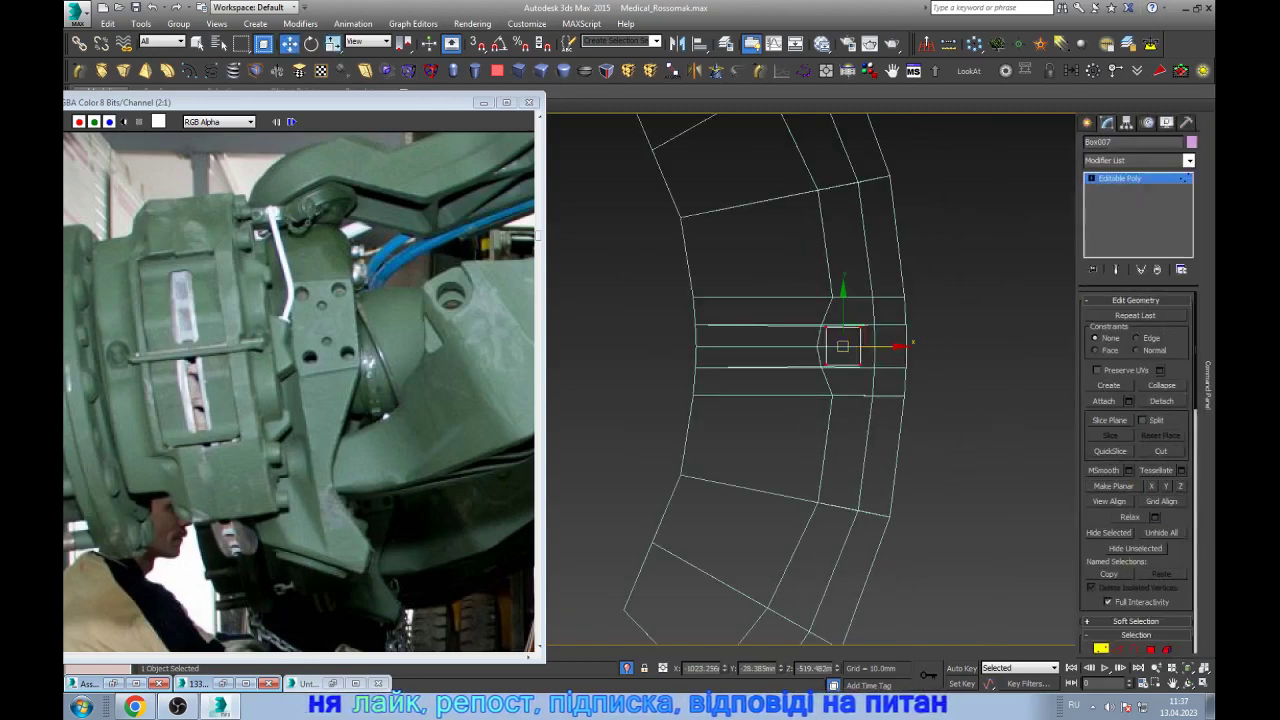
{"action": "key", "text": "1"}
{"action": "key", "text": "1"}
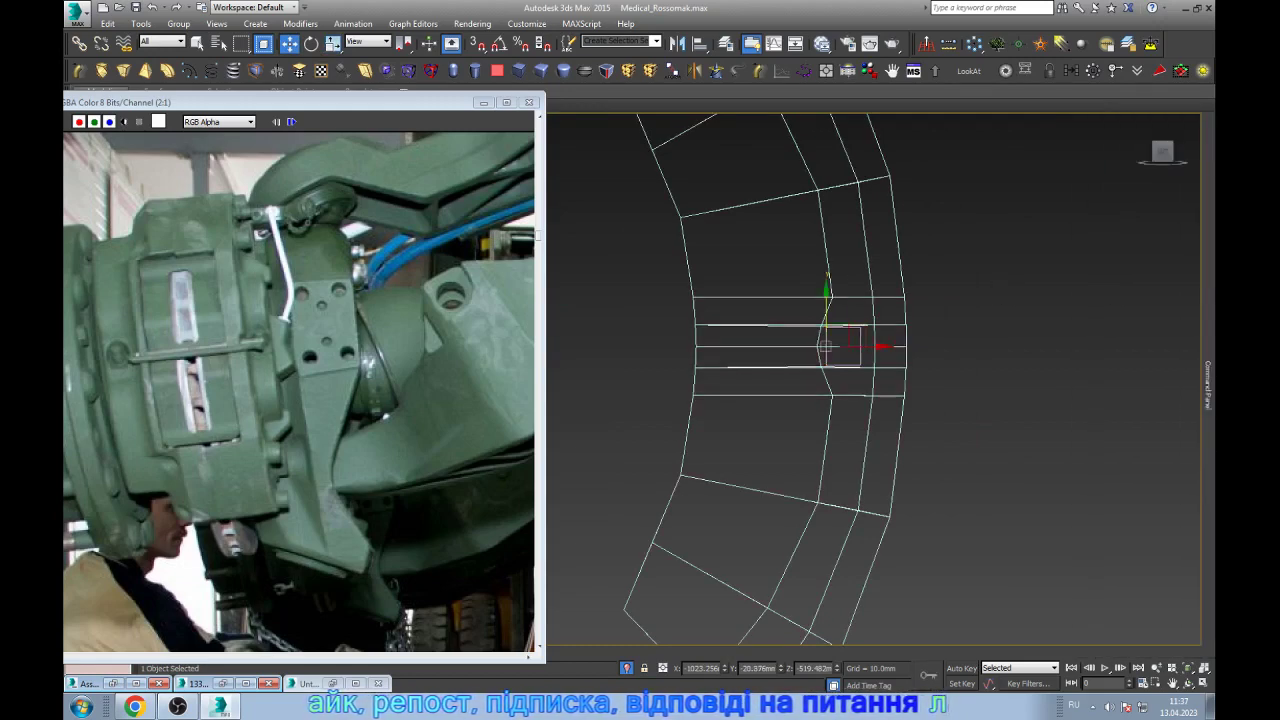
{"action": "left_click", "coordinate": [1104, 401]}
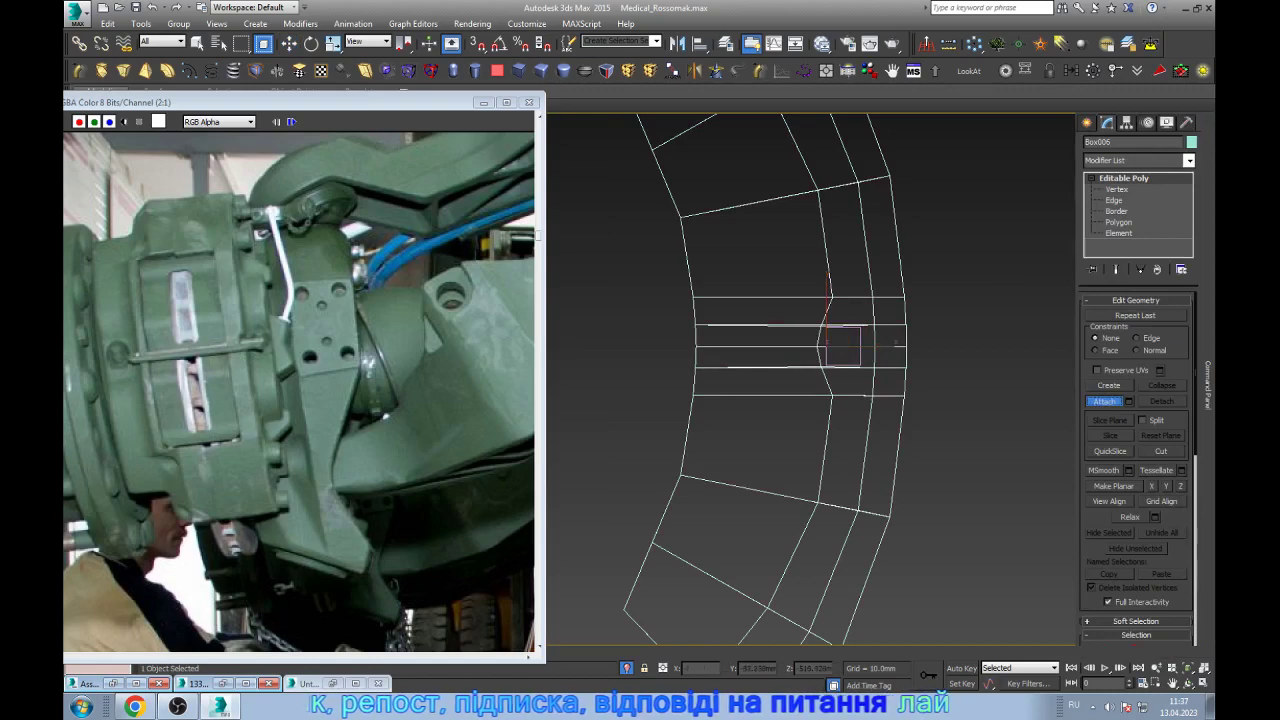
{"action": "key", "text": "w"}
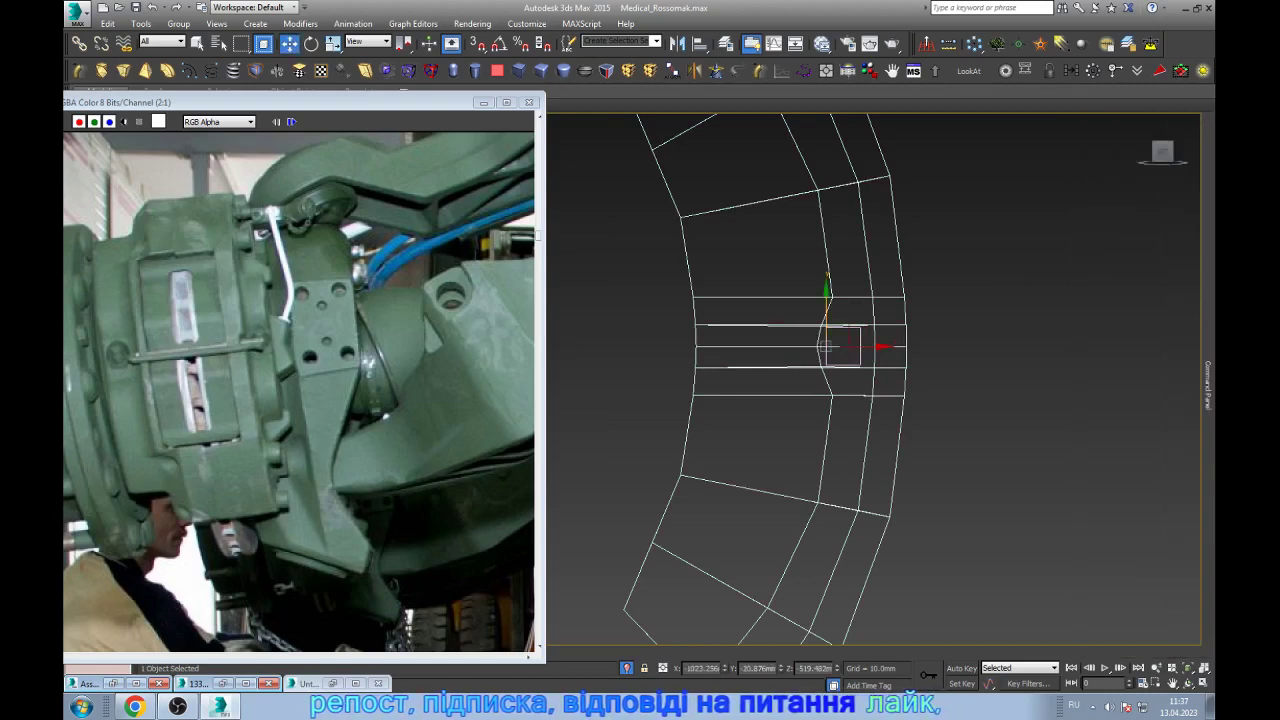
{"action": "scroll", "coordinate": [864, 337], "scroll_direction": "down", "scroll_amount": 4}
{"action": "key", "text": "F3"}
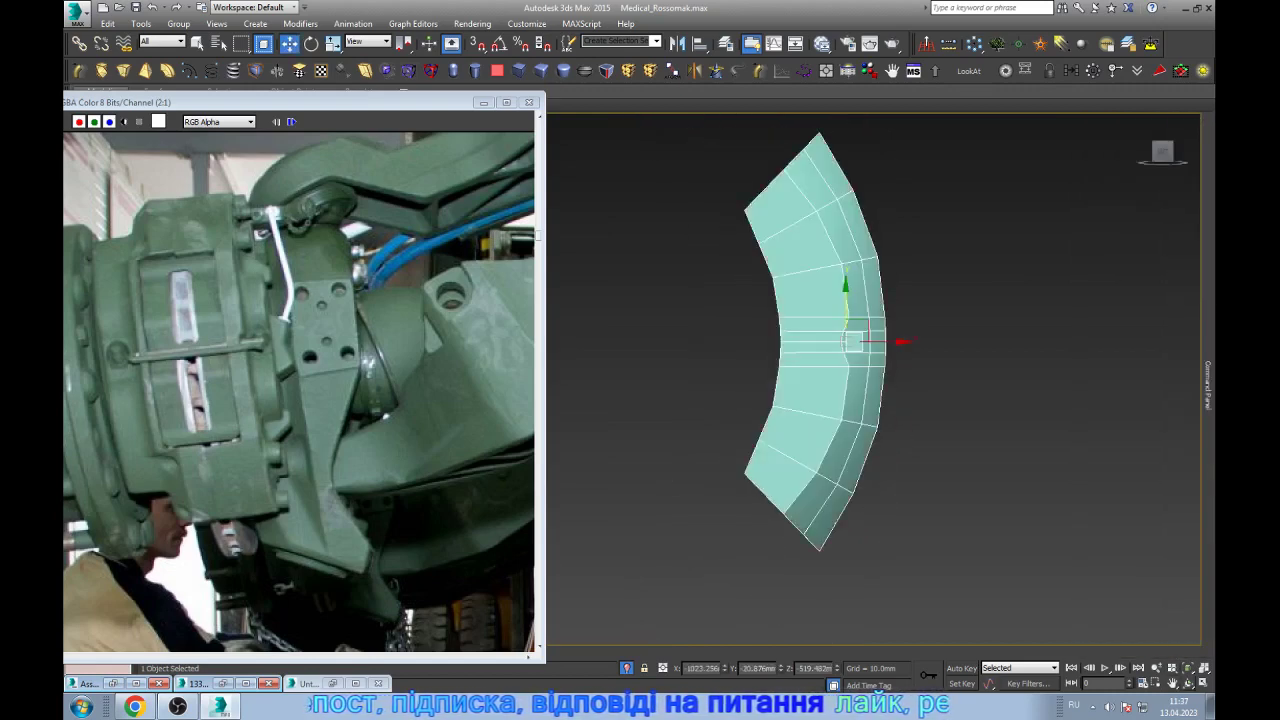
- Orbit and zoom around the teal caliper to inspect it from three-quarter and front angles
{"action": "left_click_drag", "start_coordinate": [700, 380], "coordinate": [780, 380]}
{"action": "scroll", "coordinate": [860, 380], "scroll_direction": "up", "scroll_amount": 4}
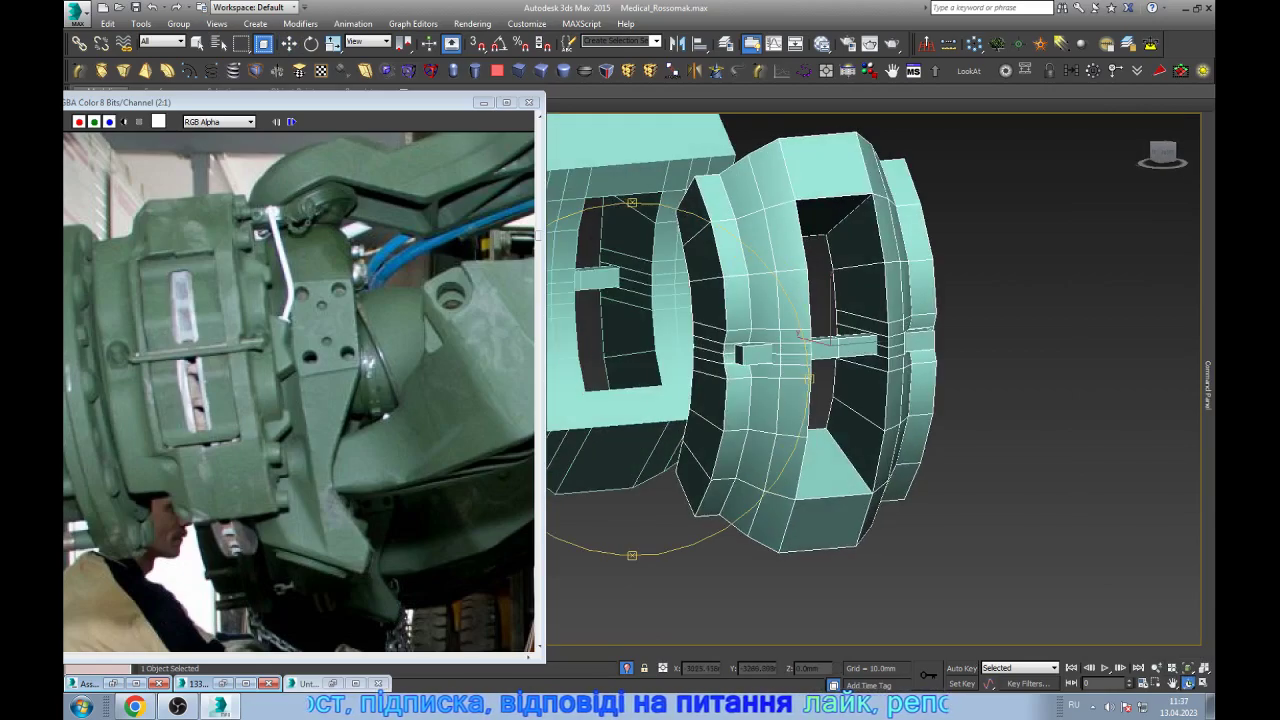
{"action": "scroll", "coordinate": [860, 380], "scroll_direction": "down", "scroll_amount": 3}
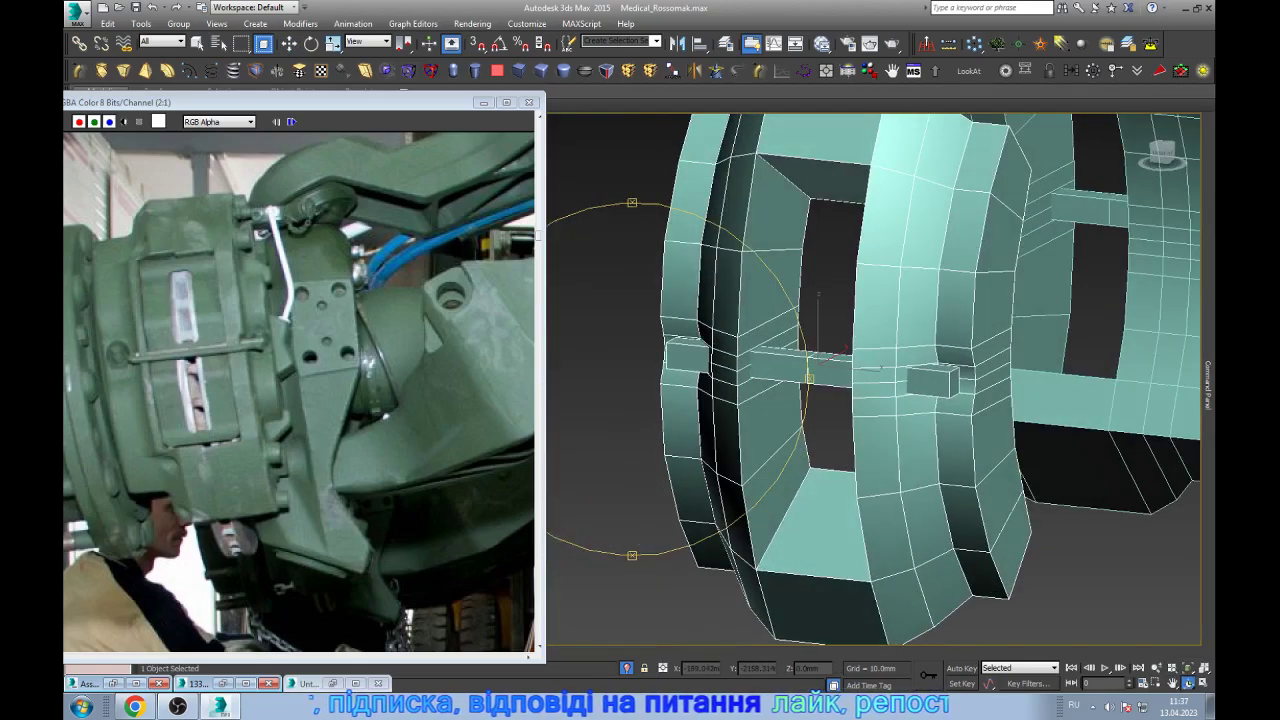
{"action": "left_click_drag", "start_coordinate": [700, 380], "coordinate": [640, 380]}
{"action": "left_click_drag", "start_coordinate": [780, 380], "coordinate": [650, 380]}
{"action": "scroll", "coordinate": [752, 418], "scroll_direction": "down", "scroll_amount": 2}
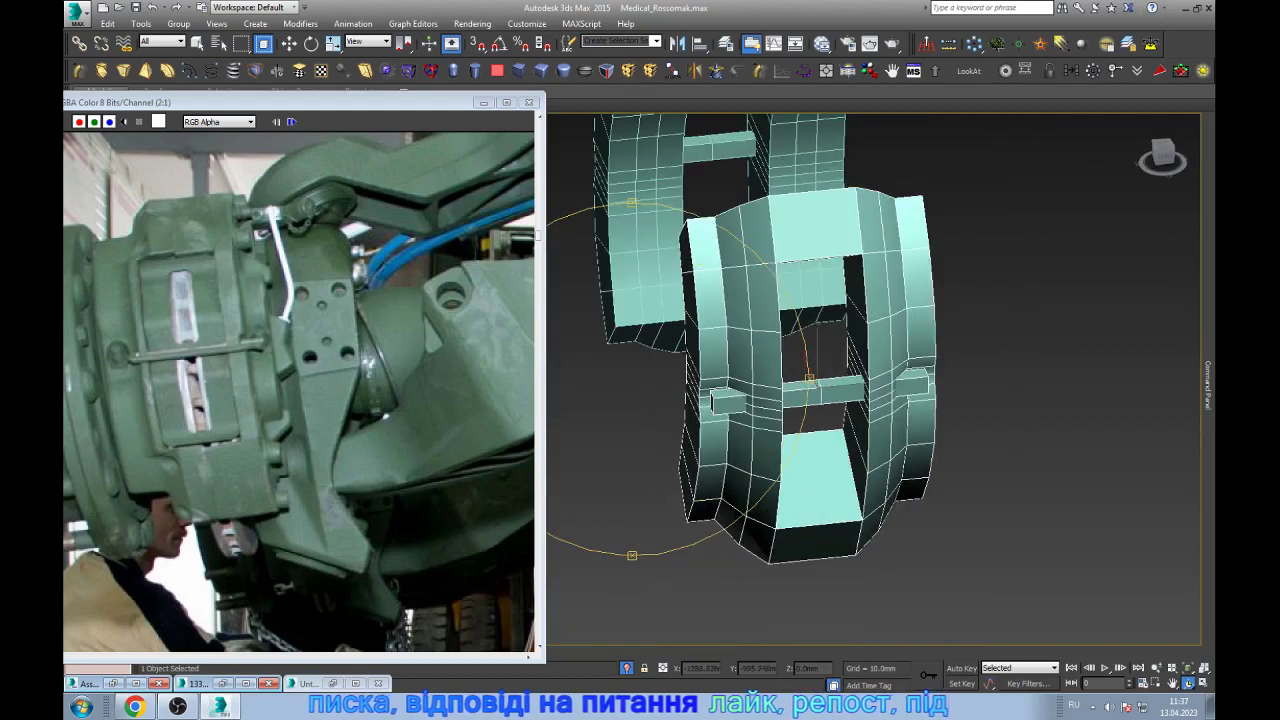
- Hide and restore the reference image windows until the wheel hub photo shows
{"action": "left_click", "coordinate": [483, 102]}
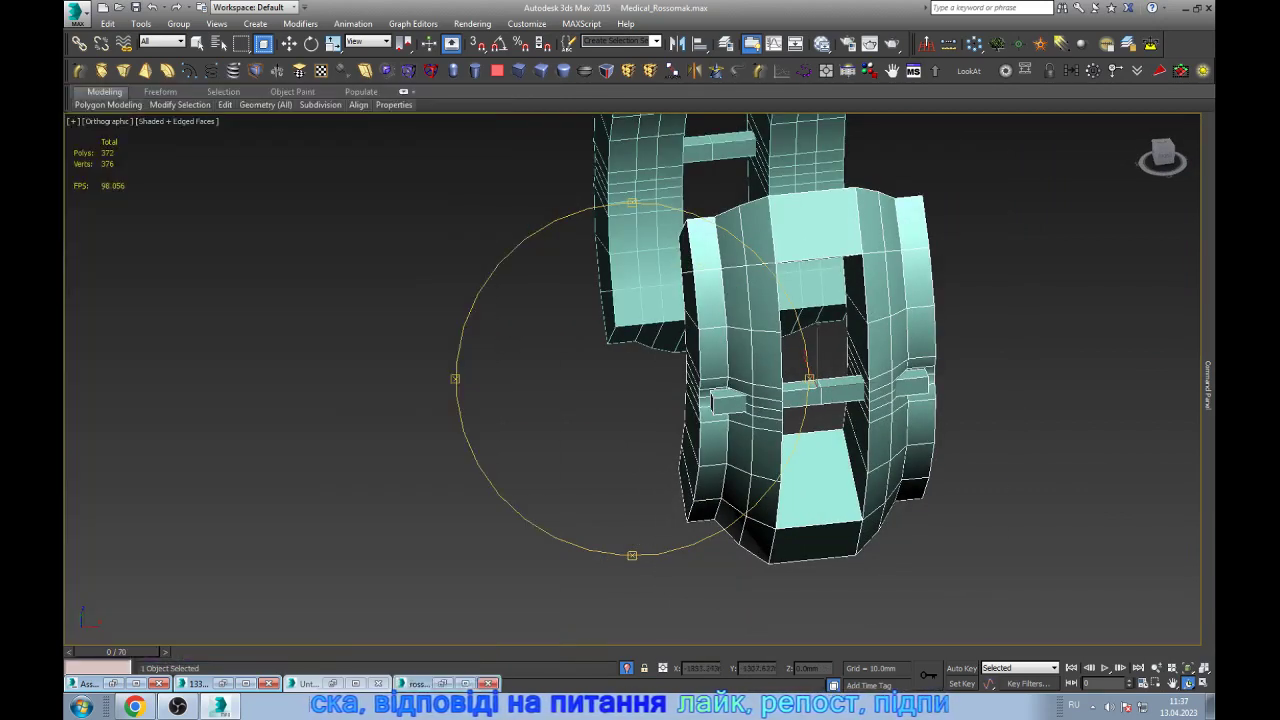
{"action": "left_click", "coordinate": [443, 683]}
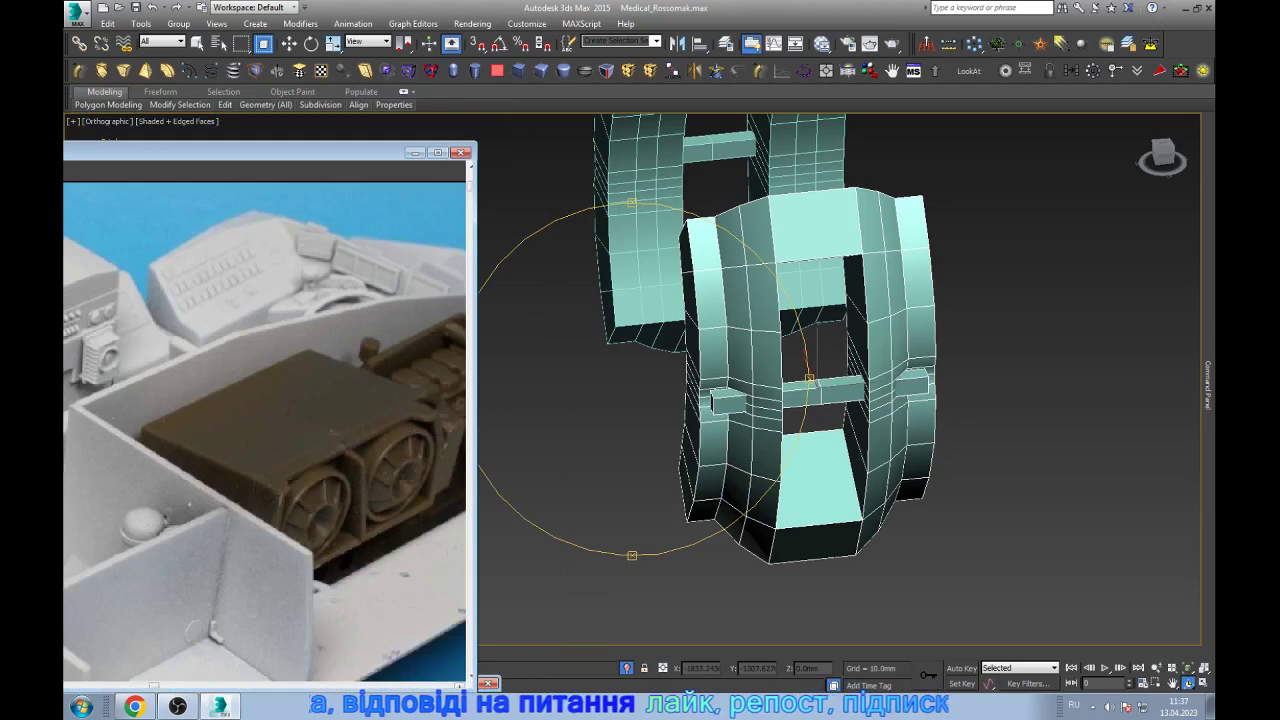
{"action": "left_click", "coordinate": [414, 152]}
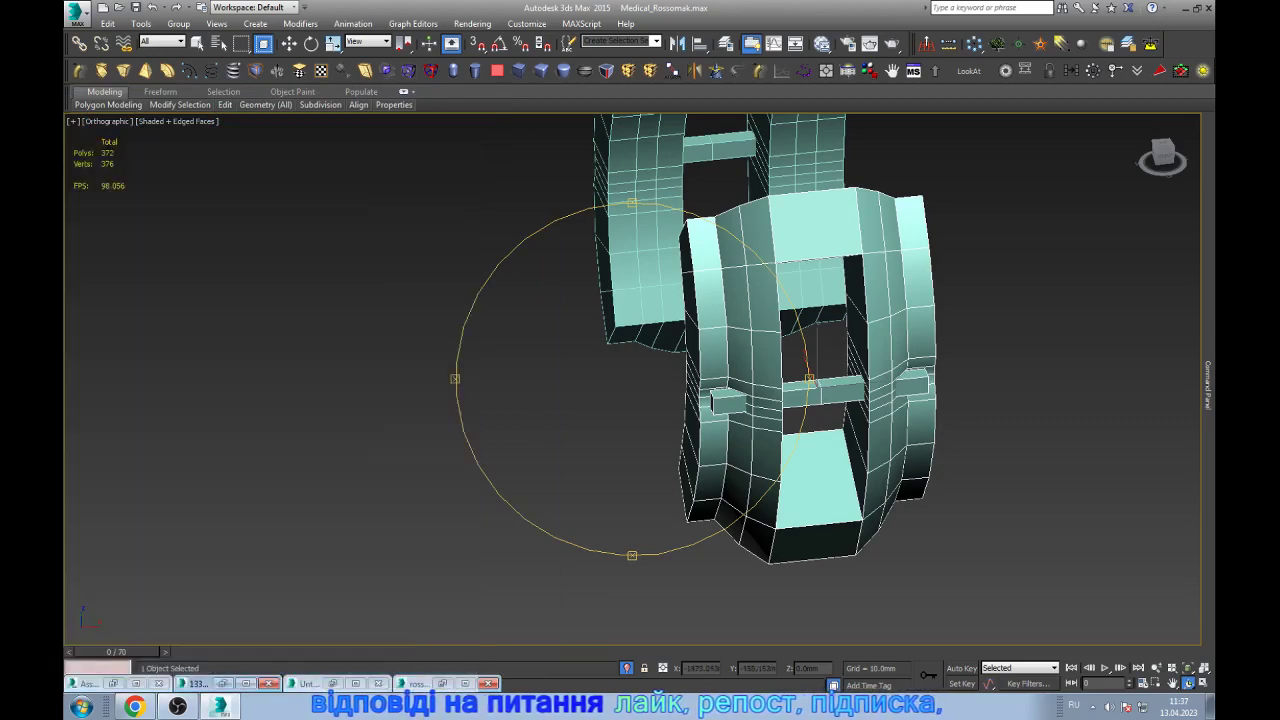
{"action": "left_click", "coordinate": [414, 683]}
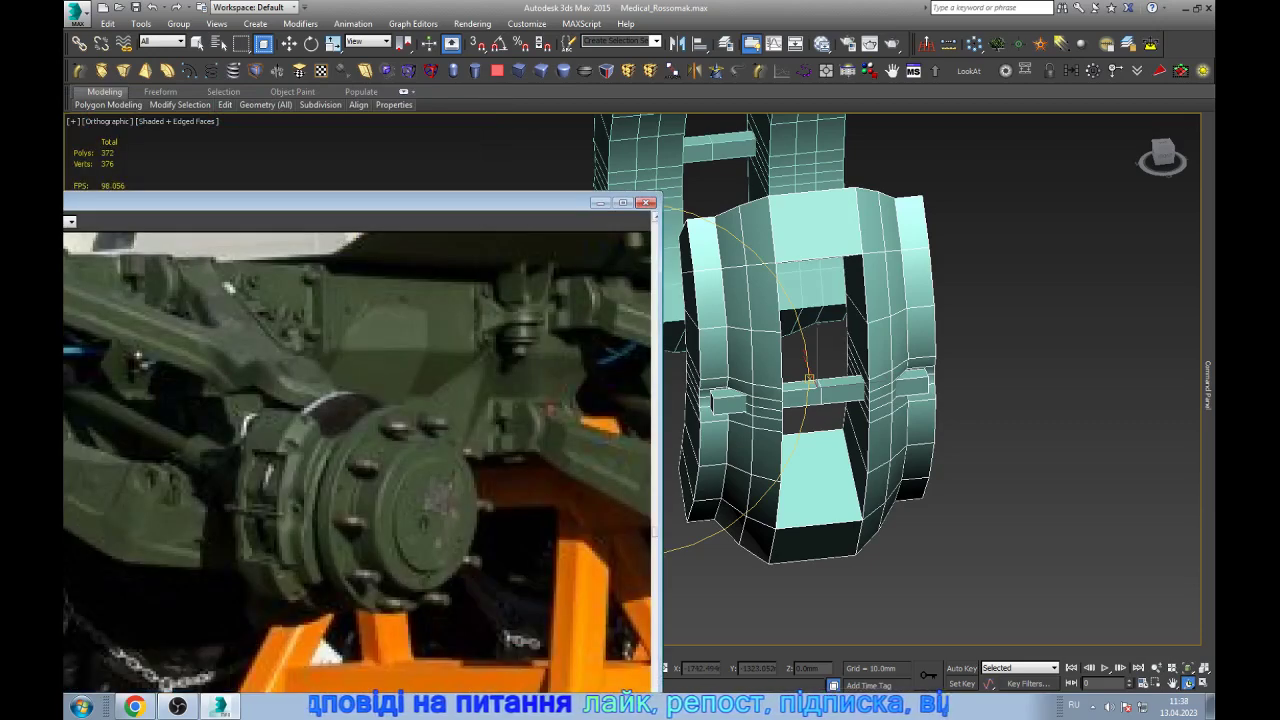
- Insert a full-height edge loop across the curved ring
{"action": "middle_click_drag", "start_coordinate": [810, 380], "coordinate": [930, 384], "text": "alt"}
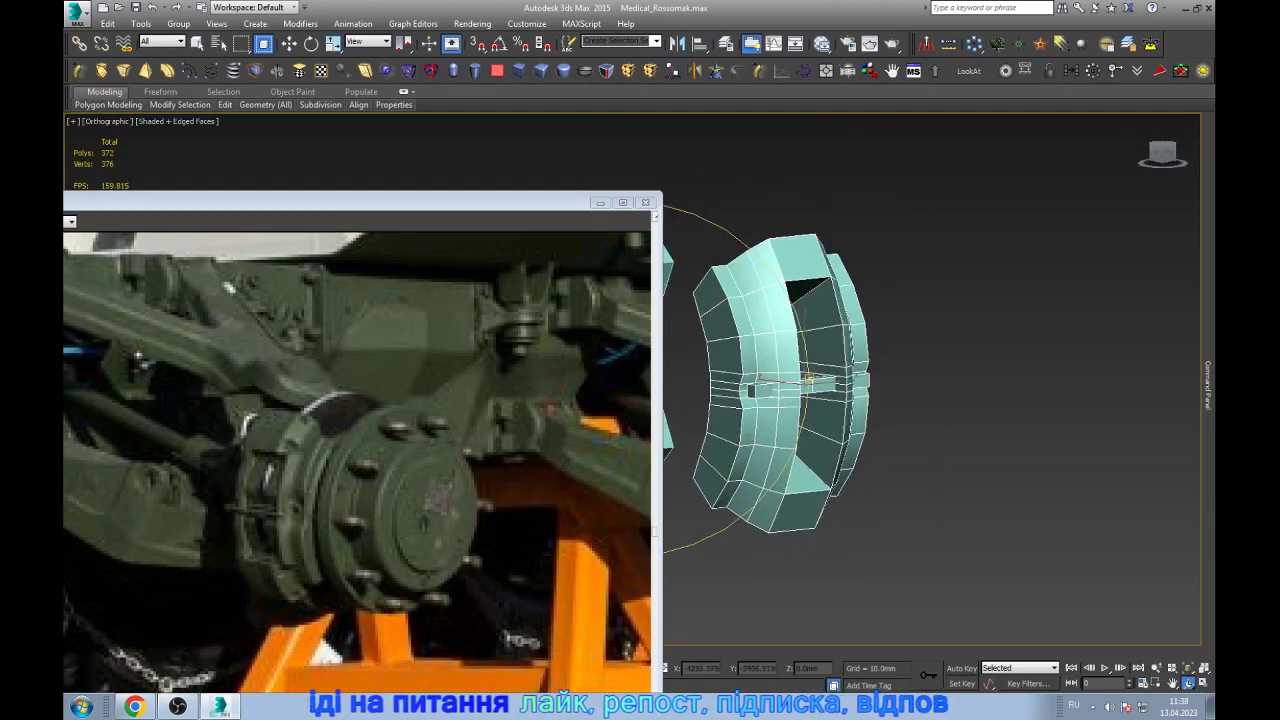
{"action": "middle_click_drag", "start_coordinate": [780, 380], "coordinate": [760, 380], "text": "alt"}
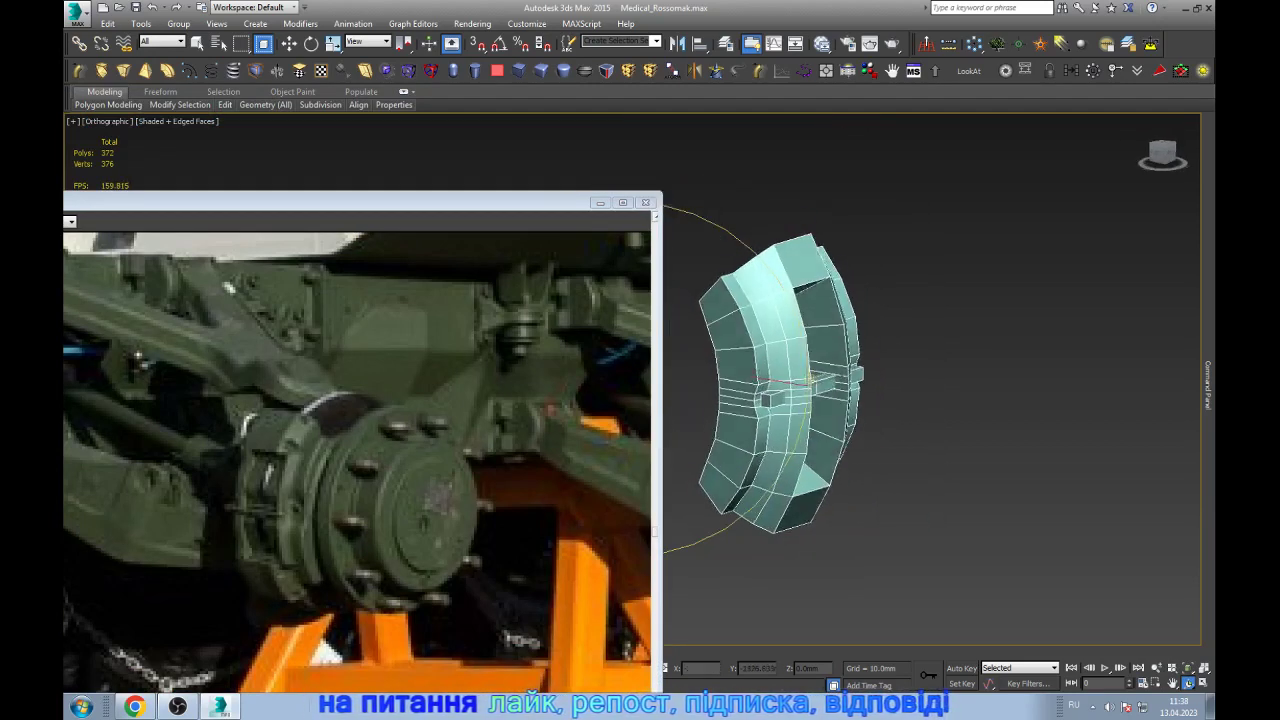
{"action": "scroll", "coordinate": [780, 380], "scroll_direction": "up", "scroll_amount": 3}
{"action": "scroll", "coordinate": [780, 380], "scroll_direction": "up", "scroll_amount": 2}
{"action": "scroll", "coordinate": [780, 380], "scroll_direction": "up", "scroll_amount": 2}
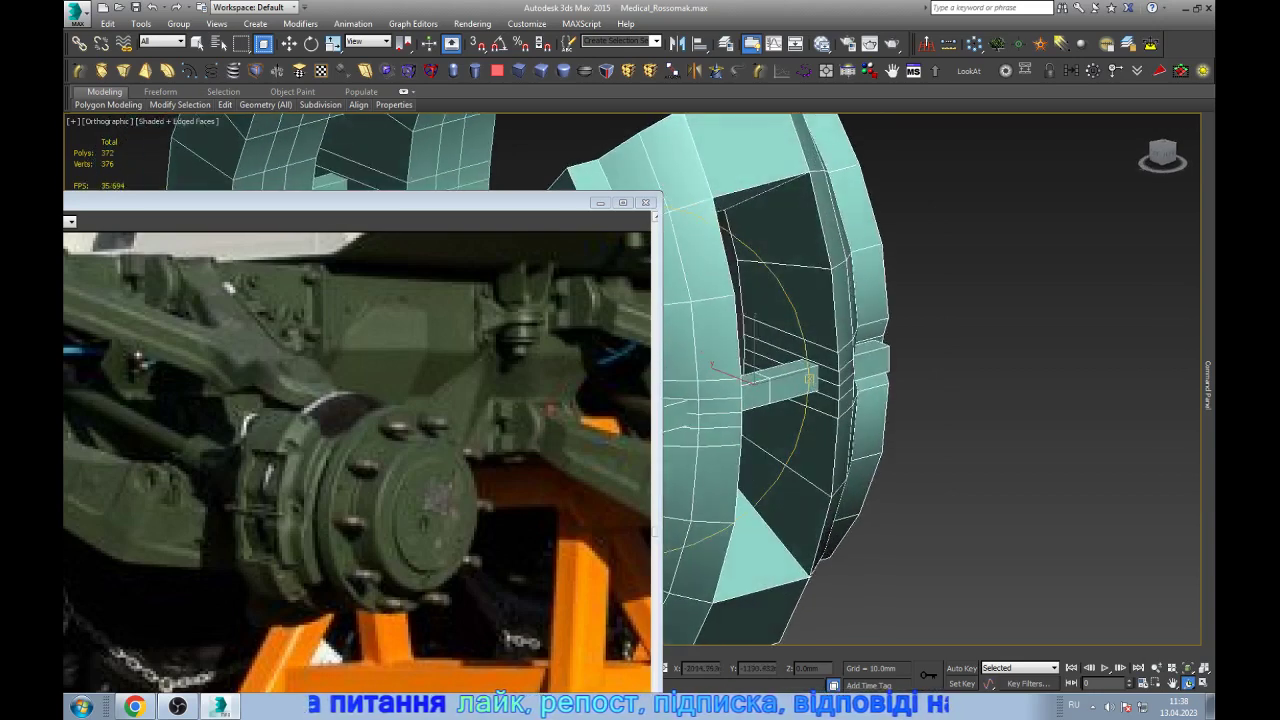
{"action": "scroll", "coordinate": [780, 380], "scroll_direction": "up", "scroll_amount": 1}
{"action": "scroll", "coordinate": [780, 380], "scroll_direction": "up", "scroll_amount": 3}
{"action": "scroll", "coordinate": [780, 380], "scroll_direction": "up", "scroll_amount": 2}
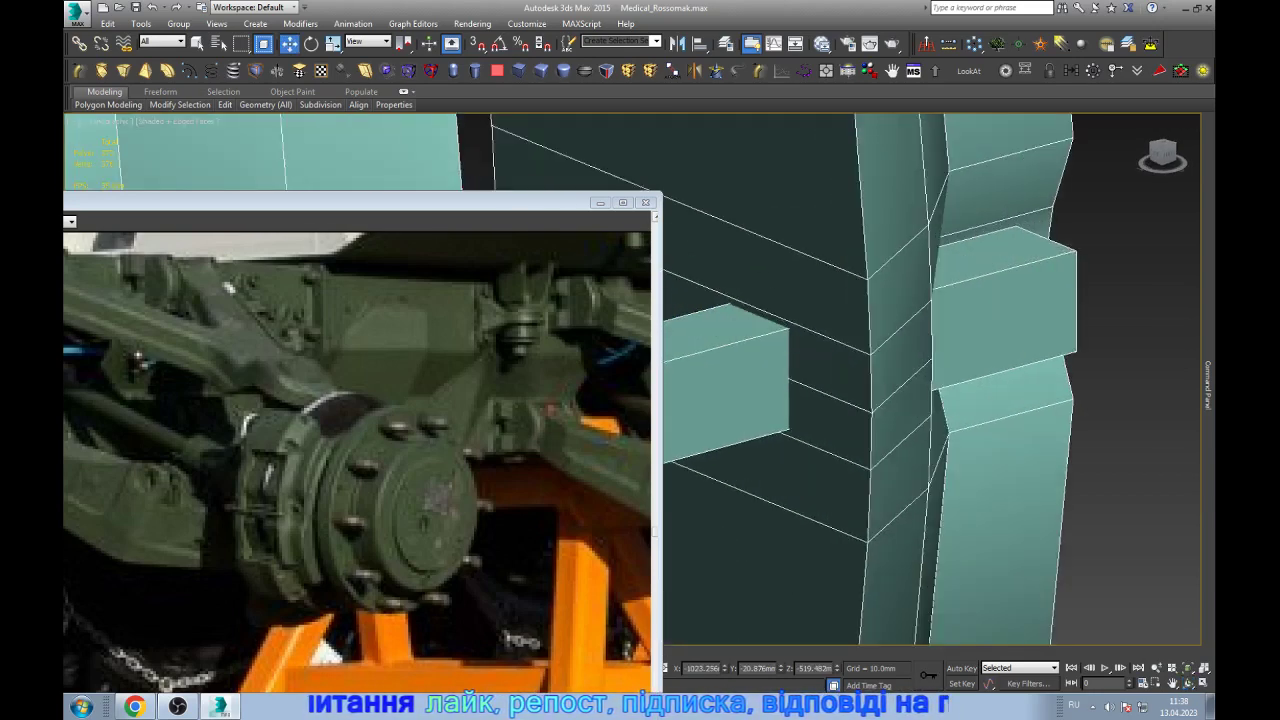
{"action": "key", "text": "shift+alt+w"}
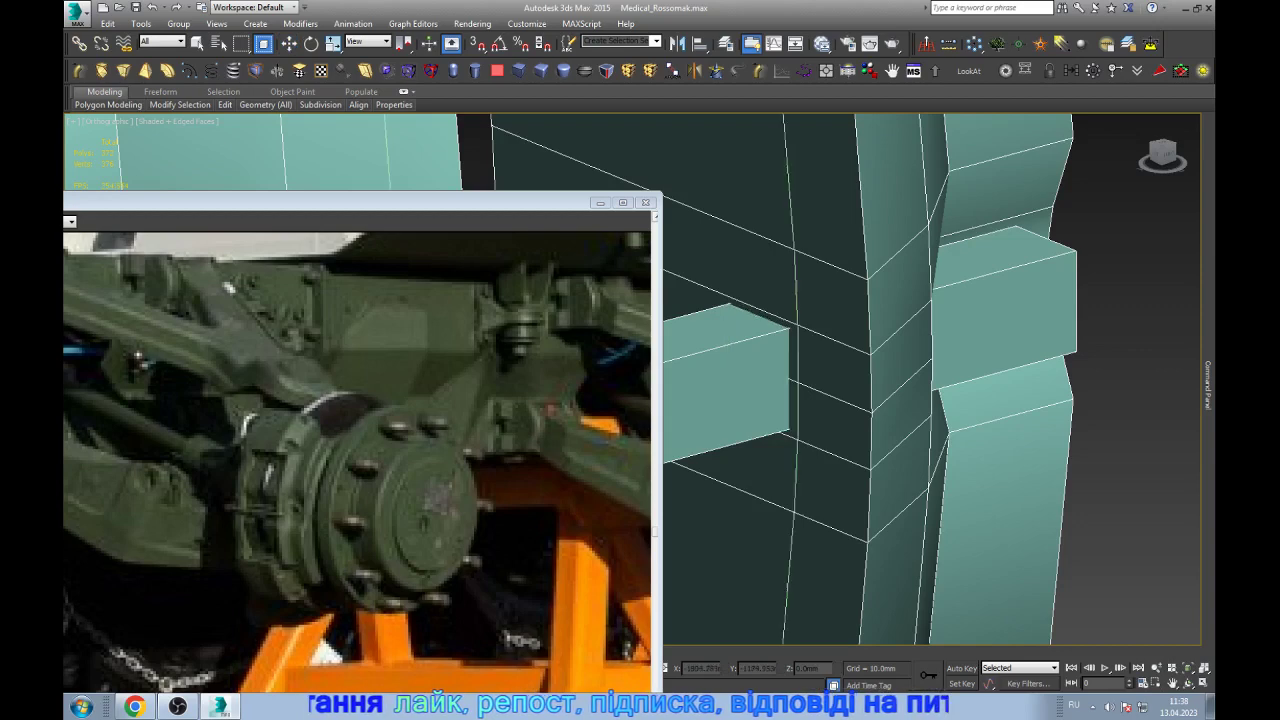
{"action": "left_click", "coordinate": [792, 480]}
{"action": "key", "text": "w"}
{"action": "scroll", "coordinate": [930, 380], "scroll_direction": "down", "scroll_amount": 2}
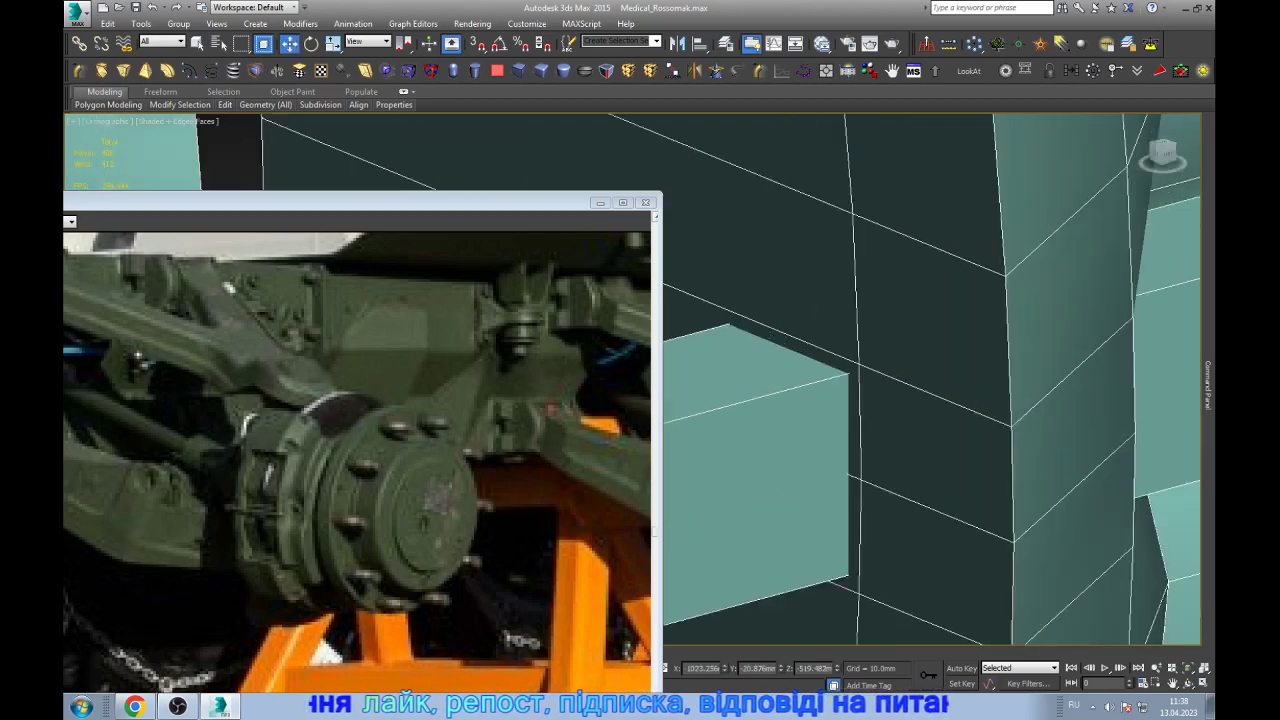
{"action": "scroll", "coordinate": [930, 380], "scroll_direction": "down", "scroll_amount": 3}
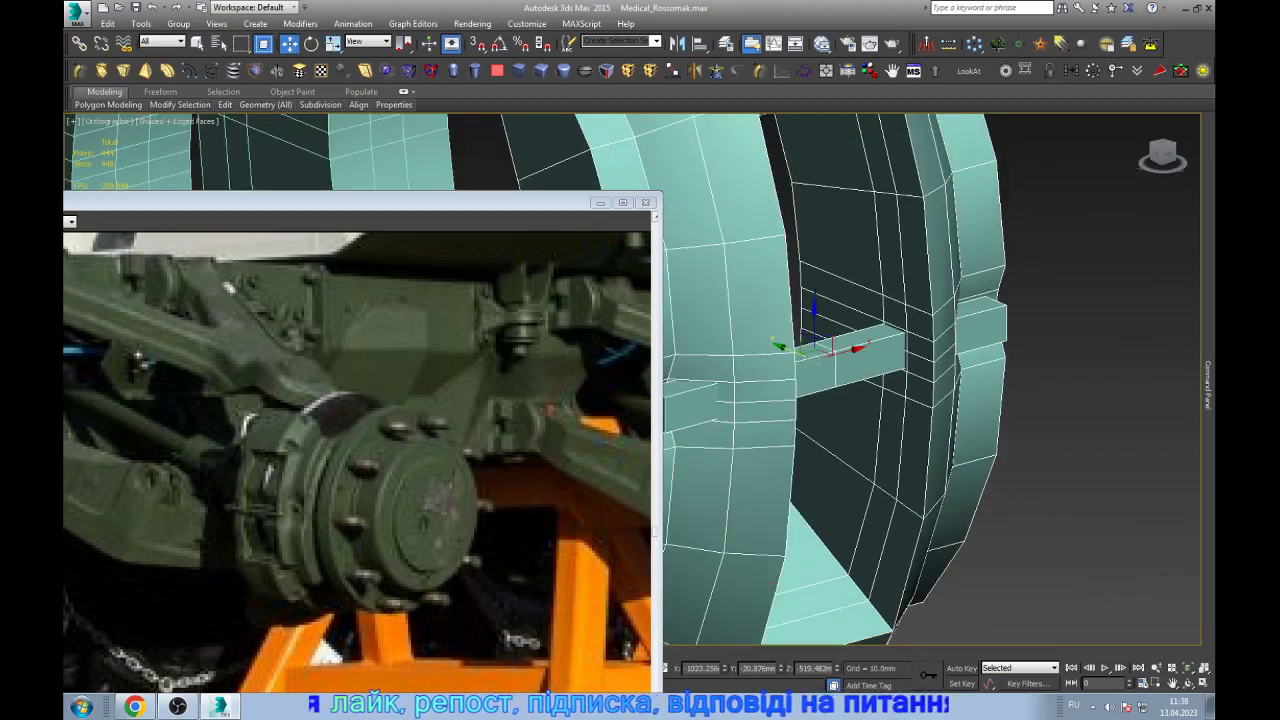
- Isolate the hub part and delete the faces around the small box
{"action": "key", "text": "alt+q"}
{"action": "mouse_move", "coordinate": [900, 420]}
{"action": "middle_mouse_down", "text": "alt"}
{"action": "mouse_move", "coordinate": [860, 420]}
{"action": "mouse_move", "coordinate": [840, 400]}
{"action": "middle_mouse_up", "text": "alt"}
{"action": "scroll", "coordinate": [840, 350], "scroll_direction": "up", "scroll_amount": 4}
{"action": "scroll", "coordinate": [840, 350], "scroll_direction": "up", "scroll_amount": 3}
{"action": "scroll", "coordinate": [840, 350], "scroll_direction": "up", "scroll_amount": 2}
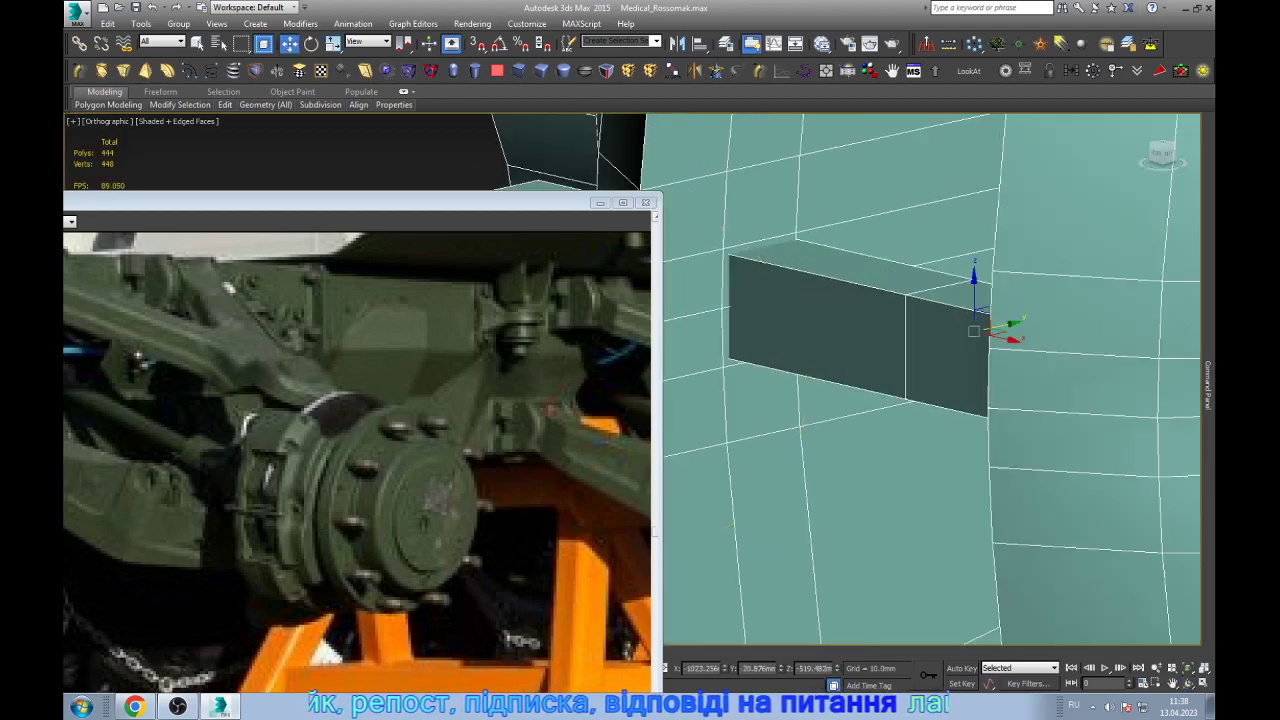
{"action": "scroll", "coordinate": [860, 330], "scroll_direction": "up", "scroll_amount": 2}
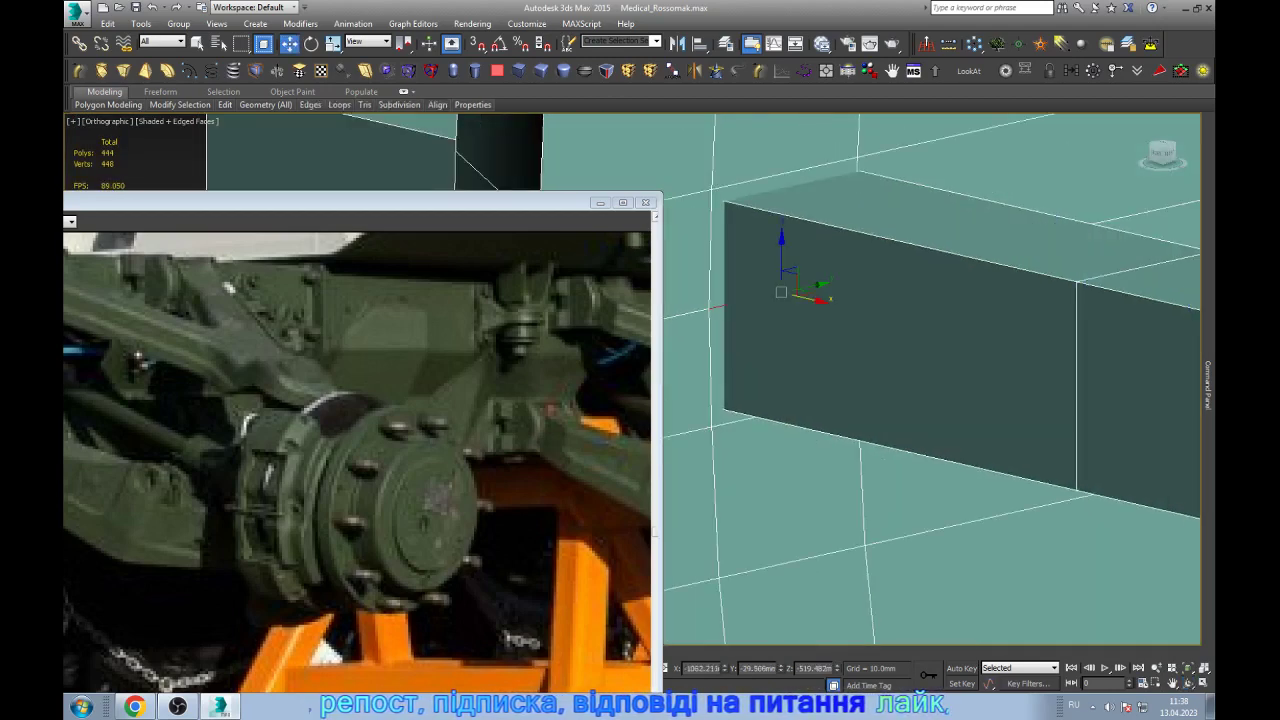
{"action": "key", "text": "alt+q"}
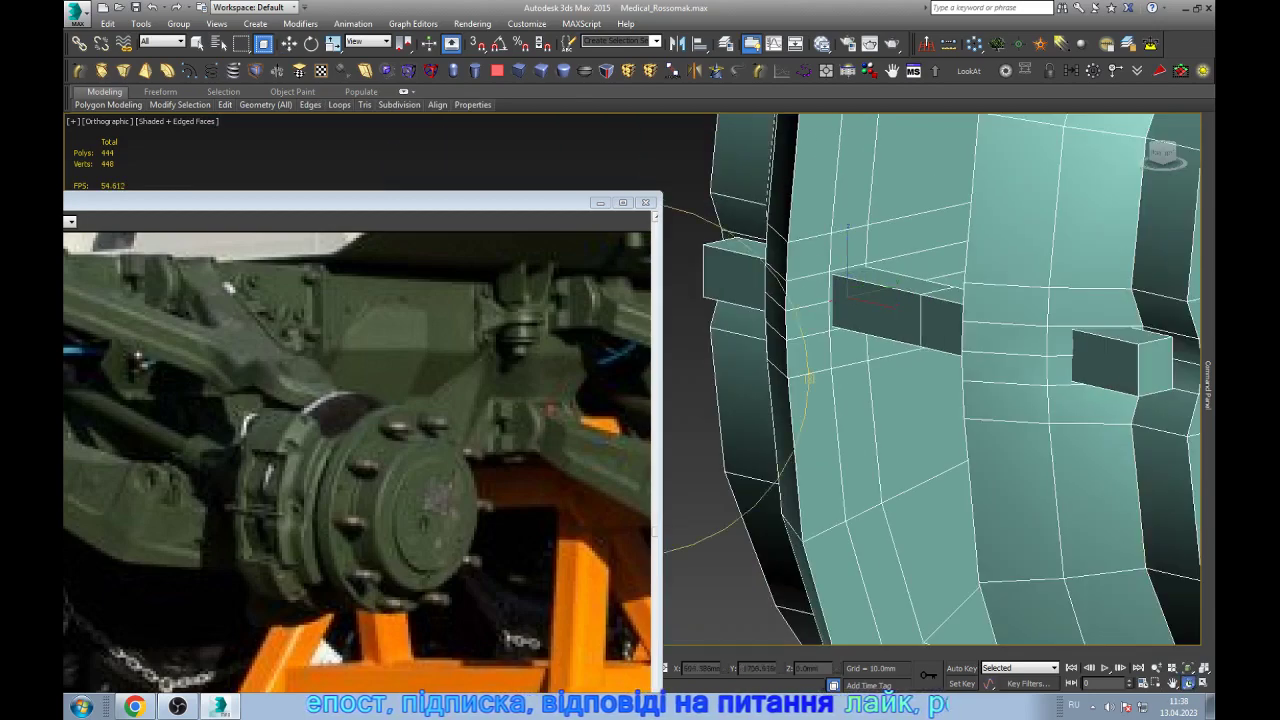
{"action": "middle_click_drag", "start_coordinate": [900, 400], "coordinate": [820, 400], "text": "alt"}
{"action": "key", "text": "w"}
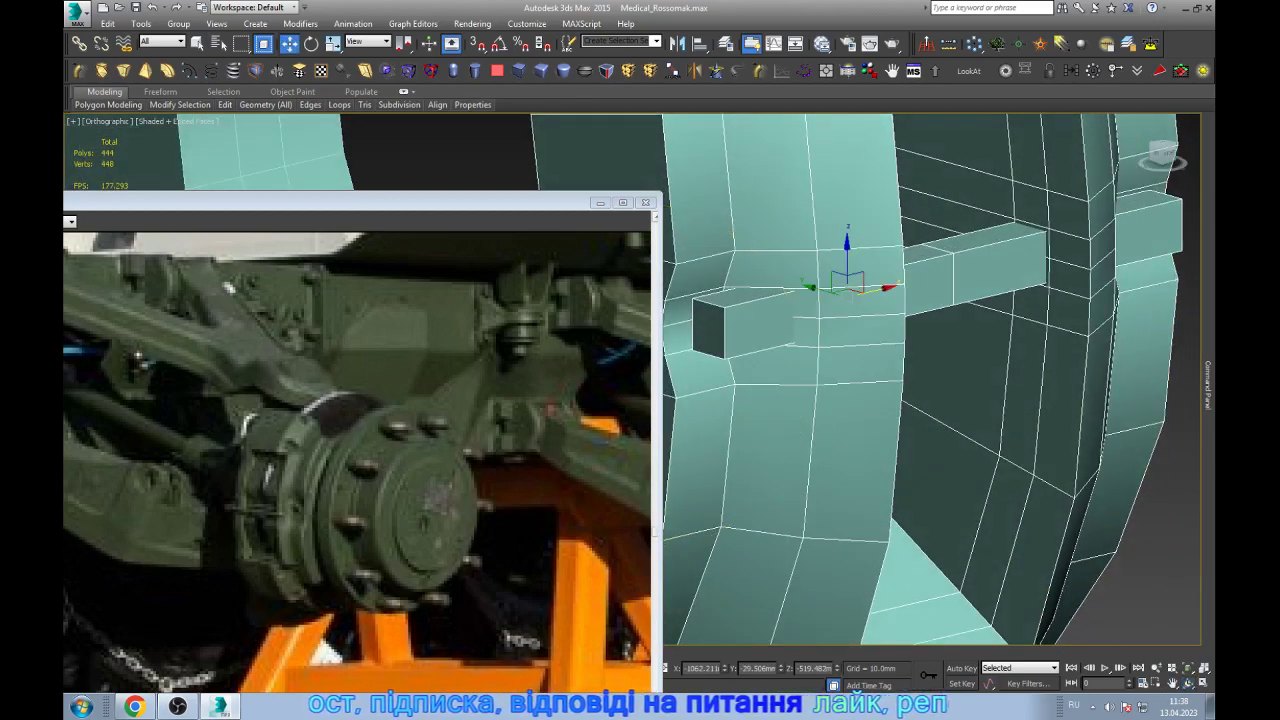
{"action": "left_click", "coordinate": [765, 305]}
{"action": "key", "text": "Delete"}
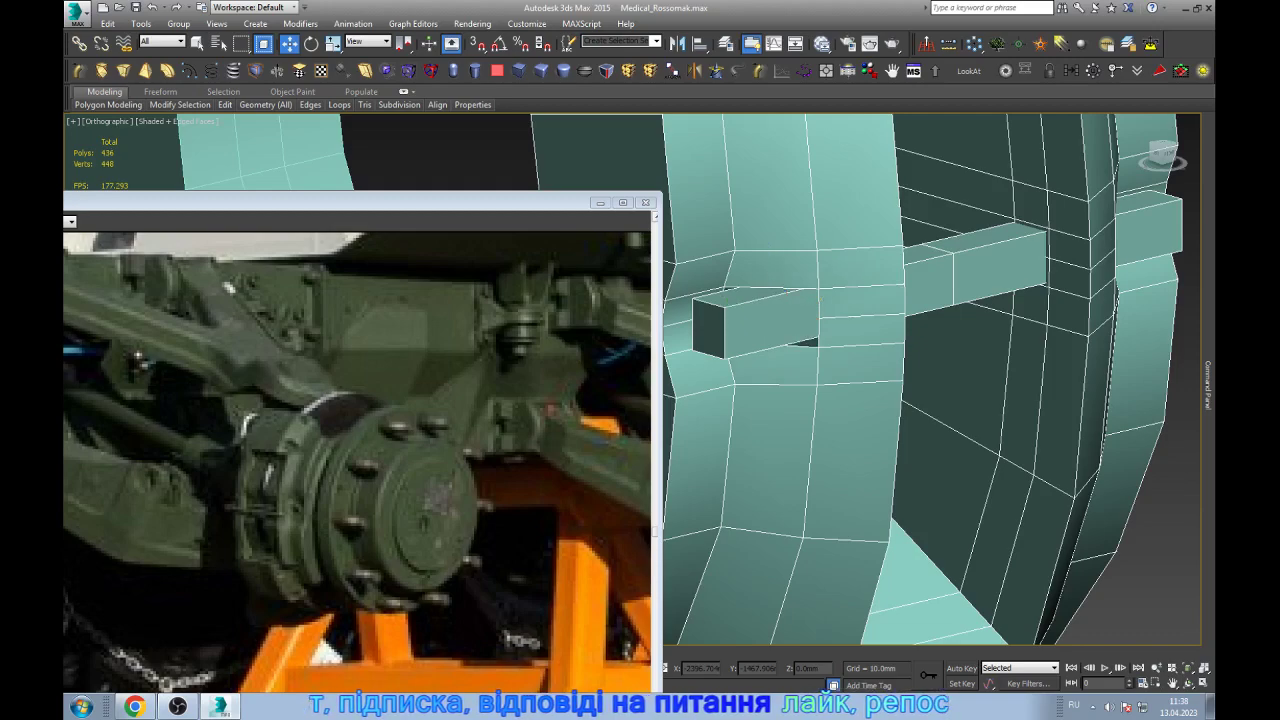
- Select the open border at the box end and cap it
{"action": "key", "text": "3"}
{"action": "left_click", "coordinate": [818, 320]}
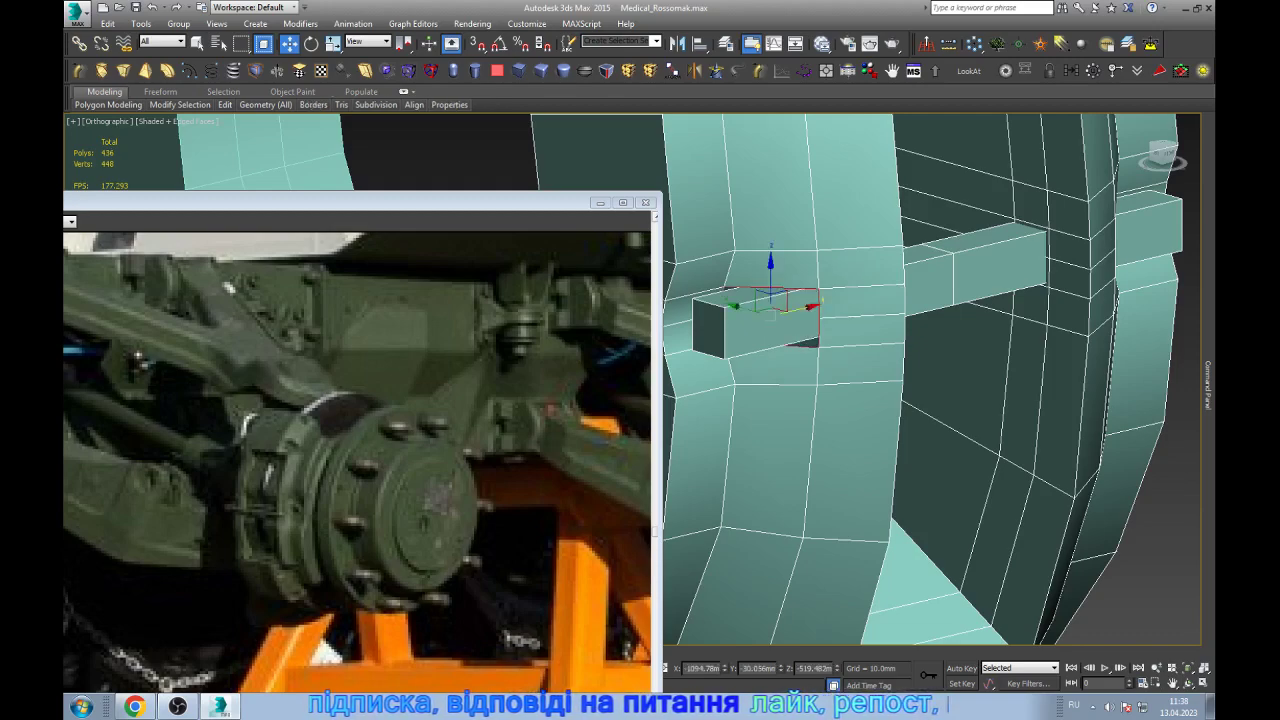
{"action": "key", "text": "e"}
{"action": "middle_click_drag", "start_coordinate": [930, 380], "coordinate": [1040, 380], "text": "alt"}
{"action": "scroll", "coordinate": [930, 380], "scroll_direction": "up", "scroll_amount": 5}
{"action": "key", "text": "w"}
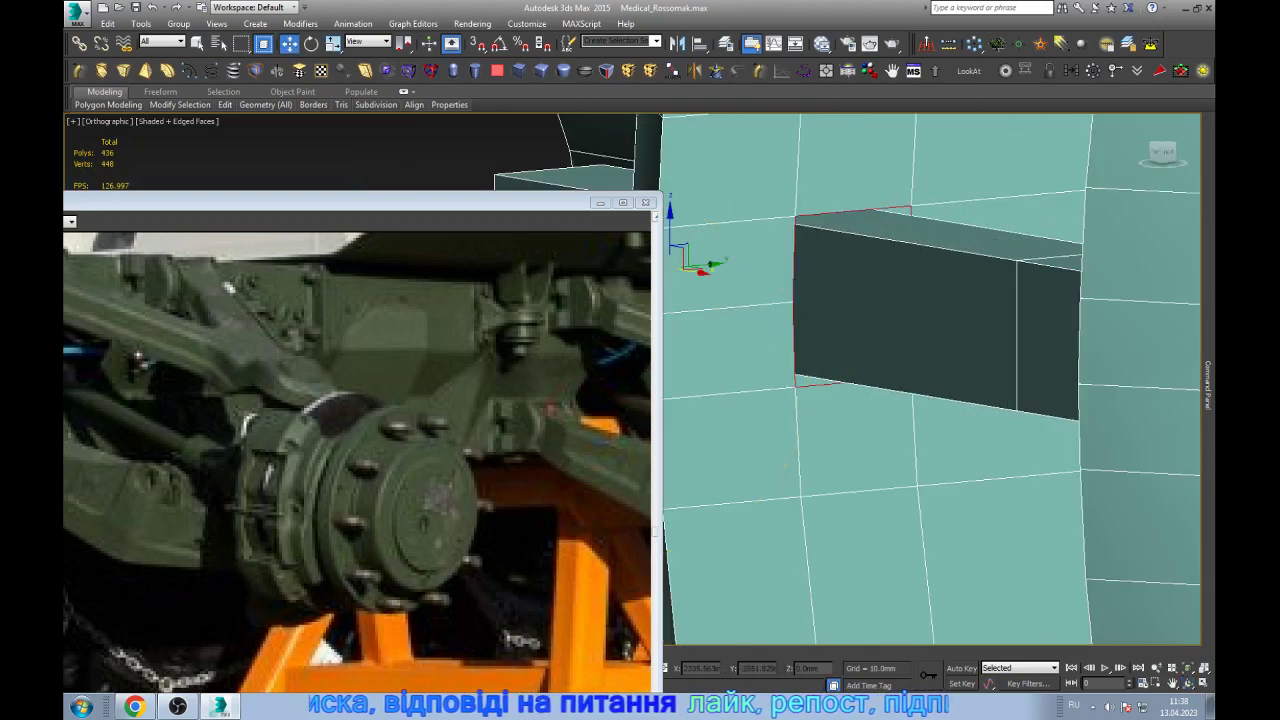
{"action": "scroll", "coordinate": [1140, 470], "scroll_direction": "down", "scroll_amount": 3}
{"action": "scroll", "coordinate": [1138, 470], "scroll_direction": "down", "scroll_amount": 2}
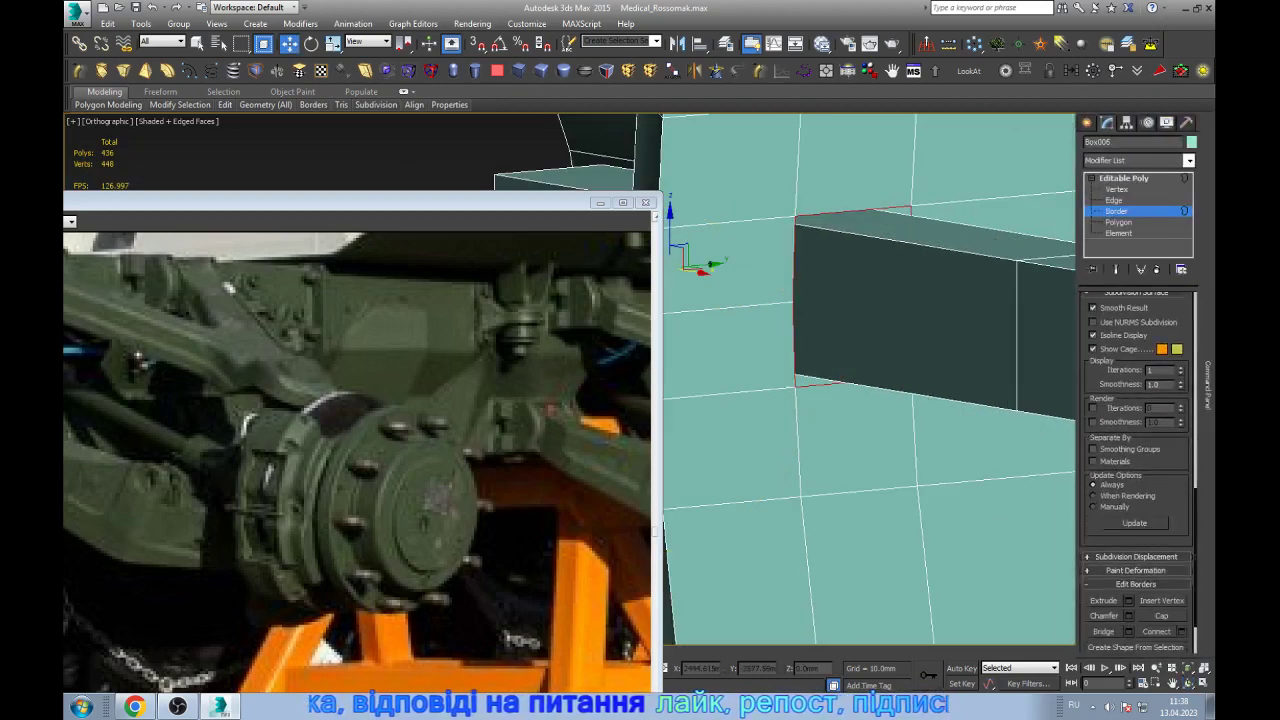
{"action": "scroll", "coordinate": [1138, 470], "scroll_direction": "down", "scroll_amount": 2}
{"action": "left_click", "coordinate": [1161, 551]}
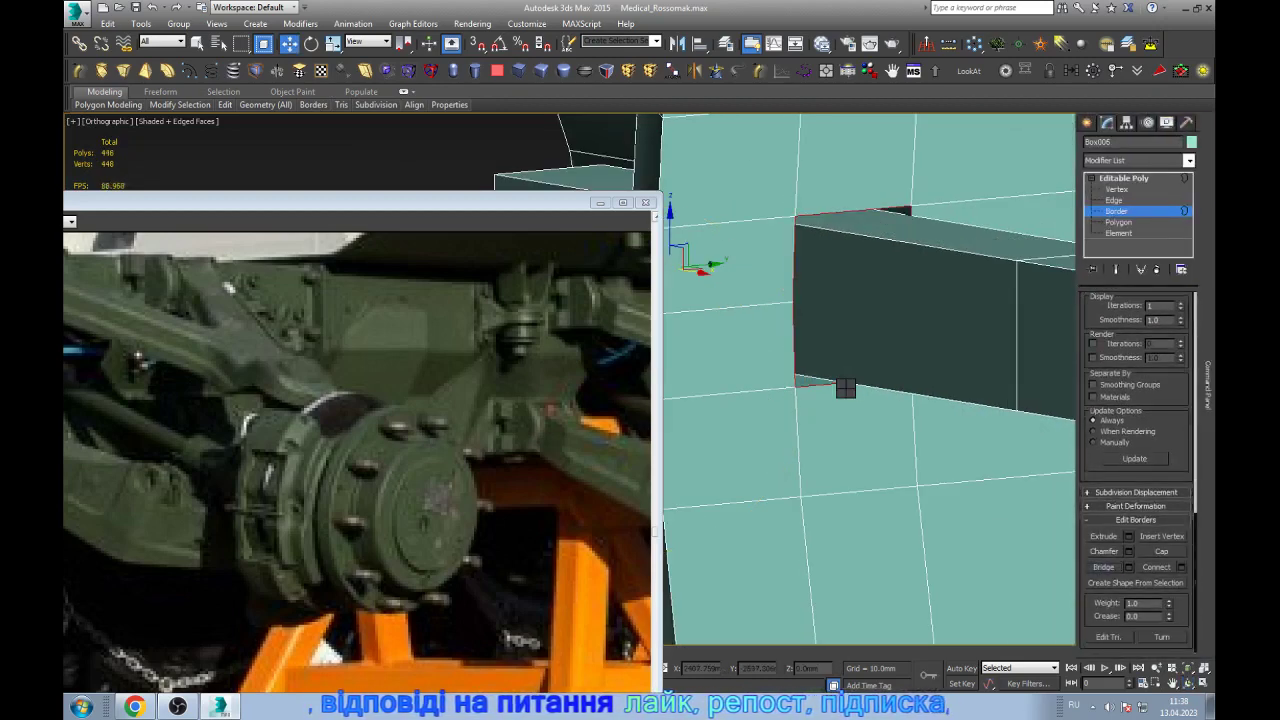
{"action": "scroll", "coordinate": [900, 390], "scroll_direction": "down", "scroll_amount": 10}
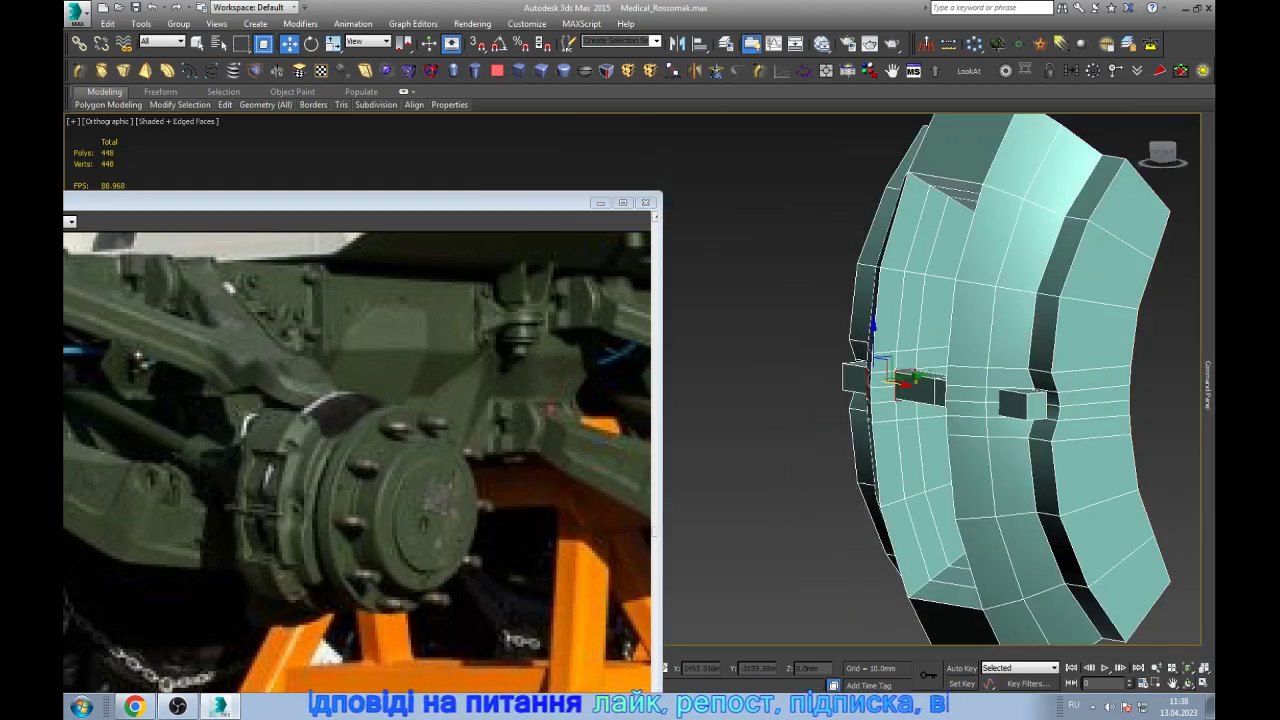
{"action": "middle_click_drag", "start_coordinate": [930, 380], "coordinate": [980, 380], "text": "alt"}
{"action": "scroll", "coordinate": [1010, 400], "scroll_direction": "up", "scroll_amount": 5}
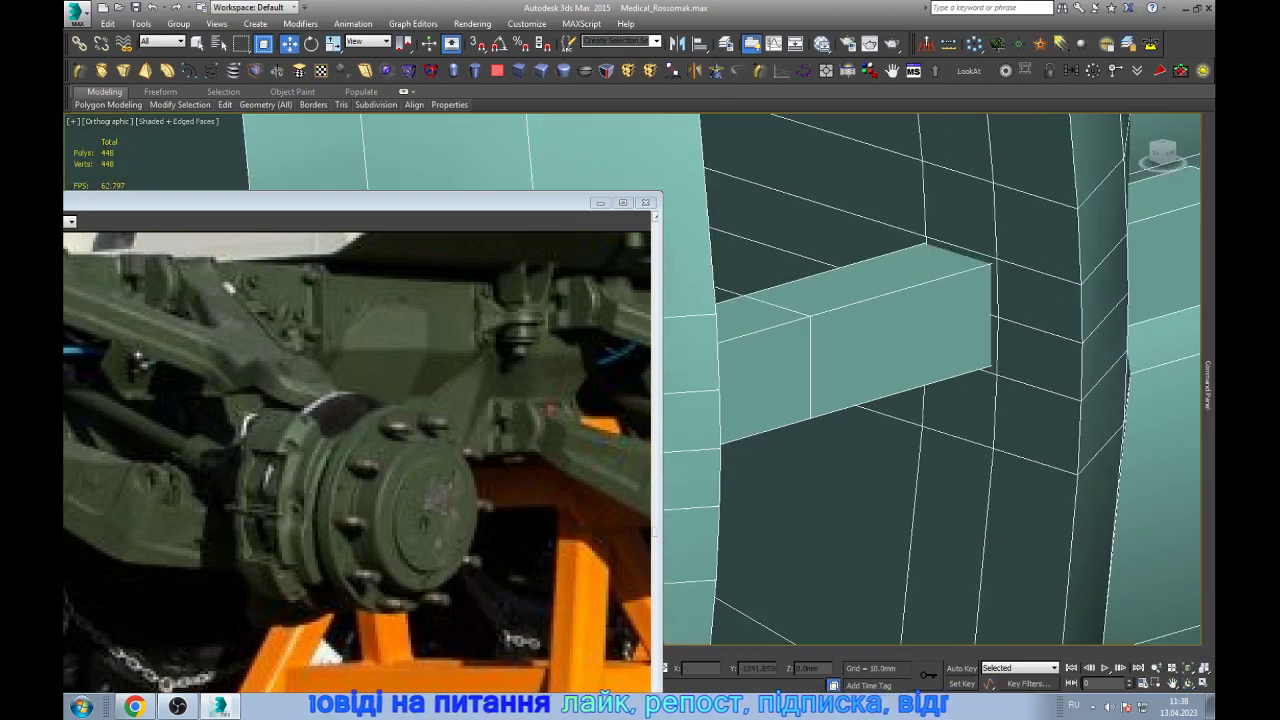
{"action": "scroll", "coordinate": [990, 380], "scroll_direction": "up", "scroll_amount": 2}
- From a straight side view, slide the selected edges to the right
{"action": "key", "text": "2"}
{"action": "scroll", "coordinate": [929, 359], "scroll_direction": "down", "scroll_amount": 5}
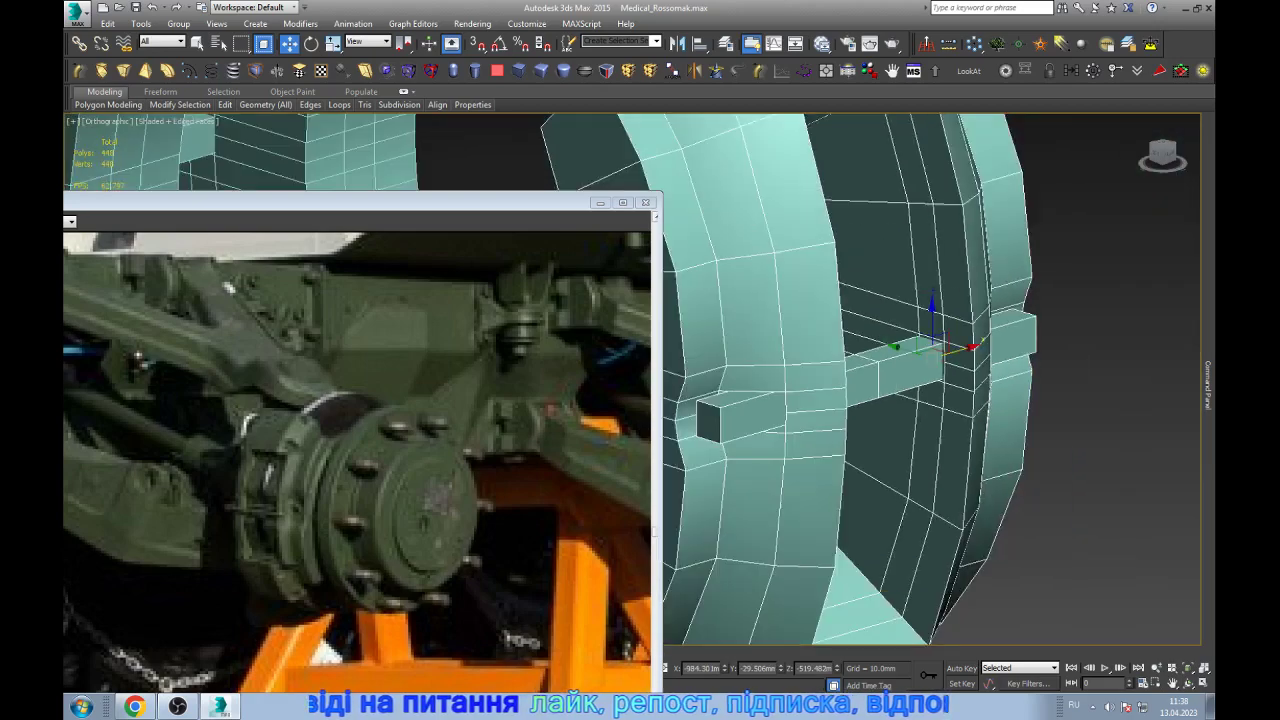
{"action": "middle_click_drag", "start_coordinate": [880, 380], "coordinate": [810, 378], "text": "alt"}
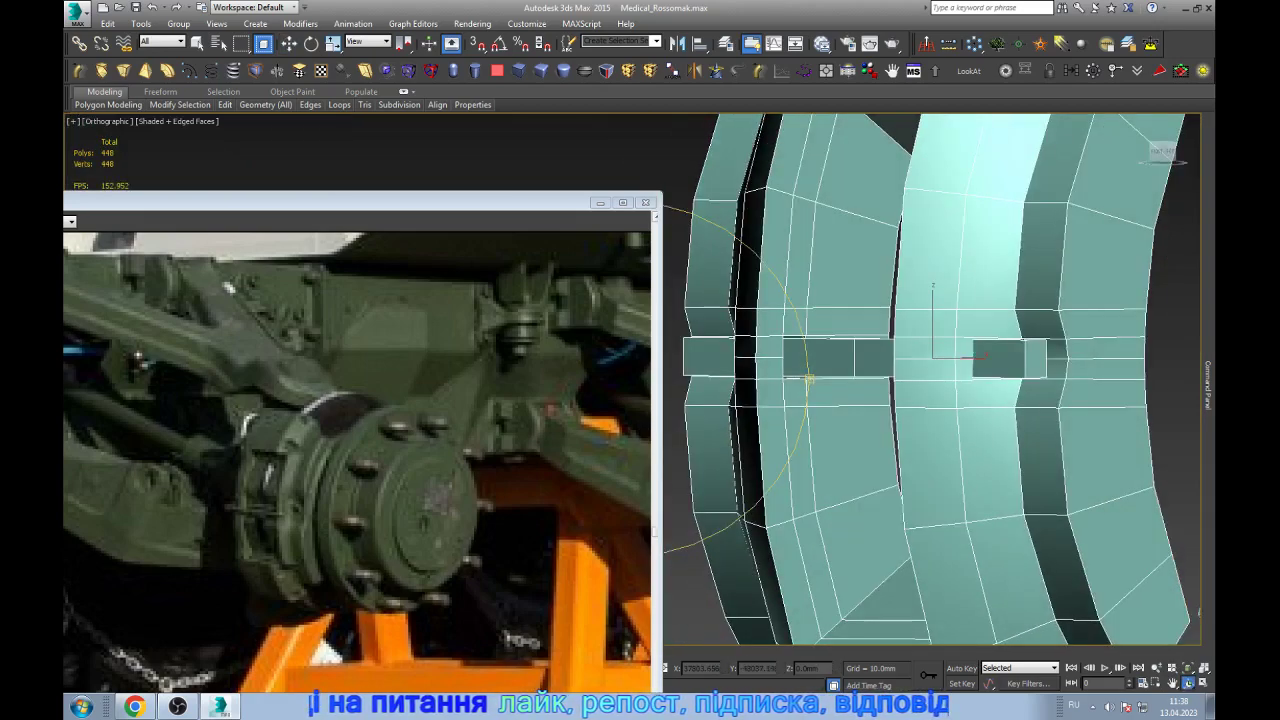
{"action": "key", "text": "w"}
{"action": "scroll", "coordinate": [966, 356], "scroll_direction": "up", "scroll_amount": 5}
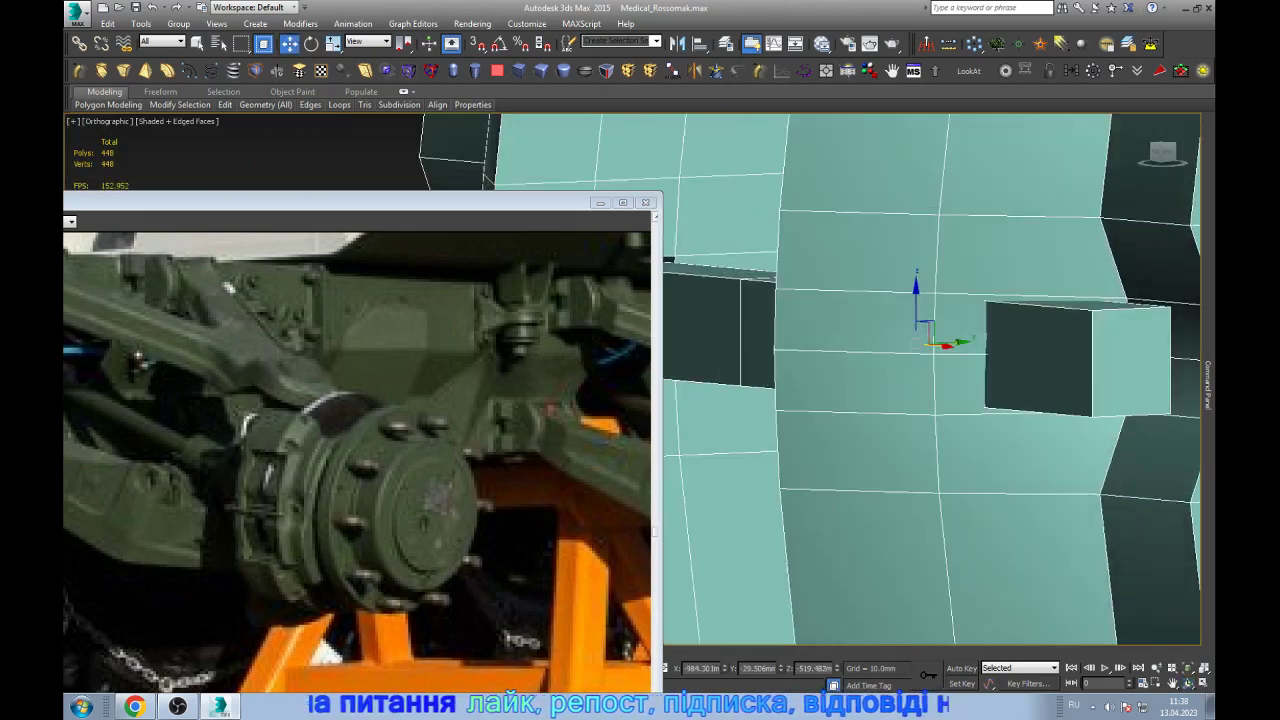
{"action": "left_click_drag", "start_coordinate": [916, 341], "coordinate": [1035, 353]}
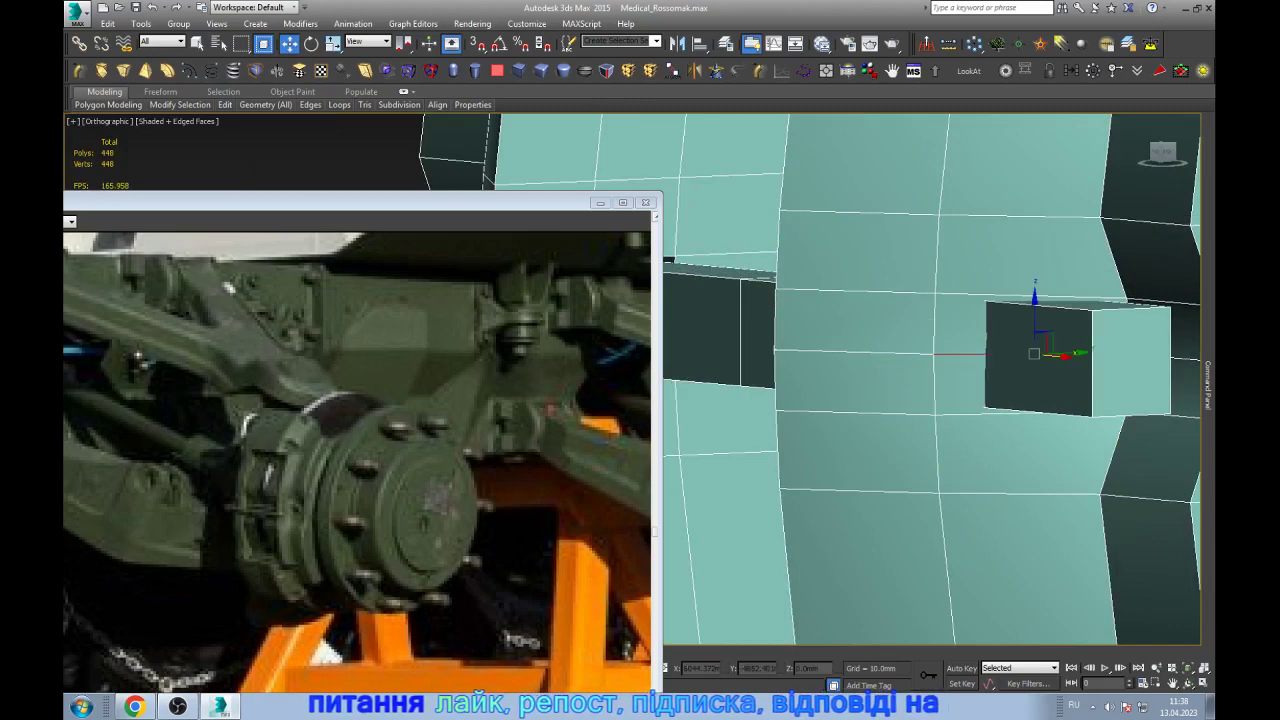
- Cap the light bar's remaining open end, bringing the mesh to 452 polygons
{"action": "key", "text": "3"}
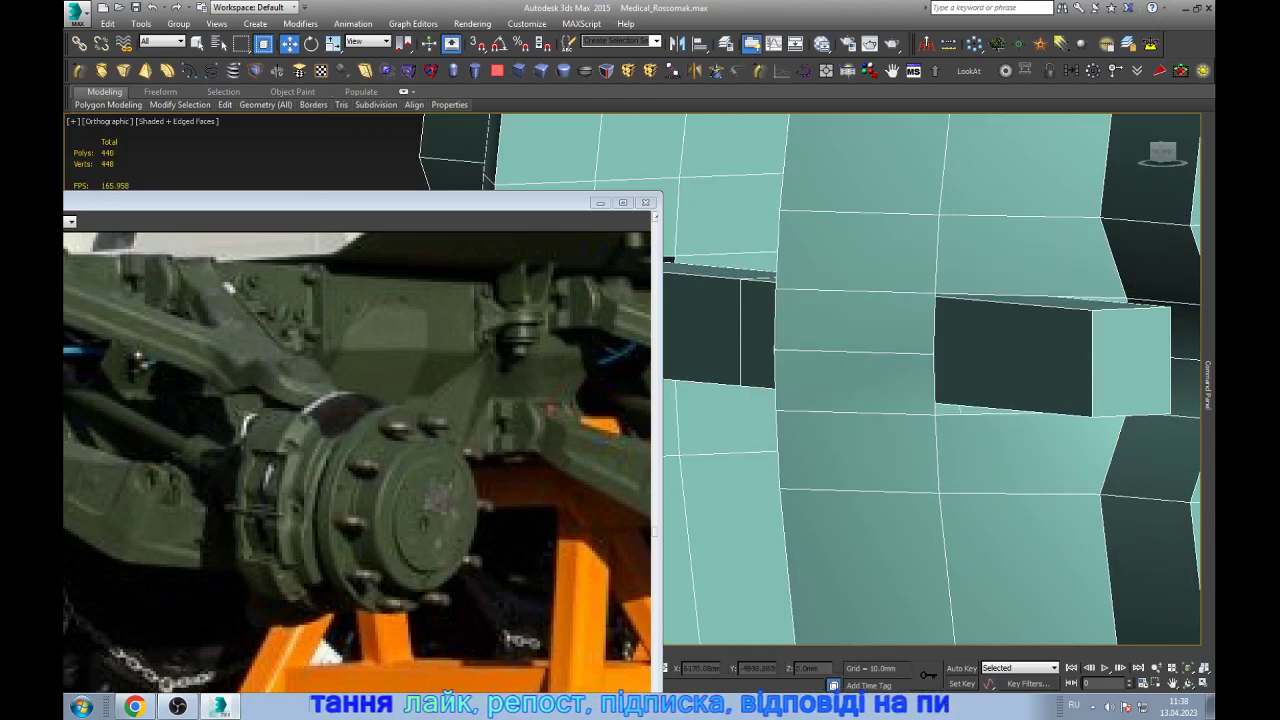
{"action": "middle_click_drag", "start_coordinate": [900, 400], "coordinate": [830, 400], "text": "alt"}
{"action": "left_click", "coordinate": [904, 385]}
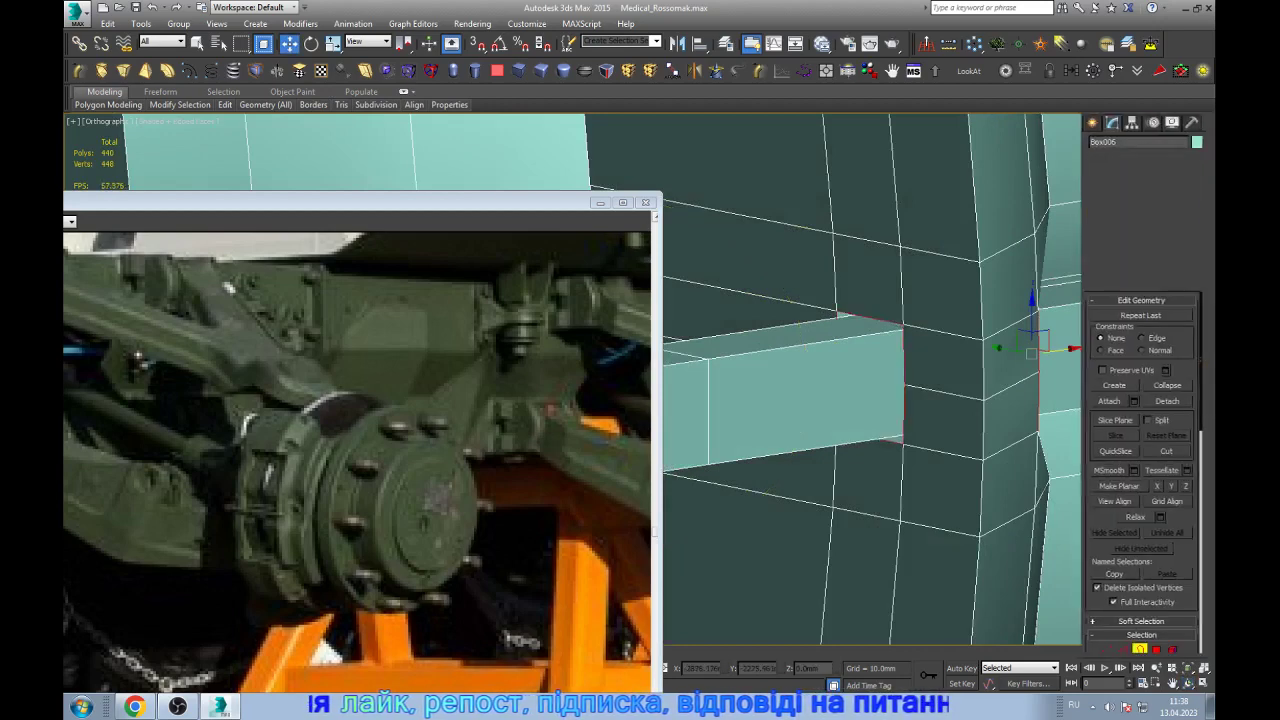
{"action": "scroll", "coordinate": [1136, 470], "scroll_direction": "down", "scroll_amount": 5}
{"action": "scroll", "coordinate": [1136, 470], "scroll_direction": "down", "scroll_amount": 5}
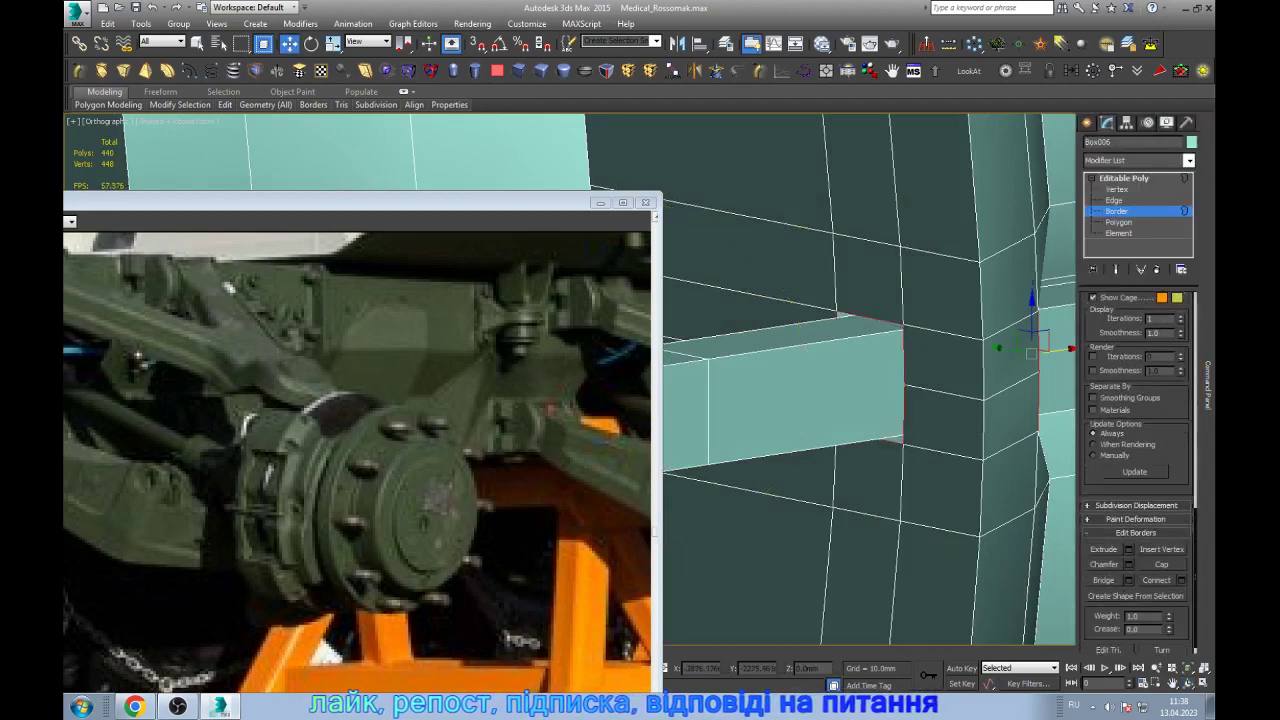
{"action": "left_click", "coordinate": [1161, 564]}
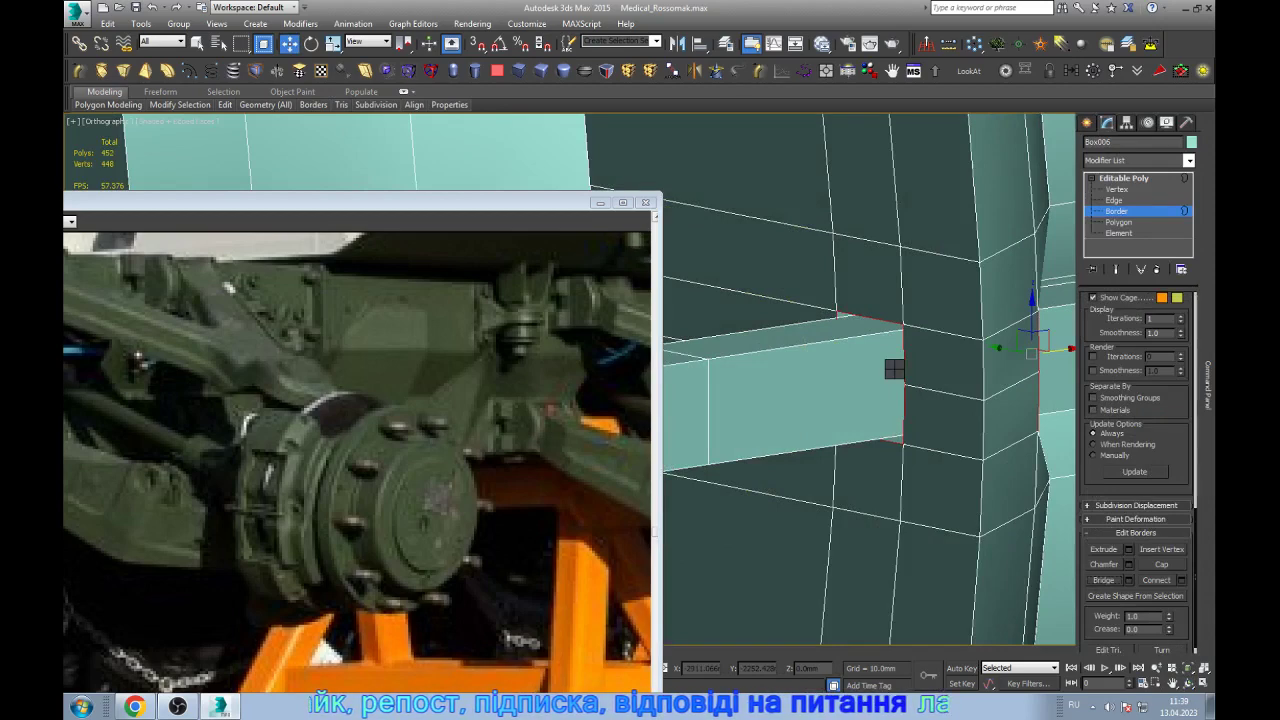
{"action": "scroll", "coordinate": [990, 318], "scroll_direction": "down", "scroll_amount": 2}
{"action": "scroll", "coordinate": [990, 318], "scroll_direction": "down", "scroll_amount": 2}
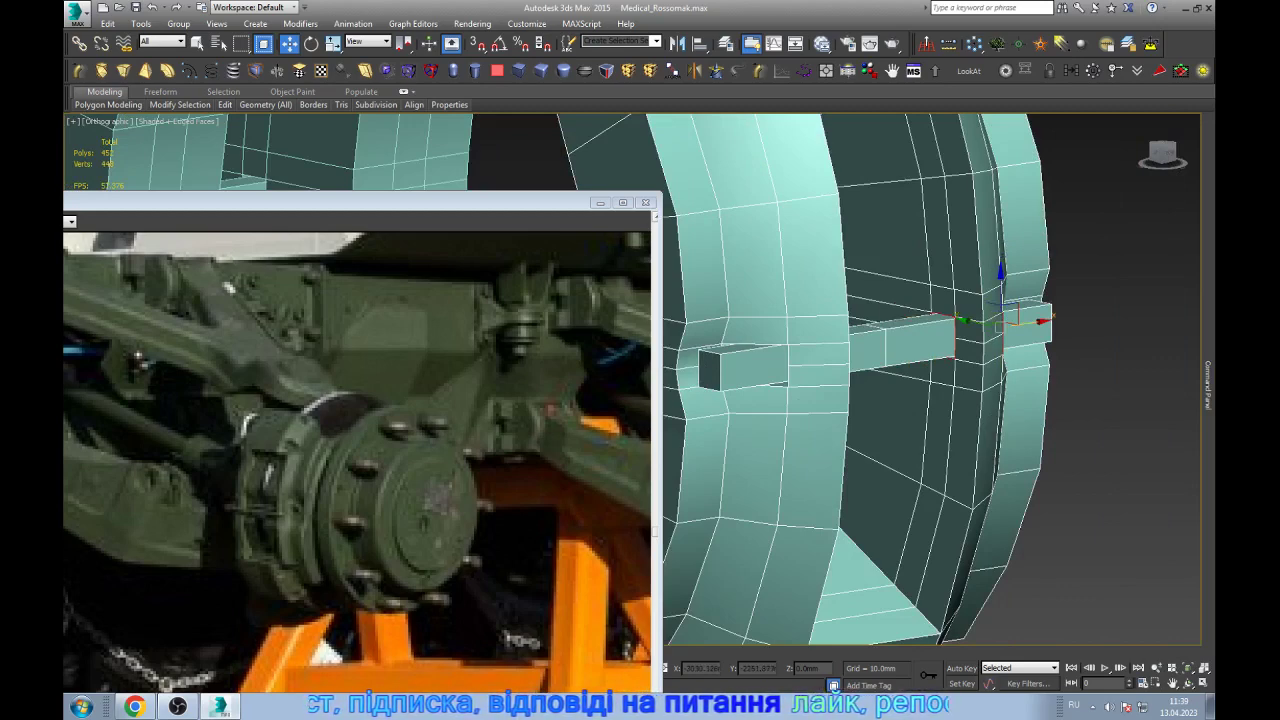
{"action": "scroll", "coordinate": [737, 354], "scroll_direction": "down", "scroll_amount": 2}
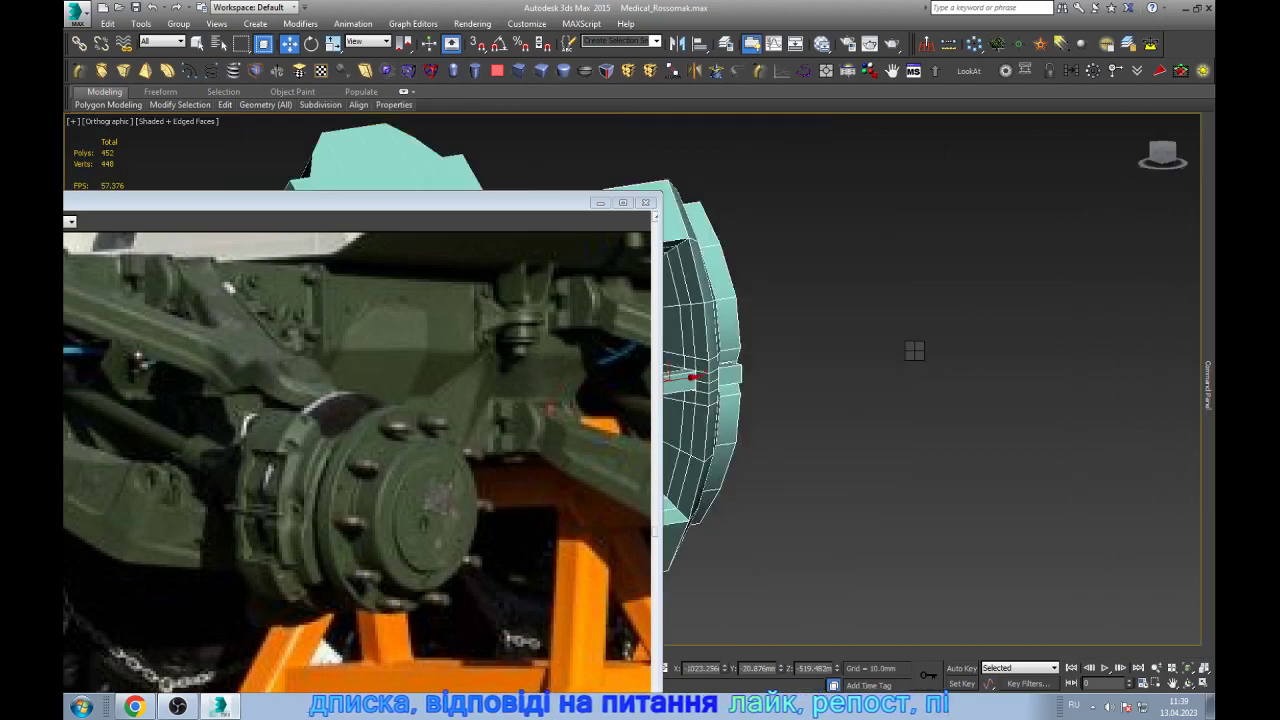
- With vertex snapping on, cut a first new edge across the piece's outer faces
{"action": "scroll", "coordinate": [915, 350], "scroll_direction": "down", "scroll_amount": 3}
{"action": "scroll", "coordinate": [915, 350], "scroll_direction": "down", "scroll_amount": 2}
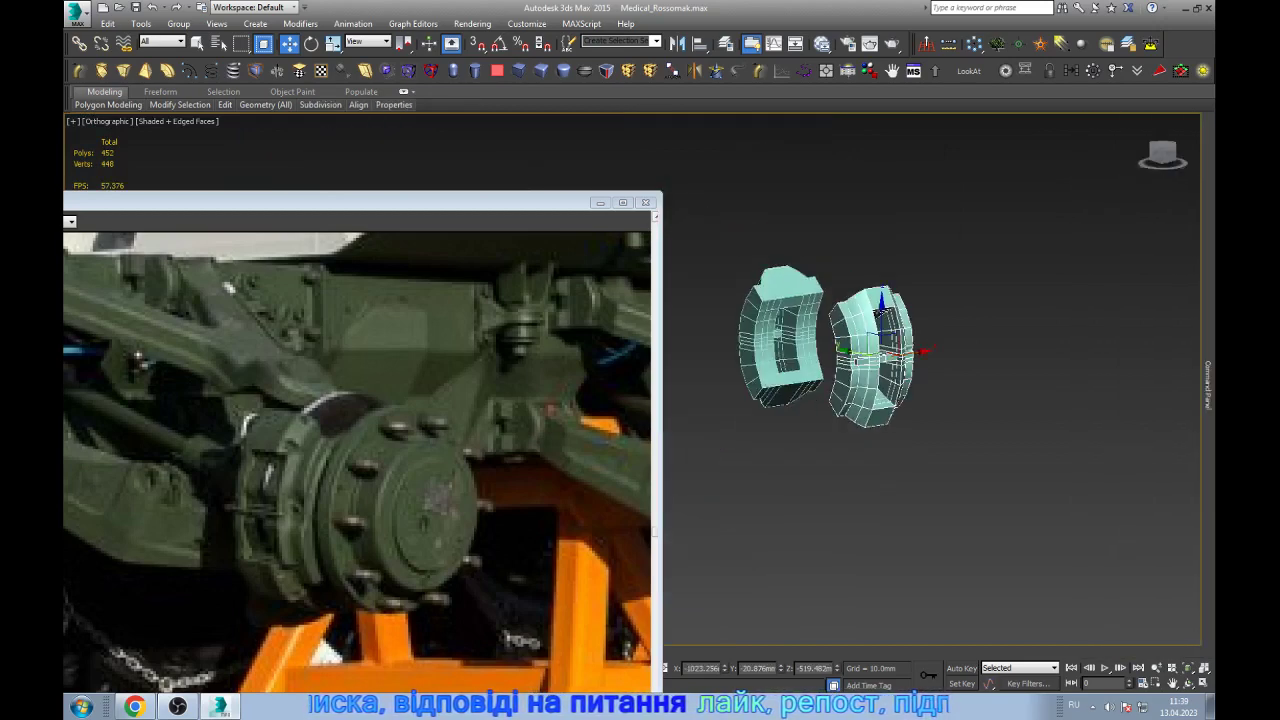
{"action": "scroll", "coordinate": [870, 385], "scroll_direction": "up", "scroll_amount": 3}
{"action": "scroll", "coordinate": [885, 390], "scroll_direction": "up", "scroll_amount": 2}
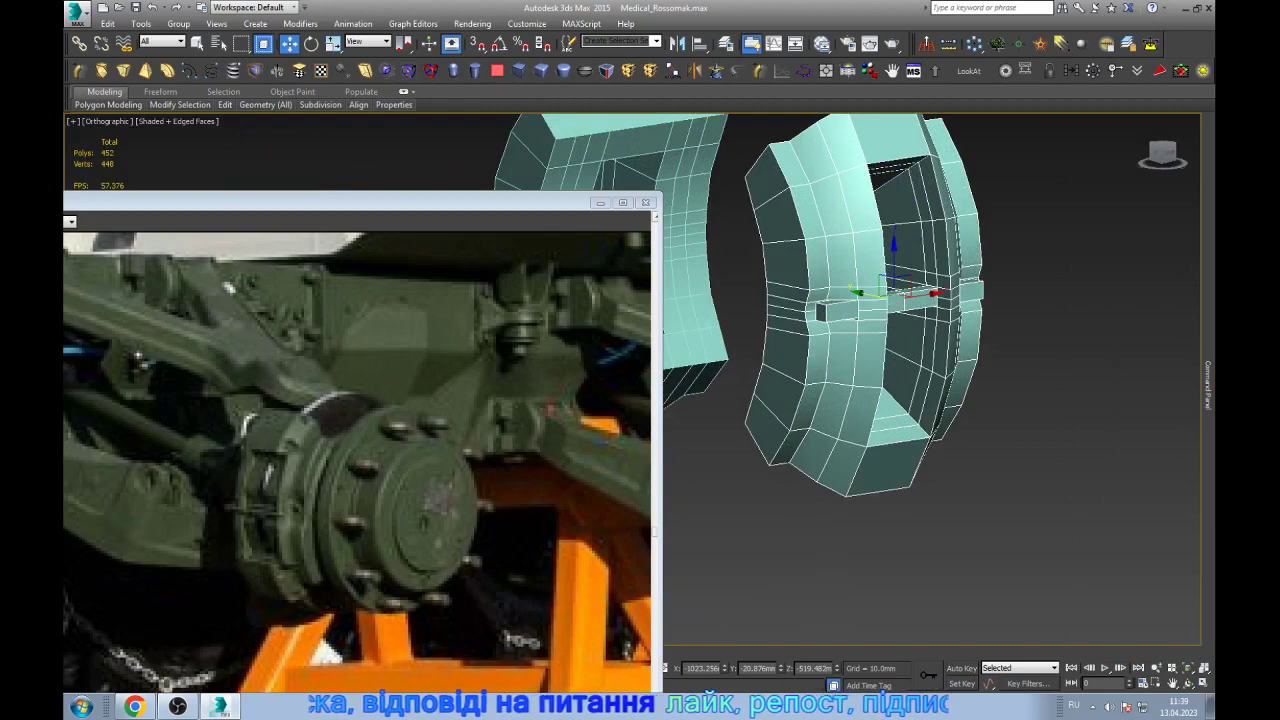
{"action": "middle_click_drag", "start_coordinate": [780, 420], "coordinate": [812, 378], "text": "alt"}
{"action": "key", "text": "w"}
{"action": "scroll", "coordinate": [905, 405], "scroll_direction": "up", "scroll_amount": 3}
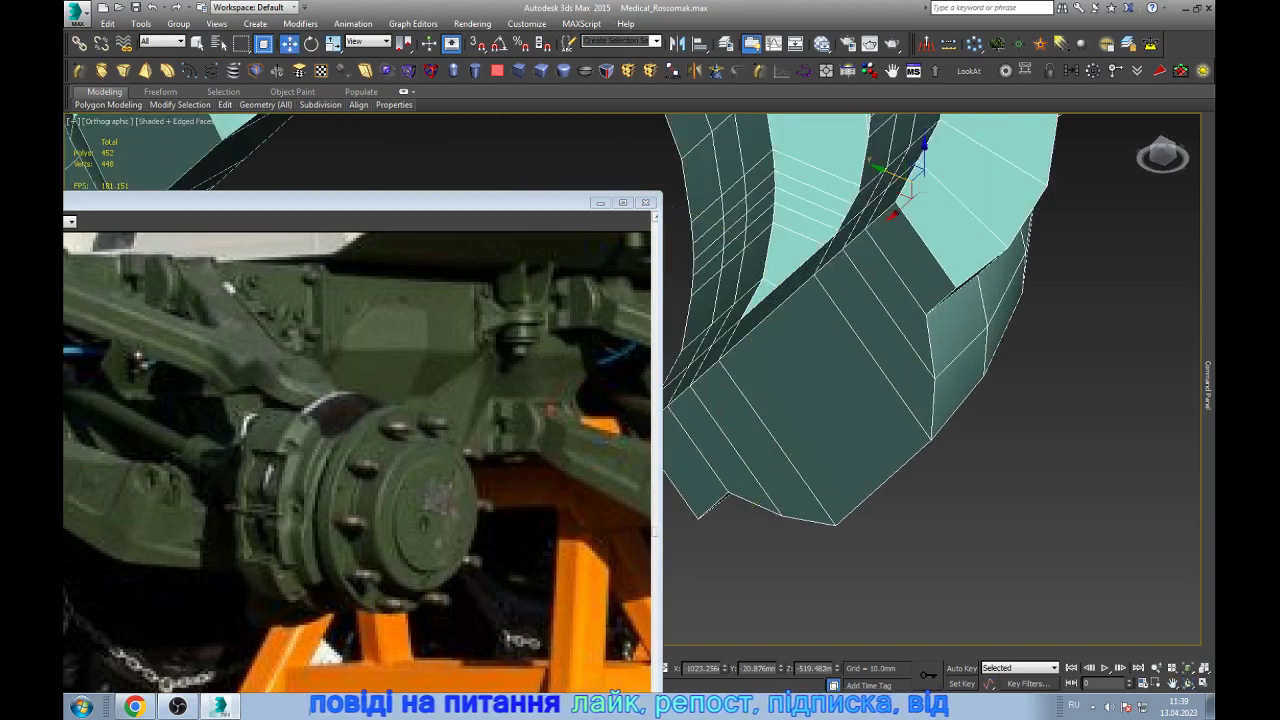
{"action": "key", "text": "1"}
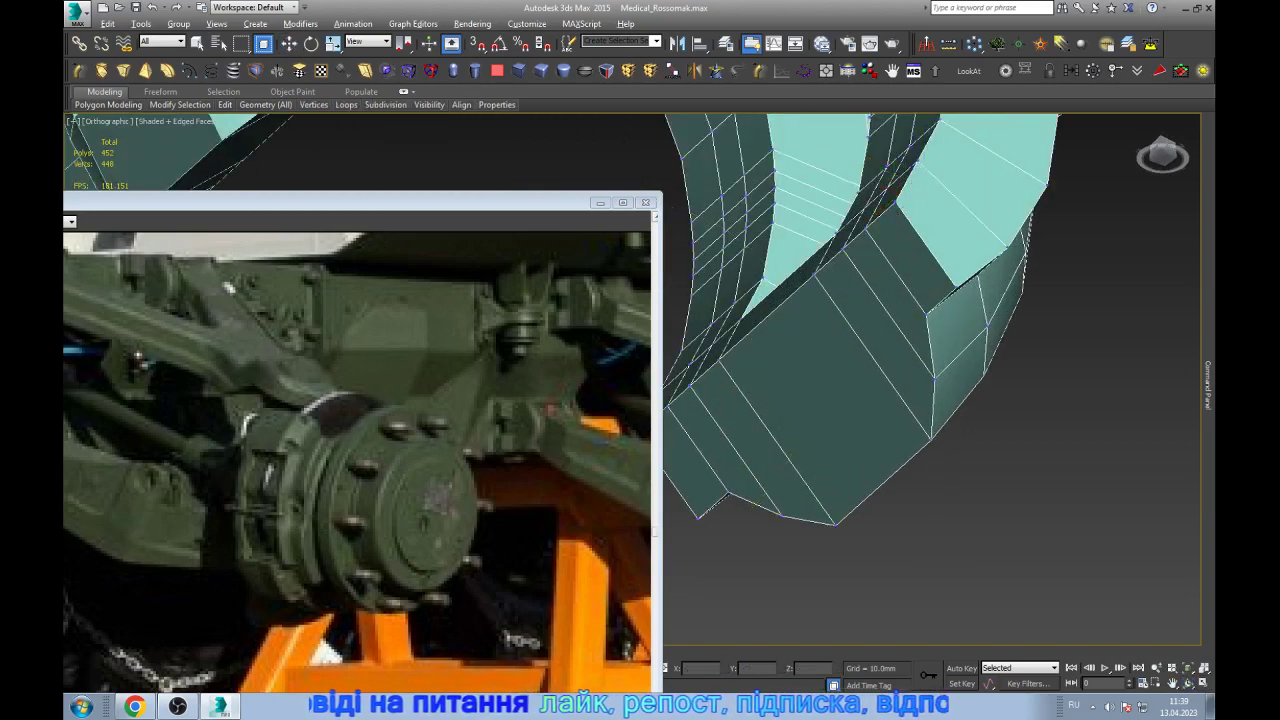
{"action": "key", "text": "s"}
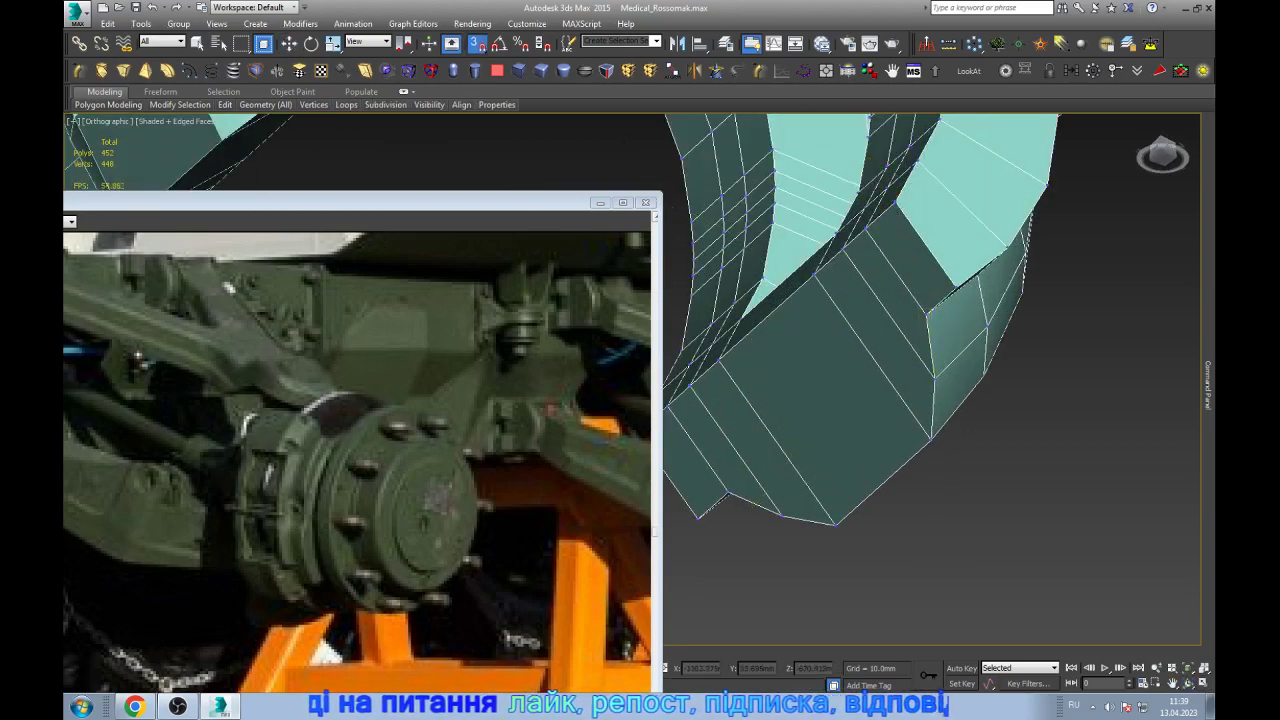
{"action": "left_click", "coordinate": [727, 492]}
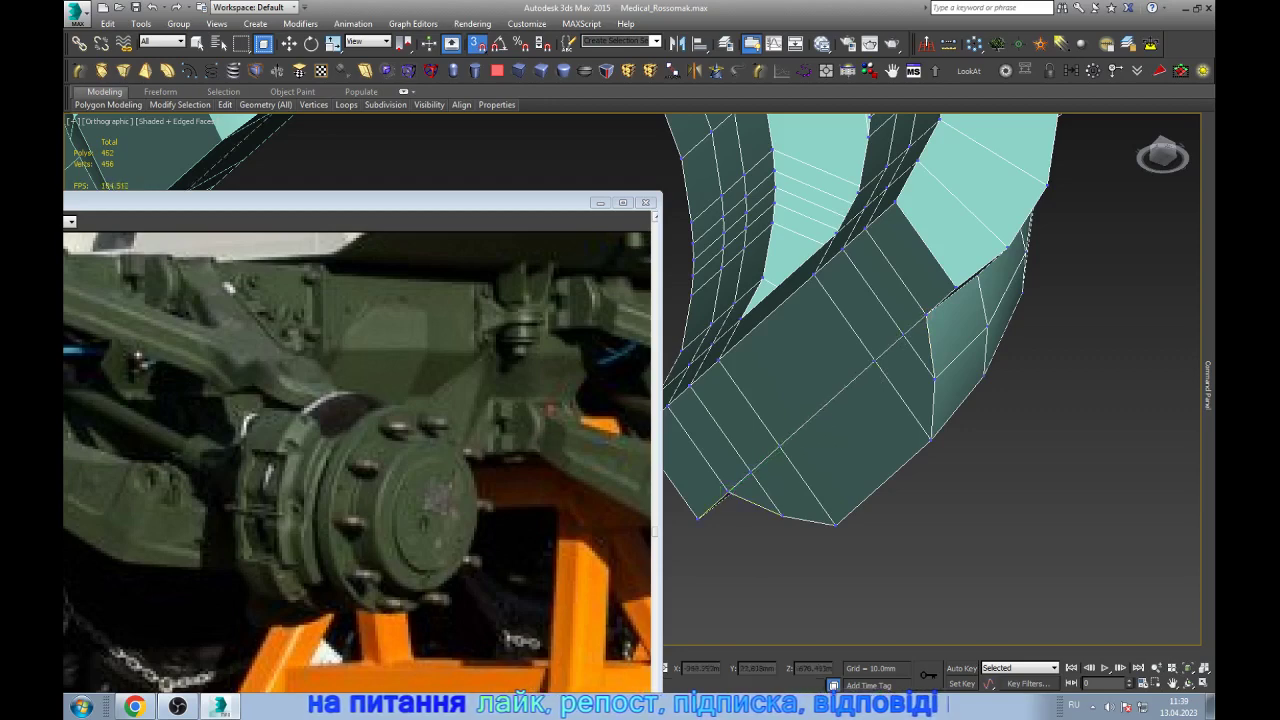
{"action": "key", "text": "w"}
{"action": "key", "text": "s"}
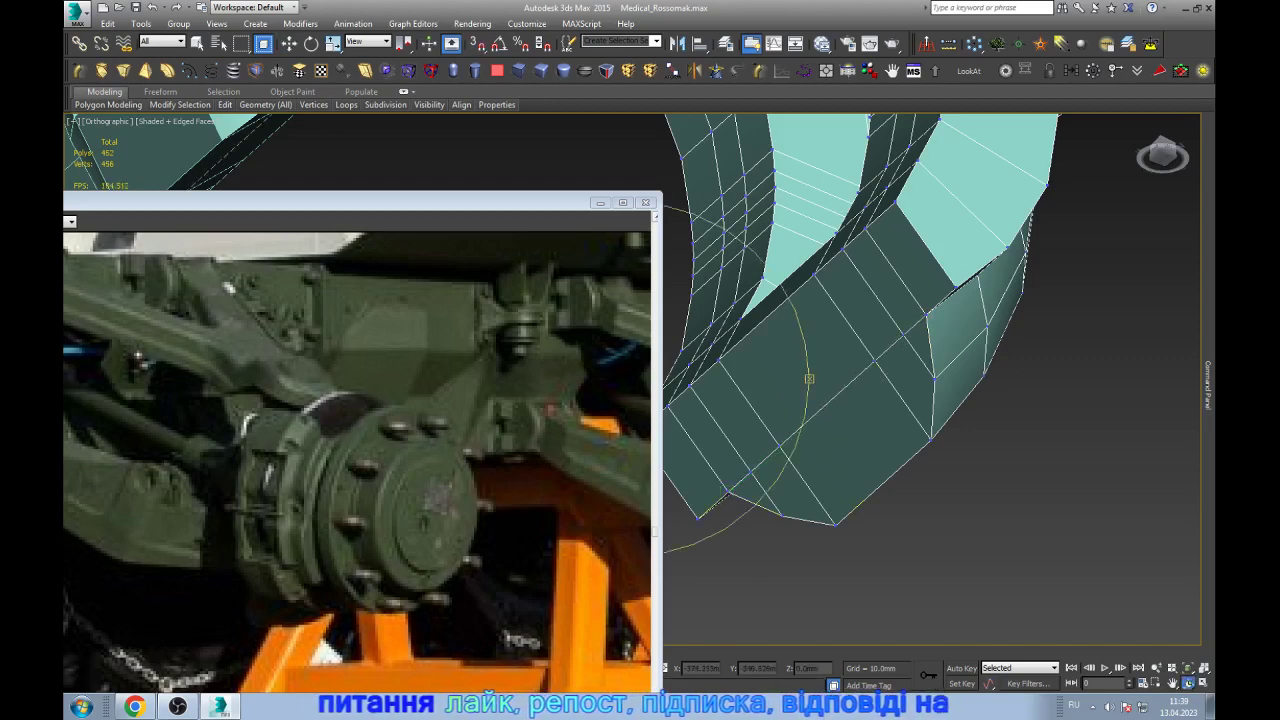
- Cut a second edge from a corner vertex to the opposite vertex
{"action": "middle_click_drag", "start_coordinate": [727, 492], "coordinate": [808, 378], "text": "alt"}
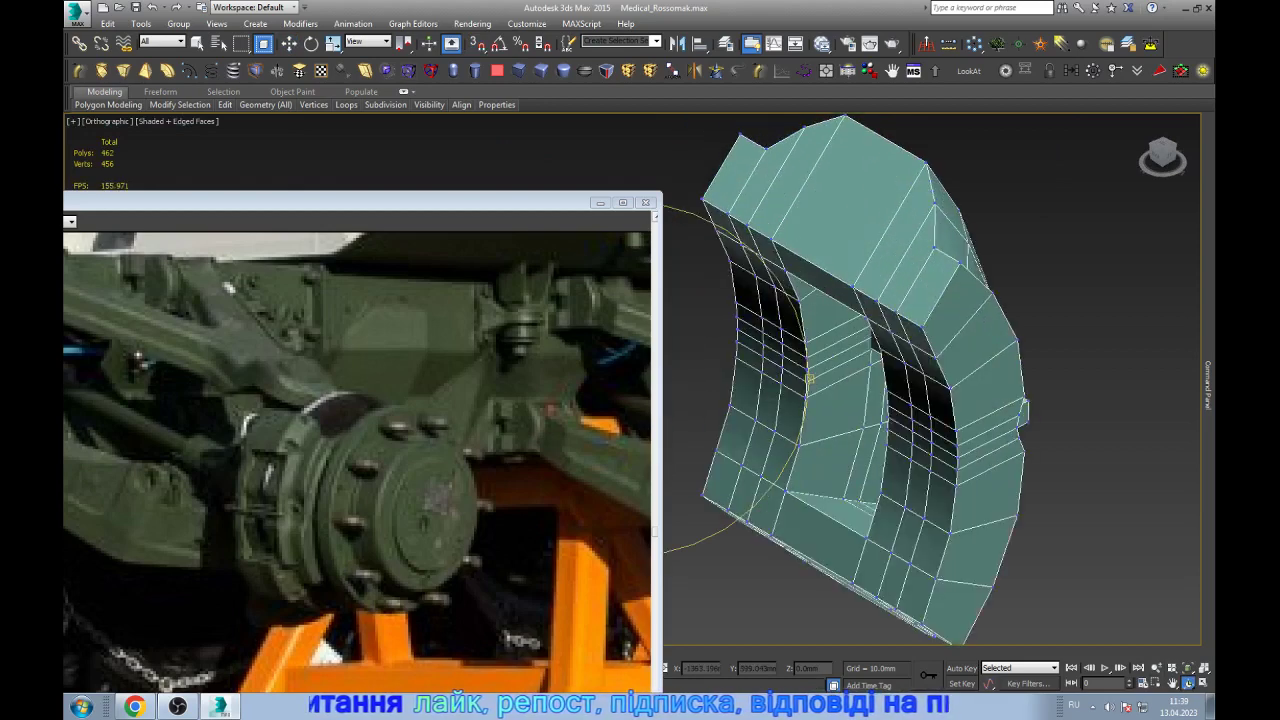
{"action": "scroll", "coordinate": [808, 378], "scroll_direction": "up", "scroll_amount": 5}
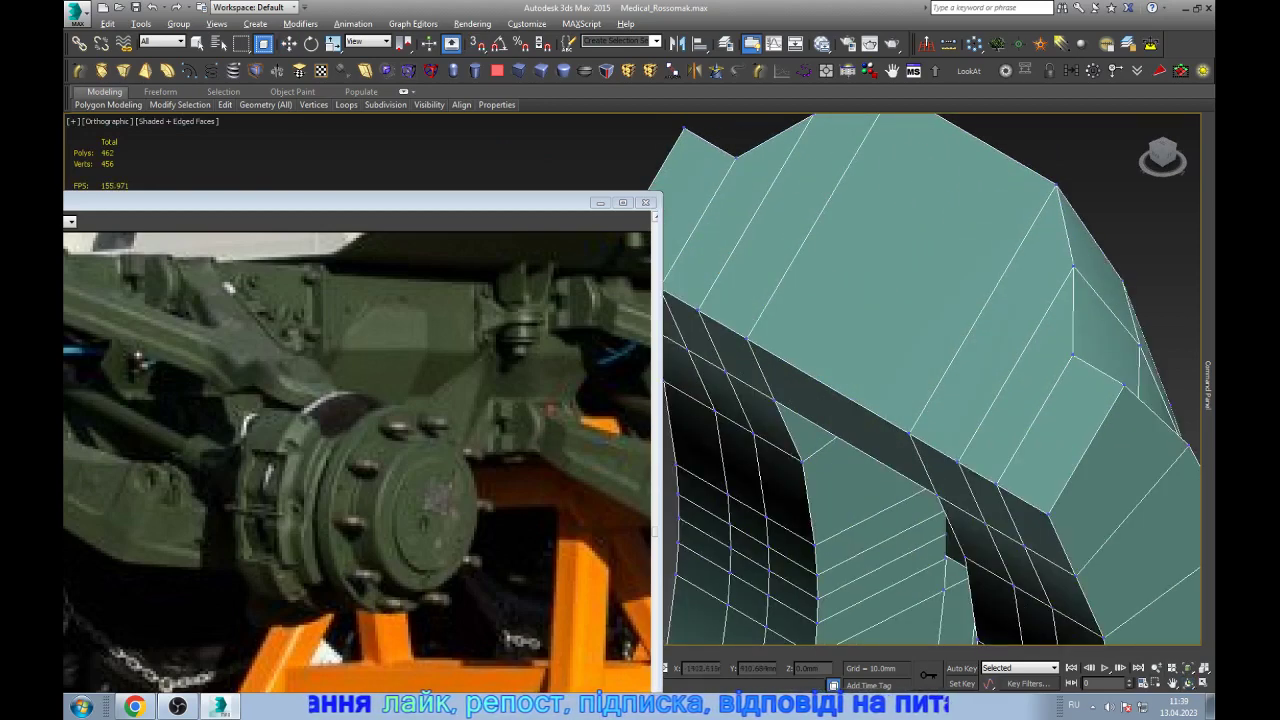
{"action": "key", "text": "s"}
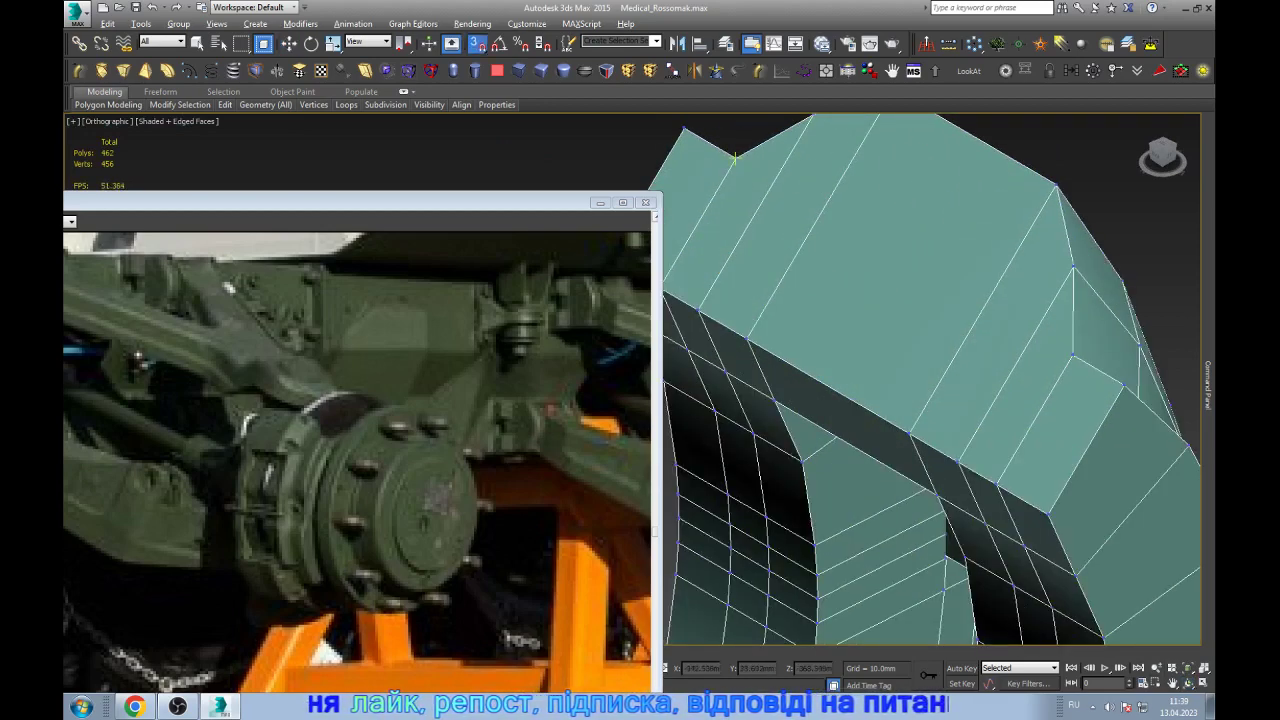
{"action": "left_click", "coordinate": [735, 158]}
{"action": "left_click", "coordinate": [1072, 355]}
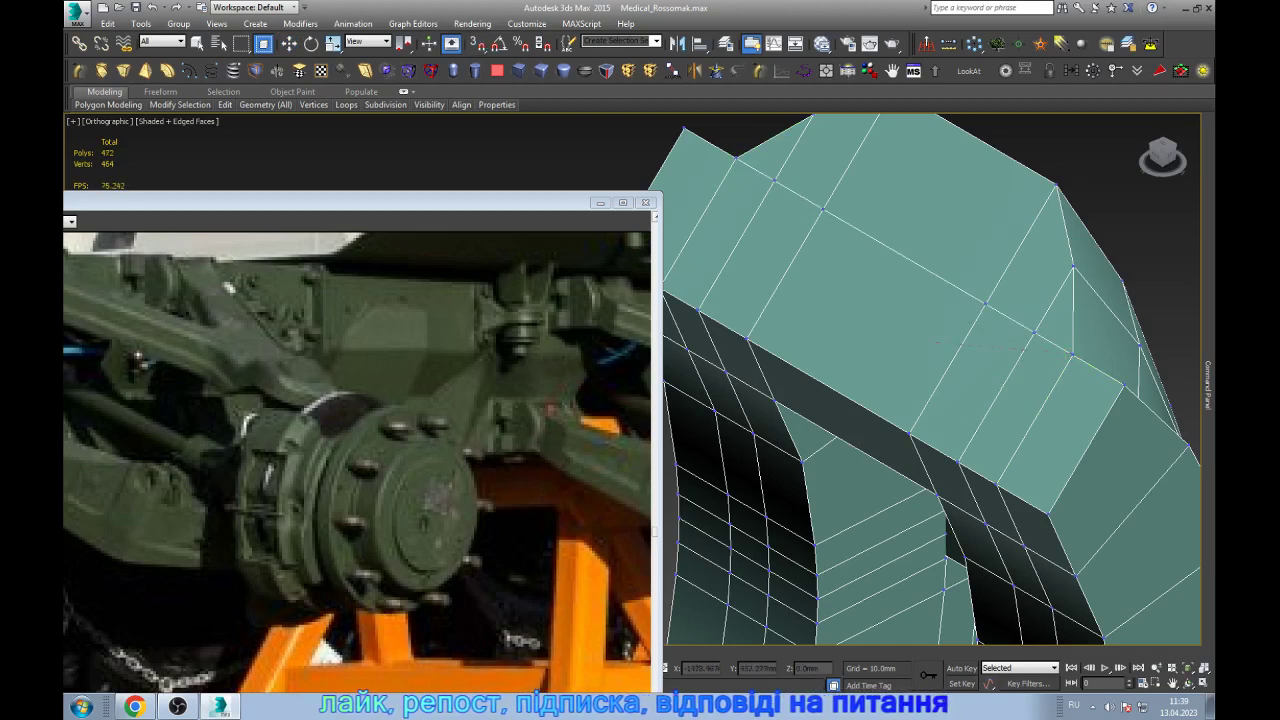
{"action": "key", "text": "w"}
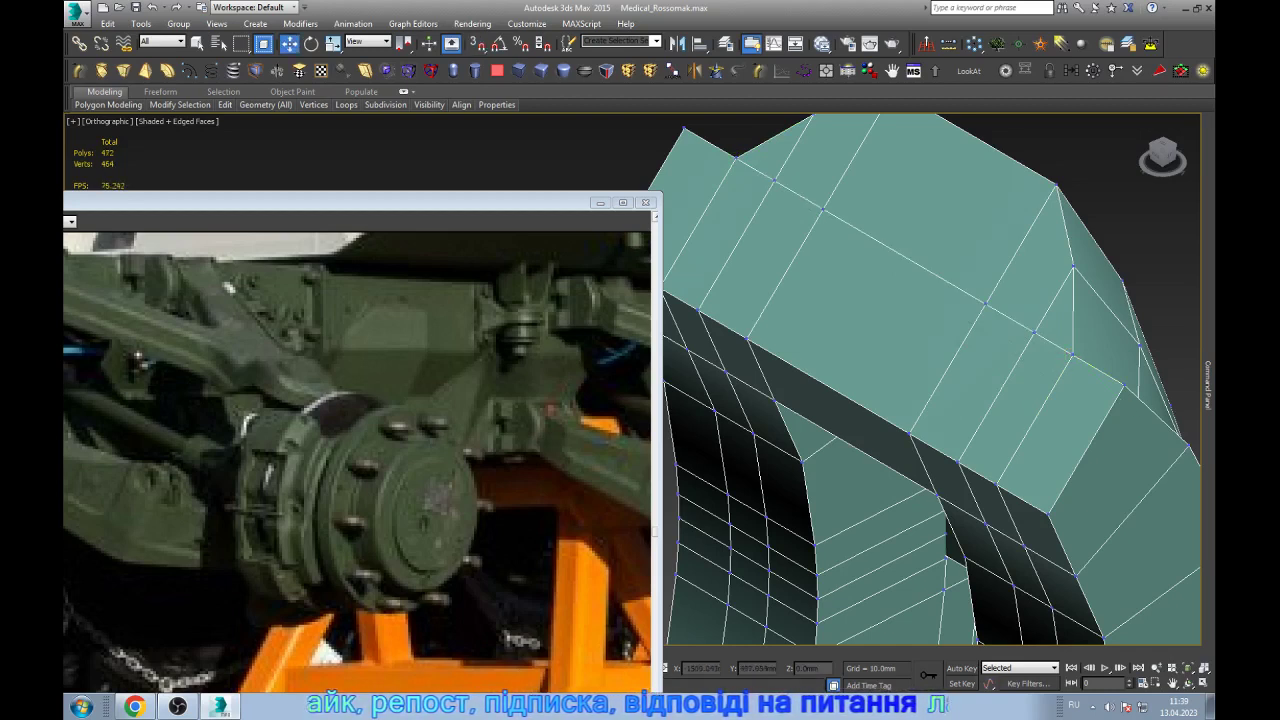
- Select the top face beside the new cut and the adjacent side face
{"action": "key", "text": "4"}
{"action": "left_click", "coordinate": [866, 320]}
{"action": "left_click", "coordinate": [845, 440], "text": "ctrl"}
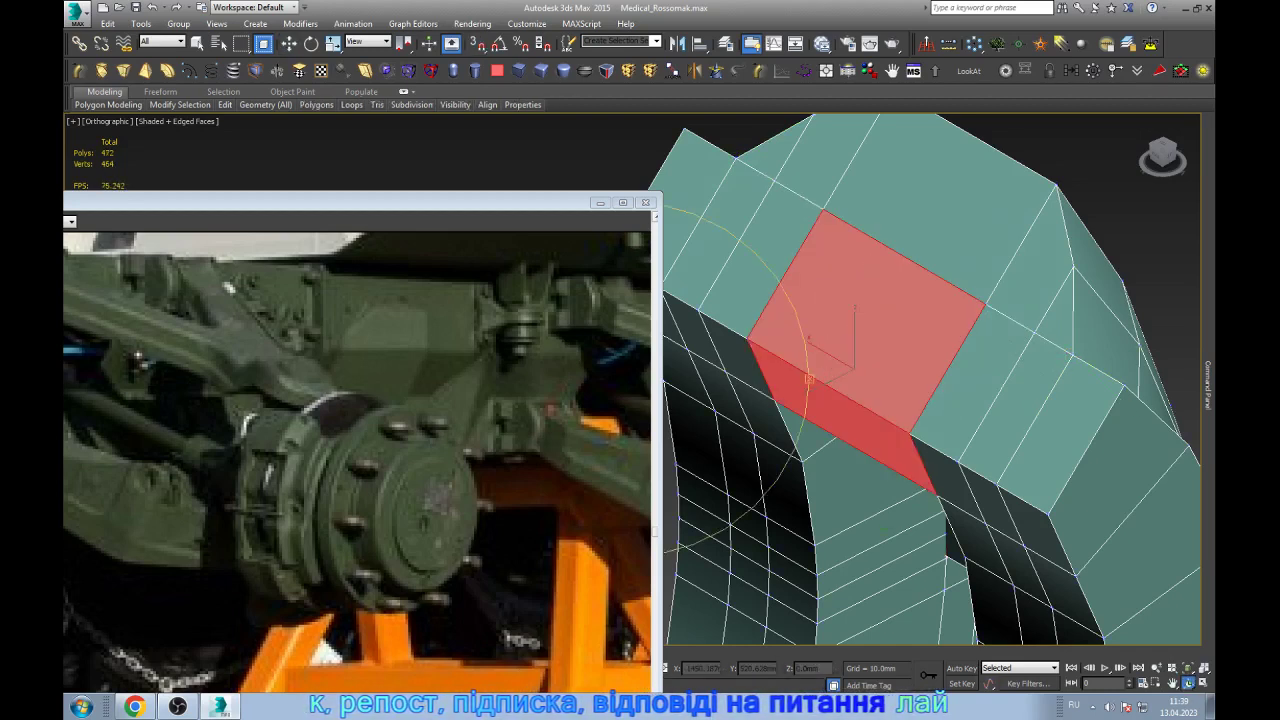
- Delete the two selected faces to open a hole, then select edges along it
{"action": "middle_click_drag", "start_coordinate": [900, 400], "coordinate": [850, 330], "text": "alt"}
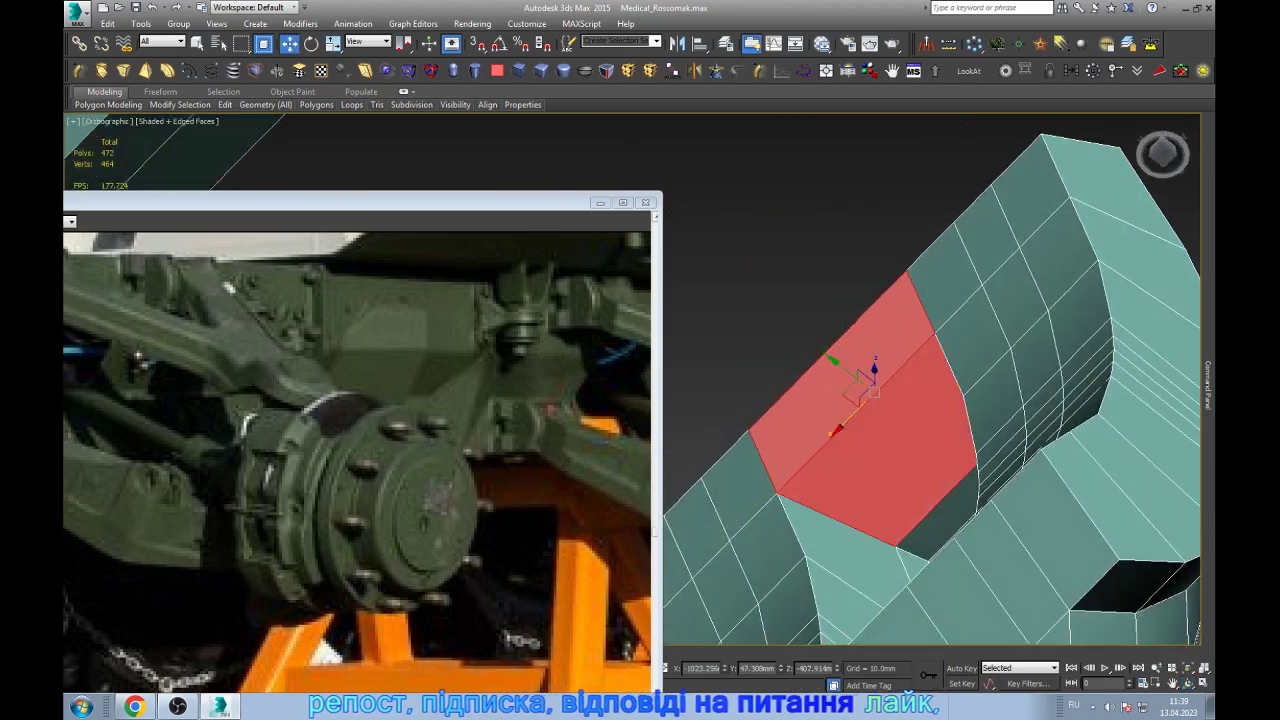
{"action": "key", "text": "Delete"}
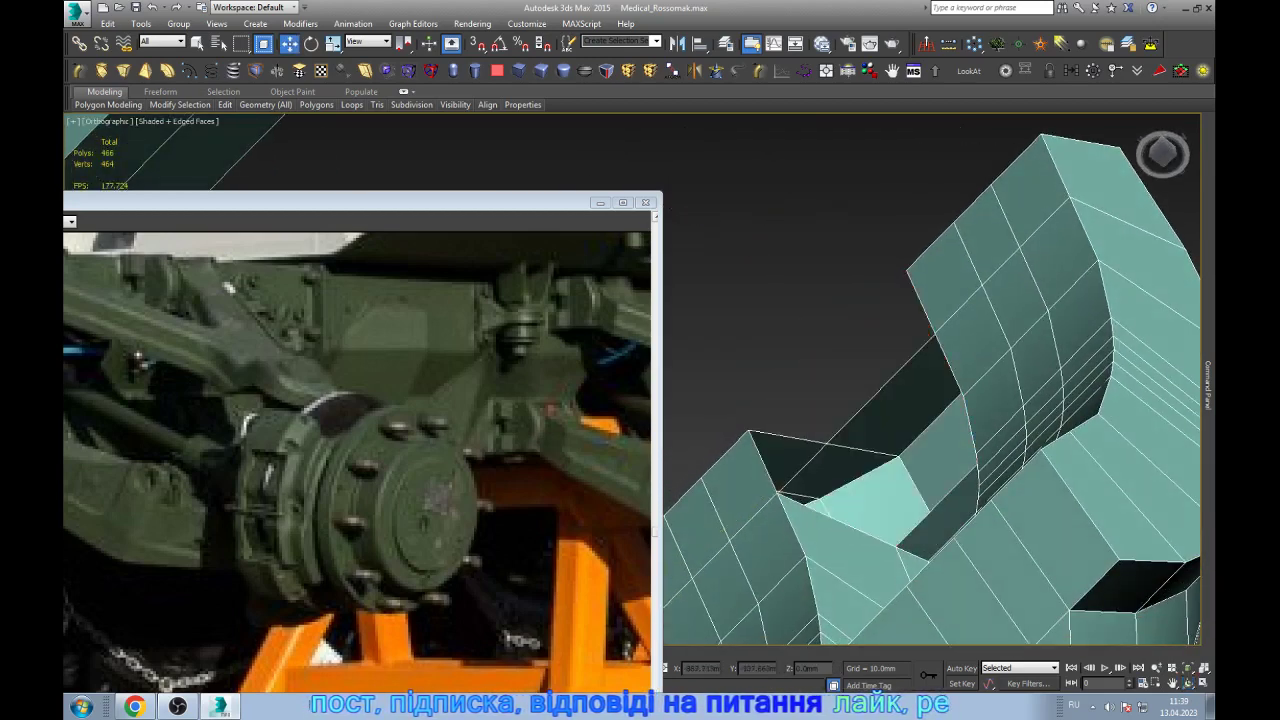
{"action": "key", "text": "2"}
{"action": "left_click", "coordinate": [905, 363]}
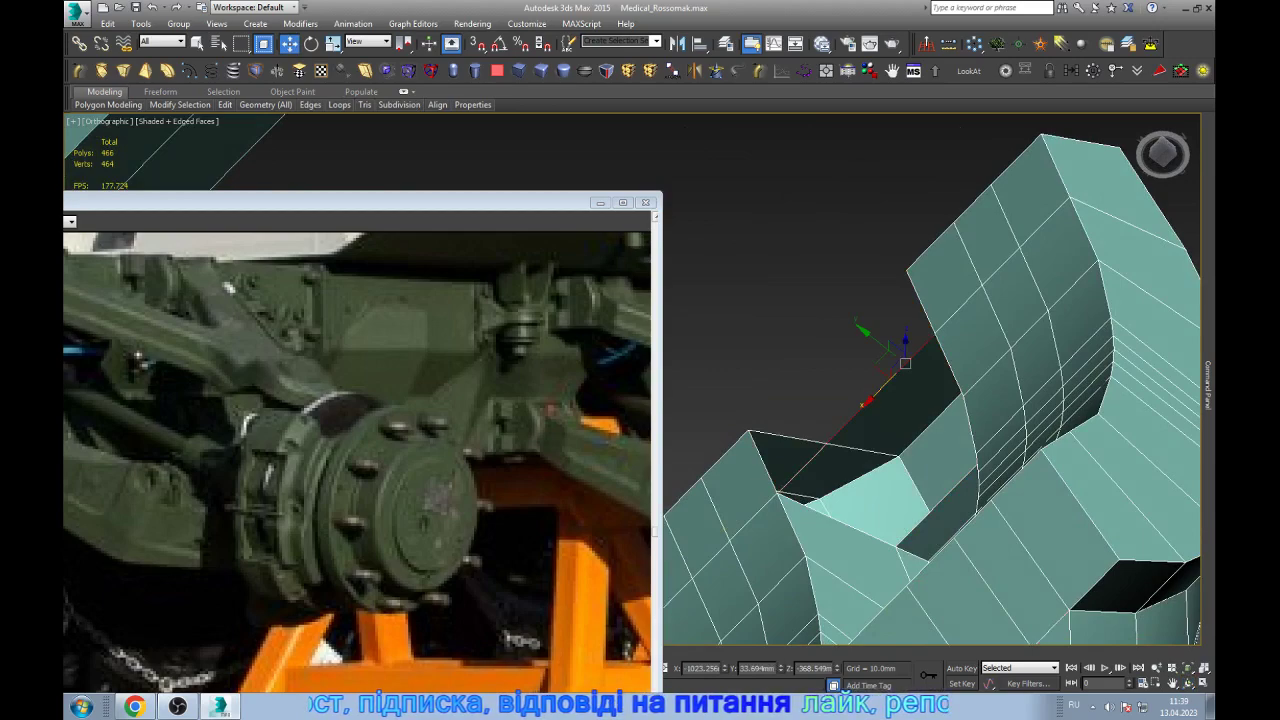
{"action": "mouse_move", "coordinate": [905, 363]}
{"action": "middle_mouse_down", "text": "alt"}
{"action": "mouse_move", "coordinate": [880, 330]}
{"action": "mouse_move", "coordinate": [905, 363]}
{"action": "middle_mouse_up", "text": "alt"}
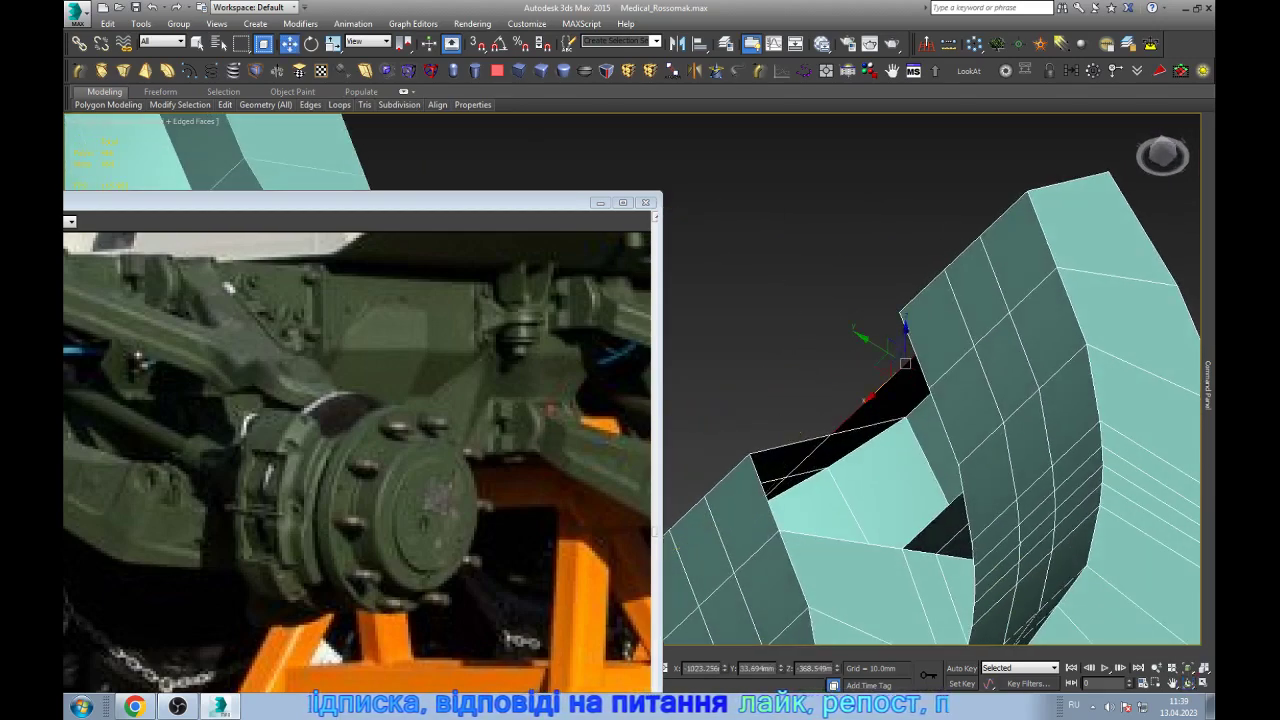
{"action": "left_click", "coordinate": [975, 478], "text": "ctrl"}
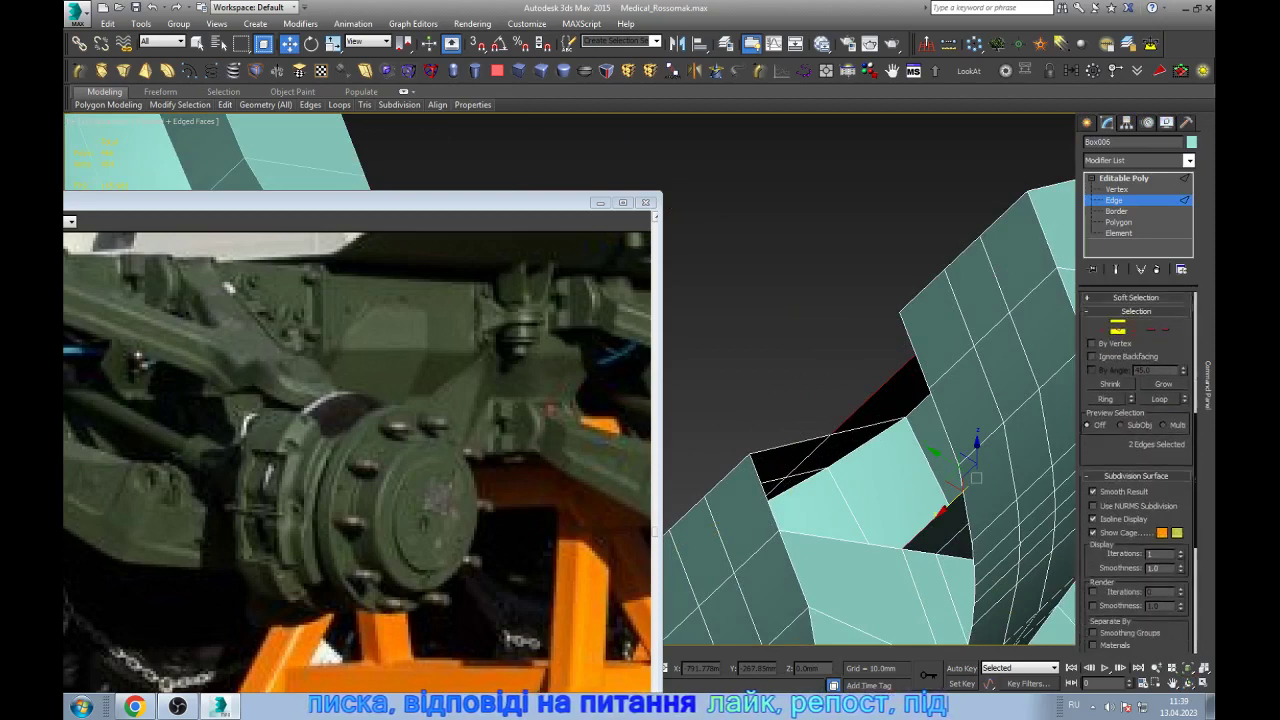
{"action": "scroll", "coordinate": [1138, 470], "scroll_direction": "down", "scroll_amount": 3}
{"action": "scroll", "coordinate": [1138, 470], "scroll_direction": "down", "scroll_amount": 3}
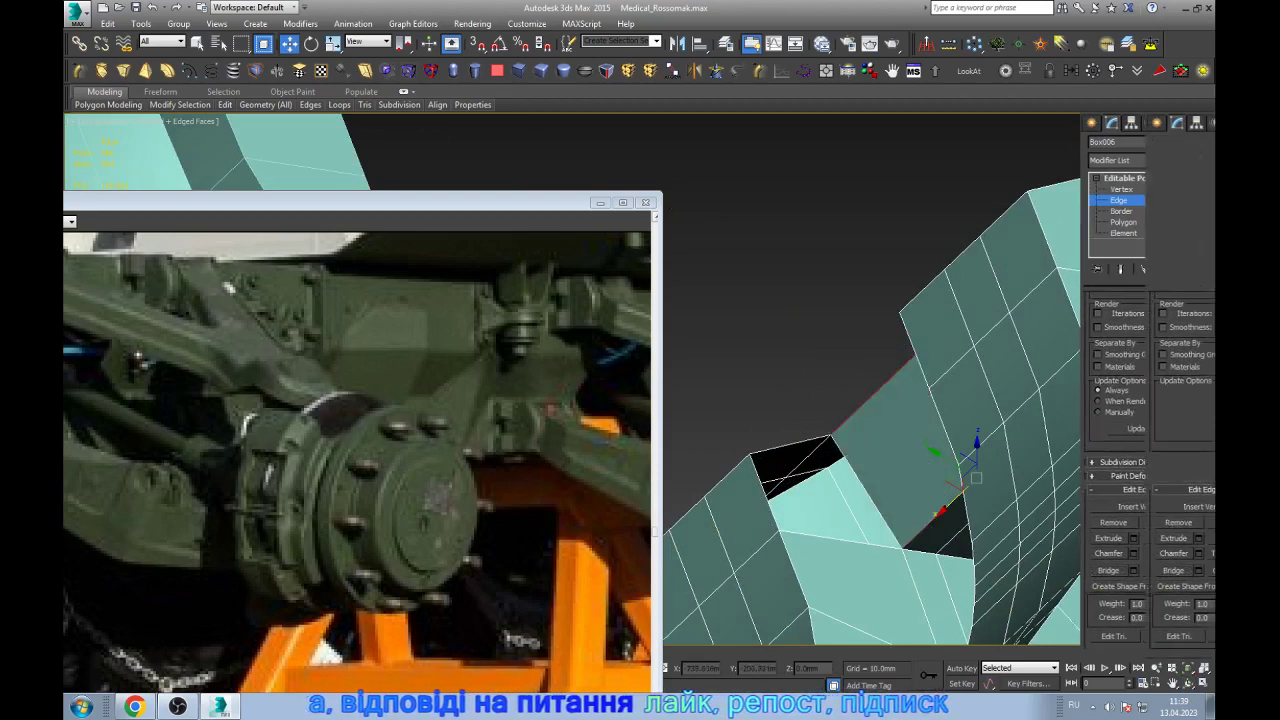
- Cap the upper hole's border with a new face
{"action": "key", "text": "3"}
{"action": "left_click", "coordinate": [797, 447]}
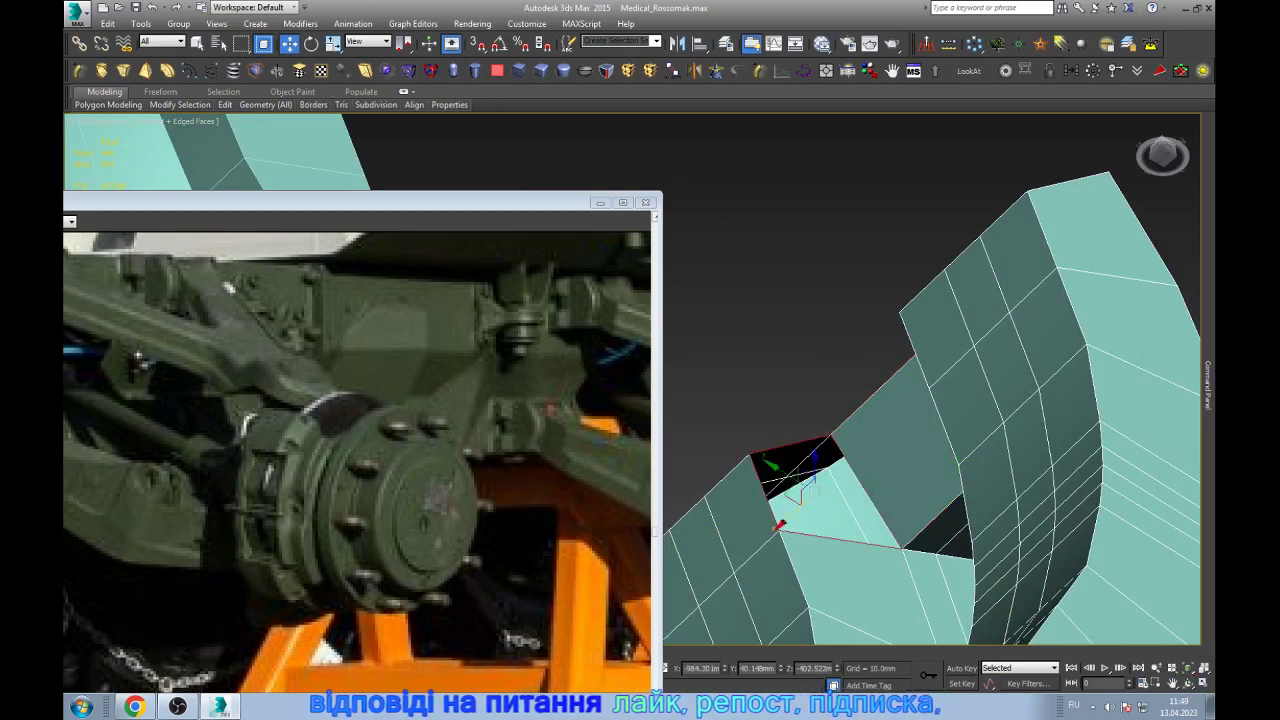
{"action": "key", "text": "alt+p"}
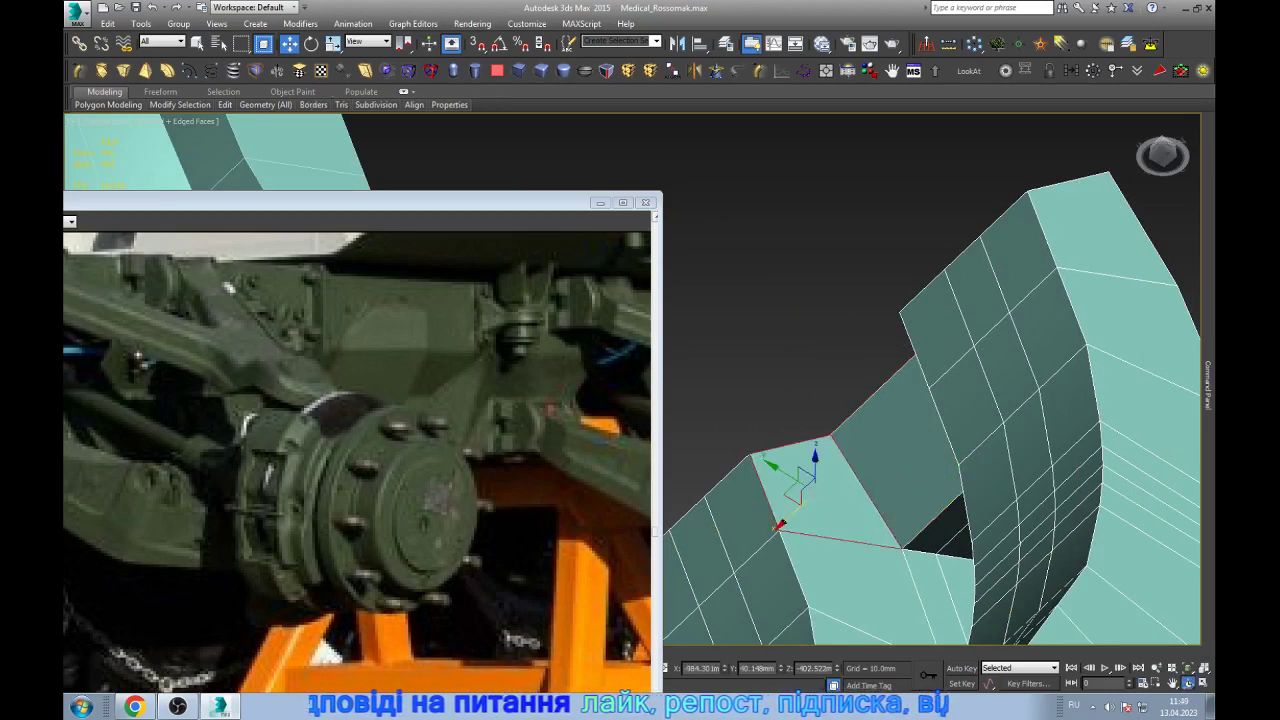
{"action": "mouse_move", "coordinate": [900, 400]}
{"action": "middle_mouse_down", "text": "alt"}
{"action": "mouse_move", "coordinate": [1025, 380]}
{"action": "mouse_move", "coordinate": [1000, 360]}
{"action": "middle_mouse_up", "text": "alt"}
{"action": "scroll", "coordinate": [1025, 380], "scroll_direction": "up", "scroll_amount": 4}
{"action": "scroll", "coordinate": [1000, 360], "scroll_direction": "down", "scroll_amount": 3}
{"action": "scroll", "coordinate": [800, 350], "scroll_direction": "up", "scroll_amount": 4}
{"action": "scroll", "coordinate": [795, 350], "scroll_direction": "up", "scroll_amount": 3}
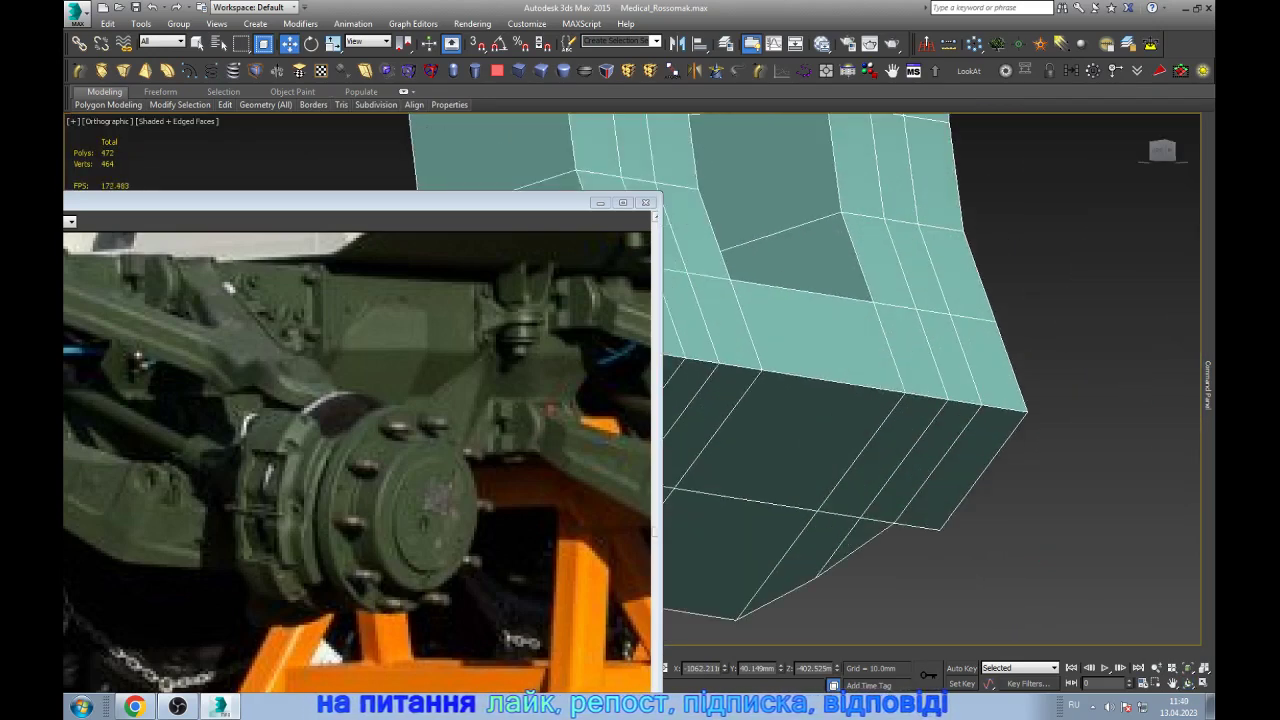
- Delete the lower, upper and adjacent faces of the piece to open another hole
{"action": "key", "text": "4"}
{"action": "left_click", "coordinate": [788, 440]}
{"action": "left_click", "coordinate": [815, 330], "text": "ctrl"}
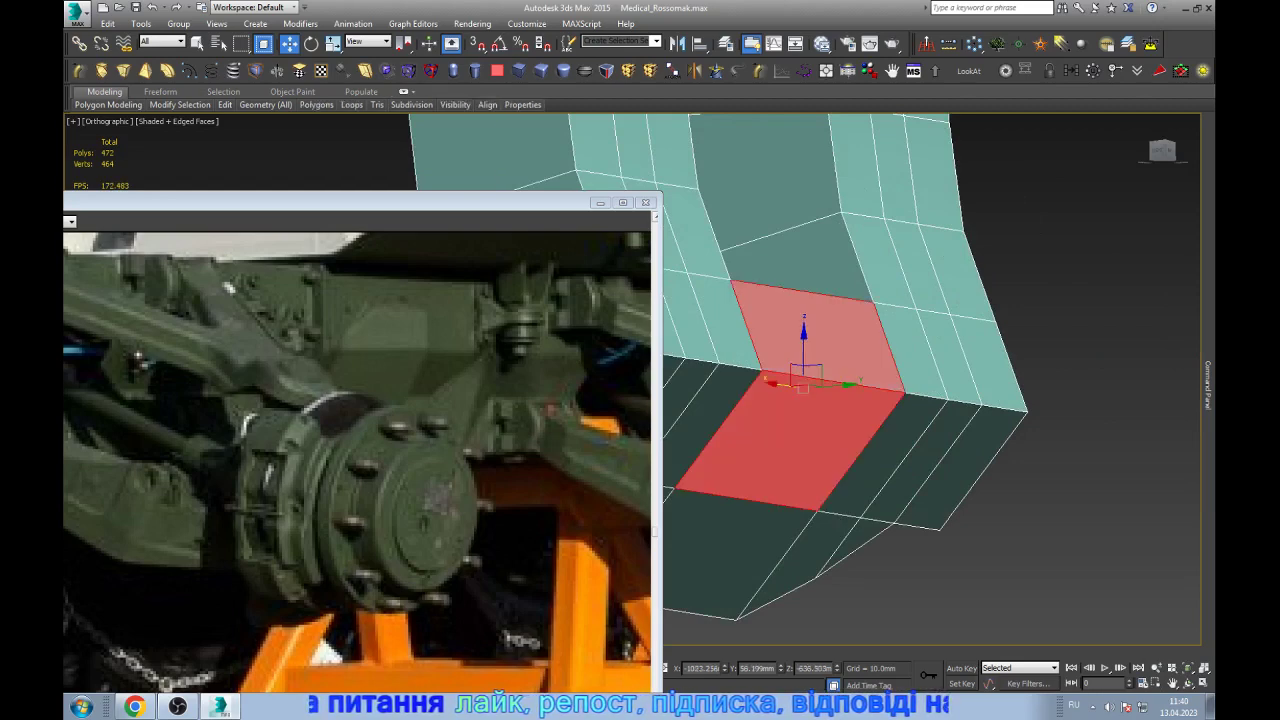
{"action": "middle_click_drag", "start_coordinate": [900, 450], "coordinate": [940, 430], "text": "alt"}
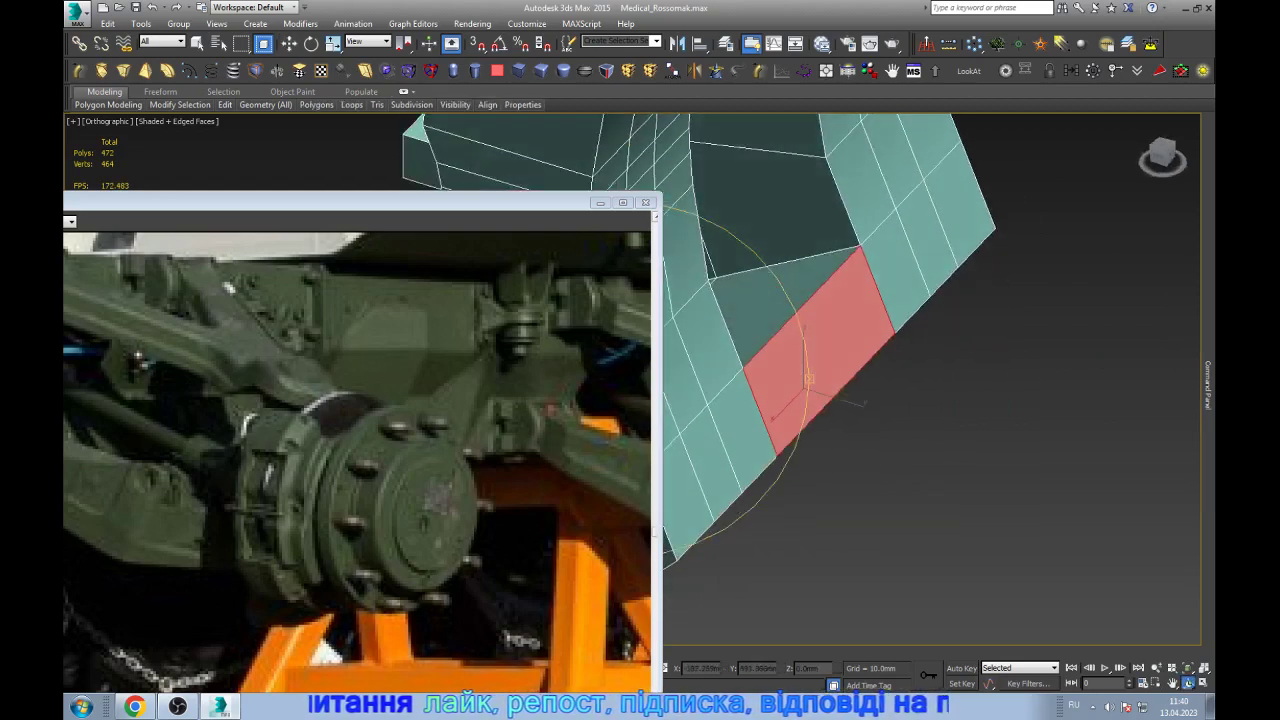
{"action": "left_click", "coordinate": [785, 295], "text": "ctrl"}
{"action": "key", "text": "Delete"}
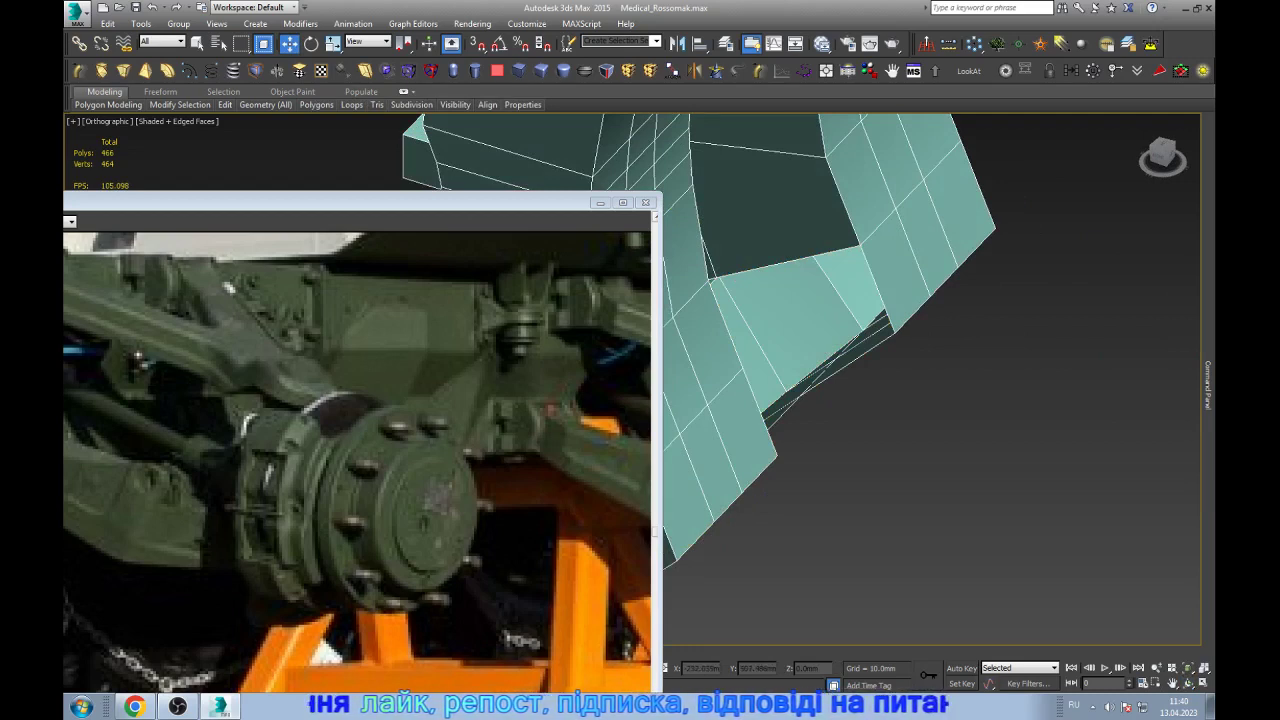
- Extend the new hole's border outward into new faces
{"action": "key", "text": "3"}
{"action": "left_click", "coordinate": [885, 318]}
{"action": "left_click_drag", "start_coordinate": [905, 341], "coordinate": [880, 372], "text": "shift"}
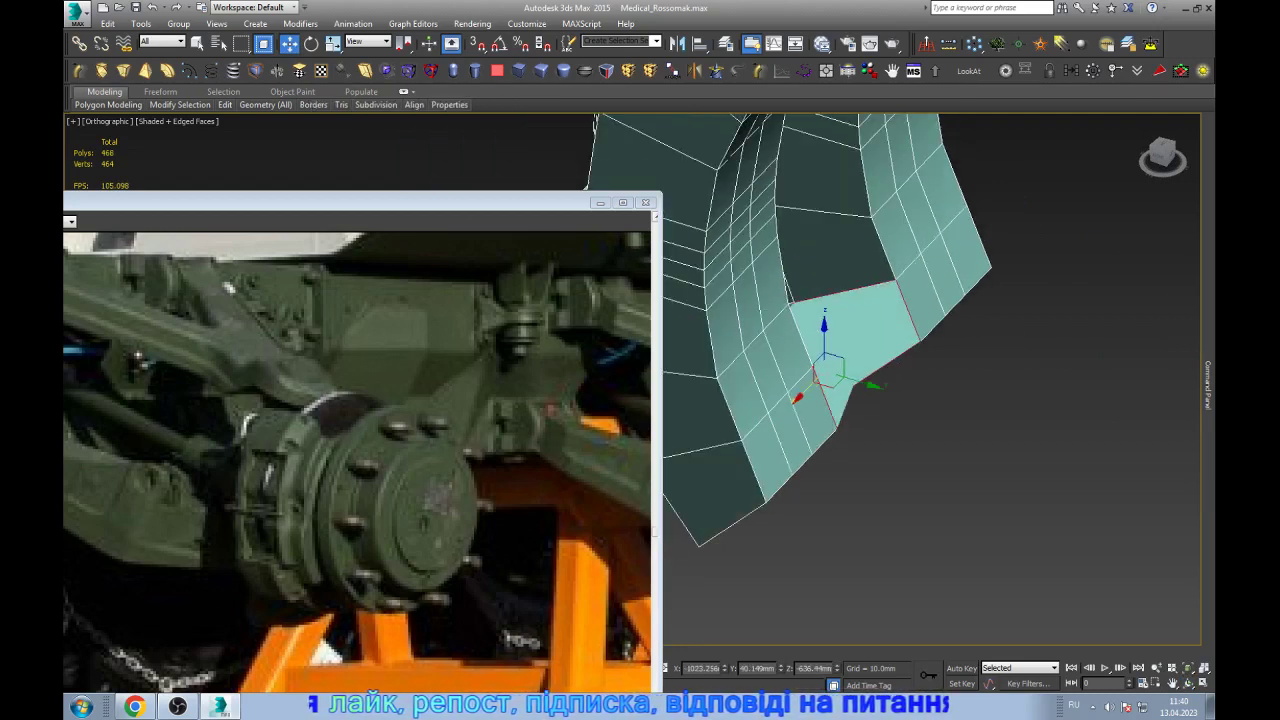
{"action": "middle_click_drag", "start_coordinate": [830, 380], "coordinate": [810, 378], "text": "alt"}
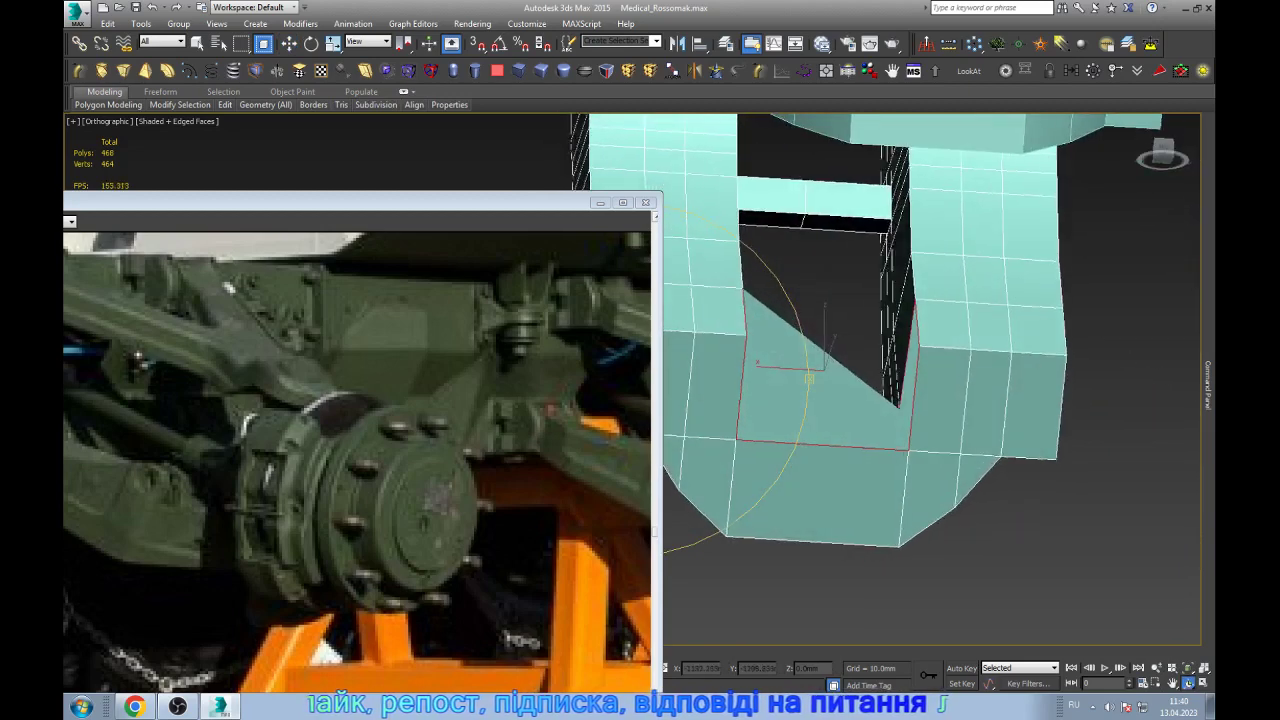
{"action": "scroll", "coordinate": [920, 480], "scroll_direction": "up", "scroll_amount": 4}
- Connect two vertices with a new edge in wireframe, bringing the mesh to 472 polygons
{"action": "key", "text": "1"}
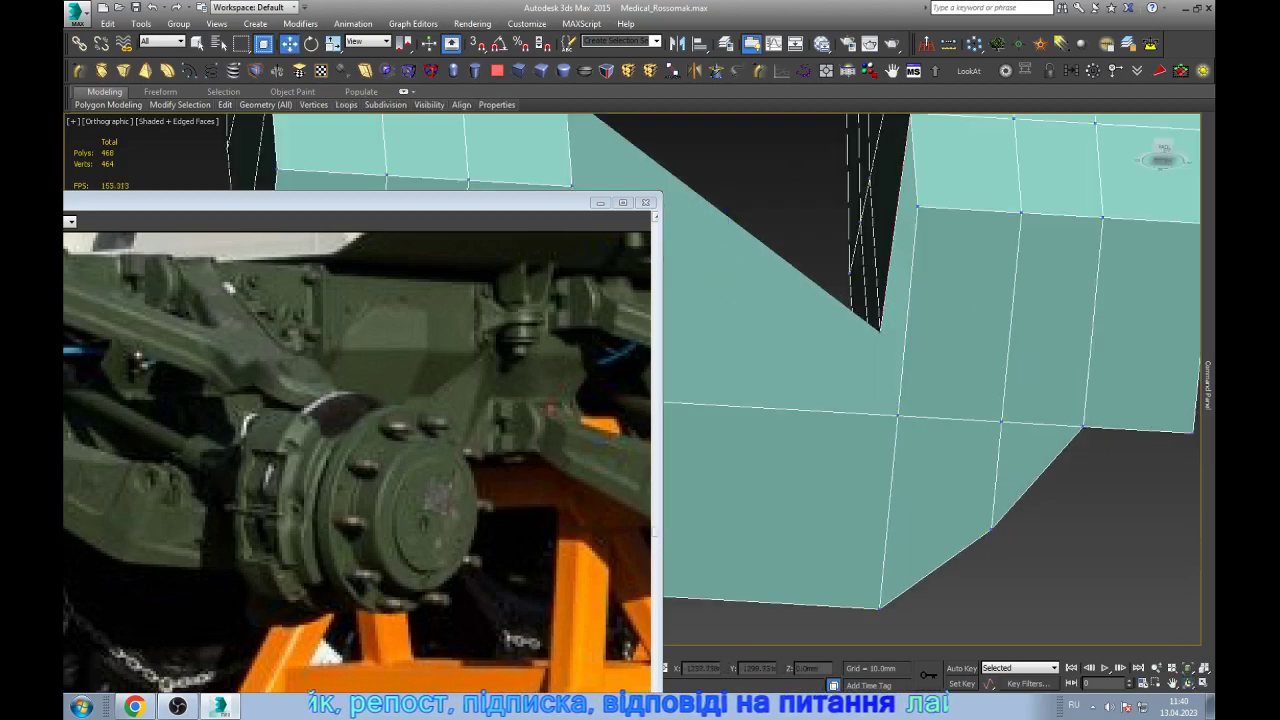
{"action": "left_click", "coordinate": [897, 413]}
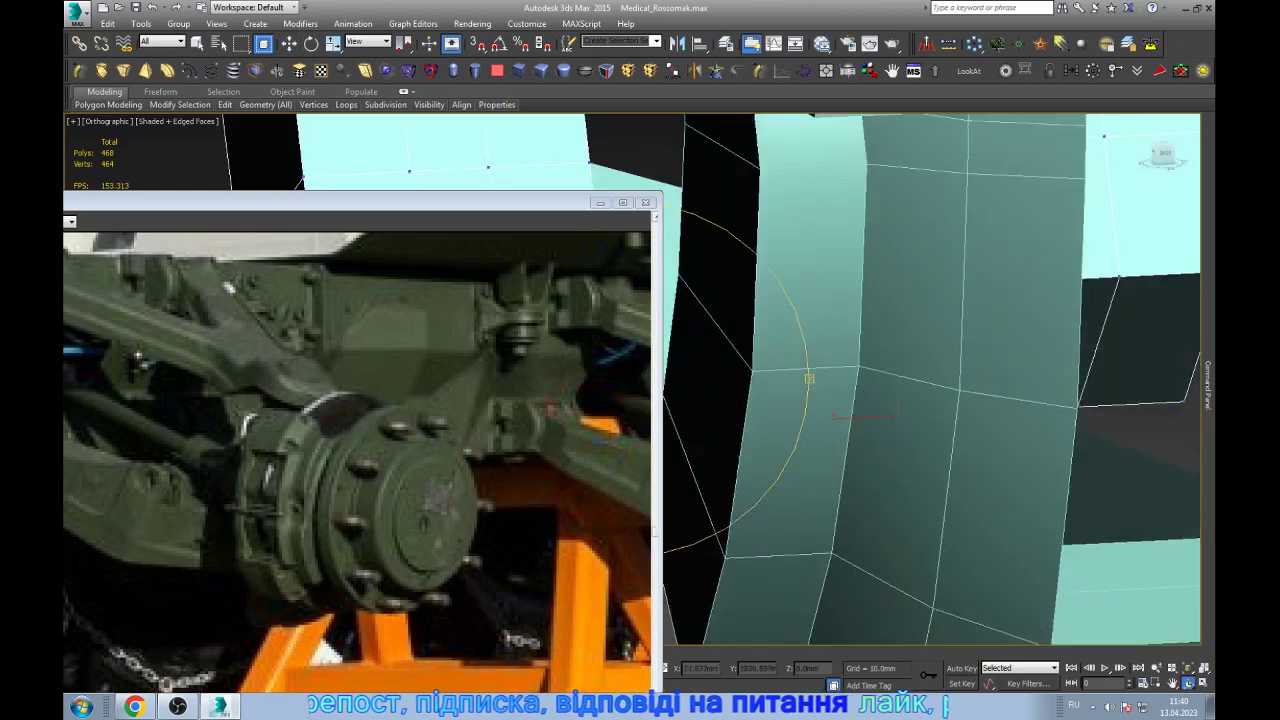
{"action": "middle_click_drag", "start_coordinate": [897, 413], "coordinate": [880, 400], "text": "alt"}
{"action": "key", "text": "F3"}
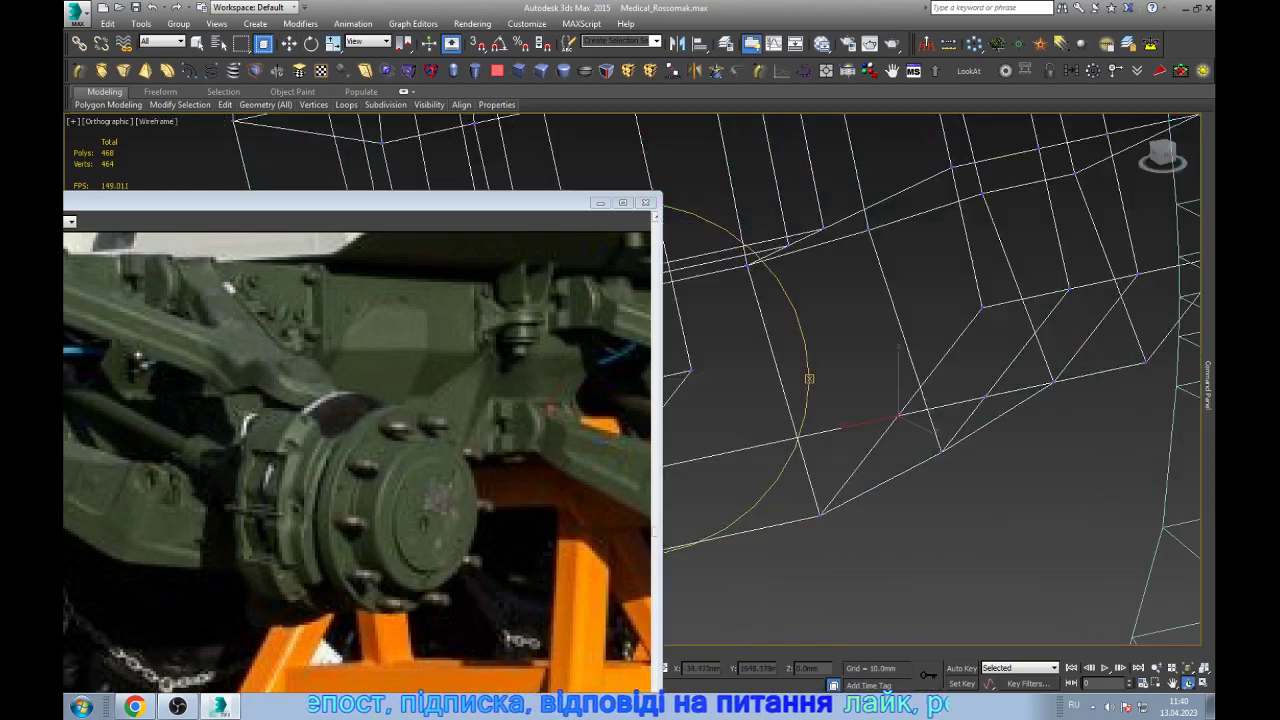
{"action": "scroll", "coordinate": [930, 380], "scroll_direction": "up", "scroll_amount": 3}
{"action": "key", "text": "w"}
{"action": "left_click_drag", "start_coordinate": [820, 221], "coordinate": [843, 254]}
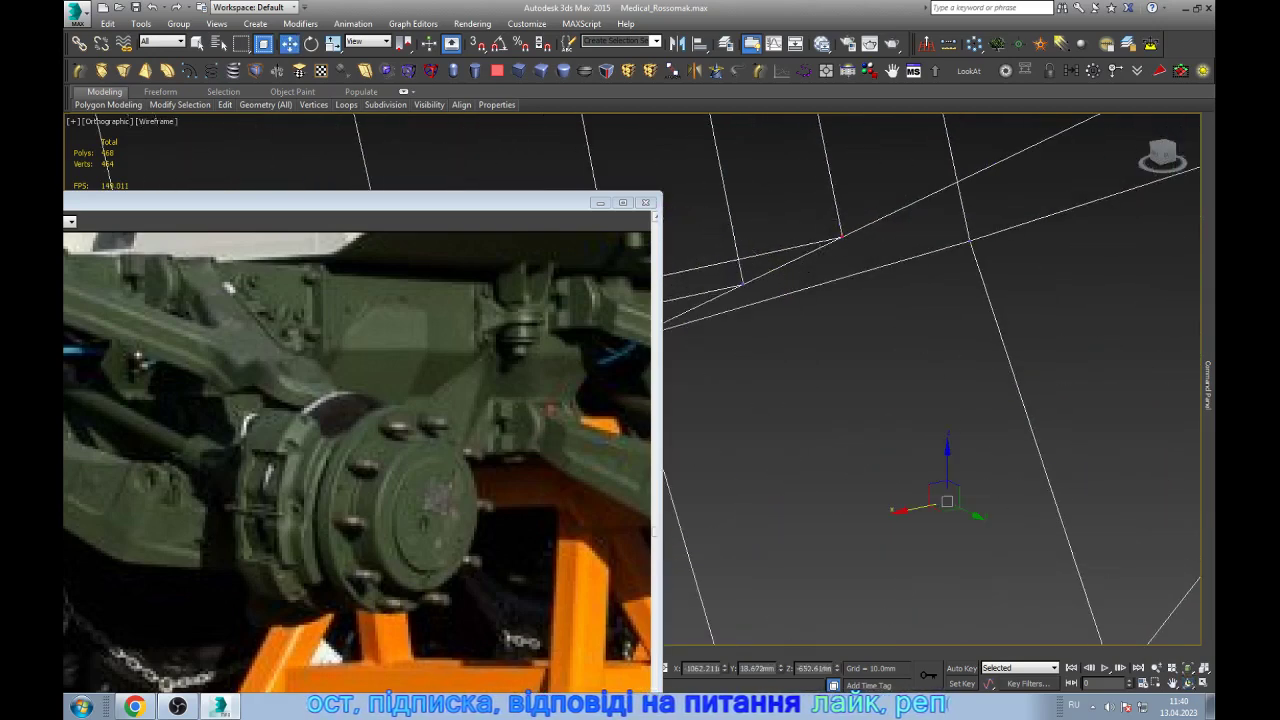
{"action": "scroll", "coordinate": [930, 380], "scroll_direction": "down", "scroll_amount": 3}
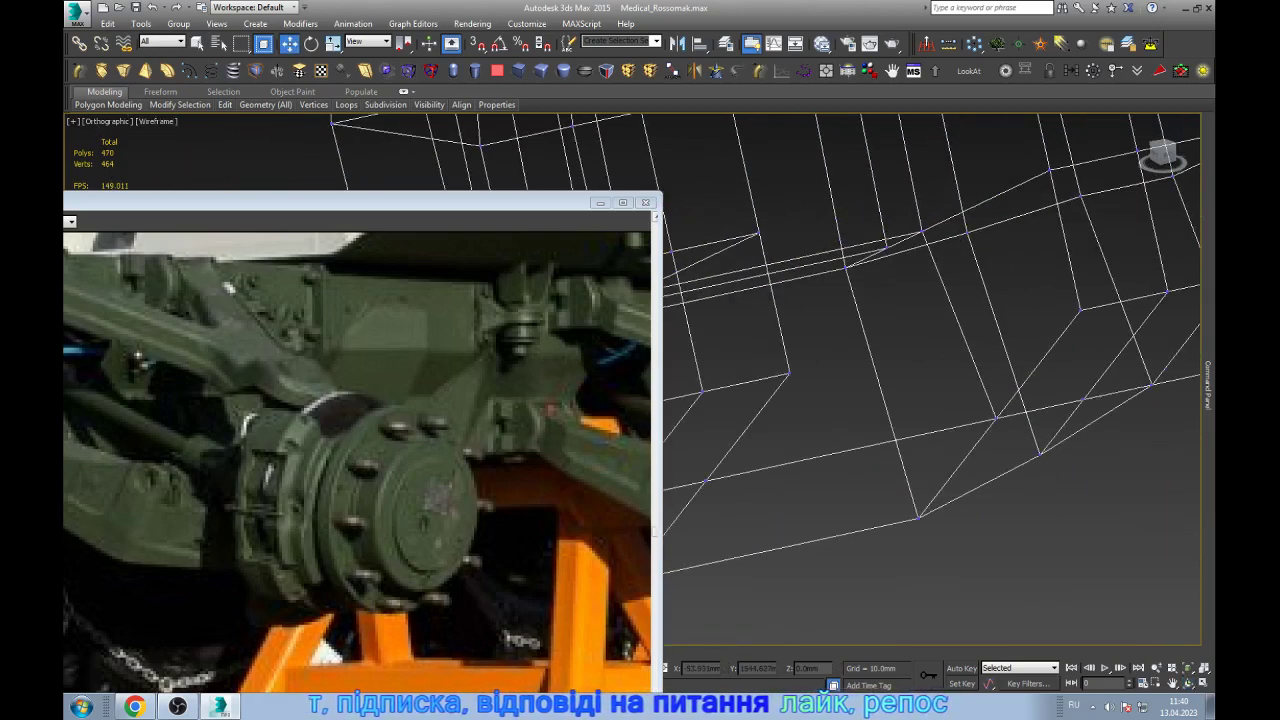
{"action": "middle_click_drag", "start_coordinate": [706, 485], "coordinate": [775, 410]}
{"action": "left_click", "coordinate": [775, 410]}
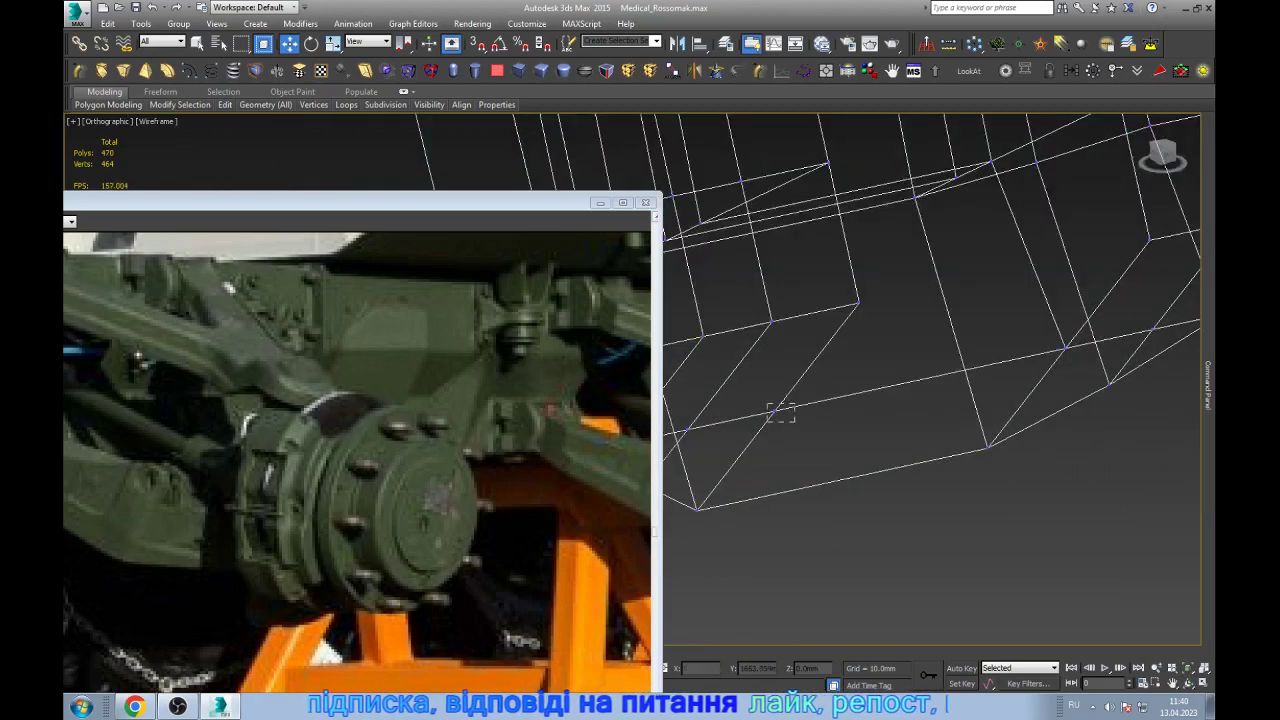
{"action": "scroll", "coordinate": [775, 410], "scroll_direction": "up", "scroll_amount": 2}
{"action": "left_click_drag", "start_coordinate": [725, 255], "coordinate": [752, 270], "text": "ctrl"}
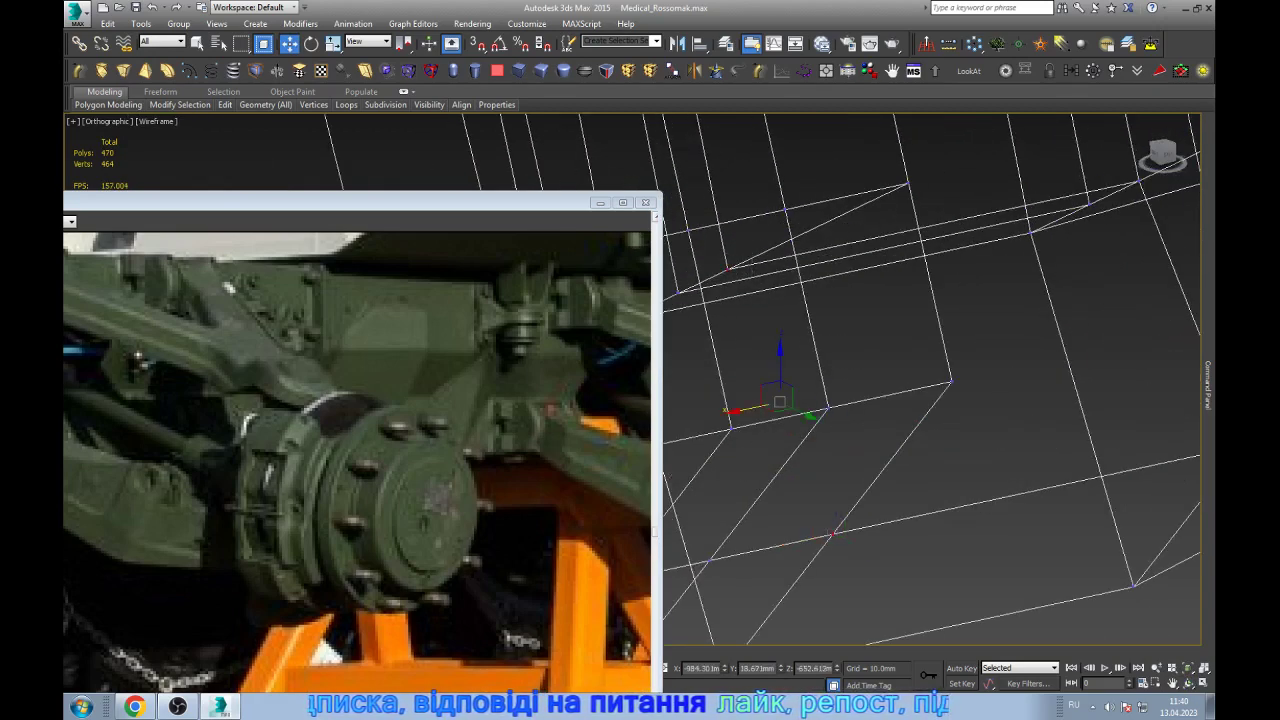
{"action": "key", "text": "ctrl+shift+e"}
{"action": "key", "text": "F3"}
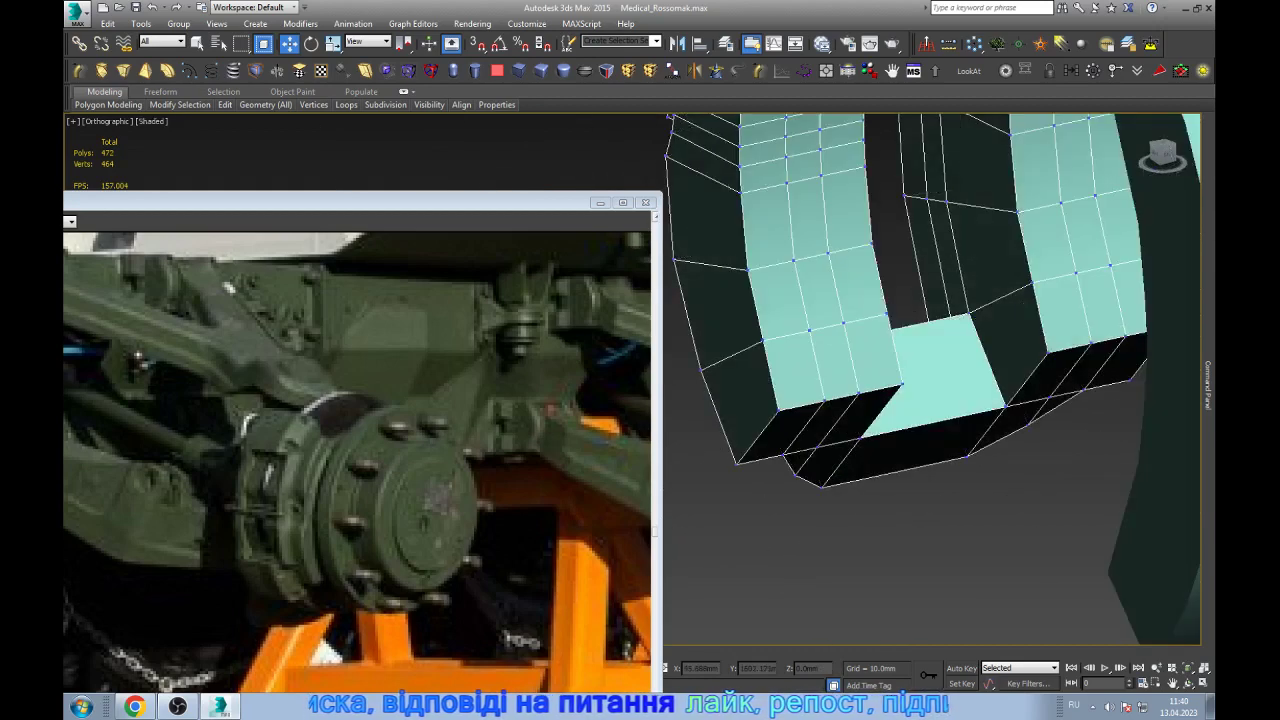
{"action": "scroll", "coordinate": [930, 380], "scroll_direction": "down", "scroll_amount": 5}
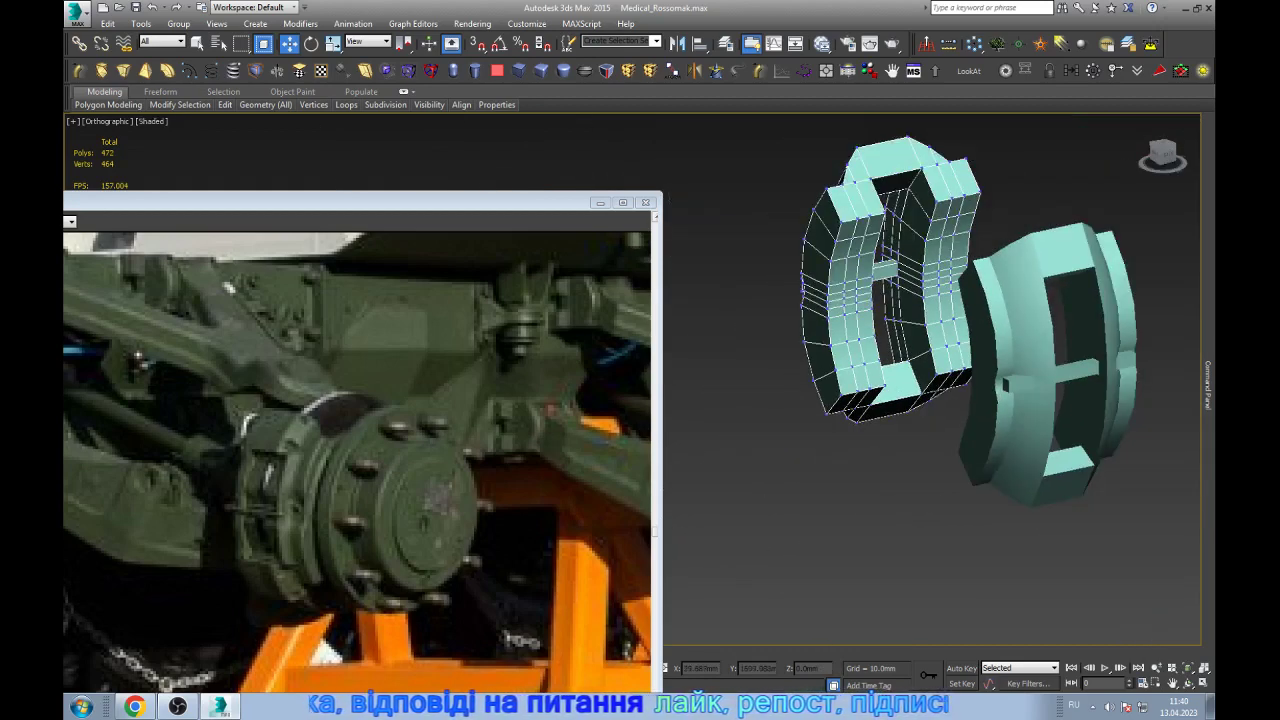
- Return to object level and orbit until the crossbar of both caliper parts faces the view
{"action": "left_click", "coordinate": [1207, 385]}
{"action": "left_click", "coordinate": [1124, 178]}
{"action": "left_click", "coordinate": [1188, 683]}
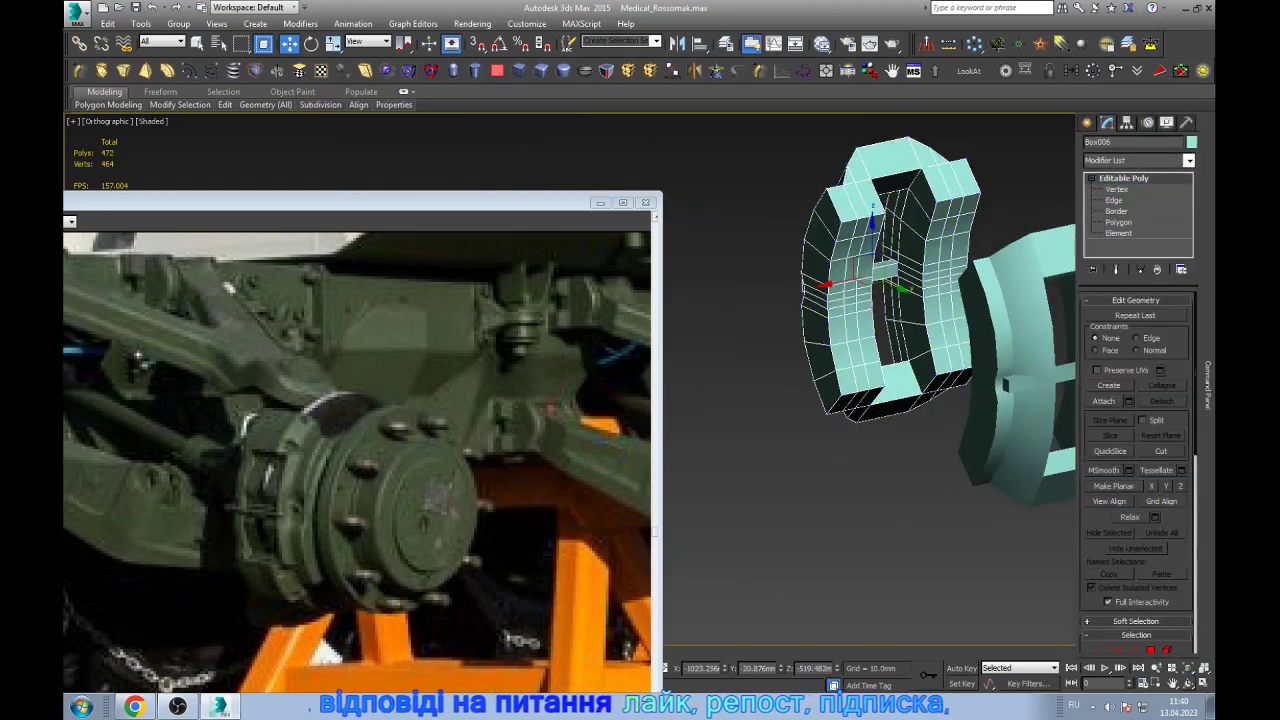
{"action": "left_click_drag", "start_coordinate": [900, 450], "coordinate": [960, 450]}
{"action": "left_click_drag", "start_coordinate": [850, 270], "coordinate": [960, 268]}
{"action": "mouse_move", "coordinate": [885, 280]}
{"action": "left_mouse_down"}
{"action": "mouse_move", "coordinate": [910, 300]}
{"action": "mouse_move", "coordinate": [906, 268]}
{"action": "left_mouse_up"}
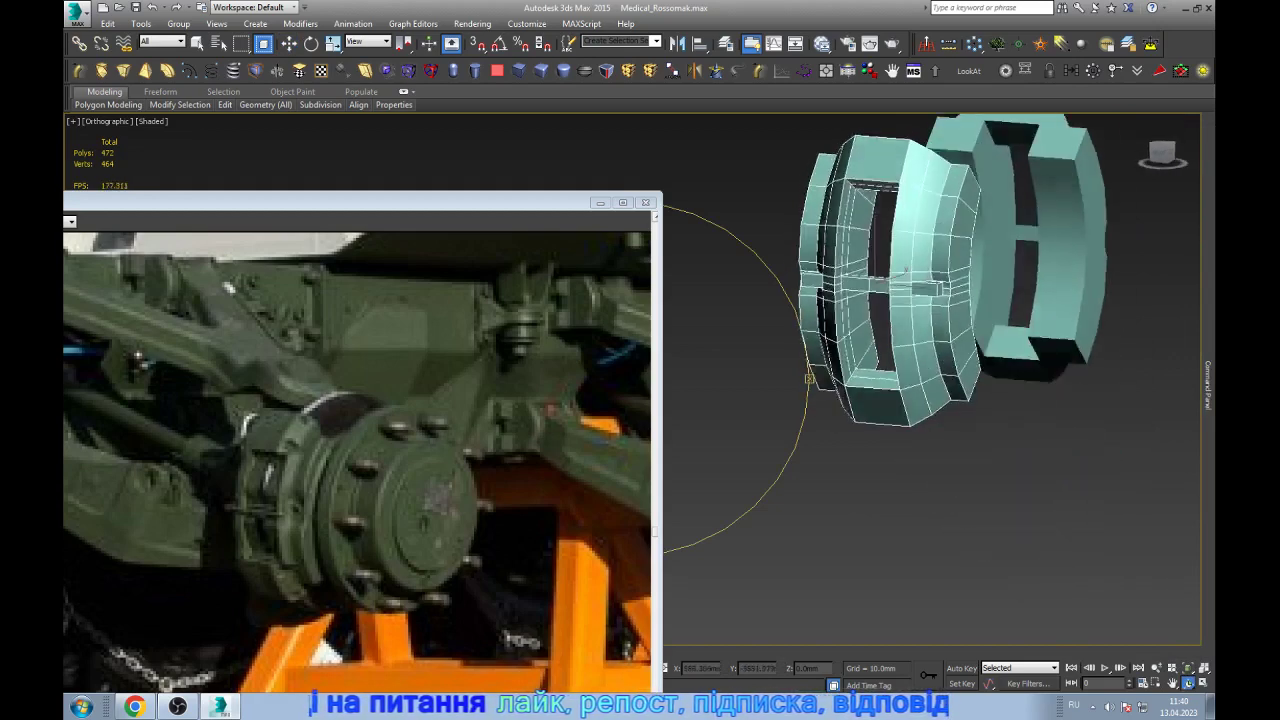
{"action": "scroll", "coordinate": [905, 272], "scroll_direction": "up", "scroll_amount": 1}
{"action": "scroll", "coordinate": [905, 272], "scroll_direction": "up", "scroll_amount": 2}
{"action": "scroll", "coordinate": [905, 272], "scroll_direction": "up", "scroll_amount": 2}
{"action": "right_click", "coordinate": [905, 272]}
{"action": "scroll", "coordinate": [905, 272], "scroll_direction": "up", "scroll_amount": 2}
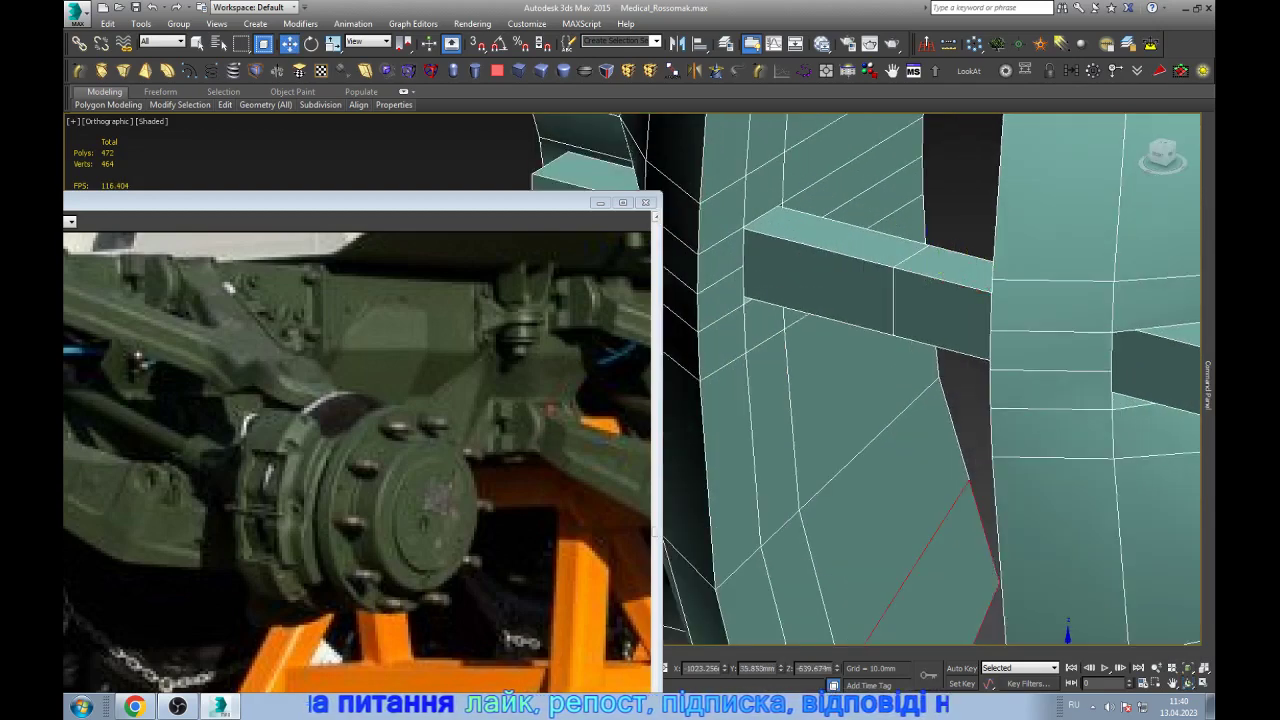
- Remove the crossbar's vertical edge loop, leaving 464 polygons and 456 vertices
{"action": "left_click", "coordinate": [895, 295]}
{"action": "key", "text": "ctrl+BackSpace"}
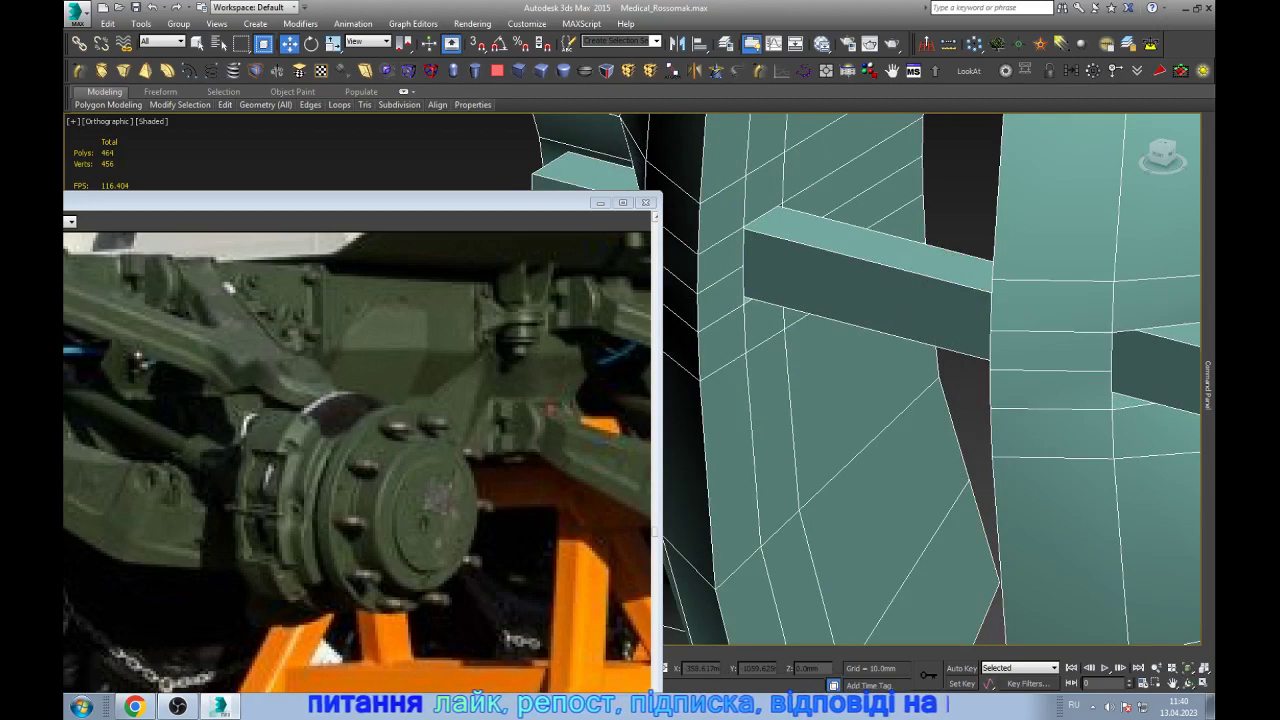
{"action": "scroll", "coordinate": [865, 380], "scroll_direction": "down", "scroll_amount": 4}
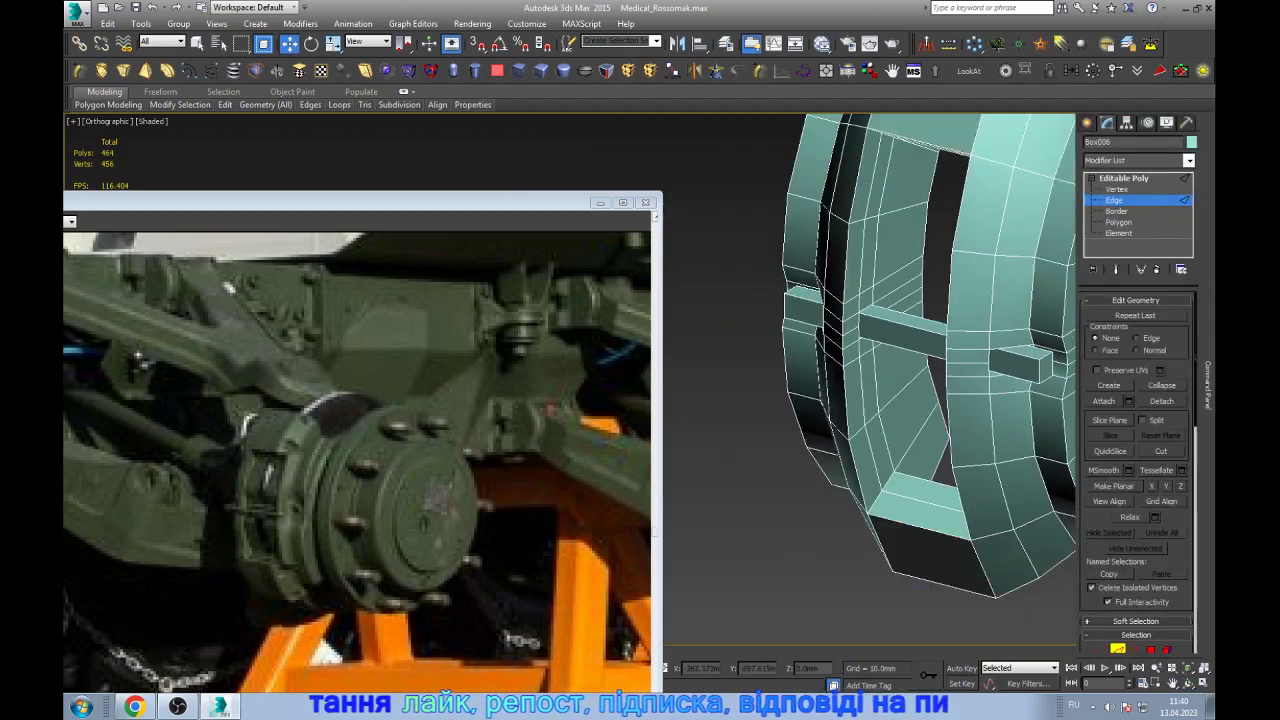
{"action": "scroll", "coordinate": [700, 380], "scroll_direction": "down", "scroll_amount": 3}
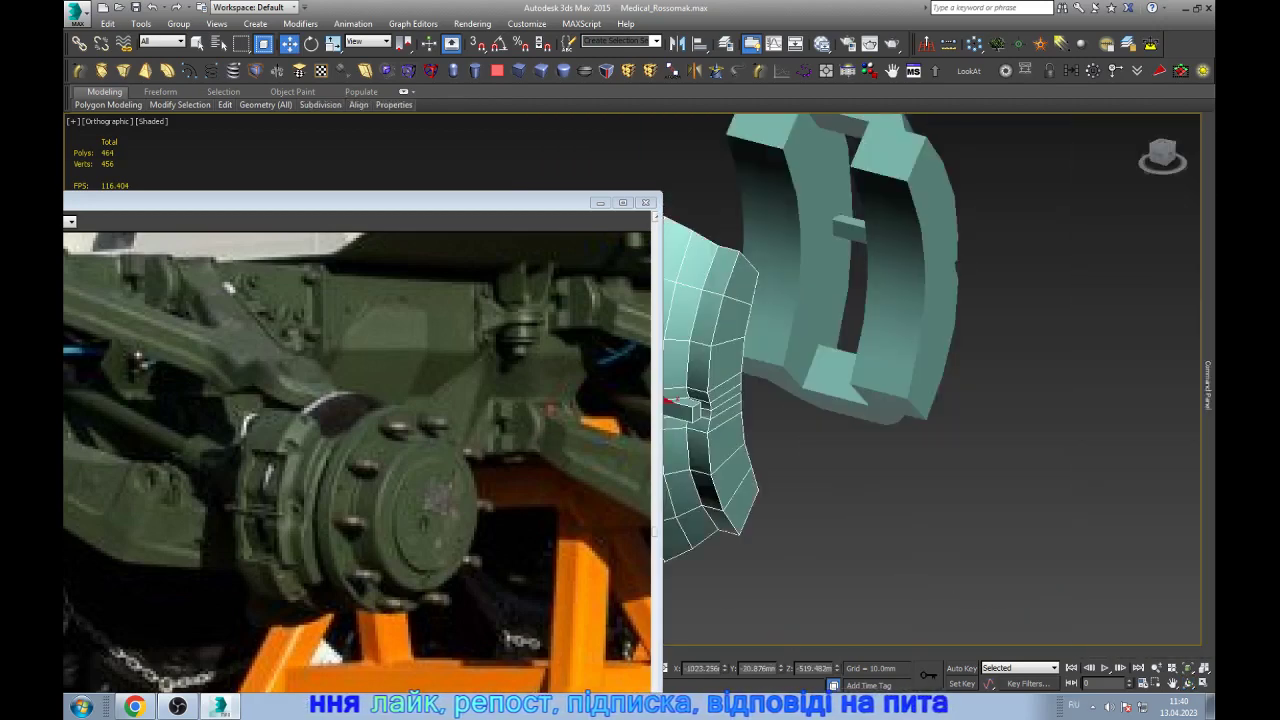
{"action": "scroll", "coordinate": [700, 380], "scroll_direction": "down", "scroll_amount": 3}
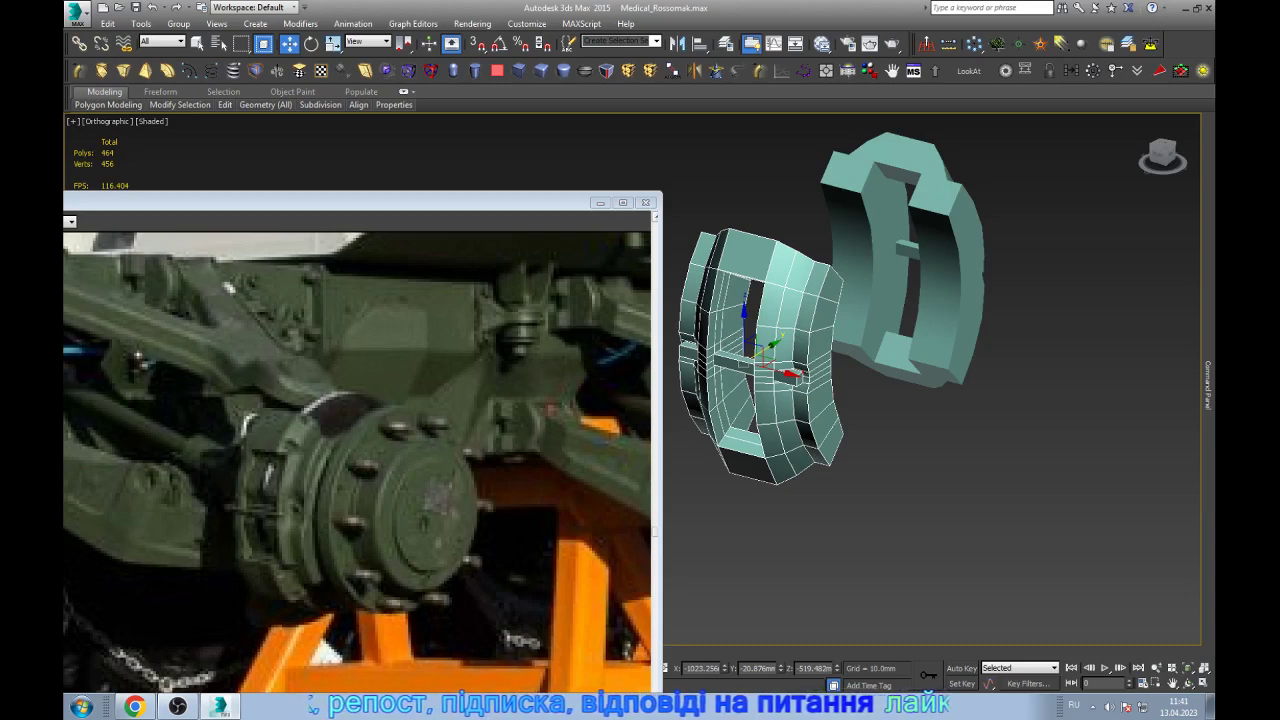
{"action": "scroll", "coordinate": [685, 395], "scroll_direction": "up", "scroll_amount": 3}
{"action": "scroll", "coordinate": [685, 395], "scroll_direction": "down", "scroll_amount": 4}
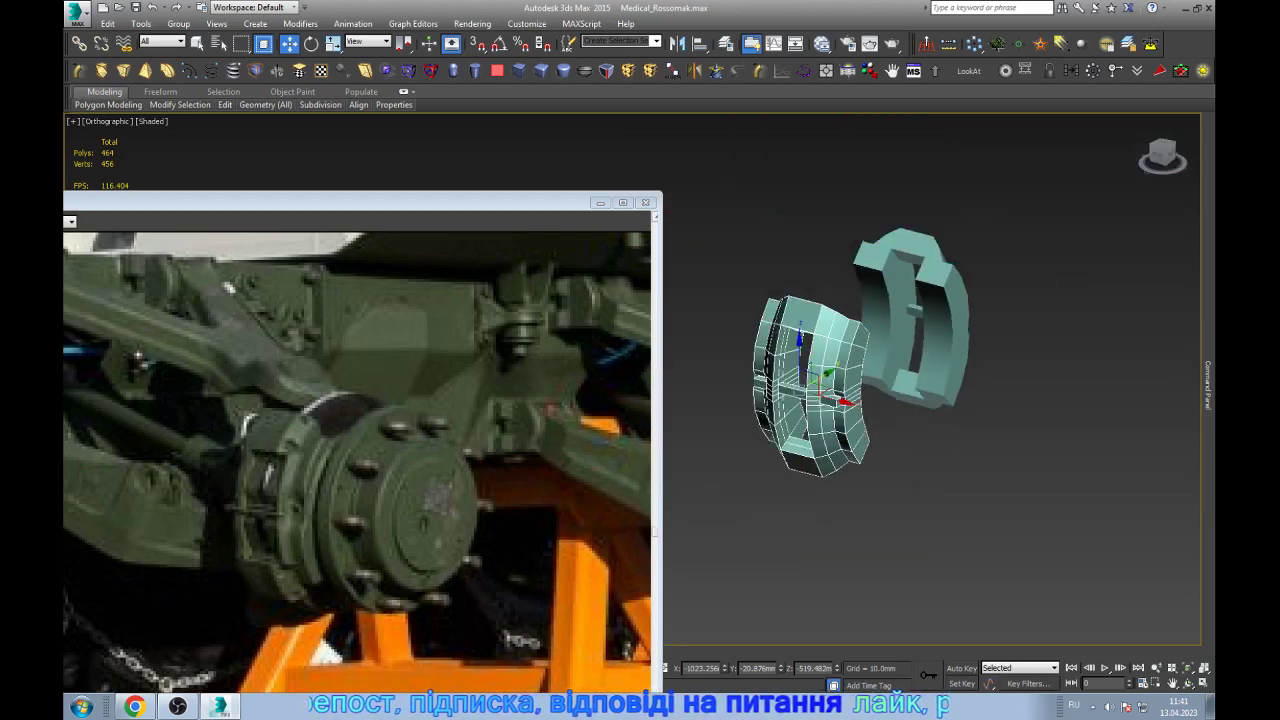
{"action": "scroll", "coordinate": [685, 395], "scroll_direction": "up", "scroll_amount": 4}
{"action": "scroll", "coordinate": [880, 455], "scroll_direction": "up", "scroll_amount": 3}
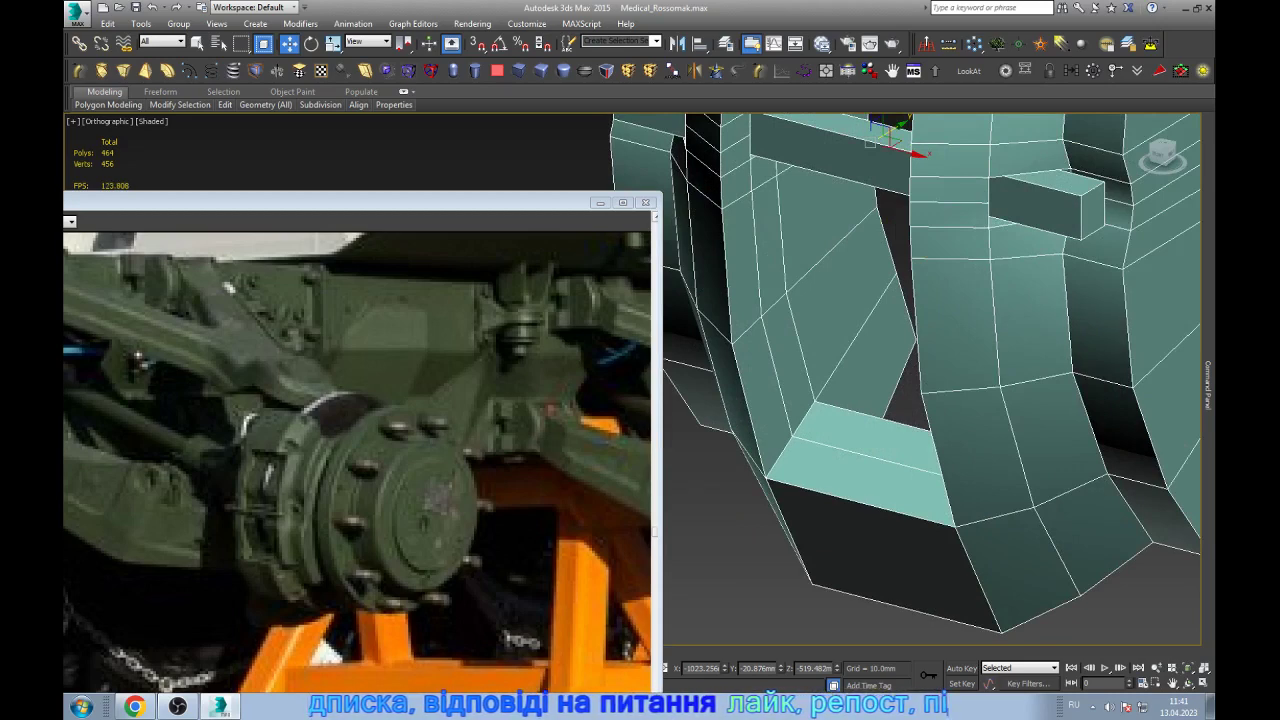
{"action": "scroll", "coordinate": [881, 470], "scroll_direction": "down", "scroll_amount": 3}
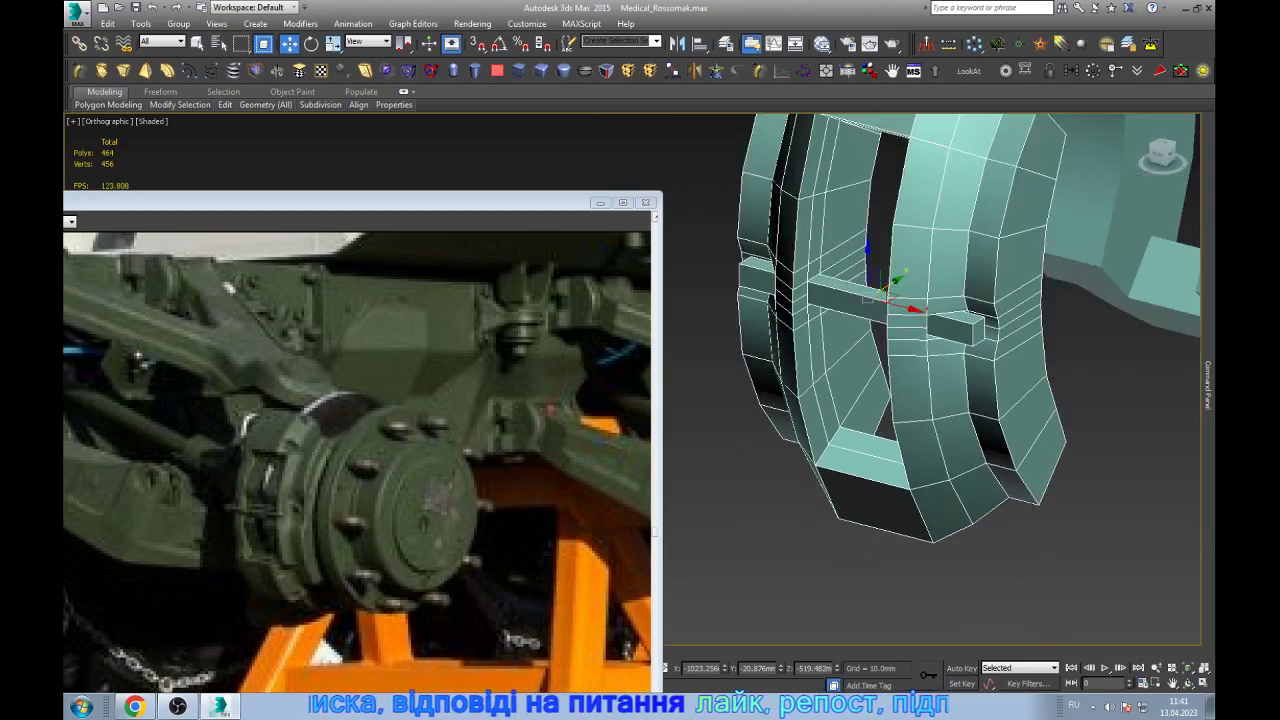
{"action": "scroll", "coordinate": [881, 470], "scroll_direction": "down", "scroll_amount": 2}
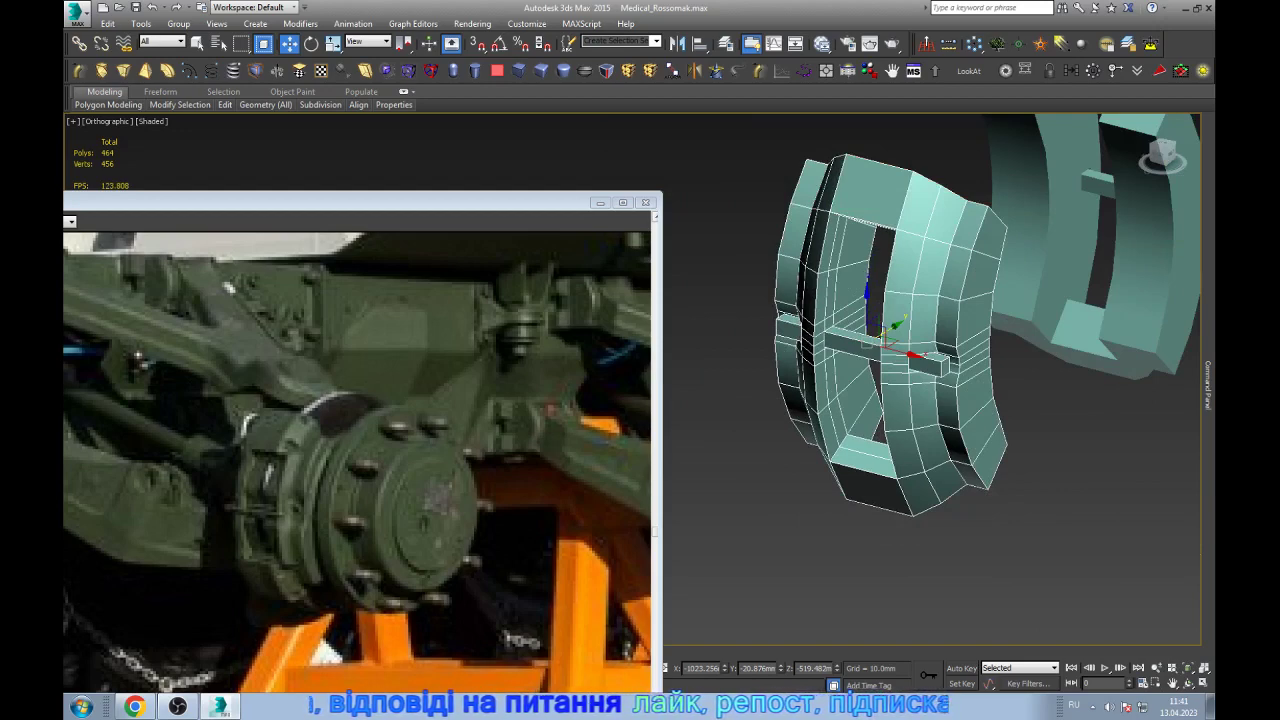
{"action": "scroll", "coordinate": [861, 457], "scroll_direction": "down", "scroll_amount": 2}
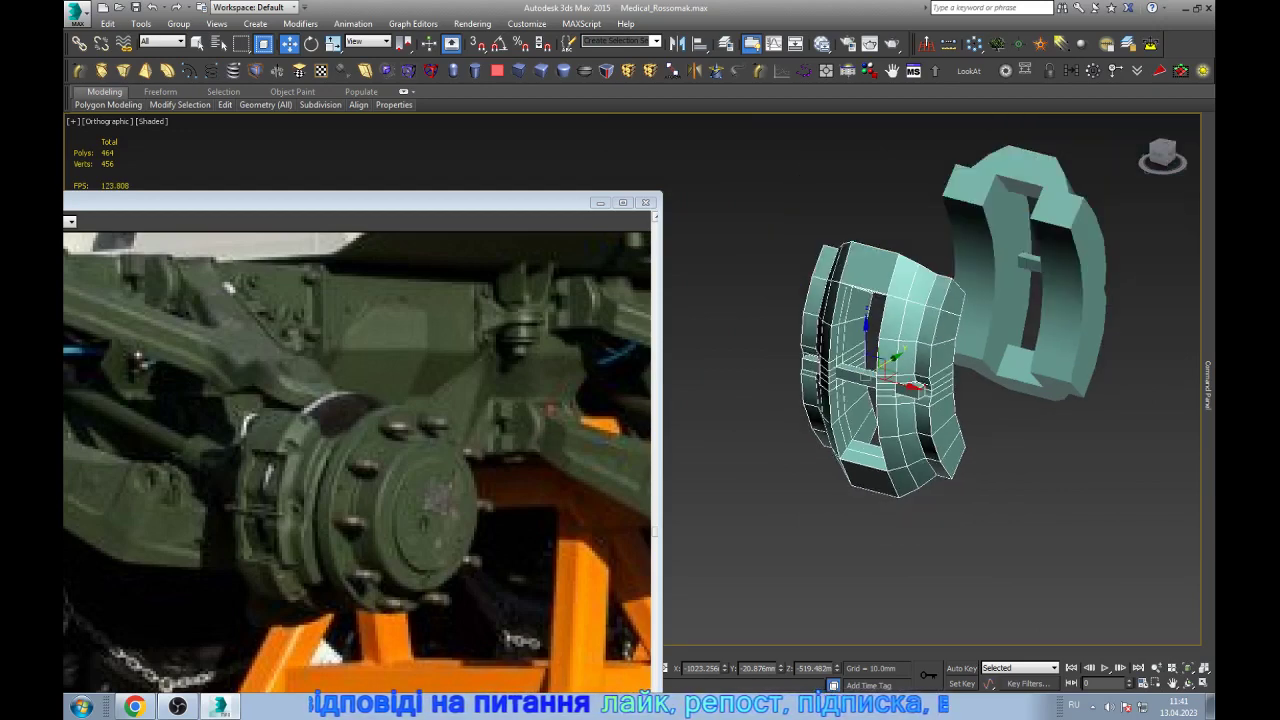
{"action": "scroll", "coordinate": [855, 320], "scroll_direction": "up", "scroll_amount": 2}
{"action": "scroll", "coordinate": [855, 320], "scroll_direction": "up", "scroll_amount": 2}
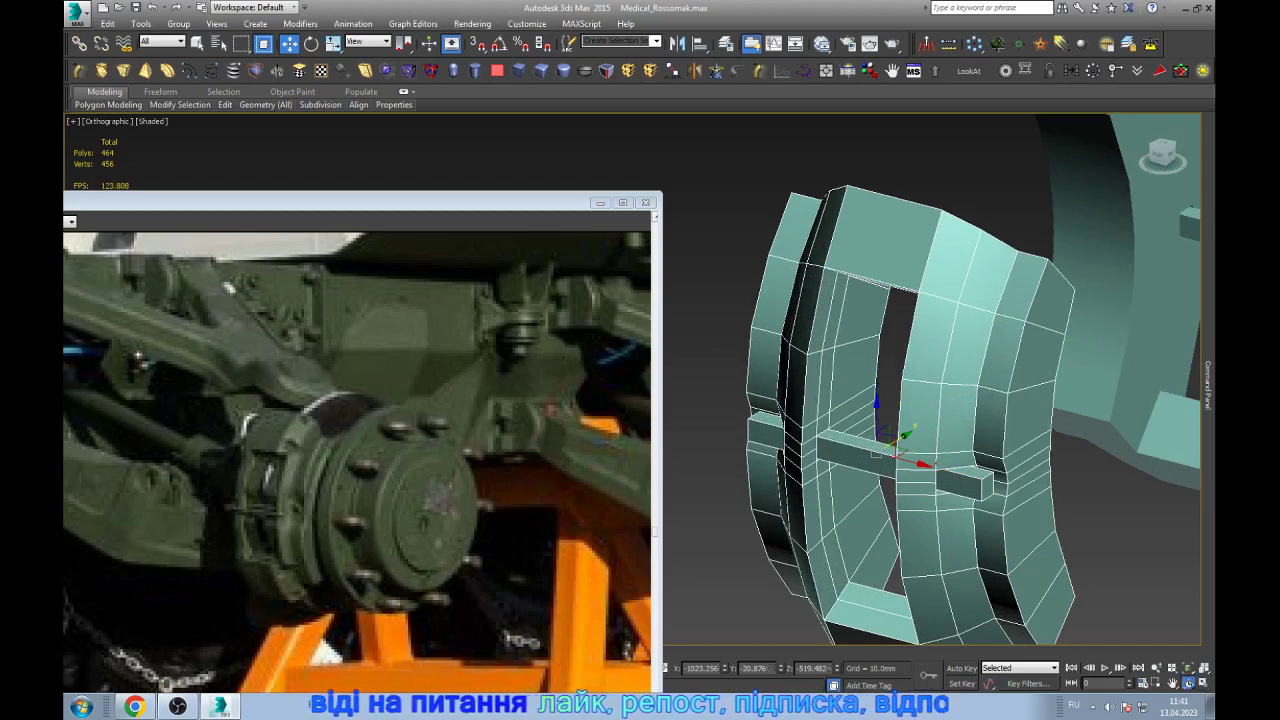
- Select a polygon on the top edge of the caliper part
{"action": "key", "text": "e"}
{"action": "mouse_move", "coordinate": [912, 430]}
{"action": "middle_mouse_down", "text": "alt"}
{"action": "mouse_move", "coordinate": [880, 435]}
{"action": "mouse_move", "coordinate": [905, 437]}
{"action": "middle_mouse_up", "text": "alt"}
{"action": "key", "text": "w"}
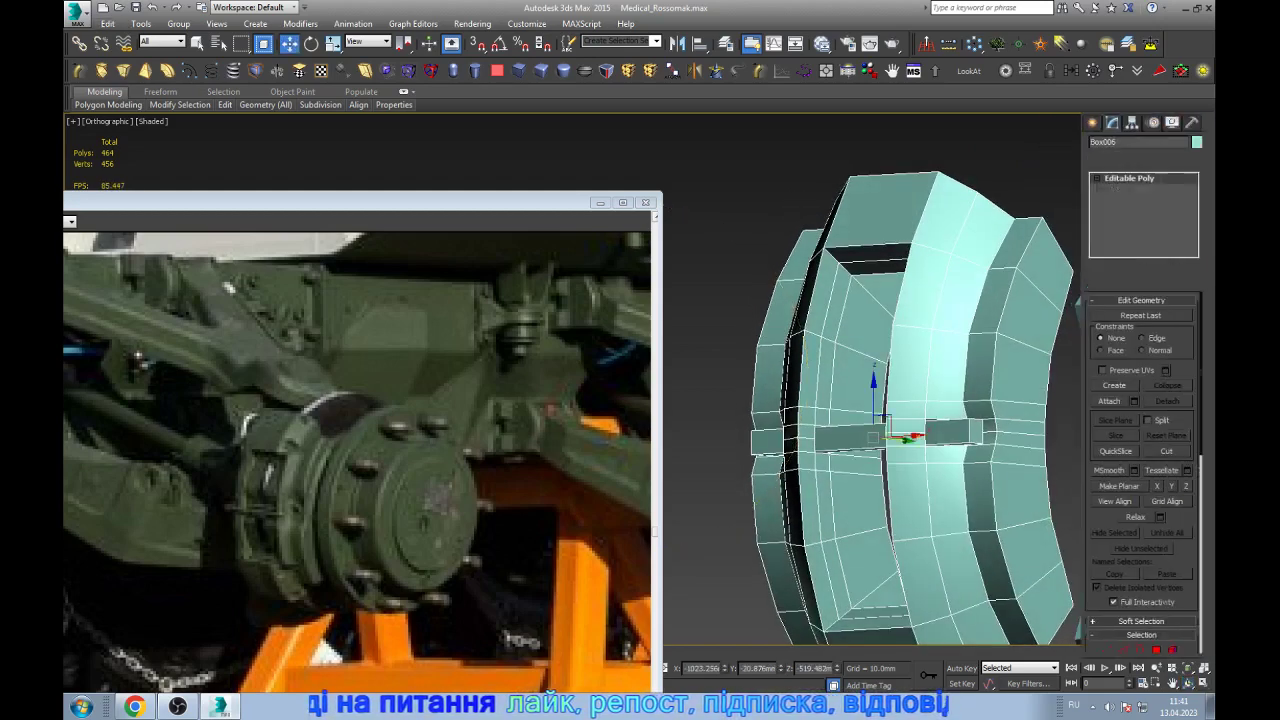
{"action": "left_click", "coordinate": [1118, 222]}
{"action": "left_click", "coordinate": [1045, 268]}
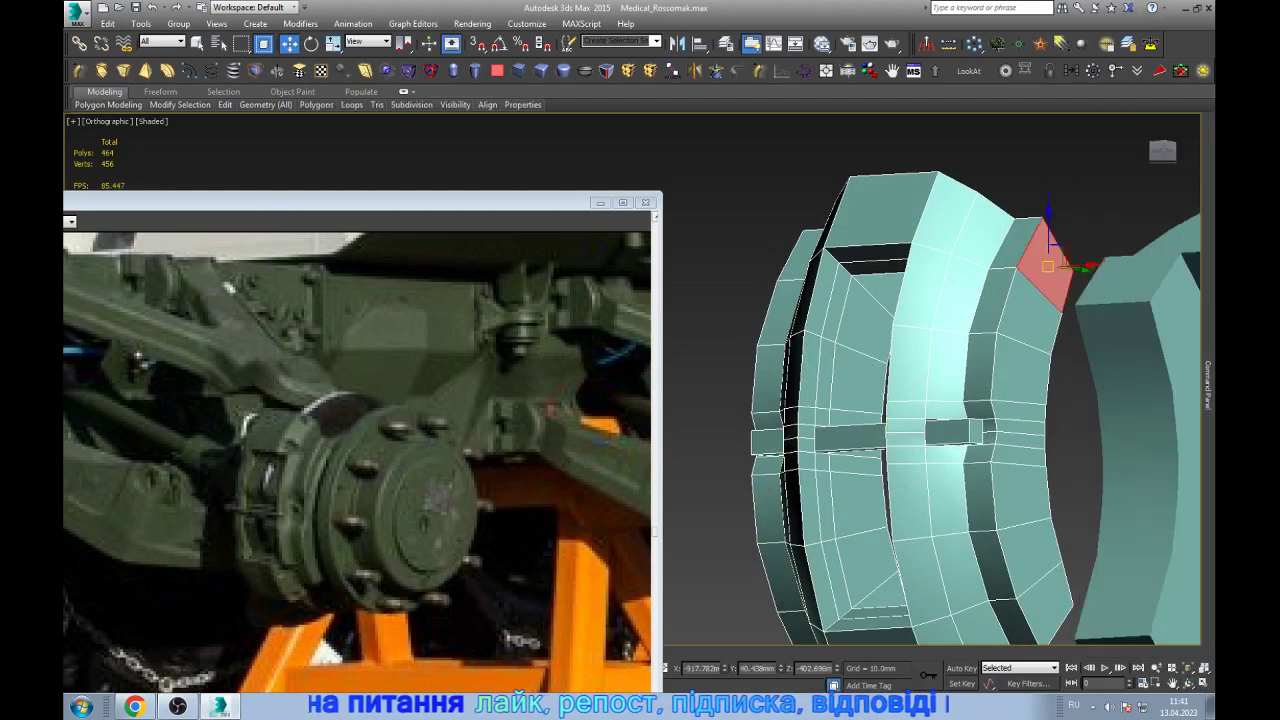
{"action": "middle_click_drag", "start_coordinate": [900, 400], "coordinate": [860, 400], "text": "alt"}
{"action": "scroll", "coordinate": [1135, 450], "scroll_direction": "down", "scroll_amount": 3}
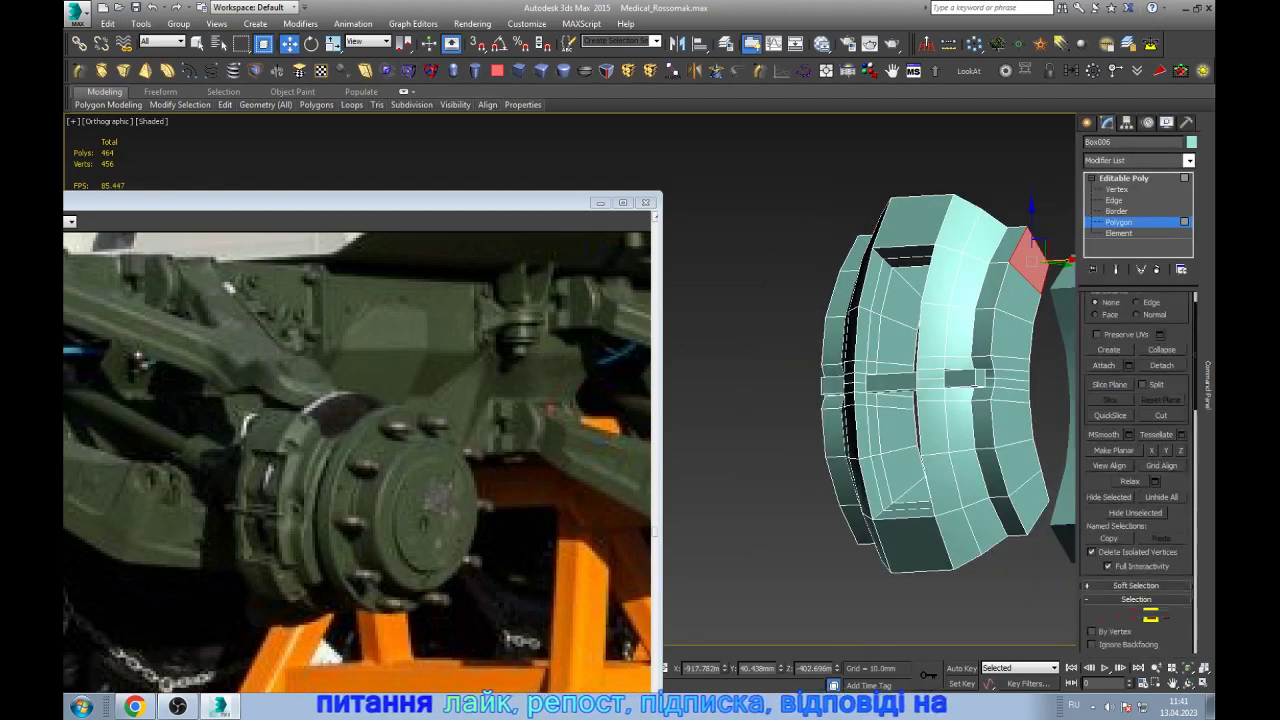
{"action": "scroll", "coordinate": [1135, 450], "scroll_direction": "down", "scroll_amount": 3}
- Select the inner face strip using By Angle at 5.0 degrees, ignoring backfacing
{"action": "left_click", "coordinate": [1092, 496]}
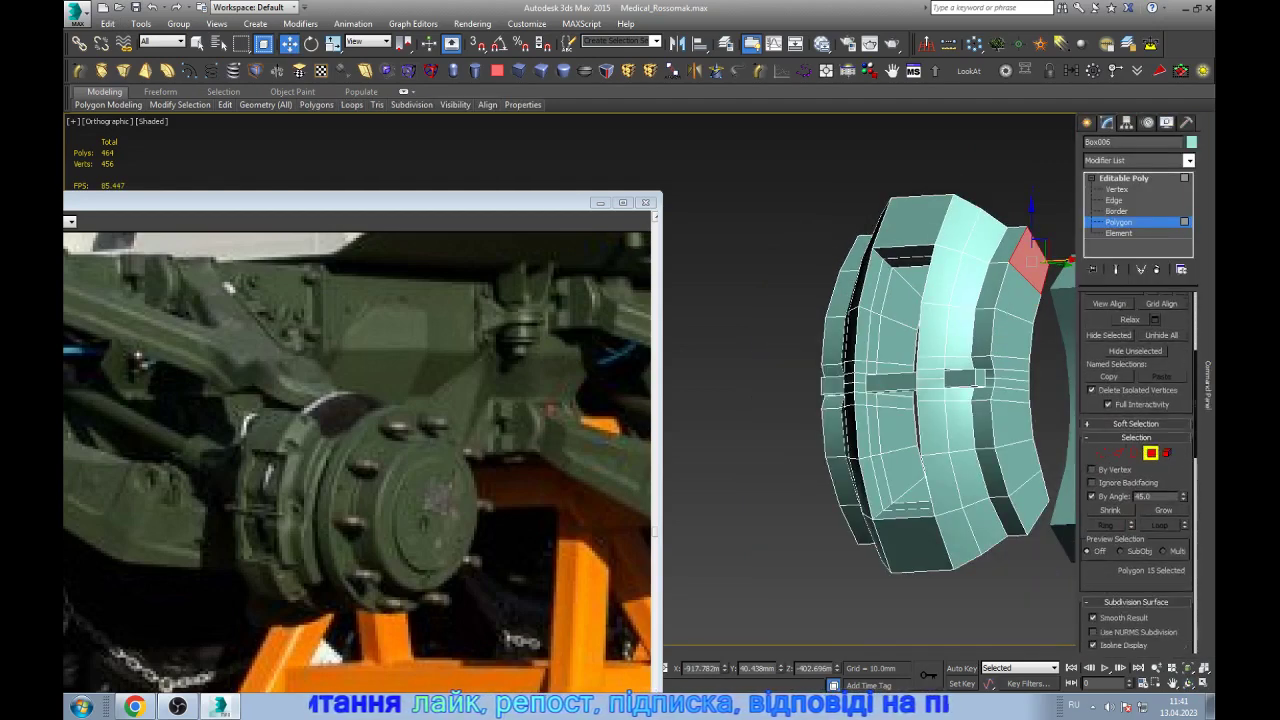
{"action": "left_click", "coordinate": [1092, 482]}
{"action": "double_click", "coordinate": [1143, 496]}
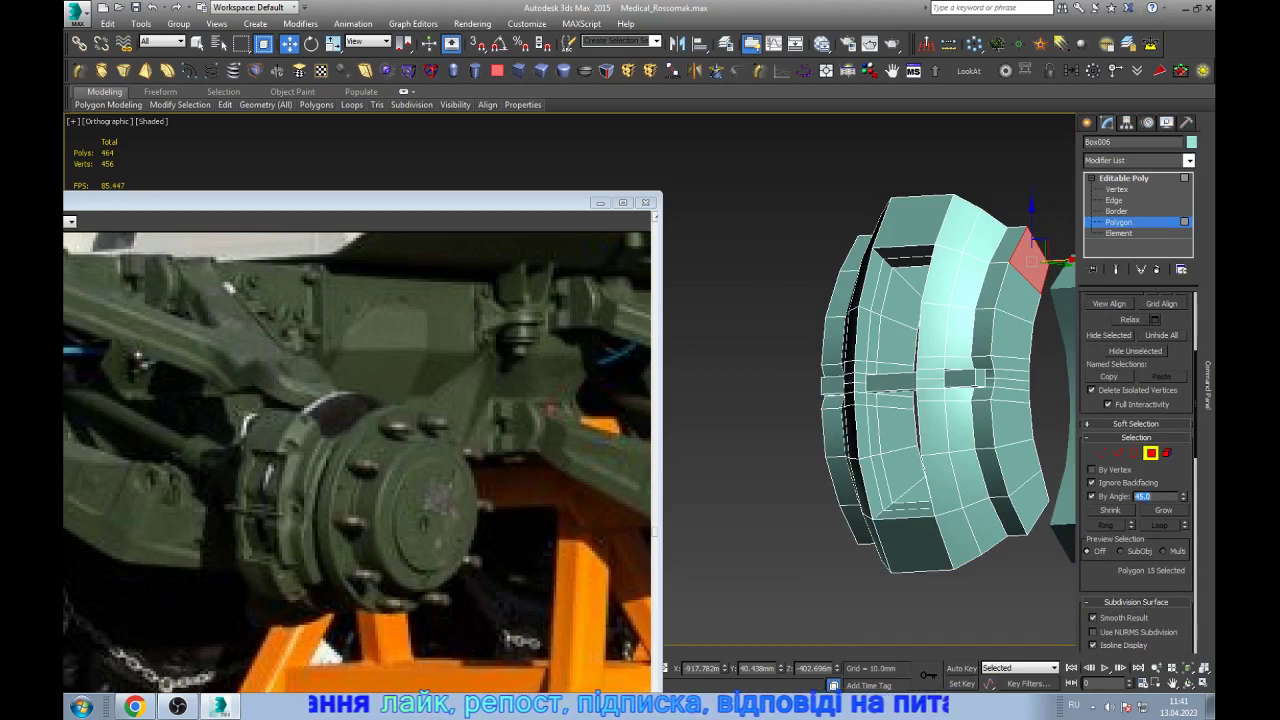
{"action": "type", "text": "5"}
{"action": "key", "text": "Return"}
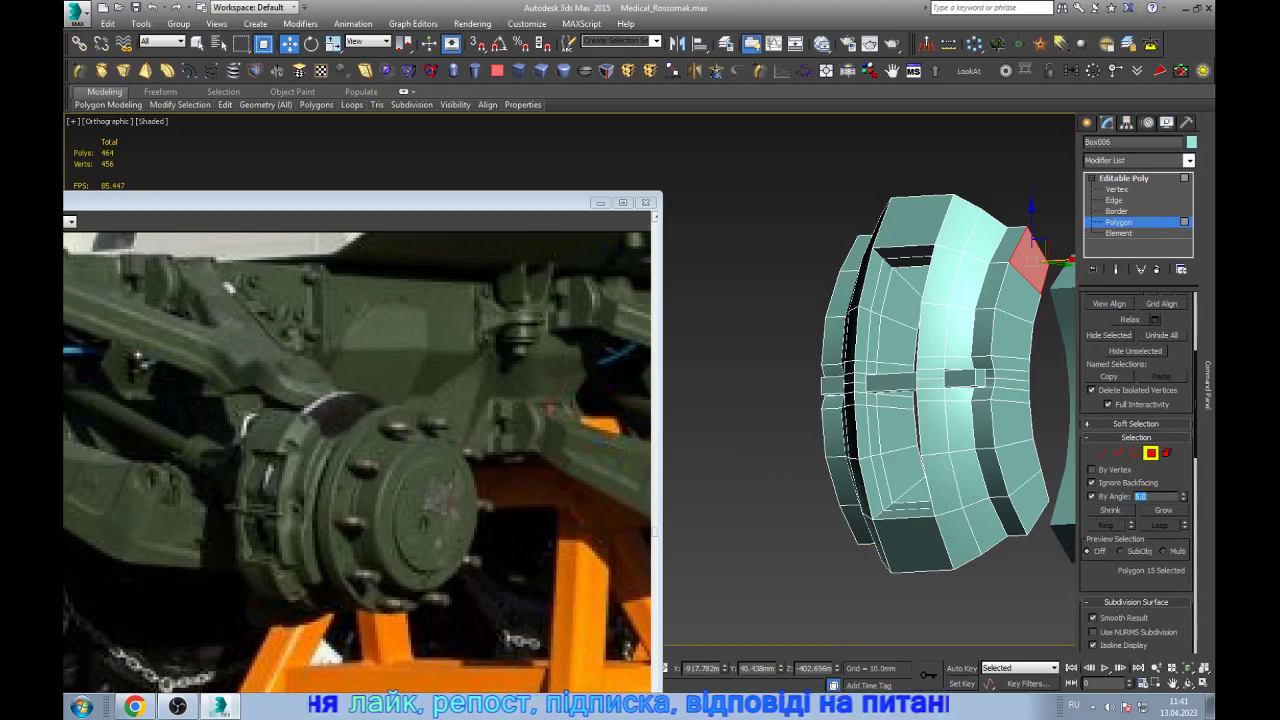
{"action": "left_click", "coordinate": [1160, 524]}
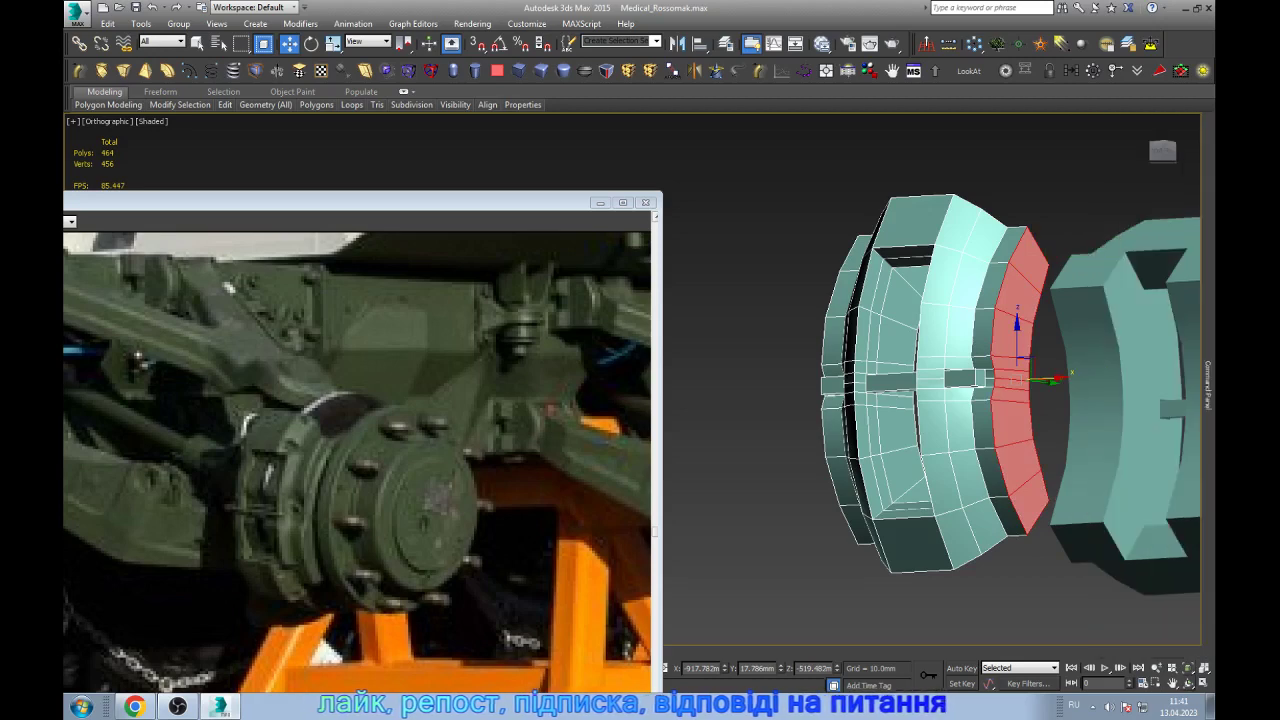
{"action": "middle_click_drag", "start_coordinate": [900, 400], "coordinate": [850, 390], "text": "alt"}
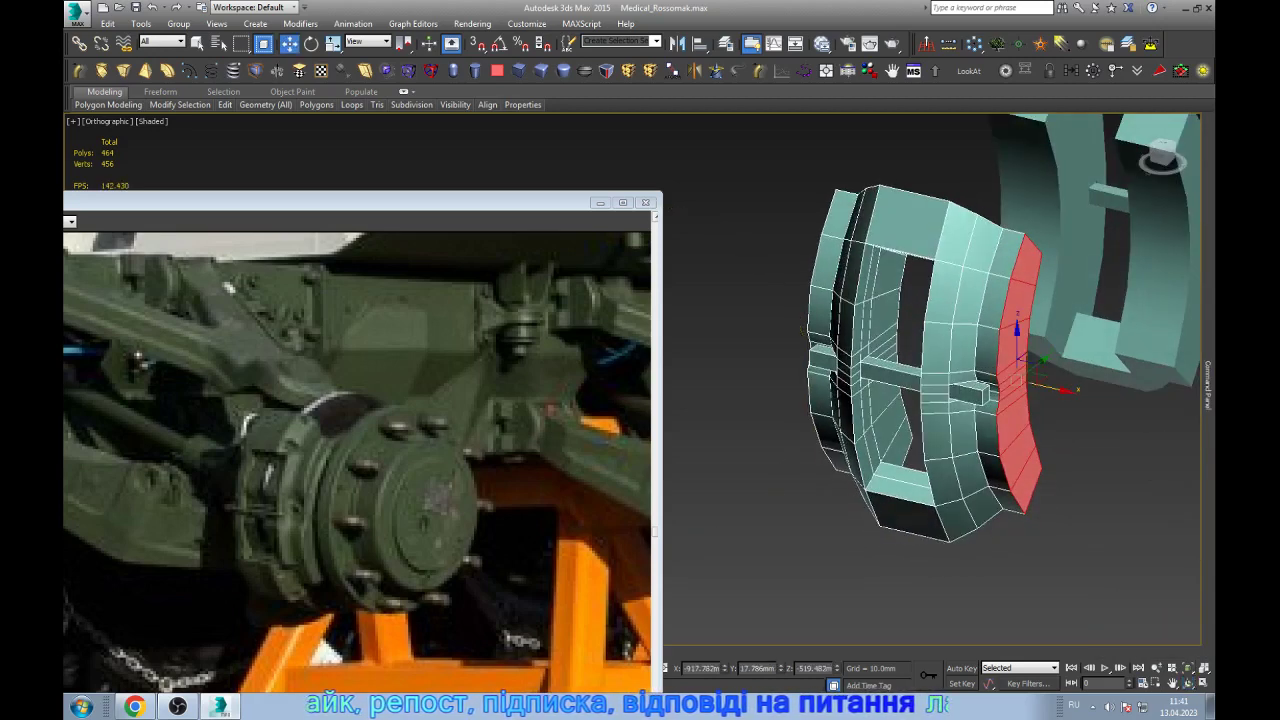
{"action": "key", "text": "ctrl+z"}
{"action": "key", "text": "ctrl+z"}
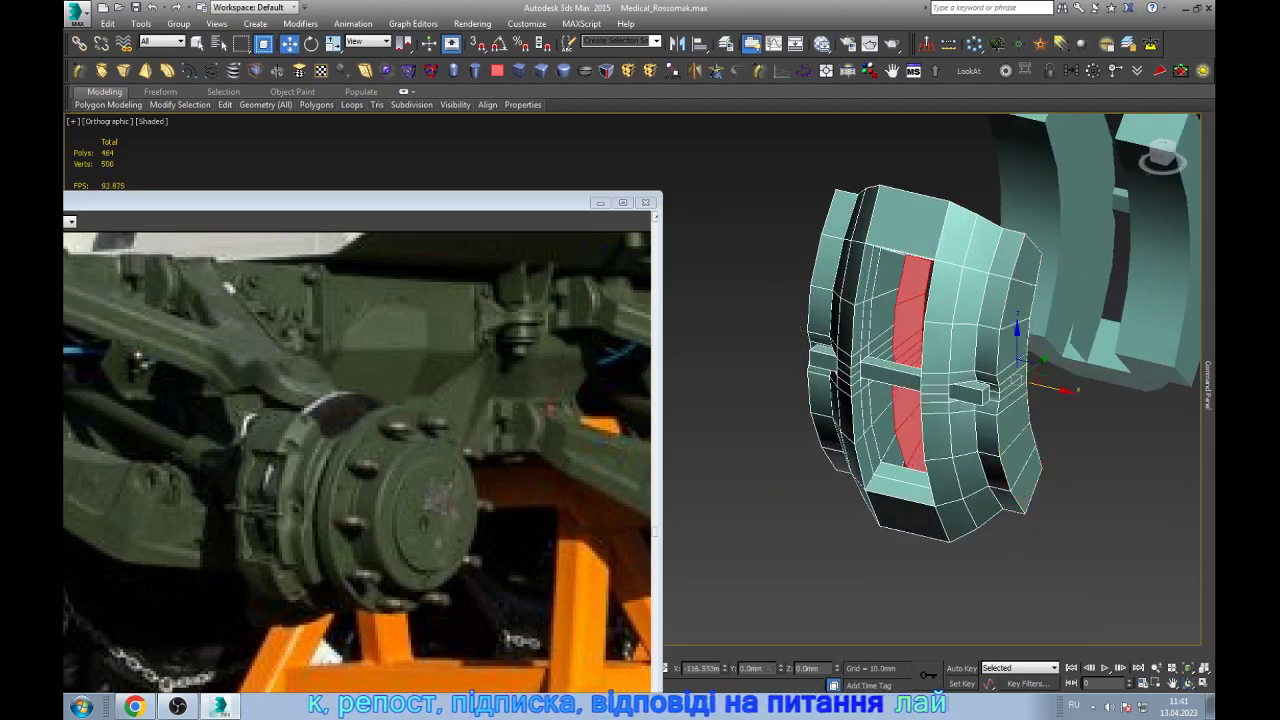
{"action": "key", "text": "Delete"}
{"action": "key", "text": "ctrl+z"}
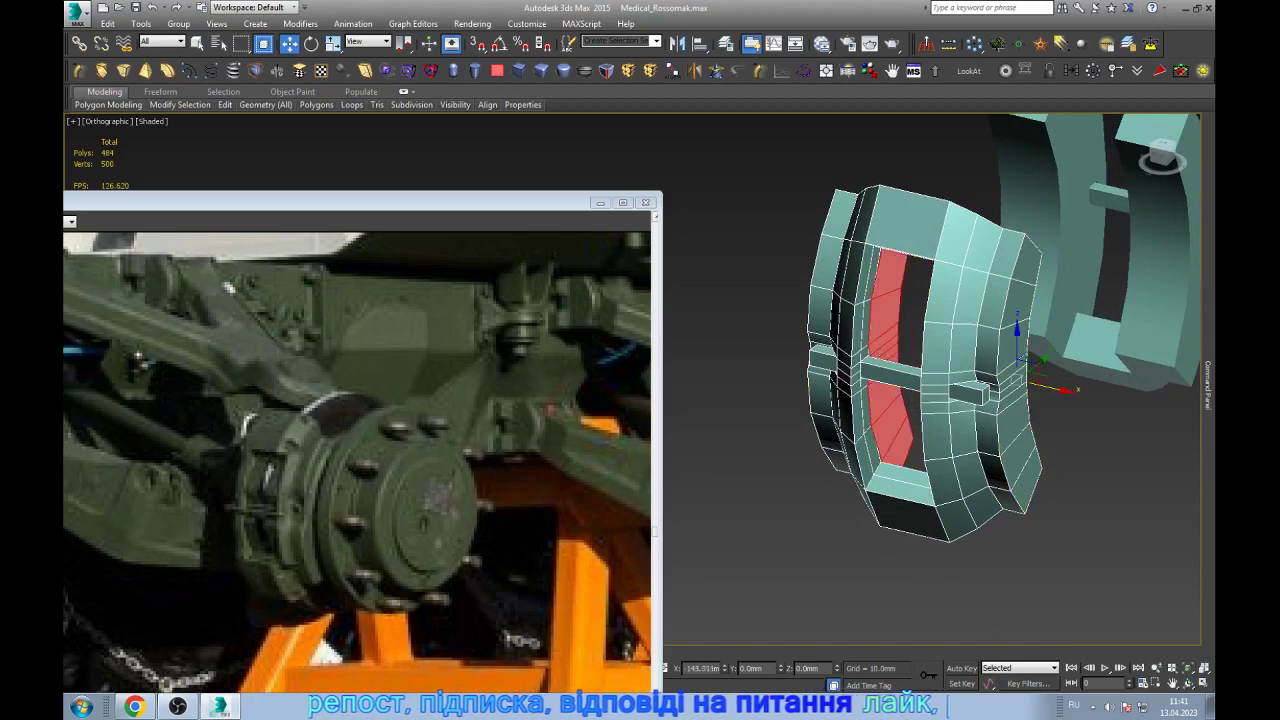
- Clone the inner strip to a new detached object and select it
{"action": "left_click_drag", "start_coordinate": [888, 330], "coordinate": [890, 328], "text": "shift"}
{"action": "left_click", "coordinate": [704, 353]}
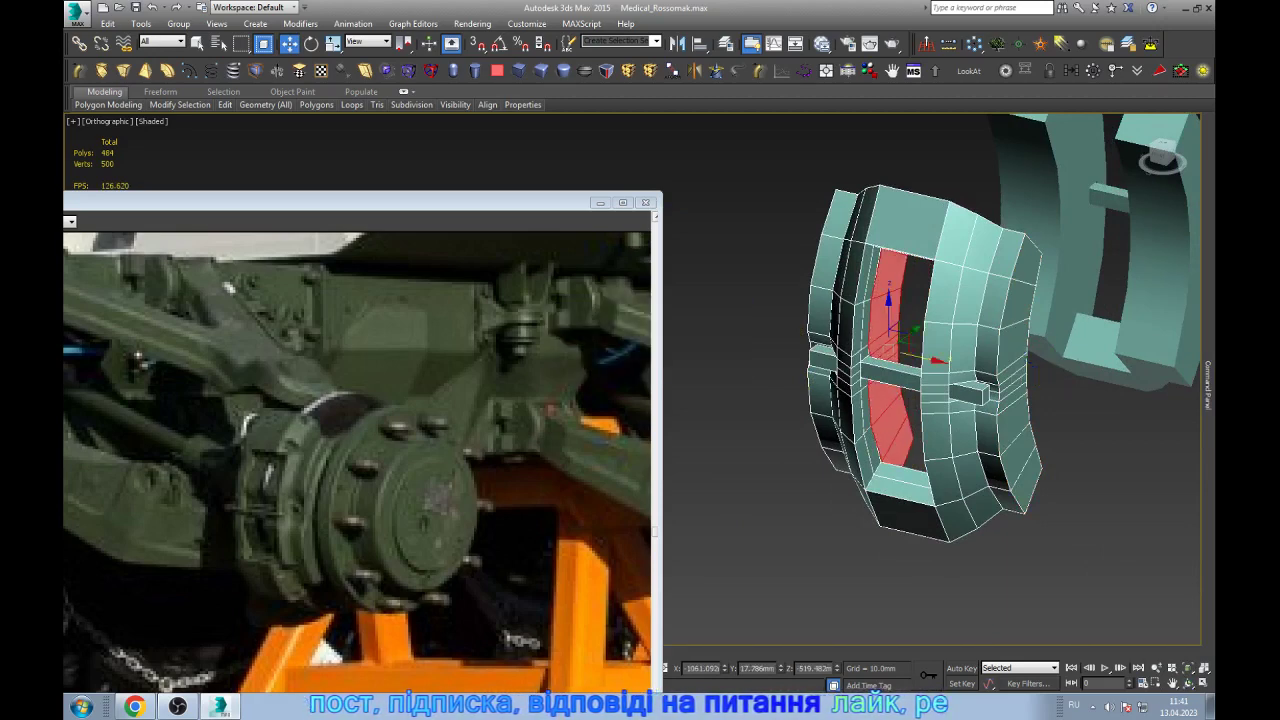
{"action": "key", "text": "Return"}
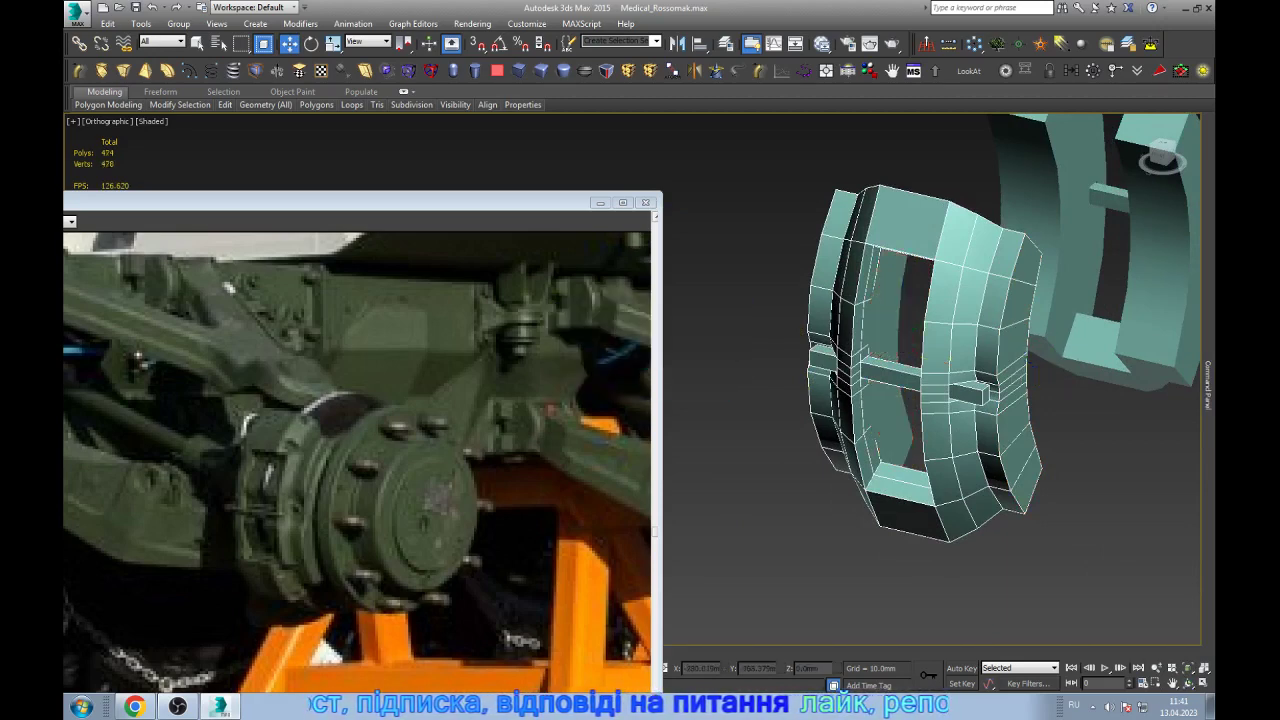
{"action": "left_click", "coordinate": [1125, 177]}
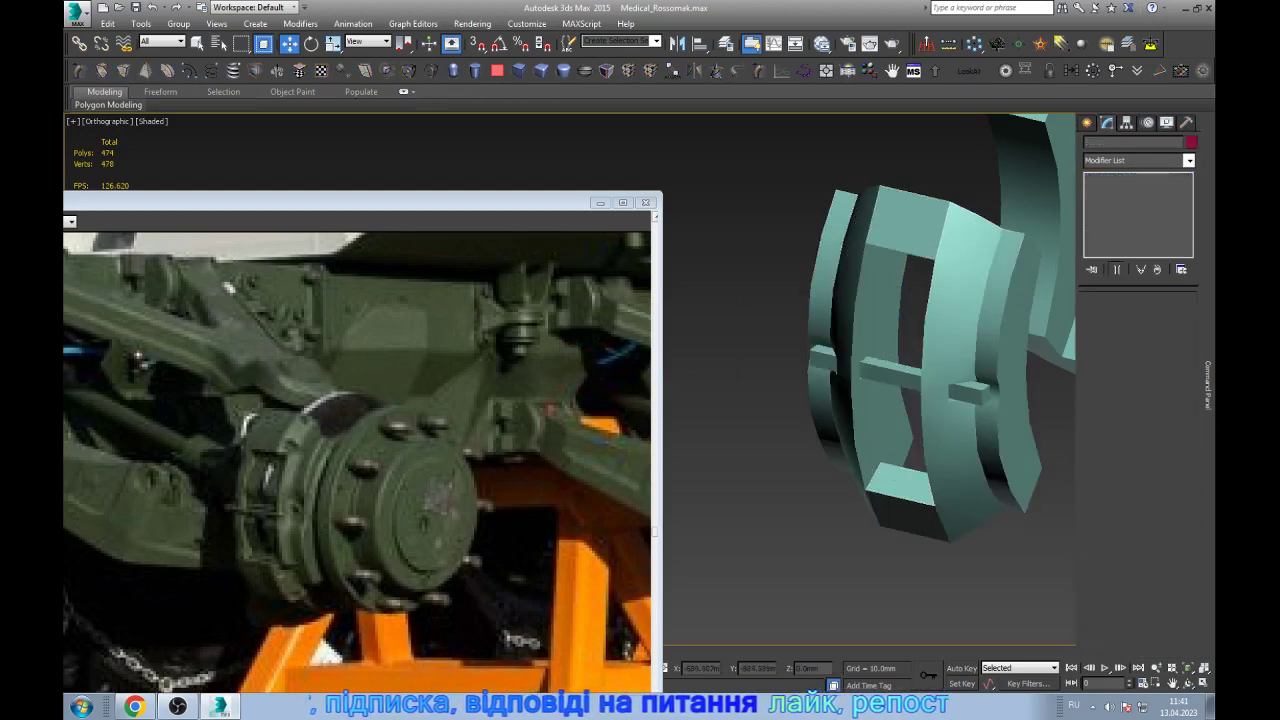
{"action": "left_click", "coordinate": [886, 300]}
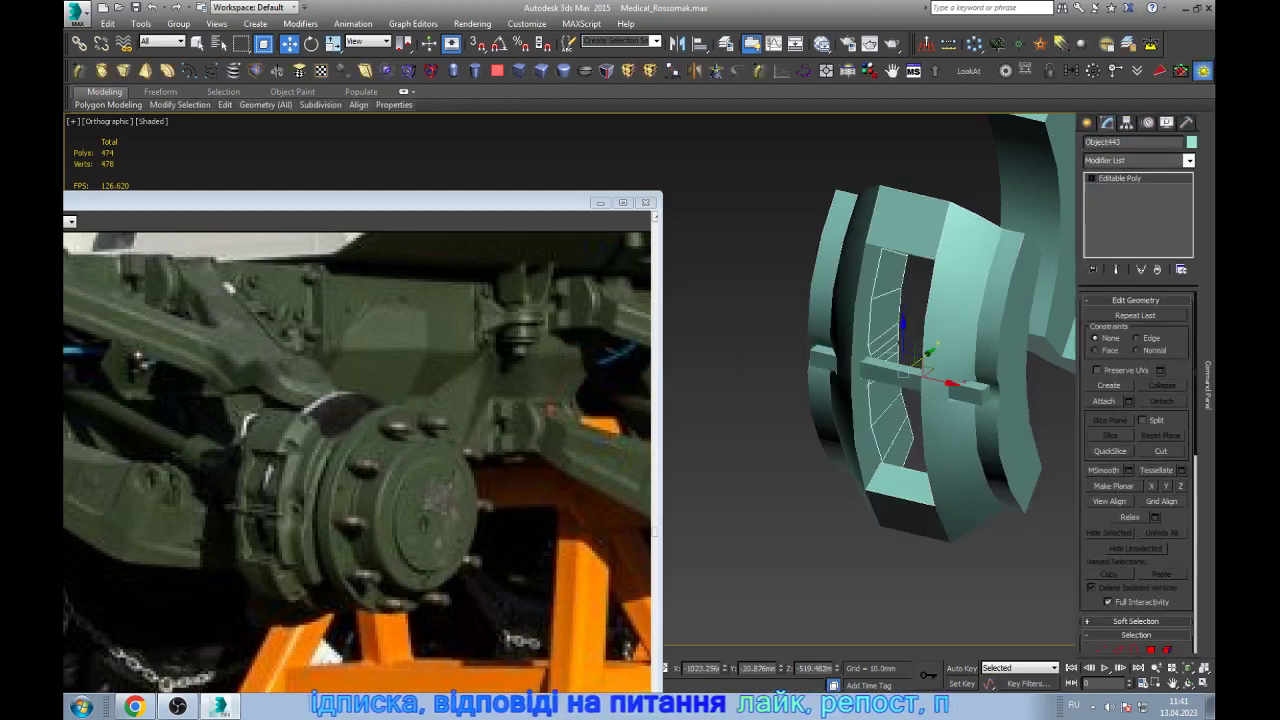
- Extend the caliper edge selection to a full loop and slide a copy of it left
{"action": "left_click", "coordinate": [1140, 300]}
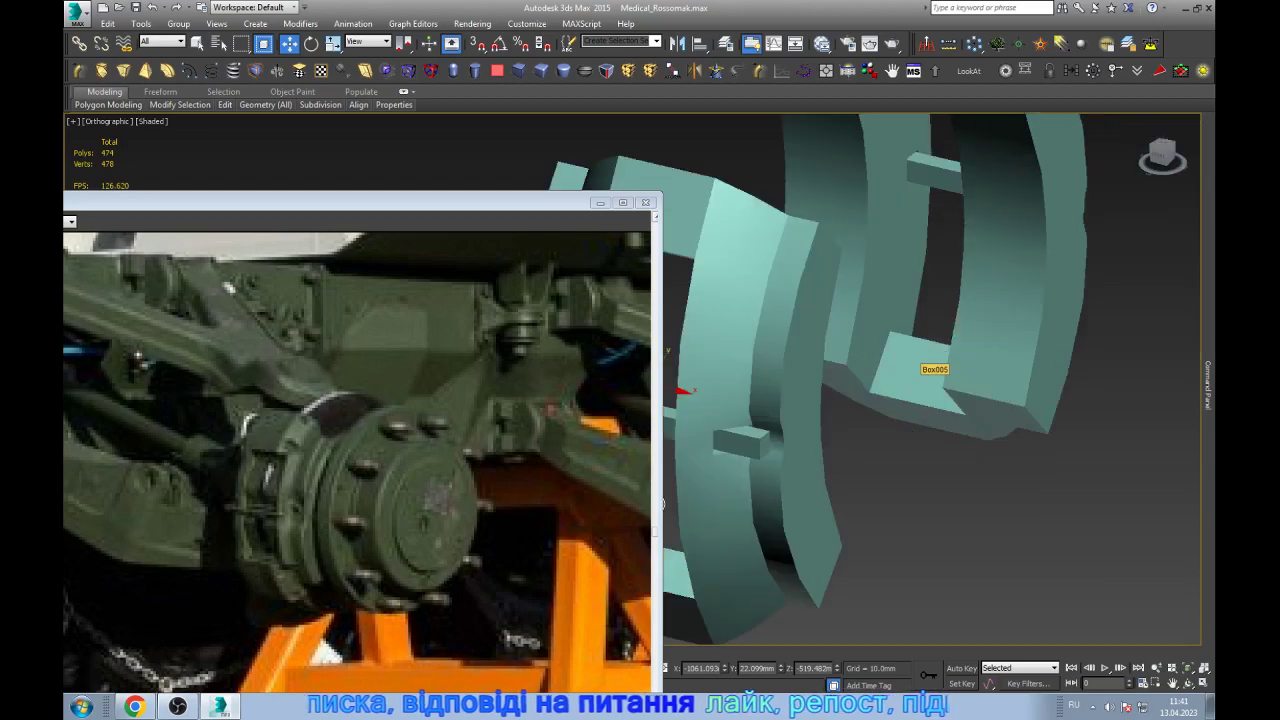
{"action": "scroll", "coordinate": [930, 380], "scroll_direction": "down", "scroll_amount": 3}
{"action": "left_click", "coordinate": [1188, 683]}
{"action": "left_click_drag", "start_coordinate": [900, 380], "coordinate": [1020, 380]}
{"action": "scroll", "coordinate": [930, 380], "scroll_direction": "up", "scroll_amount": 5}
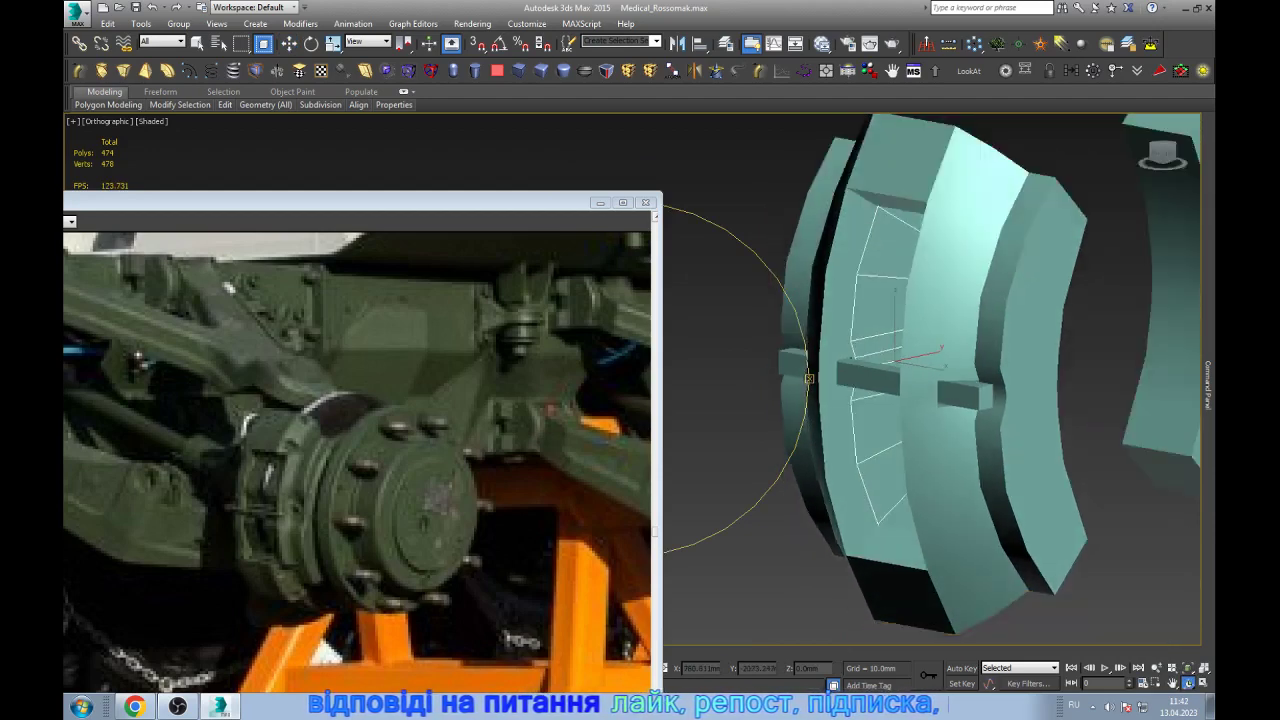
{"action": "key", "text": "w"}
{"action": "key", "text": "alt+l"}
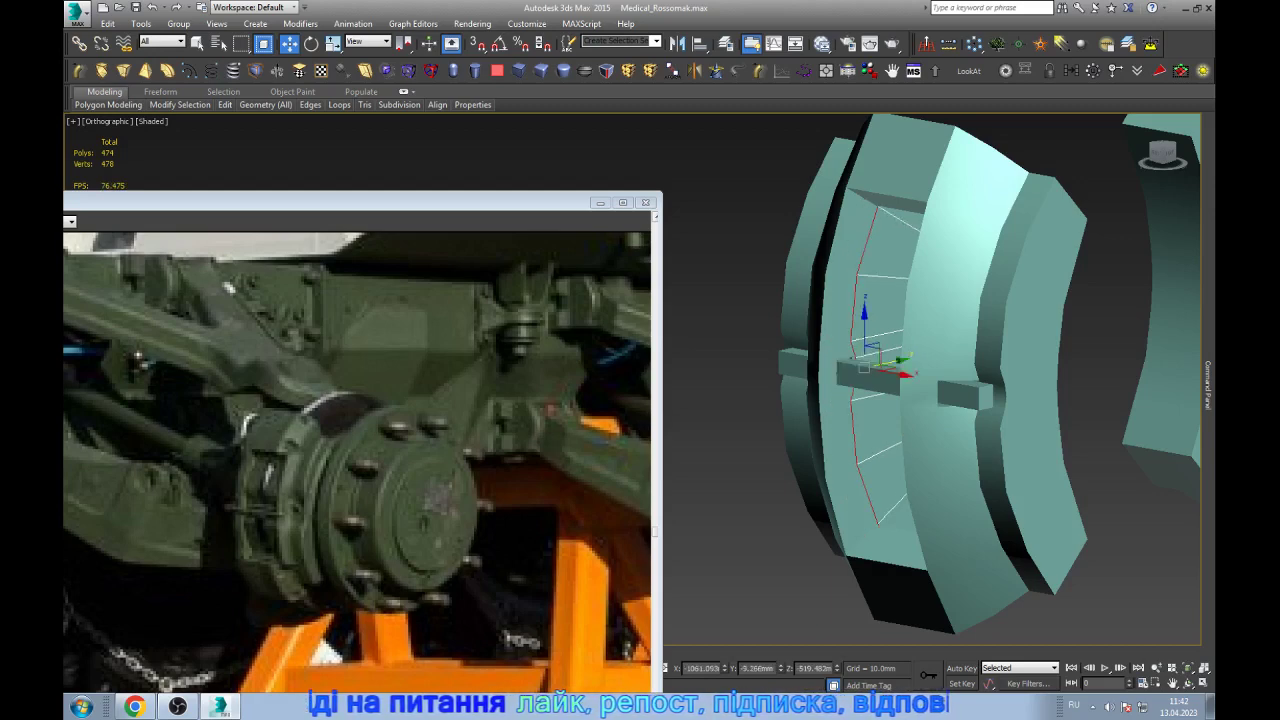
{"action": "left_click_drag", "start_coordinate": [866, 362], "coordinate": [838, 362], "text": "shift"}
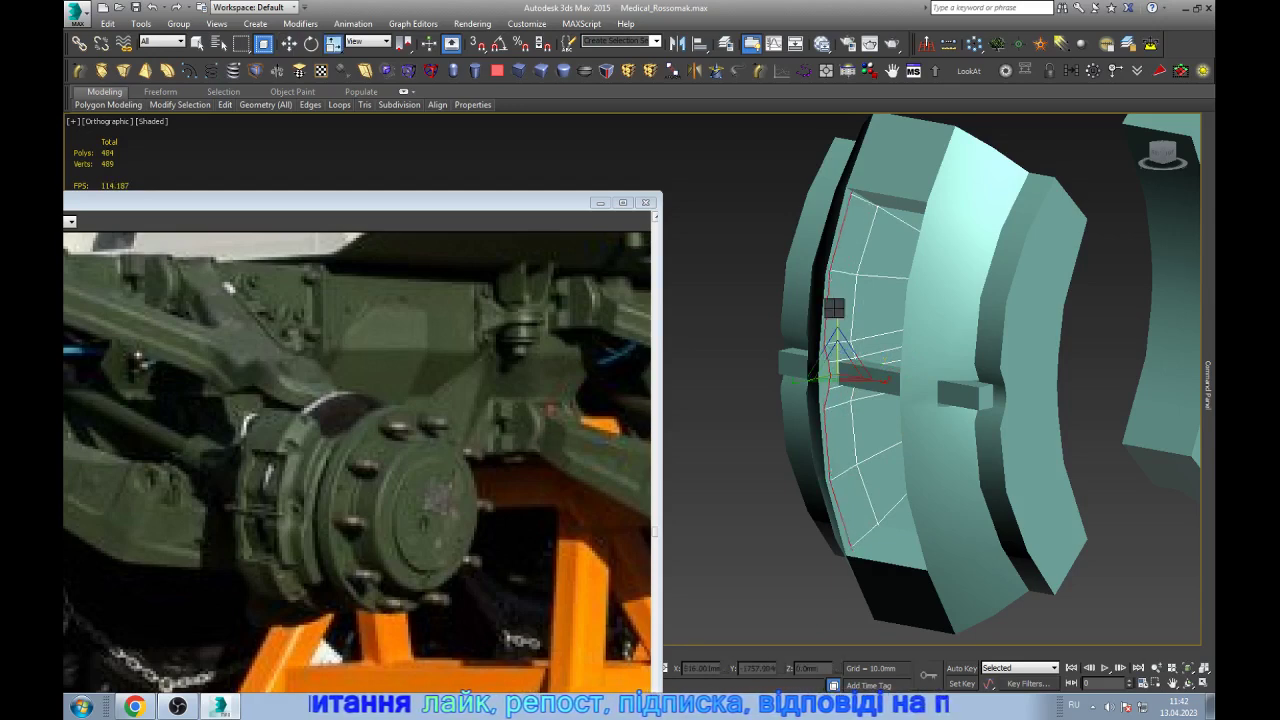
{"action": "key", "text": "w"}
{"action": "scroll", "coordinate": [760, 390], "scroll_direction": "up", "scroll_amount": 2}
{"action": "scroll", "coordinate": [840, 380], "scroll_direction": "up", "scroll_amount": 2}
- Weld the selected caliper vertices together, checking them in shaded-with-edges view
{"action": "key", "text": "1"}
{"action": "scroll", "coordinate": [840, 380], "scroll_direction": "up", "scroll_amount": 1}
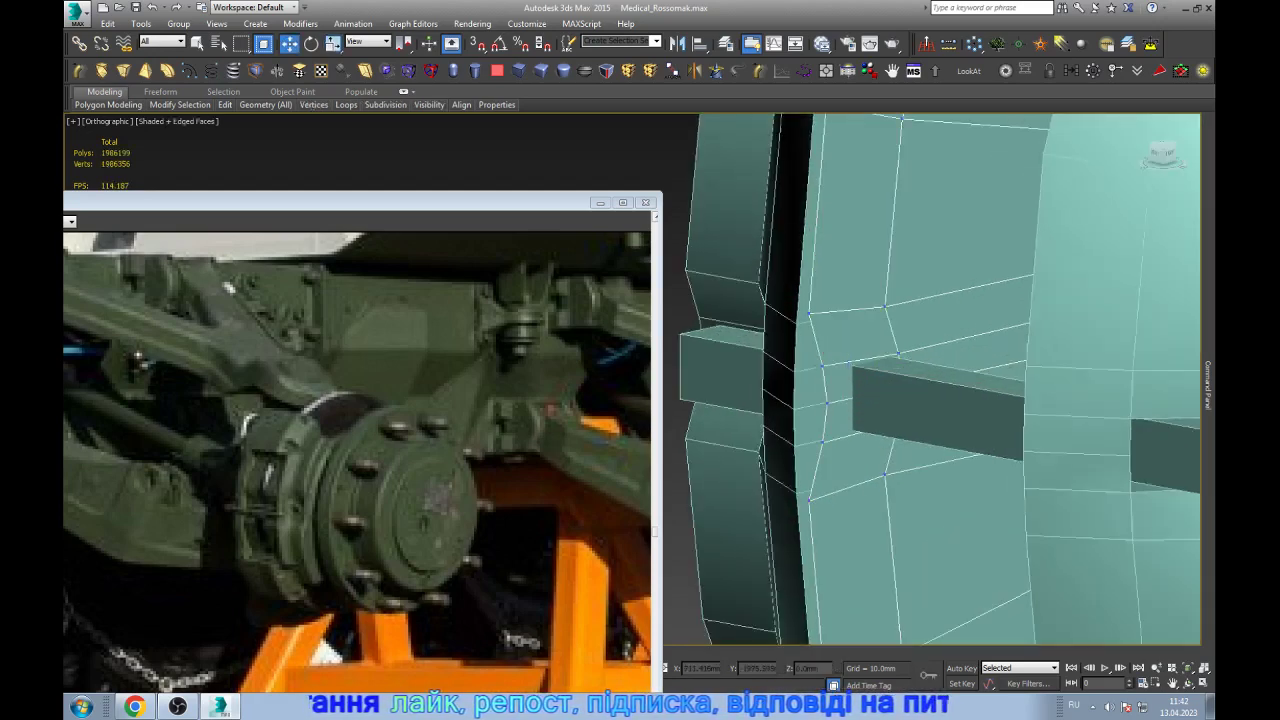
{"action": "key", "text": "F3"}
{"action": "key", "text": "F3"}
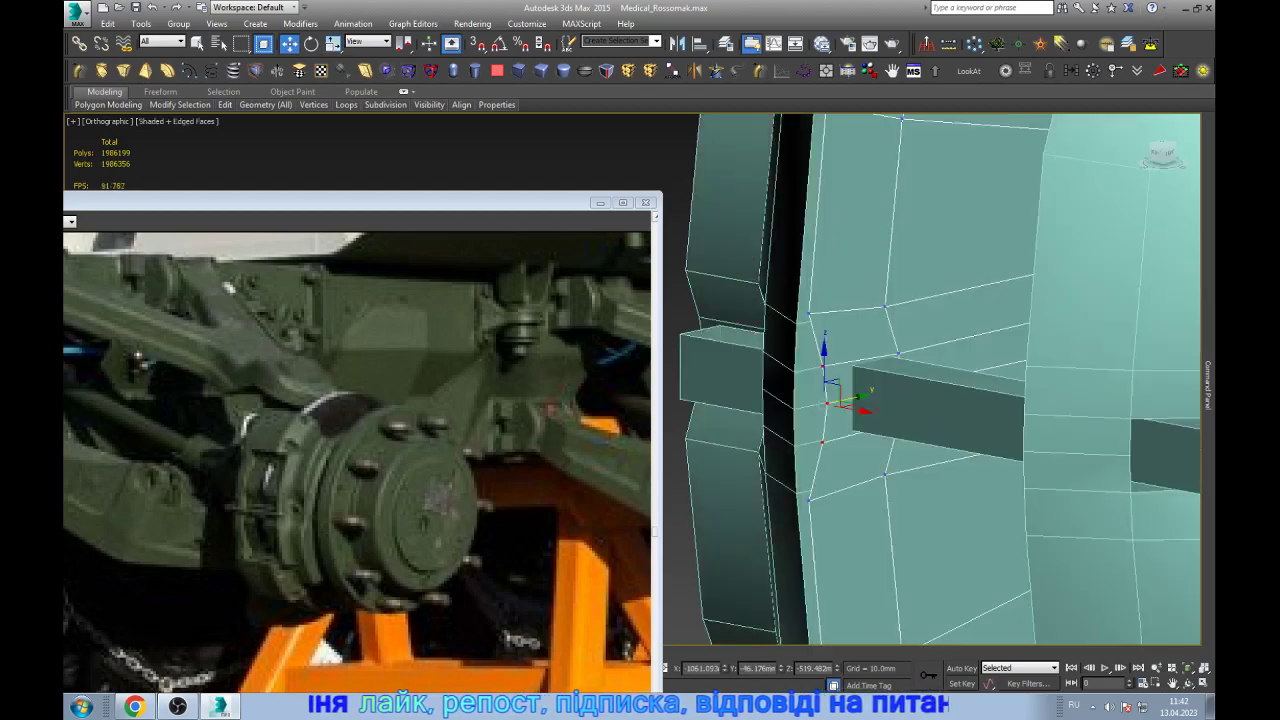
{"action": "key", "text": "BackSpace"}
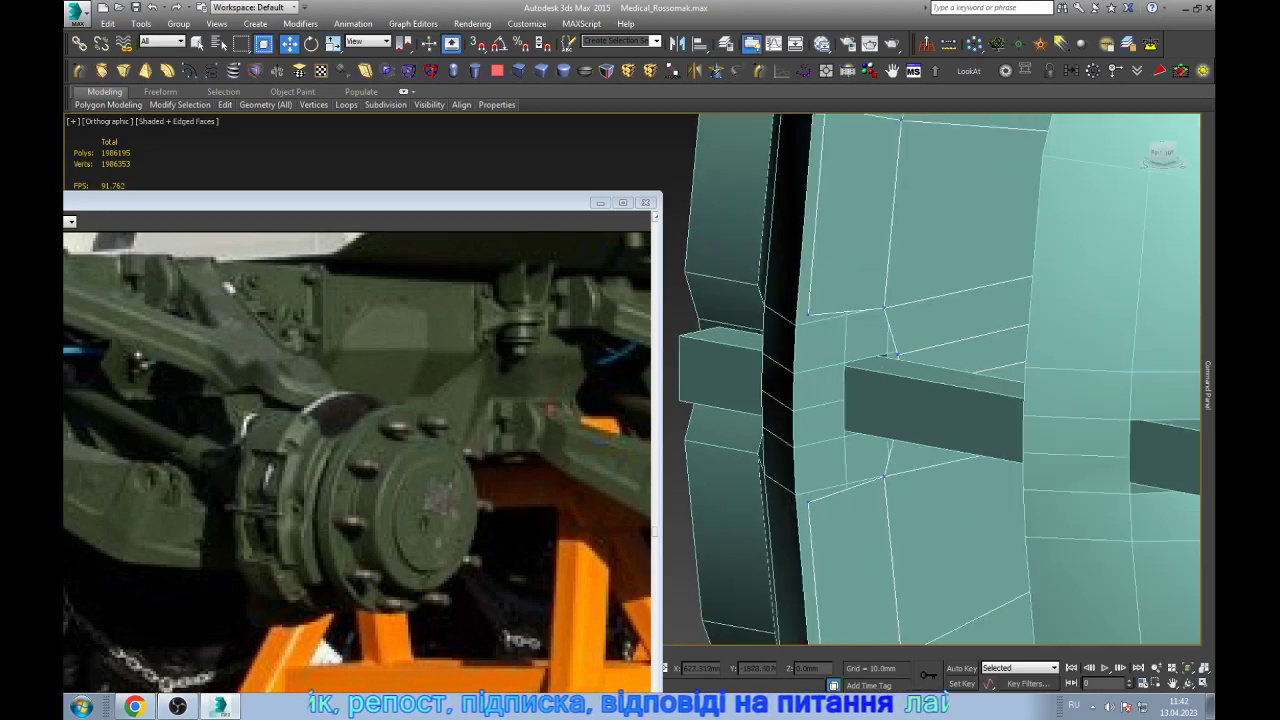
{"action": "key", "text": "z"}
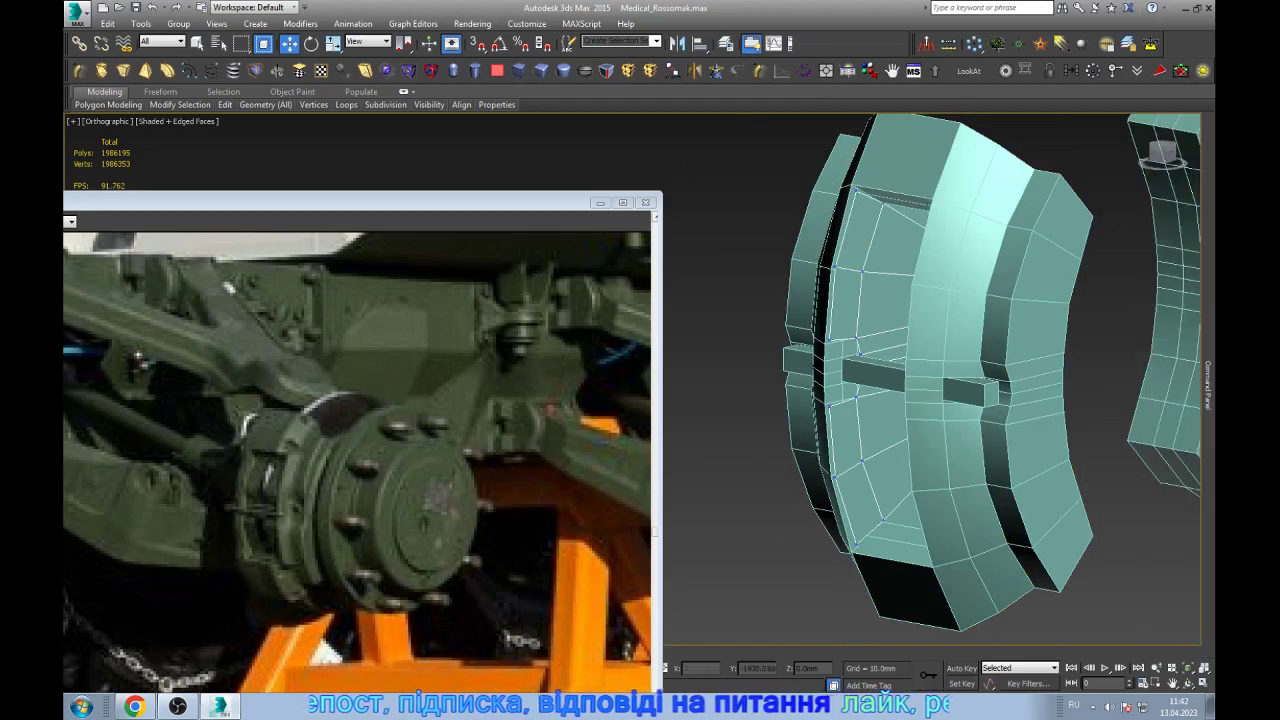
- In the Left wireframe view, box-select the caliper's top vertex and move it into place
{"action": "key", "text": "2"}
{"action": "key", "text": "l"}
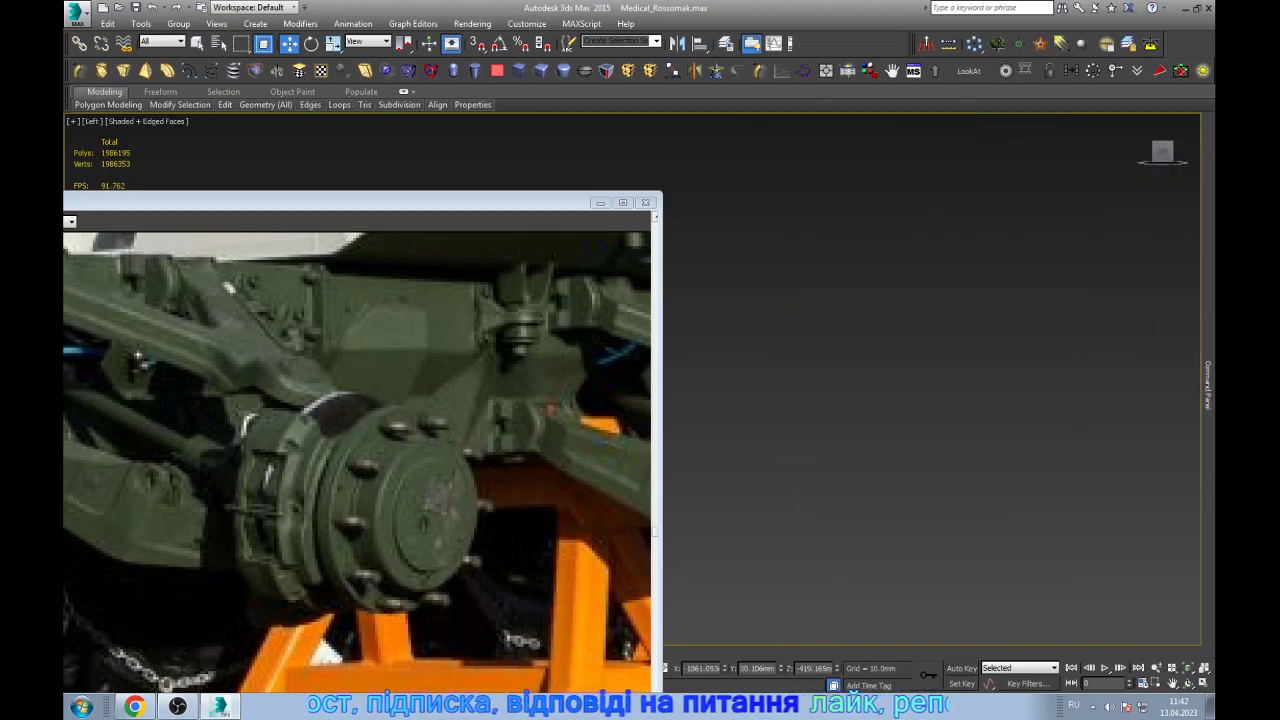
{"action": "key", "text": "F3"}
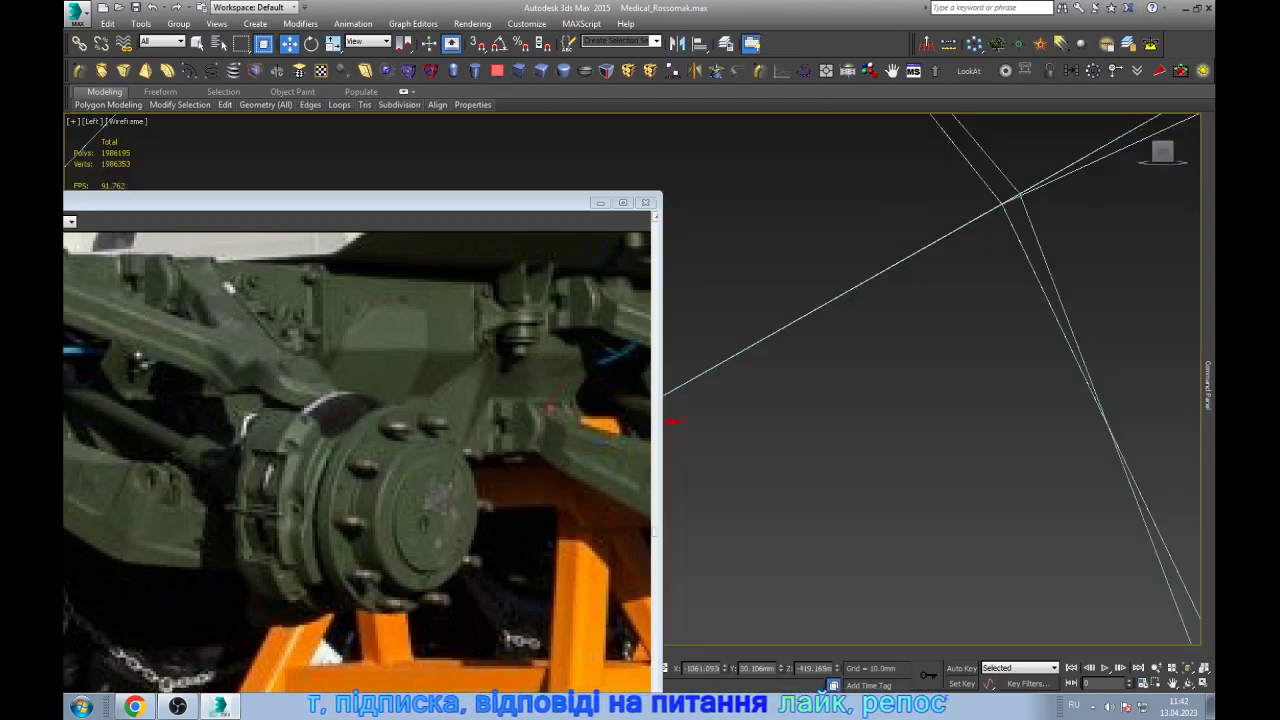
{"action": "key", "text": "z"}
{"action": "scroll", "coordinate": [960, 380], "scroll_direction": "up", "scroll_amount": 2}
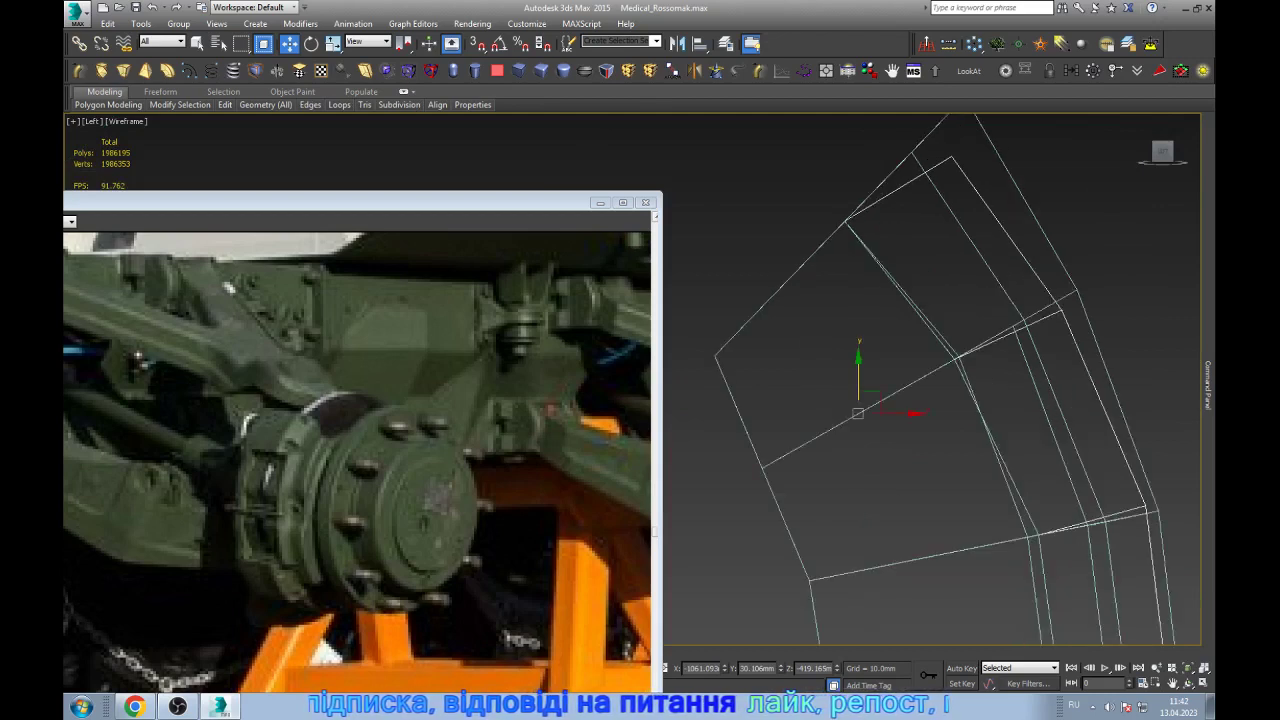
{"action": "key", "text": "1"}
{"action": "left_click", "coordinate": [1061, 312]}
{"action": "left_click", "coordinate": [951, 157], "text": "ctrl"}
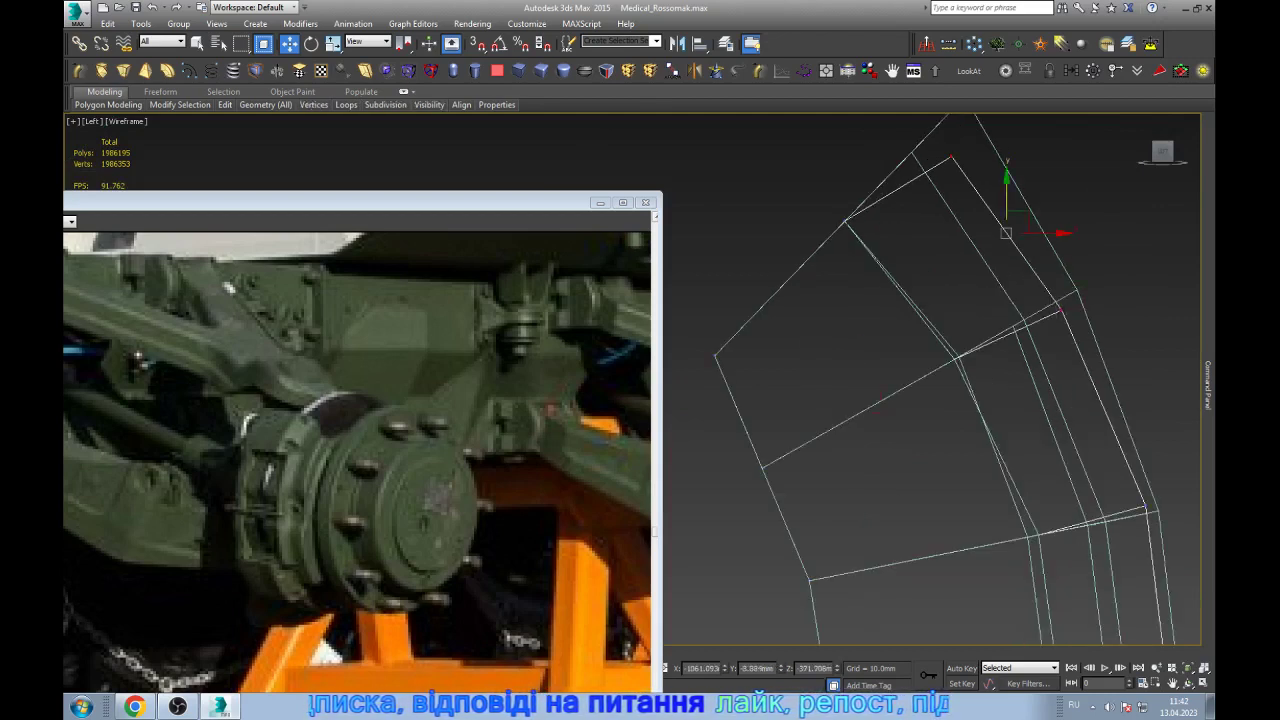
{"action": "left_click_drag", "start_coordinate": [985, 203], "coordinate": [944, 162]}
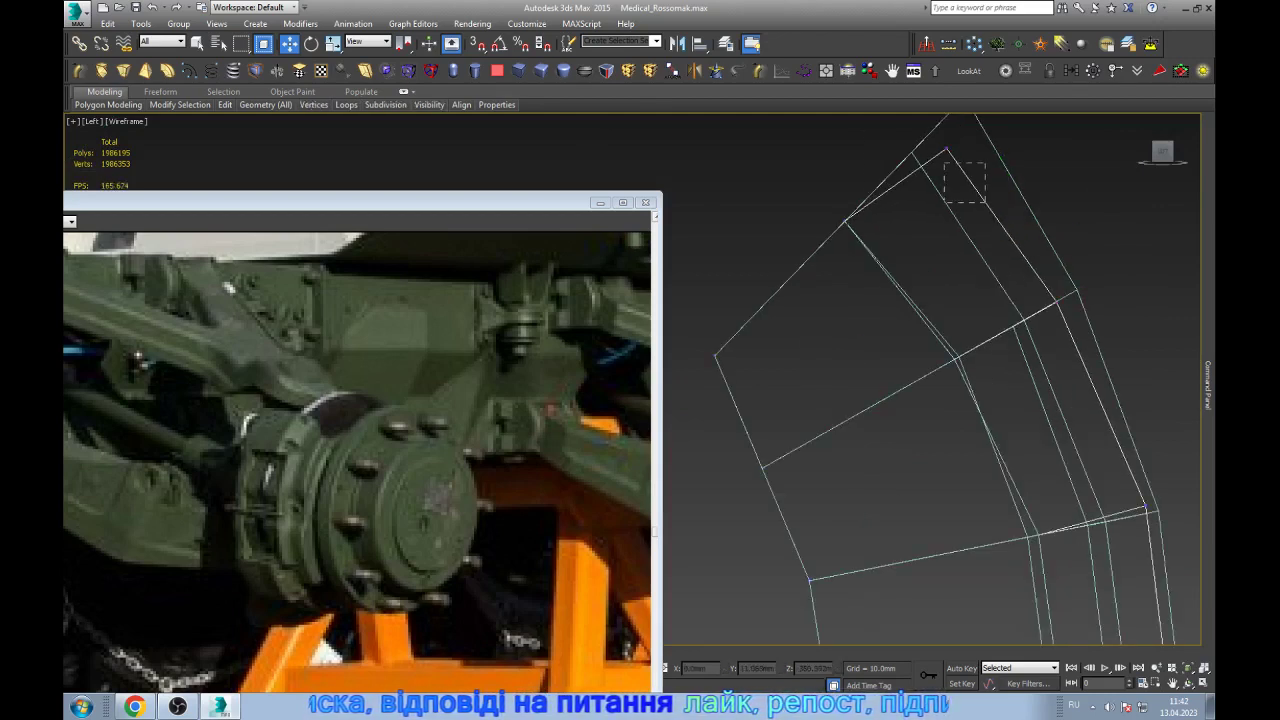
{"action": "scroll", "coordinate": [960, 200], "scroll_direction": "down", "scroll_amount": 3}
{"action": "scroll", "coordinate": [940, 340], "scroll_direction": "up", "scroll_amount": 4}
{"action": "left_click_drag", "start_coordinate": [938, 362], "coordinate": [922, 334]}
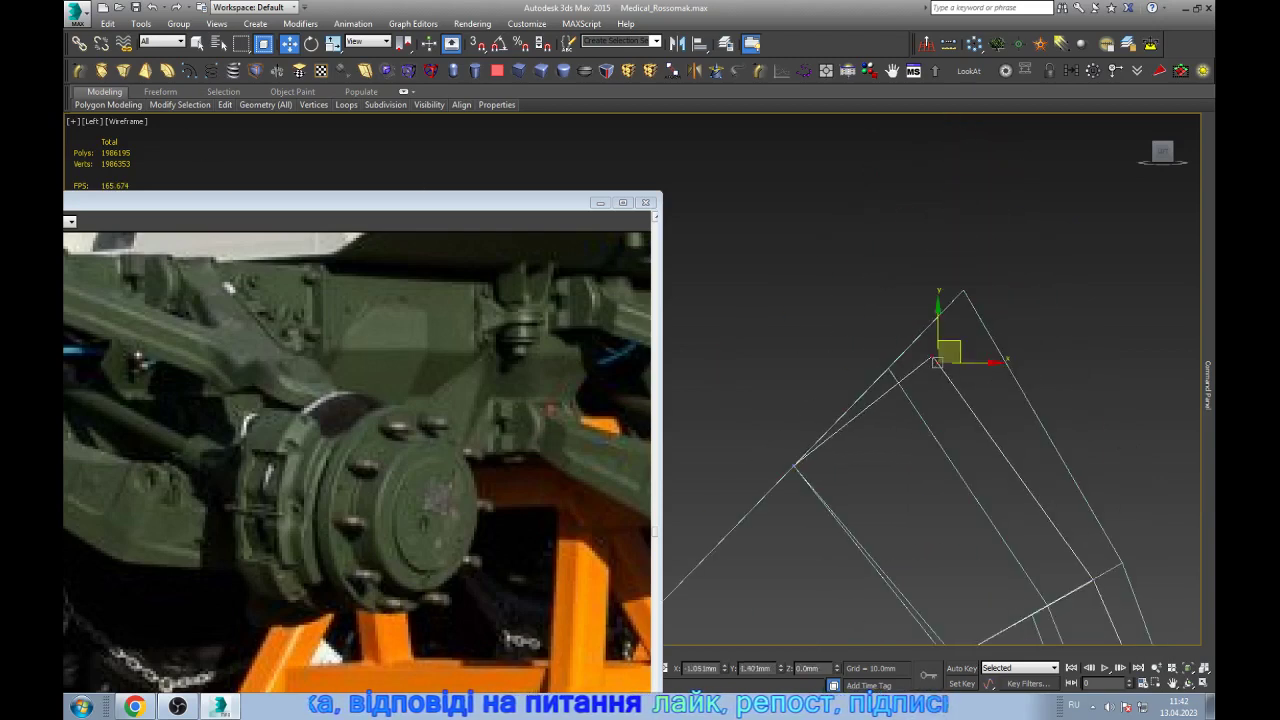
{"action": "left_click", "coordinate": [922, 334]}
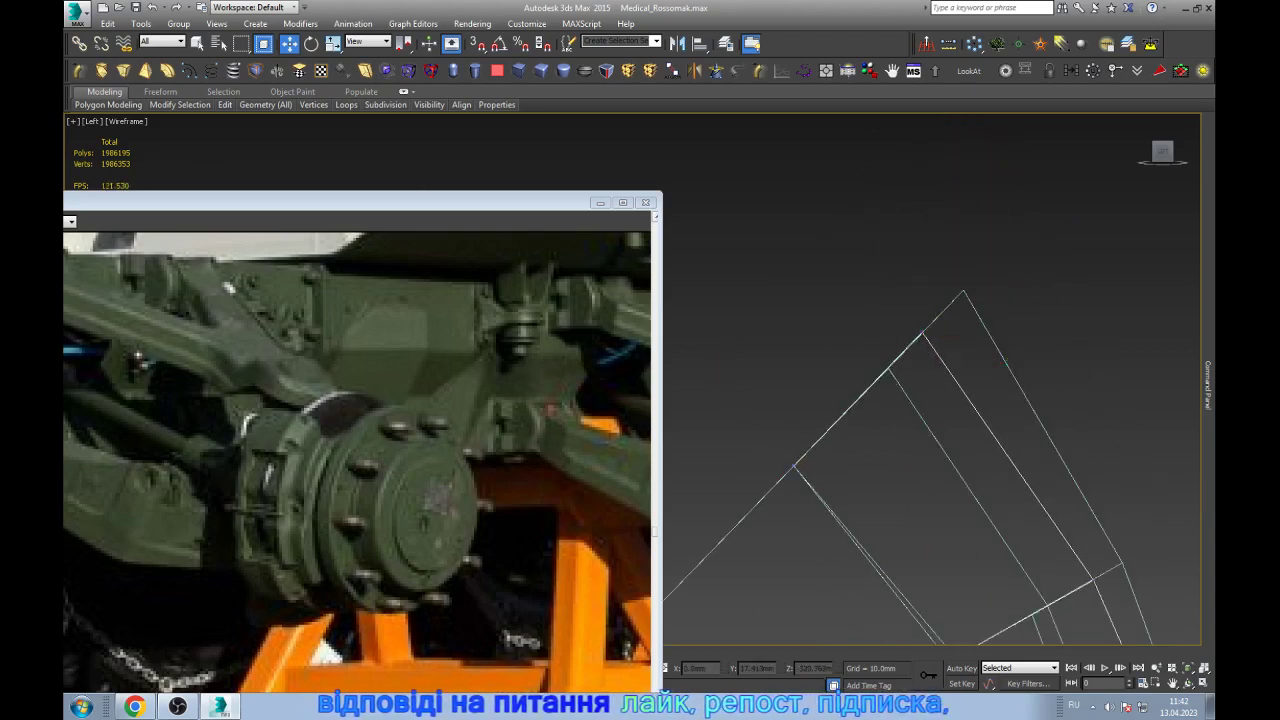
- Move the top vertex onto the edge intersection and the corner vertex down onto the horizontal edge
{"action": "scroll", "coordinate": [940, 330], "scroll_direction": "down", "scroll_amount": 3}
{"action": "scroll", "coordinate": [950, 300], "scroll_direction": "up", "scroll_amount": 3}
{"action": "scroll", "coordinate": [952, 286], "scroll_direction": "up", "scroll_amount": 2}
{"action": "left_click", "coordinate": [952, 286]}
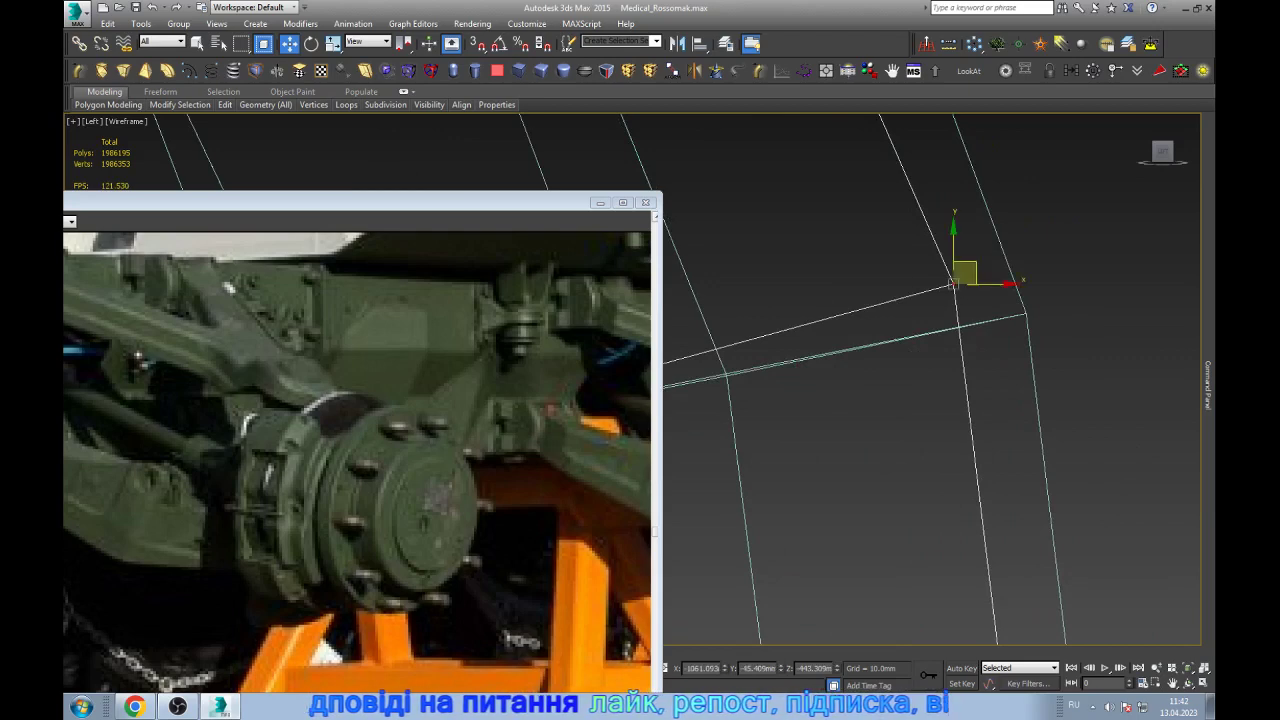
{"action": "scroll", "coordinate": [957, 262], "scroll_direction": "up", "scroll_amount": 1}
{"action": "mouse_move", "coordinate": [957, 258]}
{"action": "left_mouse_down"}
{"action": "mouse_move", "coordinate": [947, 268]}
{"action": "mouse_move", "coordinate": [980, 343]}
{"action": "left_mouse_up"}
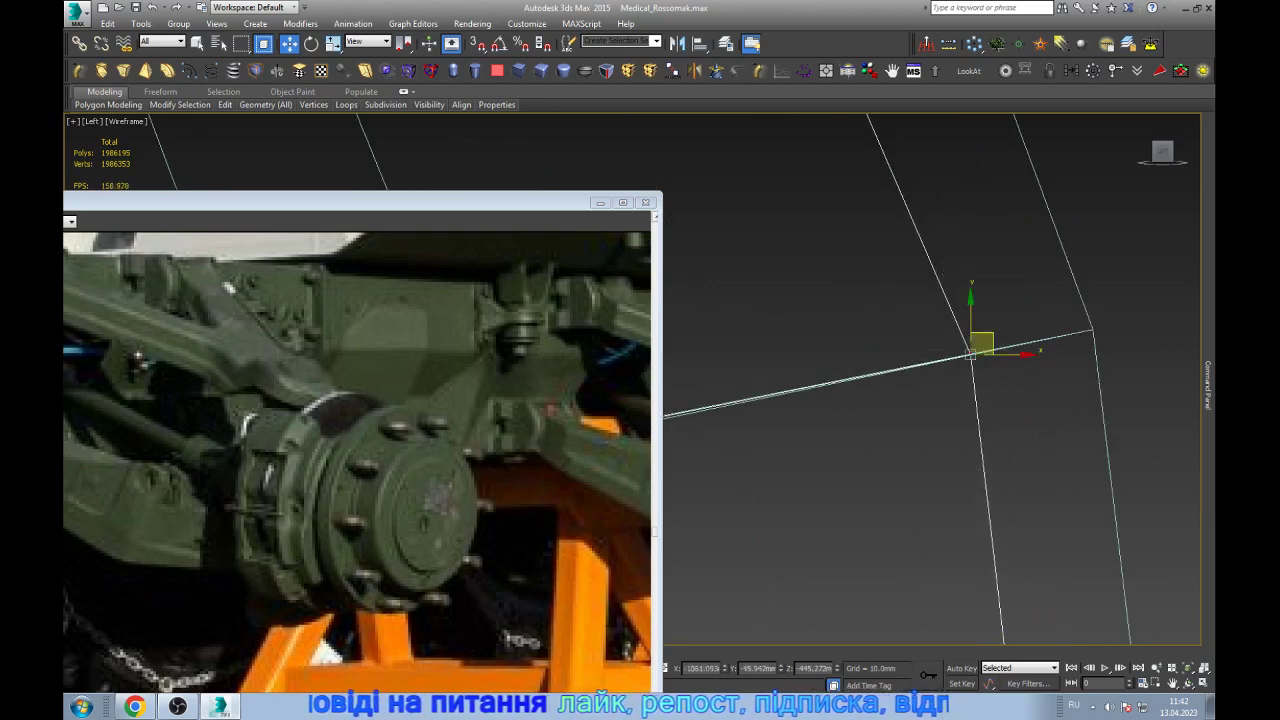
{"action": "scroll", "coordinate": [990, 260], "scroll_direction": "down", "scroll_amount": 2}
{"action": "scroll", "coordinate": [997, 234], "scroll_direction": "down", "scroll_amount": 2}
{"action": "scroll", "coordinate": [1020, 370], "scroll_direction": "up", "scroll_amount": 3}
{"action": "left_click", "coordinate": [1020, 370]}
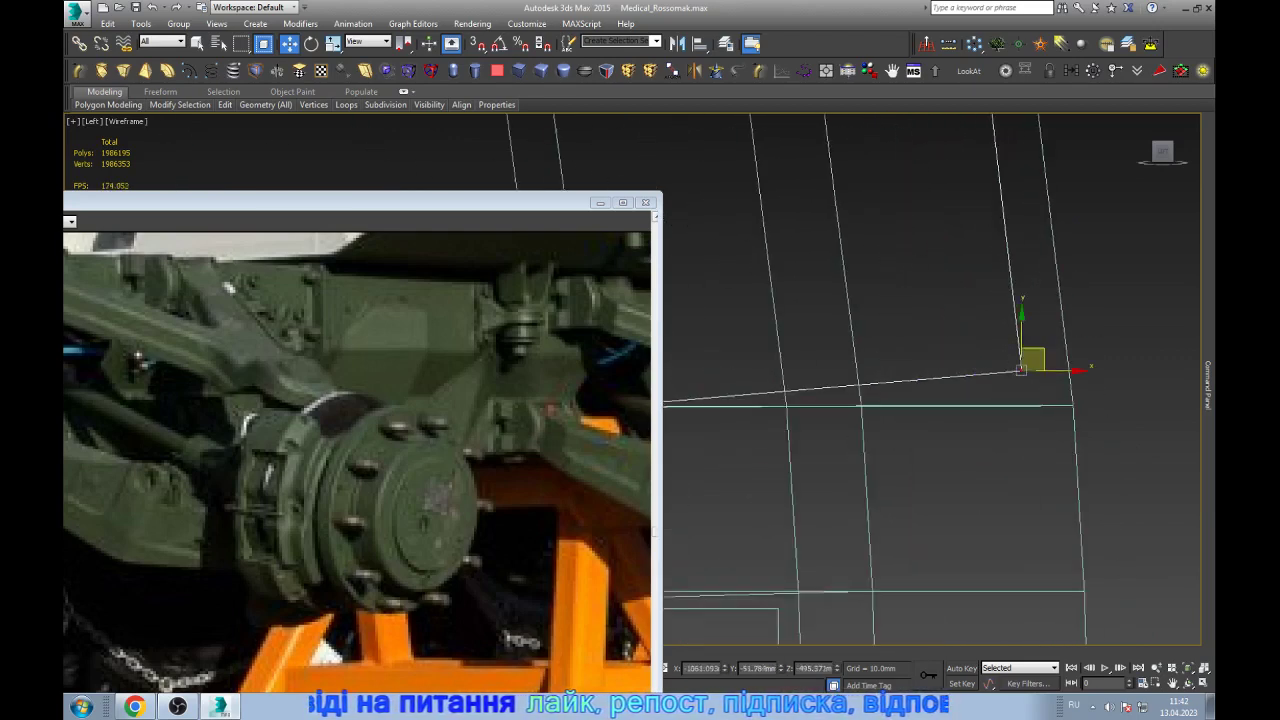
{"action": "left_click_drag", "start_coordinate": [1021, 370], "coordinate": [1021, 404]}
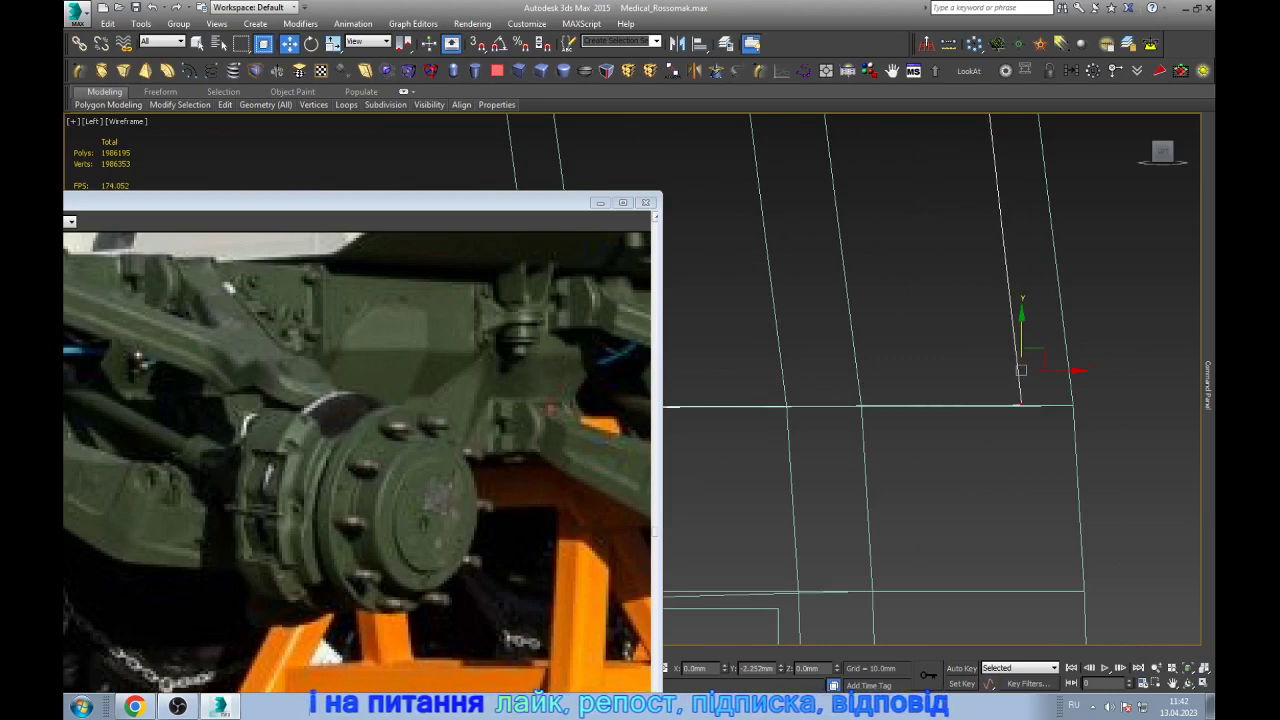
- Level the vertices onto the horizontal line and raise the lower corner vertex onto its edge
{"action": "scroll", "coordinate": [950, 315], "scroll_direction": "down", "scroll_amount": 2}
{"action": "scroll", "coordinate": [950, 315], "scroll_direction": "down", "scroll_amount": 2}
{"action": "scroll", "coordinate": [966, 290], "scroll_direction": "up", "scroll_amount": 3}
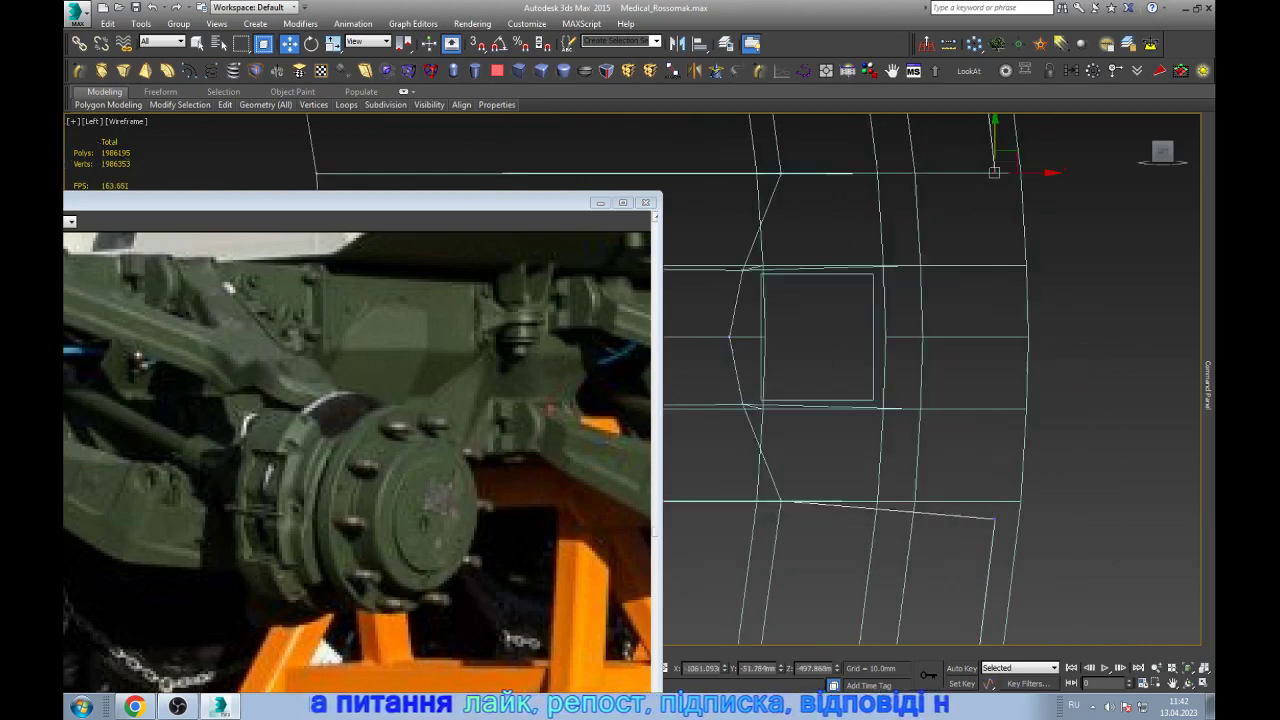
{"action": "scroll", "coordinate": [966, 290], "scroll_direction": "up", "scroll_amount": 2}
{"action": "left_click_drag", "start_coordinate": [946, 430], "coordinate": [946, 401]}
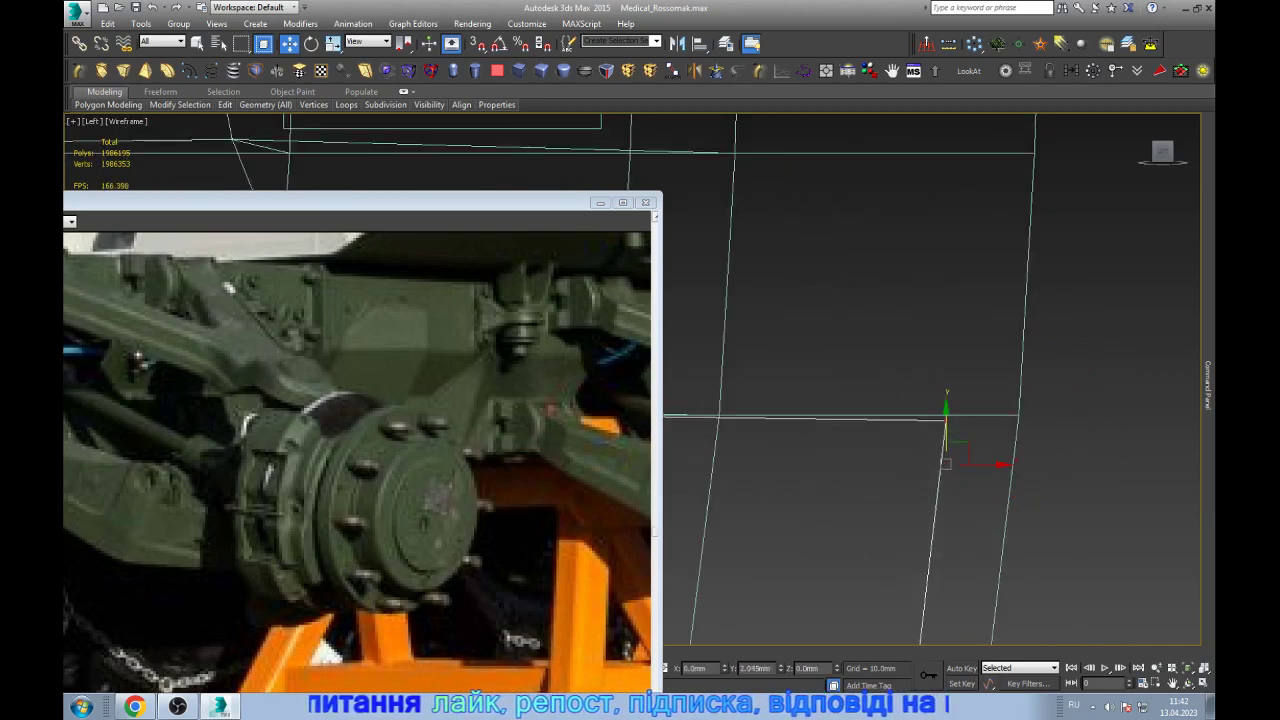
{"action": "scroll", "coordinate": [930, 440], "scroll_direction": "up", "scroll_amount": 2}
{"action": "scroll", "coordinate": [925, 445], "scroll_direction": "up", "scroll_amount": 2}
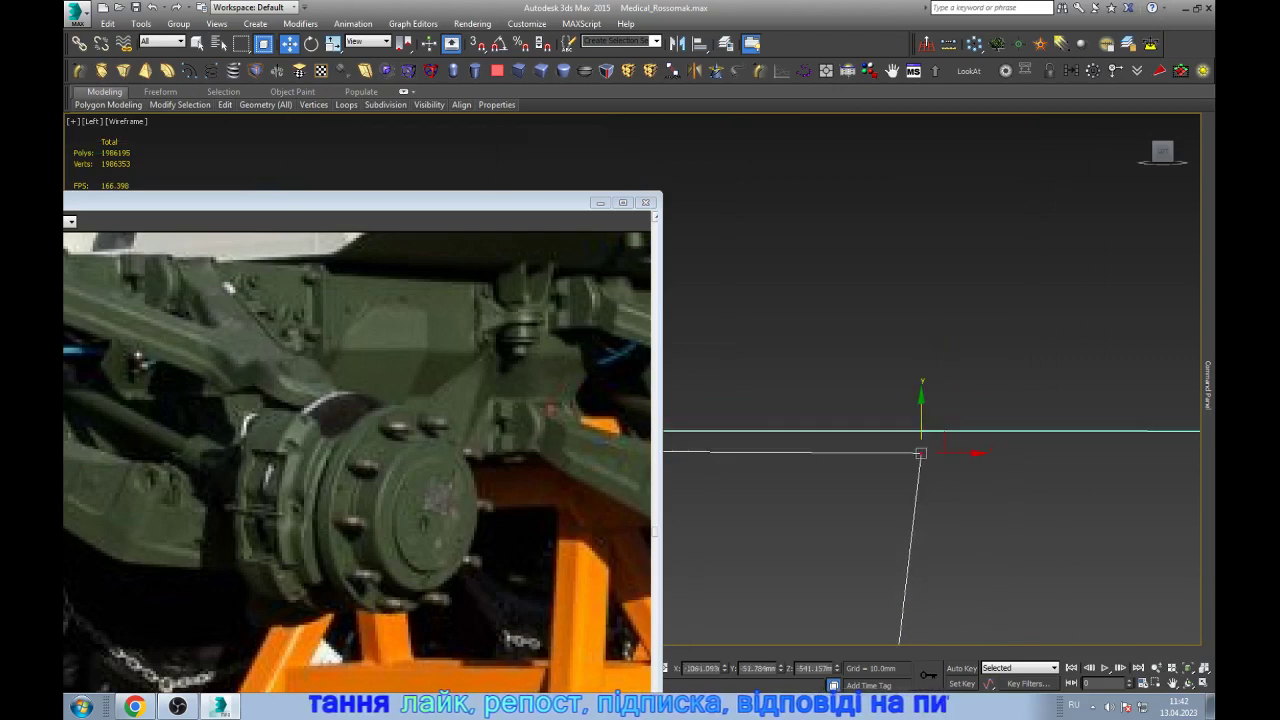
{"action": "left_click_drag", "start_coordinate": [920, 453], "coordinate": [920, 432]}
{"action": "scroll", "coordinate": [940, 432], "scroll_direction": "down", "scroll_amount": 2}
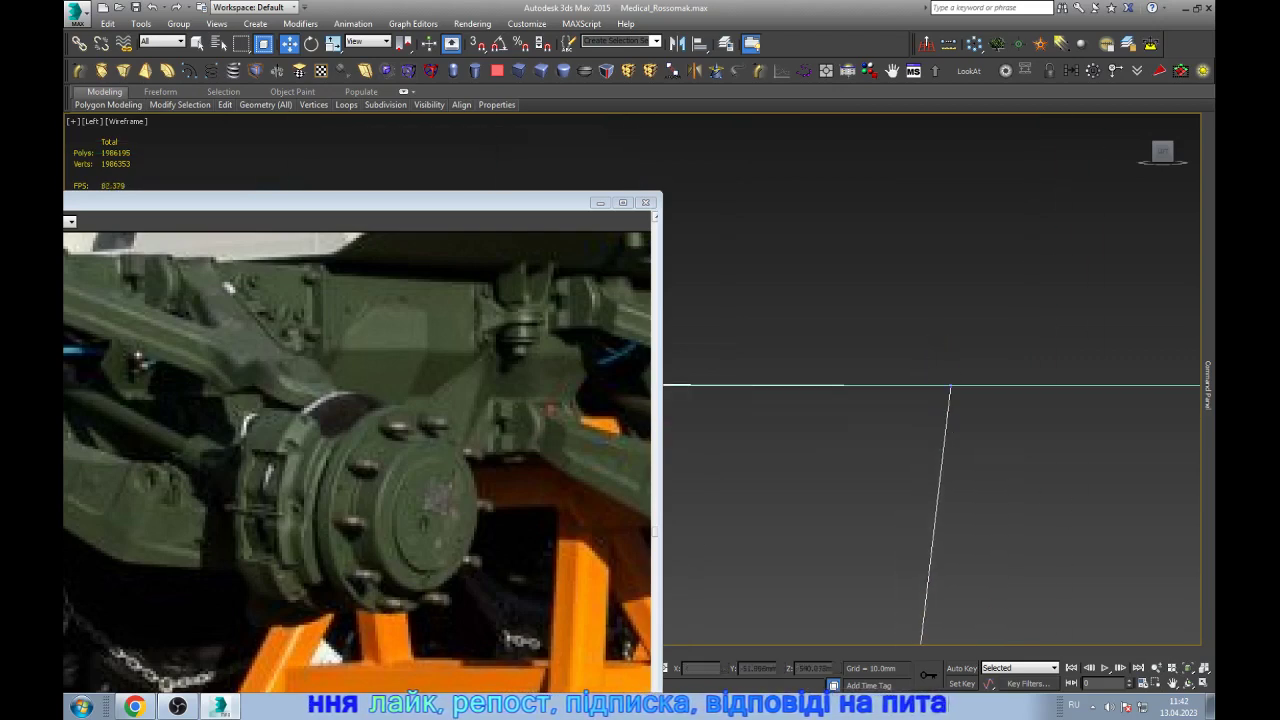
{"action": "scroll", "coordinate": [940, 432], "scroll_direction": "down", "scroll_amount": 3}
{"action": "scroll", "coordinate": [940, 432], "scroll_direction": "down", "scroll_amount": 2}
{"action": "scroll", "coordinate": [980, 505], "scroll_direction": "up", "scroll_amount": 3}
{"action": "left_click", "coordinate": [978, 508]}
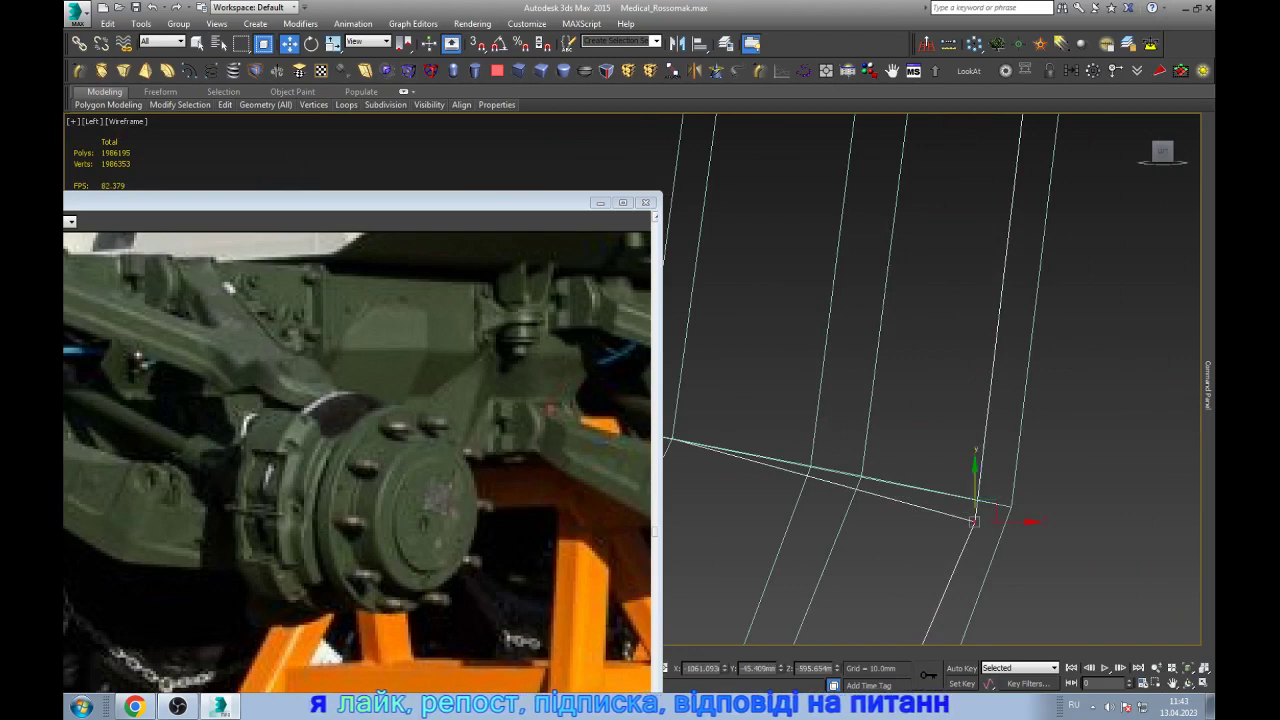
{"action": "scroll", "coordinate": [915, 548], "scroll_direction": "up", "scroll_amount": 2}
{"action": "left_click_drag", "start_coordinate": [915, 548], "coordinate": [915, 490]}
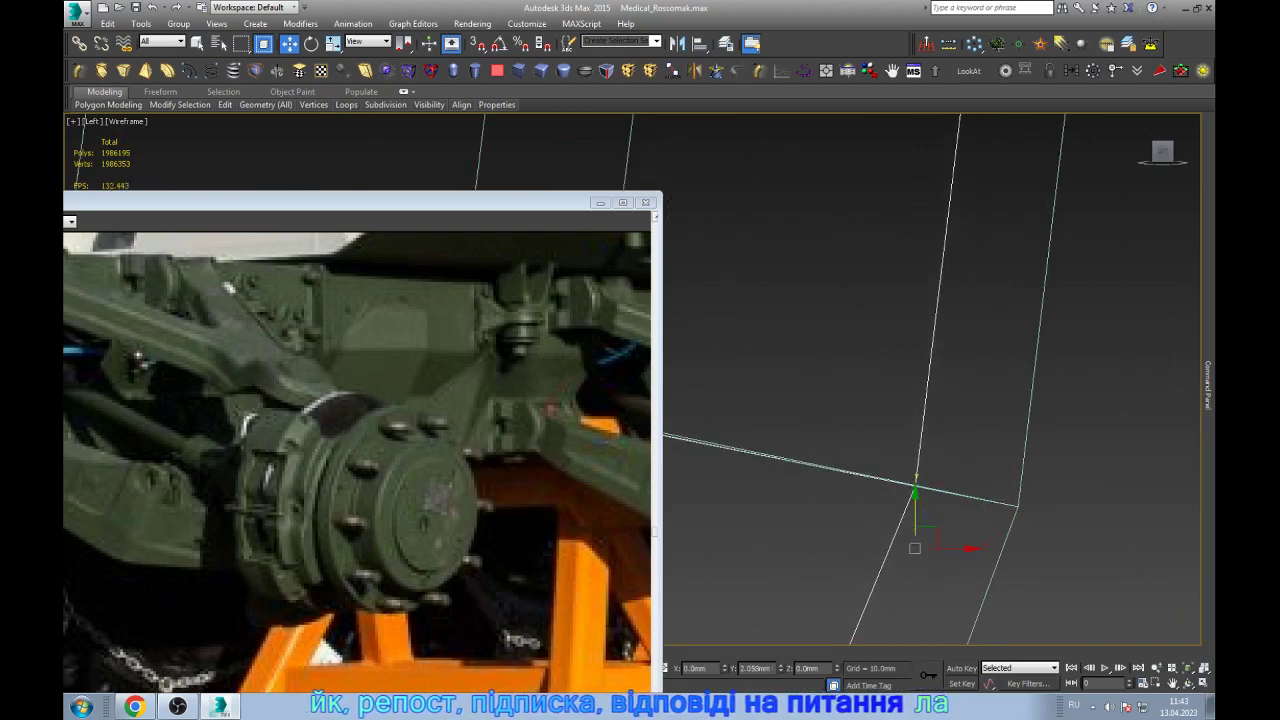
- Nudge another curved-mesh vertex down, then select the vertex beside the central slot
{"action": "scroll", "coordinate": [1025, 340], "scroll_direction": "down", "scroll_amount": 2}
{"action": "scroll", "coordinate": [1025, 340], "scroll_direction": "down", "scroll_amount": 2}
{"action": "scroll", "coordinate": [1000, 385], "scroll_direction": "up", "scroll_amount": 2}
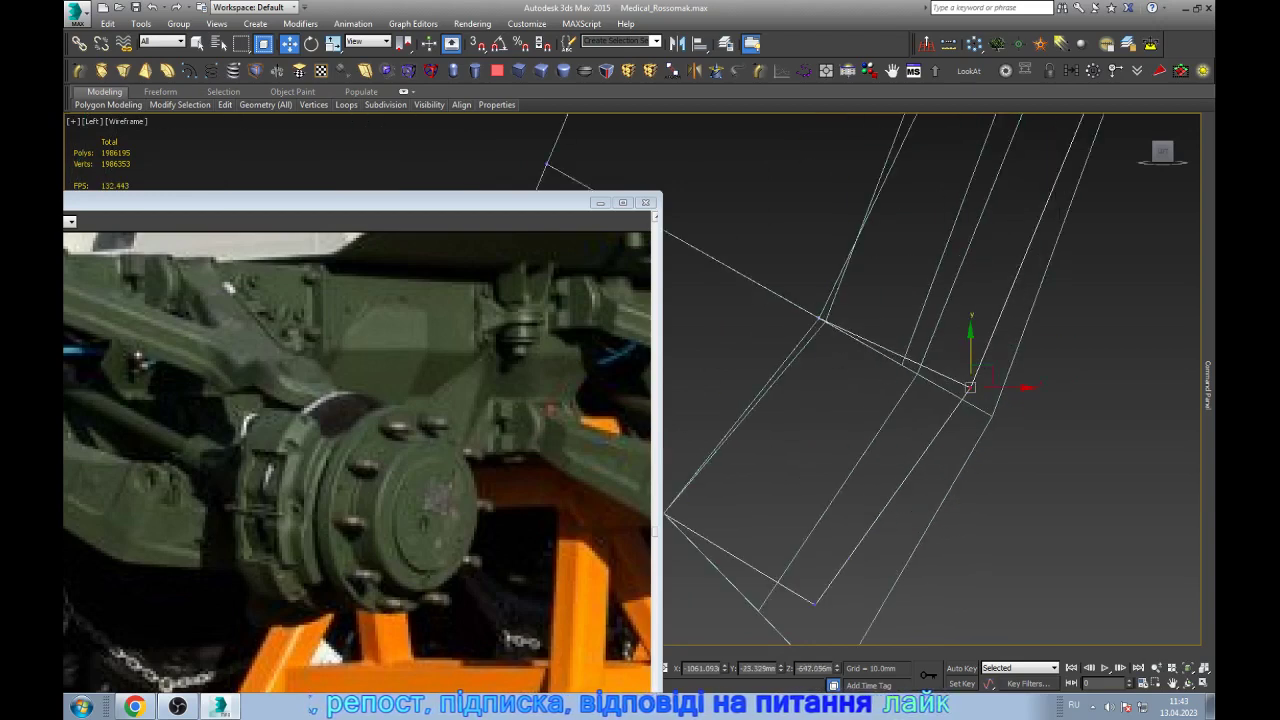
{"action": "scroll", "coordinate": [1000, 385], "scroll_direction": "up", "scroll_amount": 2}
{"action": "scroll", "coordinate": [1000, 385], "scroll_direction": "down", "scroll_amount": 1}
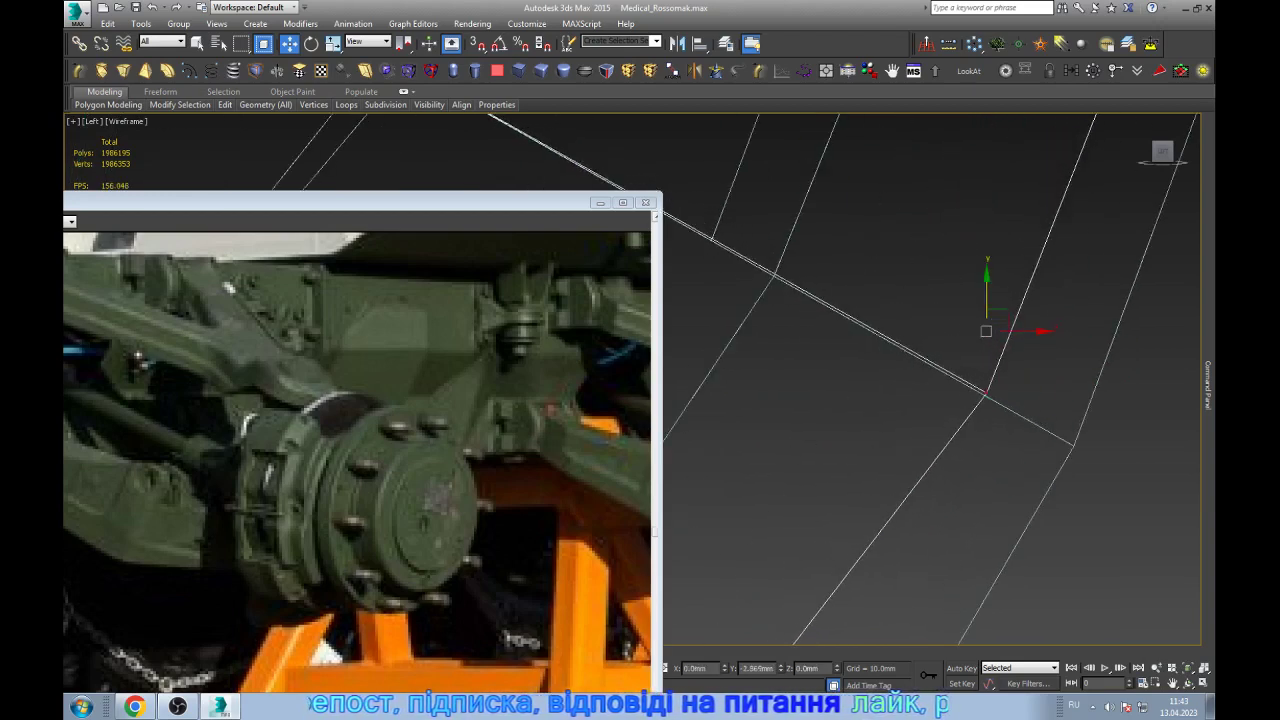
{"action": "scroll", "coordinate": [1000, 385], "scroll_direction": "down", "scroll_amount": 2}
{"action": "left_click_drag", "start_coordinate": [927, 468], "coordinate": [1007, 535]}
{"action": "scroll", "coordinate": [1007, 535], "scroll_direction": "up", "scroll_amount": 2}
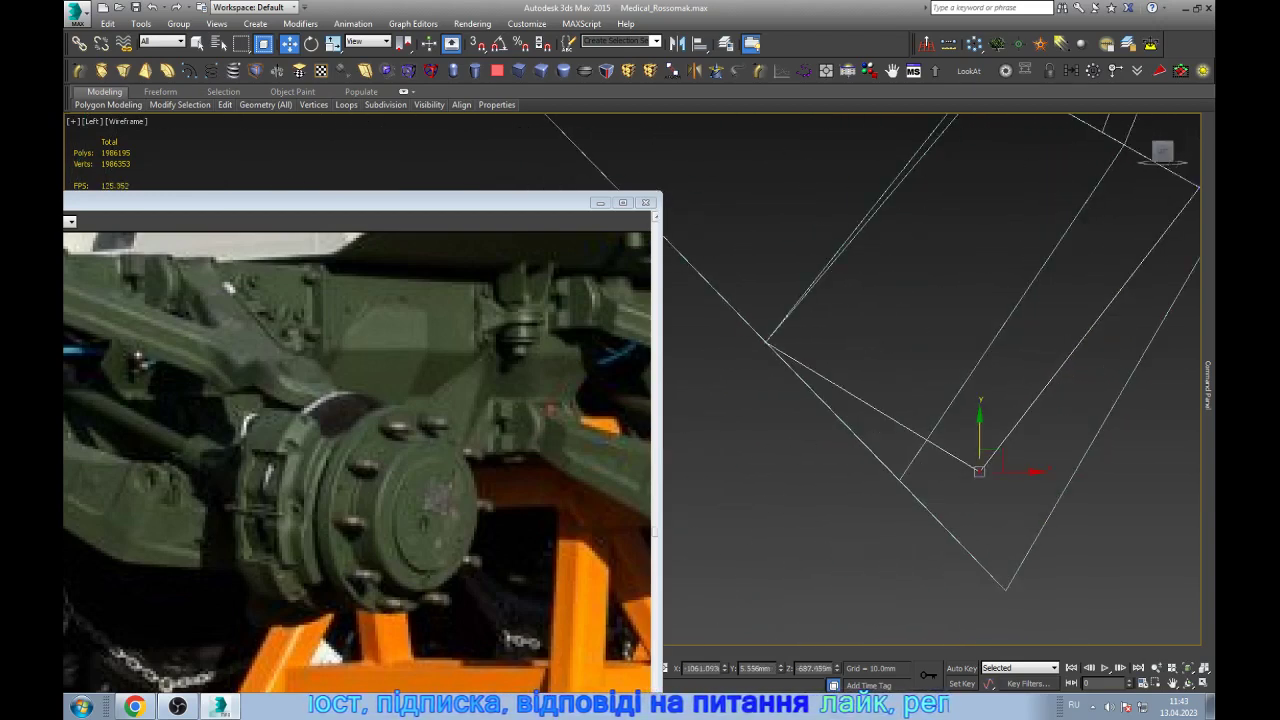
{"action": "left_click_drag", "start_coordinate": [979, 440], "coordinate": [979, 531]}
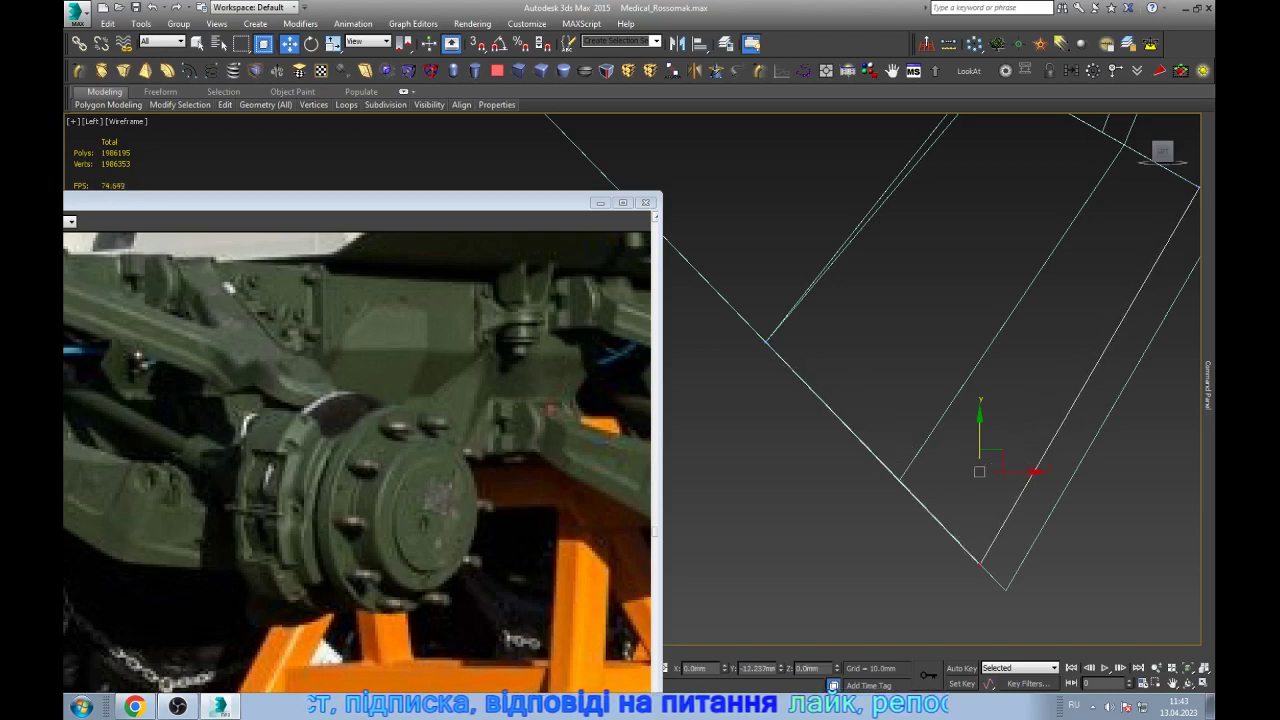
{"action": "scroll", "coordinate": [980, 545], "scroll_direction": "down", "scroll_amount": 3}
{"action": "scroll", "coordinate": [980, 545], "scroll_direction": "down", "scroll_amount": 2}
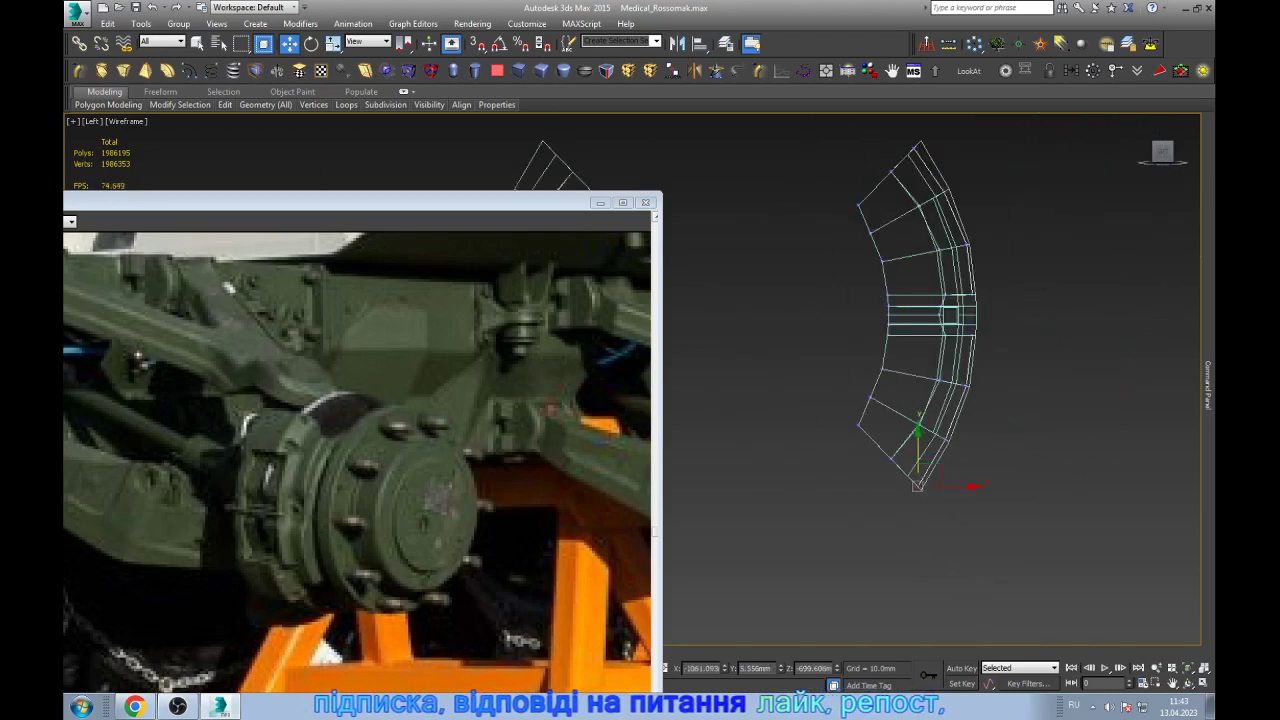
{"action": "scroll", "coordinate": [899, 300], "scroll_direction": "up", "scroll_amount": 5}
{"action": "key", "text": "F3"}
{"action": "key", "text": "F3"}
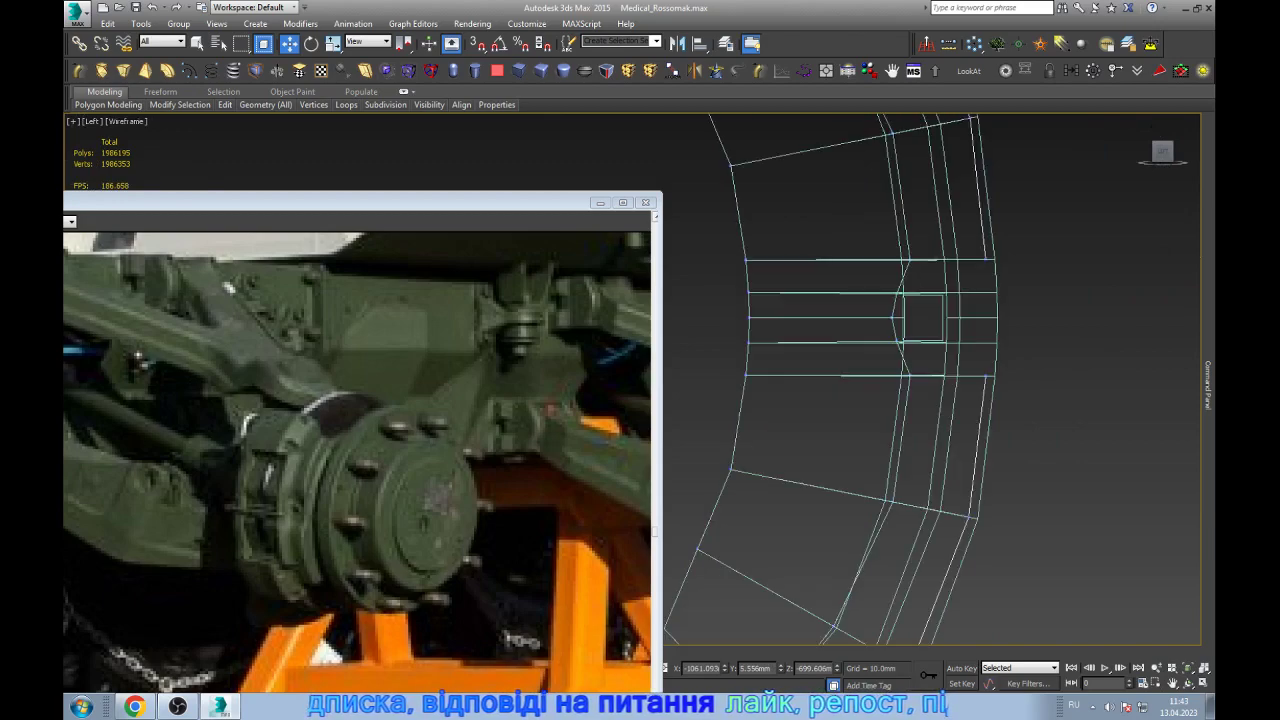
{"action": "left_click_drag", "start_coordinate": [876, 227], "coordinate": [952, 258]}
{"action": "scroll", "coordinate": [825, 285], "scroll_direction": "down", "scroll_amount": 2}
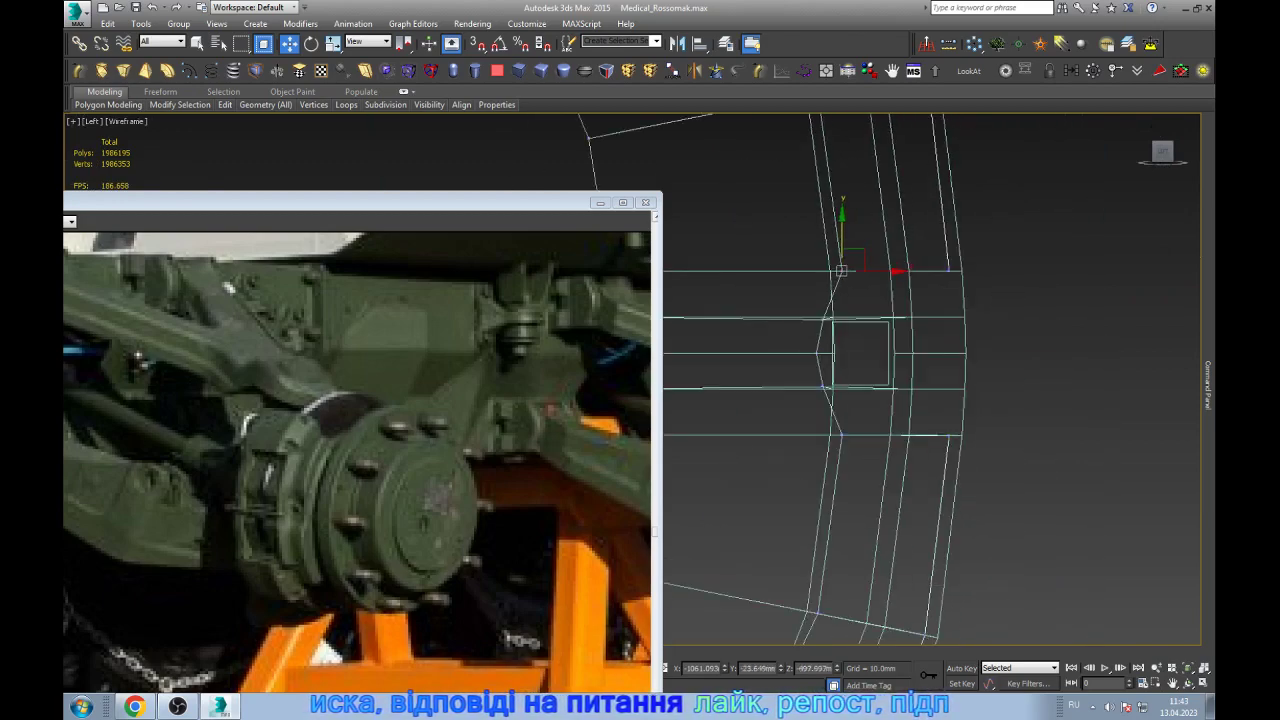
{"action": "middle_click_drag", "start_coordinate": [825, 285], "coordinate": [880, 300], "text": "alt"}
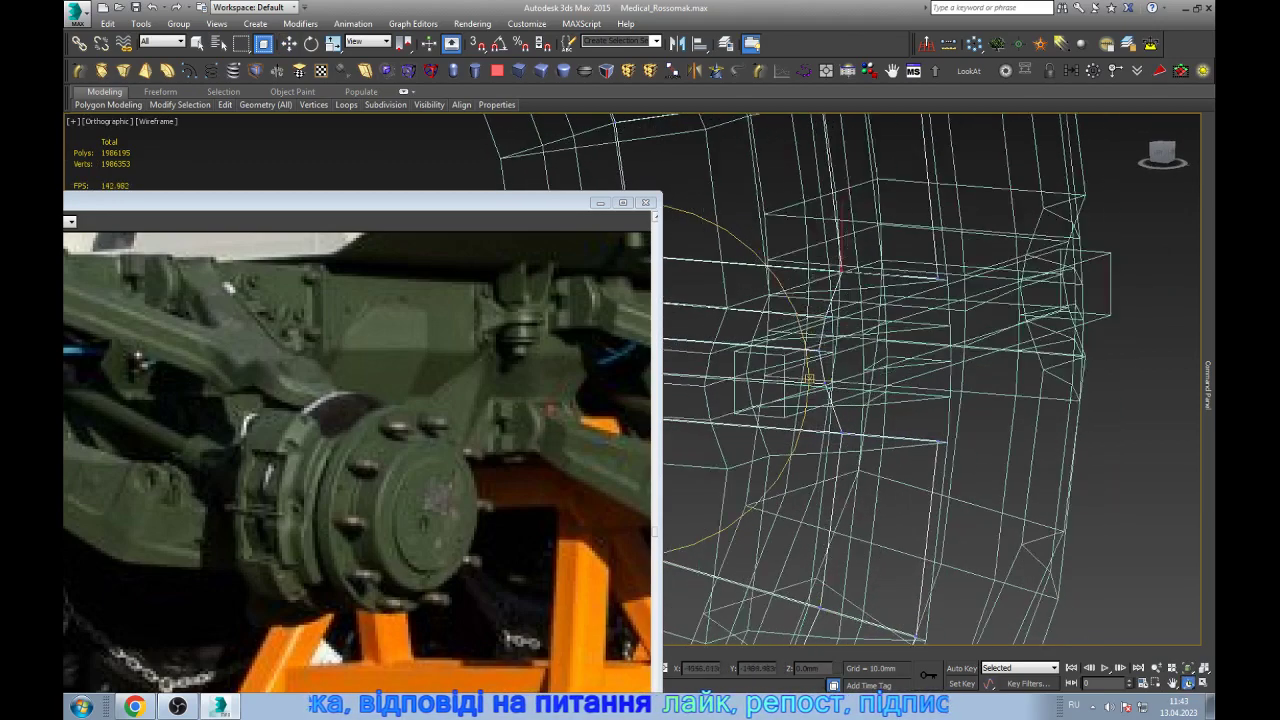
- Select the five vertices around the box tab and scale them inward
{"action": "key", "text": "F3"}
{"action": "middle_click_drag", "start_coordinate": [809, 378], "coordinate": [845, 300], "text": "alt"}
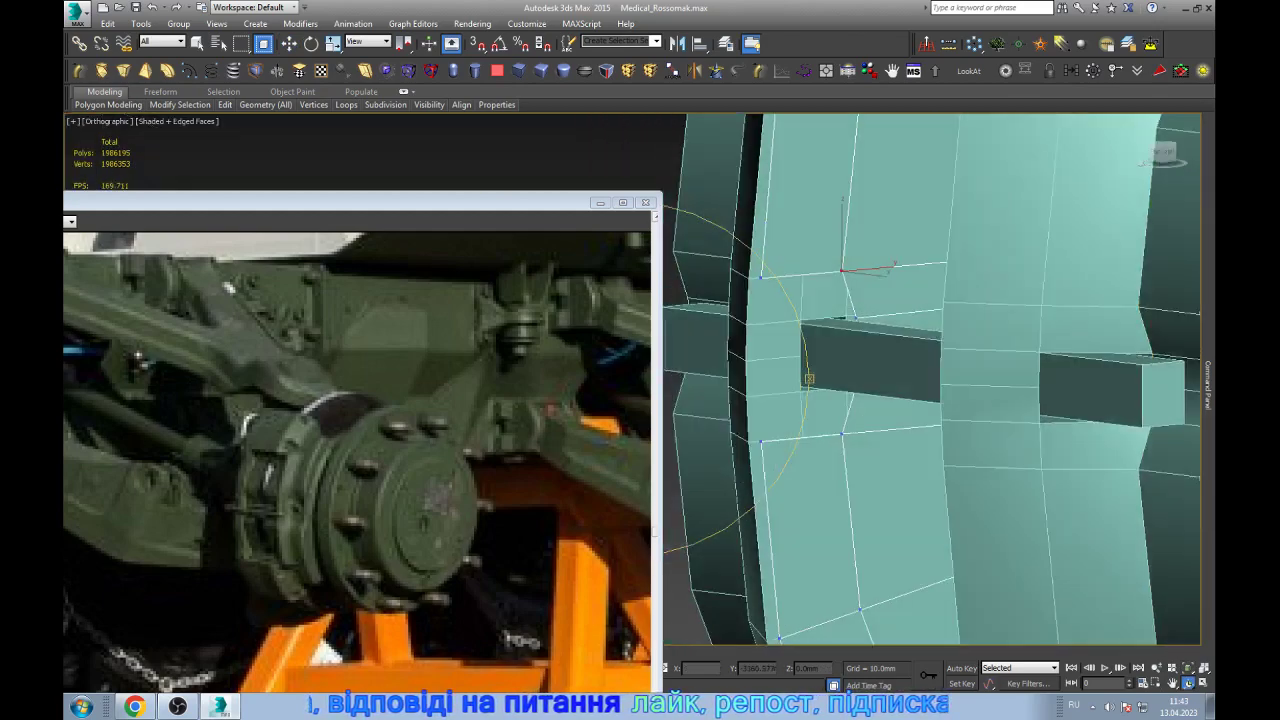
{"action": "key", "text": "w"}
{"action": "key", "text": "F3"}
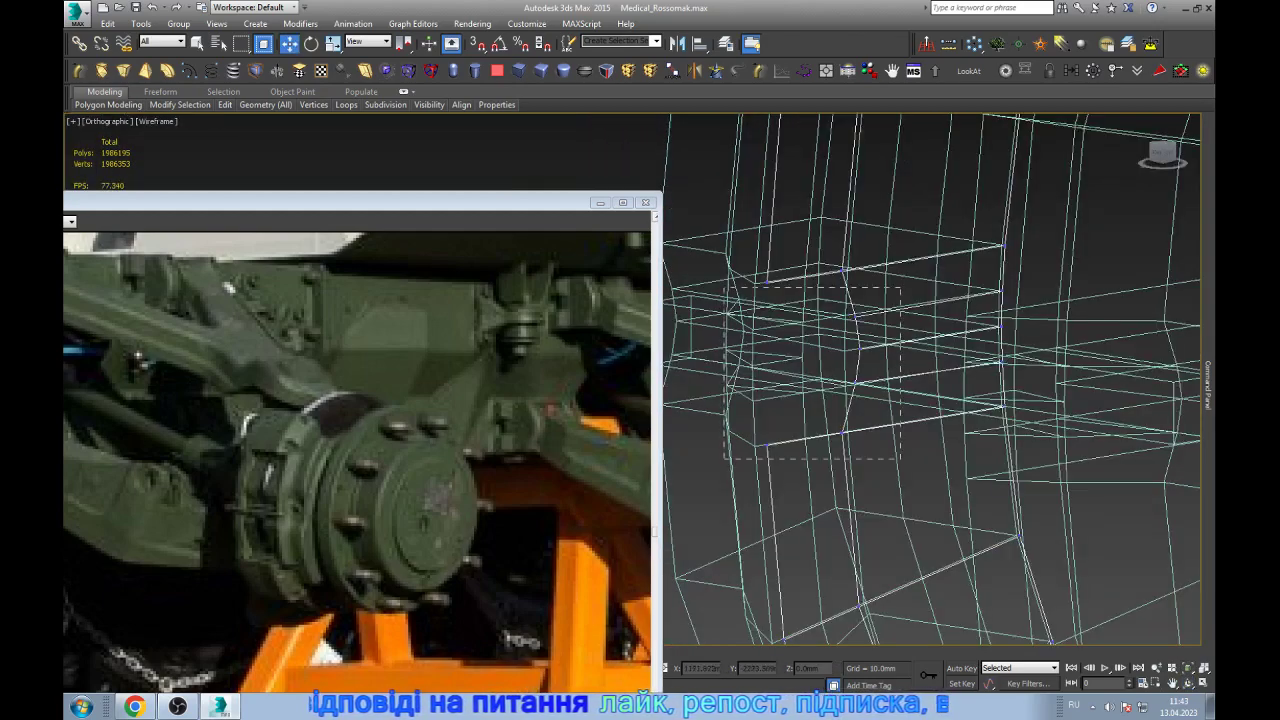
{"action": "left_click_drag", "start_coordinate": [750, 460], "coordinate": [894, 249]}
{"action": "key", "text": "F3"}
{"action": "key", "text": "r"}
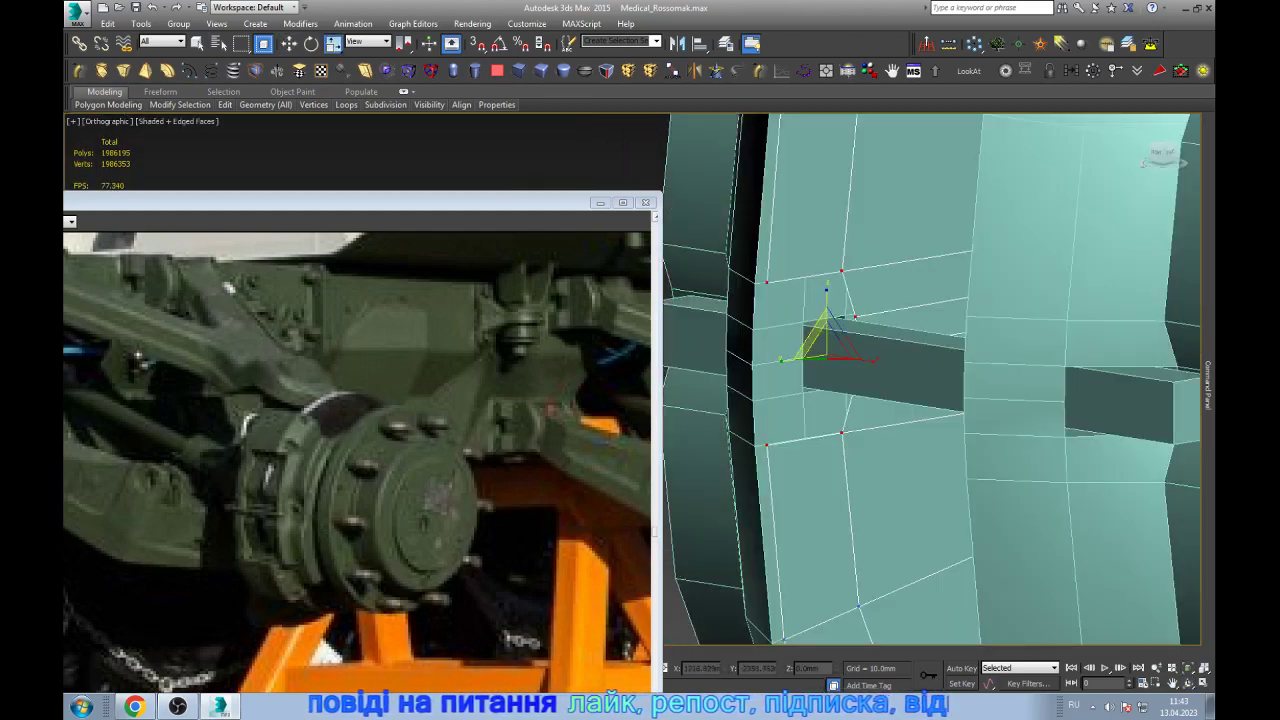
{"action": "left_click_drag", "start_coordinate": [825, 325], "coordinate": [818, 336]}
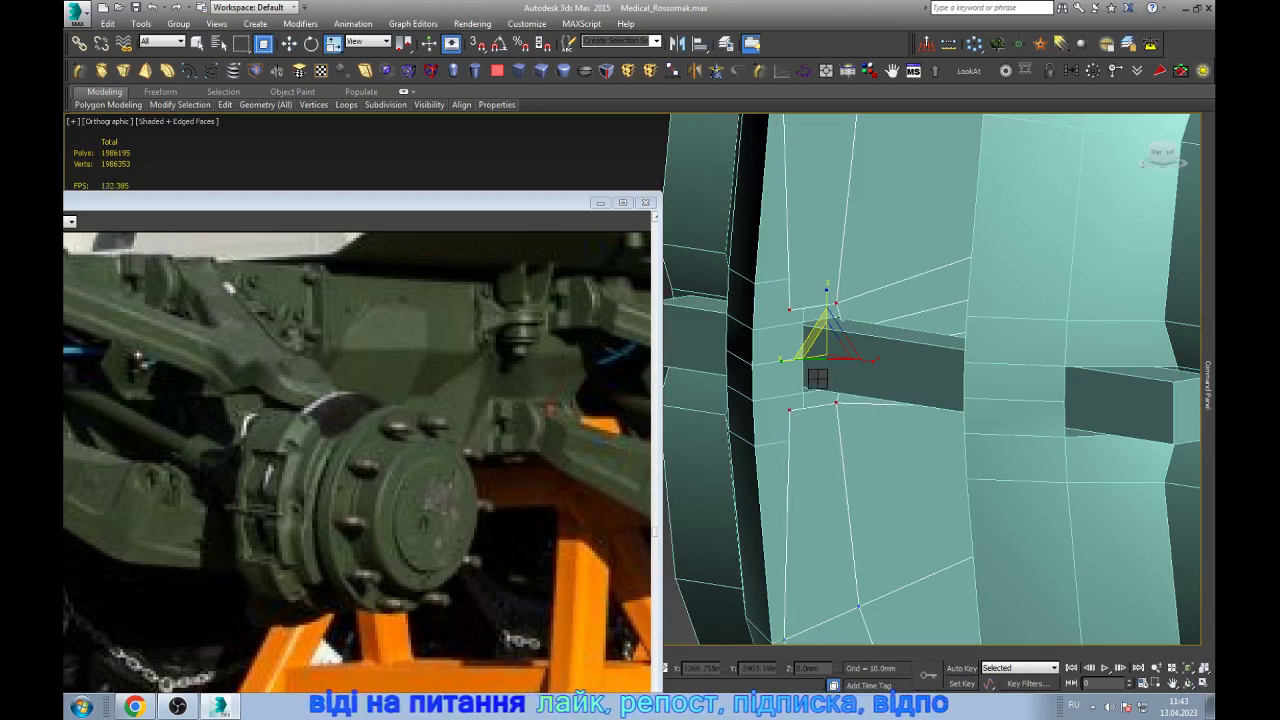
{"action": "key", "text": "w"}
{"action": "key", "text": "ctrl+d"}
- Raise the vertex just below the box tab up toward it
{"action": "left_click", "coordinate": [790, 410]}
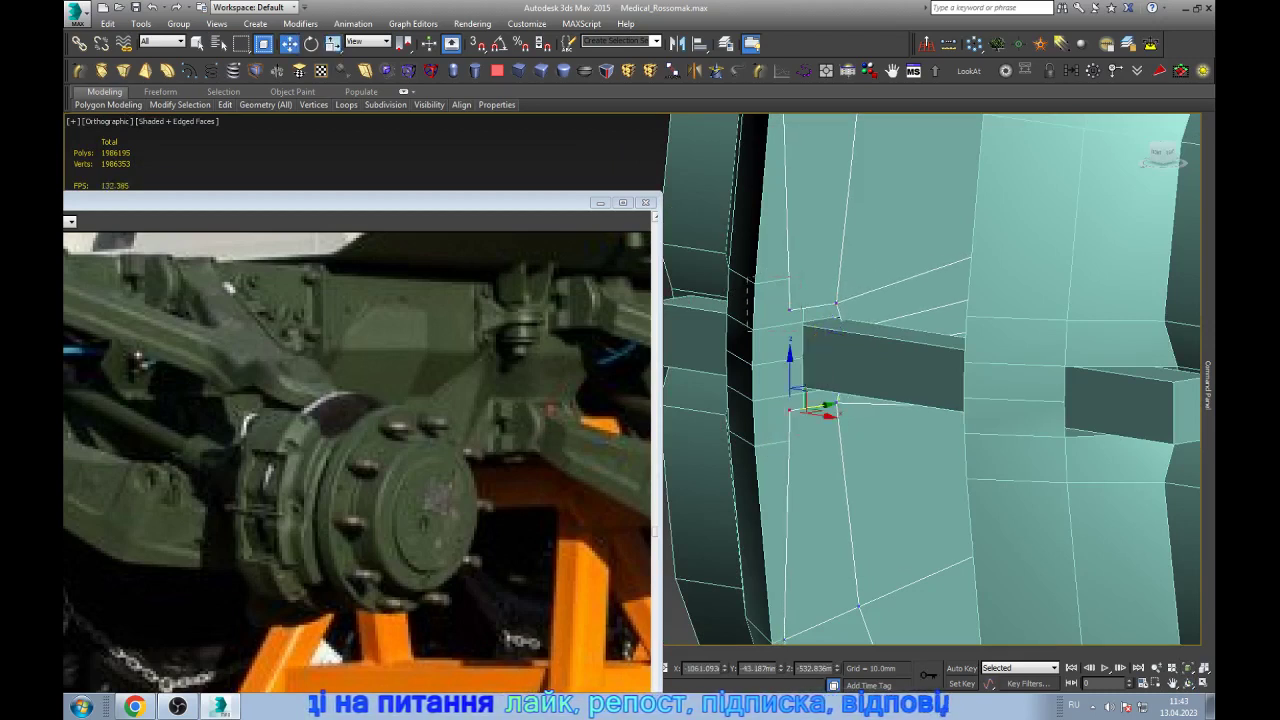
{"action": "mouse_move", "coordinate": [790, 380]}
{"action": "left_mouse_down"}
{"action": "mouse_move", "coordinate": [790, 318]}
{"action": "mouse_move", "coordinate": [770, 357]}
{"action": "left_mouse_up"}
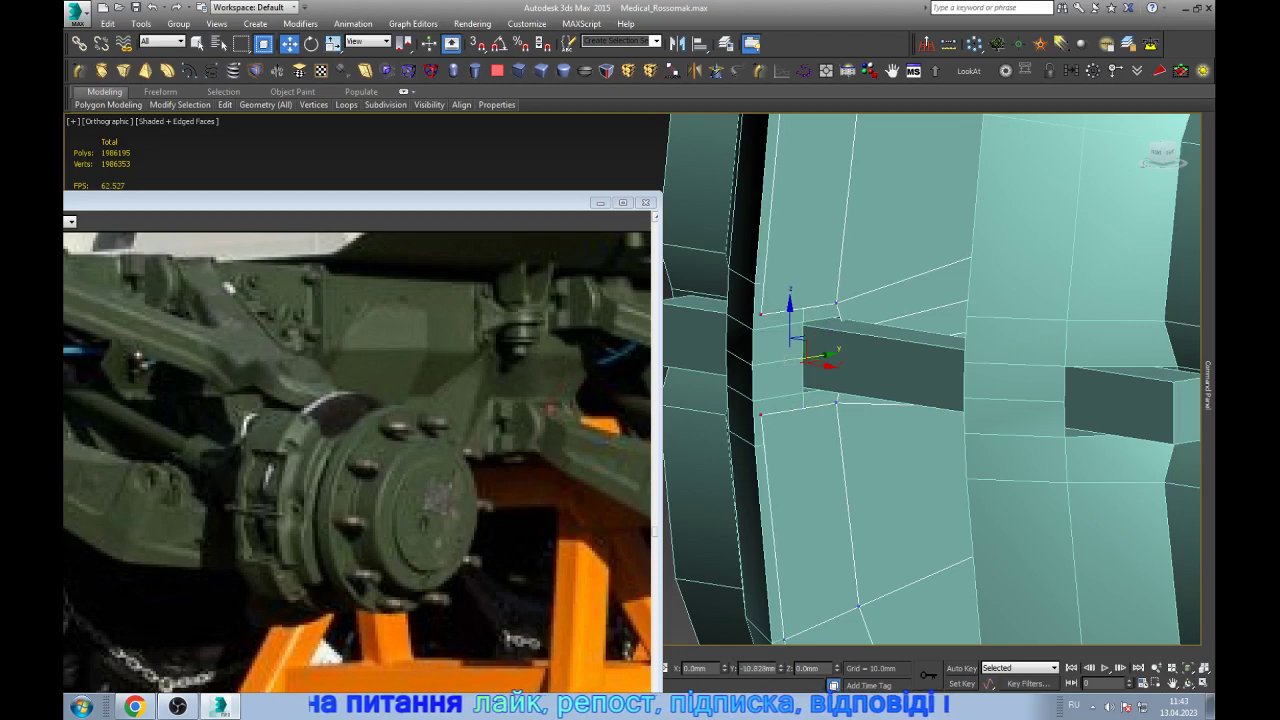
{"action": "scroll", "coordinate": [923, 327], "scroll_direction": "down", "scroll_amount": 5}
{"action": "scroll", "coordinate": [923, 327], "scroll_direction": "down", "scroll_amount": 1}
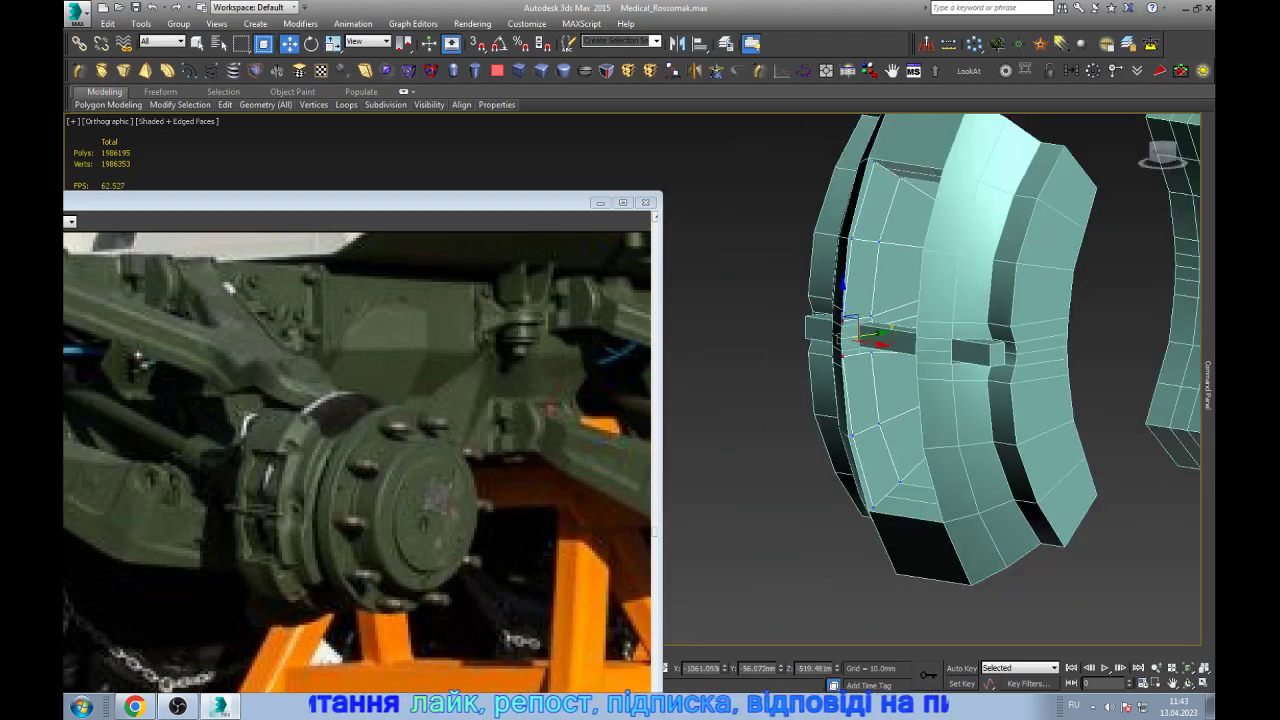
- Move an edge on the lower caliper downward
{"action": "key", "text": "2"}
{"action": "left_click", "coordinate": [926, 448]}
{"action": "key", "text": "F3"}
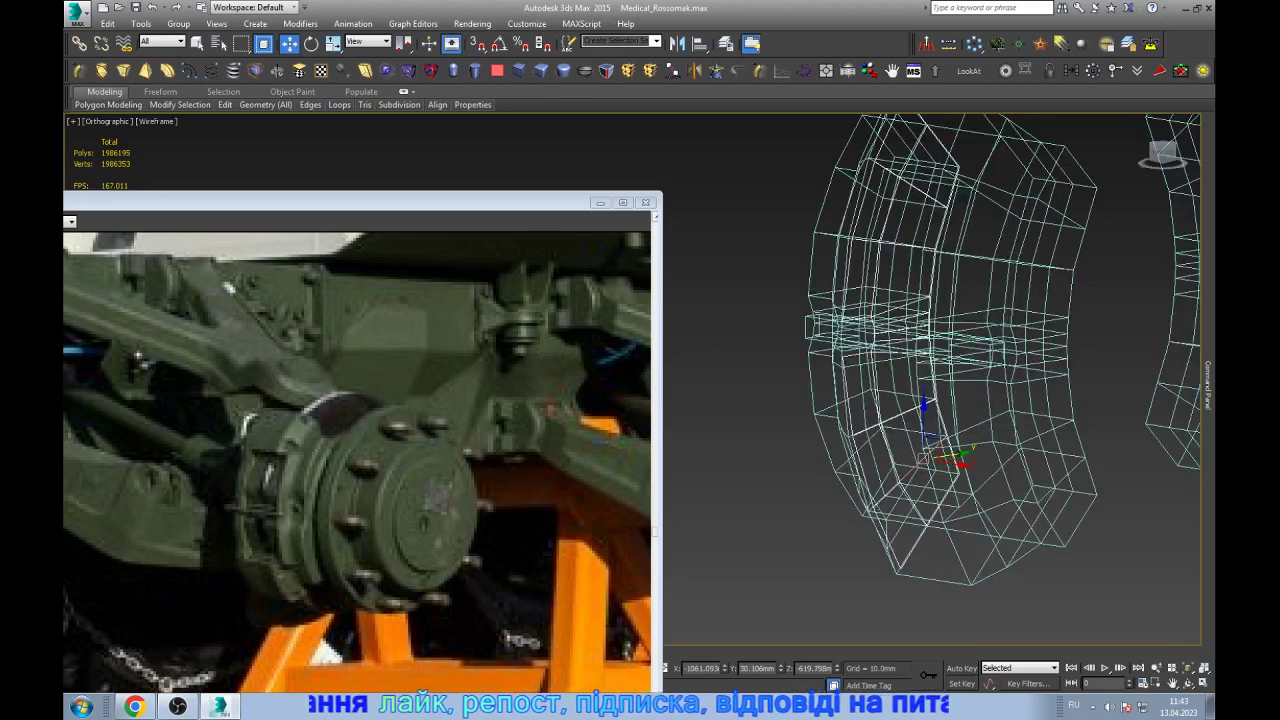
{"action": "middle_click_drag", "start_coordinate": [930, 400], "coordinate": [960, 390], "text": "alt"}
{"action": "left_click_drag", "start_coordinate": [935, 445], "coordinate": [920, 508]}
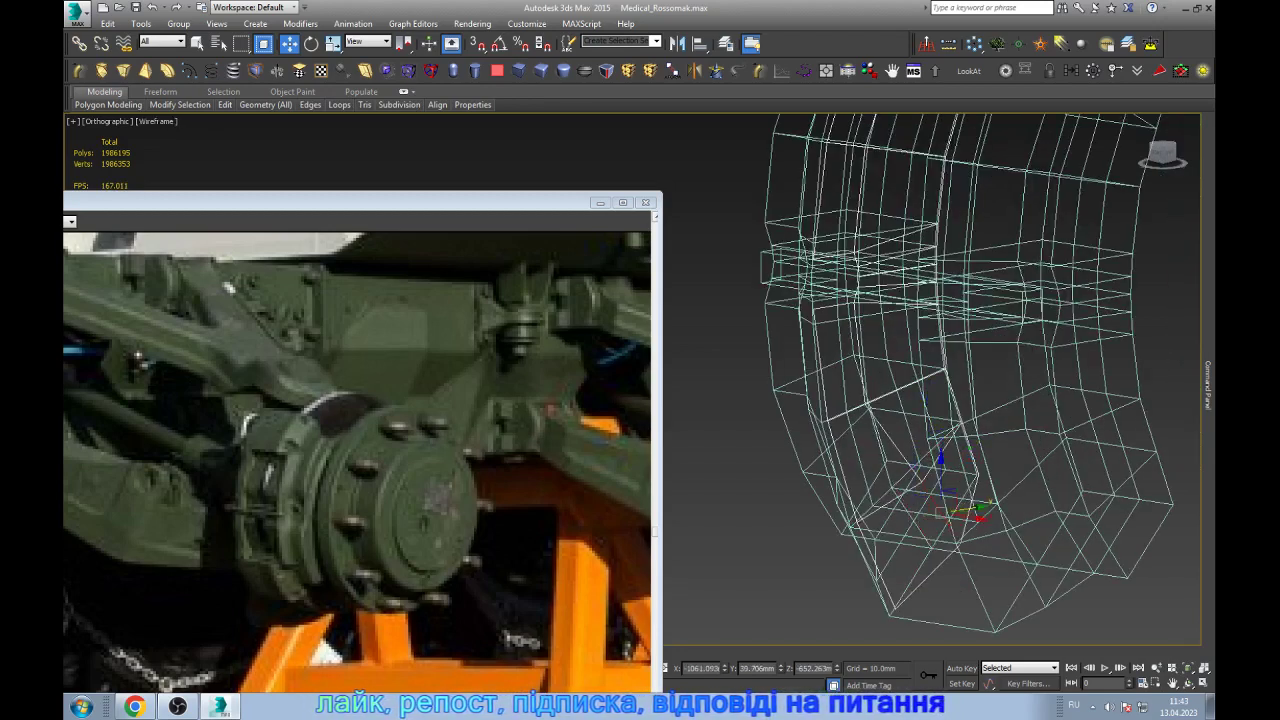
- Delete the two stray vertices at the caliper's bottom and top corner
{"action": "key", "text": "1"}
{"action": "left_click", "coordinate": [894, 606]}
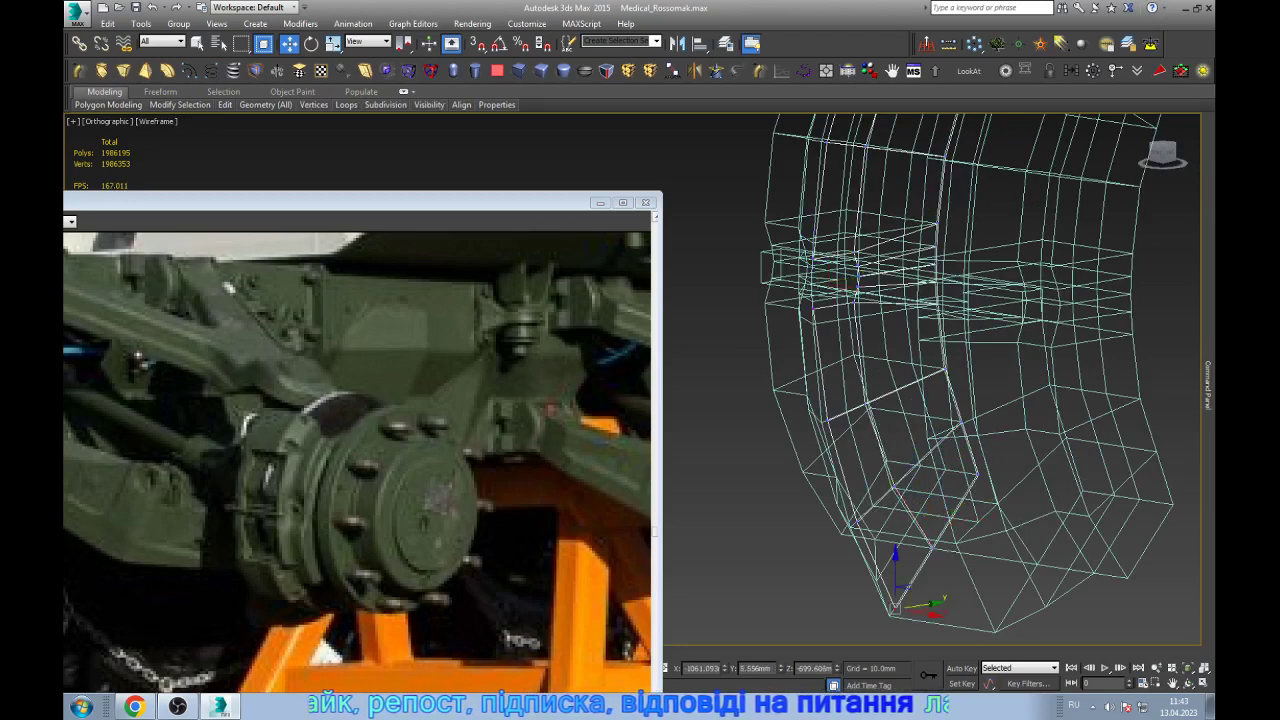
{"action": "key", "text": "BackSpace"}
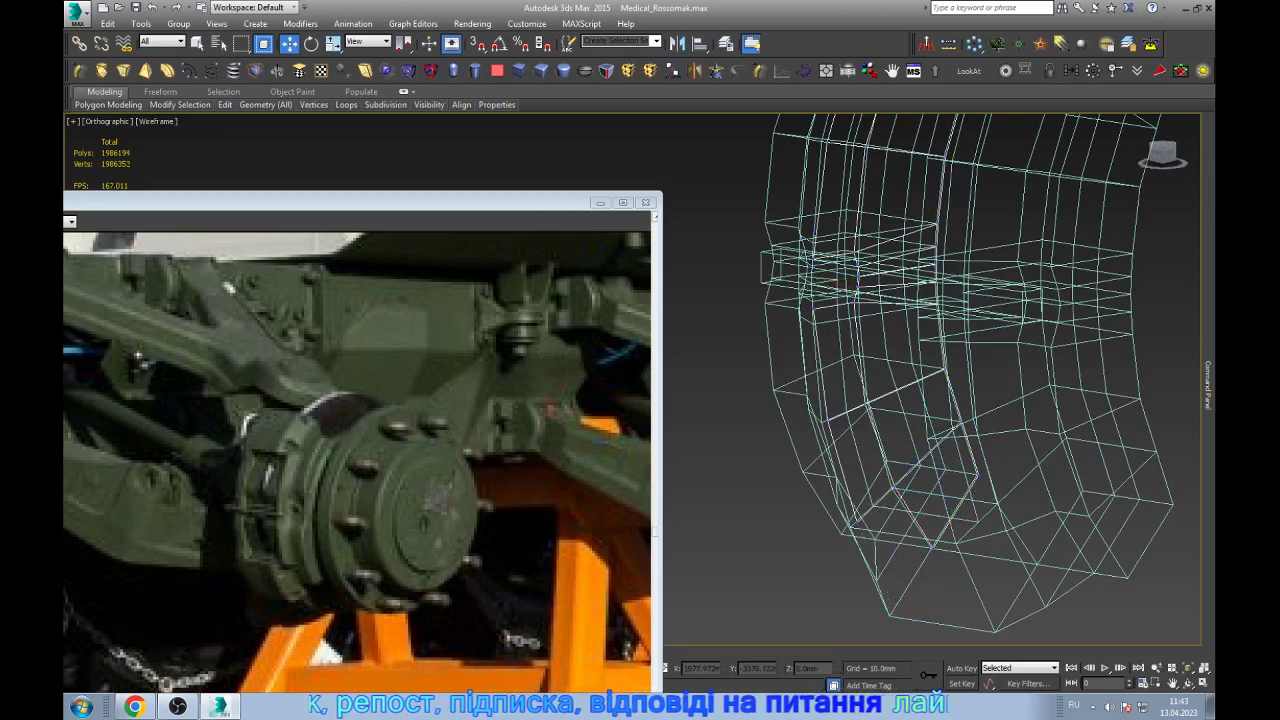
{"action": "scroll", "coordinate": [930, 400], "scroll_direction": "down", "scroll_amount": 5}
{"action": "scroll", "coordinate": [930, 400], "scroll_direction": "up", "scroll_amount": 8}
{"action": "left_click", "coordinate": [869, 265]}
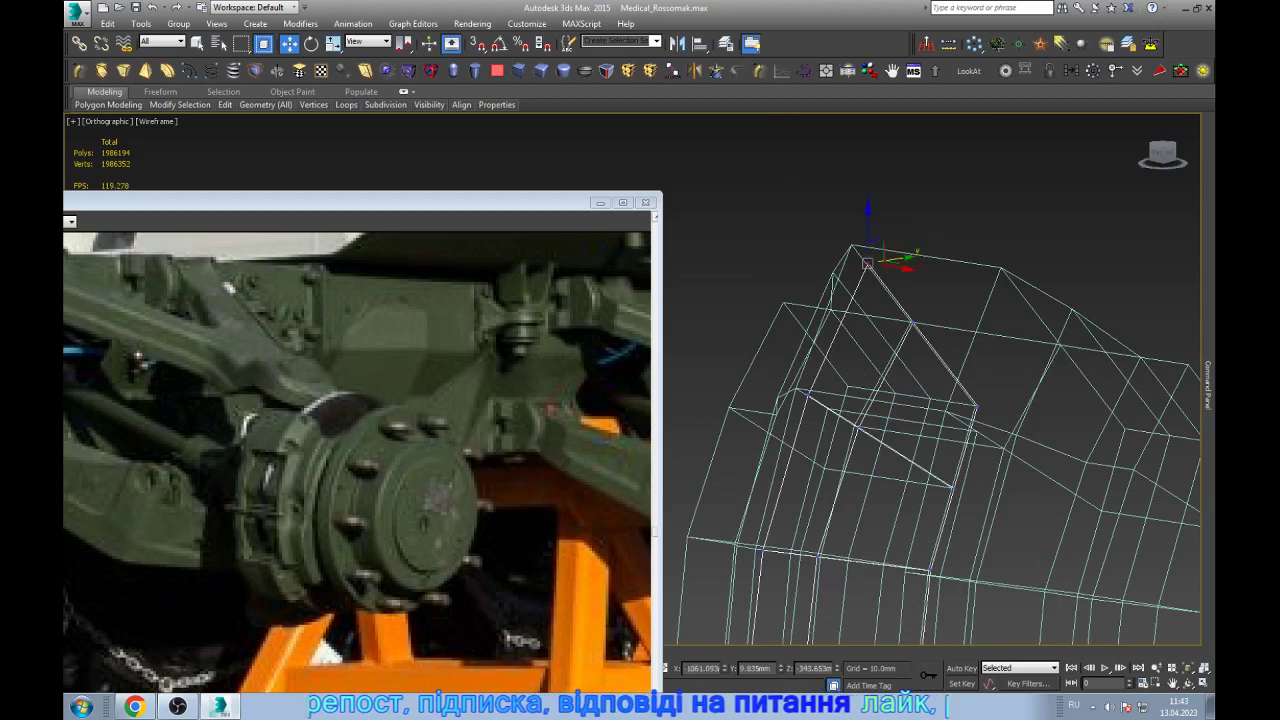
{"action": "key", "text": "BackSpace"}
{"action": "scroll", "coordinate": [930, 400], "scroll_direction": "down", "scroll_amount": 4}
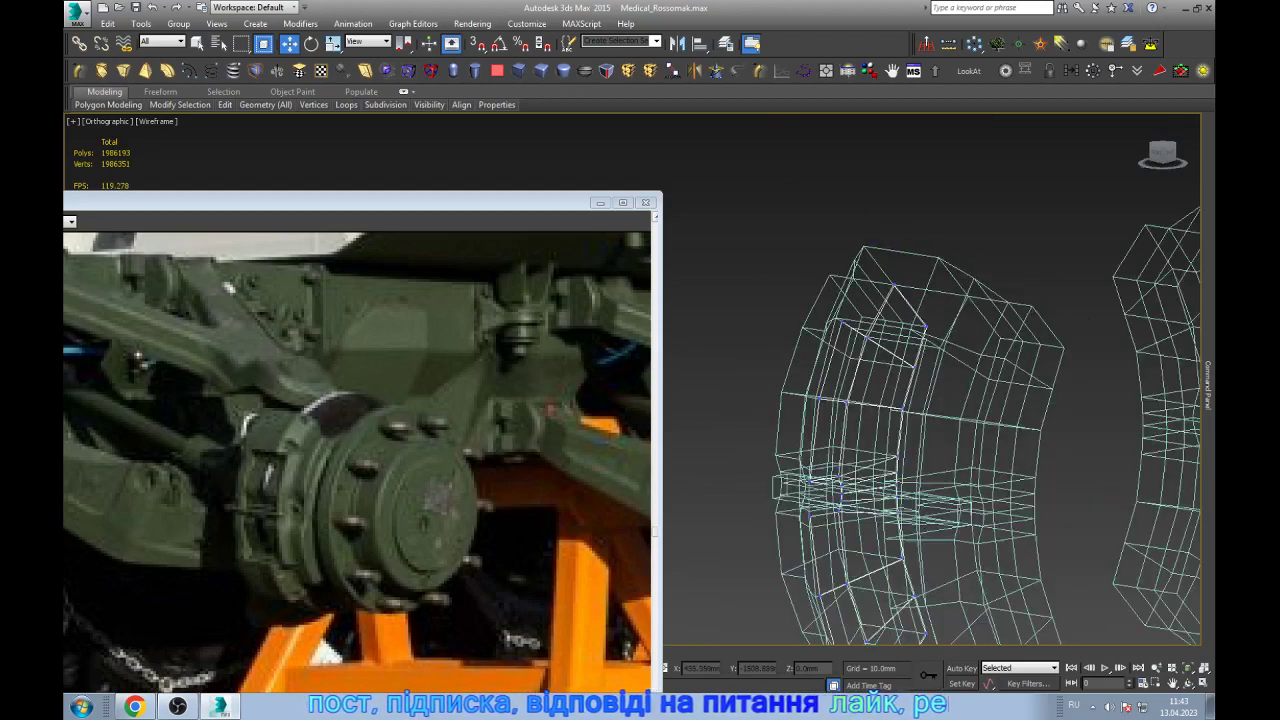
{"action": "key", "text": "F3"}
{"action": "scroll", "coordinate": [930, 400], "scroll_direction": "up", "scroll_amount": 6}
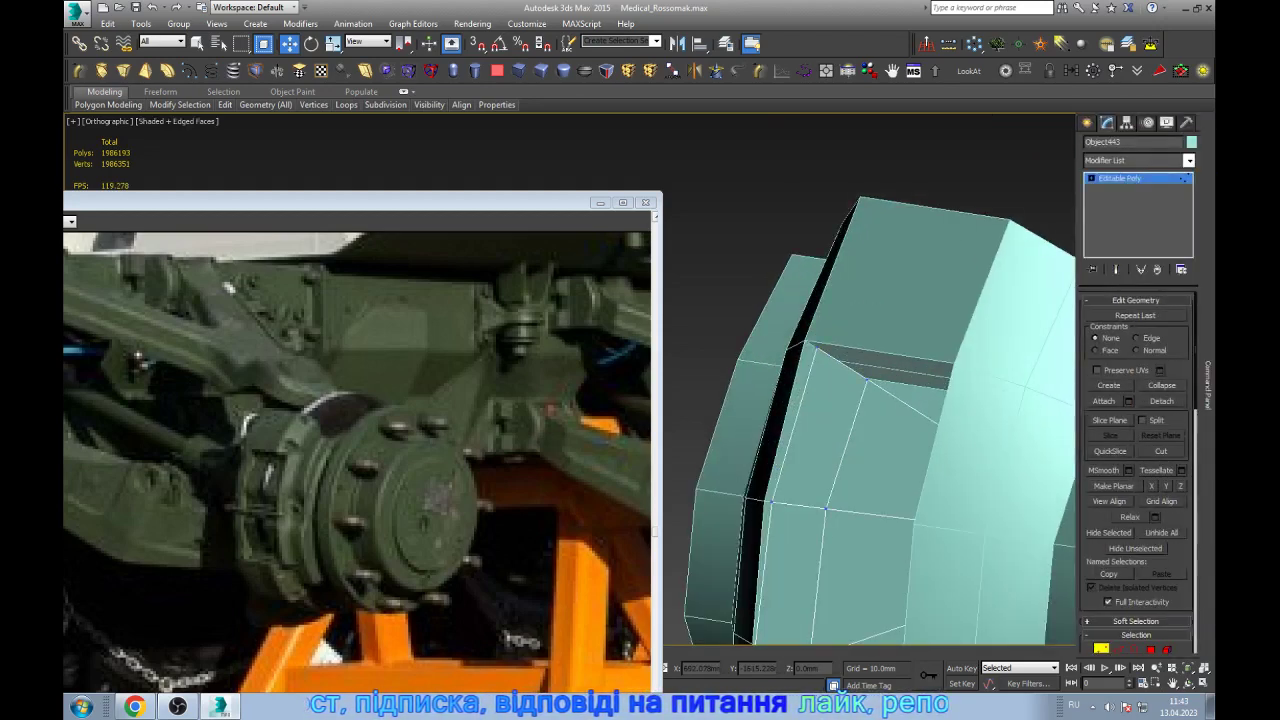
- Thicken the caliper's Shell modifier outward to about 20.89 mm
{"action": "key", "text": "1"}
{"action": "key", "text": "1"}
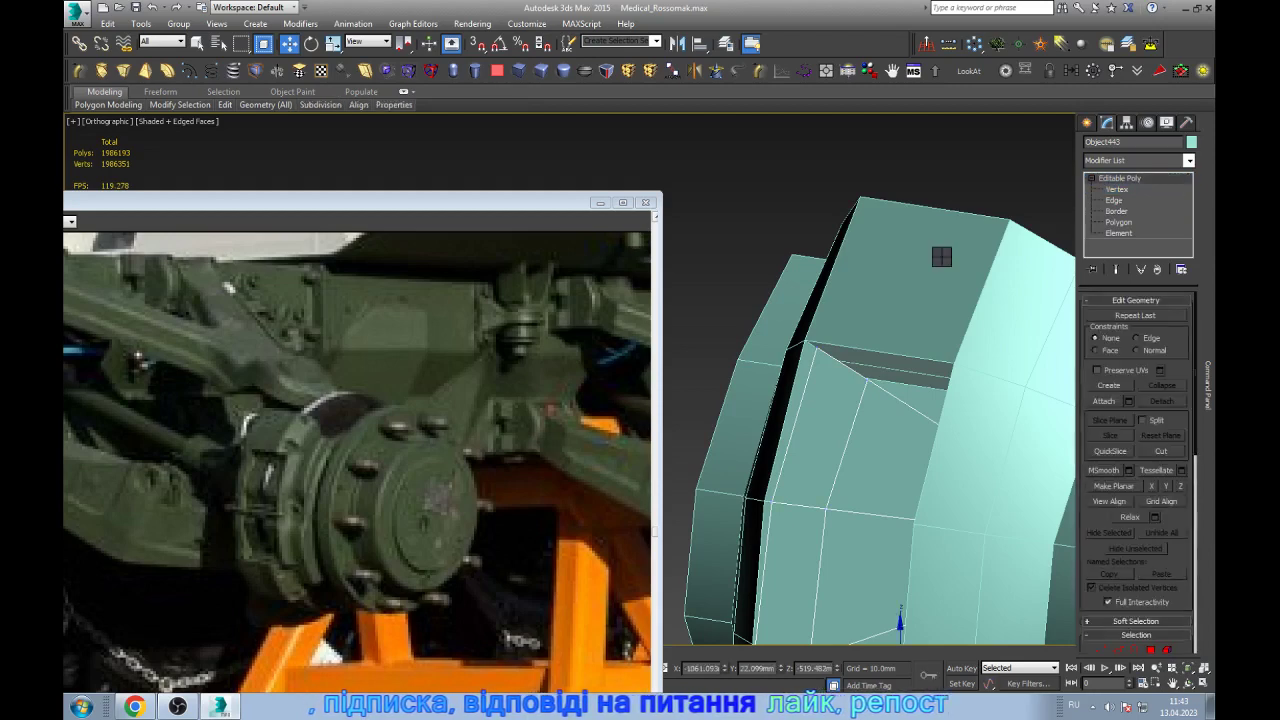
{"action": "scroll", "coordinate": [868, 317], "scroll_direction": "down", "scroll_amount": 2}
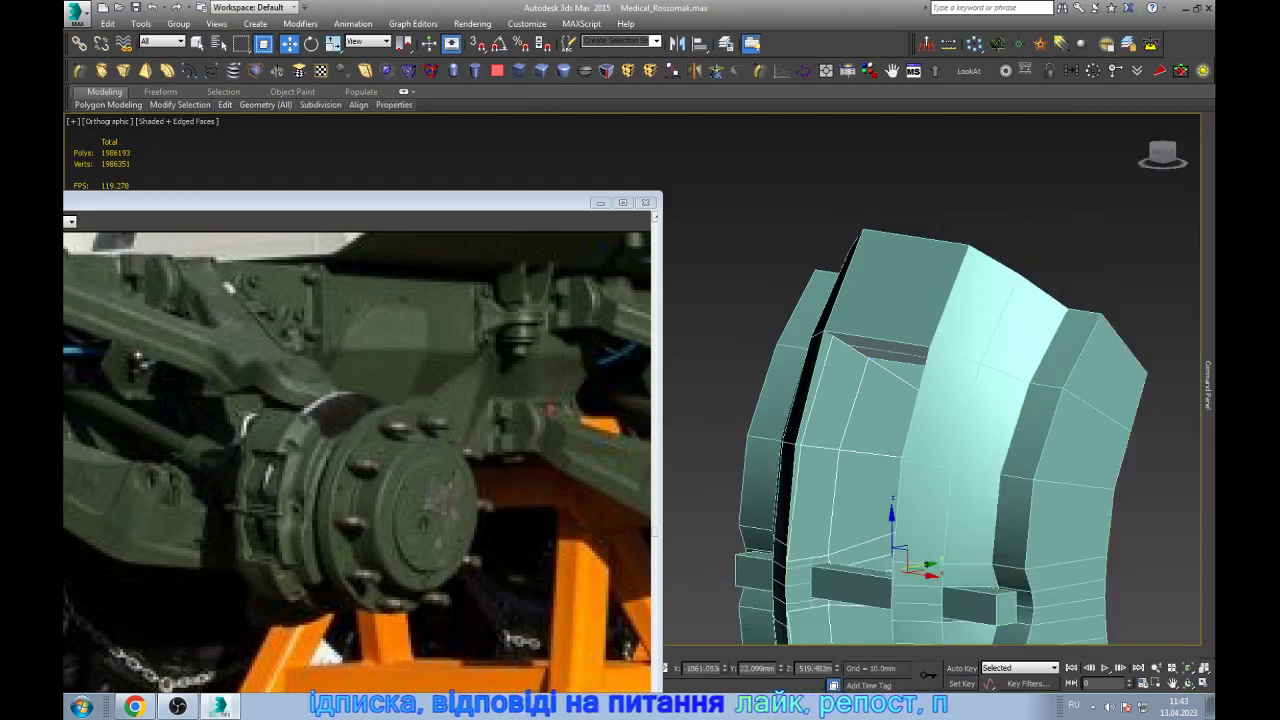
{"action": "scroll", "coordinate": [868, 317], "scroll_direction": "down", "scroll_amount": 2}
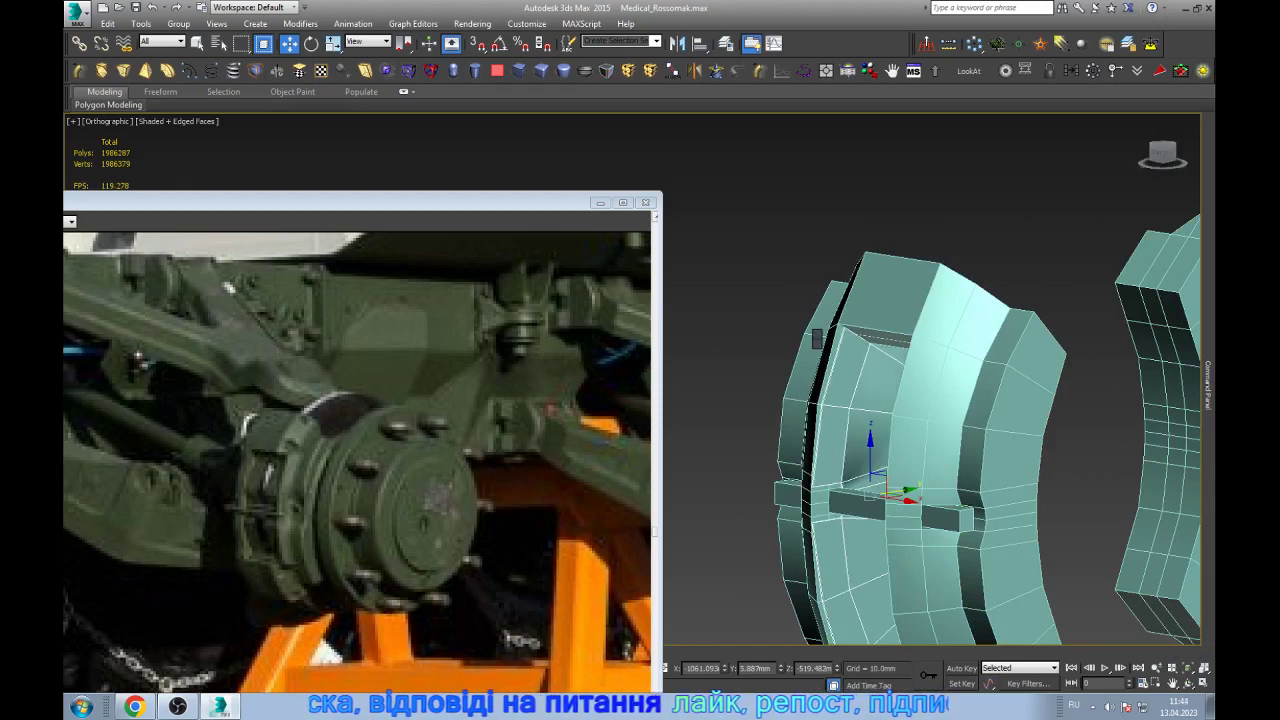
{"action": "middle_click_drag", "start_coordinate": [900, 400], "coordinate": [860, 400], "text": "alt"}
{"action": "key", "text": "z"}
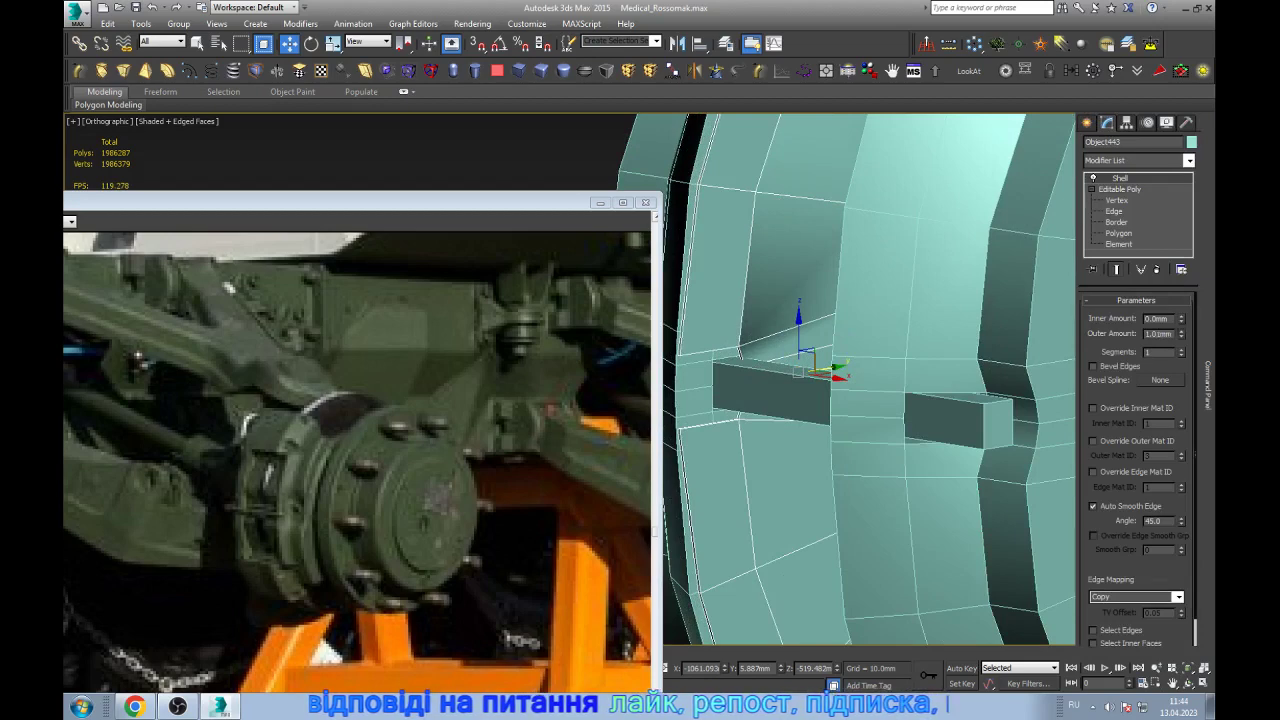
{"action": "left_click_drag", "start_coordinate": [1181, 333], "coordinate": [1181, 290]}
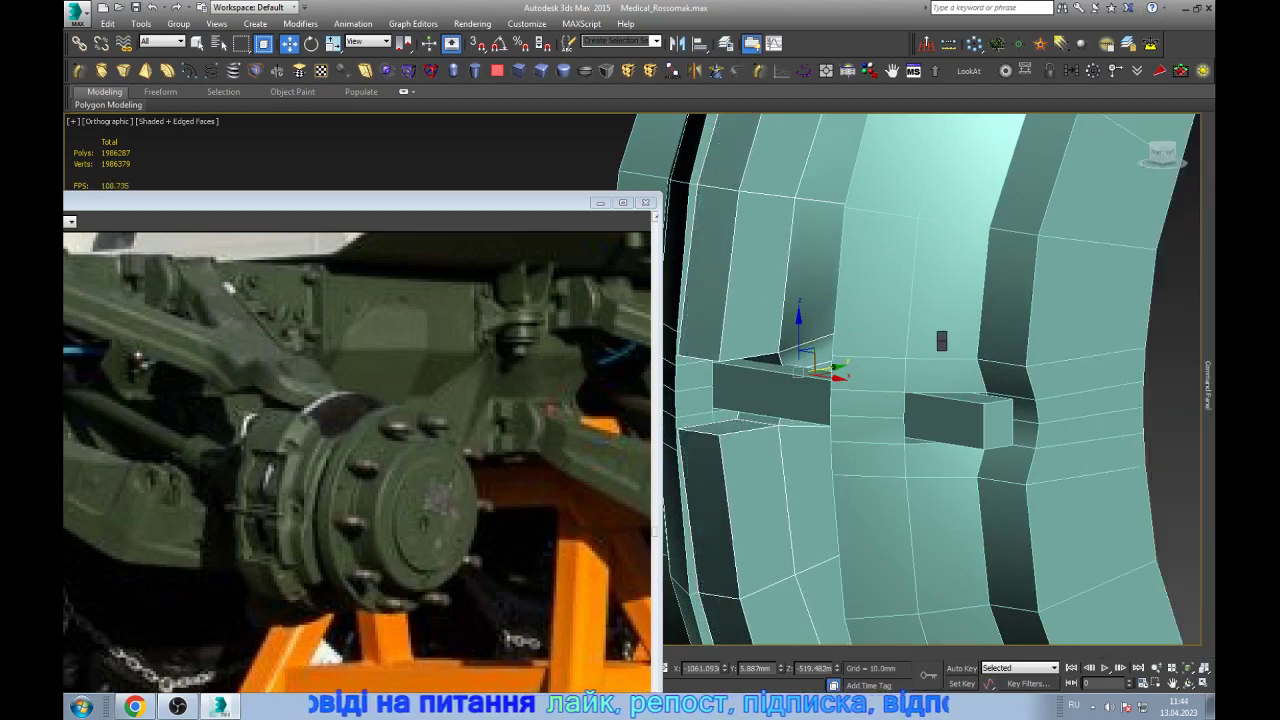
{"action": "scroll", "coordinate": [941, 341], "scroll_direction": "down", "scroll_amount": 5}
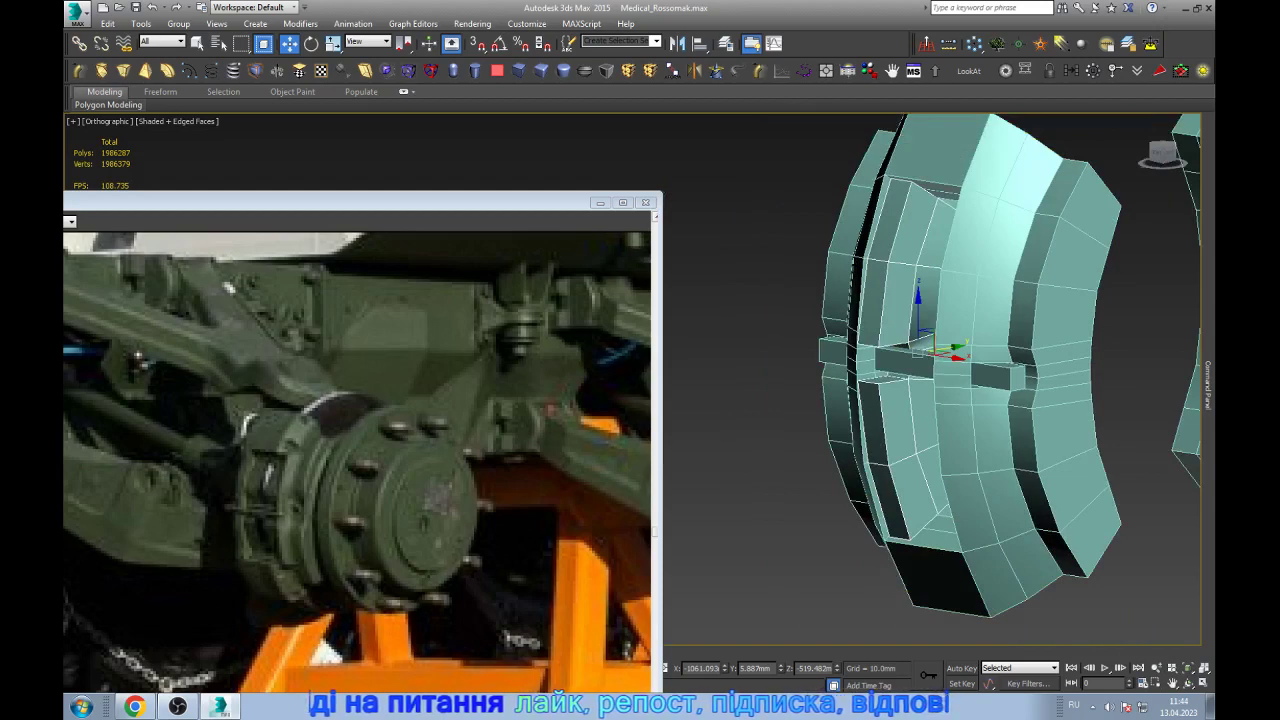
{"action": "scroll", "coordinate": [900, 355], "scroll_direction": "up", "scroll_amount": 5}
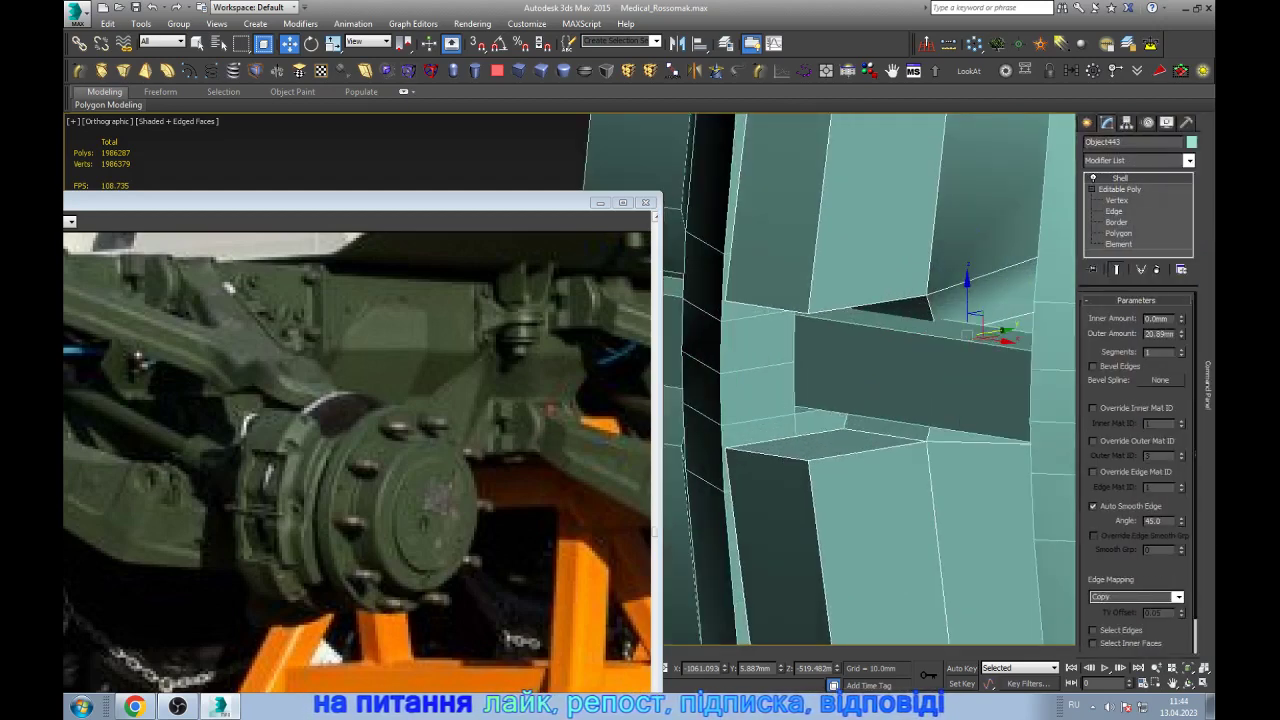
- On the unshelled mesh, slide the two vertices beside the tab toward it, then deselect them
{"action": "left_click", "coordinate": [1116, 200]}
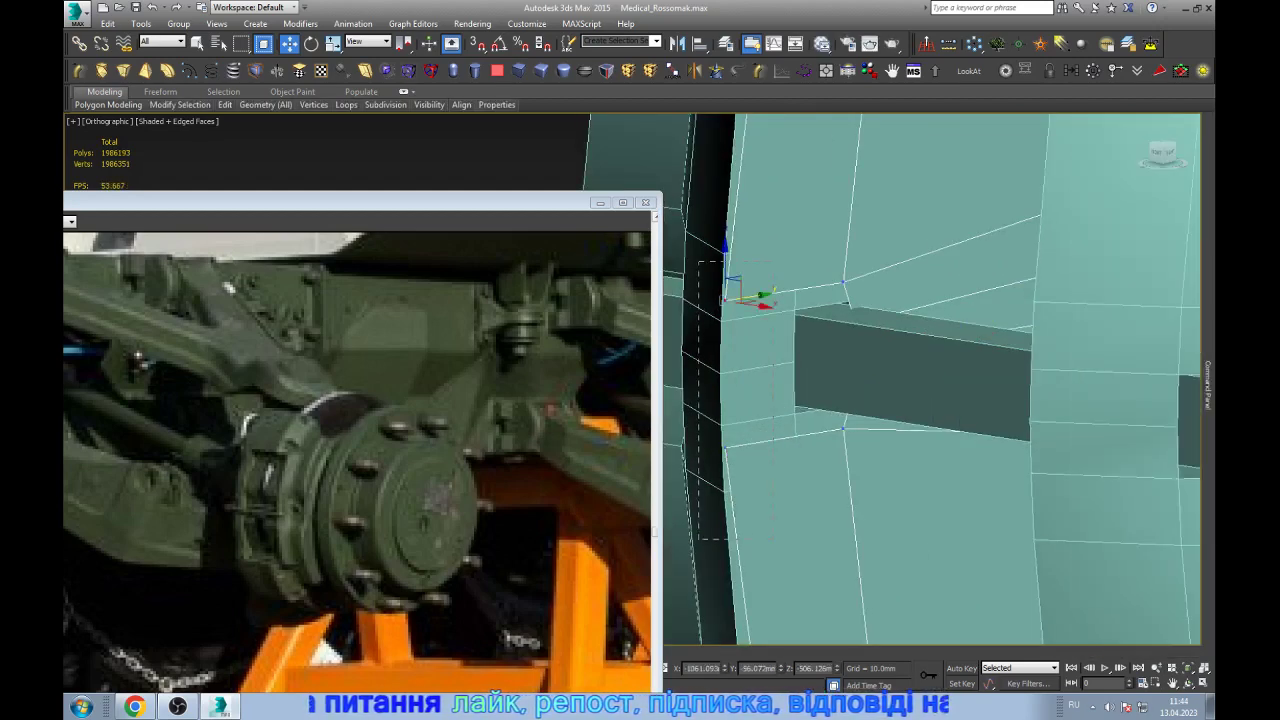
{"action": "left_click_drag", "start_coordinate": [698, 262], "coordinate": [775, 538]}
{"action": "left_click_drag", "start_coordinate": [758, 369], "coordinate": [813, 369]}
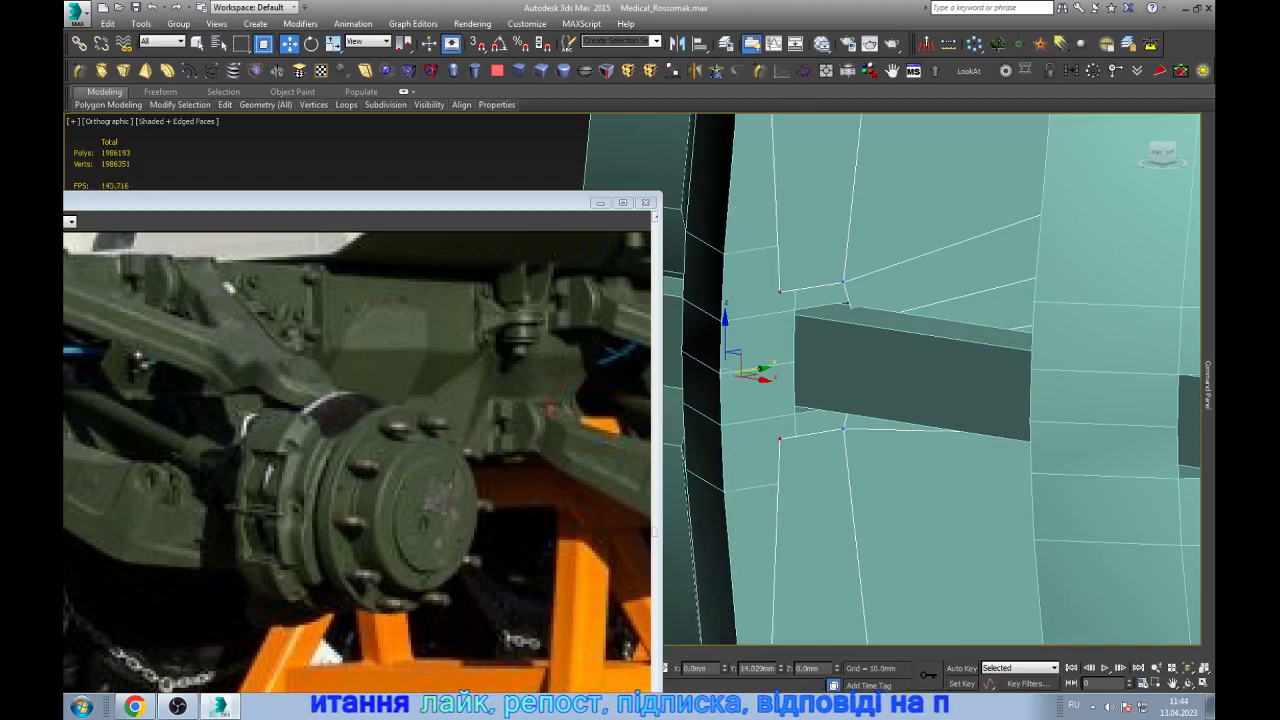
{"action": "scroll", "coordinate": [775, 440], "scroll_direction": "down", "scroll_amount": 3}
{"action": "scroll", "coordinate": [775, 440], "scroll_direction": "down", "scroll_amount": 1}
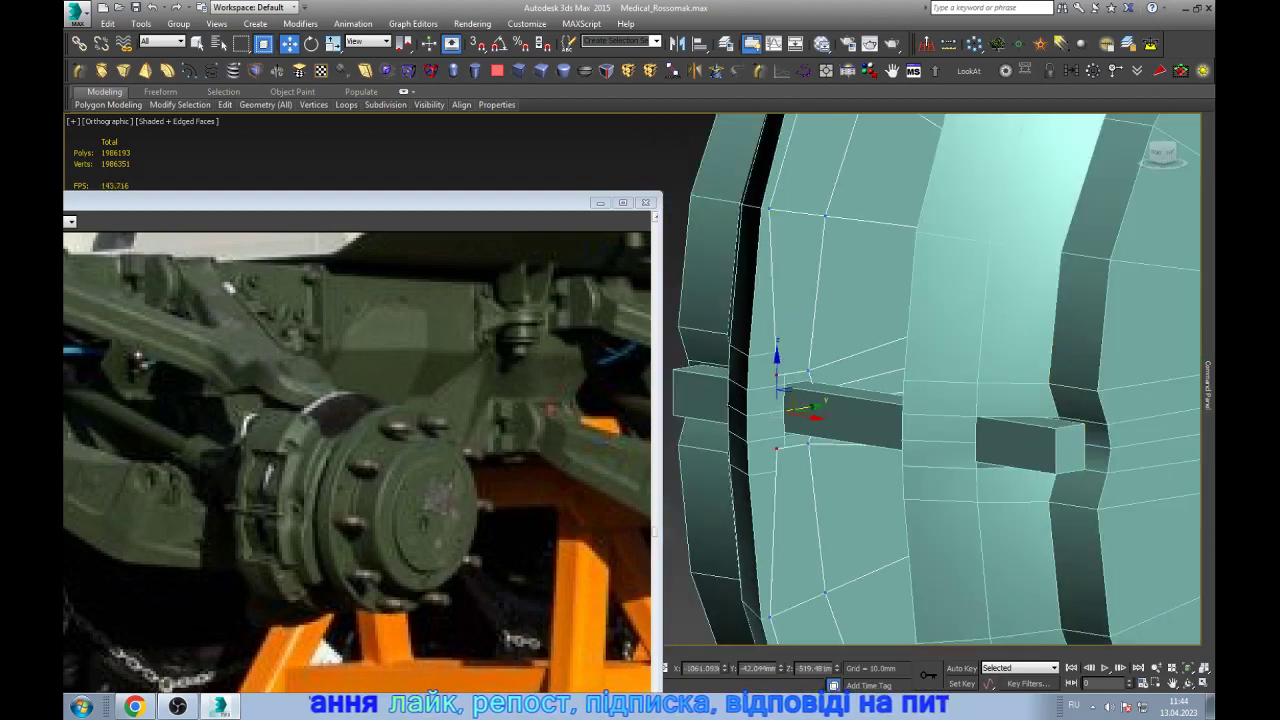
{"action": "key", "text": "ctrl+d"}
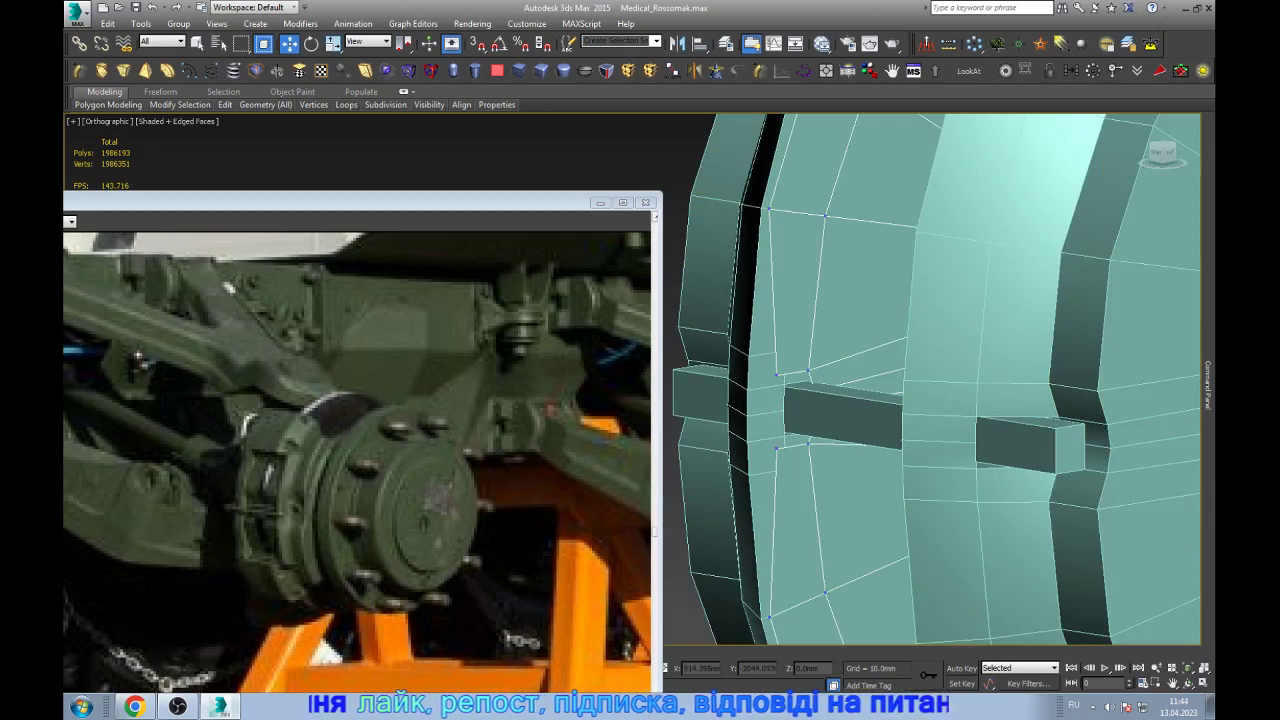
{"action": "middle_click_drag", "start_coordinate": [940, 380], "coordinate": [900, 385], "text": "alt"}
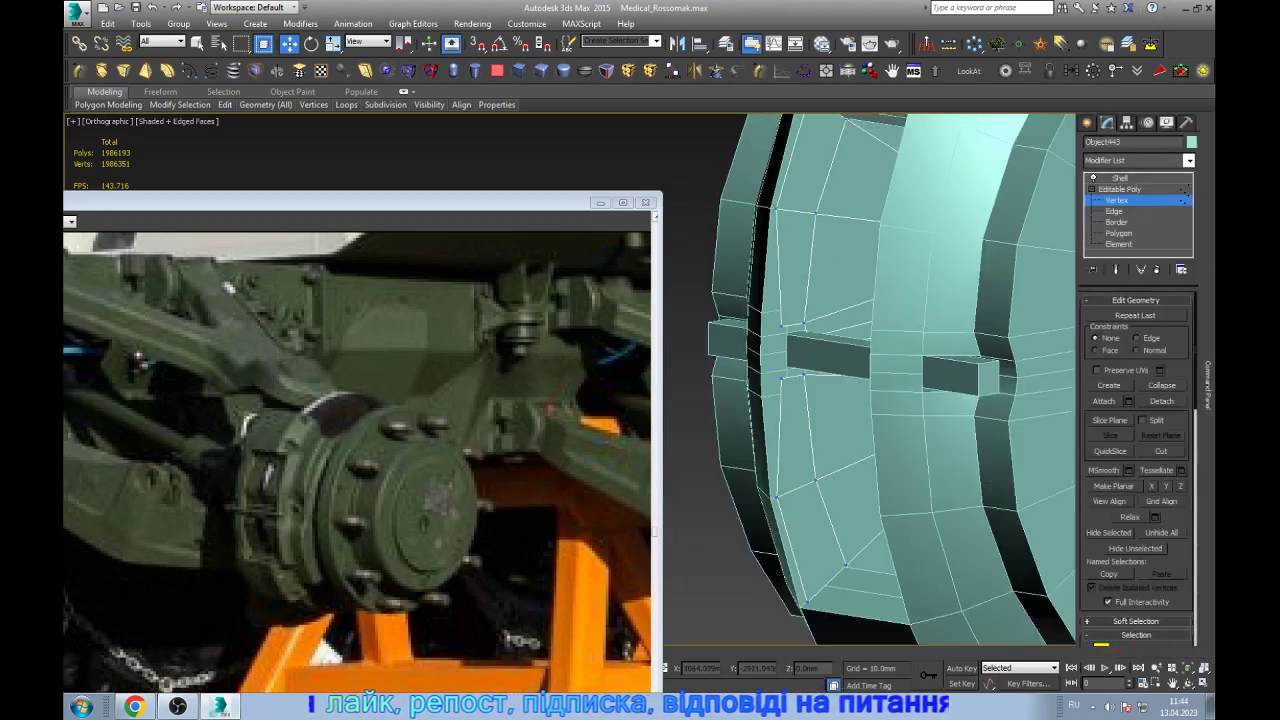
- Collapse the Shell modifier into the caliper's editable mesh
{"action": "left_click", "coordinate": [1120, 178]}
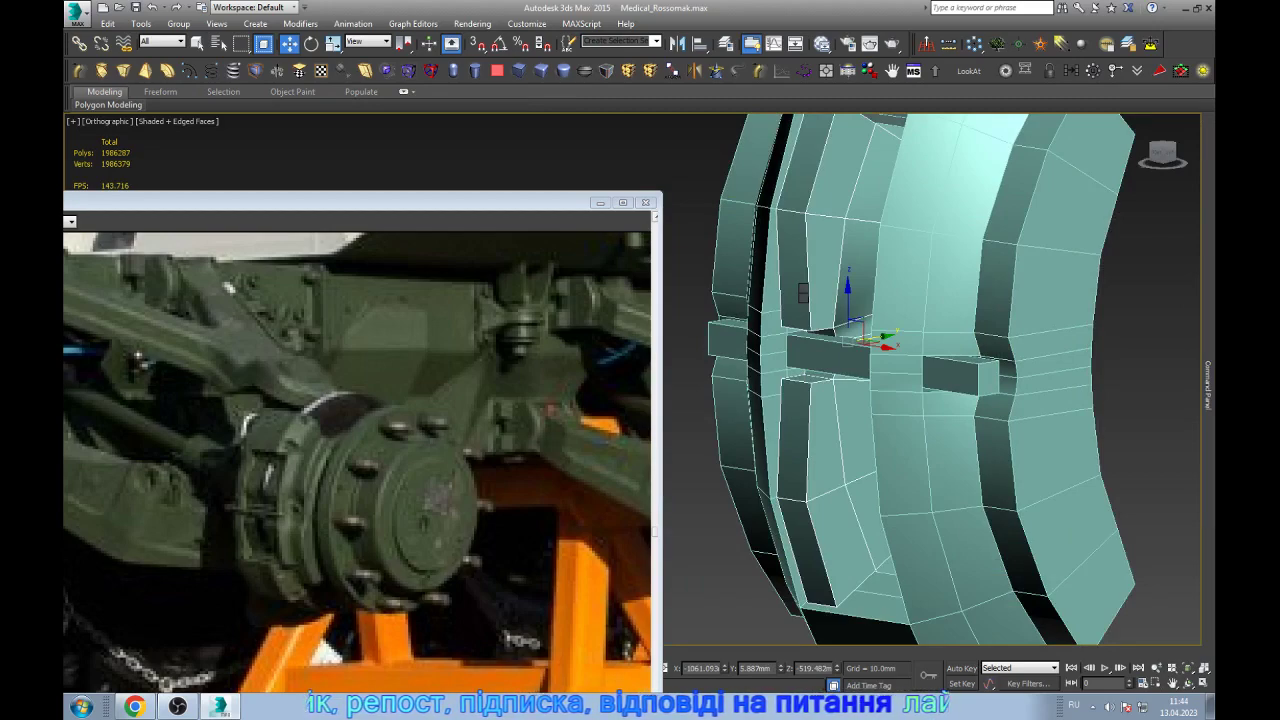
{"action": "middle_click_drag", "start_coordinate": [810, 378], "coordinate": [740, 400], "text": "alt"}
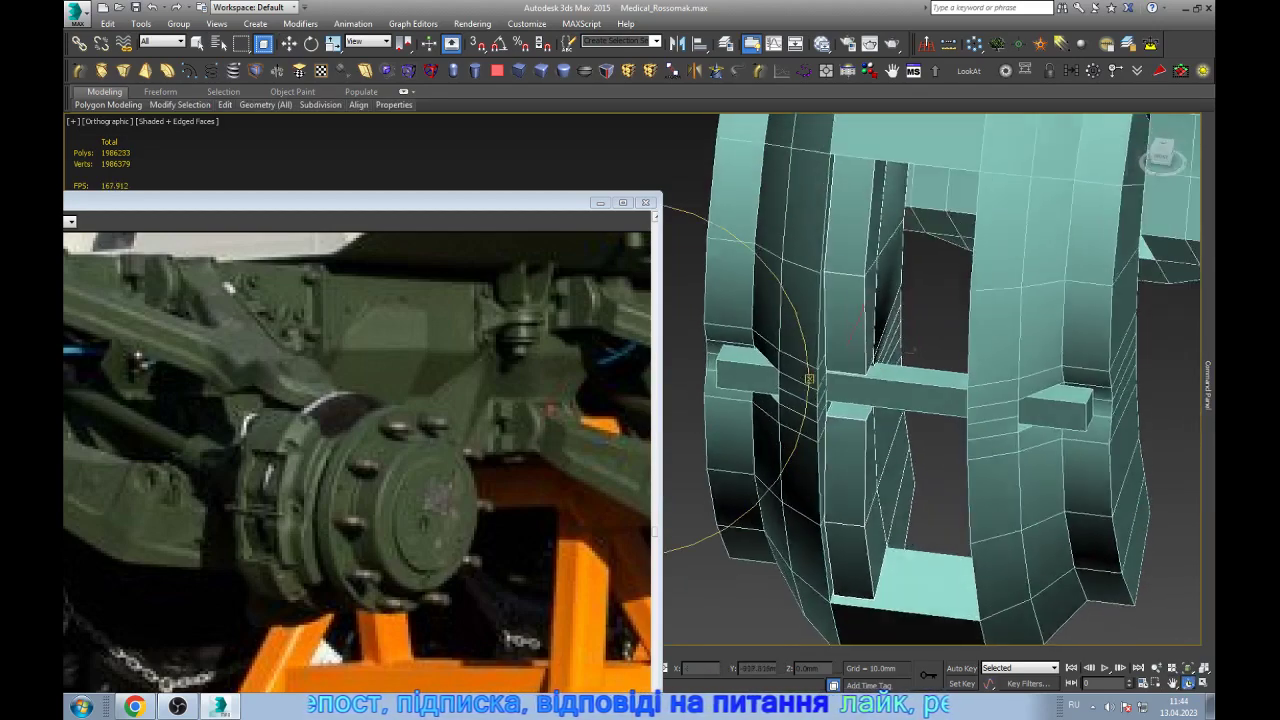
{"action": "key", "text": "w"}
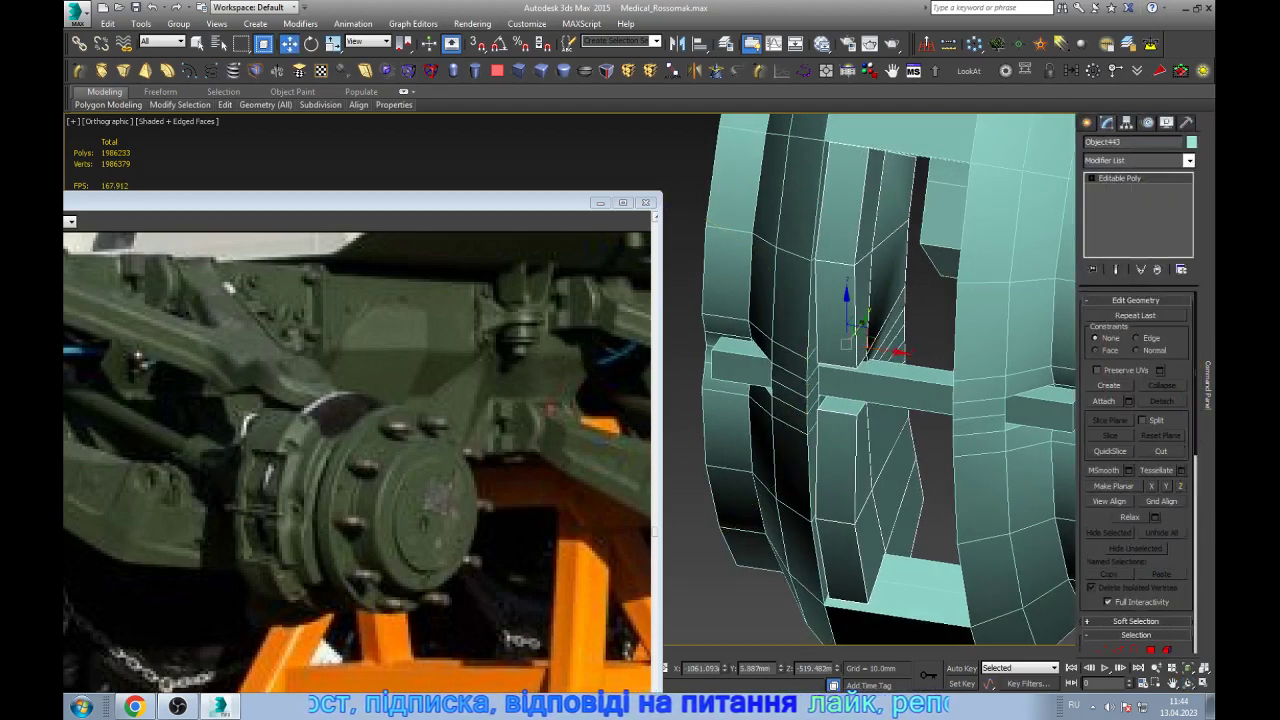
- At Element level, toggle smoothing group 30 on then off to keep the caliper faces flat
{"action": "left_click", "coordinate": [1091, 178]}
{"action": "key", "text": "5"}
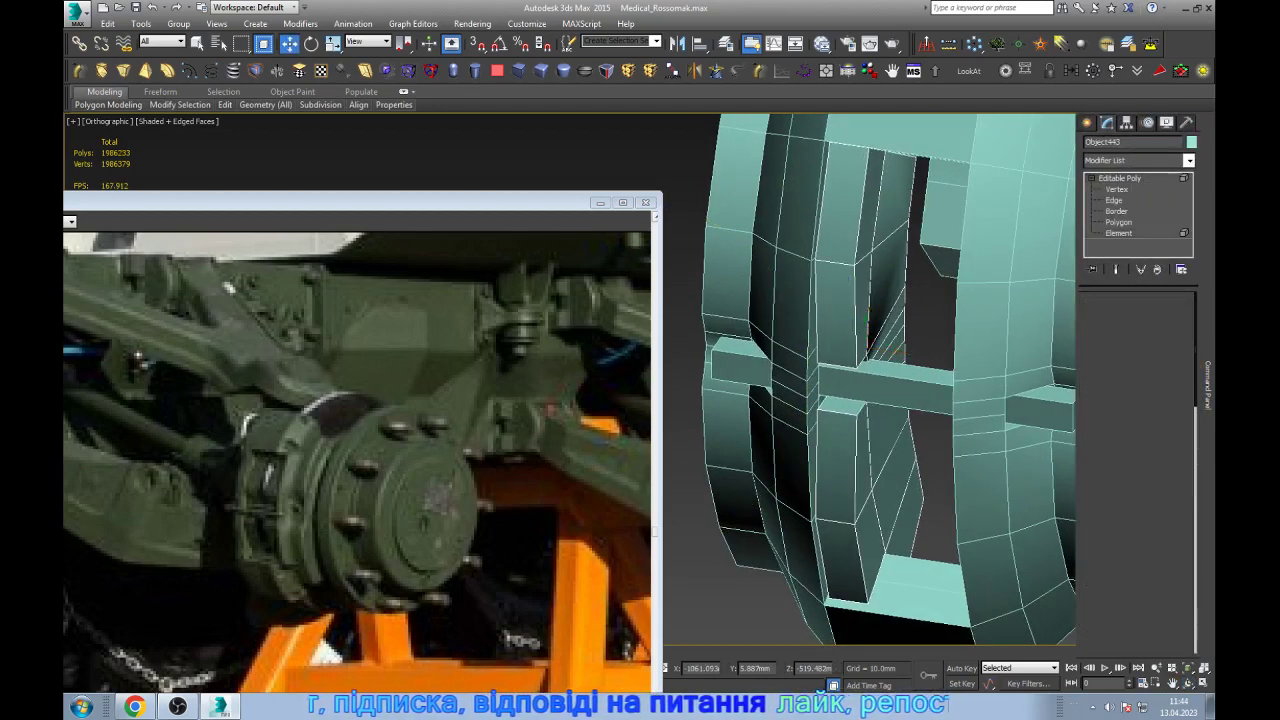
{"action": "scroll", "coordinate": [1138, 470], "scroll_direction": "down", "scroll_amount": 2}
{"action": "scroll", "coordinate": [1138, 470], "scroll_direction": "down", "scroll_amount": 2}
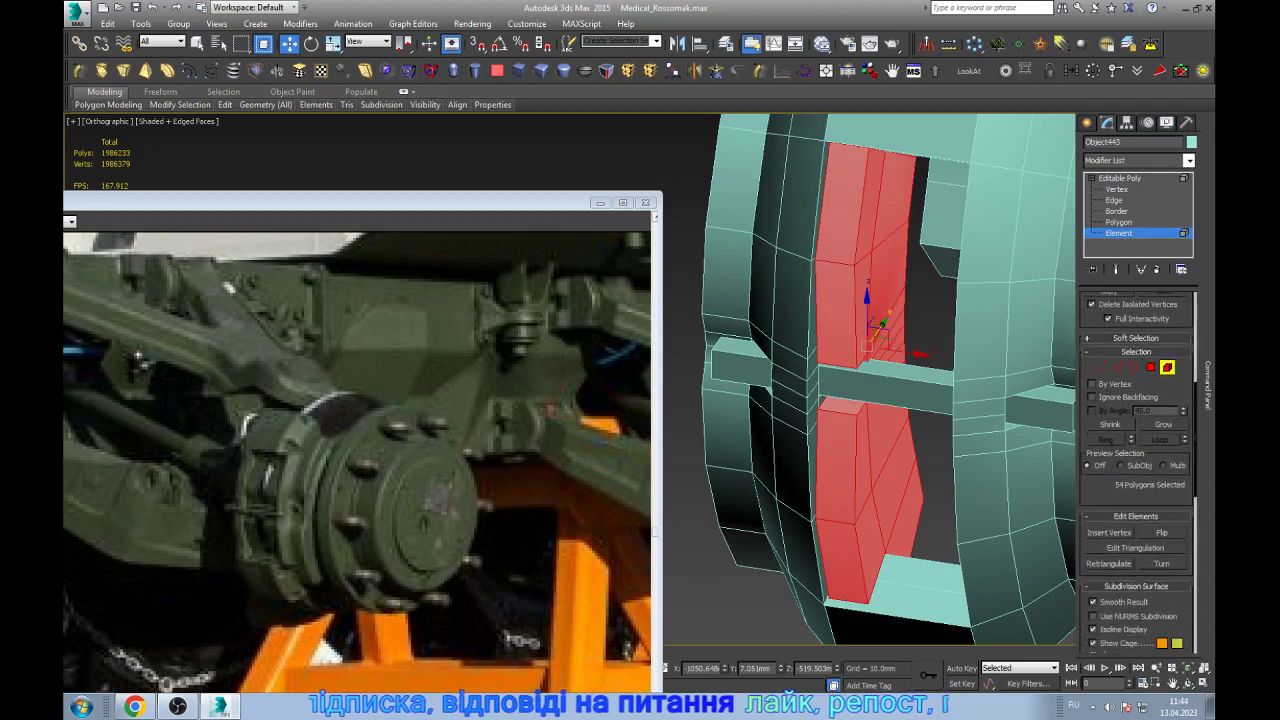
{"action": "scroll", "coordinate": [1138, 470], "scroll_direction": "down", "scroll_amount": 2}
{"action": "scroll", "coordinate": [1138, 470], "scroll_direction": "down", "scroll_amount": 2}
{"action": "scroll", "coordinate": [1138, 470], "scroll_direction": "down", "scroll_amount": 3}
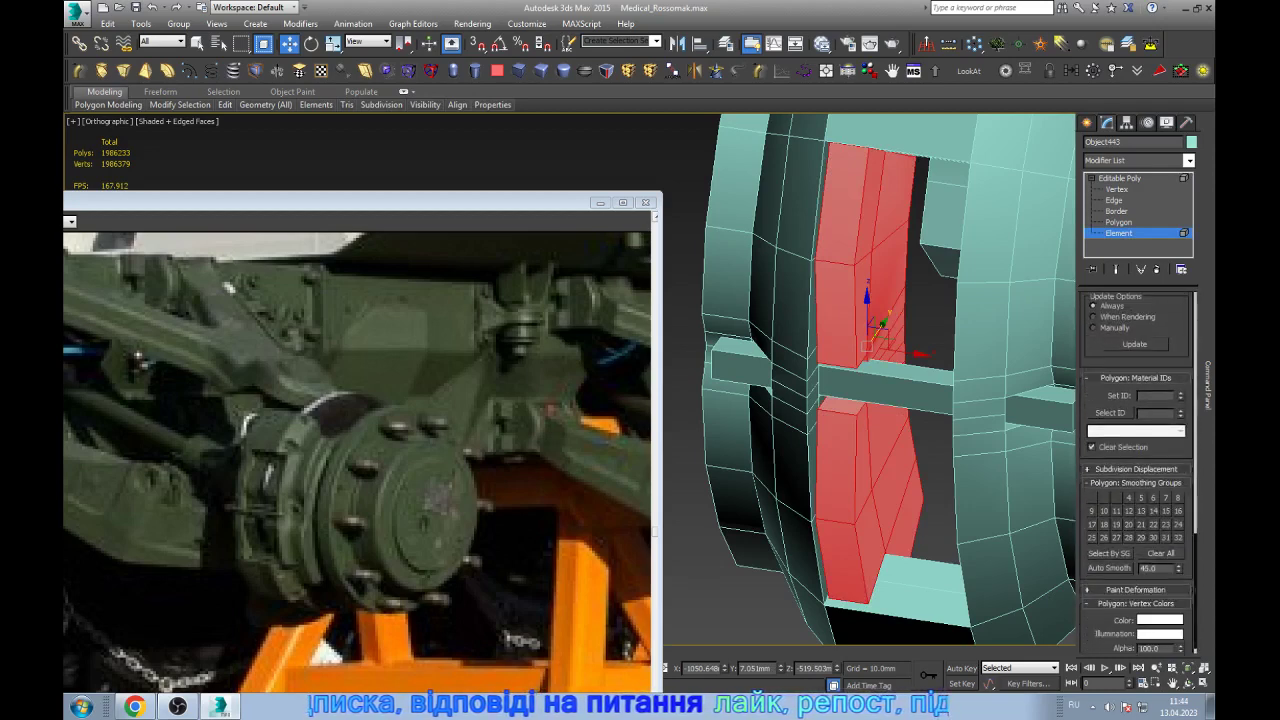
{"action": "left_click", "coordinate": [1153, 537]}
{"action": "left_click", "coordinate": [1153, 537]}
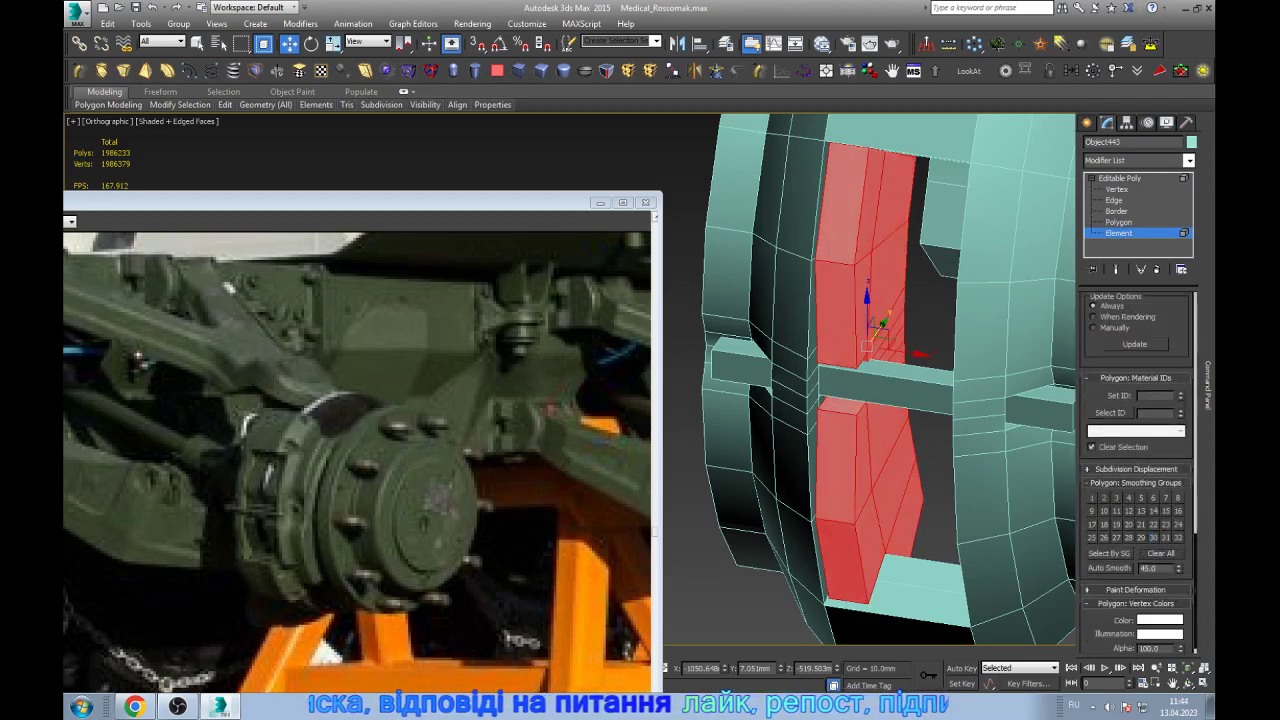
{"action": "key", "text": "ctrl+b"}
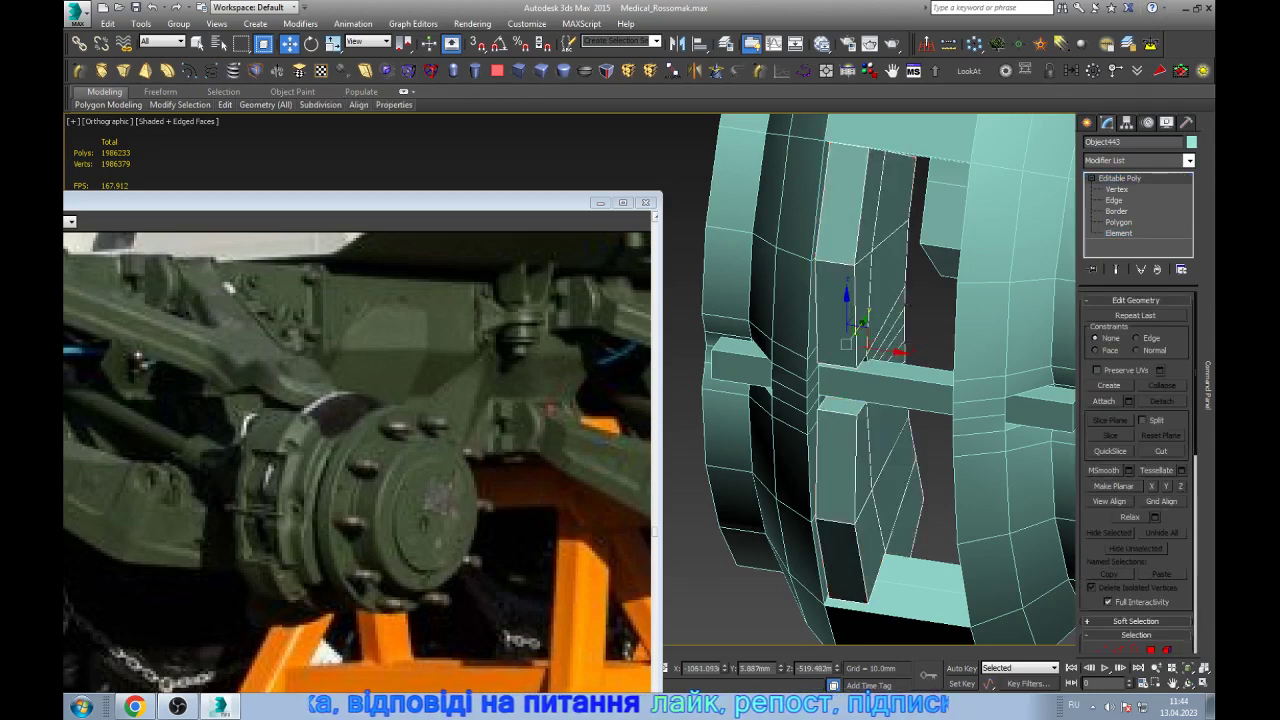
{"action": "key", "text": "z"}
{"action": "key", "text": "ctrl+r"}
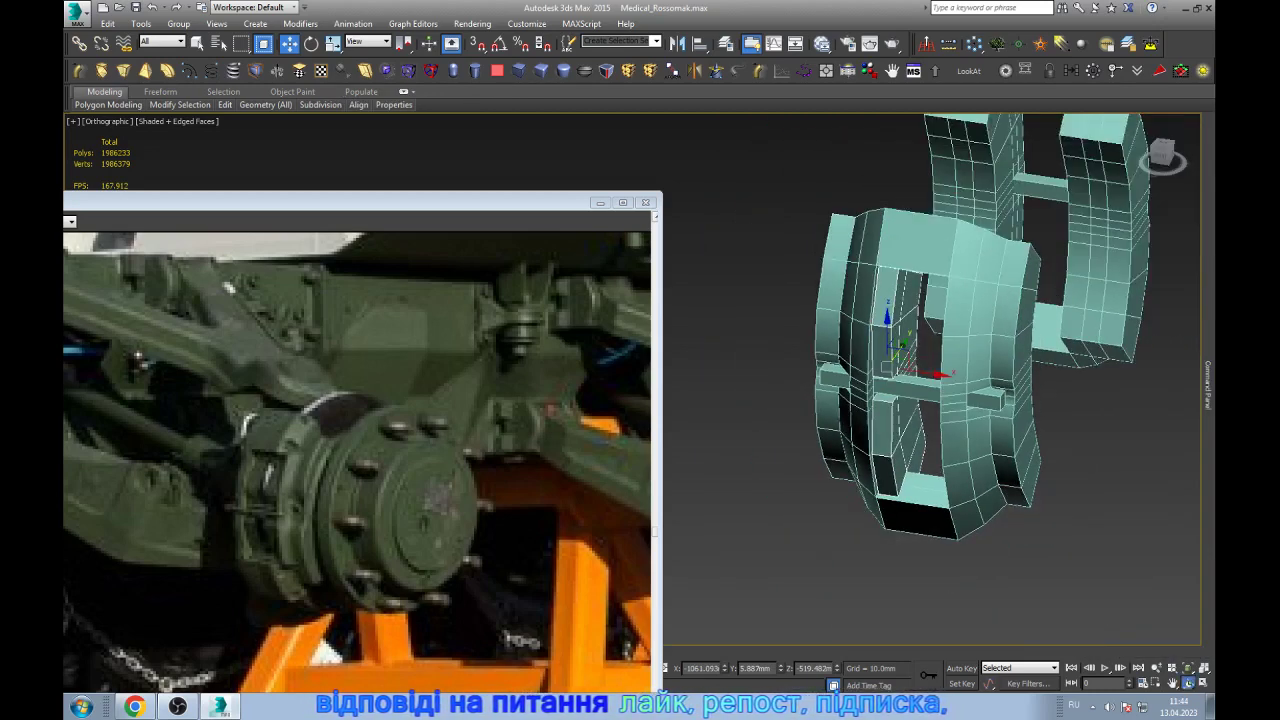
{"action": "left_click_drag", "start_coordinate": [860, 380], "coordinate": [780, 380]}
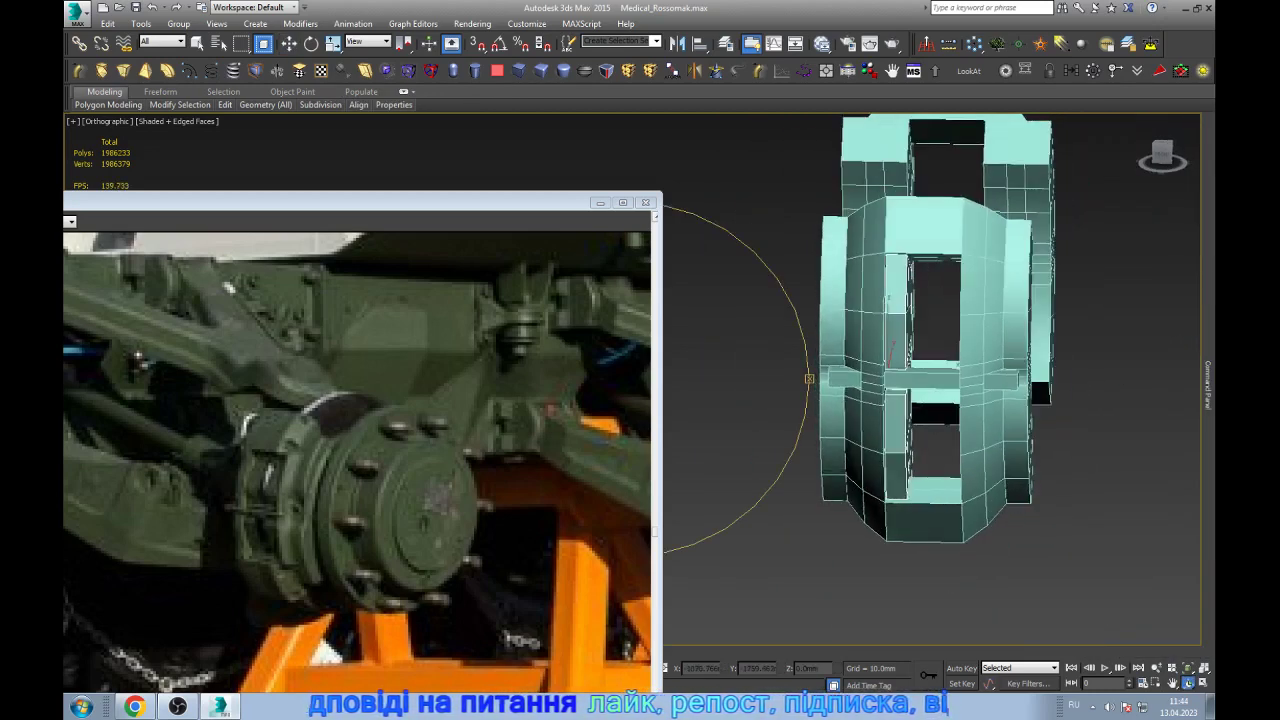
- In front wireframe view, shift the caliper's central vertex column 11.367mm to the right
{"action": "key", "text": "w"}
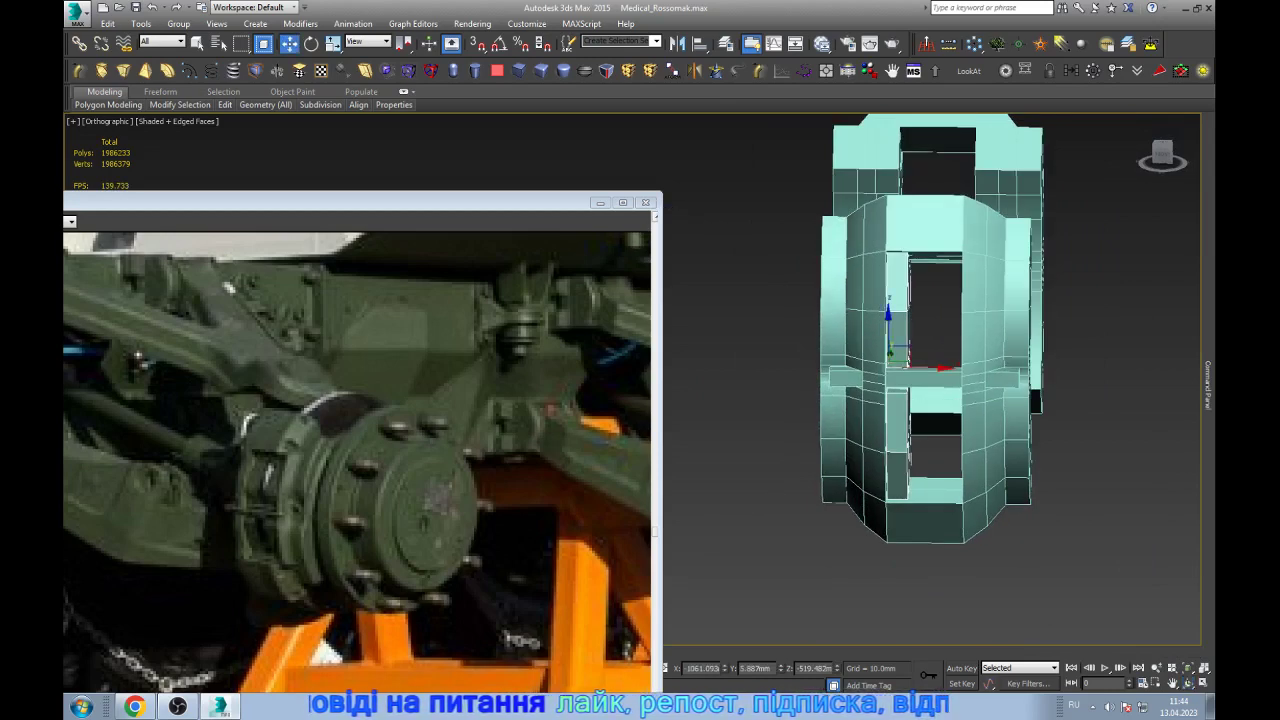
{"action": "key", "text": "f"}
{"action": "key", "text": "z"}
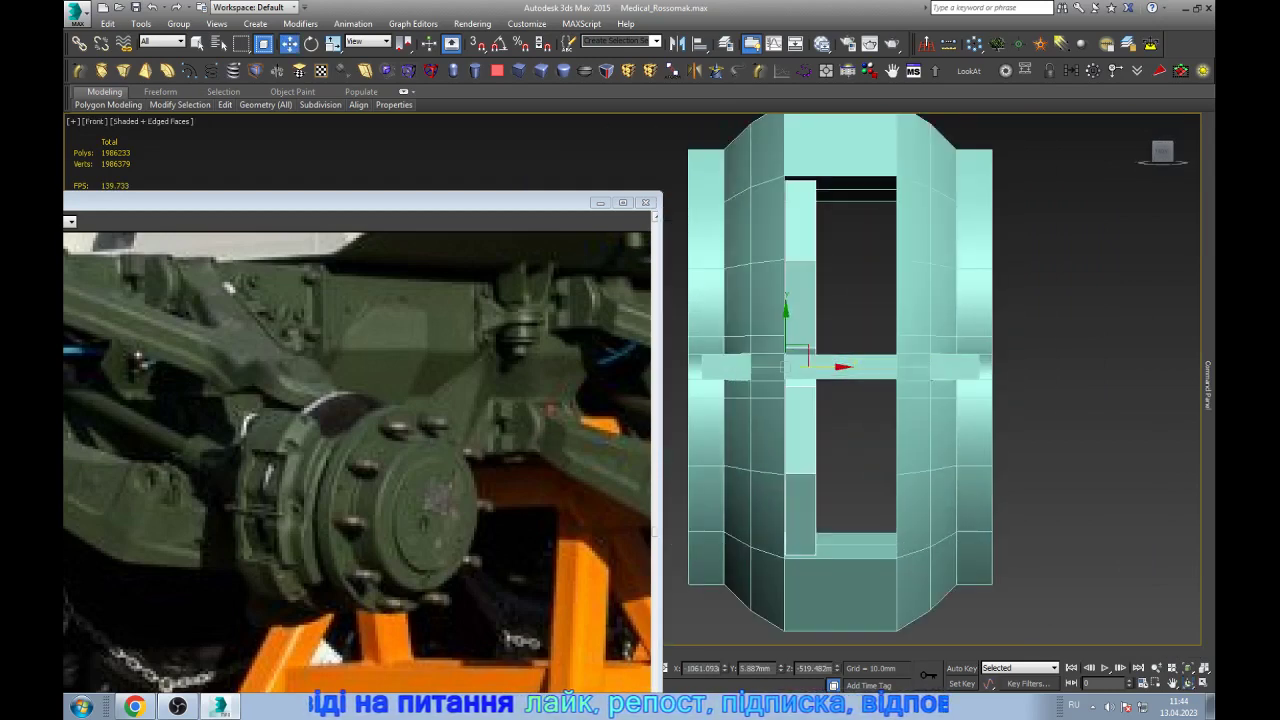
{"action": "key", "text": "1"}
{"action": "key", "text": "F3"}
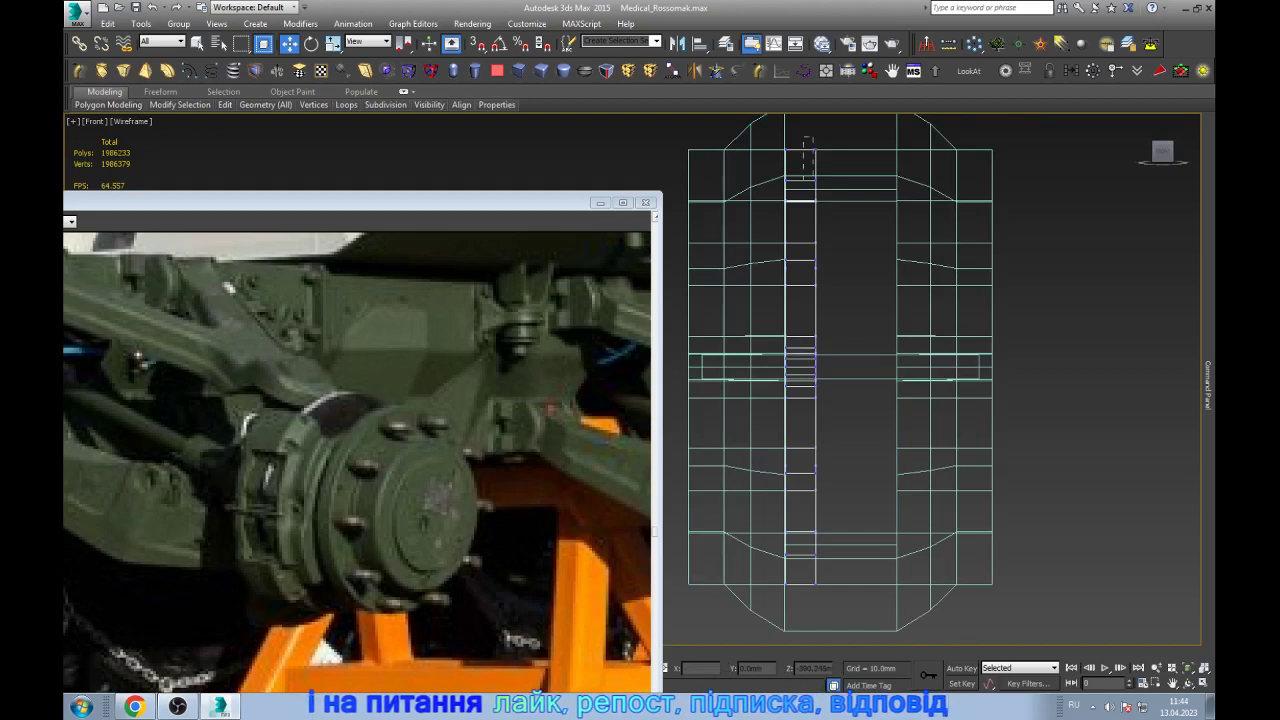
{"action": "left_click_drag", "start_coordinate": [800, 140], "coordinate": [828, 592]}
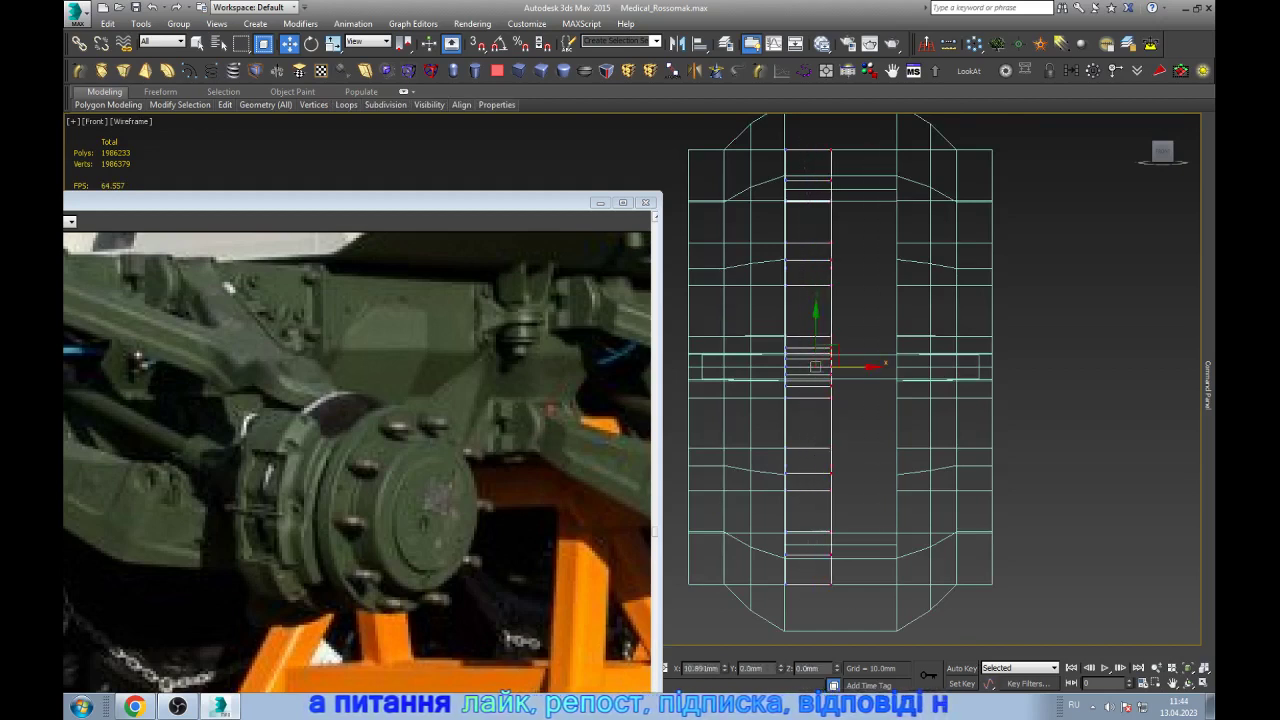
{"action": "left_click_drag", "start_coordinate": [850, 366], "coordinate": [867, 366]}
- Move the Box006 cross bar 15.657mm right and set up an X-axis Instance mirror
{"action": "left_click", "coordinate": [1207, 385]}
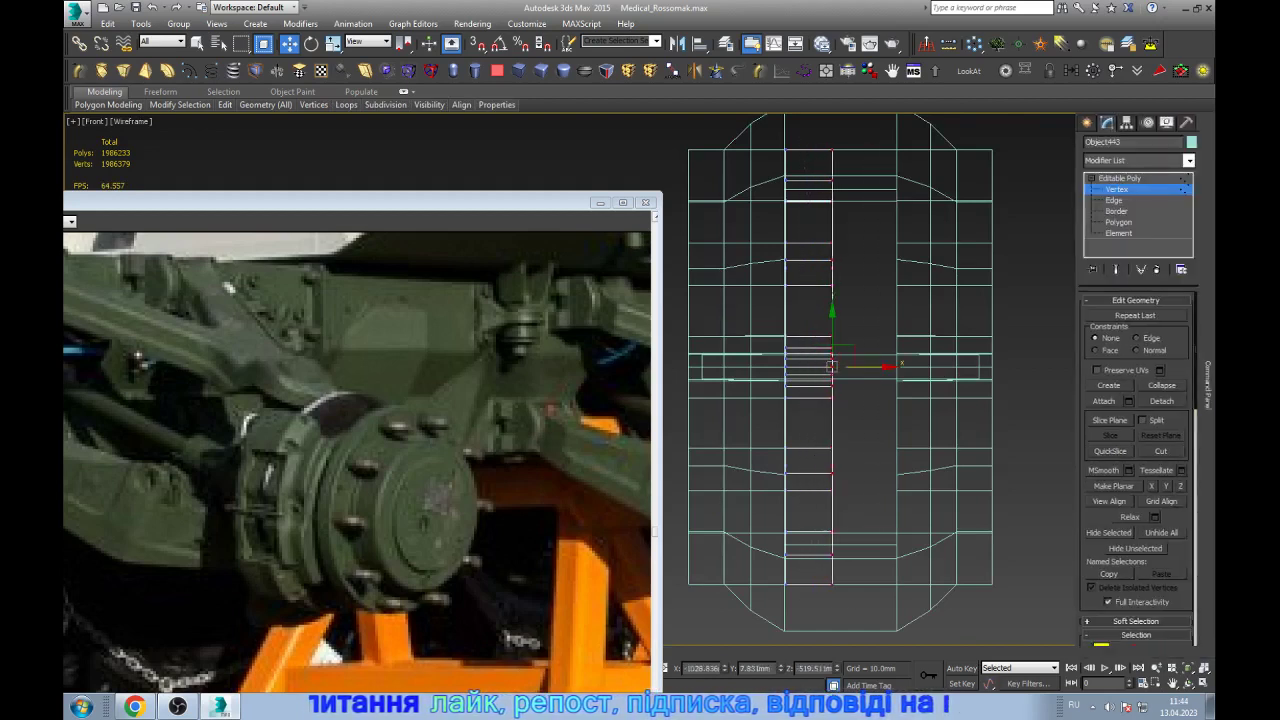
{"action": "left_click", "coordinate": [1118, 178]}
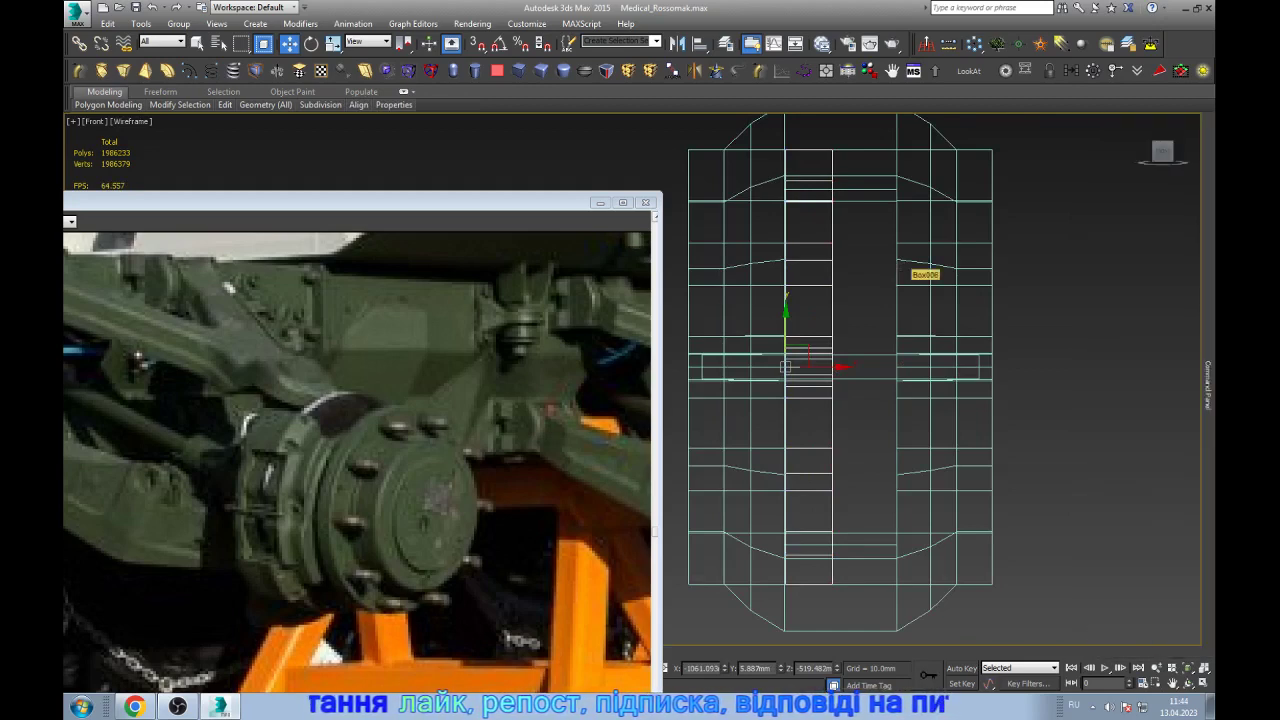
{"action": "left_click", "coordinate": [908, 266]}
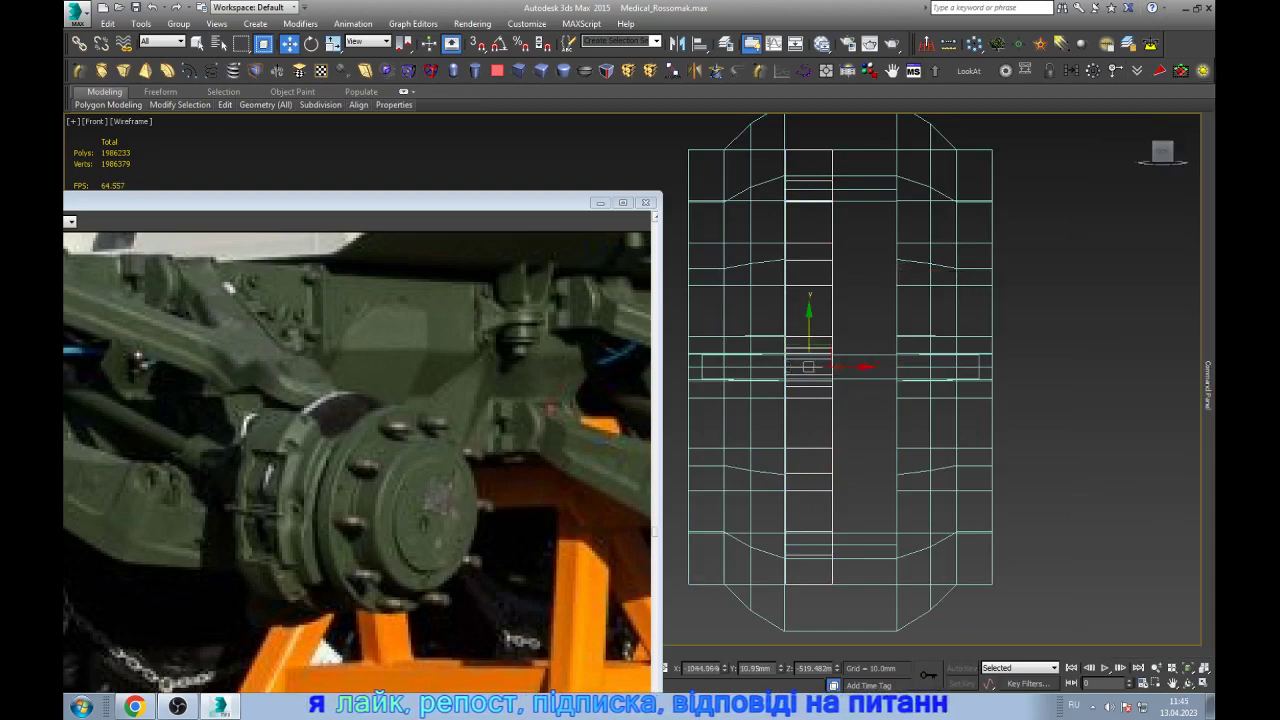
{"action": "left_click_drag", "start_coordinate": [812, 367], "coordinate": [834, 367]}
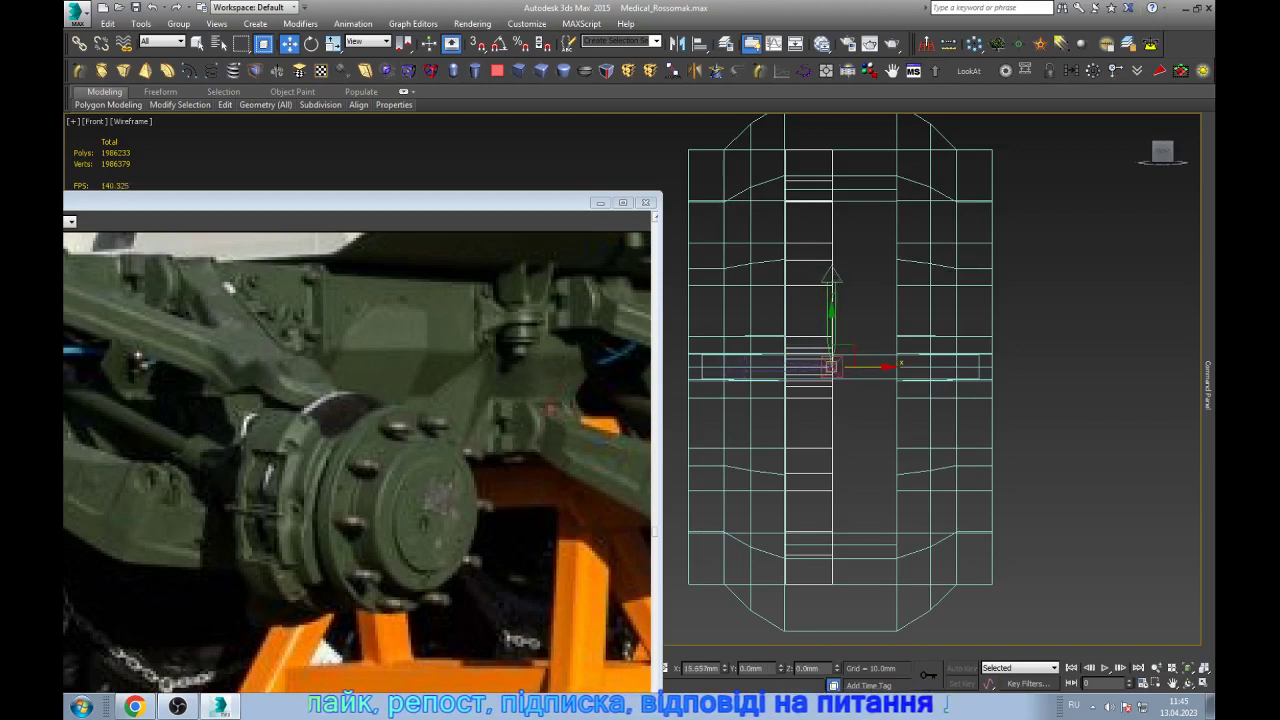
{"action": "left_click_drag", "start_coordinate": [830, 367], "coordinate": [831, 367]}
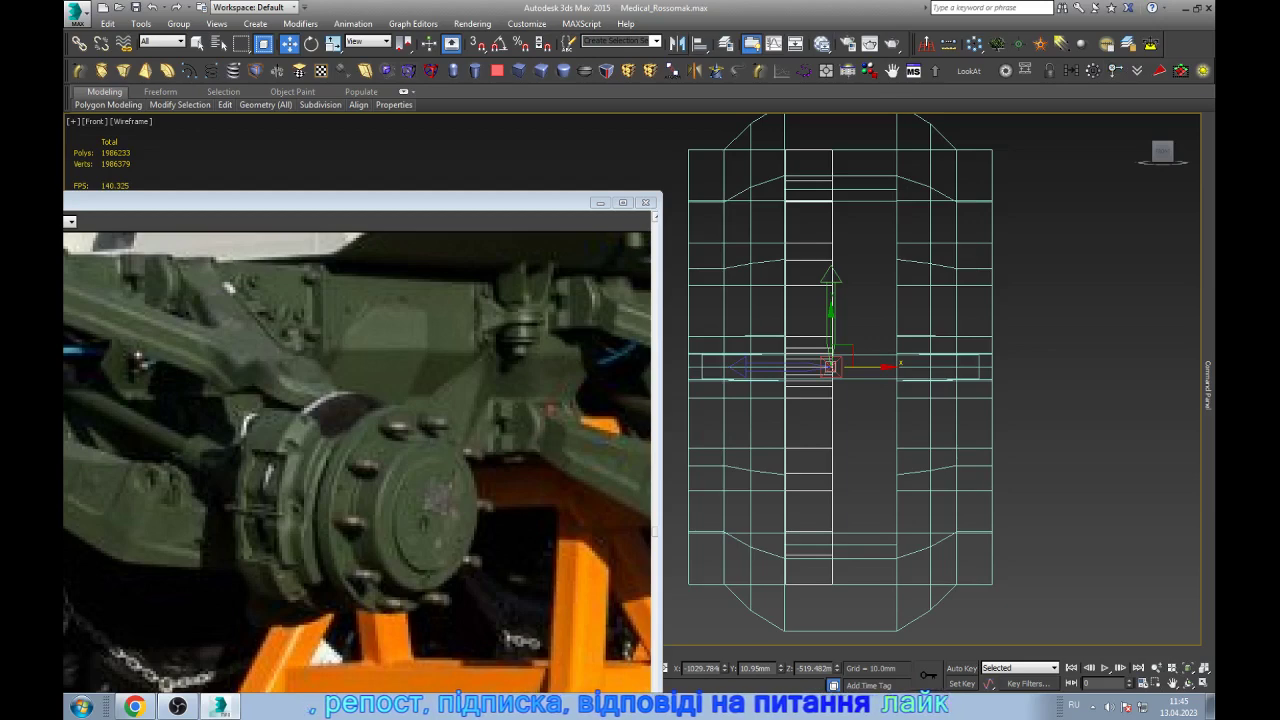
{"action": "left_click", "coordinate": [677, 44]}
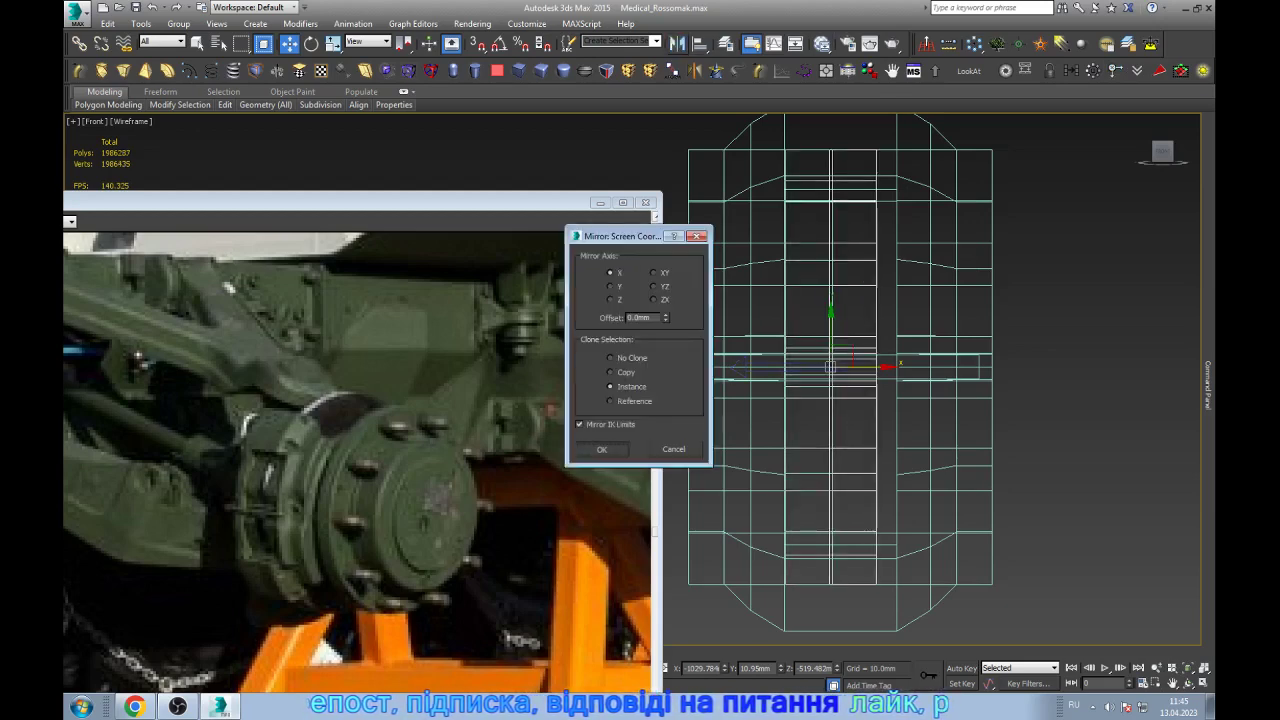
- Create the mirrored cross-bar instance and slide it 13.109mm right in shaded view
{"action": "left_click", "coordinate": [601, 449]}
{"action": "scroll", "coordinate": [822, 367], "scroll_direction": "up", "scroll_amount": 3}
{"action": "key", "text": "F3"}
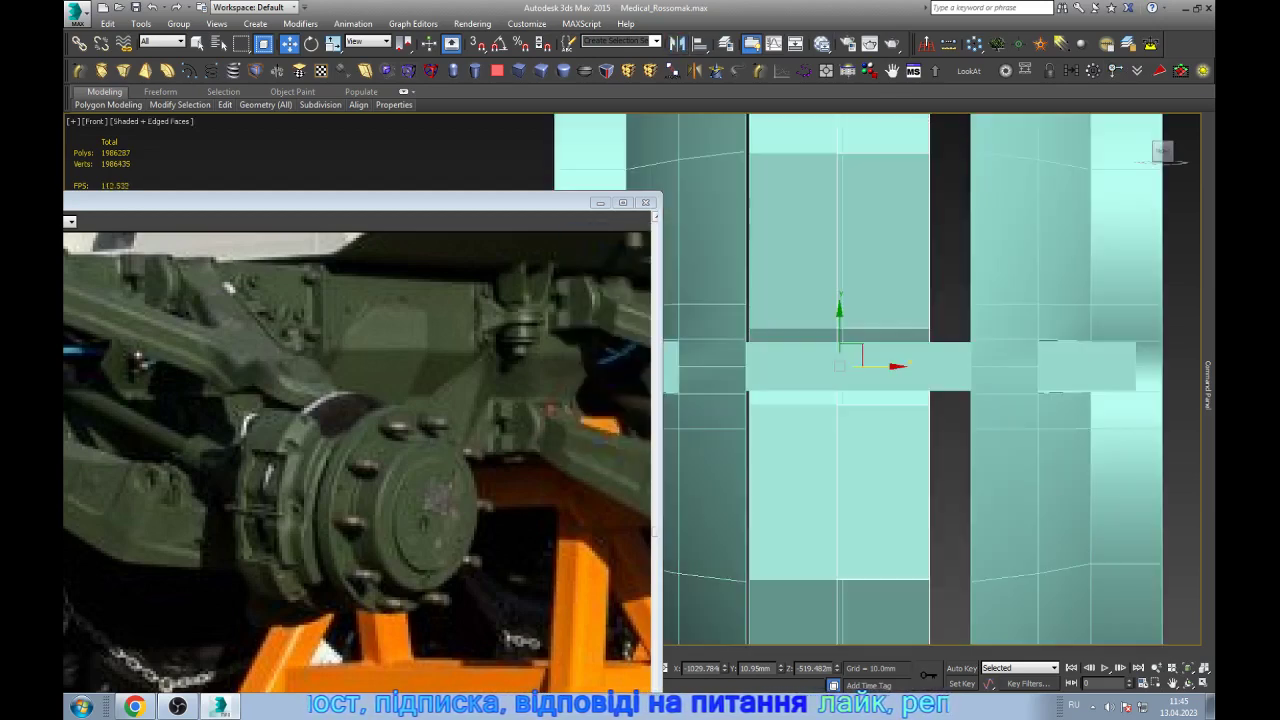
{"action": "scroll", "coordinate": [833, 385], "scroll_direction": "up", "scroll_amount": 2}
{"action": "left_click_drag", "start_coordinate": [875, 358], "coordinate": [928, 358]}
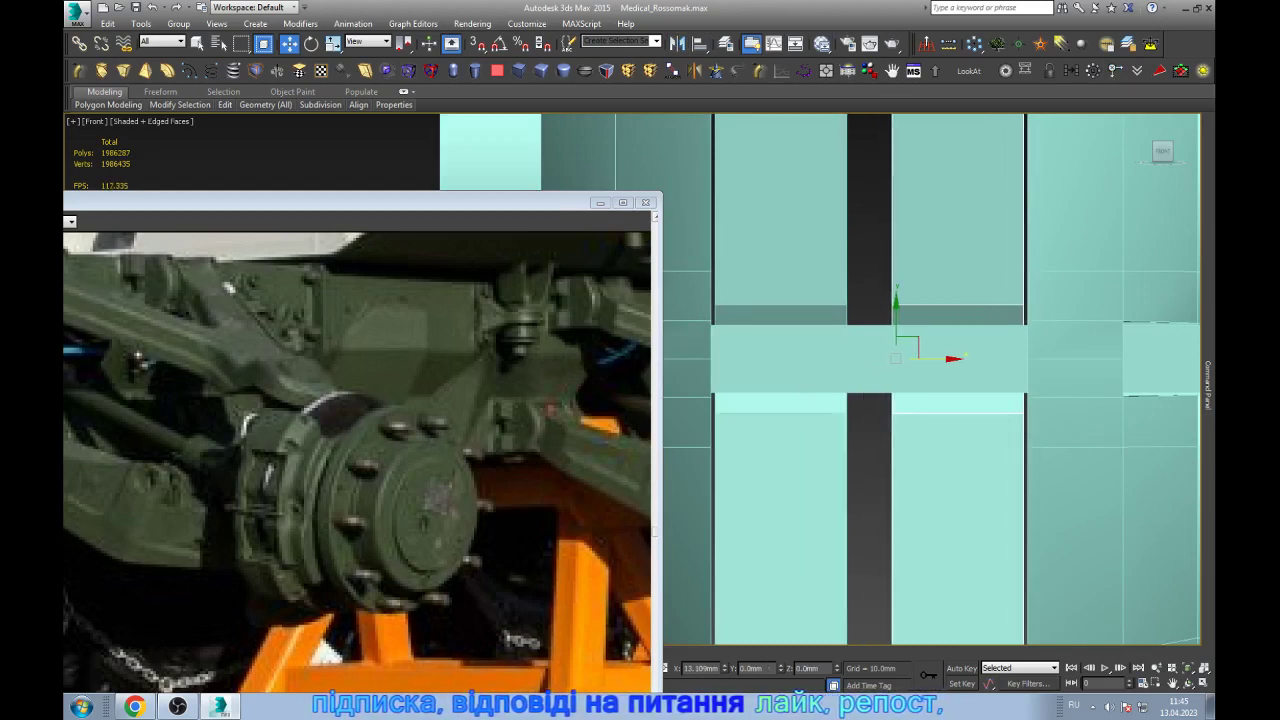
{"action": "scroll", "coordinate": [860, 280], "scroll_direction": "down", "scroll_amount": 3}
{"action": "scroll", "coordinate": [860, 280], "scroll_direction": "down", "scroll_amount": 3}
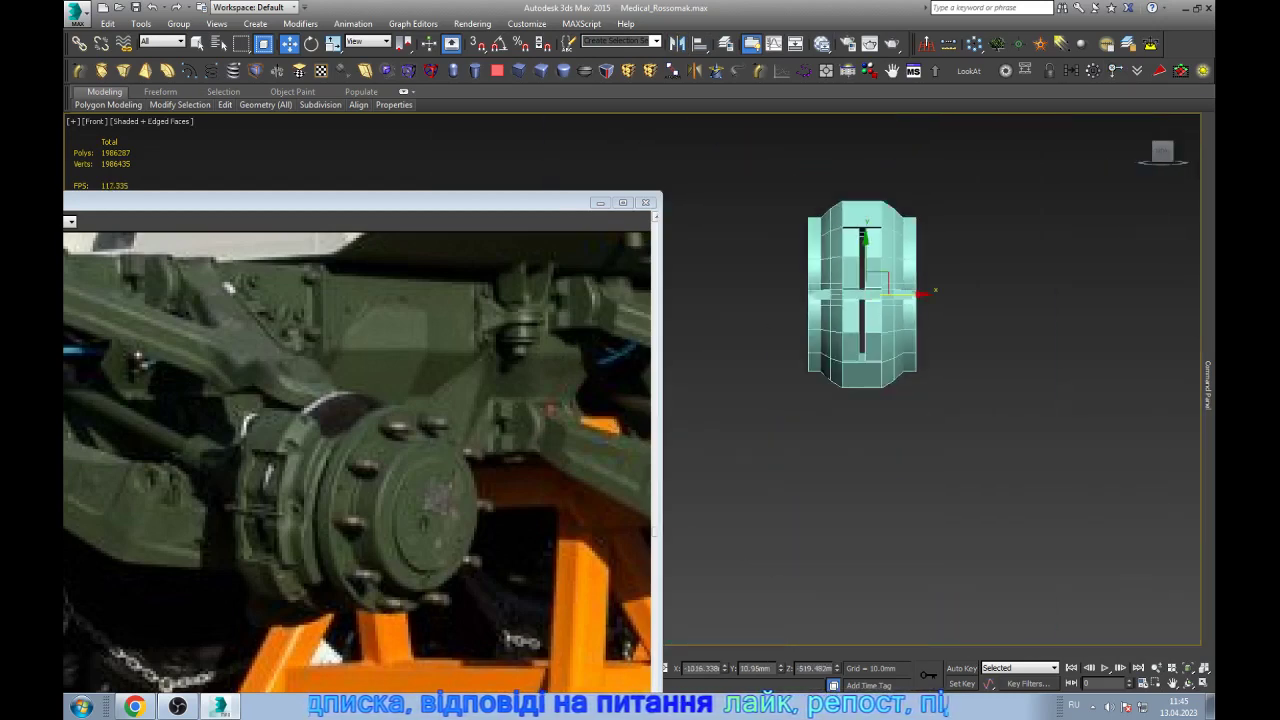
{"action": "middle_click_drag", "start_coordinate": [900, 400], "coordinate": [960, 400], "text": "alt"}
{"action": "scroll", "coordinate": [940, 340], "scroll_direction": "up", "scroll_amount": 5}
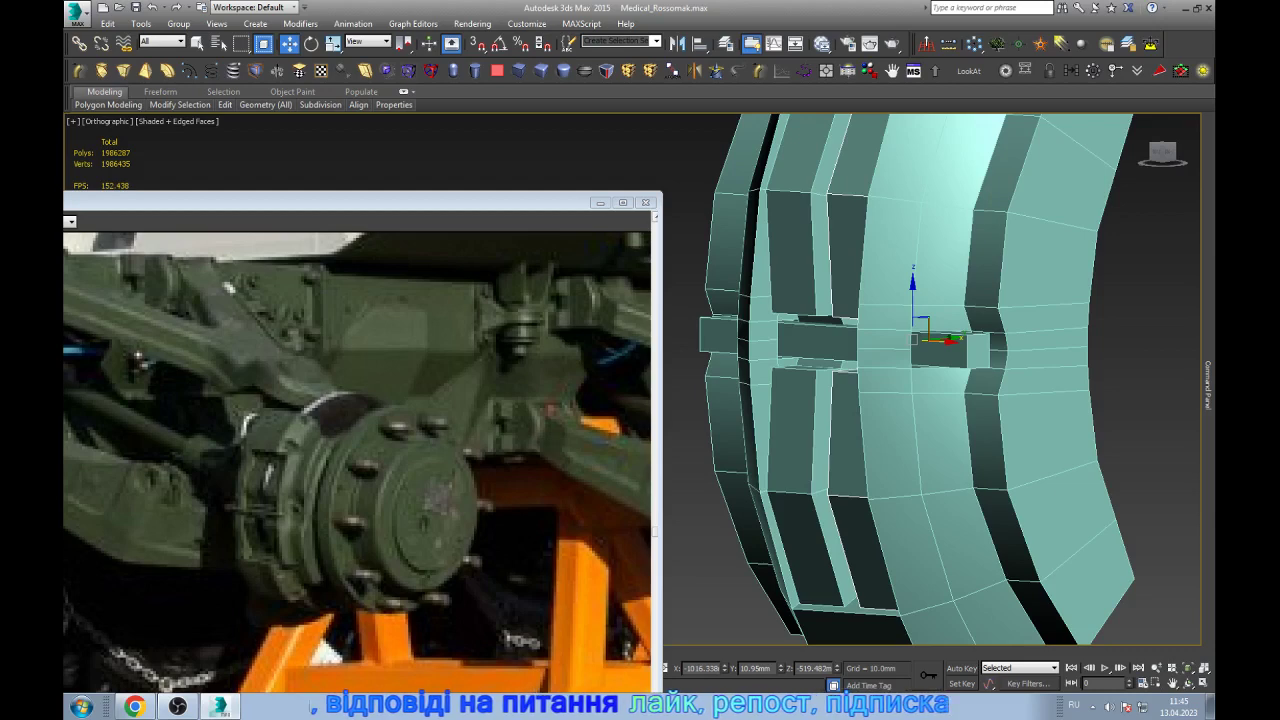
- Slide the selected cross bar back to the left to line it up in the slot
{"action": "left_click_drag", "start_coordinate": [914, 339], "coordinate": [854, 340]}
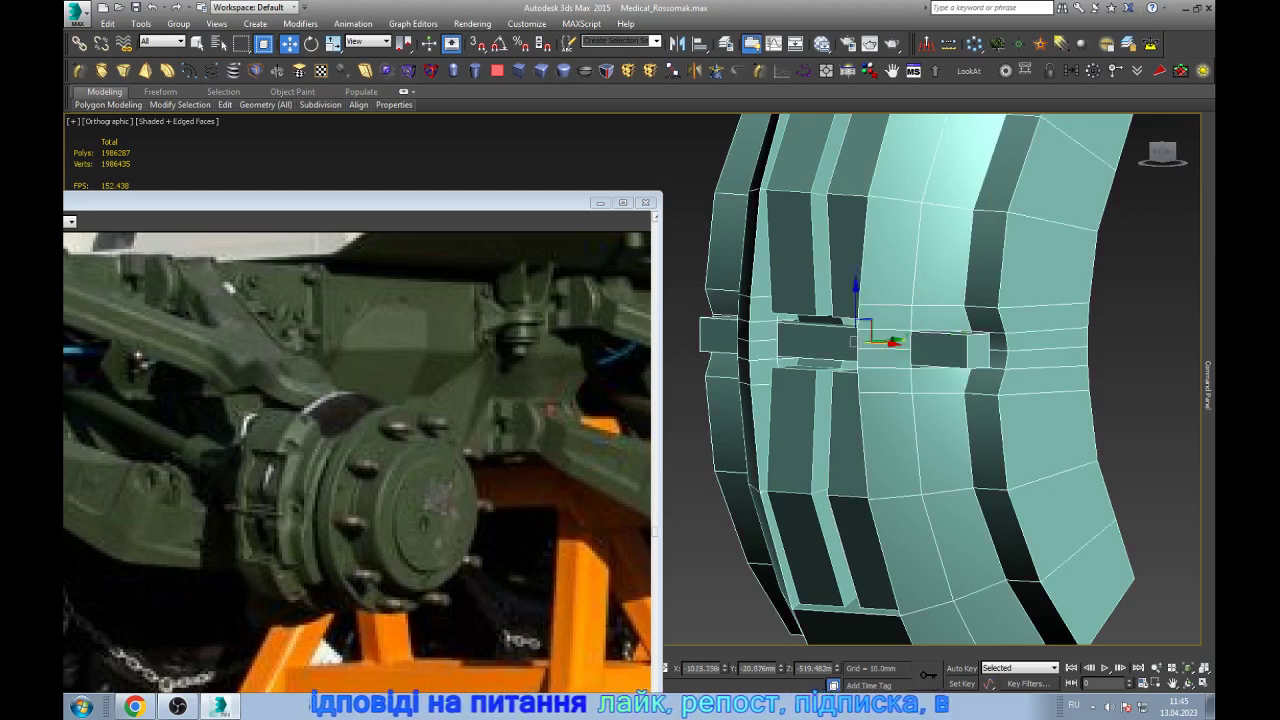
{"action": "scroll", "coordinate": [853, 332], "scroll_direction": "down", "scroll_amount": 5}
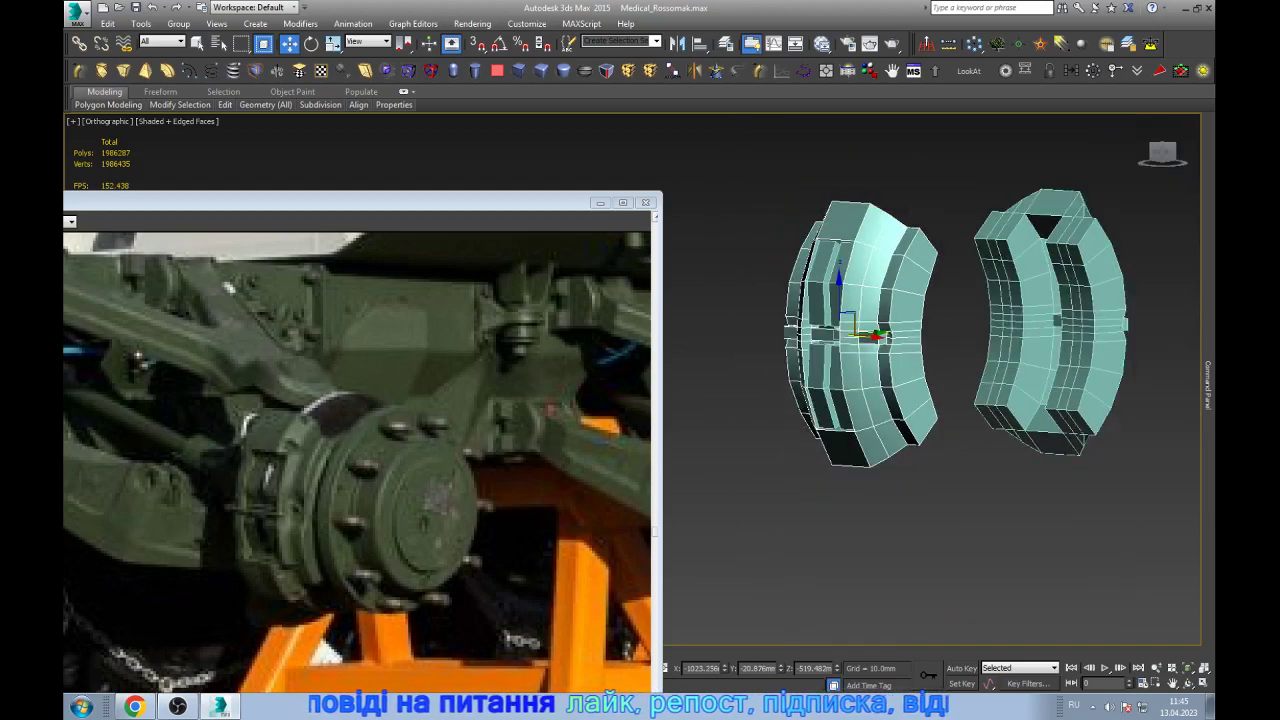
{"action": "scroll", "coordinate": [850, 335], "scroll_direction": "up", "scroll_amount": 5}
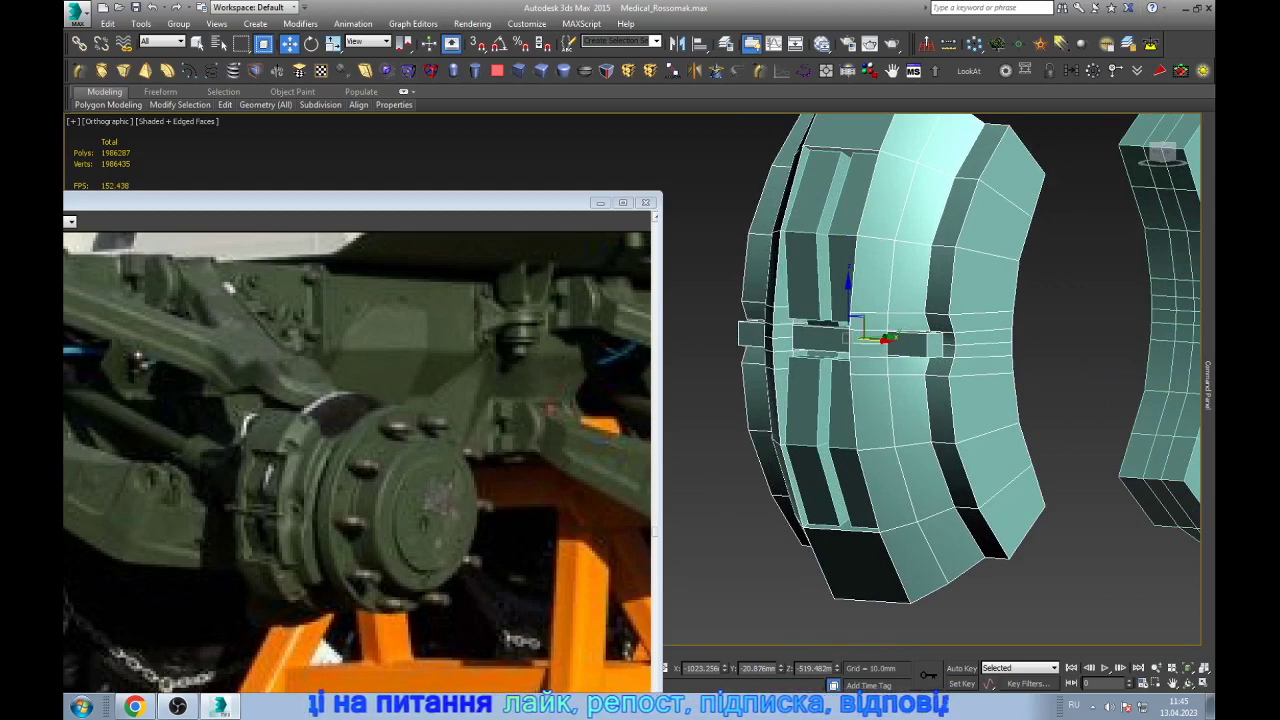
{"action": "scroll", "coordinate": [860, 330], "scroll_direction": "up", "scroll_amount": 2}
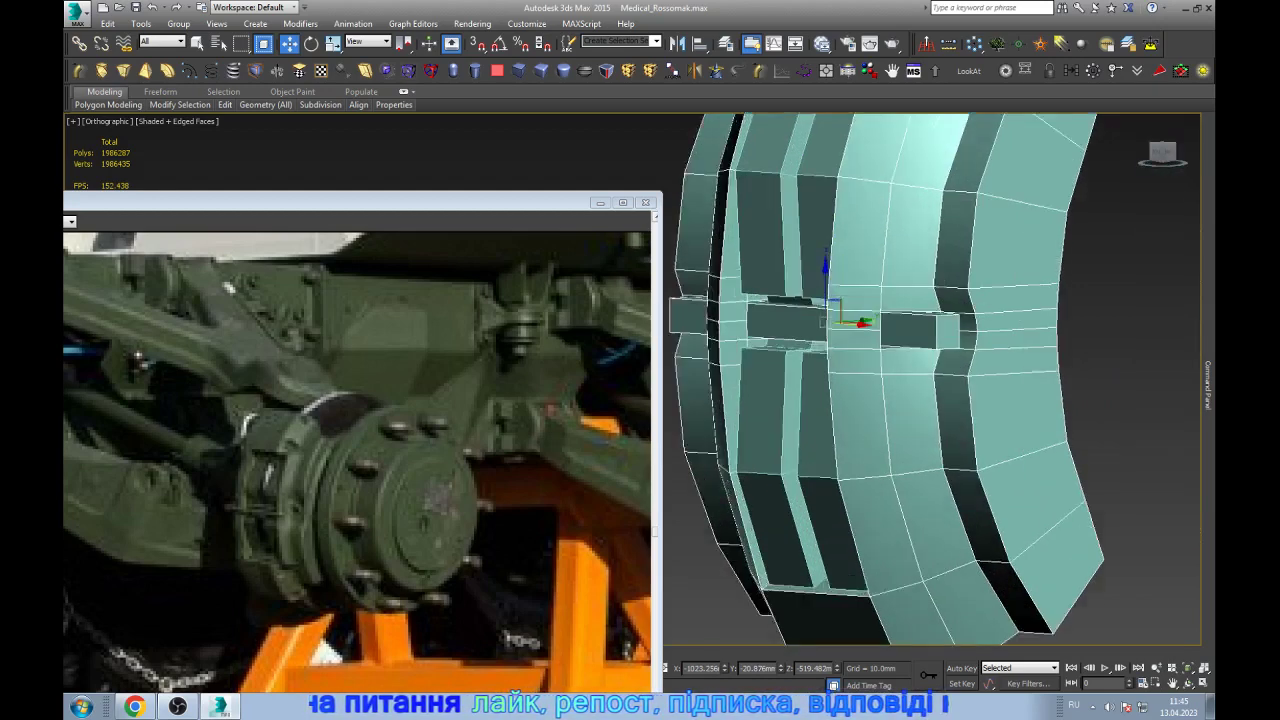
{"action": "scroll", "coordinate": [830, 300], "scroll_direction": "up", "scroll_amount": 3}
{"action": "scroll", "coordinate": [900, 340], "scroll_direction": "down", "scroll_amount": 5}
{"action": "scroll", "coordinate": [905, 360], "scroll_direction": "up", "scroll_amount": 1}
{"action": "scroll", "coordinate": [858, 360], "scroll_direction": "up", "scroll_amount": 3}
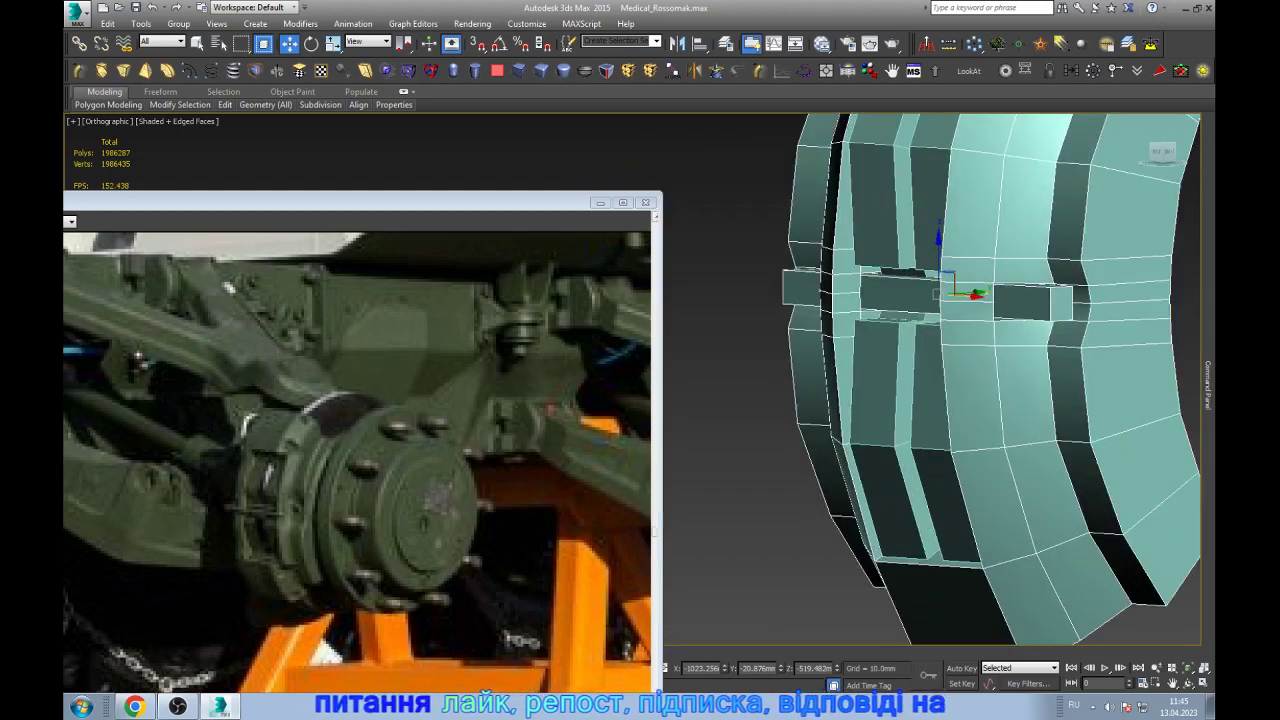
- Select all and orbit the view onto the caliper's front face
{"action": "key", "text": "ctrl+a"}
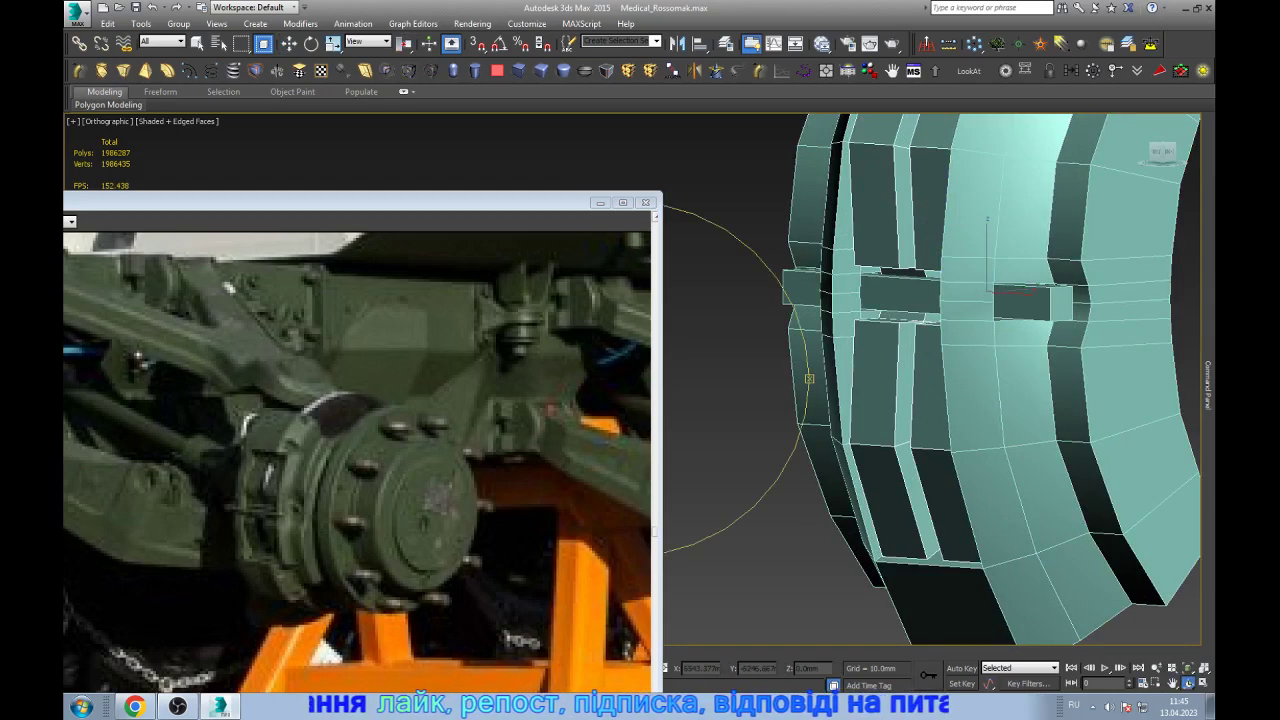
{"action": "middle_click_drag", "start_coordinate": [930, 380], "coordinate": [990, 380], "text": "alt"}
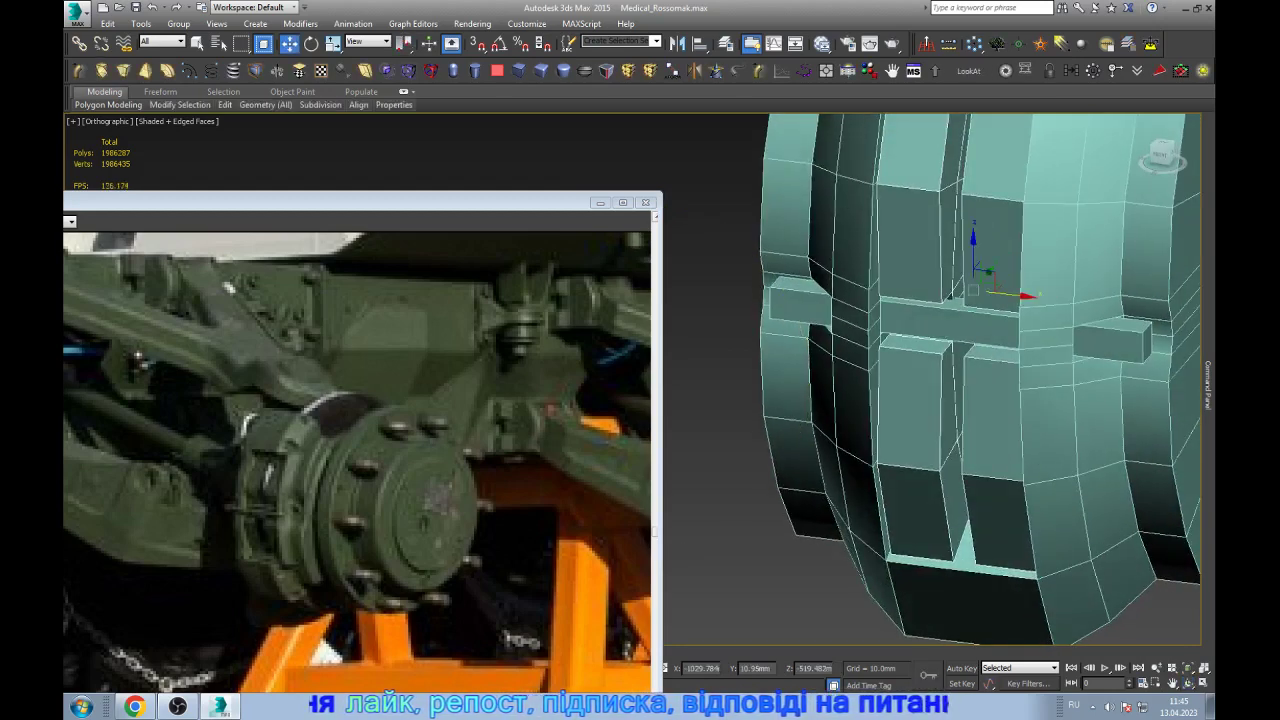
{"action": "scroll", "coordinate": [905, 345], "scroll_direction": "up", "scroll_amount": 3}
- Connect the edges around the lower block's top face with new supporting edges
{"action": "left_click", "coordinate": [905, 350]}
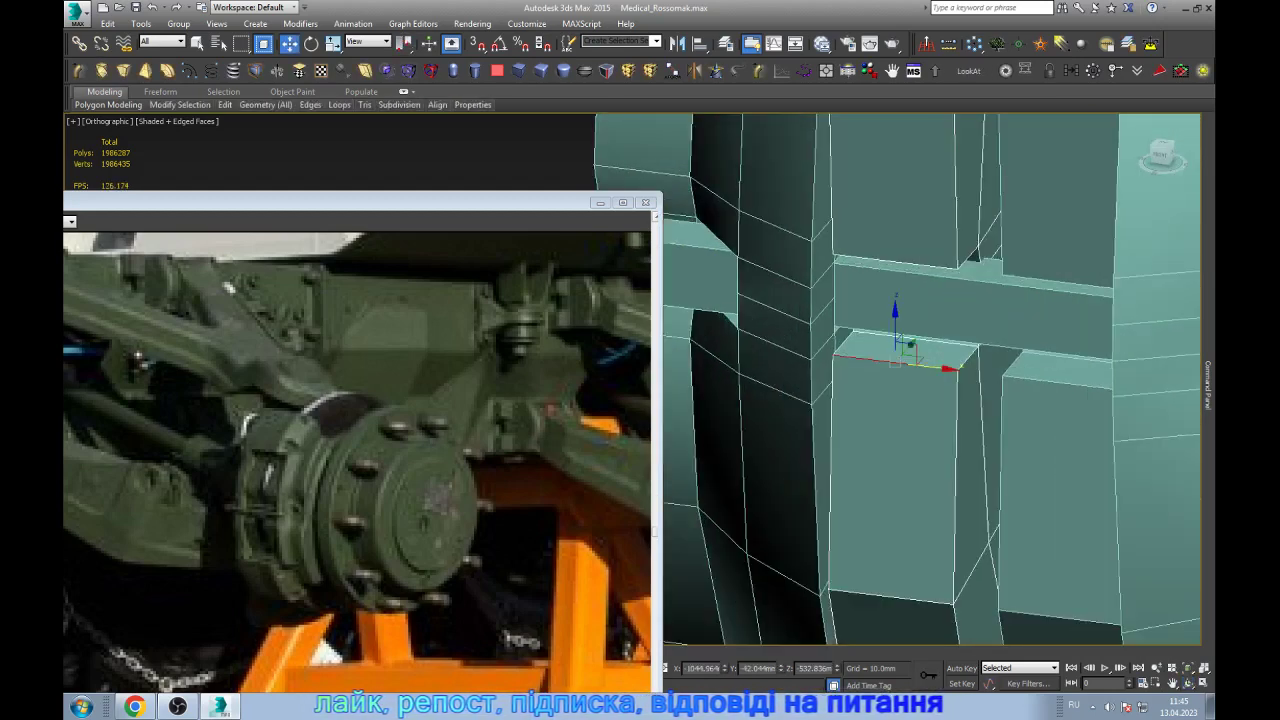
{"action": "key", "text": "2"}
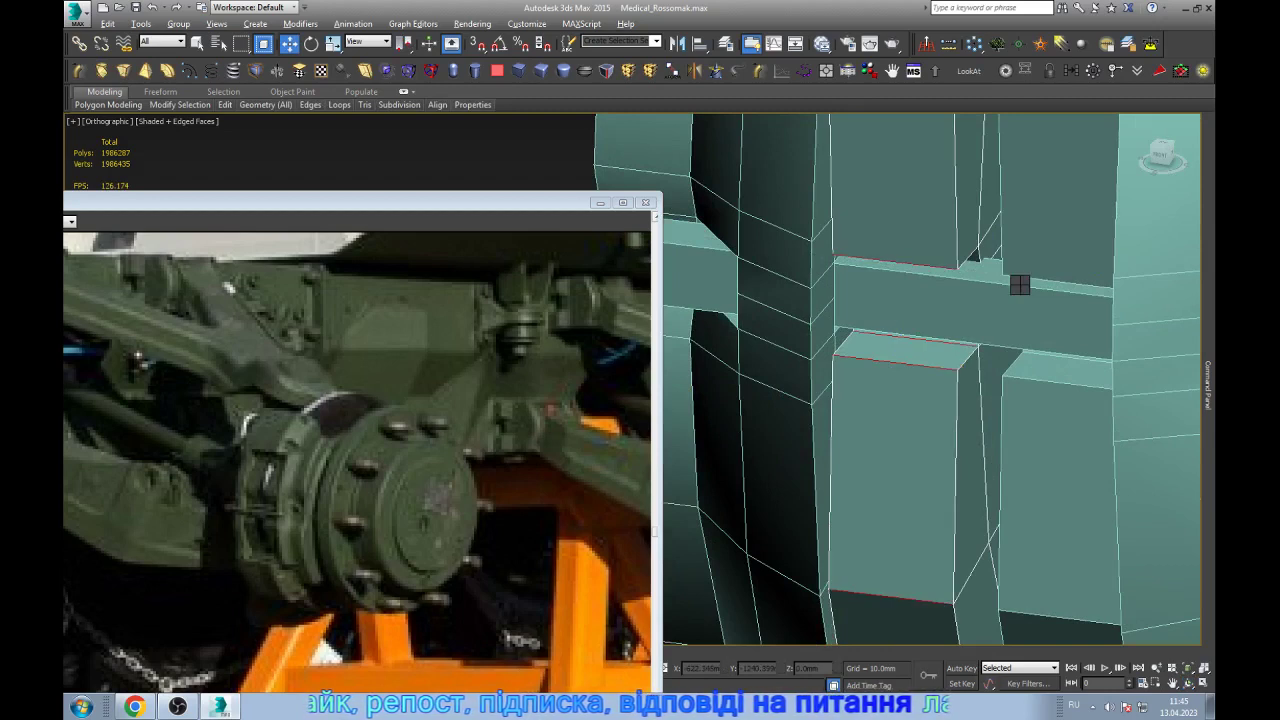
{"action": "key", "text": "ctrl+shift+e"}
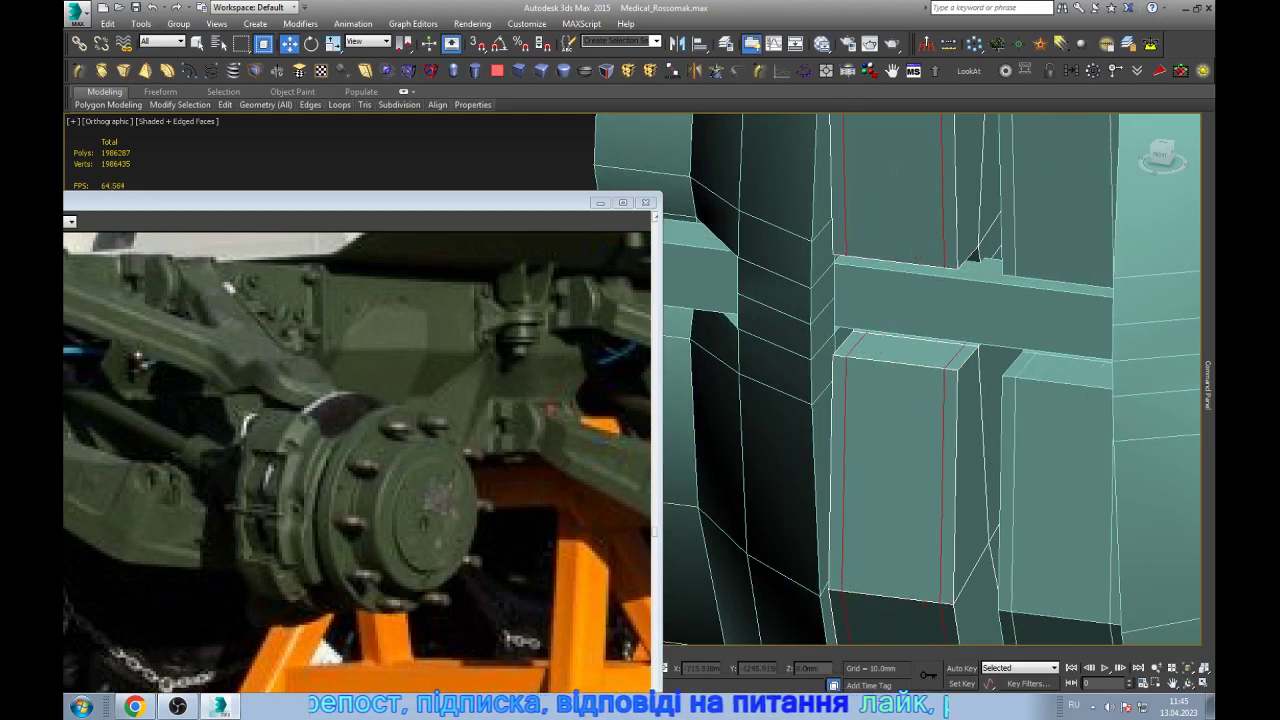
{"action": "key", "text": "Return"}
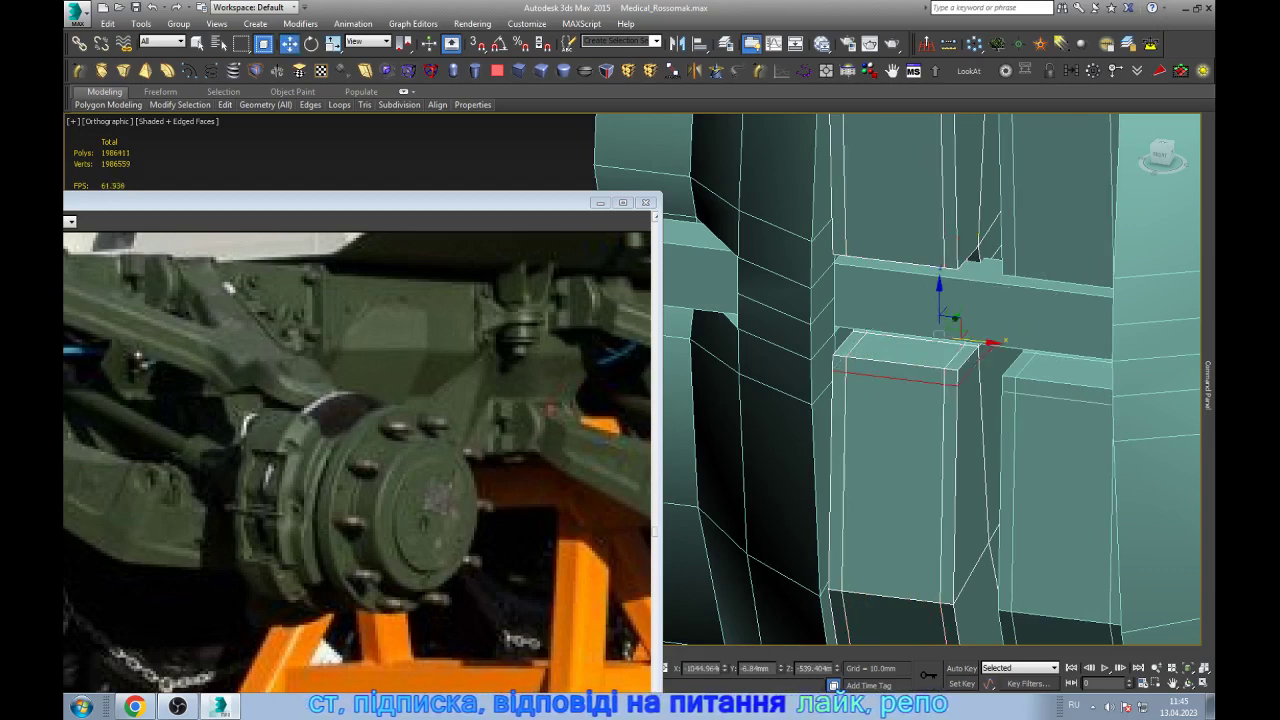
{"action": "scroll", "coordinate": [980, 260], "scroll_direction": "up", "scroll_amount": 5}
{"action": "key", "text": "q"}
{"action": "key", "text": "w"}
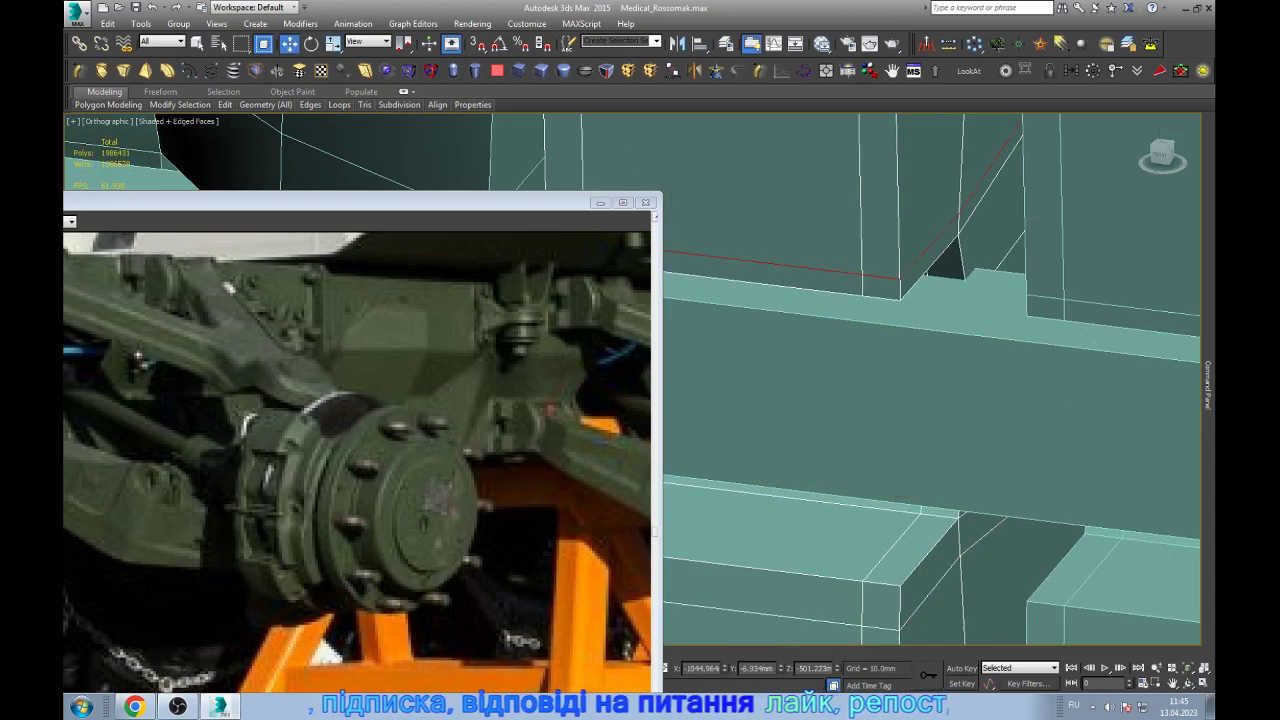
{"action": "middle_click_drag", "start_coordinate": [930, 380], "coordinate": [980, 400], "text": "alt"}
{"action": "scroll", "coordinate": [972, 319], "scroll_direction": "up", "scroll_amount": 2}
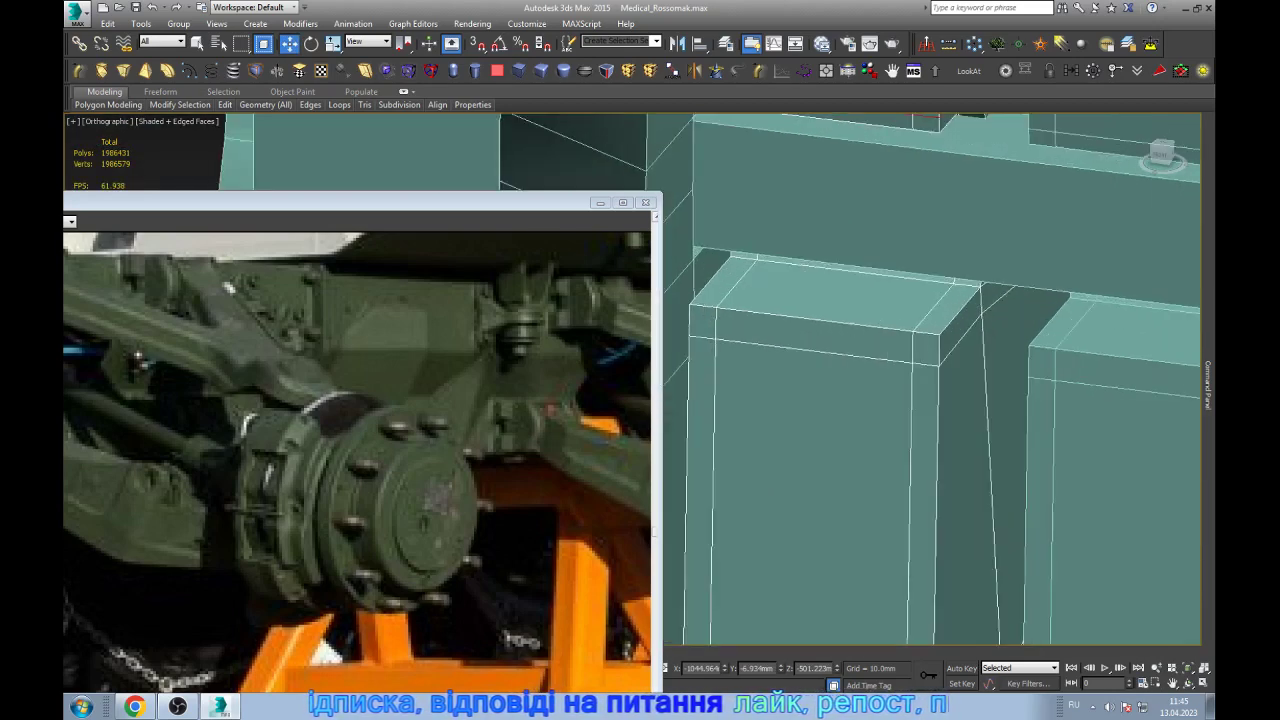
{"action": "scroll", "coordinate": [930, 330], "scroll_direction": "up", "scroll_amount": 3}
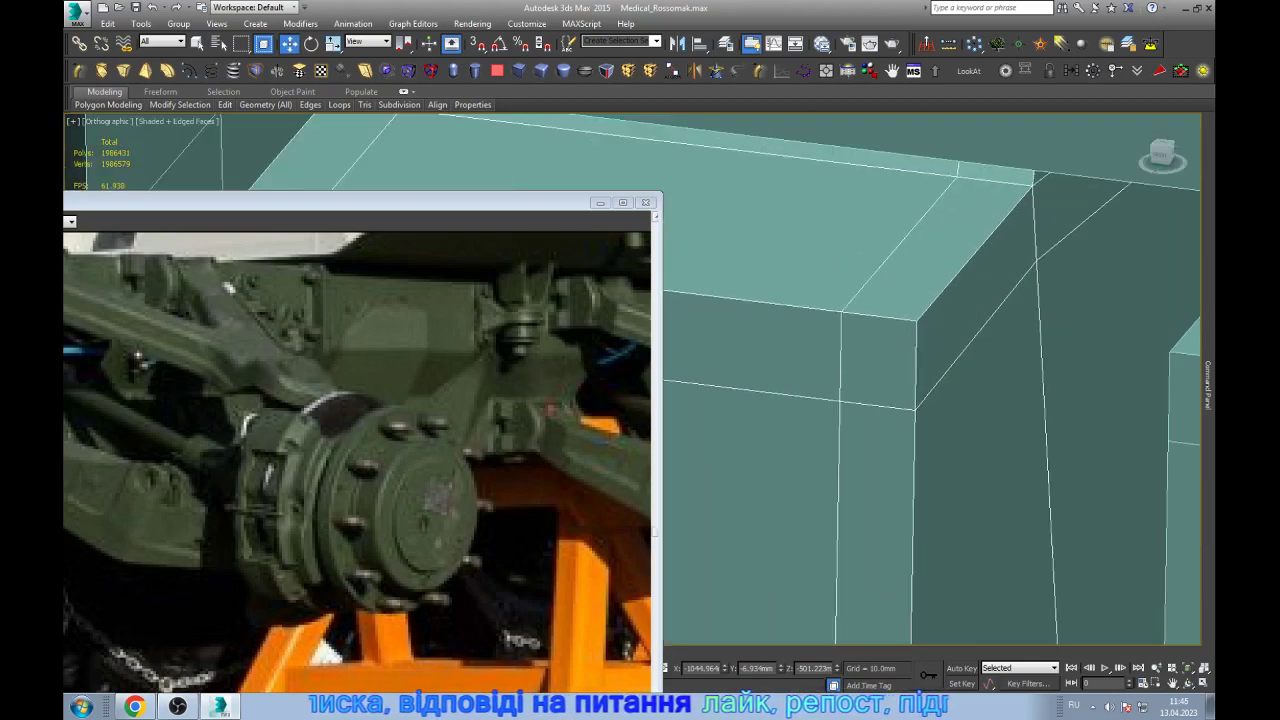
- Add an edge loop beside the block's front top corner edges
{"action": "left_click", "coordinate": [790, 306]}
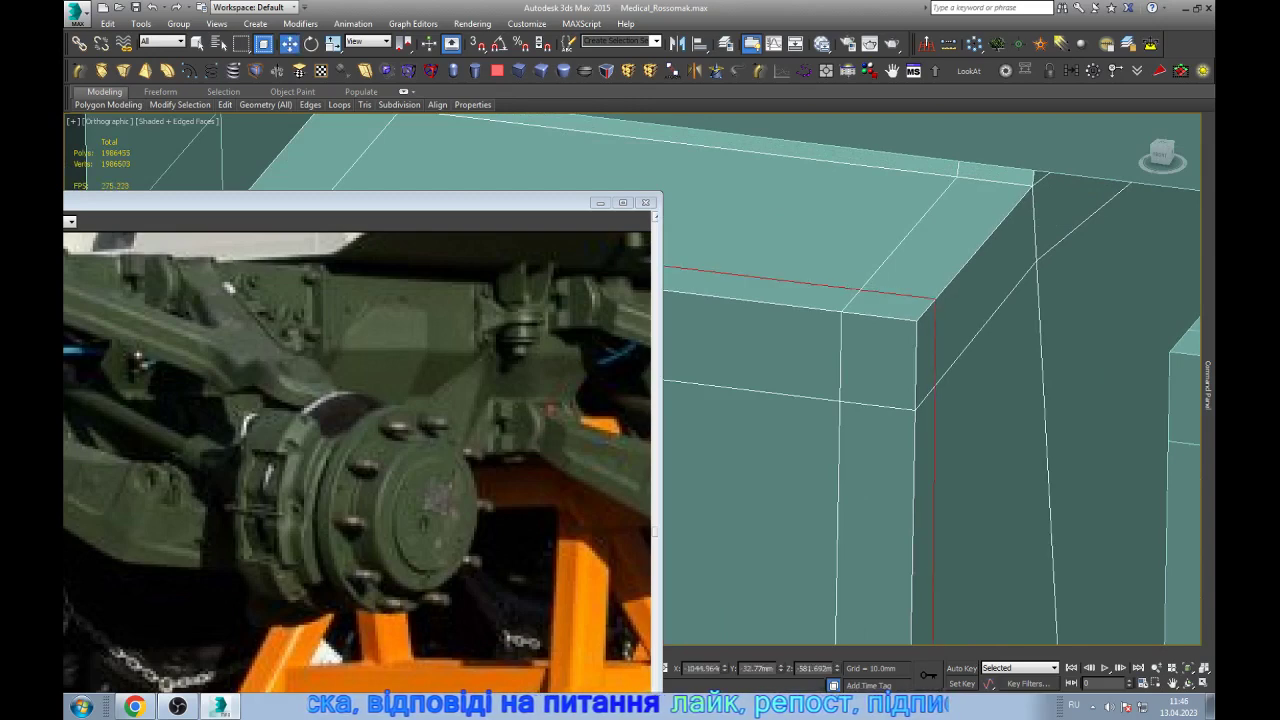
{"action": "scroll", "coordinate": [930, 380], "scroll_direction": "down", "scroll_amount": 3}
{"action": "scroll", "coordinate": [930, 400], "scroll_direction": "up", "scroll_amount": 5}
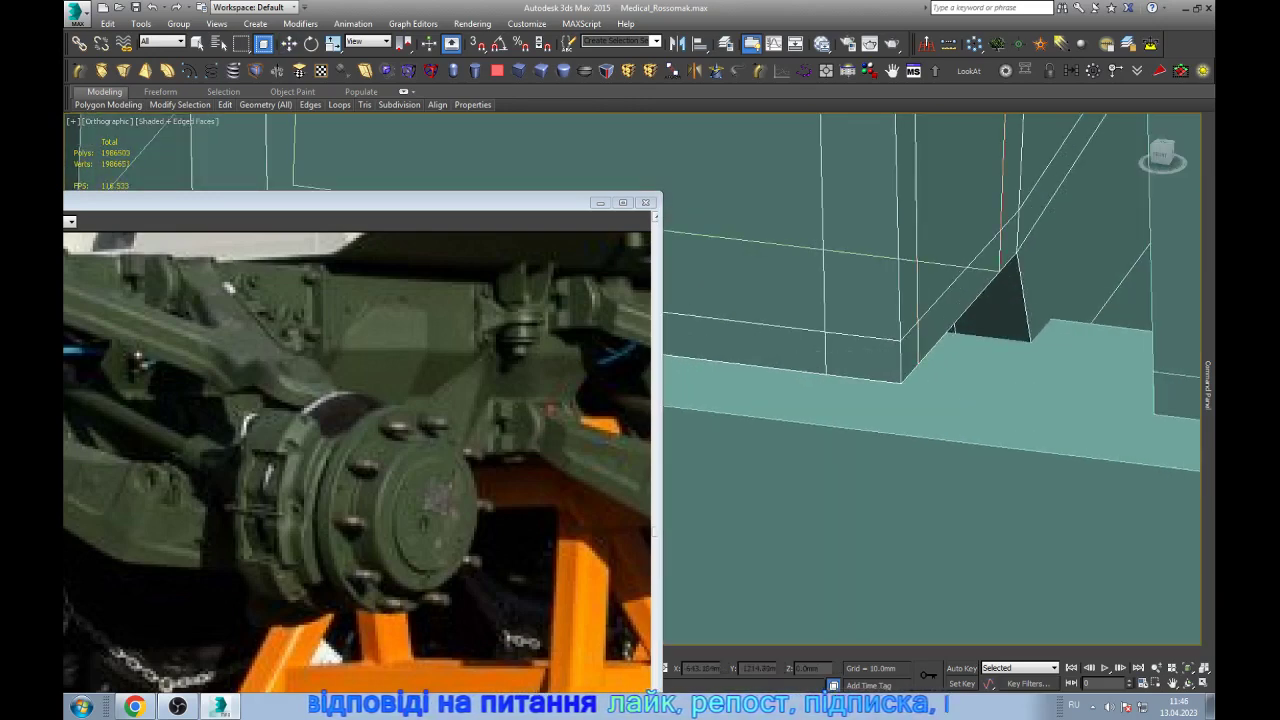
{"action": "key", "text": "ctrl+shift+e"}
{"action": "key", "text": "w"}
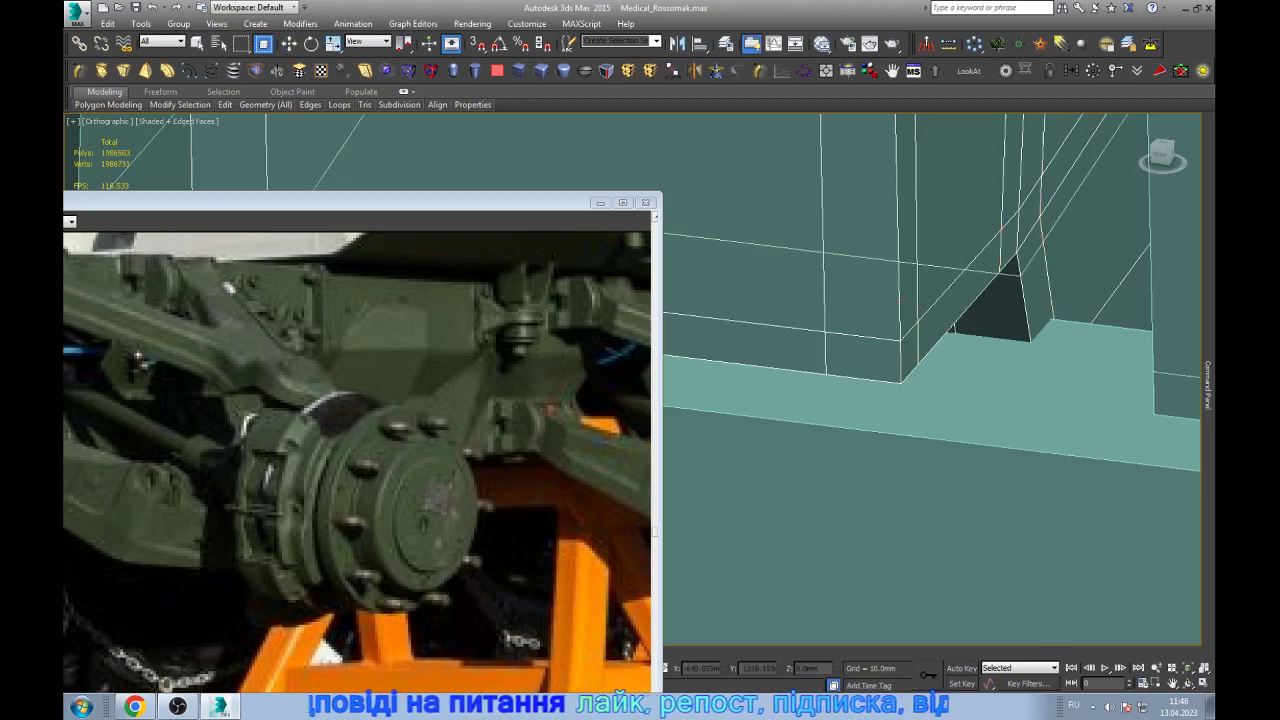
{"action": "scroll", "coordinate": [930, 380], "scroll_direction": "down", "scroll_amount": 3}
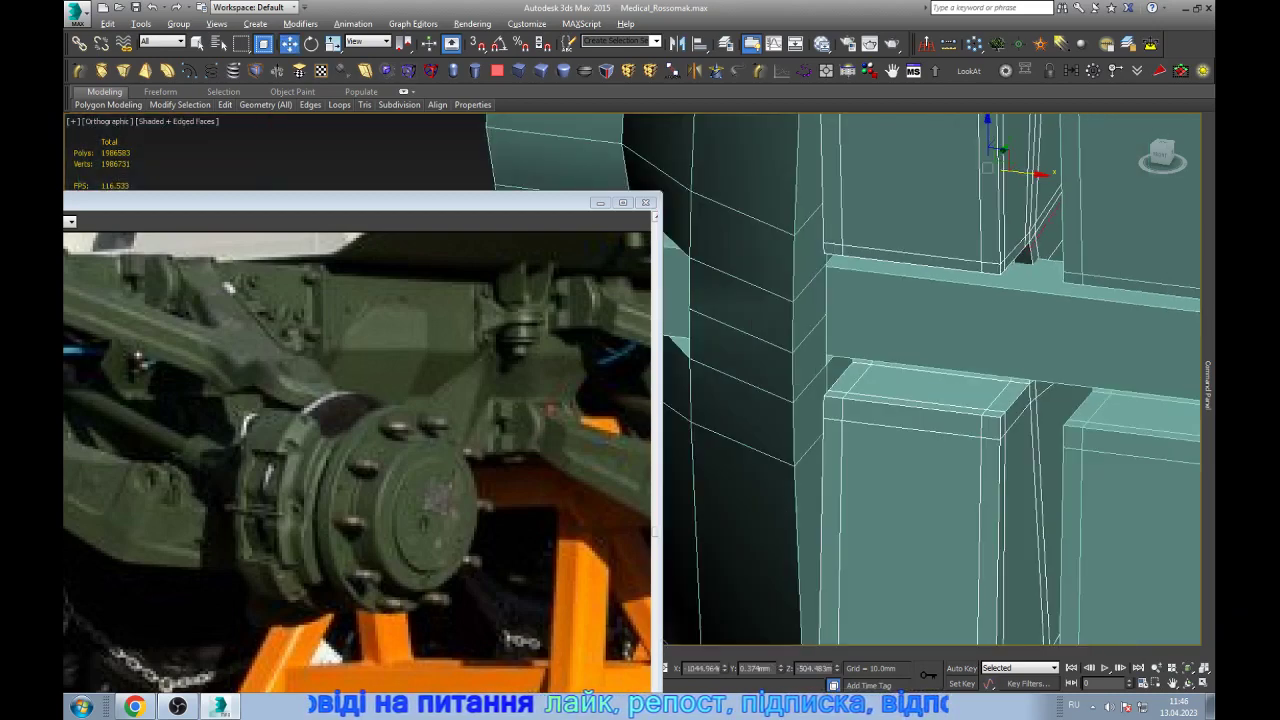
- Isolate the selected block with Alt+Q and frame it in view
{"action": "key", "text": "alt+q"}
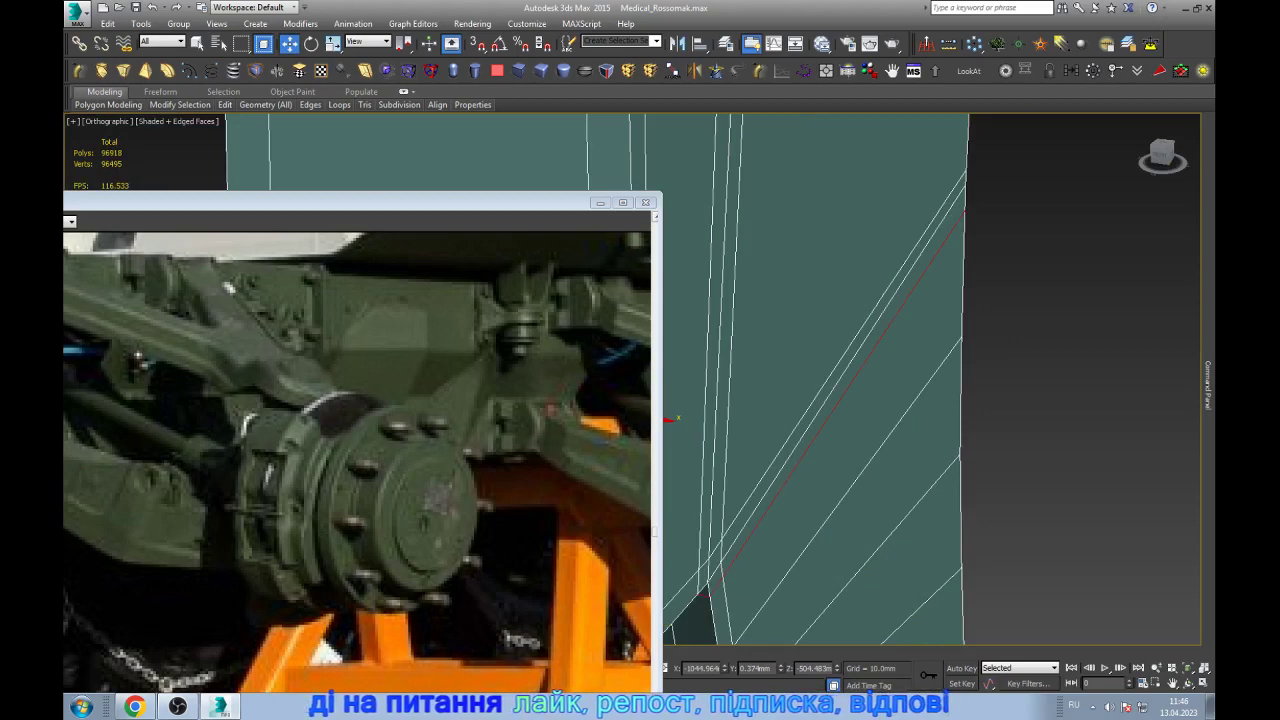
{"action": "scroll", "coordinate": [830, 400], "scroll_direction": "up", "scroll_amount": 1}
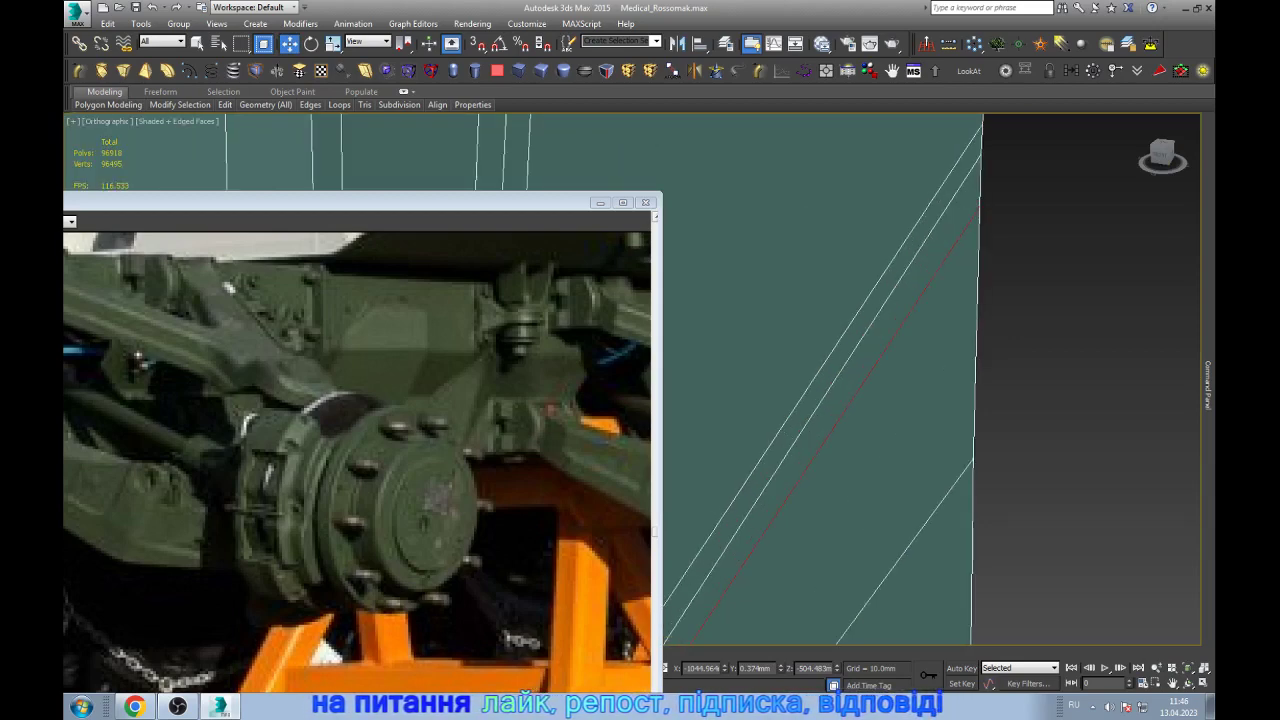
{"action": "scroll", "coordinate": [830, 380], "scroll_direction": "down", "scroll_amount": 2}
{"action": "scroll", "coordinate": [830, 380], "scroll_direction": "down", "scroll_amount": 2}
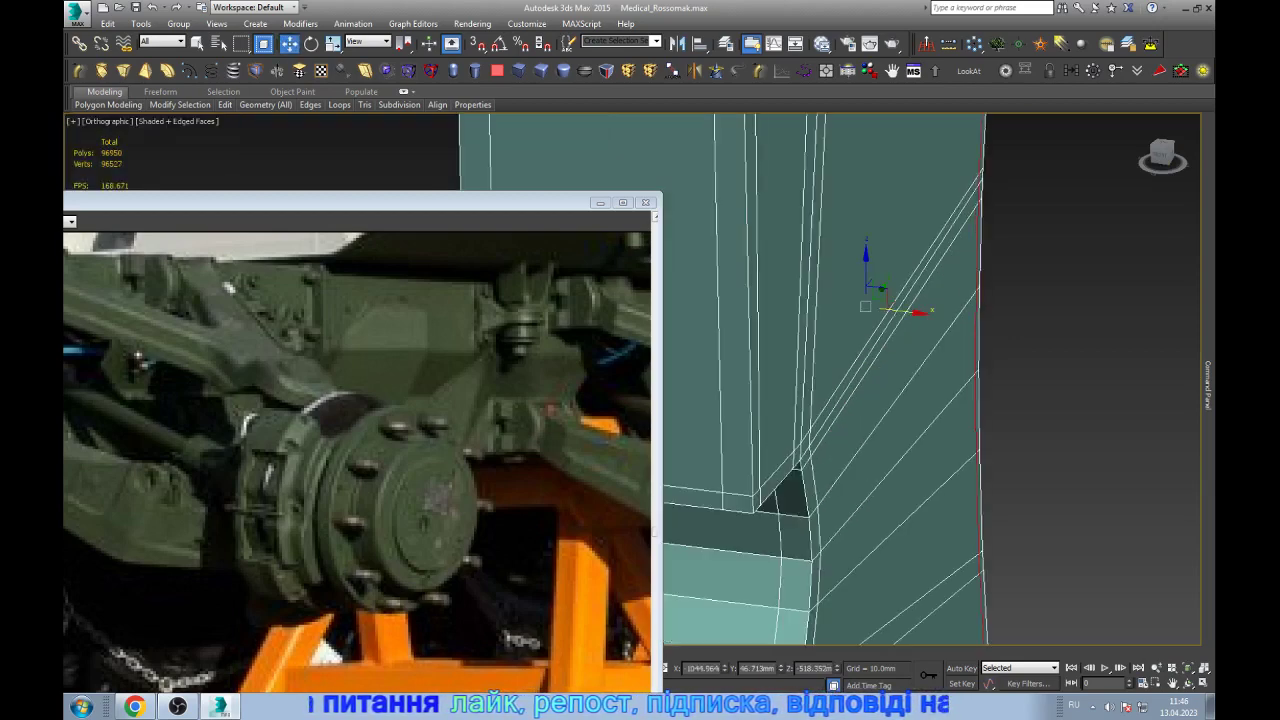
{"action": "middle_click_drag", "start_coordinate": [830, 400], "coordinate": [840, 200], "text": "alt"}
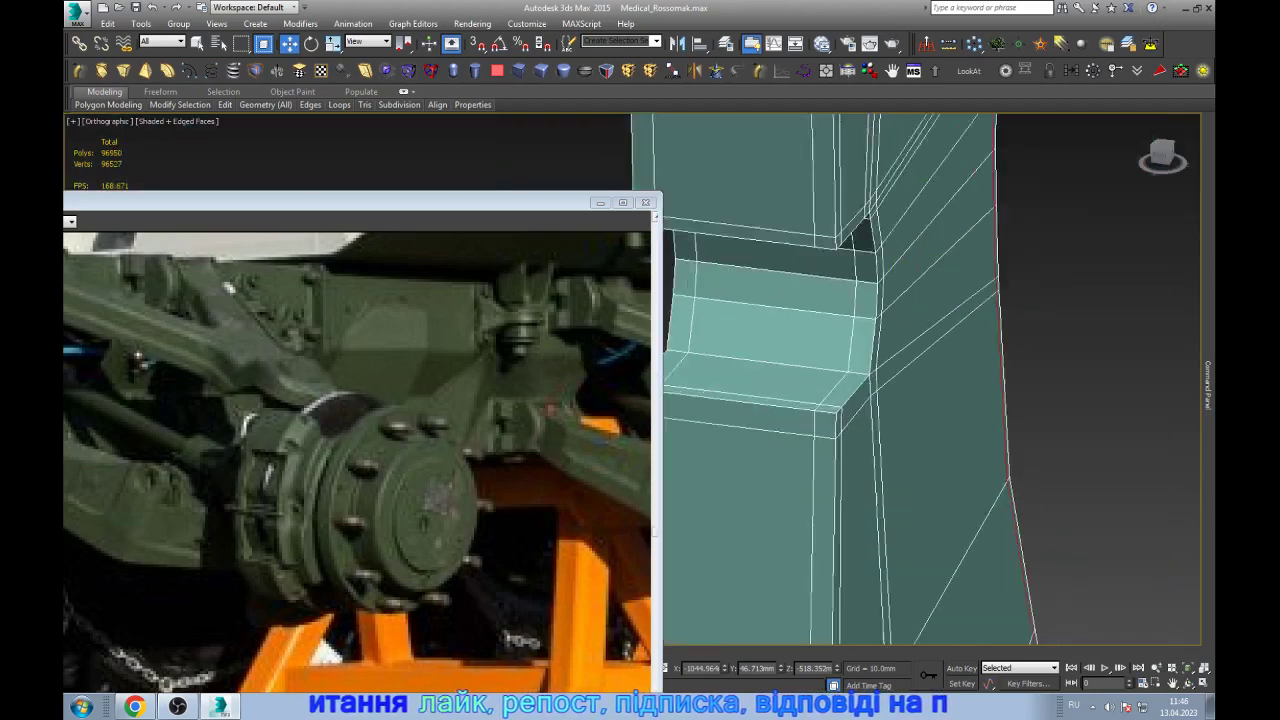
{"action": "scroll", "coordinate": [900, 380], "scroll_direction": "up", "scroll_amount": 3}
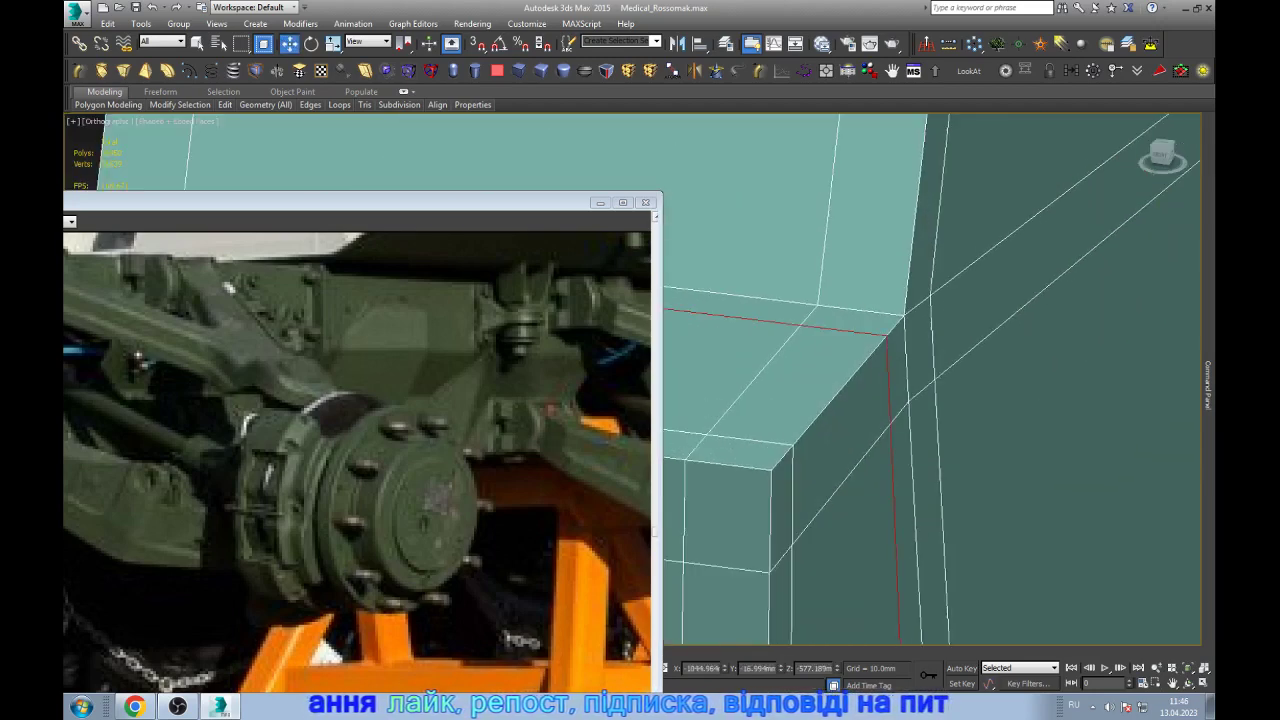
{"action": "key", "text": "z"}
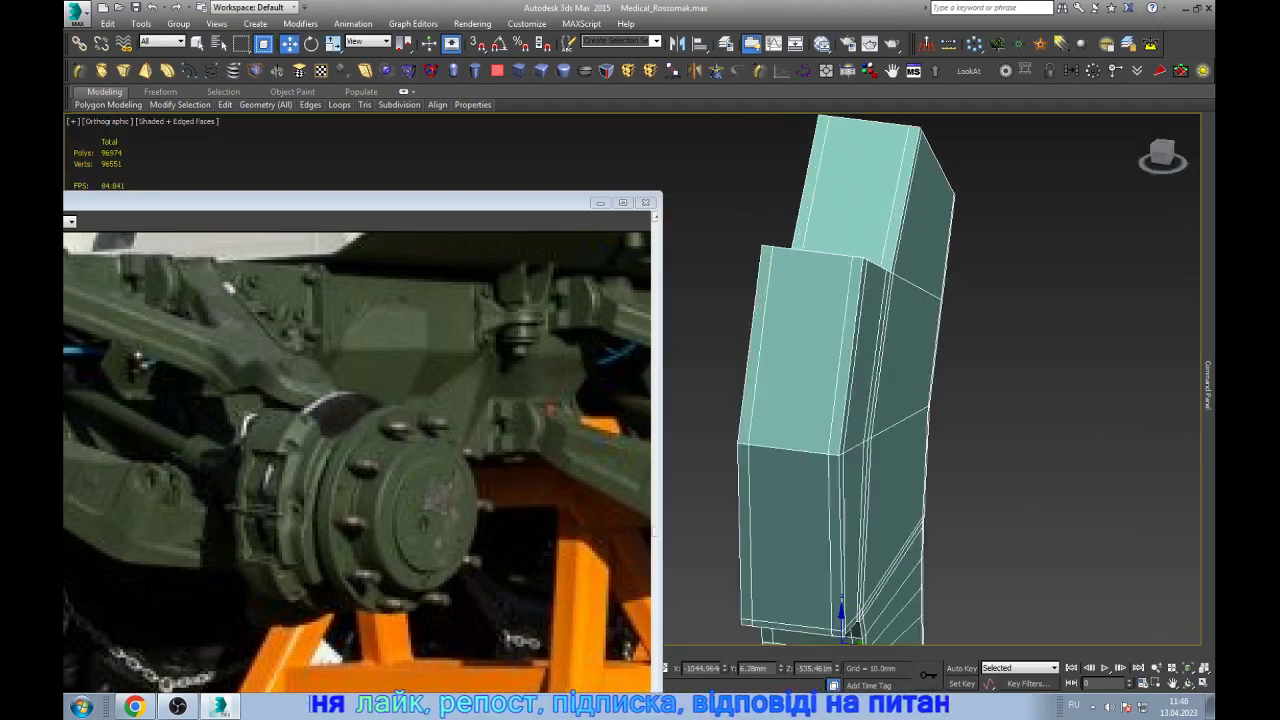
{"action": "scroll", "coordinate": [862, 272], "scroll_direction": "up", "scroll_amount": 5}
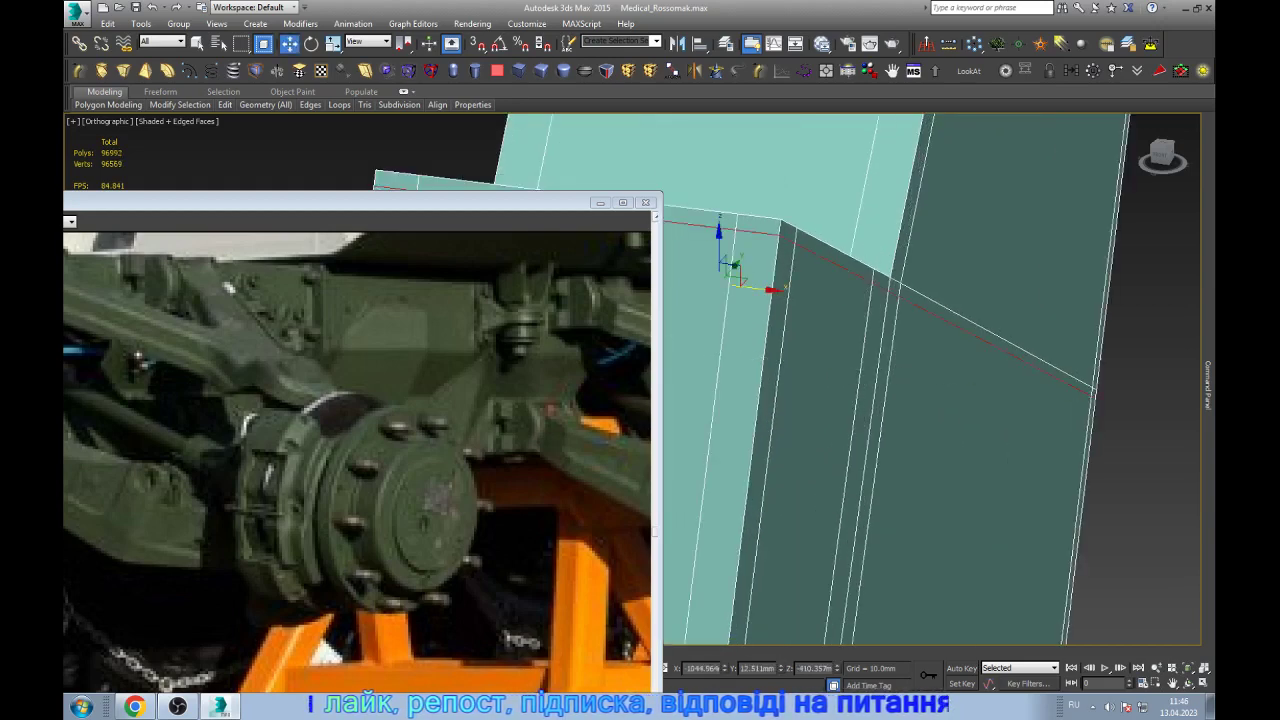
{"action": "scroll", "coordinate": [856, 352], "scroll_direction": "down", "scroll_amount": 5}
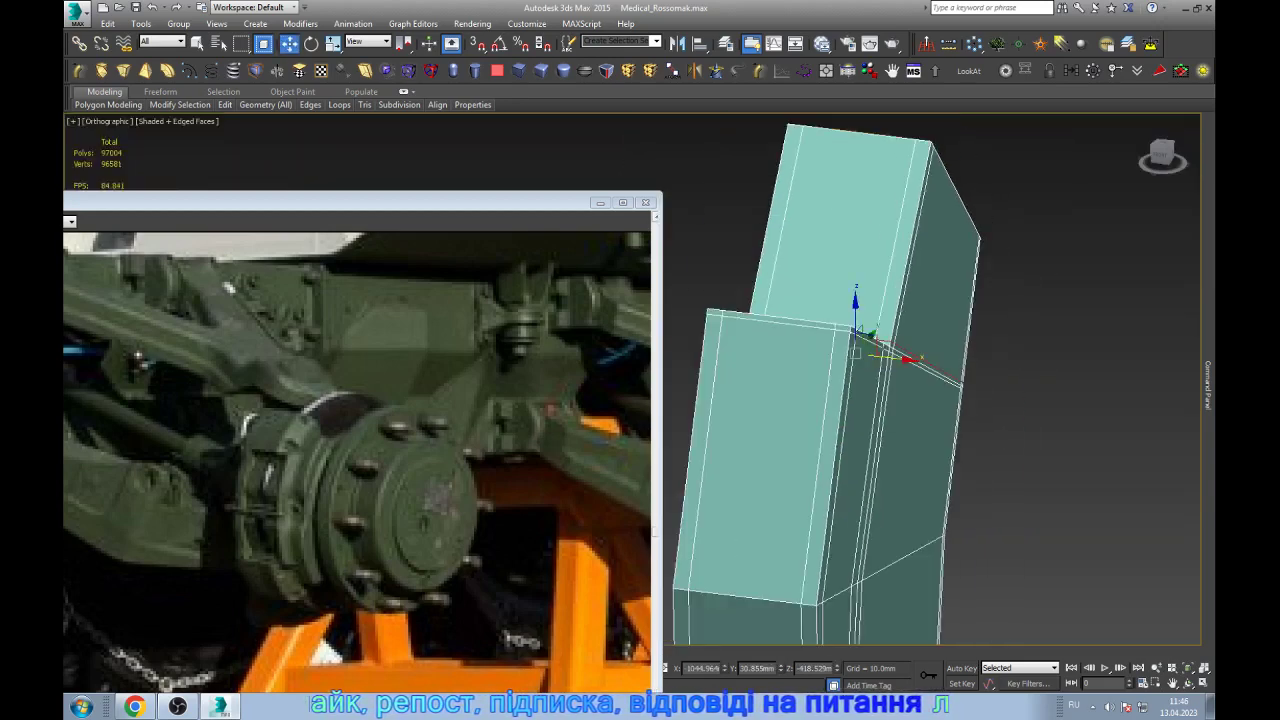
{"action": "scroll", "coordinate": [856, 352], "scroll_direction": "up", "scroll_amount": 5}
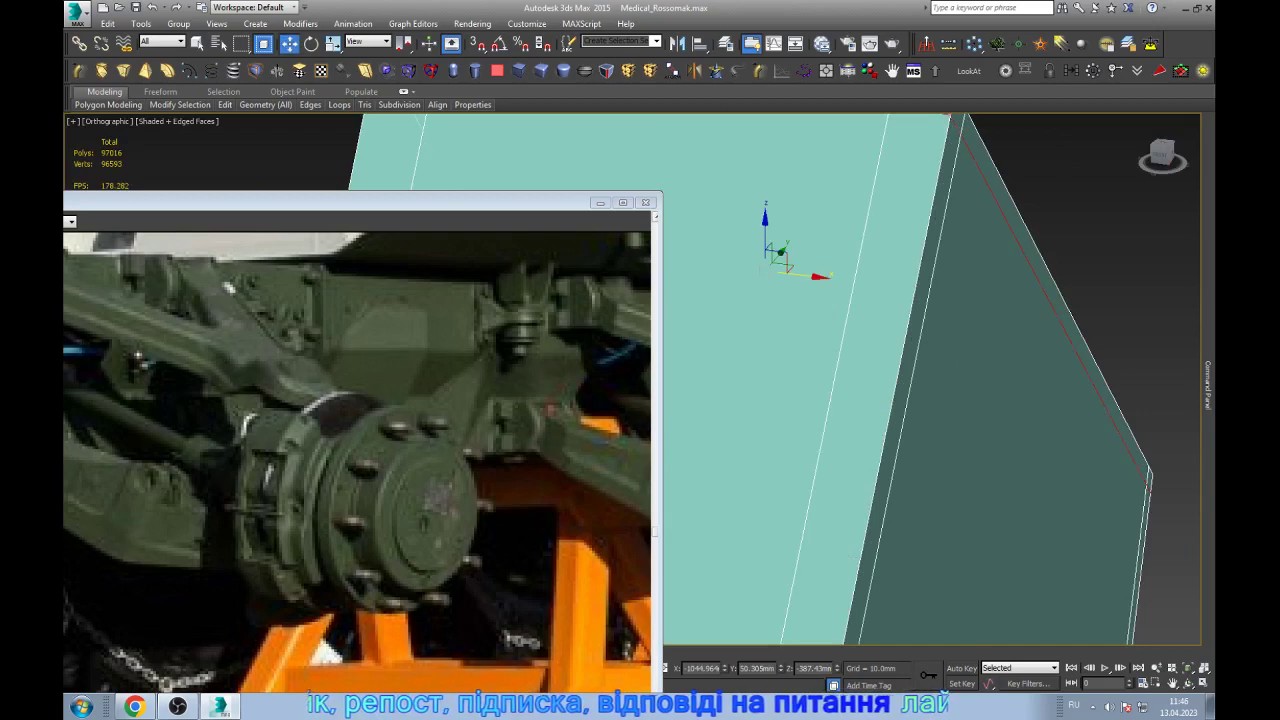
{"action": "scroll", "coordinate": [856, 352], "scroll_direction": "down", "scroll_amount": 3}
{"action": "scroll", "coordinate": [856, 352], "scroll_direction": "down", "scroll_amount": 2}
{"action": "scroll", "coordinate": [856, 352], "scroll_direction": "up", "scroll_amount": 3}
{"action": "scroll", "coordinate": [856, 352], "scroll_direction": "up", "scroll_amount": 2}
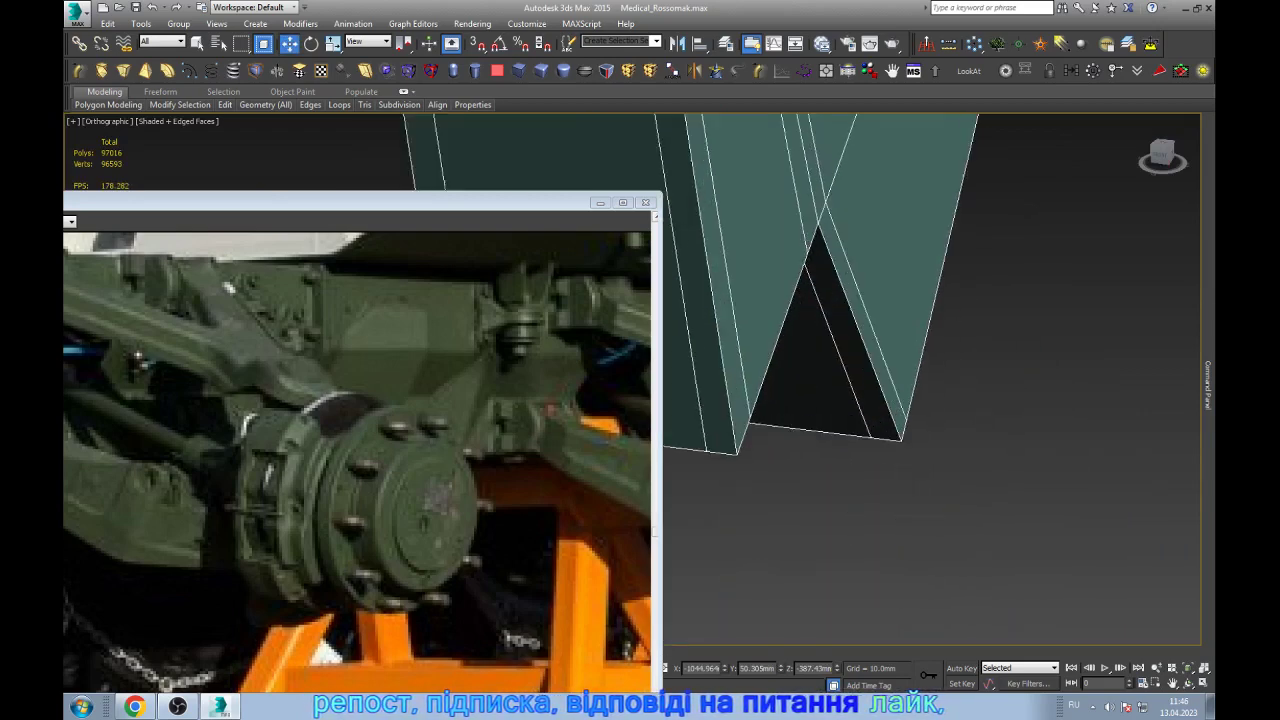
- Select the block's bottom edge, ready to move it
{"action": "left_click", "coordinate": [830, 438]}
{"action": "middle_click_drag", "start_coordinate": [806, 205], "coordinate": [826, 330]}
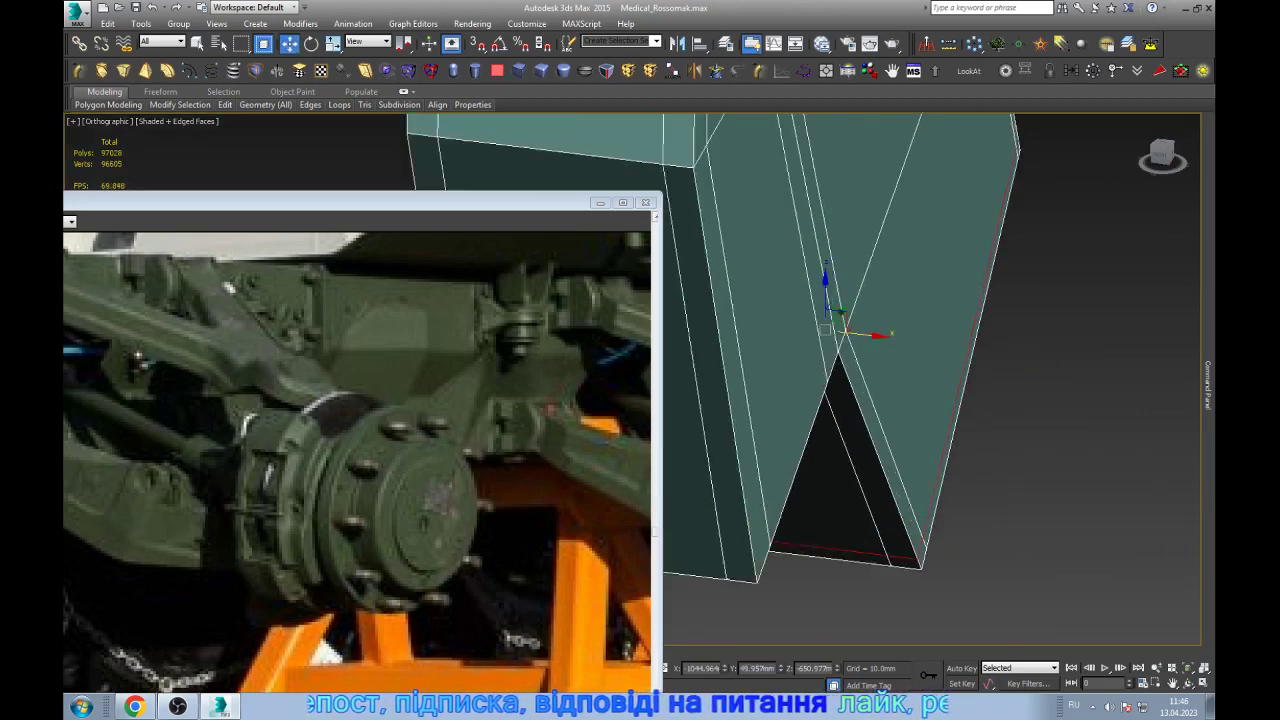
{"action": "scroll", "coordinate": [865, 350], "scroll_direction": "up", "scroll_amount": 3}
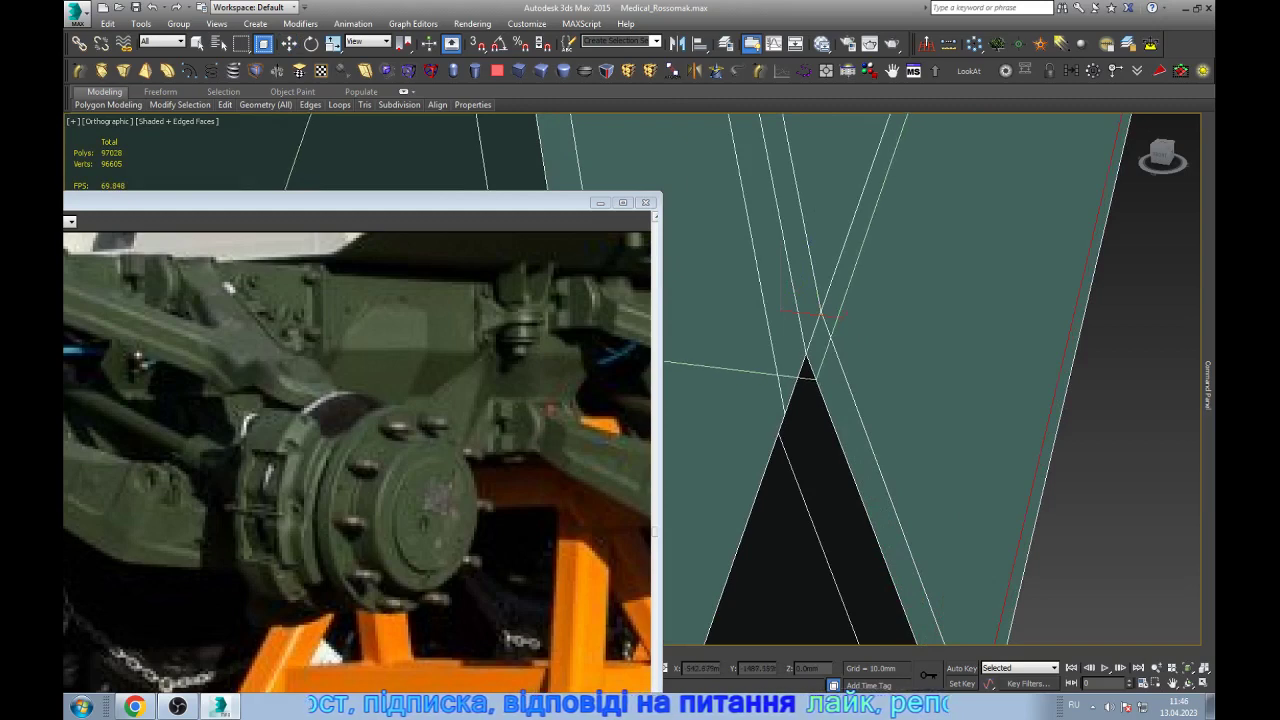
{"action": "key", "text": "w"}
{"action": "scroll", "coordinate": [799, 319], "scroll_direction": "down", "scroll_amount": 3}
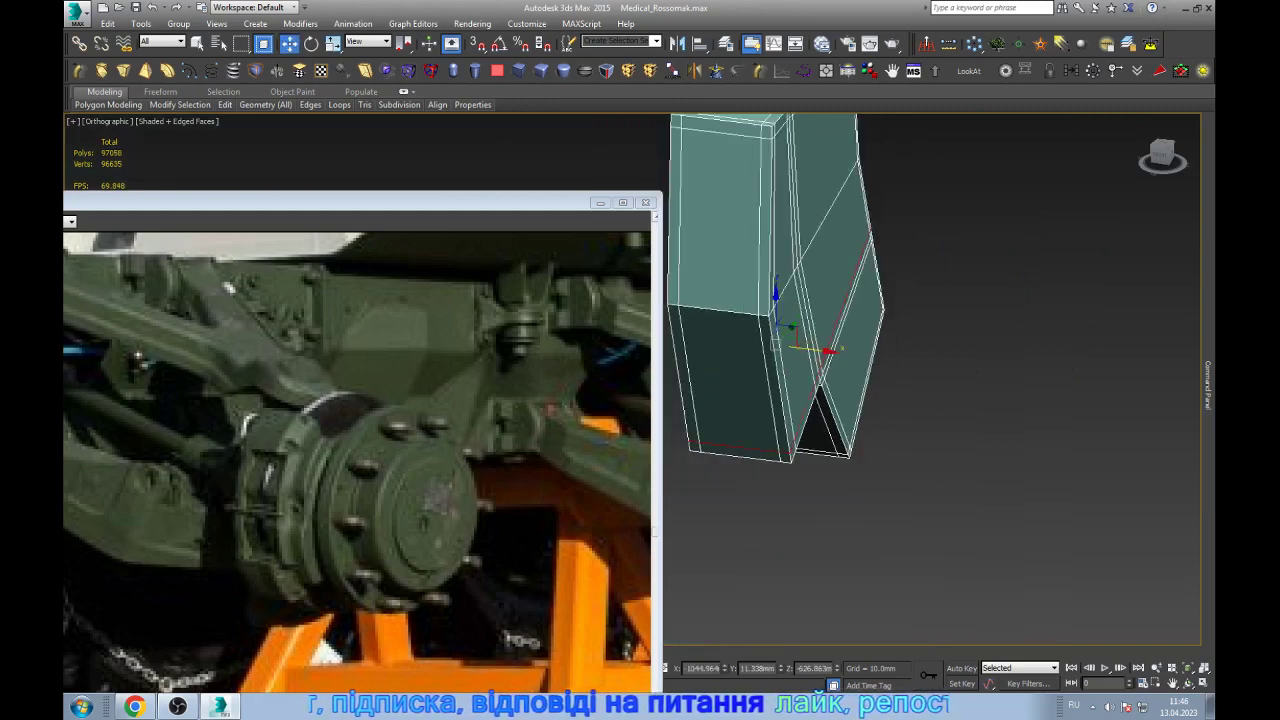
{"action": "scroll", "coordinate": [815, 455], "scroll_direction": "up", "scroll_amount": 1}
- Select the whole caliper piece as an element and assign it smoothing group 30
{"action": "key", "text": "5"}
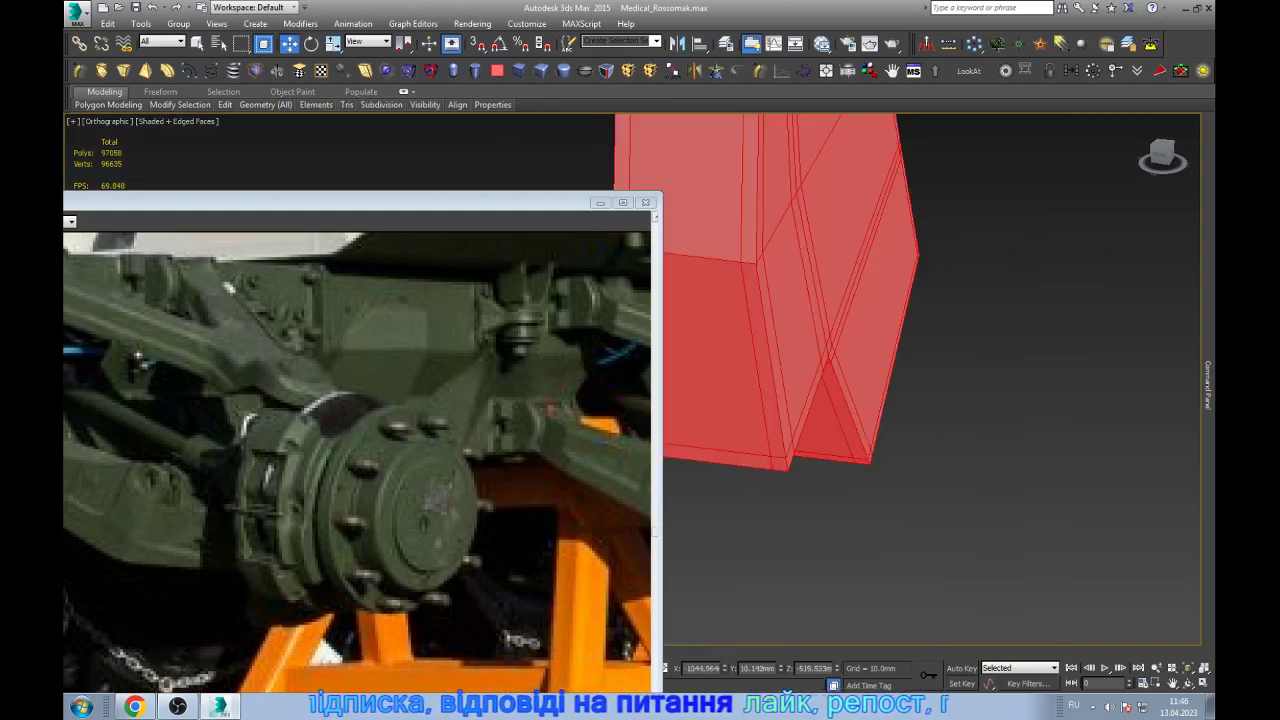
{"action": "left_click_drag", "start_coordinate": [818, 310], "coordinate": [685, 383]}
{"action": "scroll", "coordinate": [1137, 470], "scroll_direction": "down", "scroll_amount": 5}
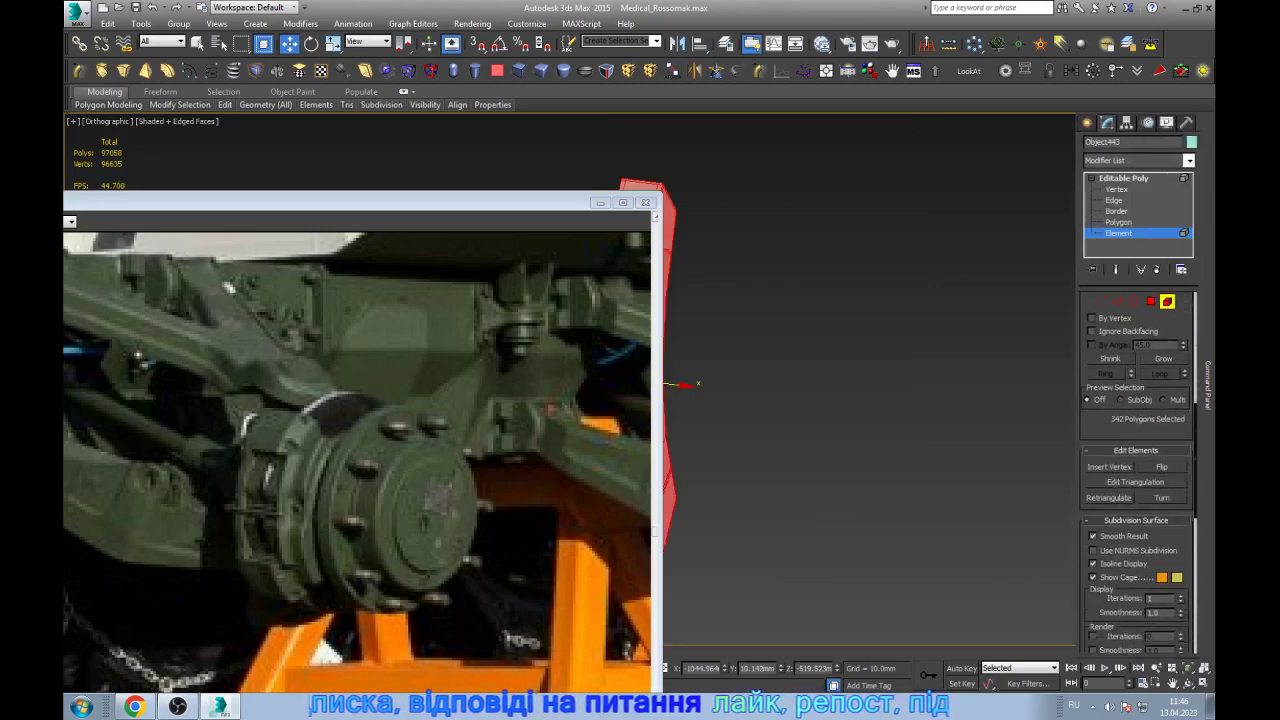
{"action": "scroll", "coordinate": [1137, 470], "scroll_direction": "down", "scroll_amount": 5}
{"action": "scroll", "coordinate": [1137, 470], "scroll_direction": "down", "scroll_amount": 5}
{"action": "scroll", "coordinate": [1137, 470], "scroll_direction": "down", "scroll_amount": 5}
{"action": "left_click", "coordinate": [1154, 554]}
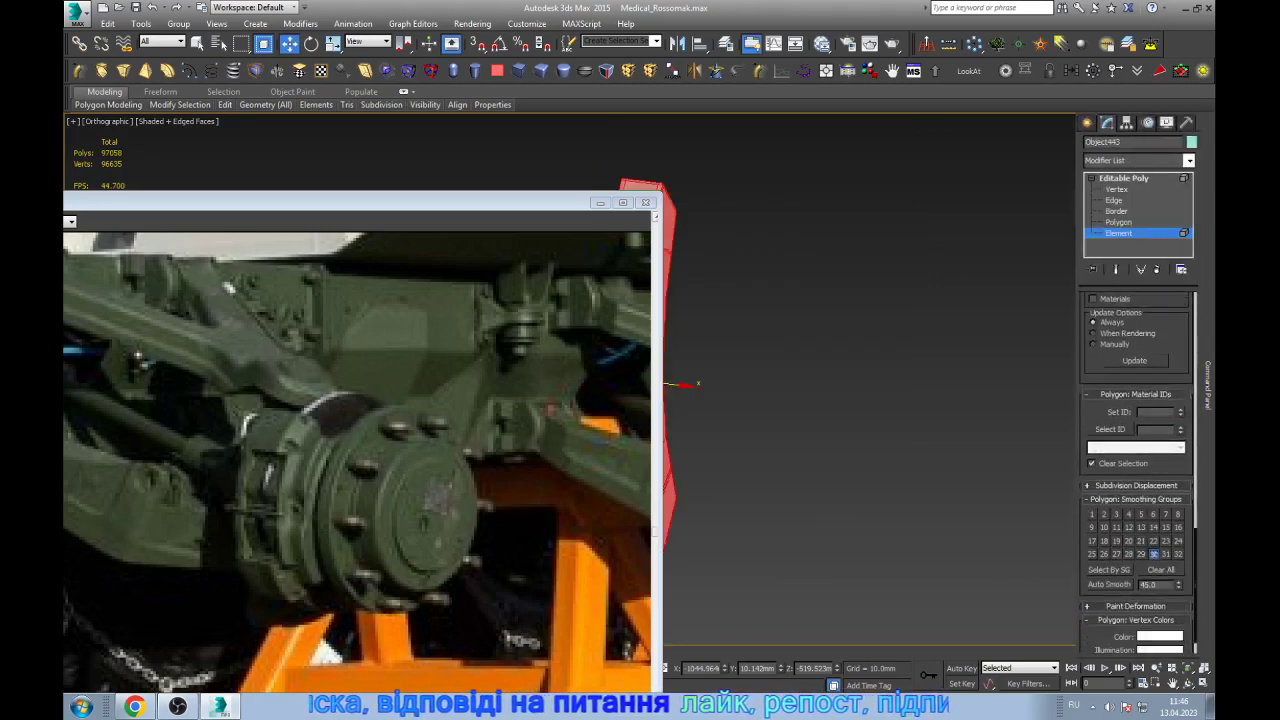
{"action": "left_click", "coordinate": [1124, 178]}
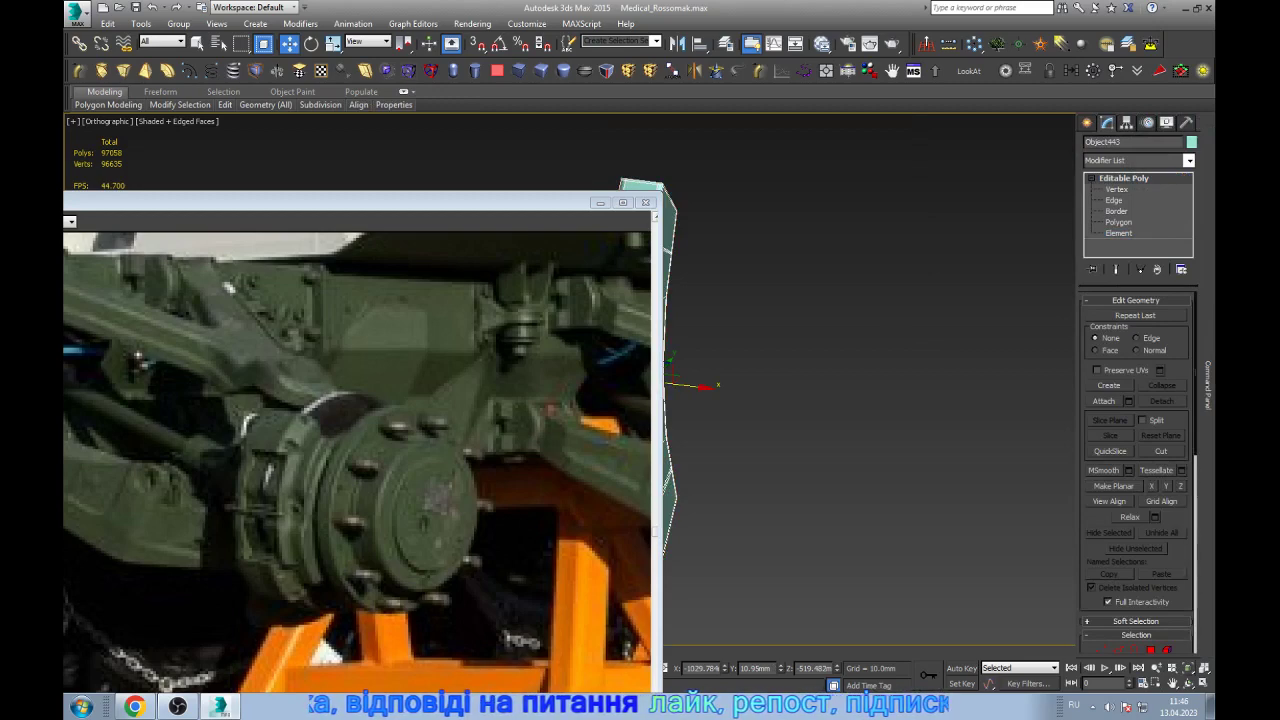
- Turn on the NURMS smoothing preview on the curved pad, toggling it off and on again
{"action": "left_click", "coordinate": [1188, 683]}
{"action": "left_click_drag", "start_coordinate": [760, 380], "coordinate": [860, 380]}
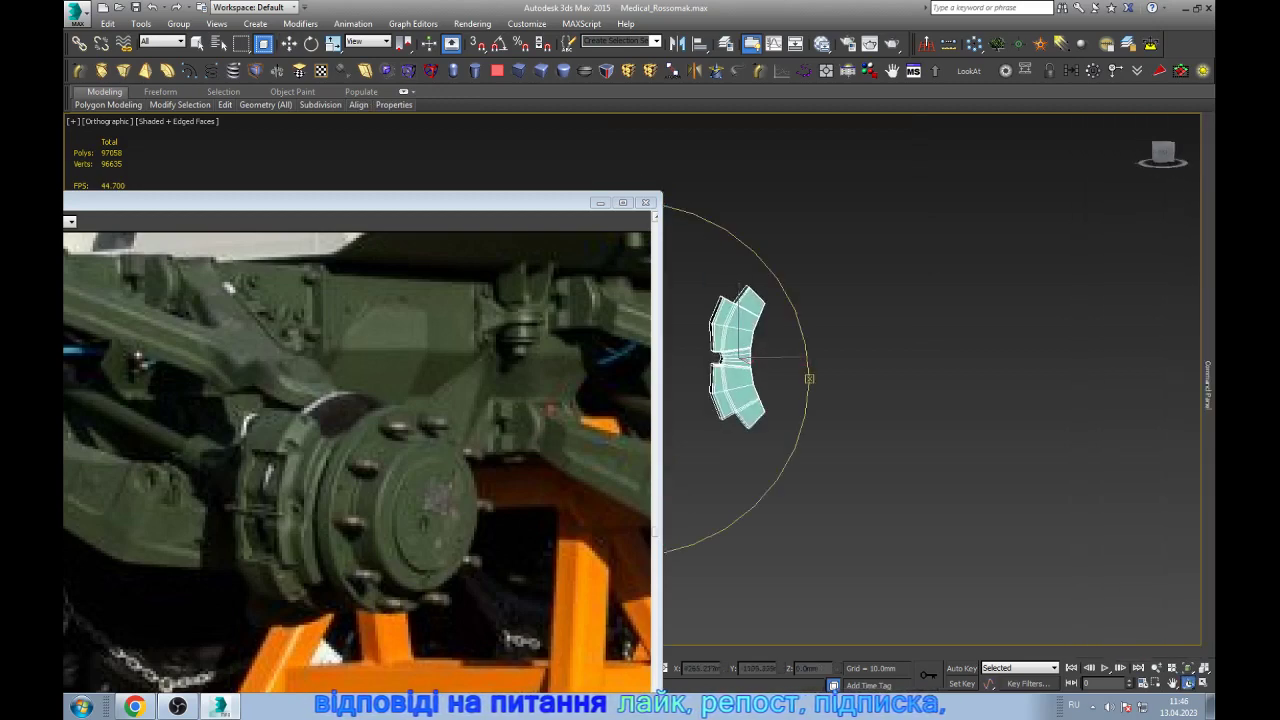
{"action": "scroll", "coordinate": [742, 300], "scroll_direction": "up", "scroll_amount": 5}
{"action": "scroll", "coordinate": [793, 530], "scroll_direction": "up", "scroll_amount": 3}
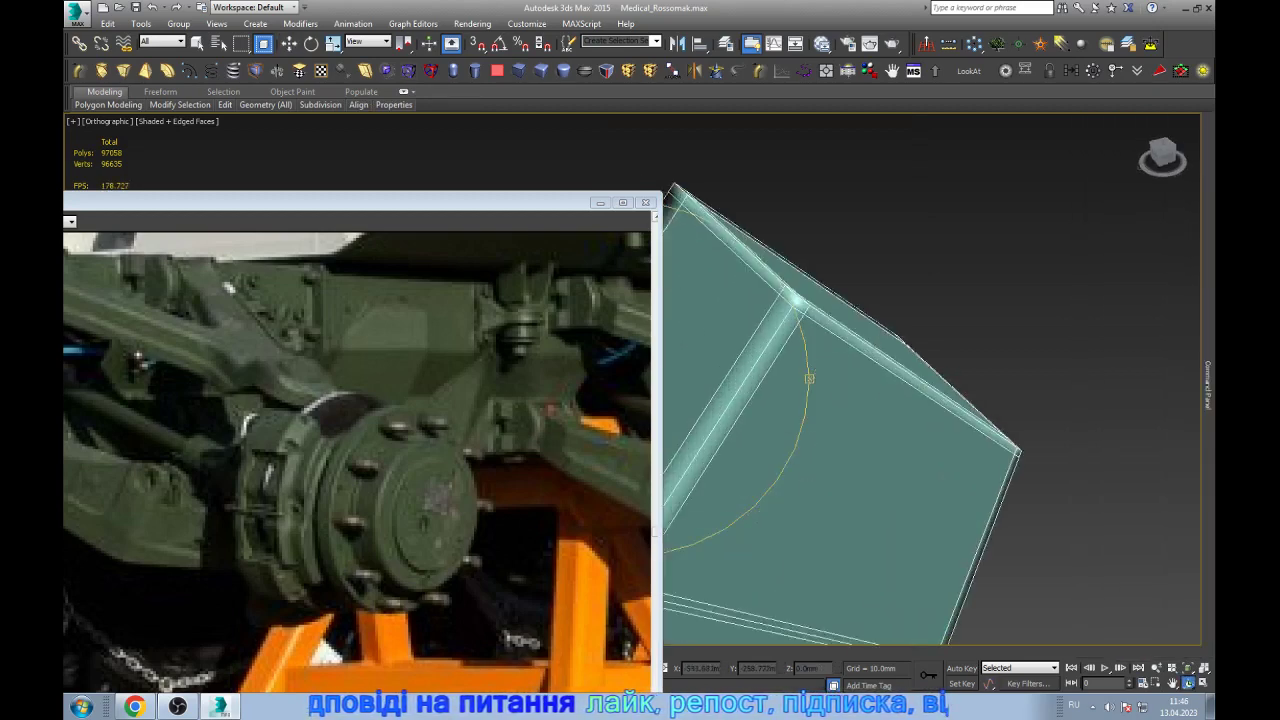
{"action": "left_click_drag", "start_coordinate": [793, 530], "coordinate": [920, 473]}
{"action": "scroll", "coordinate": [920, 473], "scroll_direction": "down", "scroll_amount": 4}
{"action": "scroll", "coordinate": [780, 400], "scroll_direction": "up", "scroll_amount": 5}
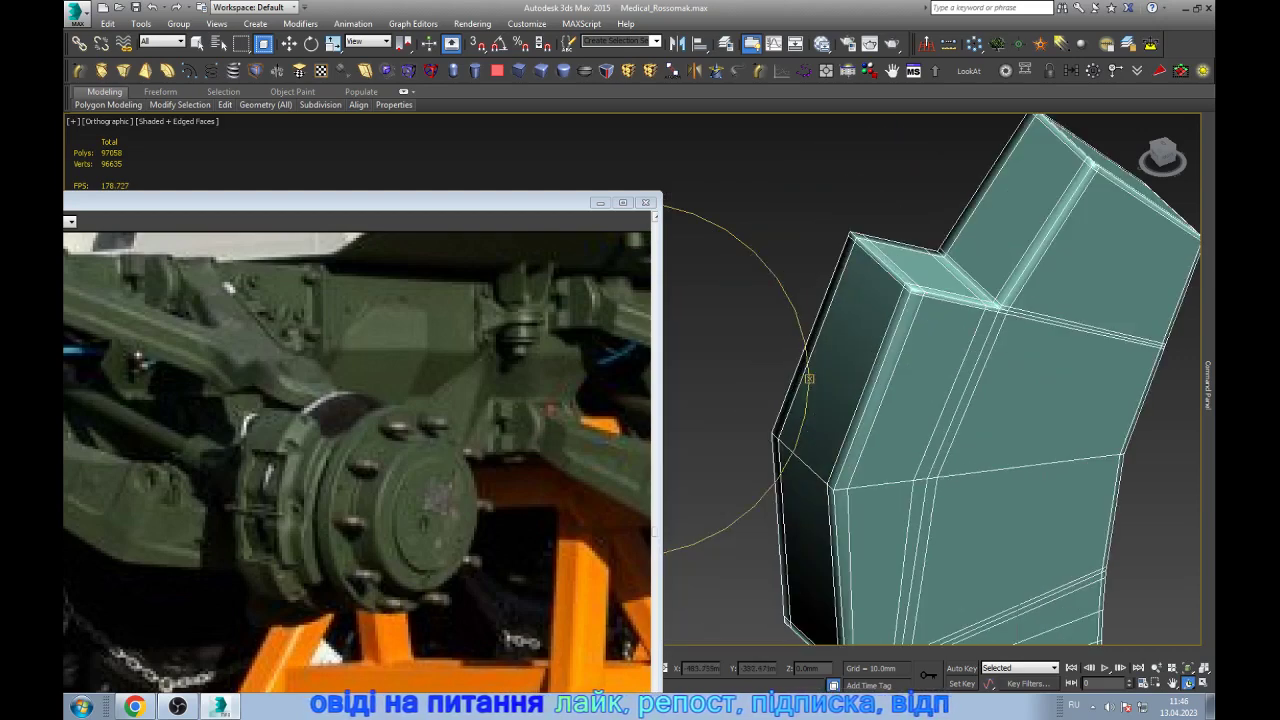
{"action": "middle_click_drag", "start_coordinate": [900, 400], "coordinate": [950, 392], "text": "alt"}
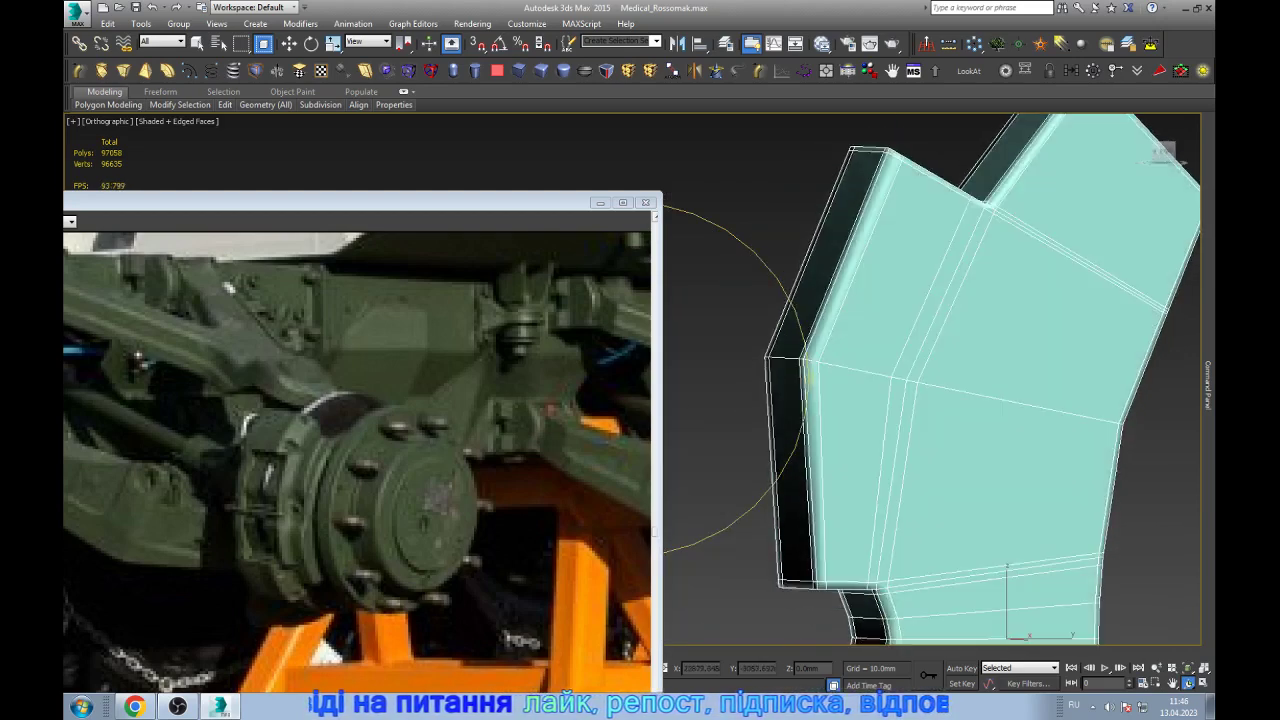
{"action": "scroll", "coordinate": [950, 392], "scroll_direction": "down", "scroll_amount": 4}
{"action": "key", "text": "w"}
{"action": "scroll", "coordinate": [860, 400], "scroll_direction": "up", "scroll_amount": 2}
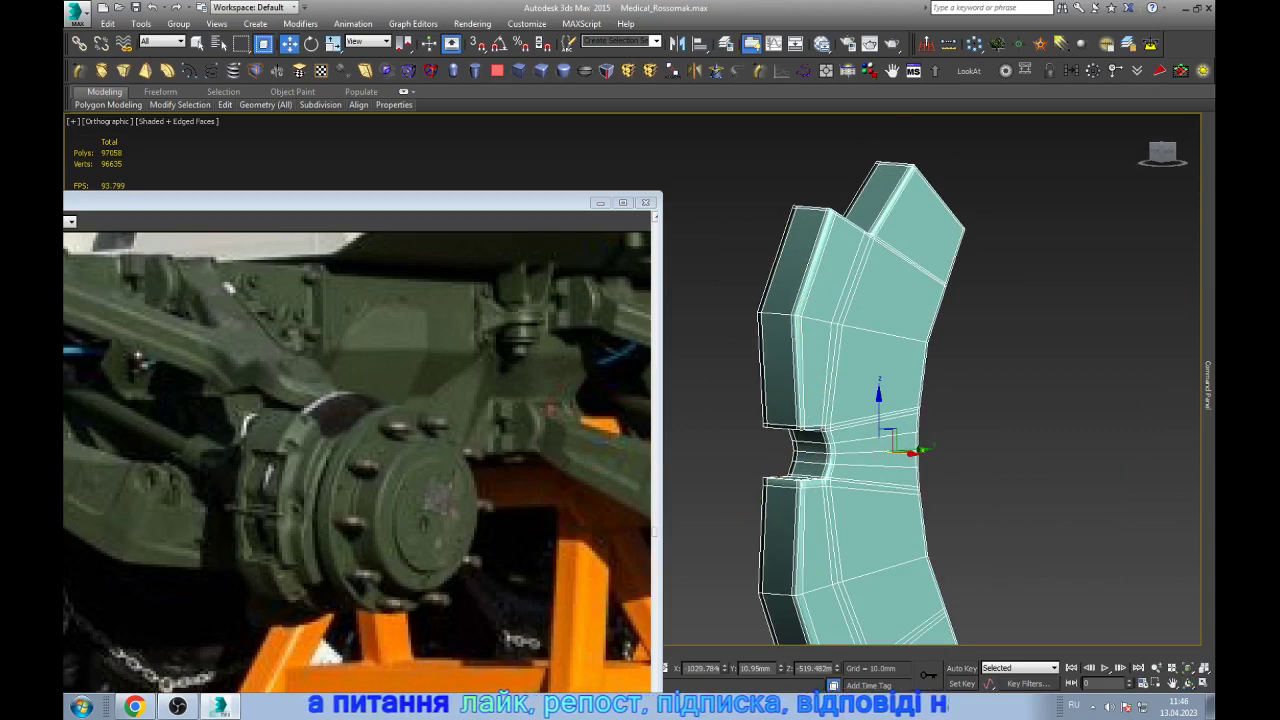
{"action": "key", "text": "ctrl+BackSpace"}
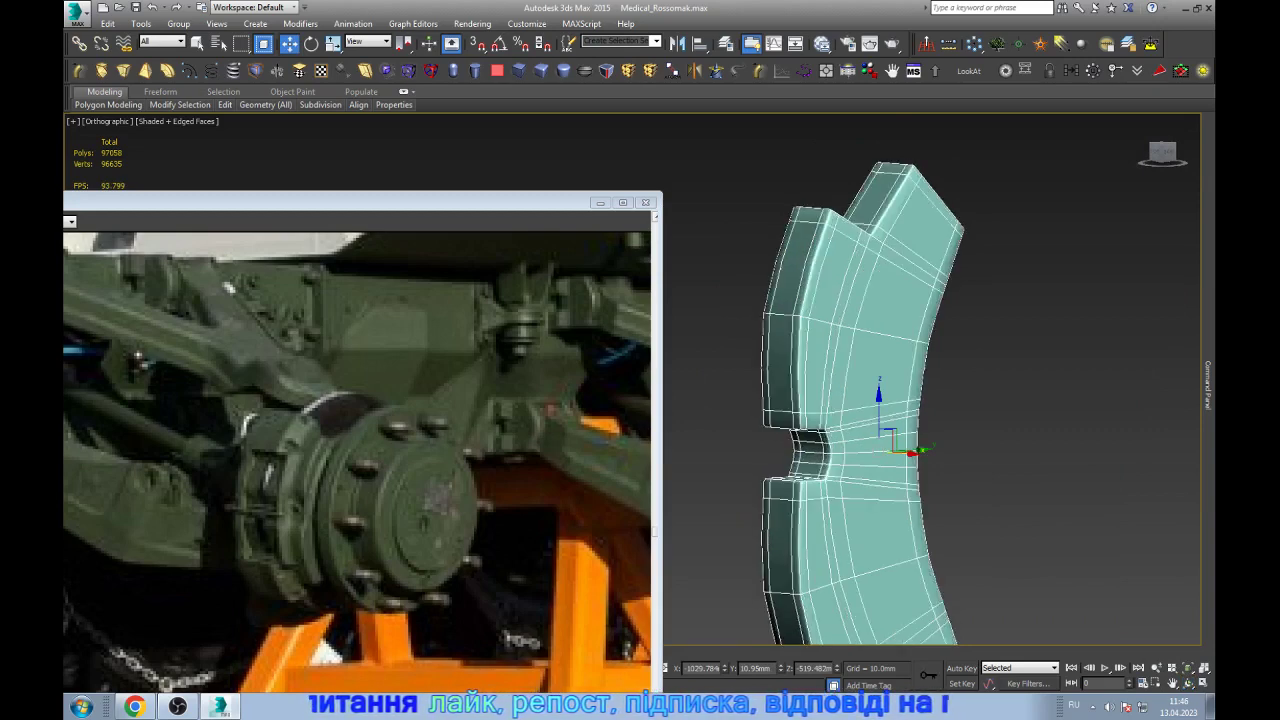
{"action": "key", "text": "ctrl+BackSpace"}
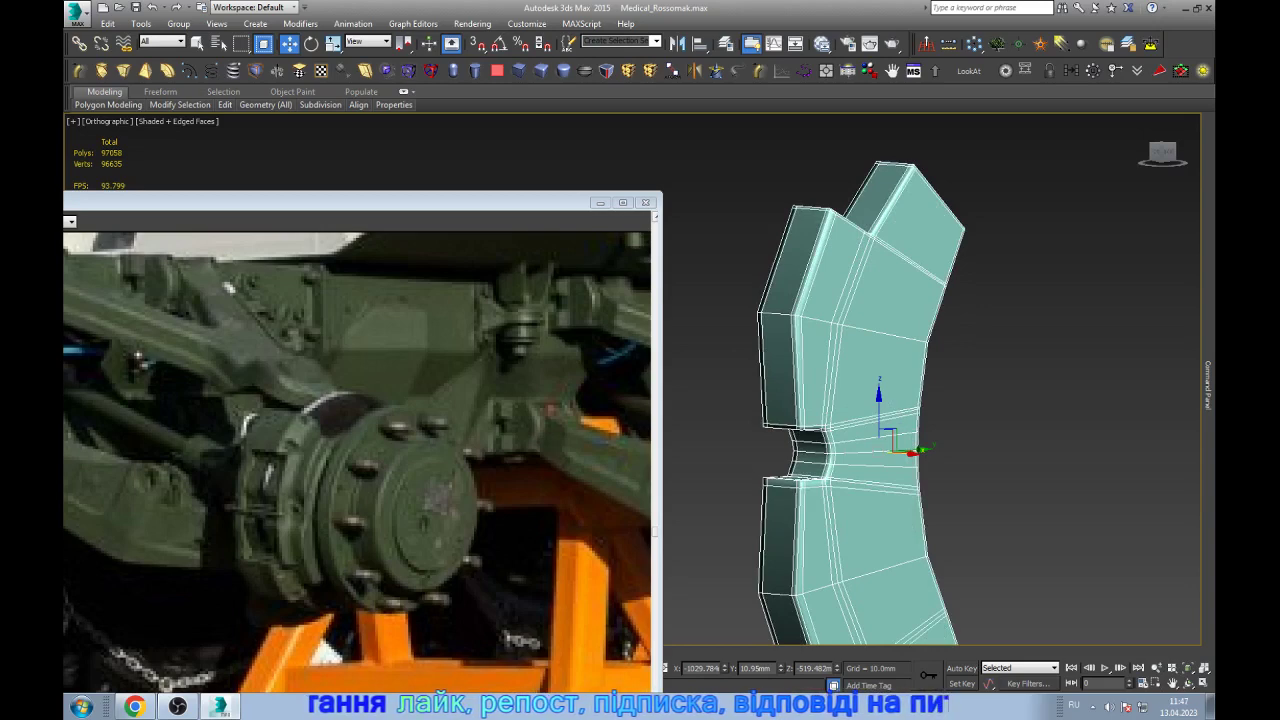
{"action": "key", "text": "ctrl+BackSpace"}
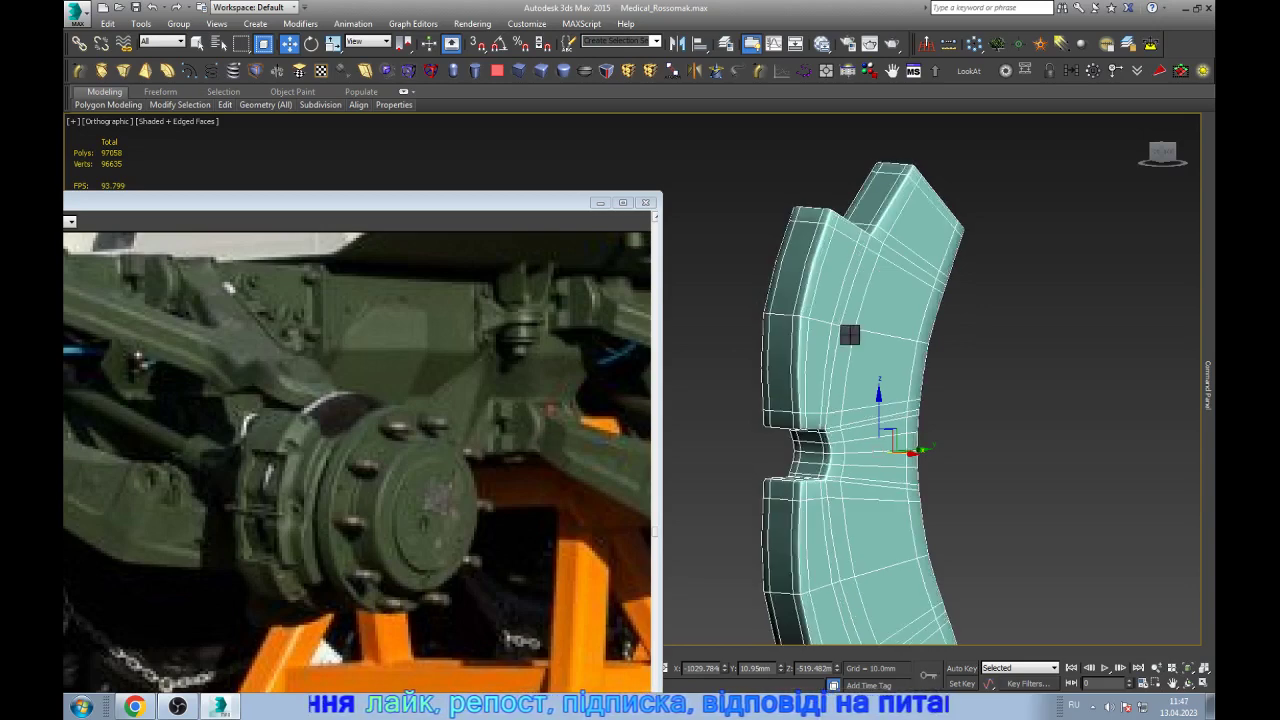
- Select the curved brake pad and exit isolation to show the full vehicle scene
{"action": "middle_click_drag", "start_coordinate": [849, 334], "coordinate": [580, 334]}
{"action": "scroll", "coordinate": [934, 400], "scroll_direction": "down", "scroll_amount": 5}
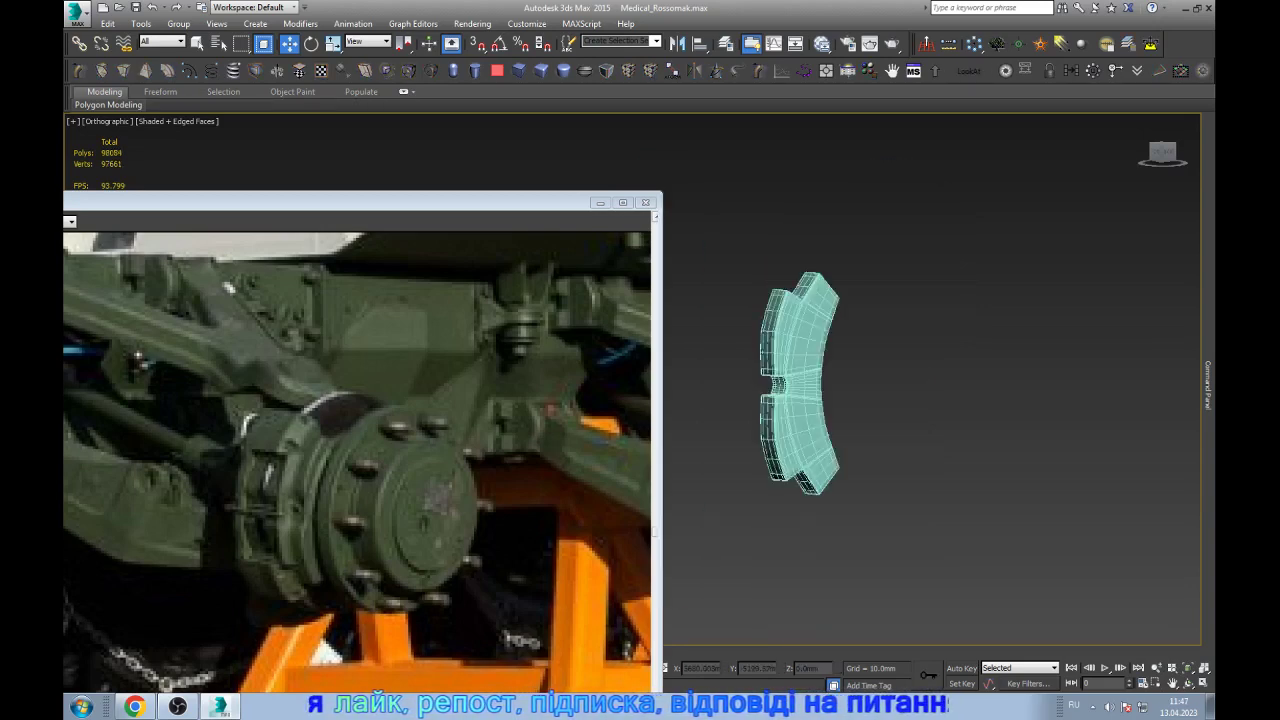
{"action": "scroll", "coordinate": [827, 383], "scroll_direction": "up", "scroll_amount": 5}
{"action": "left_click", "coordinate": [849, 393]}
{"action": "scroll", "coordinate": [849, 393], "scroll_direction": "down", "scroll_amount": 3}
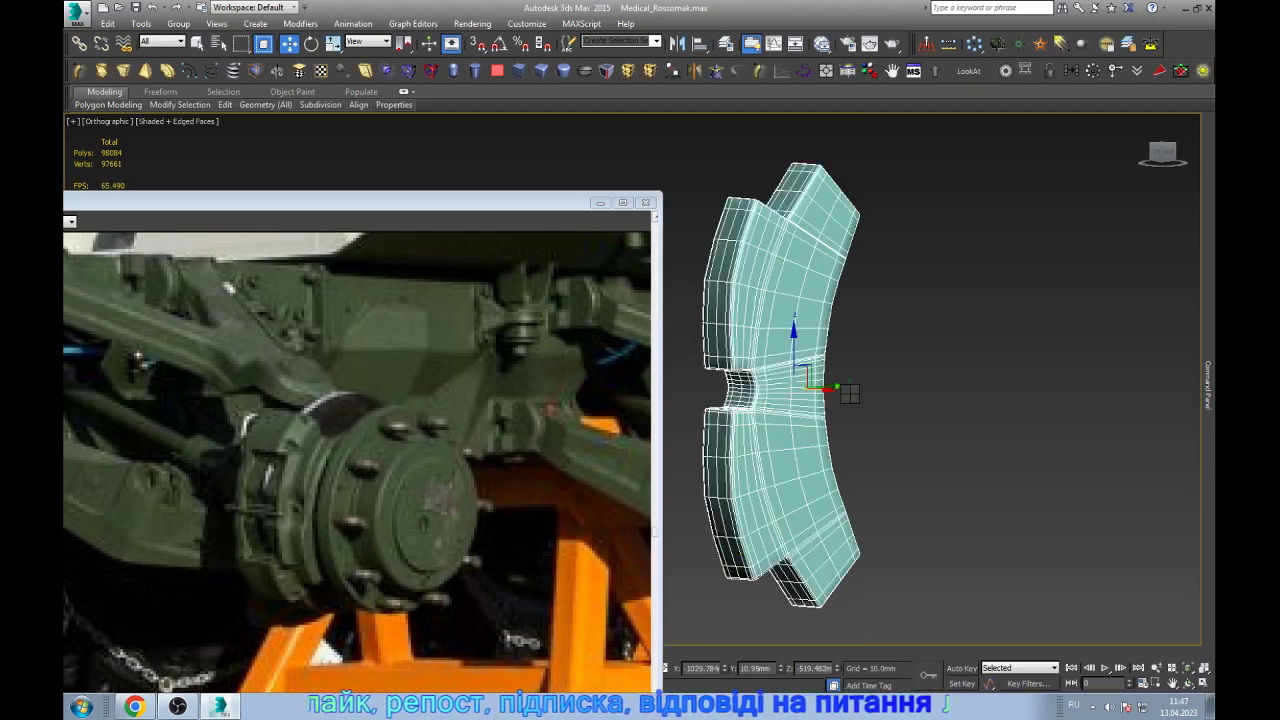
{"action": "key", "text": "alt+q"}
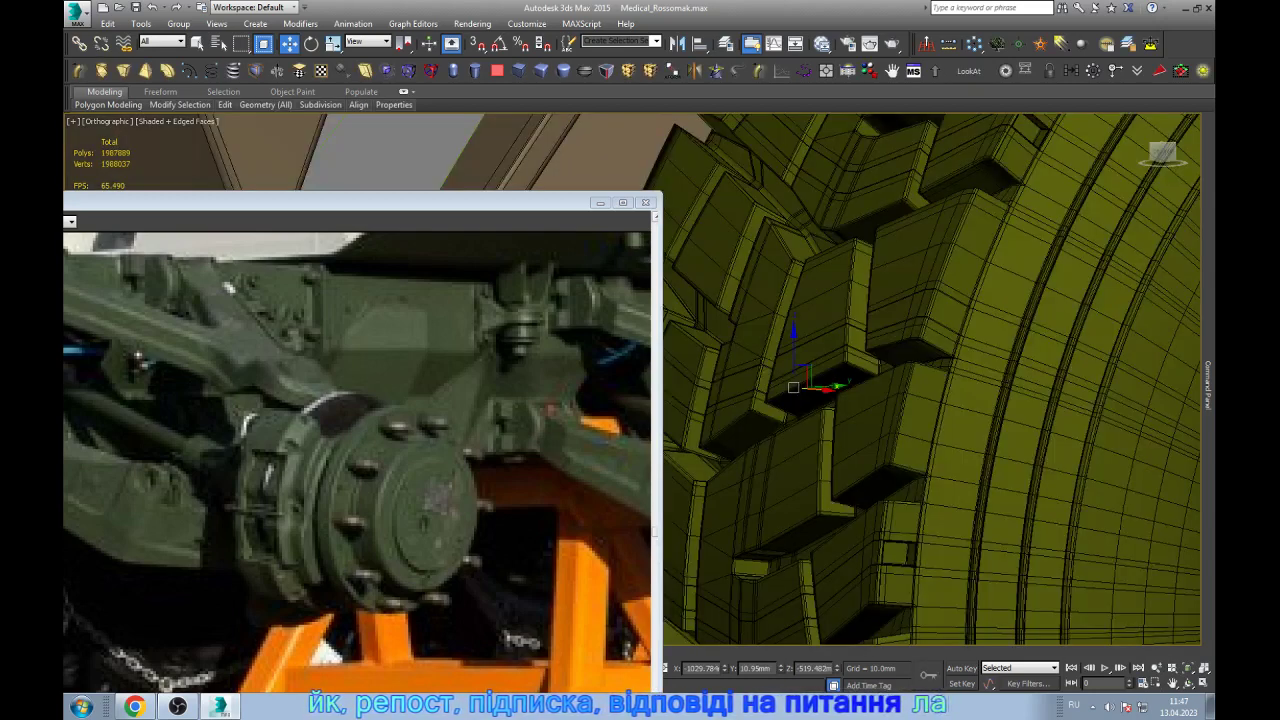
- Hide the tread blocks in front of the hub to reveal the suspension
{"action": "left_click", "coordinate": [915, 395]}
{"action": "key", "text": "Delete"}
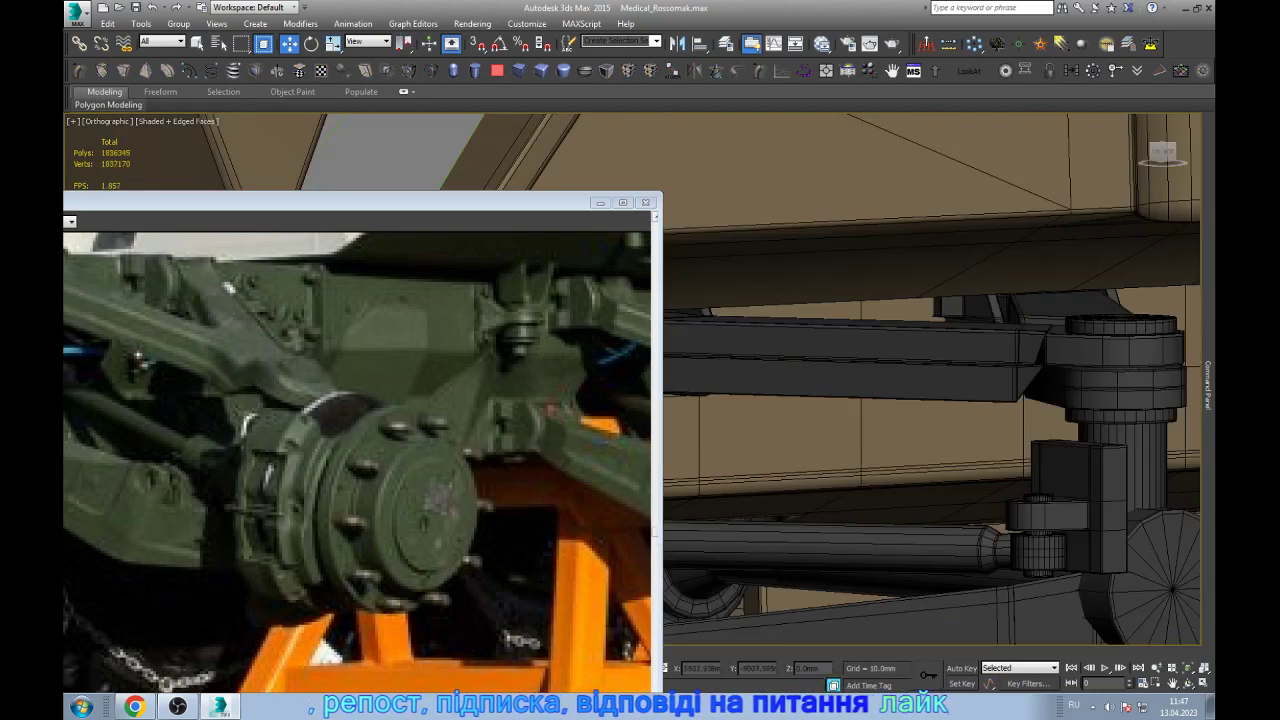
{"action": "left_click", "coordinate": [860, 350]}
{"action": "scroll", "coordinate": [860, 350], "scroll_direction": "down", "scroll_amount": 5}
{"action": "scroll", "coordinate": [900, 380], "scroll_direction": "down", "scroll_amount": 3}
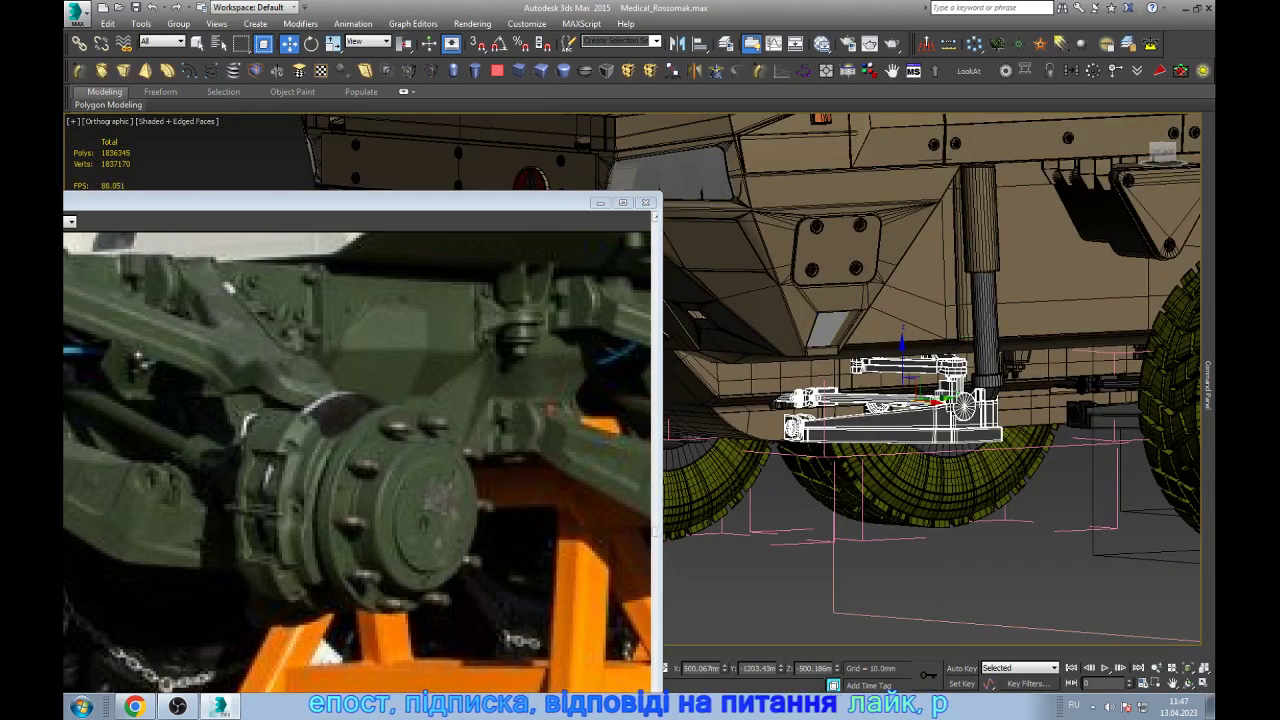
{"action": "scroll", "coordinate": [826, 419], "scroll_direction": "up", "scroll_amount": 3}
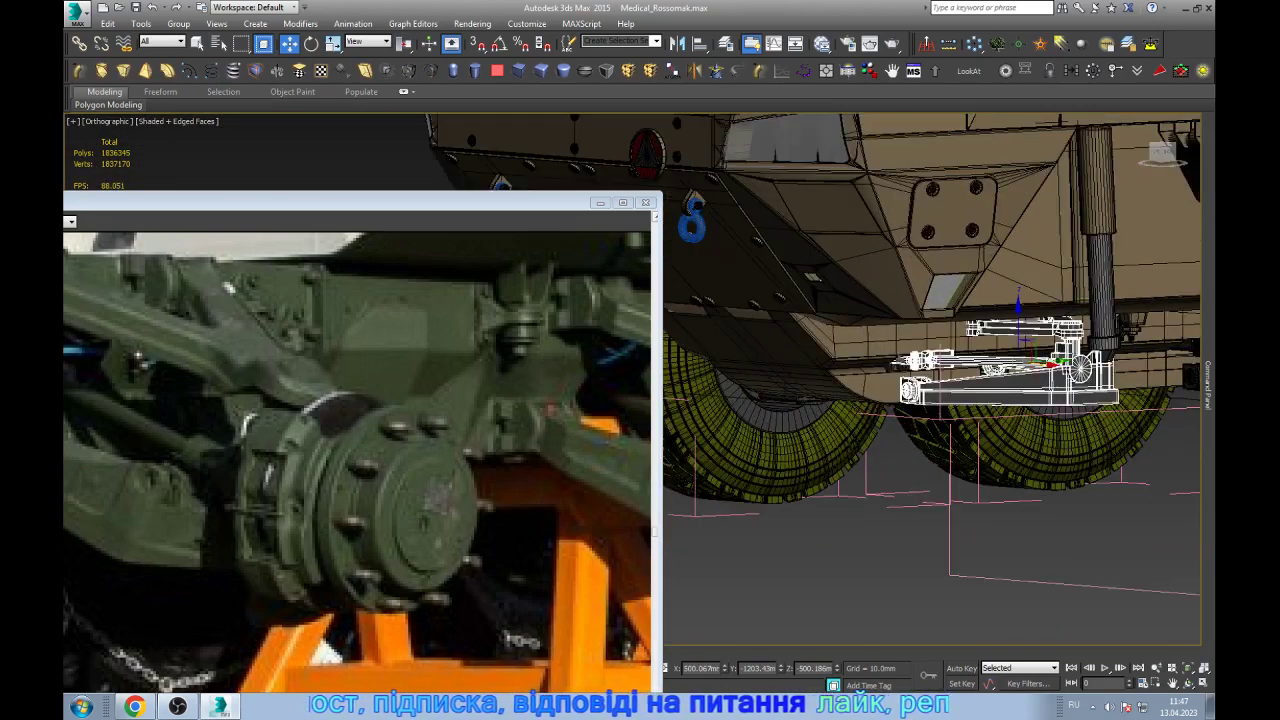
- Hide the middle wheel's rim and tire to expose the wheel hub
{"action": "left_click", "coordinate": [770, 430]}
{"action": "mouse_move", "coordinate": [800, 350]}
{"action": "middle_mouse_down", "text": "alt"}
{"action": "mouse_move", "coordinate": [800, 420]}
{"action": "mouse_move", "coordinate": [880, 380]}
{"action": "middle_mouse_up", "text": "alt"}
{"action": "scroll", "coordinate": [930, 380], "scroll_direction": "down", "scroll_amount": 3}
{"action": "scroll", "coordinate": [930, 380], "scroll_direction": "up", "scroll_amount": 3}
{"action": "key", "text": "w"}
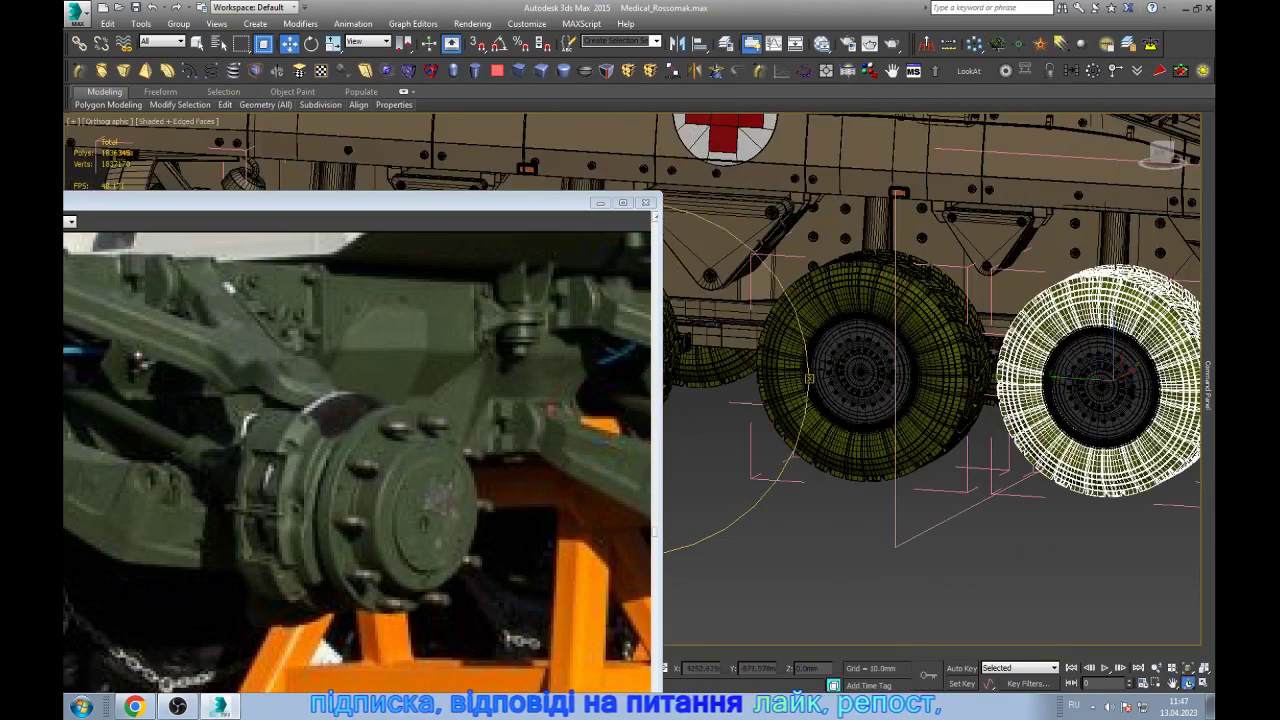
{"action": "left_click", "coordinate": [857, 371]}
{"action": "scroll", "coordinate": [857, 371], "scroll_direction": "up", "scroll_amount": 4}
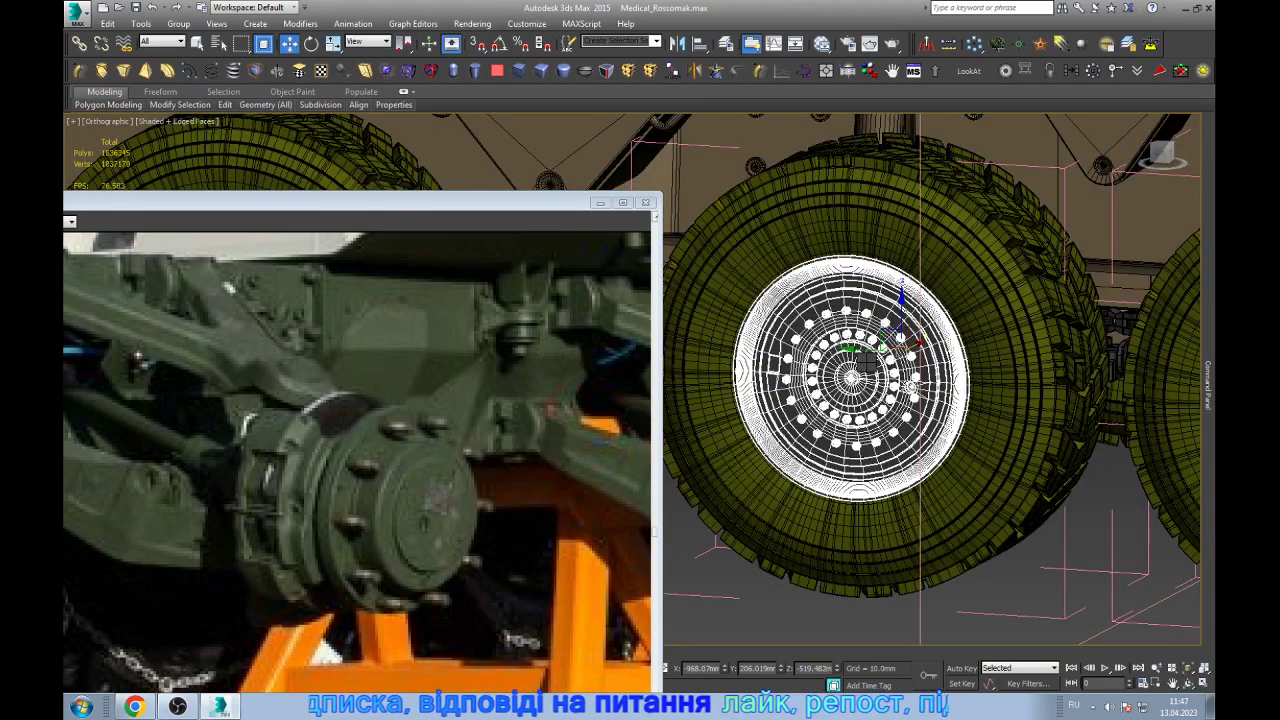
{"action": "key", "text": "Delete"}
{"action": "left_click", "coordinate": [868, 243]}
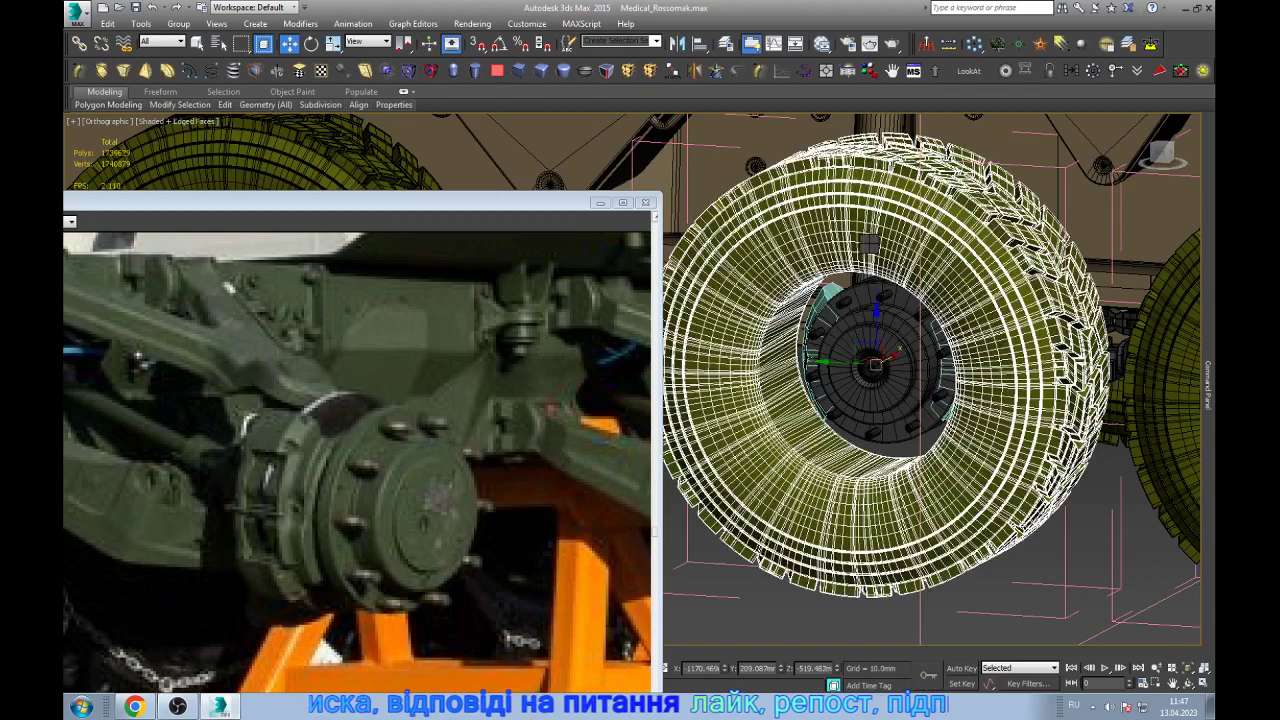
{"action": "key", "text": "Delete"}
{"action": "scroll", "coordinate": [900, 400], "scroll_direction": "up", "scroll_amount": 8}
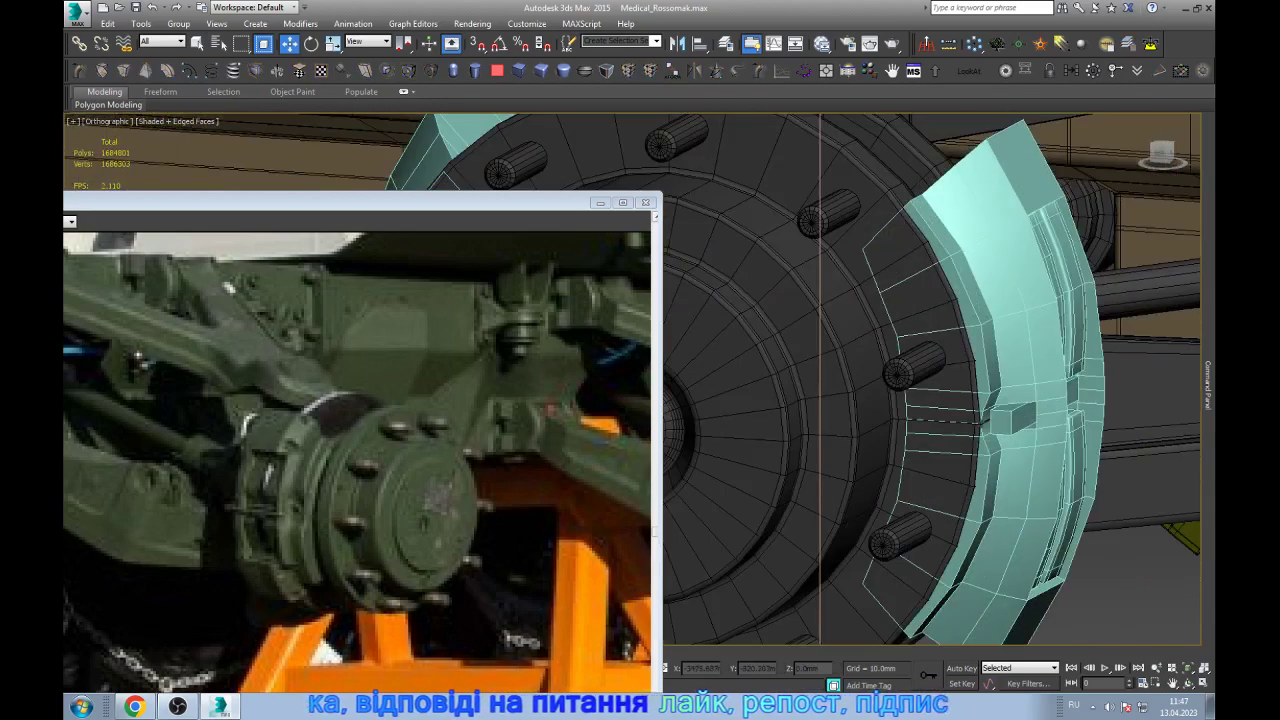
- Slide the wheel hub along its X axis
{"action": "left_click", "coordinate": [980, 329]}
{"action": "scroll", "coordinate": [990, 330], "scroll_direction": "down", "scroll_amount": 5}
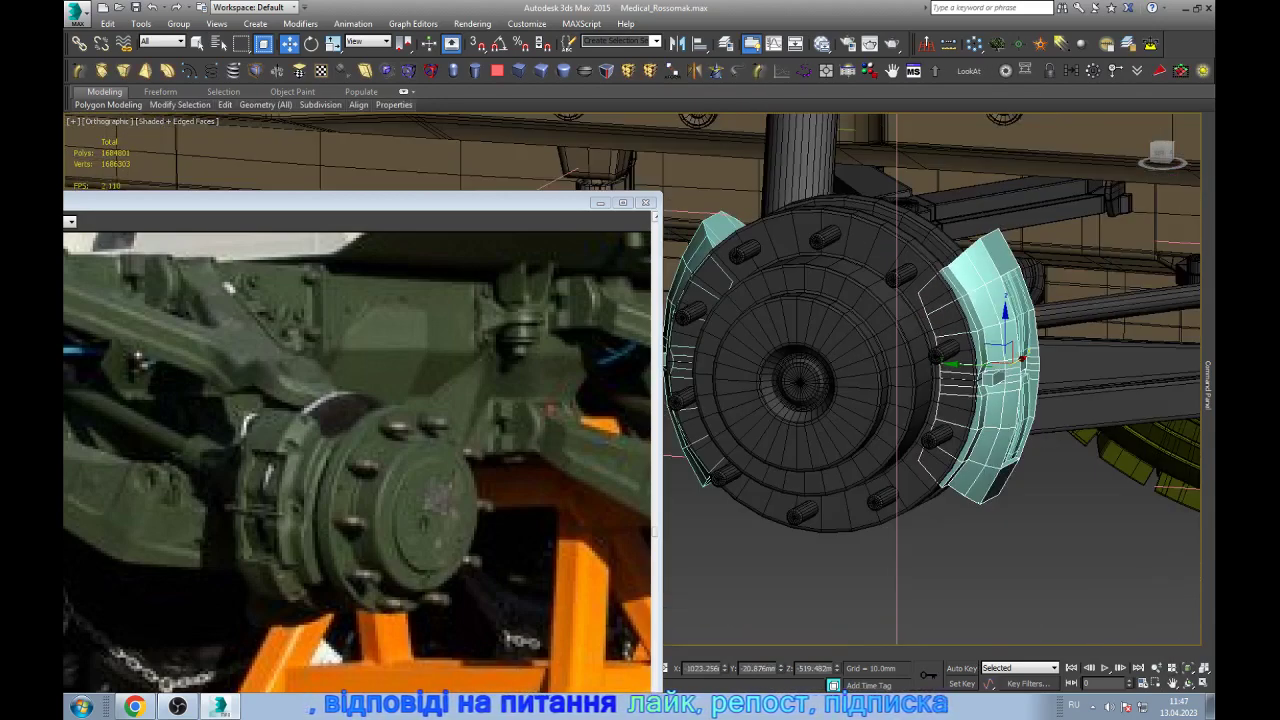
{"action": "middle_click_drag", "start_coordinate": [930, 400], "coordinate": [1080, 360], "text": "alt"}
{"action": "key", "text": "w"}
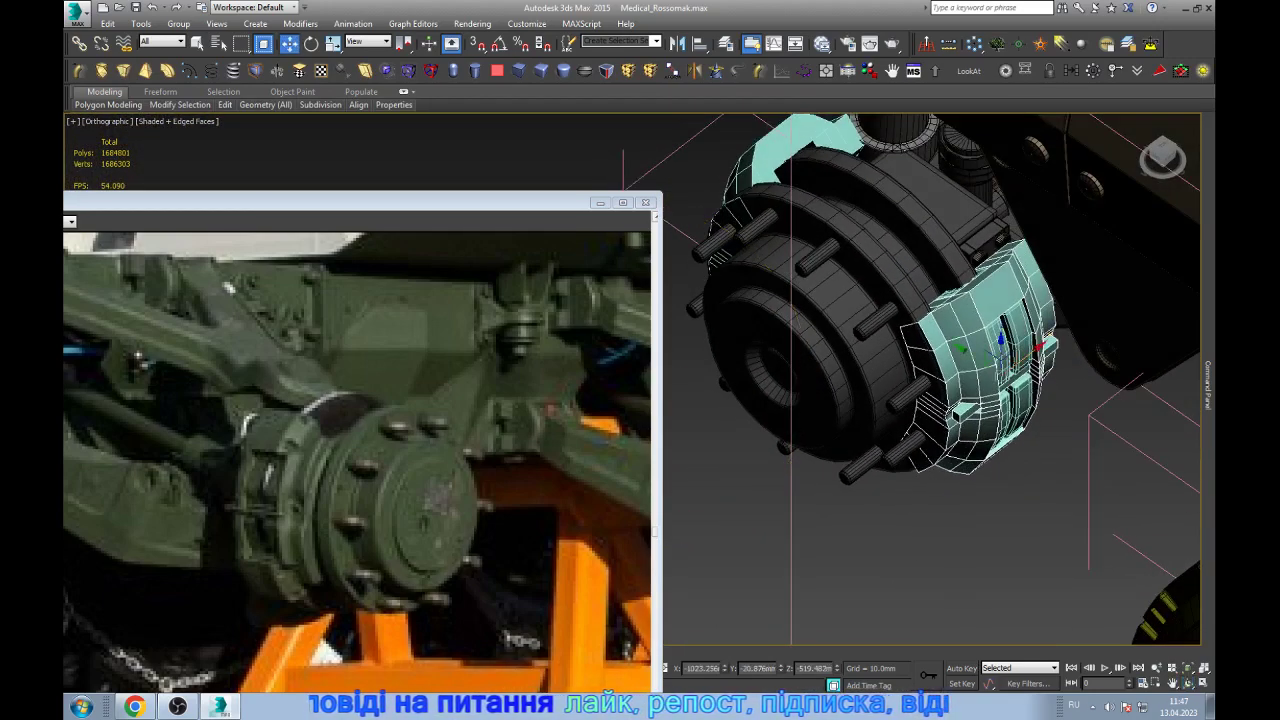
{"action": "left_click", "coordinate": [800, 330]}
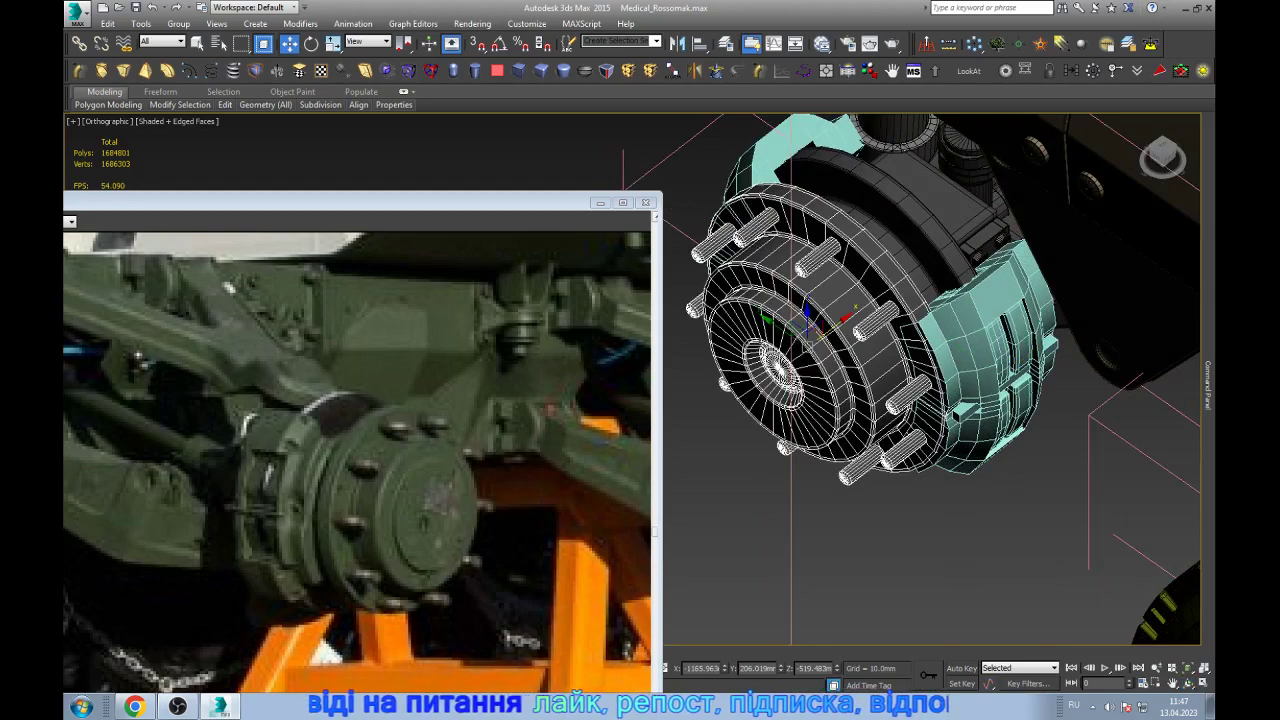
{"action": "left_click_drag", "start_coordinate": [830, 320], "coordinate": [806, 331]}
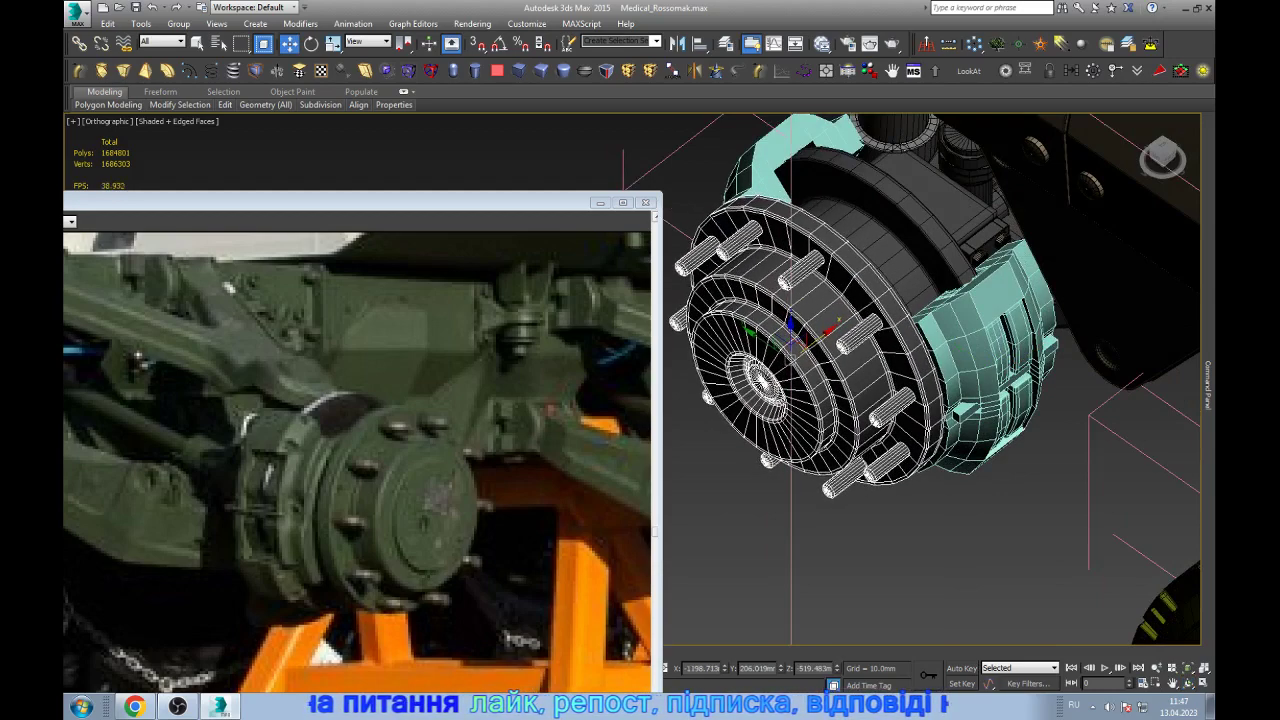
{"action": "scroll", "coordinate": [805, 330], "scroll_direction": "down", "scroll_amount": 2}
- Move the teal brake pad into position against the hub
{"action": "left_click", "coordinate": [960, 330]}
{"action": "scroll", "coordinate": [960, 330], "scroll_direction": "up", "scroll_amount": 5}
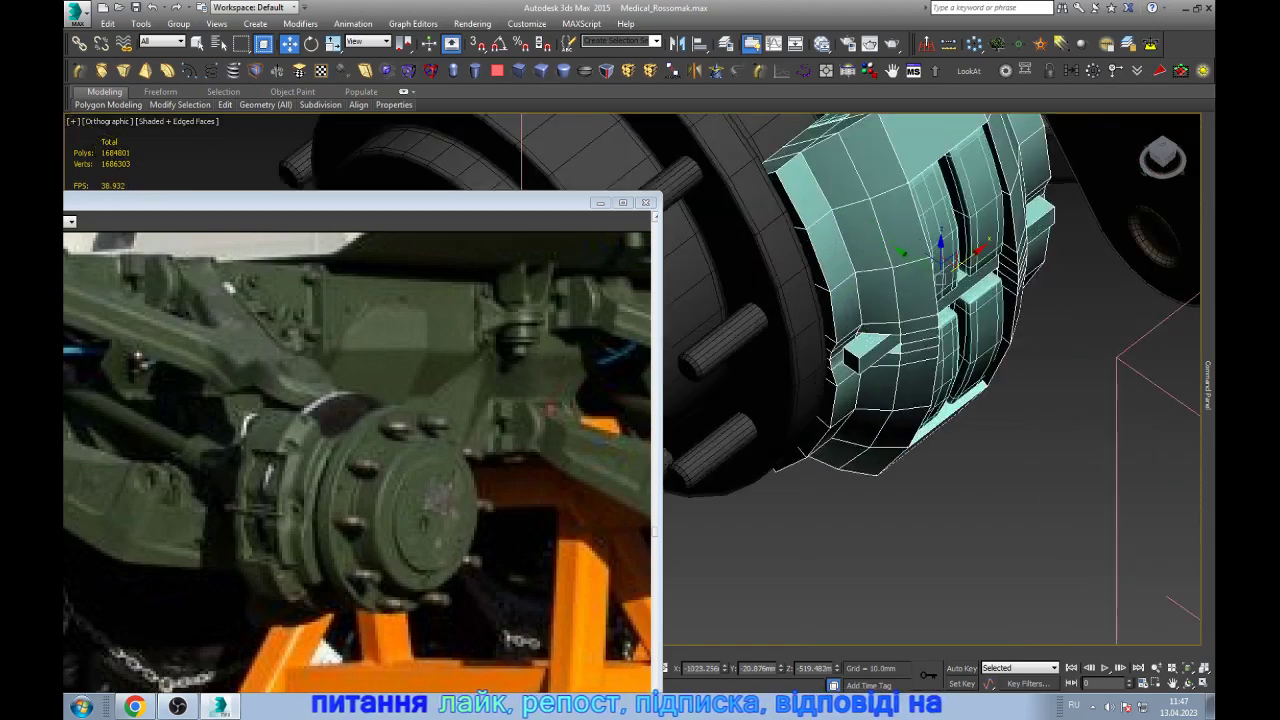
{"action": "mouse_move", "coordinate": [900, 380]}
{"action": "middle_mouse_down", "text": "alt"}
{"action": "mouse_move", "coordinate": [808, 378]}
{"action": "mouse_move", "coordinate": [860, 360]}
{"action": "middle_mouse_up", "text": "alt"}
{"action": "key", "text": "w"}
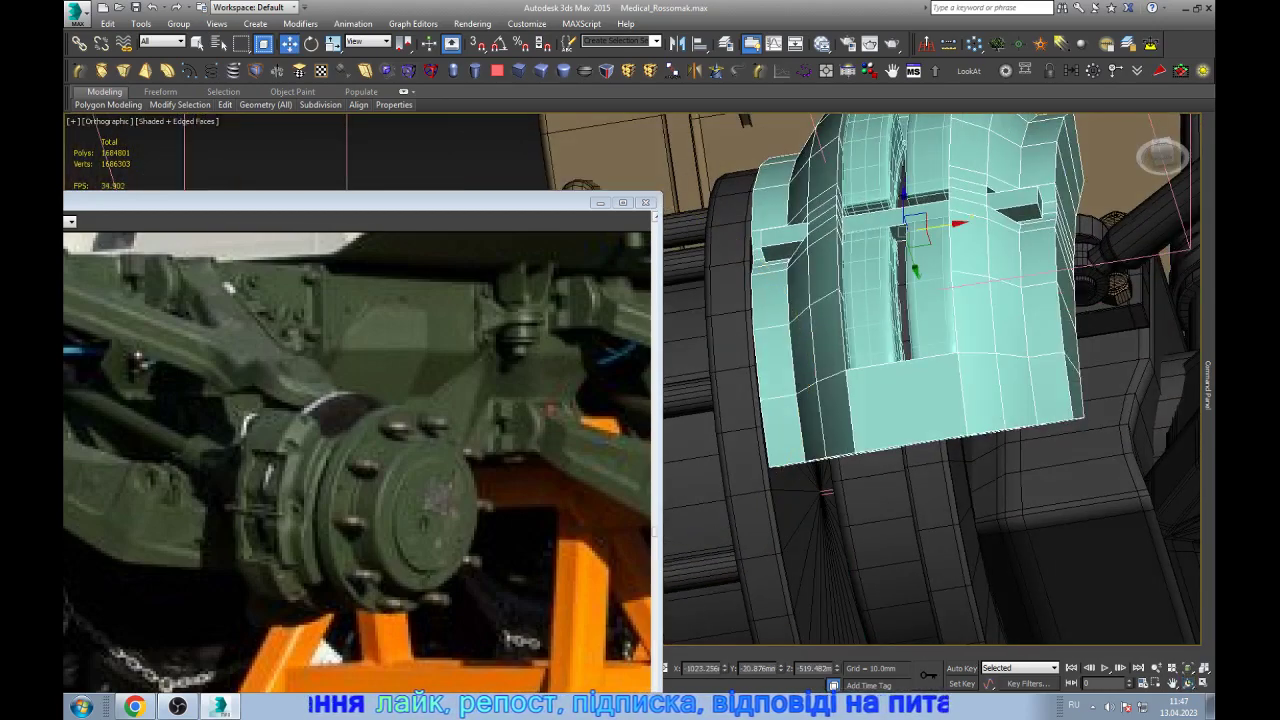
{"action": "left_click_drag", "start_coordinate": [918, 230], "coordinate": [938, 255]}
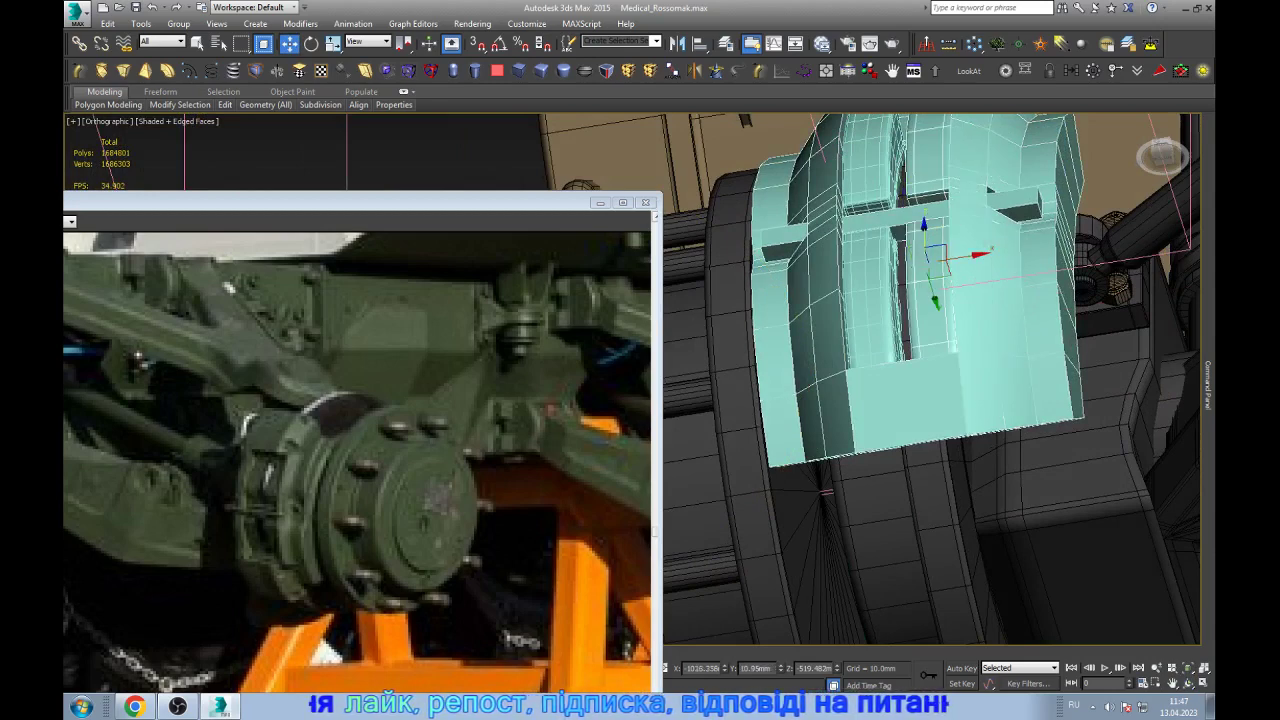
{"action": "scroll", "coordinate": [925, 255], "scroll_direction": "up", "scroll_amount": 2}
{"action": "scroll", "coordinate": [920, 300], "scroll_direction": "up", "scroll_amount": 3}
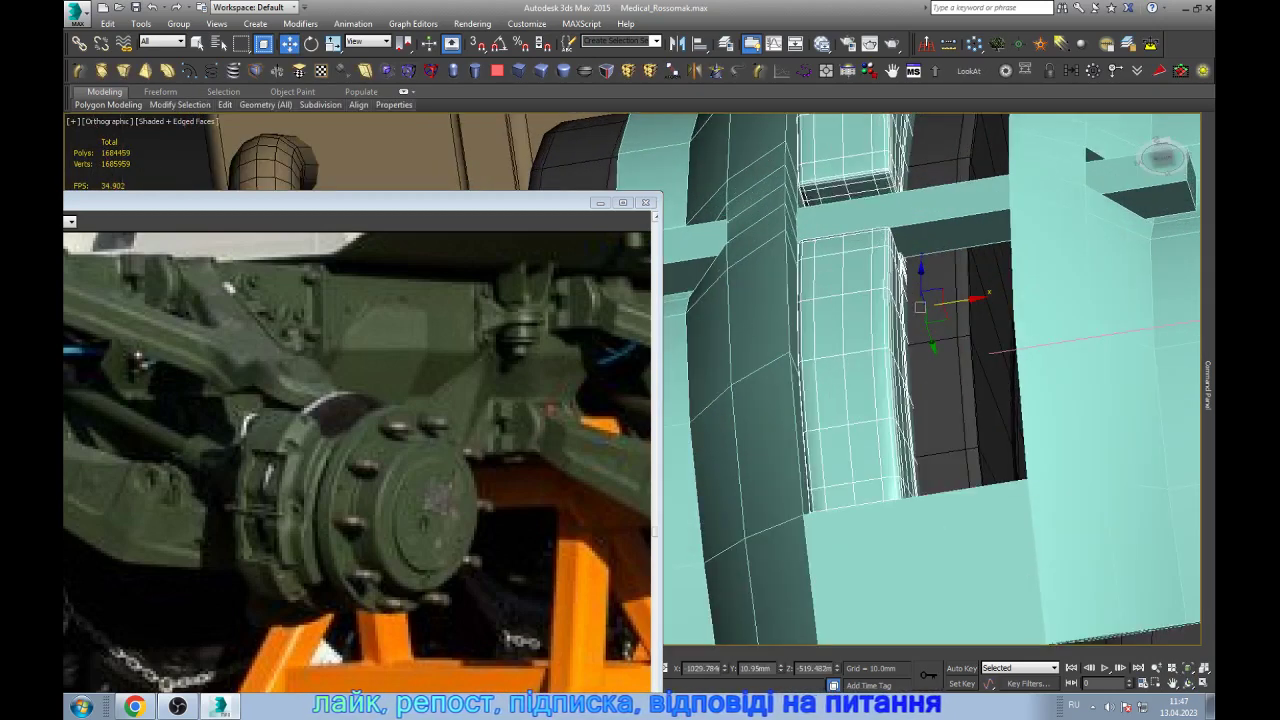
- Mirror the inner pad piece as an X-axis instance and slide the copy into the slot
{"action": "left_click_drag", "start_coordinate": [920, 303], "coordinate": [883, 305]}
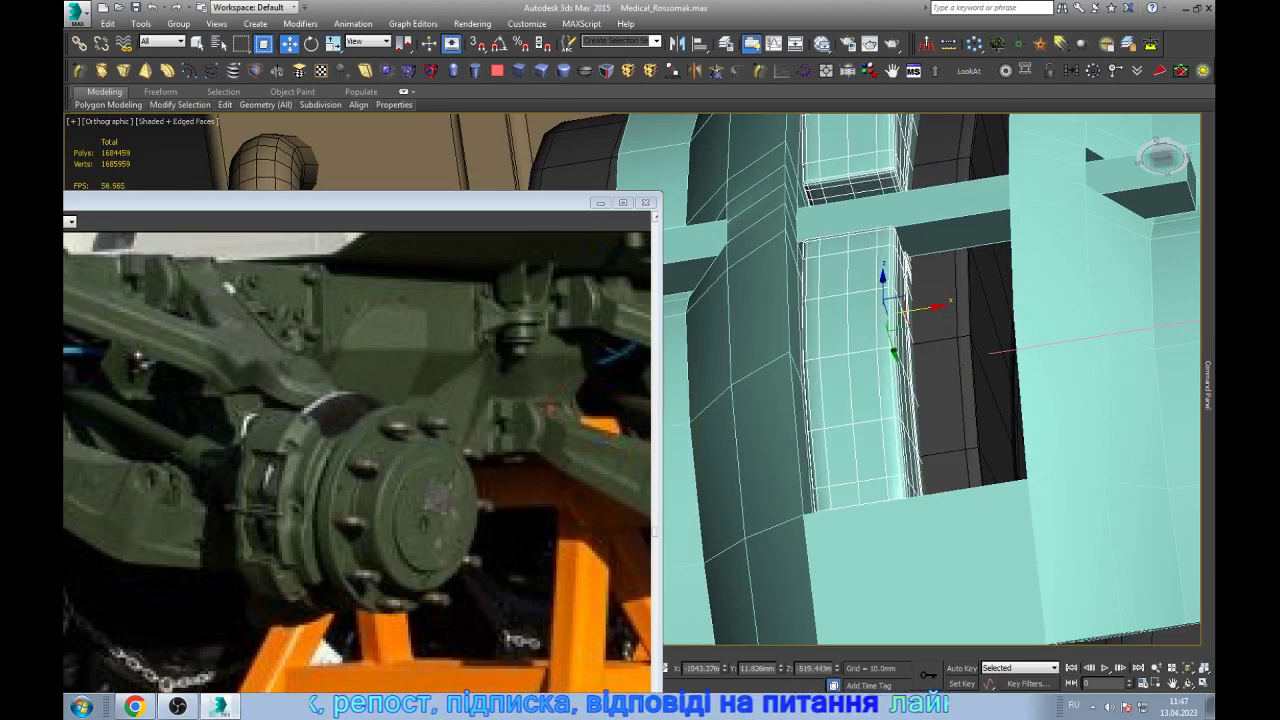
{"action": "left_click", "coordinate": [677, 44]}
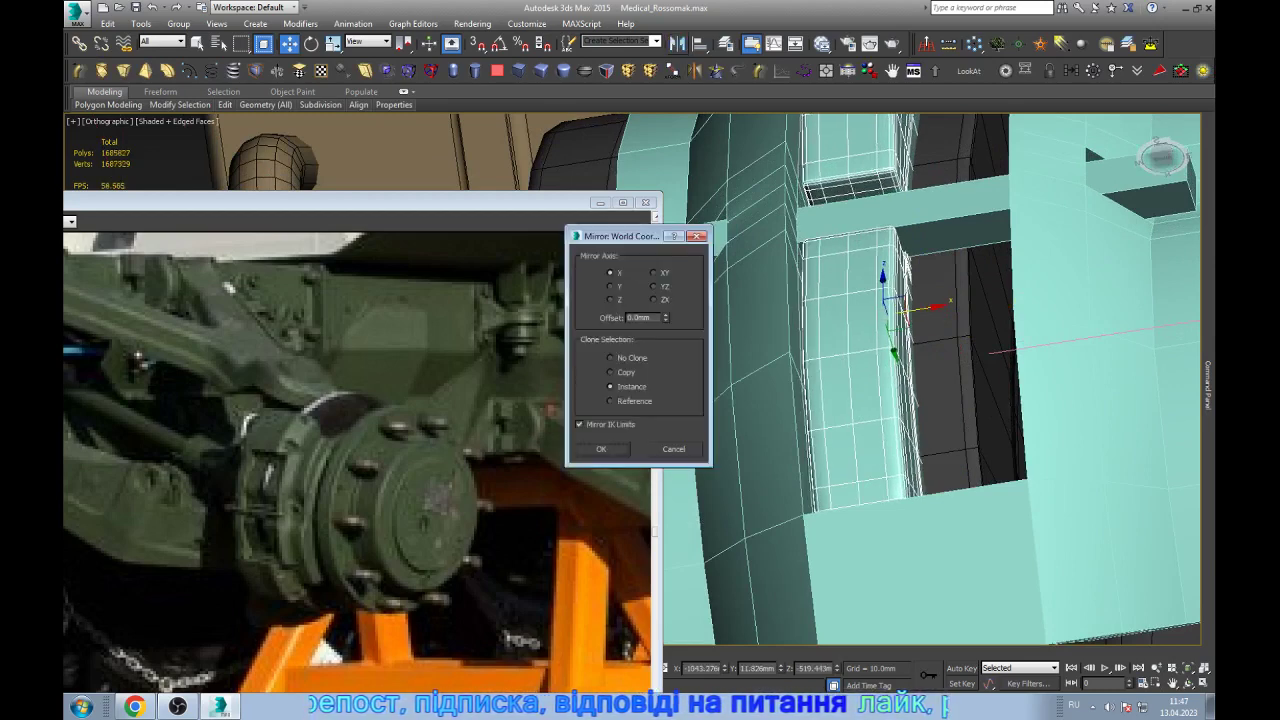
{"action": "left_click", "coordinate": [610, 286]}
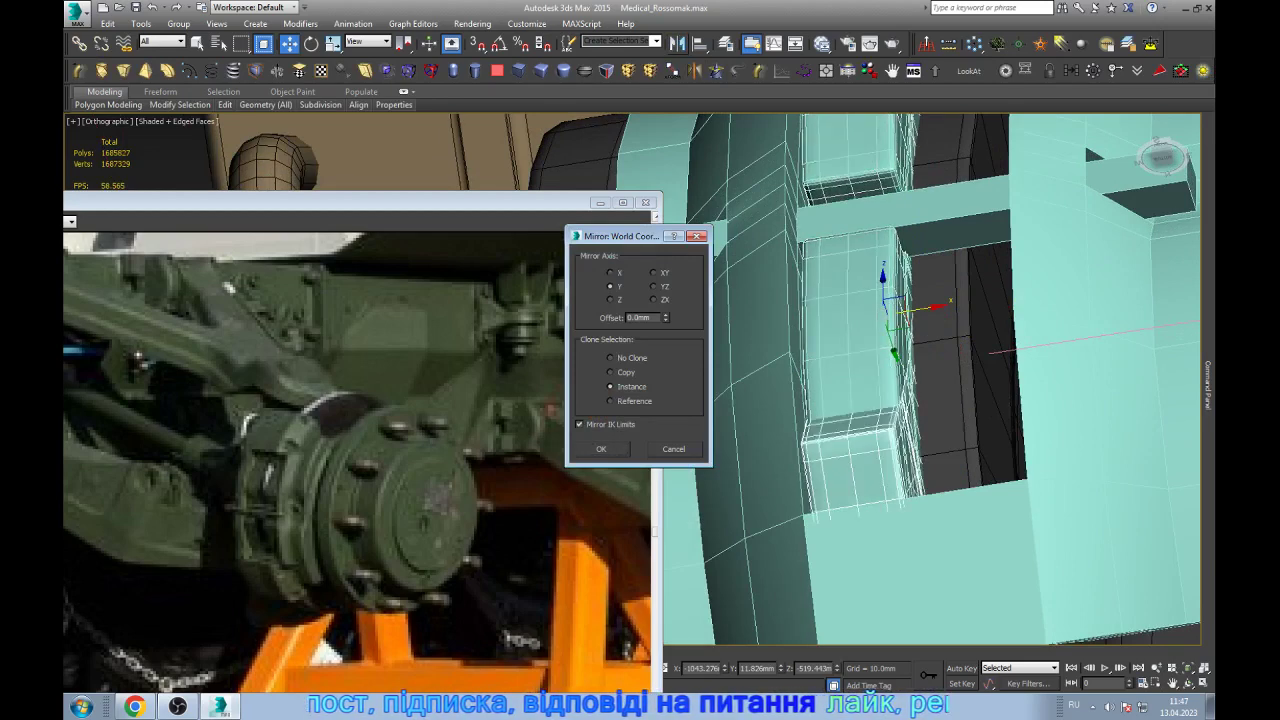
{"action": "left_click", "coordinate": [610, 299]}
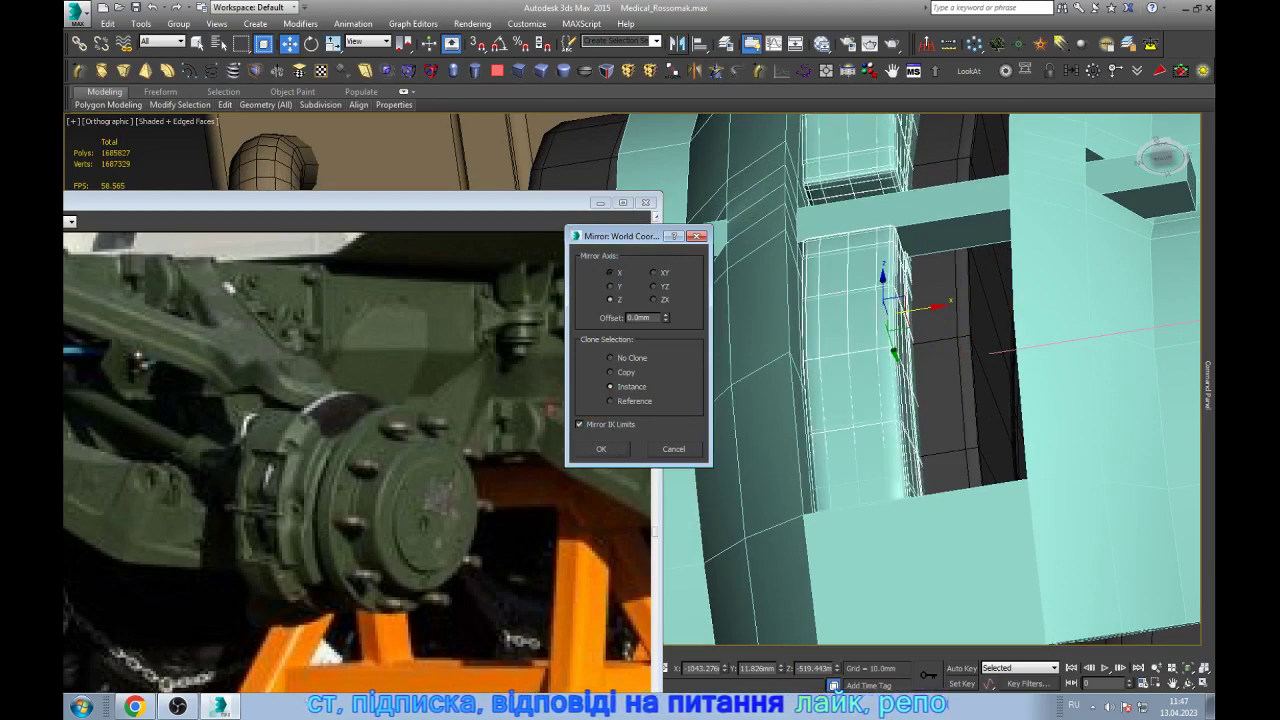
{"action": "left_click", "coordinate": [610, 272]}
{"action": "left_click", "coordinate": [601, 448]}
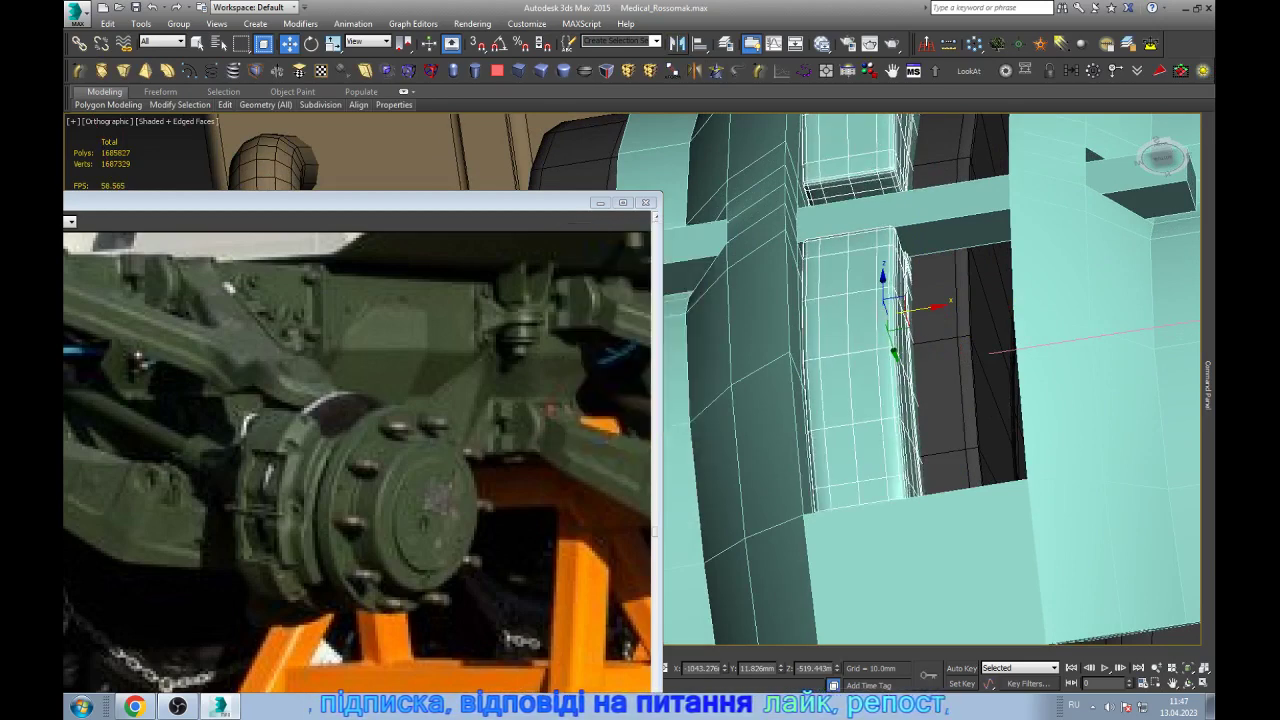
{"action": "left_click_drag", "start_coordinate": [1003, 293], "coordinate": [1022, 290]}
{"action": "scroll", "coordinate": [1010, 290], "scroll_direction": "down", "scroll_amount": 2}
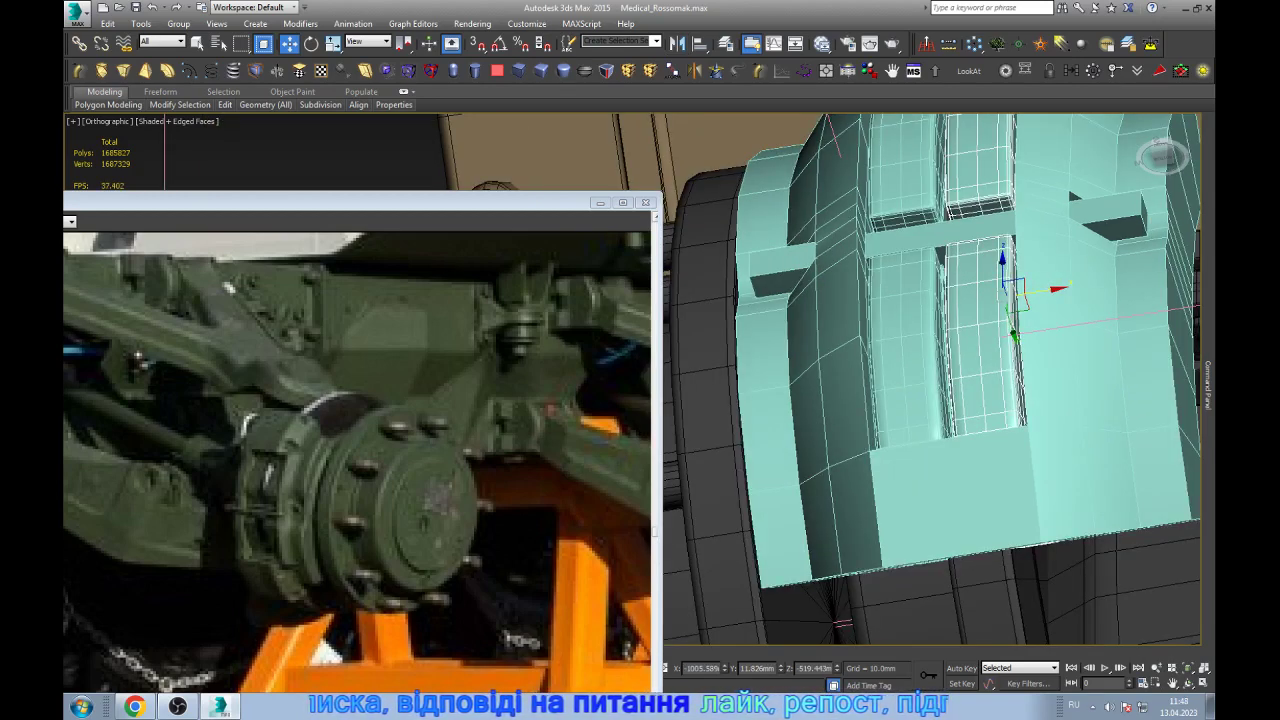
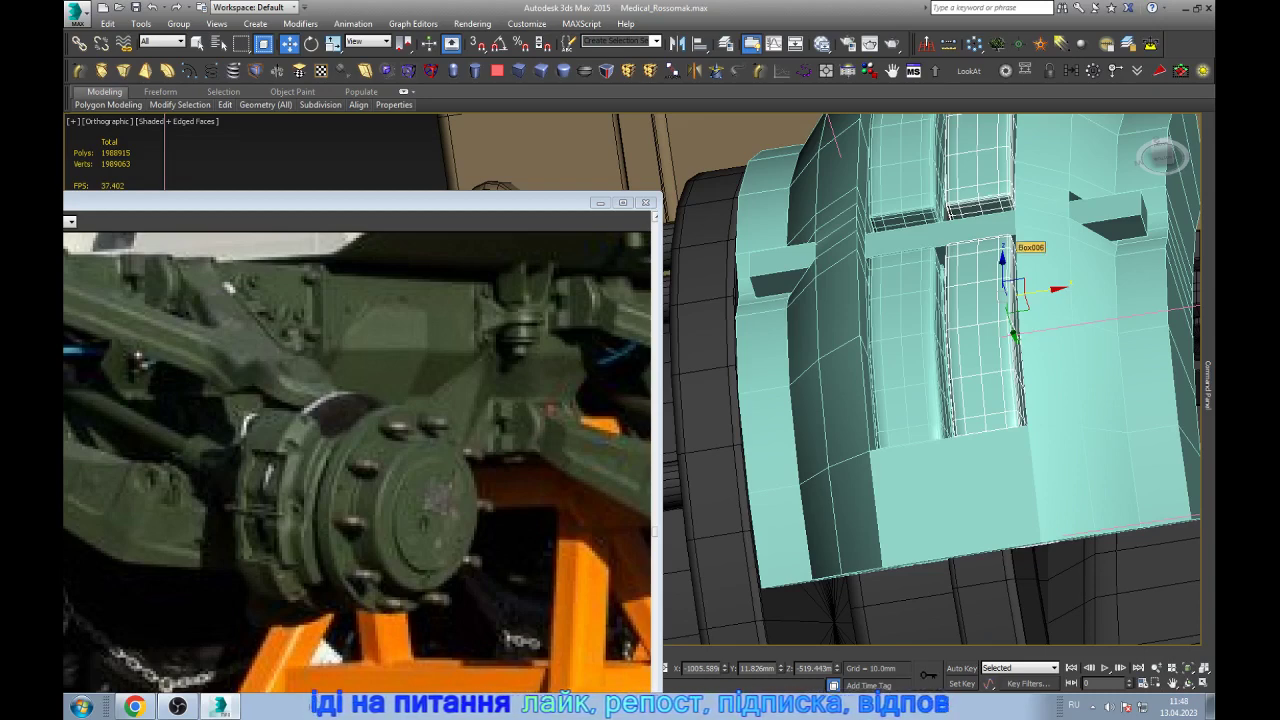
- Connect a ring of vertical edges on the lower block and chamfer the new loop into two
{"action": "scroll", "coordinate": [1005, 245], "scroll_direction": "up", "scroll_amount": 3}
{"action": "key", "text": "2"}
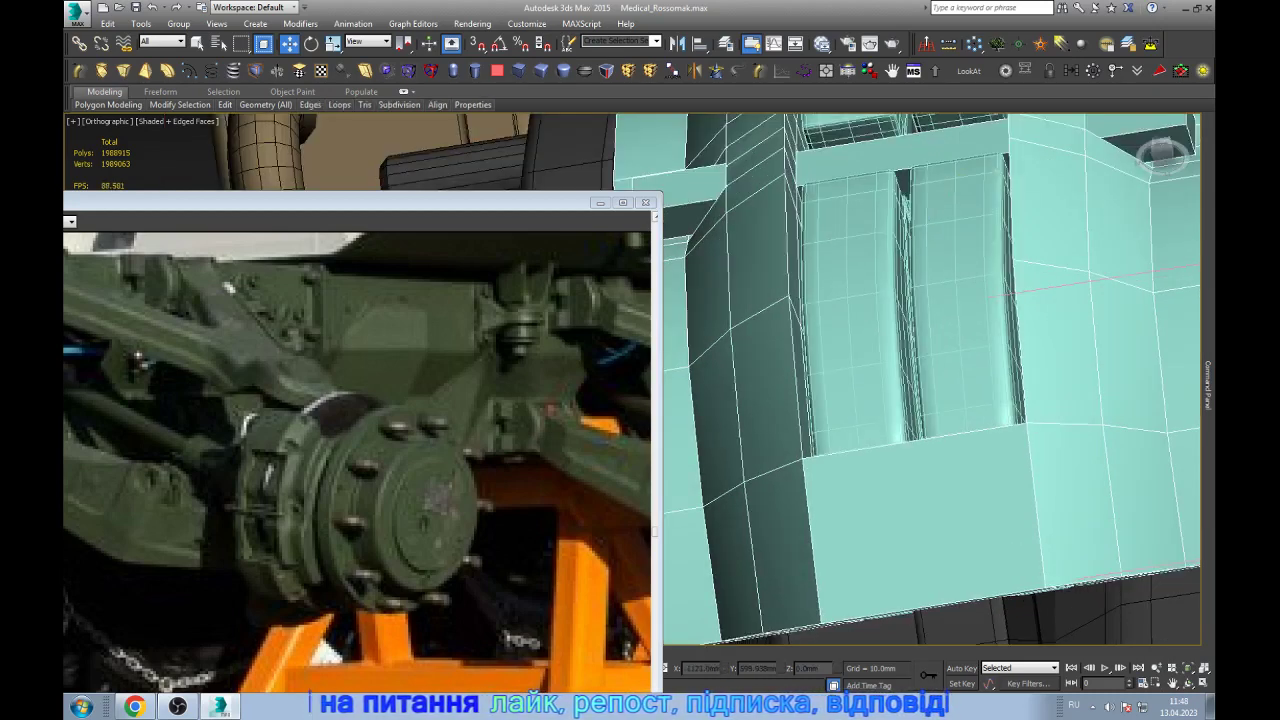
{"action": "left_click", "coordinate": [1037, 510]}
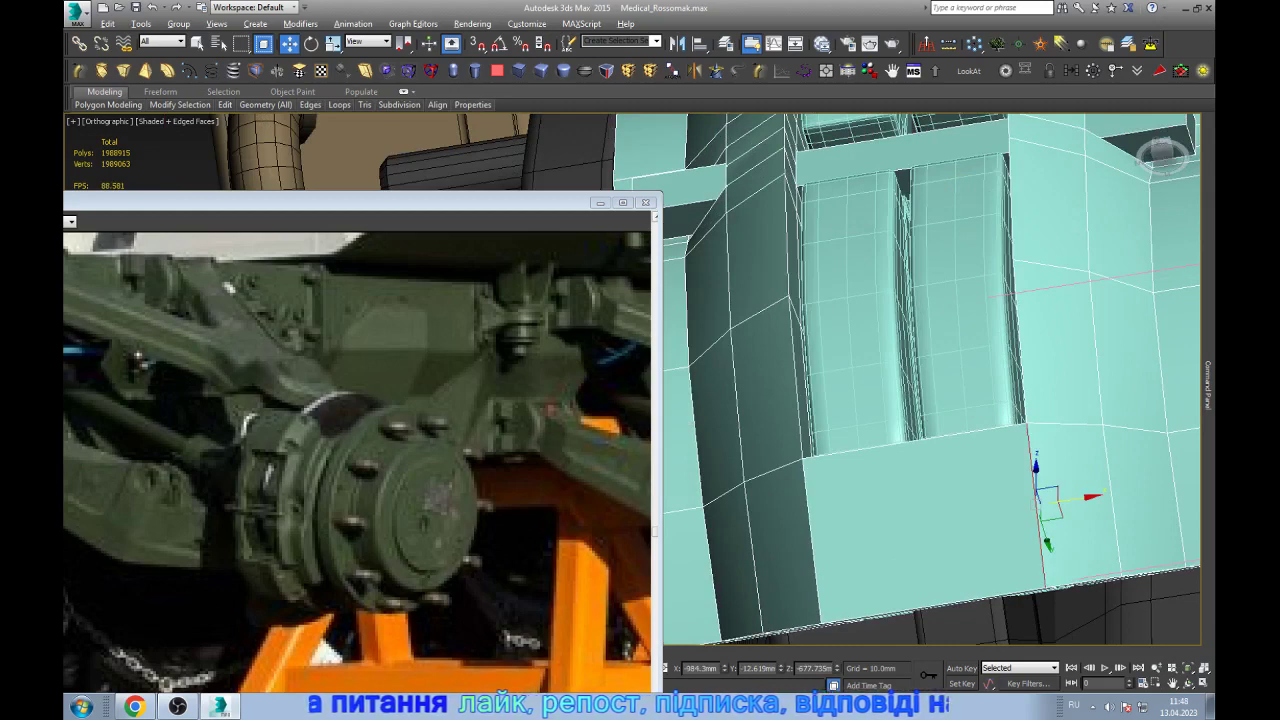
{"action": "key", "text": "alt+r"}
{"action": "key", "text": "ctrl+shift+e"}
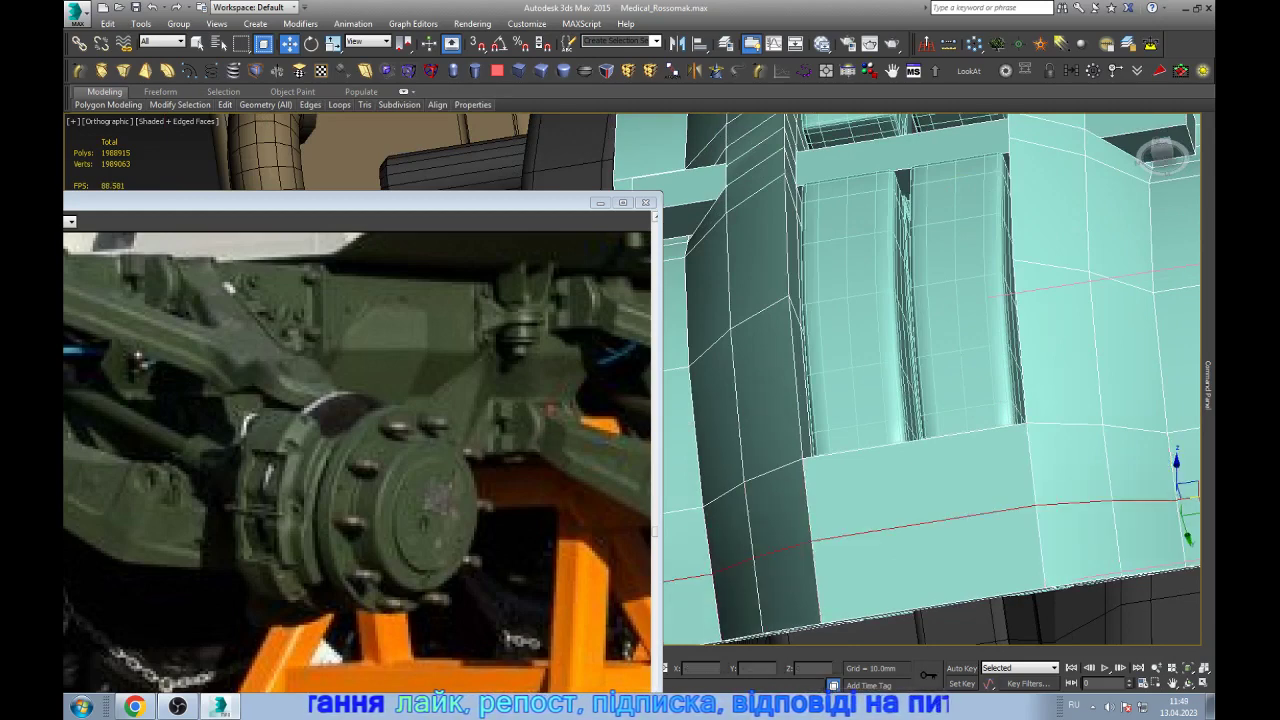
{"action": "key", "text": "ctrl+shift+c"}
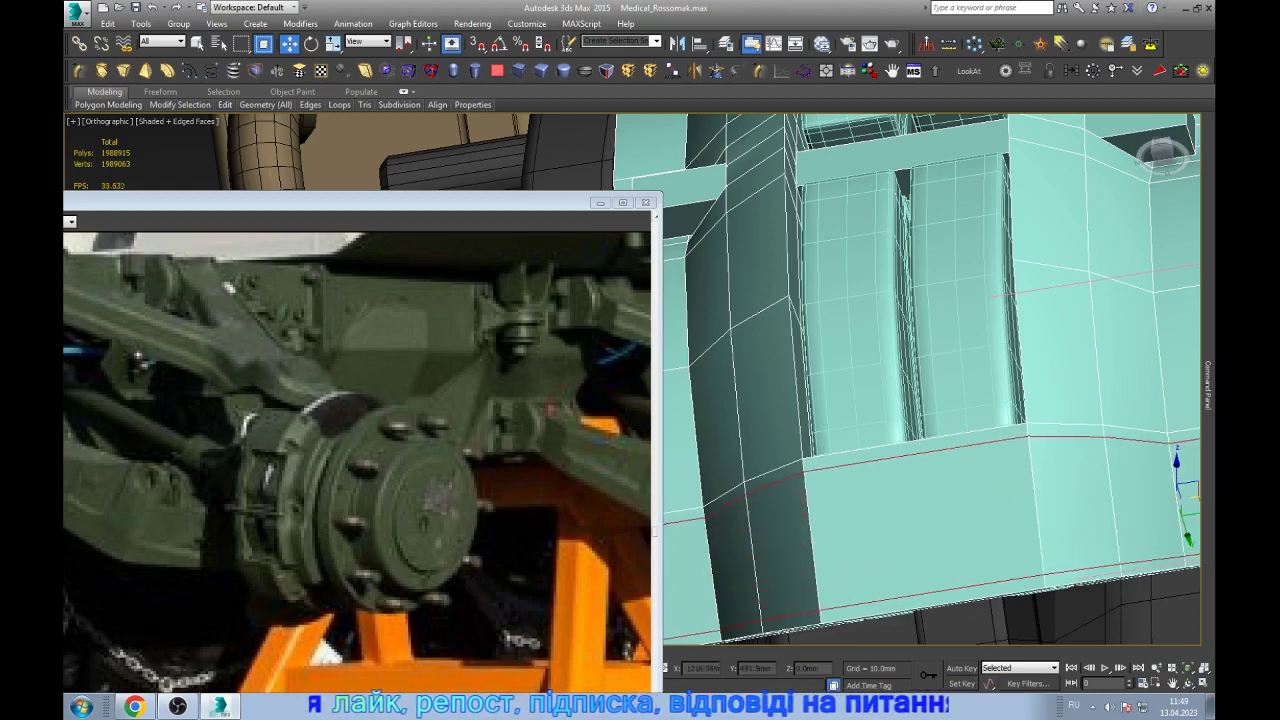
- Orbit around to the wheel face and isolate the curved pad piece
{"action": "key", "text": "F12"}
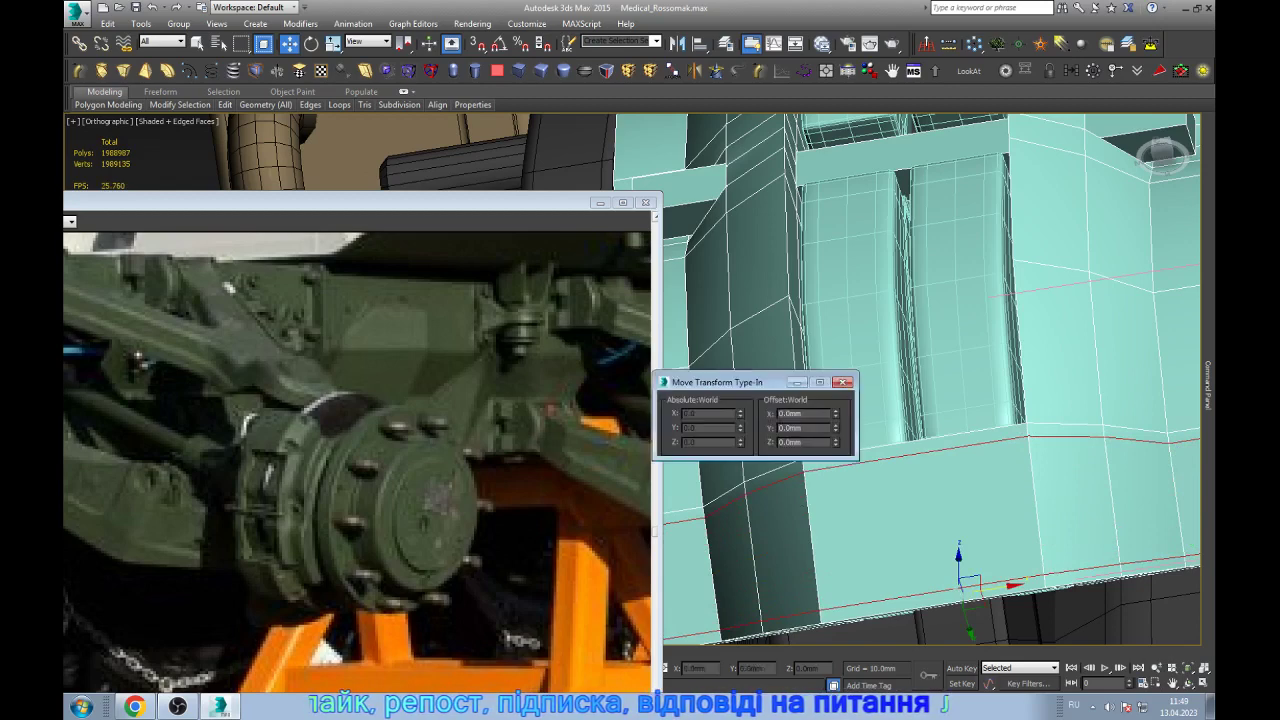
{"action": "right_click", "coordinate": [825, 417]}
{"action": "left_click", "coordinate": [841, 382]}
{"action": "left_click", "coordinate": [843, 382]}
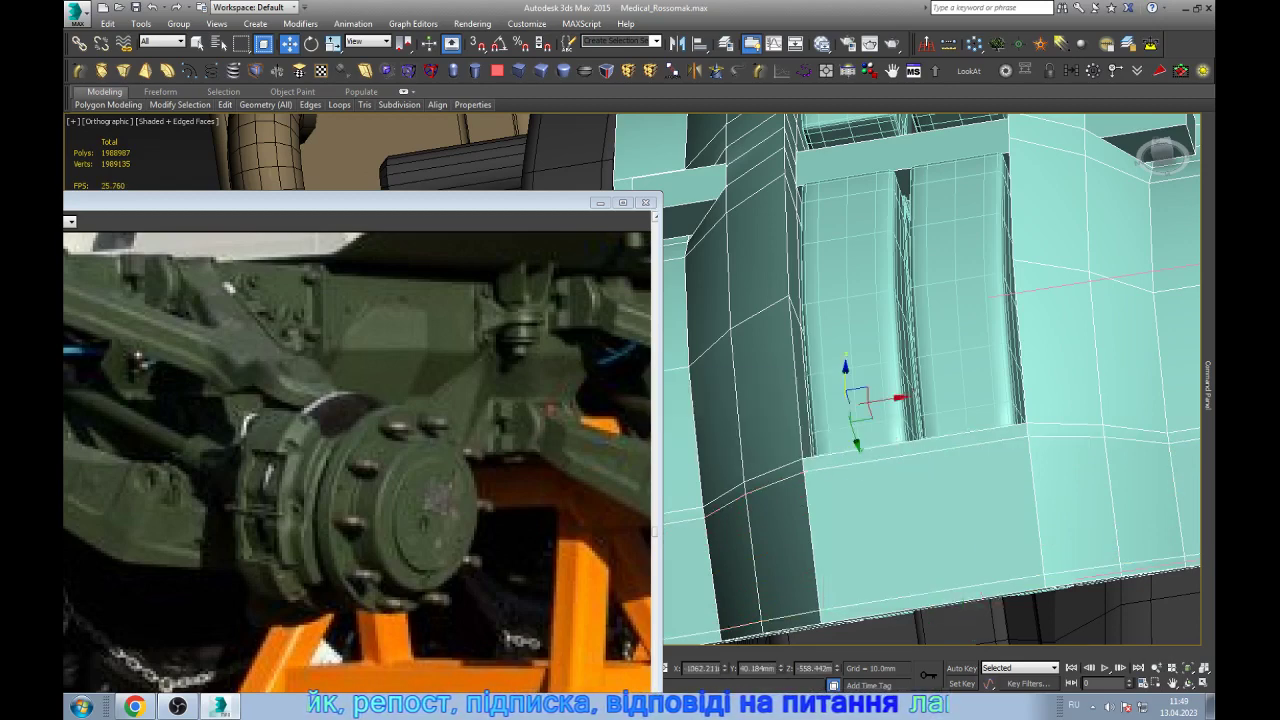
{"action": "scroll", "coordinate": [930, 380], "scroll_direction": "down", "scroll_amount": 3}
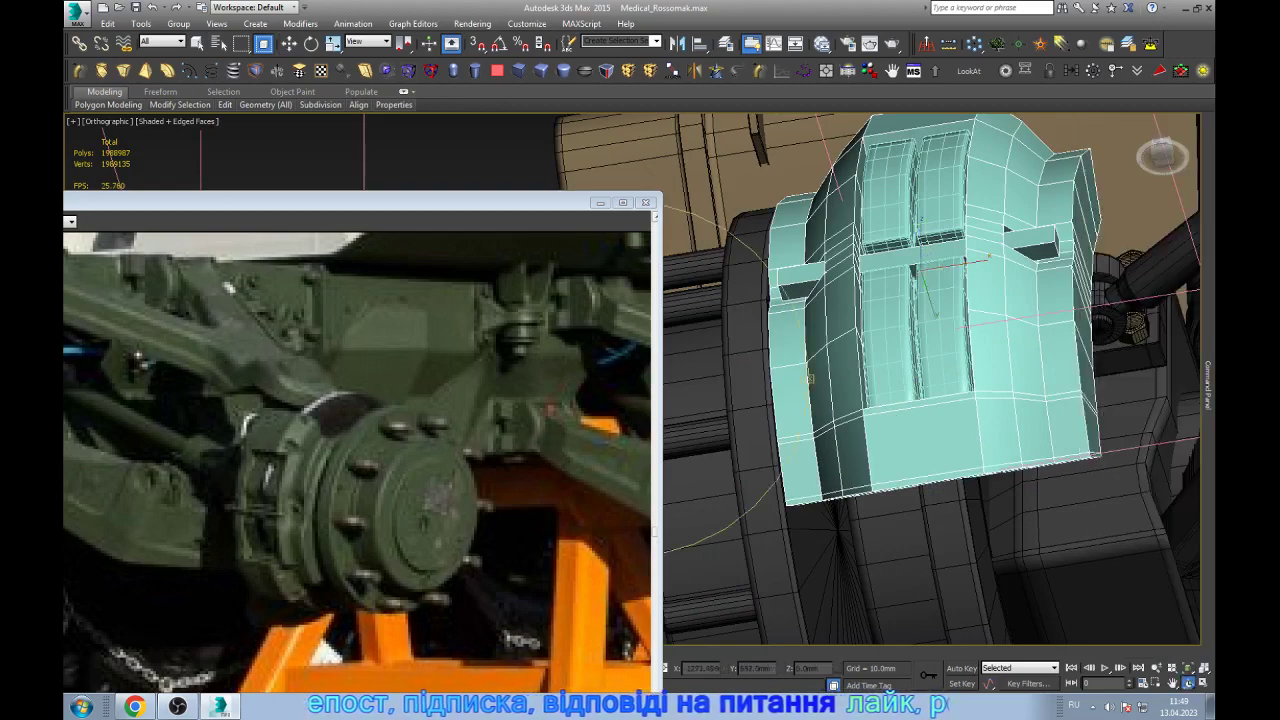
{"action": "middle_click_drag", "start_coordinate": [900, 380], "coordinate": [809, 379], "text": "alt"}
{"action": "key", "text": "w"}
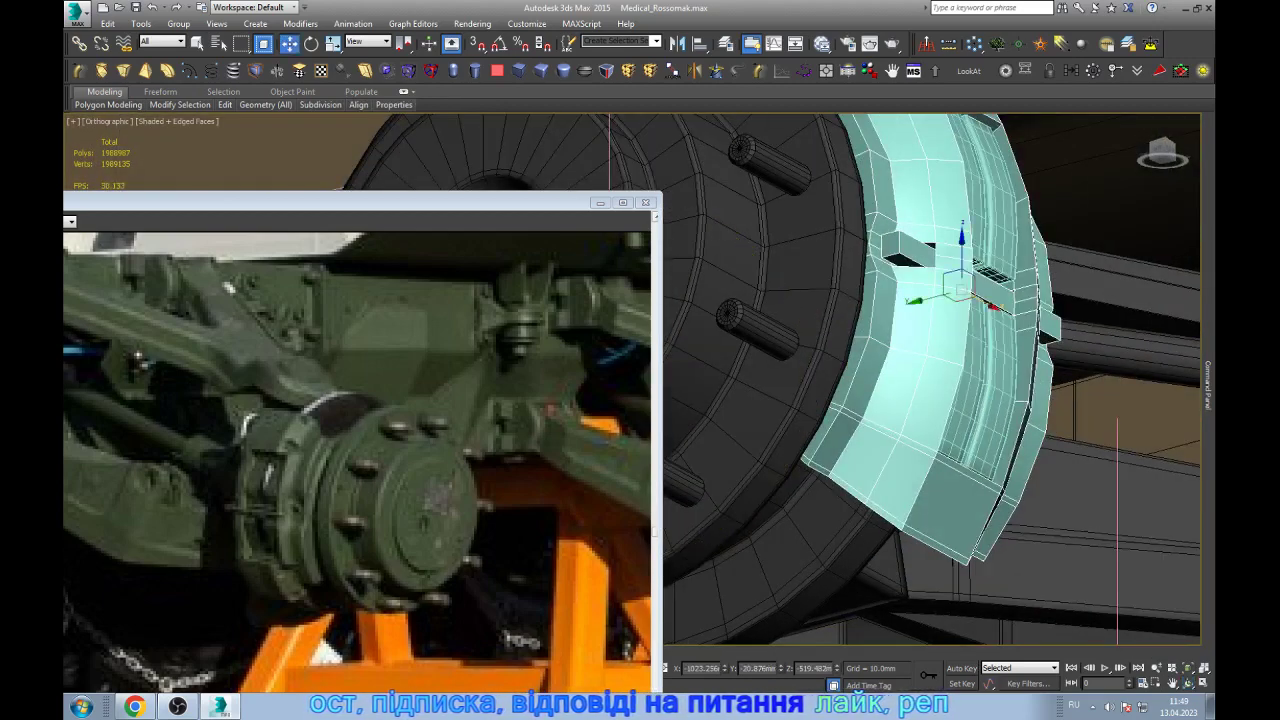
{"action": "key", "text": "alt+q"}
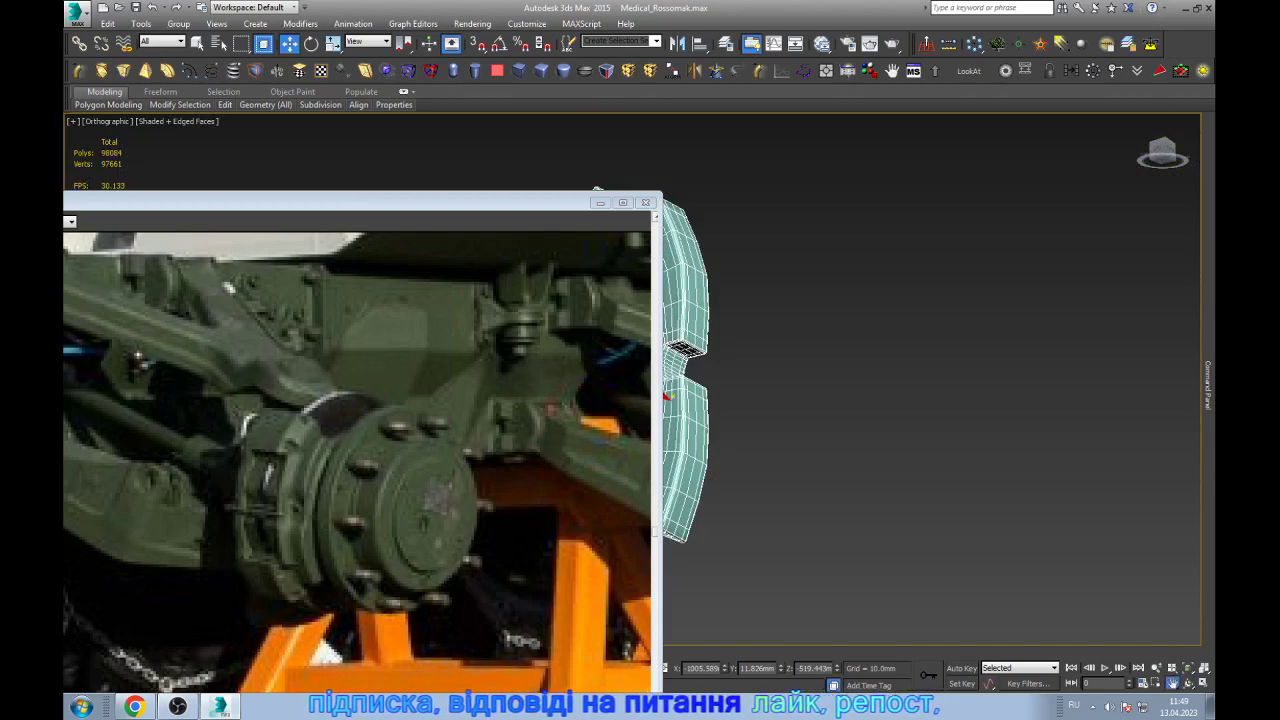
- Remove the first sets of surplus edge loops near the pad's notch
{"action": "scroll", "coordinate": [640, 360], "scroll_direction": "up", "scroll_amount": 5}
{"action": "middle_click_drag", "start_coordinate": [830, 400], "coordinate": [860, 440], "text": "alt"}
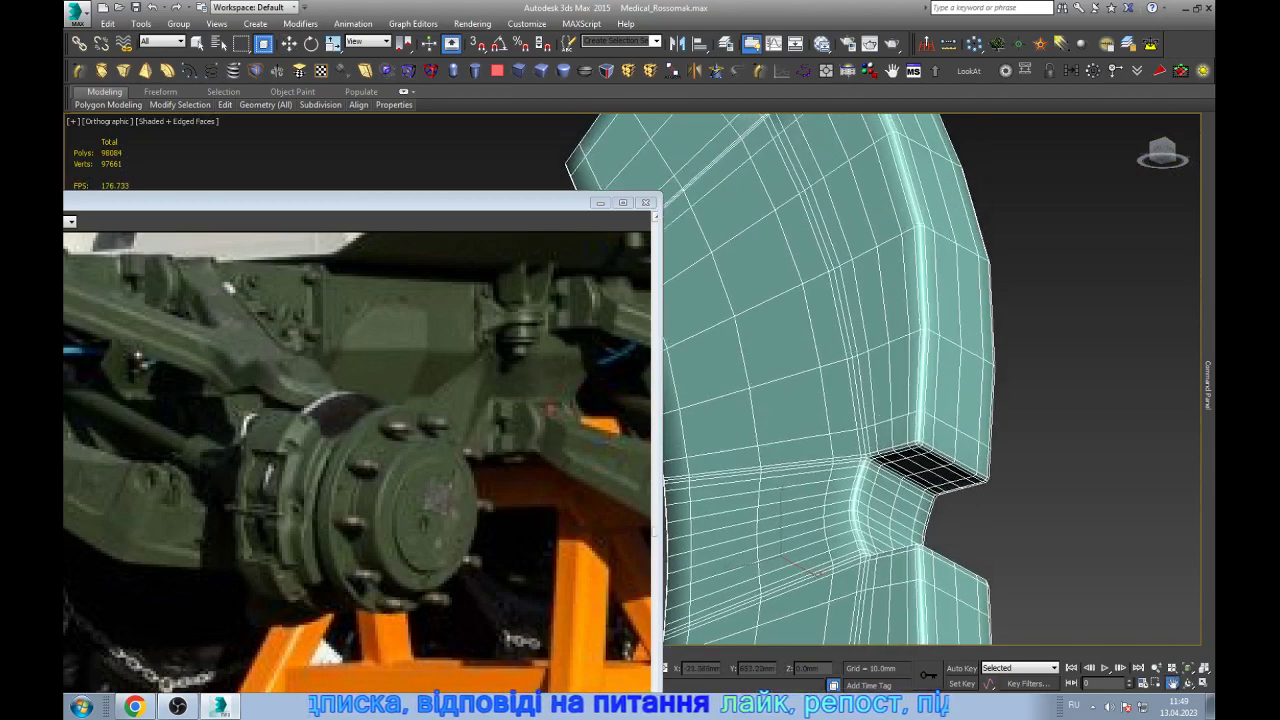
{"action": "key", "text": "w"}
{"action": "key", "text": "2"}
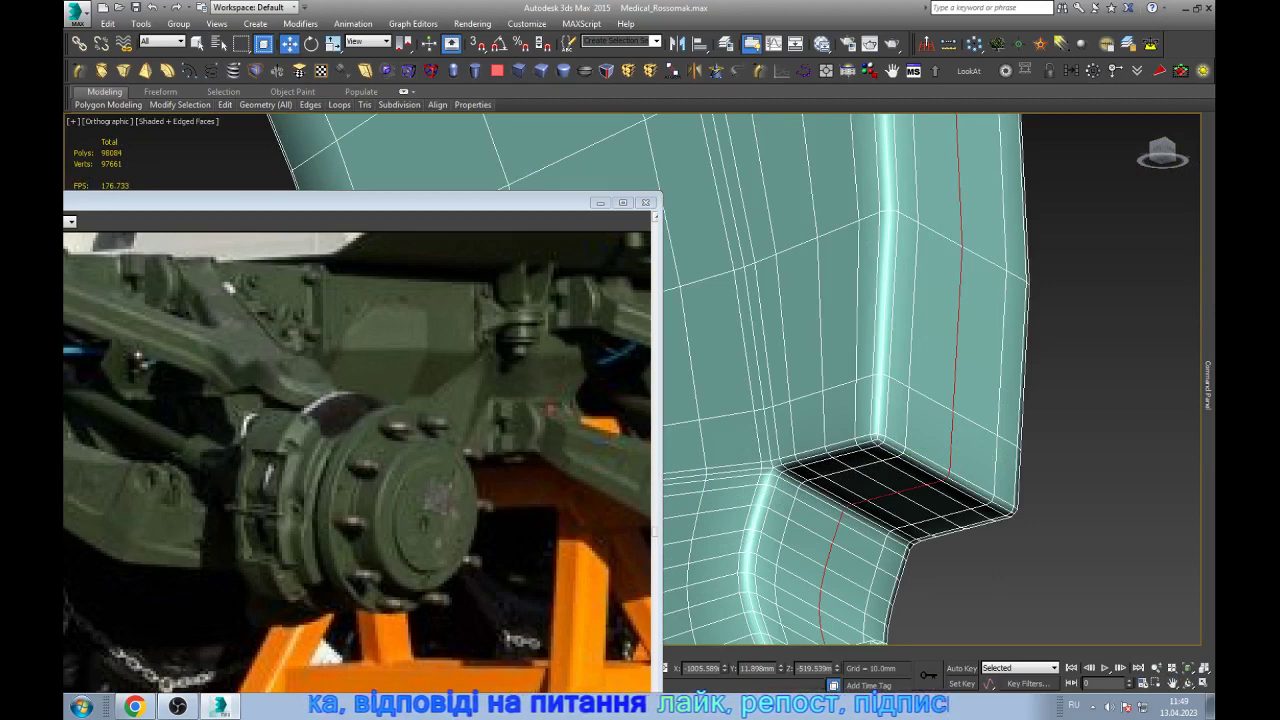
{"action": "key", "text": "ctrl+BackSpace"}
{"action": "scroll", "coordinate": [880, 400], "scroll_direction": "down", "scroll_amount": 2}
{"action": "scroll", "coordinate": [880, 400], "scroll_direction": "down", "scroll_amount": 2}
{"action": "scroll", "coordinate": [880, 400], "scroll_direction": "down", "scroll_amount": 2}
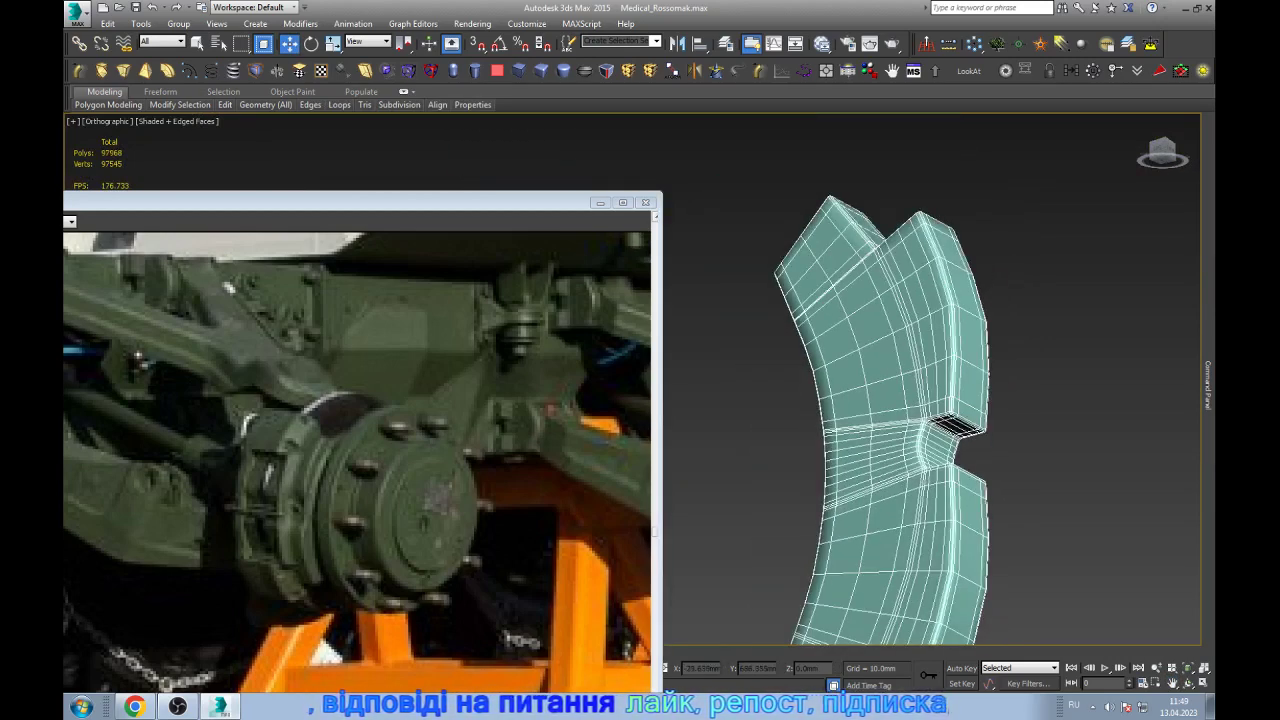
{"action": "key", "text": "ctrl+BackSpace"}
- Remove the remaining unneeded edge loops, including the one beside the notch
{"action": "scroll", "coordinate": [886, 213], "scroll_direction": "up", "scroll_amount": 3}
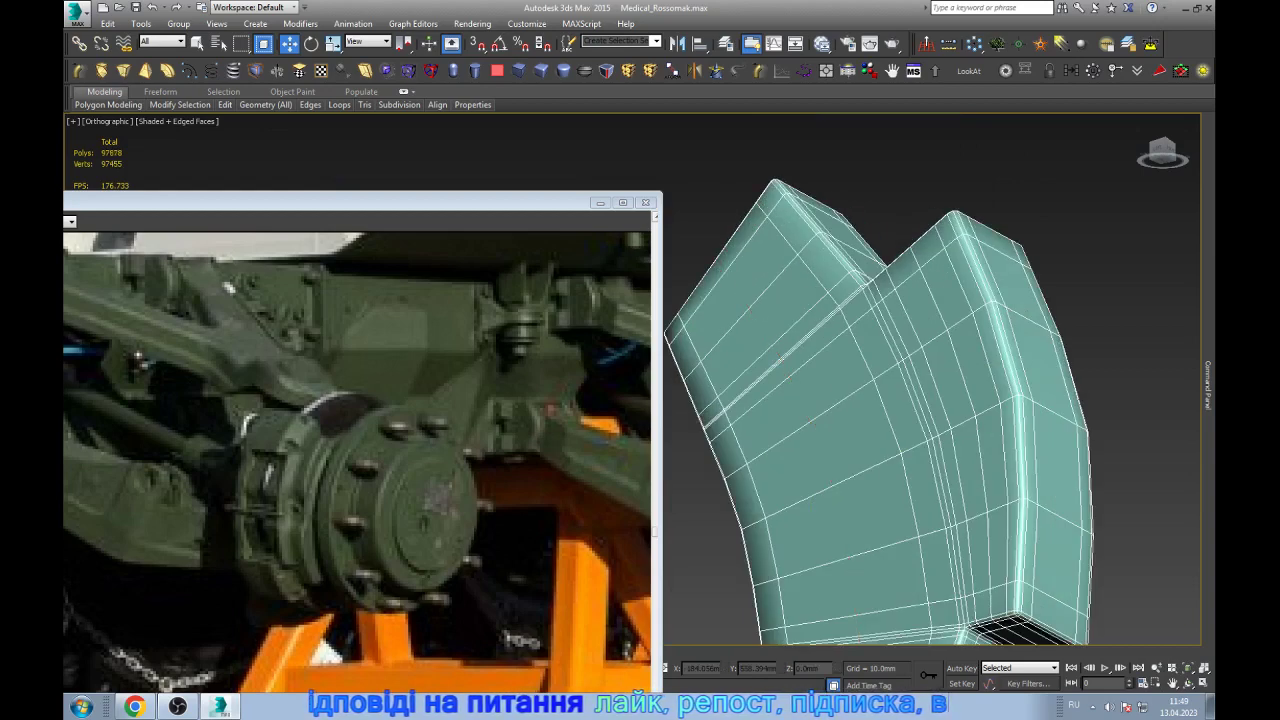
{"action": "key", "text": "ctrl+BackSpace"}
{"action": "scroll", "coordinate": [933, 290], "scroll_direction": "down", "scroll_amount": 2}
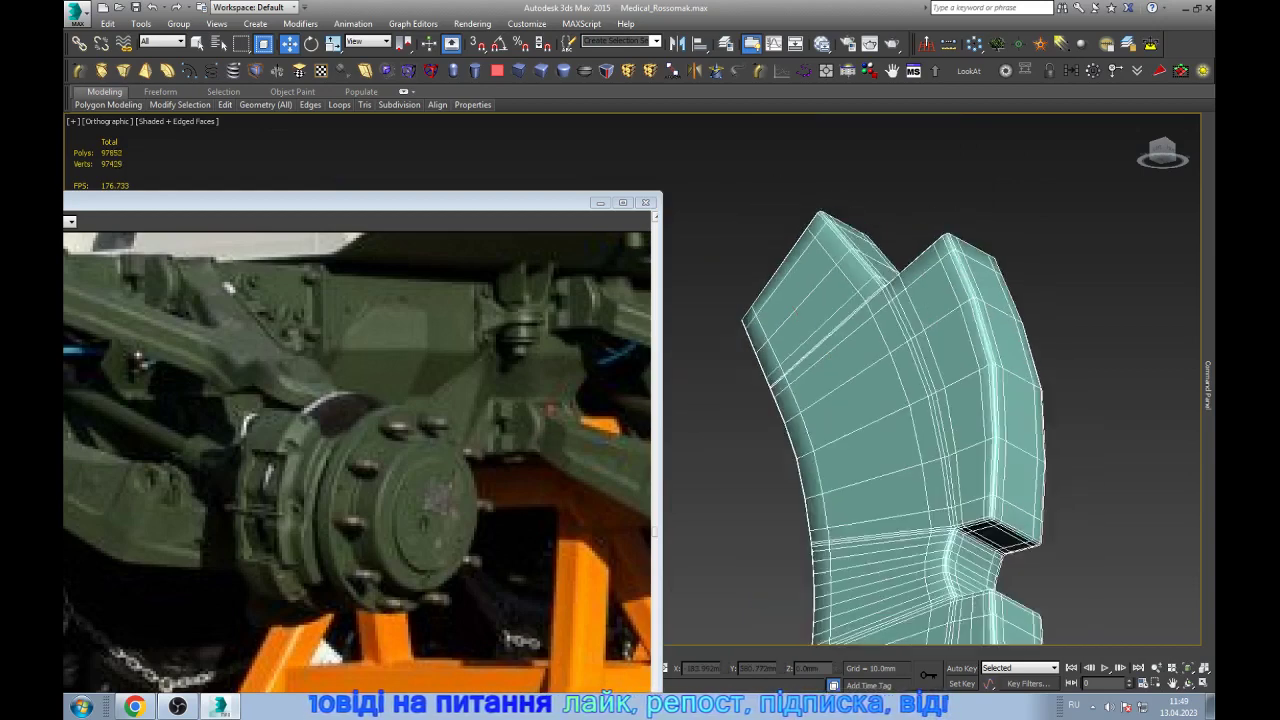
{"action": "scroll", "coordinate": [933, 290], "scroll_direction": "down", "scroll_amount": 2}
{"action": "scroll", "coordinate": [960, 410], "scroll_direction": "up", "scroll_amount": 4}
{"action": "scroll", "coordinate": [960, 410], "scroll_direction": "down", "scroll_amount": 2}
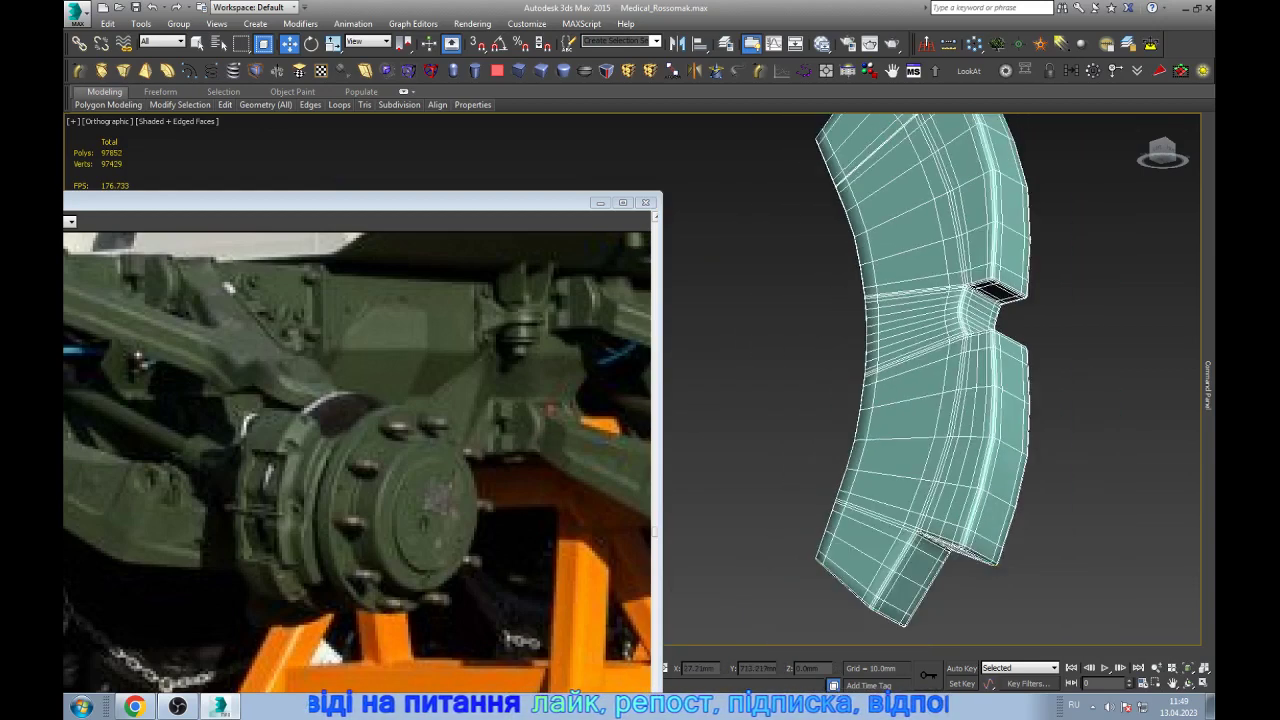
{"action": "scroll", "coordinate": [960, 330], "scroll_direction": "up", "scroll_amount": 3}
{"action": "scroll", "coordinate": [960, 330], "scroll_direction": "up", "scroll_amount": 3}
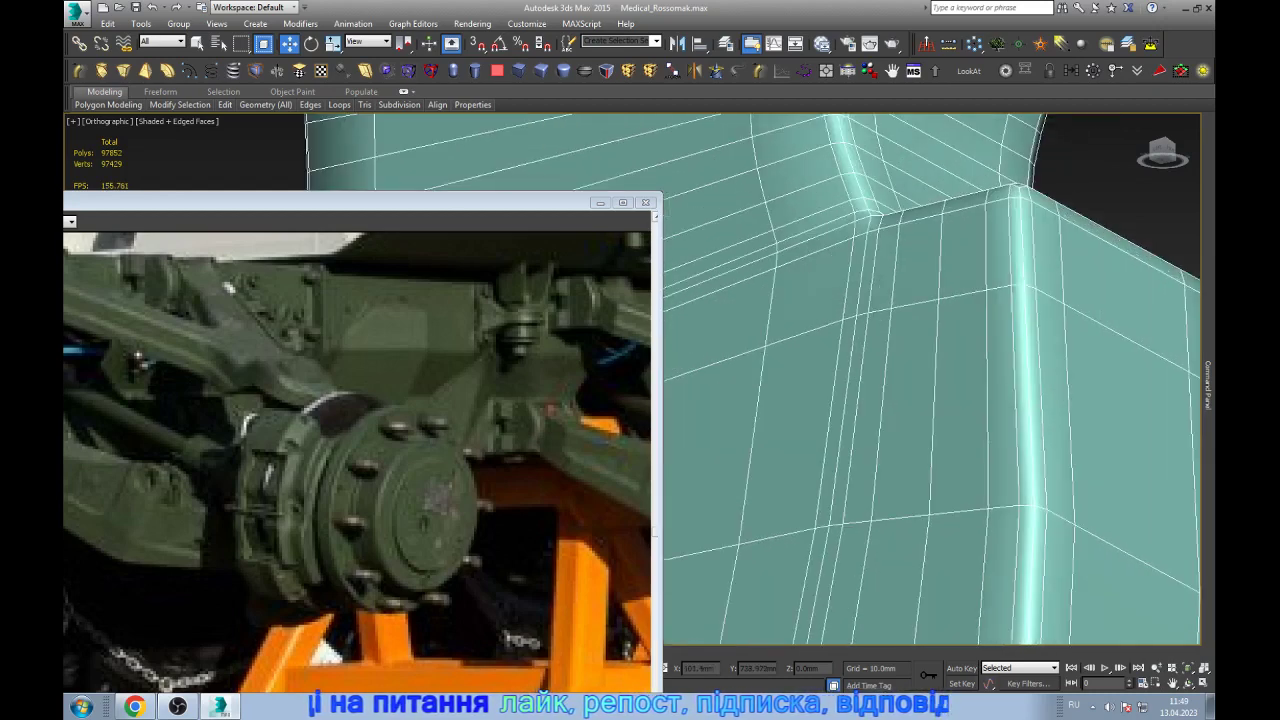
{"action": "key", "text": "ctrl+BackSpace"}
- Return the pad to object level and end isolation to show the whole scene
{"action": "scroll", "coordinate": [930, 380], "scroll_direction": "down", "scroll_amount": 4}
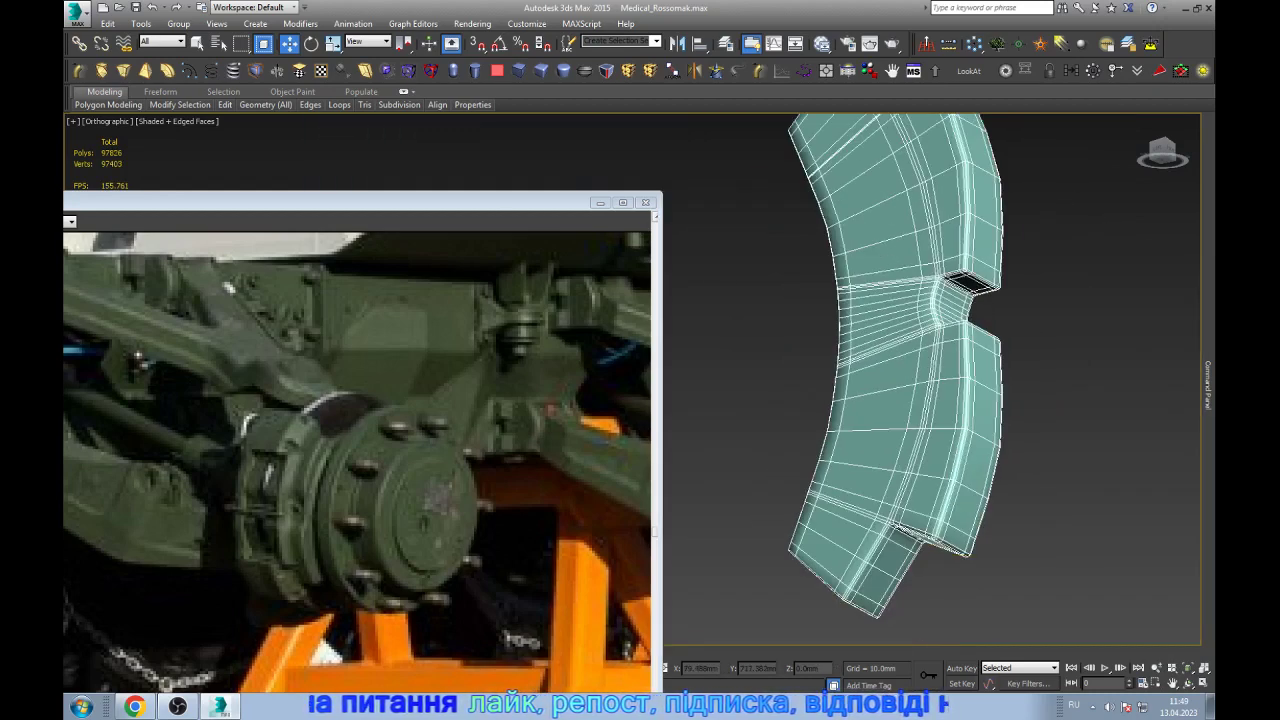
{"action": "scroll", "coordinate": [900, 380], "scroll_direction": "up", "scroll_amount": 1}
{"action": "scroll", "coordinate": [900, 380], "scroll_direction": "down", "scroll_amount": 3}
{"action": "left_click", "coordinate": [1207, 383]}
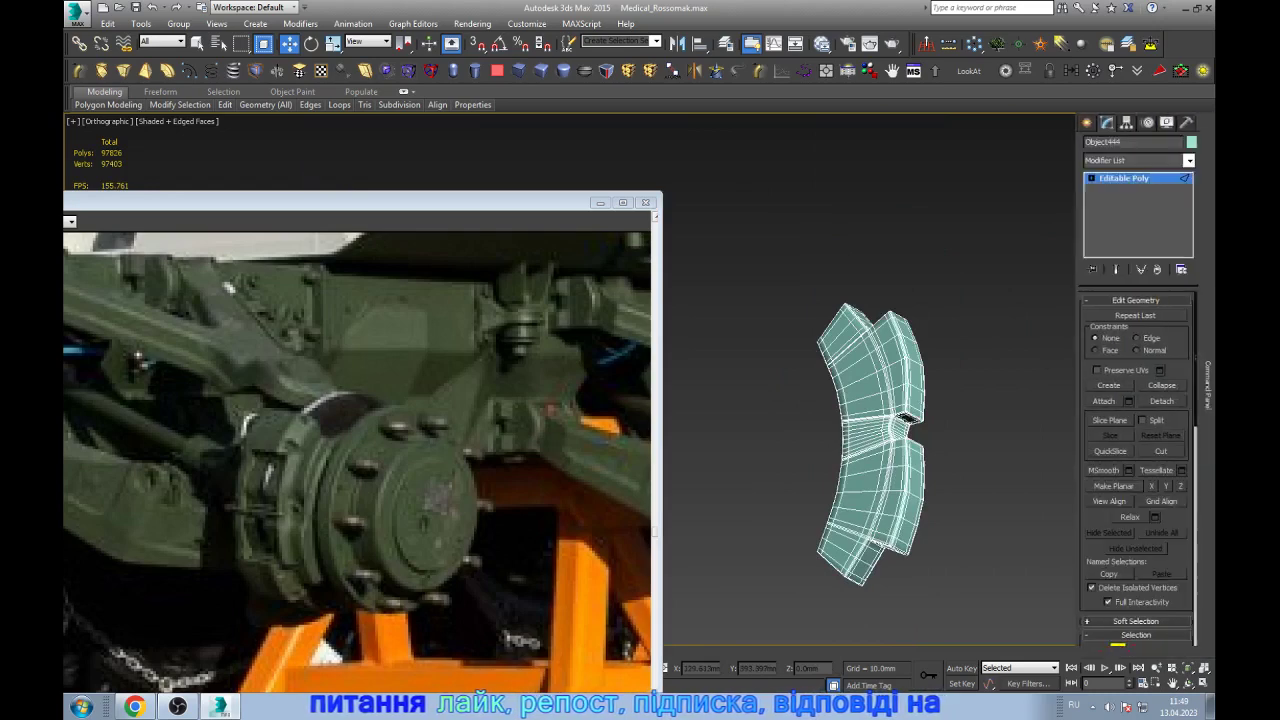
{"action": "left_click", "coordinate": [1125, 178]}
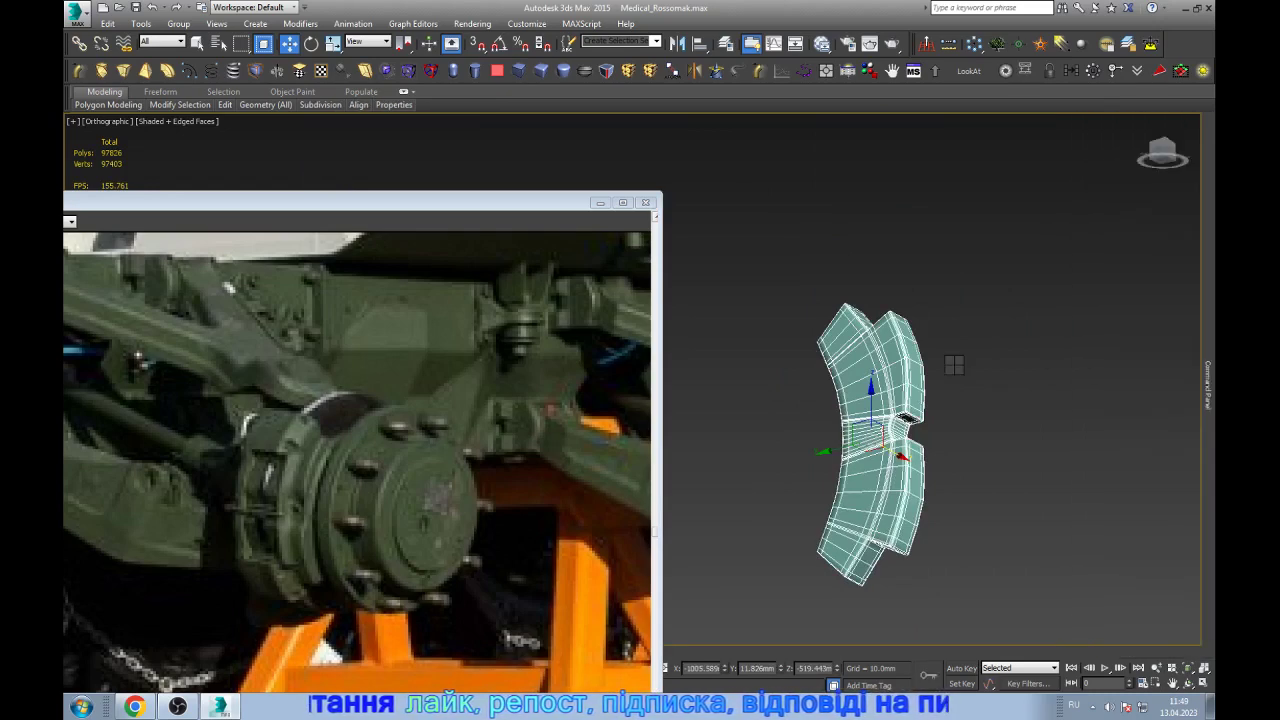
{"action": "key", "text": "alt+q"}
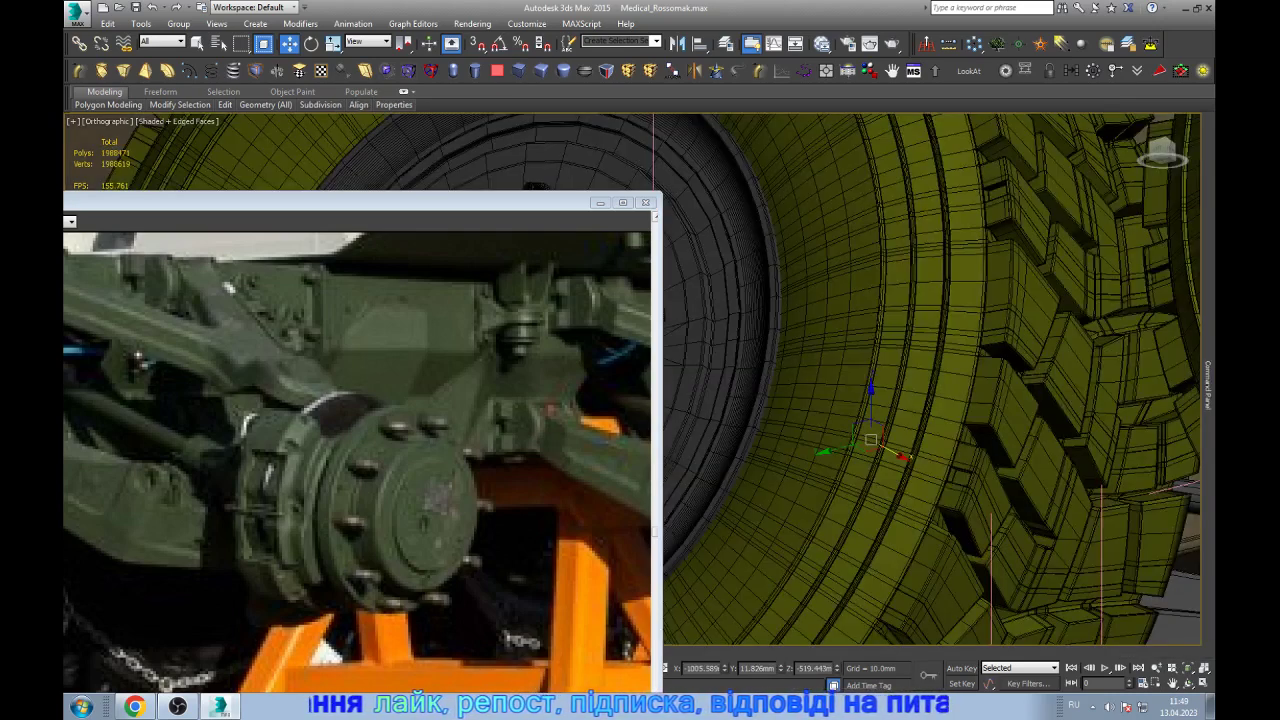
- Hide the large tyre to reveal the hub
{"action": "left_click", "coordinate": [958, 328]}
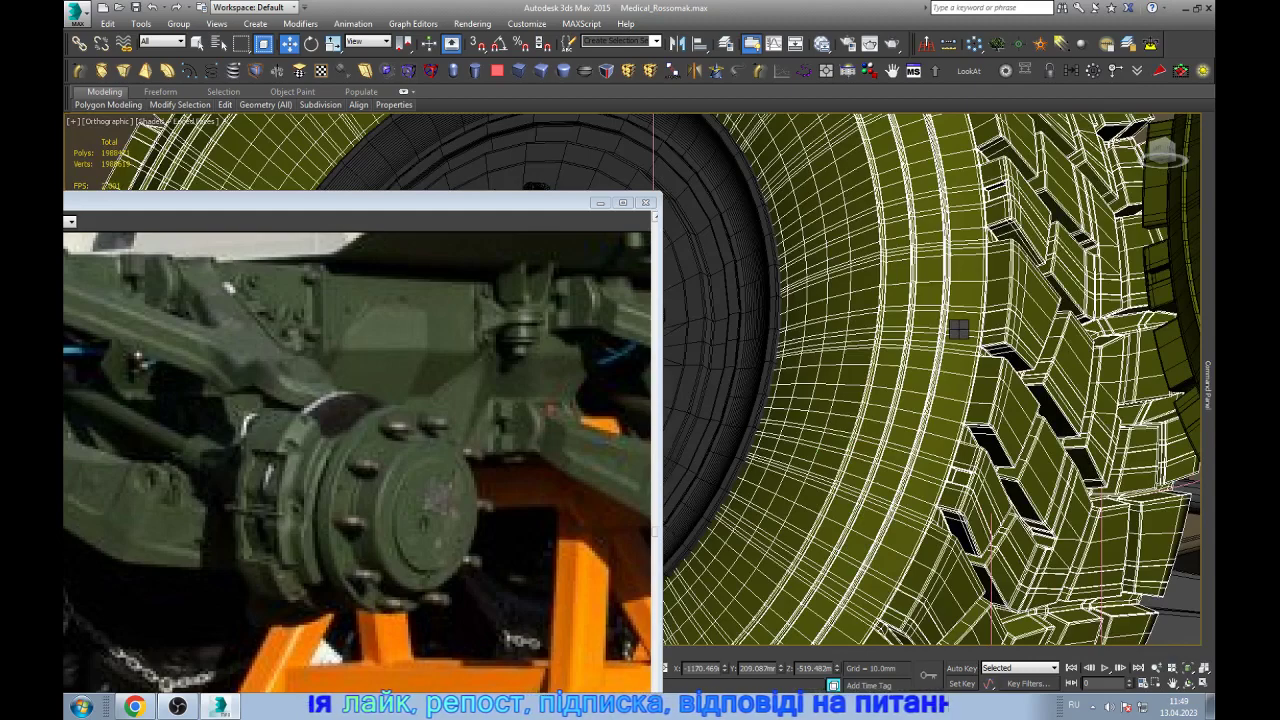
{"action": "scroll", "coordinate": [958, 328], "scroll_direction": "down", "scroll_amount": 3}
{"action": "scroll", "coordinate": [958, 328], "scroll_direction": "down", "scroll_amount": 2}
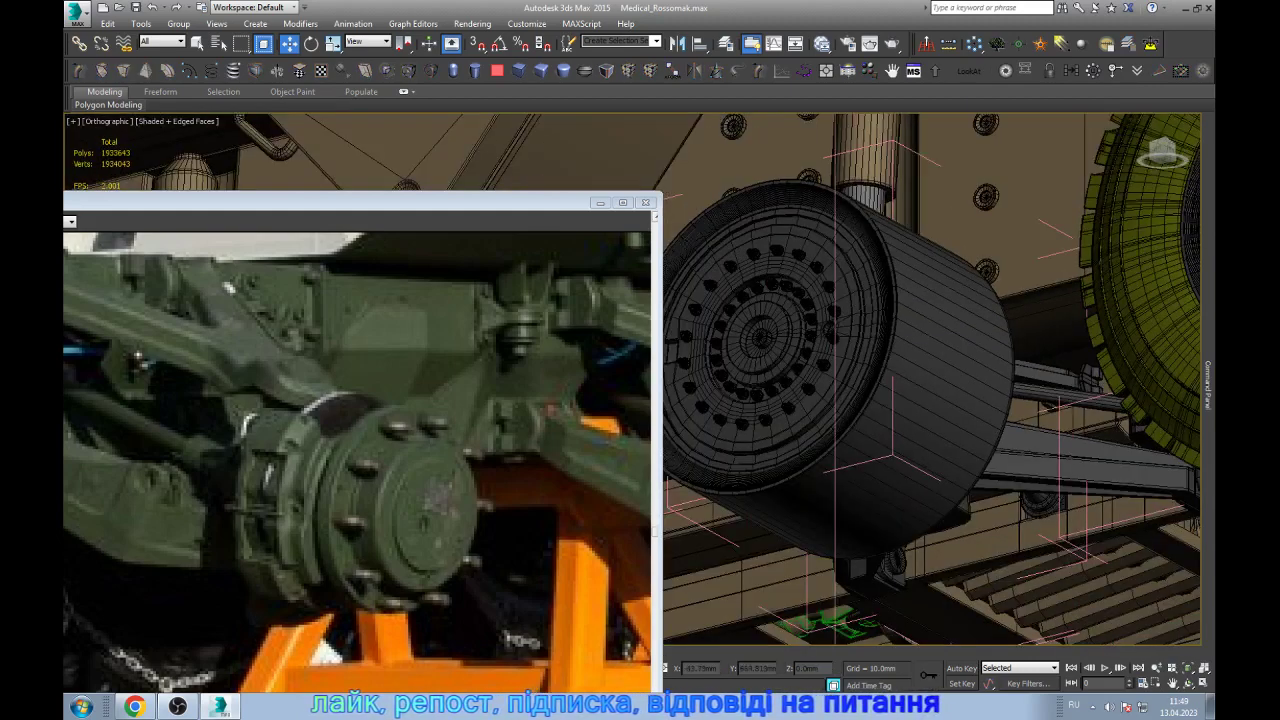
{"action": "scroll", "coordinate": [770, 390], "scroll_direction": "up", "scroll_amount": 2}
{"action": "scroll", "coordinate": [770, 390], "scroll_direction": "down", "scroll_amount": 3}
{"action": "scroll", "coordinate": [770, 390], "scroll_direction": "down", "scroll_amount": 3}
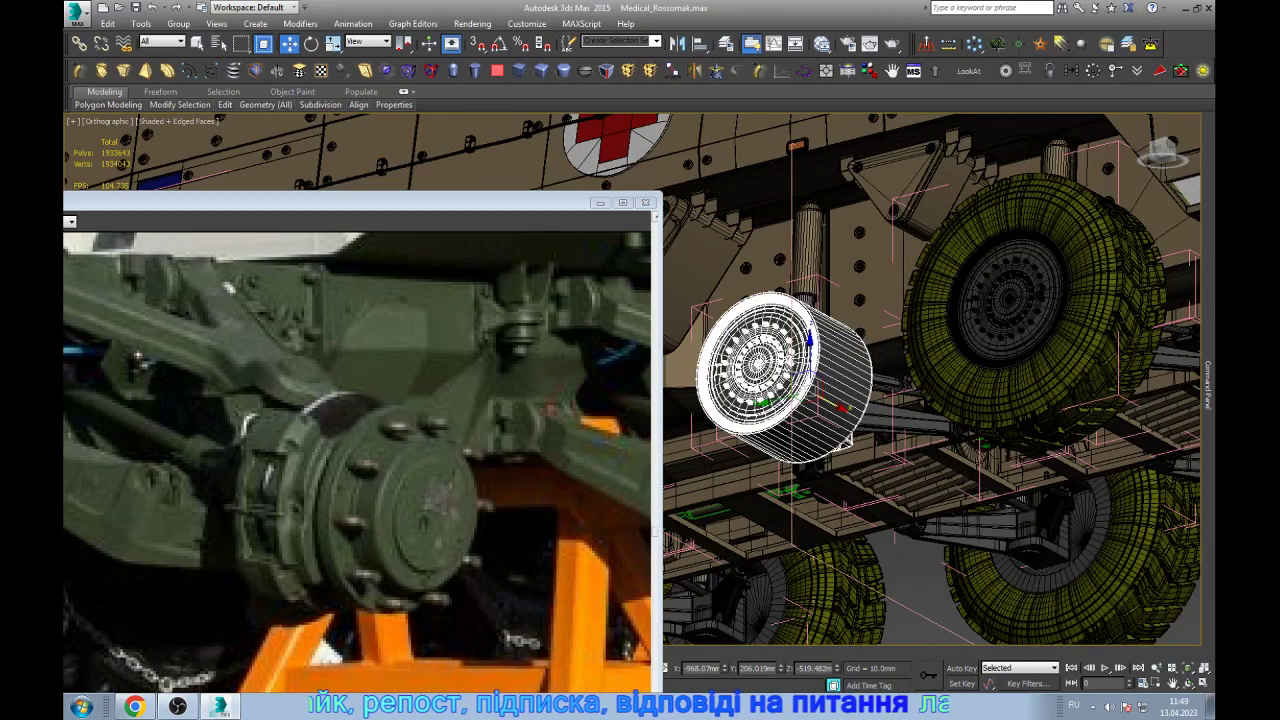
{"action": "scroll", "coordinate": [770, 390], "scroll_direction": "down", "scroll_amount": 2}
{"action": "key", "text": "z"}
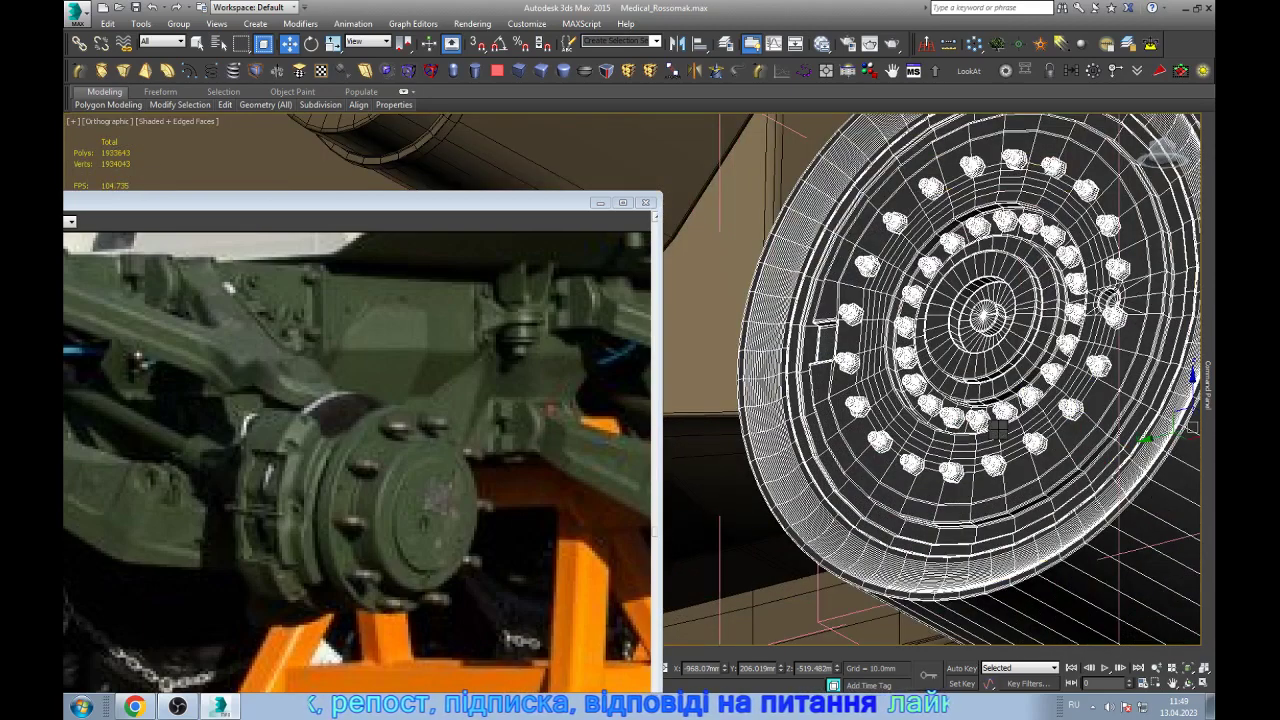
{"action": "key", "text": "Delete"}
- Select the hub, then orbit and frame the view on the teal brake pad
{"action": "left_click", "coordinate": [1050, 350]}
{"action": "key", "text": "z"}
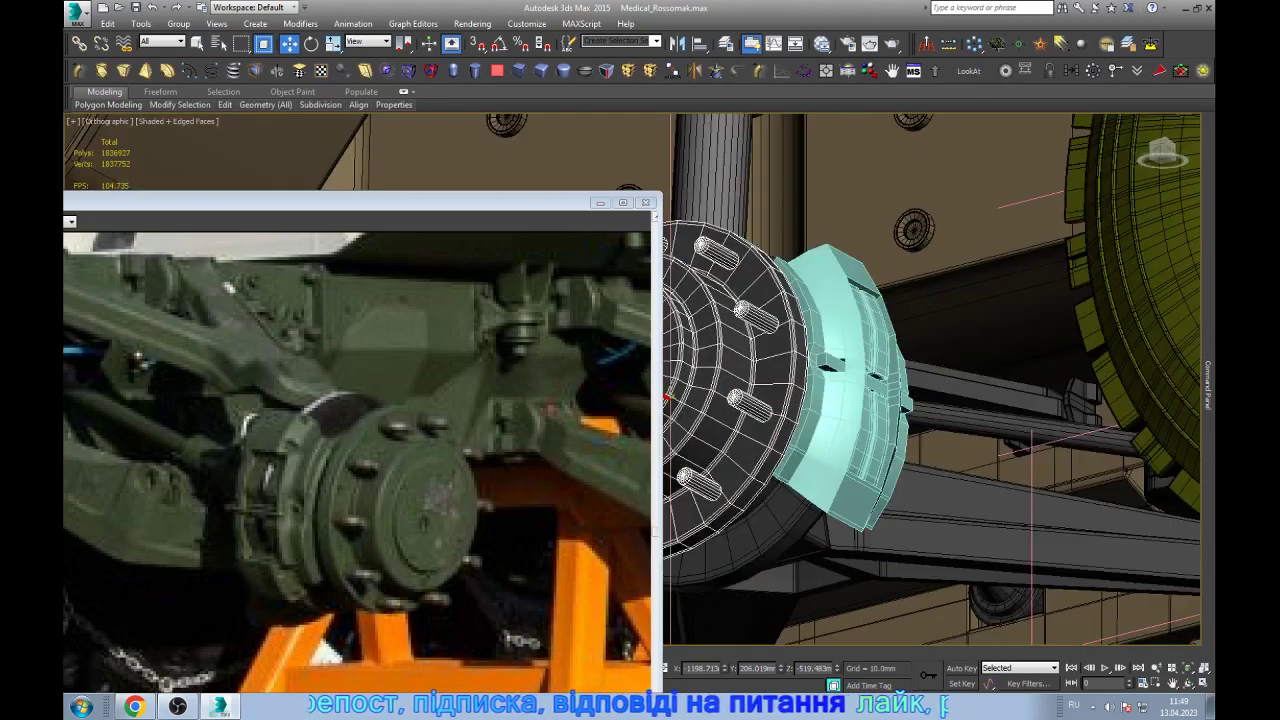
{"action": "middle_click_drag", "start_coordinate": [800, 400], "coordinate": [860, 380], "text": "alt"}
{"action": "left_click", "coordinate": [895, 400]}
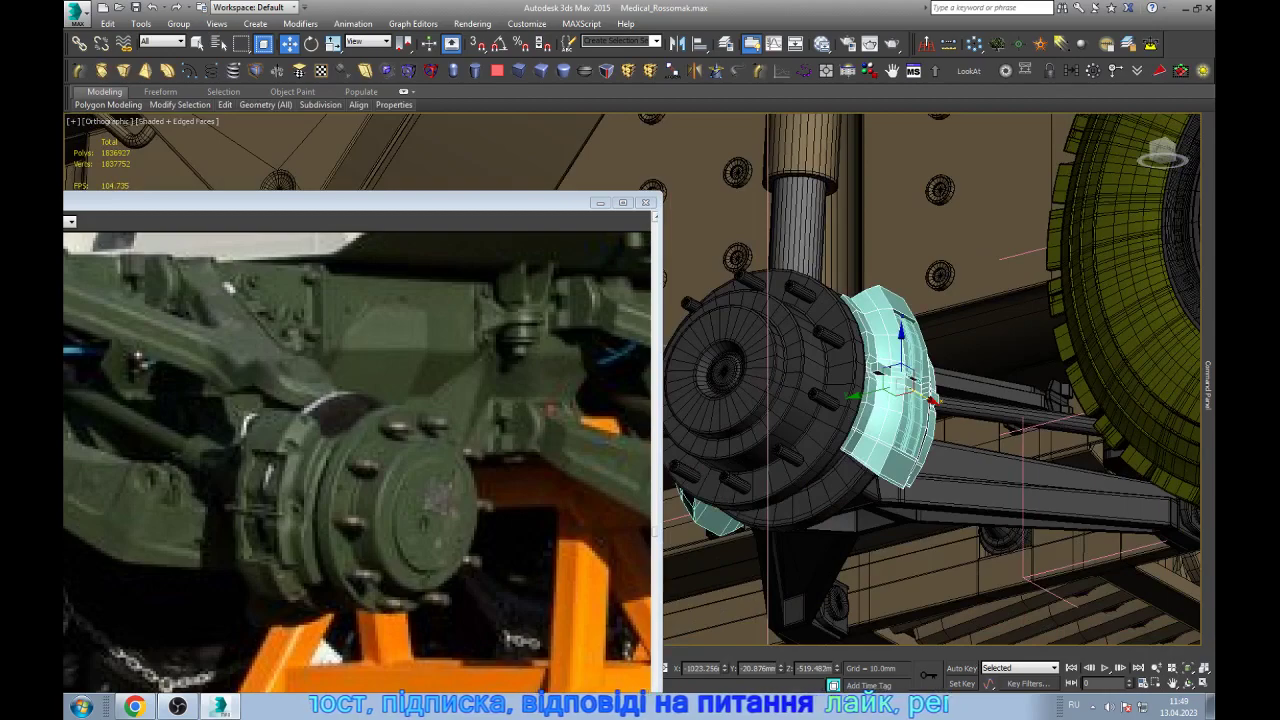
{"action": "left_click", "coordinate": [1188, 683]}
{"action": "mouse_move", "coordinate": [900, 400]}
{"action": "left_mouse_down"}
{"action": "mouse_move", "coordinate": [940, 370]}
{"action": "mouse_move", "coordinate": [900, 300]}
{"action": "left_mouse_up"}
{"action": "key", "text": "z"}
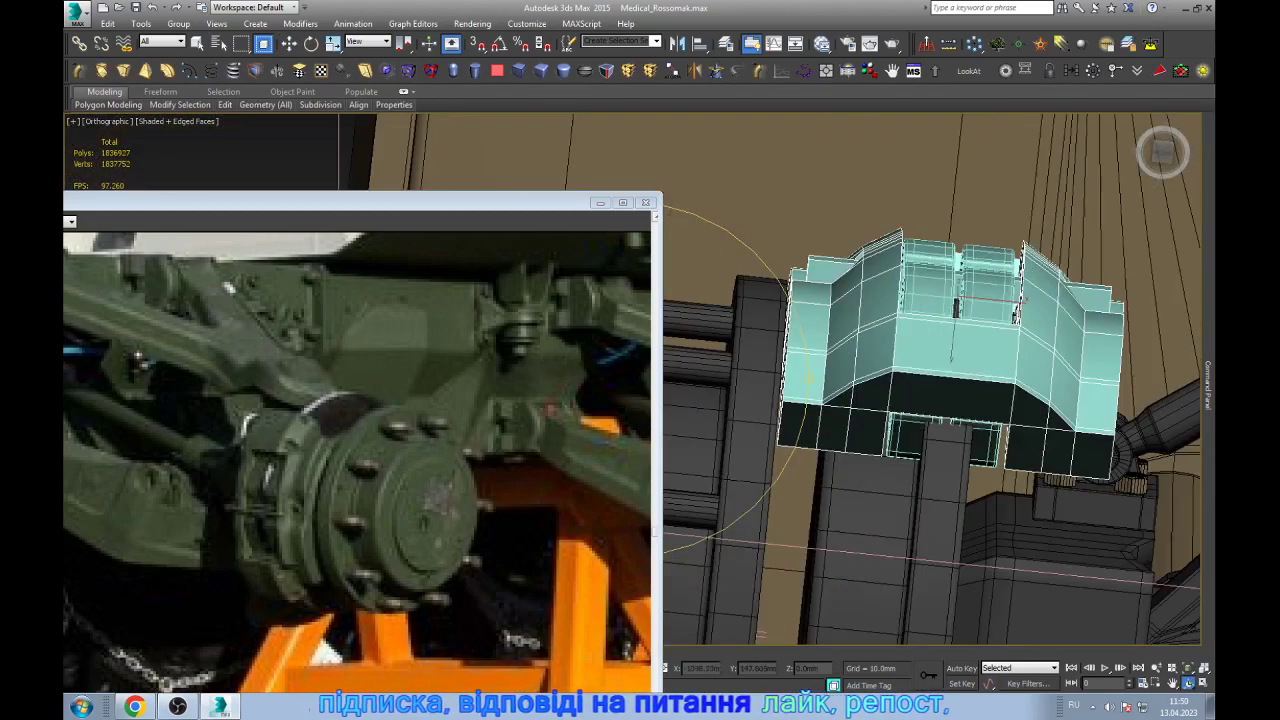
{"action": "scroll", "coordinate": [958, 400], "scroll_direction": "up", "scroll_amount": 1}
{"action": "scroll", "coordinate": [958, 400], "scroll_direction": "up", "scroll_amount": 1}
- Raise the lower grey column toward the brake pad and isolate it
{"action": "key", "text": "w"}
{"action": "scroll", "coordinate": [958, 400], "scroll_direction": "down", "scroll_amount": 2}
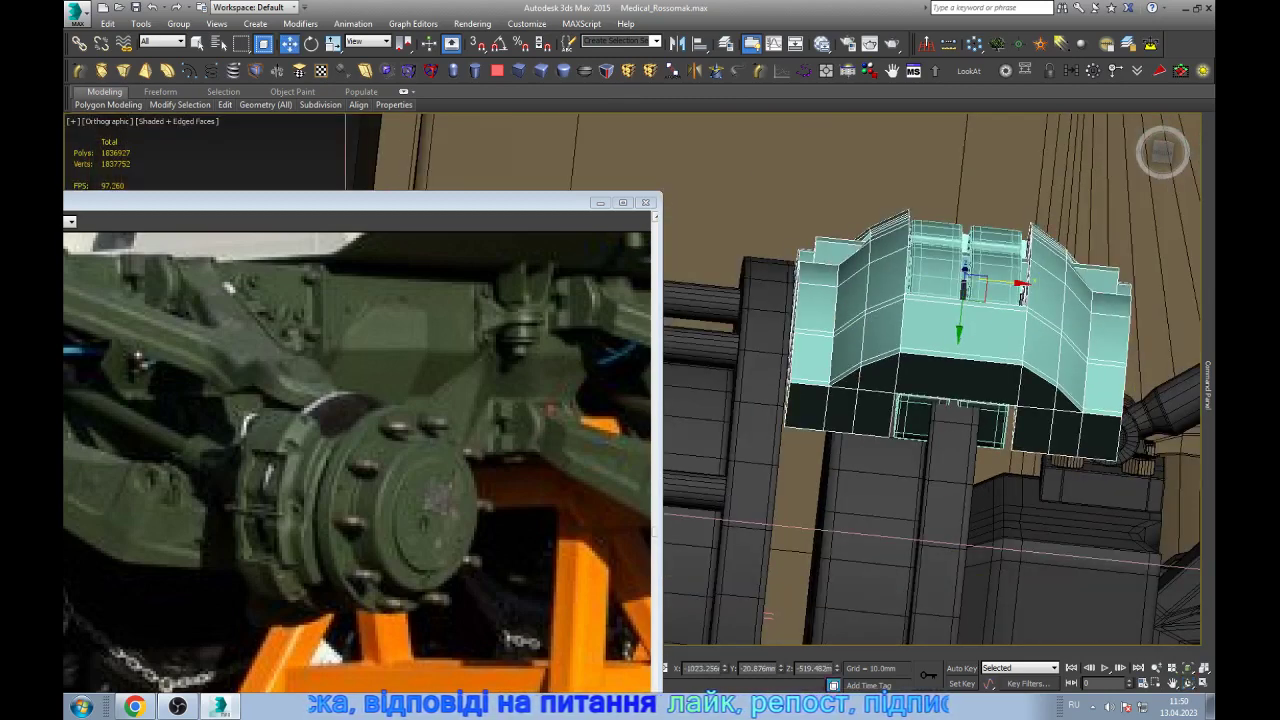
{"action": "left_click", "coordinate": [880, 530]}
{"action": "left_click_drag", "start_coordinate": [938, 460], "coordinate": [934, 437]}
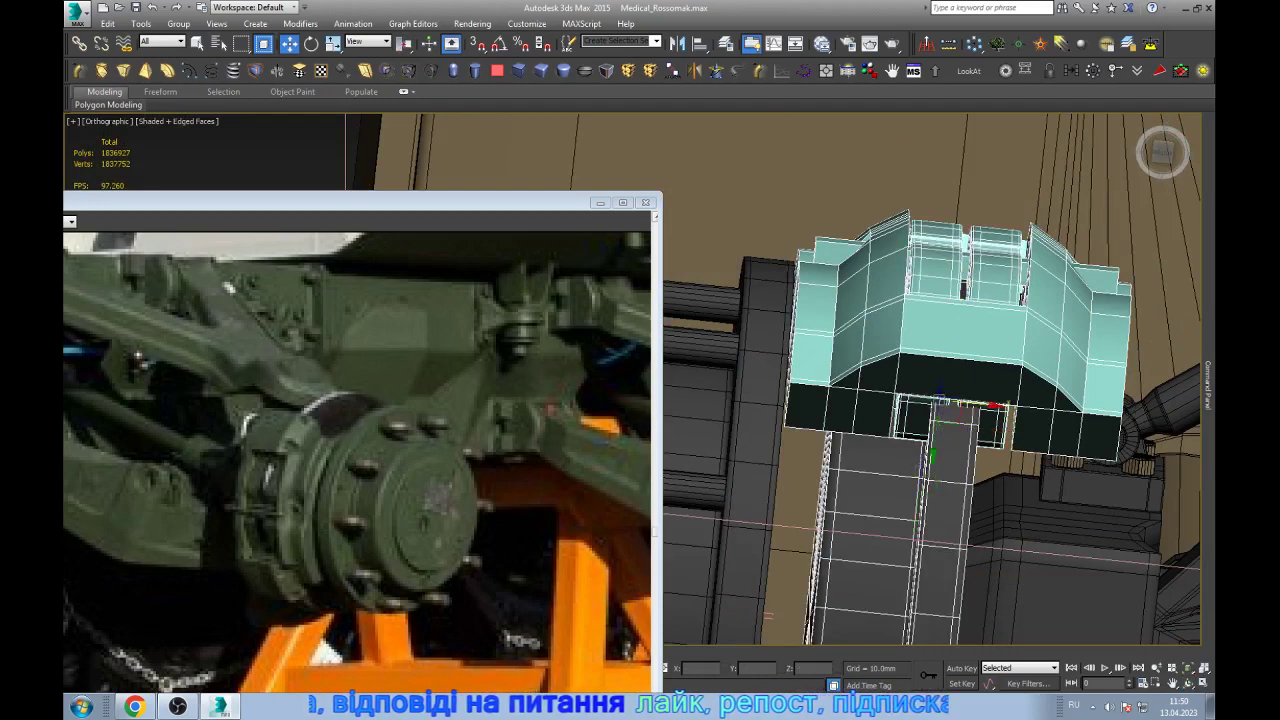
{"action": "key", "text": "alt+q"}
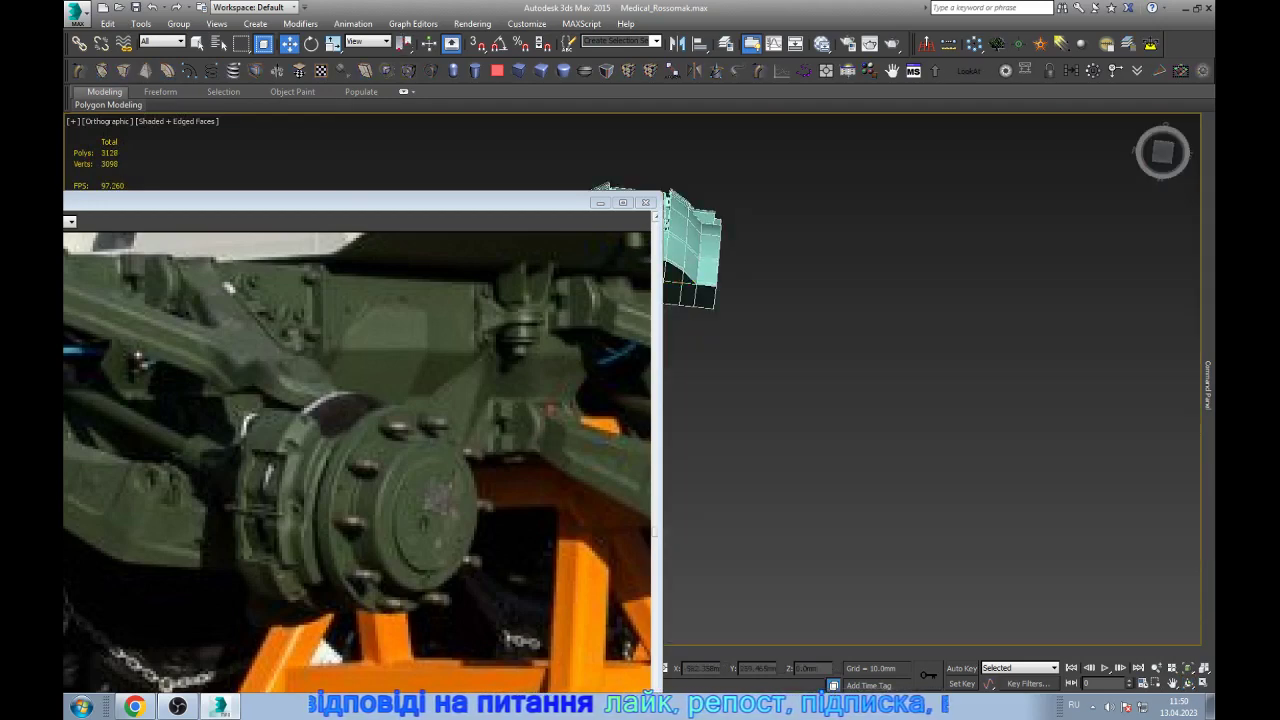
- In Top view, shift the right teal block slightly to the right
{"action": "key", "text": "t"}
{"action": "scroll", "coordinate": [914, 420], "scroll_direction": "down", "scroll_amount": 3}
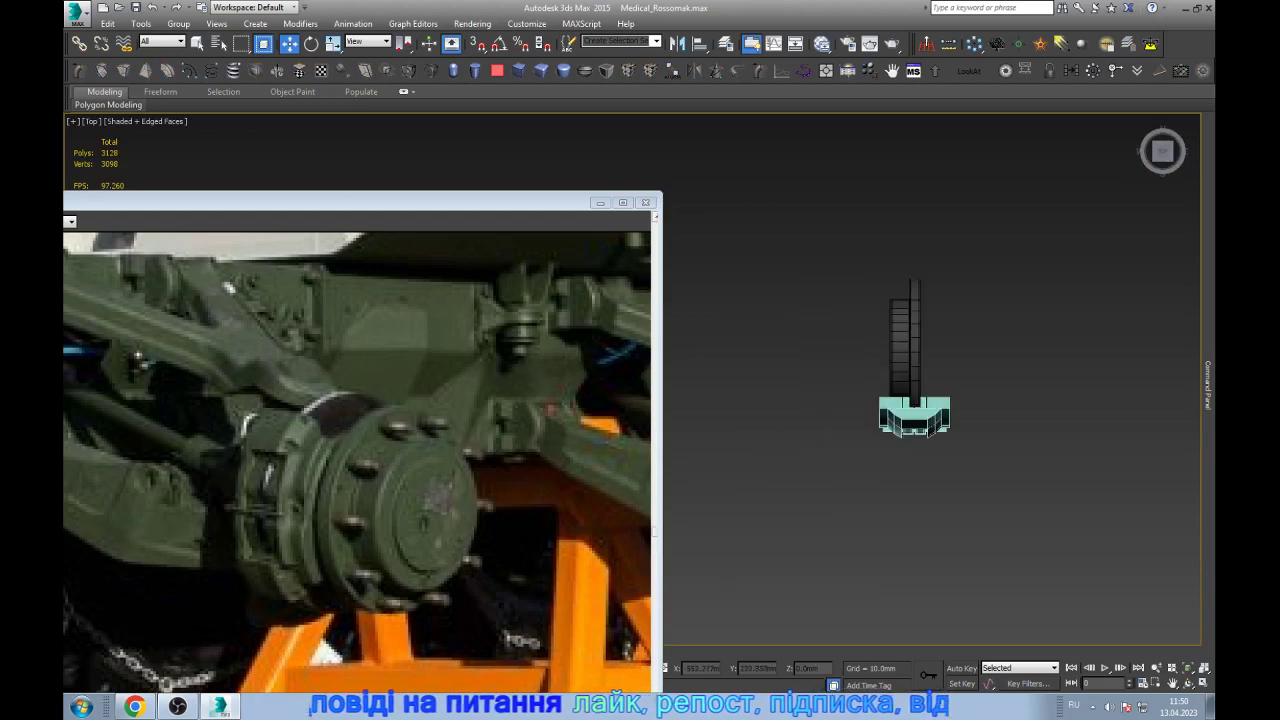
{"action": "scroll", "coordinate": [914, 420], "scroll_direction": "up", "scroll_amount": 3}
{"action": "scroll", "coordinate": [914, 420], "scroll_direction": "up", "scroll_amount": 3}
{"action": "left_click", "coordinate": [930, 440]}
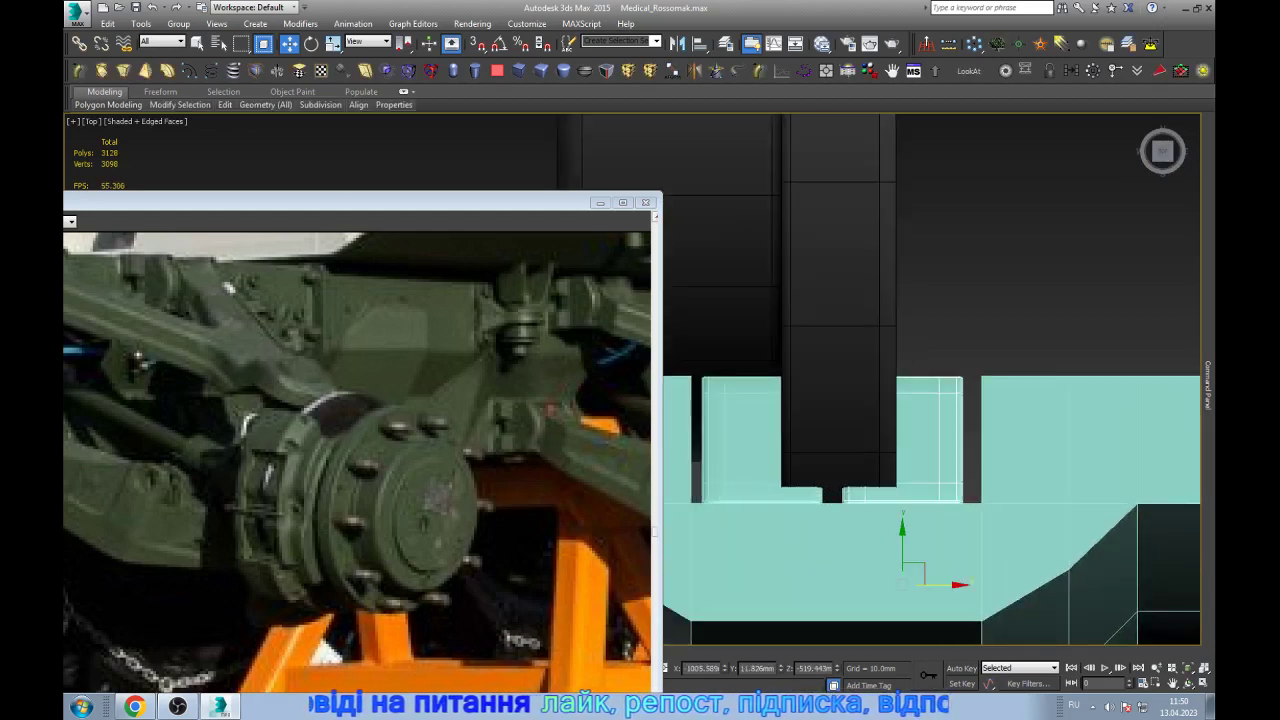
{"action": "left_click_drag", "start_coordinate": [940, 585], "coordinate": [954, 585]}
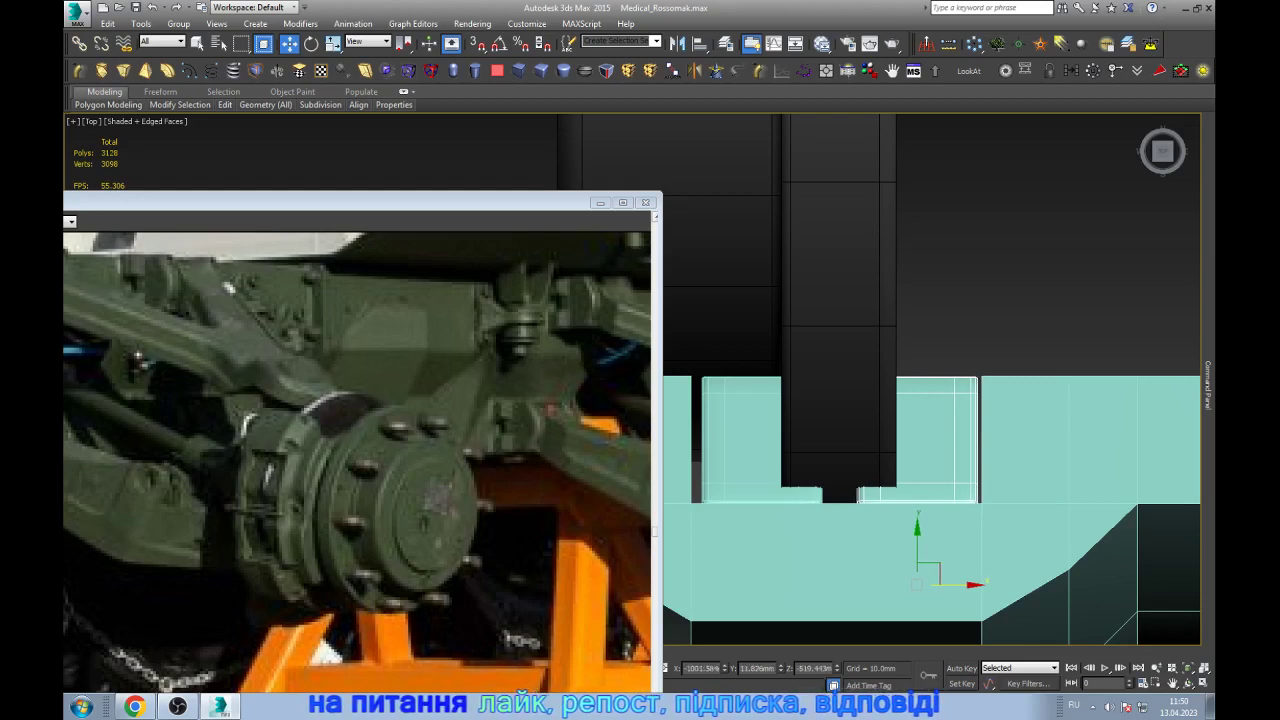
{"action": "scroll", "coordinate": [1076, 469], "scroll_direction": "down", "scroll_amount": 1}
{"action": "scroll", "coordinate": [803, 493], "scroll_direction": "up", "scroll_amount": 2}
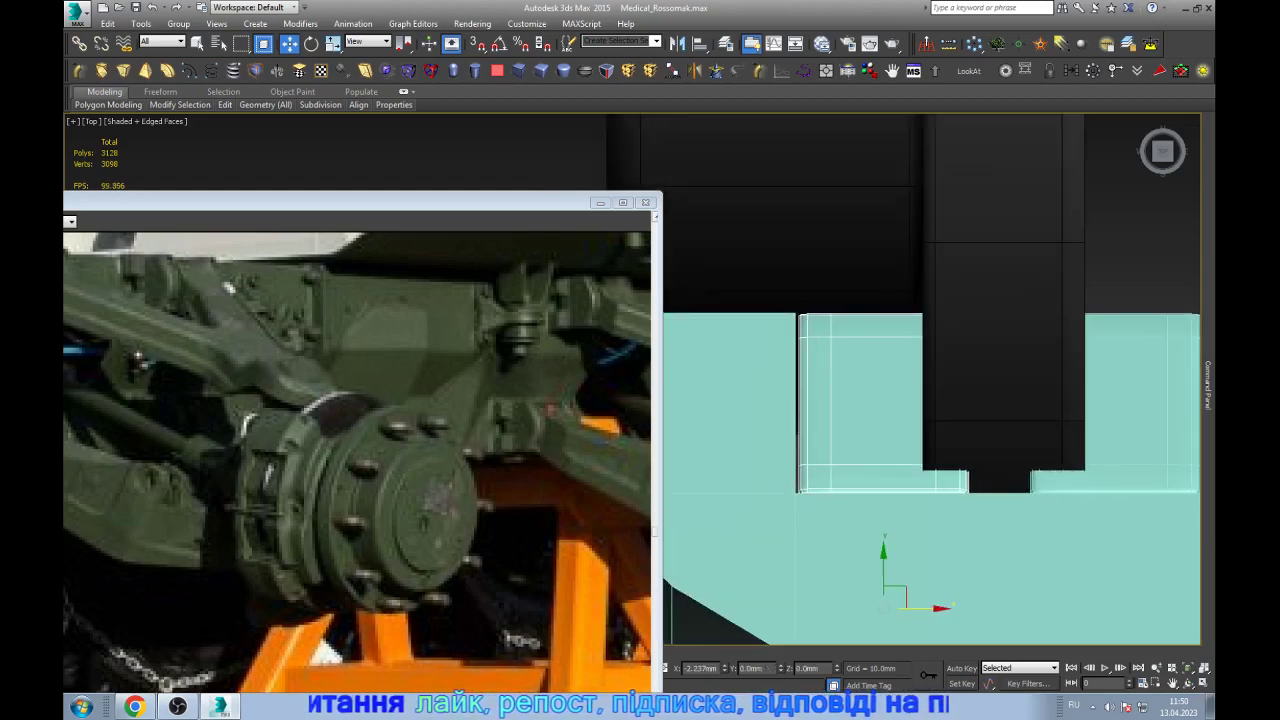
{"action": "scroll", "coordinate": [902, 410], "scroll_direction": "down", "scroll_amount": 4}
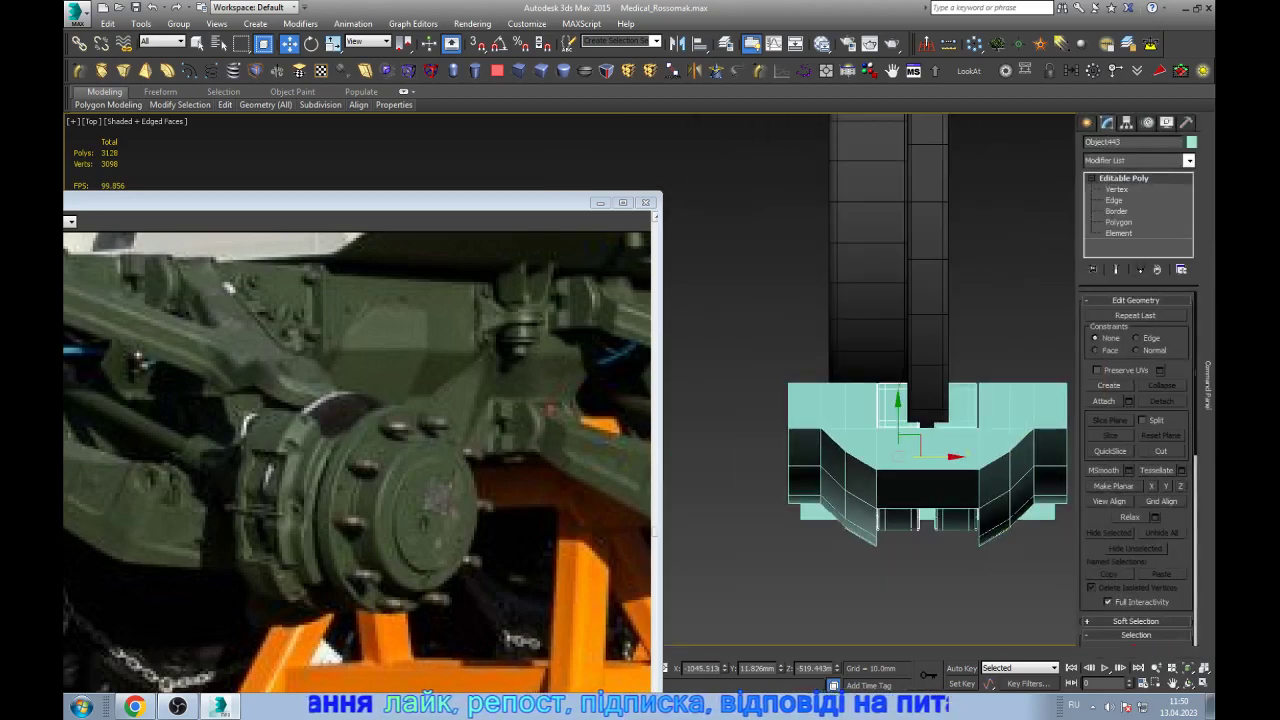
- Narrow the block by pulling its right-side vertices inward
{"action": "key", "text": "1"}
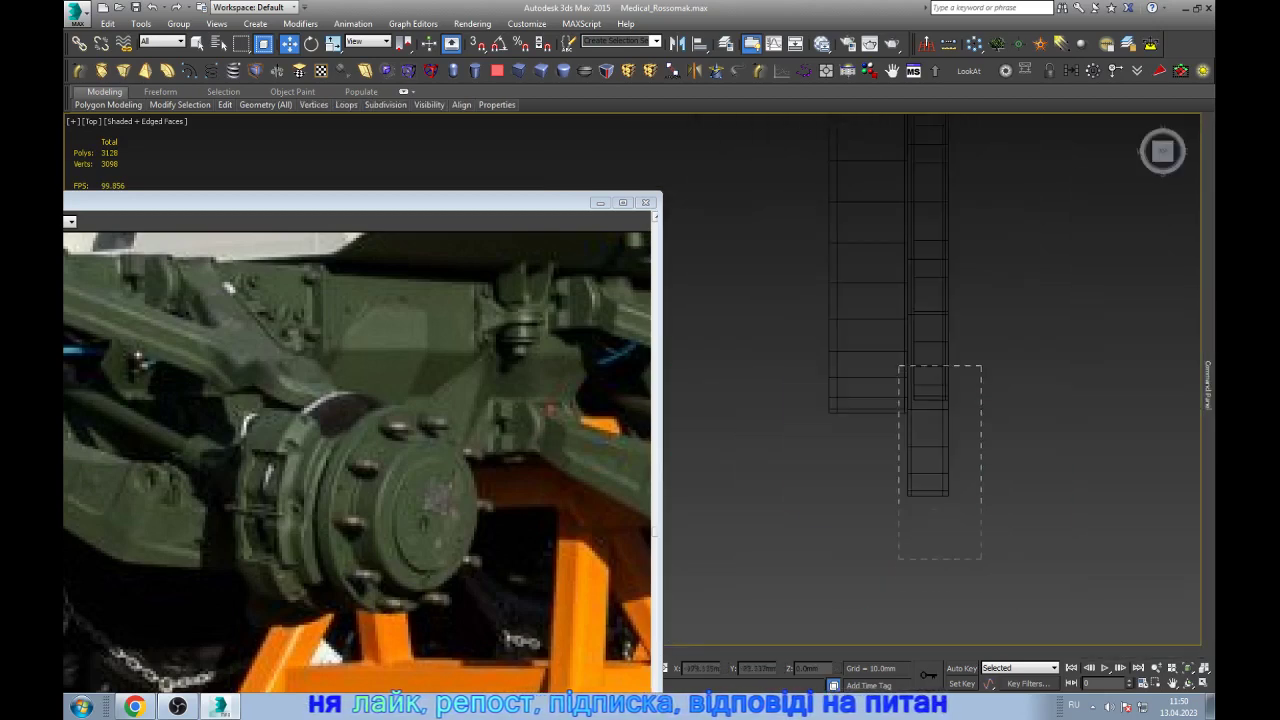
{"action": "scroll", "coordinate": [935, 440], "scroll_direction": "up", "scroll_amount": 2}
{"action": "scroll", "coordinate": [935, 440], "scroll_direction": "up", "scroll_amount": 3}
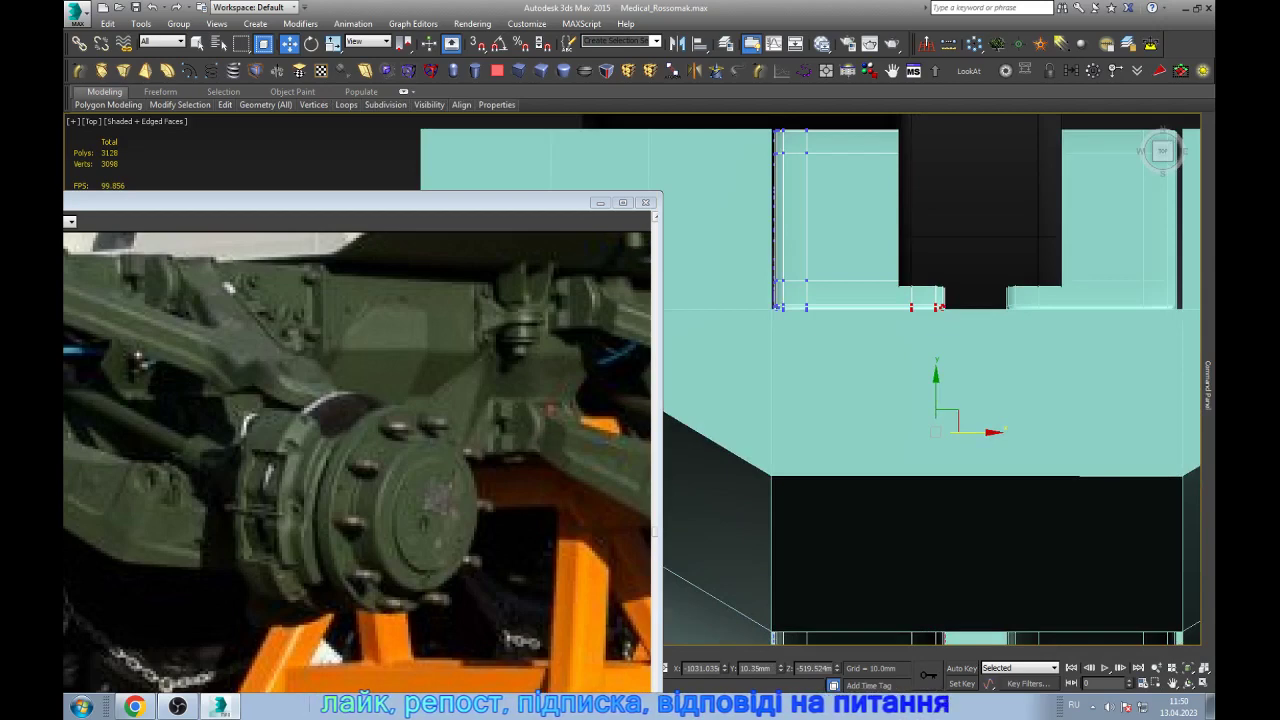
{"action": "left_click_drag", "start_coordinate": [985, 432], "coordinate": [941, 432]}
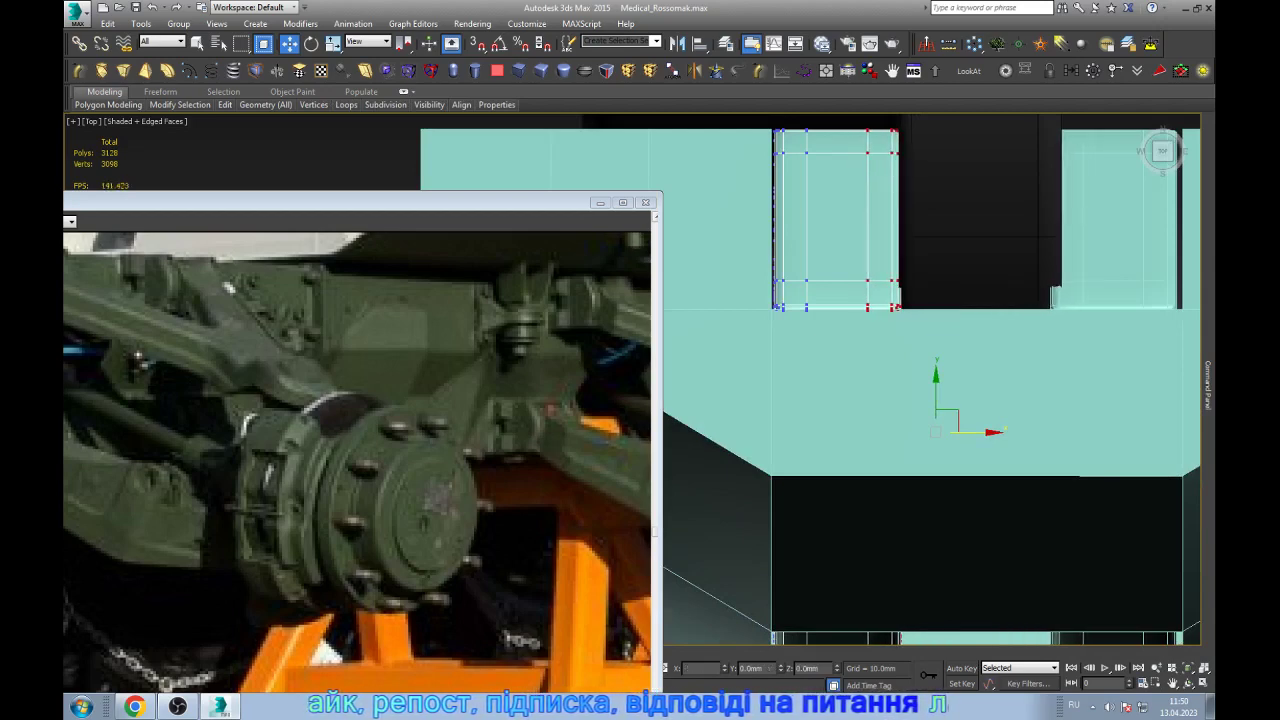
{"action": "scroll", "coordinate": [935, 432], "scroll_direction": "down", "scroll_amount": 3}
{"action": "scroll", "coordinate": [1040, 420], "scroll_direction": "up", "scroll_amount": 4}
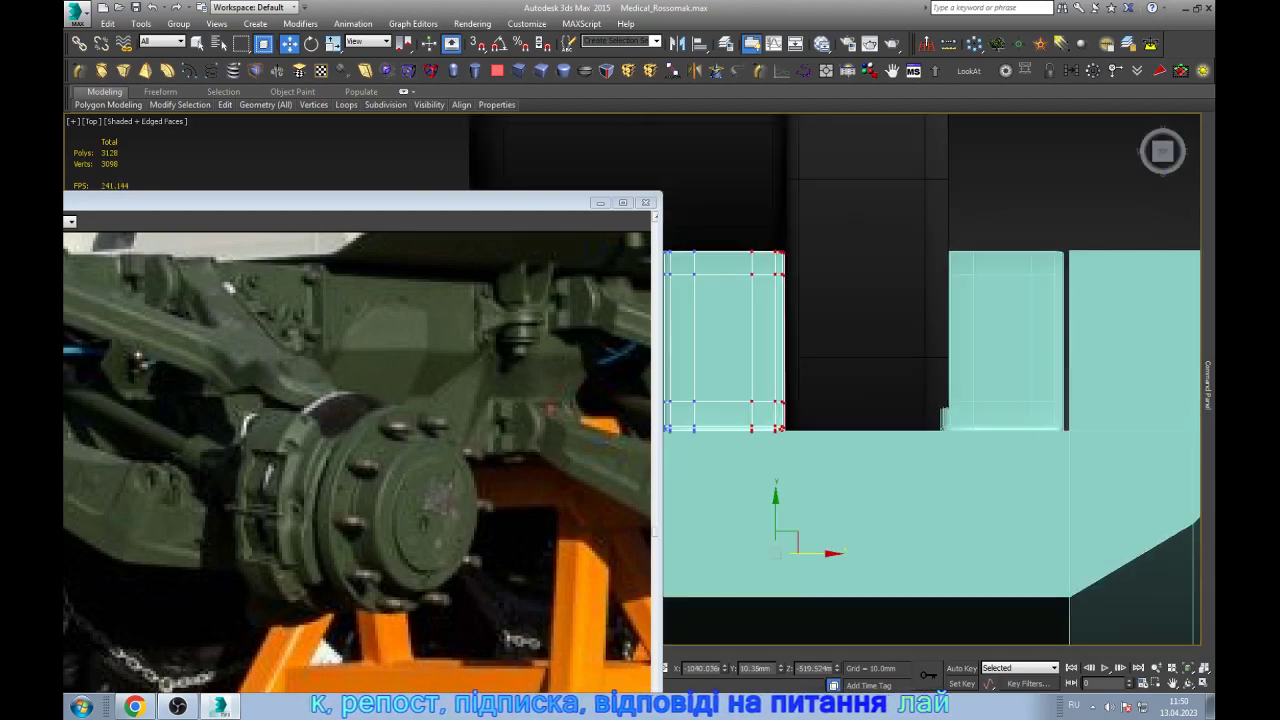
{"action": "left_click", "coordinate": [1120, 178]}
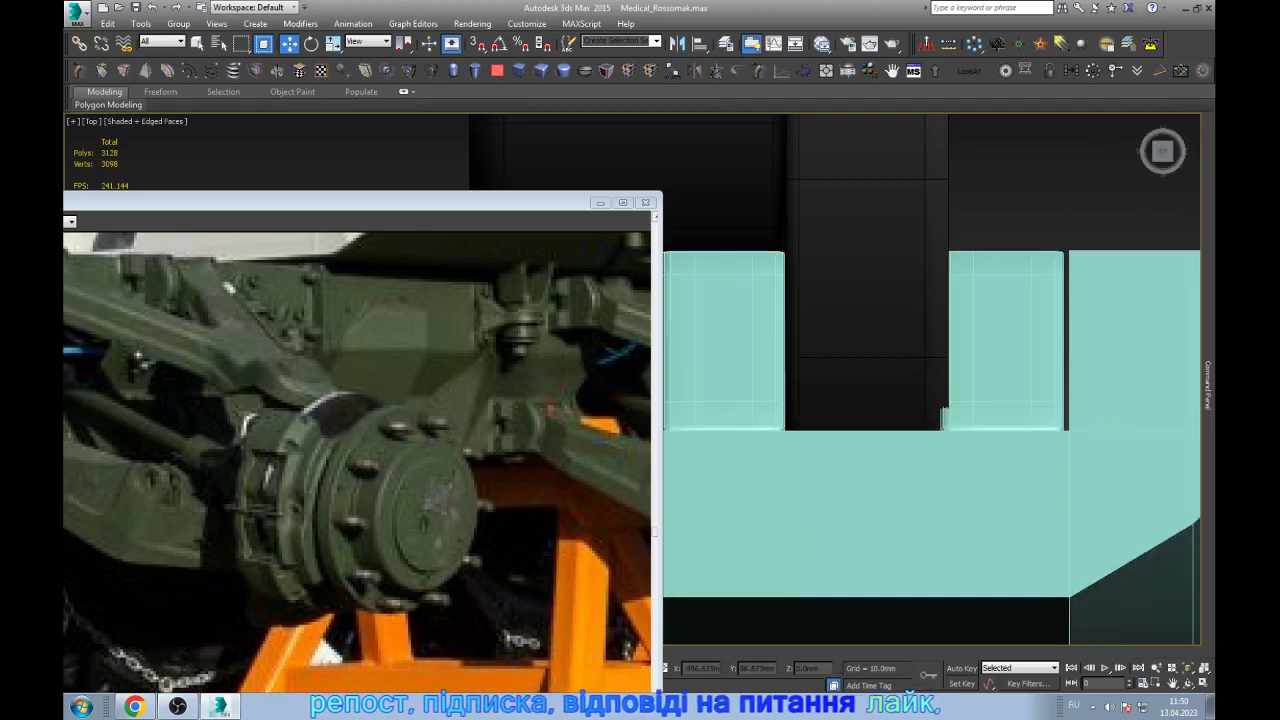
- Nudge the other teal block right and shift its column of vertices slightly left
{"action": "left_click", "coordinate": [1005, 380]}
{"action": "scroll", "coordinate": [1028, 465], "scroll_direction": "up", "scroll_amount": 2}
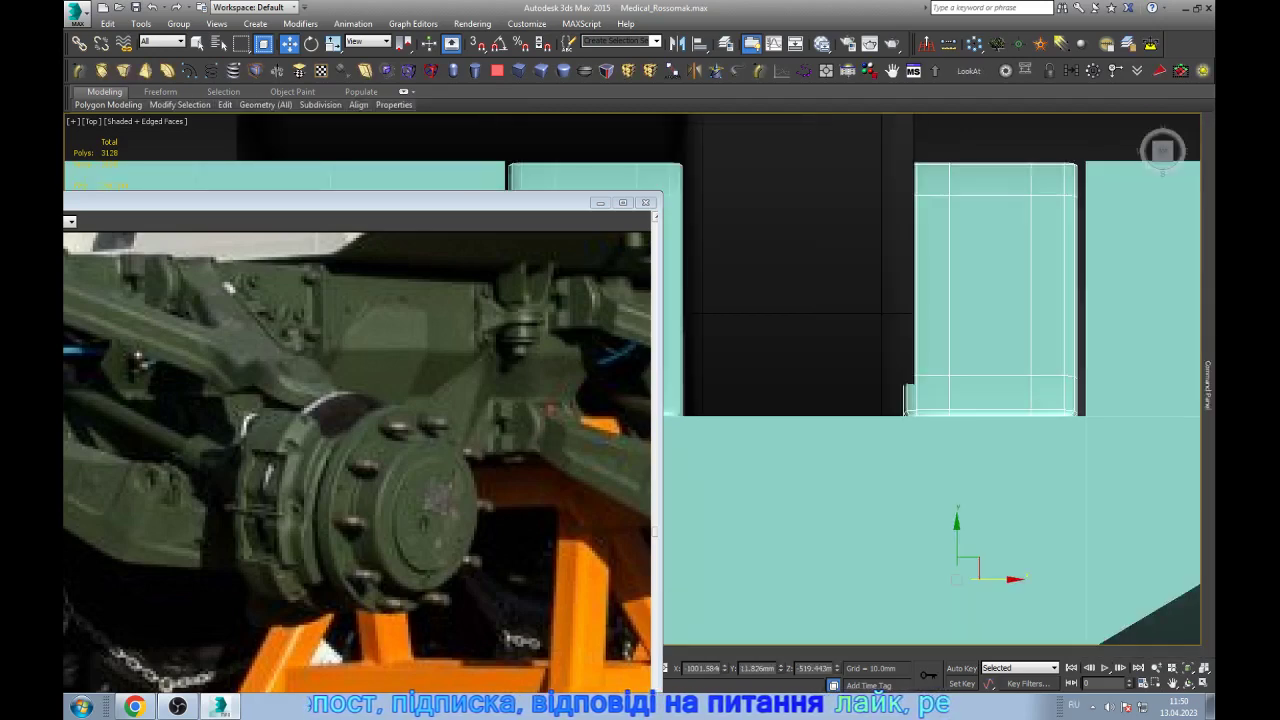
{"action": "left_click_drag", "start_coordinate": [1000, 578], "coordinate": [1005, 578]}
{"action": "scroll", "coordinate": [930, 380], "scroll_direction": "down", "scroll_amount": 2}
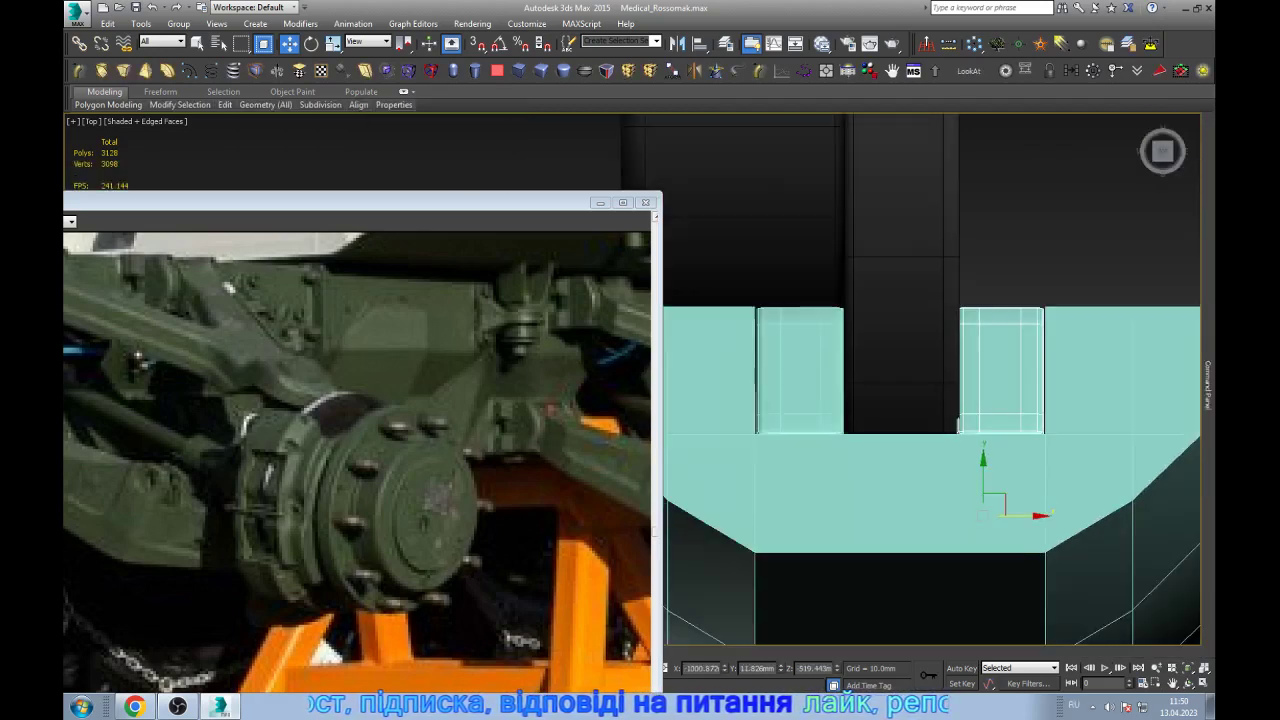
{"action": "scroll", "coordinate": [930, 380], "scroll_direction": "down", "scroll_amount": 2}
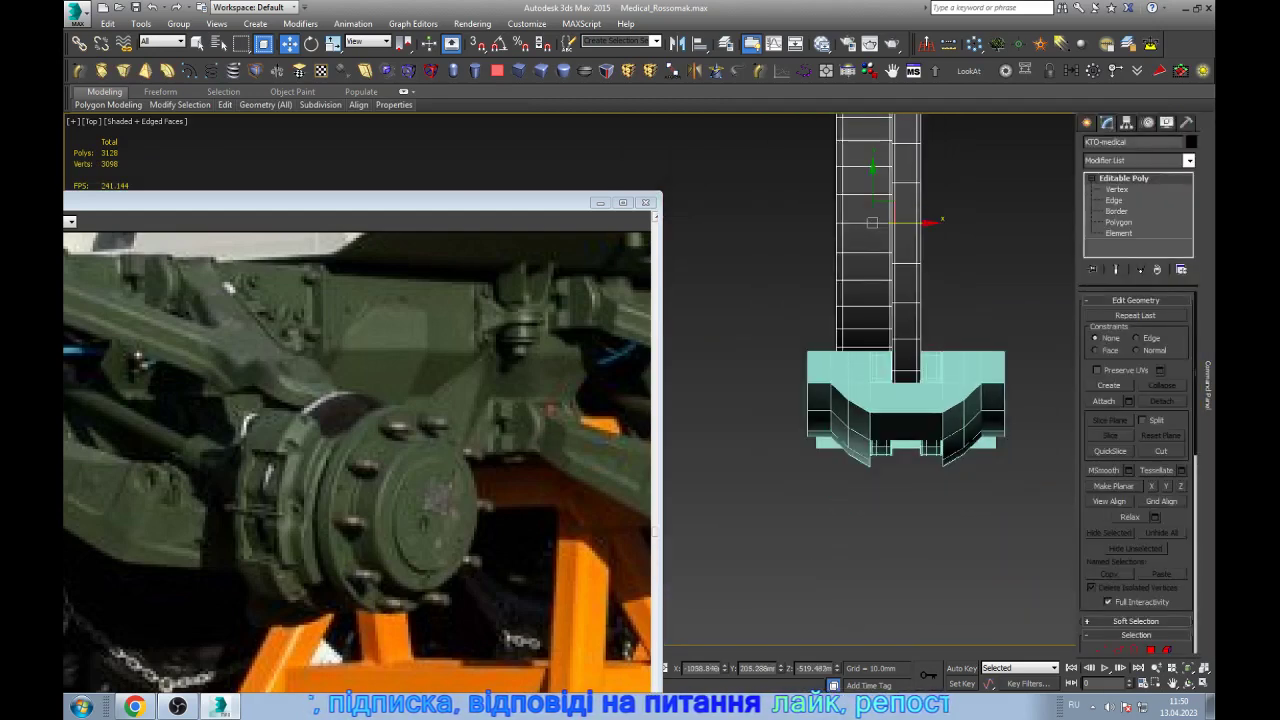
{"action": "key", "text": "1"}
{"action": "left_click_drag", "start_coordinate": [918, 222], "coordinate": [916, 222]}
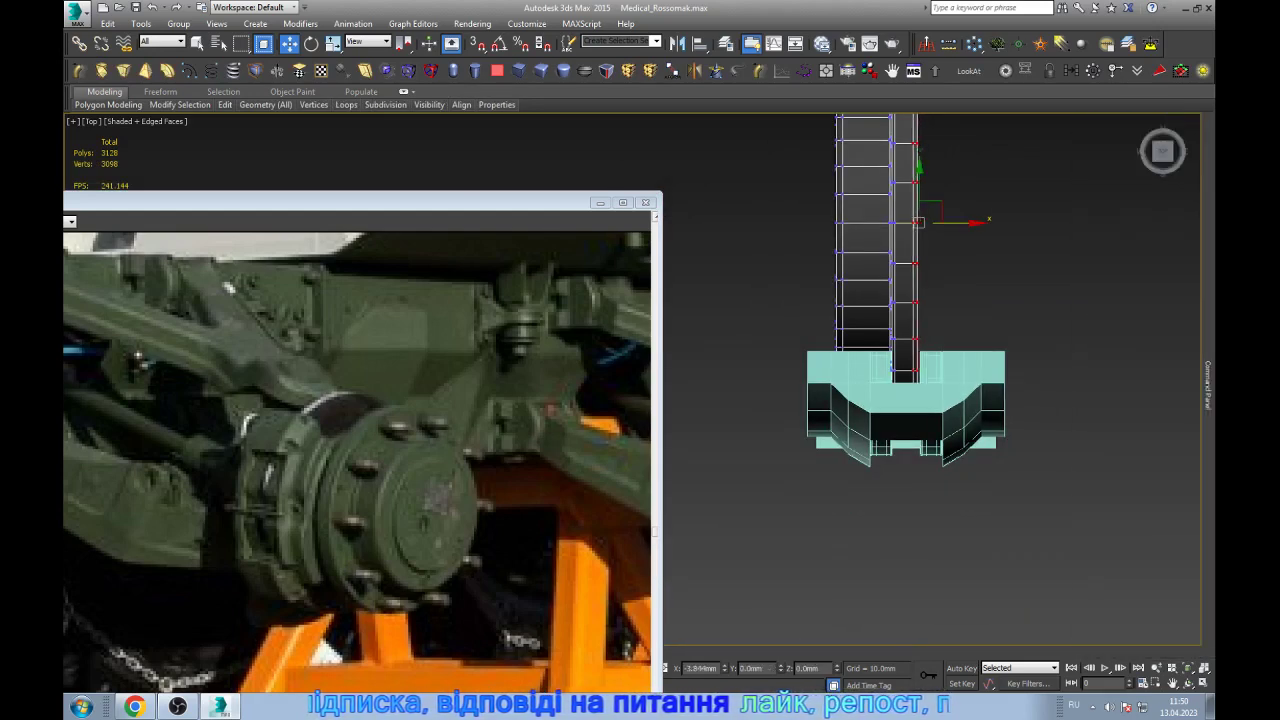
{"action": "key", "text": "1"}
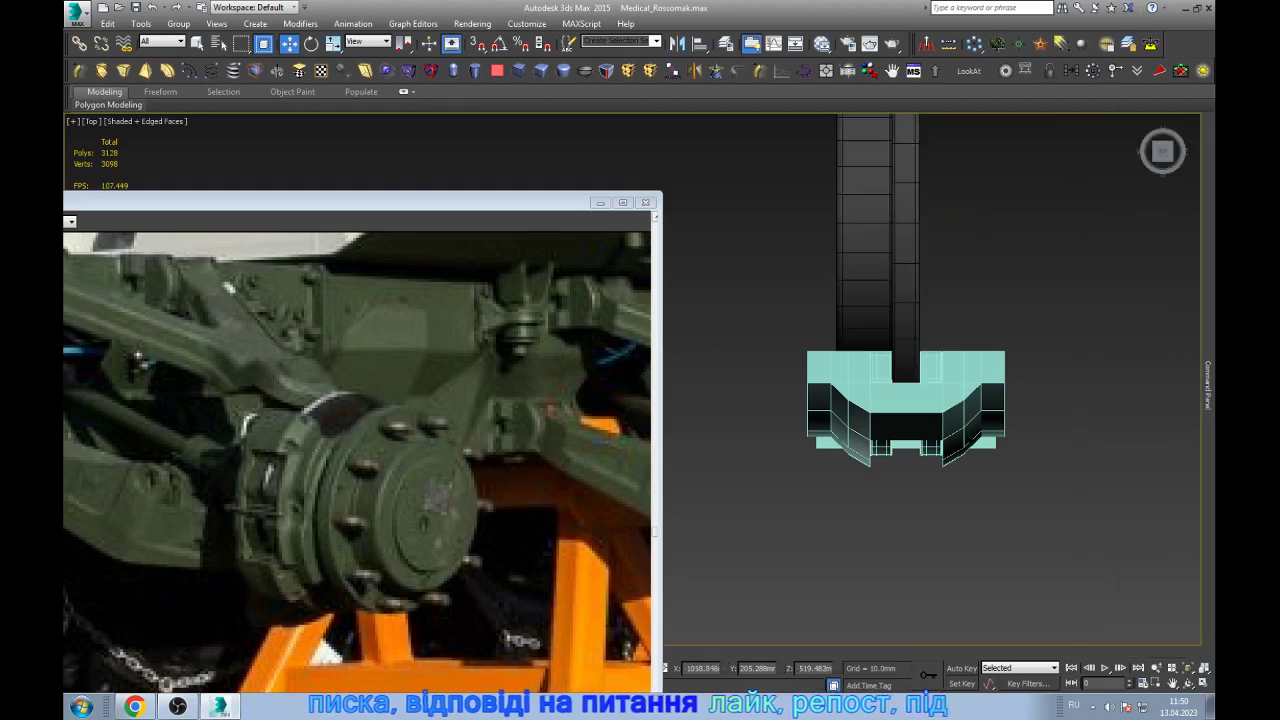
- Select the caliper and orbit to view it with the disc at an angle
{"action": "scroll", "coordinate": [944, 366], "scroll_direction": "up", "scroll_amount": 2}
{"action": "left_click", "coordinate": [910, 384]}
{"action": "scroll", "coordinate": [910, 384], "scroll_direction": "down", "scroll_amount": 2}
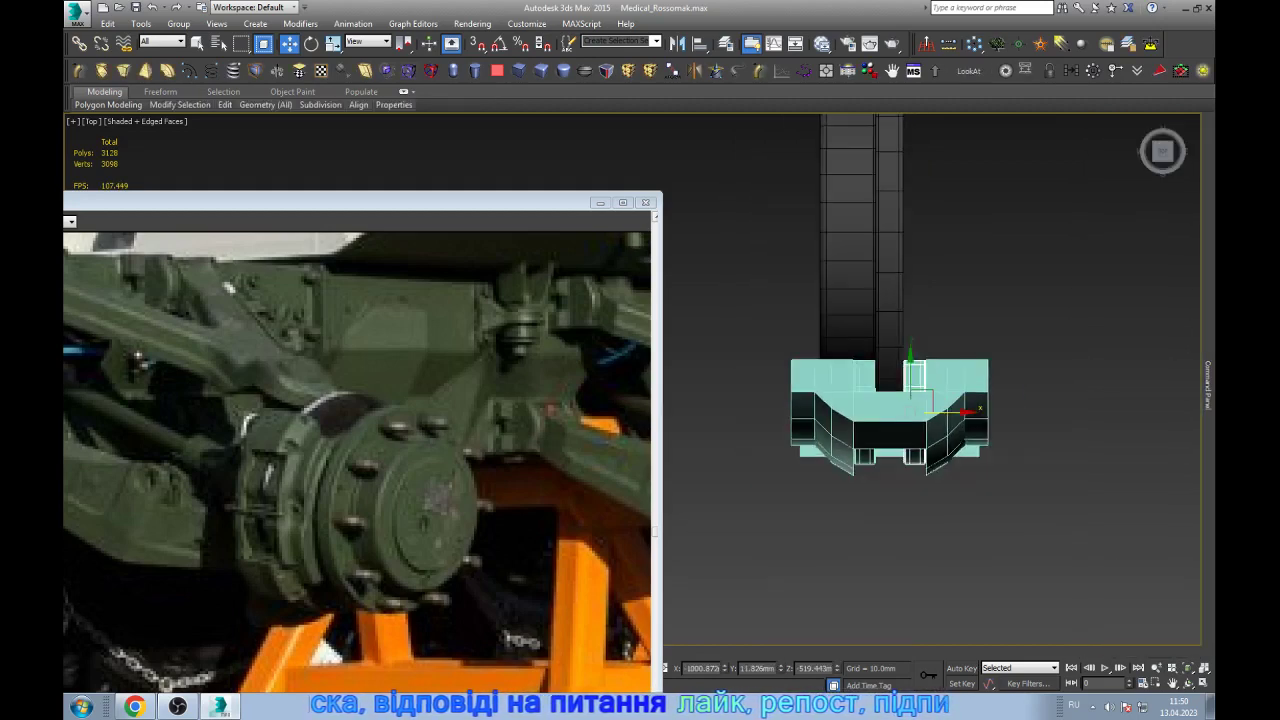
{"action": "mouse_move", "coordinate": [900, 400]}
{"action": "middle_mouse_down", "text": "alt"}
{"action": "mouse_move", "coordinate": [975, 410]}
{"action": "mouse_move", "coordinate": [912, 345]}
{"action": "mouse_move", "coordinate": [934, 346]}
{"action": "middle_mouse_up", "text": "alt"}
- Shift the caliper piece slightly sideways and orbit to view it from the front
{"action": "key", "text": "w"}
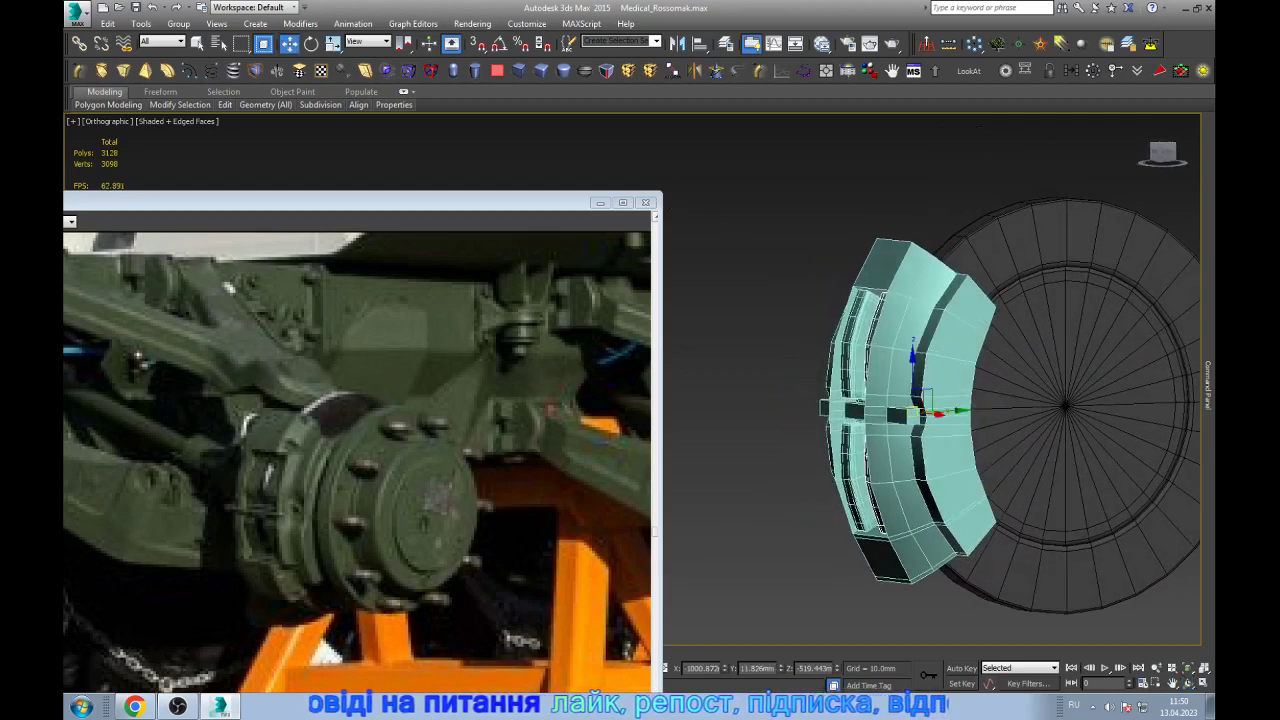
{"action": "left_click_drag", "start_coordinate": [913, 411], "coordinate": [875, 411]}
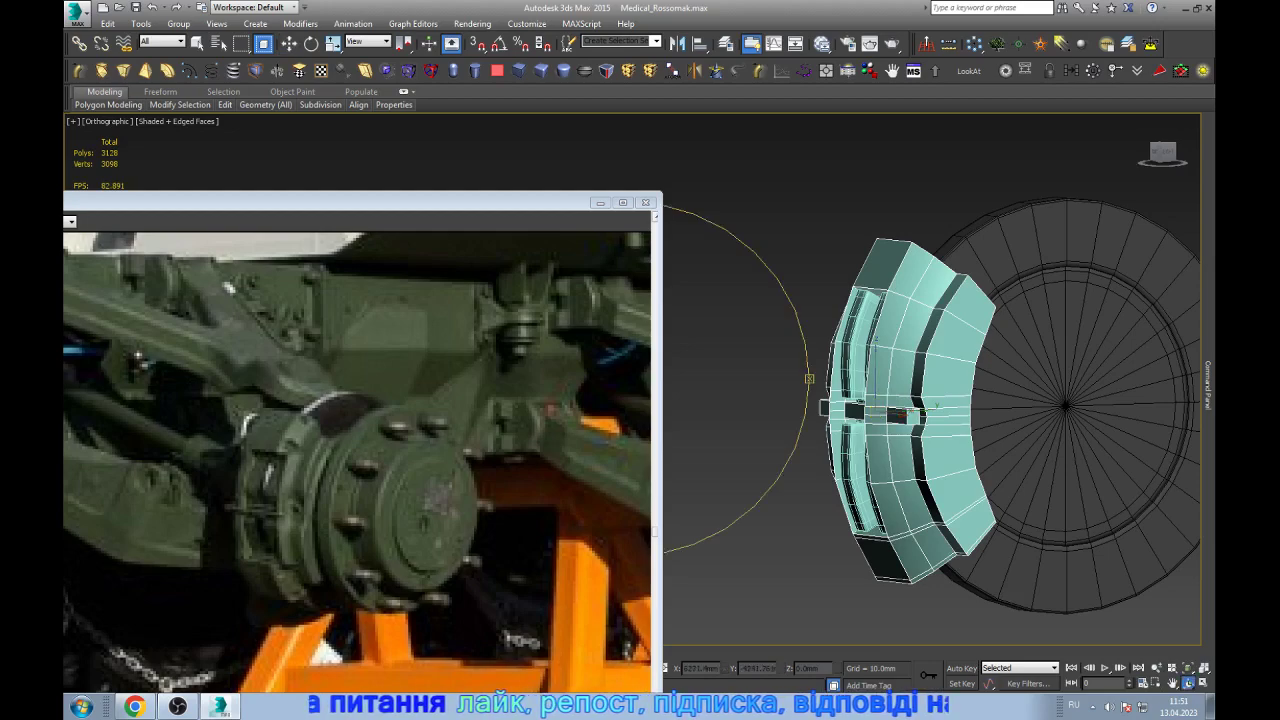
{"action": "middle_click_drag", "start_coordinate": [875, 411], "coordinate": [808, 379], "text": "alt"}
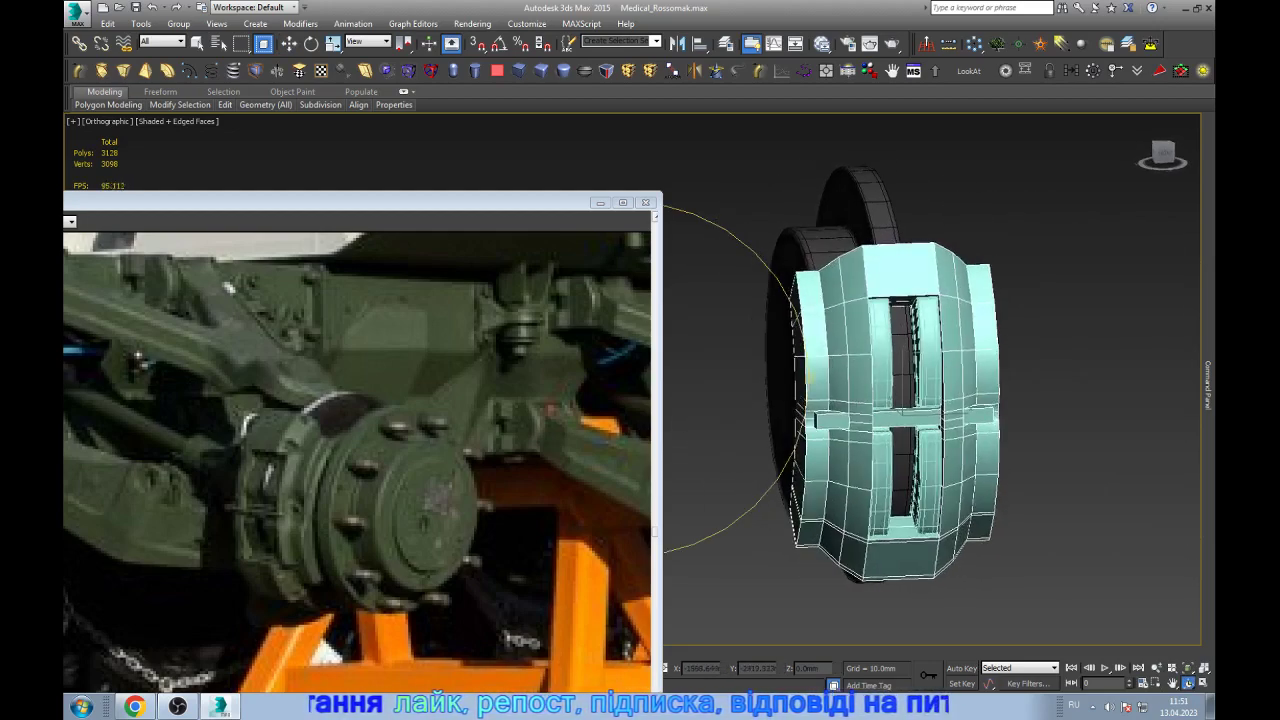
{"action": "middle_click_drag", "start_coordinate": [808, 376], "coordinate": [808, 378], "text": "alt"}
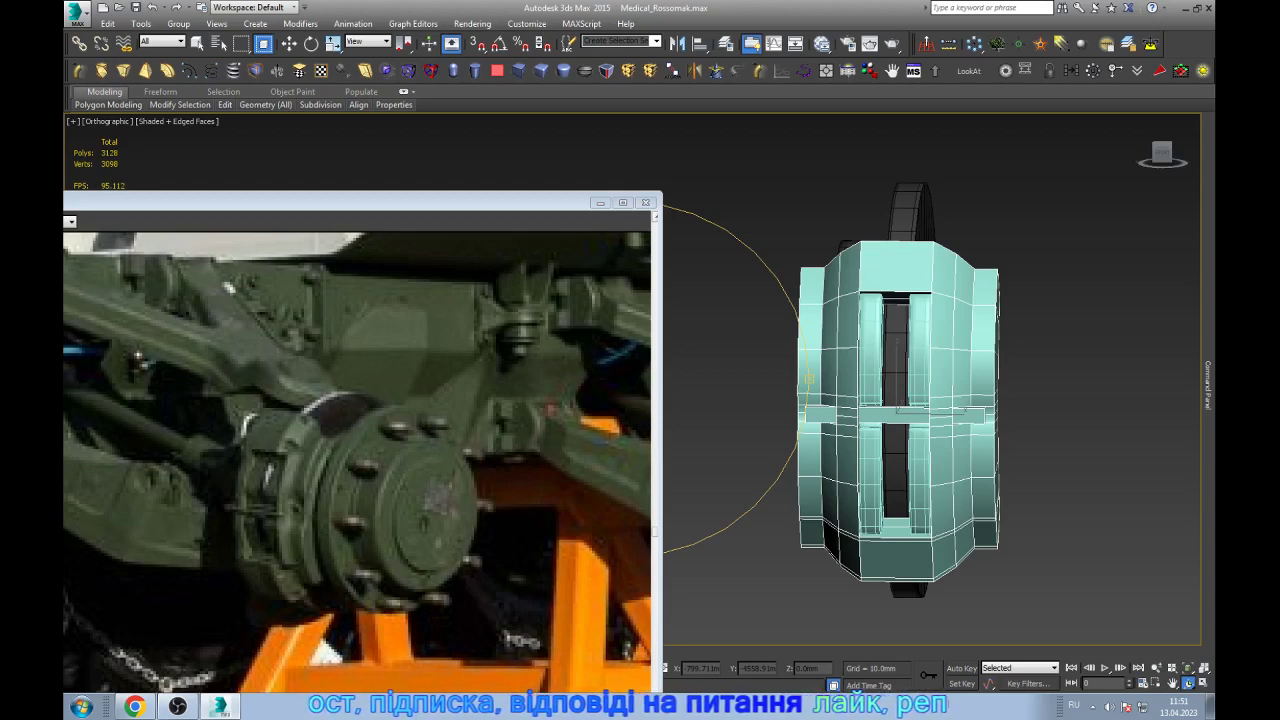
{"action": "middle_click_drag", "start_coordinate": [900, 400], "coordinate": [1000, 400], "text": "alt"}
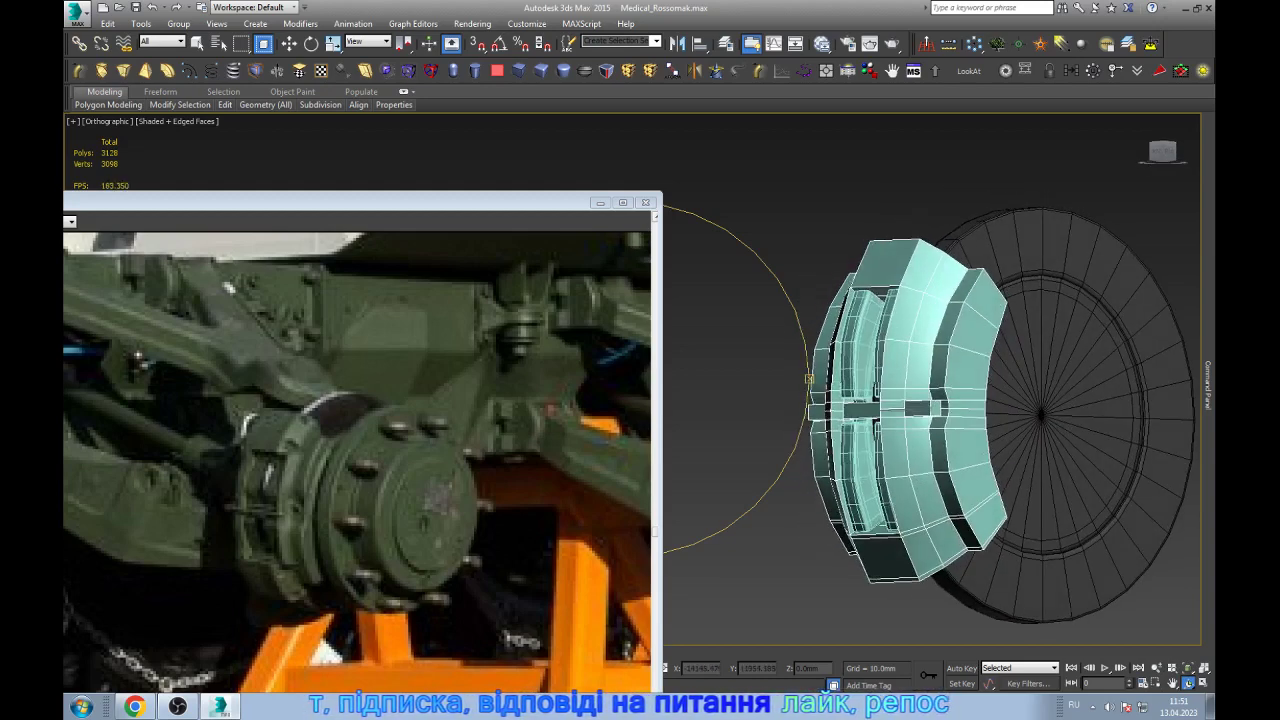
- Zoom in and out to check the caliper's fit beside the disc
{"action": "key", "text": "w"}
{"action": "scroll", "coordinate": [900, 420], "scroll_direction": "up", "scroll_amount": 2}
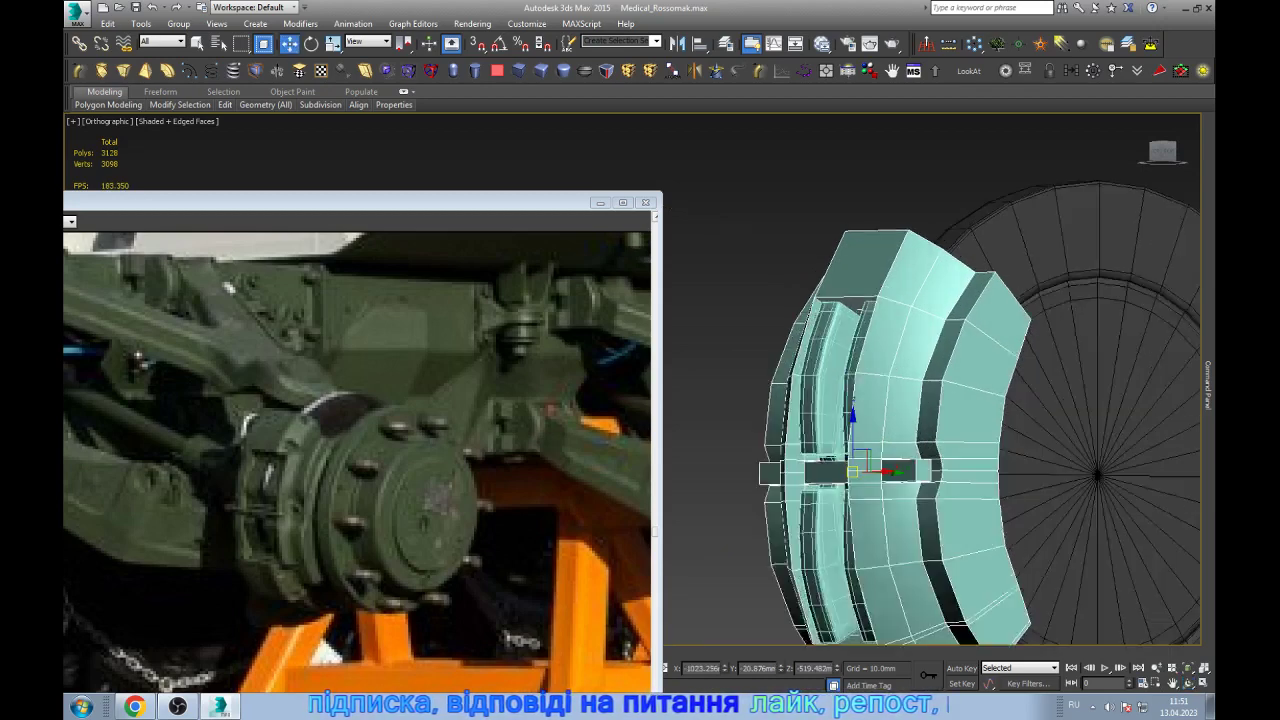
{"action": "scroll", "coordinate": [900, 420], "scroll_direction": "up", "scroll_amount": 2}
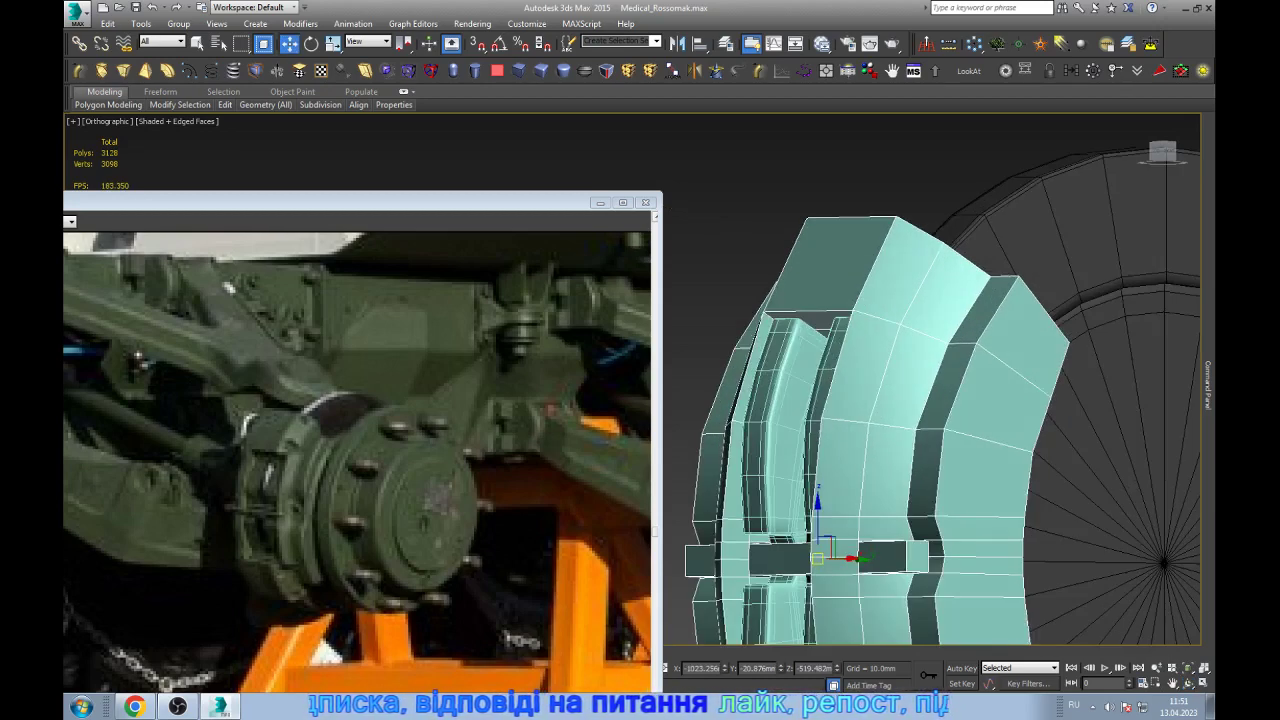
{"action": "scroll", "coordinate": [880, 480], "scroll_direction": "down", "scroll_amount": 2}
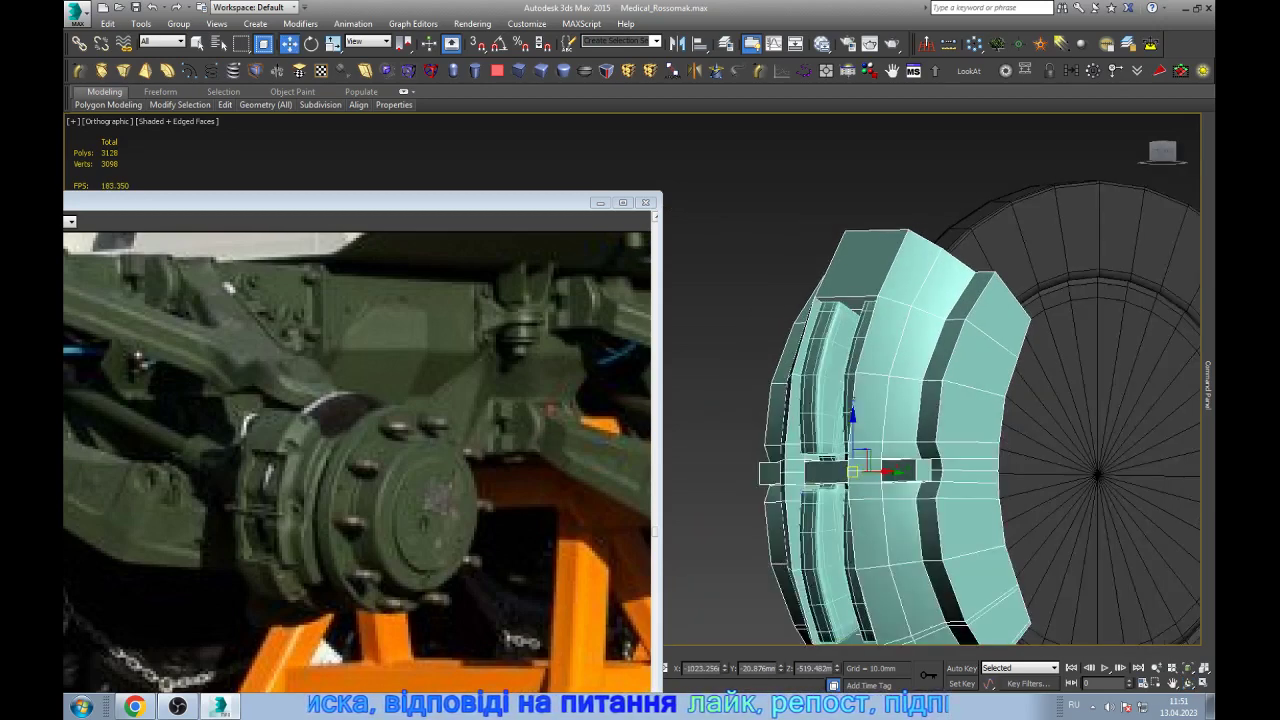
{"action": "scroll", "coordinate": [880, 480], "scroll_direction": "down", "scroll_amount": 2}
{"action": "scroll", "coordinate": [880, 480], "scroll_direction": "up", "scroll_amount": 6}
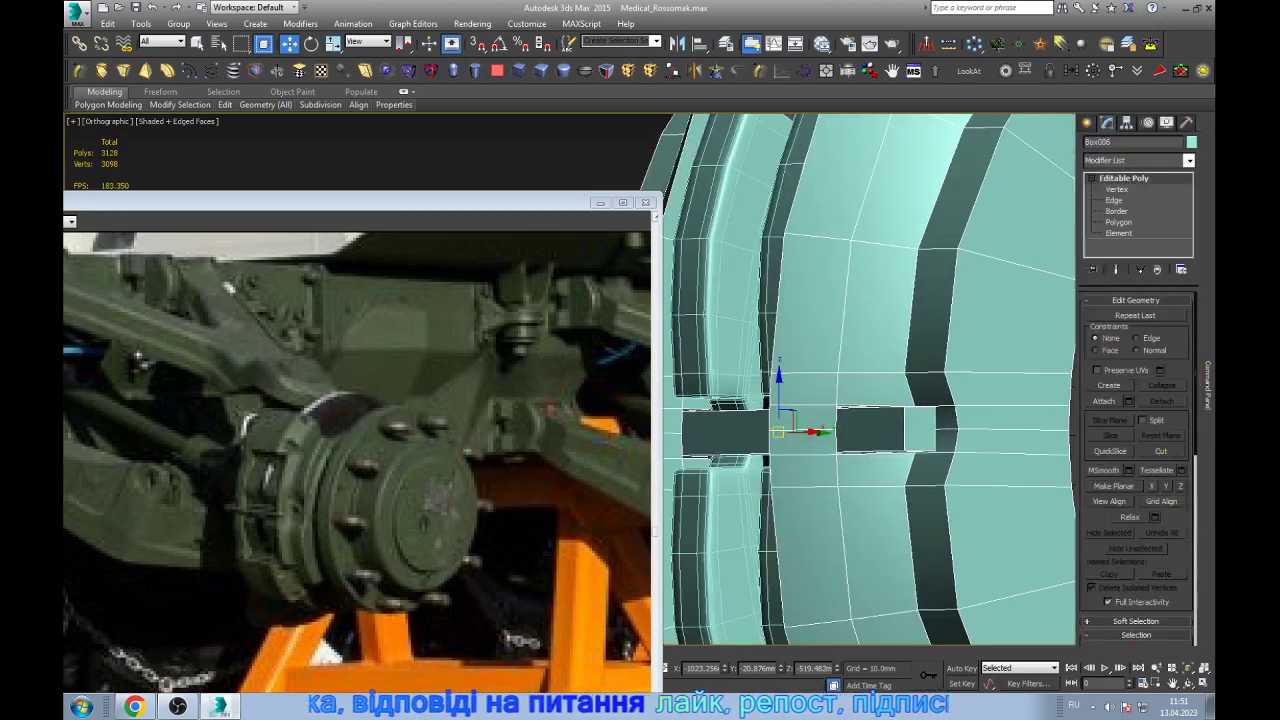
- Nudge an edge of the linking block and split its small face with new vertical edges
{"action": "left_click", "coordinate": [1113, 200]}
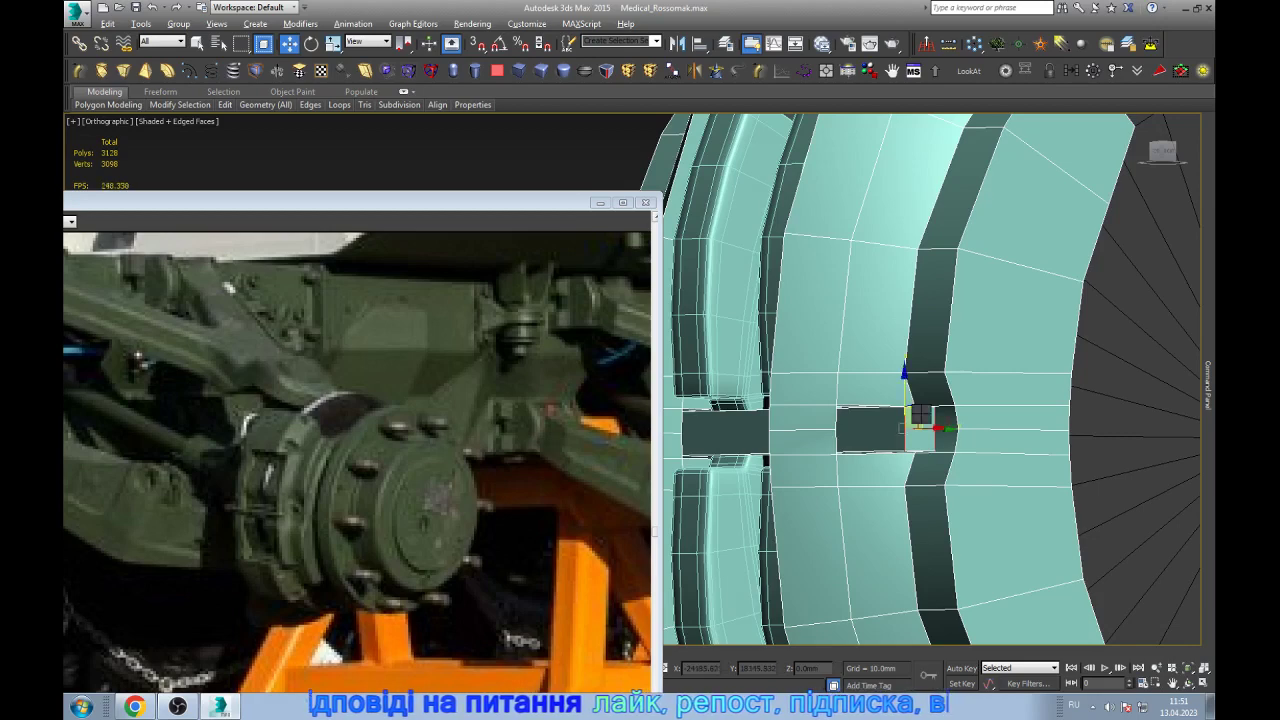
{"action": "left_click_drag", "start_coordinate": [918, 413], "coordinate": [936, 427]}
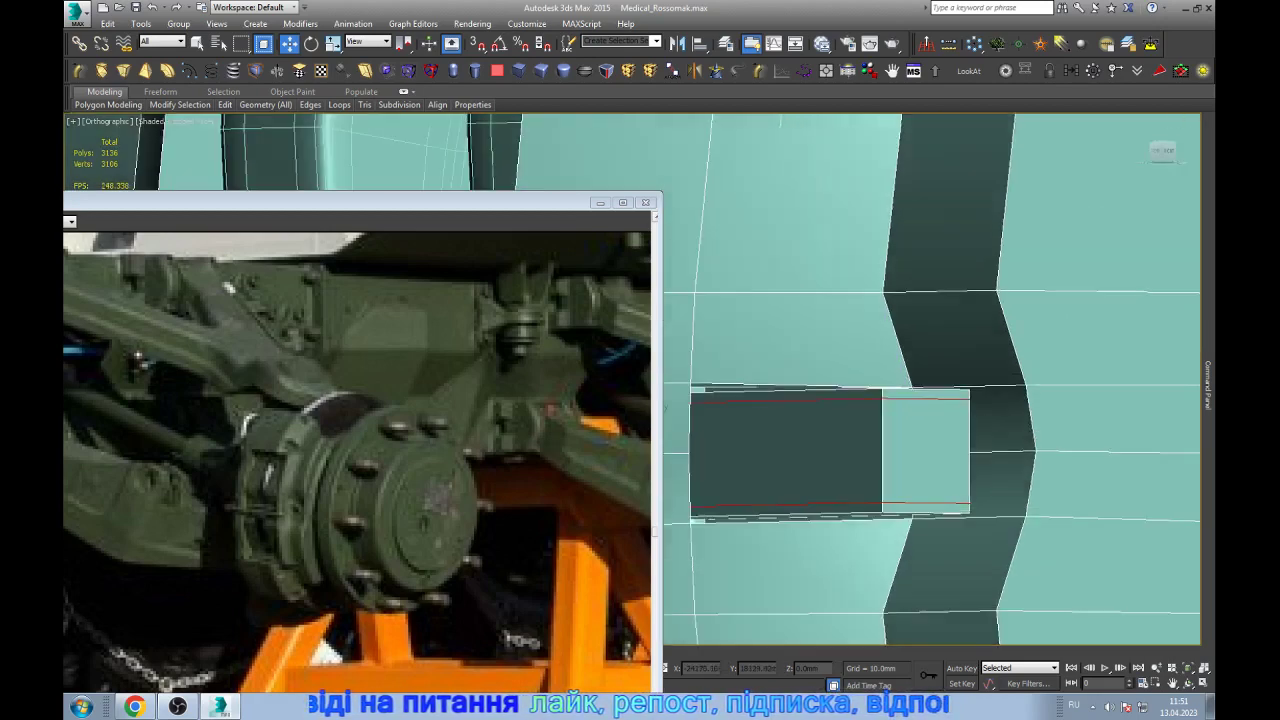
{"action": "scroll", "coordinate": [917, 418], "scroll_direction": "up", "scroll_amount": 4}
{"action": "left_click", "coordinate": [926, 398]}
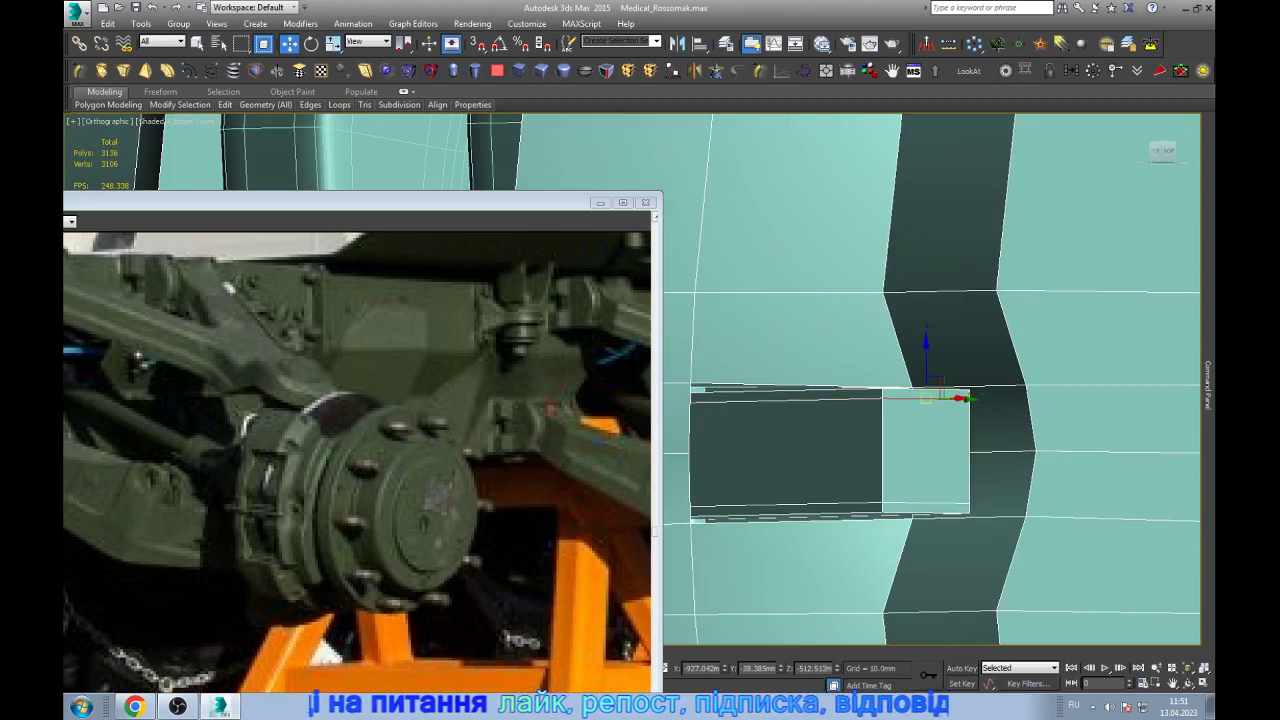
{"action": "left_click", "coordinate": [918, 397]}
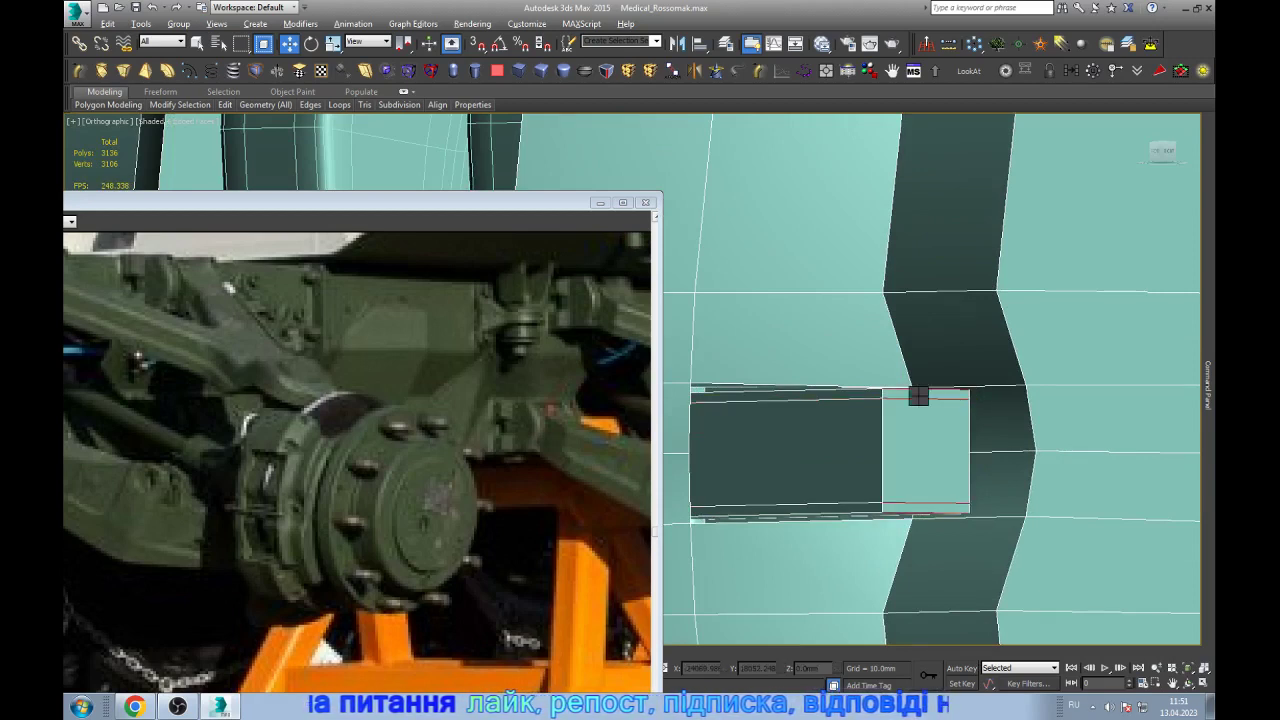
{"action": "key", "text": "ctrl+shift+e"}
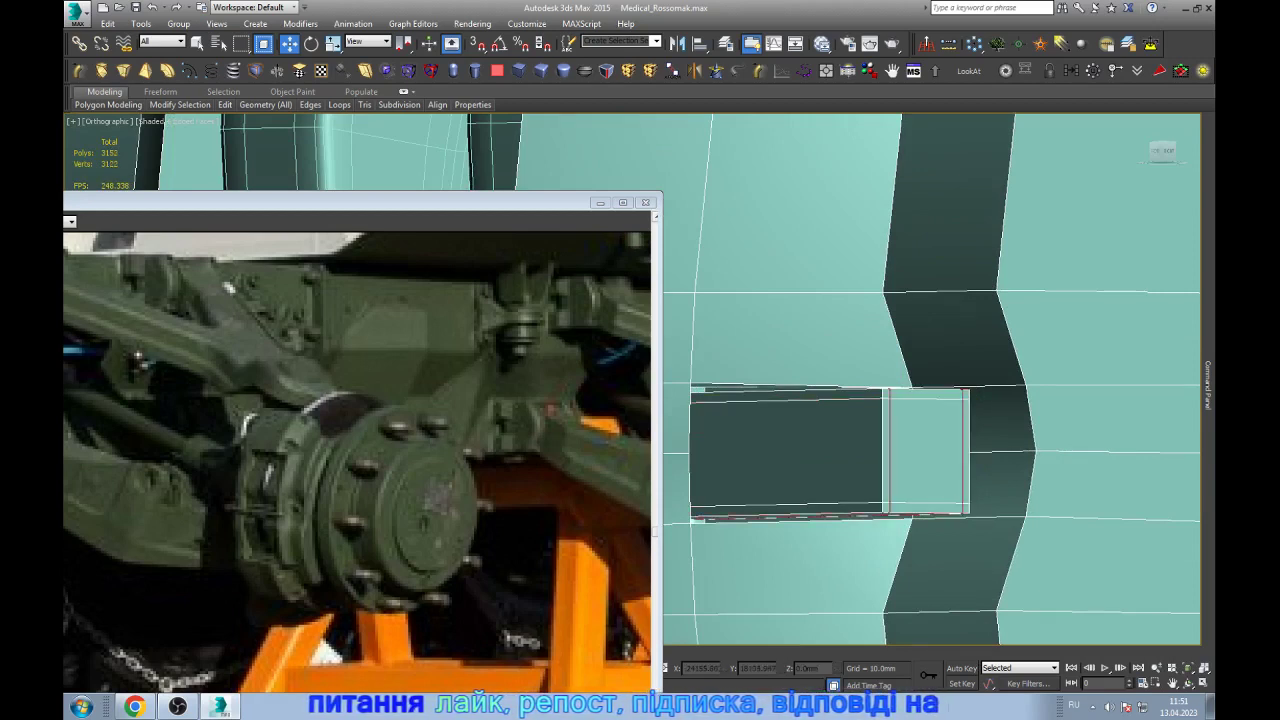
- Connect a new edge across the left face and slide it to the right
{"action": "left_click", "coordinate": [787, 398]}
{"action": "key", "text": "alt+r"}
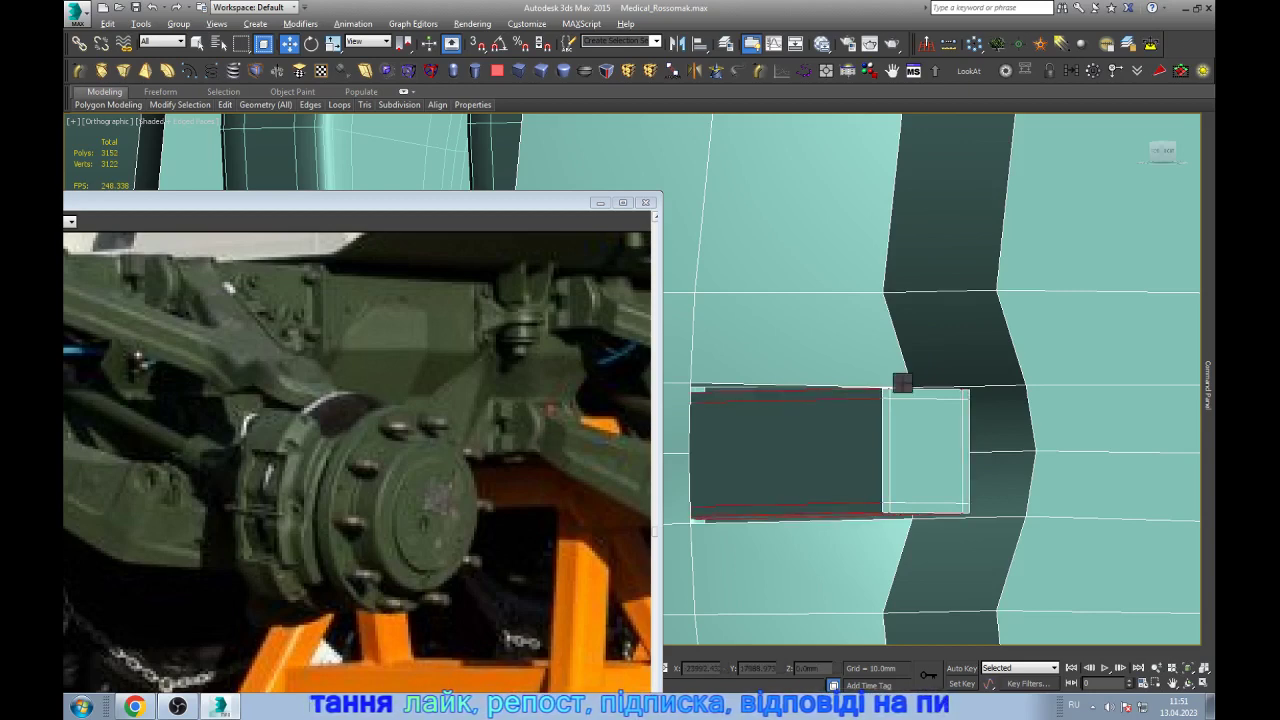
{"action": "key", "text": "ctrl+shift+e"}
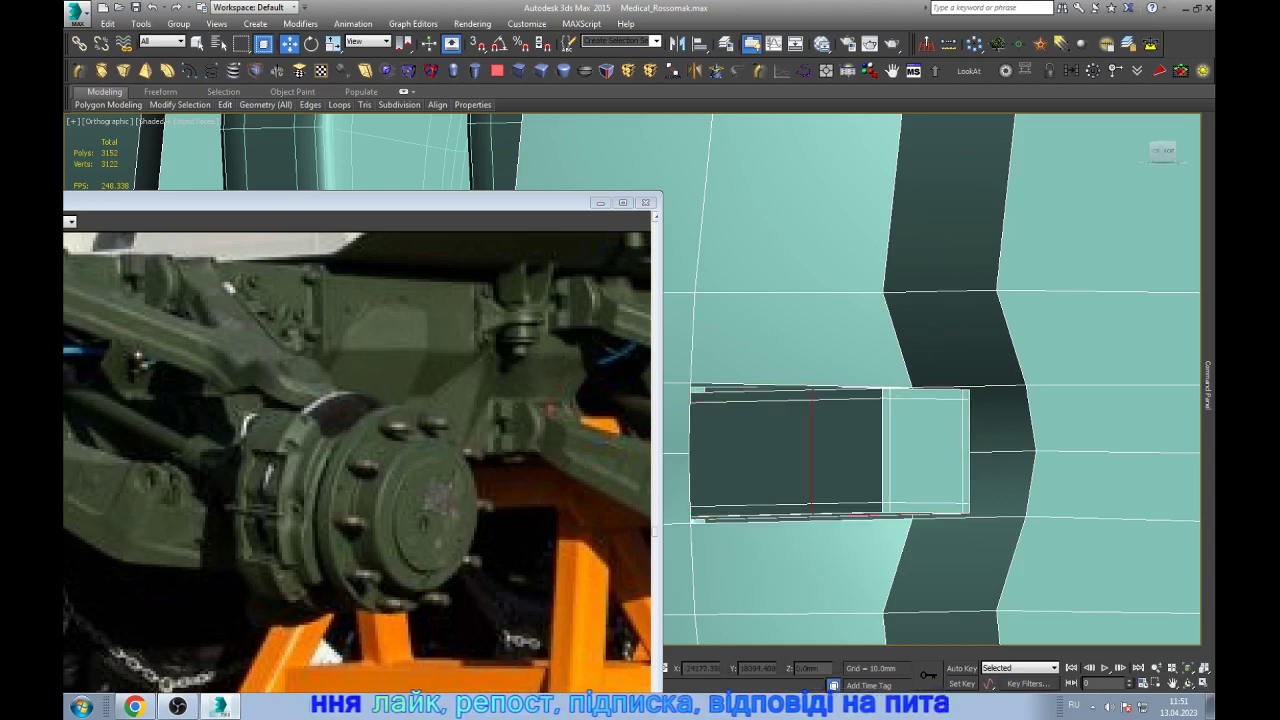
{"action": "left_click_drag", "start_coordinate": [811, 450], "coordinate": [822, 450]}
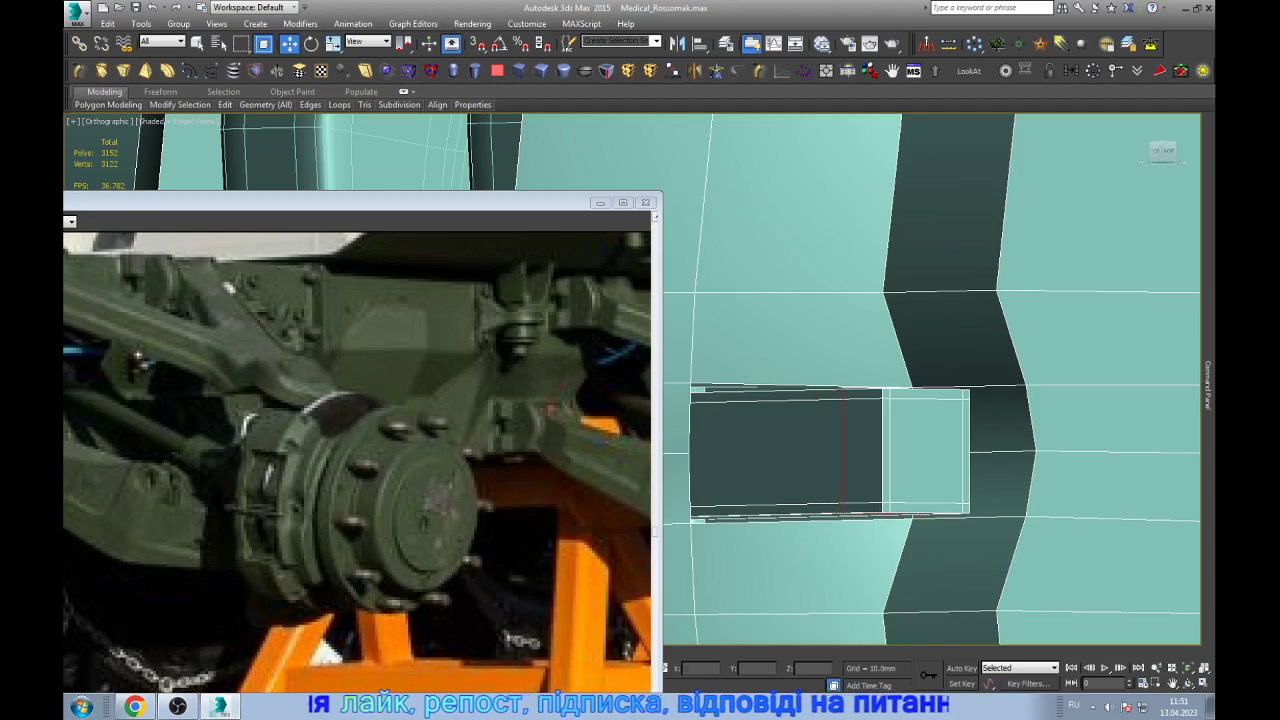
{"action": "left_click_drag", "start_coordinate": [843, 450], "coordinate": [872, 450]}
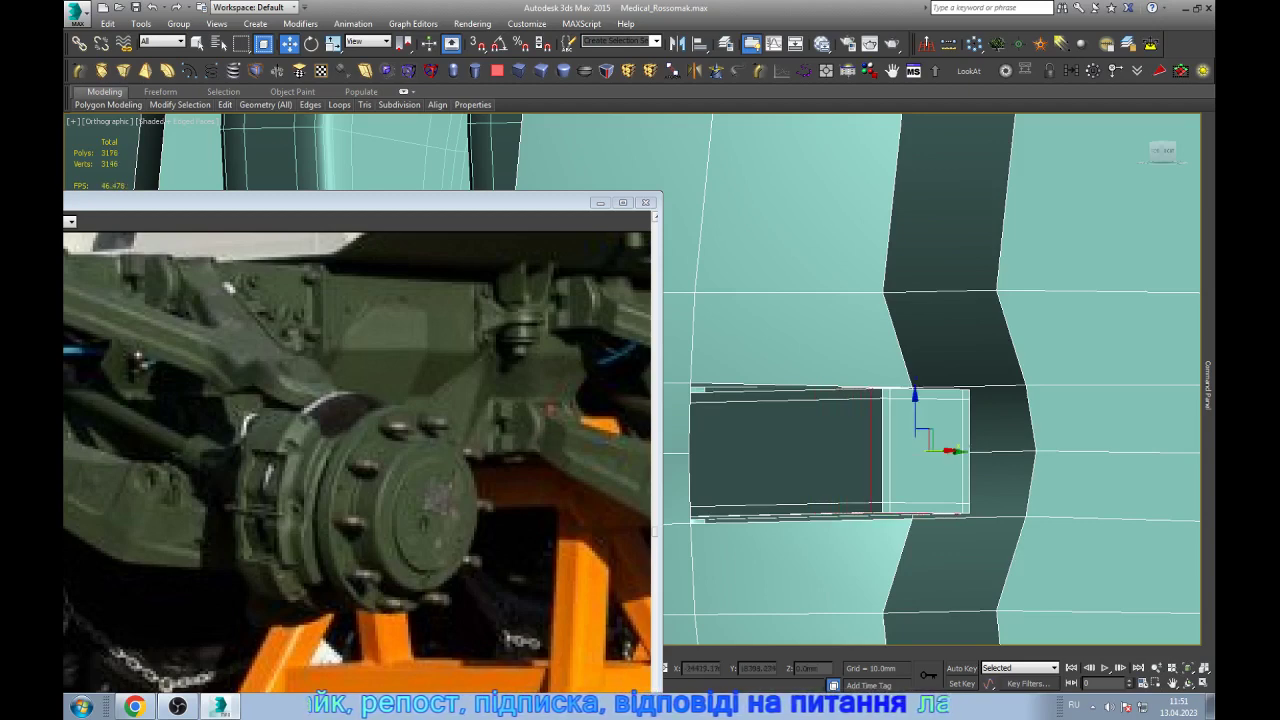
- Assign the whole box element to smoothing group 30 and leave sub-object mode
{"action": "key", "text": "5"}
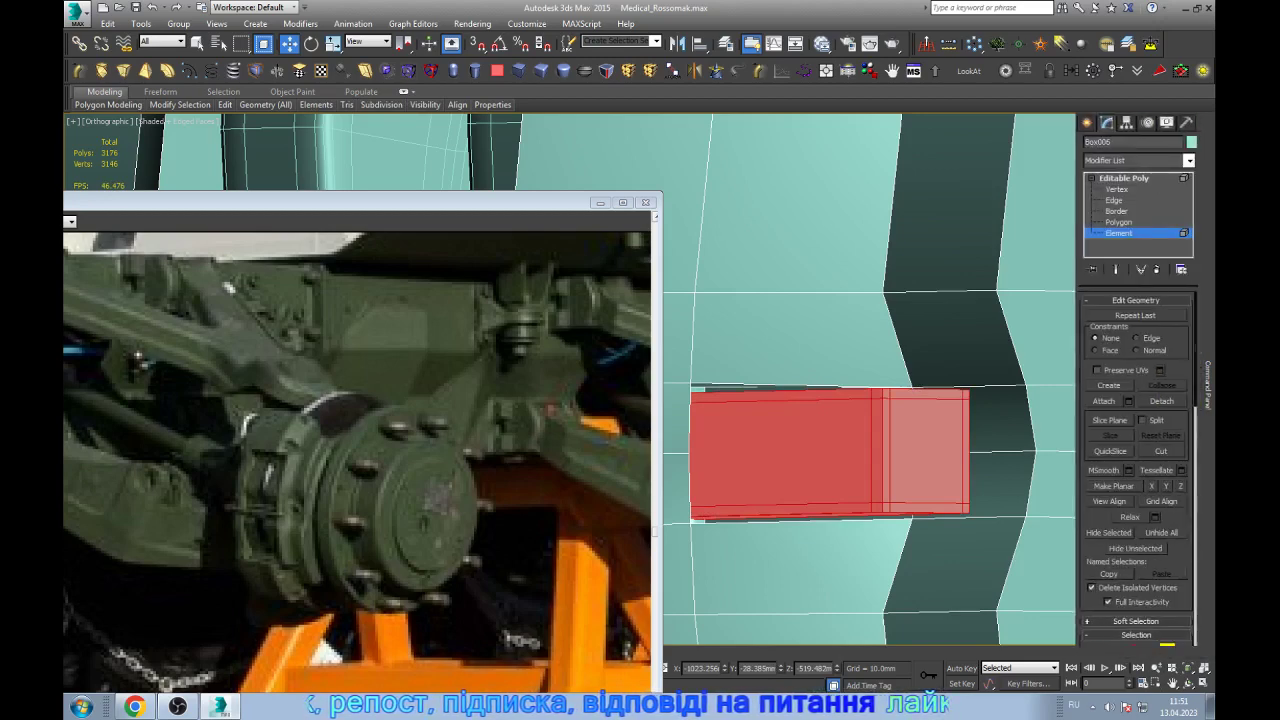
{"action": "scroll", "coordinate": [1137, 470], "scroll_direction": "down", "scroll_amount": 3}
{"action": "scroll", "coordinate": [1137, 470], "scroll_direction": "down", "scroll_amount": 3}
{"action": "scroll", "coordinate": [1137, 470], "scroll_direction": "down", "scroll_amount": 3}
{"action": "scroll", "coordinate": [1137, 470], "scroll_direction": "down", "scroll_amount": 3}
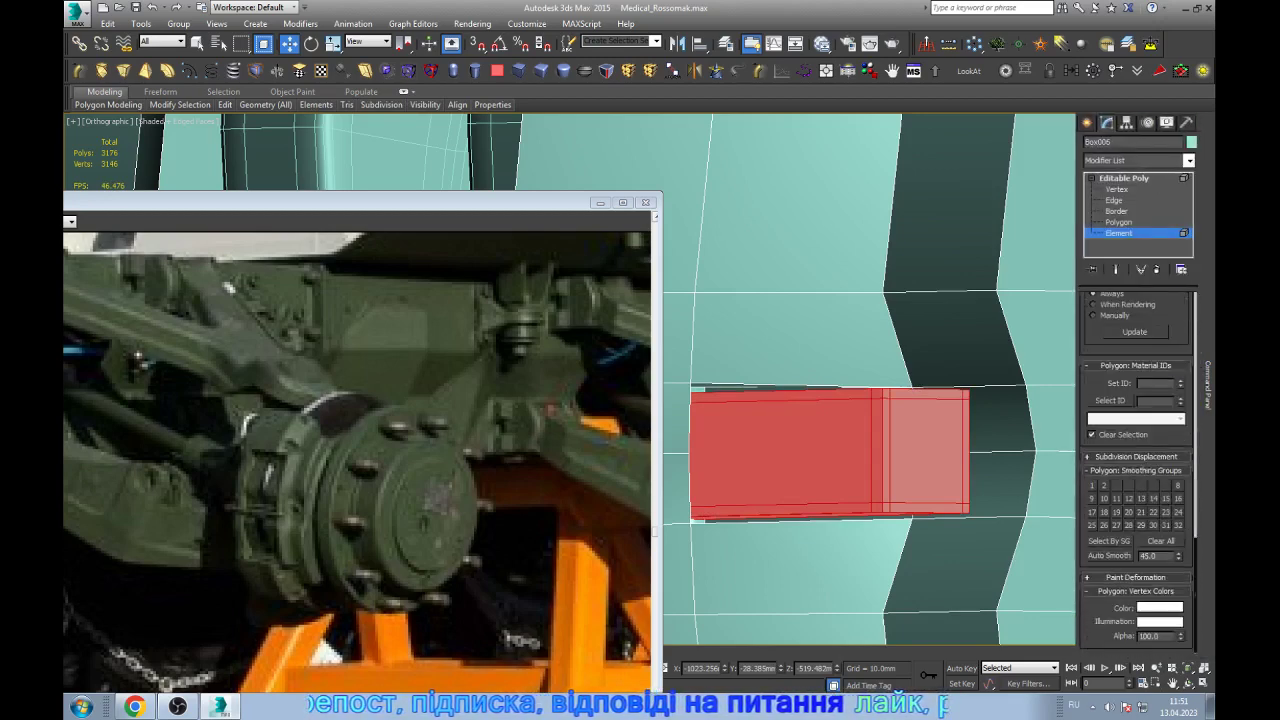
{"action": "left_click", "coordinate": [1153, 525]}
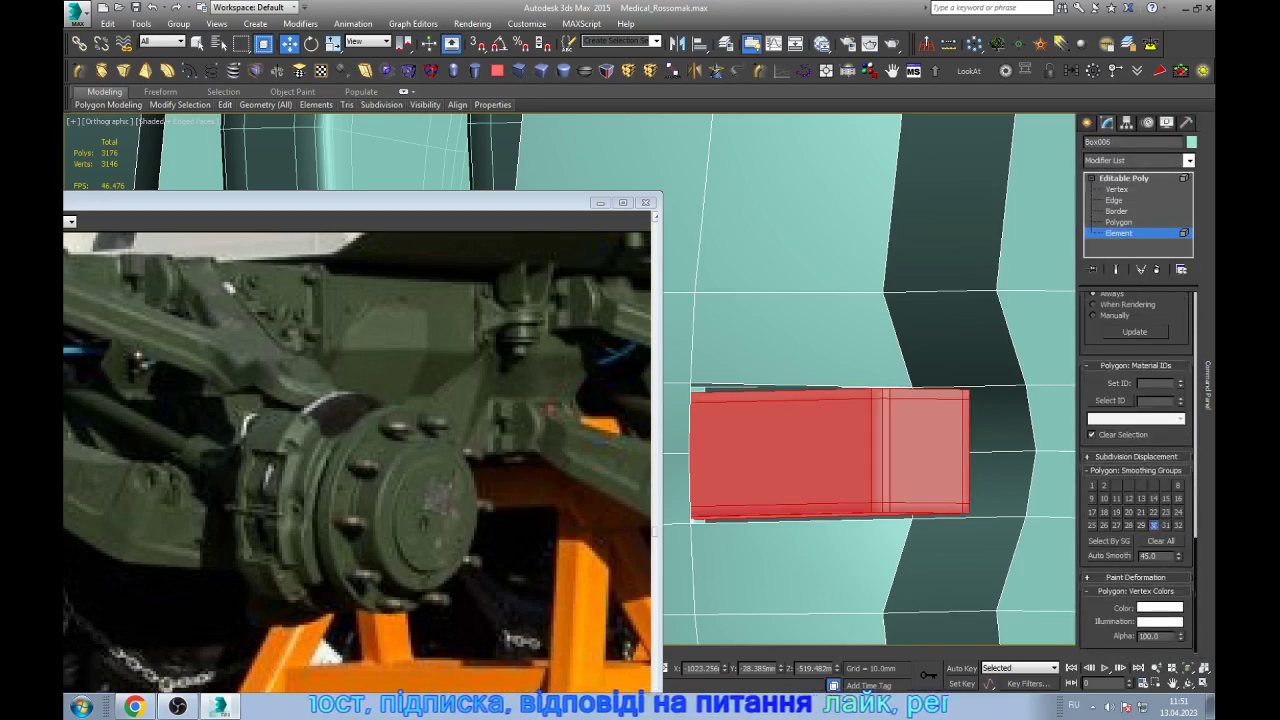
{"action": "key", "text": "5"}
{"action": "scroll", "coordinate": [868, 271], "scroll_direction": "down", "scroll_amount": 3}
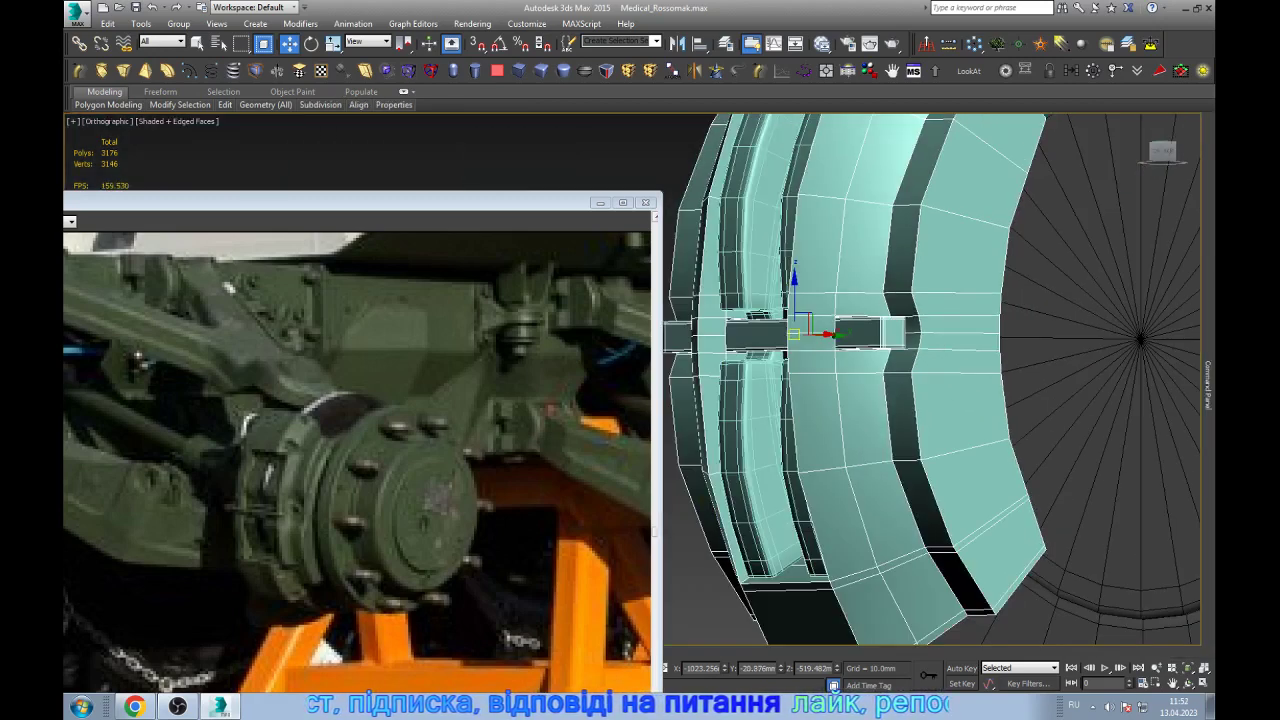
{"action": "scroll", "coordinate": [881, 295], "scroll_direction": "down", "scroll_amount": 2}
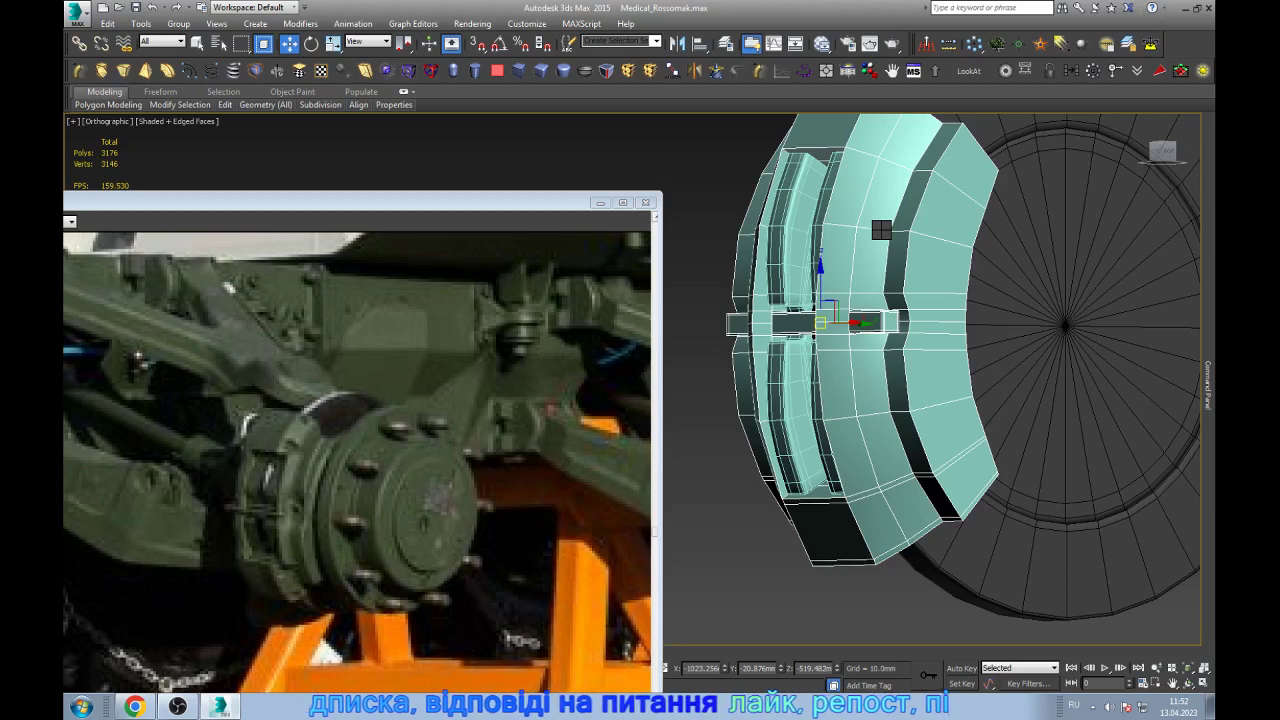
{"action": "scroll", "coordinate": [1048, 409], "scroll_direction": "down", "scroll_amount": 2}
{"action": "scroll", "coordinate": [1106, 458], "scroll_direction": "up", "scroll_amount": 4}
{"action": "scroll", "coordinate": [1184, 399], "scroll_direction": "up", "scroll_amount": 3}
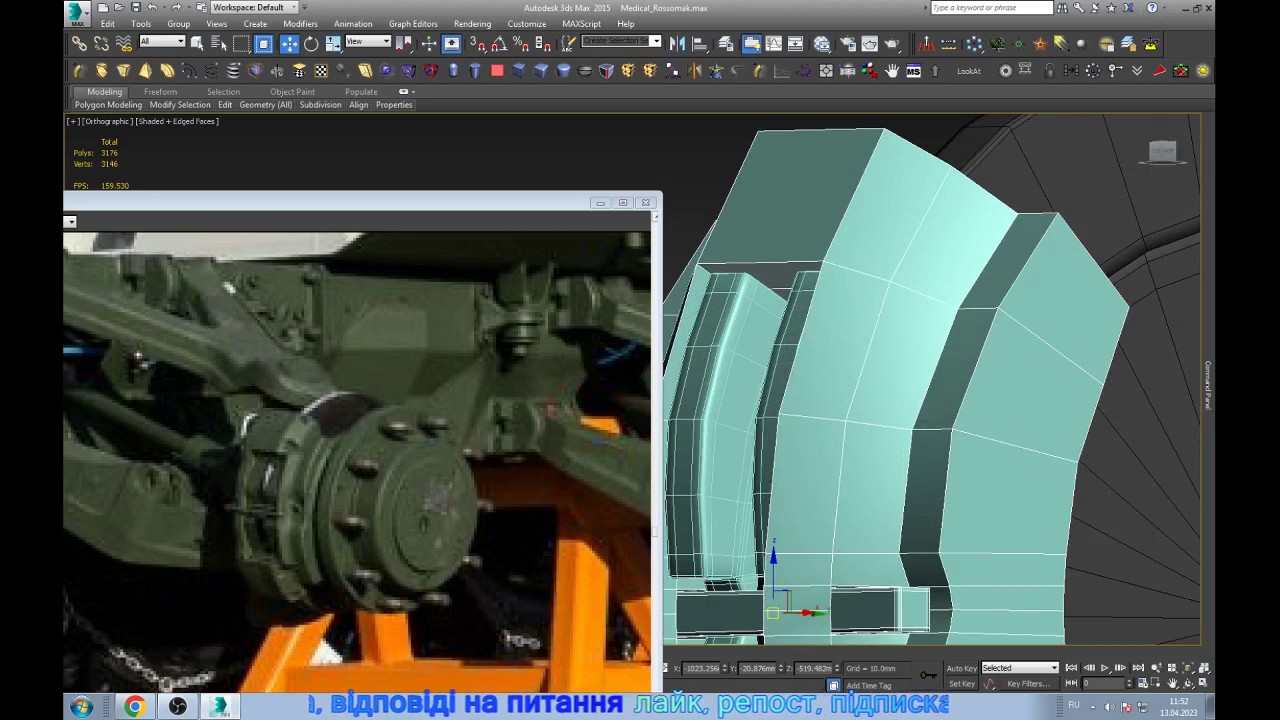
{"action": "scroll", "coordinate": [863, 180], "scroll_direction": "down", "scroll_amount": 3}
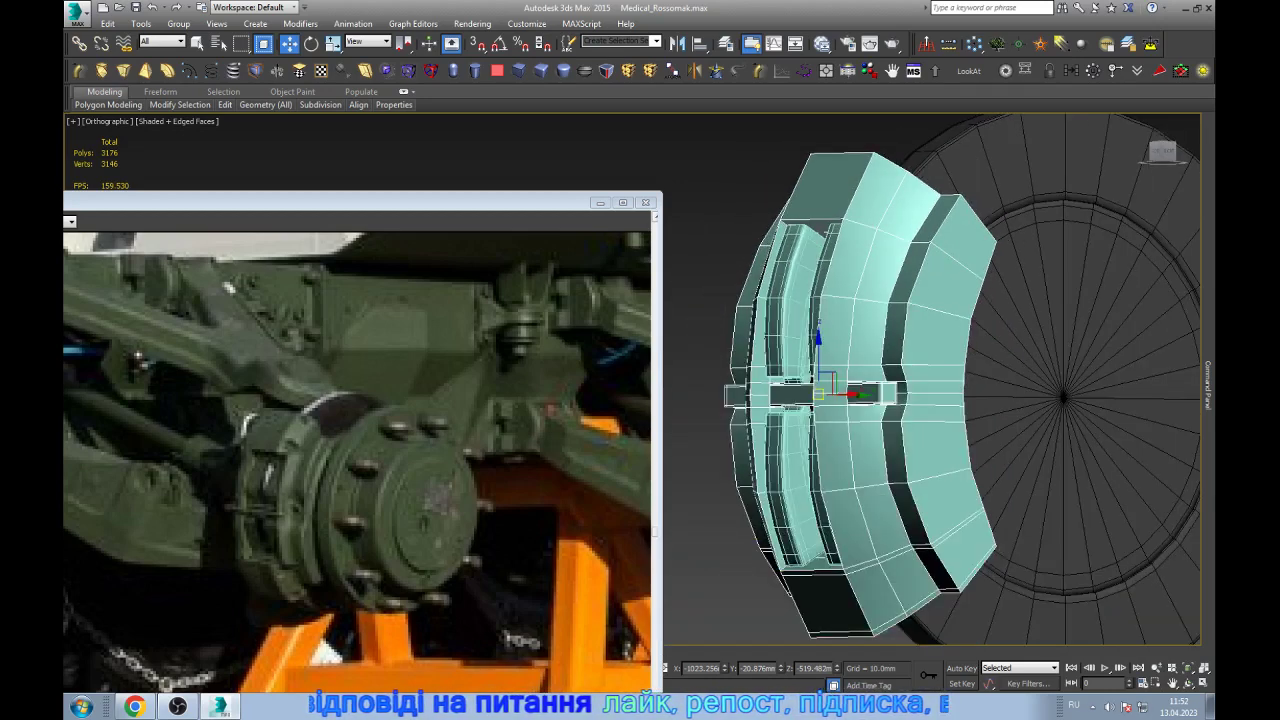
{"action": "scroll", "coordinate": [863, 175], "scroll_direction": "down", "scroll_amount": 2}
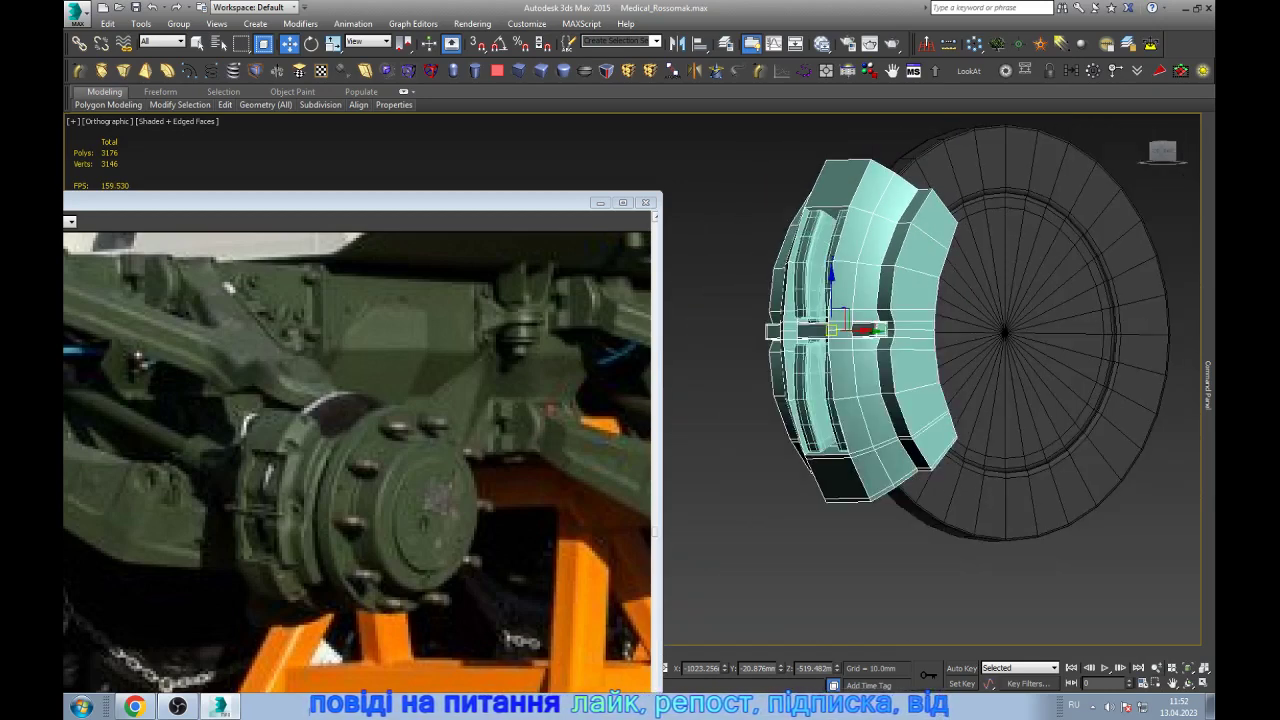
{"action": "middle_click_drag", "start_coordinate": [900, 380], "coordinate": [740, 380], "text": "alt"}
{"action": "key", "text": "w"}
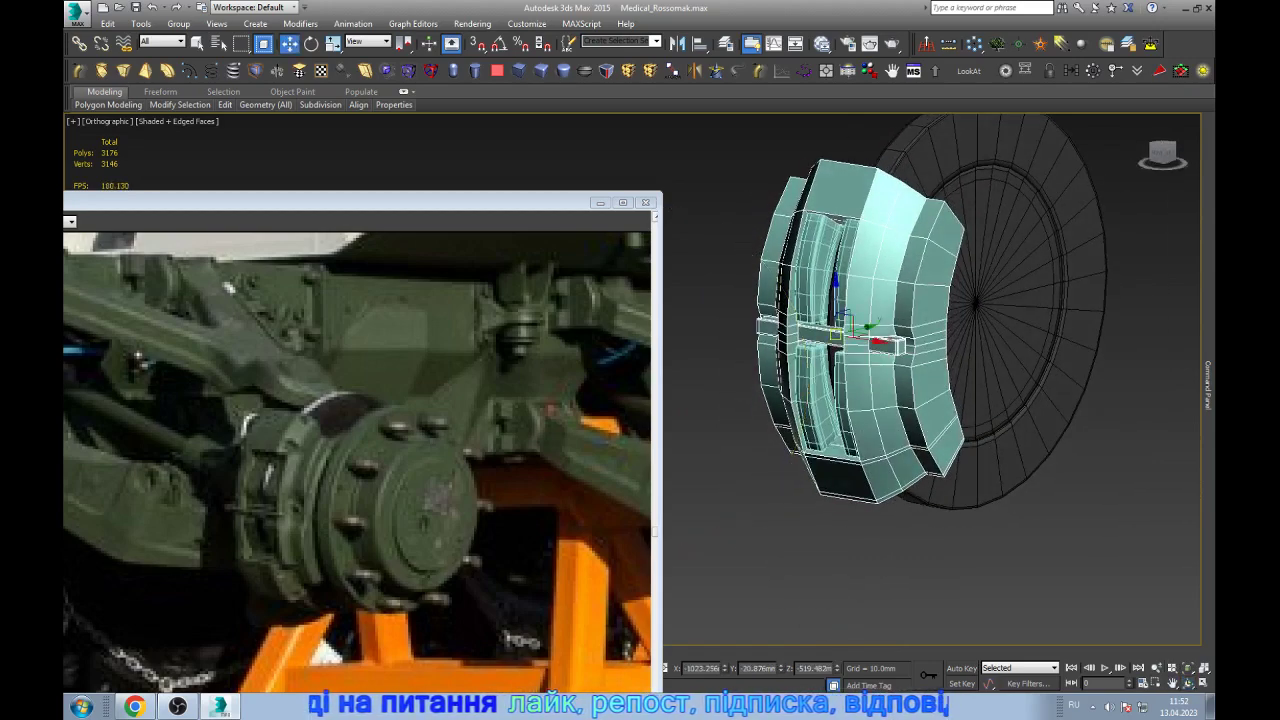
{"action": "scroll", "coordinate": [855, 380], "scroll_direction": "up", "scroll_amount": 2}
{"action": "scroll", "coordinate": [860, 390], "scroll_direction": "down", "scroll_amount": 2}
{"action": "scroll", "coordinate": [860, 390], "scroll_direction": "down", "scroll_amount": 1}
{"action": "scroll", "coordinate": [860, 390], "scroll_direction": "up", "scroll_amount": 5}
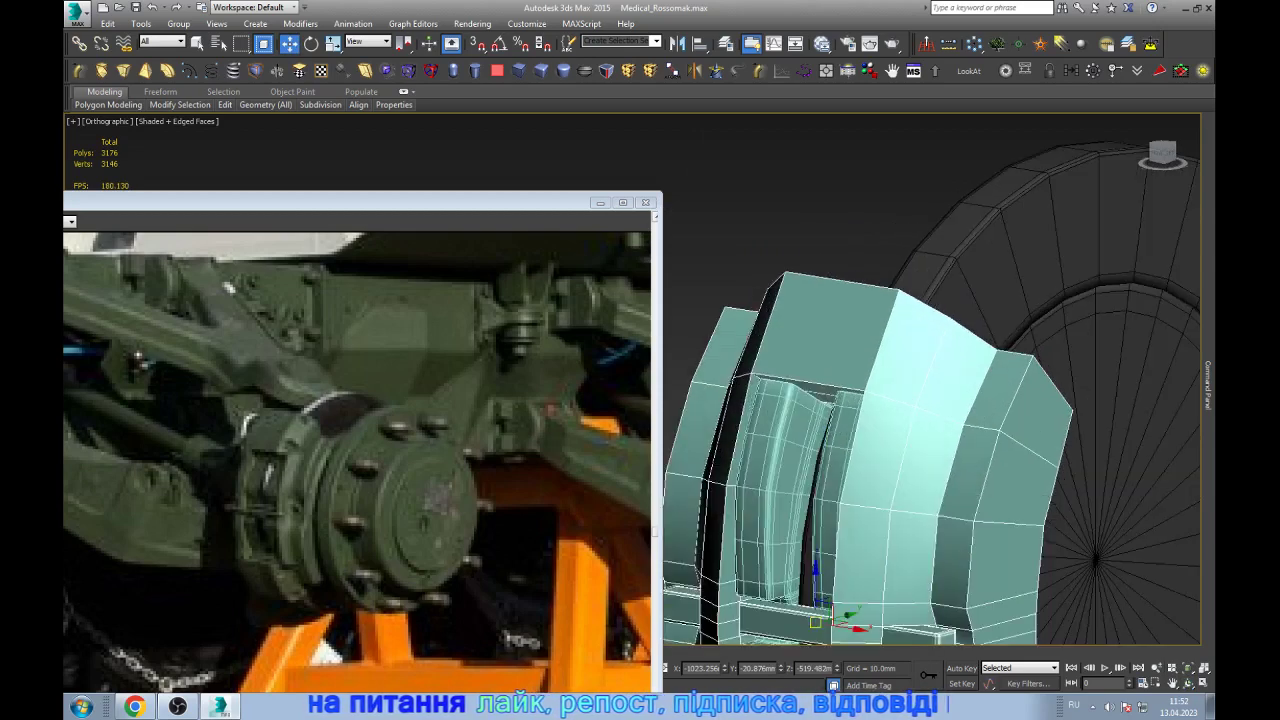
{"action": "scroll", "coordinate": [853, 293], "scroll_direction": "up", "scroll_amount": 3}
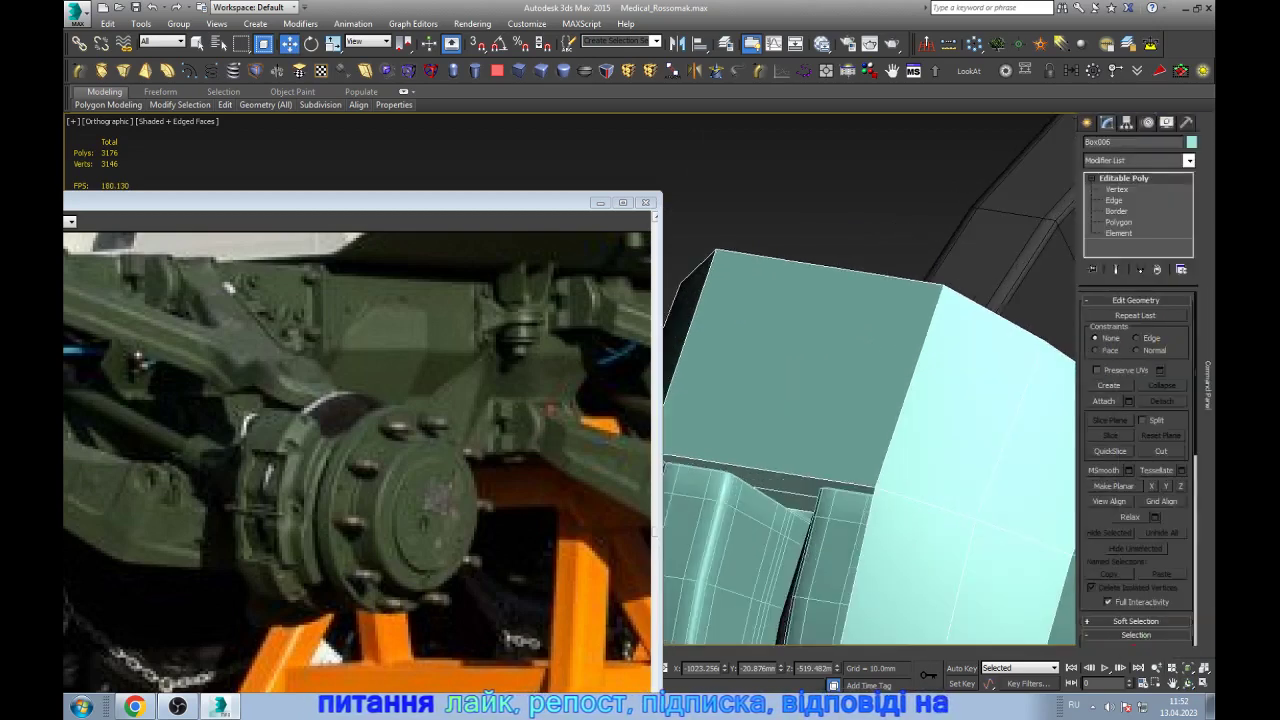
- Ring-select an edge on the caliper's top block and connect it with new edge loops
{"action": "left_click", "coordinate": [1114, 200]}
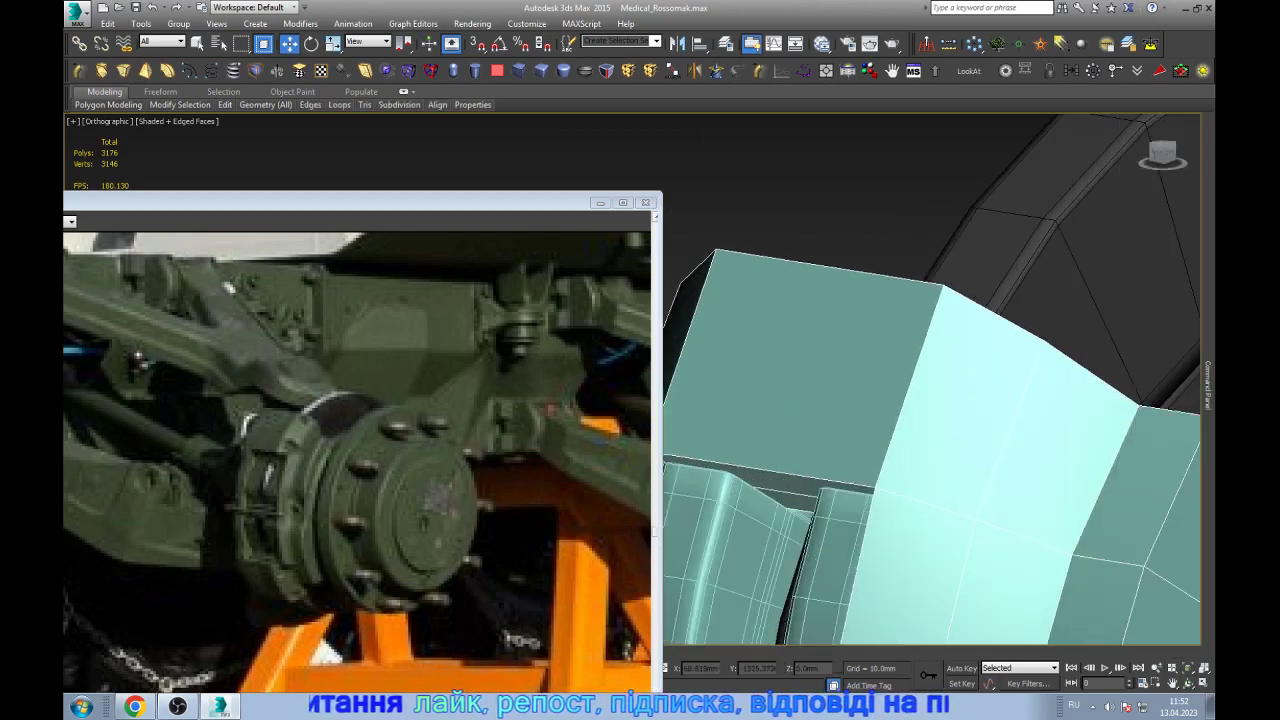
{"action": "left_click", "coordinate": [909, 388]}
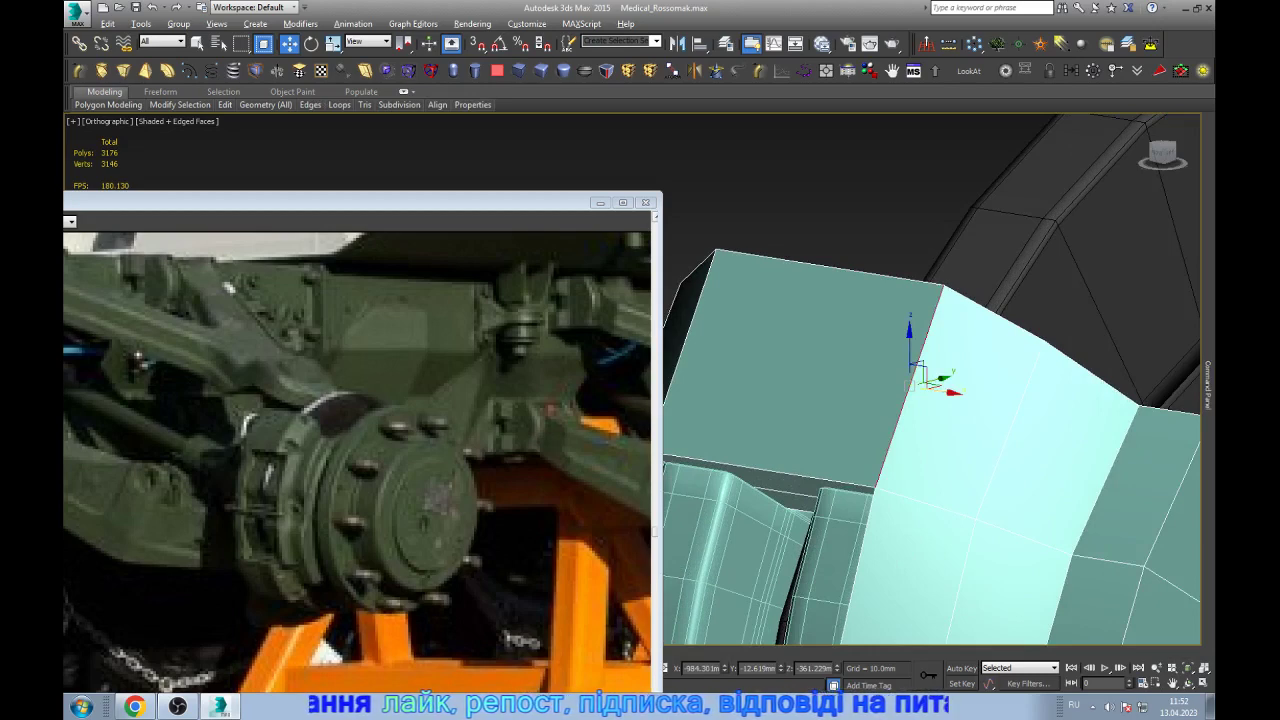
{"action": "key", "text": "alt+r"}
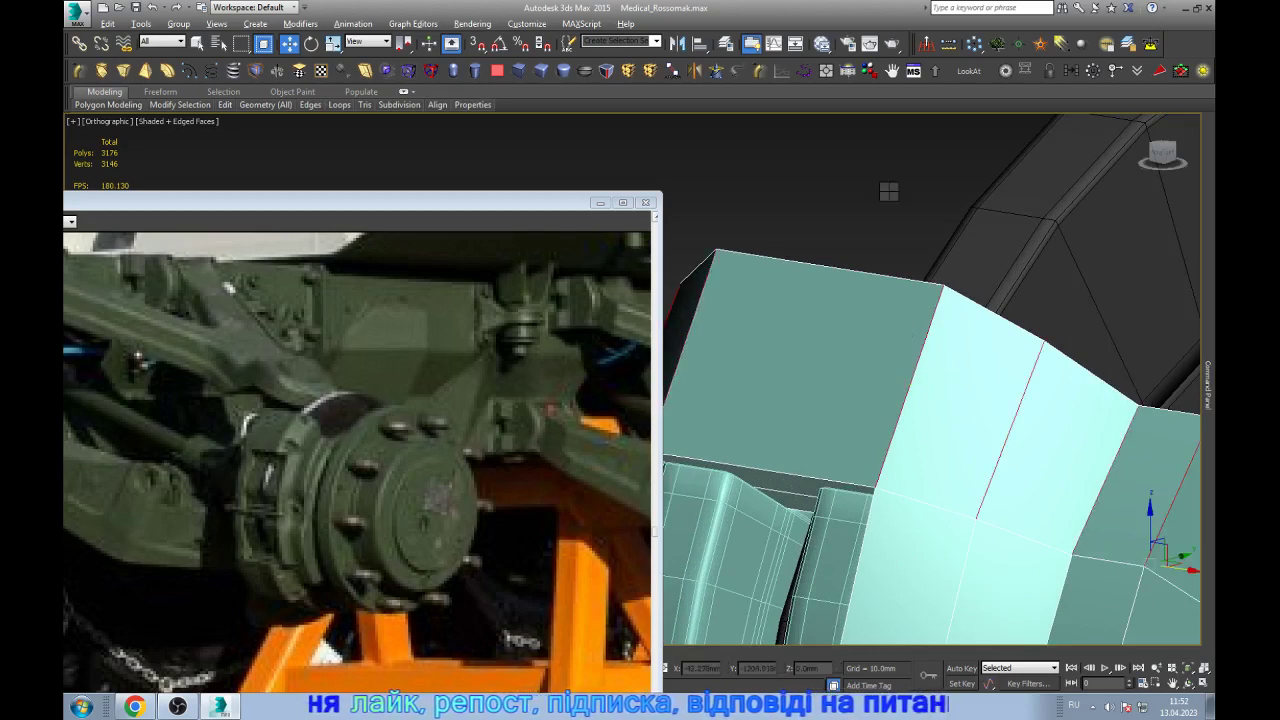
{"action": "key", "text": "alt+l"}
{"action": "key", "text": "ctrl+shift+c"}
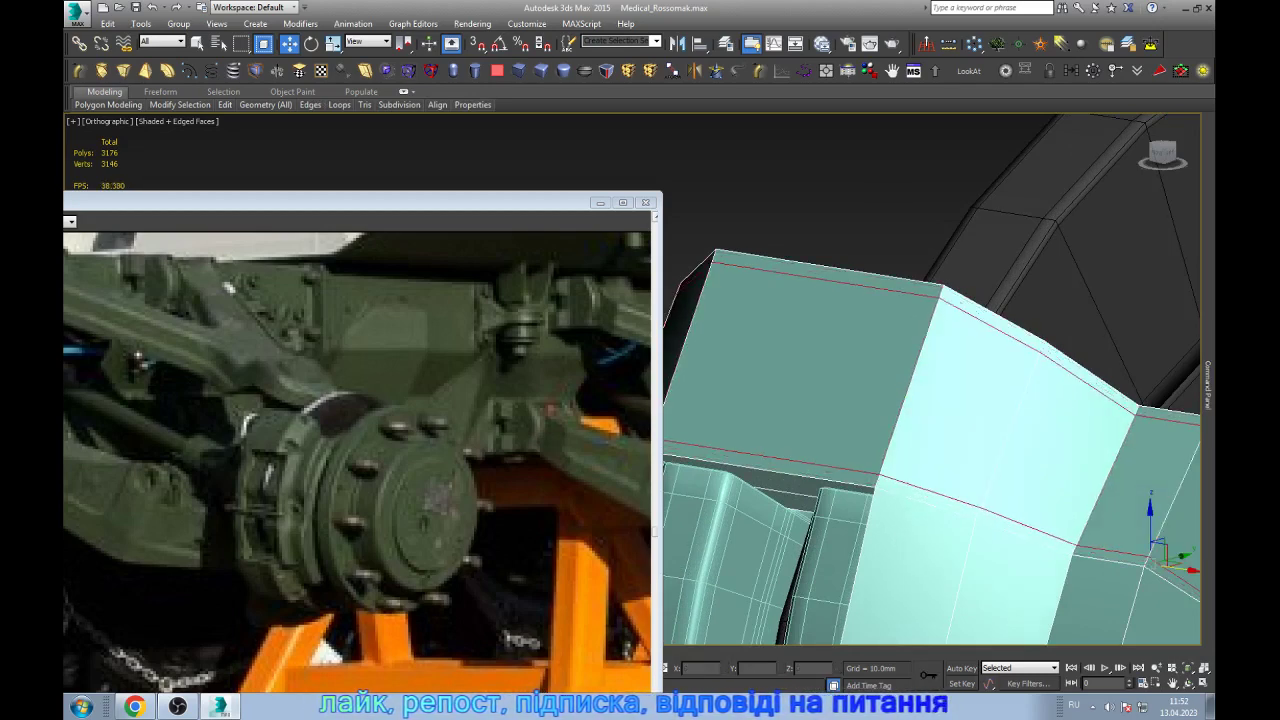
{"action": "scroll", "coordinate": [891, 345], "scroll_direction": "down", "scroll_amount": 3}
{"action": "key", "text": "z"}
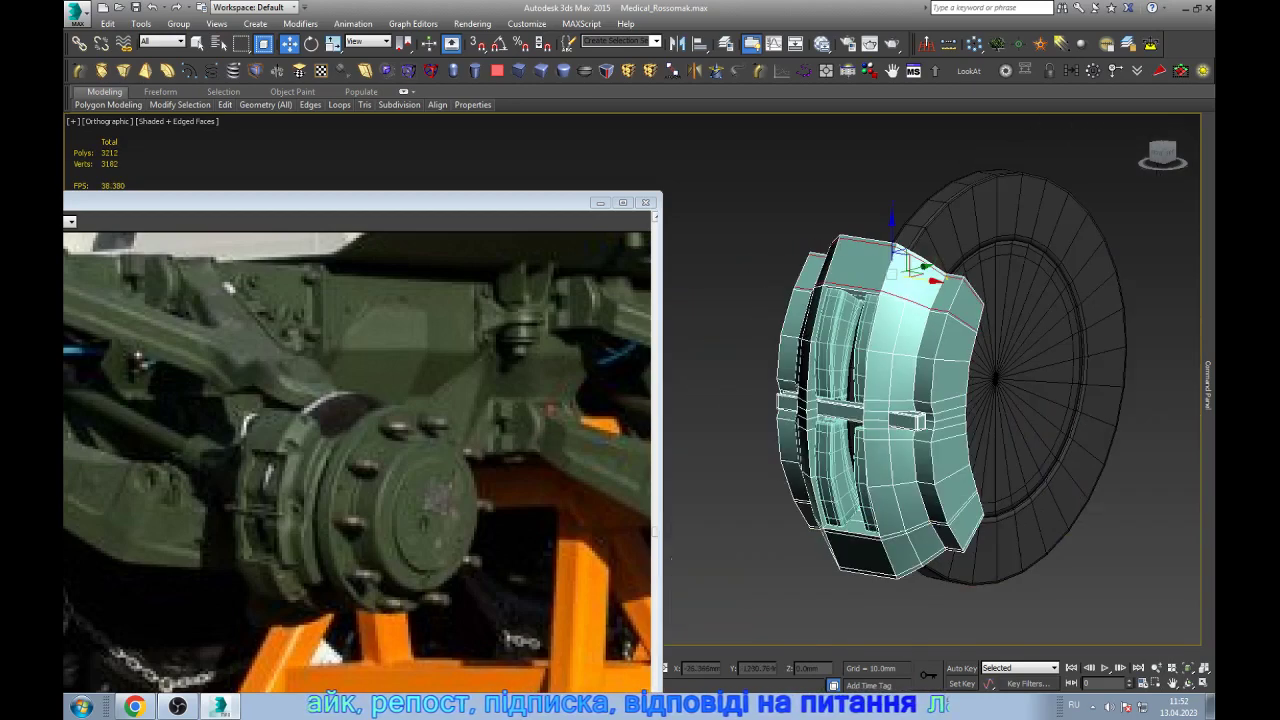
{"action": "scroll", "coordinate": [900, 255], "scroll_direction": "up", "scroll_amount": 5}
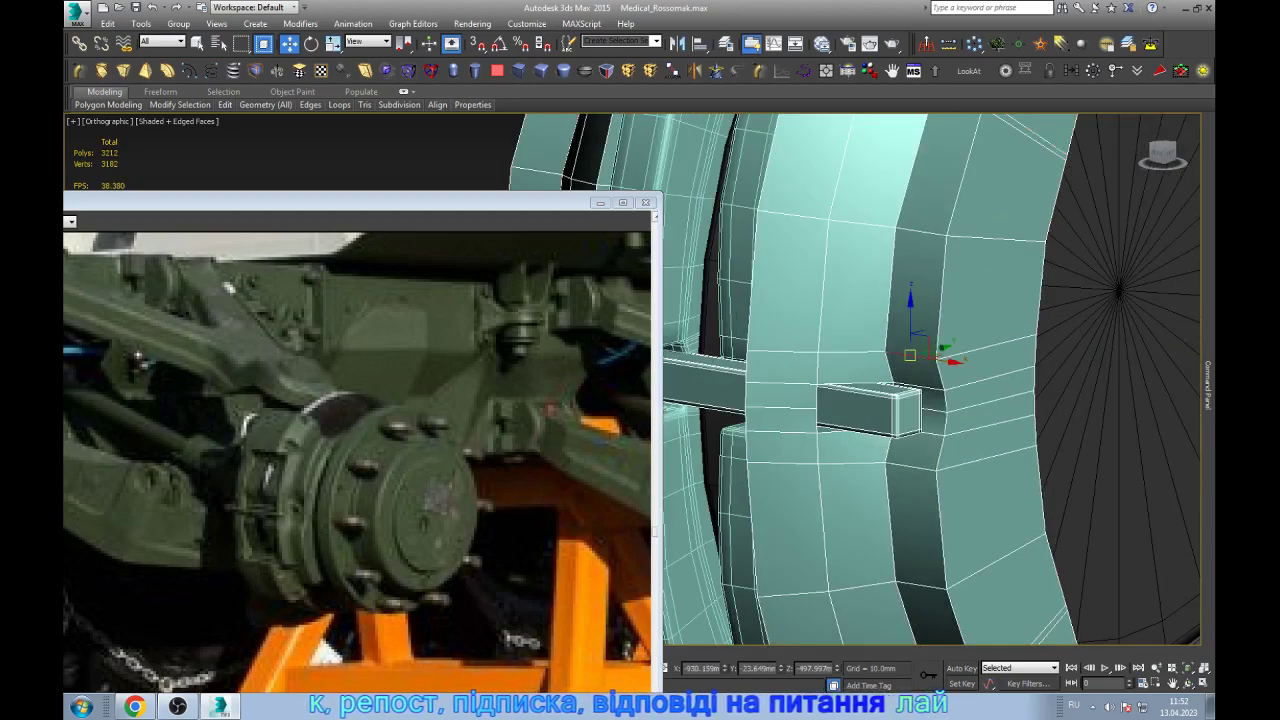
{"action": "scroll", "coordinate": [902, 340], "scroll_direction": "up", "scroll_amount": 1}
- Add support edge loops along the column borders by ringing and connecting edges
{"action": "key", "text": "alt+r"}
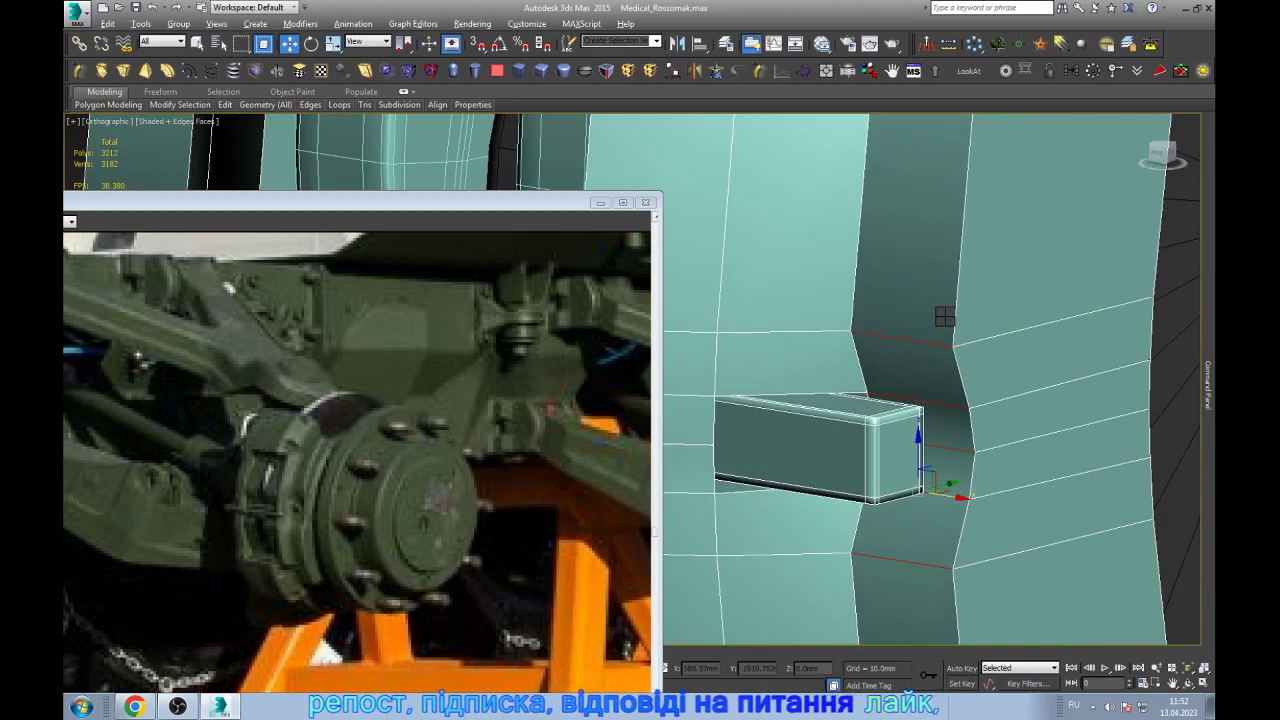
{"action": "key", "text": "alt+l"}
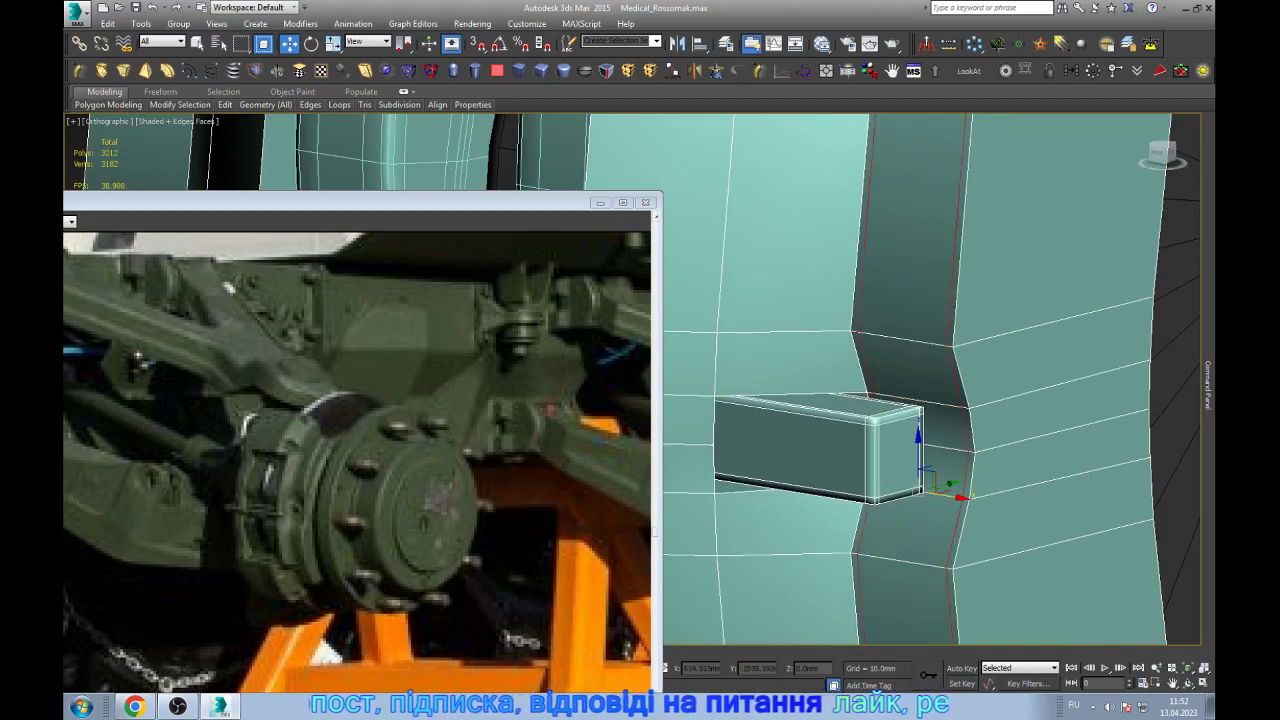
{"action": "key", "text": "ctrl+shift+c"}
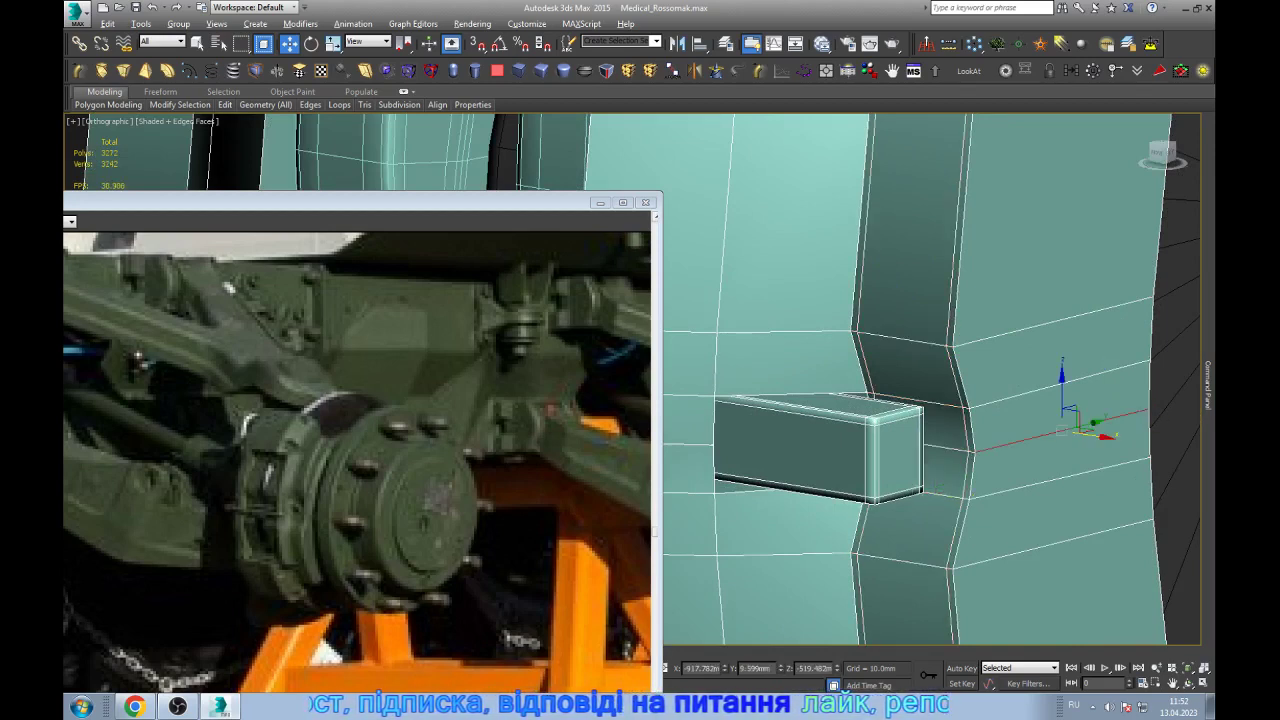
{"action": "key", "text": "alt+r"}
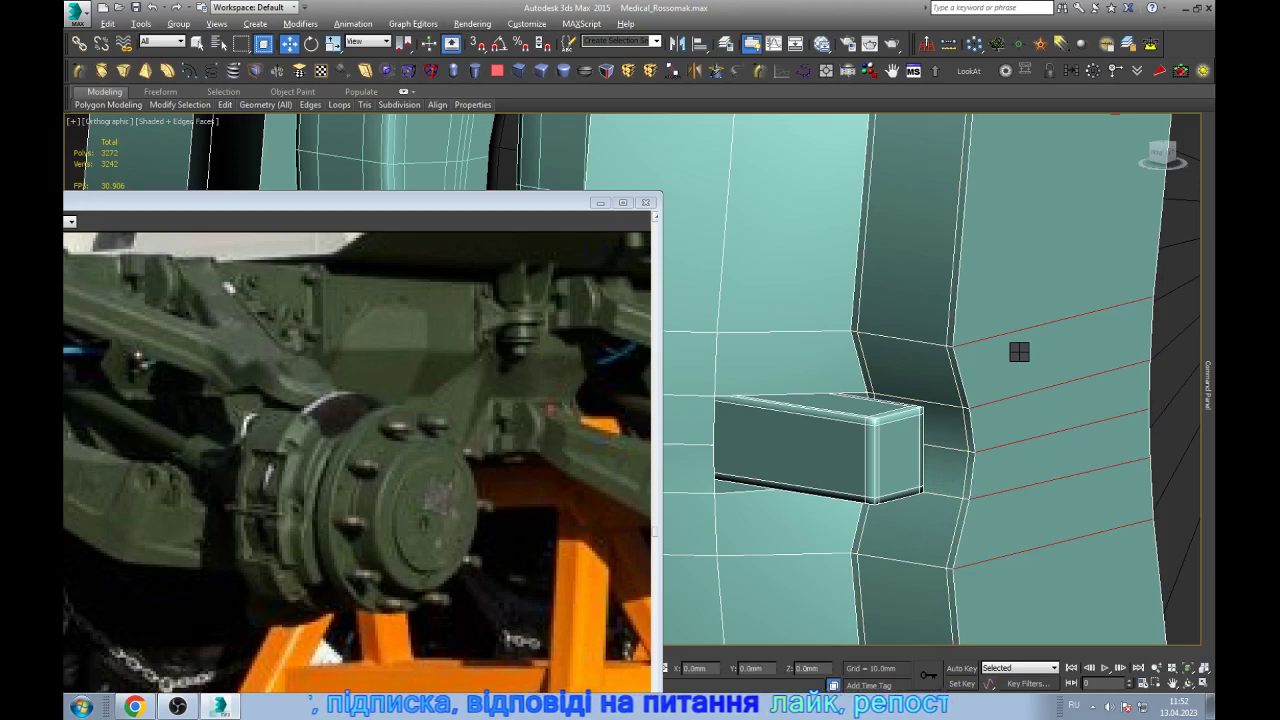
{"action": "key", "text": "alt+l"}
{"action": "key", "text": "ctrl+shift+c"}
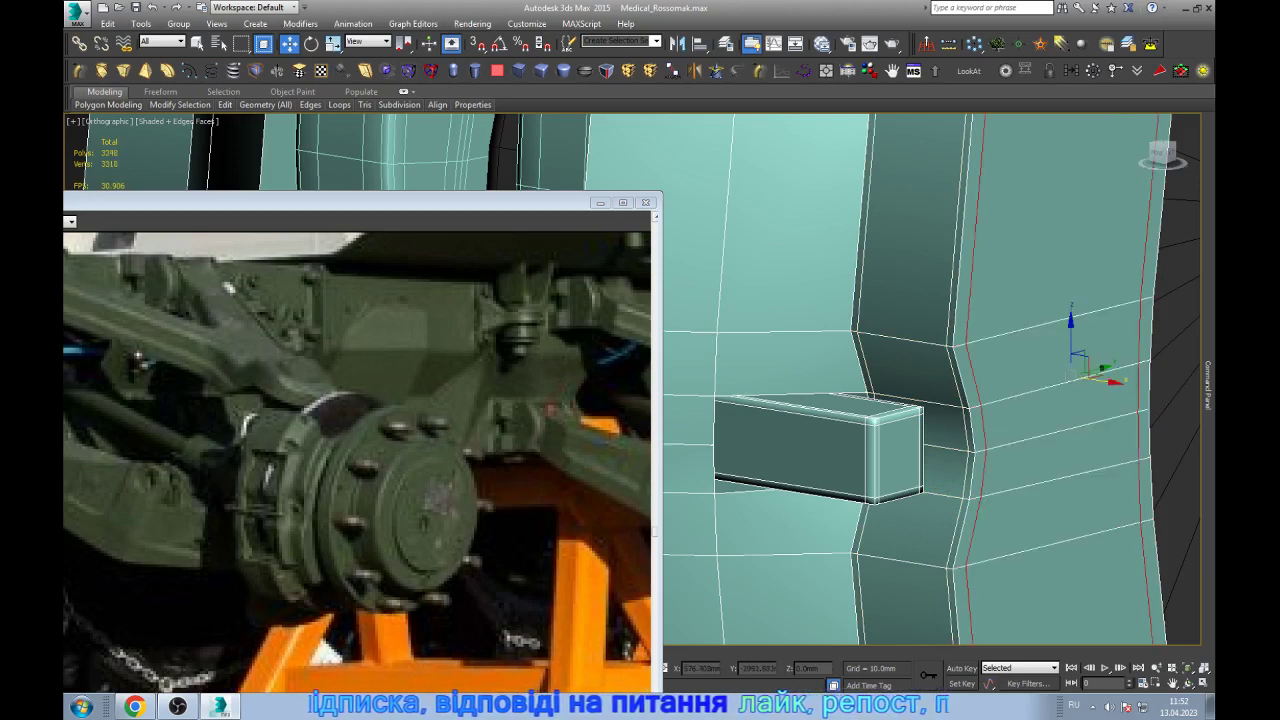
- Connect vertical support loops beside the recess and below the pin
{"action": "left_click", "coordinate": [784, 332]}
{"action": "left_click", "coordinate": [800, 394], "text": "ctrl"}
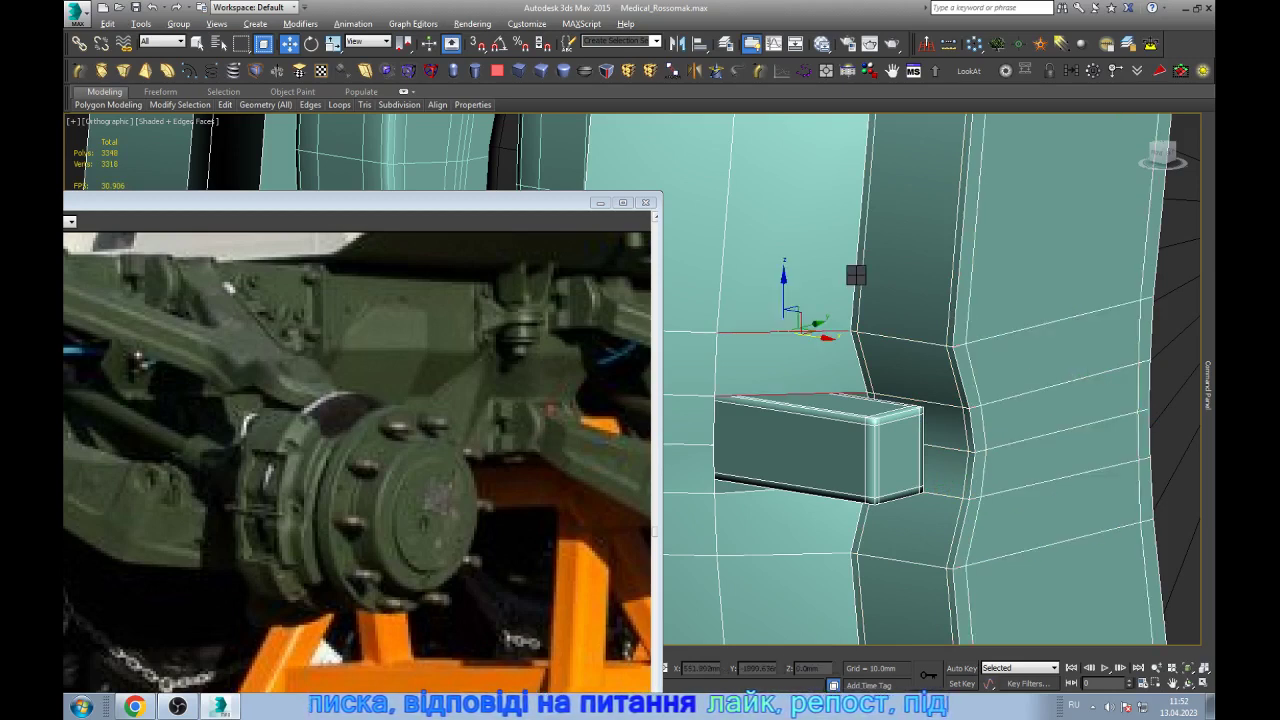
{"action": "double_click", "coordinate": [856, 274]}
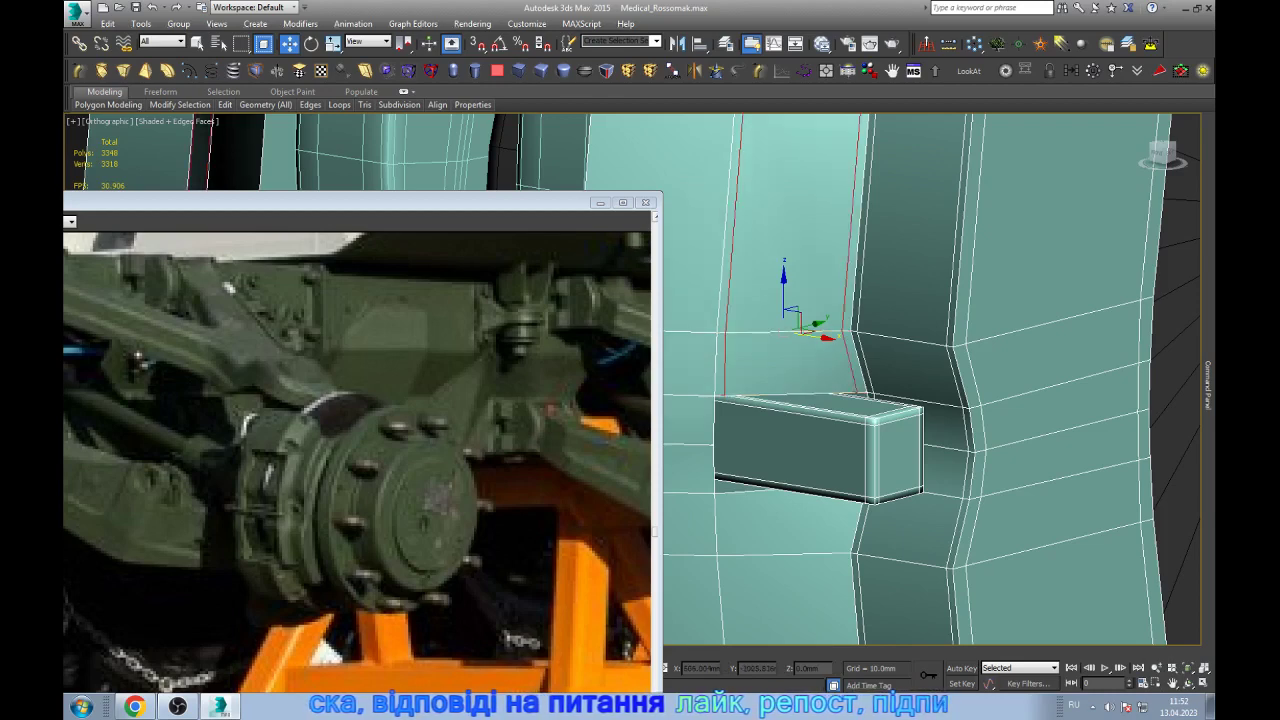
{"action": "key", "text": "ctrl+shift+e"}
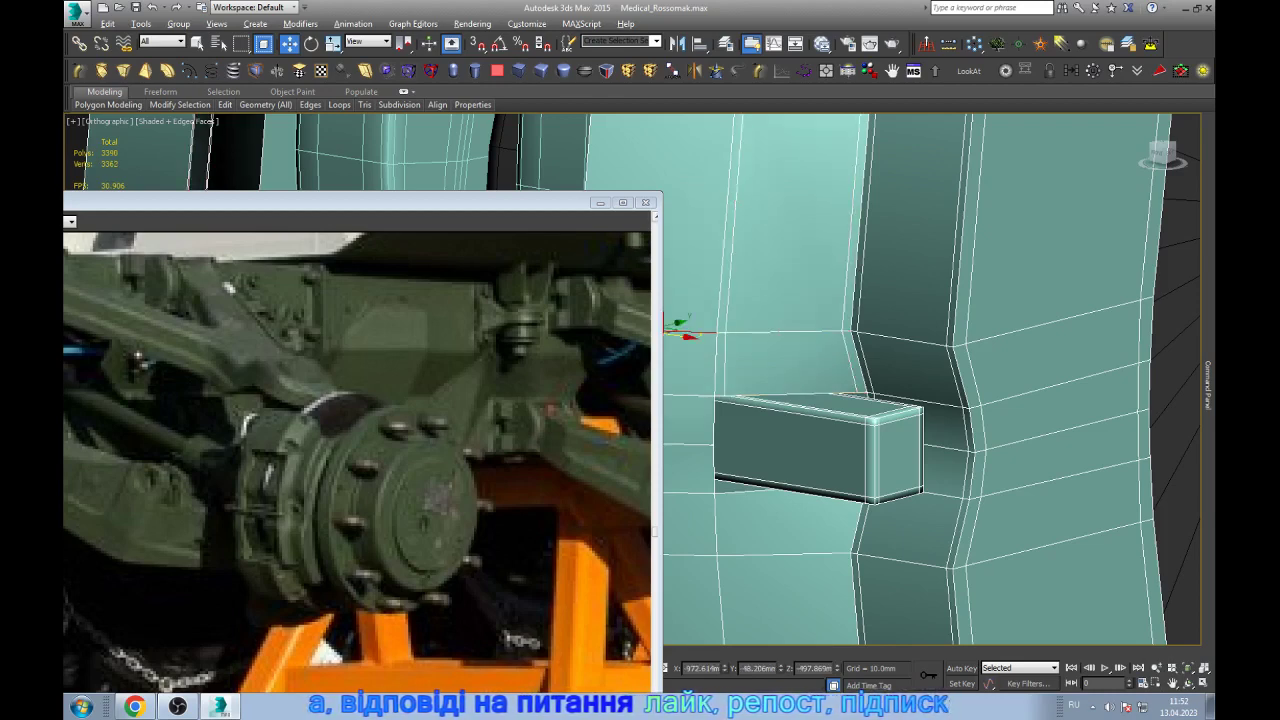
{"action": "key", "text": "ctrl+shift+e"}
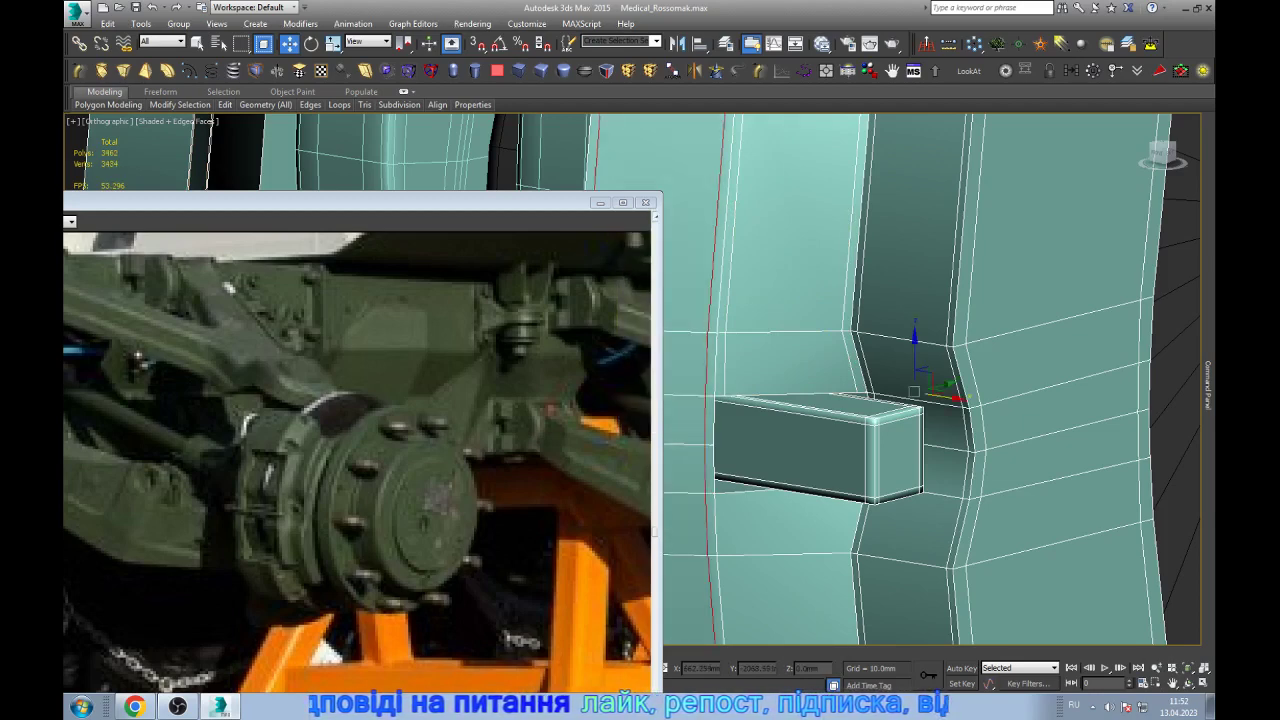
{"action": "key", "text": "ctrl+shift+e"}
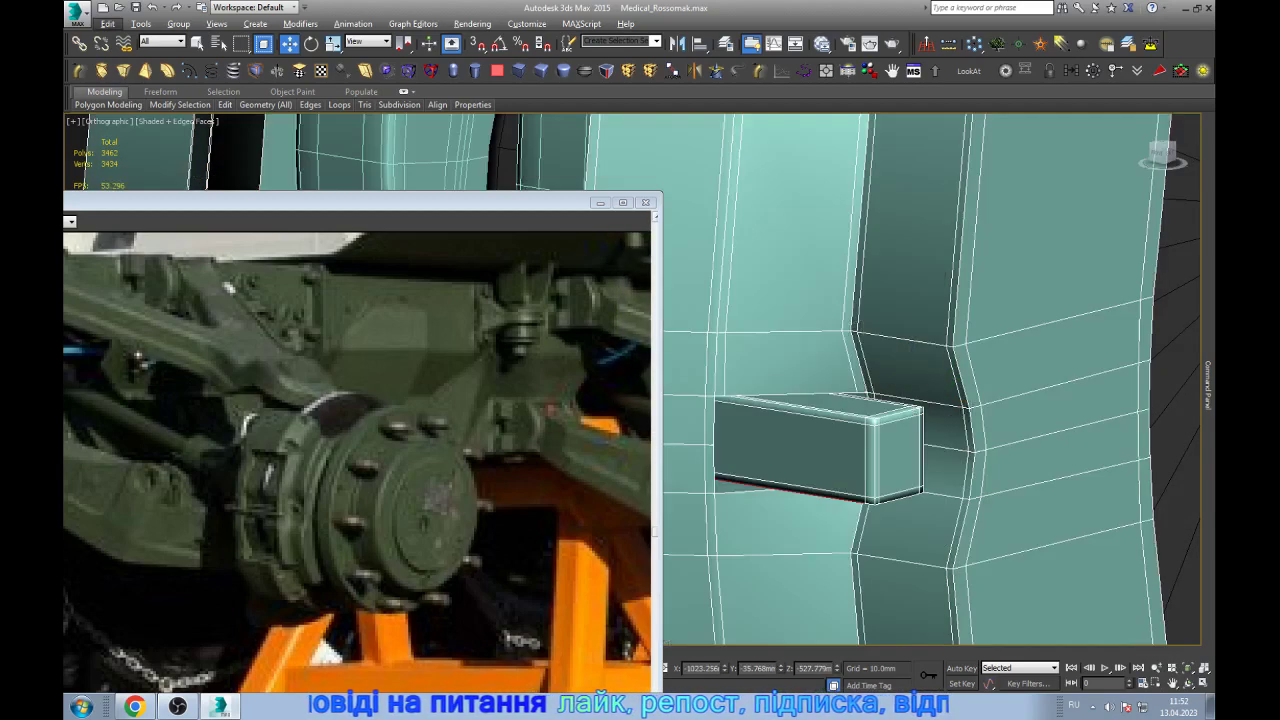
{"action": "left_click", "coordinate": [790, 552]}
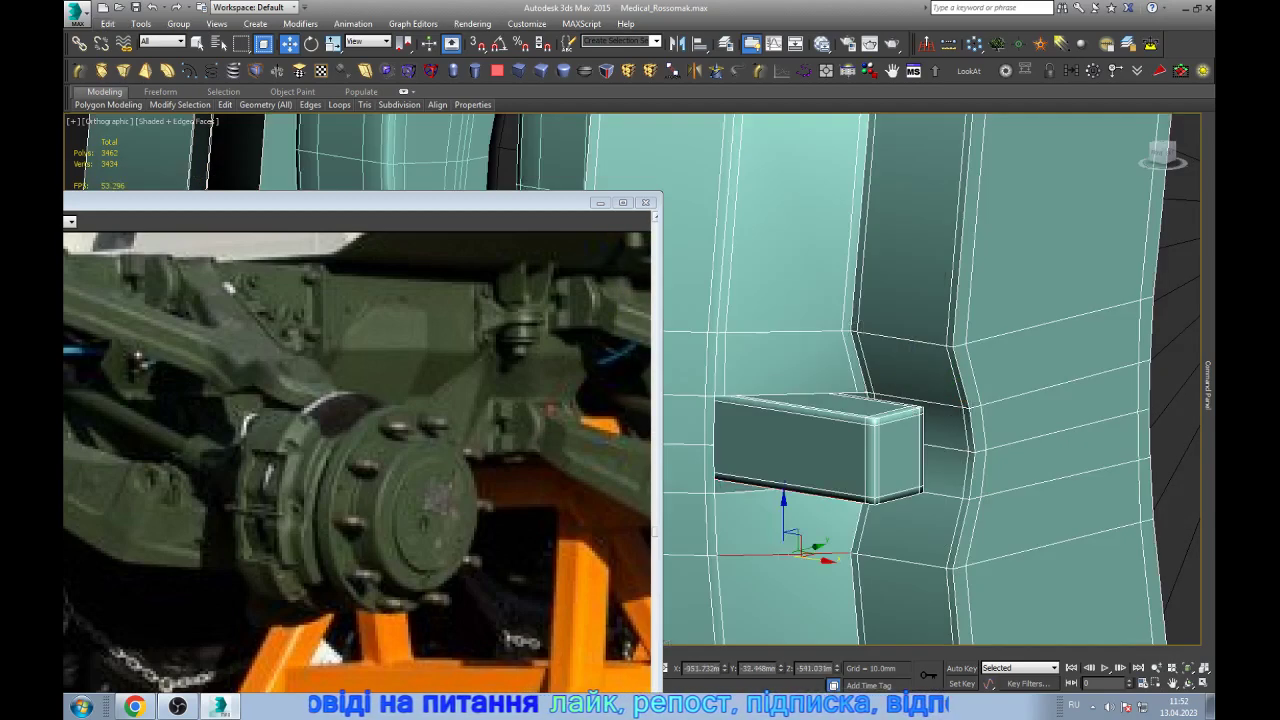
{"action": "key", "text": "ctrl+shift+e"}
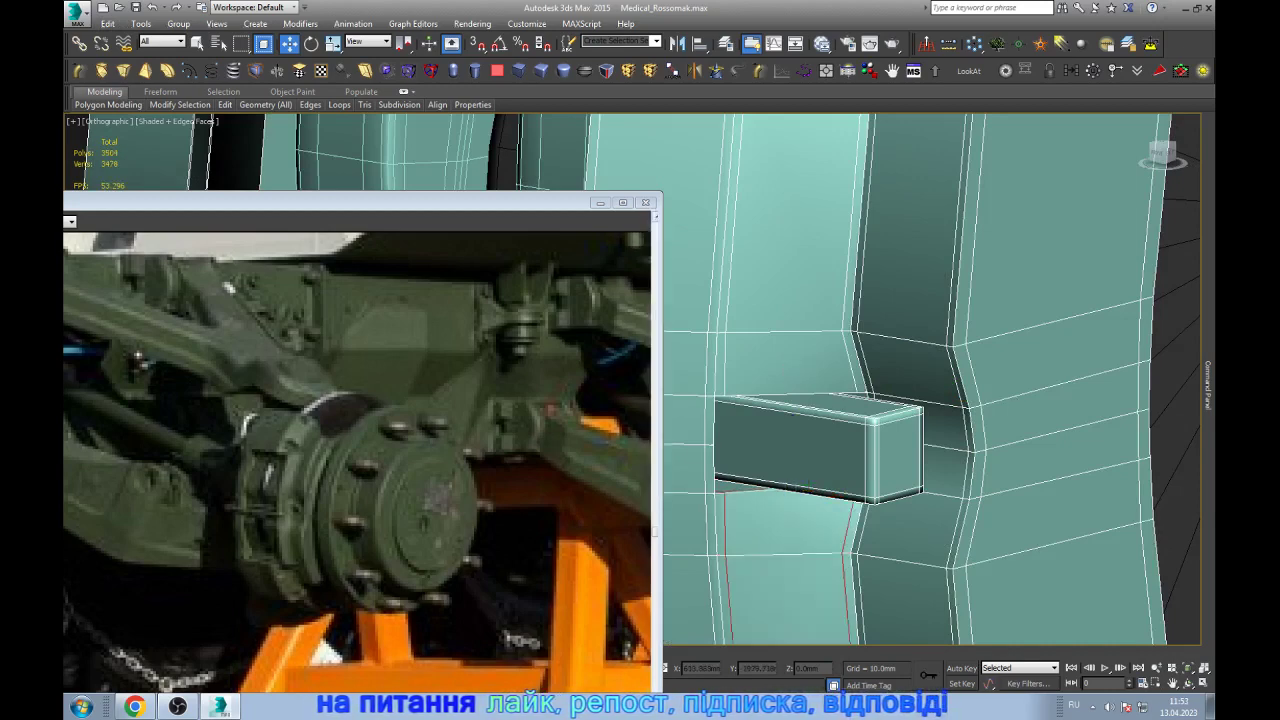
- Select the long edge at the pin's corner and insert a new edge near the box corner
{"action": "scroll", "coordinate": [858, 390], "scroll_direction": "up", "scroll_amount": 5}
{"action": "scroll", "coordinate": [858, 390], "scroll_direction": "up", "scroll_amount": 3}
{"action": "scroll", "coordinate": [930, 450], "scroll_direction": "up", "scroll_amount": 2}
{"action": "left_click", "coordinate": [930, 366]}
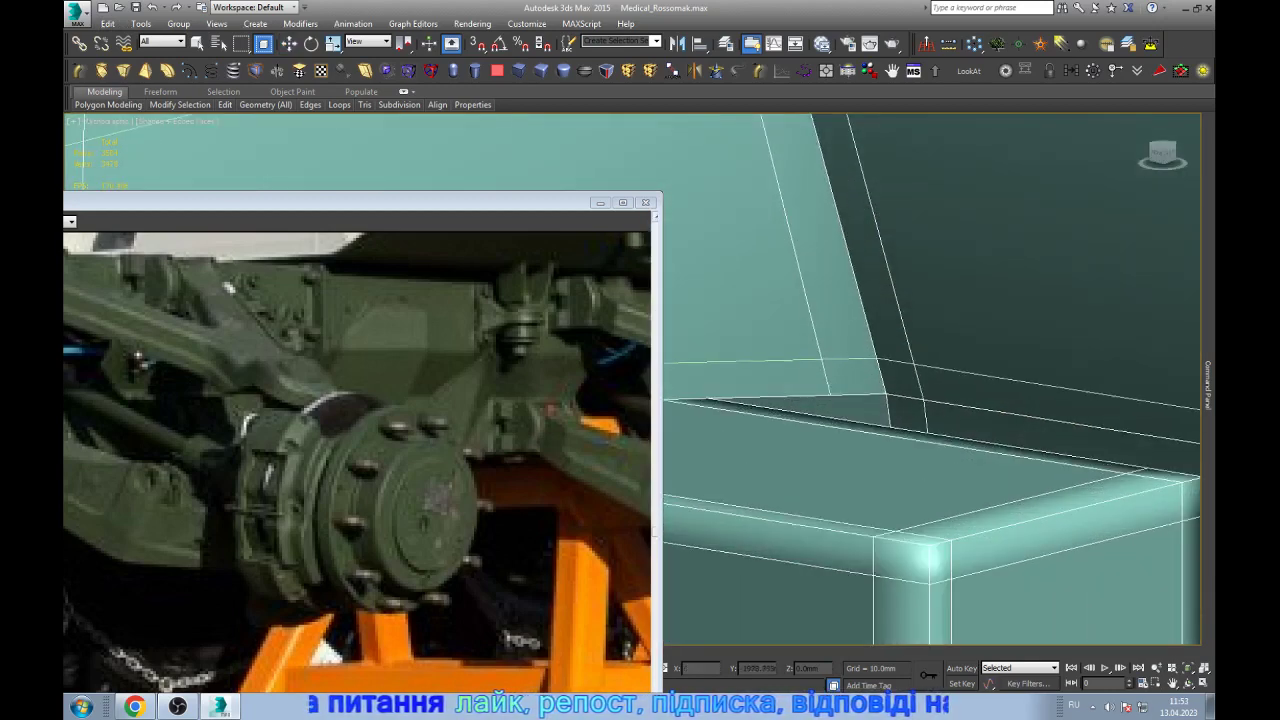
{"action": "key", "text": "q"}
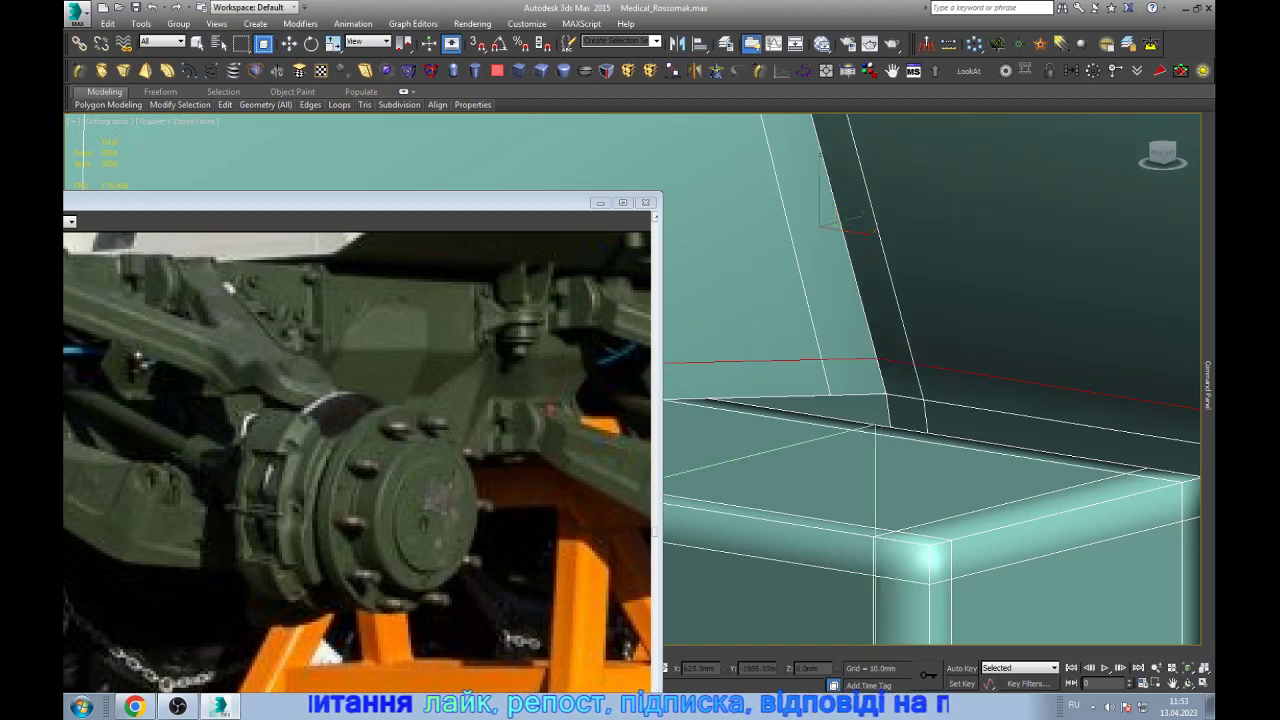
{"action": "key", "text": "w"}
{"action": "scroll", "coordinate": [930, 380], "scroll_direction": "down", "scroll_amount": 3}
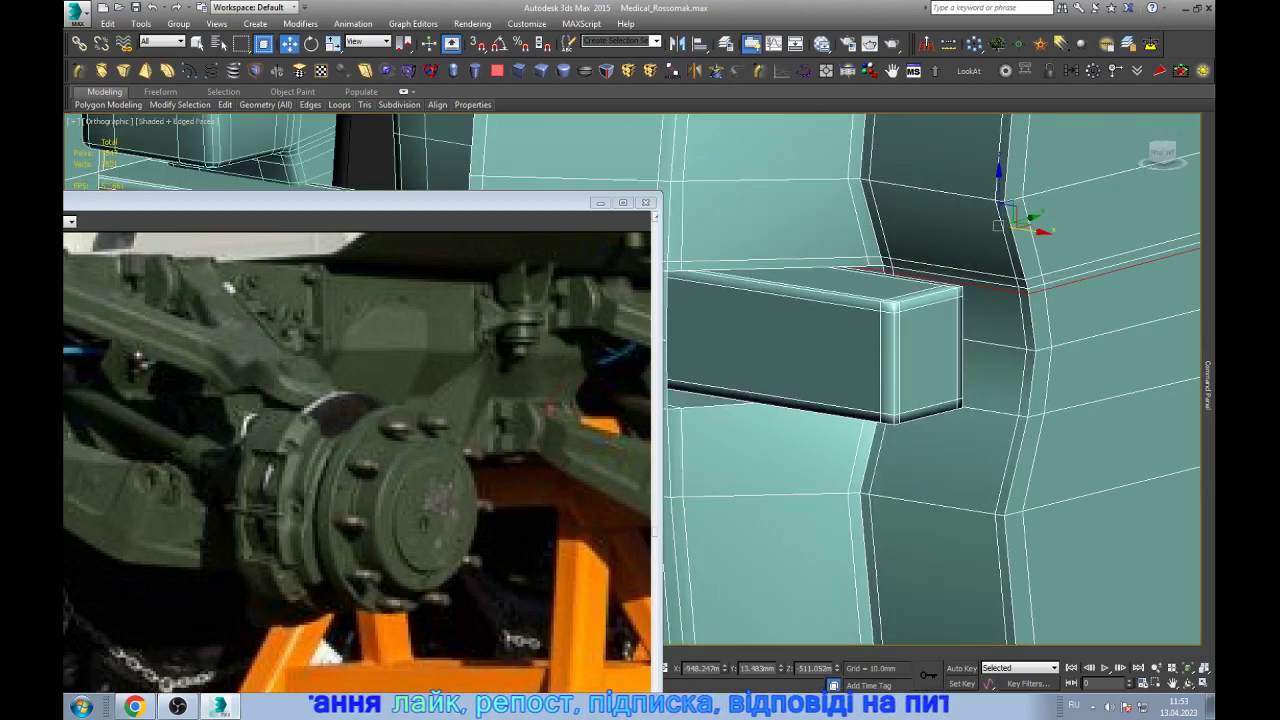
{"action": "scroll", "coordinate": [930, 380], "scroll_direction": "down", "scroll_amount": 2}
{"action": "scroll", "coordinate": [940, 320], "scroll_direction": "down", "scroll_amount": 1}
{"action": "scroll", "coordinate": [940, 320], "scroll_direction": "down", "scroll_amount": 1}
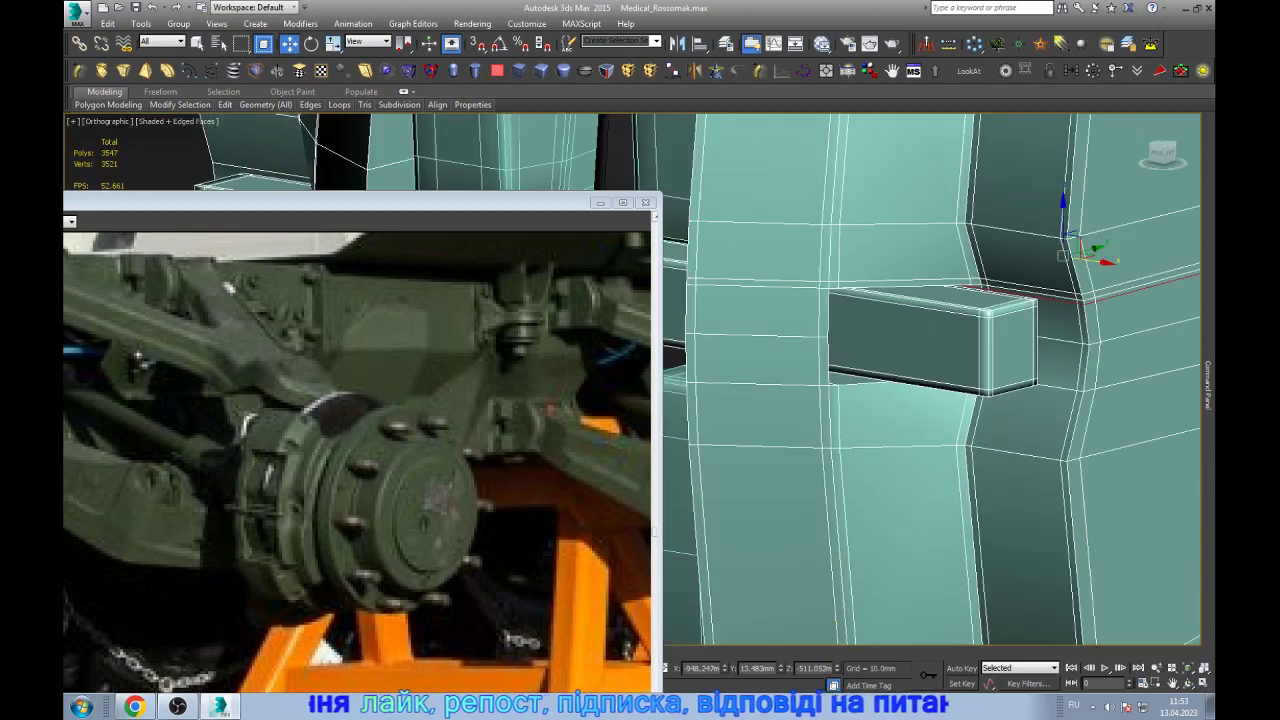
{"action": "scroll", "coordinate": [940, 320], "scroll_direction": "up", "scroll_amount": 5}
{"action": "key", "text": "q"}
{"action": "key", "text": "ctrl+shift+e"}
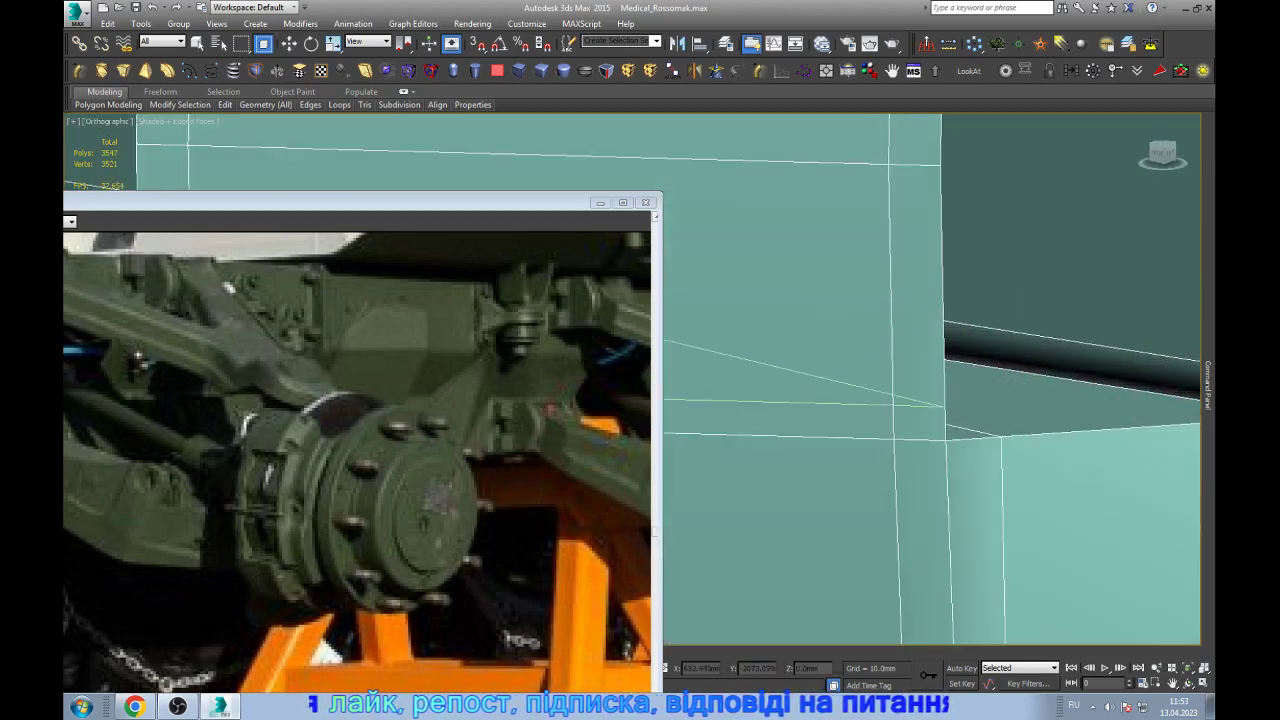
{"action": "key", "text": "w"}
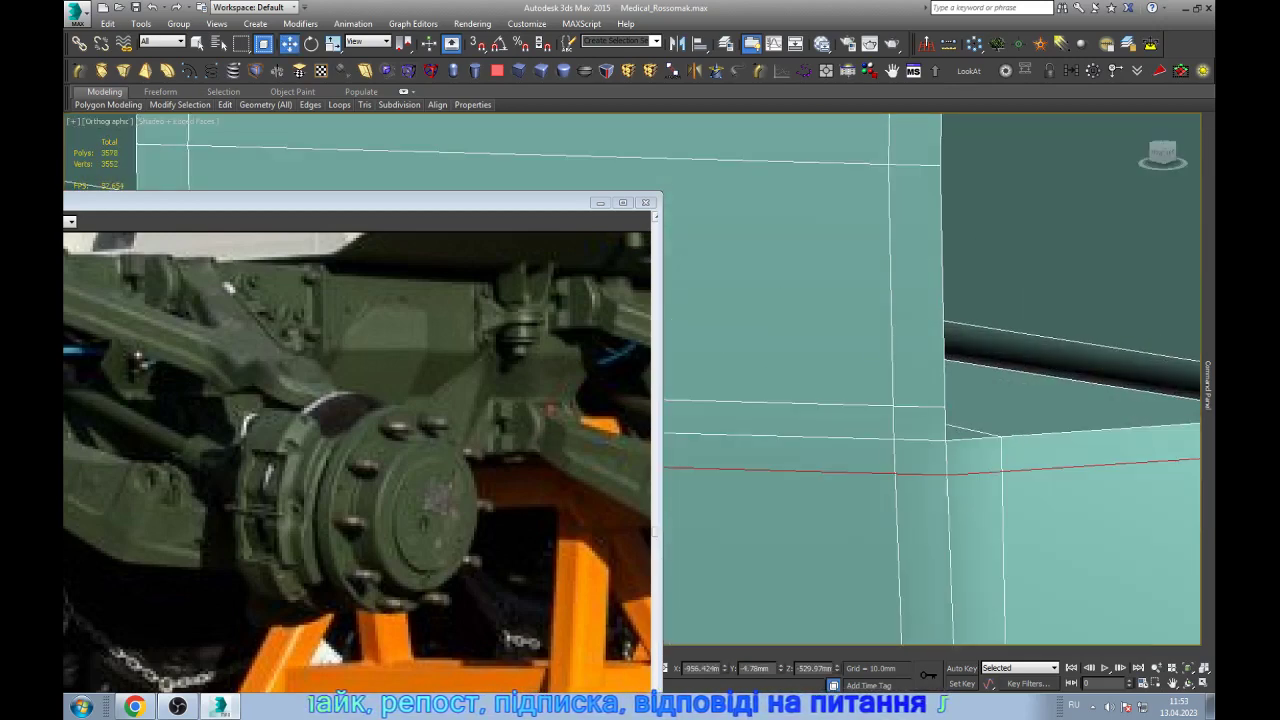
- Connect the two vertical edges beside the box with new edges, then clear the selection
{"action": "scroll", "coordinate": [940, 420], "scroll_direction": "down", "scroll_amount": 4}
{"action": "scroll", "coordinate": [977, 463], "scroll_direction": "up", "scroll_amount": 5}
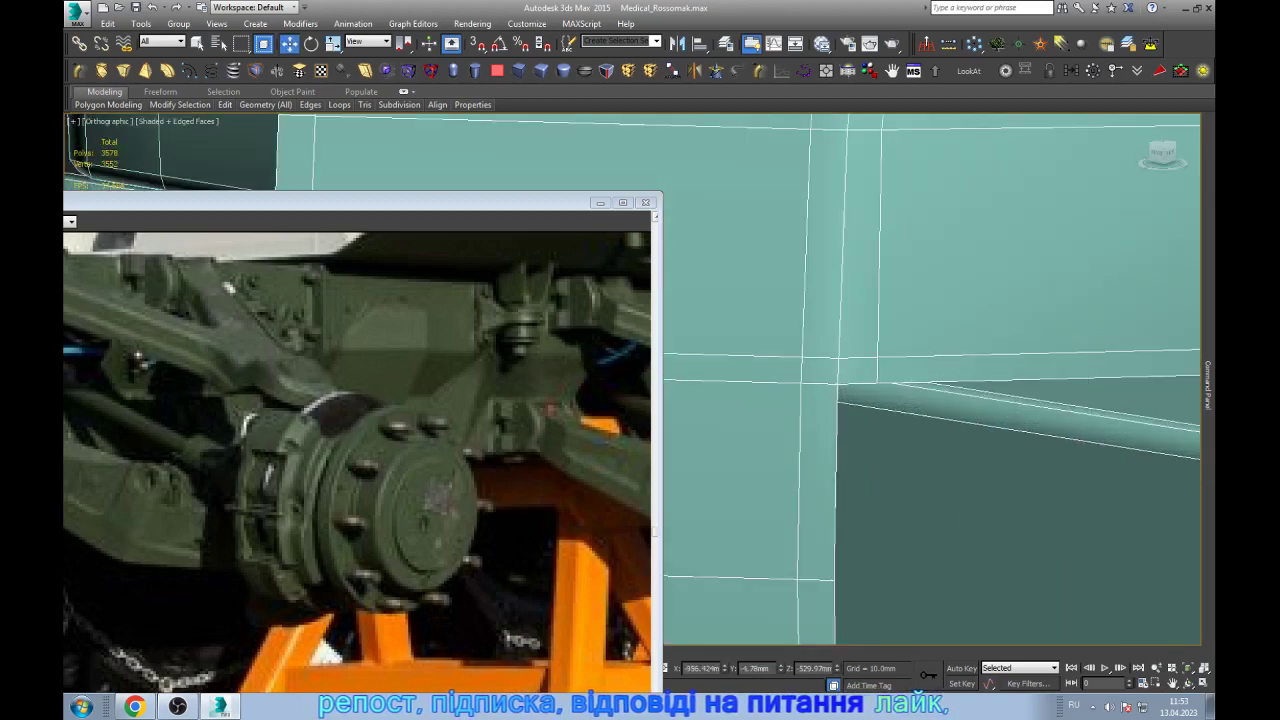
{"action": "key", "text": "w"}
{"action": "left_click", "coordinate": [798, 500]}
{"action": "left_click", "coordinate": [834, 470]}
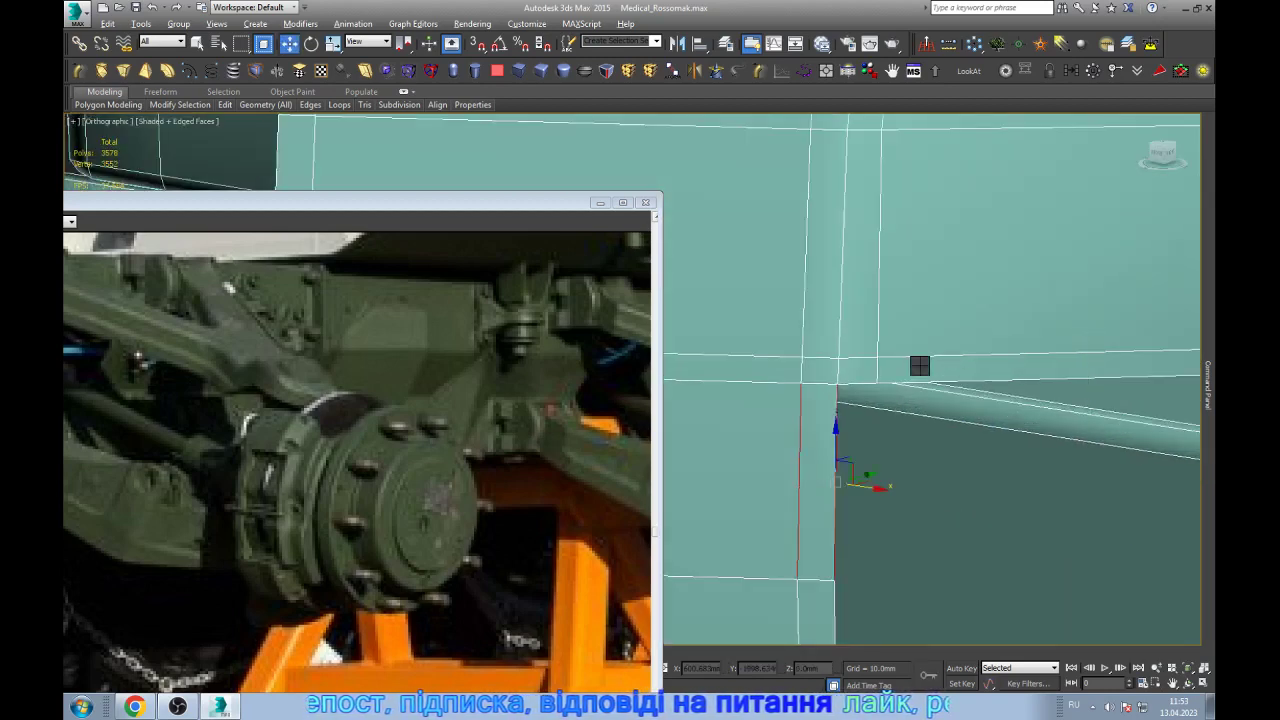
{"action": "key", "text": "ctrl+shift+e"}
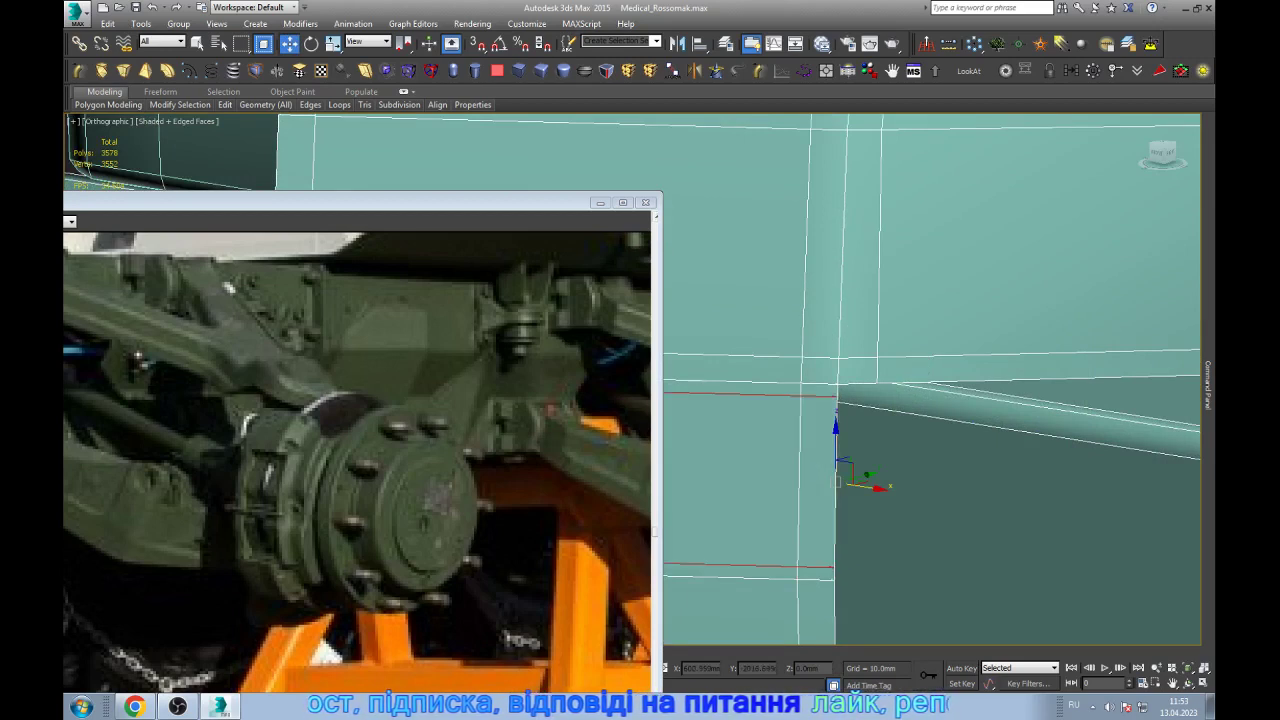
{"action": "left_click", "coordinate": [750, 394], "text": "alt"}
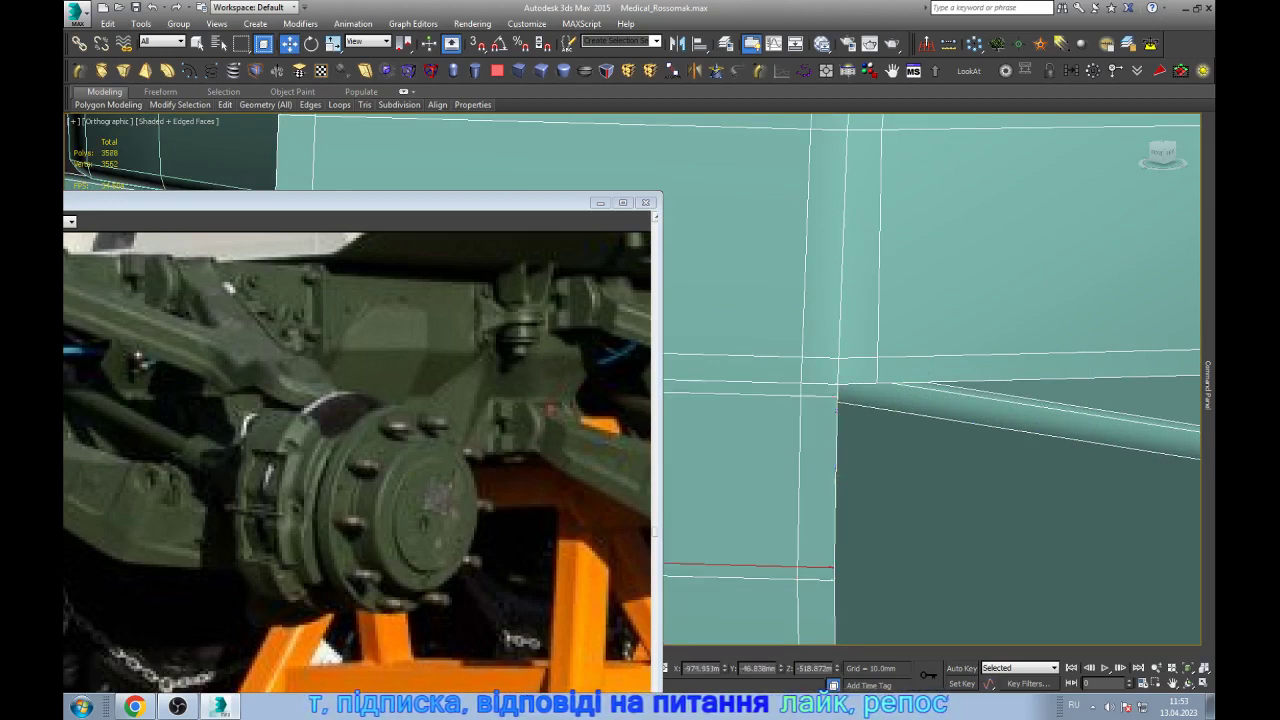
{"action": "left_click", "coordinate": [750, 567], "text": "alt"}
- Insert a support edge loop around the box corner and exit the loop tool
{"action": "scroll", "coordinate": [911, 323], "scroll_direction": "down", "scroll_amount": 10}
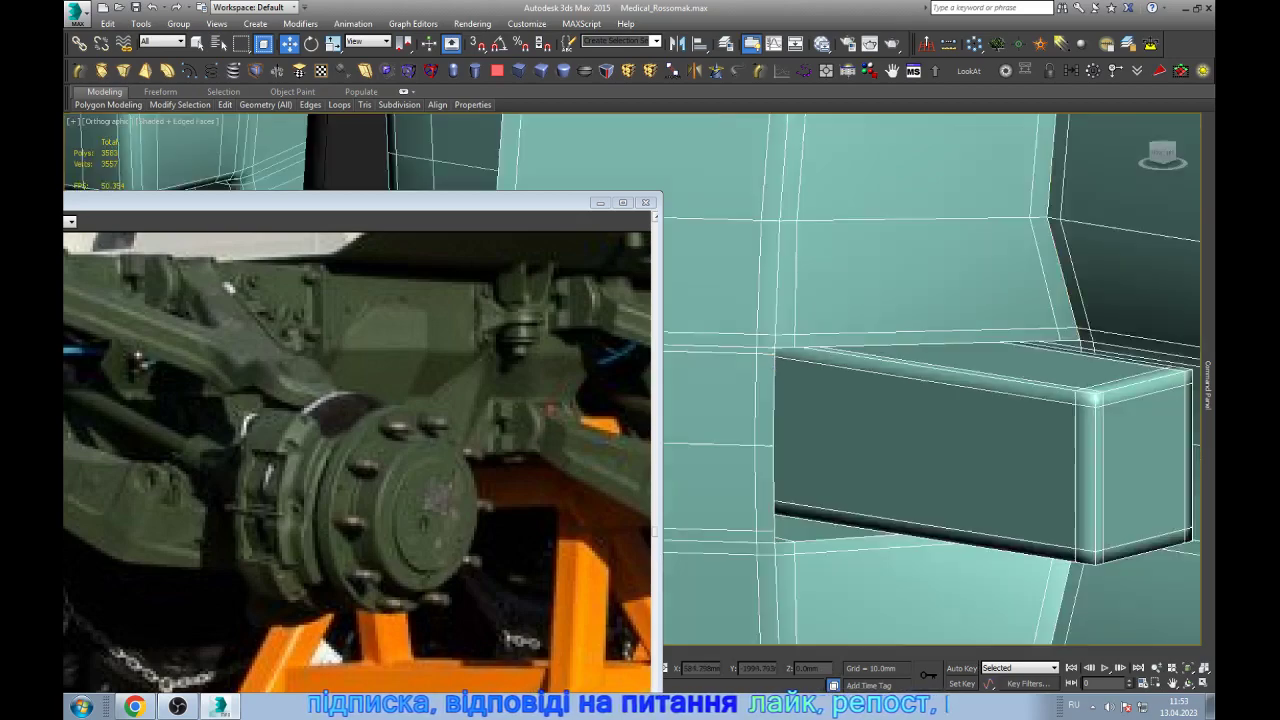
{"action": "scroll", "coordinate": [910, 380], "scroll_direction": "up", "scroll_amount": 8}
{"action": "scroll", "coordinate": [880, 380], "scroll_direction": "down", "scroll_amount": 8}
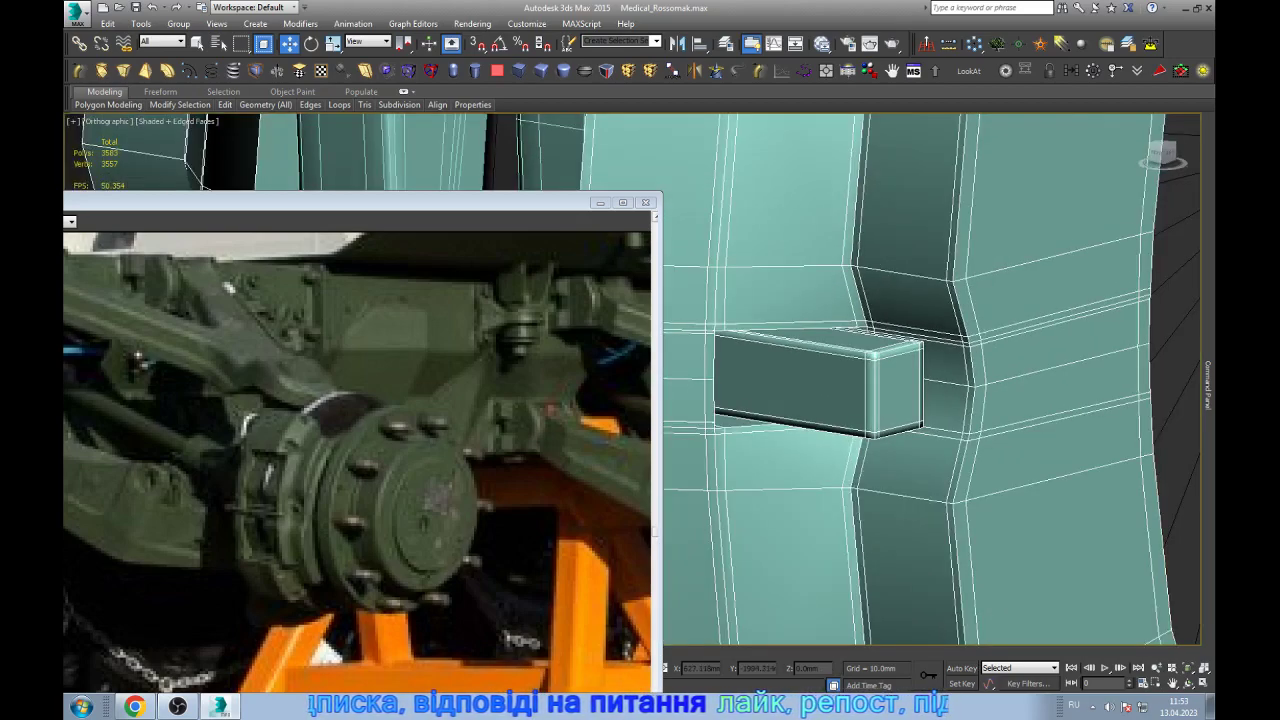
{"action": "scroll", "coordinate": [880, 380], "scroll_direction": "down", "scroll_amount": 6}
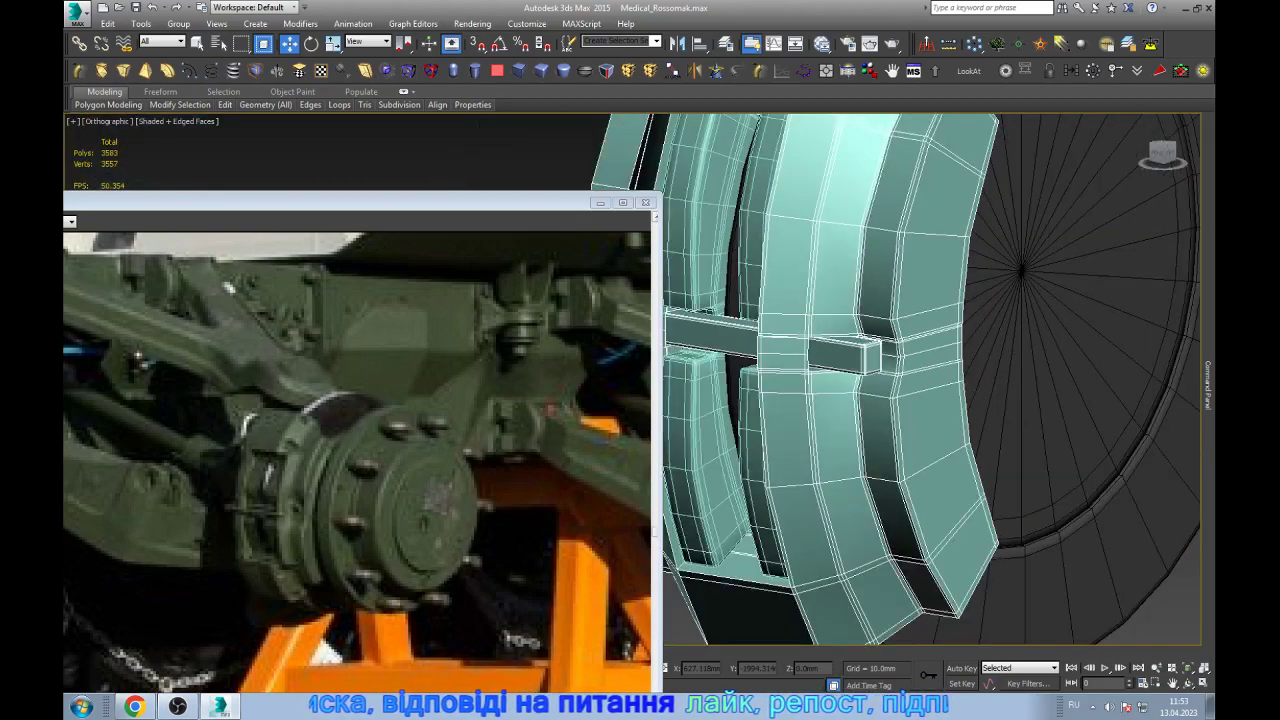
{"action": "scroll", "coordinate": [880, 380], "scroll_direction": "up", "scroll_amount": 4}
{"action": "scroll", "coordinate": [880, 380], "scroll_direction": "up", "scroll_amount": 3}
{"action": "scroll", "coordinate": [880, 380], "scroll_direction": "up", "scroll_amount": 3}
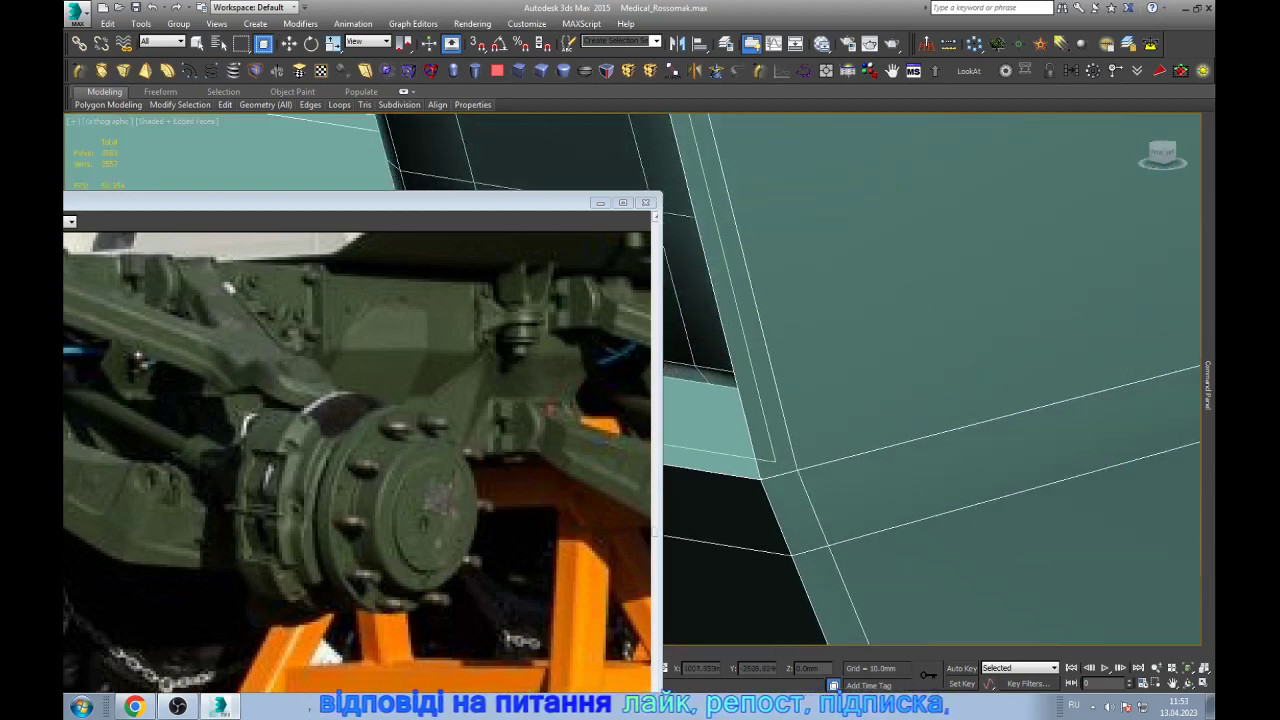
{"action": "left_click", "coordinate": [880, 413]}
{"action": "scroll", "coordinate": [900, 400], "scroll_direction": "down", "scroll_amount": 2}
{"action": "scroll", "coordinate": [900, 400], "scroll_direction": "up", "scroll_amount": 1}
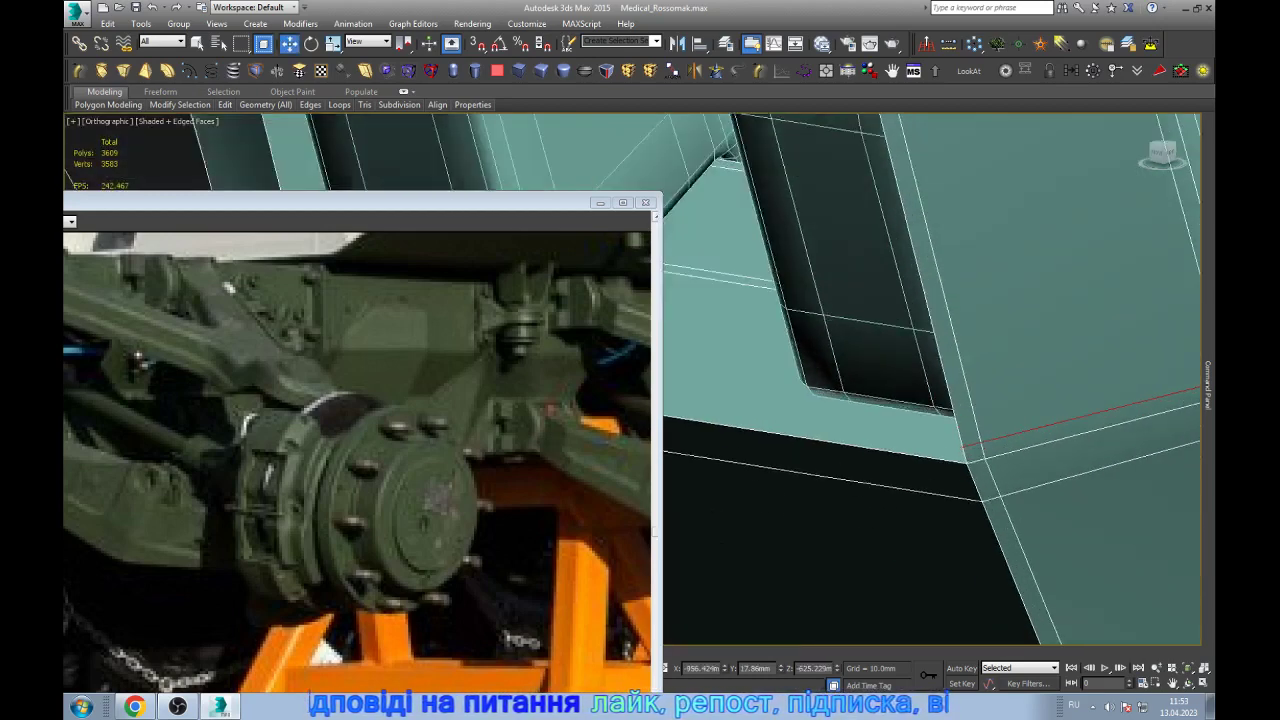
{"action": "scroll", "coordinate": [900, 400], "scroll_direction": "up", "scroll_amount": 1}
{"action": "right_click", "coordinate": [908, 410]}
- Add an edge loop along the slot frame
{"action": "scroll", "coordinate": [908, 410], "scroll_direction": "down", "scroll_amount": 3}
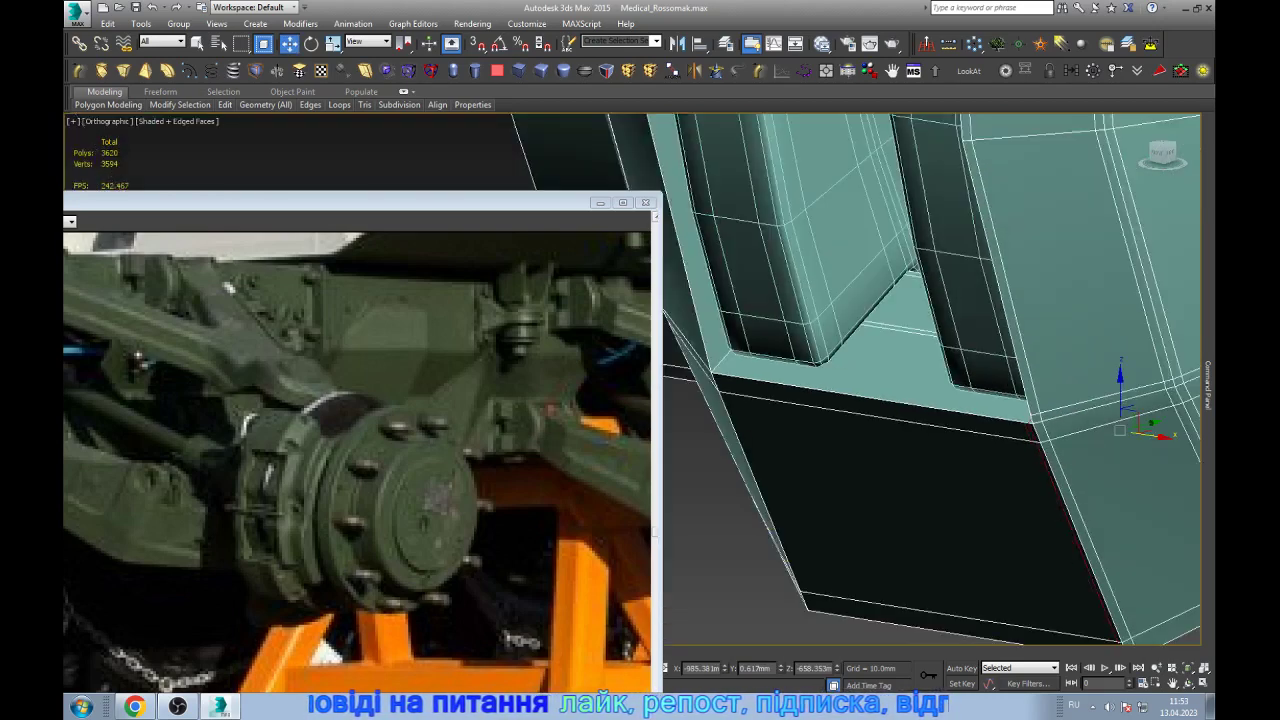
{"action": "scroll", "coordinate": [860, 380], "scroll_direction": "up", "scroll_amount": 3}
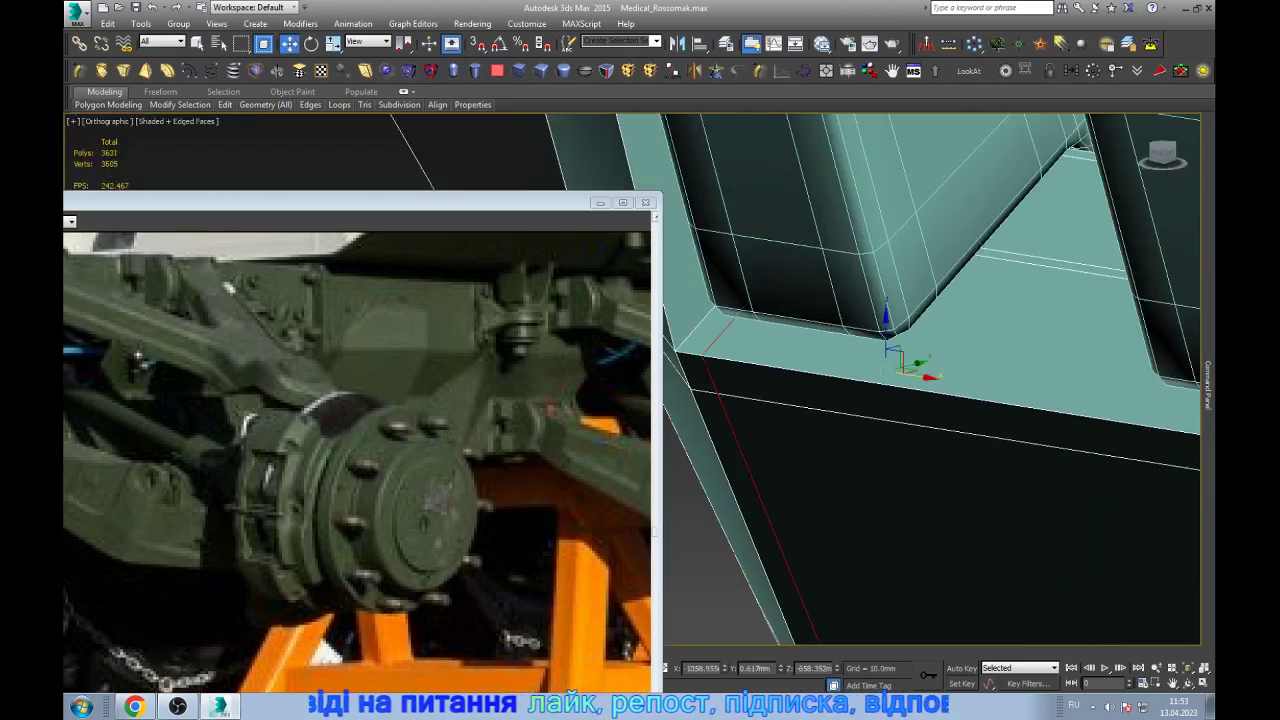
{"action": "key", "text": "w"}
{"action": "scroll", "coordinate": [900, 380], "scroll_direction": "down", "scroll_amount": 2}
{"action": "scroll", "coordinate": [900, 380], "scroll_direction": "down", "scroll_amount": 3}
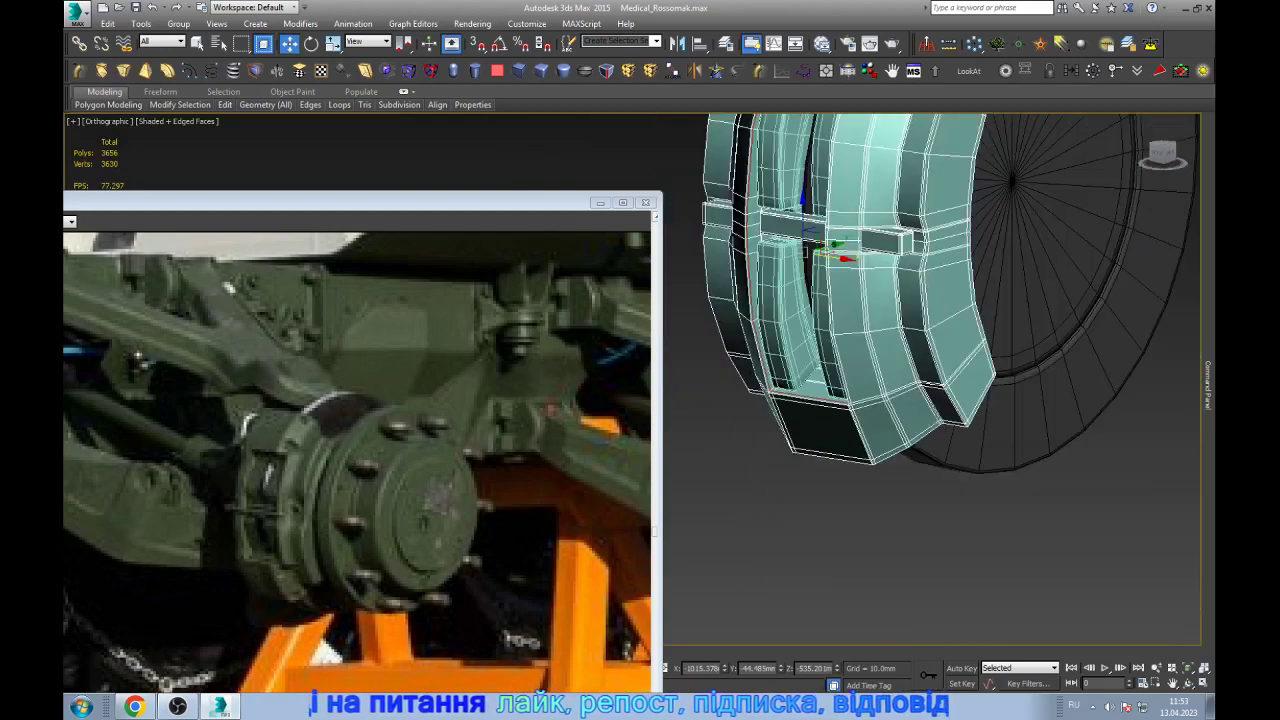
{"action": "scroll", "coordinate": [900, 380], "scroll_direction": "down", "scroll_amount": 1}
{"action": "scroll", "coordinate": [830, 300], "scroll_direction": "up", "scroll_amount": 5}
{"action": "scroll", "coordinate": [830, 300], "scroll_direction": "up", "scroll_amount": 3}
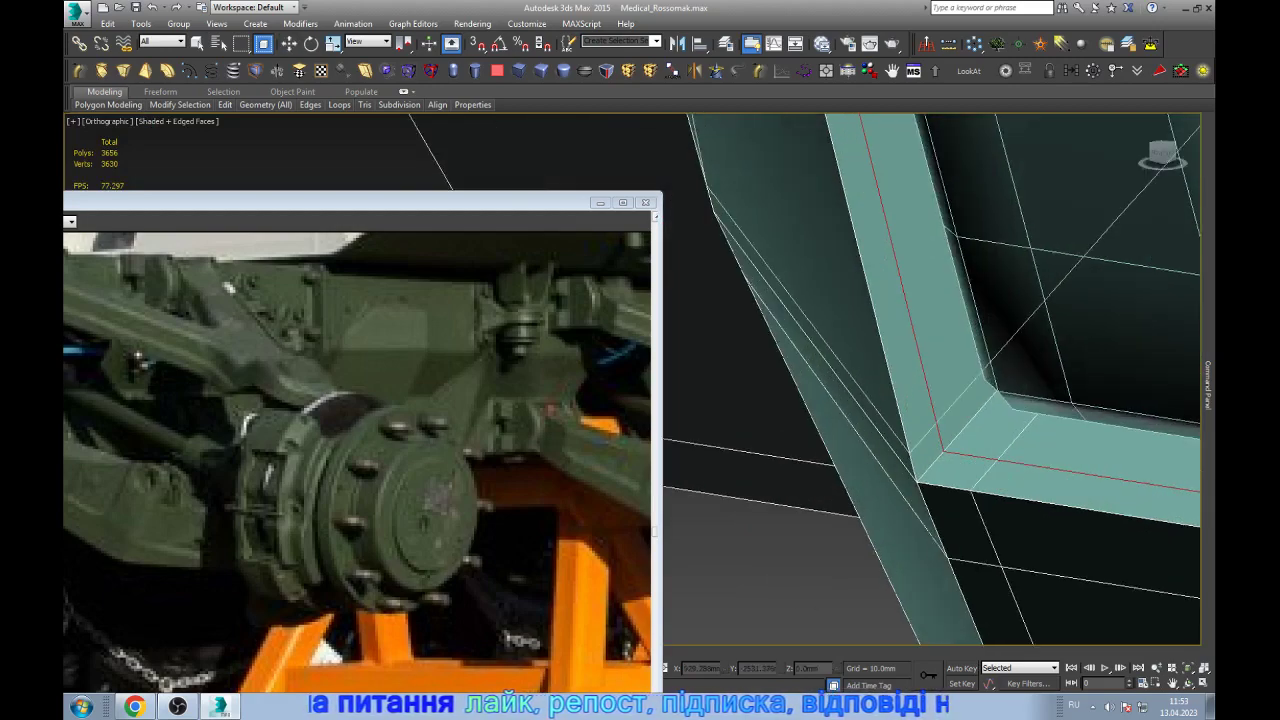
{"action": "left_click", "coordinate": [1080, 471]}
{"action": "key", "text": "w"}
{"action": "scroll", "coordinate": [930, 380], "scroll_direction": "down", "scroll_amount": 3}
{"action": "scroll", "coordinate": [930, 380], "scroll_direction": "down", "scroll_amount": 3}
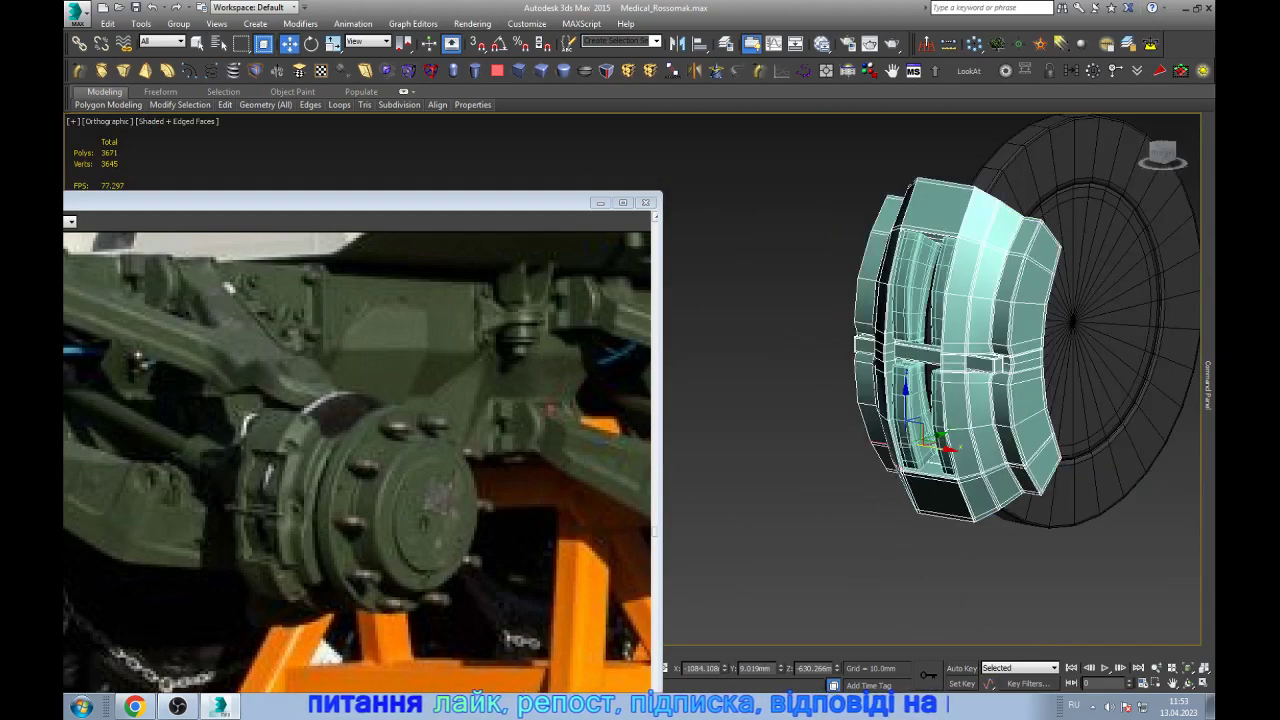
{"action": "scroll", "coordinate": [930, 380], "scroll_direction": "up", "scroll_amount": 4}
{"action": "scroll", "coordinate": [930, 360], "scroll_direction": "up", "scroll_amount": 5}
{"action": "scroll", "coordinate": [930, 360], "scroll_direction": "up", "scroll_amount": 2}
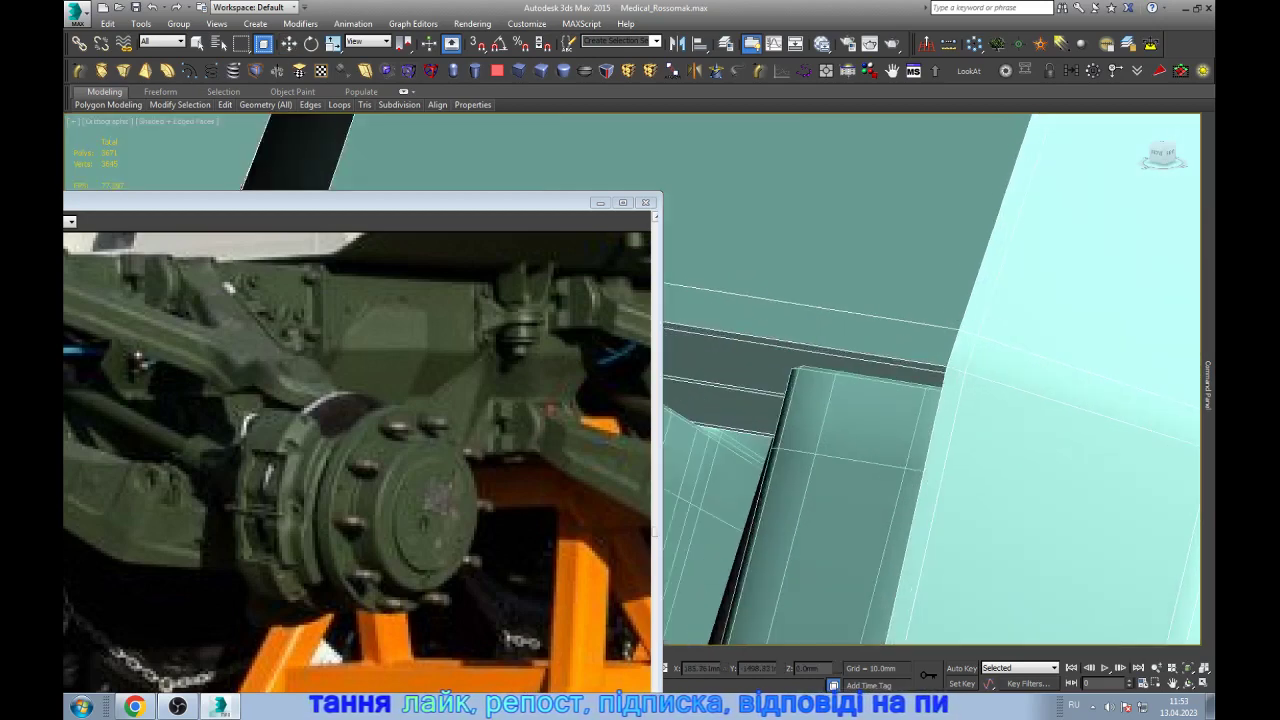
{"action": "scroll", "coordinate": [930, 380], "scroll_direction": "down", "scroll_amount": 4}
{"action": "scroll", "coordinate": [930, 380], "scroll_direction": "up", "scroll_amount": 4}
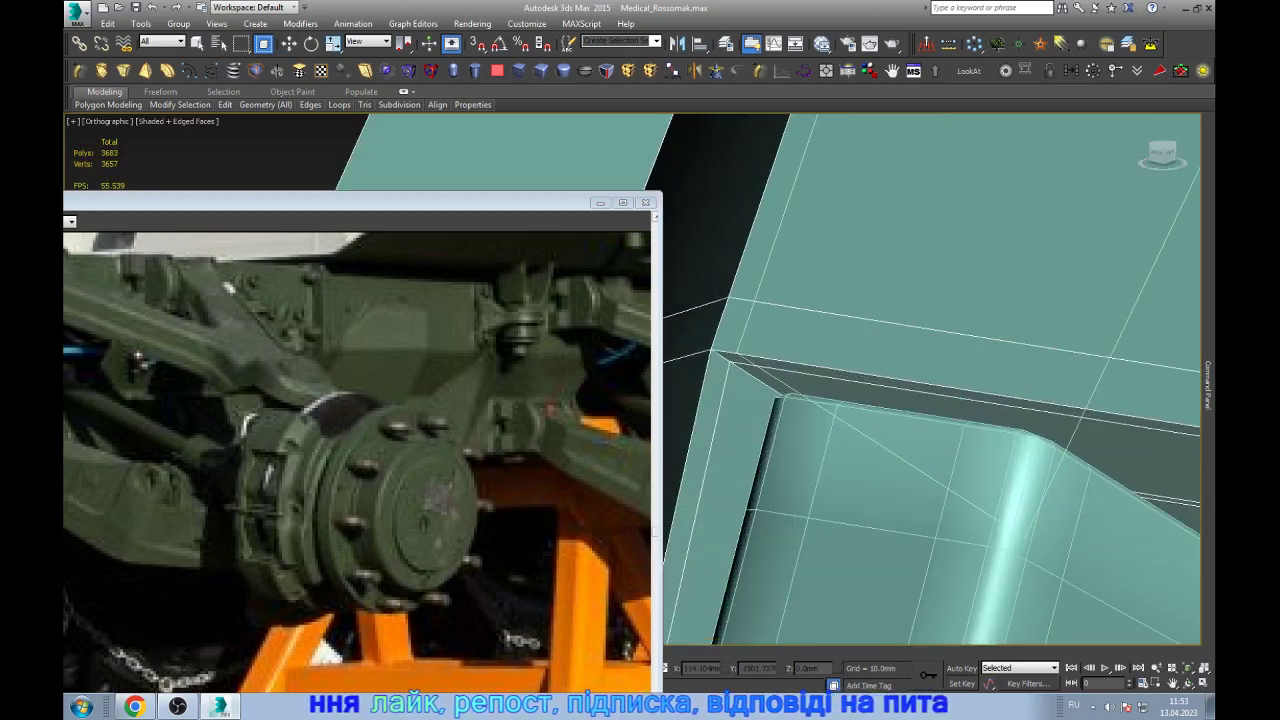
- Add two more edge loops near the slot corner and orbit to check the curved caliper
{"action": "left_click", "coordinate": [780, 250]}
{"action": "scroll", "coordinate": [930, 380], "scroll_direction": "down", "scroll_amount": 3}
{"action": "scroll", "coordinate": [930, 380], "scroll_direction": "up", "scroll_amount": 3}
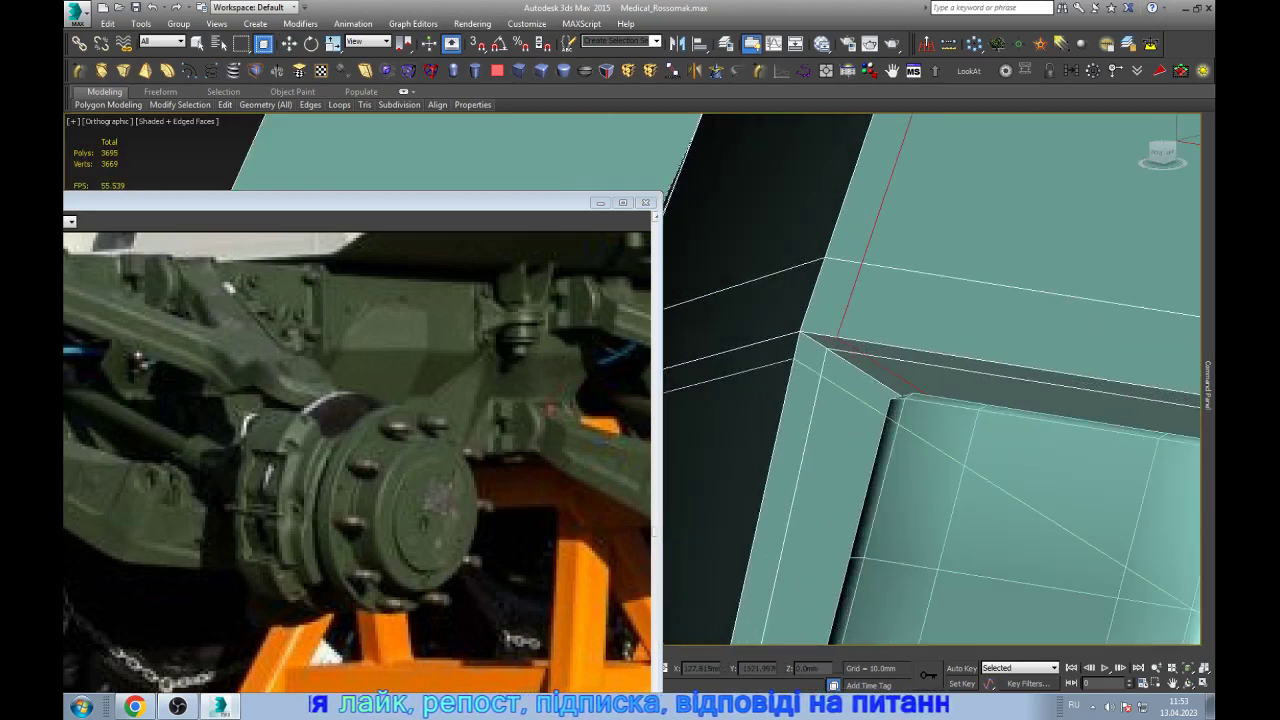
{"action": "left_click", "coordinate": [840, 385]}
{"action": "middle_click_drag", "start_coordinate": [900, 450], "coordinate": [960, 420], "text": "alt"}
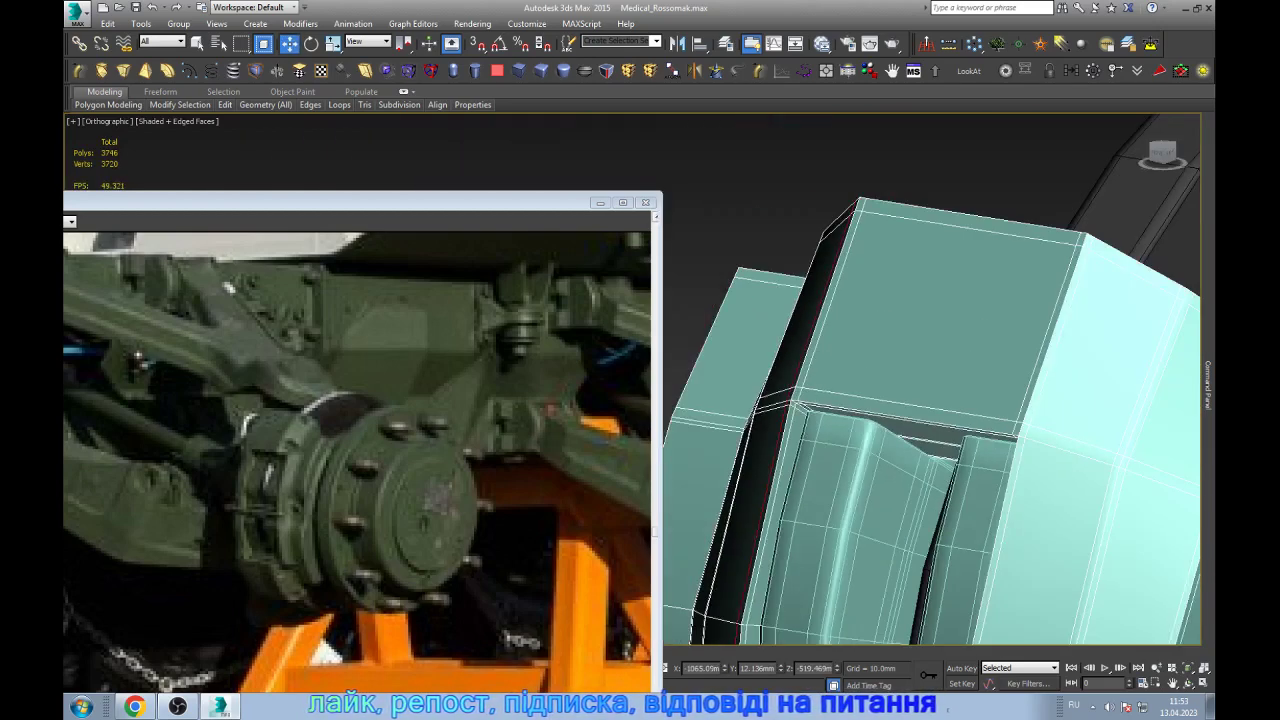
{"action": "middle_click_drag", "start_coordinate": [860, 600], "coordinate": [872, 620], "text": "alt"}
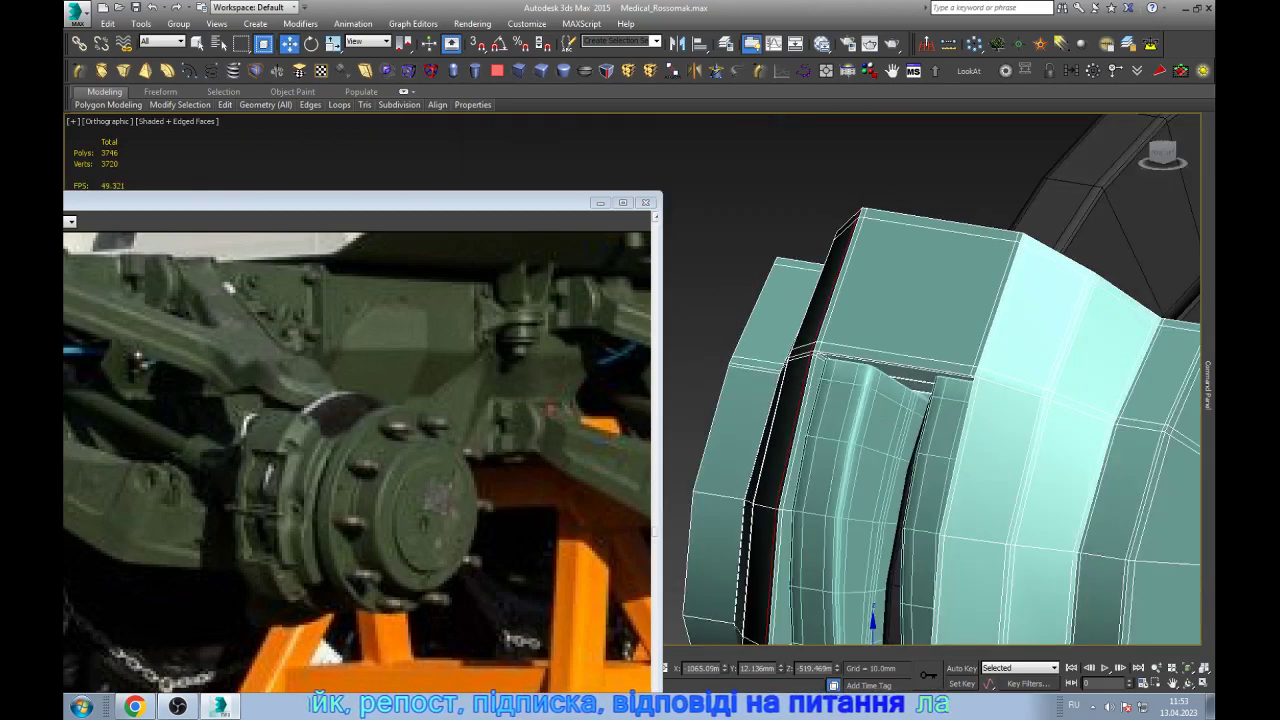
{"action": "key", "text": "5"}
{"action": "left_click", "coordinate": [1000, 636]}
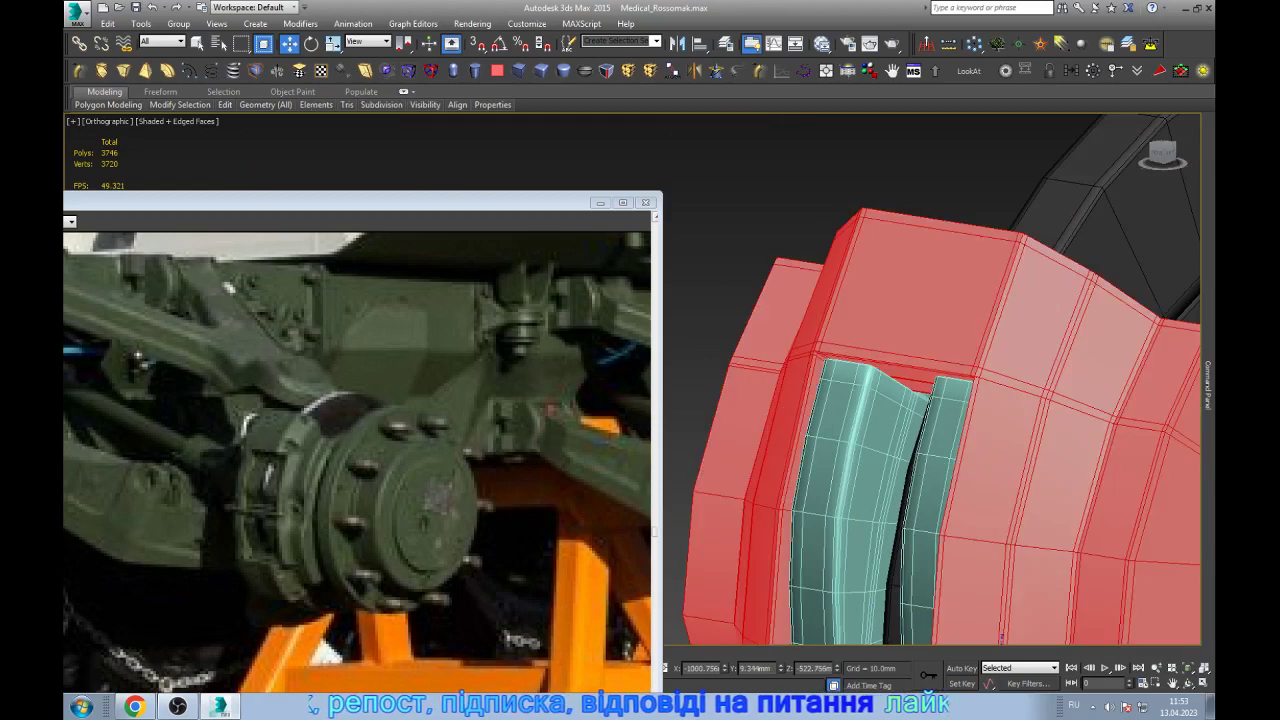
{"action": "scroll", "coordinate": [1138, 470], "scroll_direction": "down", "scroll_amount": 5}
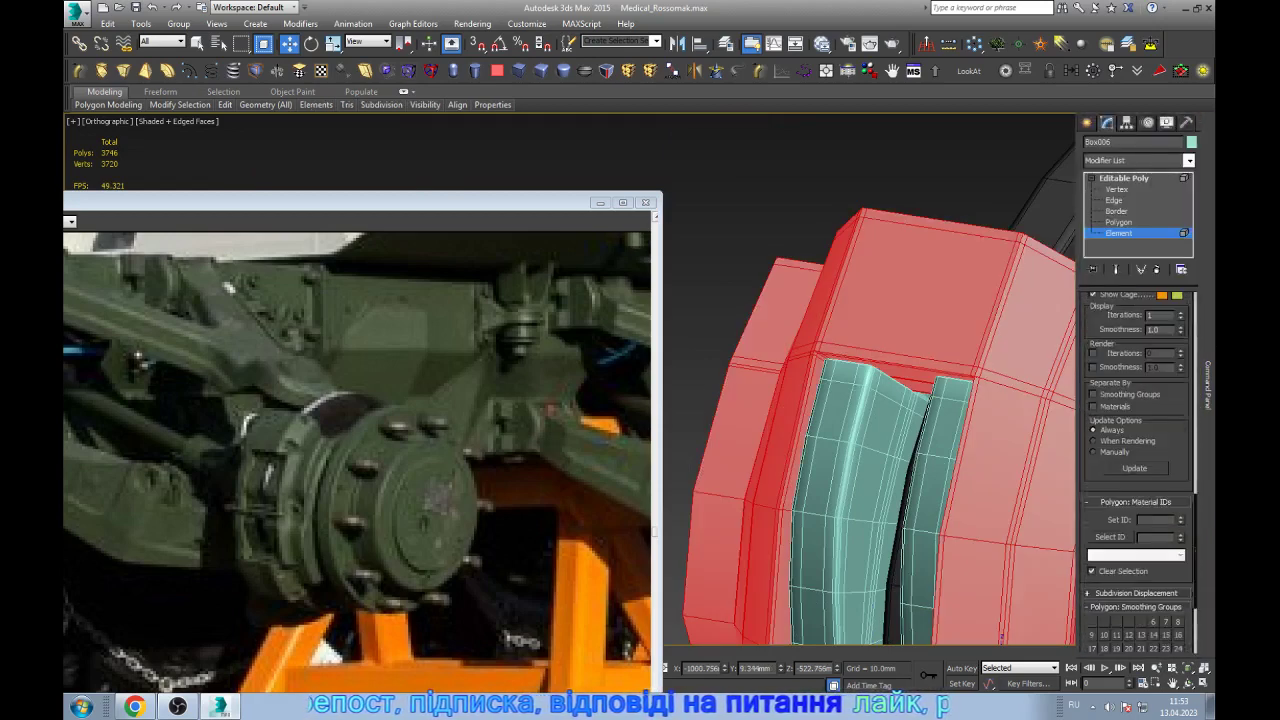
{"action": "scroll", "coordinate": [1138, 470], "scroll_direction": "down", "scroll_amount": 5}
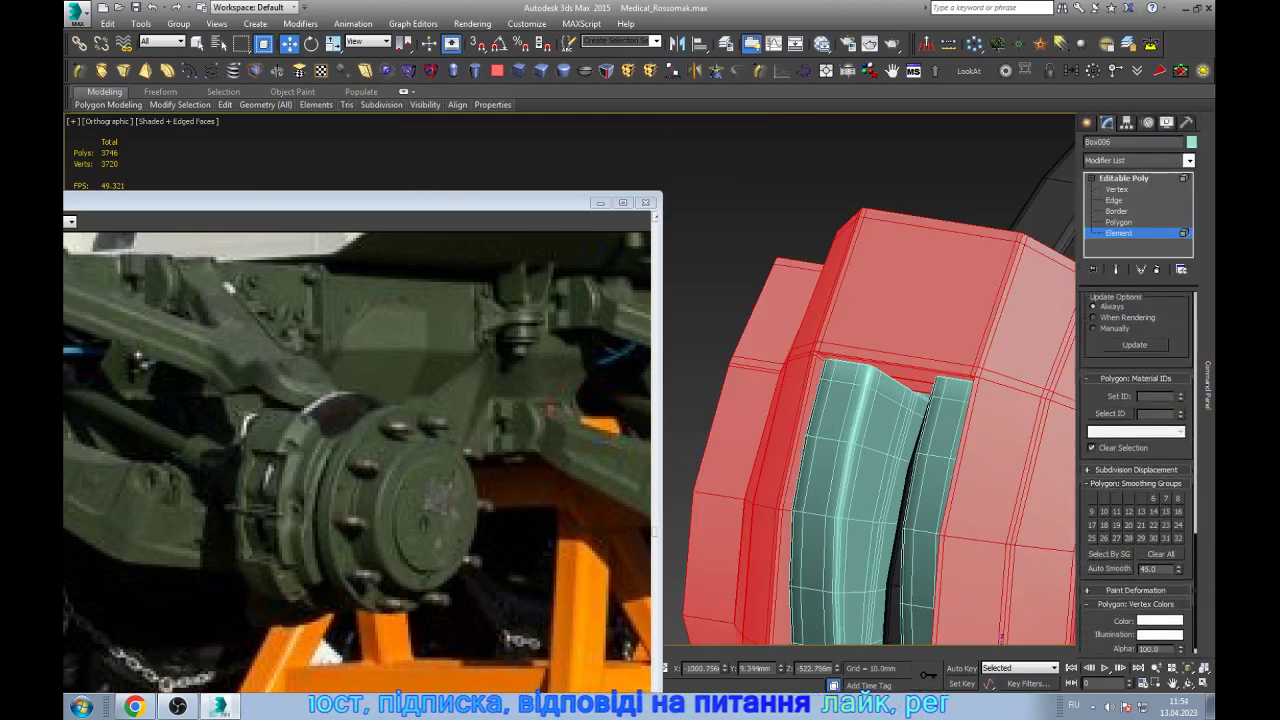
{"action": "key", "text": "ctrl+d"}
{"action": "mouse_move", "coordinate": [1001, 636]}
{"action": "middle_mouse_down", "text": "alt"}
{"action": "mouse_move", "coordinate": [1000, 371]}
{"action": "mouse_move", "coordinate": [960, 380]}
{"action": "middle_mouse_up", "text": "alt"}
{"action": "left_click", "coordinate": [930, 440]}
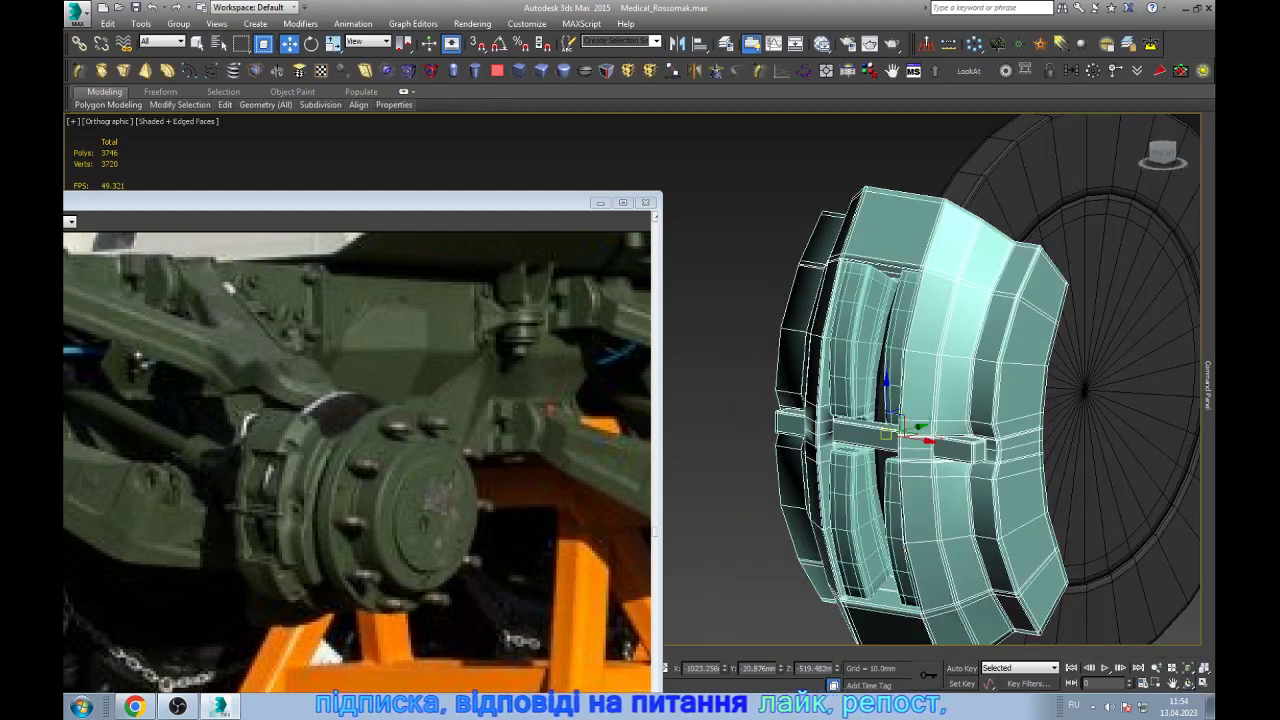
- Orbit around the caliper's central slot to inspect how the pin sits
{"action": "middle_click_drag", "start_coordinate": [930, 440], "coordinate": [860, 445], "text": "alt"}
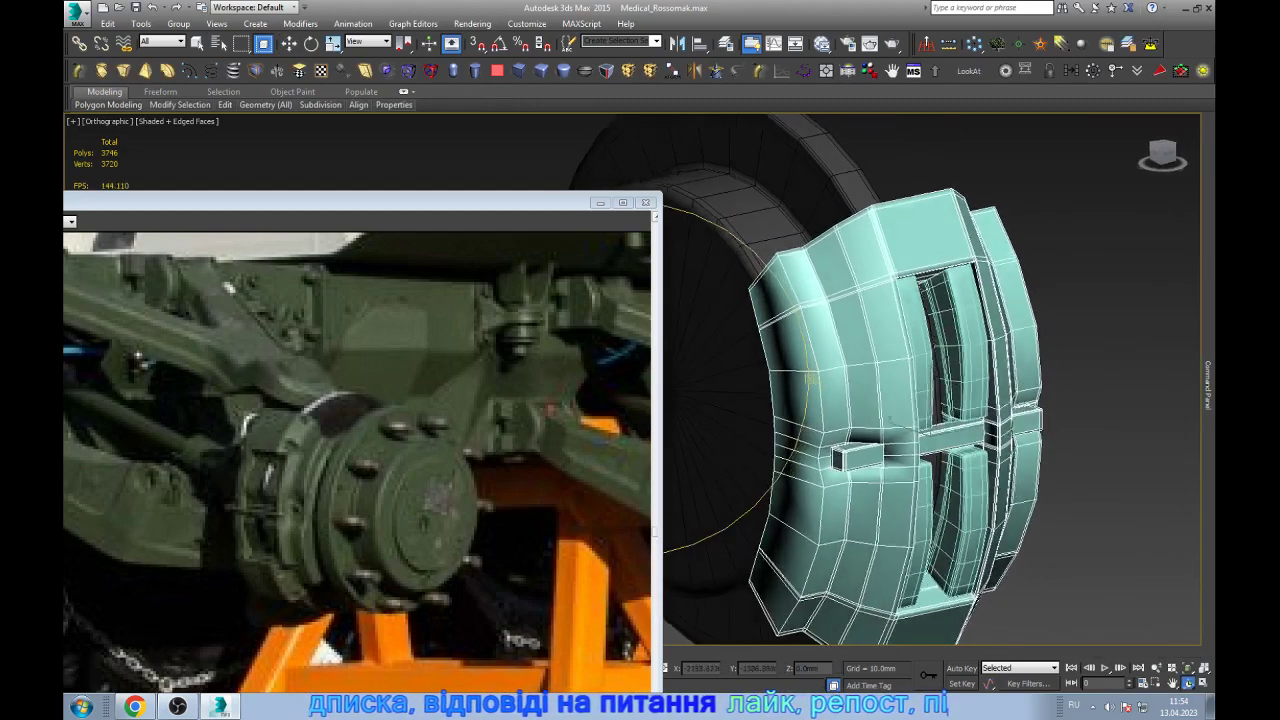
{"action": "scroll", "coordinate": [860, 450], "scroll_direction": "up", "scroll_amount": 5}
{"action": "key", "text": "w"}
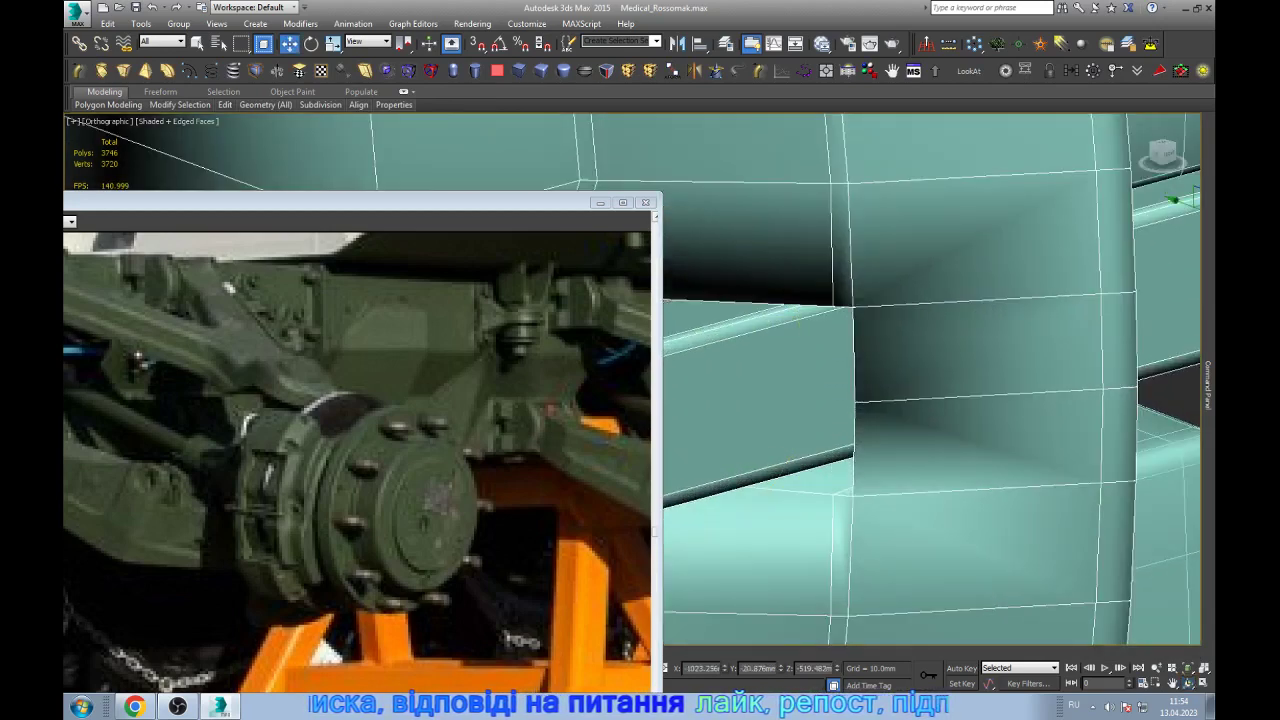
{"action": "middle_click_drag", "start_coordinate": [930, 400], "coordinate": [910, 400], "text": "alt"}
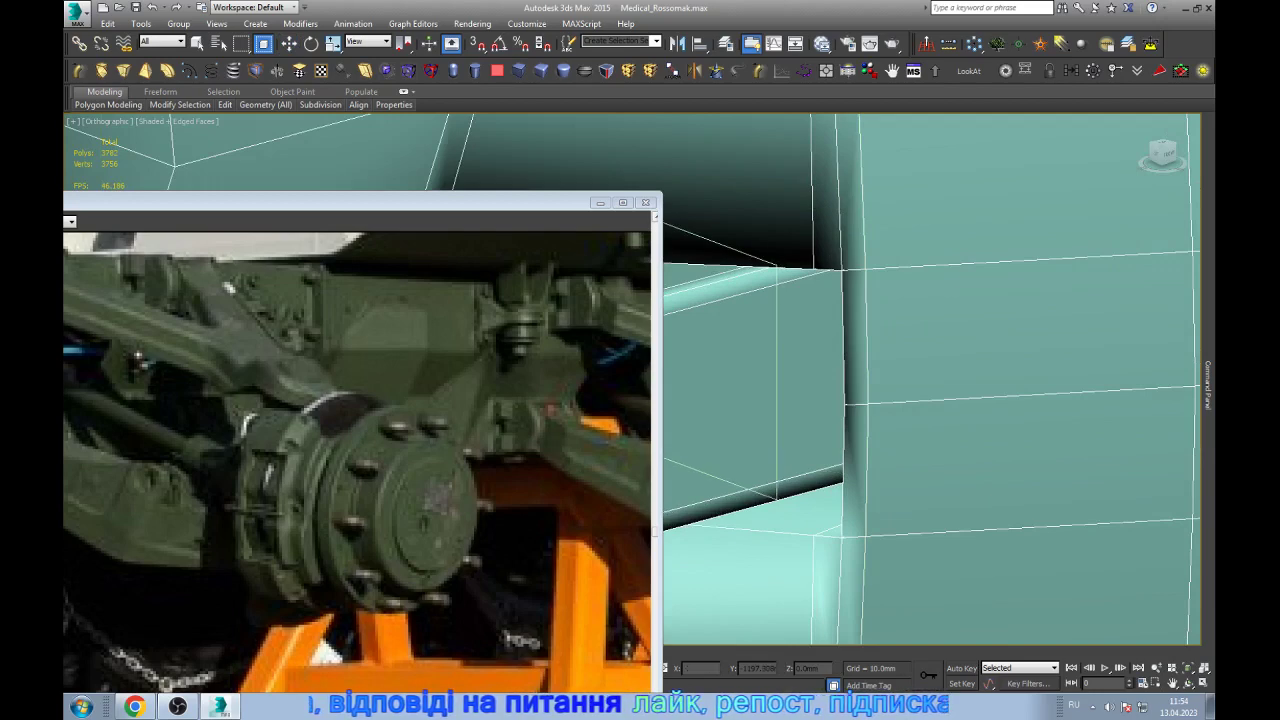
{"action": "middle_click_drag", "start_coordinate": [930, 400], "coordinate": [930, 380], "text": "alt"}
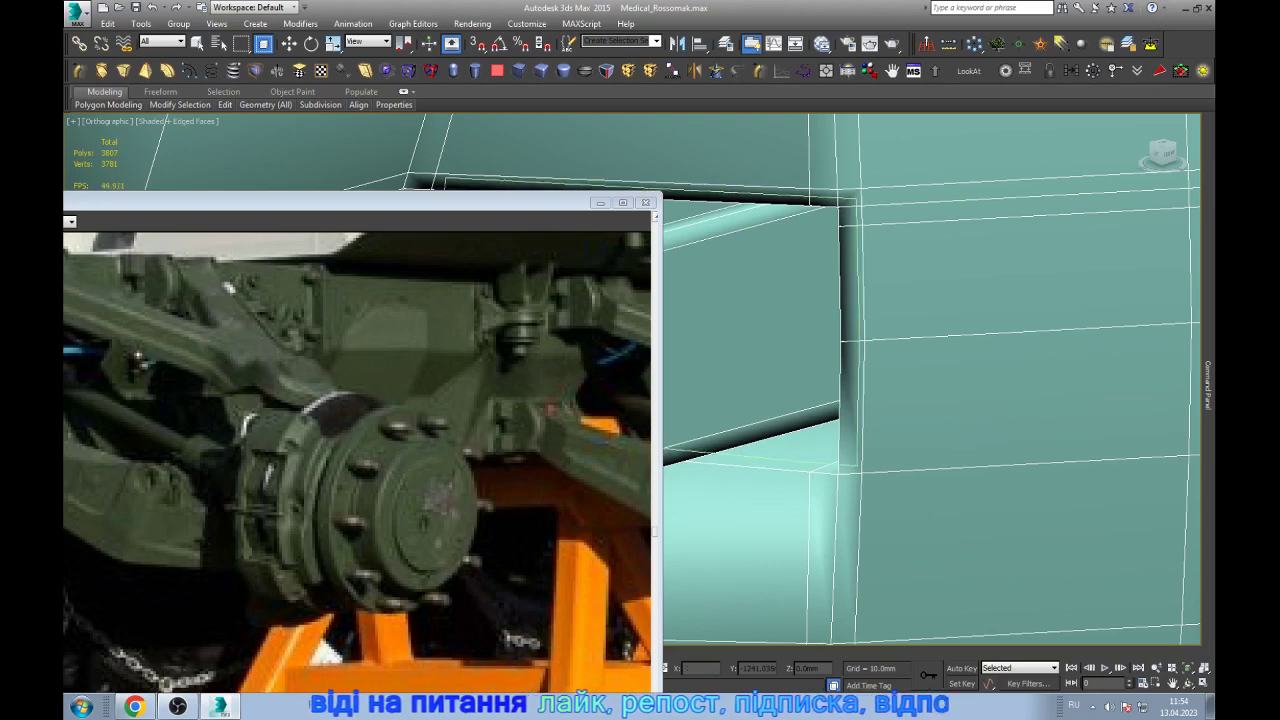
- Add an edge loop across the box of the pin
{"action": "key", "text": "w"}
{"action": "scroll", "coordinate": [930, 380], "scroll_direction": "down", "scroll_amount": 3}
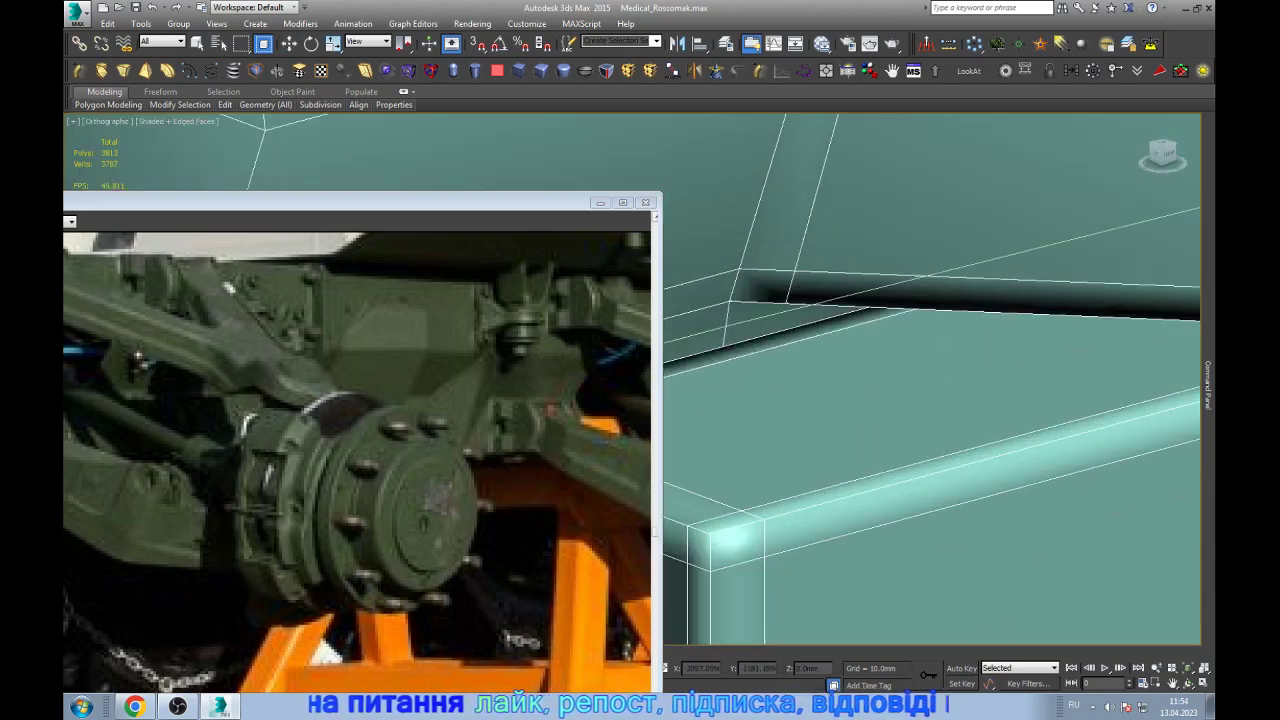
{"action": "left_click", "coordinate": [718, 300]}
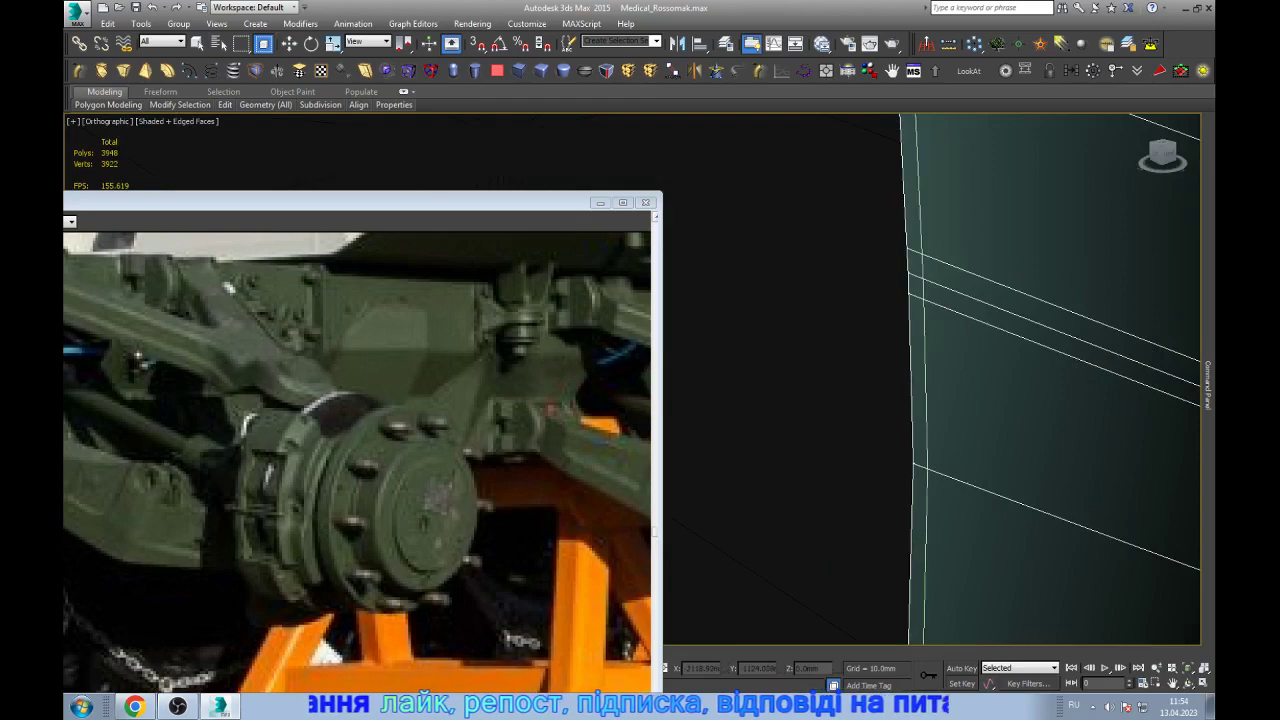
{"action": "scroll", "coordinate": [1000, 255], "scroll_direction": "up", "scroll_amount": 4}
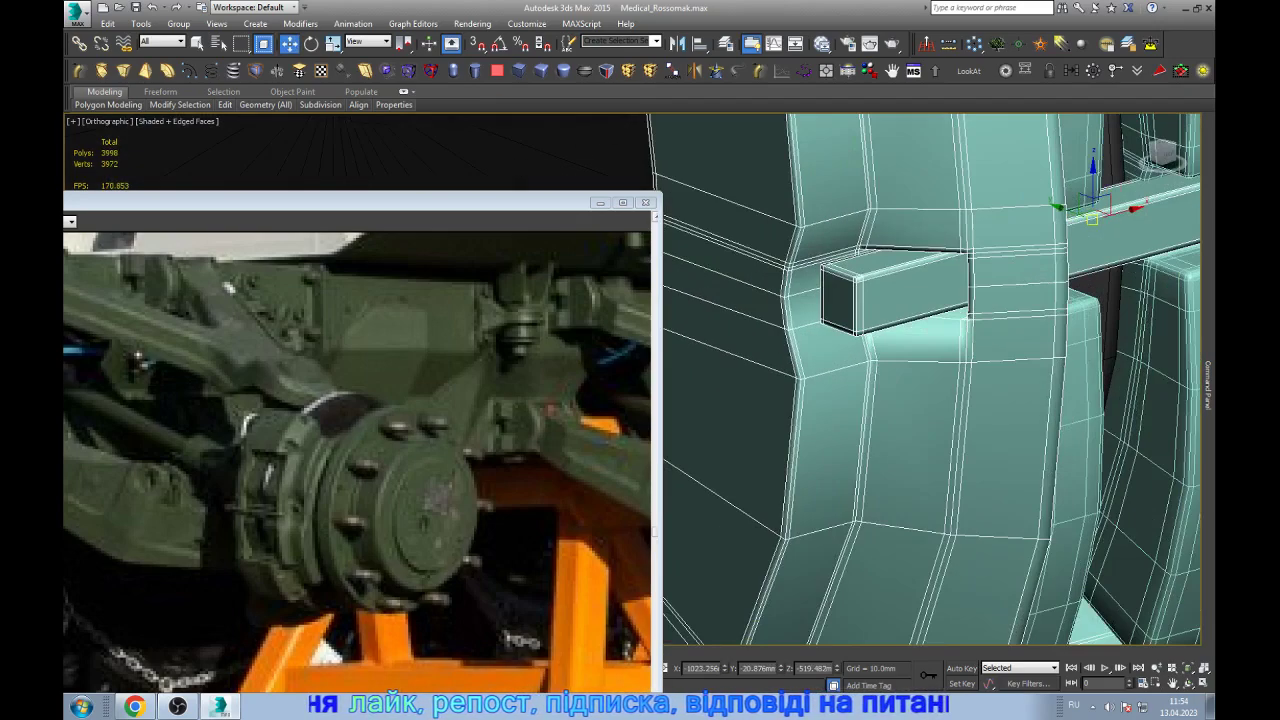
{"action": "scroll", "coordinate": [1000, 255], "scroll_direction": "up", "scroll_amount": 3}
{"action": "scroll", "coordinate": [1000, 255], "scroll_direction": "up", "scroll_amount": 3}
{"action": "key", "text": "w"}
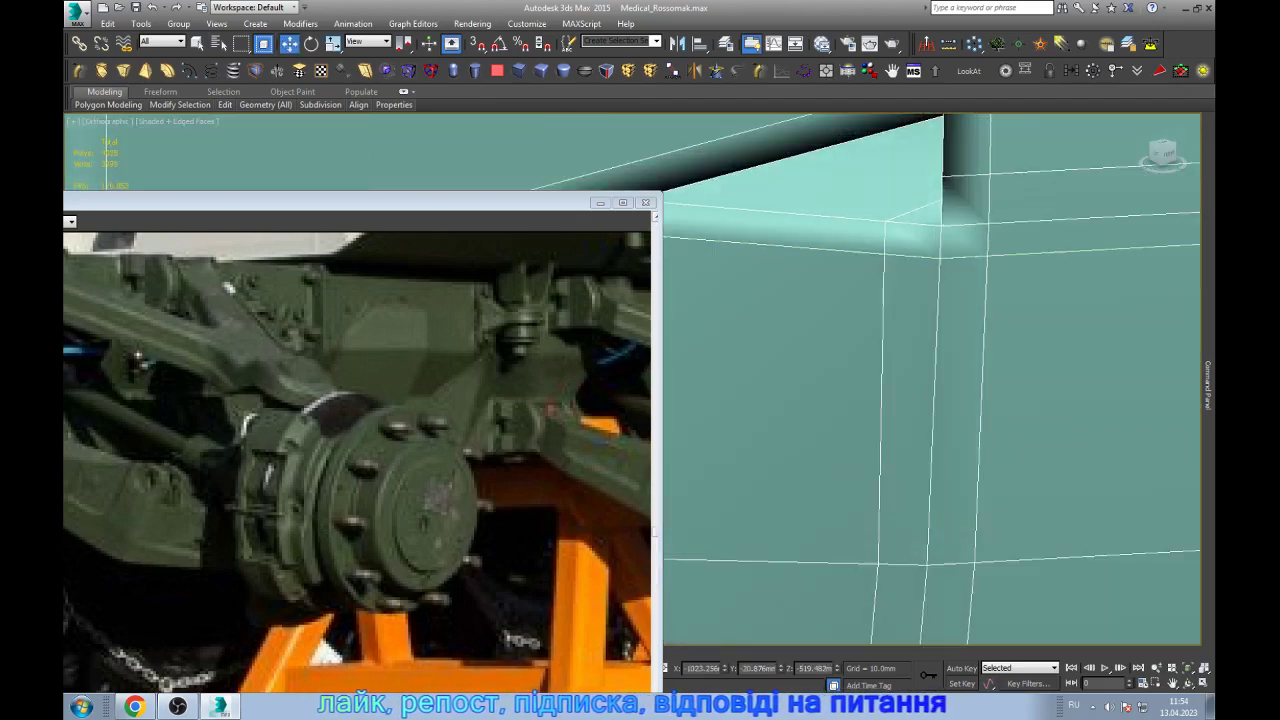
{"action": "scroll", "coordinate": [940, 230], "scroll_direction": "down", "scroll_amount": 3}
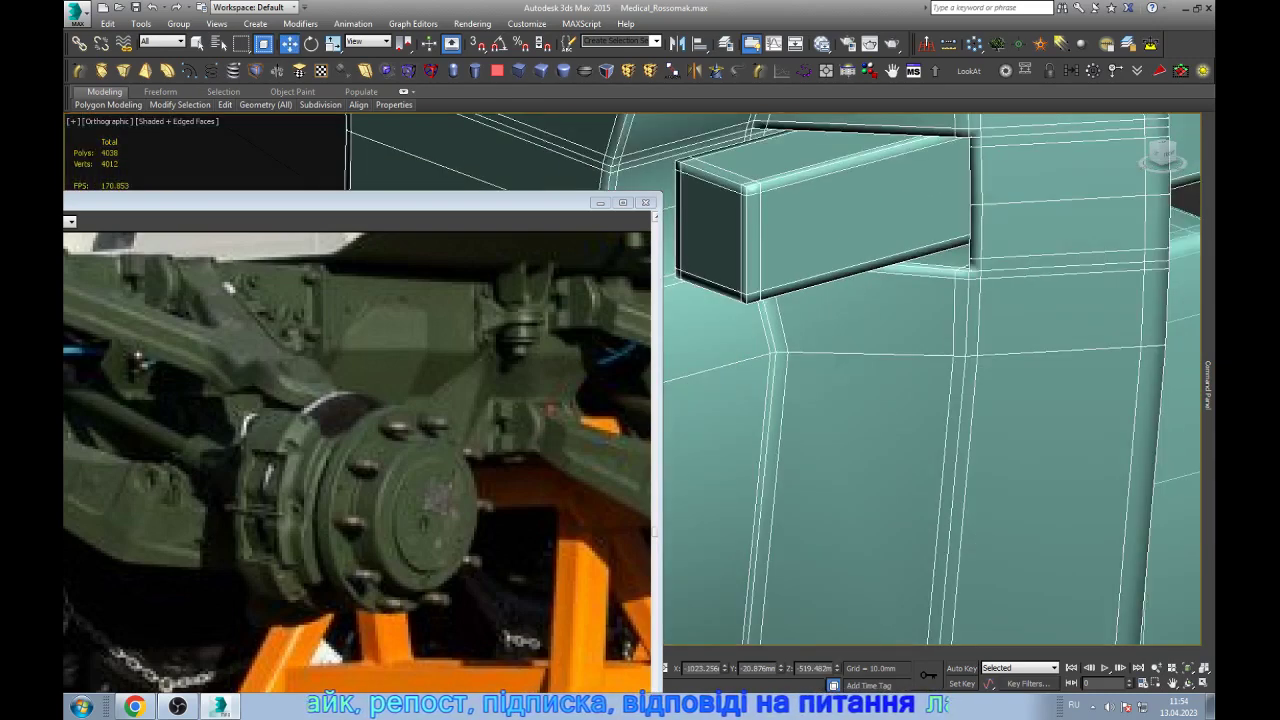
{"action": "scroll", "coordinate": [940, 230], "scroll_direction": "down", "scroll_amount": 2}
- Orbit and zoom to inspect the protruding pin
{"action": "middle_click_drag", "start_coordinate": [930, 380], "coordinate": [970, 390], "text": "alt"}
{"action": "scroll", "coordinate": [815, 300], "scroll_direction": "up", "scroll_amount": 3}
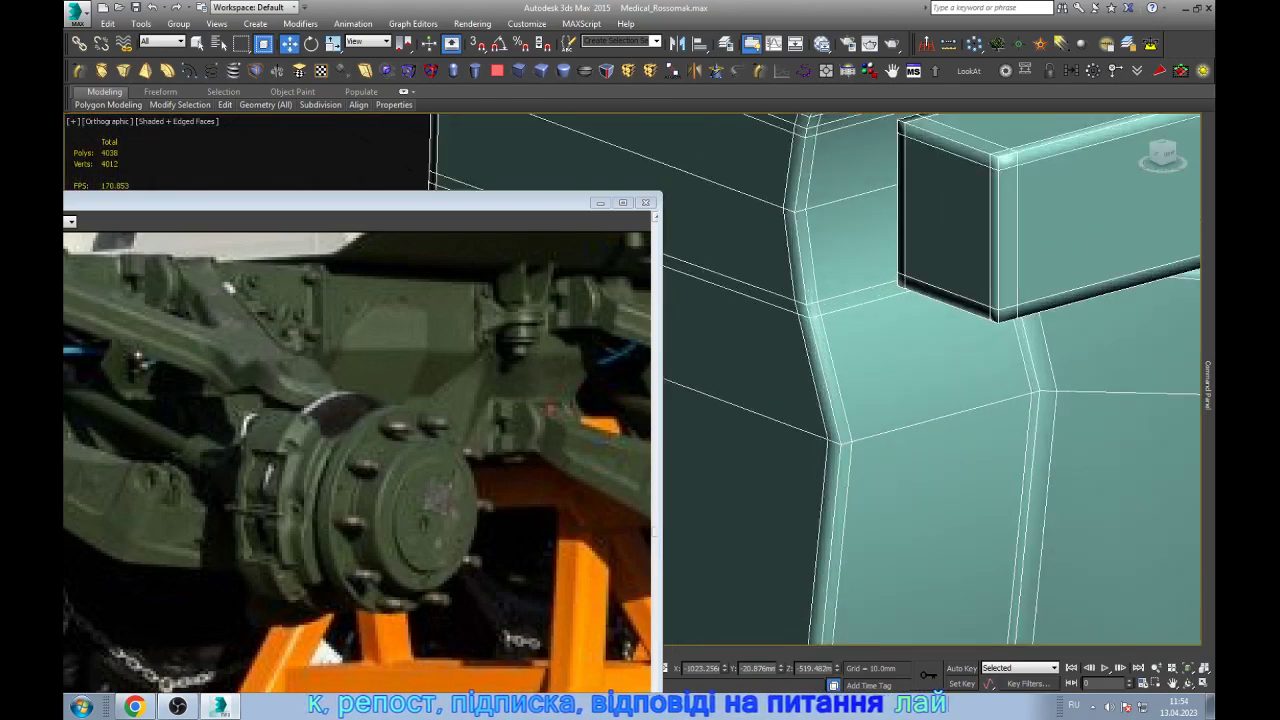
{"action": "scroll", "coordinate": [815, 300], "scroll_direction": "up", "scroll_amount": 2}
{"action": "scroll", "coordinate": [930, 380], "scroll_direction": "down", "scroll_amount": 3}
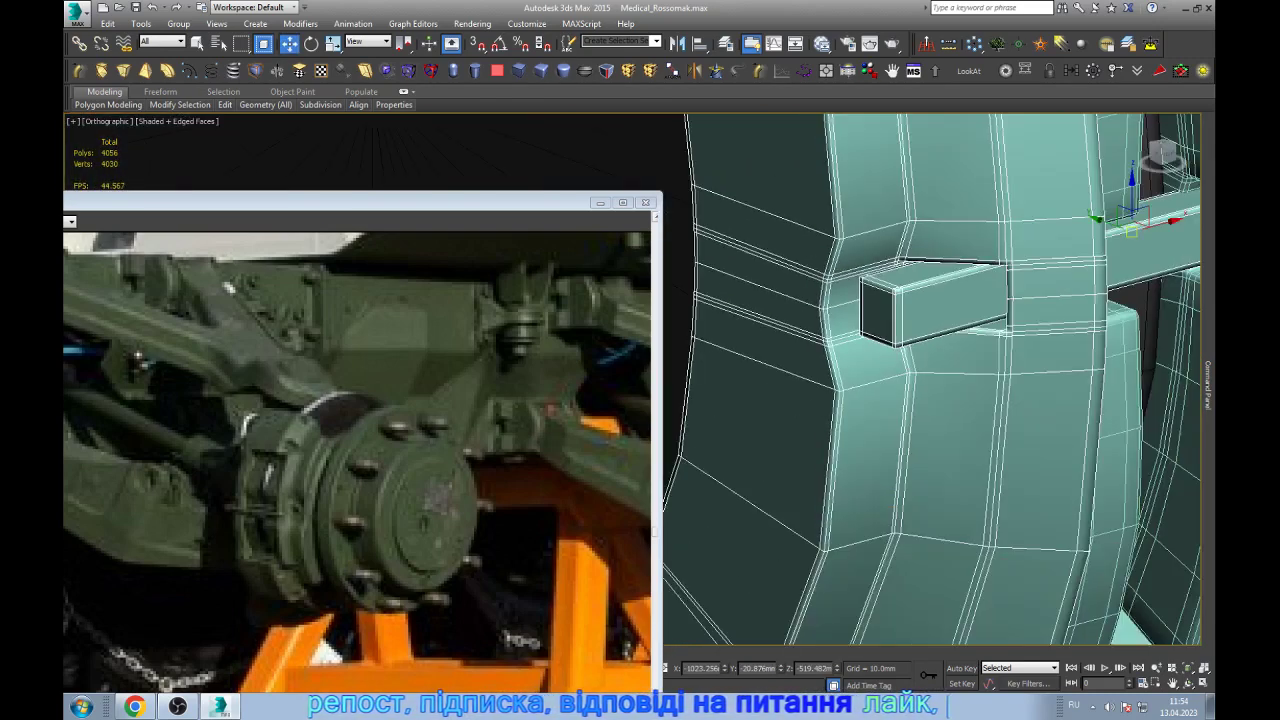
{"action": "scroll", "coordinate": [930, 380], "scroll_direction": "down", "scroll_amount": 2}
{"action": "scroll", "coordinate": [930, 380], "scroll_direction": "up", "scroll_amount": 3}
{"action": "scroll", "coordinate": [930, 380], "scroll_direction": "up", "scroll_amount": 2}
{"action": "scroll", "coordinate": [930, 380], "scroll_direction": "down", "scroll_amount": 3}
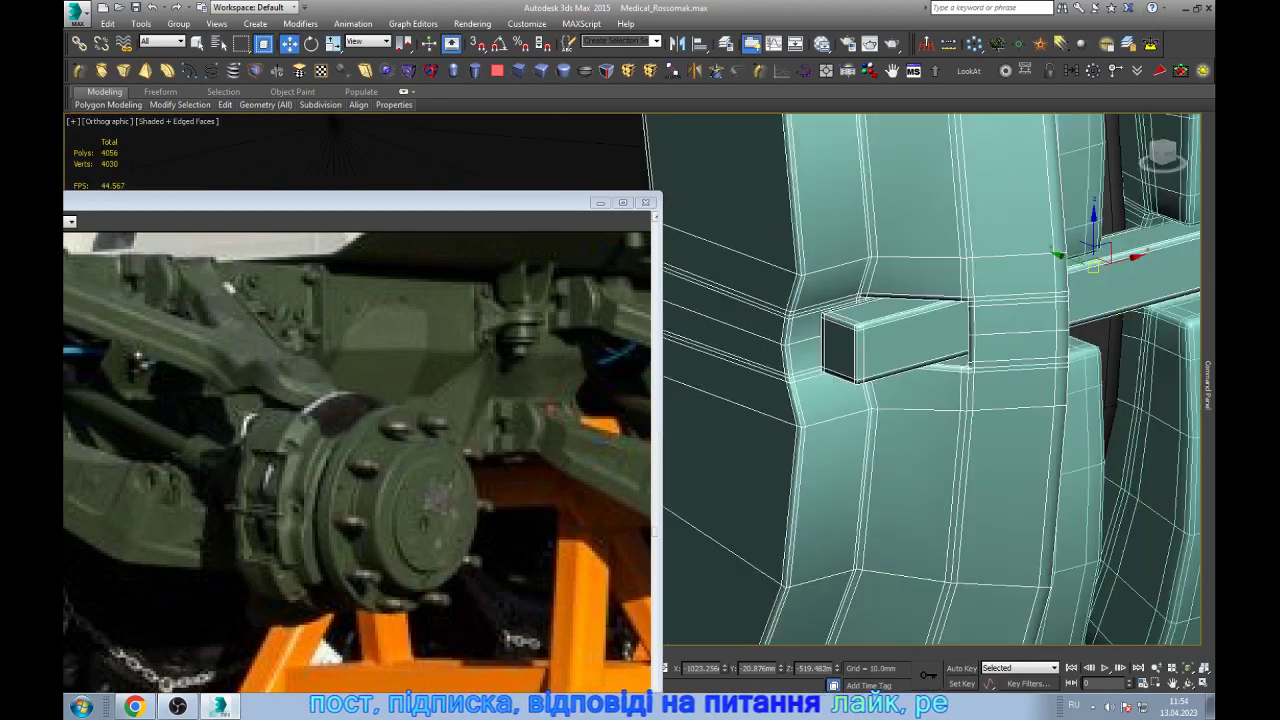
{"action": "scroll", "coordinate": [847, 295], "scroll_direction": "down", "scroll_amount": 5}
{"action": "scroll", "coordinate": [940, 250], "scroll_direction": "down", "scroll_amount": 2}
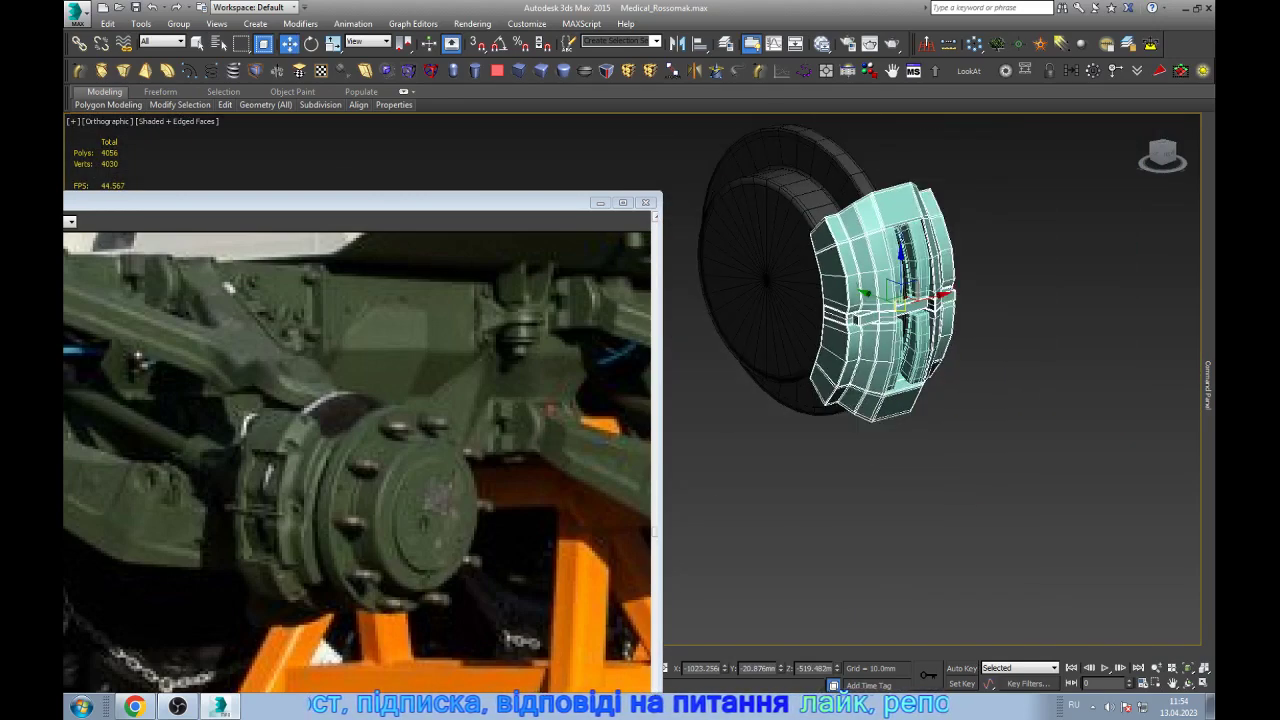
{"action": "scroll", "coordinate": [940, 250], "scroll_direction": "up", "scroll_amount": 6}
{"action": "scroll", "coordinate": [900, 400], "scroll_direction": "down", "scroll_amount": 3}
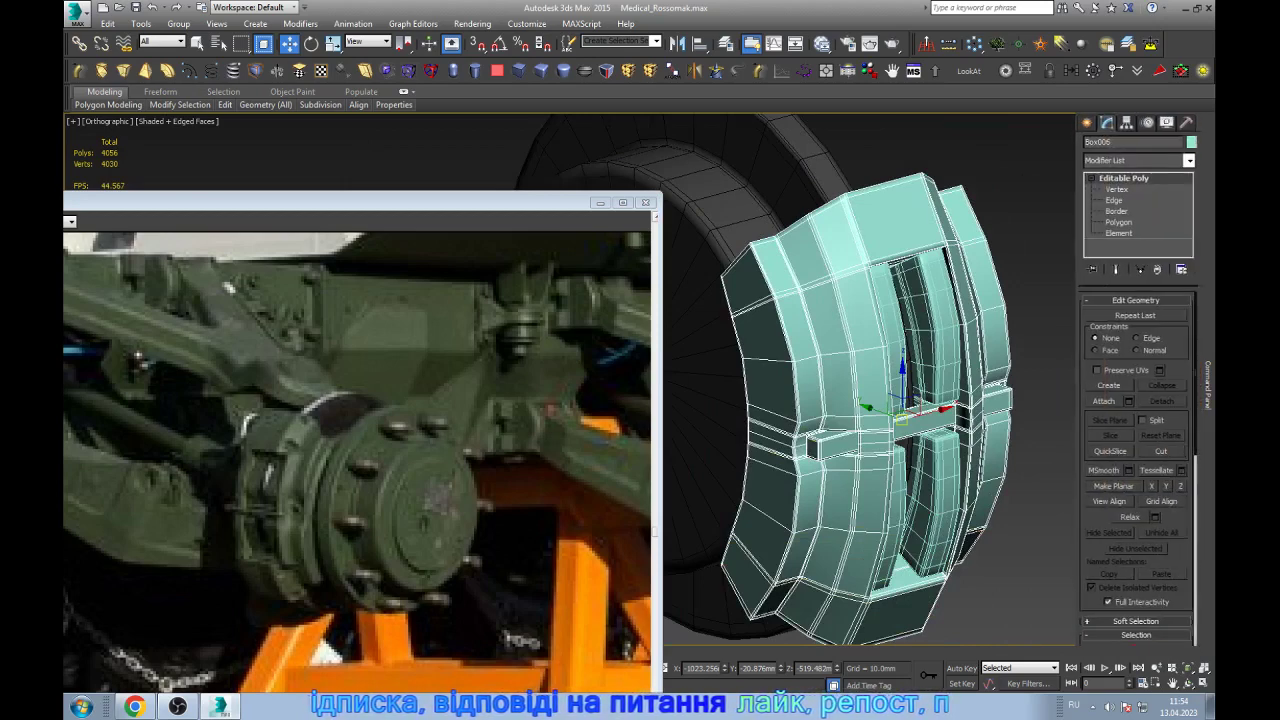
- Deselect the caliper, then undo to reselect it
{"action": "key", "text": "ctrl+d"}
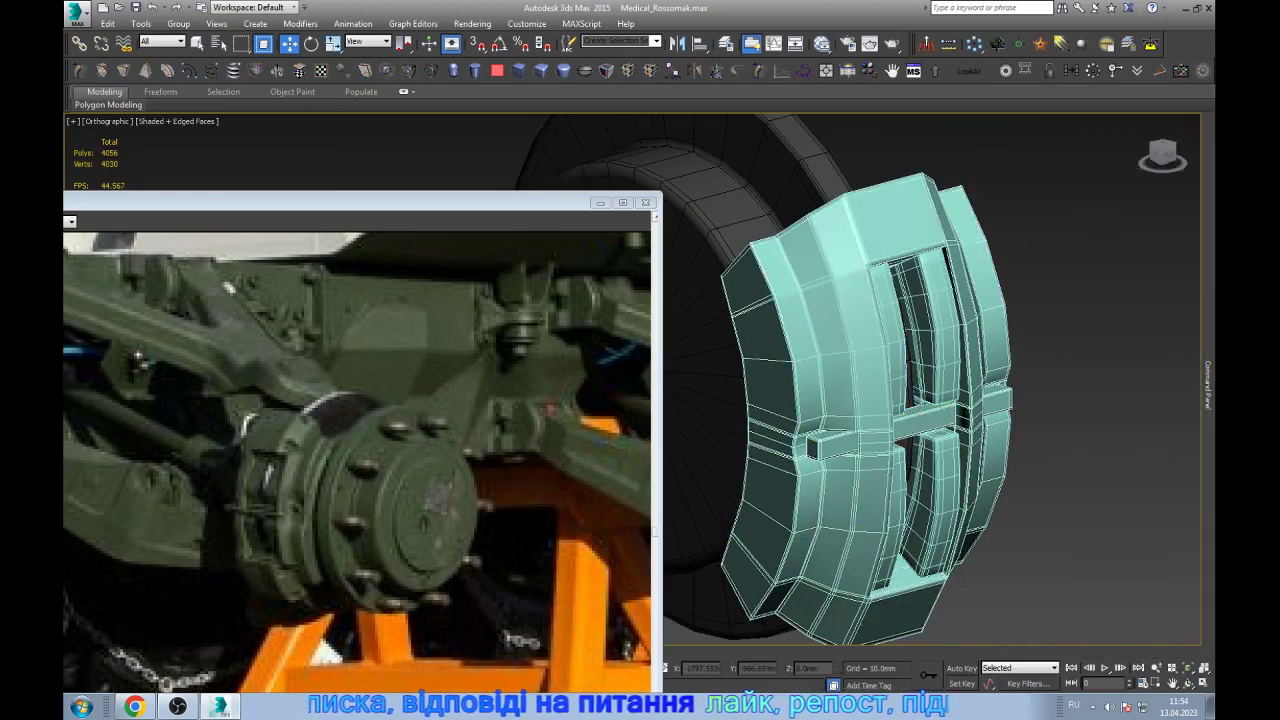
{"action": "key", "text": "ctrl+z"}
{"action": "scroll", "coordinate": [790, 300], "scroll_direction": "up", "scroll_amount": 3}
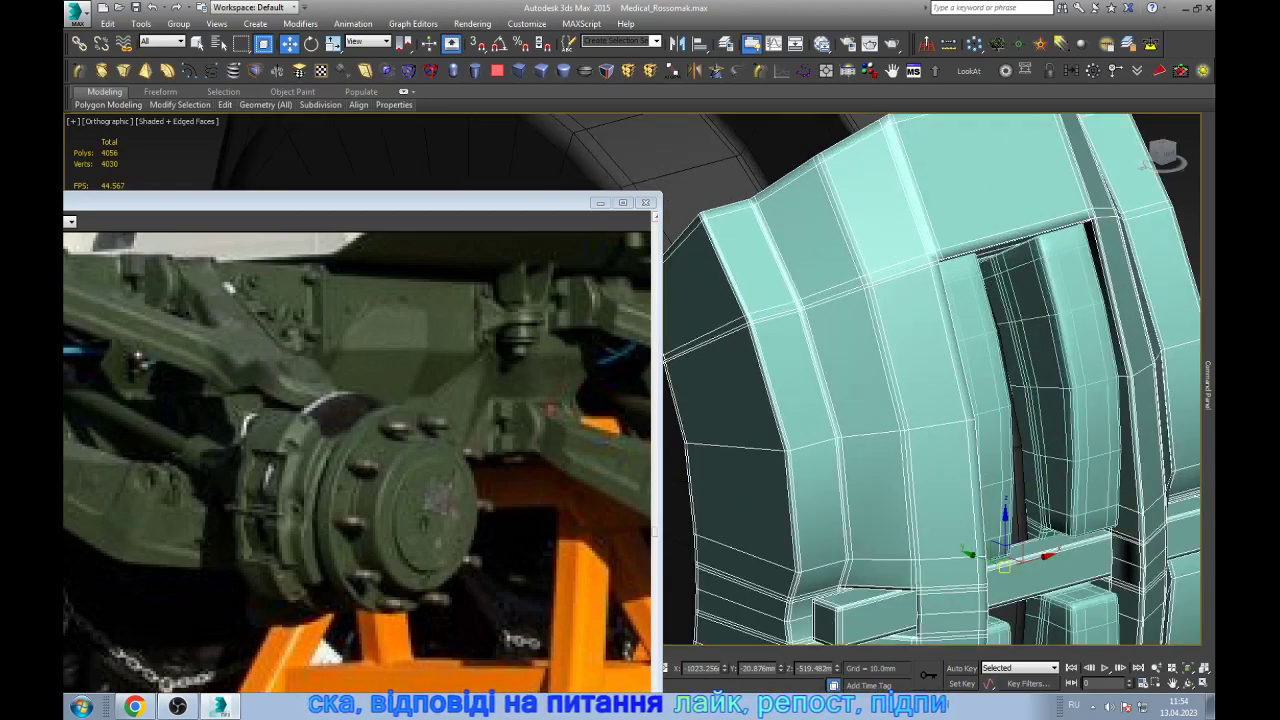
{"action": "scroll", "coordinate": [790, 300], "scroll_direction": "up", "scroll_amount": 3}
{"action": "scroll", "coordinate": [790, 300], "scroll_direction": "up", "scroll_amount": 3}
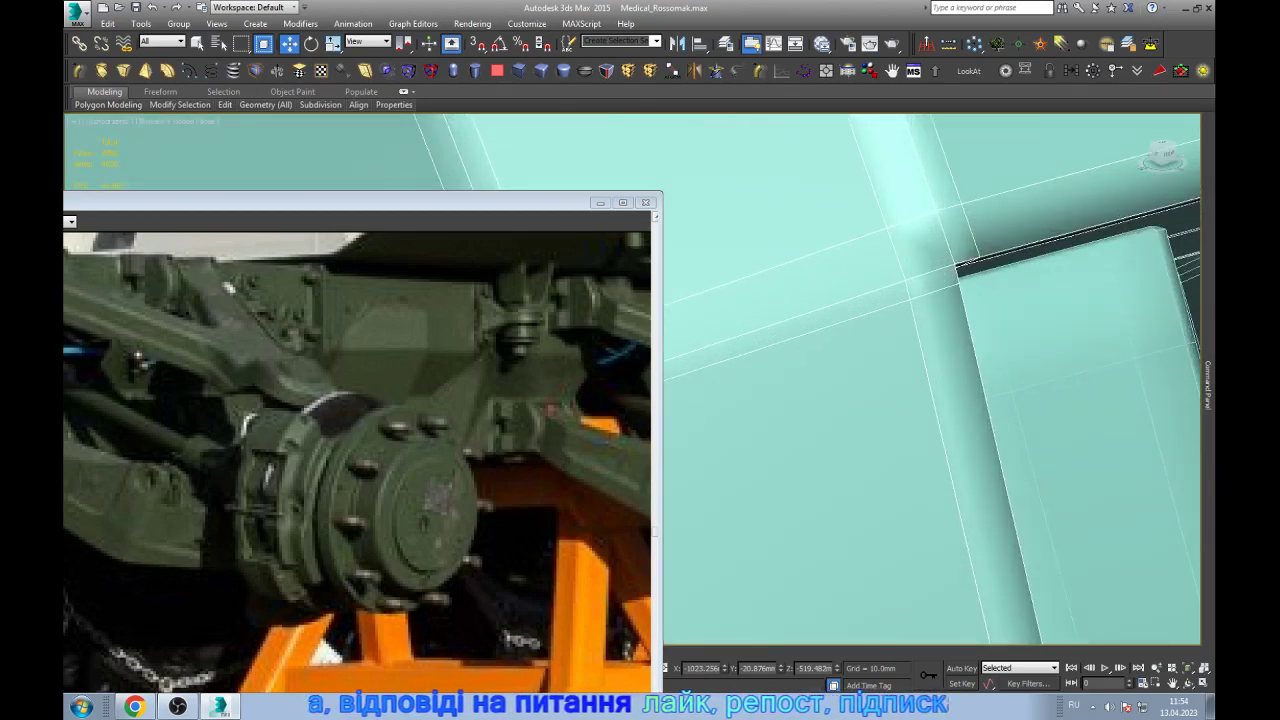
{"action": "scroll", "coordinate": [790, 300], "scroll_direction": "down", "scroll_amount": 5}
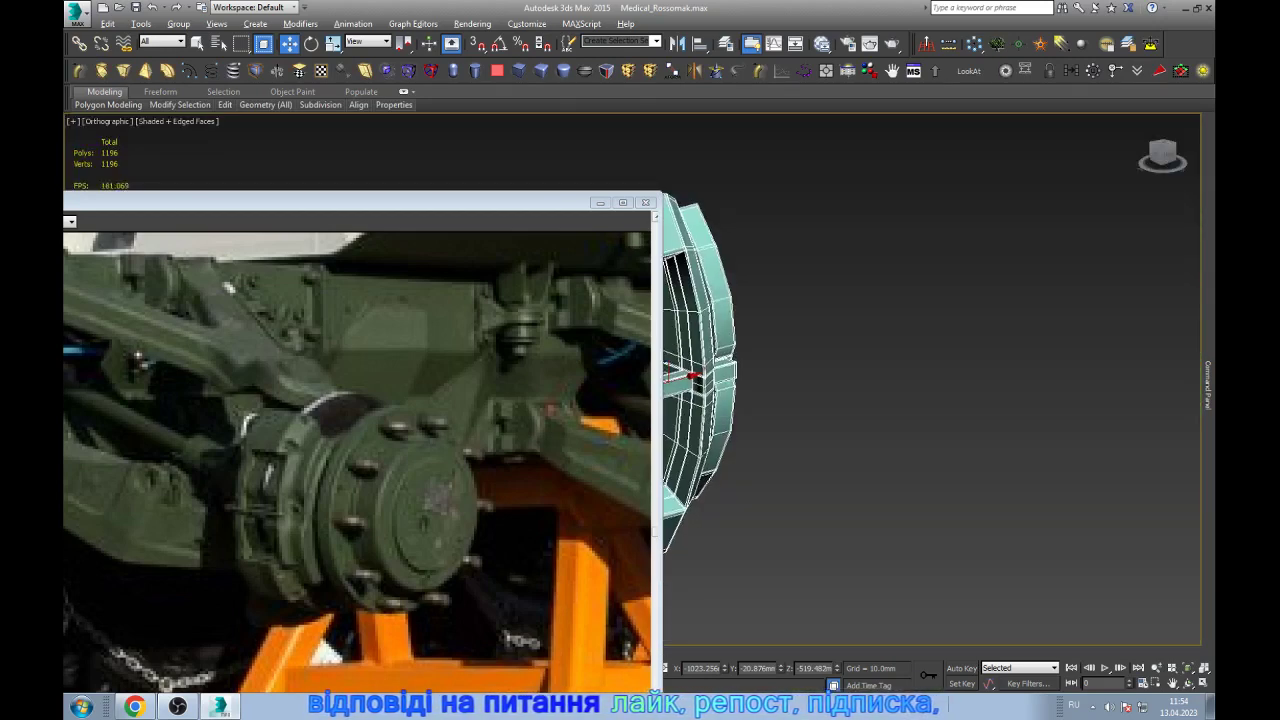
- Isolate the caliper on its own in the viewport, then restore its selection
{"action": "key", "text": "ctrl+d"}
{"action": "scroll", "coordinate": [1000, 280], "scroll_direction": "down", "scroll_amount": 3}
{"action": "scroll", "coordinate": [880, 300], "scroll_direction": "up", "scroll_amount": 5}
{"action": "scroll", "coordinate": [880, 300], "scroll_direction": "up", "scroll_amount": 3}
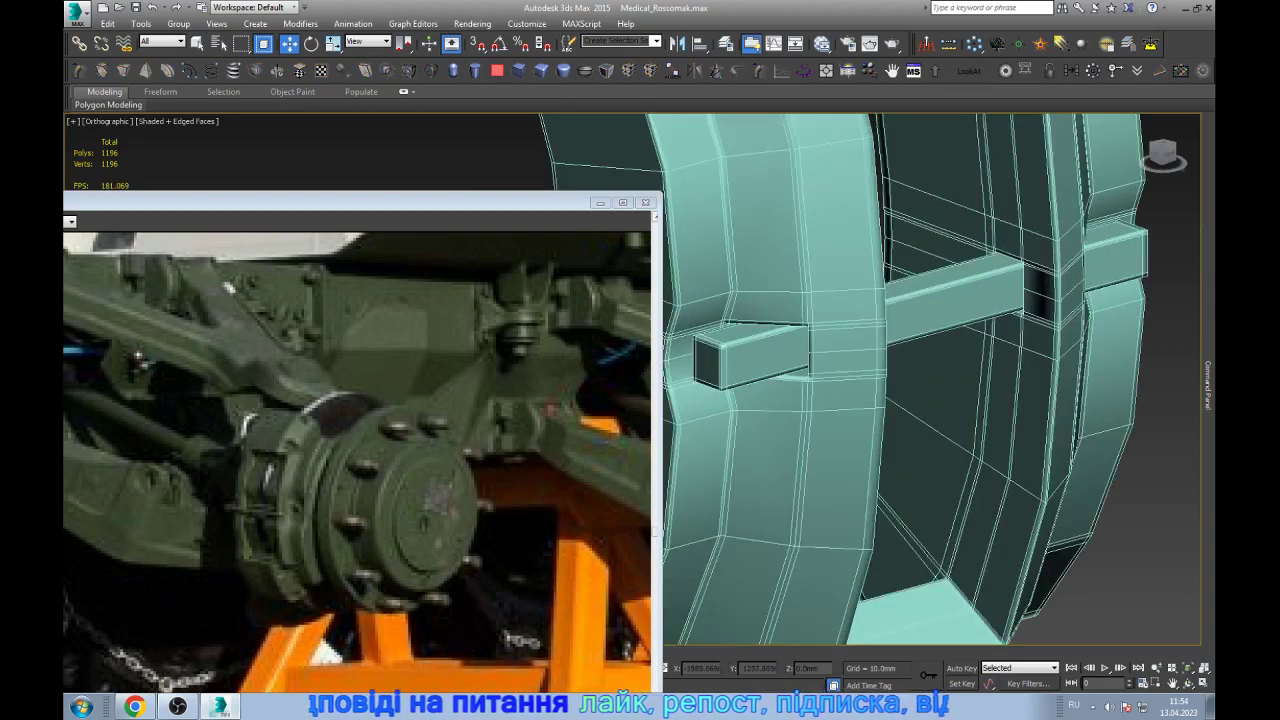
{"action": "key", "text": "ctrl+z"}
{"action": "scroll", "coordinate": [880, 300], "scroll_direction": "up", "scroll_amount": 2}
{"action": "scroll", "coordinate": [930, 380], "scroll_direction": "up", "scroll_amount": 3}
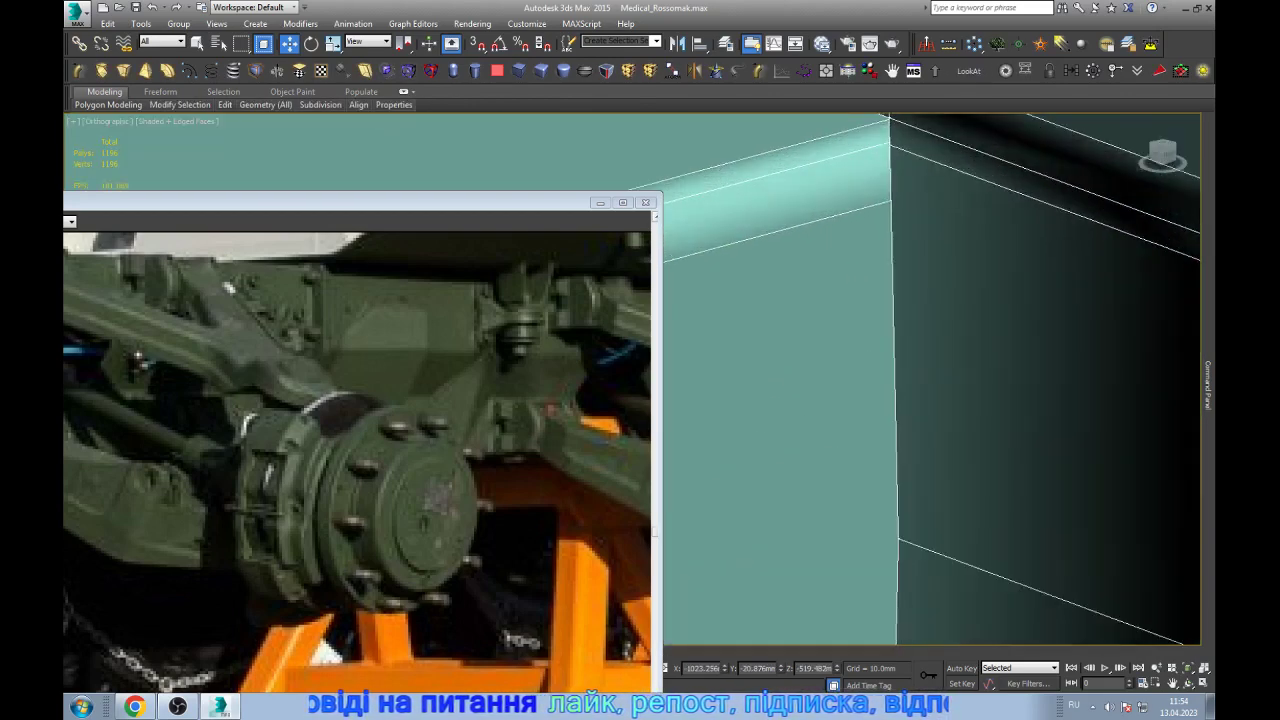
{"action": "scroll", "coordinate": [930, 380], "scroll_direction": "down", "scroll_amount": 3}
- Select the pin box and orbit around to check it crosses both caliper halves
{"action": "key", "text": "q"}
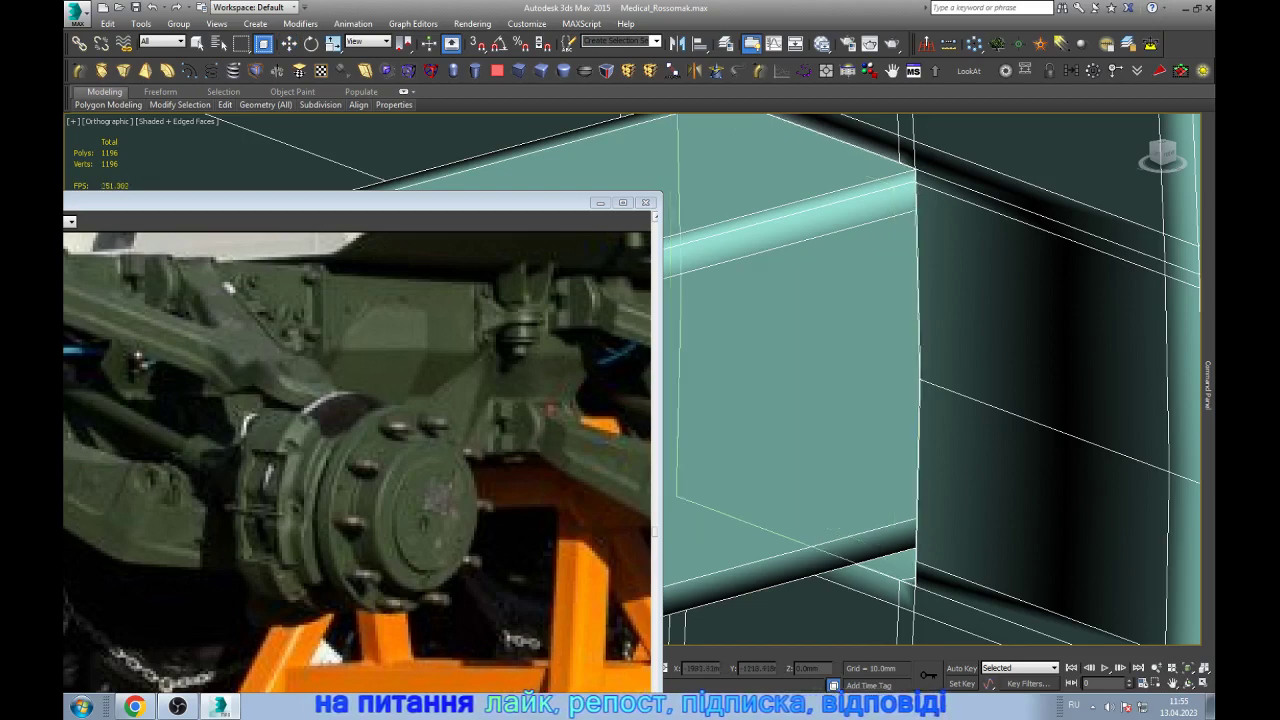
{"action": "key", "text": "w"}
{"action": "scroll", "coordinate": [930, 380], "scroll_direction": "down", "scroll_amount": 5}
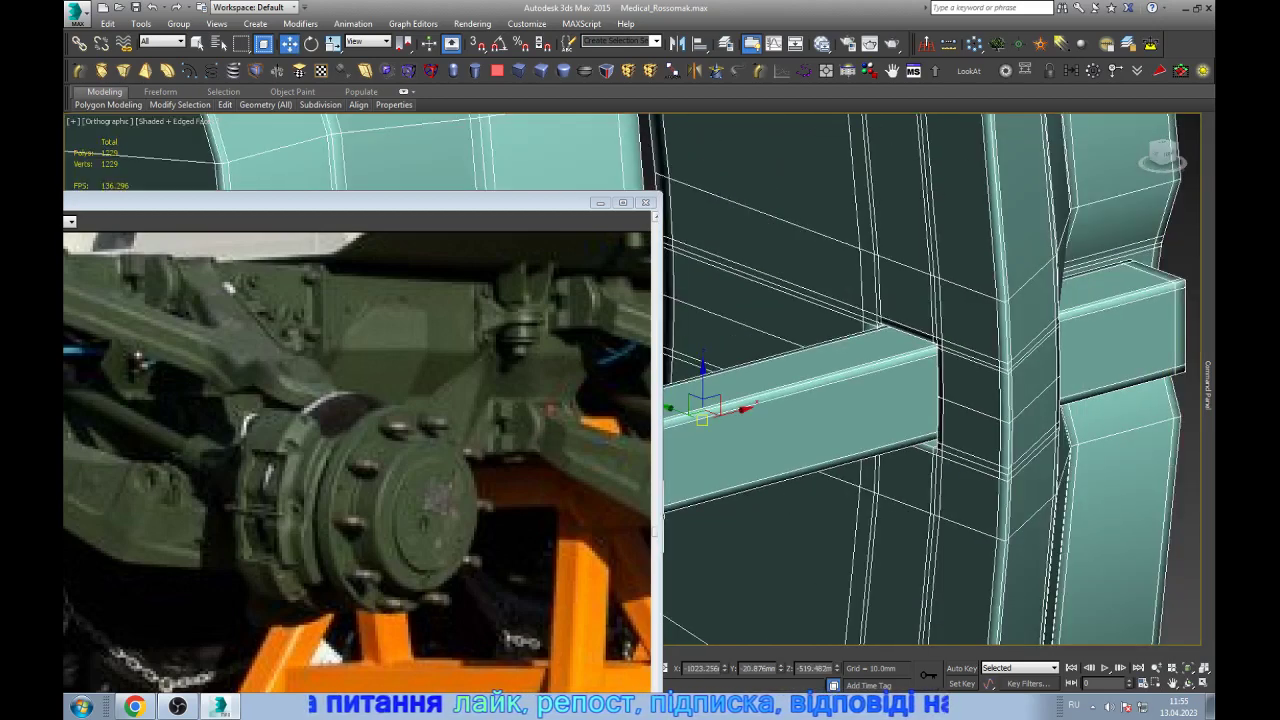
{"action": "scroll", "coordinate": [943, 325], "scroll_direction": "down", "scroll_amount": 5}
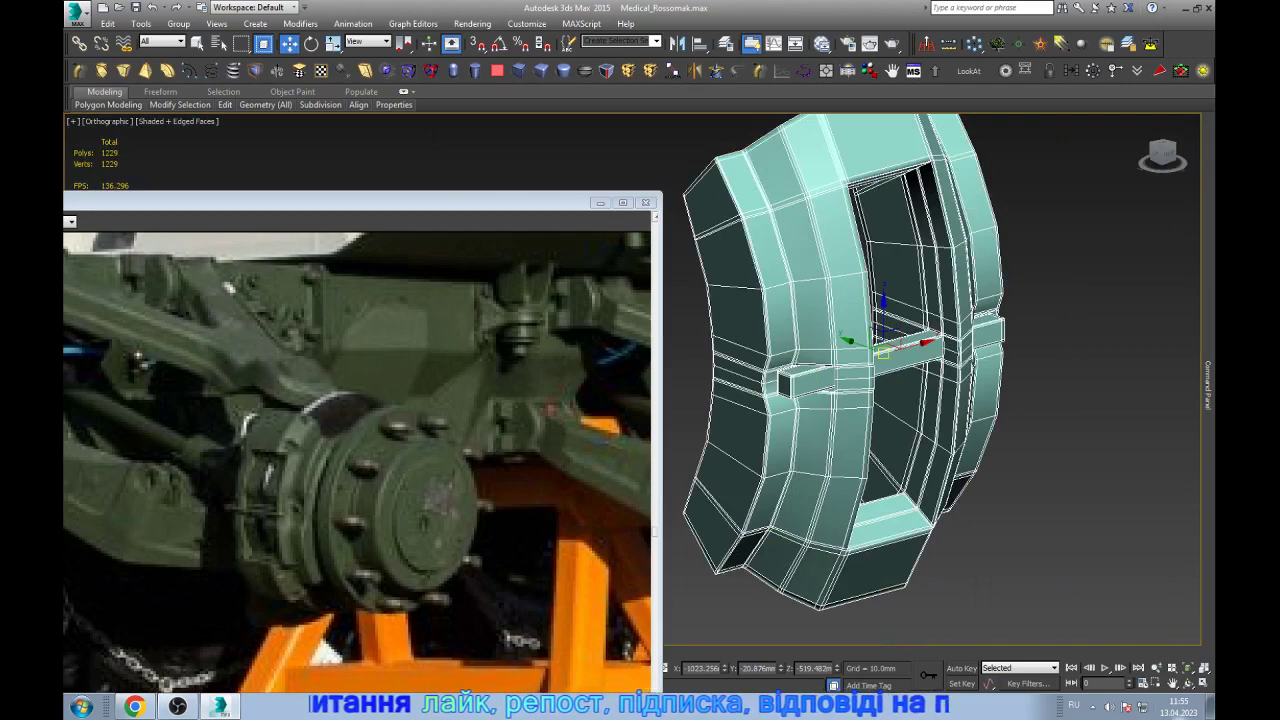
{"action": "left_click", "coordinate": [1188, 683]}
{"action": "mouse_move", "coordinate": [850, 400]}
{"action": "left_mouse_down"}
{"action": "mouse_move", "coordinate": [1070, 400]}
{"action": "mouse_move", "coordinate": [1020, 400]}
{"action": "left_mouse_up"}
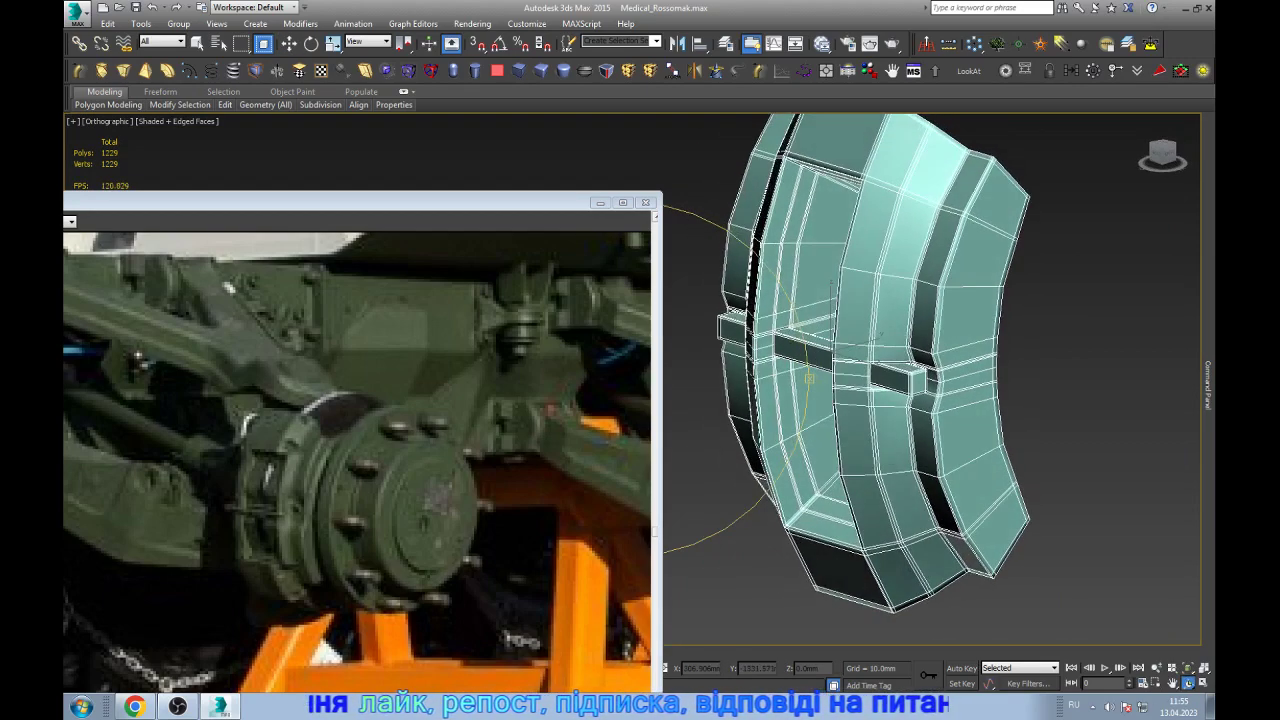
{"action": "scroll", "coordinate": [810, 378], "scroll_direction": "up", "scroll_amount": 5}
{"action": "scroll", "coordinate": [809, 378], "scroll_direction": "down", "scroll_amount": 4}
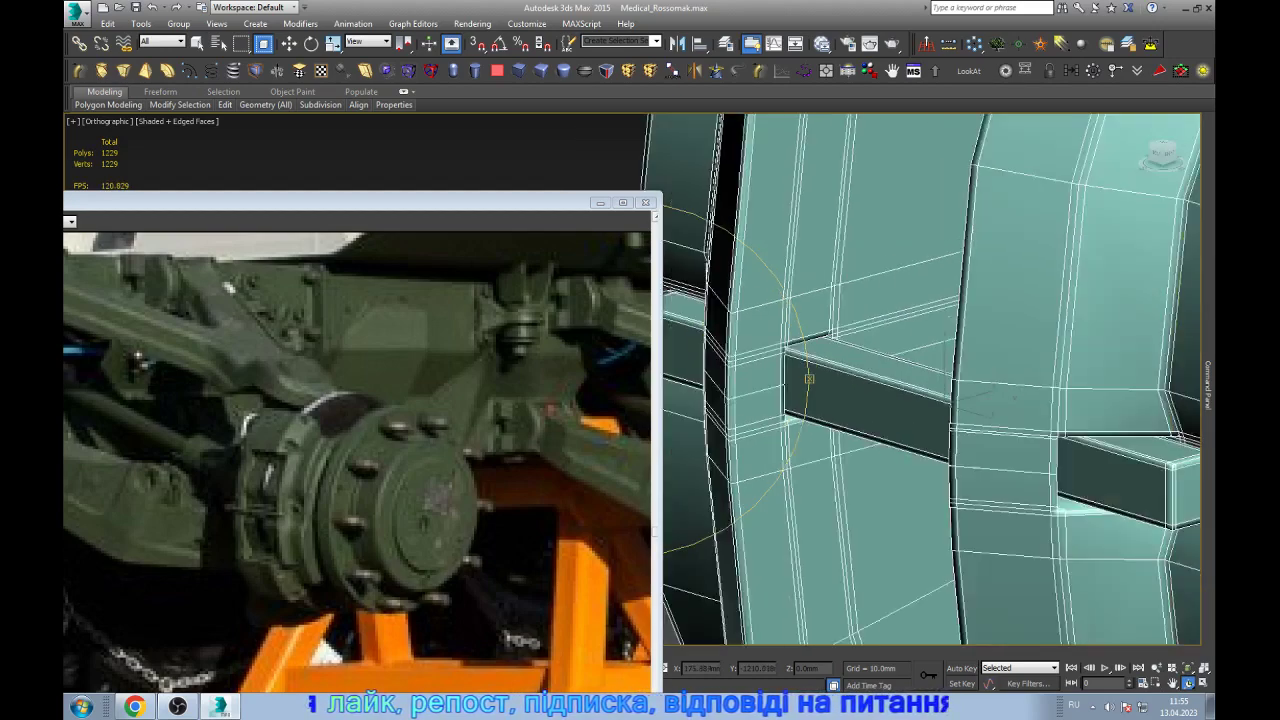
{"action": "left_click_drag", "start_coordinate": [809, 378], "coordinate": [870, 378]}
{"action": "scroll", "coordinate": [809, 378], "scroll_direction": "down", "scroll_amount": 4}
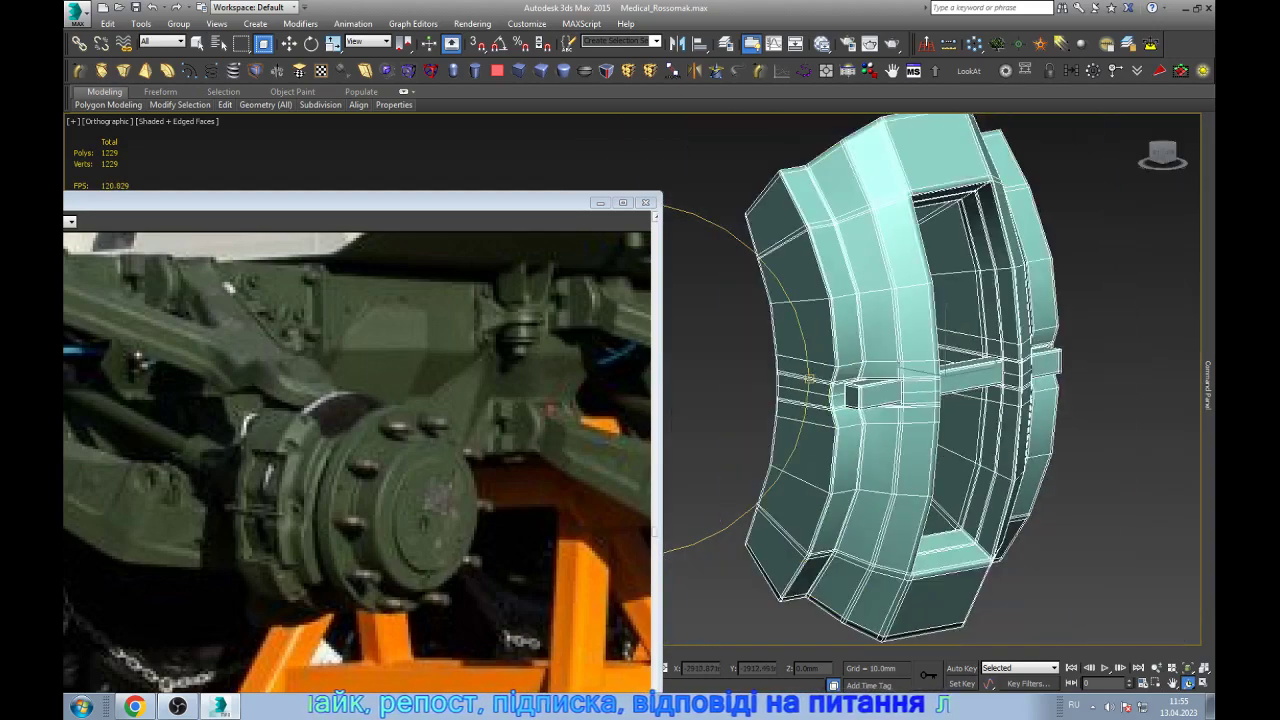
{"action": "scroll", "coordinate": [809, 378], "scroll_direction": "up", "scroll_amount": 5}
{"action": "key", "text": "w"}
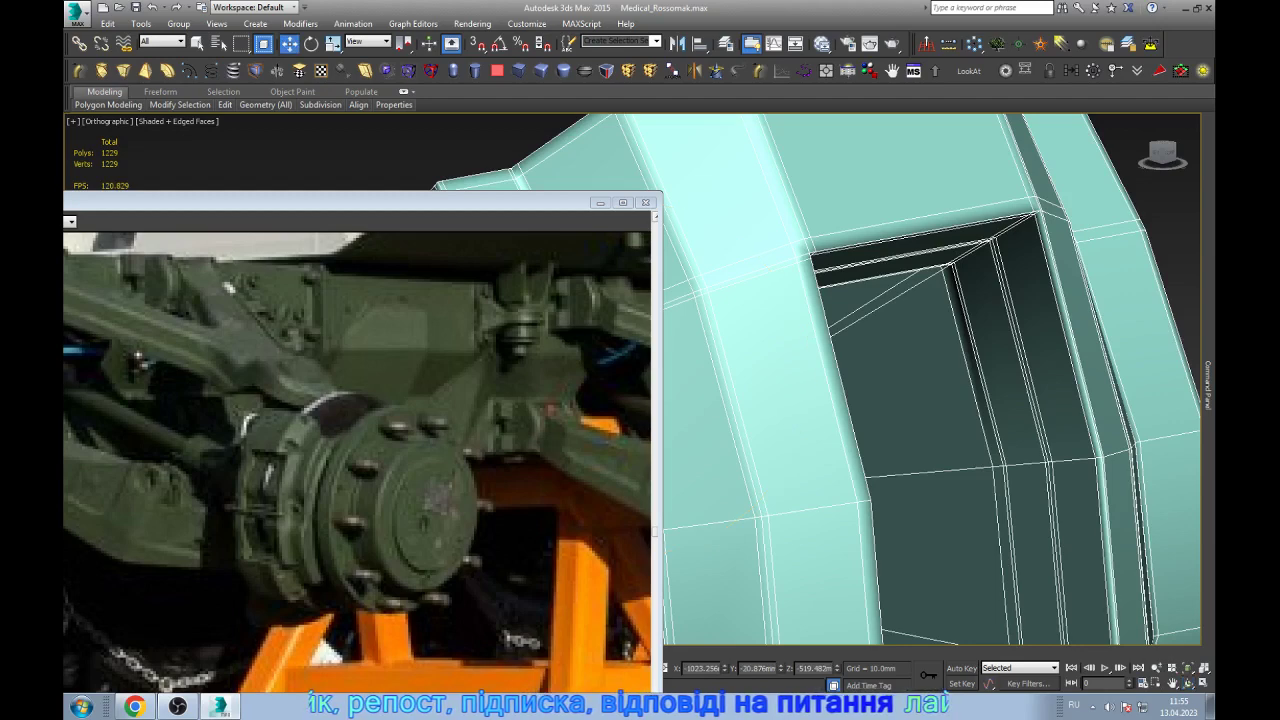
- Frame the opening corner and switch to Vertex sub-object level
{"action": "scroll", "coordinate": [1100, 315], "scroll_direction": "up", "scroll_amount": 2}
{"action": "scroll", "coordinate": [1100, 315], "scroll_direction": "up", "scroll_amount": 2}
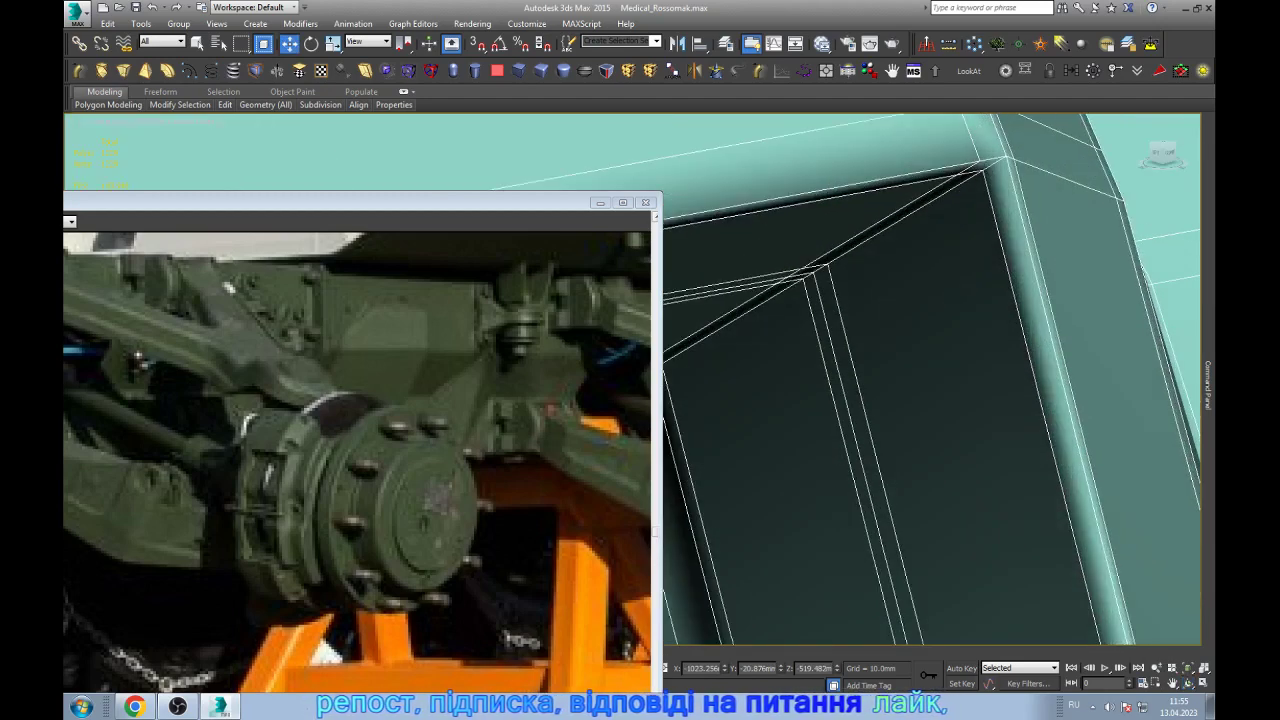
{"action": "scroll", "coordinate": [930, 380], "scroll_direction": "down", "scroll_amount": 1}
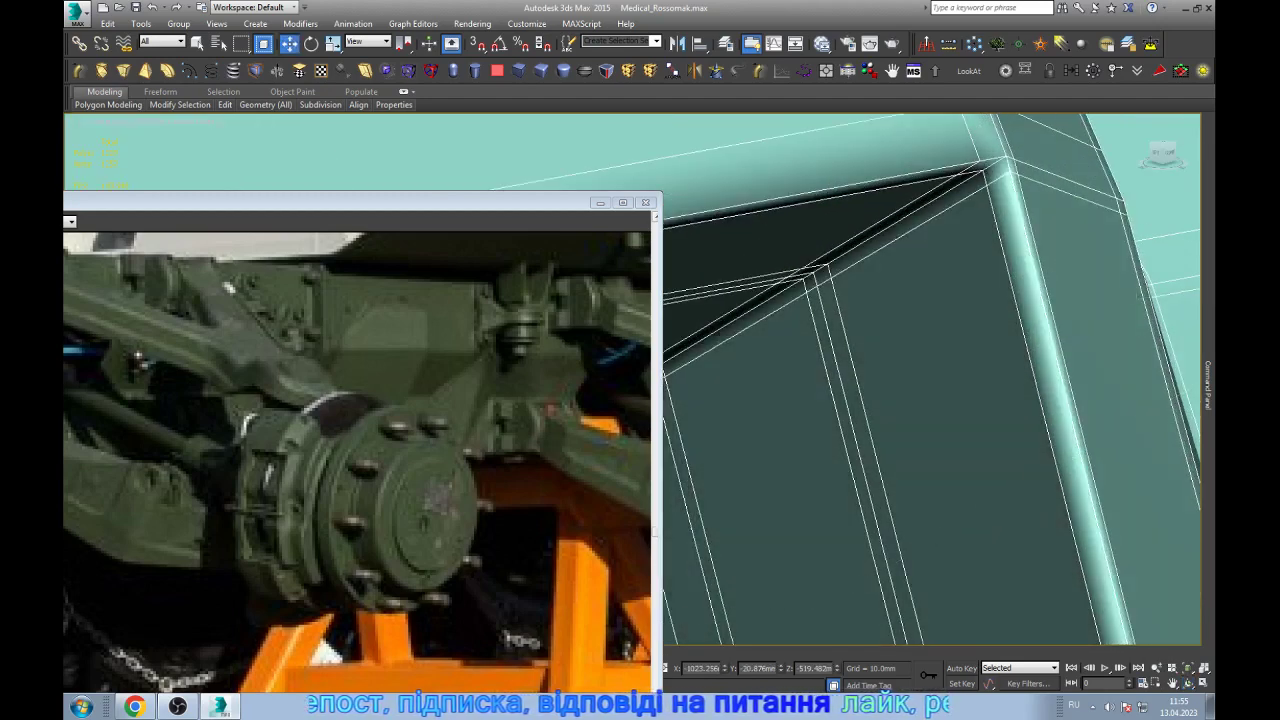
{"action": "scroll", "coordinate": [930, 380], "scroll_direction": "down", "scroll_amount": 2}
{"action": "scroll", "coordinate": [905, 340], "scroll_direction": "down", "scroll_amount": 2}
{"action": "scroll", "coordinate": [905, 340], "scroll_direction": "down", "scroll_amount": 2}
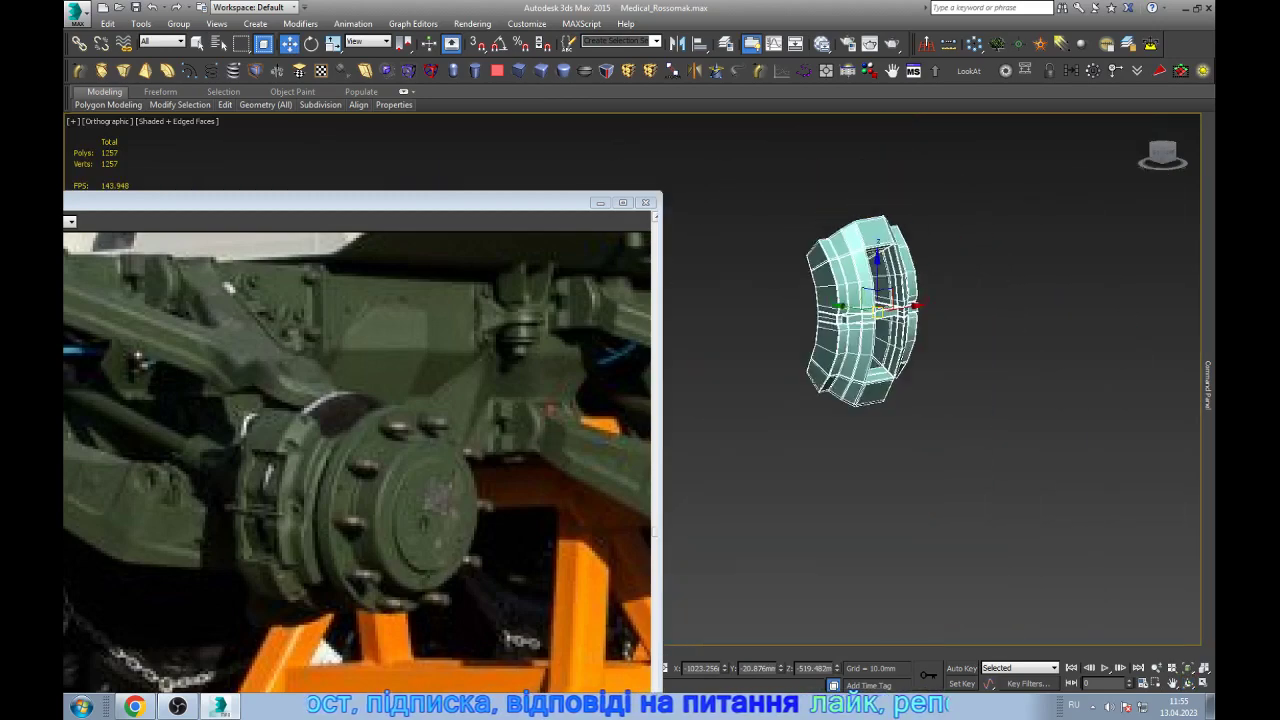
{"action": "scroll", "coordinate": [905, 340], "scroll_direction": "up", "scroll_amount": 2}
{"action": "scroll", "coordinate": [905, 340], "scroll_direction": "up", "scroll_amount": 3}
{"action": "scroll", "coordinate": [930, 380], "scroll_direction": "down", "scroll_amount": 4}
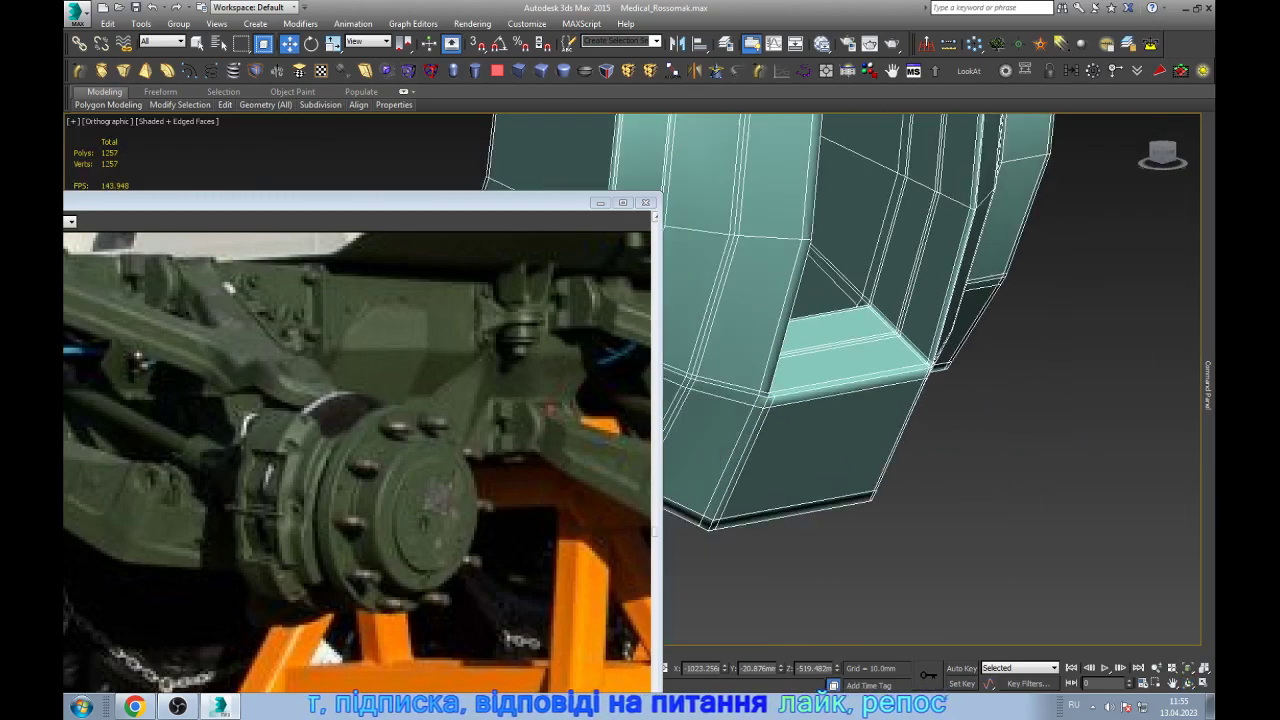
{"action": "middle_click_drag", "start_coordinate": [930, 380], "coordinate": [960, 380], "text": "alt"}
{"action": "scroll", "coordinate": [930, 380], "scroll_direction": "up", "scroll_amount": 6}
{"action": "middle_click_drag", "start_coordinate": [880, 340], "coordinate": [913, 335], "text": "alt"}
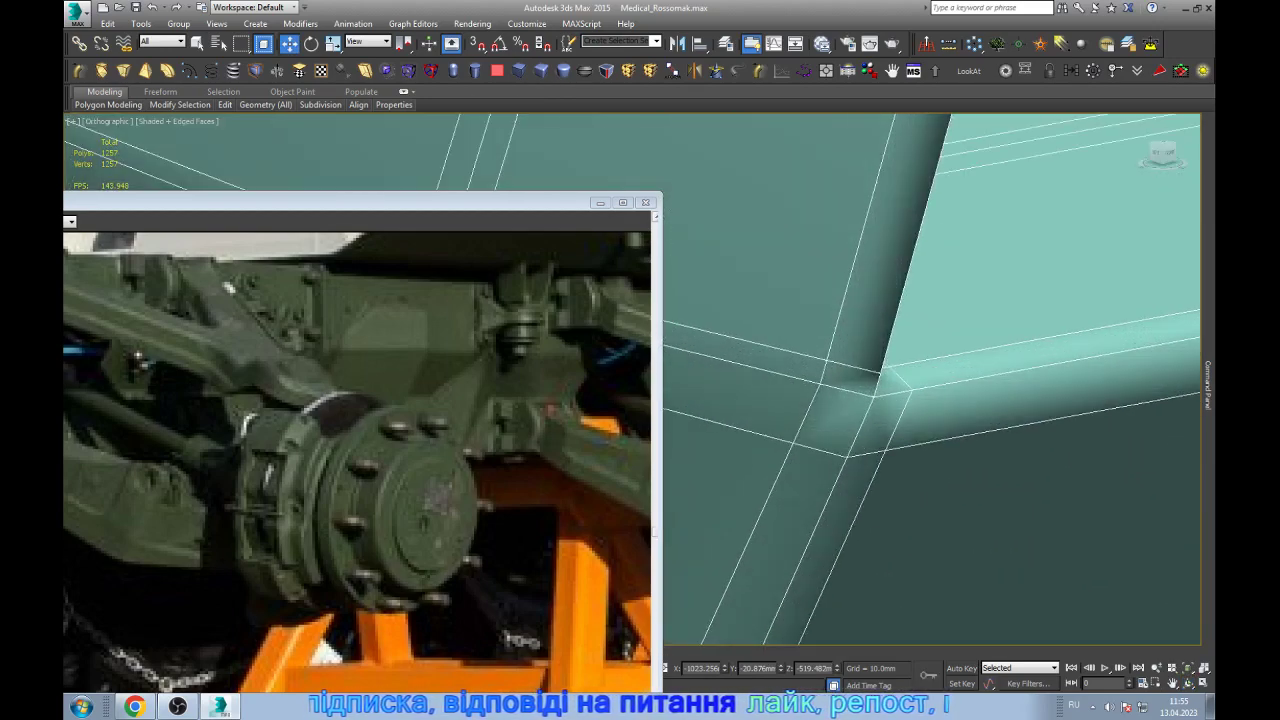
{"action": "key", "text": "1"}
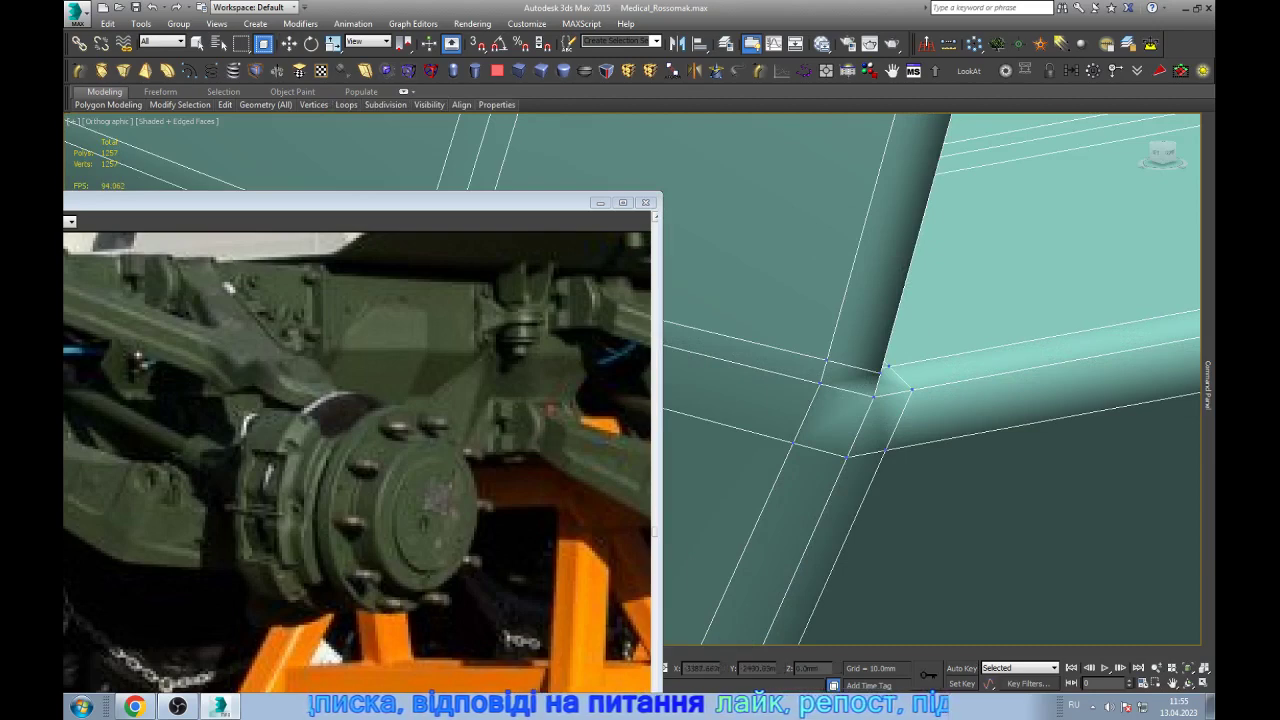
- Target-weld three stray vertices at the crossbar onto the corner vertices below them
{"action": "left_click_drag", "start_coordinate": [826, 358], "coordinate": [820, 383]}
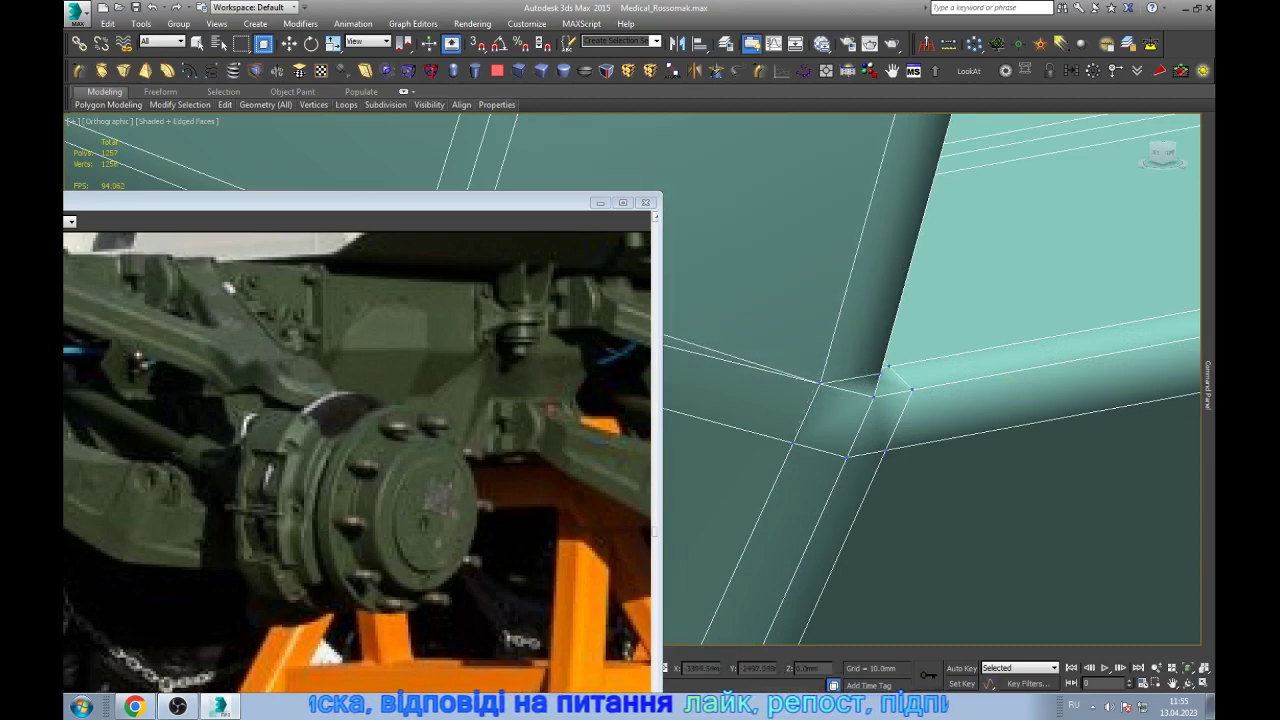
{"action": "scroll", "coordinate": [930, 380], "scroll_direction": "down", "scroll_amount": 5}
{"action": "middle_click_drag", "start_coordinate": [930, 380], "coordinate": [900, 380], "text": "alt"}
{"action": "scroll", "coordinate": [930, 380], "scroll_direction": "up", "scroll_amount": 3}
{"action": "scroll", "coordinate": [930, 380], "scroll_direction": "up", "scroll_amount": 3}
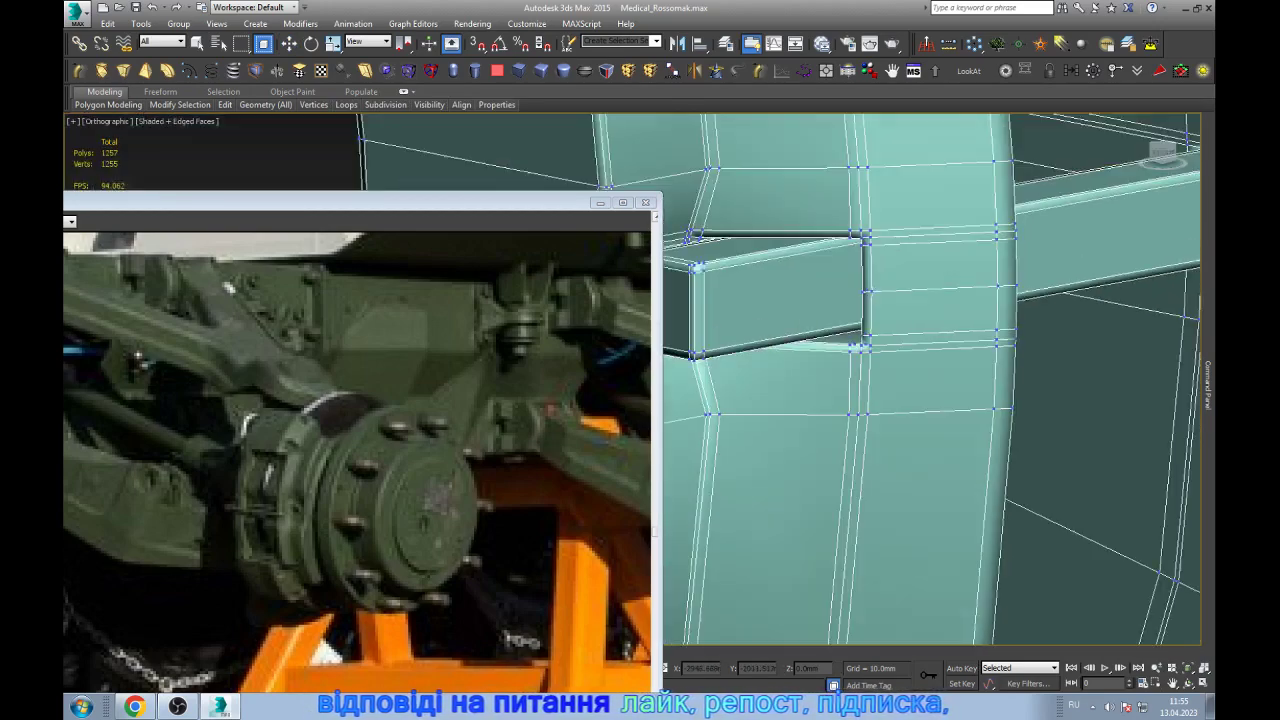
{"action": "scroll", "coordinate": [780, 380], "scroll_direction": "up", "scroll_amount": 4}
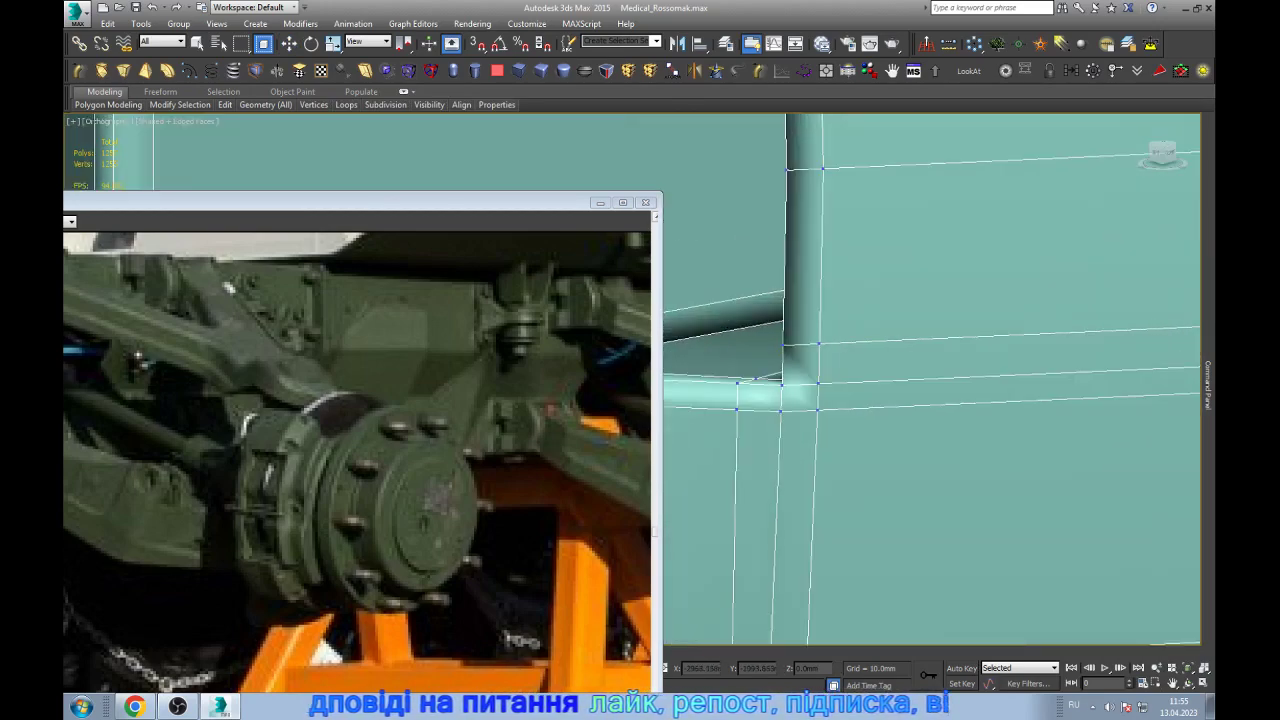
{"action": "left_click", "coordinate": [818, 383]}
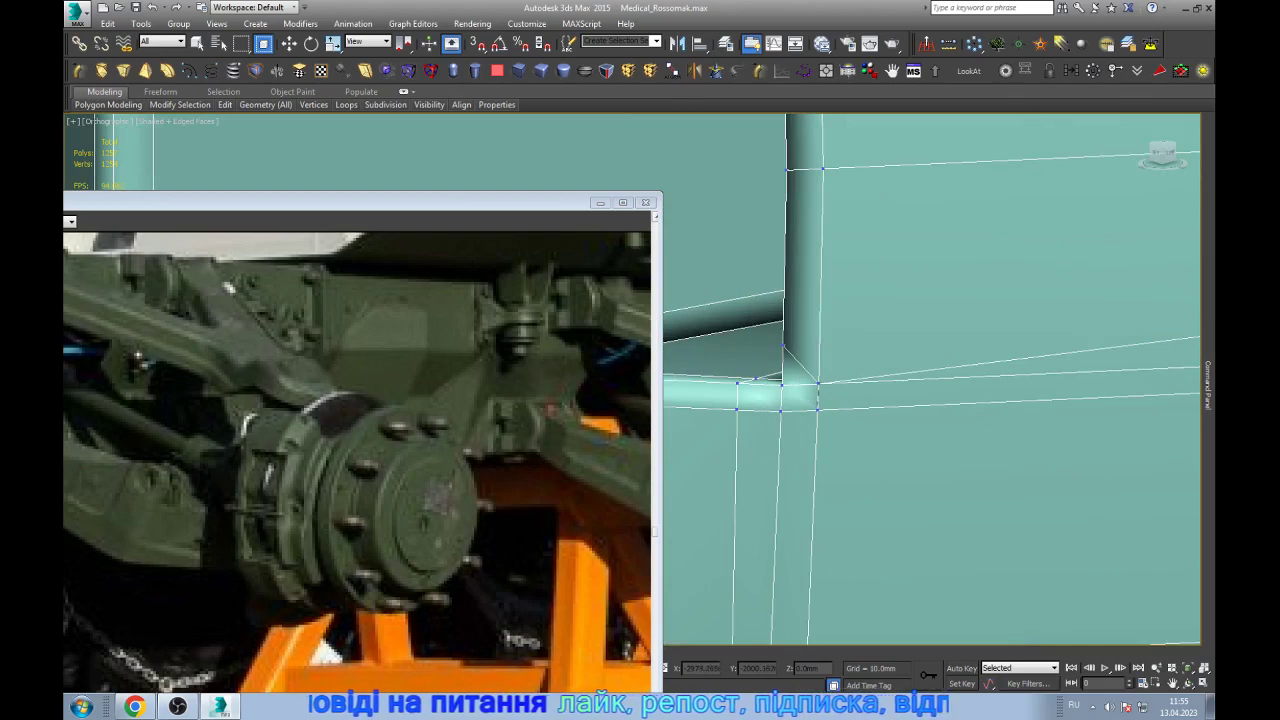
{"action": "scroll", "coordinate": [930, 380], "scroll_direction": "down", "scroll_amount": 3}
{"action": "scroll", "coordinate": [930, 380], "scroll_direction": "up", "scroll_amount": 2}
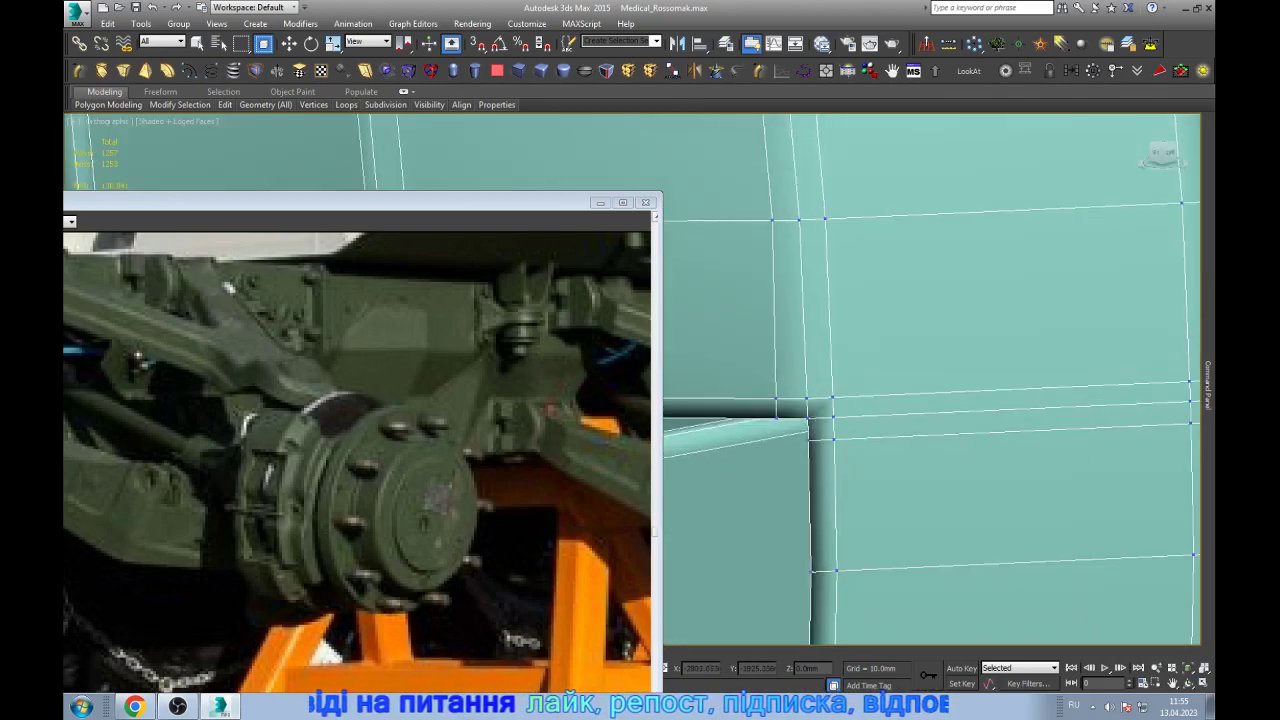
{"action": "left_click", "coordinate": [833, 416]}
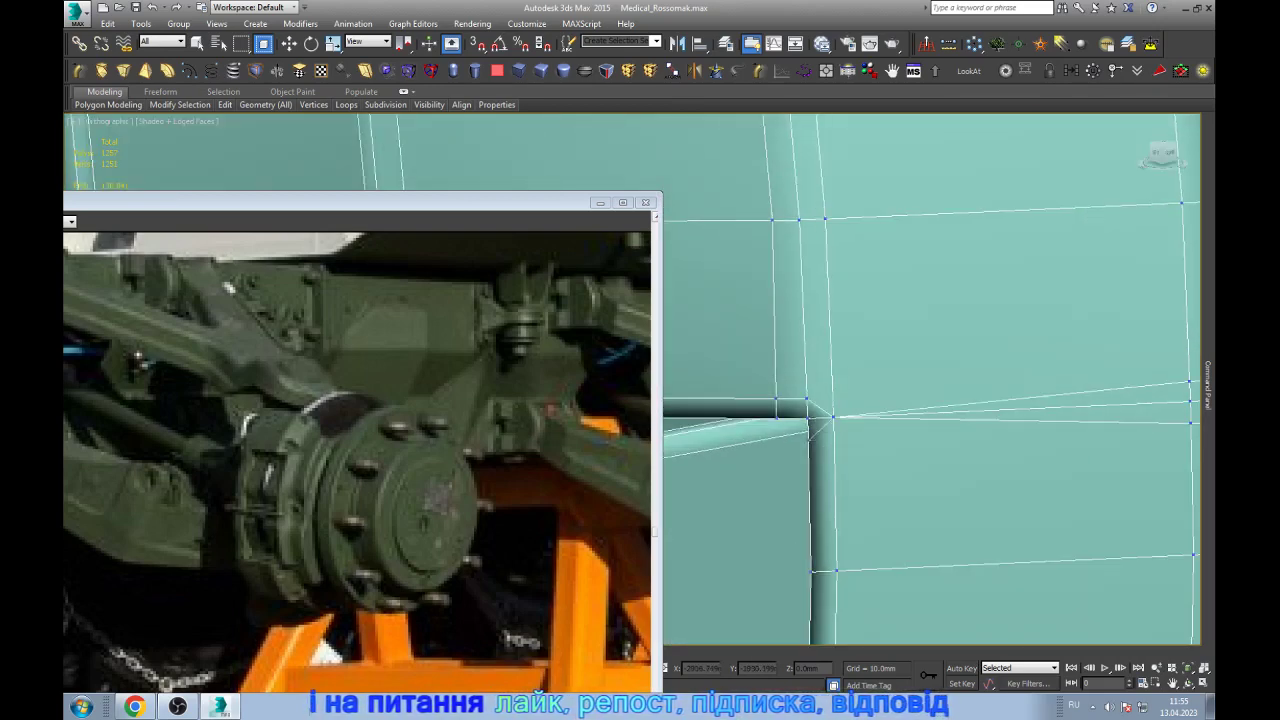
- Weld another stray upper vertex onto the lower vertex
{"action": "key", "text": "w"}
{"action": "scroll", "coordinate": [900, 400], "scroll_direction": "down", "scroll_amount": 3}
{"action": "scroll", "coordinate": [900, 400], "scroll_direction": "down", "scroll_amount": 3}
{"action": "scroll", "coordinate": [920, 300], "scroll_direction": "up", "scroll_amount": 5}
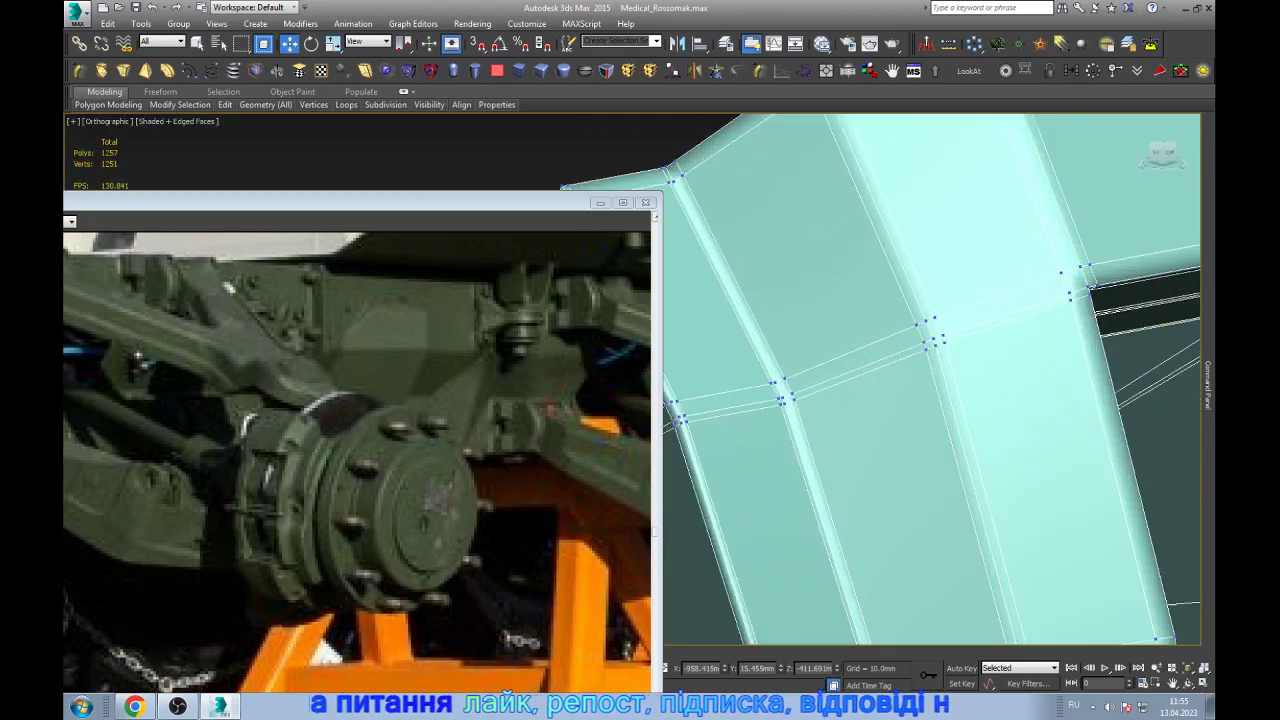
{"action": "scroll", "coordinate": [1070, 262], "scroll_direction": "up", "scroll_amount": 3}
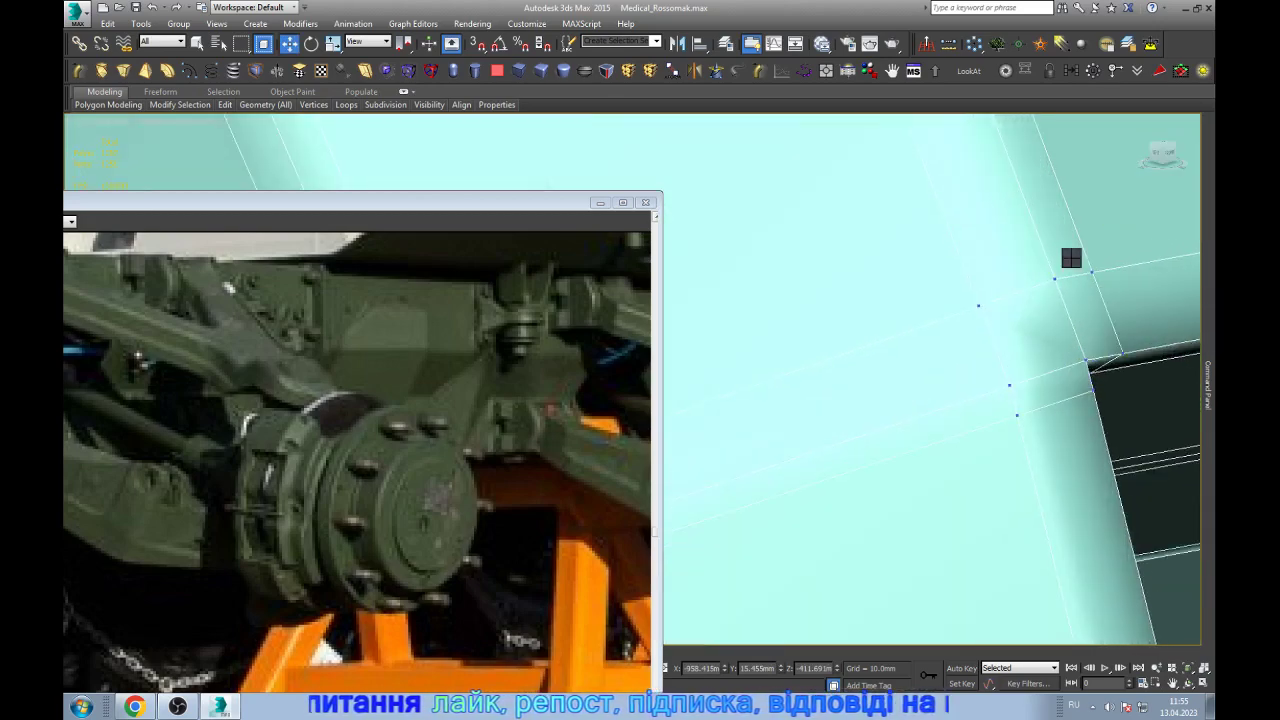
{"action": "key", "text": "q"}
{"action": "left_click", "coordinate": [978, 305]}
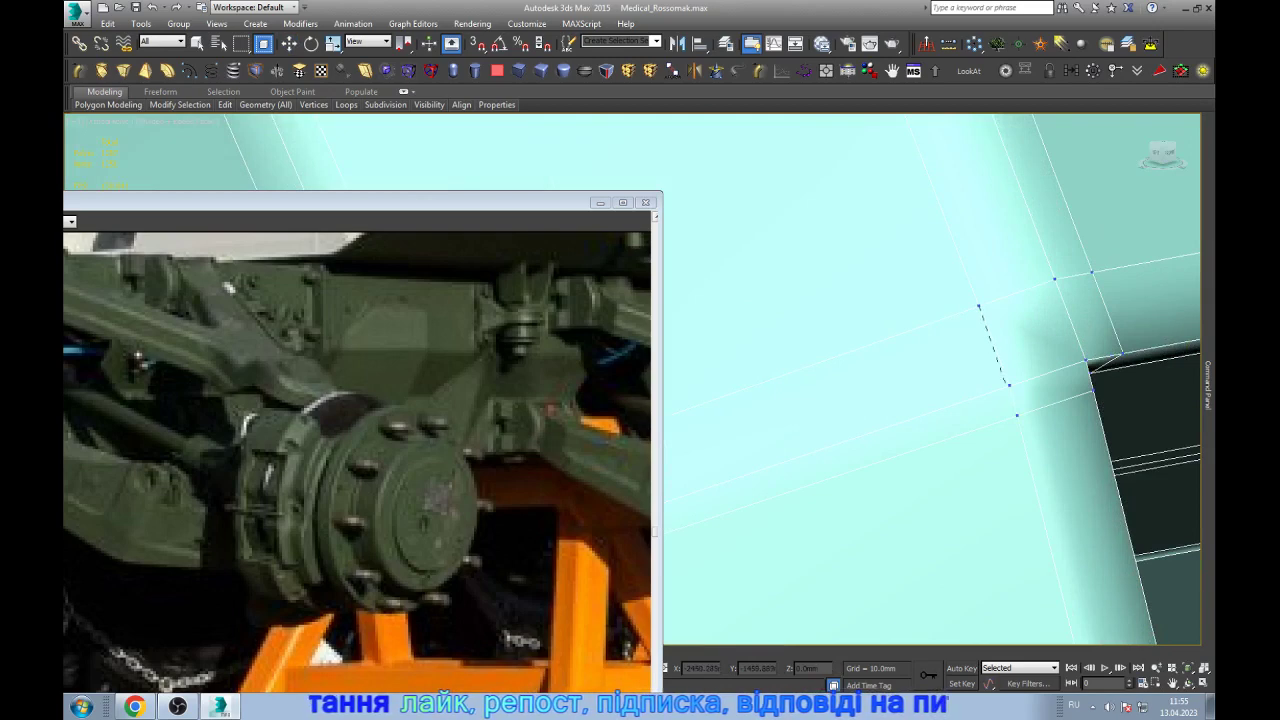
{"action": "left_click", "coordinate": [1009, 385]}
- Weld the upper vertices at the crossbar's box end and box corner onto those below
{"action": "key", "text": "w"}
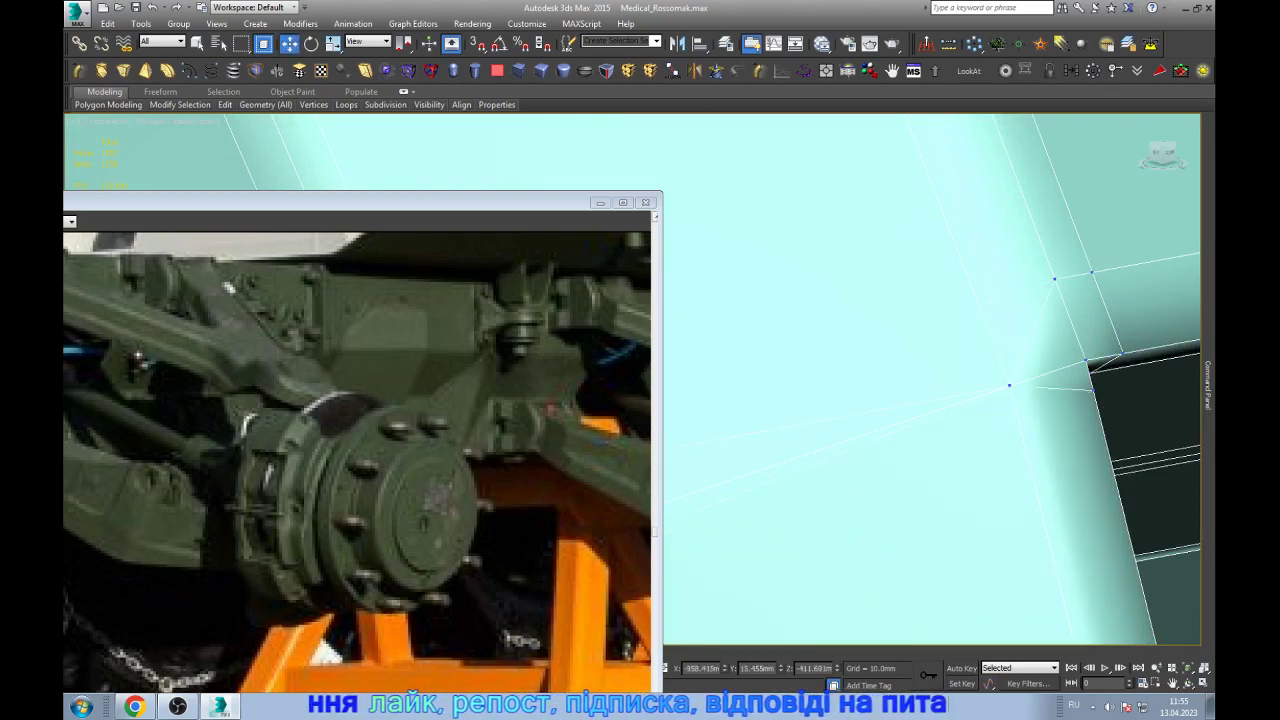
{"action": "scroll", "coordinate": [838, 357], "scroll_direction": "down", "scroll_amount": 5}
{"action": "scroll", "coordinate": [838, 357], "scroll_direction": "down", "scroll_amount": 3}
{"action": "scroll", "coordinate": [838, 357], "scroll_direction": "up", "scroll_amount": 4}
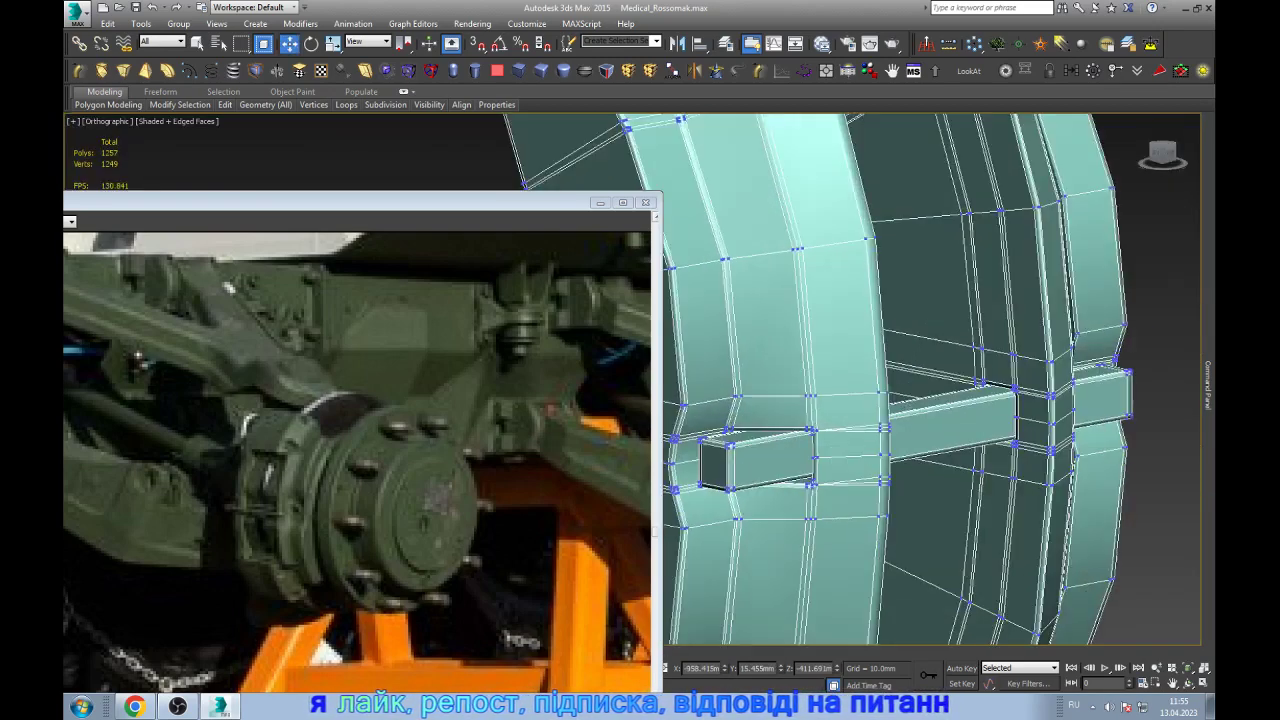
{"action": "mouse_move", "coordinate": [930, 380]}
{"action": "middle_mouse_down", "text": "alt"}
{"action": "mouse_move", "coordinate": [880, 380]}
{"action": "mouse_move", "coordinate": [921, 362]}
{"action": "mouse_move", "coordinate": [921, 385]}
{"action": "middle_mouse_up", "text": "alt"}
{"action": "scroll", "coordinate": [930, 420], "scroll_direction": "up", "scroll_amount": 4}
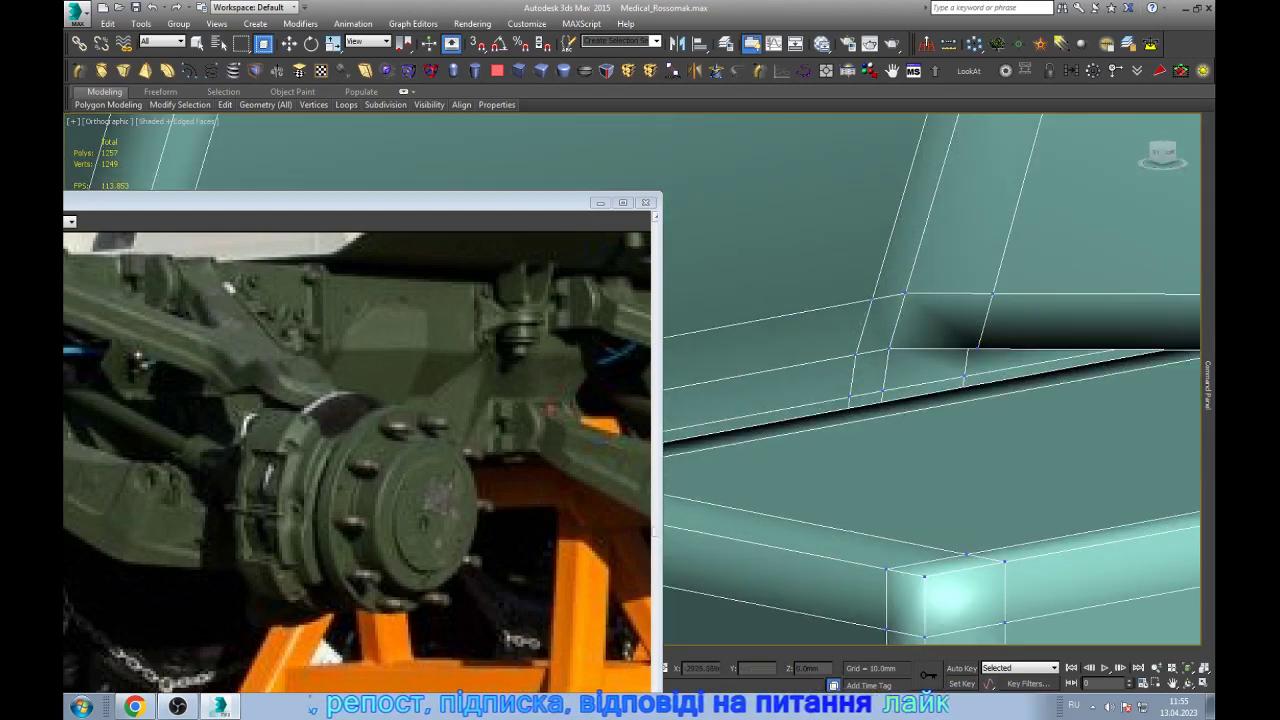
{"action": "left_click_drag", "start_coordinate": [870, 297], "coordinate": [856, 353]}
{"action": "key", "text": "w"}
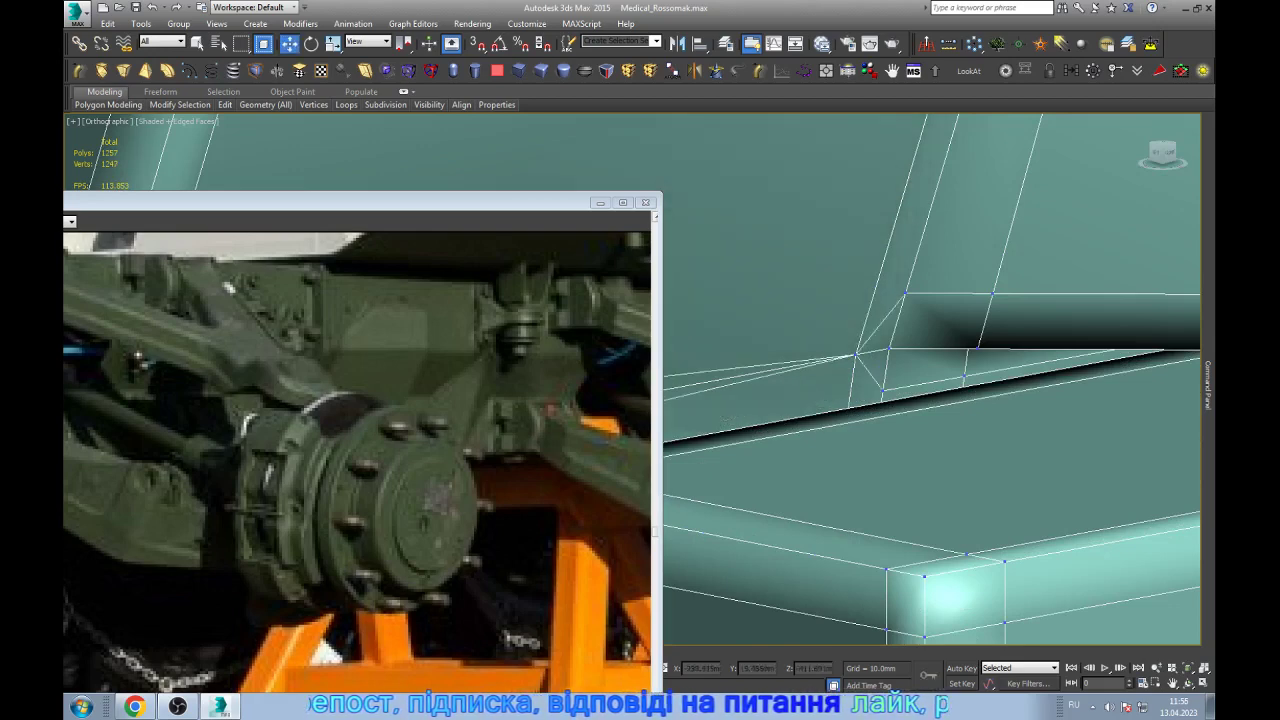
{"action": "mouse_move", "coordinate": [921, 385]}
{"action": "middle_mouse_down", "text": "alt"}
{"action": "mouse_move", "coordinate": [930, 400]}
{"action": "mouse_move", "coordinate": [930, 330]}
{"action": "mouse_move", "coordinate": [960, 330]}
{"action": "middle_mouse_up", "text": "alt"}
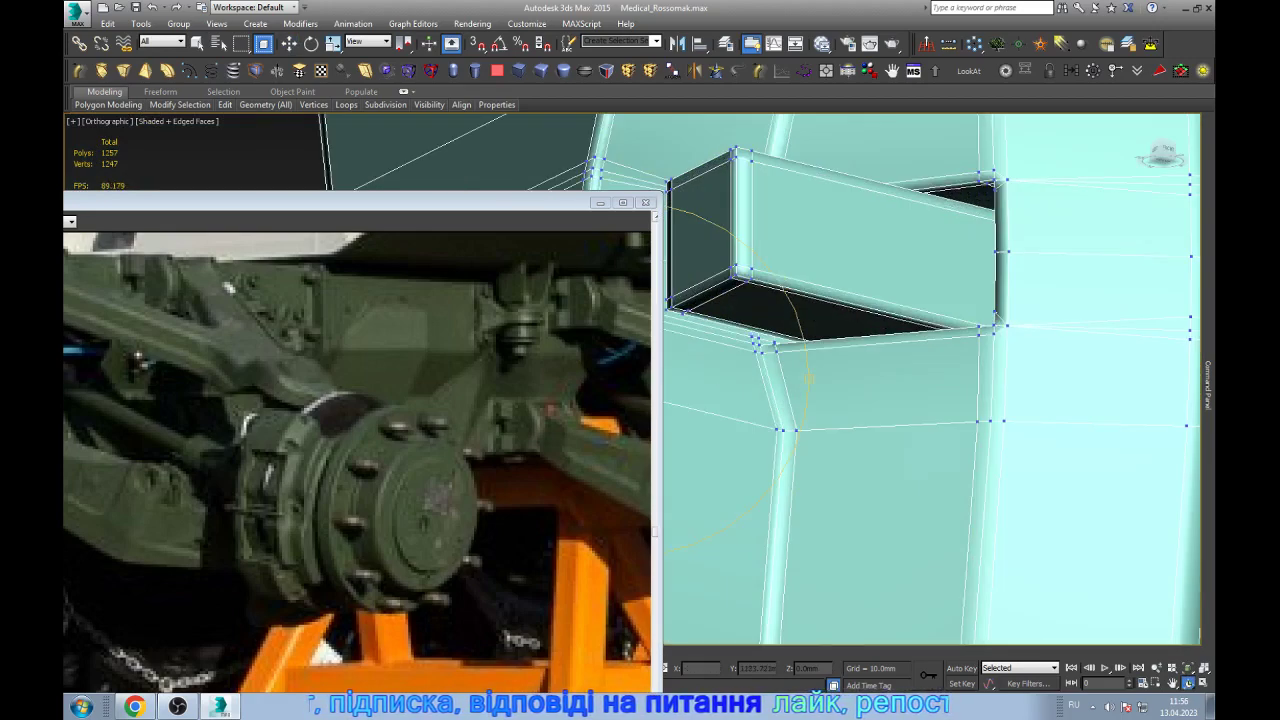
{"action": "middle_click_drag", "start_coordinate": [810, 378], "coordinate": [822, 329], "text": "alt"}
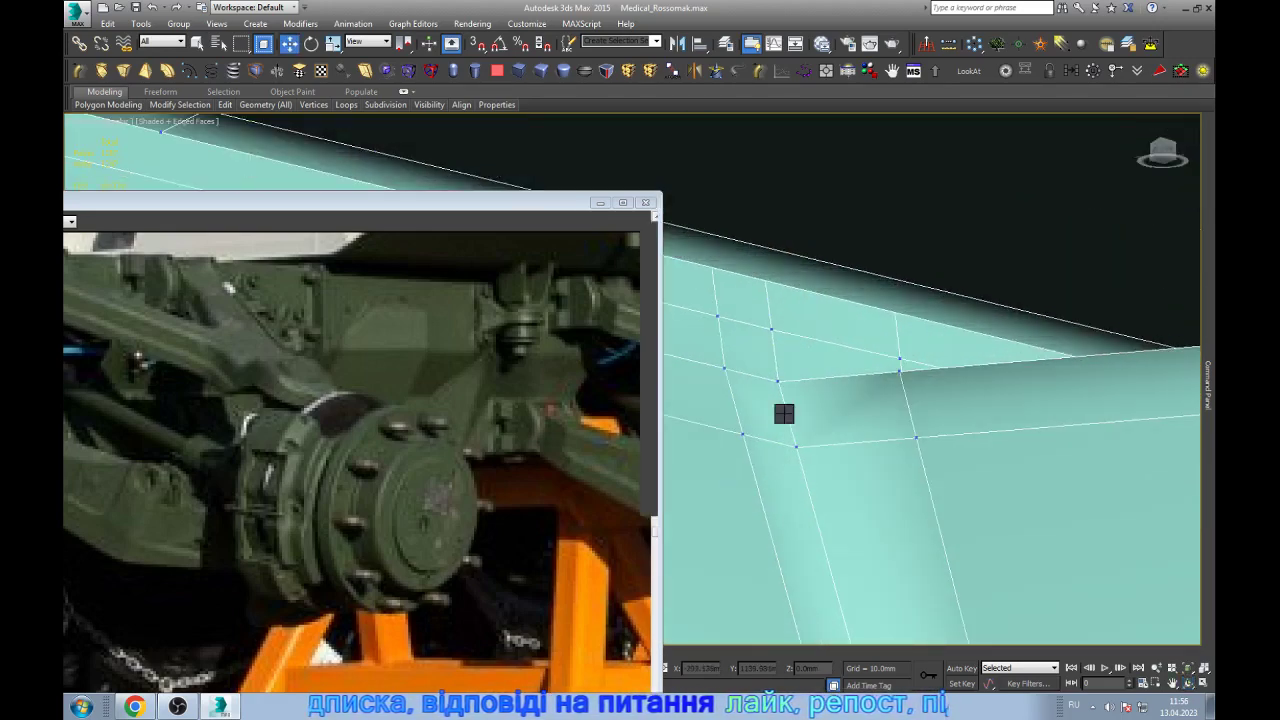
{"action": "left_click", "coordinate": [724, 368]}
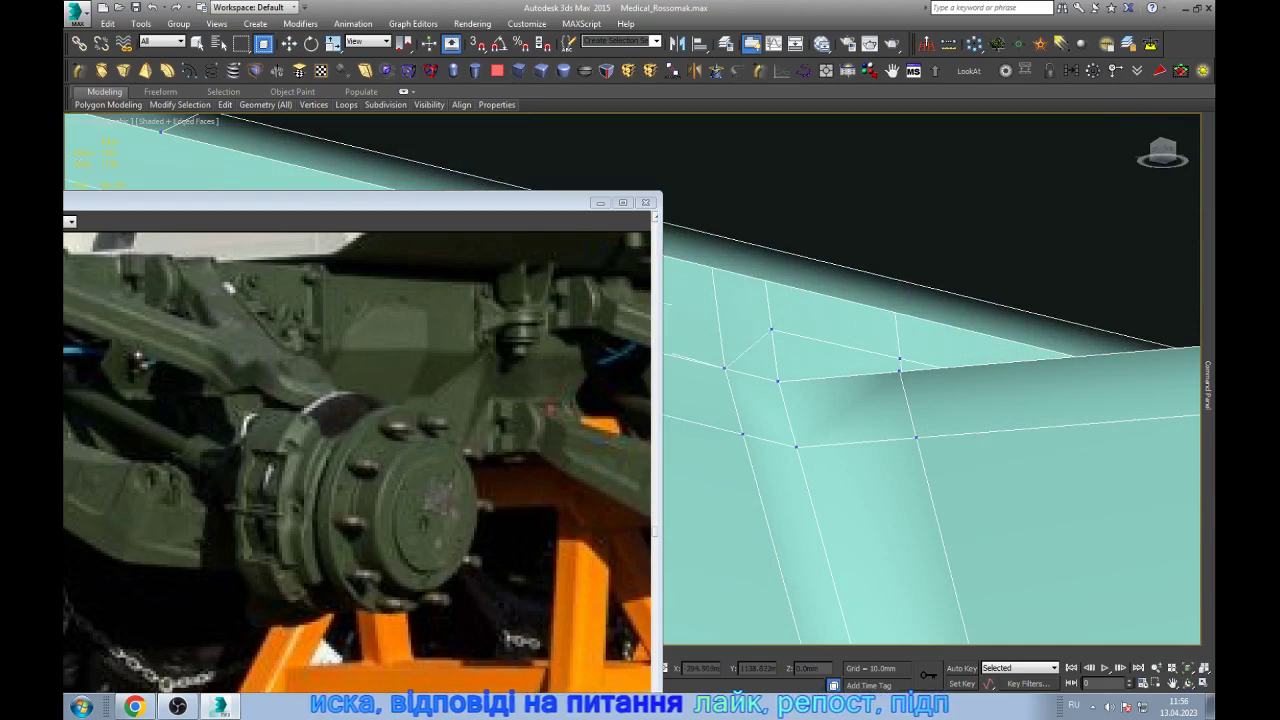
{"action": "key", "text": "w"}
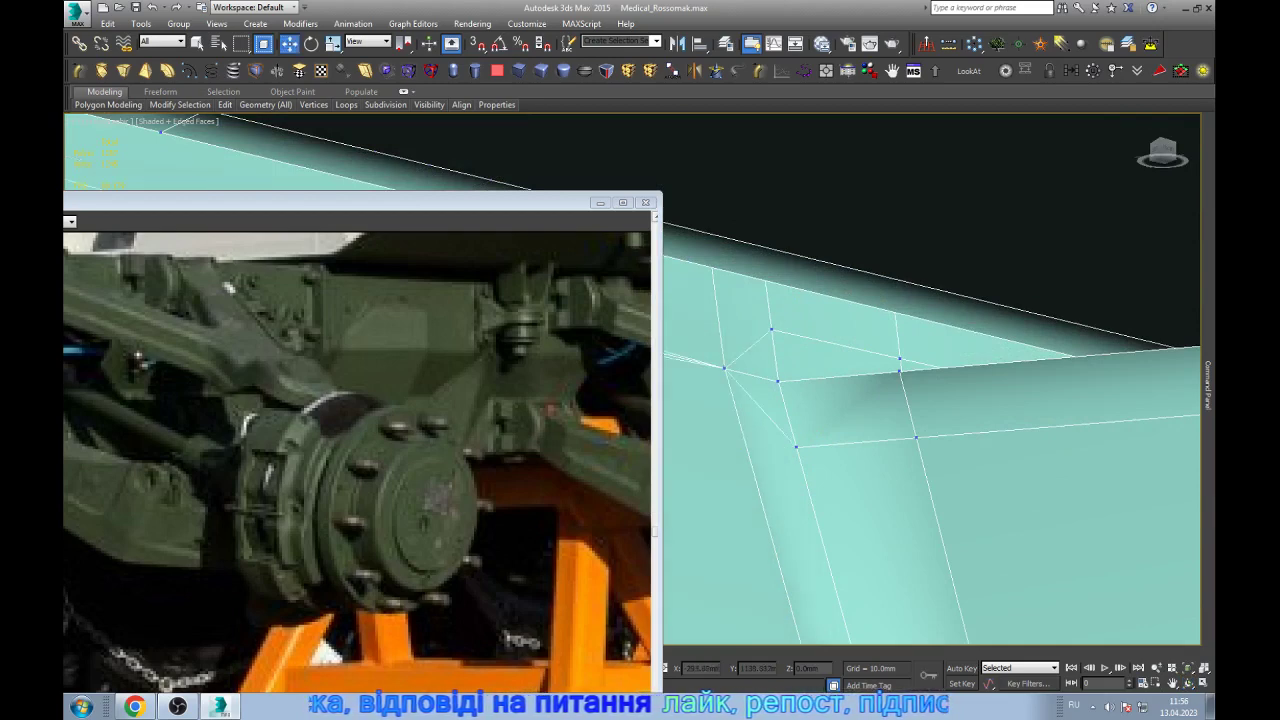
- Move the lower inner corner vertex up into the inner corner
{"action": "scroll", "coordinate": [930, 380], "scroll_direction": "down", "scroll_amount": 5}
{"action": "scroll", "coordinate": [930, 380], "scroll_direction": "down", "scroll_amount": 5}
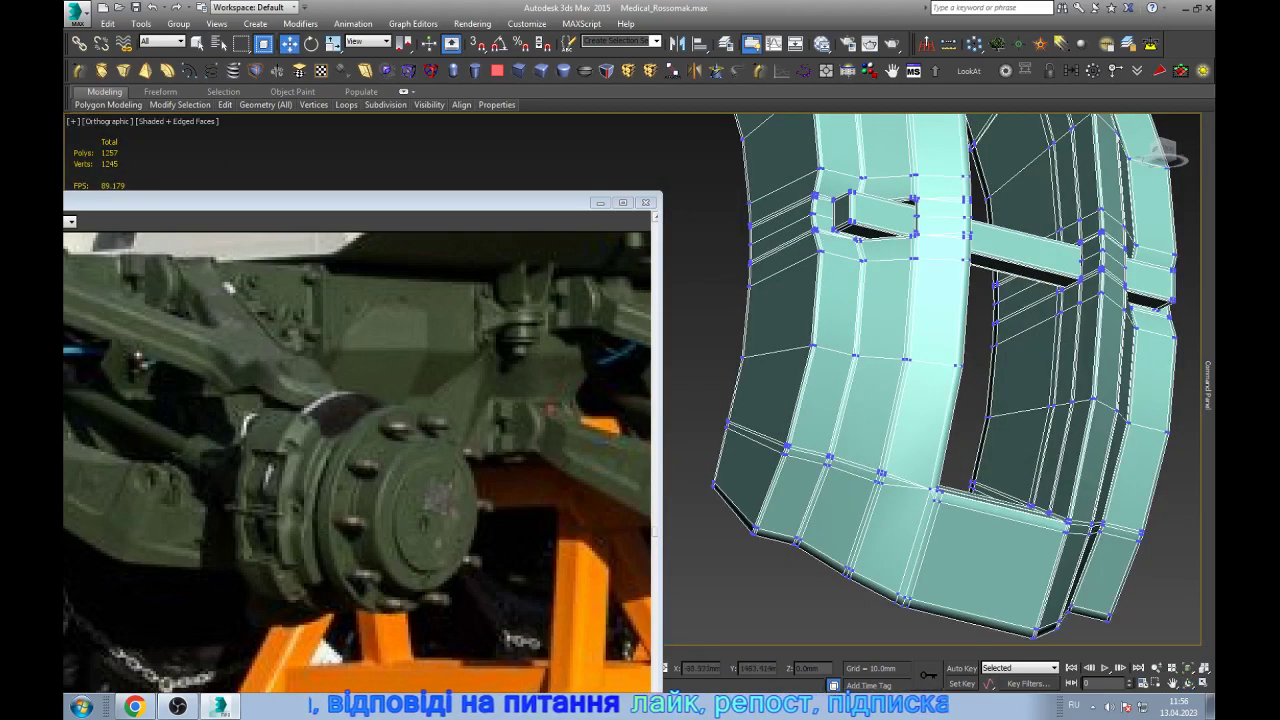
{"action": "scroll", "coordinate": [921, 486], "scroll_direction": "up", "scroll_amount": 5}
{"action": "left_click", "coordinate": [957, 497]}
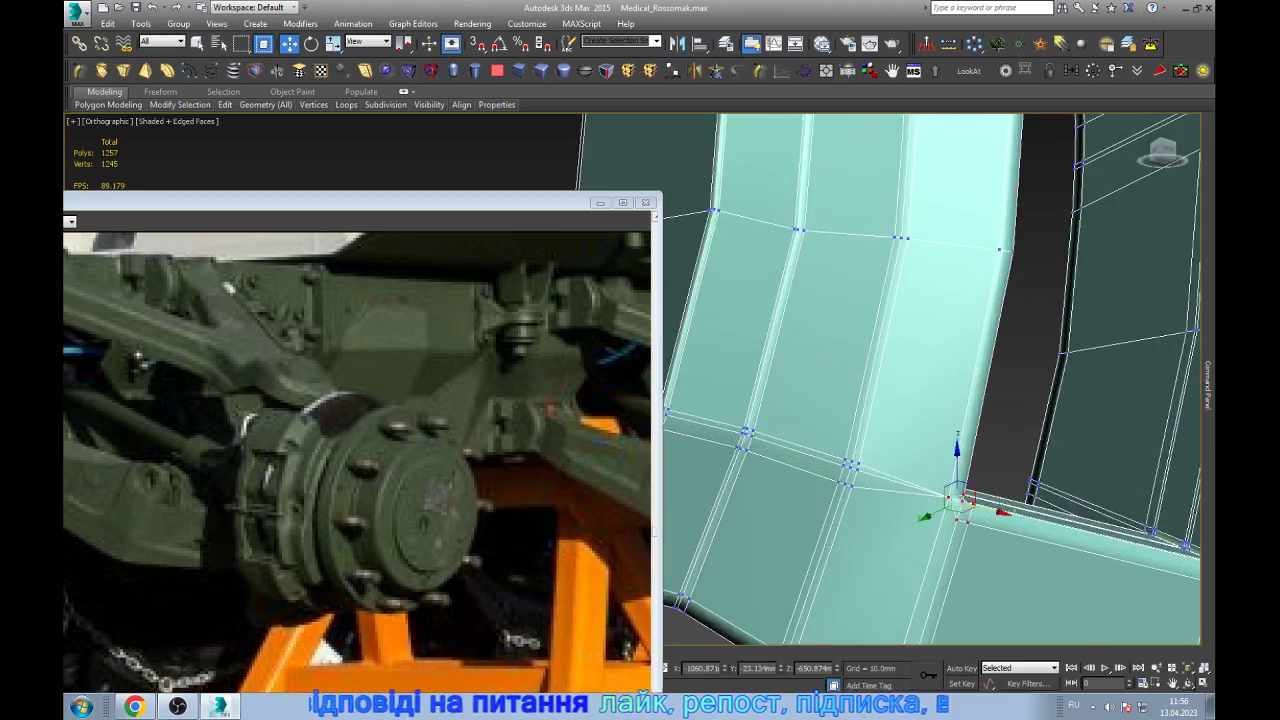
{"action": "scroll", "coordinate": [957, 497], "scroll_direction": "down", "scroll_amount": 3}
{"action": "scroll", "coordinate": [957, 497], "scroll_direction": "down", "scroll_amount": 5}
{"action": "mouse_move", "coordinate": [900, 450]}
{"action": "middle_mouse_down", "text": "alt"}
{"action": "mouse_move", "coordinate": [810, 378]}
{"action": "mouse_move", "coordinate": [750, 355]}
{"action": "middle_mouse_up", "text": "alt"}
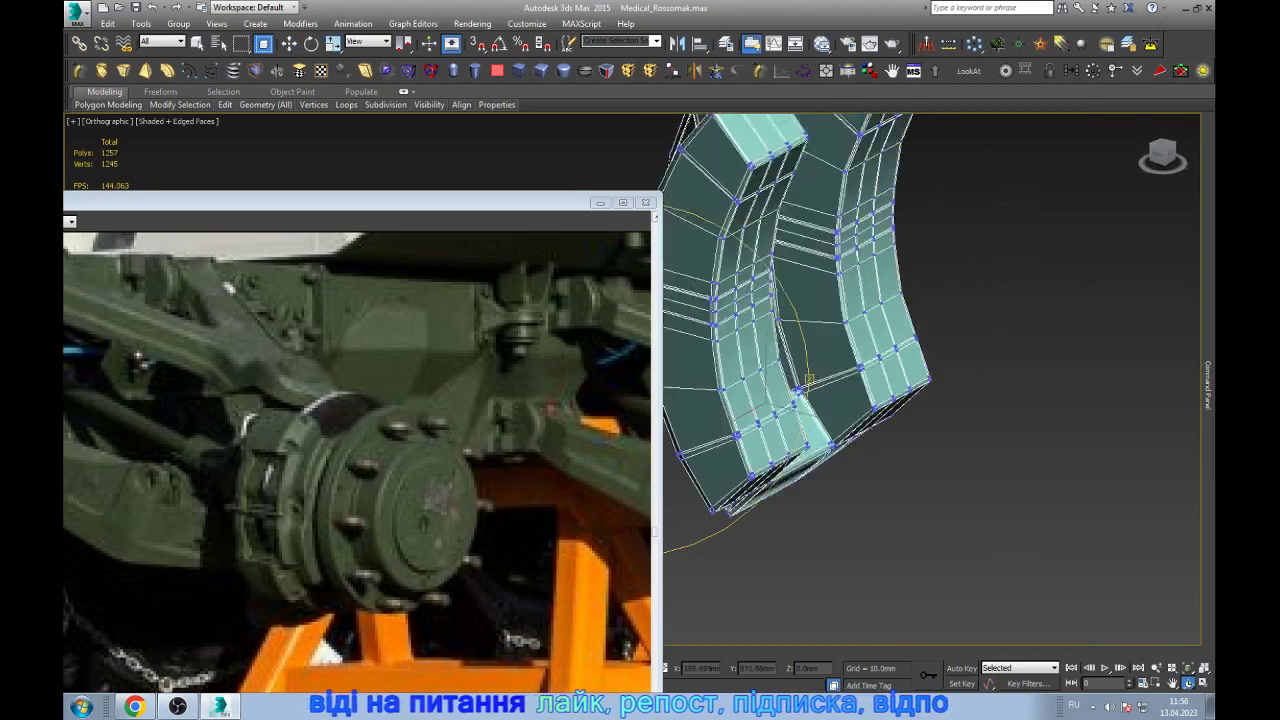
{"action": "scroll", "coordinate": [809, 379], "scroll_direction": "up", "scroll_amount": 5}
{"action": "key", "text": "w"}
{"action": "scroll", "coordinate": [890, 358], "scroll_direction": "up", "scroll_amount": 1}
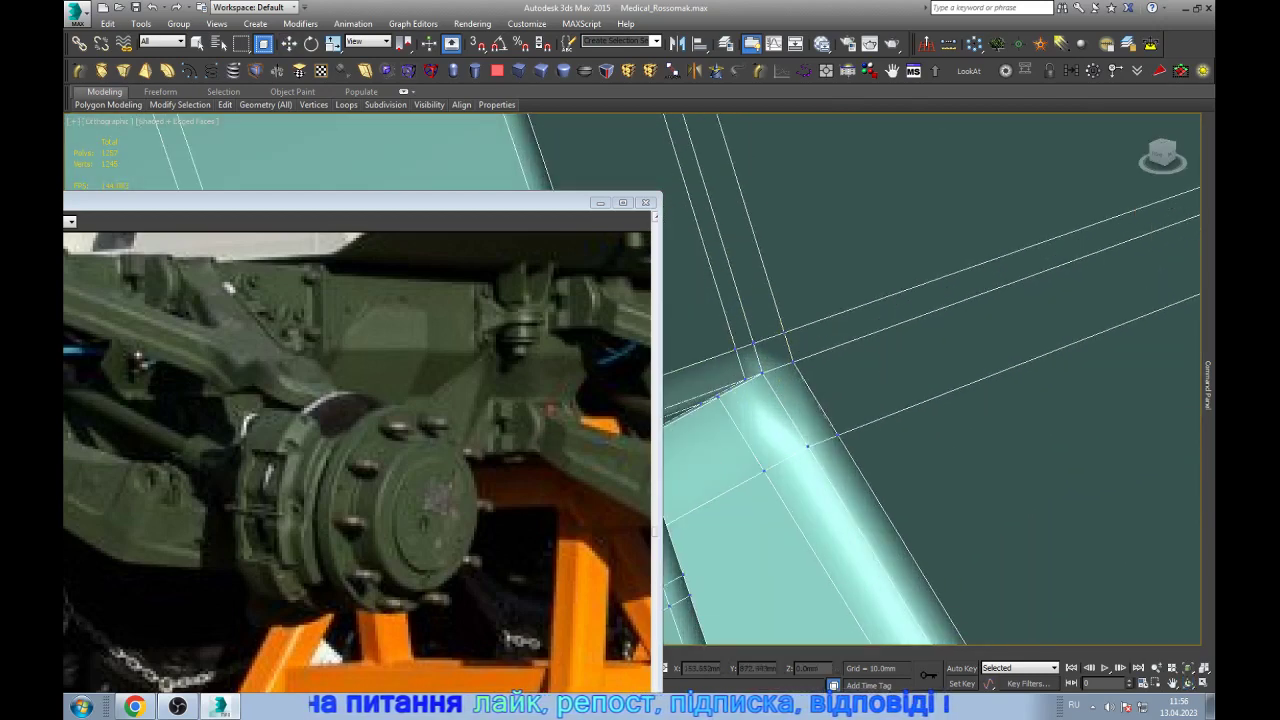
{"action": "left_click_drag", "start_coordinate": [836, 437], "coordinate": [793, 362]}
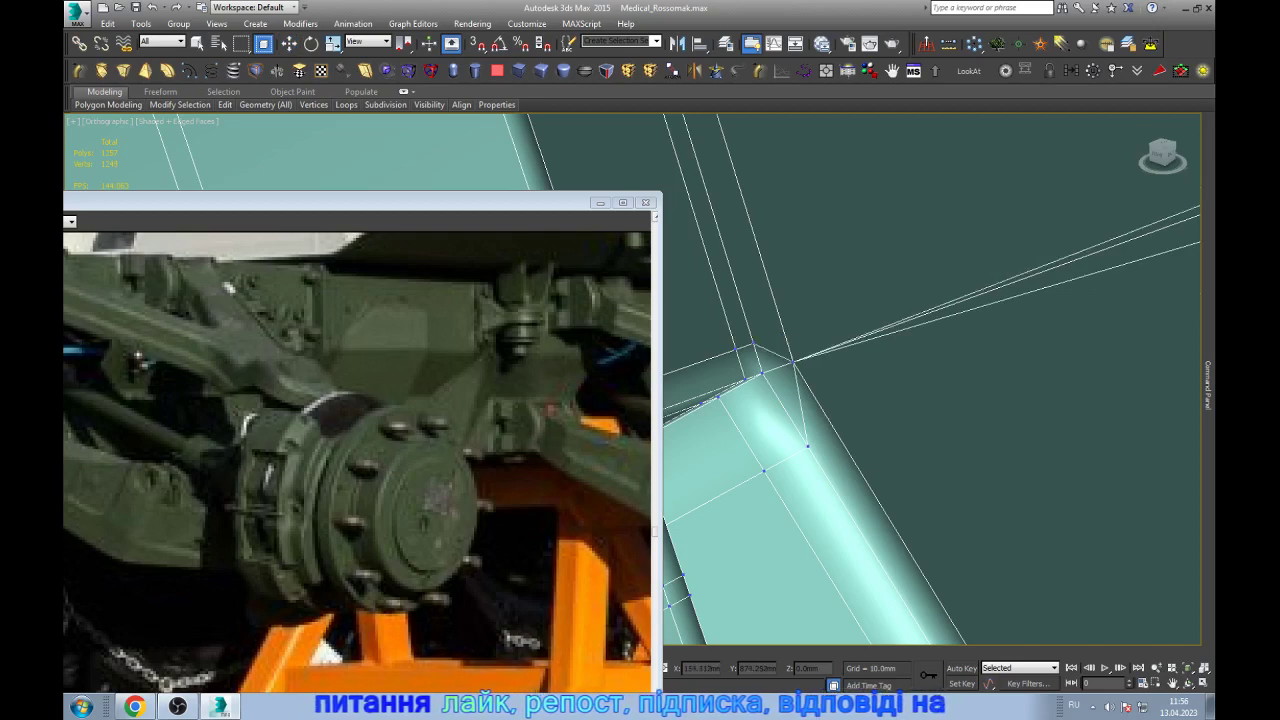
{"action": "key", "text": "w"}
{"action": "scroll", "coordinate": [930, 380], "scroll_direction": "down", "scroll_amount": 2}
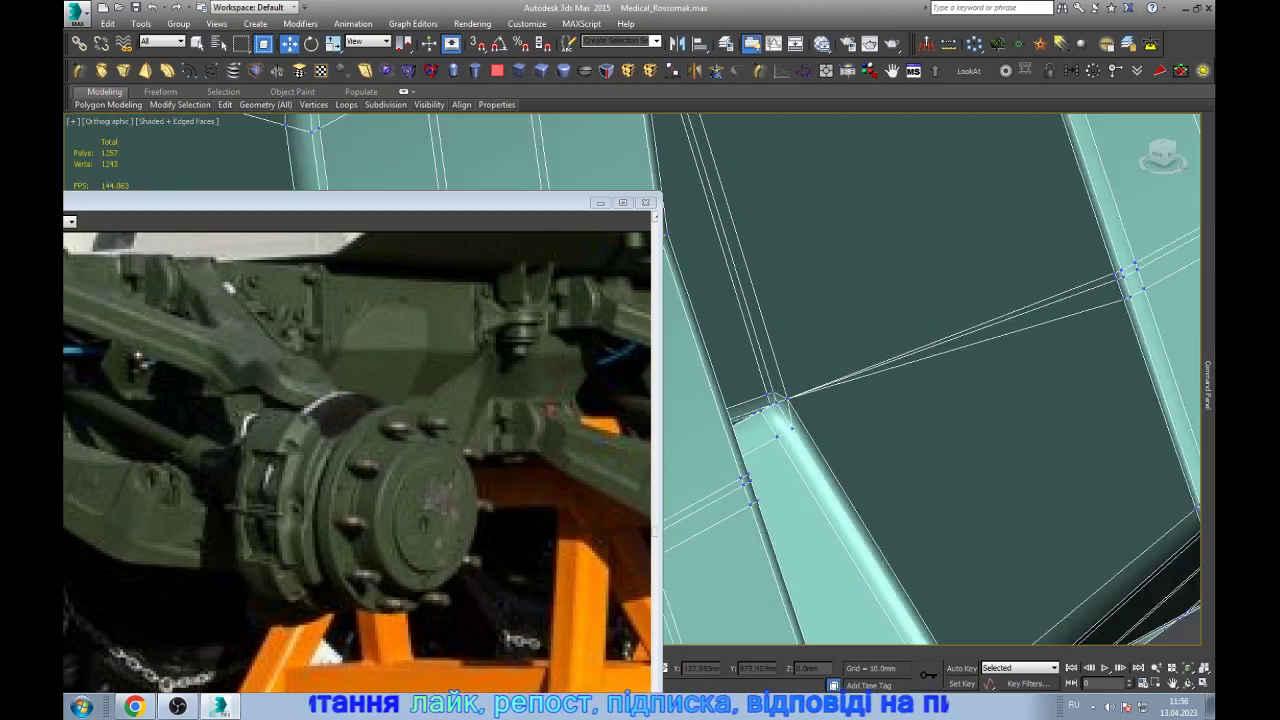
{"action": "key", "text": "2"}
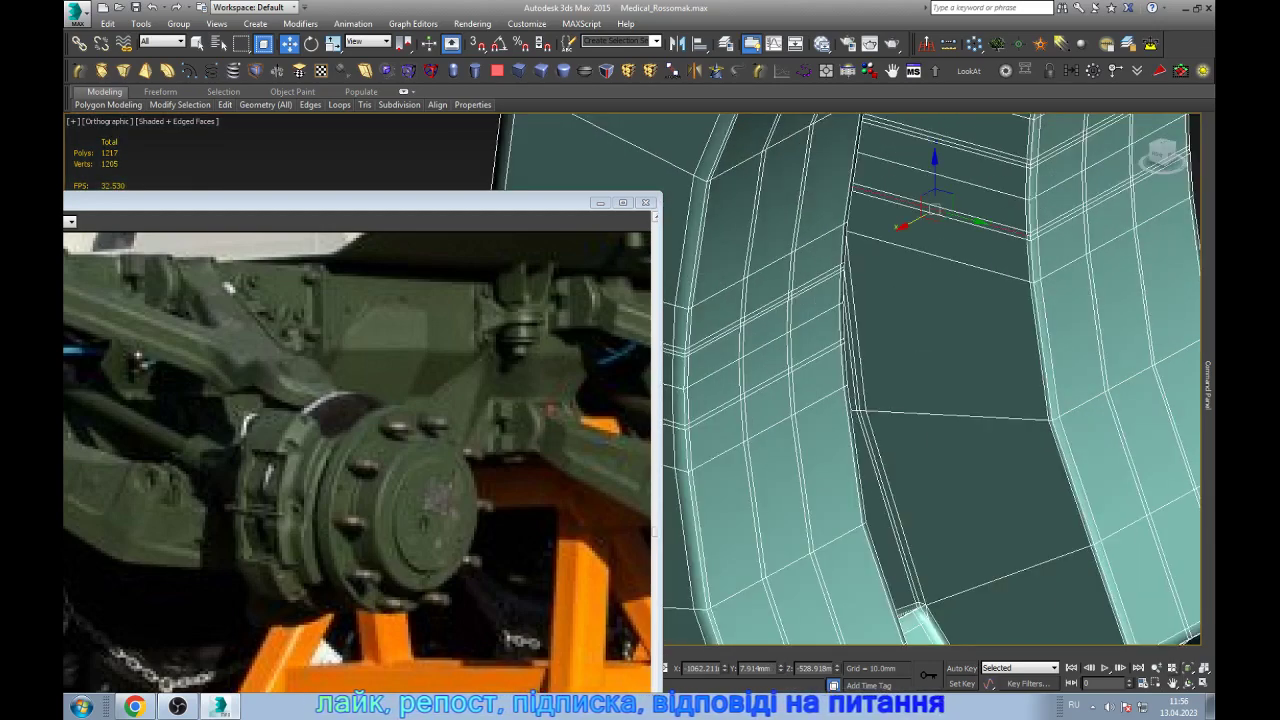
- Orbit out over the whole ring section and return to Vertex level
{"action": "middle_click_drag", "start_coordinate": [900, 400], "coordinate": [820, 380], "text": "alt"}
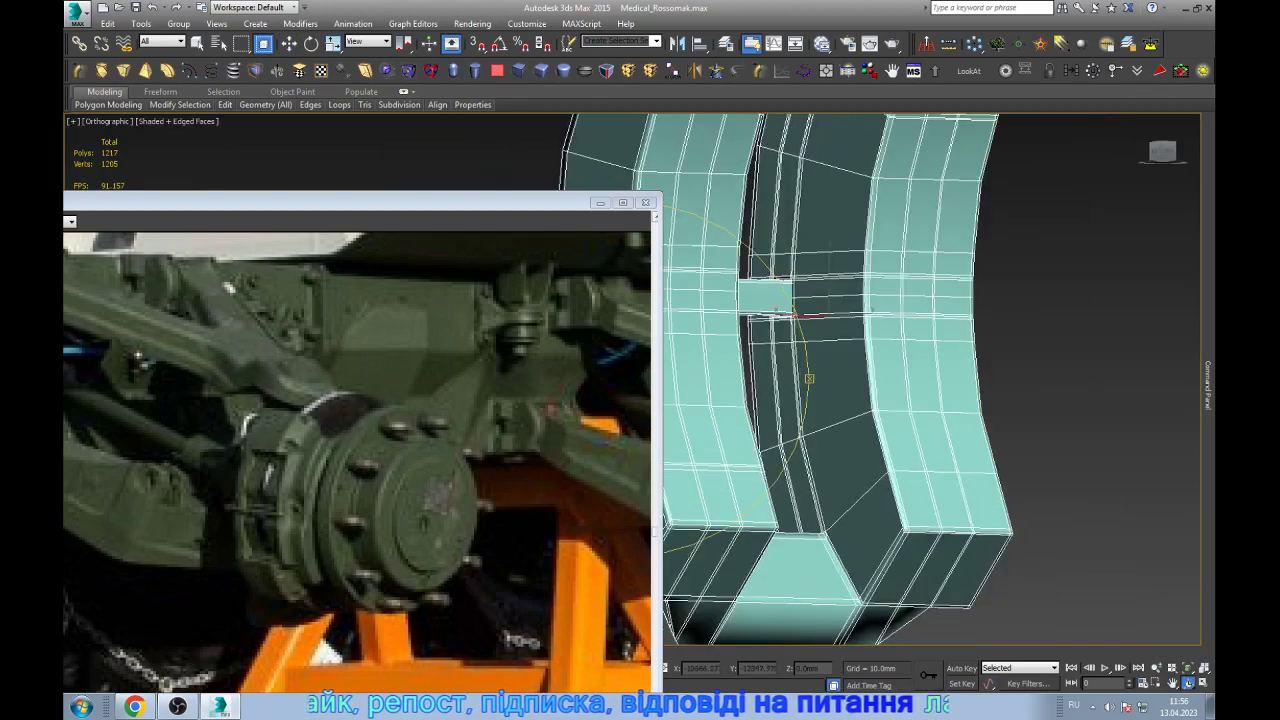
{"action": "scroll", "coordinate": [780, 320], "scroll_direction": "up", "scroll_amount": 8}
{"action": "scroll", "coordinate": [780, 320], "scroll_direction": "up", "scroll_amount": 3}
{"action": "key", "text": "w"}
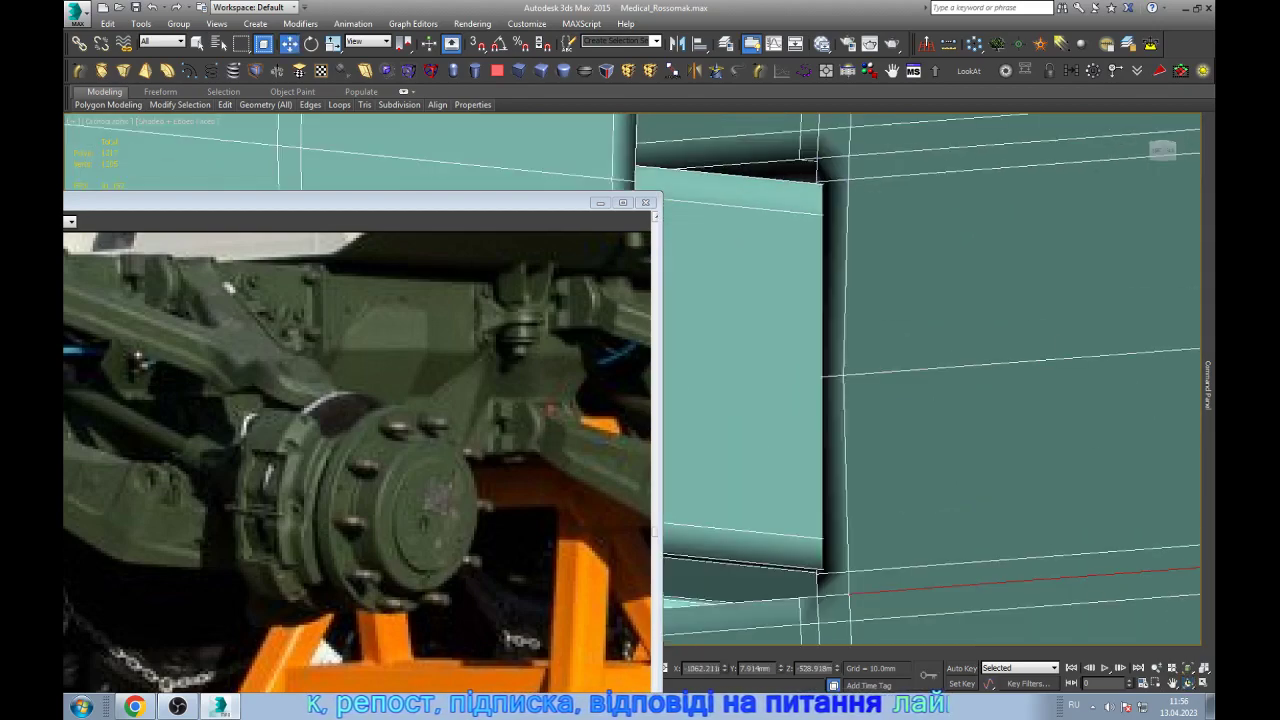
{"action": "scroll", "coordinate": [870, 192], "scroll_direction": "up", "scroll_amount": 3}
{"action": "key", "text": "1"}
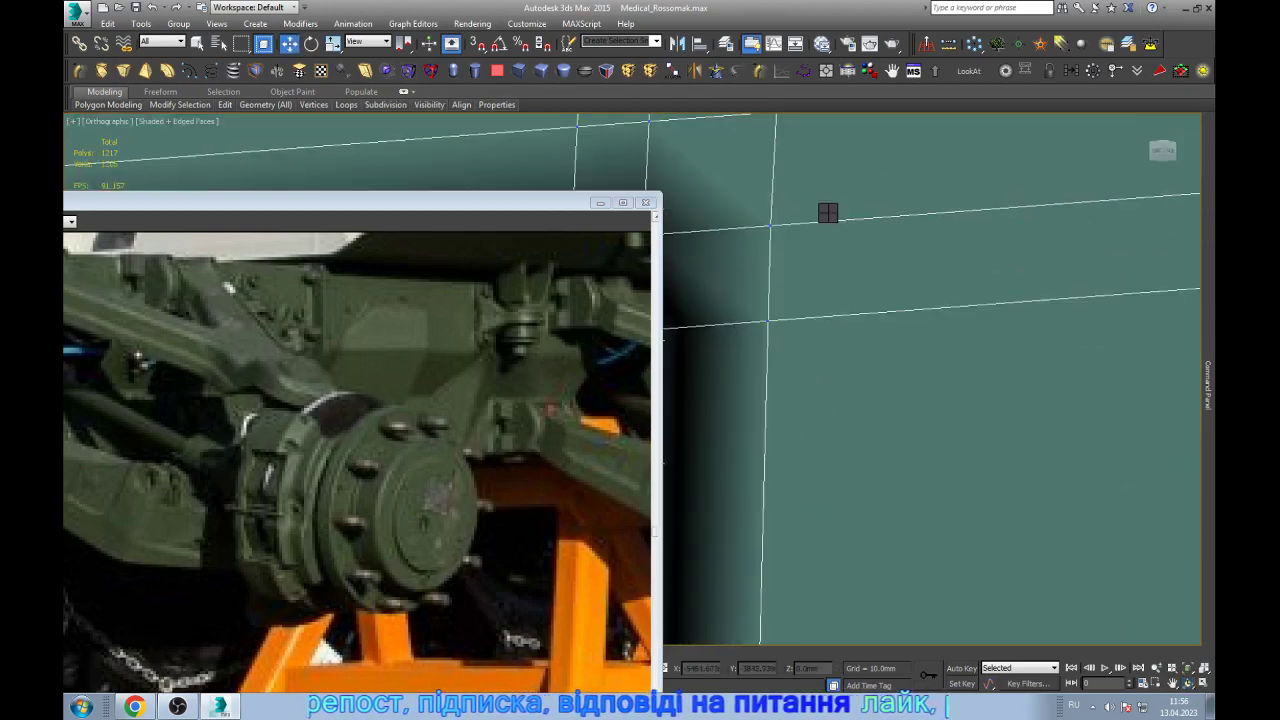
- Merge the upper and lower slot vertices onto their neighbouring vertices
{"action": "scroll", "coordinate": [828, 212], "scroll_direction": "down", "scroll_amount": 2}
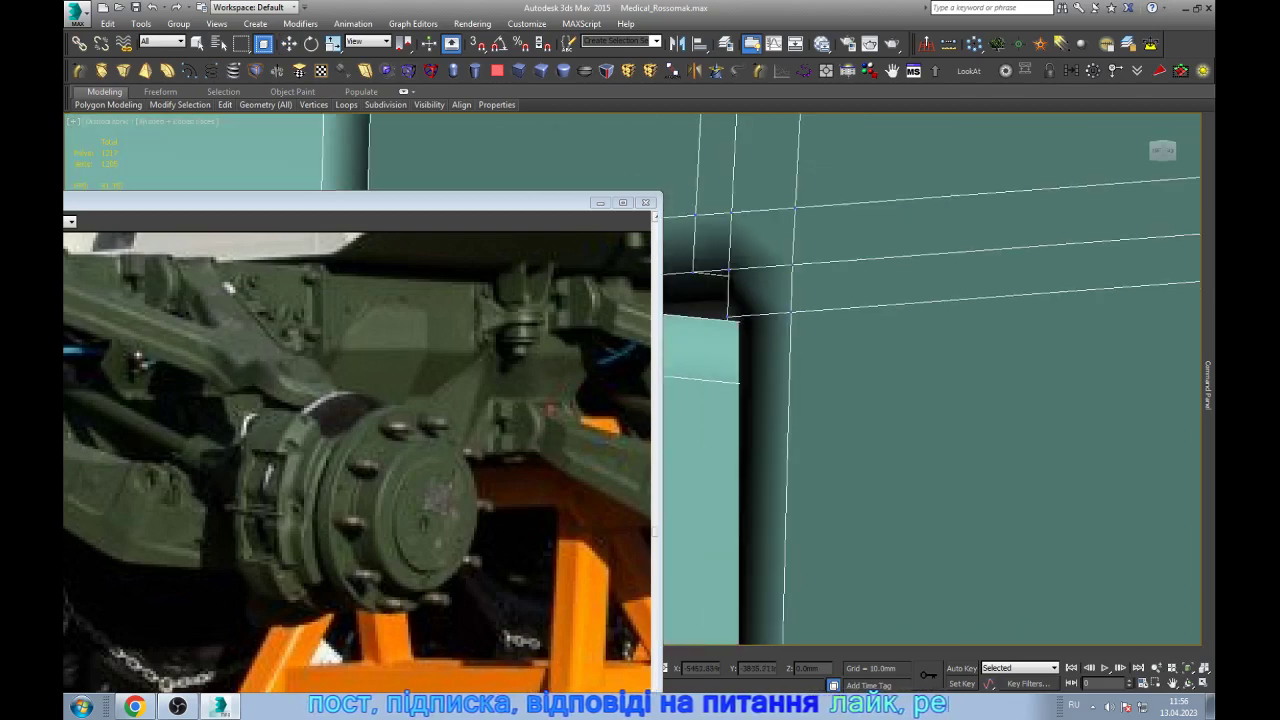
{"action": "left_click_drag", "start_coordinate": [795, 209], "coordinate": [791, 264]}
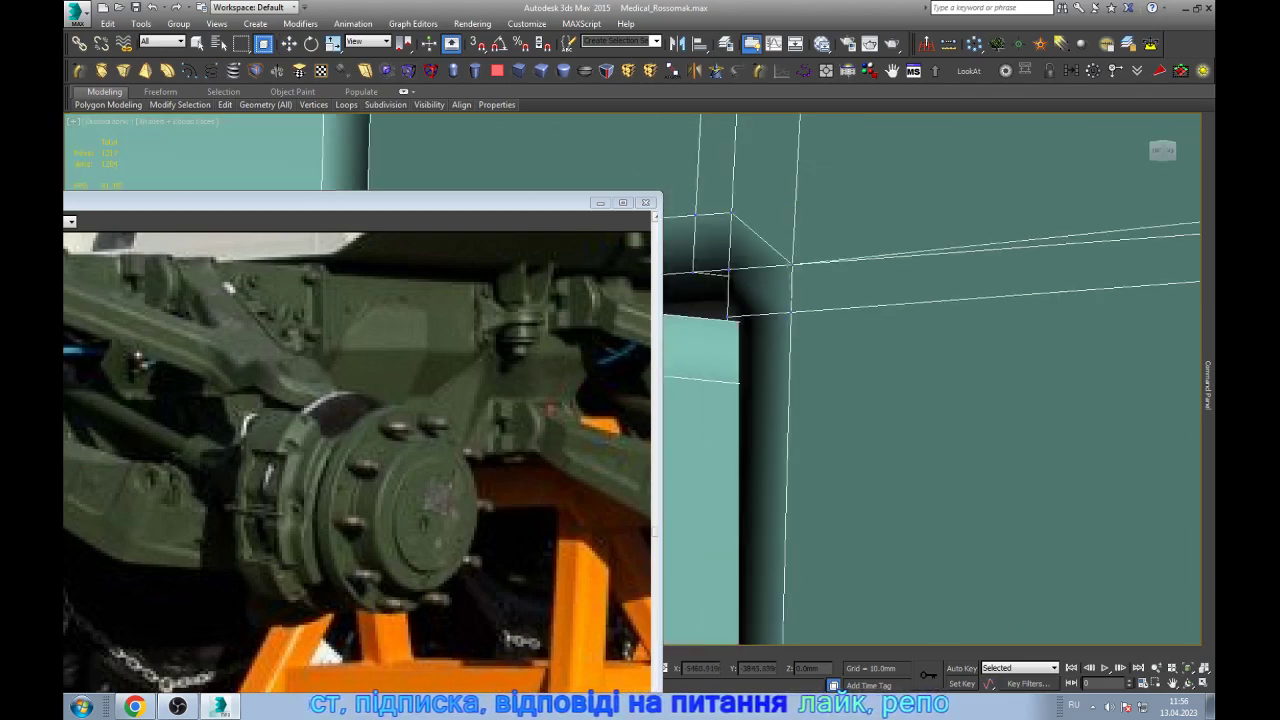
{"action": "scroll", "coordinate": [930, 400], "scroll_direction": "down", "scroll_amount": 2}
{"action": "scroll", "coordinate": [930, 400], "scroll_direction": "up", "scroll_amount": 2}
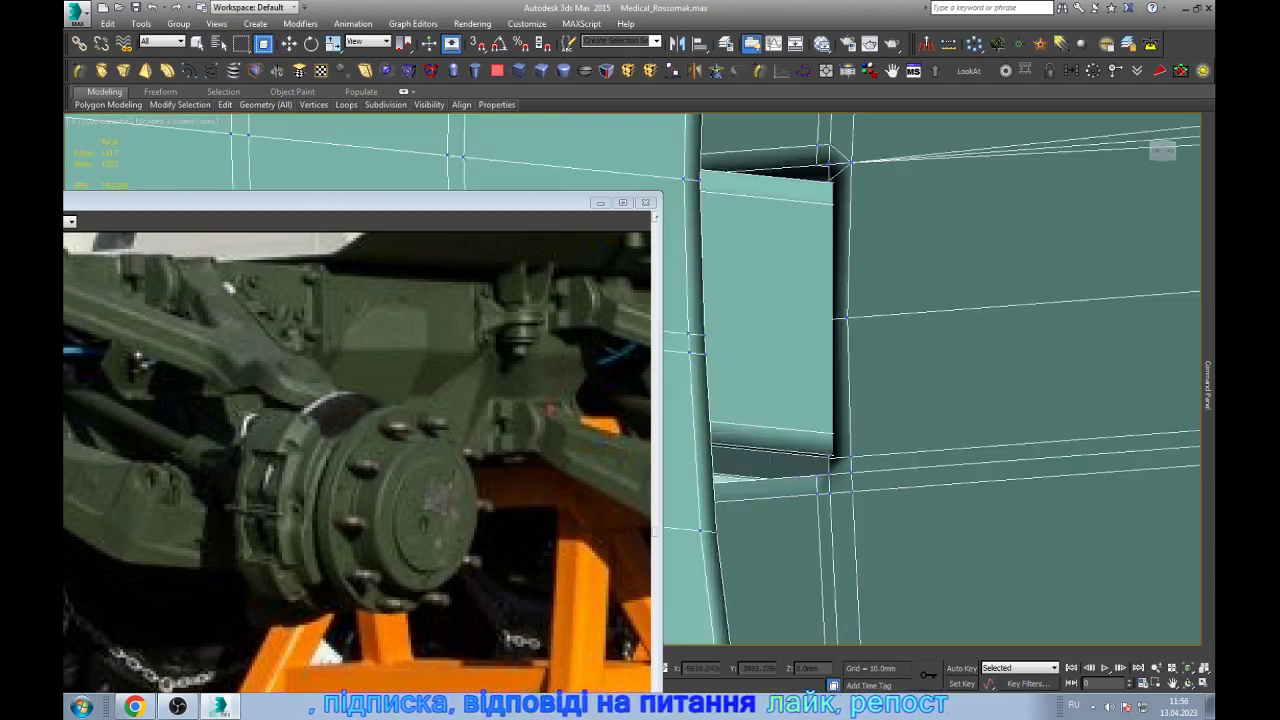
{"action": "scroll", "coordinate": [930, 400], "scroll_direction": "up", "scroll_amount": 1}
{"action": "left_click_drag", "start_coordinate": [860, 503], "coordinate": [858, 466]}
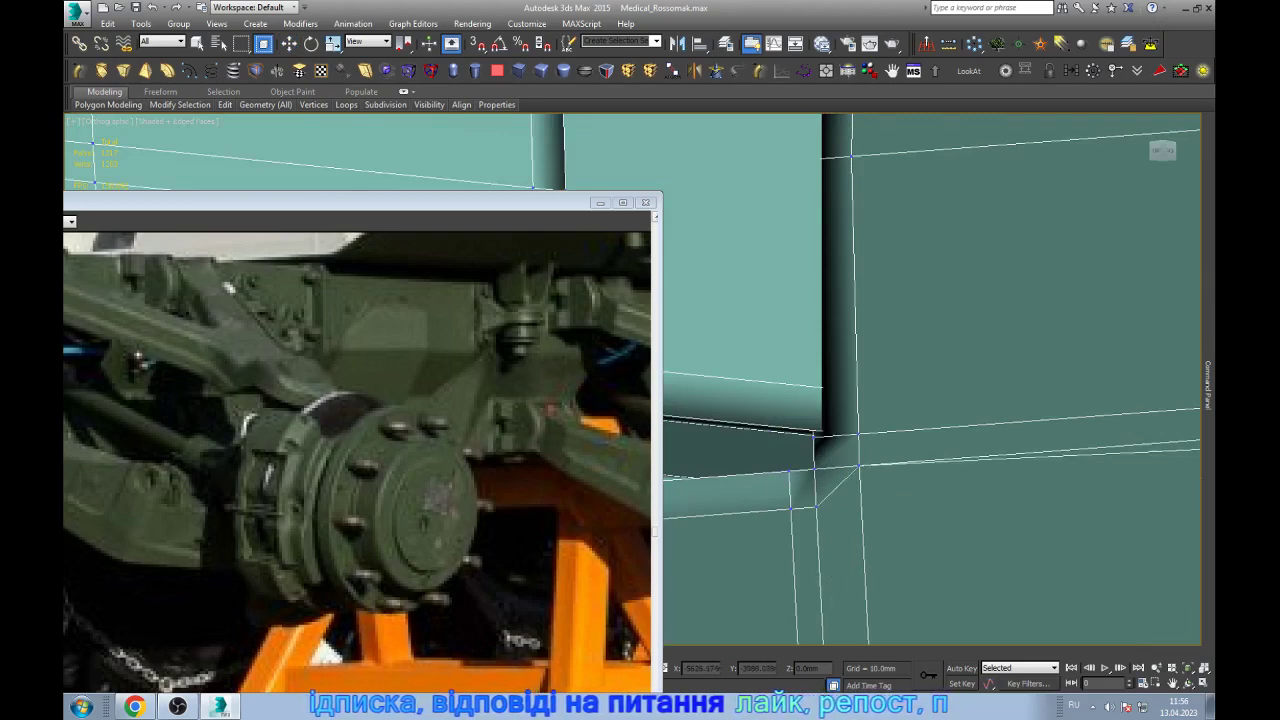
{"action": "key", "text": "w"}
- Target-weld the last stray vertex into the slot's inner corner vertex
{"action": "scroll", "coordinate": [680, 460], "scroll_direction": "down", "scroll_amount": 2}
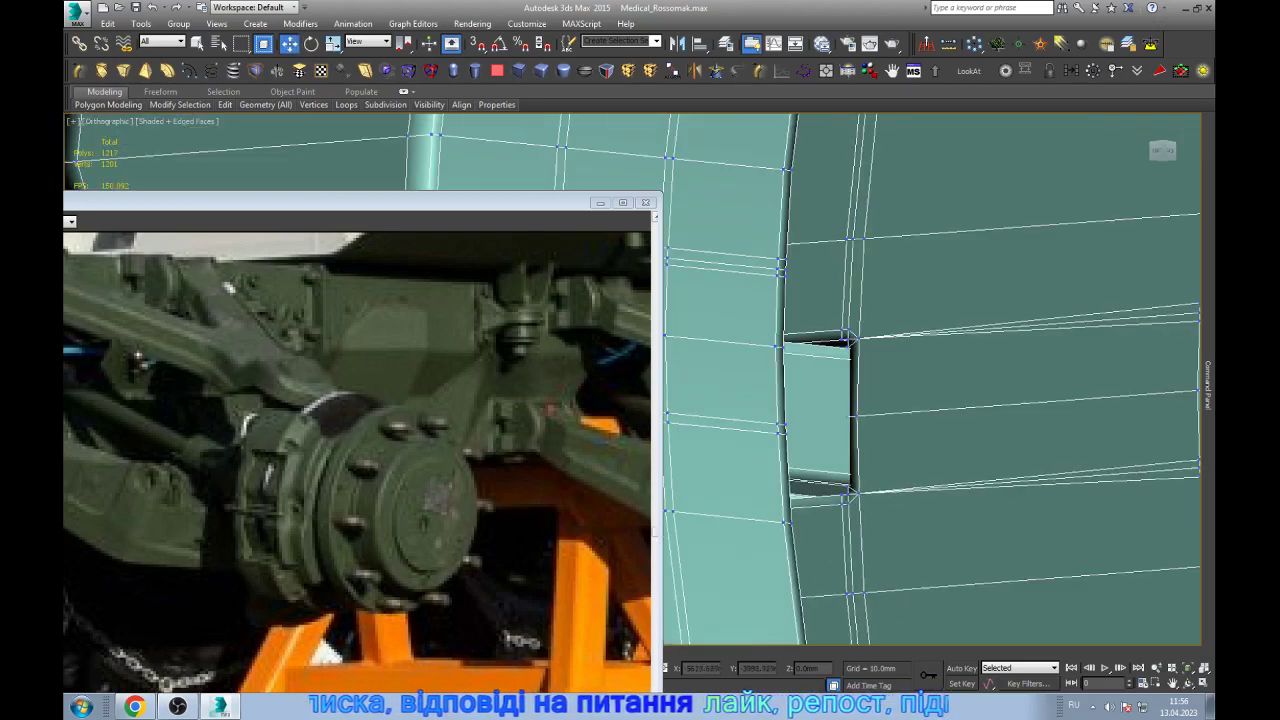
{"action": "scroll", "coordinate": [680, 460], "scroll_direction": "down", "scroll_amount": 2}
{"action": "scroll", "coordinate": [680, 460], "scroll_direction": "down", "scroll_amount": 2}
{"action": "scroll", "coordinate": [850, 400], "scroll_direction": "up", "scroll_amount": 3}
{"action": "scroll", "coordinate": [850, 400], "scroll_direction": "down", "scroll_amount": 2}
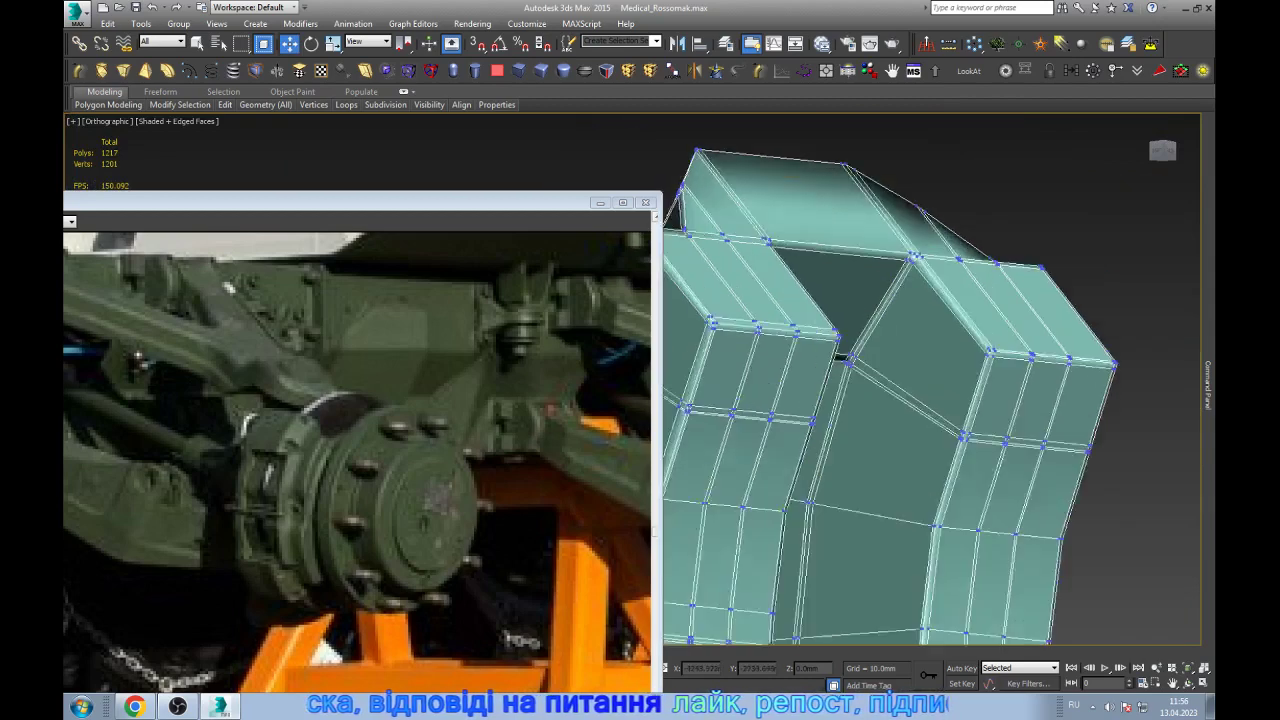
{"action": "scroll", "coordinate": [850, 400], "scroll_direction": "up", "scroll_amount": 2}
{"action": "scroll", "coordinate": [850, 400], "scroll_direction": "down", "scroll_amount": 1}
{"action": "scroll", "coordinate": [848, 398], "scroll_direction": "up", "scroll_amount": 3}
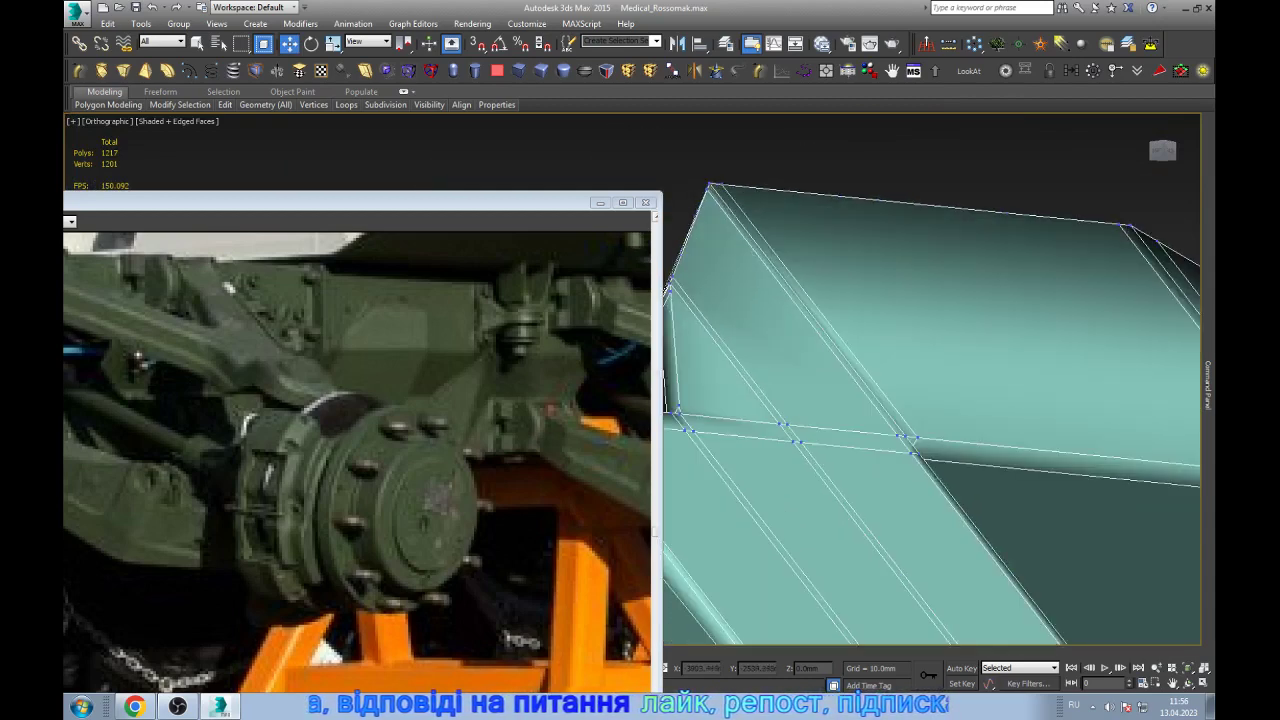
{"action": "scroll", "coordinate": [848, 398], "scroll_direction": "up", "scroll_amount": 2}
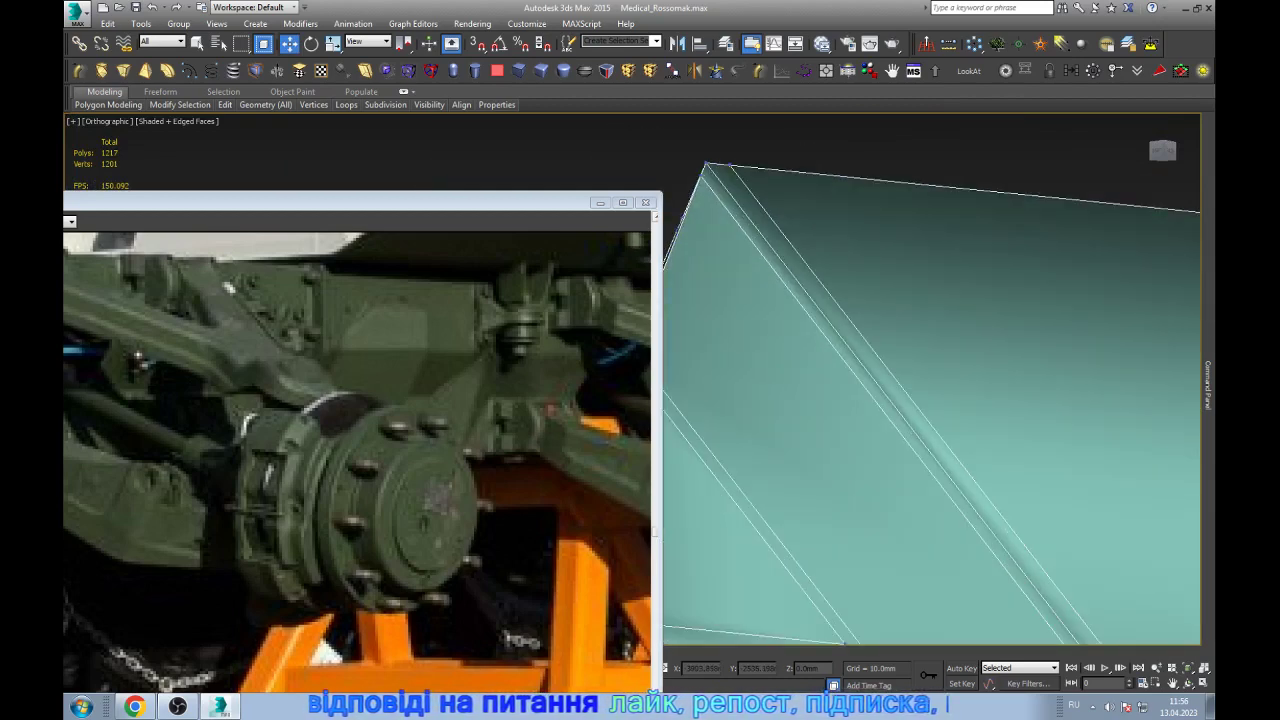
{"action": "scroll", "coordinate": [930, 400], "scroll_direction": "down", "scroll_amount": 3}
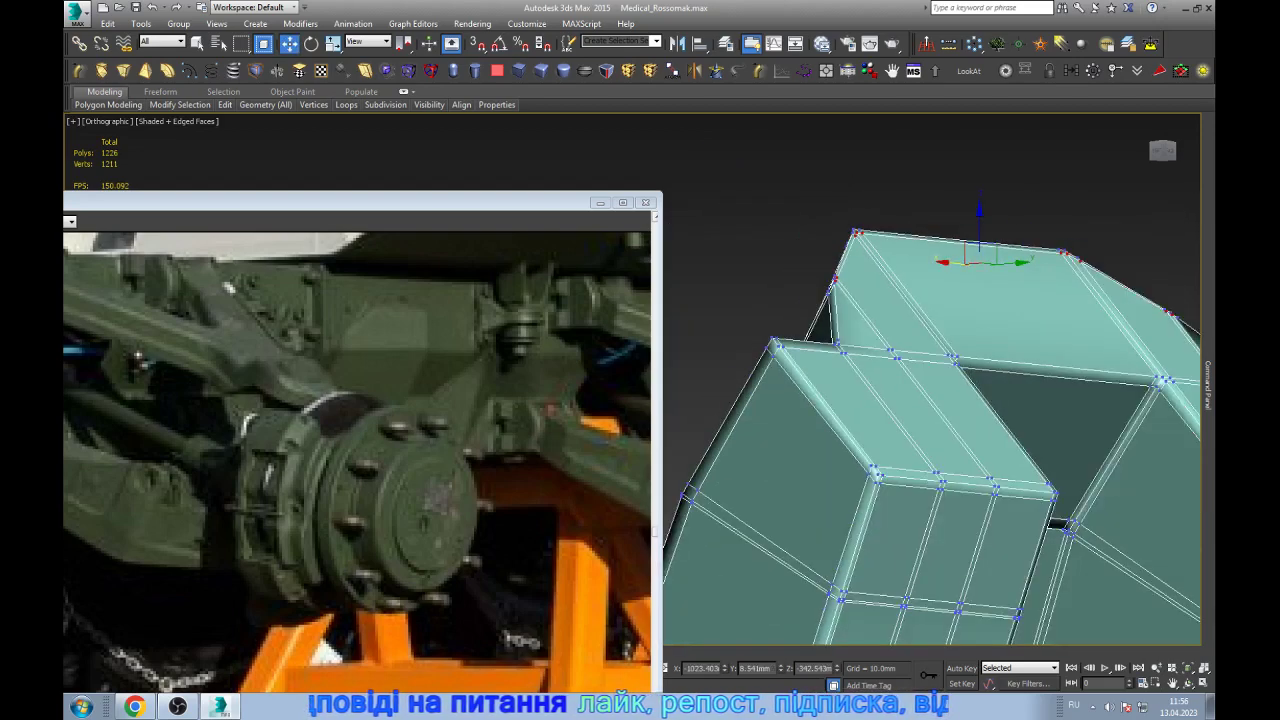
{"action": "scroll", "coordinate": [930, 400], "scroll_direction": "up", "scroll_amount": 1}
{"action": "scroll", "coordinate": [930, 400], "scroll_direction": "up", "scroll_amount": 2}
{"action": "scroll", "coordinate": [930, 400], "scroll_direction": "down", "scroll_amount": 2}
{"action": "scroll", "coordinate": [930, 400], "scroll_direction": "up", "scroll_amount": 2}
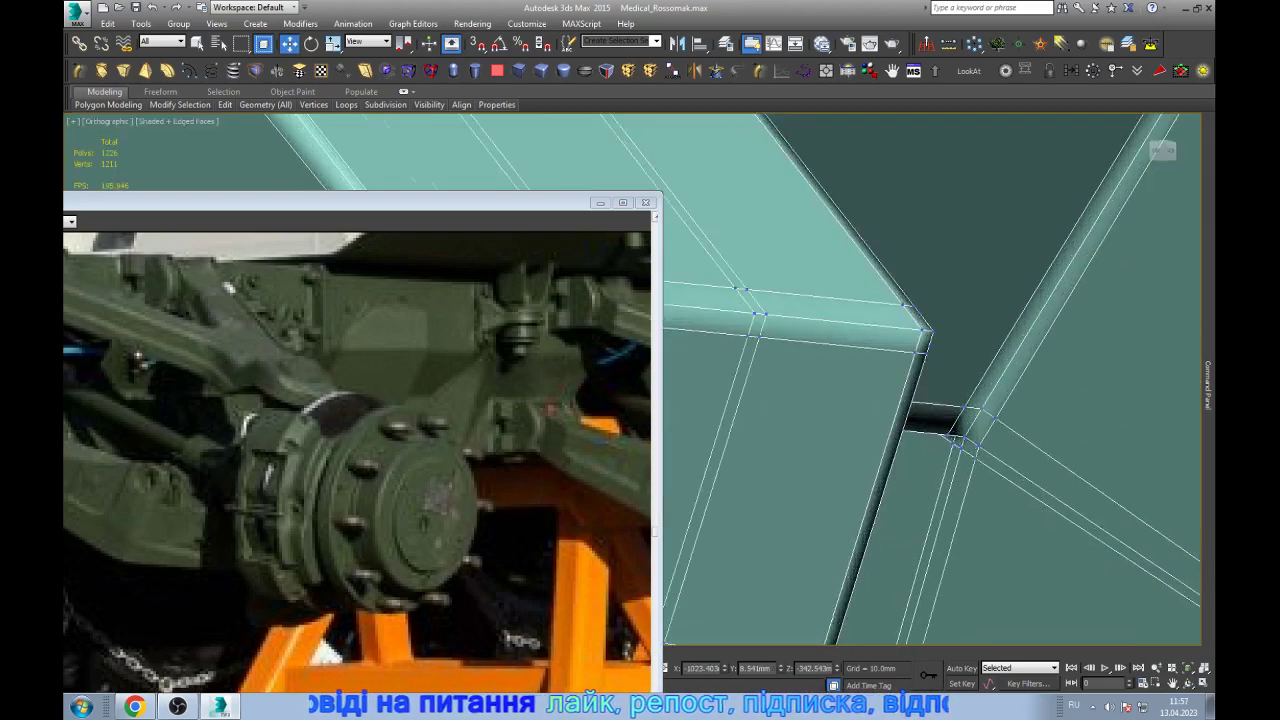
{"action": "scroll", "coordinate": [1050, 355], "scroll_direction": "up", "scroll_amount": 1}
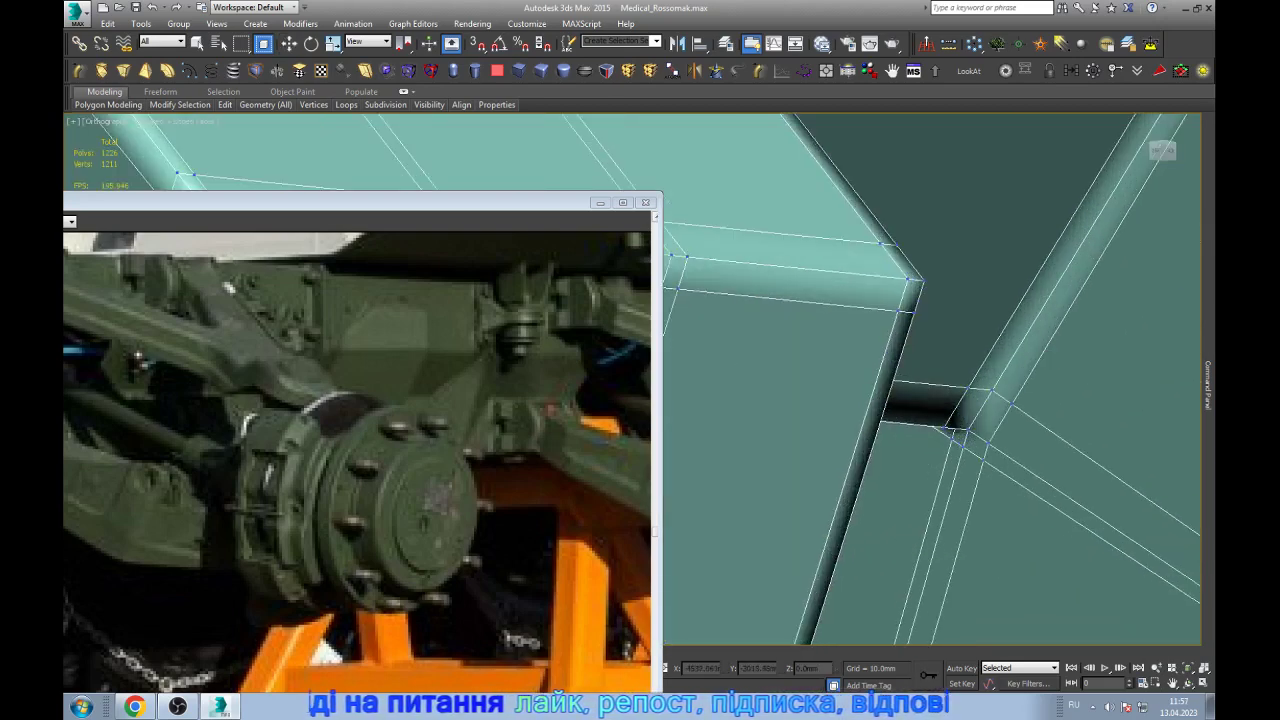
{"action": "left_click", "coordinate": [988, 443]}
{"action": "left_click", "coordinate": [988, 443]}
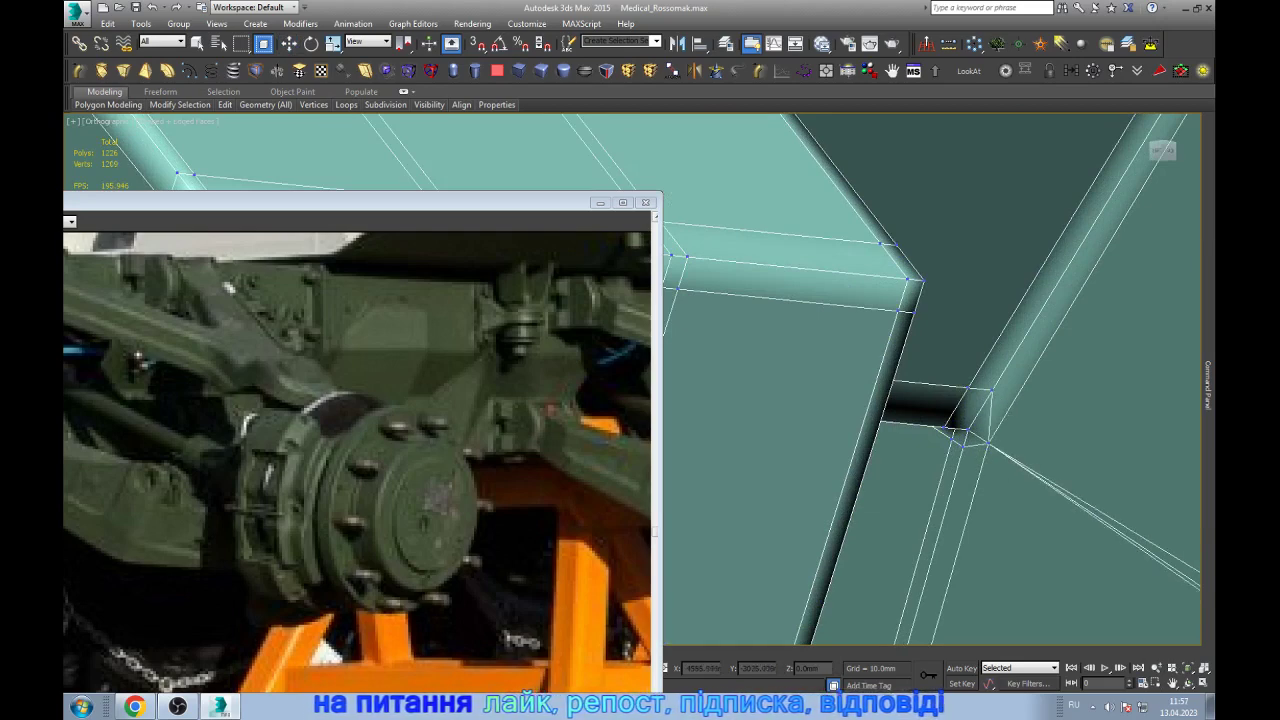
{"action": "key", "text": "w"}
{"action": "scroll", "coordinate": [1000, 400], "scroll_direction": "down", "scroll_amount": 3}
{"action": "scroll", "coordinate": [1000, 400], "scroll_direction": "up", "scroll_amount": 2}
{"action": "scroll", "coordinate": [1000, 400], "scroll_direction": "up", "scroll_amount": 1}
- Select an edge and the bottom horizontal edge loop of the bent part, checking the new divisions
{"action": "key", "text": "2"}
{"action": "left_click", "coordinate": [1098, 458]}
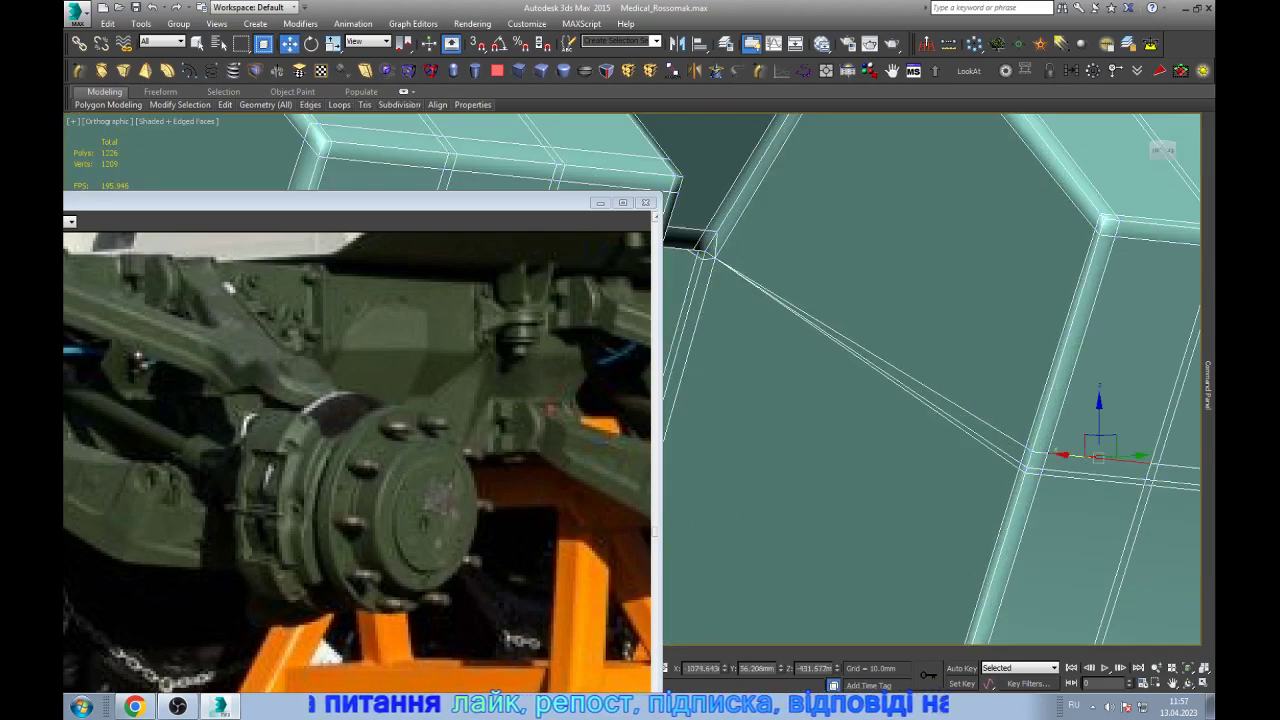
{"action": "scroll", "coordinate": [1000, 290], "scroll_direction": "down", "scroll_amount": 3}
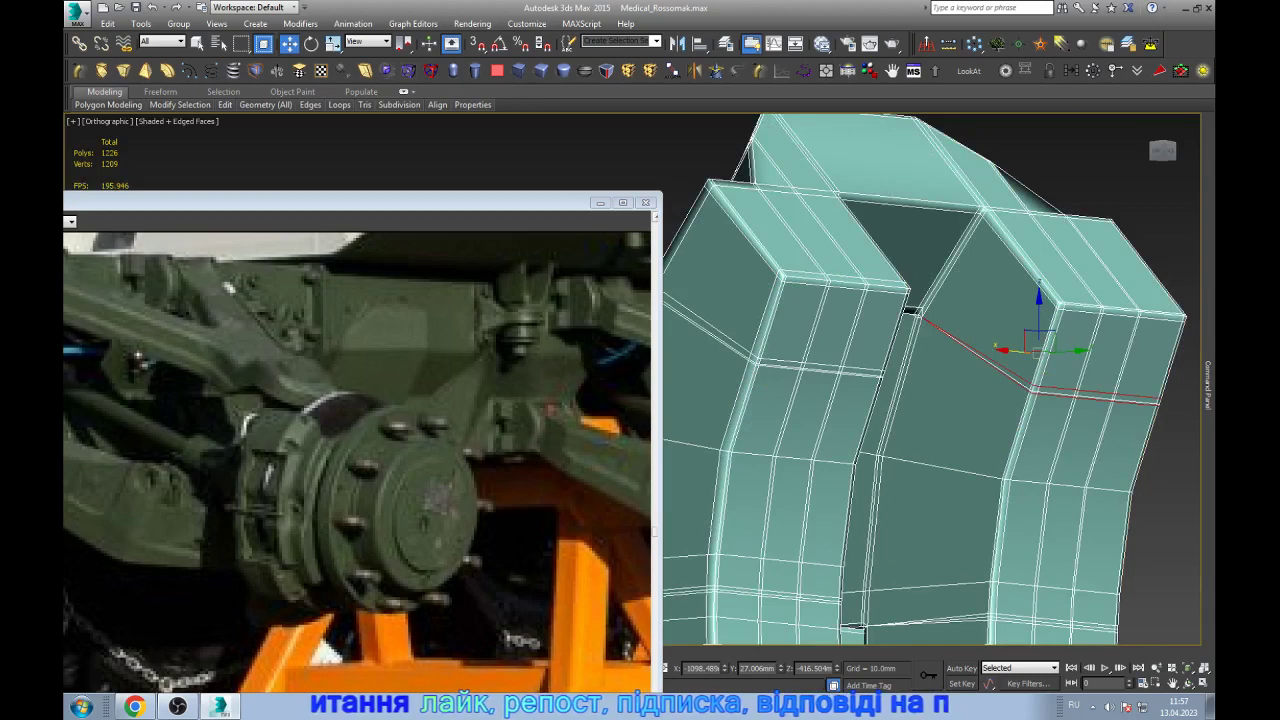
{"action": "scroll", "coordinate": [1000, 430], "scroll_direction": "up", "scroll_amount": 3}
{"action": "scroll", "coordinate": [1000, 430], "scroll_direction": "up", "scroll_amount": 4}
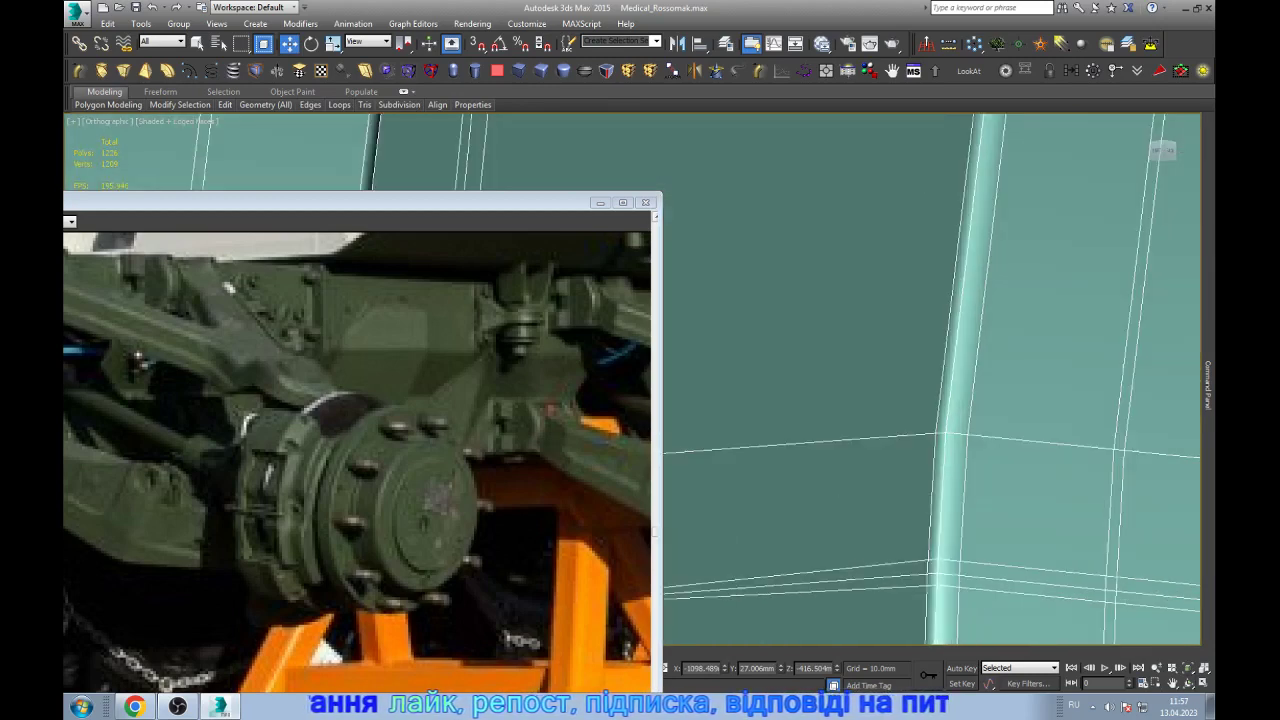
{"action": "left_click", "coordinate": [800, 591]}
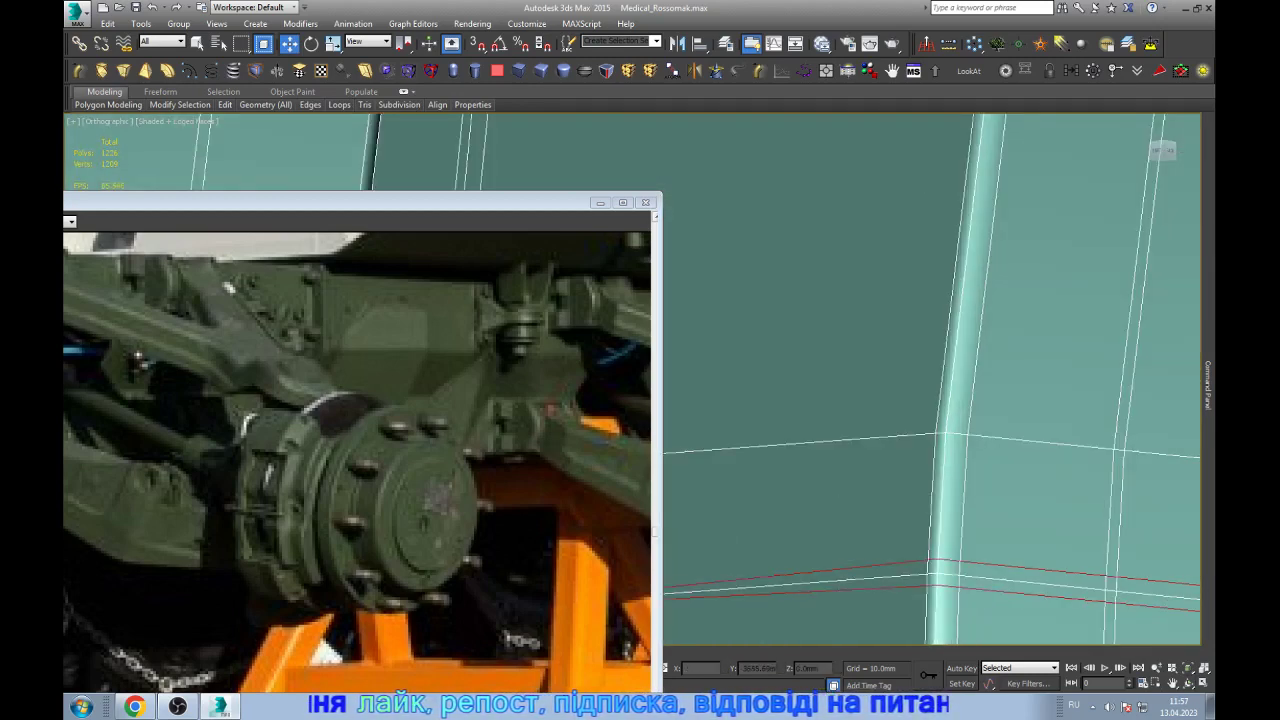
{"action": "scroll", "coordinate": [1000, 430], "scroll_direction": "down", "scroll_amount": 3}
{"action": "scroll", "coordinate": [1000, 430], "scroll_direction": "up", "scroll_amount": 2}
{"action": "scroll", "coordinate": [1000, 430], "scroll_direction": "up", "scroll_amount": 1}
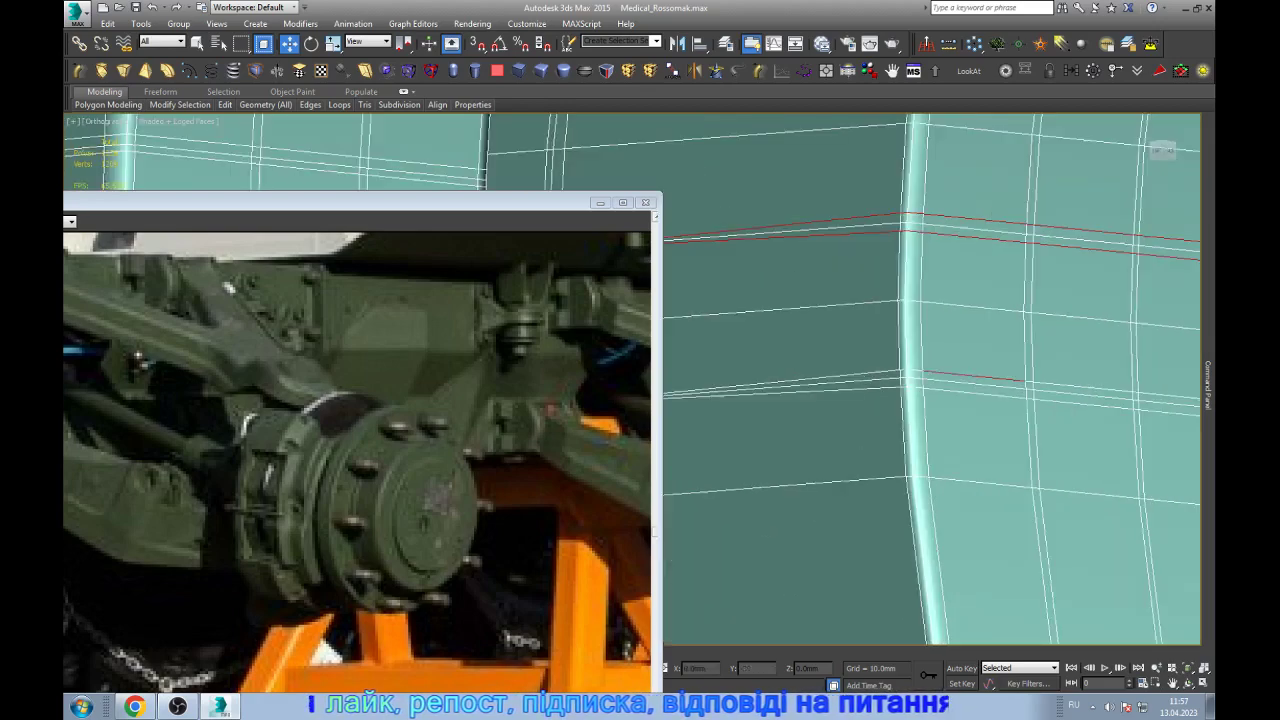
{"action": "scroll", "coordinate": [1000, 430], "scroll_direction": "down", "scroll_amount": 6}
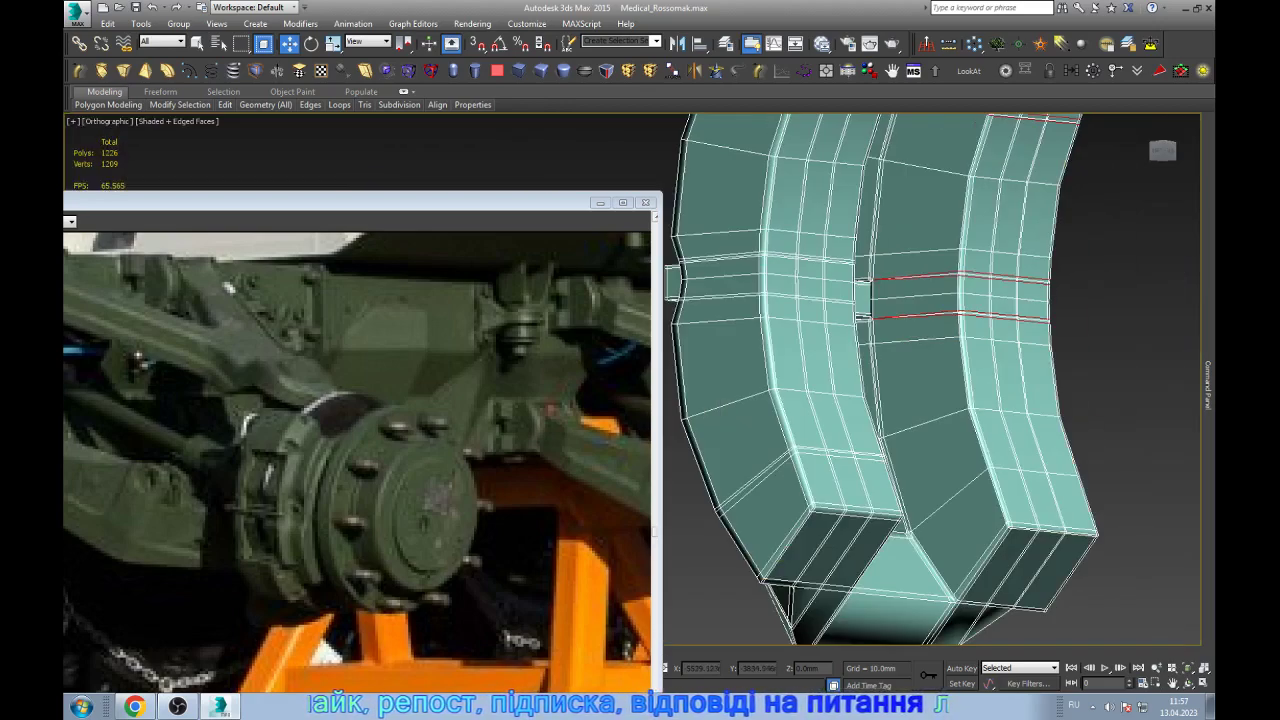
{"action": "scroll", "coordinate": [930, 450], "scroll_direction": "up", "scroll_amount": 4}
{"action": "scroll", "coordinate": [930, 450], "scroll_direction": "up", "scroll_amount": 4}
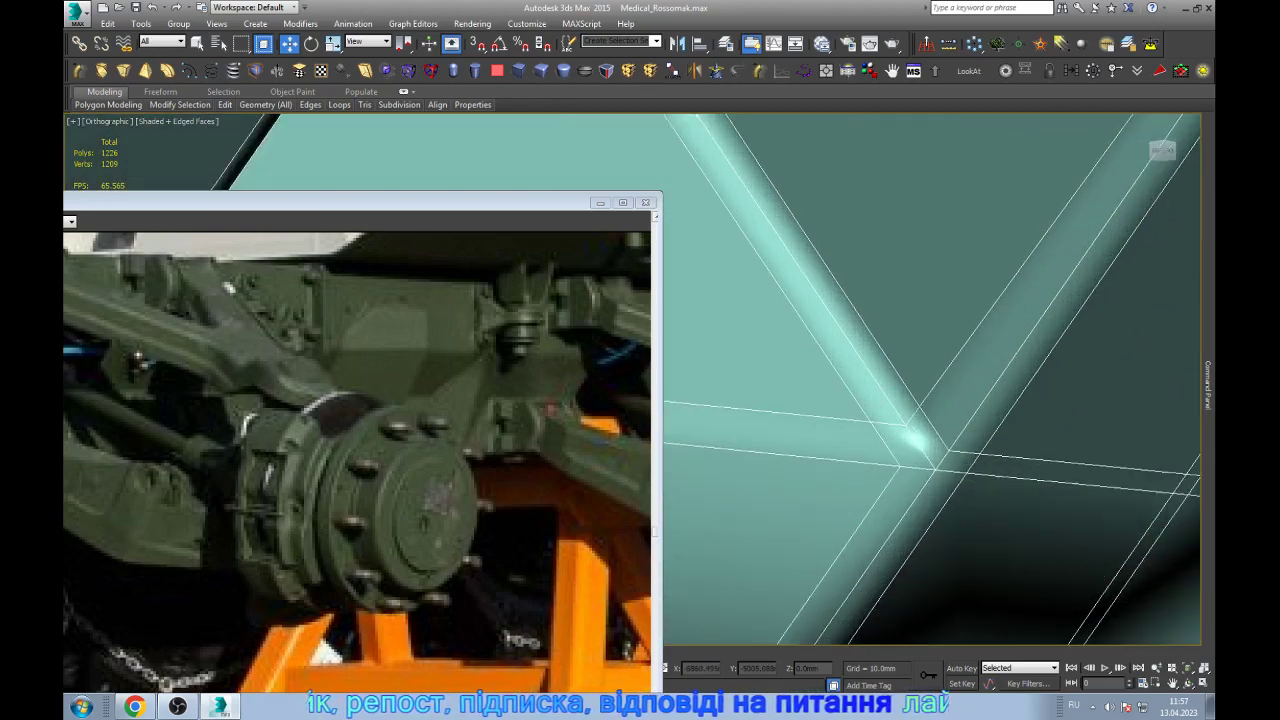
{"action": "scroll", "coordinate": [930, 450], "scroll_direction": "down", "scroll_amount": 5}
{"action": "scroll", "coordinate": [930, 450], "scroll_direction": "up", "scroll_amount": 4}
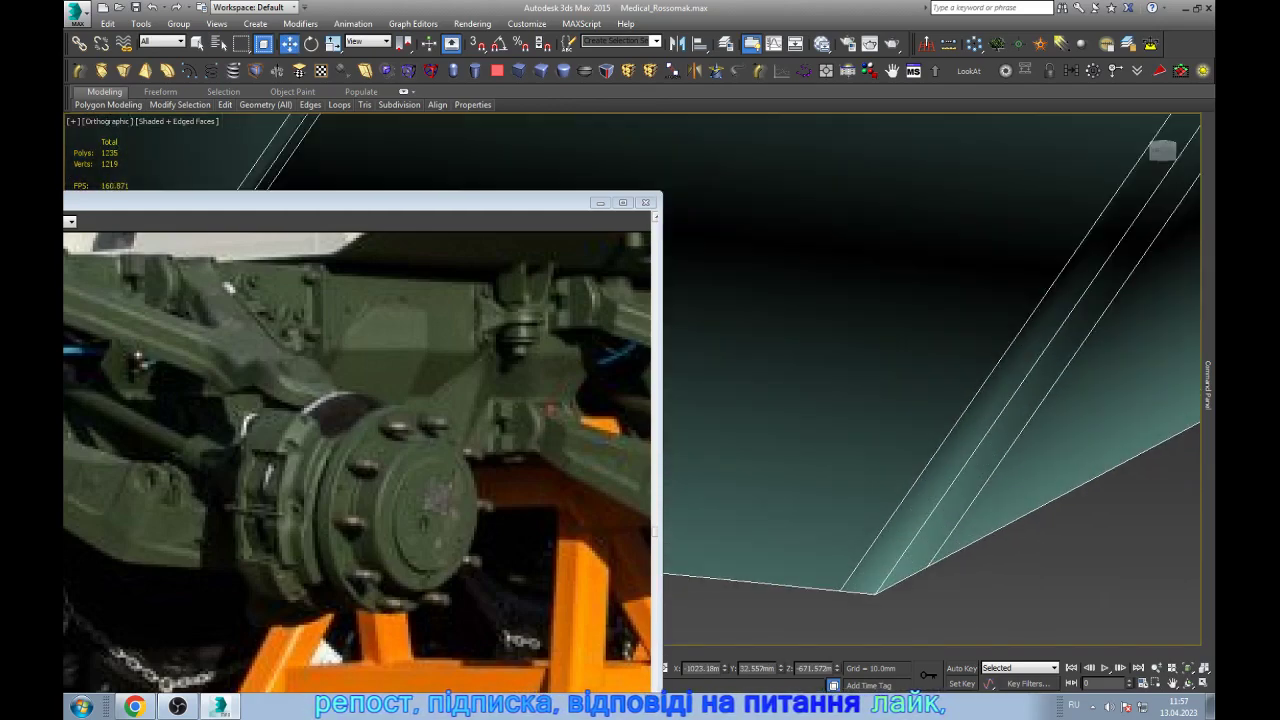
{"action": "scroll", "coordinate": [930, 450], "scroll_direction": "down", "scroll_amount": 5}
{"action": "scroll", "coordinate": [930, 450], "scroll_direction": "up", "scroll_amount": 5}
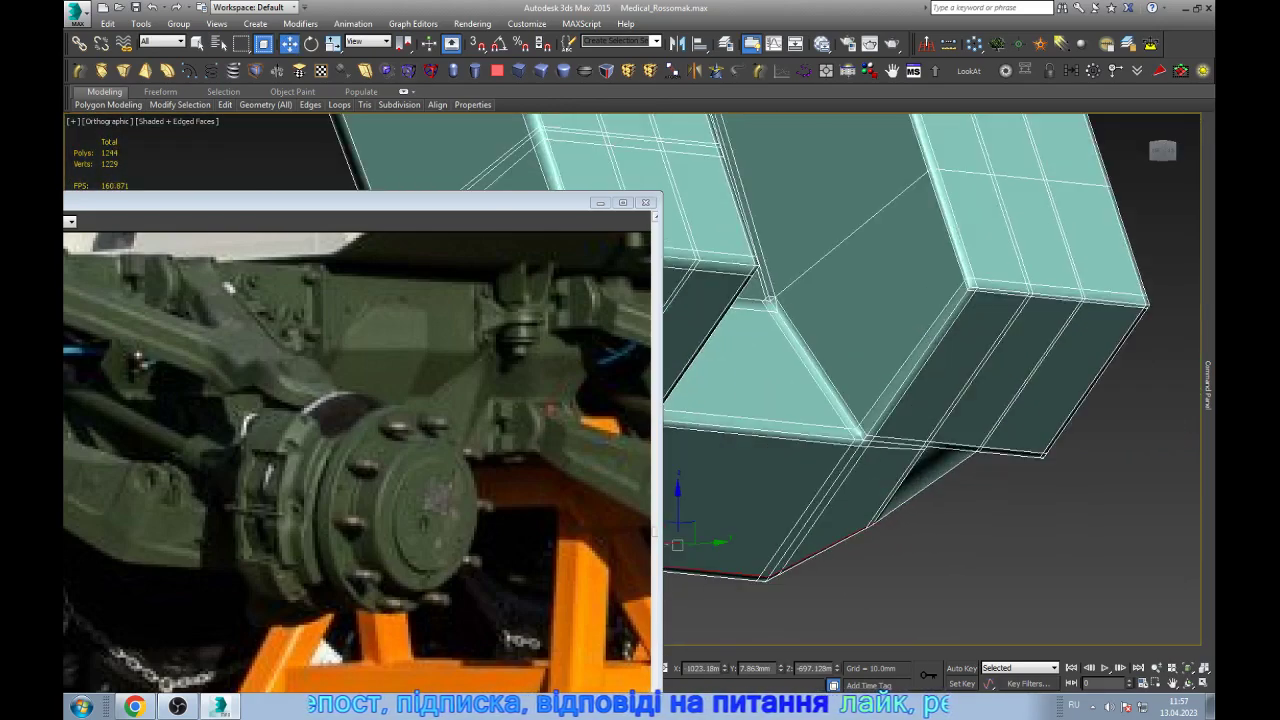
{"action": "scroll", "coordinate": [930, 450], "scroll_direction": "up", "scroll_amount": 2}
{"action": "scroll", "coordinate": [930, 450], "scroll_direction": "down", "scroll_amount": 5}
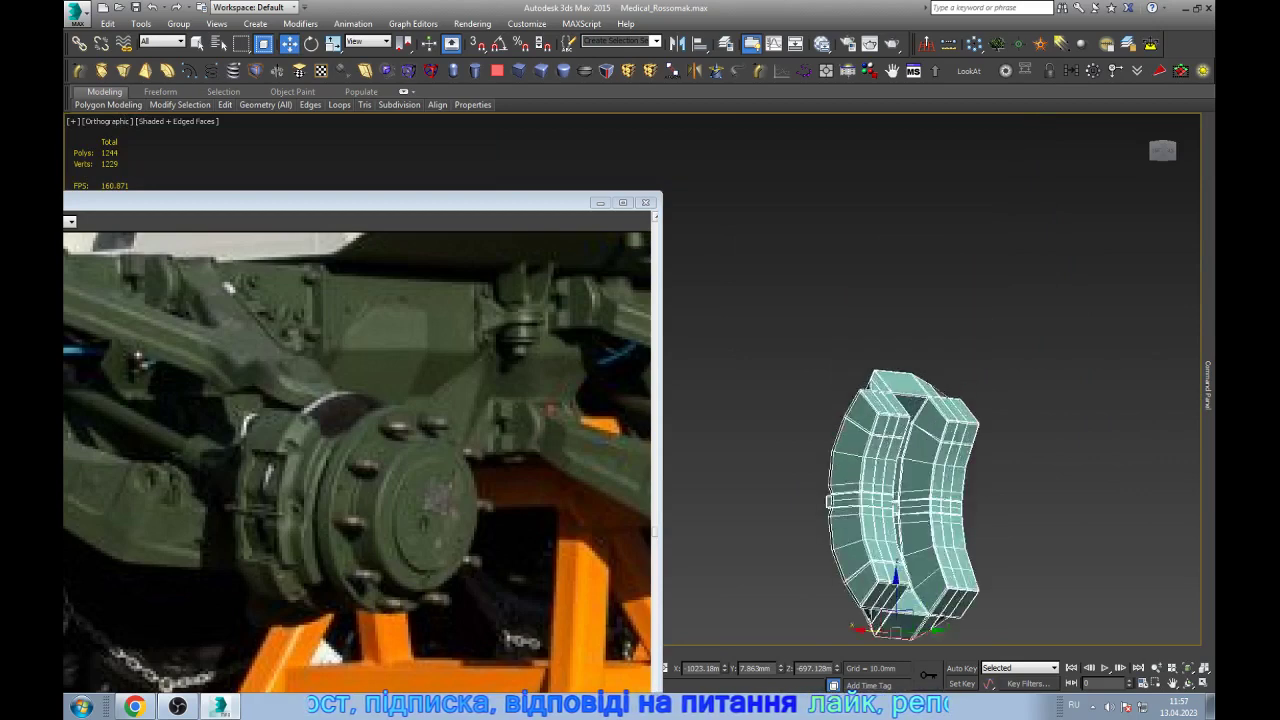
{"action": "scroll", "coordinate": [930, 450], "scroll_direction": "up", "scroll_amount": 3}
{"action": "scroll", "coordinate": [930, 450], "scroll_direction": "up", "scroll_amount": 2}
{"action": "scroll", "coordinate": [930, 400], "scroll_direction": "up", "scroll_amount": 3}
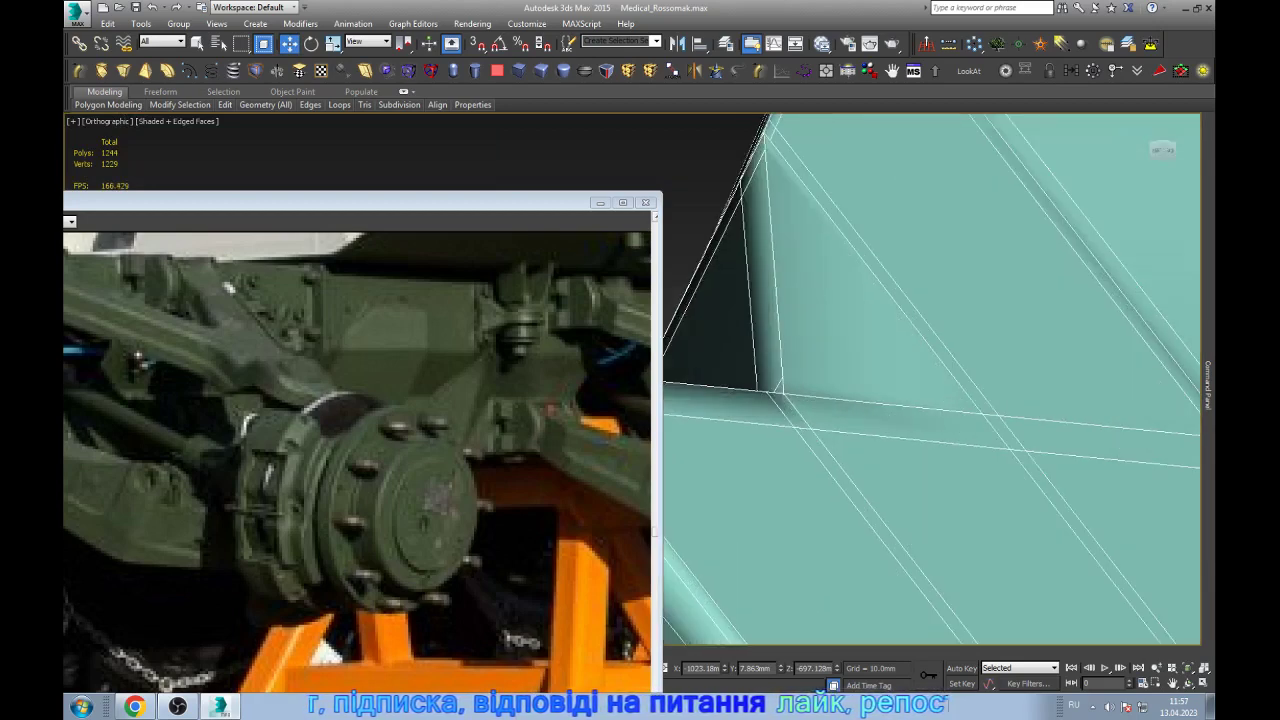
{"action": "scroll", "coordinate": [930, 380], "scroll_direction": "up", "scroll_amount": 1}
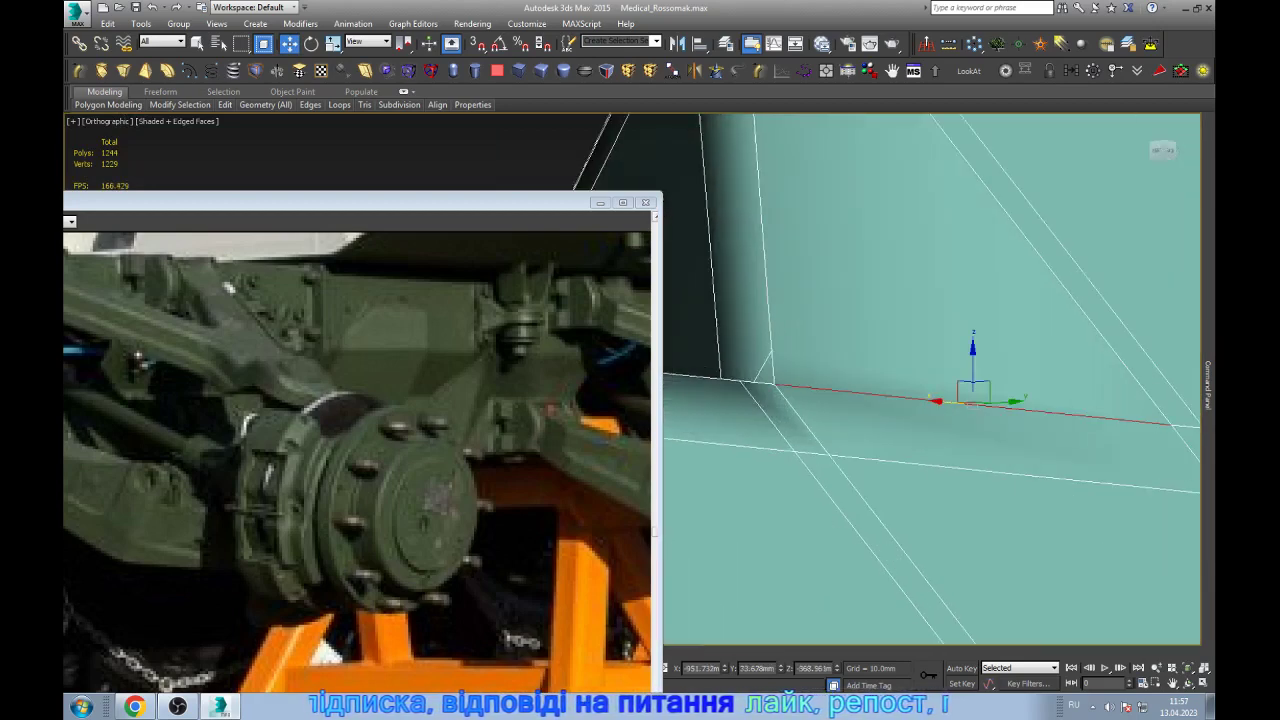
- In Vertex mode with snapping on, cut an edge from the corner vertex to the horizontal edge
{"action": "left_click", "coordinate": [905, 408]}
{"action": "mouse_move", "coordinate": [930, 400]}
{"action": "middle_mouse_down", "text": "alt"}
{"action": "mouse_move", "coordinate": [860, 395]}
{"action": "mouse_move", "coordinate": [900, 380]}
{"action": "middle_mouse_up", "text": "alt"}
{"action": "key", "text": "w"}
{"action": "key", "text": "1"}
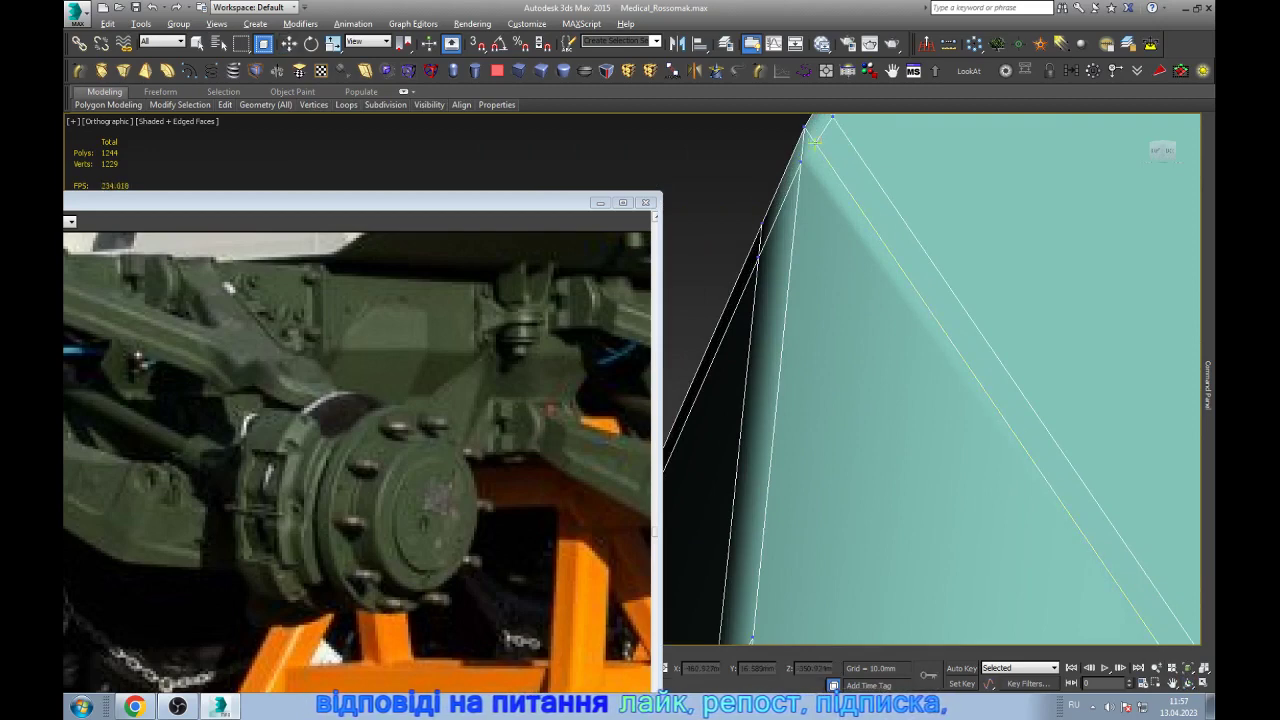
{"action": "key", "text": "s"}
{"action": "scroll", "coordinate": [815, 145], "scroll_direction": "down", "scroll_amount": 3}
{"action": "scroll", "coordinate": [800, 343], "scroll_direction": "up", "scroll_amount": 3}
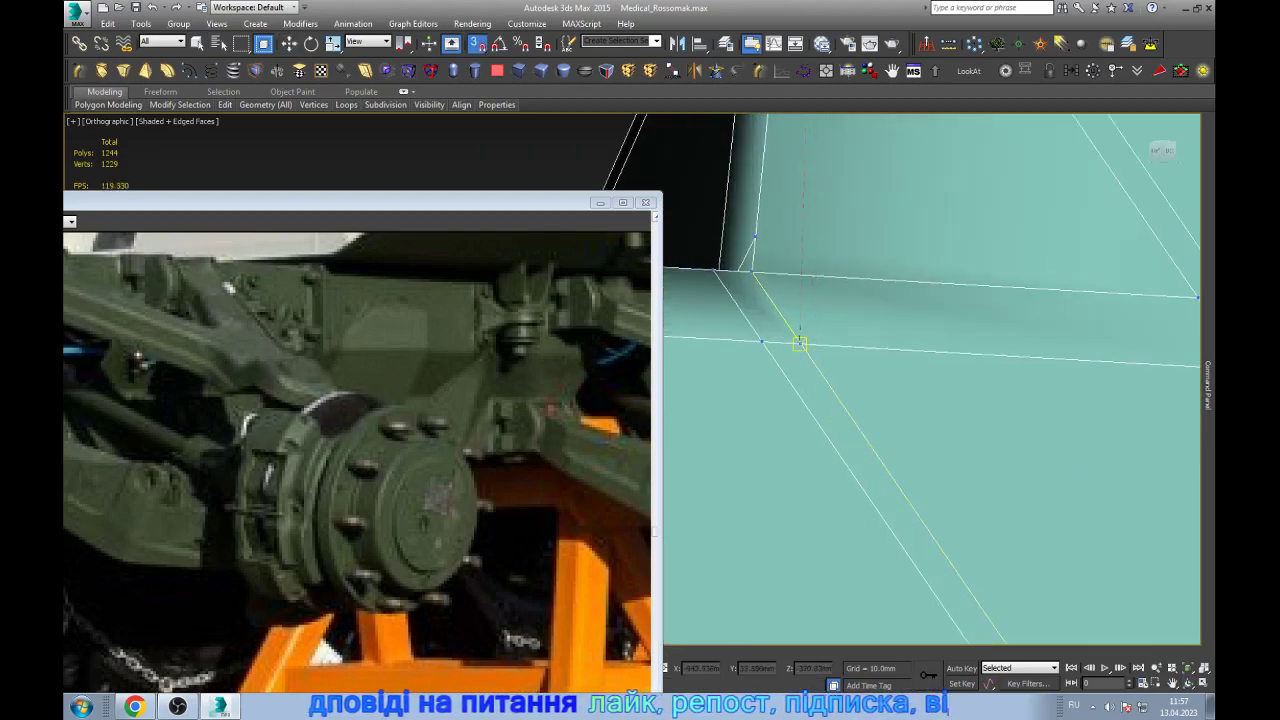
{"action": "left_click", "coordinate": [800, 343]}
{"action": "left_click", "coordinate": [801, 276]}
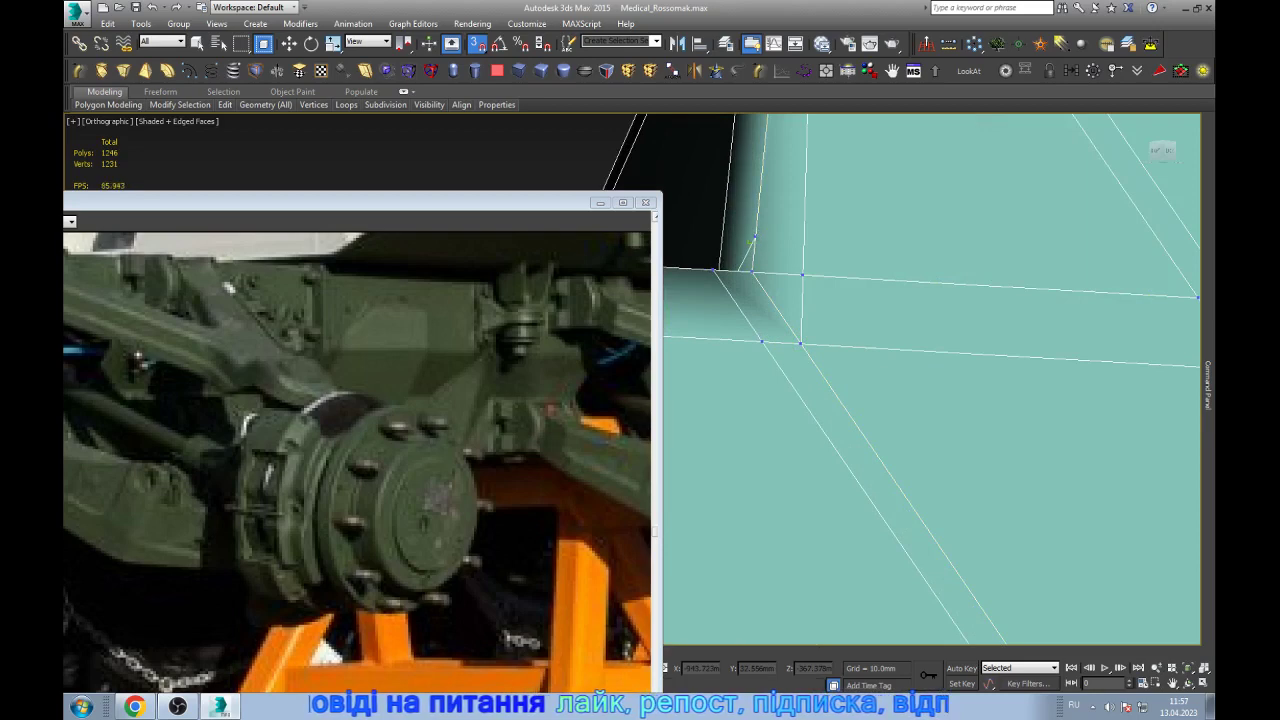
{"action": "right_click", "coordinate": [801, 276]}
- Connect two corner vertices with a new edge and orbit to check it
{"action": "key", "text": "s"}
{"action": "key", "text": "w"}
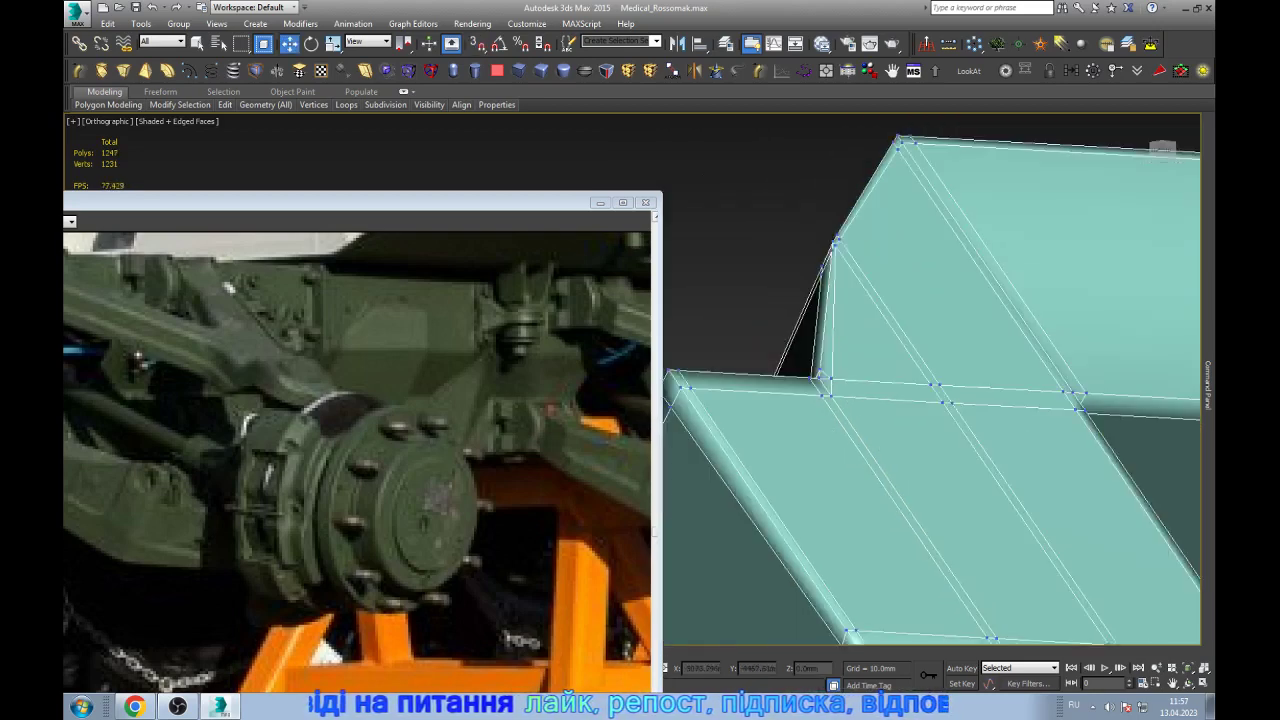
{"action": "mouse_move", "coordinate": [801, 276]}
{"action": "middle_mouse_down", "text": "alt"}
{"action": "mouse_move", "coordinate": [780, 300]}
{"action": "mouse_move", "coordinate": [705, 320]}
{"action": "middle_mouse_up", "text": "alt"}
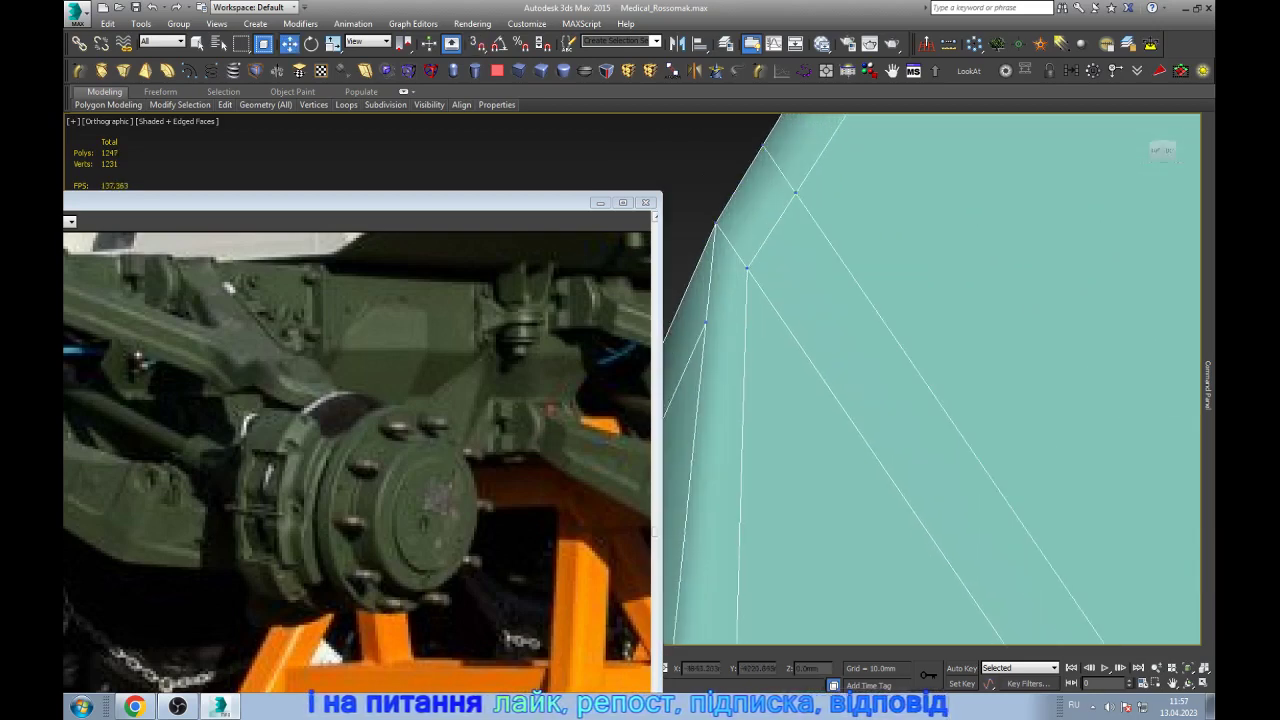
{"action": "left_click", "coordinate": [705, 320]}
{"action": "left_click", "coordinate": [746, 268], "text": "ctrl"}
{"action": "key", "text": "ctrl+shift+e"}
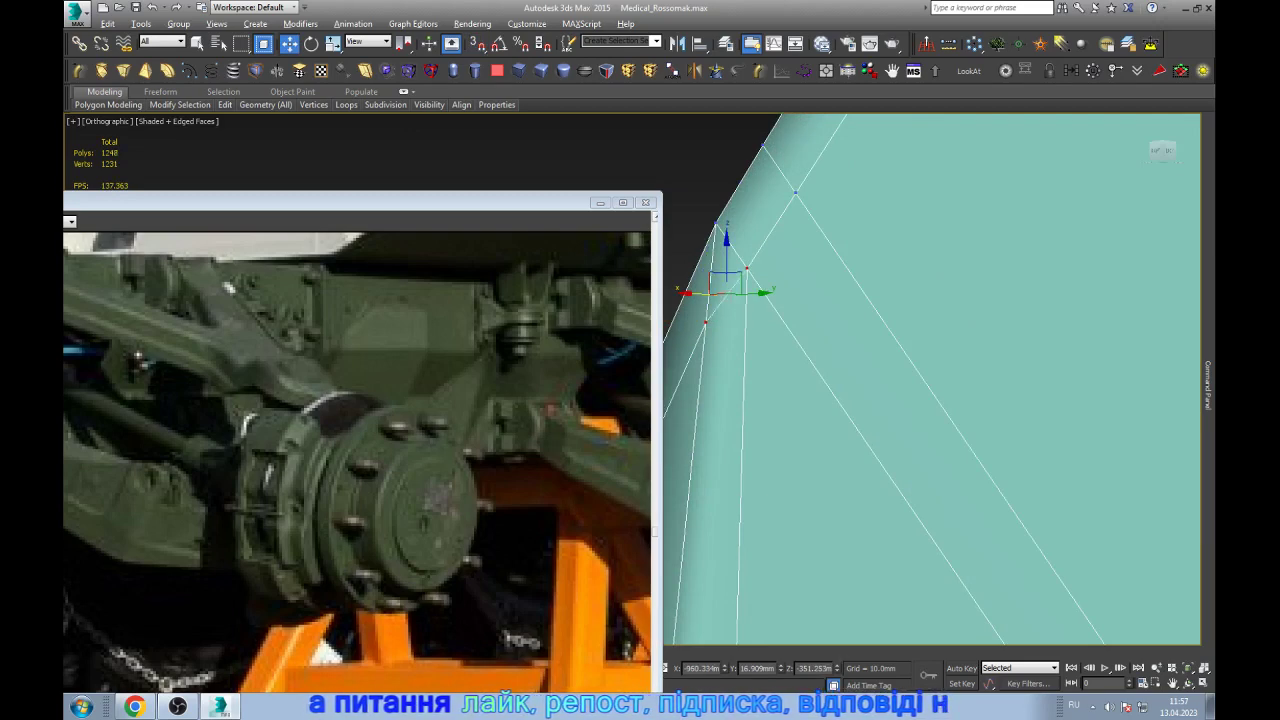
{"action": "middle_click_drag", "start_coordinate": [746, 268], "coordinate": [800, 300], "text": "alt"}
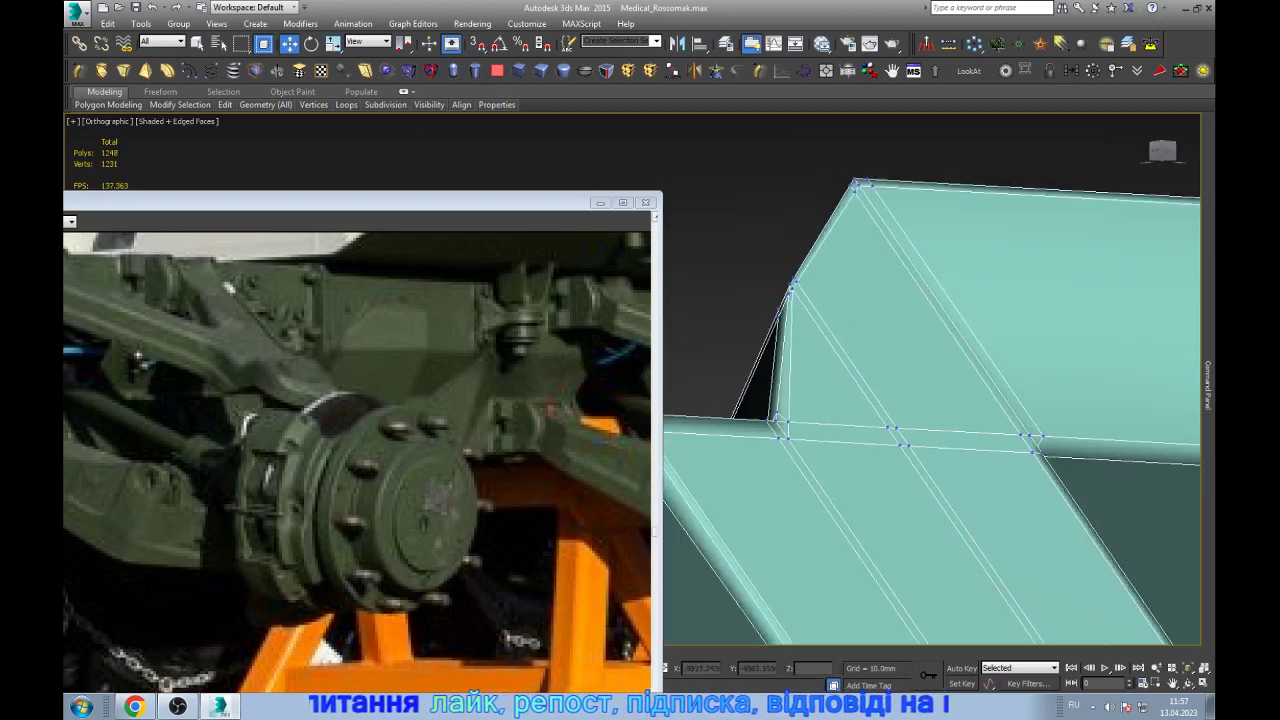
{"action": "middle_click_drag", "start_coordinate": [930, 400], "coordinate": [900, 380], "text": "alt"}
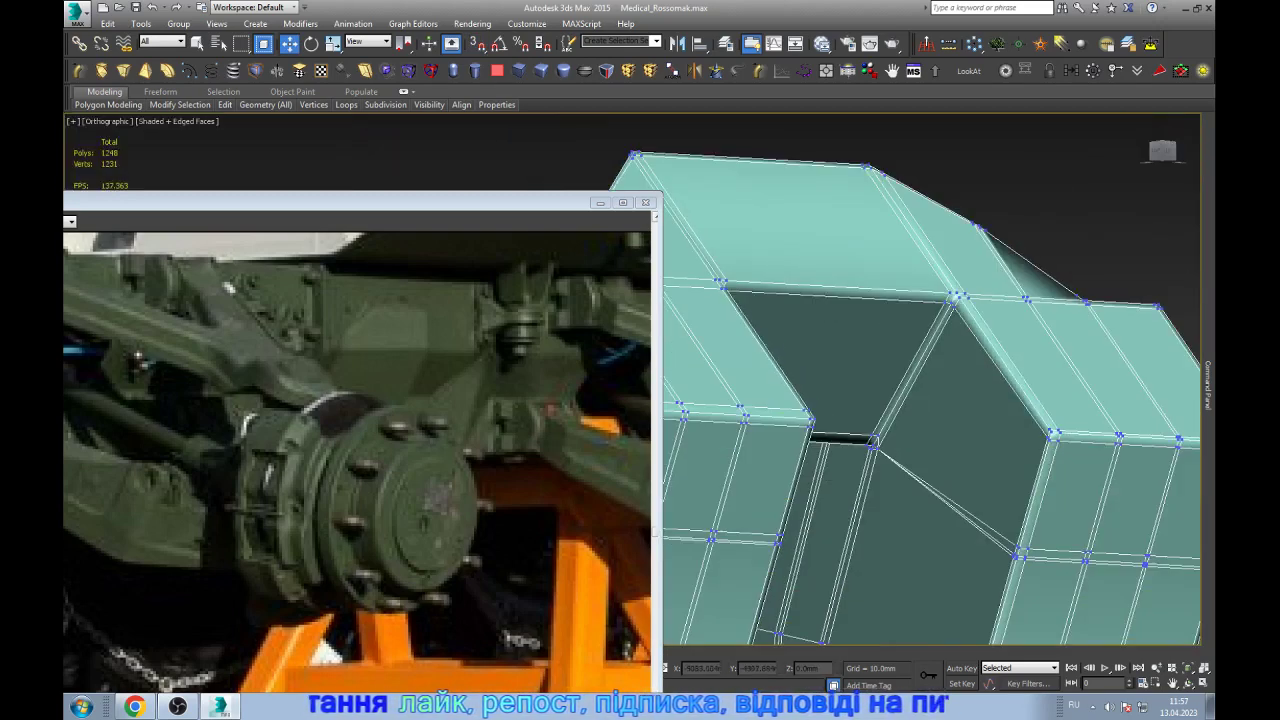
{"action": "scroll", "coordinate": [930, 380], "scroll_direction": "down", "scroll_amount": 5}
{"action": "scroll", "coordinate": [930, 380], "scroll_direction": "up", "scroll_amount": 2}
{"action": "scroll", "coordinate": [930, 380], "scroll_direction": "up", "scroll_amount": 3}
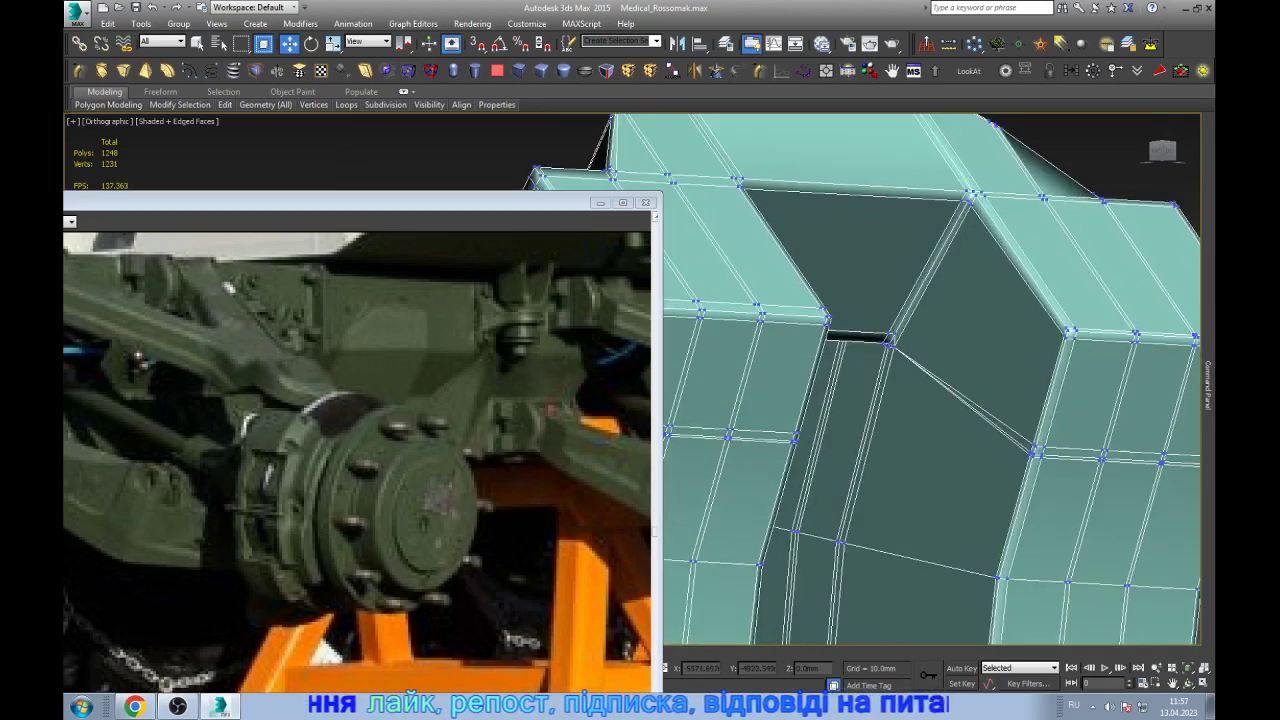
{"action": "scroll", "coordinate": [900, 400], "scroll_direction": "down", "scroll_amount": 5}
{"action": "scroll", "coordinate": [900, 400], "scroll_direction": "up", "scroll_amount": 3}
{"action": "scroll", "coordinate": [900, 400], "scroll_direction": "up", "scroll_amount": 2}
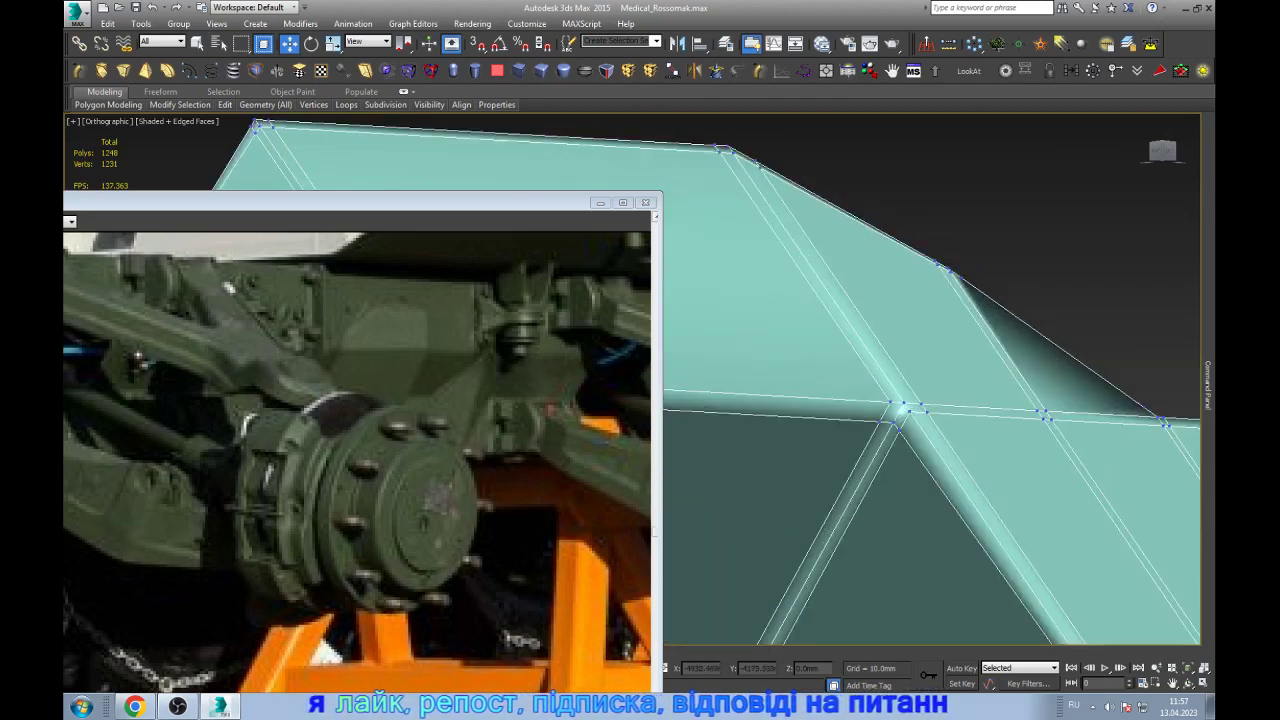
- Select the bracket's corner vertex with the Move tool and inspect it closely
{"action": "left_click", "coordinate": [940, 266]}
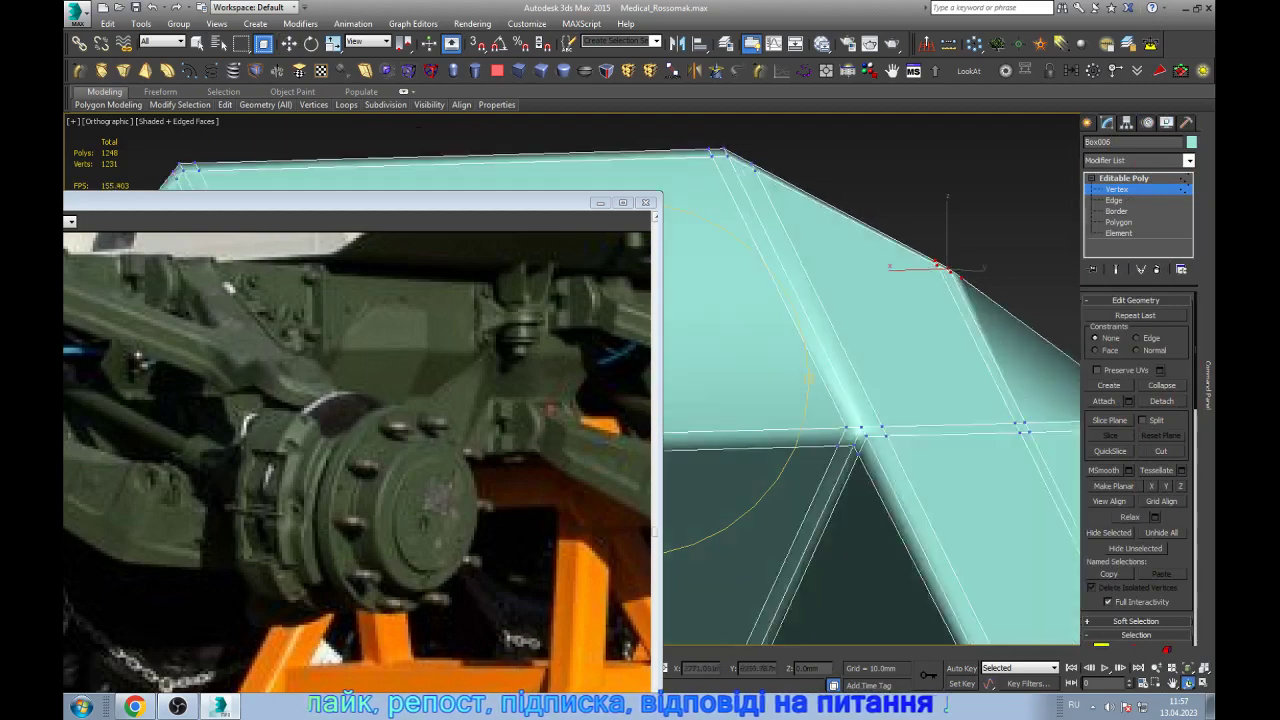
{"action": "middle_click_drag", "start_coordinate": [960, 300], "coordinate": [880, 325], "text": "alt"}
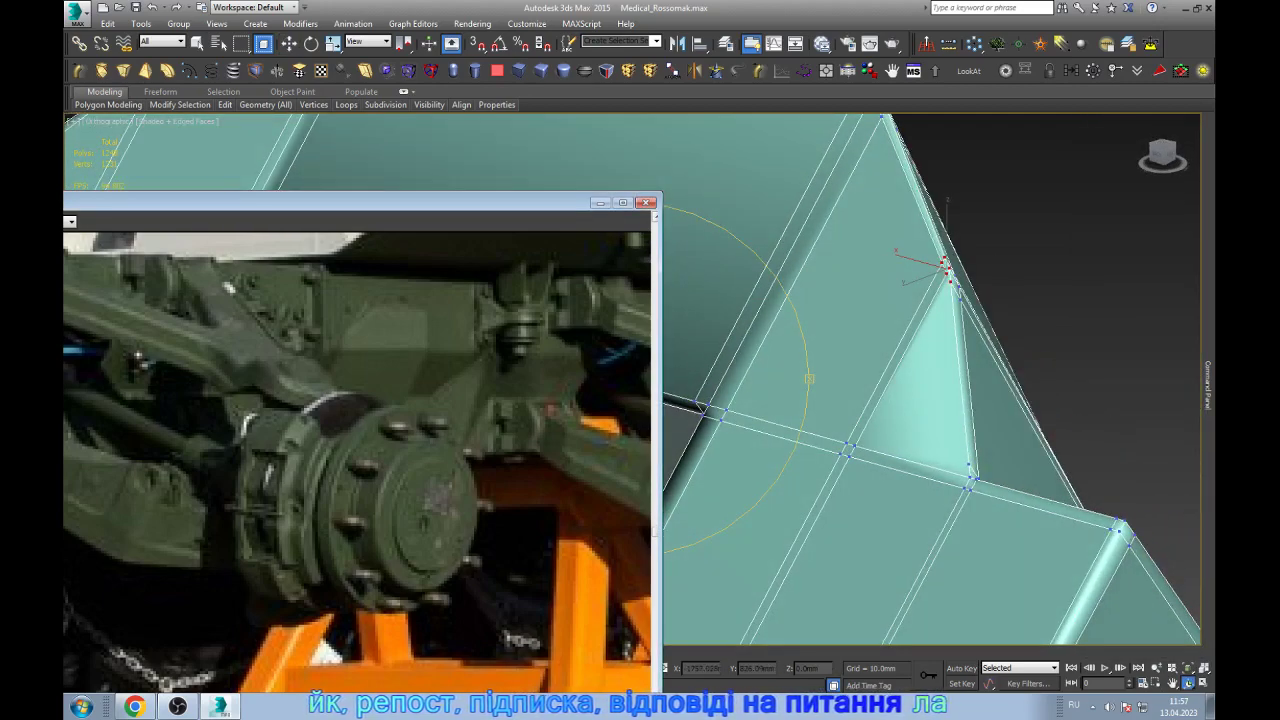
{"action": "key", "text": "w"}
{"action": "scroll", "coordinate": [940, 250], "scroll_direction": "up", "scroll_amount": 2}
{"action": "scroll", "coordinate": [950, 220], "scroll_direction": "up", "scroll_amount": 2}
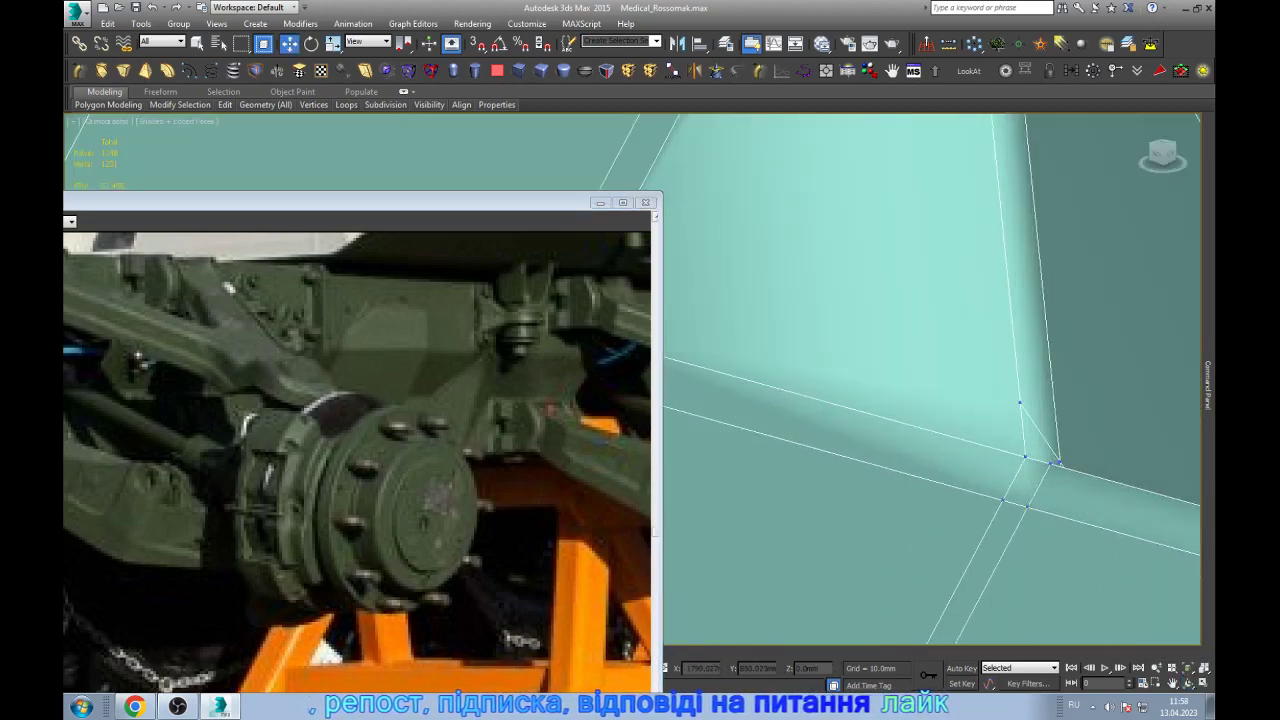
{"action": "scroll", "coordinate": [975, 142], "scroll_direction": "down", "scroll_amount": 2}
{"action": "scroll", "coordinate": [973, 142], "scroll_direction": "down", "scroll_amount": 2}
{"action": "scroll", "coordinate": [950, 140], "scroll_direction": "up", "scroll_amount": 4}
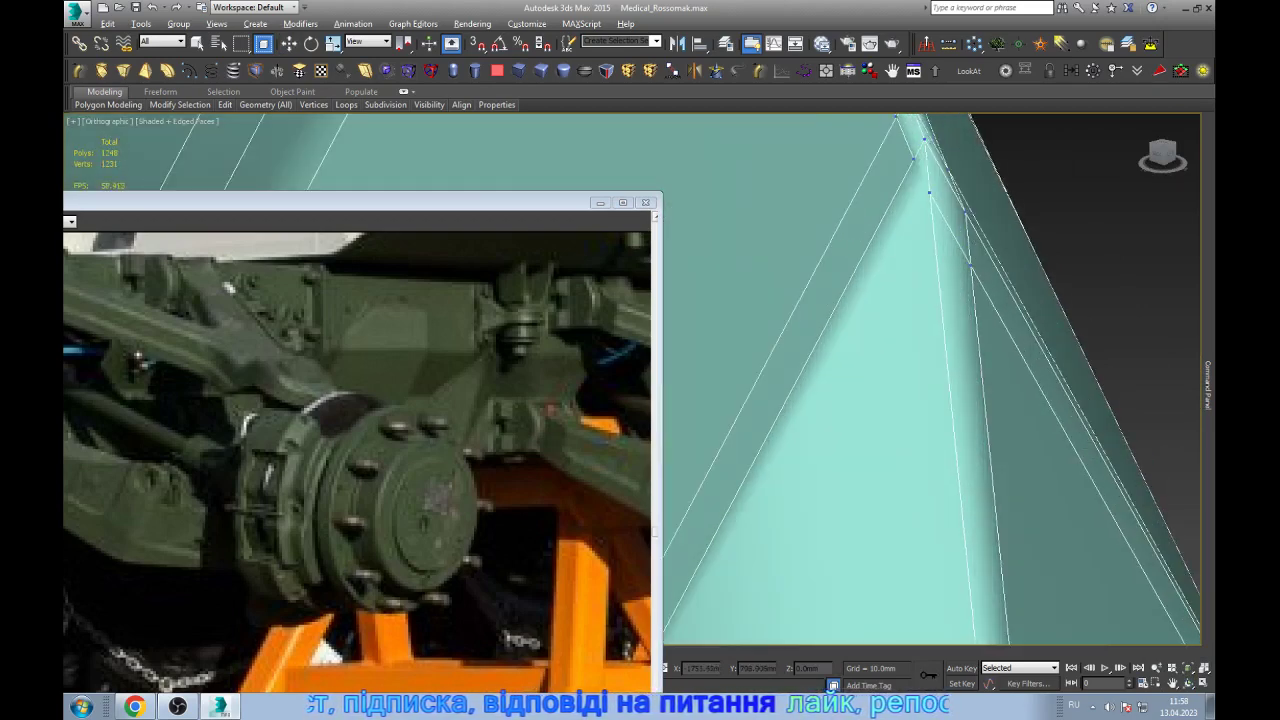
- Cut a snapped edge from the upper vertex down to the lower vertex, adding another cut point
{"action": "key", "text": "s"}
{"action": "scroll", "coordinate": [912, 150], "scroll_direction": "down", "scroll_amount": 2}
{"action": "scroll", "coordinate": [1027, 530], "scroll_direction": "up", "scroll_amount": 3}
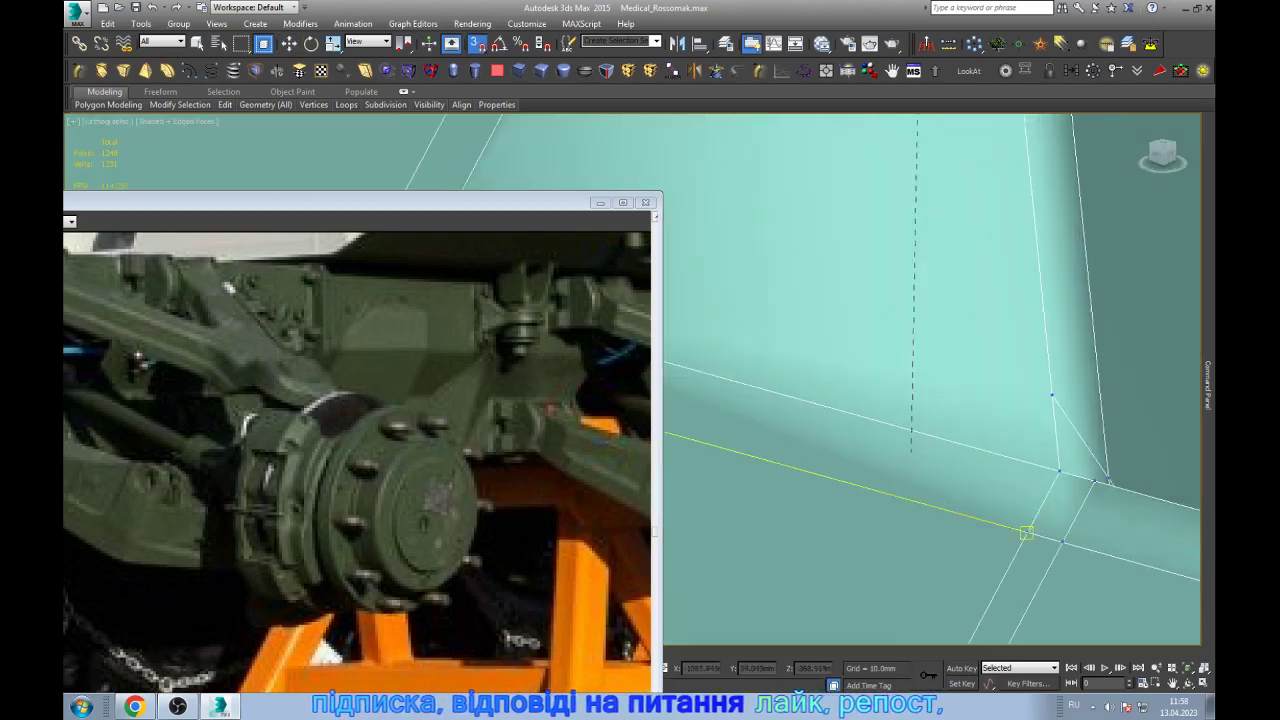
{"action": "scroll", "coordinate": [1027, 530], "scroll_direction": "down", "scroll_amount": 1}
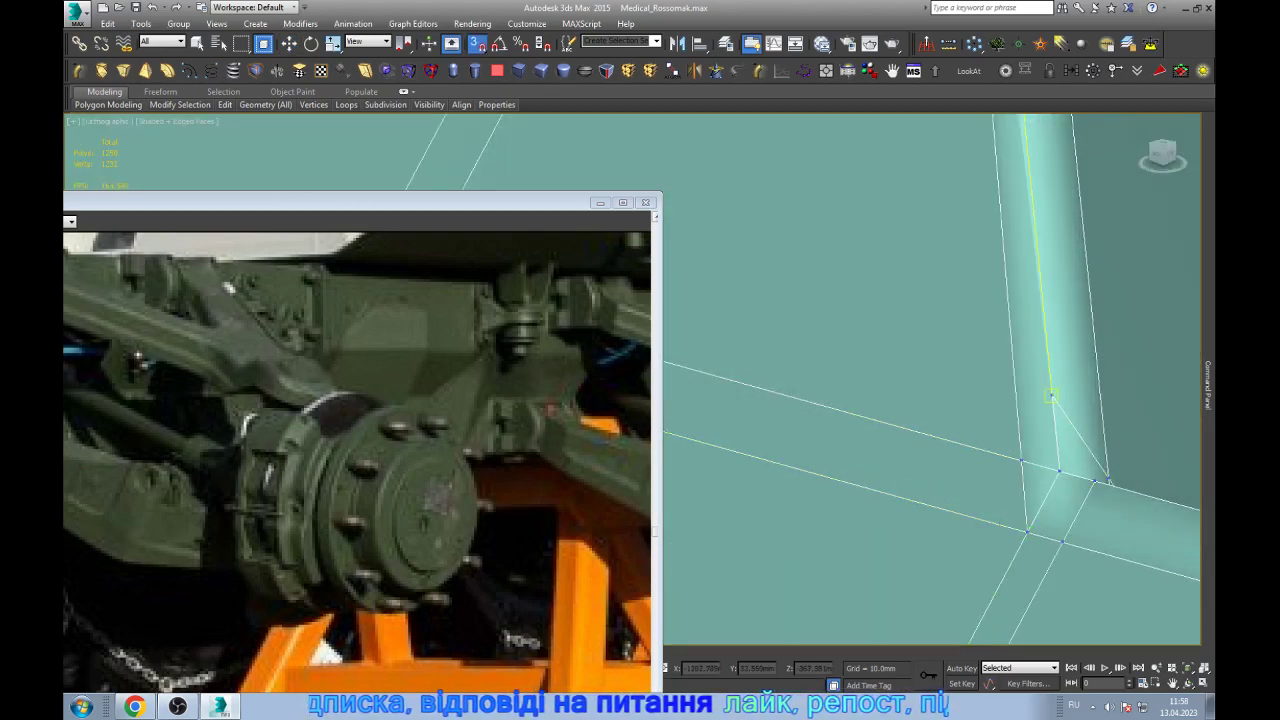
{"action": "left_click", "coordinate": [1051, 396]}
{"action": "left_click", "coordinate": [1021, 460]}
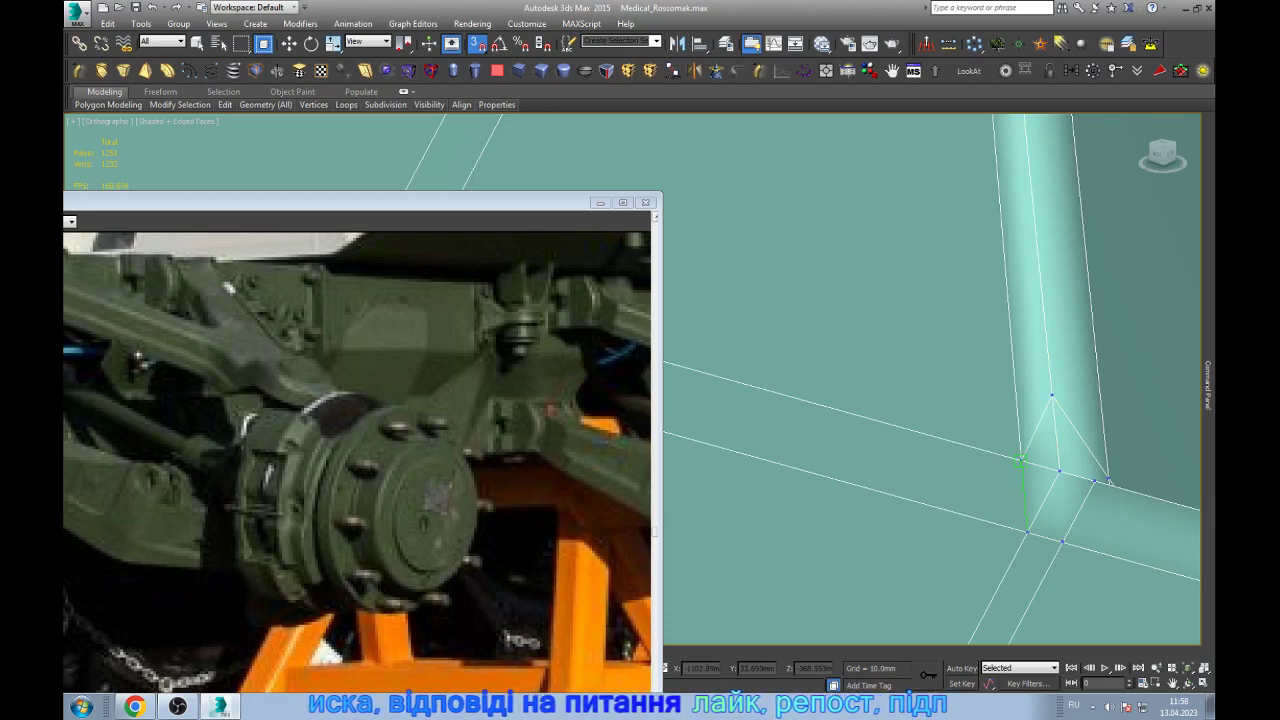
{"action": "middle_click_drag", "start_coordinate": [1027, 527], "coordinate": [993, 230], "text": "alt"}
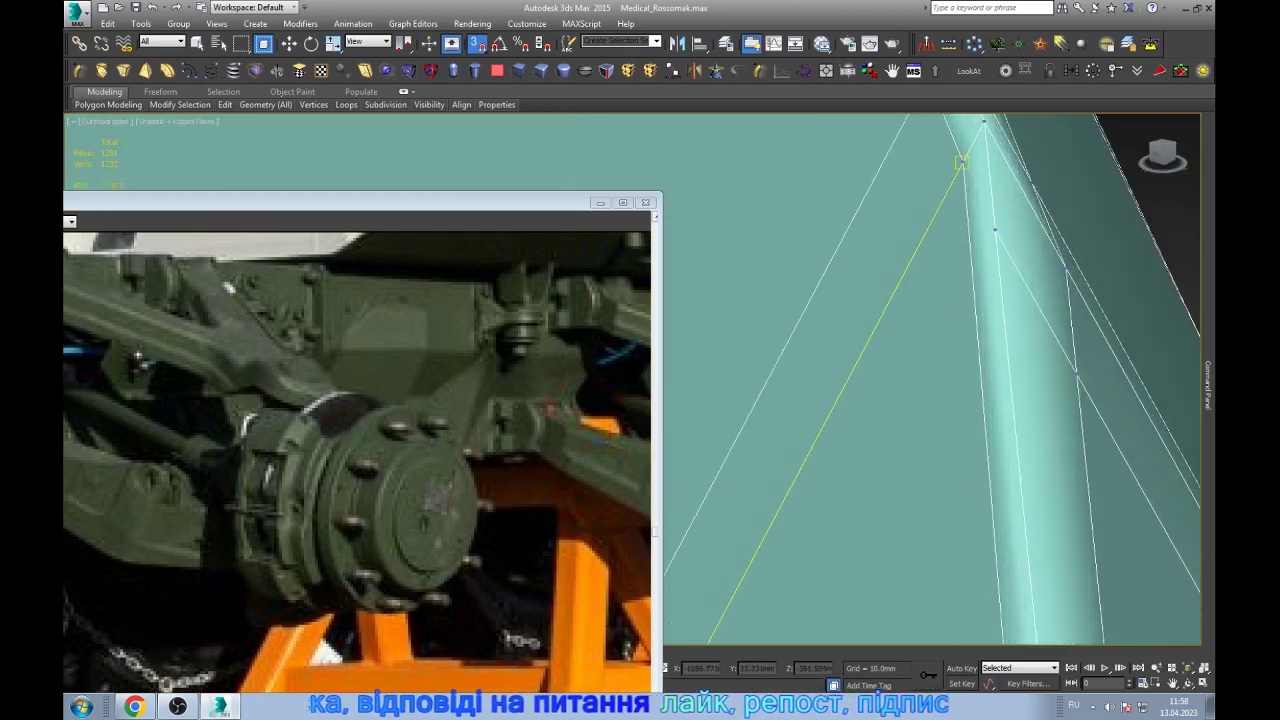
{"action": "left_click", "coordinate": [993, 230]}
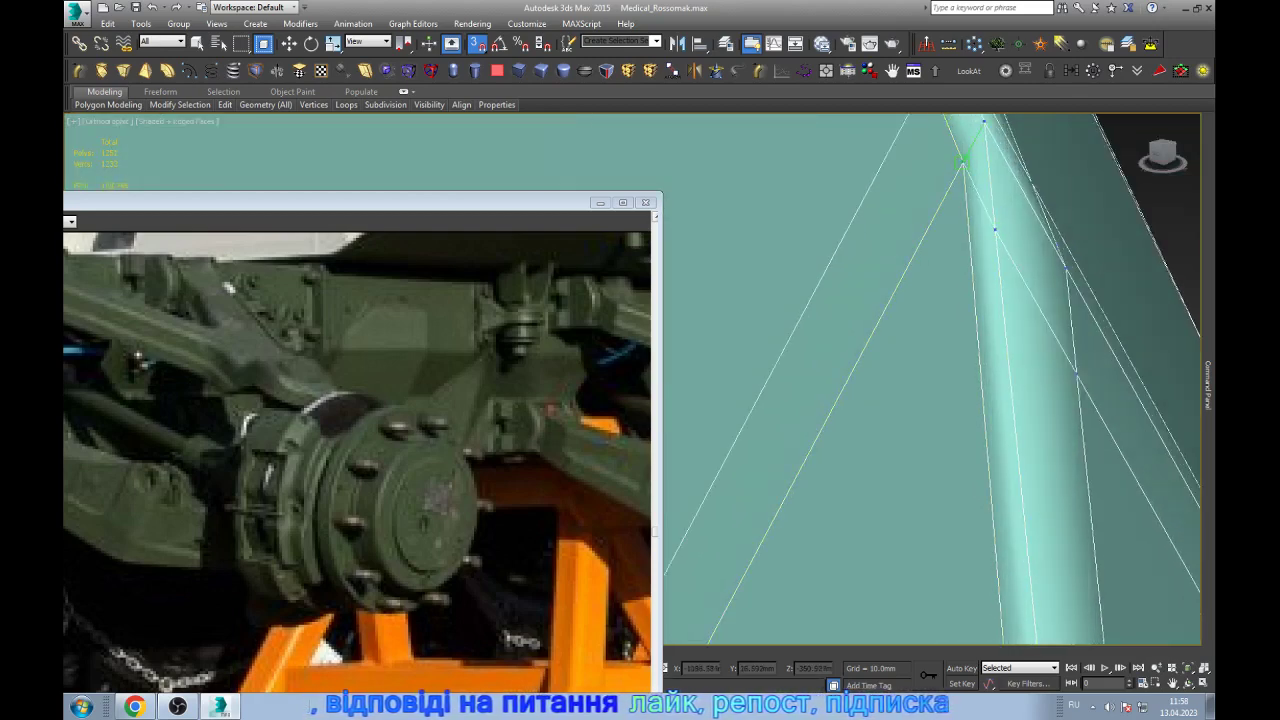
{"action": "key", "text": "s"}
- Switch back to Move and zoom out to view the refined bracket
{"action": "key", "text": "w"}
{"action": "scroll", "coordinate": [930, 380], "scroll_direction": "down", "scroll_amount": 5}
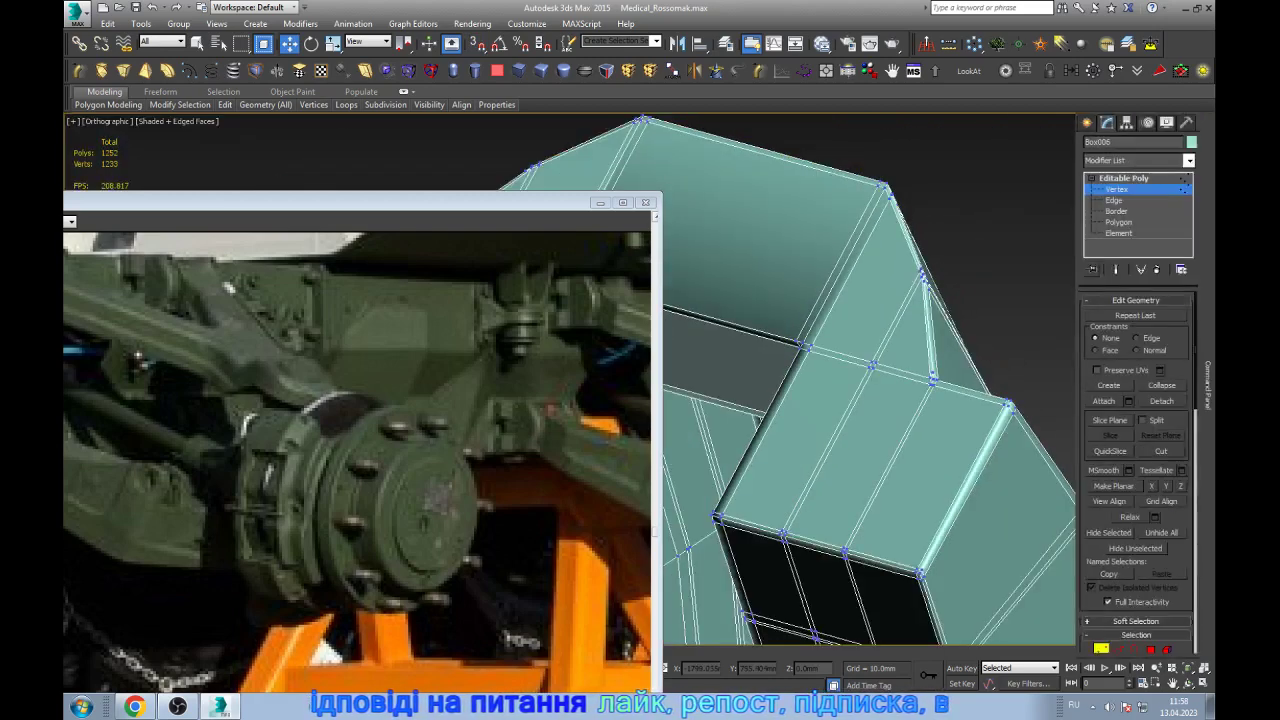
{"action": "scroll", "coordinate": [808, 334], "scroll_direction": "up", "scroll_amount": 5}
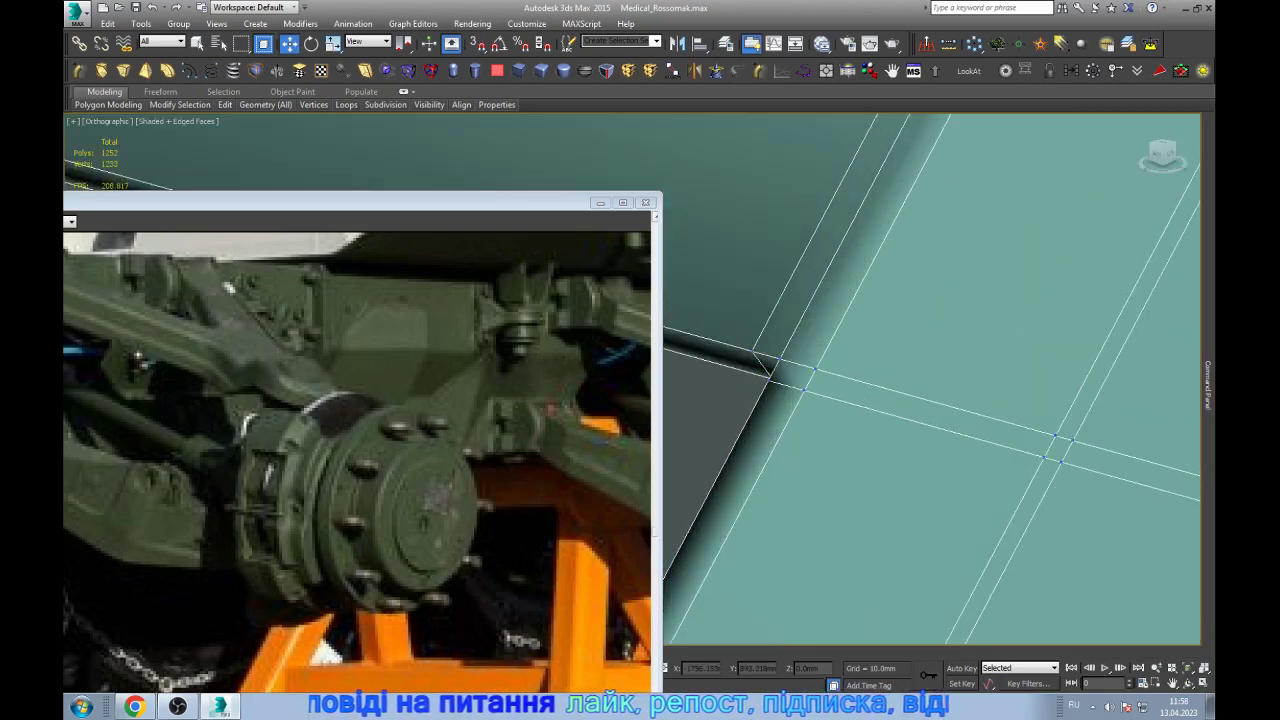
{"action": "key", "text": "w"}
{"action": "scroll", "coordinate": [770, 370], "scroll_direction": "down", "scroll_amount": 3}
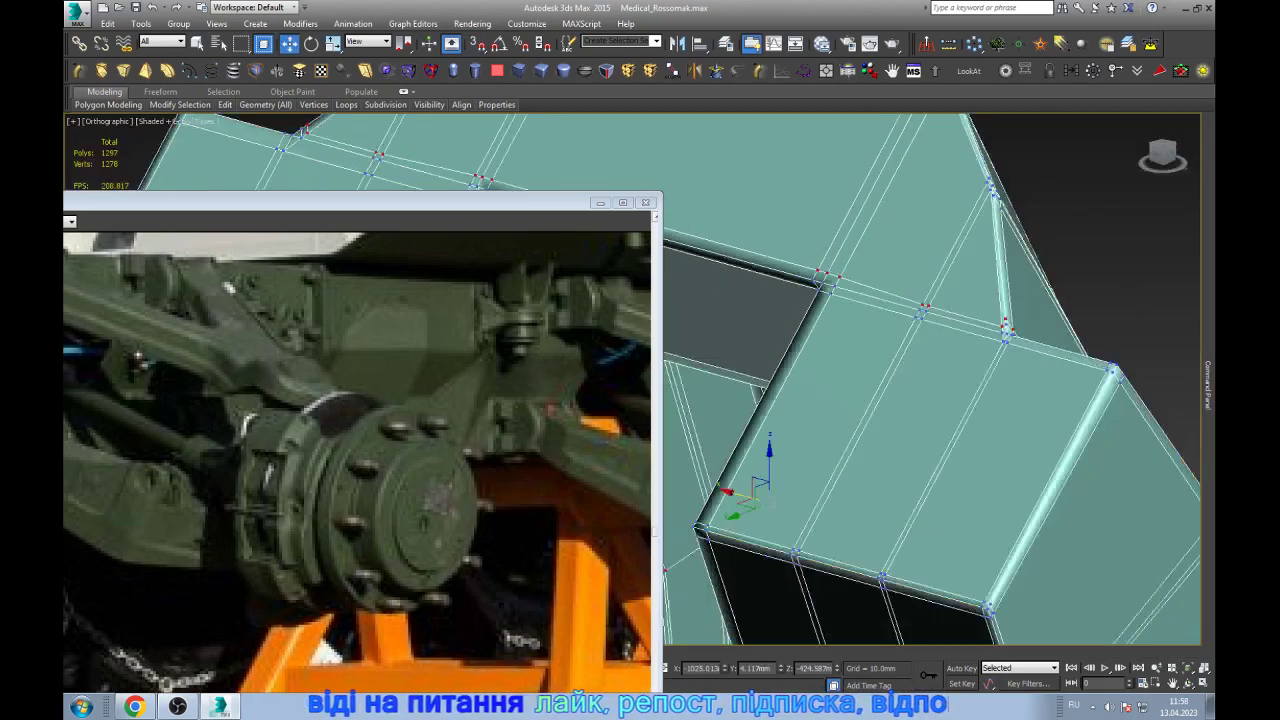
{"action": "scroll", "coordinate": [770, 370], "scroll_direction": "down", "scroll_amount": 2}
{"action": "scroll", "coordinate": [840, 200], "scroll_direction": "down", "scroll_amount": 3}
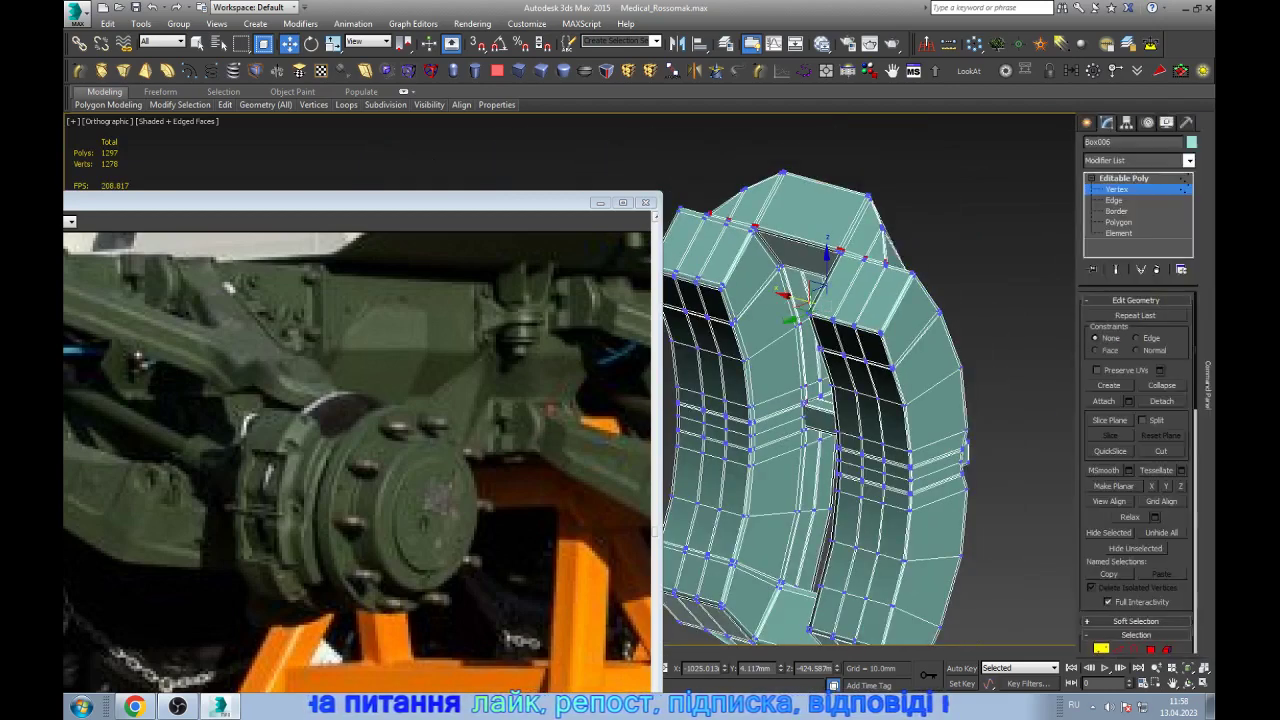
- Exit Vertex level, set the Slice to Remove Top, and orbit to inspect the remaining arm
{"action": "key", "text": "1"}
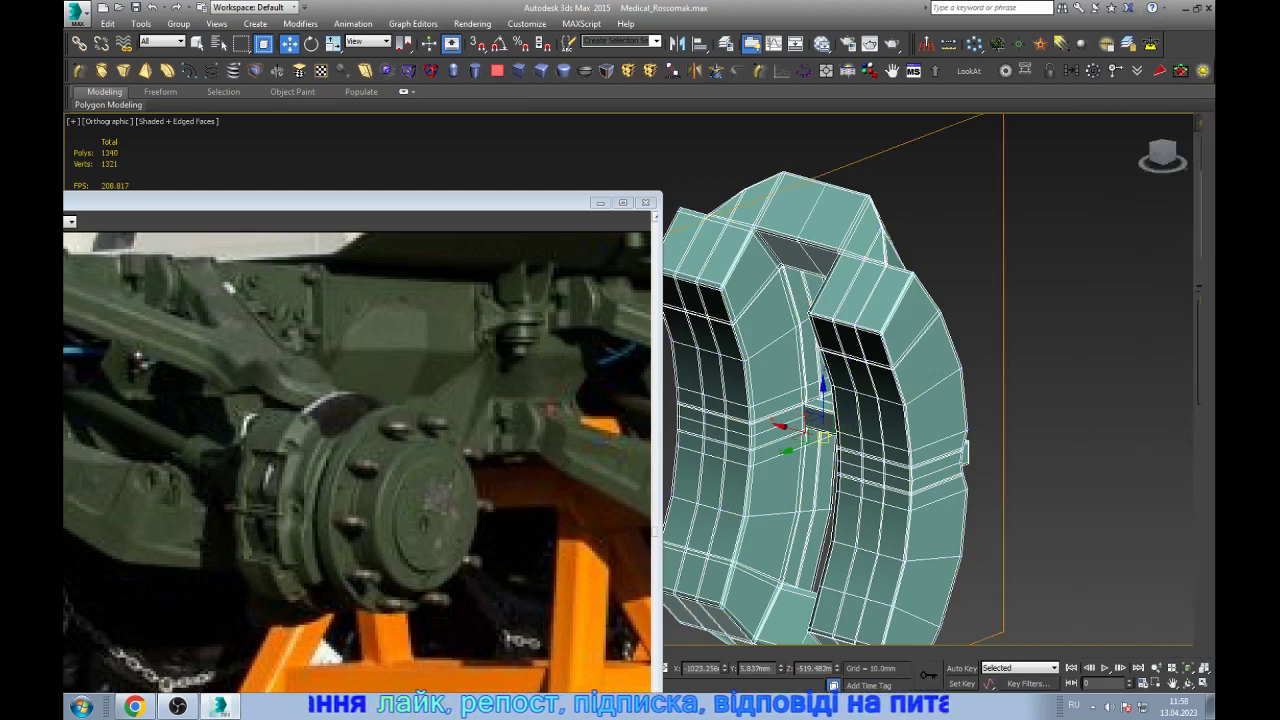
{"action": "left_click", "coordinate": [1102, 353]}
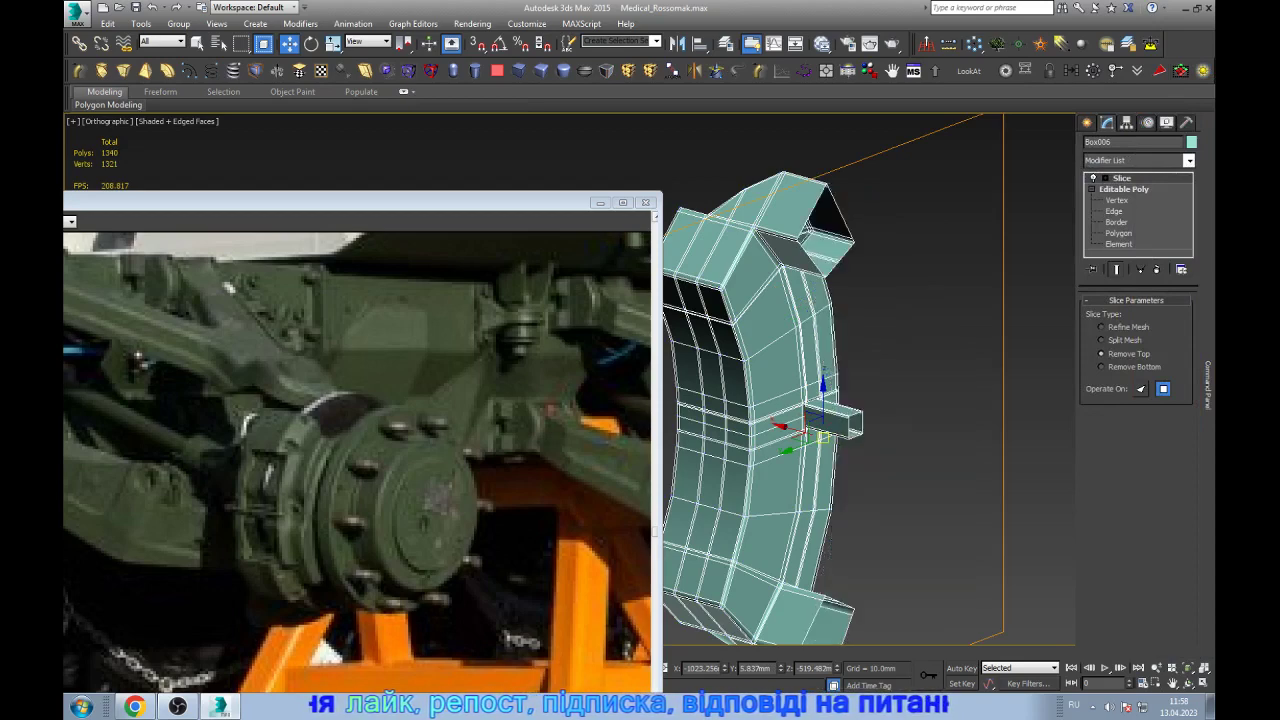
{"action": "middle_click_drag", "start_coordinate": [880, 300], "coordinate": [950, 298], "text": "alt"}
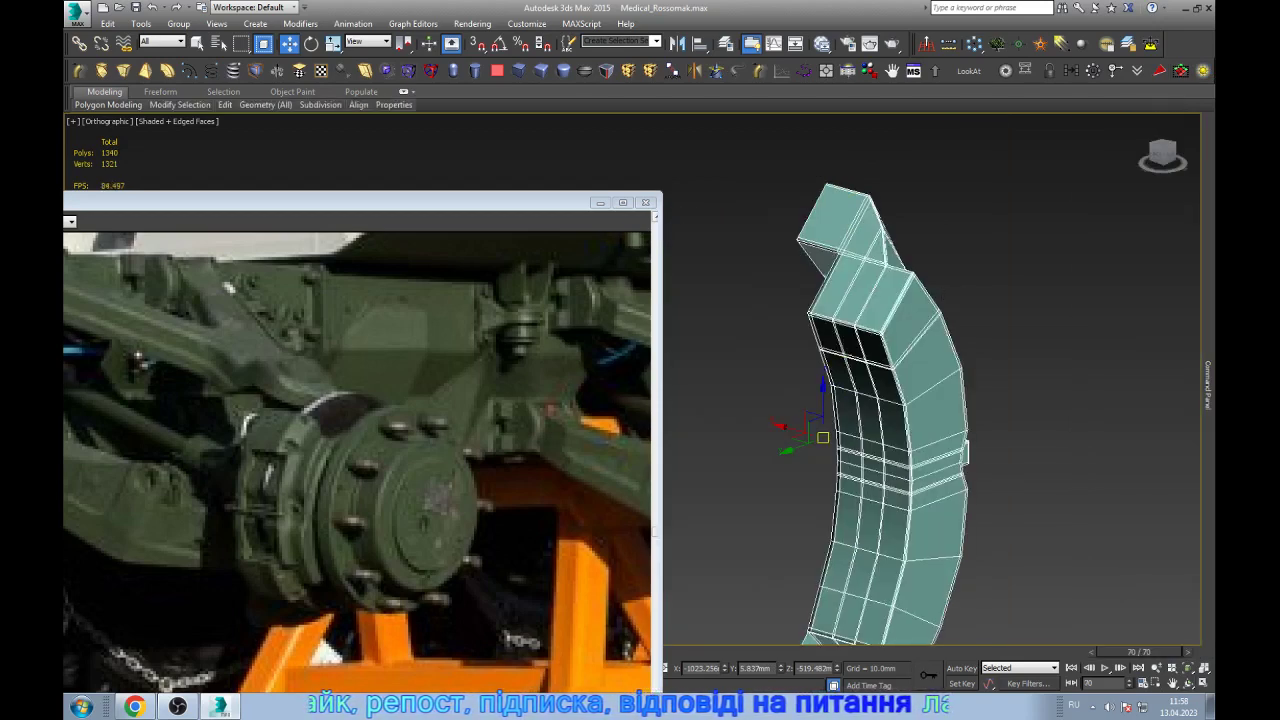
{"action": "middle_click_drag", "start_coordinate": [900, 380], "coordinate": [810, 378], "text": "alt"}
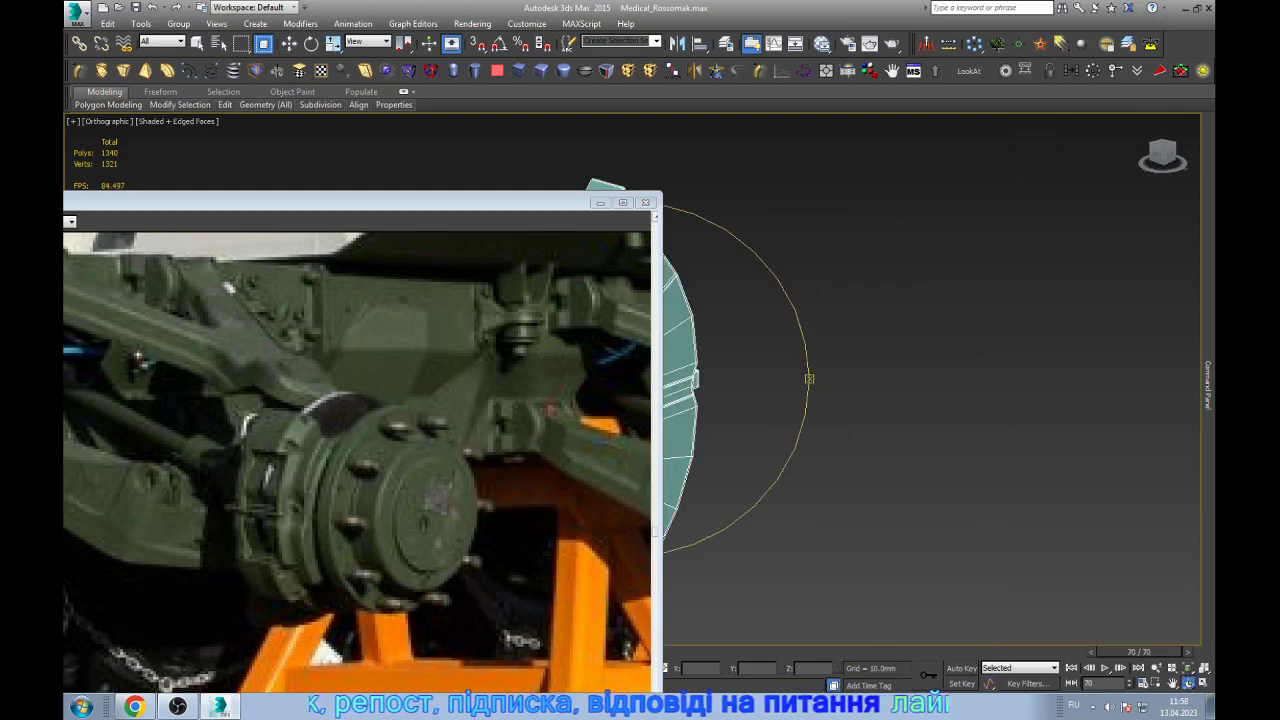
{"action": "key", "text": "comma"}
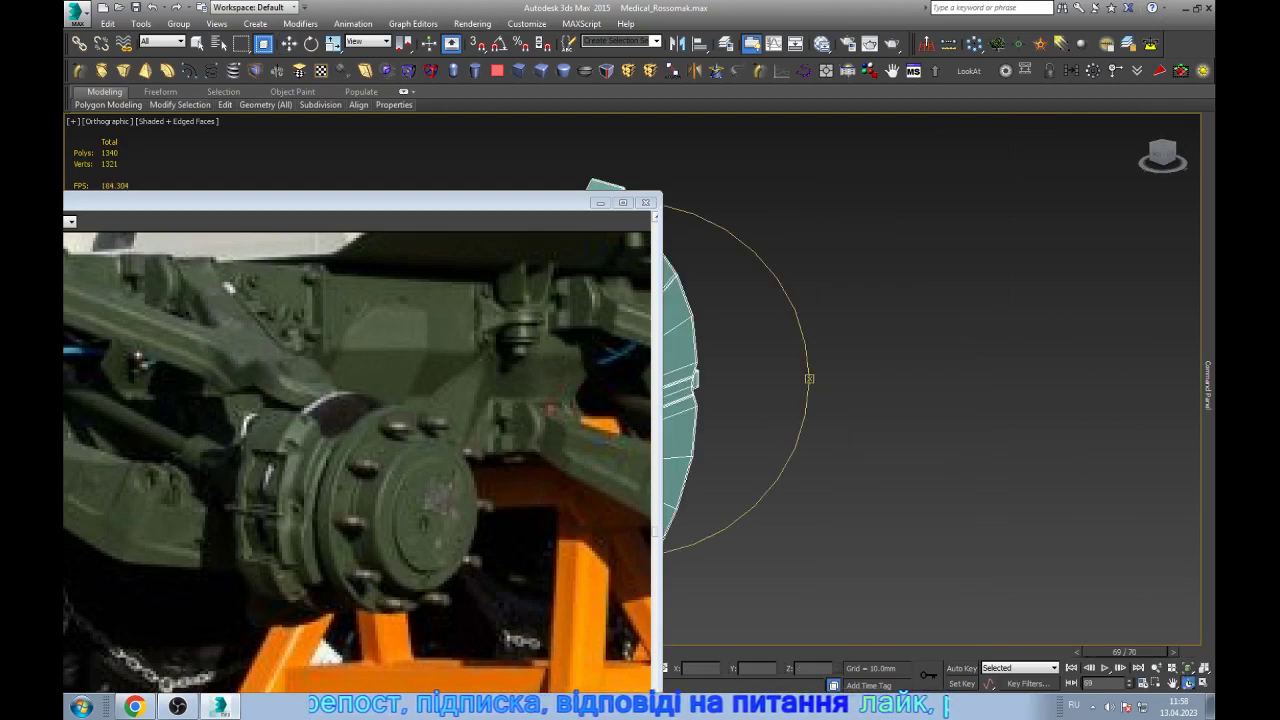
{"action": "key", "text": "slash"}
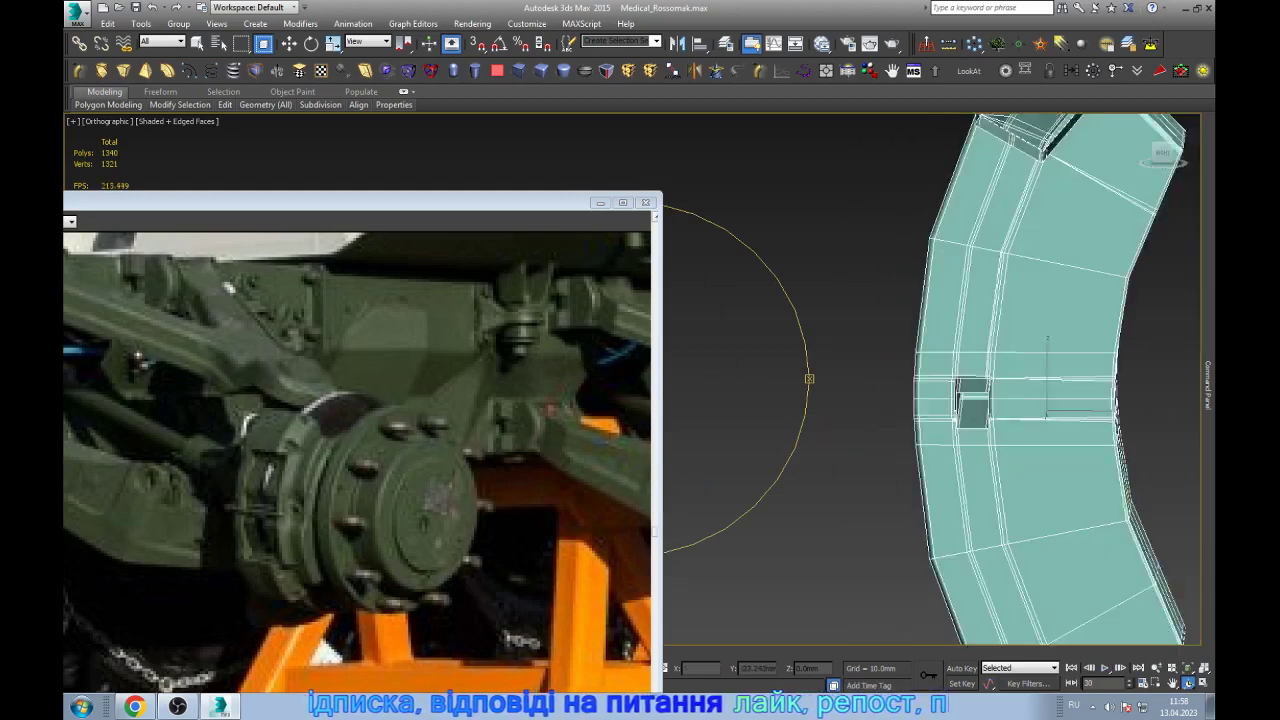
- Target-weld the upper, lower and remaining stray vertices onto the arm's corner vertex
{"action": "key", "text": "w"}
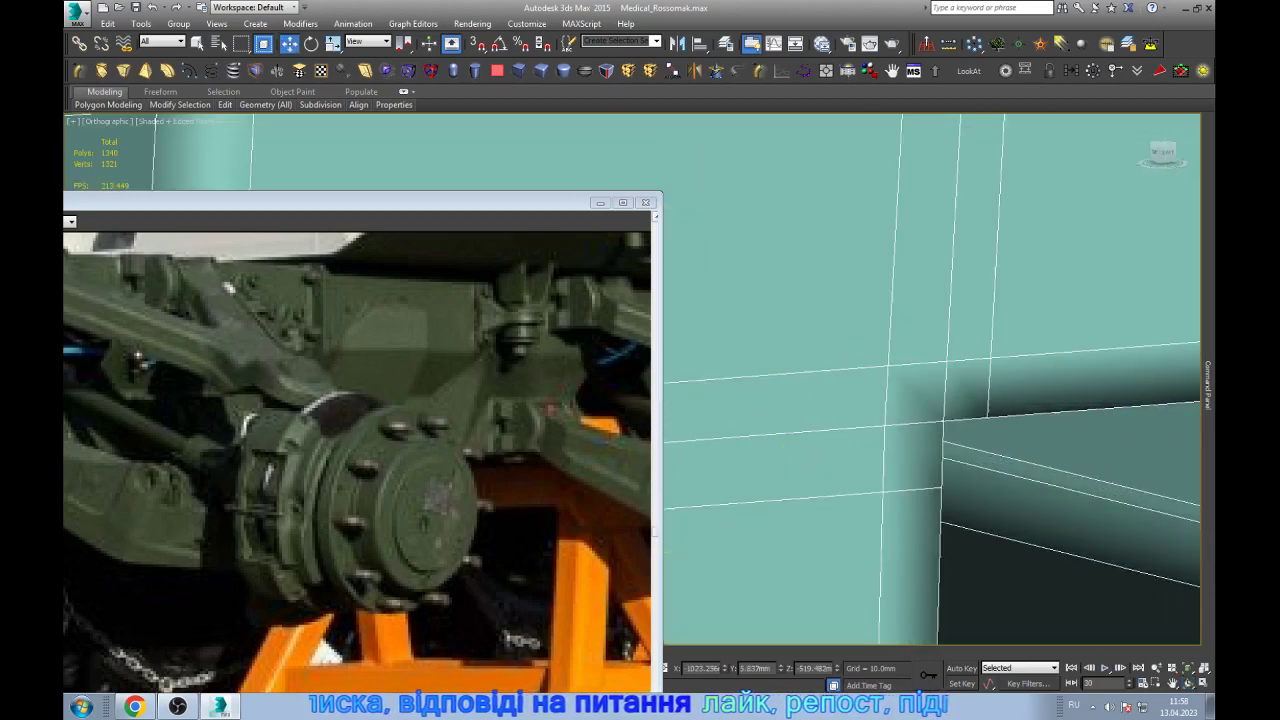
{"action": "key", "text": "1"}
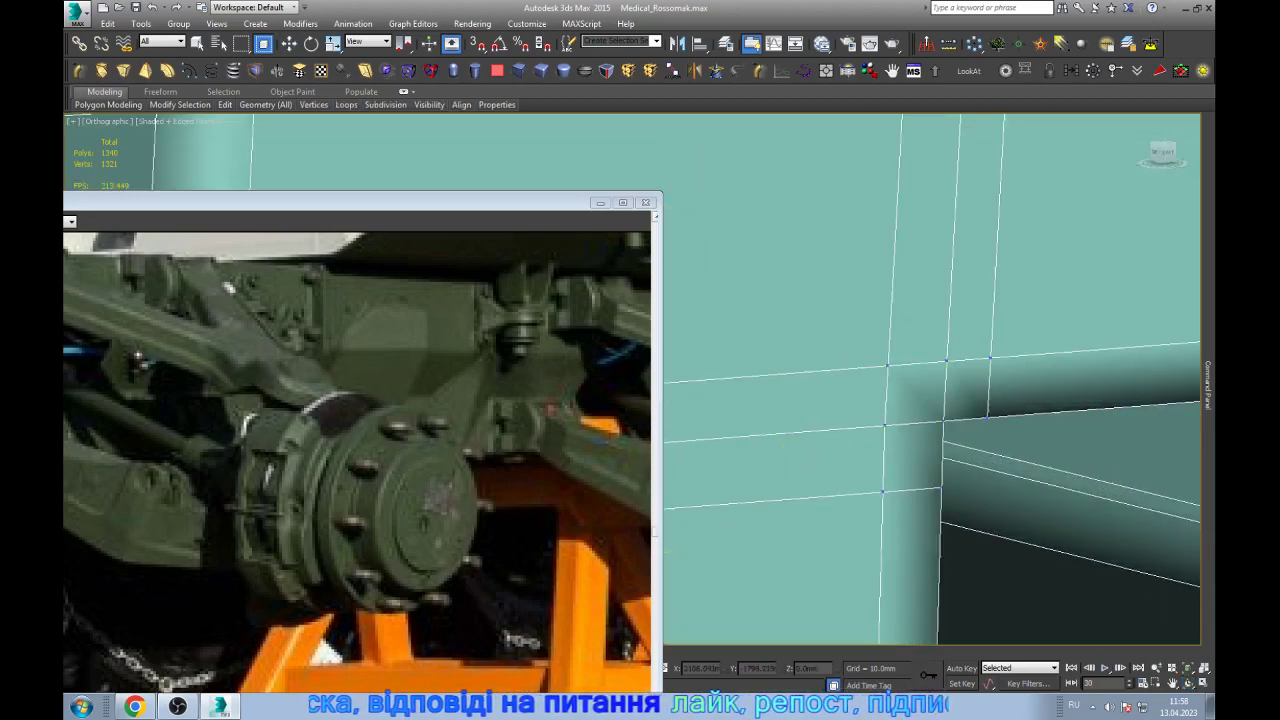
{"action": "left_click_drag", "start_coordinate": [887, 367], "coordinate": [884, 427]}
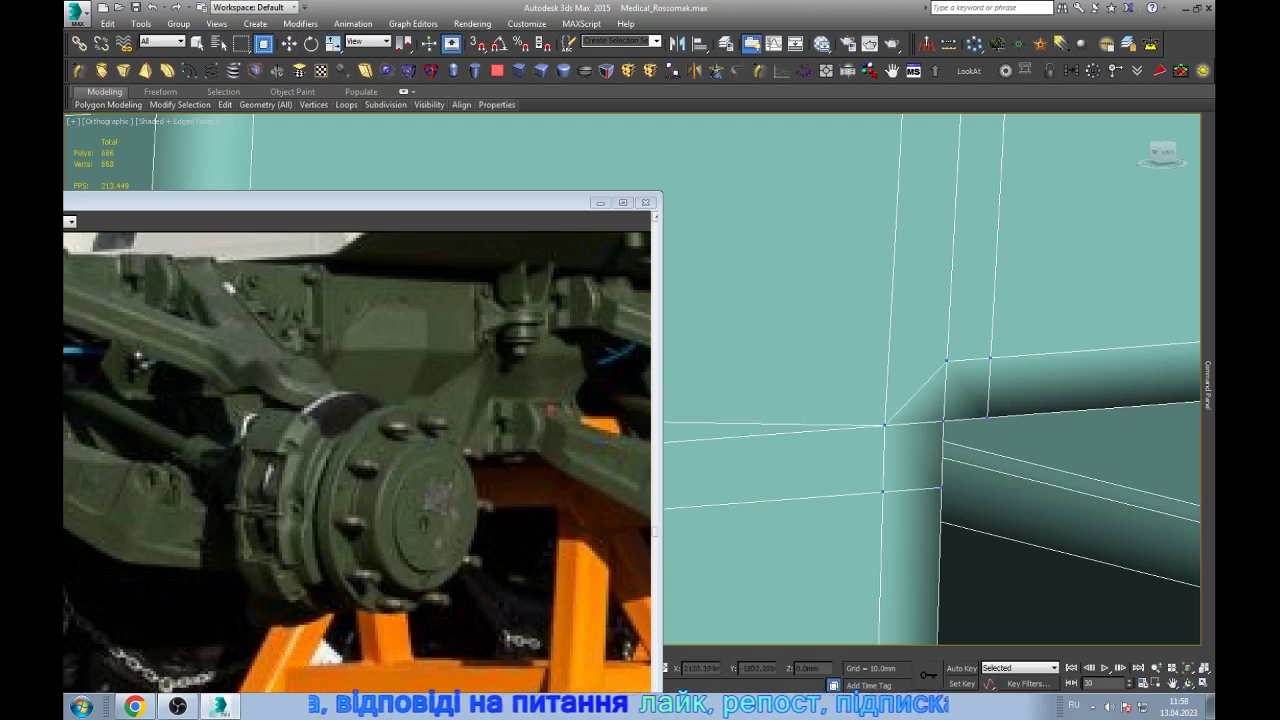
{"action": "key", "text": "w"}
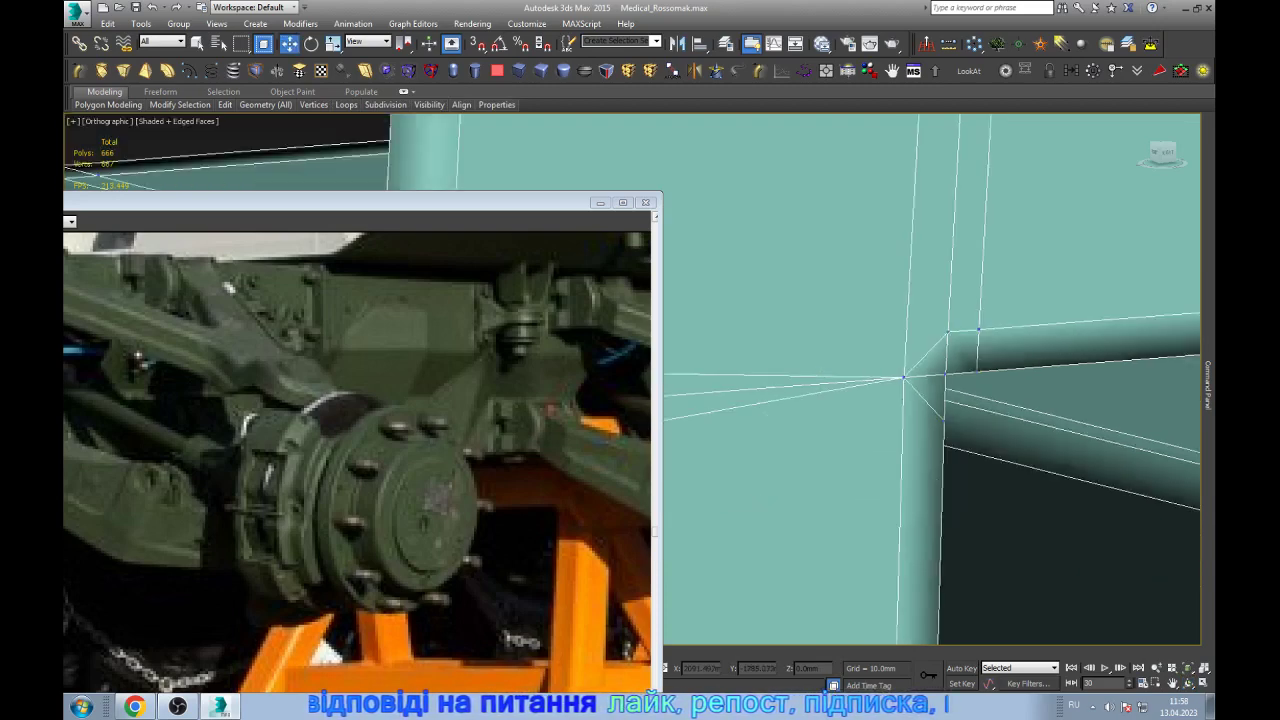
{"action": "middle_click_drag", "start_coordinate": [930, 400], "coordinate": [980, 420], "text": "alt"}
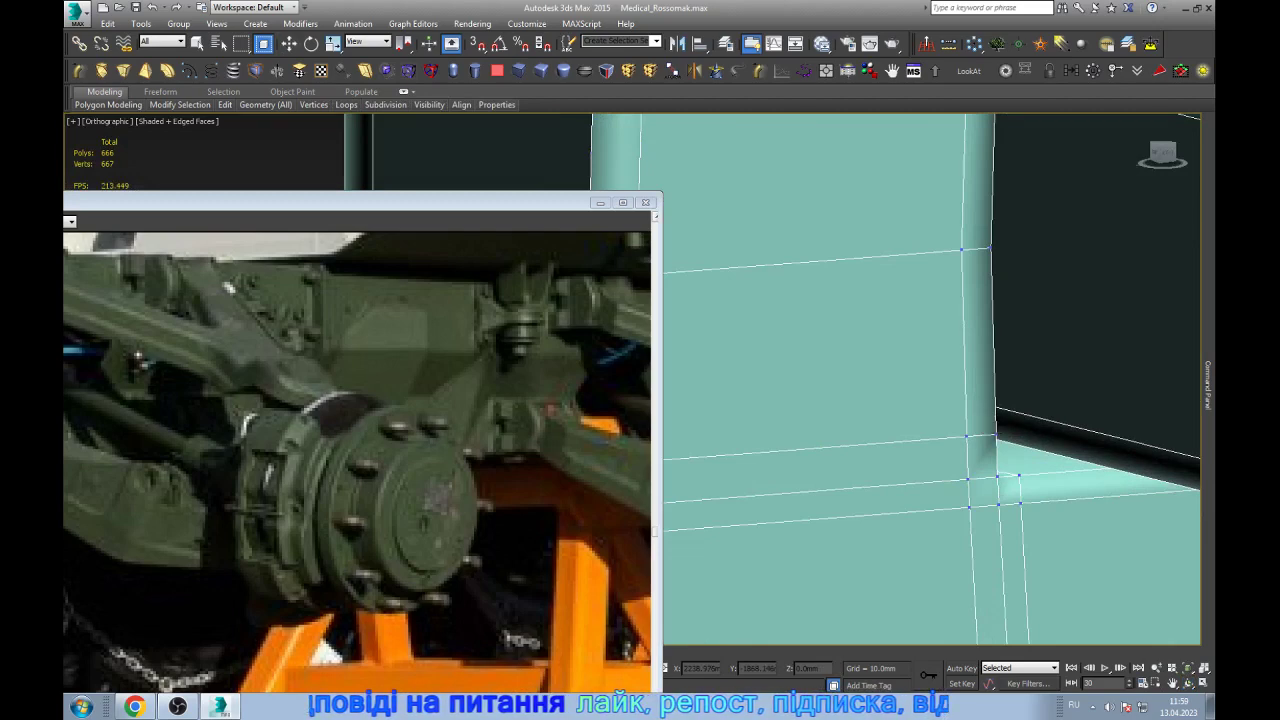
{"action": "left_click_drag", "start_coordinate": [970, 507], "coordinate": [967, 481]}
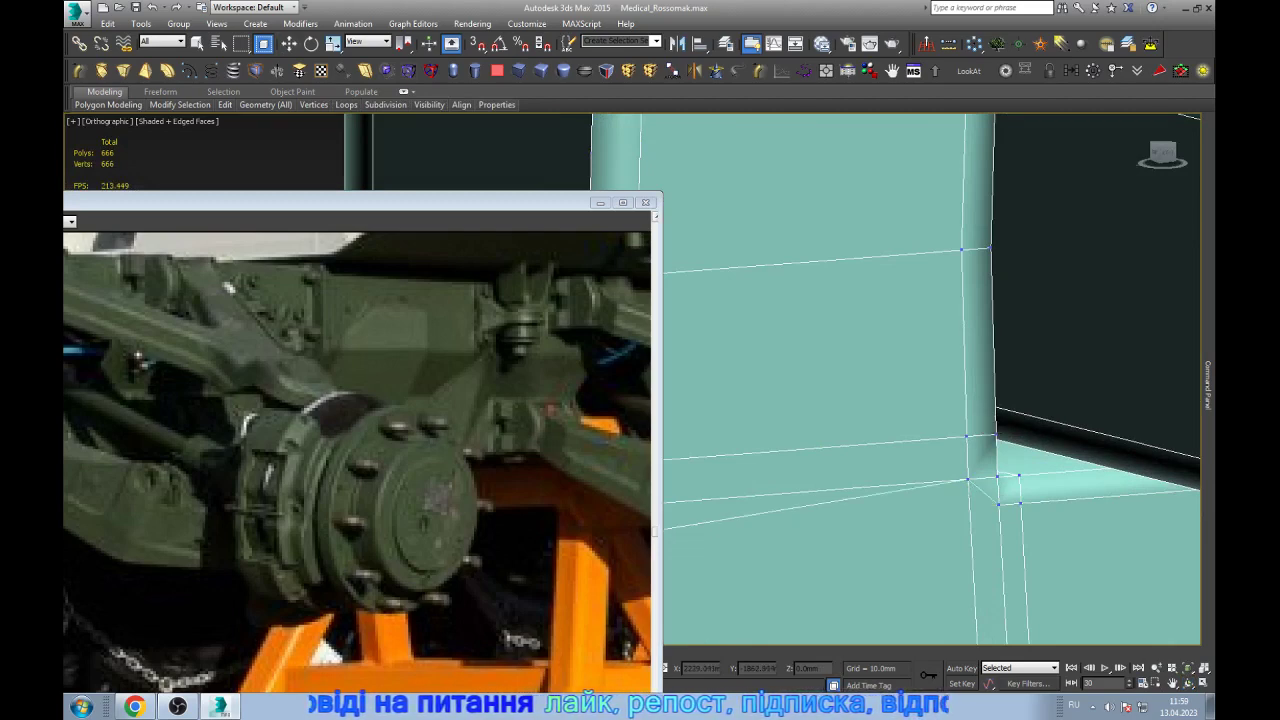
{"action": "left_click_drag", "start_coordinate": [966, 437], "coordinate": [967, 480]}
{"action": "key", "text": "w"}
{"action": "scroll", "coordinate": [930, 400], "scroll_direction": "down", "scroll_amount": 3}
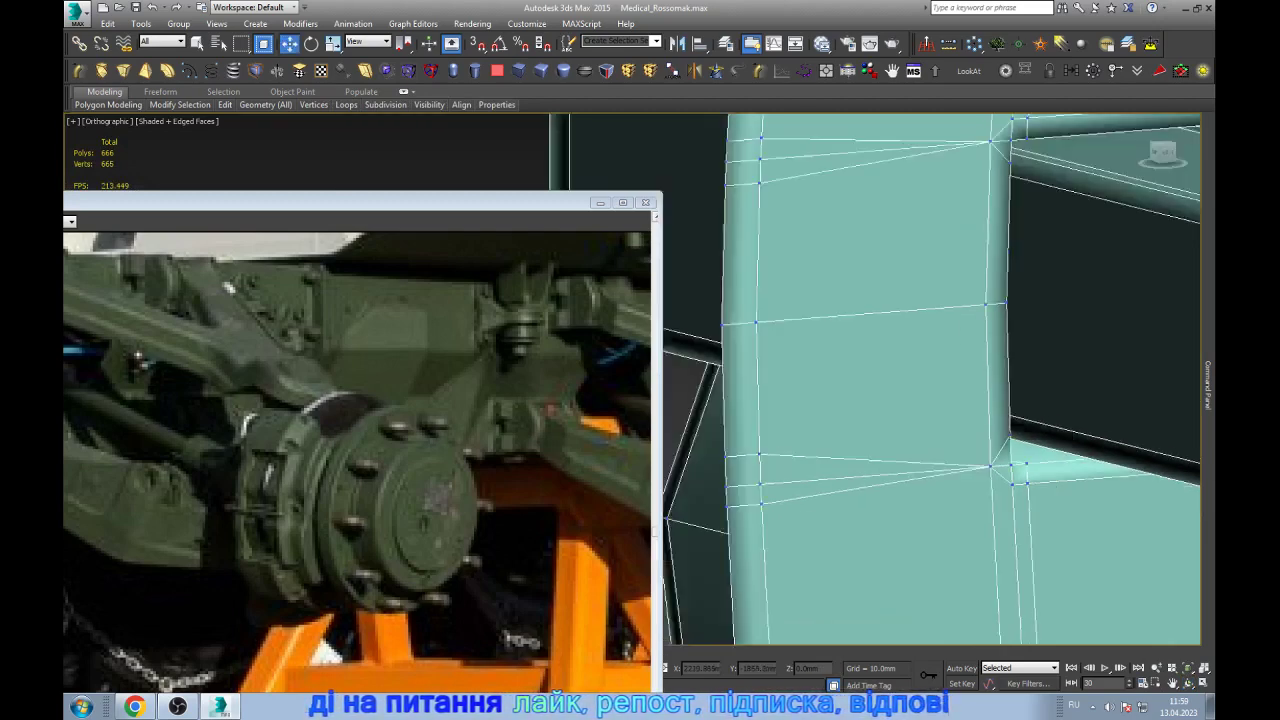
{"action": "mouse_move", "coordinate": [930, 400]}
{"action": "middle_mouse_down", "text": "alt"}
{"action": "mouse_move", "coordinate": [980, 420]}
{"action": "mouse_move", "coordinate": [960, 380]}
{"action": "middle_mouse_up", "text": "alt"}
{"action": "scroll", "coordinate": [930, 380], "scroll_direction": "up", "scroll_amount": 3}
- In Edge mode, select the arm's bottom horizontal edge
{"action": "key", "text": "w"}
{"action": "scroll", "coordinate": [928, 433], "scroll_direction": "up", "scroll_amount": 3}
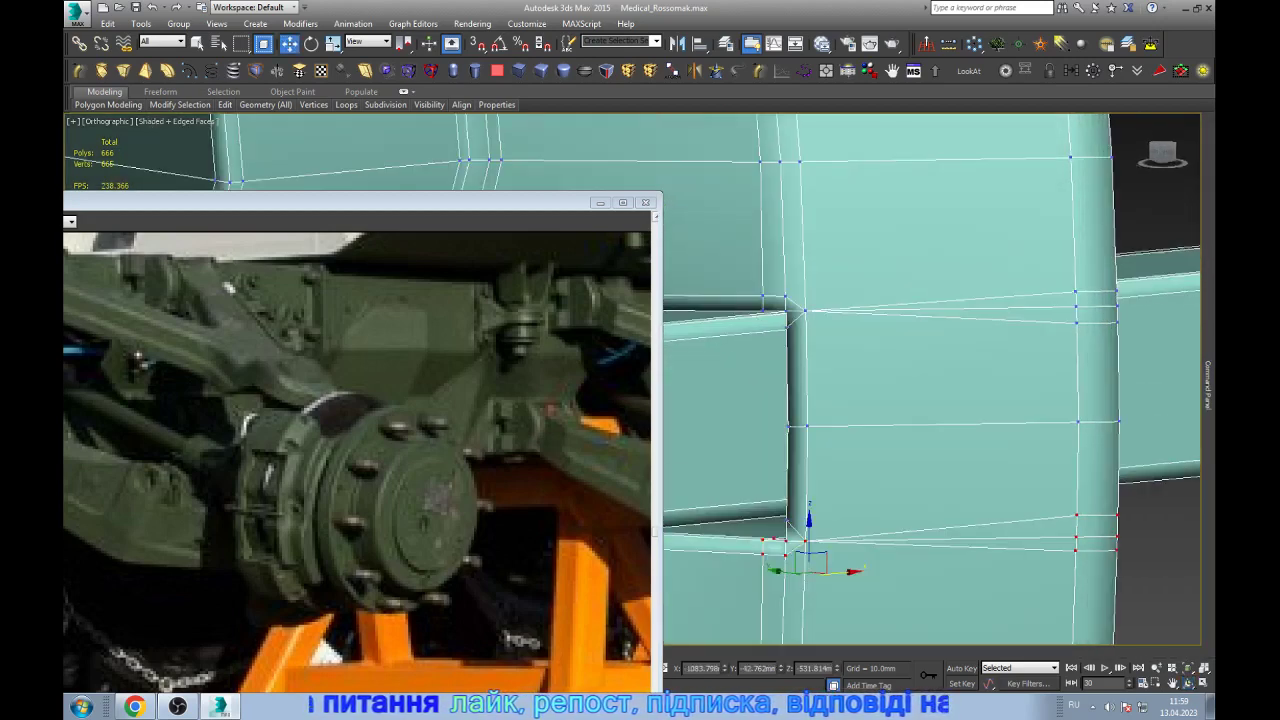
{"action": "key", "text": "2"}
{"action": "left_click", "coordinate": [950, 299]}
{"action": "key", "text": "ctrl+z"}
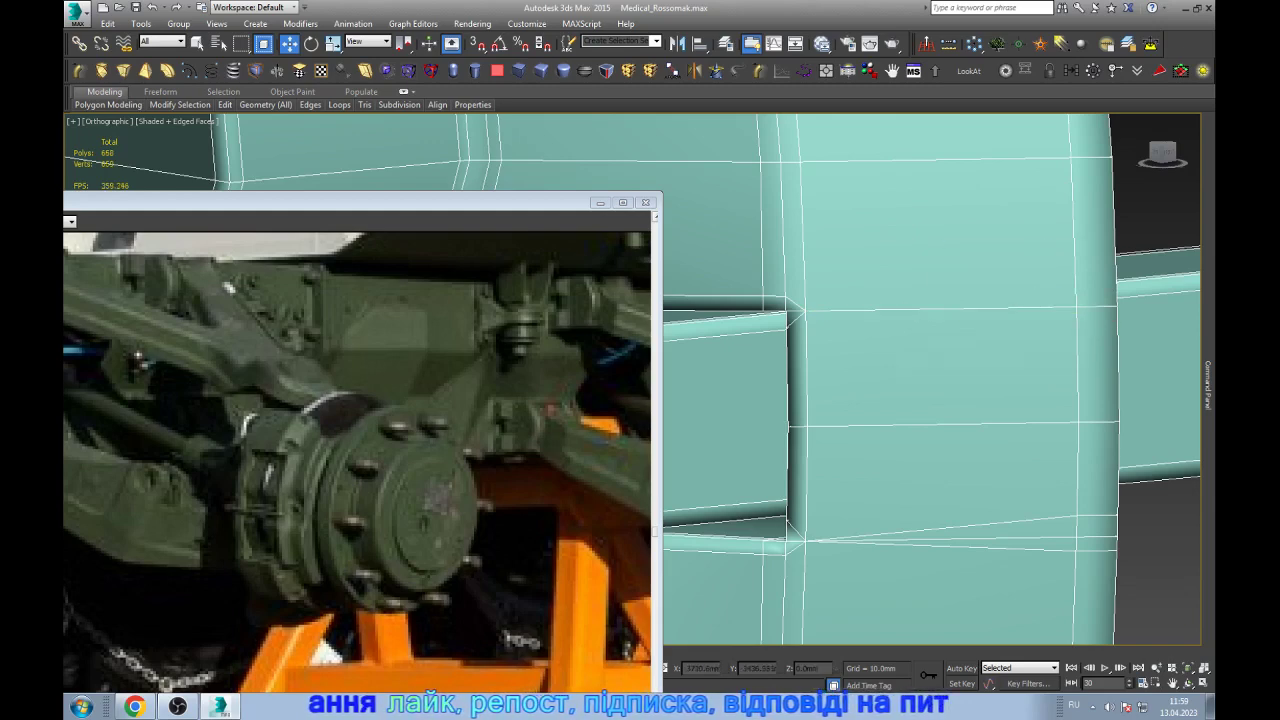
{"action": "left_click", "coordinate": [940, 541]}
- Remove the selected bottom edge along with its vertices
{"action": "key", "text": "ctrl+BackSpace"}
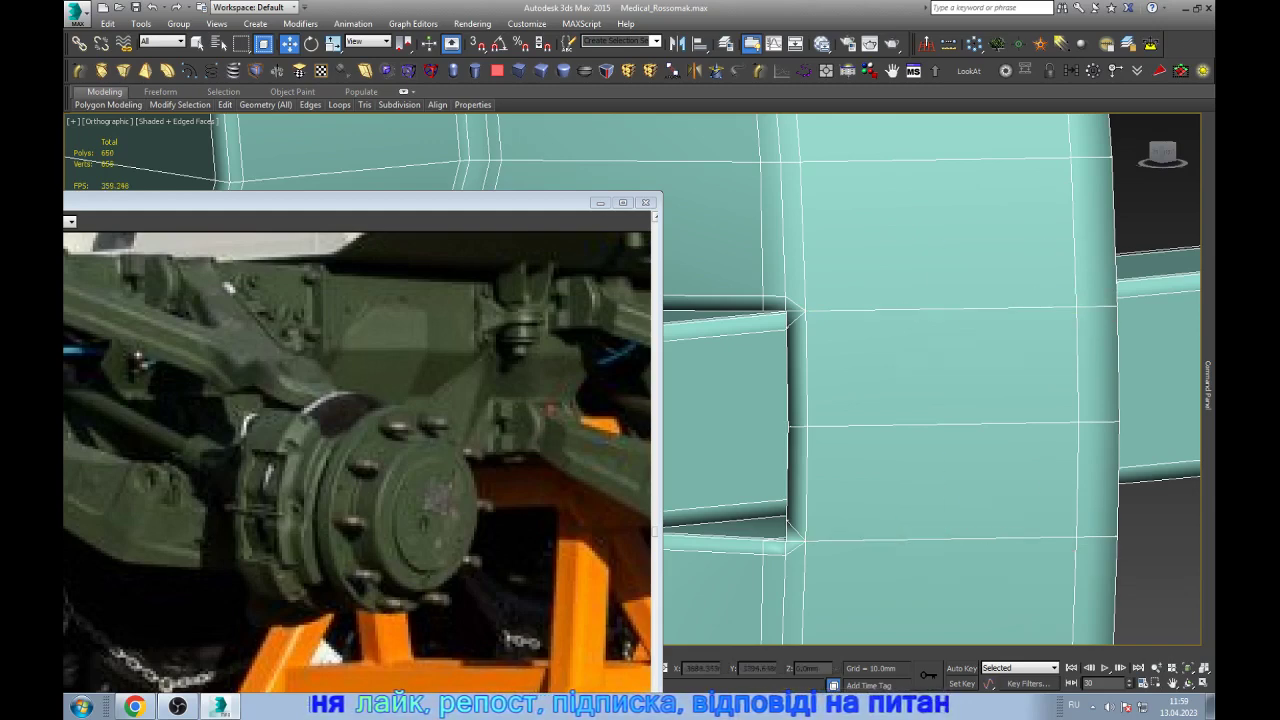
{"action": "scroll", "coordinate": [930, 430], "scroll_direction": "down", "scroll_amount": 3}
{"action": "scroll", "coordinate": [930, 430], "scroll_direction": "down", "scroll_amount": 2}
{"action": "scroll", "coordinate": [892, 293], "scroll_direction": "up", "scroll_amount": 3}
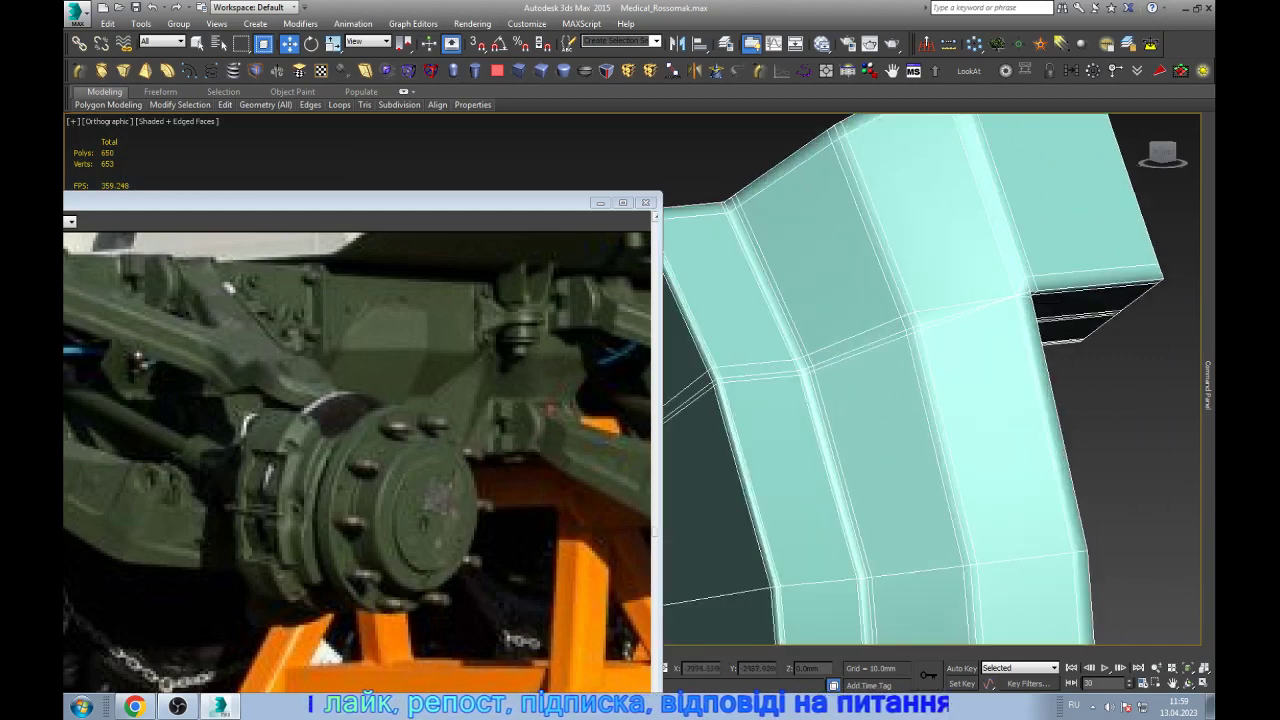
{"action": "scroll", "coordinate": [892, 293], "scroll_direction": "up", "scroll_amount": 3}
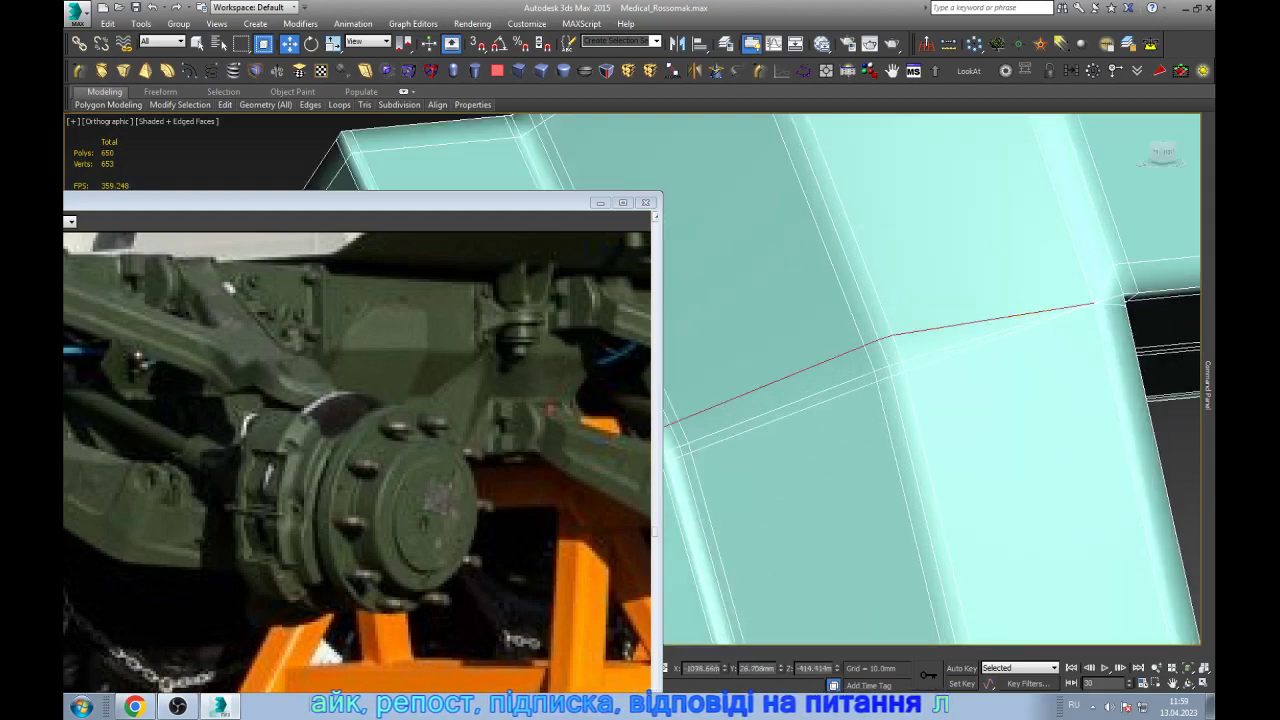
- Cut an edge across the upper faces beside the small box and orbit to check the arm's other side
{"action": "left_click", "coordinate": [1095, 302]}
{"action": "scroll", "coordinate": [1095, 302], "scroll_direction": "down", "scroll_amount": 3}
{"action": "scroll", "coordinate": [1095, 302], "scroll_direction": "down", "scroll_amount": 2}
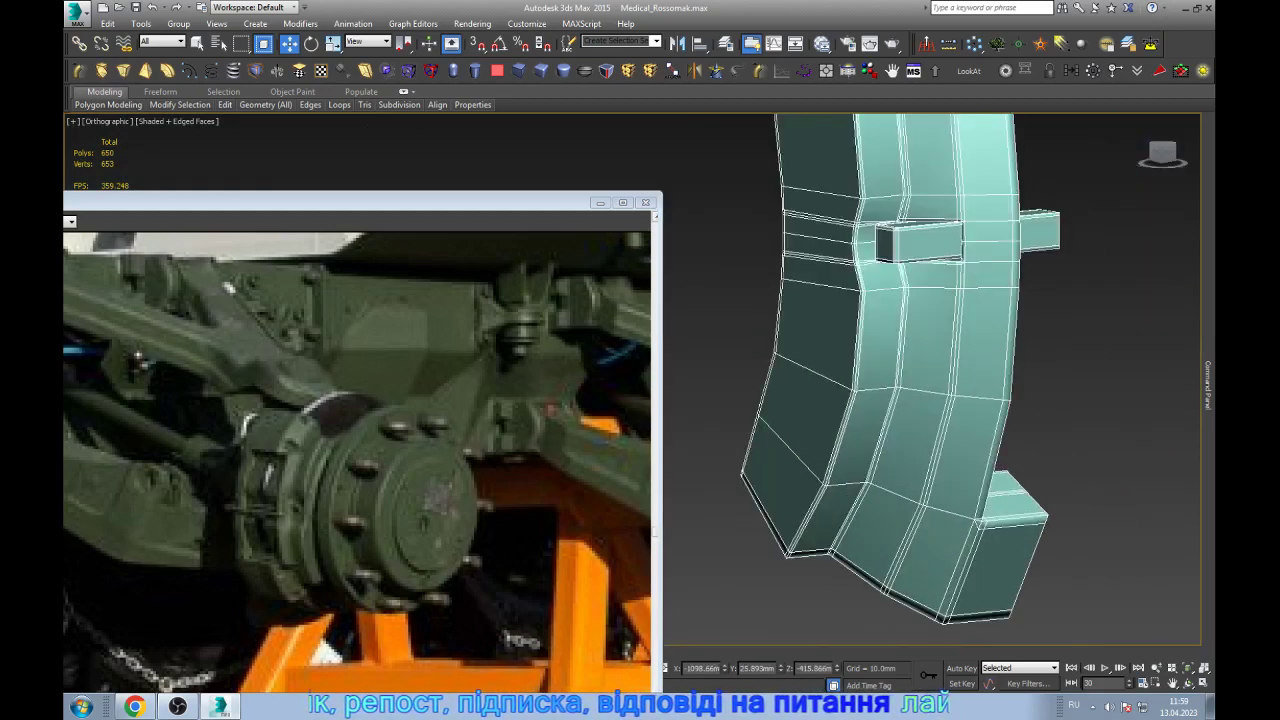
{"action": "scroll", "coordinate": [967, 480], "scroll_direction": "up", "scroll_amount": 2}
{"action": "scroll", "coordinate": [967, 480], "scroll_direction": "down", "scroll_amount": 4}
{"action": "scroll", "coordinate": [905, 300], "scroll_direction": "up", "scroll_amount": 5}
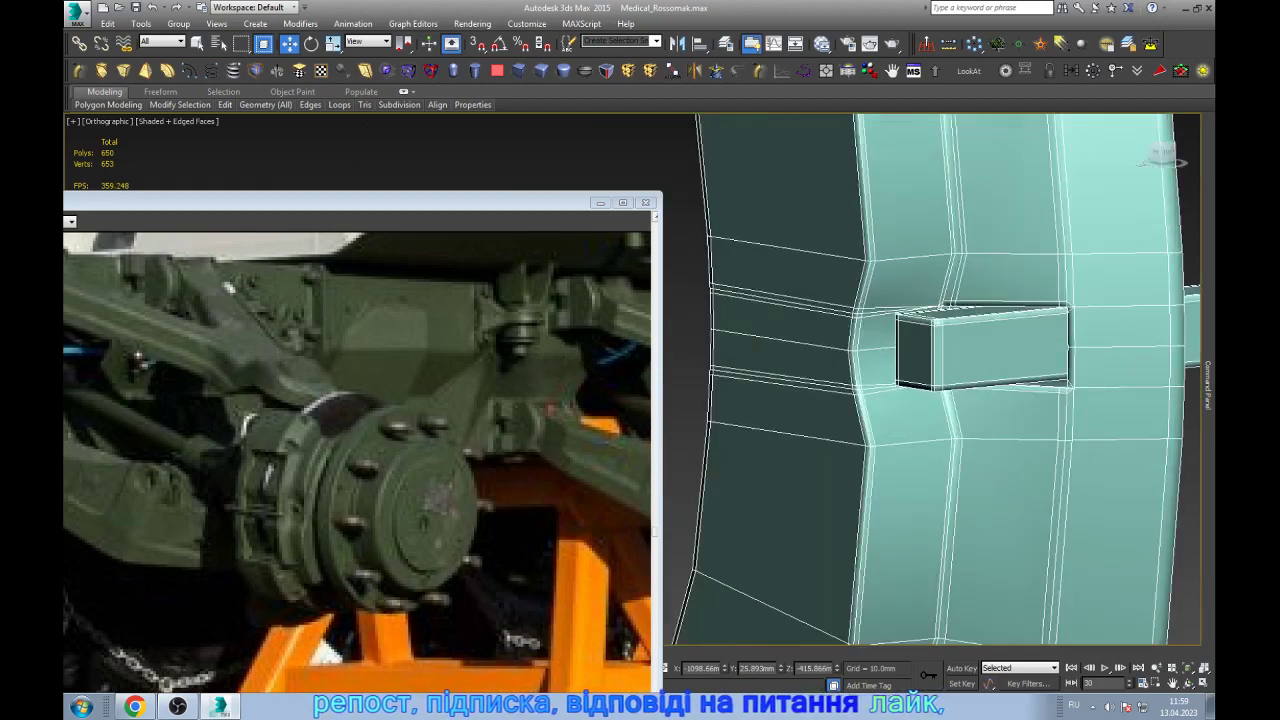
{"action": "scroll", "coordinate": [905, 300], "scroll_direction": "up", "scroll_amount": 3}
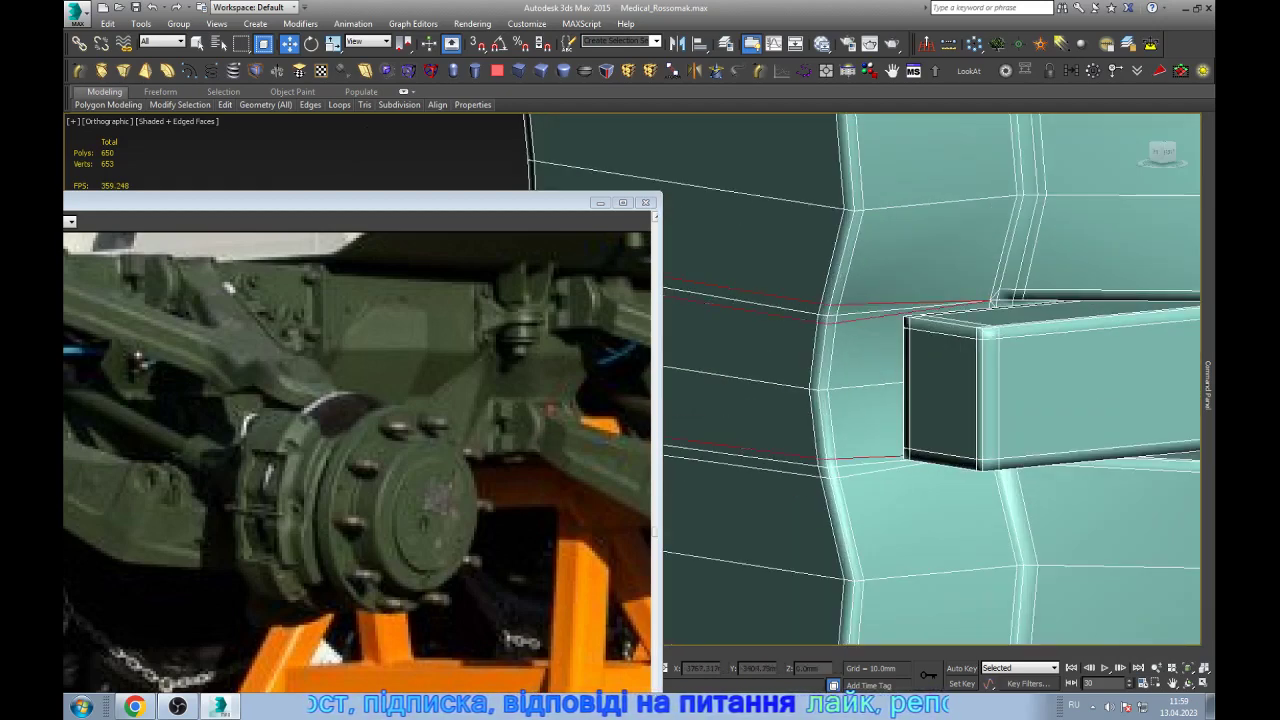
{"action": "scroll", "coordinate": [904, 456], "scroll_direction": "down", "scroll_amount": 3}
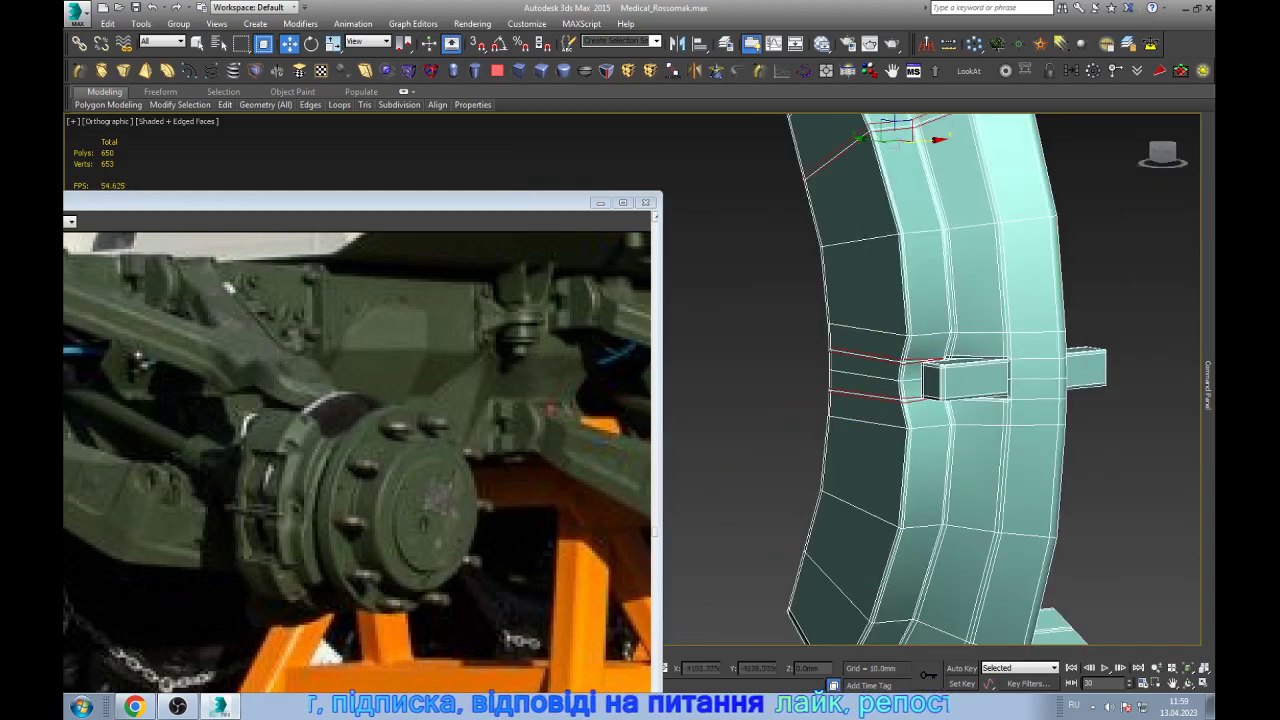
{"action": "scroll", "coordinate": [904, 456], "scroll_direction": "down", "scroll_amount": 2}
{"action": "mouse_move", "coordinate": [904, 456]}
{"action": "middle_mouse_down", "text": "alt"}
{"action": "mouse_move", "coordinate": [808, 380]}
{"action": "mouse_move", "coordinate": [769, 388]}
{"action": "mouse_move", "coordinate": [782, 370]}
{"action": "middle_mouse_up", "text": "alt"}
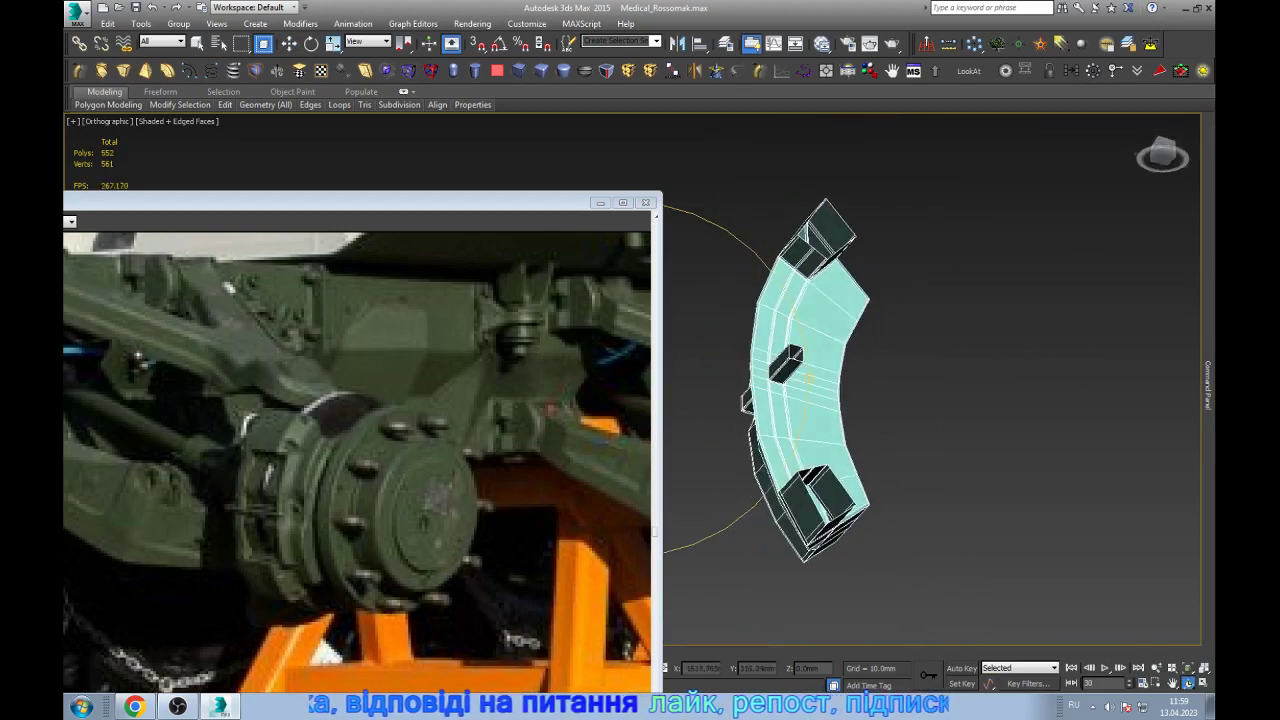
{"action": "scroll", "coordinate": [782, 370], "scroll_direction": "up", "scroll_amount": 5}
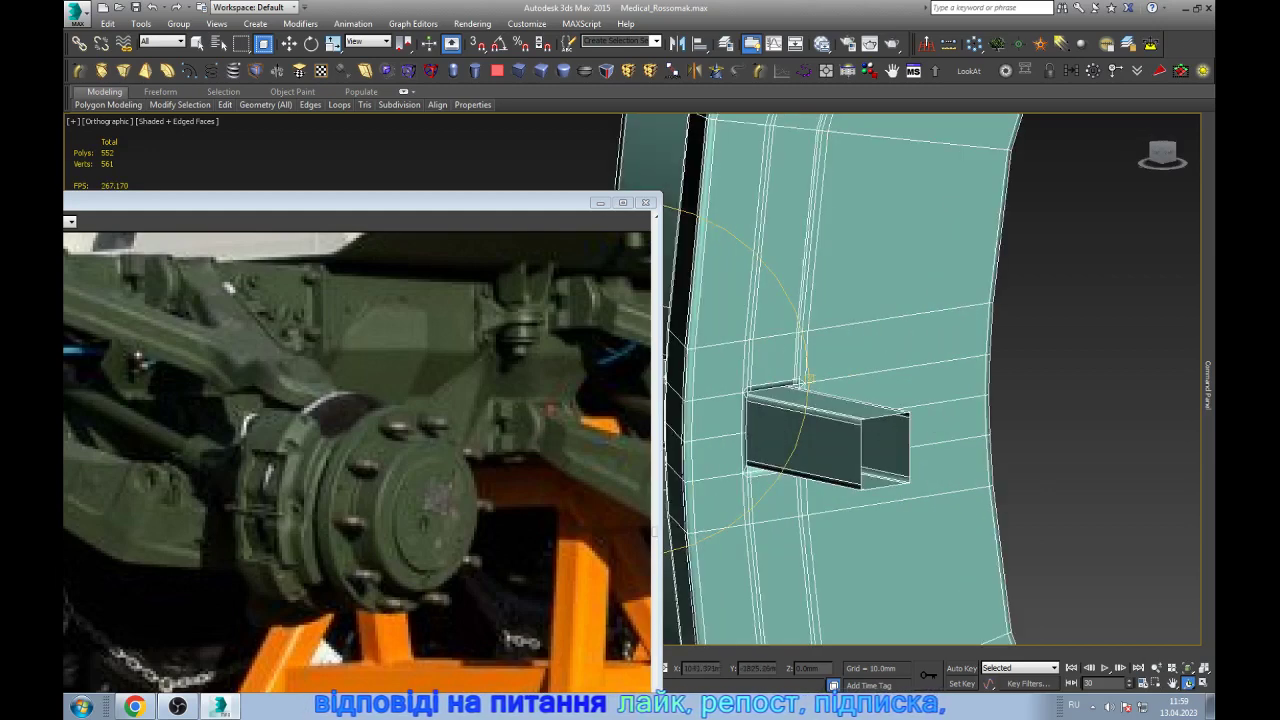
{"action": "scroll", "coordinate": [782, 370], "scroll_direction": "up", "scroll_amount": 5}
- In Edge mode, select the vertical edge above the box
{"action": "key", "text": "w"}
{"action": "key", "text": "1"}
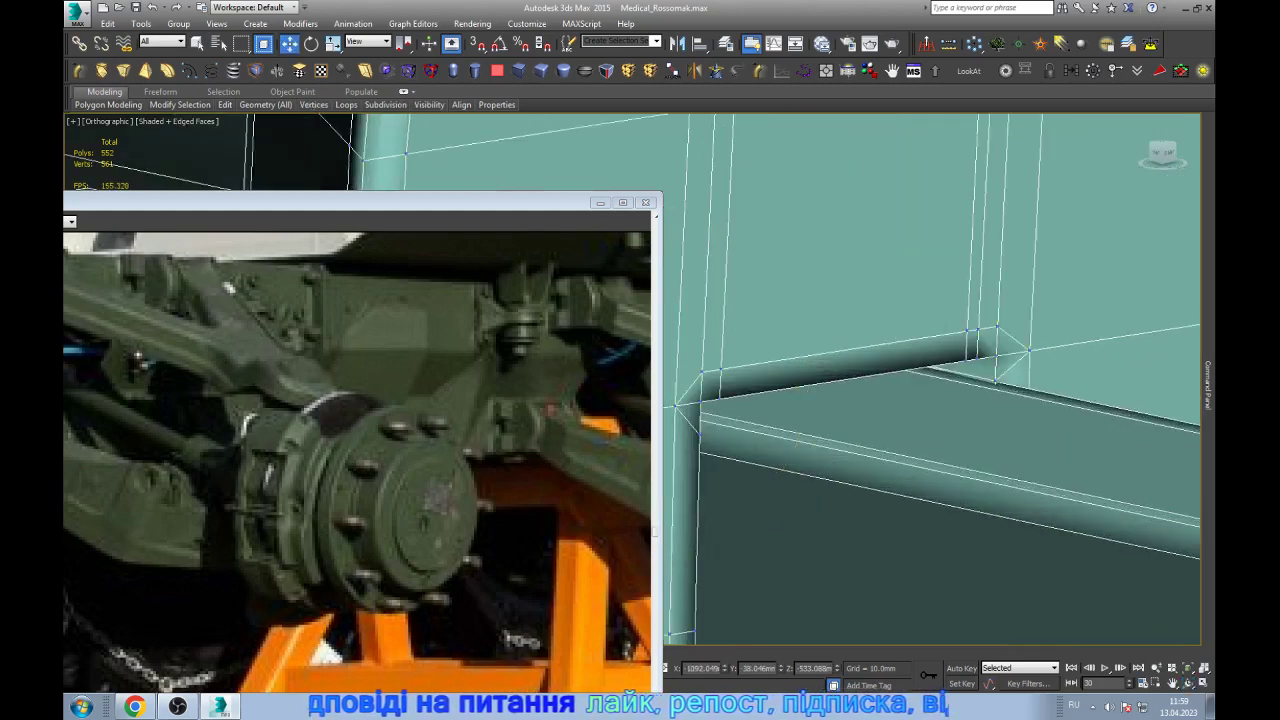
{"action": "key", "text": "2"}
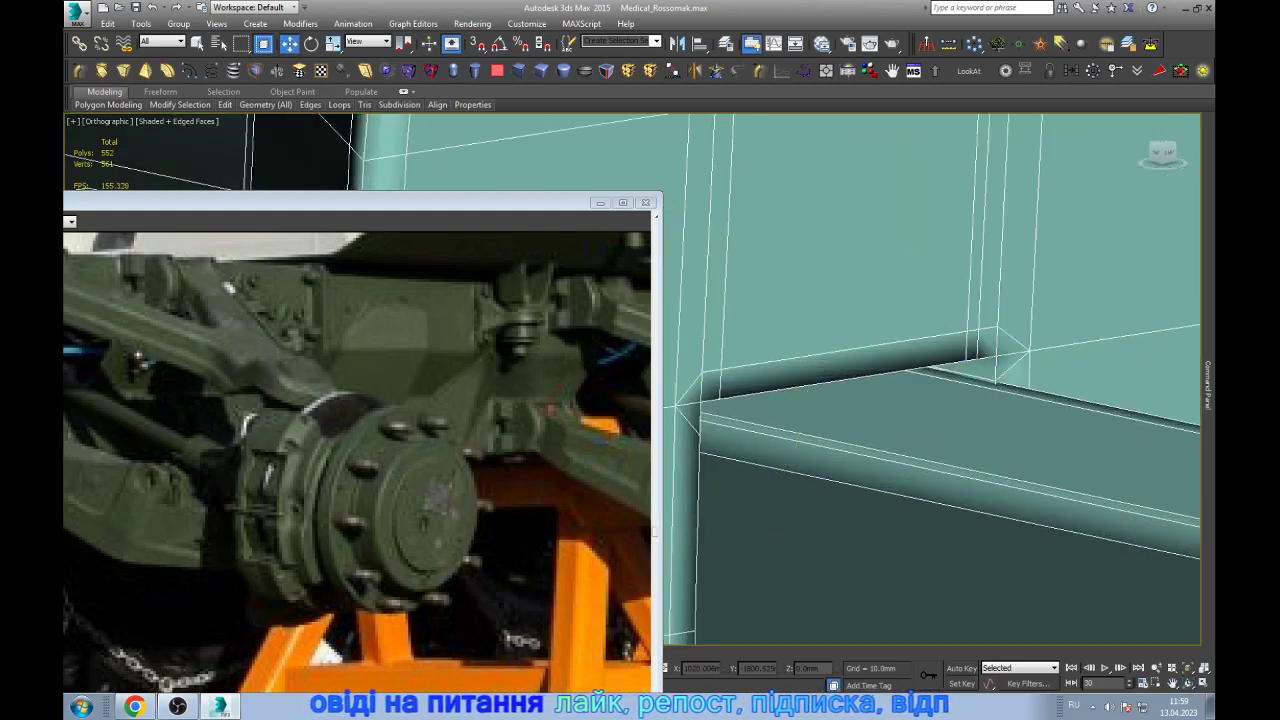
{"action": "left_click", "coordinate": [984, 250]}
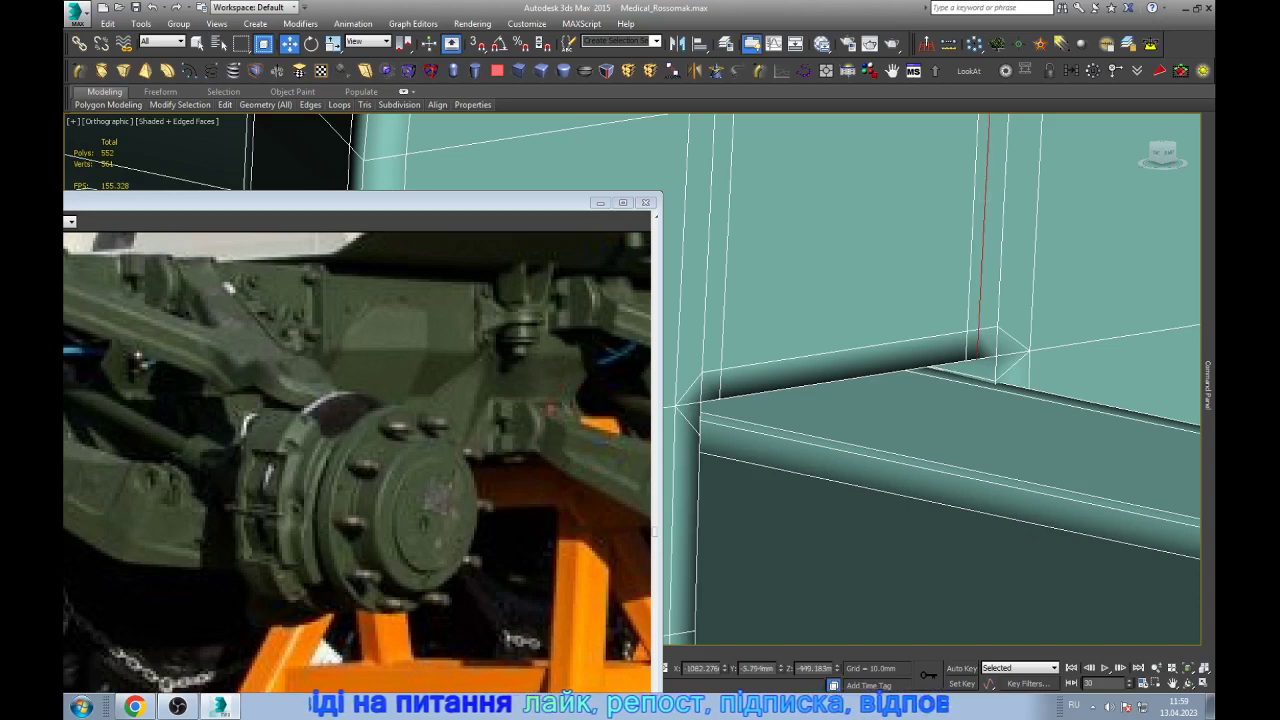
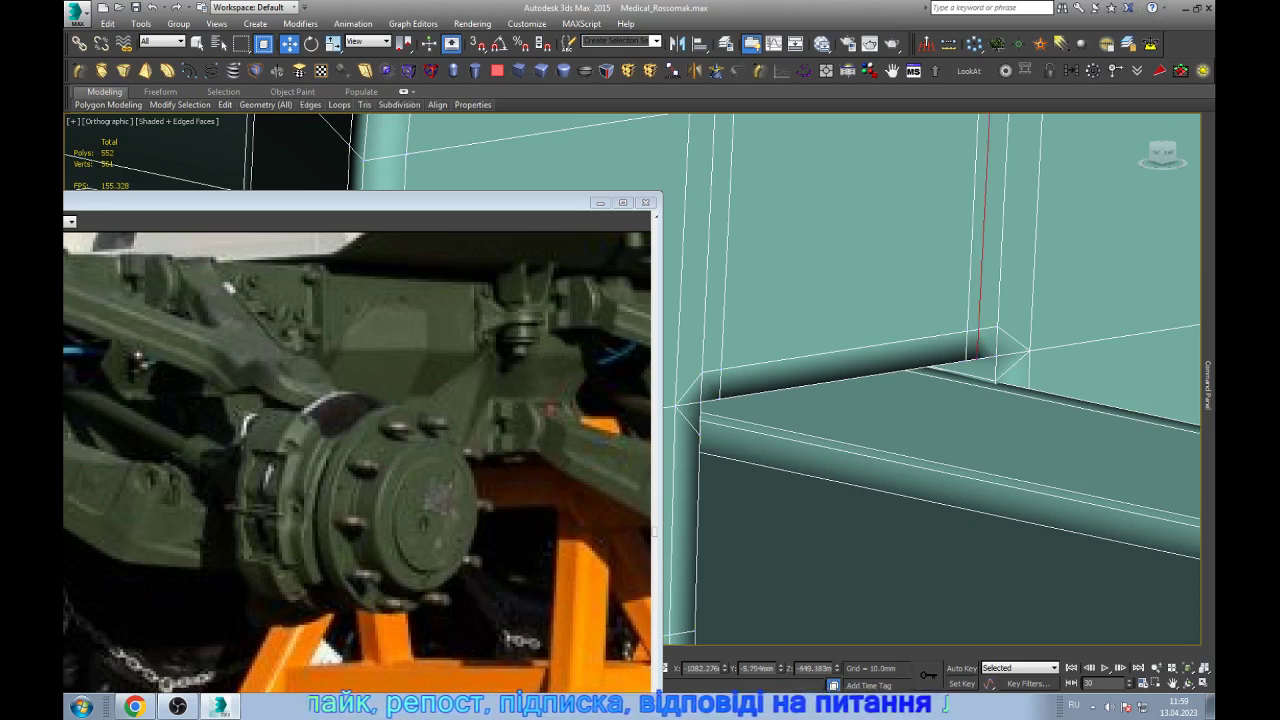
- Remove the surplus edge loop from the curved arm with Ctrl+Backspace
{"action": "scroll", "coordinate": [725, 380], "scroll_direction": "down", "scroll_amount": 5}
{"action": "mouse_move", "coordinate": [665, 378]}
{"action": "left_mouse_down"}
{"action": "mouse_move", "coordinate": [809, 378]}
{"action": "mouse_move", "coordinate": [877, 521]}
{"action": "mouse_move", "coordinate": [886, 512]}
{"action": "left_mouse_up"}
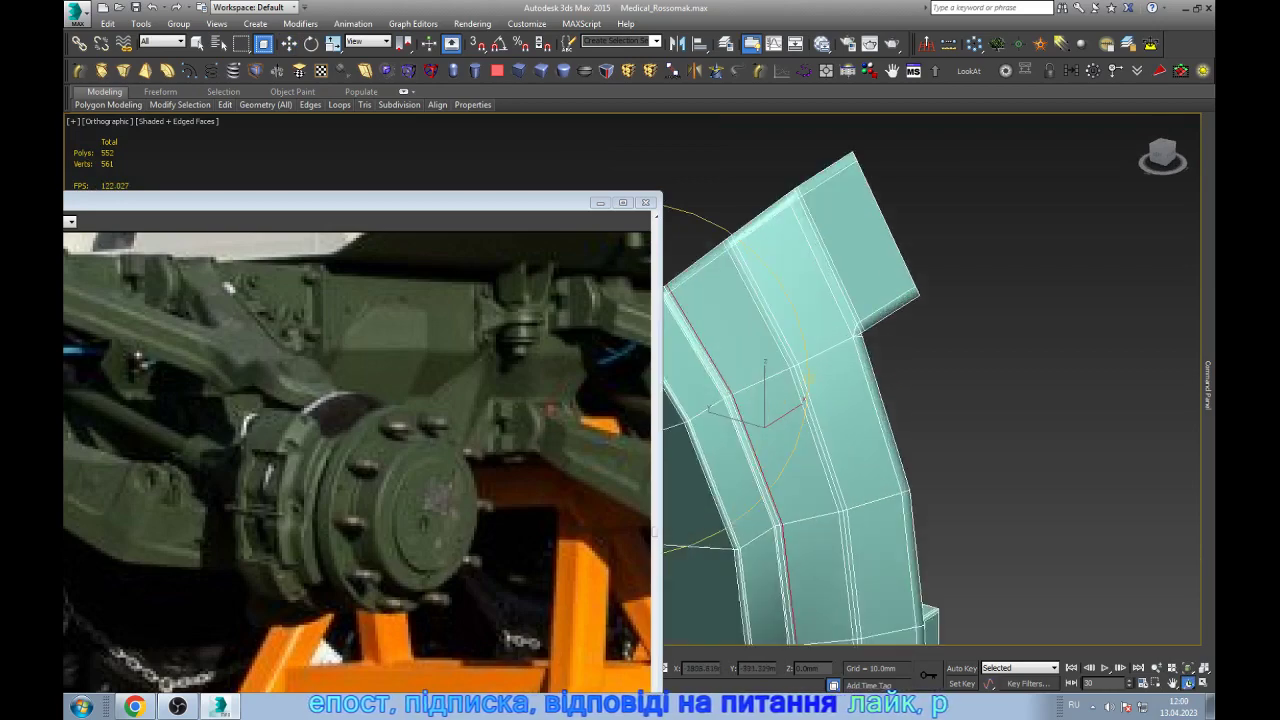
{"action": "scroll", "coordinate": [806, 405], "scroll_direction": "up", "scroll_amount": 5}
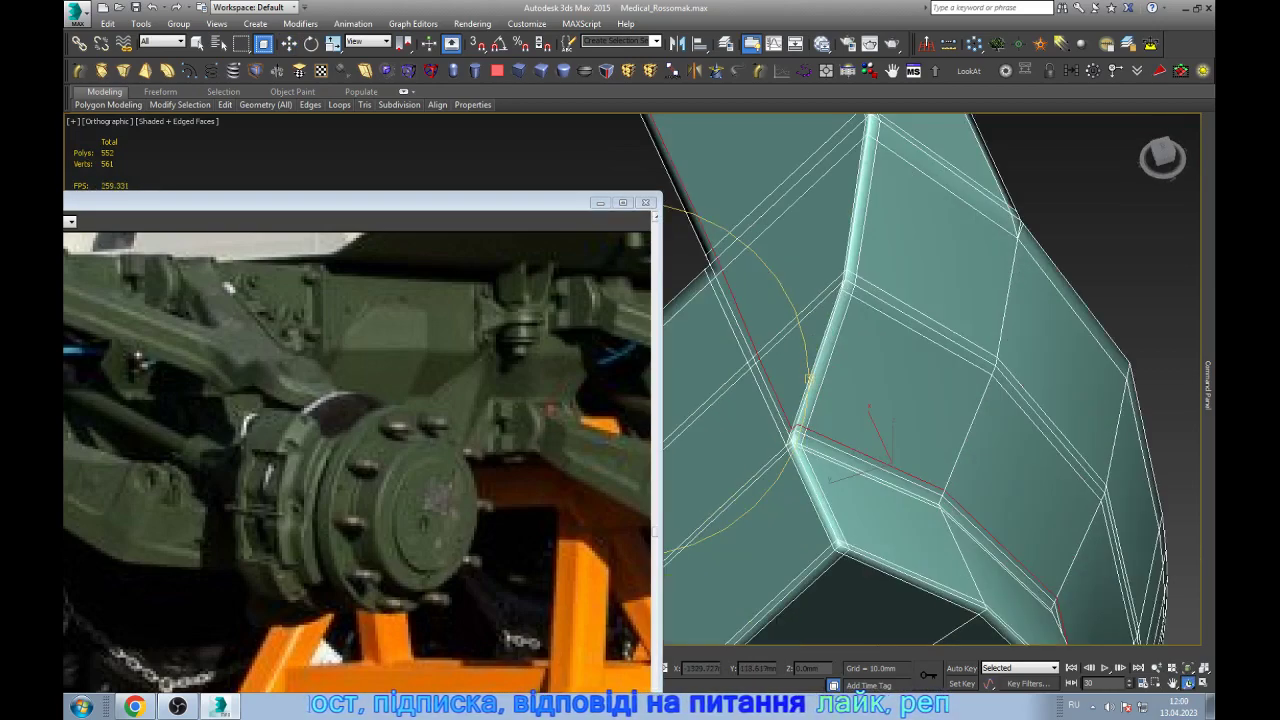
{"action": "middle_click_drag", "start_coordinate": [880, 450], "coordinate": [900, 420], "text": "alt"}
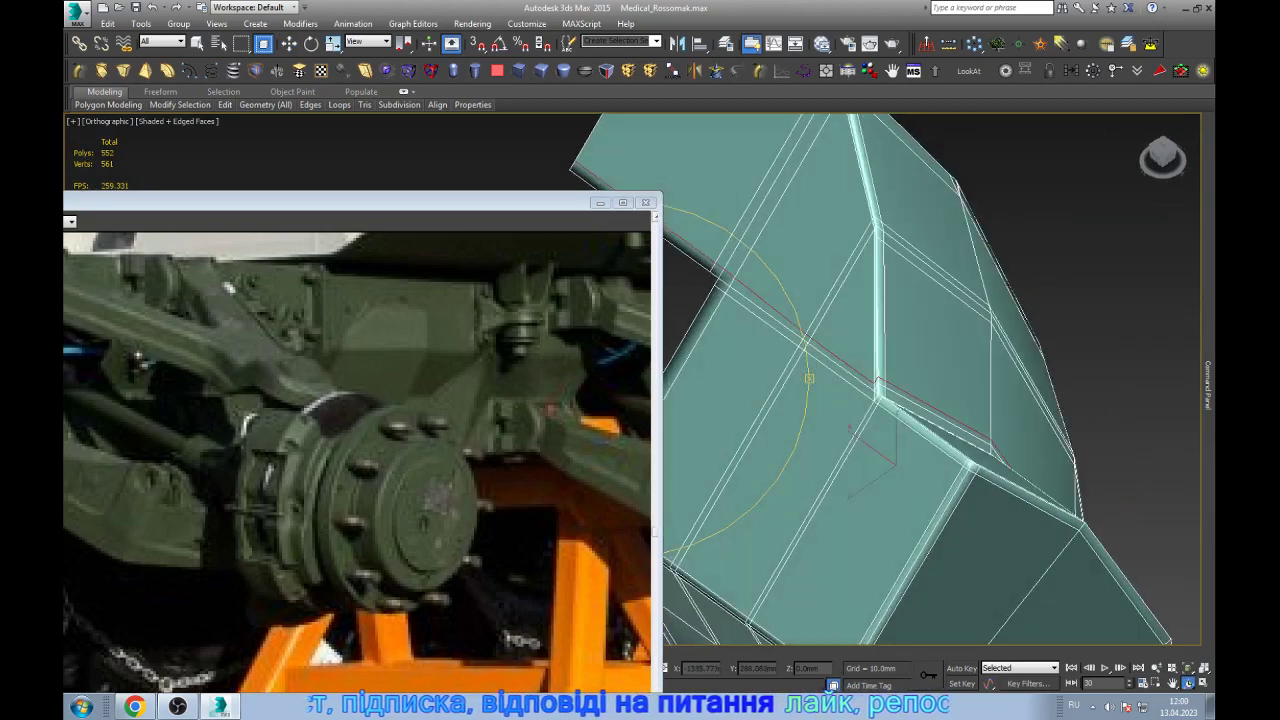
{"action": "key", "text": "w"}
{"action": "key", "text": "1"}
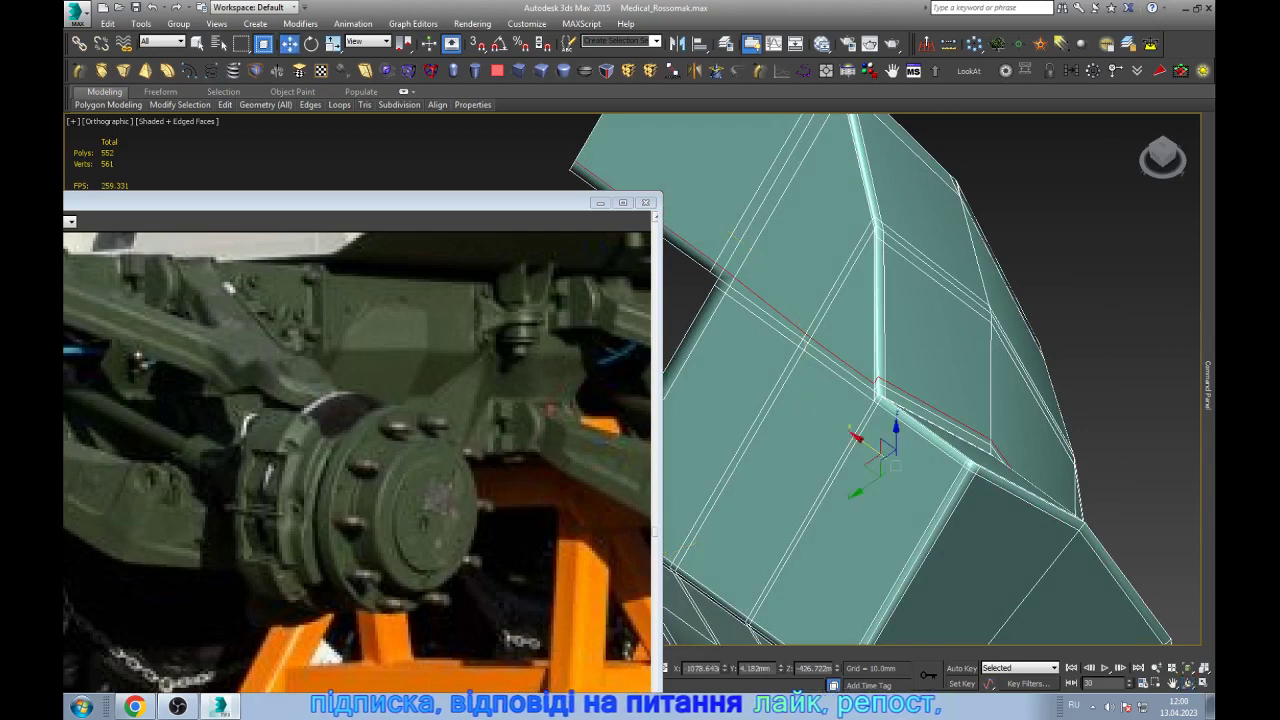
{"action": "scroll", "coordinate": [849, 320], "scroll_direction": "up", "scroll_amount": 5}
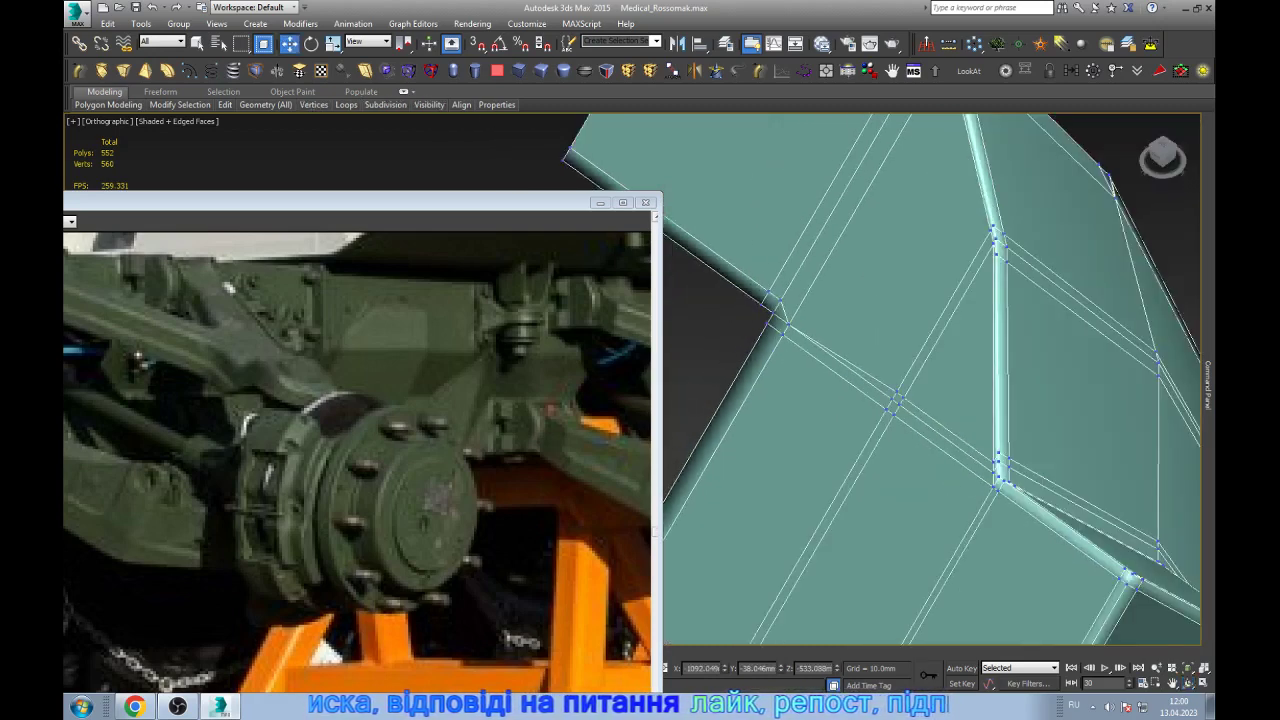
{"action": "scroll", "coordinate": [930, 380], "scroll_direction": "down", "scroll_amount": 4}
{"action": "key", "text": "2"}
{"action": "key", "text": "ctrl+BackSpace"}
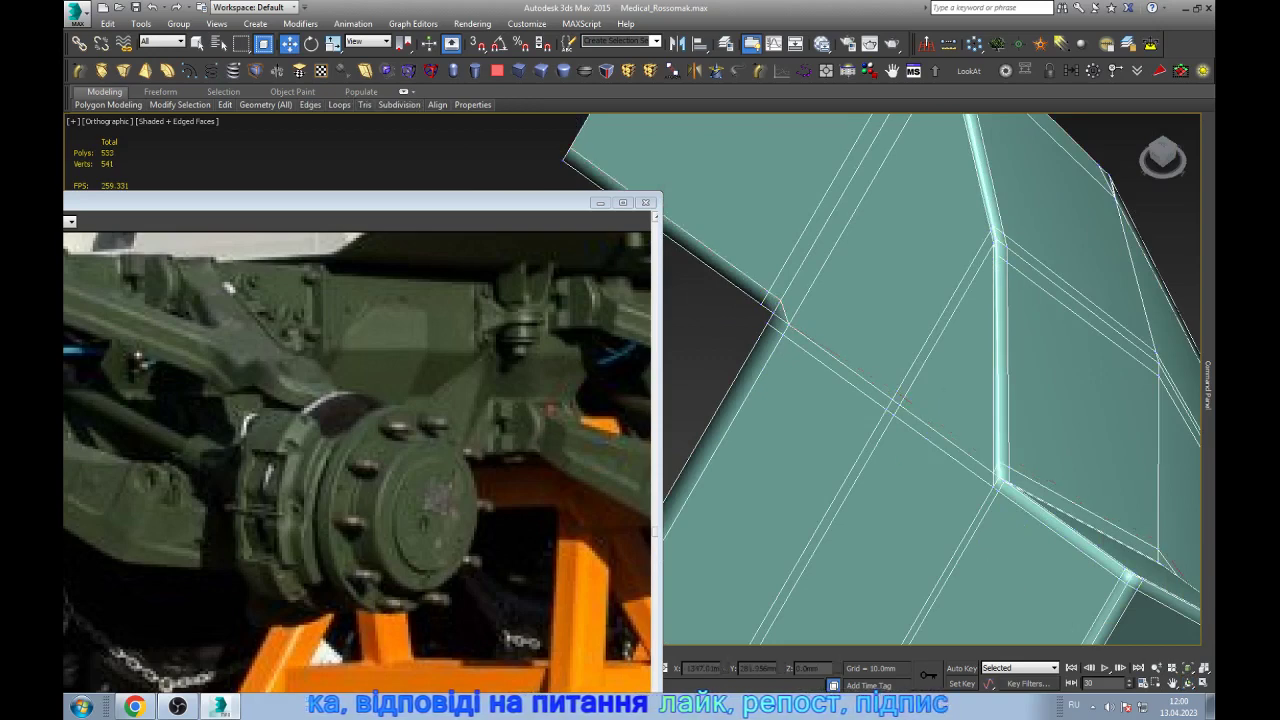
- Target Weld the stray corner vertices of the box opening onto their neighbours
{"action": "scroll", "coordinate": [943, 389], "scroll_direction": "down", "scroll_amount": 5}
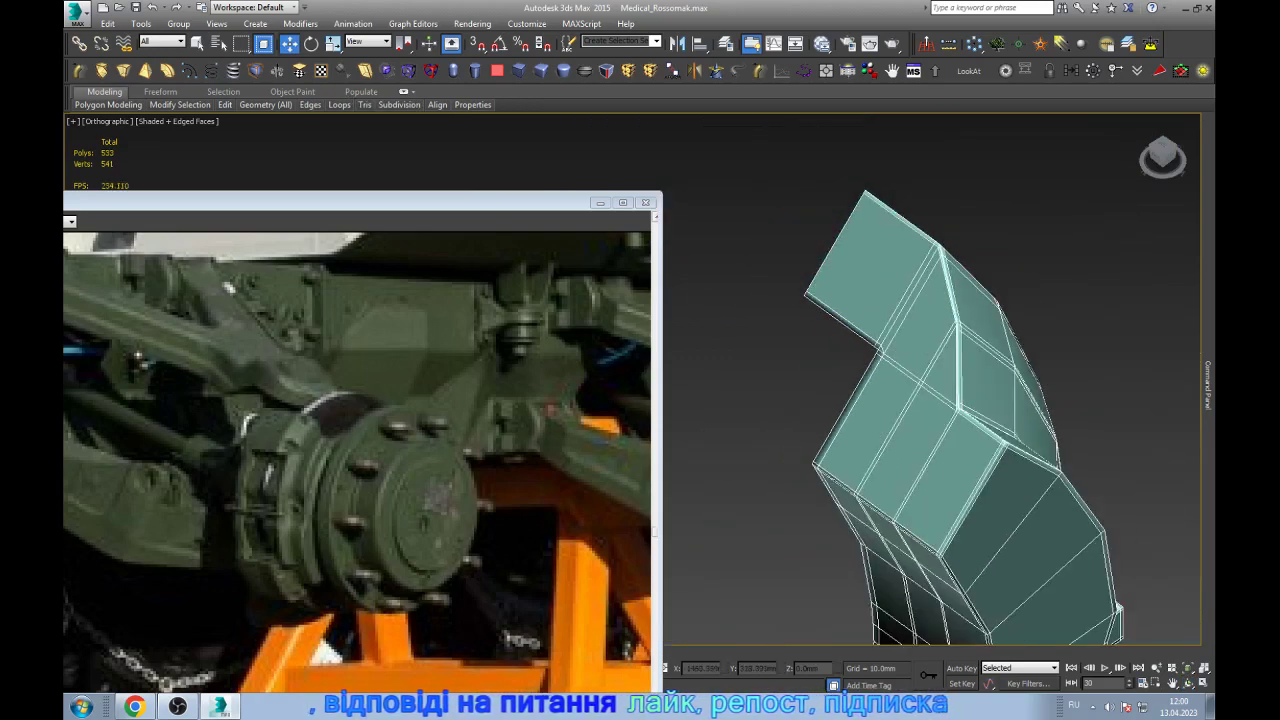
{"action": "mouse_move", "coordinate": [930, 400]}
{"action": "middle_mouse_down", "text": "alt"}
{"action": "mouse_move", "coordinate": [930, 470]}
{"action": "mouse_move", "coordinate": [900, 430]}
{"action": "middle_mouse_up", "text": "alt"}
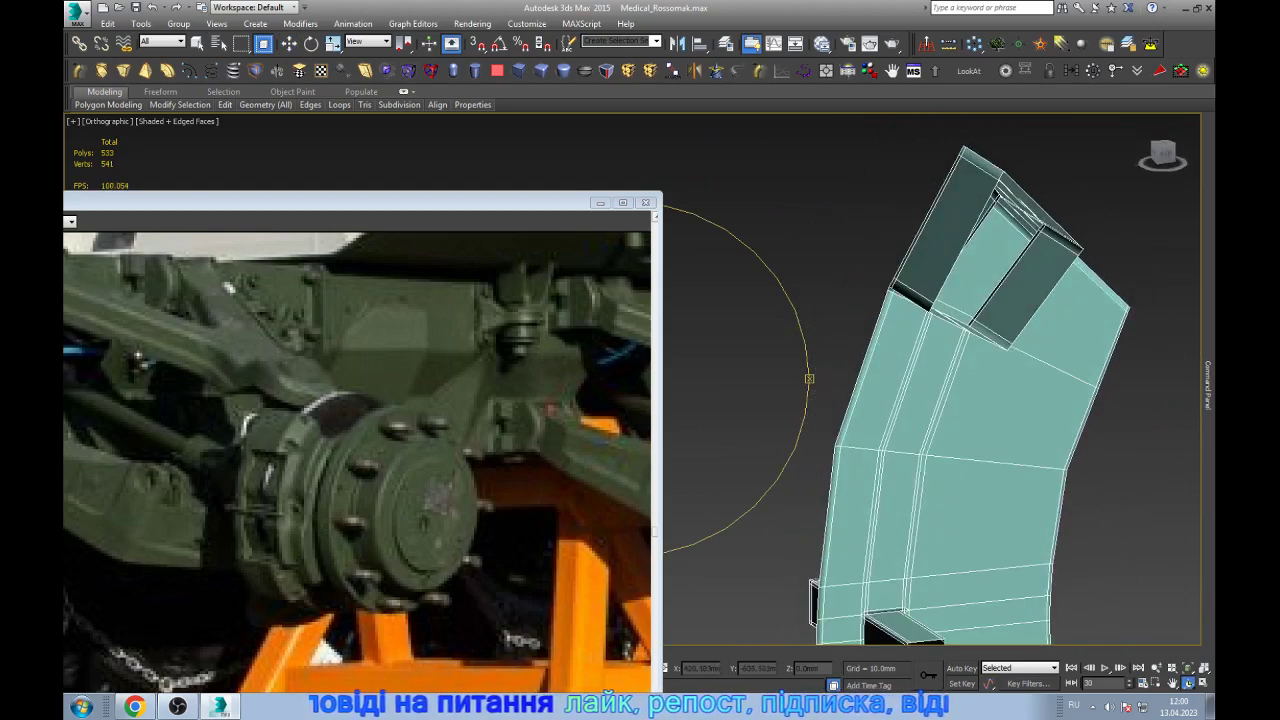
{"action": "scroll", "coordinate": [950, 320], "scroll_direction": "up", "scroll_amount": 3}
{"action": "scroll", "coordinate": [950, 320], "scroll_direction": "up", "scroll_amount": 3}
{"action": "scroll", "coordinate": [950, 320], "scroll_direction": "up", "scroll_amount": 3}
{"action": "key", "text": "1"}
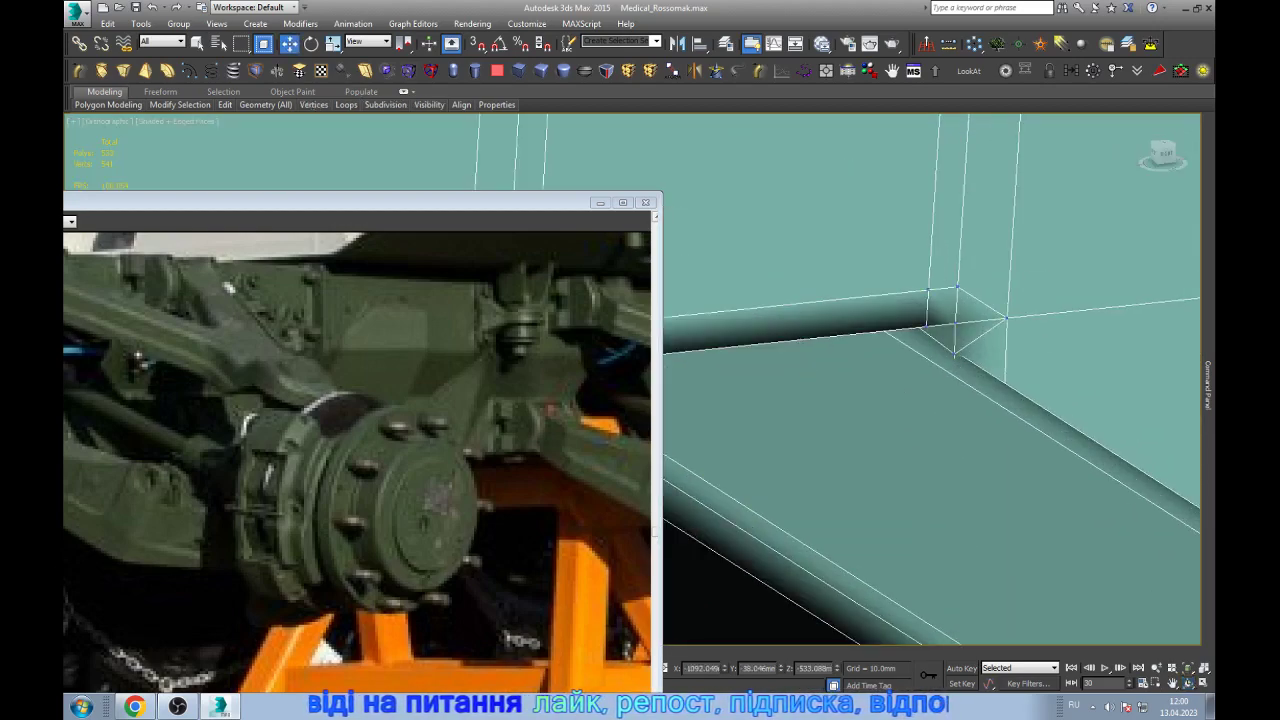
{"action": "key", "text": "q"}
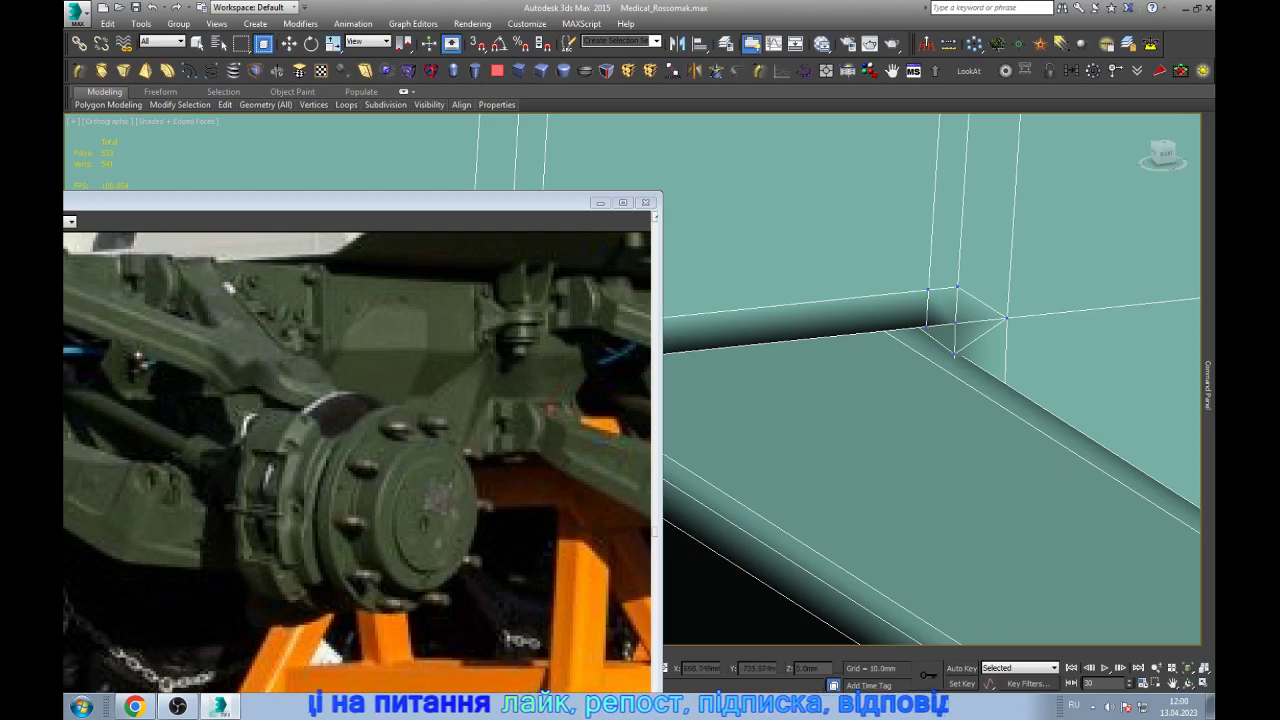
{"action": "scroll", "coordinate": [930, 380], "scroll_direction": "down", "scroll_amount": 5}
{"action": "scroll", "coordinate": [775, 375], "scroll_direction": "up", "scroll_amount": 5}
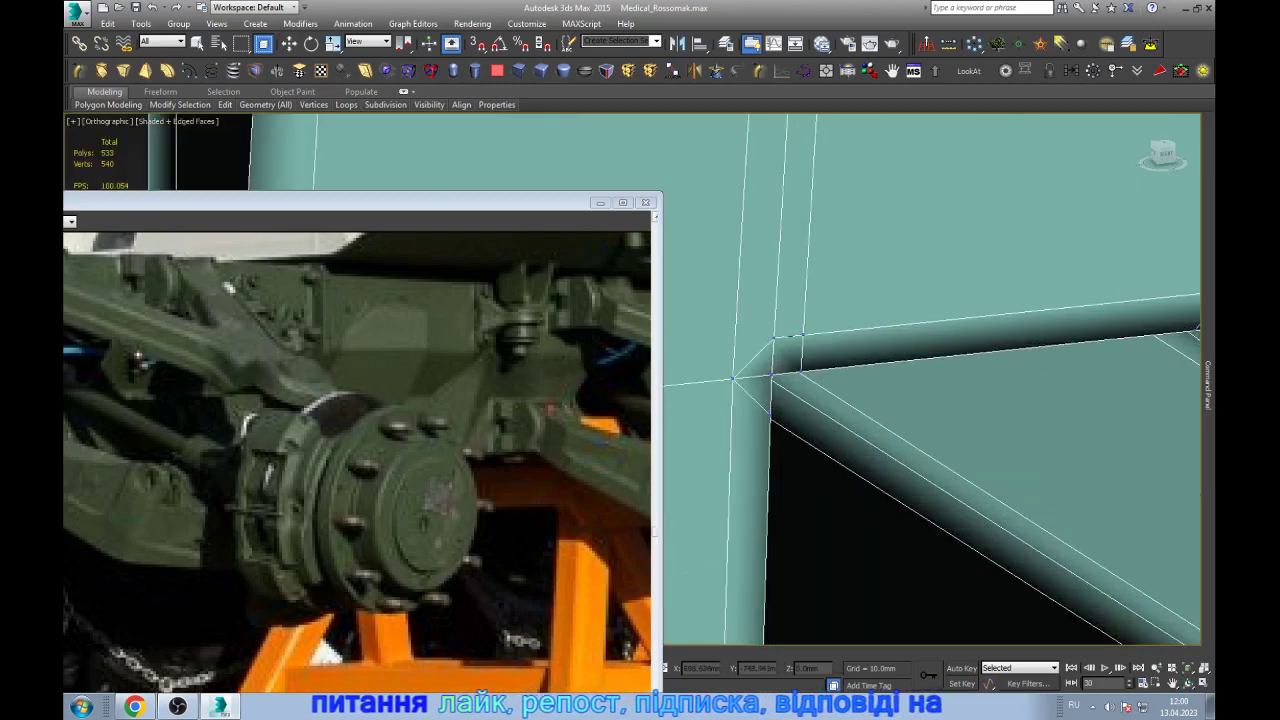
{"action": "key", "text": "w"}
{"action": "scroll", "coordinate": [773, 372], "scroll_direction": "down", "scroll_amount": 3}
{"action": "middle_click_drag", "start_coordinate": [773, 372], "coordinate": [900, 300], "text": "alt"}
- Remove the edge loop through the vertical edge beside the opening
{"action": "key", "text": "2"}
{"action": "left_click", "coordinate": [936, 350]}
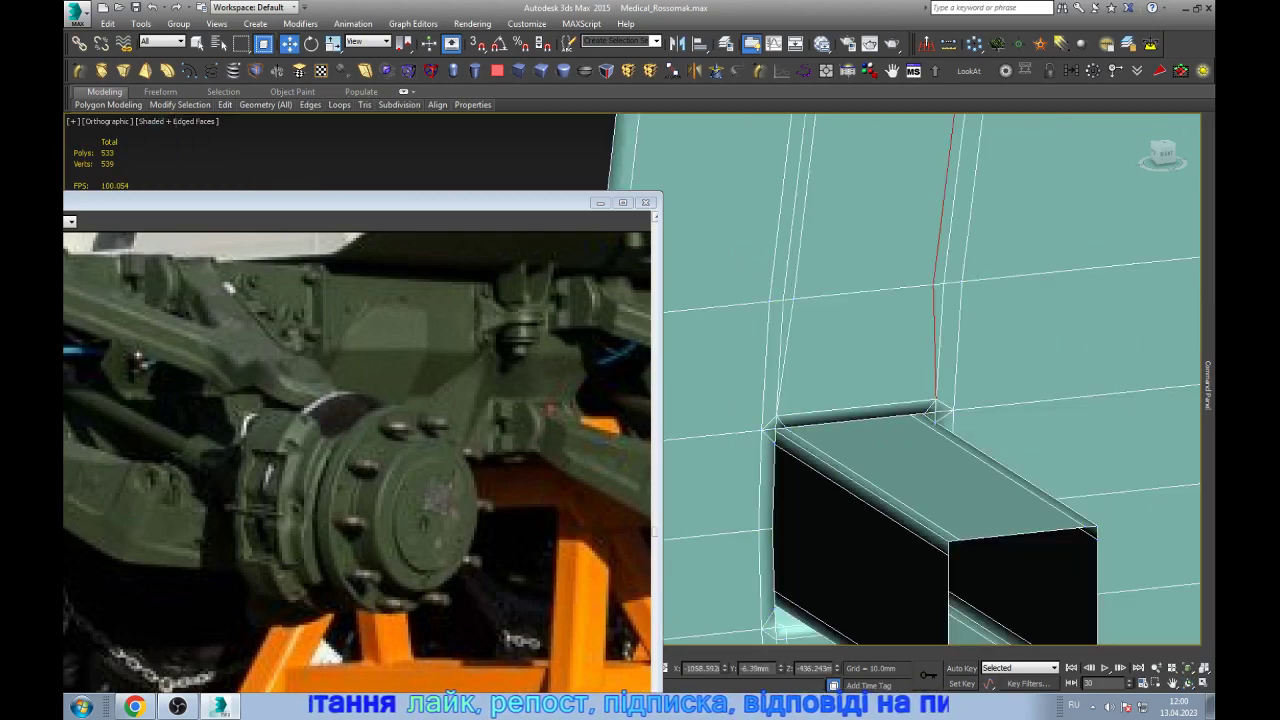
{"action": "scroll", "coordinate": [930, 380], "scroll_direction": "down", "scroll_amount": 4}
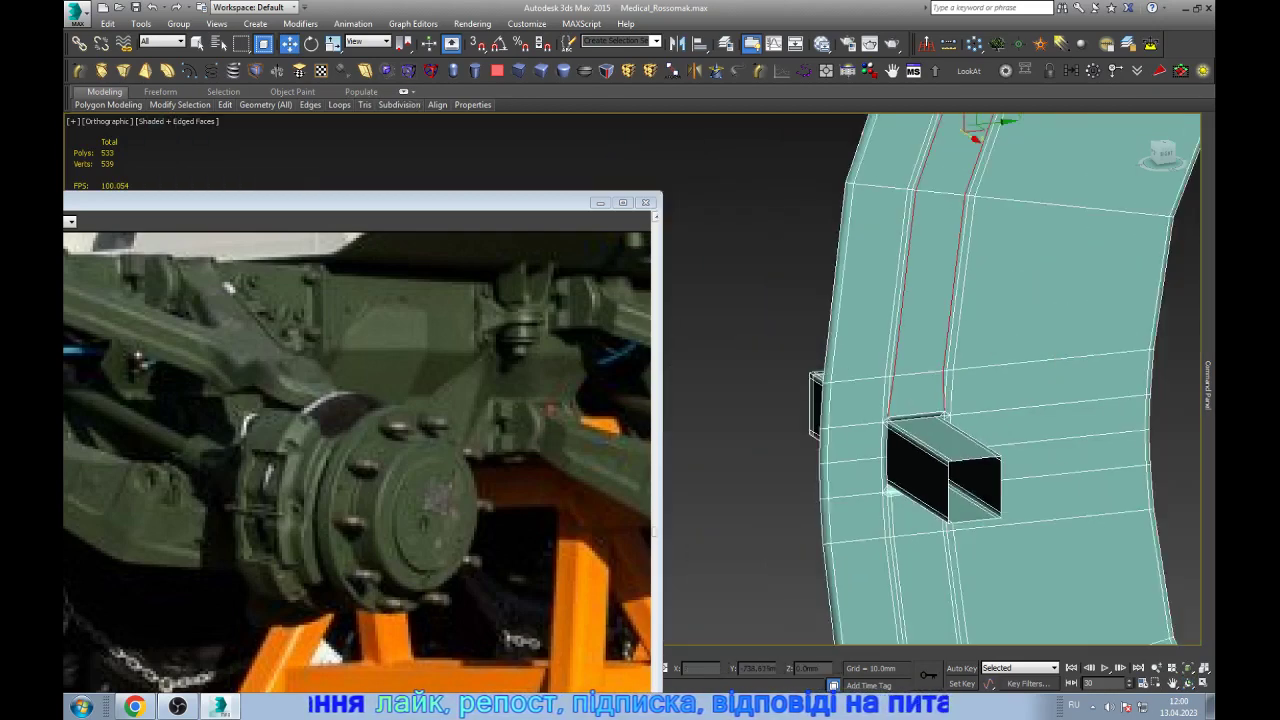
{"action": "middle_click_drag", "start_coordinate": [930, 380], "coordinate": [960, 300], "text": "alt"}
{"action": "scroll", "coordinate": [960, 300], "scroll_direction": "up", "scroll_amount": 4}
{"action": "scroll", "coordinate": [780, 380], "scroll_direction": "down", "scroll_amount": 2}
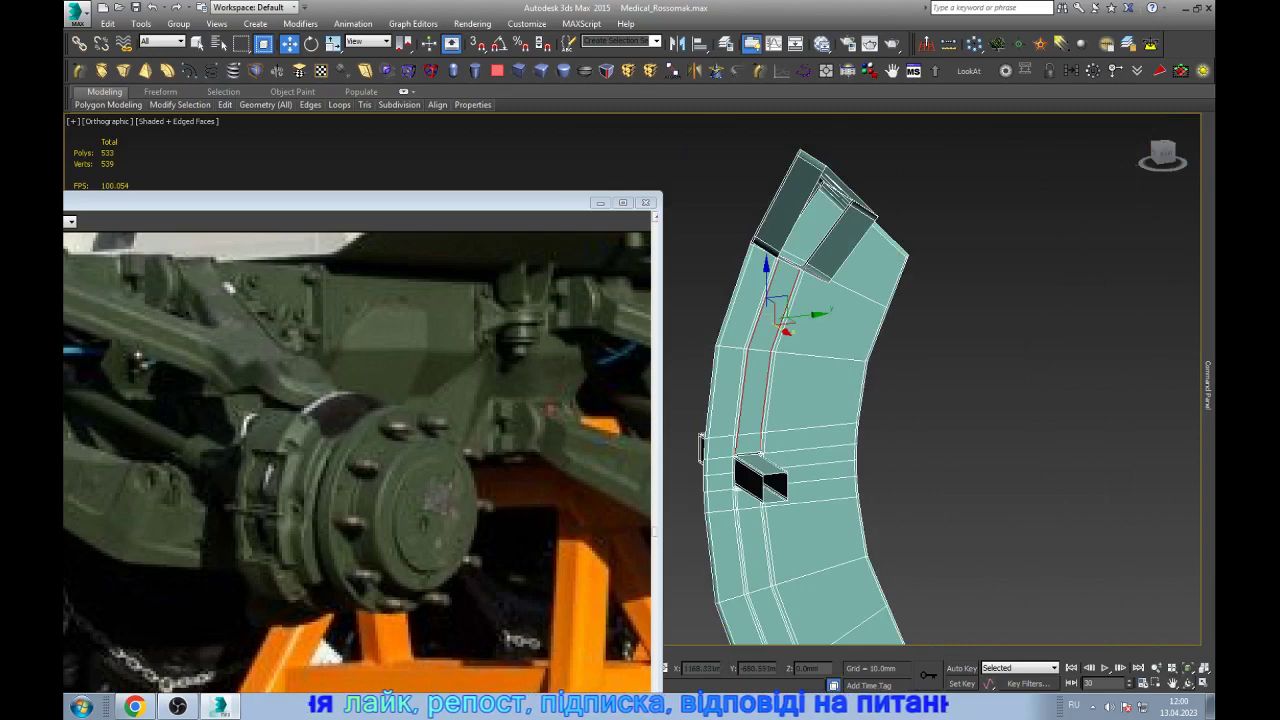
{"action": "middle_click_drag", "start_coordinate": [800, 380], "coordinate": [760, 380], "text": "alt"}
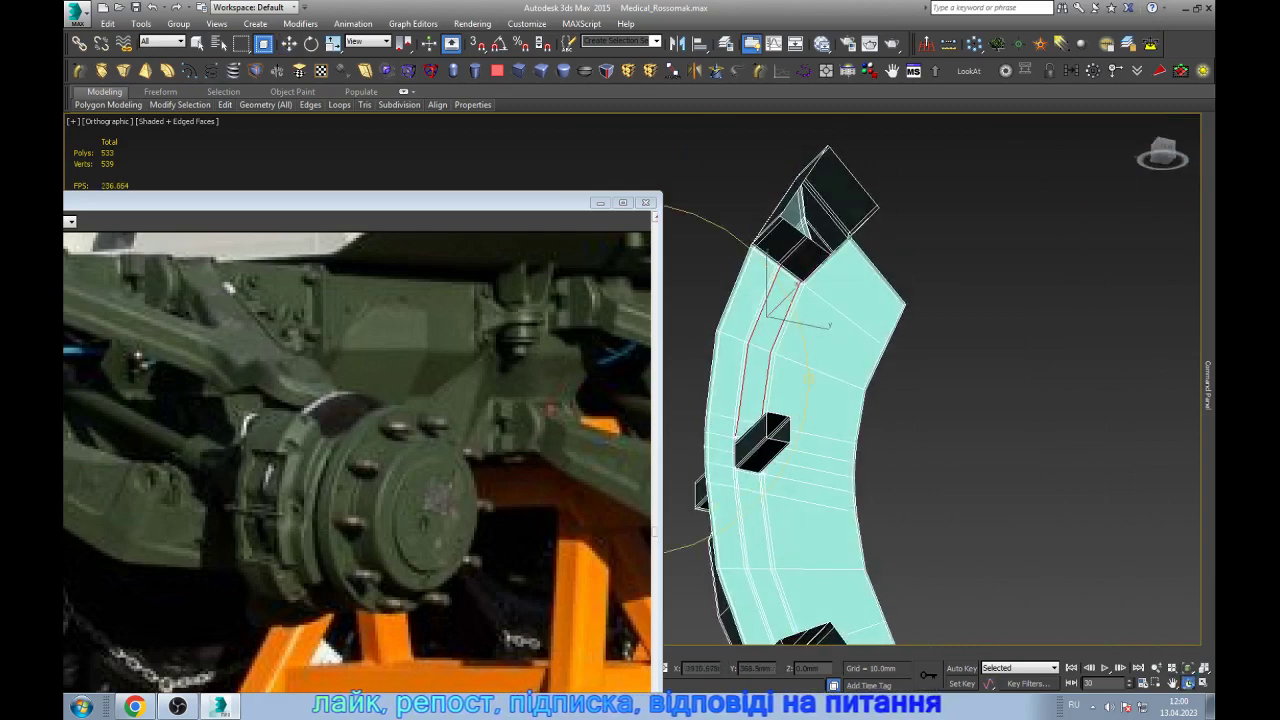
{"action": "key", "text": "ctrl+BackSpace"}
- Target Weld the leftover corner vertex at the opening onto its neighbour
{"action": "mouse_move", "coordinate": [760, 380]}
{"action": "middle_mouse_down", "text": "alt"}
{"action": "mouse_move", "coordinate": [730, 380]}
{"action": "mouse_move", "coordinate": [745, 400]}
{"action": "mouse_move", "coordinate": [730, 400]}
{"action": "middle_mouse_up", "text": "alt"}
{"action": "scroll", "coordinate": [790, 430], "scroll_direction": "up", "scroll_amount": 5}
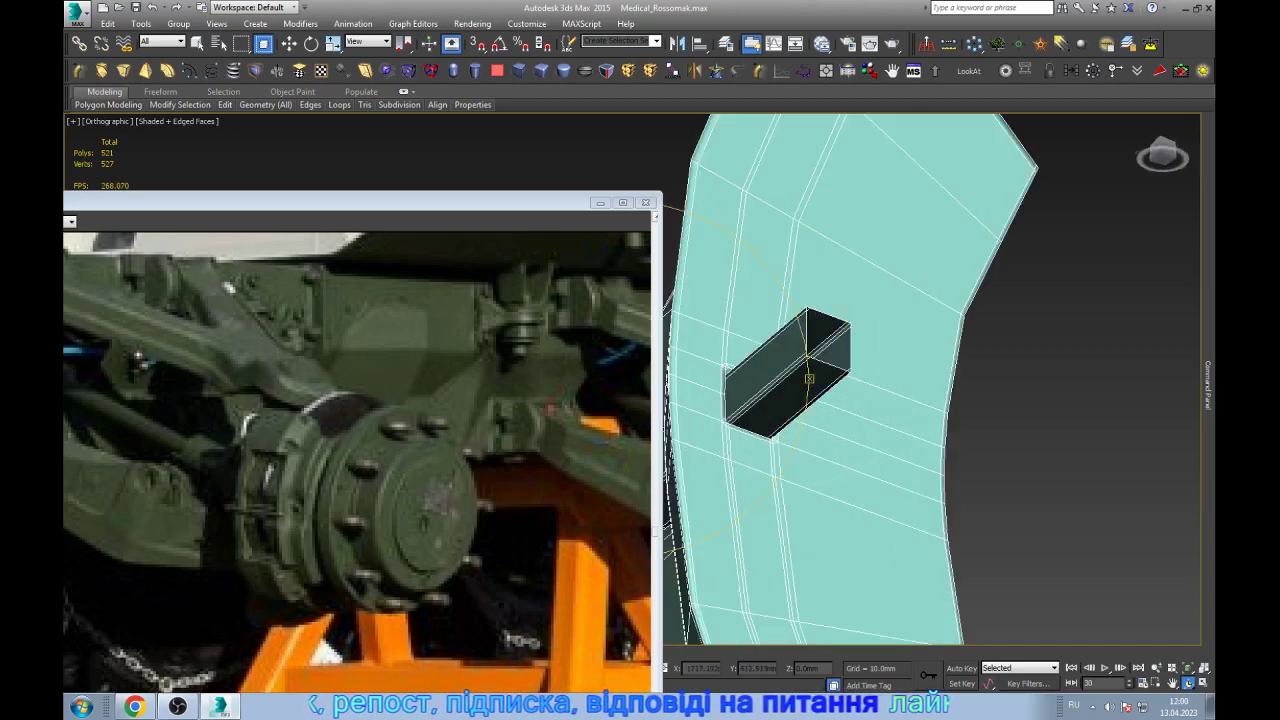
{"action": "scroll", "coordinate": [790, 430], "scroll_direction": "up", "scroll_amount": 5}
{"action": "key", "text": "w"}
{"action": "middle_click_drag", "start_coordinate": [900, 360], "coordinate": [885, 352], "text": "alt"}
{"action": "key", "text": "1"}
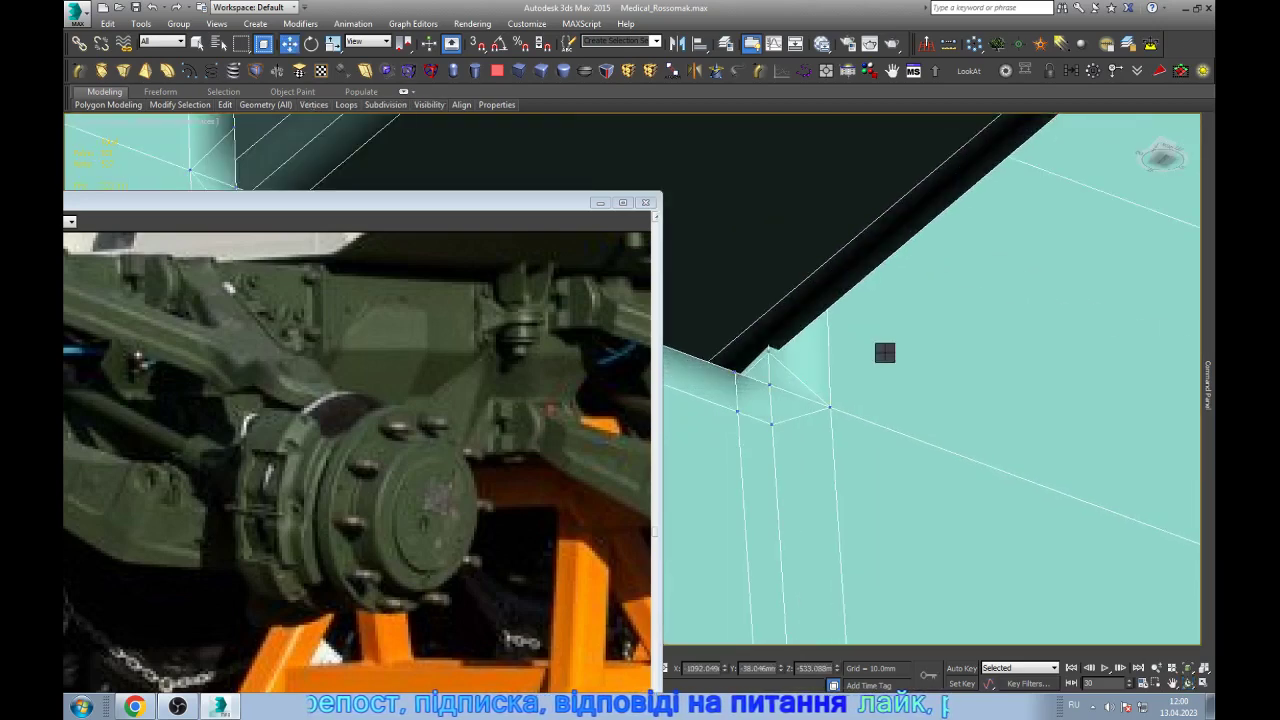
{"action": "key", "text": "q"}
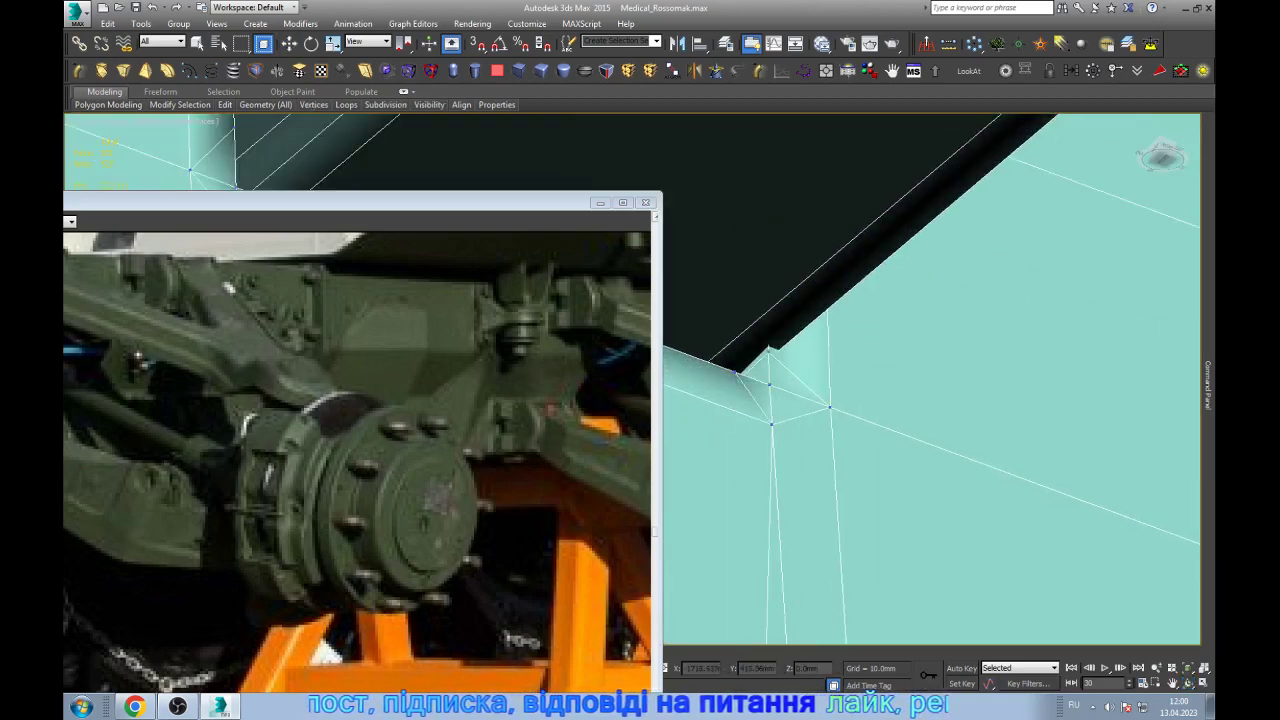
{"action": "scroll", "coordinate": [930, 380], "scroll_direction": "down", "scroll_amount": 5}
{"action": "scroll", "coordinate": [930, 380], "scroll_direction": "up", "scroll_amount": 5}
{"action": "middle_click_drag", "start_coordinate": [930, 380], "coordinate": [900, 380], "text": "alt"}
{"action": "scroll", "coordinate": [1024, 436], "scroll_direction": "up", "scroll_amount": 3}
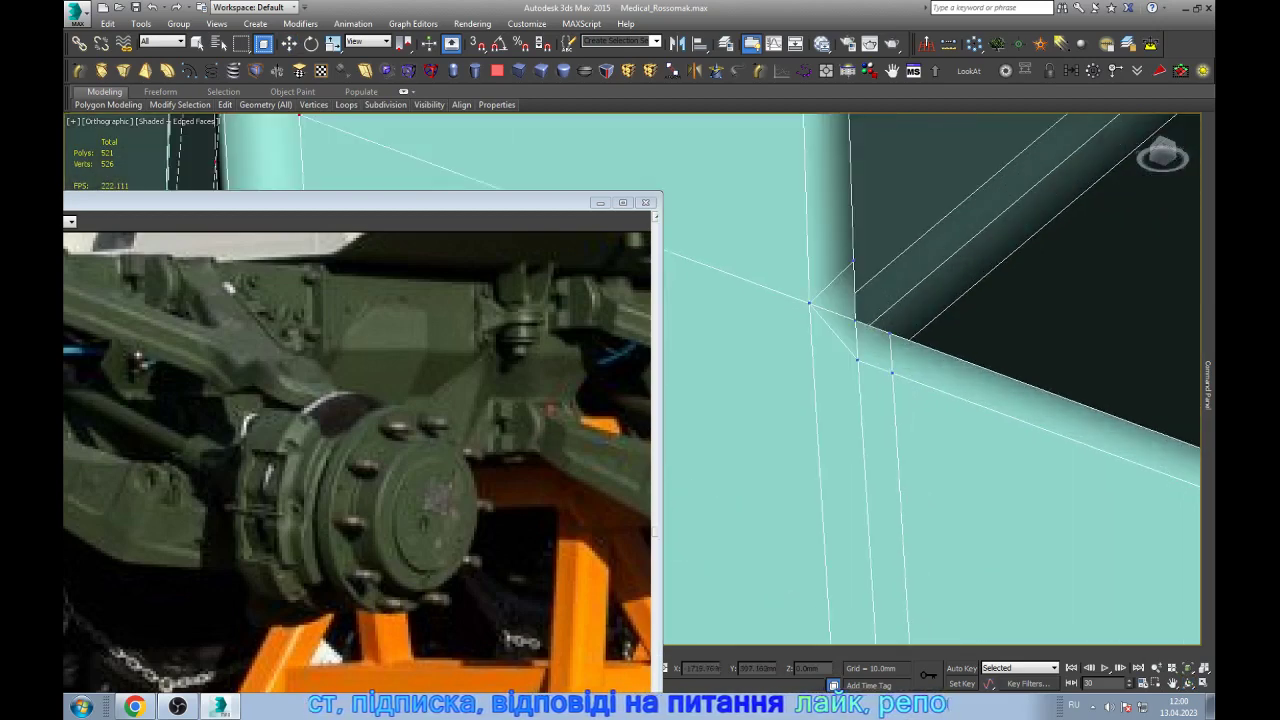
- Remove the edge loop running down from the opening, leaving 509 polygons
{"action": "key", "text": "w"}
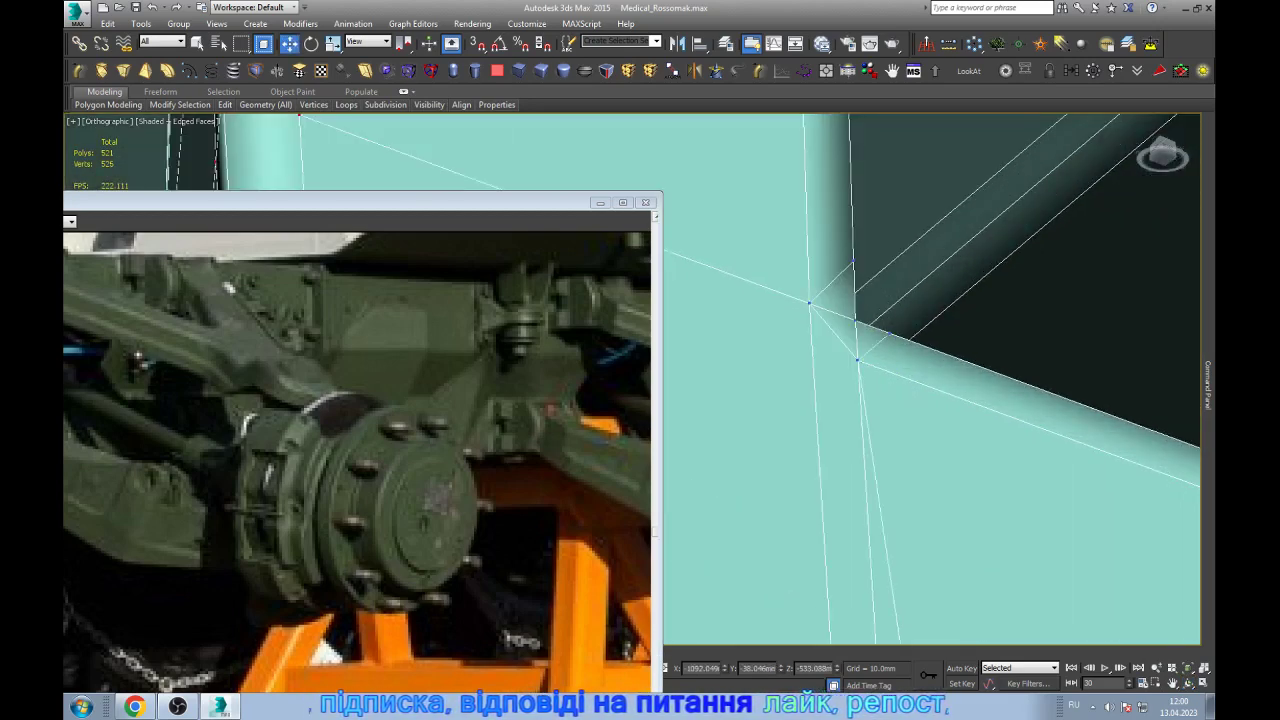
{"action": "middle_click_drag", "start_coordinate": [930, 400], "coordinate": [960, 420], "text": "alt"}
{"action": "key", "text": "2"}
{"action": "left_click", "coordinate": [890, 510]}
{"action": "scroll", "coordinate": [930, 380], "scroll_direction": "down", "scroll_amount": 5}
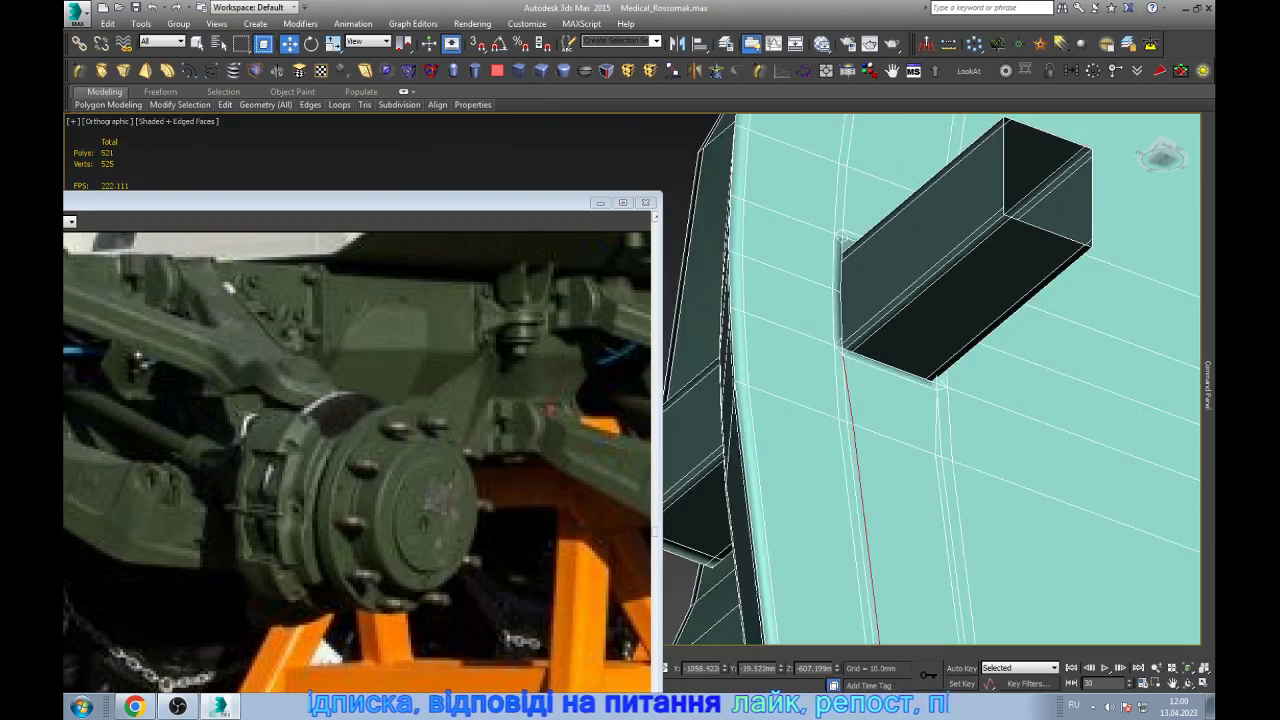
{"action": "scroll", "coordinate": [930, 380], "scroll_direction": "up", "scroll_amount": 5}
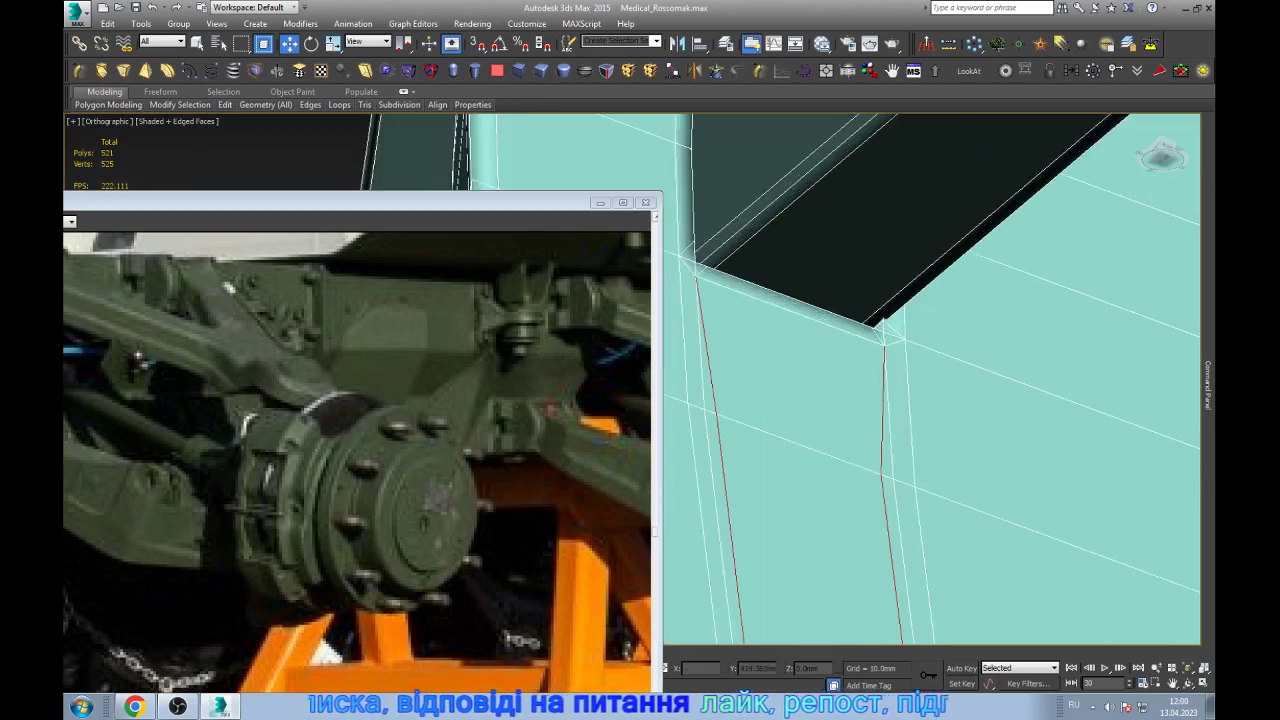
{"action": "scroll", "coordinate": [930, 380], "scroll_direction": "down", "scroll_amount": 3}
{"action": "scroll", "coordinate": [930, 380], "scroll_direction": "down", "scroll_amount": 4}
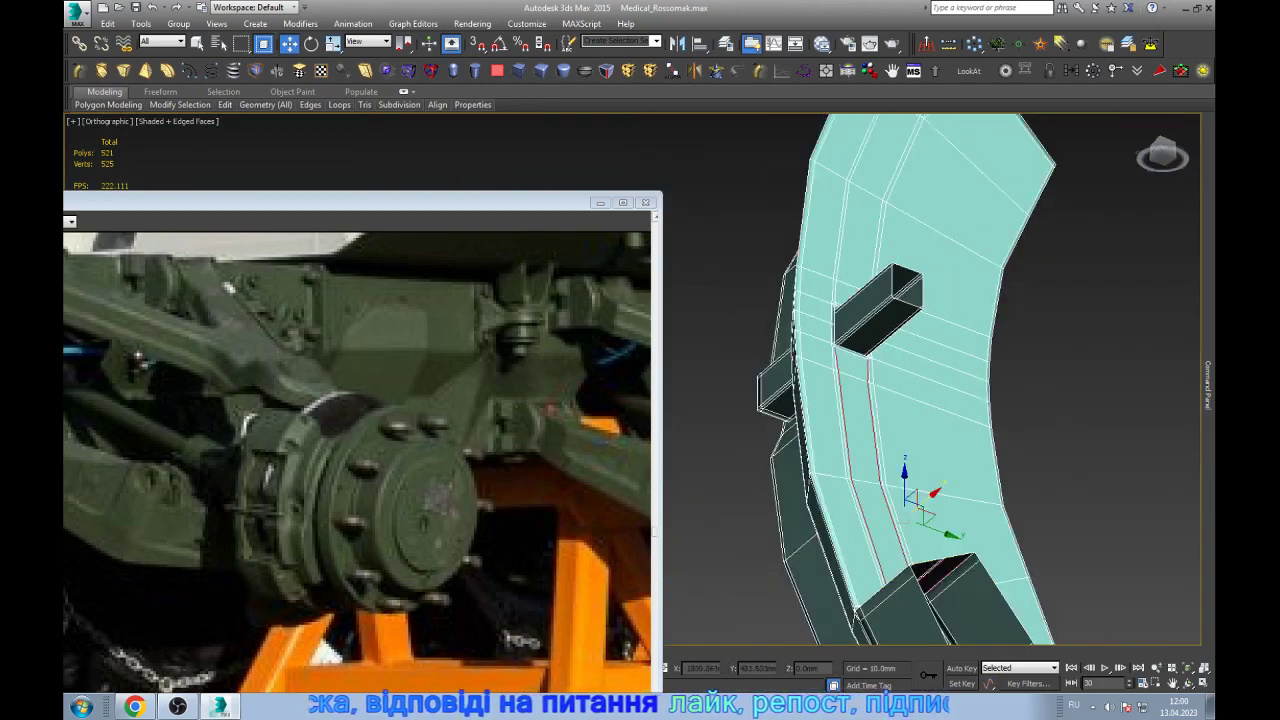
{"action": "key", "text": "ctrl+BackSpace"}
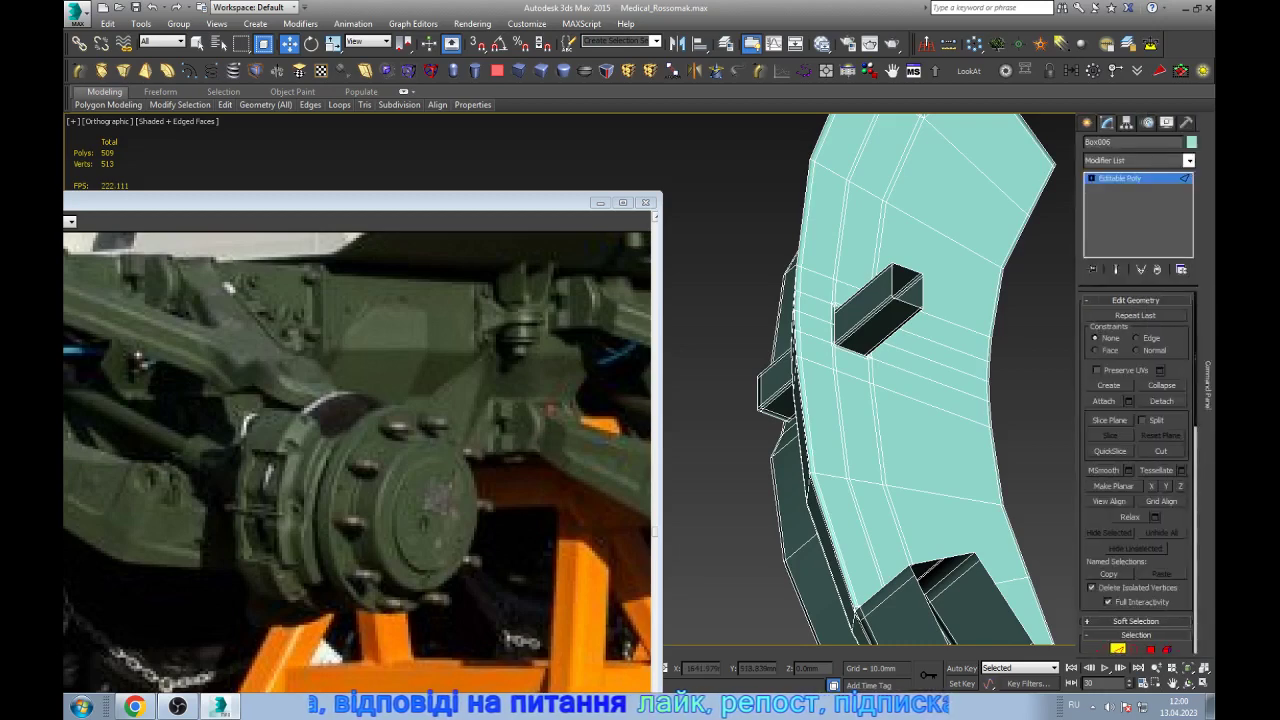
- Orbit around the curved pad to inspect its angled underside and corner
{"action": "key", "text": "2"}
{"action": "key", "text": "e"}
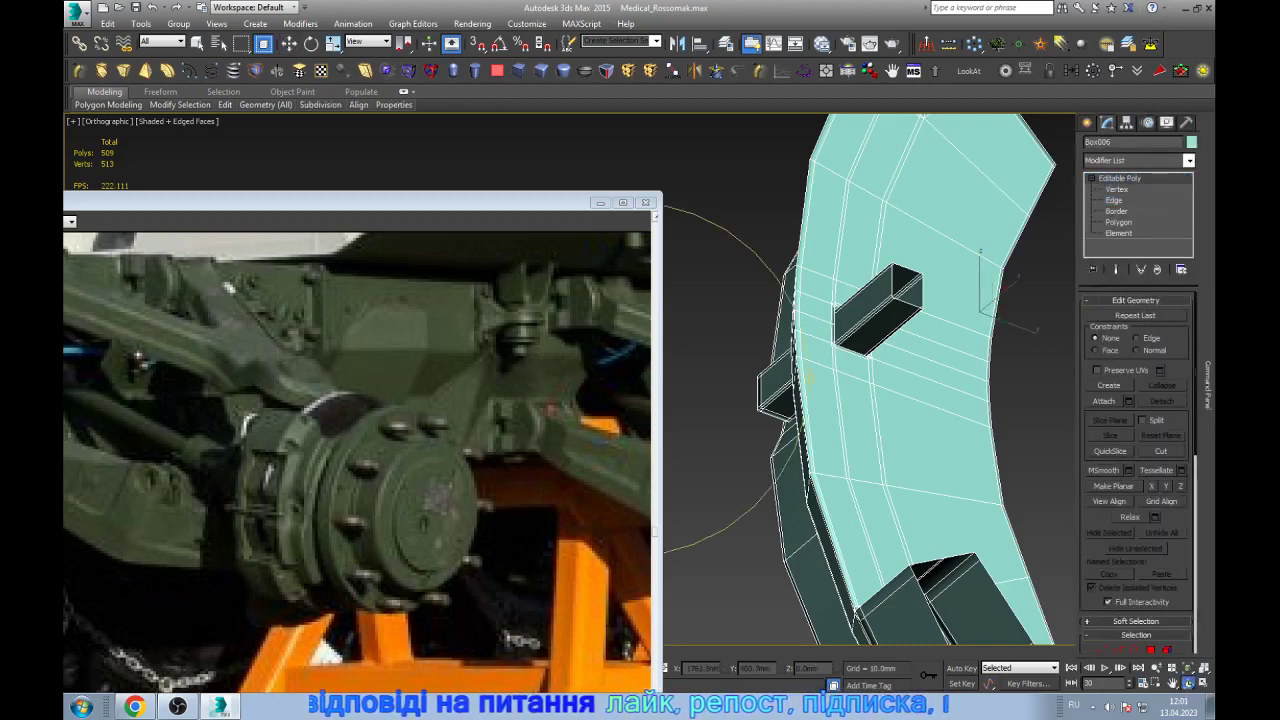
{"action": "mouse_move", "coordinate": [900, 380]}
{"action": "middle_mouse_down", "text": "alt"}
{"action": "mouse_move", "coordinate": [810, 378]}
{"action": "mouse_move", "coordinate": [870, 380]}
{"action": "middle_mouse_up", "text": "alt"}
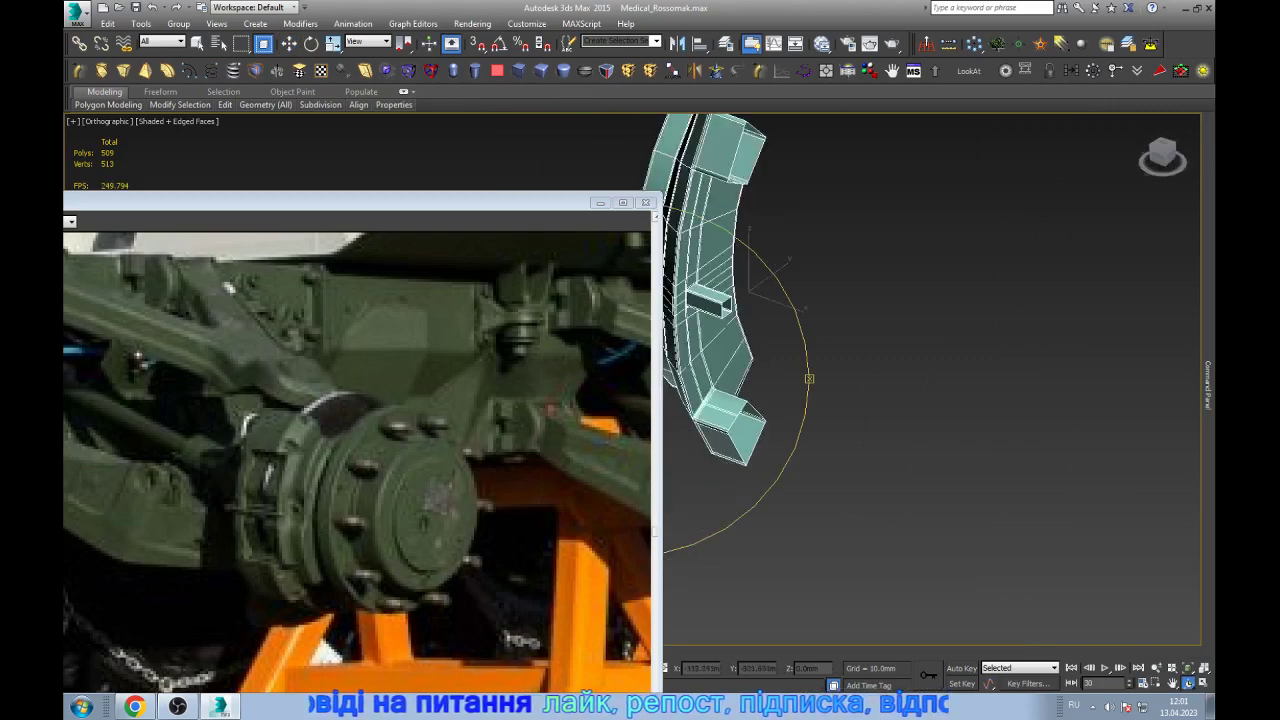
{"action": "scroll", "coordinate": [809, 378], "scroll_direction": "up", "scroll_amount": 5}
{"action": "scroll", "coordinate": [809, 378], "scroll_direction": "up", "scroll_amount": 4}
{"action": "scroll", "coordinate": [809, 378], "scroll_direction": "down", "scroll_amount": 5}
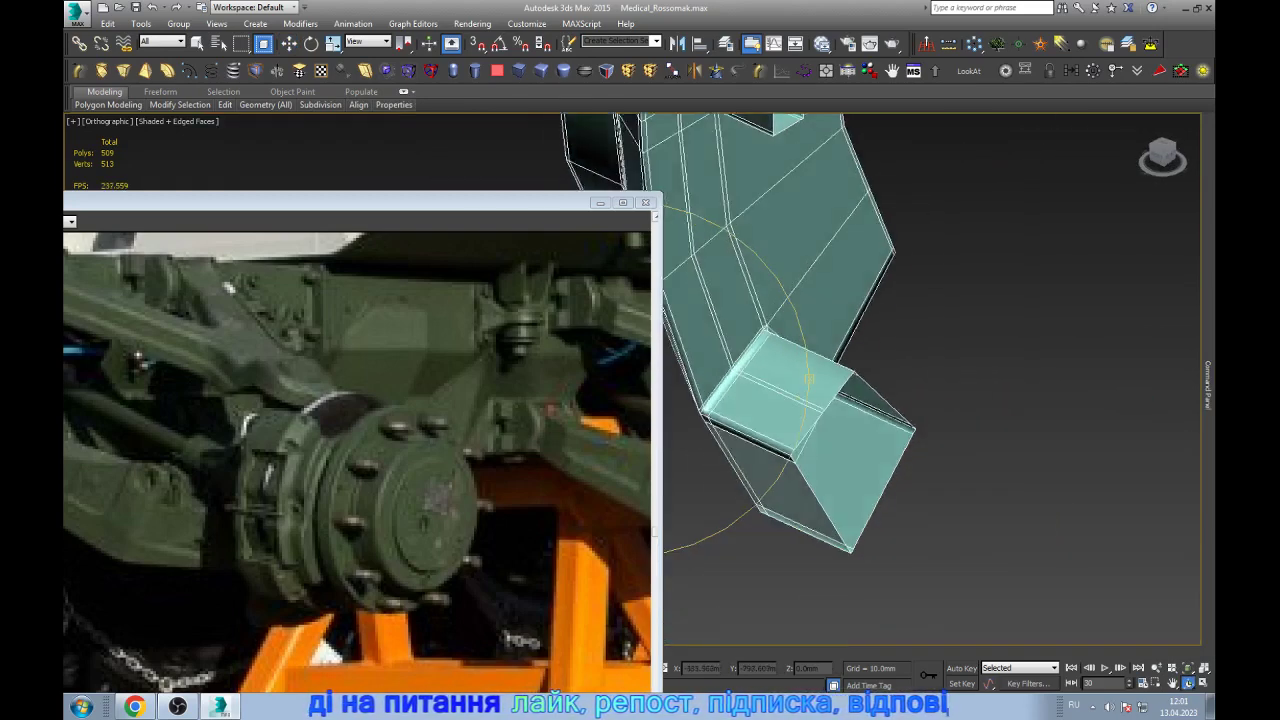
{"action": "mouse_move", "coordinate": [809, 378]}
{"action": "middle_mouse_down", "text": "alt"}
{"action": "mouse_move", "coordinate": [850, 382]}
{"action": "mouse_move", "coordinate": [809, 378]}
{"action": "mouse_move", "coordinate": [797, 405]}
{"action": "middle_mouse_up", "text": "alt"}
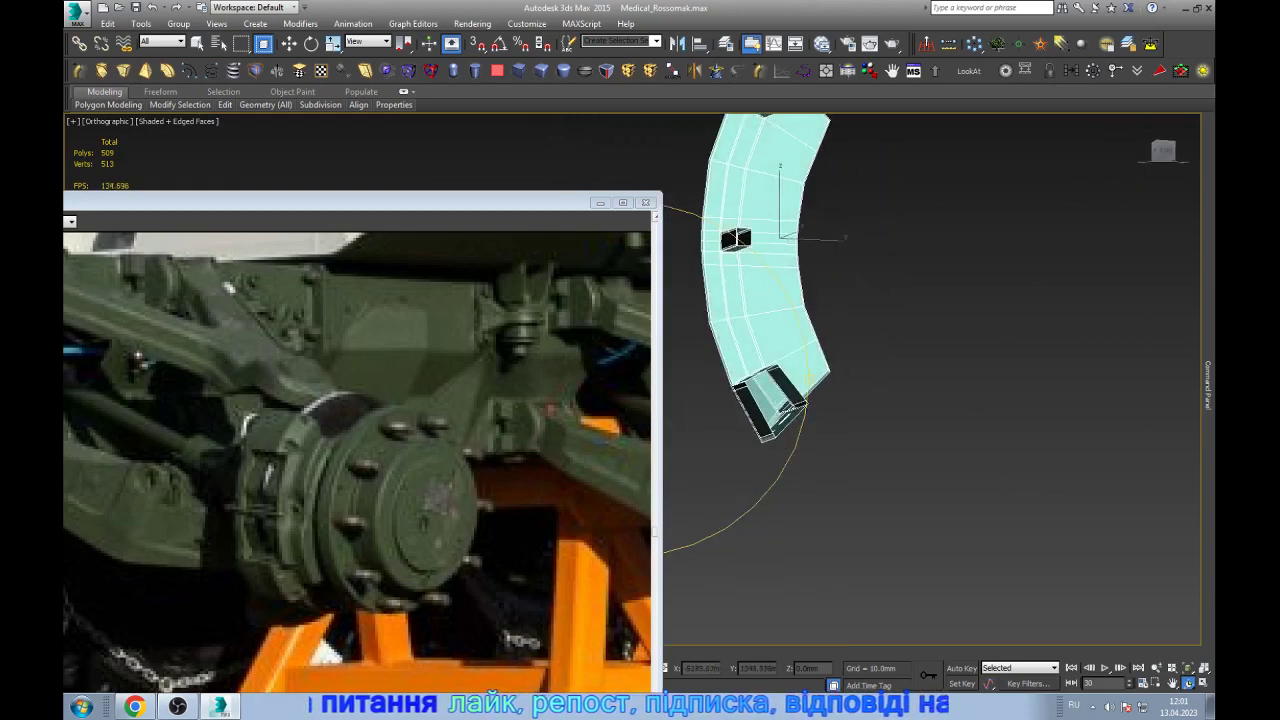
{"action": "scroll", "coordinate": [726, 240], "scroll_direction": "up", "scroll_amount": 5}
{"action": "scroll", "coordinate": [726, 240], "scroll_direction": "down", "scroll_amount": 2}
{"action": "scroll", "coordinate": [809, 378], "scroll_direction": "up", "scroll_amount": 3}
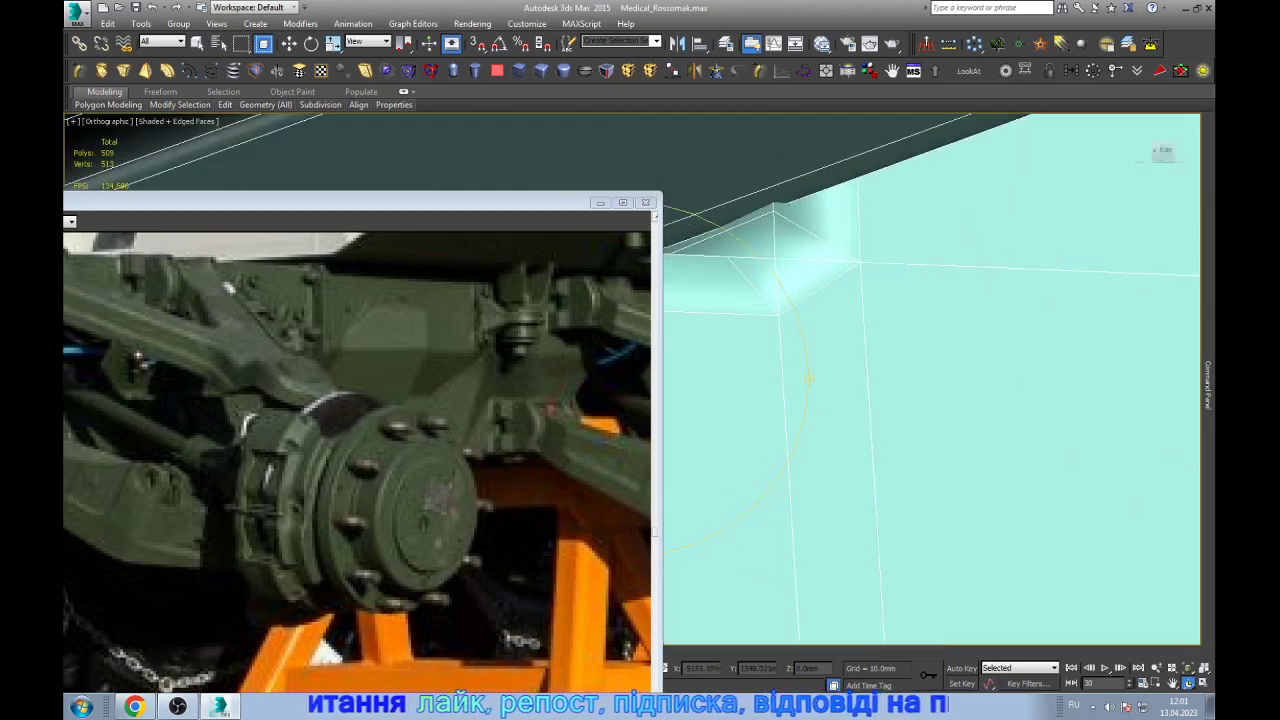
{"action": "scroll", "coordinate": [809, 378], "scroll_direction": "down", "scroll_amount": 3}
{"action": "scroll", "coordinate": [809, 378], "scroll_direction": "down", "scroll_amount": 2}
{"action": "middle_click_drag", "start_coordinate": [809, 378], "coordinate": [800, 385], "text": "alt"}
{"action": "scroll", "coordinate": [809, 400], "scroll_direction": "up", "scroll_amount": 2}
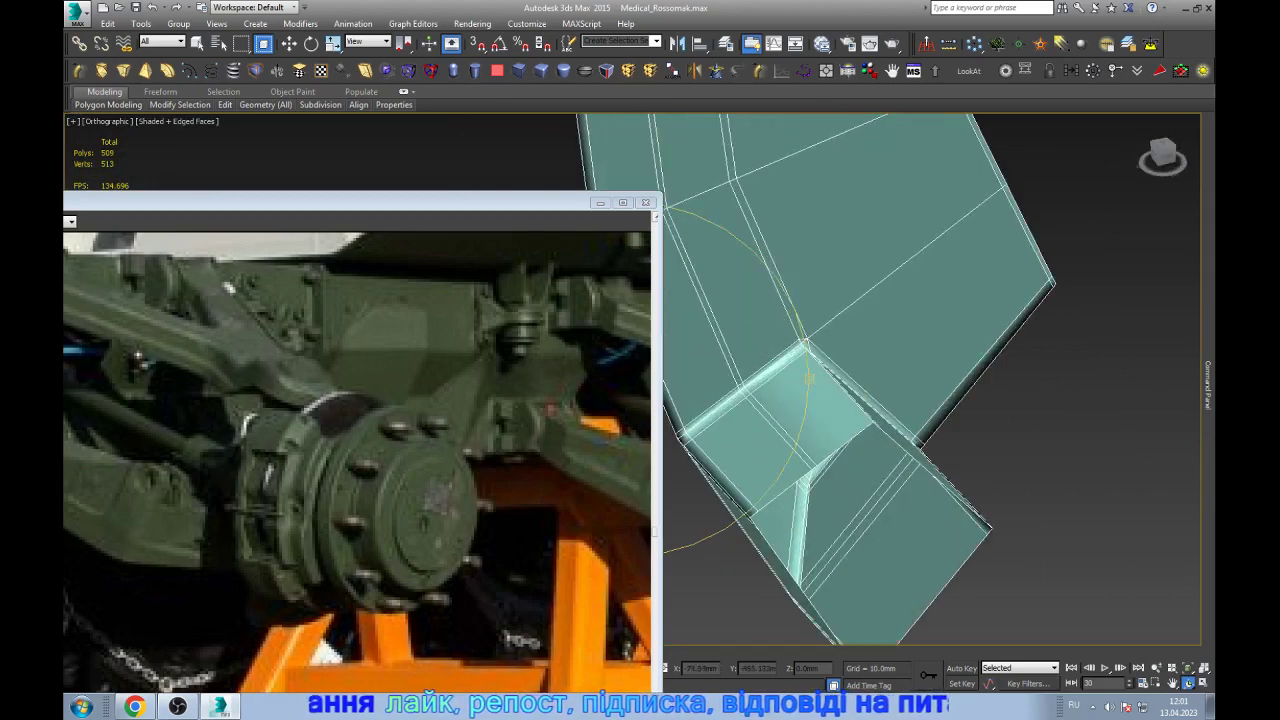
{"action": "scroll", "coordinate": [809, 400], "scroll_direction": "up", "scroll_amount": 3}
{"action": "scroll", "coordinate": [809, 400], "scroll_direction": "up", "scroll_amount": 1}
{"action": "scroll", "coordinate": [809, 400], "scroll_direction": "up", "scroll_amount": 1}
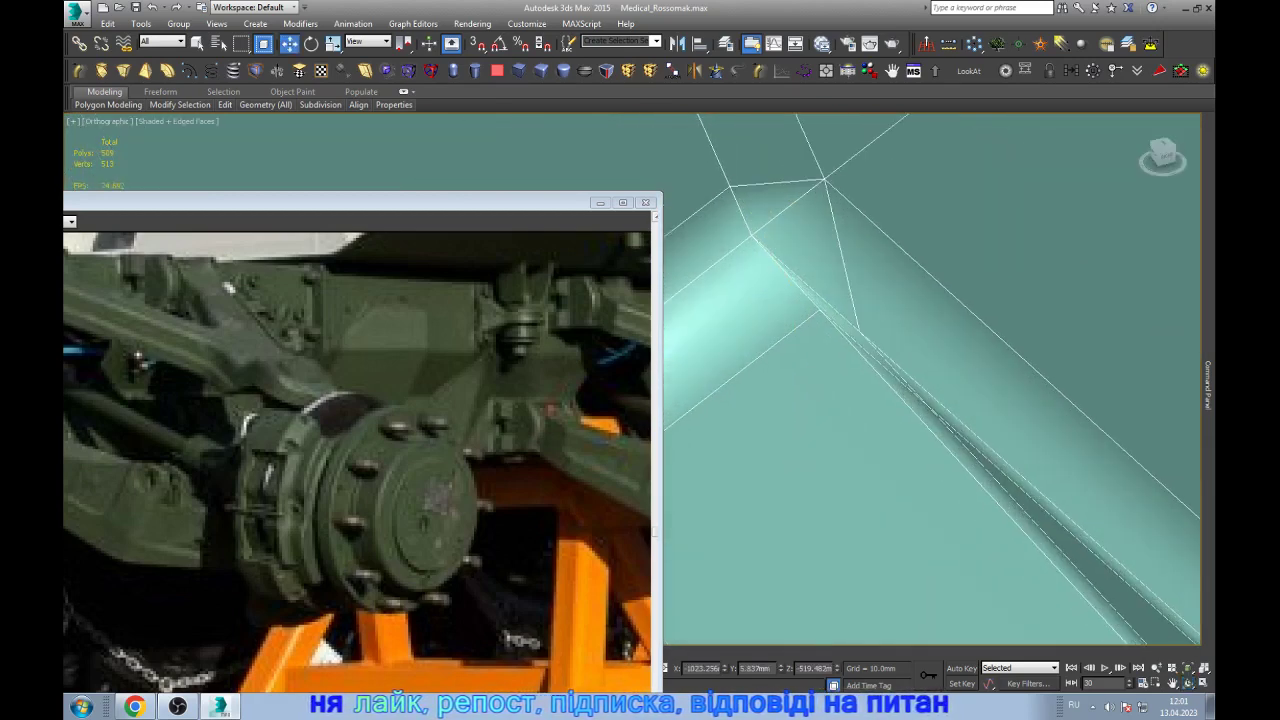
{"action": "middle_click_drag", "start_coordinate": [809, 400], "coordinate": [811, 480]}
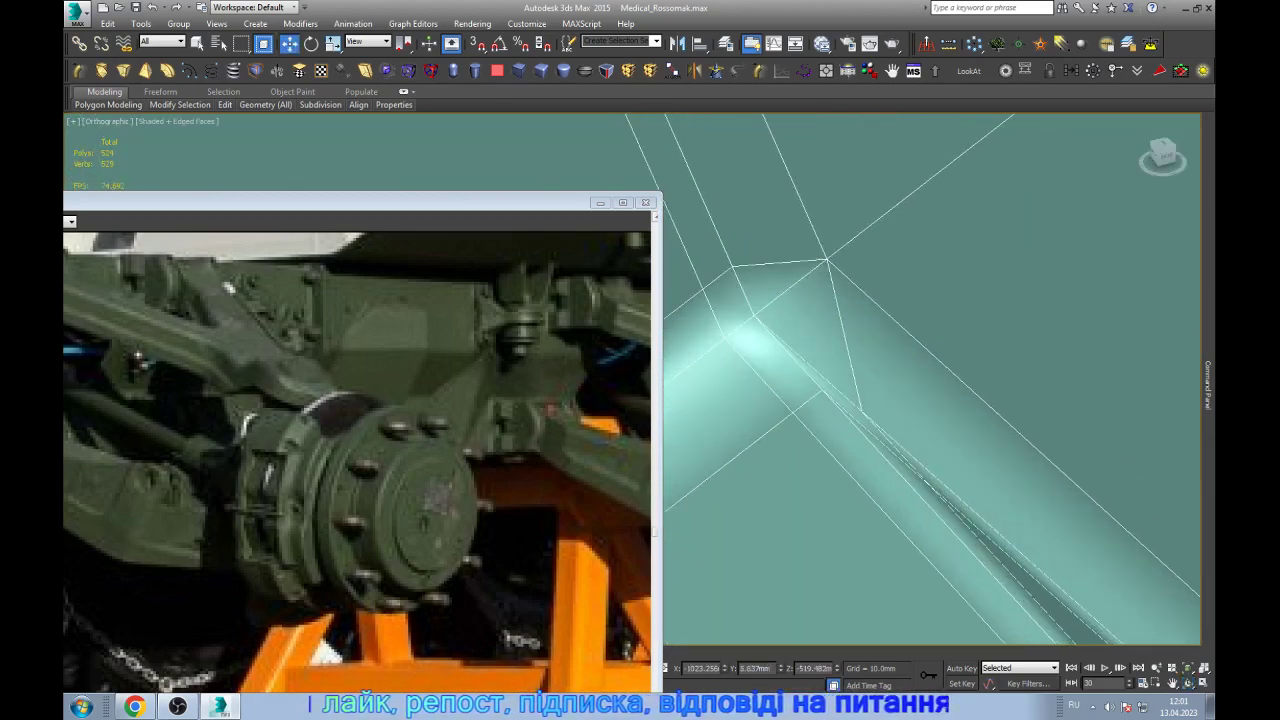
- Remove the unneeded edge loop from the curved brake pad
{"action": "key", "text": "1"}
{"action": "key", "text": "q"}
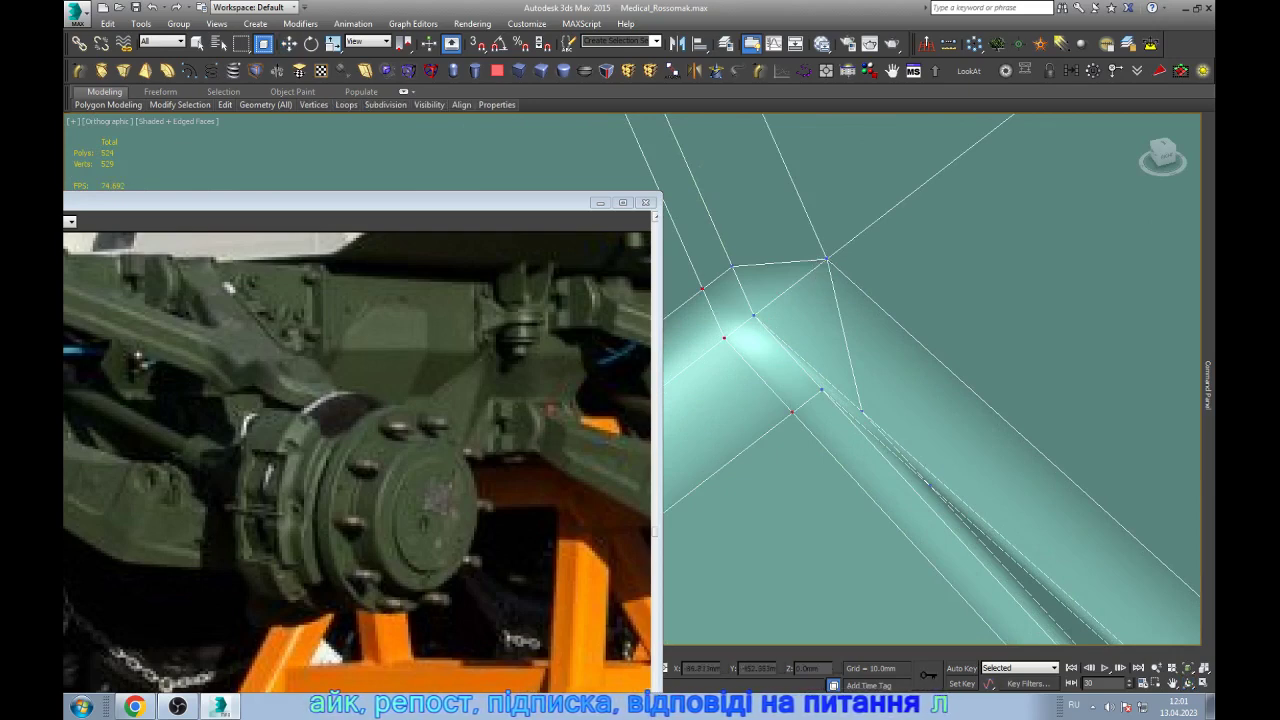
{"action": "key", "text": "2"}
{"action": "key", "text": "w"}
{"action": "scroll", "coordinate": [930, 380], "scroll_direction": "up", "scroll_amount": 3}
{"action": "scroll", "coordinate": [930, 380], "scroll_direction": "up", "scroll_amount": 3}
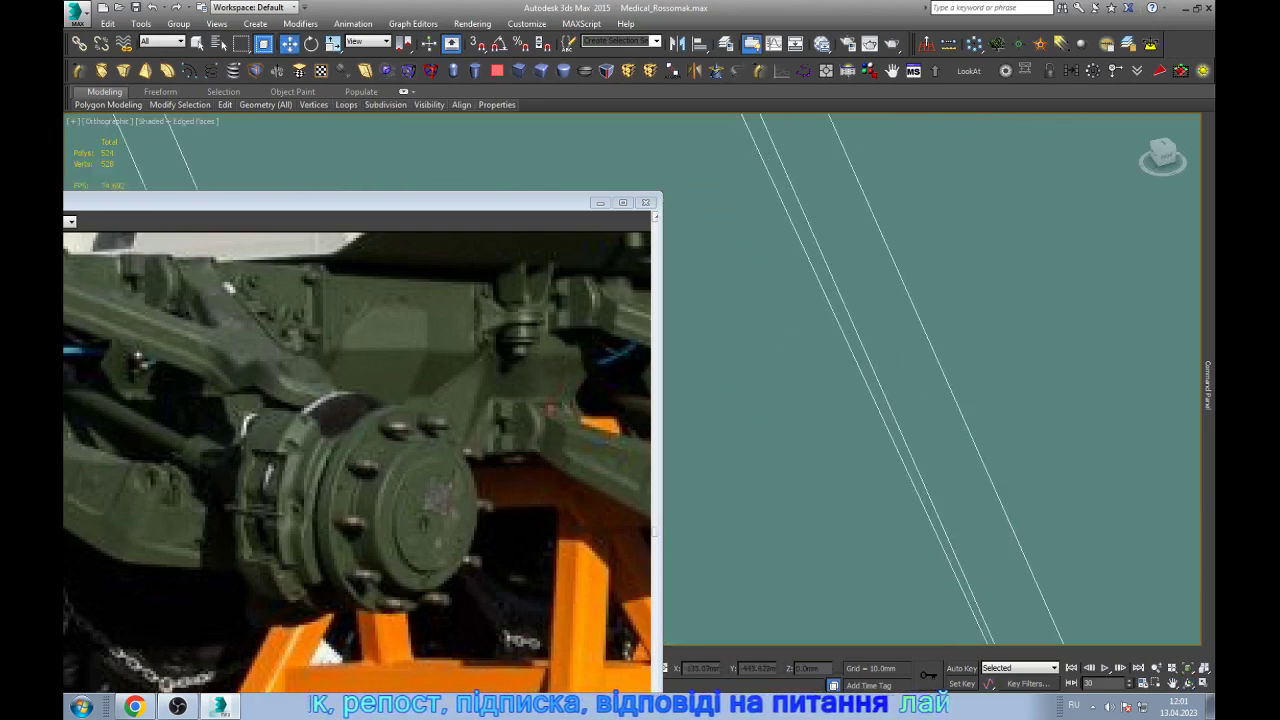
{"action": "scroll", "coordinate": [930, 380], "scroll_direction": "up", "scroll_amount": 2}
{"action": "scroll", "coordinate": [860, 325], "scroll_direction": "down", "scroll_amount": 6}
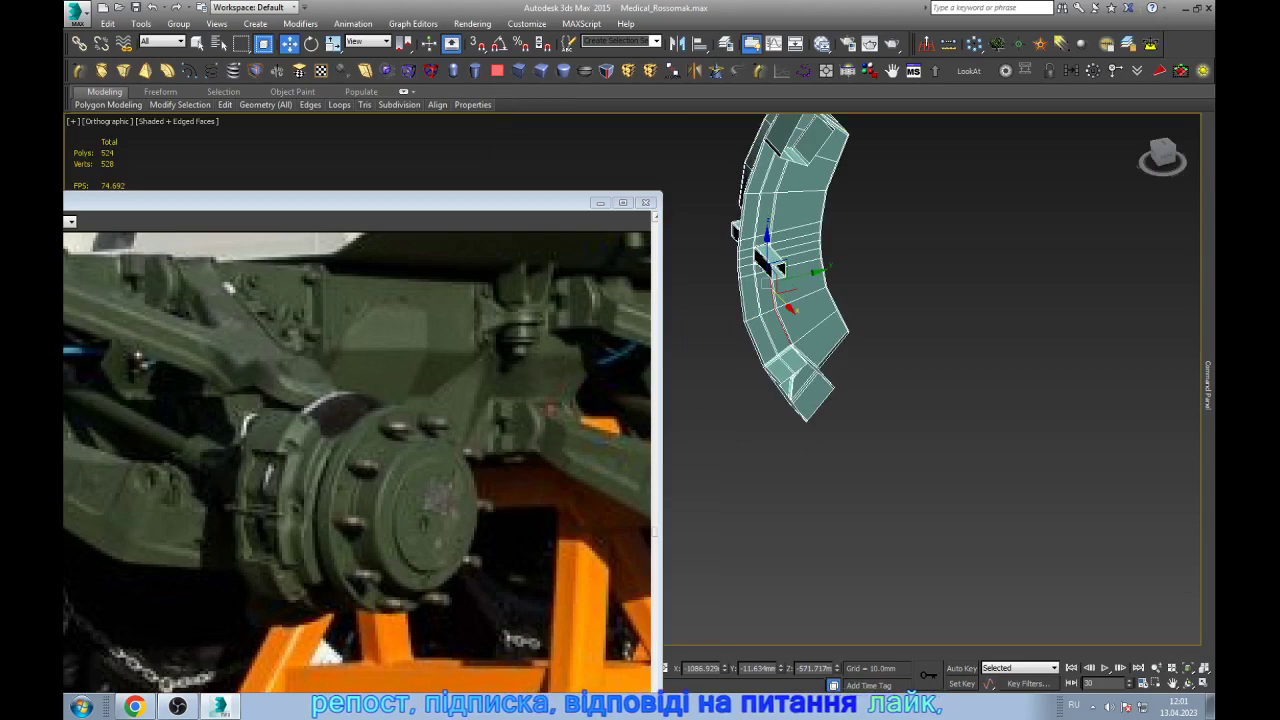
{"action": "key", "text": "ctrl+BackSpace"}
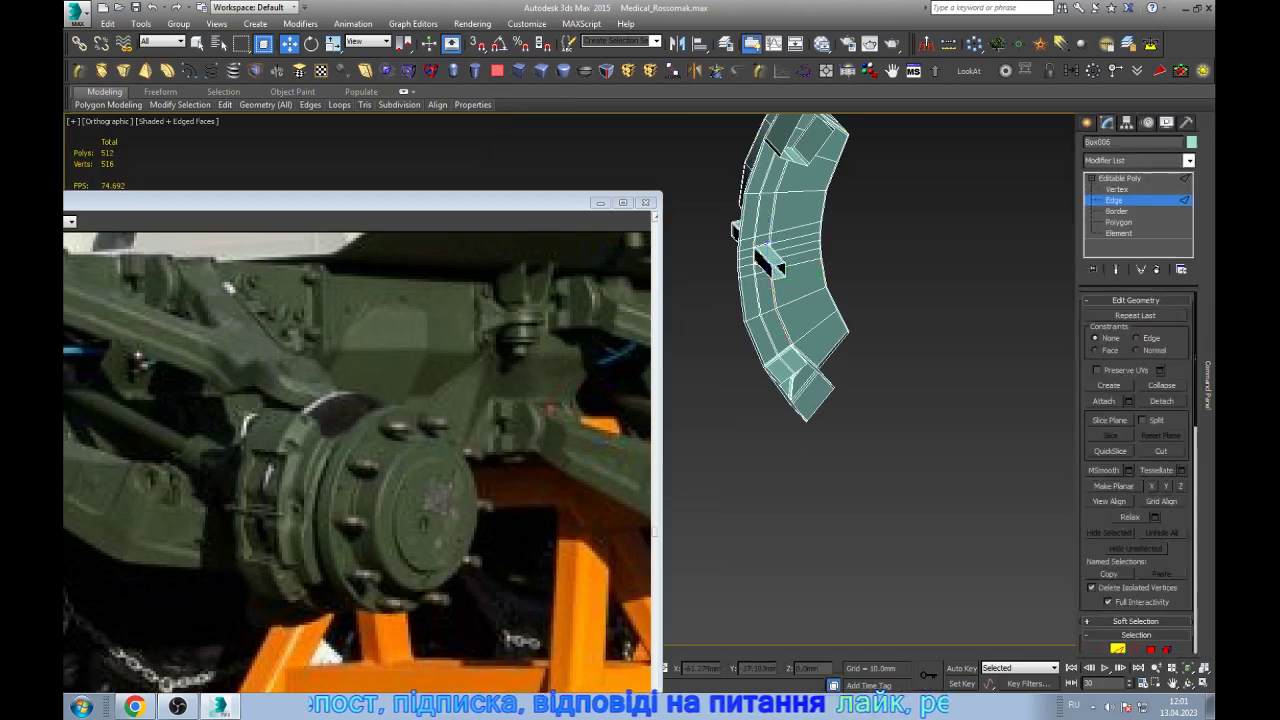
{"action": "key", "text": "2"}
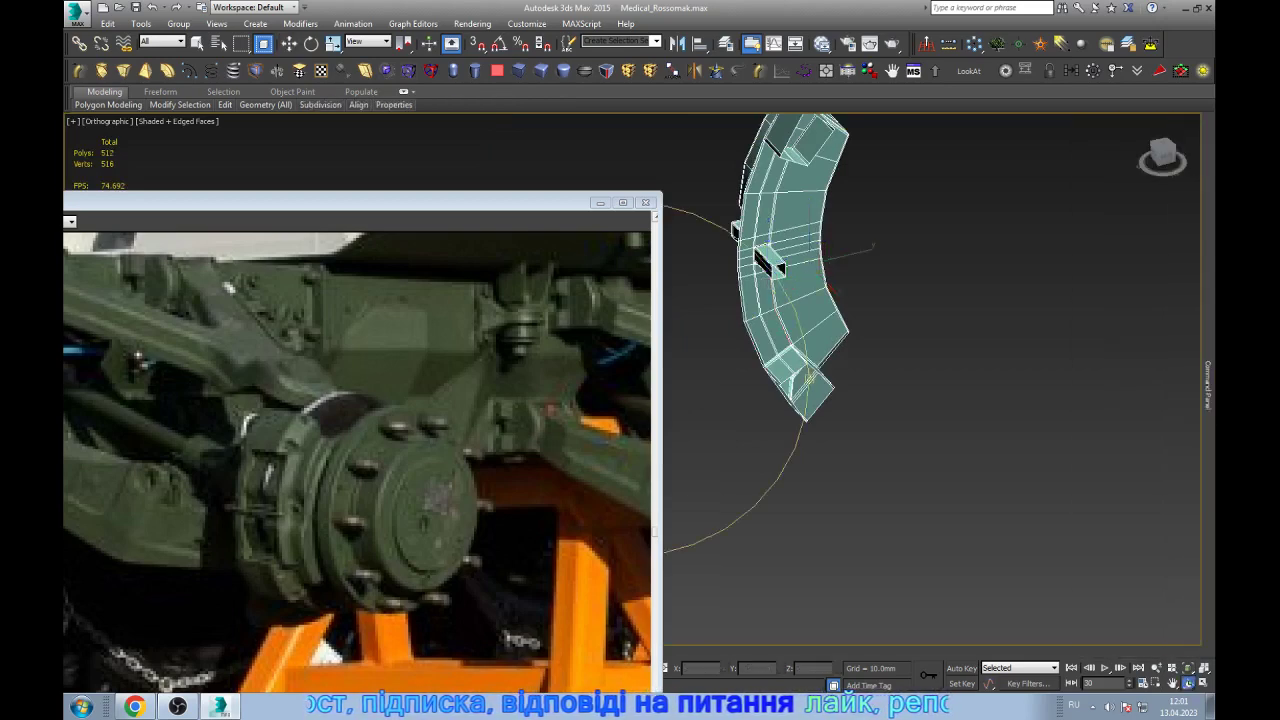
- Preview the pad smoothed, then exit Isolate Selection to show the whole vehicle
{"action": "middle_click_drag", "start_coordinate": [900, 350], "coordinate": [1130, 350], "text": "alt"}
{"action": "key", "text": "w"}
{"action": "key", "text": "z"}
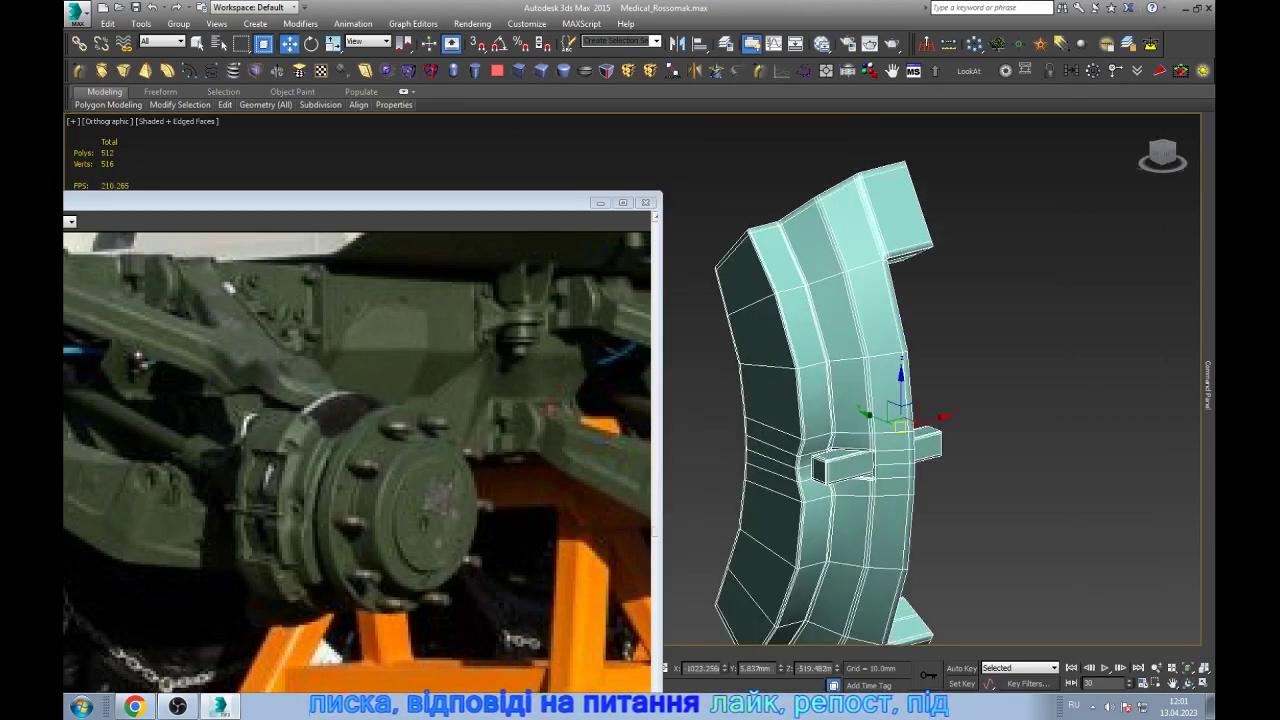
{"action": "key", "text": "ctrl+shift+c"}
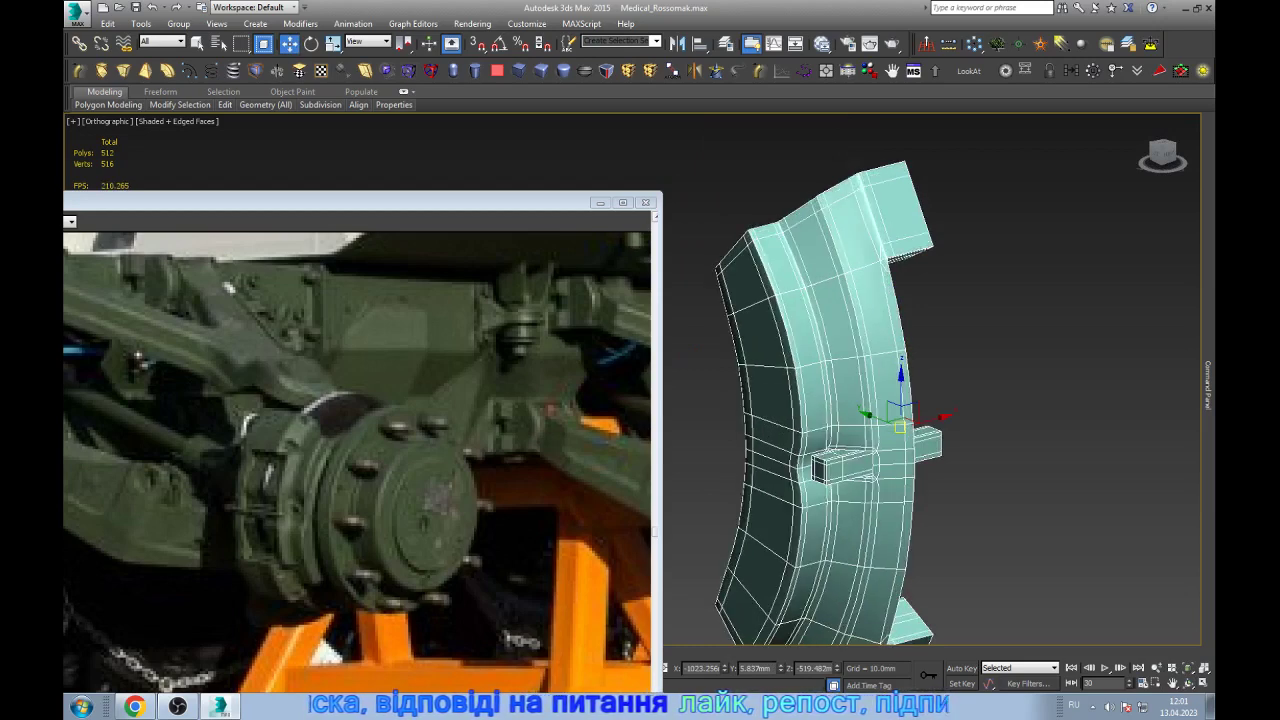
{"action": "scroll", "coordinate": [833, 447], "scroll_direction": "up", "scroll_amount": 5}
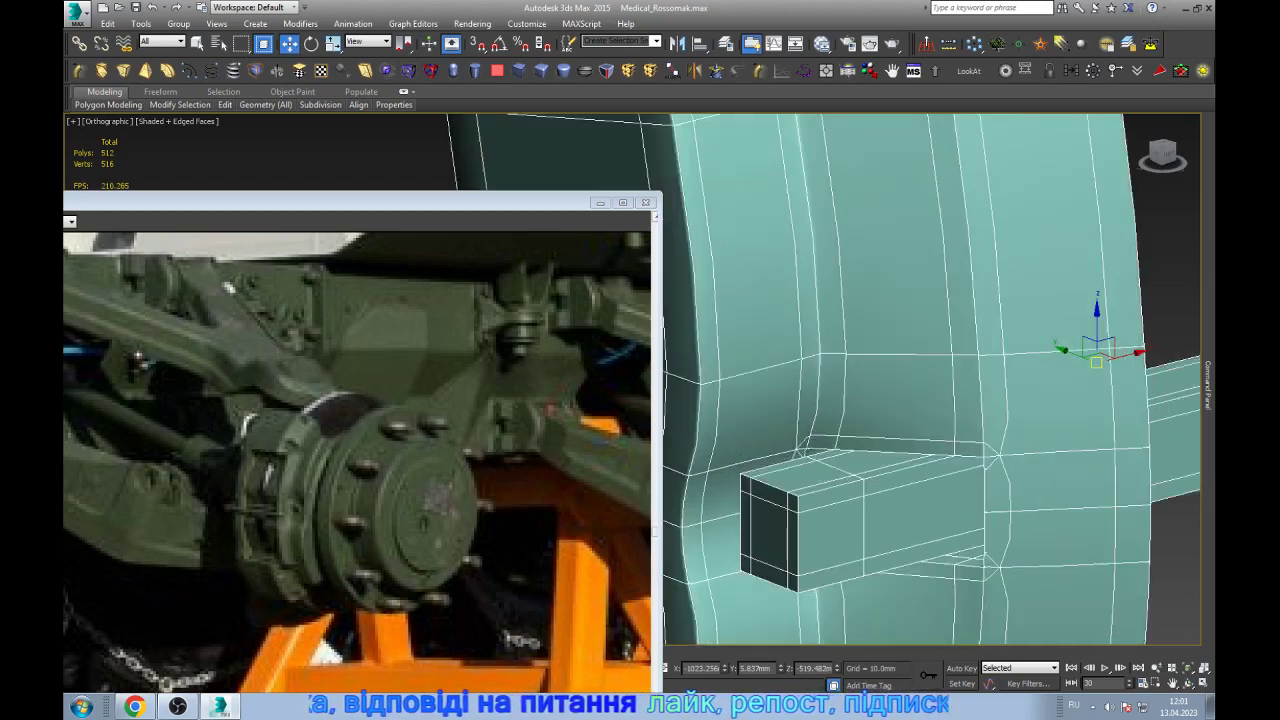
{"action": "scroll", "coordinate": [860, 480], "scroll_direction": "down", "scroll_amount": 2}
{"action": "scroll", "coordinate": [860, 480], "scroll_direction": "up", "scroll_amount": 3}
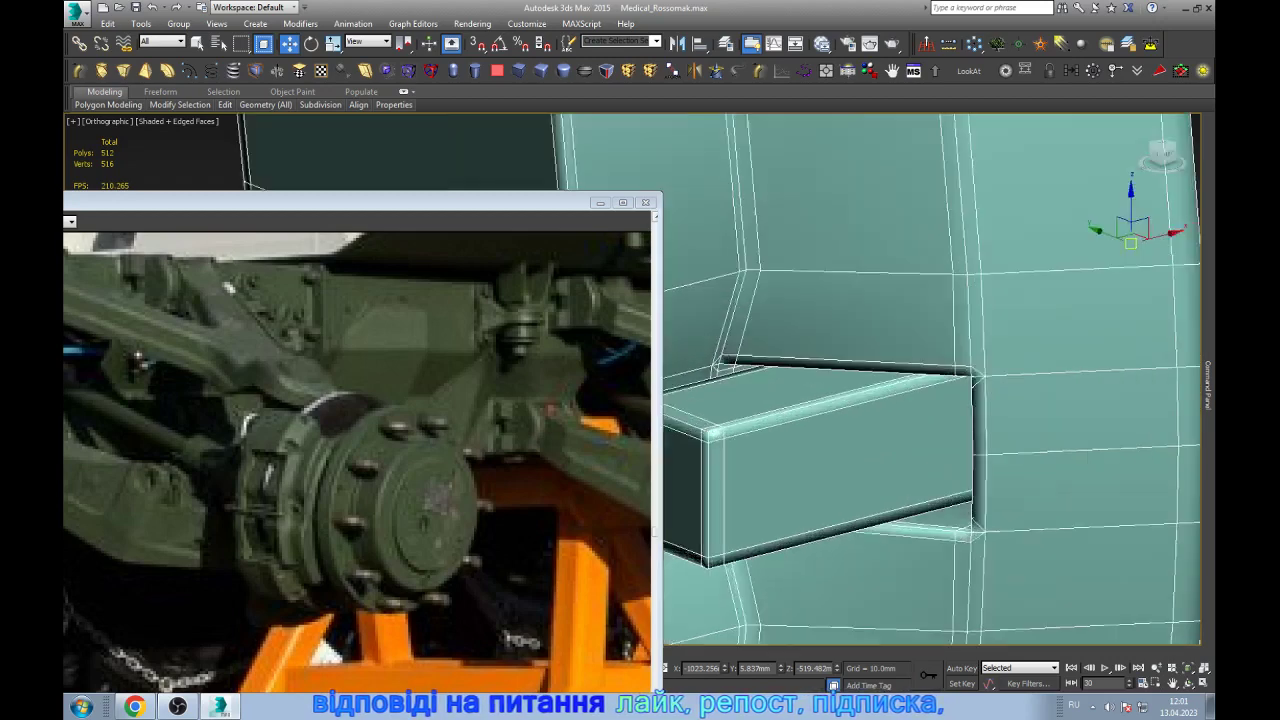
{"action": "scroll", "coordinate": [860, 480], "scroll_direction": "up", "scroll_amount": 4}
{"action": "scroll", "coordinate": [848, 431], "scroll_direction": "down", "scroll_amount": 4}
{"action": "scroll", "coordinate": [848, 431], "scroll_direction": "down", "scroll_amount": 2}
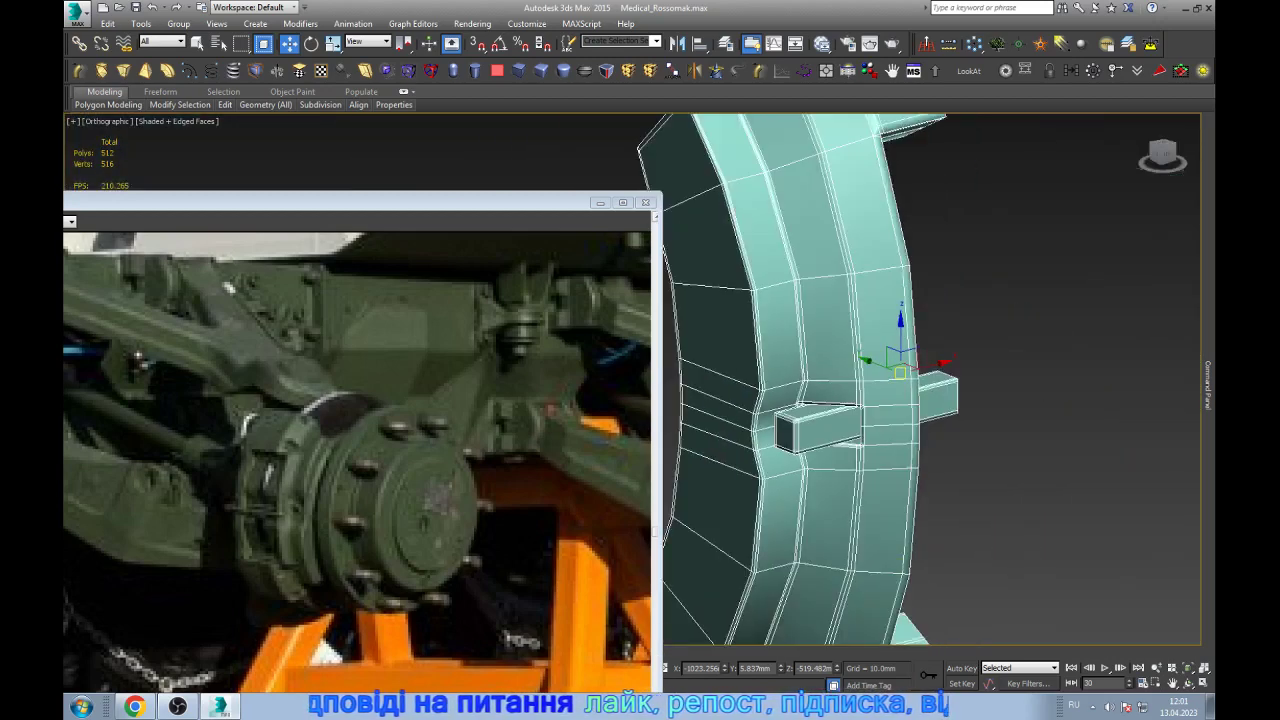
{"action": "key", "text": "alt+q"}
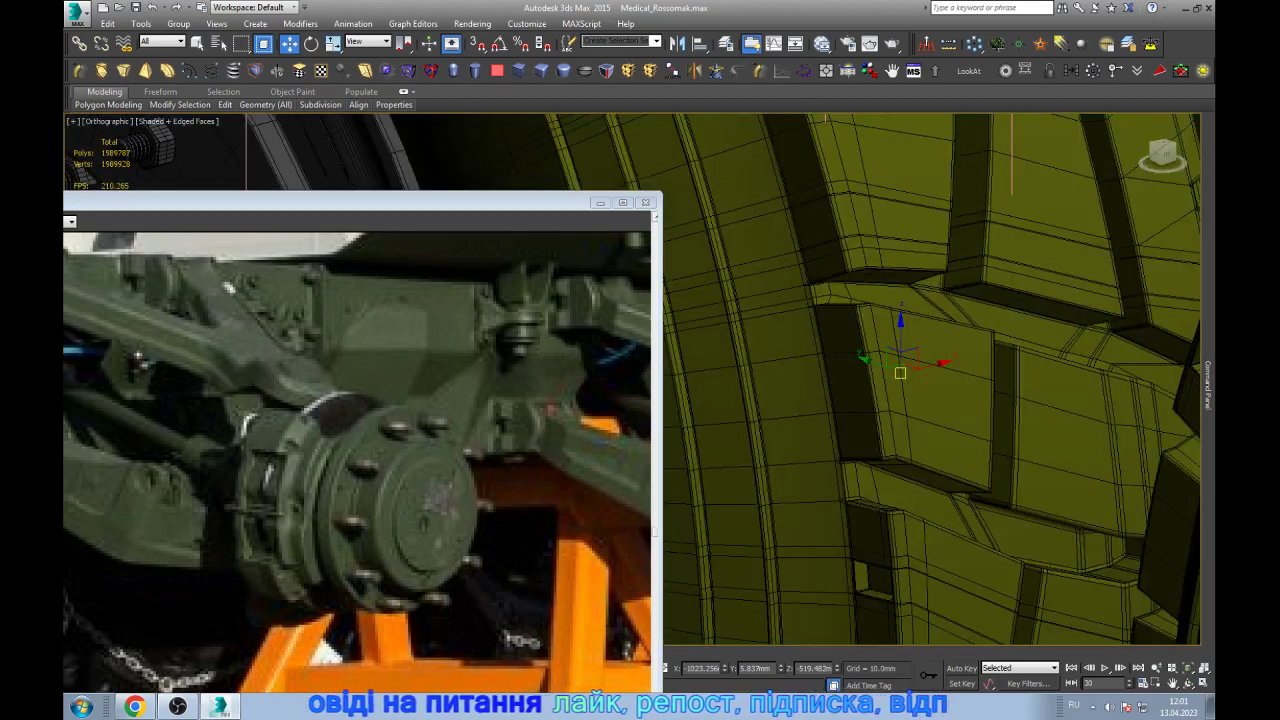
- Put all tyre tread elements into smoothing group 6 and hide the tread
{"action": "key", "text": "ctrl+a"}
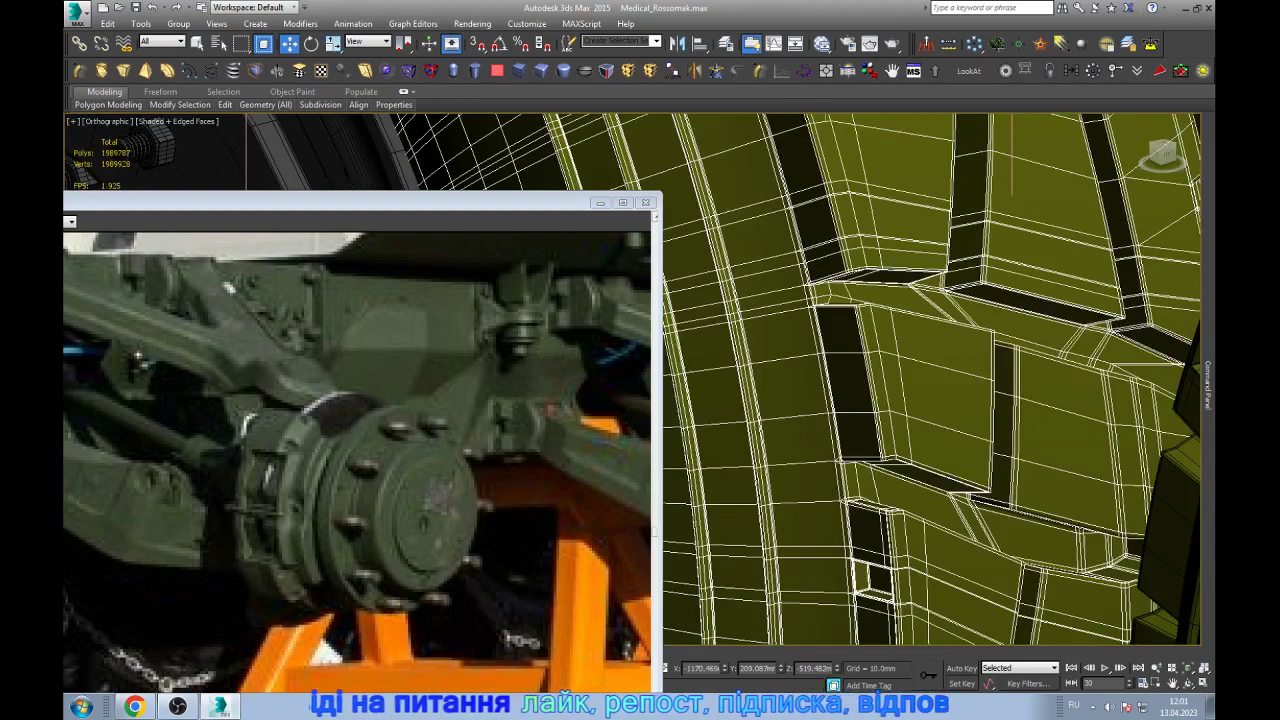
{"action": "scroll", "coordinate": [860, 428], "scroll_direction": "up", "scroll_amount": 3}
{"action": "scroll", "coordinate": [860, 428], "scroll_direction": "up", "scroll_amount": 3}
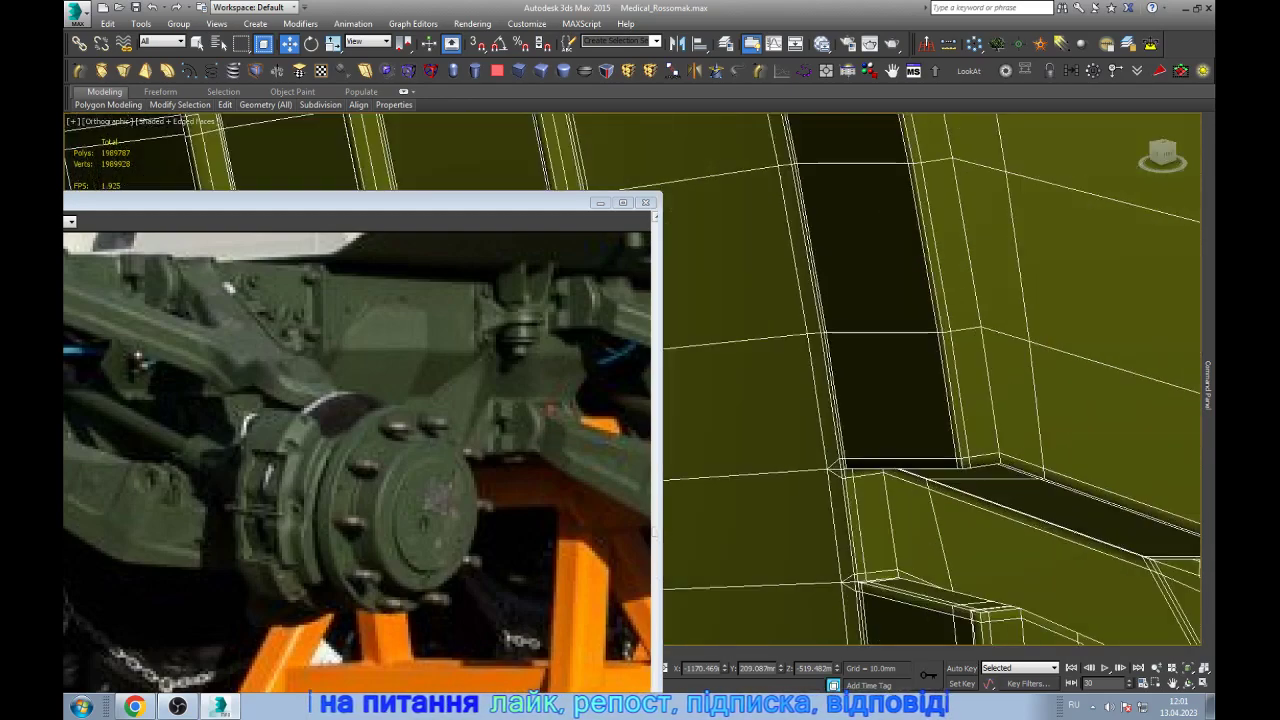
{"action": "scroll", "coordinate": [860, 428], "scroll_direction": "up", "scroll_amount": 2}
{"action": "scroll", "coordinate": [860, 428], "scroll_direction": "down", "scroll_amount": 2}
{"action": "scroll", "coordinate": [860, 428], "scroll_direction": "down", "scroll_amount": 3}
{"action": "scroll", "coordinate": [860, 428], "scroll_direction": "down", "scroll_amount": 3}
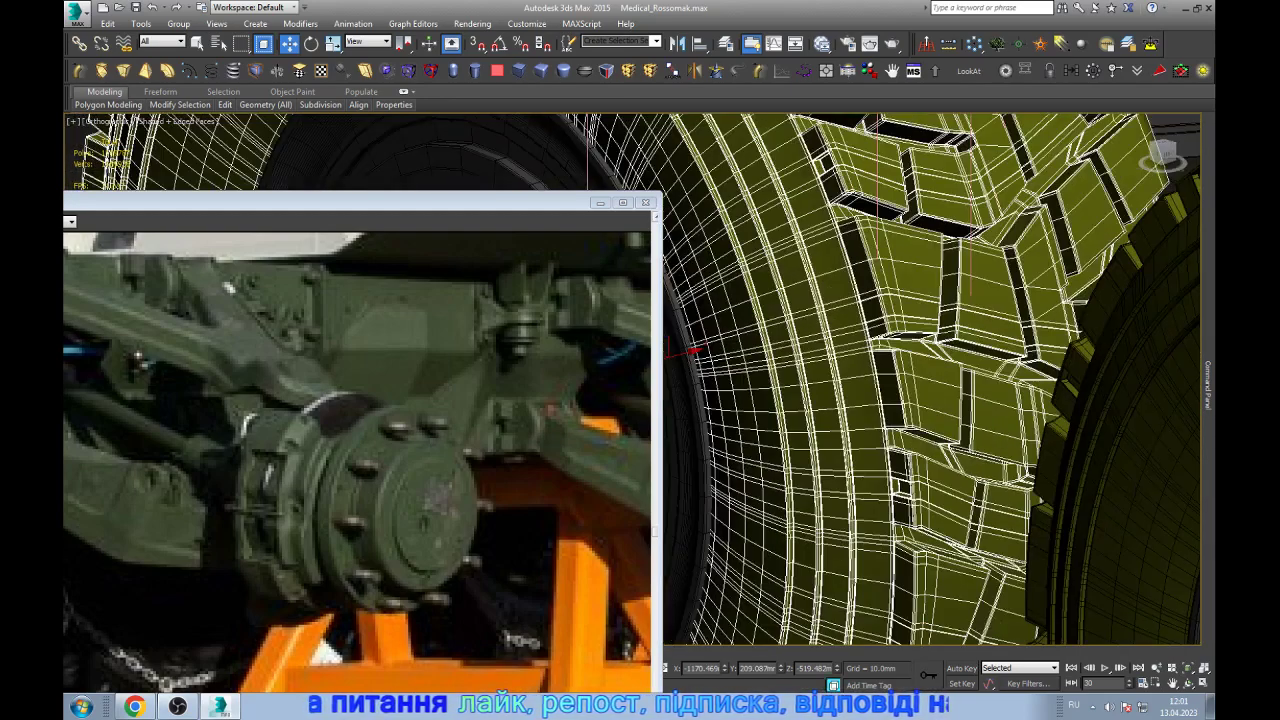
{"action": "key", "text": "5"}
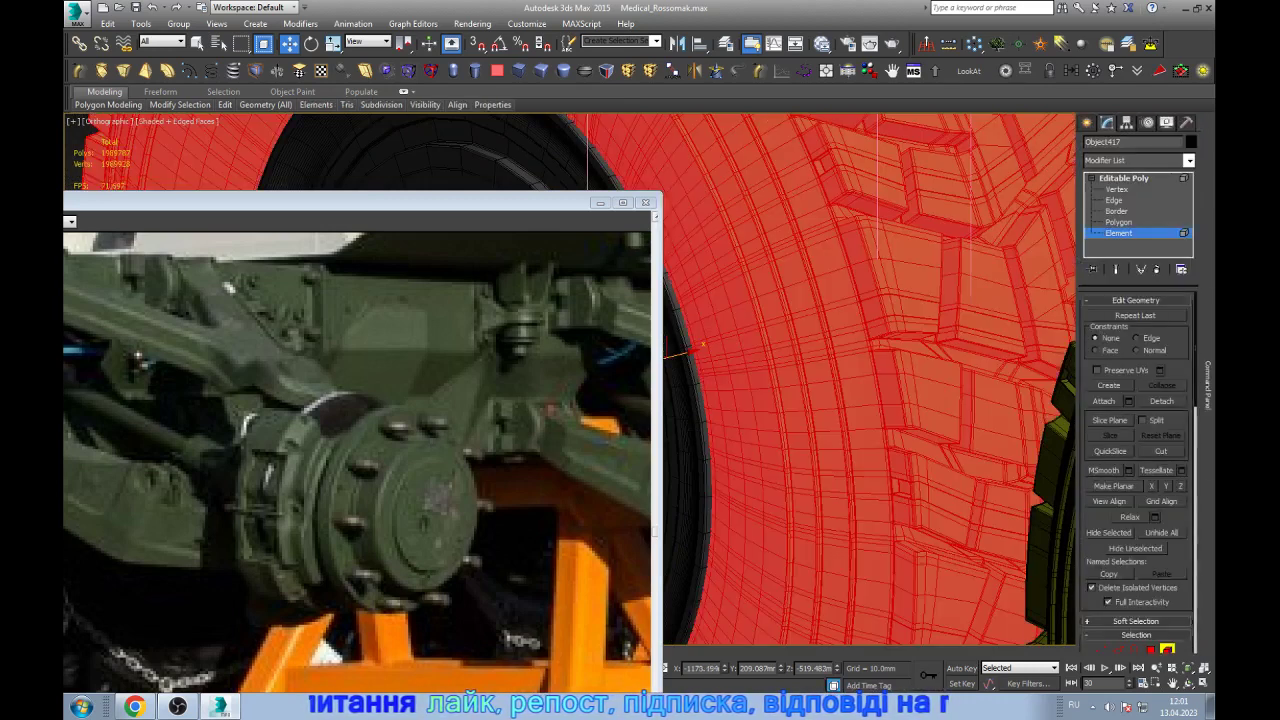
{"action": "scroll", "coordinate": [1138, 474], "scroll_direction": "down", "scroll_amount": 3}
{"action": "scroll", "coordinate": [1138, 474], "scroll_direction": "down", "scroll_amount": 3}
{"action": "scroll", "coordinate": [1138, 474], "scroll_direction": "down", "scroll_amount": 3}
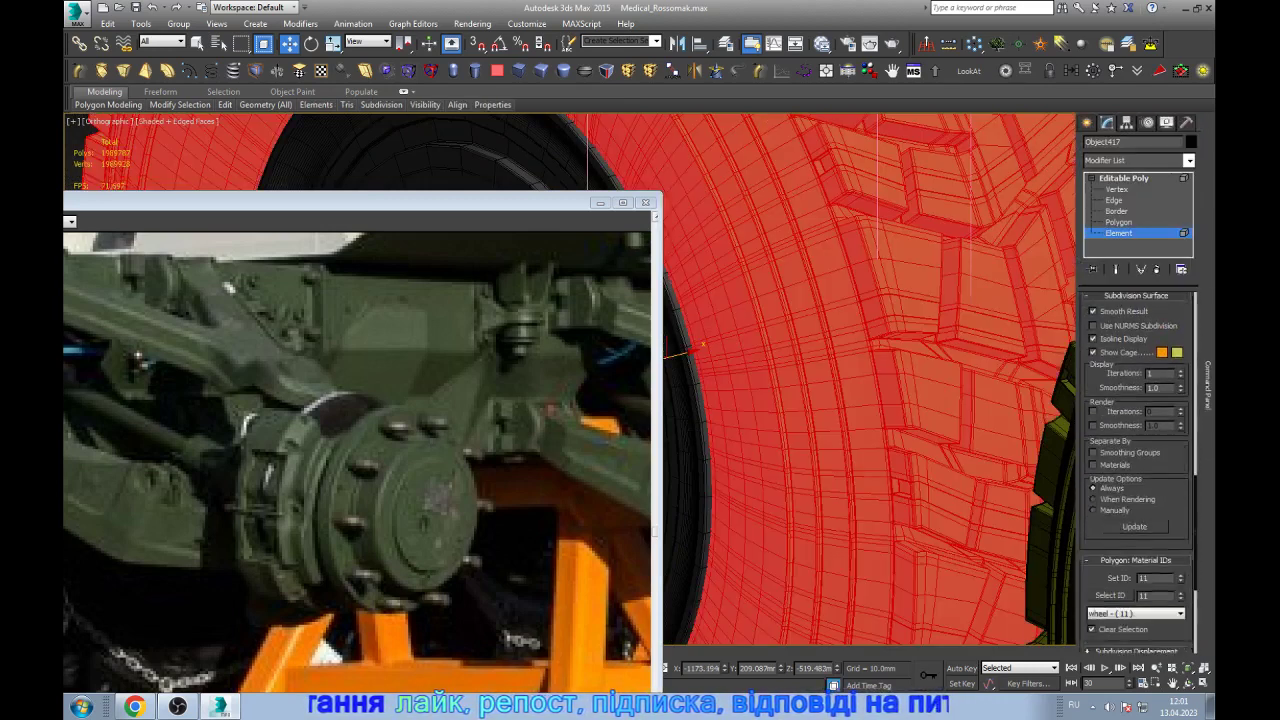
{"action": "scroll", "coordinate": [1138, 474], "scroll_direction": "down", "scroll_amount": 3}
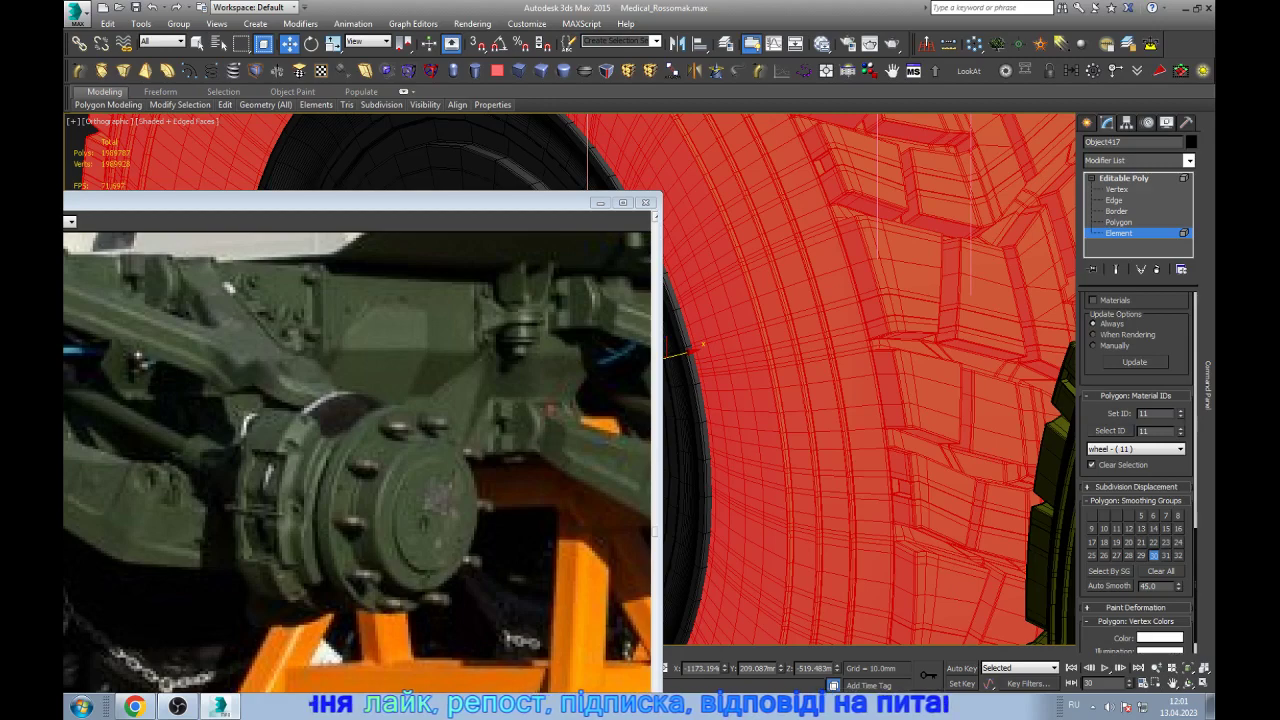
{"action": "left_click", "coordinate": [1153, 515]}
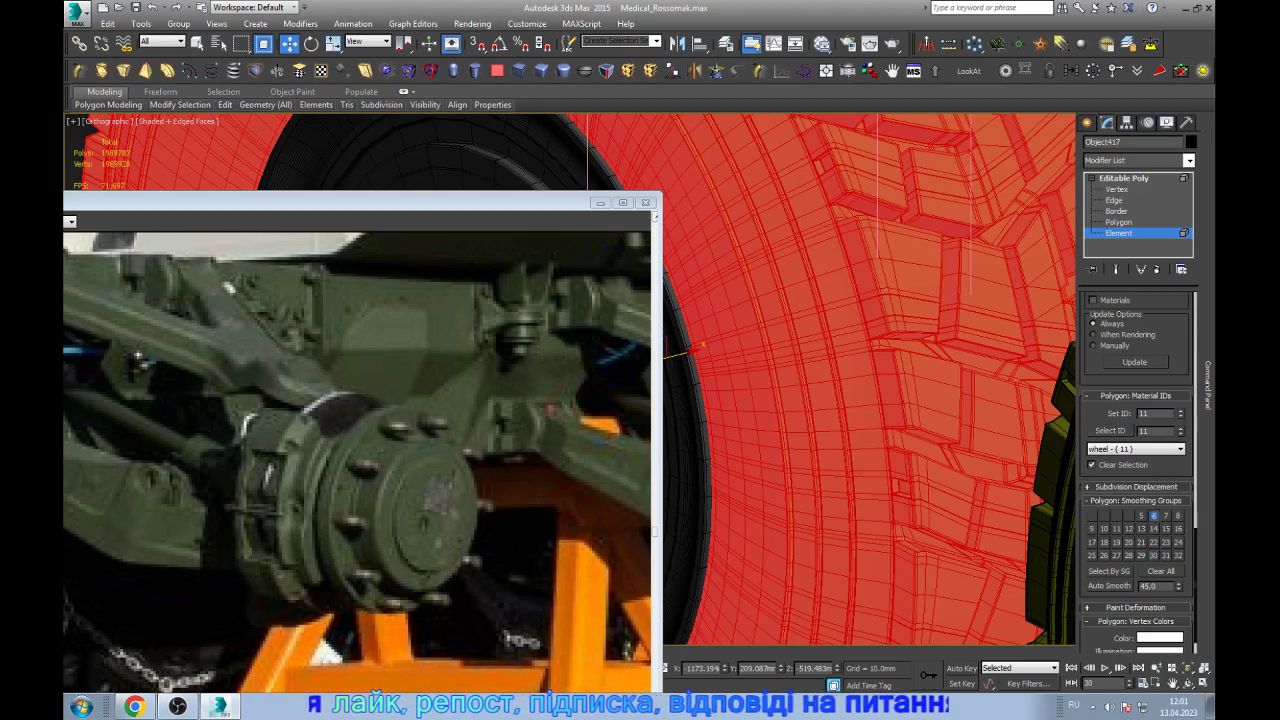
{"action": "key", "text": "6"}
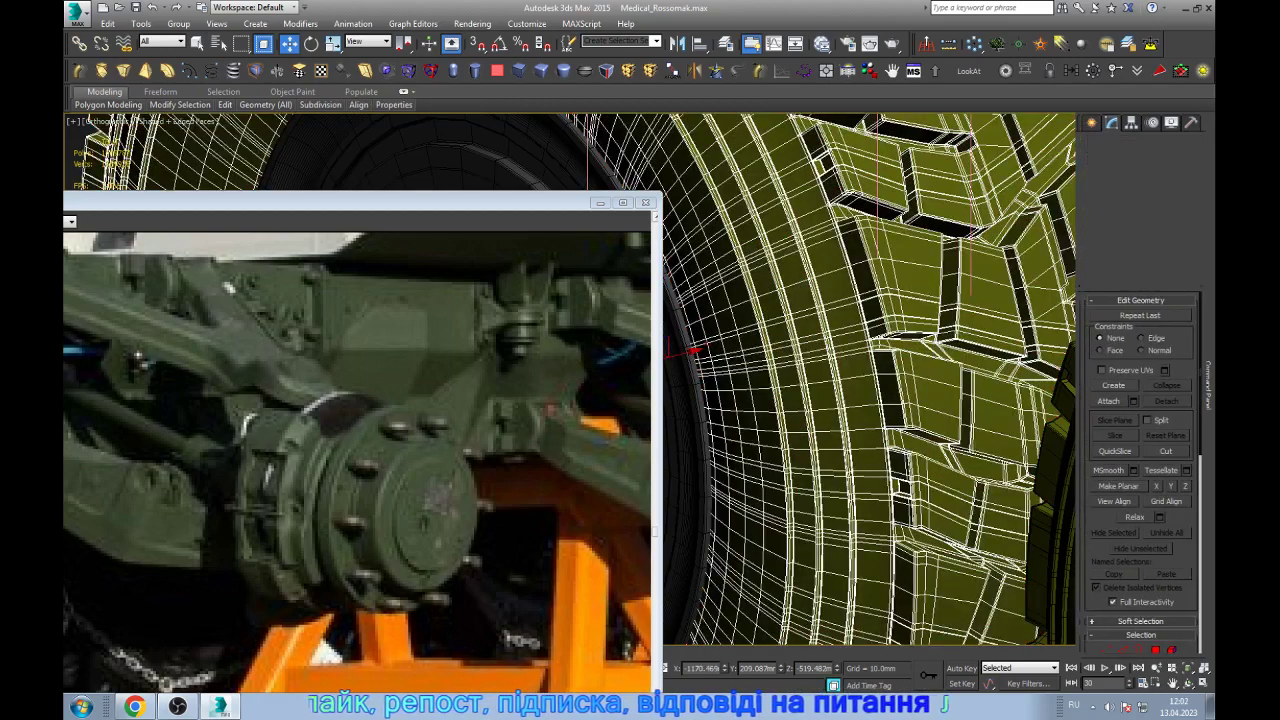
{"action": "key", "text": "Delete"}
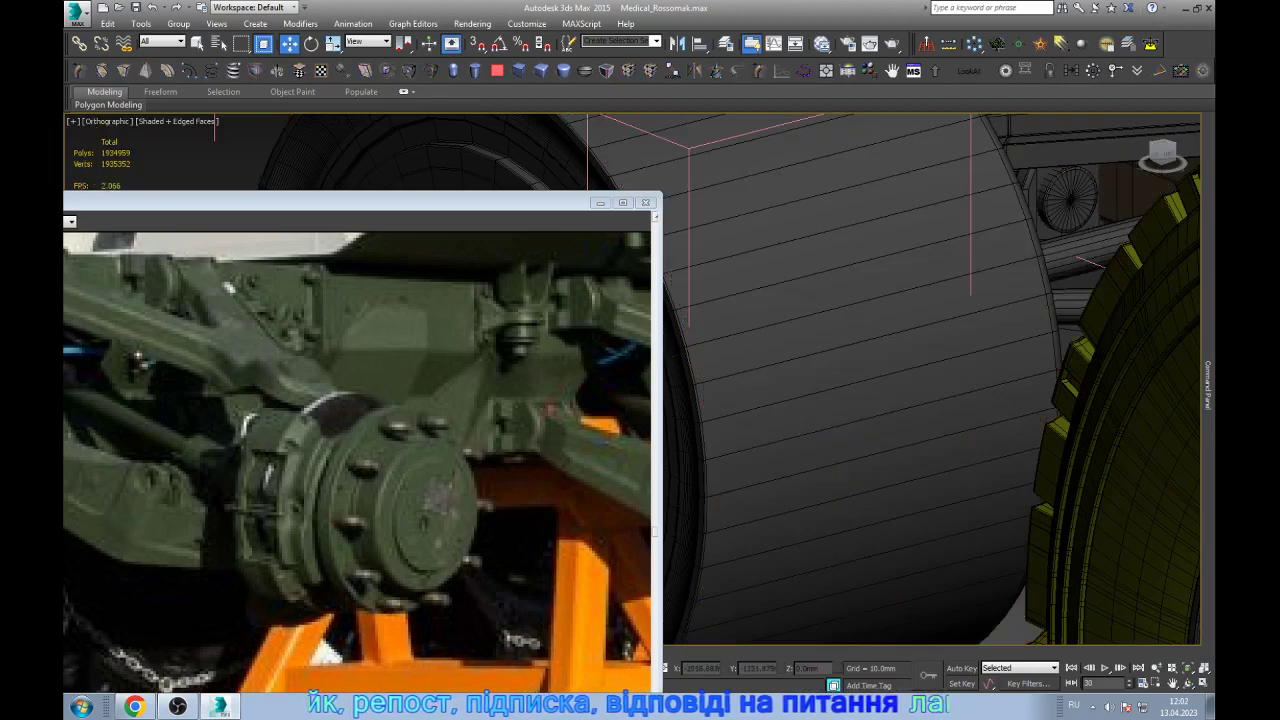
- Delete the grey cylinder covering the brake and nudge the brake pad right and up
{"action": "left_click", "coordinate": [912, 390]}
{"action": "key", "text": "Delete"}
{"action": "left_click", "coordinate": [880, 400]}
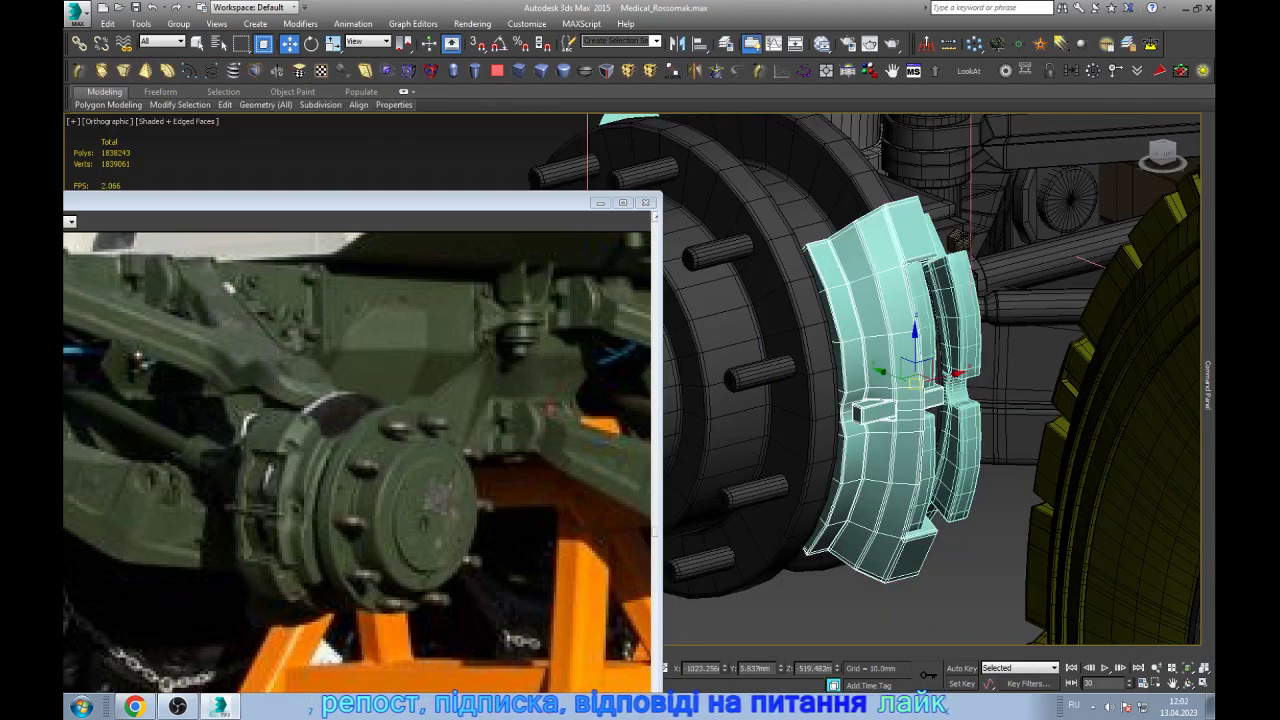
{"action": "scroll", "coordinate": [880, 400], "scroll_direction": "down", "scroll_amount": 3}
{"action": "scroll", "coordinate": [900, 420], "scroll_direction": "up", "scroll_amount": 5}
{"action": "left_click_drag", "start_coordinate": [917, 462], "coordinate": [938, 455]}
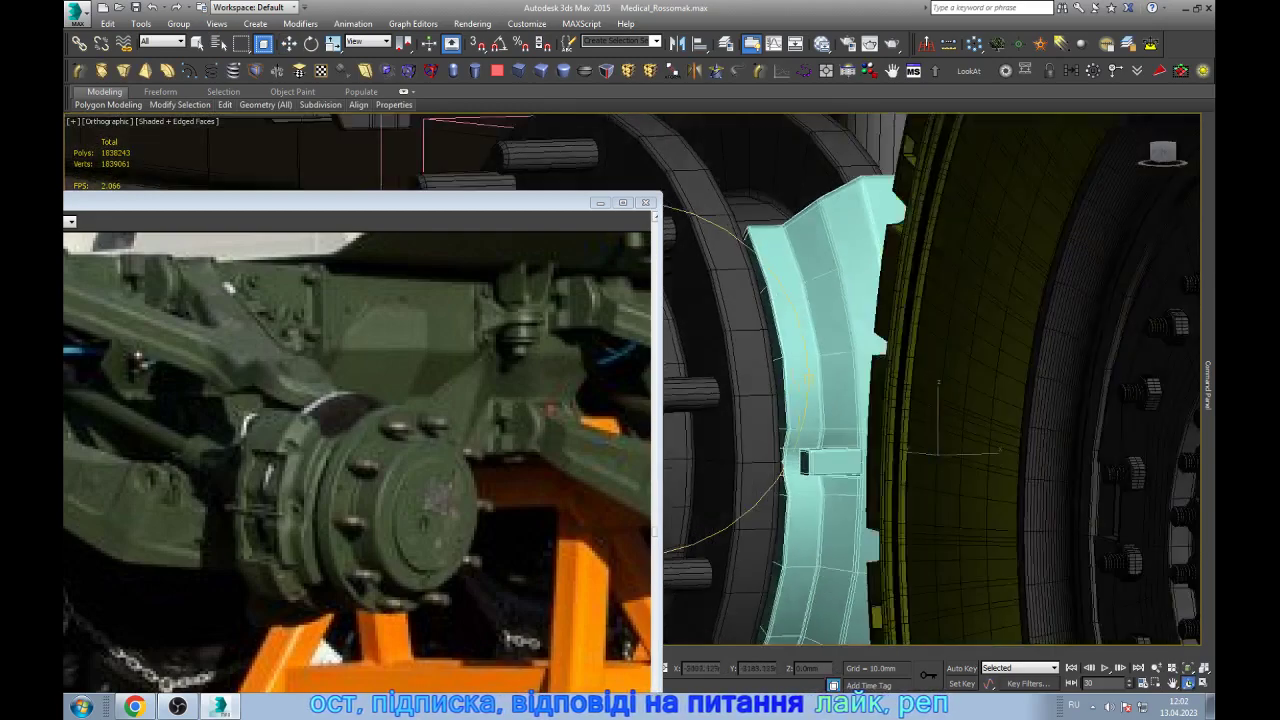
- Orbit and pan to frame the brake pad block's notch corner
{"action": "middle_click_drag", "start_coordinate": [938, 455], "coordinate": [810, 380], "text": "alt"}
{"action": "scroll", "coordinate": [940, 450], "scroll_direction": "up", "scroll_amount": 2}
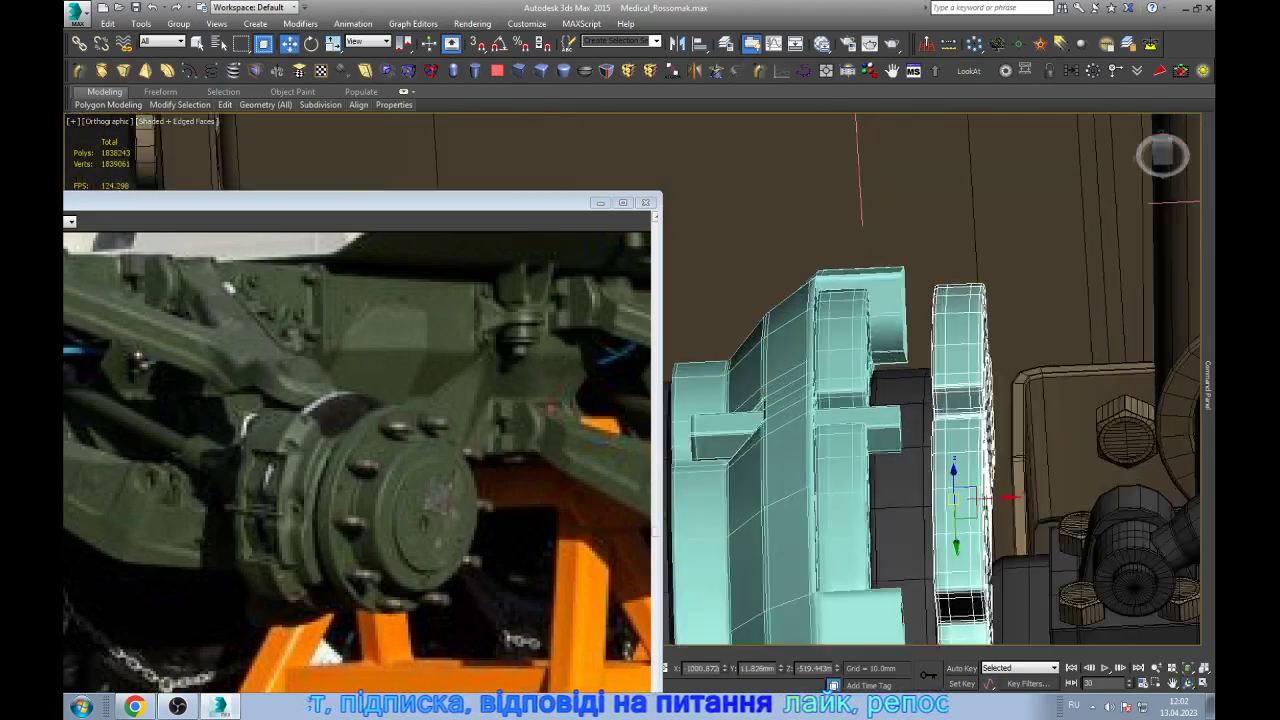
{"action": "scroll", "coordinate": [940, 450], "scroll_direction": "up", "scroll_amount": 2}
{"action": "scroll", "coordinate": [940, 450], "scroll_direction": "up", "scroll_amount": 2}
{"action": "scroll", "coordinate": [940, 450], "scroll_direction": "up", "scroll_amount": 2}
{"action": "scroll", "coordinate": [937, 357], "scroll_direction": "down", "scroll_amount": 5}
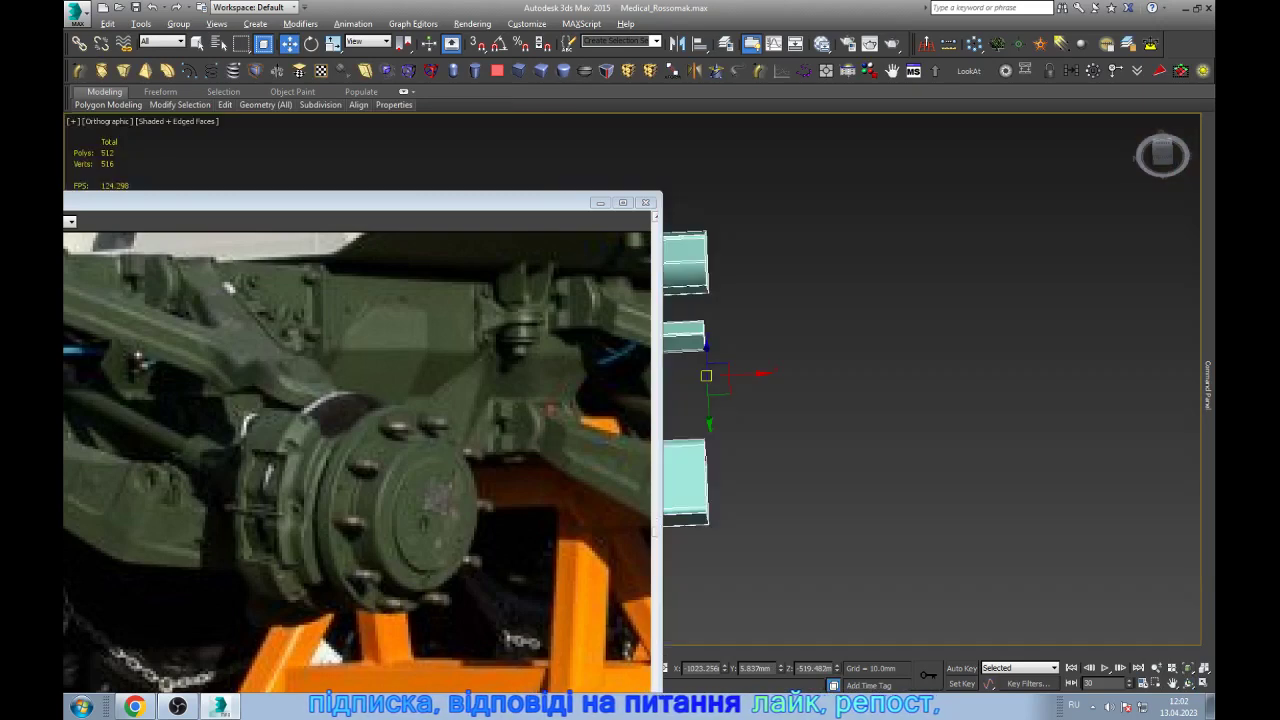
{"action": "middle_click_drag", "start_coordinate": [800, 380], "coordinate": [940, 400]}
{"action": "scroll", "coordinate": [800, 345], "scroll_direction": "up", "scroll_amount": 2}
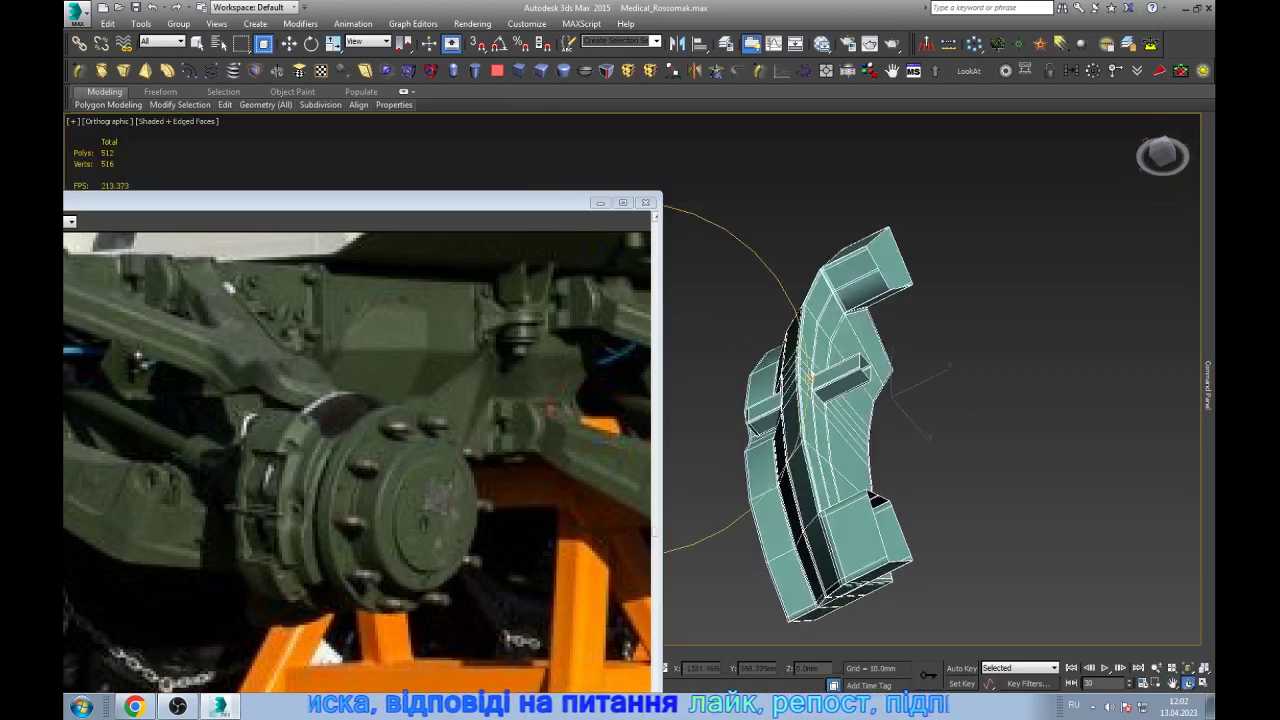
{"action": "middle_click_drag", "start_coordinate": [900, 420], "coordinate": [980, 450], "text": "alt"}
{"action": "scroll", "coordinate": [830, 400], "scroll_direction": "up", "scroll_amount": 3}
{"action": "scroll", "coordinate": [860, 330], "scroll_direction": "up", "scroll_amount": 4}
{"action": "key", "text": "w"}
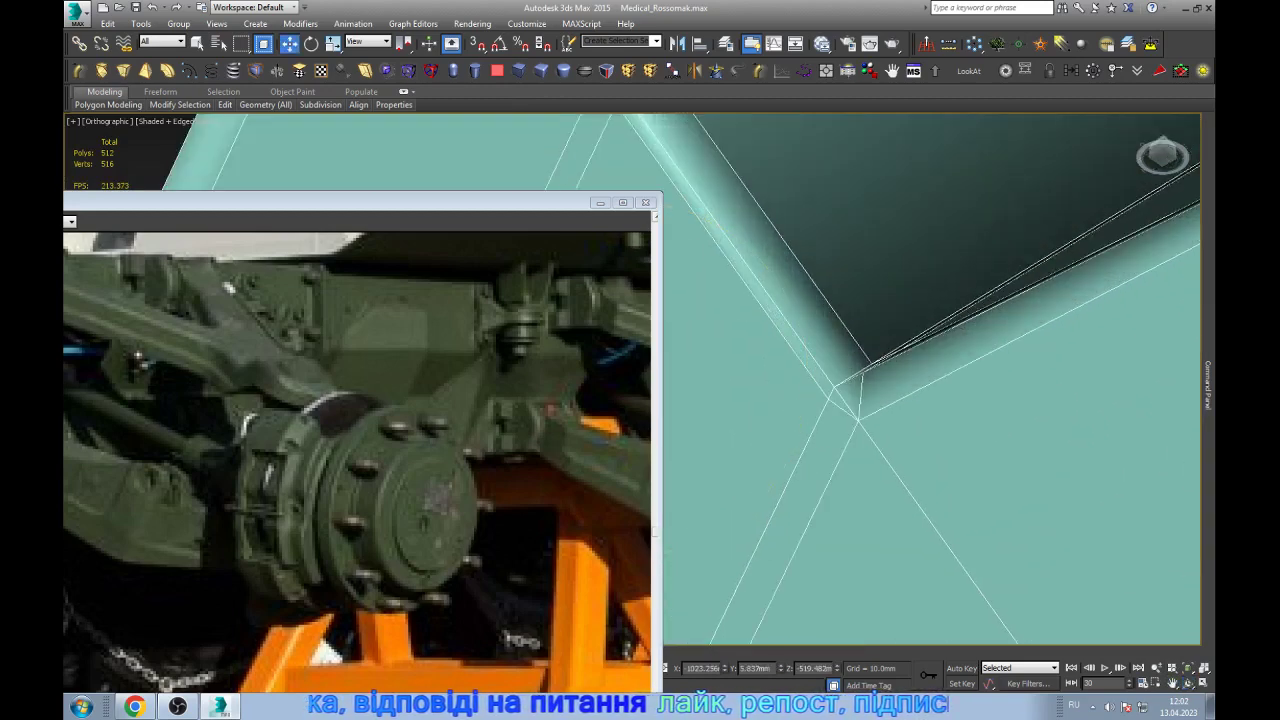
{"action": "scroll", "coordinate": [860, 330], "scroll_direction": "up", "scroll_amount": 2}
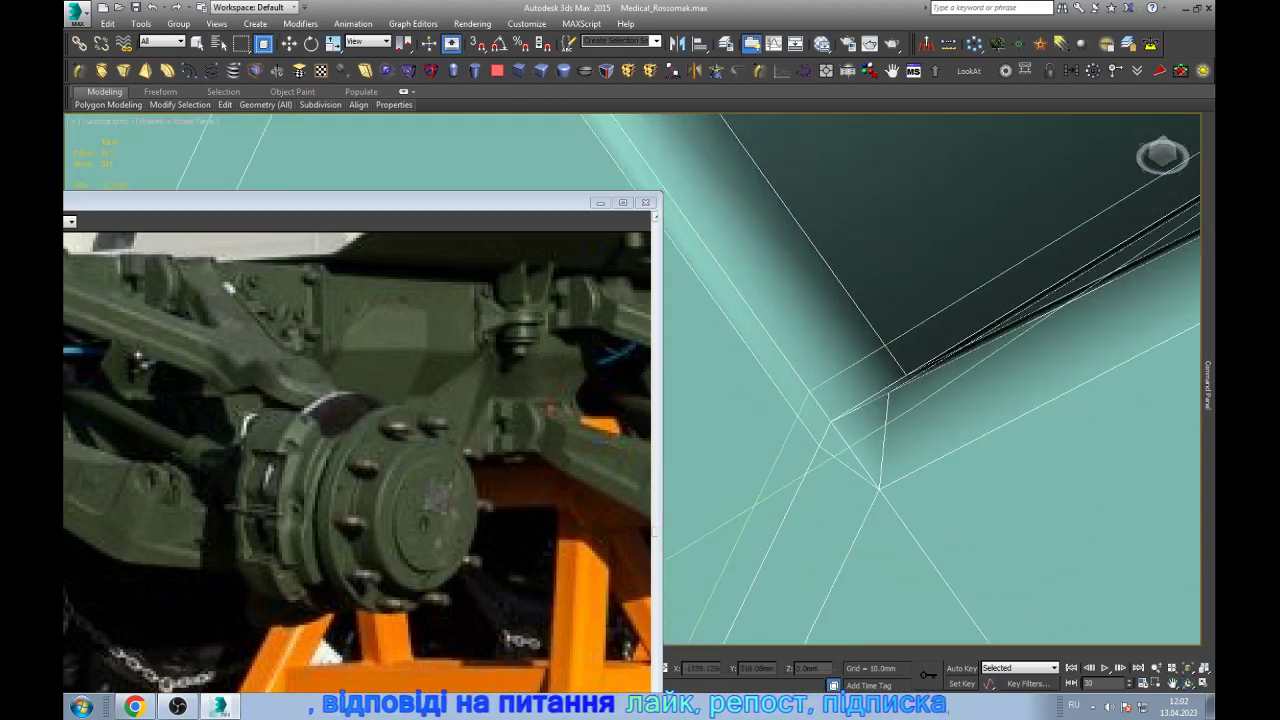
- Remove the extra edge at the pad's notch corner
{"action": "key", "text": "1"}
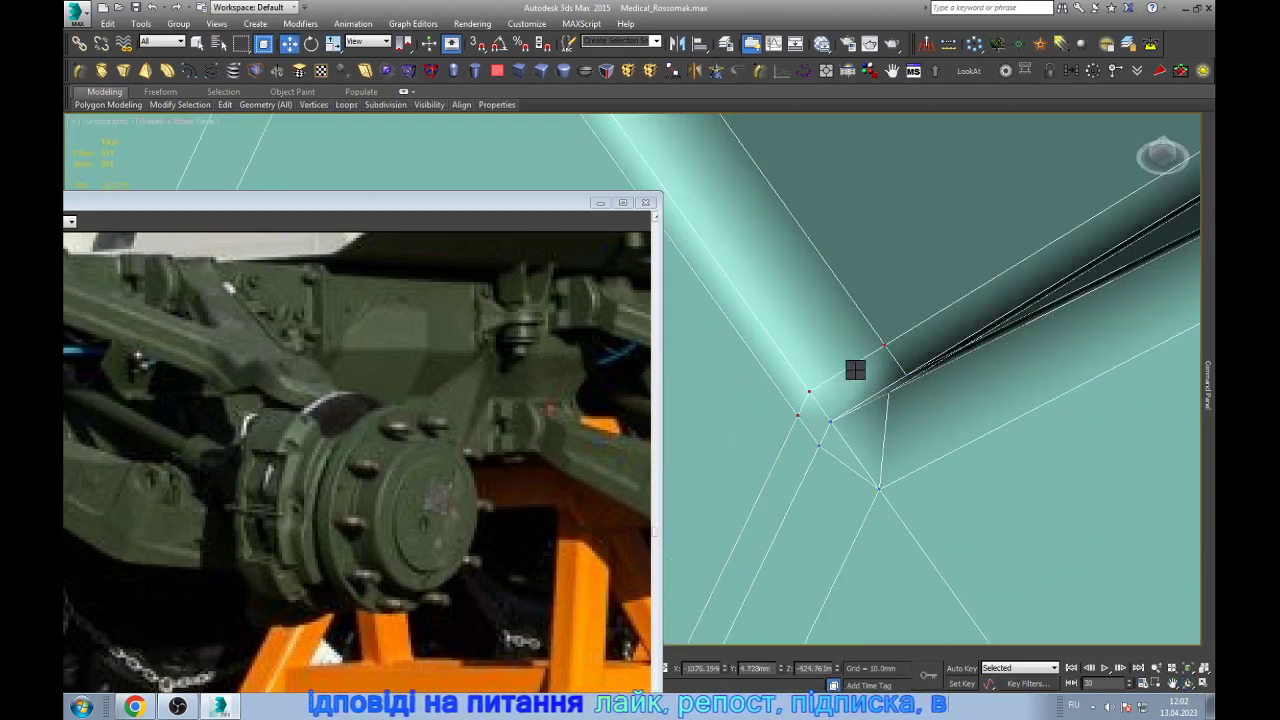
{"action": "middle_click_drag", "start_coordinate": [855, 370], "coordinate": [880, 390], "text": "alt"}
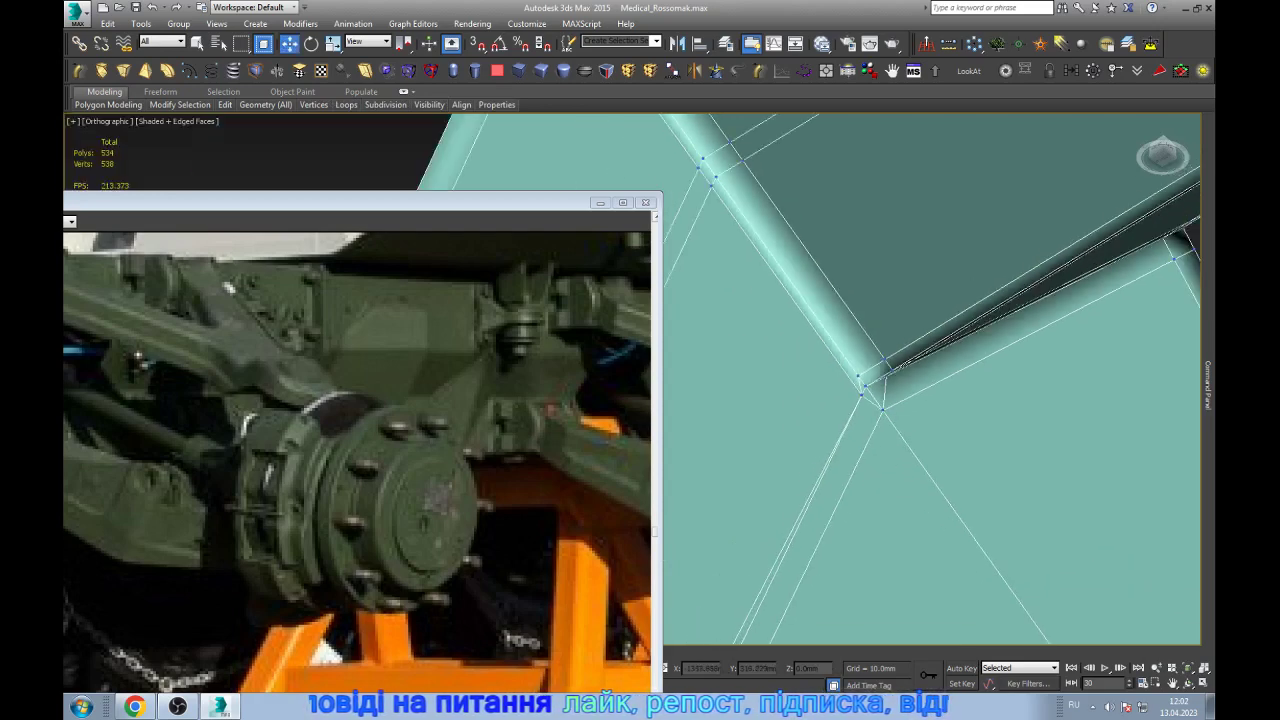
{"action": "scroll", "coordinate": [930, 380], "scroll_direction": "down", "scroll_amount": 2}
{"action": "key", "text": "2"}
{"action": "middle_click_drag", "start_coordinate": [930, 380], "coordinate": [960, 400], "text": "alt"}
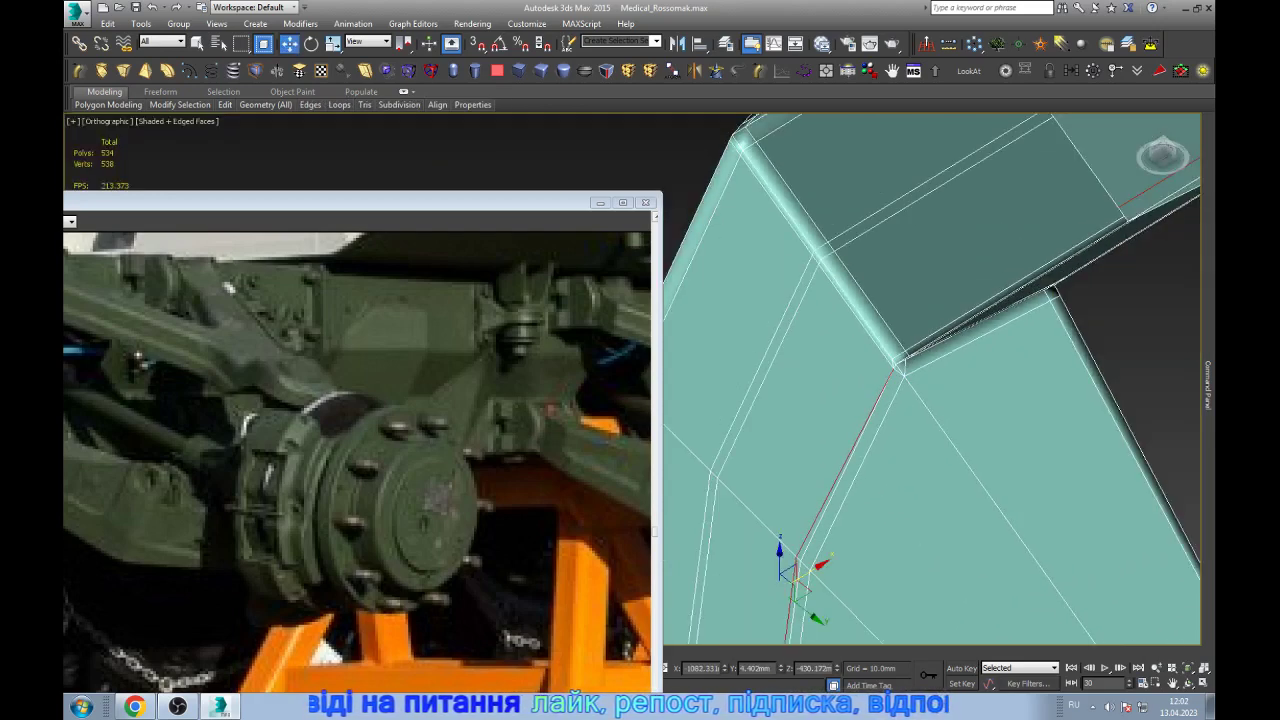
{"action": "key", "text": "BackSpace"}
{"action": "scroll", "coordinate": [889, 387], "scroll_direction": "down", "scroll_amount": 5}
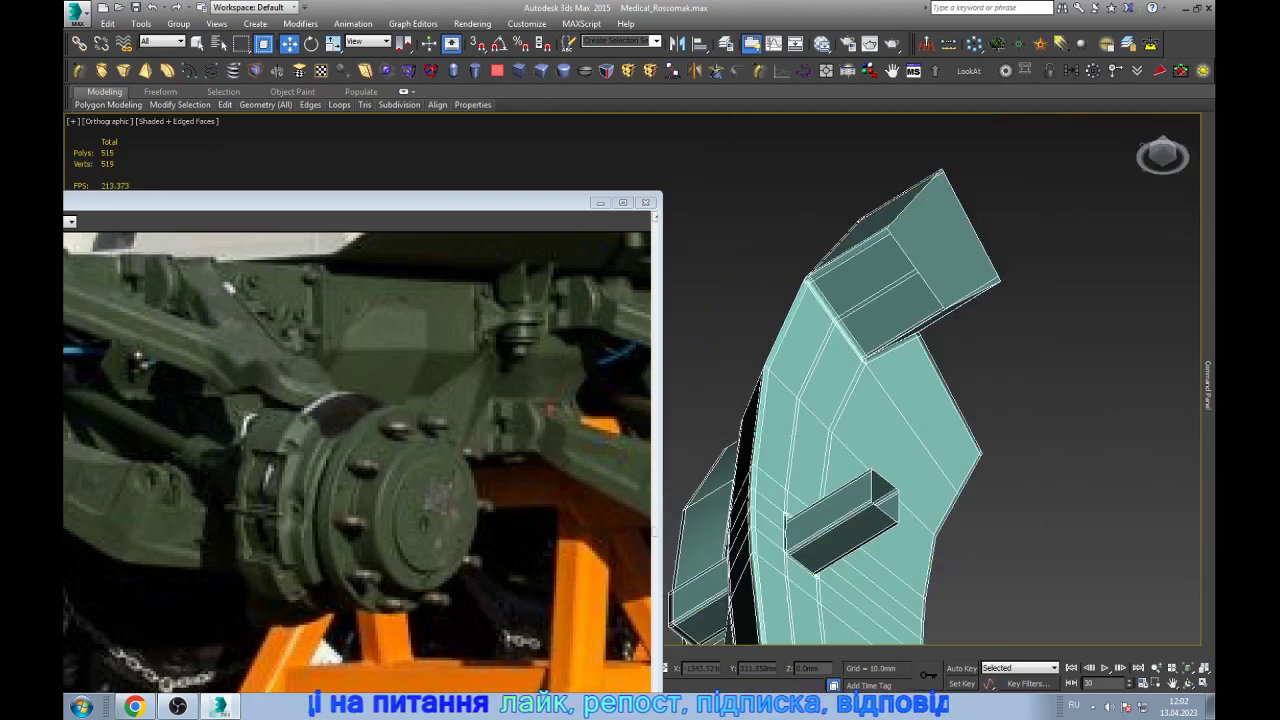
{"action": "scroll", "coordinate": [820, 360], "scroll_direction": "down", "scroll_amount": 3}
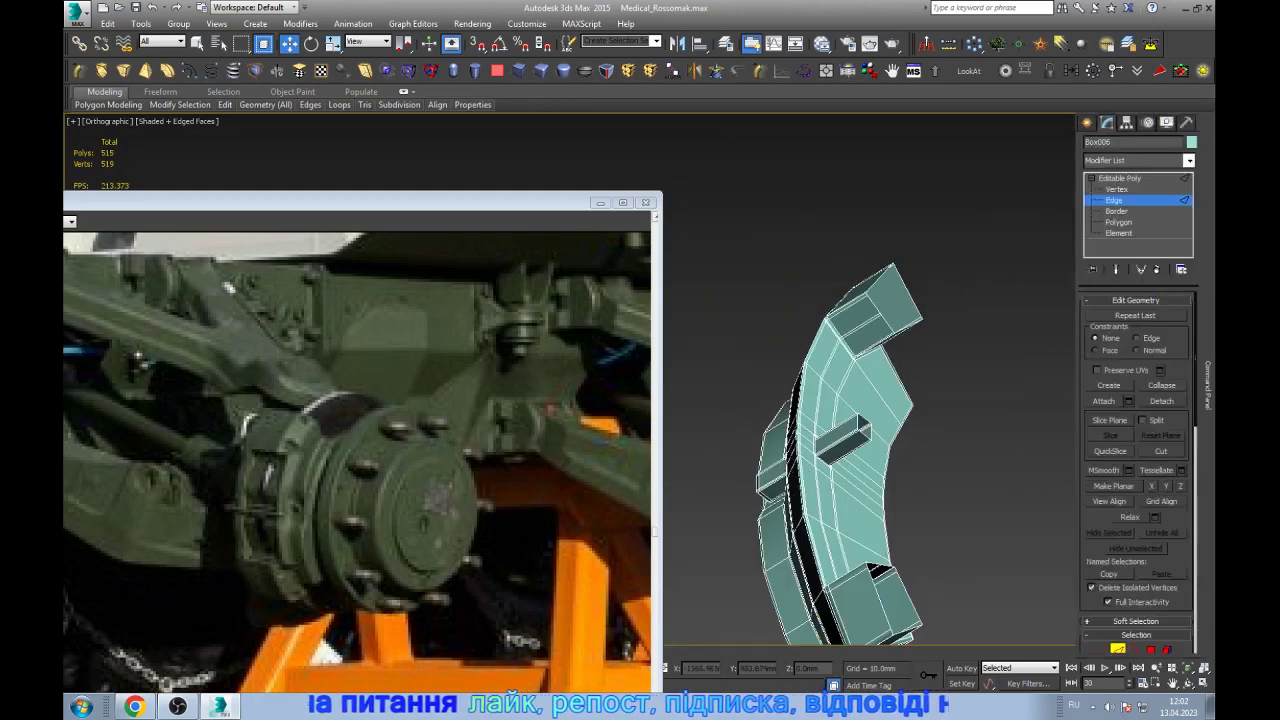
- Select a vertex on the inner curve, then open the Slate Material Editor
{"action": "key", "text": "1"}
{"action": "left_click", "coordinate": [896, 451]}
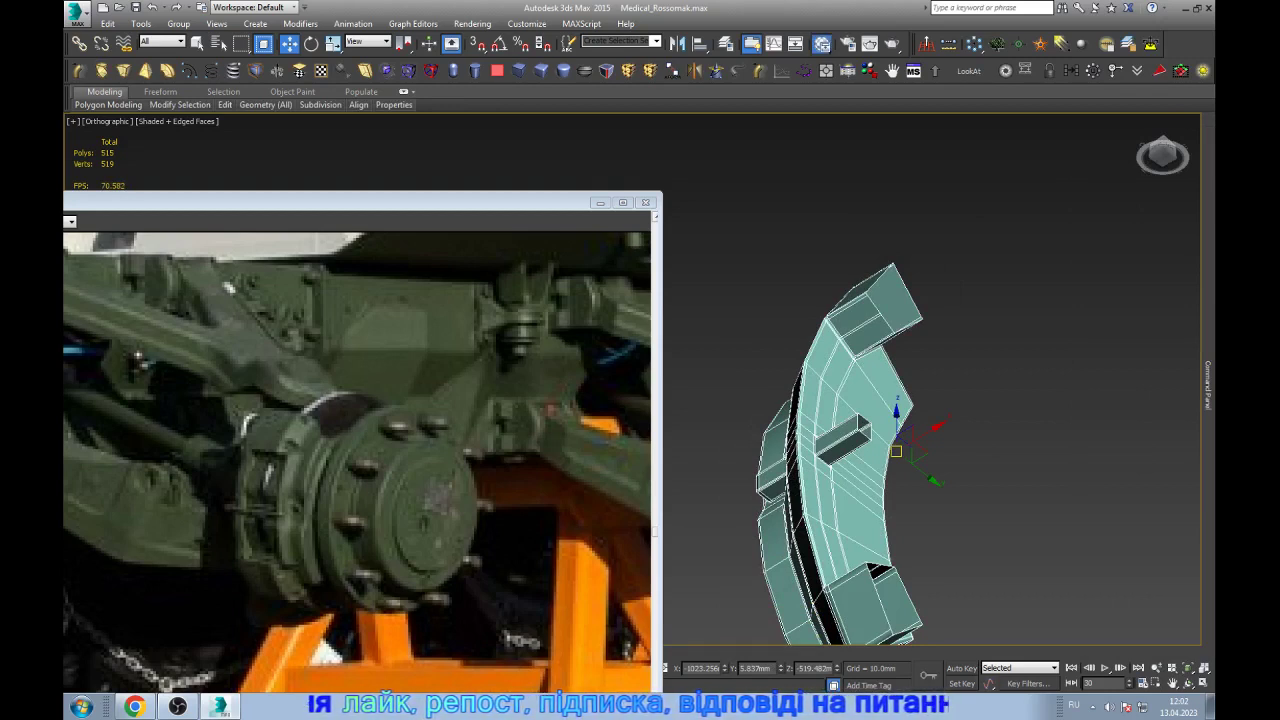
{"action": "key", "text": "m"}
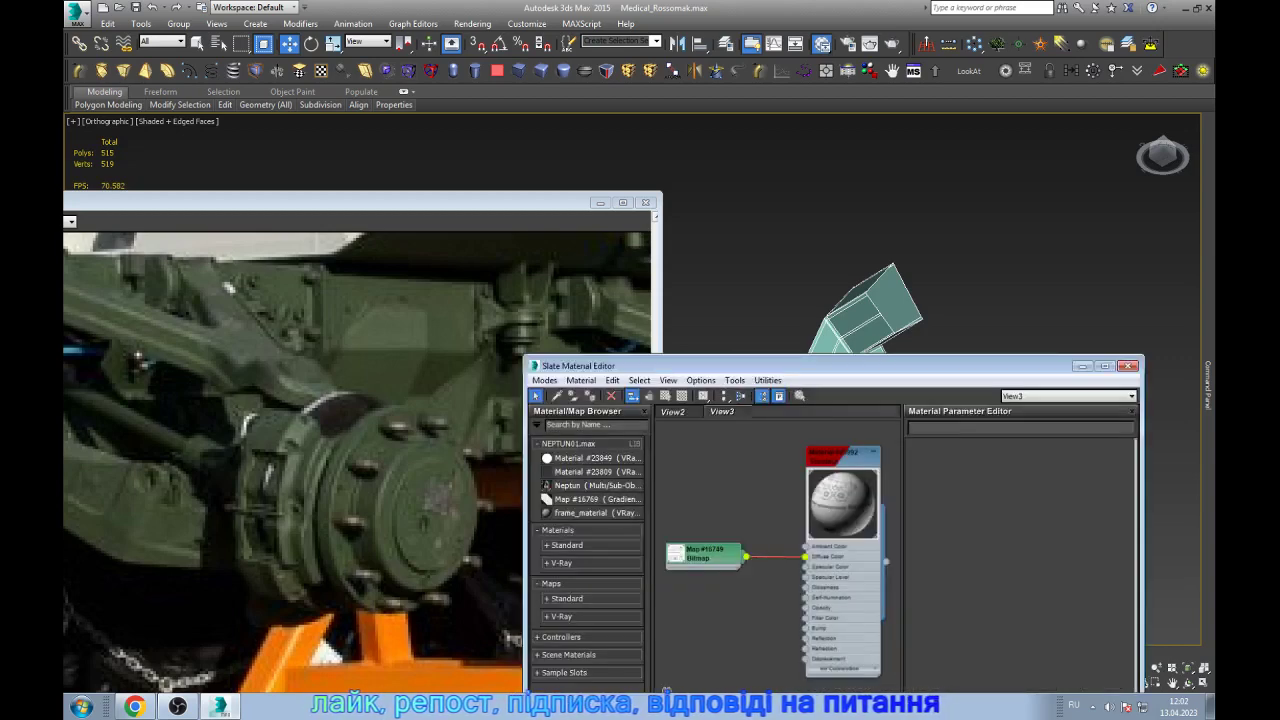
- Assign the KTO-ROSSOMAK multi/sub-object material to the brake pad Box006
{"action": "left_click", "coordinate": [672, 411]}
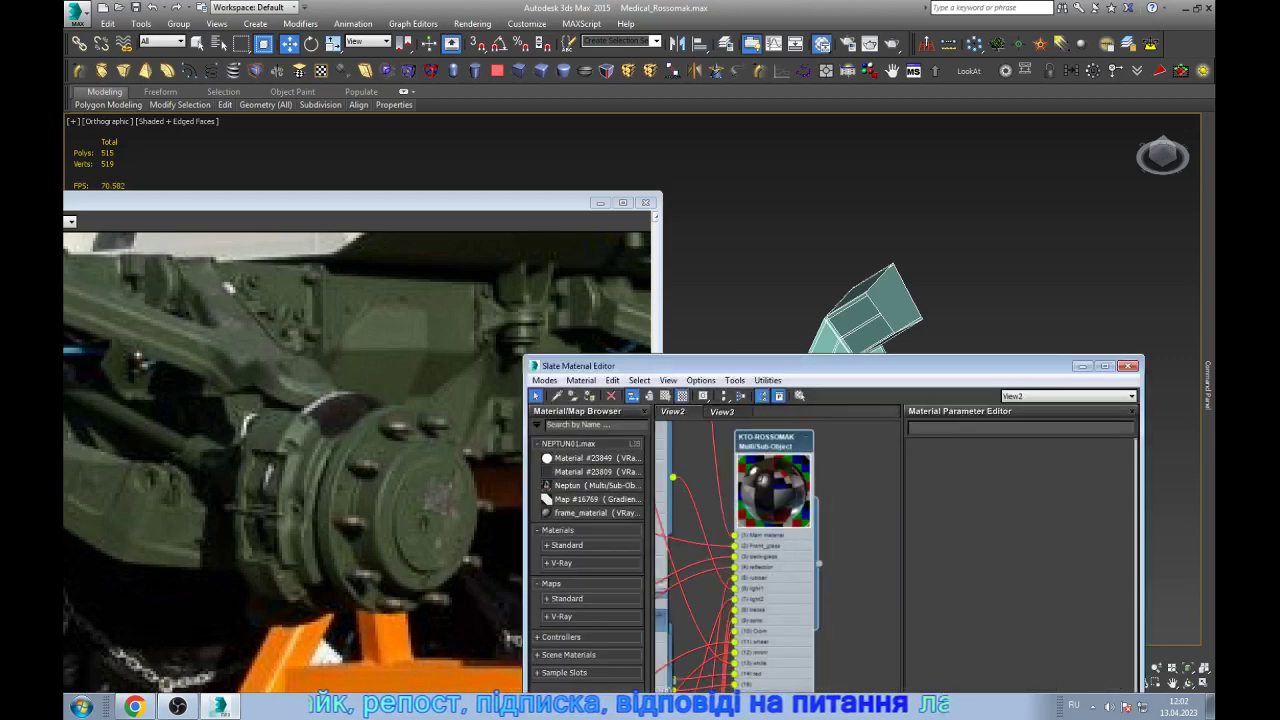
{"action": "left_click", "coordinate": [590, 396]}
{"action": "left_click", "coordinate": [1081, 366]}
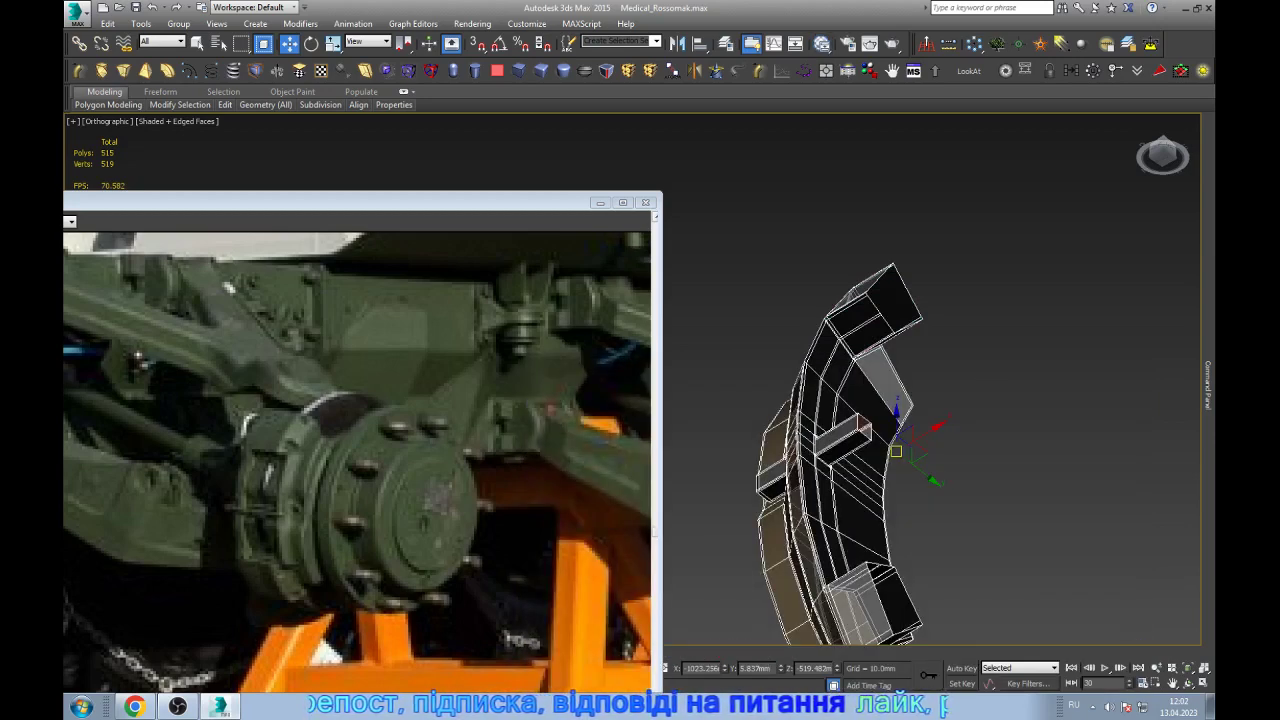
- Select all of the pad's elements and set their material ID to 1 (Main material)
{"action": "key", "text": "5"}
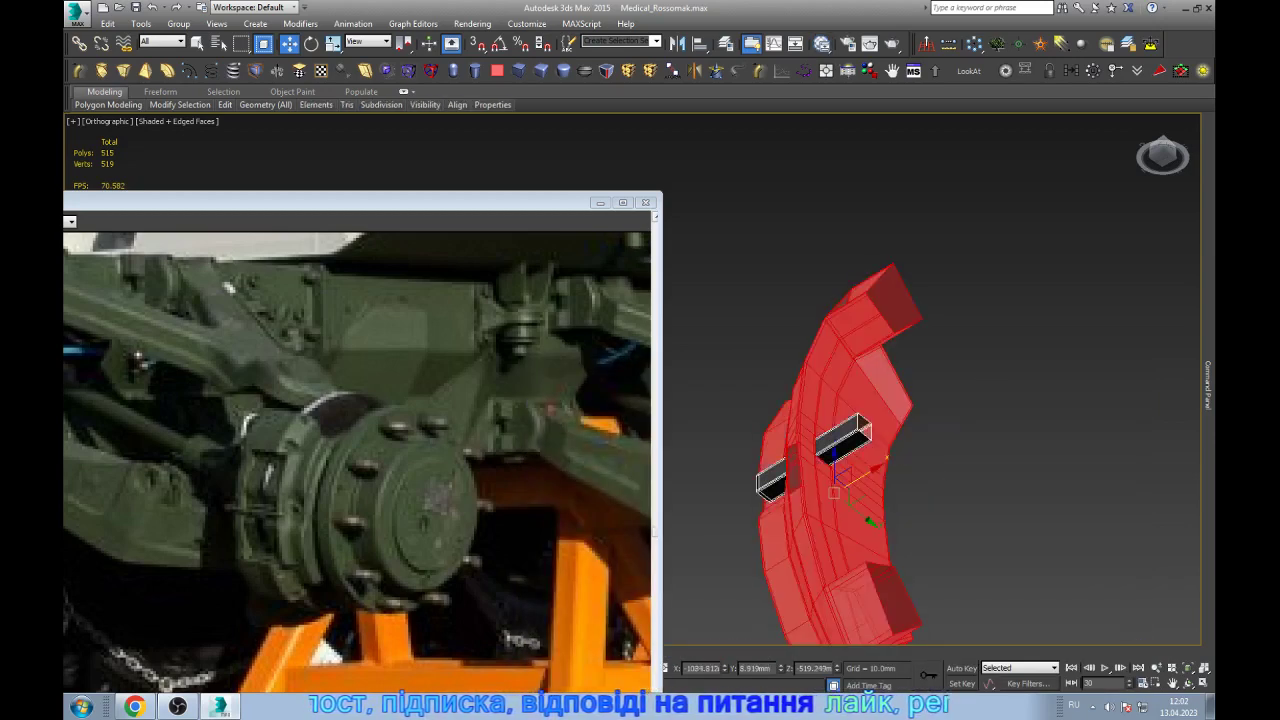
{"action": "key", "text": "ctrl+a"}
{"action": "scroll", "coordinate": [1138, 473], "scroll_direction": "down", "scroll_amount": 2}
{"action": "scroll", "coordinate": [1138, 473], "scroll_direction": "down", "scroll_amount": 2}
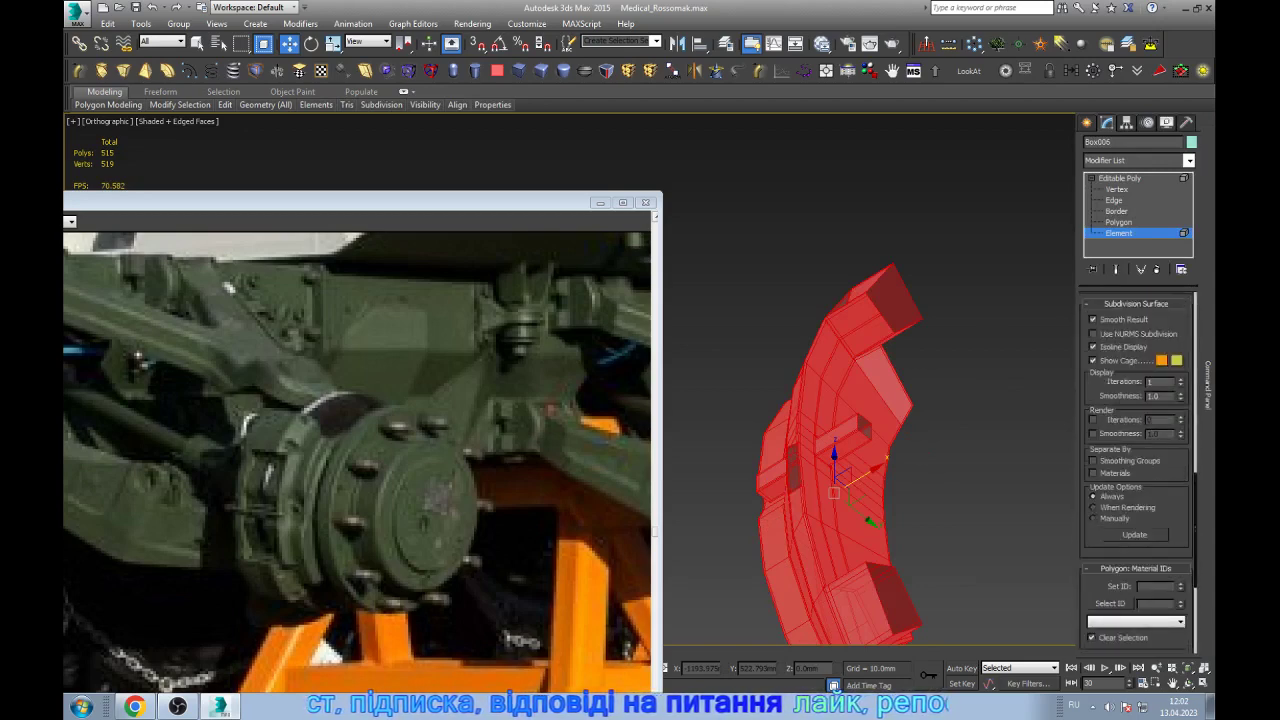
{"action": "scroll", "coordinate": [1138, 473], "scroll_direction": "down", "scroll_amount": 2}
{"action": "type", "text": "1"}
{"action": "key", "text": "Return"}
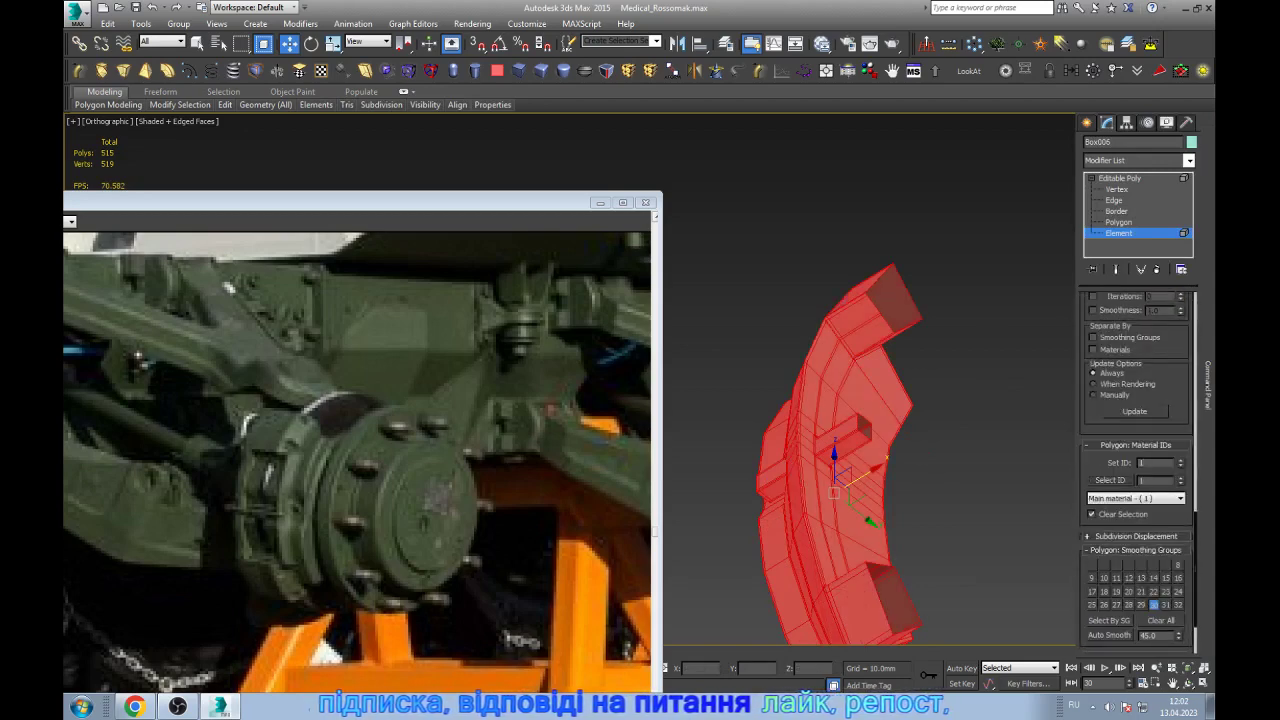
{"action": "left_click", "coordinate": [1118, 232]}
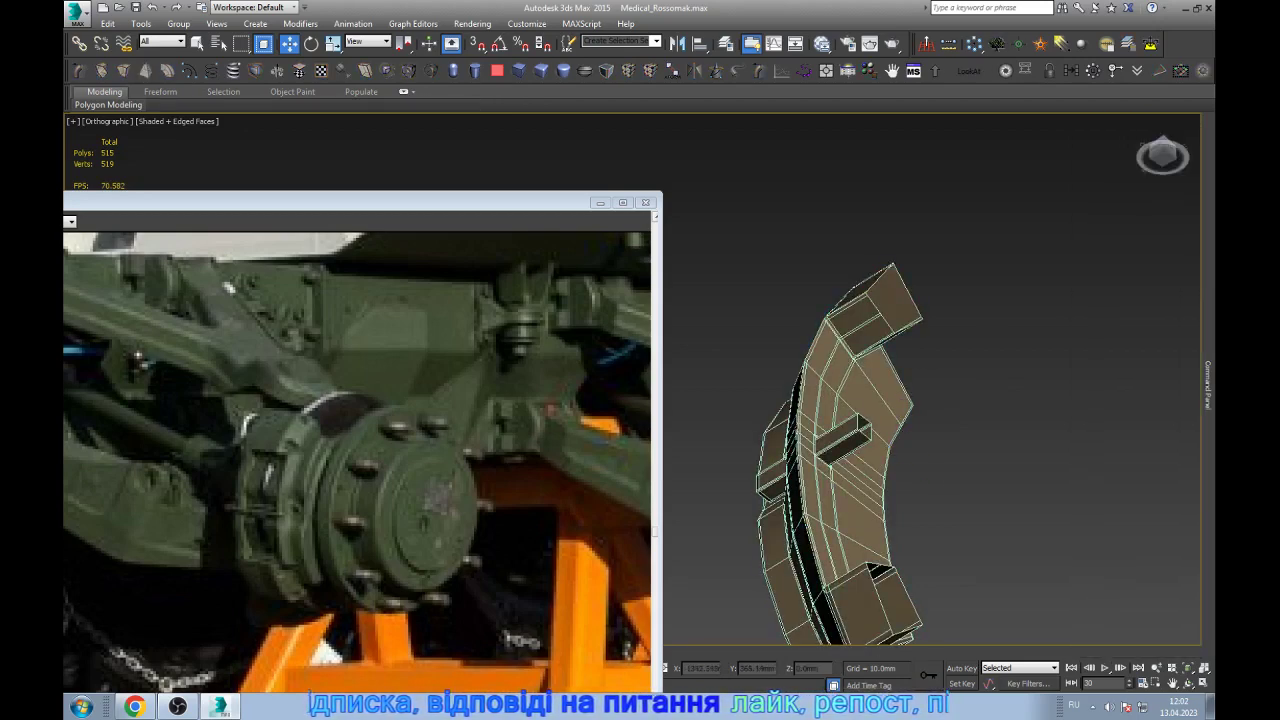
- Restore the scene and hide the dark ring and yellow tunnel around the pad
{"action": "key", "text": "alt+q"}
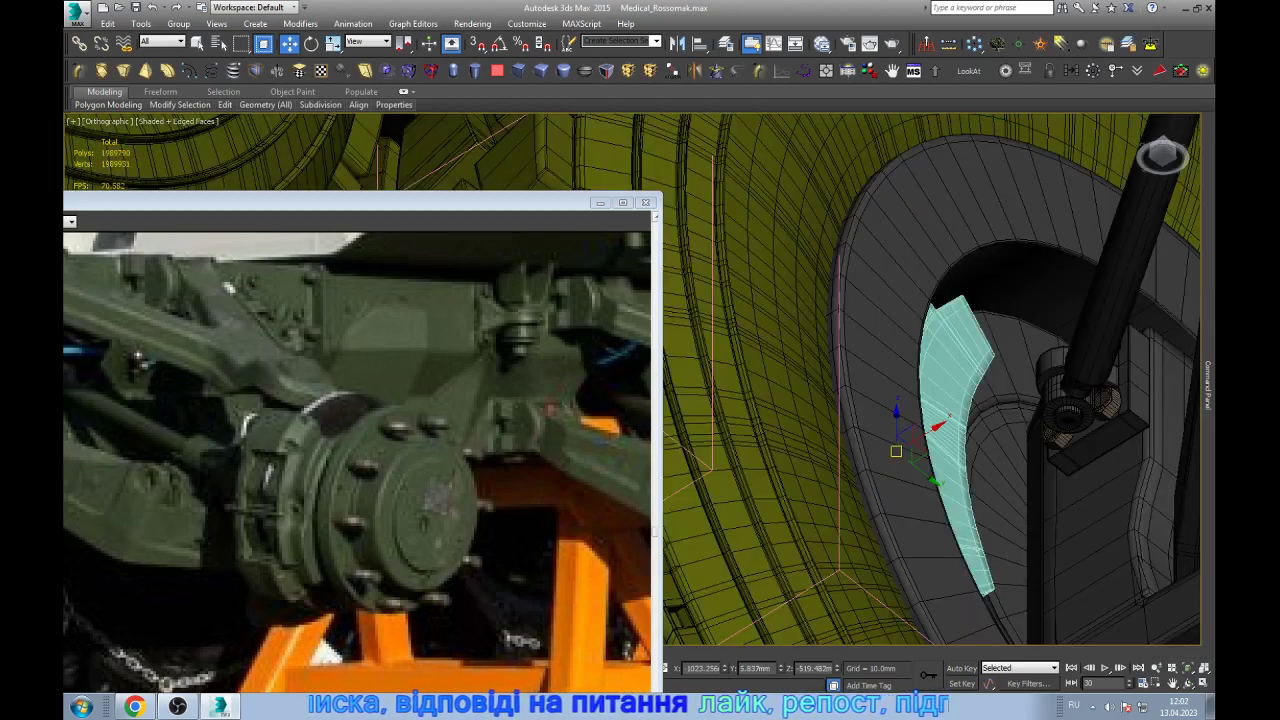
{"action": "left_click", "coordinate": [1140, 600]}
{"action": "left_click", "coordinate": [821, 380], "text": "ctrl"}
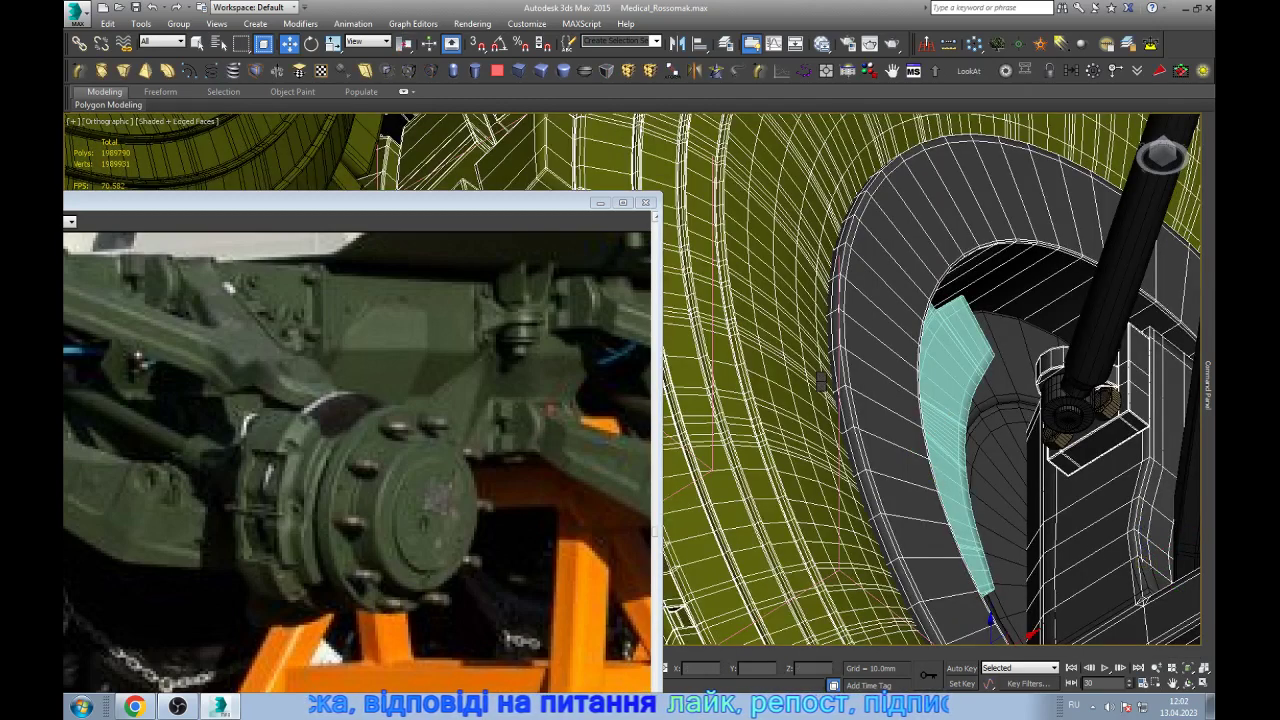
{"action": "key", "text": "alt+h"}
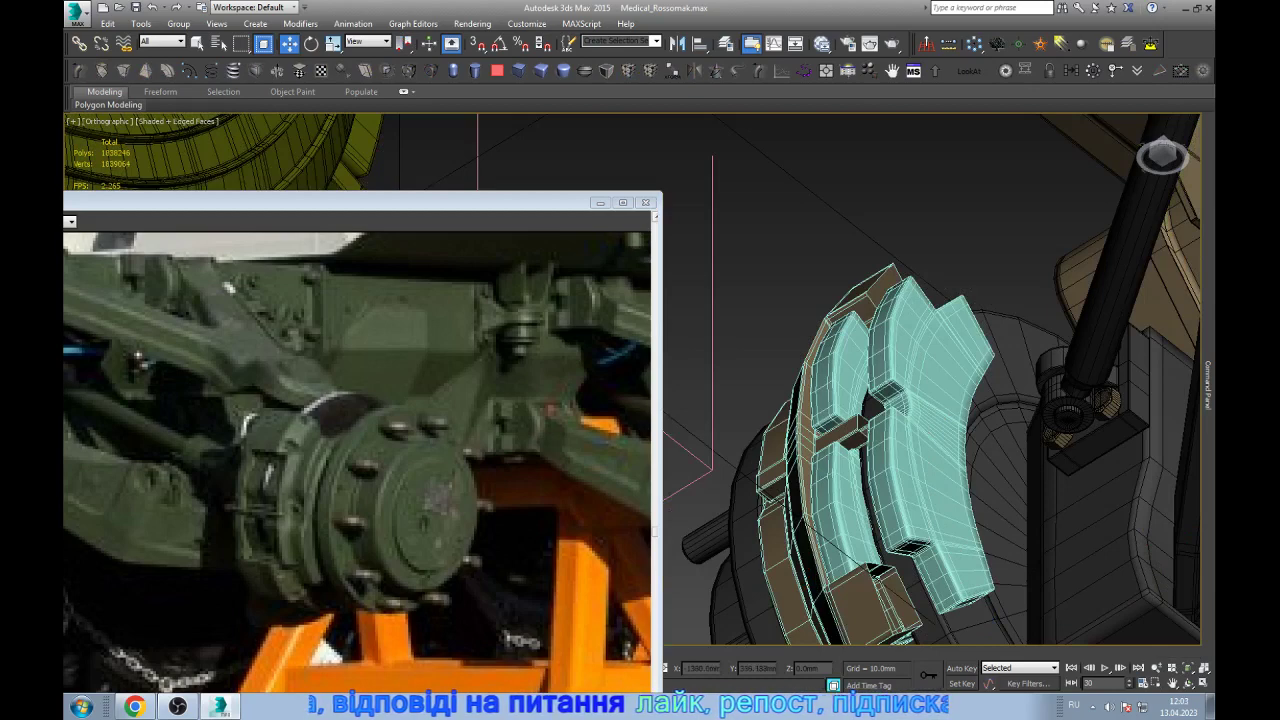
- Isolate the brake disc together with all the brown brake pad pieces
{"action": "left_click", "coordinate": [1020, 450]}
{"action": "left_click", "coordinate": [790, 500]}
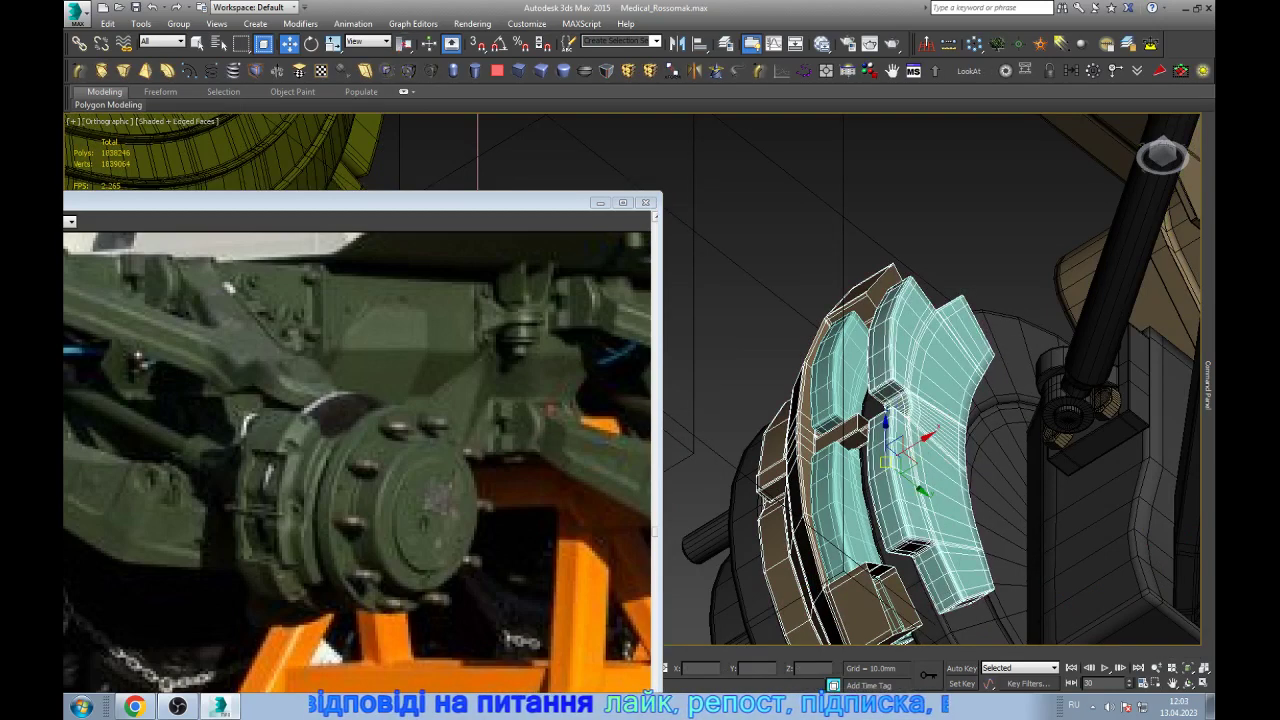
{"action": "left_click", "coordinate": [845, 450], "text": "ctrl"}
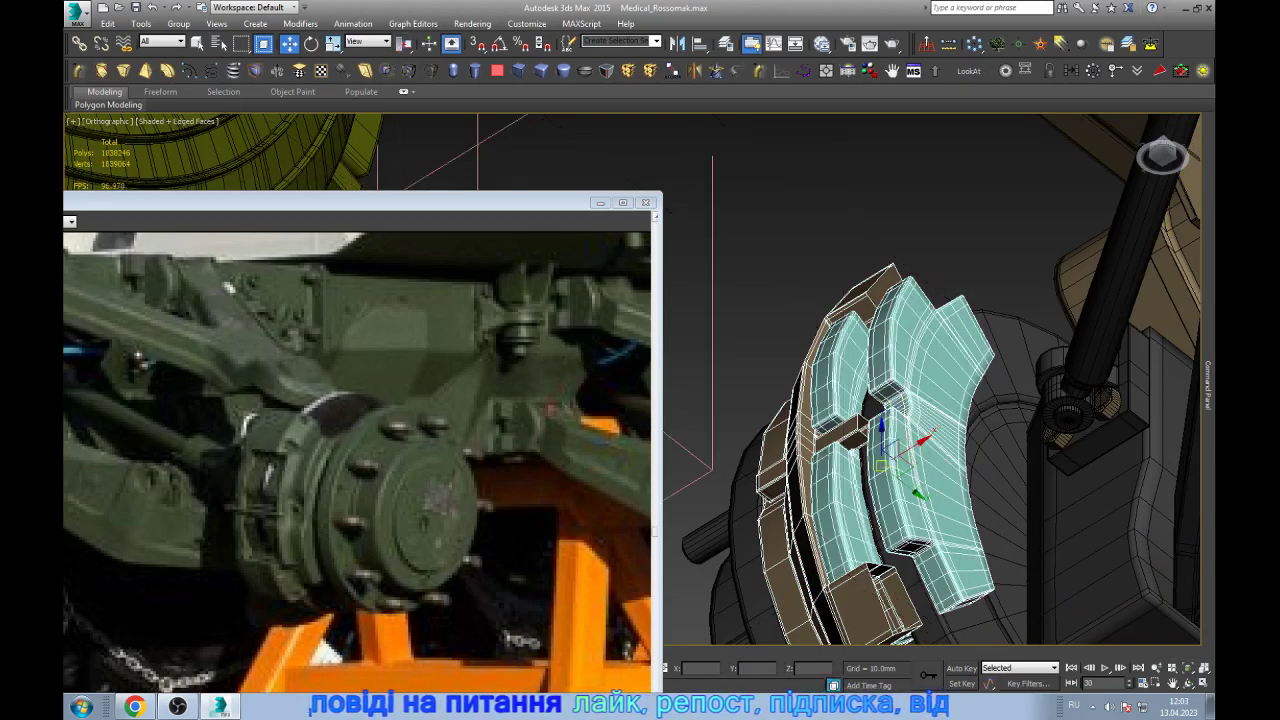
{"action": "key", "text": "alt+q"}
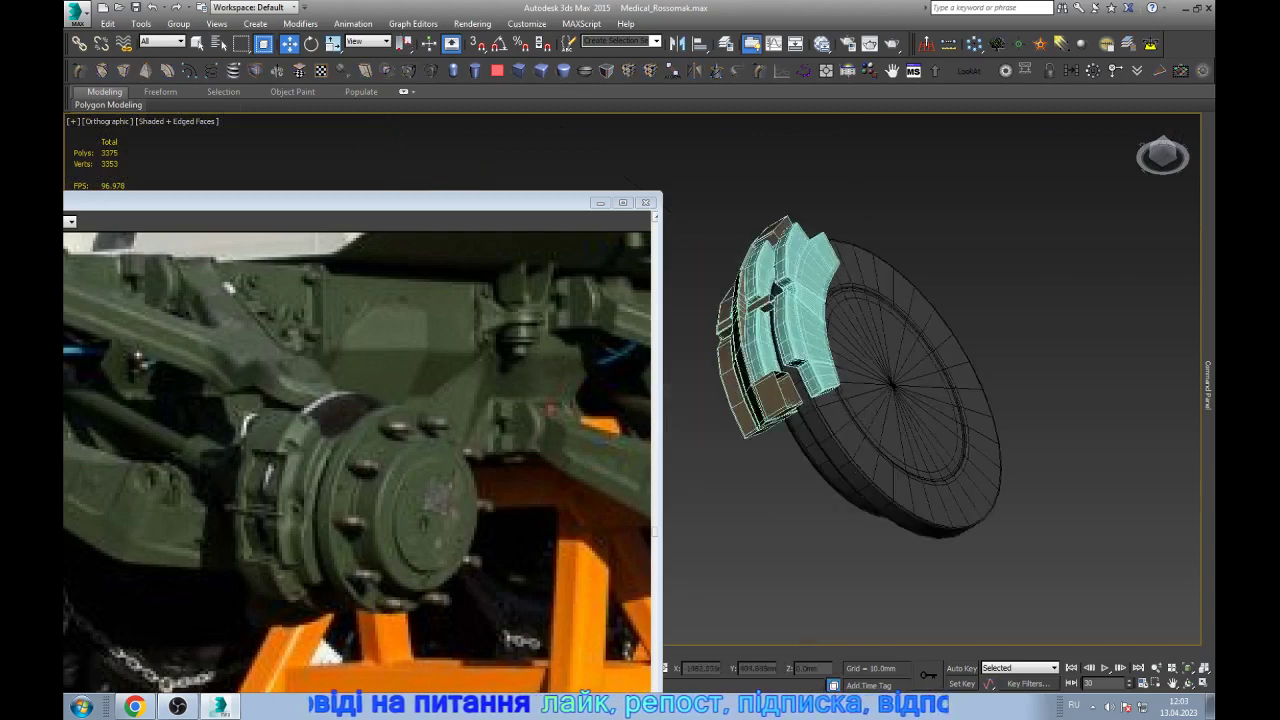
- Delete the right teal brake pad
{"action": "scroll", "coordinate": [780, 320], "scroll_direction": "up", "scroll_amount": 5}
{"action": "left_click", "coordinate": [800, 300]}
{"action": "scroll", "coordinate": [800, 300], "scroll_direction": "down", "scroll_amount": 2}
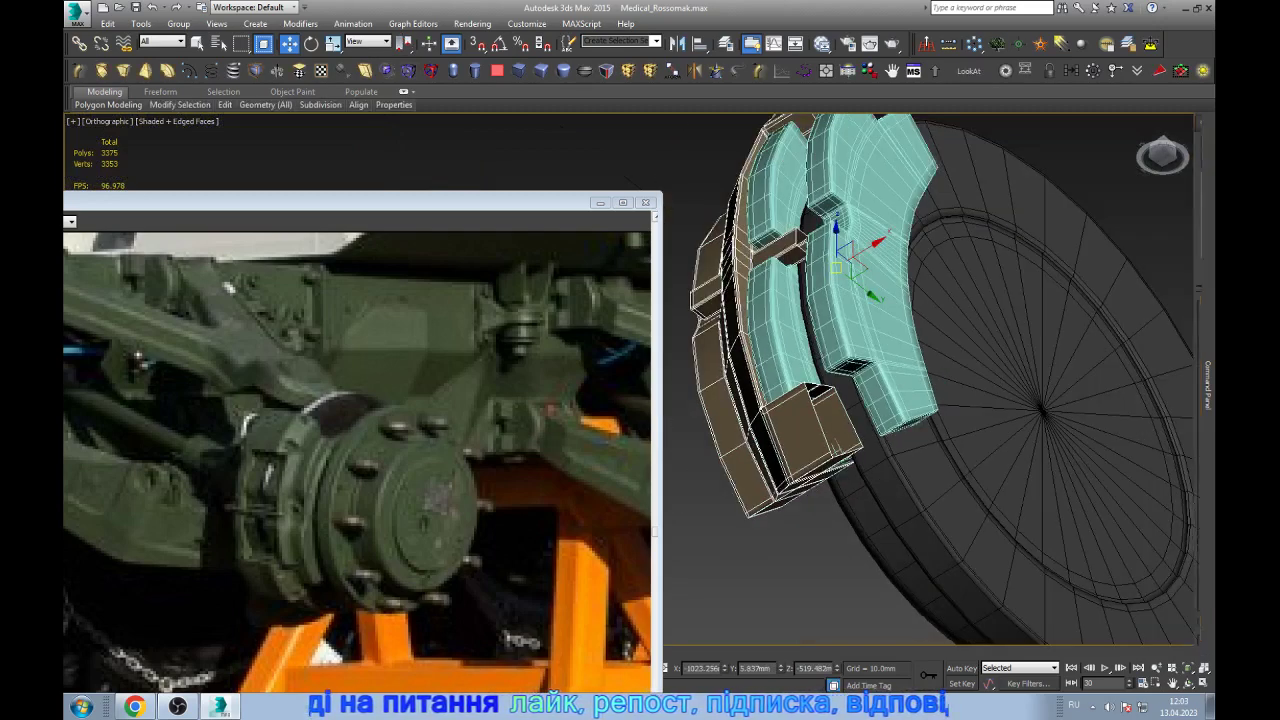
{"action": "left_click", "coordinate": [775, 330], "text": "alt"}
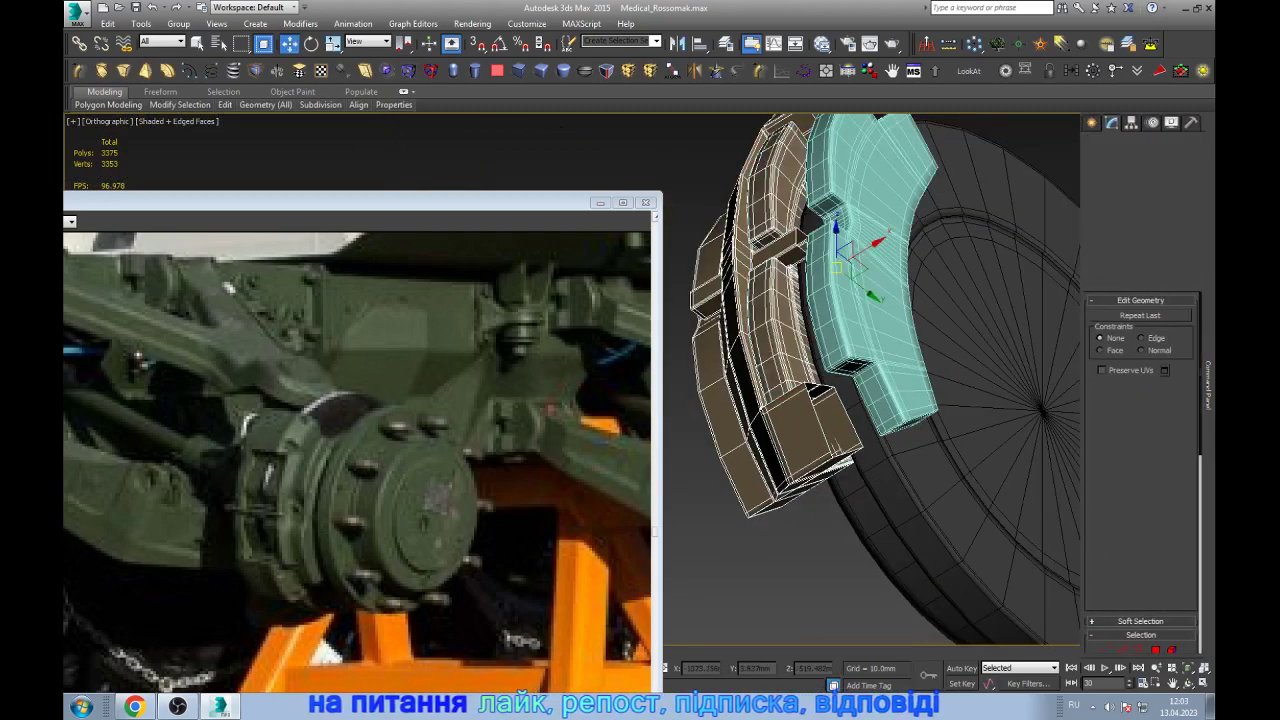
{"action": "key", "text": "Delete"}
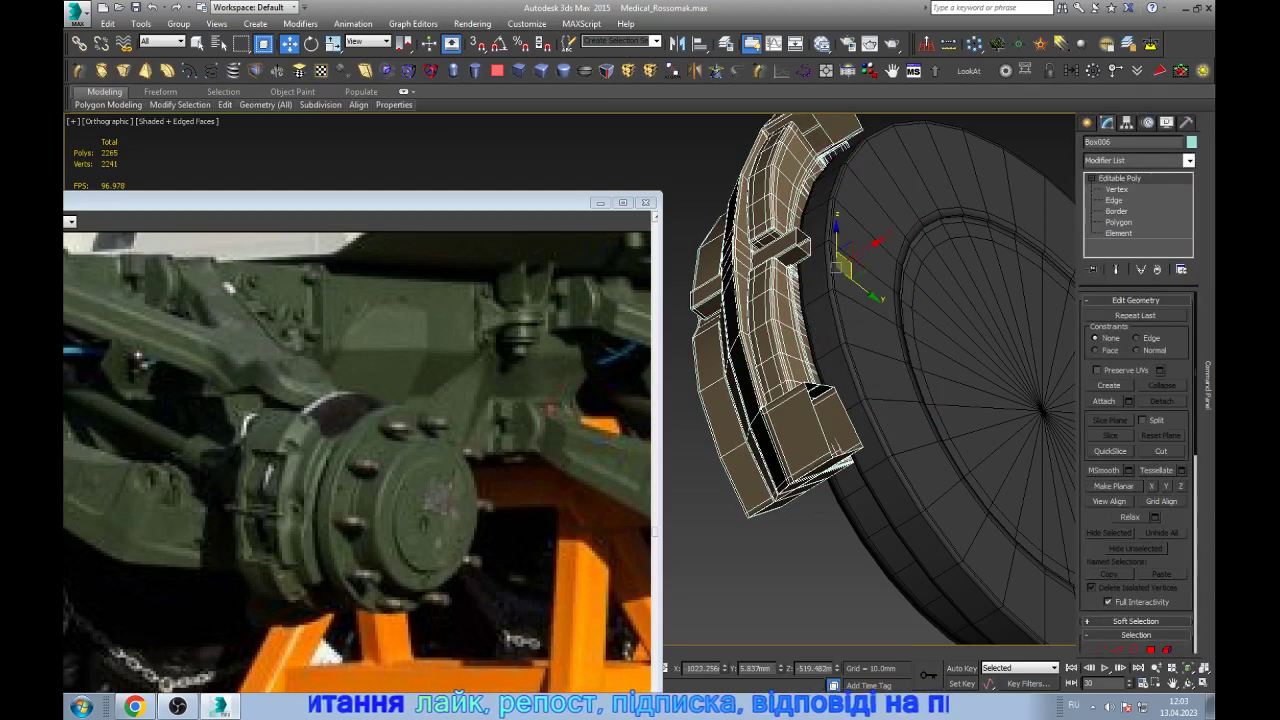
- Mirror the brake pad along Z with a Symmetry modifier and view it edge-on beside the disc
{"action": "left_click", "coordinate": [1191, 142]}
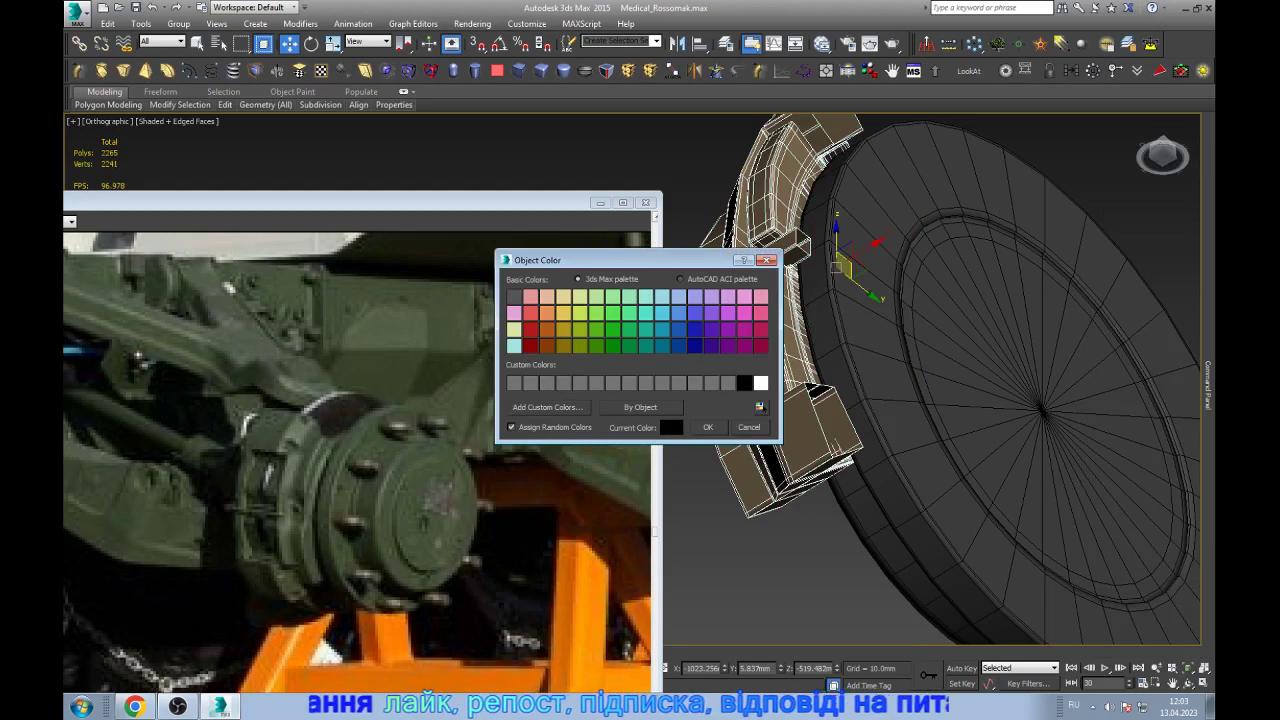
{"action": "left_click", "coordinate": [707, 427]}
{"action": "left_click", "coordinate": [696, 72]}
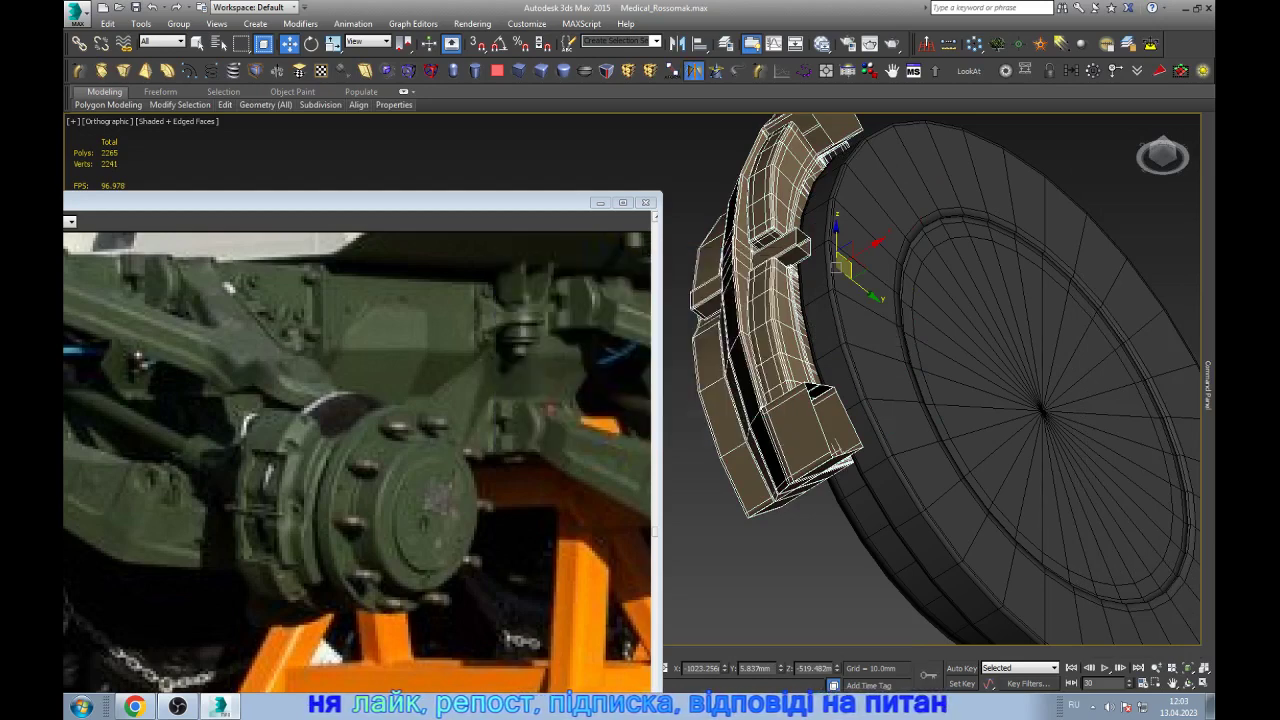
{"action": "left_click", "coordinate": [1128, 325]}
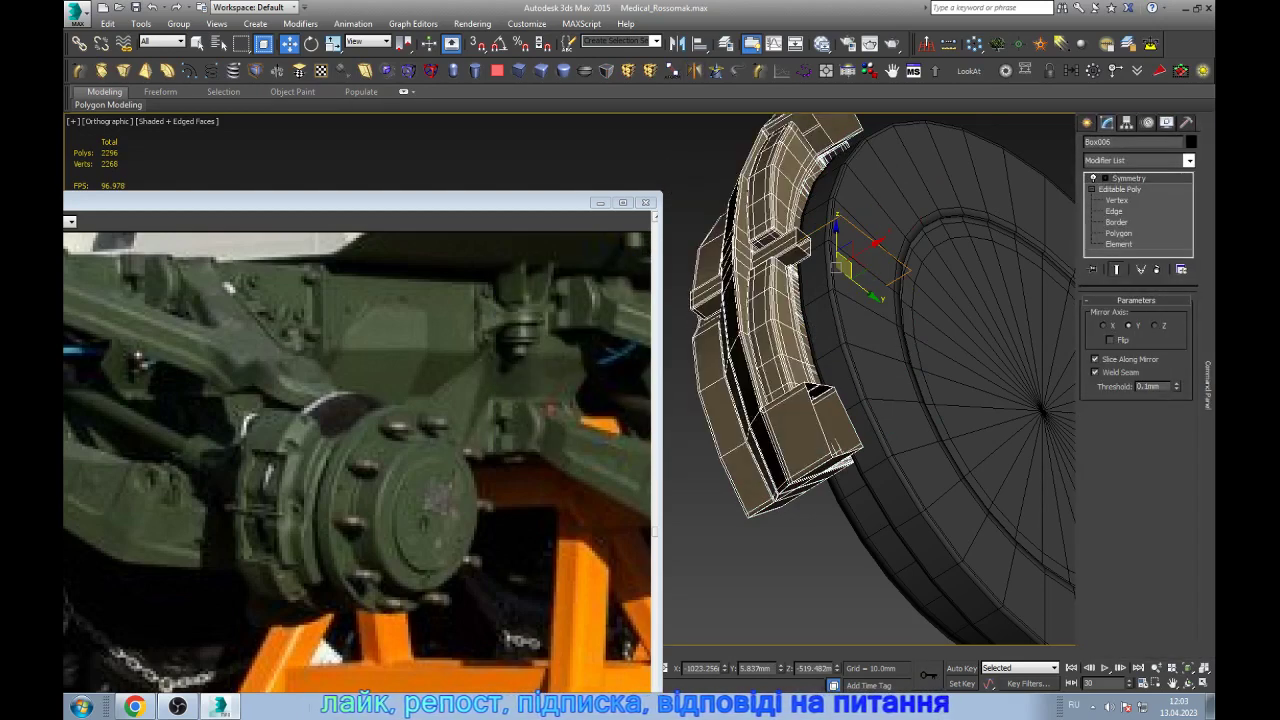
{"action": "left_click", "coordinate": [1155, 325]}
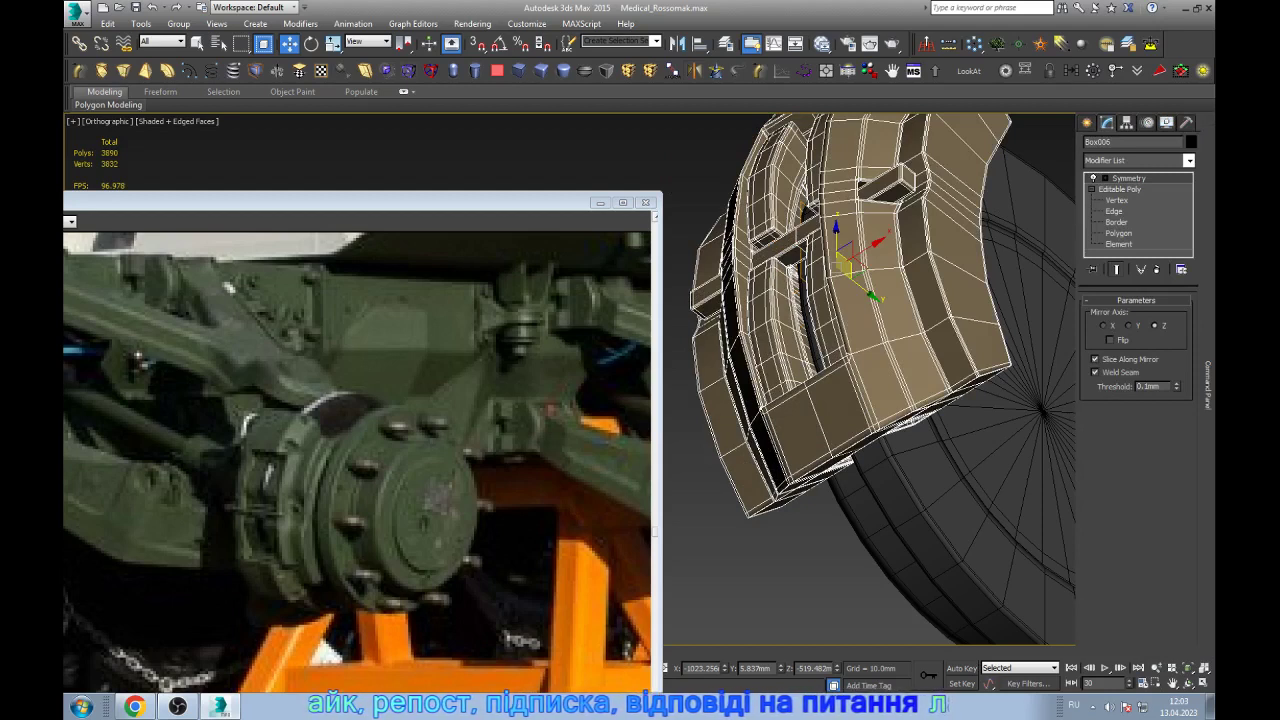
{"action": "right_click", "coordinate": [1083, 383]}
{"action": "key", "text": "Escape"}
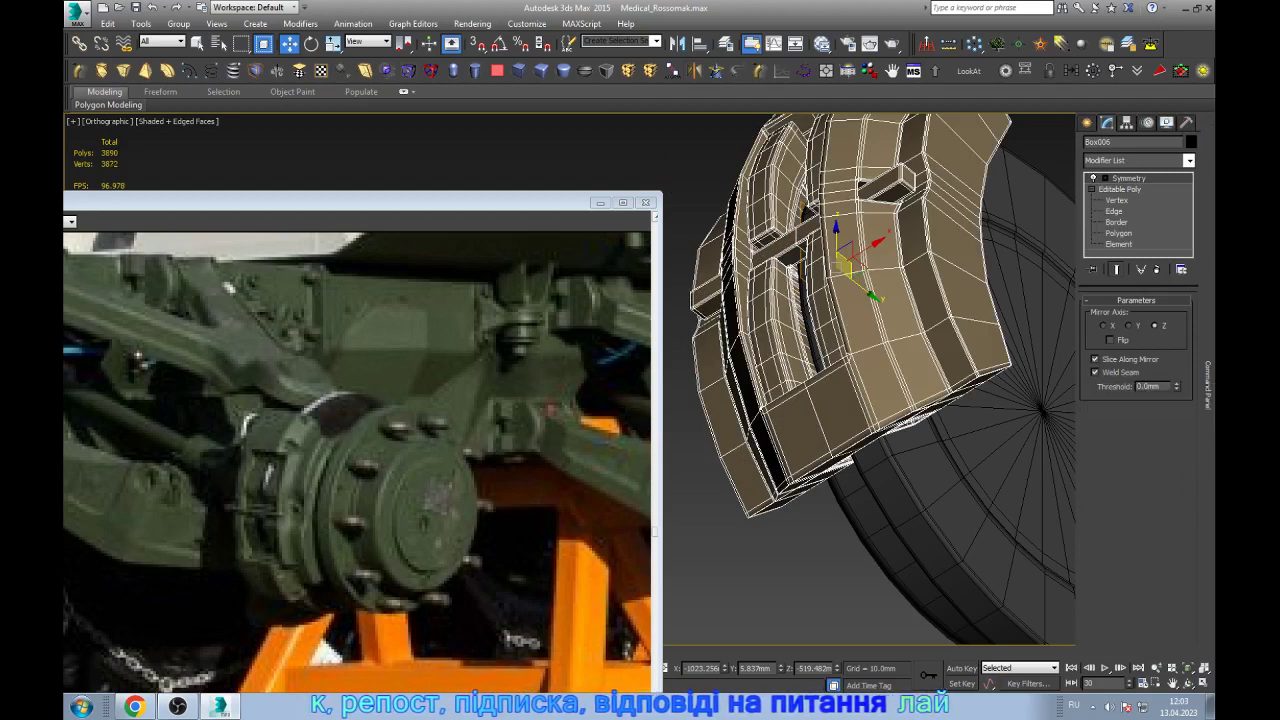
{"action": "left_click_drag", "start_coordinate": [1078, 383], "coordinate": [1045, 383]}
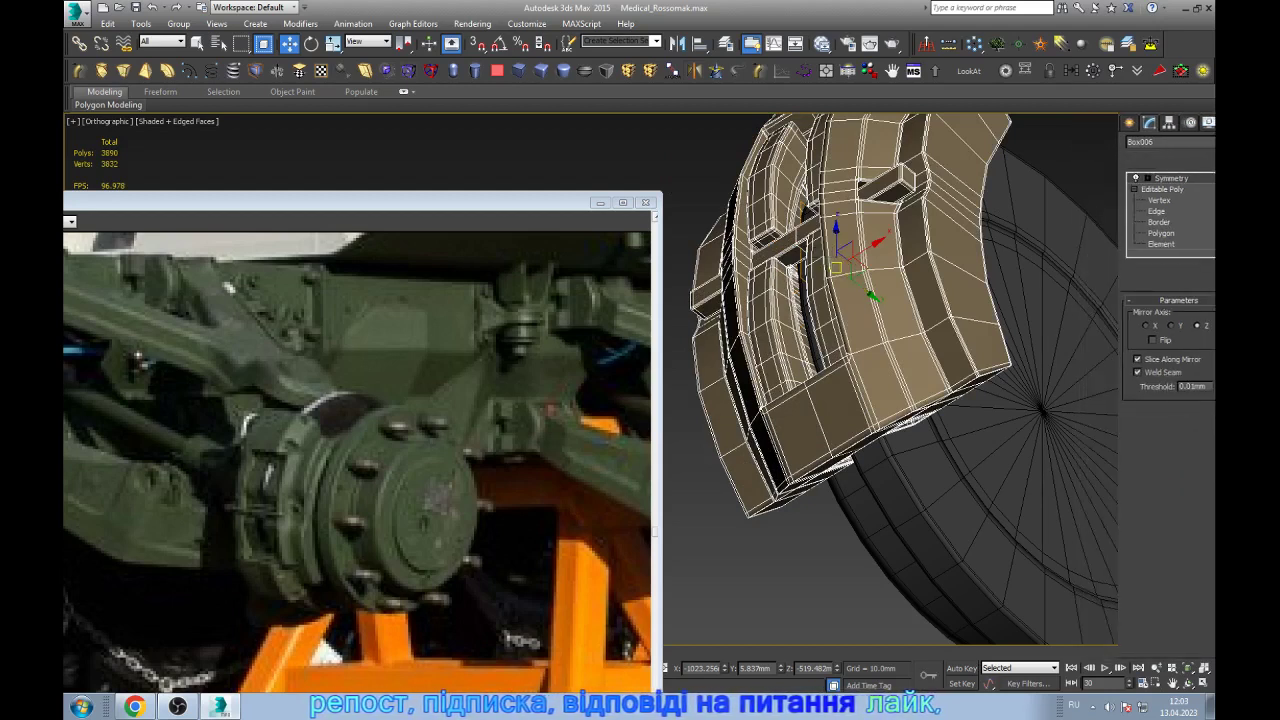
{"action": "left_click", "coordinate": [1188, 683]}
{"action": "mouse_move", "coordinate": [930, 400]}
{"action": "left_mouse_down"}
{"action": "mouse_move", "coordinate": [860, 400]}
{"action": "mouse_move", "coordinate": [960, 400]}
{"action": "left_mouse_up"}
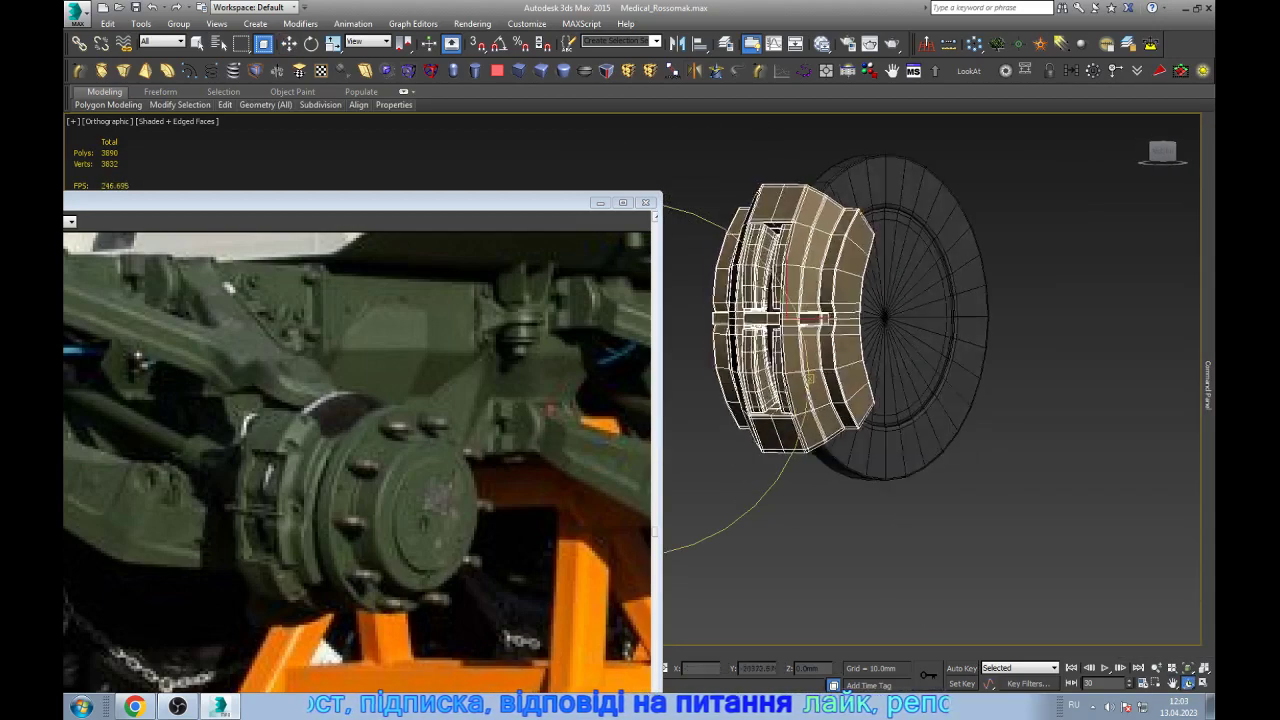
- Bring back the full vehicle scene and delete the stray circle
{"action": "key", "text": "ctrl+d"}
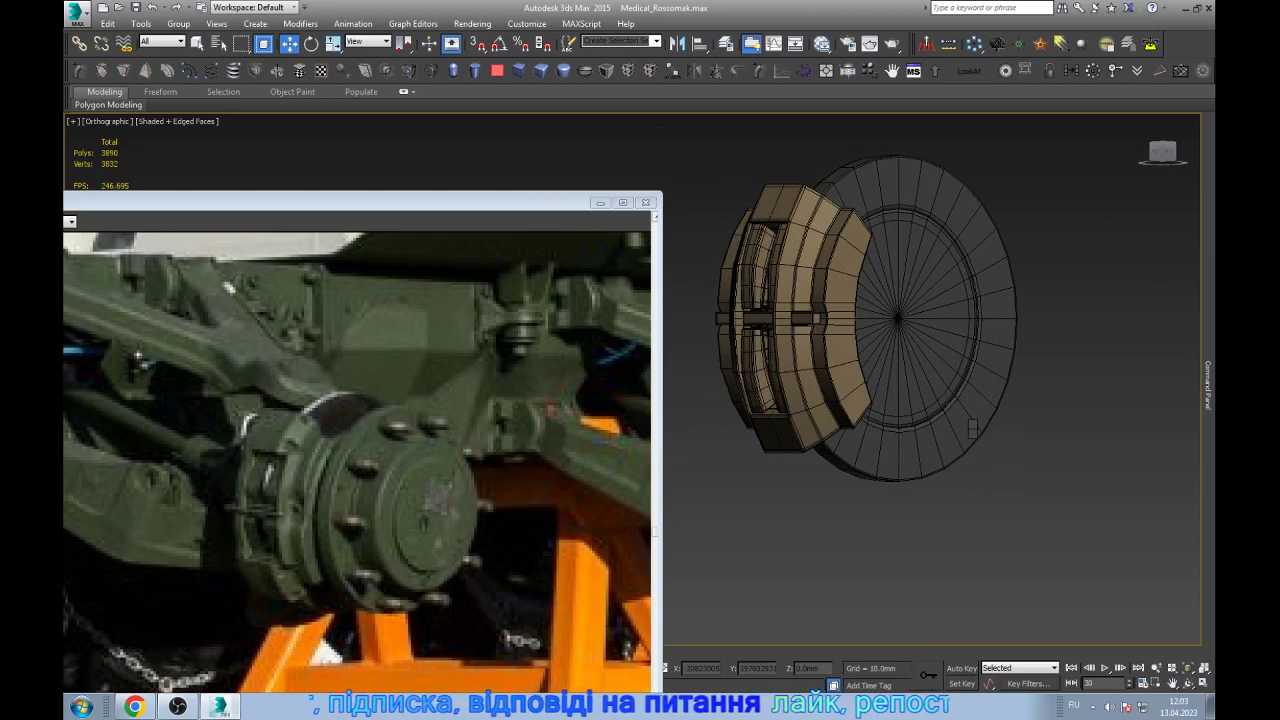
{"action": "key", "text": "alt+q"}
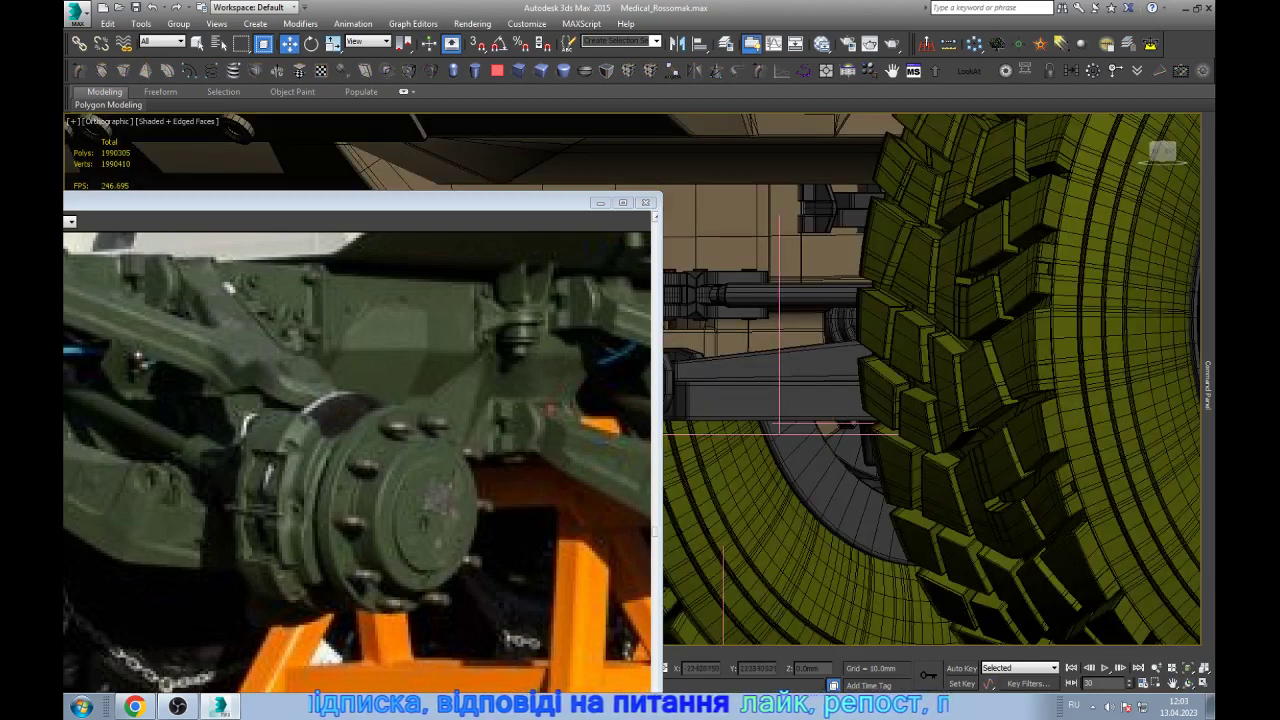
{"action": "key", "text": "alt+q"}
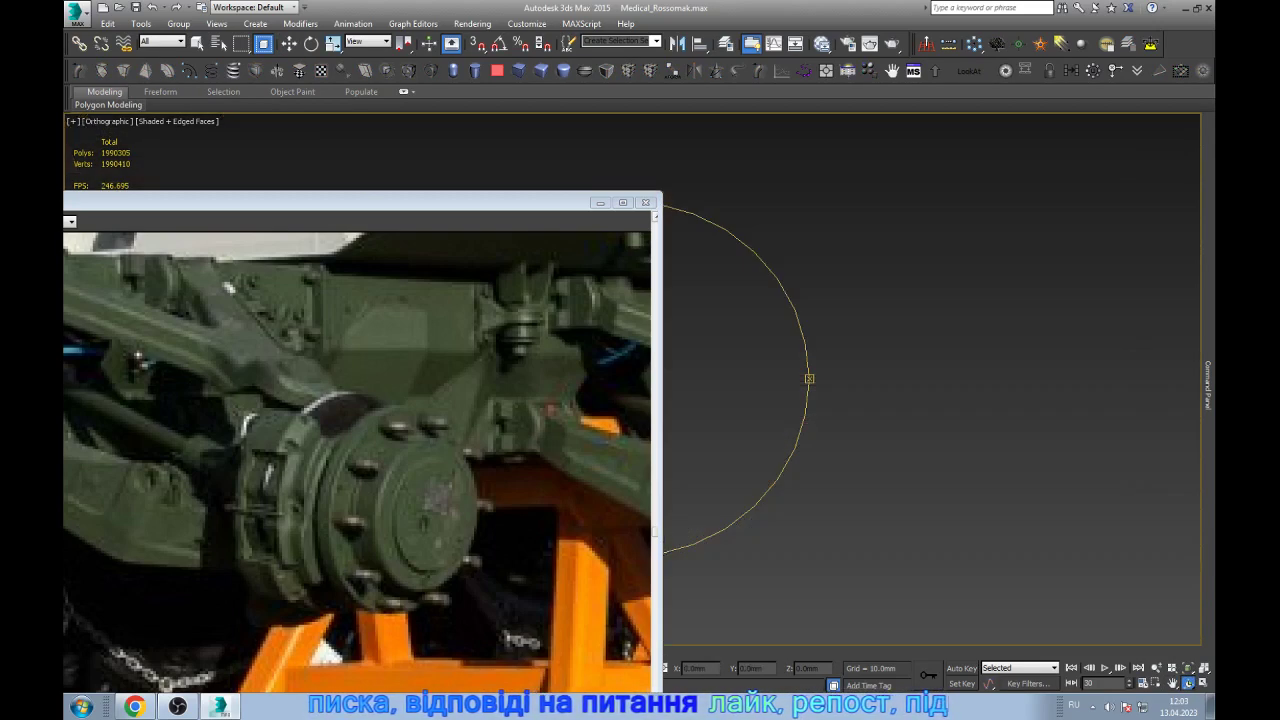
{"action": "key", "text": "Delete"}
- Switch to the Left view and zoom in on the middle wheel
{"action": "key", "text": "w"}
{"action": "key", "text": "l"}
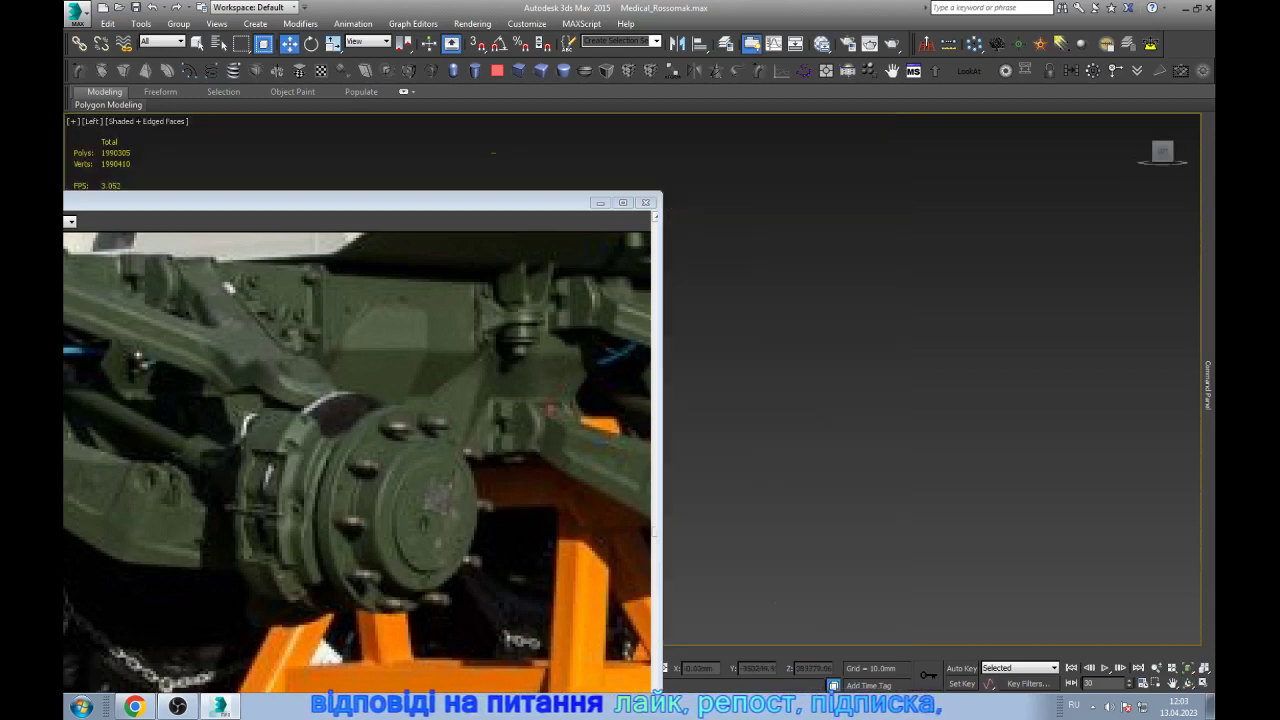
{"action": "scroll", "coordinate": [880, 430], "scroll_direction": "up", "scroll_amount": 10}
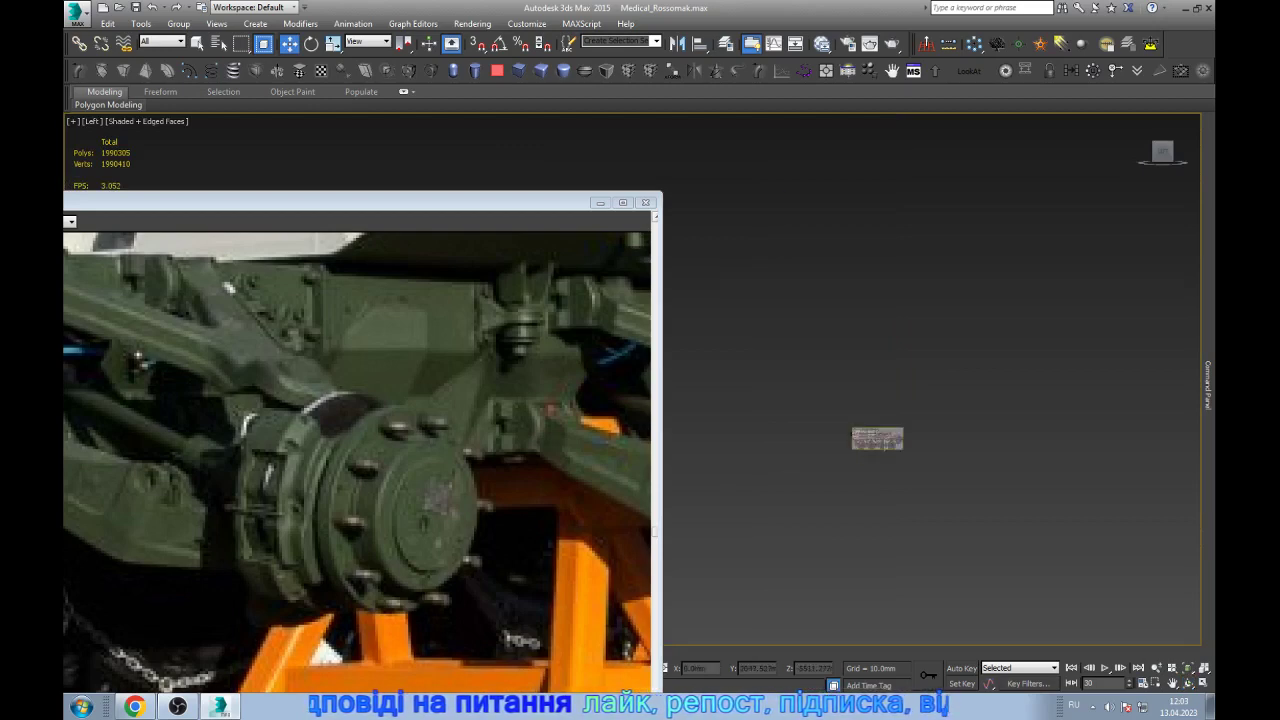
{"action": "scroll", "coordinate": [890, 483], "scroll_direction": "up", "scroll_amount": 3}
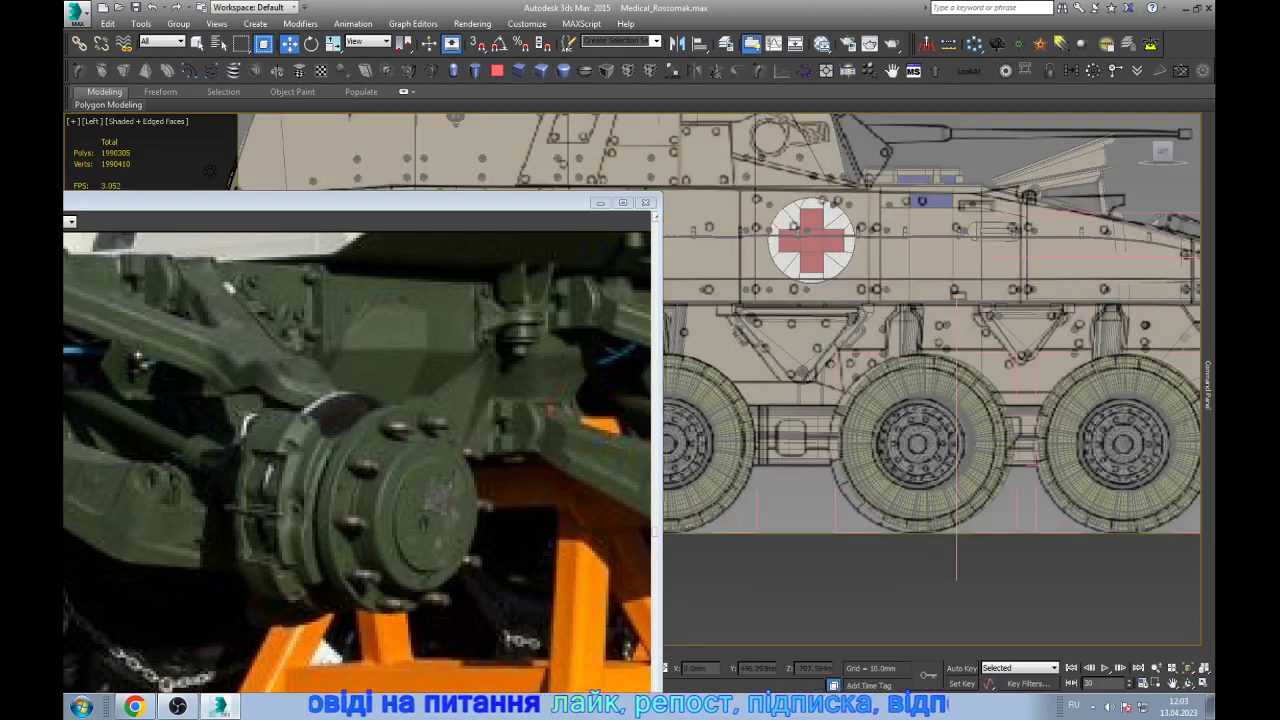
{"action": "left_click", "coordinate": [925, 445]}
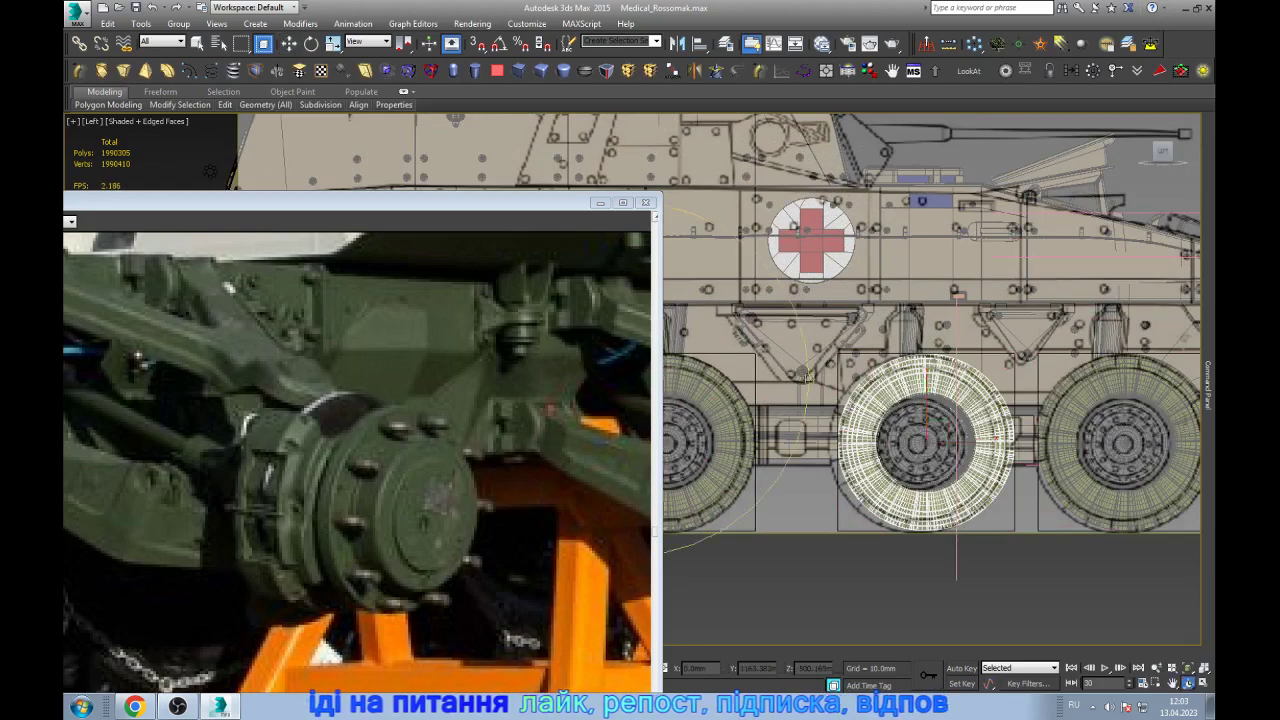
{"action": "middle_click_drag", "start_coordinate": [925, 445], "coordinate": [960, 440], "text": "alt"}
{"action": "key", "text": "z"}
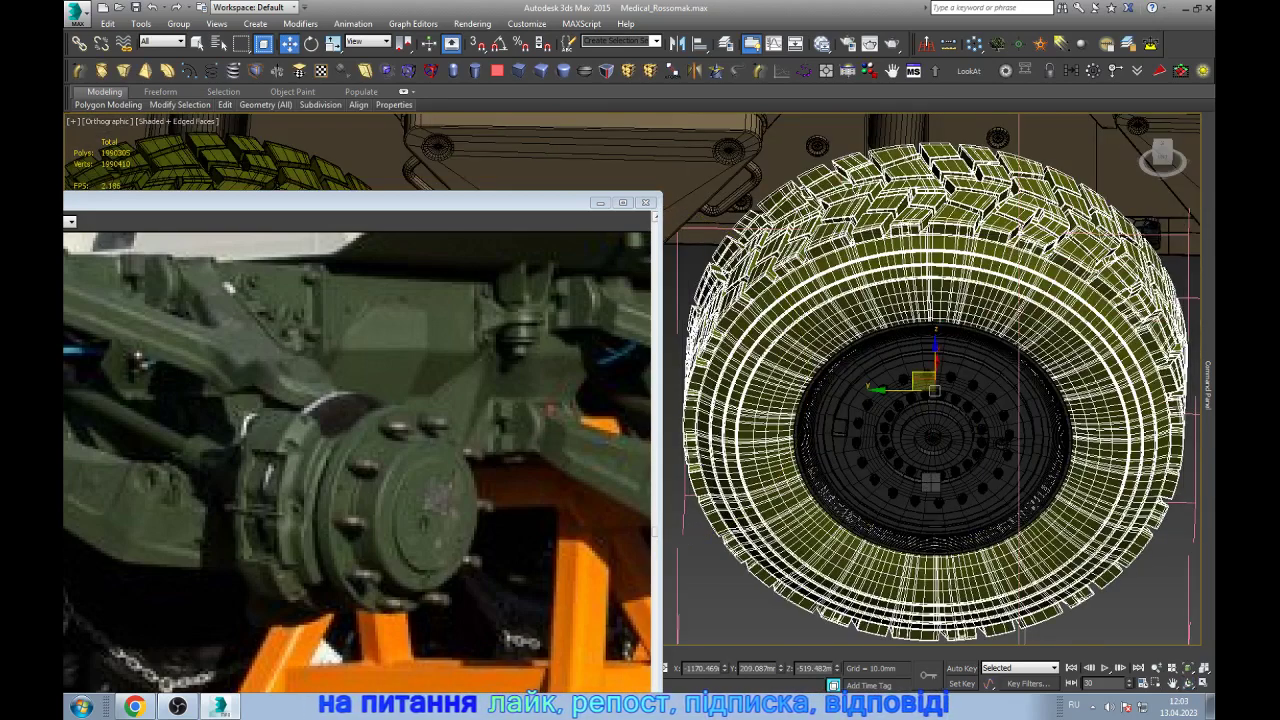
- Delete the middle wheel's treaded tire, inner rim and teal piece
{"action": "key", "text": "Delete"}
{"action": "left_click", "coordinate": [931, 482]}
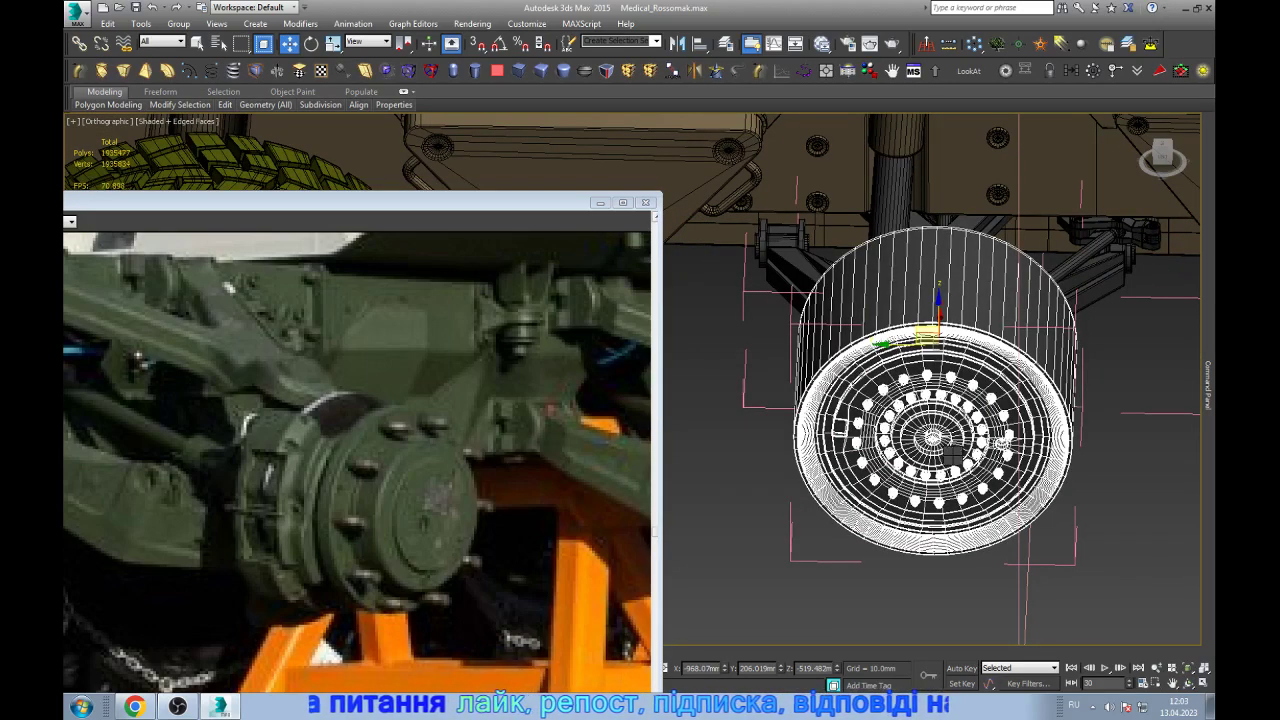
{"action": "key", "text": "Delete"}
{"action": "scroll", "coordinate": [930, 370], "scroll_direction": "up", "scroll_amount": 5}
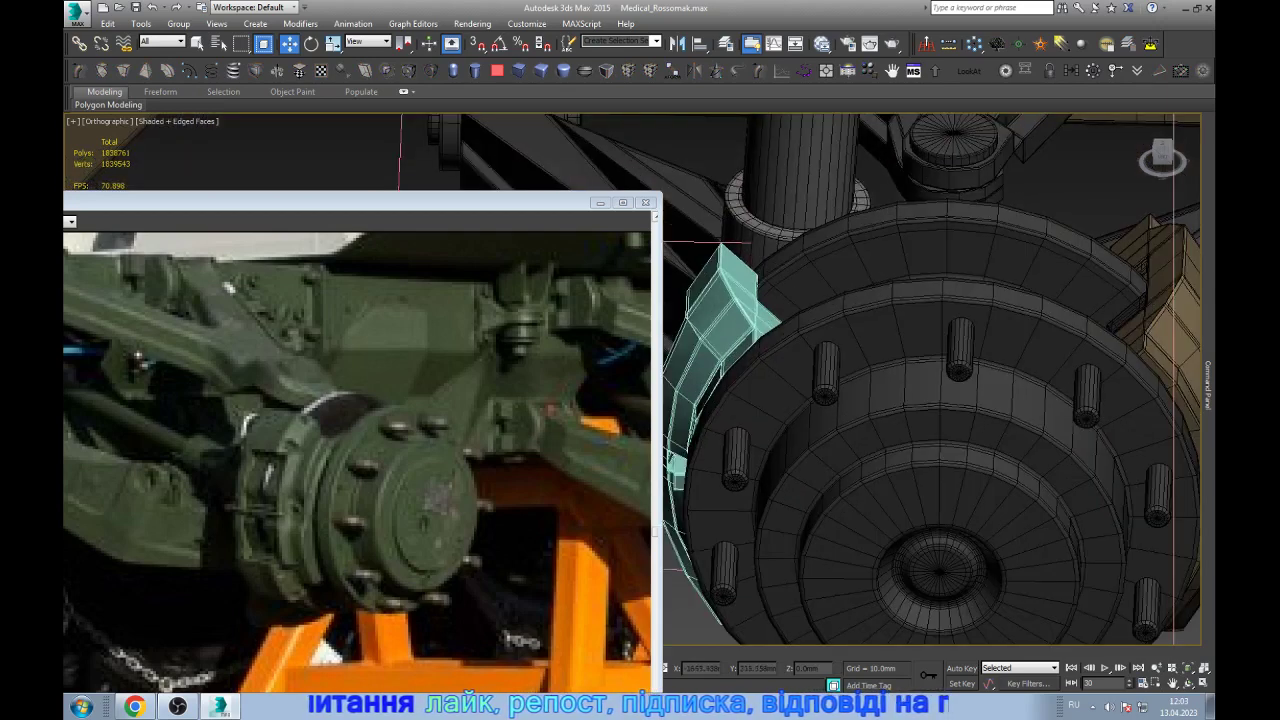
{"action": "left_click", "coordinate": [684, 410]}
{"action": "key", "text": "Delete"}
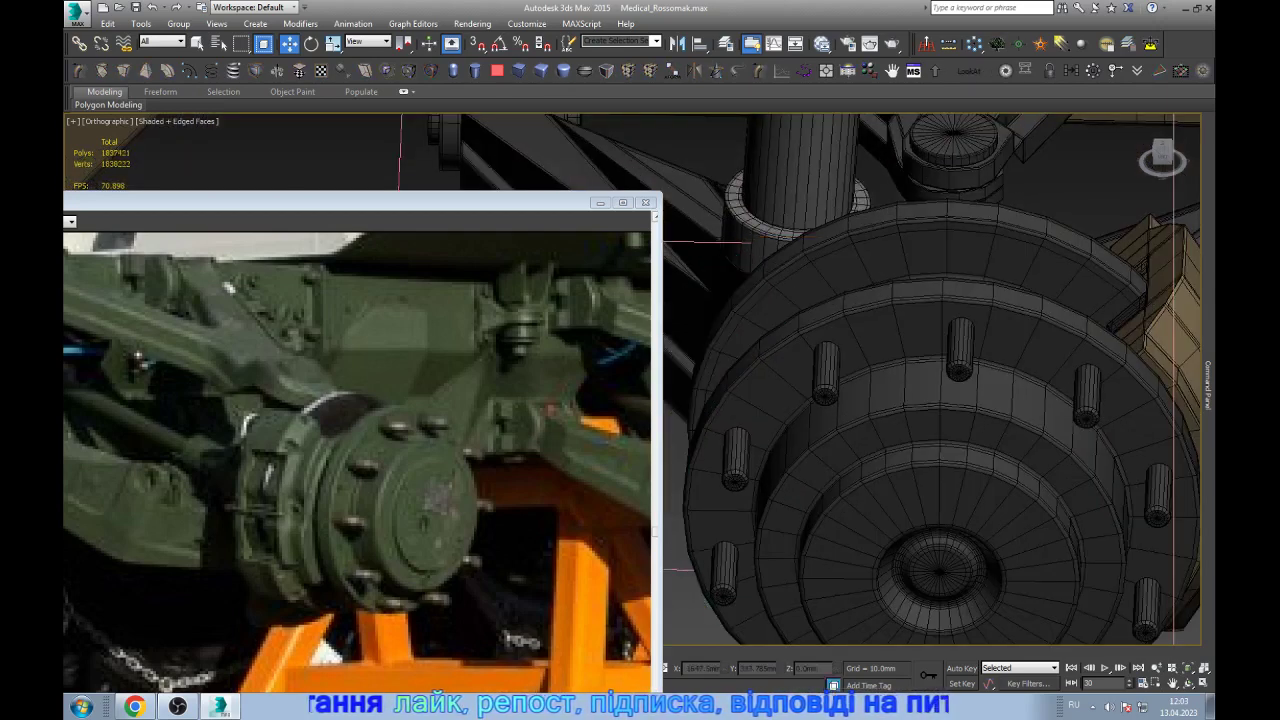
- Isolate the brown brake caliper together with the wheel hub drum
{"action": "scroll", "coordinate": [930, 380], "scroll_direction": "down", "scroll_amount": 3}
{"action": "left_click", "coordinate": [1065, 330]}
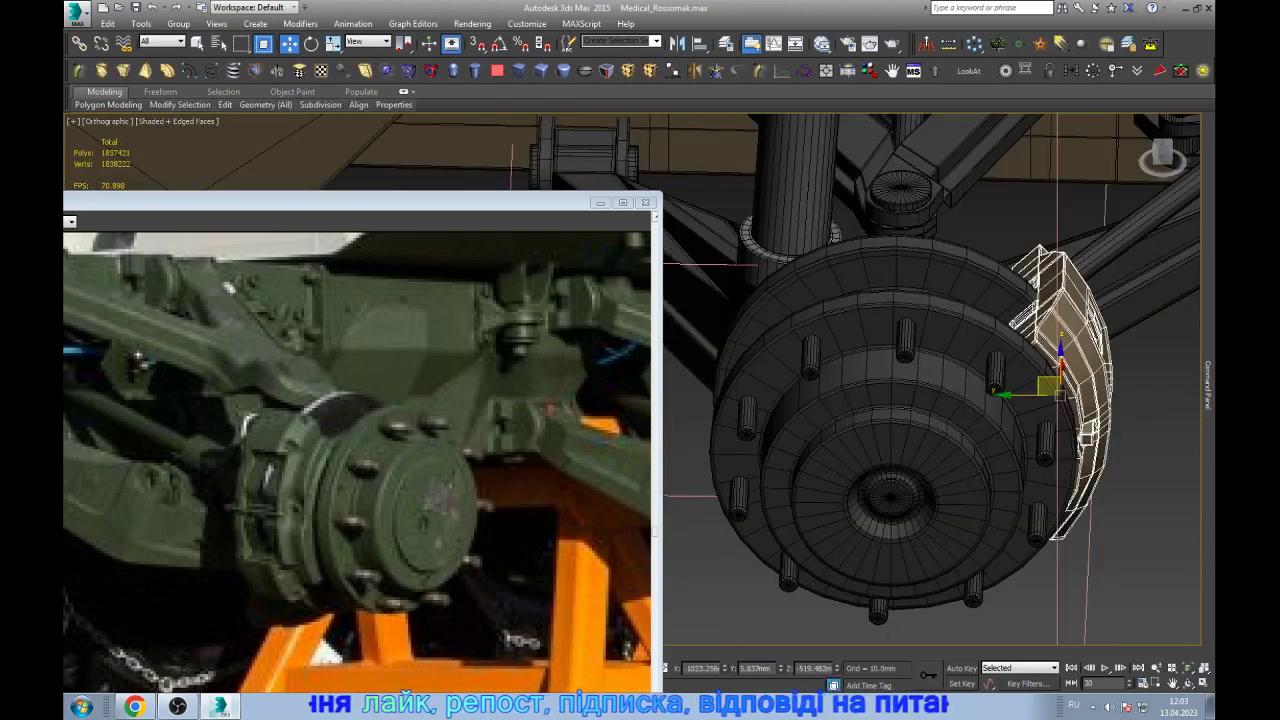
{"action": "left_click", "coordinate": [900, 300], "text": "ctrl"}
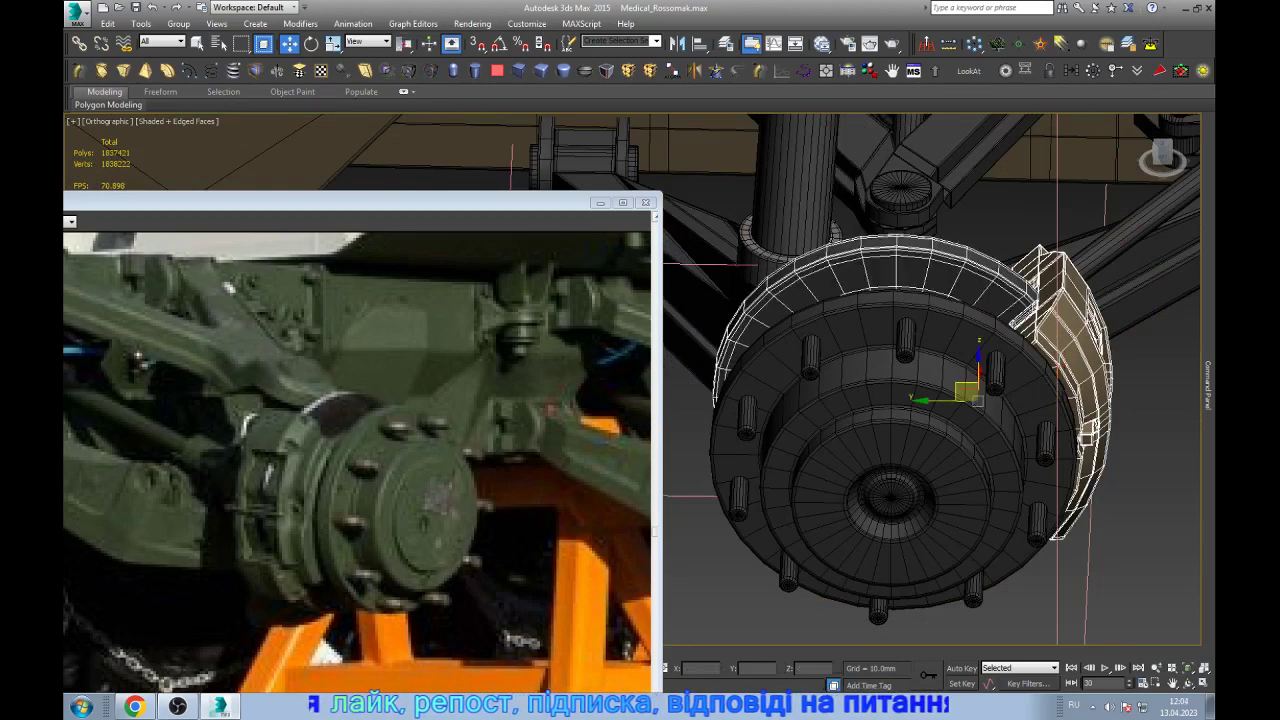
{"action": "key", "text": "alt+q"}
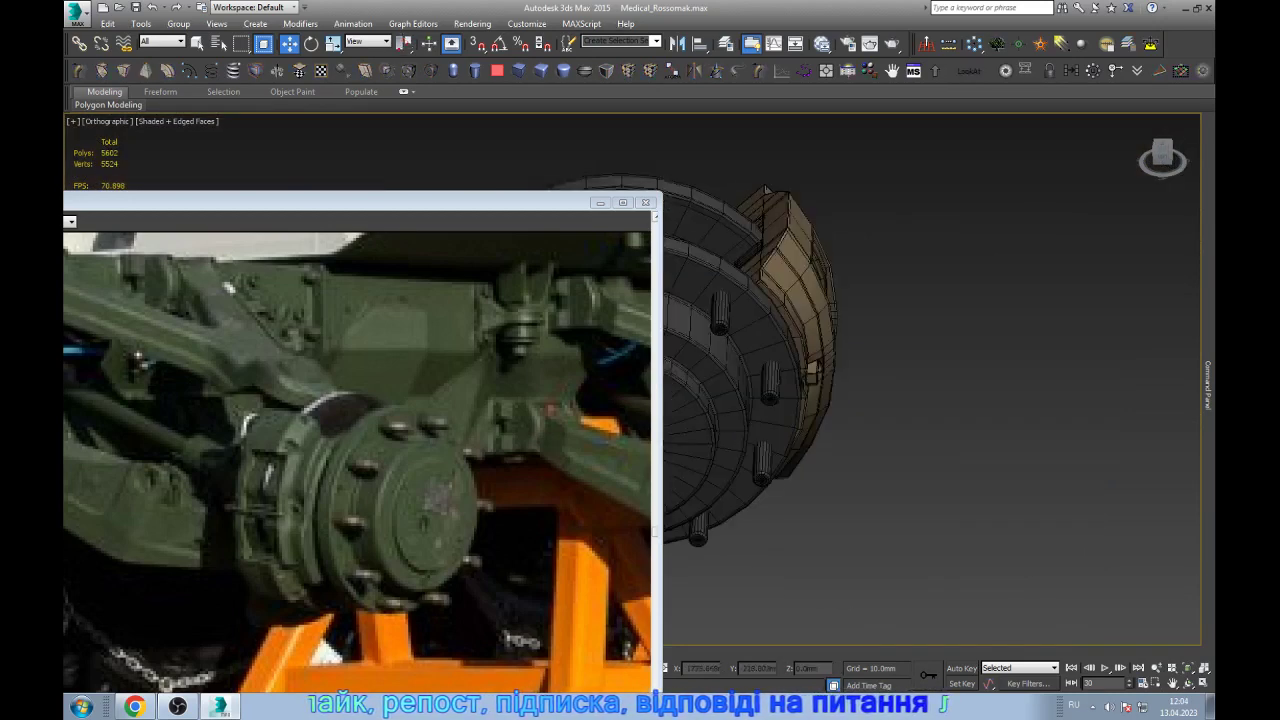
- Select the brake caliper Box006 and all of its elements
{"action": "left_click", "coordinate": [975, 263]}
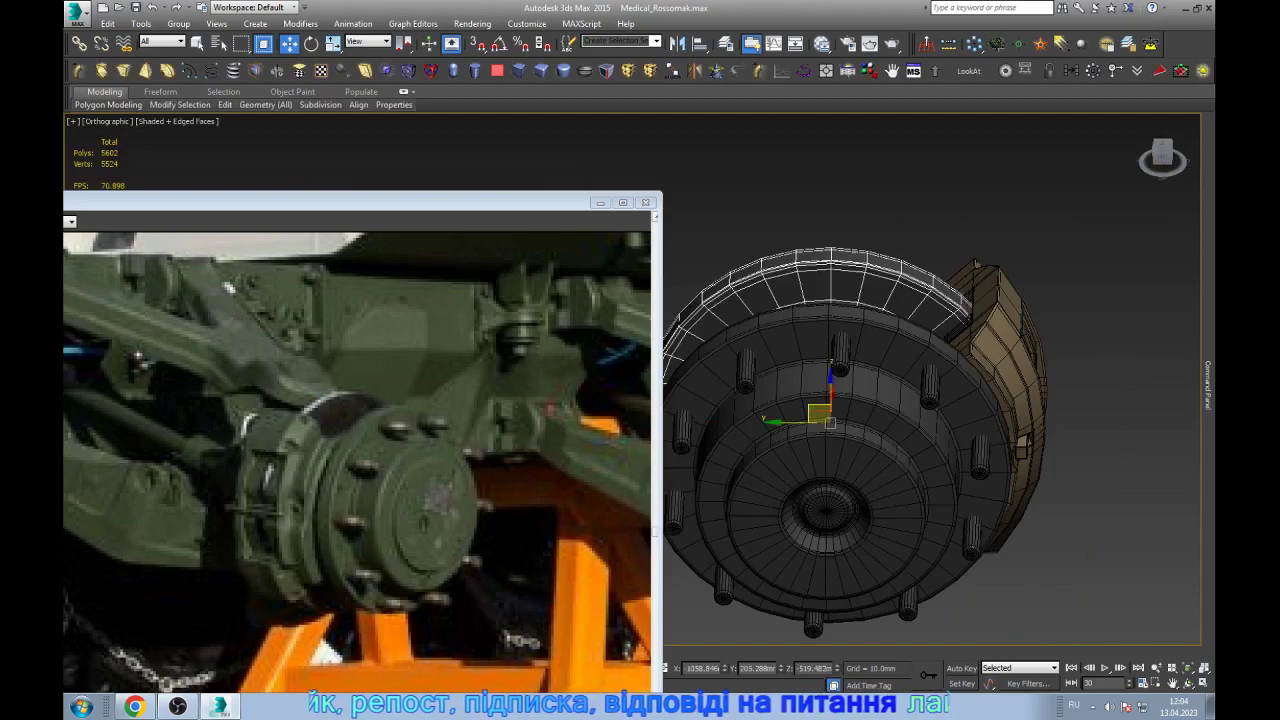
{"action": "mouse_move", "coordinate": [830, 420]}
{"action": "middle_mouse_down", "text": "alt"}
{"action": "mouse_move", "coordinate": [720, 410]}
{"action": "mouse_move", "coordinate": [790, 410]}
{"action": "middle_mouse_up", "text": "alt"}
{"action": "key", "text": "w"}
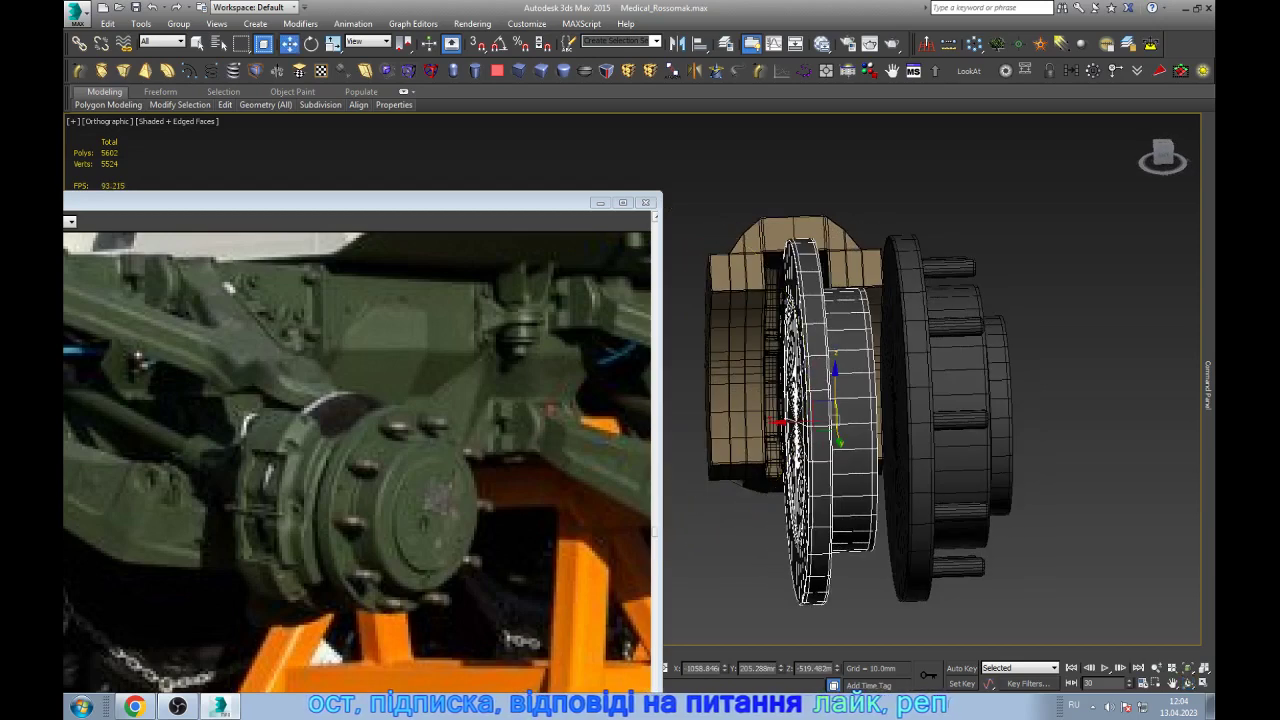
{"action": "left_click", "coordinate": [740, 380]}
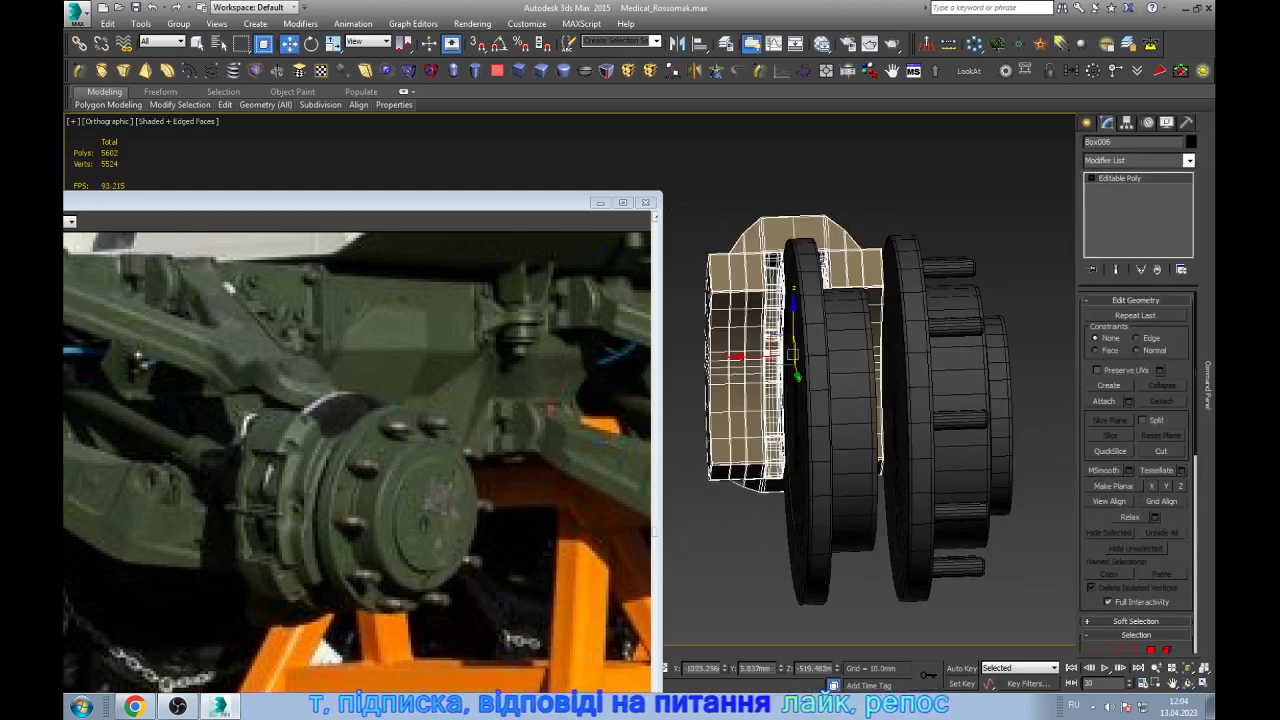
{"action": "key", "text": "5"}
{"action": "key", "text": "ctrl+a"}
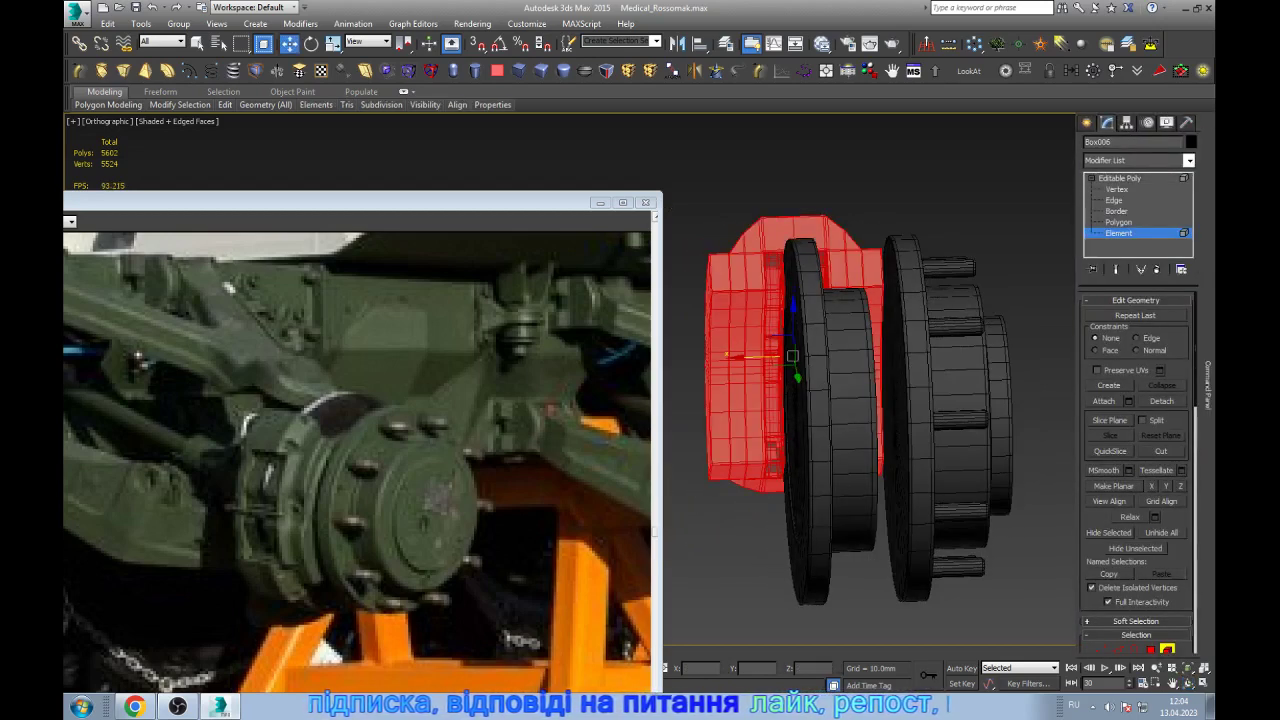
- Apply material ID 8 (tracks) to all caliper faces and exit element editing
{"action": "scroll", "coordinate": [1138, 470], "scroll_direction": "down", "scroll_amount": 5}
{"action": "scroll", "coordinate": [1138, 470], "scroll_direction": "down", "scroll_amount": 5}
{"action": "scroll", "coordinate": [1138, 470], "scroll_direction": "down", "scroll_amount": 5}
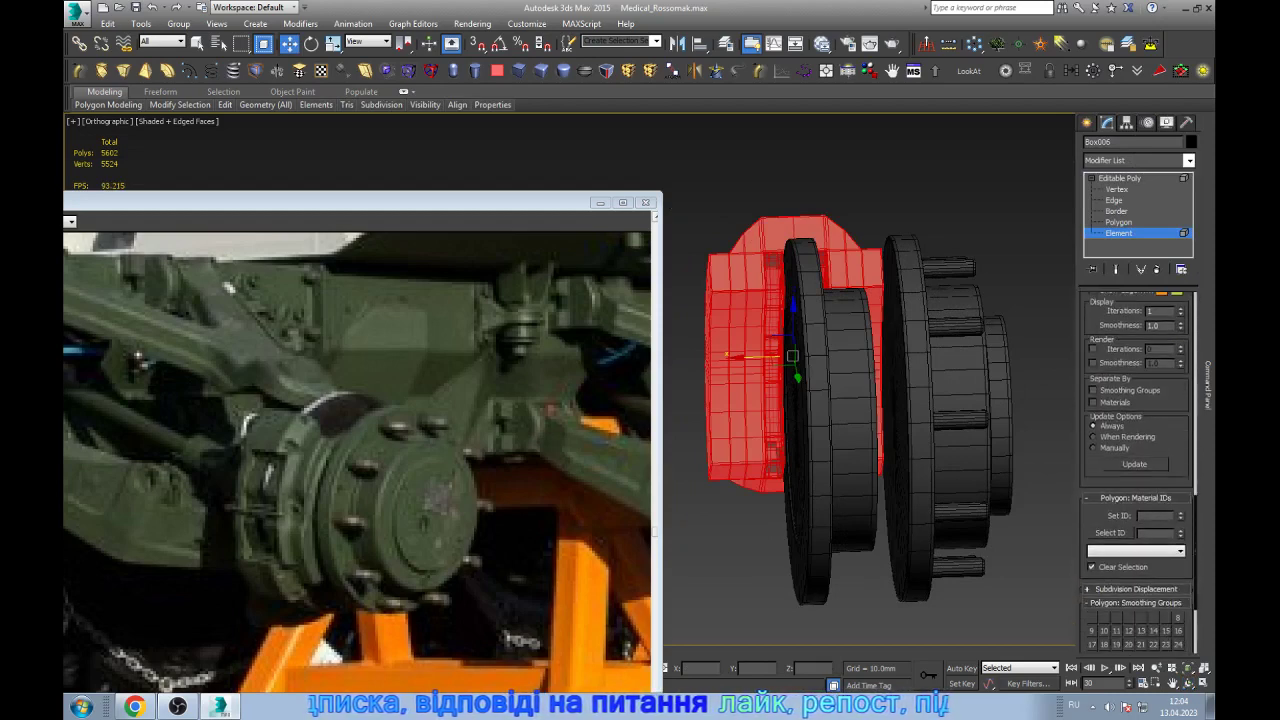
{"action": "type", "text": "2"}
{"action": "key", "text": "Return"}
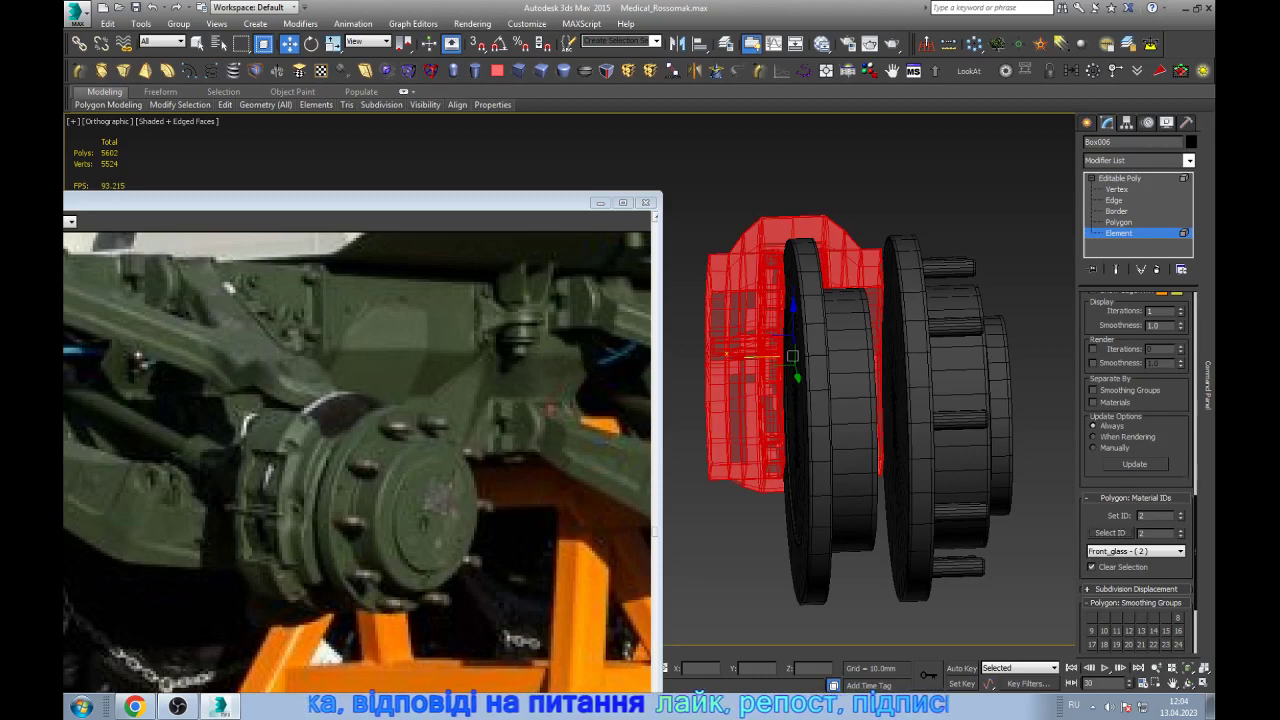
{"action": "type", "text": "3"}
{"action": "key", "text": "Return"}
{"action": "type", "text": "4"}
{"action": "key", "text": "Return"}
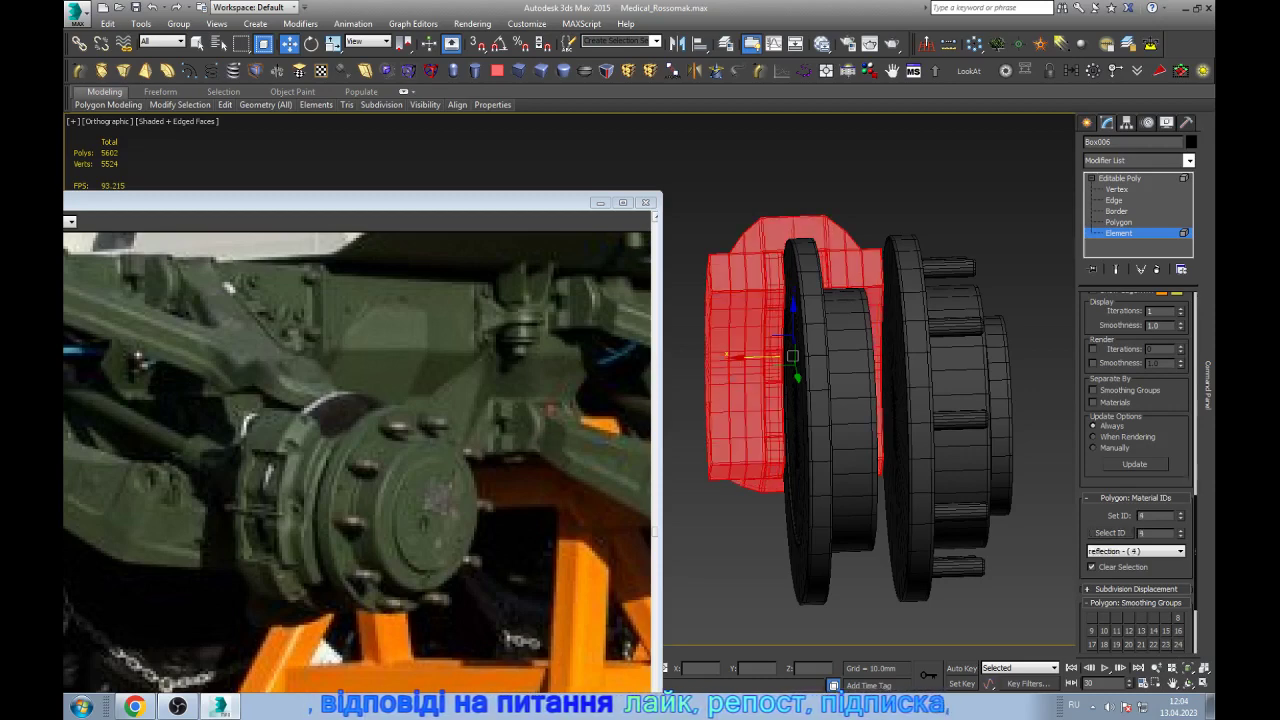
{"action": "type", "text": "5"}
{"action": "key", "text": "Return"}
{"action": "type", "text": "6"}
{"action": "key", "text": "Return"}
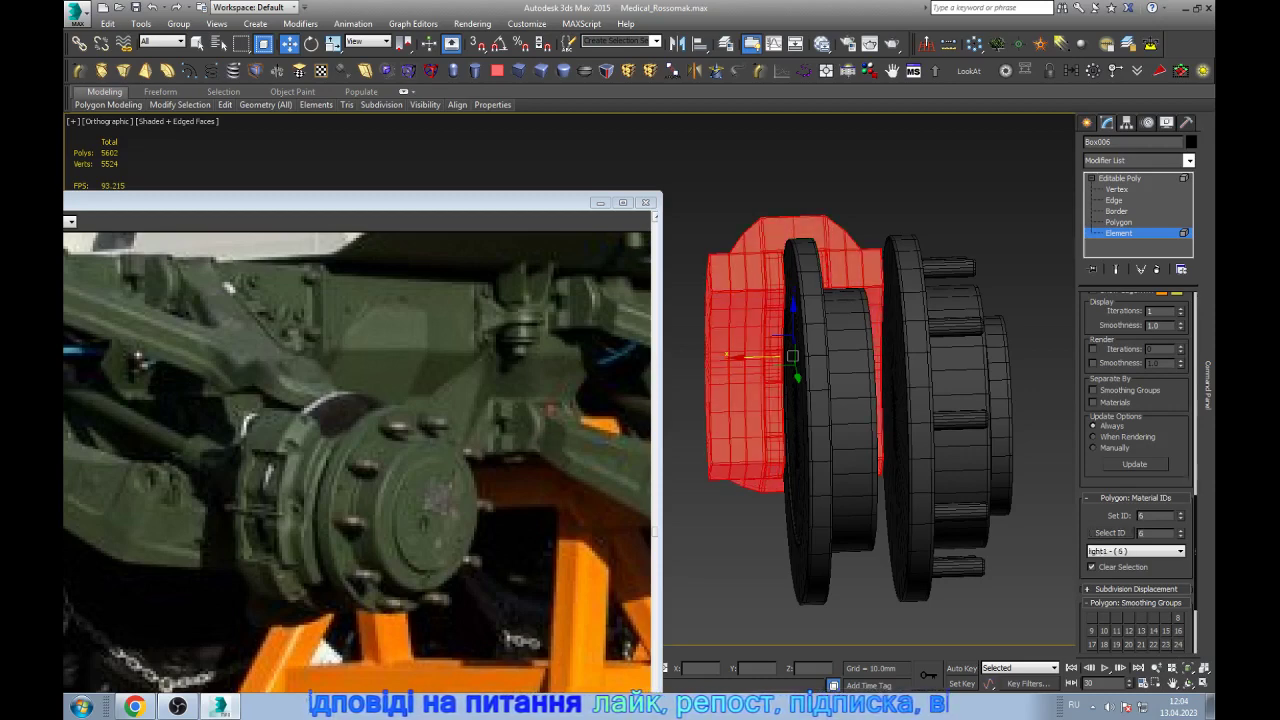
{"action": "key", "text": "Return"}
{"action": "type", "text": "8"}
{"action": "key", "text": "Return"}
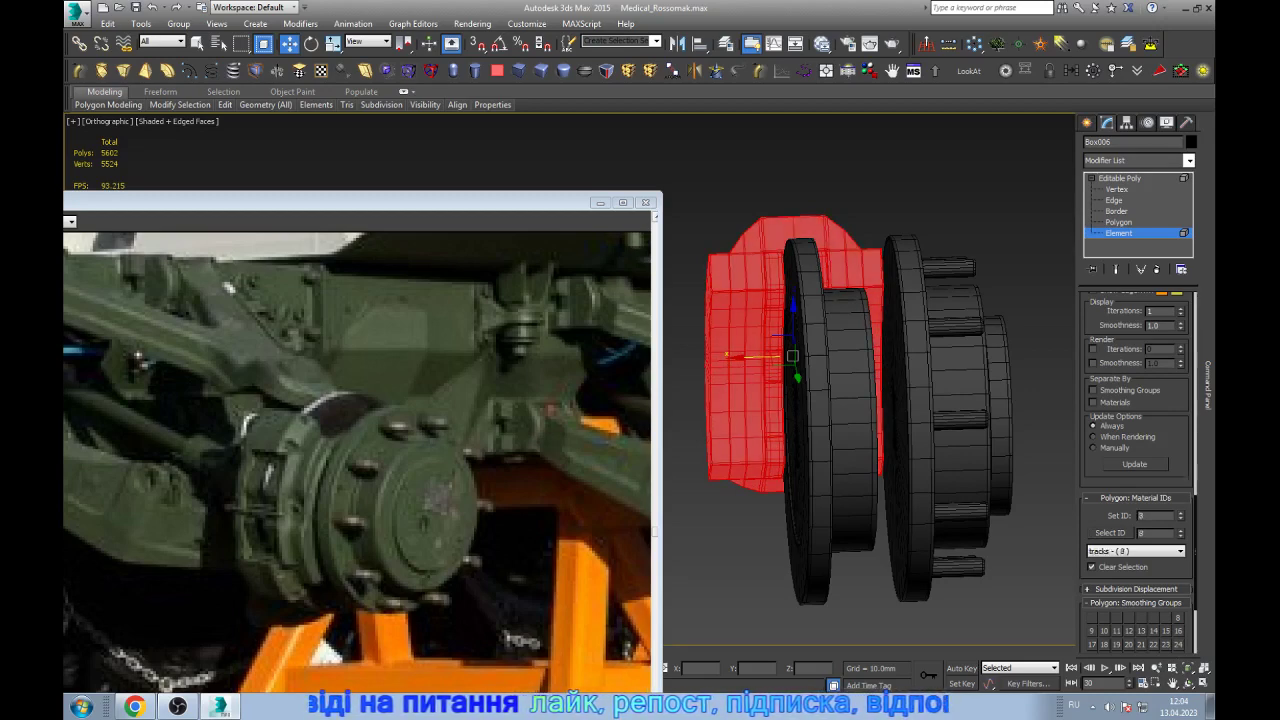
{"action": "key", "text": "ctrl+b"}
{"action": "key", "text": "ctrl+d"}
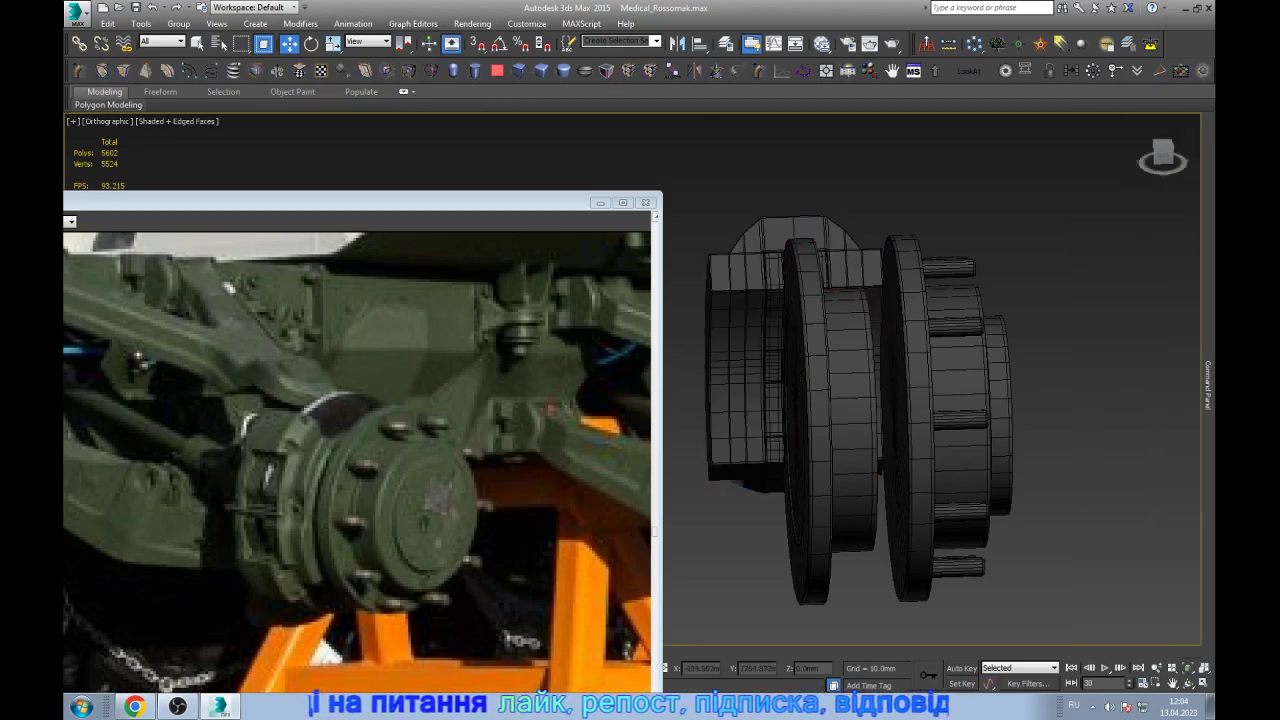
- Select the front brake disc and switch the view to wireframe
{"action": "left_click", "coordinate": [812, 430]}
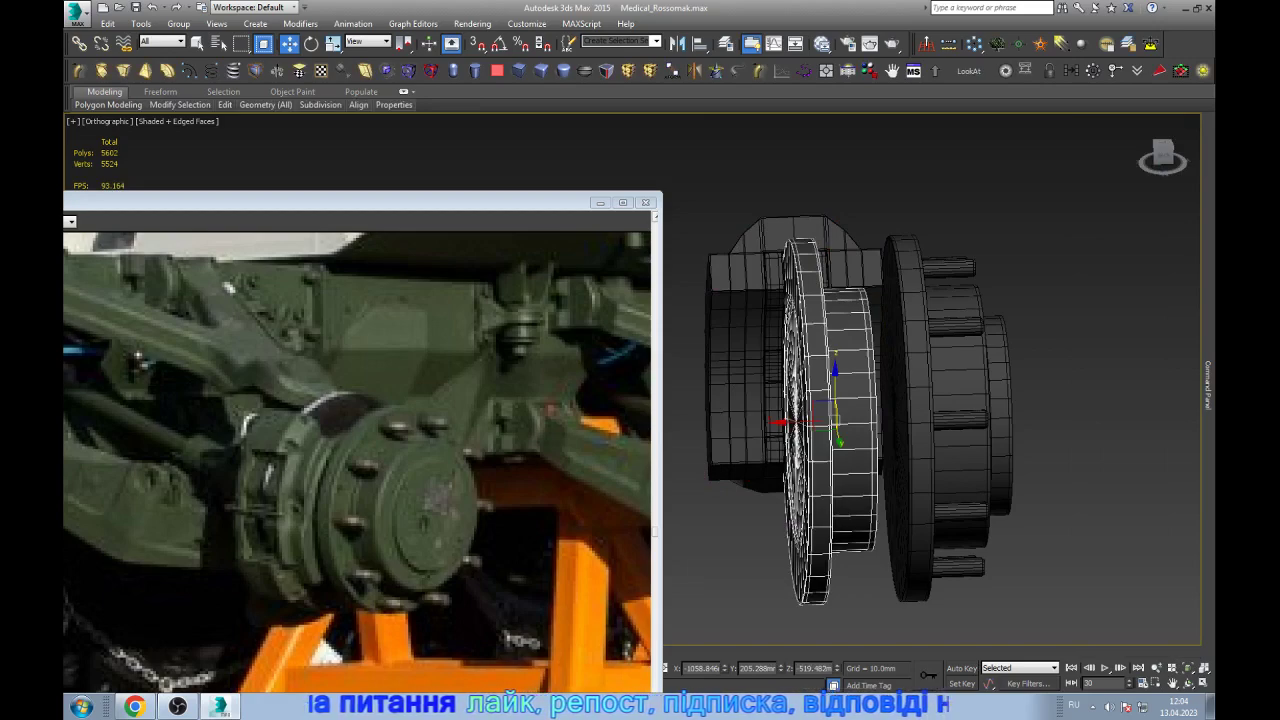
{"action": "mouse_move", "coordinate": [830, 420]}
{"action": "middle_mouse_down", "text": "alt"}
{"action": "mouse_move", "coordinate": [870, 420]}
{"action": "mouse_move", "coordinate": [790, 400]}
{"action": "middle_mouse_up", "text": "alt"}
{"action": "scroll", "coordinate": [830, 380], "scroll_direction": "up", "scroll_amount": 5}
{"action": "key", "text": "F3"}
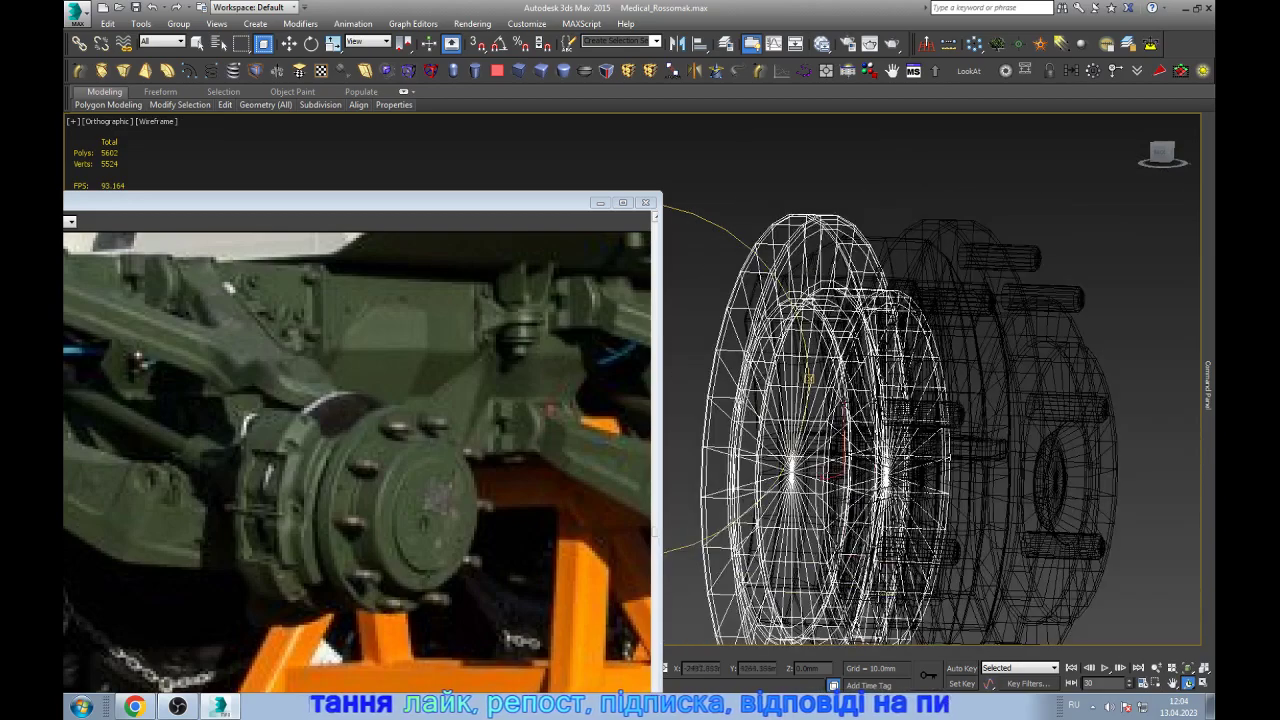
{"action": "scroll", "coordinate": [810, 450], "scroll_direction": "up", "scroll_amount": 5}
{"action": "key", "text": "w"}
{"action": "scroll", "coordinate": [905, 485], "scroll_direction": "up", "scroll_amount": 3}
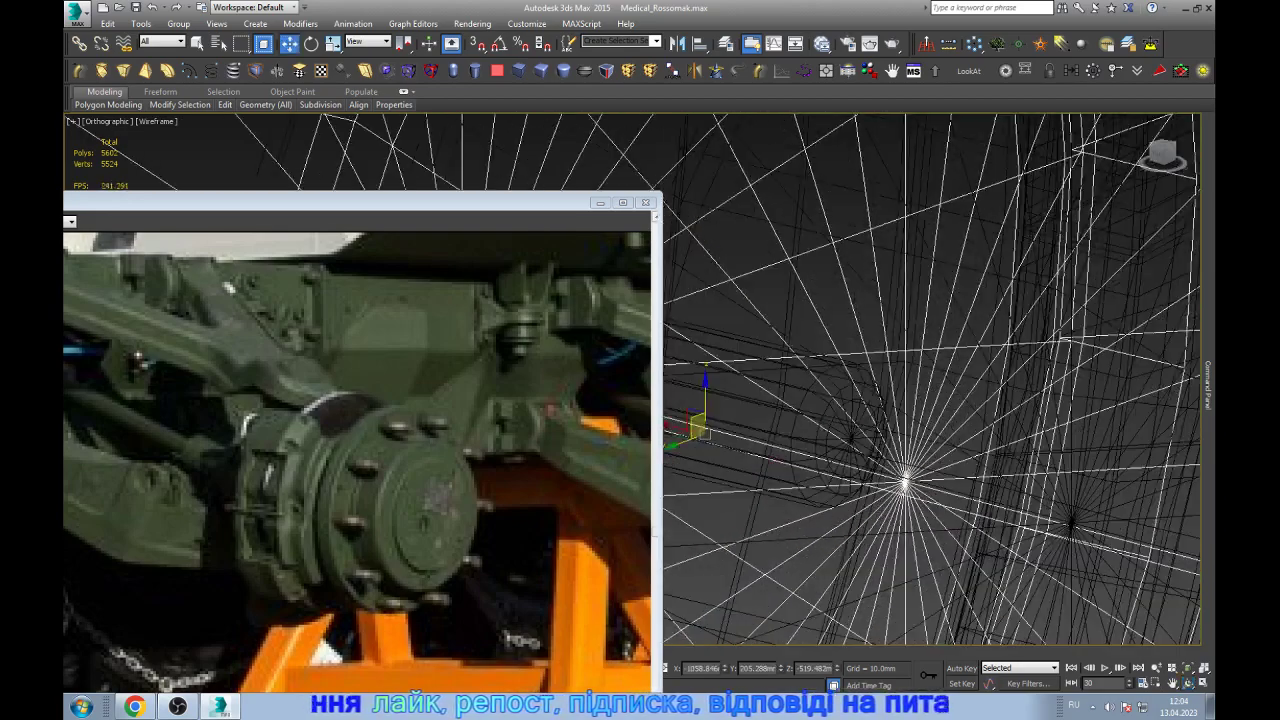
- Pick the disc's central vertex, convert to faces, and shrink the face selection twice
{"action": "key", "text": "1"}
{"action": "left_click", "coordinate": [905, 483]}
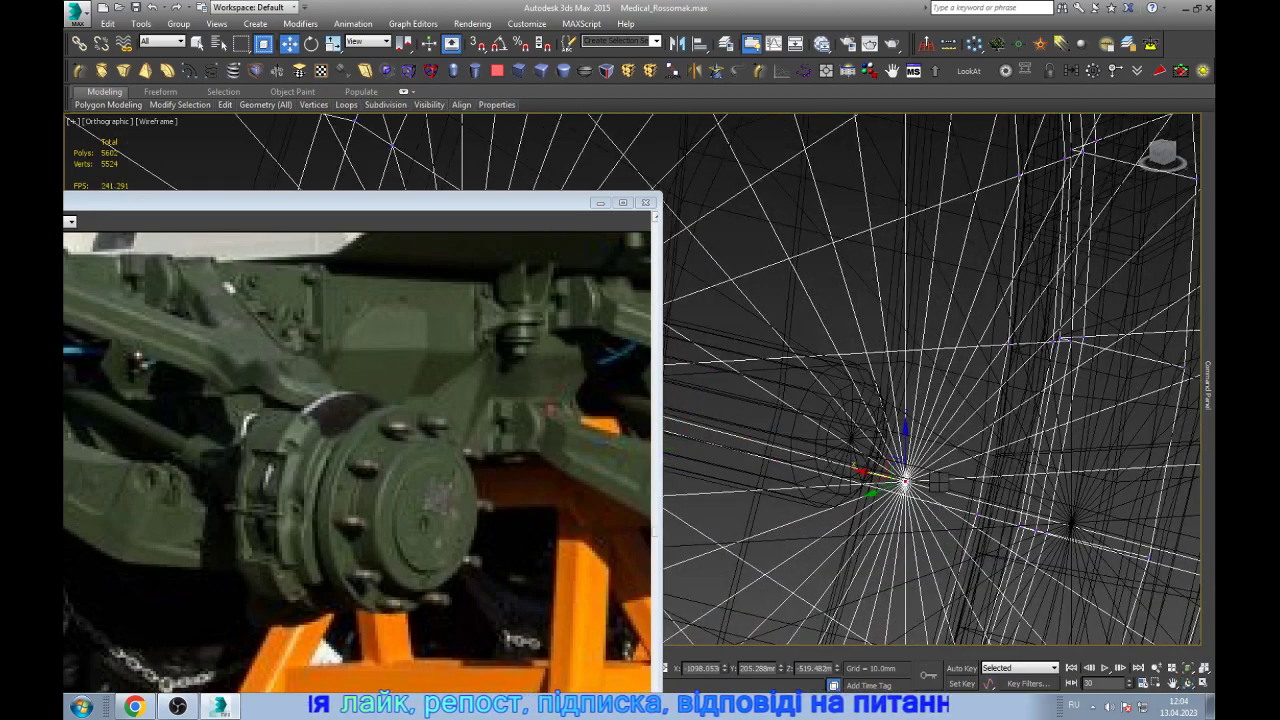
{"action": "key", "text": "4"}
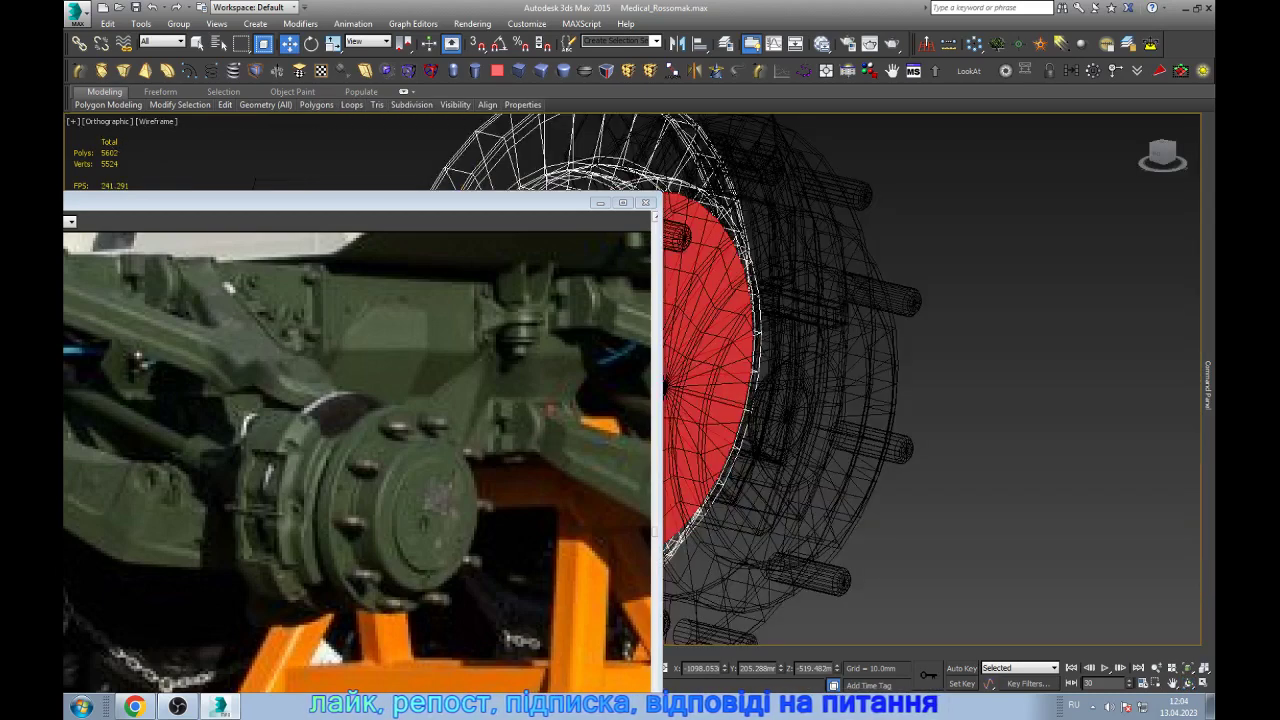
{"action": "scroll", "coordinate": [905, 483], "scroll_direction": "down", "scroll_amount": 4}
{"action": "scroll", "coordinate": [905, 483], "scroll_direction": "up", "scroll_amount": 2}
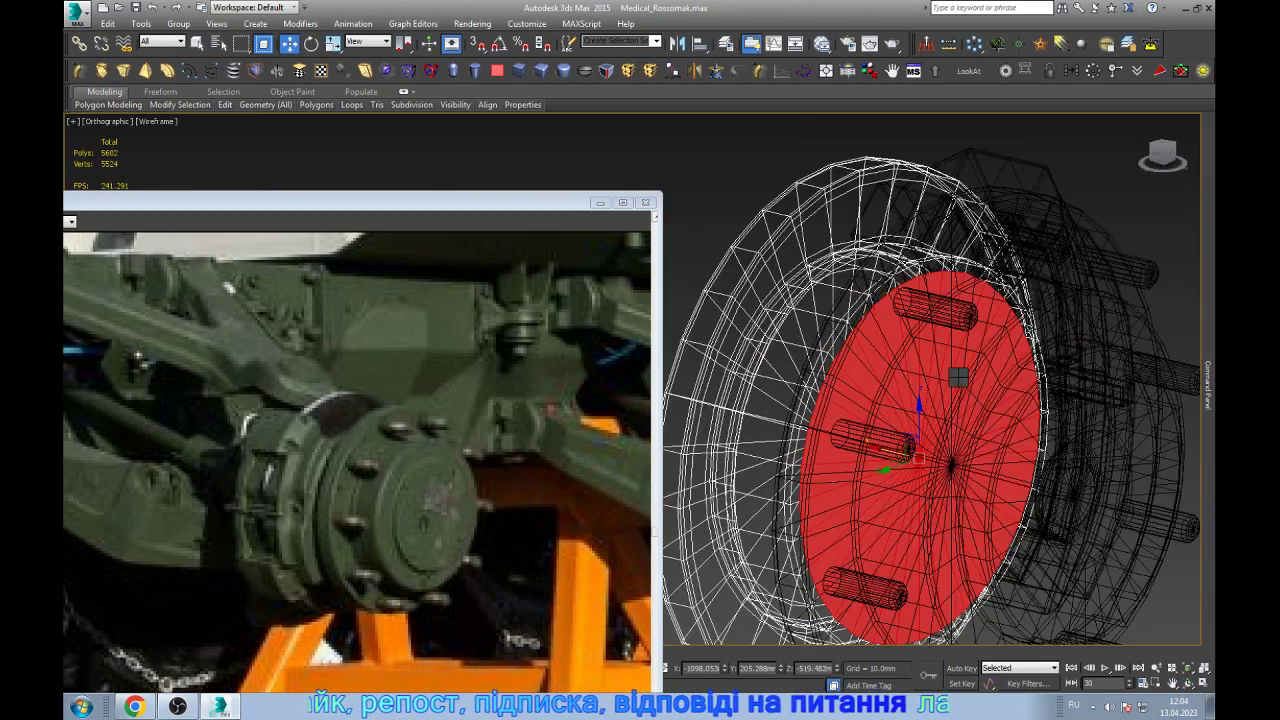
{"action": "key", "text": "ctrl+Page_Down"}
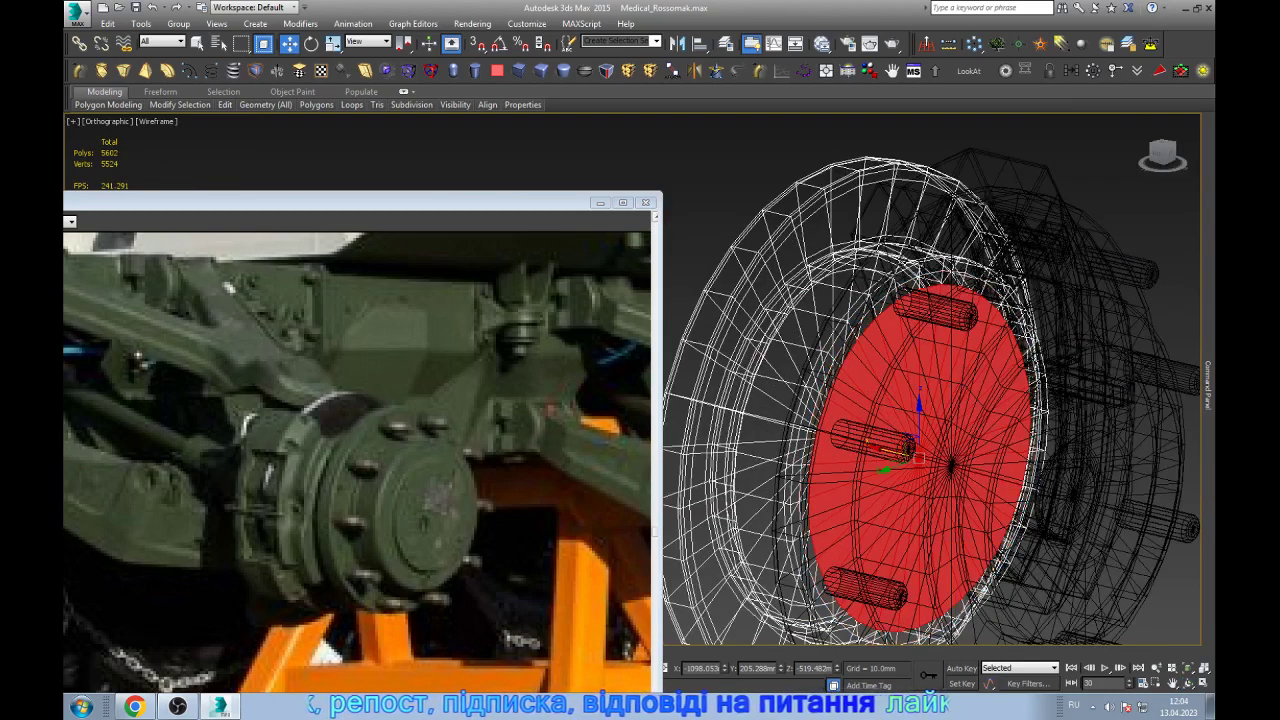
{"action": "key", "text": "ctrl+Page_Down"}
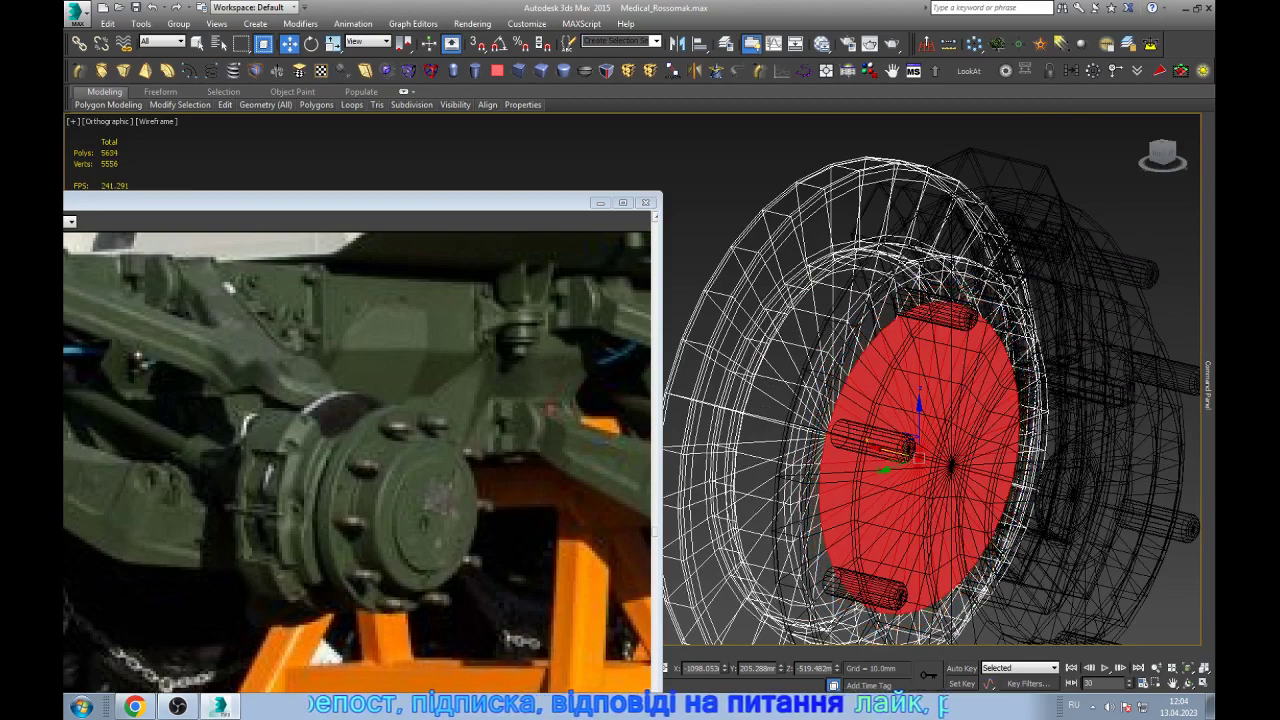
- From an exact side view, extrude the selected inner disc face outward
{"action": "middle_click_drag", "start_coordinate": [930, 400], "coordinate": [1010, 400], "text": "alt"}
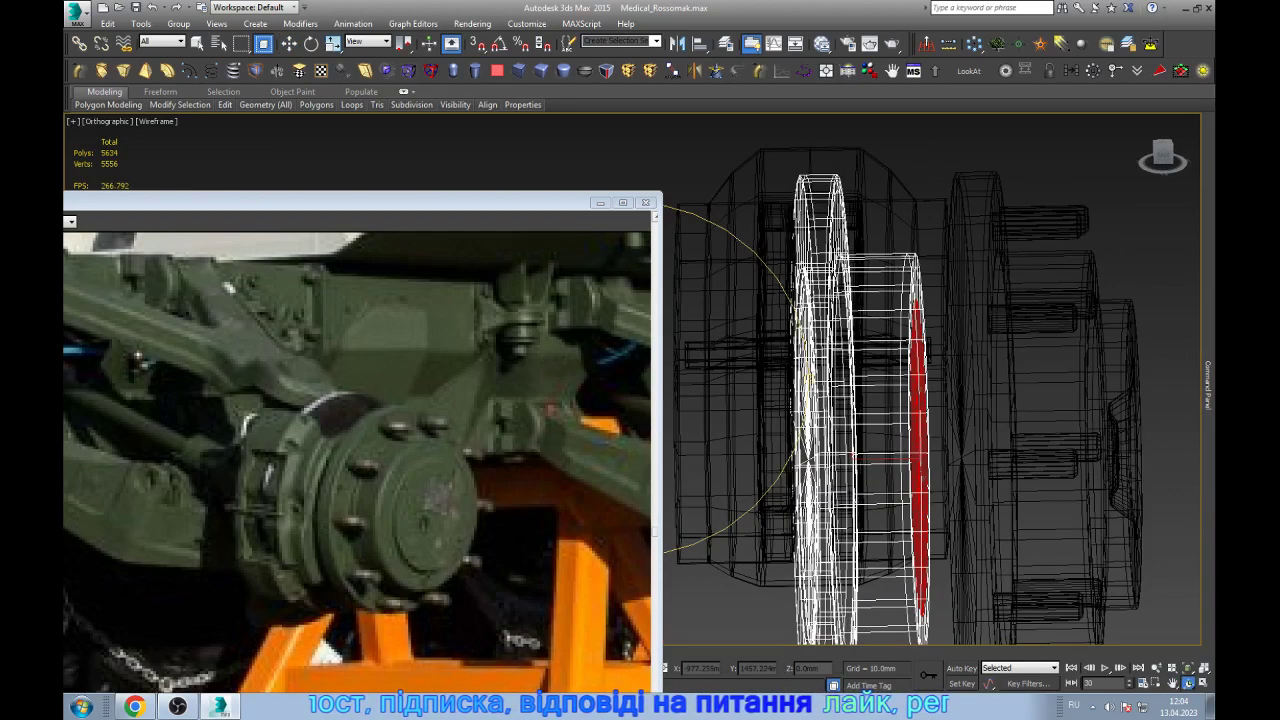
{"action": "left_click_drag", "start_coordinate": [1016, 370], "coordinate": [1016, 320]}
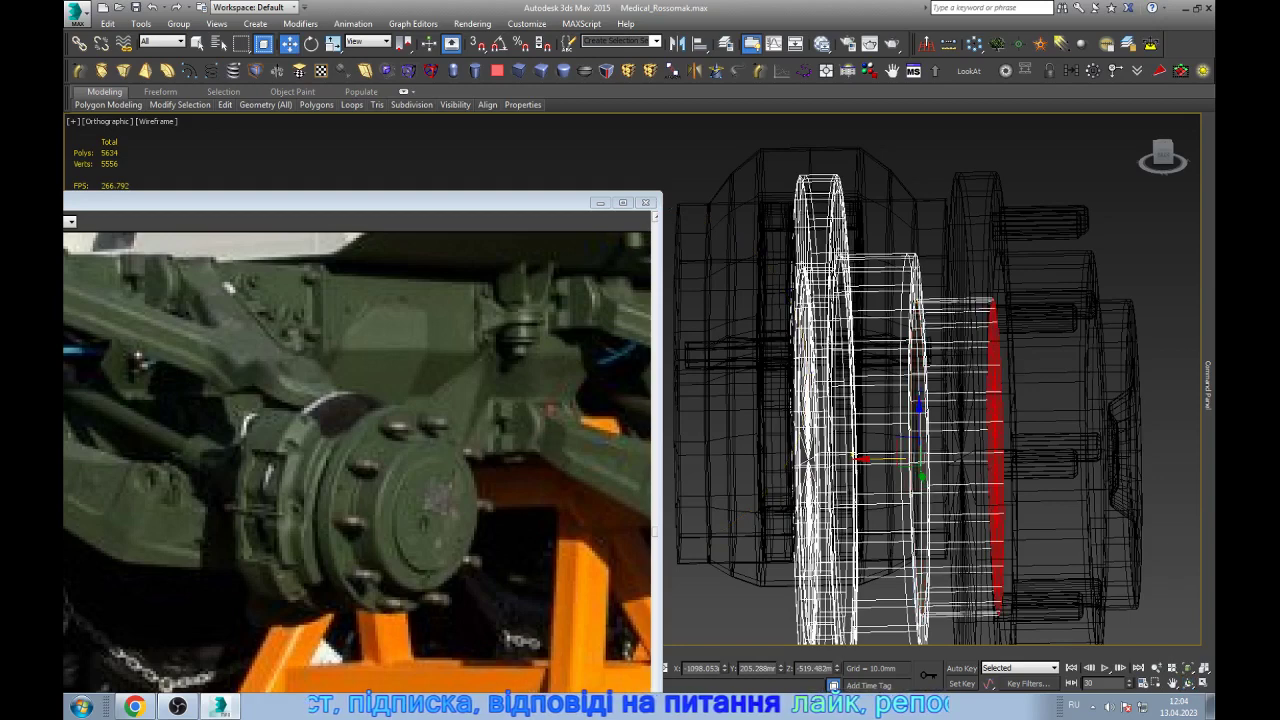
{"action": "key", "text": "F3"}
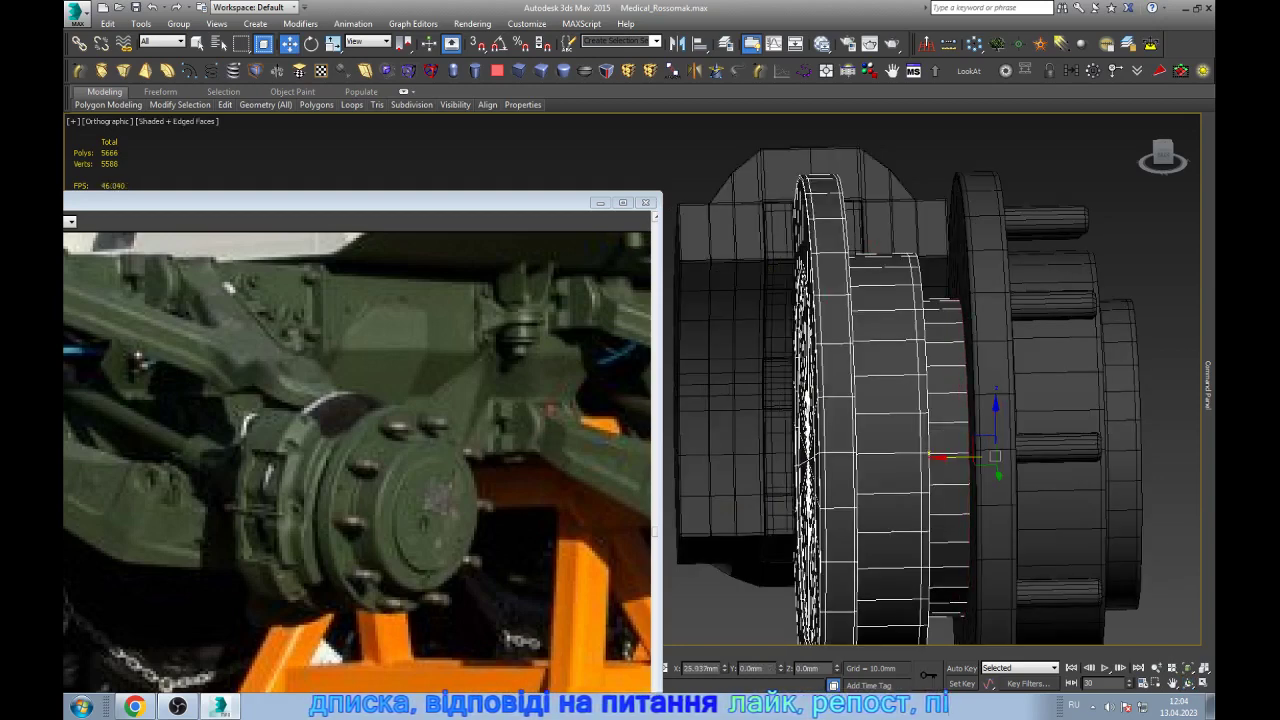
{"action": "scroll", "coordinate": [1054, 357], "scroll_direction": "up", "scroll_amount": 5}
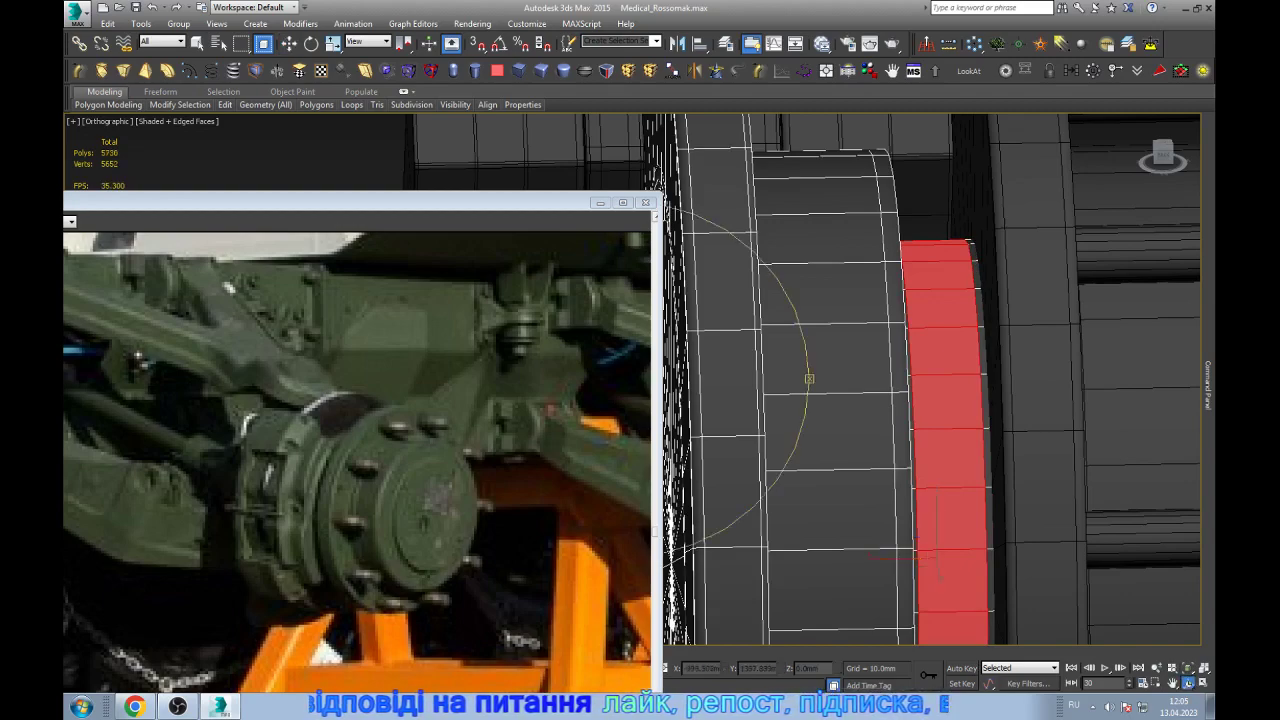
- Inspect the extruded ring and select the disc's whole element
{"action": "middle_click_drag", "start_coordinate": [936, 558], "coordinate": [922, 577], "text": "alt"}
{"action": "scroll", "coordinate": [922, 577], "scroll_direction": "up", "scroll_amount": 3}
{"action": "scroll", "coordinate": [922, 577], "scroll_direction": "up", "scroll_amount": 2}
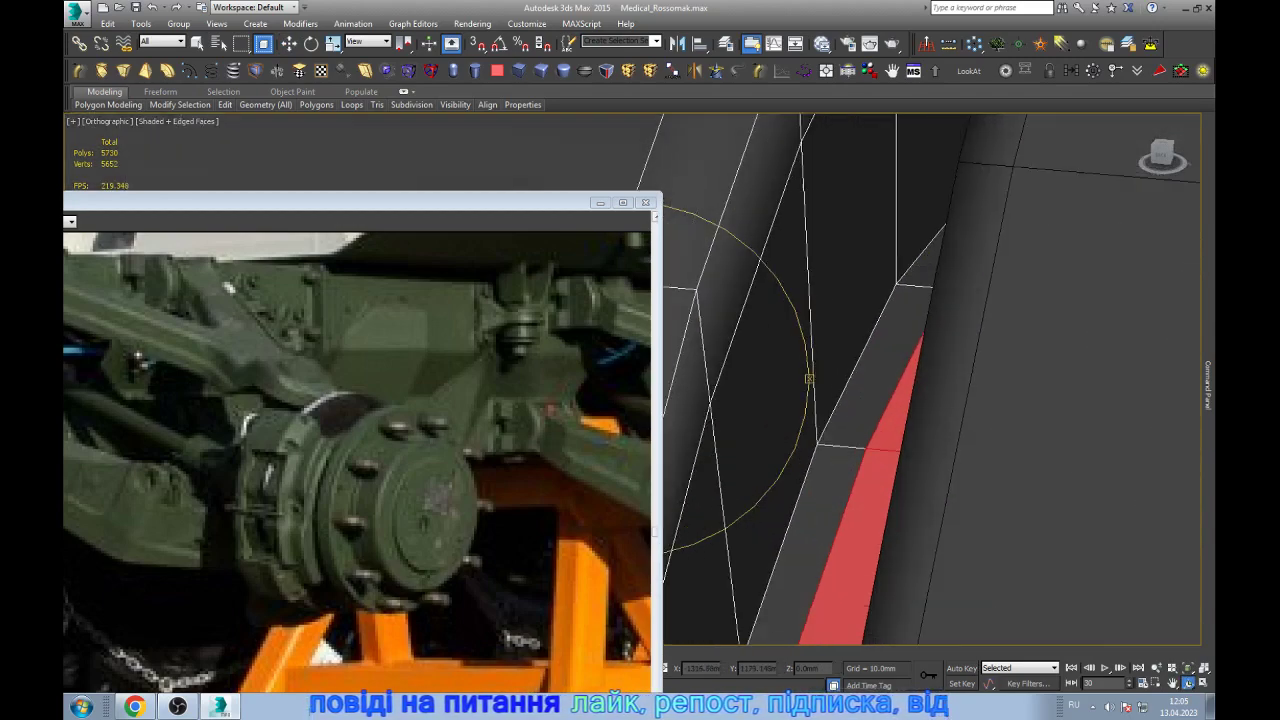
{"action": "scroll", "coordinate": [922, 577], "scroll_direction": "up", "scroll_amount": 2}
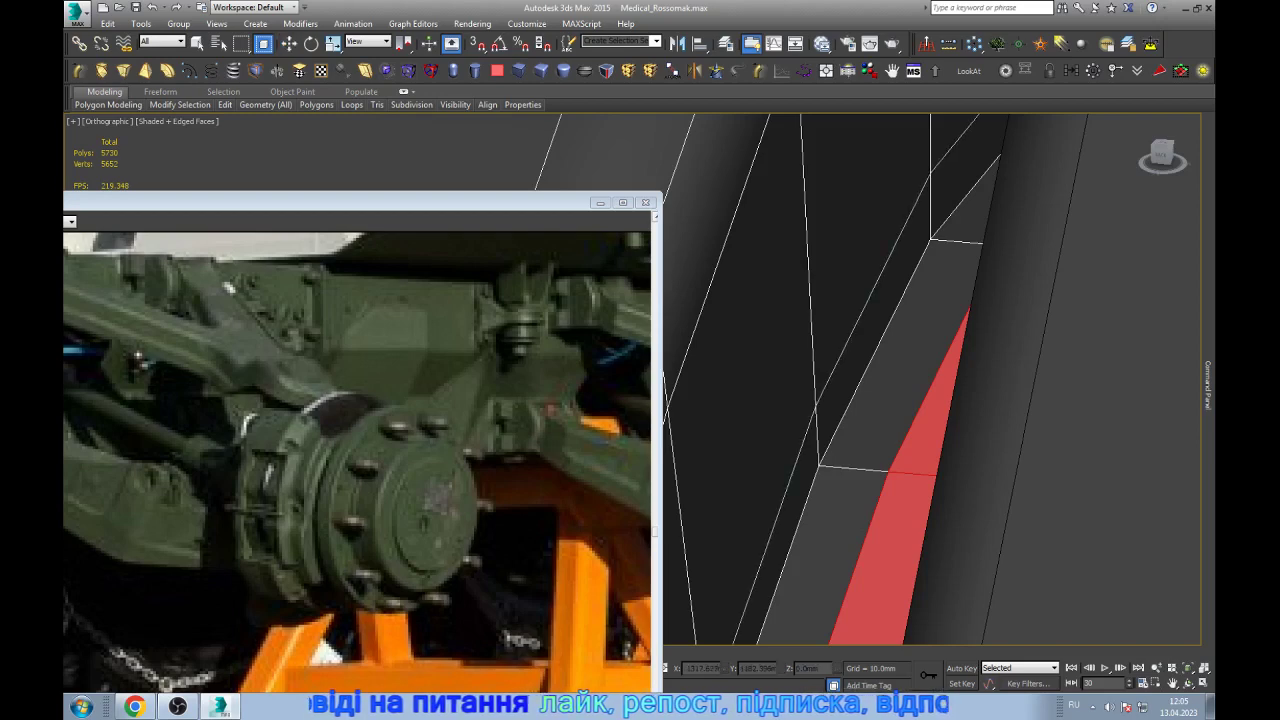
{"action": "scroll", "coordinate": [922, 577], "scroll_direction": "down", "scroll_amount": 2}
{"action": "key", "text": "5"}
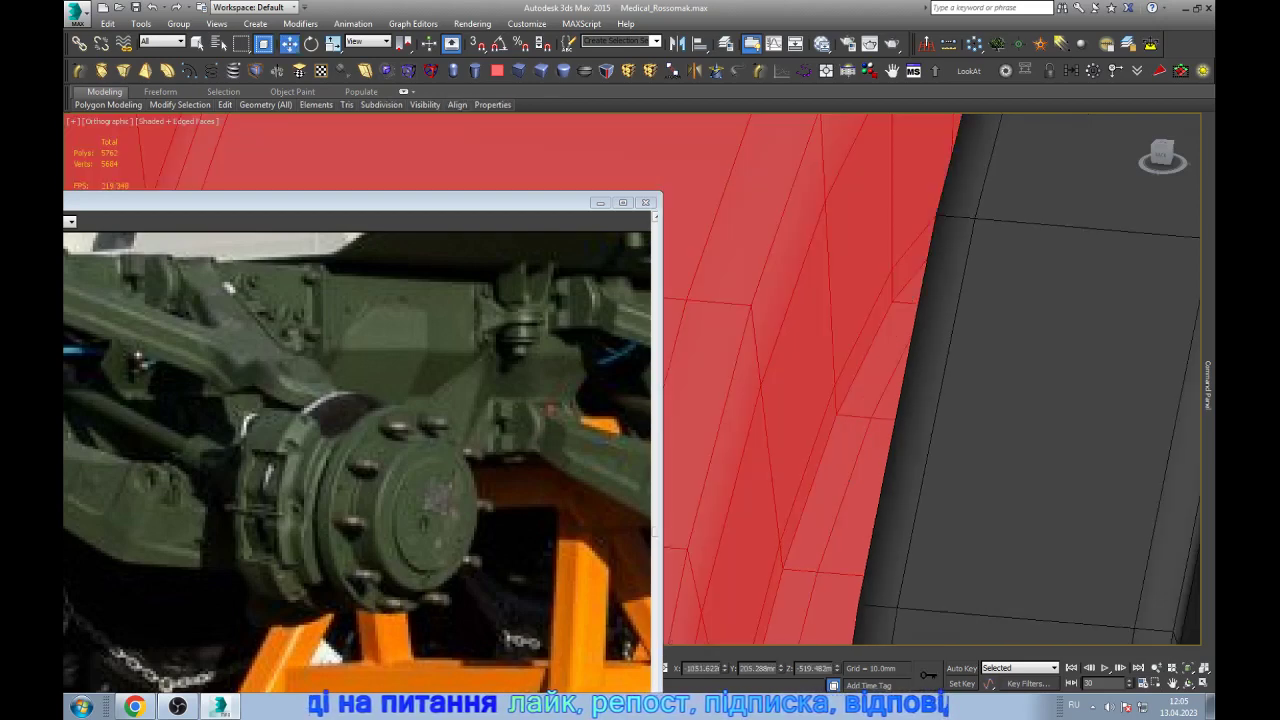
{"action": "scroll", "coordinate": [1135, 450], "scroll_direction": "down", "scroll_amount": 5}
{"action": "scroll", "coordinate": [1135, 450], "scroll_direction": "down", "scroll_amount": 3}
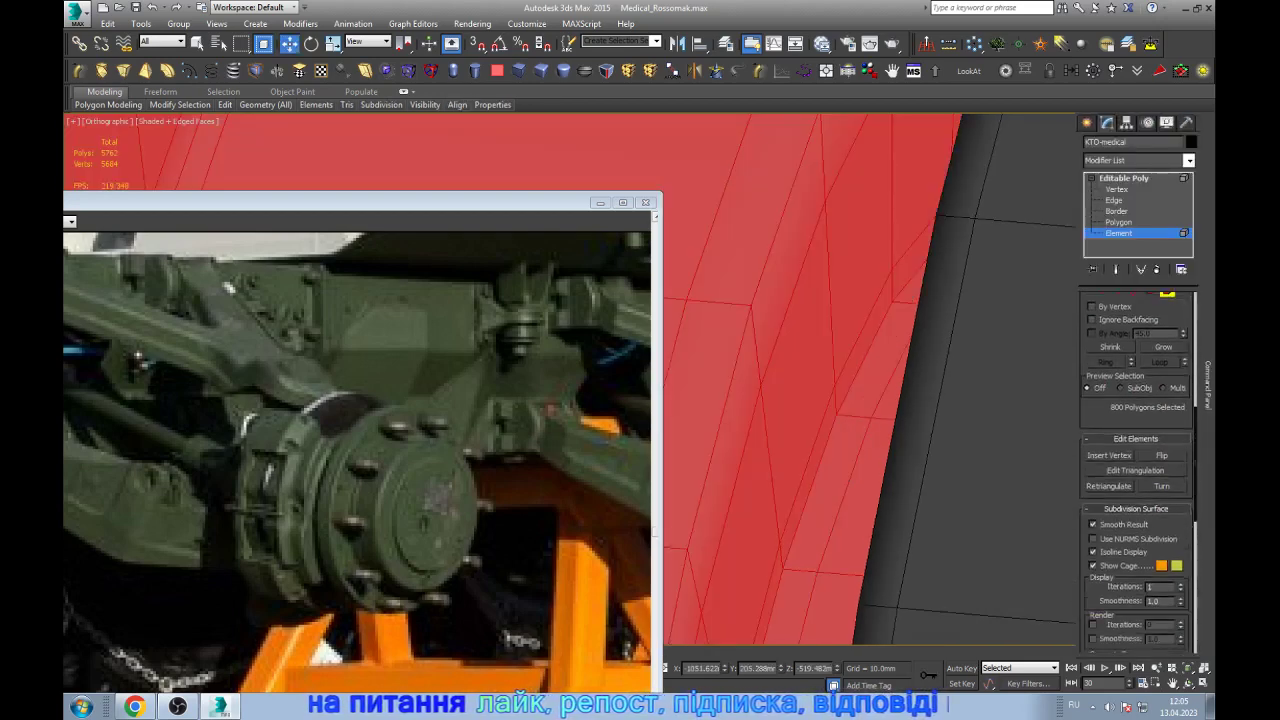
{"action": "scroll", "coordinate": [1135, 450], "scroll_direction": "down", "scroll_amount": 3}
{"action": "scroll", "coordinate": [1135, 470], "scroll_direction": "down", "scroll_amount": 3}
- Assign smoothing group 30 to the element and exit sub-object editing
{"action": "left_click", "coordinate": [1153, 563]}
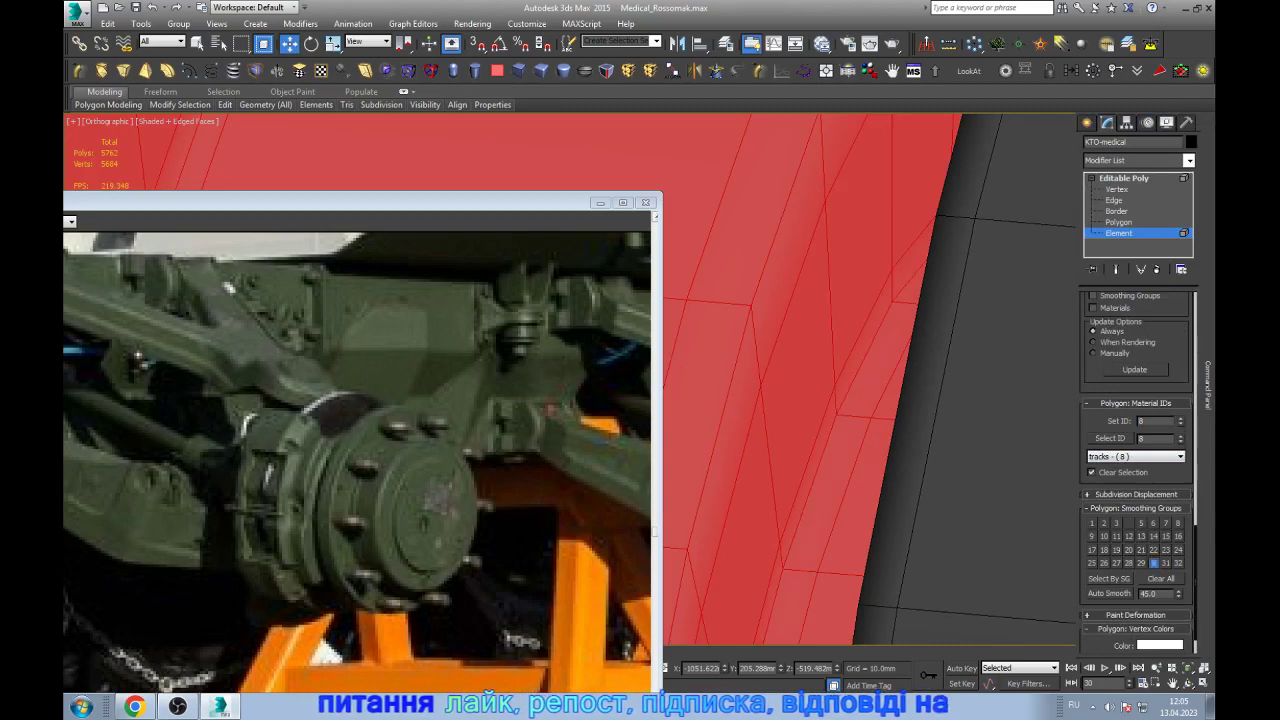
{"action": "left_click", "coordinate": [1124, 178]}
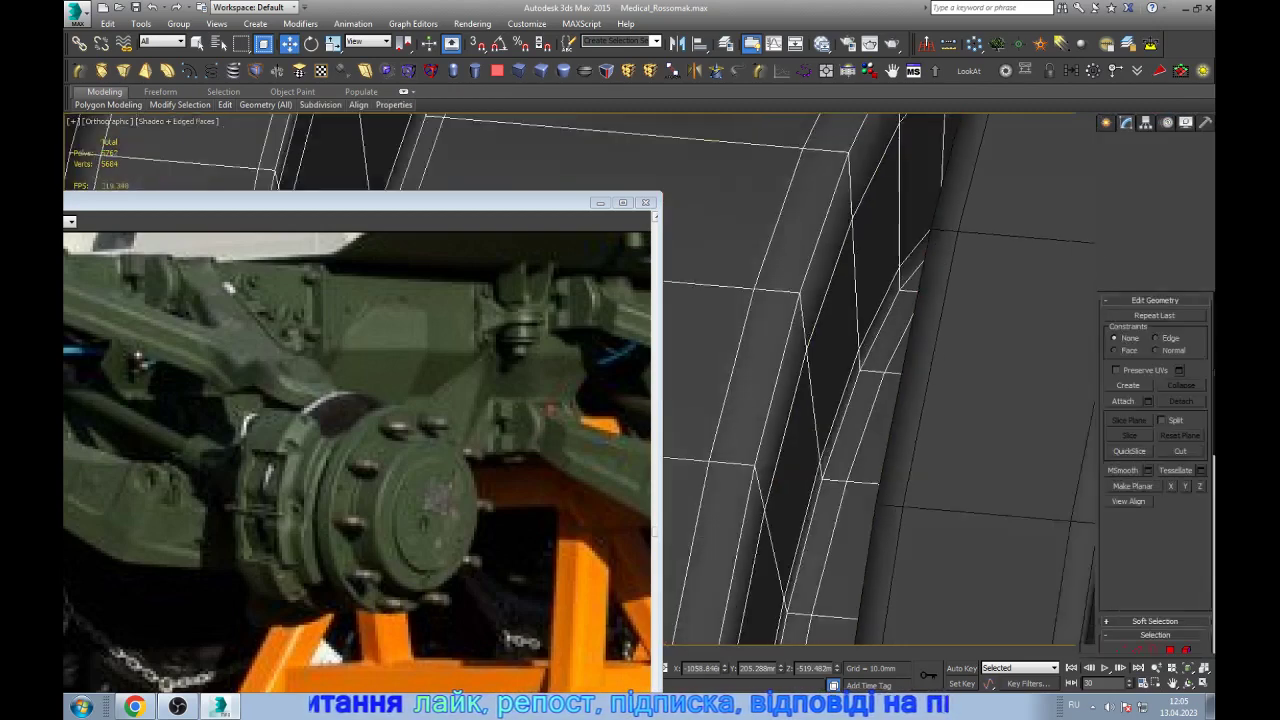
{"action": "key", "text": "alt+q"}
- Attach the bolted hub to the brake ring, matching materials to material IDs
{"action": "left_click", "coordinate": [915, 258]}
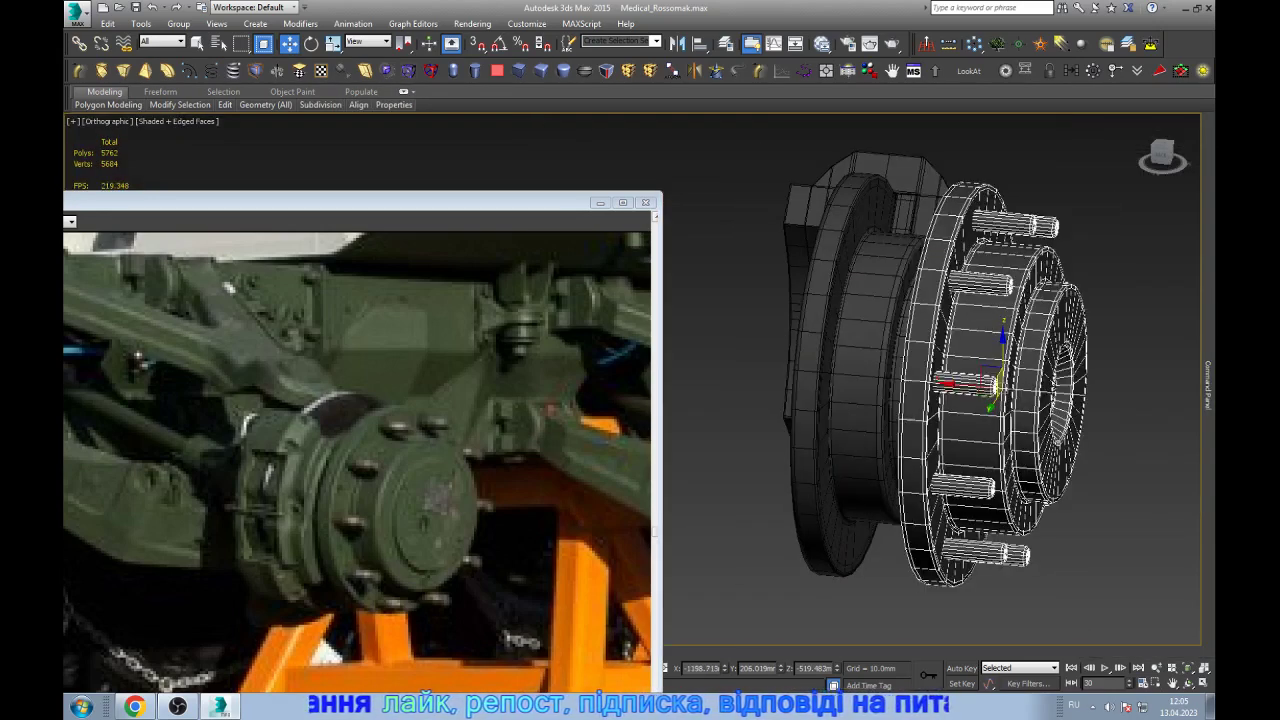
{"action": "left_click", "coordinate": [830, 350]}
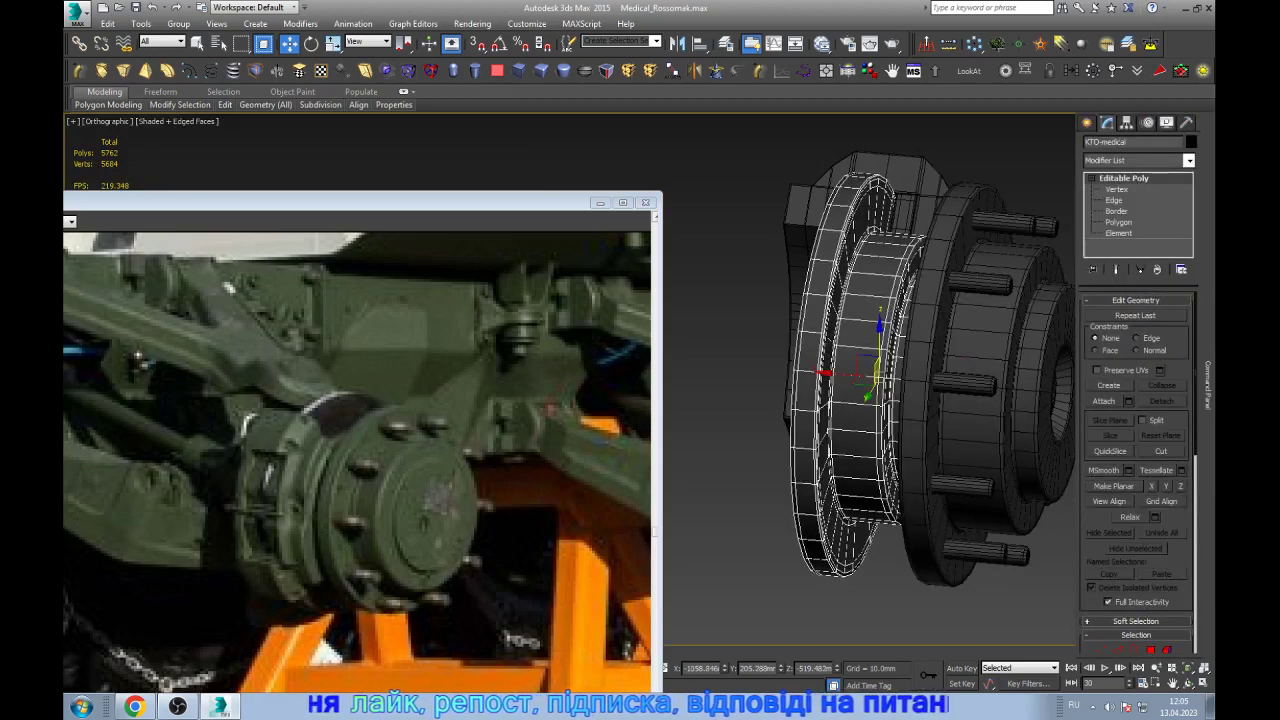
{"action": "left_click", "coordinate": [1104, 400]}
{"action": "left_click", "coordinate": [828, 430]}
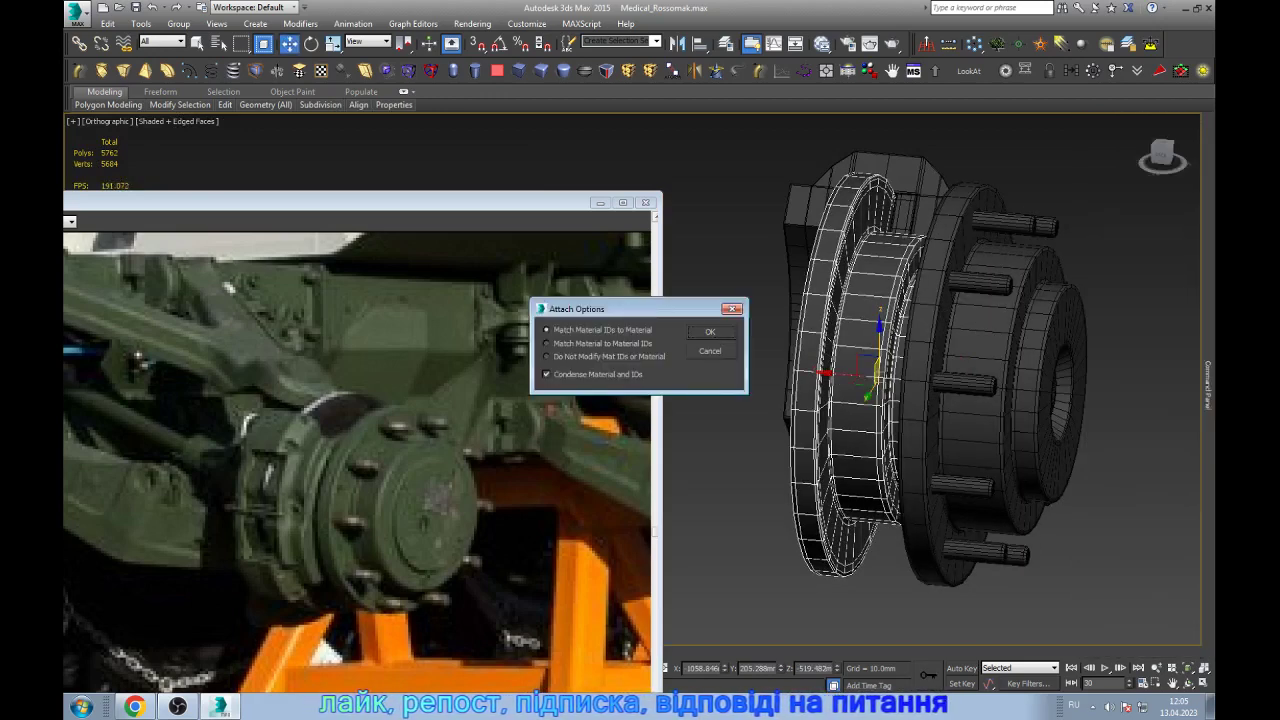
{"action": "left_click", "coordinate": [546, 343]}
{"action": "key", "text": "ctrl+a"}
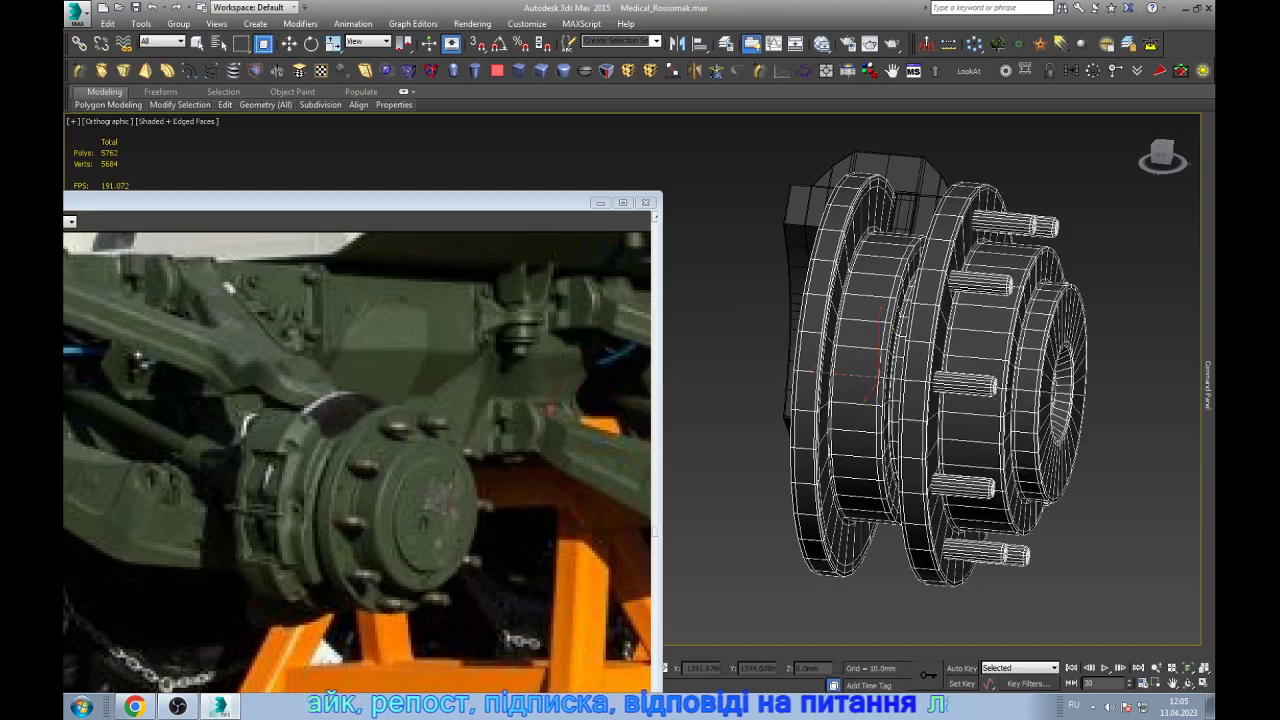
- Orbit to a face-on view of the disc and select the caliper
{"action": "left_click", "coordinate": [798, 260]}
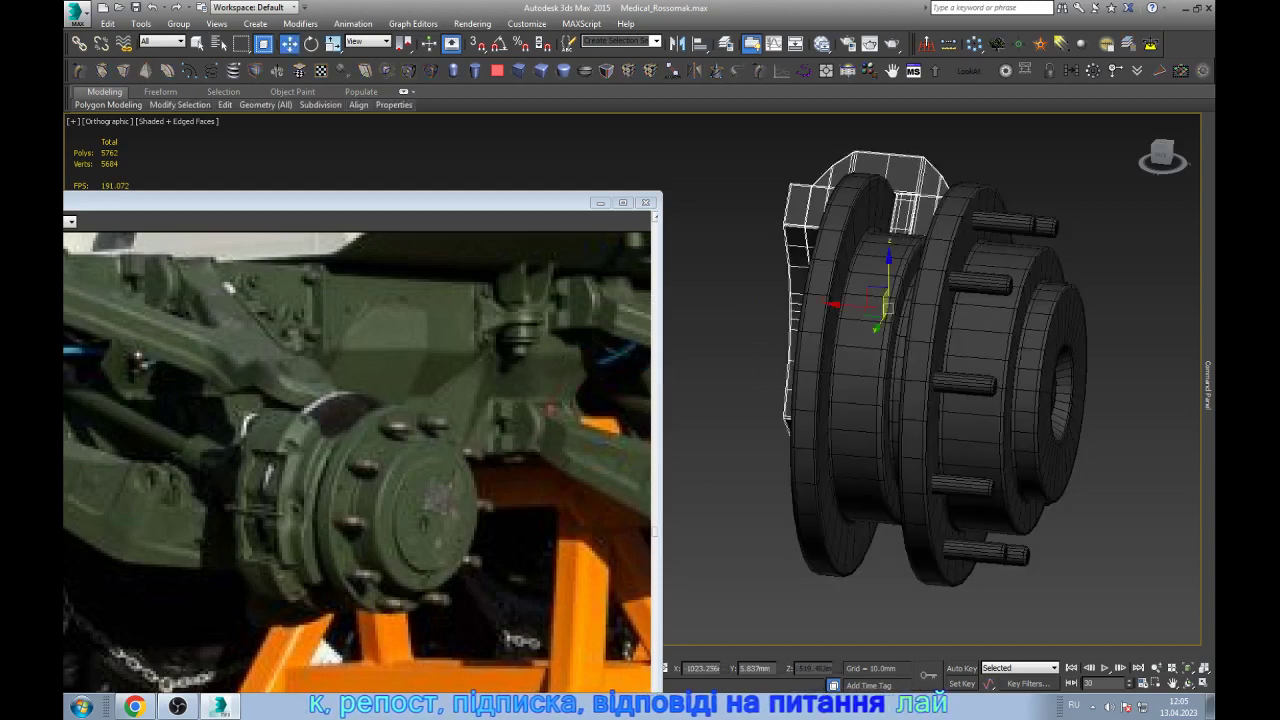
{"action": "middle_click_drag", "start_coordinate": [800, 330], "coordinate": [812, 376], "text": "alt"}
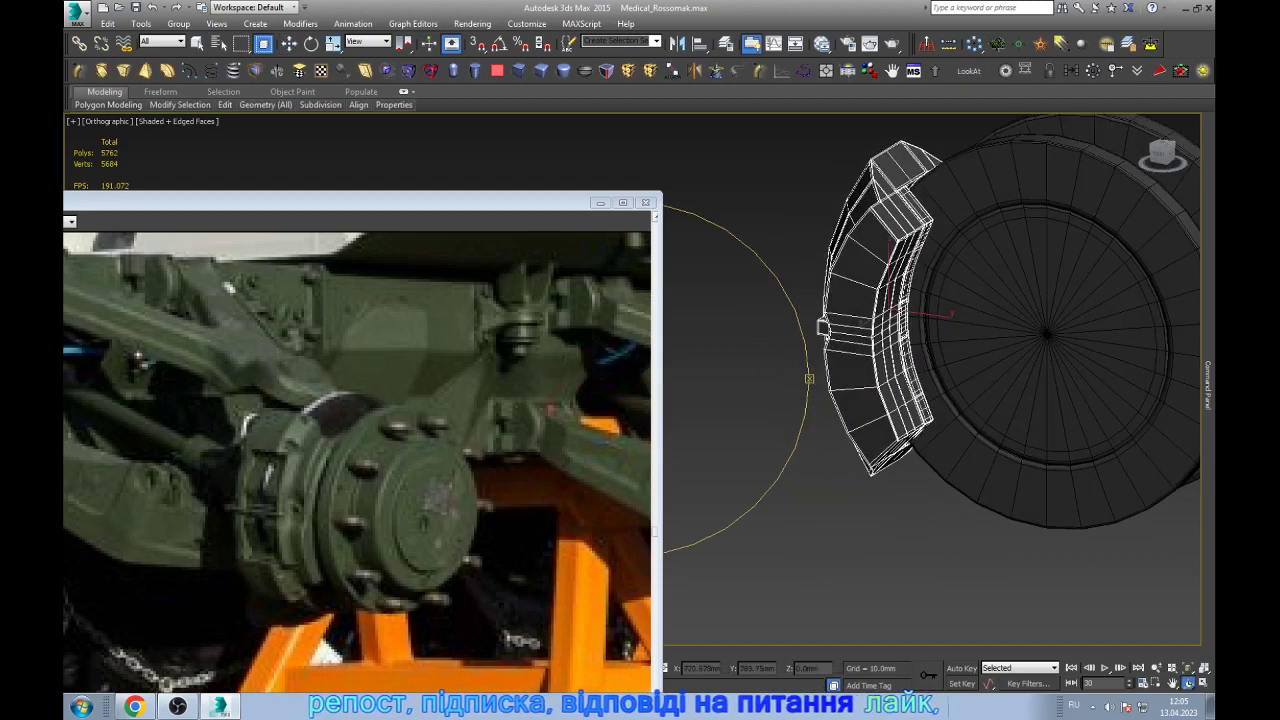
{"action": "key", "text": "w"}
{"action": "left_click", "coordinate": [1003, 462]}
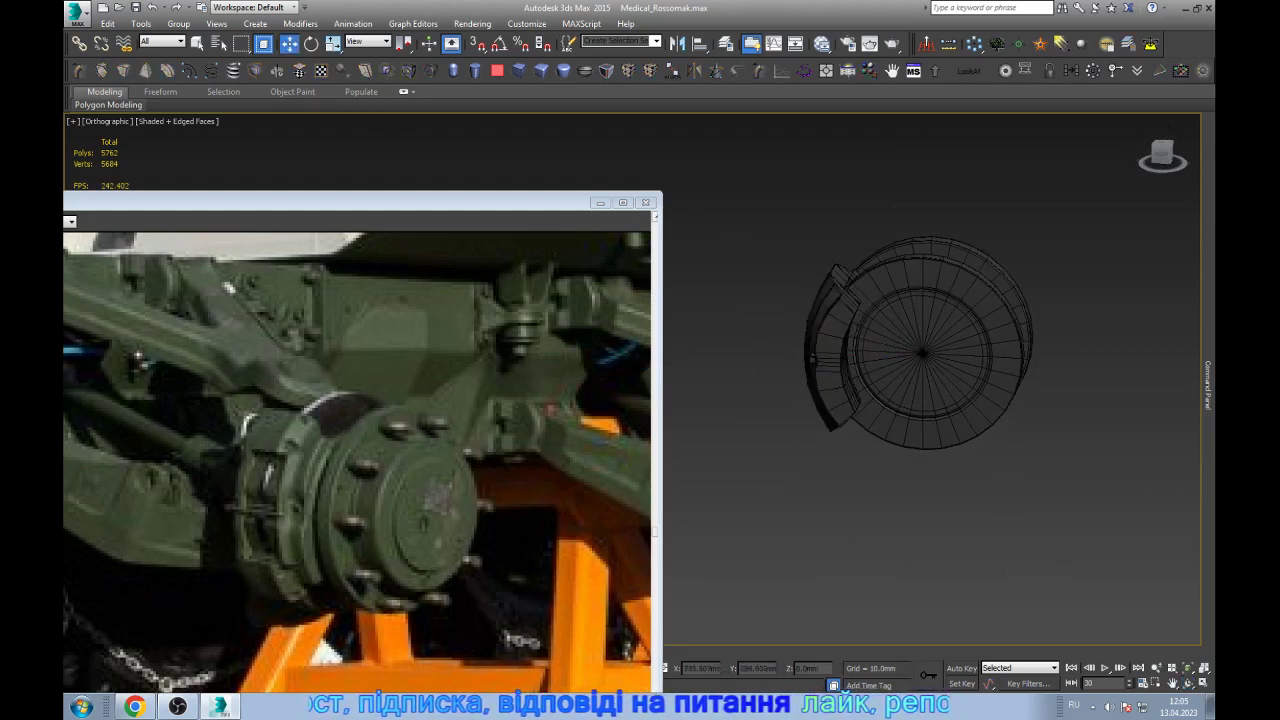
{"action": "left_click", "coordinate": [838, 330]}
- Delete the caliper, restore the full vehicle, and remove two parts behind the wheel
{"action": "key", "text": "Delete"}
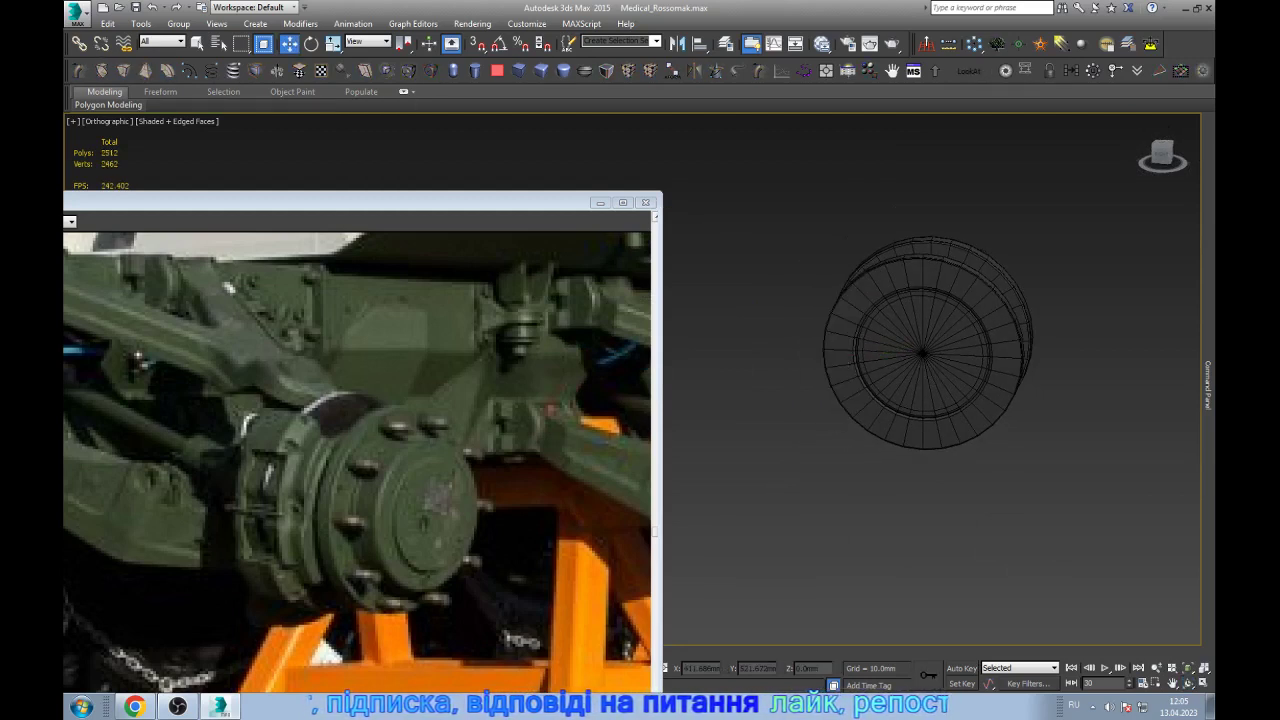
{"action": "key", "text": "alt+q"}
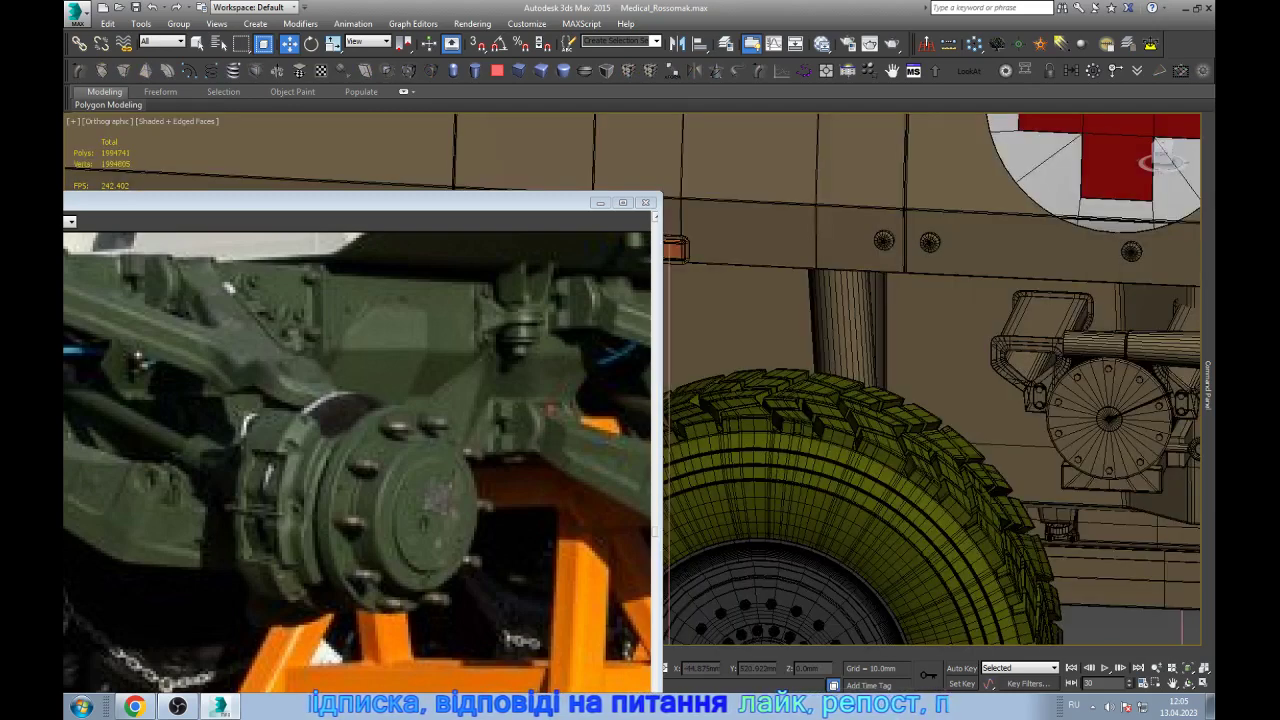
{"action": "left_click", "coordinate": [930, 341]}
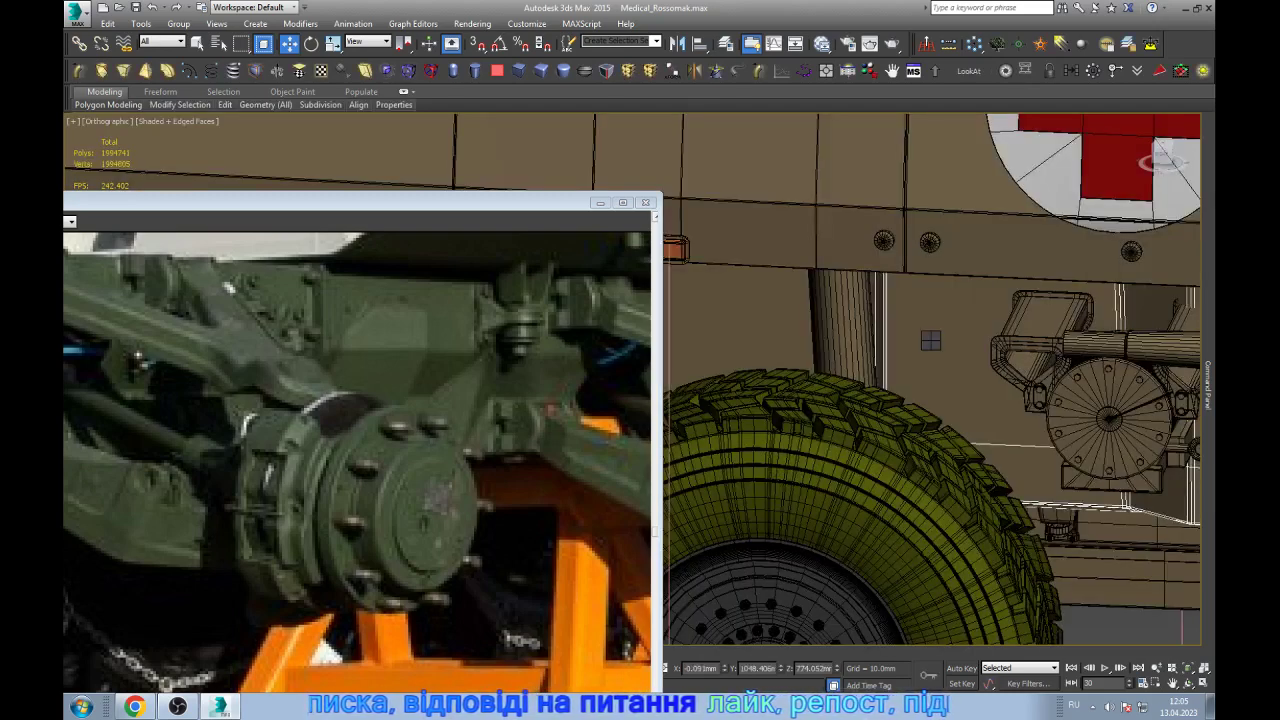
{"action": "key", "text": "Delete"}
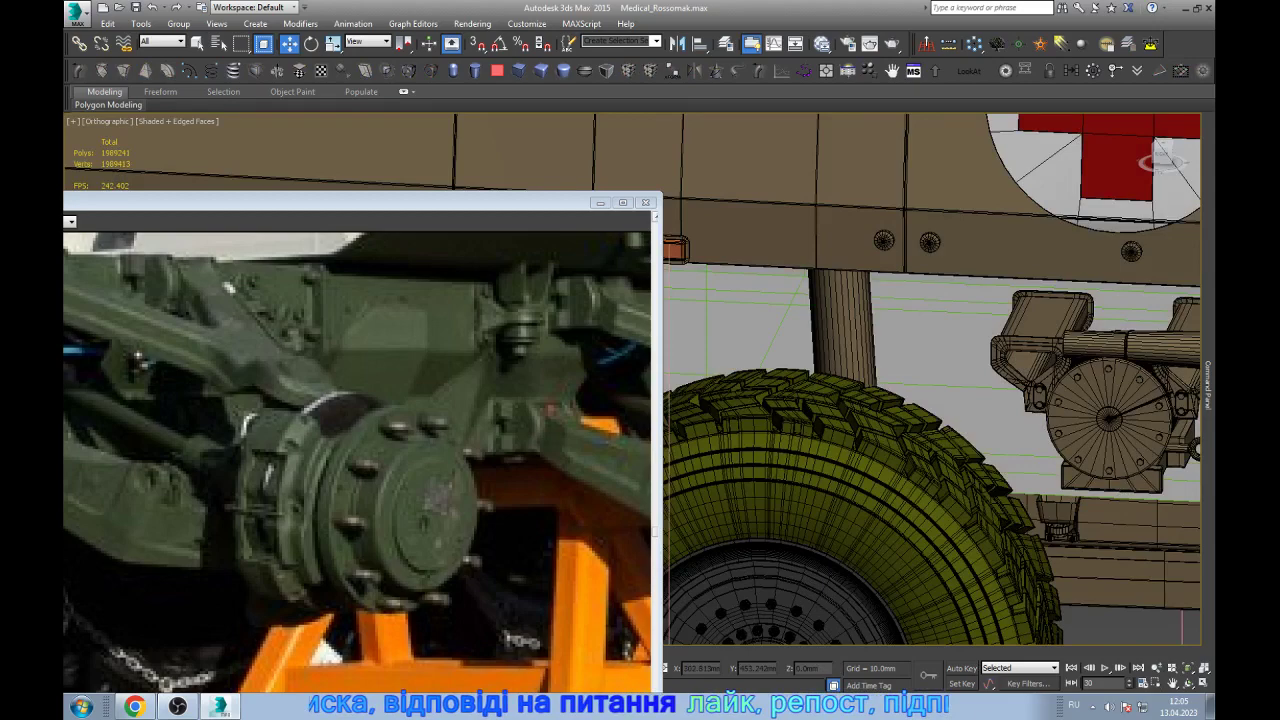
{"action": "key", "text": "Delete"}
- Orbit around the vehicle and return to the straight side view
{"action": "scroll", "coordinate": [970, 305], "scroll_direction": "up", "scroll_amount": 3}
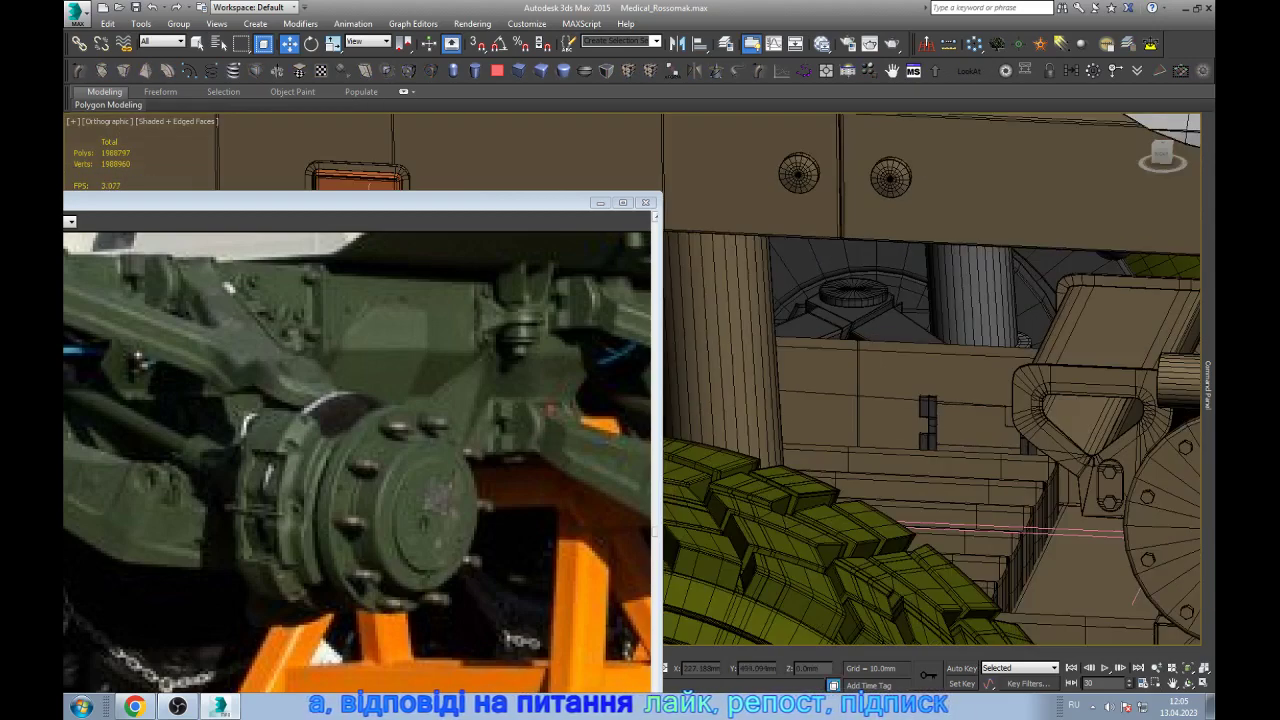
{"action": "scroll", "coordinate": [863, 388], "scroll_direction": "up", "scroll_amount": 2}
{"action": "left_click", "coordinate": [863, 388]}
{"action": "scroll", "coordinate": [863, 388], "scroll_direction": "down", "scroll_amount": 6}
{"action": "scroll", "coordinate": [863, 388], "scroll_direction": "down", "scroll_amount": 2}
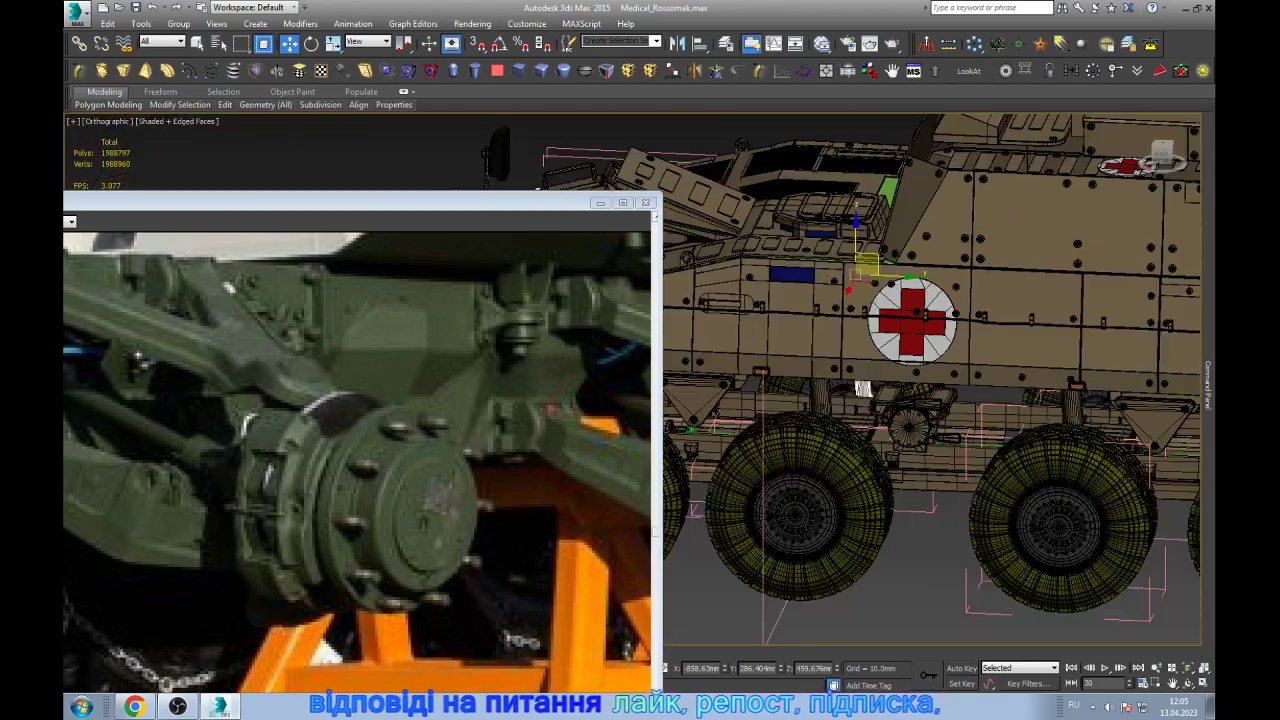
{"action": "middle_click_drag", "start_coordinate": [863, 388], "coordinate": [857, 332], "text": "alt"}
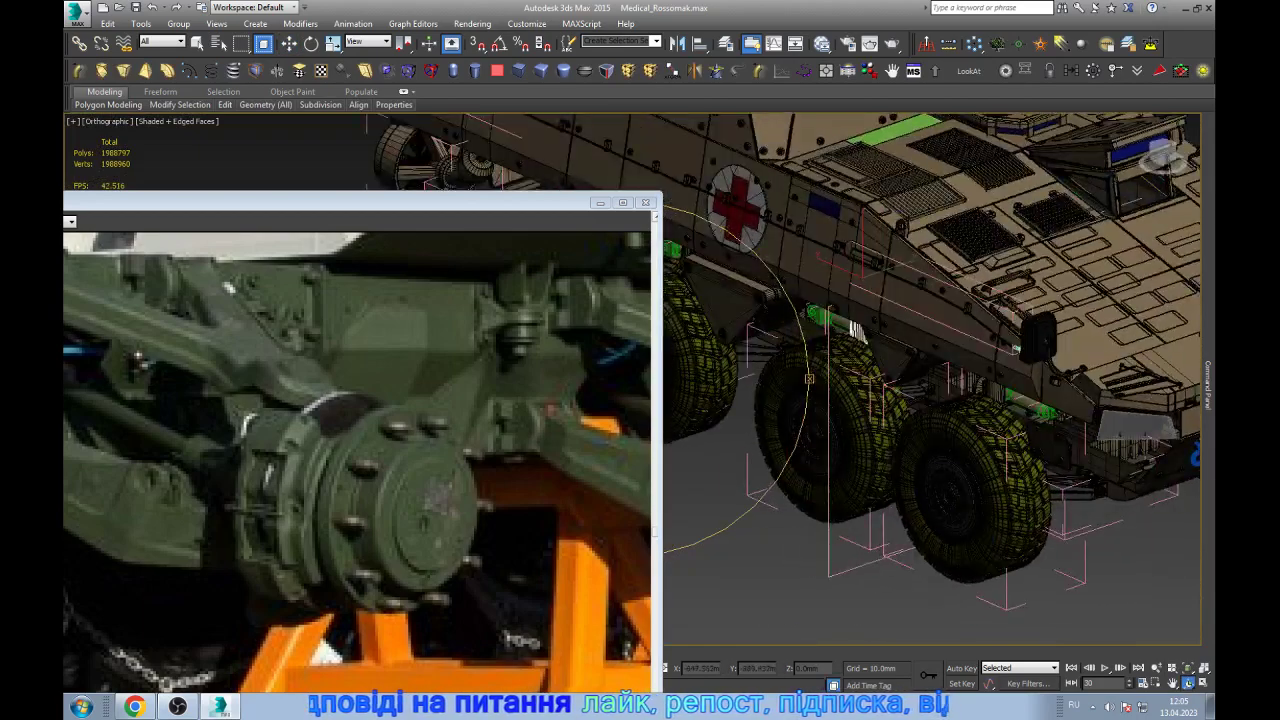
{"action": "key", "text": "shift+z"}
{"action": "key", "text": "w"}
- Remove the wheel's treaded tyre to expose its bolted hub
{"action": "left_click", "coordinate": [866, 430]}
{"action": "key", "text": "z"}
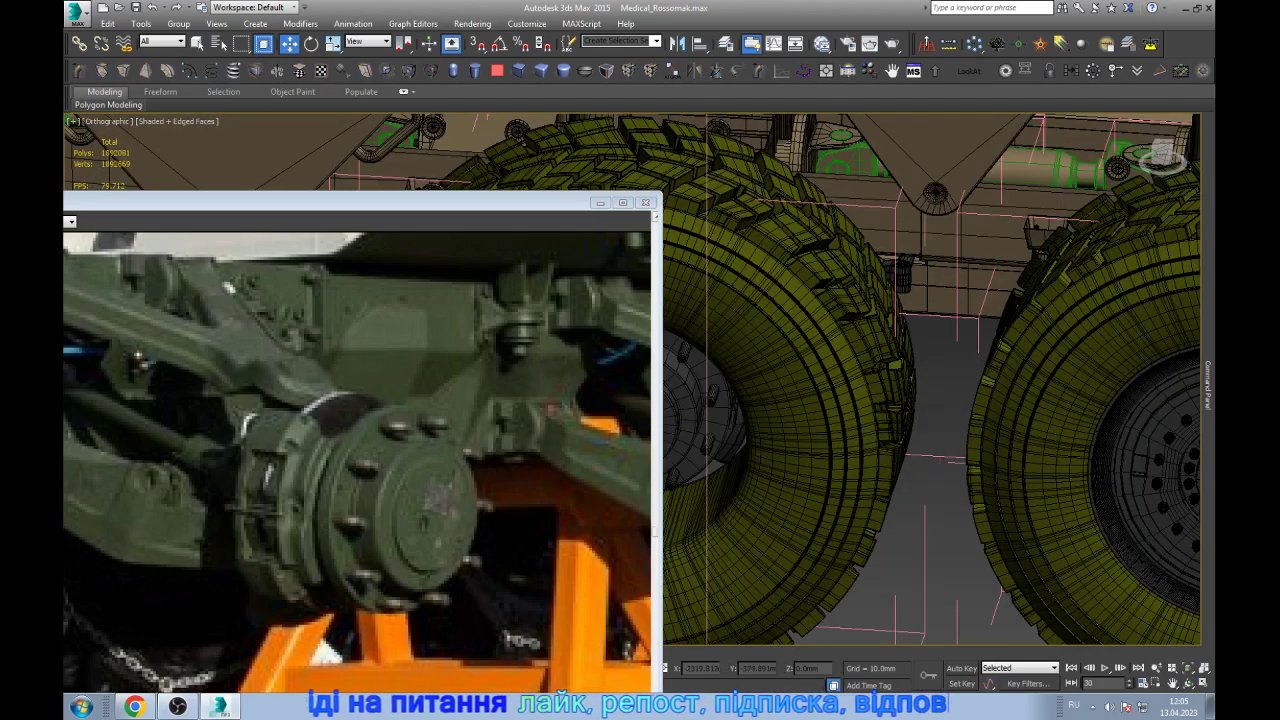
{"action": "key", "text": "shift+z"}
{"action": "key", "text": "shift+z"}
{"action": "key", "text": "shift+z"}
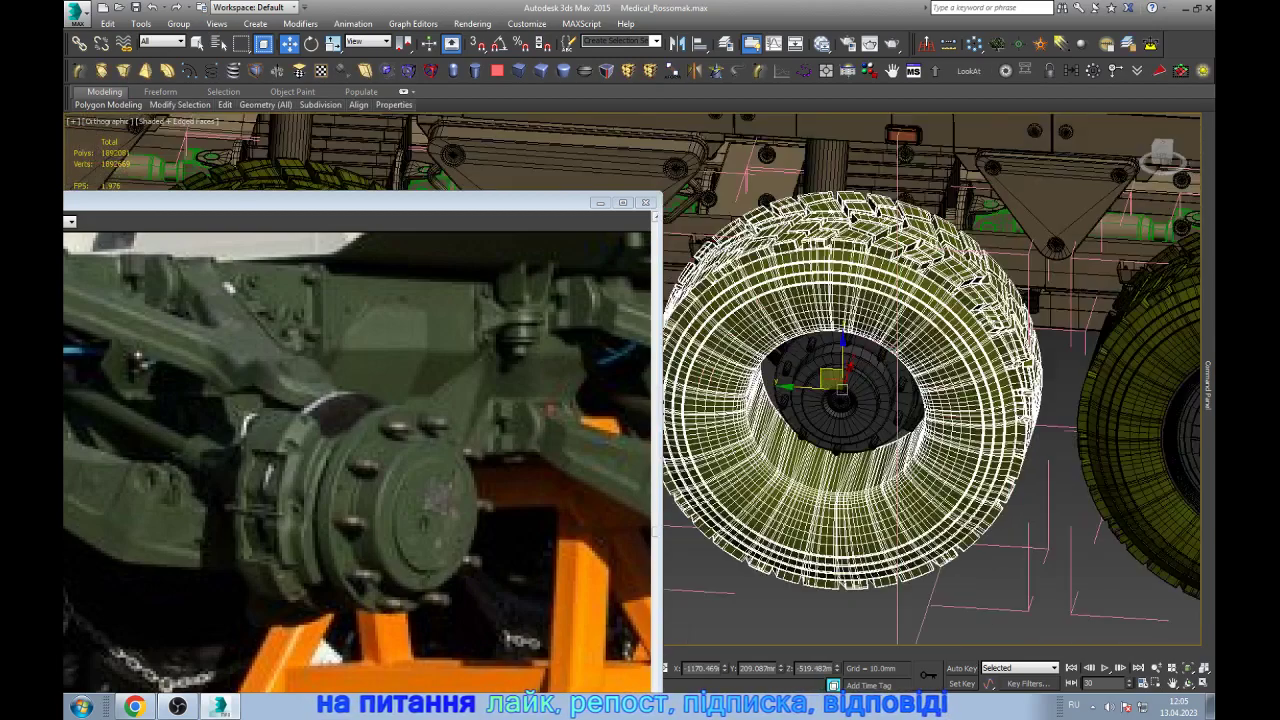
{"action": "scroll", "coordinate": [761, 433], "scroll_direction": "up", "scroll_amount": 4}
{"action": "key", "text": "Delete"}
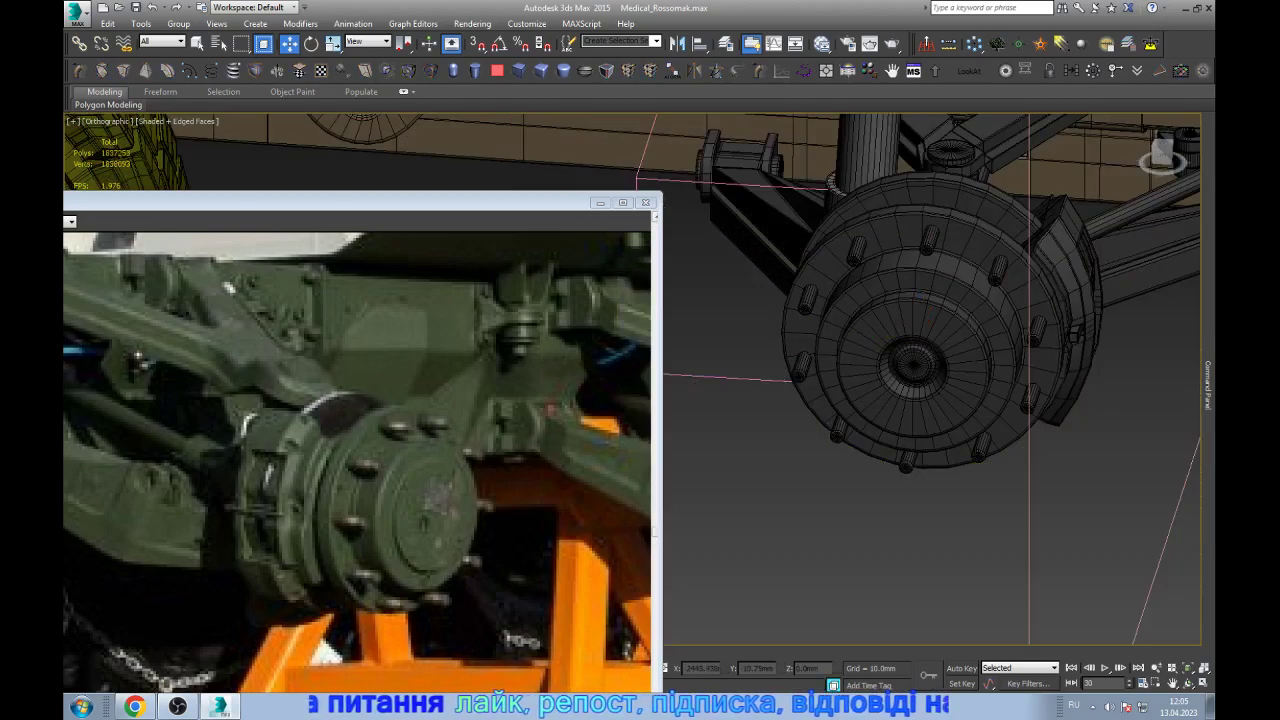
- Create a Y-axis mirrored instance of the curved brake caliper
{"action": "left_click", "coordinate": [917, 297]}
{"action": "left_click", "coordinate": [1072, 300]}
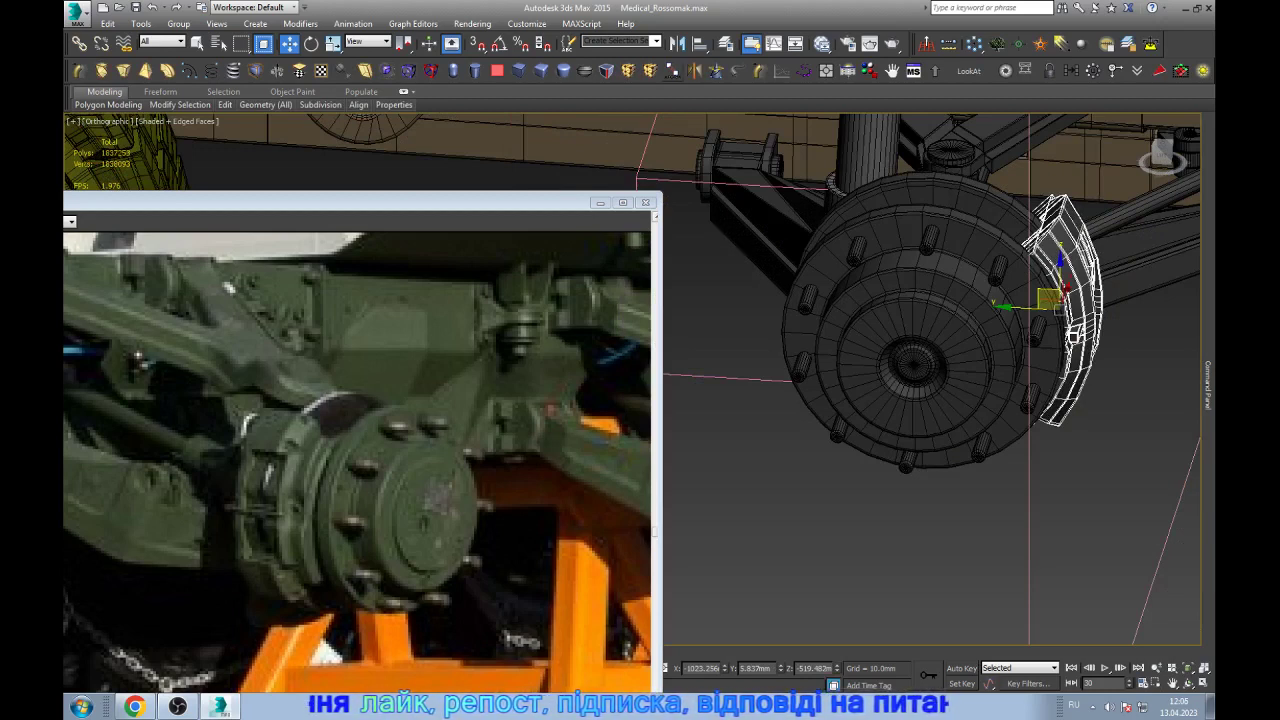
{"action": "left_click", "coordinate": [677, 43]}
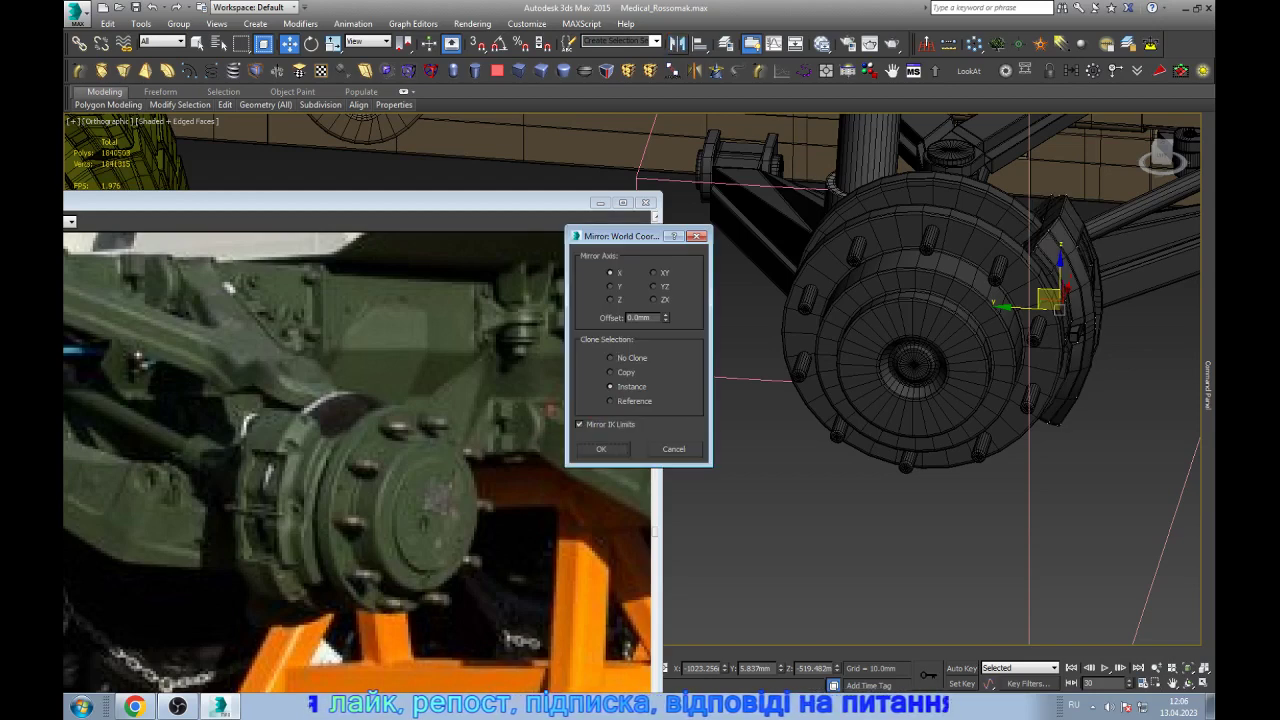
{"action": "left_click", "coordinate": [611, 286]}
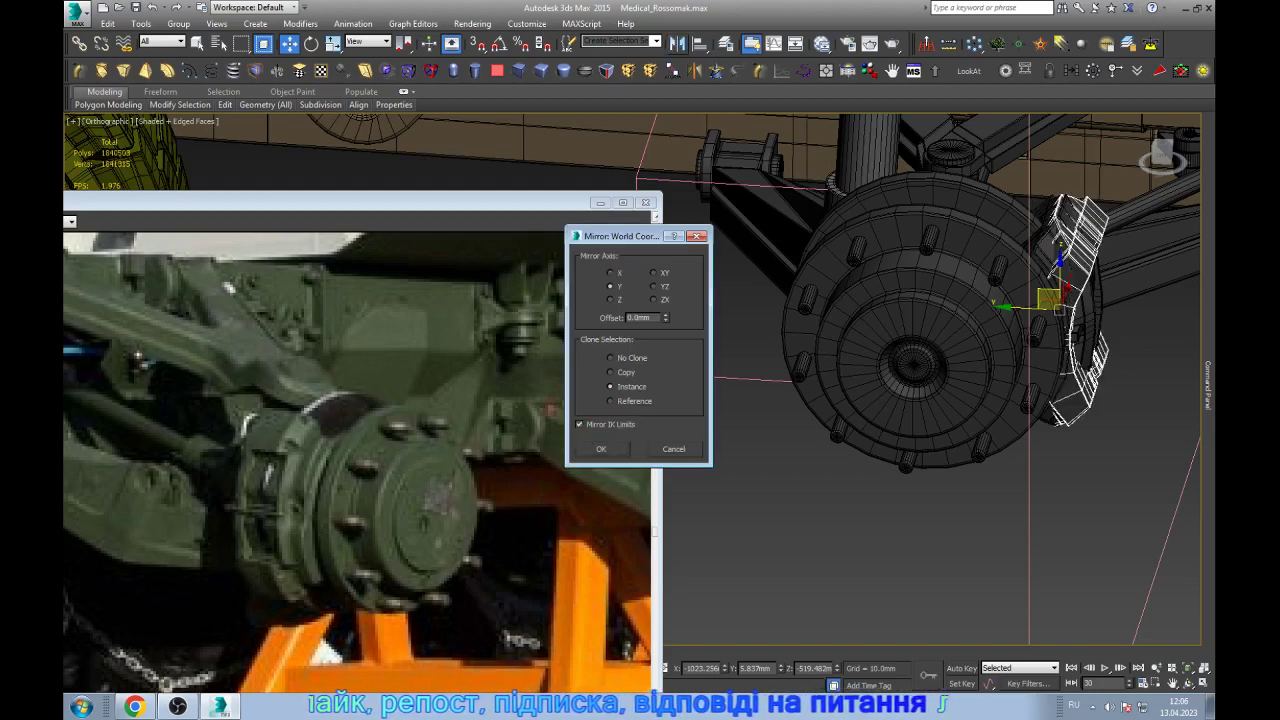
{"action": "left_click", "coordinate": [601, 449]}
- Move the mirrored caliper to the hub's left side, then select both calipers and the hub
{"action": "left_click_drag", "start_coordinate": [1055, 305], "coordinate": [805, 300]}
{"action": "scroll", "coordinate": [805, 300], "scroll_direction": "up", "scroll_amount": 2}
{"action": "scroll", "coordinate": [805, 300], "scroll_direction": "down", "scroll_amount": 2}
{"action": "scroll", "coordinate": [792, 345], "scroll_direction": "down", "scroll_amount": 2}
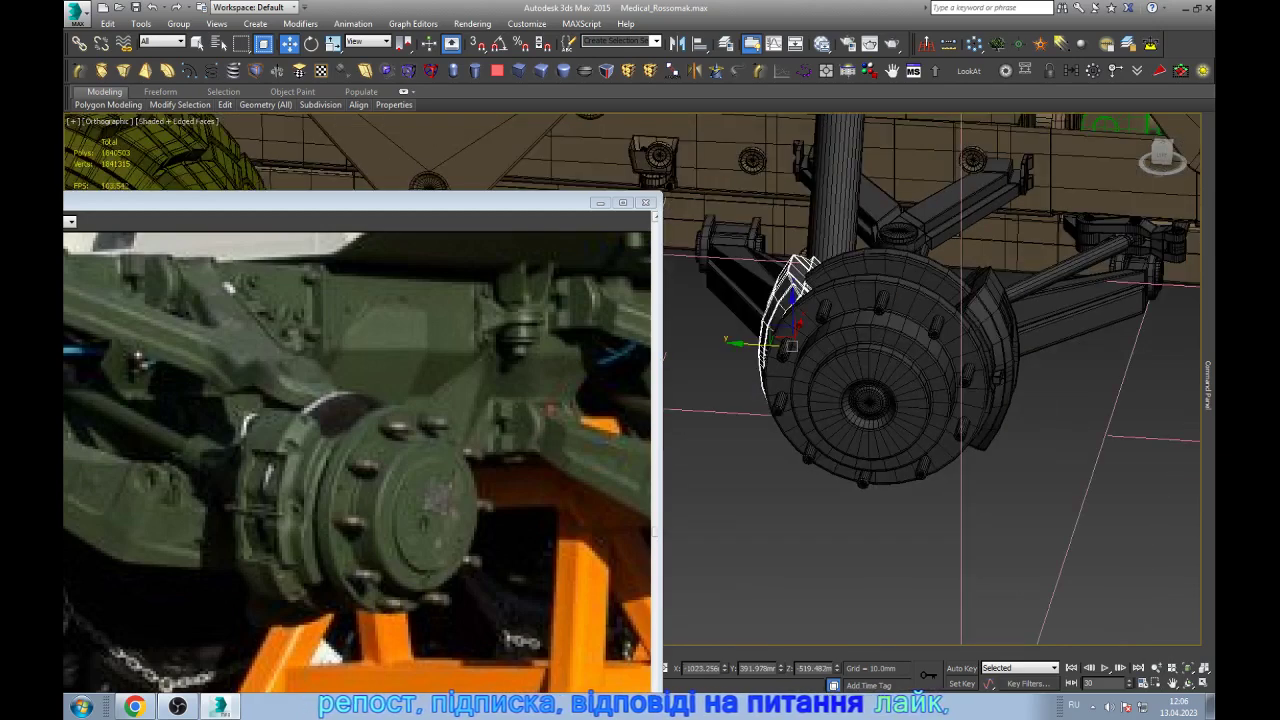
{"action": "left_click", "coordinate": [990, 330], "text": "ctrl"}
{"action": "left_click", "coordinate": [997, 377], "text": "ctrl"}
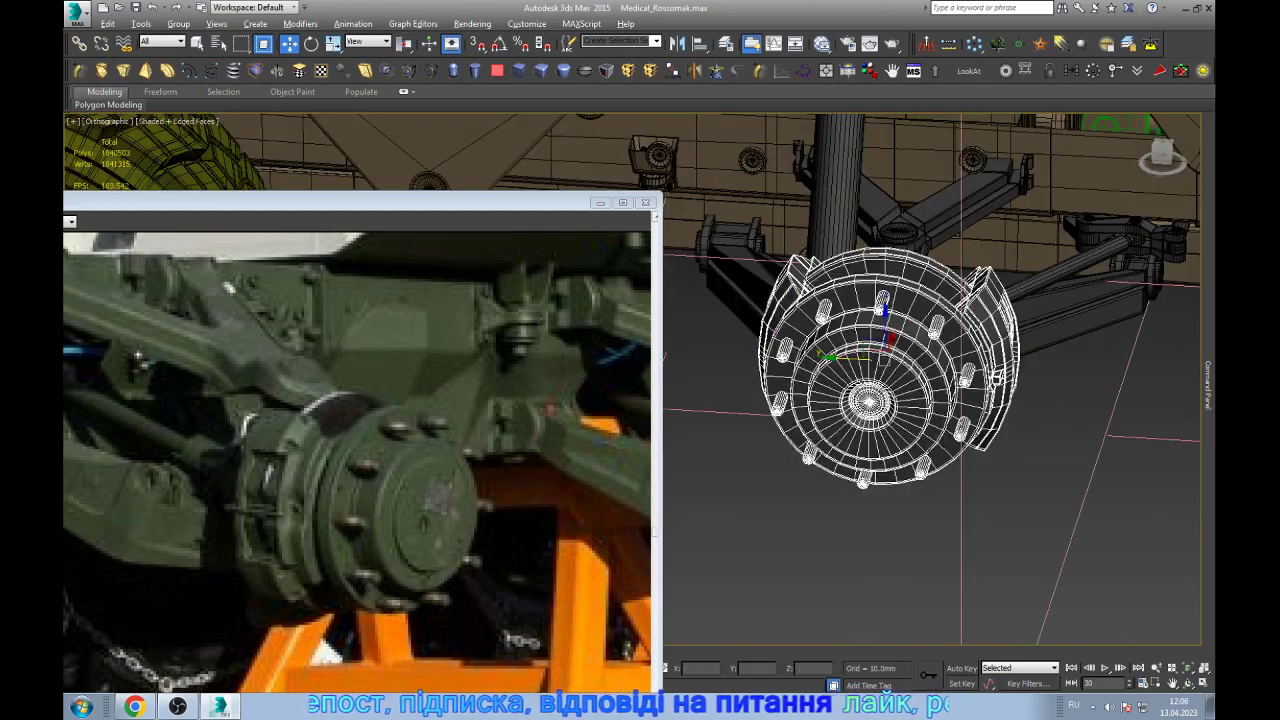
- Isolate the hub and calipers in Left view and slide the left caliper about 12 mm outward along X
{"action": "key", "text": "alt+q"}
{"action": "key", "text": "l"}
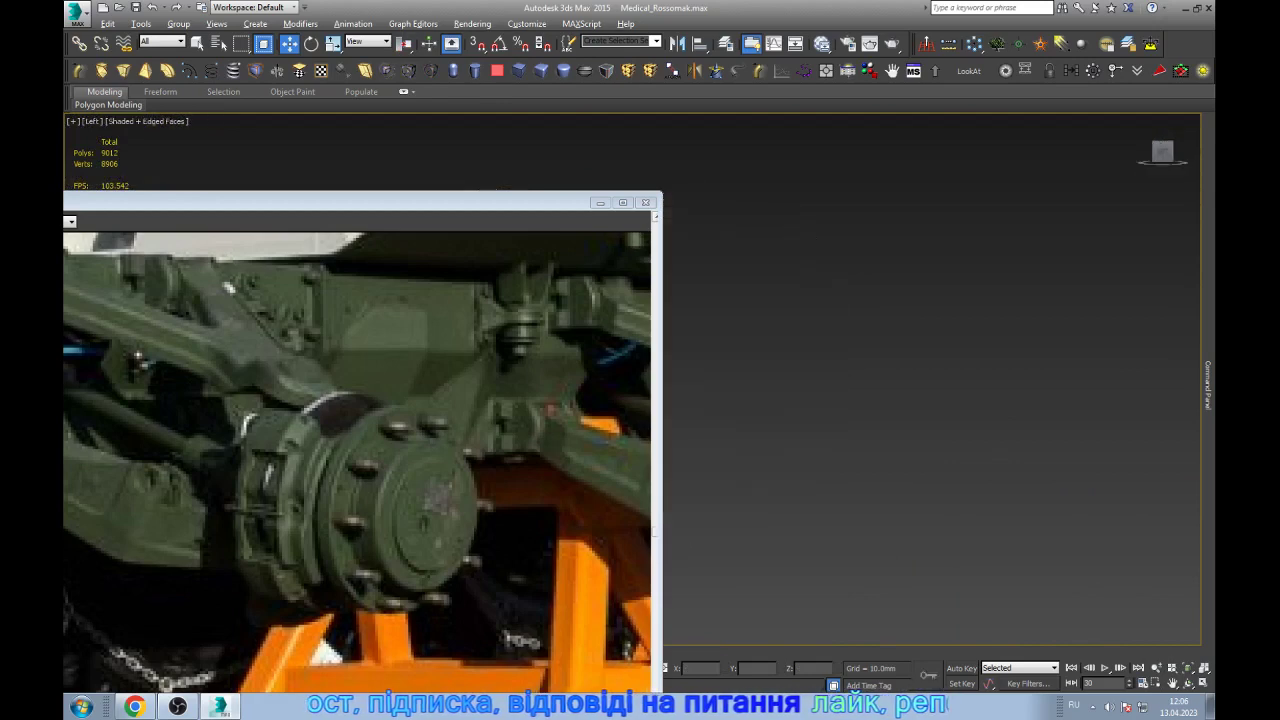
{"action": "key", "text": "z"}
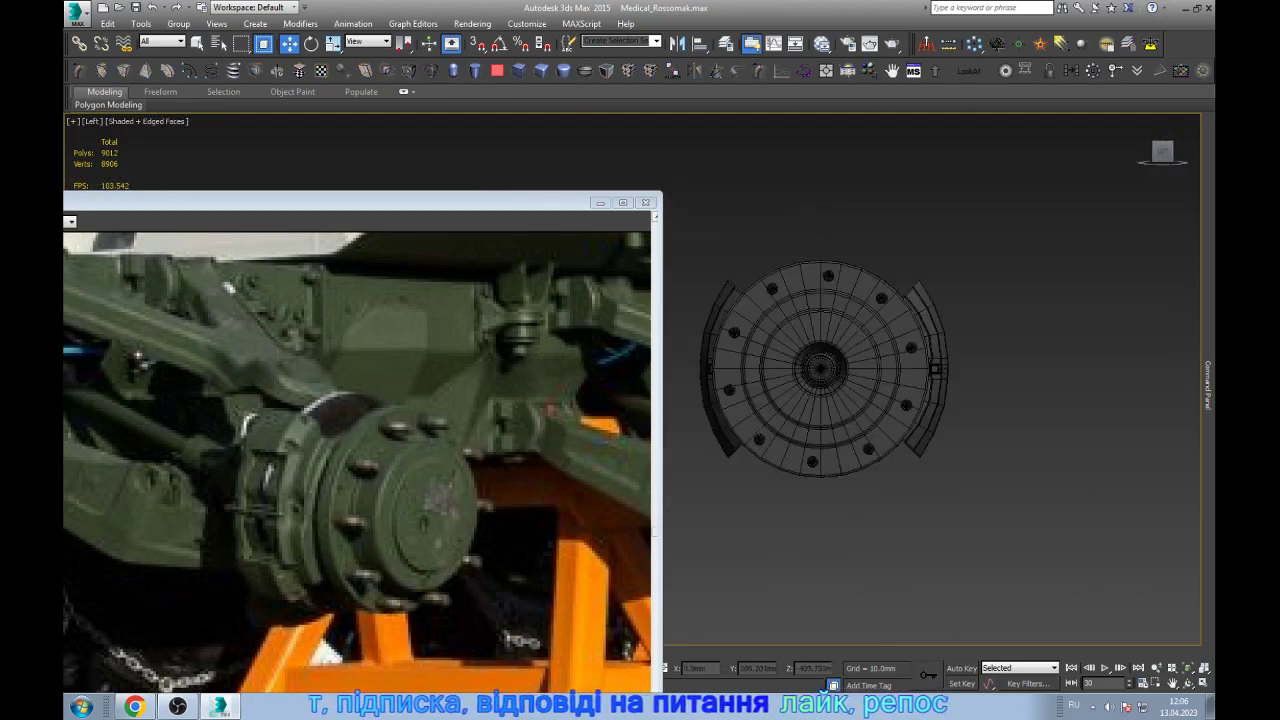
{"action": "left_click", "coordinate": [700, 395]}
{"action": "scroll", "coordinate": [700, 395], "scroll_direction": "up", "scroll_amount": 3}
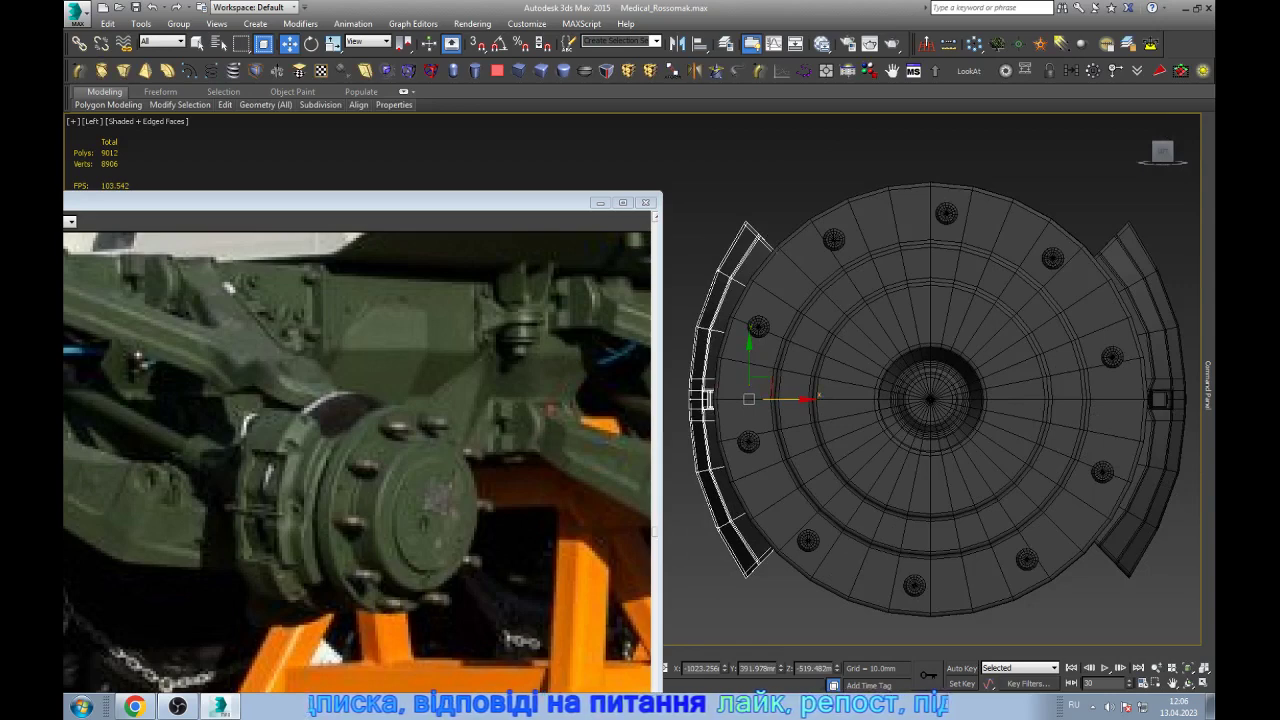
{"action": "key", "text": "F3"}
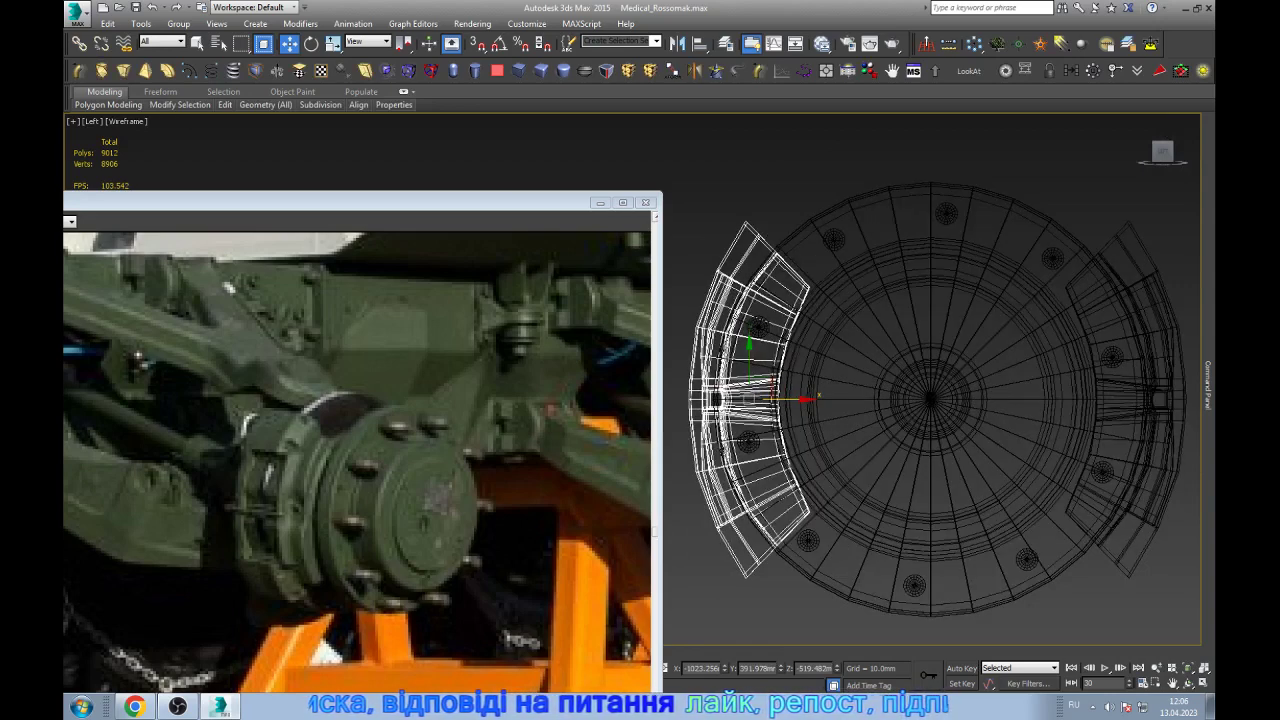
{"action": "scroll", "coordinate": [800, 398], "scroll_direction": "up", "scroll_amount": 5}
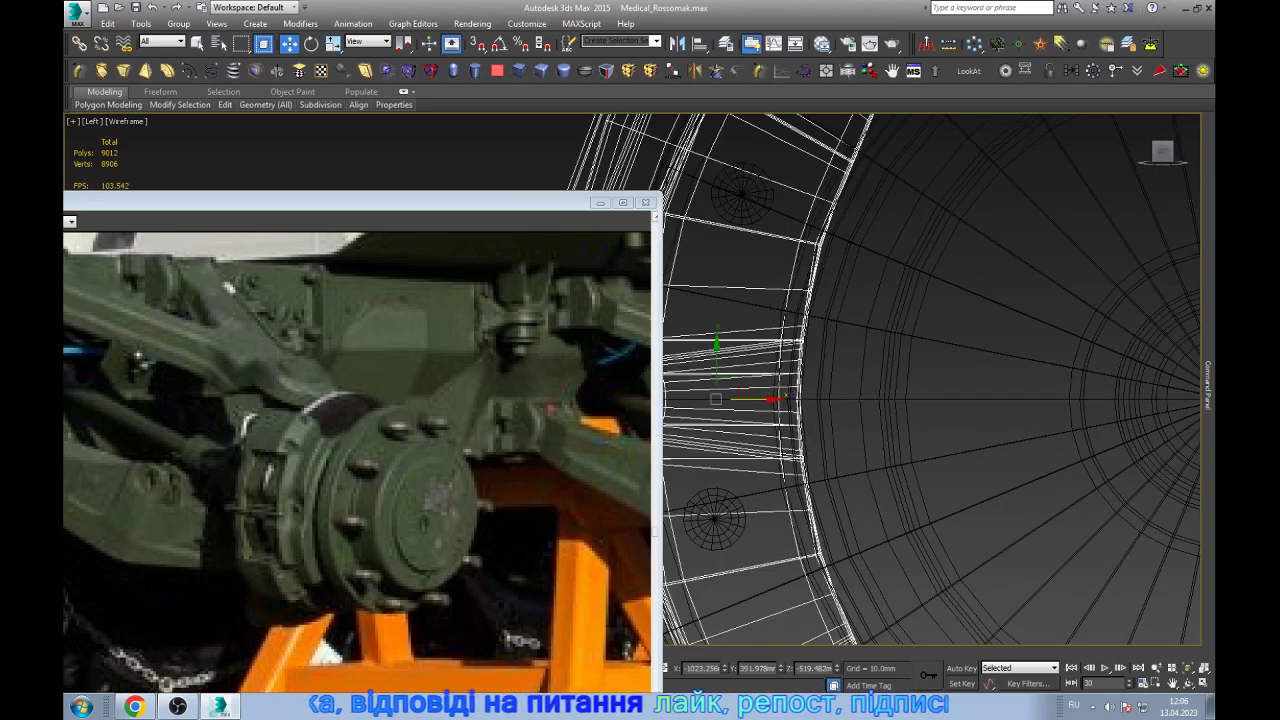
{"action": "left_click_drag", "start_coordinate": [790, 395], "coordinate": [715, 396]}
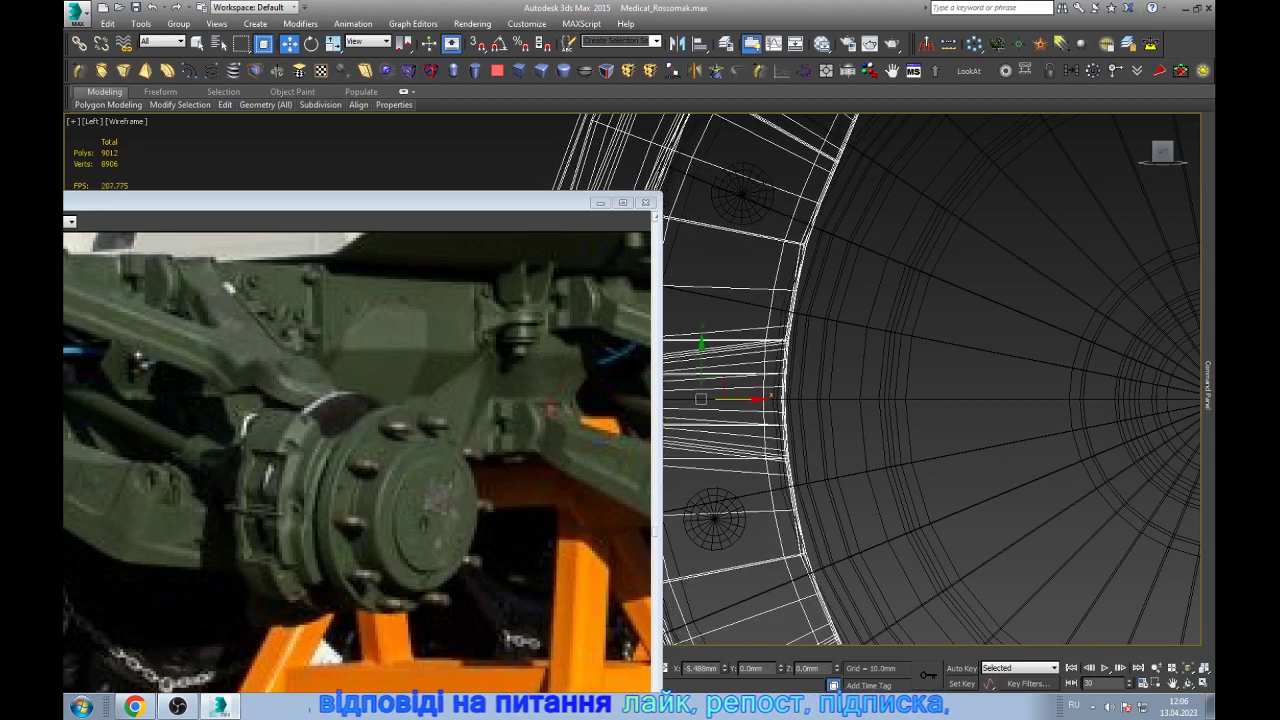
{"action": "scroll", "coordinate": [790, 383], "scroll_direction": "down", "scroll_amount": 4}
{"action": "scroll", "coordinate": [770, 400], "scroll_direction": "down", "scroll_amount": 2}
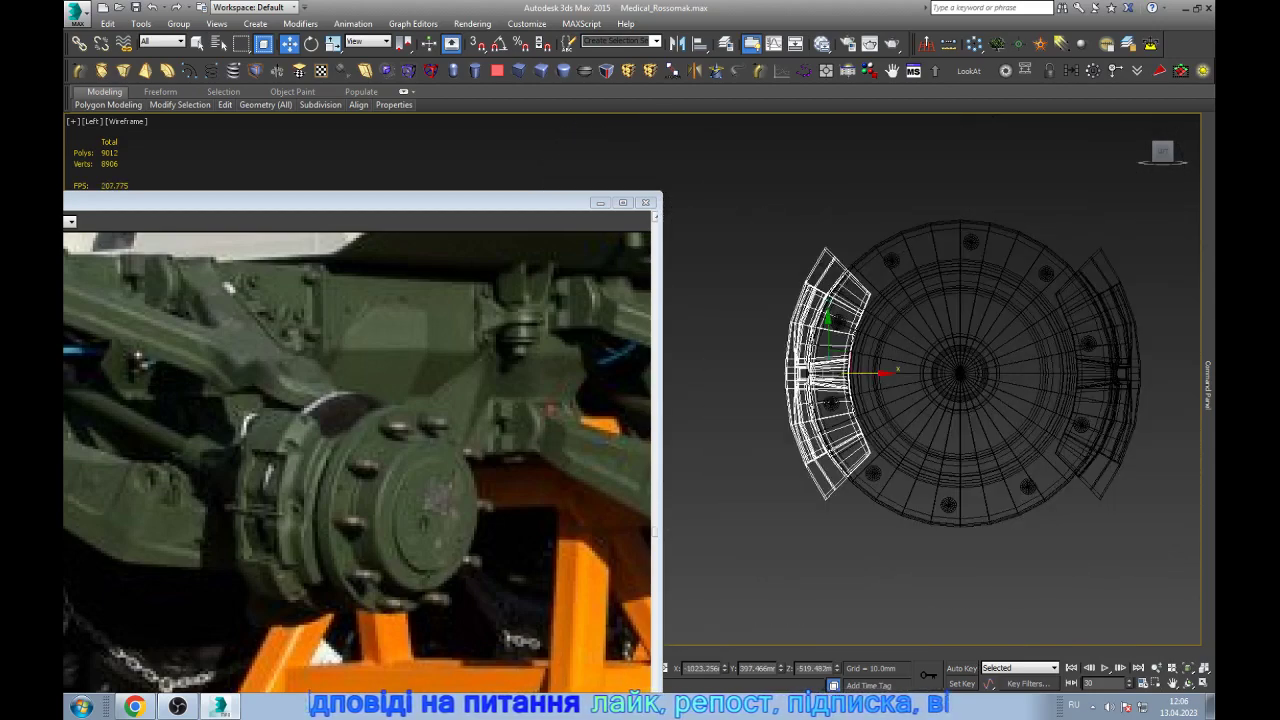
{"action": "scroll", "coordinate": [856, 400], "scroll_direction": "up", "scroll_amount": 4}
{"action": "scroll", "coordinate": [960, 400], "scroll_direction": "down", "scroll_amount": 6}
{"action": "scroll", "coordinate": [955, 390], "scroll_direction": "down", "scroll_amount": 2}
{"action": "key", "text": "ctrl+d"}
{"action": "key", "text": "F3"}
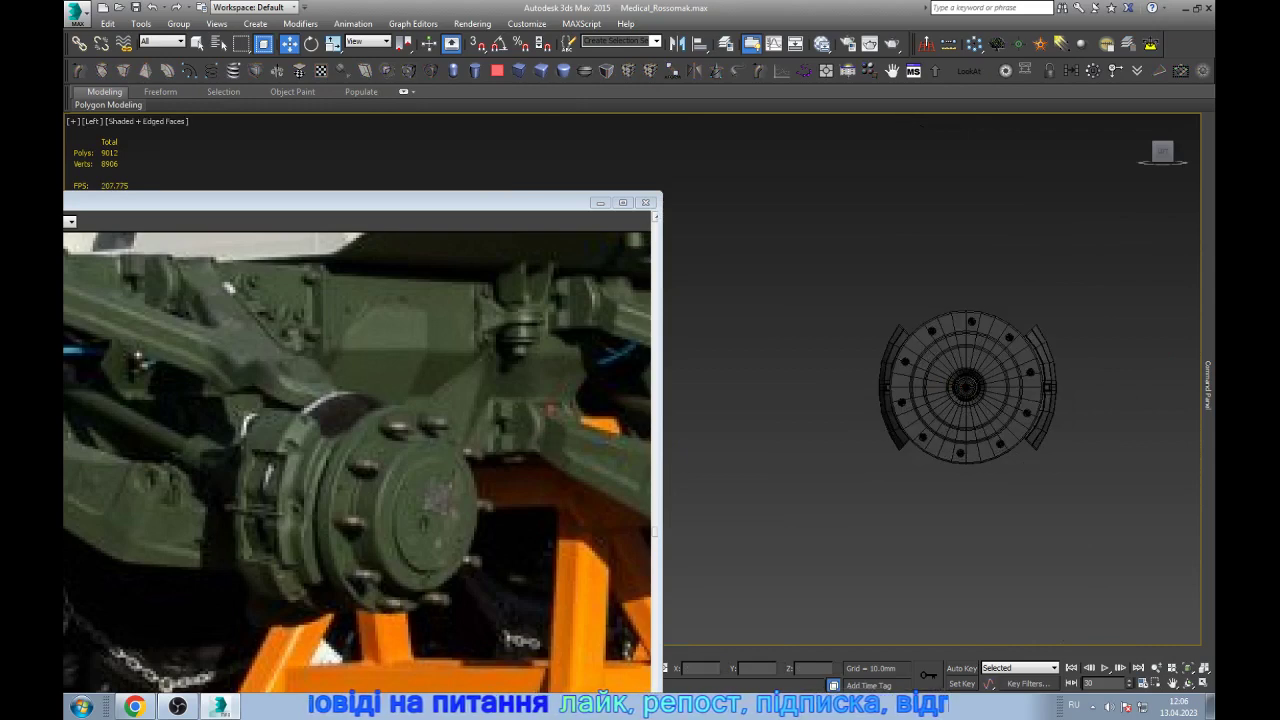
- Attach the calipers and hub parts to the brake disc as one Edit Poly object
{"action": "left_click", "coordinate": [955, 390]}
{"action": "middle_click_drag", "start_coordinate": [955, 390], "coordinate": [948, 396], "text": "alt"}
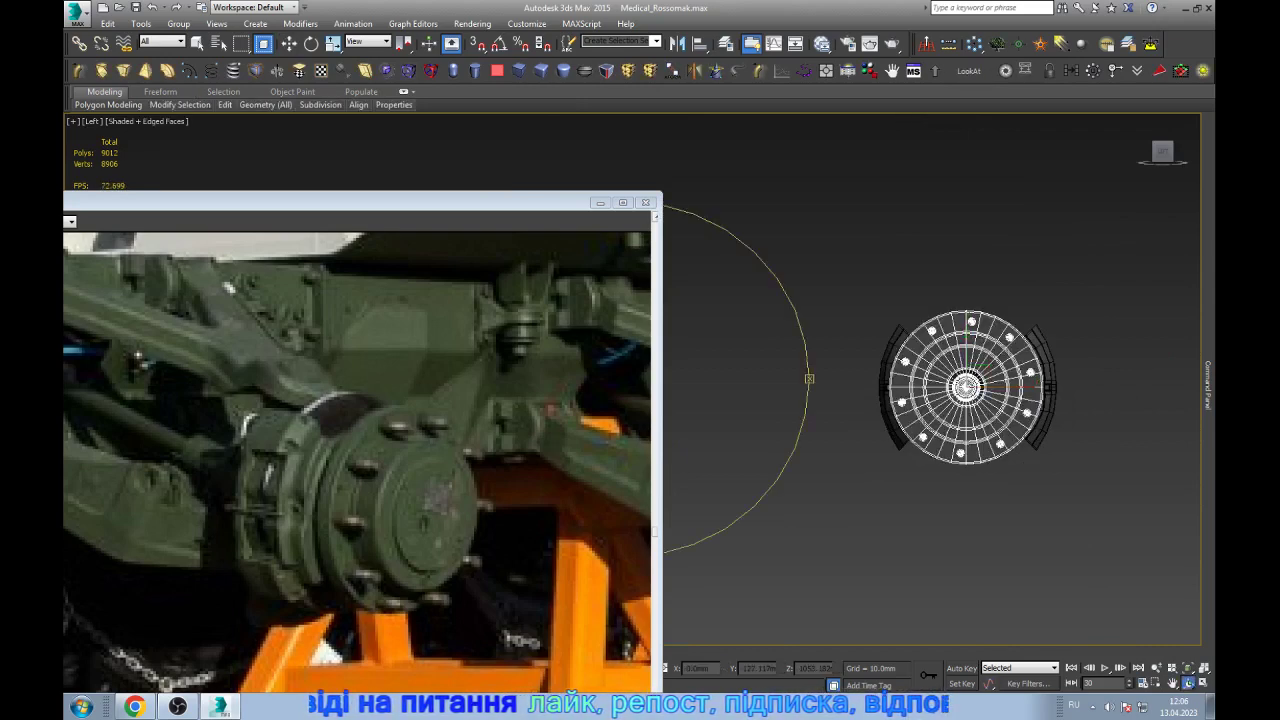
{"action": "scroll", "coordinate": [927, 392], "scroll_direction": "up", "scroll_amount": 4}
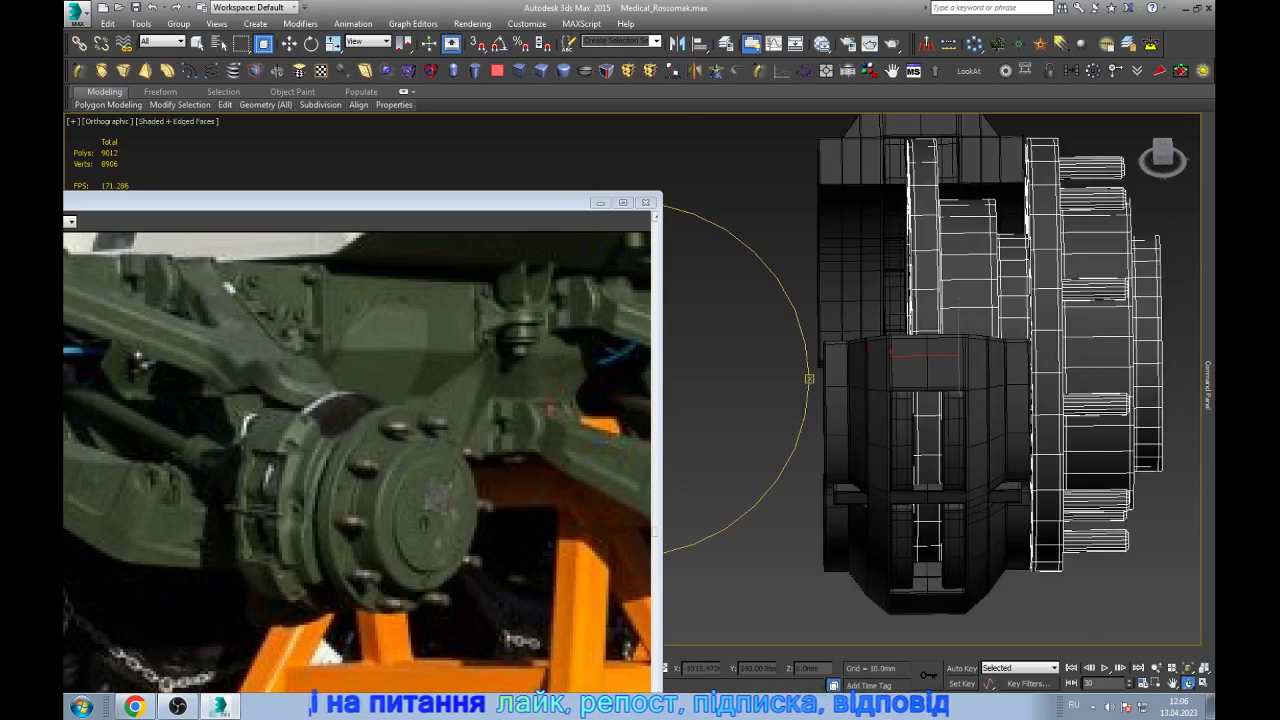
{"action": "scroll", "coordinate": [926, 400], "scroll_direction": "down", "scroll_amount": 3}
{"action": "key", "text": "w"}
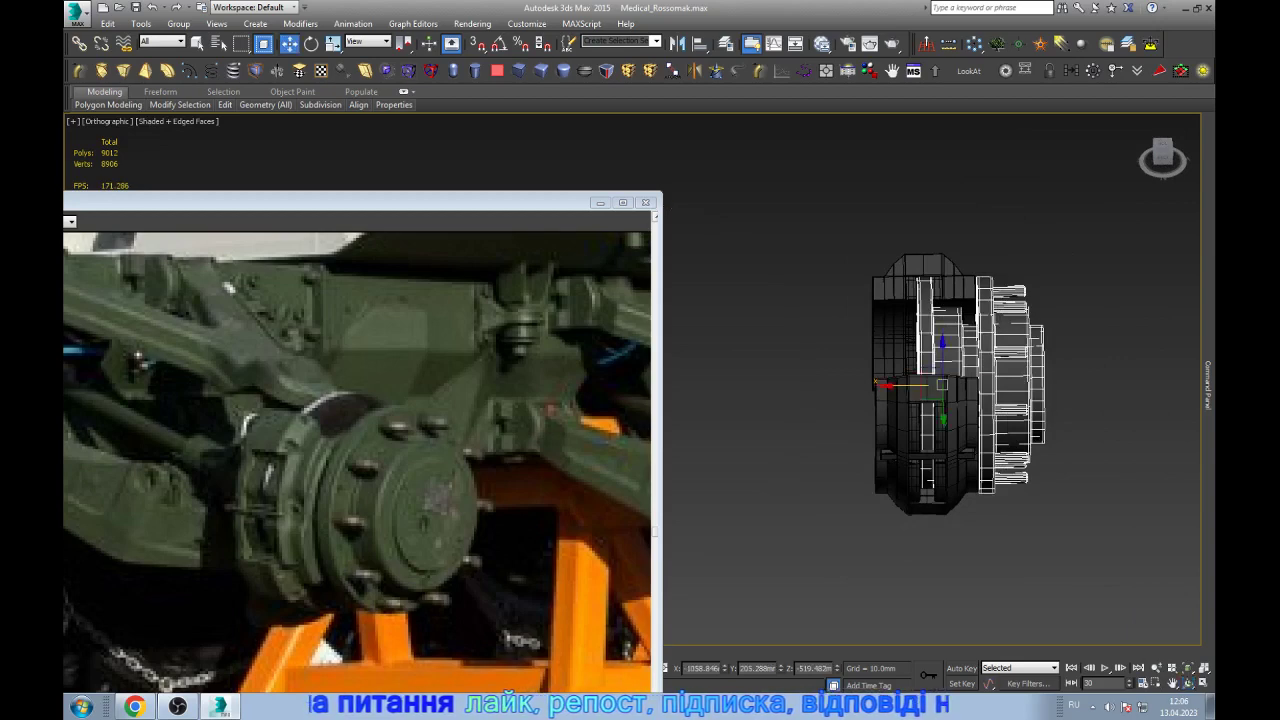
{"action": "left_click", "coordinate": [1104, 401]}
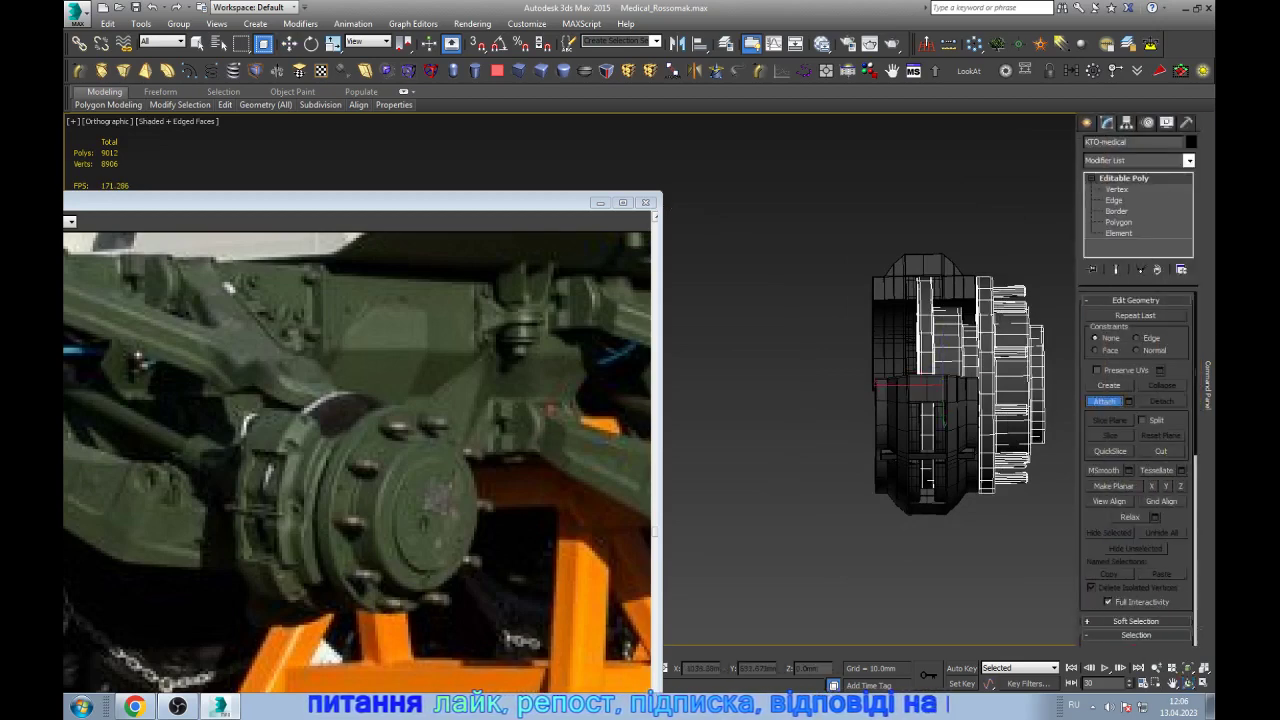
{"action": "left_click", "coordinate": [1010, 380]}
{"action": "key", "text": "Return"}
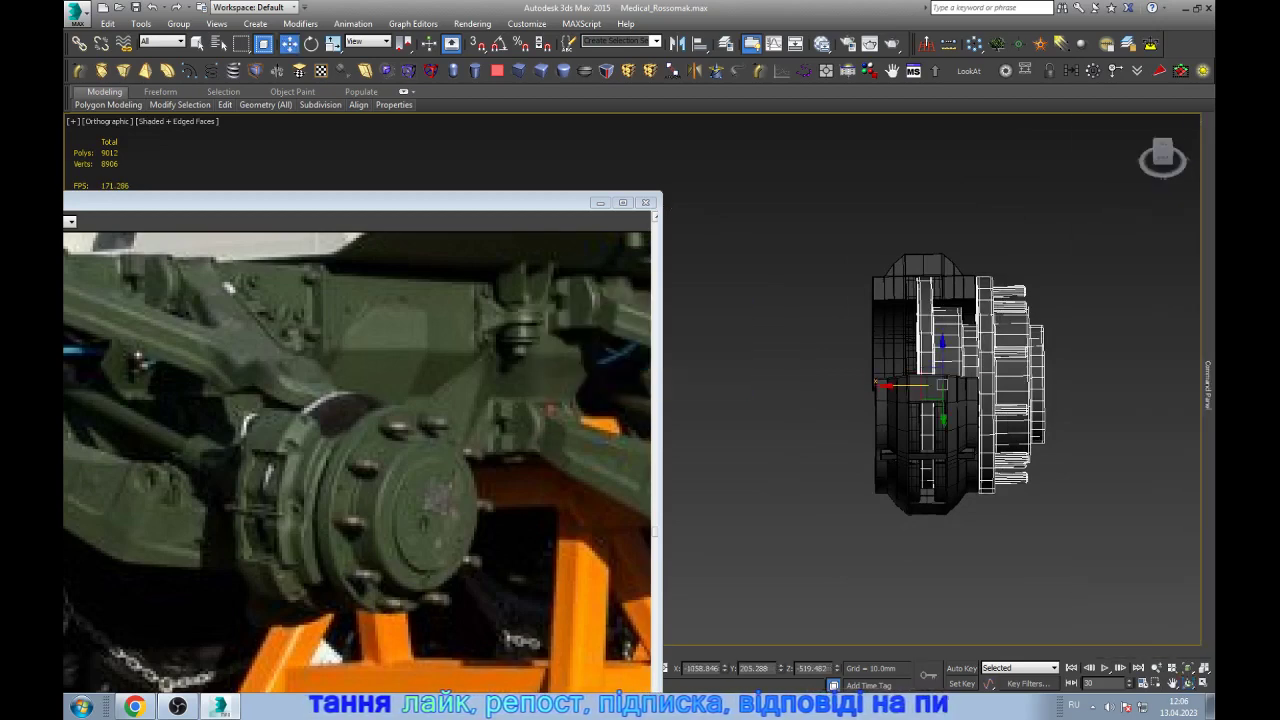
{"action": "left_click", "coordinate": [710, 332]}
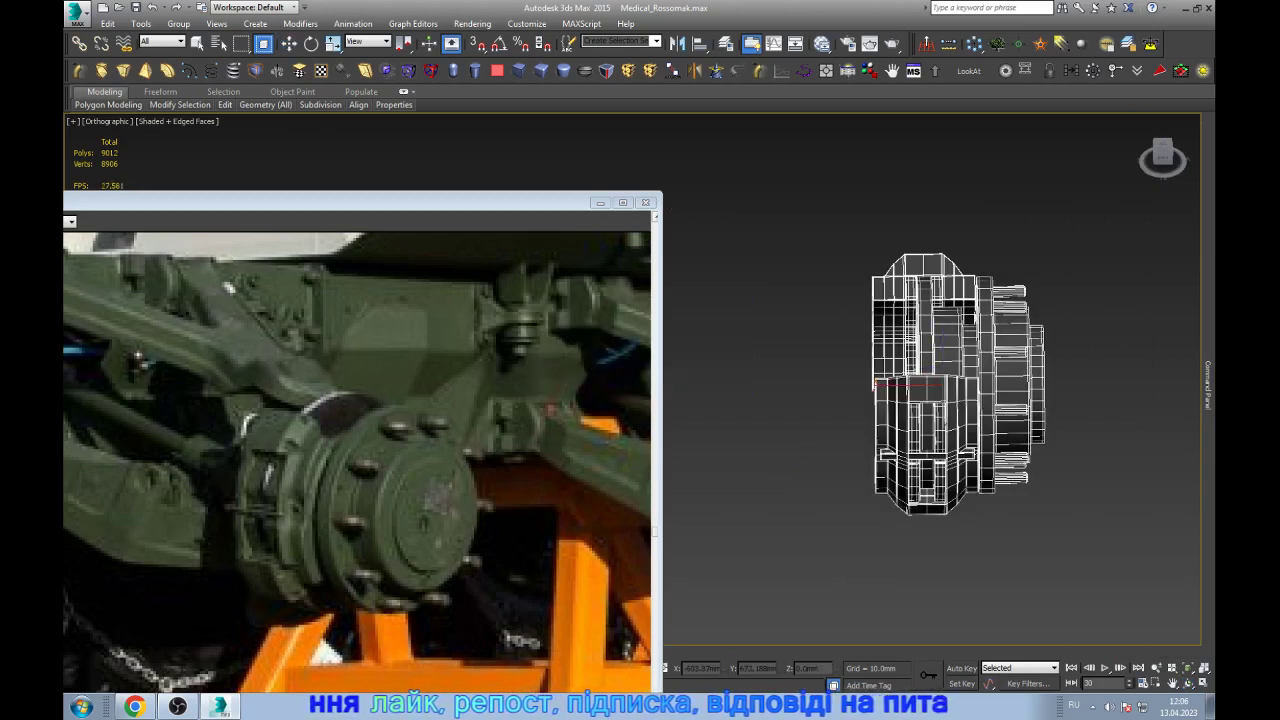
- Exit isolation to show the whole vehicle again, keeping the wheel assembly selected
{"action": "middle_click_drag", "start_coordinate": [940, 400], "coordinate": [665, 395]}
{"action": "left_click", "coordinate": [1188, 683]}
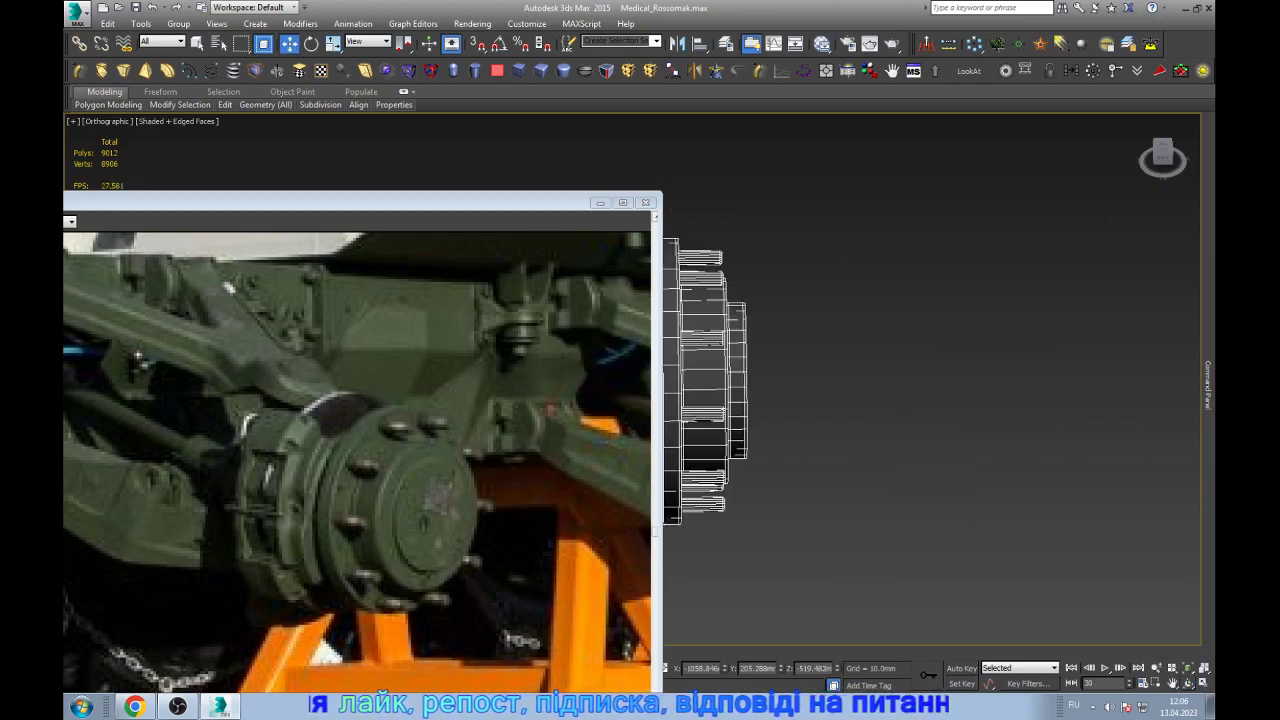
{"action": "left_click_drag", "start_coordinate": [900, 400], "coordinate": [1000, 400]}
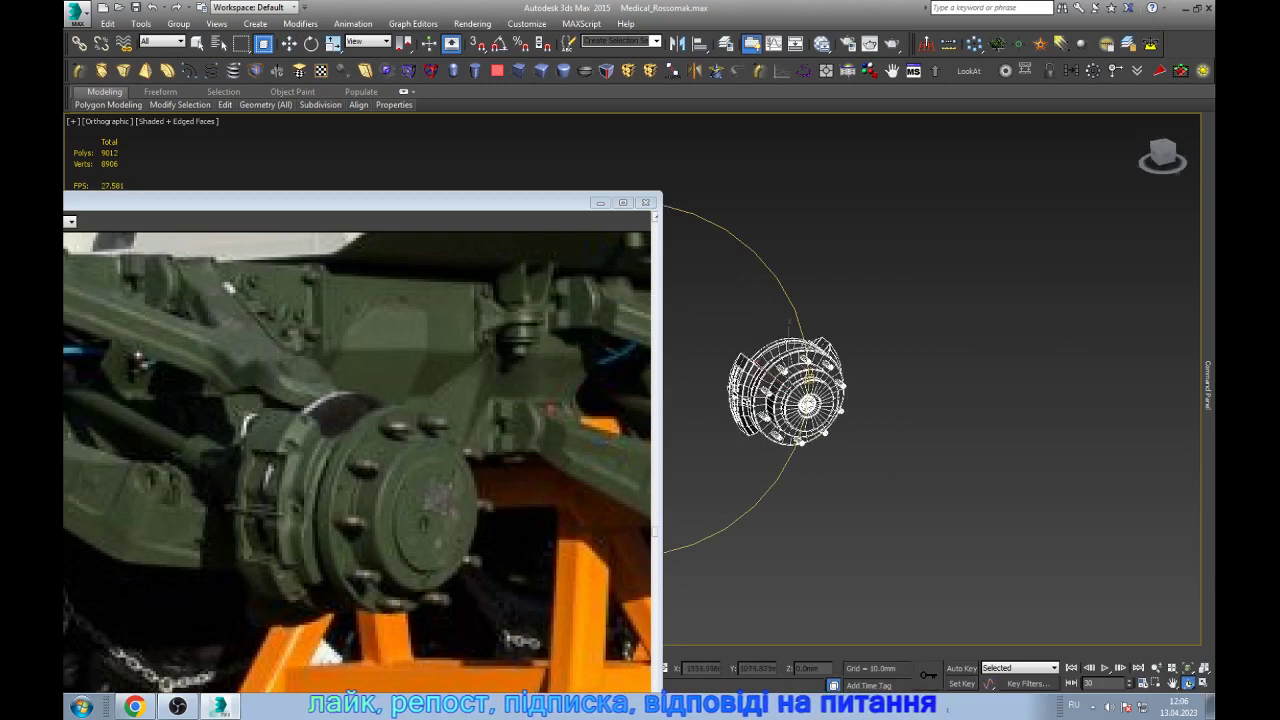
{"action": "scroll", "coordinate": [890, 400], "scroll_direction": "up", "scroll_amount": 3}
{"action": "key", "text": "w"}
{"action": "scroll", "coordinate": [890, 400], "scroll_direction": "up", "scroll_amount": 4}
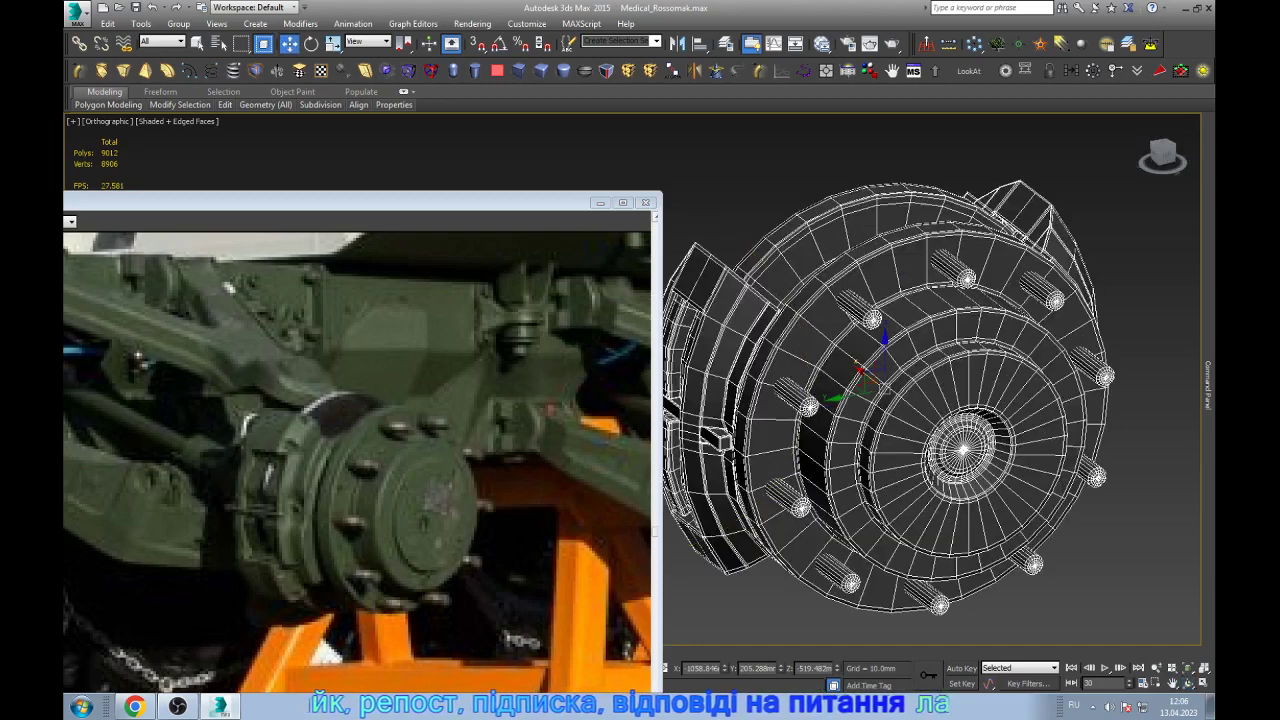
{"action": "key", "text": "ctrl+d"}
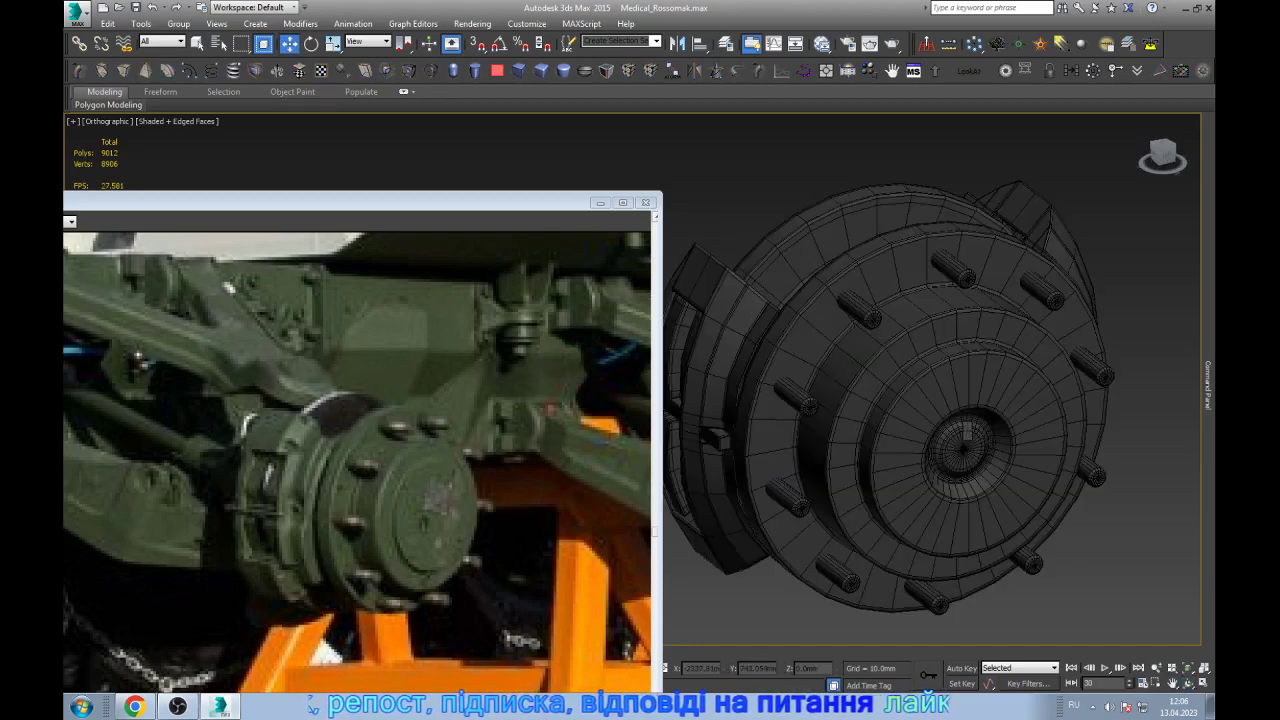
{"action": "key", "text": "alt+q"}
{"action": "key", "text": "ctrl+z"}
{"action": "scroll", "coordinate": [930, 380], "scroll_direction": "down", "scroll_amount": 5}
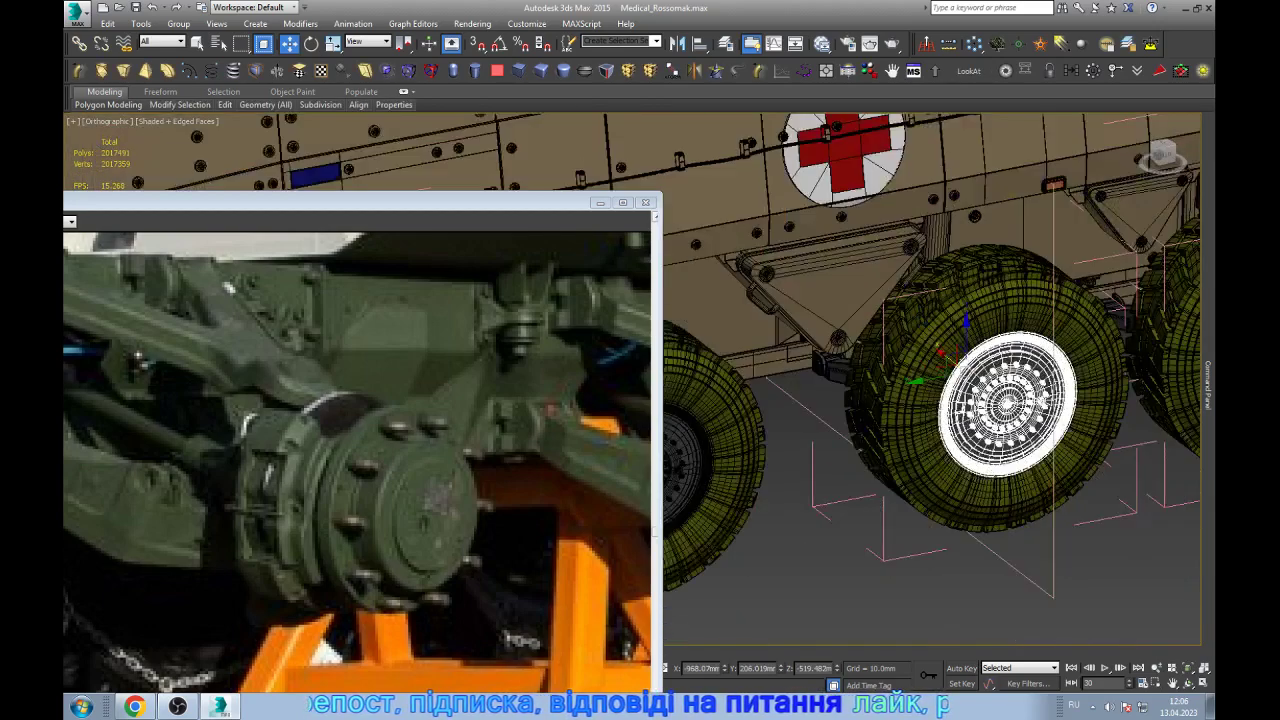
{"action": "scroll", "coordinate": [930, 380], "scroll_direction": "down", "scroll_amount": 2}
- Hide the tyre to expose the brake hub
{"action": "scroll", "coordinate": [1160, 392], "scroll_direction": "up", "scroll_amount": 3}
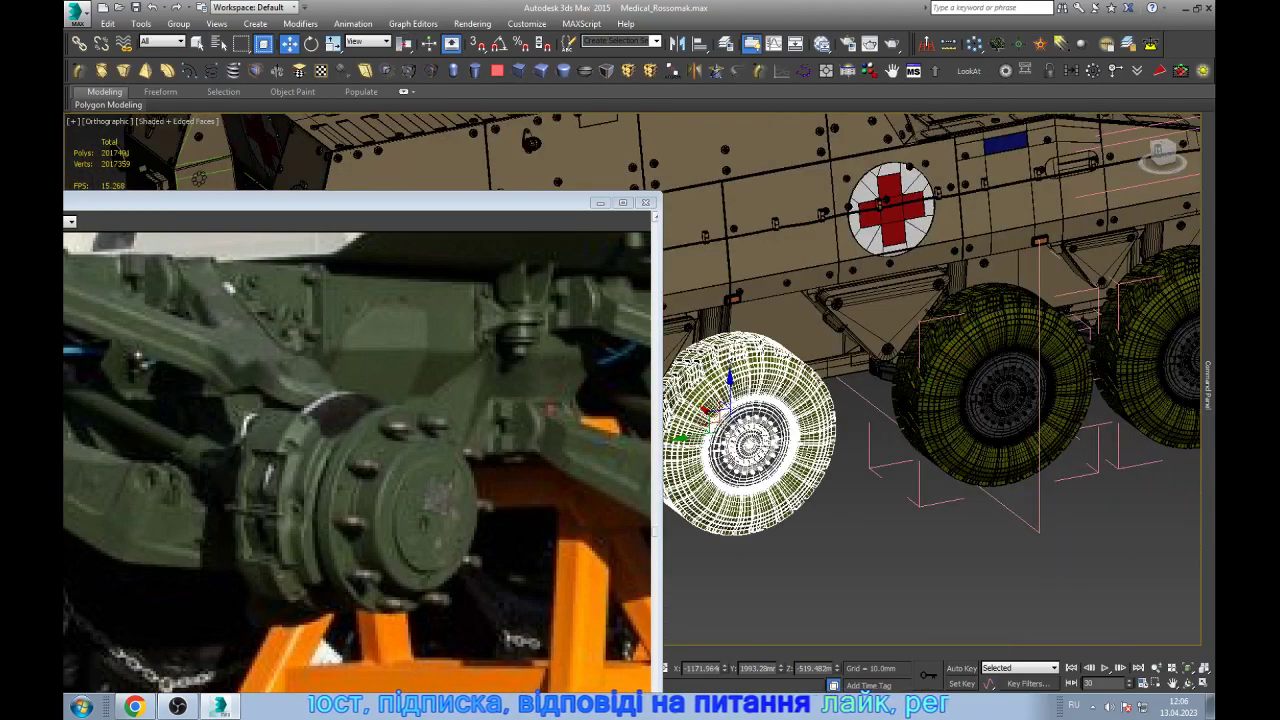
{"action": "scroll", "coordinate": [1160, 392], "scroll_direction": "up", "scroll_amount": 3}
{"action": "key", "text": "Delete"}
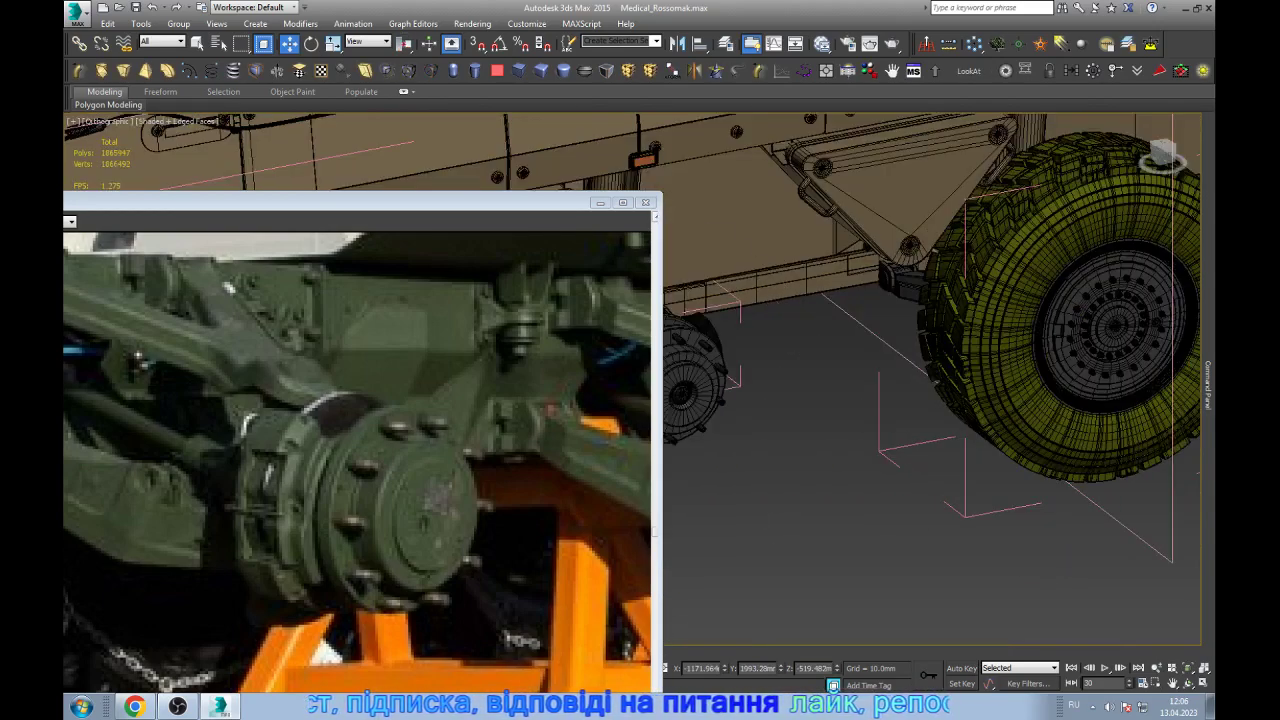
{"action": "scroll", "coordinate": [1030, 430], "scroll_direction": "down", "scroll_amount": 2}
{"action": "scroll", "coordinate": [760, 390], "scroll_direction": "up", "scroll_amount": 3}
- At Element level, set the hub's front disc element to material ID 1
{"action": "left_click", "coordinate": [857, 420]}
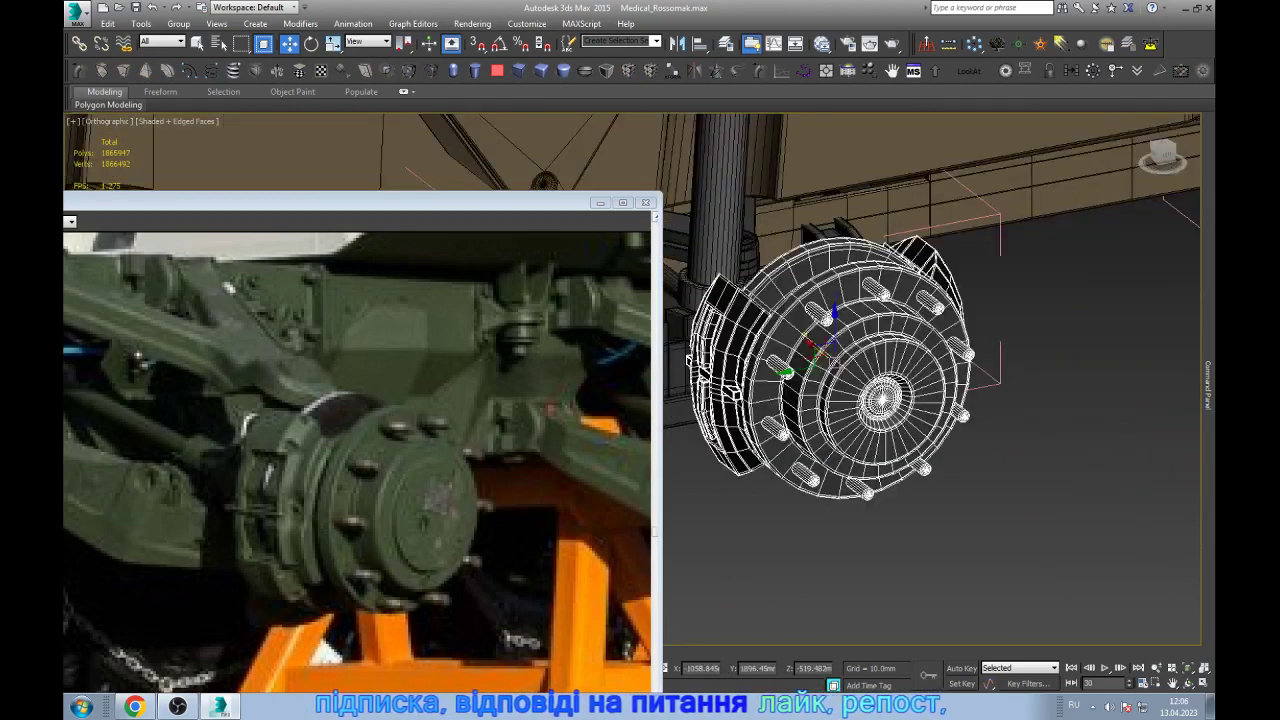
{"action": "scroll", "coordinate": [870, 345], "scroll_direction": "up", "scroll_amount": 1}
{"action": "key", "text": "5"}
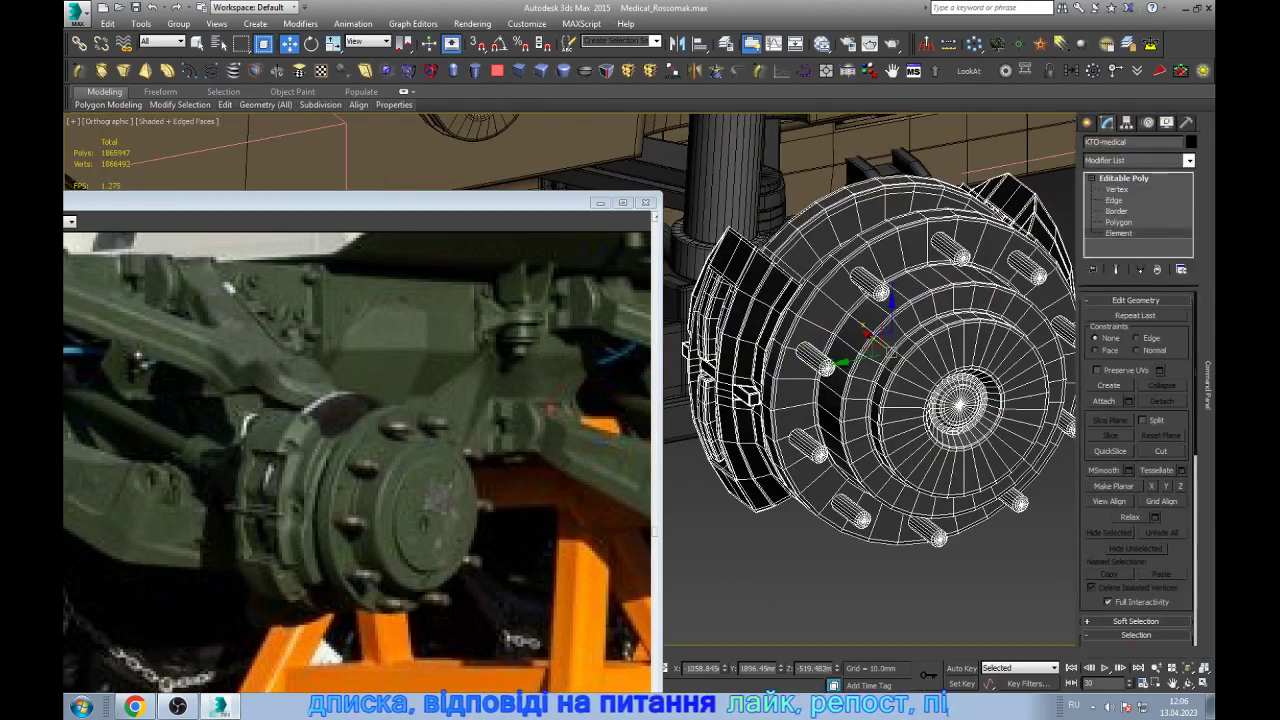
{"action": "left_click", "coordinate": [960, 400]}
{"action": "scroll", "coordinate": [1137, 470], "scroll_direction": "down", "scroll_amount": 2}
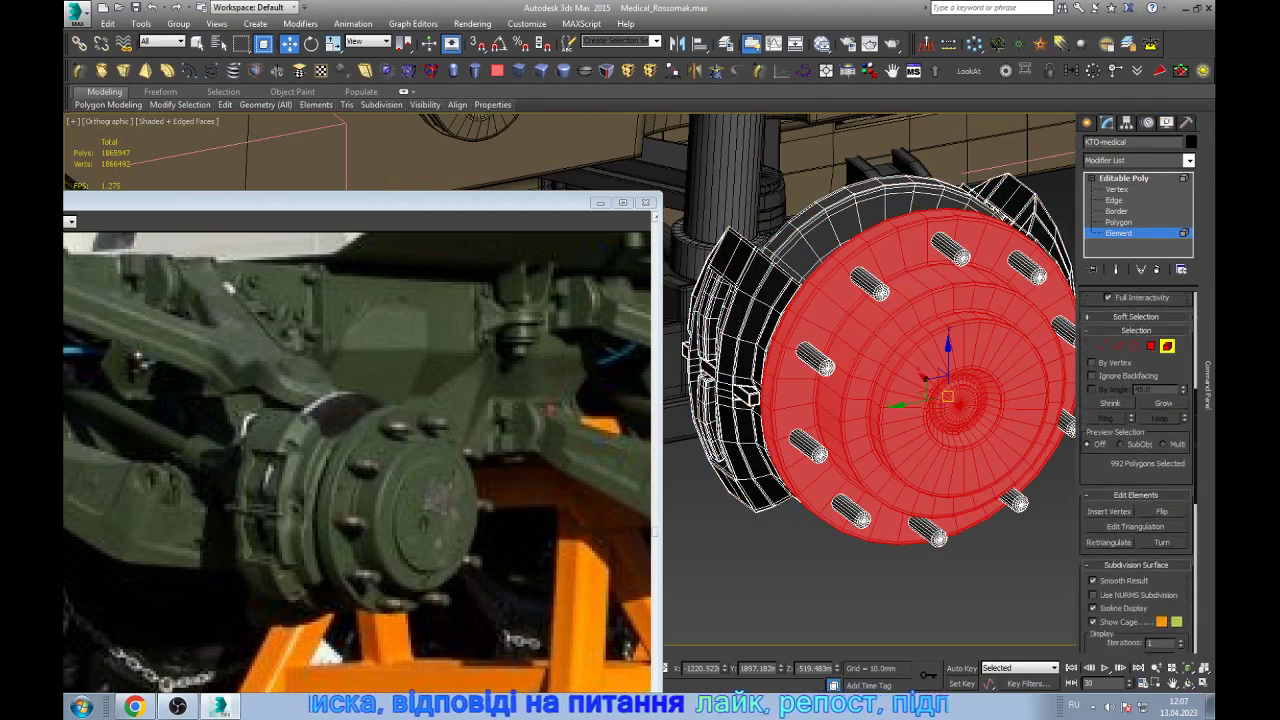
{"action": "scroll", "coordinate": [1137, 470], "scroll_direction": "down", "scroll_amount": 2}
{"action": "scroll", "coordinate": [1137, 470], "scroll_direction": "down", "scroll_amount": 2}
{"action": "scroll", "coordinate": [1138, 472], "scroll_direction": "down", "scroll_amount": 2}
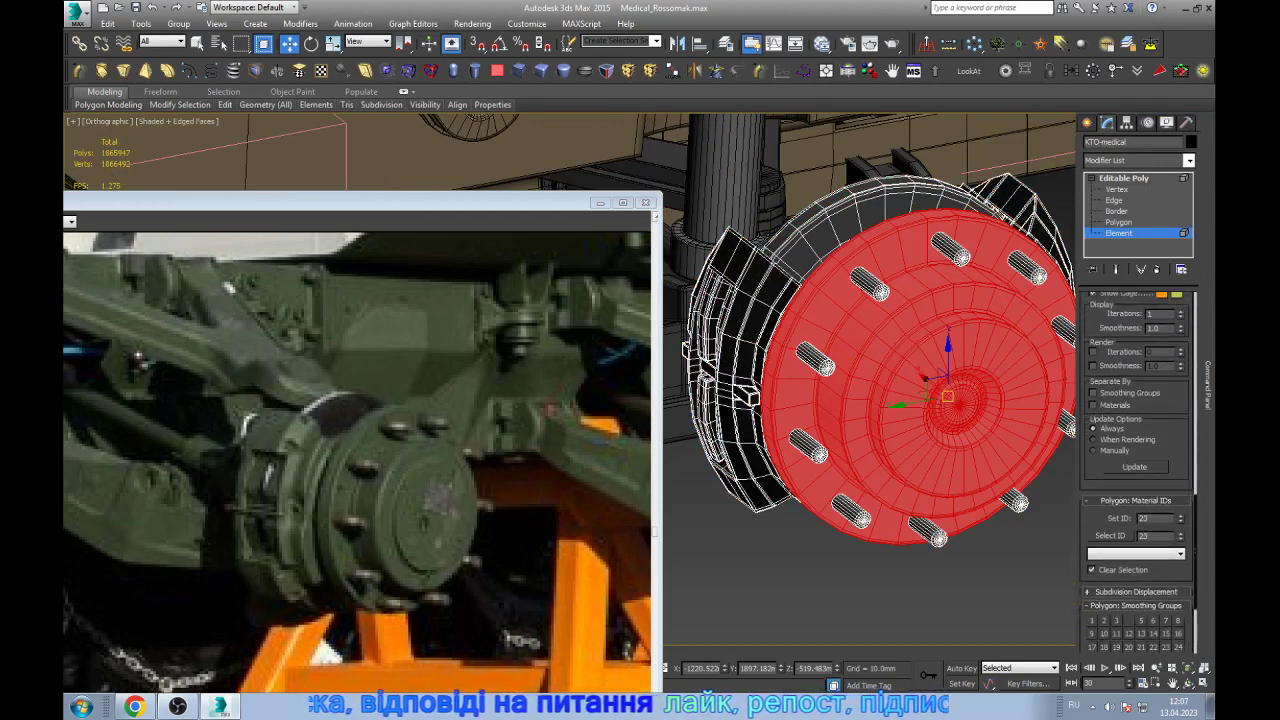
{"action": "type", "text": "1"}
{"action": "key", "text": "Return"}
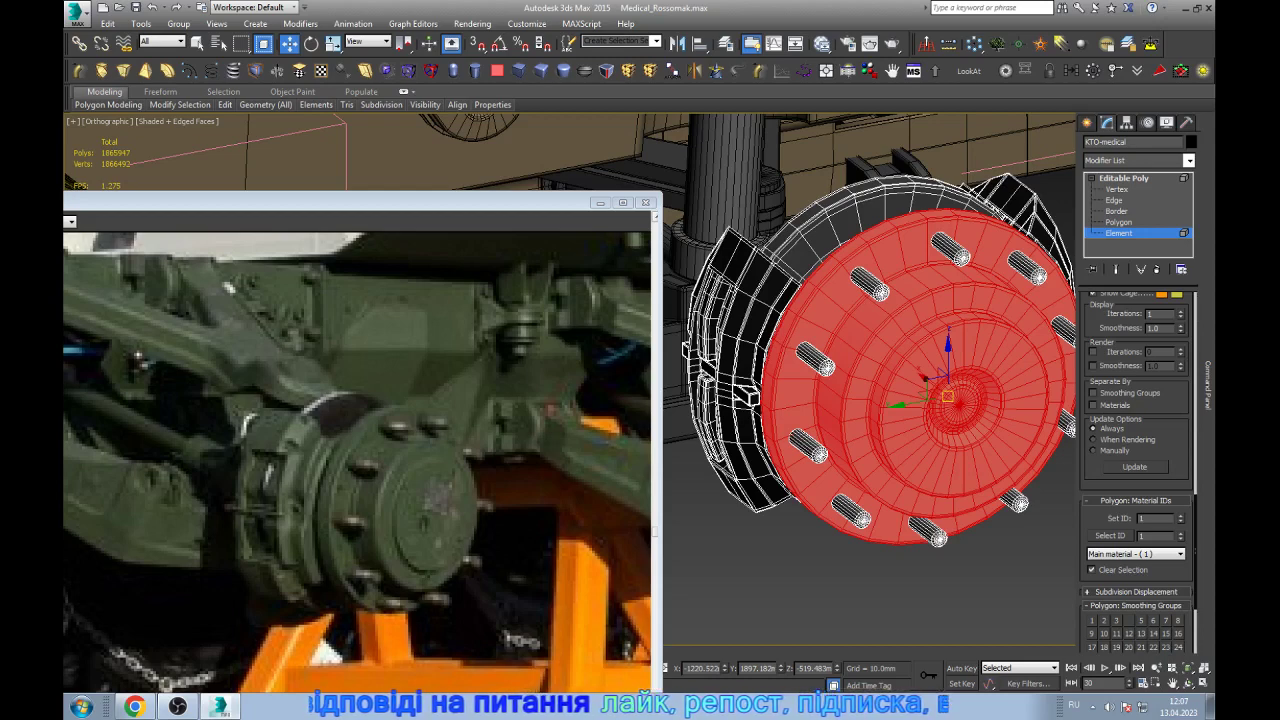
- Select every element of the hub assembly, assign material ID 1 (Main), and leave element mode
{"action": "scroll", "coordinate": [870, 400], "scroll_direction": "down", "scroll_amount": 3}
{"action": "key", "text": "ctrl+a"}
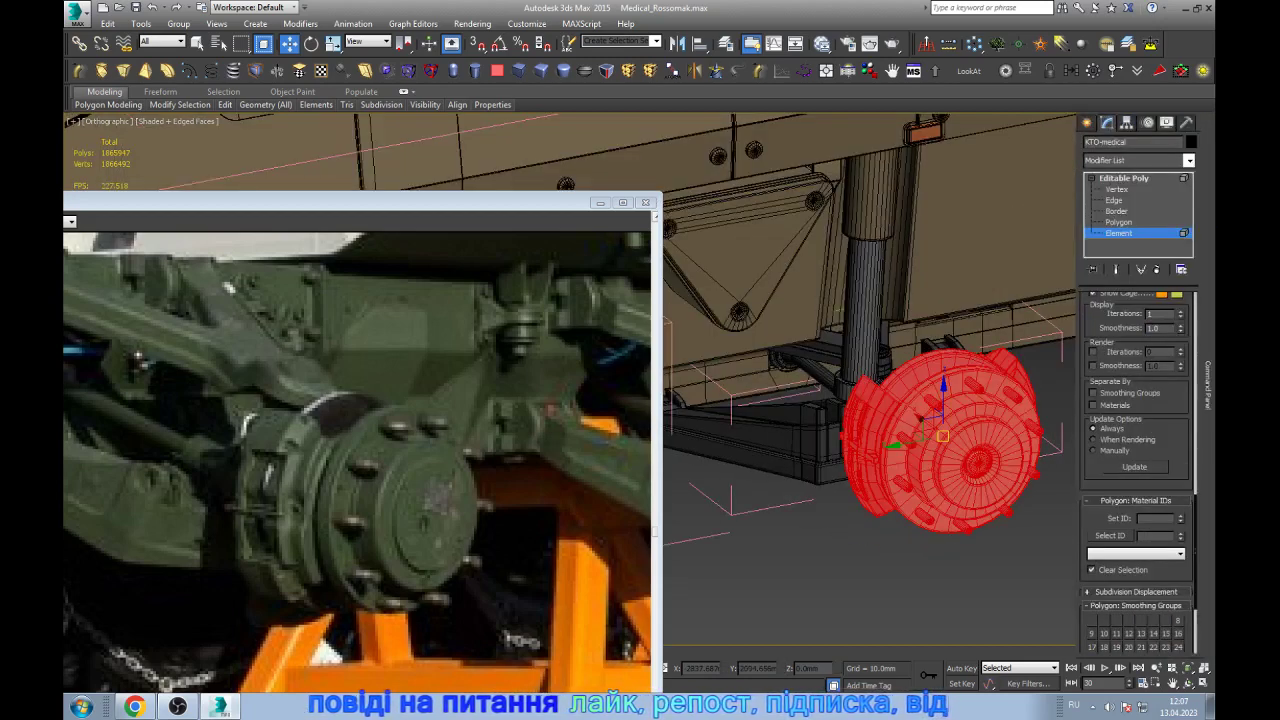
{"action": "key", "text": "Return"}
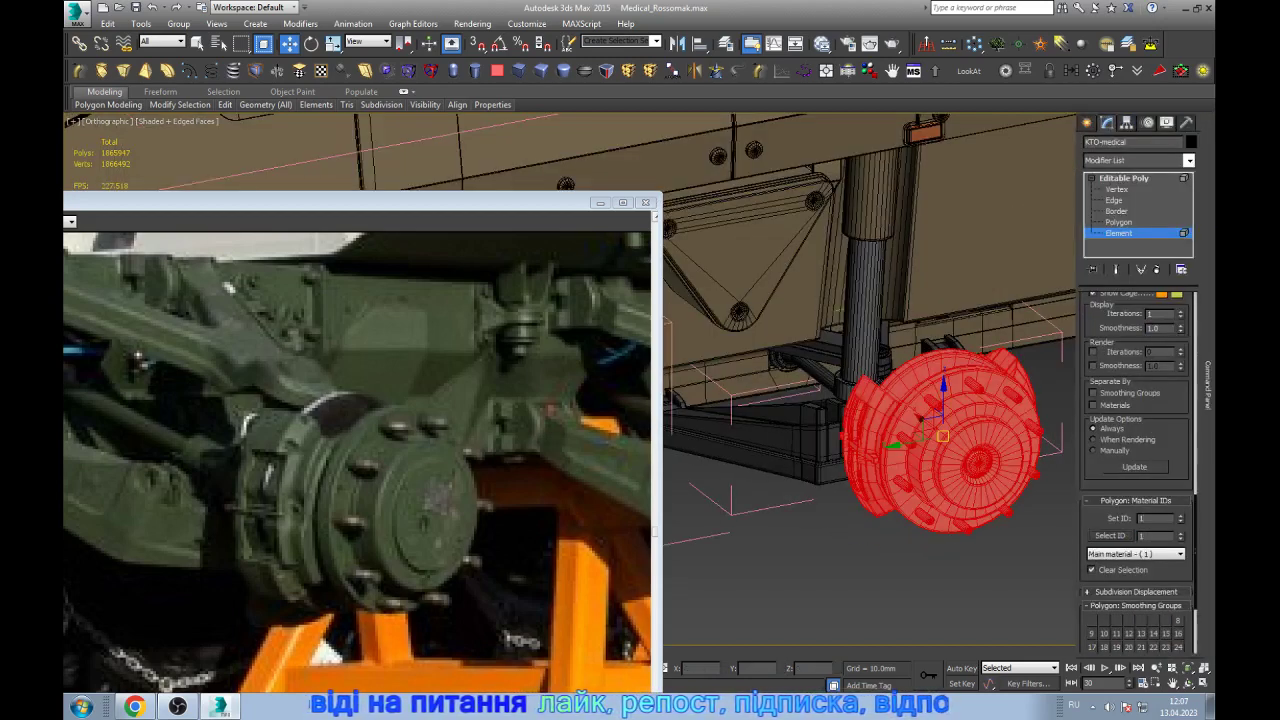
{"action": "key", "text": "5"}
{"action": "scroll", "coordinate": [930, 400], "scroll_direction": "down", "scroll_amount": 3}
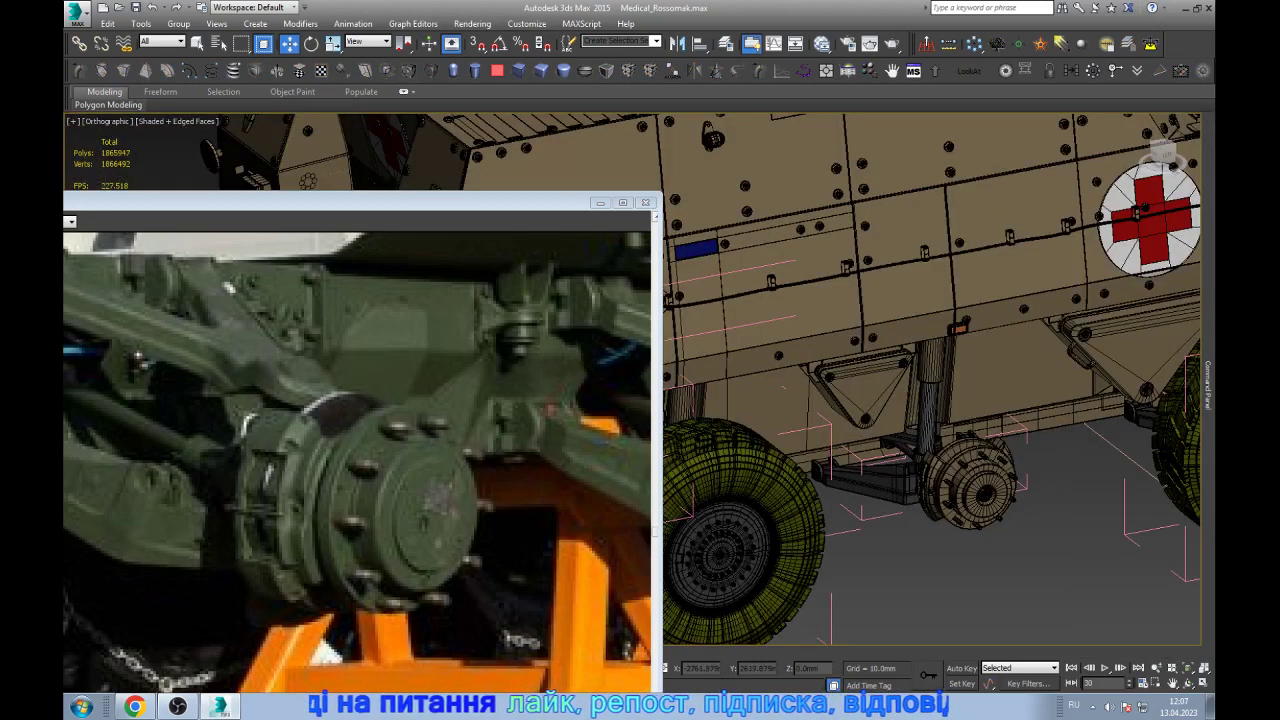
- Bring back the hidden middle wheel and hide its rim
{"action": "middle_click_drag", "start_coordinate": [687, 186], "coordinate": [687, 186], "text": "alt"}
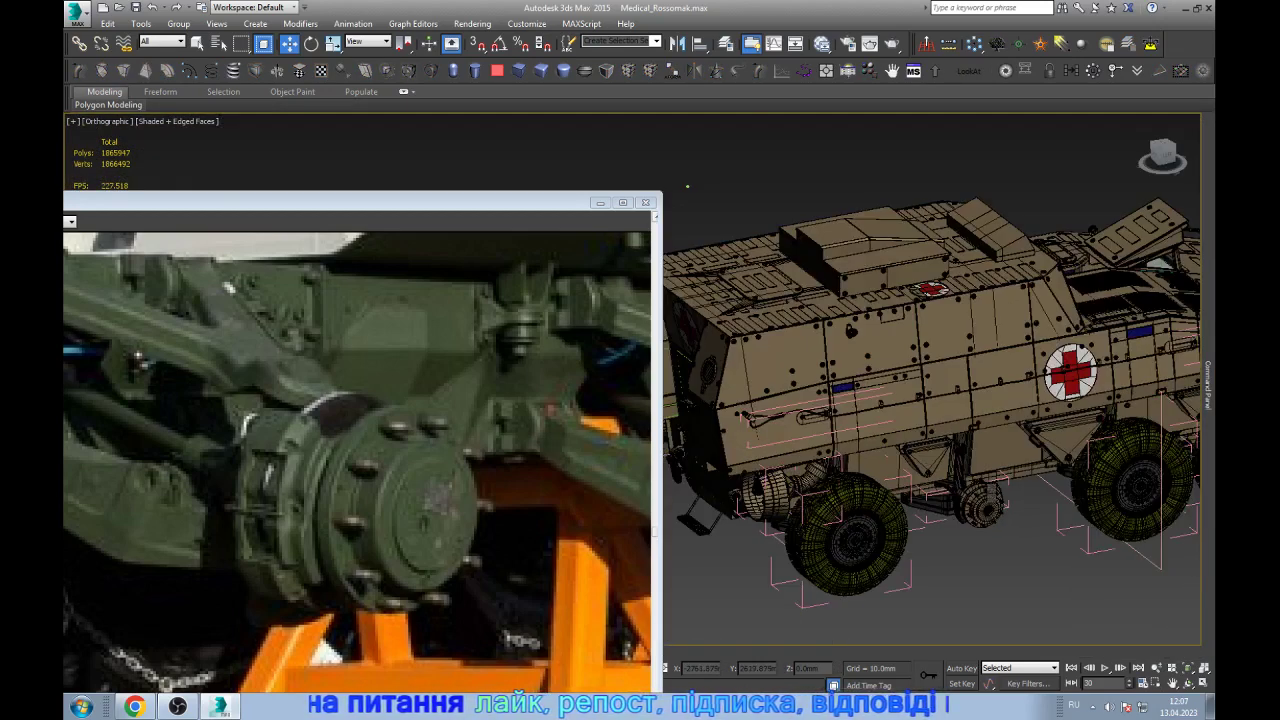
{"action": "key", "text": "ctrl+z"}
{"action": "left_click", "coordinate": [845, 538]}
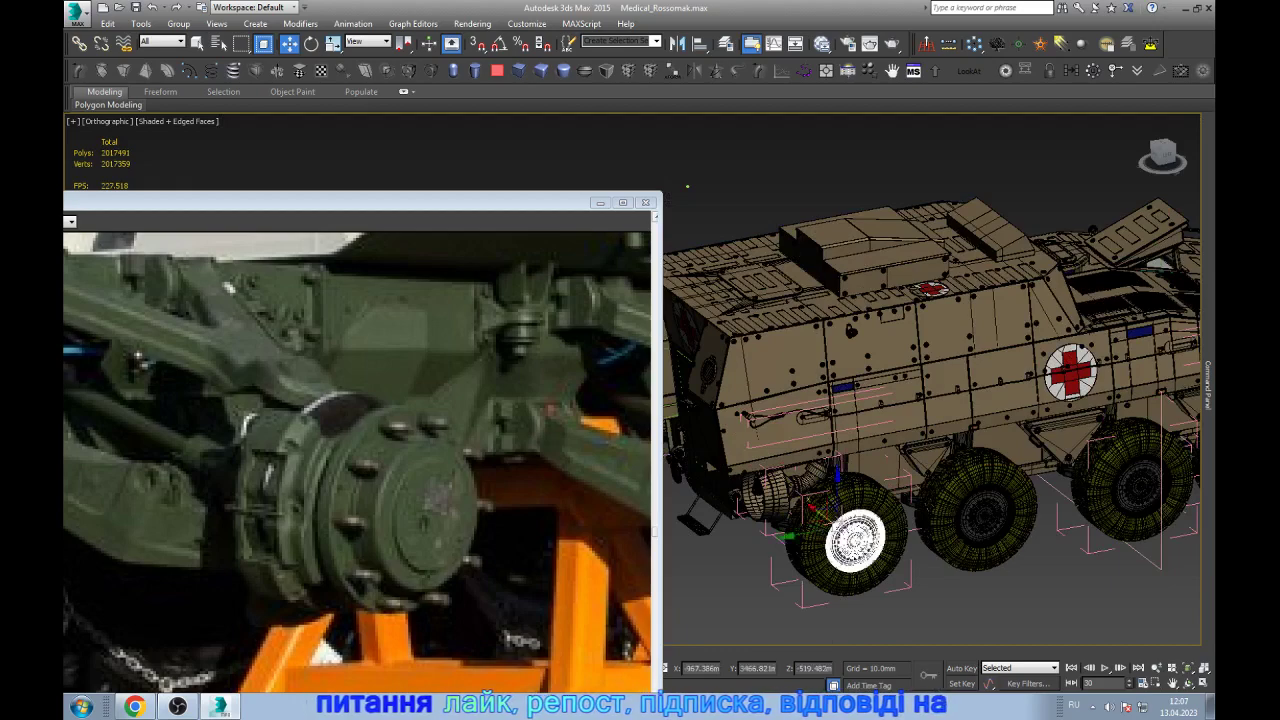
{"action": "key", "text": "z"}
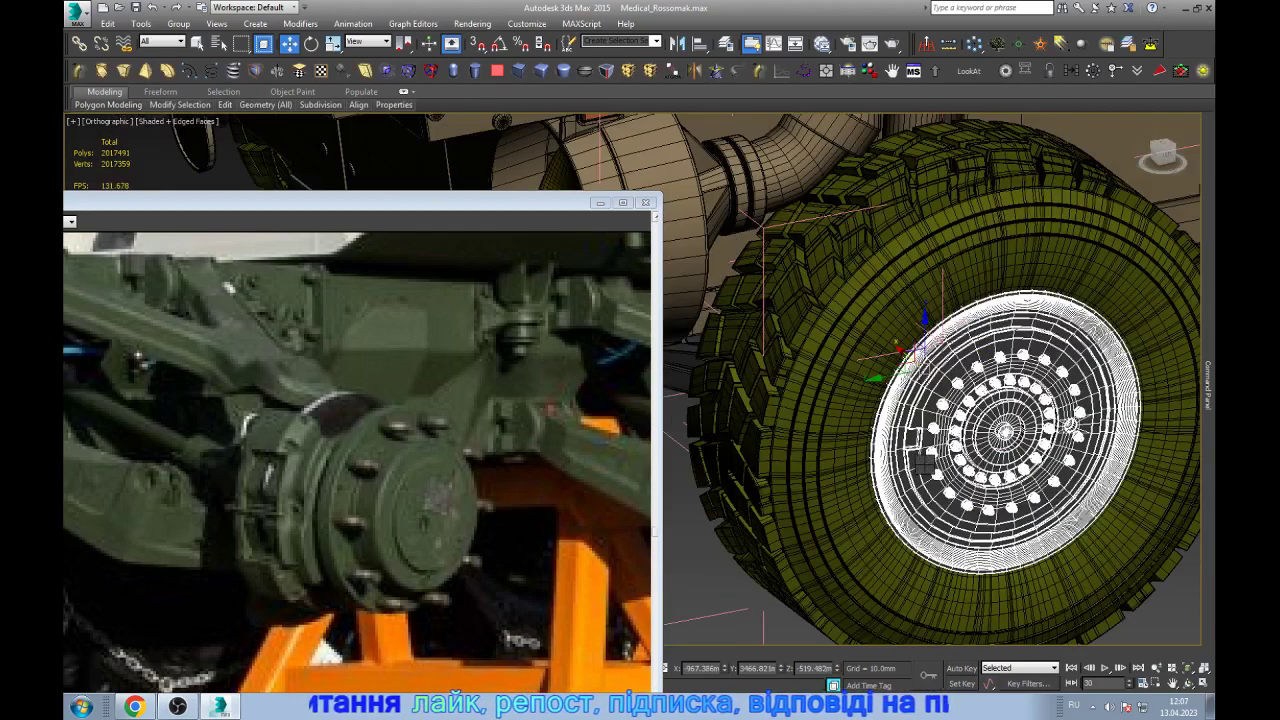
{"action": "key", "text": "Delete"}
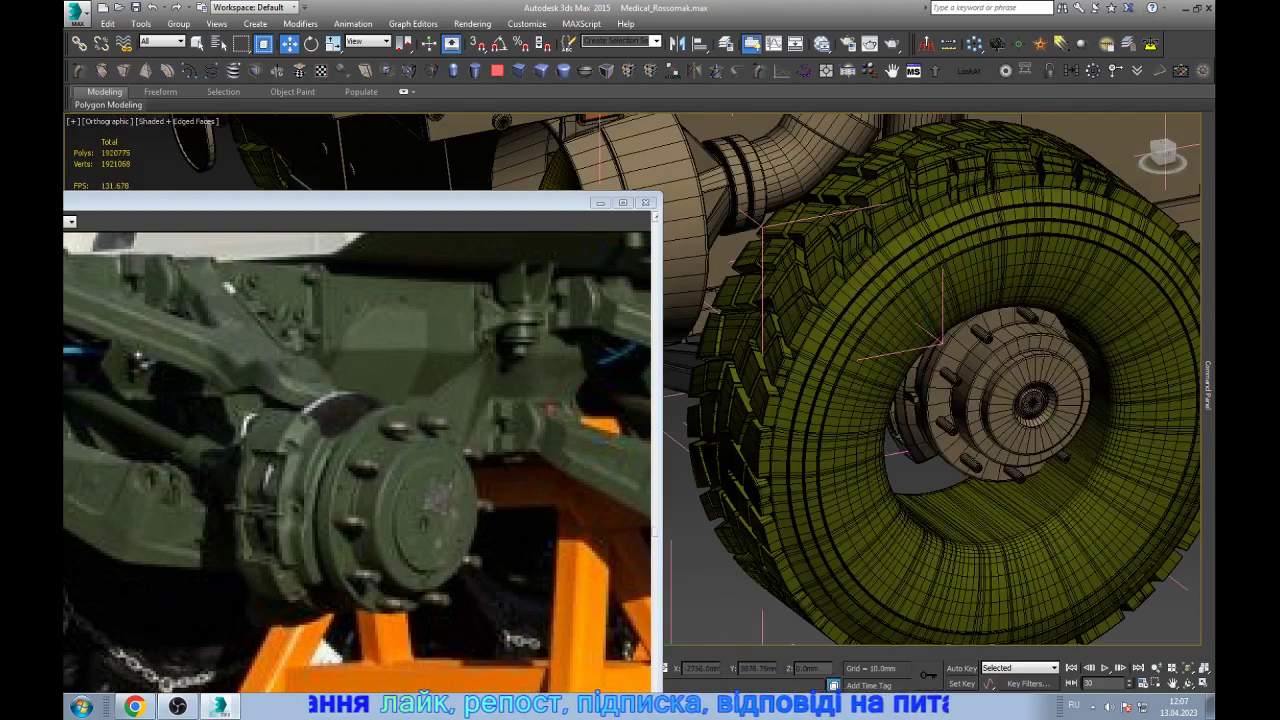
- Hide the tire and frame the exposed brake hub in the Left view
{"action": "left_click", "coordinate": [1120, 470]}
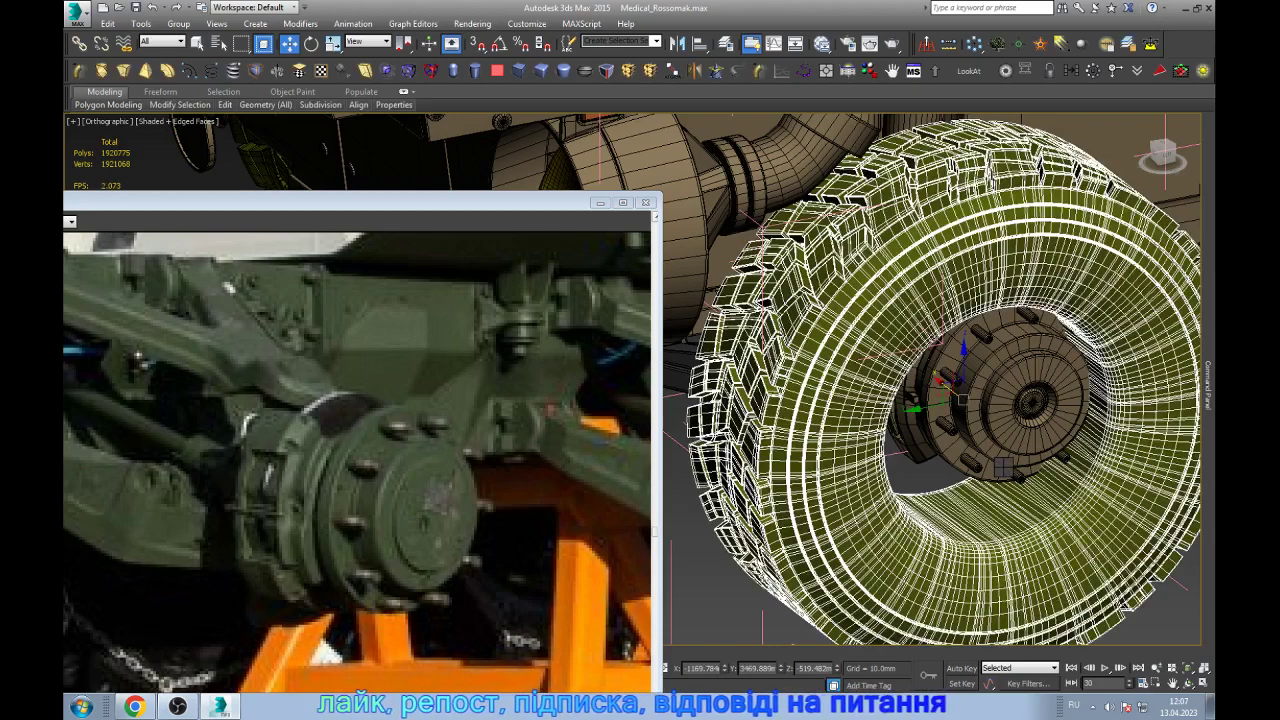
{"action": "key", "text": "Delete"}
{"action": "left_click", "coordinate": [1030, 400]}
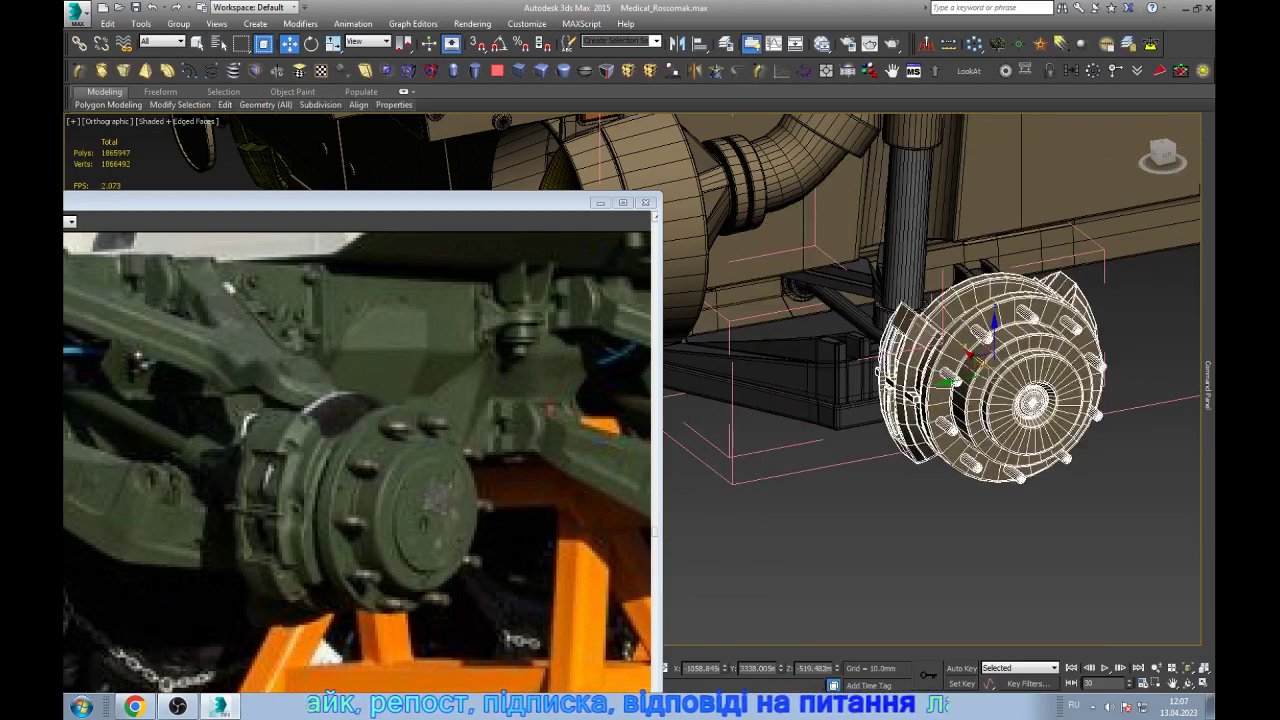
{"action": "key", "text": "l"}
{"action": "key", "text": "z"}
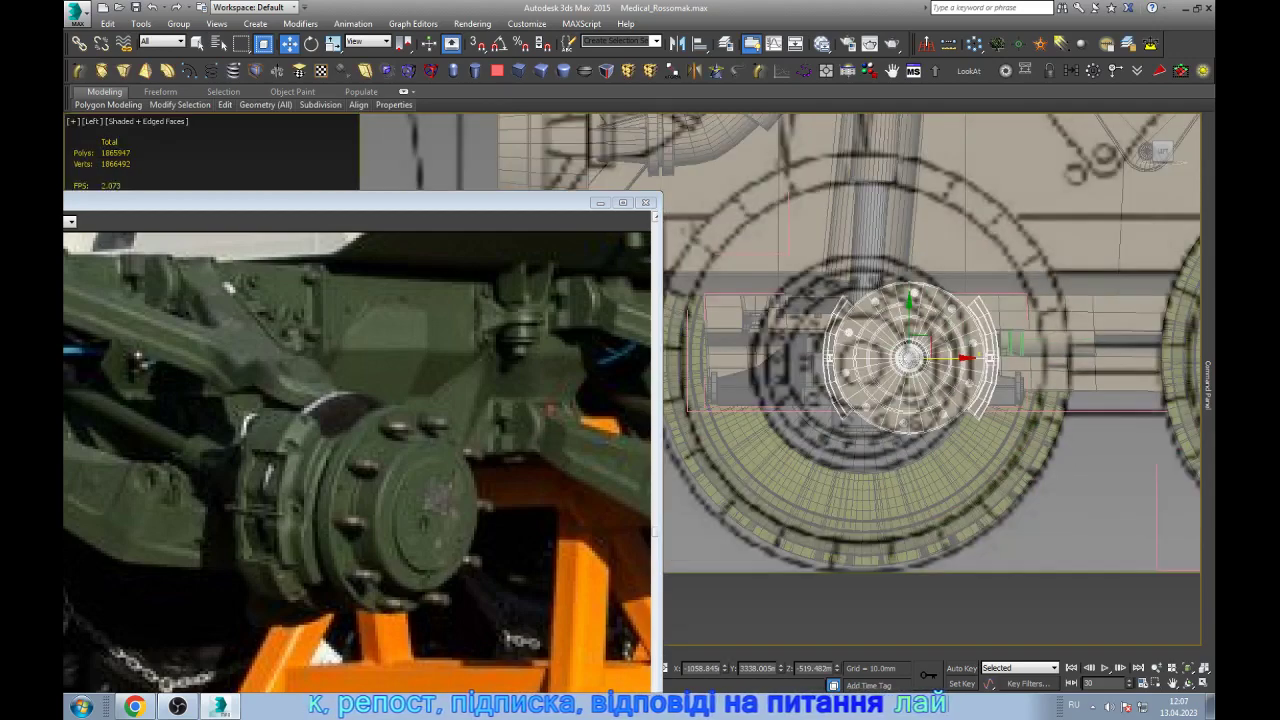
{"action": "scroll", "coordinate": [1066, 336], "scroll_direction": "down", "scroll_amount": 2}
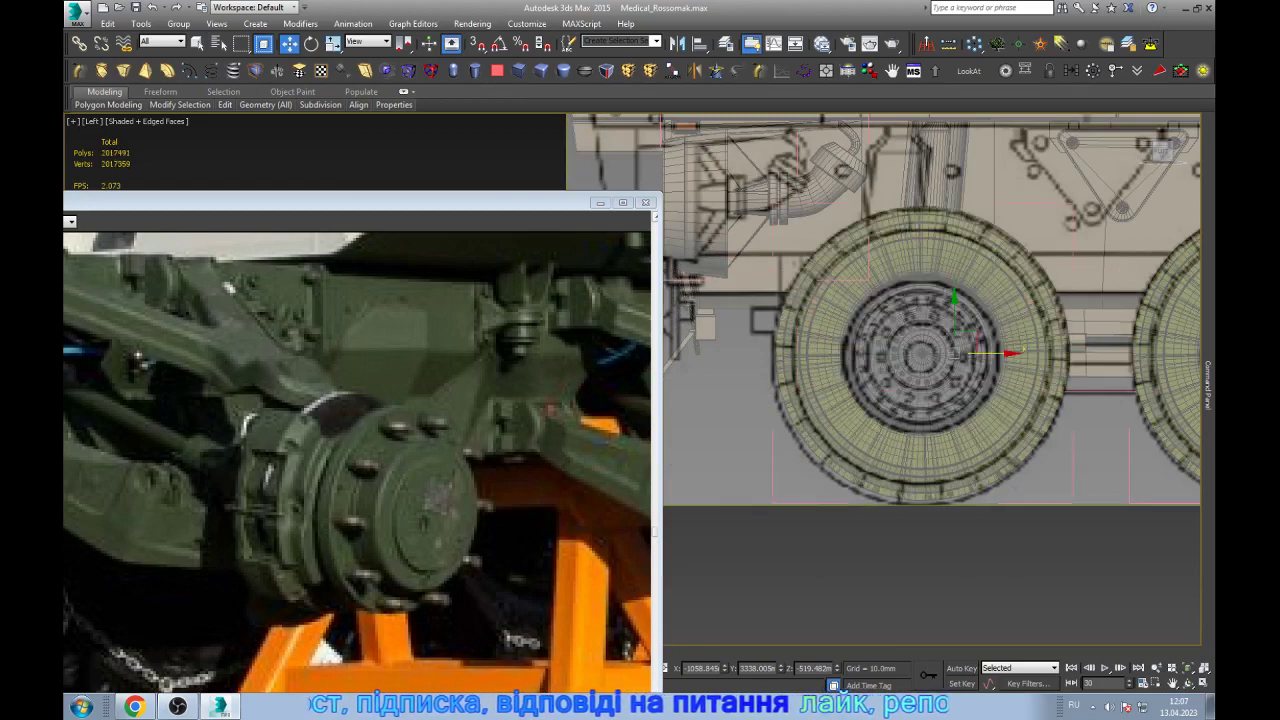
{"action": "middle_click_drag", "start_coordinate": [958, 350], "coordinate": [960, 365], "text": "alt"}
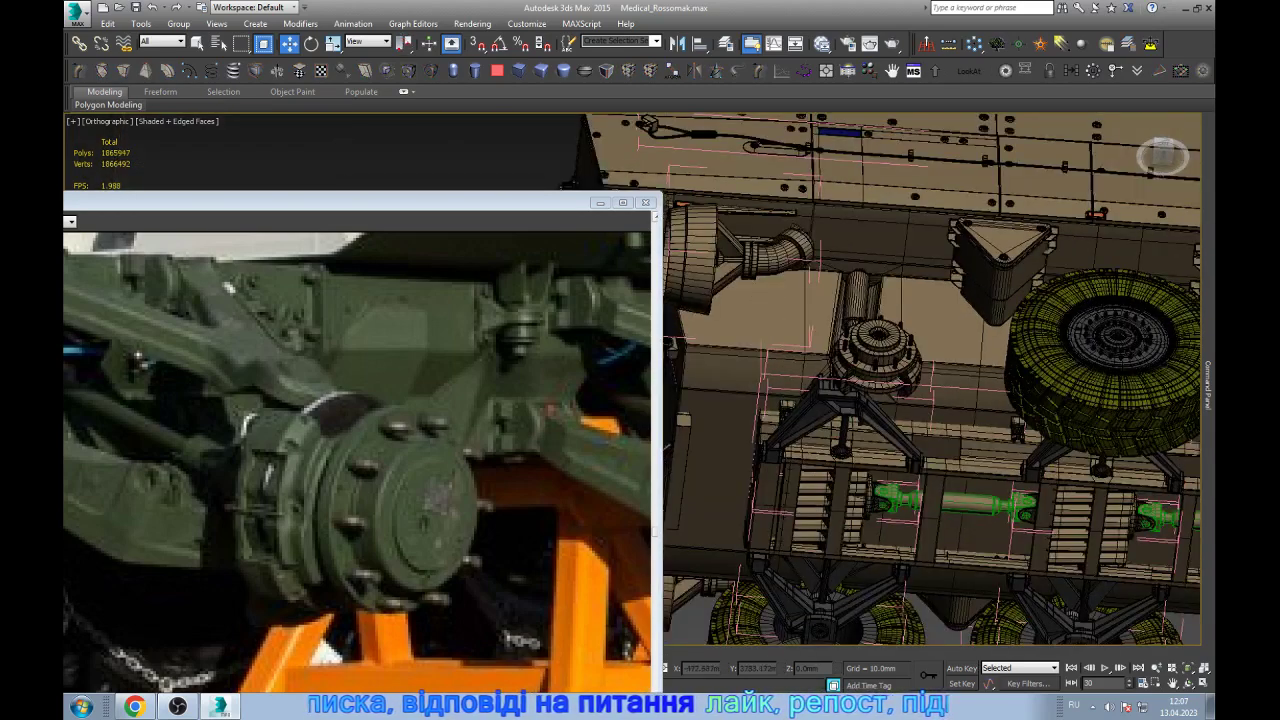
- Frame the brake hub in the Left view, inspect it in wireframe, then return to shaded
{"action": "left_click", "coordinate": [955, 338]}
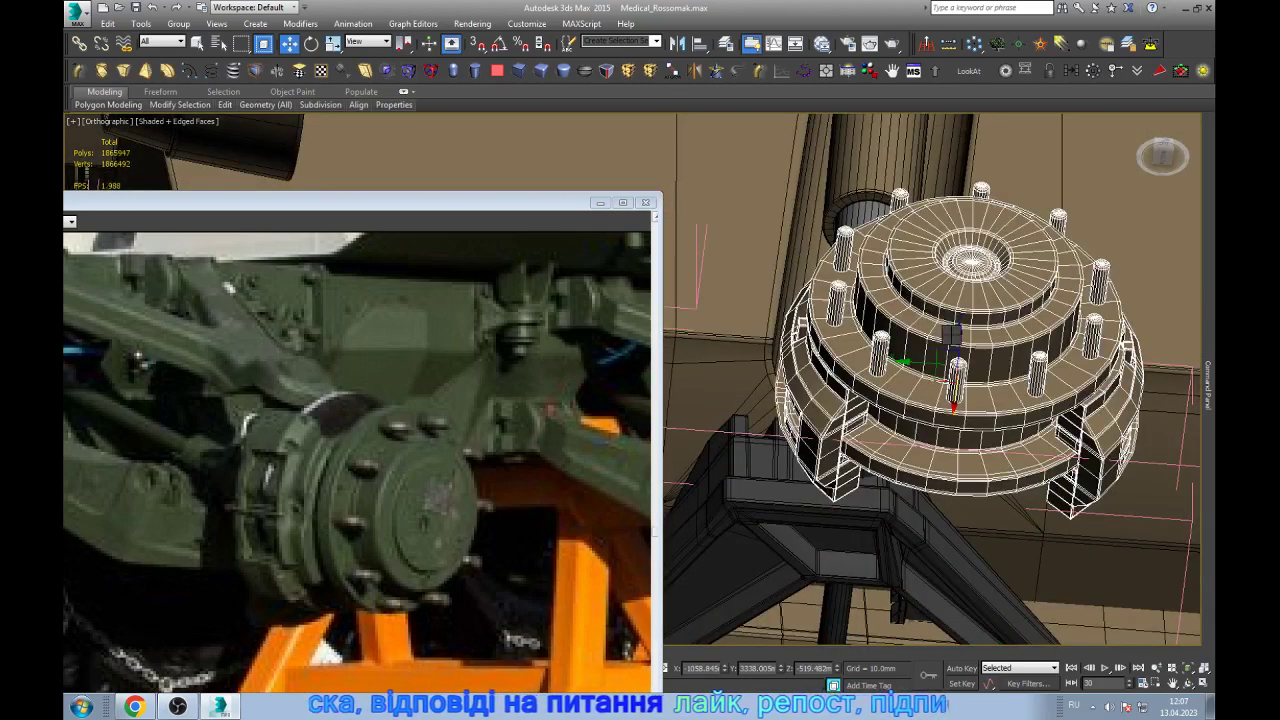
{"action": "key", "text": "l"}
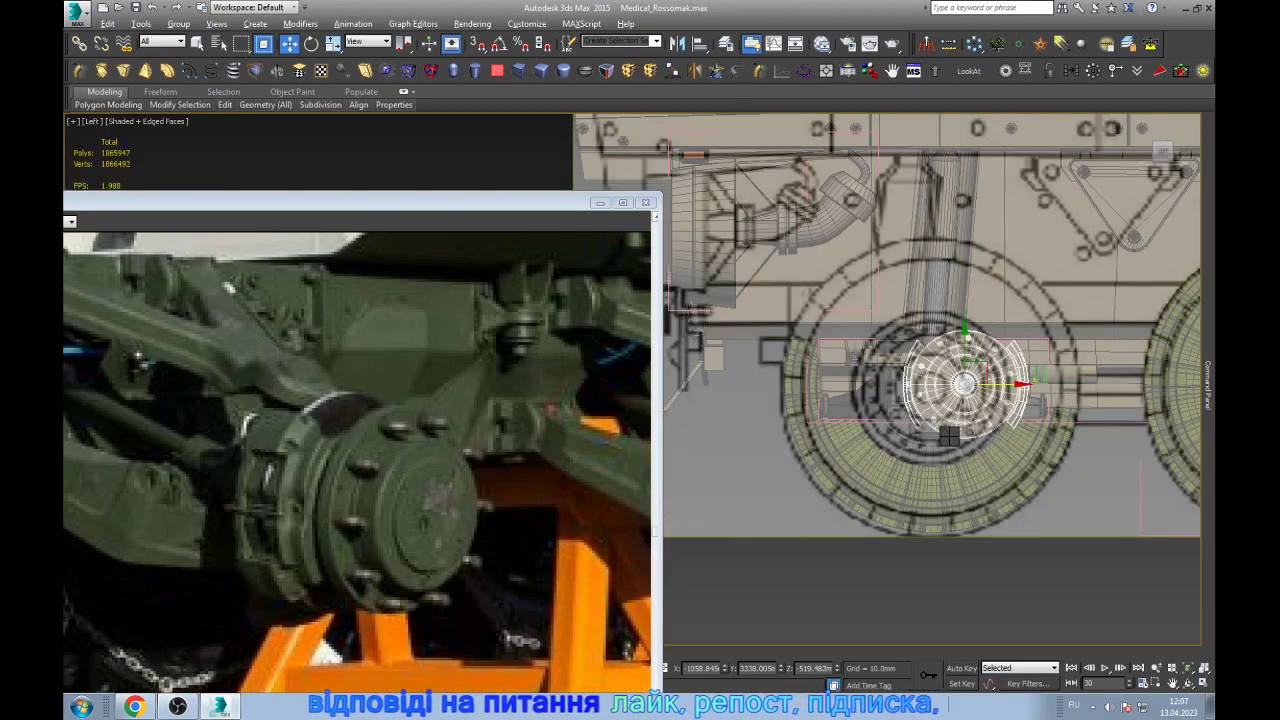
{"action": "key", "text": "z"}
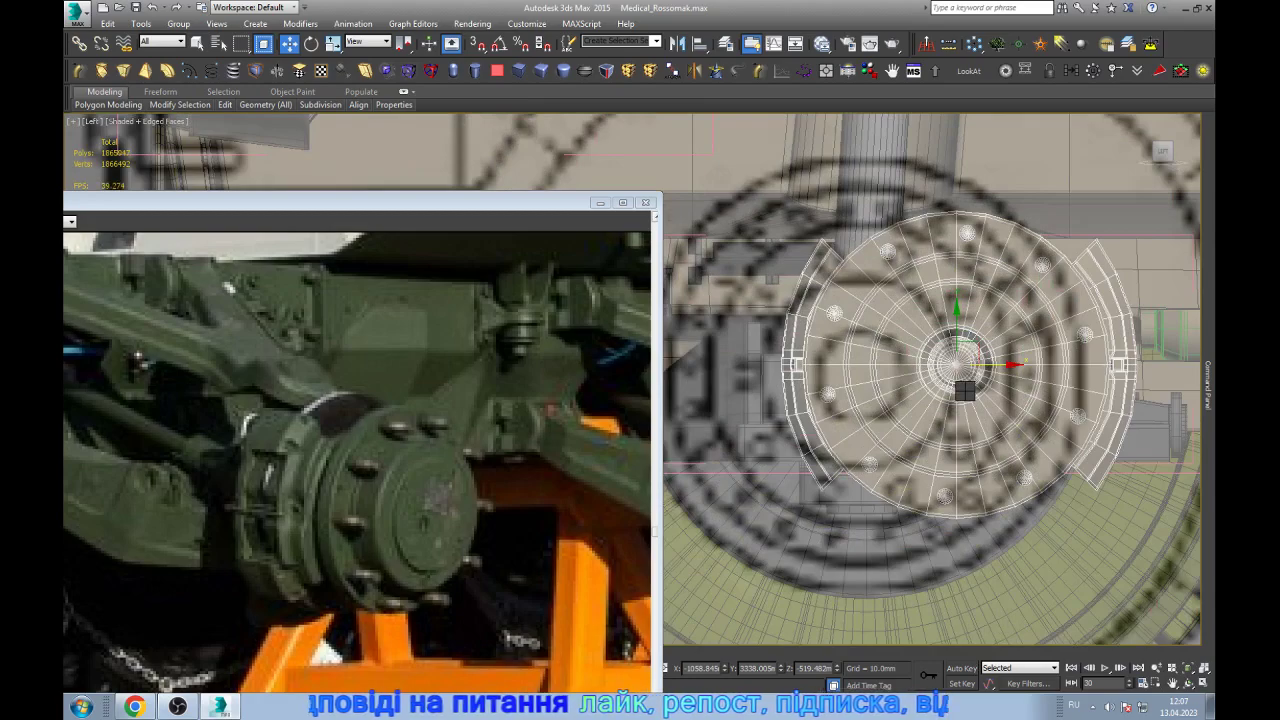
{"action": "key", "text": "F3"}
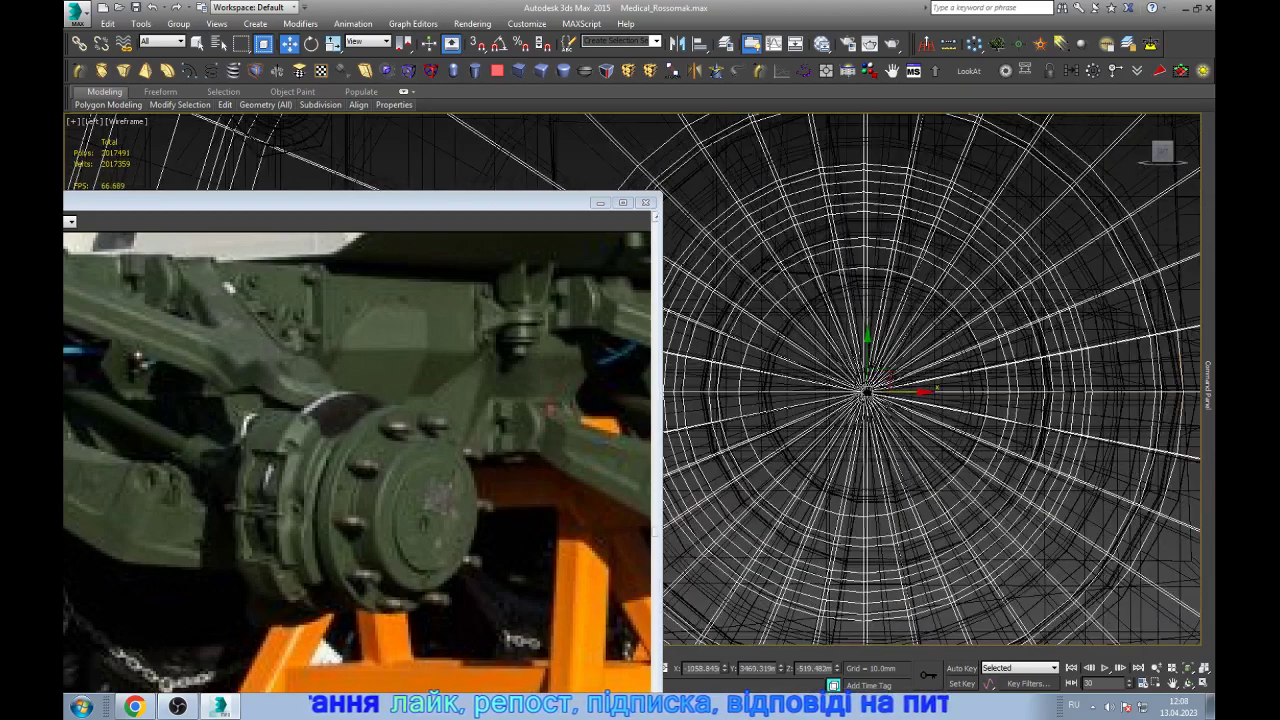
{"action": "key", "text": "F3"}
- Centre the wheel hub in the side view, checking its fit in wireframe
{"action": "scroll", "coordinate": [883, 397], "scroll_direction": "down", "scroll_amount": 5}
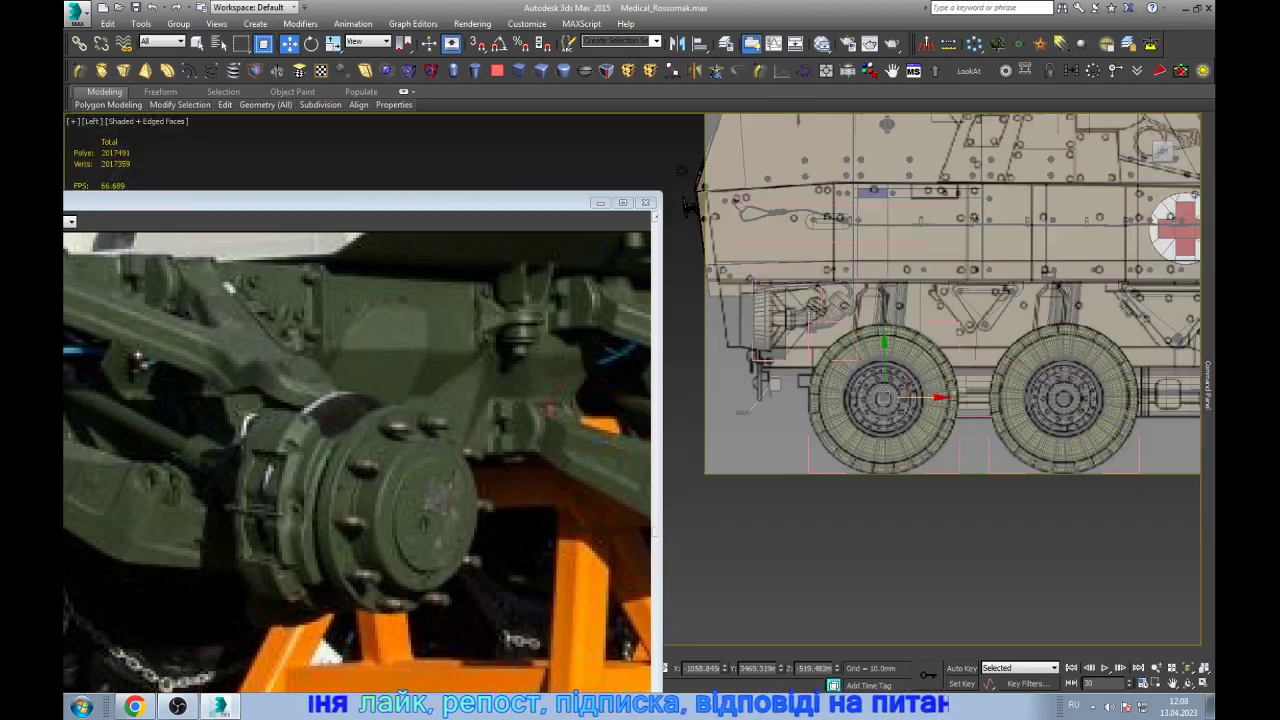
{"action": "scroll", "coordinate": [1070, 385], "scroll_direction": "up", "scroll_amount": 6}
{"action": "key", "text": "F3"}
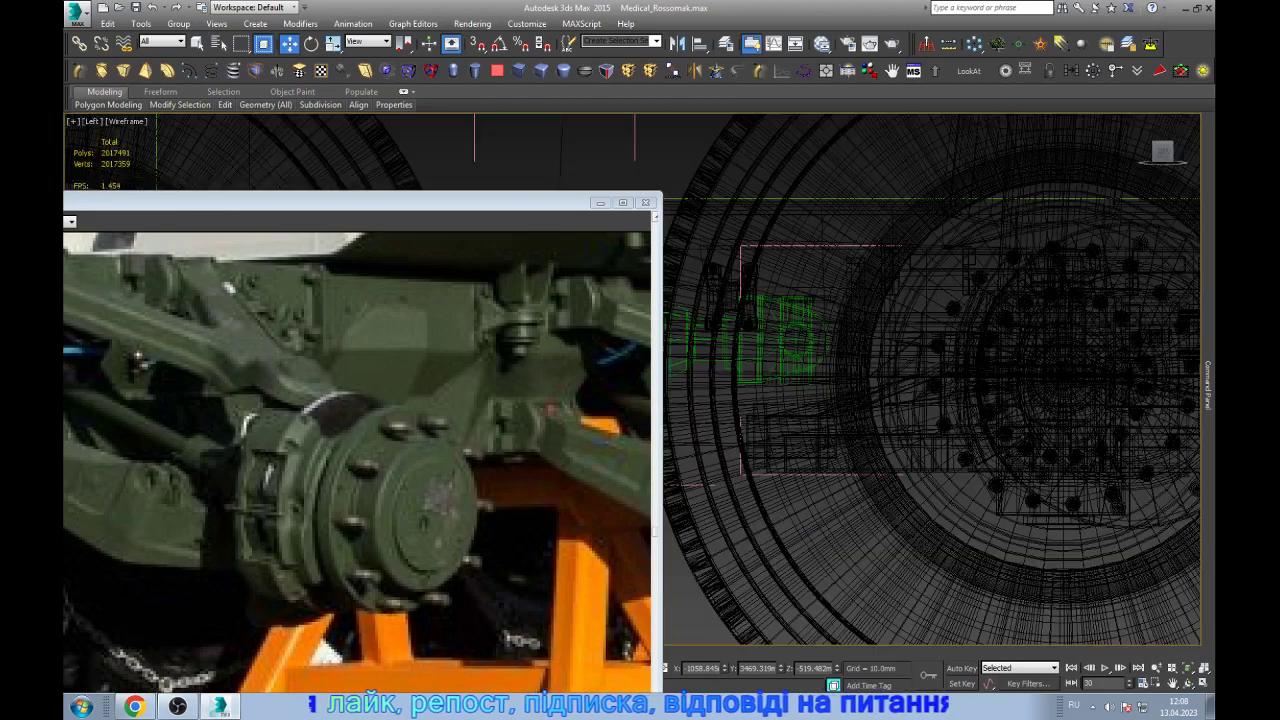
{"action": "scroll", "coordinate": [990, 380], "scroll_direction": "down", "scroll_amount": 2}
{"action": "scroll", "coordinate": [990, 380], "scroll_direction": "down", "scroll_amount": 2}
{"action": "scroll", "coordinate": [1008, 390], "scroll_direction": "up", "scroll_amount": 2}
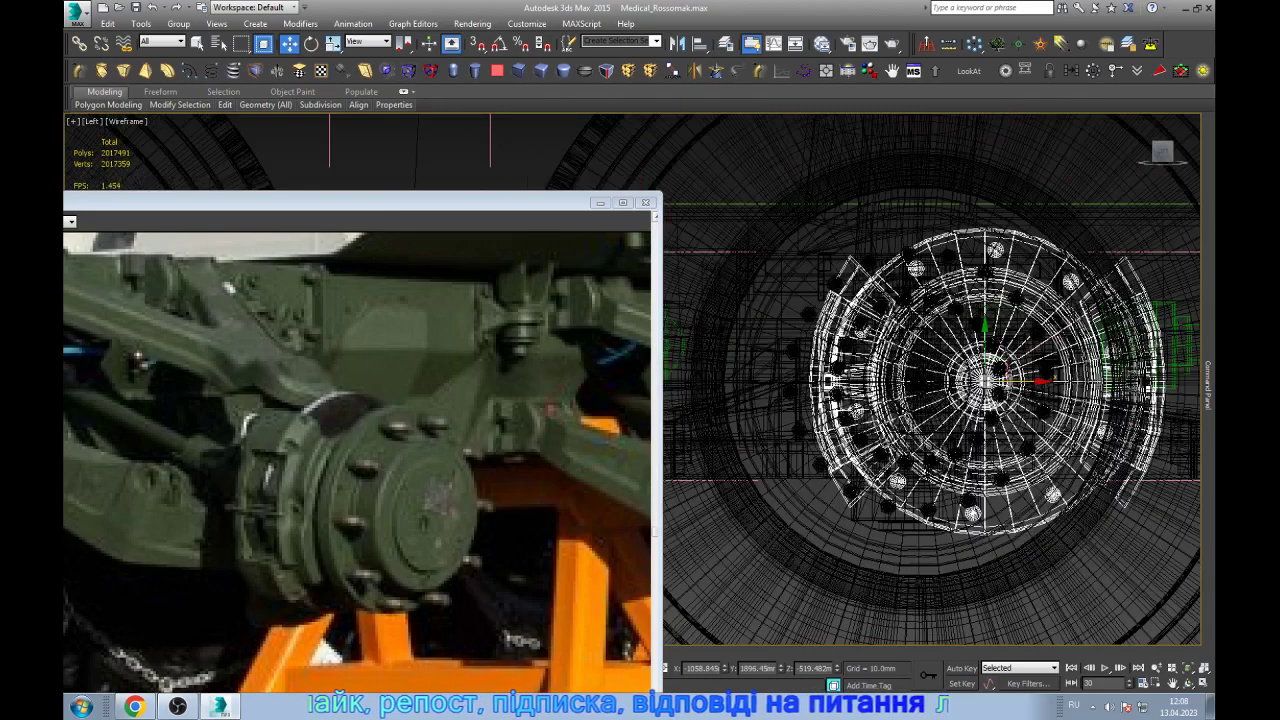
{"action": "middle_click_drag", "start_coordinate": [985, 380], "coordinate": [918, 380]}
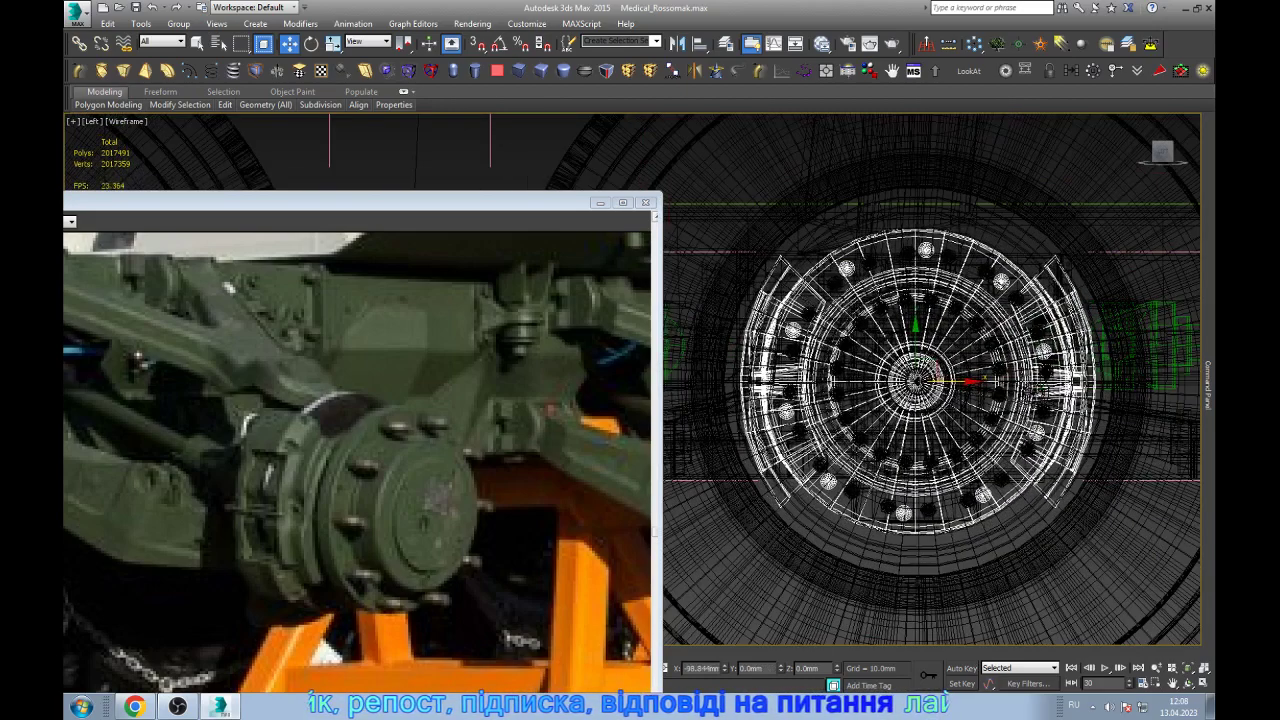
{"action": "scroll", "coordinate": [930, 372], "scroll_direction": "up", "scroll_amount": 3}
{"action": "scroll", "coordinate": [930, 372], "scroll_direction": "up", "scroll_amount": 2}
{"action": "scroll", "coordinate": [930, 372], "scroll_direction": "up", "scroll_amount": 2}
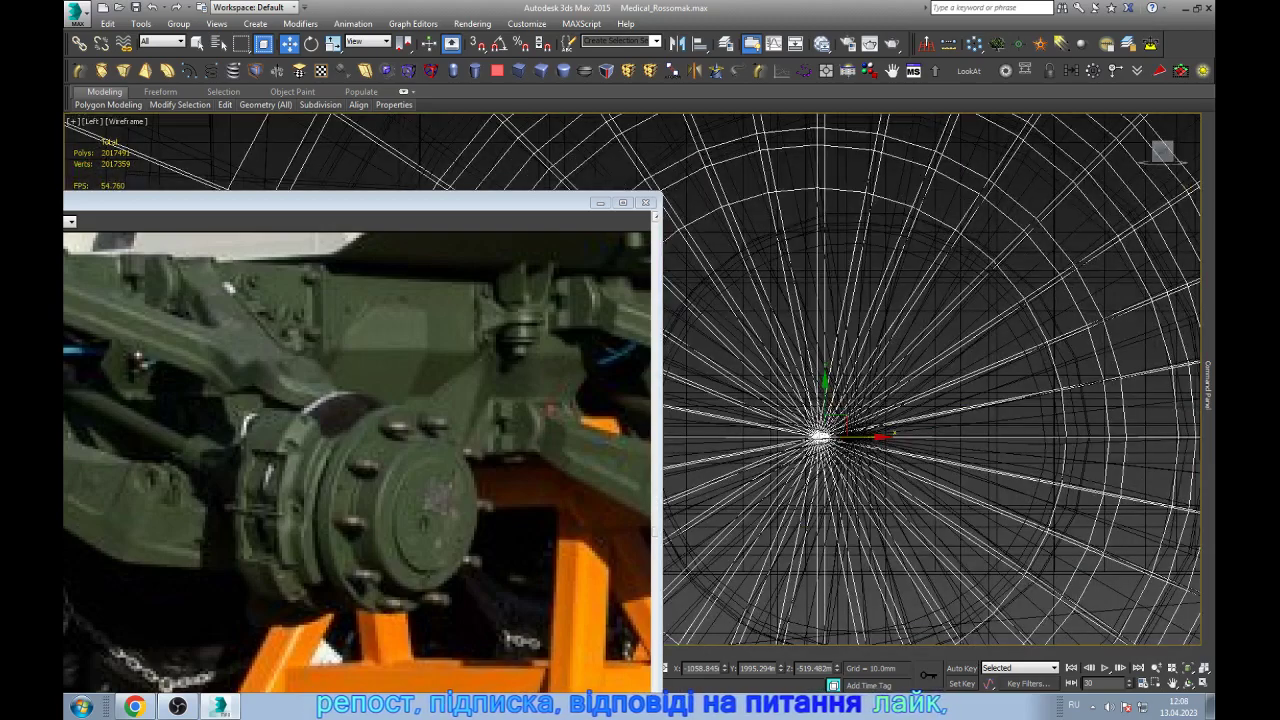
{"action": "middle_click_drag", "start_coordinate": [820, 435], "coordinate": [842, 435]}
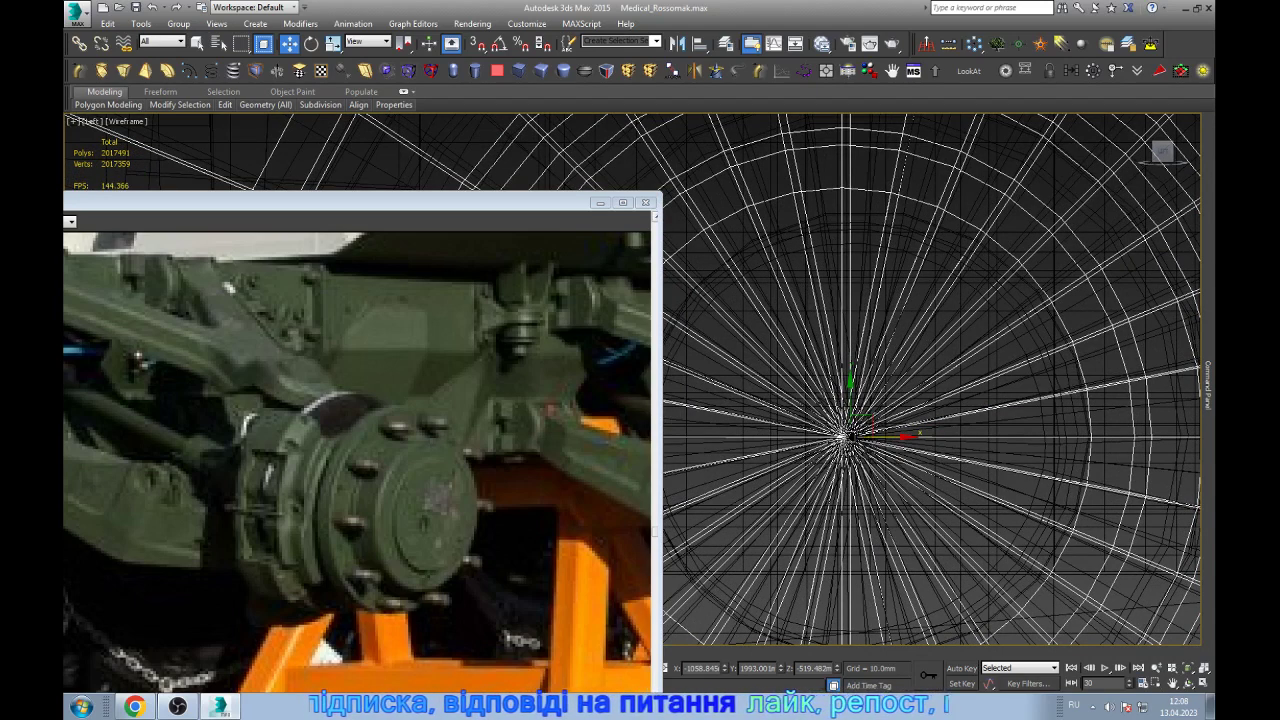
{"action": "key", "text": "F3"}
{"action": "scroll", "coordinate": [850, 420], "scroll_direction": "down", "scroll_amount": 3}
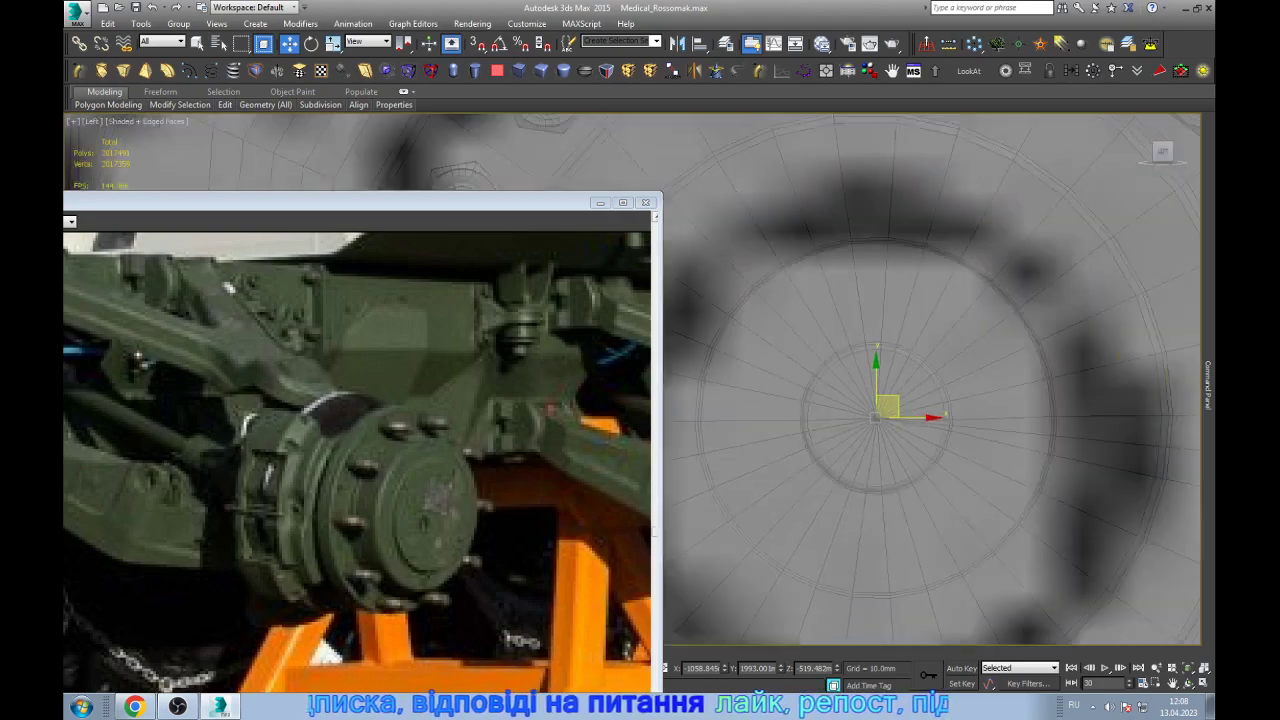
{"action": "scroll", "coordinate": [850, 420], "scroll_direction": "down", "scroll_amount": 3}
{"action": "scroll", "coordinate": [850, 420], "scroll_direction": "down", "scroll_amount": 3}
{"action": "scroll", "coordinate": [850, 400], "scroll_direction": "down", "scroll_amount": 5}
{"action": "scroll", "coordinate": [930, 380], "scroll_direction": "up", "scroll_amount": 6}
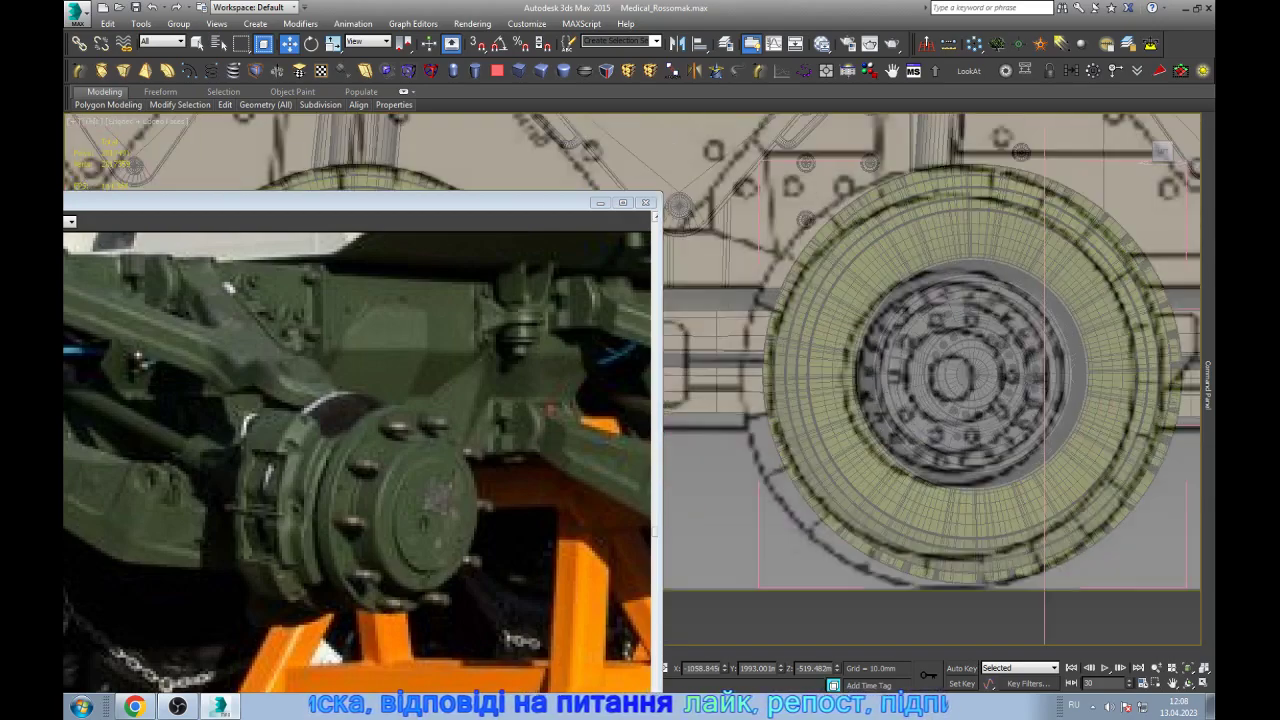
{"action": "scroll", "coordinate": [930, 380], "scroll_direction": "up", "scroll_amount": 2}
{"action": "scroll", "coordinate": [935, 330], "scroll_direction": "up", "scroll_amount": 4}
{"action": "scroll", "coordinate": [1008, 400], "scroll_direction": "down", "scroll_amount": 4}
{"action": "scroll", "coordinate": [1008, 400], "scroll_direction": "down", "scroll_amount": 1}
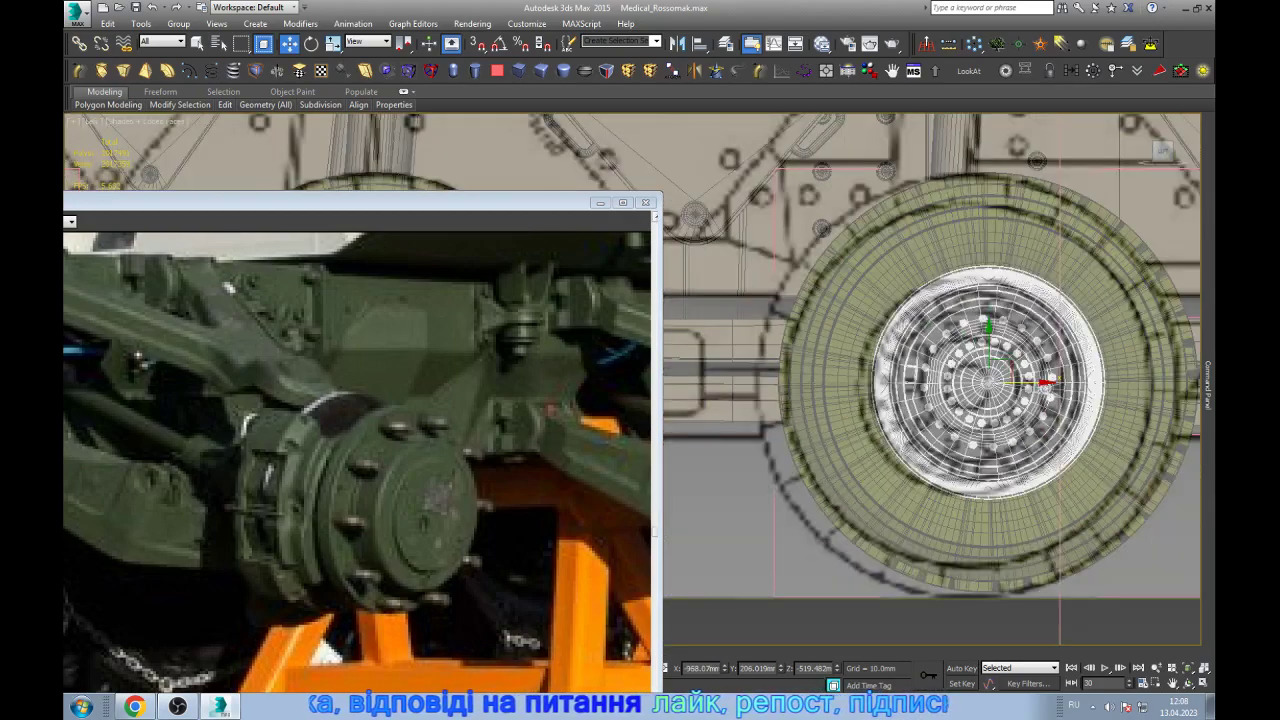
- Shift the wheel about 54 mm left along X to line up with the chassis blueprint
{"action": "key", "text": "F3"}
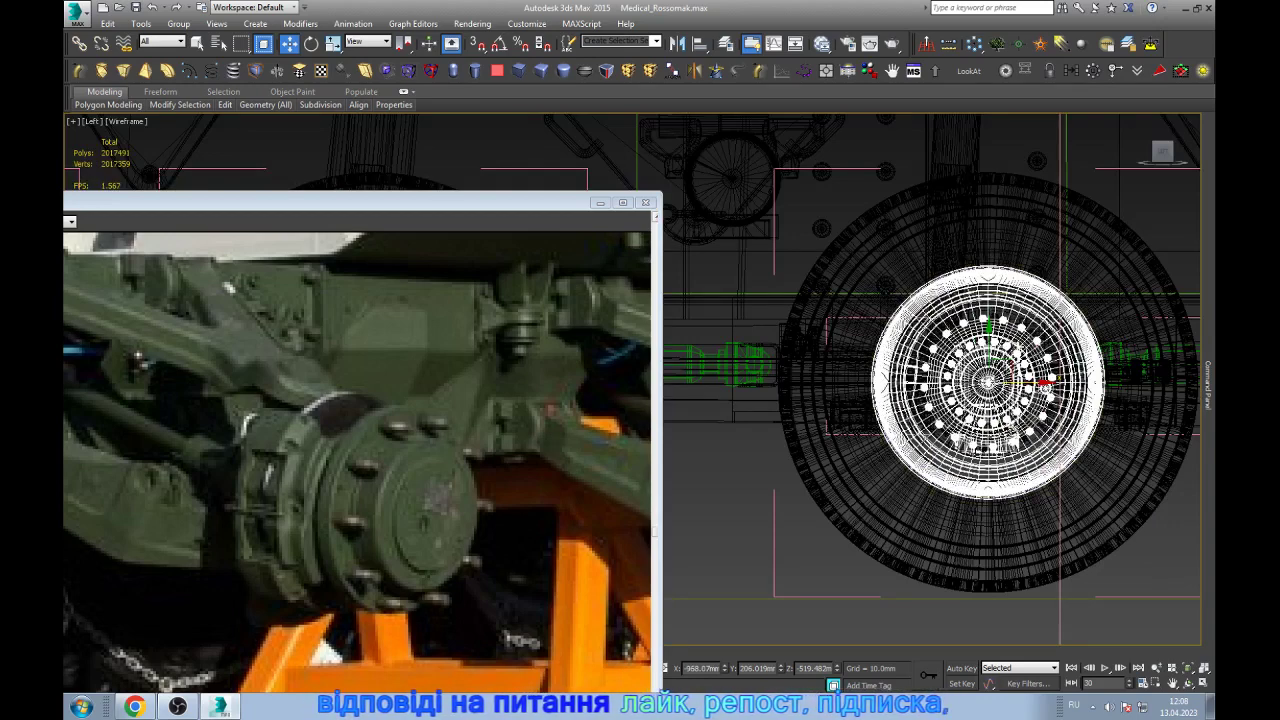
{"action": "left_click", "coordinate": [1084, 502]}
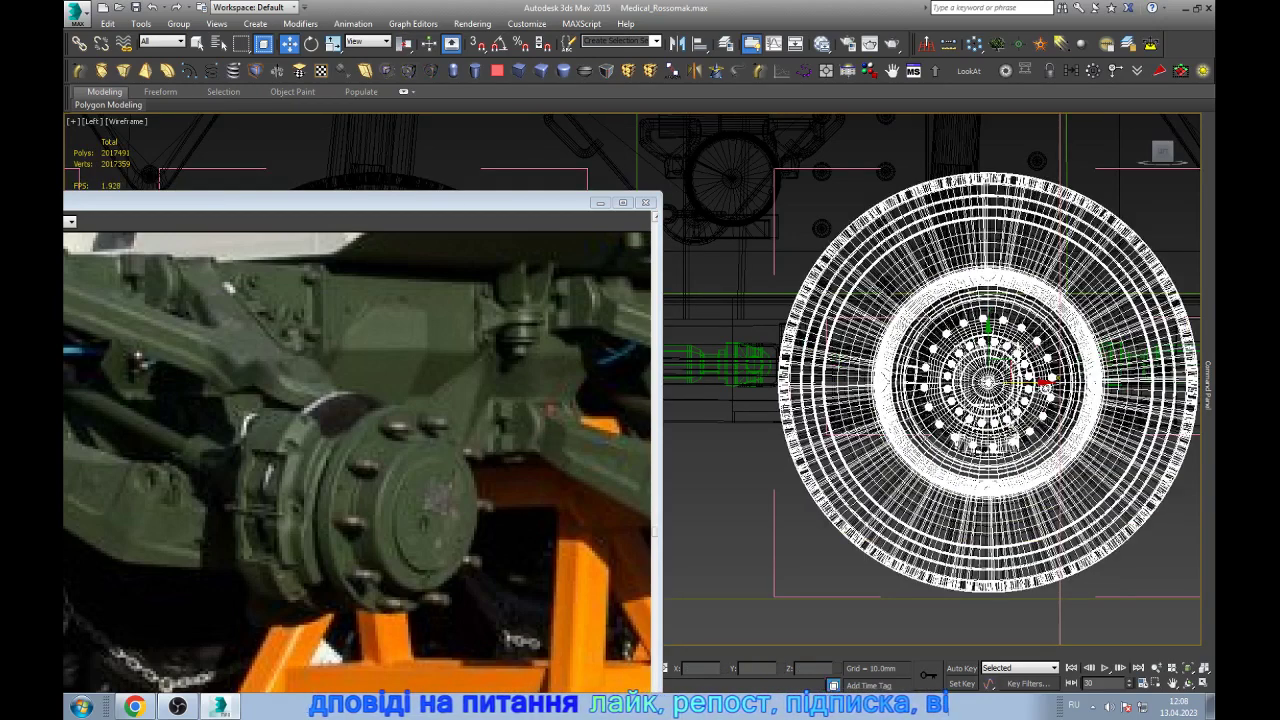
{"action": "key", "text": "F3"}
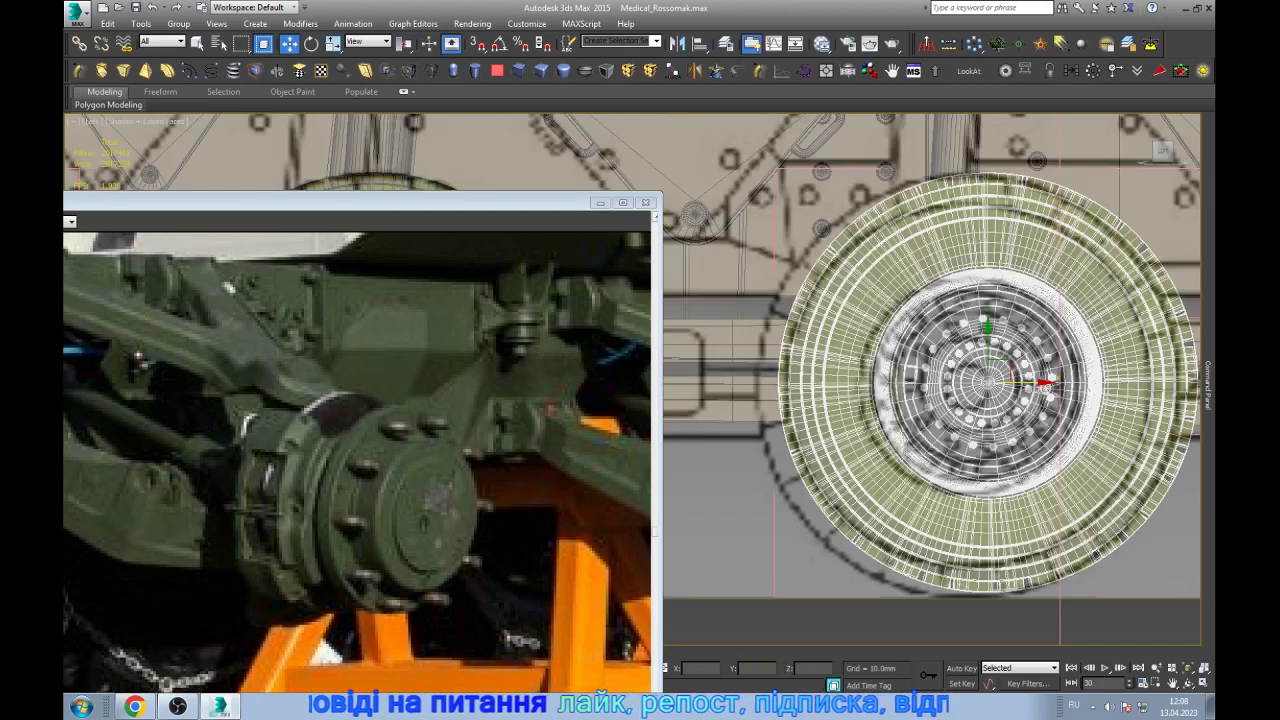
{"action": "mouse_move", "coordinate": [1030, 382]}
{"action": "left_mouse_down"}
{"action": "mouse_move", "coordinate": [1010, 382]}
{"action": "mouse_move", "coordinate": [1022, 382]}
{"action": "left_mouse_up"}
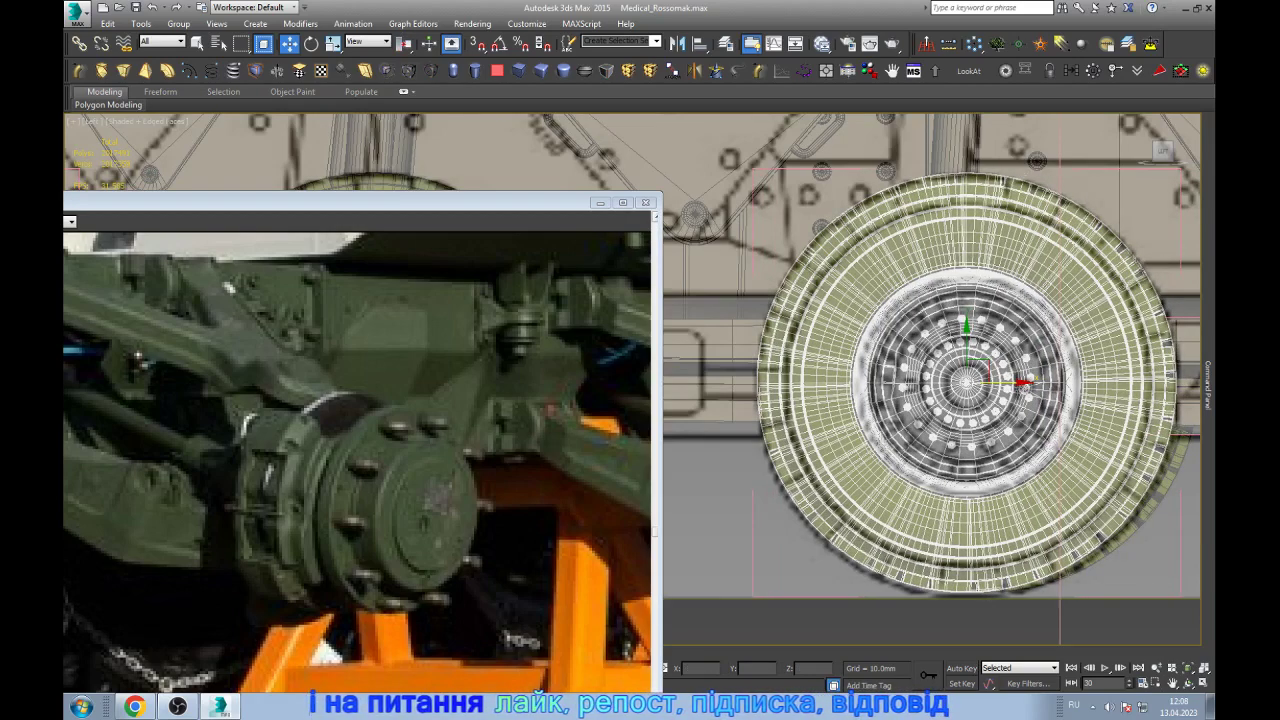
{"action": "scroll", "coordinate": [1010, 385], "scroll_direction": "down", "scroll_amount": 4}
{"action": "key", "text": "e"}
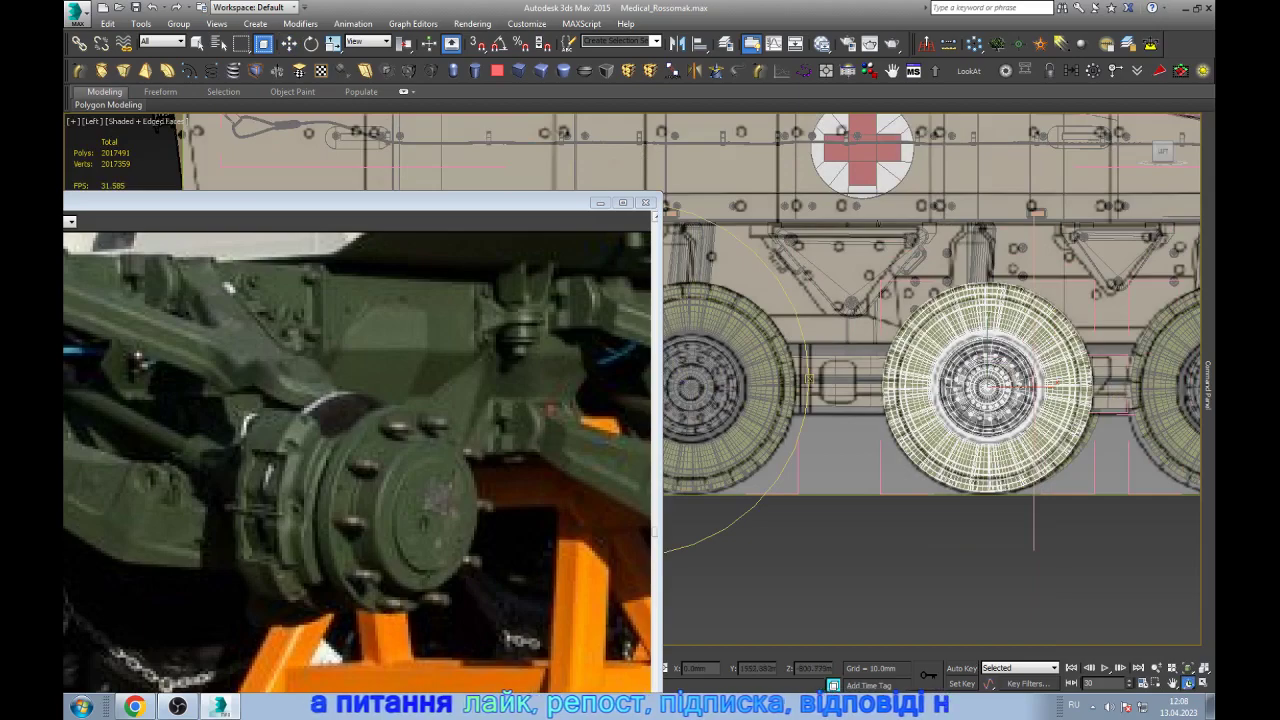
{"action": "middle_click_drag", "start_coordinate": [990, 390], "coordinate": [930, 330], "text": "alt"}
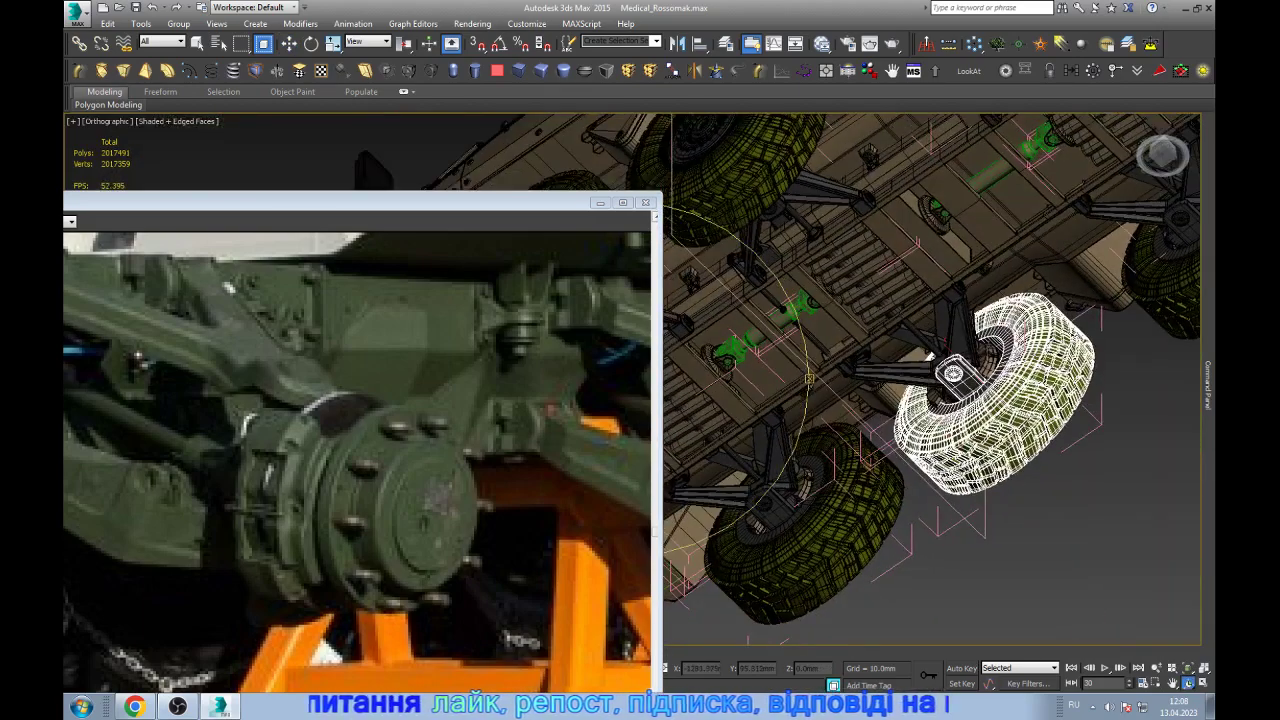
{"action": "scroll", "coordinate": [953, 373], "scroll_direction": "up", "scroll_amount": 5}
{"action": "left_click", "coordinate": [985, 345]}
{"action": "key", "text": "w"}
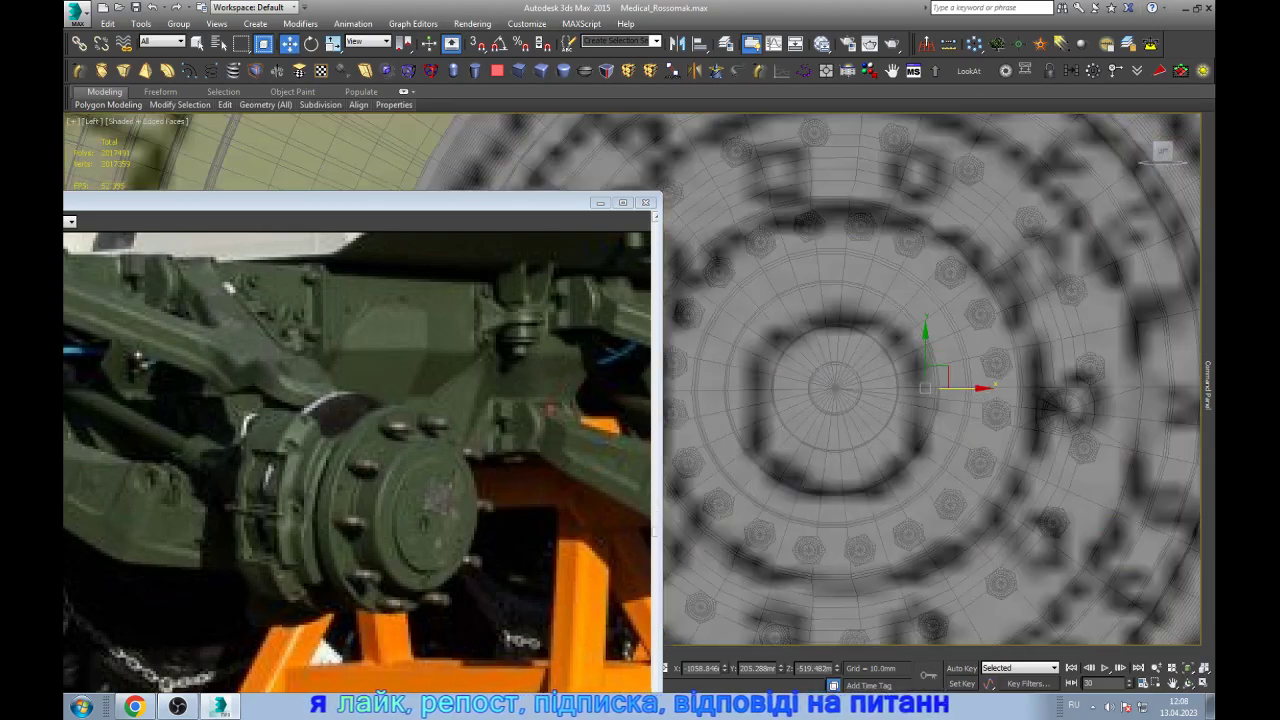
{"action": "key", "text": "F3"}
{"action": "scroll", "coordinate": [825, 385], "scroll_direction": "down", "scroll_amount": 2}
{"action": "scroll", "coordinate": [825, 385], "scroll_direction": "down", "scroll_amount": 2}
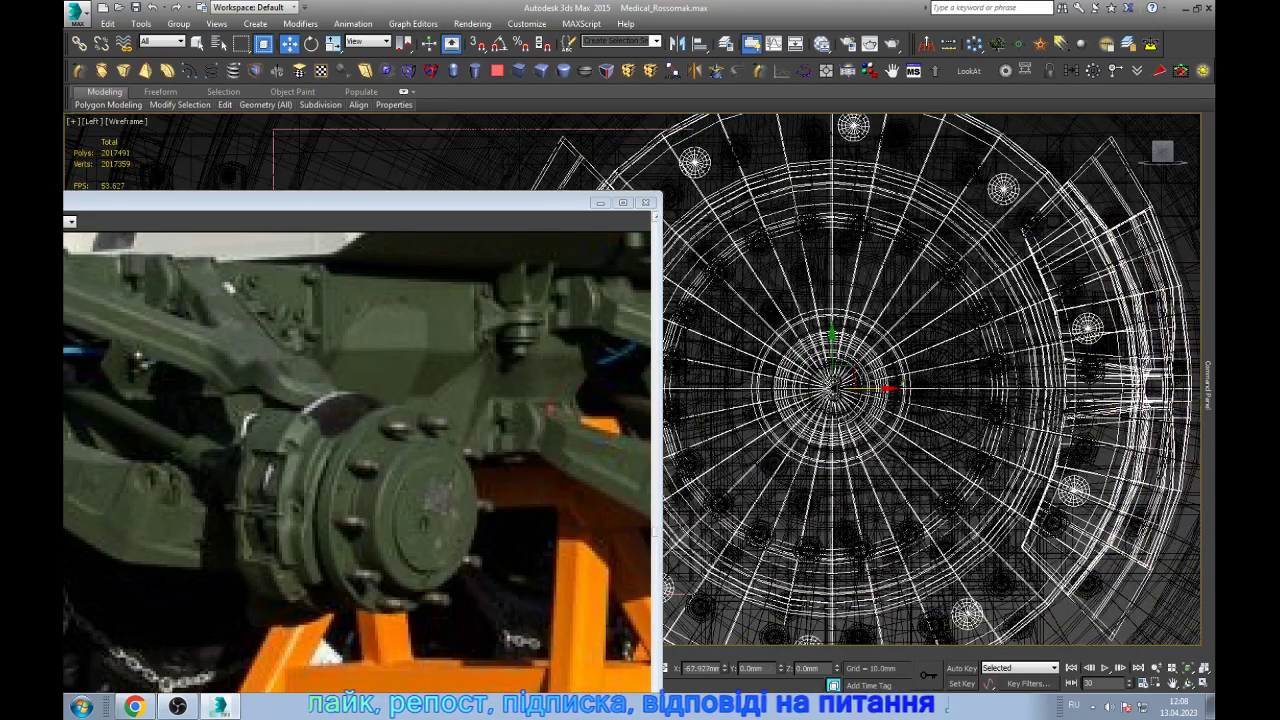
{"action": "scroll", "coordinate": [825, 385], "scroll_direction": "down", "scroll_amount": 2}
{"action": "scroll", "coordinate": [829, 391], "scroll_direction": "up", "scroll_amount": 2}
{"action": "scroll", "coordinate": [829, 391], "scroll_direction": "up", "scroll_amount": 2}
{"action": "scroll", "coordinate": [829, 391], "scroll_direction": "up", "scroll_amount": 2}
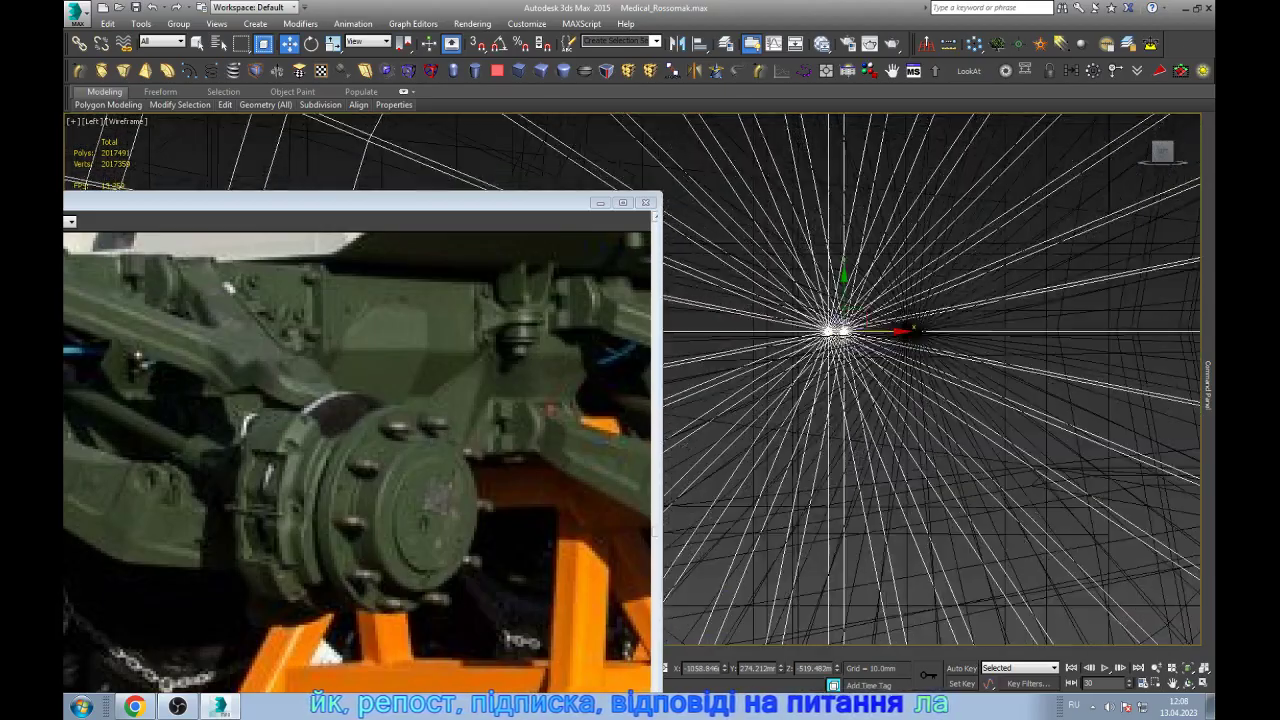
{"action": "scroll", "coordinate": [829, 391], "scroll_direction": "down", "scroll_amount": 1}
{"action": "scroll", "coordinate": [829, 391], "scroll_direction": "down", "scroll_amount": 4}
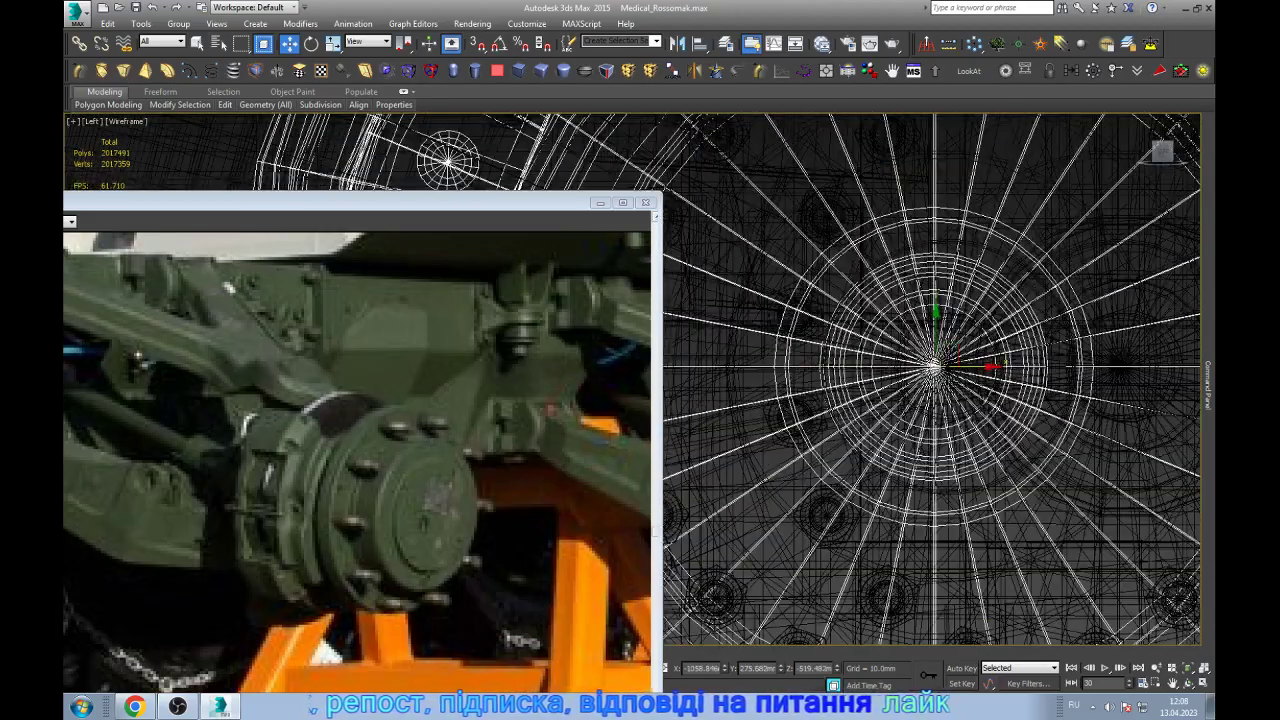
{"action": "key", "text": "F3"}
{"action": "scroll", "coordinate": [955, 374], "scroll_direction": "down", "scroll_amount": 3}
{"action": "key", "text": "F4"}
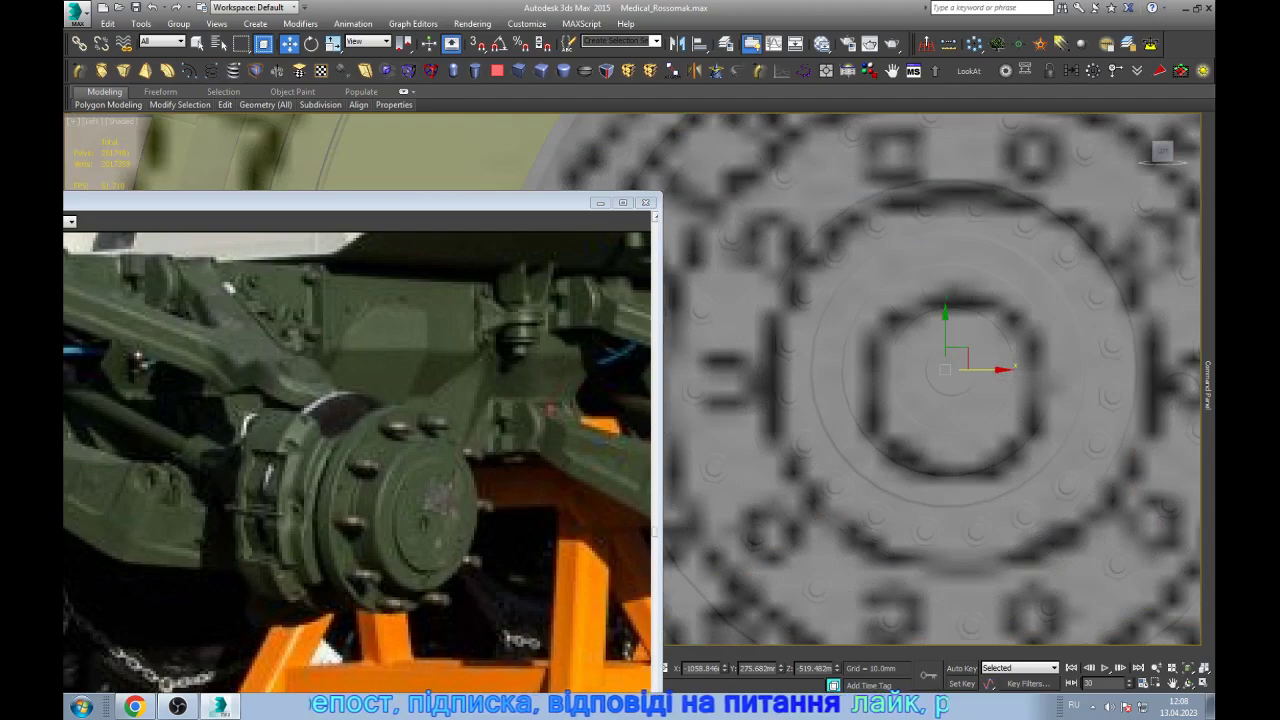
{"action": "key", "text": "F3"}
{"action": "scroll", "coordinate": [955, 374], "scroll_direction": "down", "scroll_amount": 4}
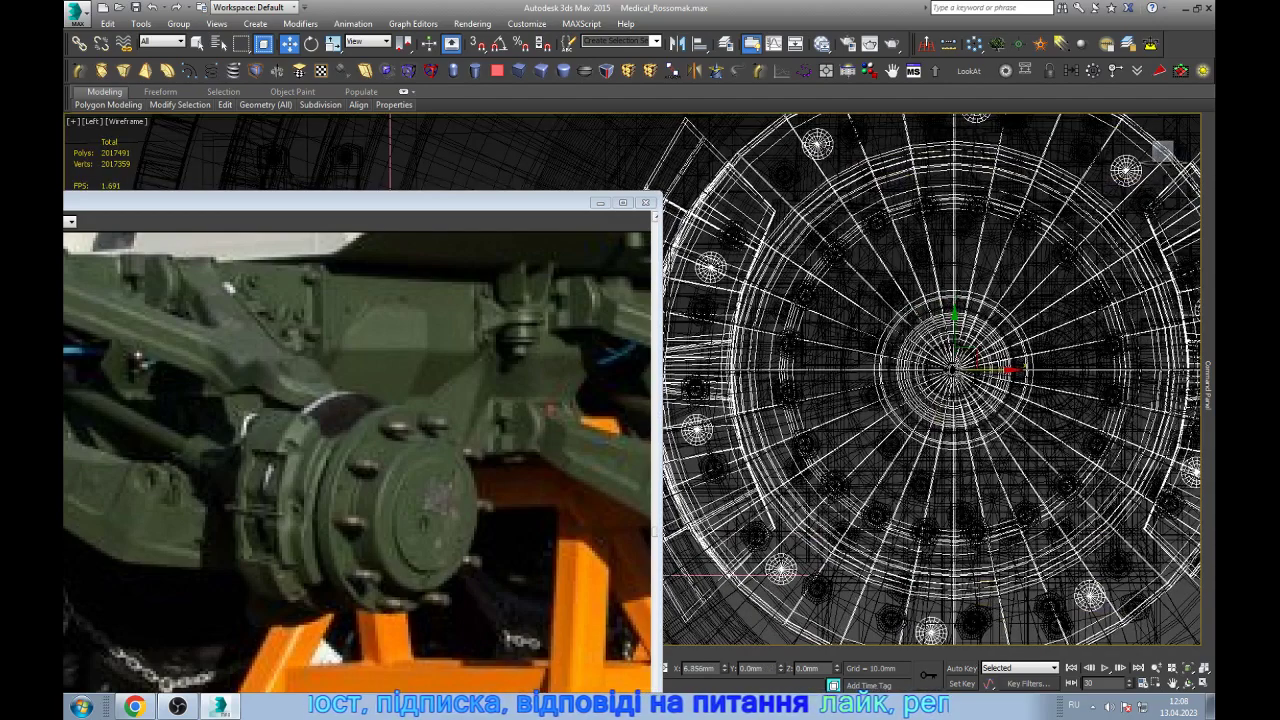
{"action": "scroll", "coordinate": [955, 374], "scroll_direction": "up", "scroll_amount": 1}
{"action": "scroll", "coordinate": [955, 374], "scroll_direction": "down", "scroll_amount": 1}
{"action": "scroll", "coordinate": [955, 374], "scroll_direction": "down", "scroll_amount": 2}
{"action": "scroll", "coordinate": [955, 374], "scroll_direction": "down", "scroll_amount": 3}
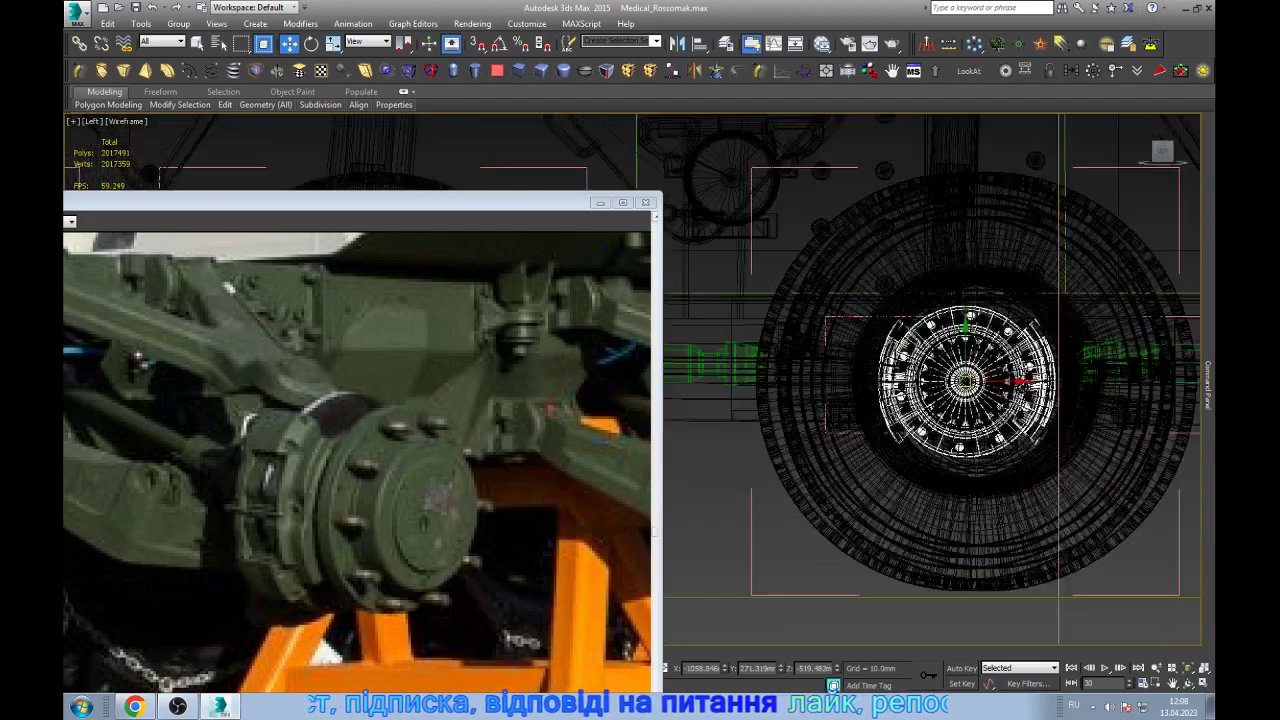
{"action": "scroll", "coordinate": [955, 374], "scroll_direction": "down", "scroll_amount": 2}
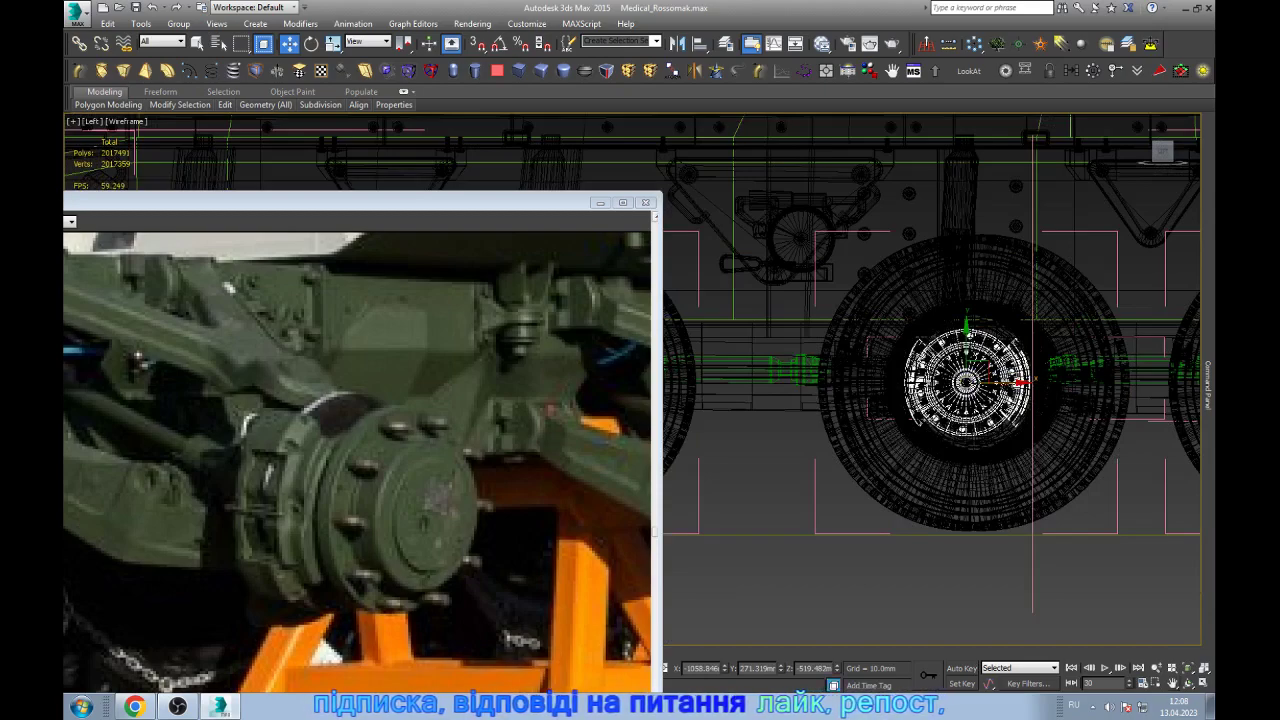
{"action": "left_click", "coordinate": [1188, 683]}
{"action": "left_click_drag", "start_coordinate": [900, 400], "coordinate": [900, 340]}
{"action": "left_click_drag", "start_coordinate": [809, 379], "coordinate": [830, 370]}
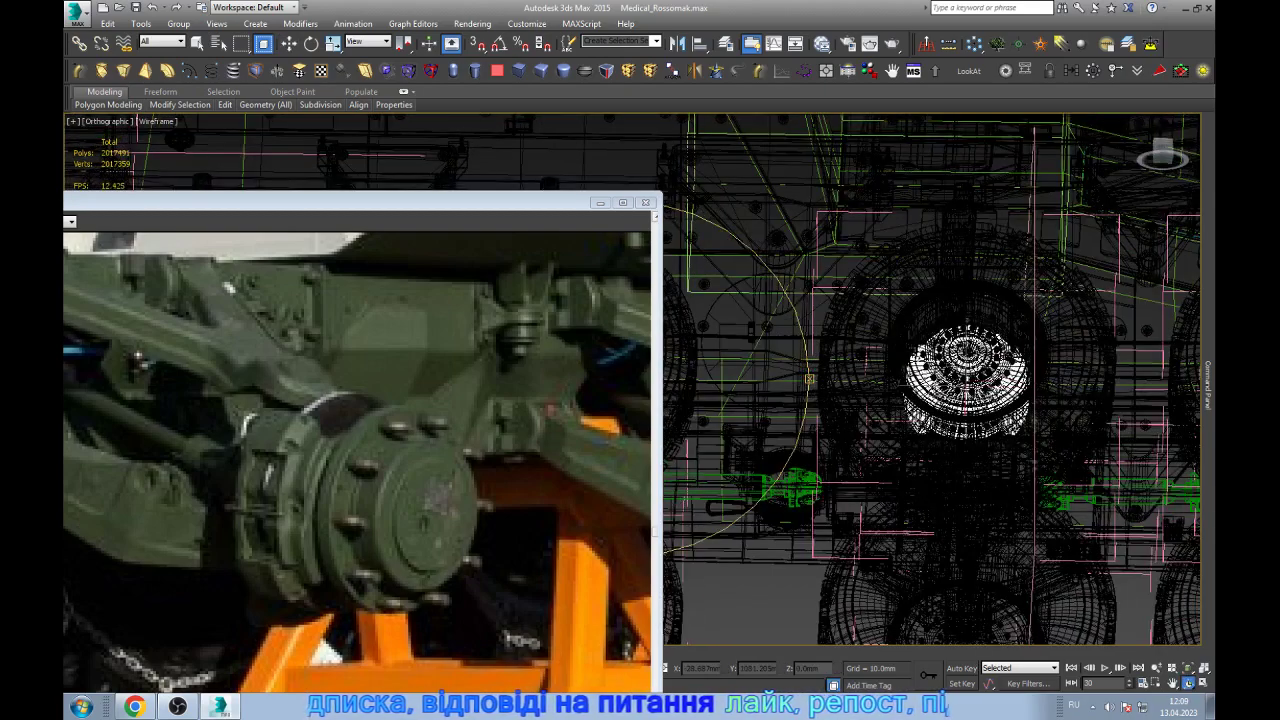
{"action": "key", "text": "F3"}
{"action": "key", "text": "w"}
{"action": "key", "text": "z"}
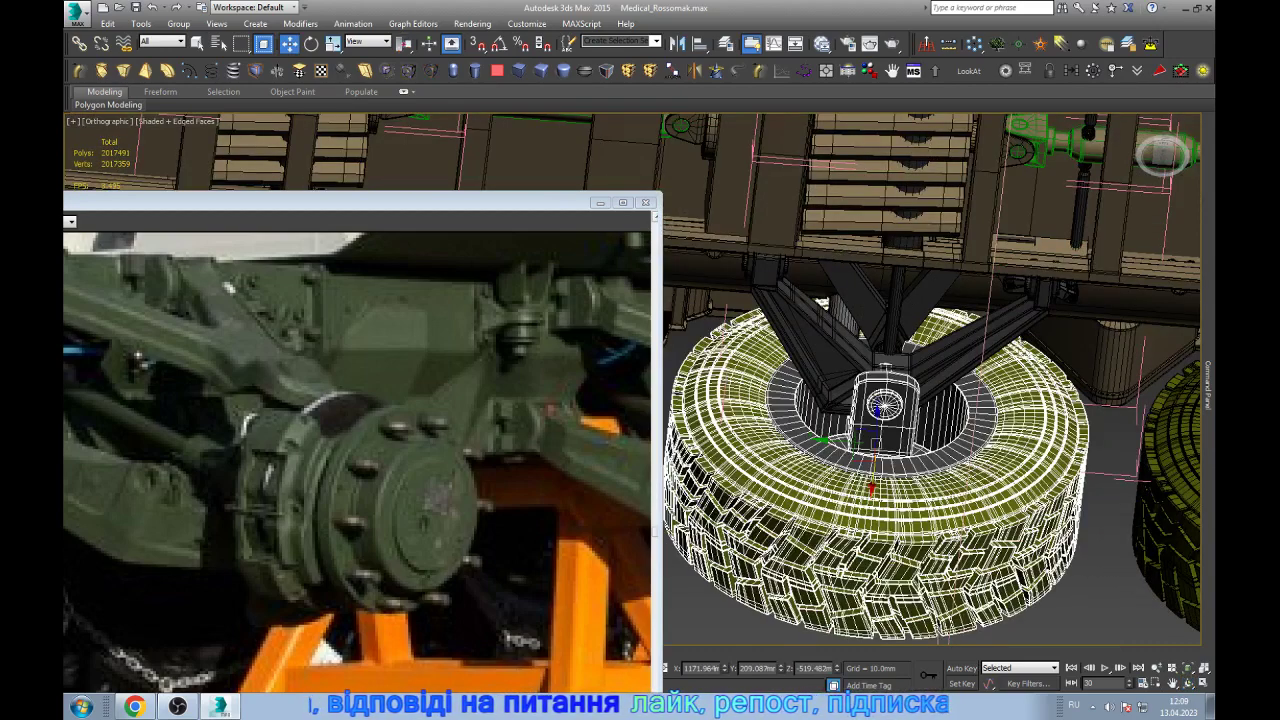
{"action": "key", "text": "r"}
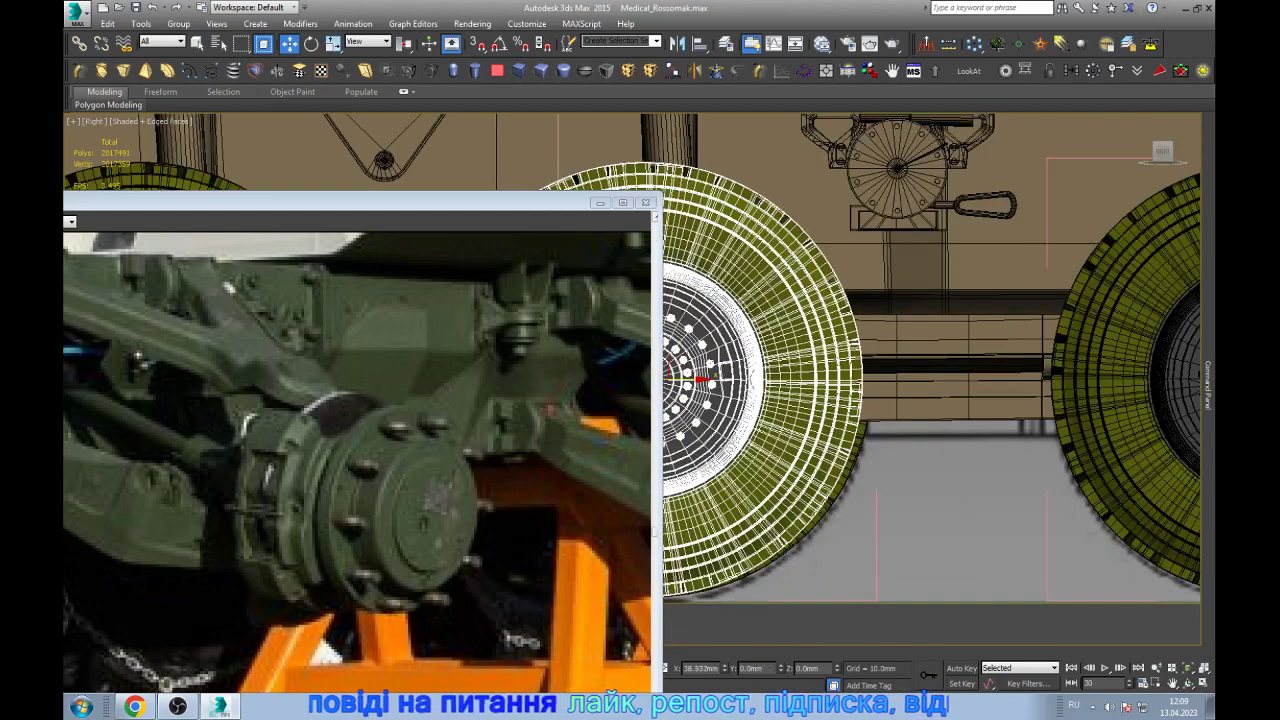
{"action": "scroll", "coordinate": [773, 353], "scroll_direction": "down", "scroll_amount": 2}
{"action": "scroll", "coordinate": [930, 320], "scroll_direction": "down", "scroll_amount": 3}
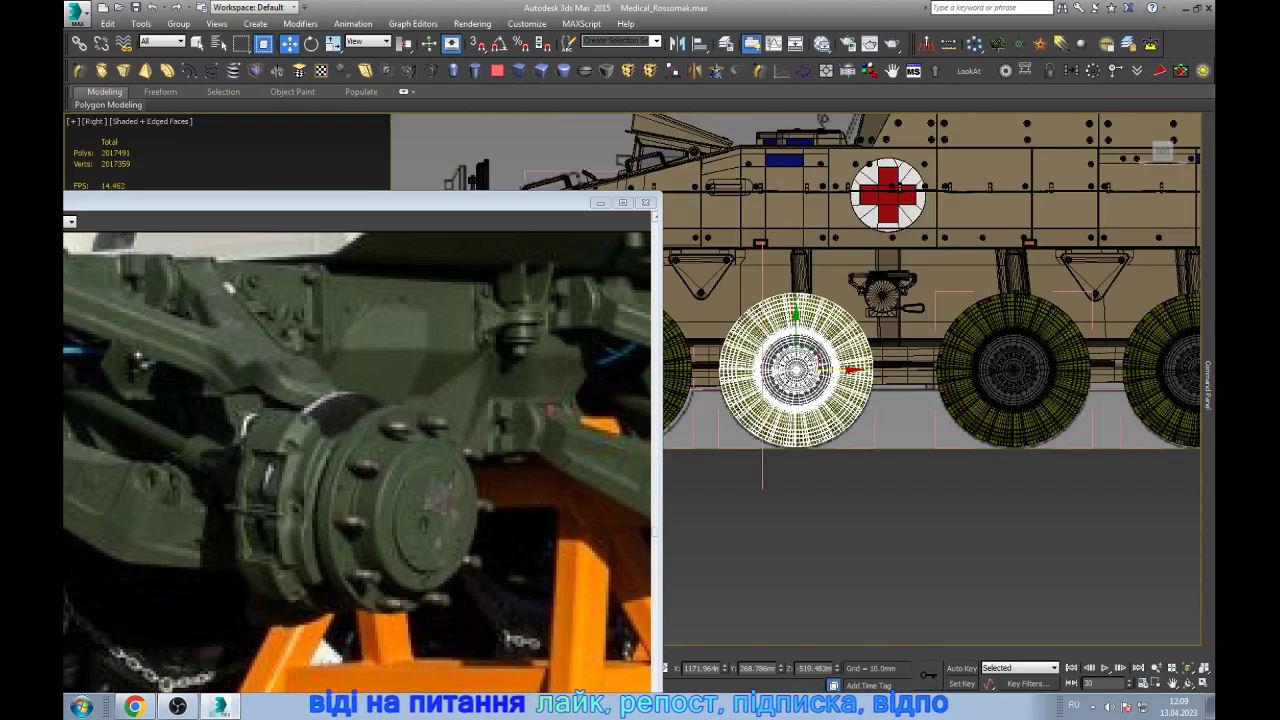
{"action": "scroll", "coordinate": [930, 320], "scroll_direction": "down", "scroll_amount": 2}
{"action": "scroll", "coordinate": [930, 320], "scroll_direction": "up", "scroll_amount": 3}
{"action": "scroll", "coordinate": [930, 320], "scroll_direction": "up", "scroll_amount": 4}
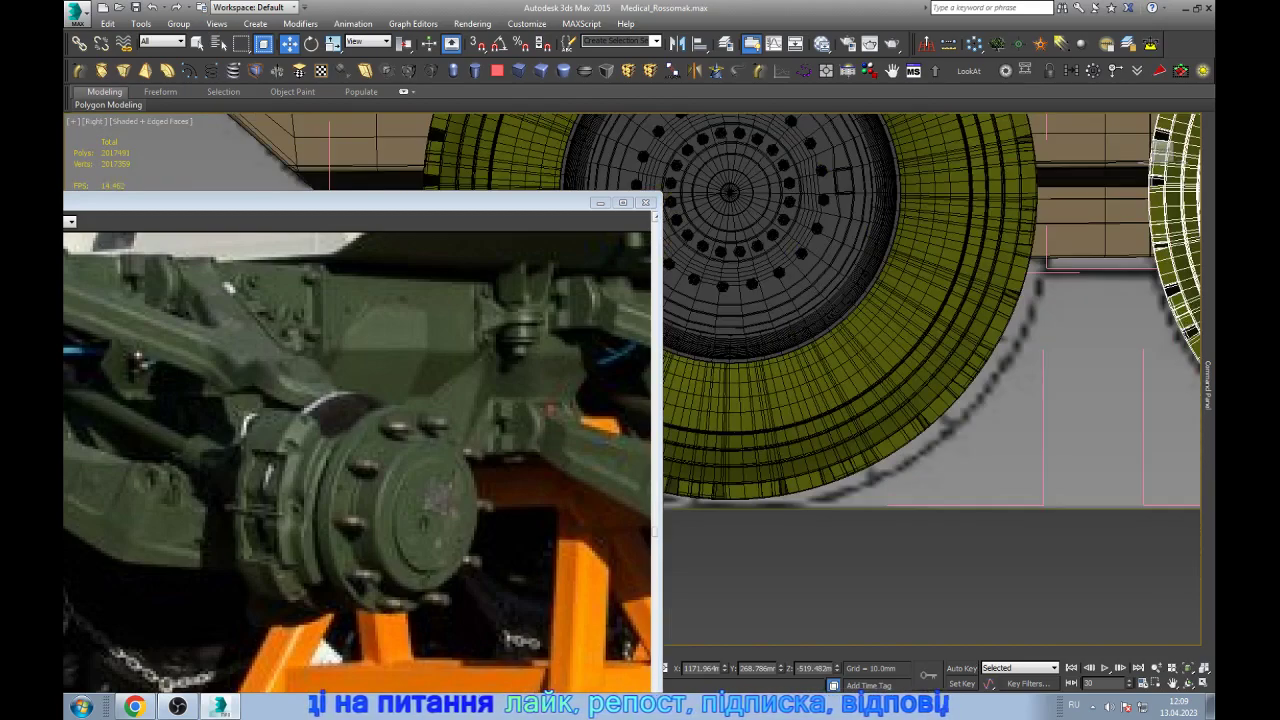
{"action": "scroll", "coordinate": [880, 377], "scroll_direction": "down", "scroll_amount": 2}
{"action": "scroll", "coordinate": [880, 377], "scroll_direction": "down", "scroll_amount": 3}
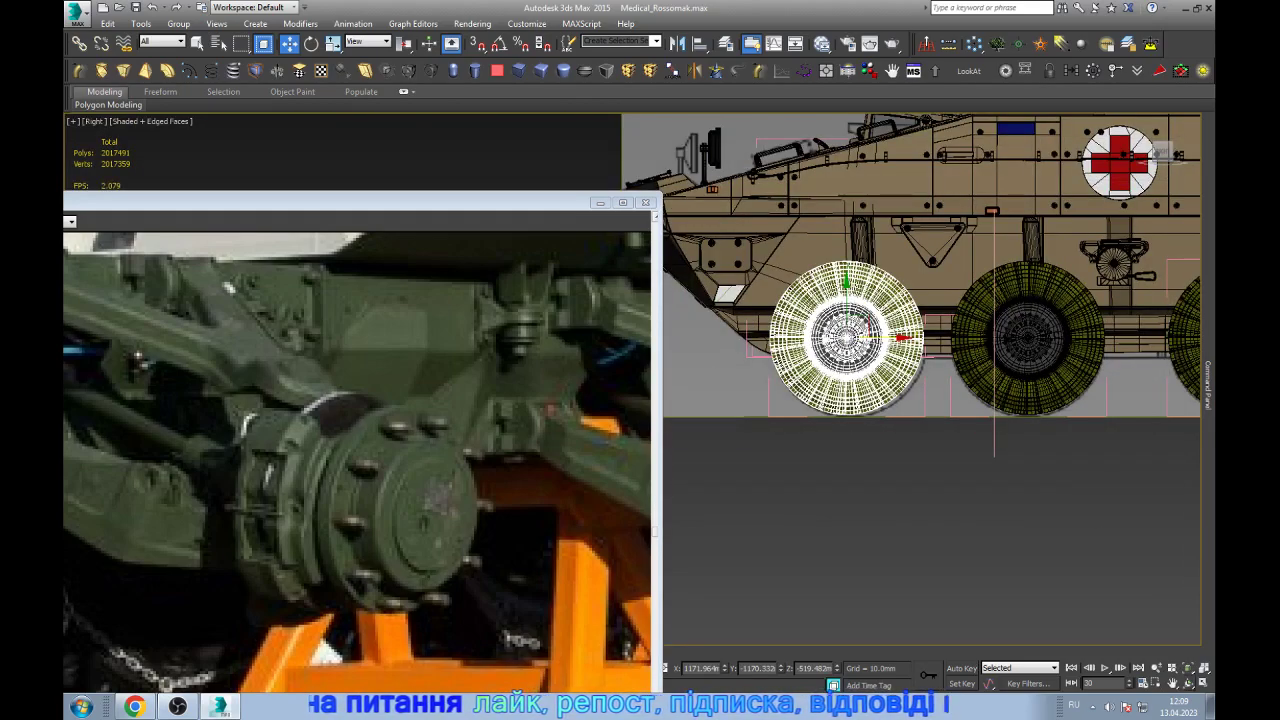
{"action": "middle_click_drag", "start_coordinate": [850, 340], "coordinate": [800, 250], "text": "alt"}
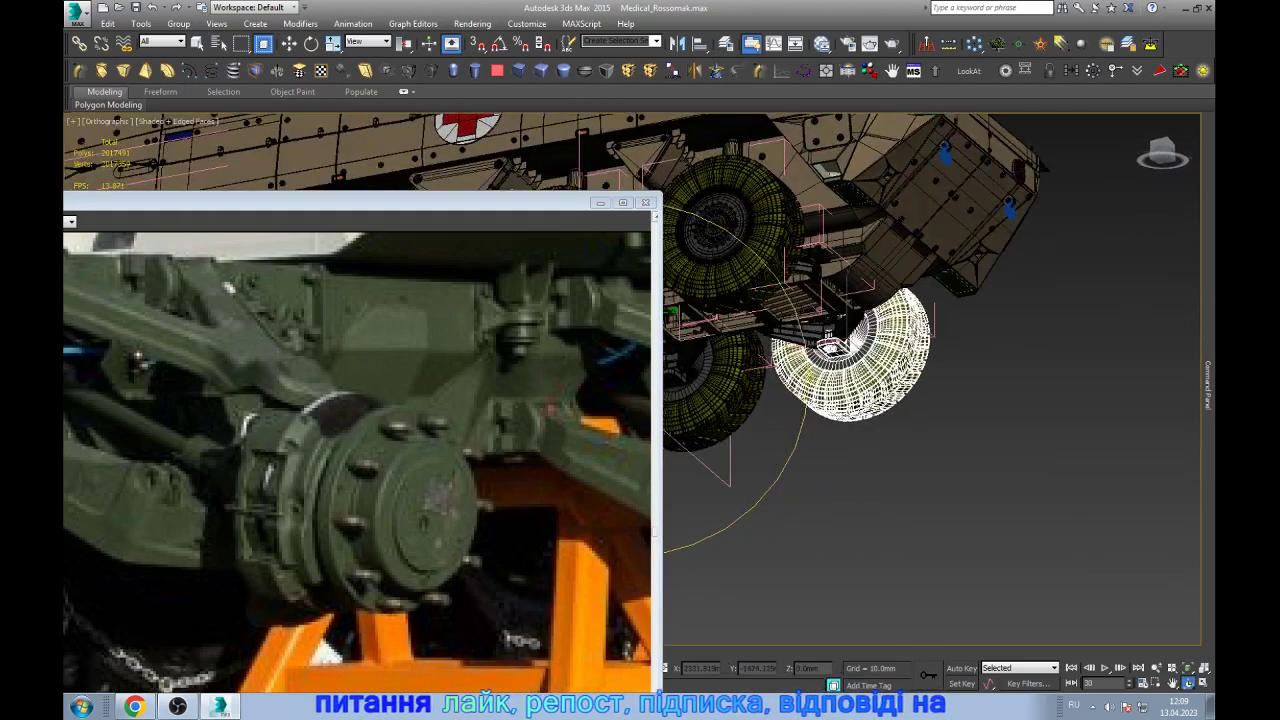
{"action": "middle_click_drag", "start_coordinate": [830, 345], "coordinate": [800, 300], "text": "alt"}
{"action": "left_click", "coordinate": [785, 214]}
{"action": "scroll", "coordinate": [785, 214], "scroll_direction": "up", "scroll_amount": 5}
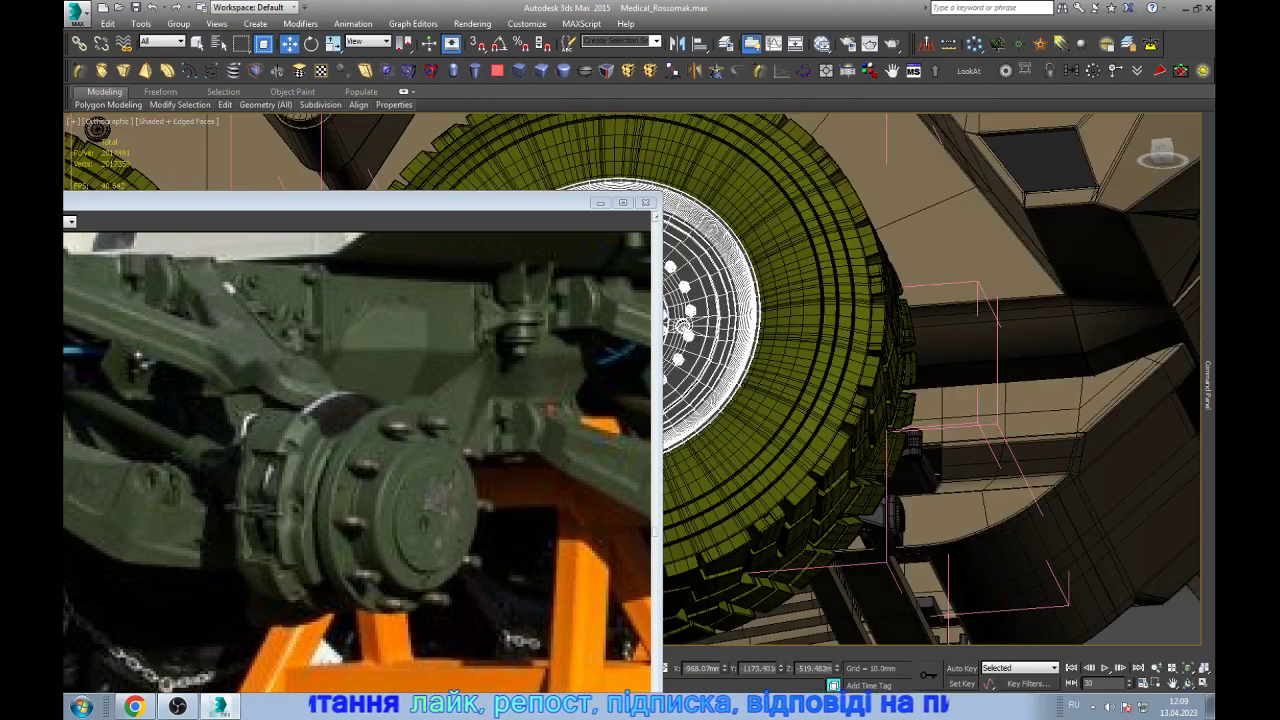
{"action": "scroll", "coordinate": [850, 345], "scroll_direction": "down", "scroll_amount": 3}
{"action": "scroll", "coordinate": [850, 345], "scroll_direction": "up", "scroll_amount": 3}
- Hide the tyre and create an X-mirrored instance of the brake hub assembly
{"action": "key", "text": "ctrl+d"}
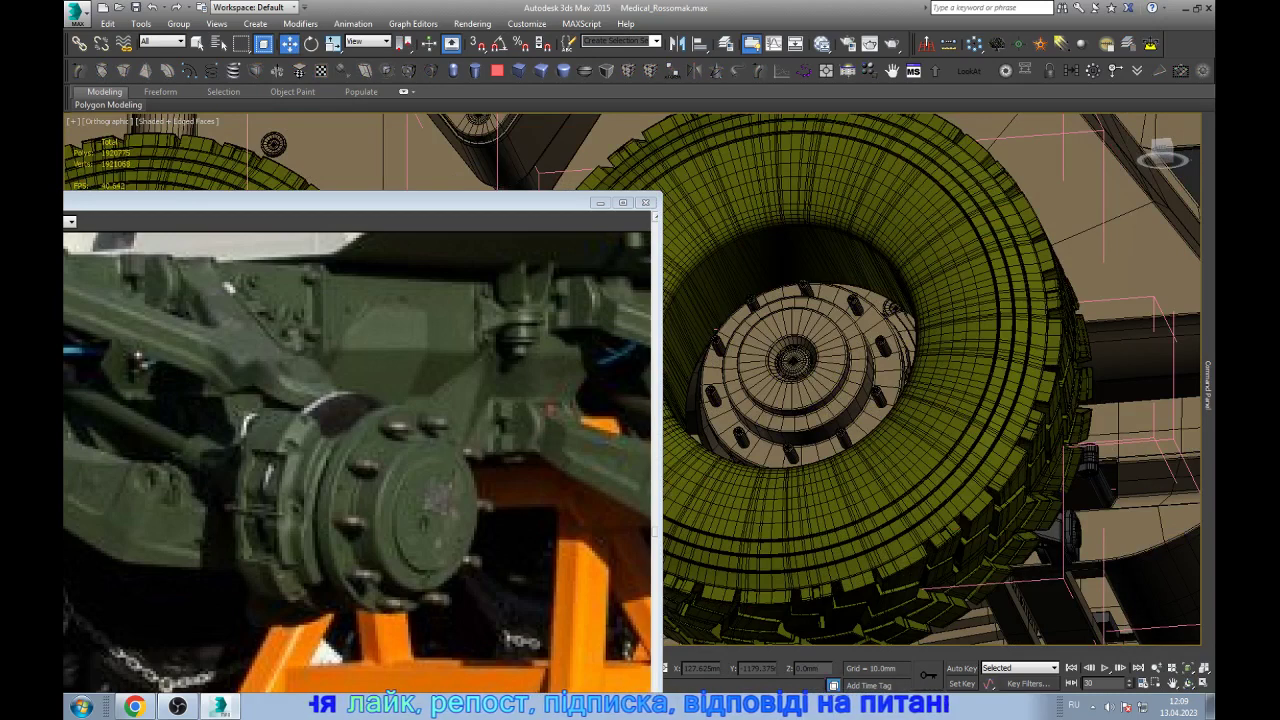
{"action": "left_click", "coordinate": [916, 380]}
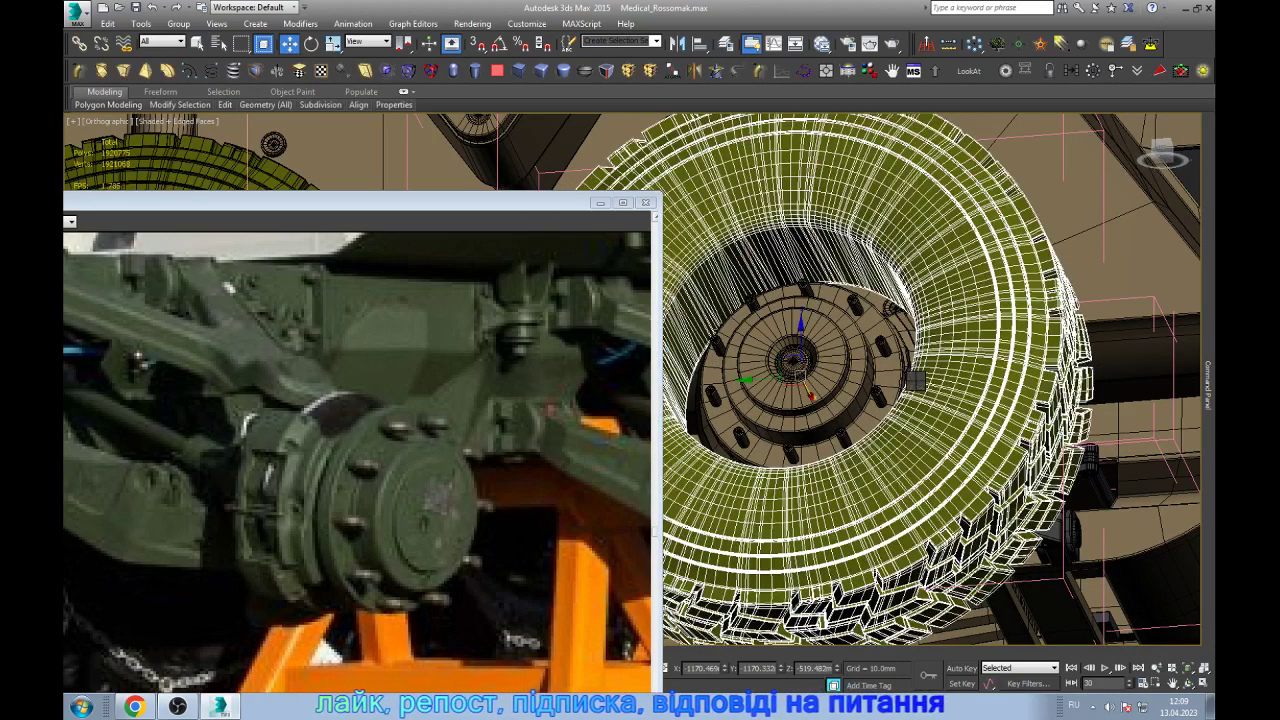
{"action": "key", "text": "Delete"}
{"action": "left_click", "coordinate": [815, 390]}
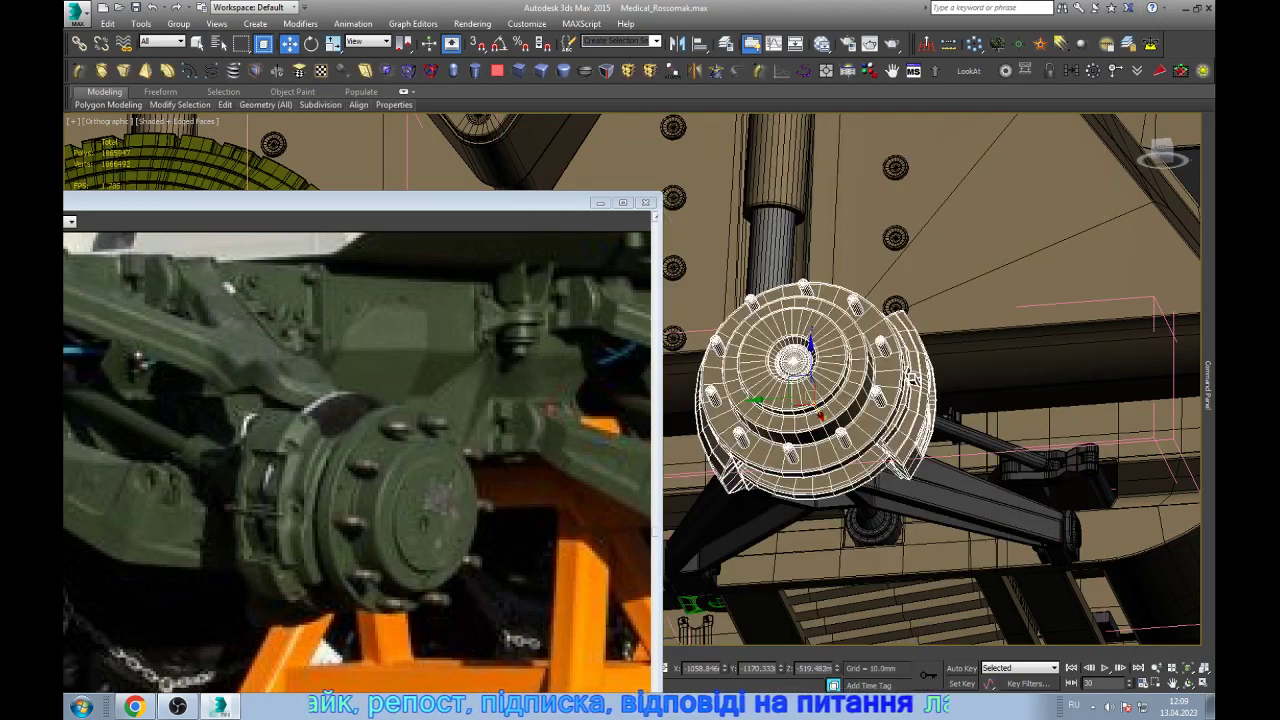
{"action": "left_click", "coordinate": [678, 44]}
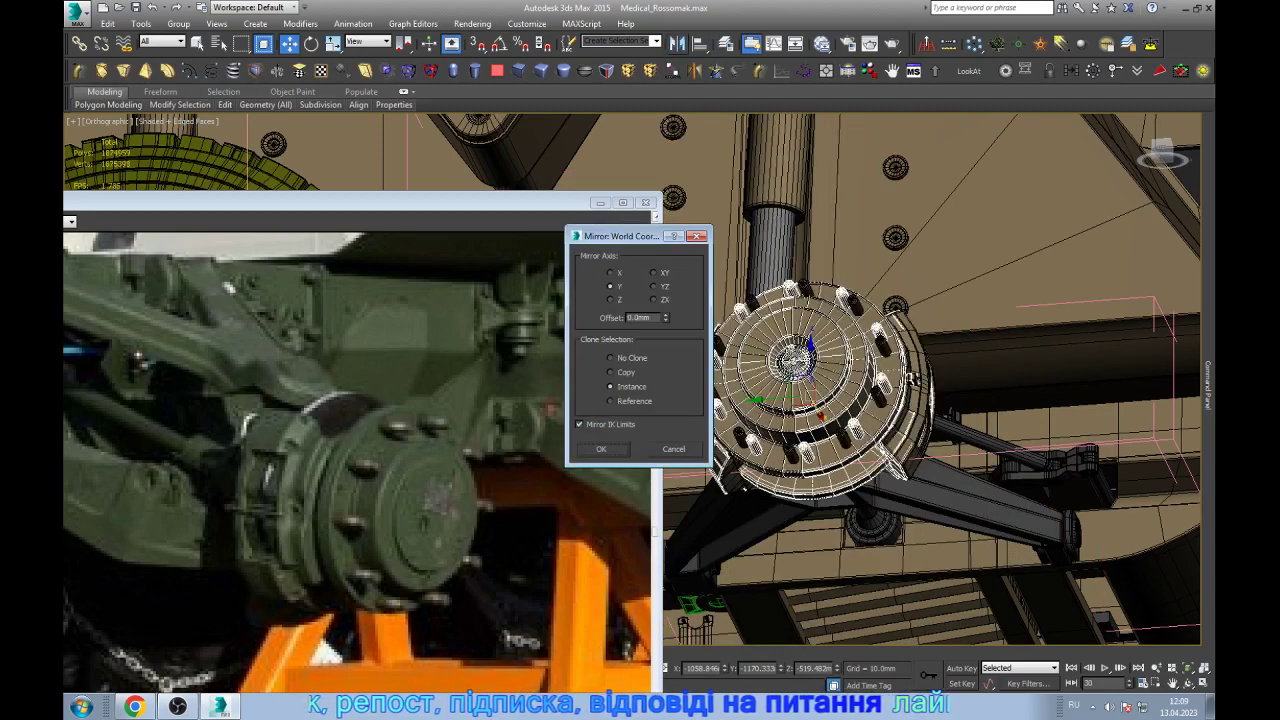
{"action": "left_click", "coordinate": [610, 272]}
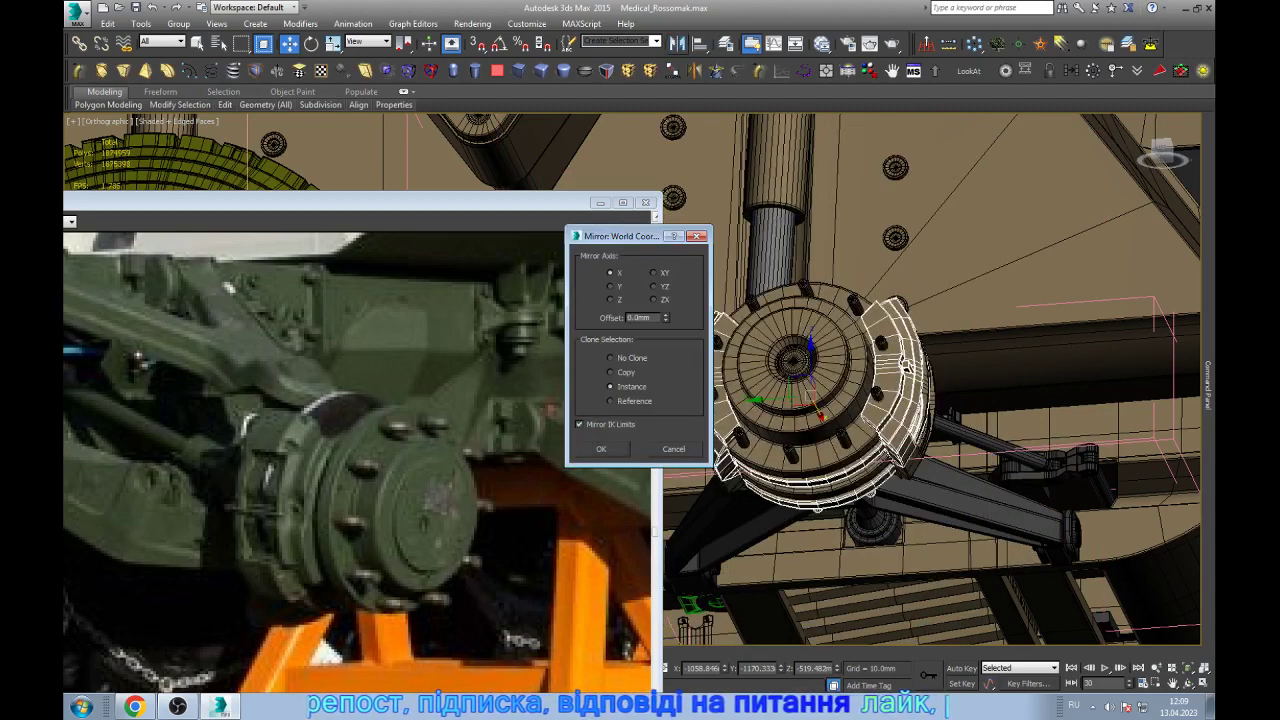
{"action": "left_click", "coordinate": [601, 448]}
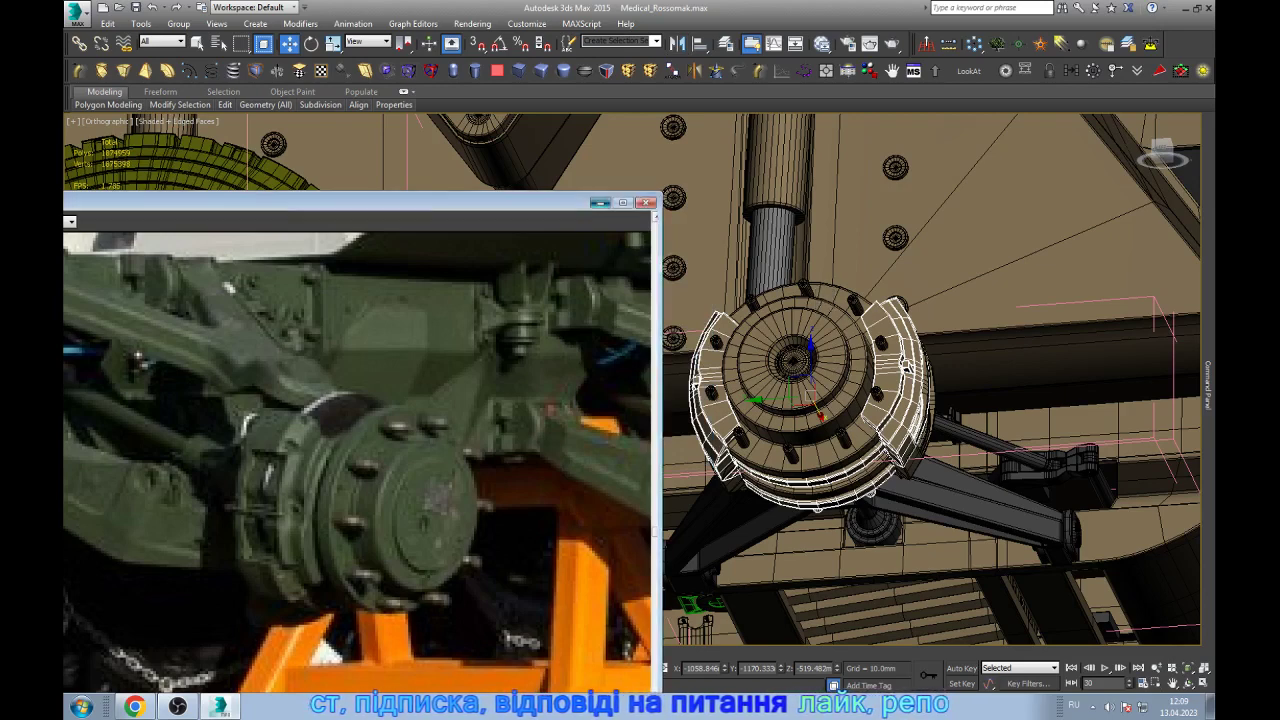
- Minimize the reference photo, return the animation to frame 0, deselect the hub and zoom out
{"action": "left_click", "coordinate": [600, 202]}
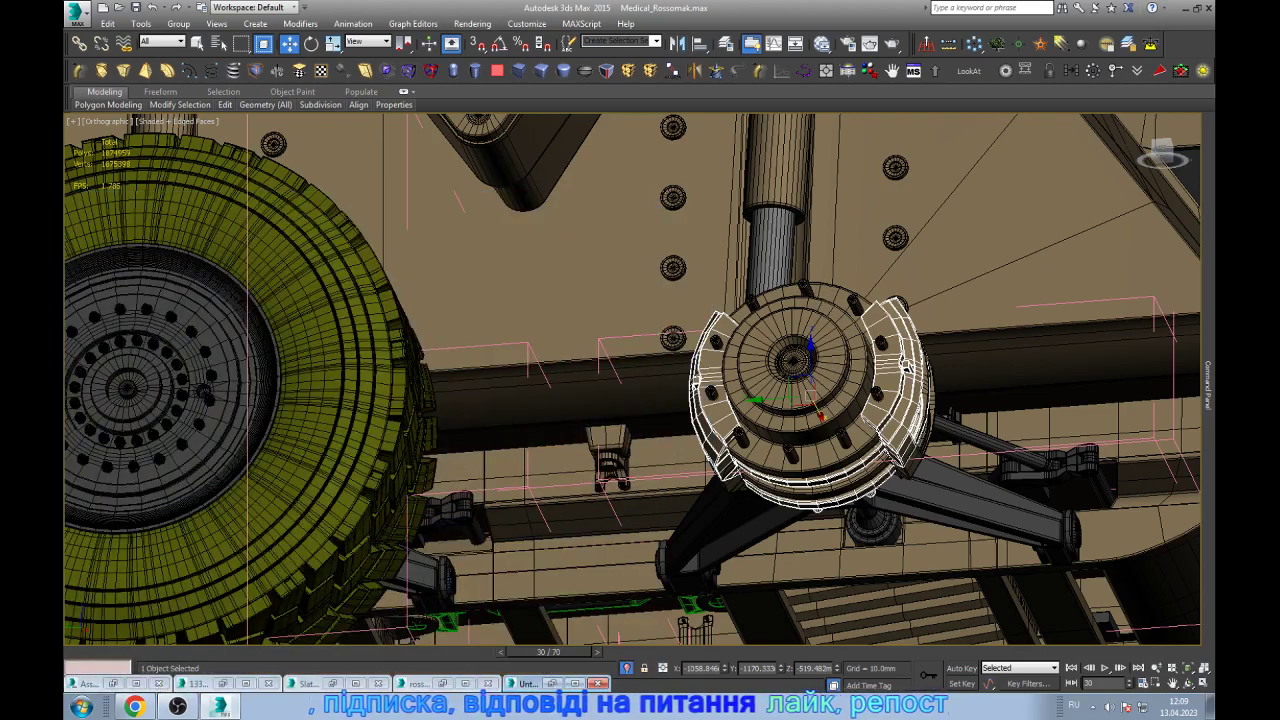
{"action": "left_click_drag", "start_coordinate": [548, 652], "coordinate": [115, 652]}
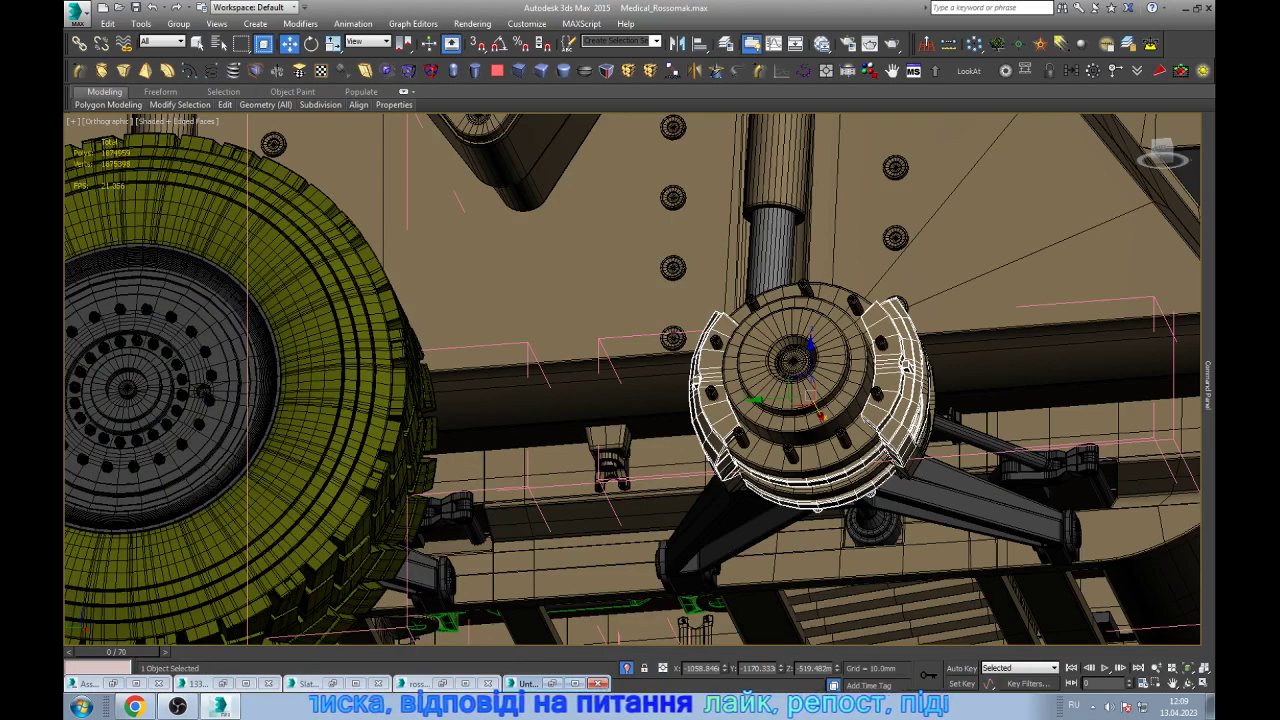
{"action": "key", "text": "ctrl+d"}
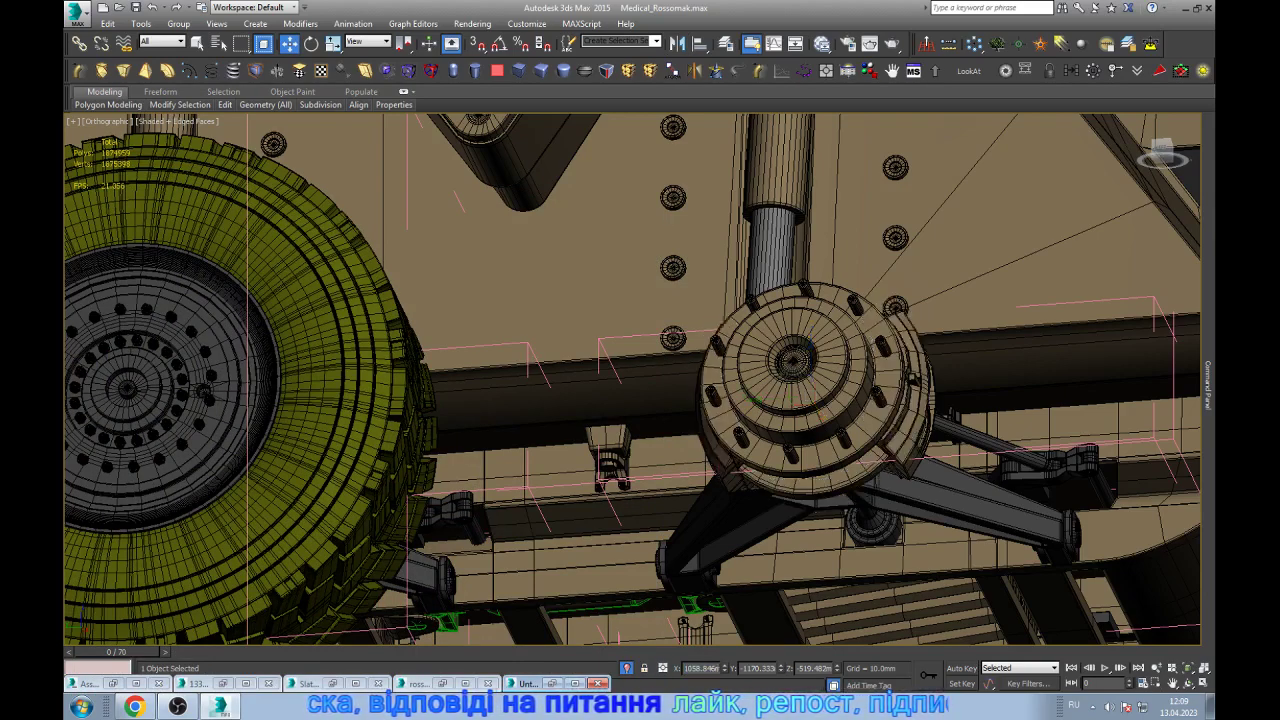
{"action": "scroll", "coordinate": [950, 327], "scroll_direction": "down", "scroll_amount": 5}
- Delete the middle tire and place a mirrored instance of the hub on the third wheel
{"action": "left_click", "coordinate": [650, 345]}
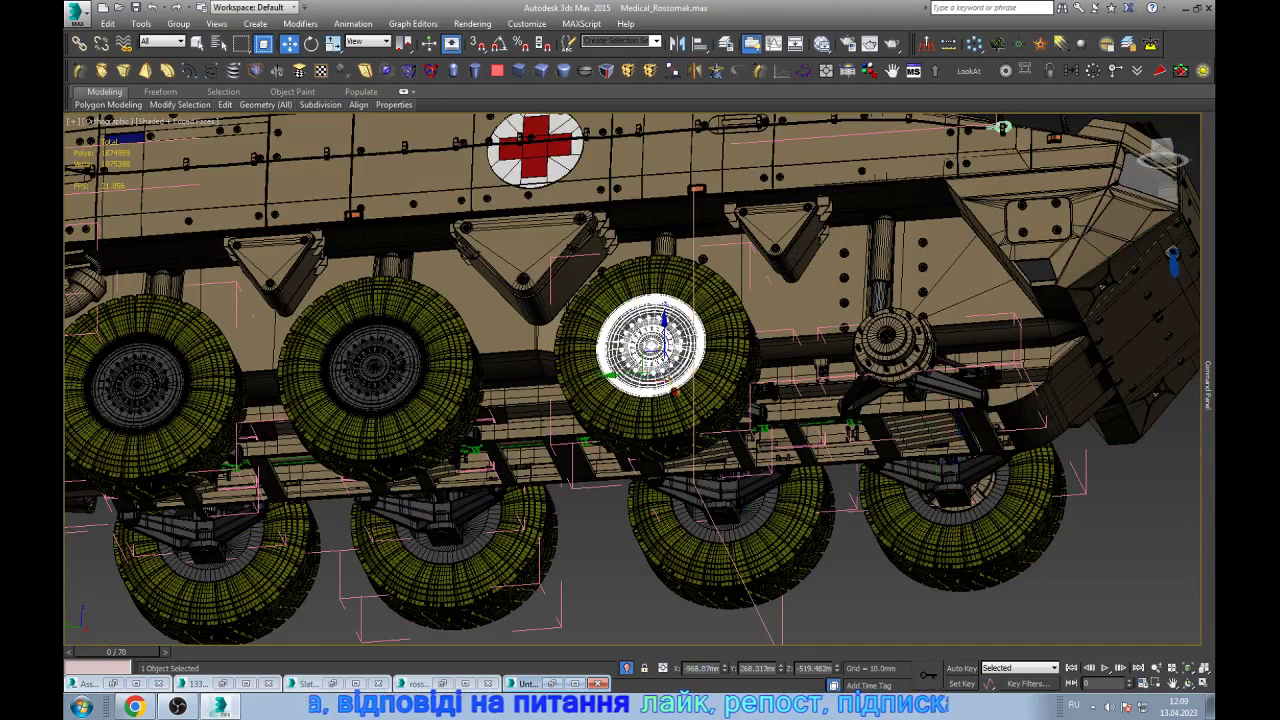
{"action": "key", "text": "ctrl+d"}
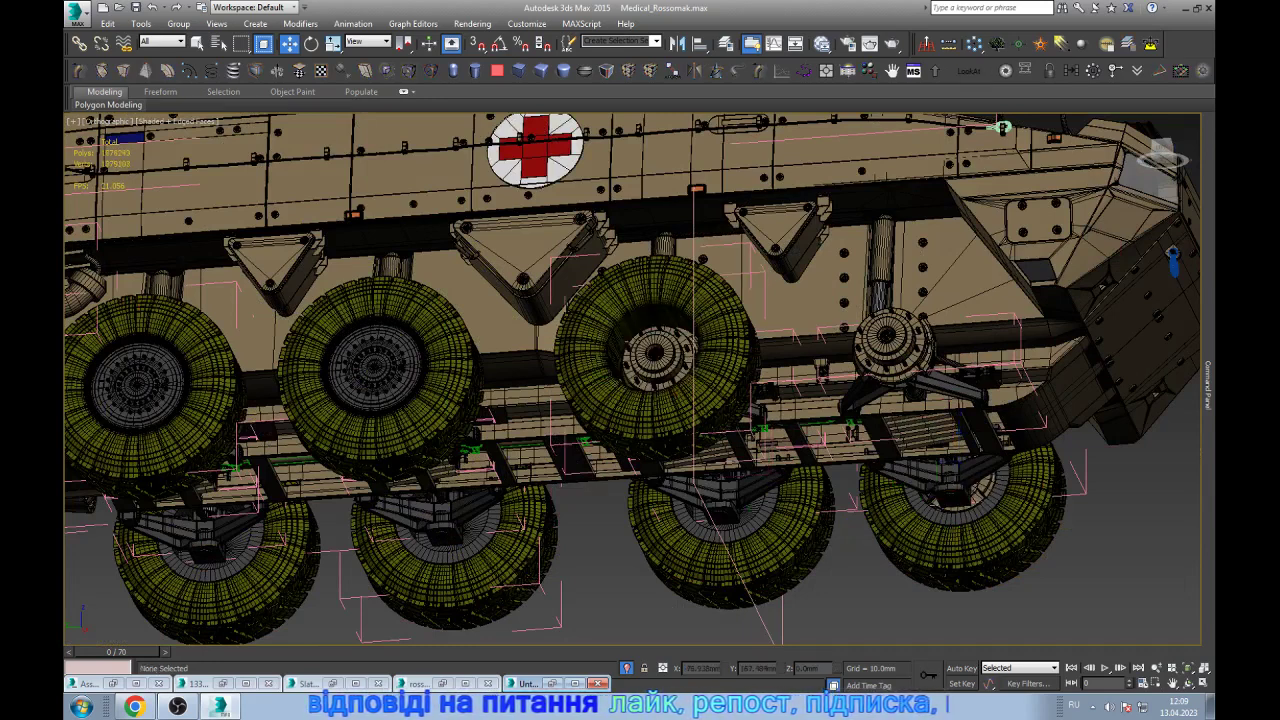
{"action": "left_click", "coordinate": [704, 344]}
{"action": "key", "text": "Delete"}
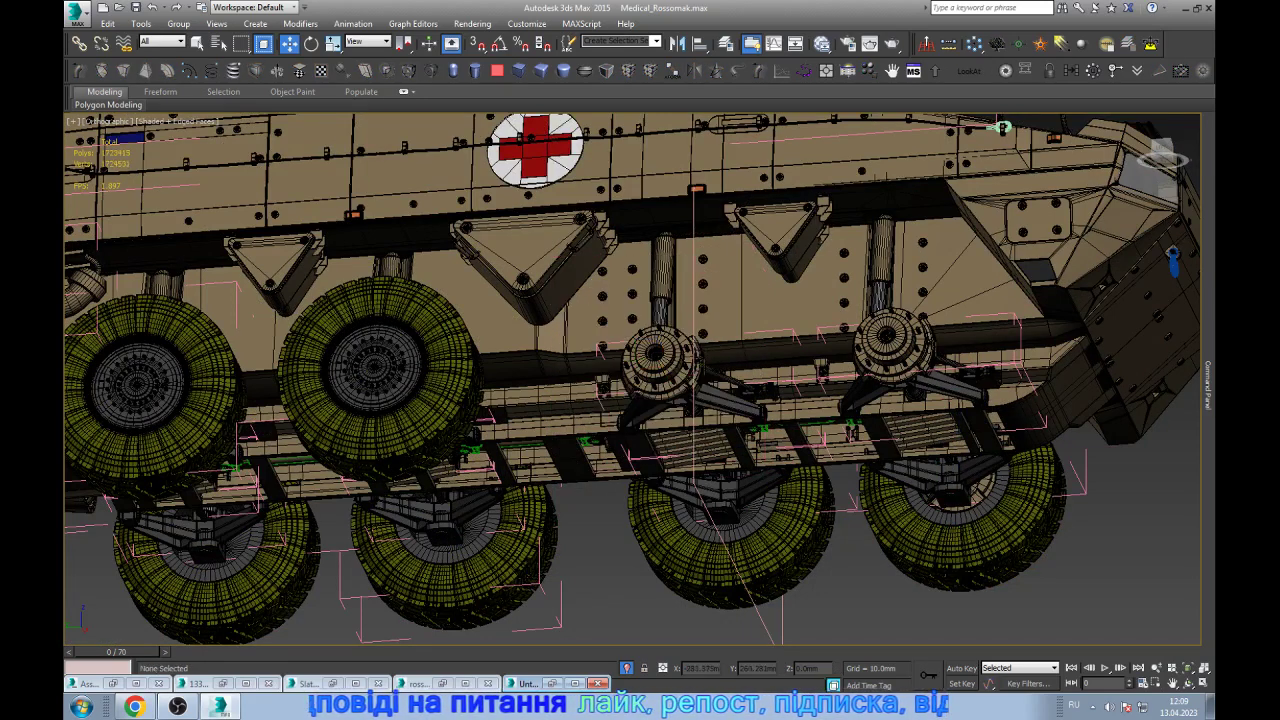
{"action": "left_click", "coordinate": [655, 358]}
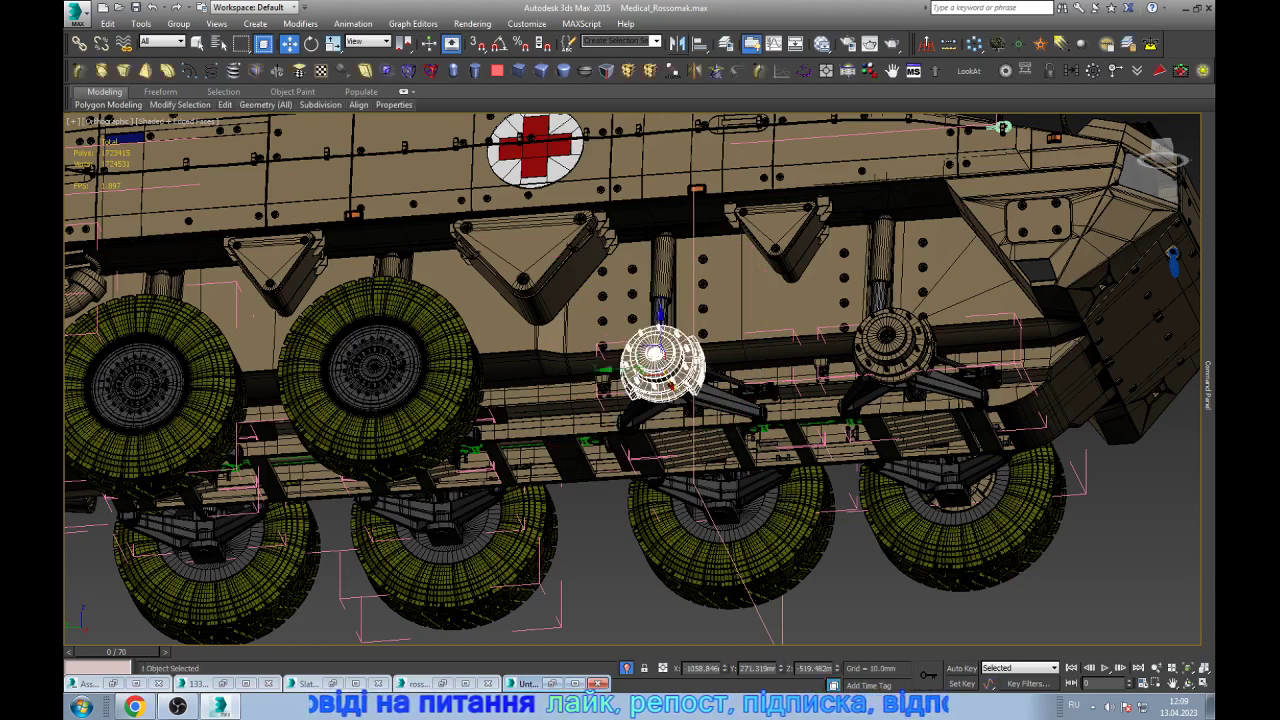
{"action": "left_click", "coordinate": [677, 44]}
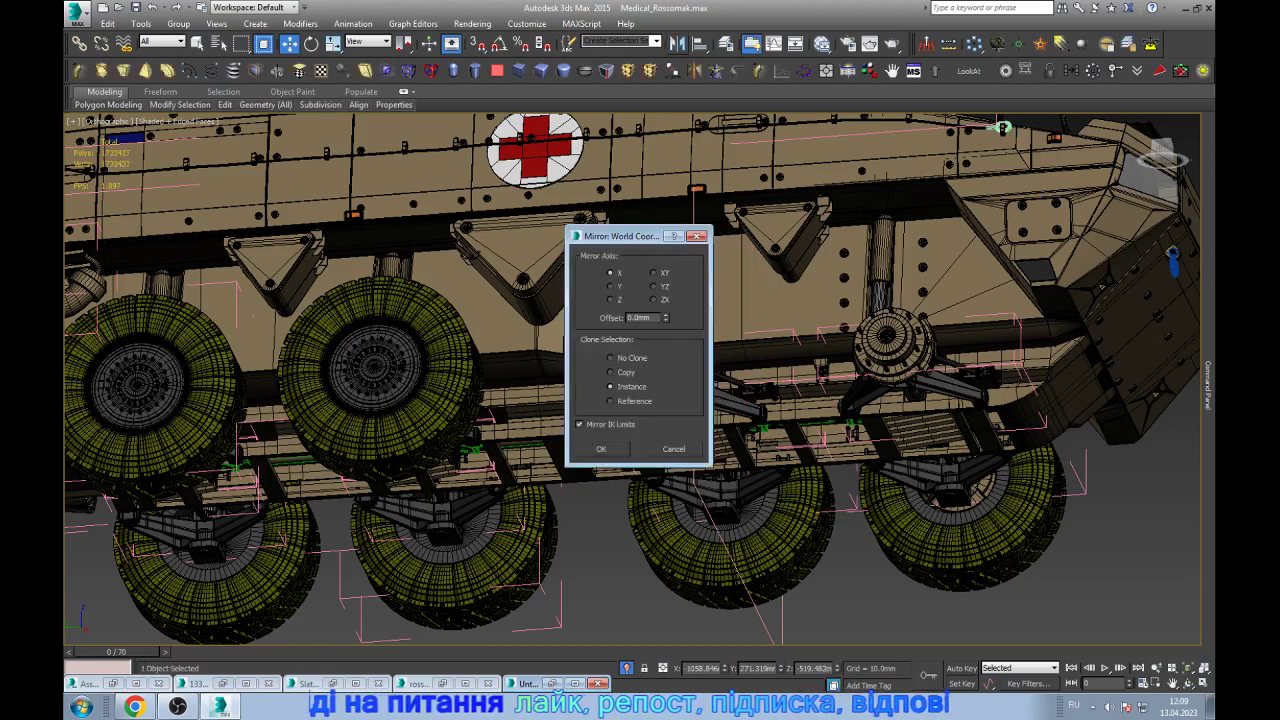
{"action": "key", "text": "Return"}
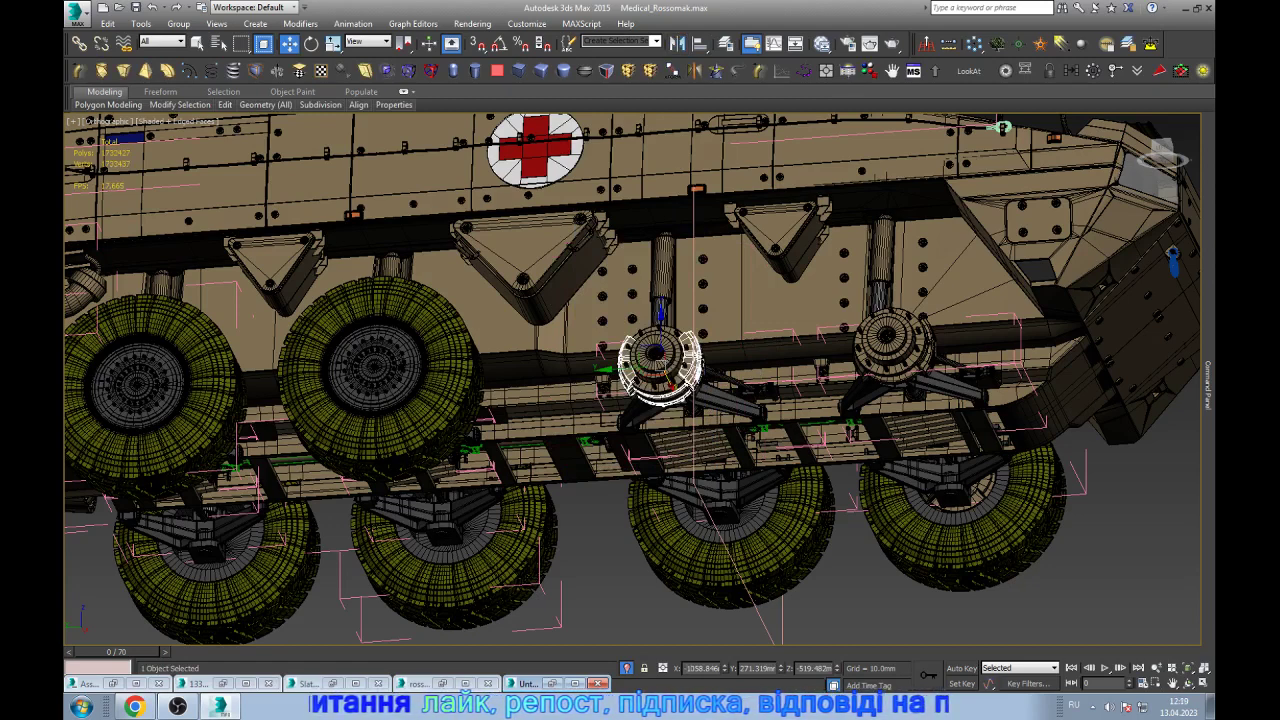
{"action": "left_click_drag", "start_coordinate": [655, 355], "coordinate": [727, 512]}
- Mirror another instance of the brake hub into the opposite wheel position
{"action": "scroll", "coordinate": [898, 417], "scroll_direction": "down", "scroll_amount": 5}
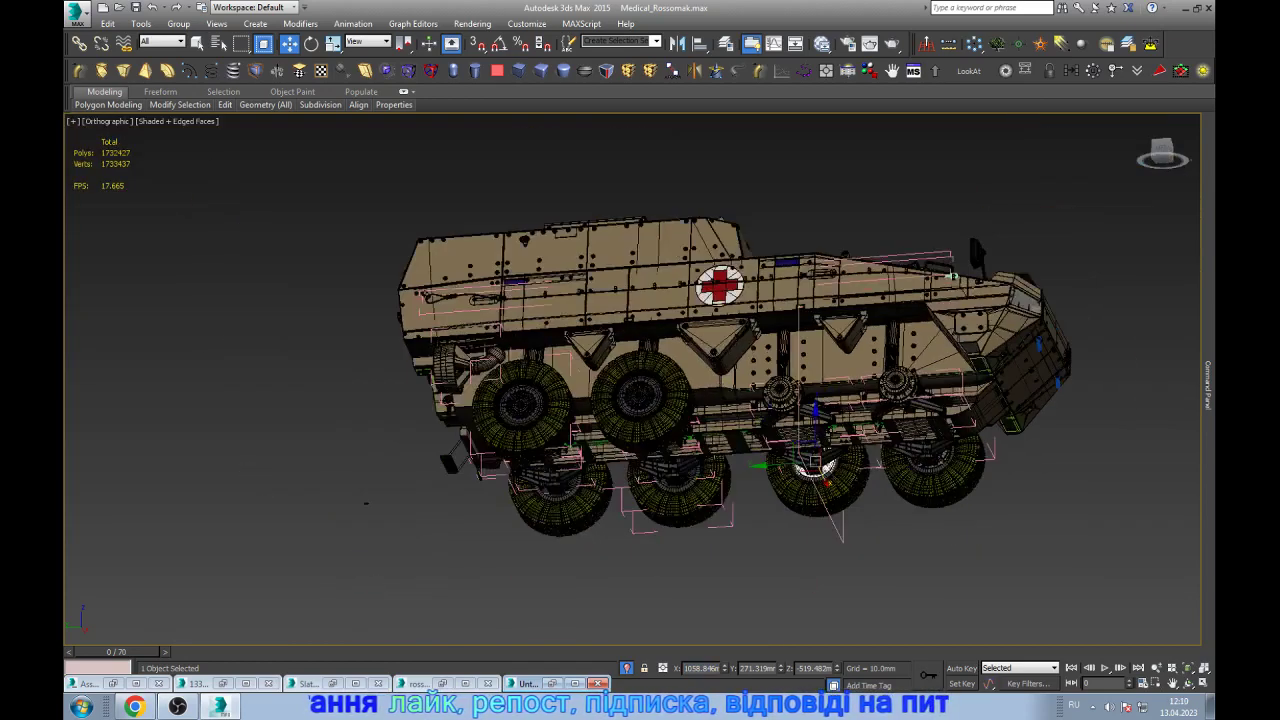
{"action": "scroll", "coordinate": [600, 416], "scroll_direction": "up", "scroll_amount": 4}
{"action": "left_click", "coordinate": [682, 372]}
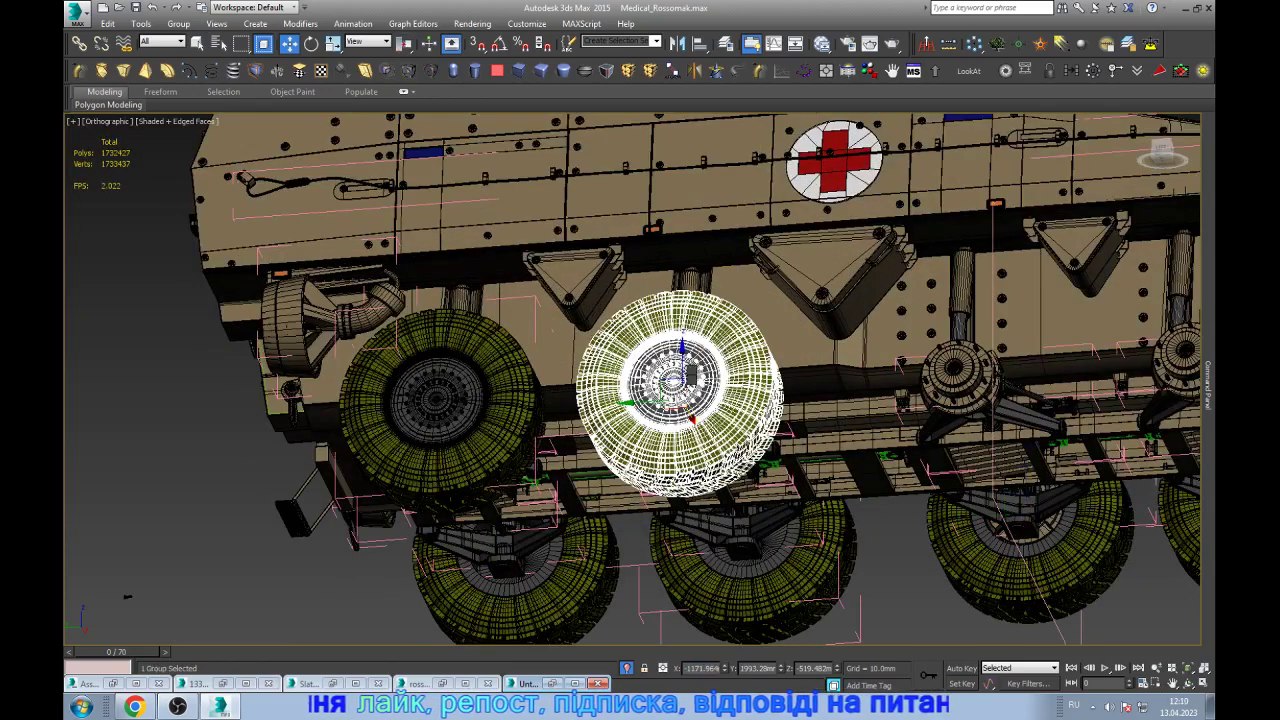
{"action": "key", "text": "Delete"}
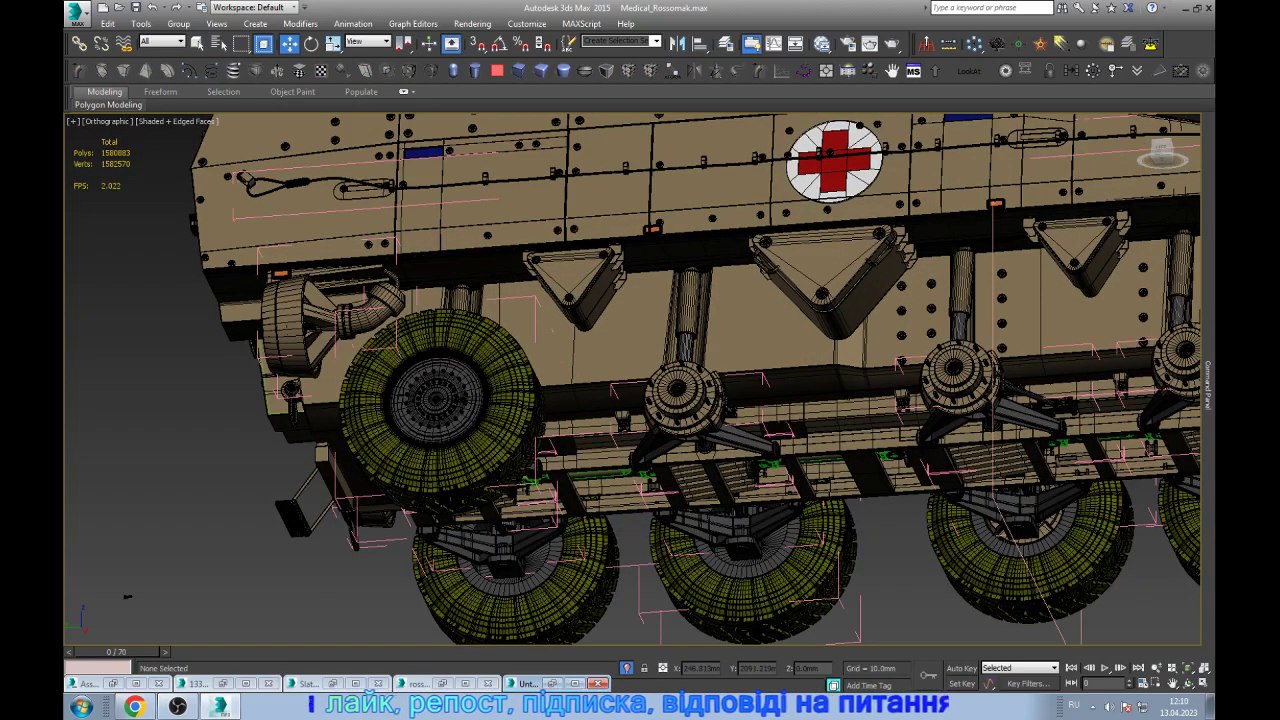
{"action": "key", "text": "ctrl+z"}
{"action": "left_click", "coordinate": [677, 44]}
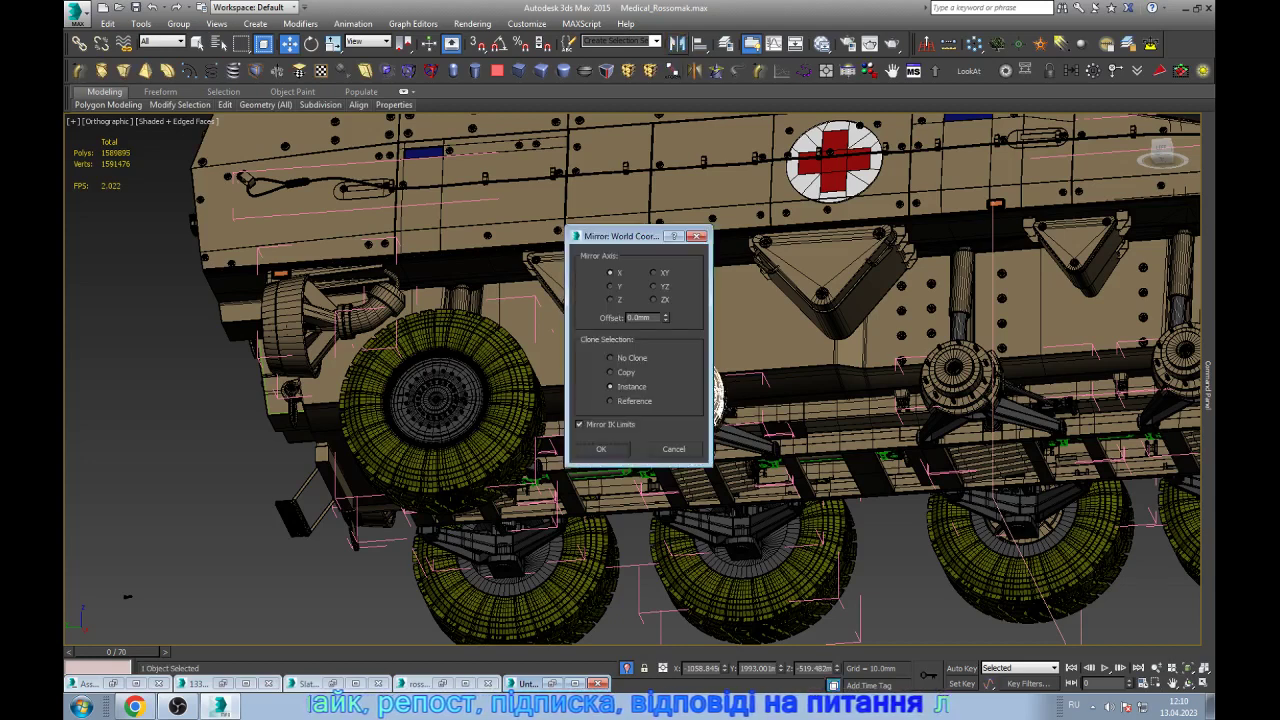
{"action": "key", "text": "Return"}
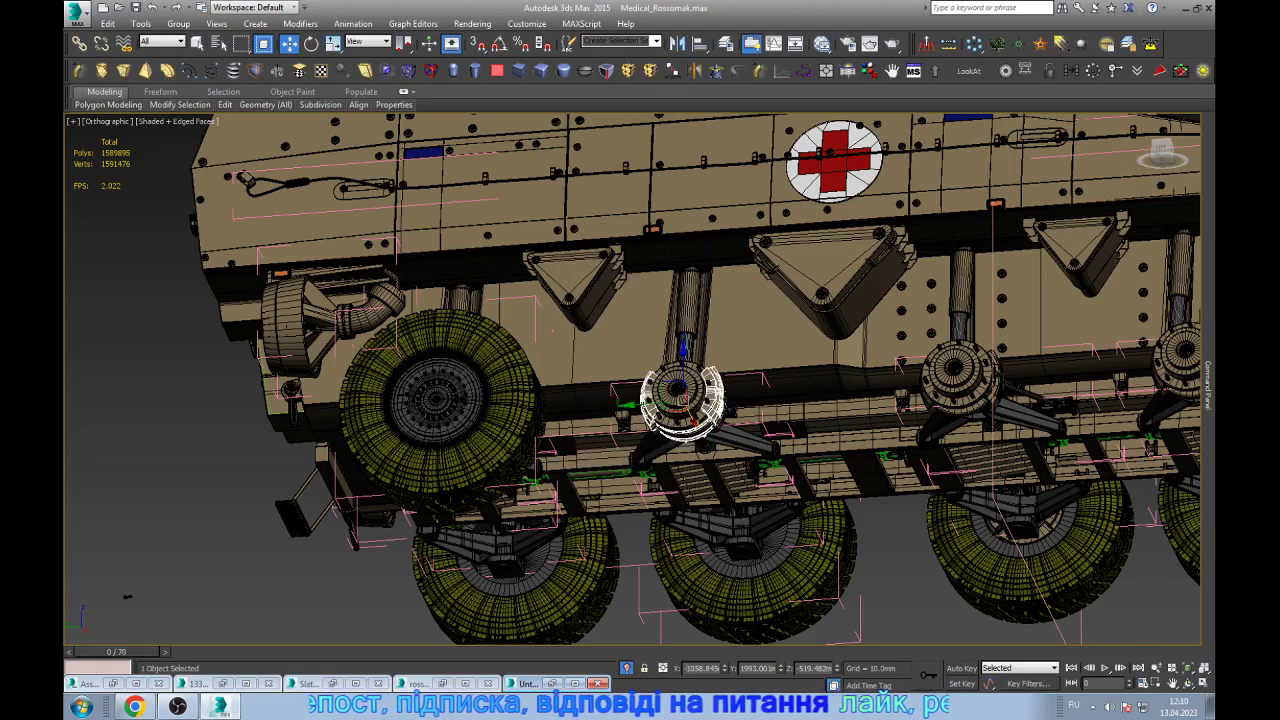
{"action": "key", "text": "Return"}
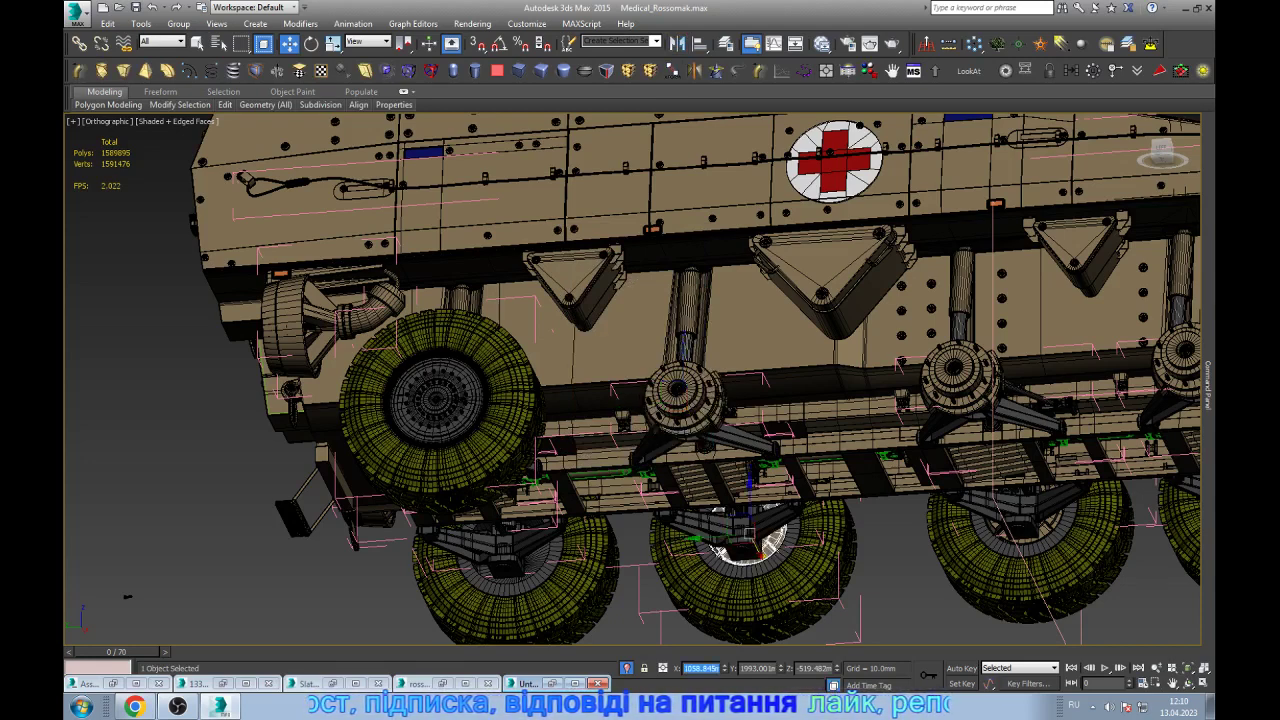
- Delete the front-left tire and rim, then add a mirrored hub instance there
{"action": "scroll", "coordinate": [862, 360], "scroll_direction": "down", "scroll_amount": 3}
{"action": "scroll", "coordinate": [652, 440], "scroll_direction": "up", "scroll_amount": 6}
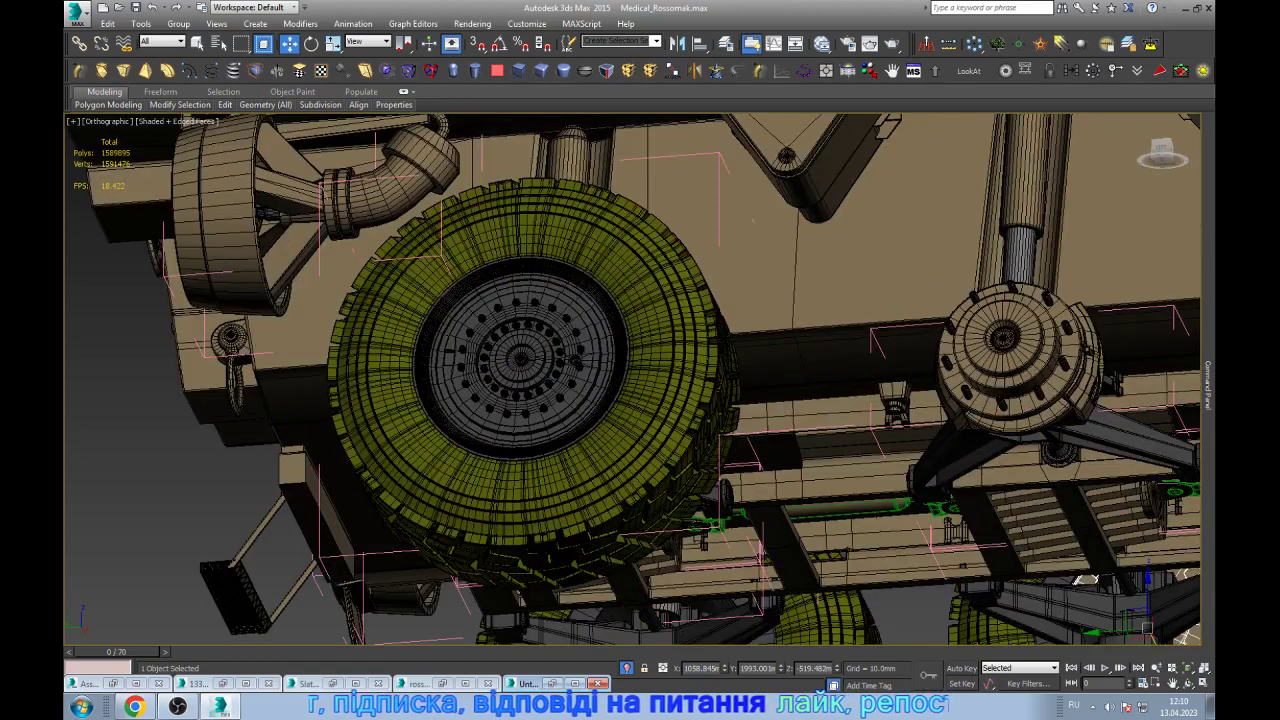
{"action": "left_click", "coordinate": [593, 294]}
{"action": "key", "text": "Delete"}
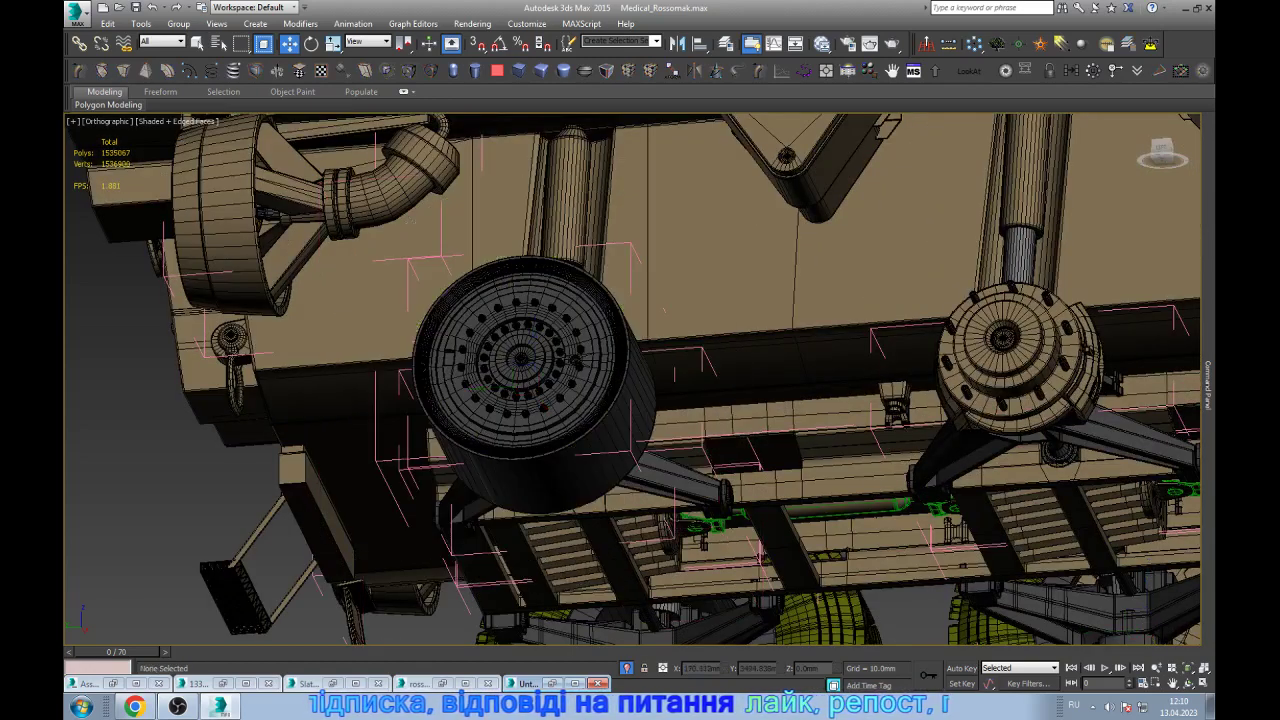
{"action": "left_click", "coordinate": [590, 432]}
{"action": "key", "text": "Delete"}
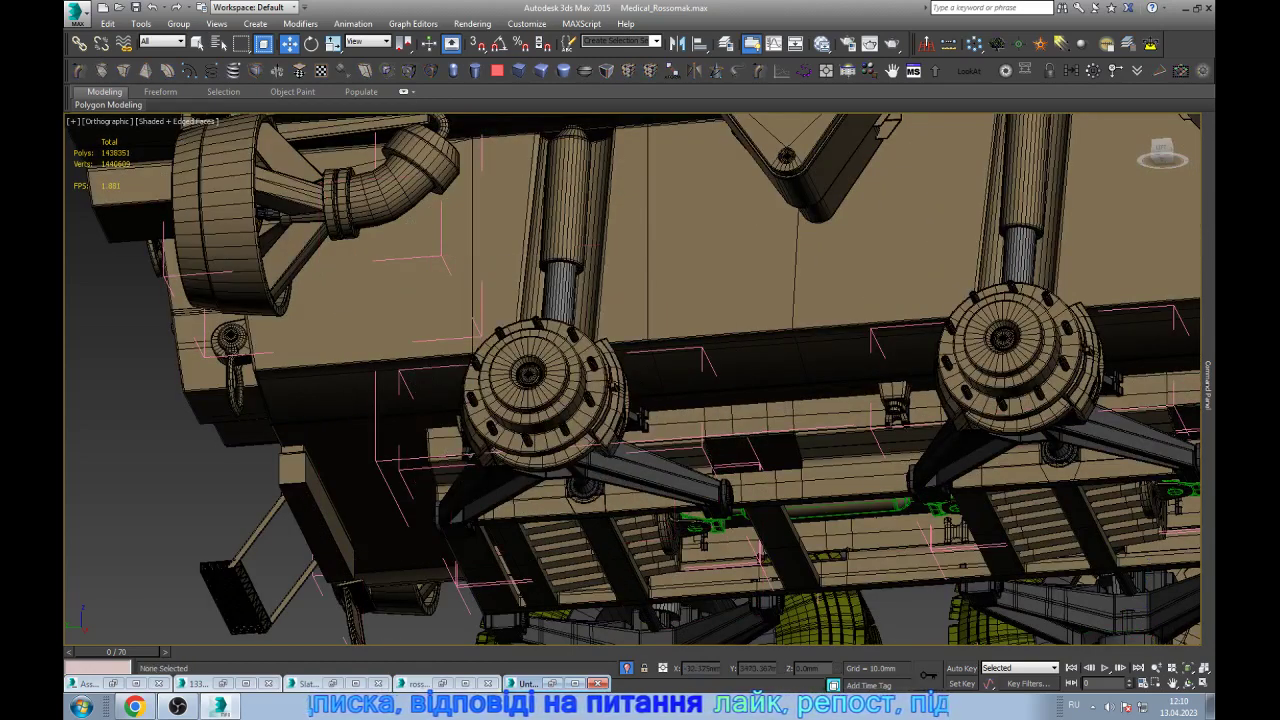
{"action": "left_click", "coordinate": [594, 391]}
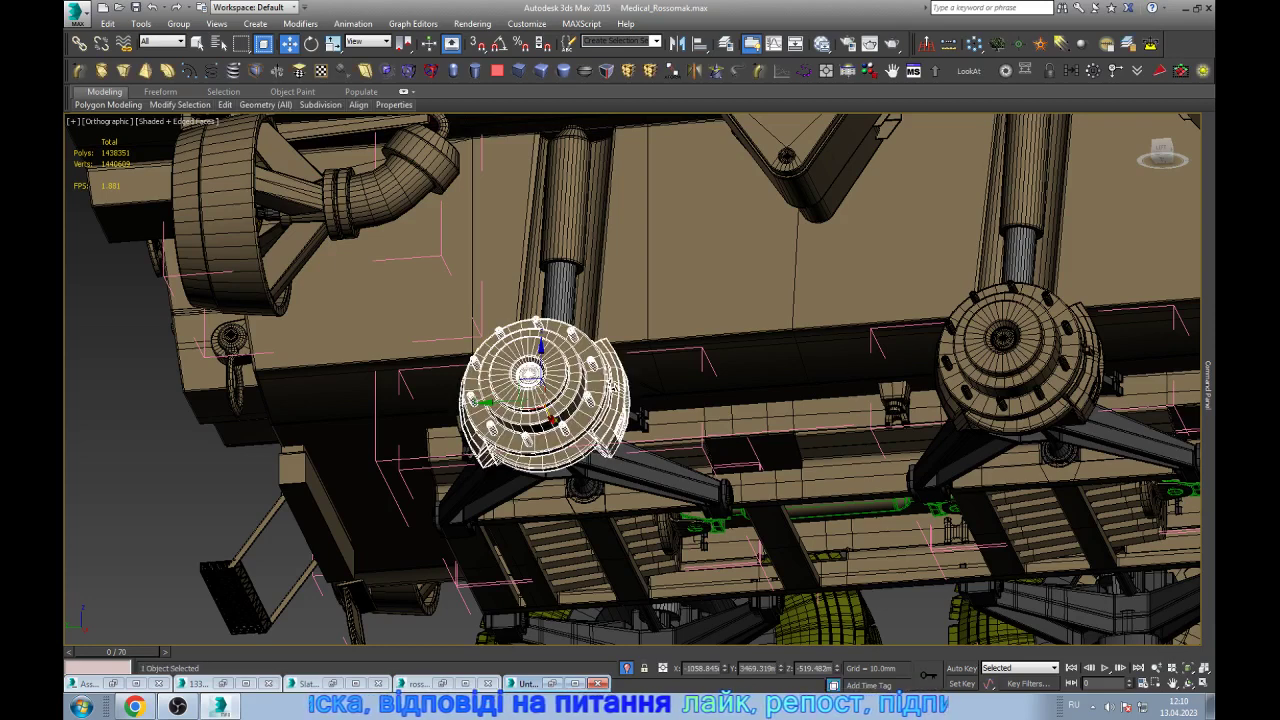
{"action": "left_click", "coordinate": [678, 44]}
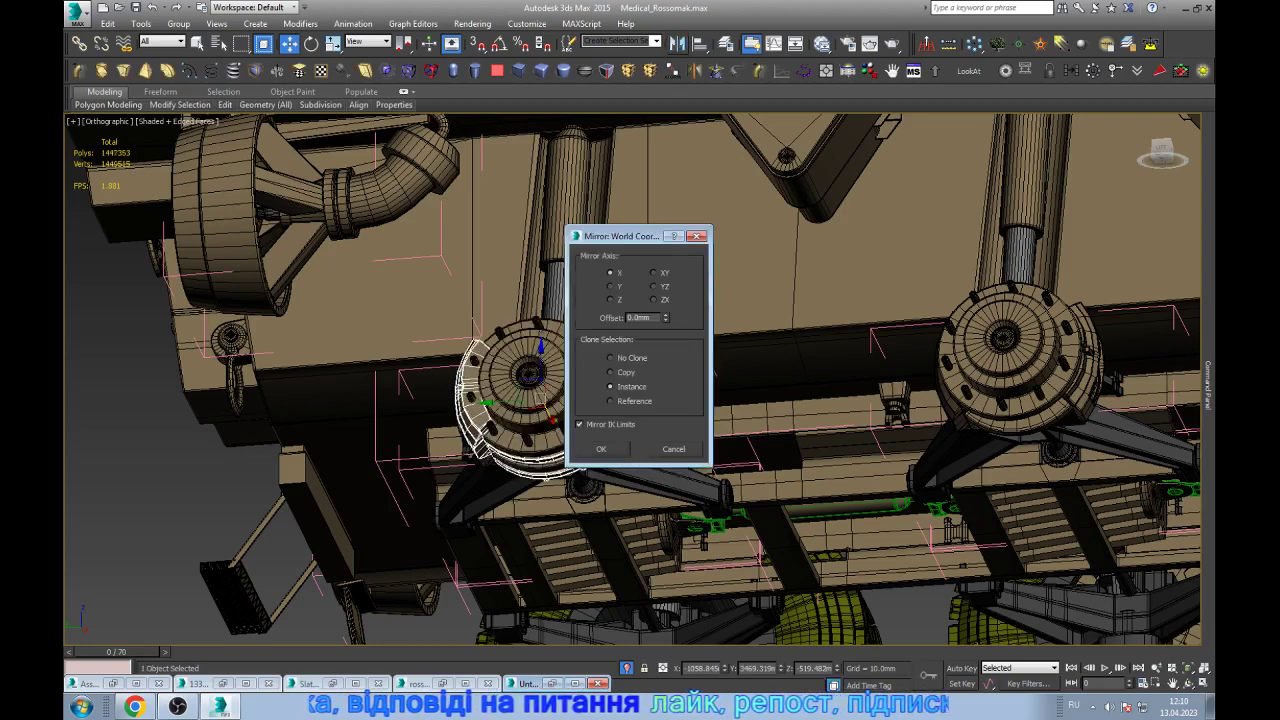
{"action": "key", "text": "Return"}
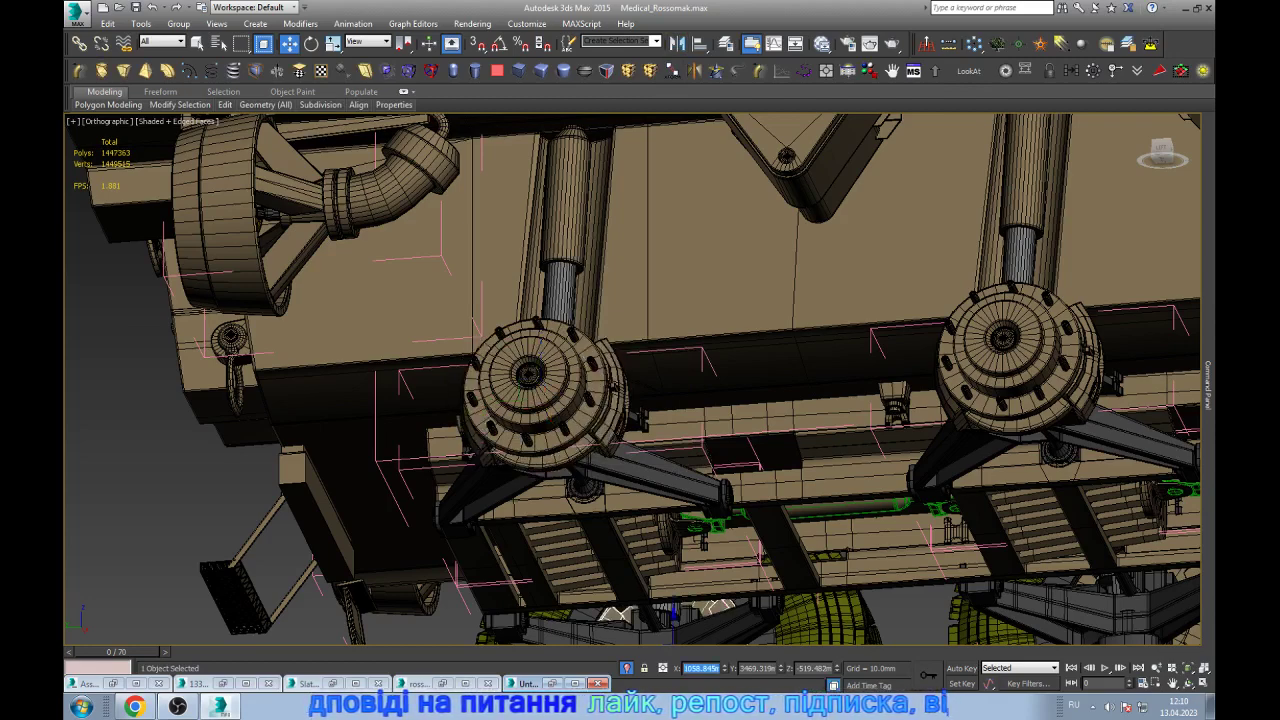
{"action": "scroll", "coordinate": [700, 330], "scroll_direction": "down", "scroll_amount": 3}
{"action": "scroll", "coordinate": [700, 330], "scroll_direction": "down", "scroll_amount": 3}
{"action": "key", "text": "ctrl+d"}
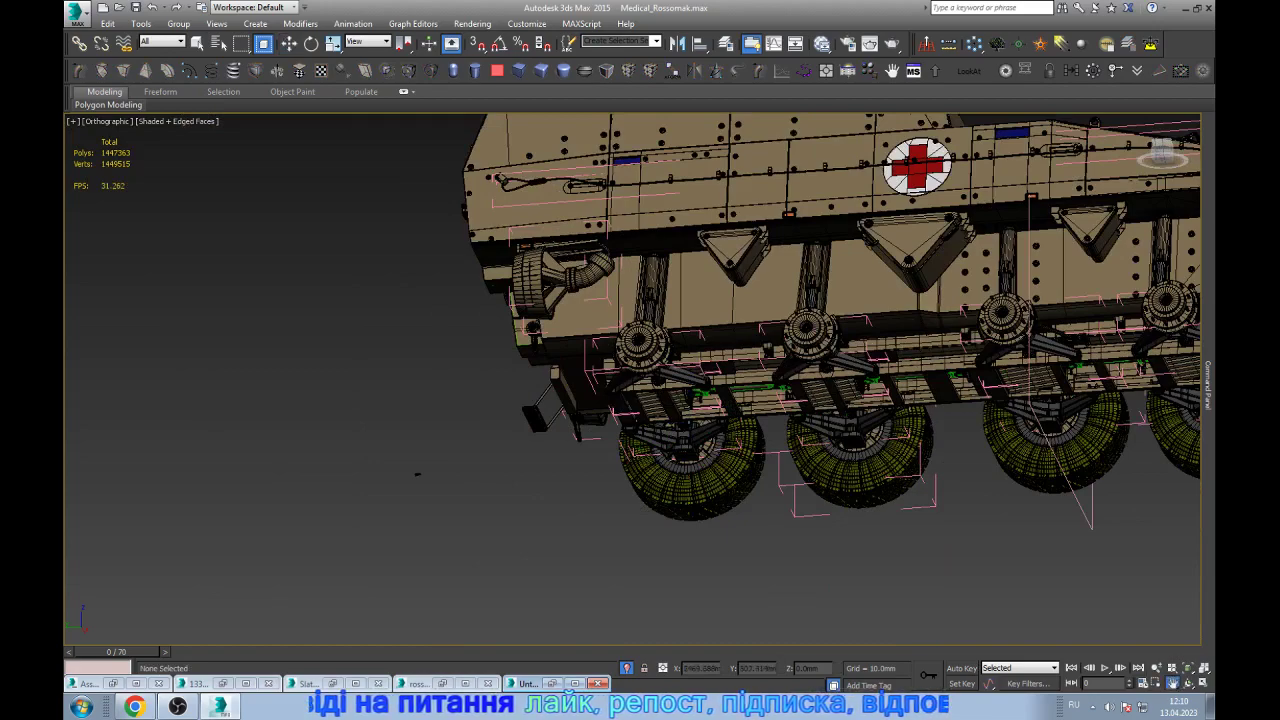
- Pan and zoom around the underside to confirm hubs sit at all four near-side wheels
{"action": "mouse_move", "coordinate": [417, 474]}
{"action": "middle_mouse_down"}
{"action": "mouse_move", "coordinate": [233, 526]}
{"action": "mouse_move", "coordinate": [225, 493]}
{"action": "mouse_move", "coordinate": [295, 315]}
{"action": "middle_mouse_up"}
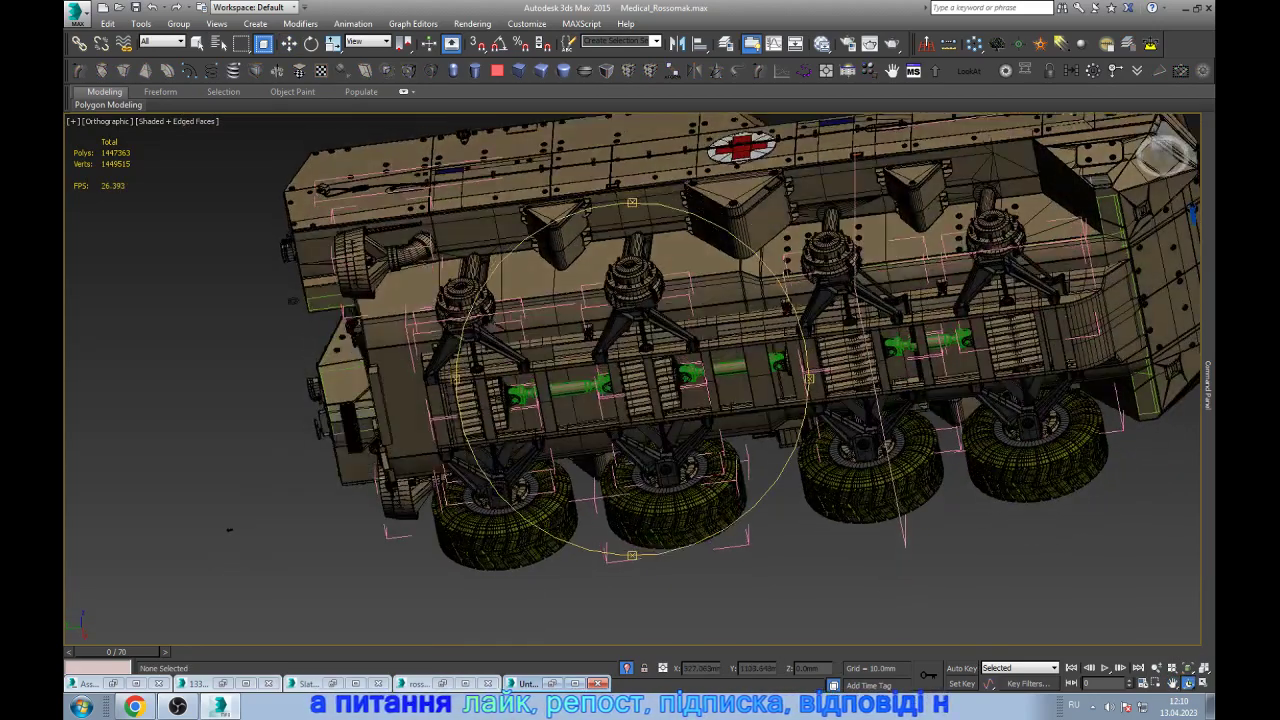
{"action": "scroll", "coordinate": [829, 233], "scroll_direction": "up", "scroll_amount": 5}
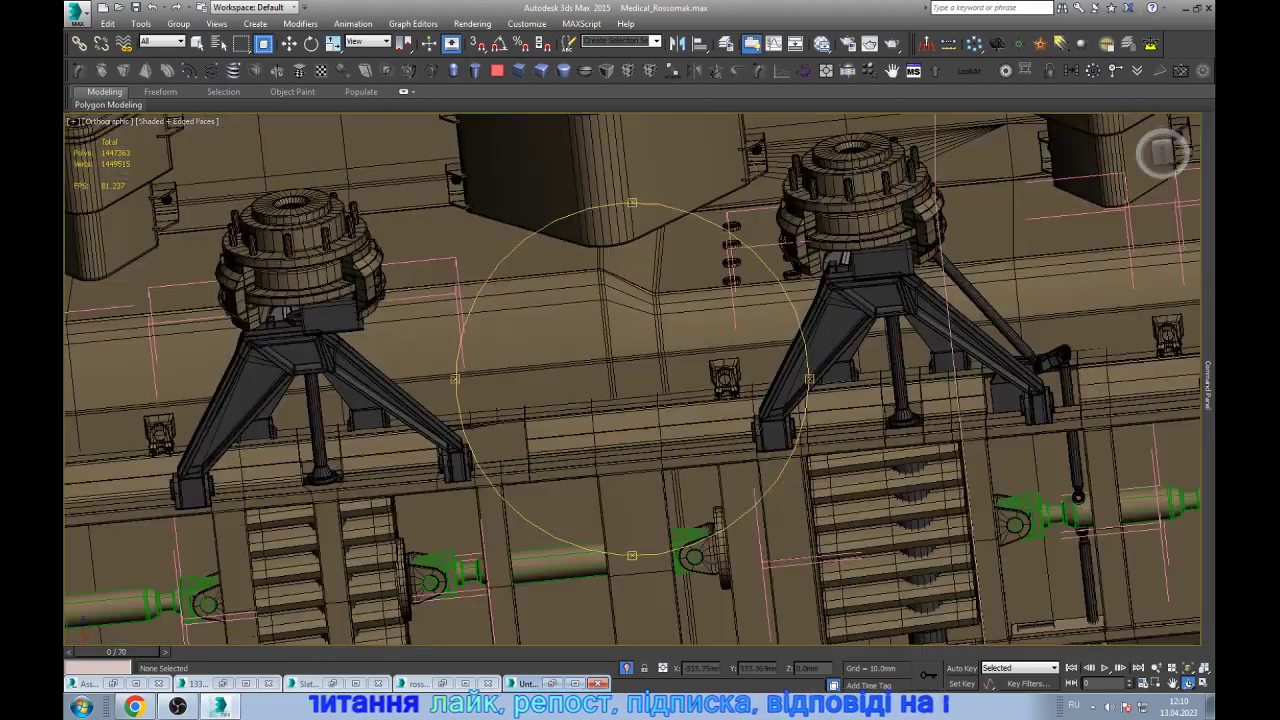
{"action": "scroll", "coordinate": [829, 233], "scroll_direction": "down", "scroll_amount": 5}
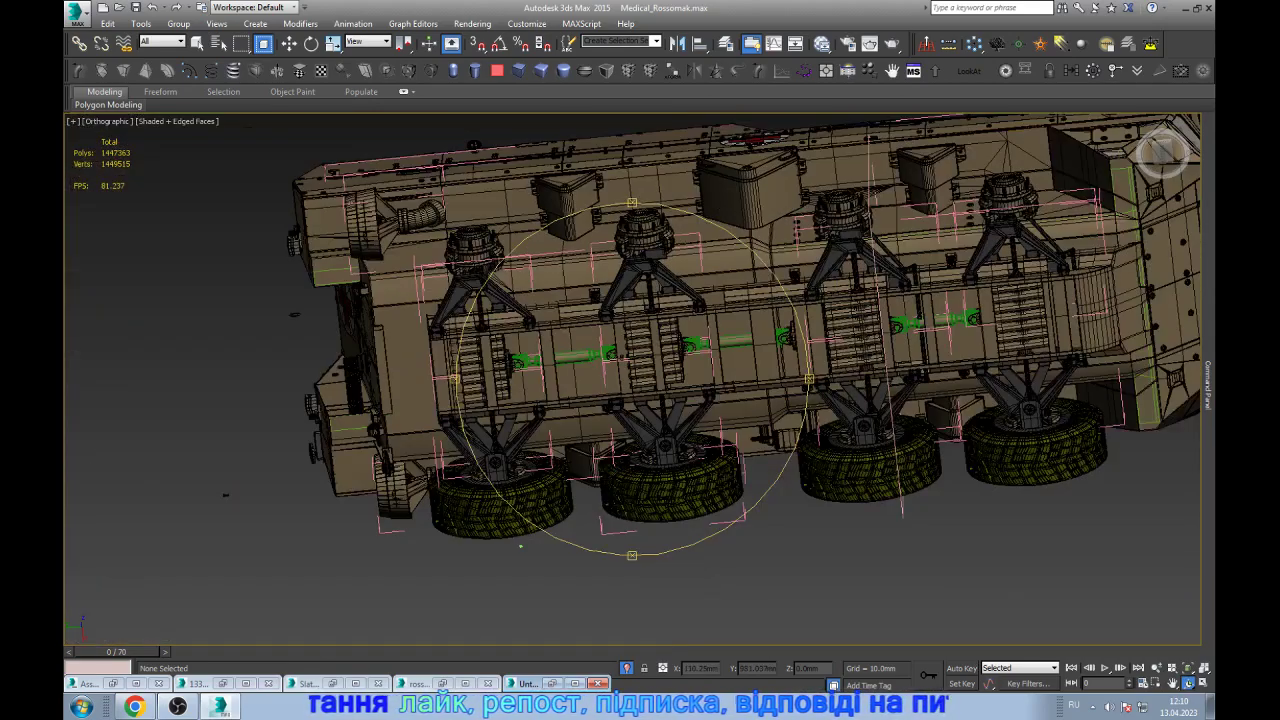